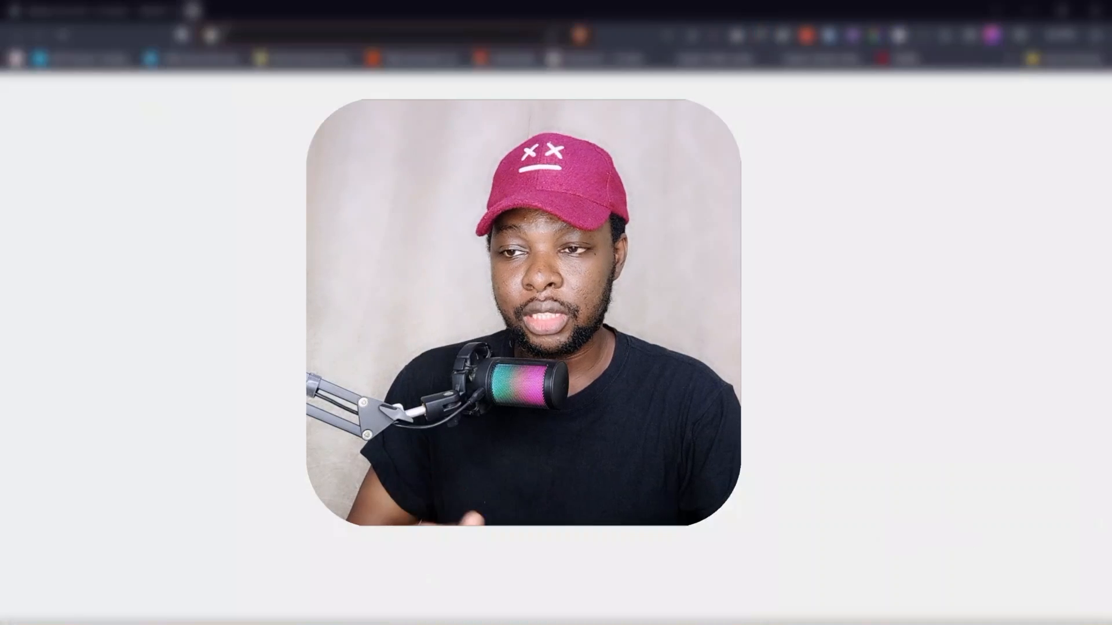
- Open a new browser tab and load the Hostinger home page
left_click(193, 11)
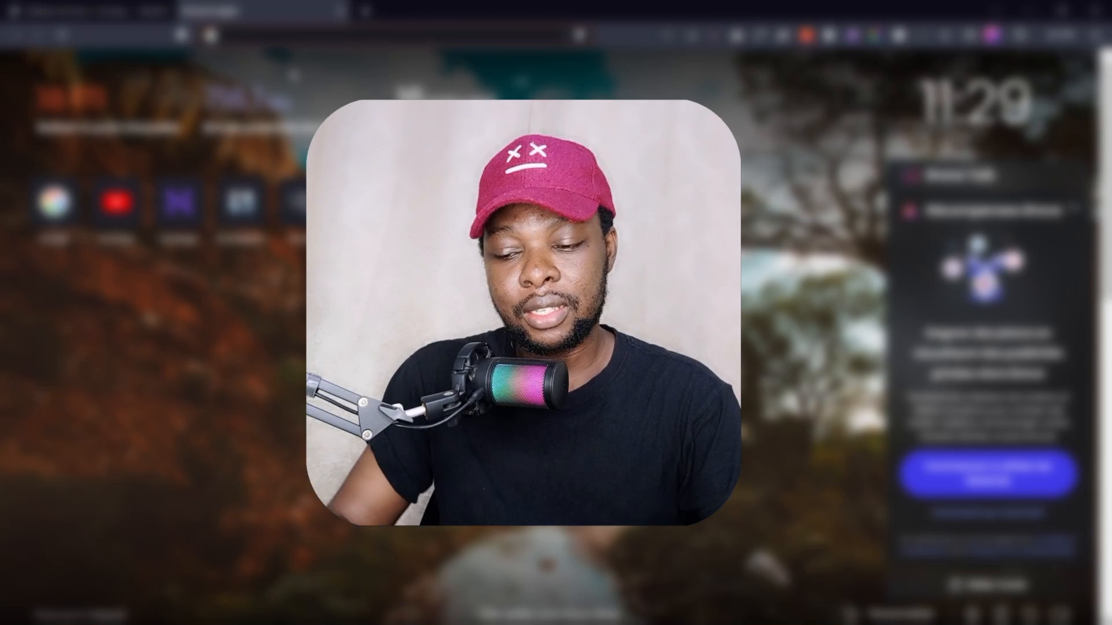
type("elementor.com")
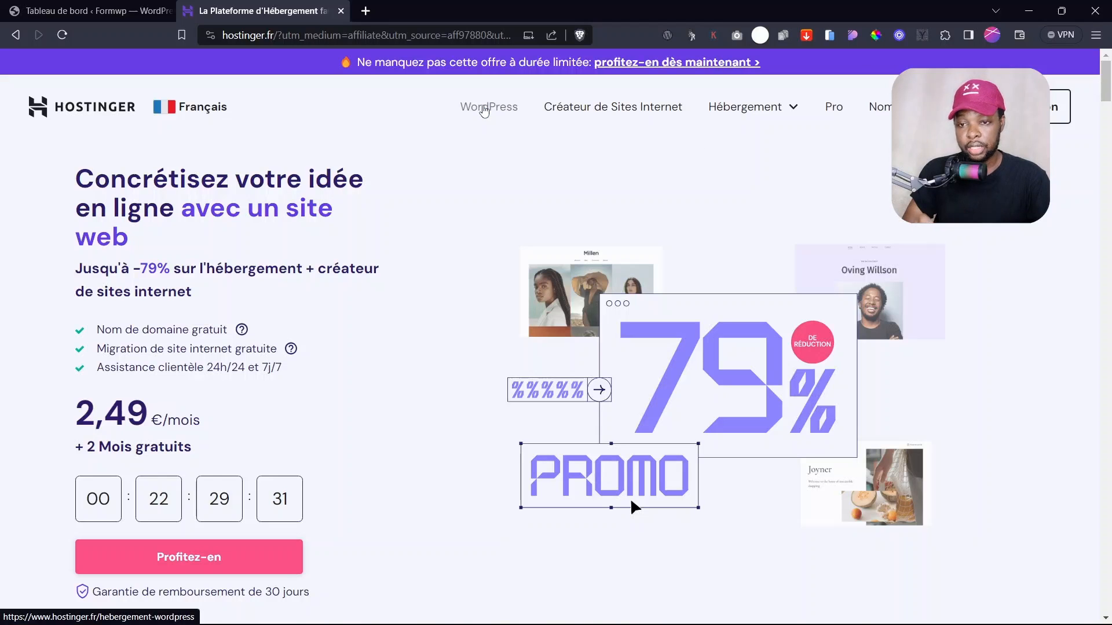
- Go to Hostinger's WordPress hosting offers and order the Cloud Startup plan
left_click(484, 110)
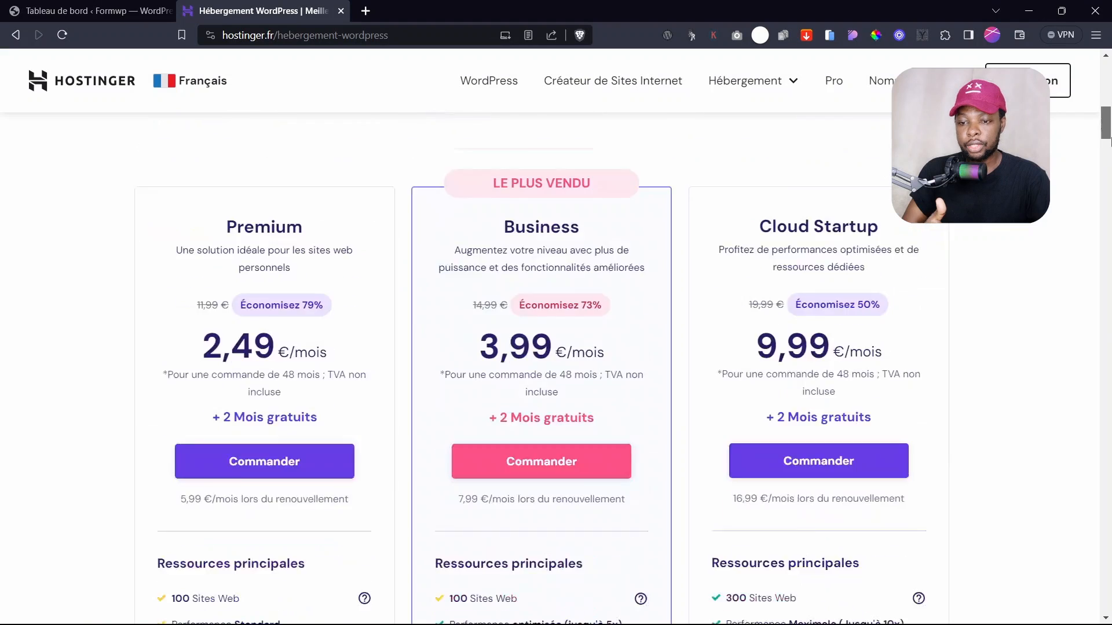
mouse_move(1110, 138)
left_mouse_down()
mouse_move(1110, 149)
mouse_move(1110, 134)
left_mouse_up()
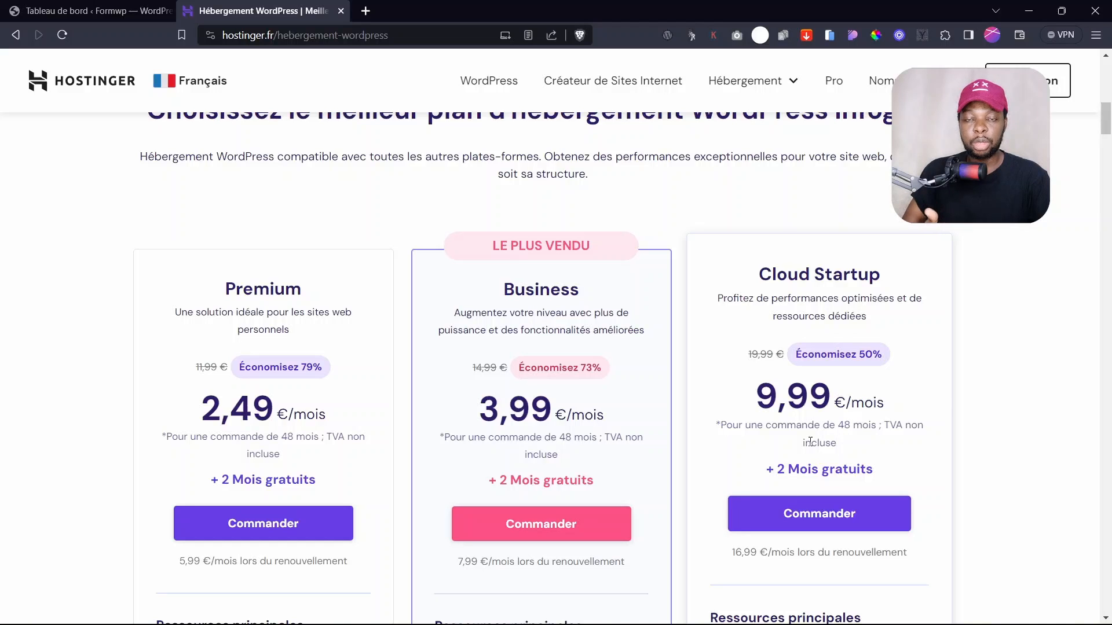
scroll(1109, 119, "down", 1)
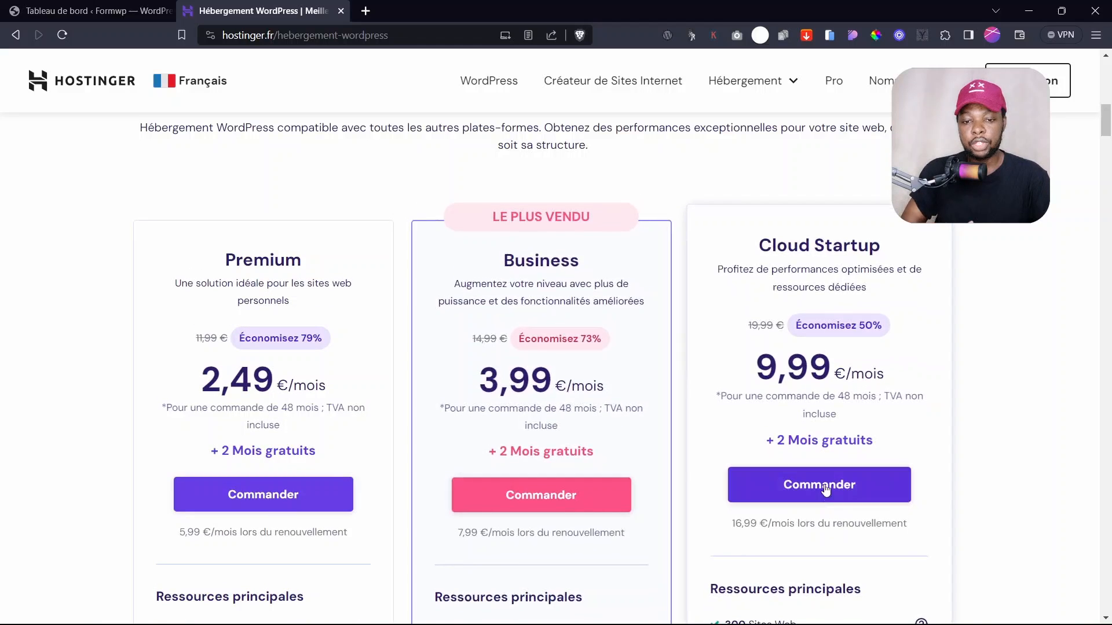
left_click(821, 488)
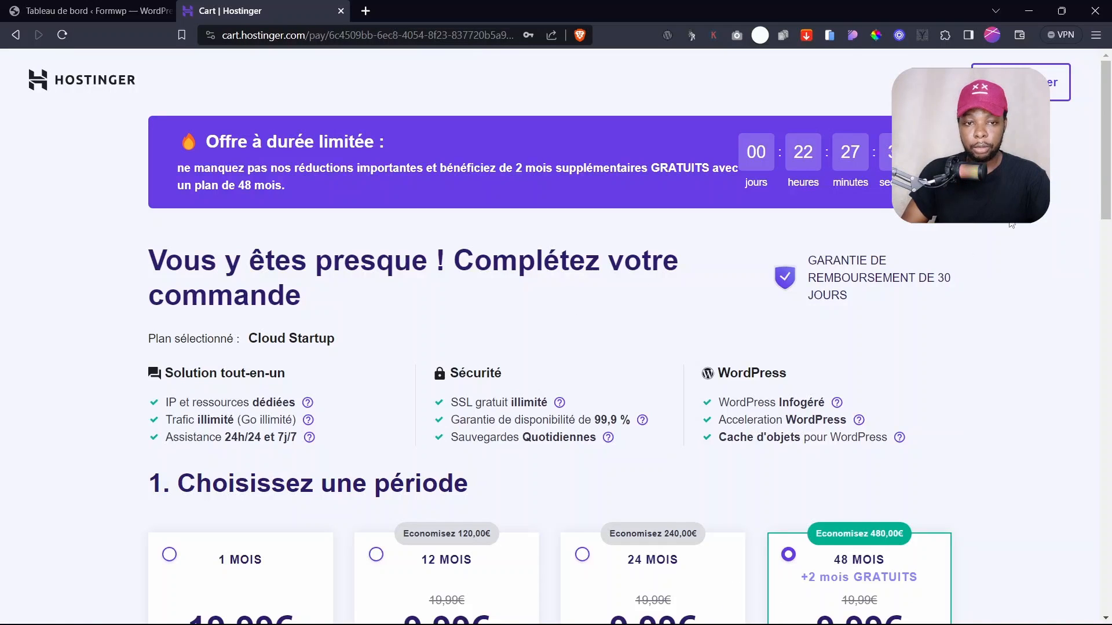
scroll(1109, 226, "down", 5)
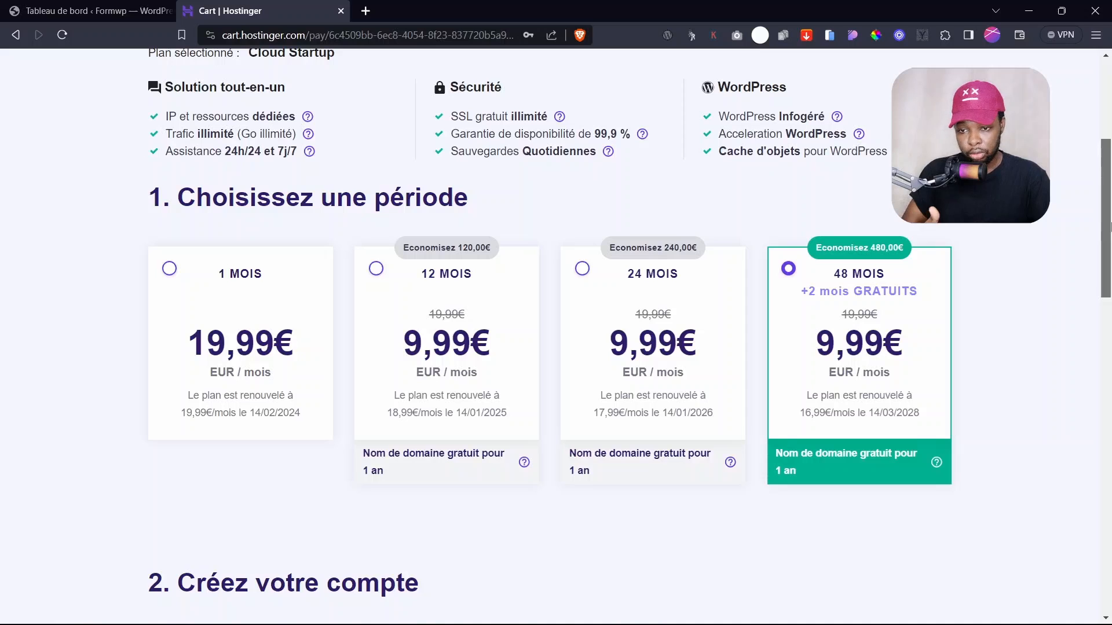
left_click_drag(1110, 227, 1110, 186)
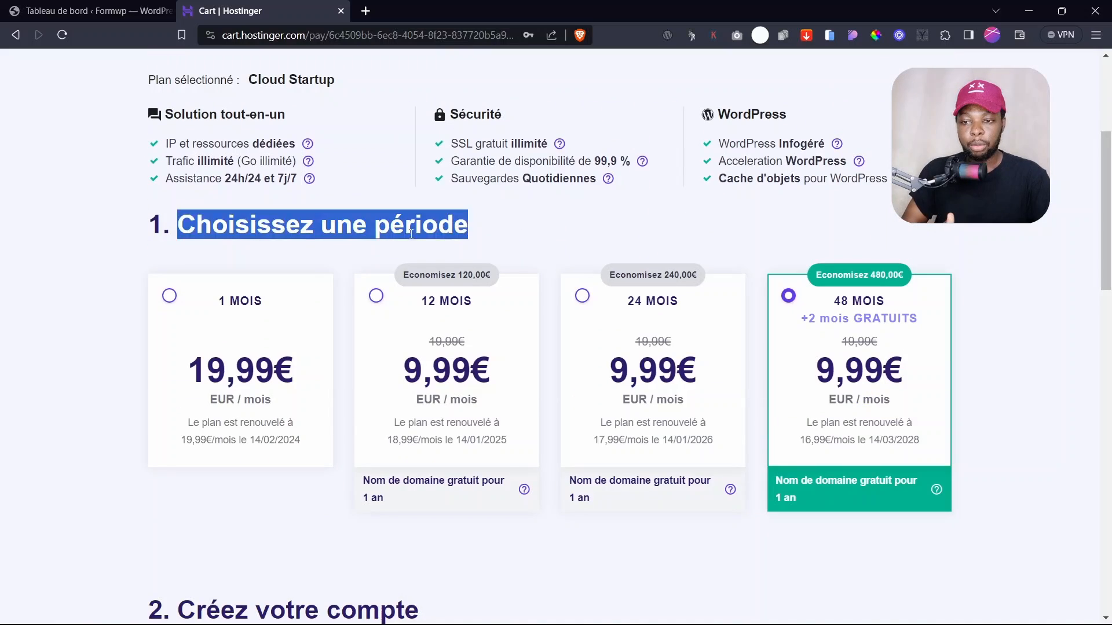
left_click(283, 236)
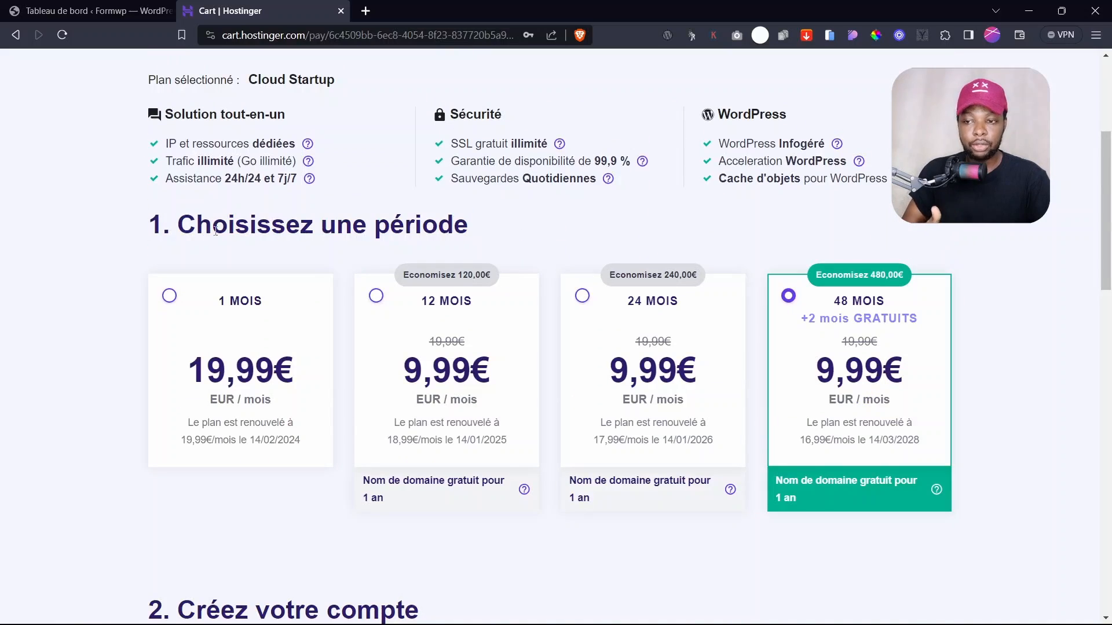
left_click_drag(216, 231, 435, 226)
left_click(461, 220)
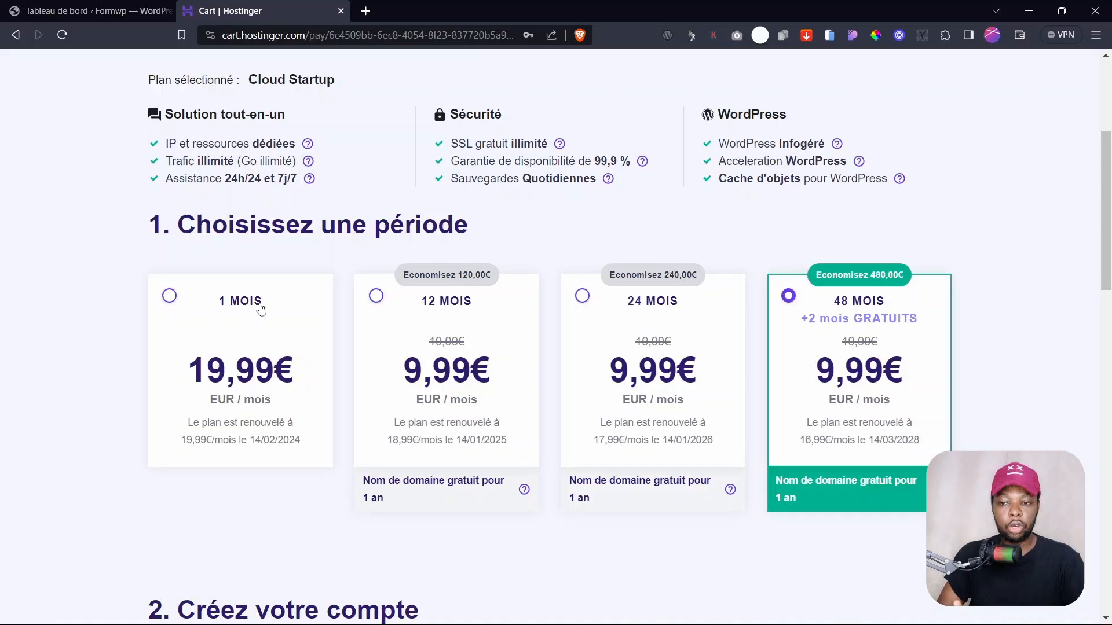
mouse_move(1106, 246)
left_mouse_down()
mouse_move(1109, 269)
mouse_move(1110, 235)
left_mouse_up()
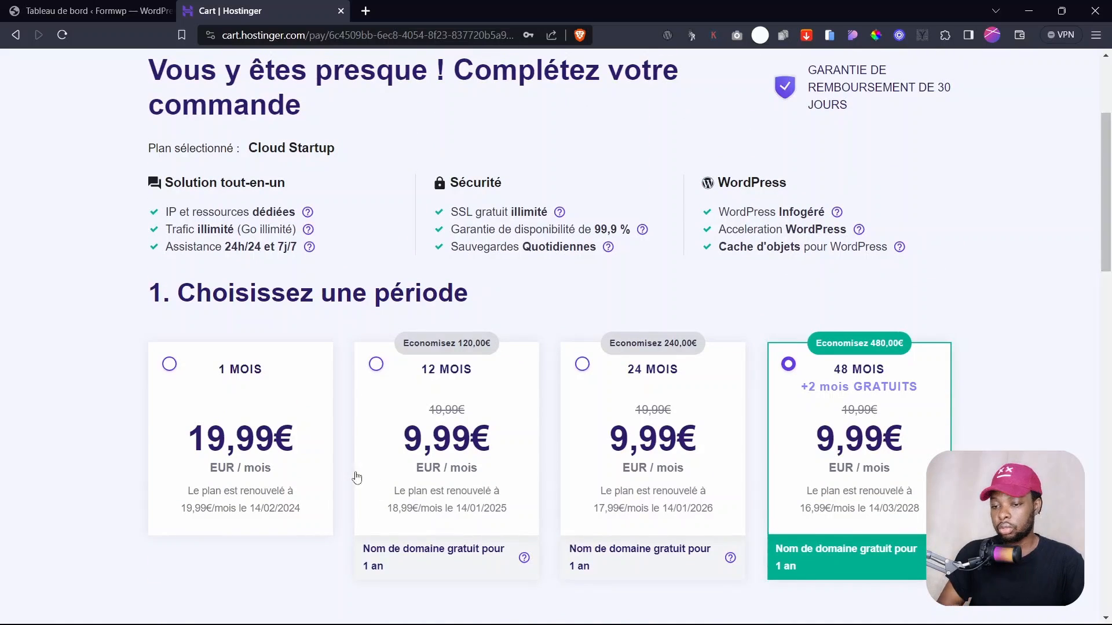
- Choose the 12 MOIS billing period for the Cloud Startup order
left_click(412, 443)
scroll(1109, 359, "up", 3)
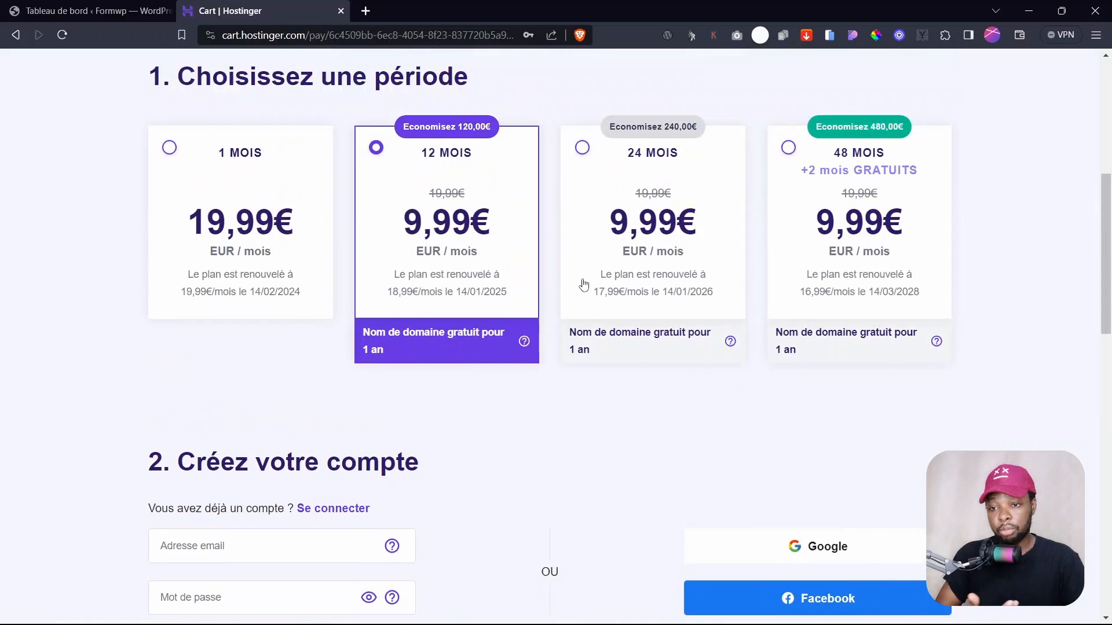
scroll(1108, 251, "down", 5)
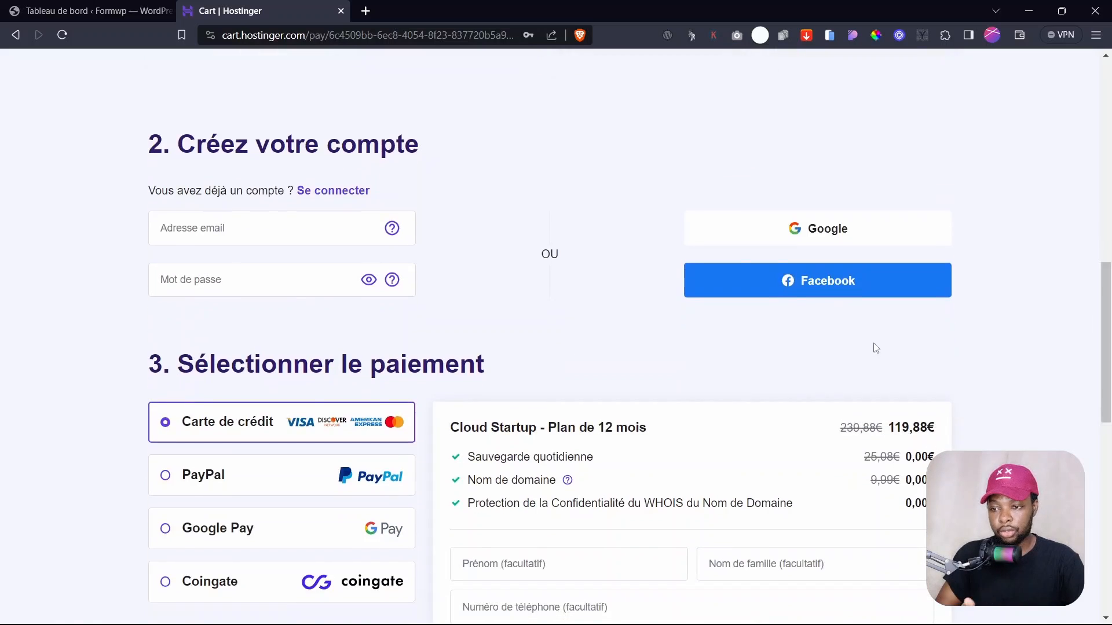
- Focus the account e-mail field, then scroll the cart and highlight the 119,88€ plan price
left_click(210, 231)
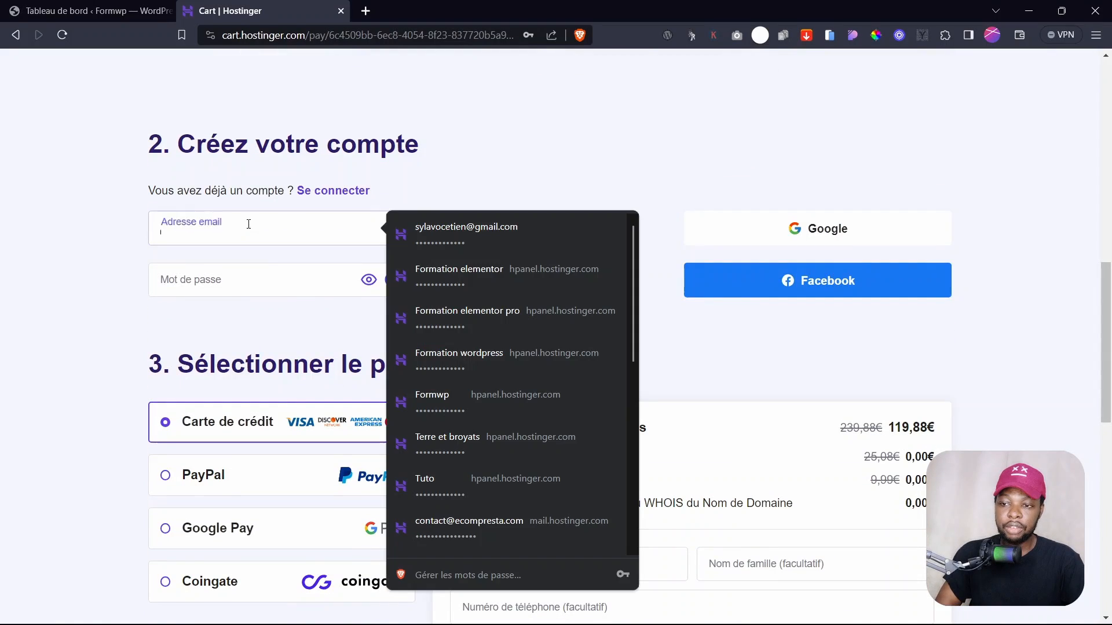
left_click(119, 247)
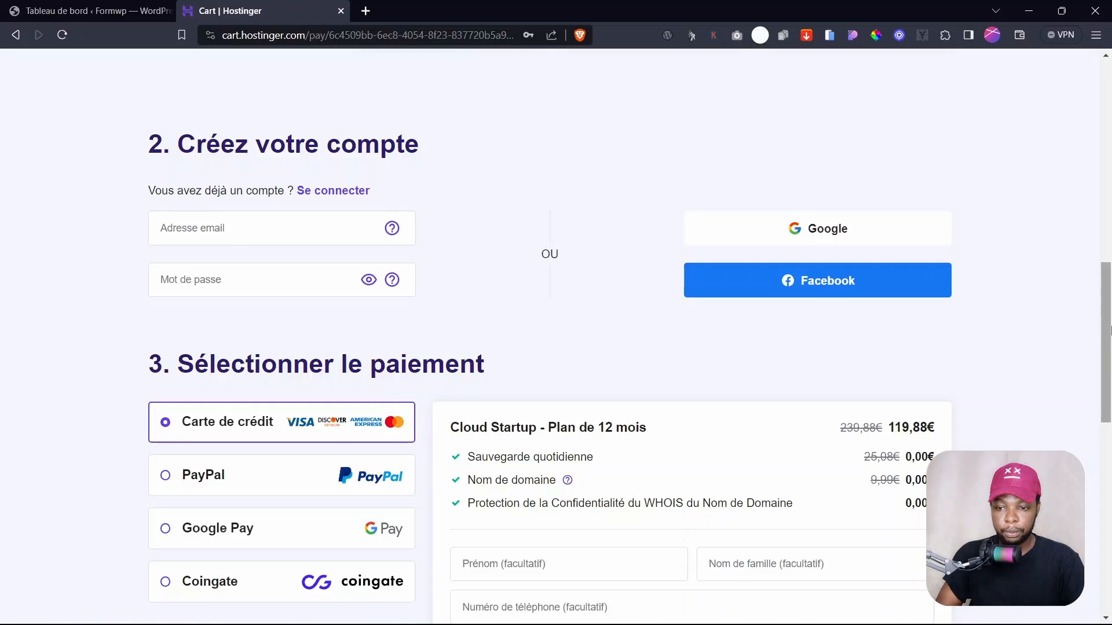
left_click_drag(1106, 332, 1106, 378)
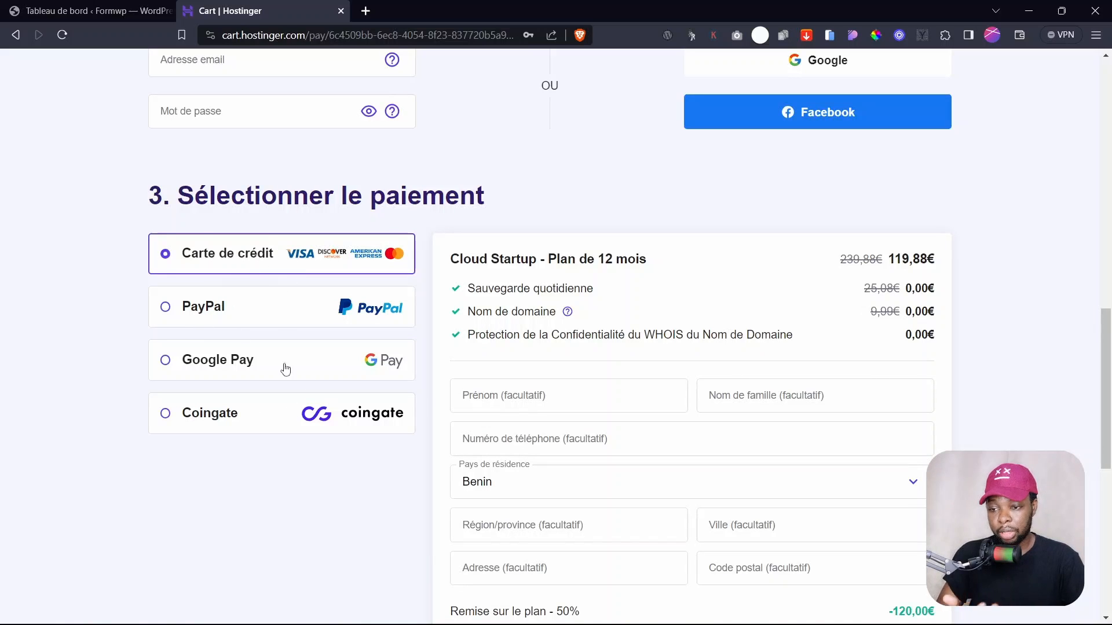
left_click_drag(1106, 374, 1110, 435)
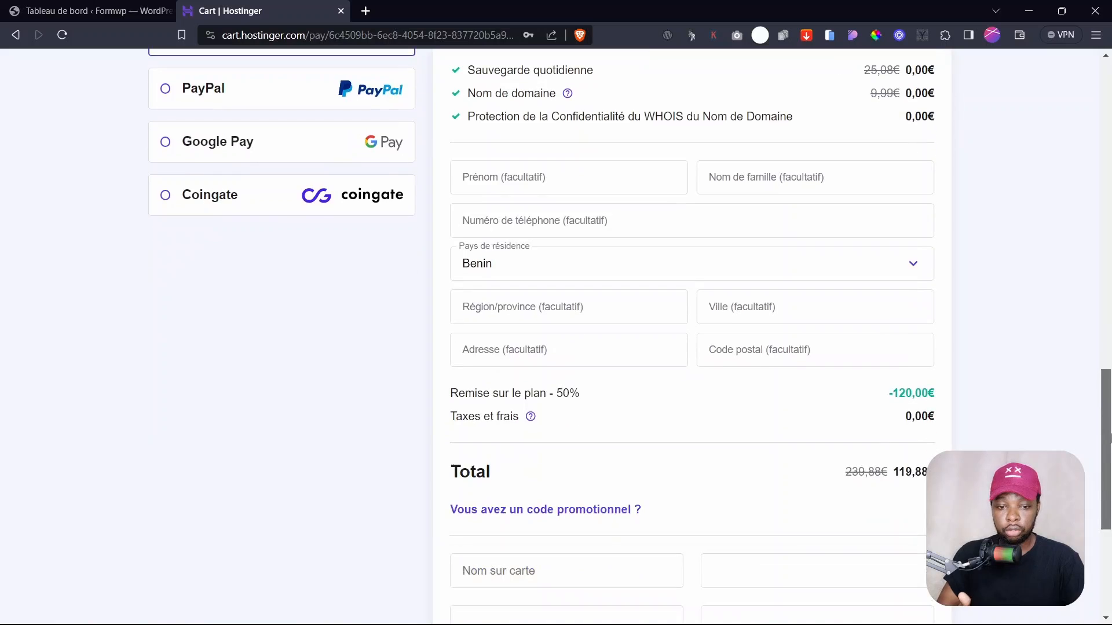
scroll(623, 379, "up", 3)
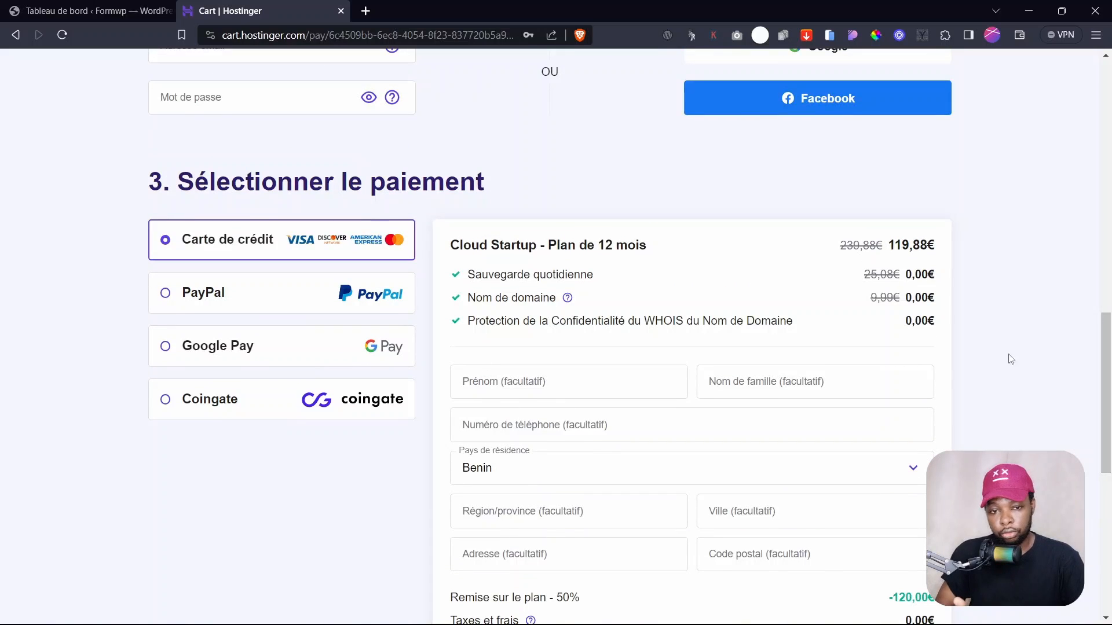
left_click_drag(1107, 383, 1108, 433)
double_click(898, 345)
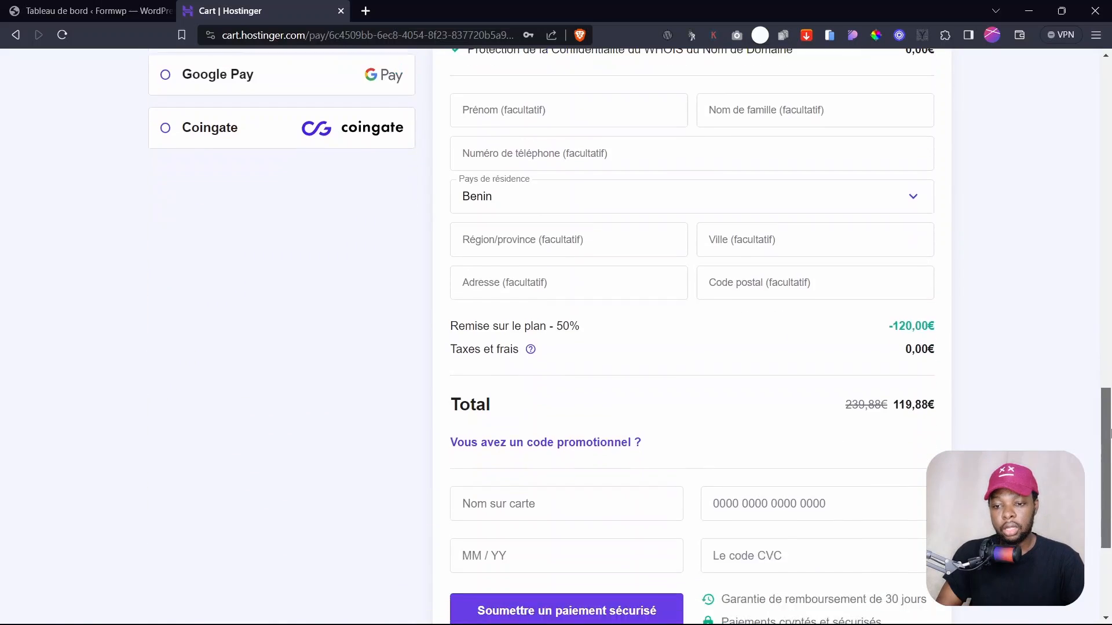
- Apply the promo code WPADDIC and check the reduced 111,49 total in the cart
left_click(570, 452)
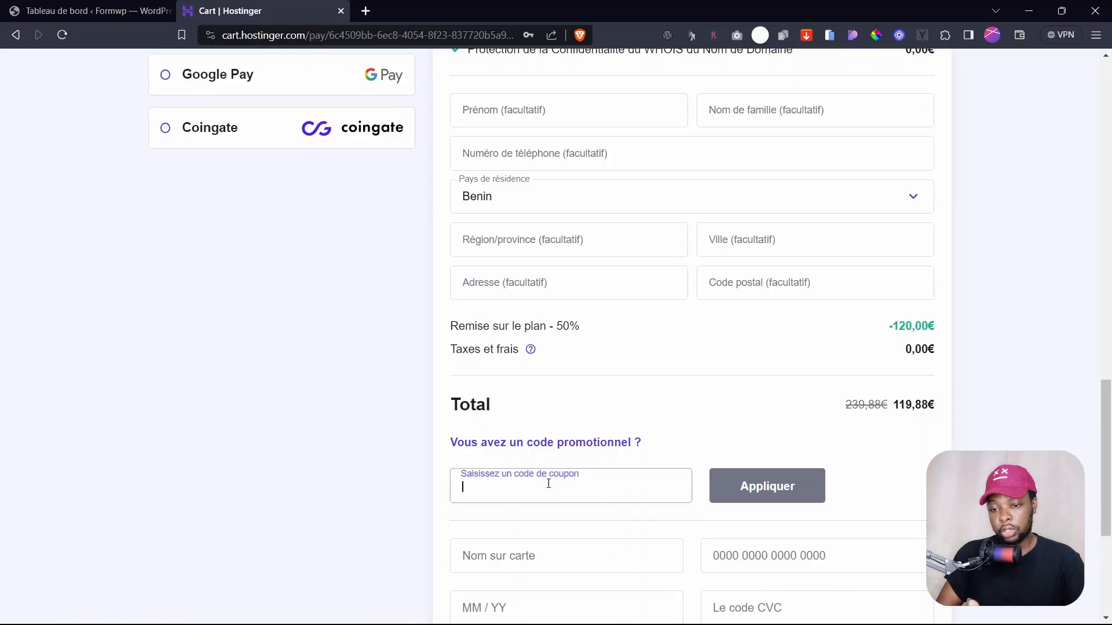
type("WP")
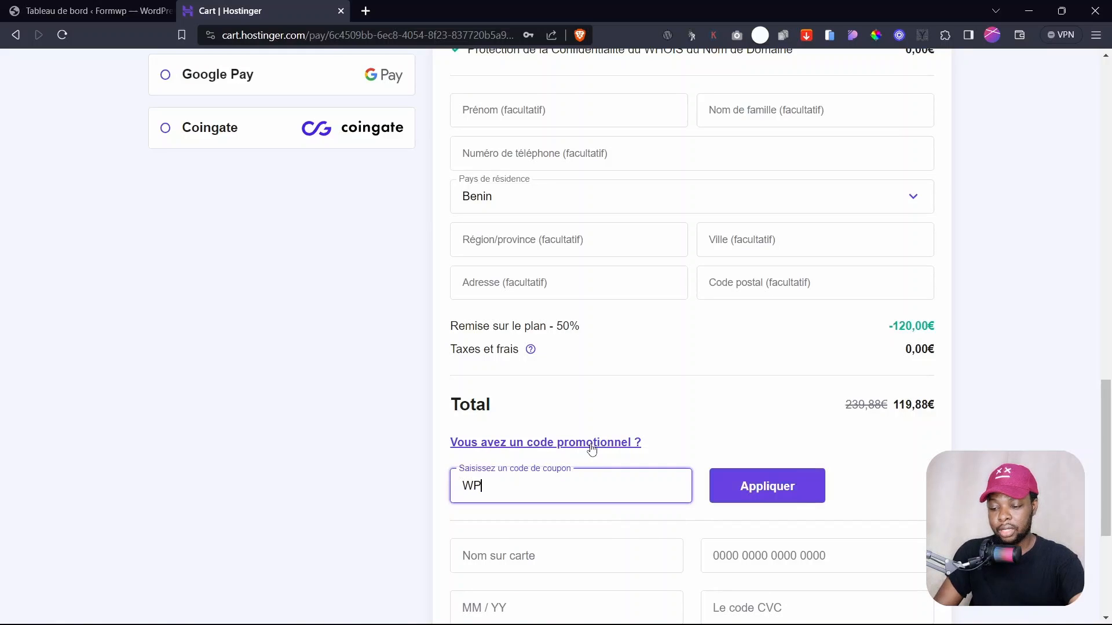
type("ADDICT")
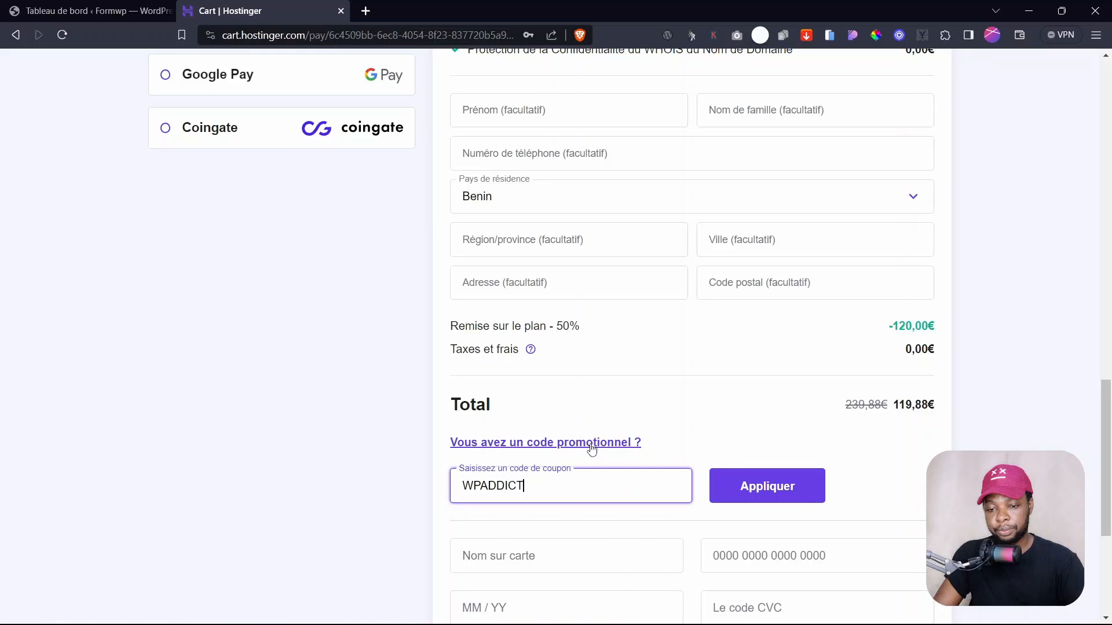
left_click(773, 486)
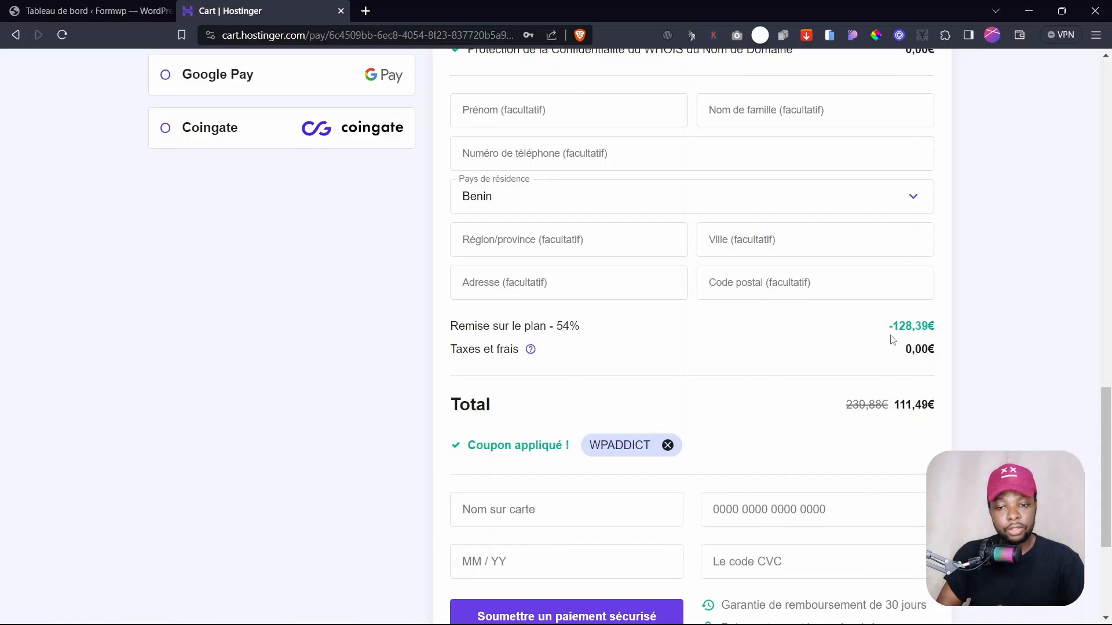
double_click(905, 404)
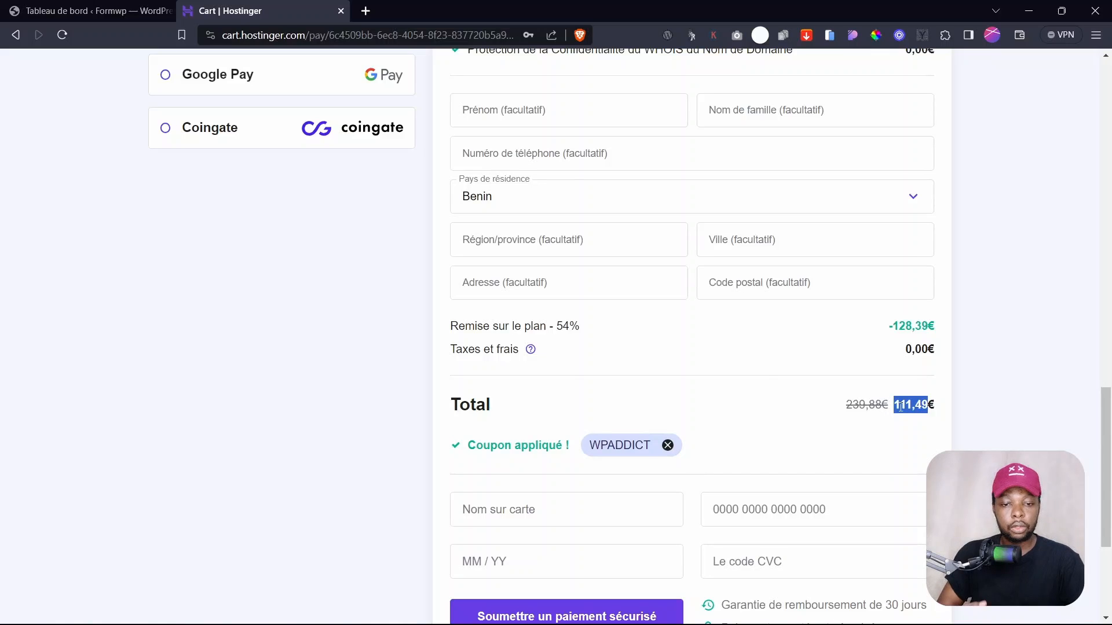
left_click(900, 407)
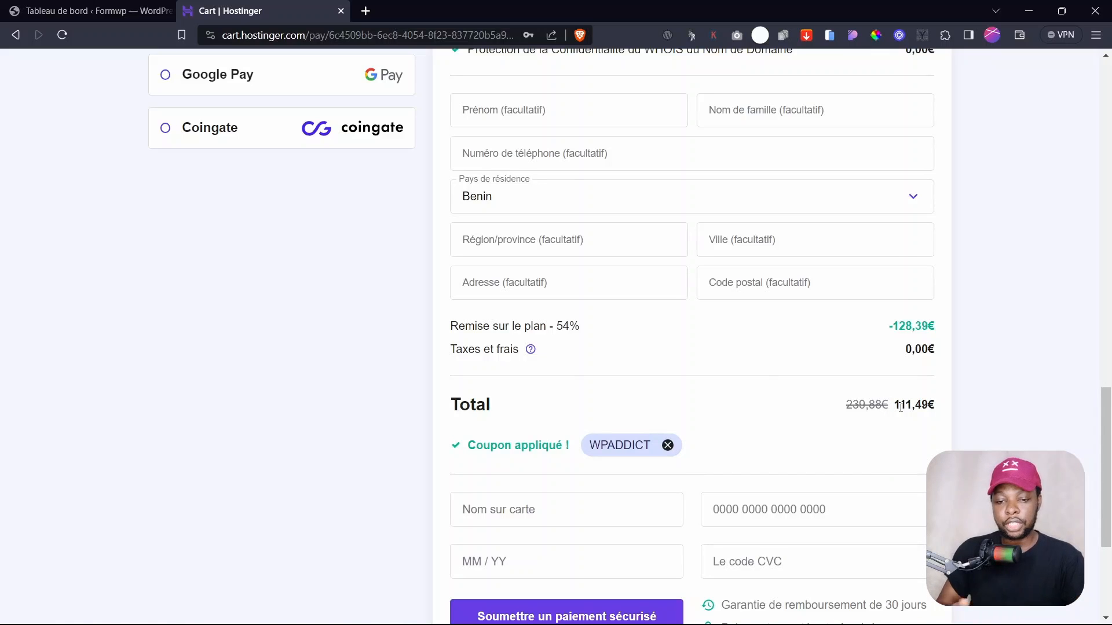
scroll(750, 394, "up", 5)
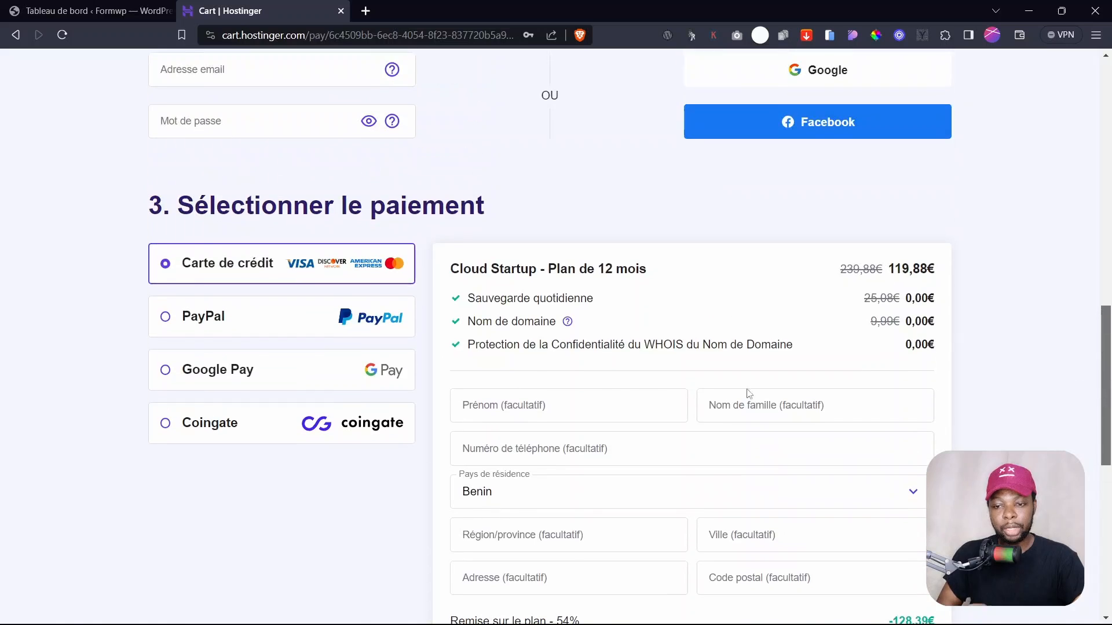
scroll(806, 397, "down", 8)
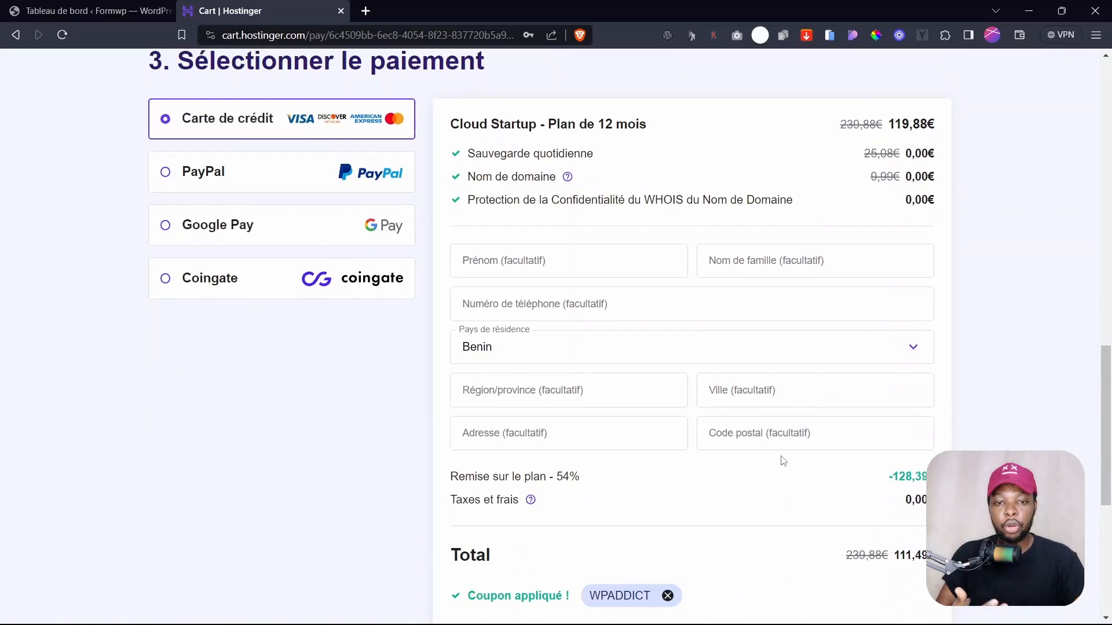
scroll(693, 421, "up", 8)
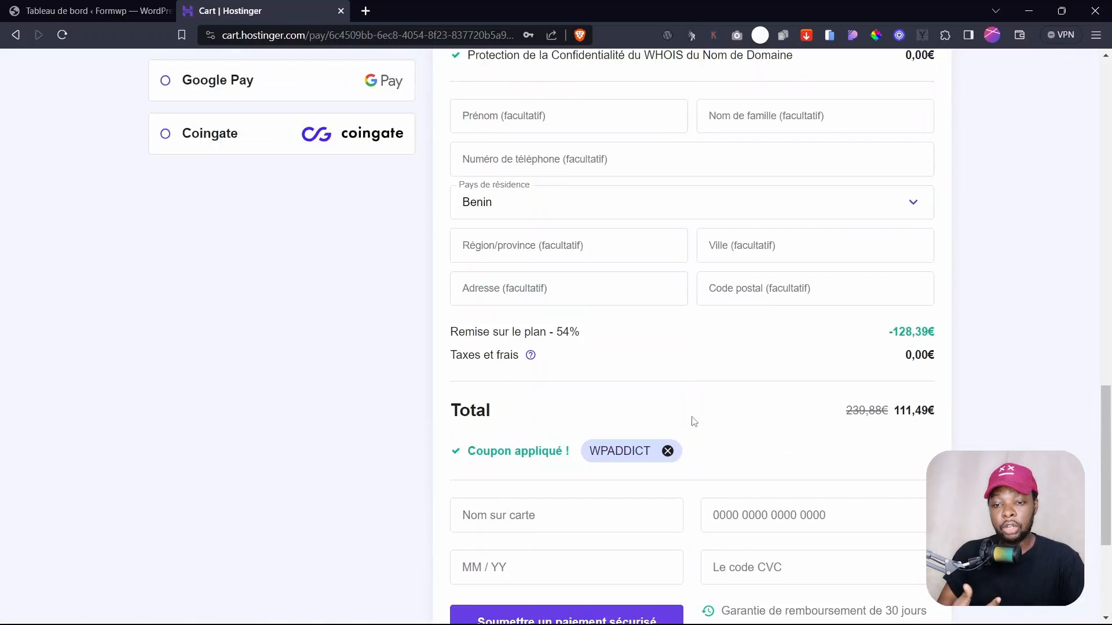
scroll(694, 421, "up", 1)
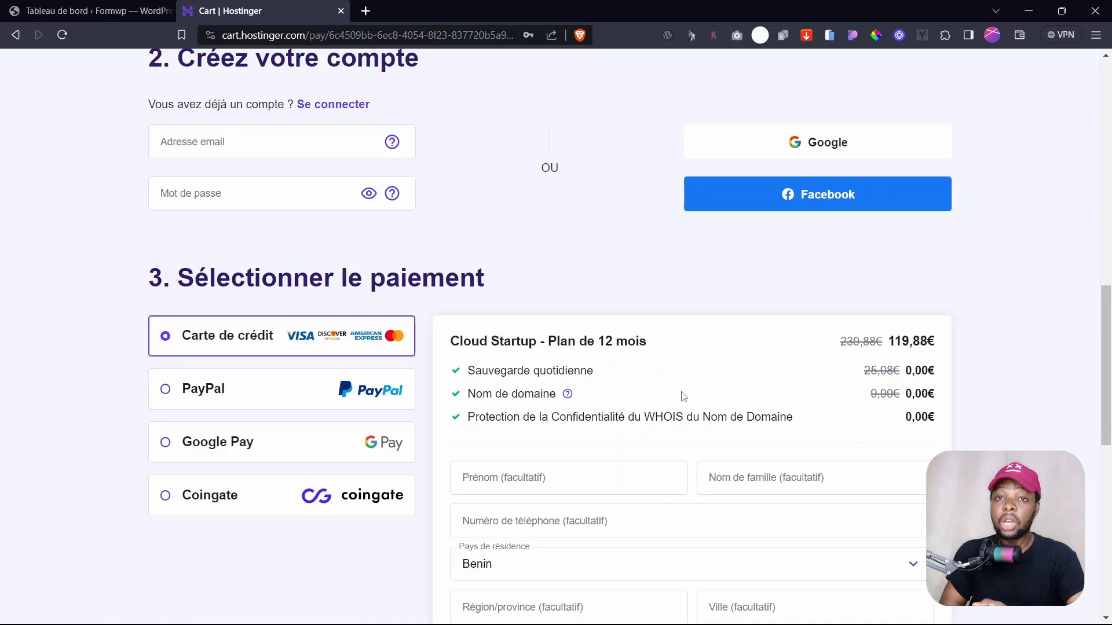
scroll(207, 296, "up", 3)
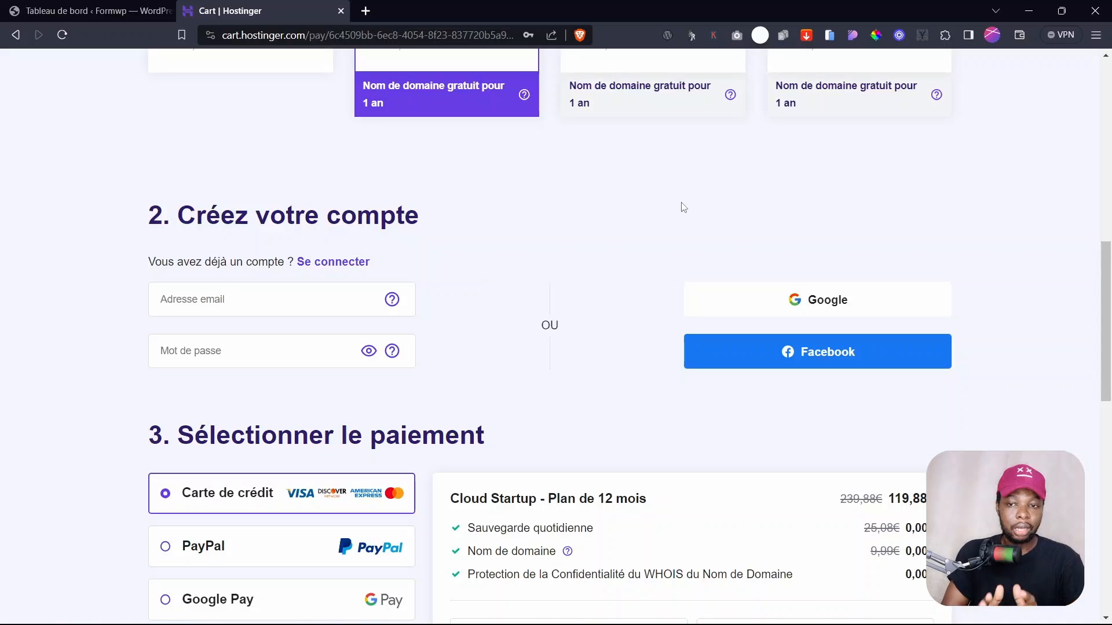
- Close the Hostinger cart tab and check WordPress's Thèmes and Extensions pages
key("ctrl+Tab")
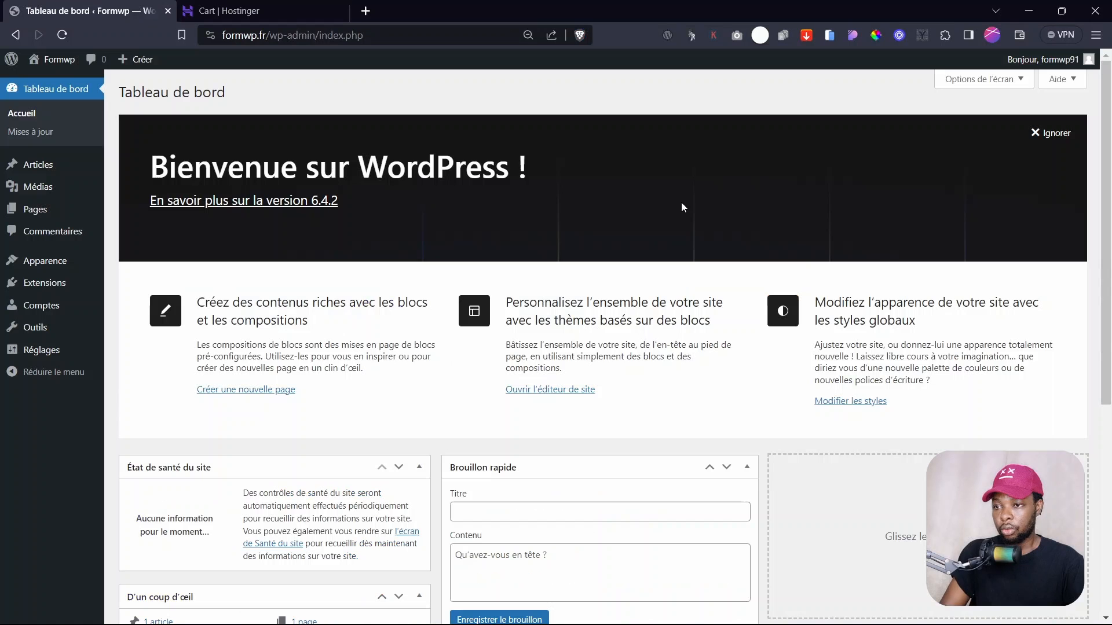
mouse_move(23, 165)
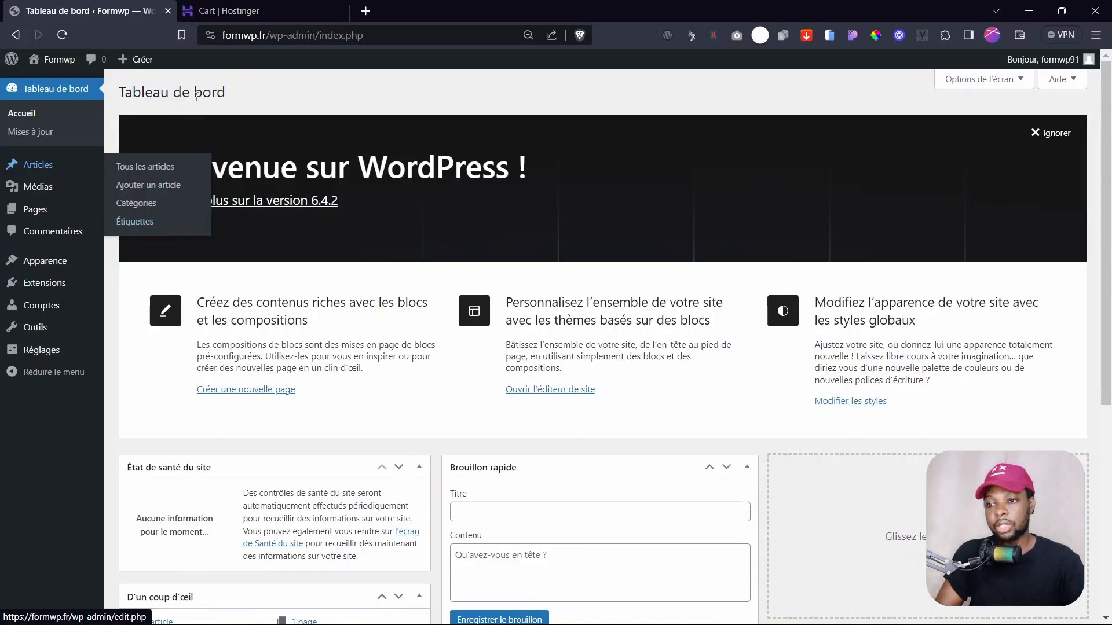
left_click(340, 11)
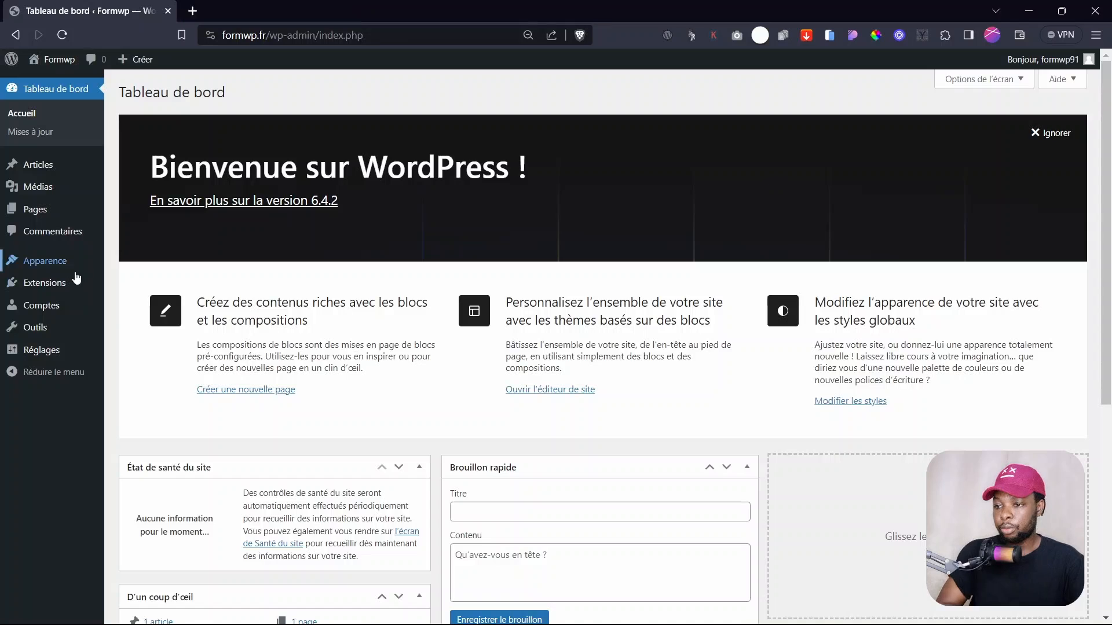
left_click(53, 267)
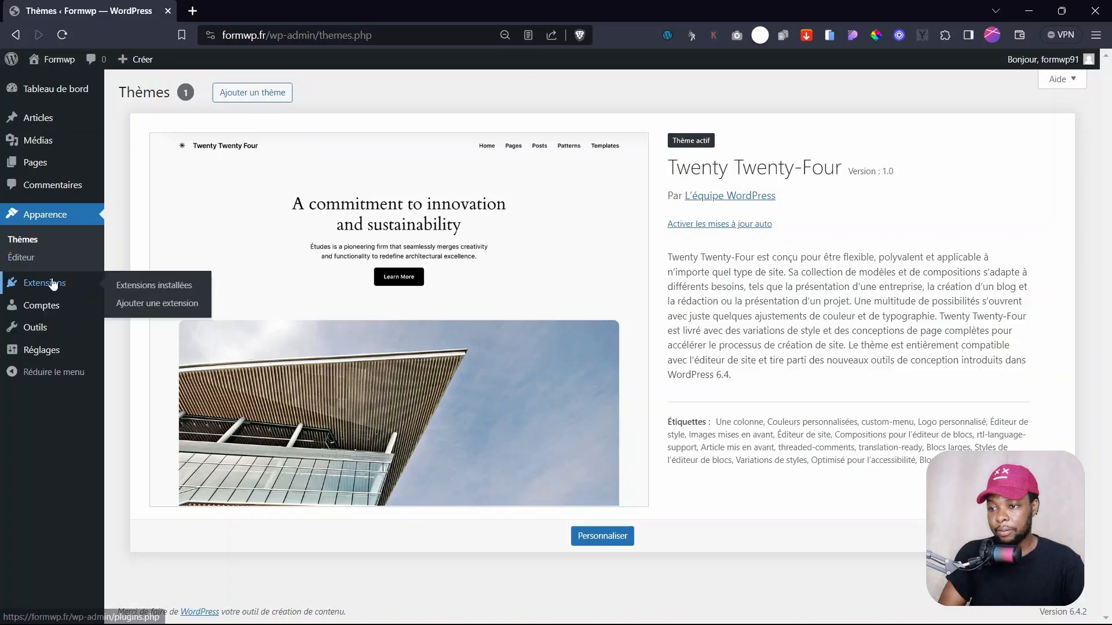
left_click(16, 282)
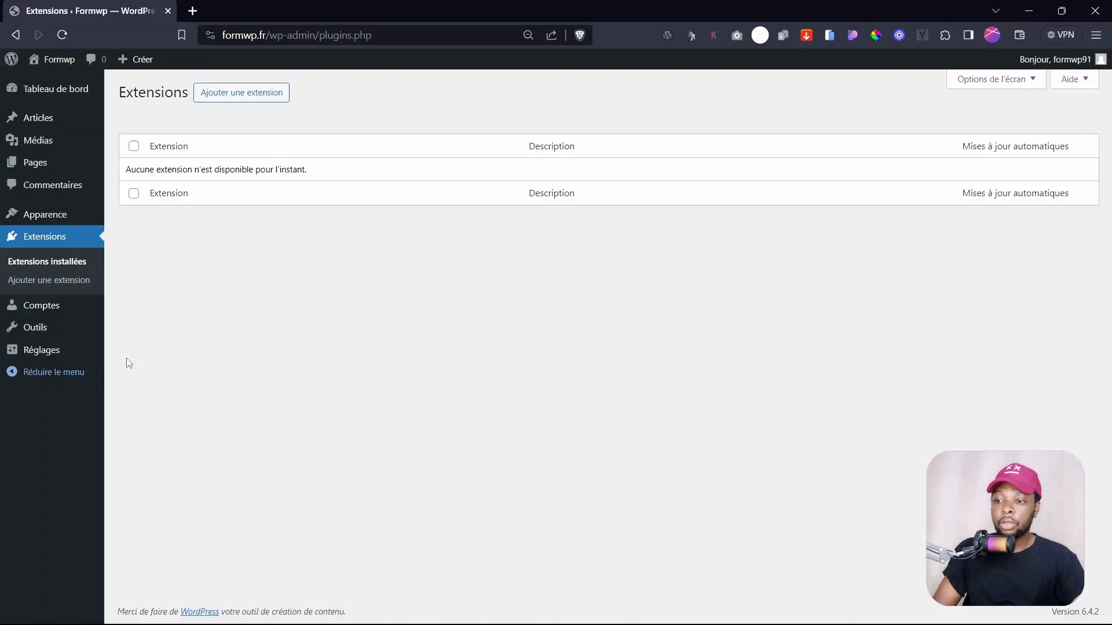
mouse_move(38, 350)
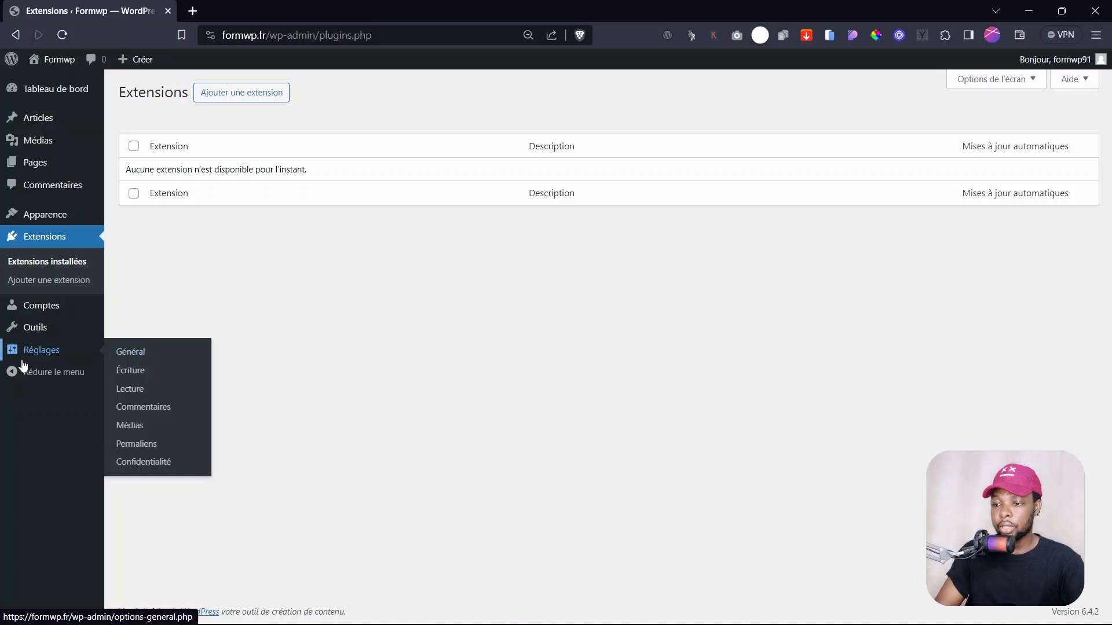
- Tick 'Tout le monde peut s'inscrire' in Réglages > Général, save, and keep Français as site language
left_click(139, 355)
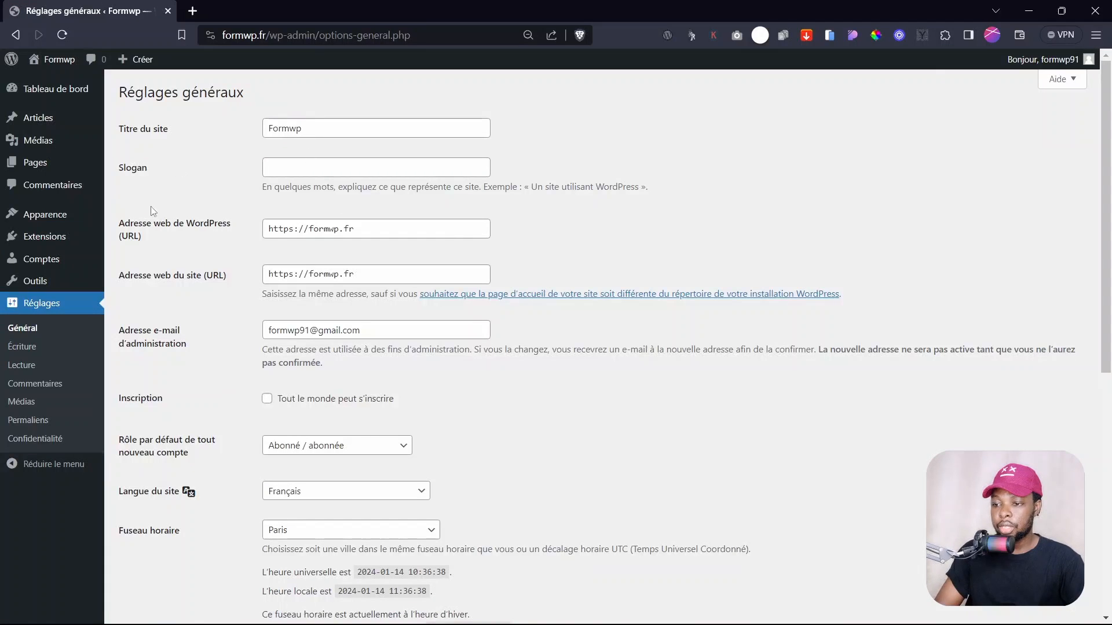
left_click(295, 399)
scroll(334, 443, "down", 3)
scroll(334, 443, "down", 5)
left_click(179, 557)
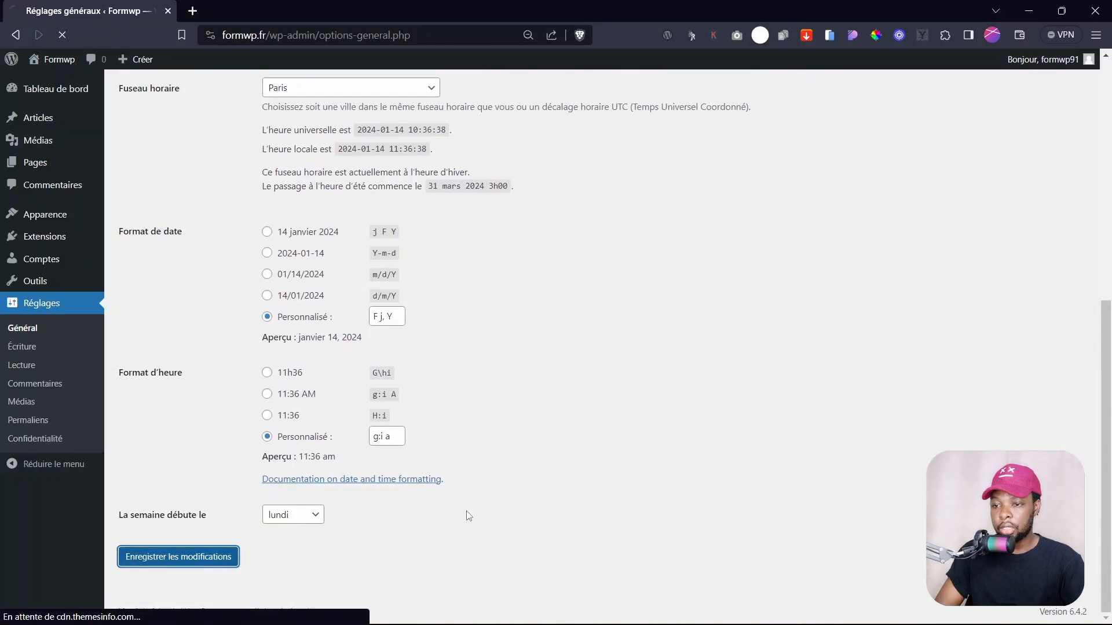
left_click(309, 530)
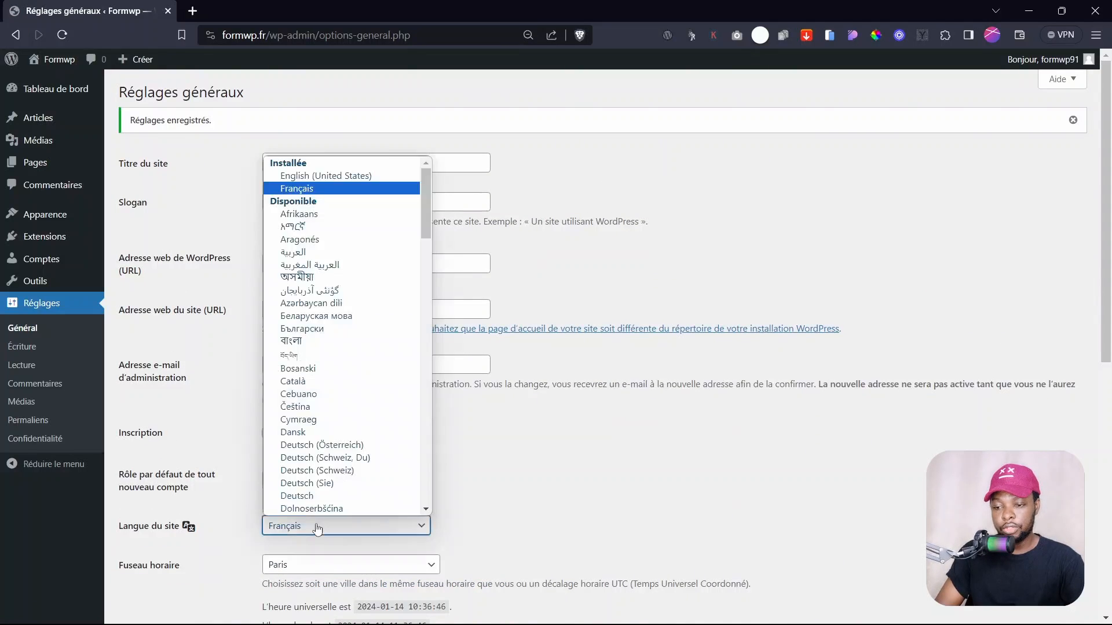
left_click(306, 533)
left_click(304, 531)
scroll(49, 390, "down", 8)
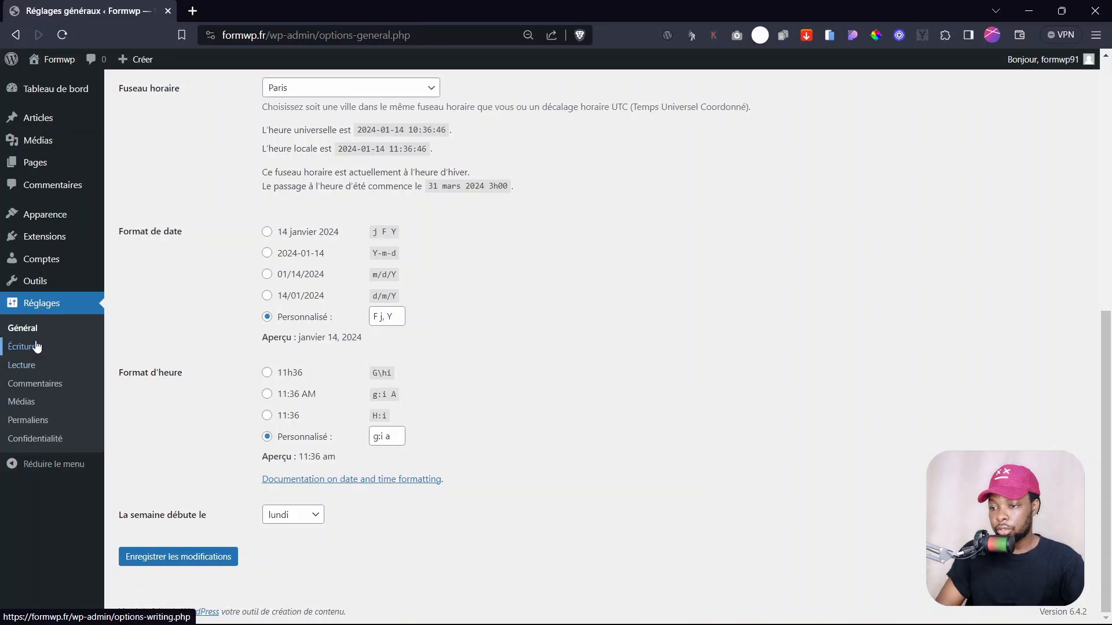
- In Réglages > Lecture, set 'Une page statique' with Sample Page as Page d'accueil and save
left_click(32, 372)
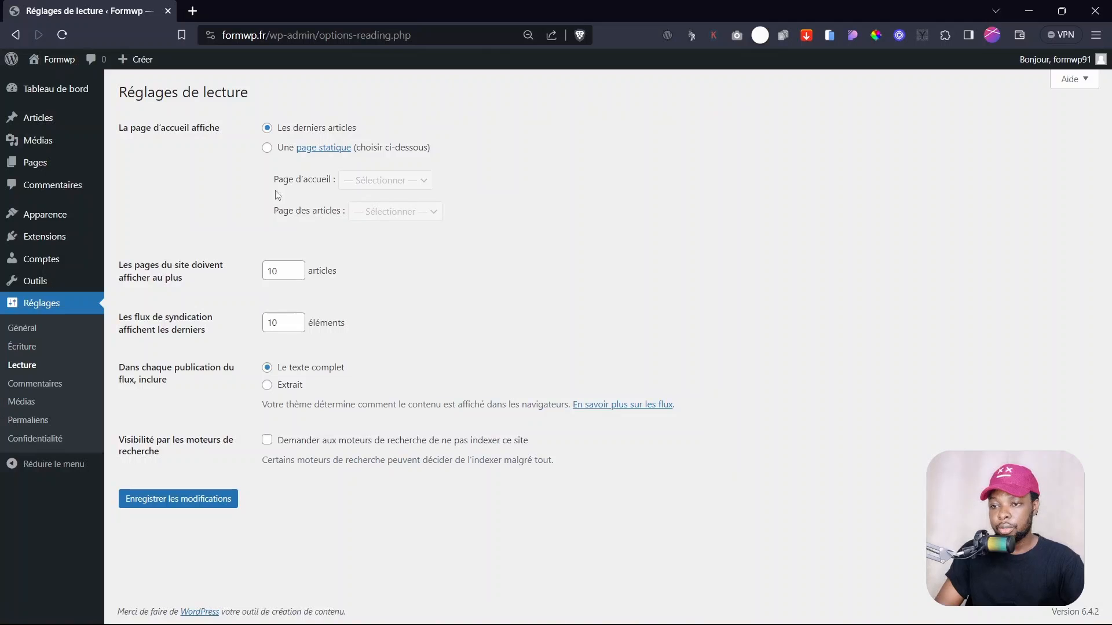
left_click(267, 148)
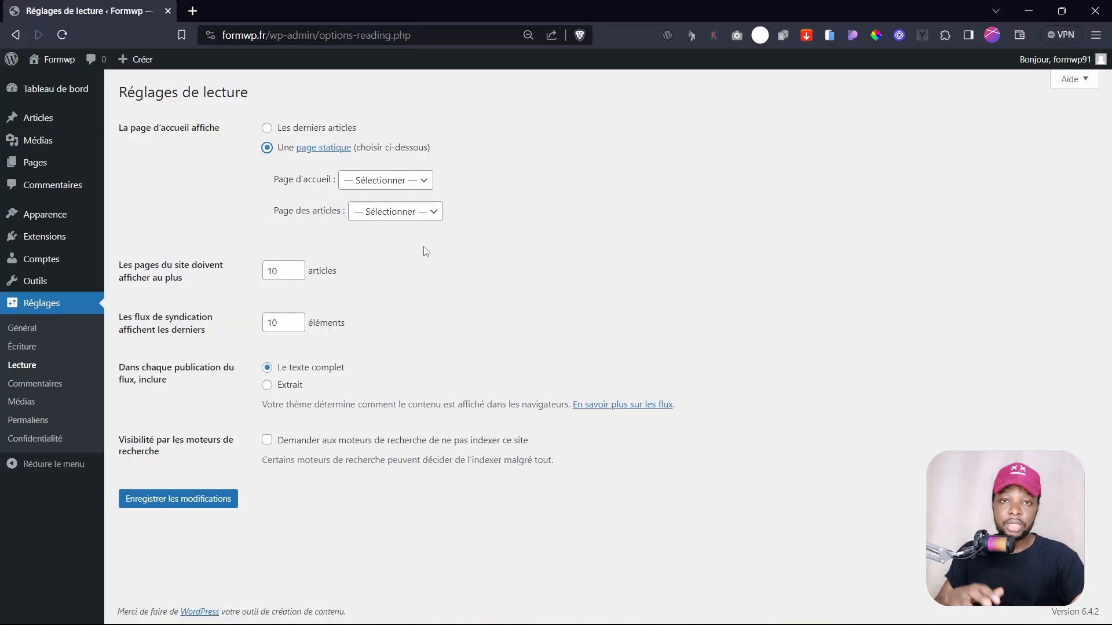
left_click(376, 181)
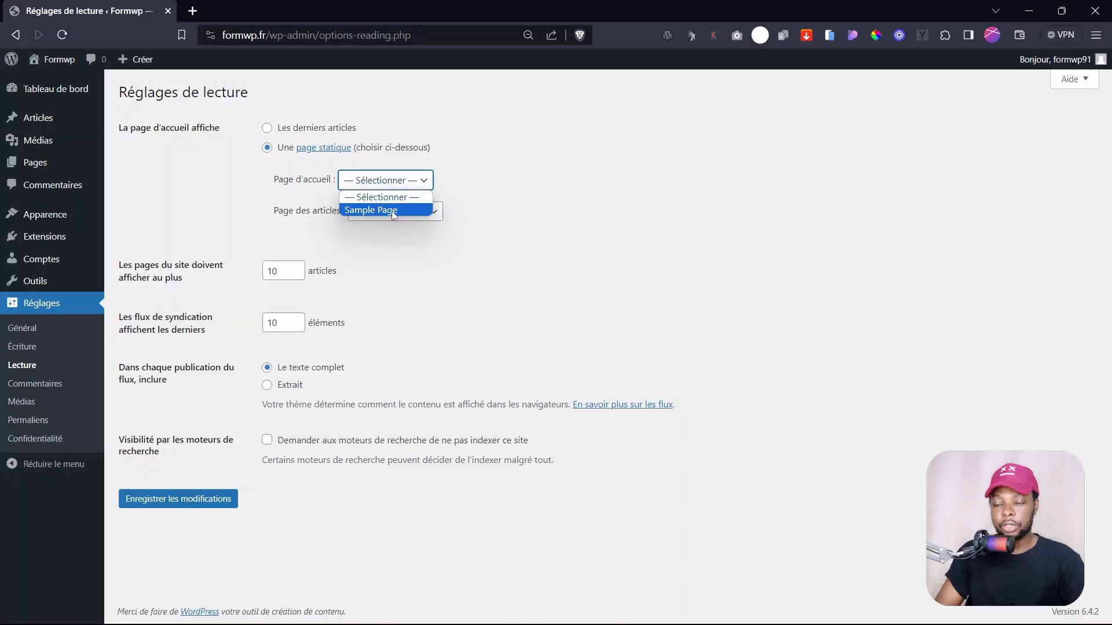
left_click(380, 210)
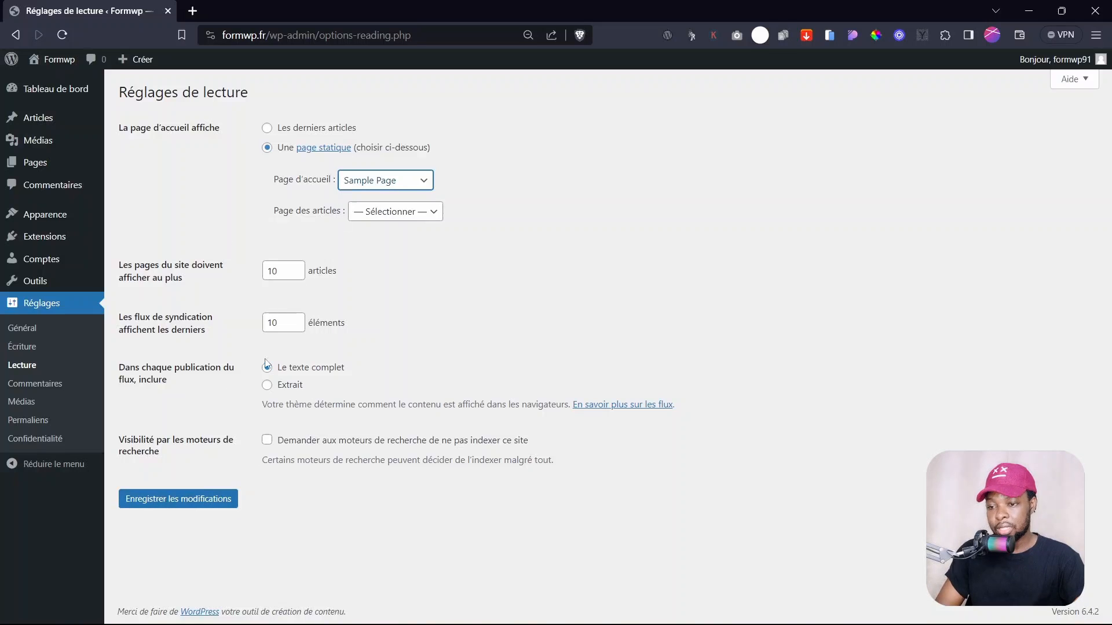
left_click(190, 506)
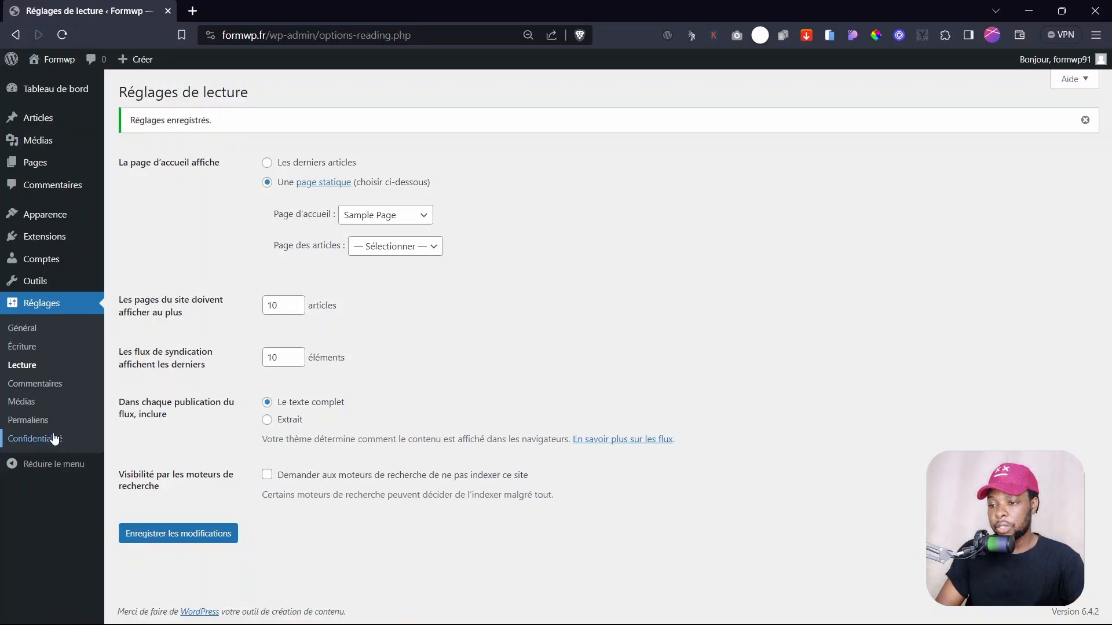
- Set permalinks to 'Titre de la publication' and save the change
left_click(28, 421)
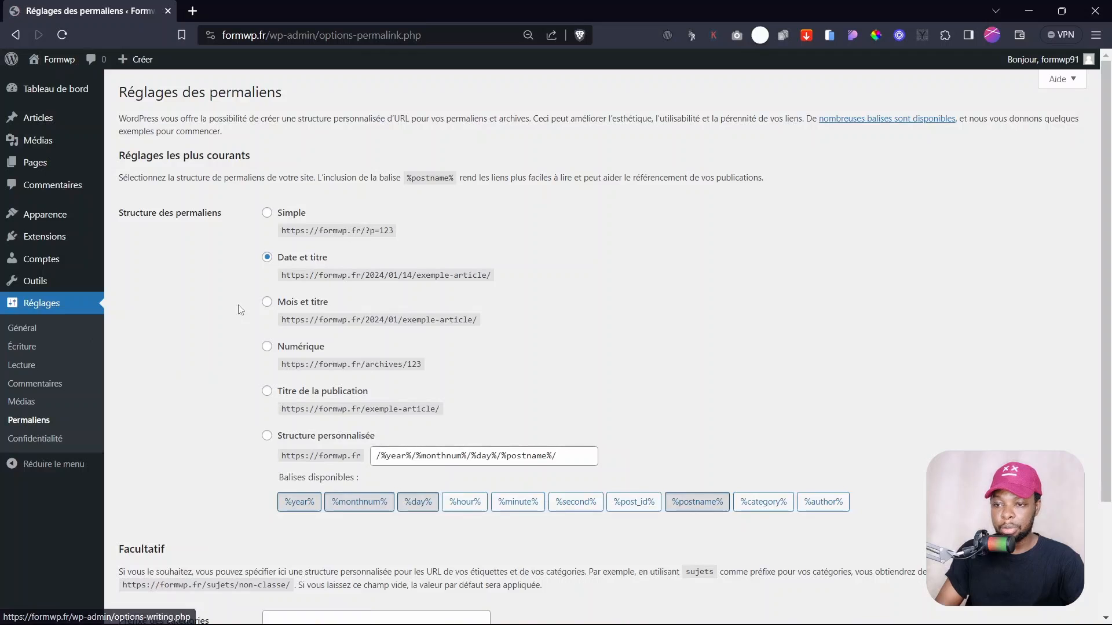
left_click(307, 393)
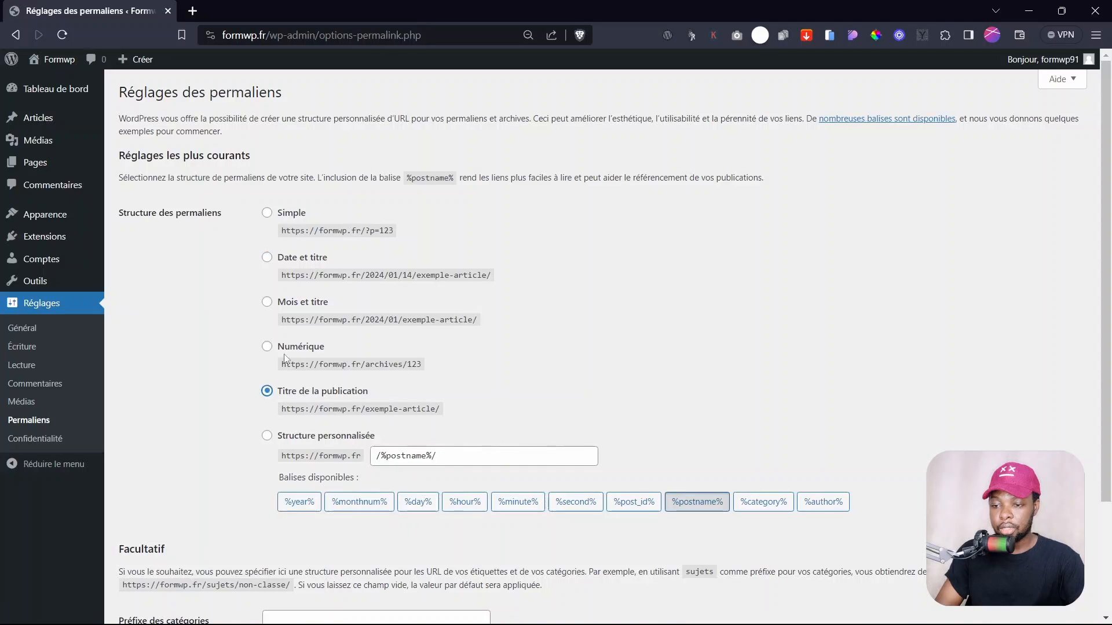
scroll(259, 455, "down", 3)
left_click(177, 564)
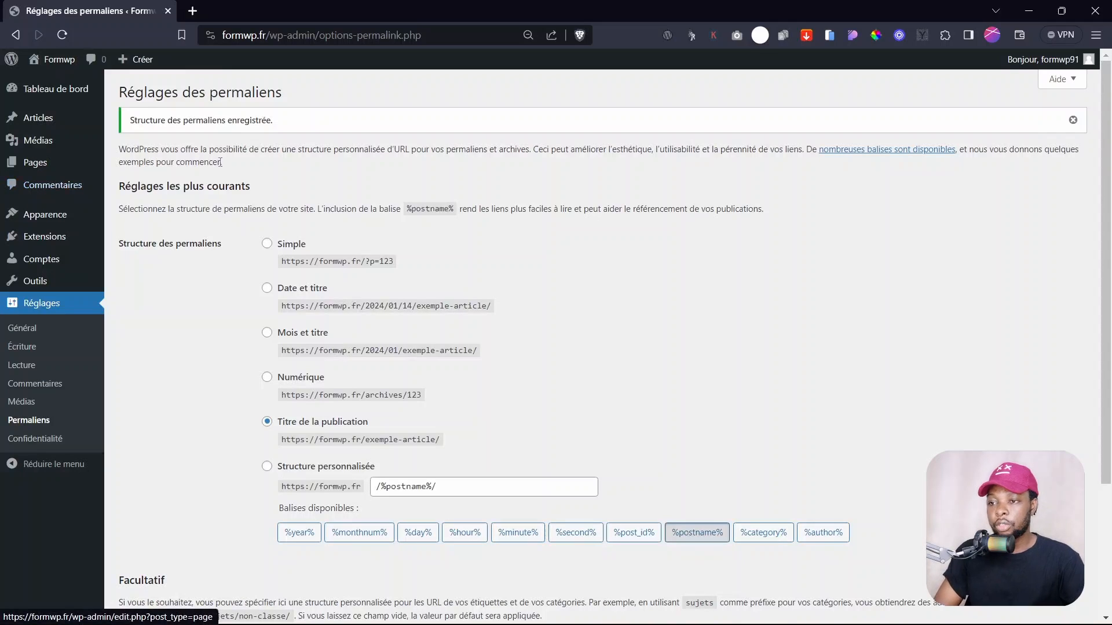
- Open the live formwp.fr site in a new tab, view its Sample Page, then return to the dashboard
left_click(53, 89)
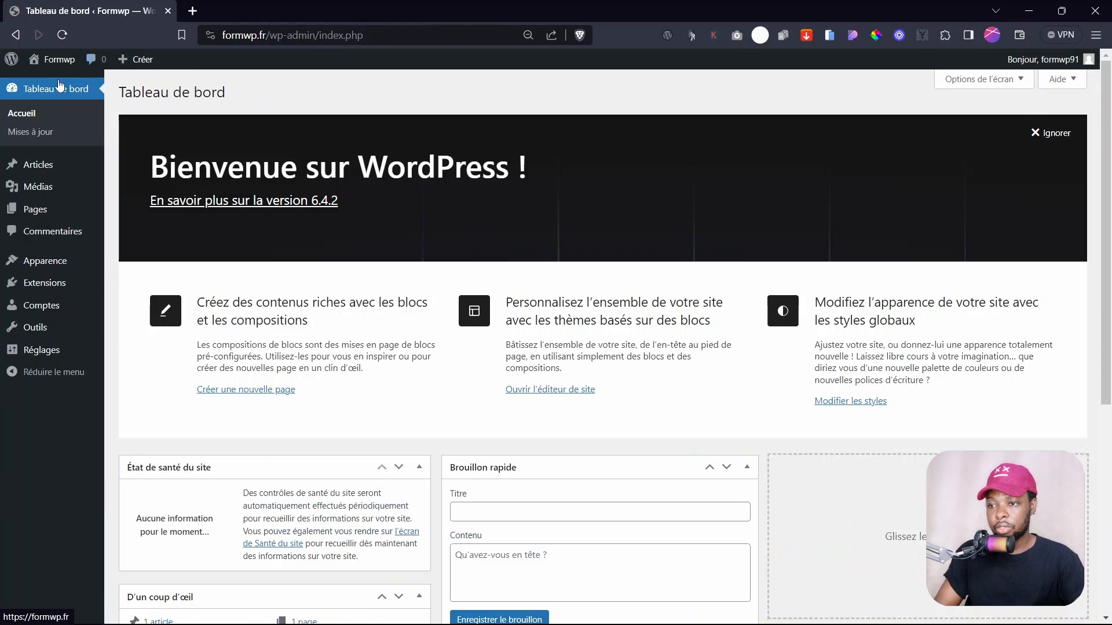
mouse_move(52, 61)
right_click(70, 81)
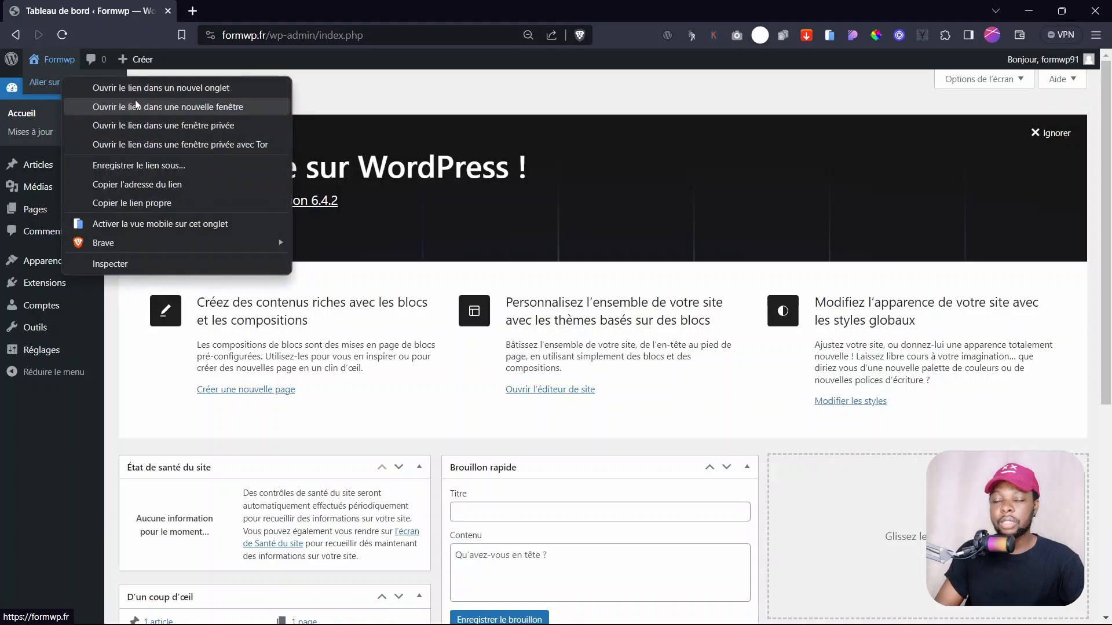
left_click(380, 100)
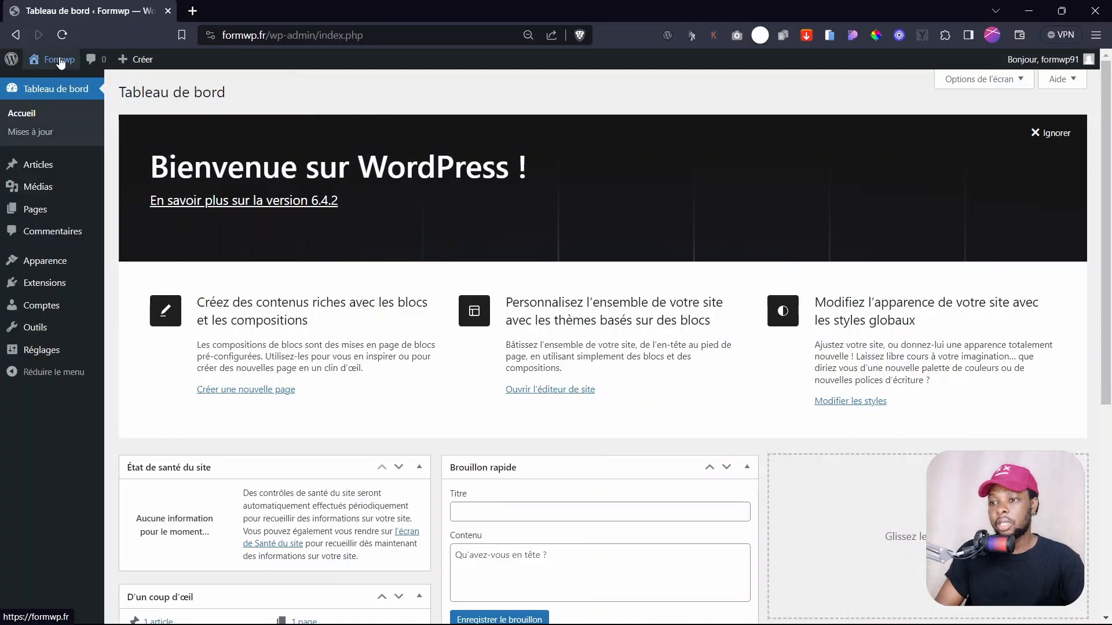
mouse_move(52, 61)
right_click(81, 83)
left_click(127, 94)
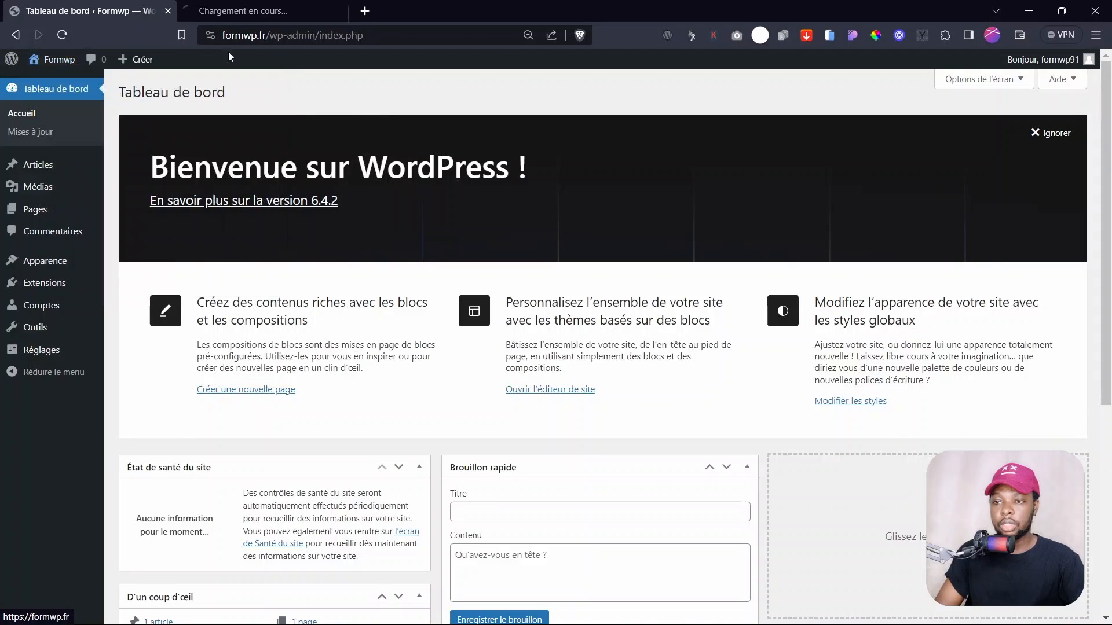
left_click(284, 8)
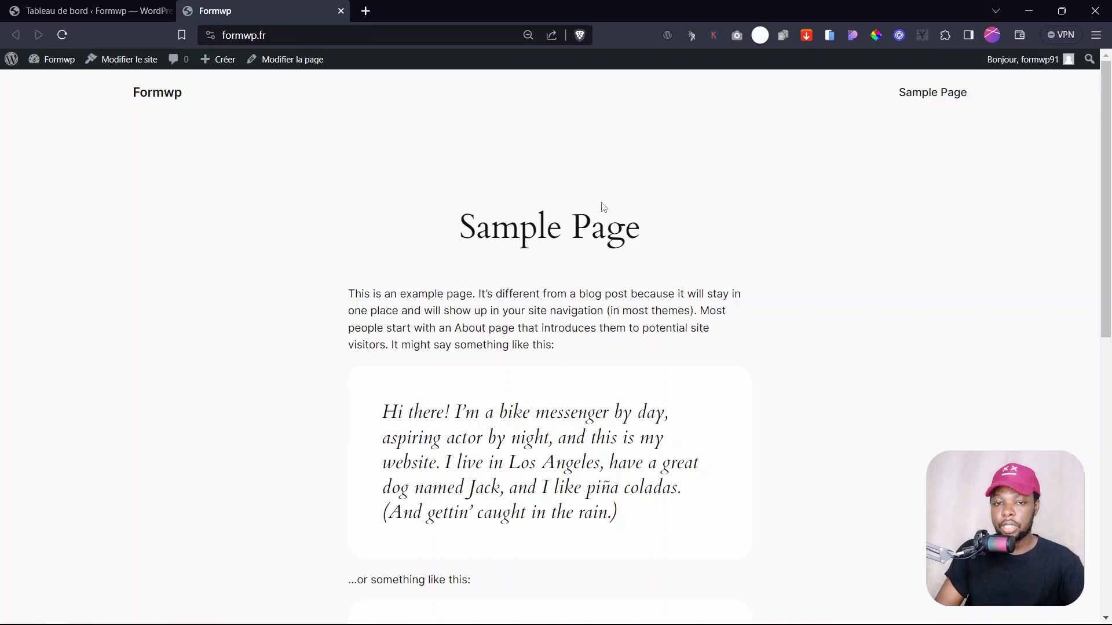
left_click_drag(1106, 173, 1110, 221)
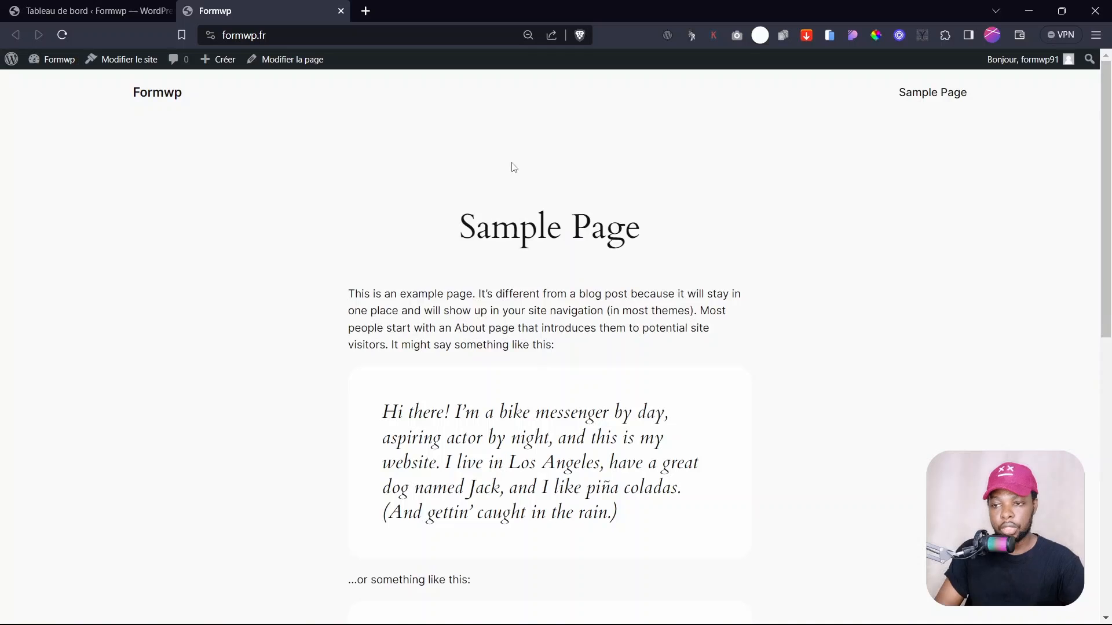
left_click(93, 10)
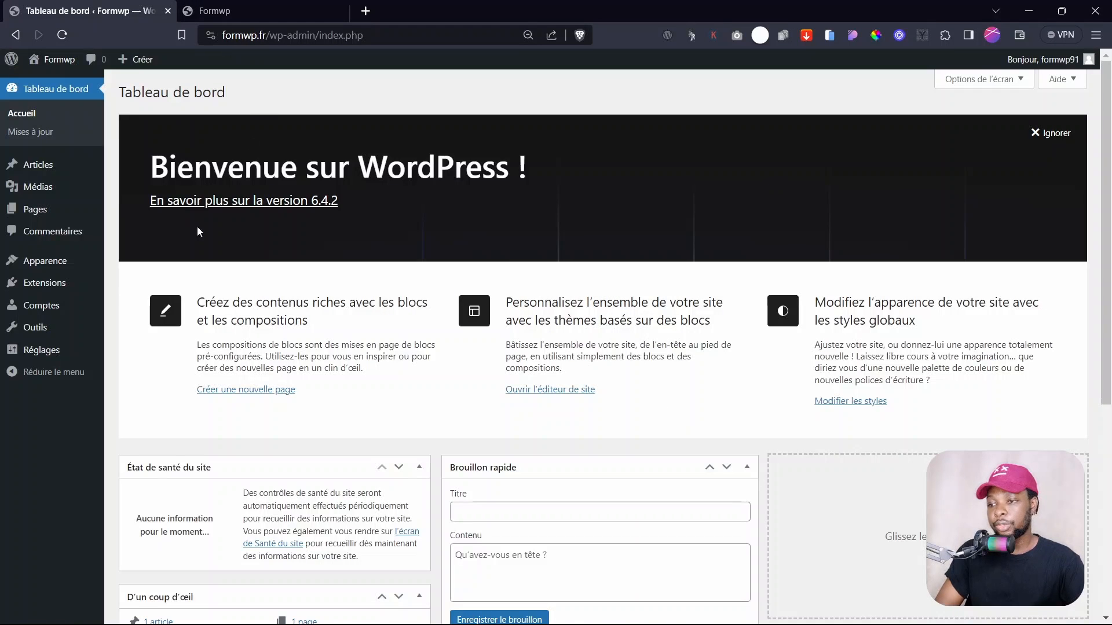
- From Thèmes > Ajouter, find Hello Elementor, install it and activate it
mouse_move(79, 208)
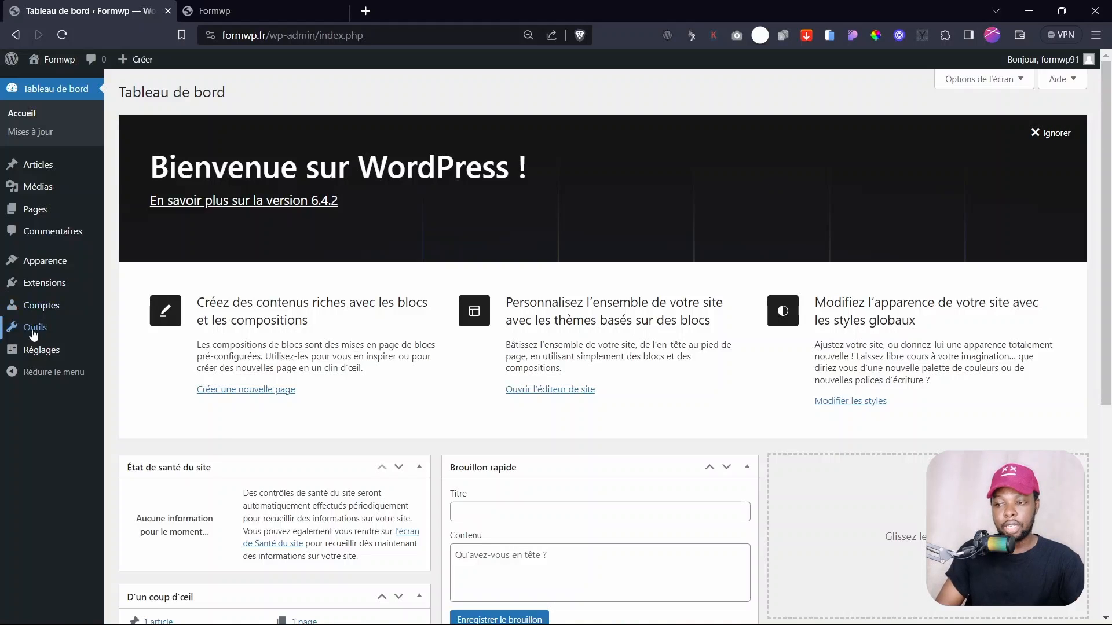
mouse_move(35, 264)
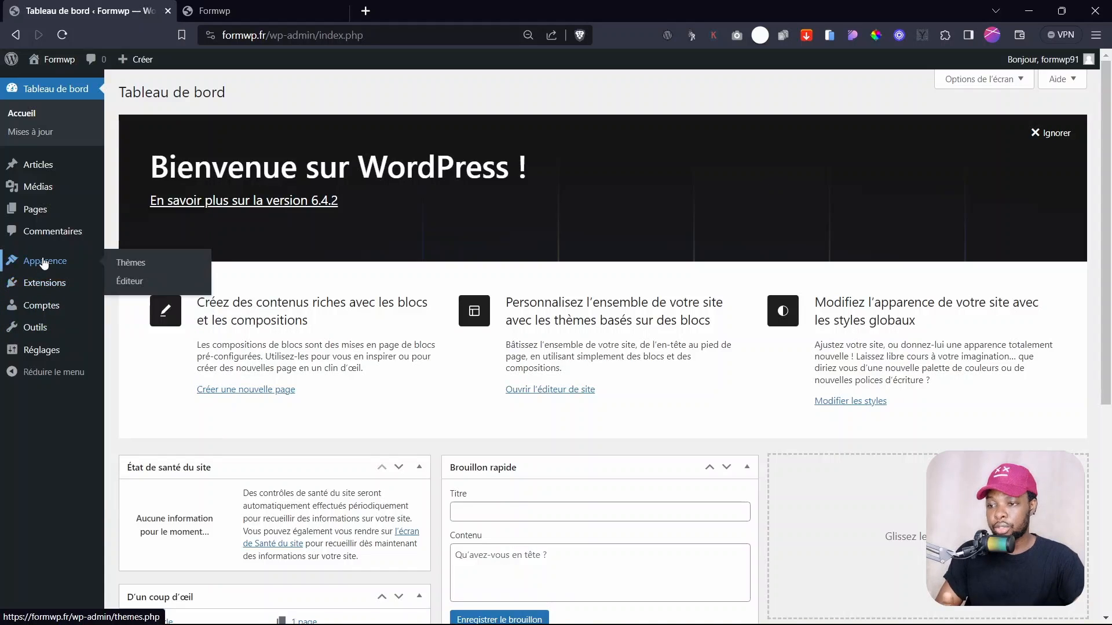
left_click(126, 268)
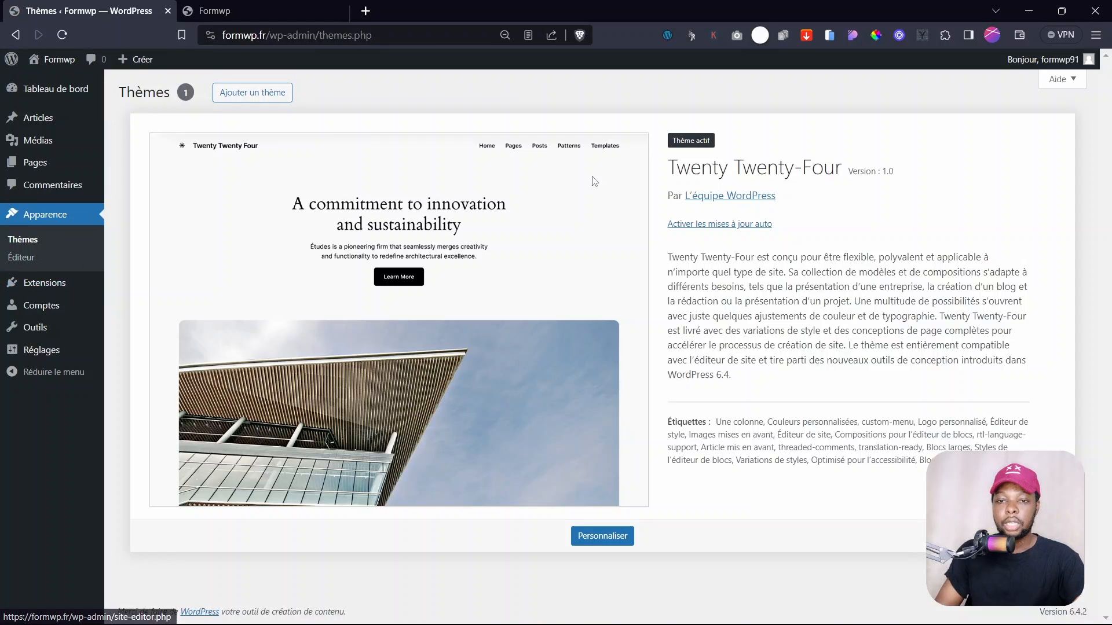
left_click(257, 95)
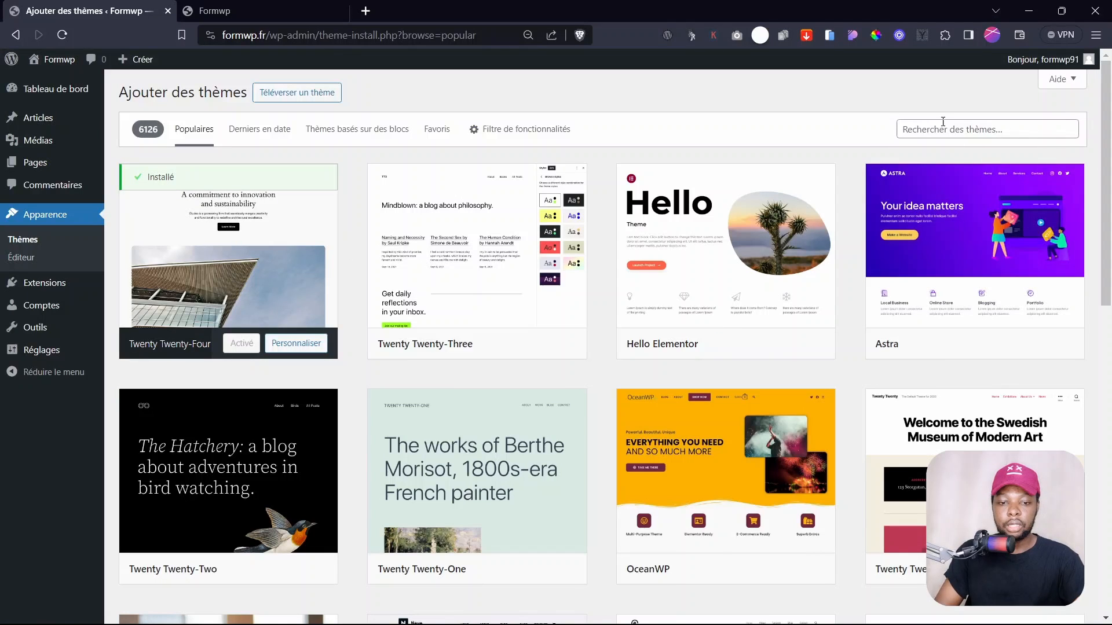
left_click(942, 122)
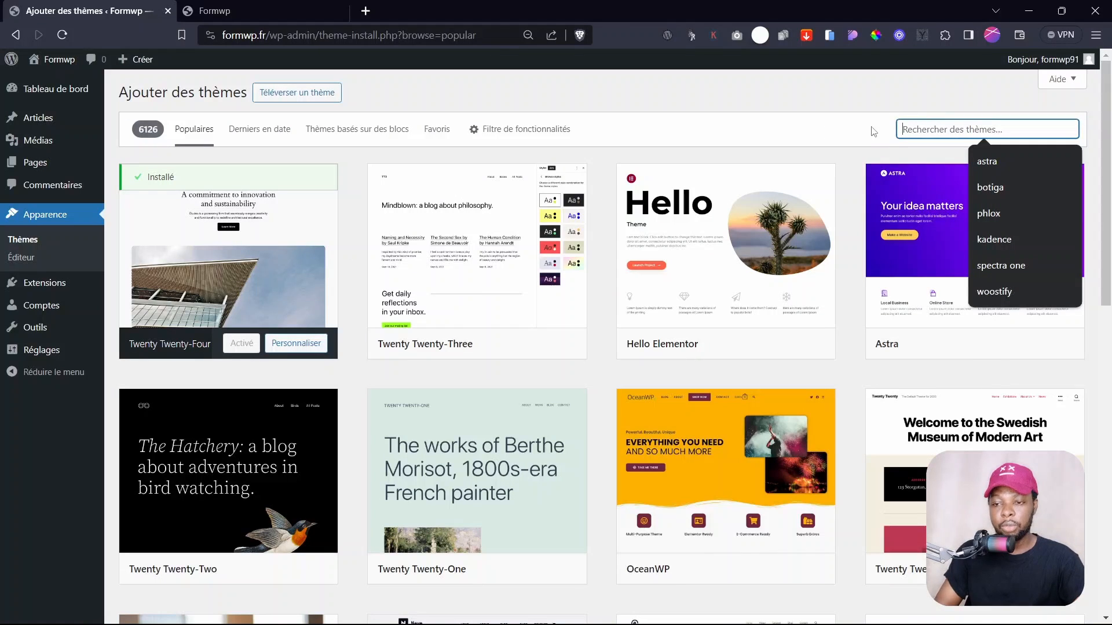
left_click(835, 110)
mouse_move(666, 264)
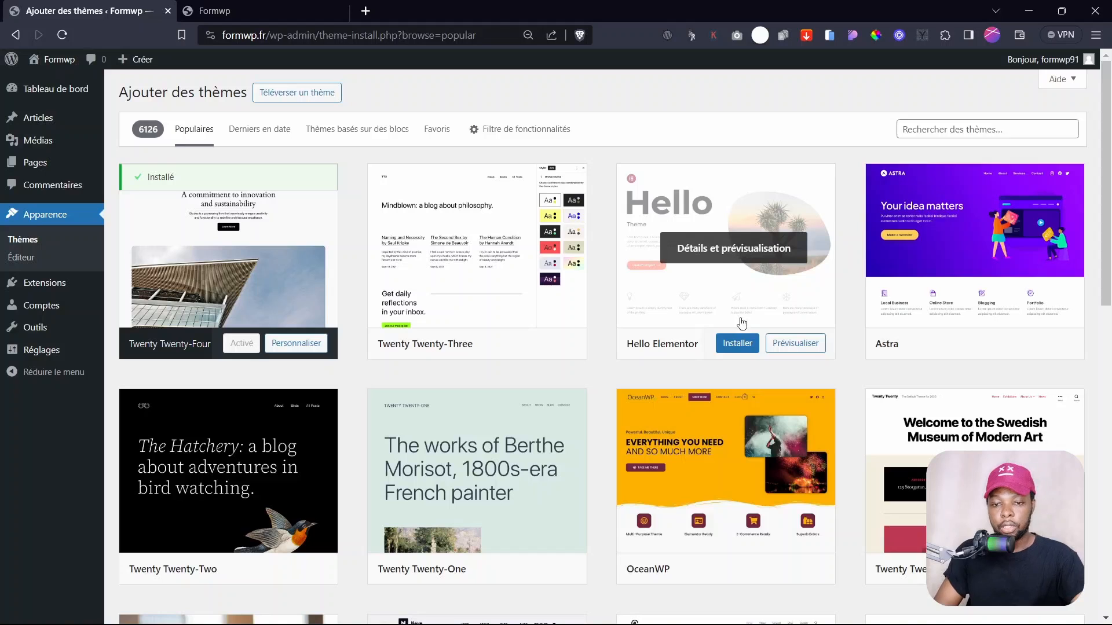
left_click(736, 343)
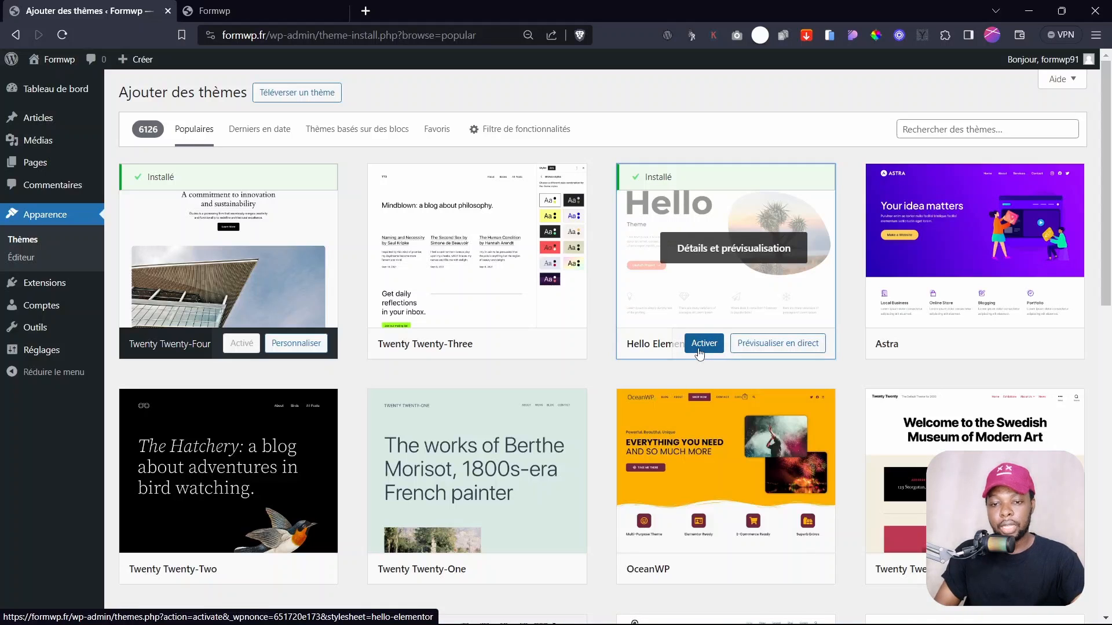
left_click(703, 347)
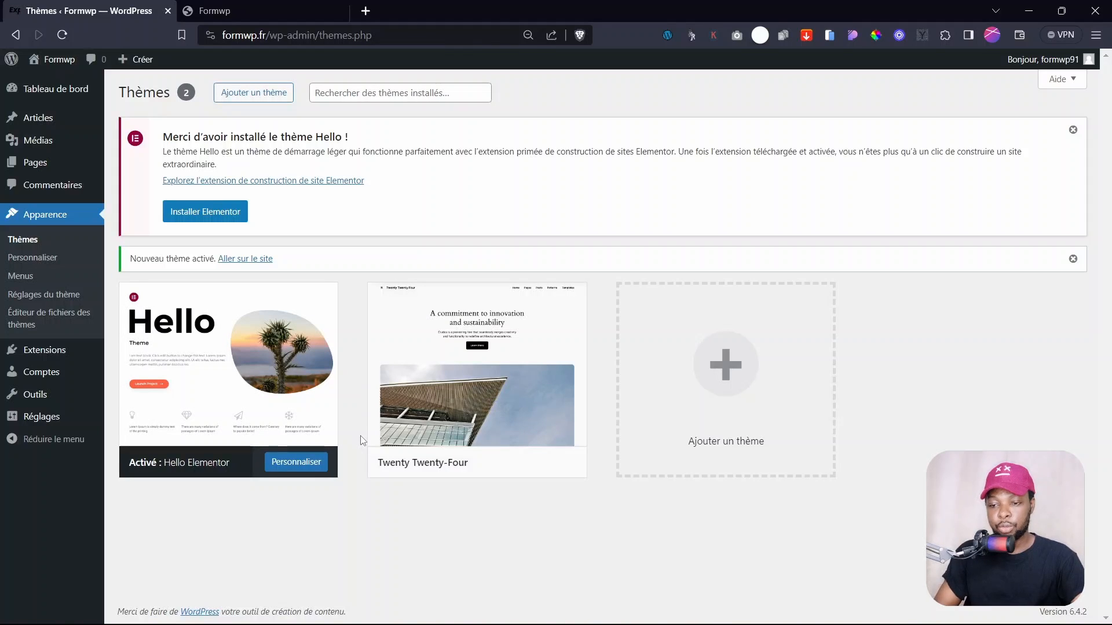
- Delete the Twenty Twenty-Four theme, confirm with OK, and switch to the live formwp.fr tab
mouse_move(459, 394)
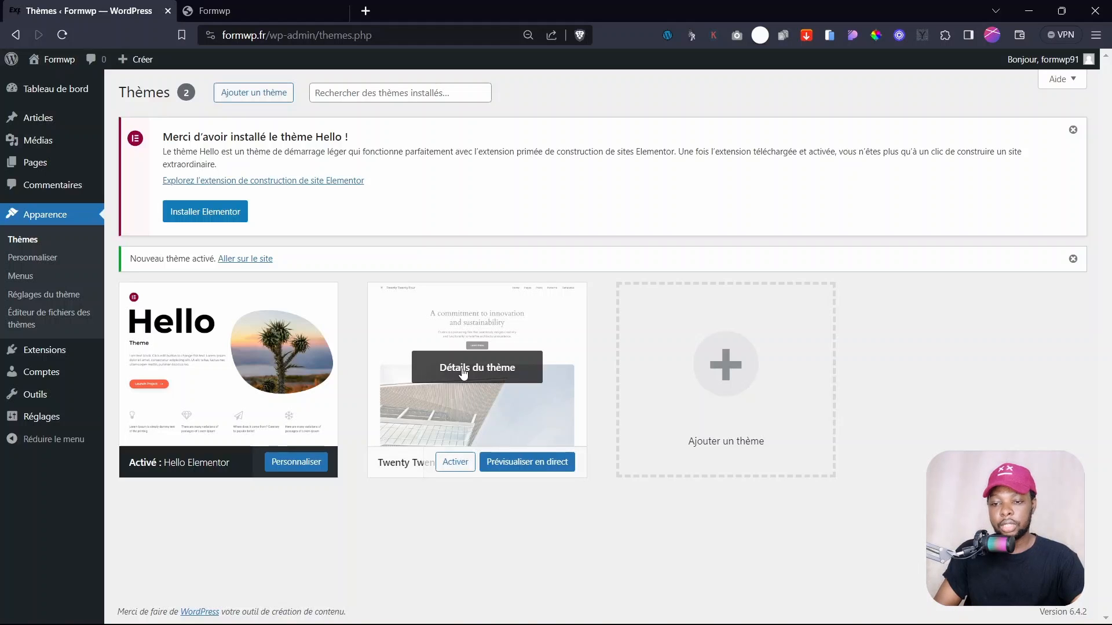
left_click(463, 370)
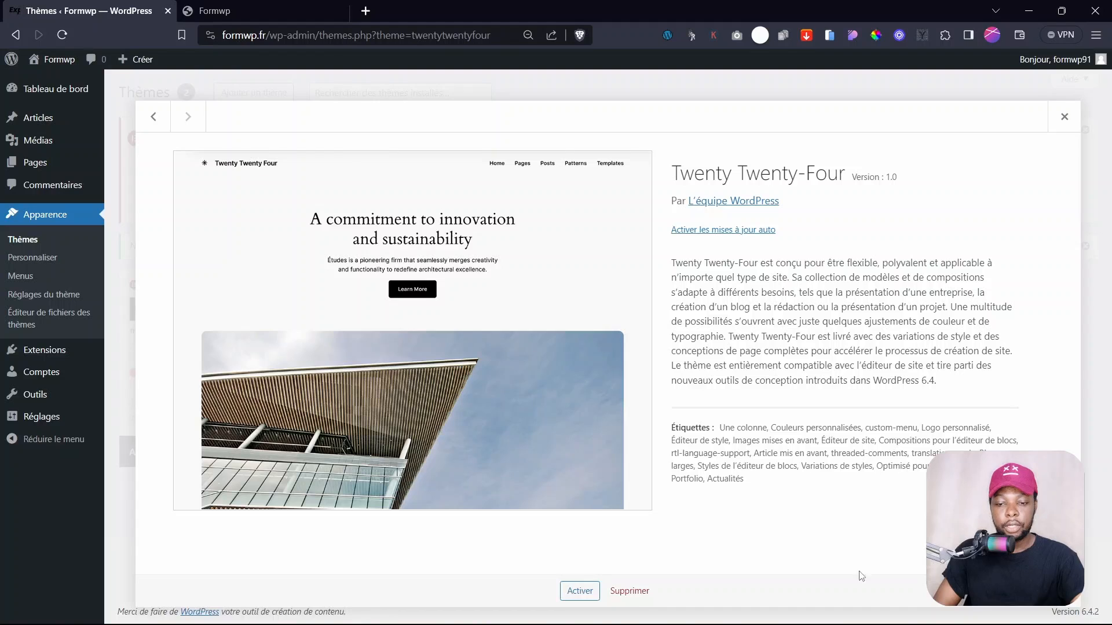
left_click(630, 591)
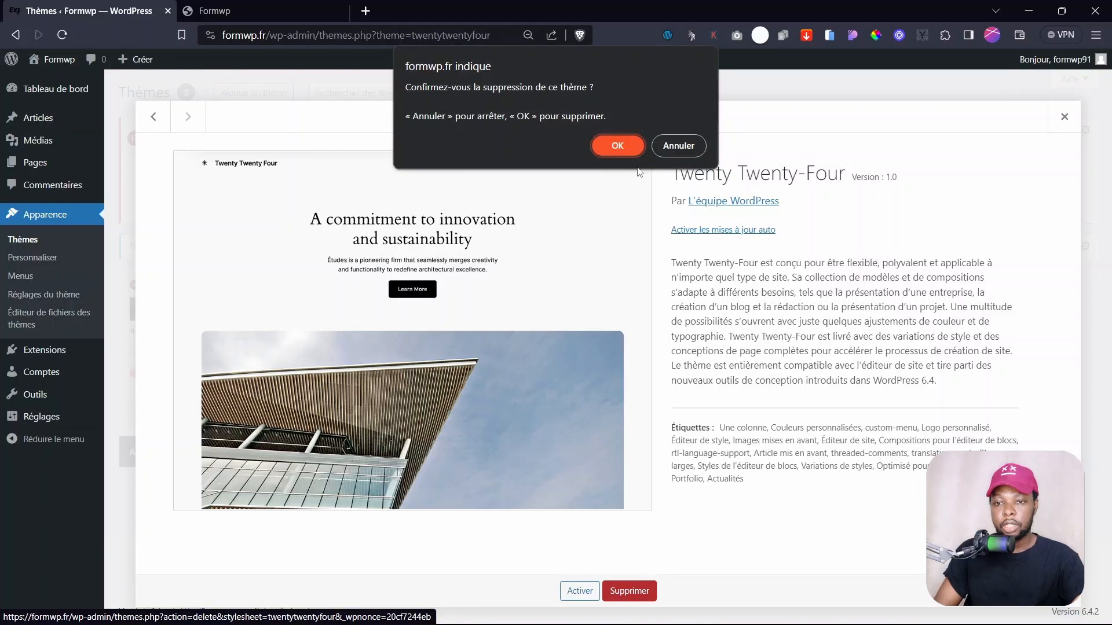
left_click(627, 145)
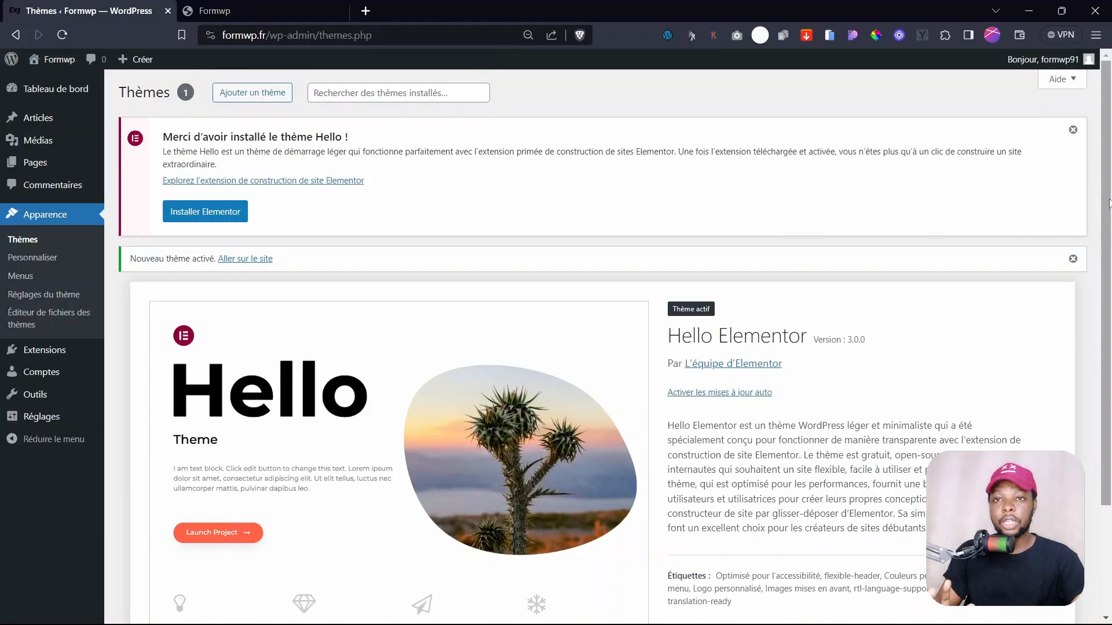
left_click_drag(1107, 203, 1106, 139)
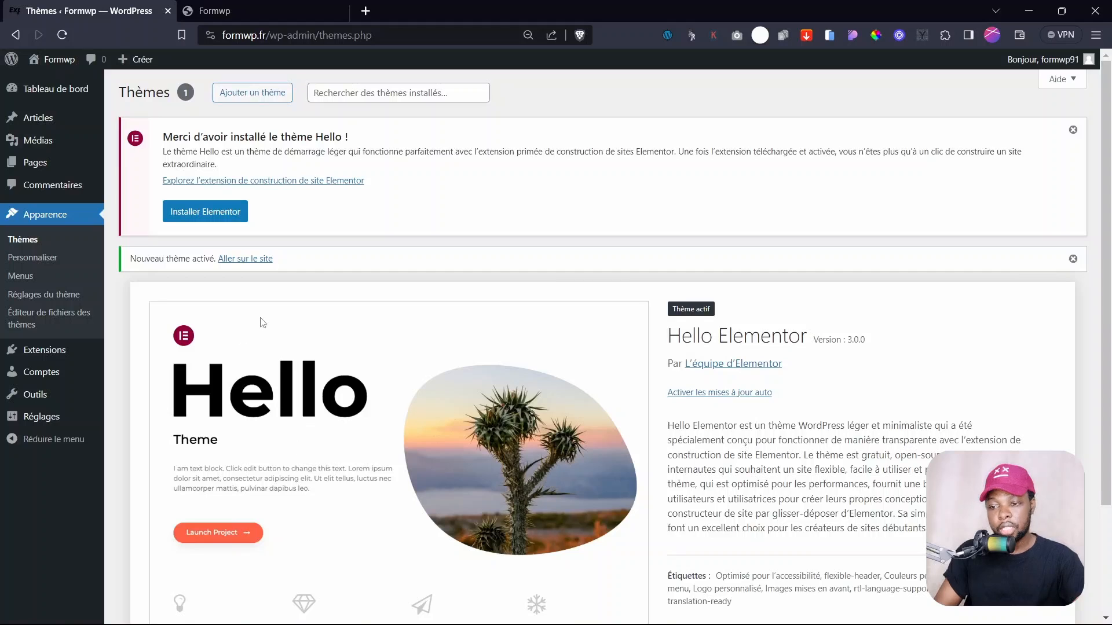
left_click(250, 5)
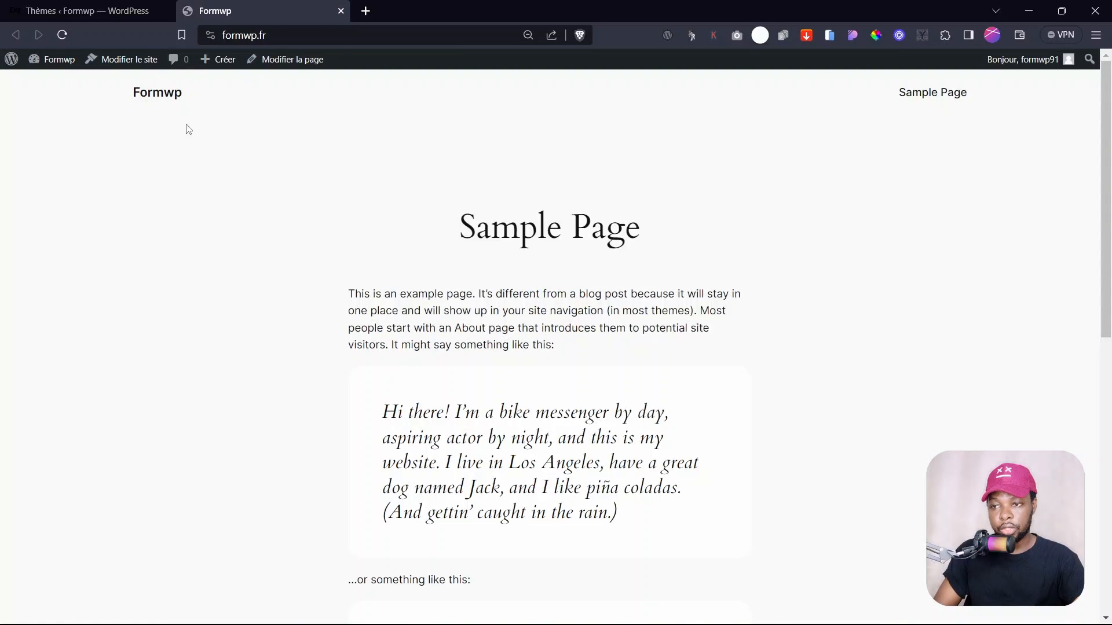
- Reload the formwp.fr site to view the Sample Page in Hello Elementor, then return to Themes
left_click(165, 98)
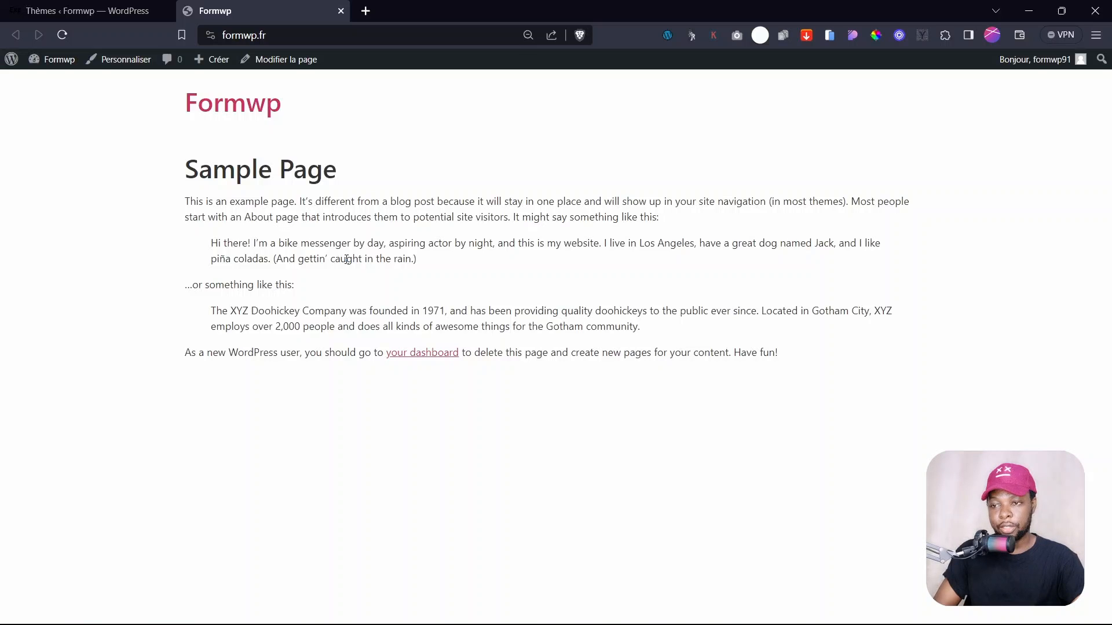
left_click(52, 11)
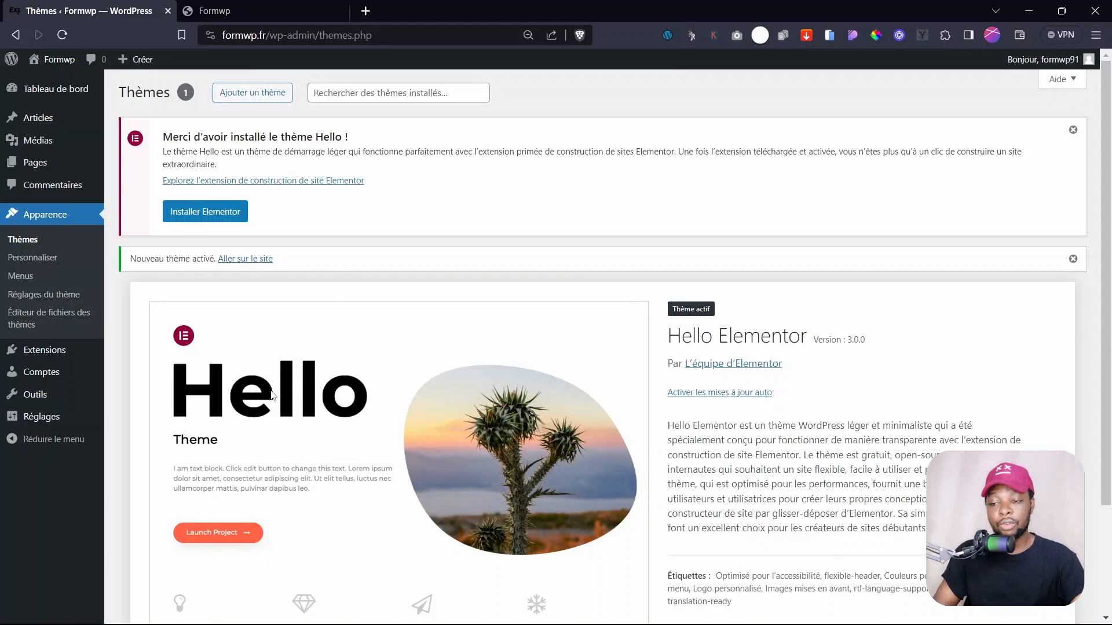
- Open the Extensions page from the admin sidebar, showing no plugins installed
scroll(272, 395, "down", 3)
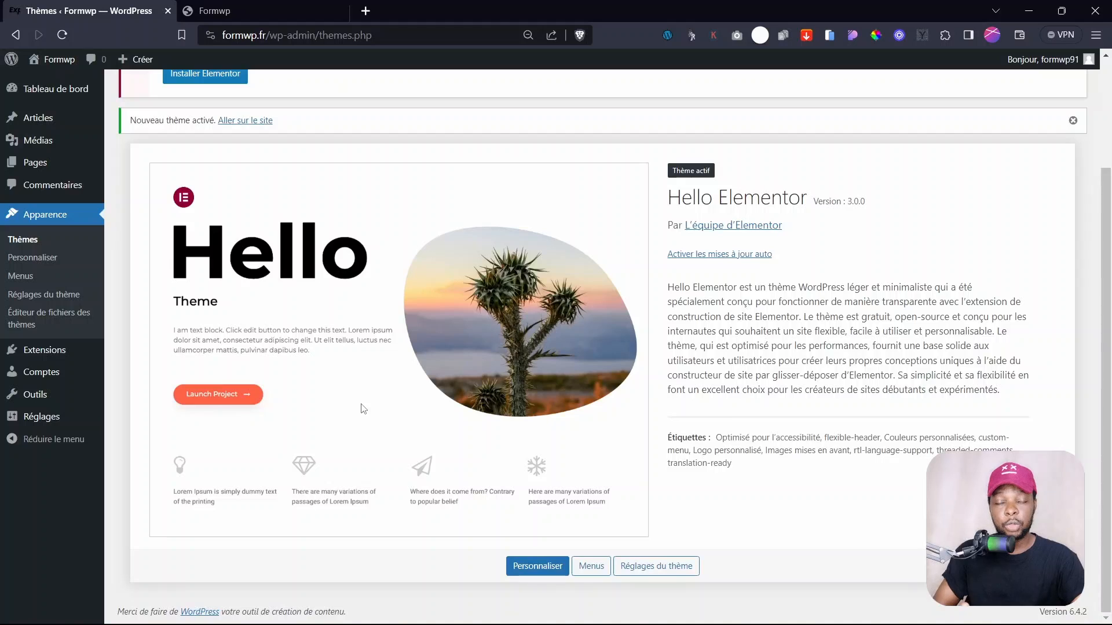
scroll(363, 409, "up", 3)
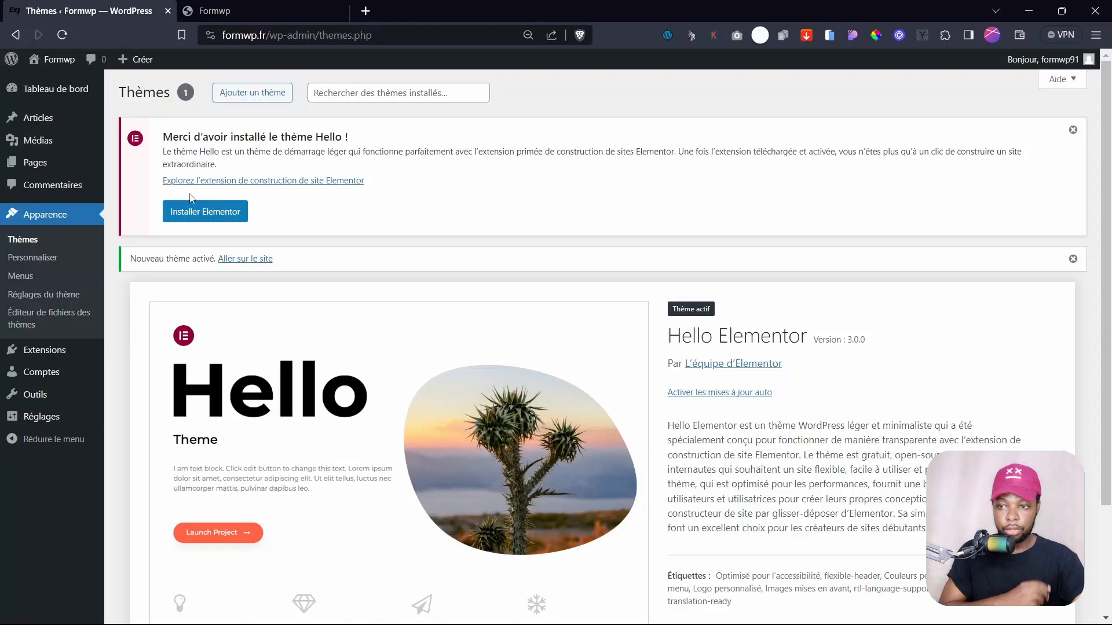
mouse_move(68, 355)
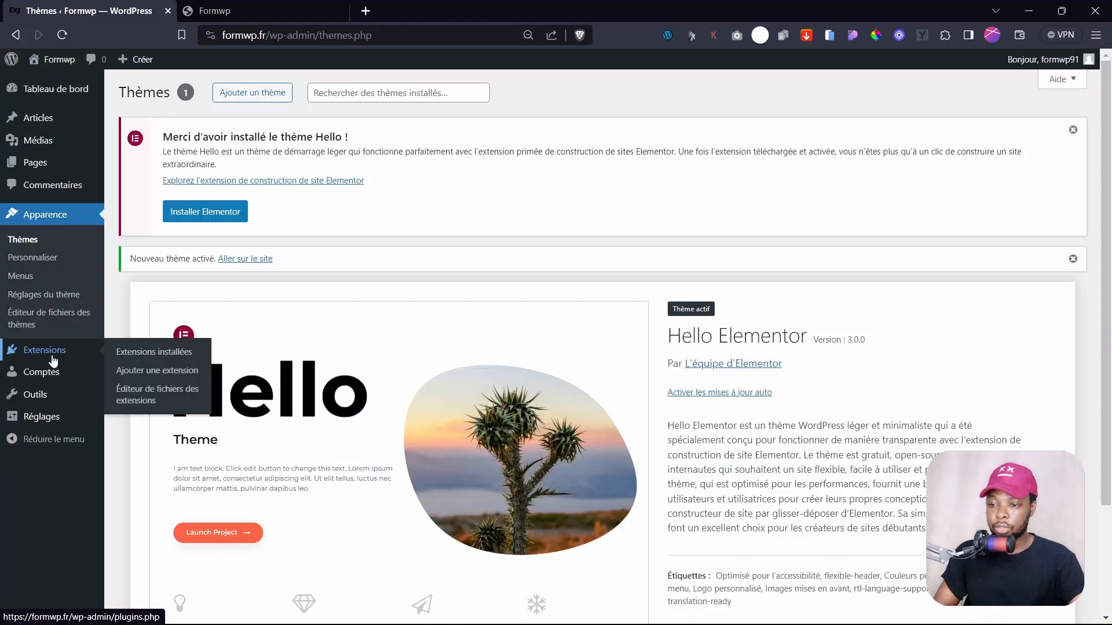
left_click(50, 355)
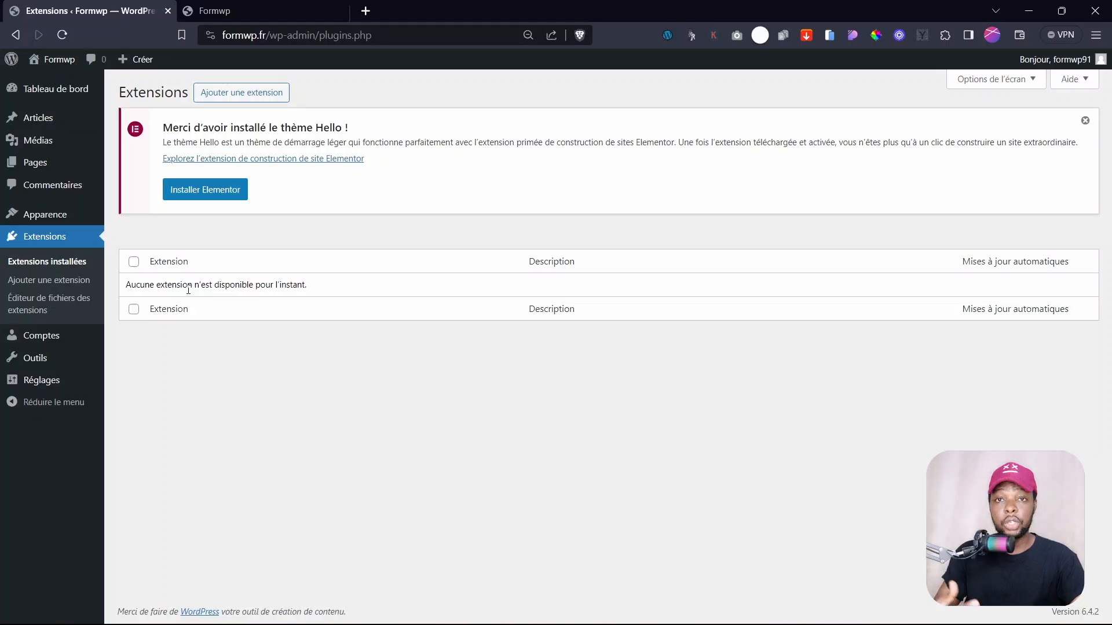
- Search for 'elementor', then install and activate Elementor Website Builder
left_click(238, 96)
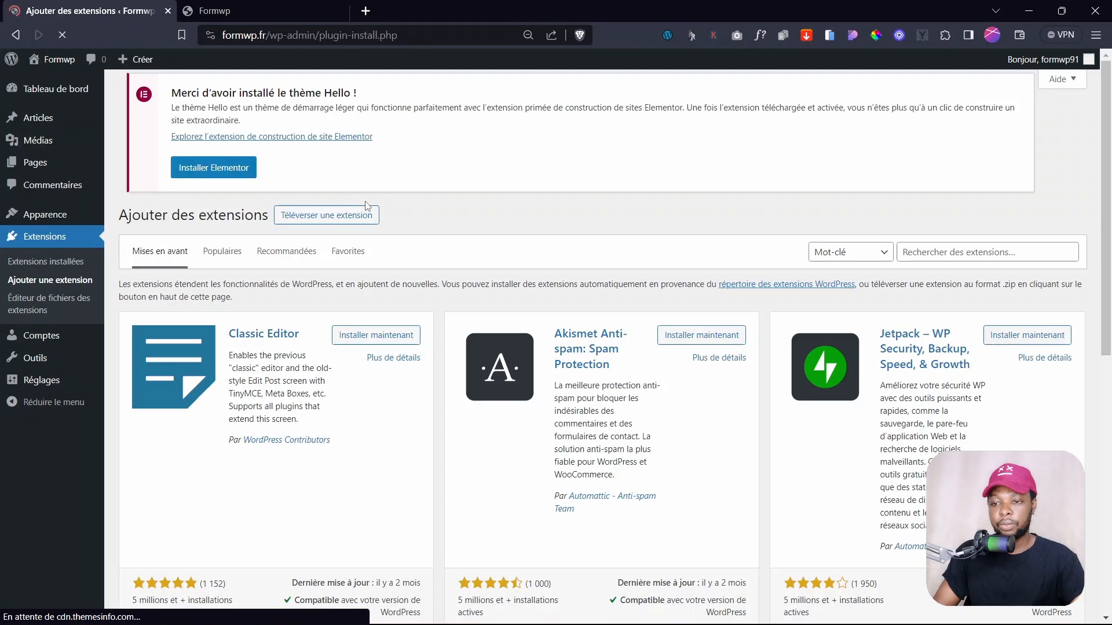
left_click(950, 248)
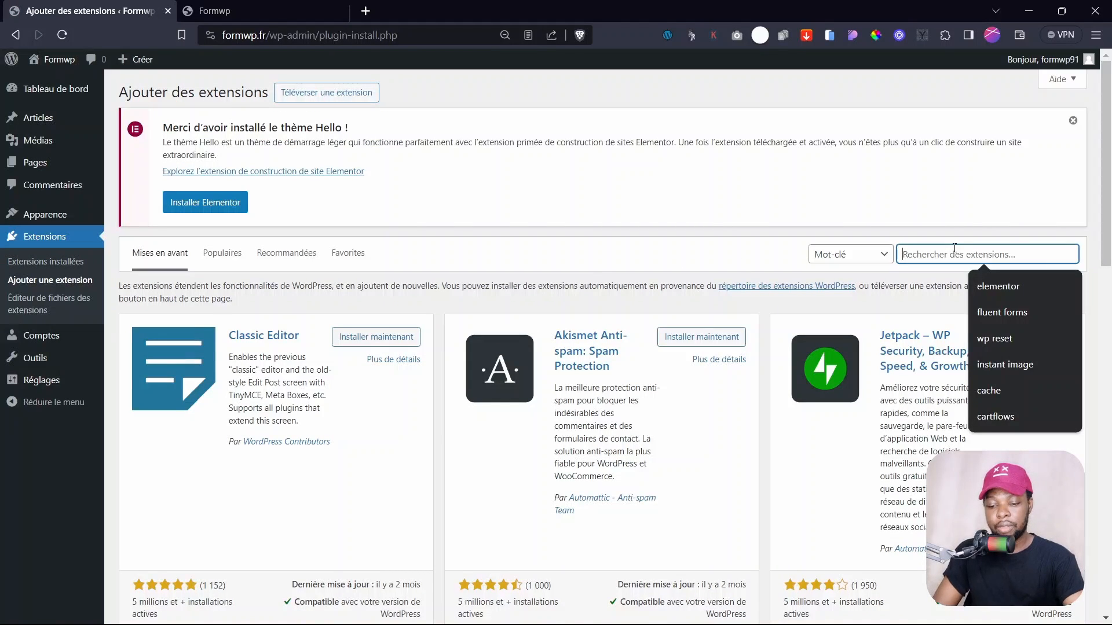
type("elemento")
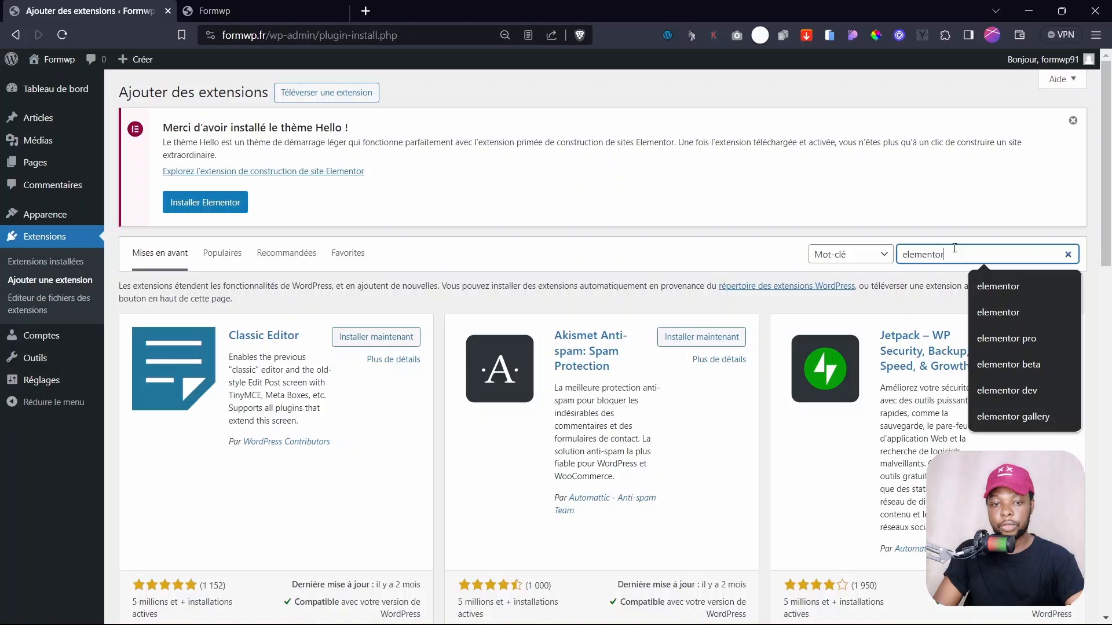
type("r")
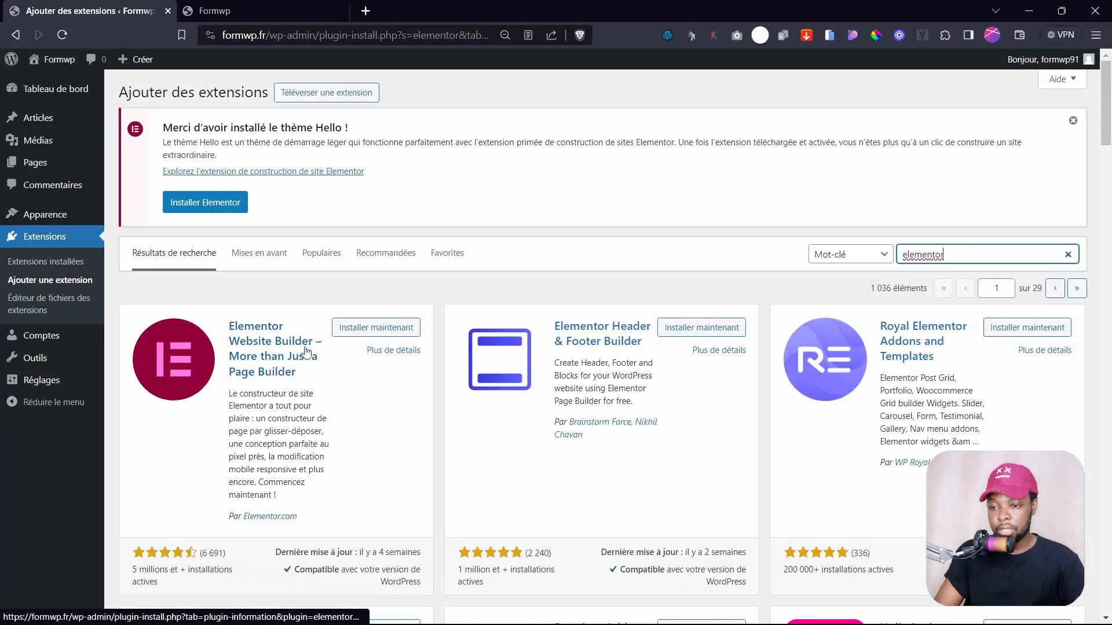
left_click(360, 330)
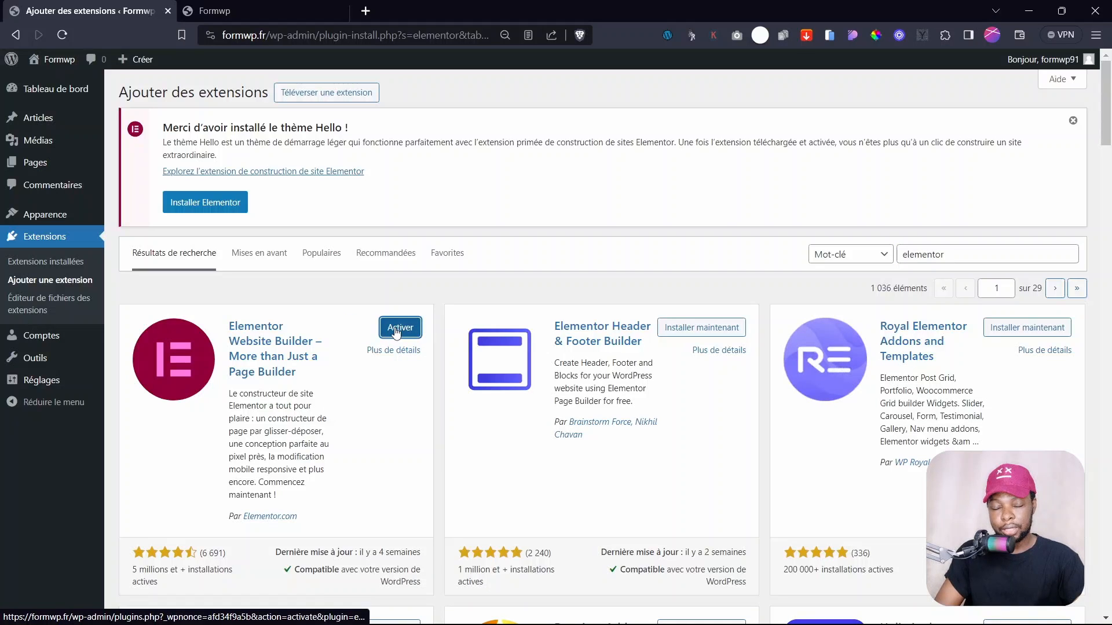
left_click(396, 328)
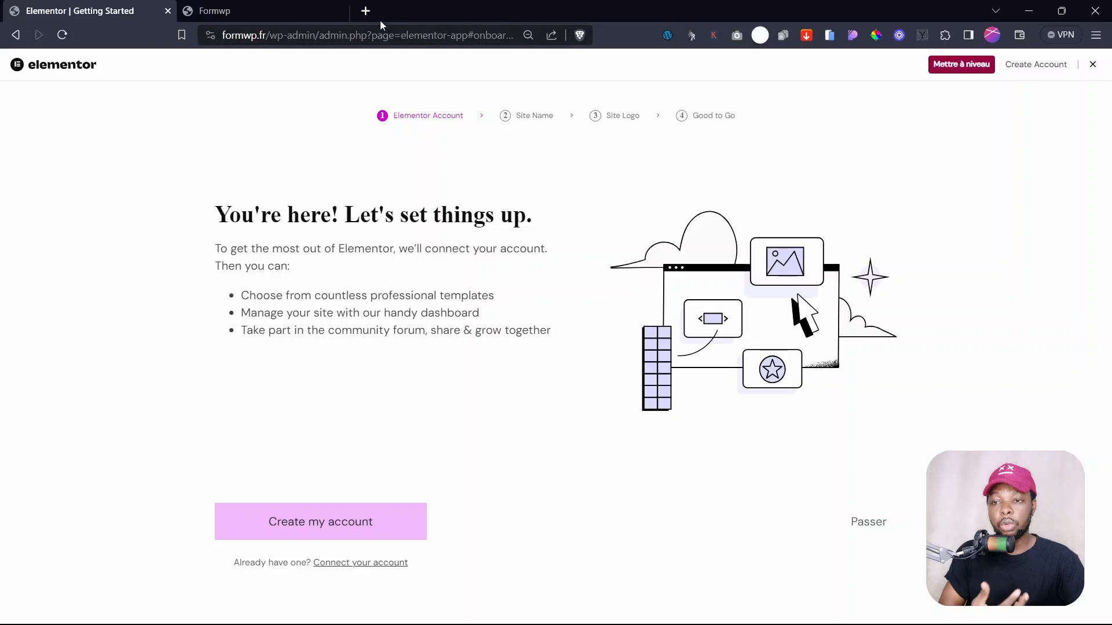
- Open a new blank browser tab beside the Elementor getting-started wizard
left_click(366, 12)
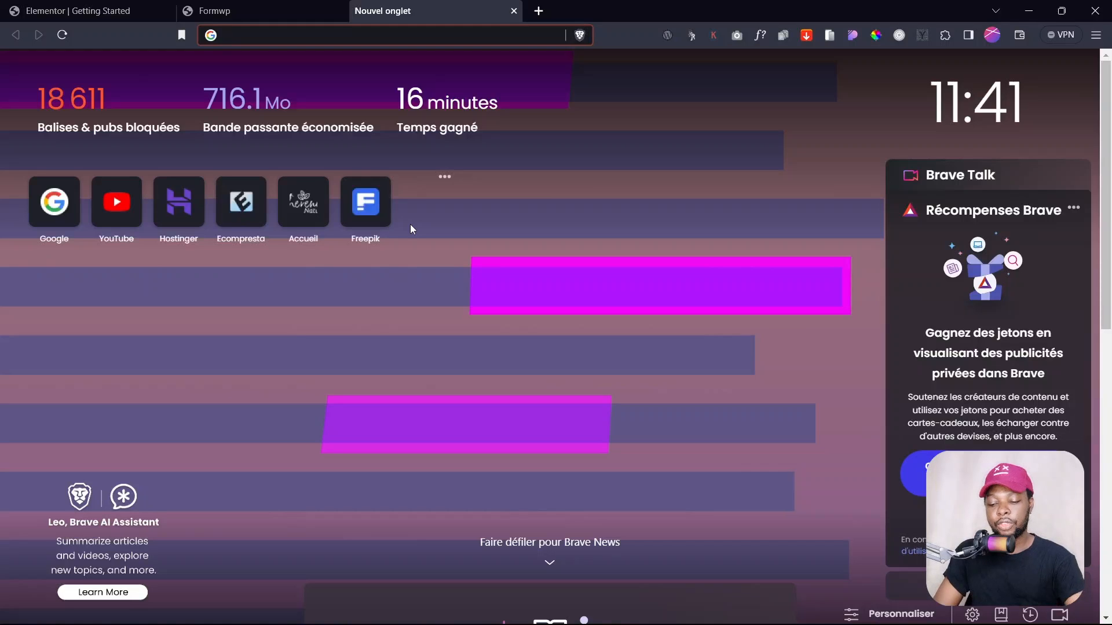
- Go to ecompresta.com/elementorpro to reach the Elementor Pro pricing page
type("ecompresta.com")
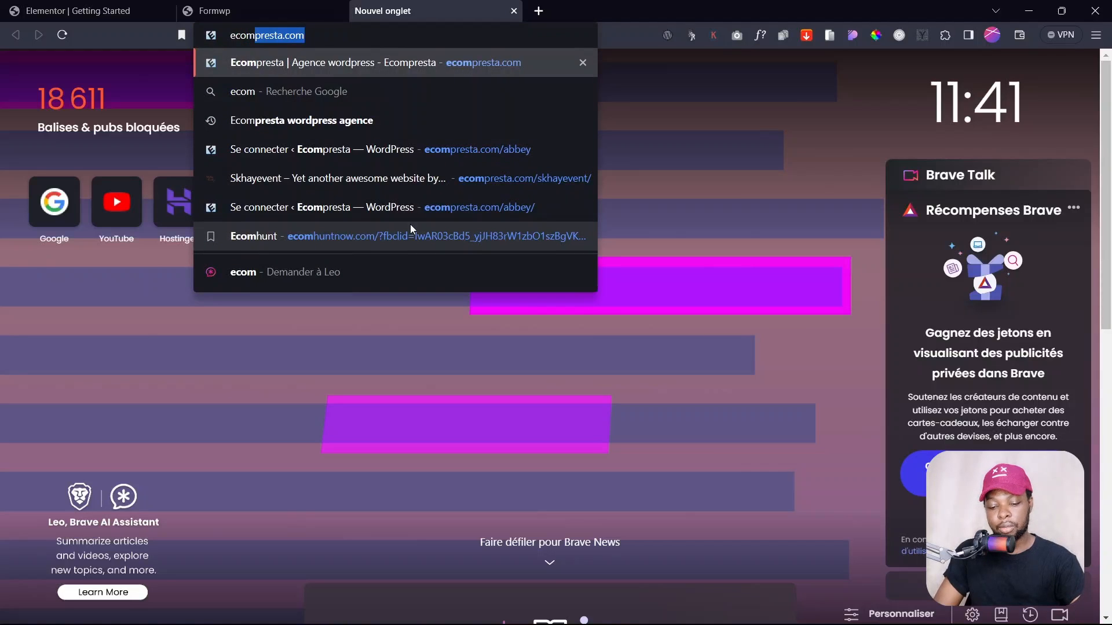
key("Right")
type("/elementorpro")
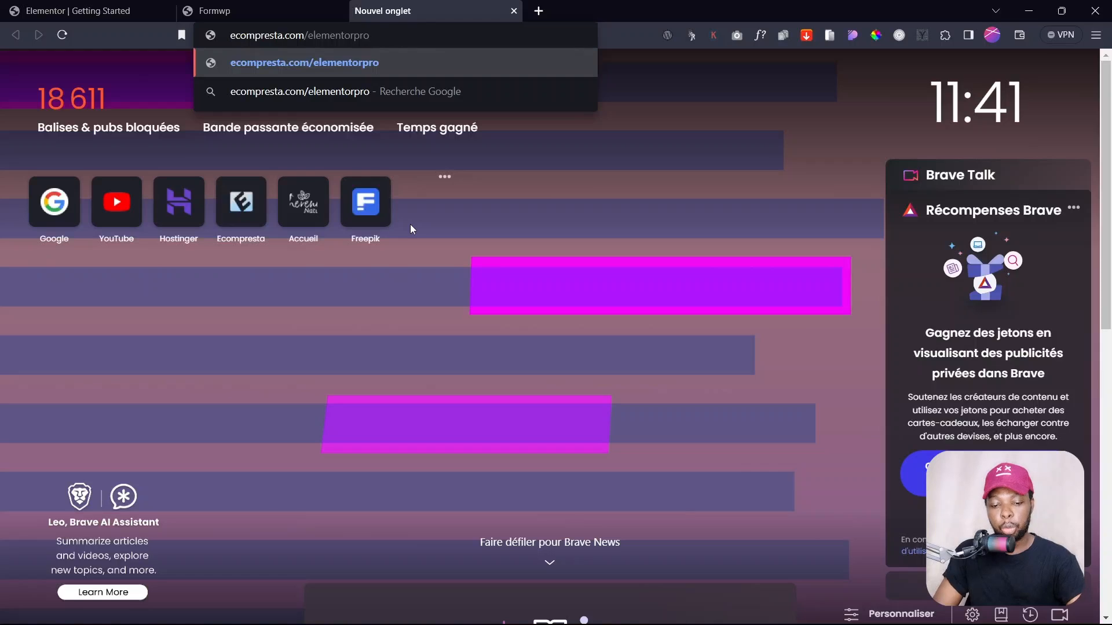
key("Return")
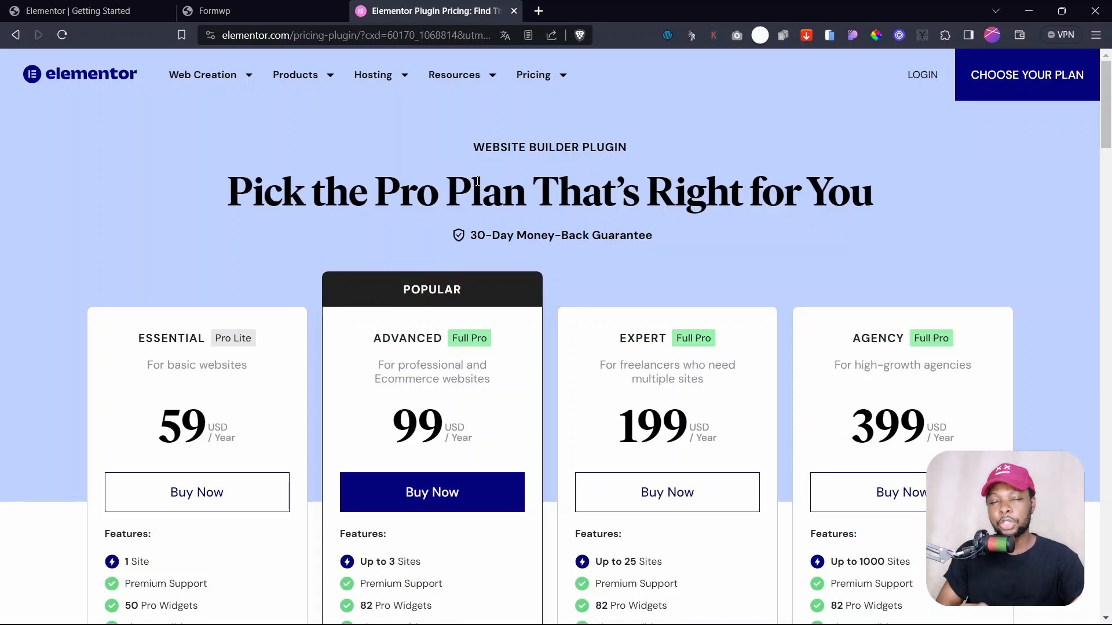
- Compare plan site limits (1, 3, 25, 1000) and prices (199, 399), then buy Essential
mouse_move(1109, 109)
left_mouse_down()
mouse_move(1109, 135)
mouse_move(1109, 117)
left_mouse_up()
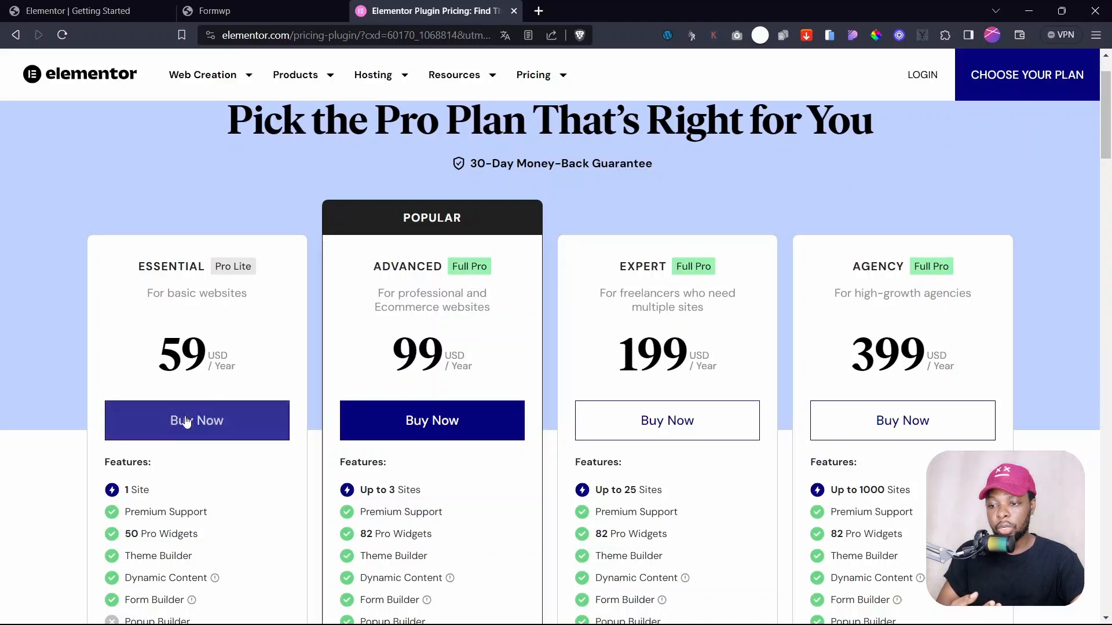
double_click(138, 489)
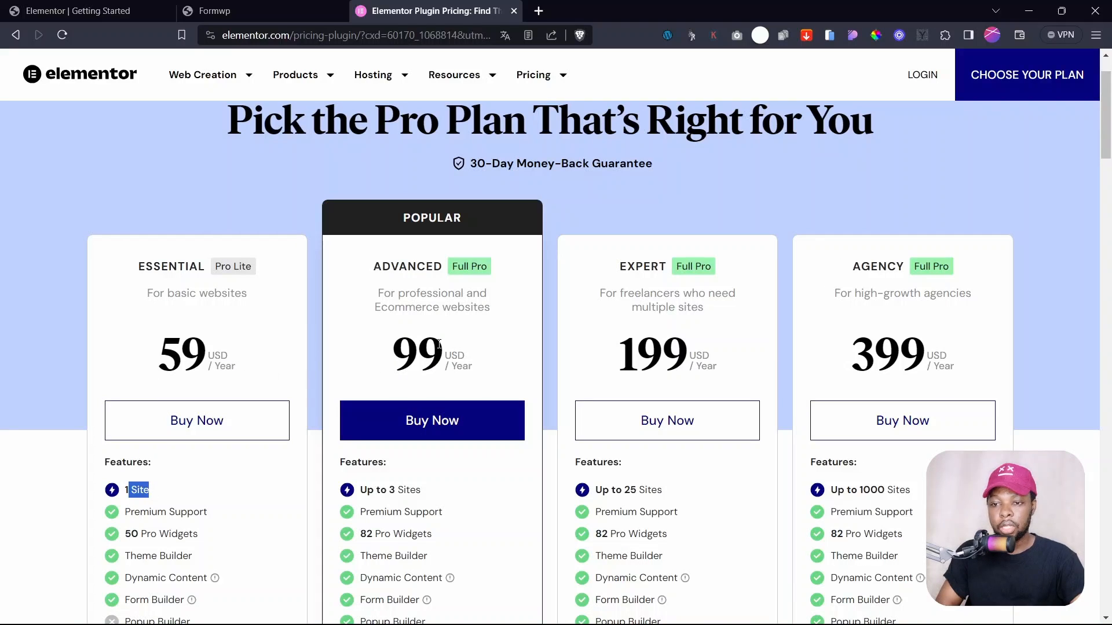
left_click_drag(417, 490, 421, 489)
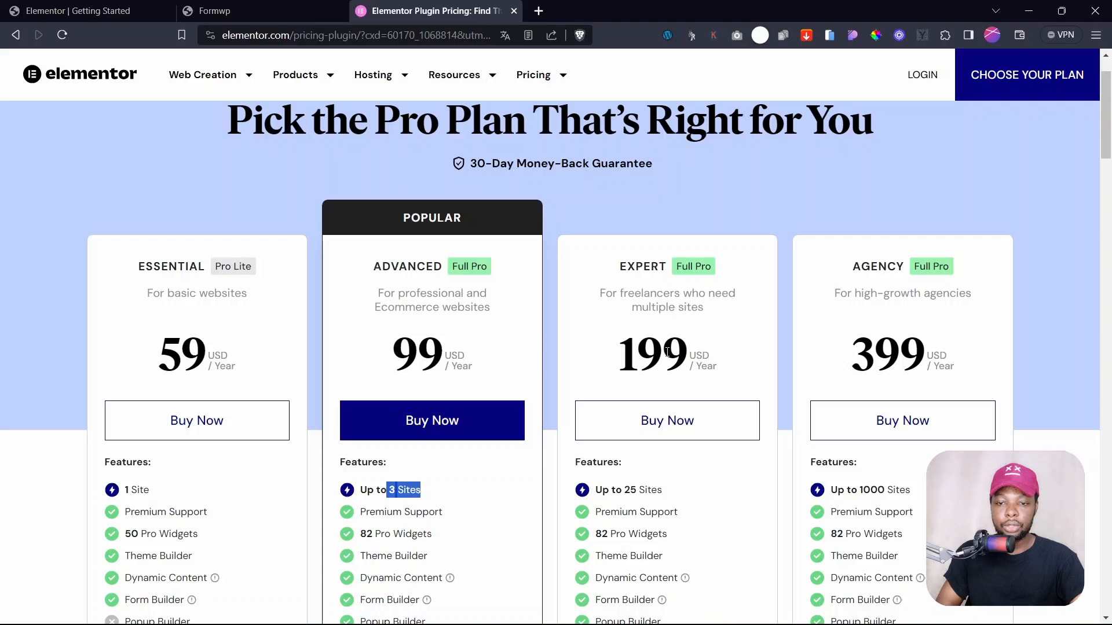
left_click_drag(615, 489, 663, 492)
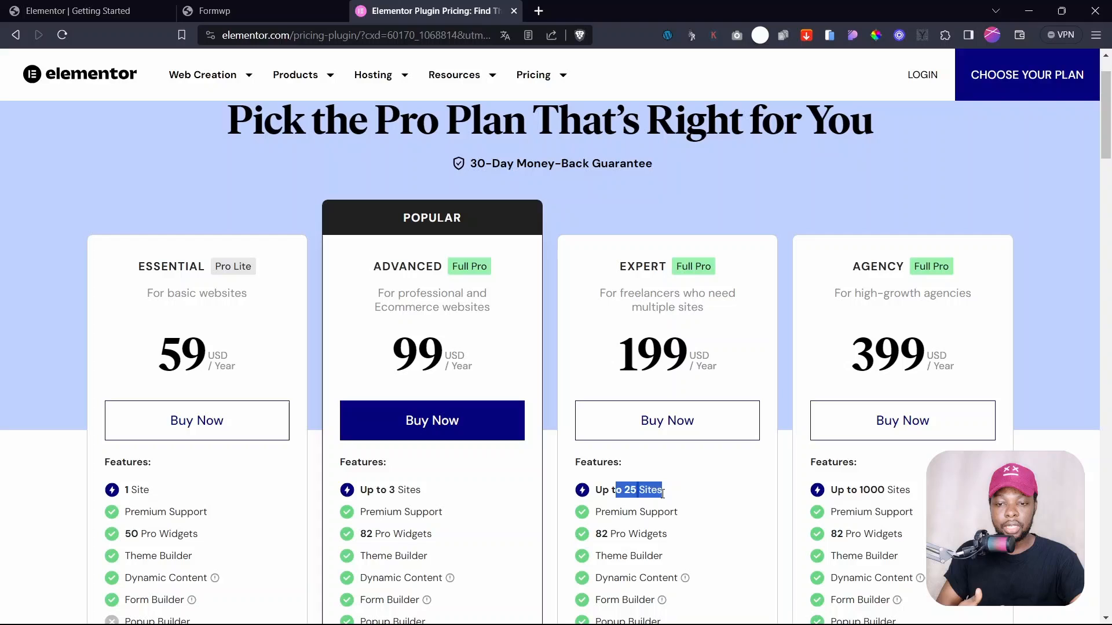
left_click(625, 490)
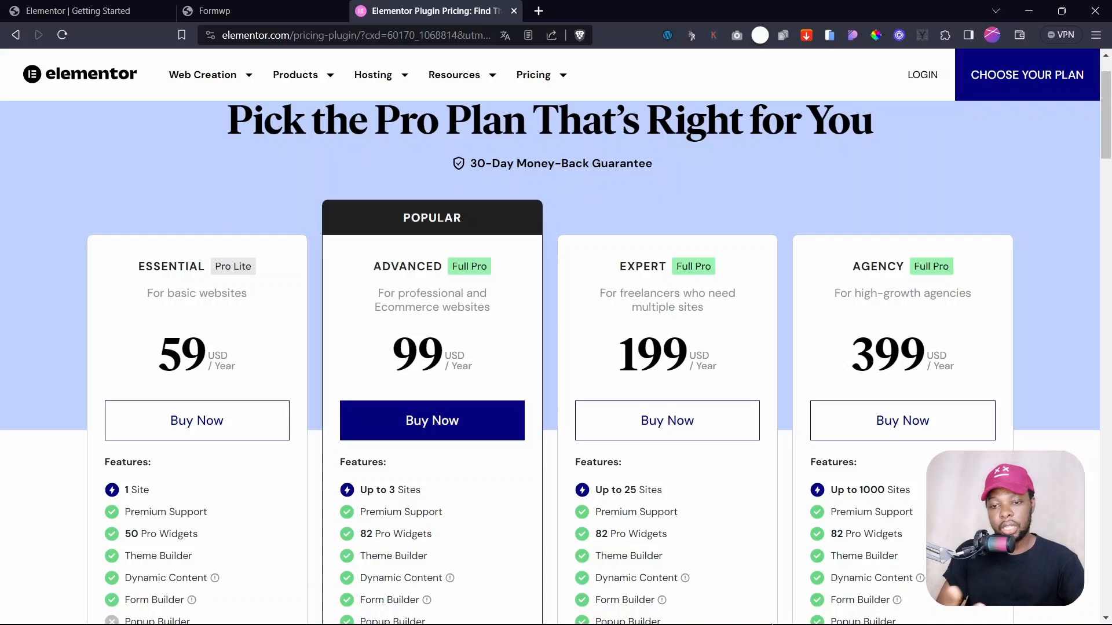
double_click(653, 354)
left_click(706, 350)
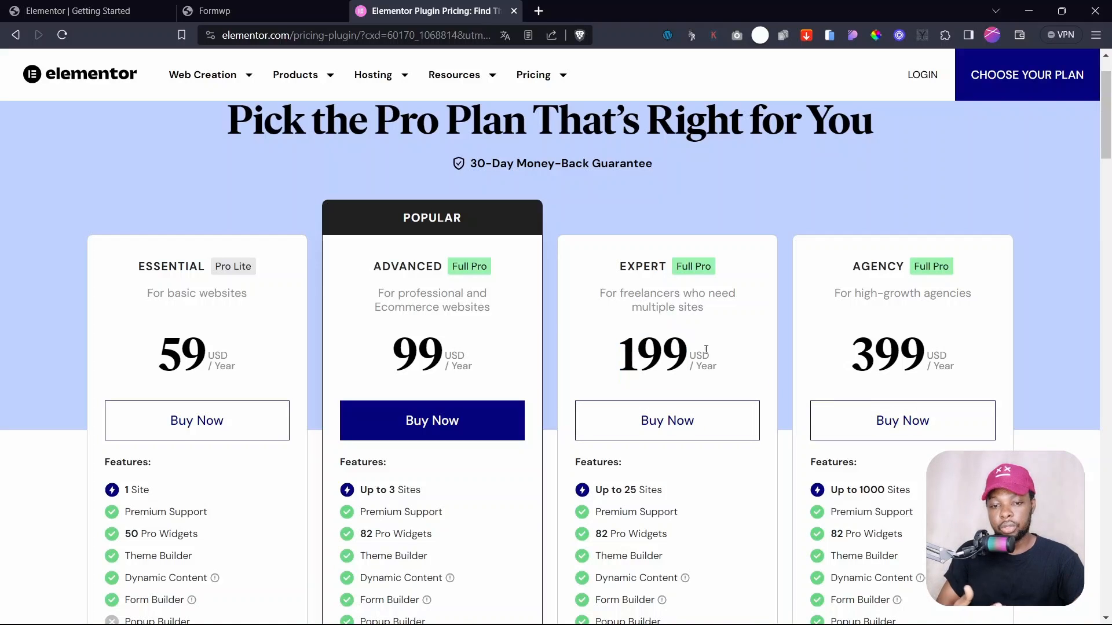
left_click_drag(855, 489, 900, 489)
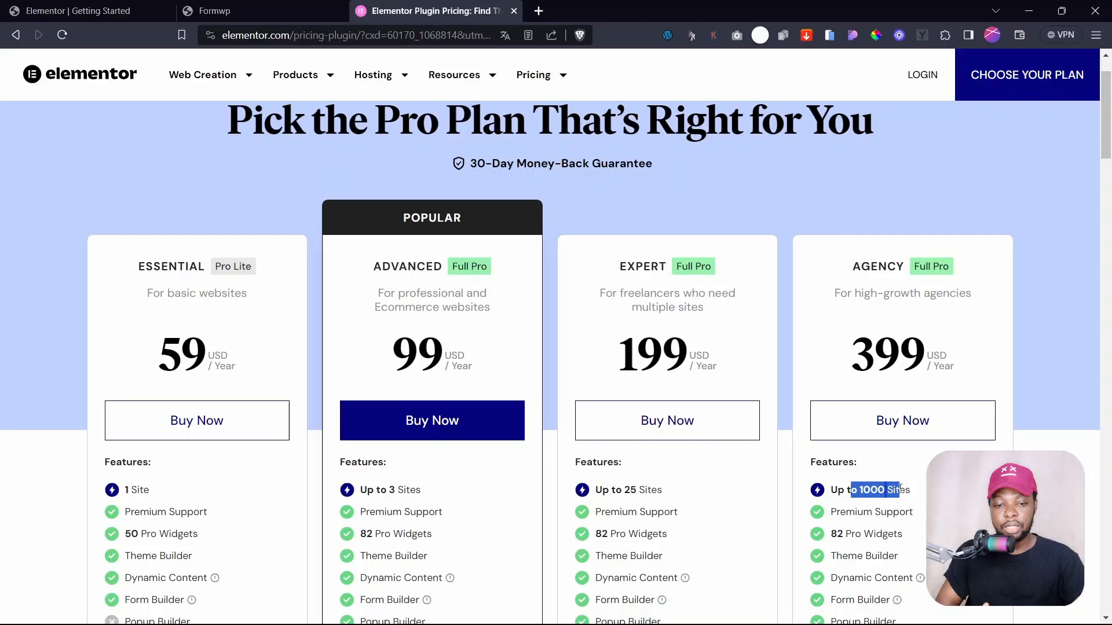
left_click(863, 491)
double_click(898, 355)
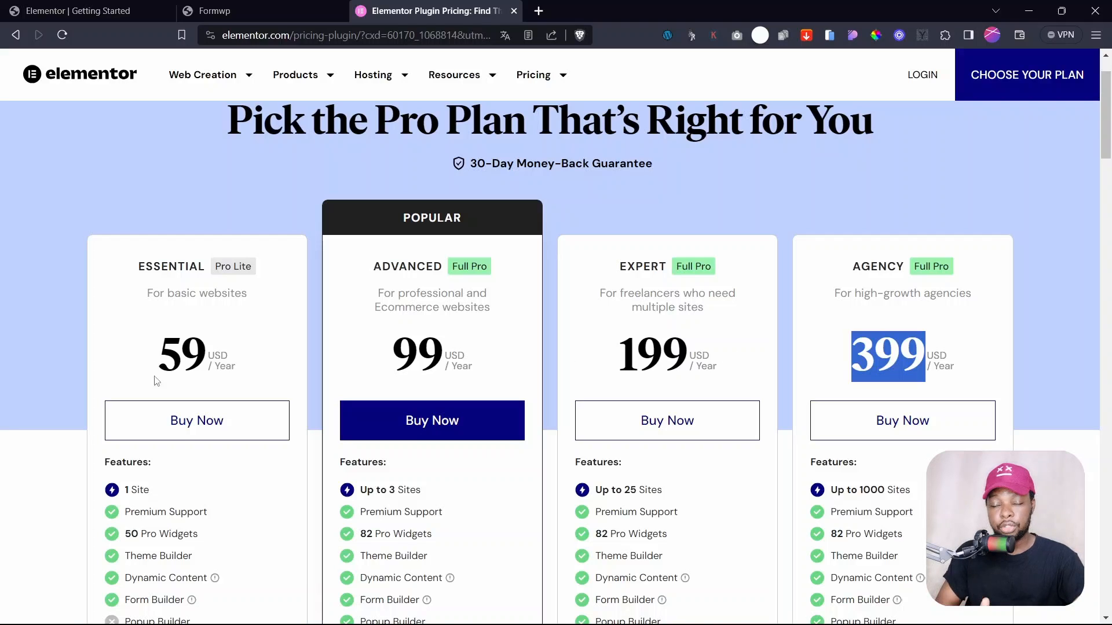
left_click(193, 422)
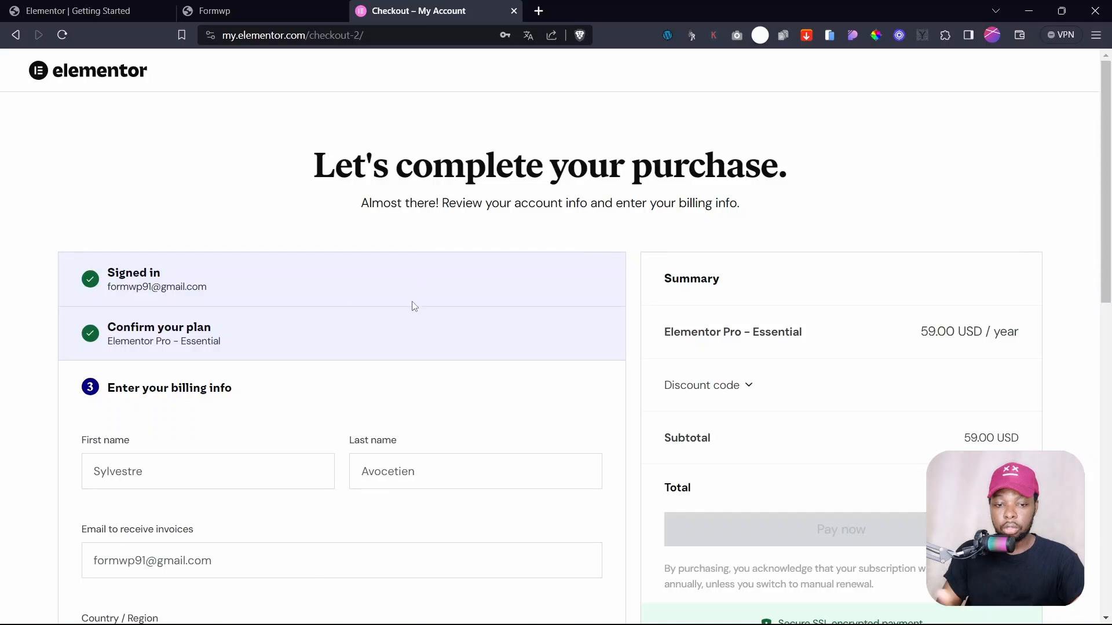
- Review the Essential plan checkout's billing details and the 59.00 USD/year total
scroll(412, 307, "down", 5)
scroll(411, 308, "down", 6)
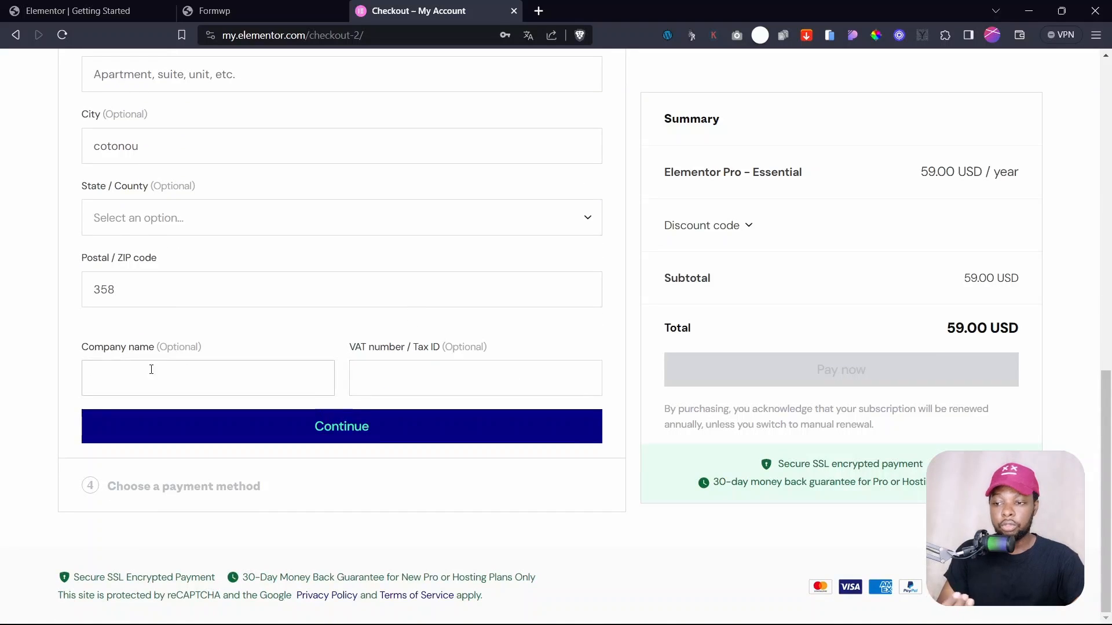
scroll(201, 321, "up", 3)
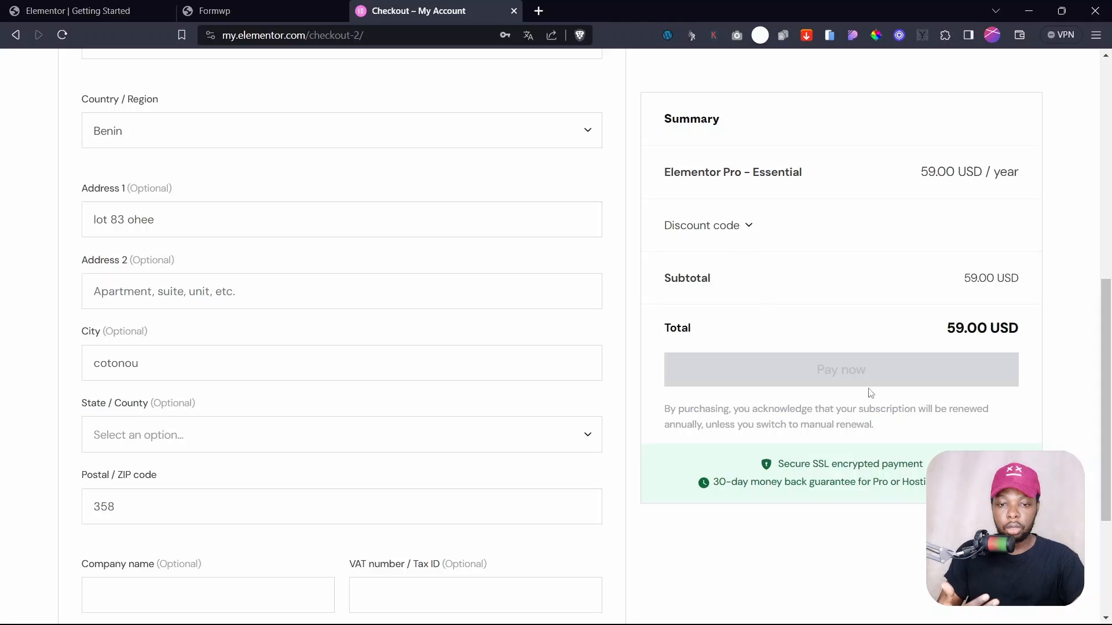
double_click(993, 335)
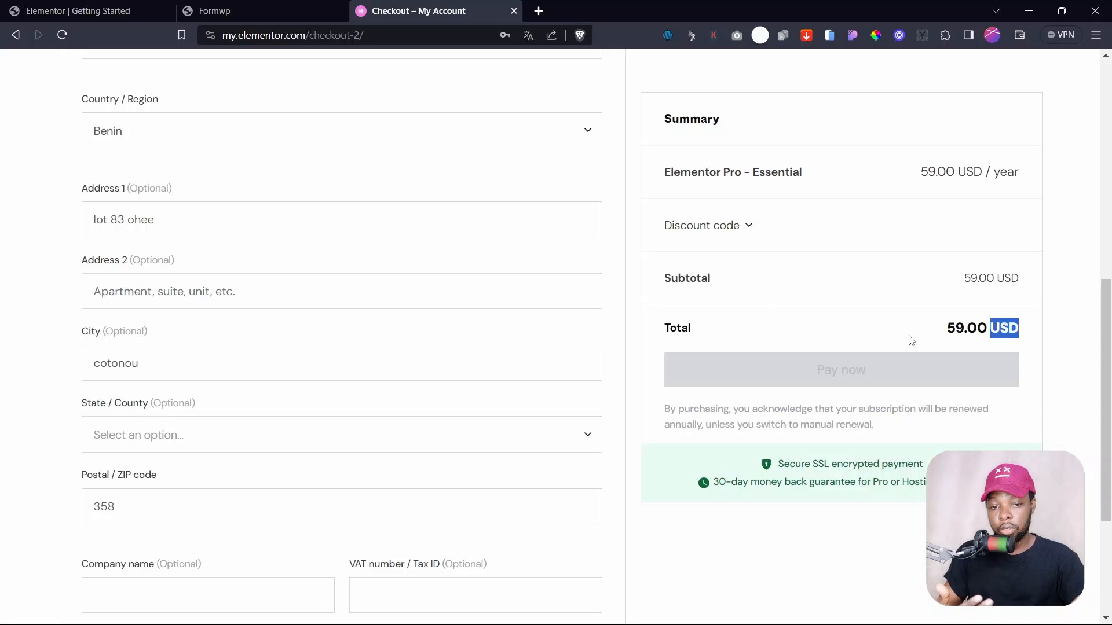
left_click(908, 340)
scroll(623, 482, "down", 3)
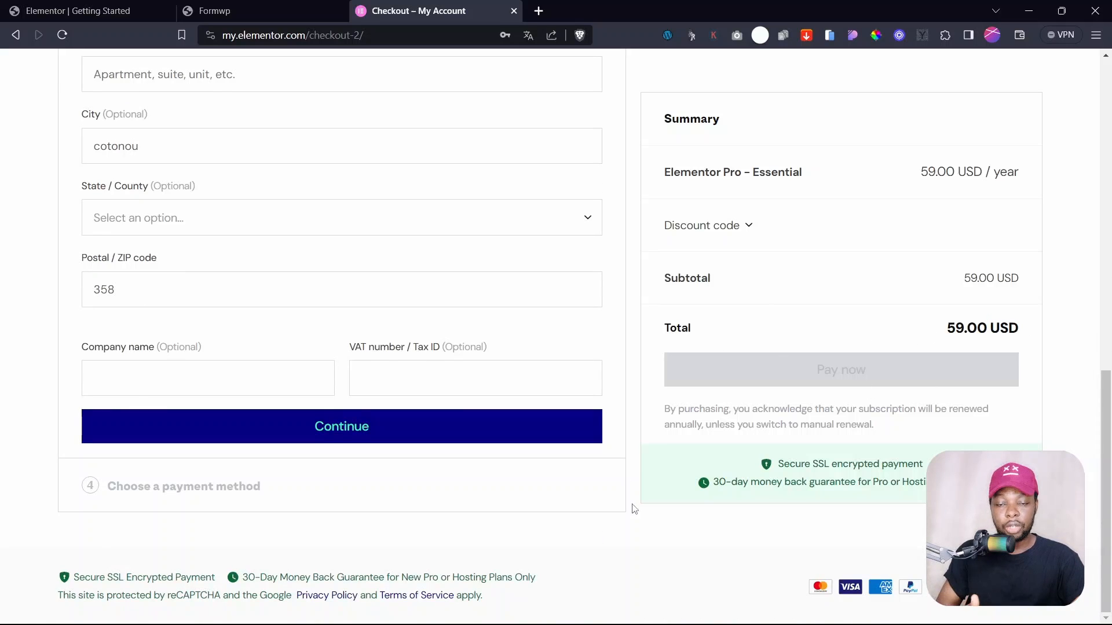
scroll(634, 509, "up", 10)
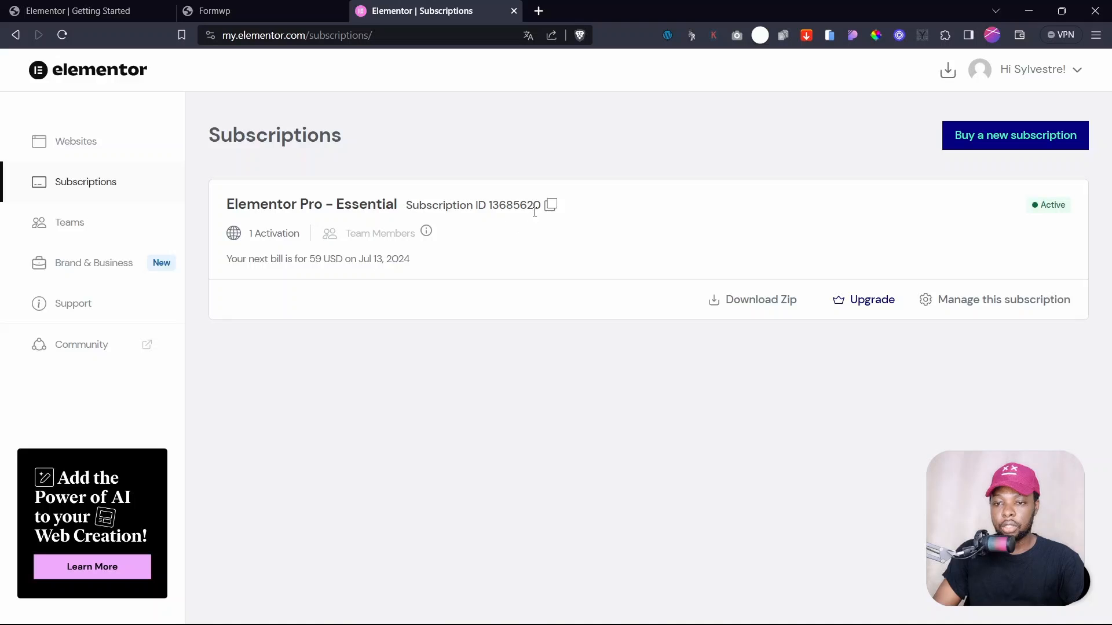
- Download the Elementor Pro zip to Downloads and close the Subscriptions tab
double_click(499, 202)
left_click(499, 202)
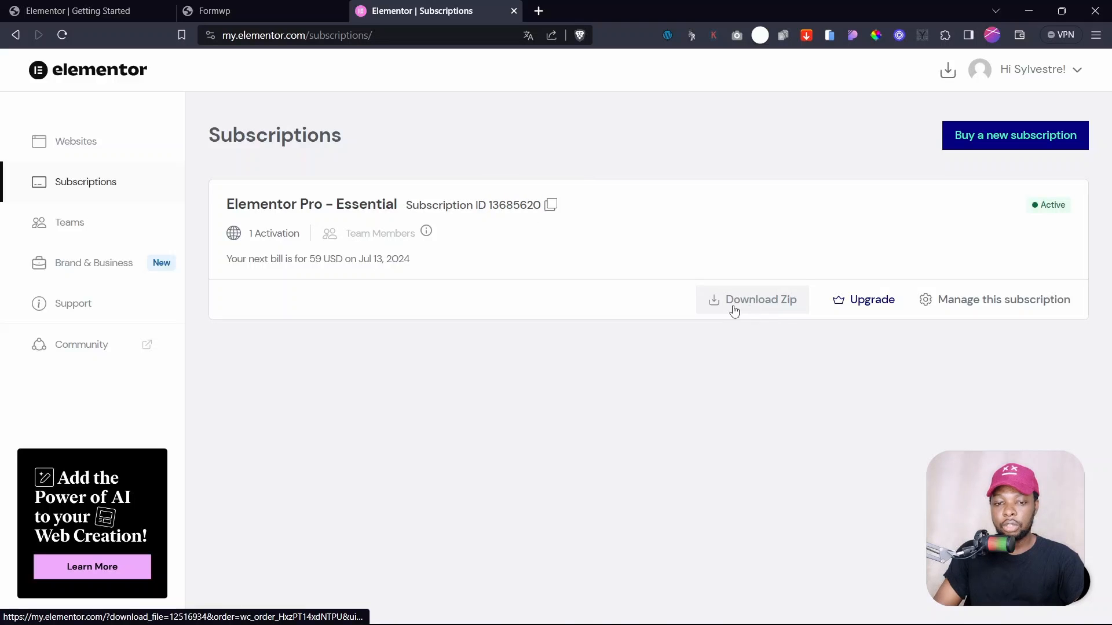
left_click(751, 306)
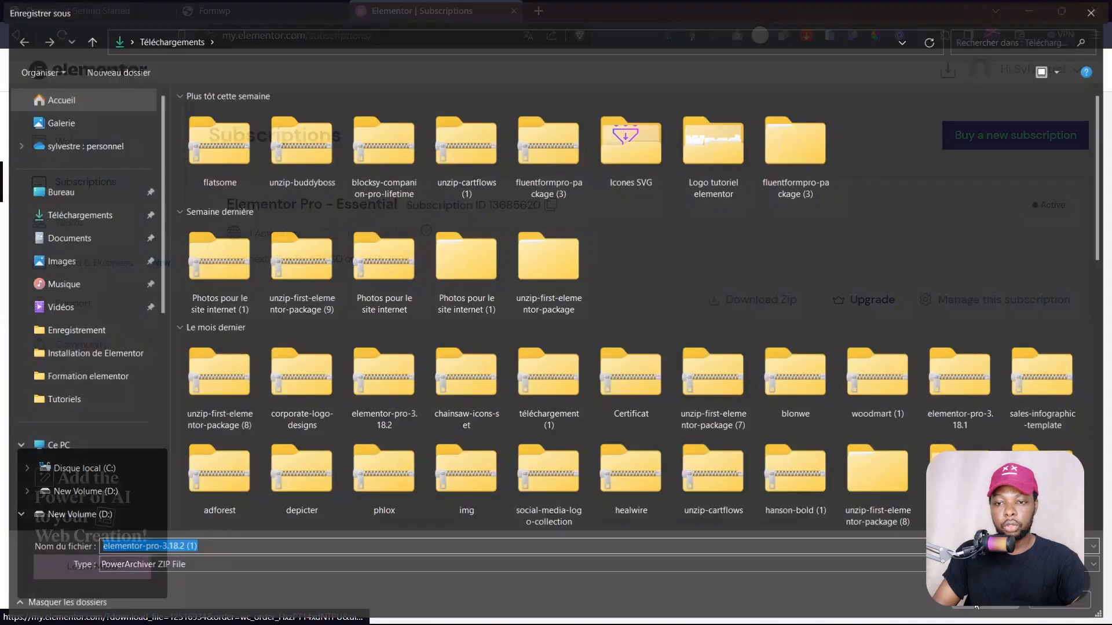
left_click(976, 606)
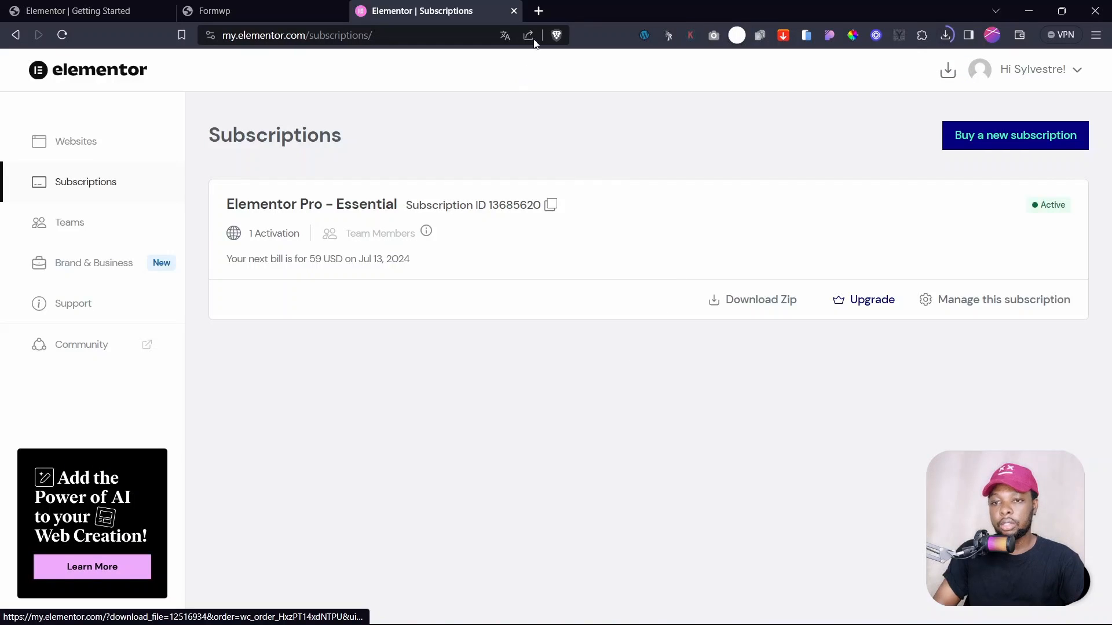
left_click(514, 14)
- Connect the formwp.fr site to the Elementor account from the getting-started wizard
left_click(86, 4)
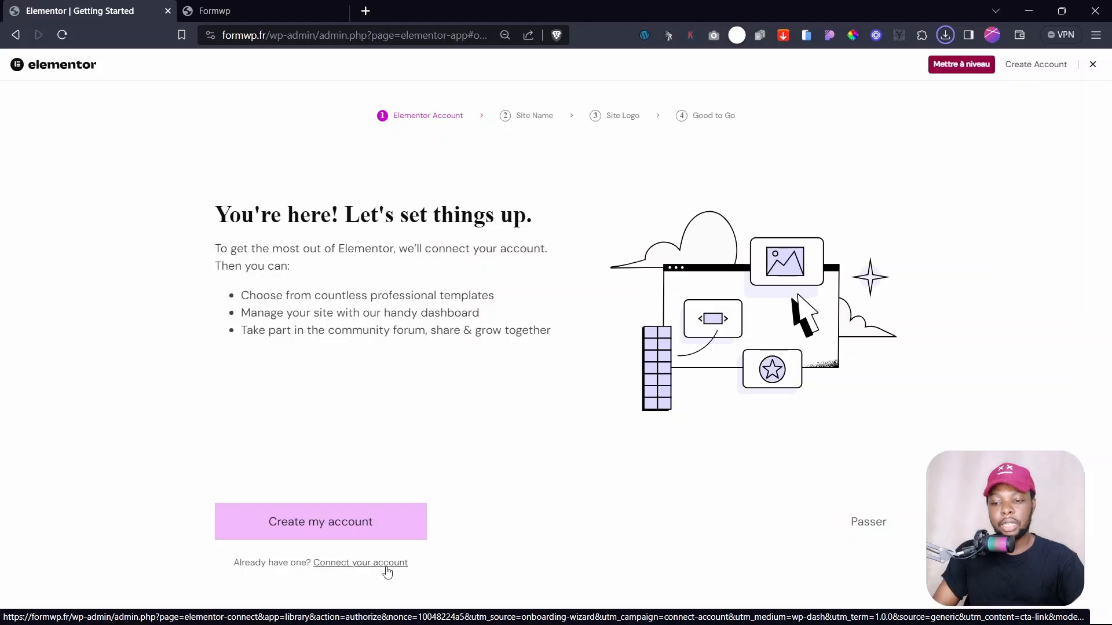
left_click(346, 566)
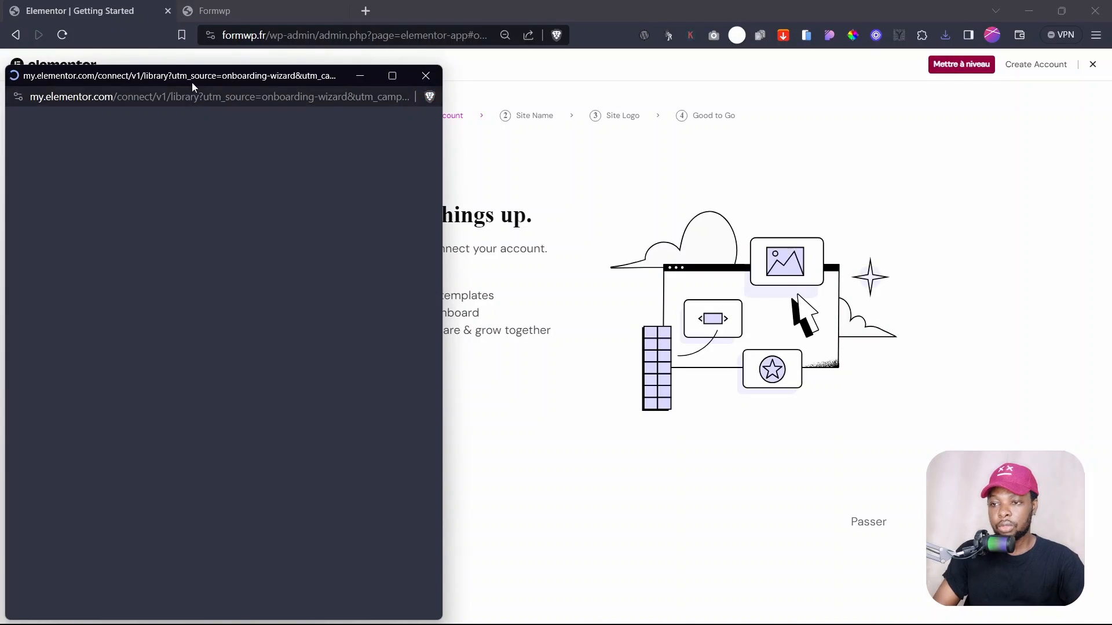
left_click_drag(193, 82, 292, 73)
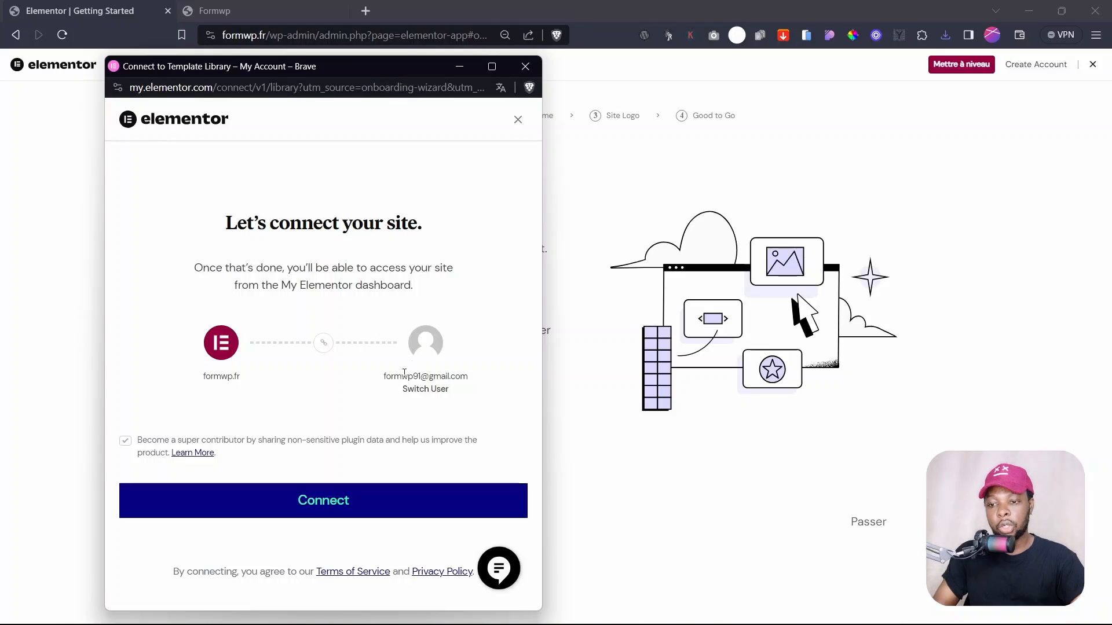
left_click_drag(382, 380, 486, 382)
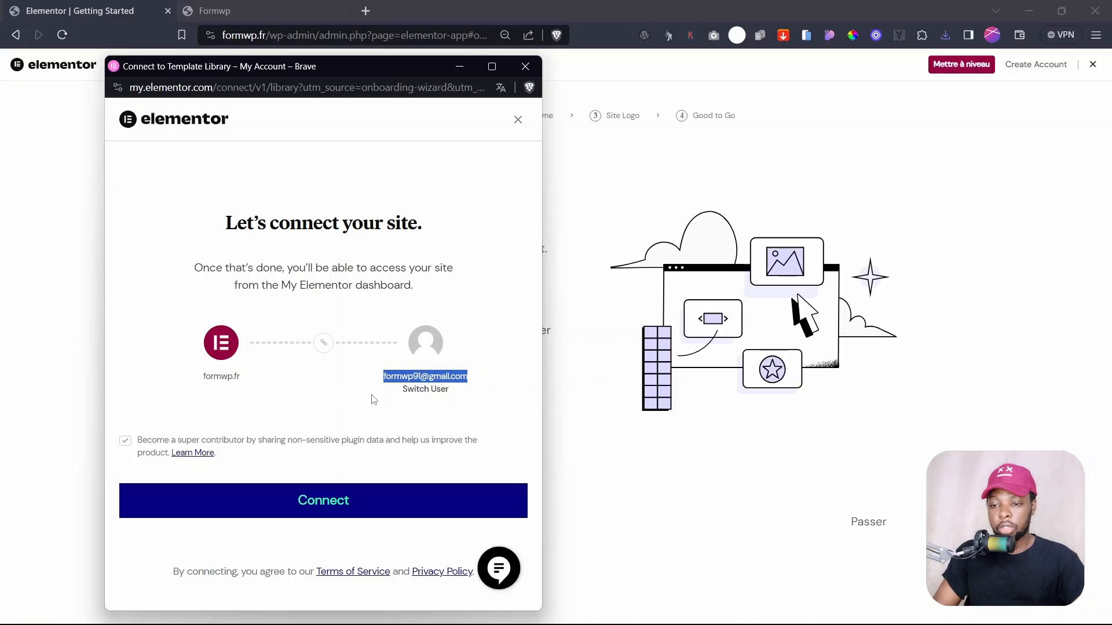
left_click(337, 390)
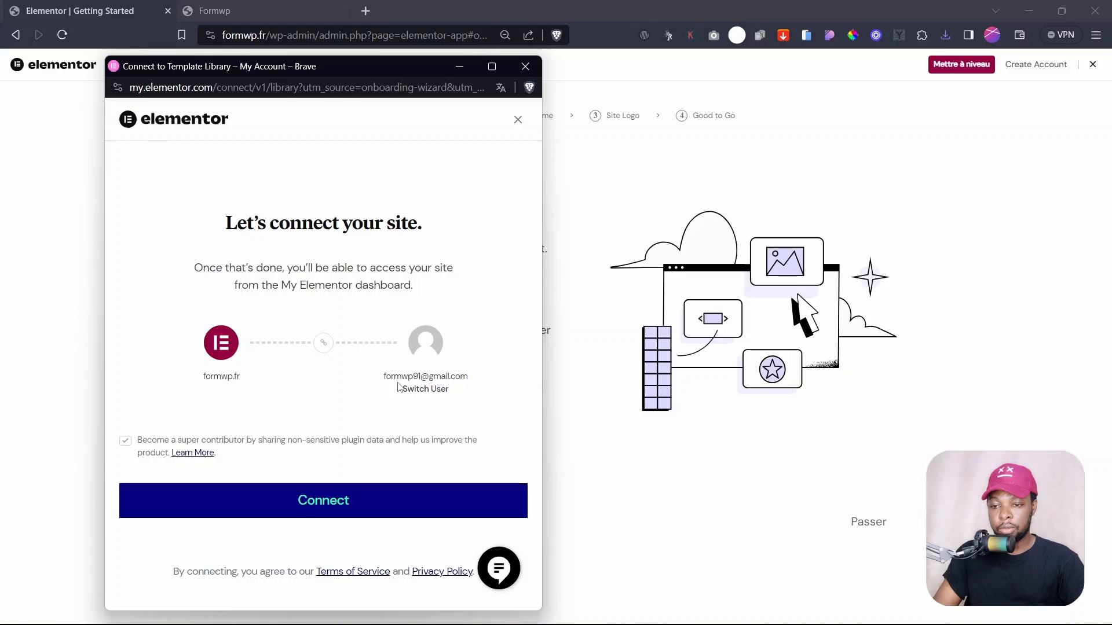
left_click(322, 502)
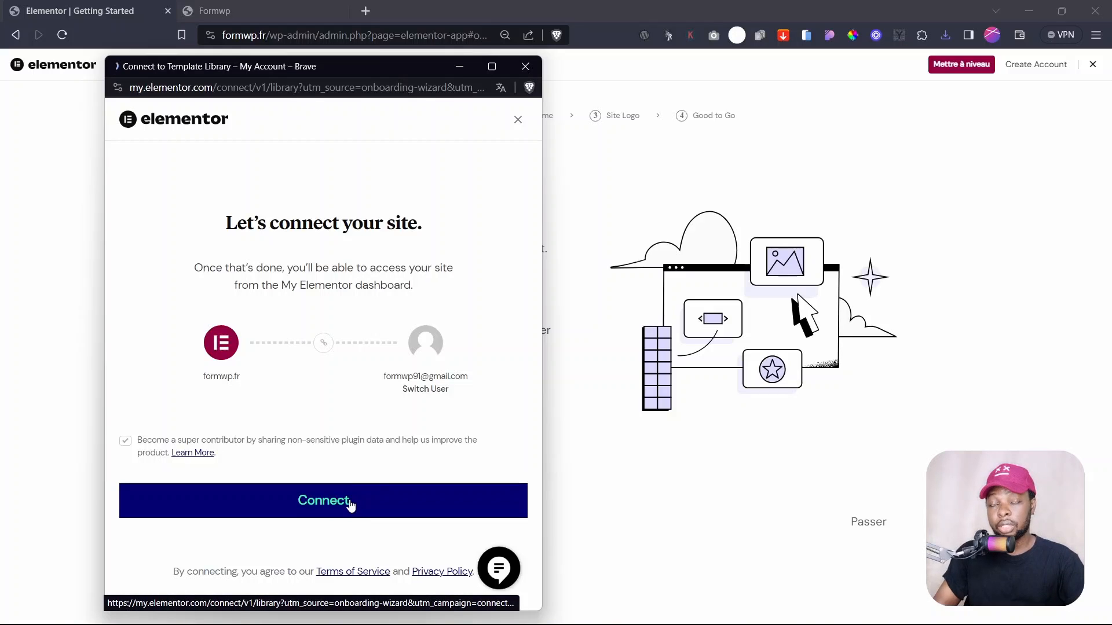
left_click(349, 505)
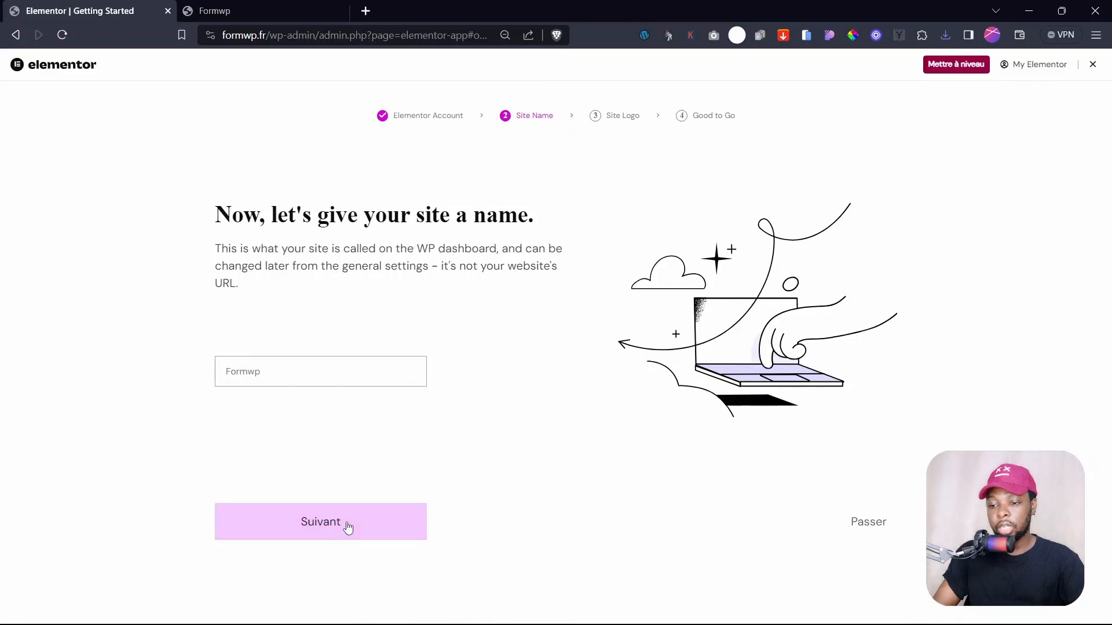
- Check the connected site name Formwp and exit the Elementor setup wizard
left_click_drag(281, 374, 118, 418)
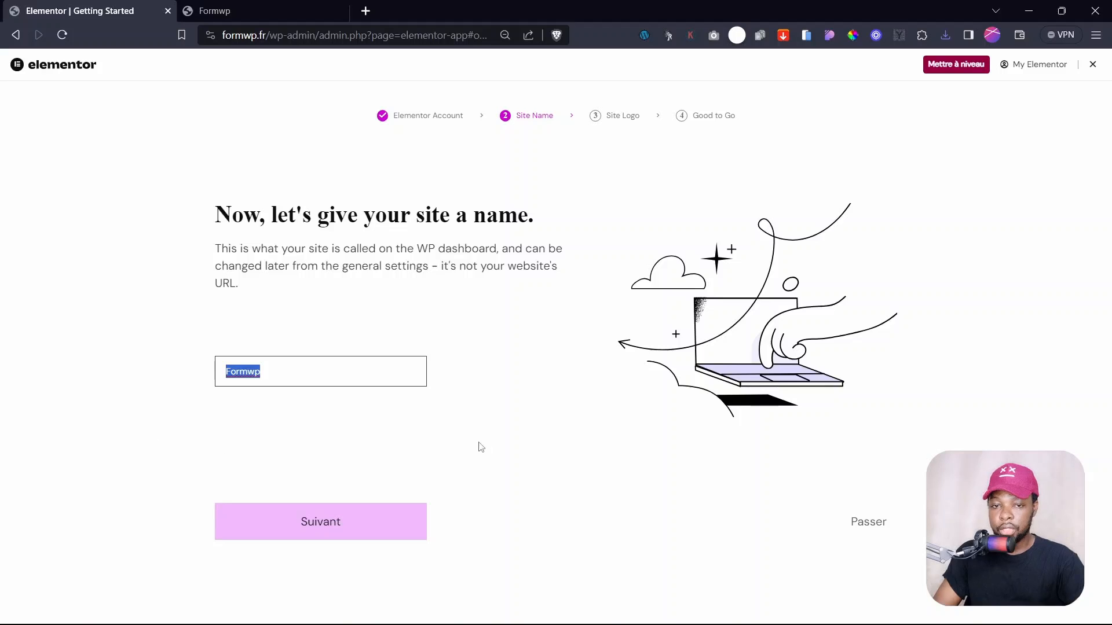
left_click(578, 421)
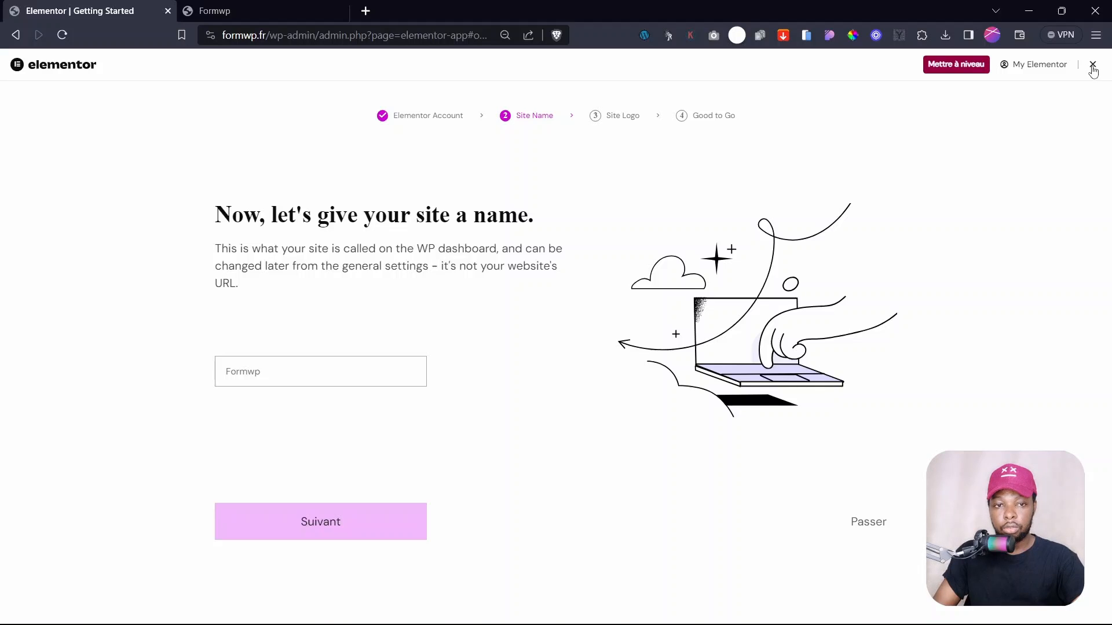
left_click(1093, 68)
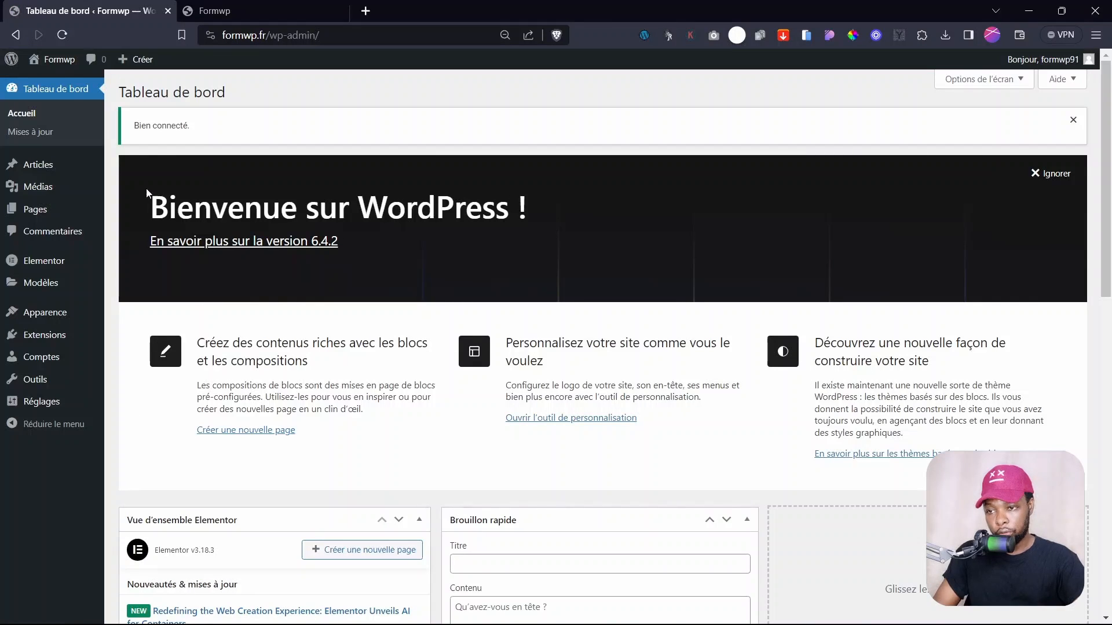
- Open the Extensions page, now listing Elementor 3.18.3 as the active plugin
left_click_drag(137, 120, 238, 140)
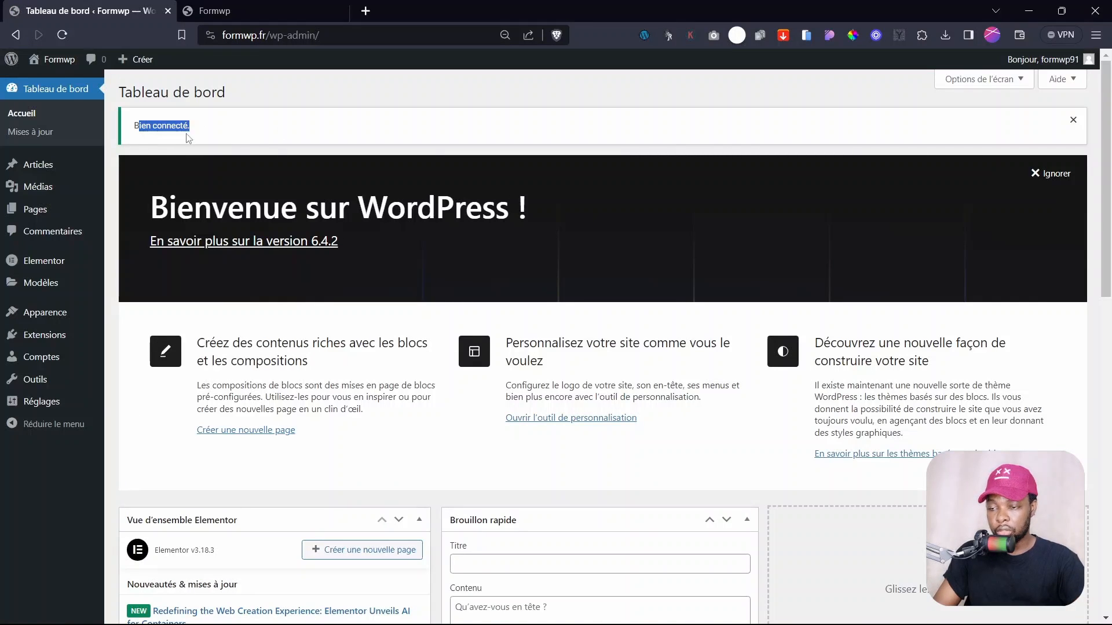
mouse_move(105, 315)
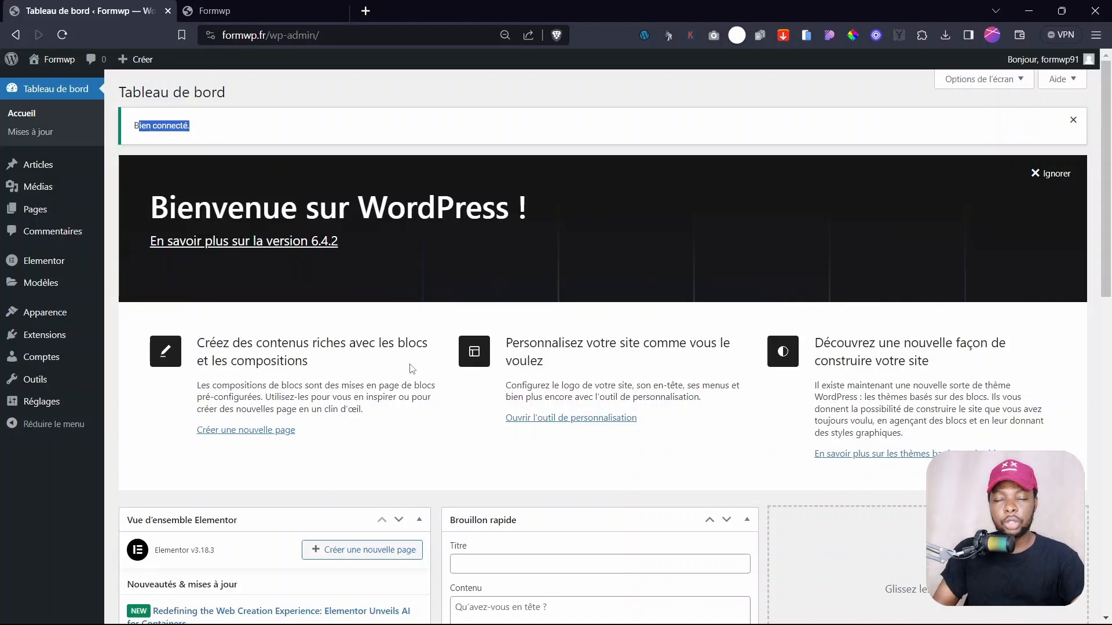
mouse_move(58, 265)
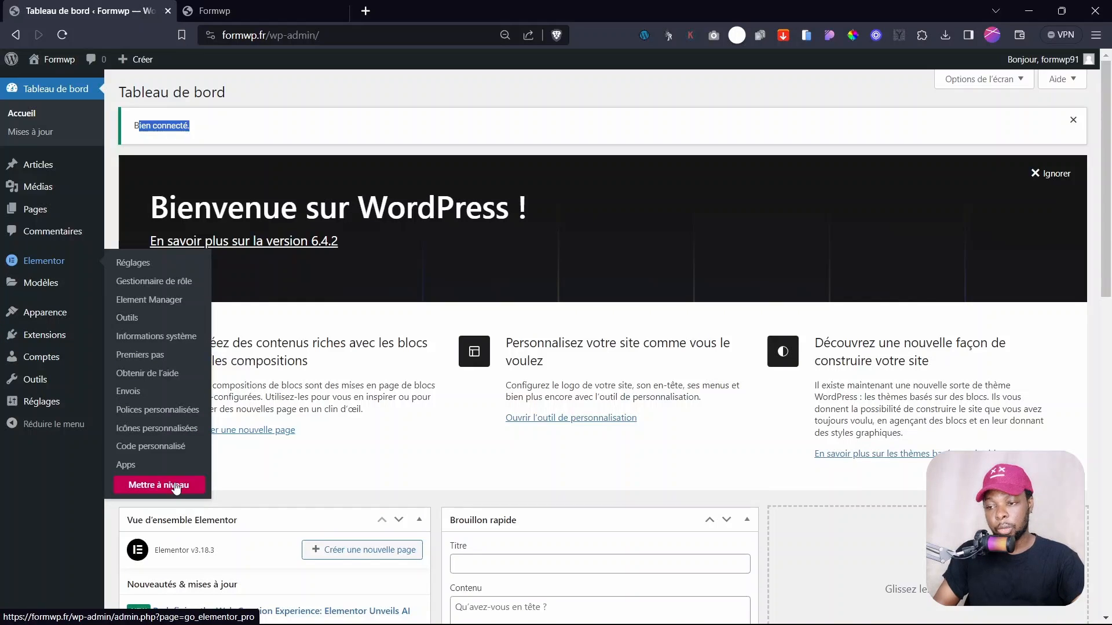
mouse_move(102, 375)
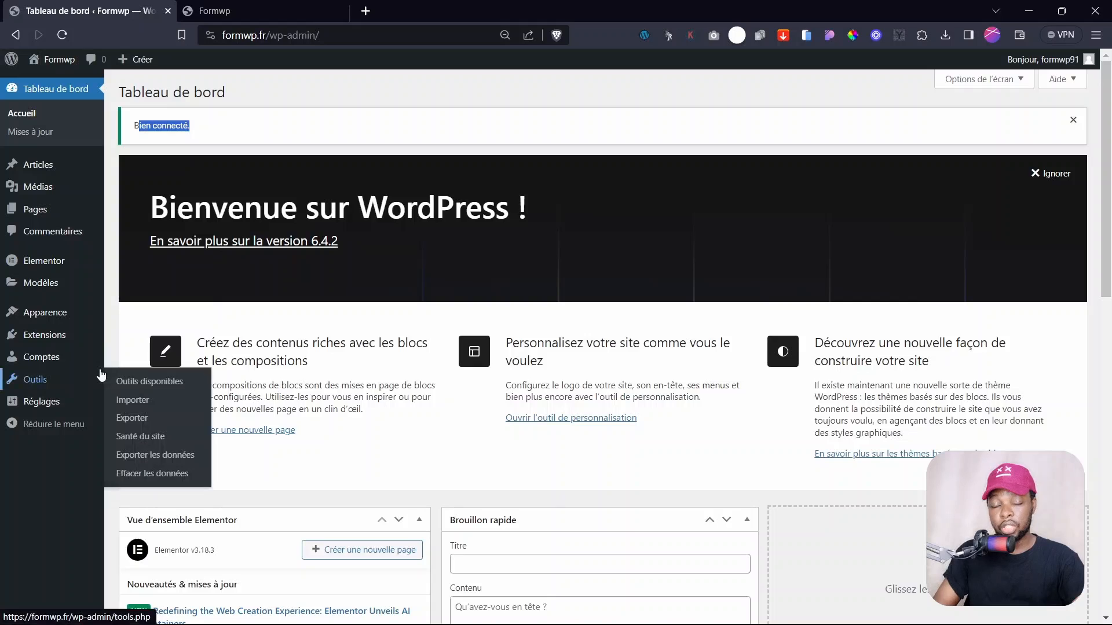
left_click(43, 342)
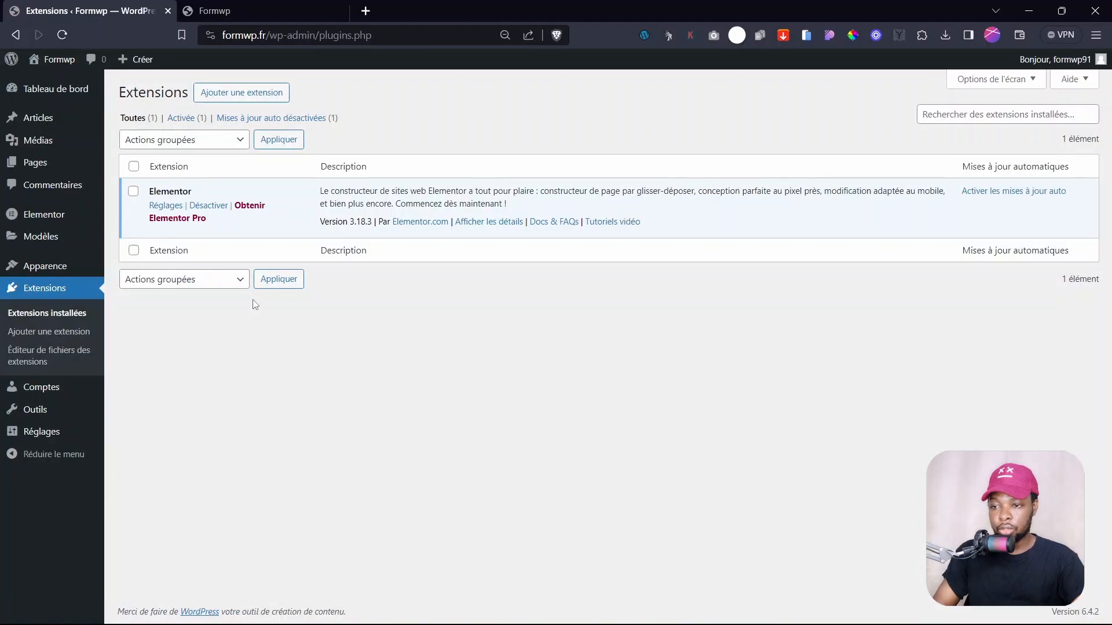
- Upload the Elementor Pro zip as a new plugin, install it and activate Elementor Pro 3.18.2
left_click(269, 97)
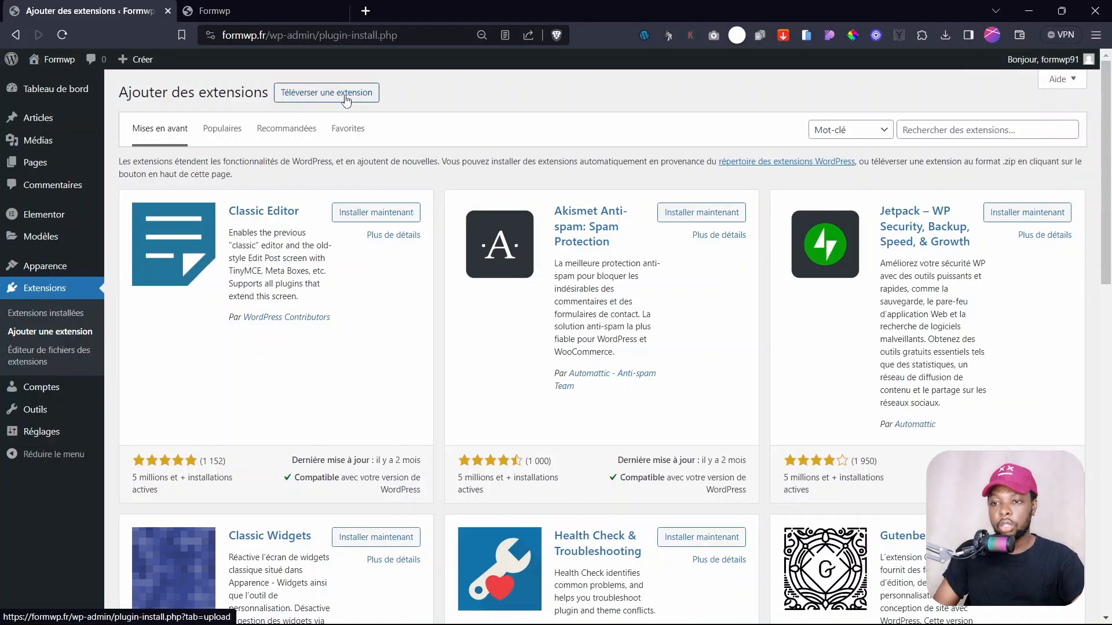
left_click(304, 100)
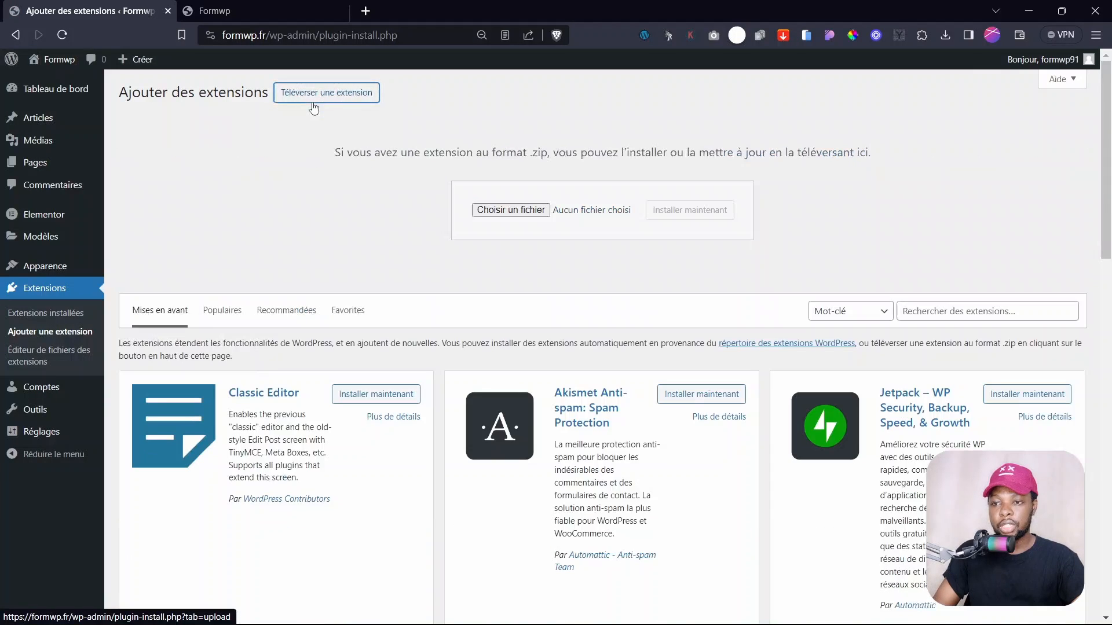
left_click(509, 212)
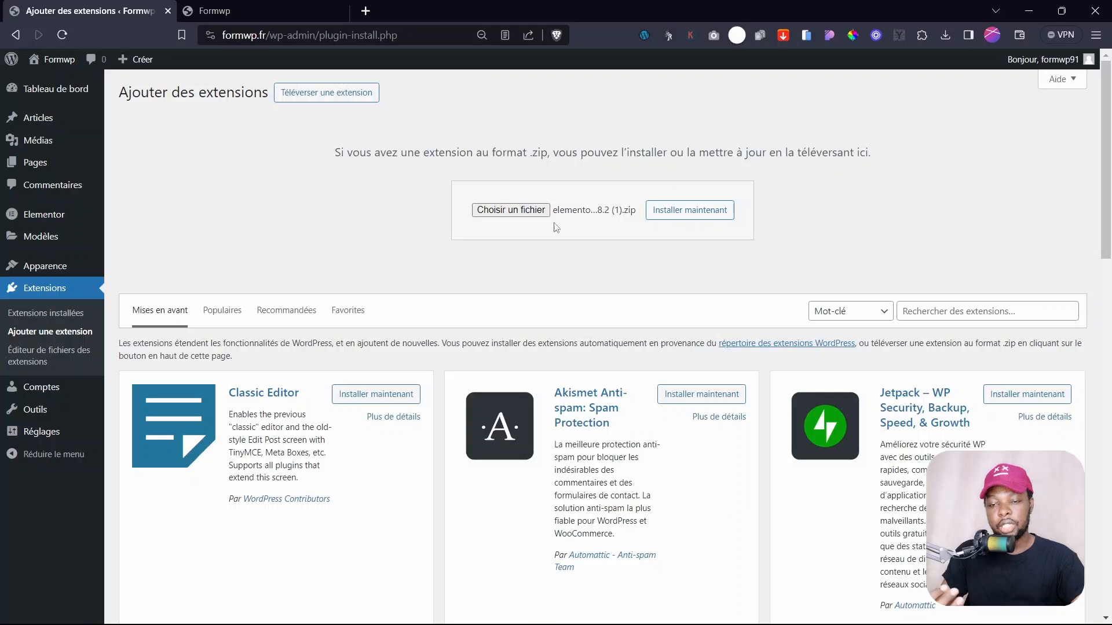
left_click(680, 219)
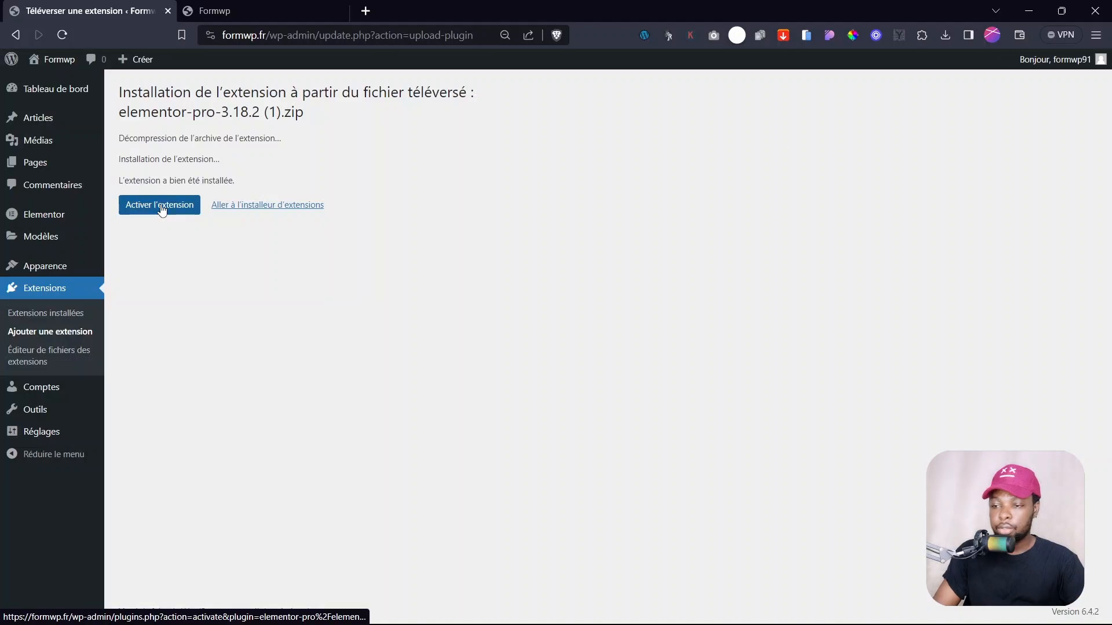
left_click(162, 208)
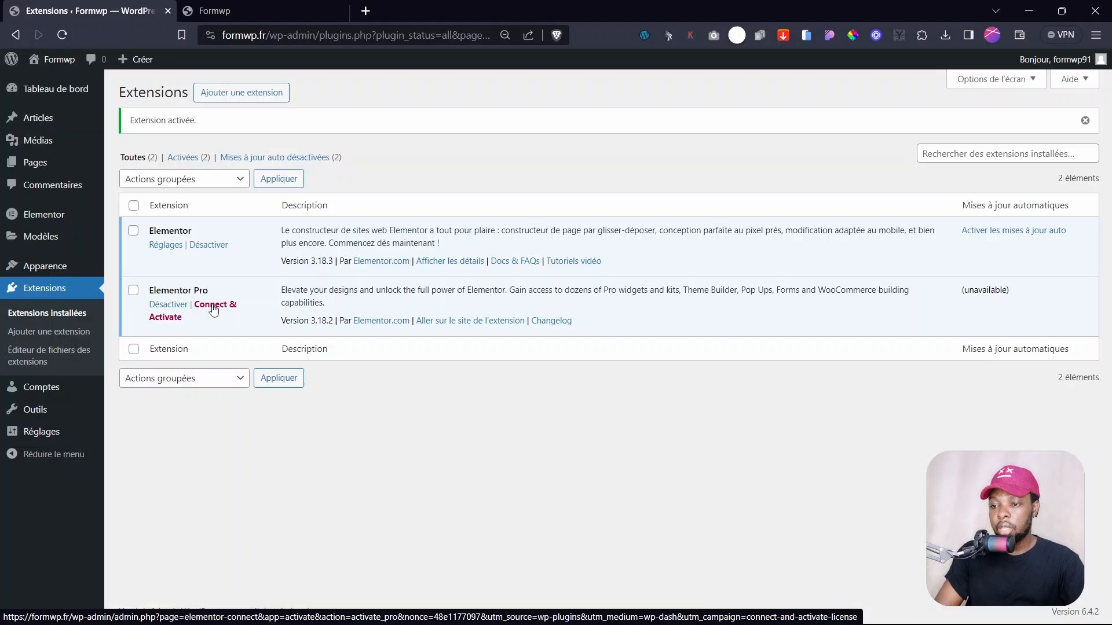
- Connect formwp.fr to the Elementor account and activate the Elementor Pro license
left_click(213, 310)
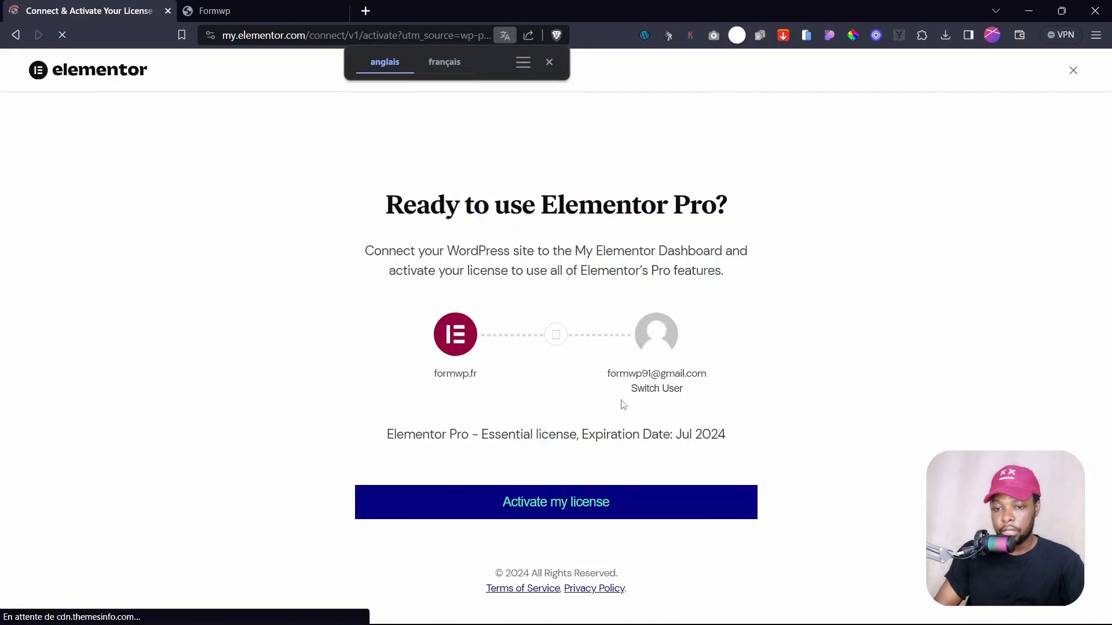
left_click(553, 510)
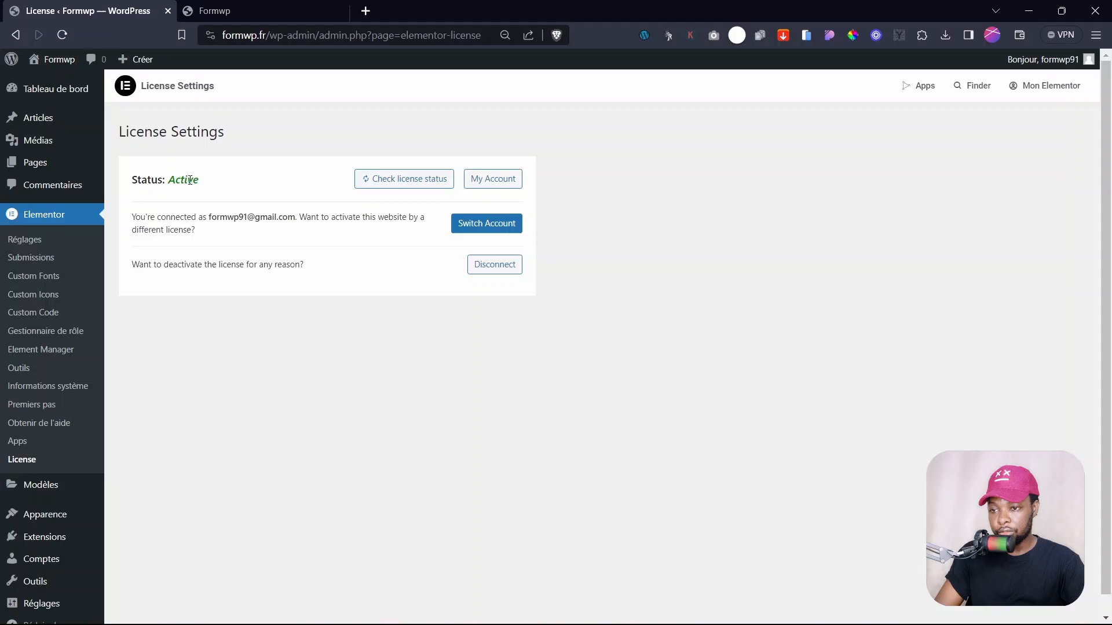
double_click(190, 180)
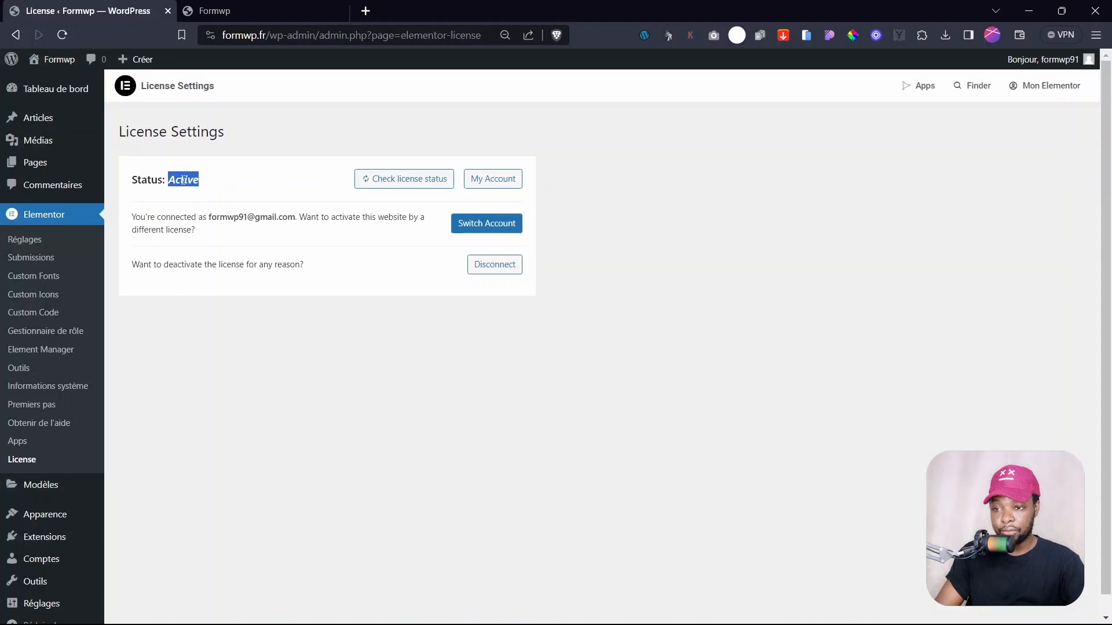
left_click(320, 431)
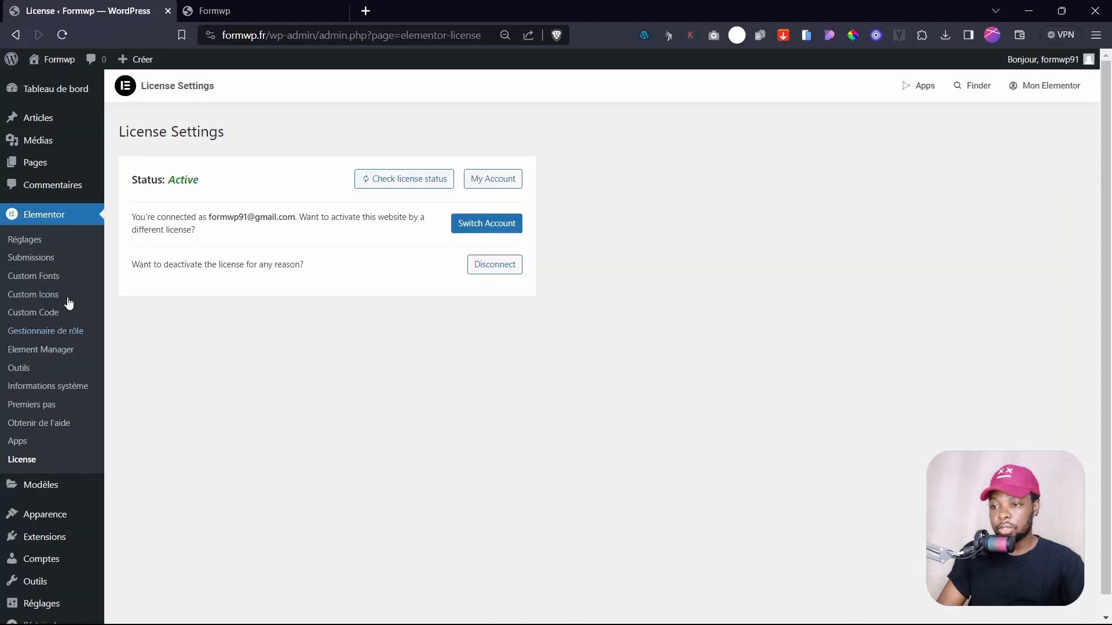
mouse_move(47, 363)
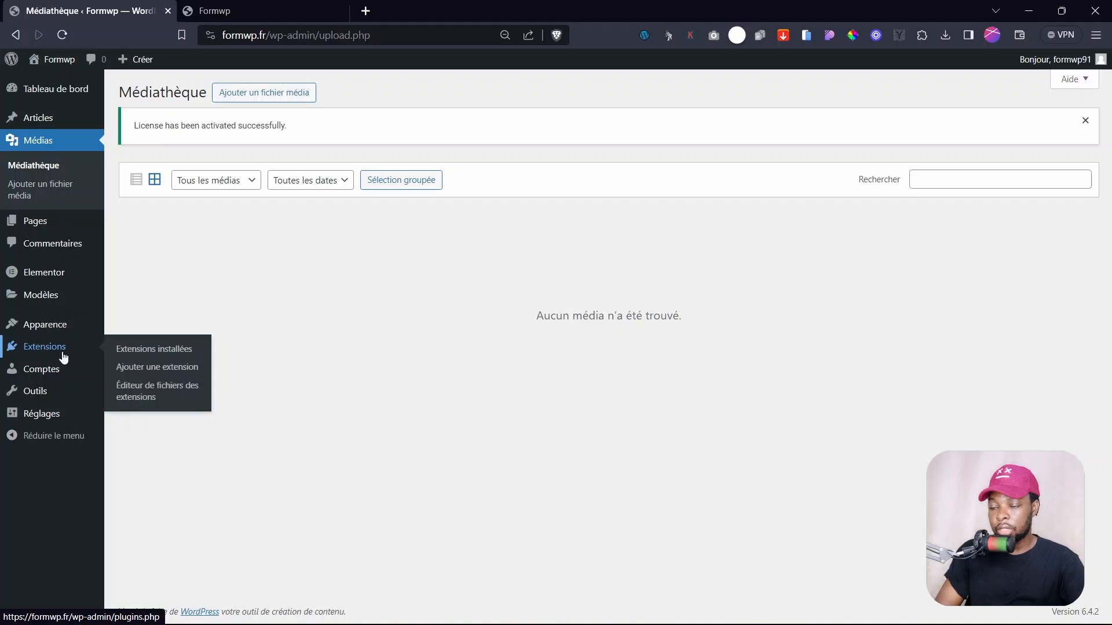
- Search the plugin directory for 'instant images', then install and activate Instant Images
left_click(162, 350)
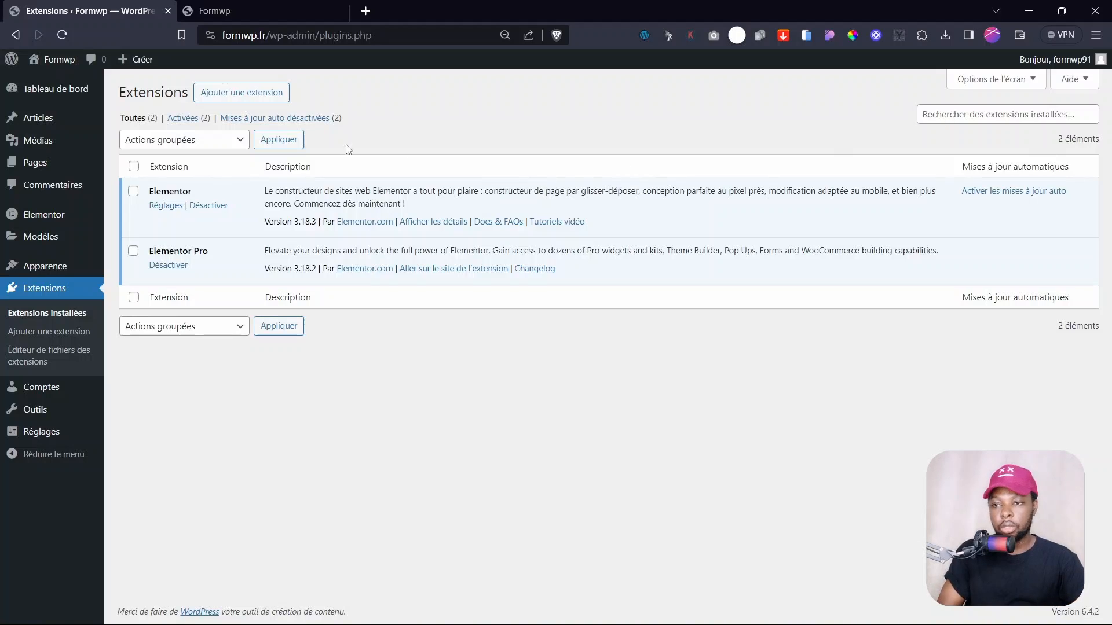
left_click(233, 94)
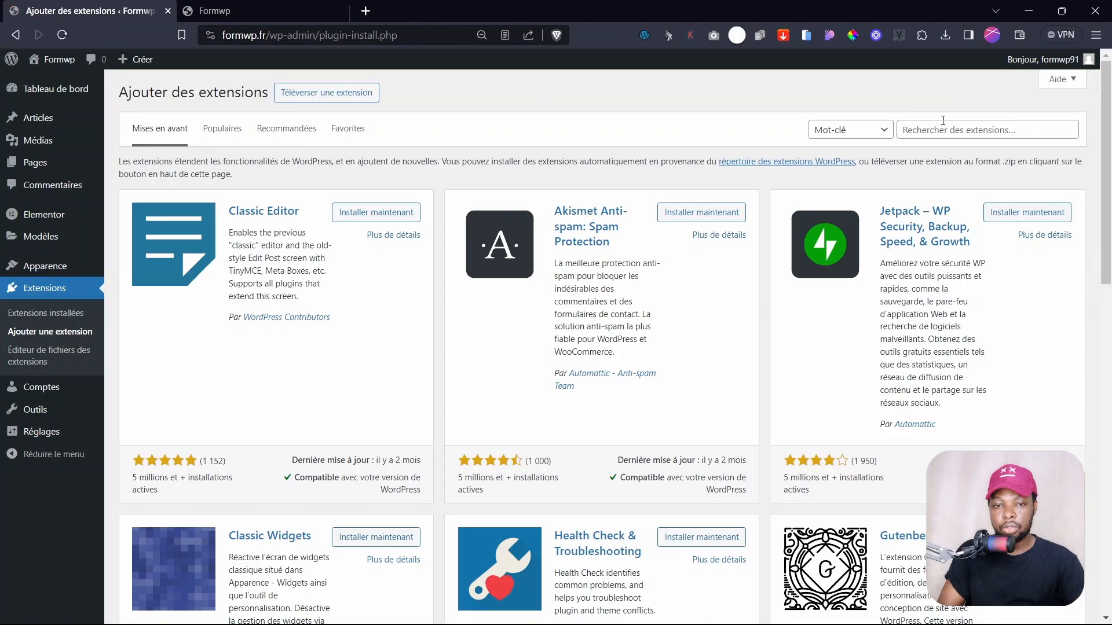
left_click(948, 122)
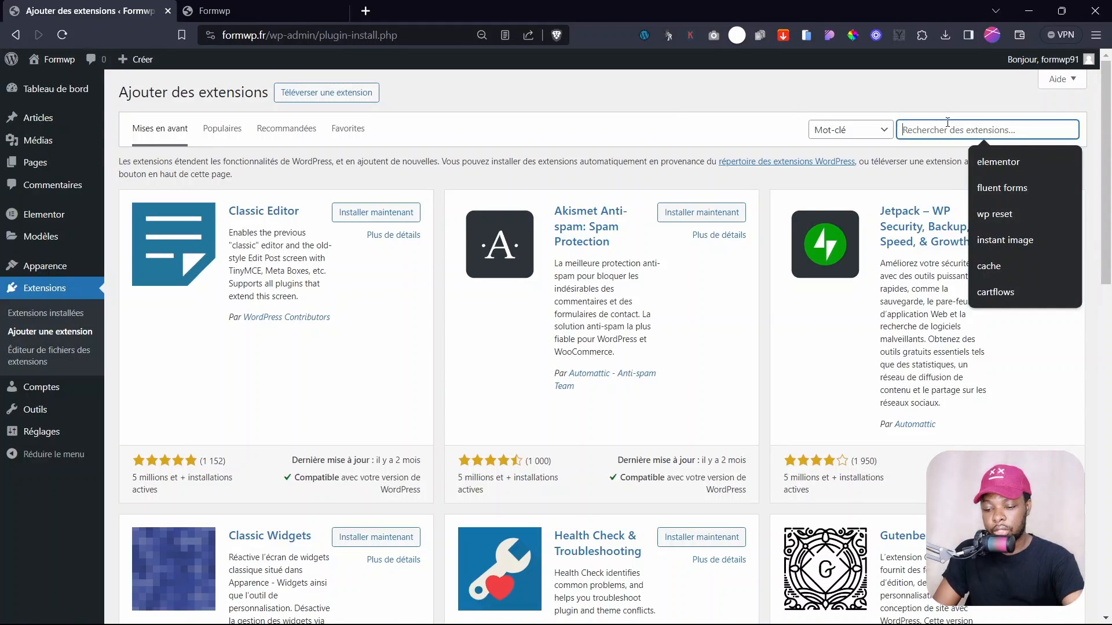
type("instant images")
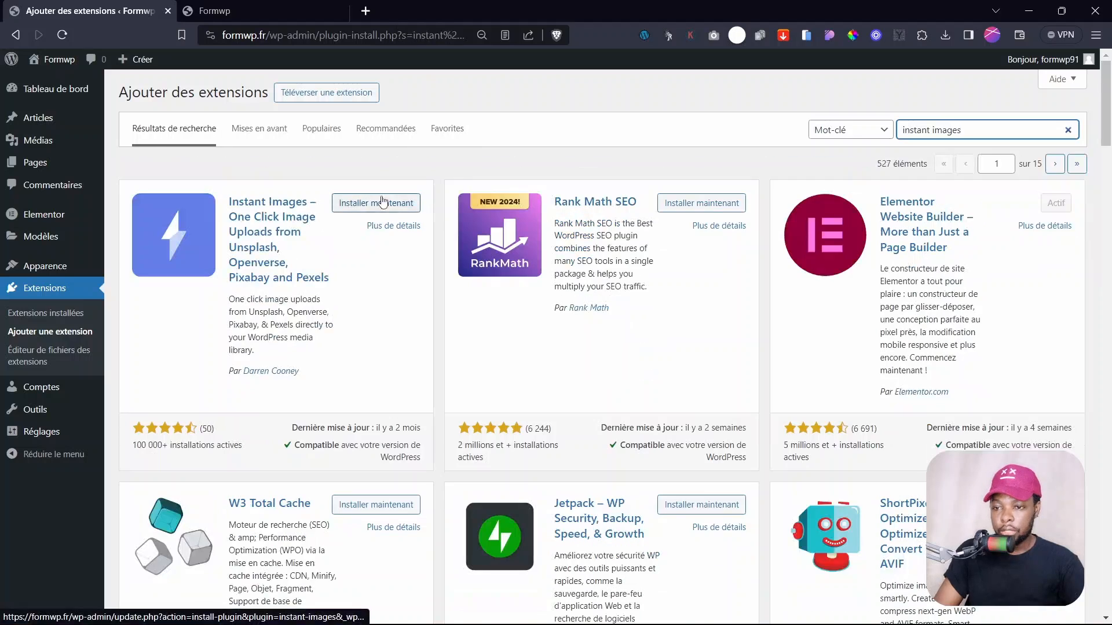
left_click(169, 460)
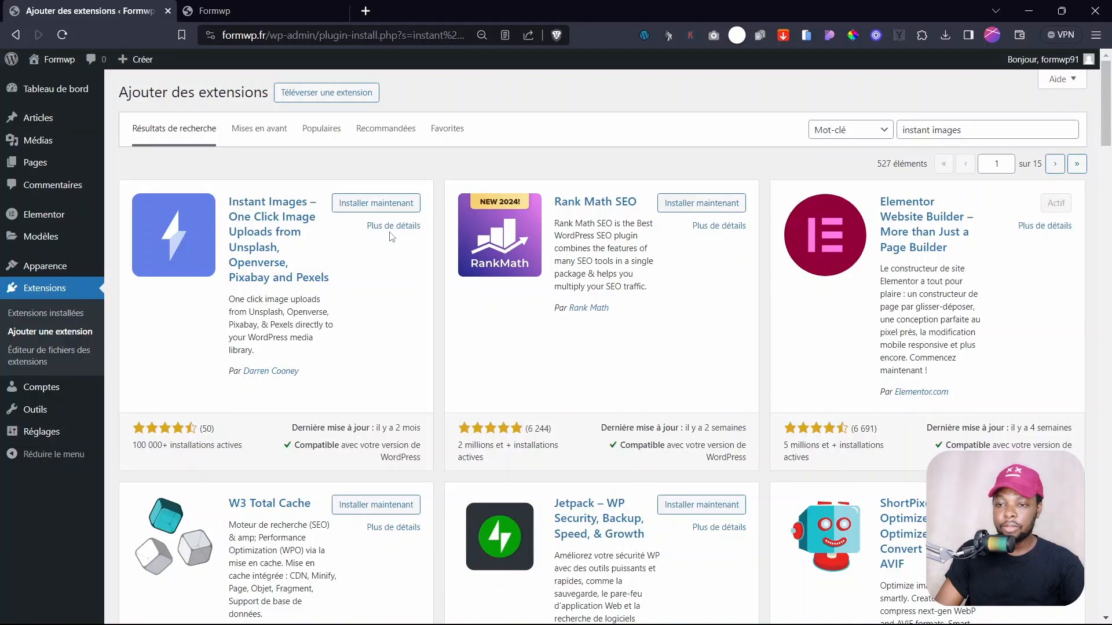
left_click(347, 206)
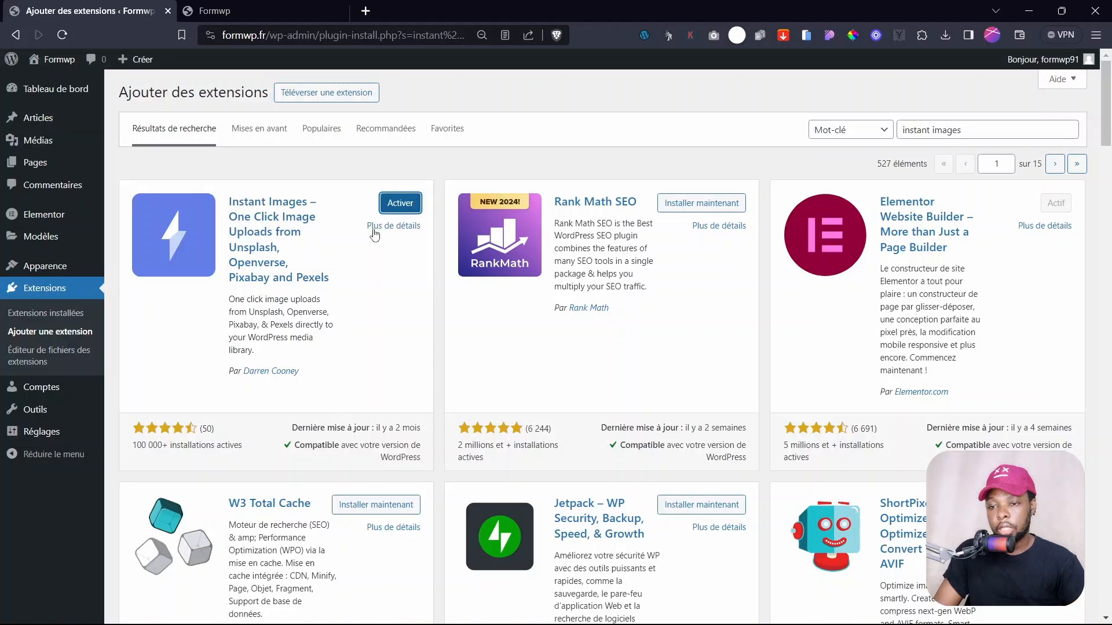
left_click(399, 203)
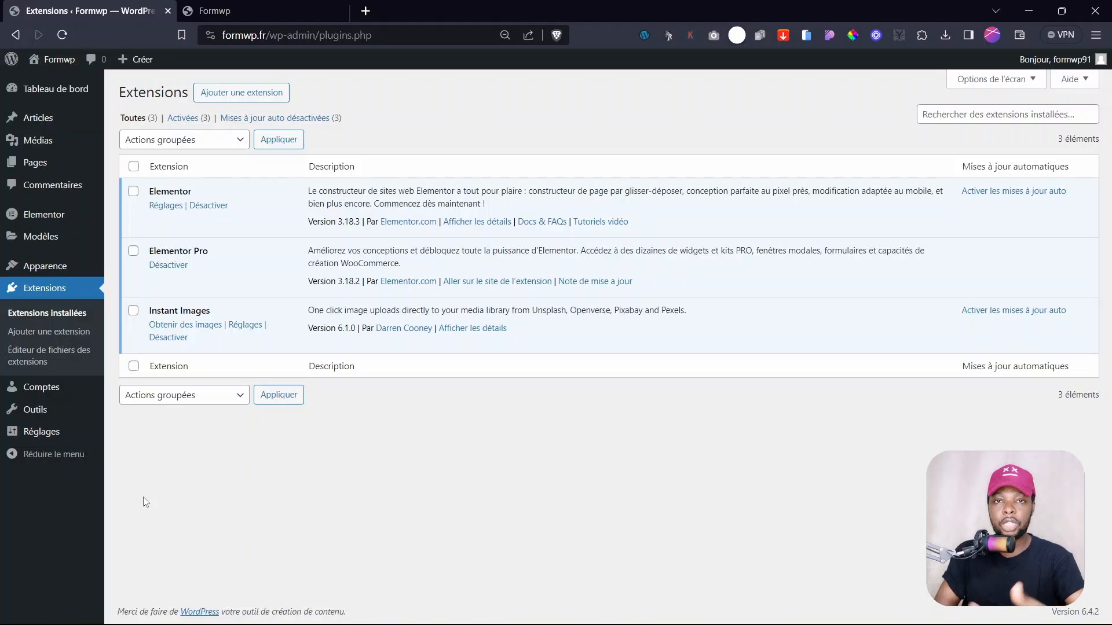
- Show the Fonctionnalités experiments list in Elementor's Réglages
mouse_move(49, 215)
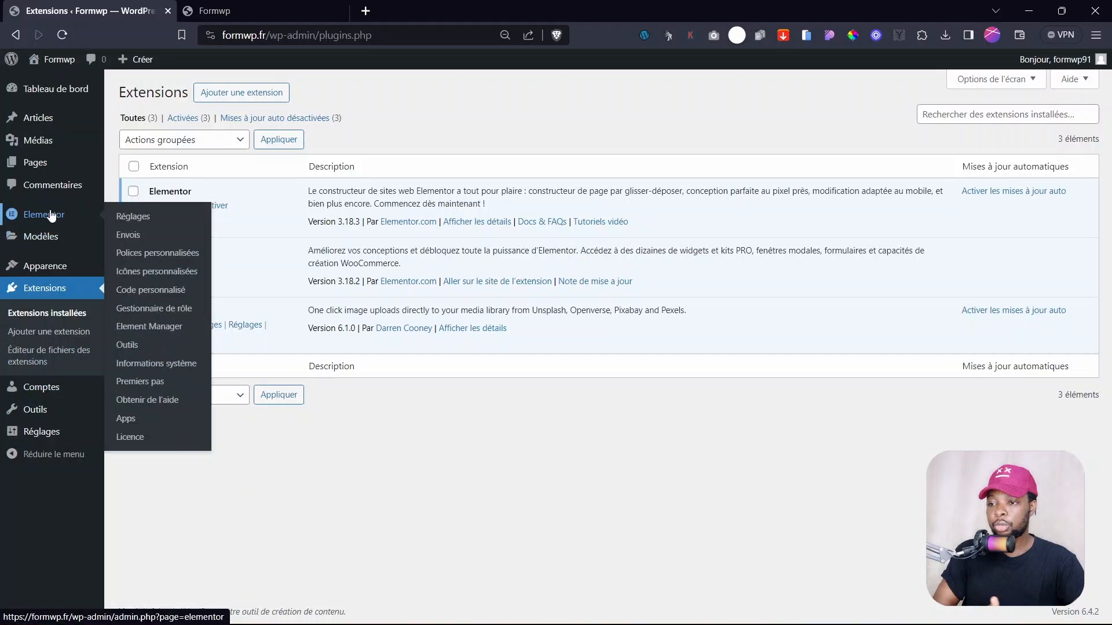
left_click(131, 217)
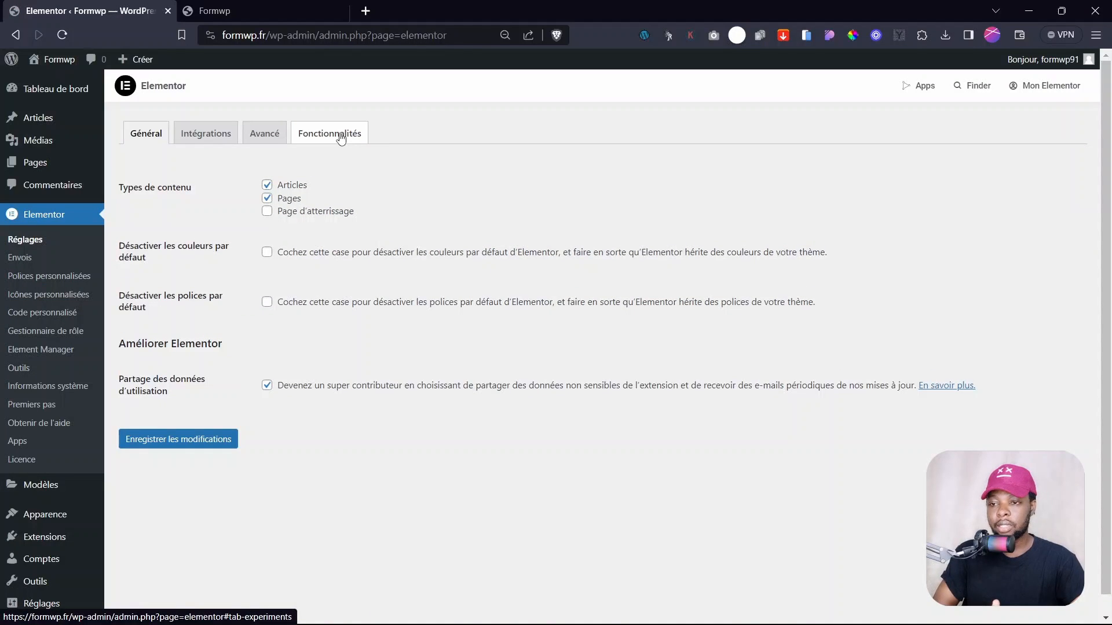
left_click(341, 137)
- Set Conteneur grille, the editor top bar, optimised Gutenberg loading and Éléments imbriqués to Actif
scroll(417, 346, "down", 1)
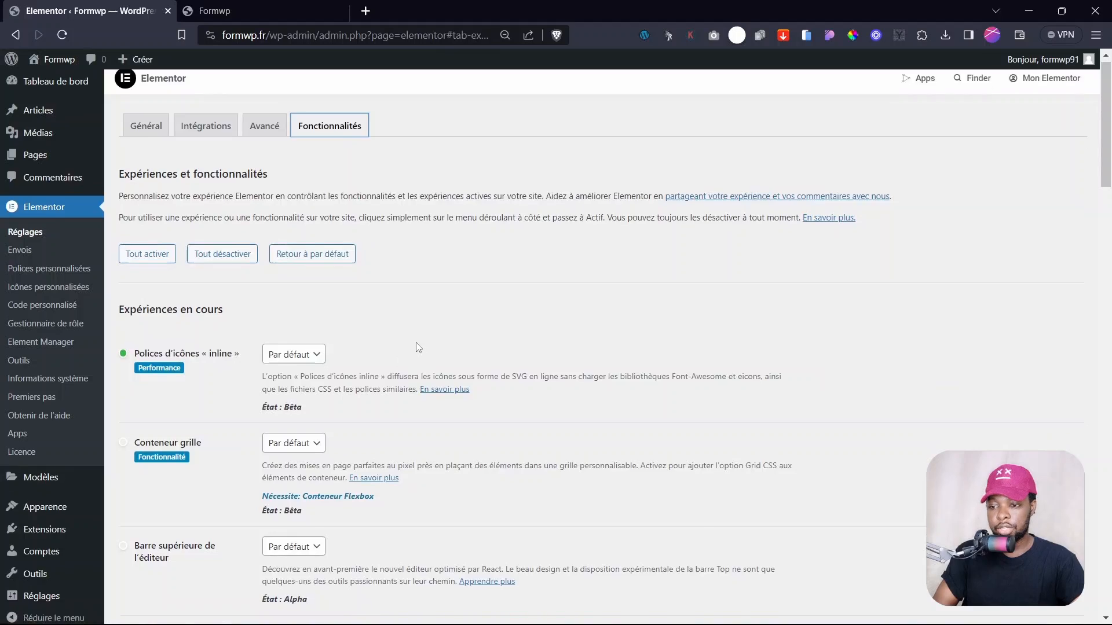
scroll(416, 342, "down", 2)
scroll(195, 324, "down", 2)
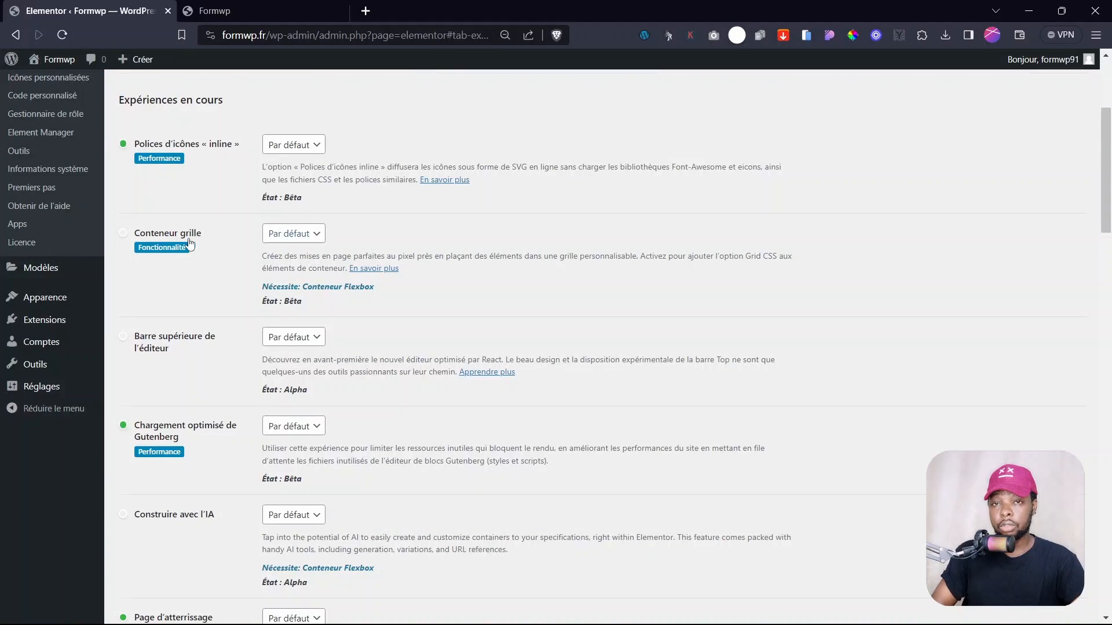
left_click(293, 234)
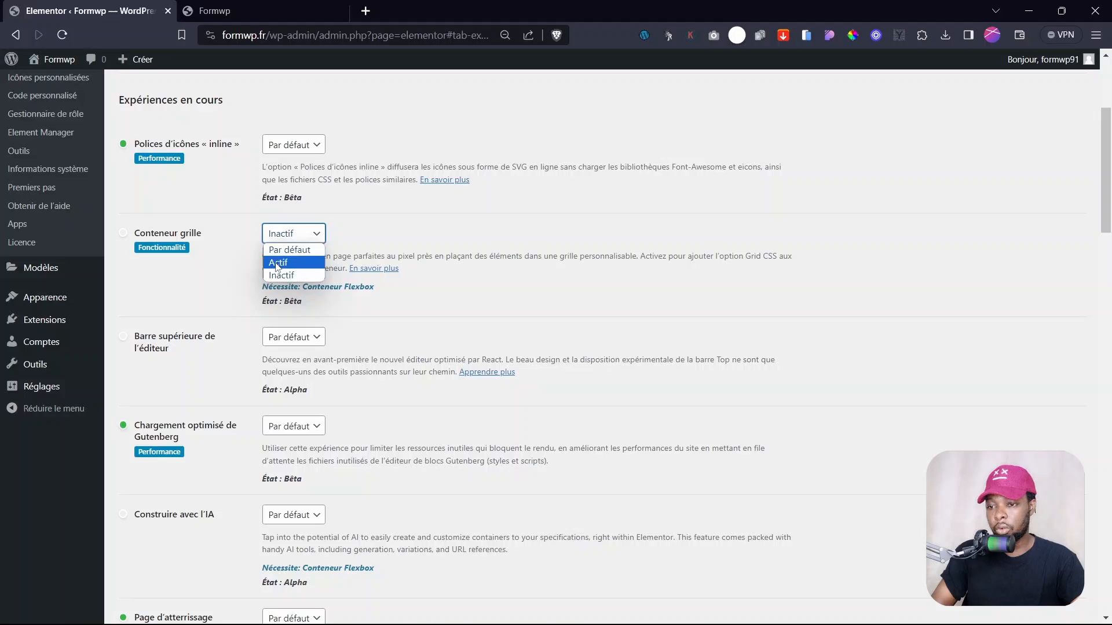
left_click(287, 262)
scroll(242, 358, "down", 1)
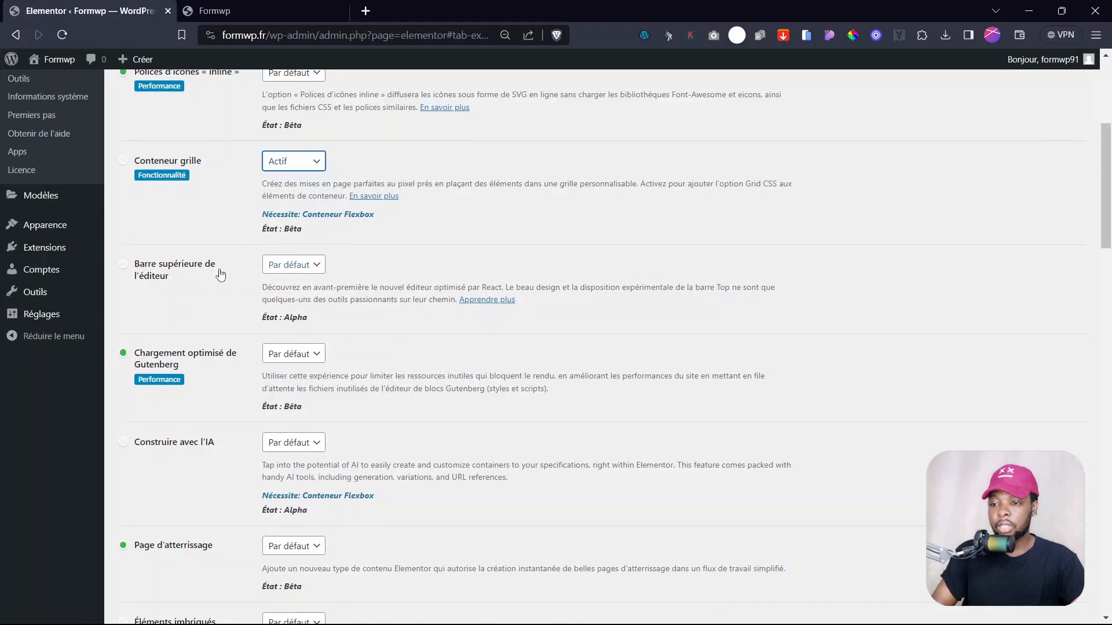
left_click(289, 273)
left_click(282, 298)
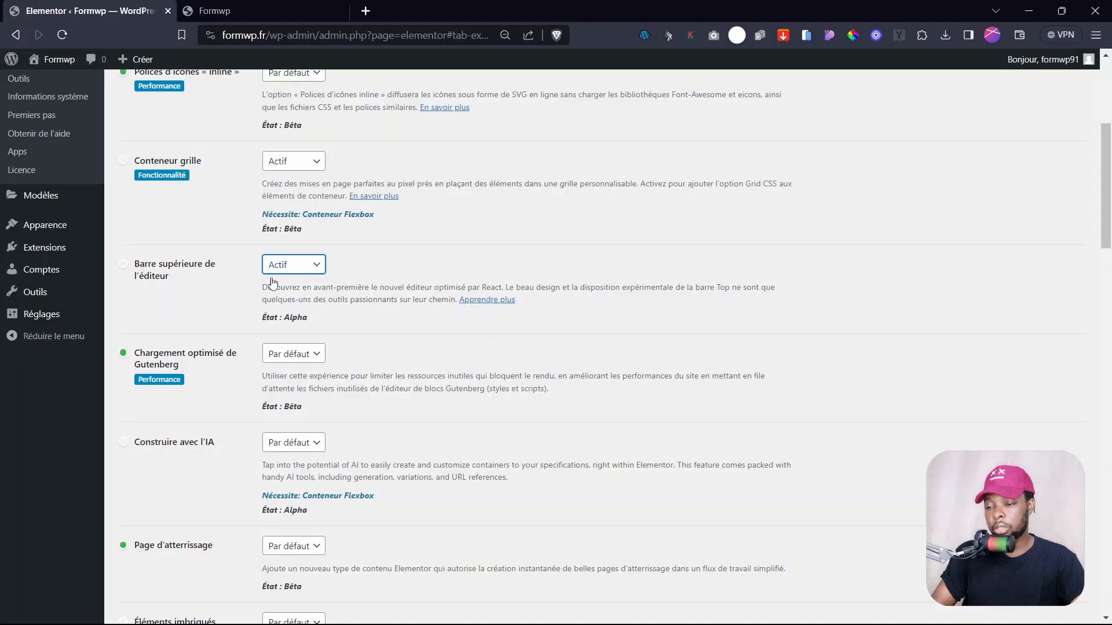
scroll(259, 336, "down", 1)
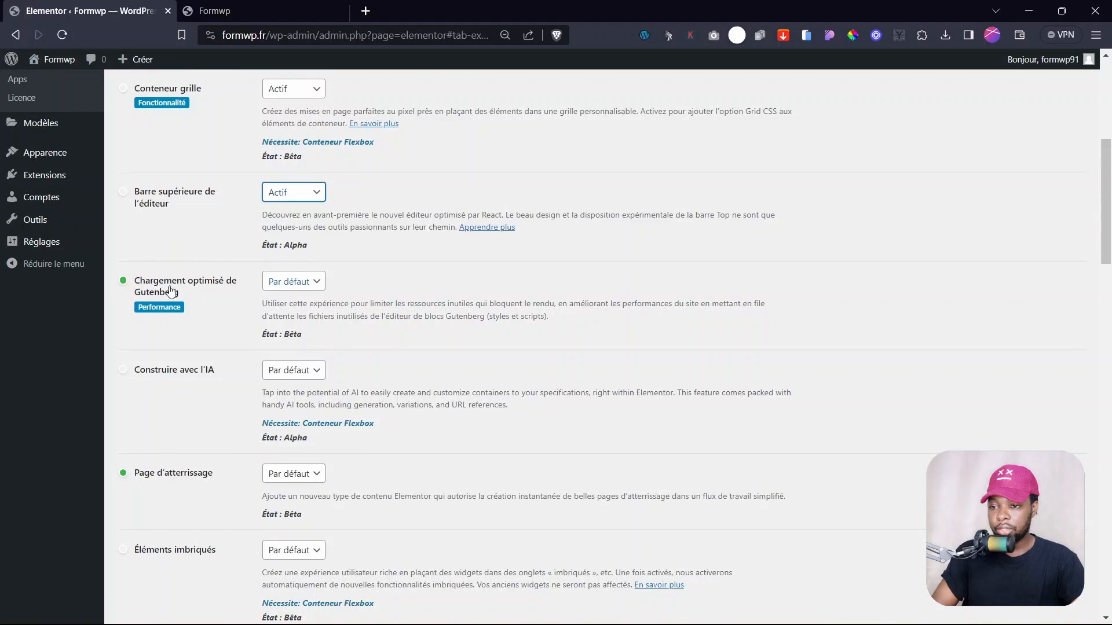
left_click(292, 281)
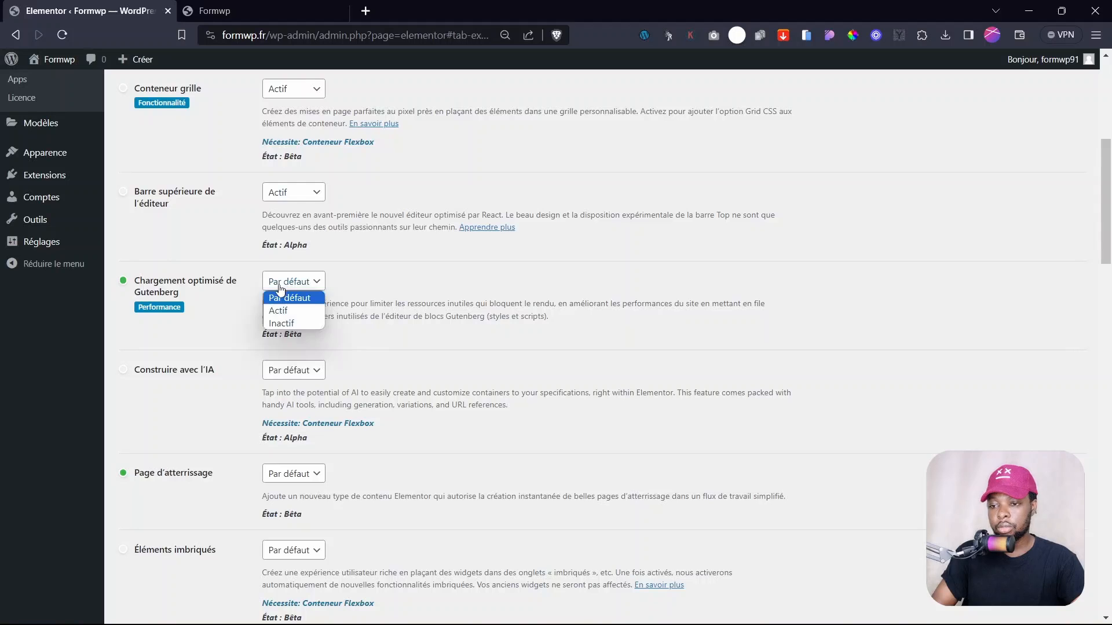
left_click(267, 308)
scroll(206, 394, "down", 4)
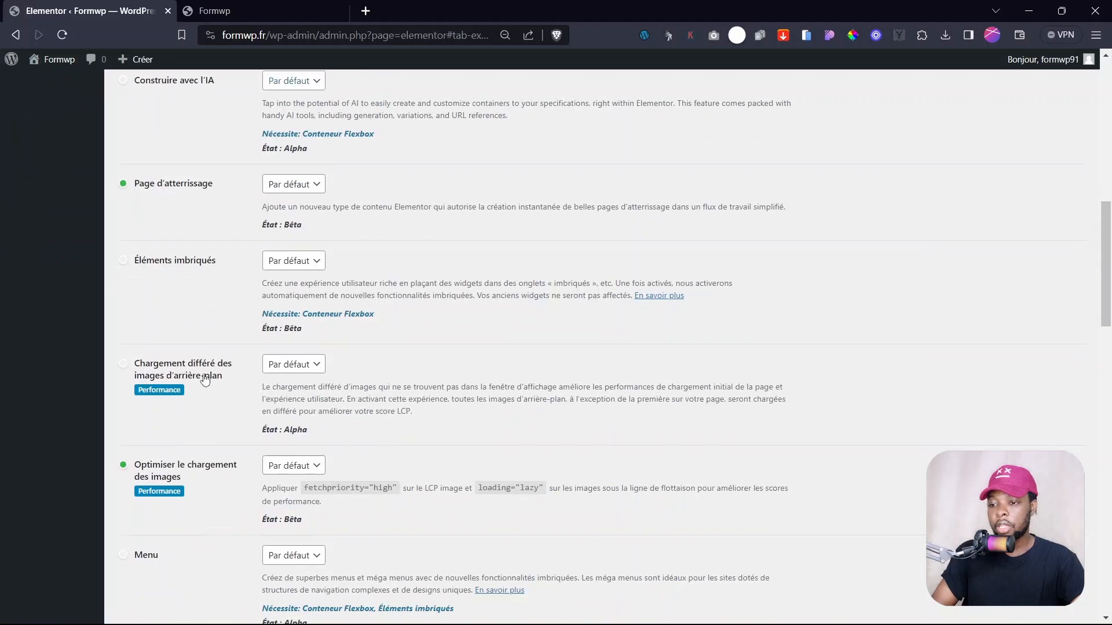
left_click(277, 261)
left_click(286, 290)
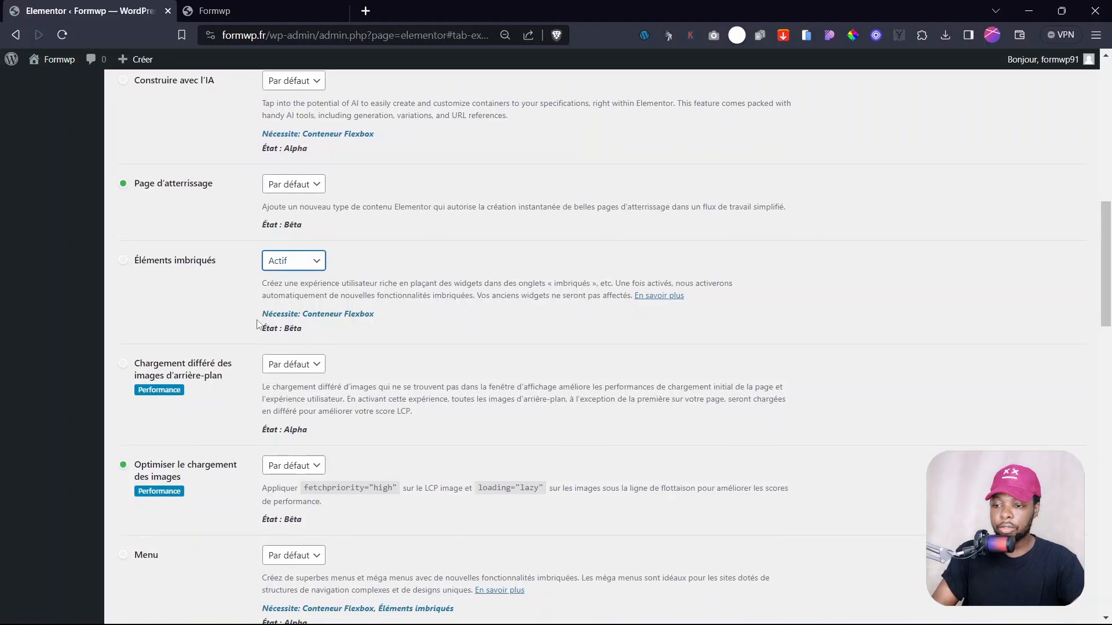
scroll(242, 356, "down", 2)
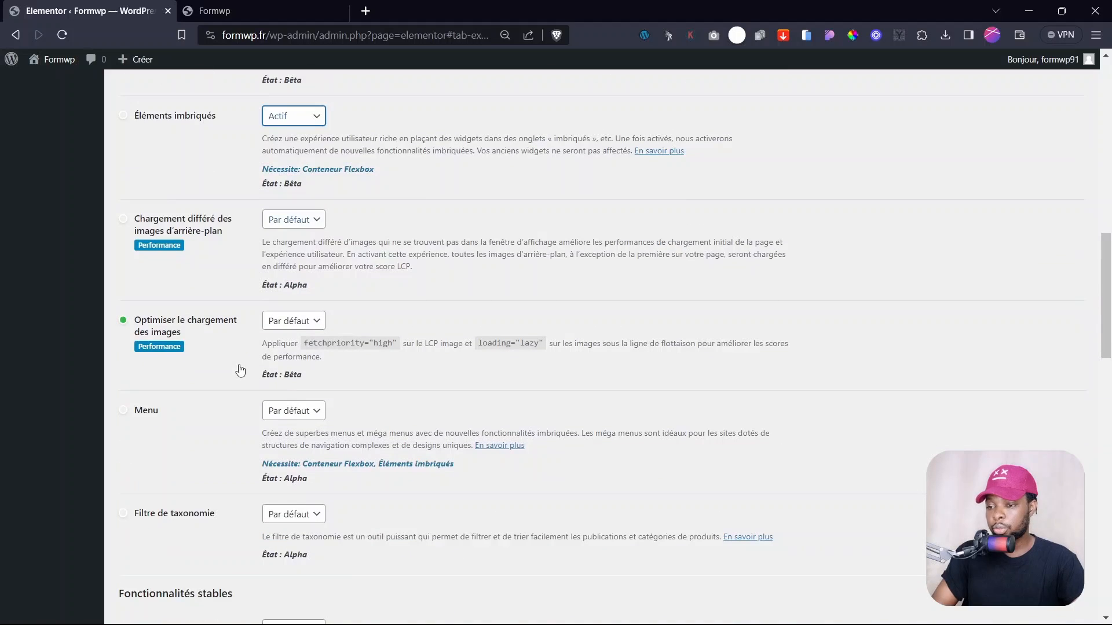
- Set image loading optimisation, background lazy loading and Menu to Actif, then save the experiments
left_click(289, 417)
left_click(174, 322)
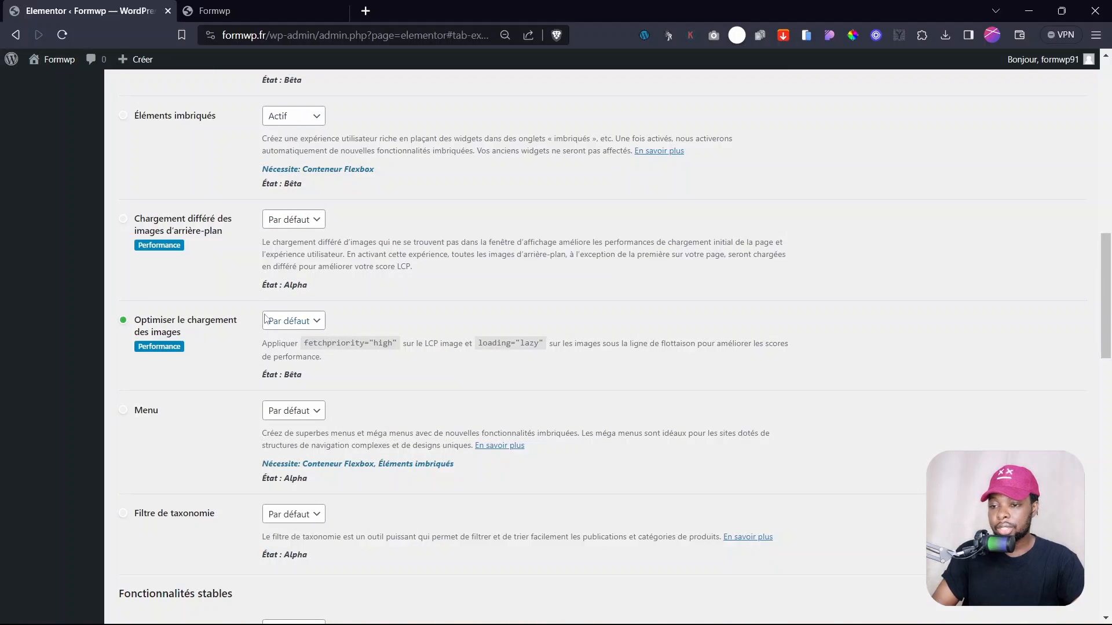
left_click(288, 320)
left_click(289, 349)
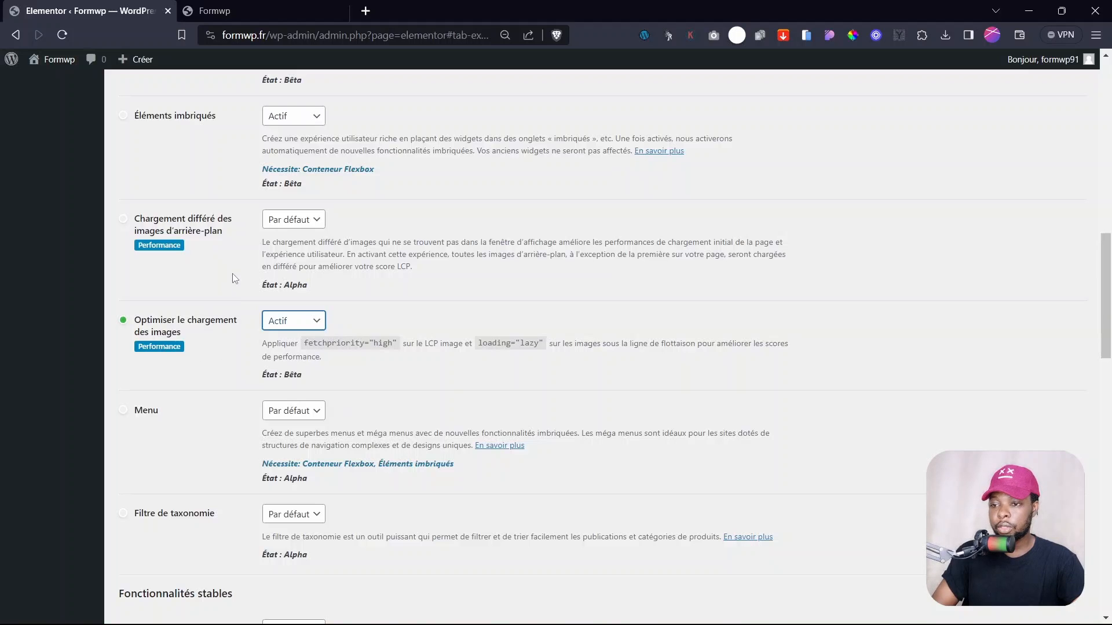
left_click(308, 225)
left_click(283, 248)
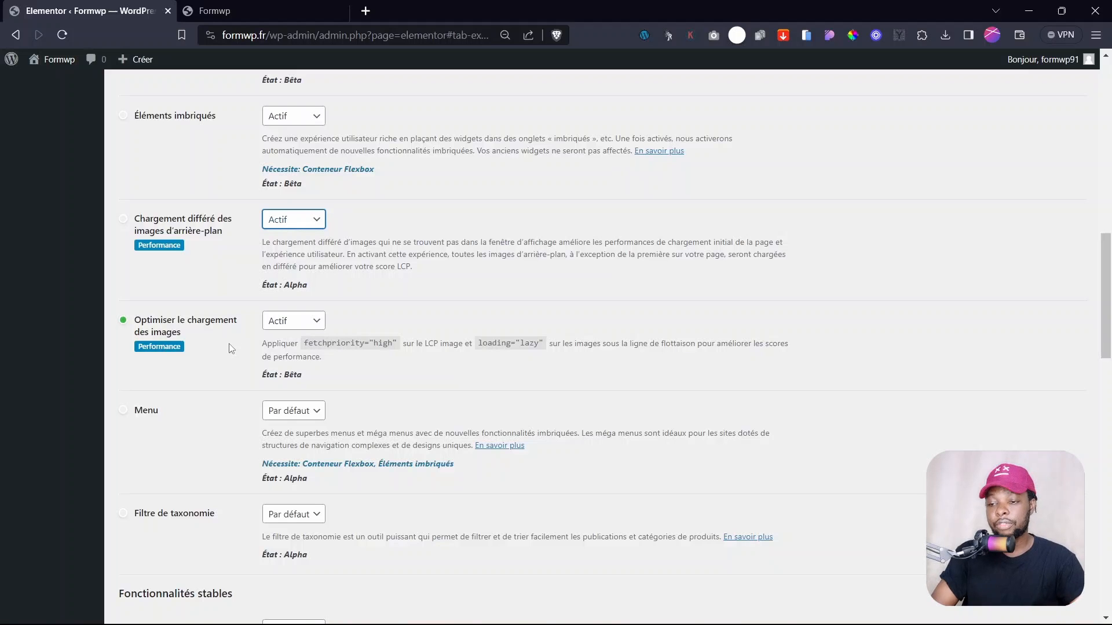
scroll(230, 348, "down", 3)
left_click(298, 266)
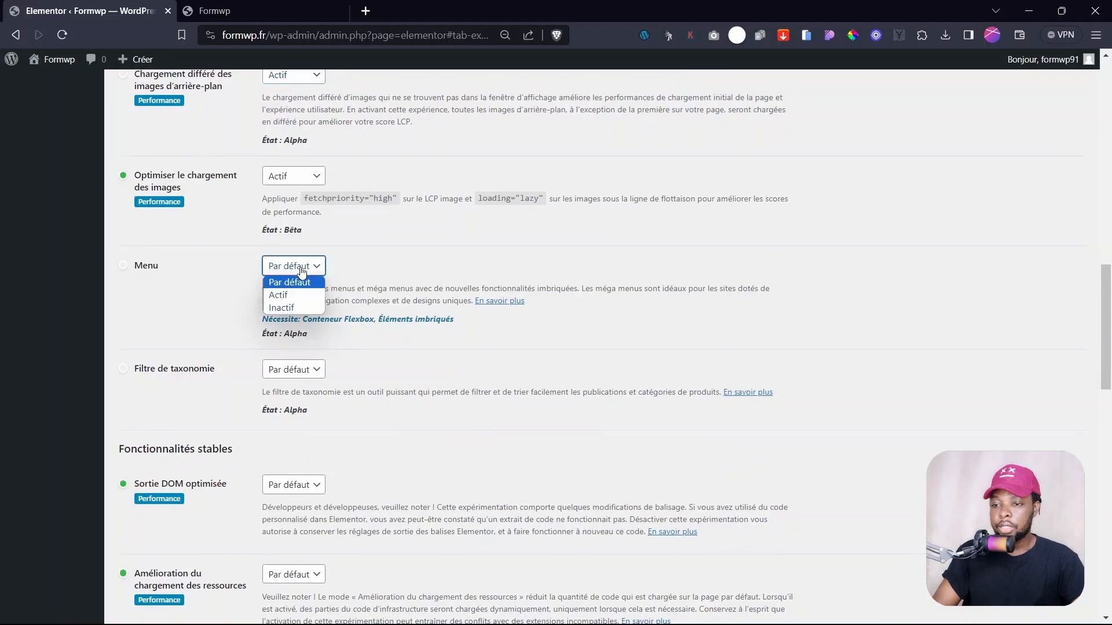
left_click(285, 305)
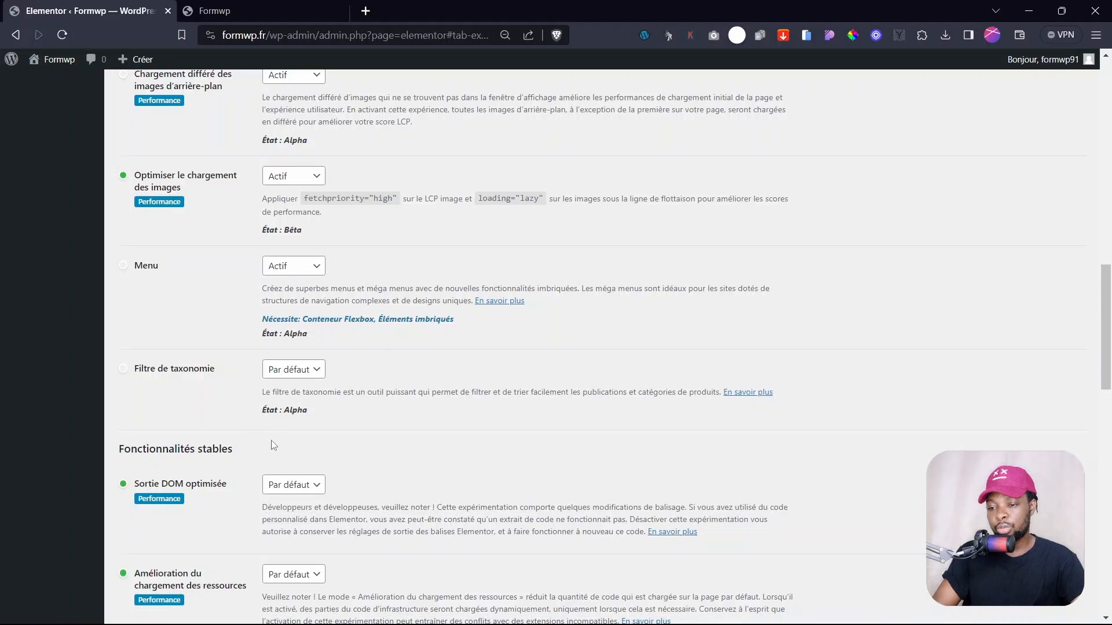
scroll(274, 443, "down", 15)
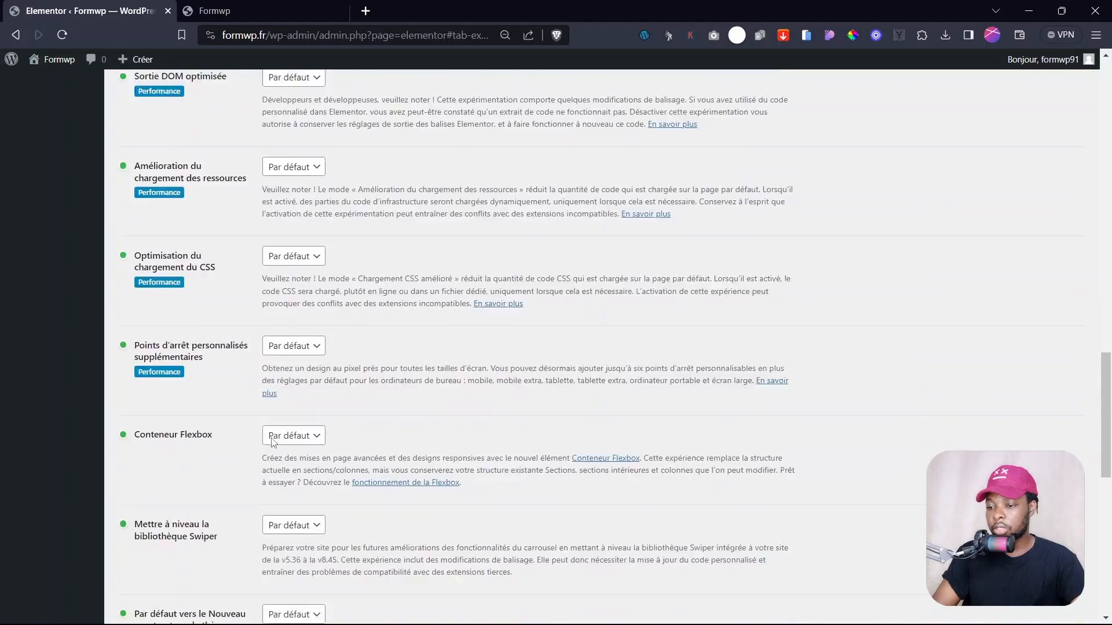
scroll(274, 442, "down", 3)
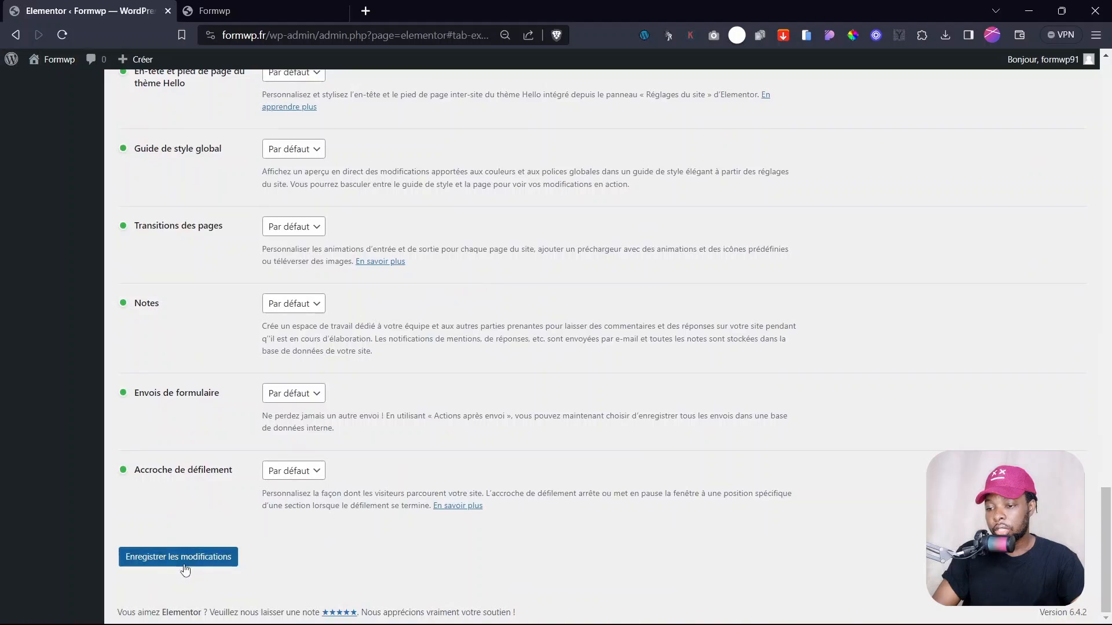
left_click(180, 559)
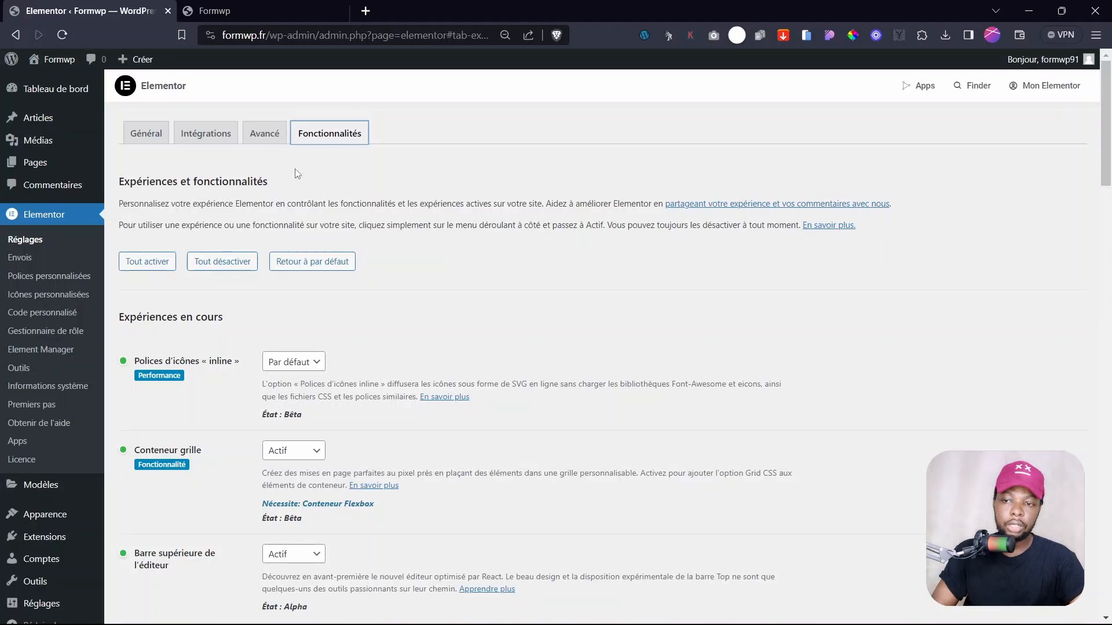
- Set Google Fonts to Désactiver in Elementor's Avancé settings and save the change
left_click(277, 141)
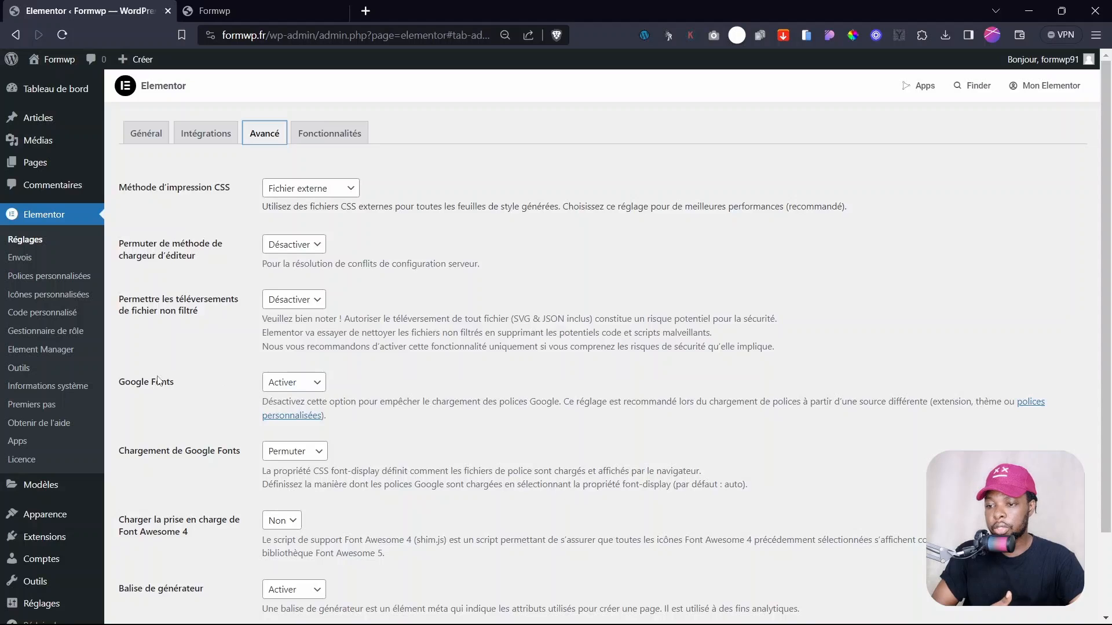
left_click_drag(127, 384, 177, 384)
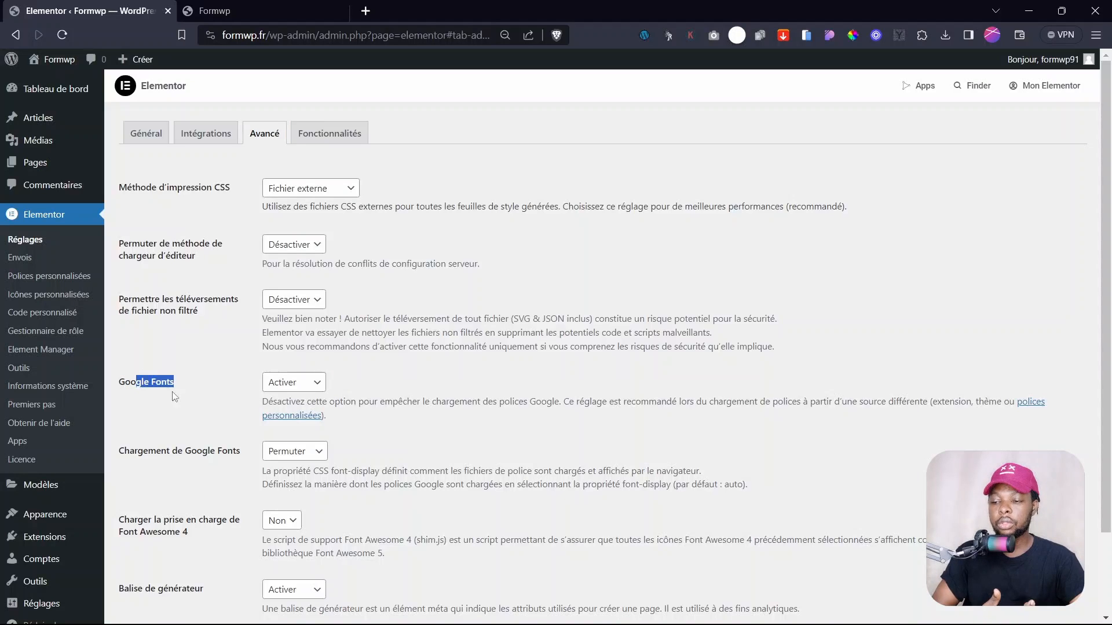
left_click(213, 398)
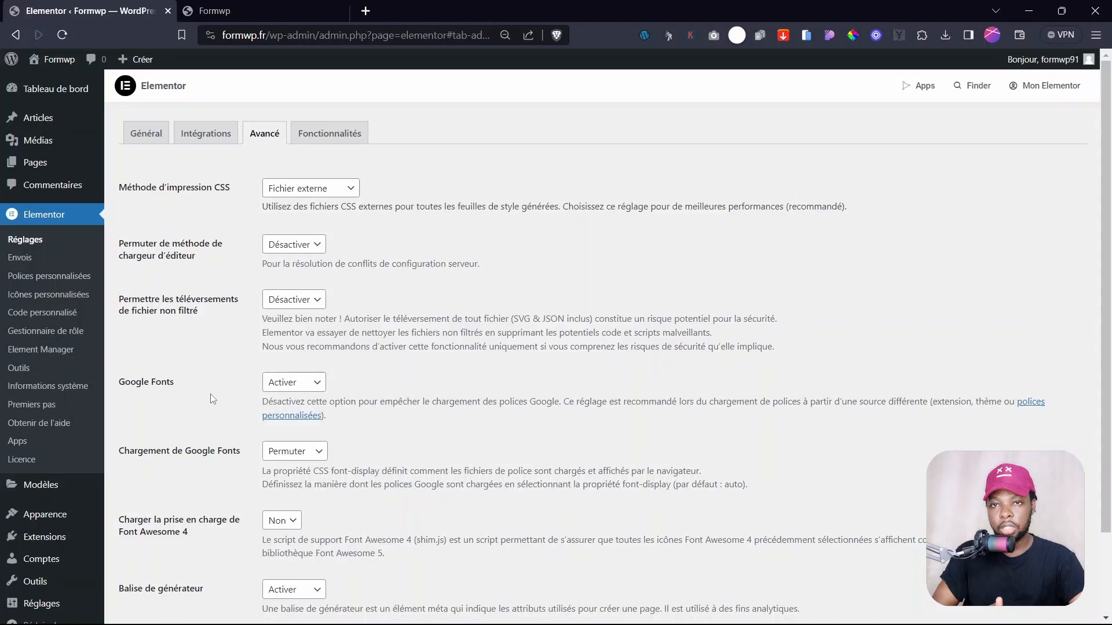
left_click(287, 383)
left_click(284, 413)
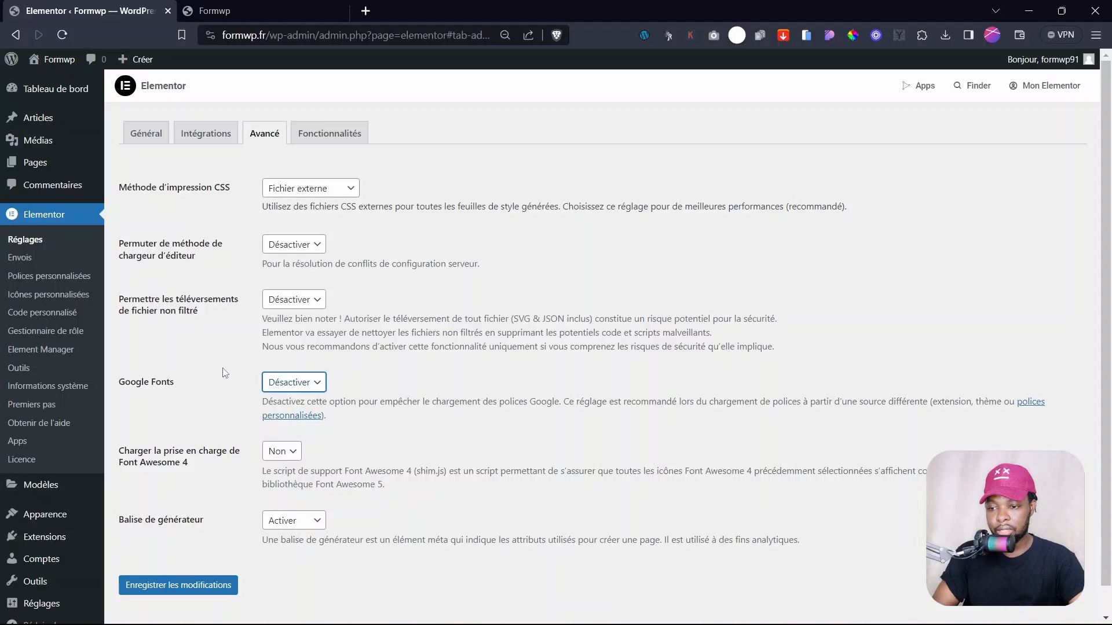
scroll(180, 421, "down", 1)
left_click(156, 555)
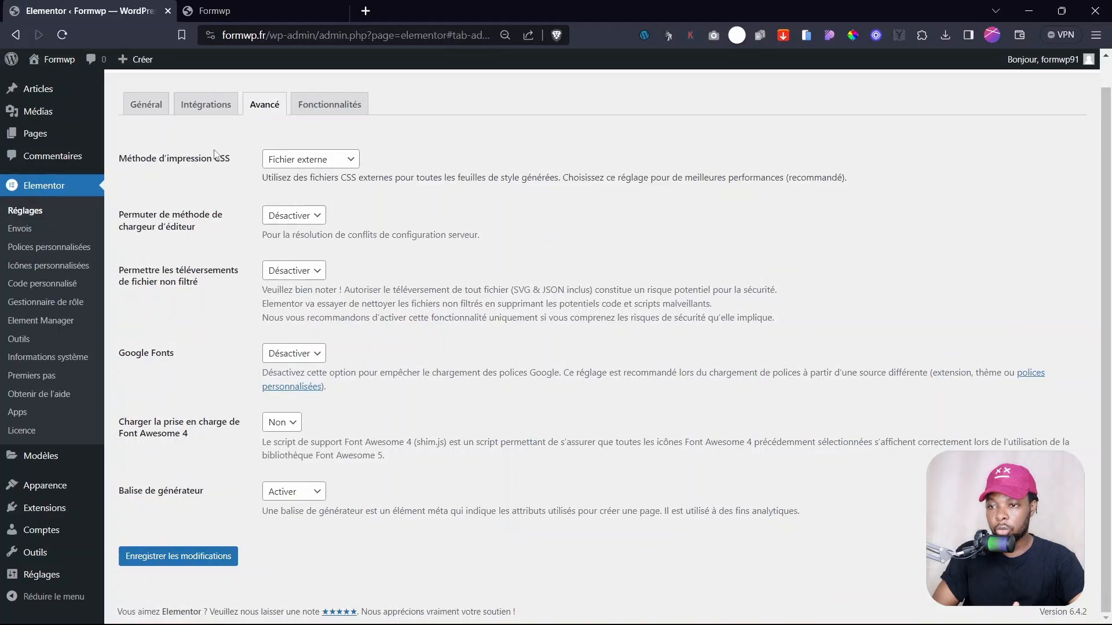
left_click(146, 105)
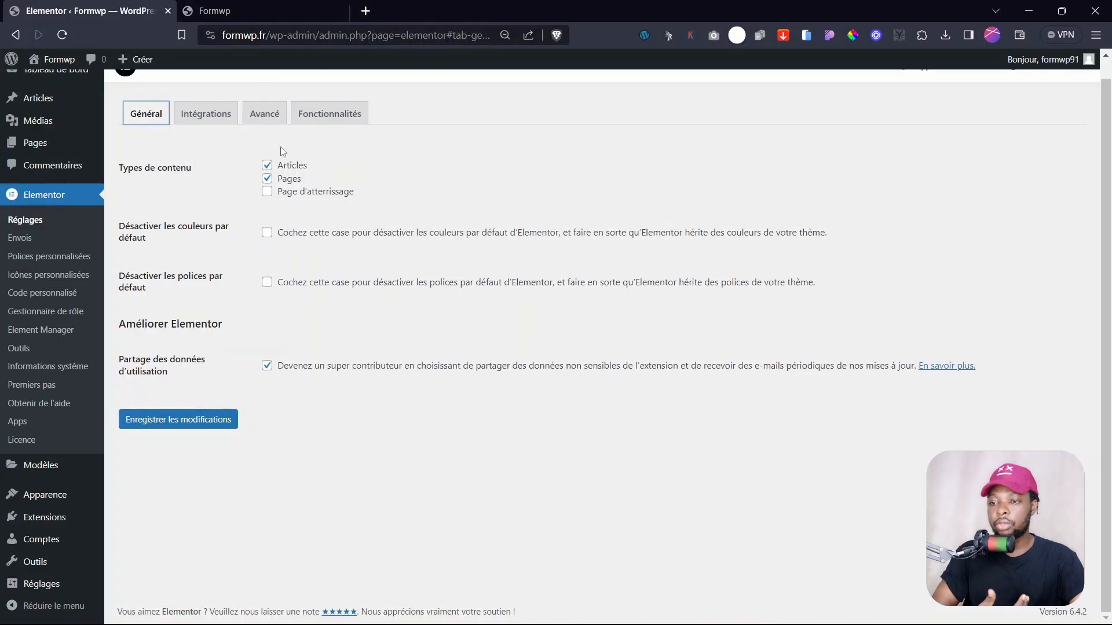
- Open Google Fonts in a new tab and download the full Poppins family
left_click(366, 11)
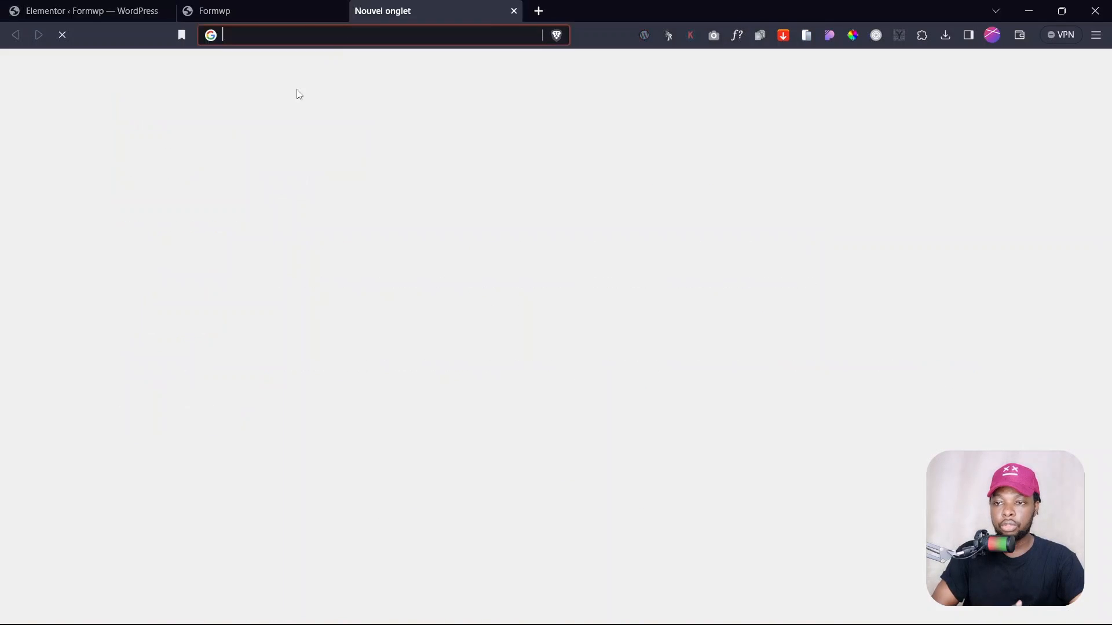
type("flon")
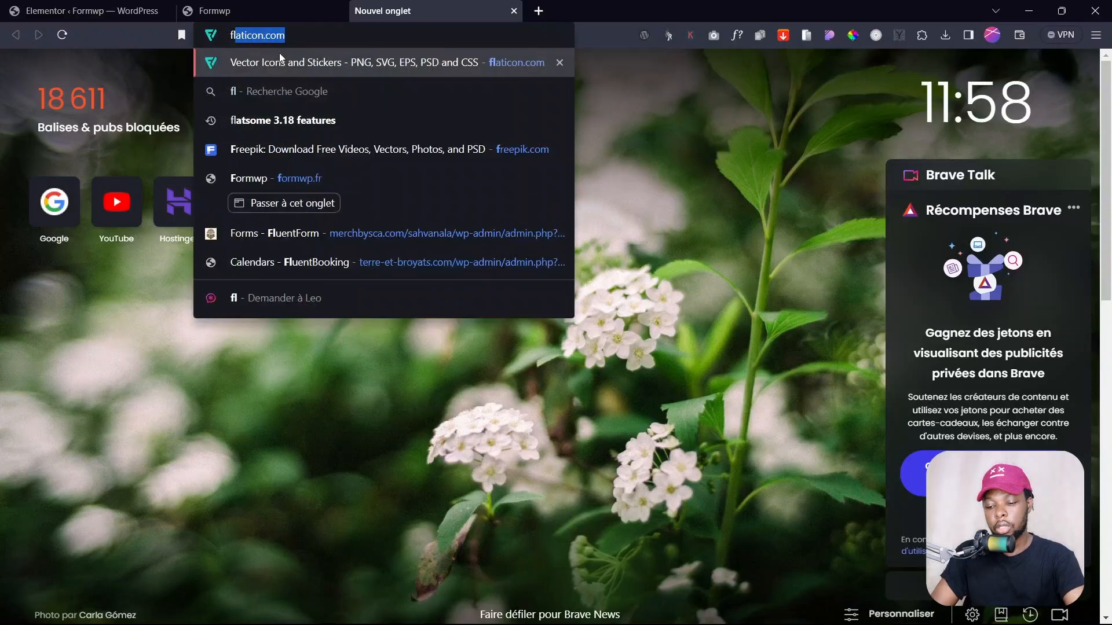
type("ts.google.com")
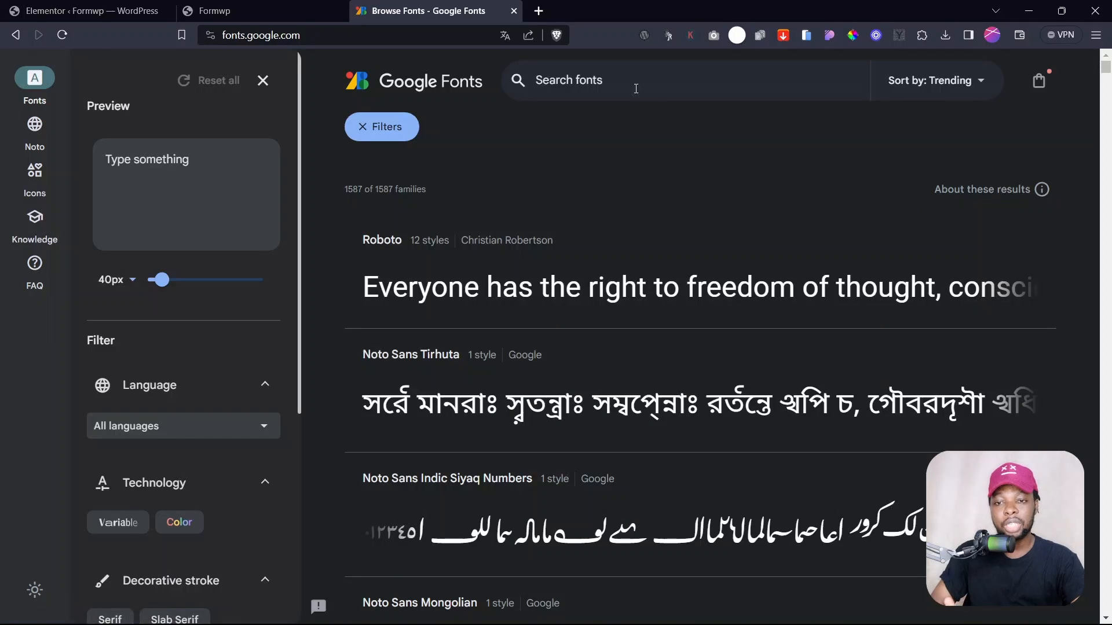
left_click(631, 84)
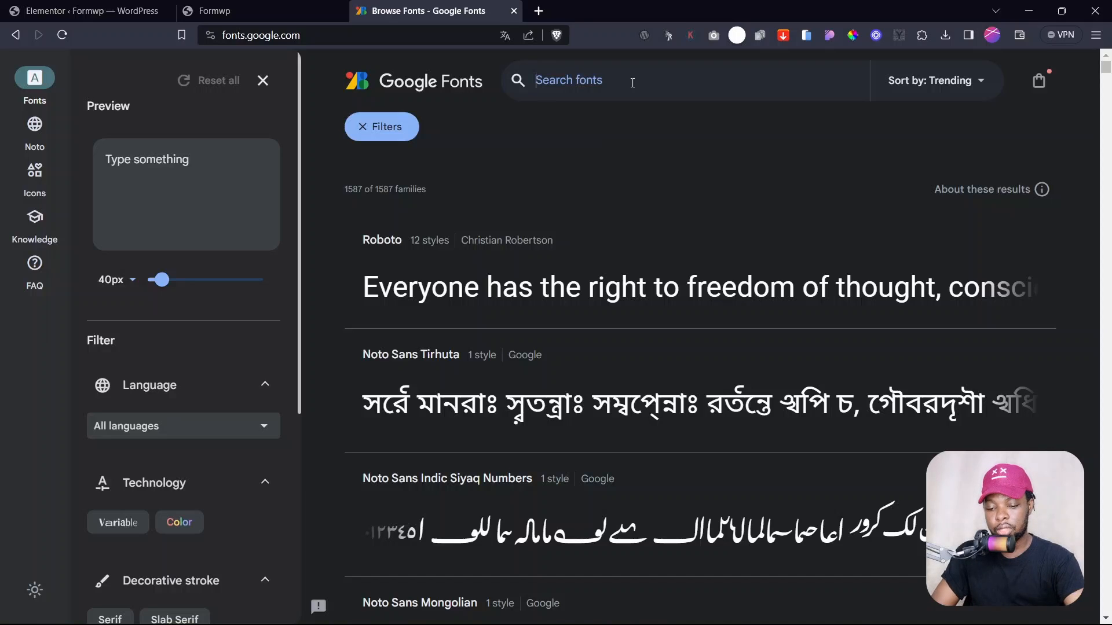
type("poppins")
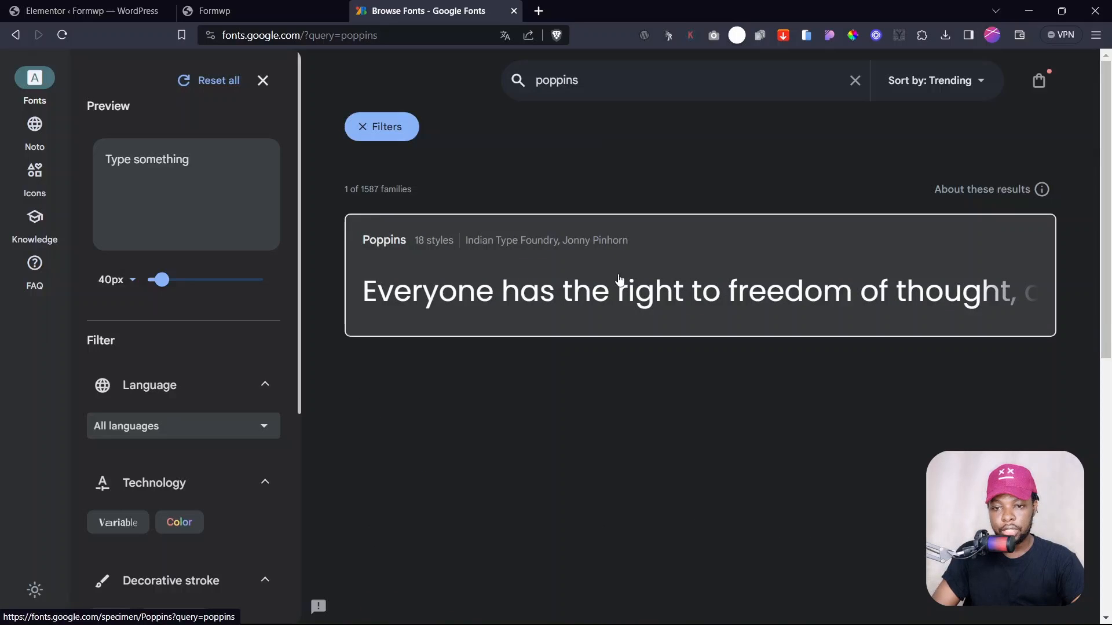
left_click(389, 246)
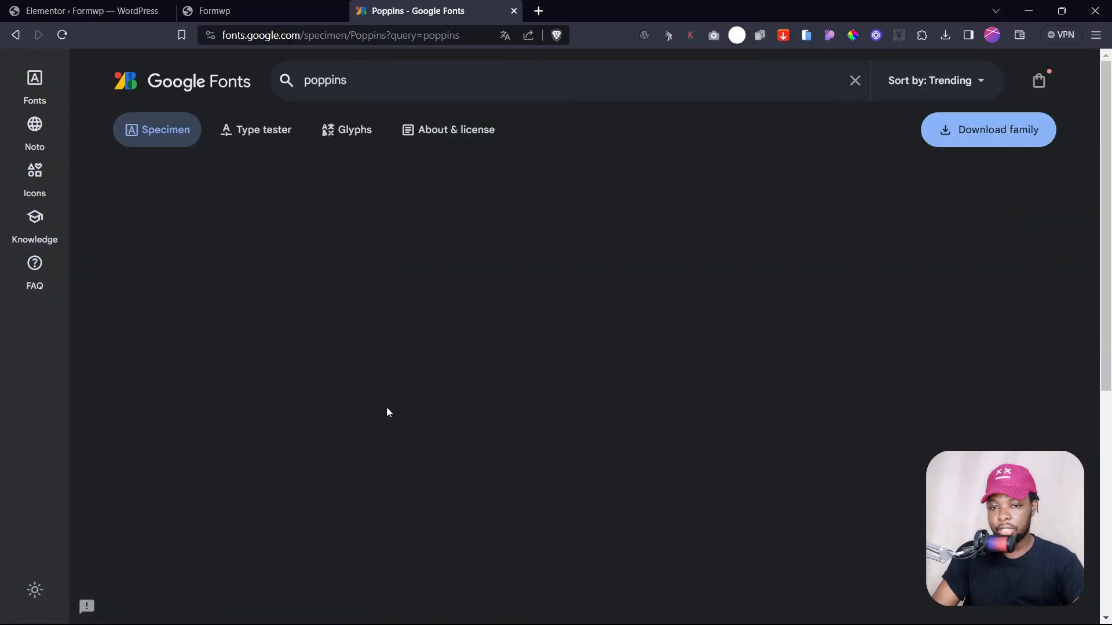
scroll(901, 194, "down", 20)
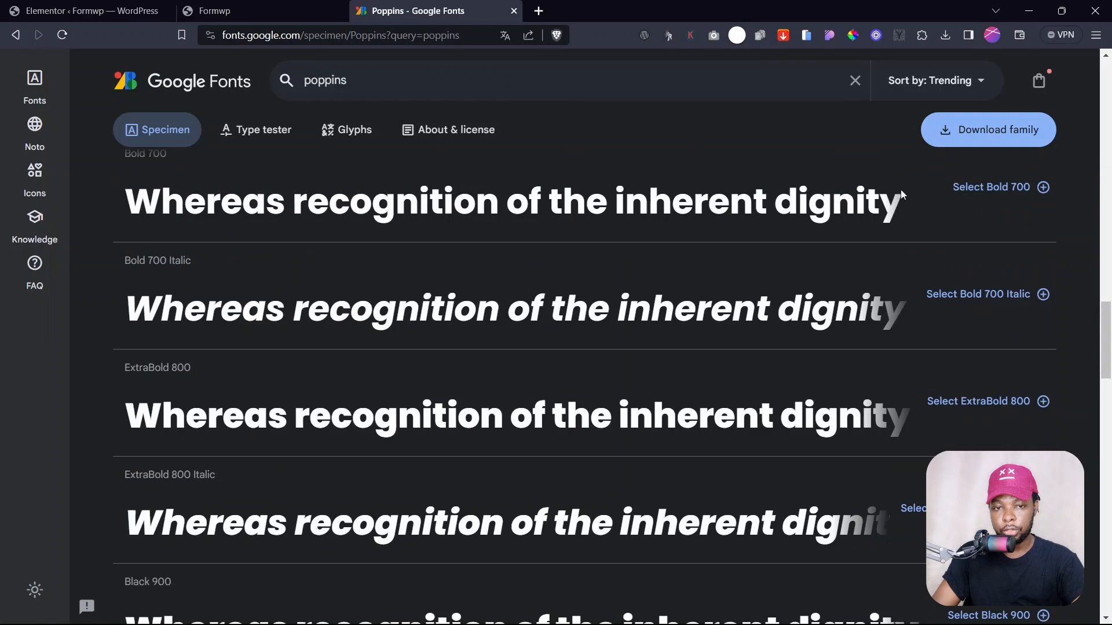
left_click(961, 138)
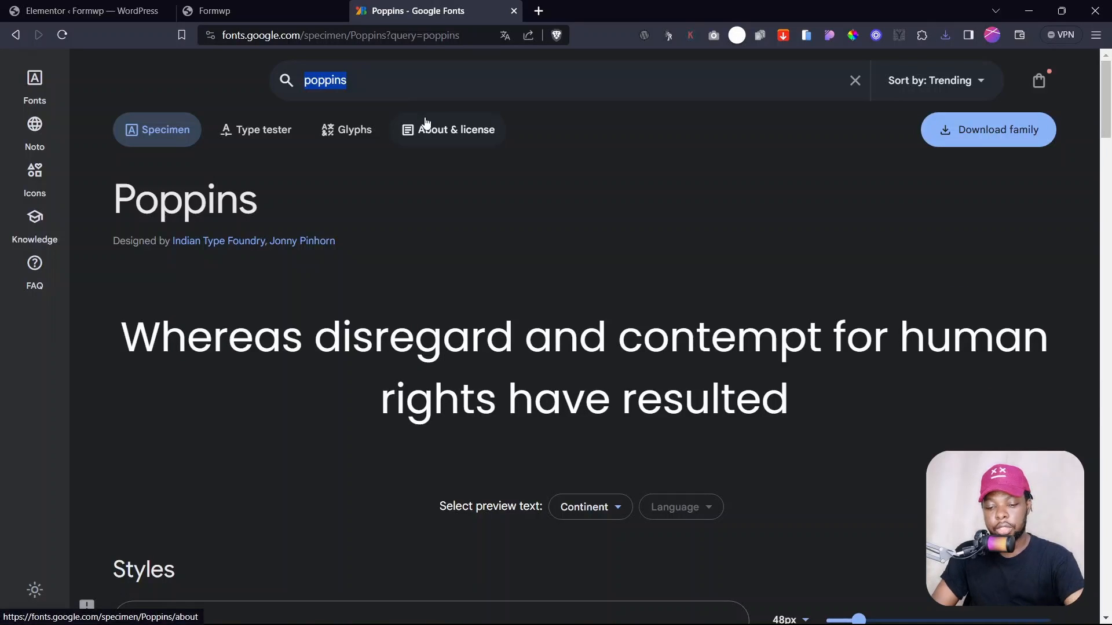
- Search 'montse' and download the full Montserrat font family
type("mon")
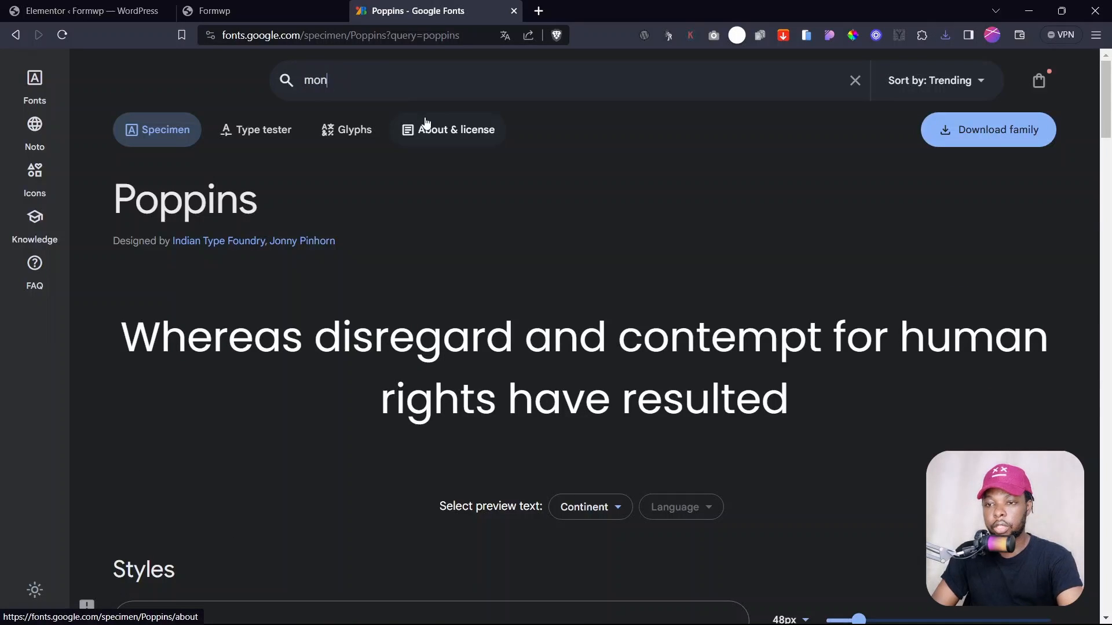
type("tse")
left_click(484, 220)
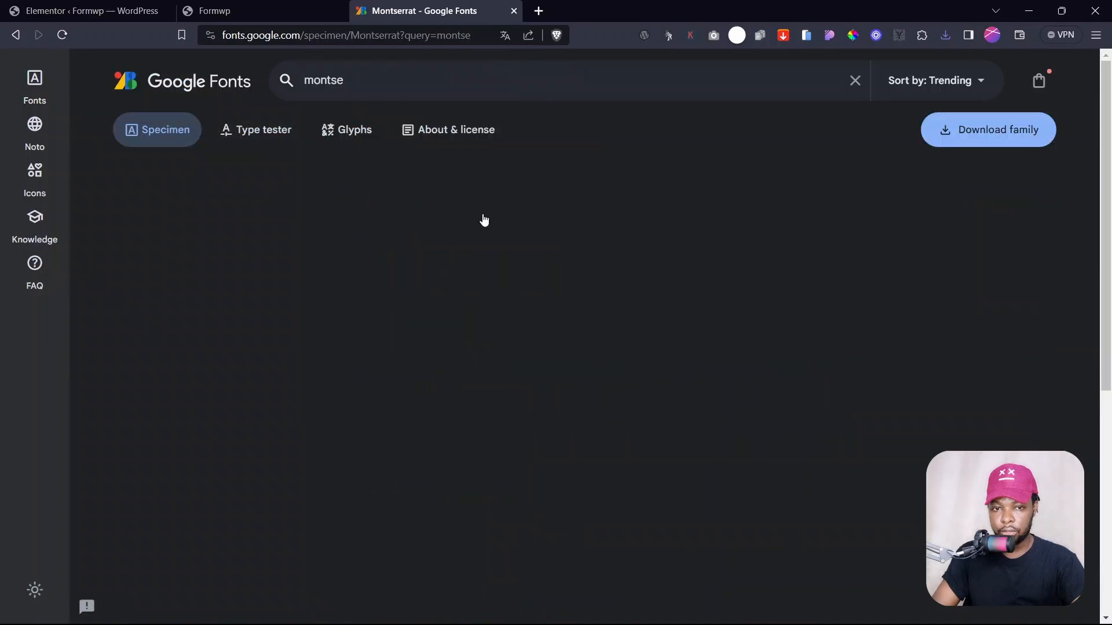
scroll(886, 199, "down", 10)
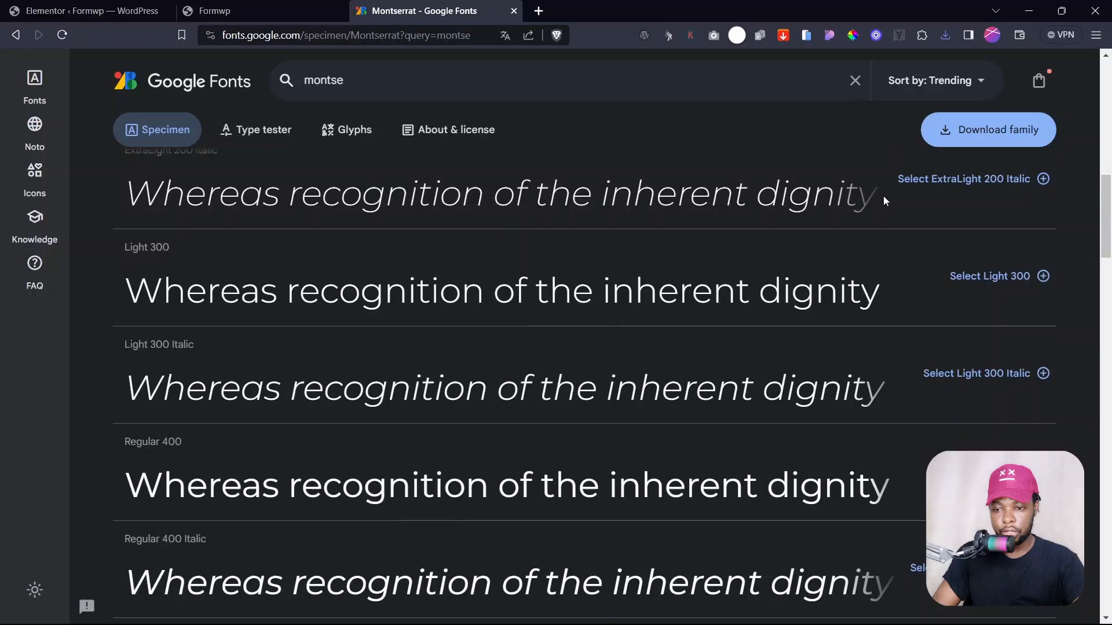
left_click(947, 135)
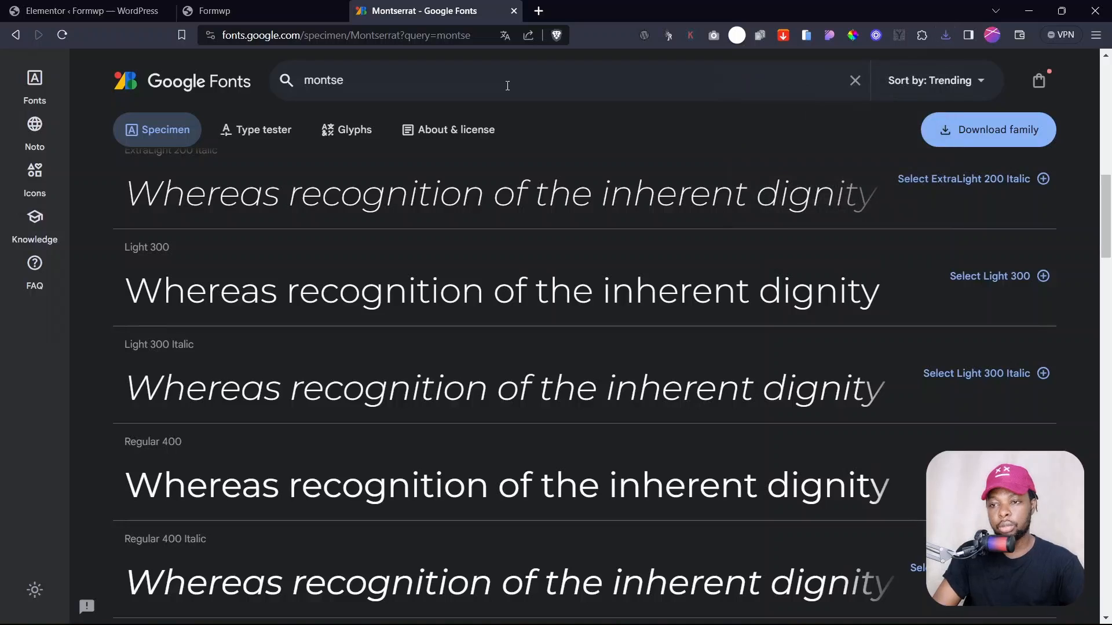
- Close the Google Fonts tab and create a new Elementor custom font named Poppins
left_click(514, 11)
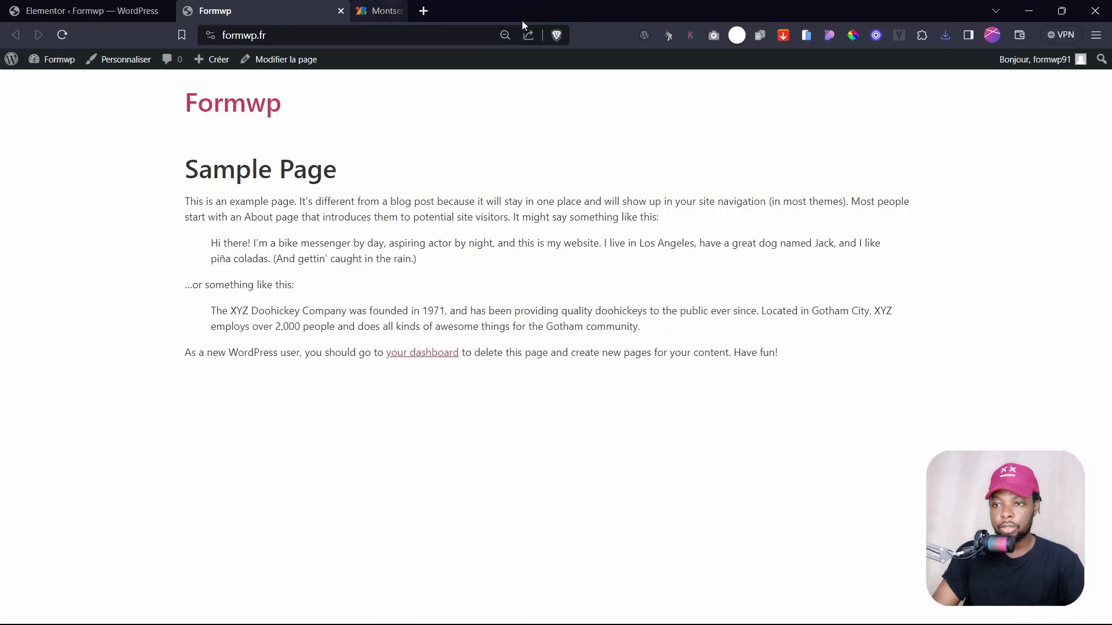
left_click(148, 10)
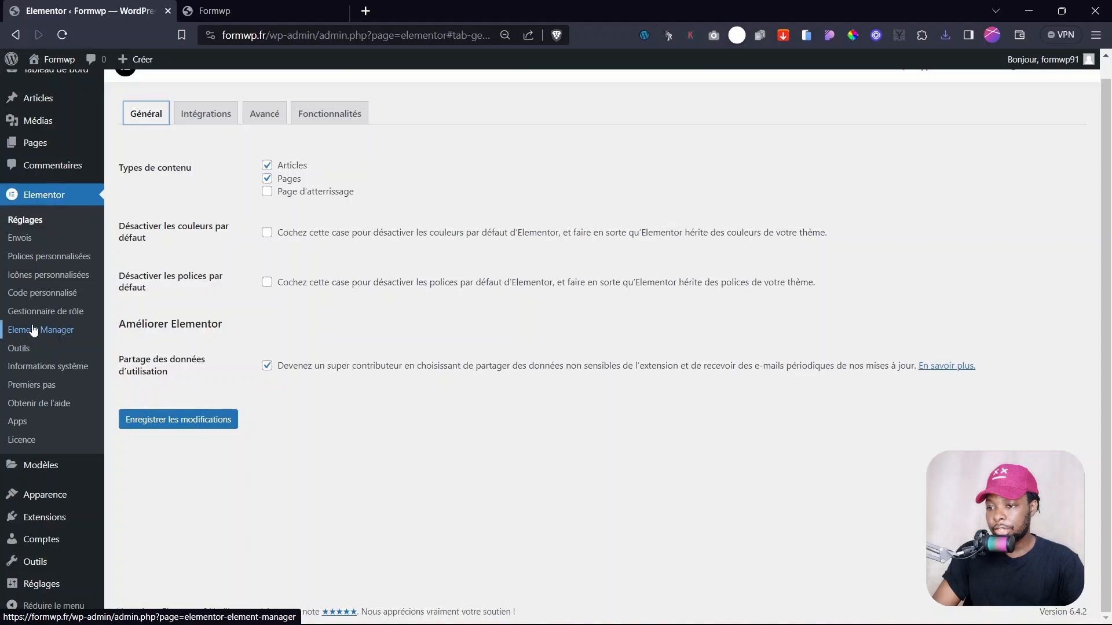
left_click(53, 264)
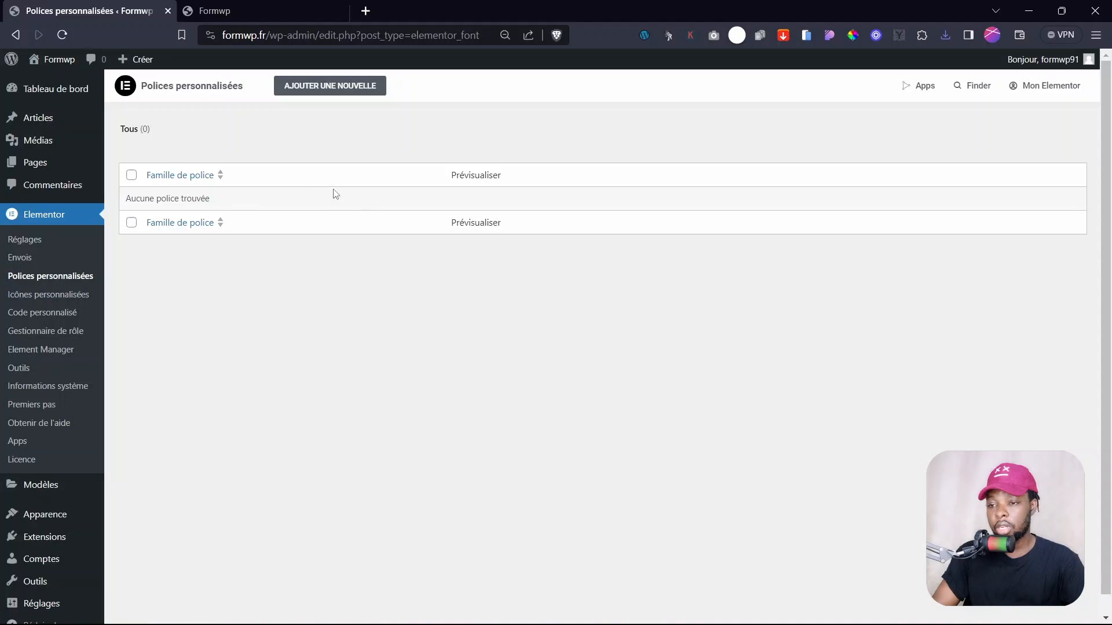
left_click(327, 87)
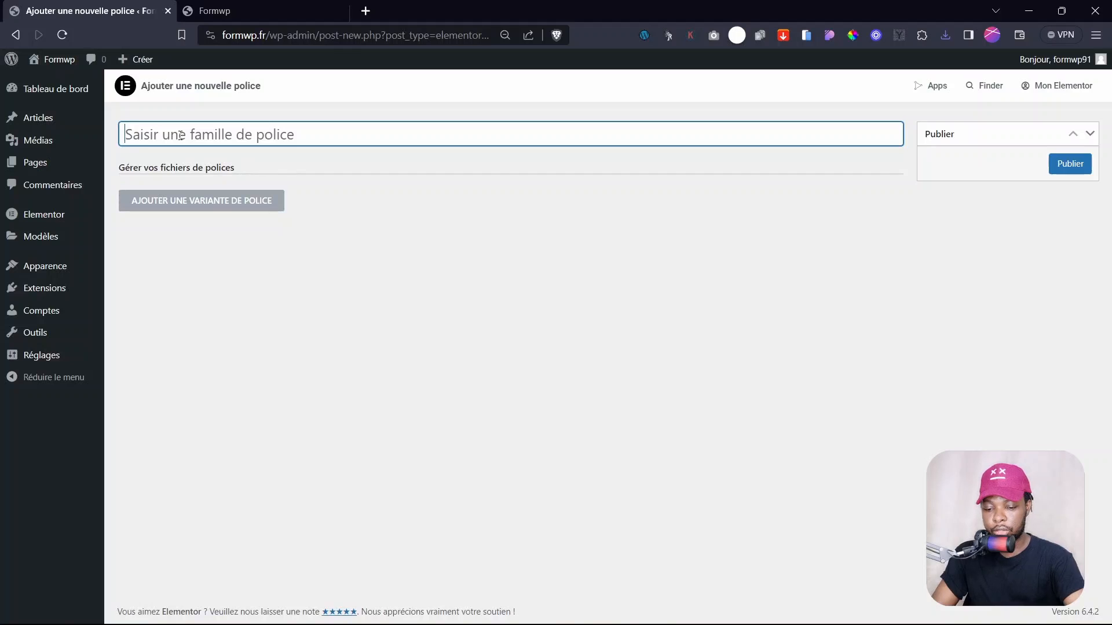
type("Poppins")
left_click(540, 431)
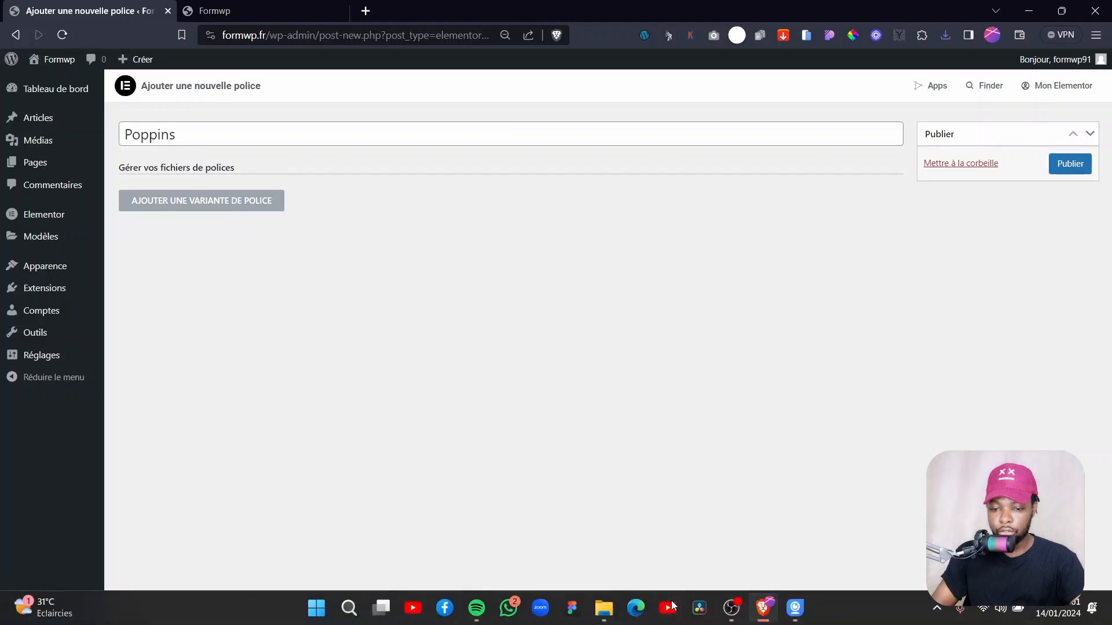
- Extract the downloaded Poppins archive in File Explorer and check its folder
left_click(604, 608)
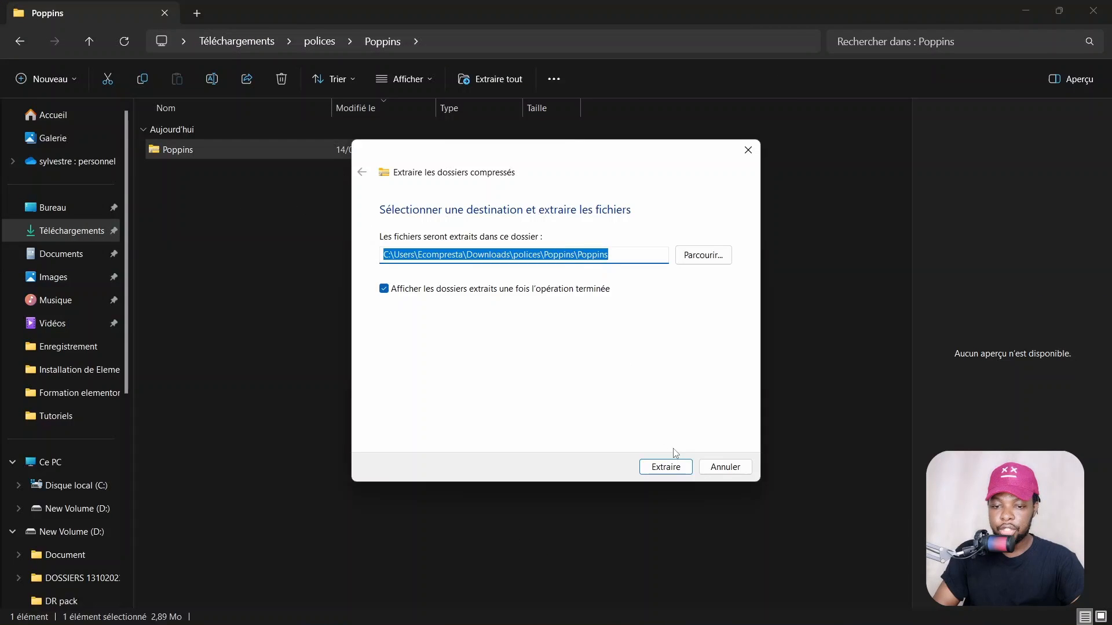
left_click(672, 466)
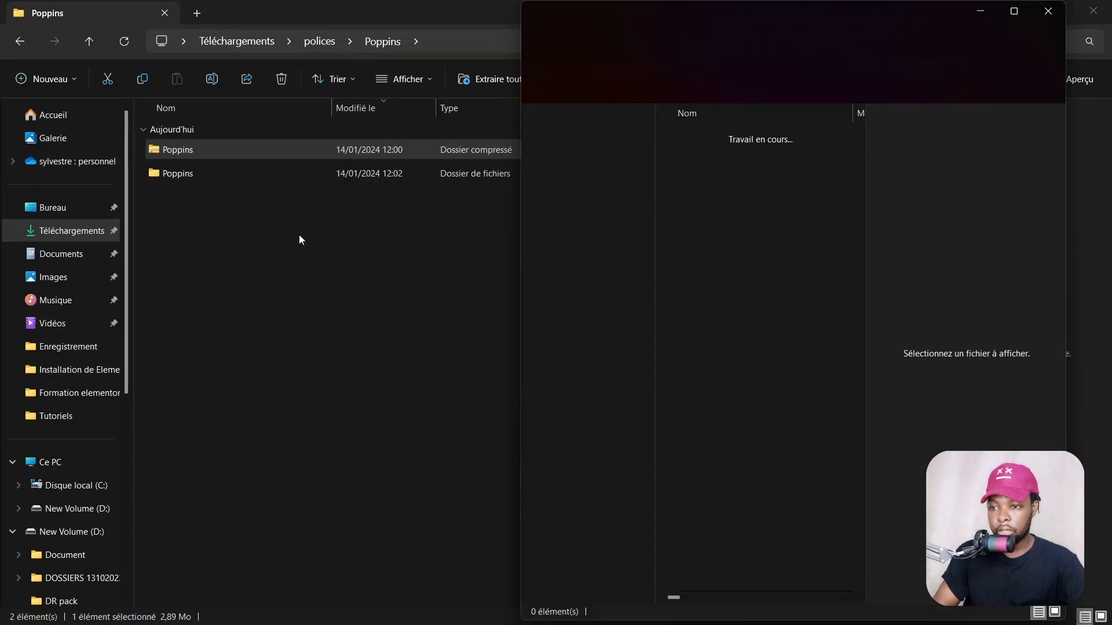
left_click(1052, 12)
double_click(209, 174)
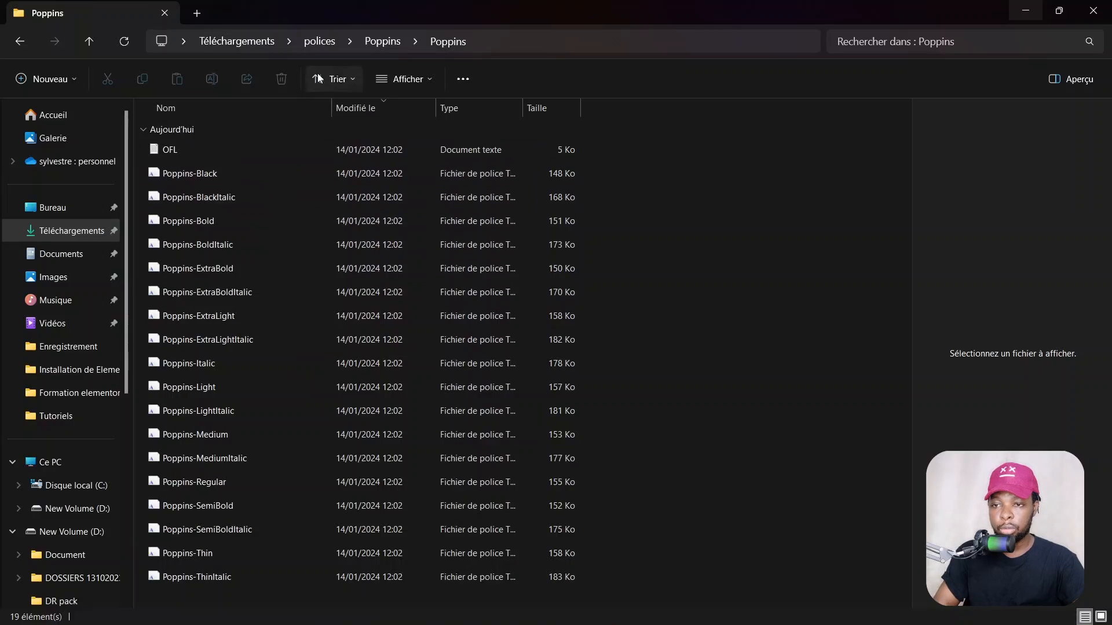
left_click(307, 41)
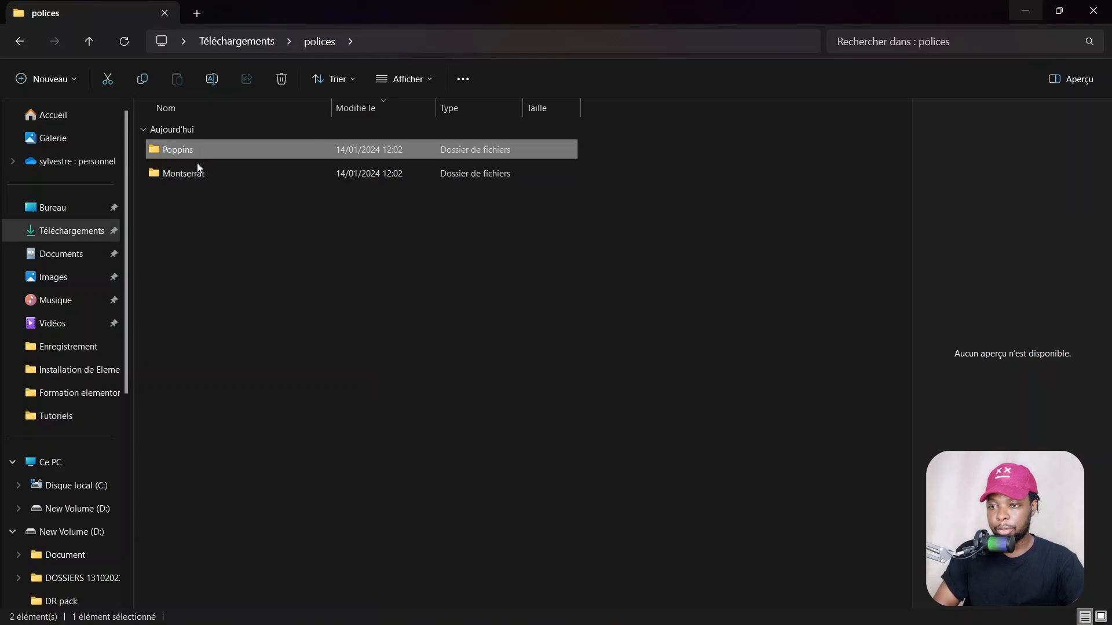
- Extract the Montserrat archive, then open the Poppins font files and select Poppins-Regular
double_click(198, 172)
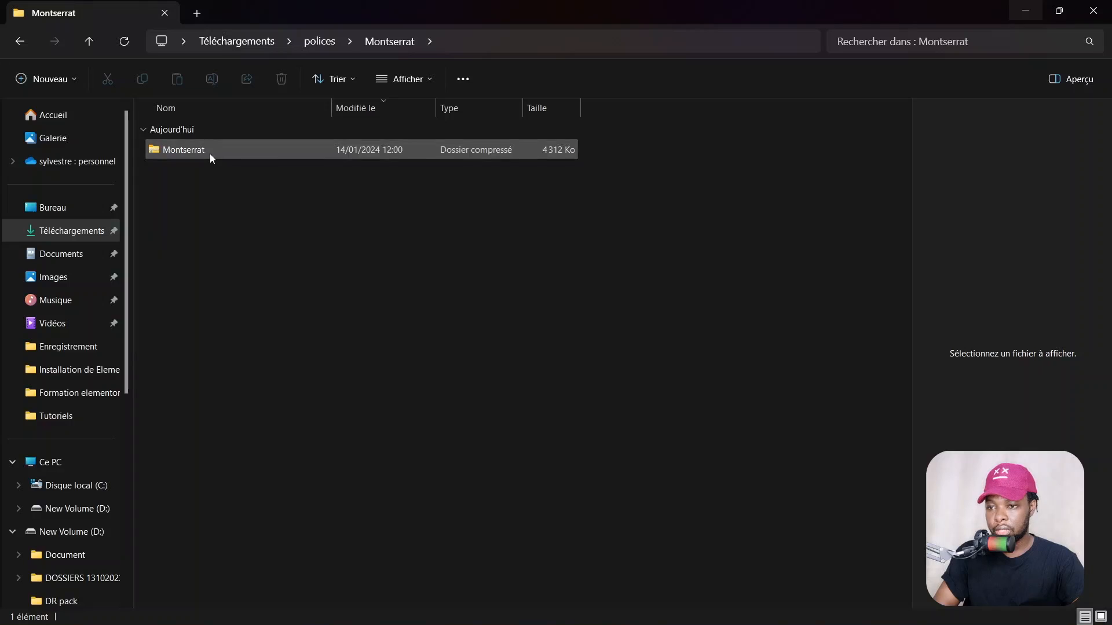
right_click(209, 154)
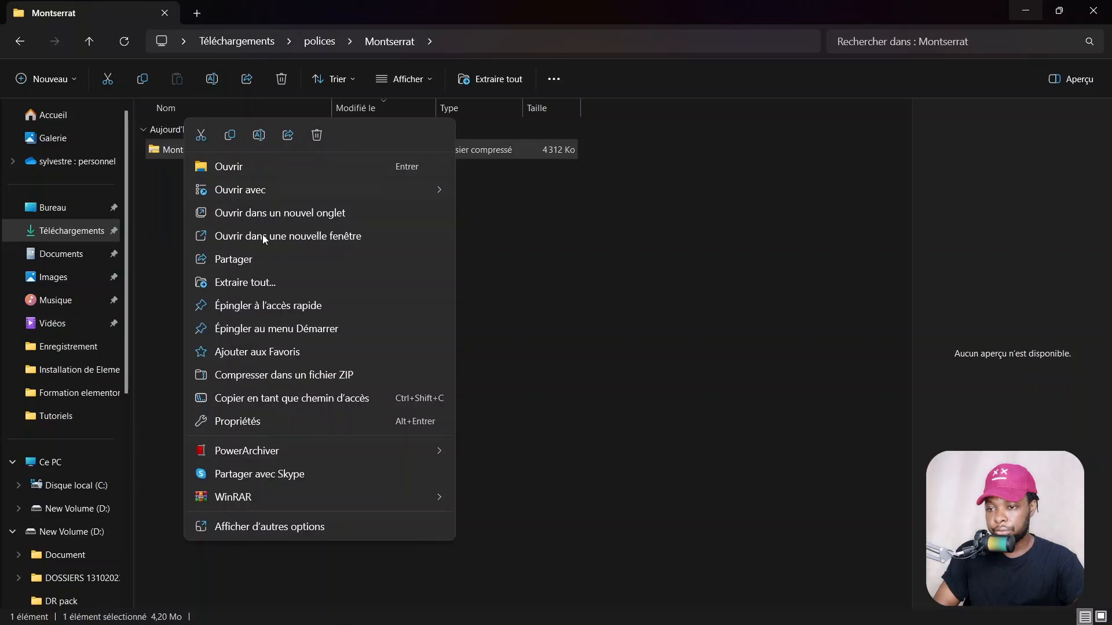
left_click(255, 283)
key("Return")
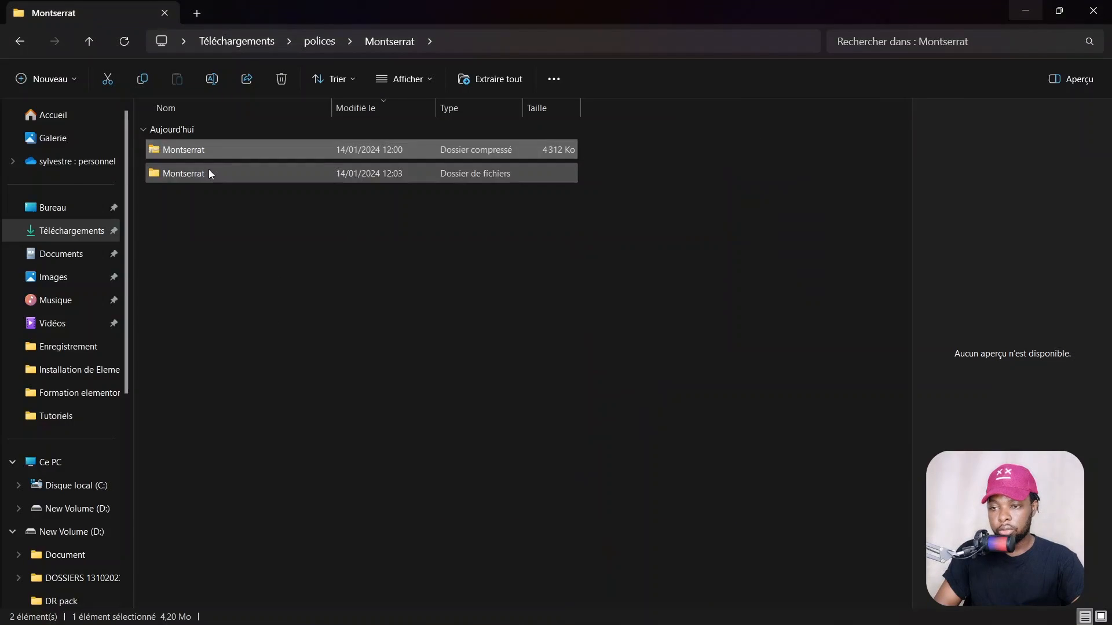
double_click(208, 169)
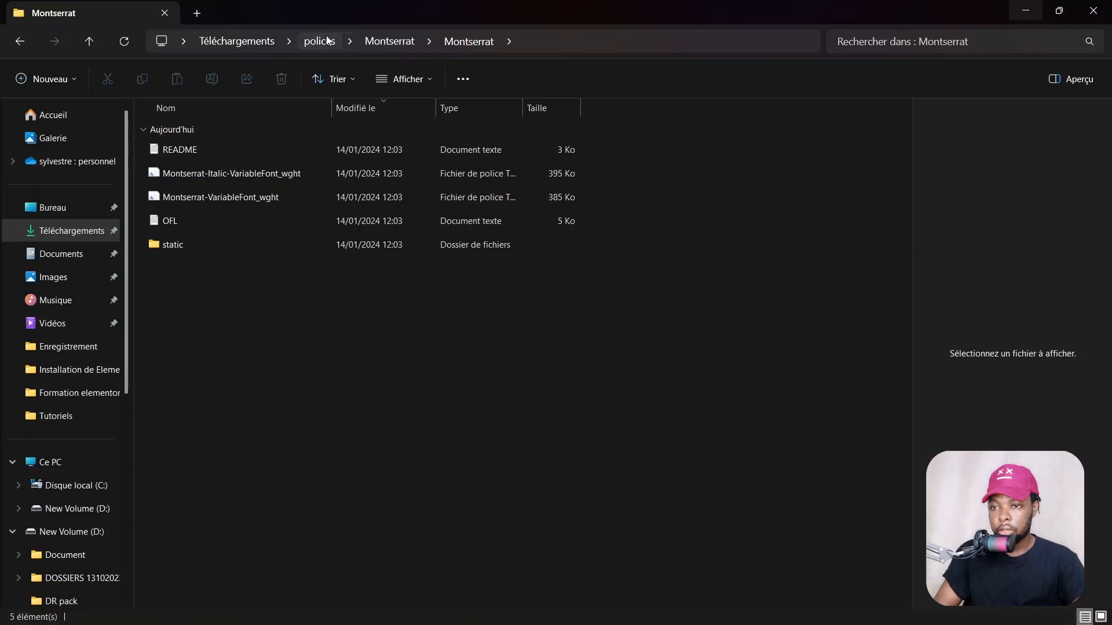
left_click(327, 41)
double_click(190, 175)
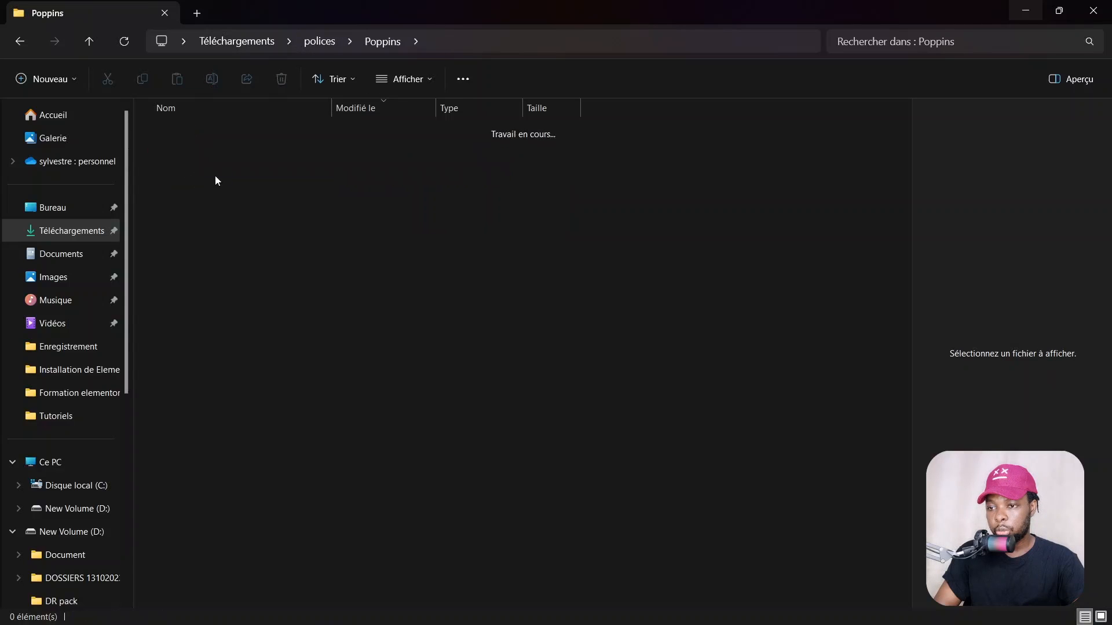
double_click(191, 170)
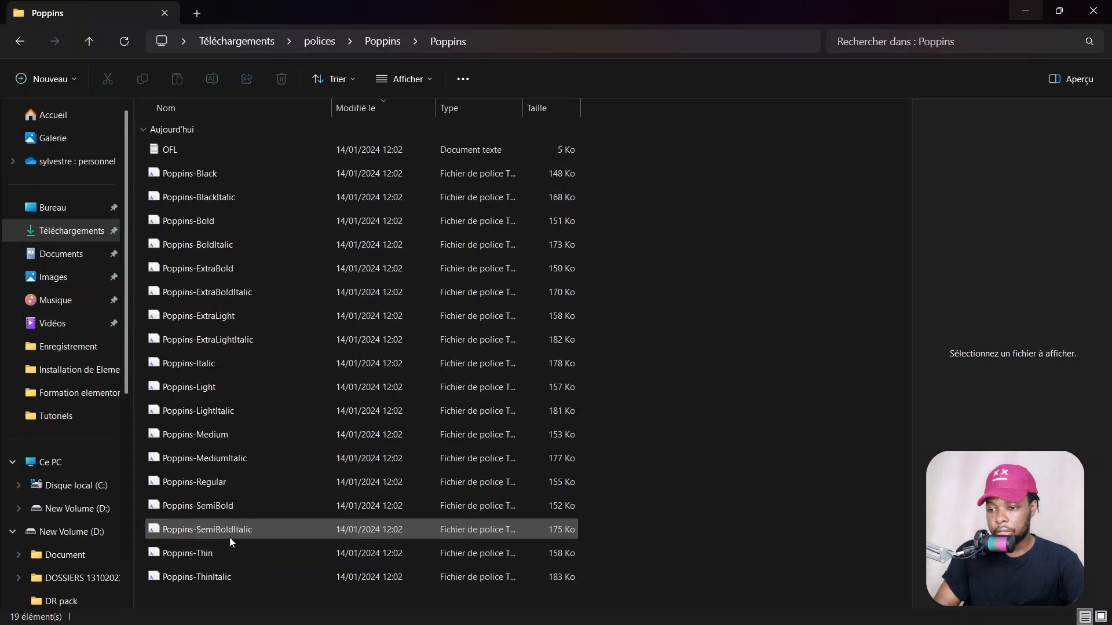
left_click(237, 482)
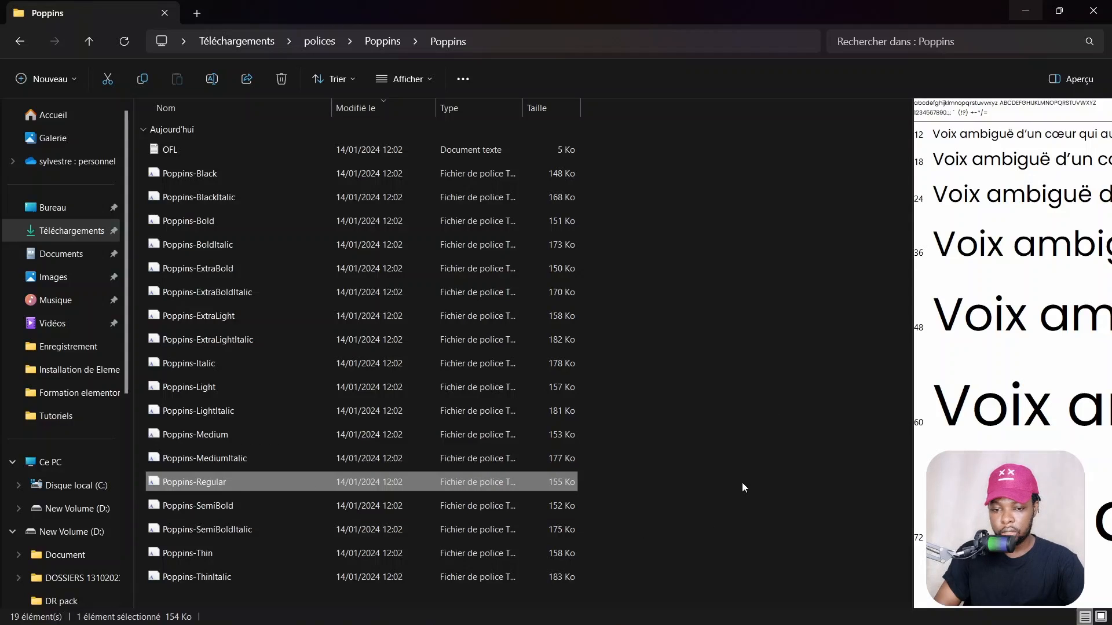
left_click(1023, 11)
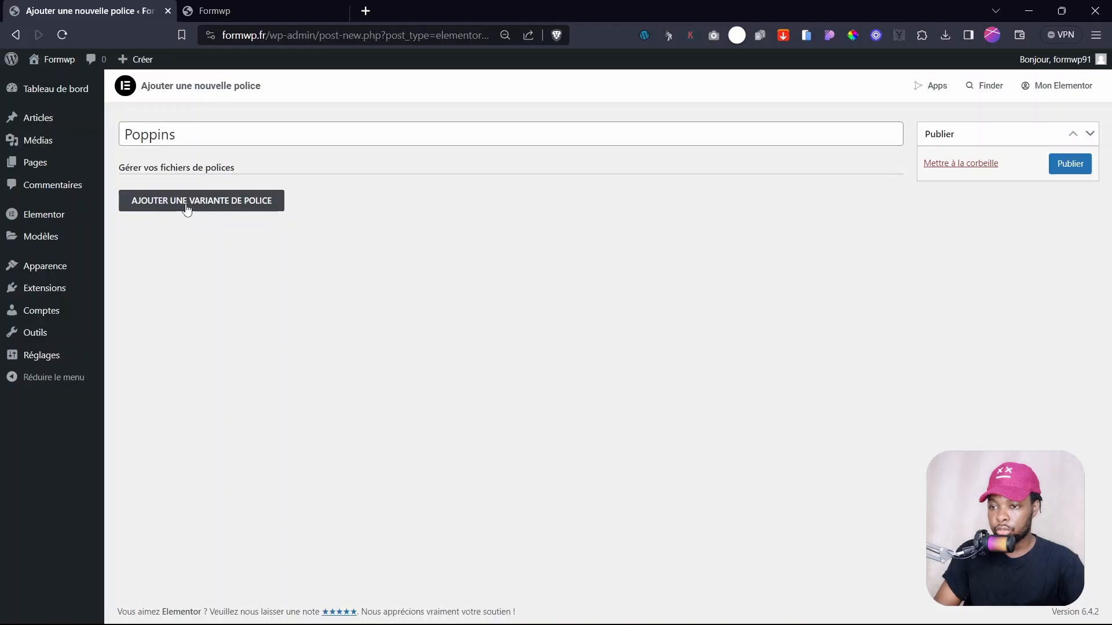
- Add a first Poppins variant and upload Poppins-Regular.ttf as its TTF file
left_click(244, 206)
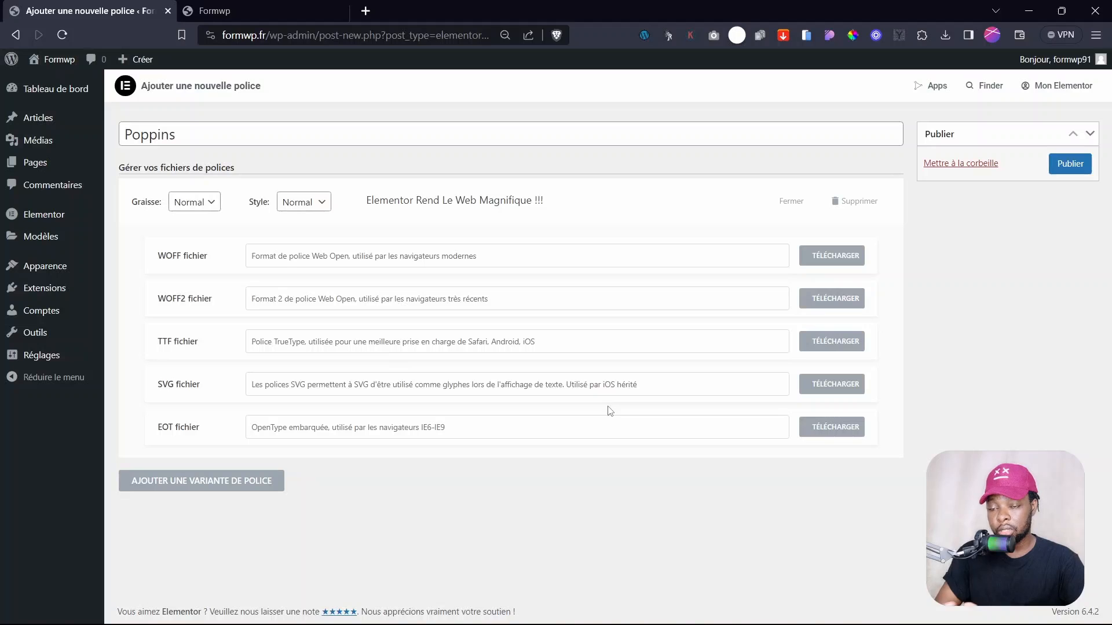
left_click(590, 611)
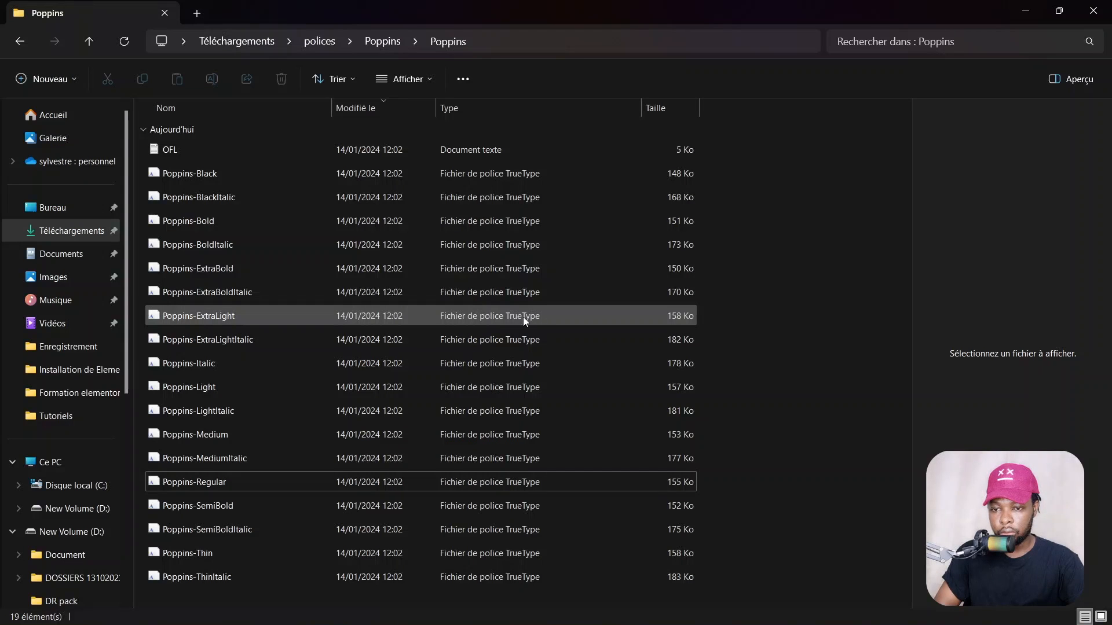
key("alt+Tab")
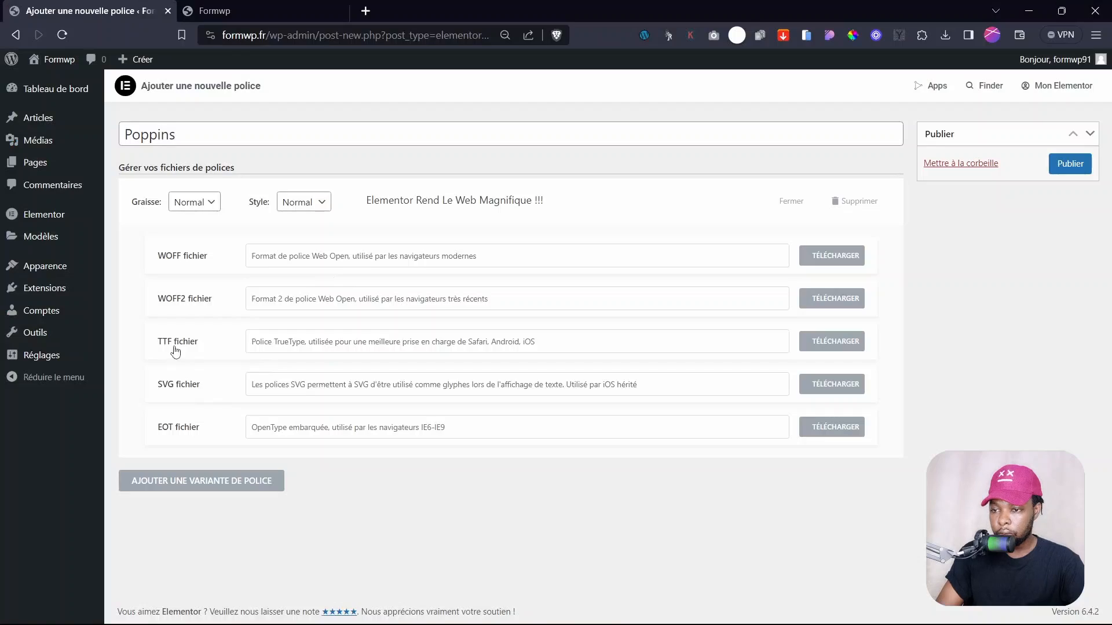
left_click(276, 342)
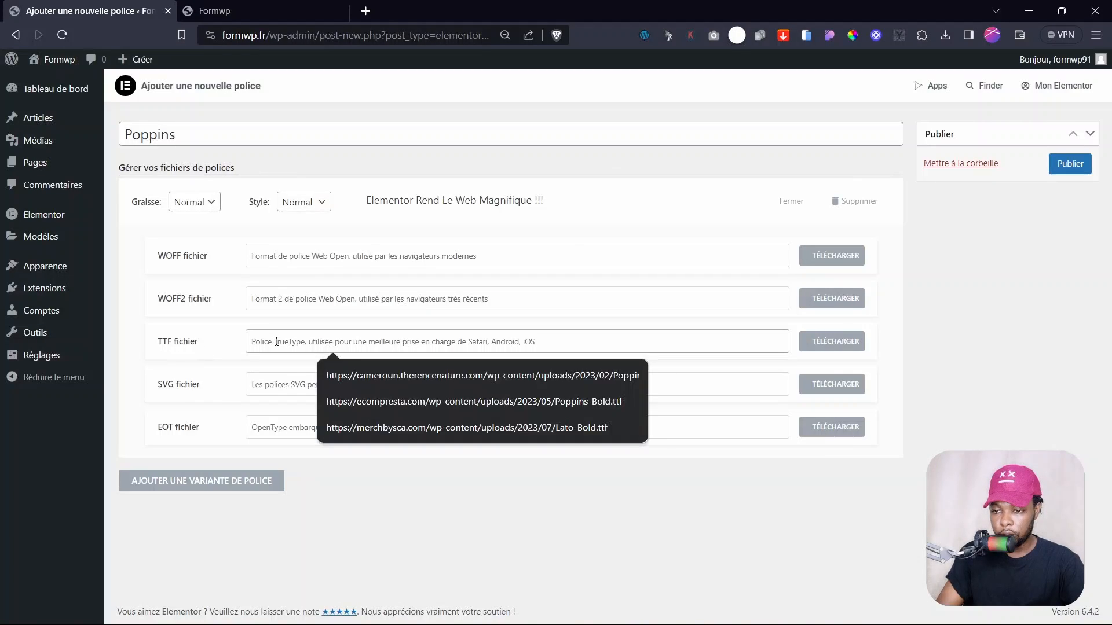
left_click(832, 341)
left_click(544, 328)
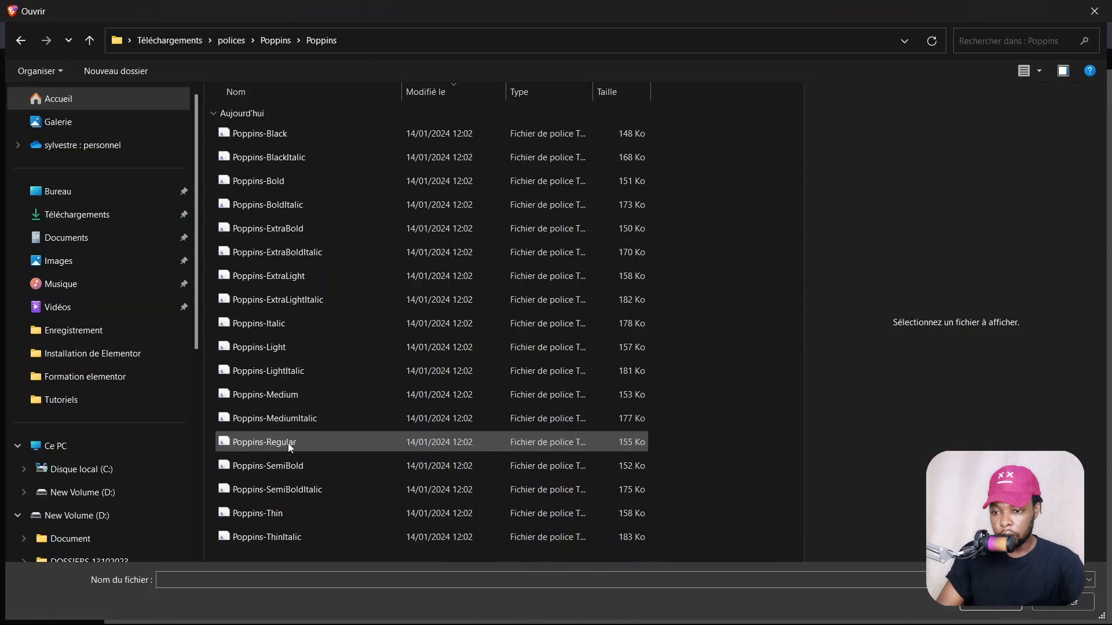
left_click(289, 445)
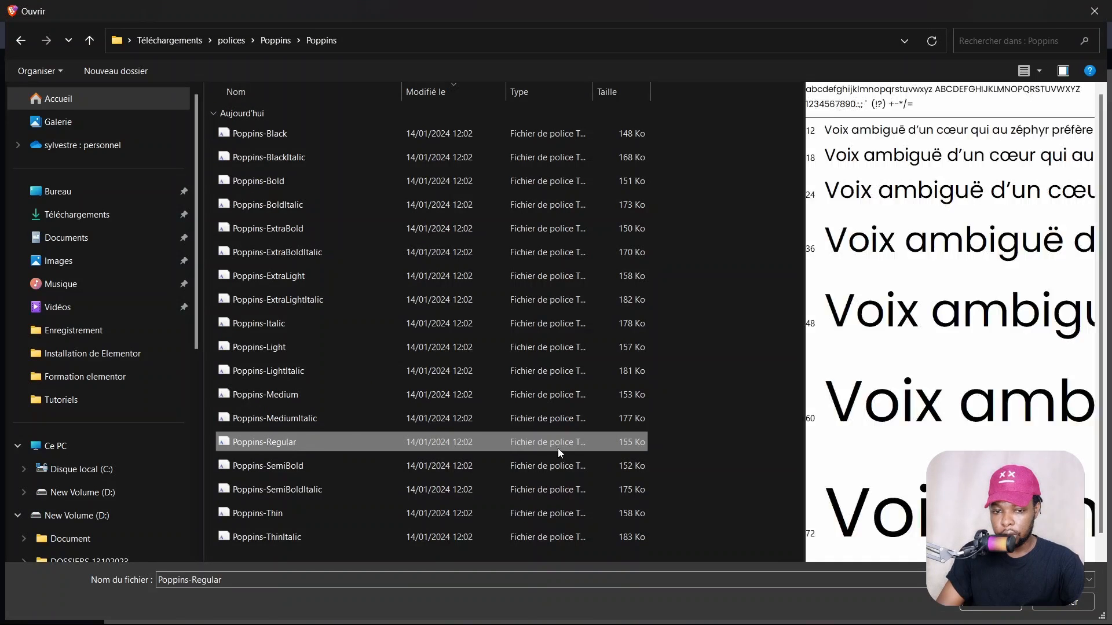
left_click(977, 605)
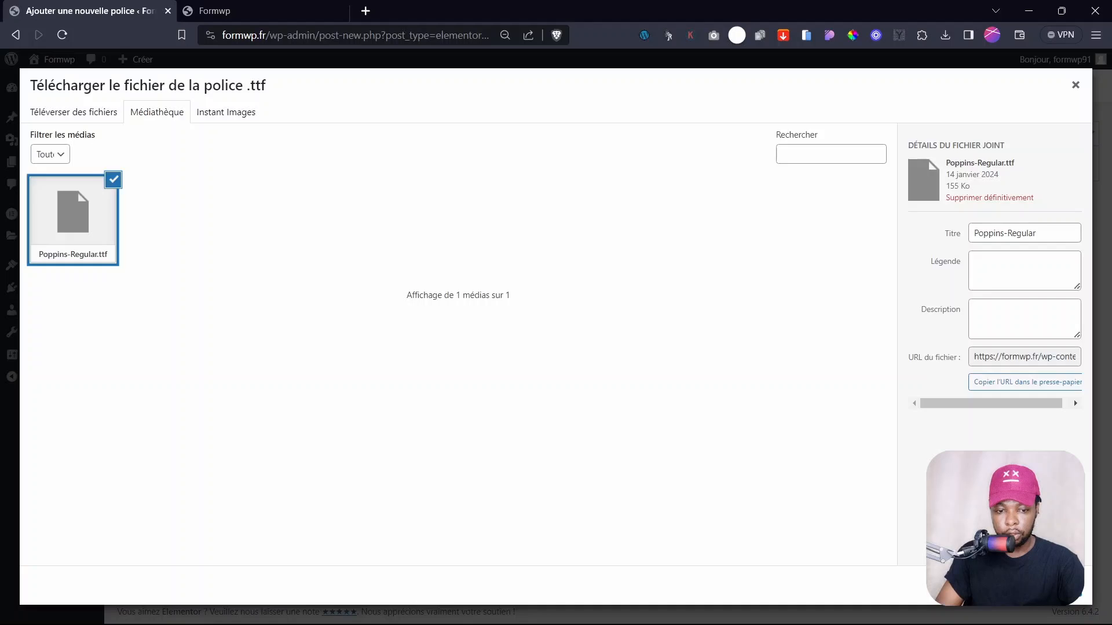
left_click(1043, 585)
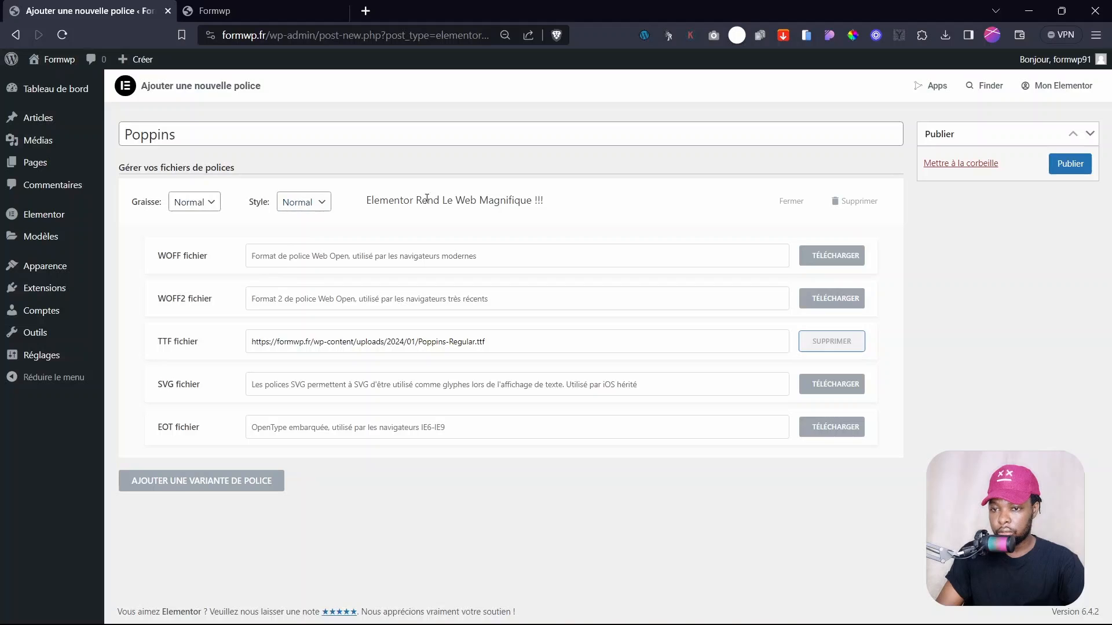
- Add a weight-800 Poppins variant and upload Poppins-Bold.ttf as its TTF file
left_click(223, 487)
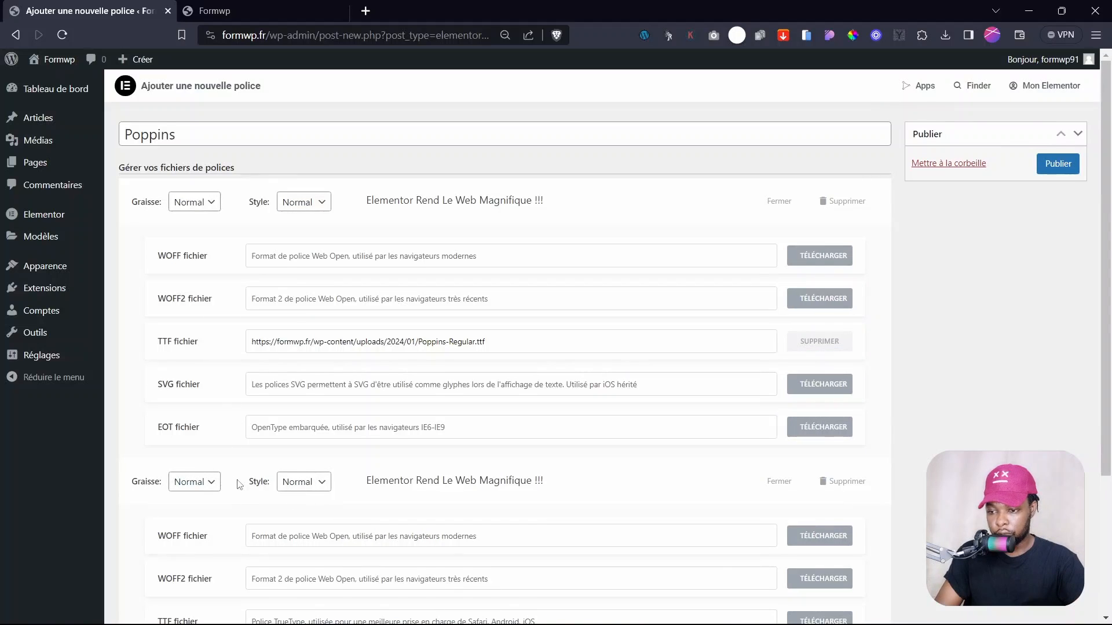
scroll(180, 406, "down", 3)
left_click(198, 292)
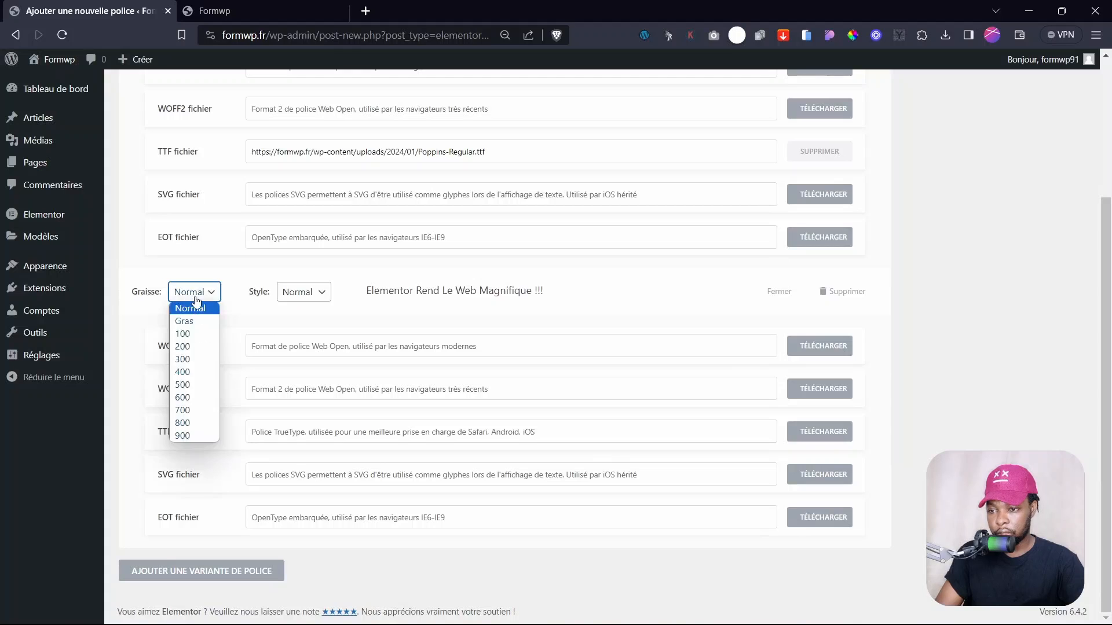
left_click(188, 424)
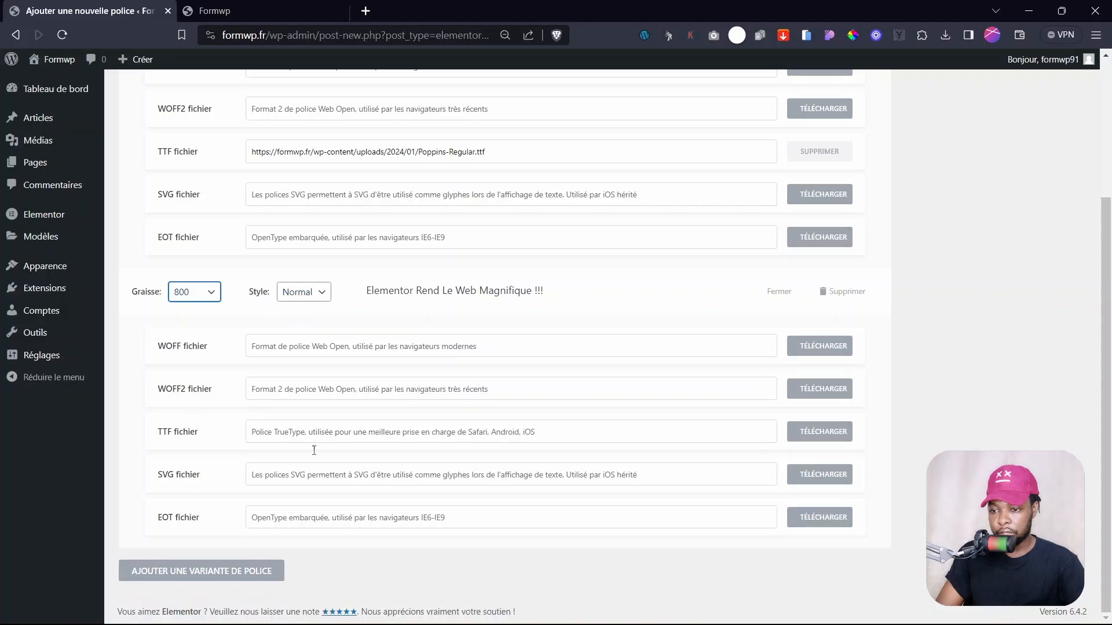
left_click(817, 432)
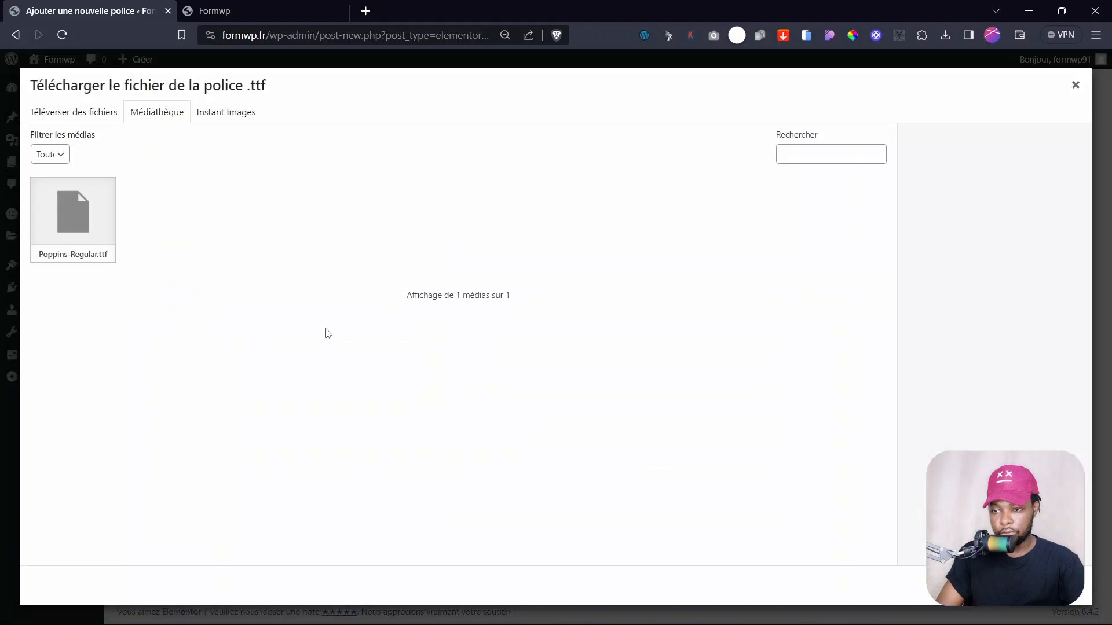
left_click(77, 112)
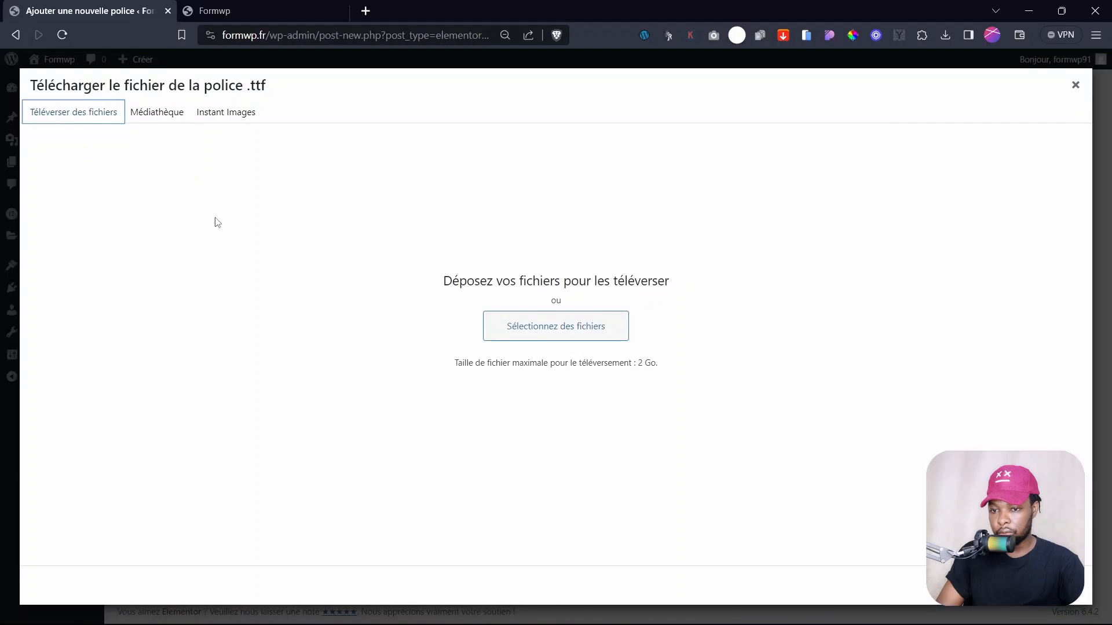
left_click(551, 326)
left_click(279, 189)
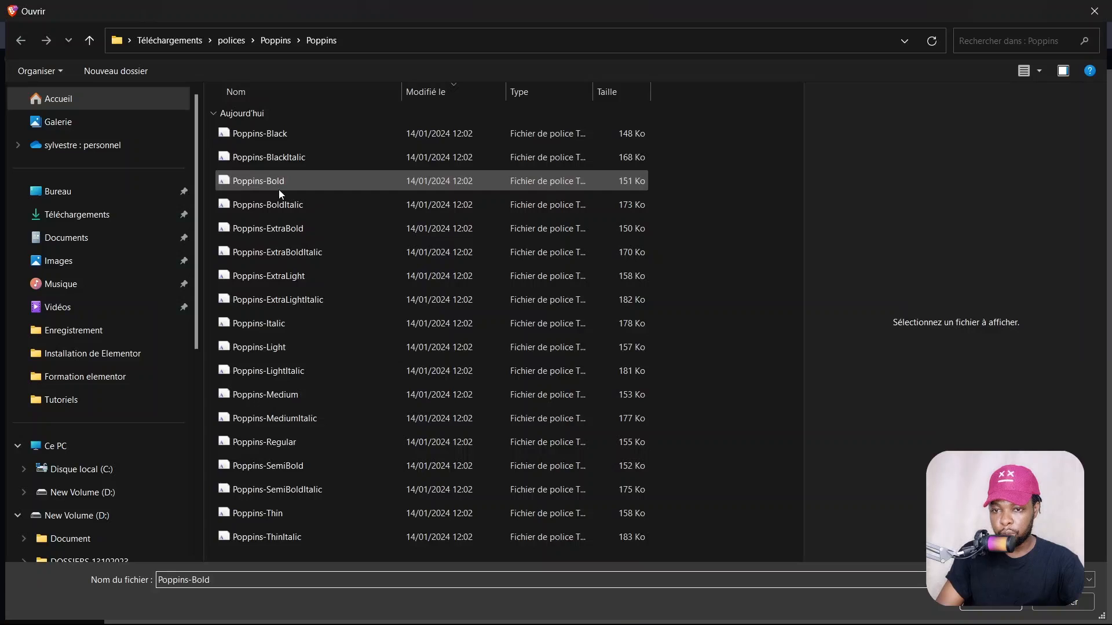
left_click(991, 605)
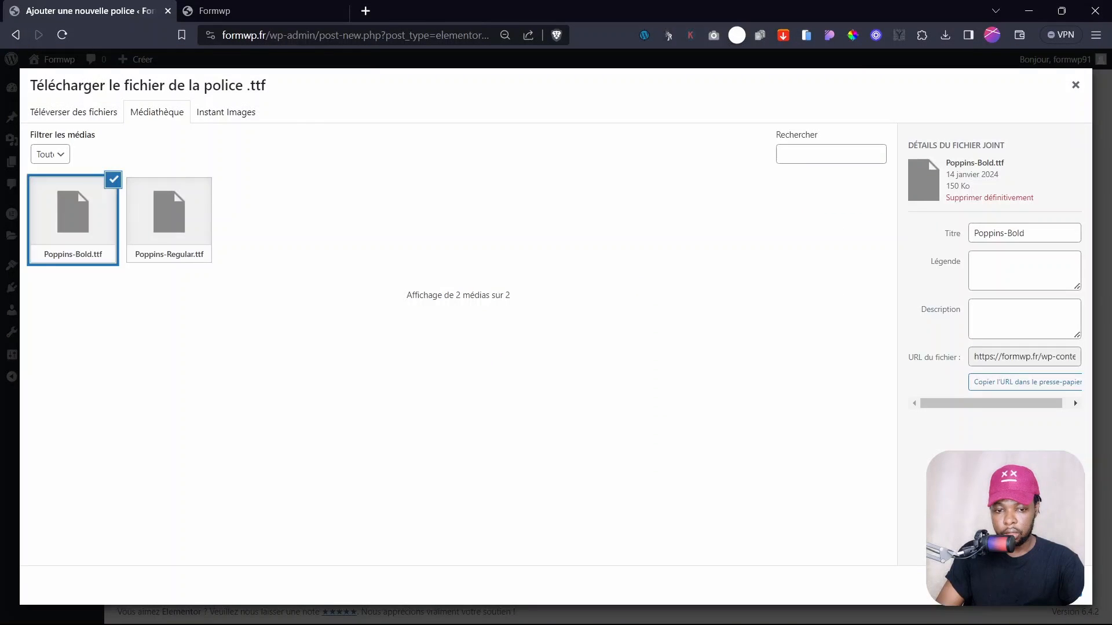
left_click(1050, 586)
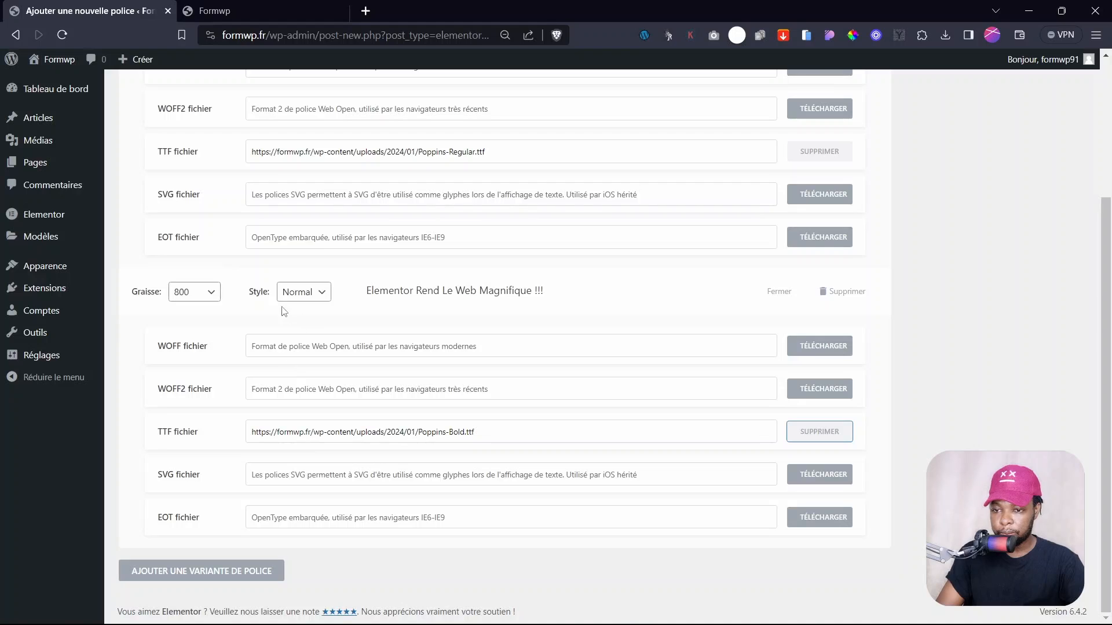
scroll(284, 311, "up", 3)
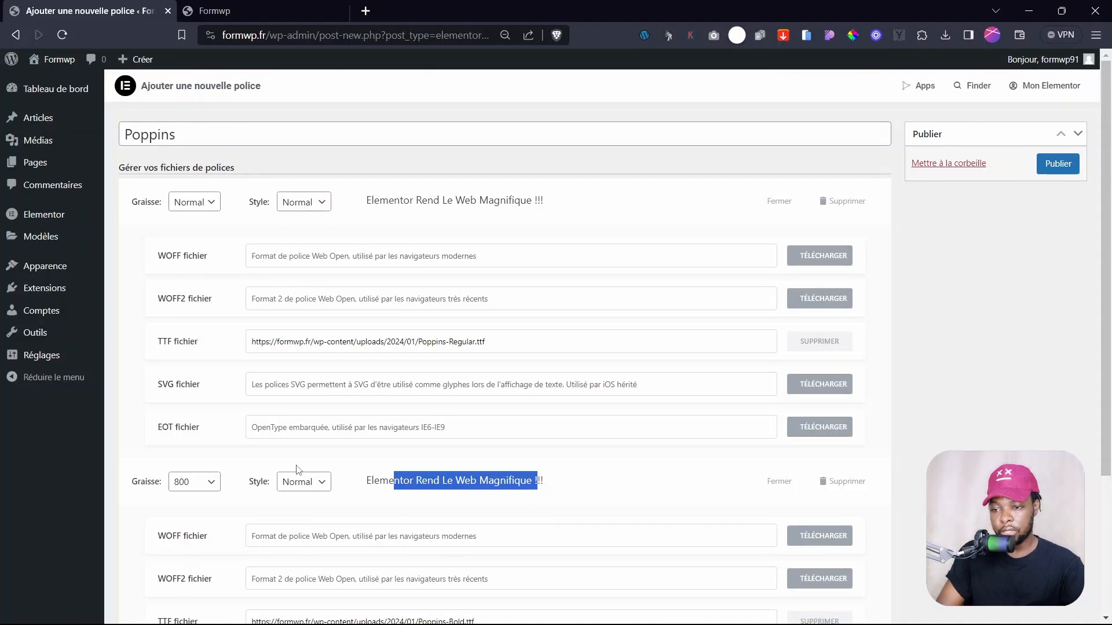
- Publish the Poppins custom font and begin a new blank custom font
scroll(432, 420, "down", 3)
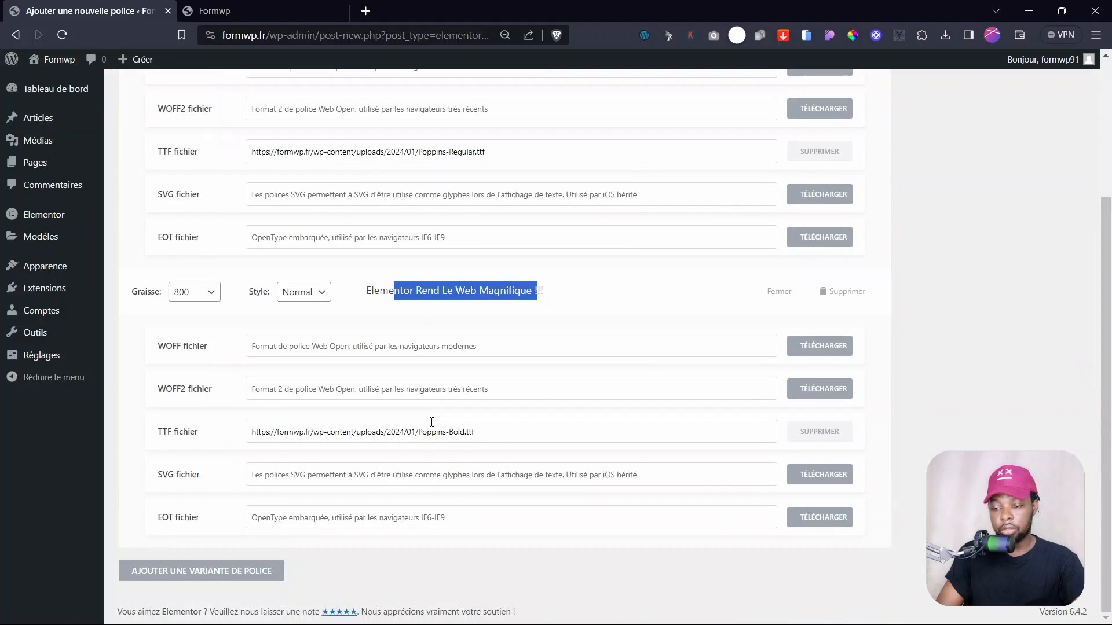
scroll(711, 272, "up", 2)
left_click(1056, 120)
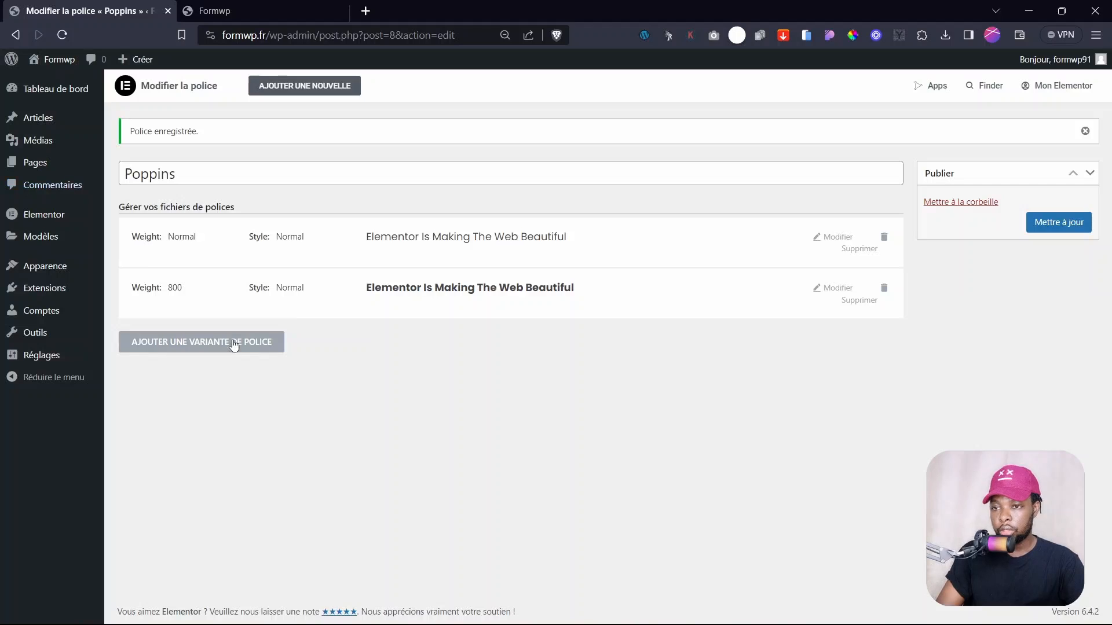
left_click(326, 88)
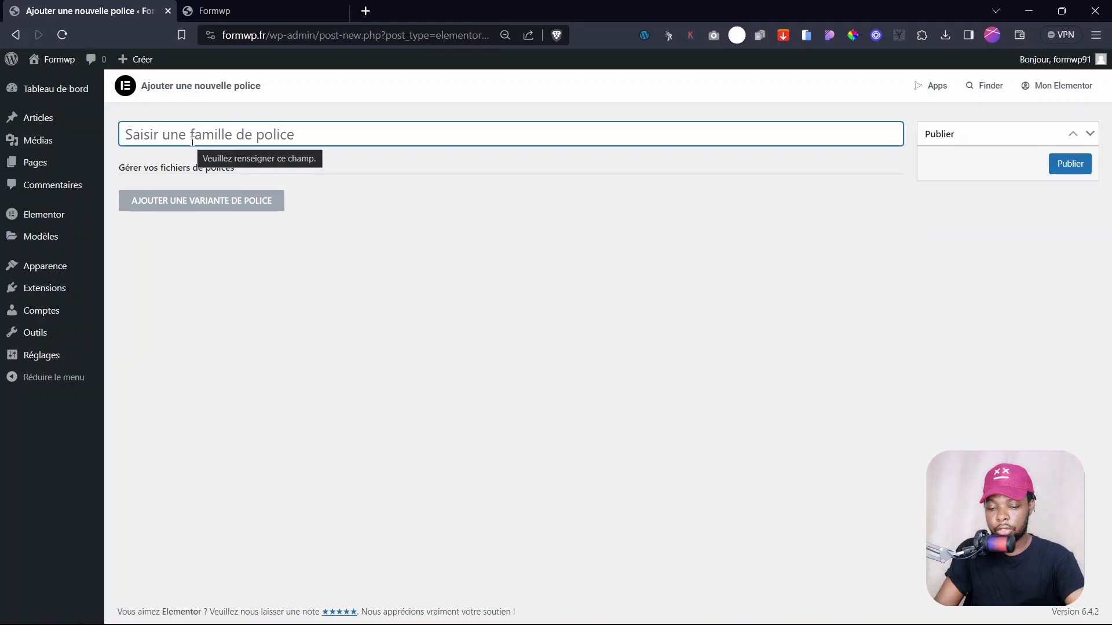
- Type 'Mon' in the custom fonts screen while finishing the Montserrat and Poppins entries
type("M")
type("on")
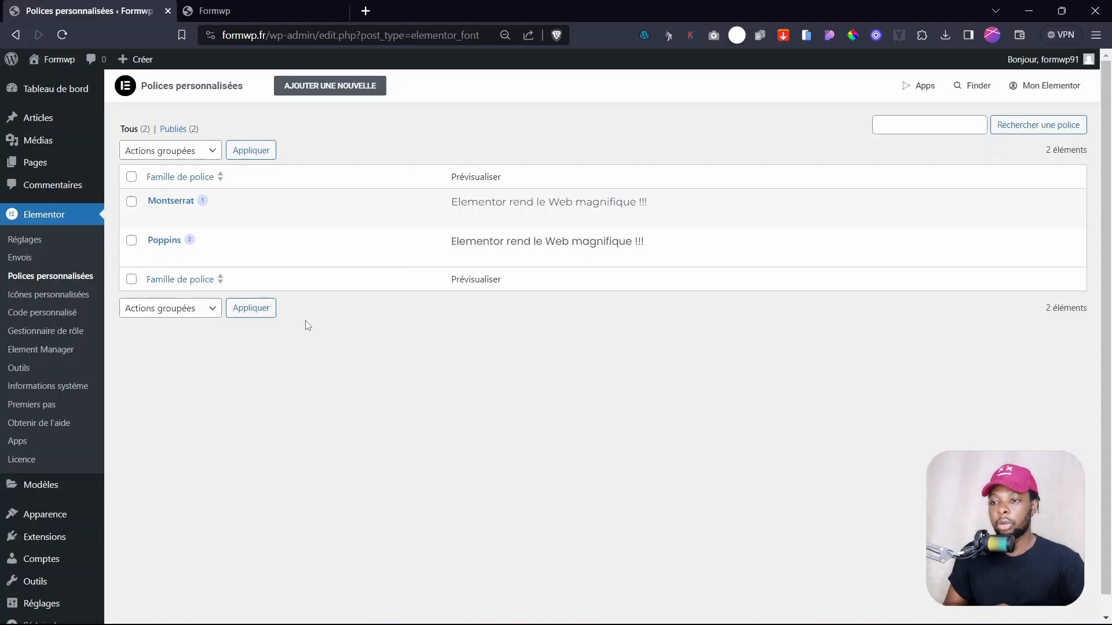
- Open Sample Page from the Formwp tab in Elementor and close the Notifications pop-up
left_click(249, 5)
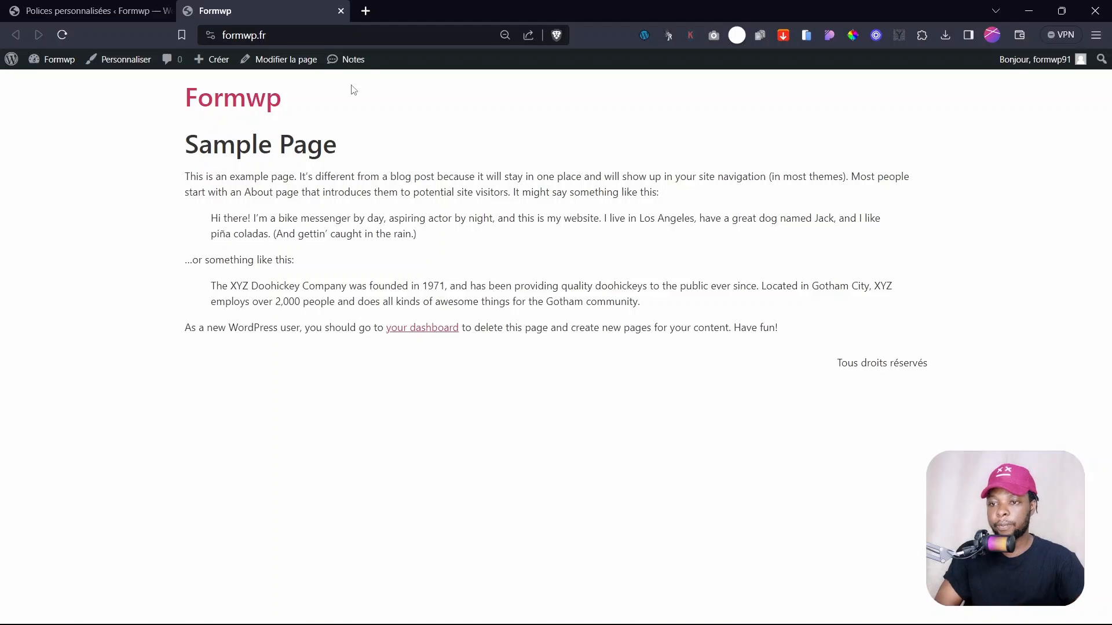
left_click(283, 61)
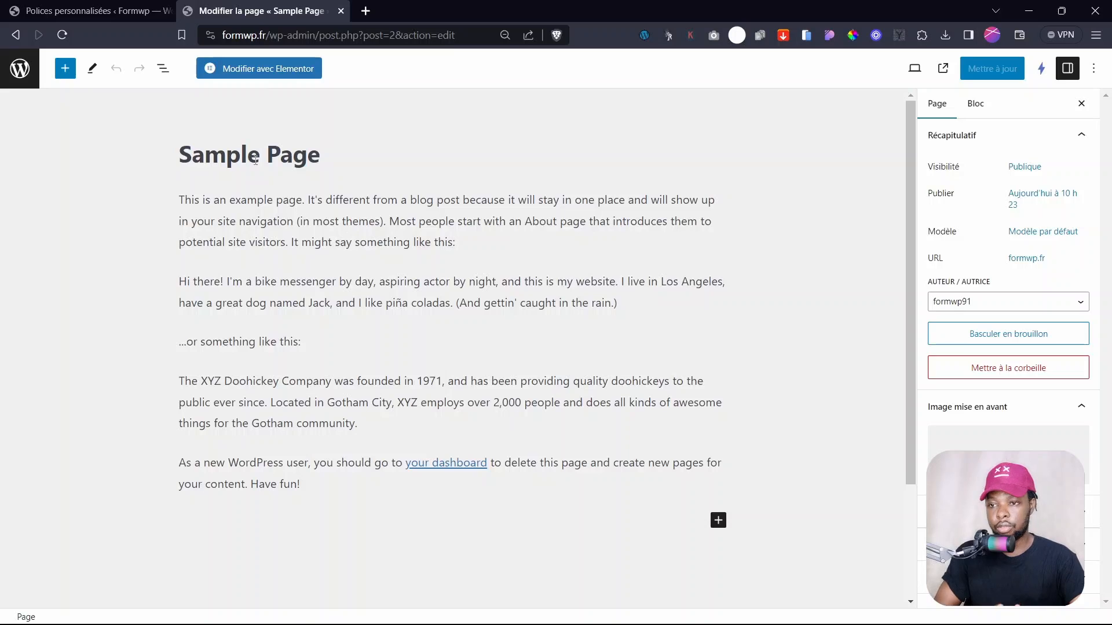
left_click(265, 69)
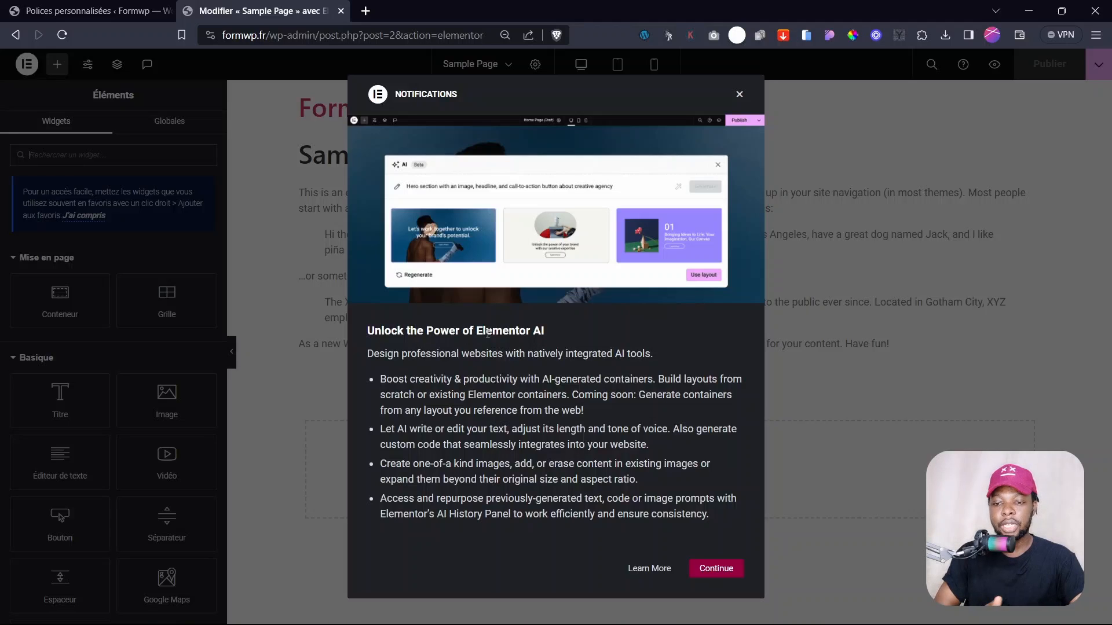
left_click(740, 95)
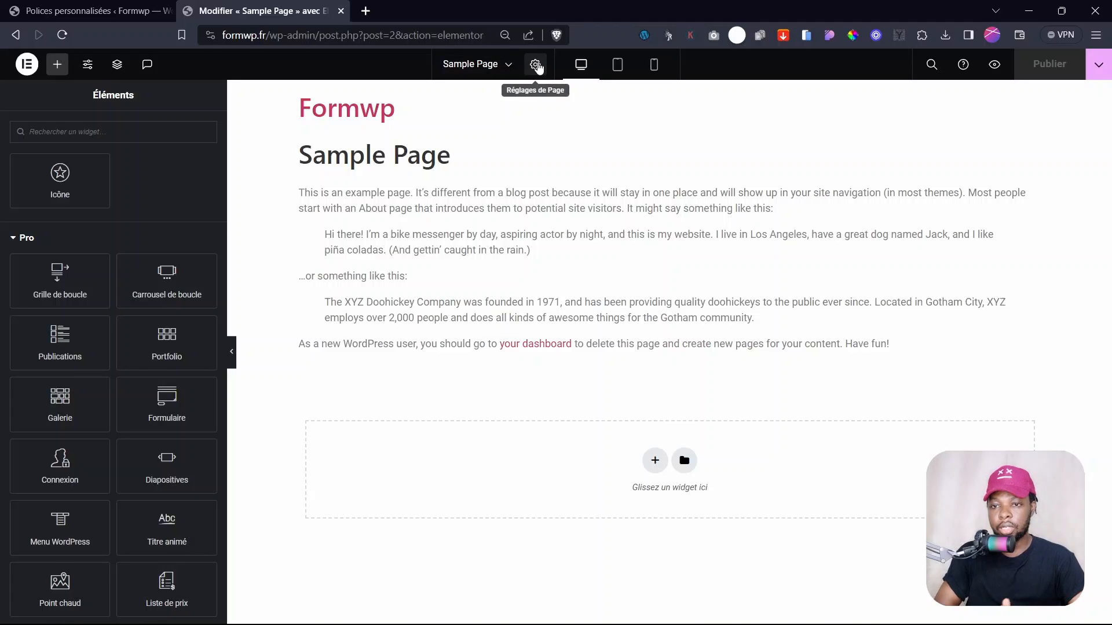
- Change the page title to Accueil, turn on Masquer le titre, and publish
left_click(536, 65)
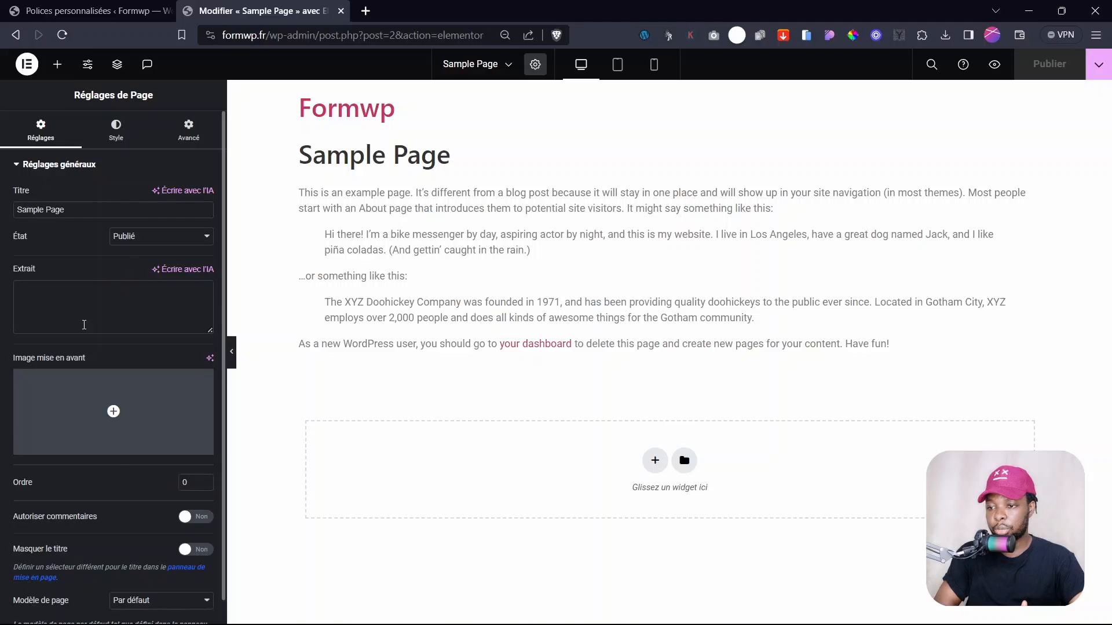
scroll(67, 370, "down", 1)
scroll(67, 369, "up", 1)
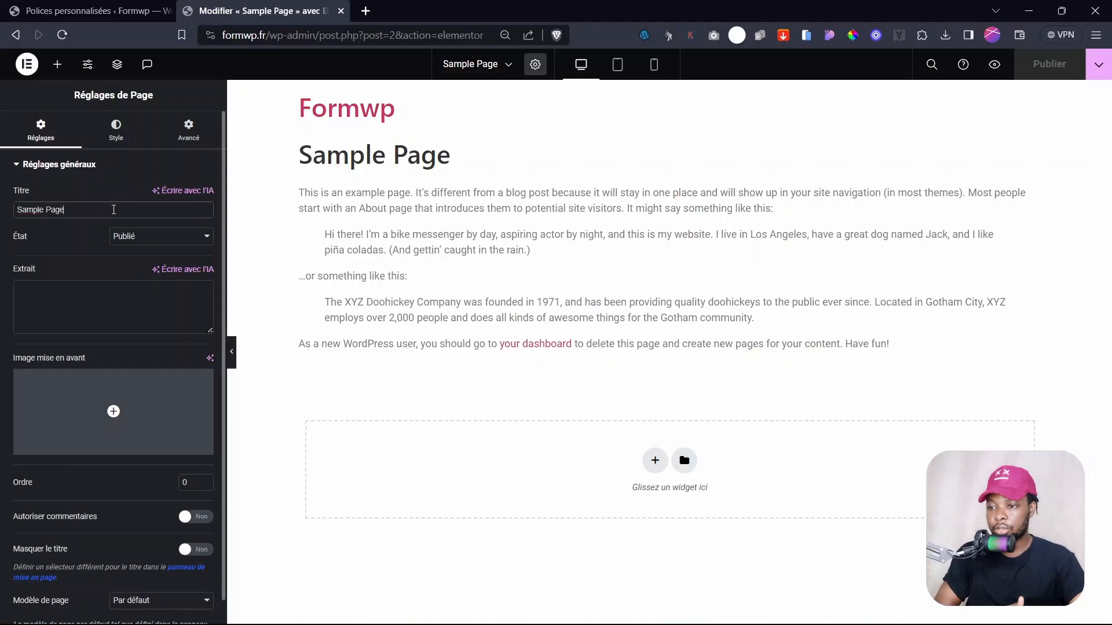
left_click_drag(112, 210, 2, 205)
type("Accueil")
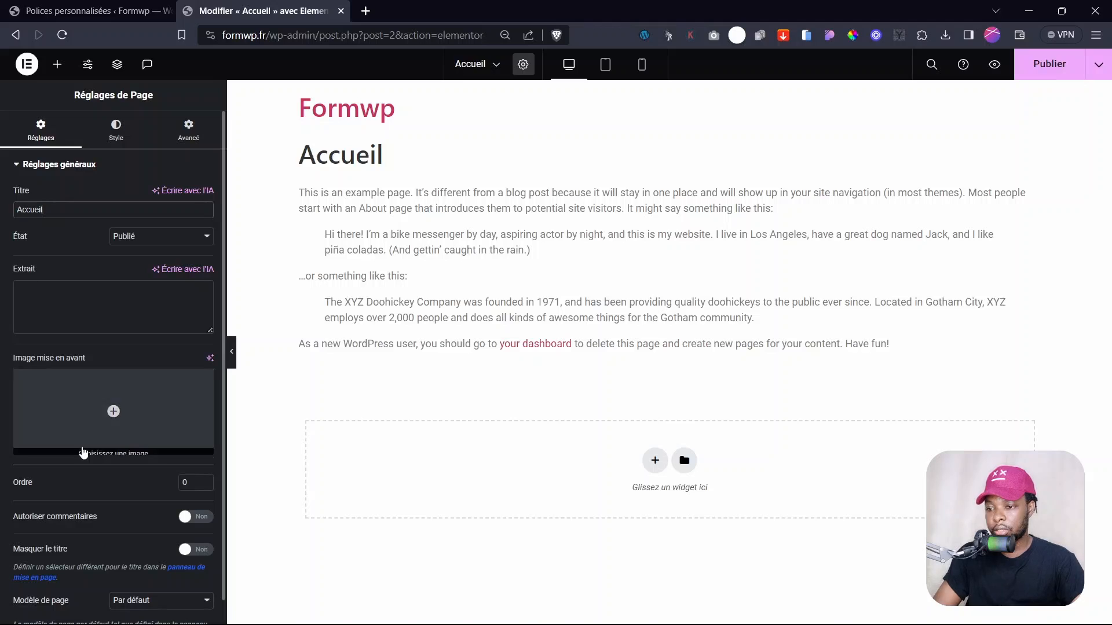
scroll(101, 521, "down", 1)
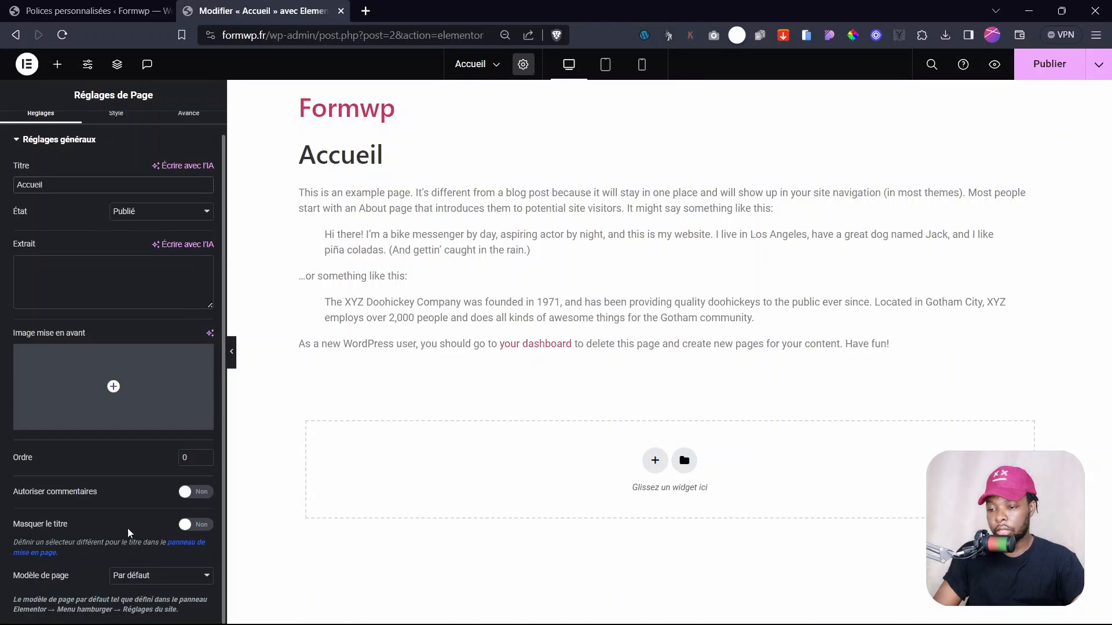
left_click_drag(8, 529, 101, 529)
left_click(197, 531)
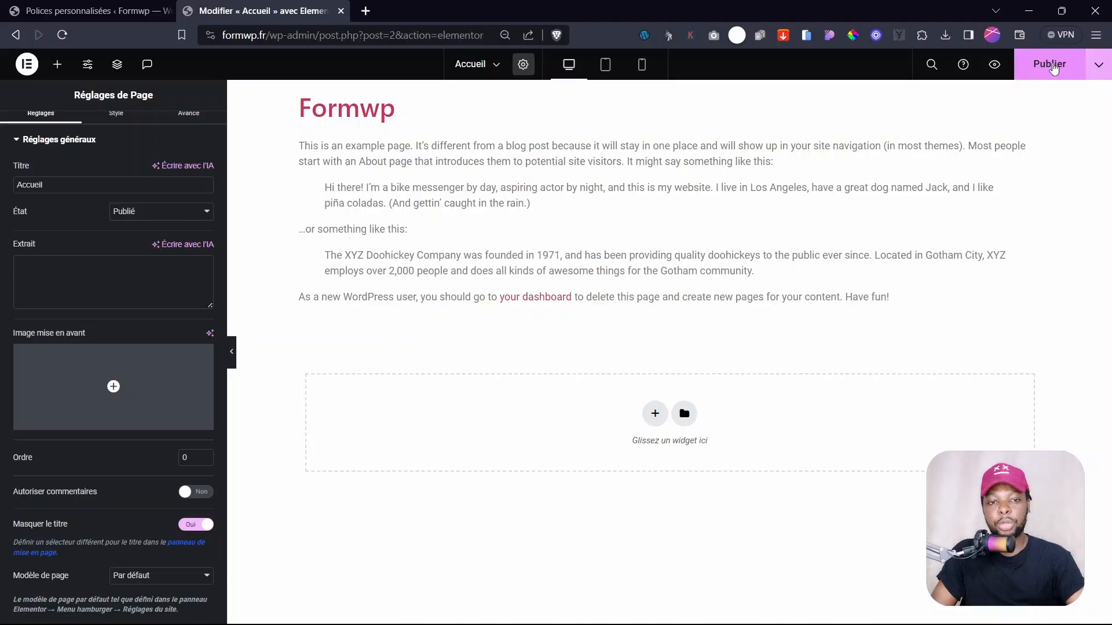
left_click(1054, 68)
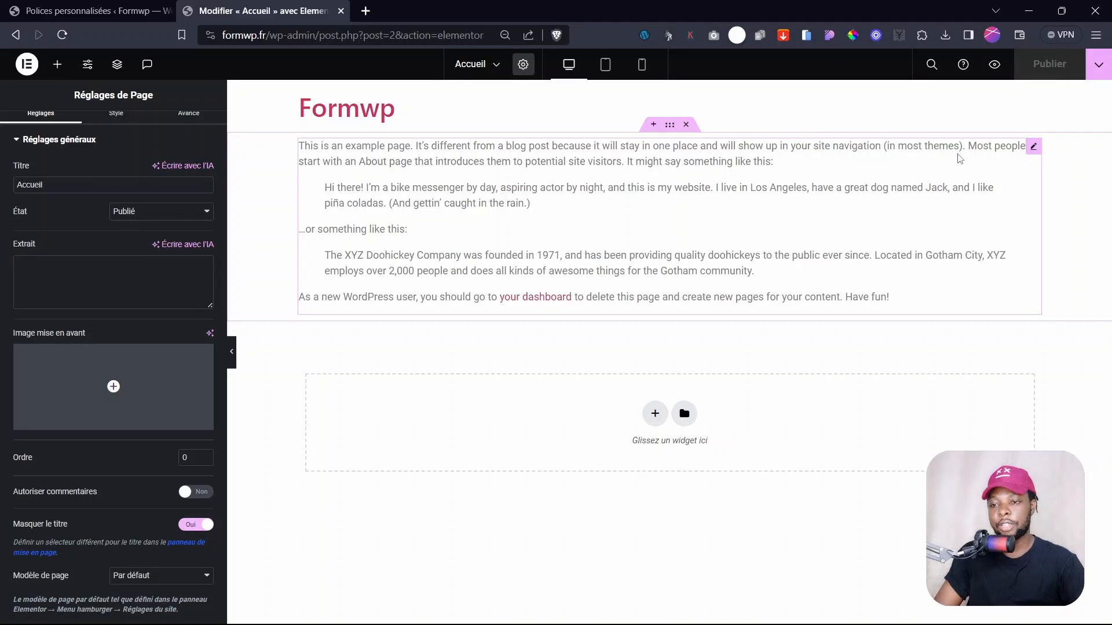
- Try the Elementor canevas and pleine largeur templates, then set Modèle de page to Par défaut
left_click(123, 579)
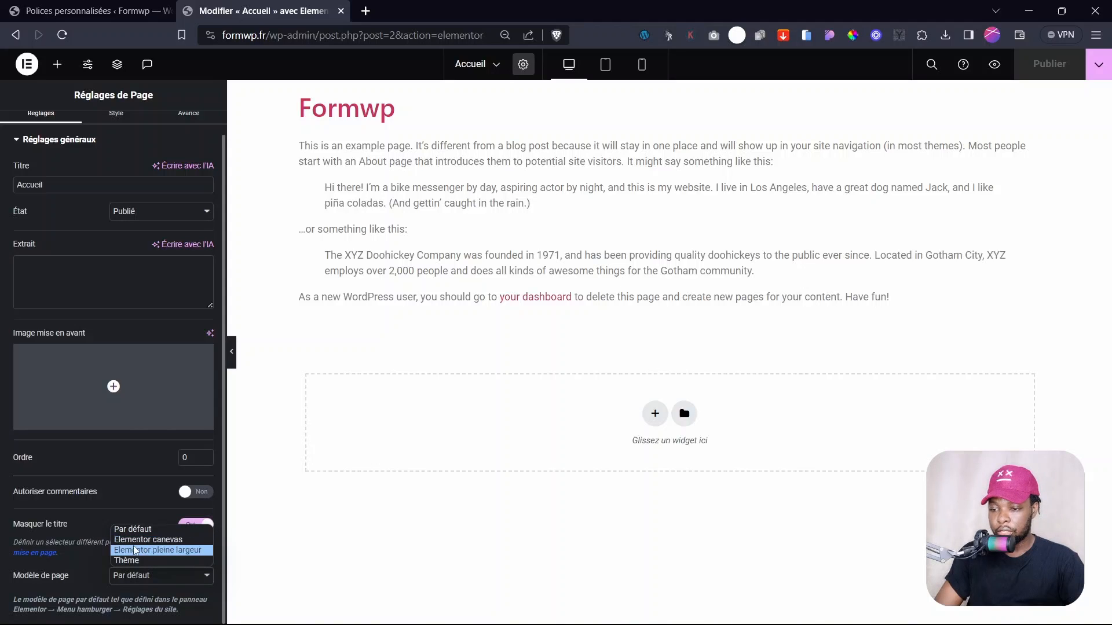
left_click(149, 540)
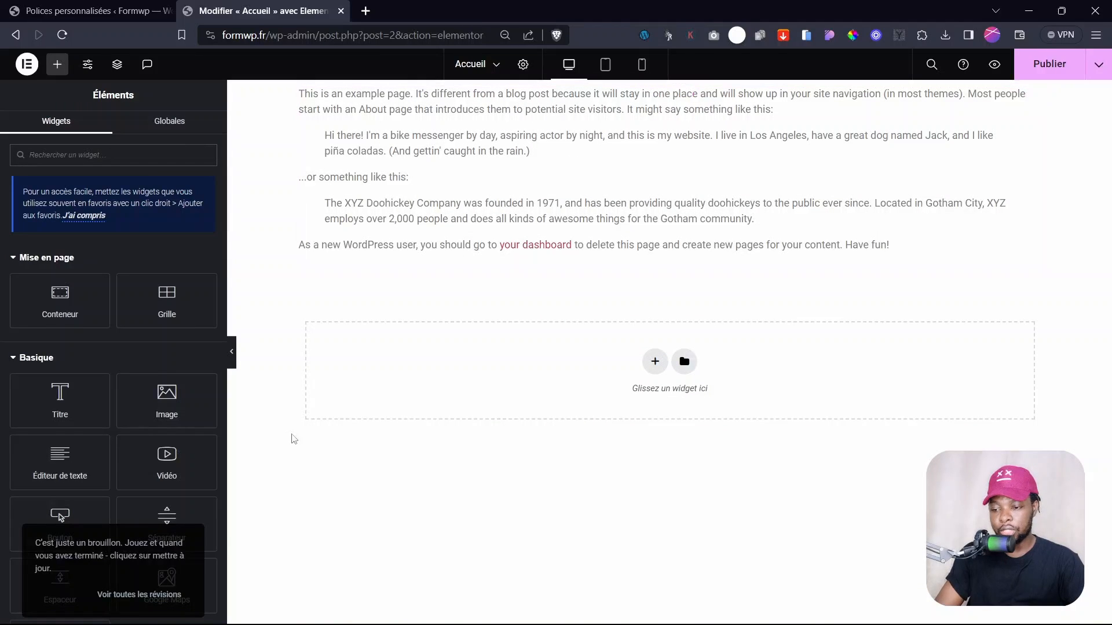
scroll(124, 510, "down", 5)
left_click(523, 64)
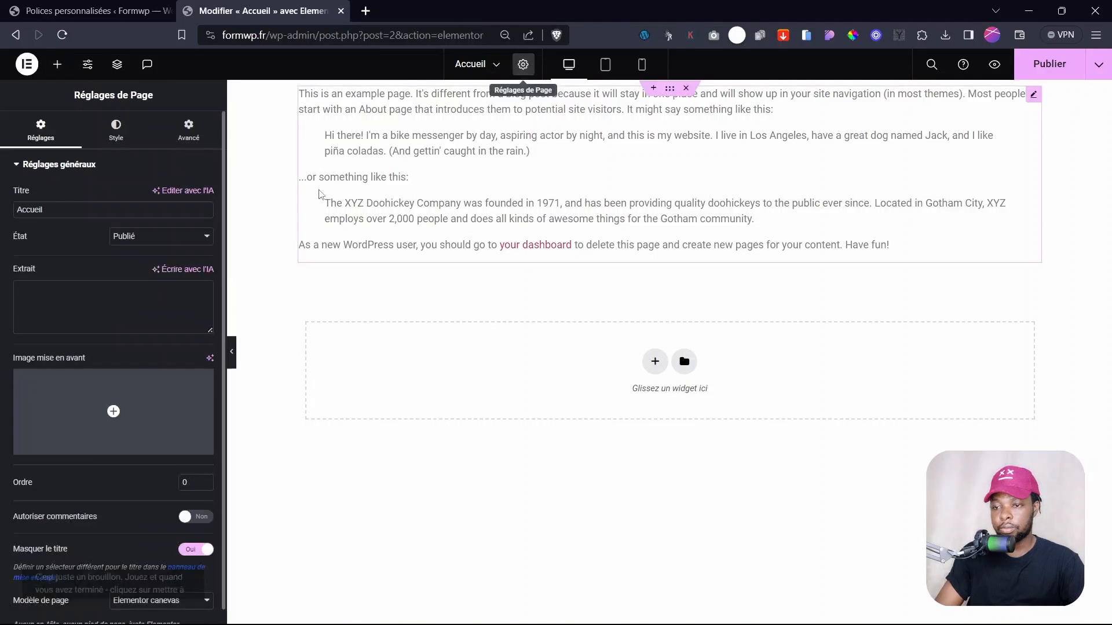
left_click(130, 594)
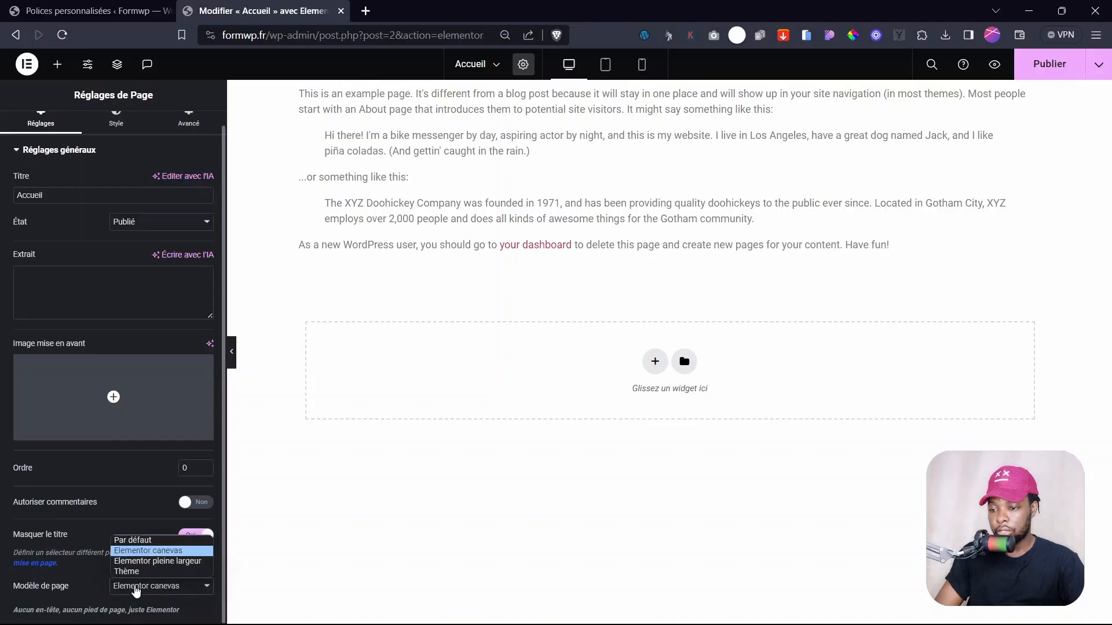
left_click(139, 560)
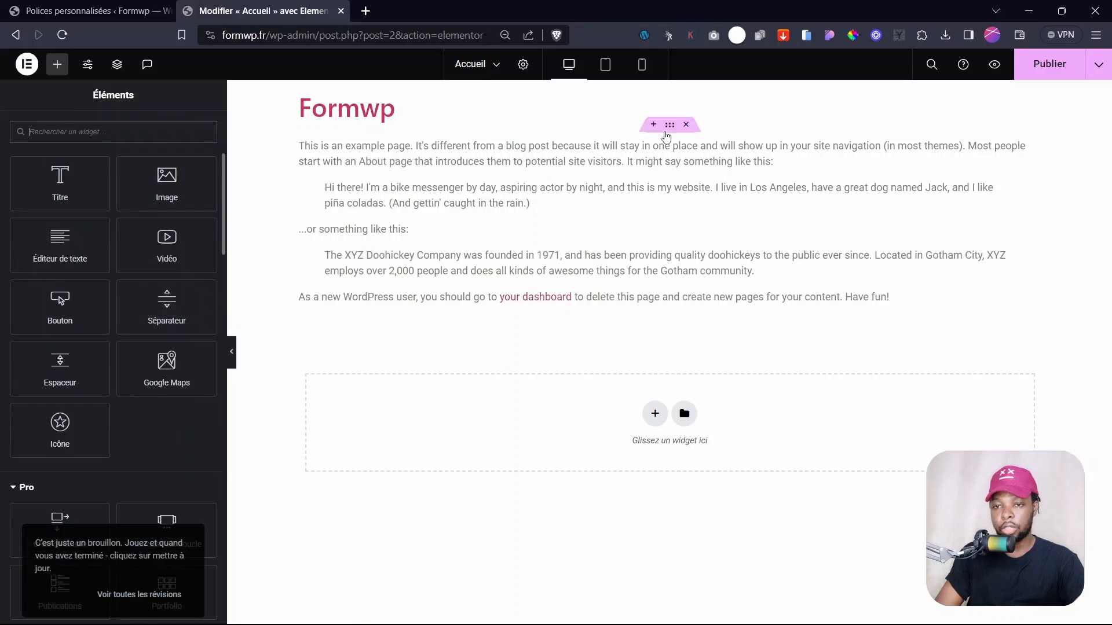
left_click(523, 64)
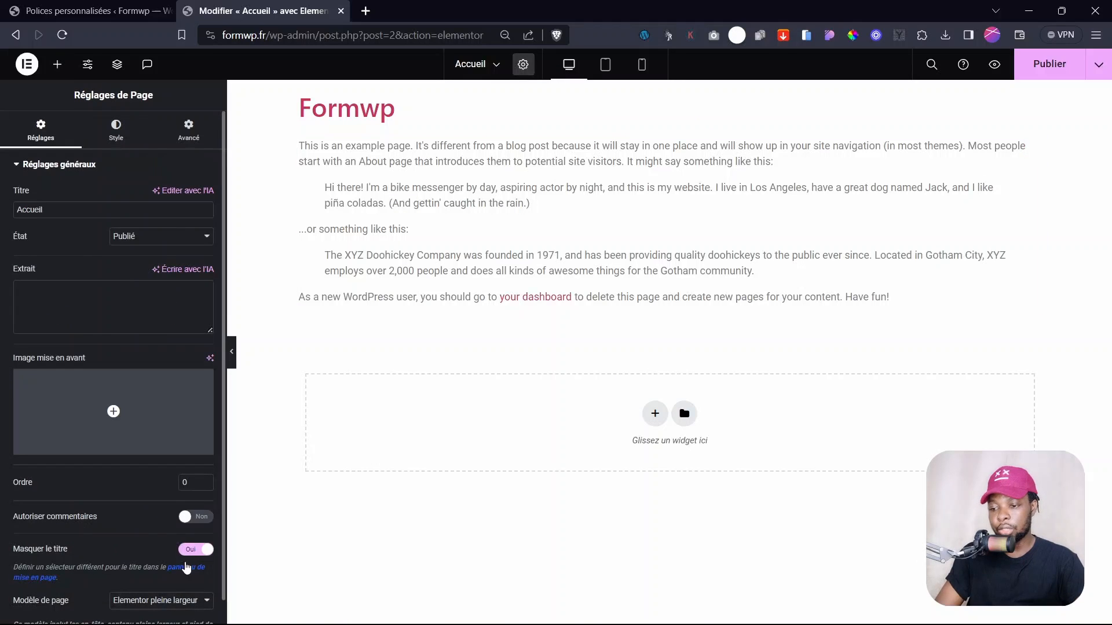
left_click(157, 601)
left_click(135, 555)
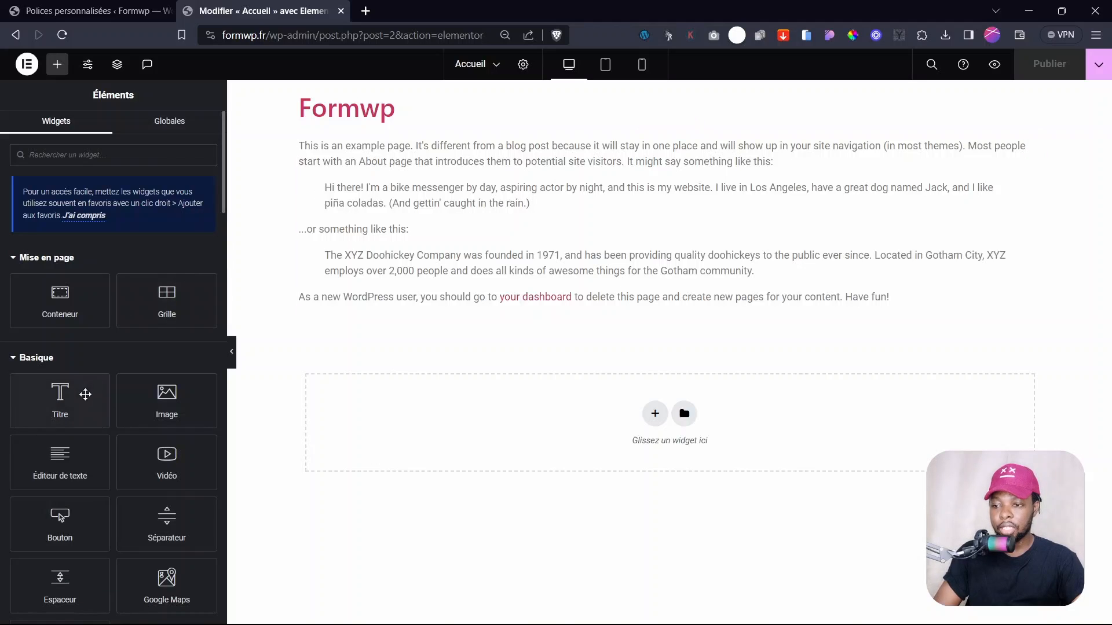
- Stack a Titre heading, a Bouton button and an Image widget above the sample text
left_click_drag(87, 392, 438, 160)
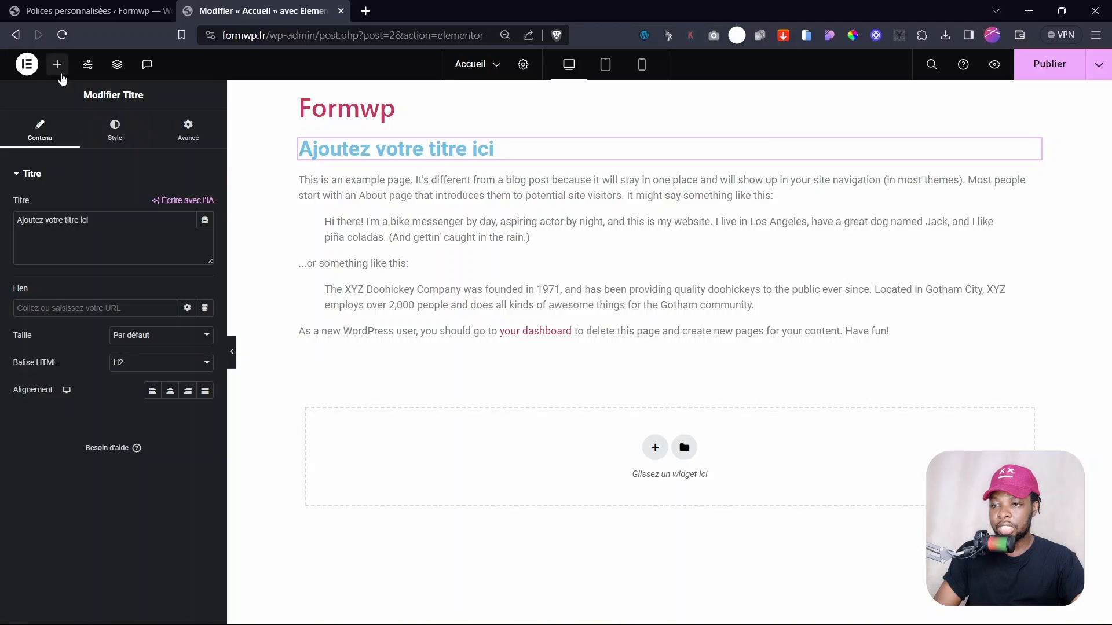
left_click(58, 64)
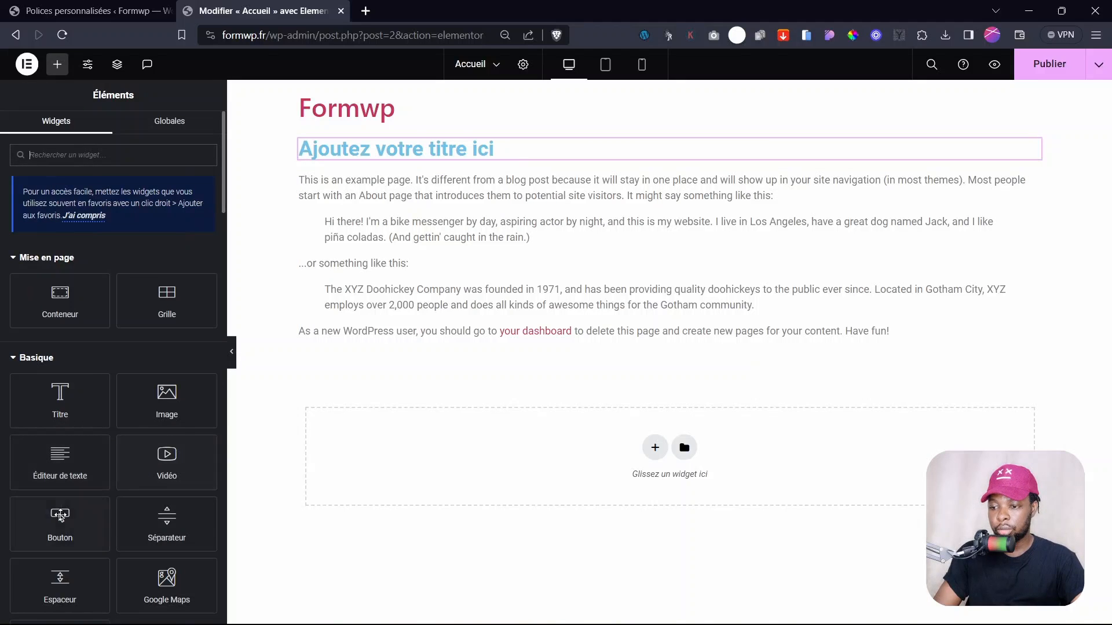
left_click_drag(60, 518, 371, 162)
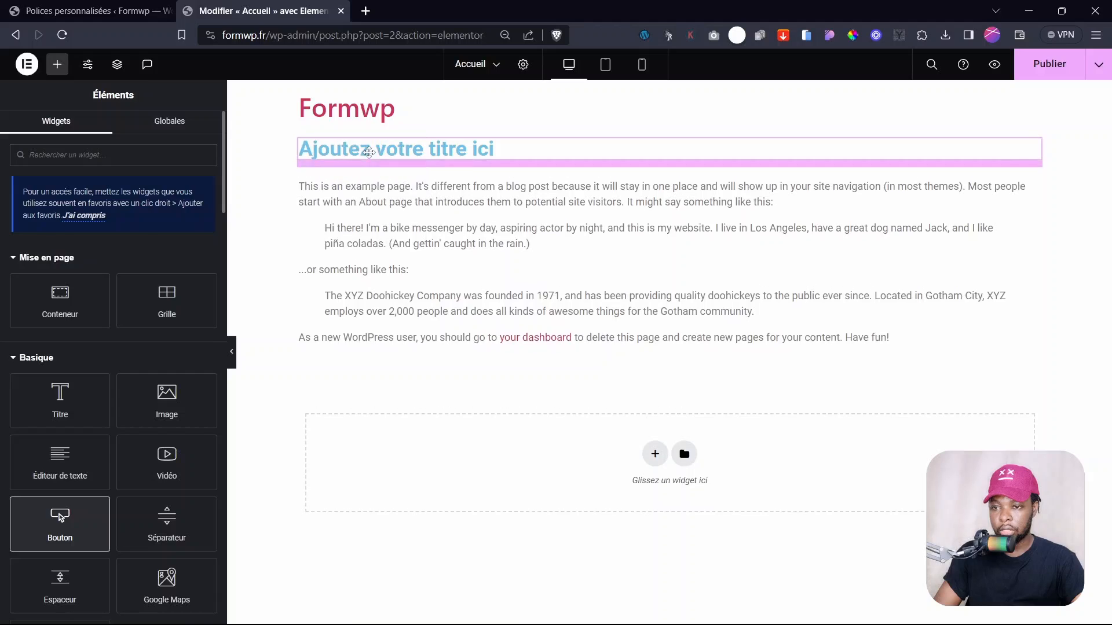
left_click(57, 65)
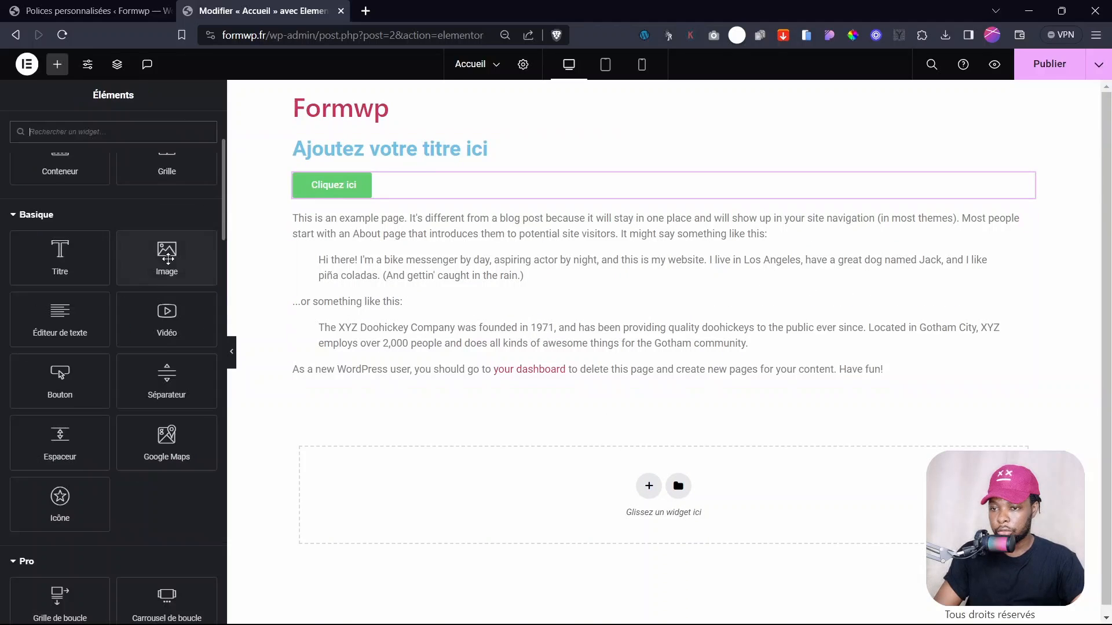
left_click_drag(166, 258, 372, 197)
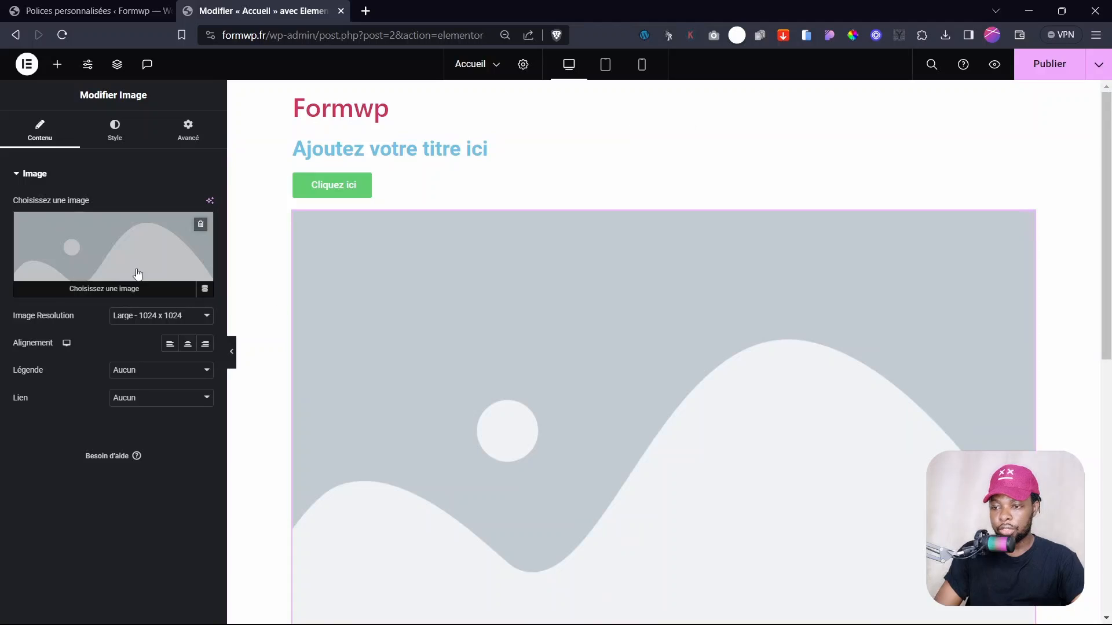
- Import the rocky ibex photo from Instant Images and insert it into the image widget
left_click(116, 251)
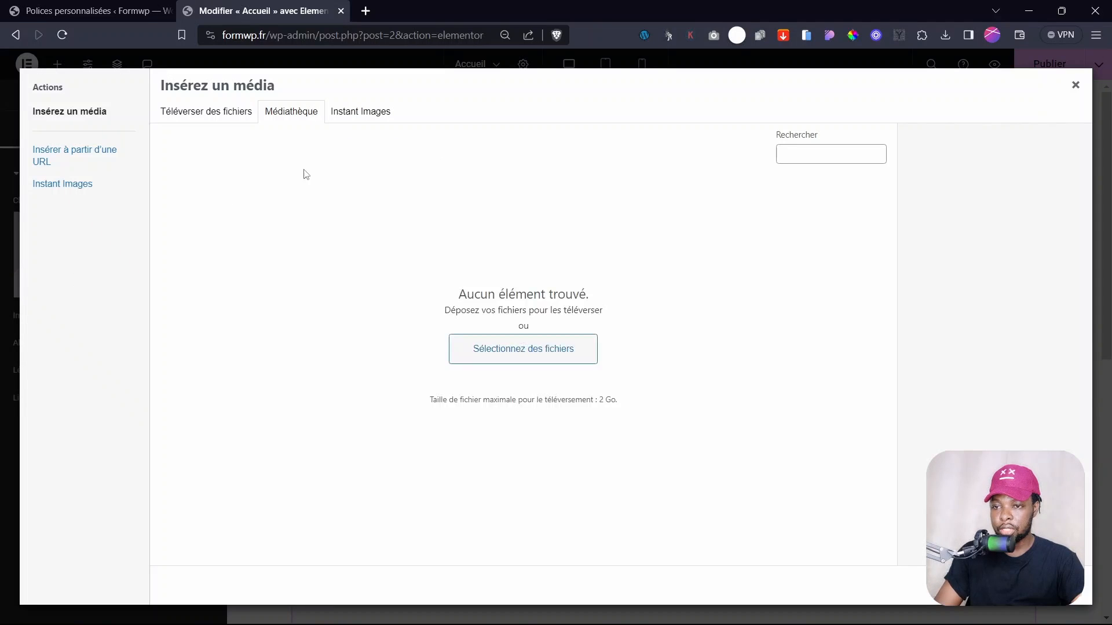
left_click(353, 114)
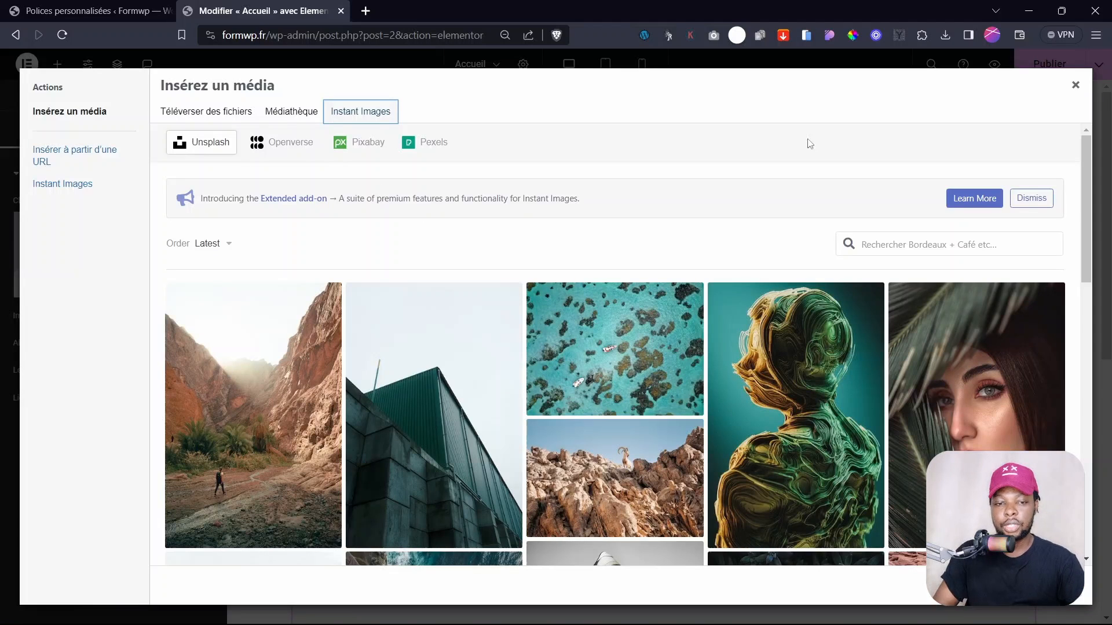
scroll(636, 330, "down", 3)
left_click(605, 342)
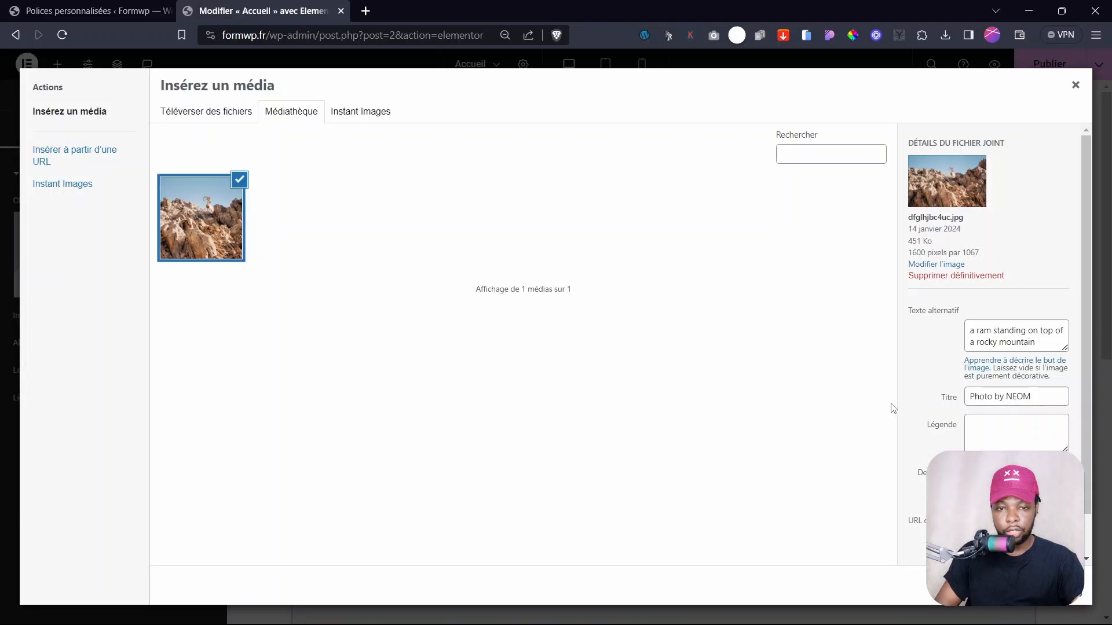
left_click(1045, 585)
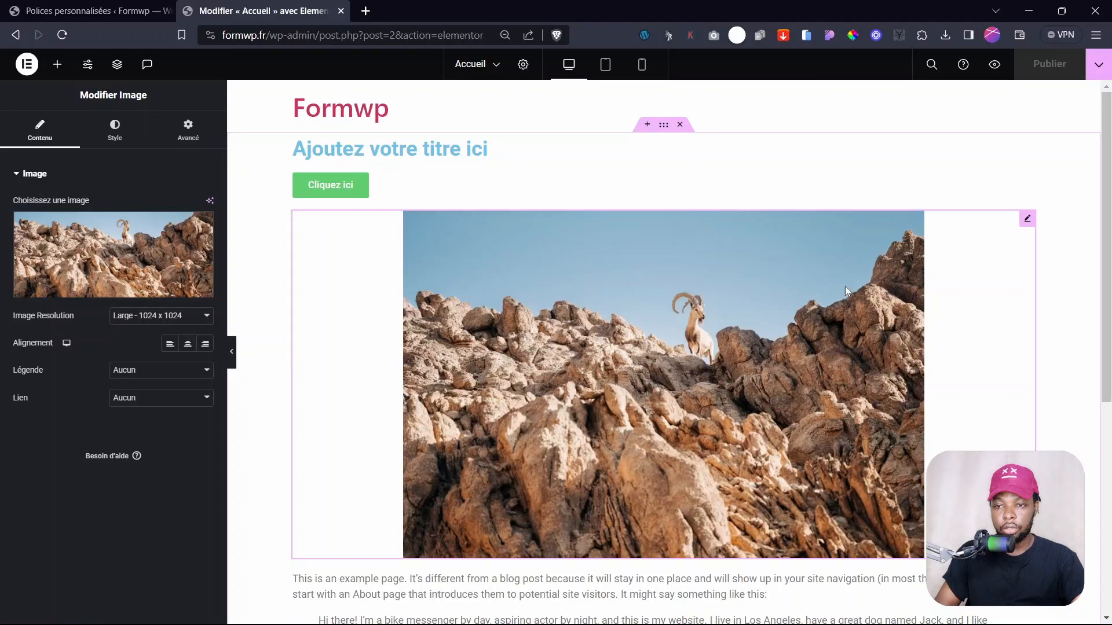
- Set the image Alignement to Gauche and publish the page
scroll(845, 287, "down", 6)
scroll(583, 248, "up", 6)
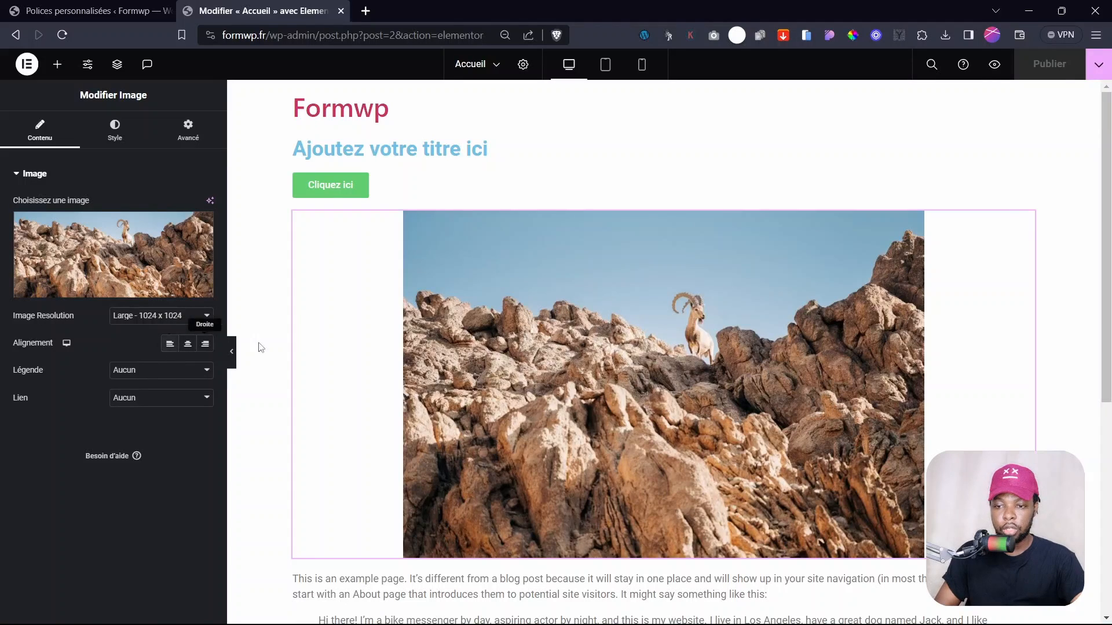
left_click(171, 346)
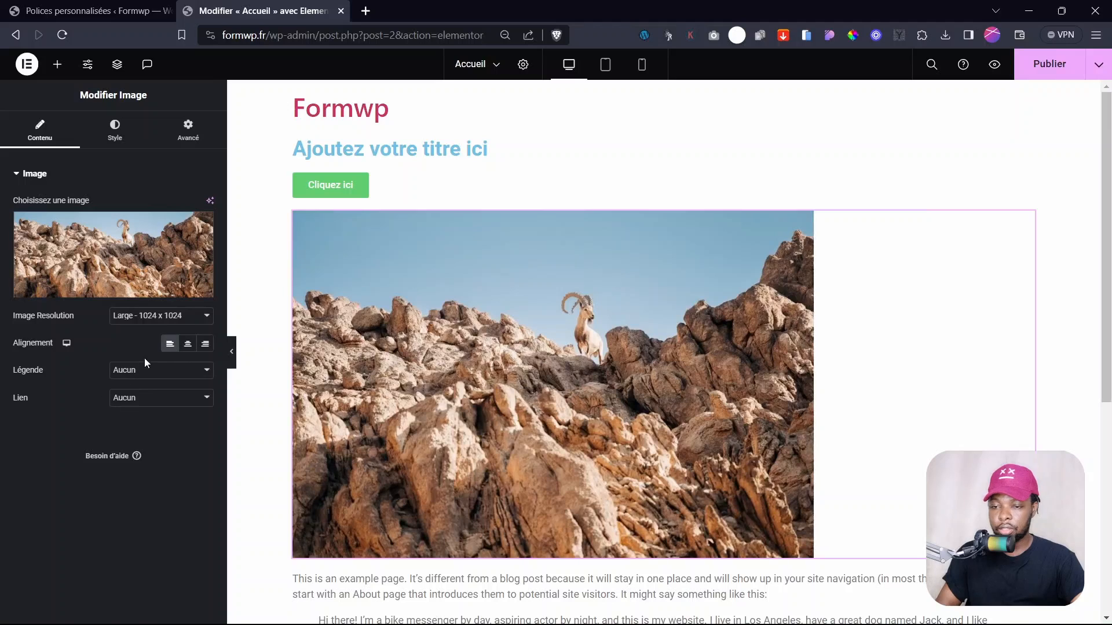
left_click(1049, 64)
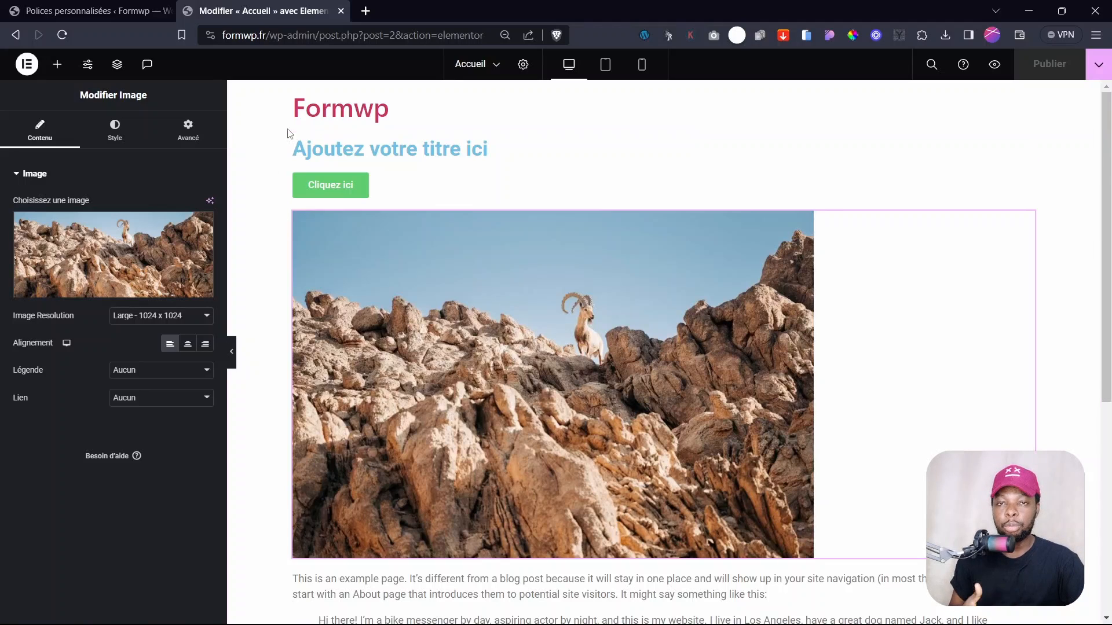
- In Identité du site, enter 'Formation elementor pro' as the Description du site
left_click(88, 66)
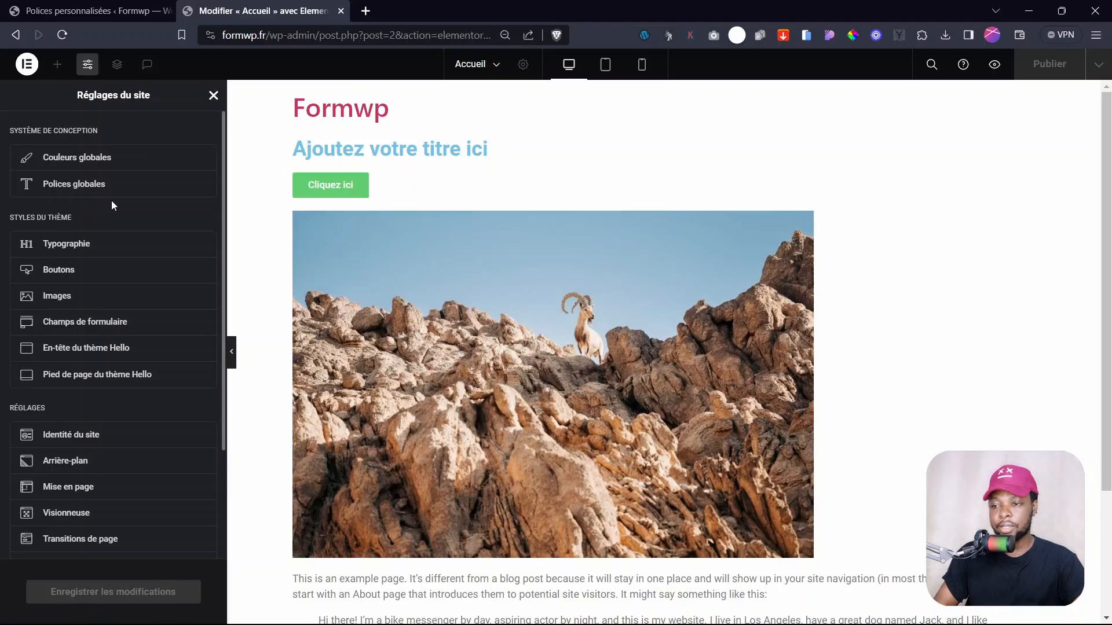
scroll(111, 200, "down", 3)
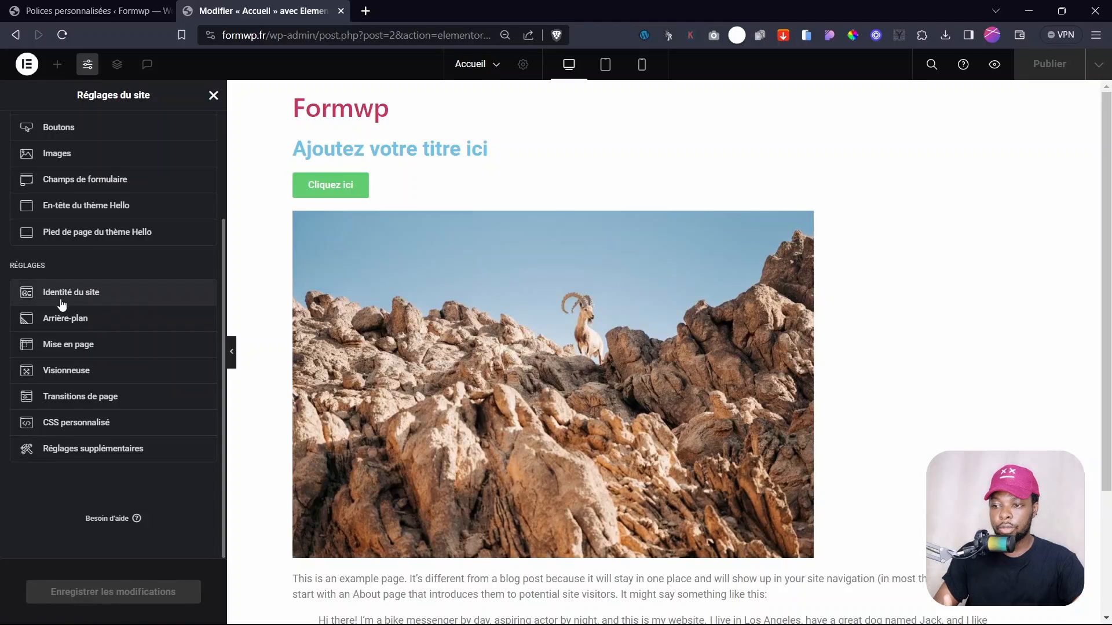
left_click(80, 293)
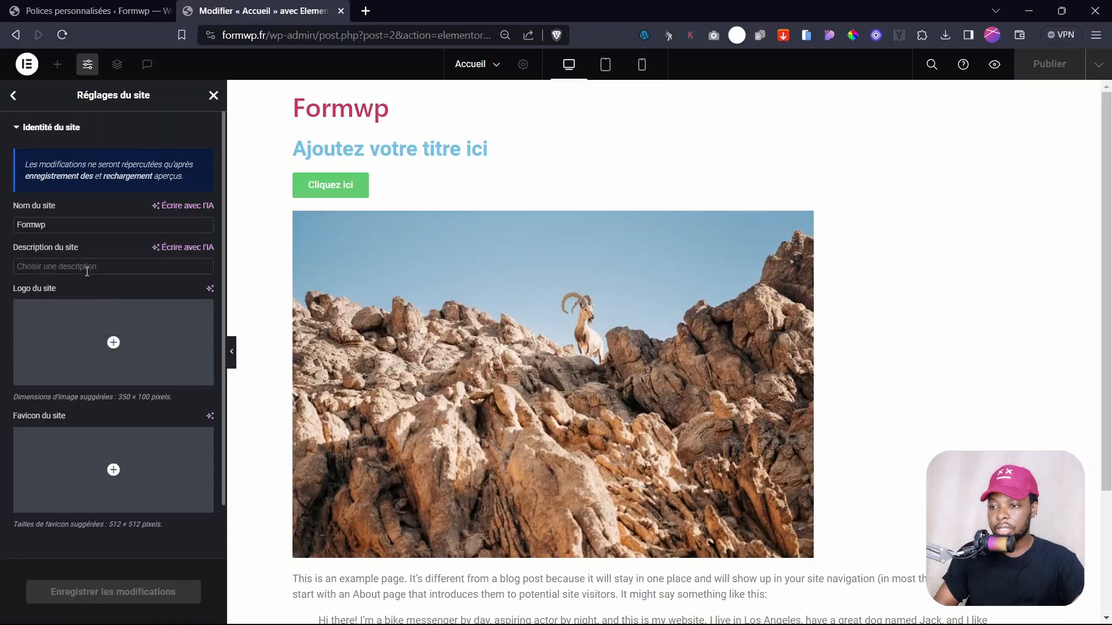
left_click_drag(55, 224, 10, 228)
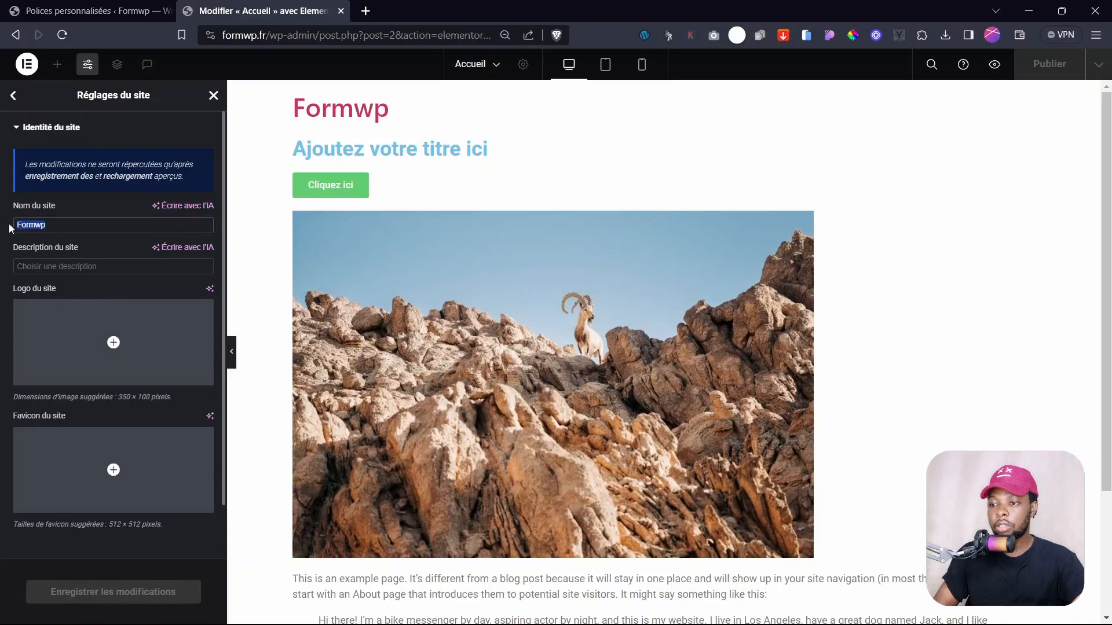
left_click(52, 265)
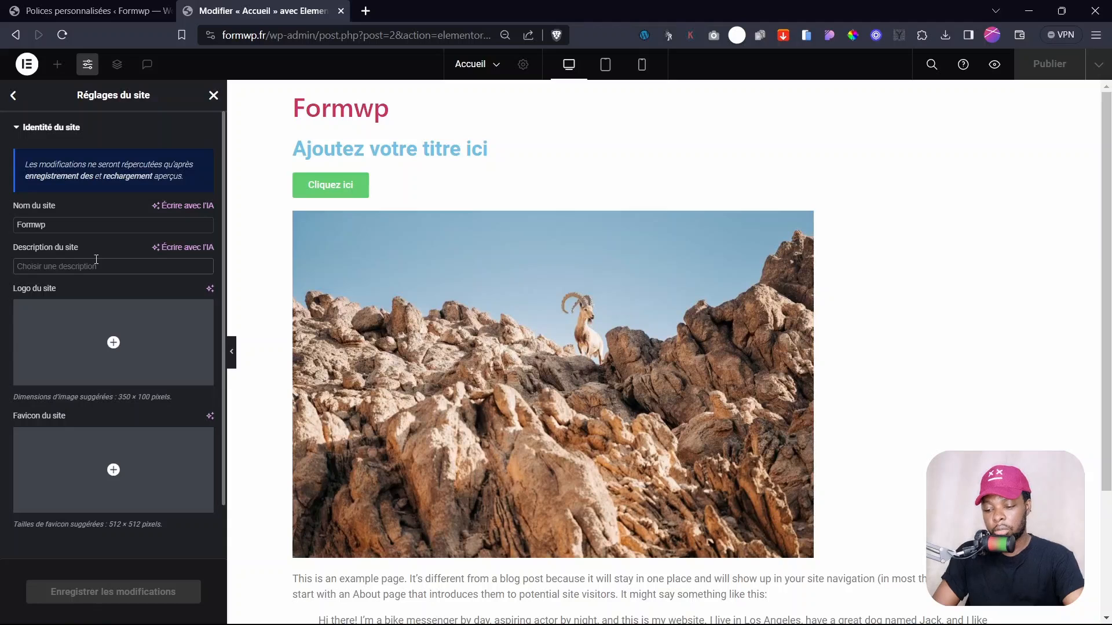
type("Formation elementor pro")
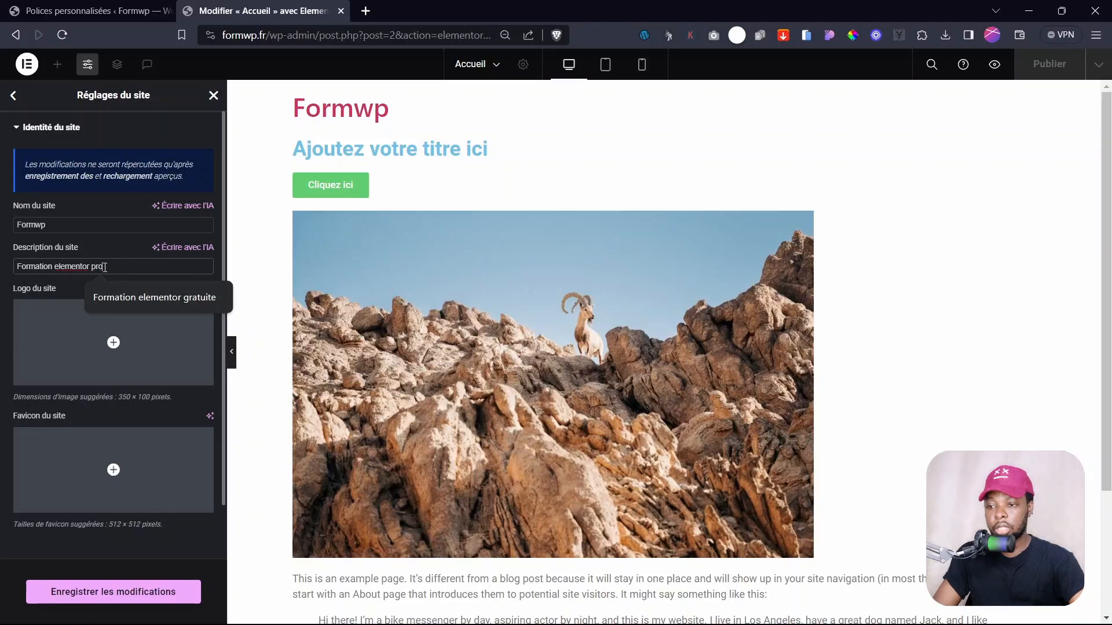
left_click(5, 280)
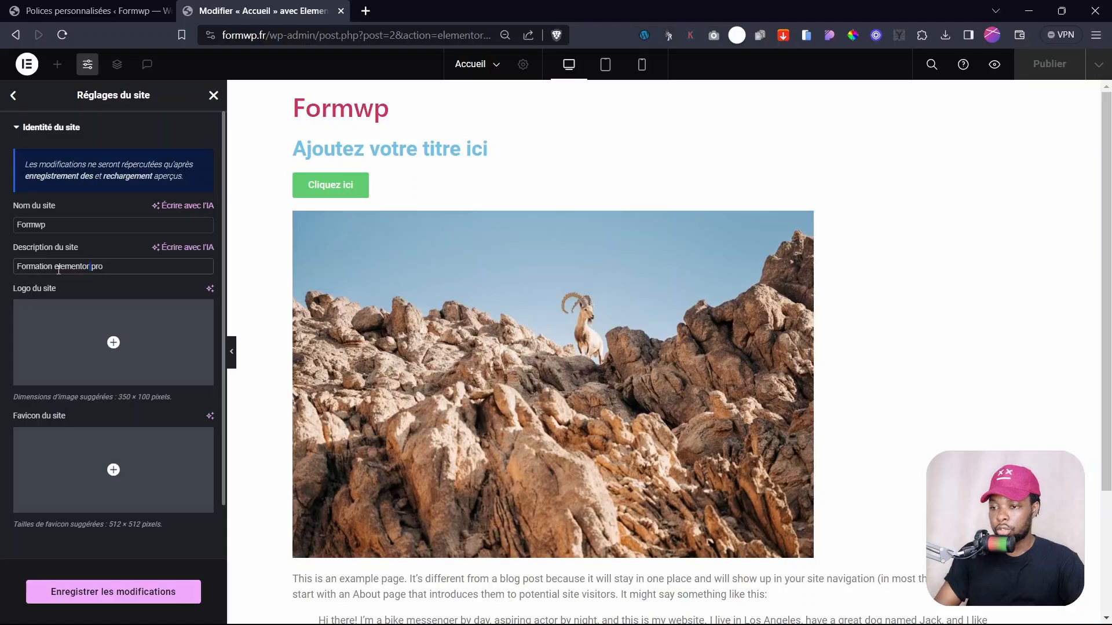
mouse_move(77, 371)
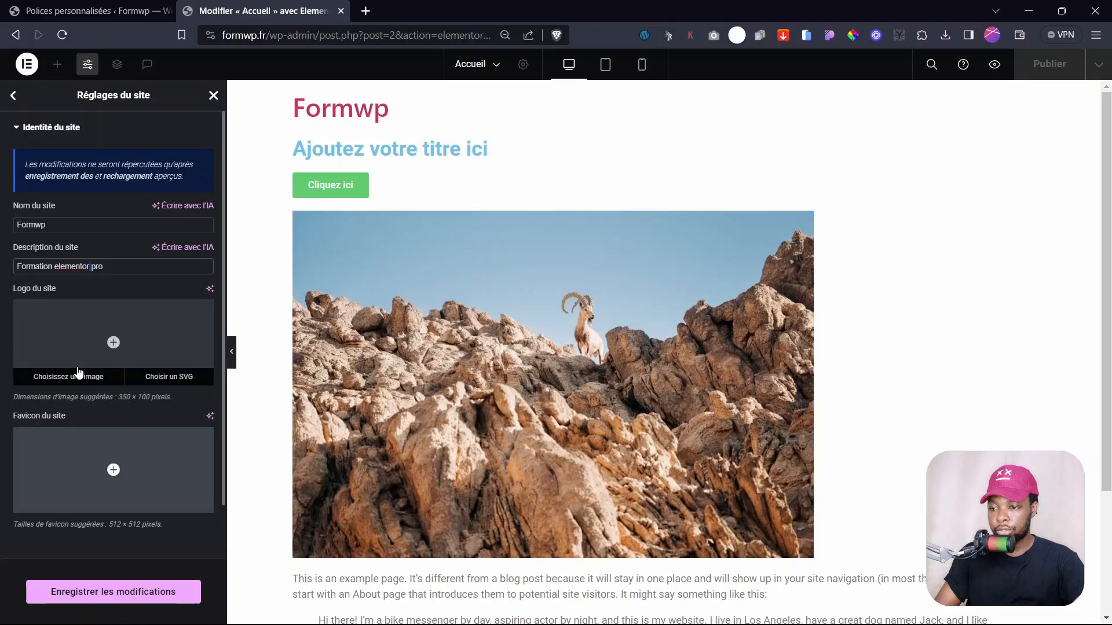
- Upload logo tuto-01 and tuto-02 and set the Wpaddict wordmark as the site logo
left_click(114, 344)
left_click(227, 113)
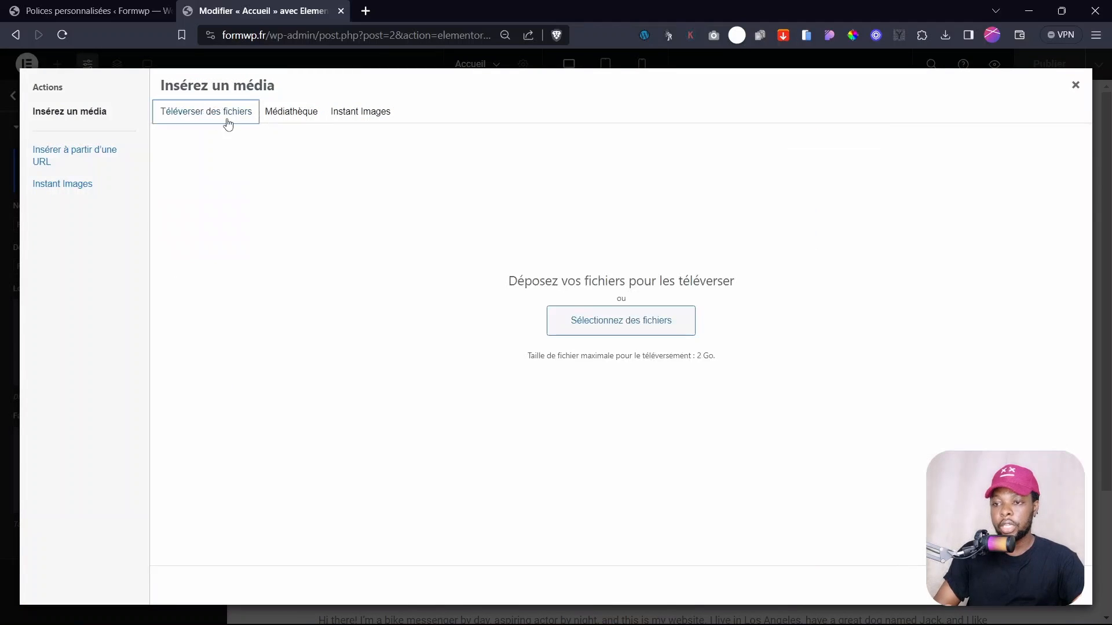
left_click(620, 320)
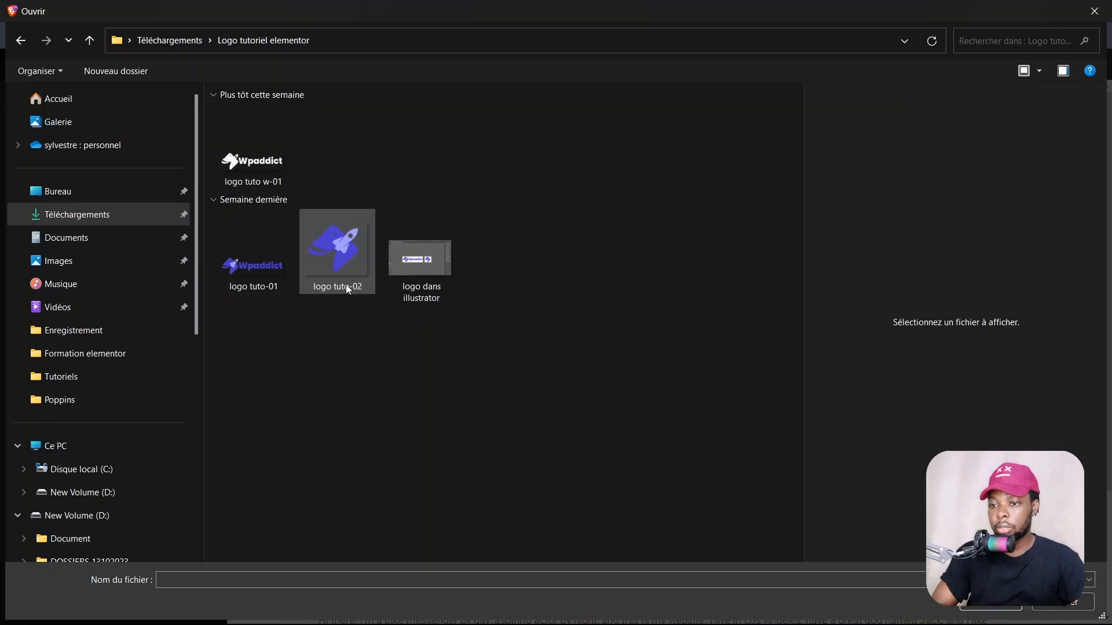
left_click_drag(355, 311, 290, 261)
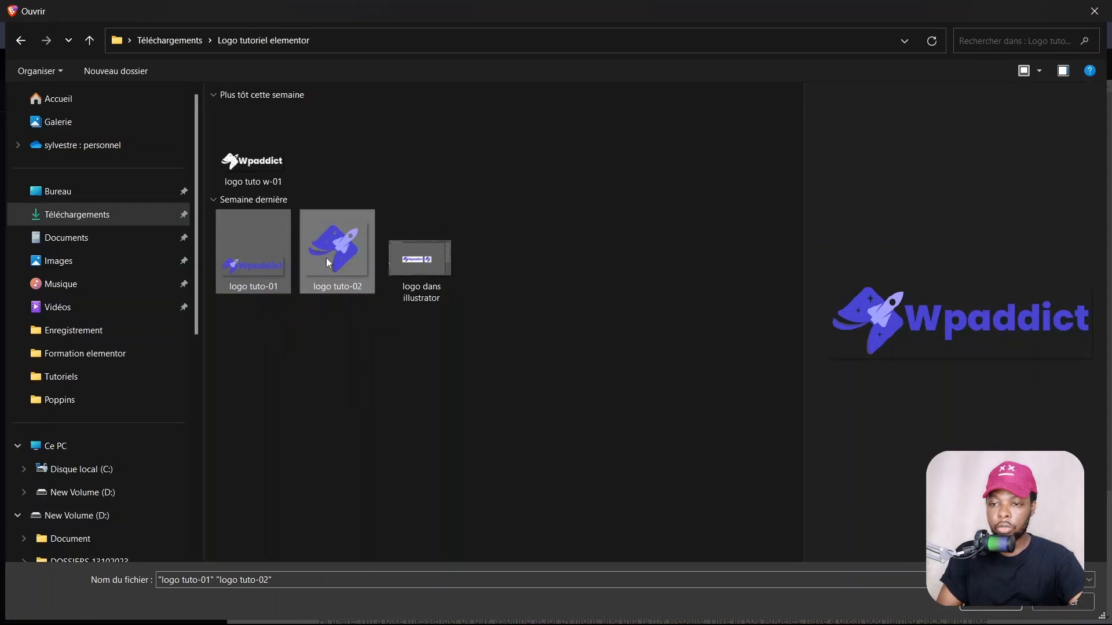
left_click(991, 602)
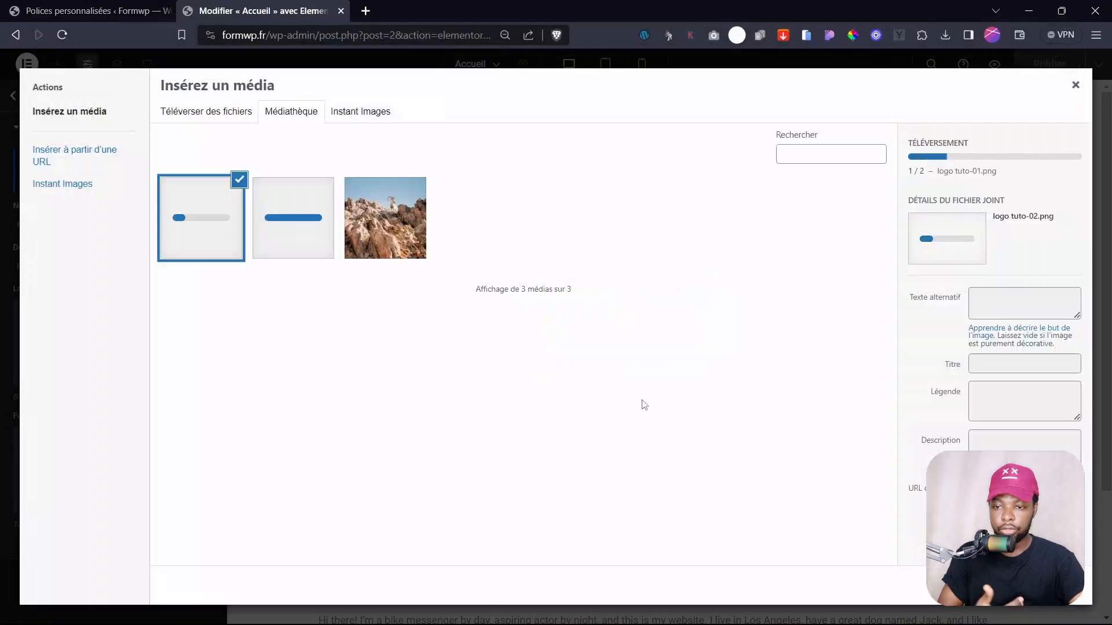
left_click(303, 241)
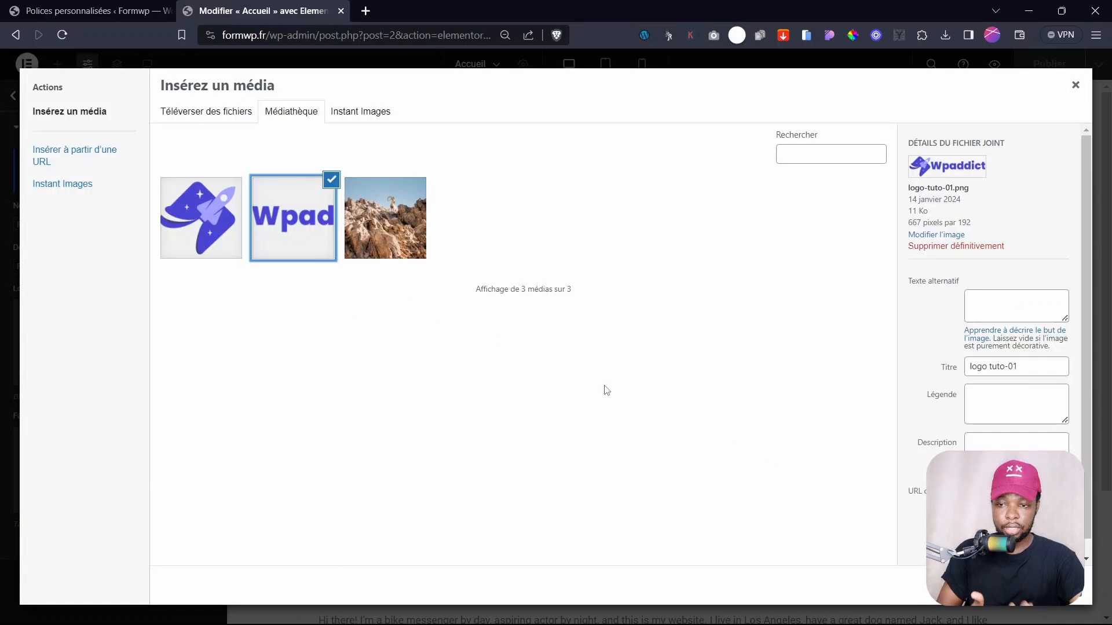
left_click(1046, 584)
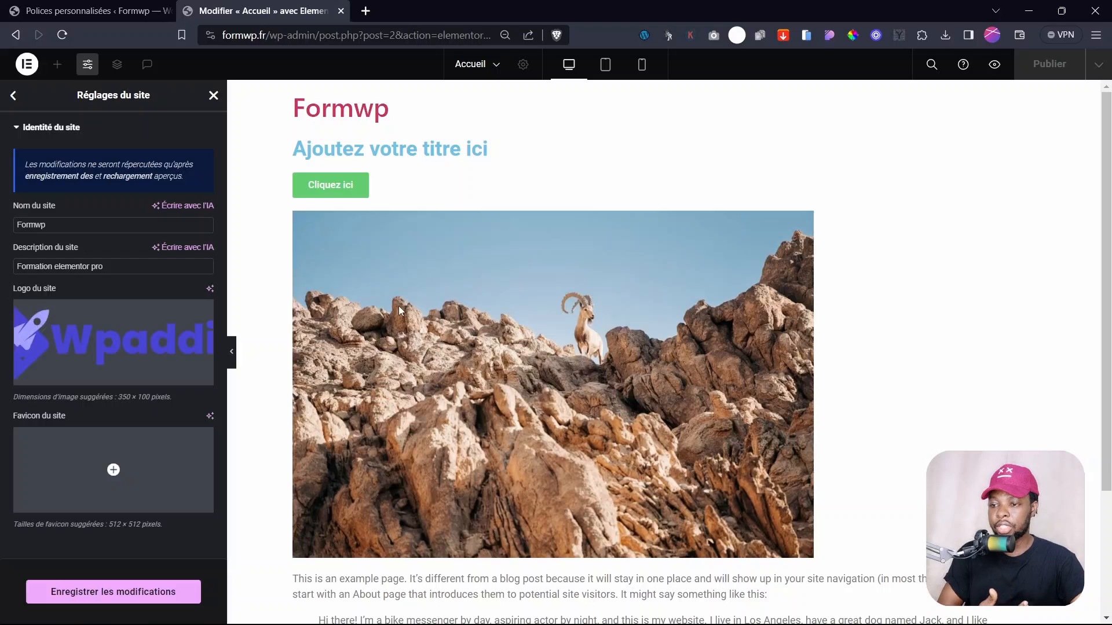
- Set the rocket logo tuto-02 as favicon, save the changes, and close the site settings
left_click(108, 476)
left_click(179, 233)
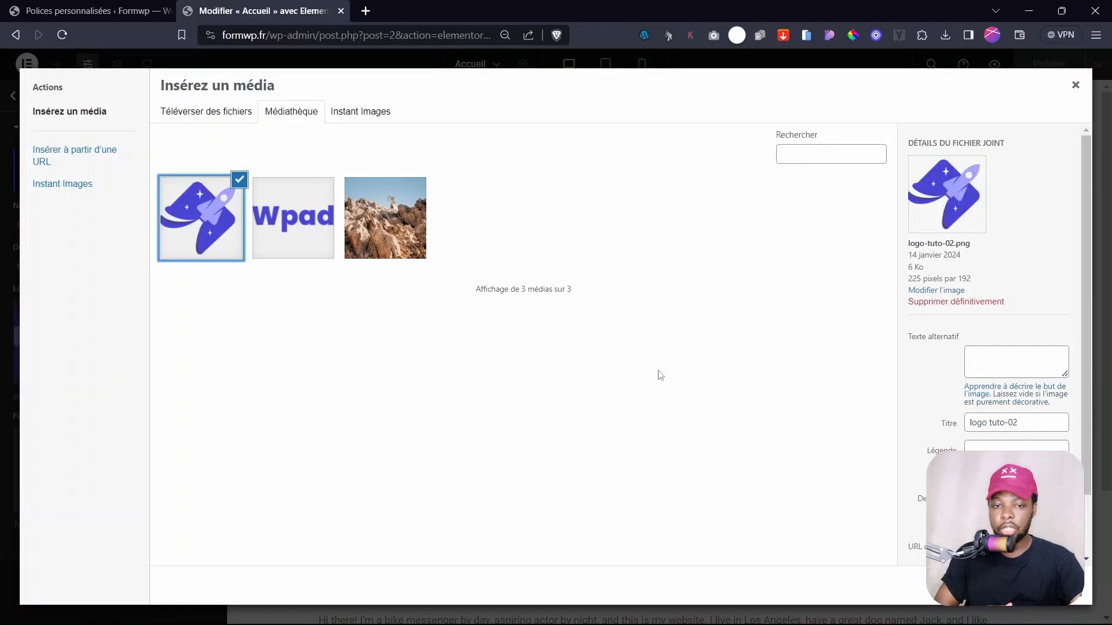
left_click(1048, 584)
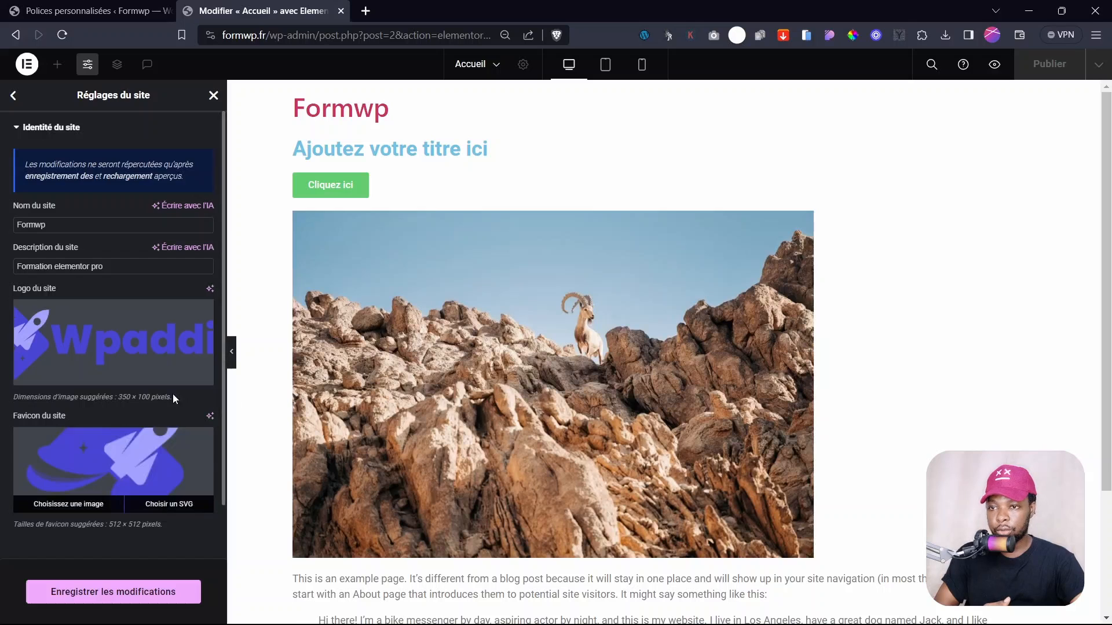
left_click(113, 591)
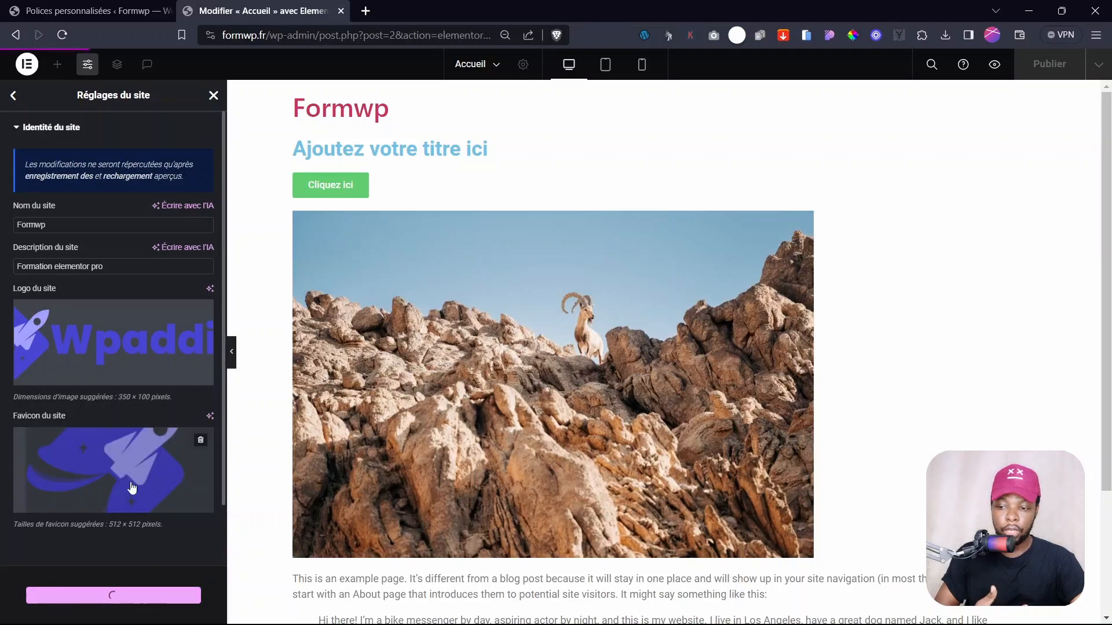
scroll(113, 455, "down", 1)
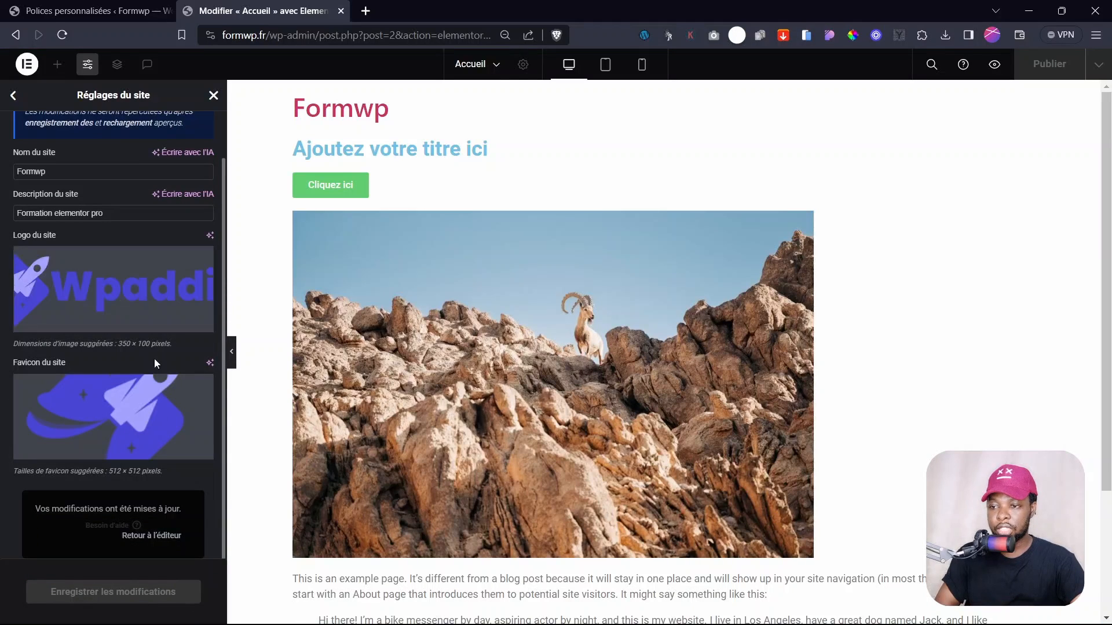
left_click(213, 96)
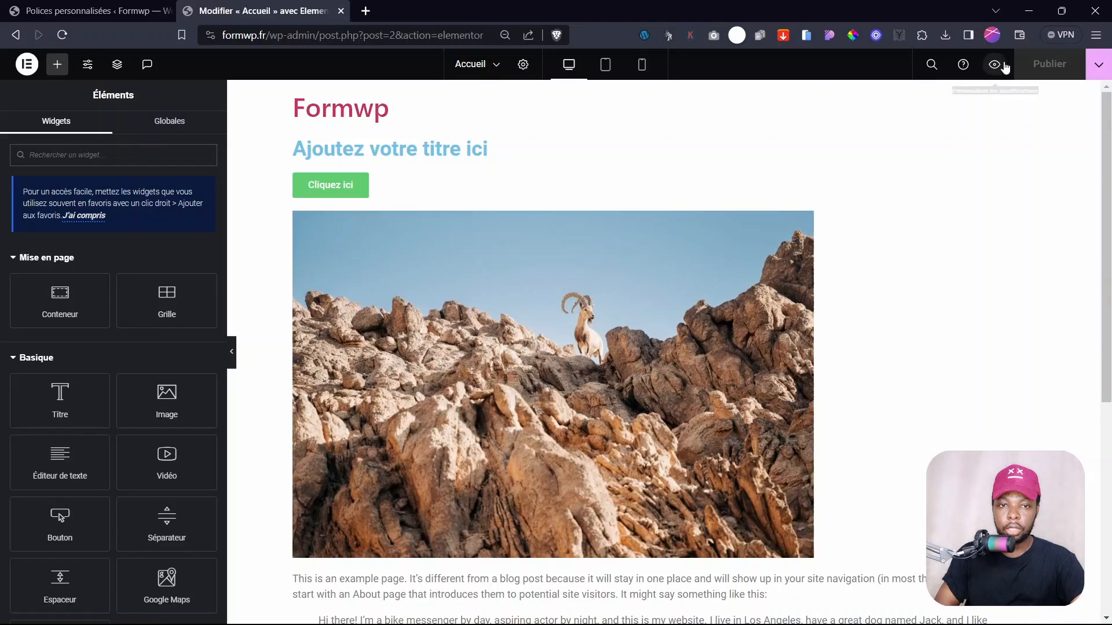
- Preview the page in a new tab and highlight the 'Formation elementor pro' tagline
left_click(995, 65)
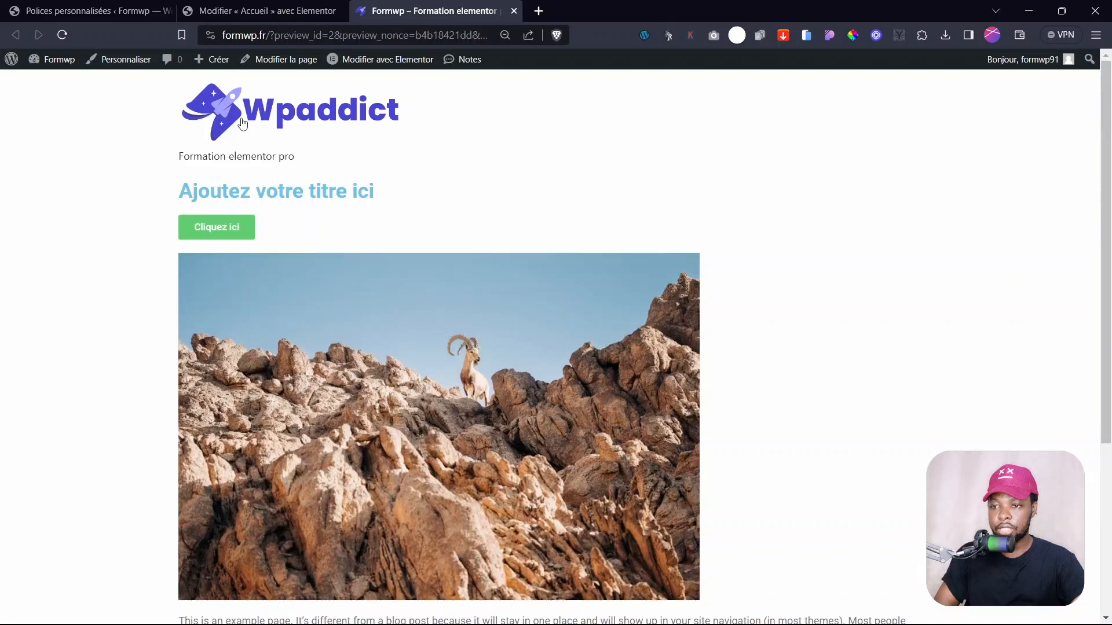
left_click_drag(184, 157, 318, 158)
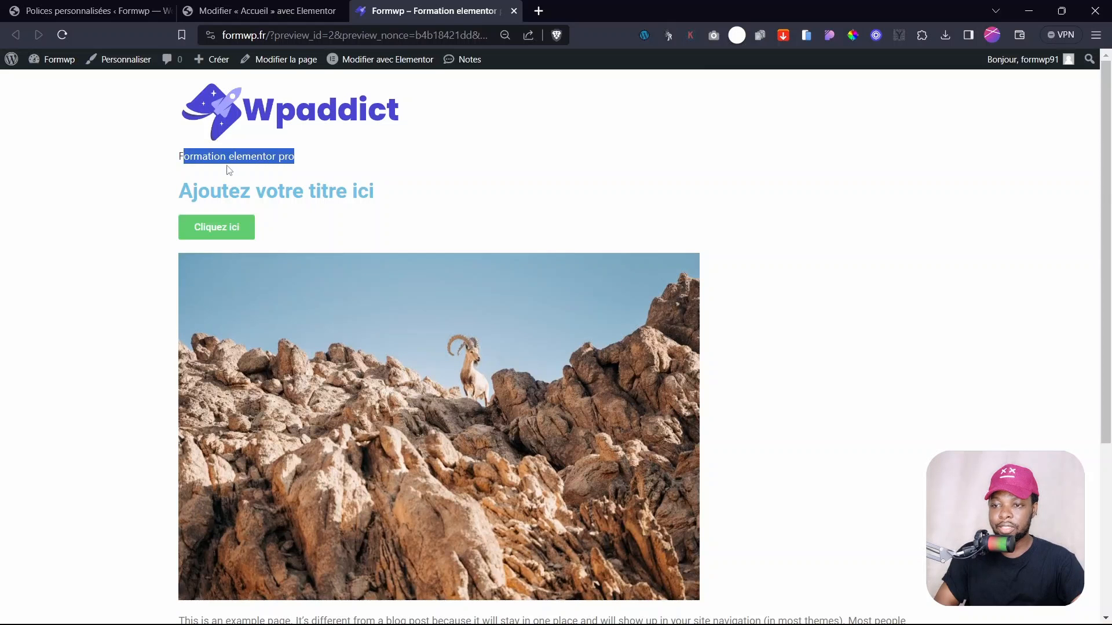
left_click_drag(179, 157, 315, 160)
left_click(212, 159)
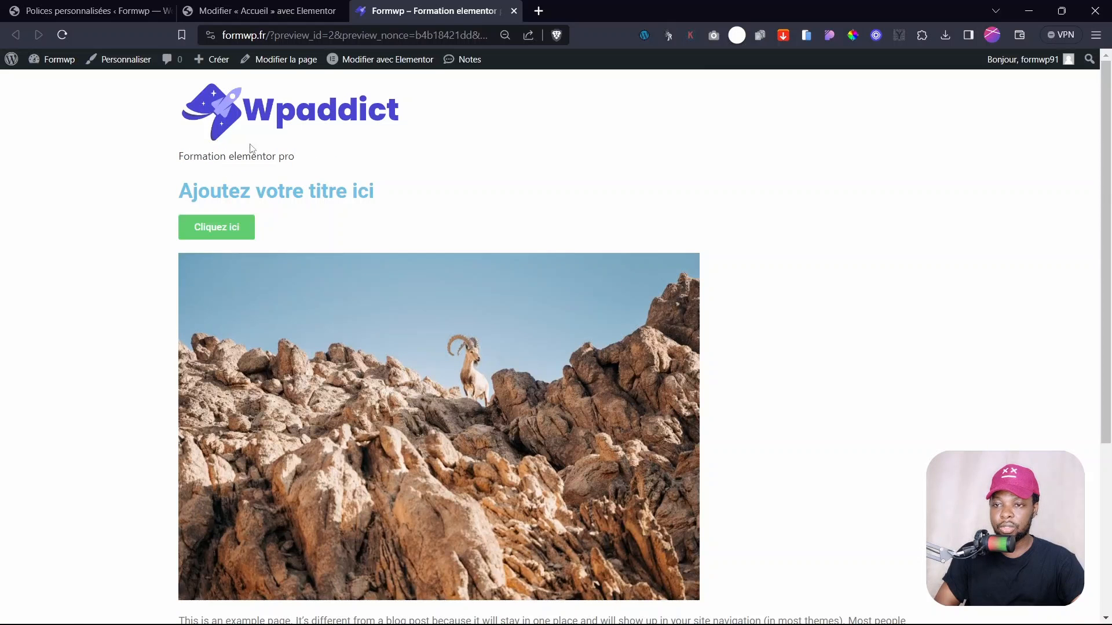
left_click_drag(226, 157, 179, 156)
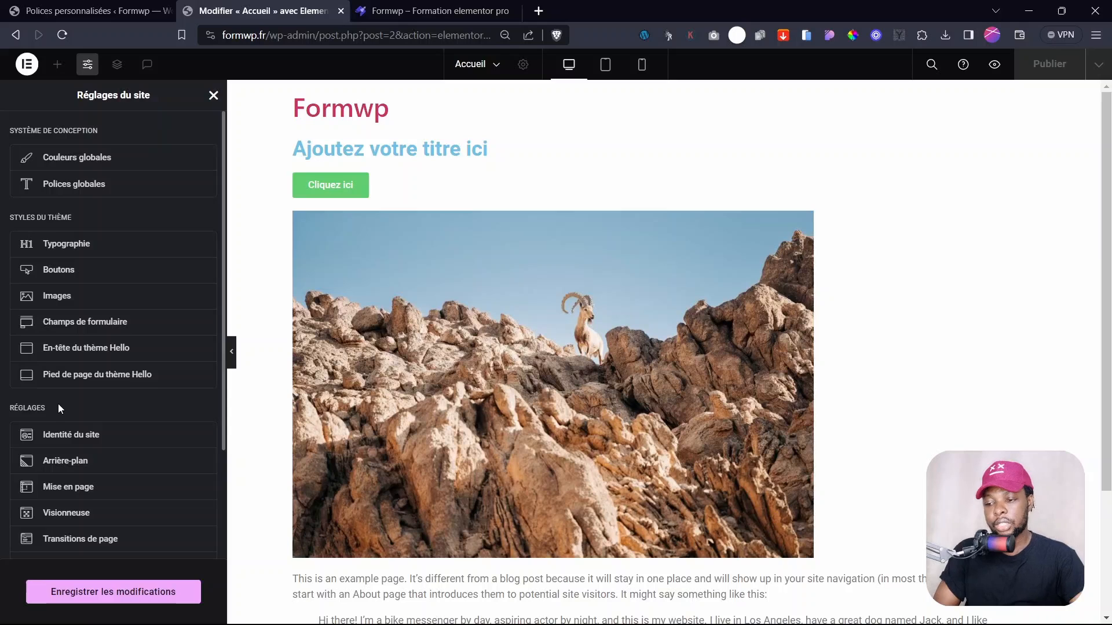
- Open Mise en page in Réglages du site, showing the 1140 px content width
scroll(58, 409, "down", 3)
scroll(58, 409, "up", 3)
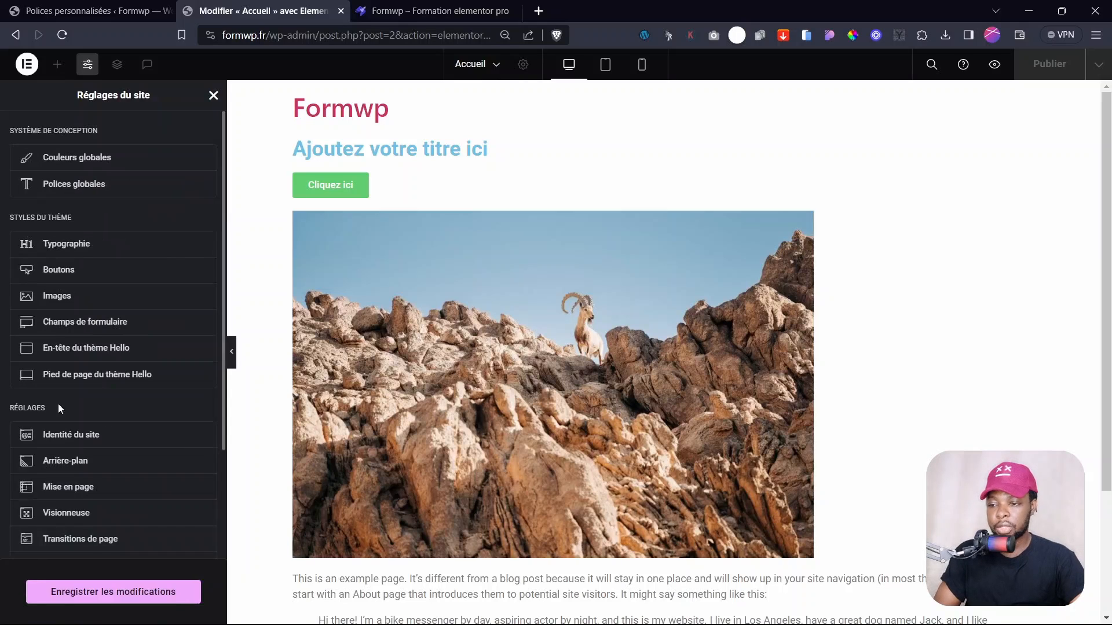
left_click(89, 489)
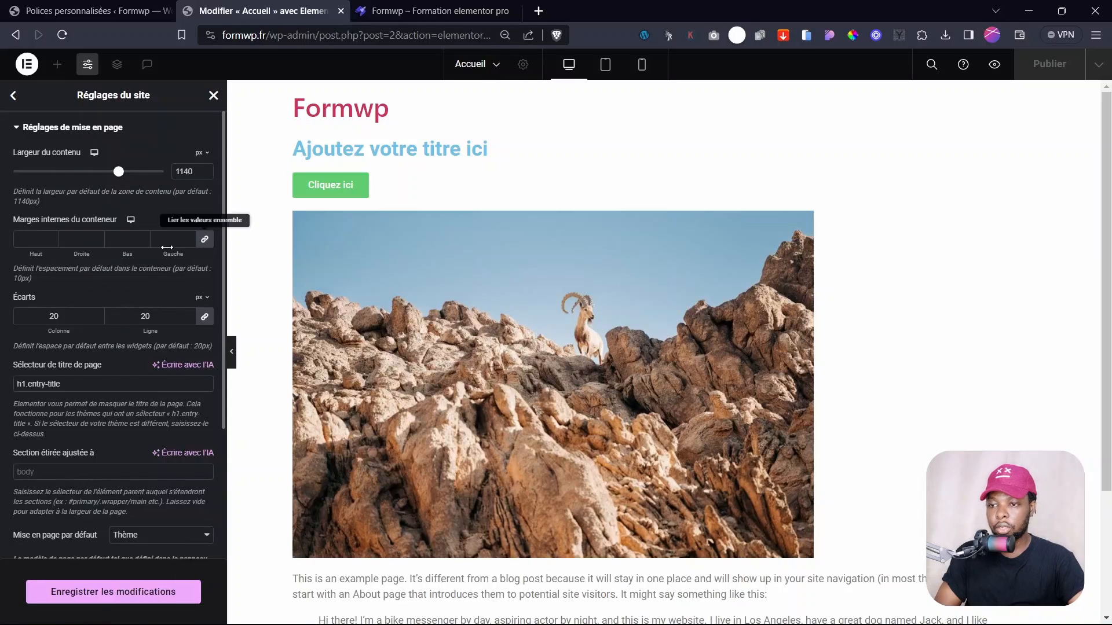
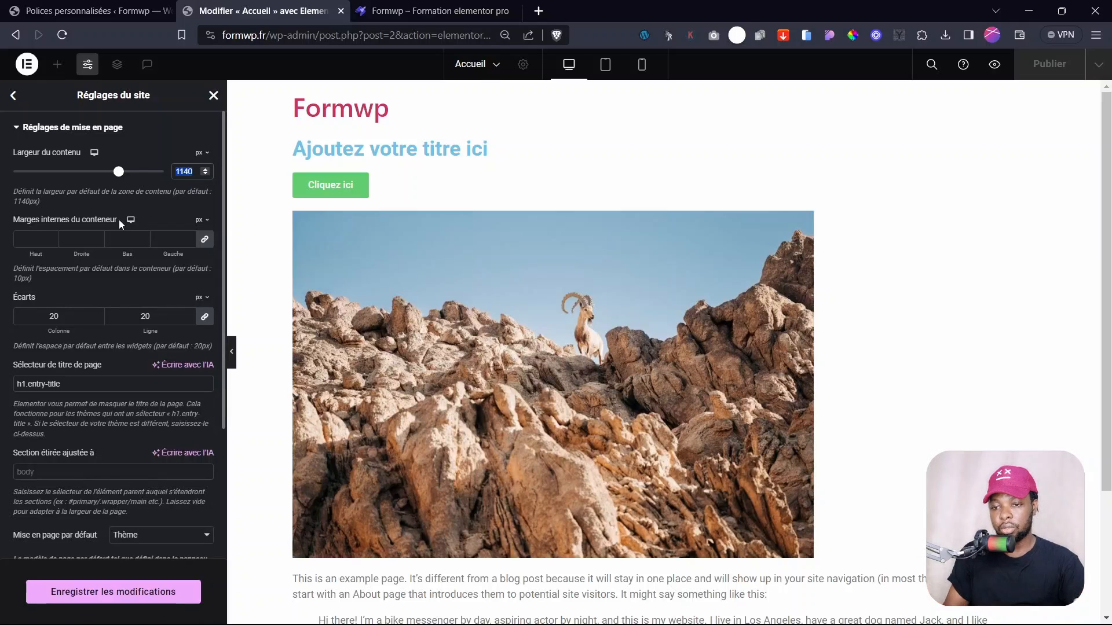
- Hide the settings panel and scroll through the full page preview
left_click(232, 351)
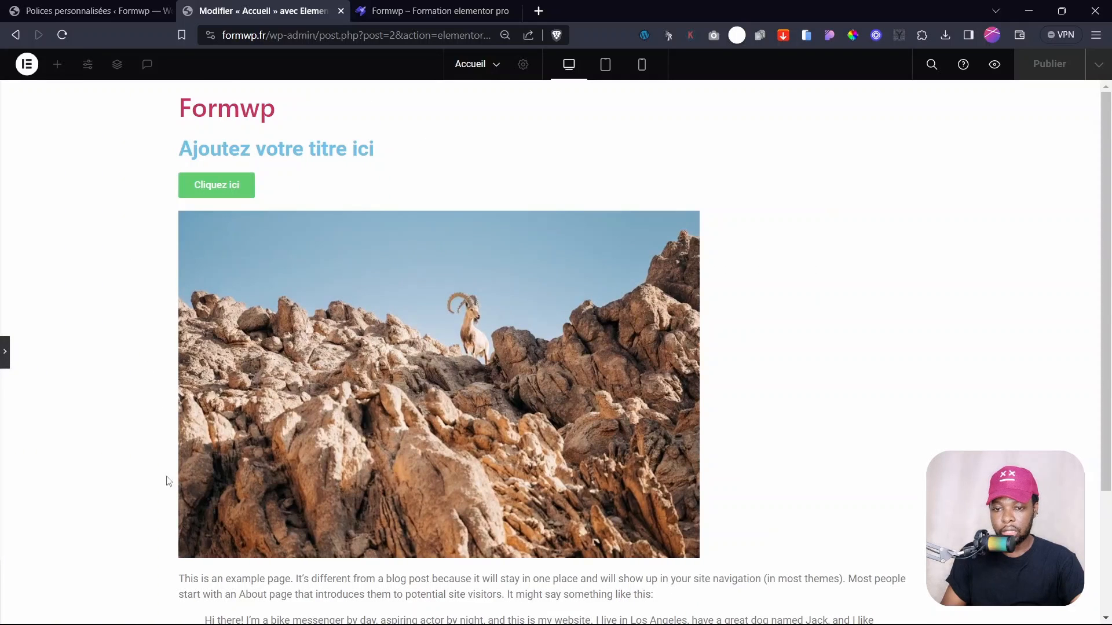
scroll(1110, 218, "down", 3)
scroll(1110, 218, "up", 3)
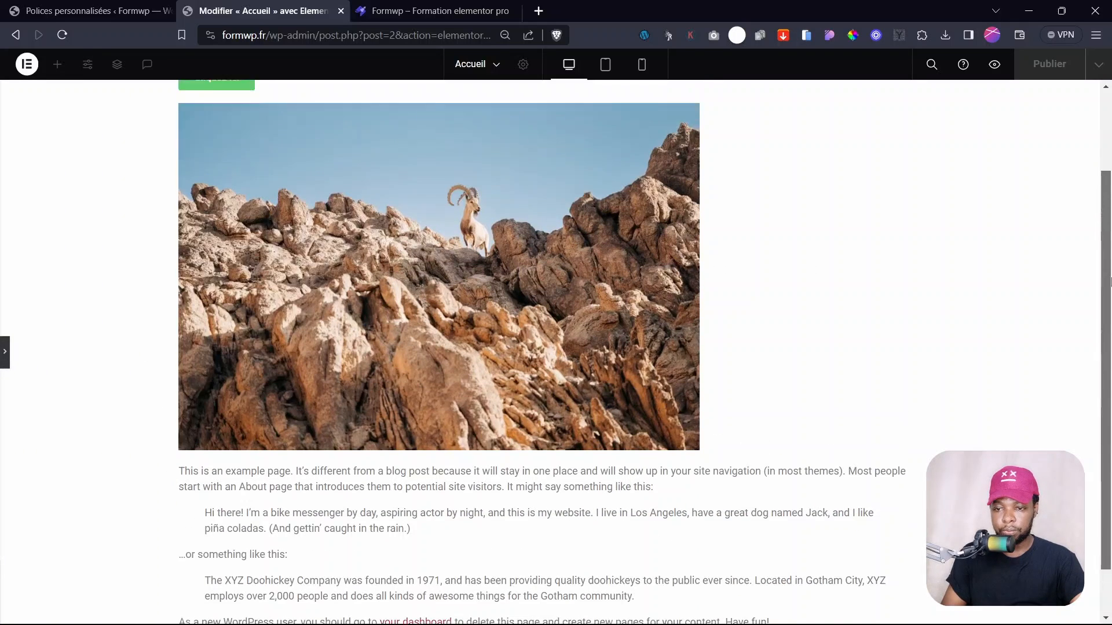
scroll(468, 306, "down", 3)
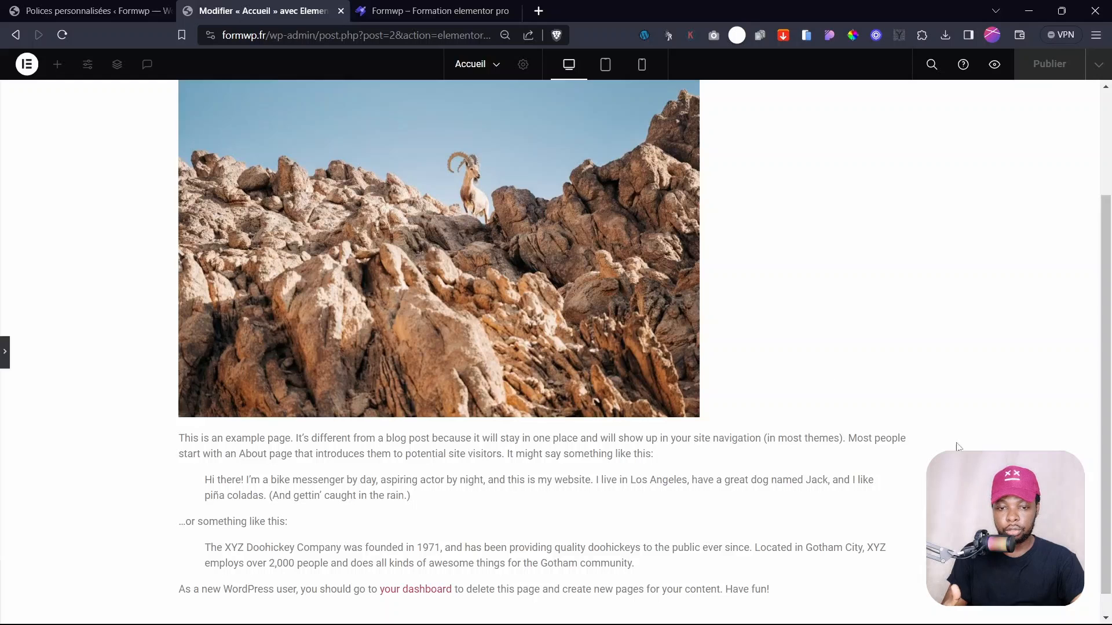
scroll(558, 313, "up", 3)
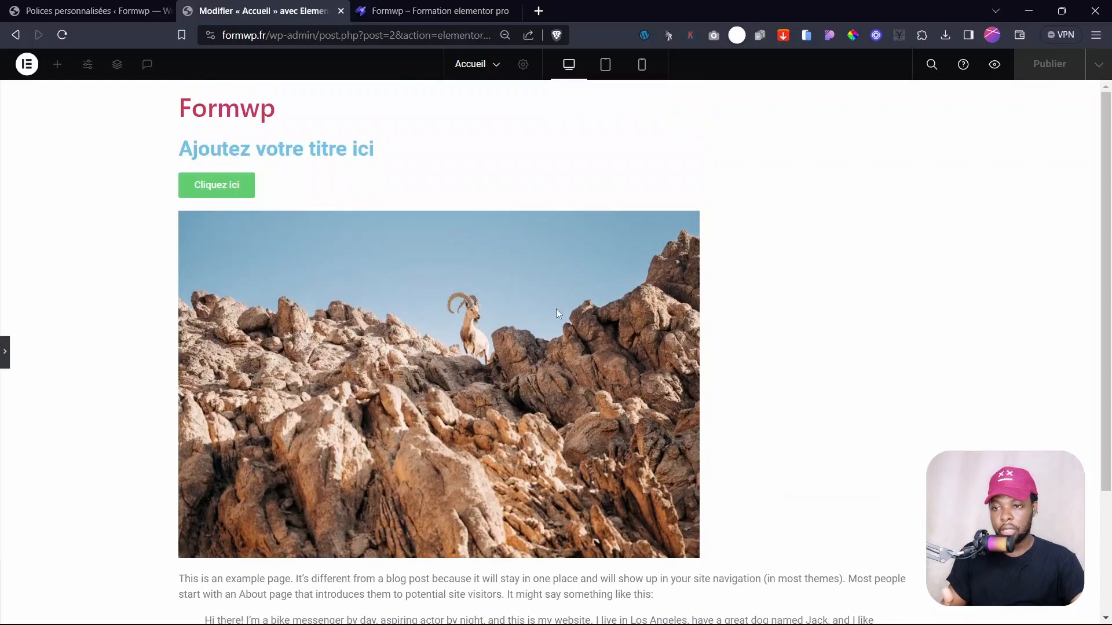
- Bring the site settings panel back and check the 1140 content width value
left_click(4, 364)
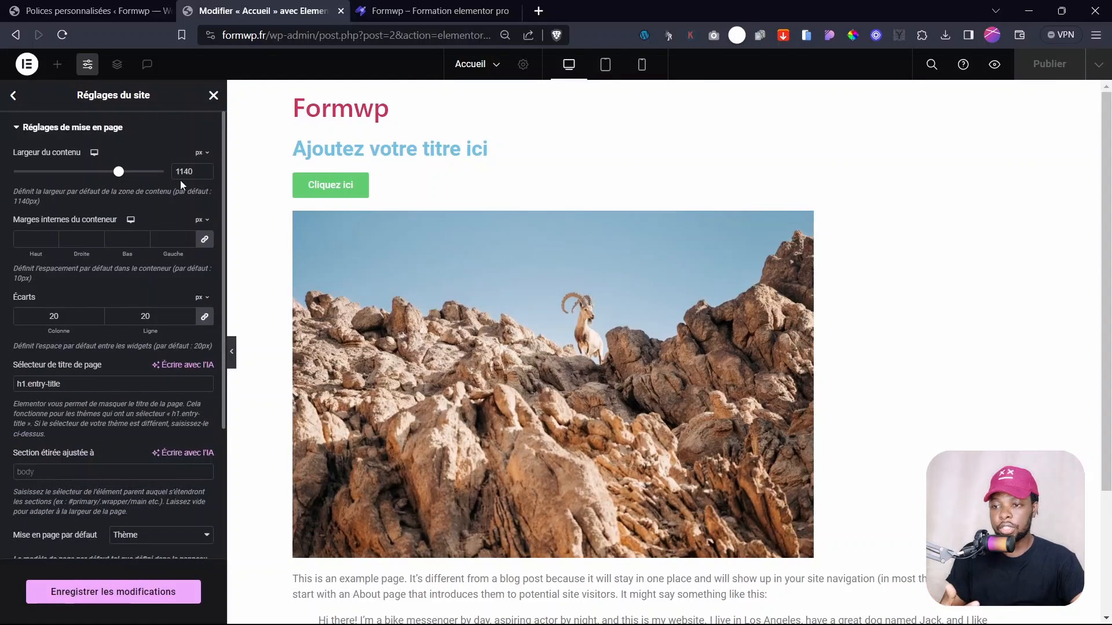
double_click(186, 176)
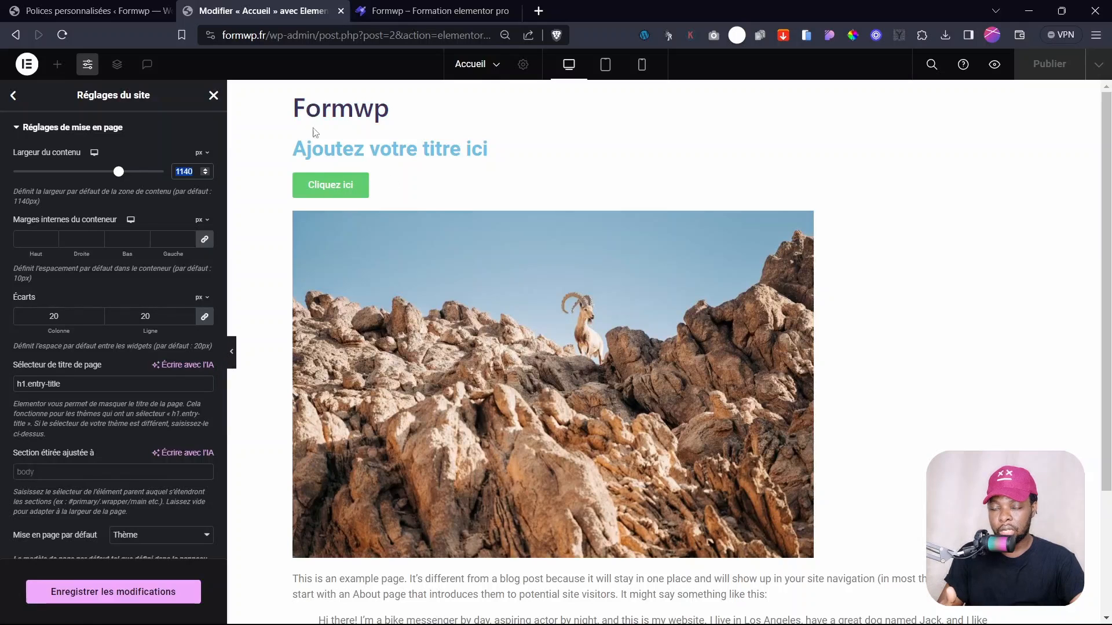
scroll(347, 550, "down", 1)
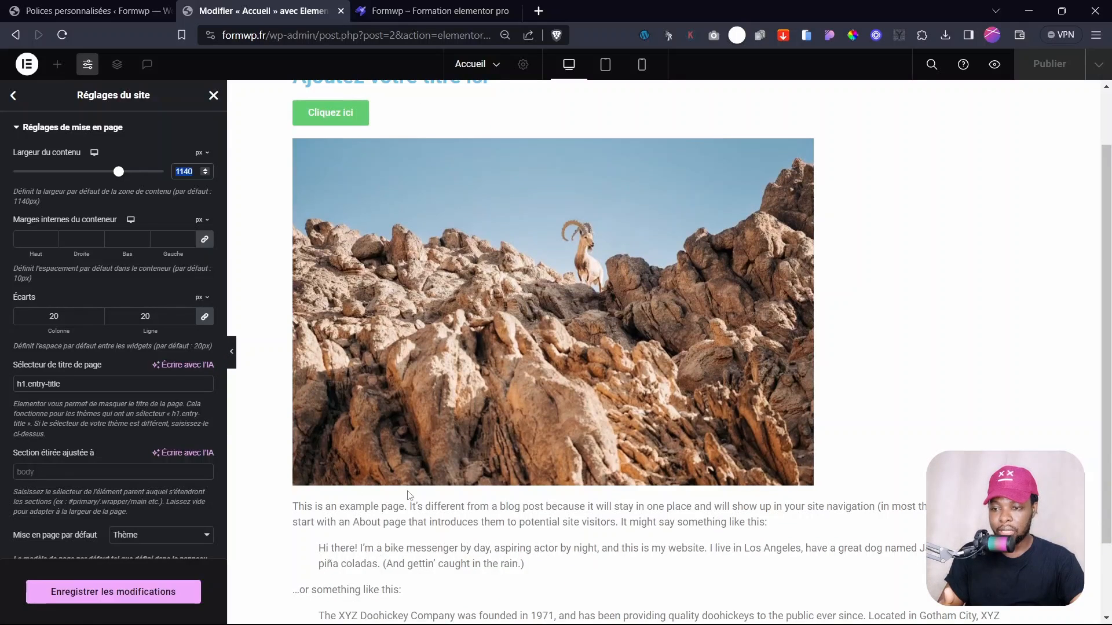
scroll(414, 572, "up", 1)
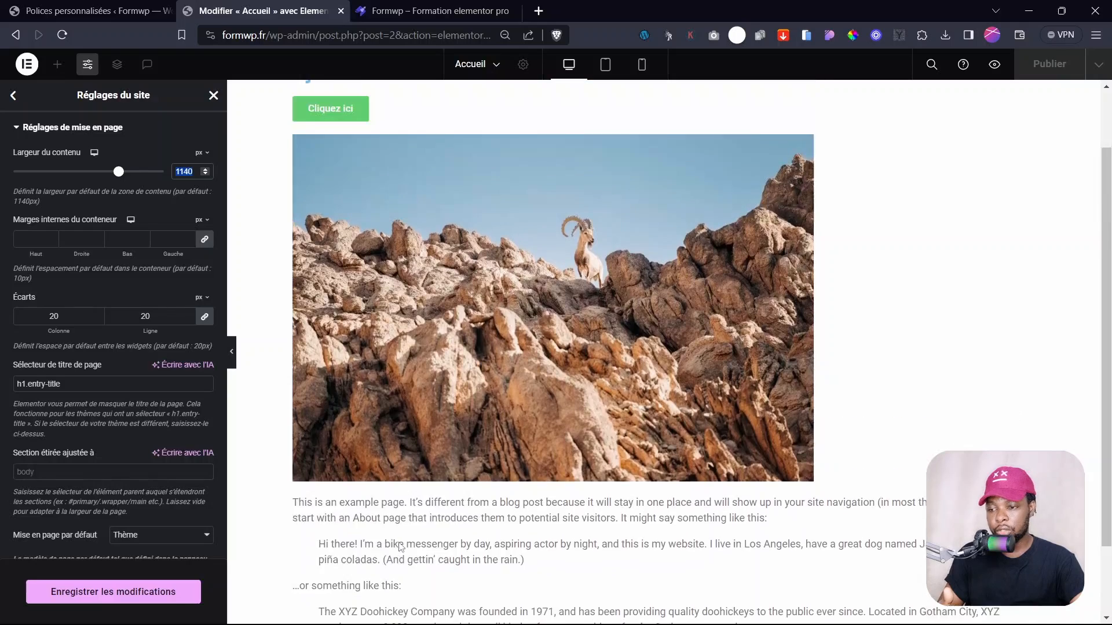
scroll(75, 474, "down", 3)
scroll(75, 473, "up", 3)
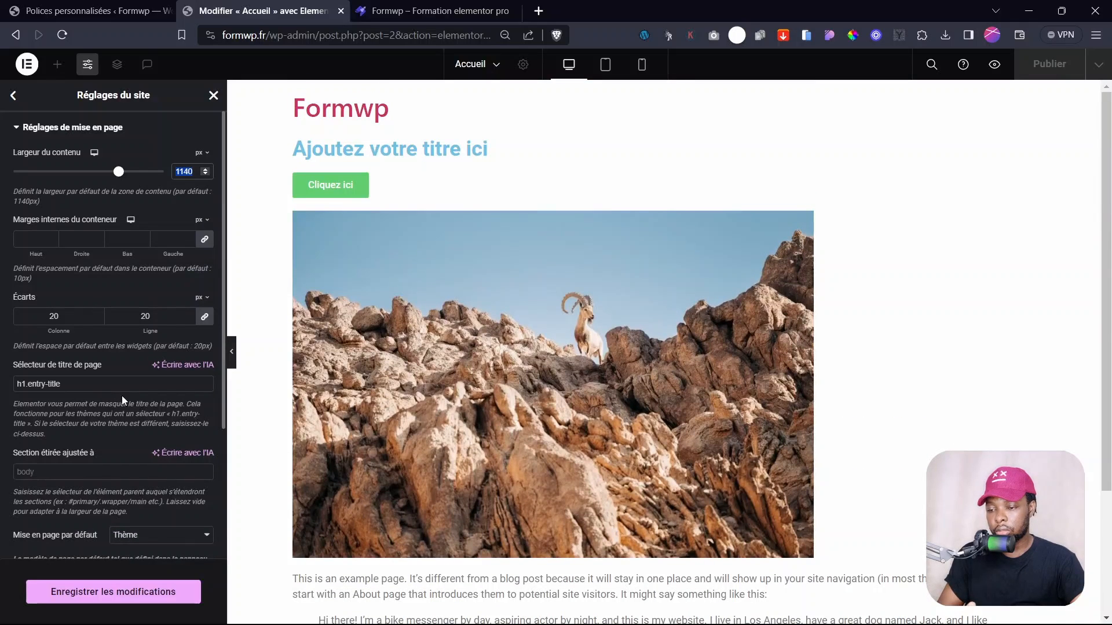
- Save the site settings and reload the editor to show the Wpaddict logo and tagline
left_click(12, 97)
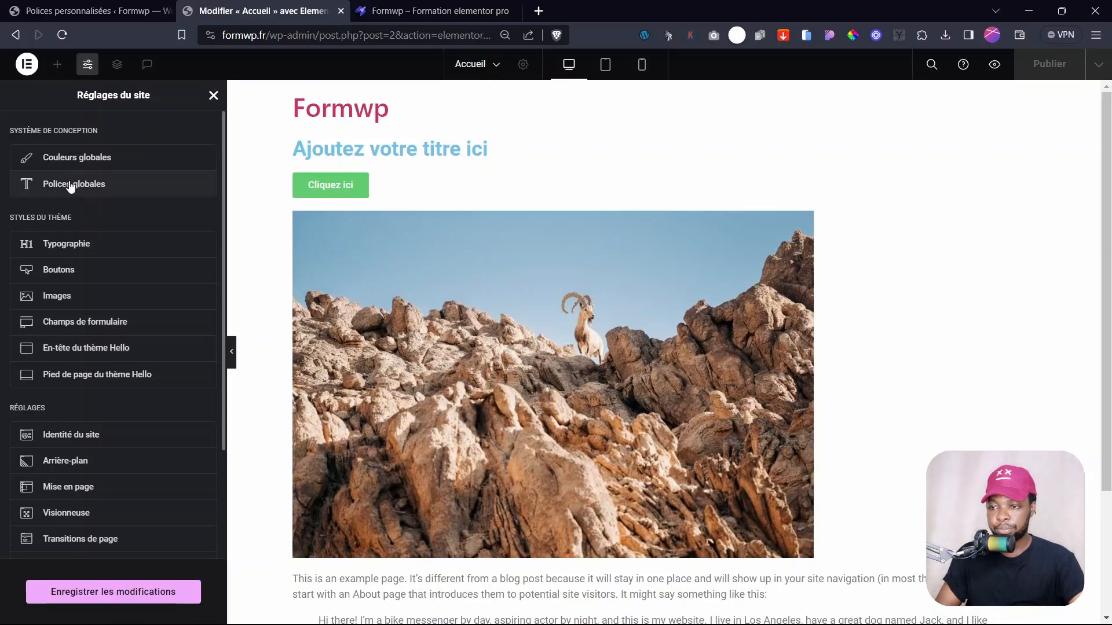
left_click(98, 600)
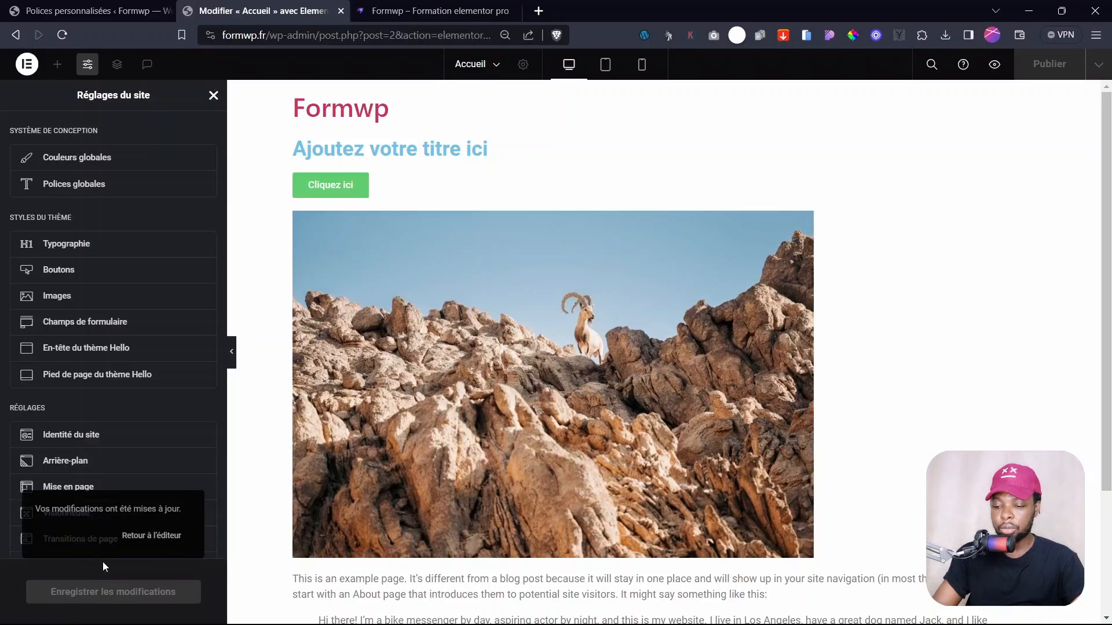
key("F5")
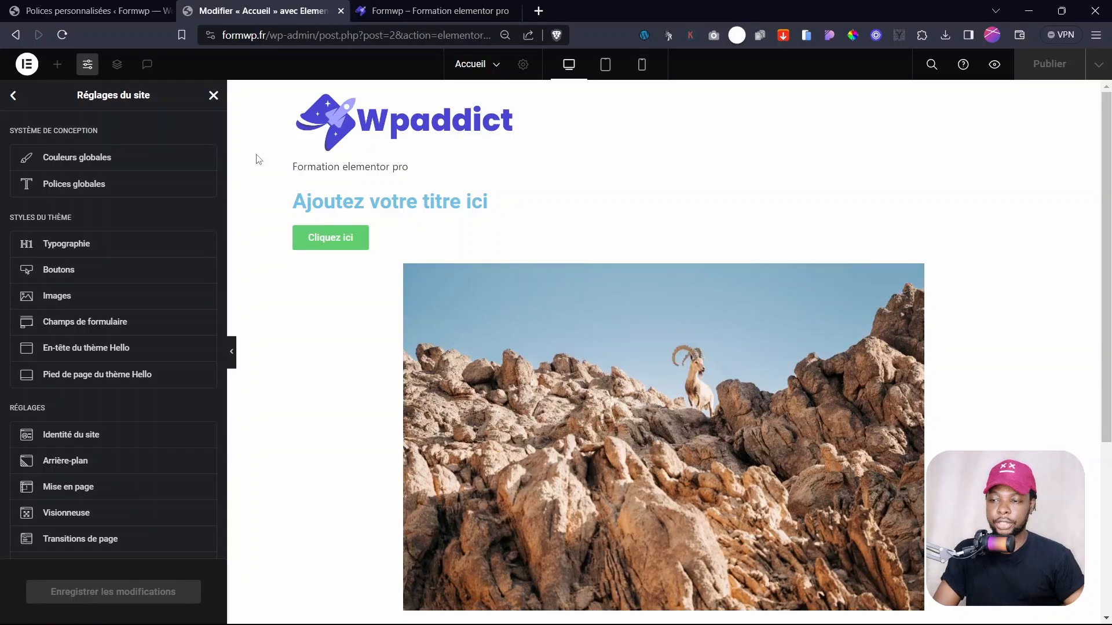
- Change the Principal global colour from purple to blue #284AE7
left_click(95, 154)
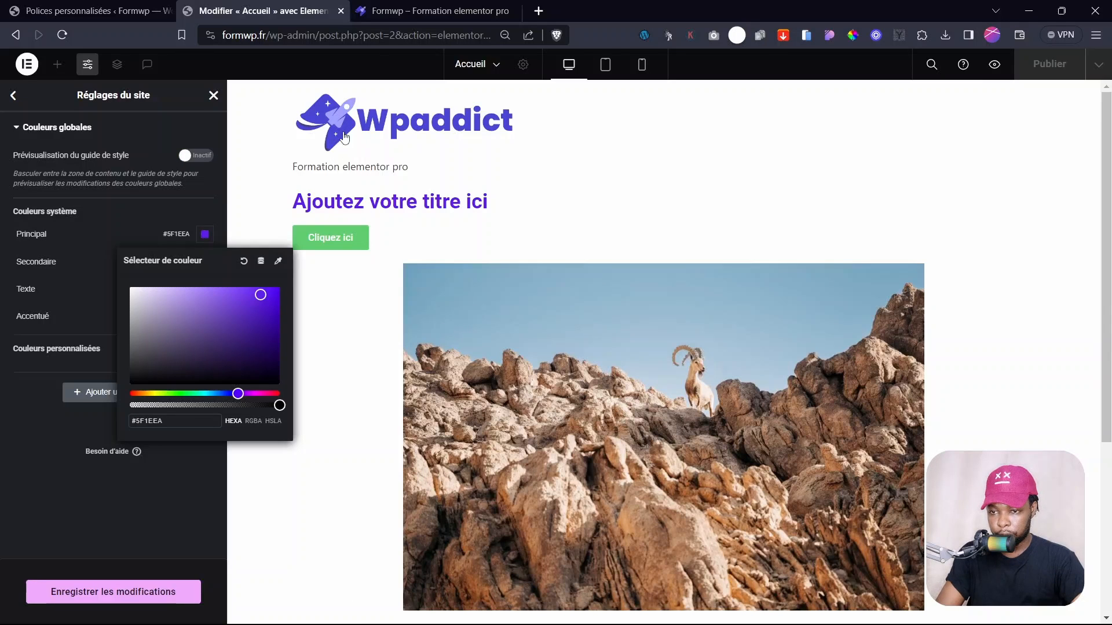
mouse_move(266, 297)
left_mouse_down()
mouse_move(238, 294)
mouse_move(256, 293)
left_mouse_up()
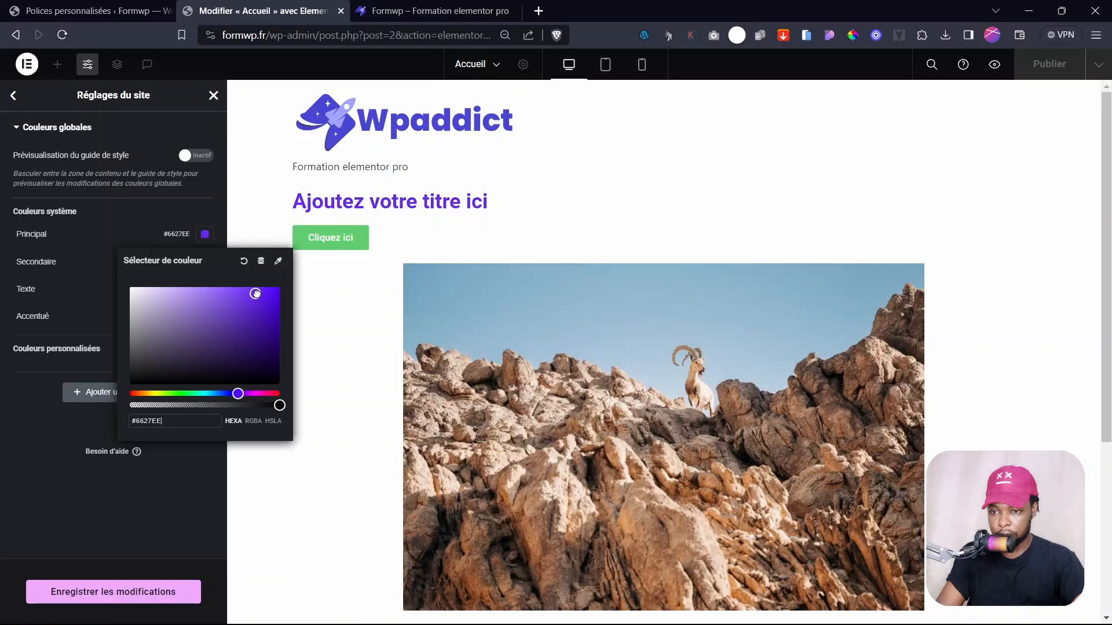
left_click_drag(238, 393, 225, 393)
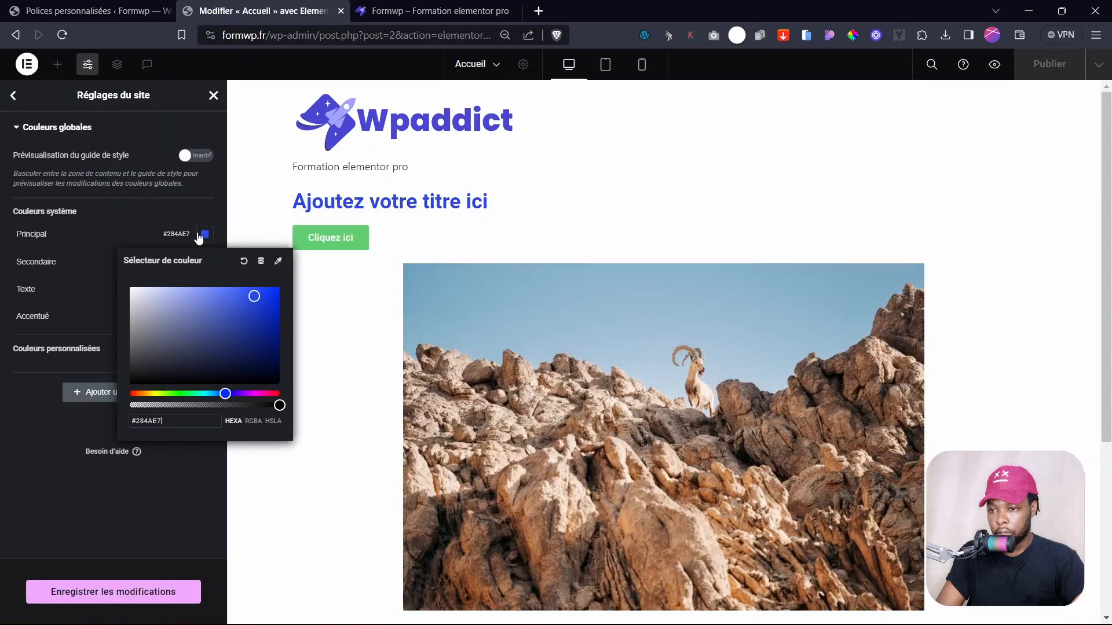
left_click(128, 226)
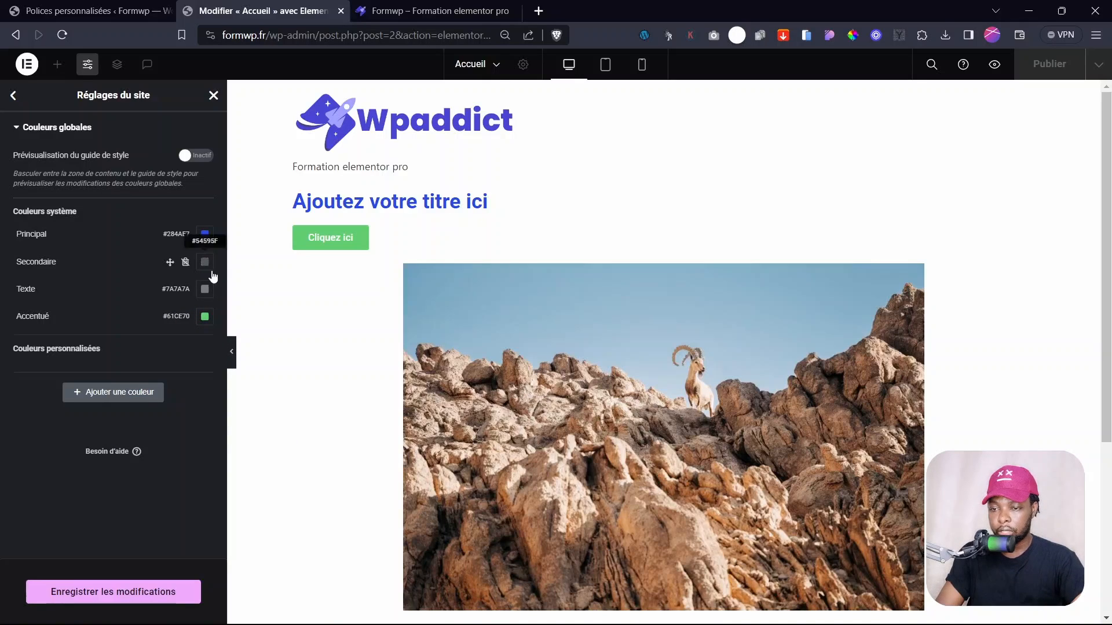
- Make Secondaire orange #FF7337 and Texte near-black #181818
left_click(204, 262)
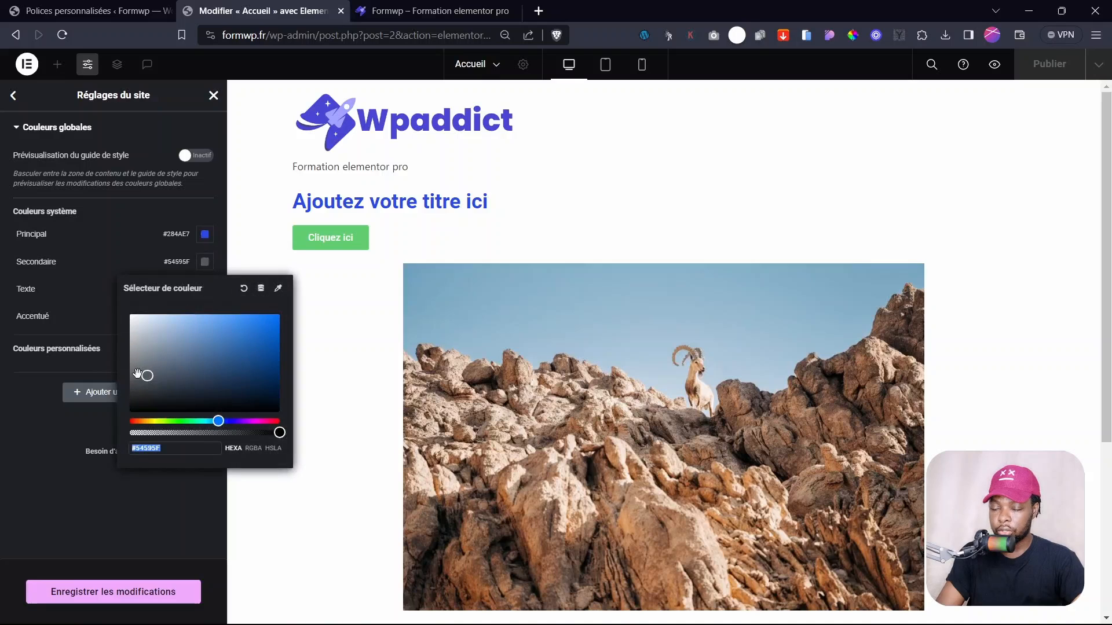
left_click_drag(199, 421, 259, 421)
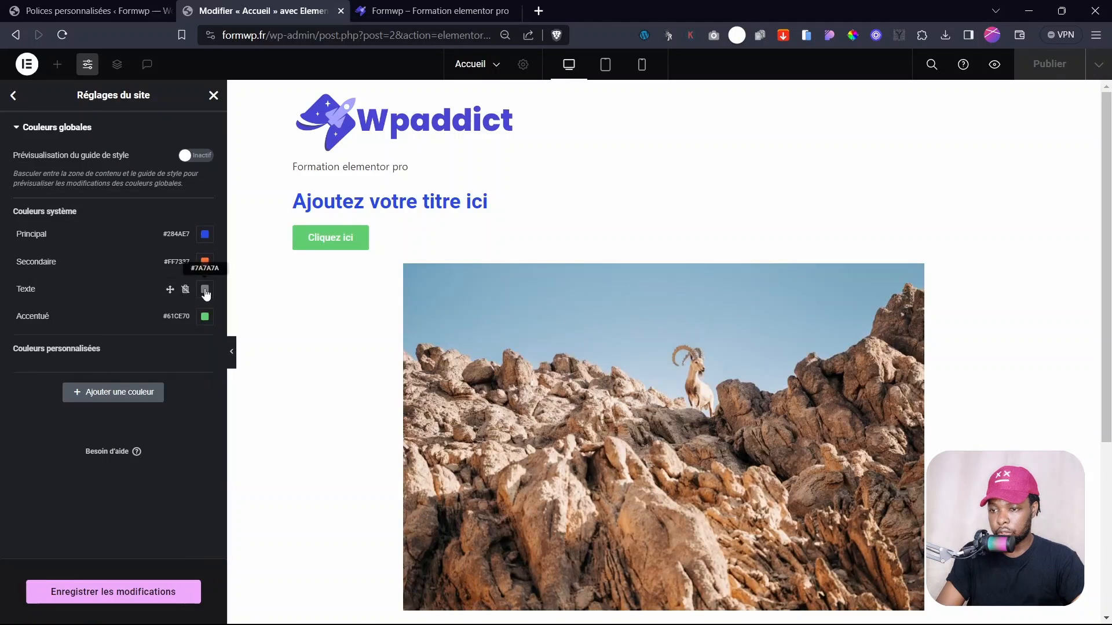
left_click(205, 289)
left_click_drag(143, 415, 128, 433)
left_click(113, 303)
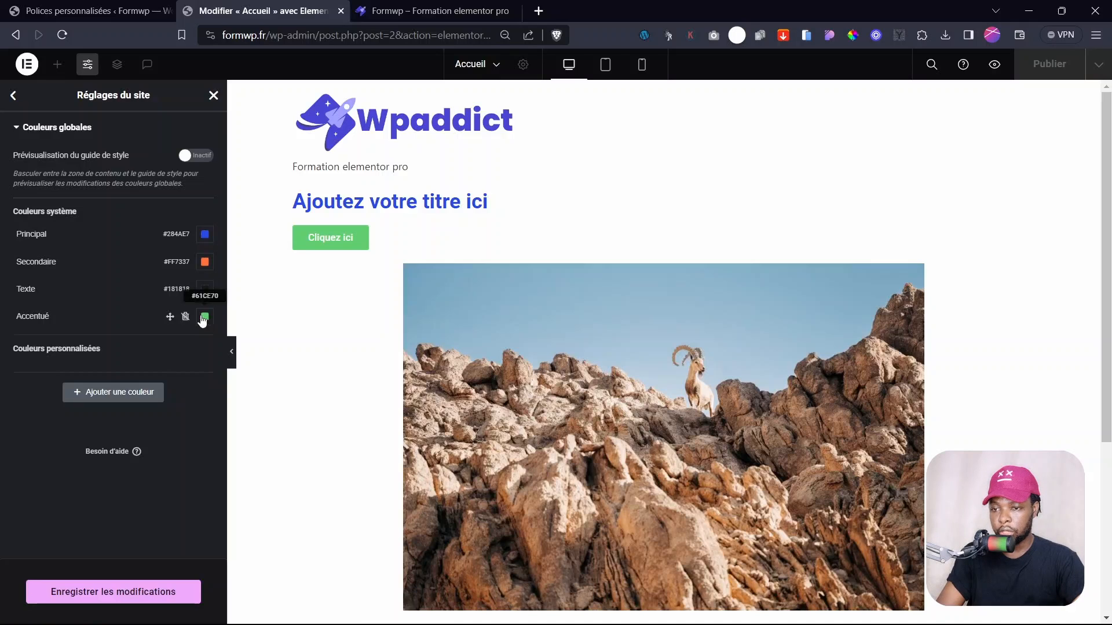
- Save the global colours and return to the site settings list
left_click(94, 591)
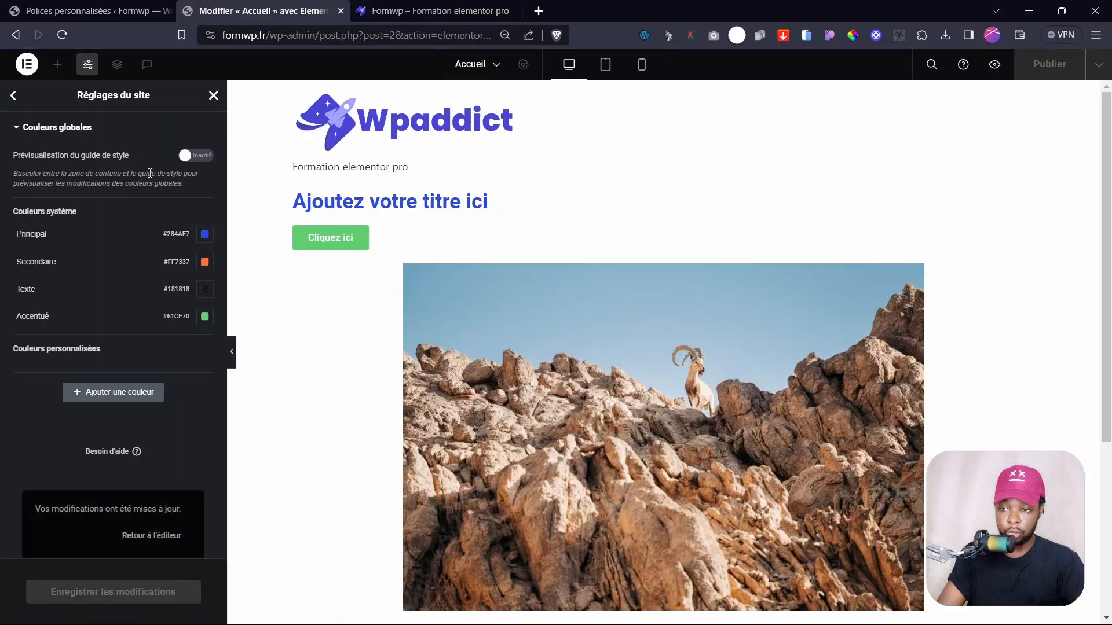
left_click(12, 128)
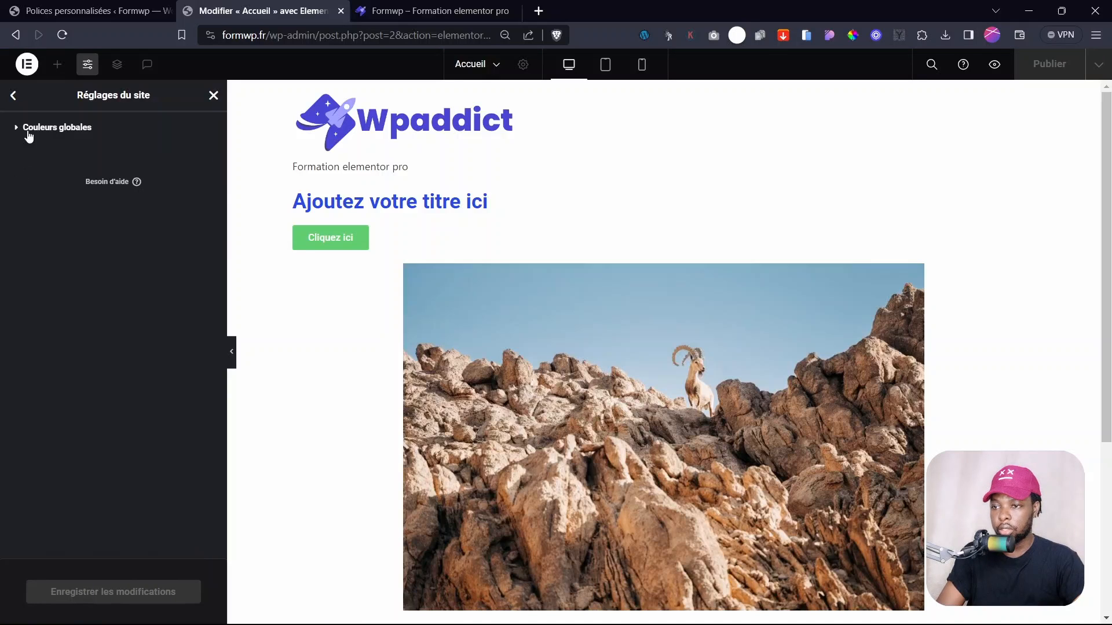
left_click(13, 96)
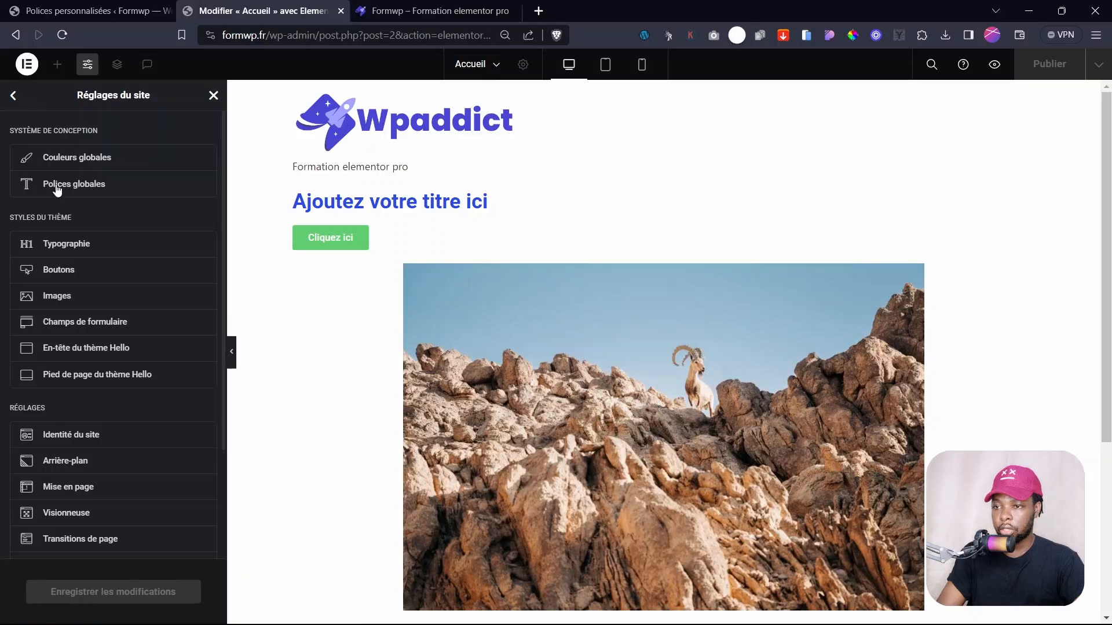
- In Polices globales, set the Texte font family to Montserrat
left_click(93, 192)
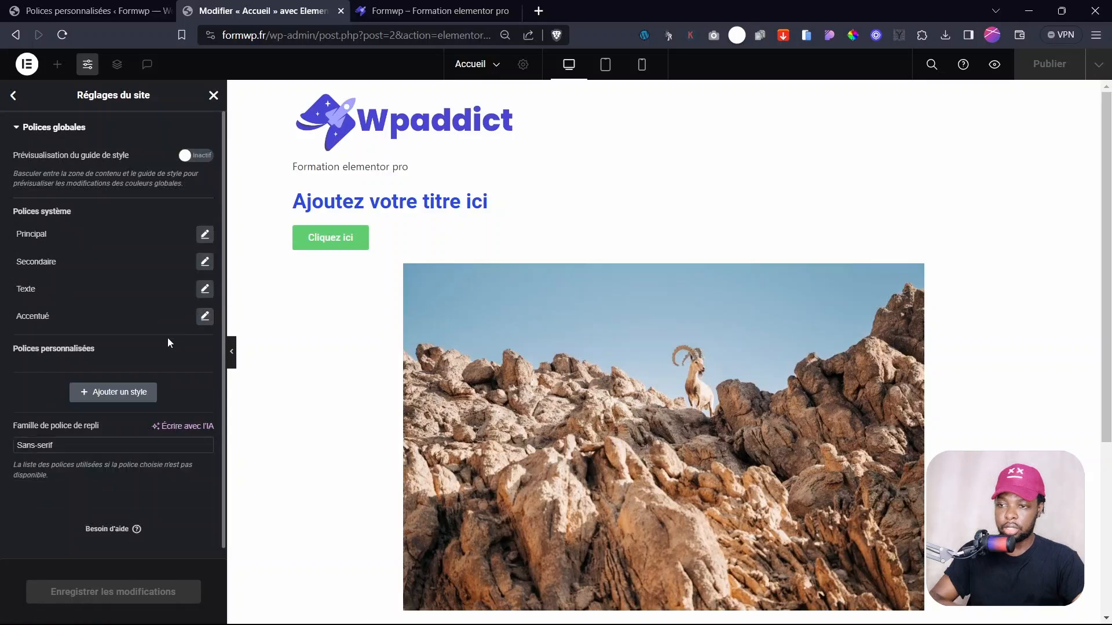
left_click(195, 157)
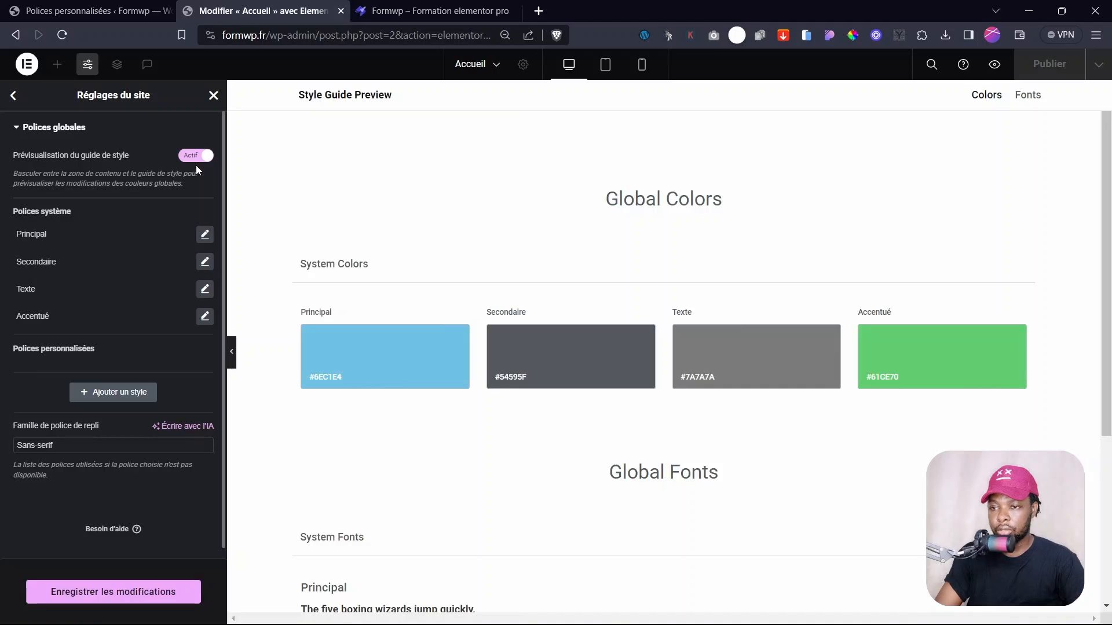
left_click(196, 162)
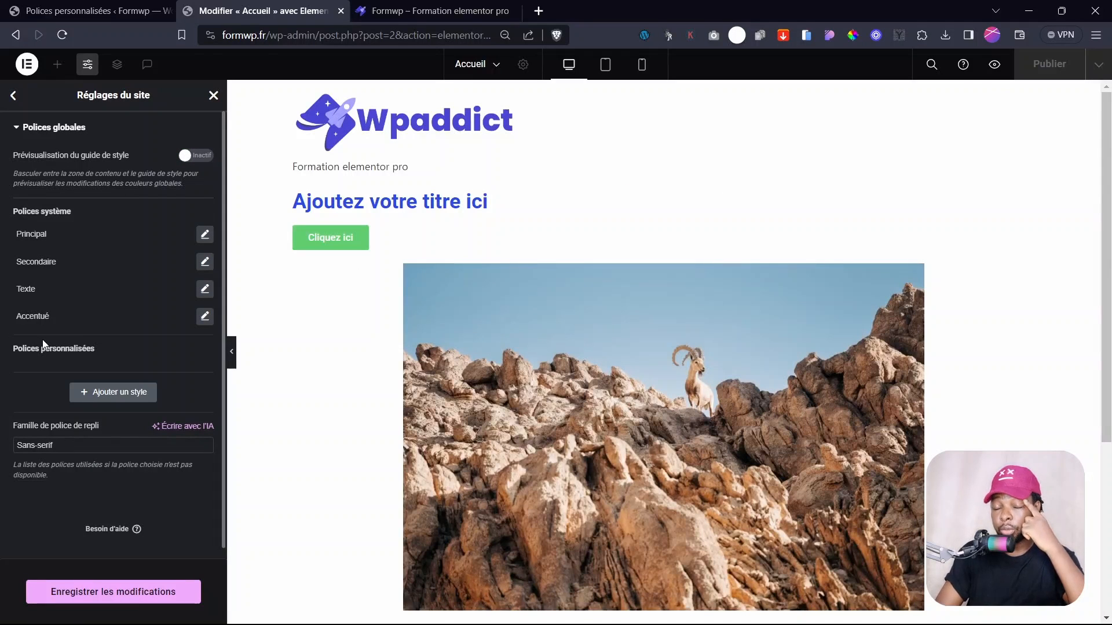
left_click(204, 289)
left_click(155, 347)
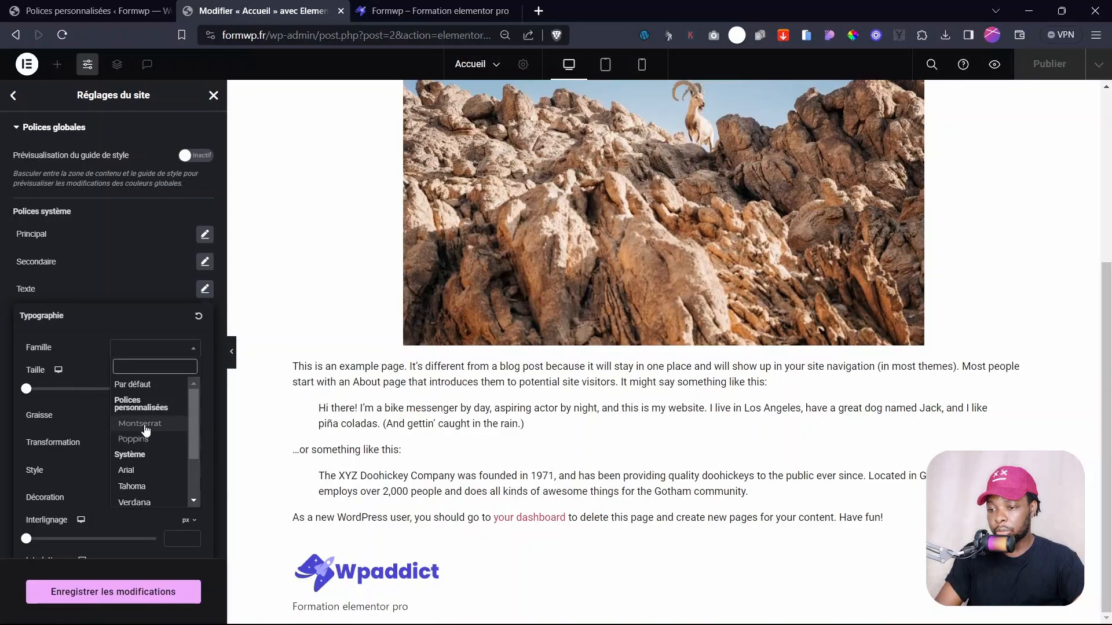
left_click(138, 427)
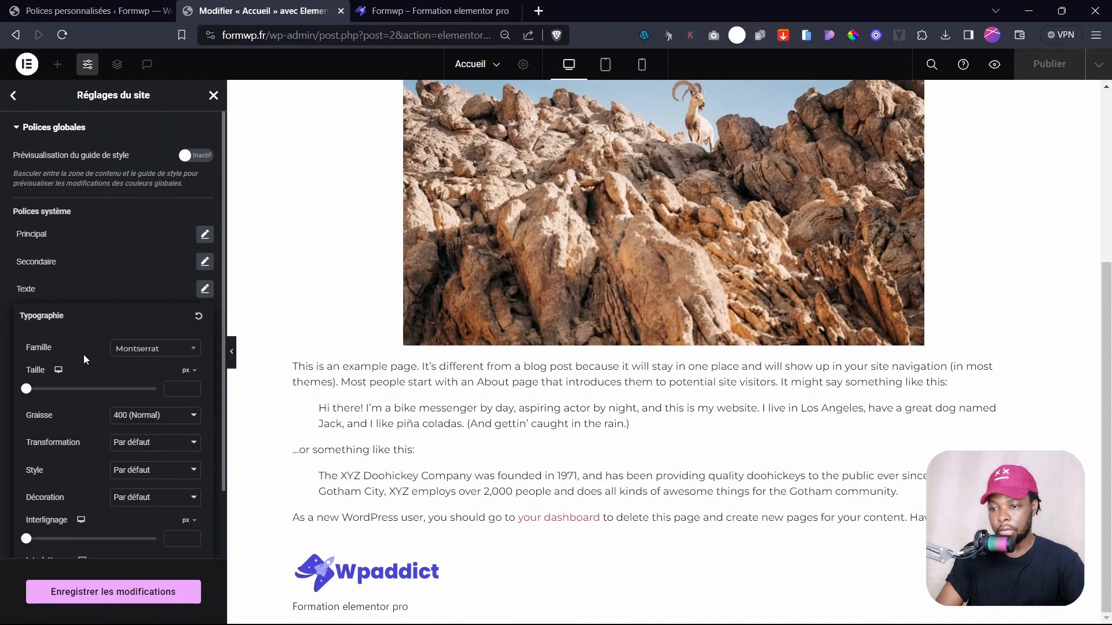
- Set the Texte font size to 14 px on desktop, tablet and mobile
left_click(185, 390)
type("14")
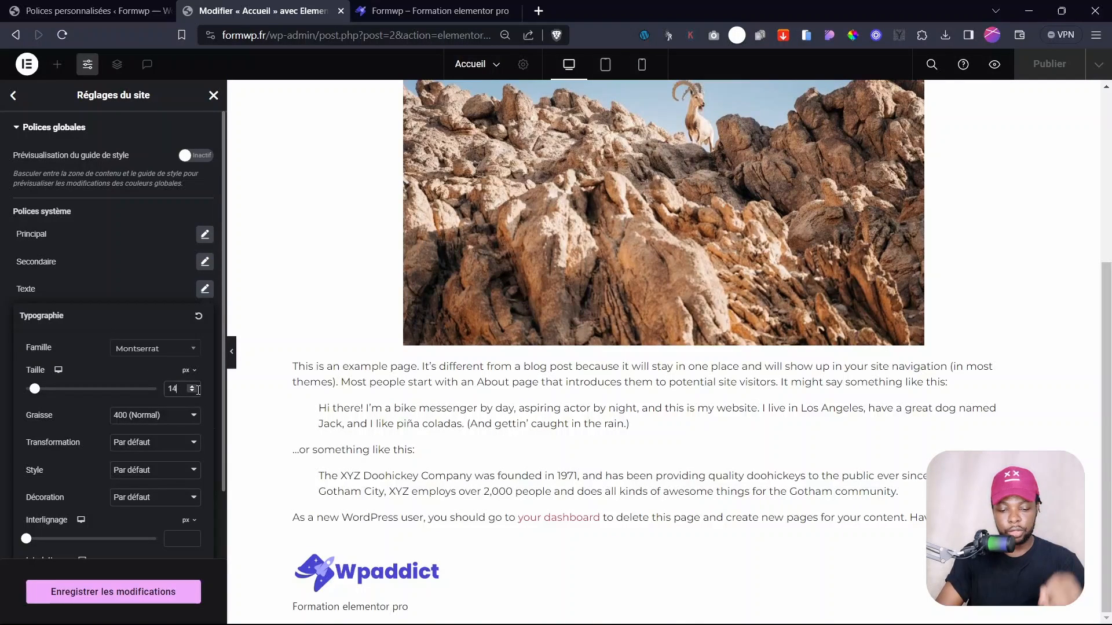
key("Up")
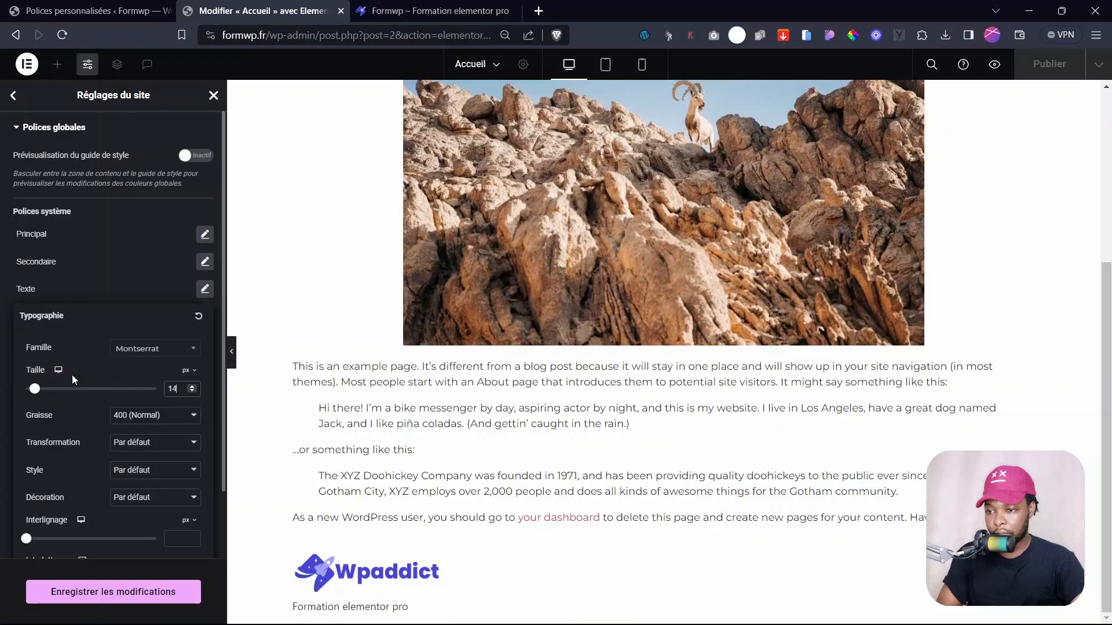
left_click(58, 389)
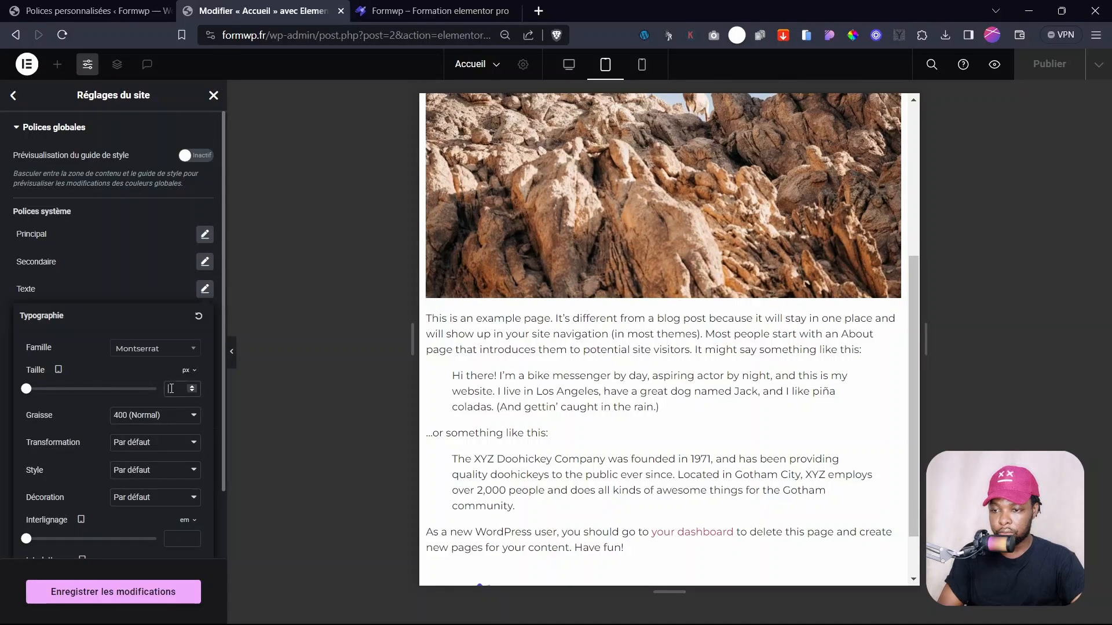
type("14")
left_click(58, 369)
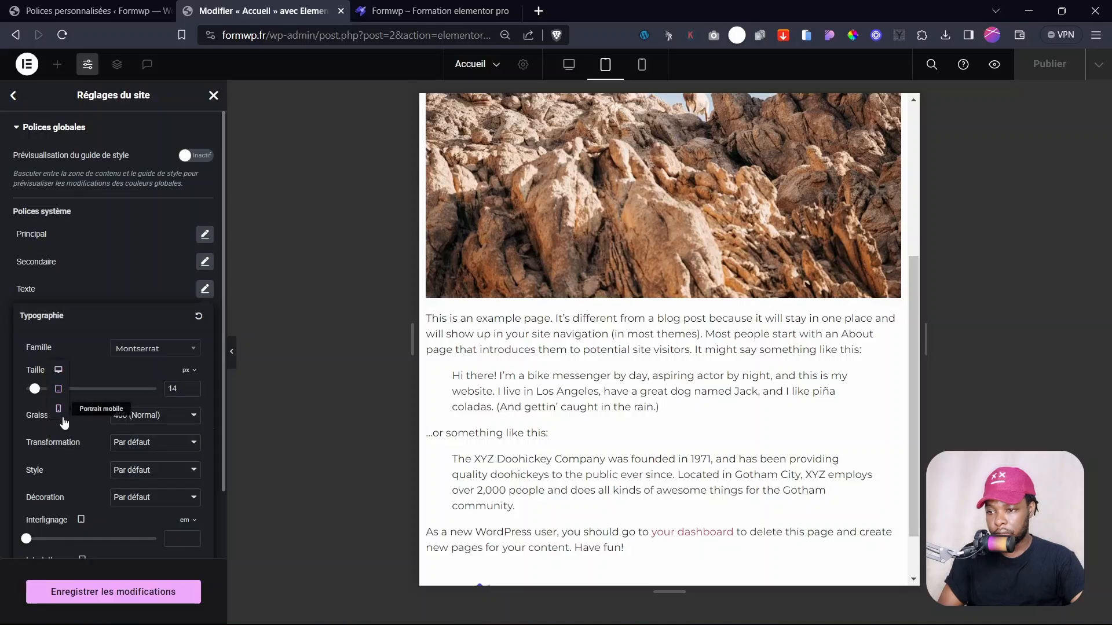
left_click(61, 411)
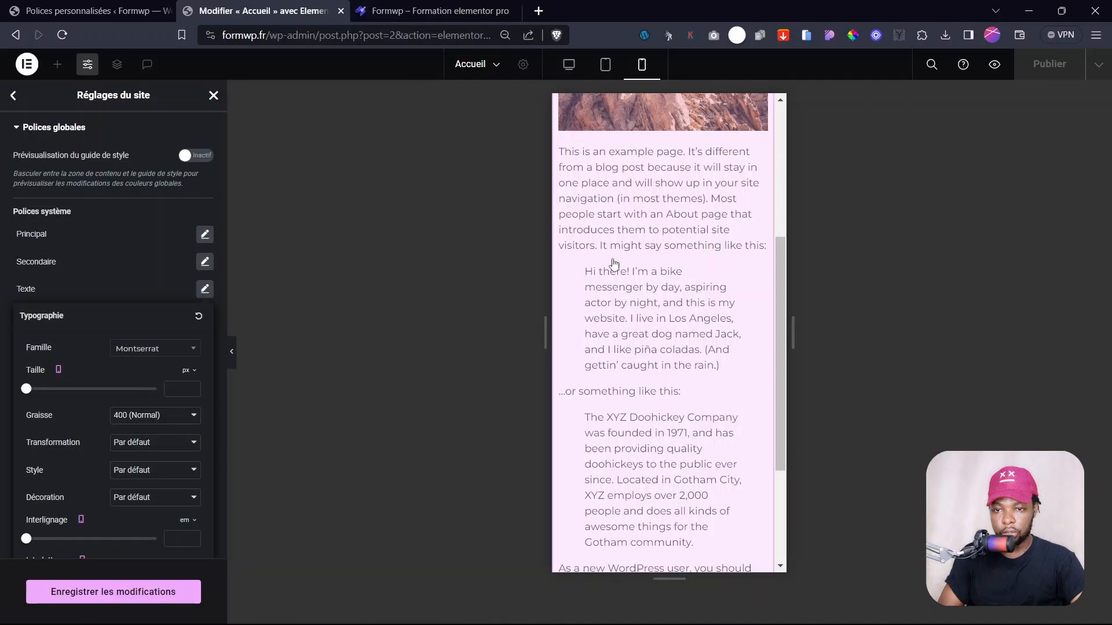
scroll(692, 440, "up", 5)
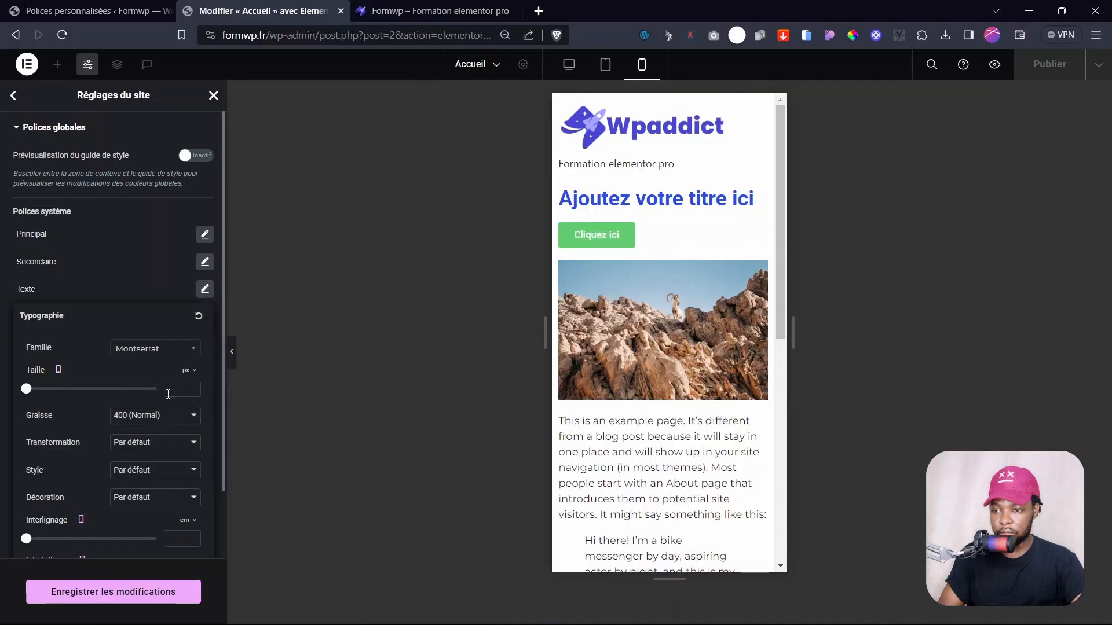
left_click(180, 389)
type("14")
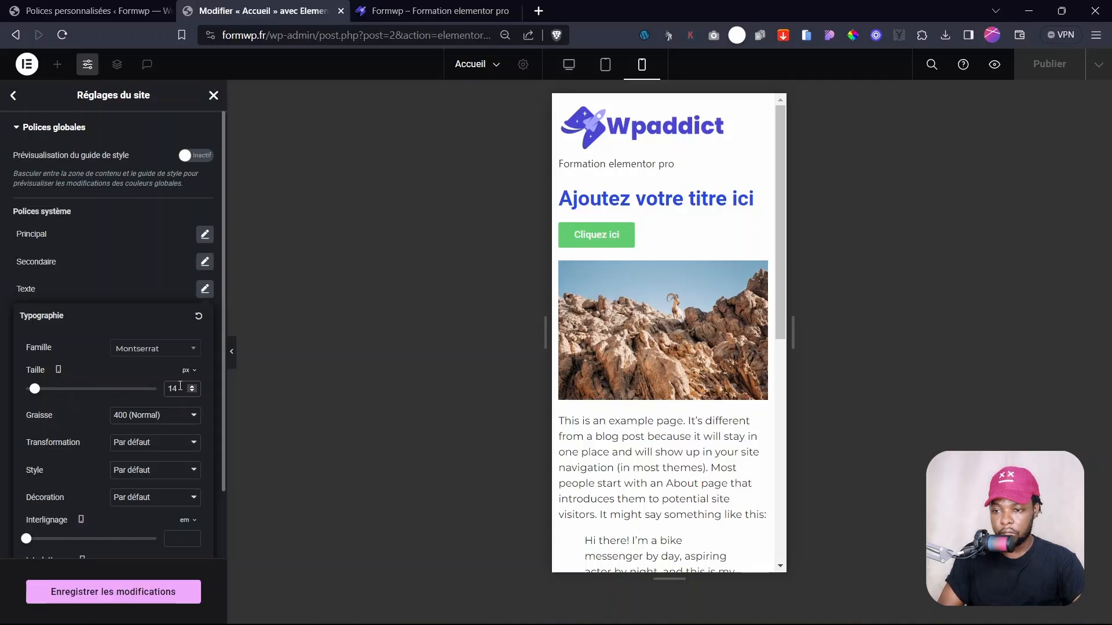
left_click(97, 298)
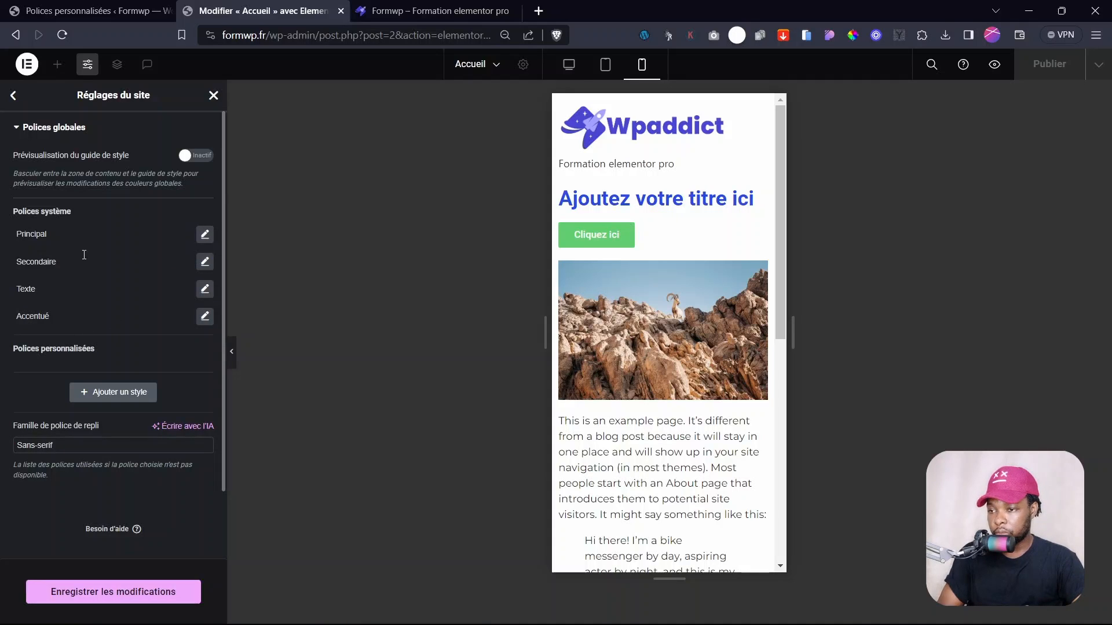
- Set the Principal global font family to Poppins
left_click(204, 235)
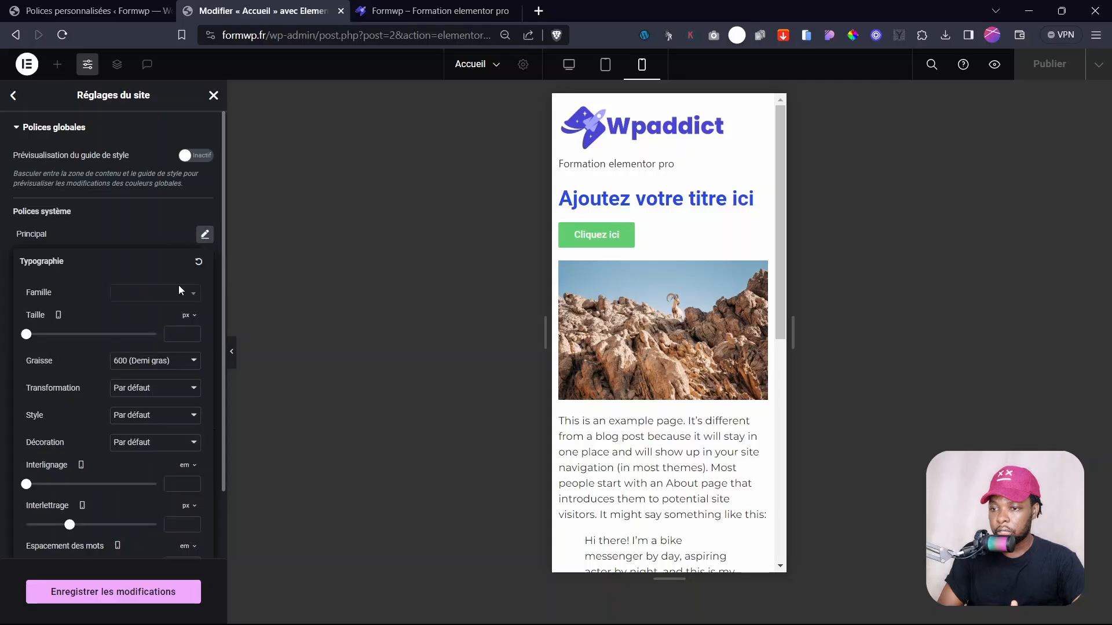
left_click(129, 293)
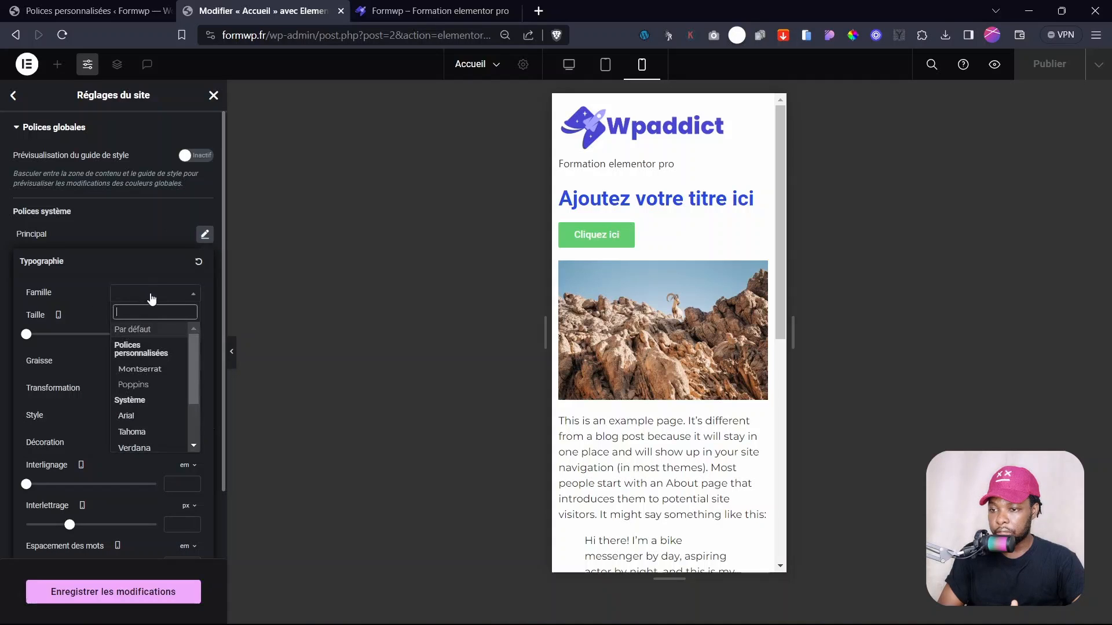
left_click(134, 386)
left_click(140, 295)
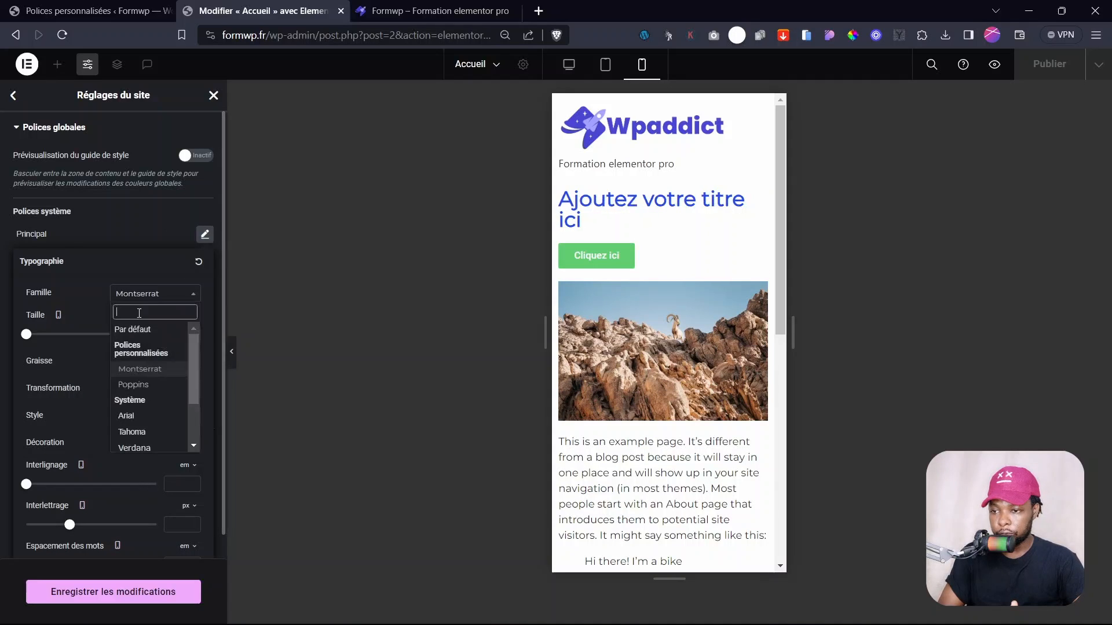
left_click(134, 385)
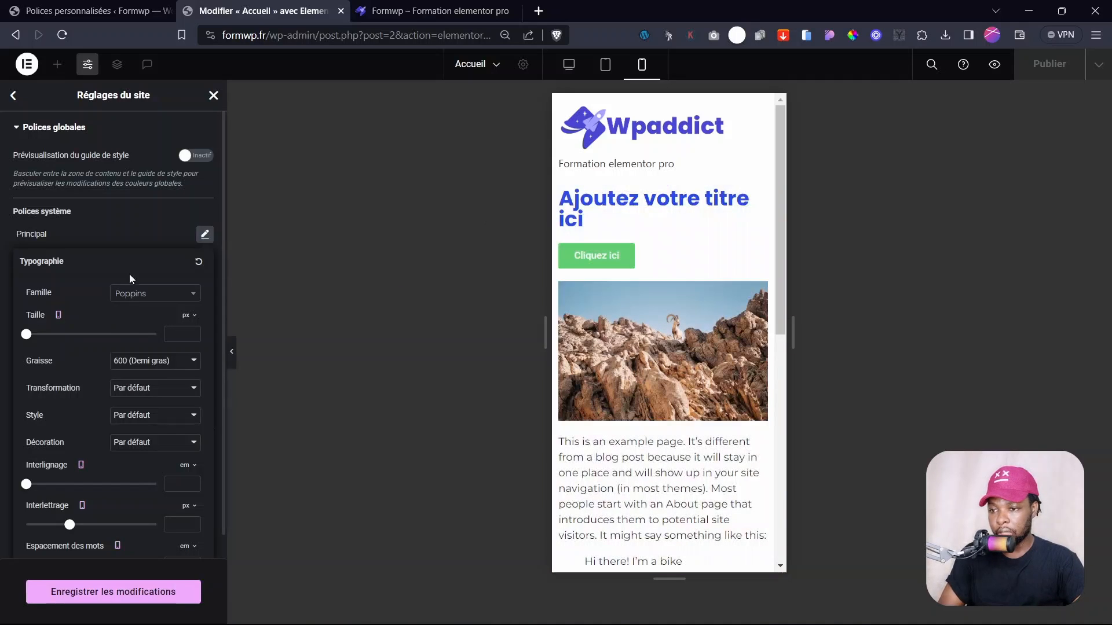
- Give Principal weight 600 (Demi gras), save, and return to the settings menu
left_click(152, 363)
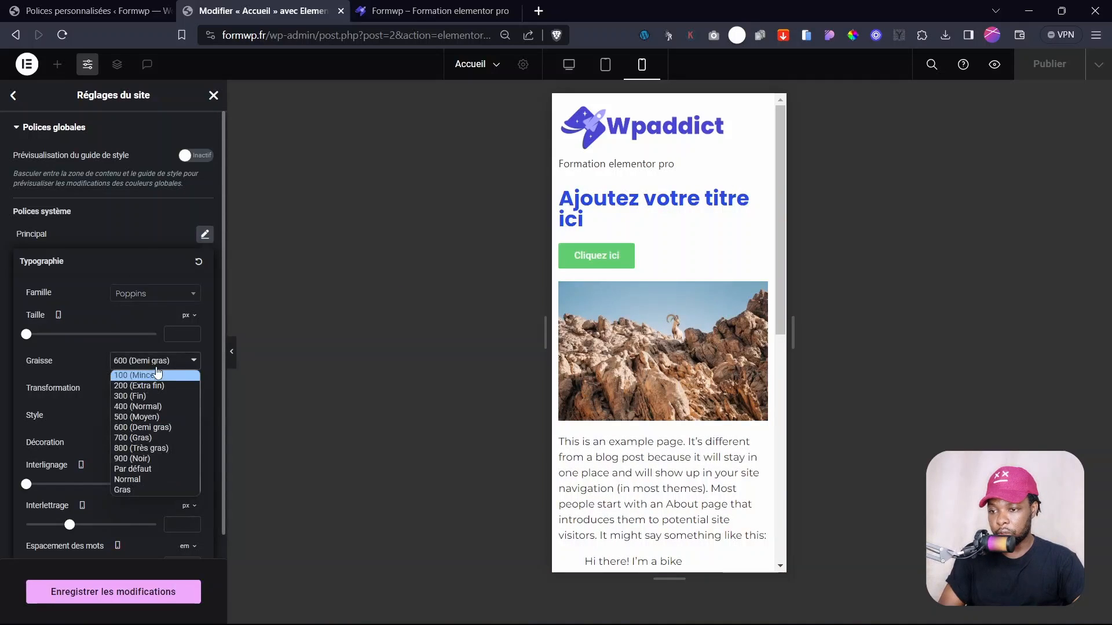
left_click(139, 406)
left_click(142, 363)
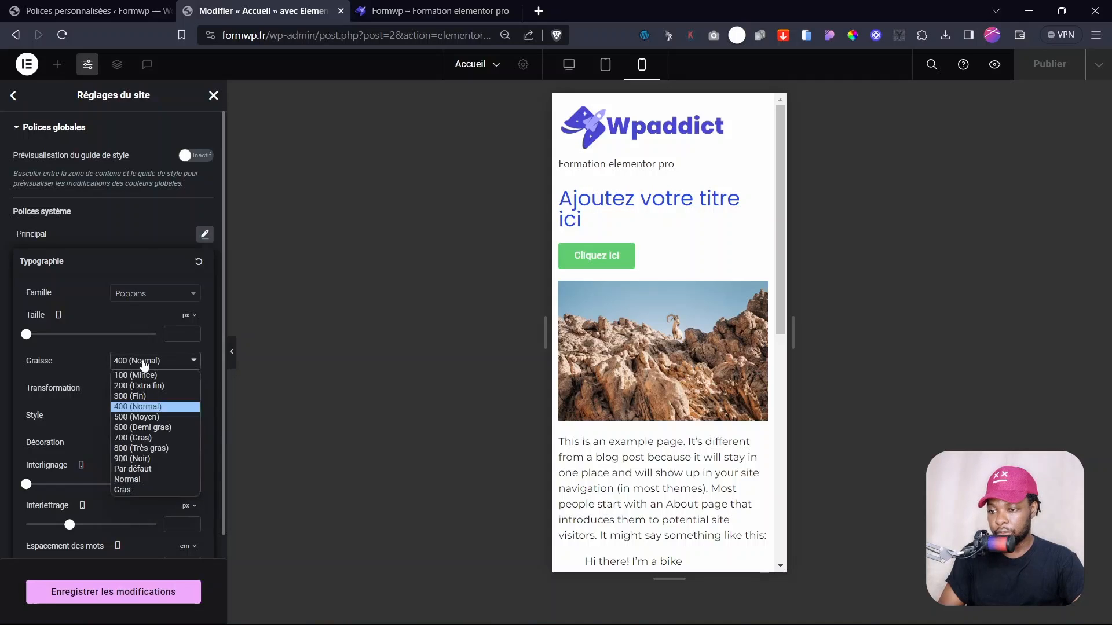
left_click(142, 449)
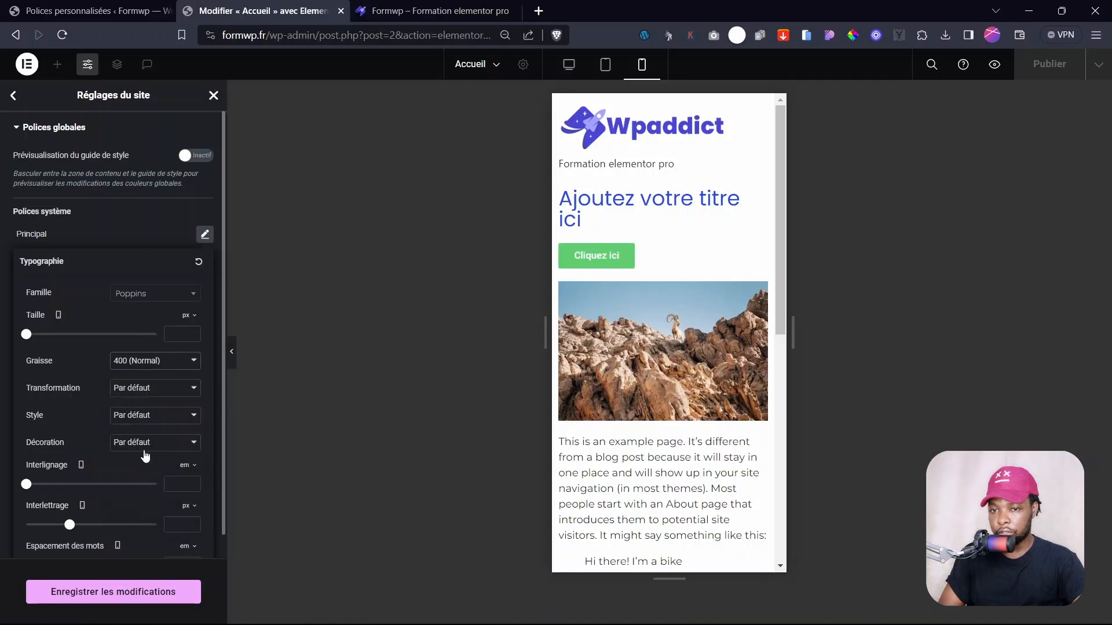
left_click(148, 361)
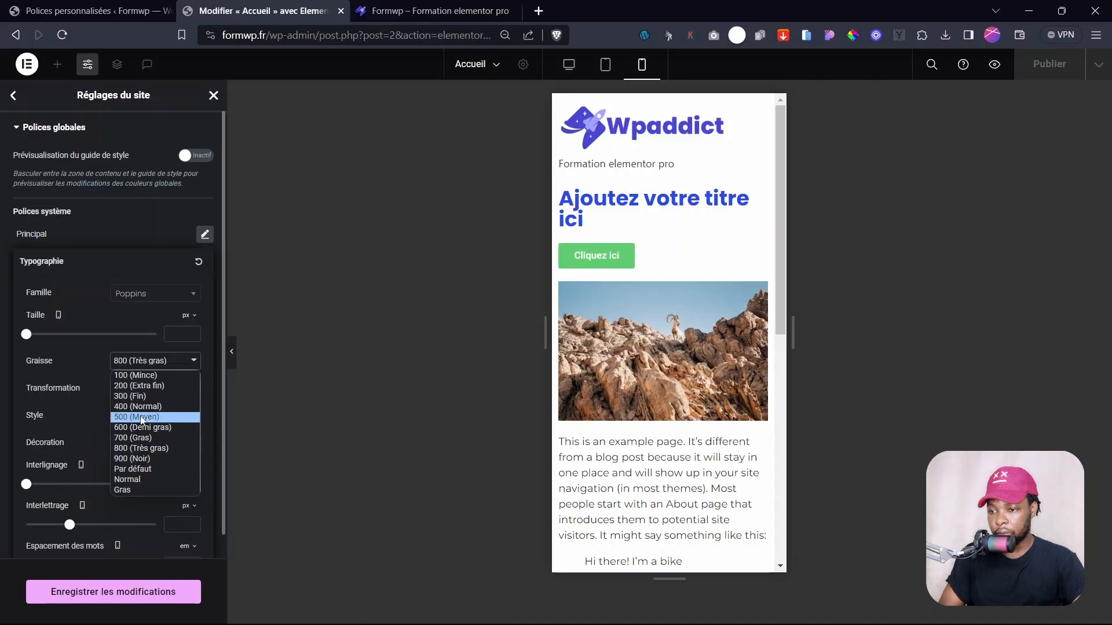
left_click(139, 427)
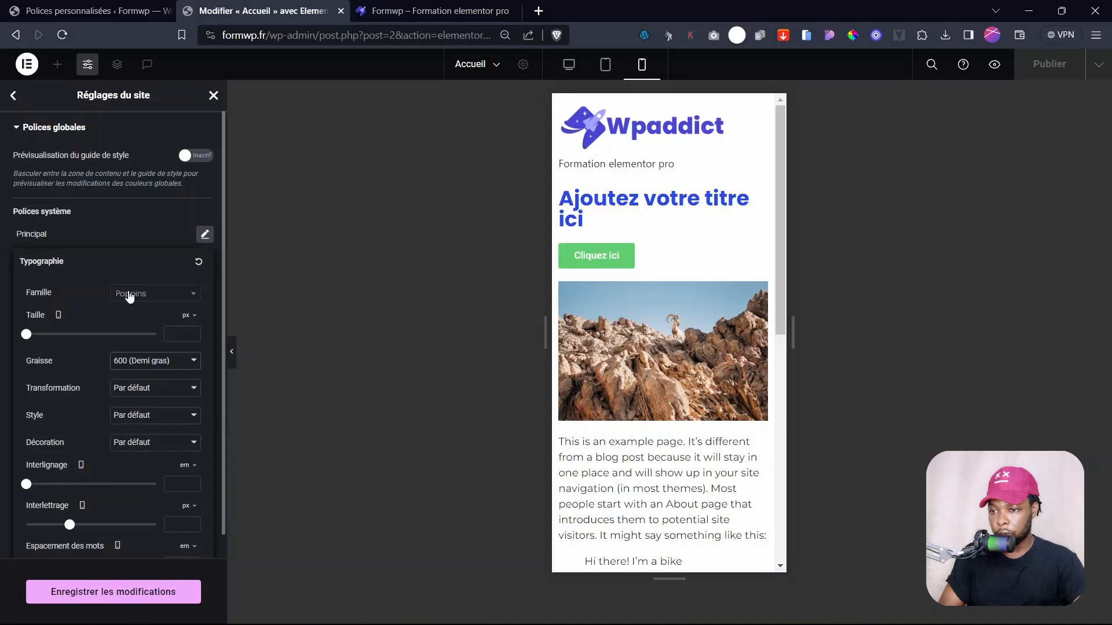
left_click(180, 334)
left_click(136, 466)
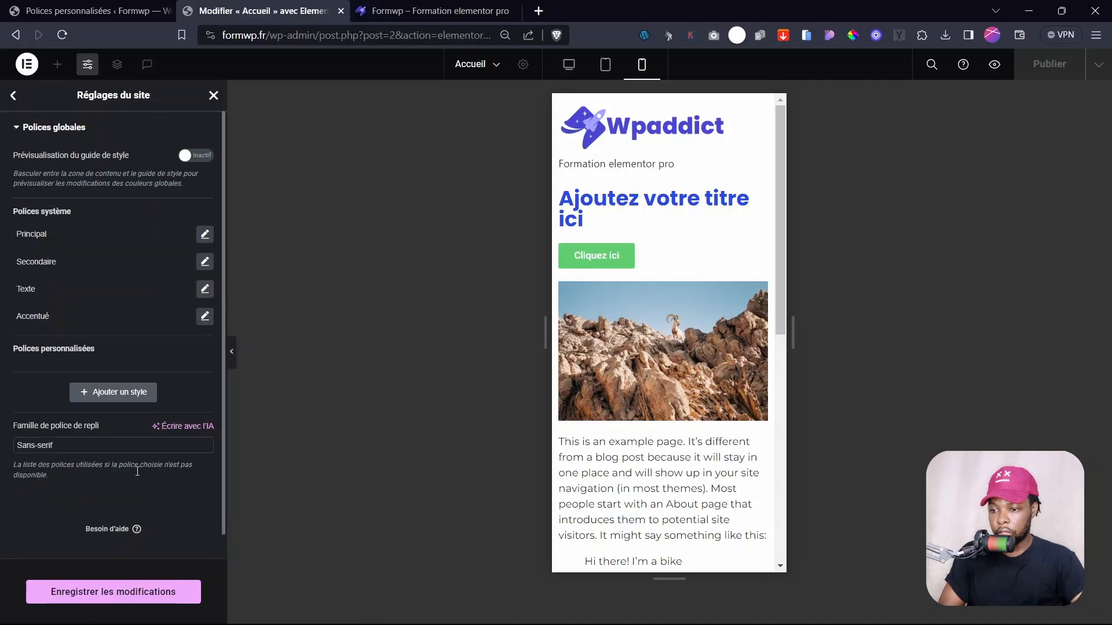
left_click(120, 585)
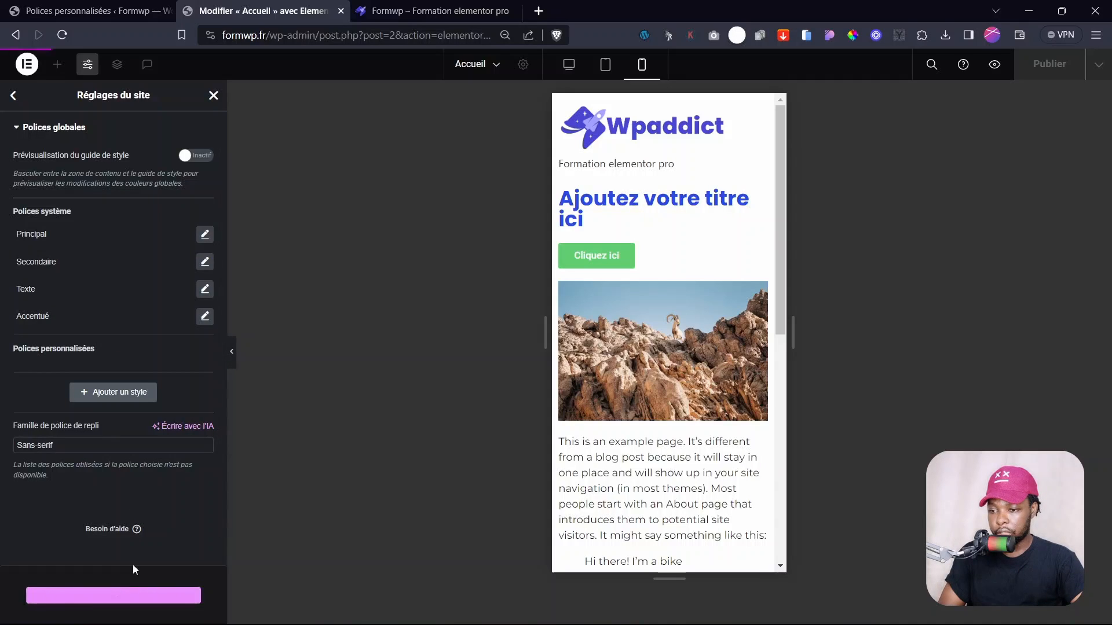
left_click(13, 95)
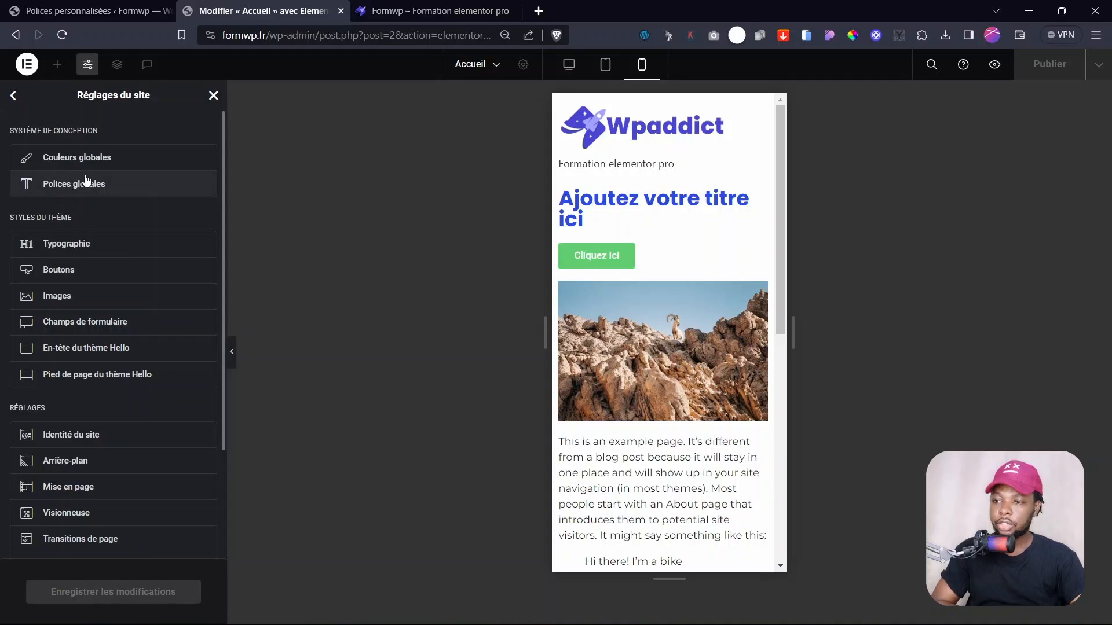
- In theme typography, set body text to Montserrat at 14 px
left_click(58, 246)
left_click(204, 278)
left_click(156, 340)
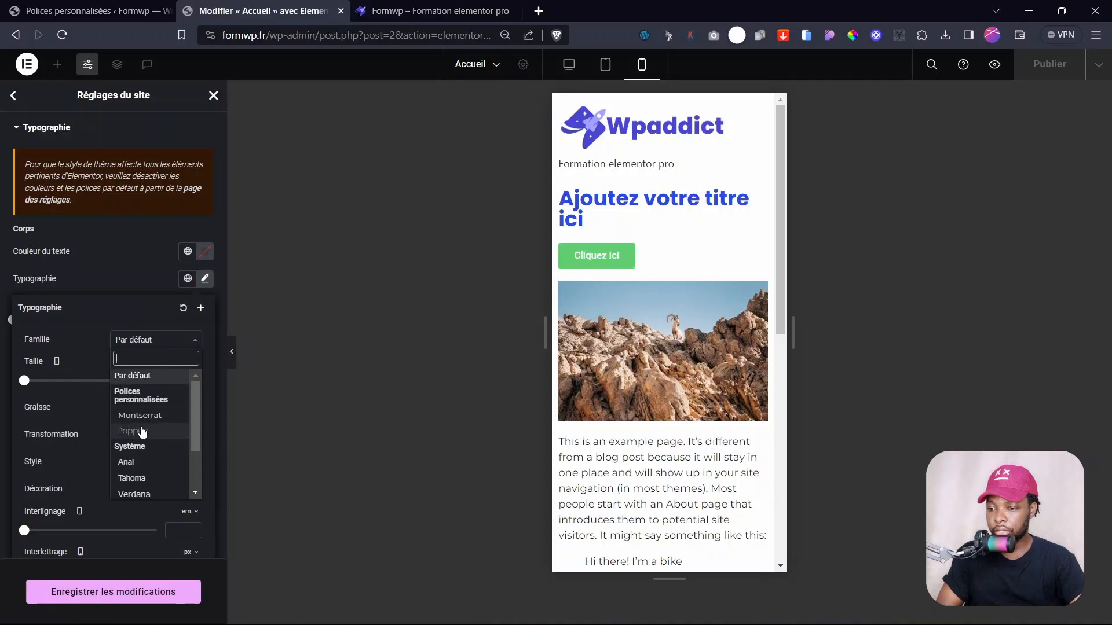
left_click(140, 415)
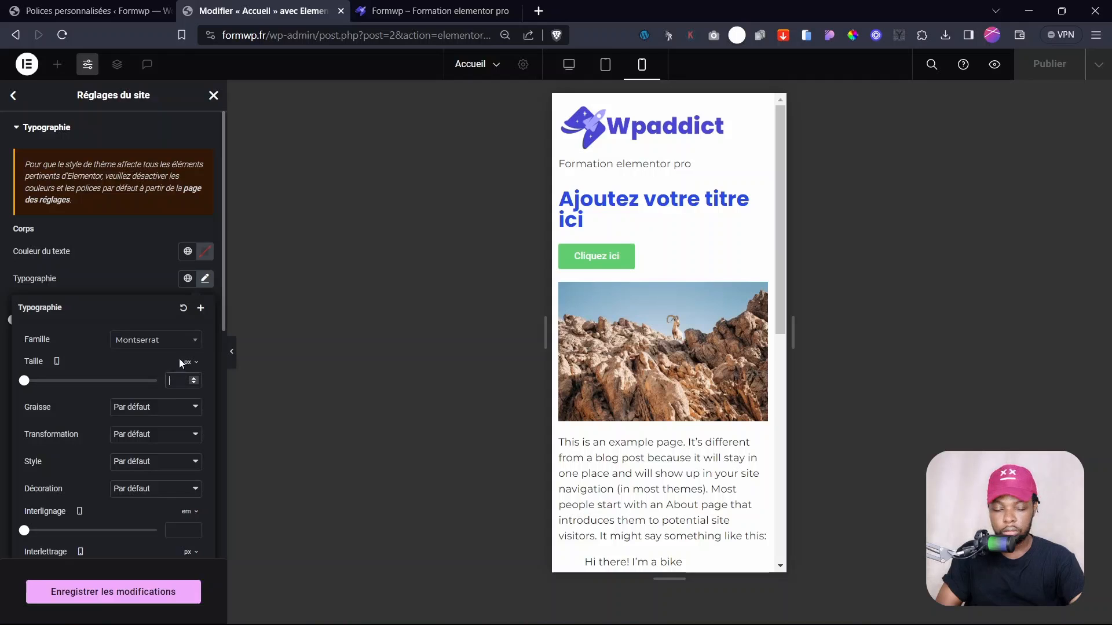
type("14")
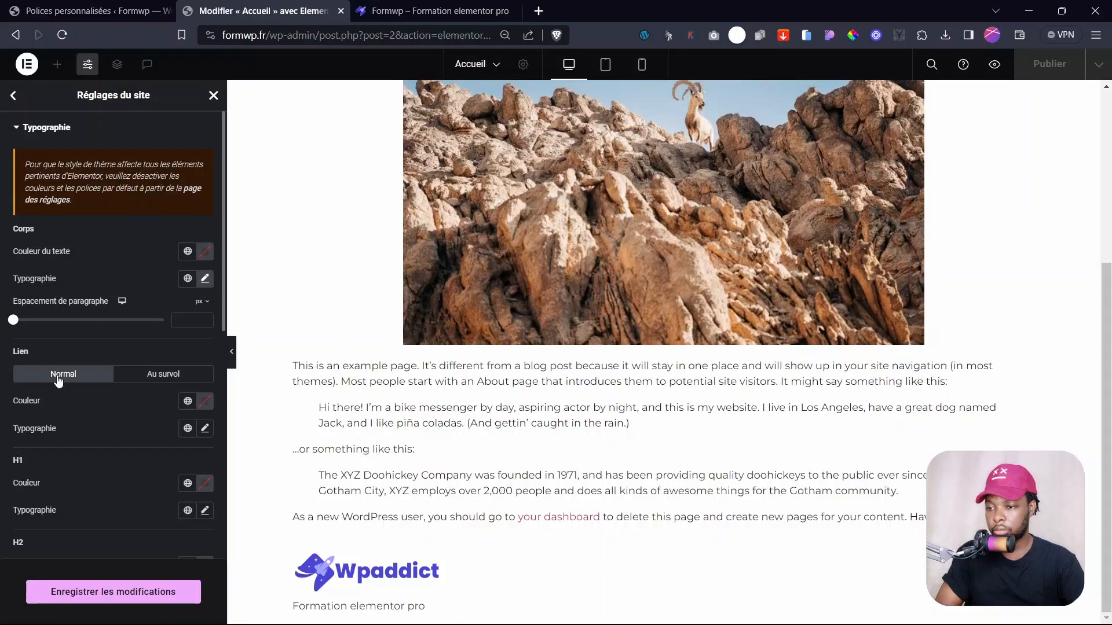
- Set link text to Montserrat at 14 px
left_click(205, 429)
left_click(135, 491)
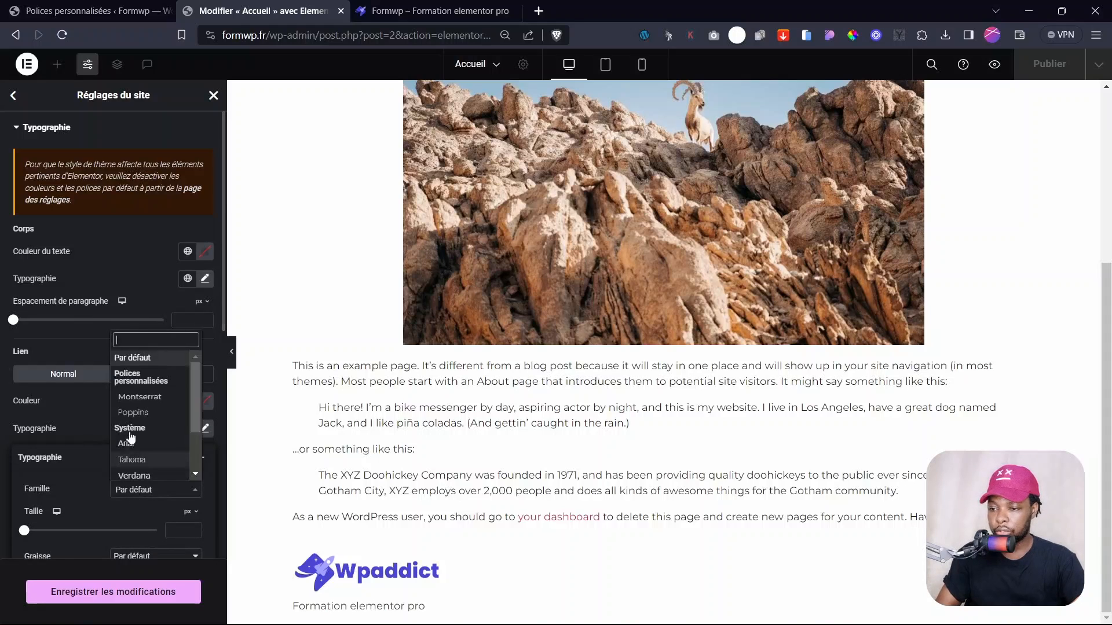
left_click(134, 394)
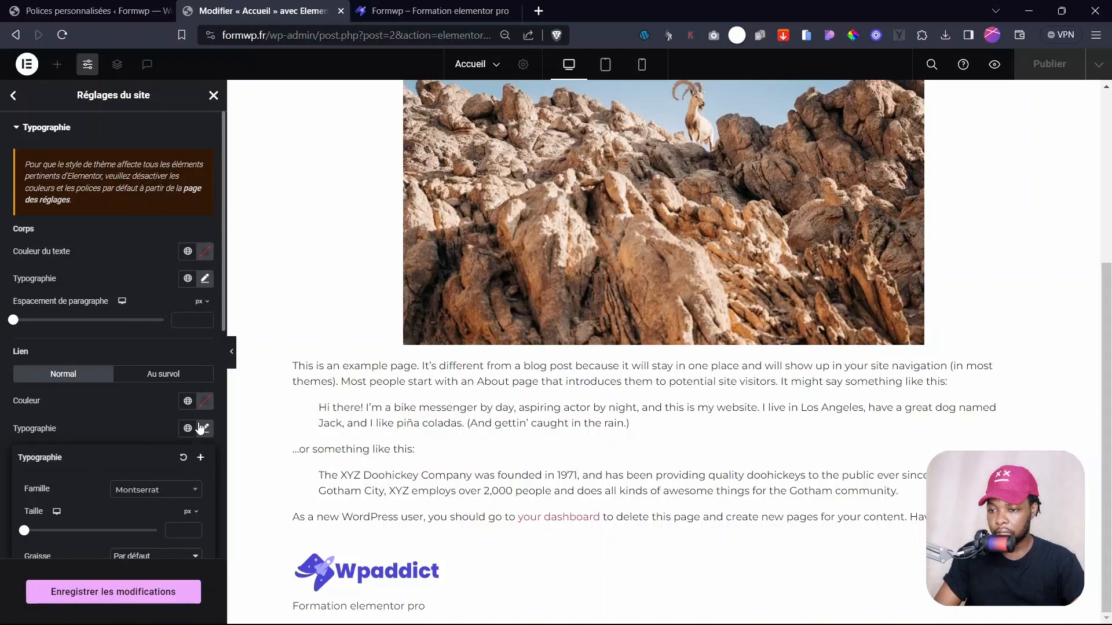
left_click(176, 530)
type("14")
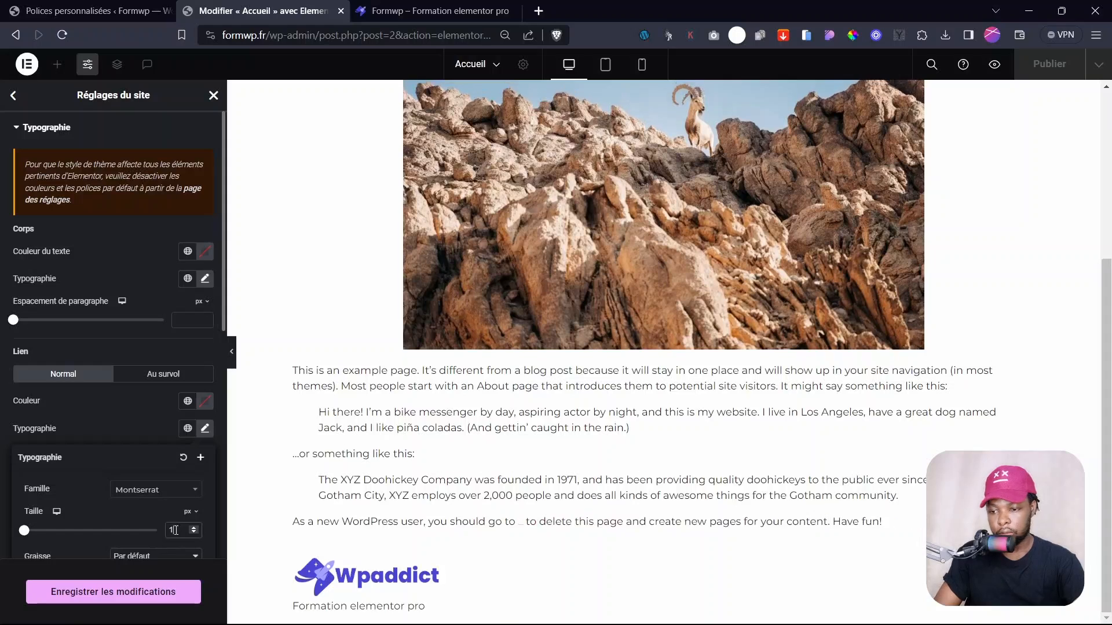
mouse_move(57, 512)
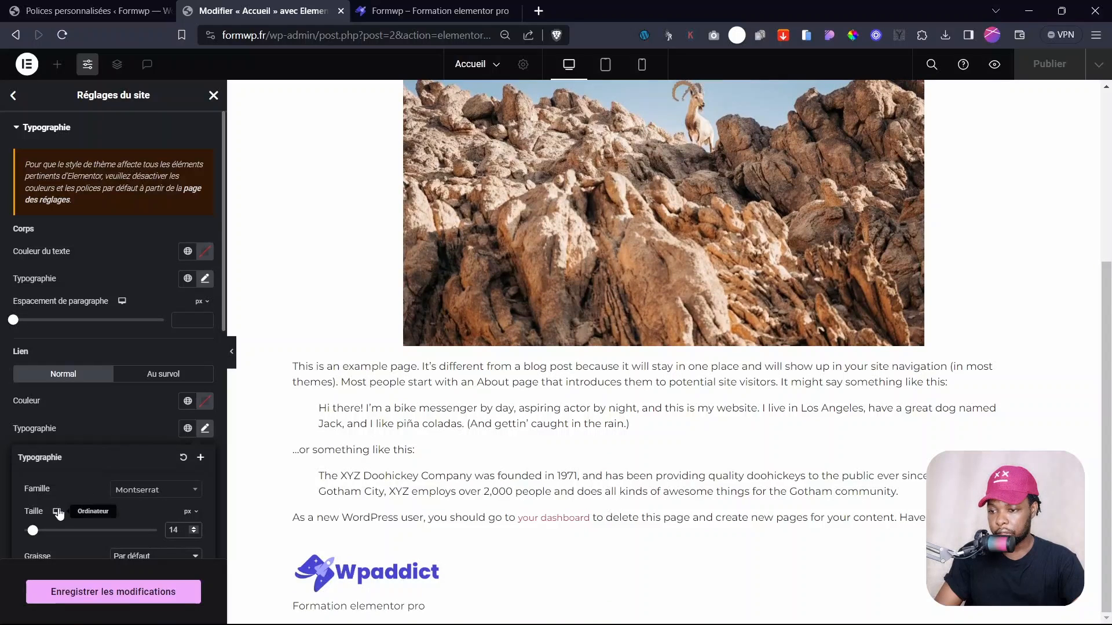
left_click(134, 426)
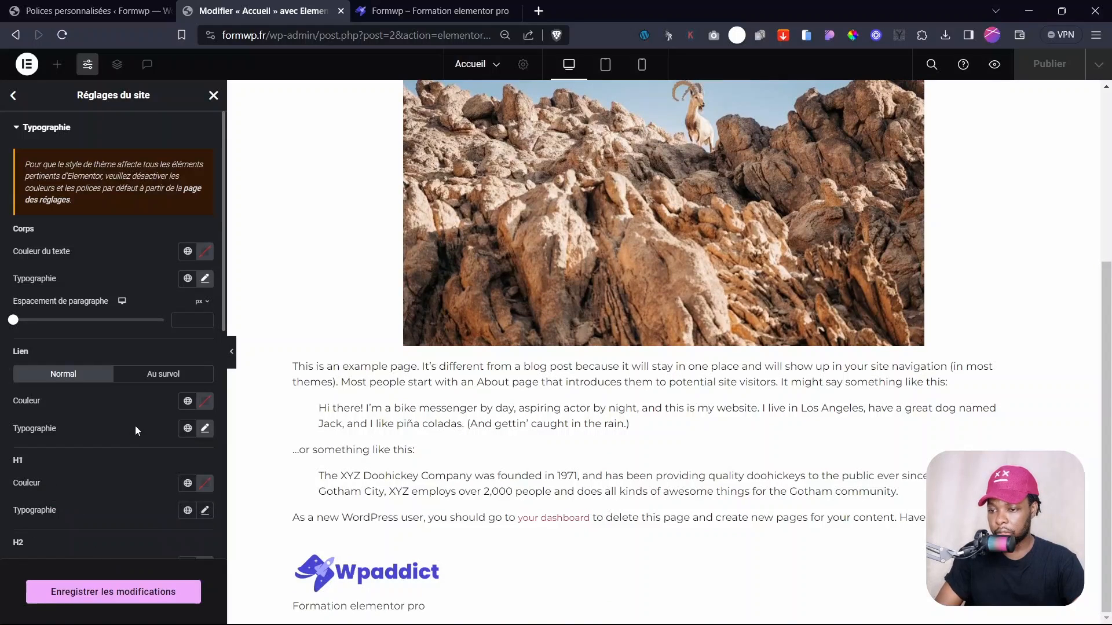
- Colour links with the orange Secondaire global colour
left_click(187, 401)
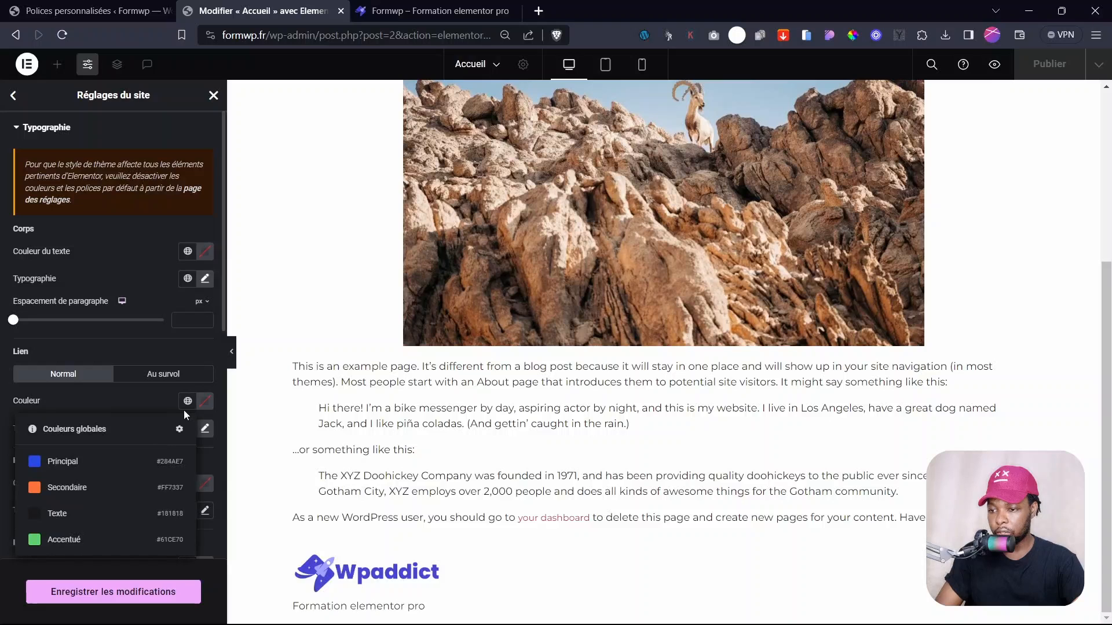
left_click(68, 488)
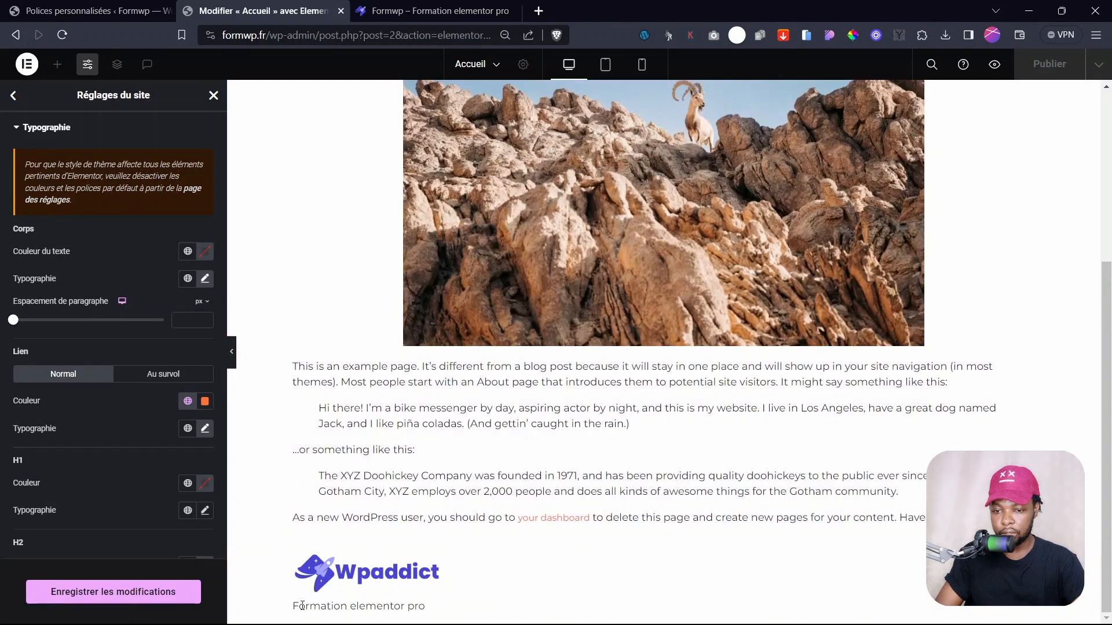
left_click(187, 400)
left_click(140, 401)
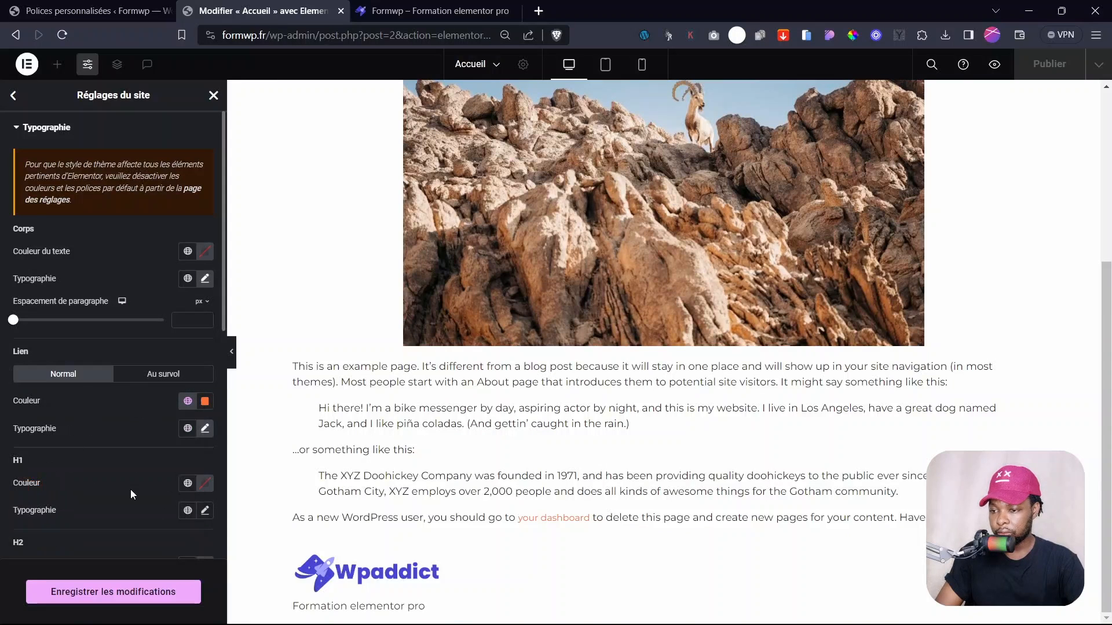
scroll(37, 448, "down", 4)
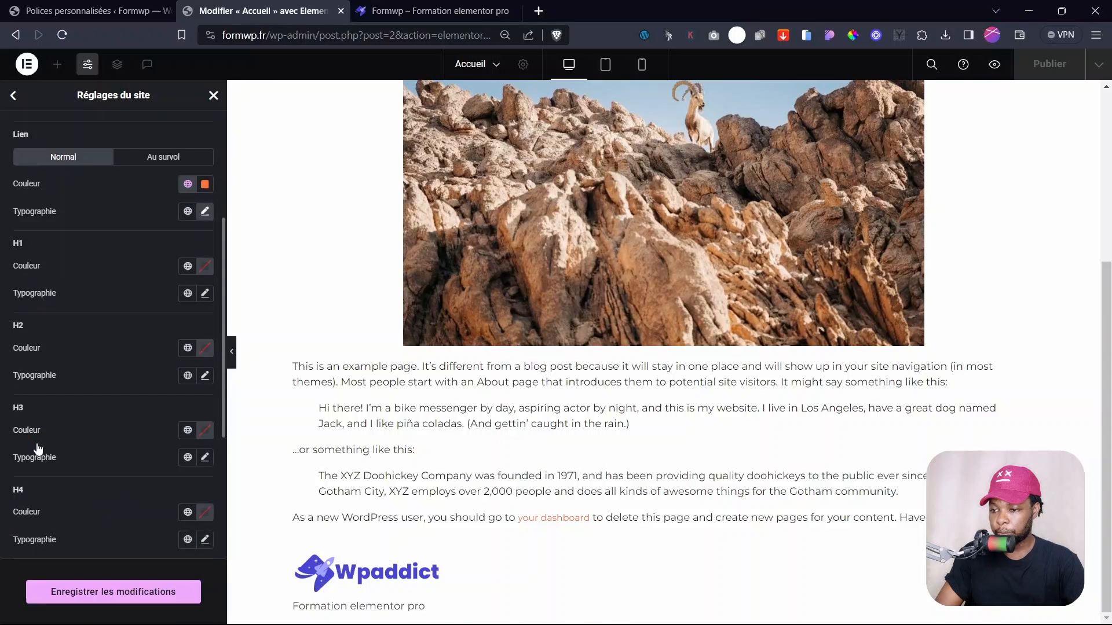
- Set H1 Typographie to Poppins, weight 600 (Demi gras), size 35 px
left_click(206, 294)
left_click(155, 355)
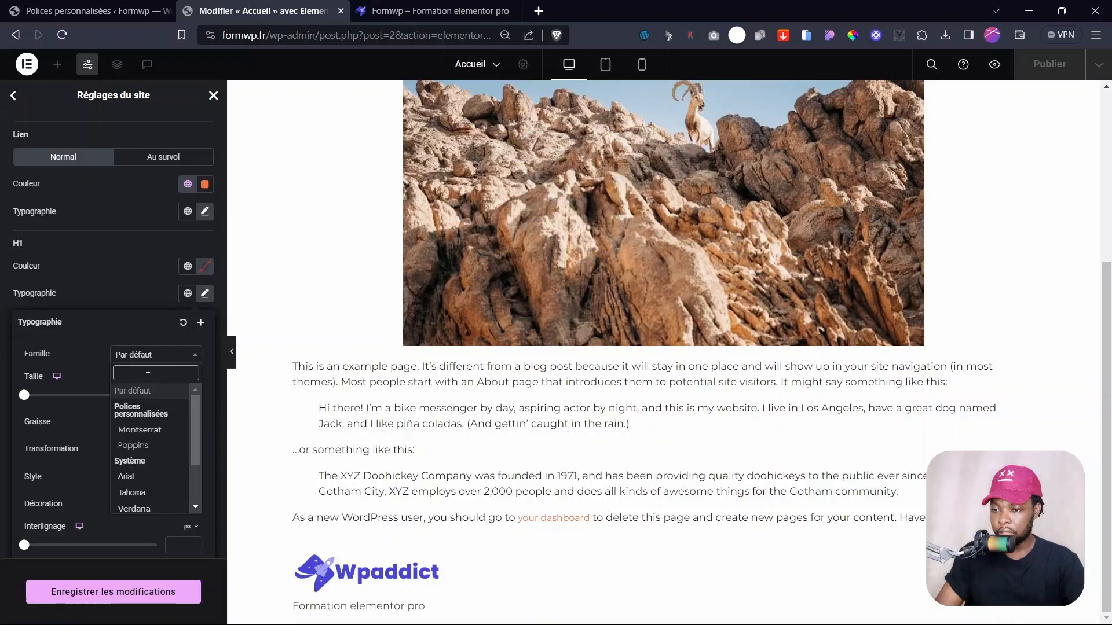
left_click(139, 449)
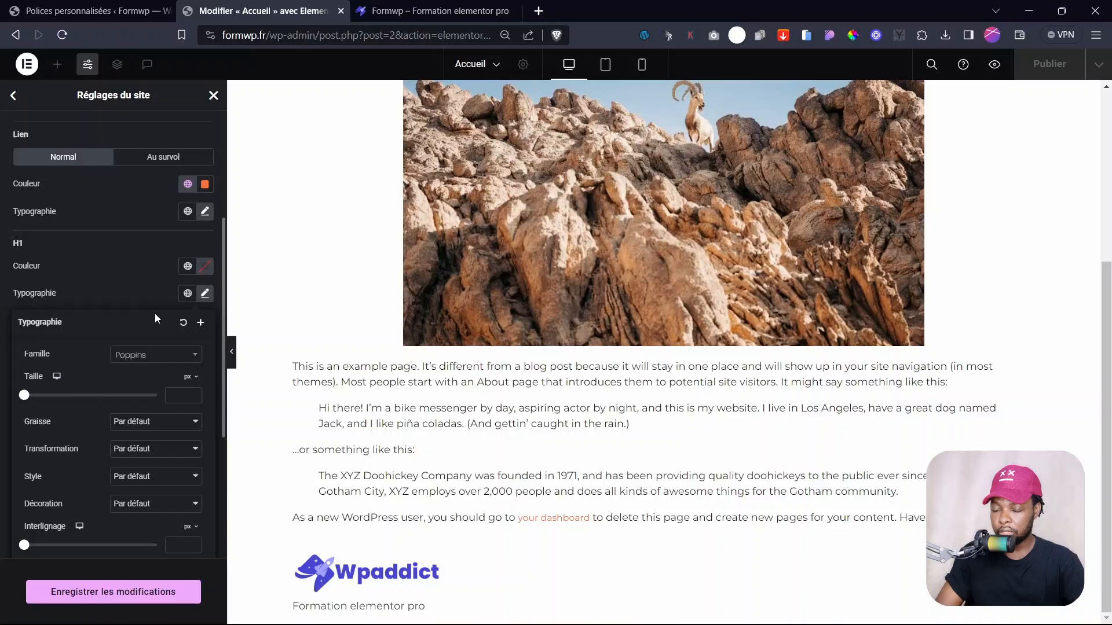
left_click(145, 423)
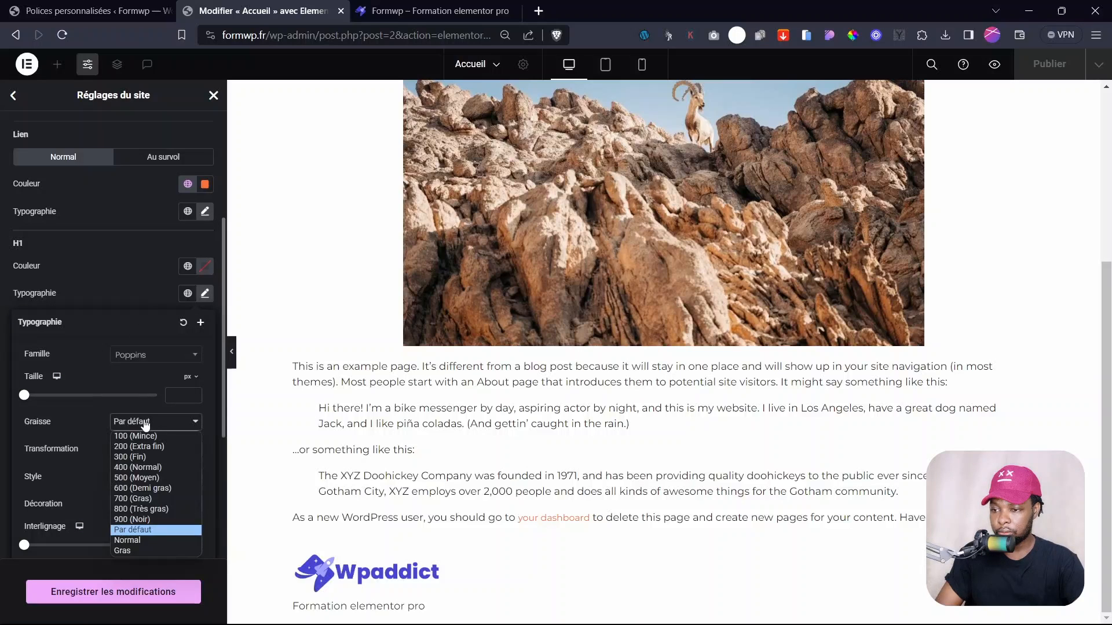
left_click(139, 488)
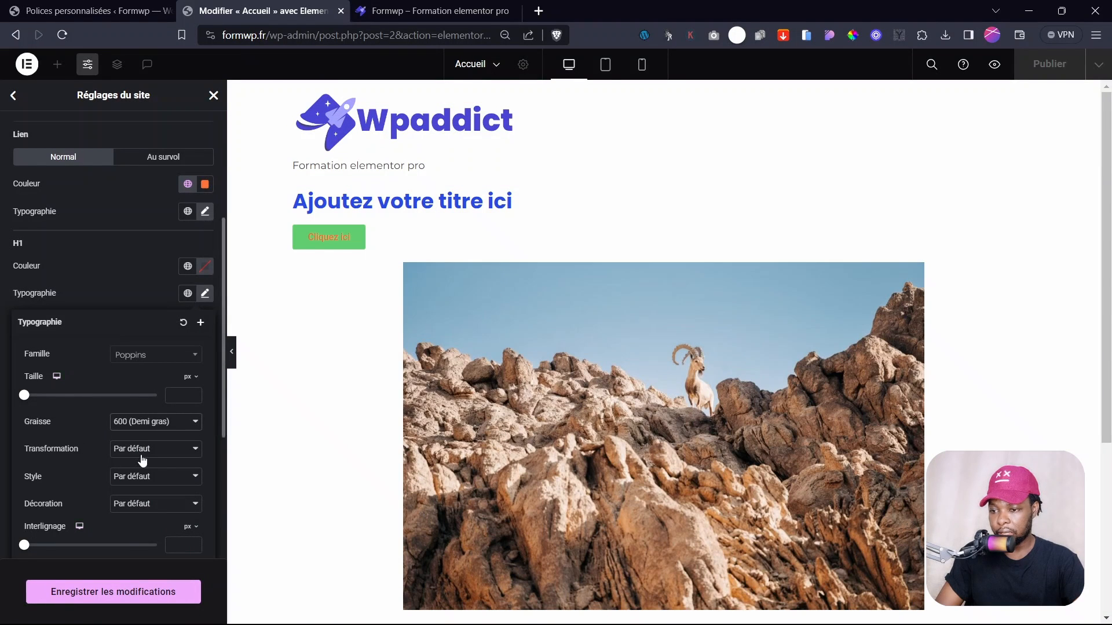
left_click(139, 422)
left_click(197, 396)
type("35")
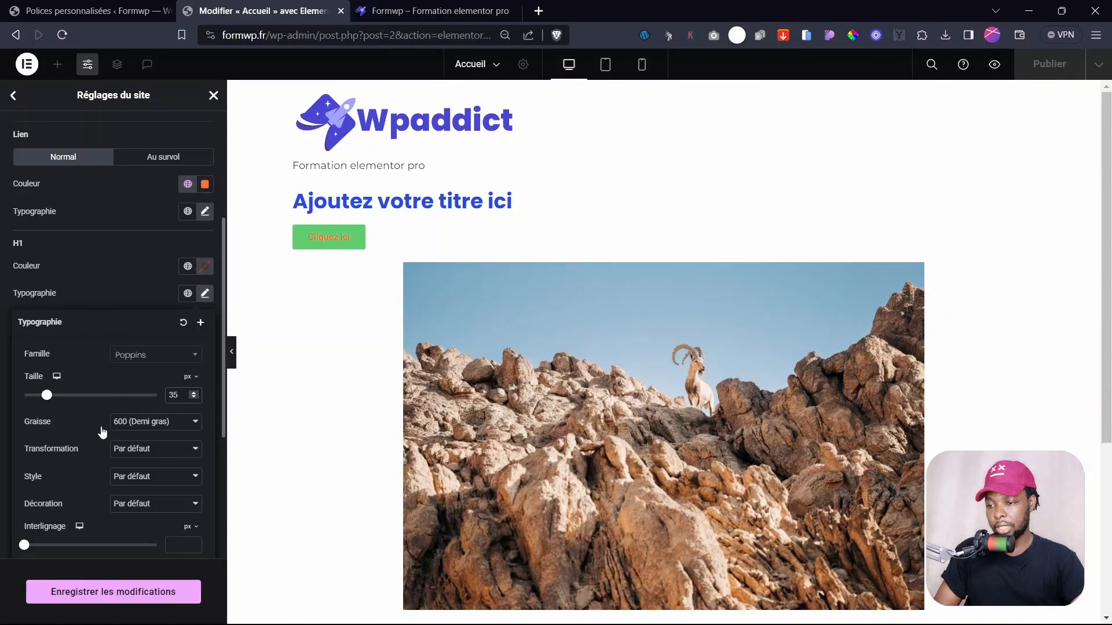
left_click(103, 293)
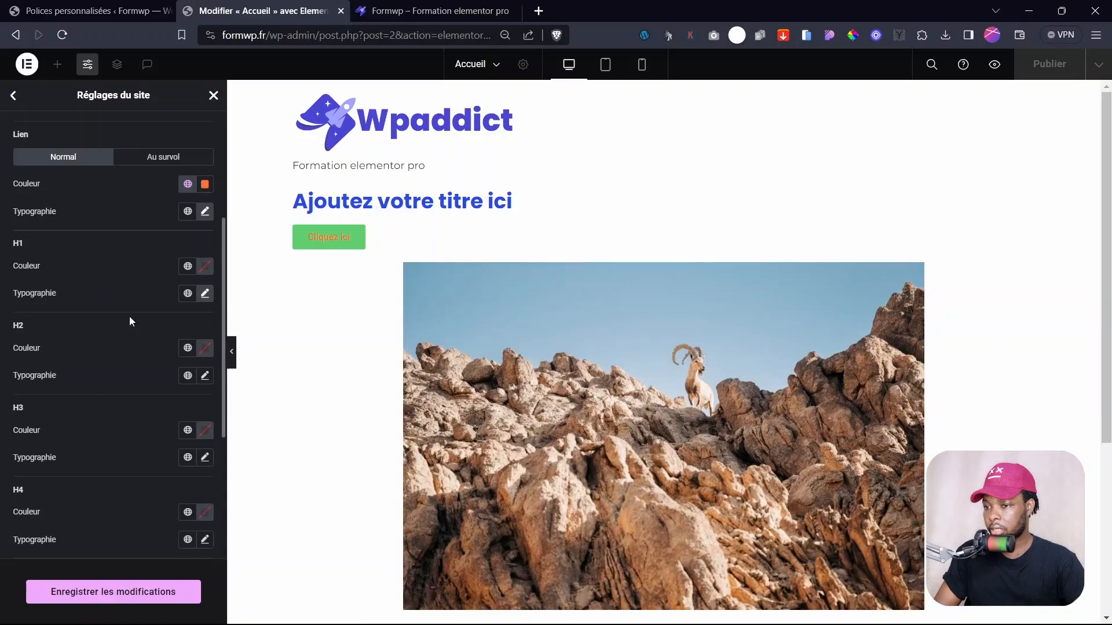
- Set H2 headings to Poppins with an initial size of 28
left_click(198, 382)
left_click(134, 438)
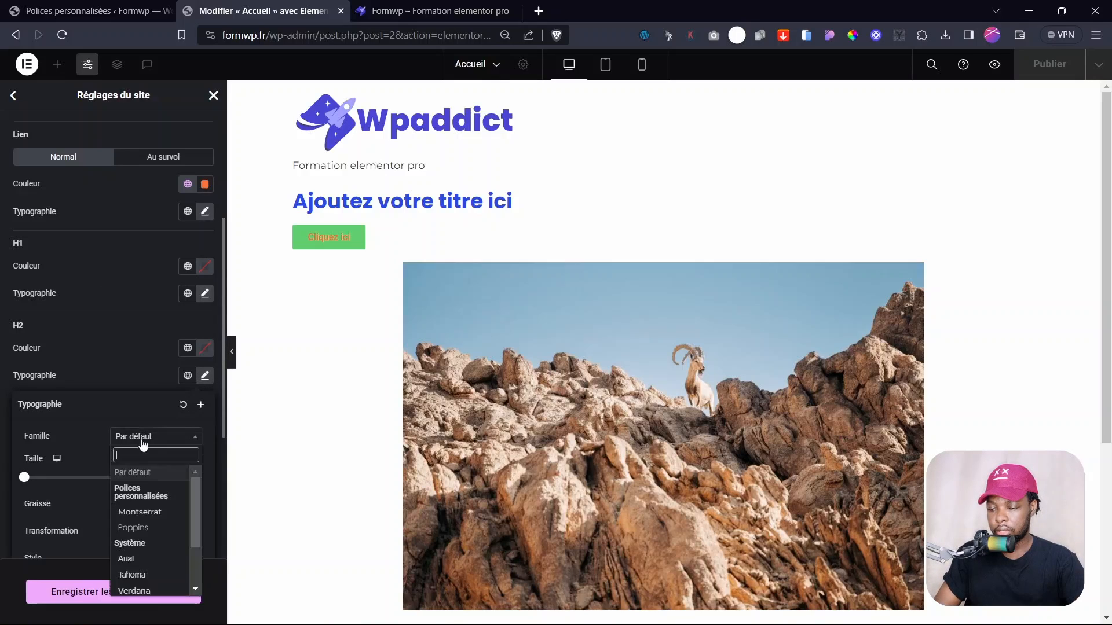
type("popp")
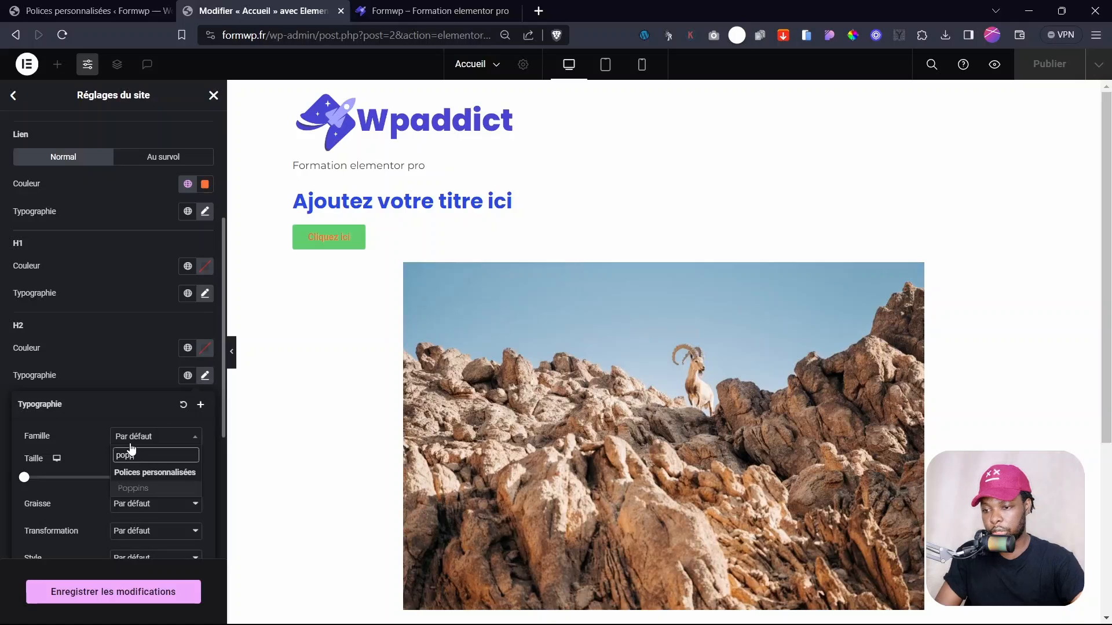
left_click(136, 490)
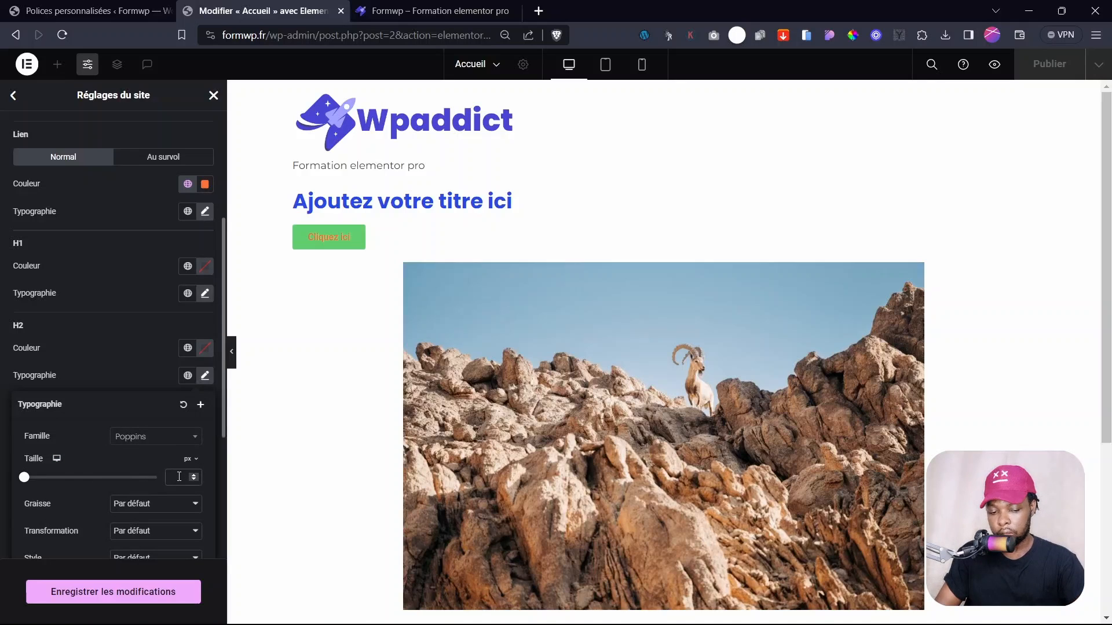
left_click(179, 476)
type("28")
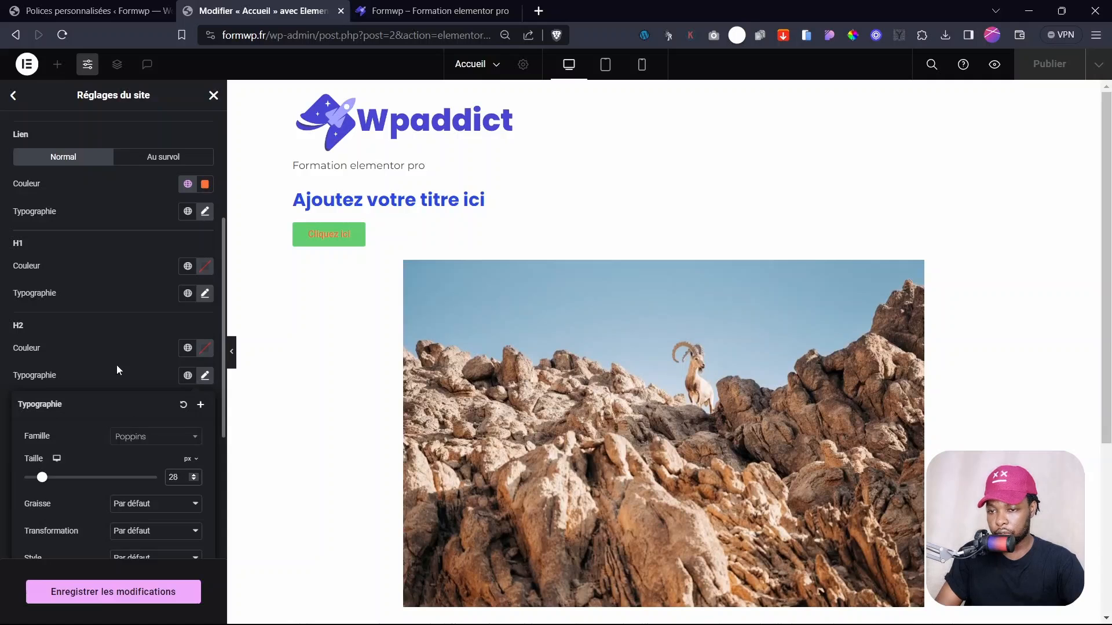
left_click(110, 366)
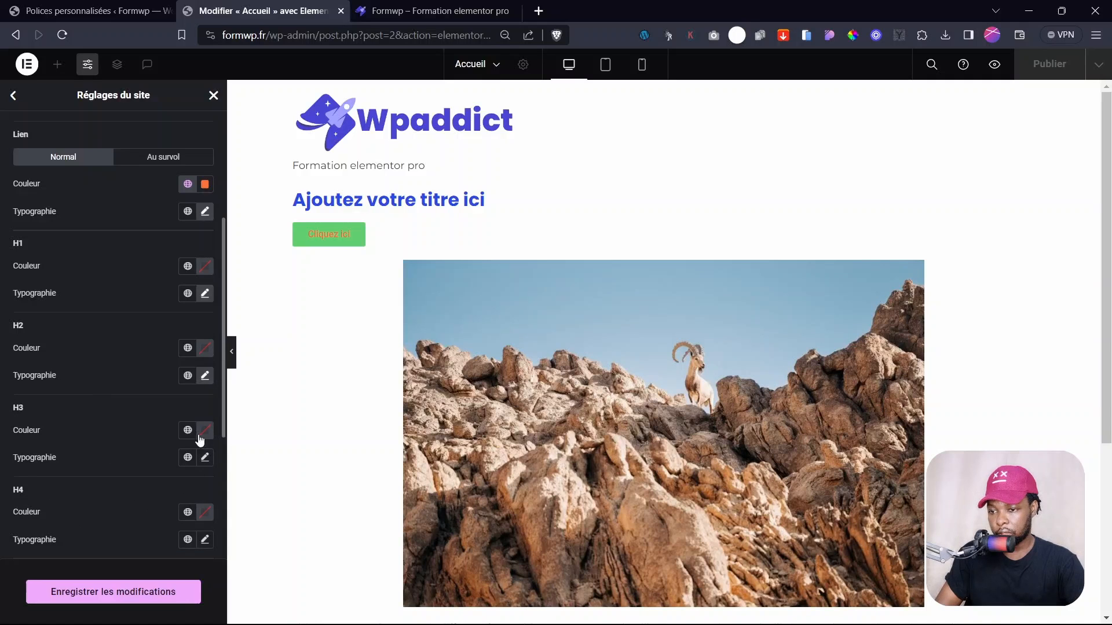
- Adjust the H2 font size with the spinner to 30 px
left_click(205, 376)
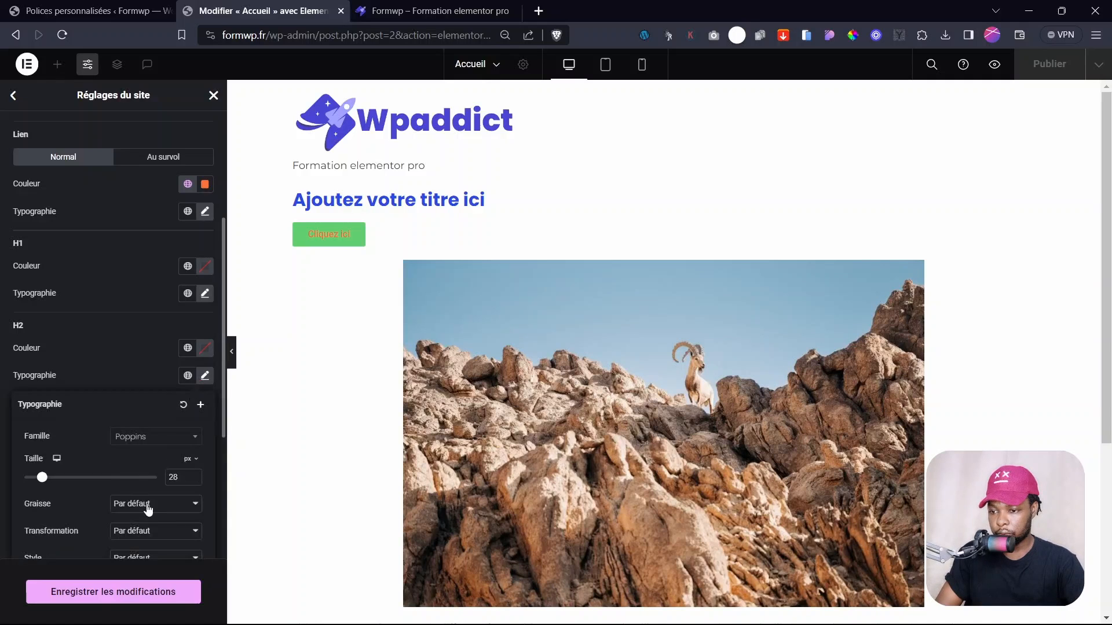
mouse_move(42, 482)
left_mouse_down()
mouse_move(66, 486)
mouse_move(45, 479)
left_mouse_up()
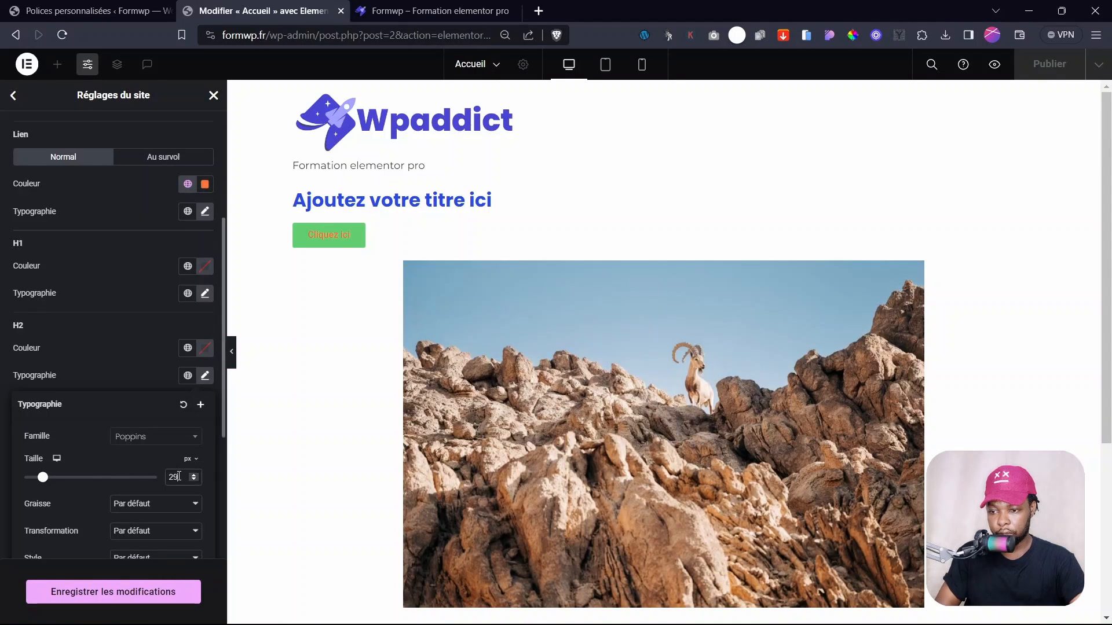
type("28")
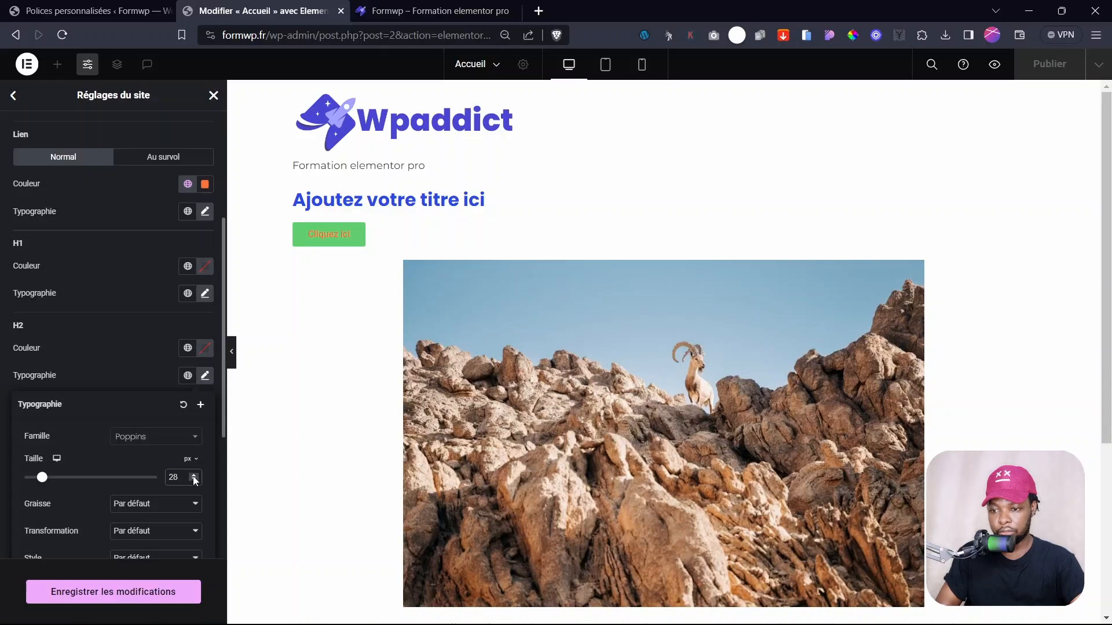
left_click(193, 475)
left_click(193, 475)
left_click(193, 474)
left_click(194, 475)
left_click(193, 474)
left_click(193, 475)
left_click(193, 475)
left_click(193, 475)
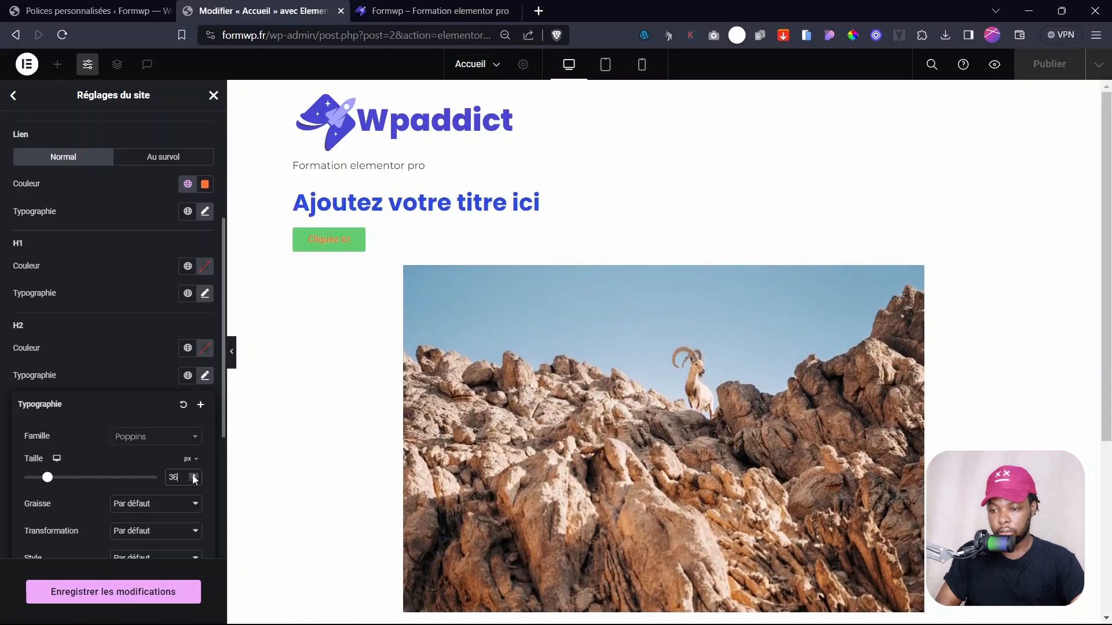
left_click(193, 475)
left_click(193, 475)
left_click(194, 481)
left_click(194, 481)
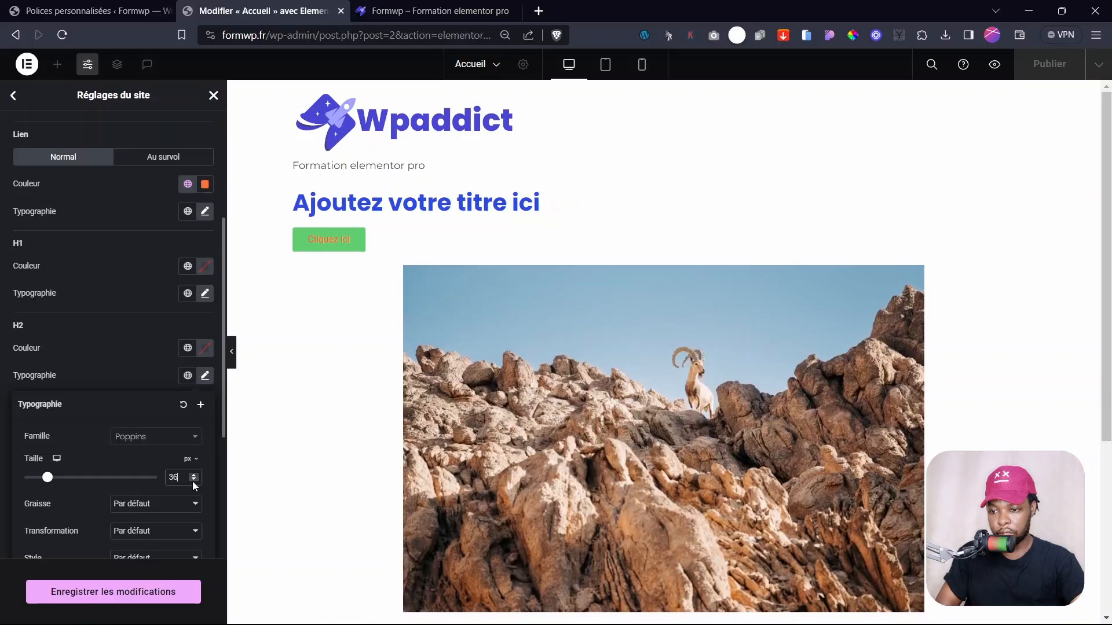
left_click(194, 481)
left_click(194, 481)
left_click(194, 481)
left_click(193, 482)
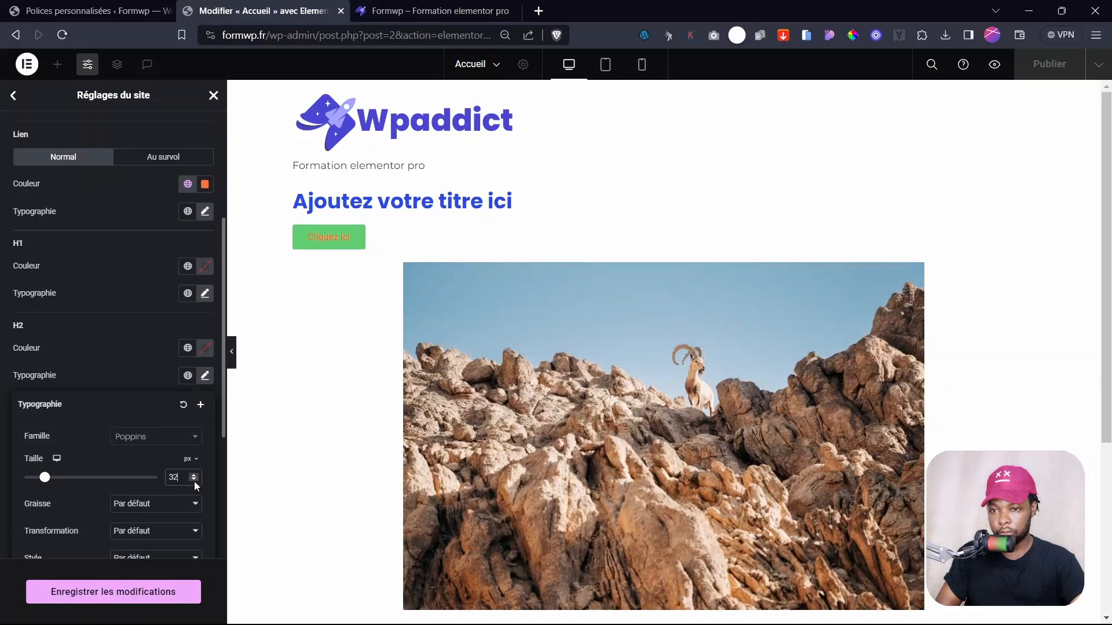
left_click(193, 481)
left_click(193, 481)
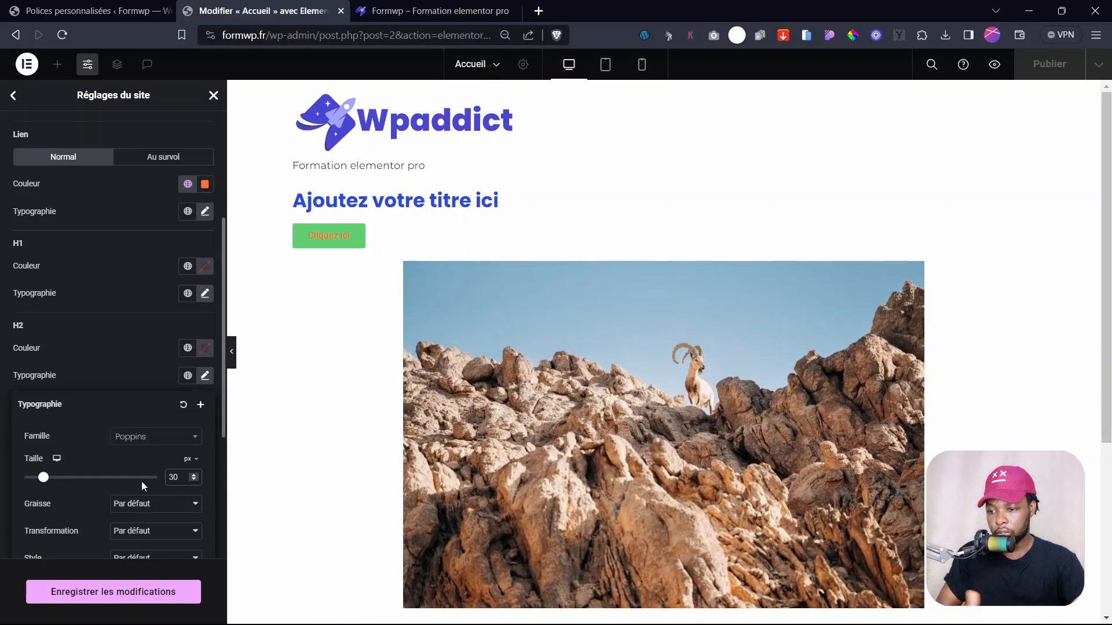
- Set H2 weight to 600 (Demi gras) after trying 900, then switch to the tablet breakpoint
left_click(142, 509)
left_click(139, 425)
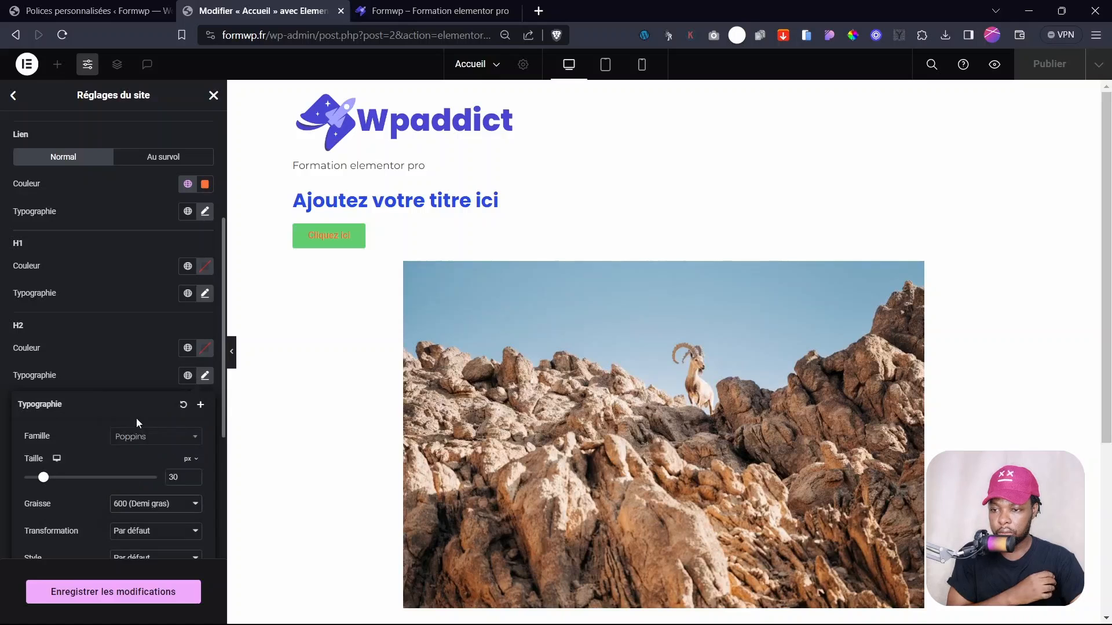
left_click(154, 503)
left_click(137, 457)
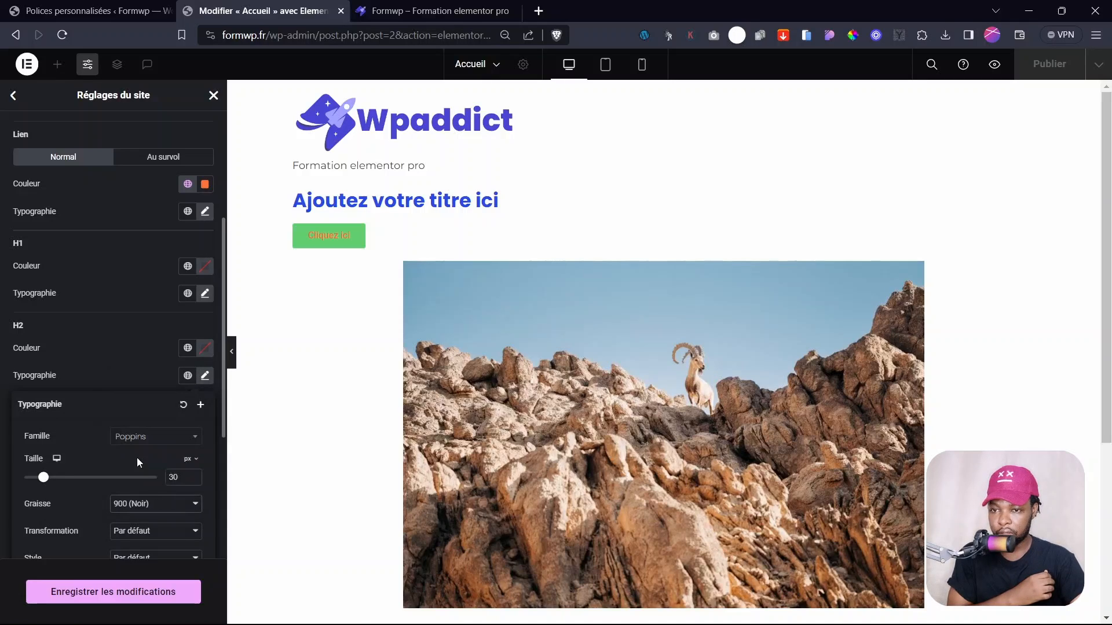
left_click(155, 503)
left_click(139, 426)
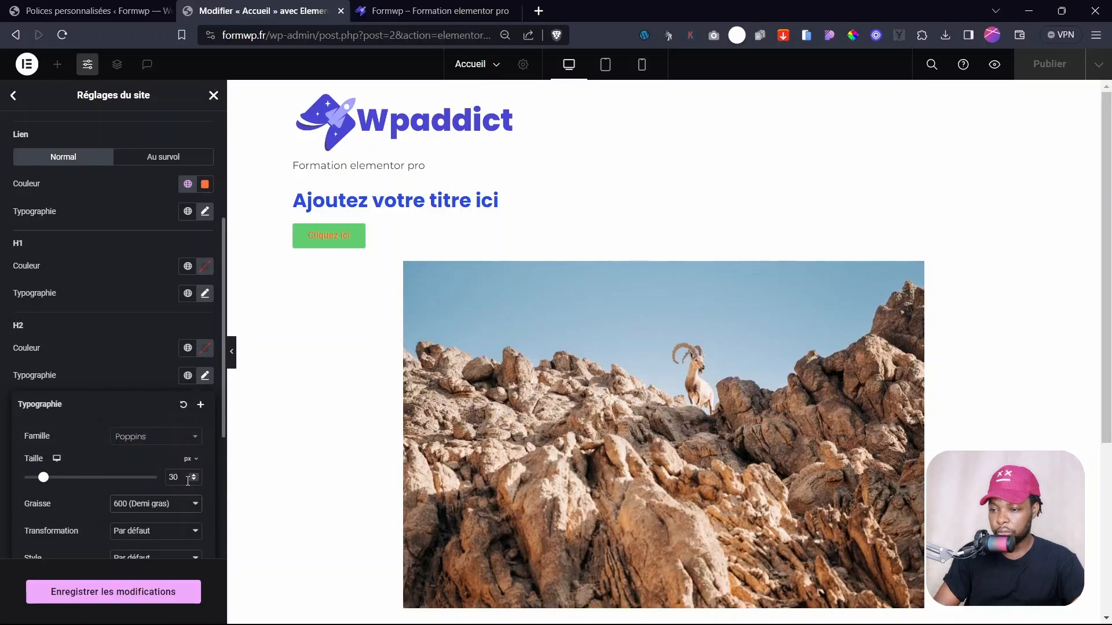
left_click(56, 477)
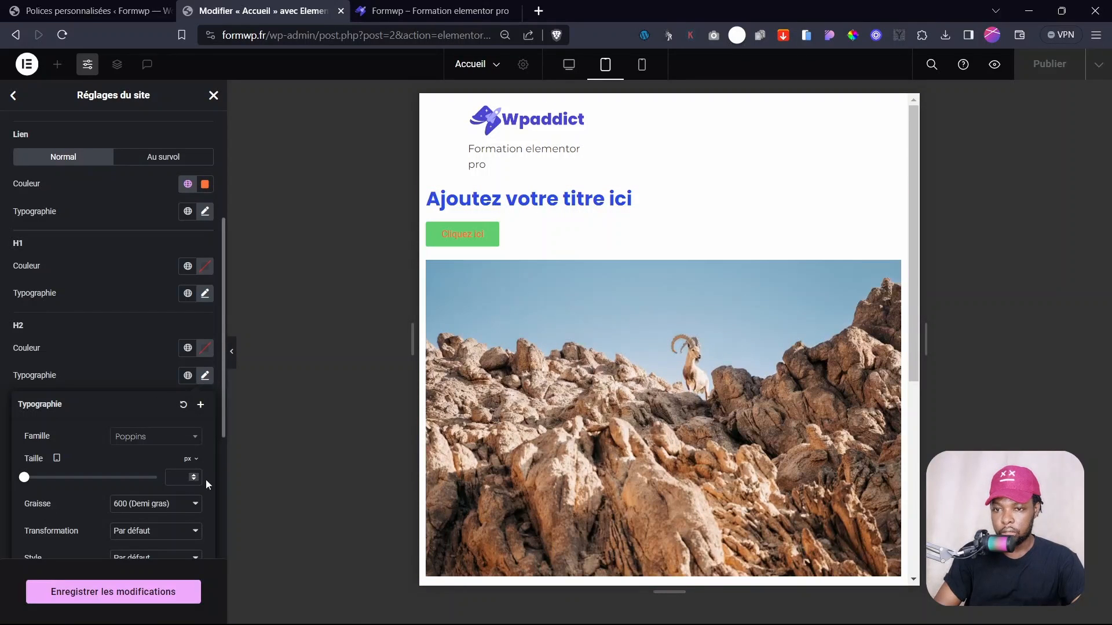
- Give H2 headings 28 px on tablet and 22 px on mobile, then return to desktop
left_click(181, 476)
type("28")
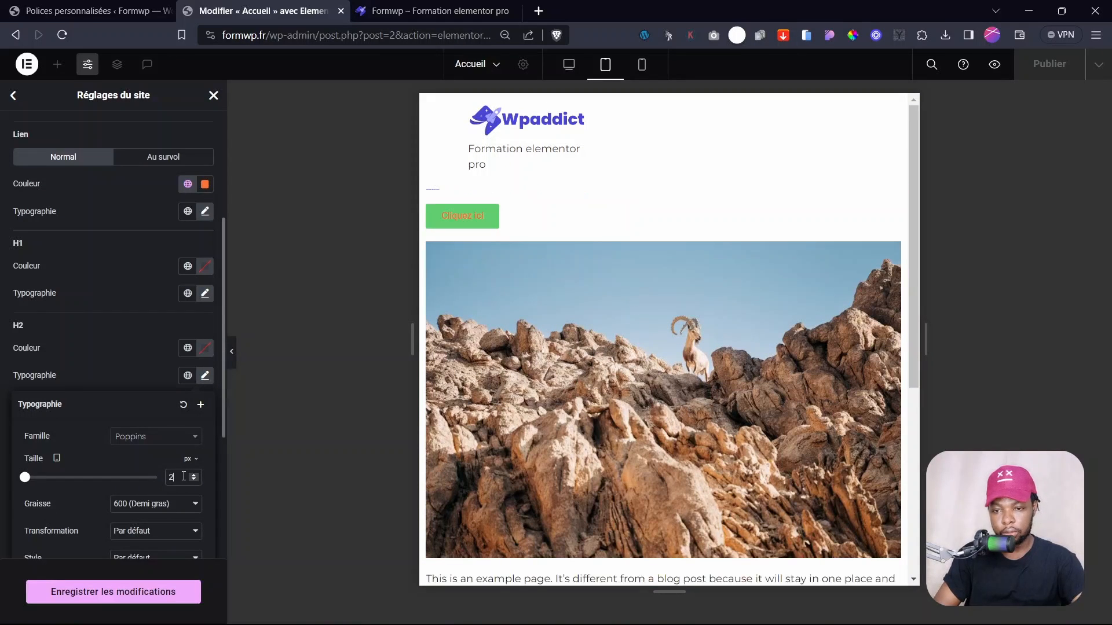
left_click(56, 458)
left_click(57, 504)
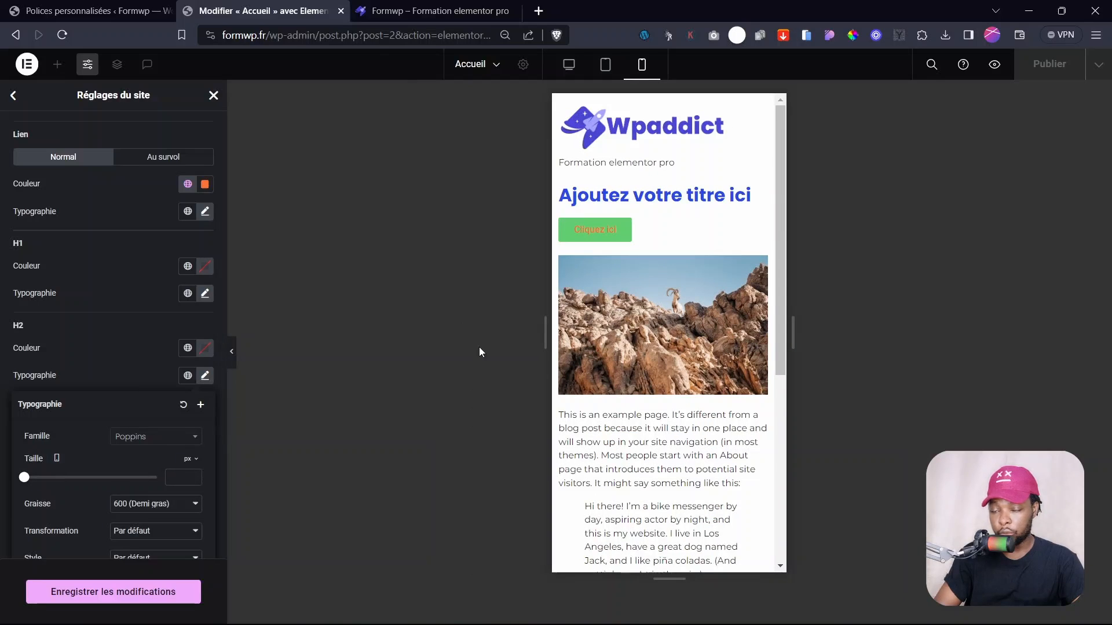
left_click(186, 478)
type("22")
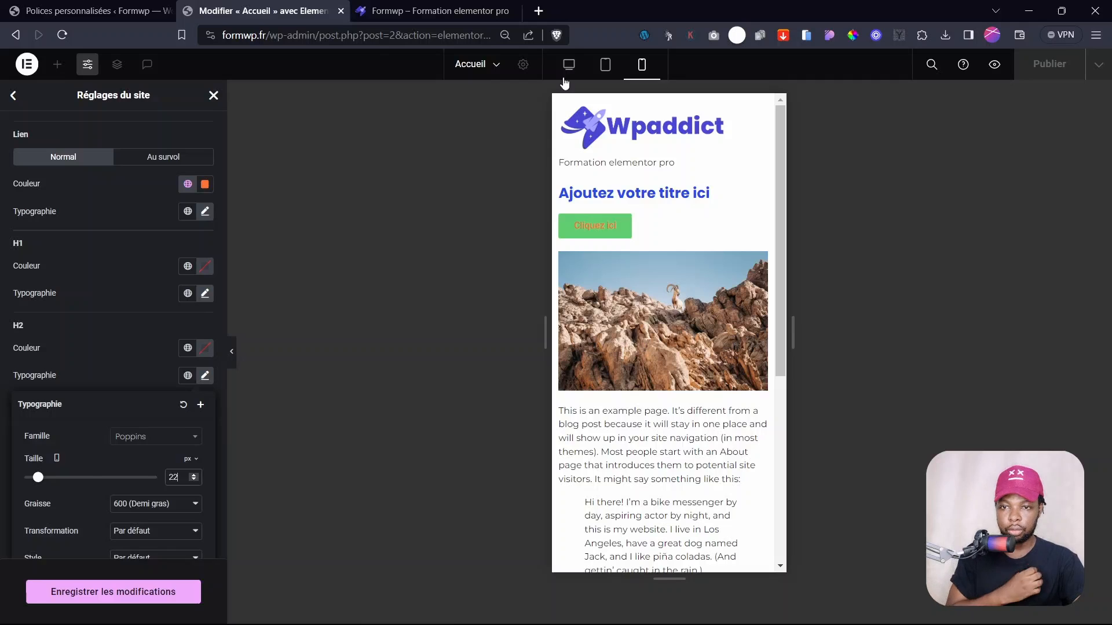
left_click(569, 64)
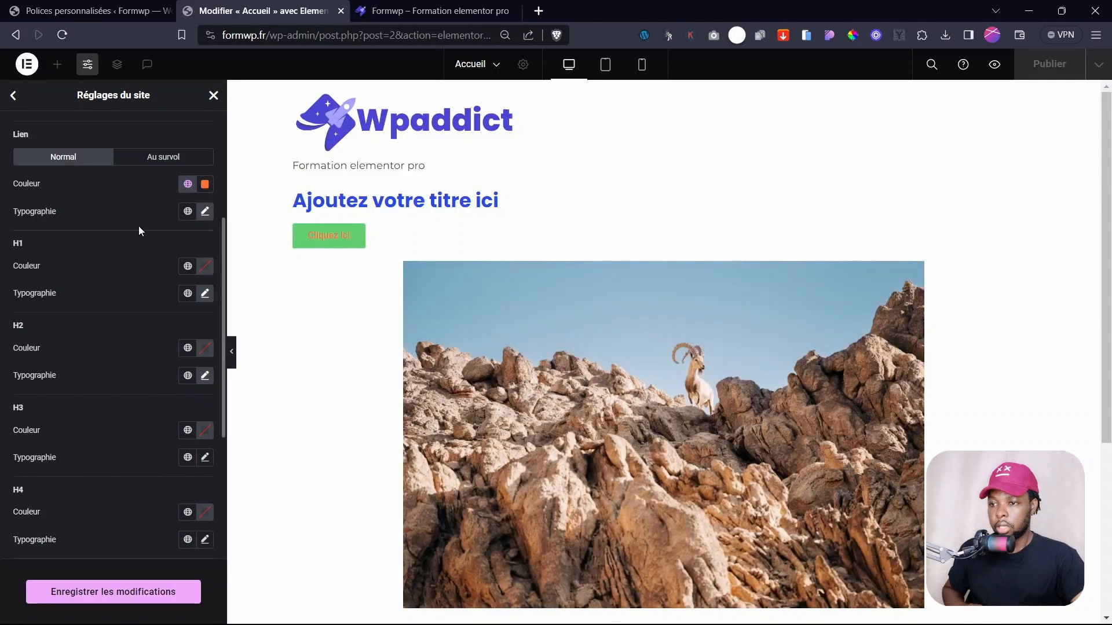
- Save the theme typography changes and go back to the site settings menu
scroll(114, 432, "down", 4)
scroll(46, 420, "up", 2)
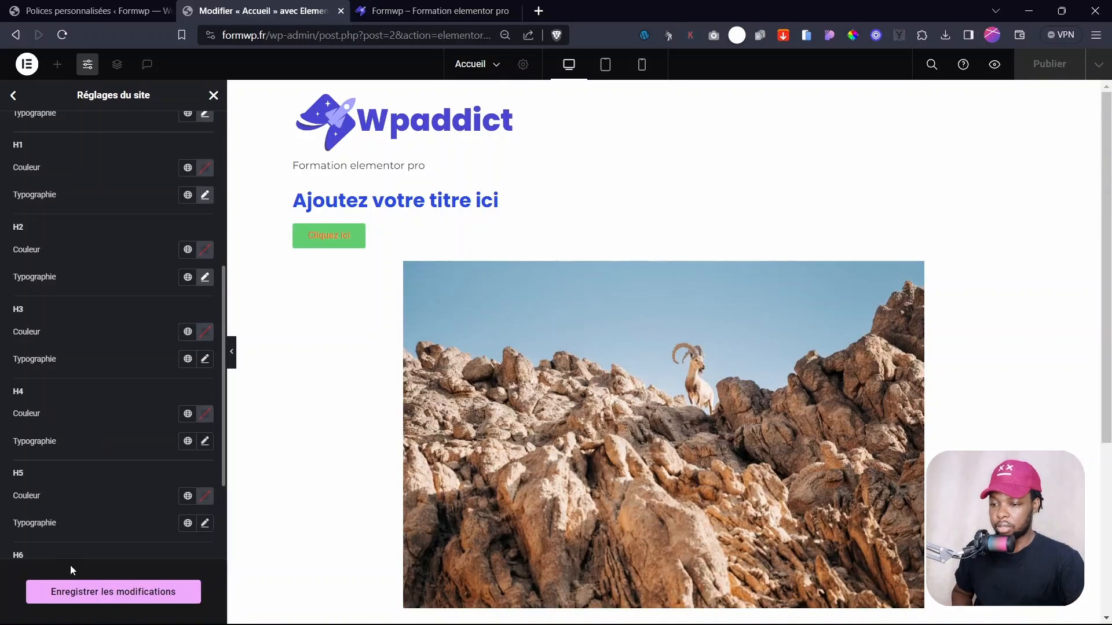
left_click(87, 592)
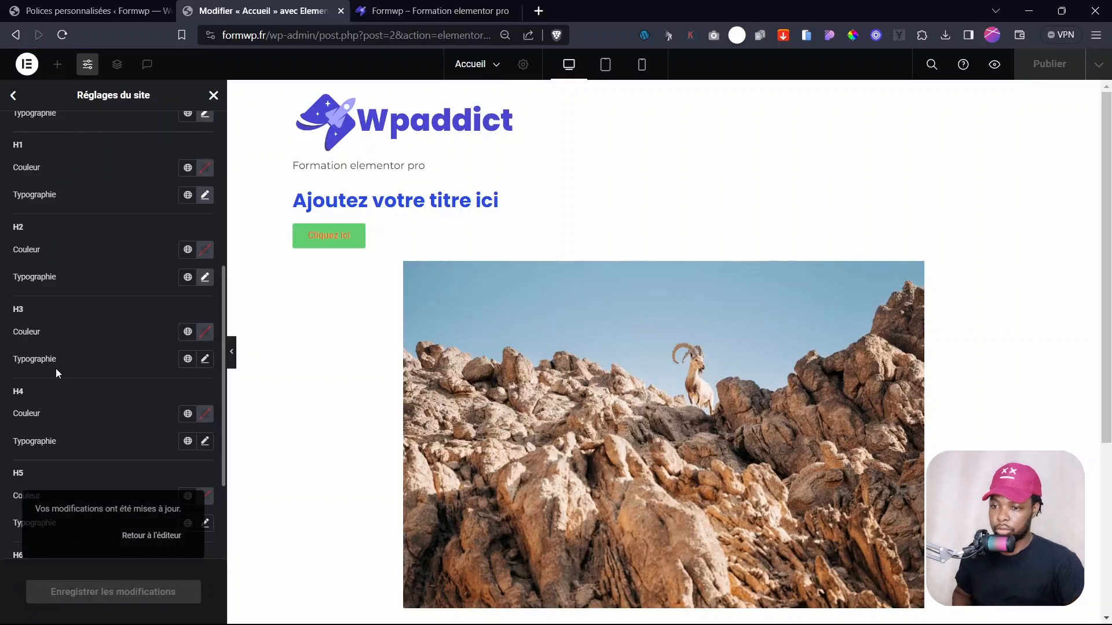
scroll(56, 347, "up", 5)
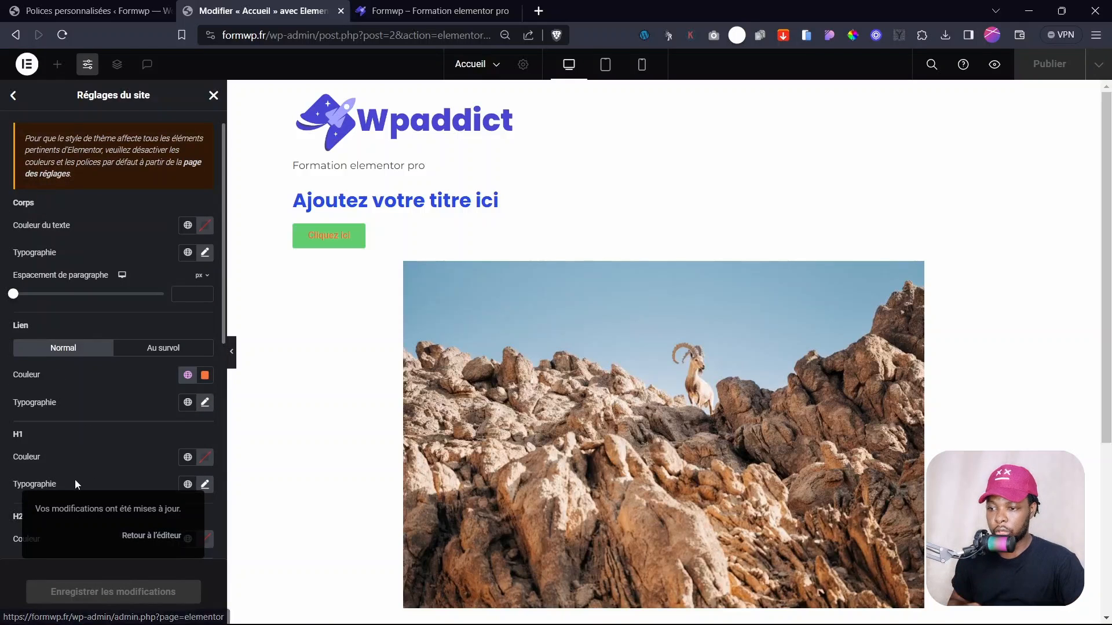
scroll(48, 451, "down", 2)
scroll(35, 422, "down", 1)
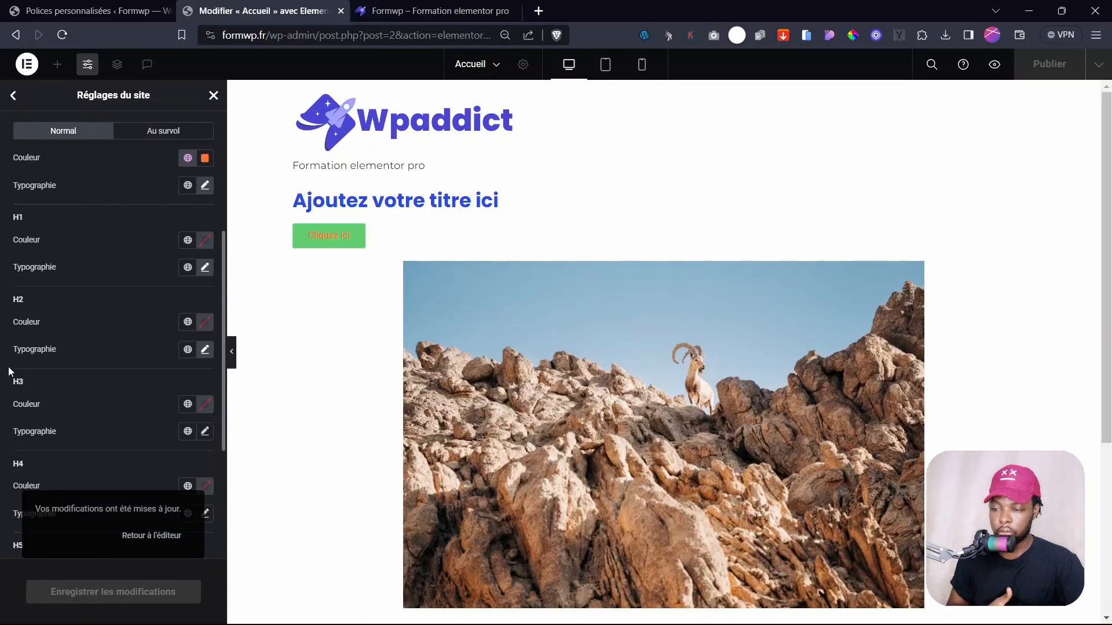
scroll(12, 359, "up", 5)
left_click(14, 97)
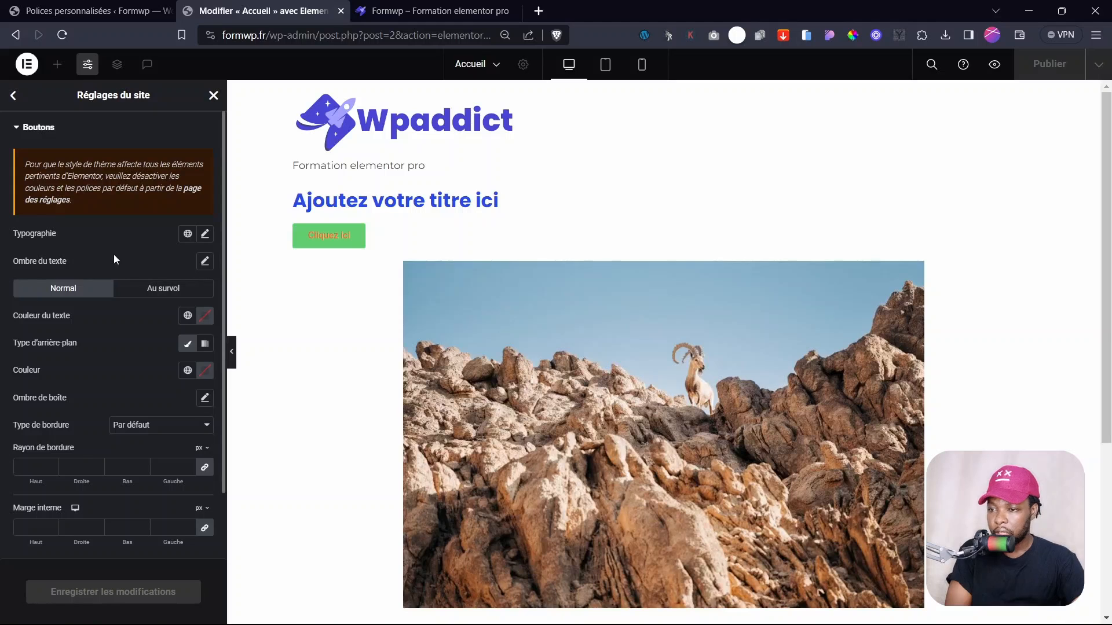
- Set the button typography to Montserrat, size 15, weight 400 (Normal)
left_click(205, 233)
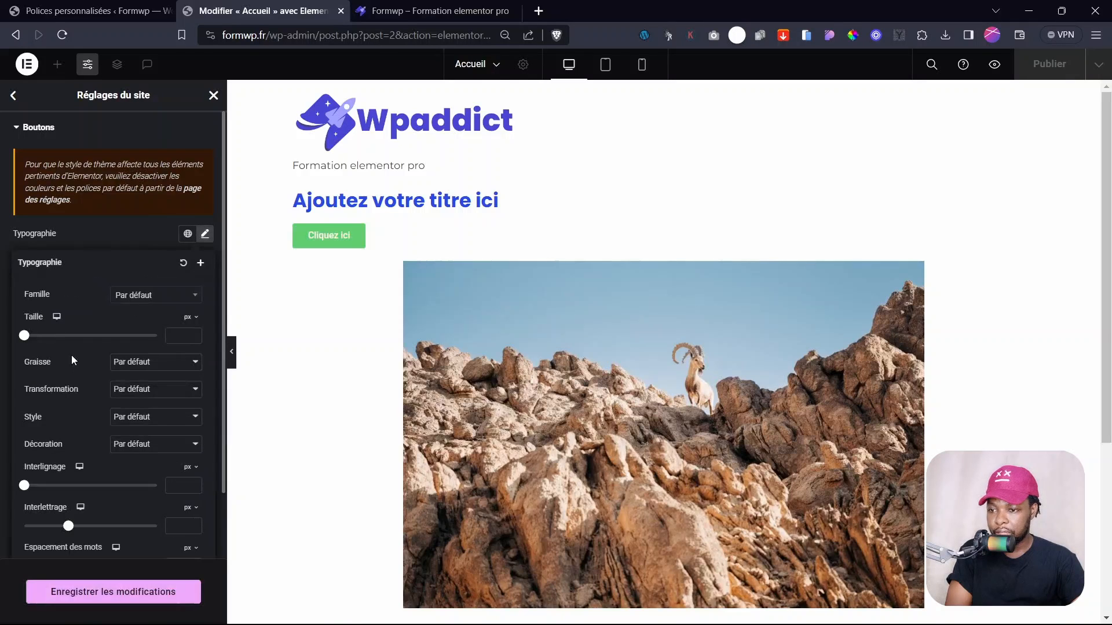
left_click(144, 297)
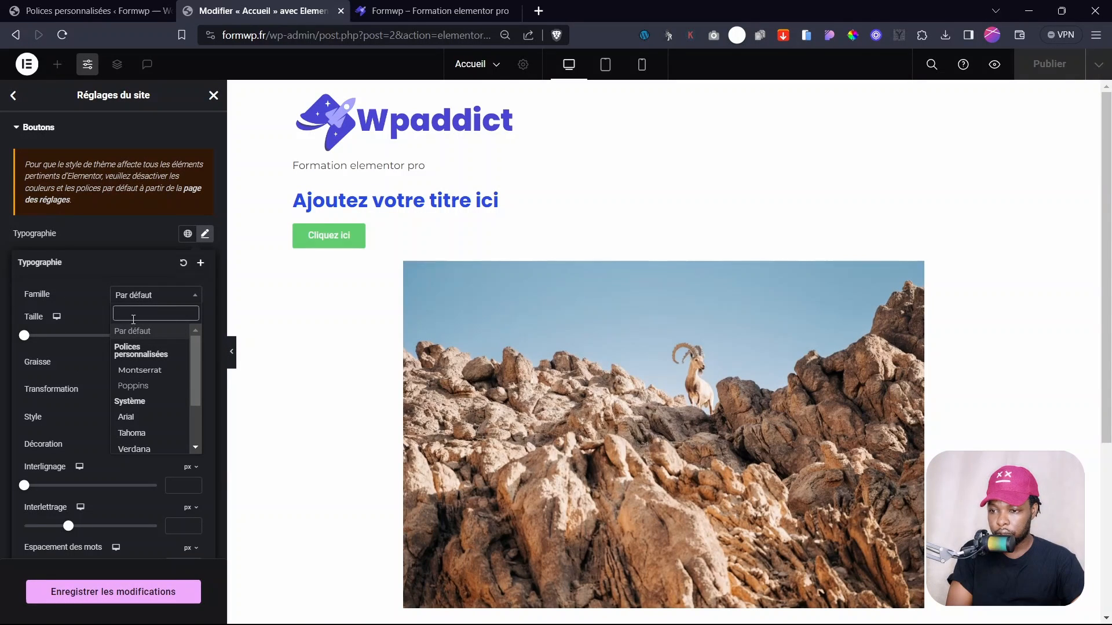
left_click(139, 385)
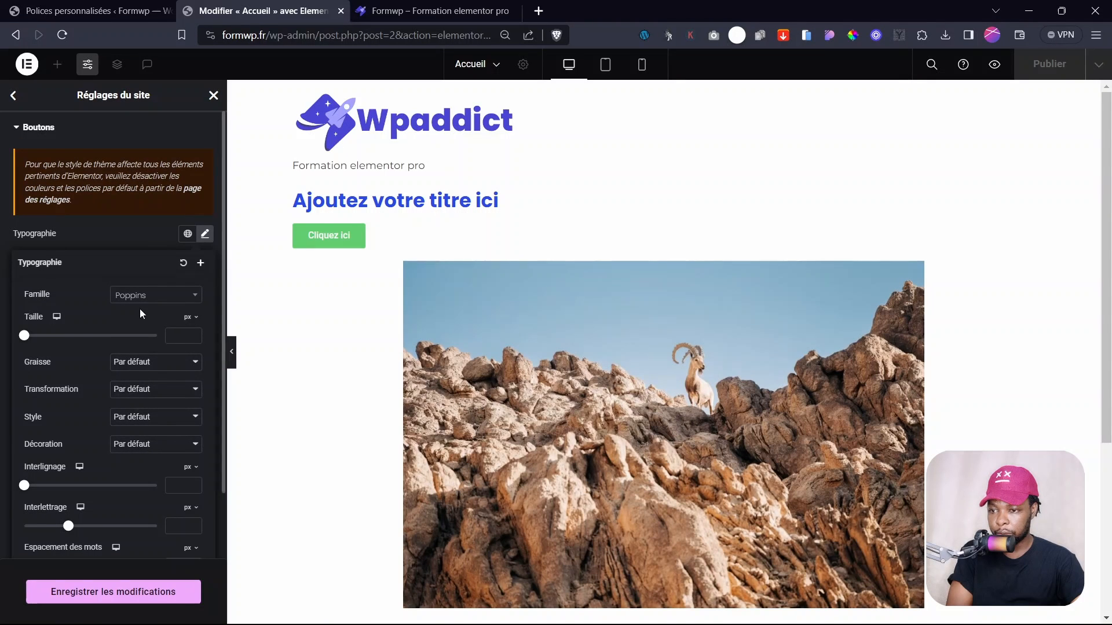
left_click(146, 296)
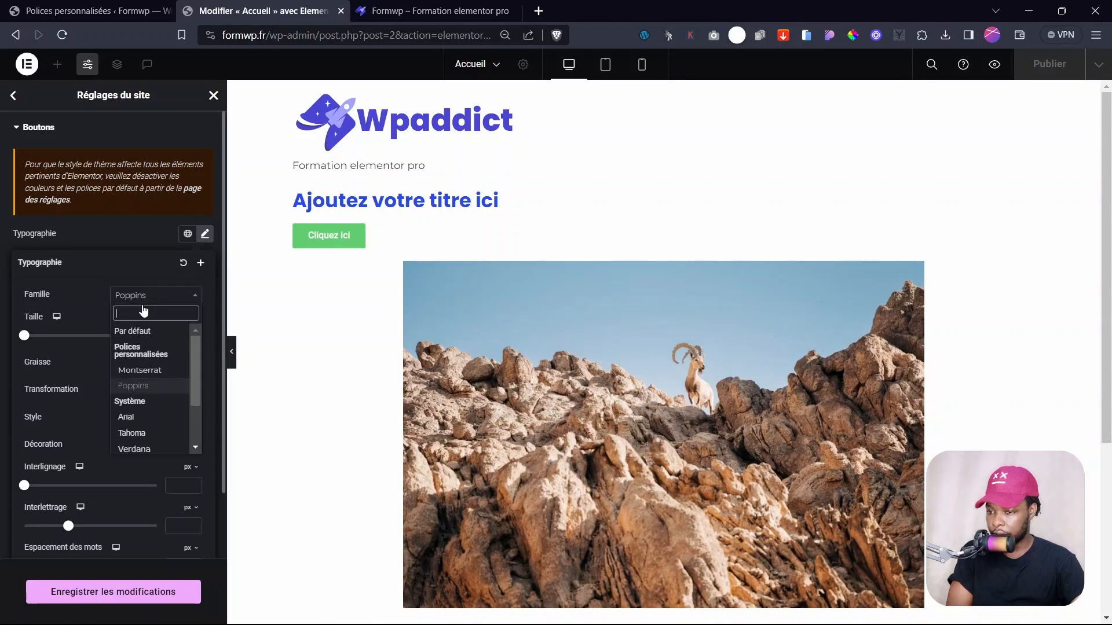
left_click(147, 373)
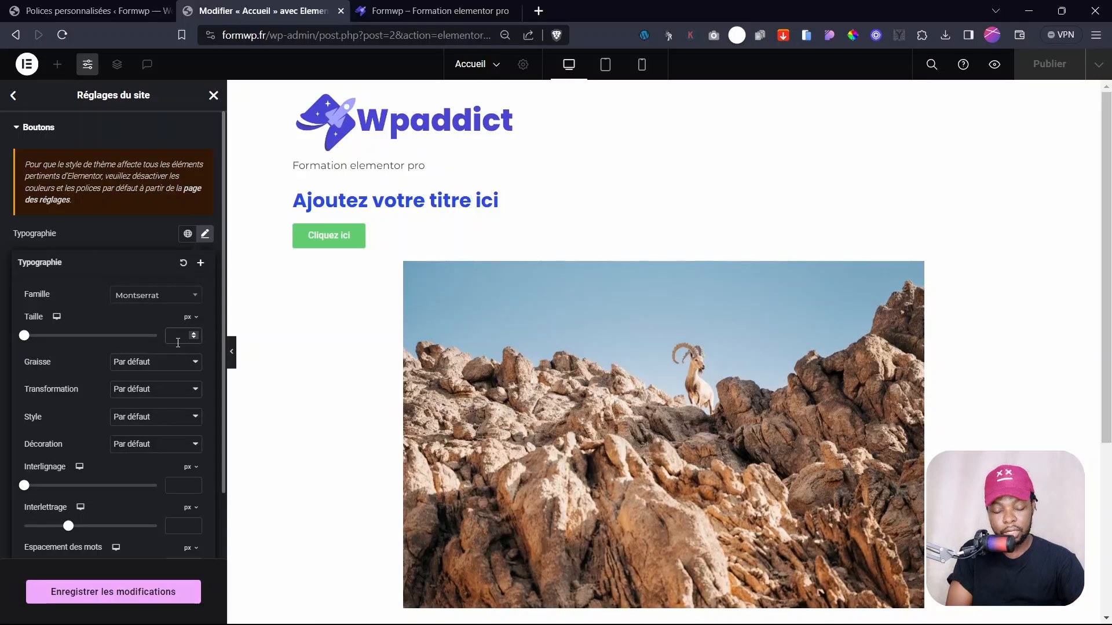
type("15")
left_click(153, 361)
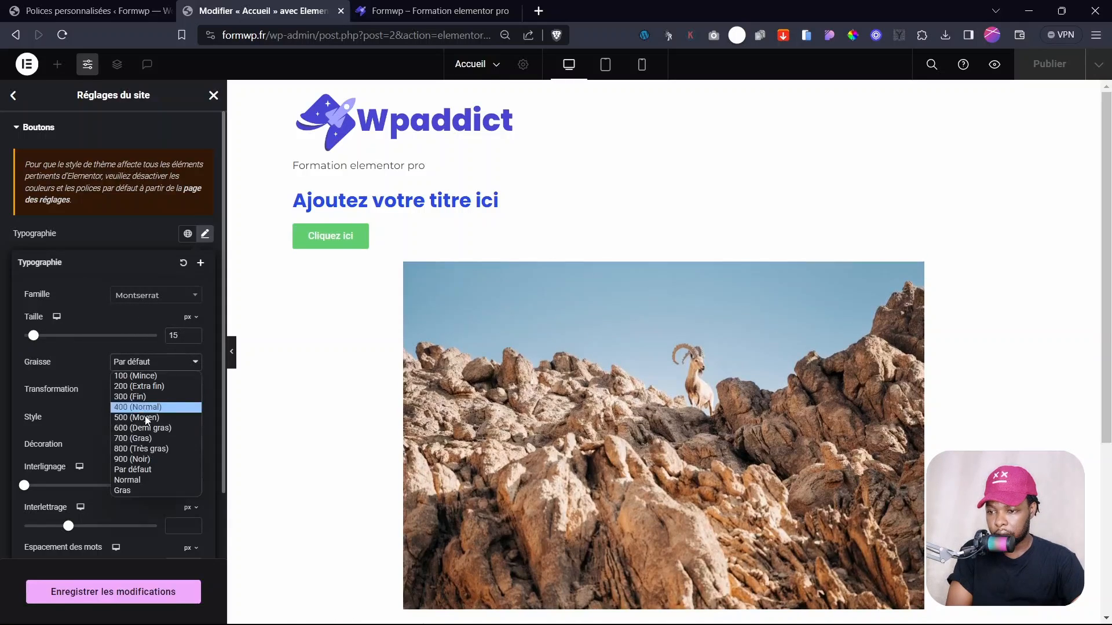
left_click(150, 408)
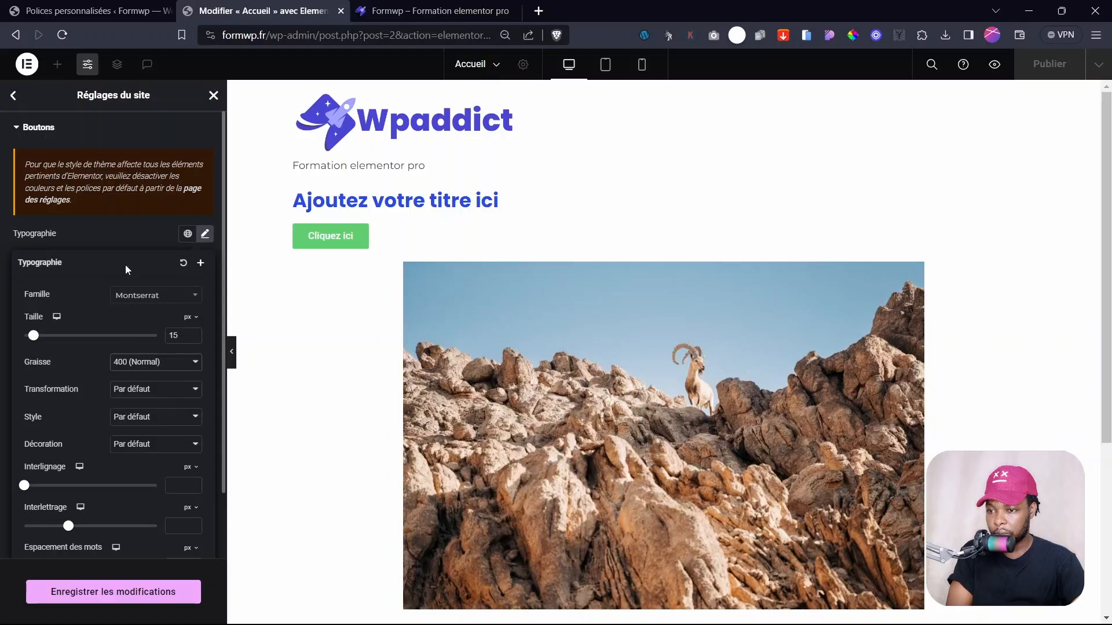
left_click(124, 234)
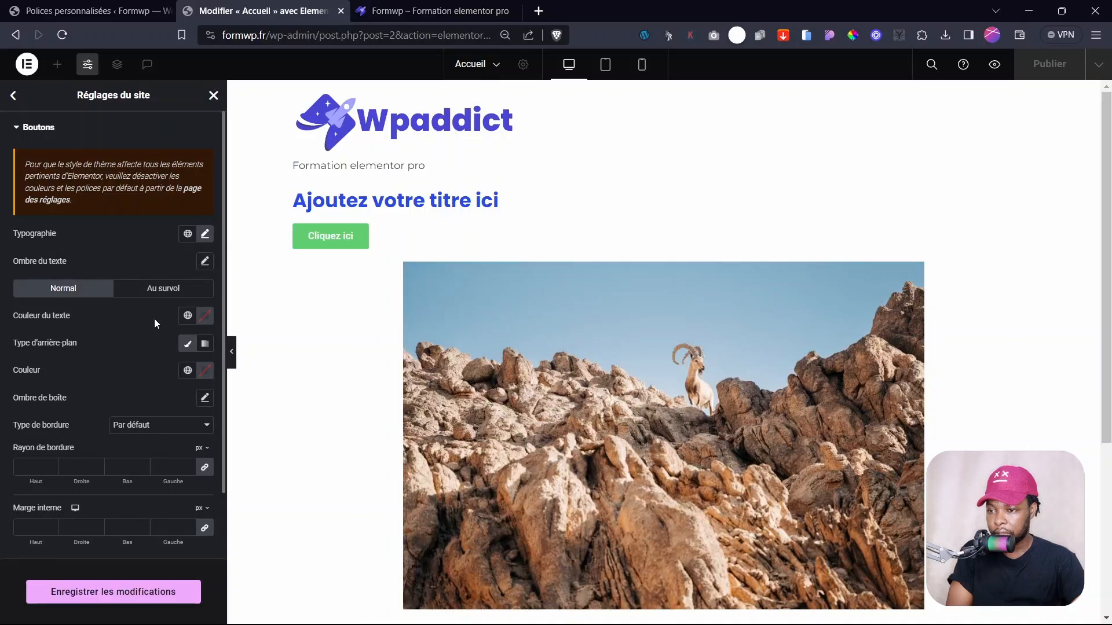
- Keep the light button text colour and use the global Primary blue as button background
left_click(205, 316)
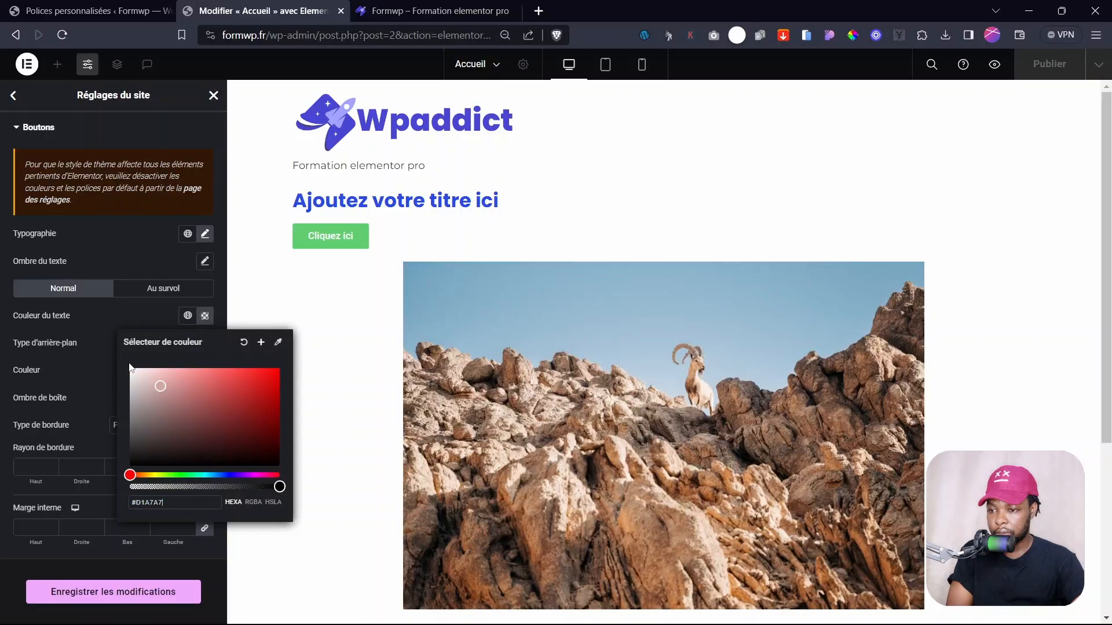
left_click(107, 330)
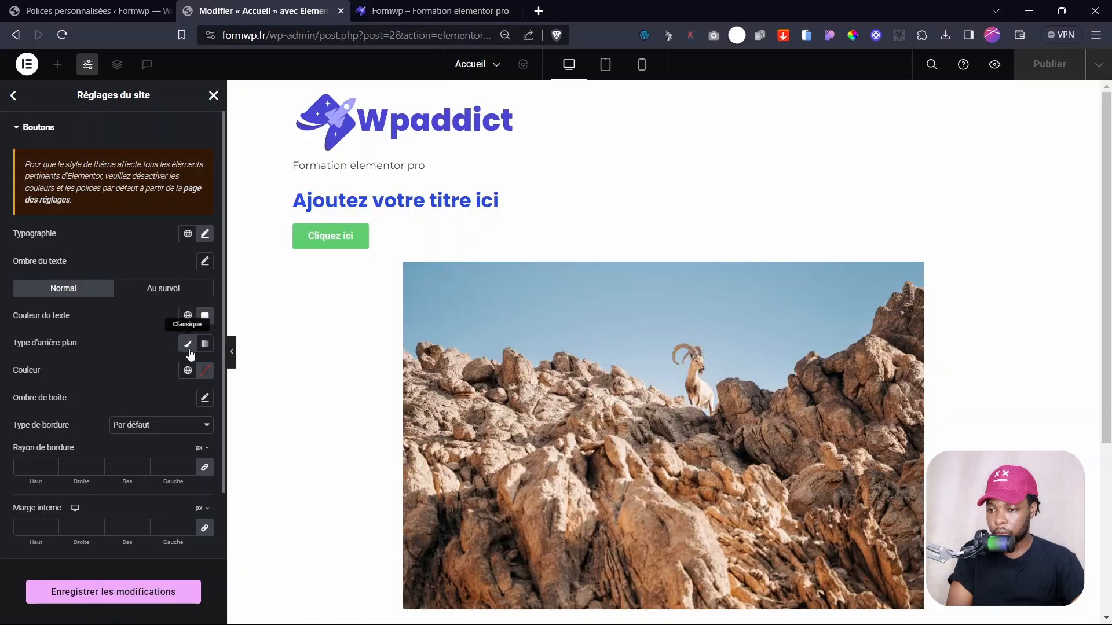
left_click(188, 370)
left_click(104, 431)
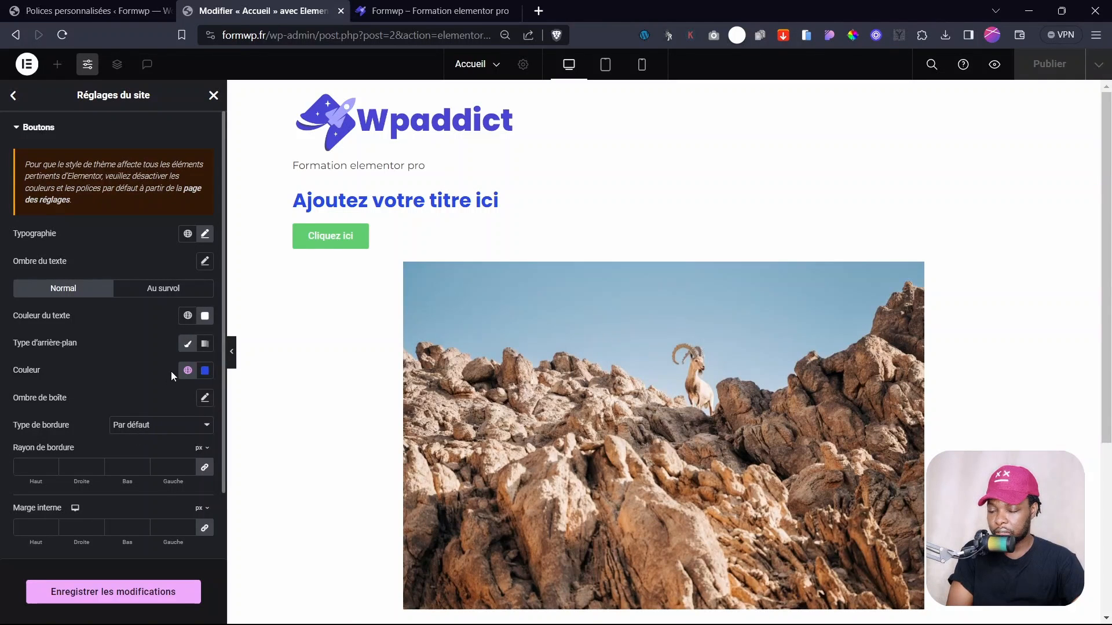
scroll(87, 472, "down", 2)
scroll(89, 451, "up", 2)
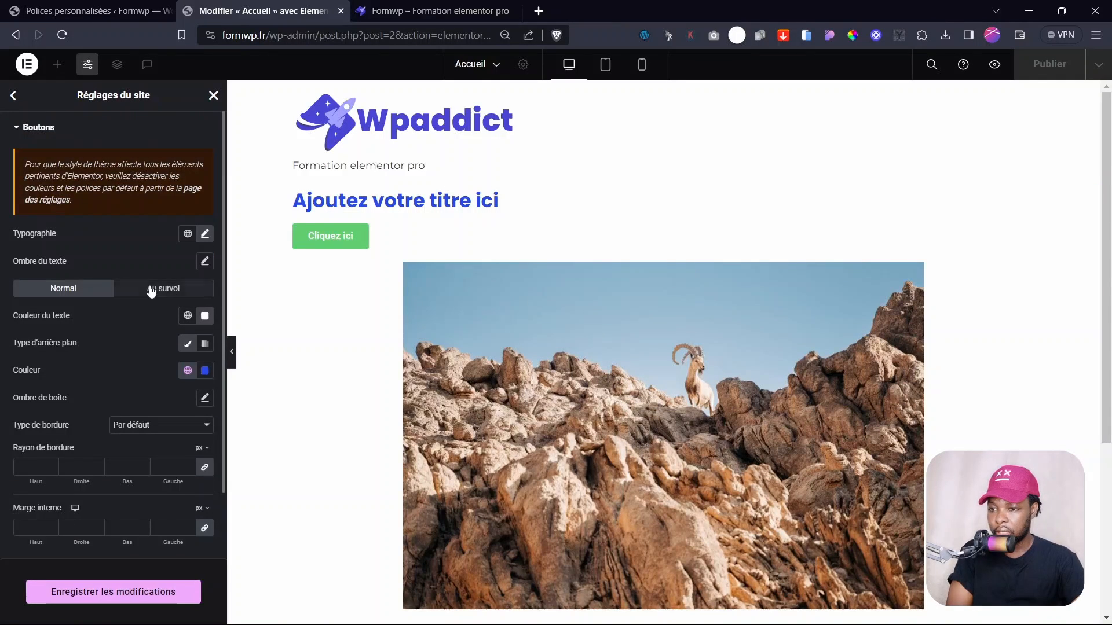
left_click(205, 371)
key("ctrl+c")
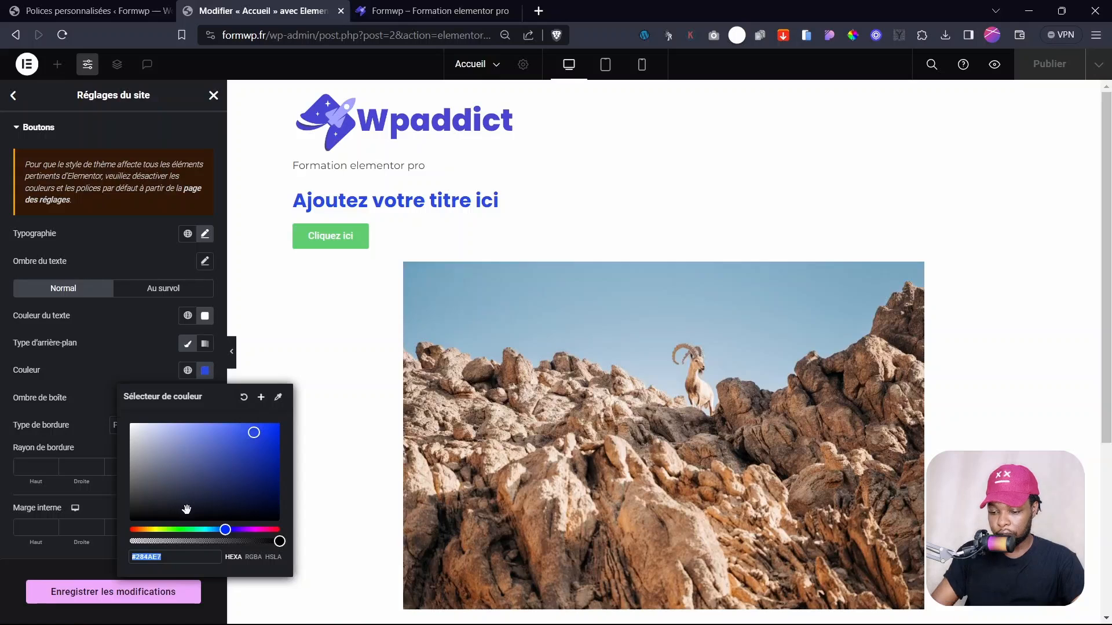
left_click(116, 353)
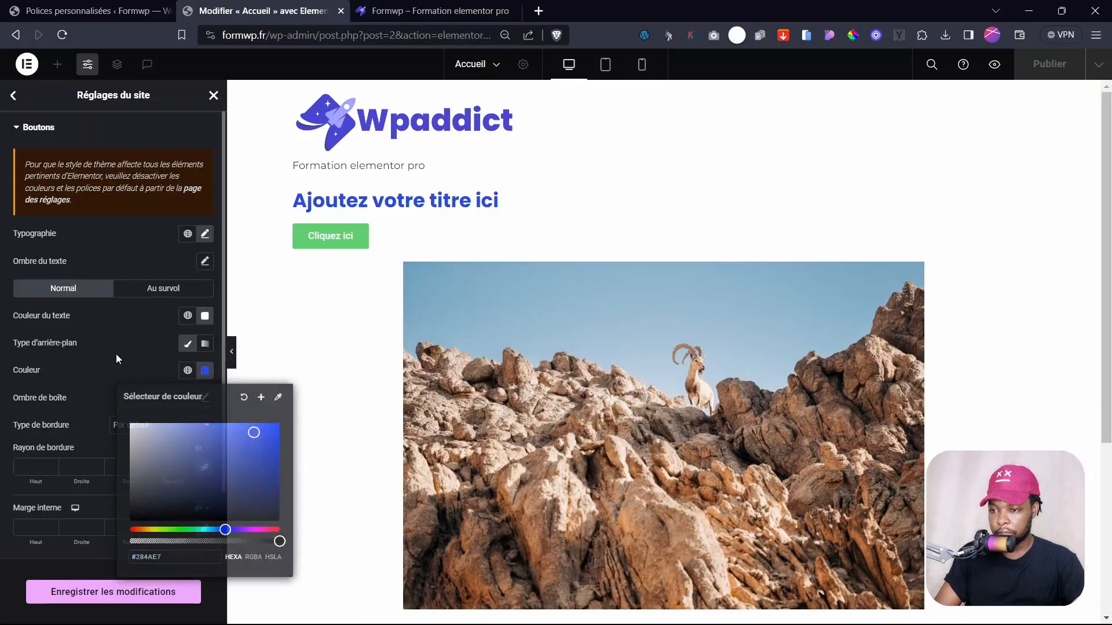
- Change the global Accent colour to blue #284AE7
left_click(14, 96)
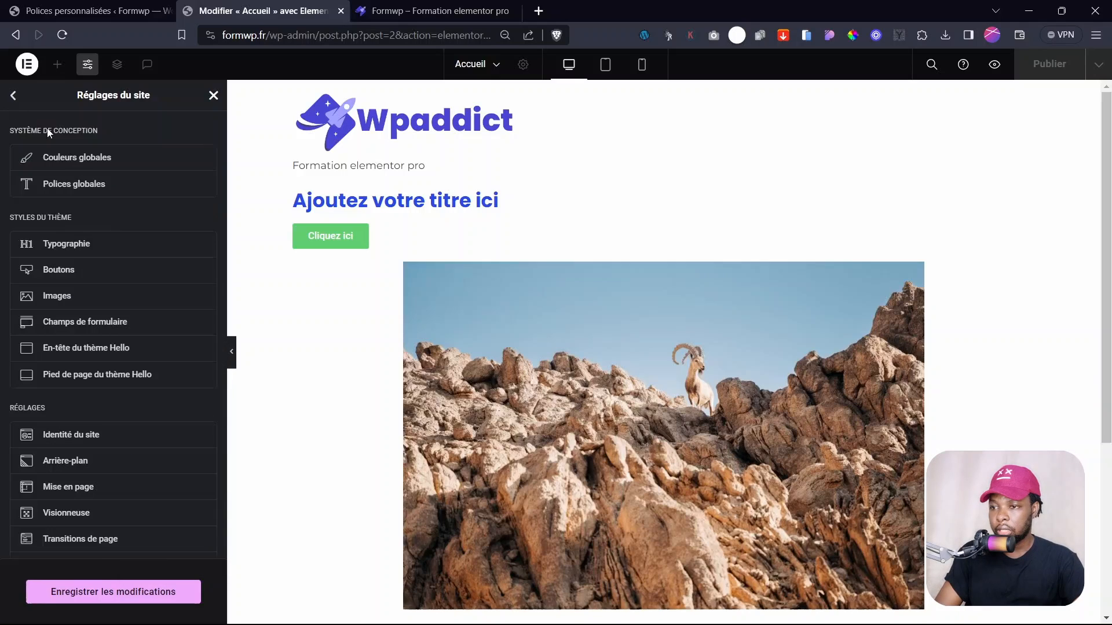
left_click(90, 170)
left_click(206, 318)
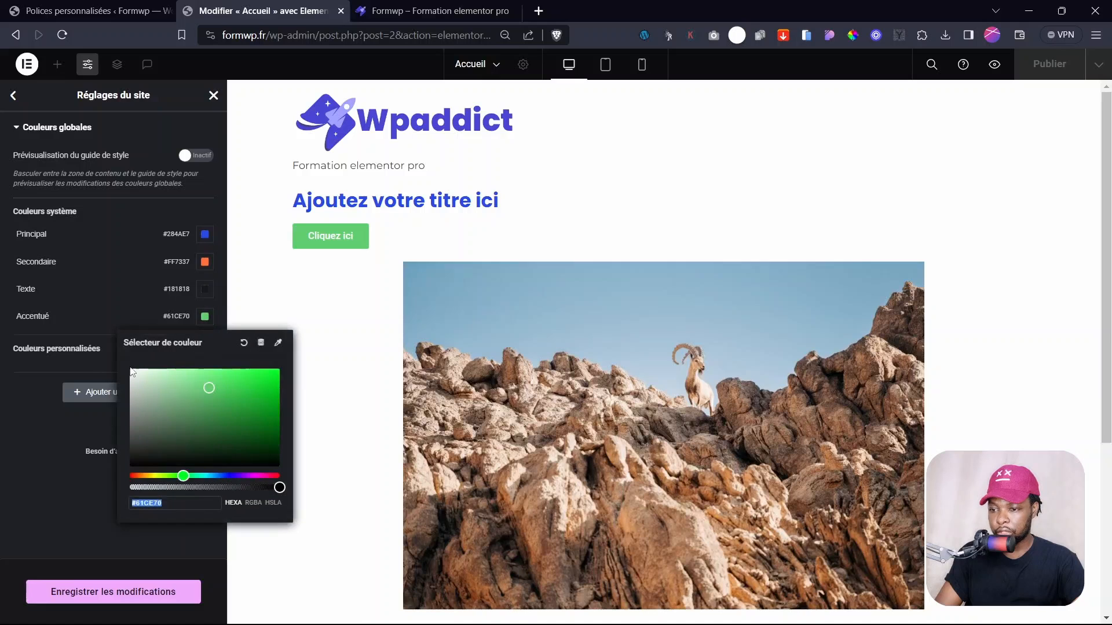
key("ctrl+v")
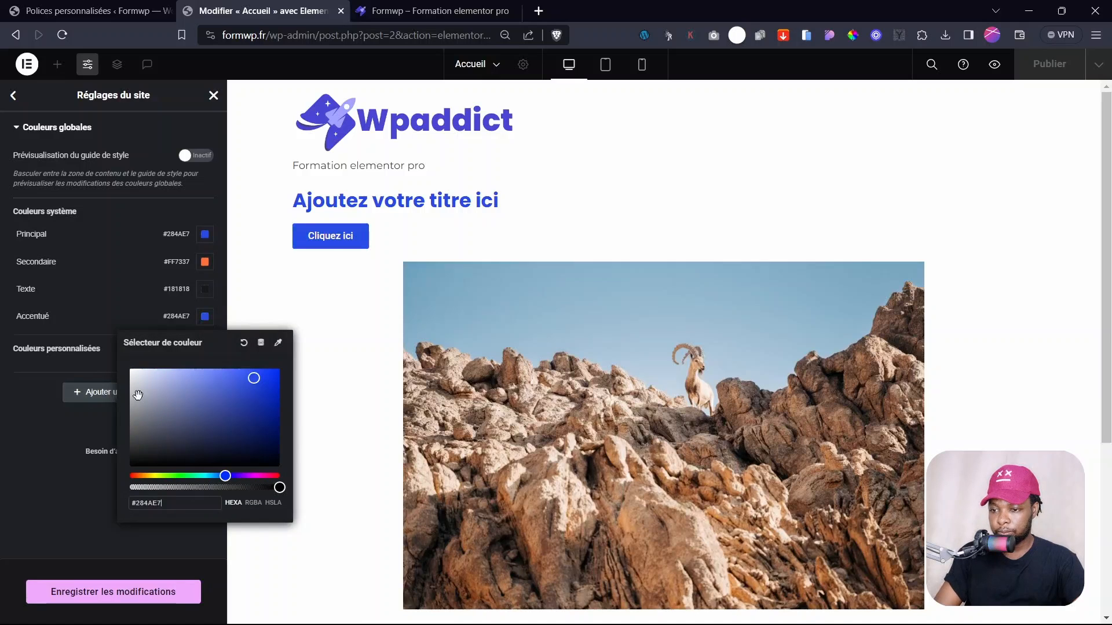
left_click(44, 453)
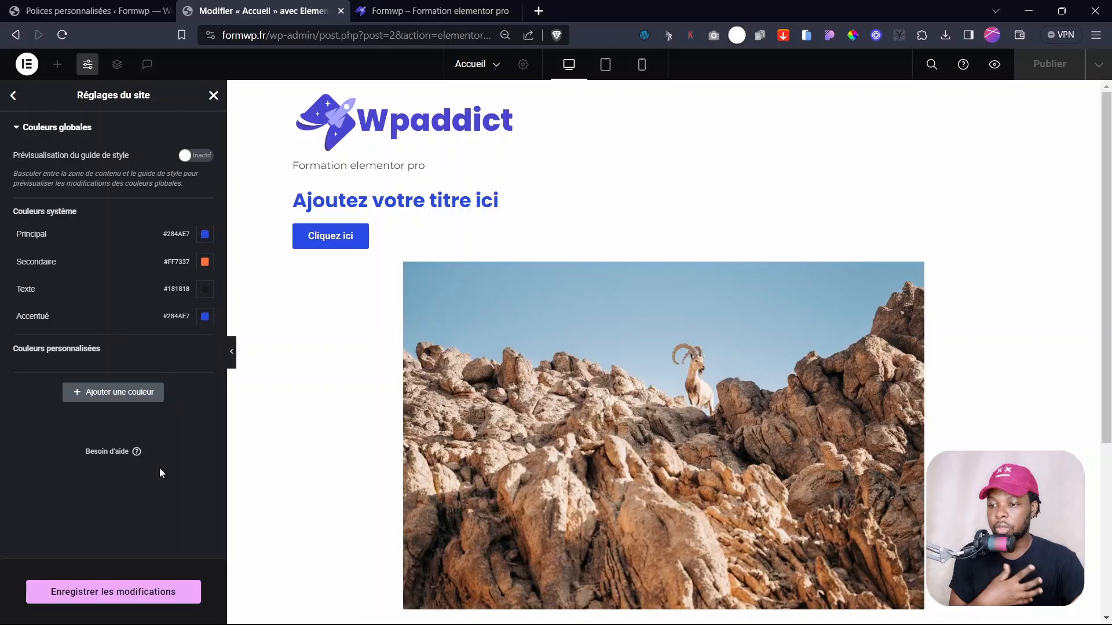
- Save the site settings and reopen the button style settings
left_click(121, 593)
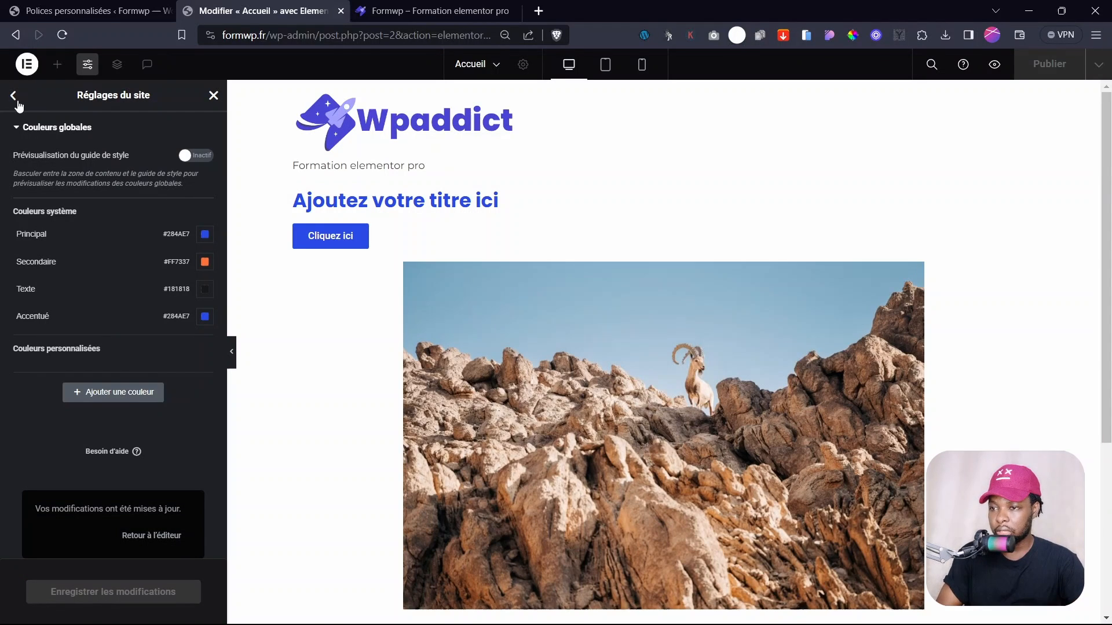
left_click(13, 96)
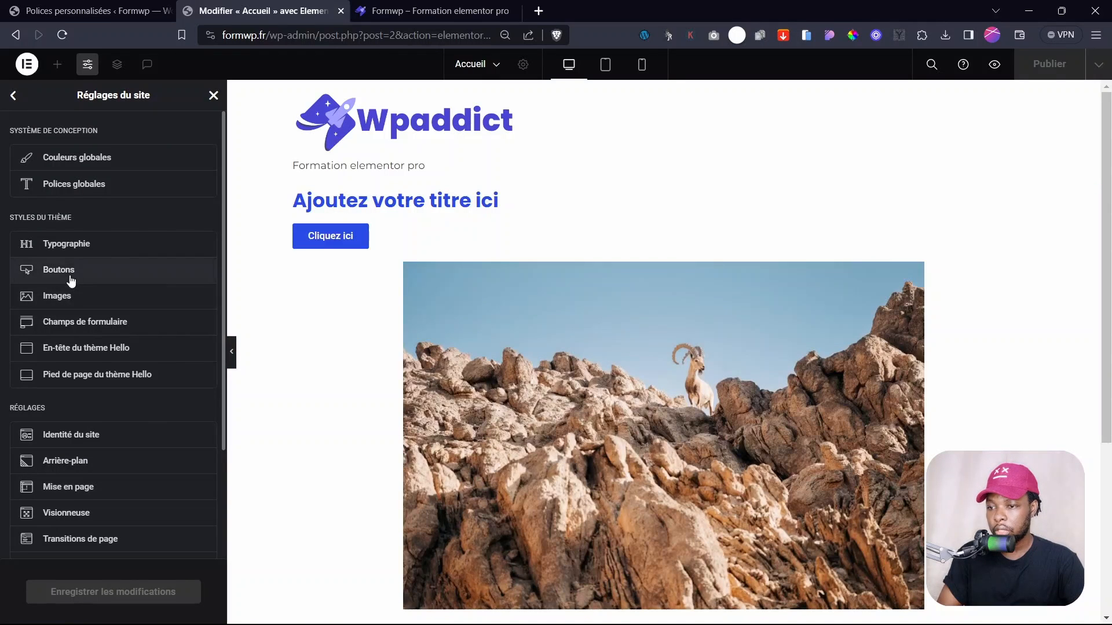
left_click(75, 277)
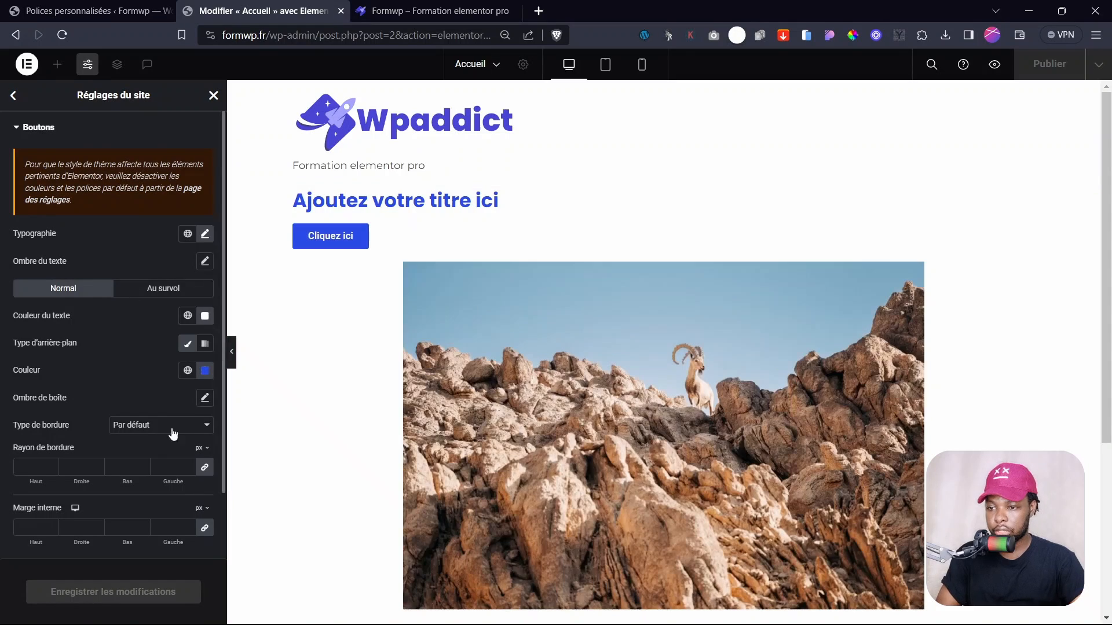
- Reload the live-site tab to check the button, then go back to the Elementor editor tab
left_click(401, 12)
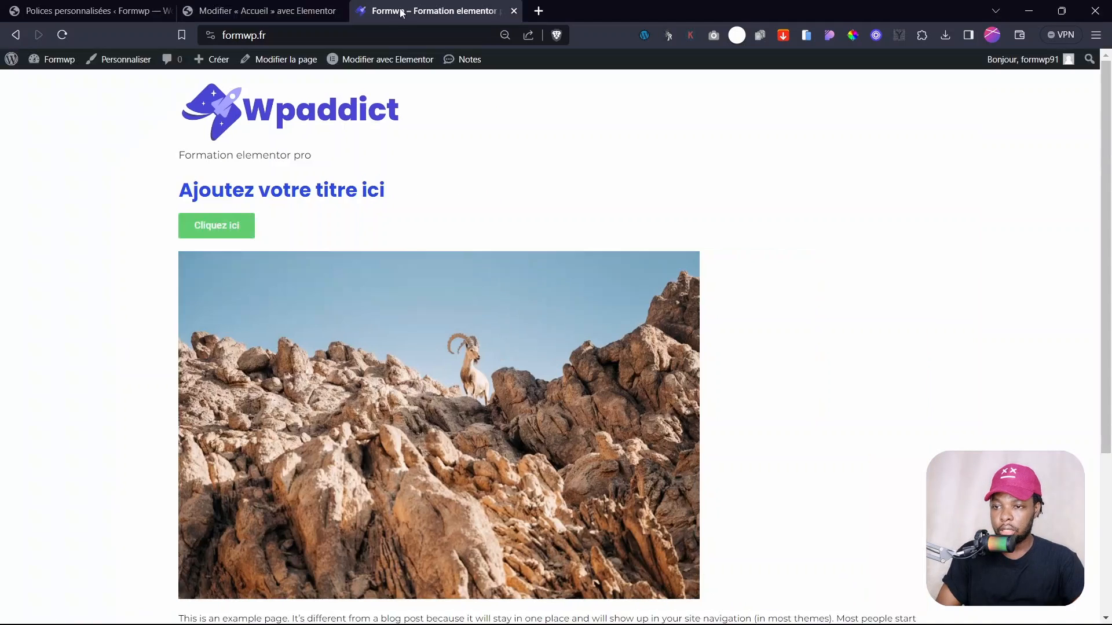
left_click(62, 35)
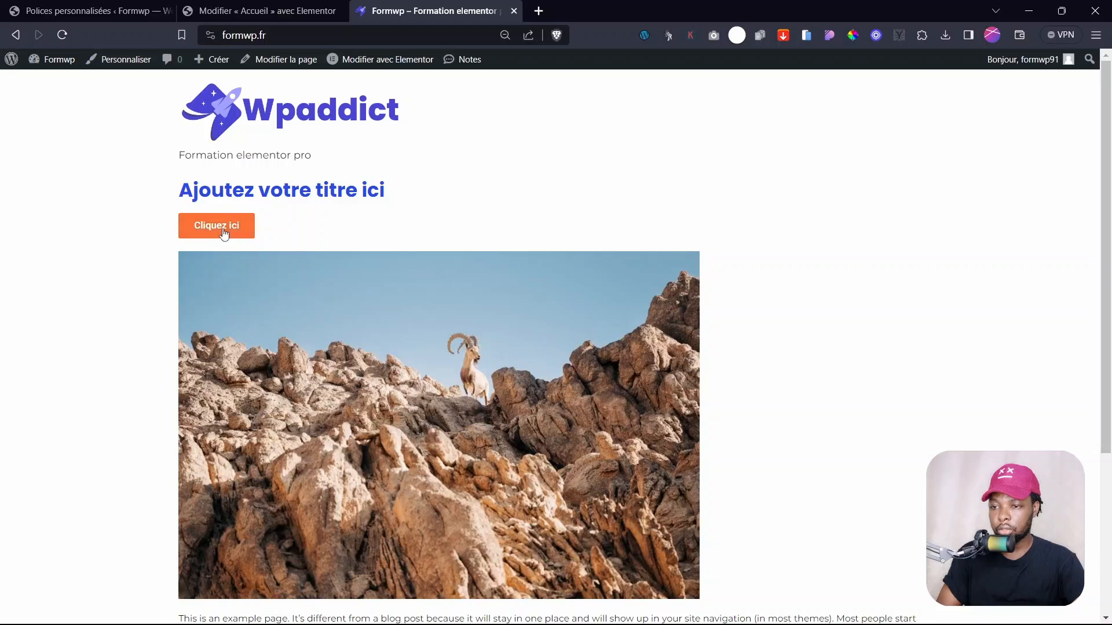
left_click(251, 18)
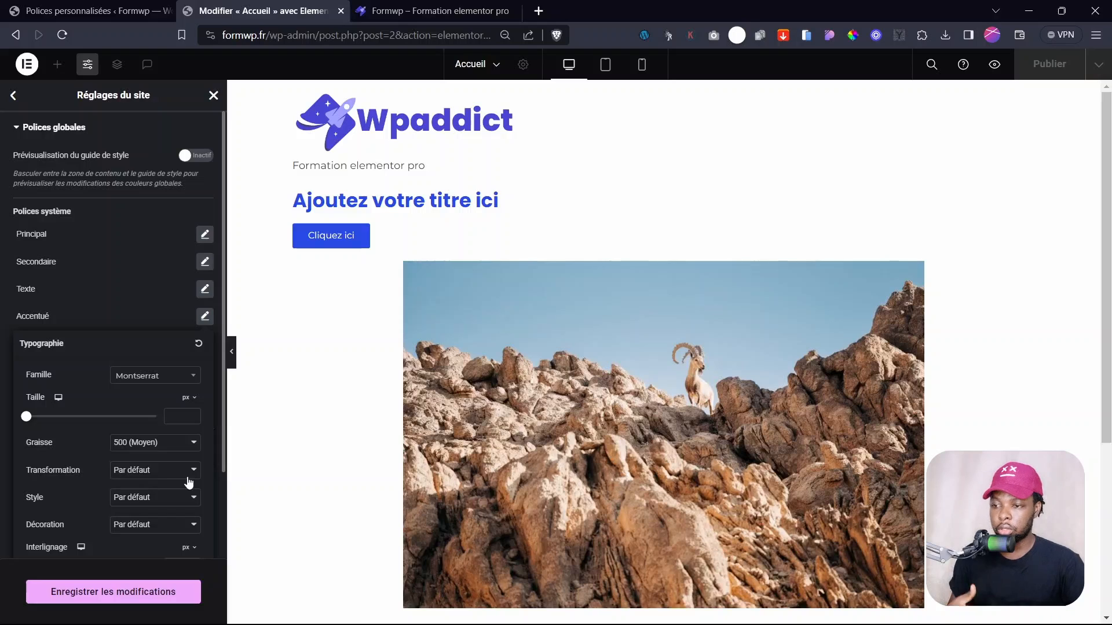
- Give the Accent global font weight 500 (Moyen) and save the global font changes
left_click(22, 316)
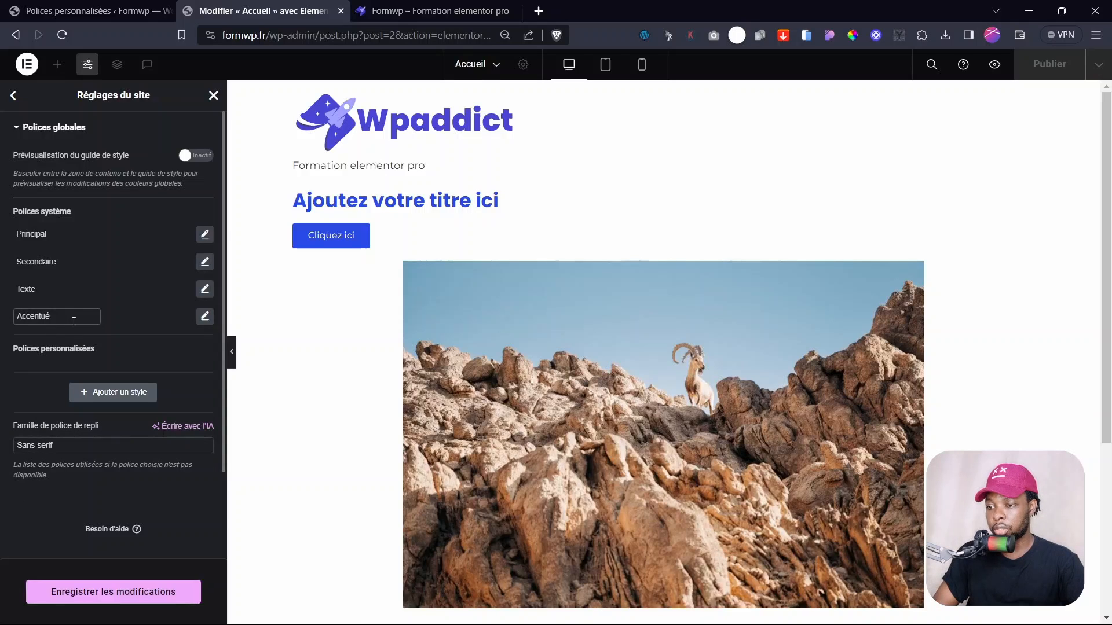
left_click(132, 347)
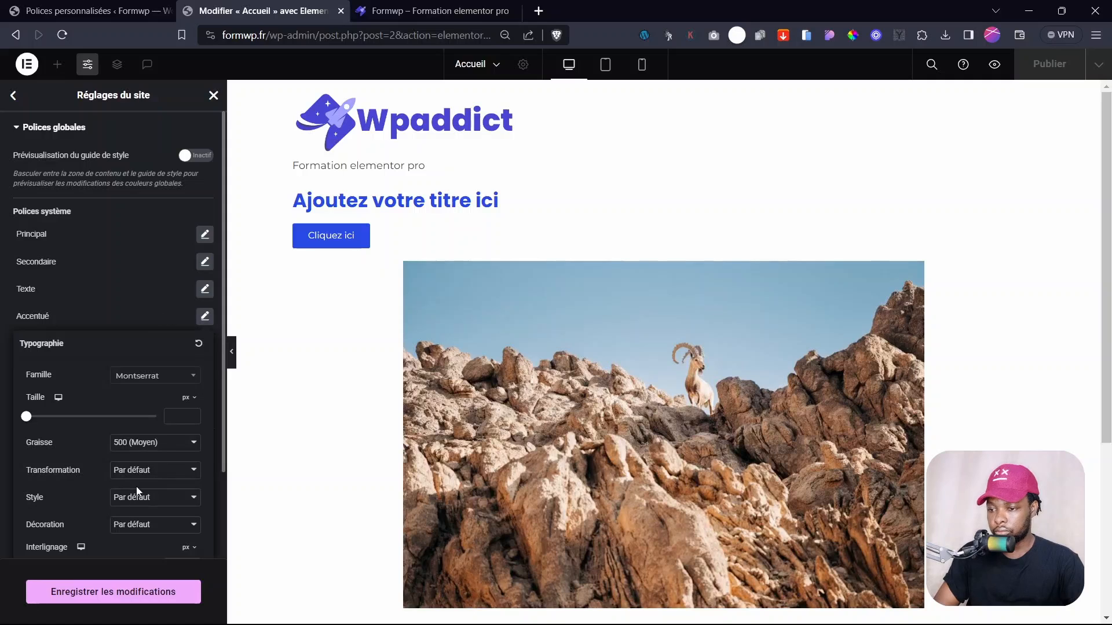
left_click(139, 443)
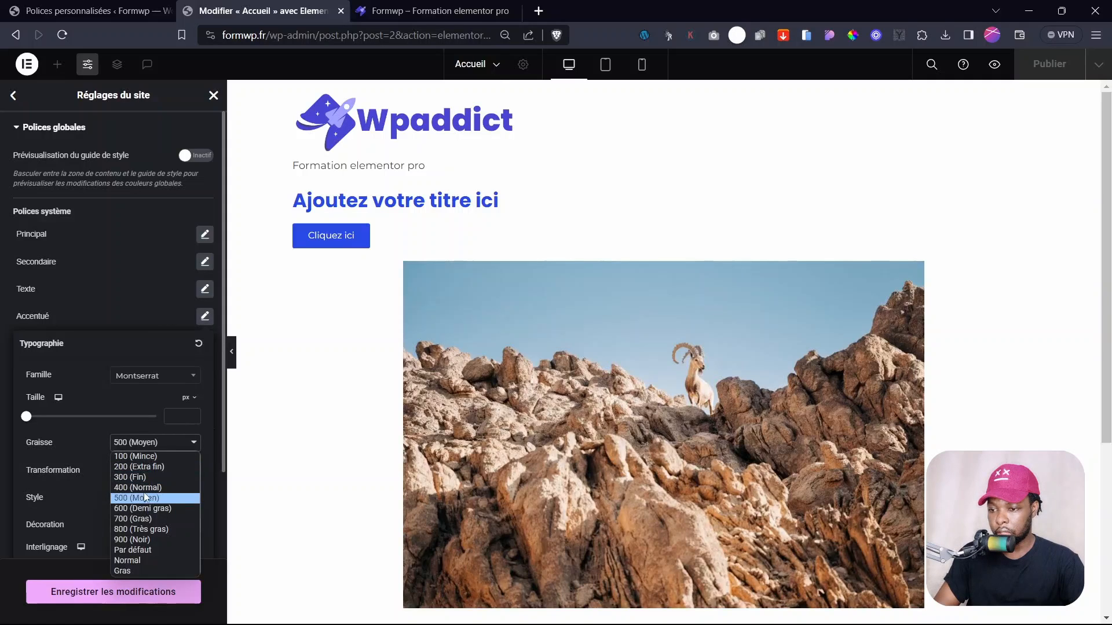
left_click(142, 488)
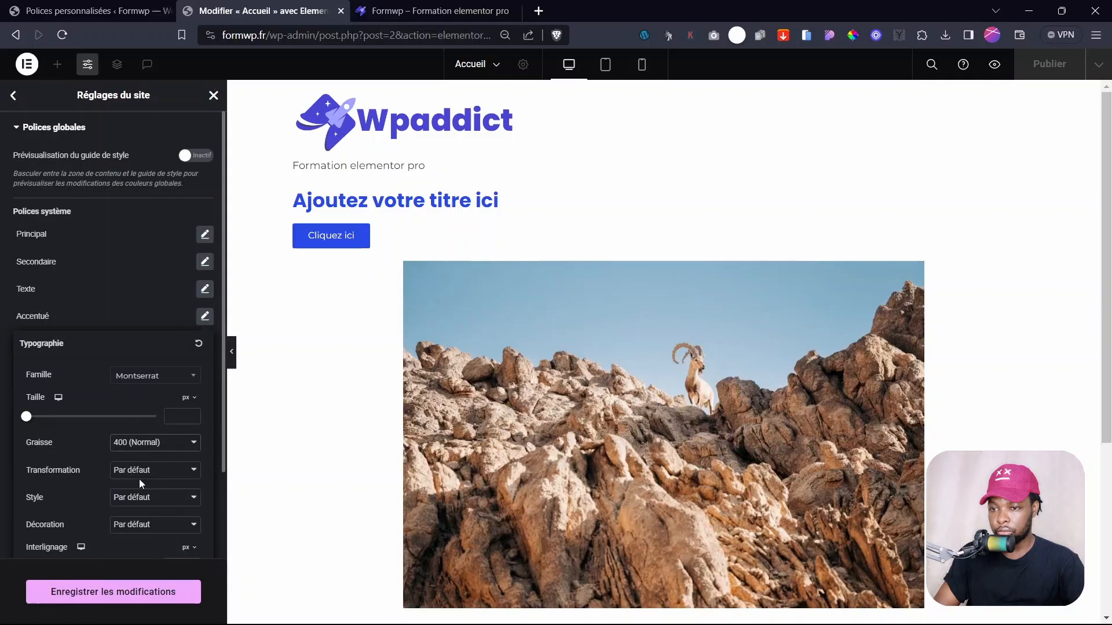
left_click(145, 444)
left_click(139, 517)
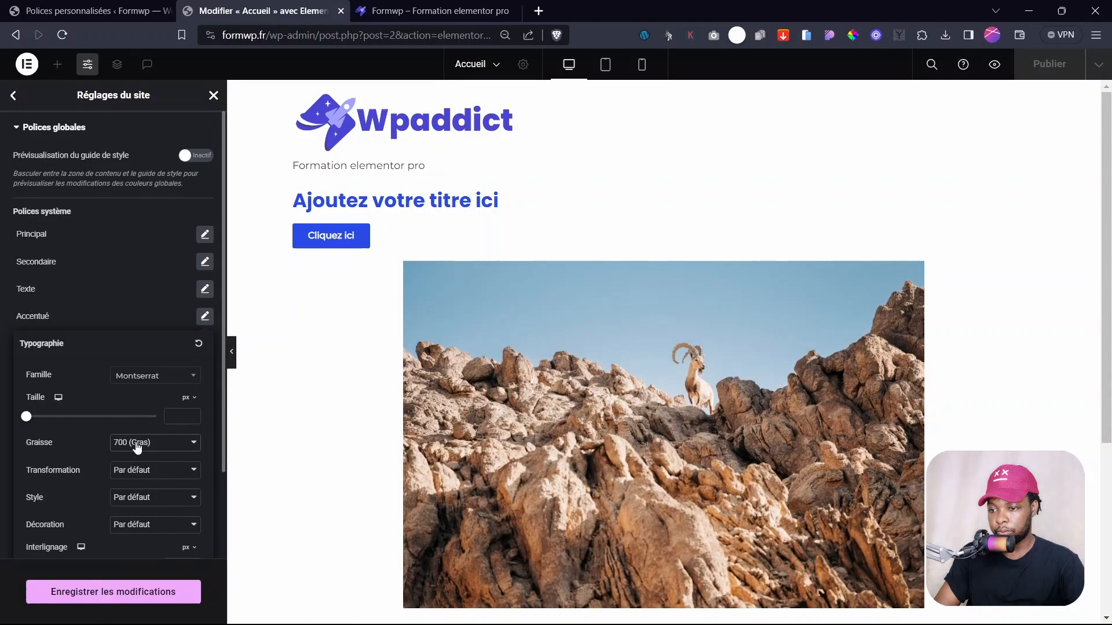
left_click(137, 447)
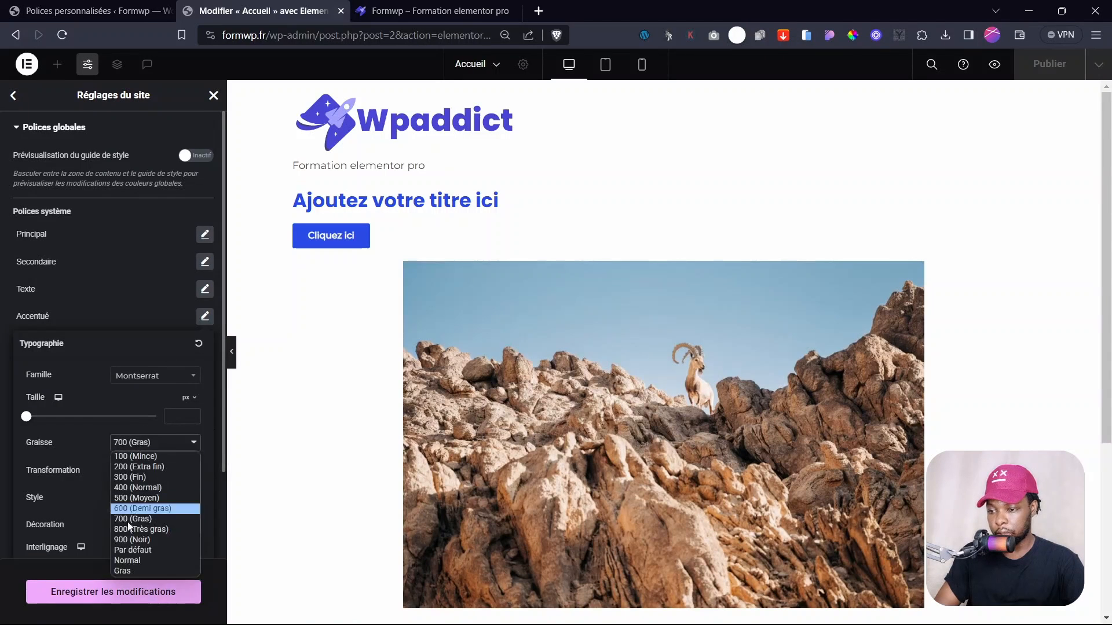
left_click(144, 500)
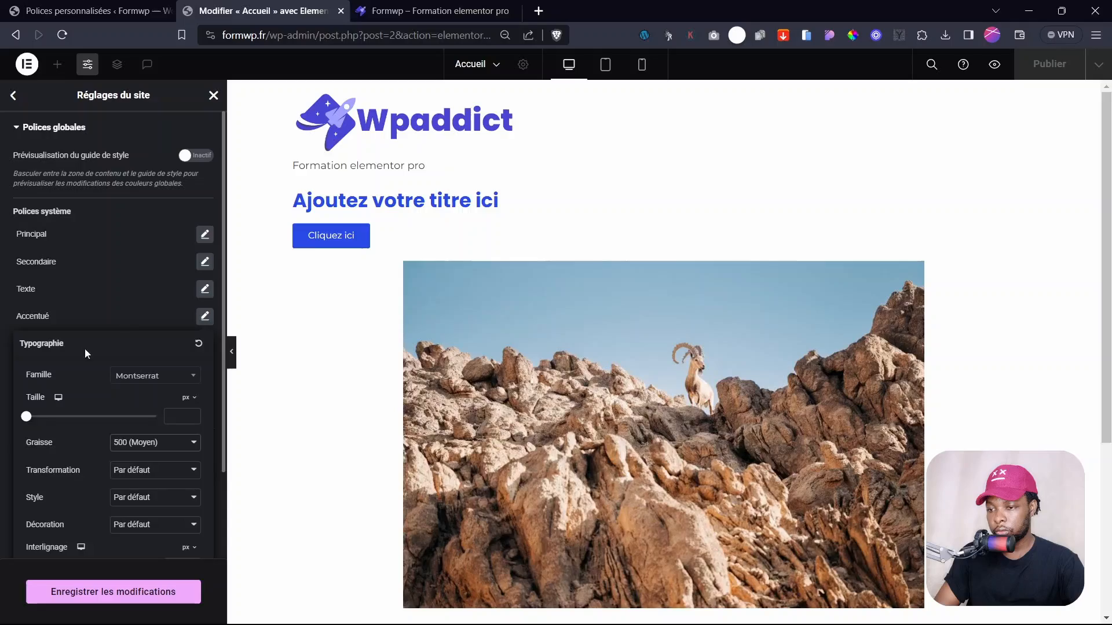
left_click(122, 319)
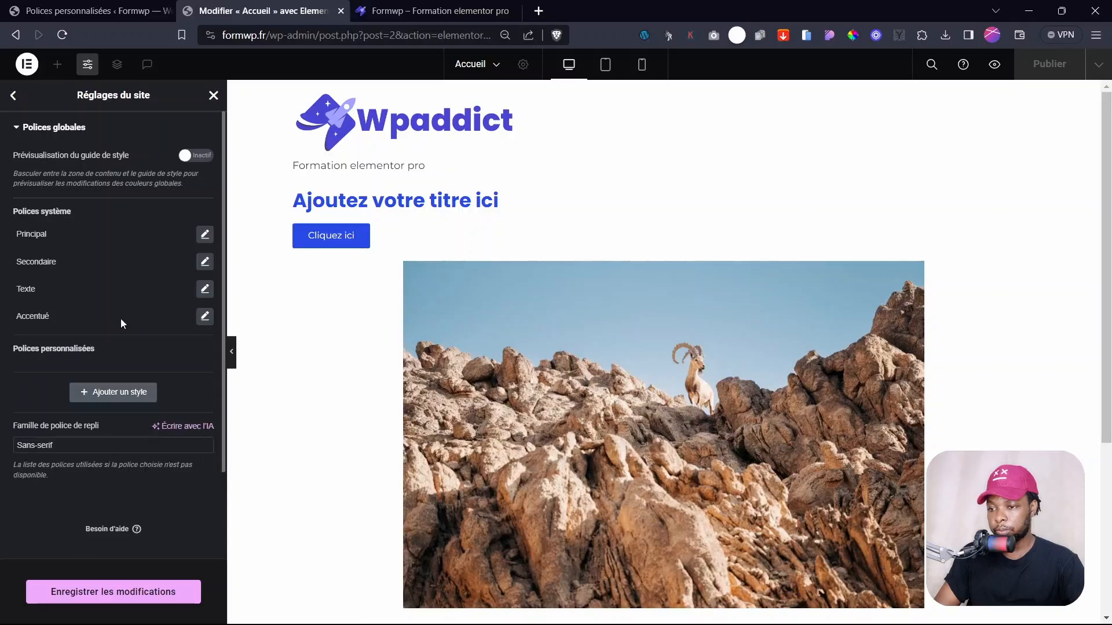
left_click(14, 96)
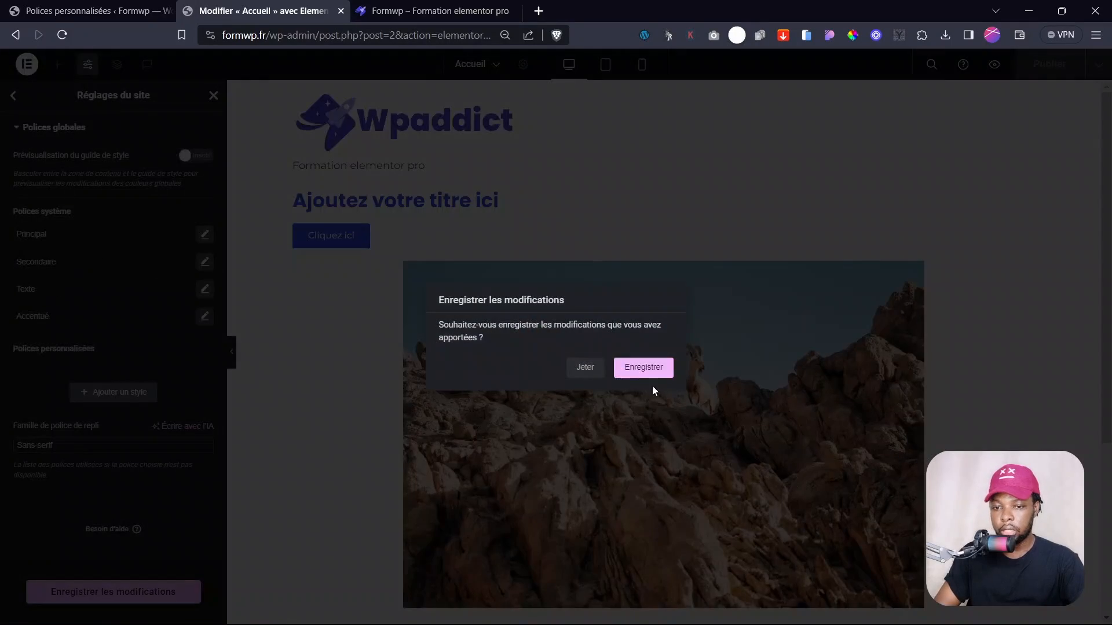
left_click(643, 368)
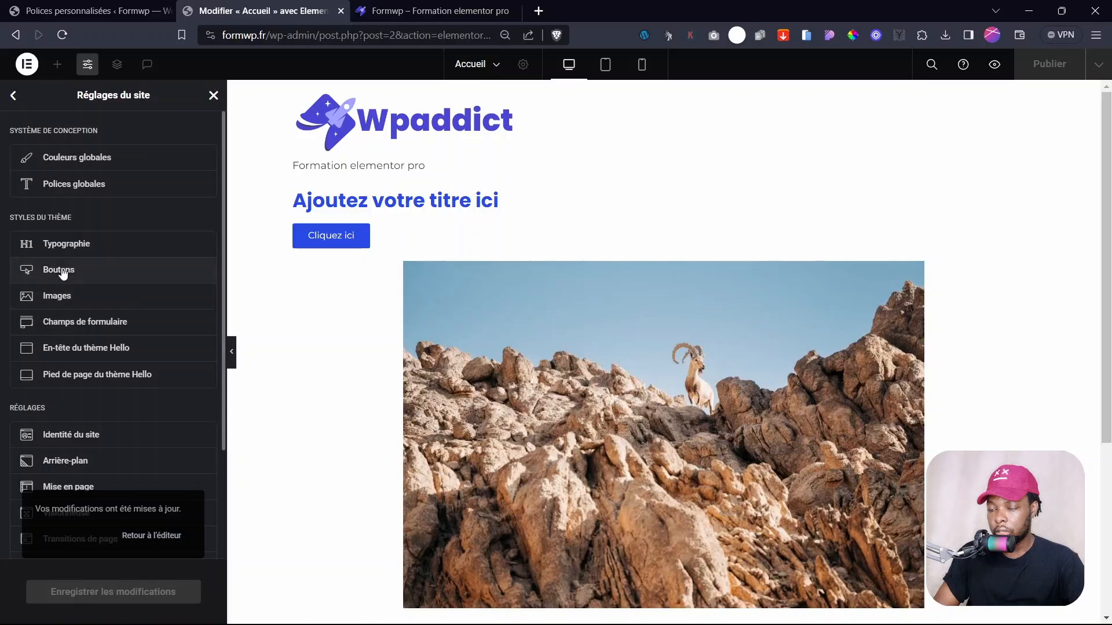
- Round all button corners with a 46 px border radius
left_click(63, 273)
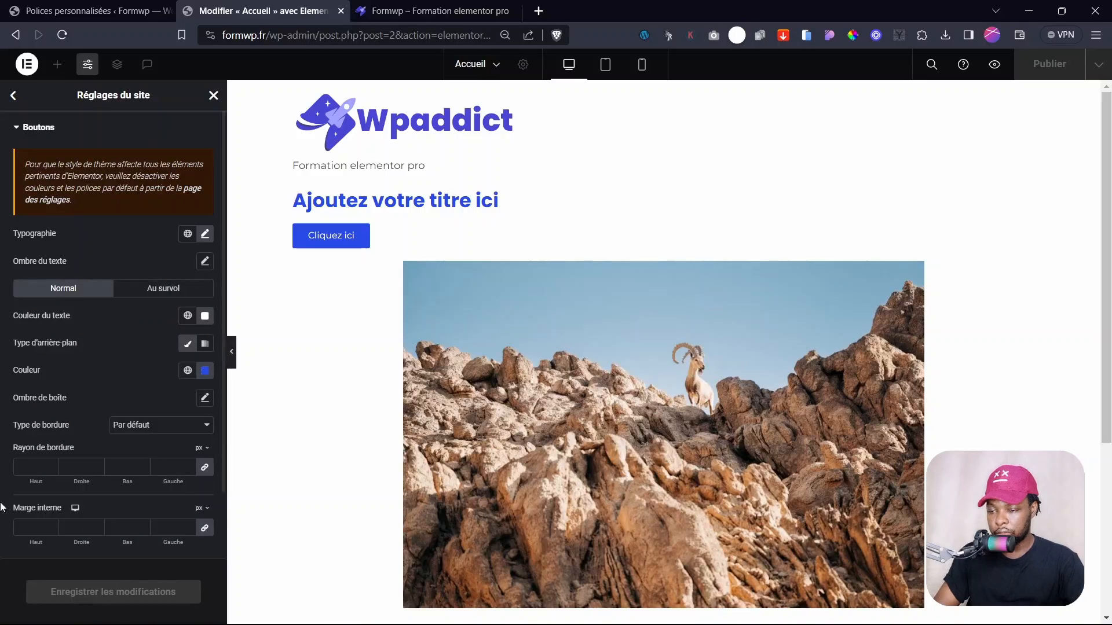
left_click_drag(46, 481, 73, 481)
left_click(32, 470)
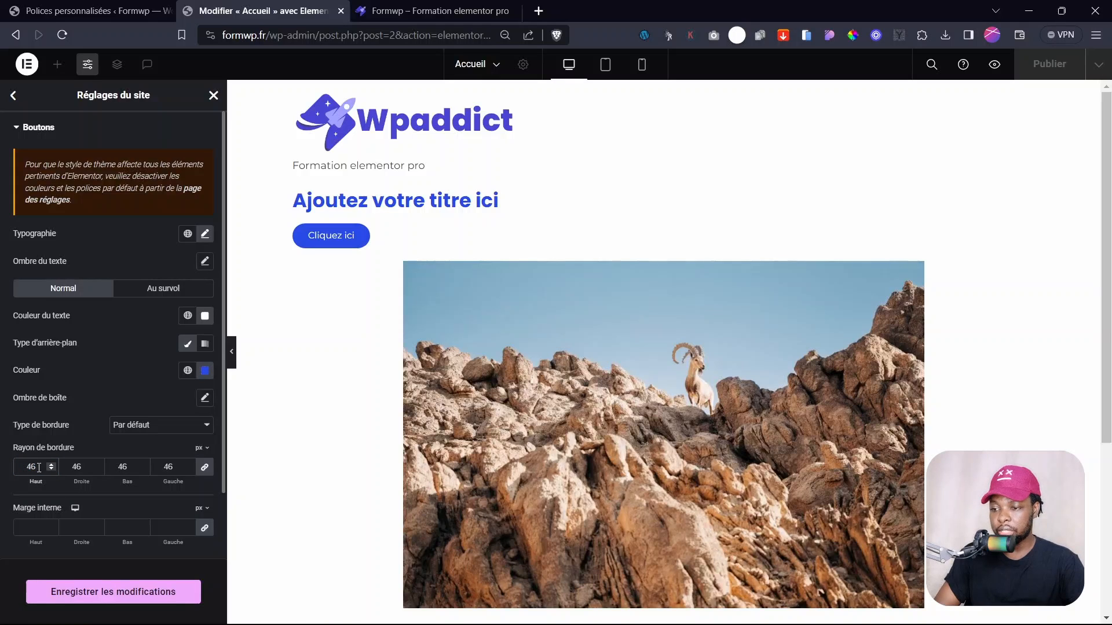
left_click_drag(12, 444, 52, 457)
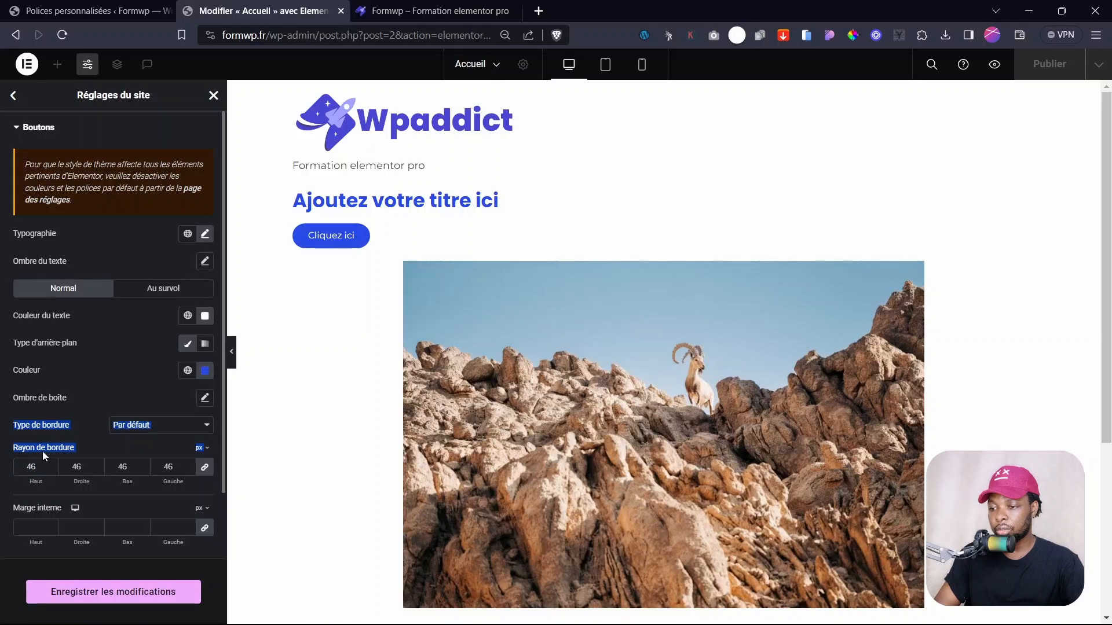
left_click(43, 448)
double_click(30, 468)
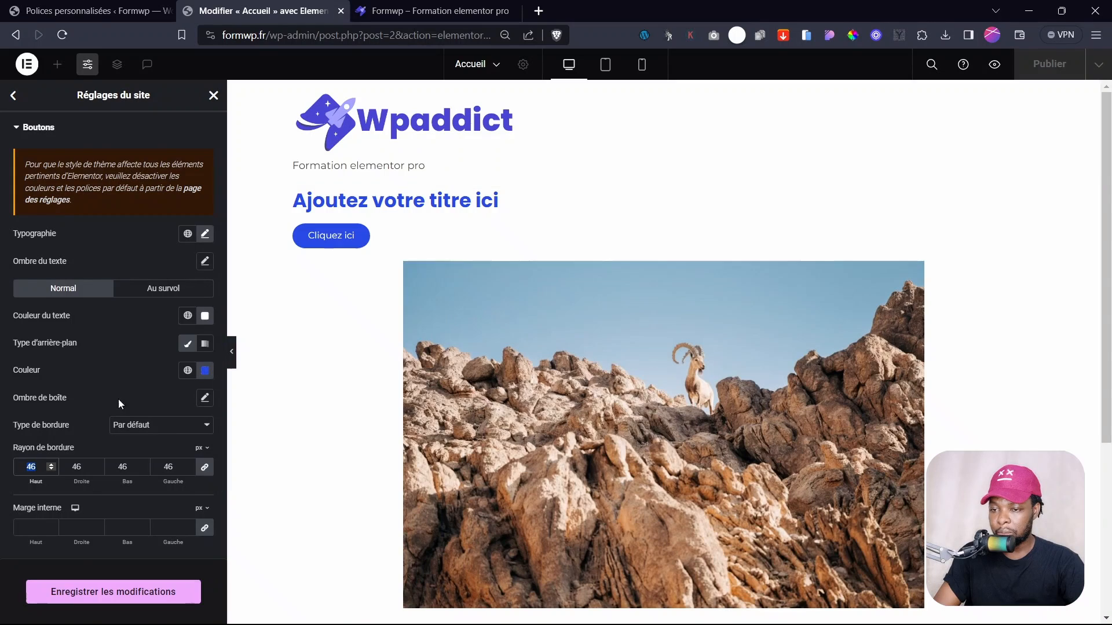
- Set button padding to 15 px top/bottom and 35 px left/right, and save
left_click_drag(29, 543, 36, 505)
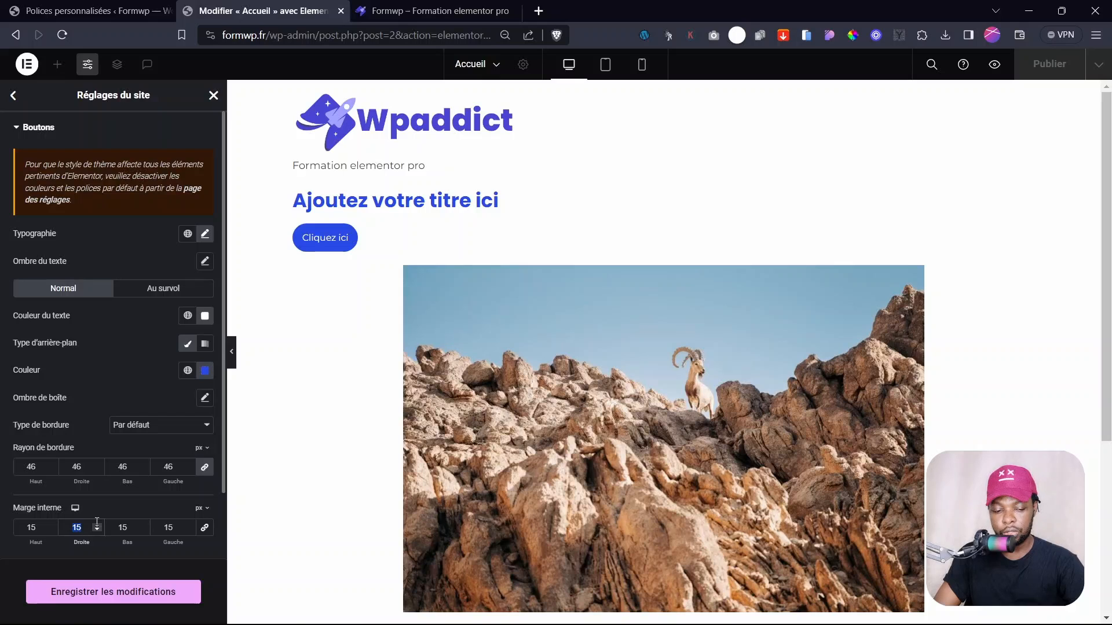
type("35")
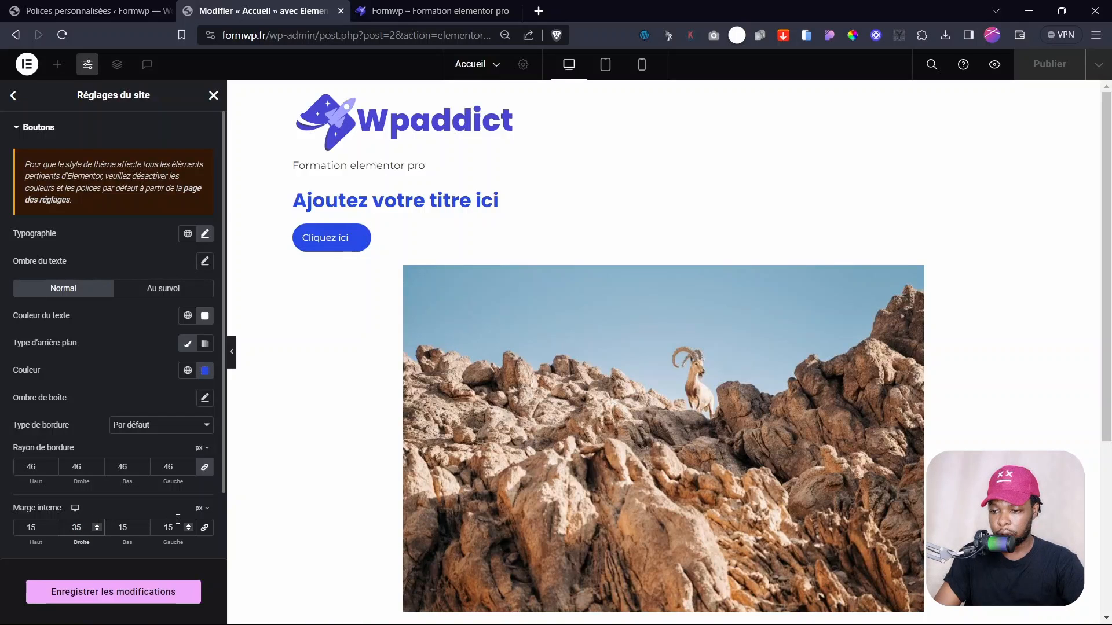
left_click(171, 527)
double_click(171, 527)
type("35")
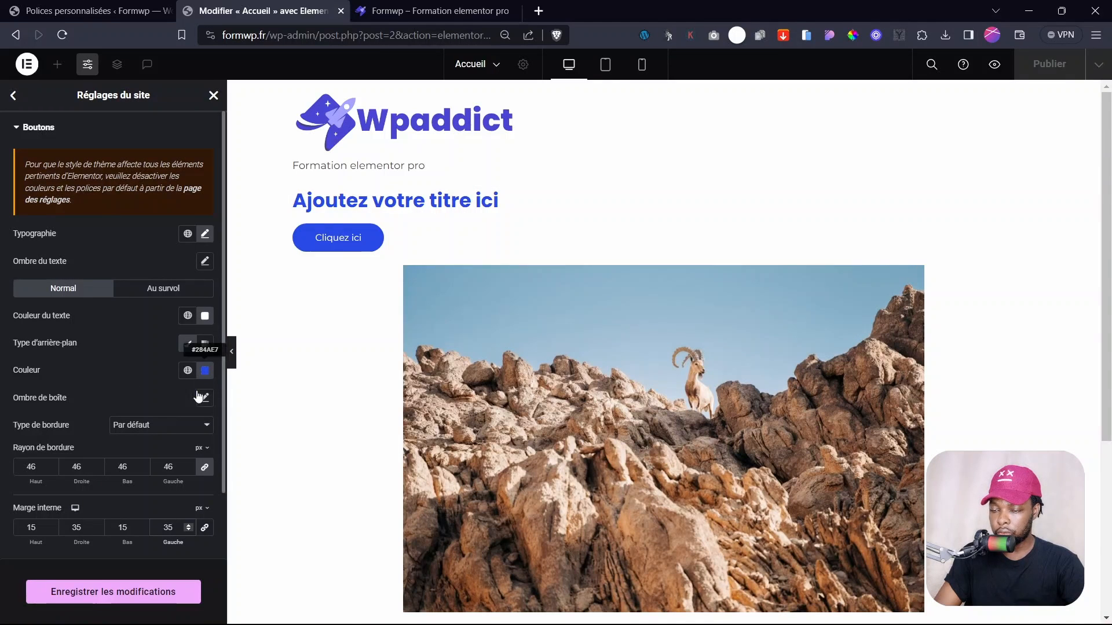
left_click(114, 583)
left_click(173, 288)
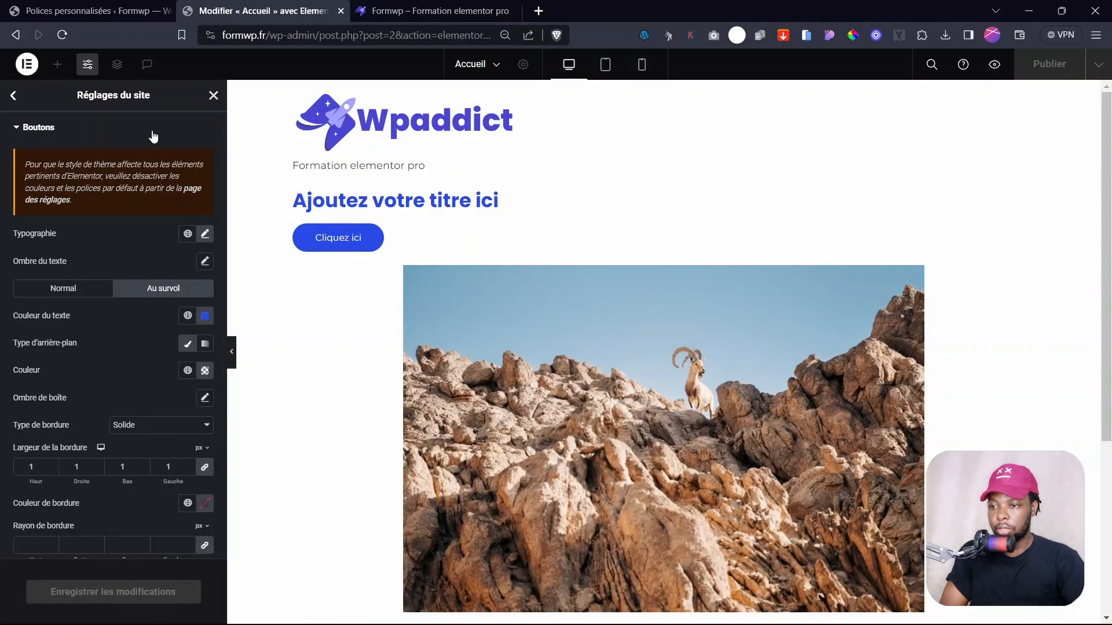
left_click(14, 97)
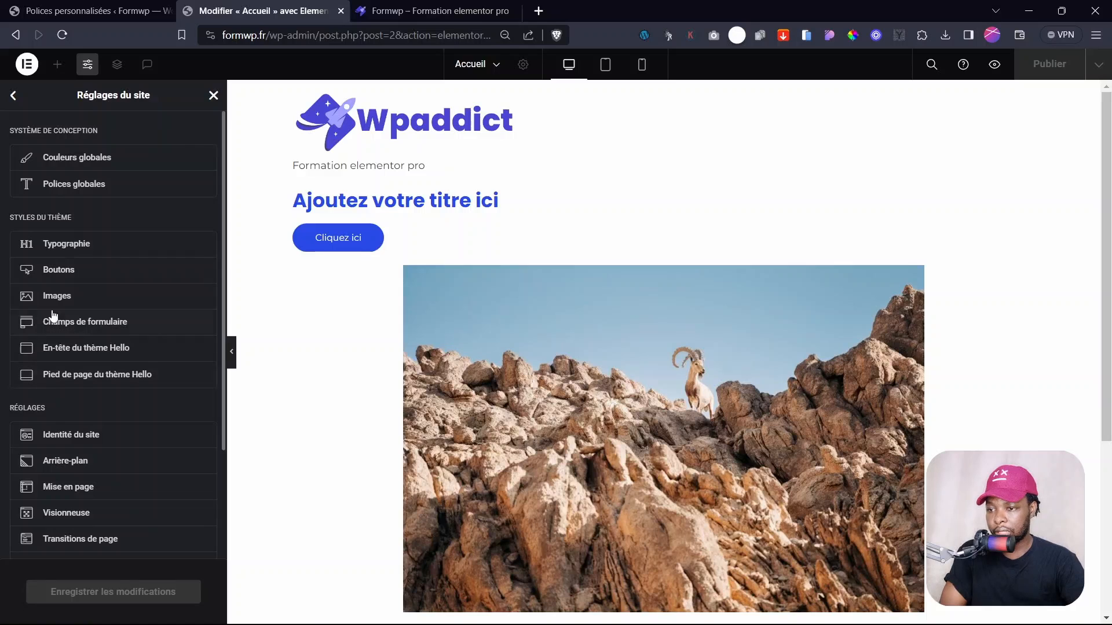
- Set the linked image border radius to 20 px on all corners and save
left_click(65, 298)
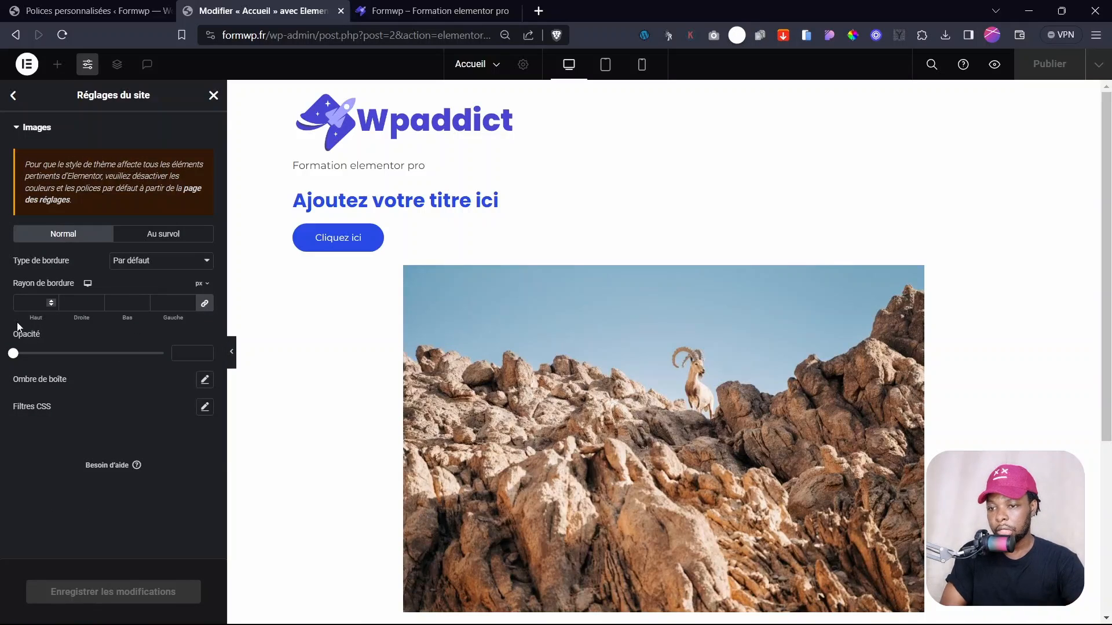
left_click_drag(39, 319, 53, 322)
left_click(53, 298)
left_click(53, 298)
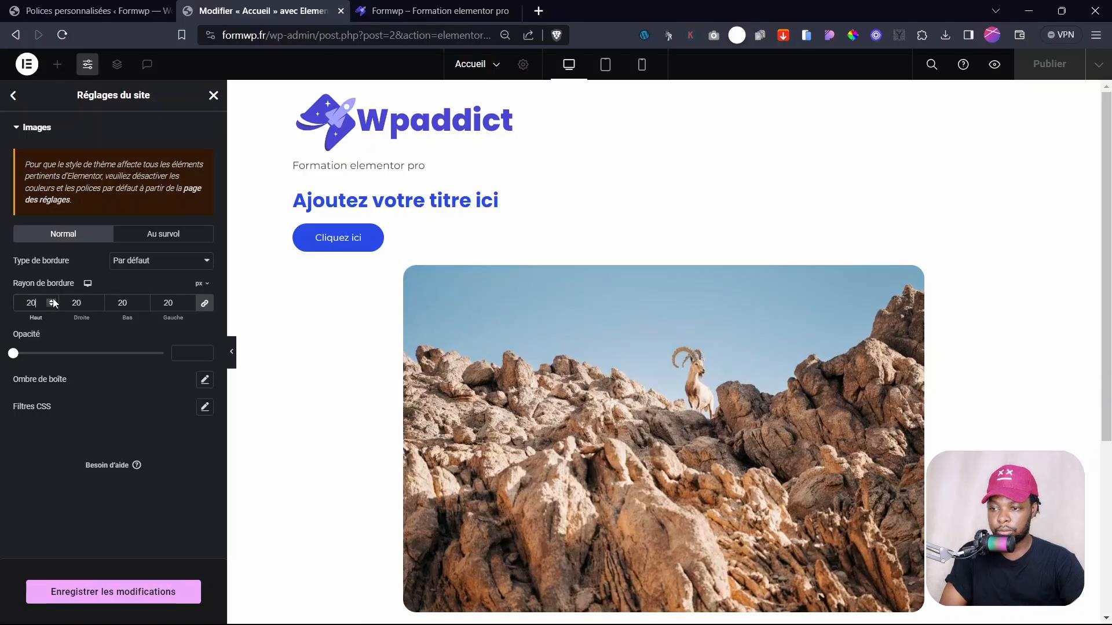
left_click(50, 305)
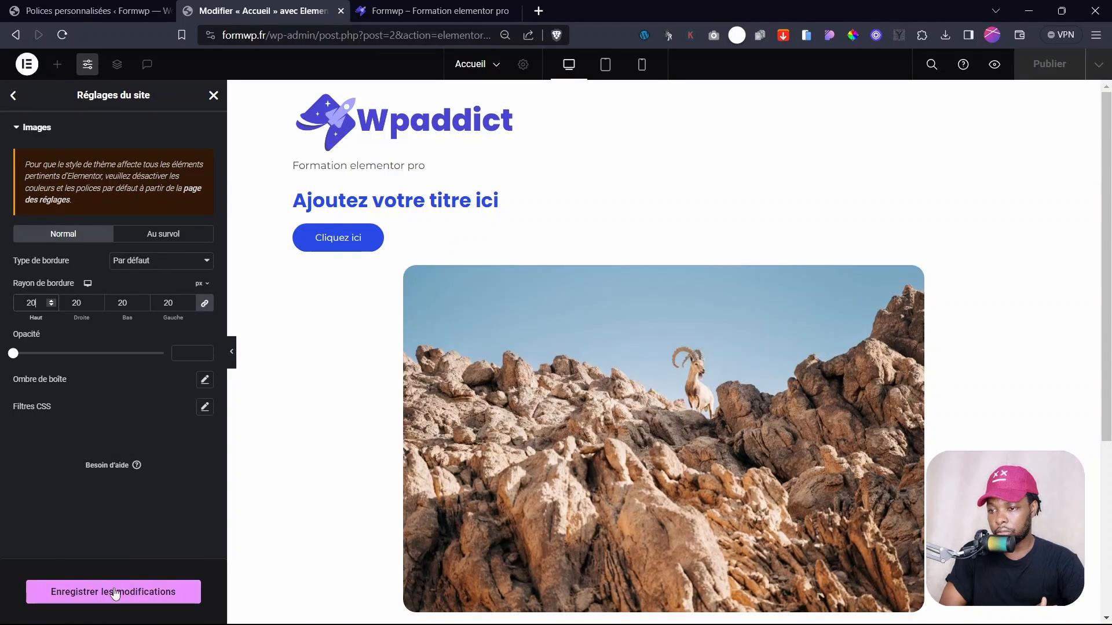
left_click(115, 591)
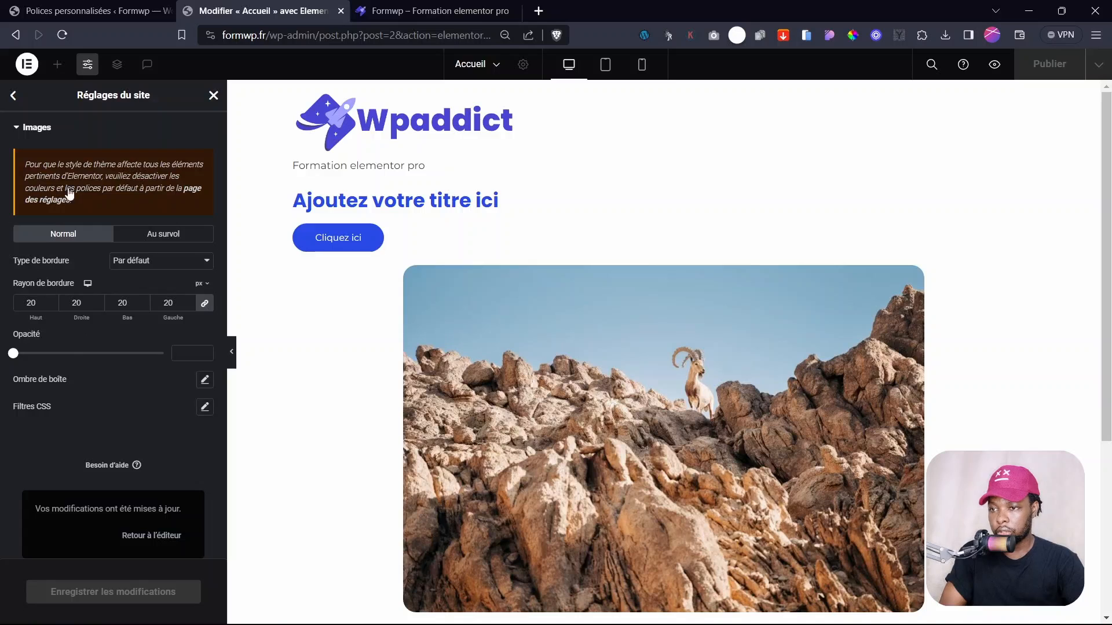
- Use the global Principal colour as the page transition background
left_click(14, 95)
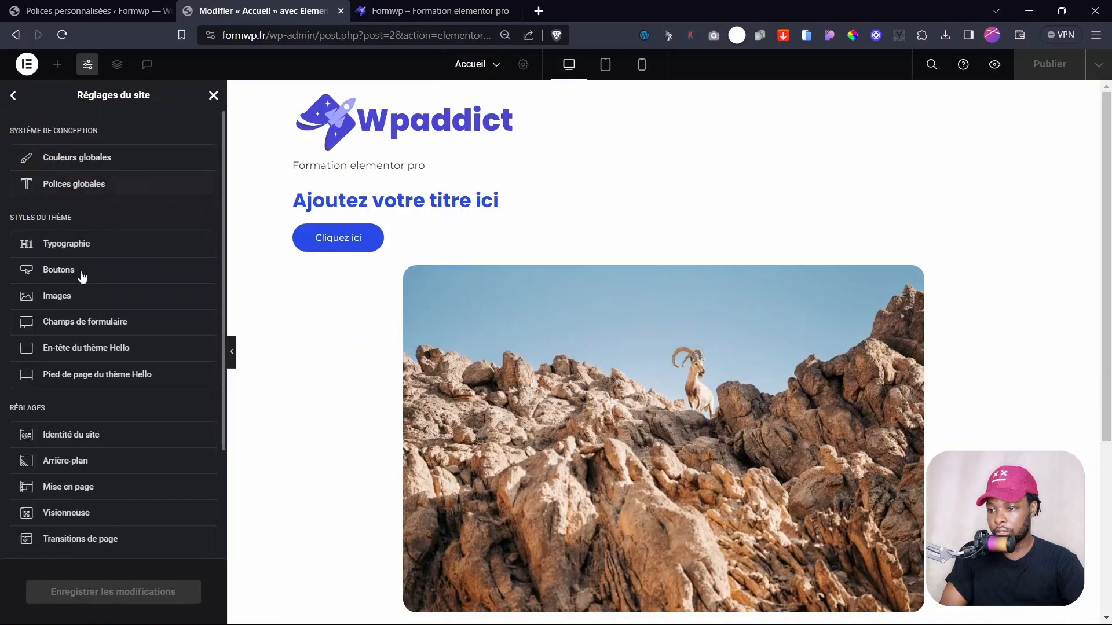
left_click(87, 540)
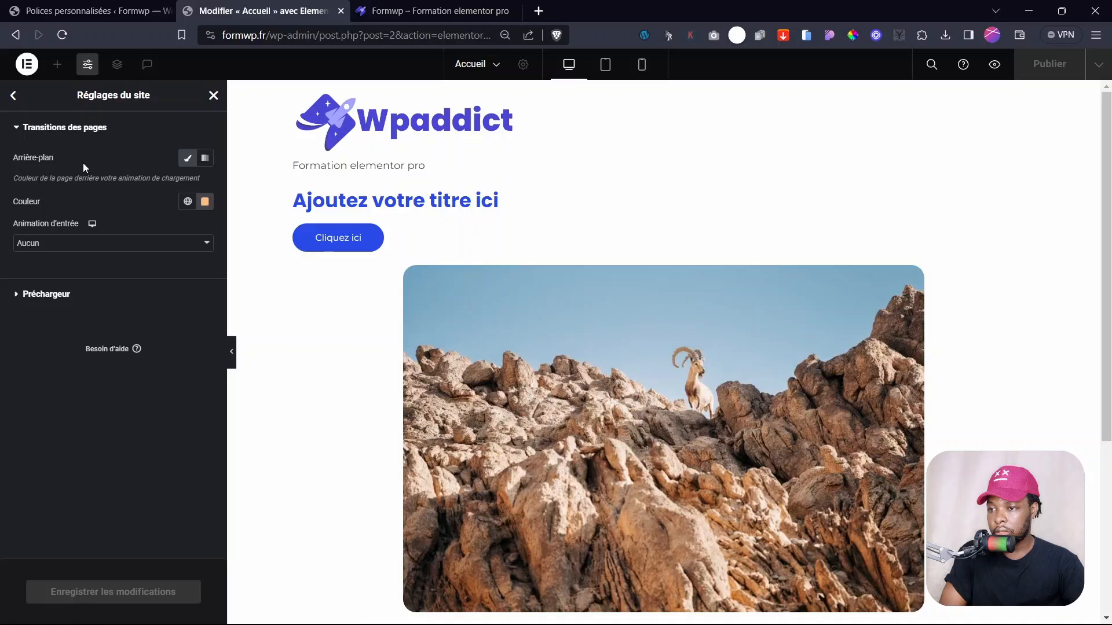
left_click(205, 202)
left_click(188, 202)
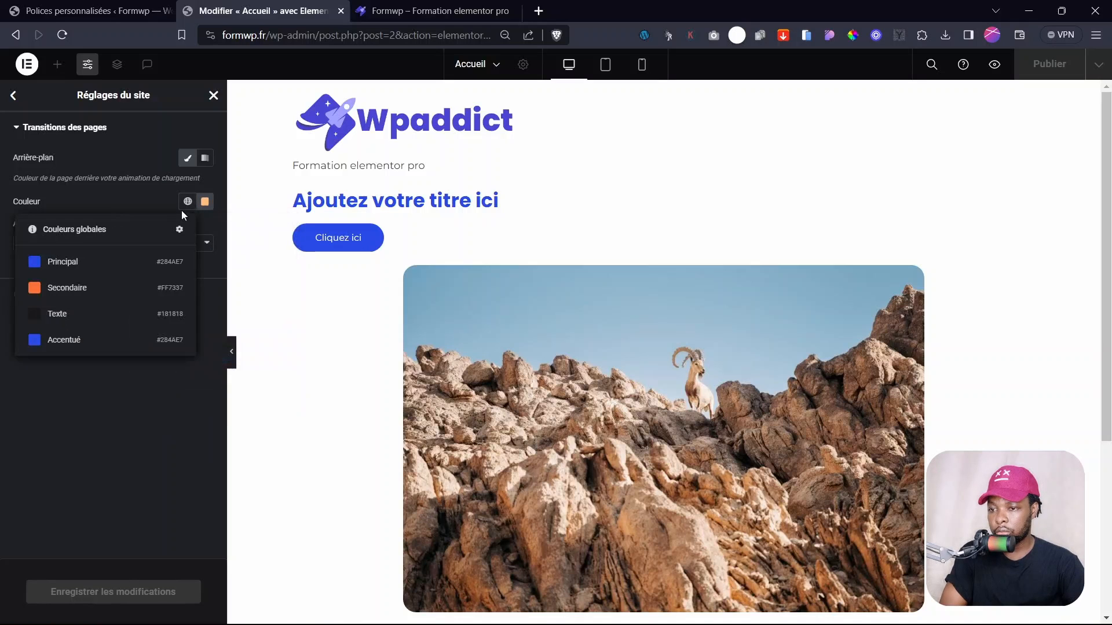
left_click(79, 263)
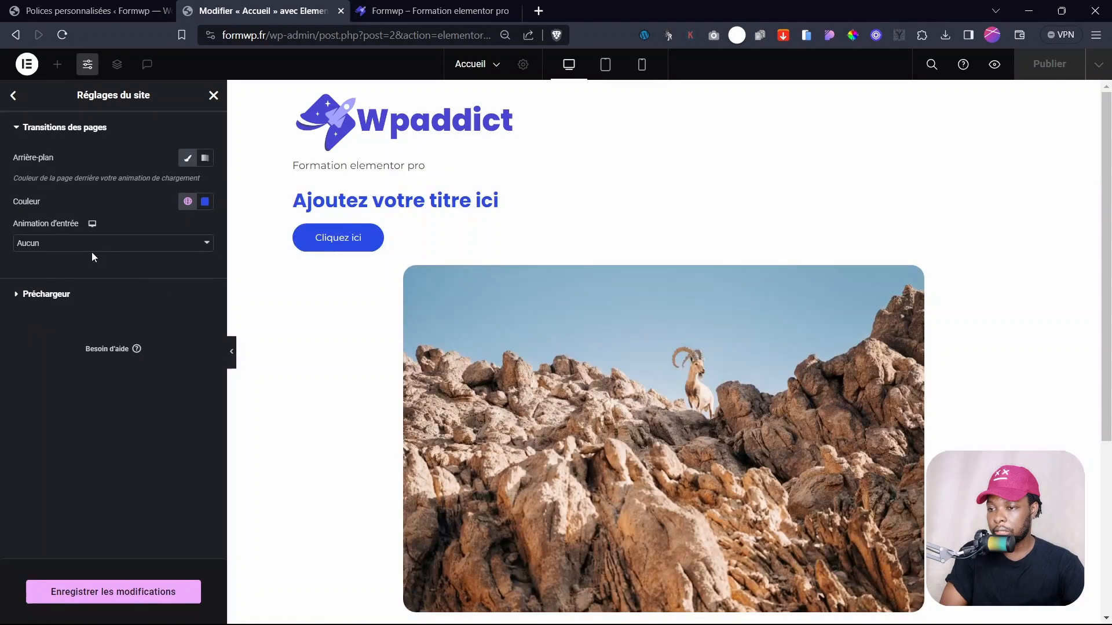
- Set the page transition entrance animation to Fondu vers le bas
left_click(91, 248)
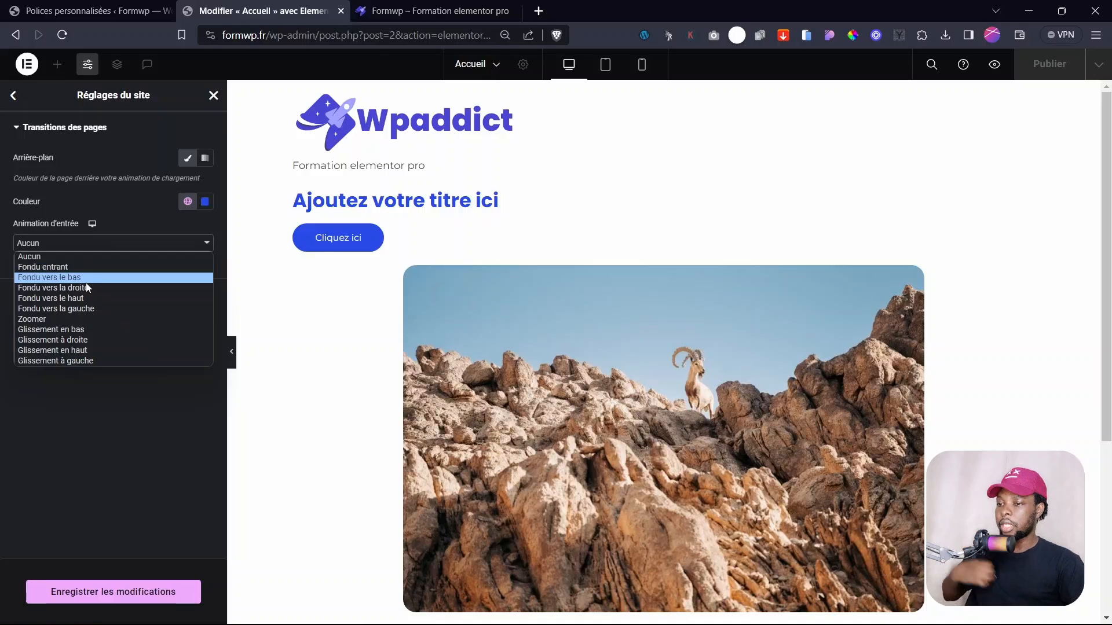
left_click(79, 267)
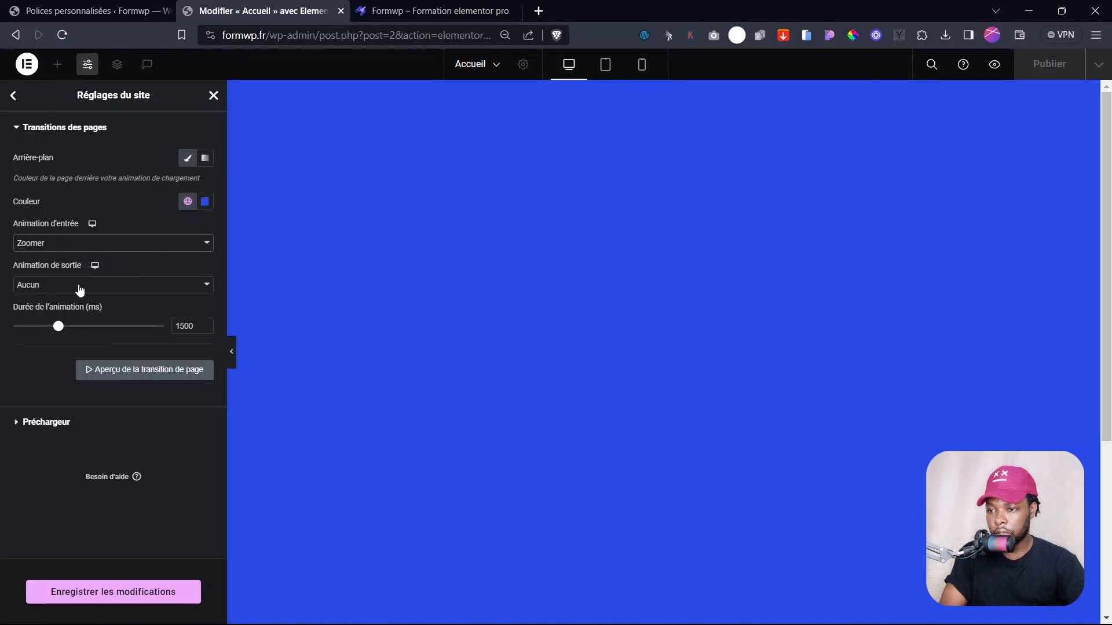
left_click(79, 288)
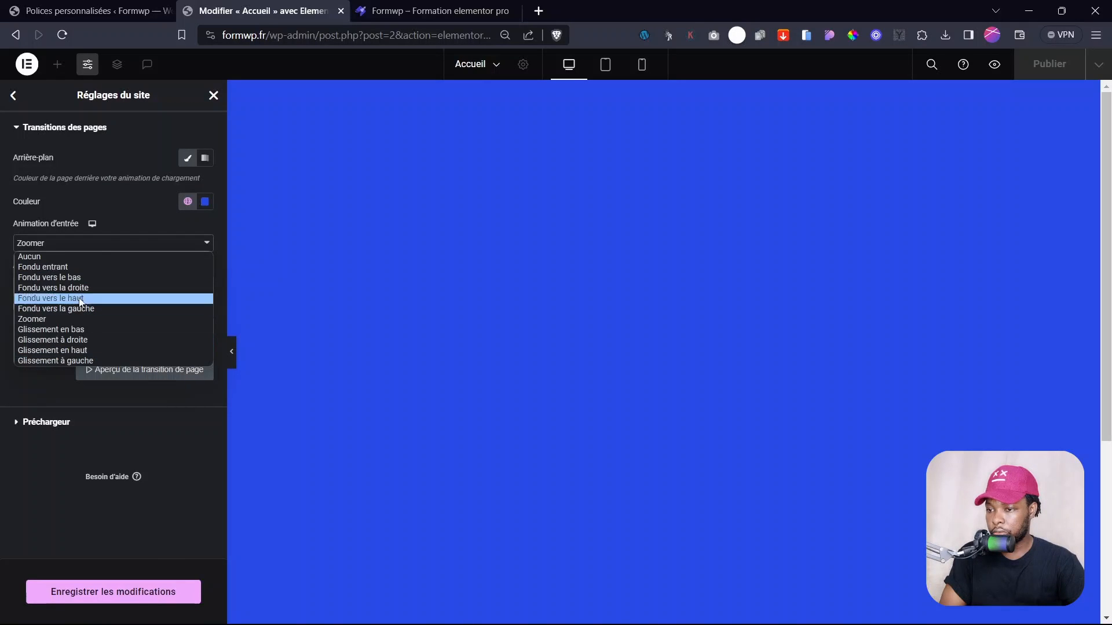
left_click(65, 272)
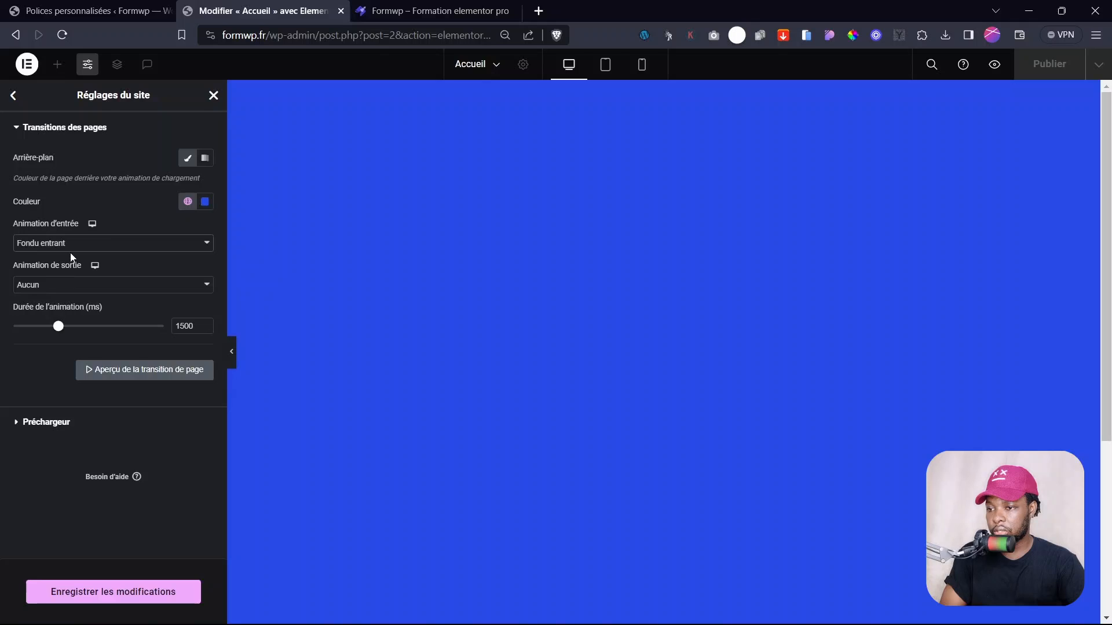
left_click(71, 250)
left_click(74, 279)
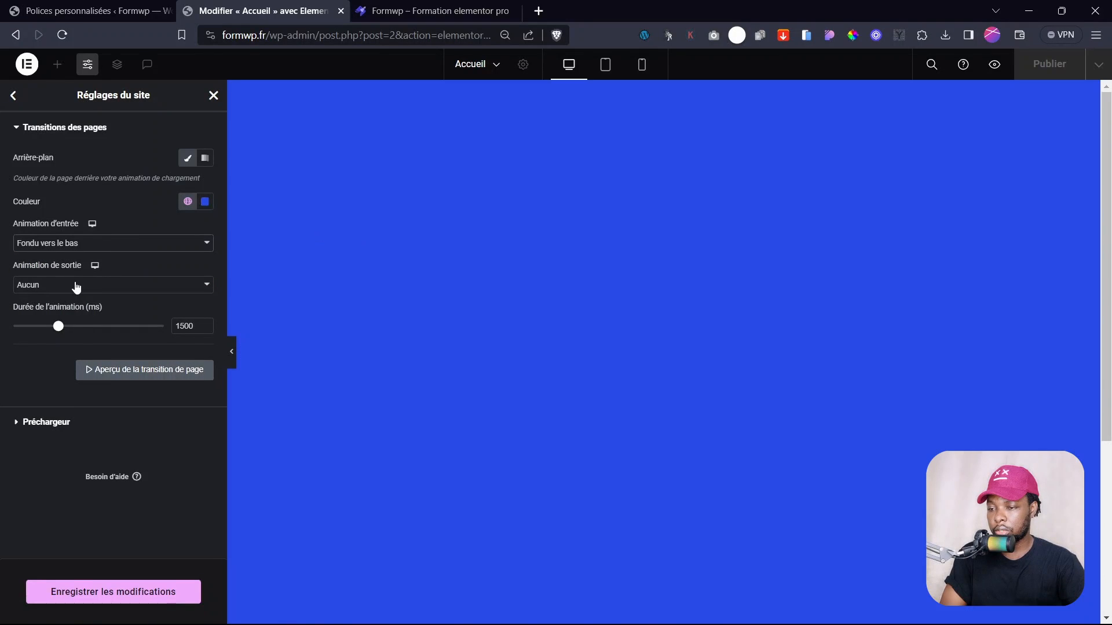
left_click(70, 287)
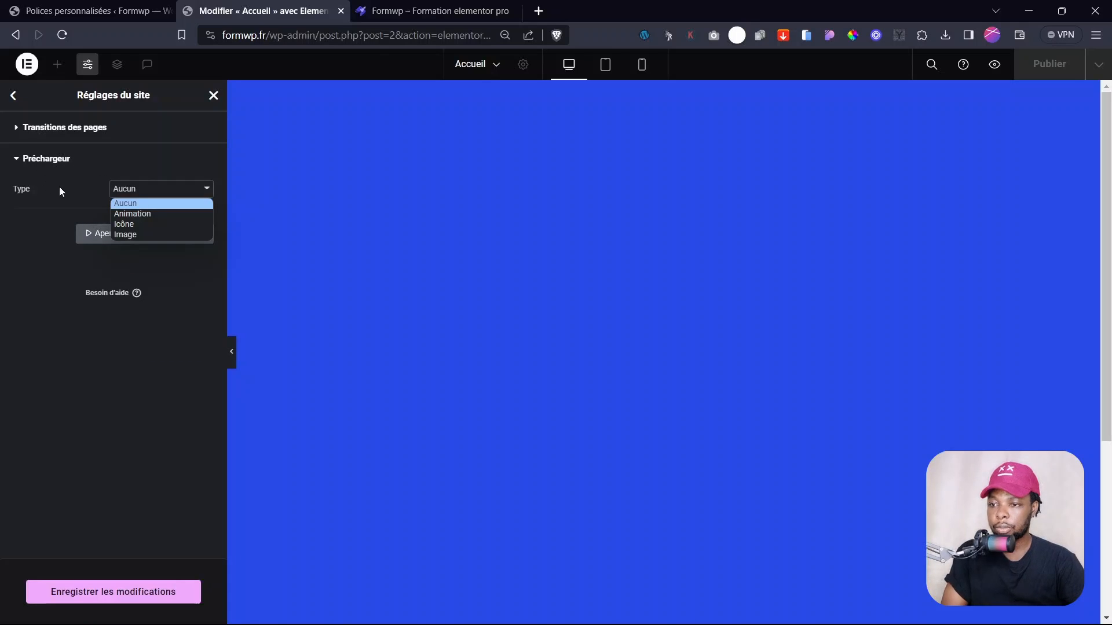
- Switch the preloader to the animated Cercles imbriqués opposés style and save
left_click(61, 188)
left_click(162, 196)
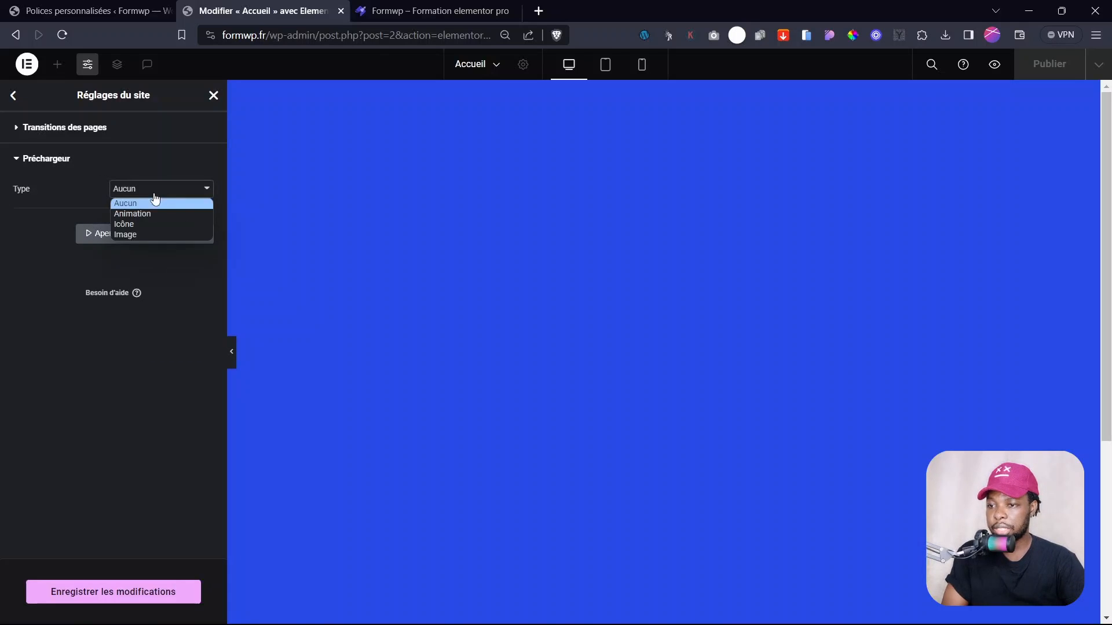
left_click(145, 216)
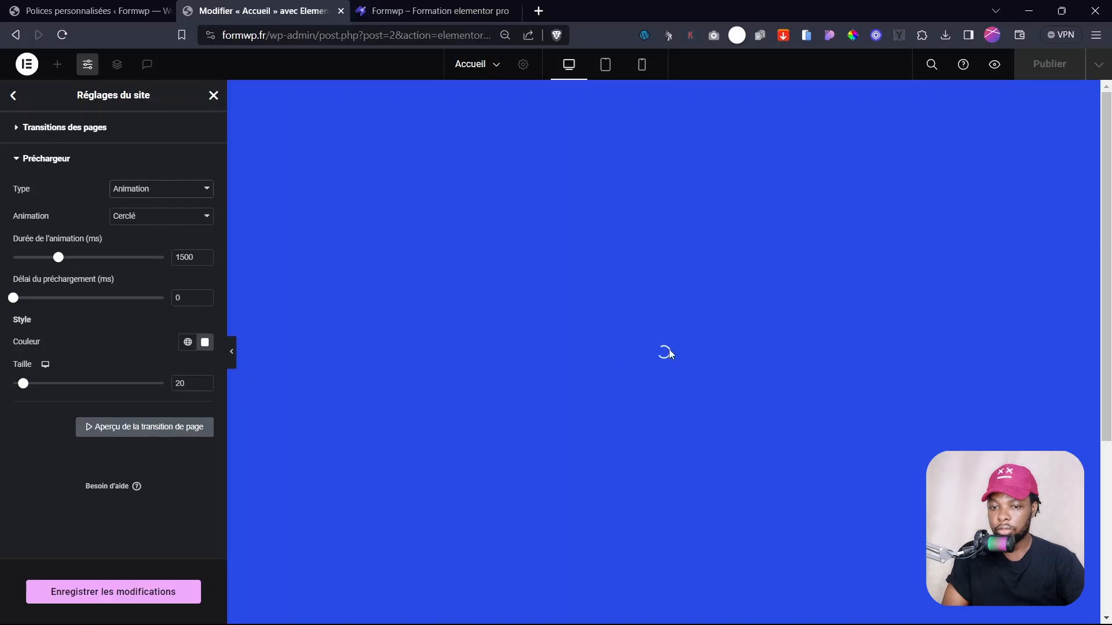
left_click(138, 216)
left_click(146, 283)
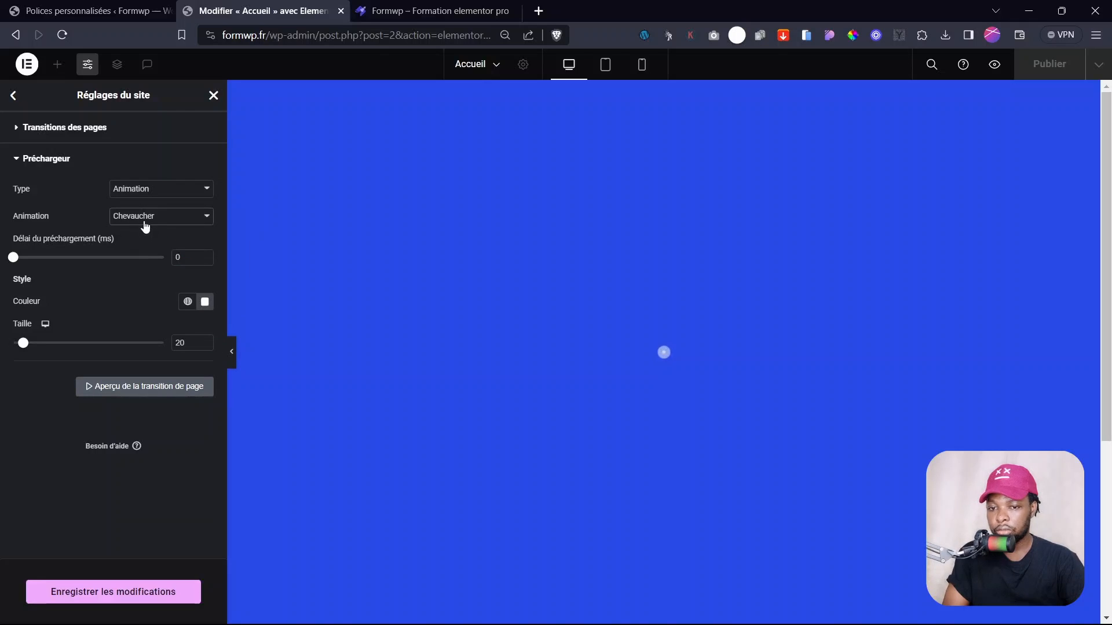
left_click(145, 226)
left_click(145, 276)
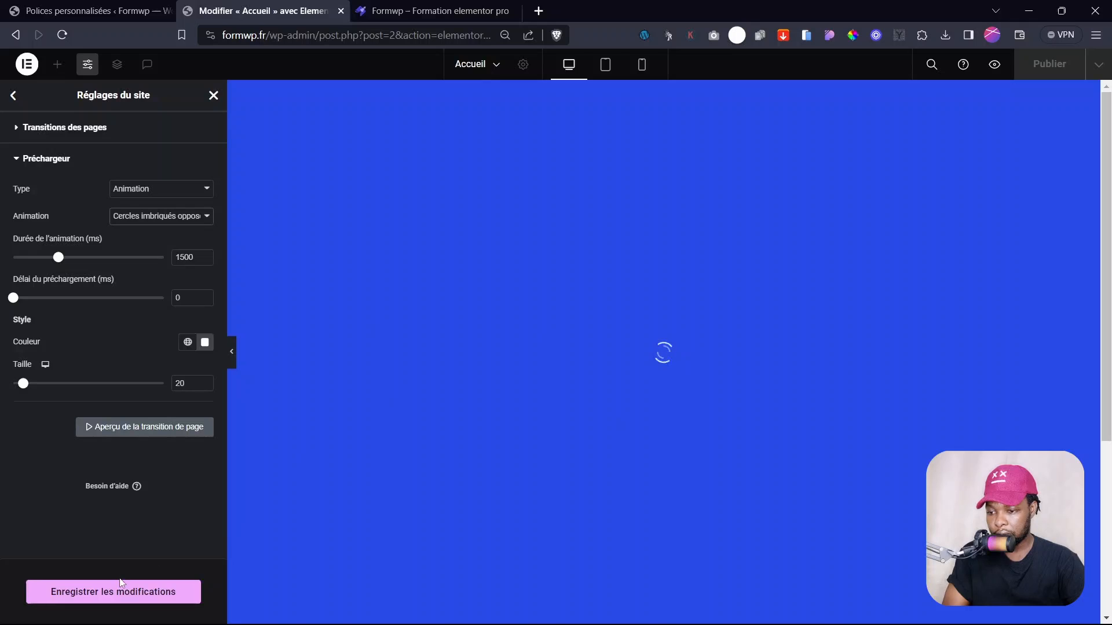
left_click(128, 592)
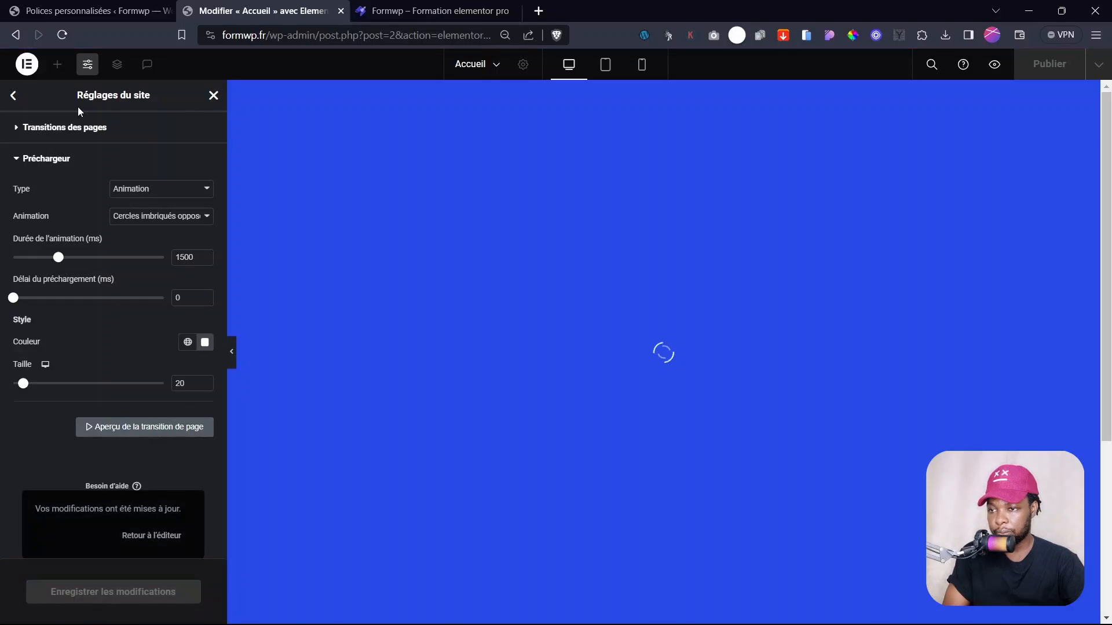
left_click(14, 95)
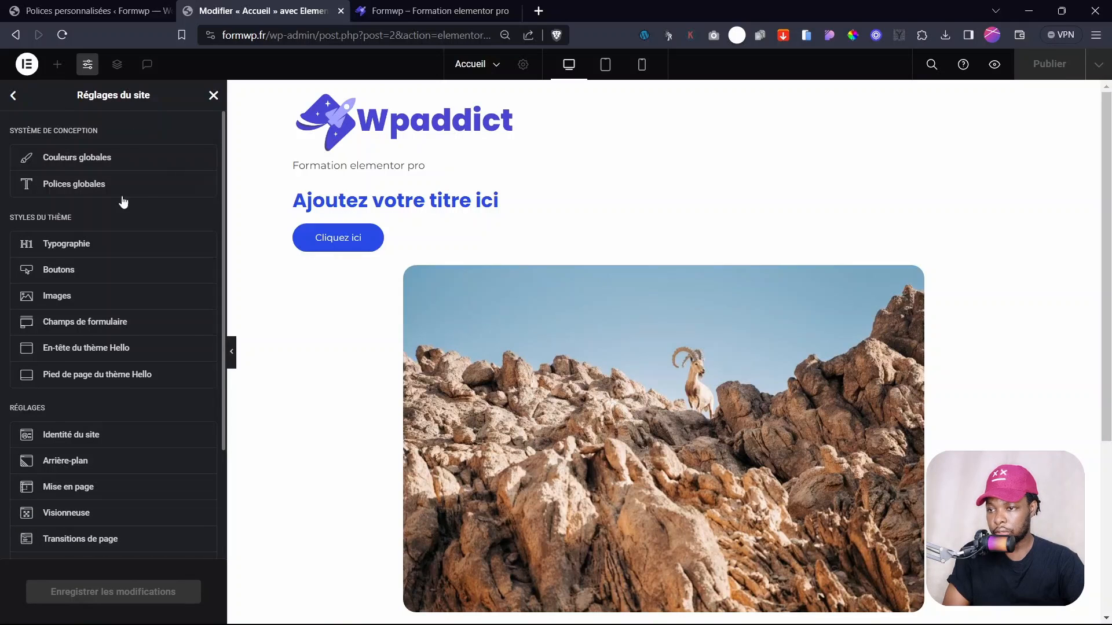
- Delete the Accueil container holding the title, button and mountain image, then publish
scroll(153, 457, "down", 3)
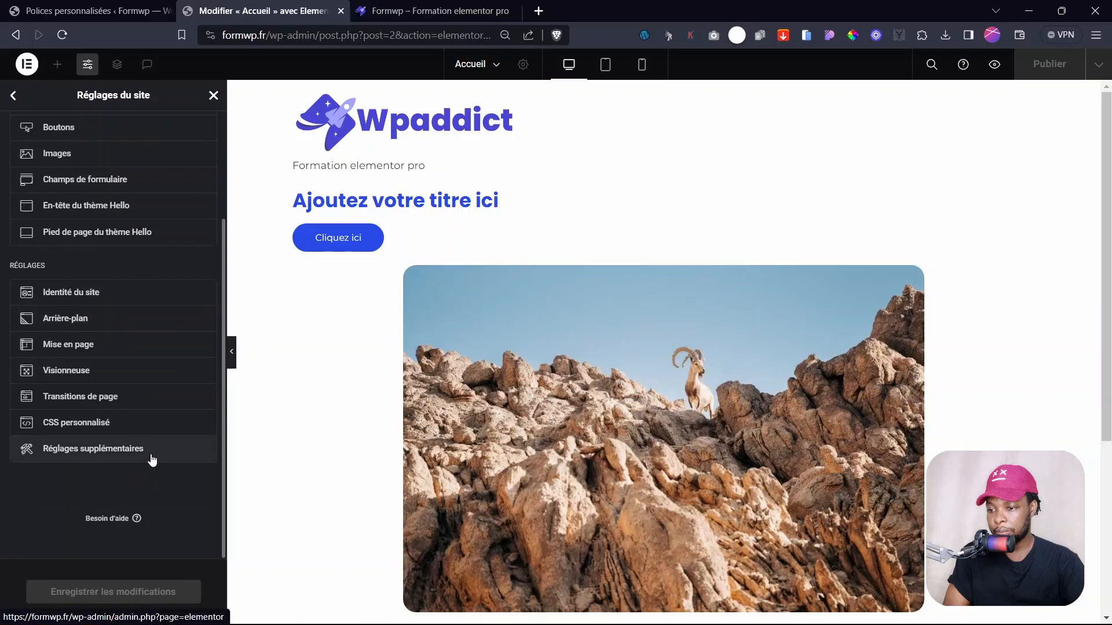
scroll(44, 221, "up", 3)
left_click(14, 95)
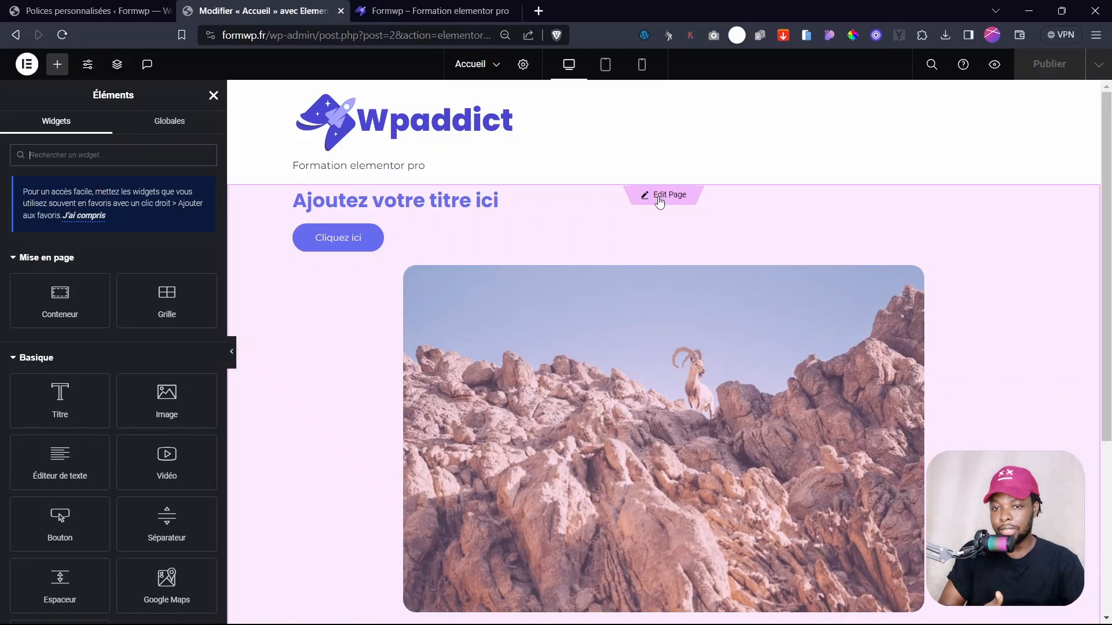
left_click(659, 197)
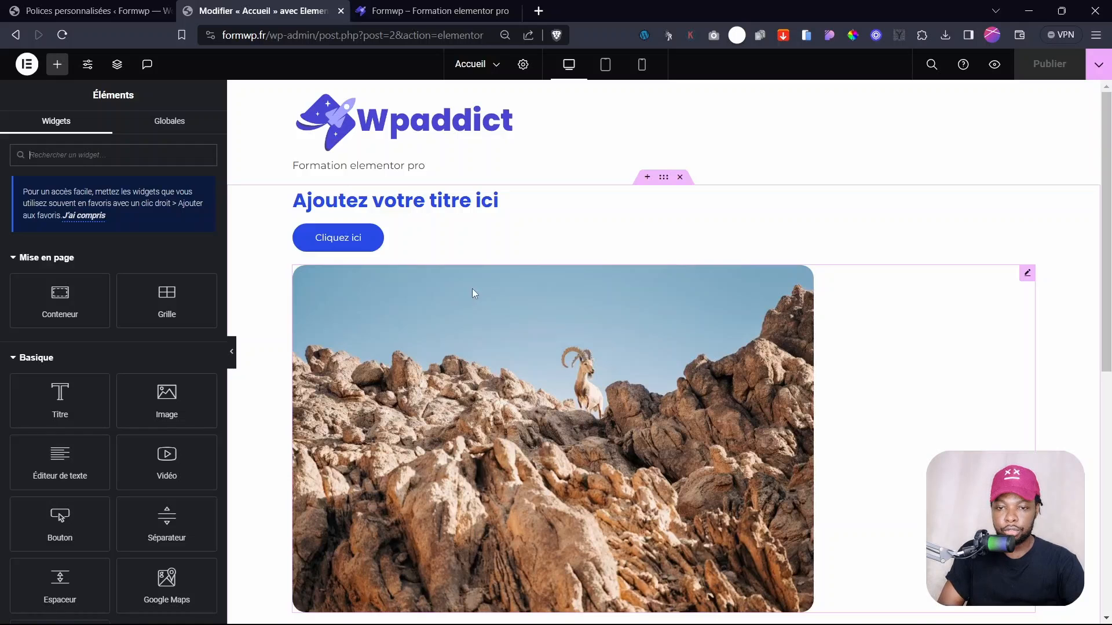
scroll(526, 454, "down", 6)
scroll(528, 451, "up", 6)
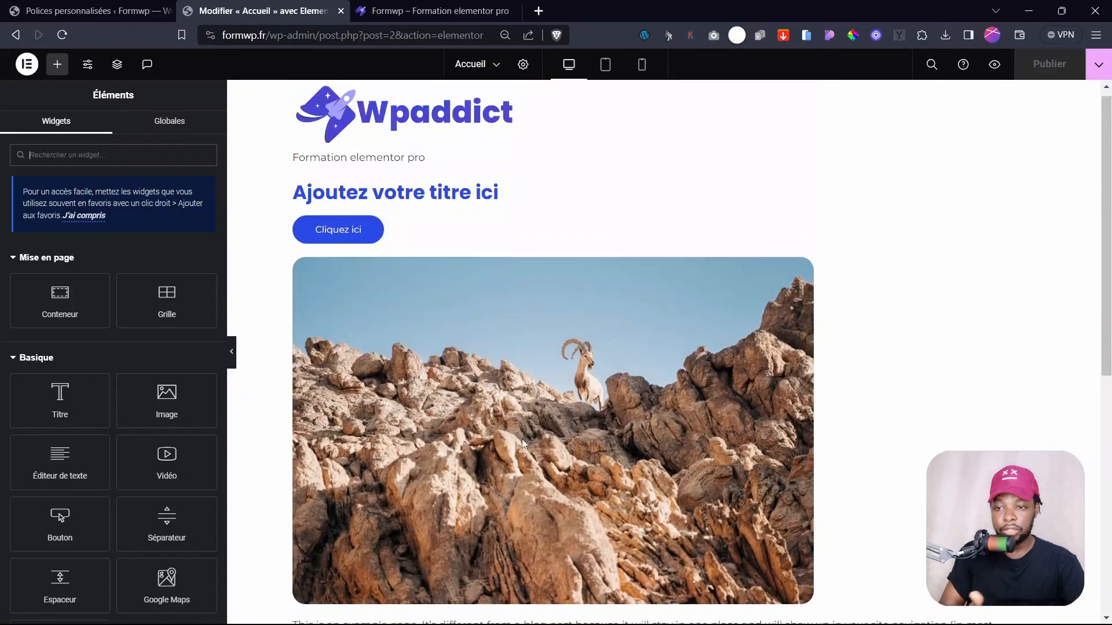
left_click(680, 177)
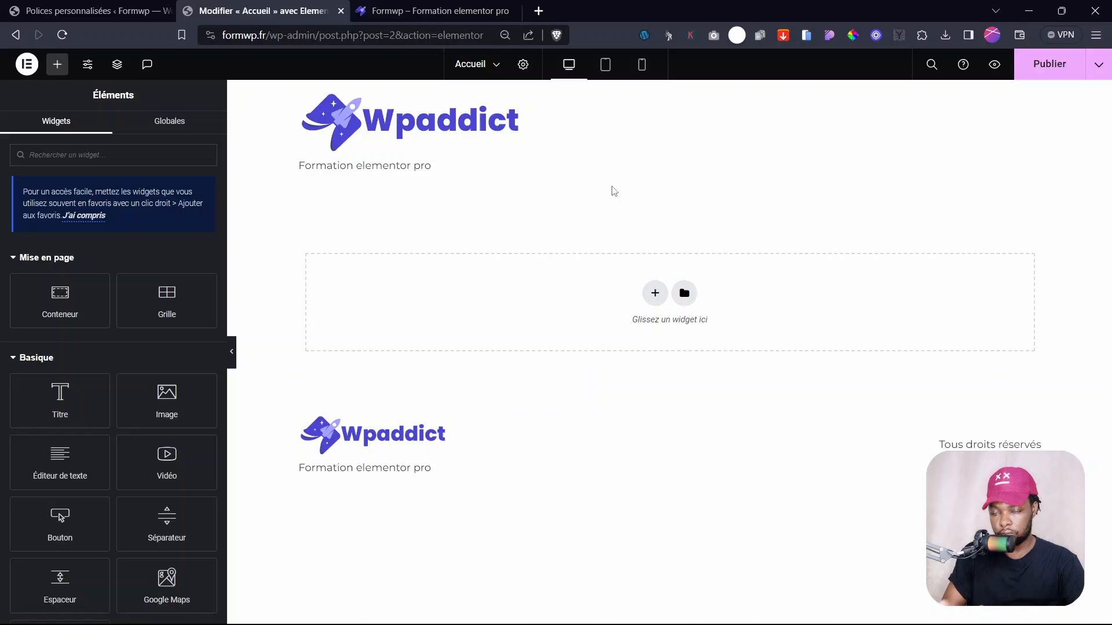
left_click(1047, 74)
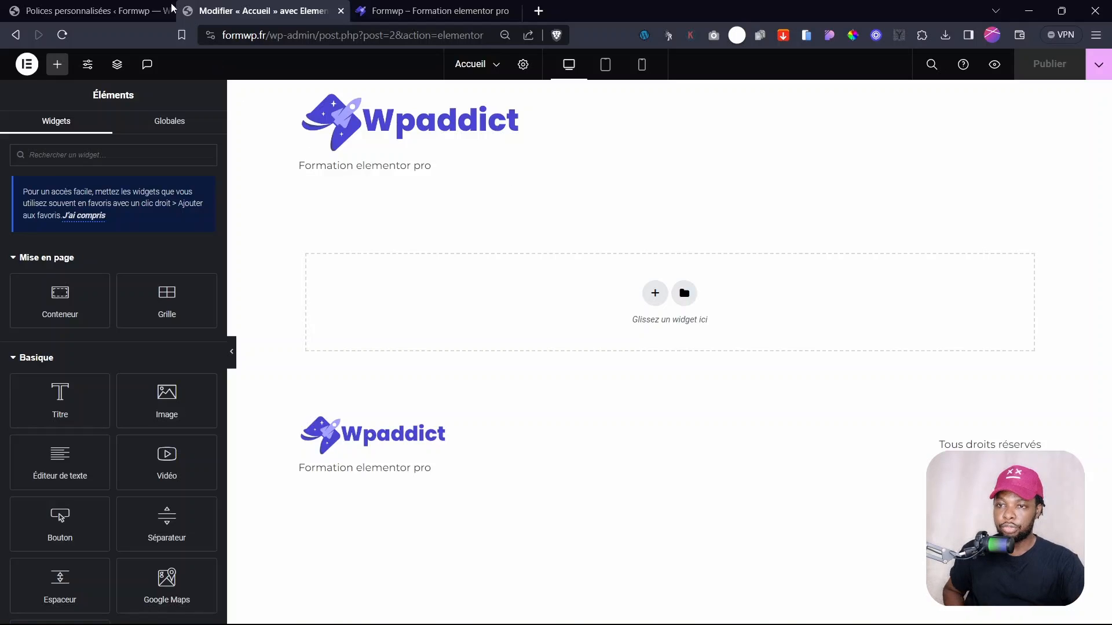
- In the WordPress admin, go to Modèles > Constructeur de thème
left_click(87, 10)
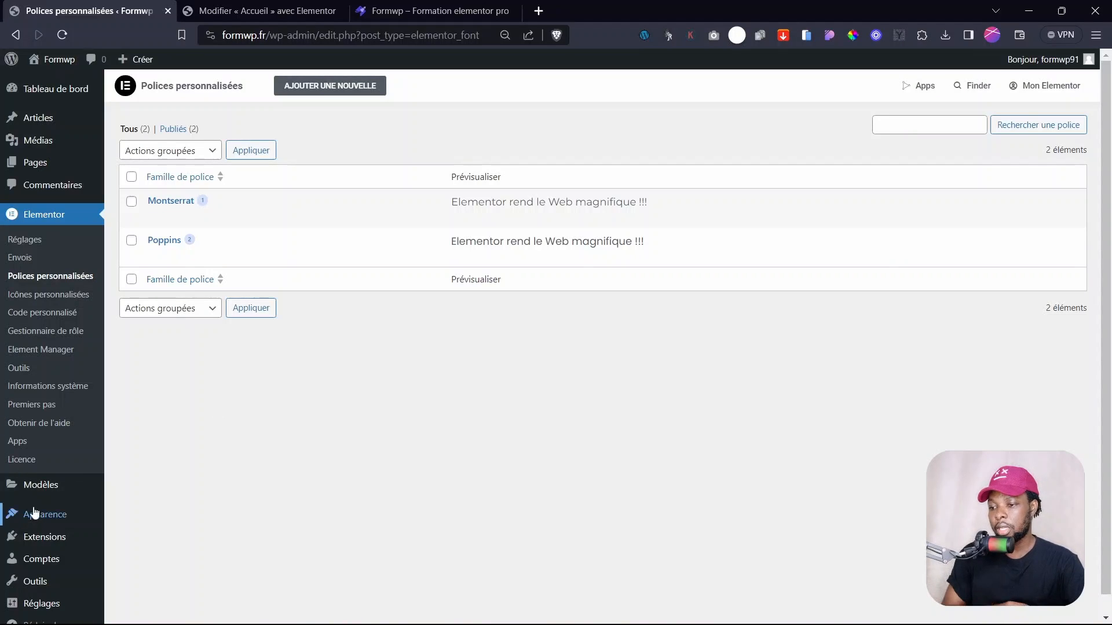
mouse_move(36, 485)
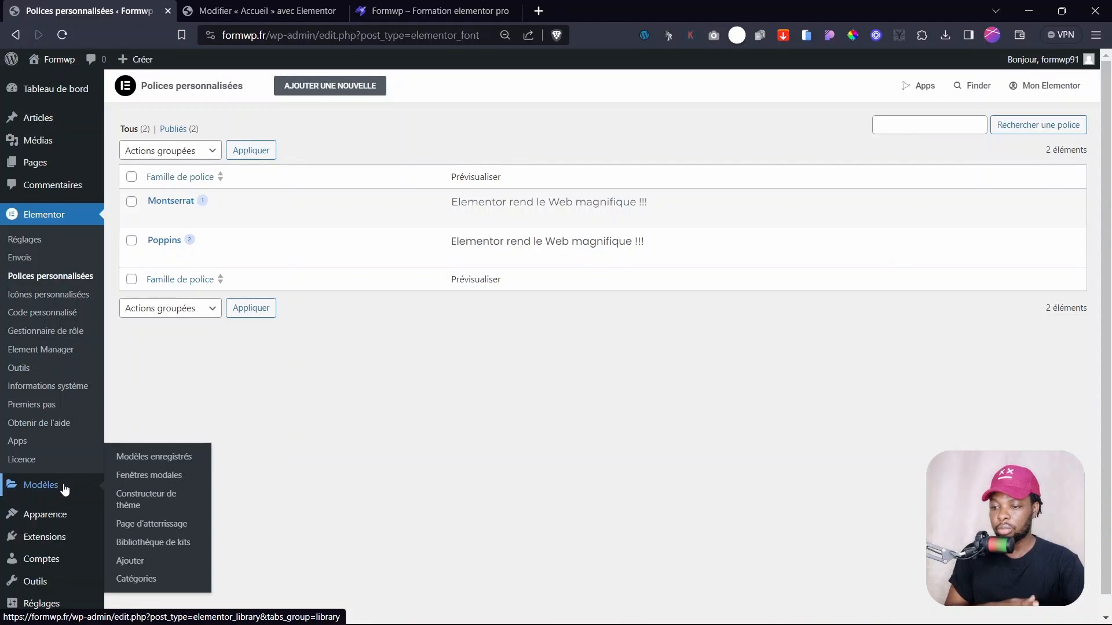
left_click(155, 502)
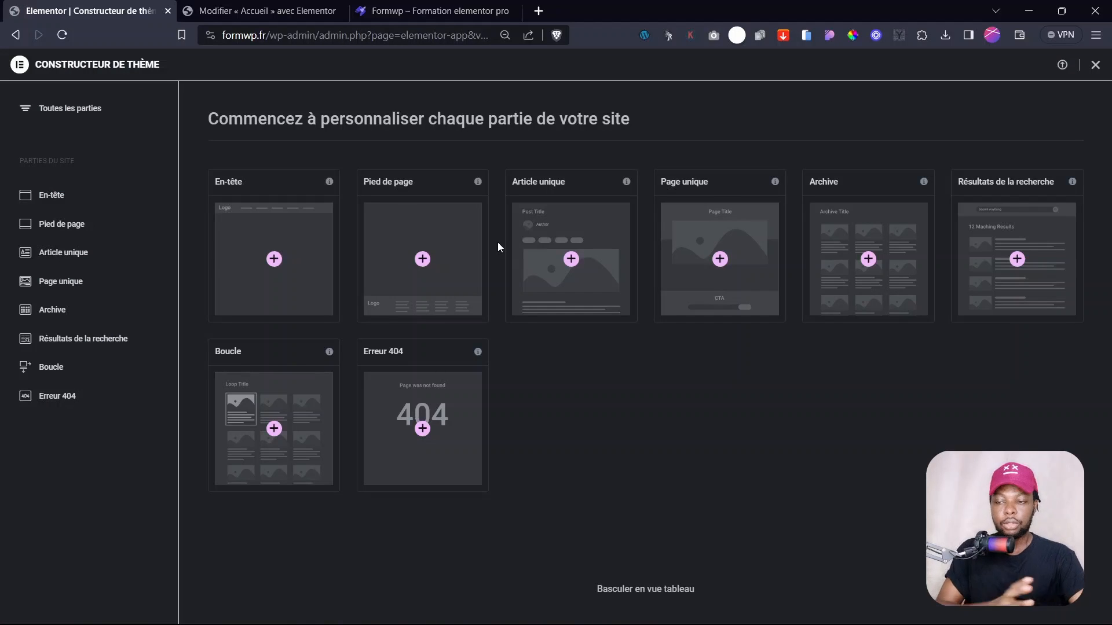
- Create a new En-tête header template and close the header library to start from an empty draft
left_click(275, 259)
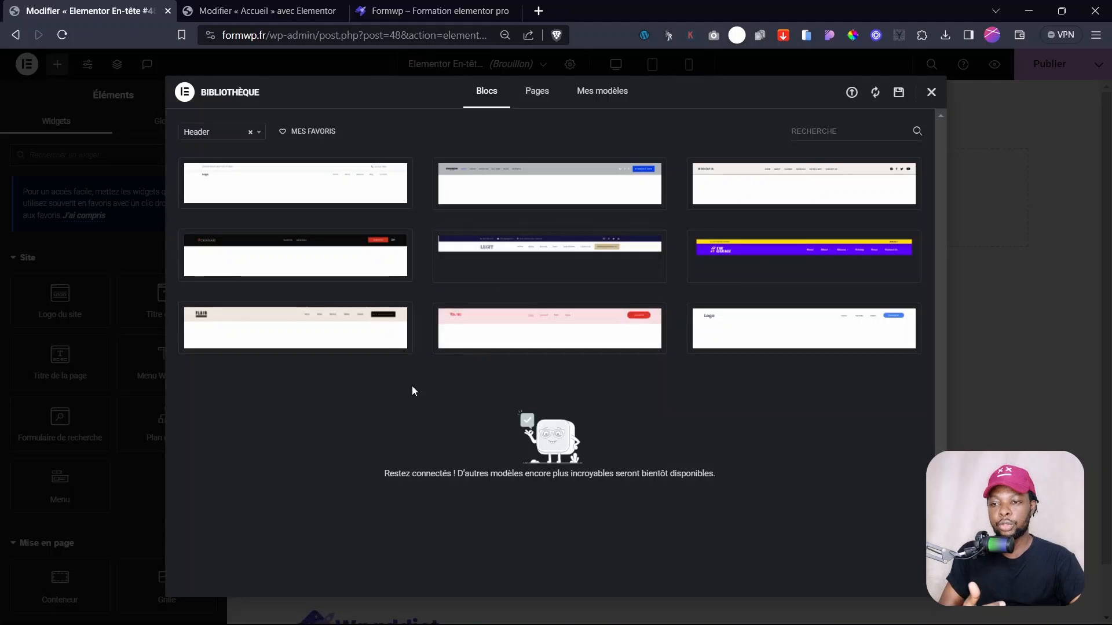
mouse_move(578, 260)
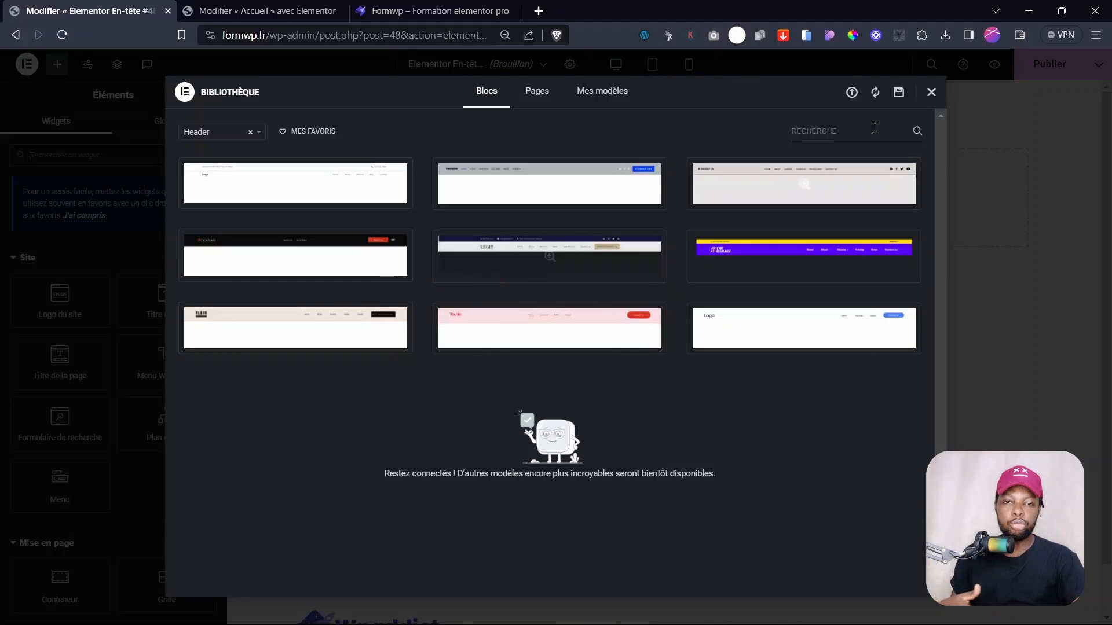
left_click(932, 92)
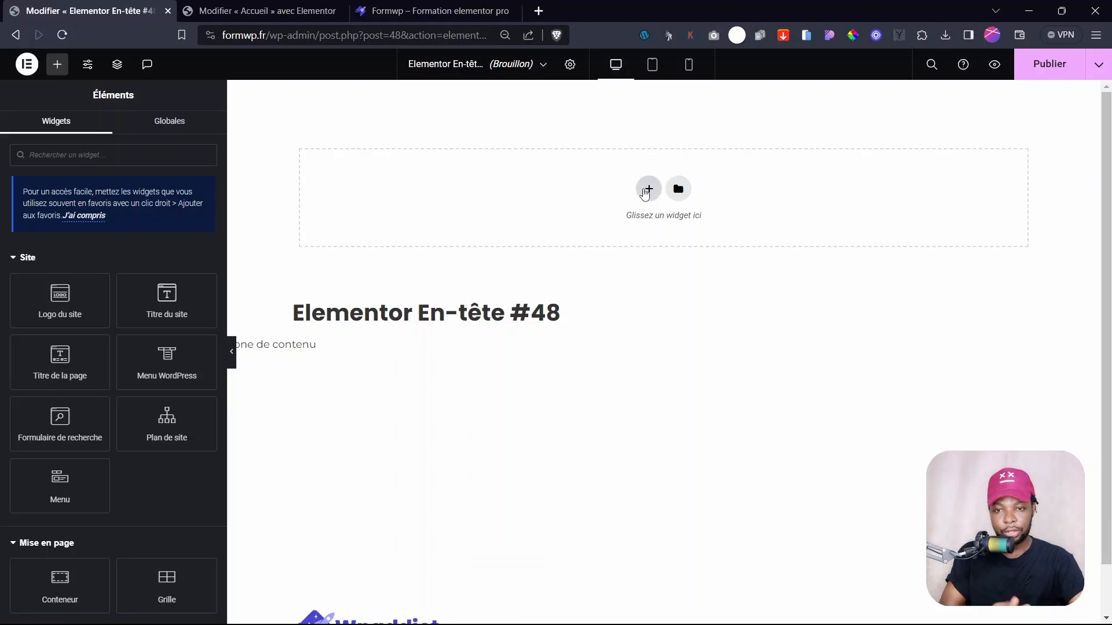
- Add a Flexbox section with a 1/3–2/3 structure and place the Logo du site widget on the left
left_click(646, 190)
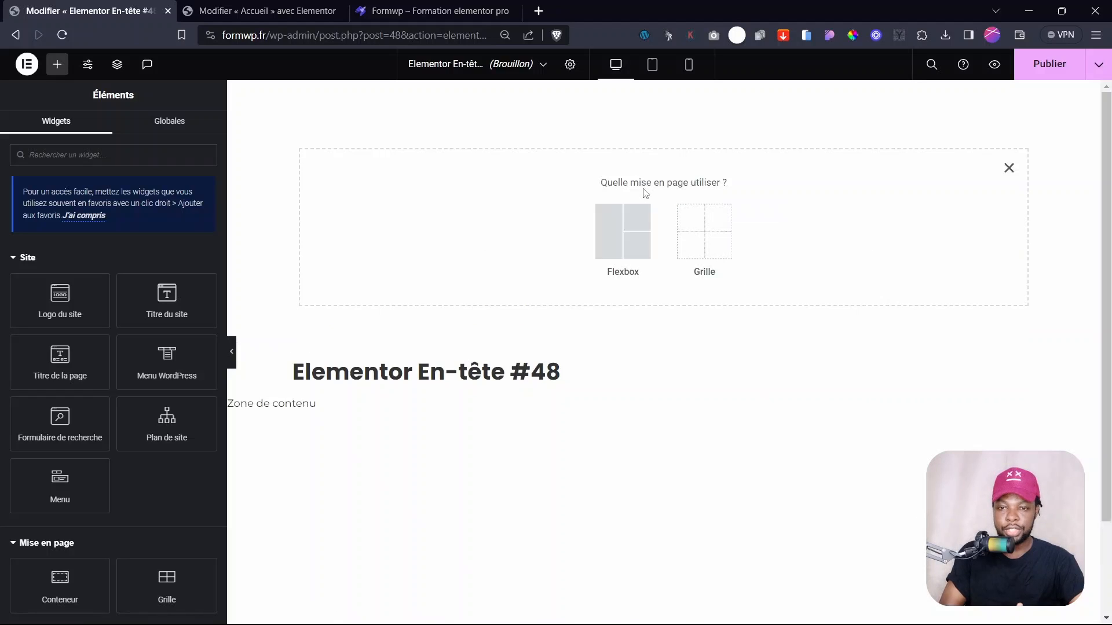
left_click(605, 255)
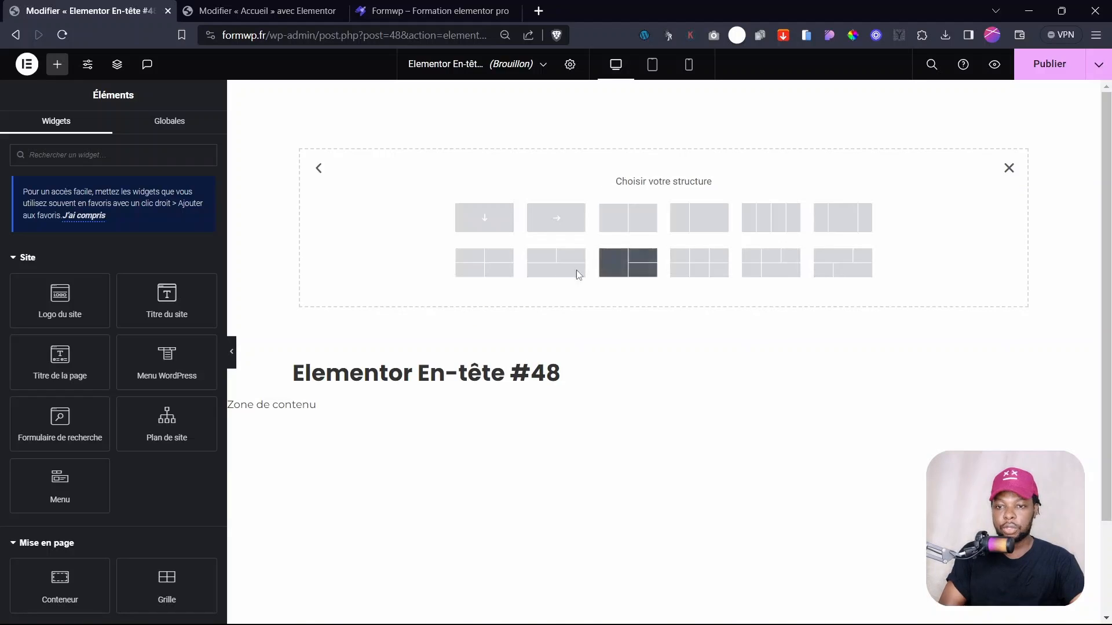
left_click(698, 216)
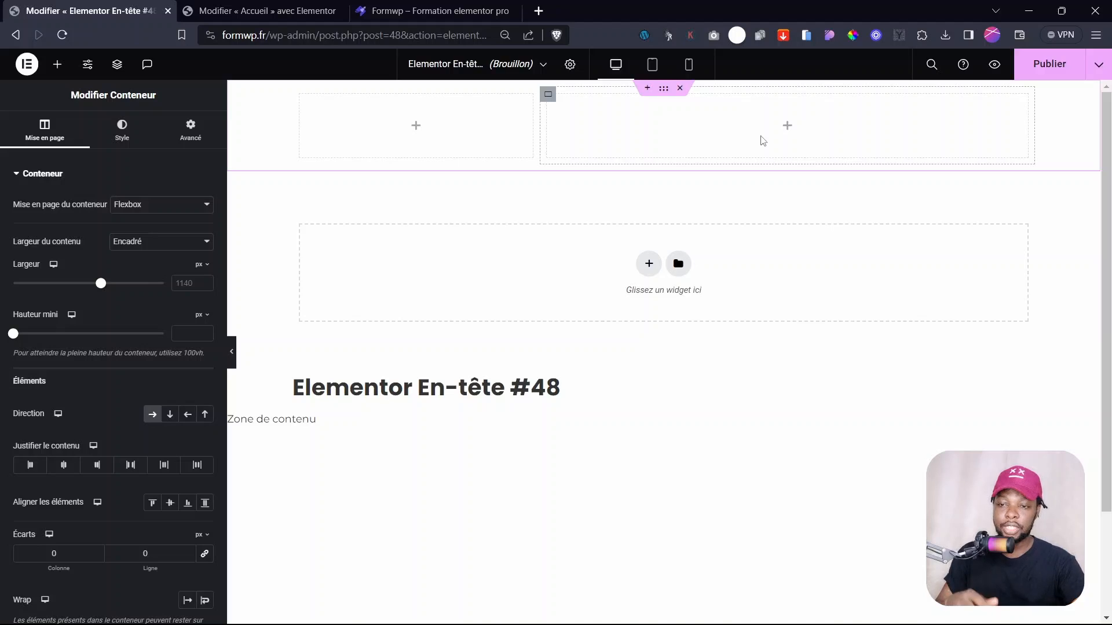
left_click(417, 127)
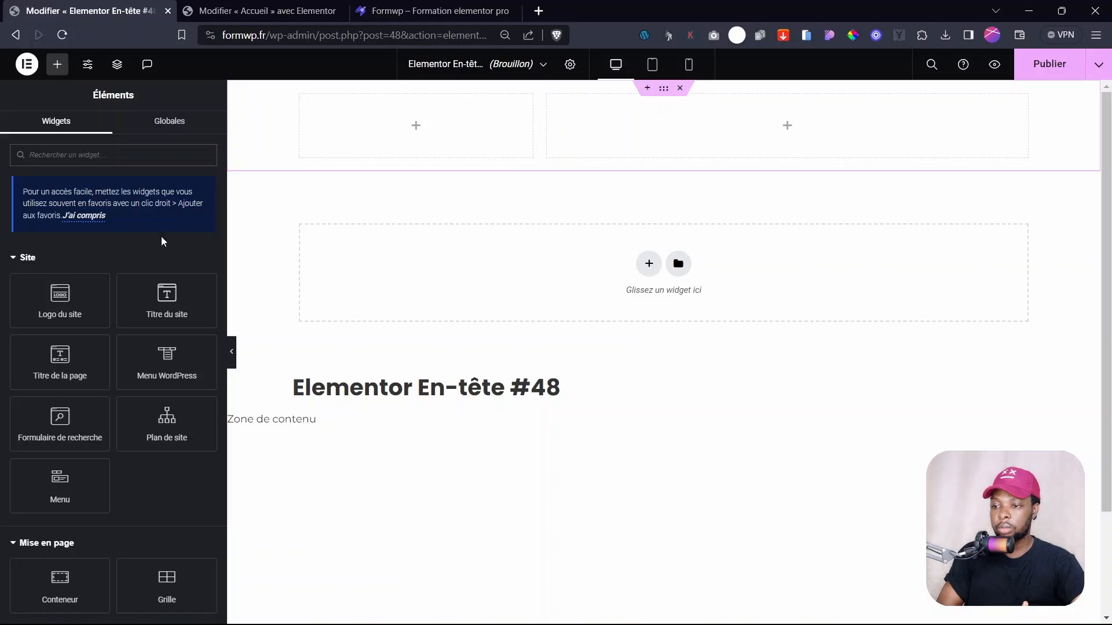
left_click_drag(58, 295, 412, 144)
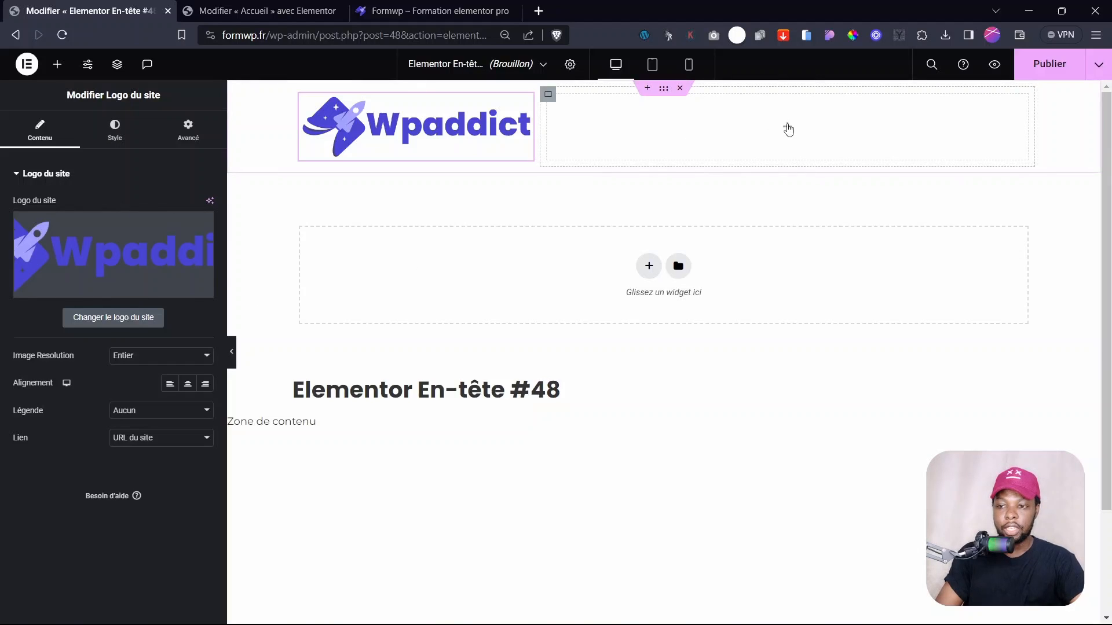
- Place a Menu widget in the right column and a Bouton widget below it
left_click(787, 126)
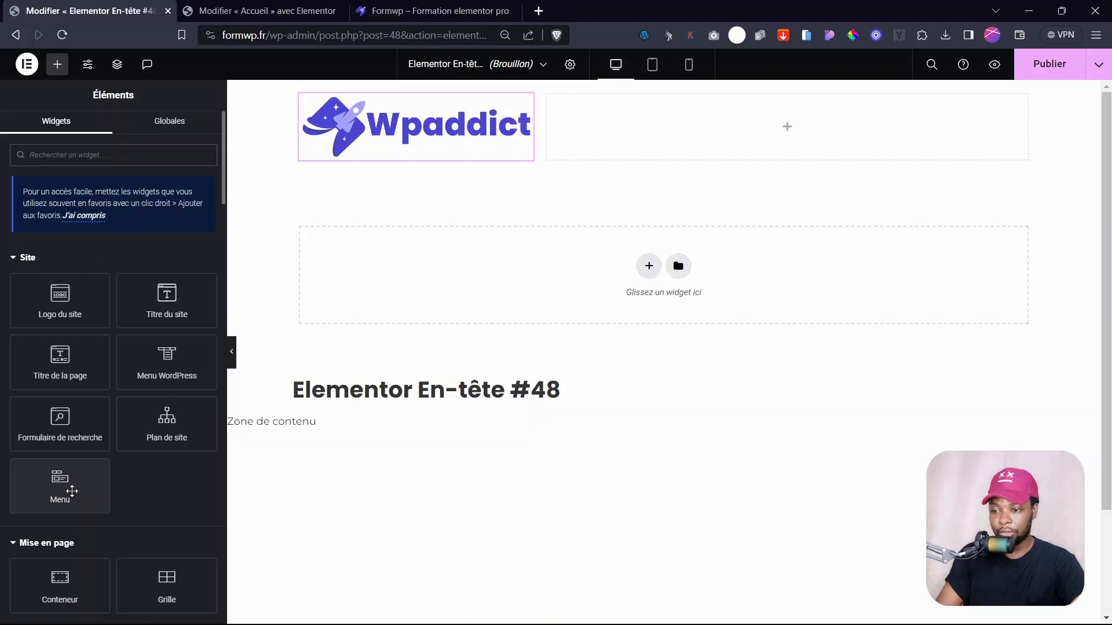
left_click_drag(55, 489, 817, 140)
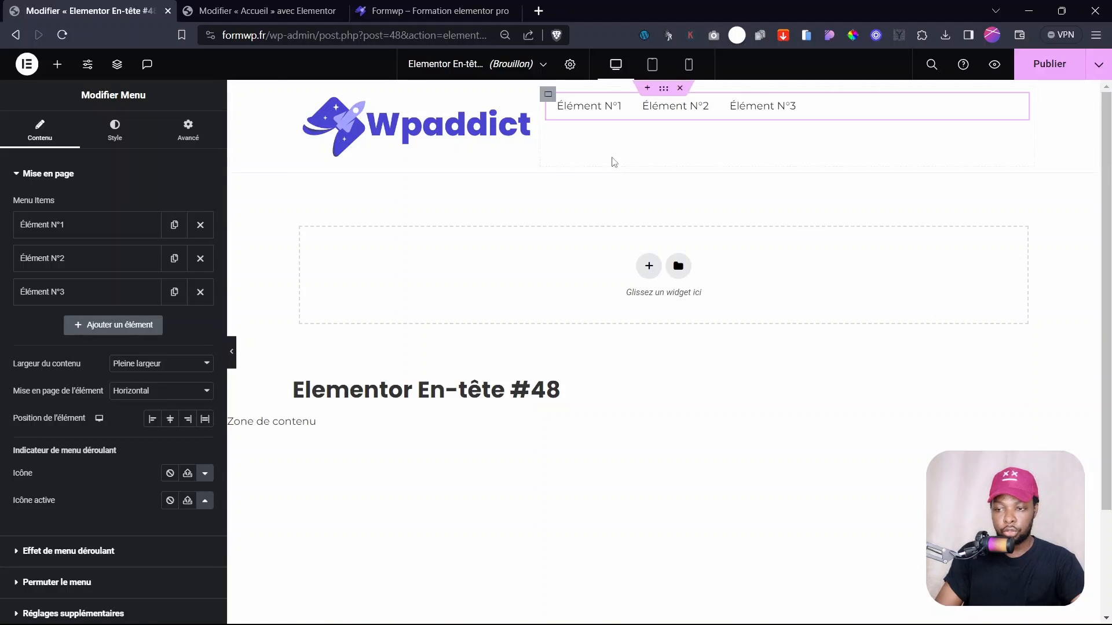
left_click(58, 64)
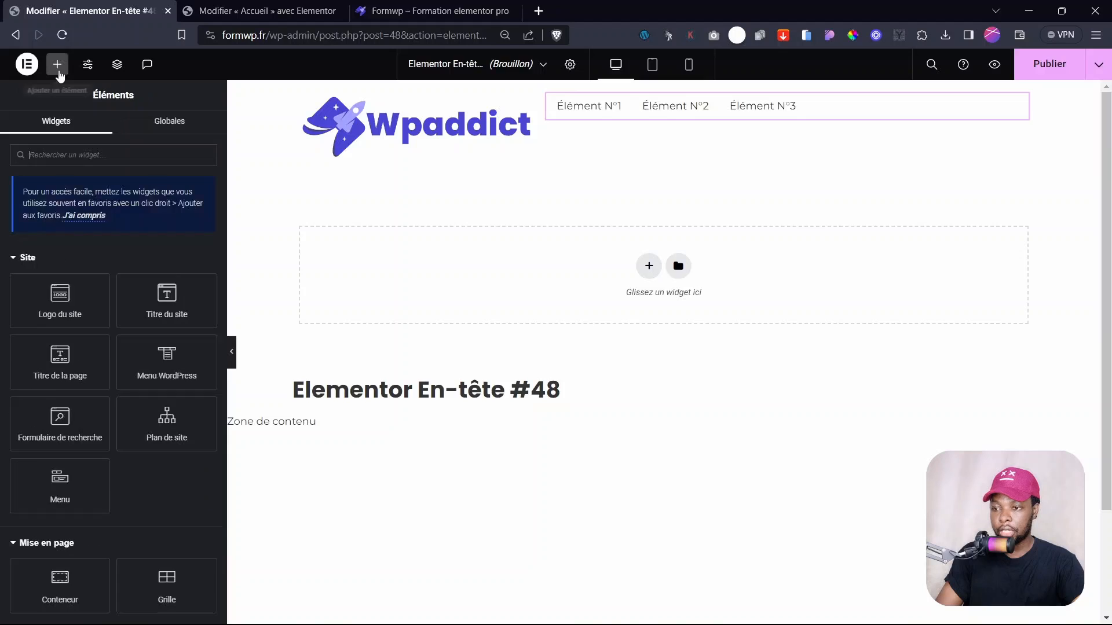
scroll(116, 464, "down", 3)
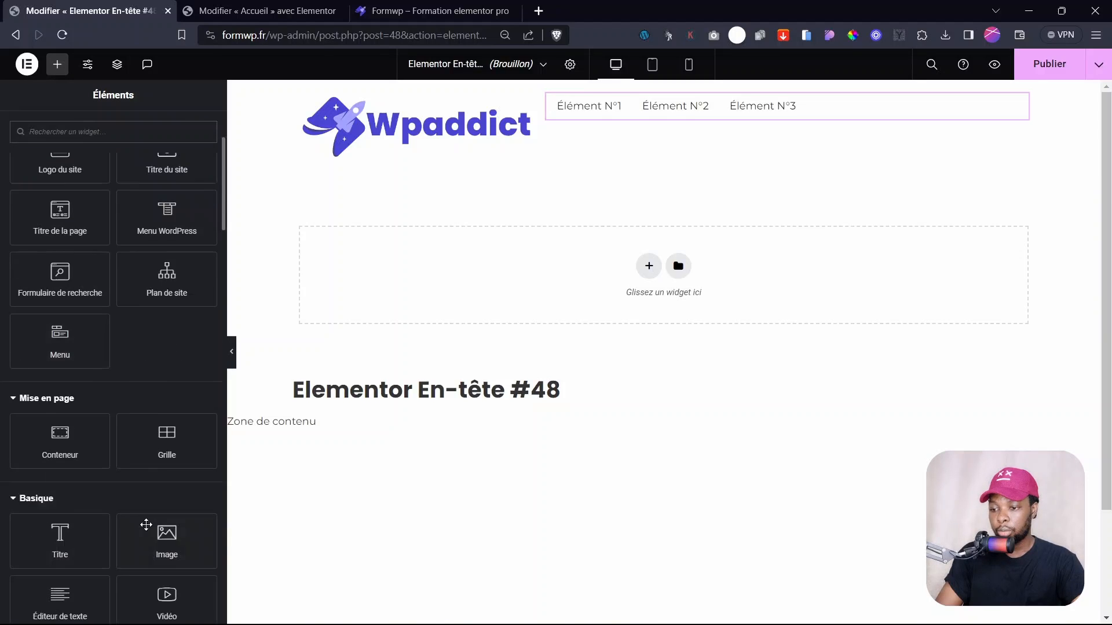
scroll(88, 580, "down", 3)
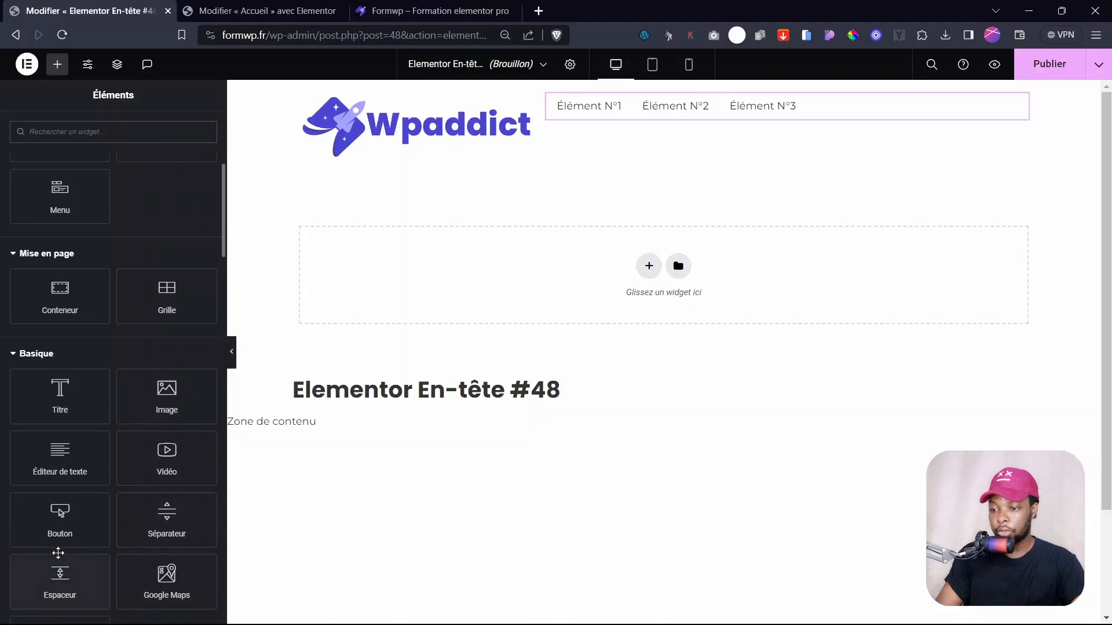
left_click_drag(61, 517, 844, 114)
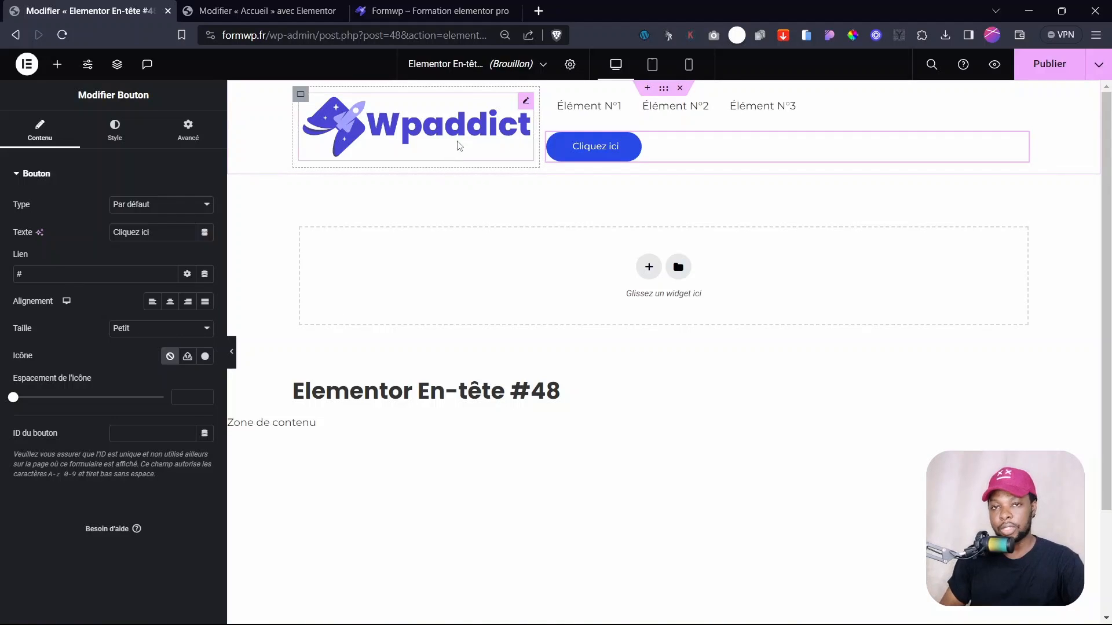
- Set the logo column width to 25% and the menu-and-button container to 75%
left_click(526, 102)
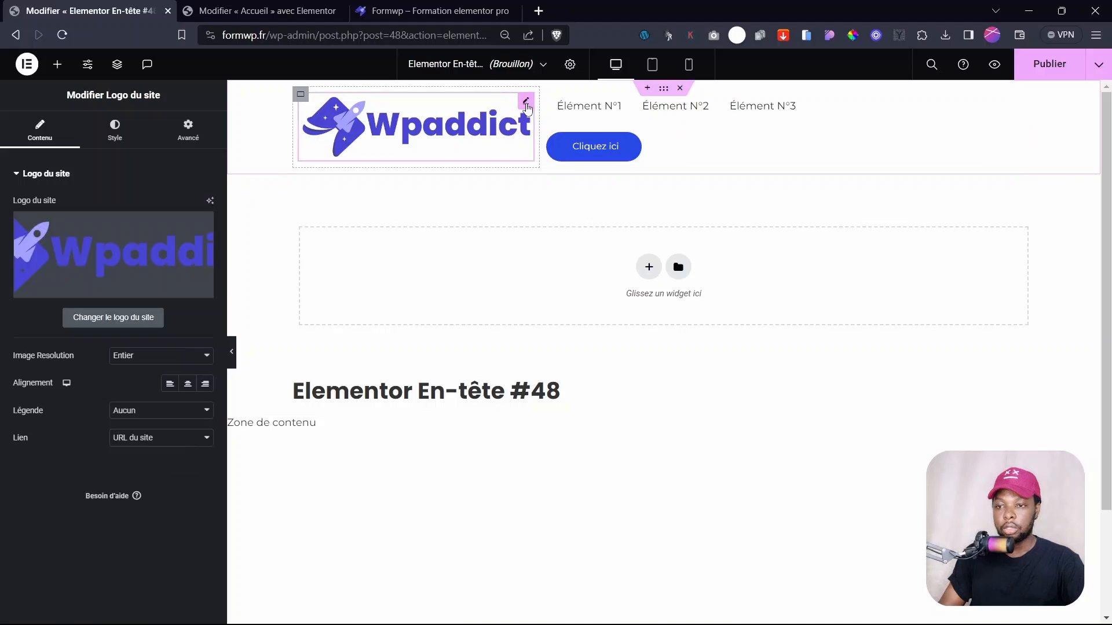
left_click(299, 96)
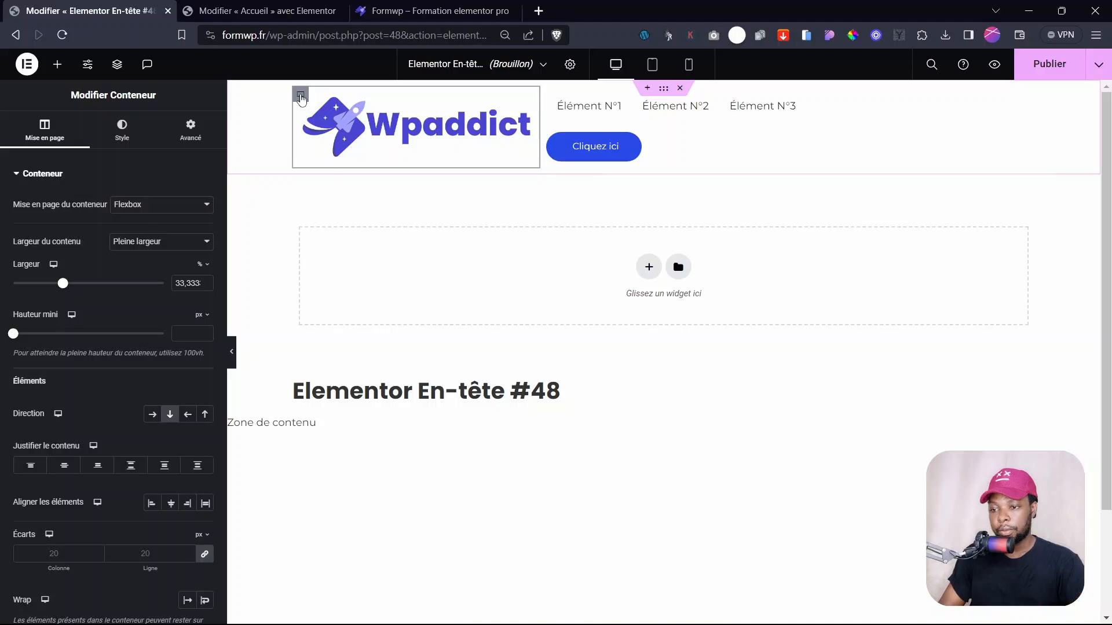
double_click(174, 288)
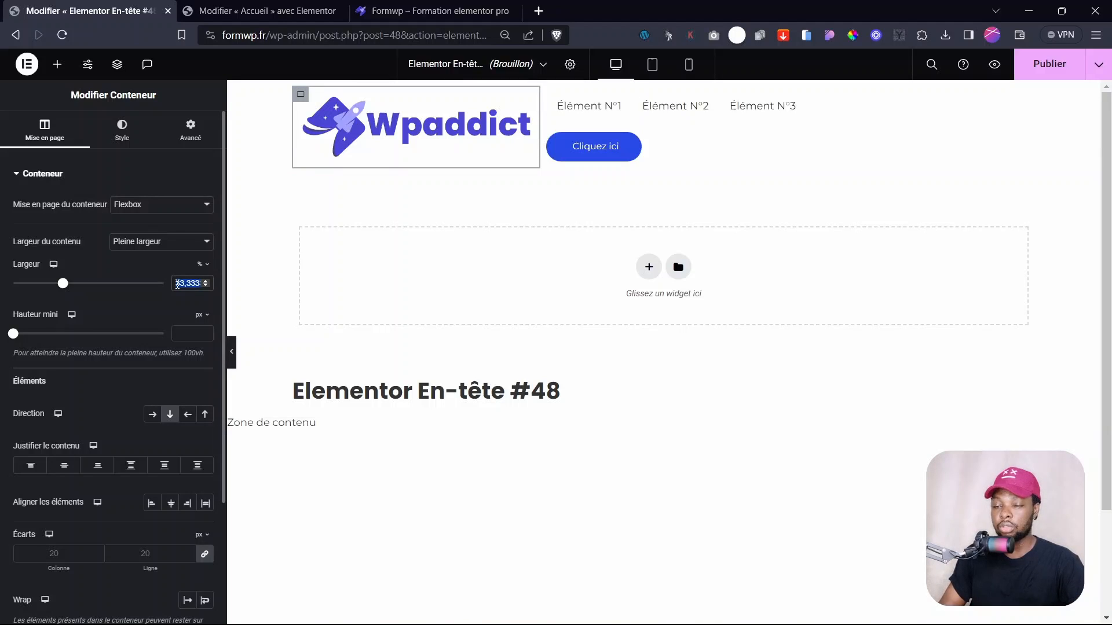
type("25")
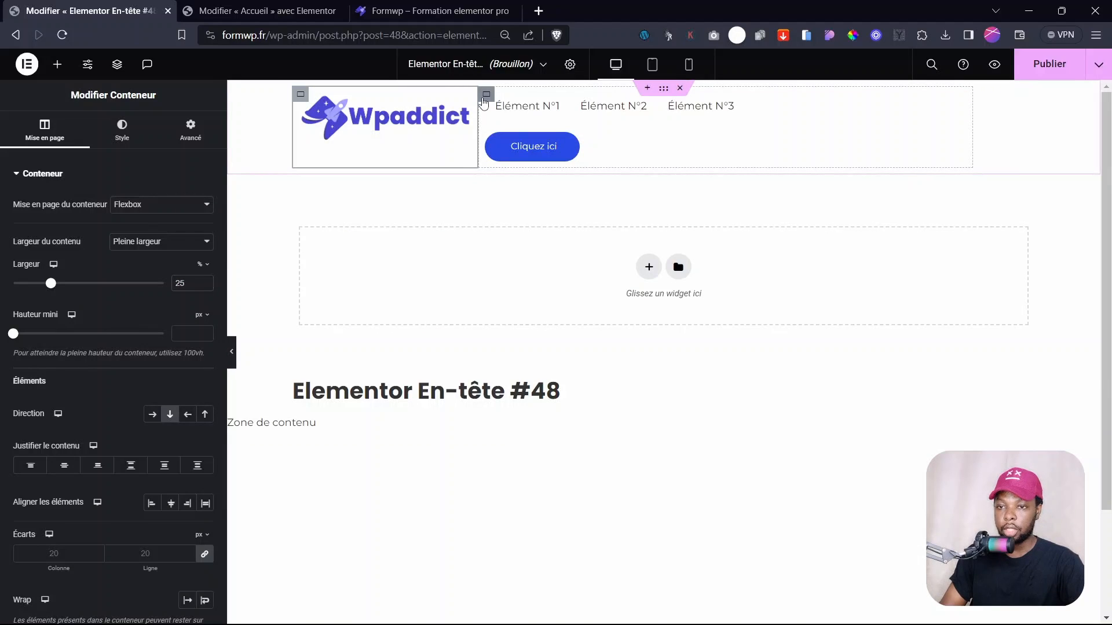
left_click(484, 103)
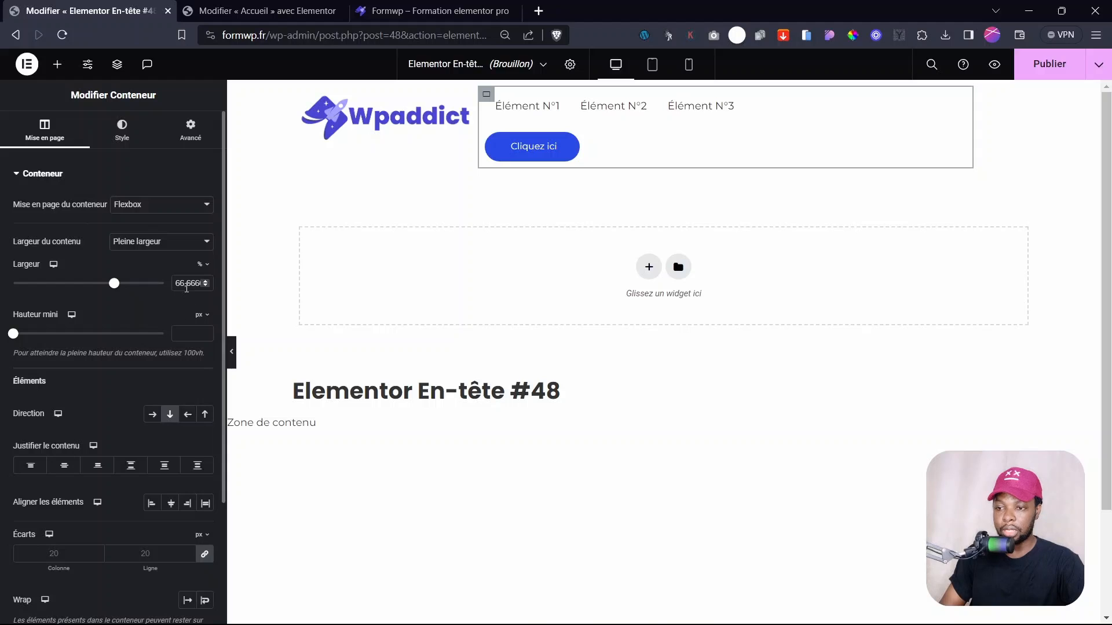
double_click(187, 286)
type("75")
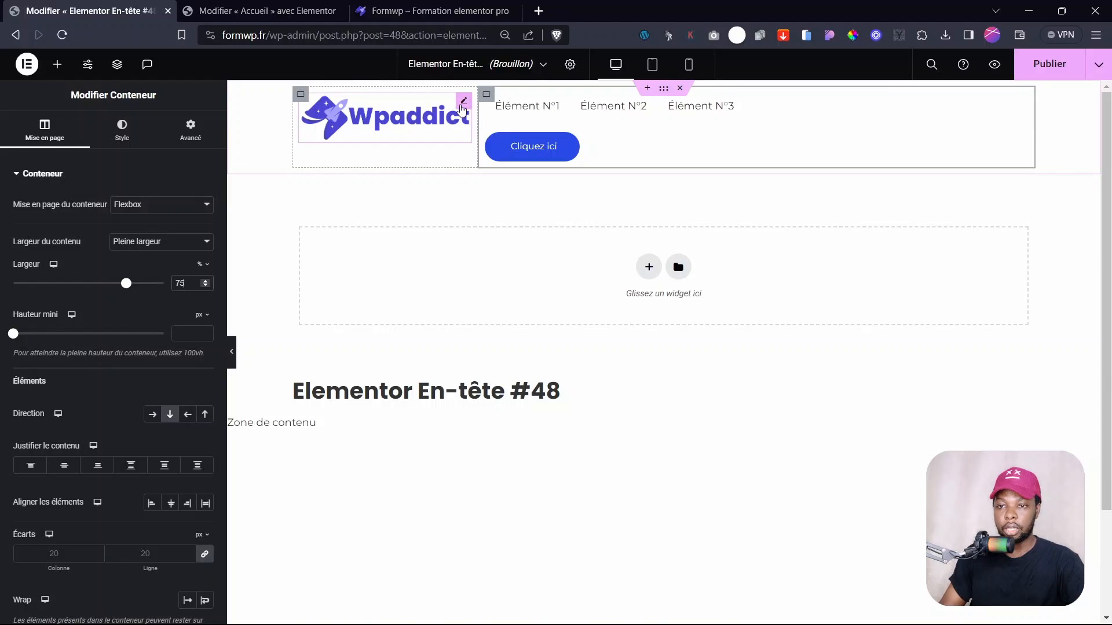
left_click(462, 108)
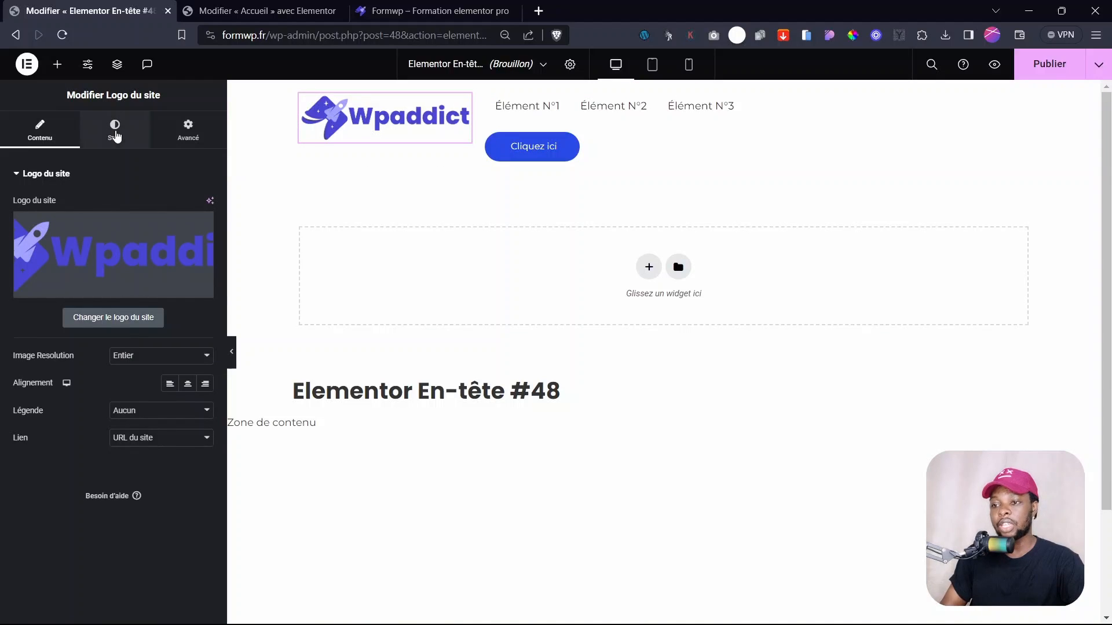
- Set the site logo width to 70% and its alignment to left
left_click(115, 133)
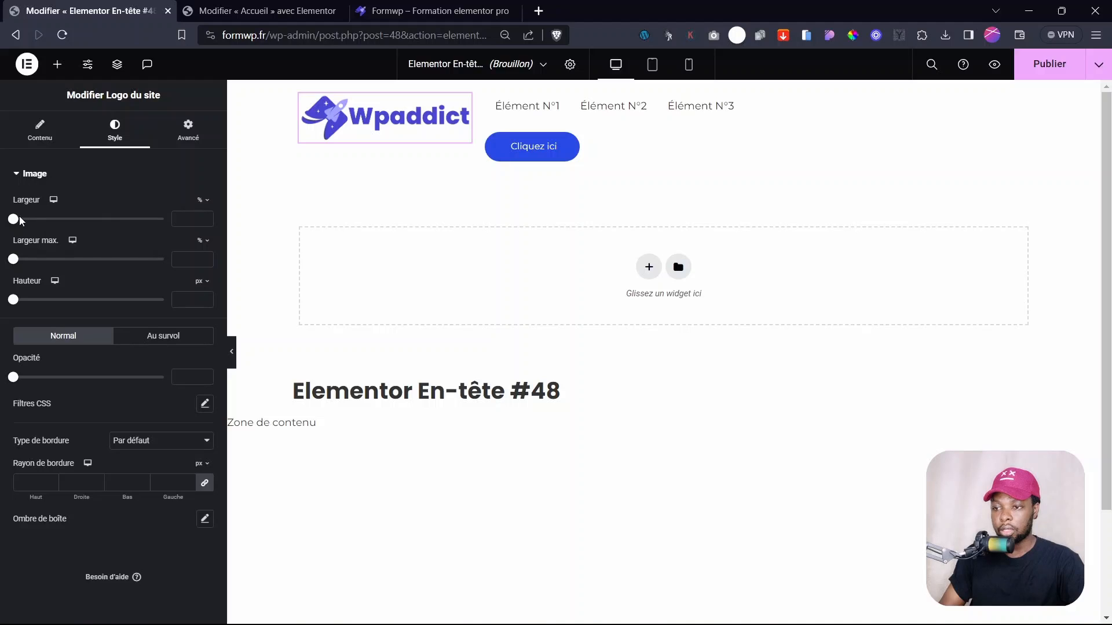
left_click_drag(14, 220, 122, 234)
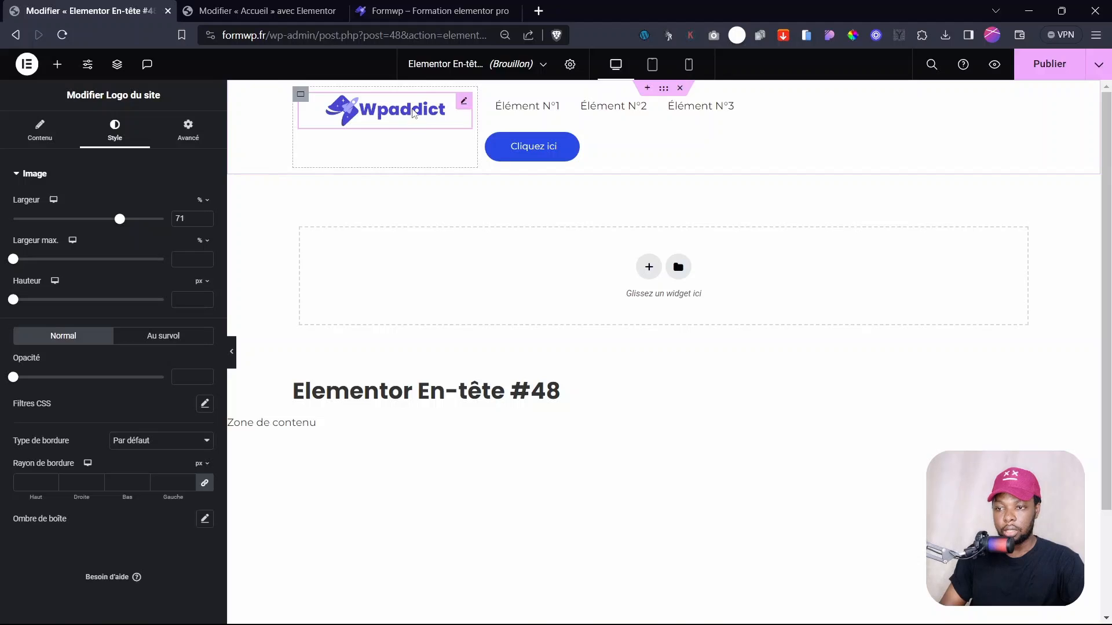
left_click(205, 222)
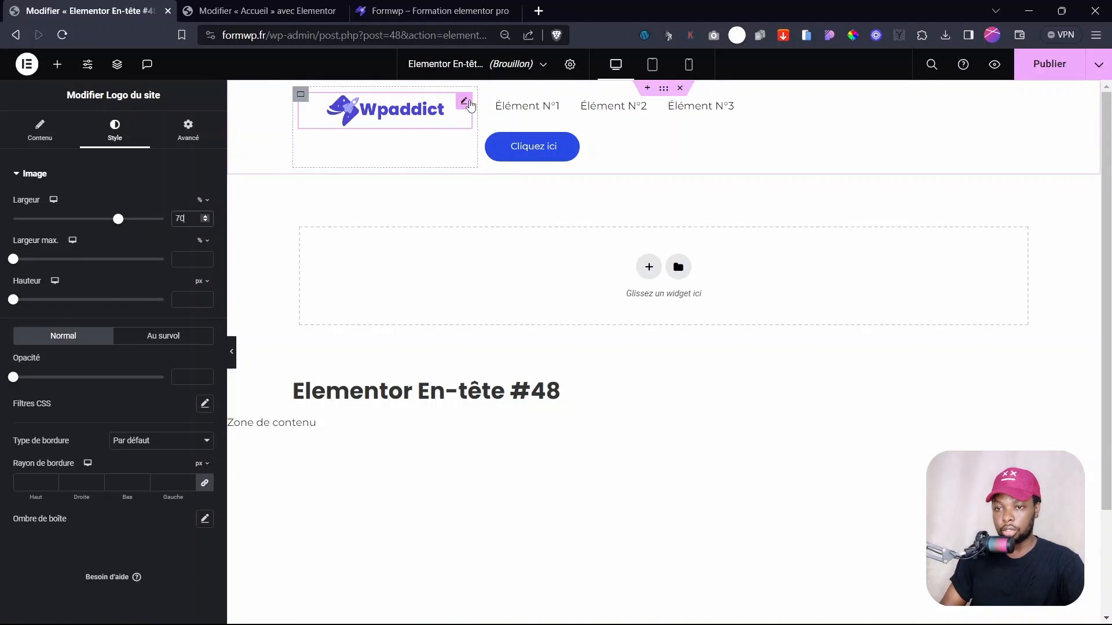
left_click(63, 133)
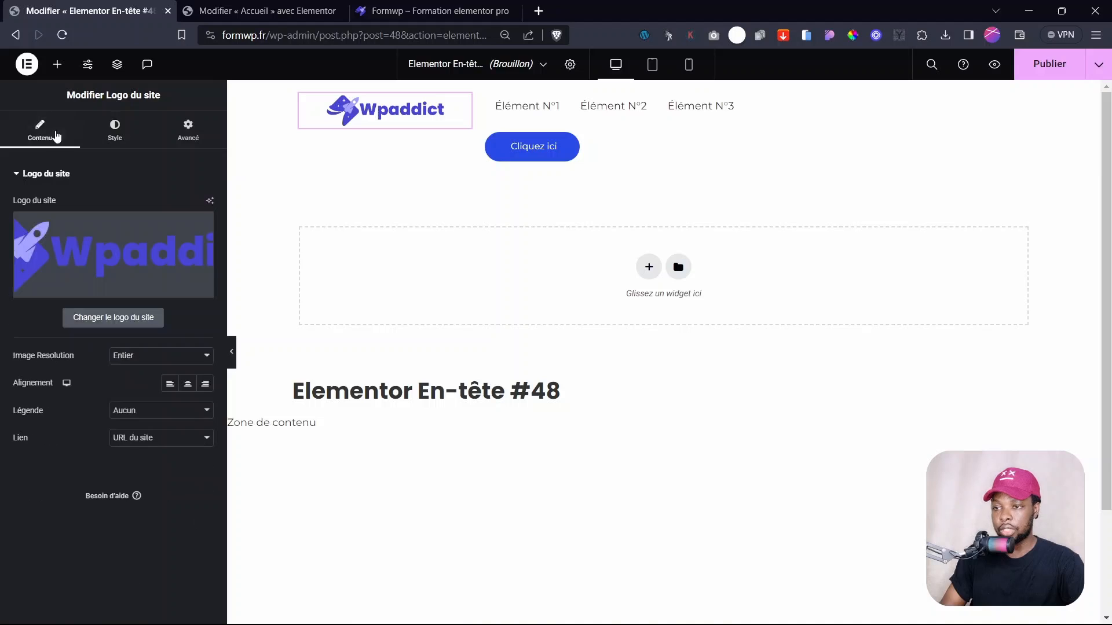
left_click(171, 387)
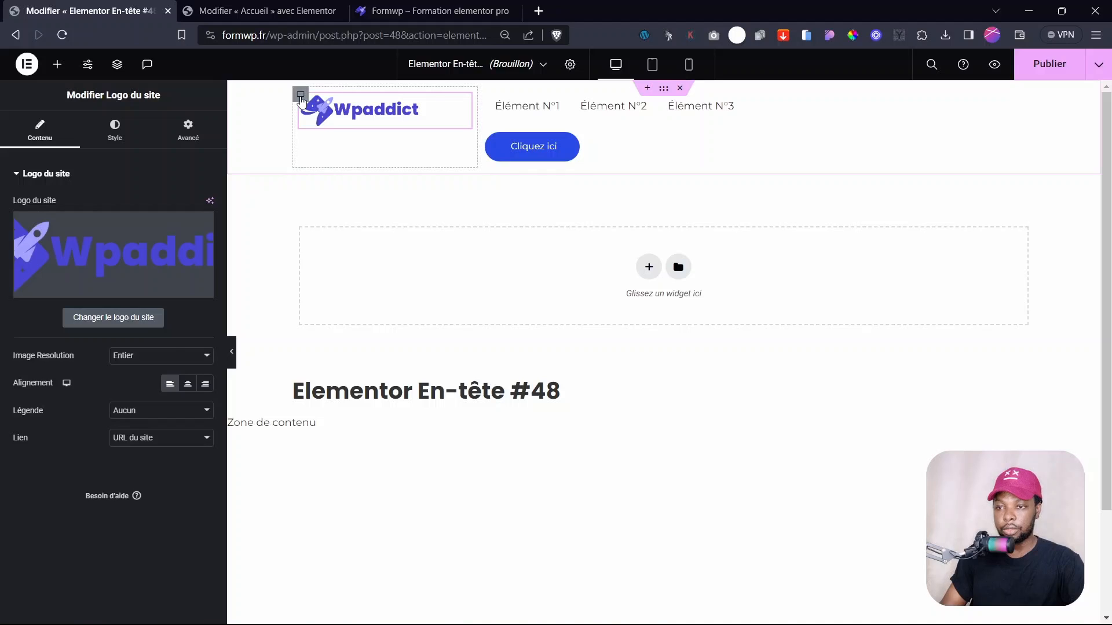
left_click(301, 97)
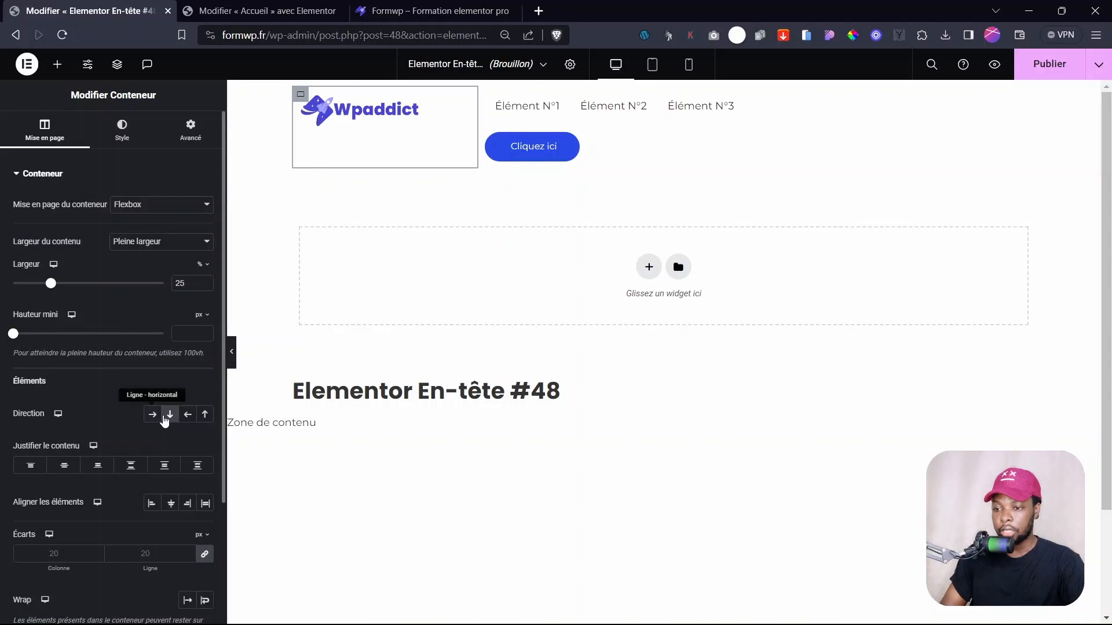
- Set both header containers to Ligne - horizontal direction, with content justified and items aligned Centré
left_click(154, 416)
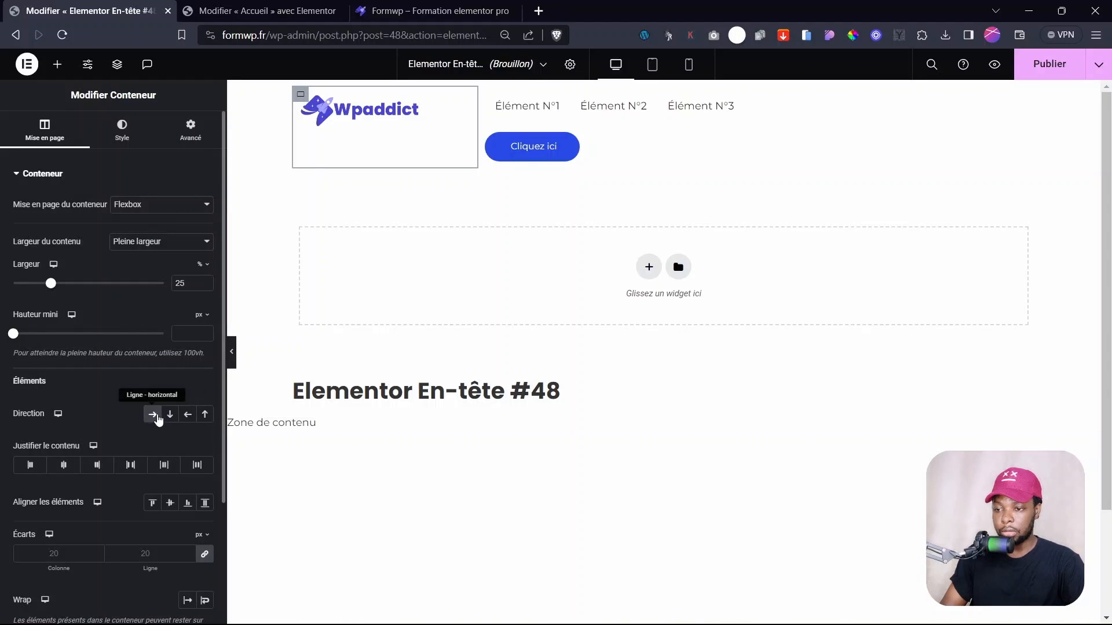
left_click(64, 465)
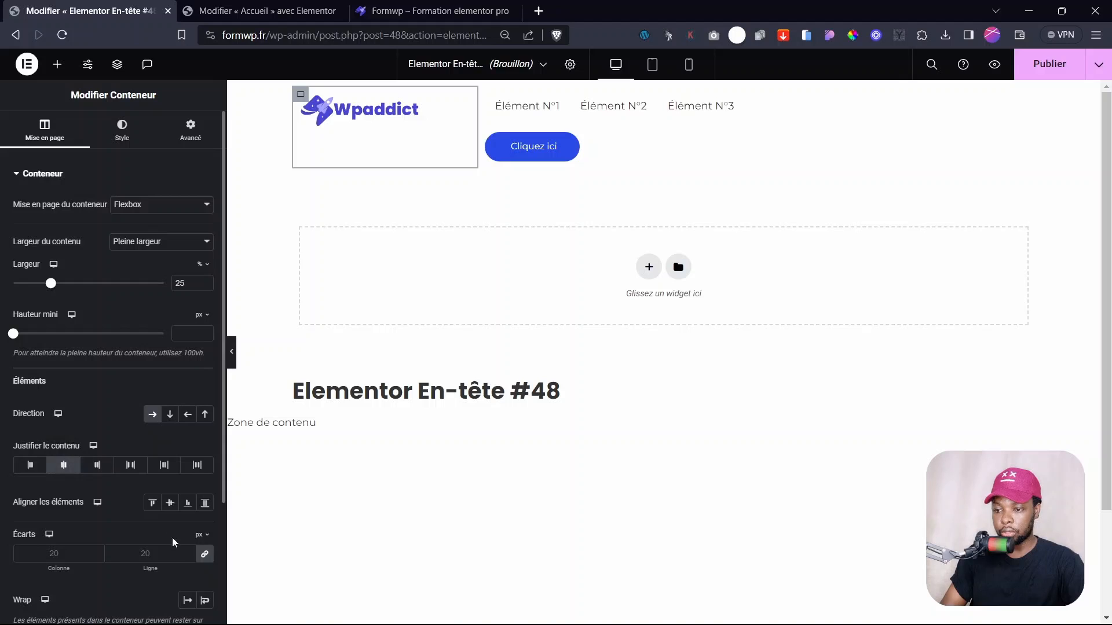
left_click(168, 503)
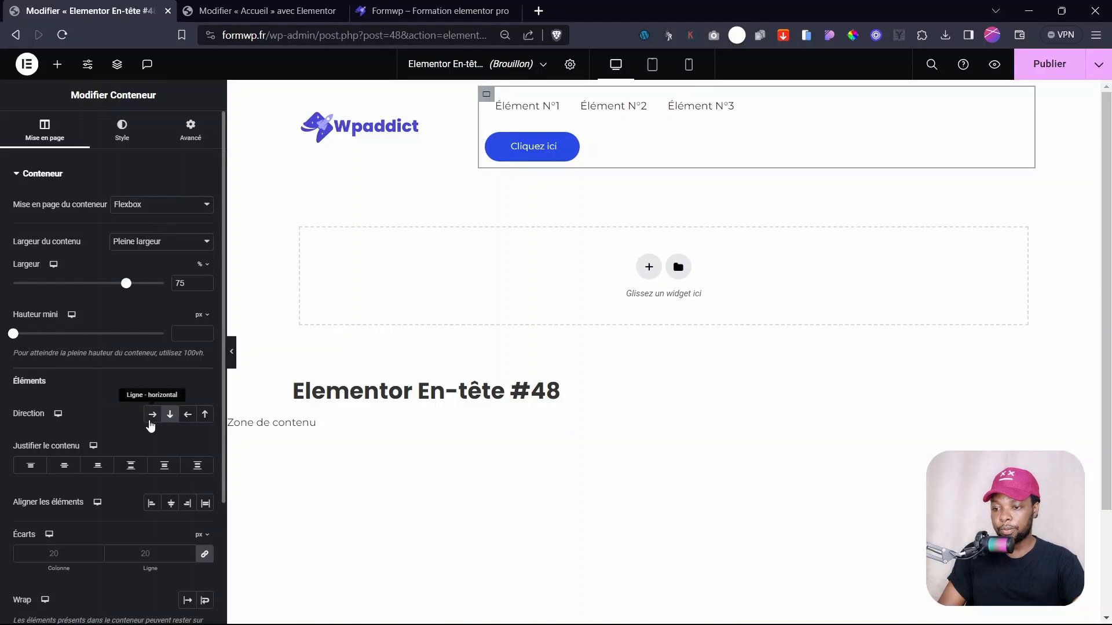
left_click(155, 418)
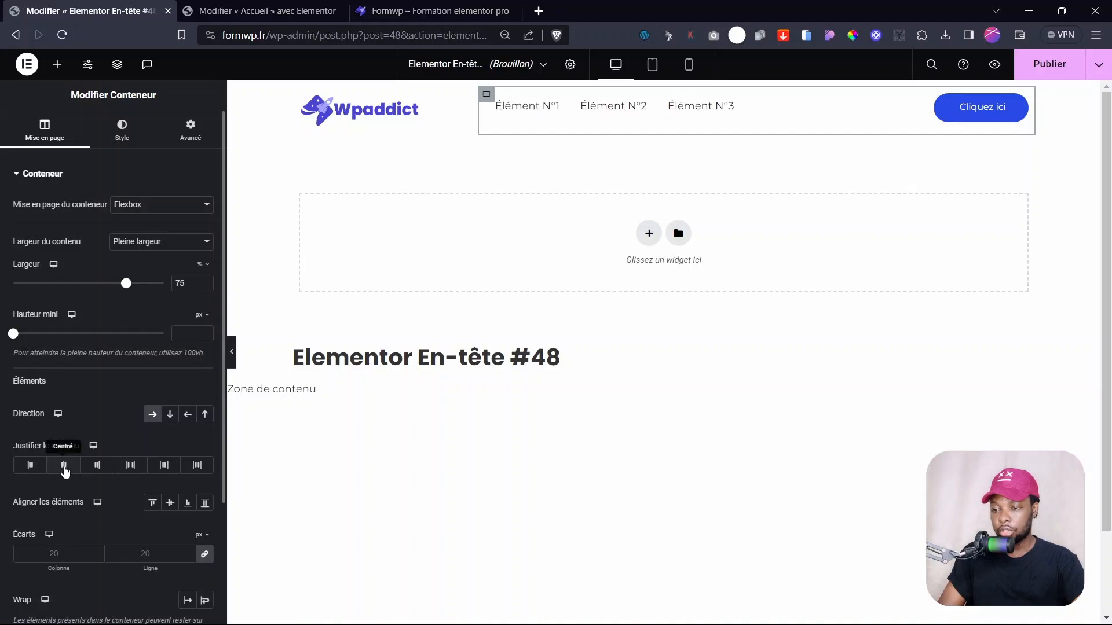
left_click(63, 465)
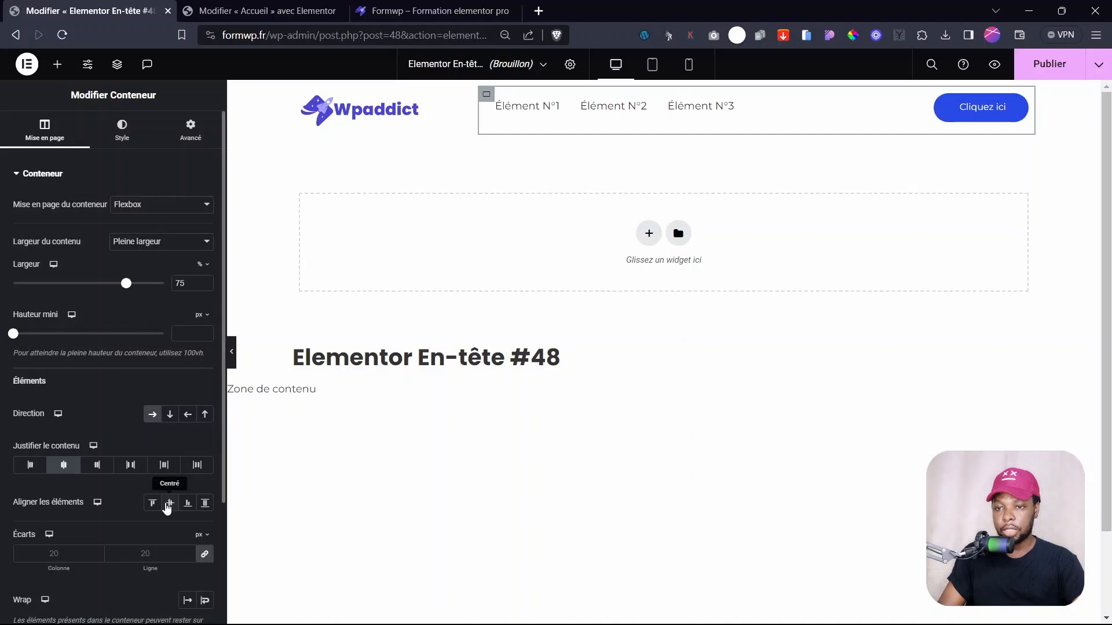
left_click(168, 506)
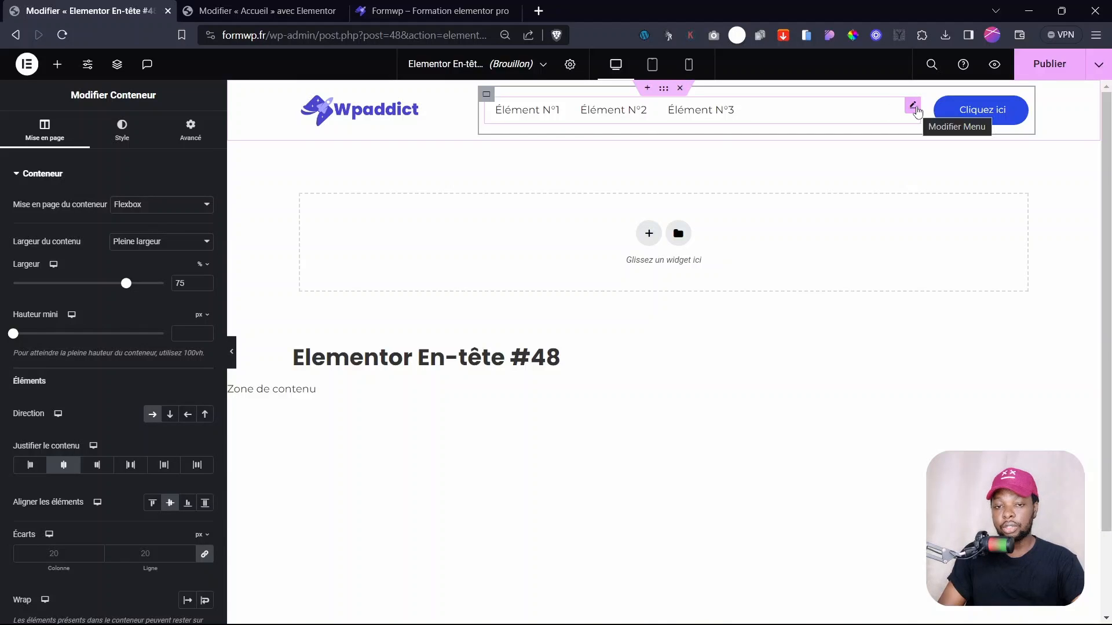
- Set the menu widget's Position de l'élément to Fin so the items align right
left_click(914, 108)
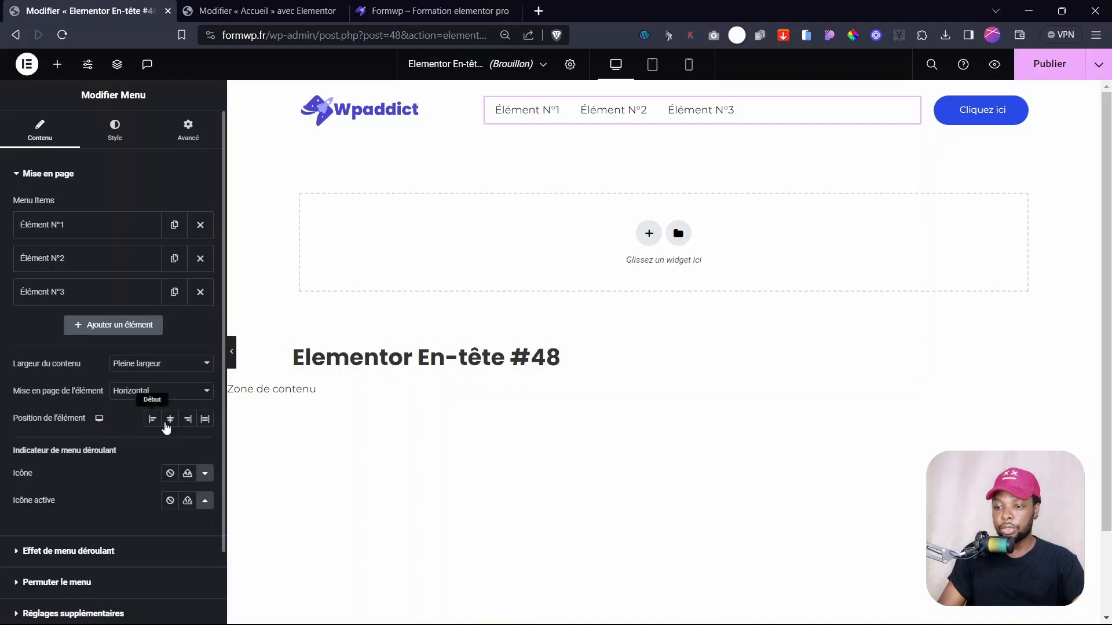
left_click(189, 422)
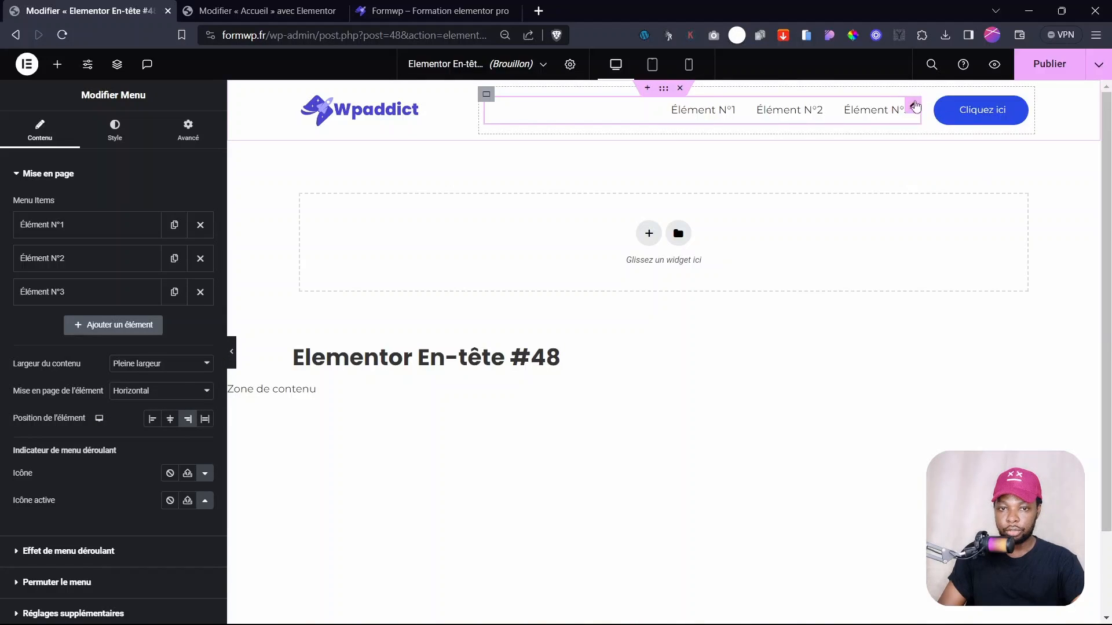
mouse_move(1106, 167)
left_mouse_down()
mouse_move(1106, 226)
mouse_move(1105, 162)
left_mouse_up()
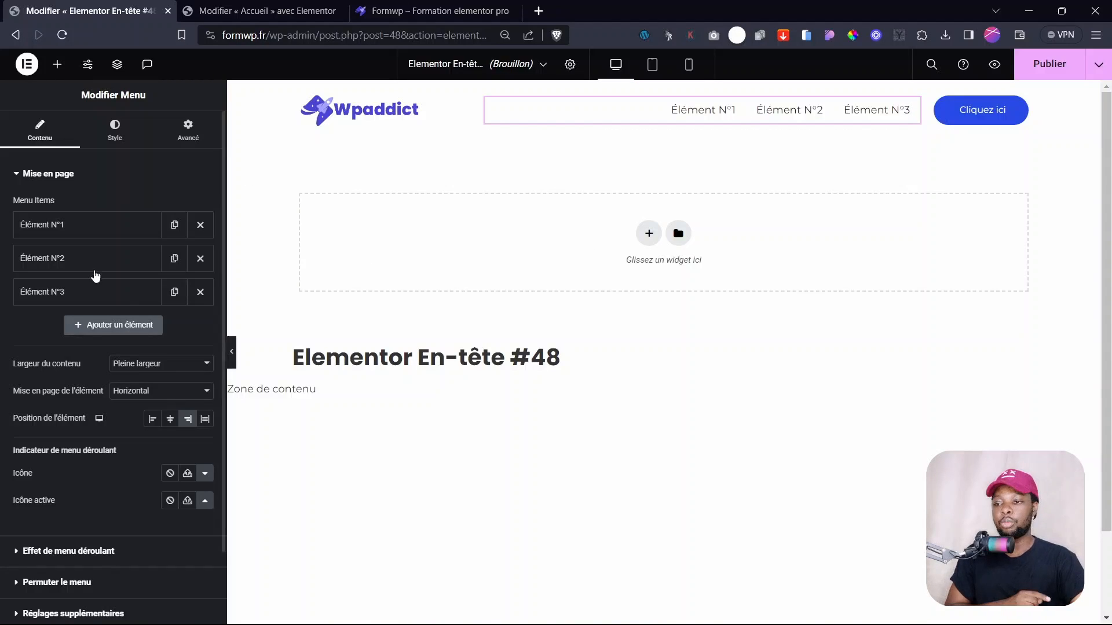
left_click(109, 230)
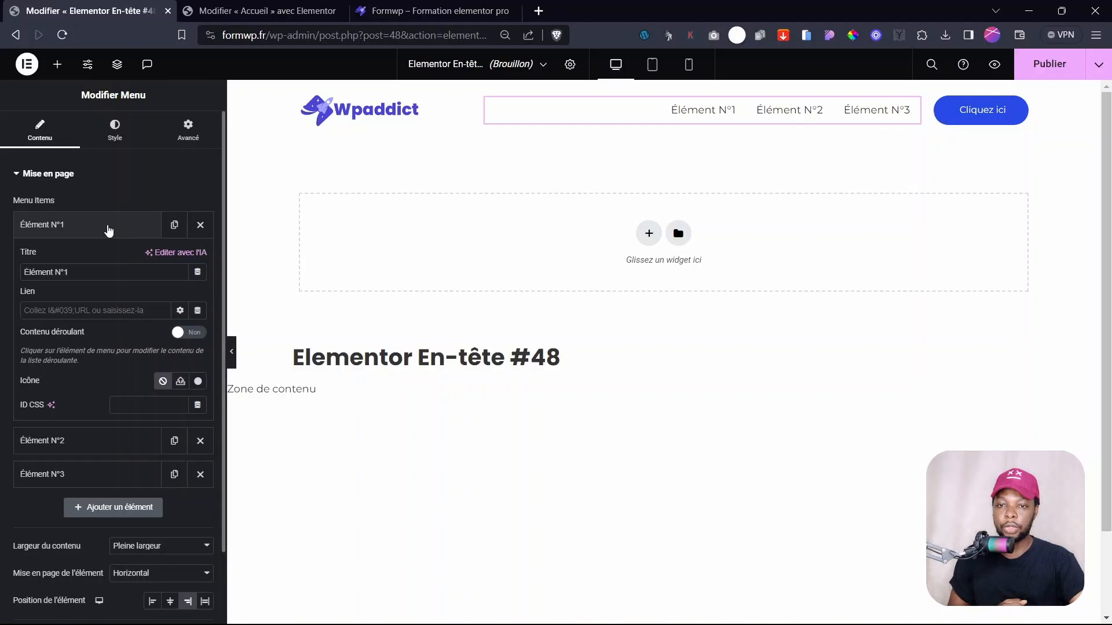
left_click(66, 227)
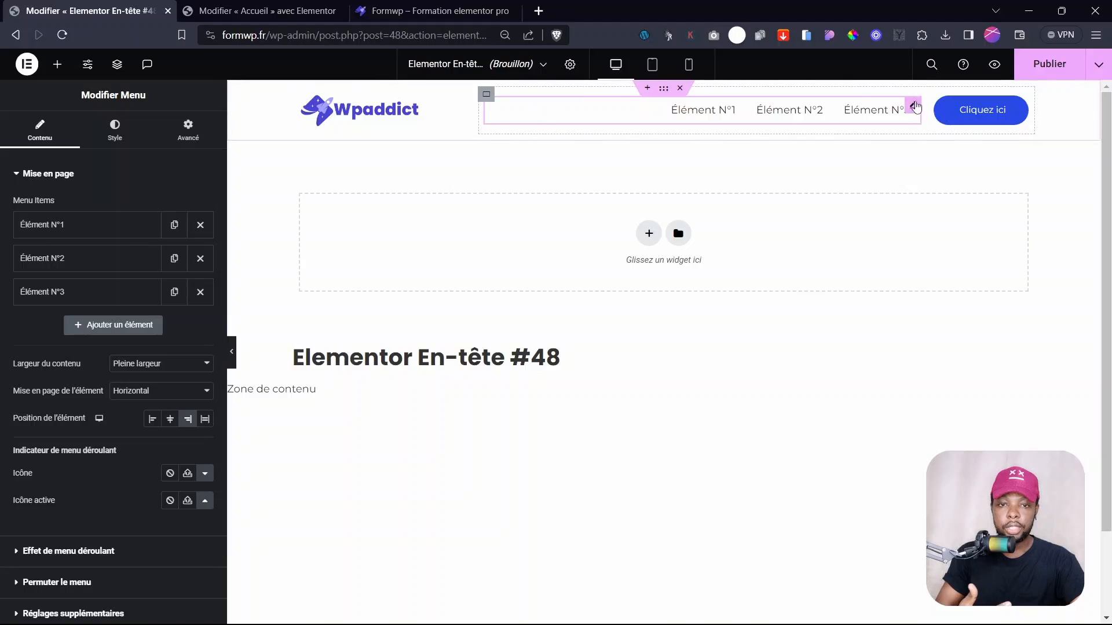
- Rename the first menu item to 'Services' and set its link to '#'
left_click(58, 227)
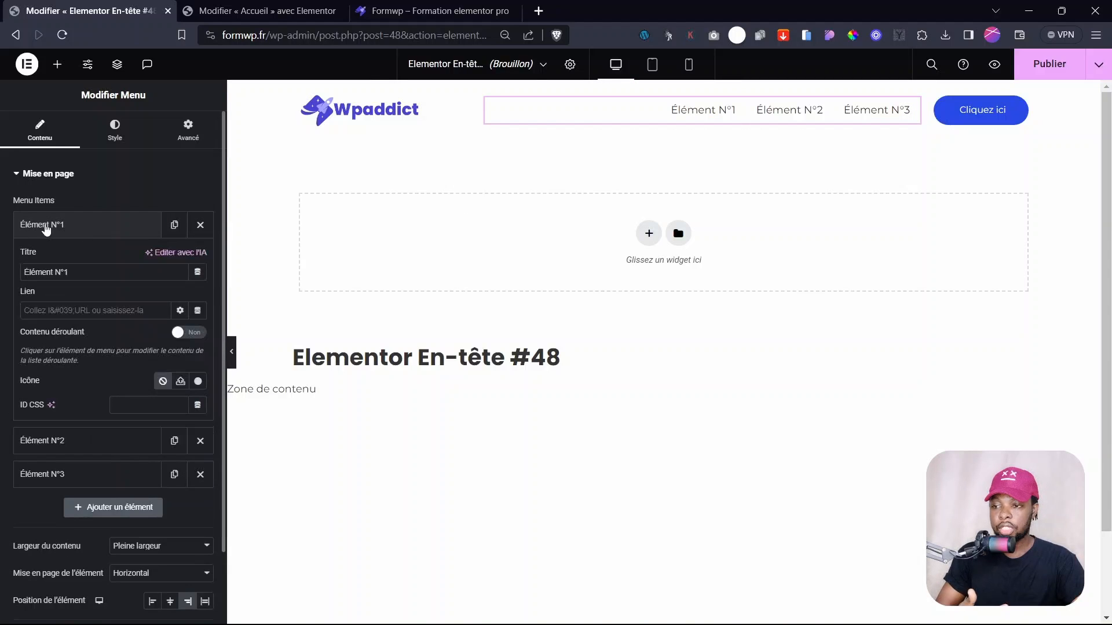
triple_click(96, 272)
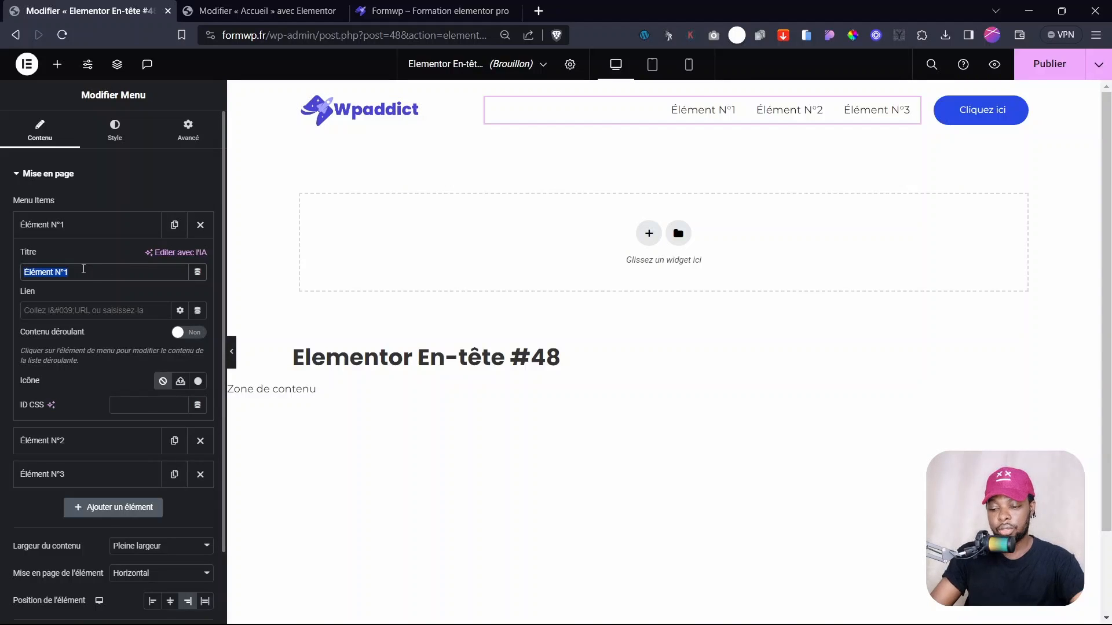
type("Services")
left_click(66, 232)
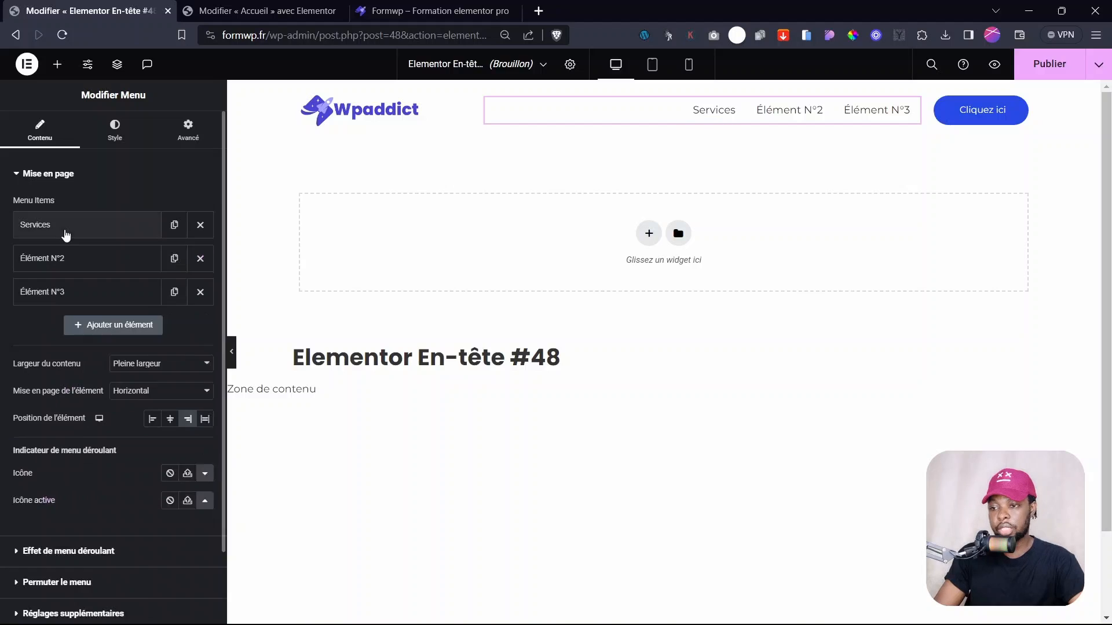
left_click(65, 233)
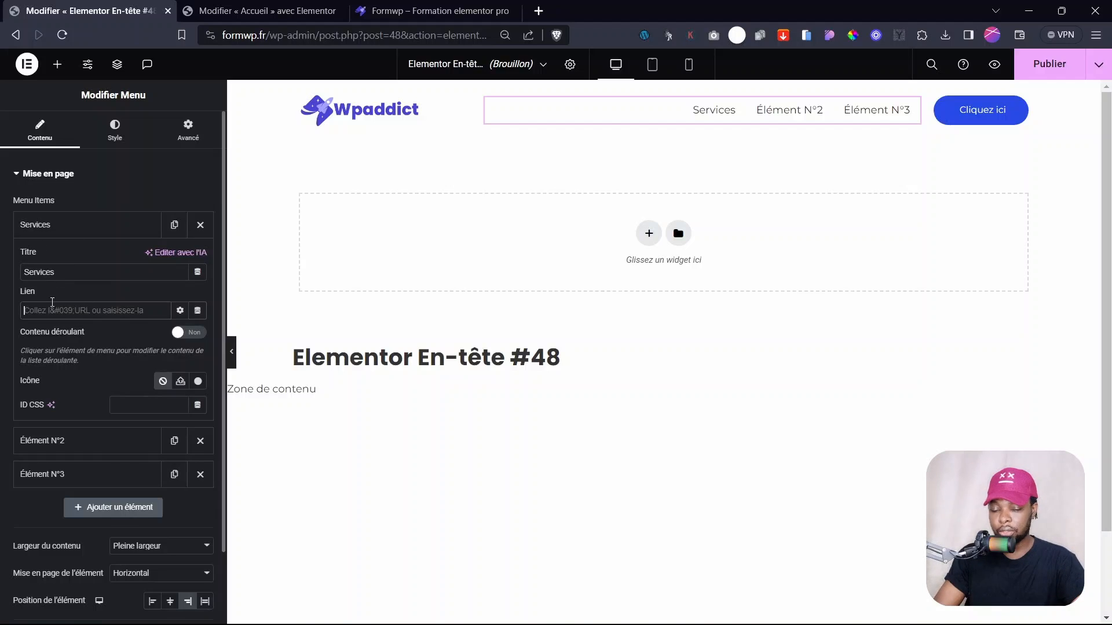
left_click(53, 303)
type("#")
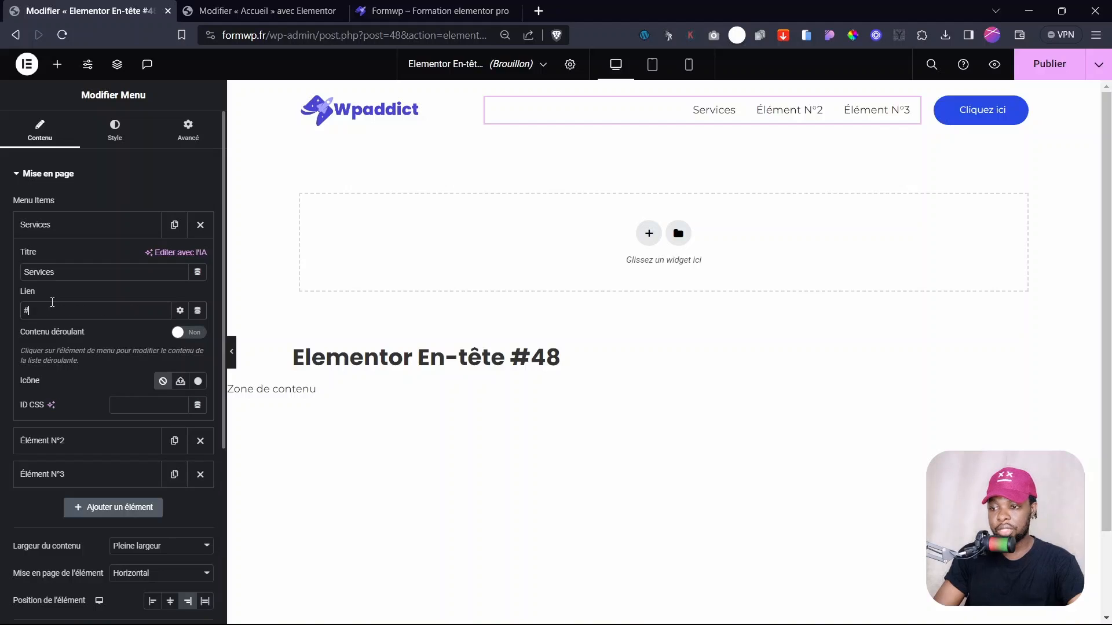
left_click(73, 234)
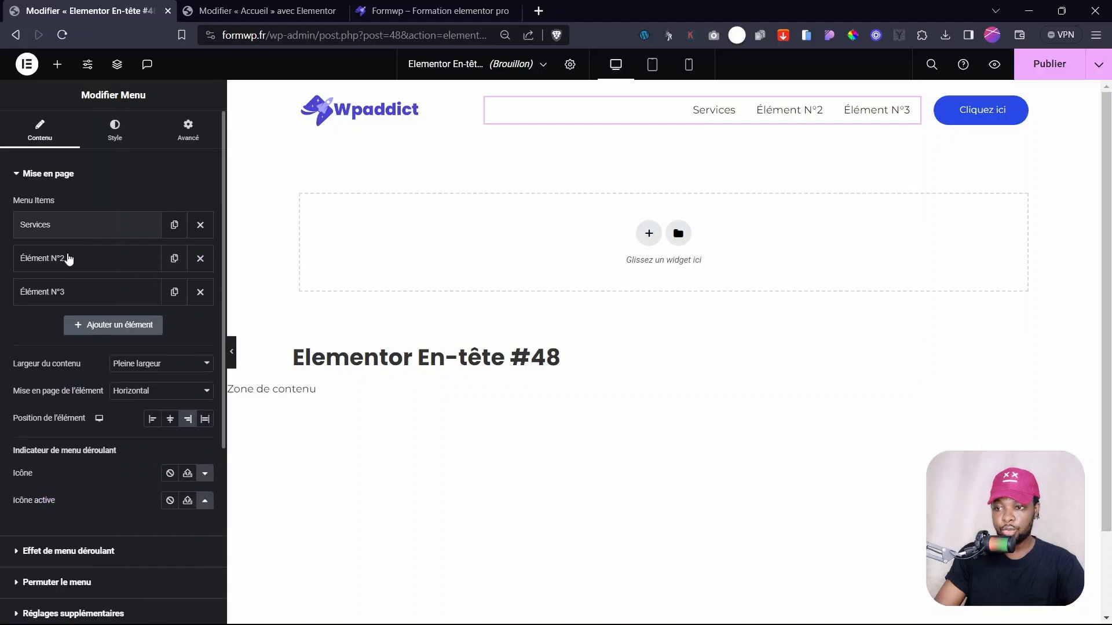
- Rename the second menu item to Contact and set its link to '#'
left_click(74, 264)
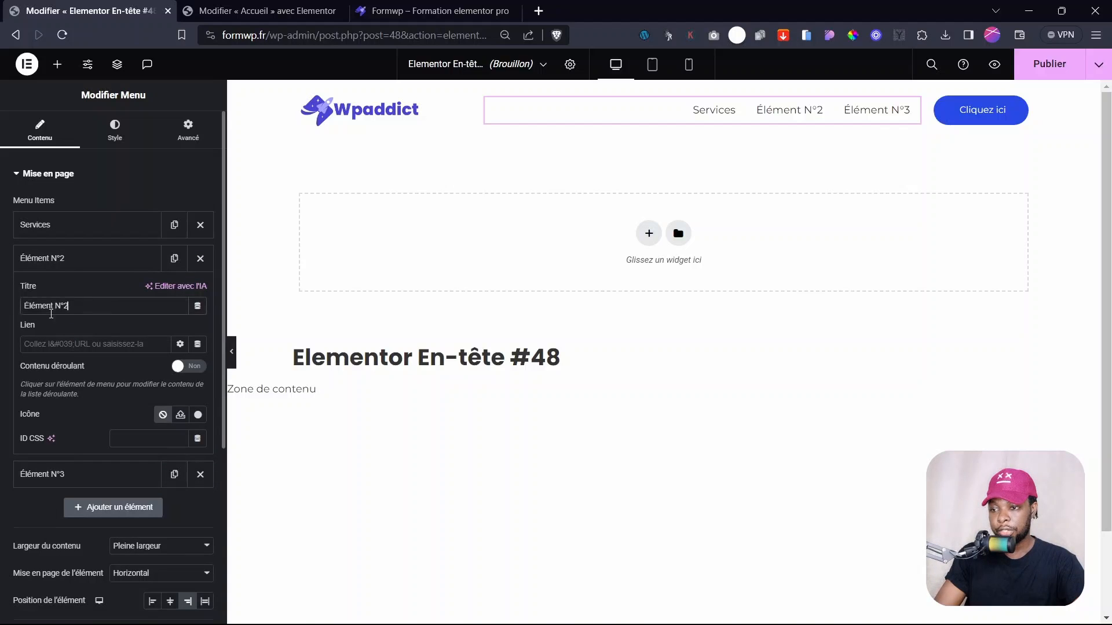
triple_click(51, 314)
type("Con")
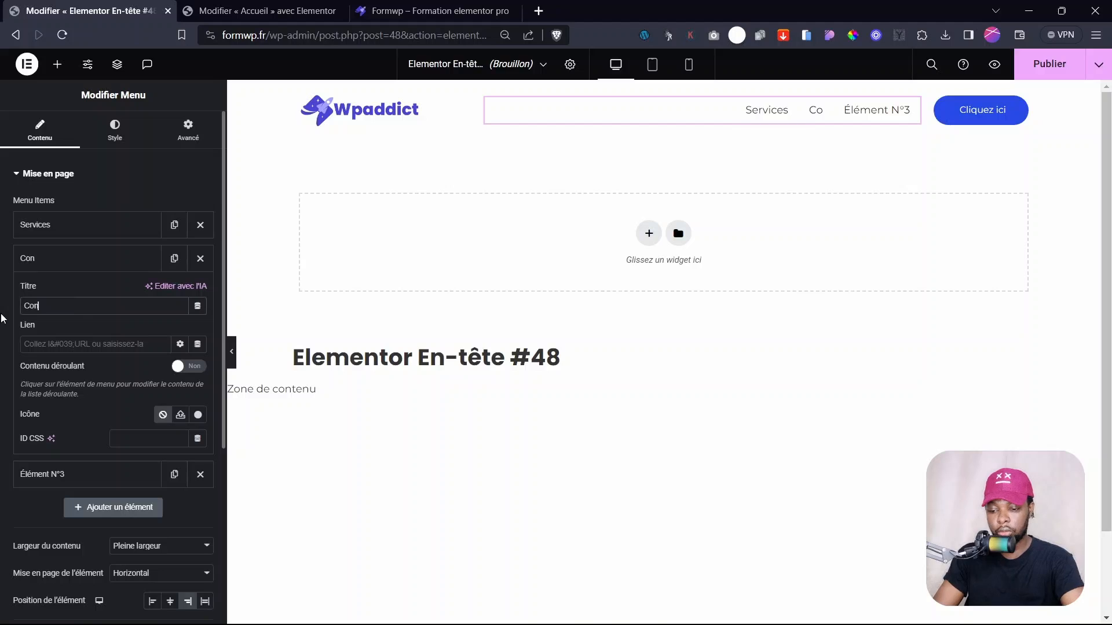
type("aact")
left_click(78, 337)
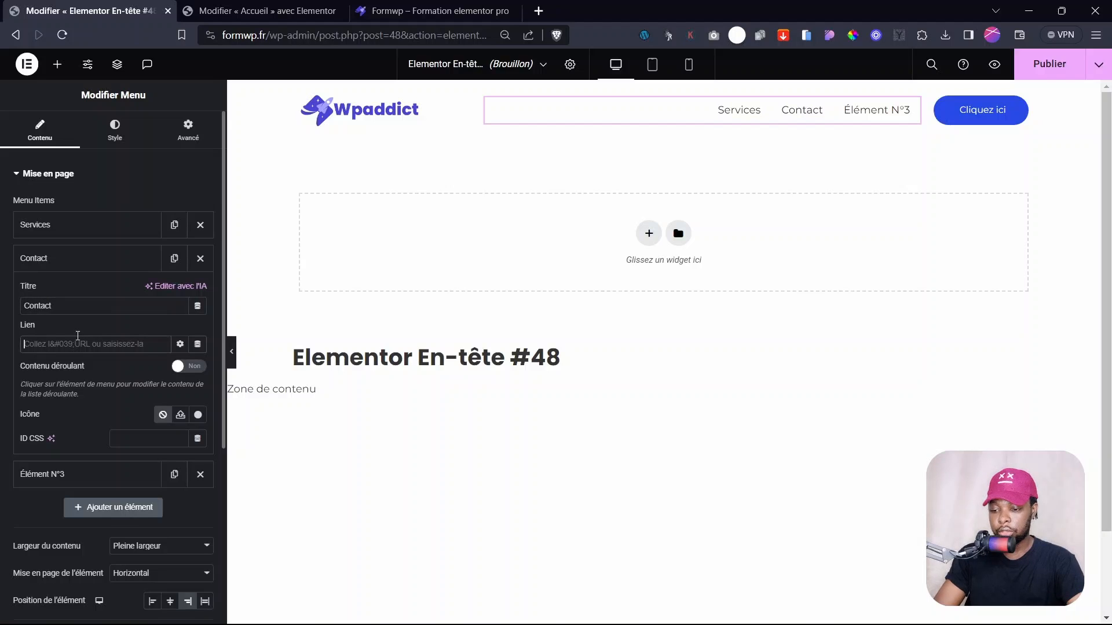
type("#")
left_click(55, 258)
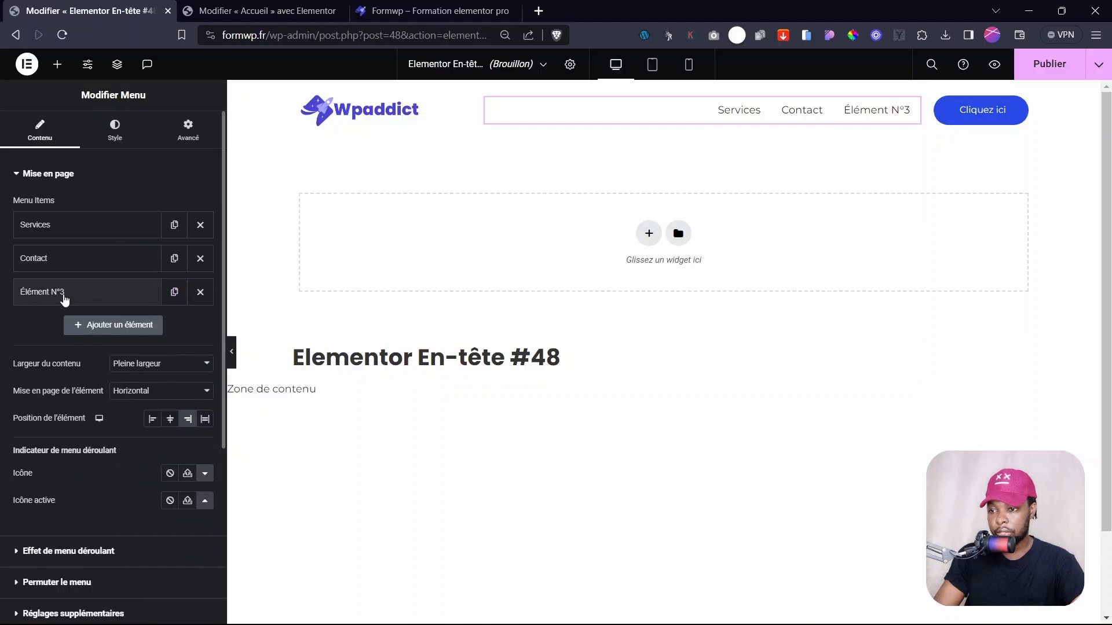
- Rename the third menu item to 'Qui sommes nous ?'
left_click(64, 293)
left_click_drag(73, 339, 2, 326)
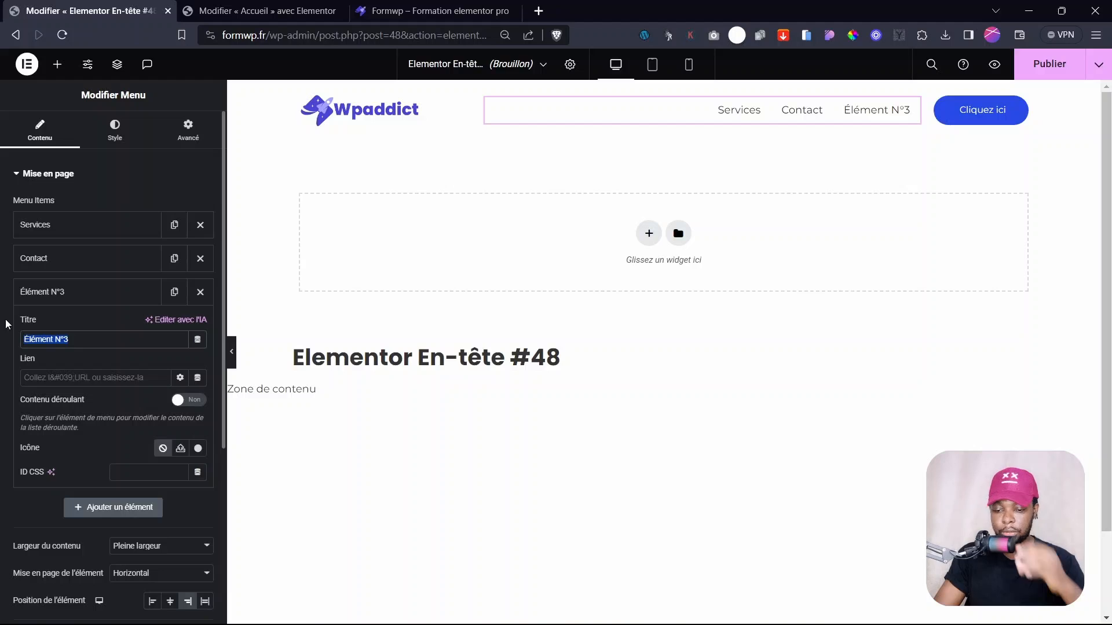
type("Qui sommes ")
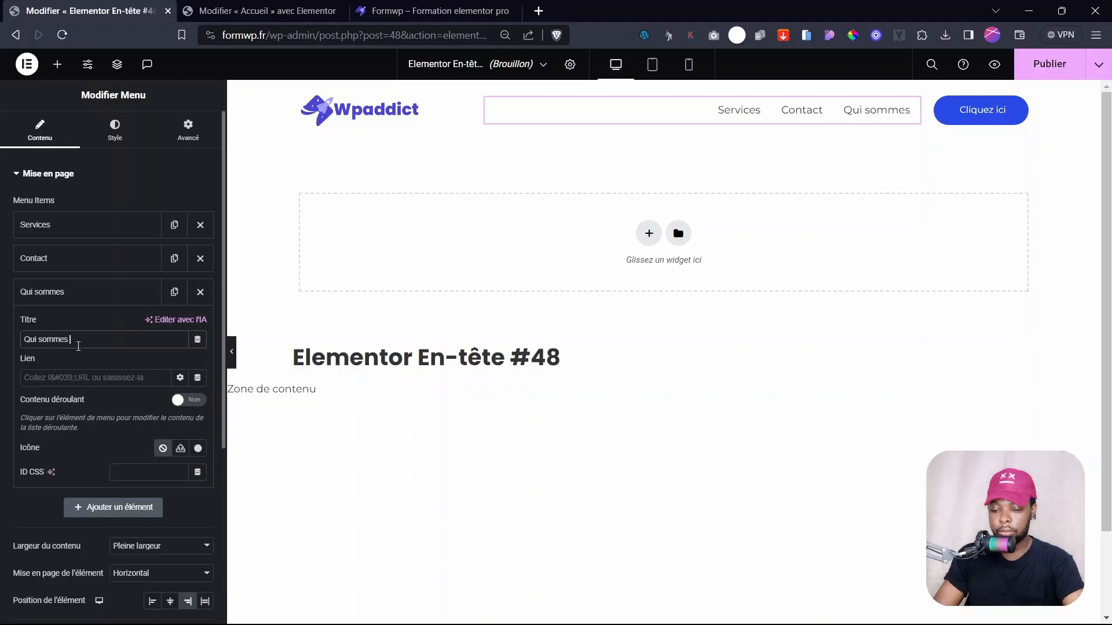
type("nous ?")
left_click(86, 292)
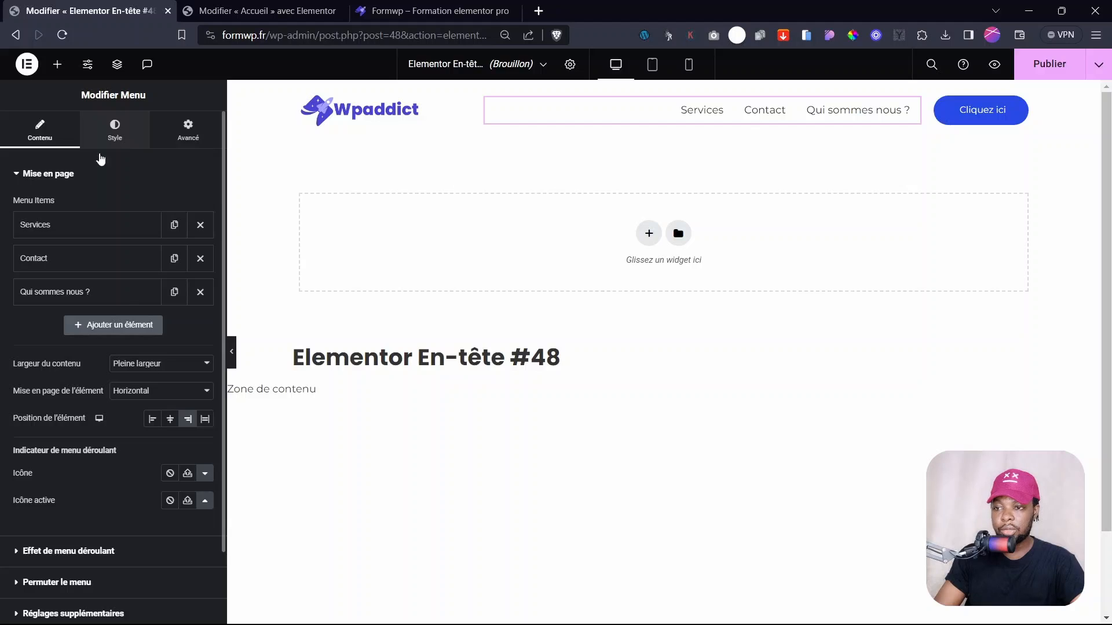
left_click(119, 141)
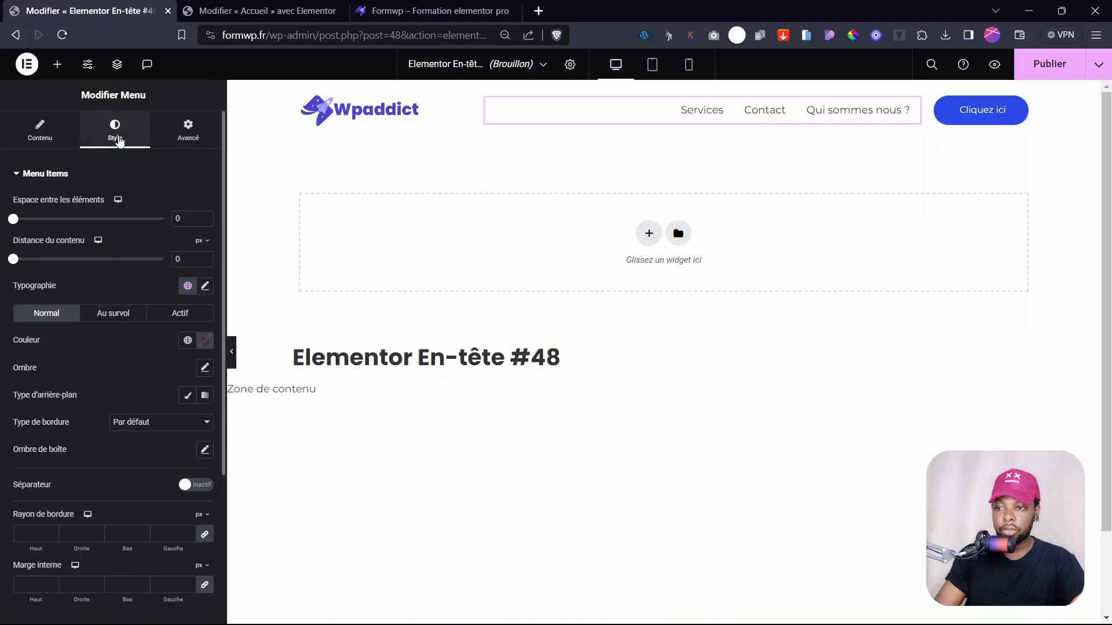
- Set the menu items' typography font weight to 600 (Demi gras)
left_click(207, 287)
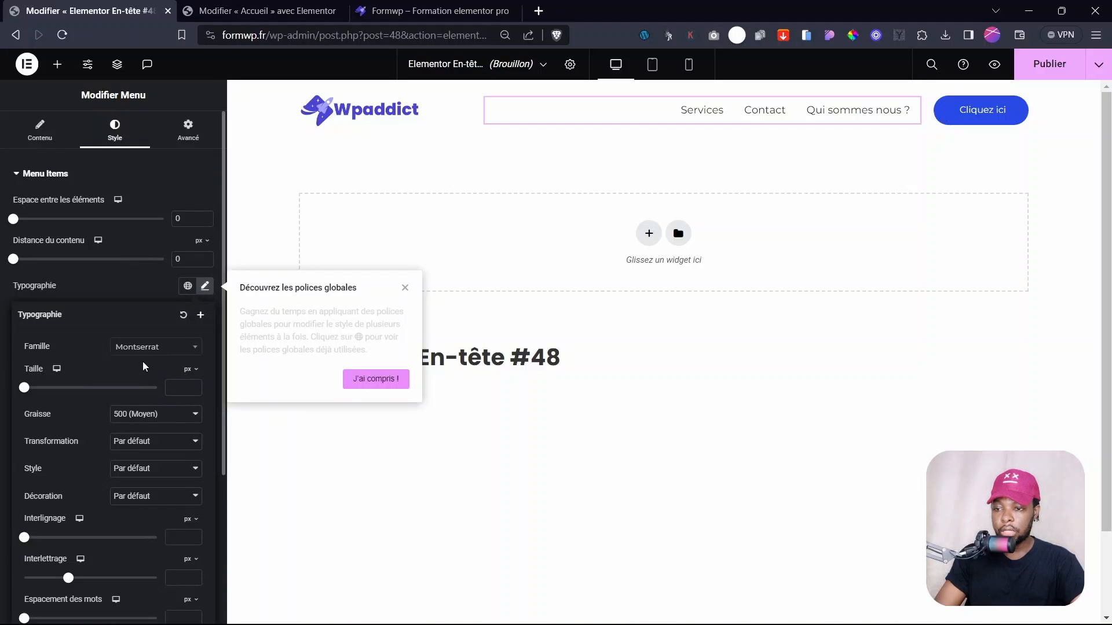
left_click(136, 416)
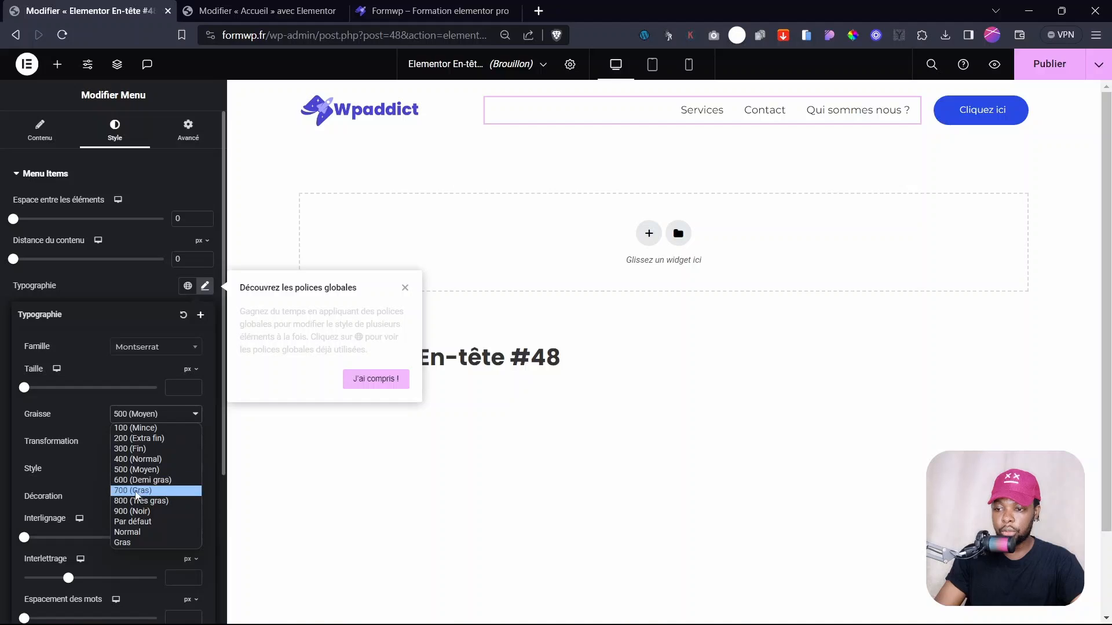
left_click(140, 481)
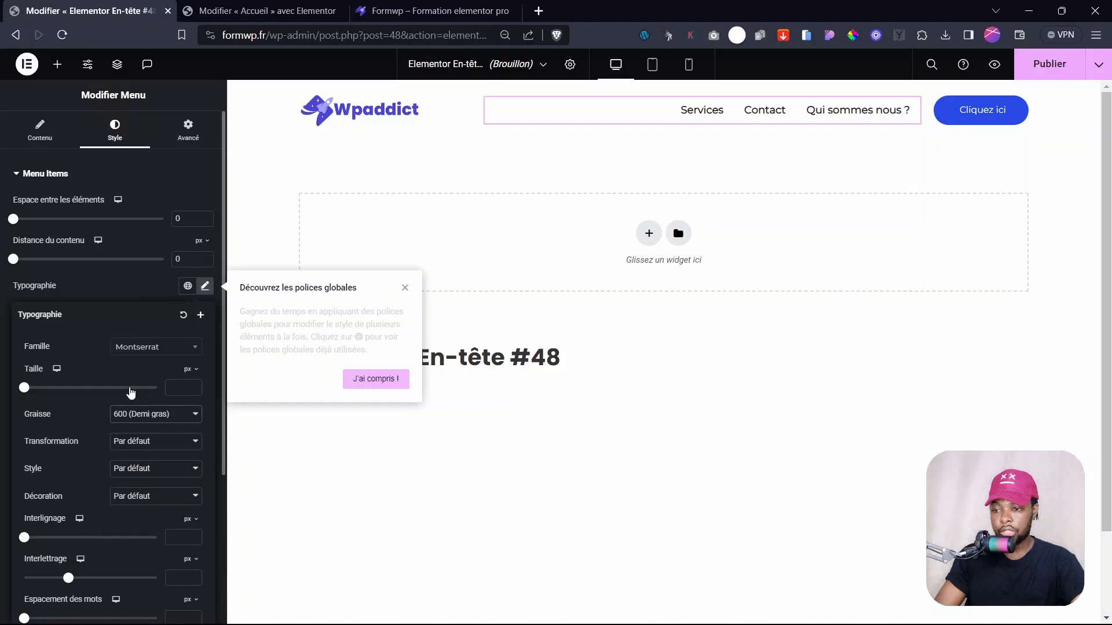
left_click(142, 415)
left_click(138, 470)
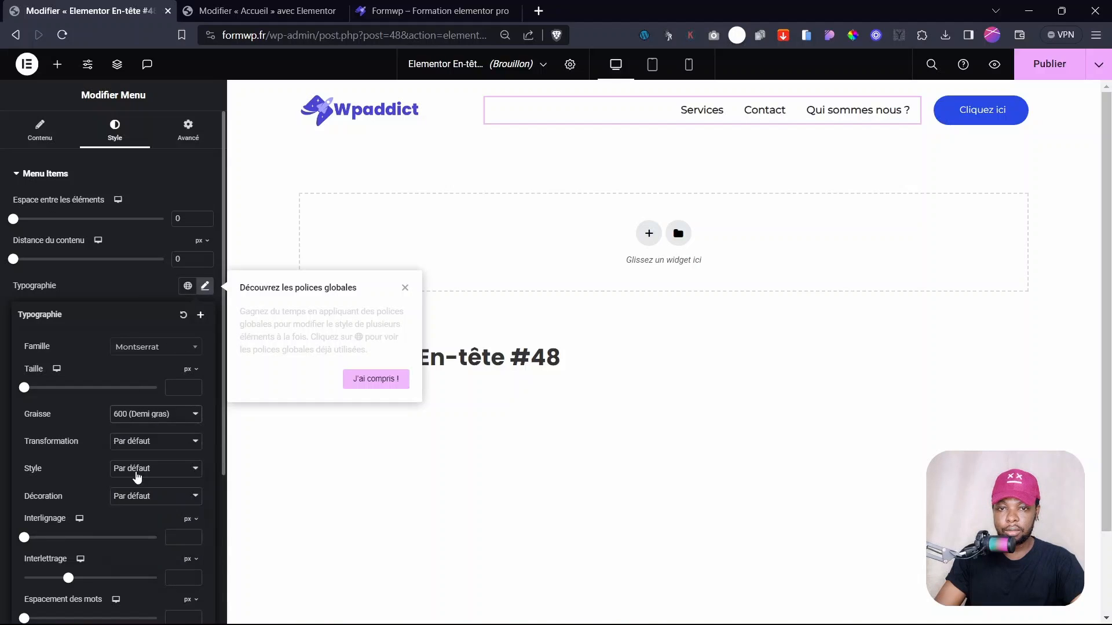
left_click(141, 425)
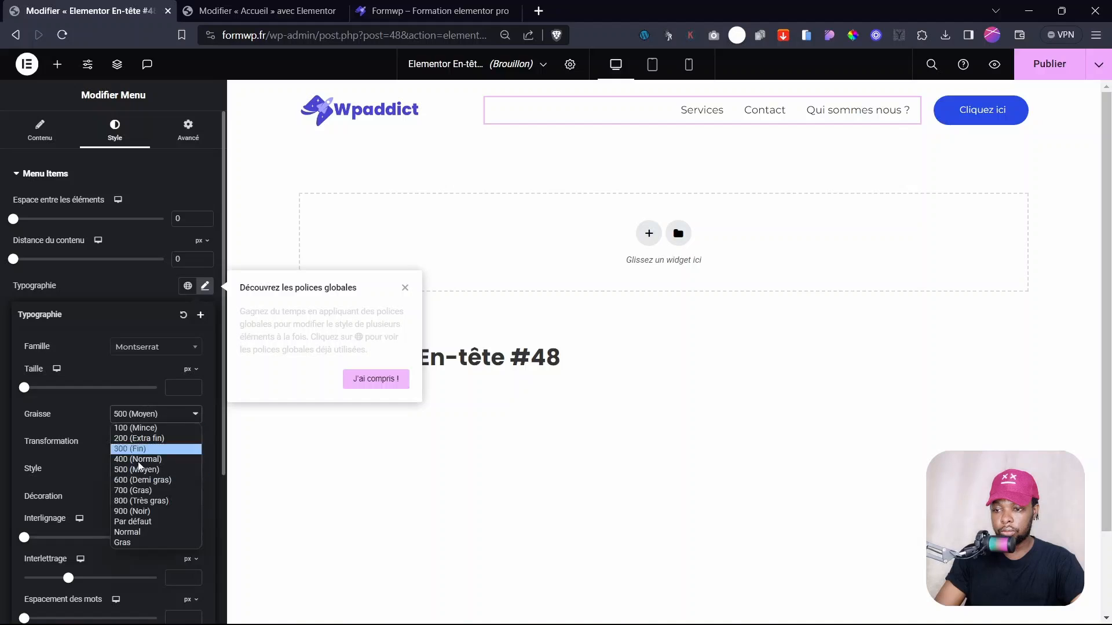
left_click(139, 479)
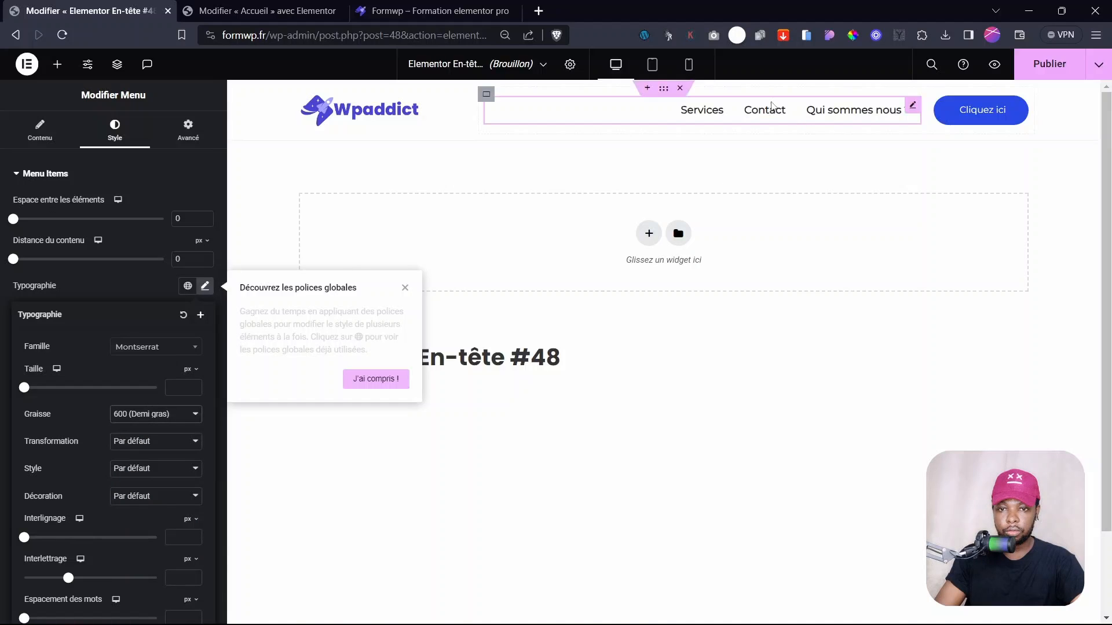
left_click(123, 296)
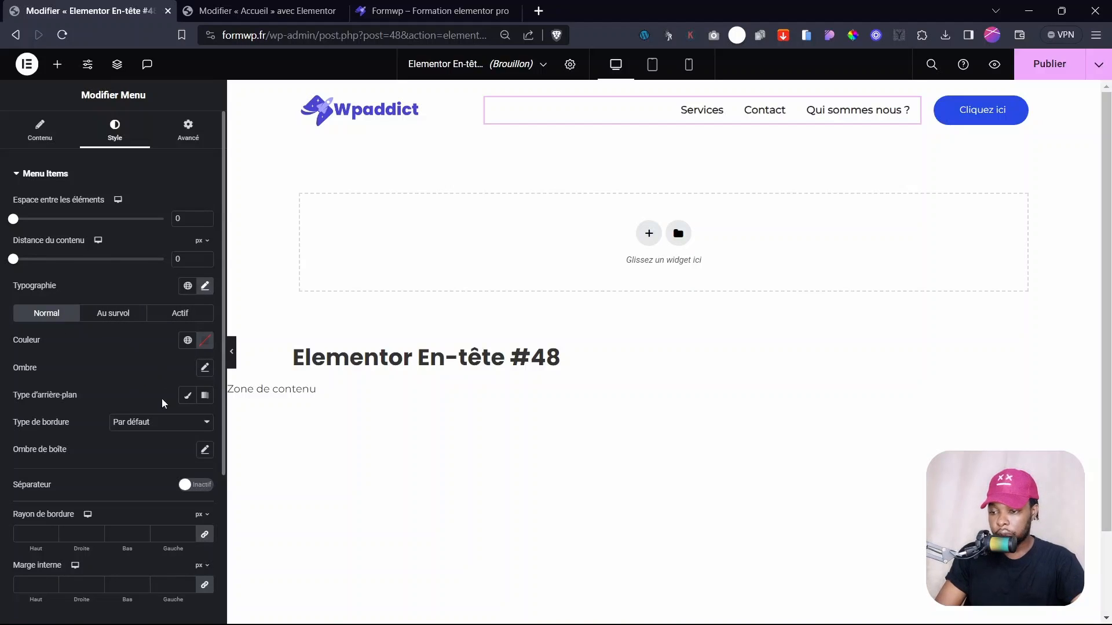
- Give hovered menu items a Classique background in semi-transparent Primary blue
scroll(161, 398, "down", 4)
scroll(74, 342, "up", 4)
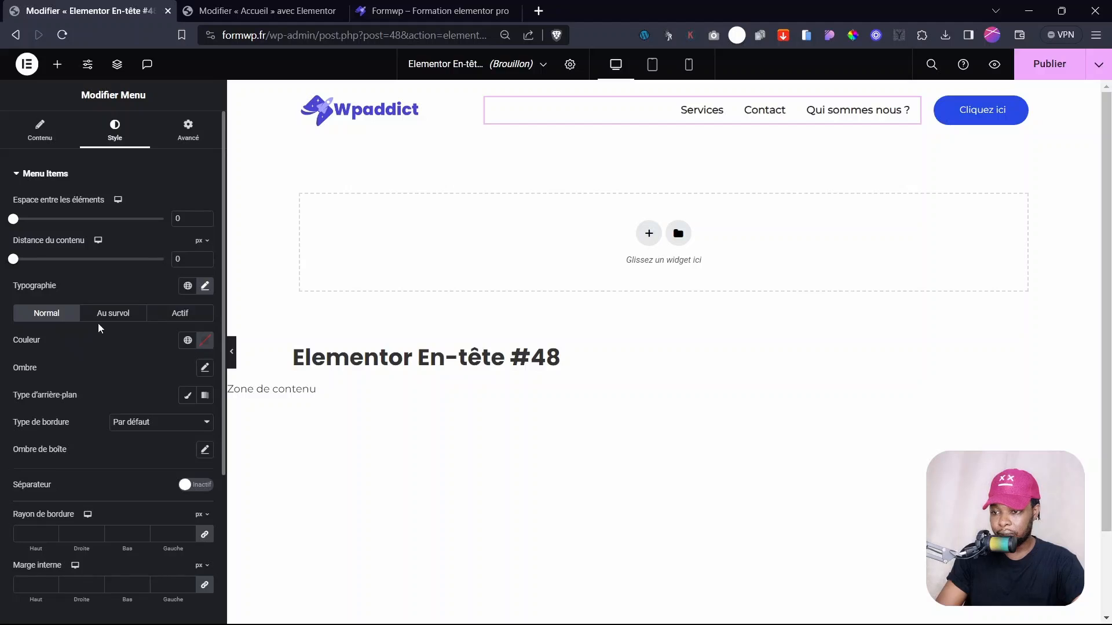
left_click(114, 314)
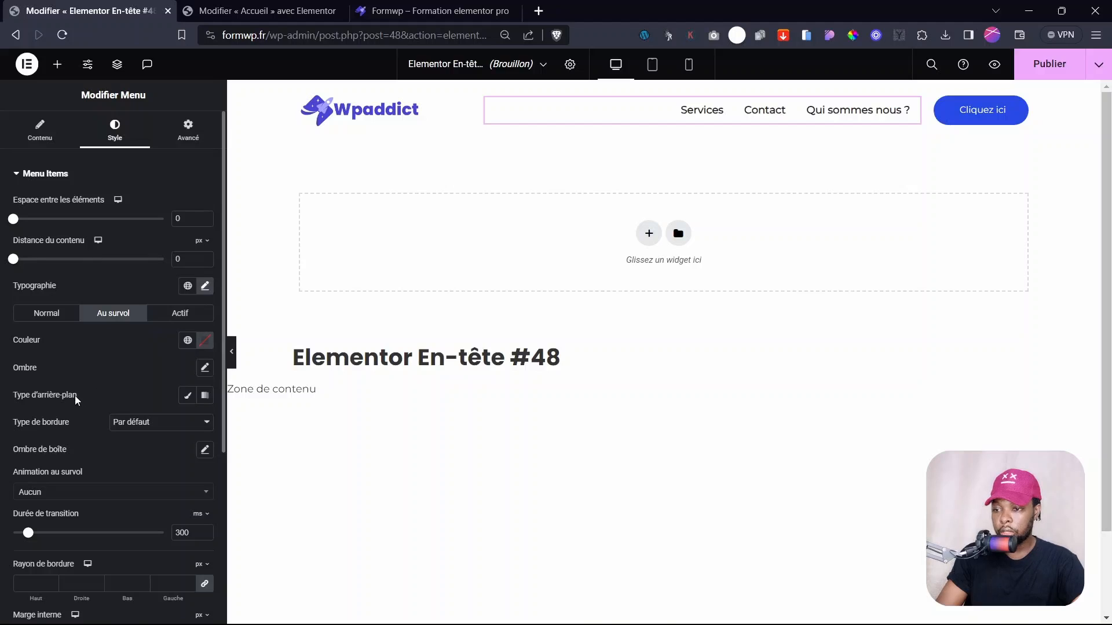
left_click(188, 395)
left_click(187, 423)
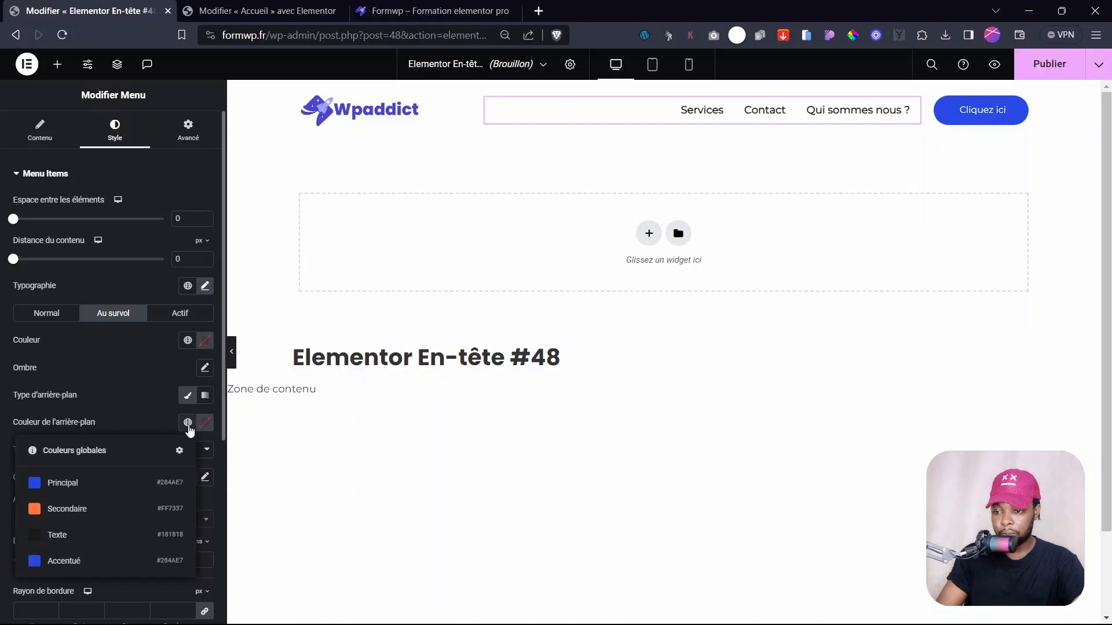
left_click(66, 486)
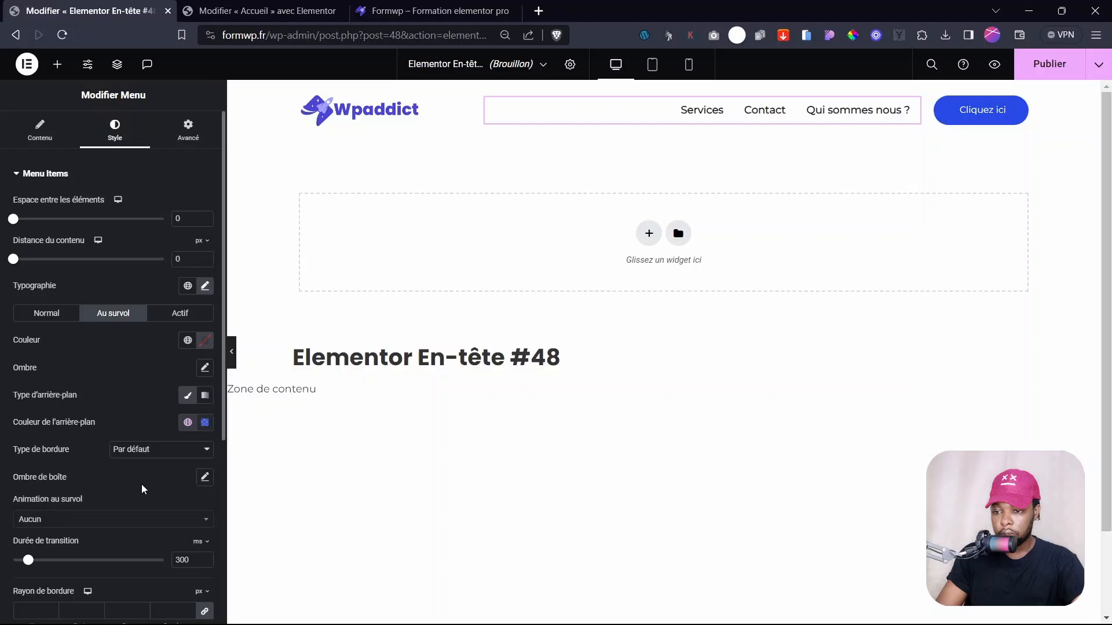
left_click(204, 424)
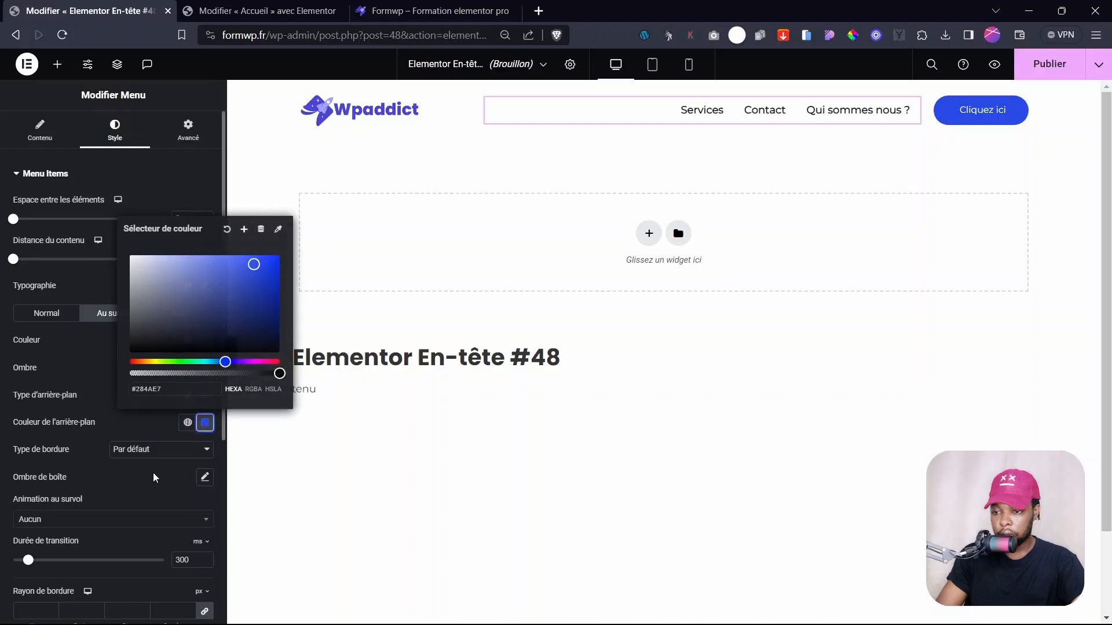
left_click(185, 373)
left_click(175, 373)
left_click(124, 412)
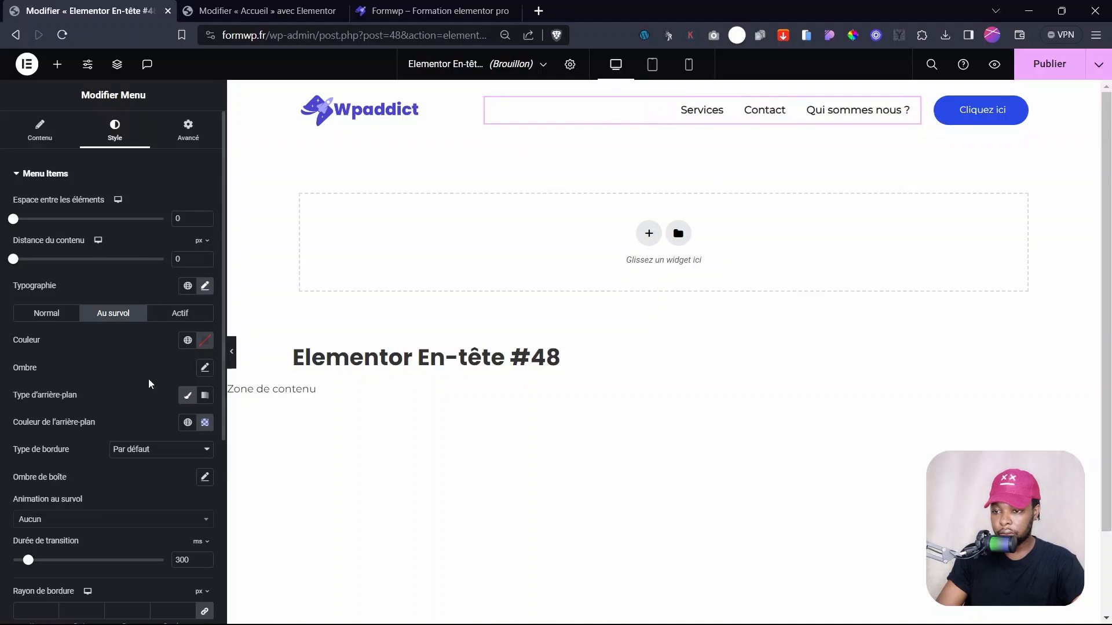
- Set the hovered menu items' text colour to white
left_click(211, 344)
left_click_drag(166, 398, 121, 377)
left_click(113, 374)
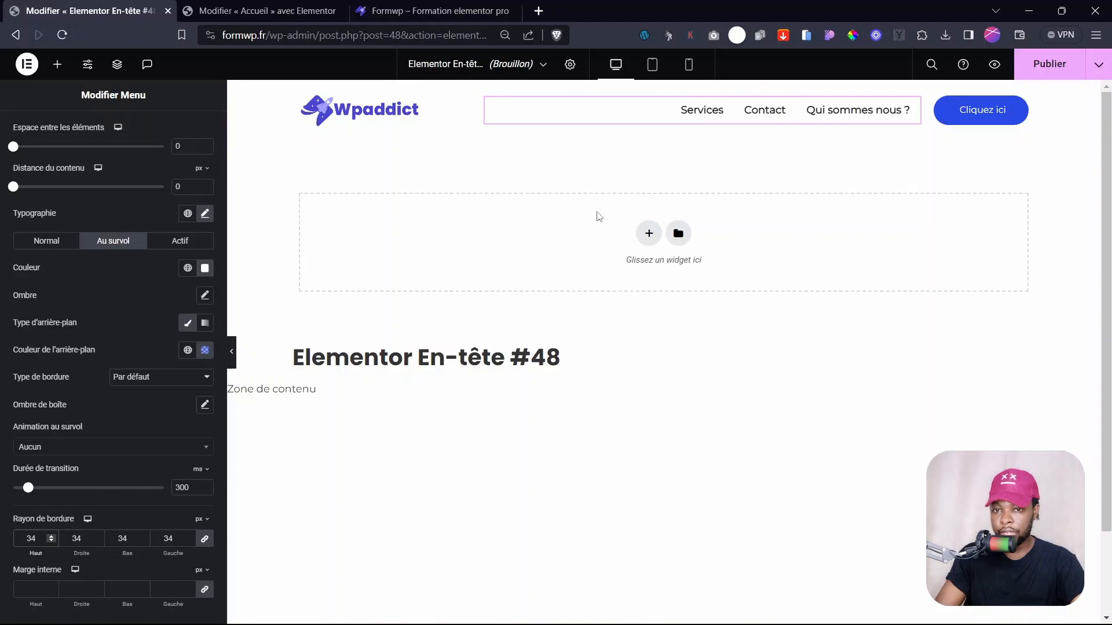
- Give the menu items a Grow hover animation with a 400 ms transition duration
left_click(37, 449)
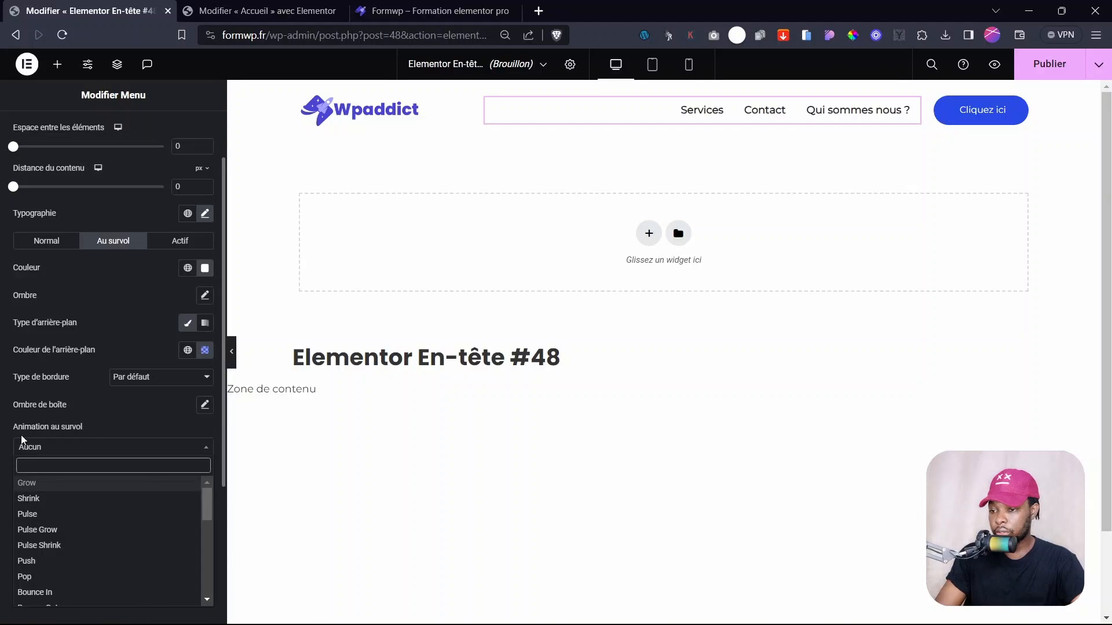
left_click(32, 483)
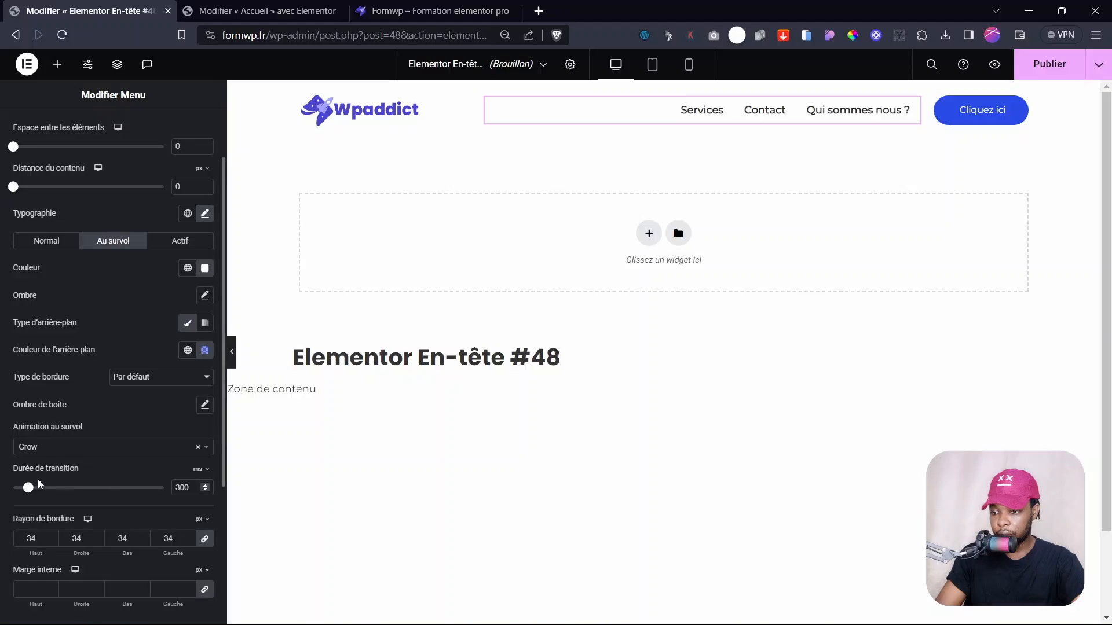
left_click_drag(27, 490, 30, 493)
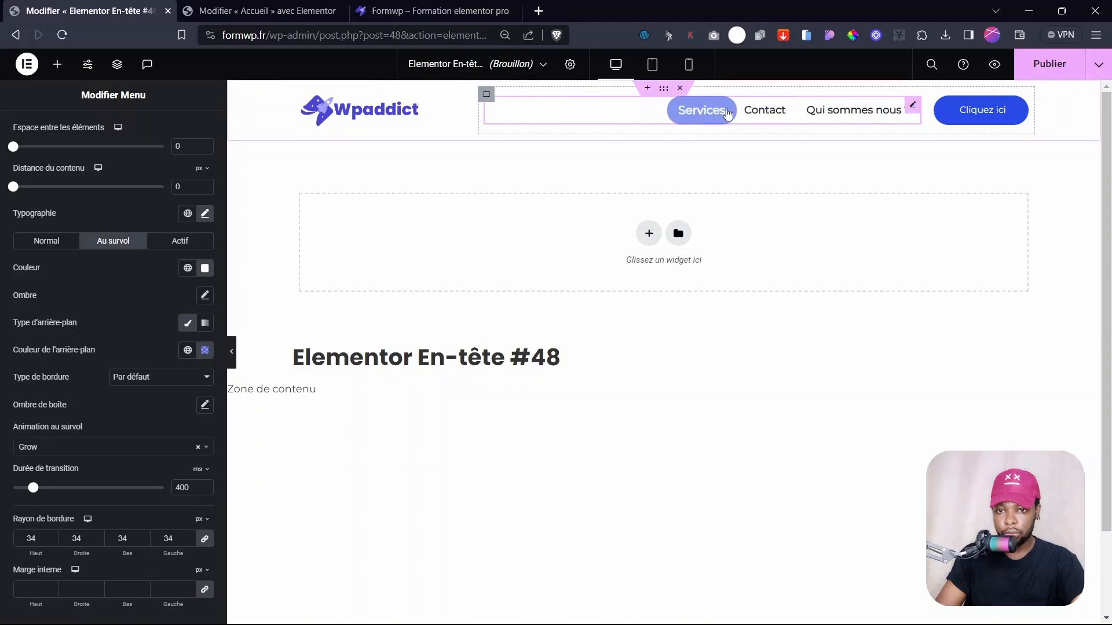
left_click(816, 110)
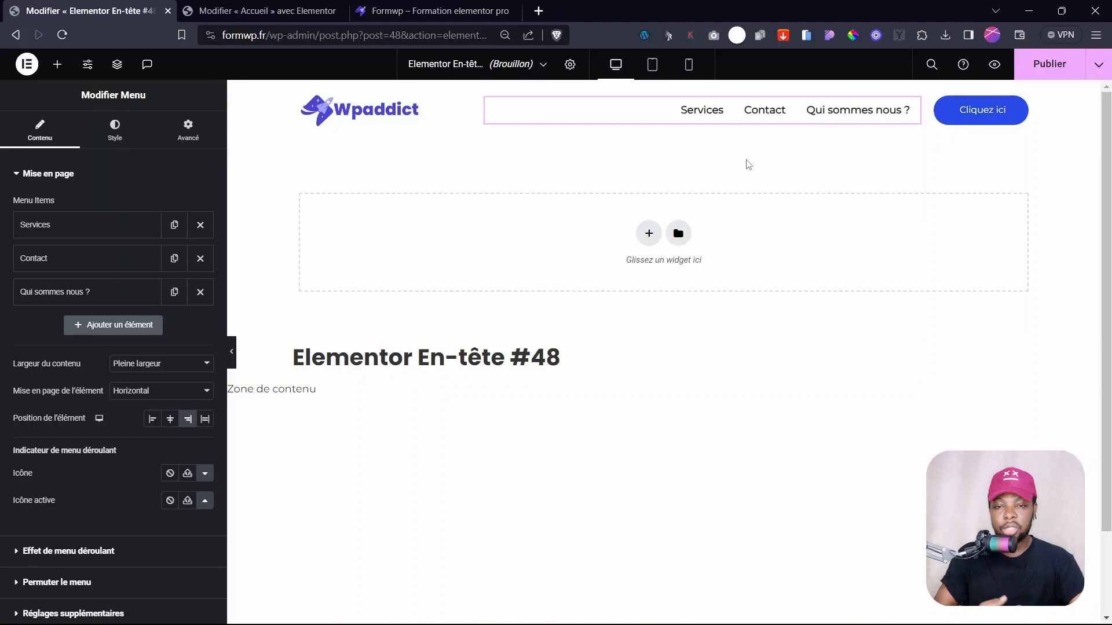
- In the tablet layout, set the site logo's Largeur to 90% in its Style settings
left_click(653, 68)
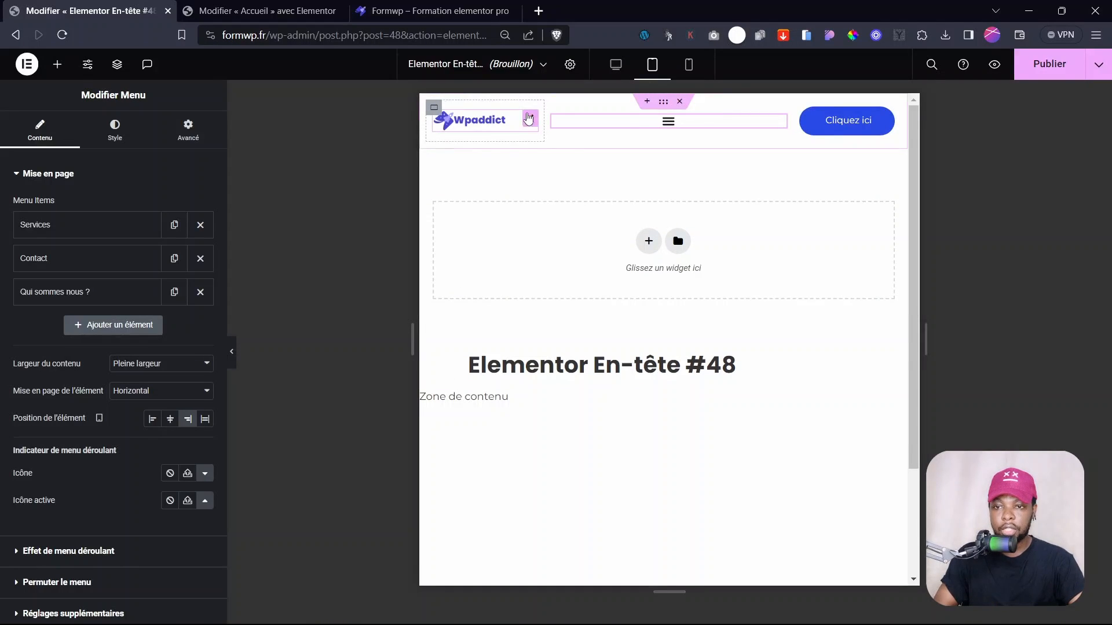
left_click(486, 121)
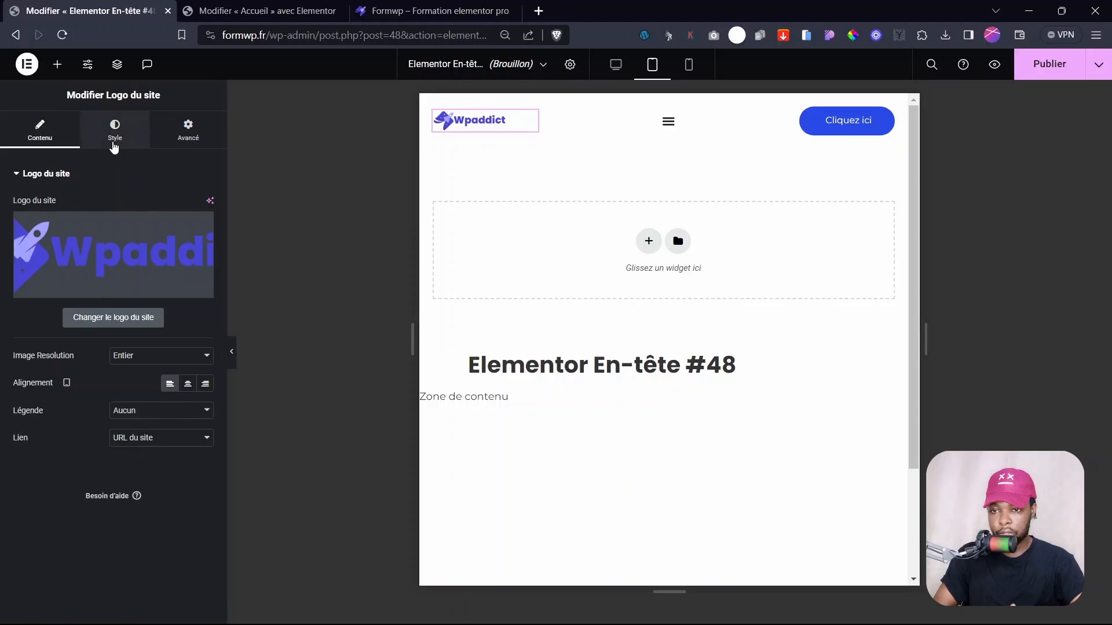
left_click(116, 148)
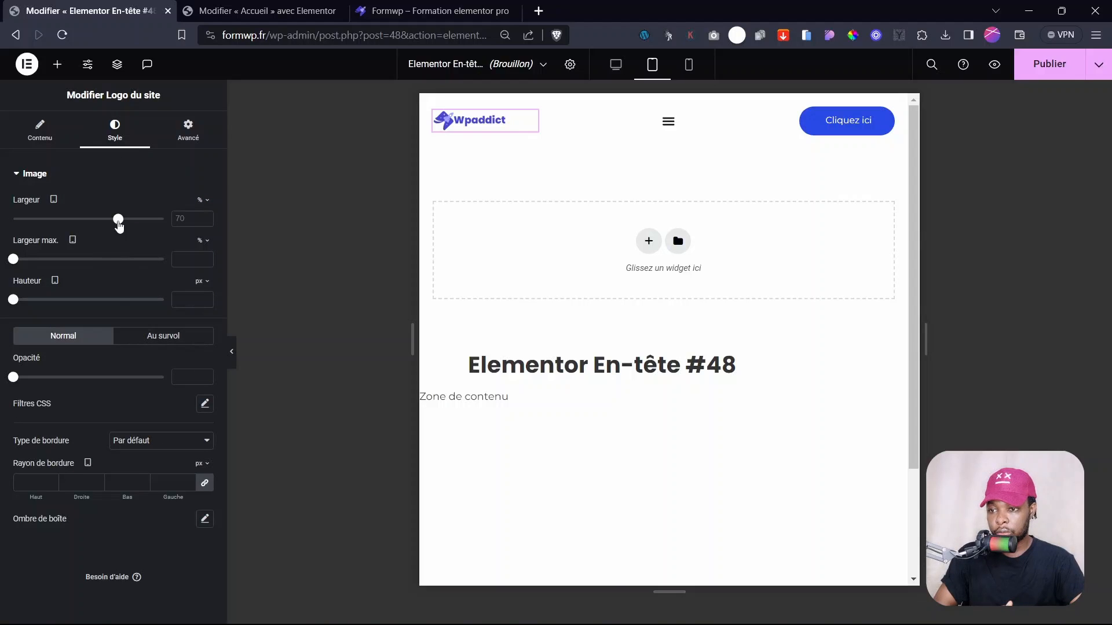
left_click_drag(118, 226, 147, 236)
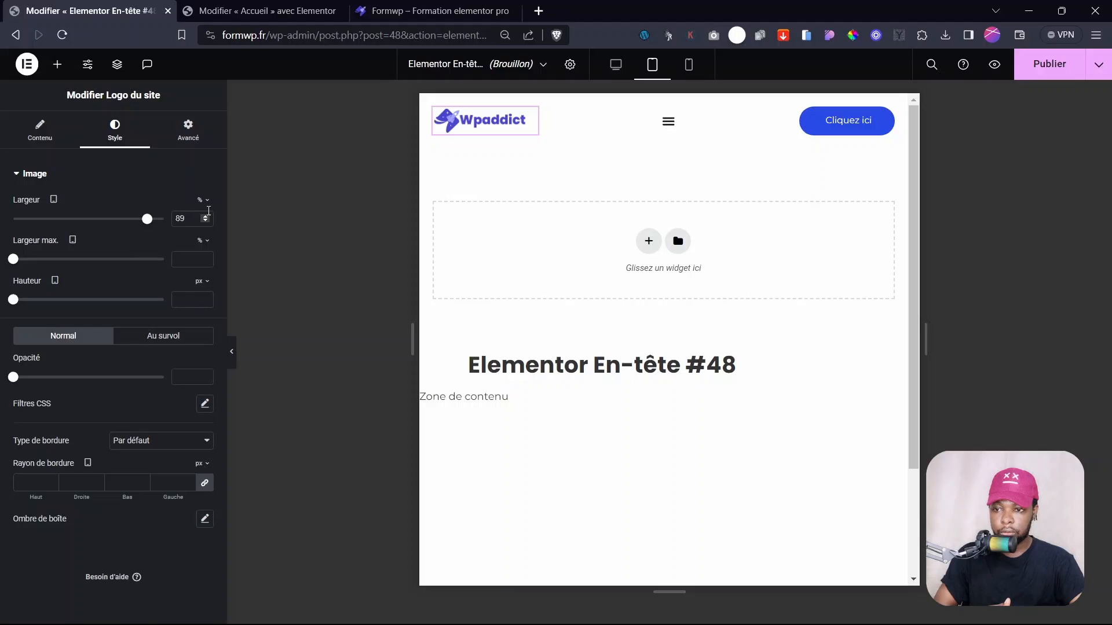
left_click(204, 217)
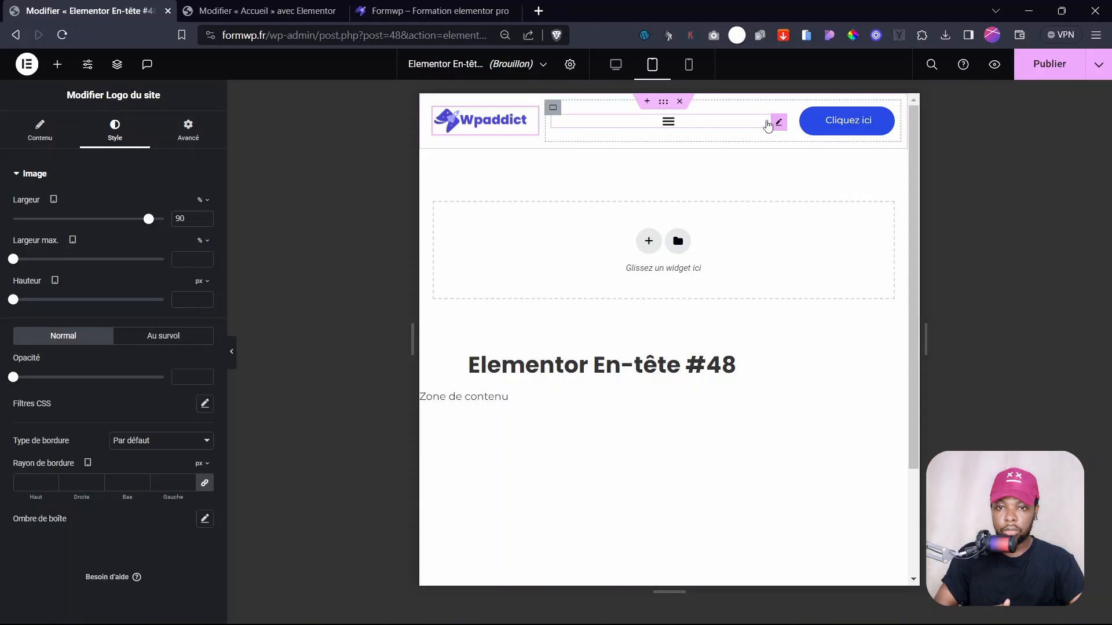
left_click(778, 123)
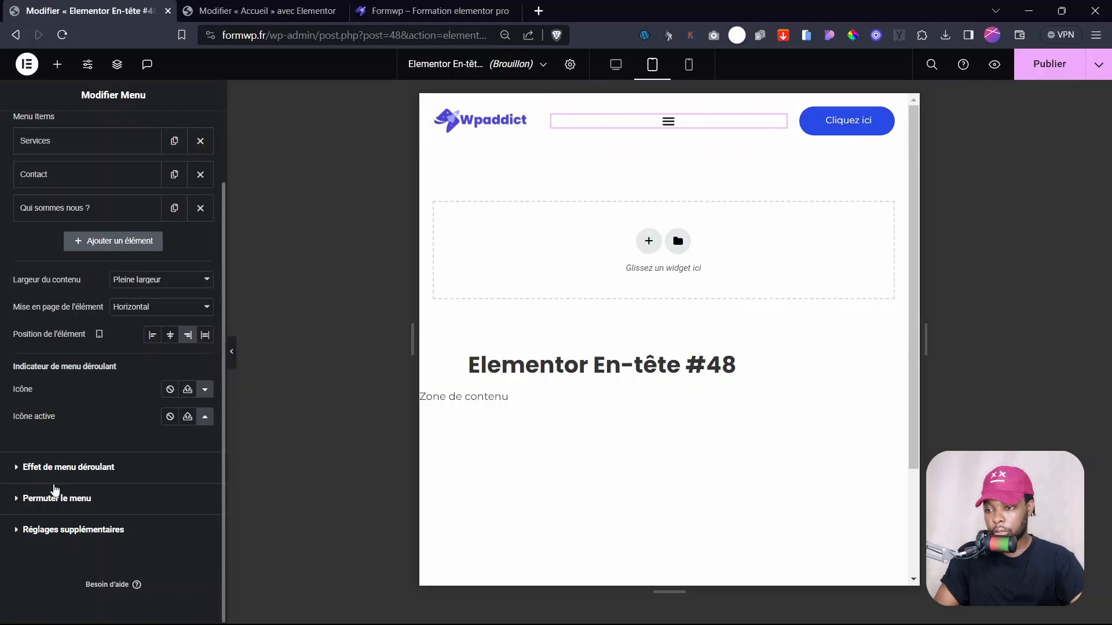
- Set the Permuter le menu alignment to Fin so the toggle sits at the right end
left_click(54, 497)
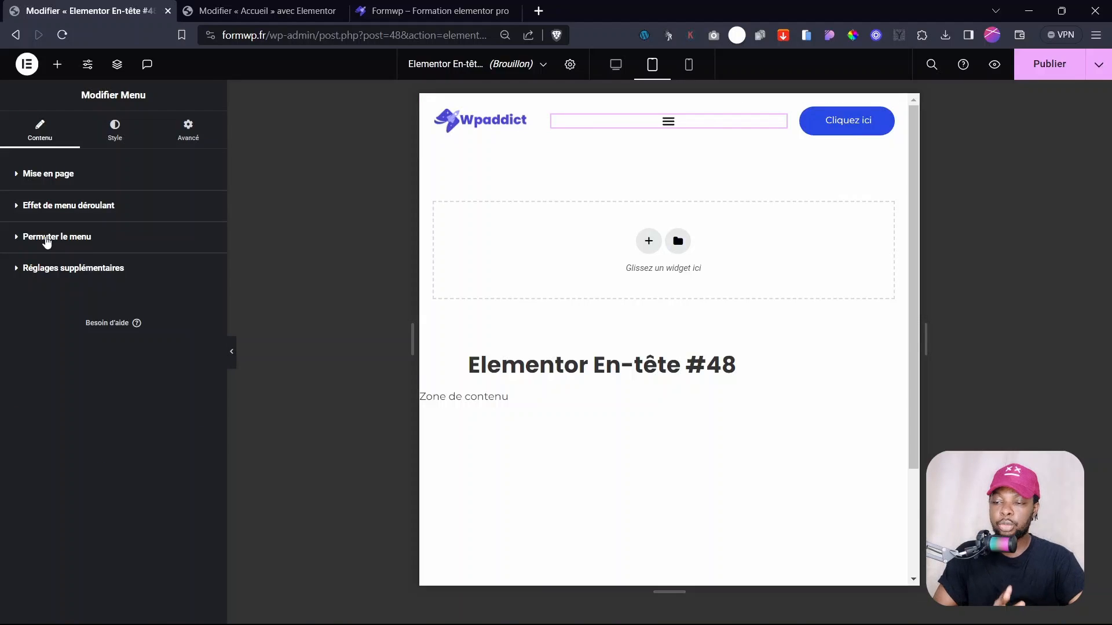
left_click(47, 239)
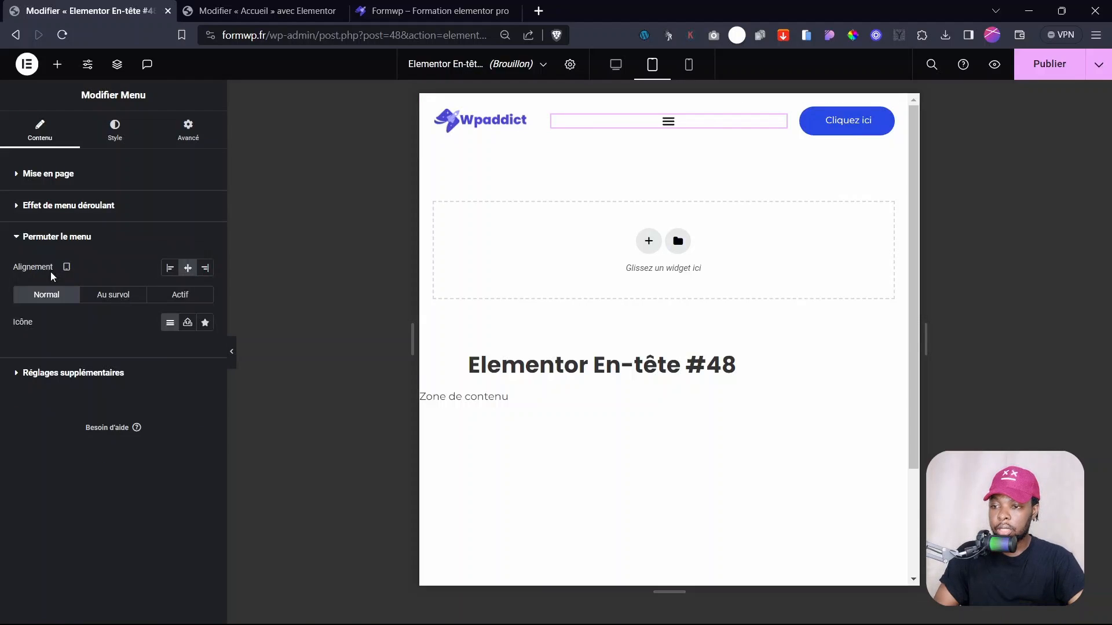
left_click(200, 271)
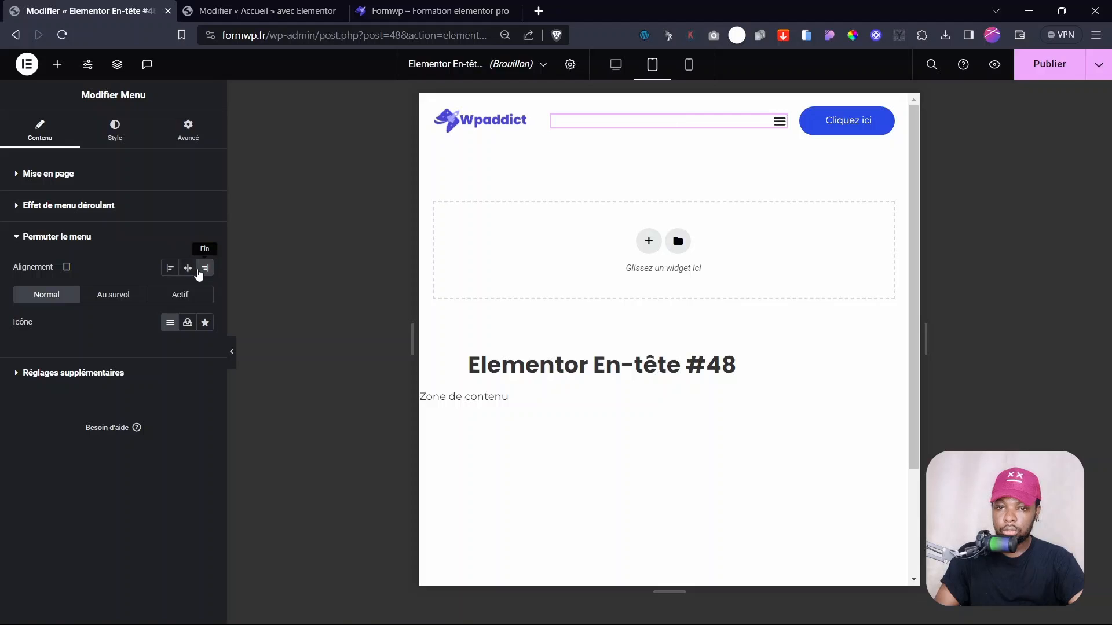
- Set the menu's Position de l'élément to Centre in Mise en page
left_click(18, 175)
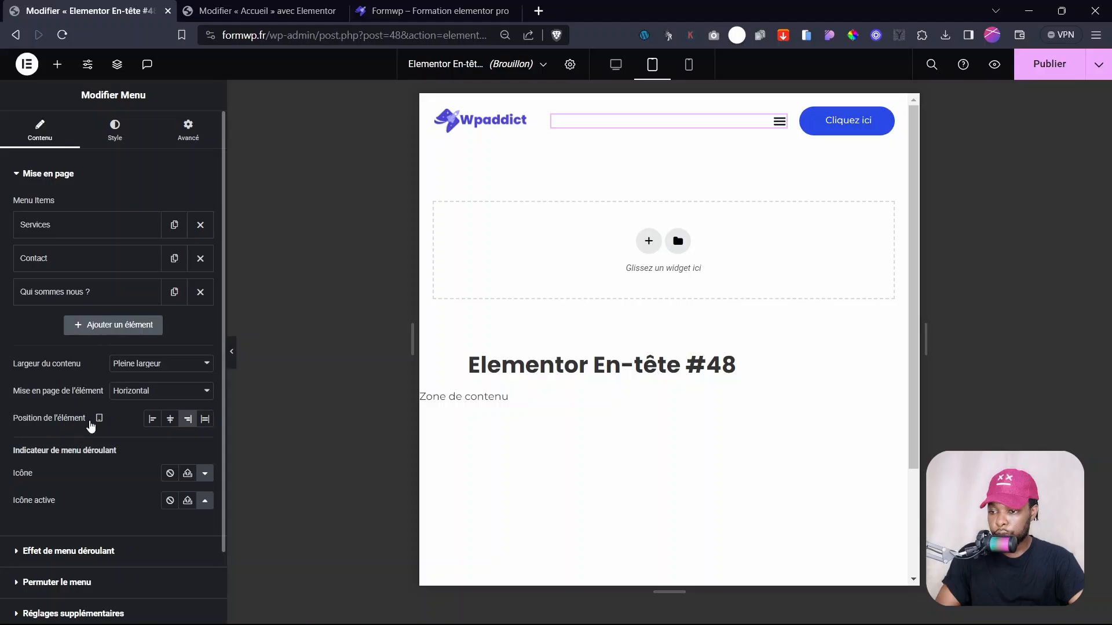
left_click(170, 419)
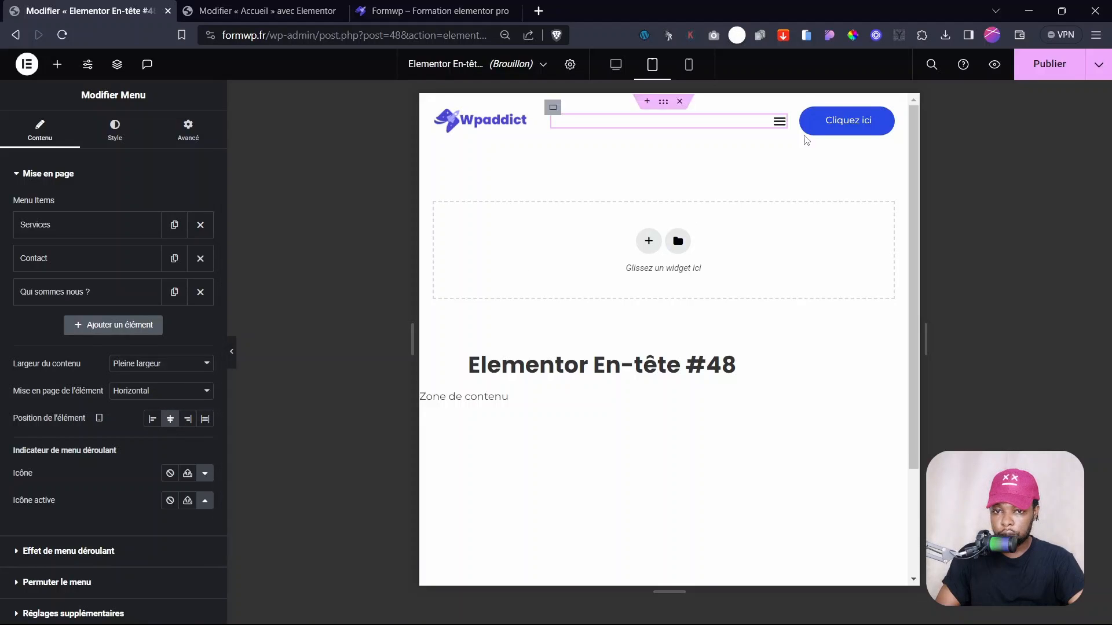
left_click(115, 130)
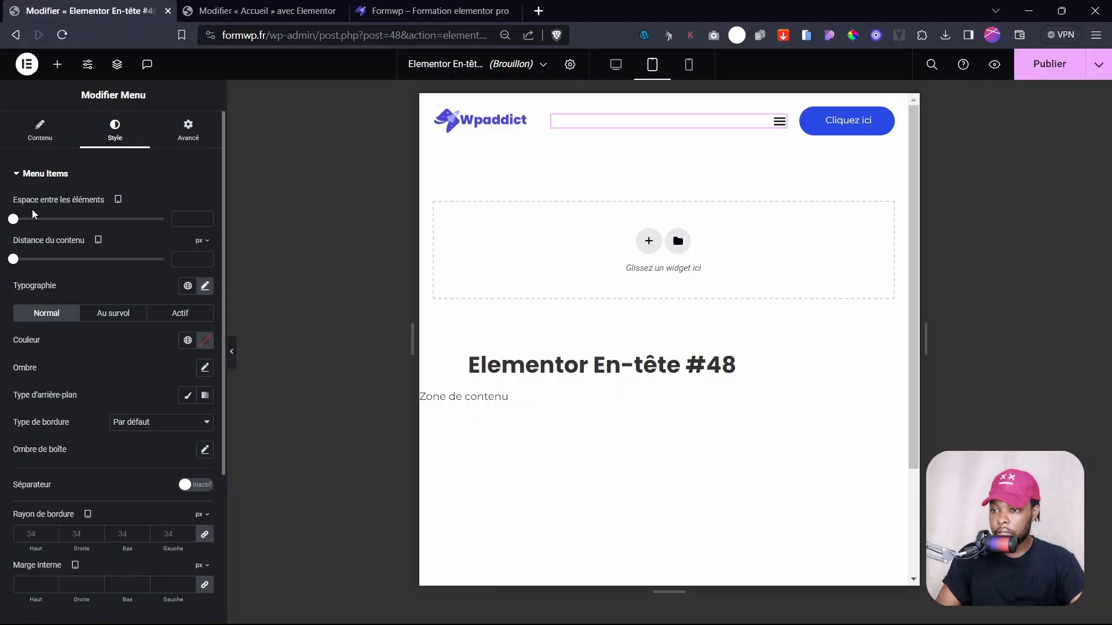
- Set the tablet menu toggle icon Taille to 27 px under Style > Permuter le menu
scroll(66, 284, "down", 4)
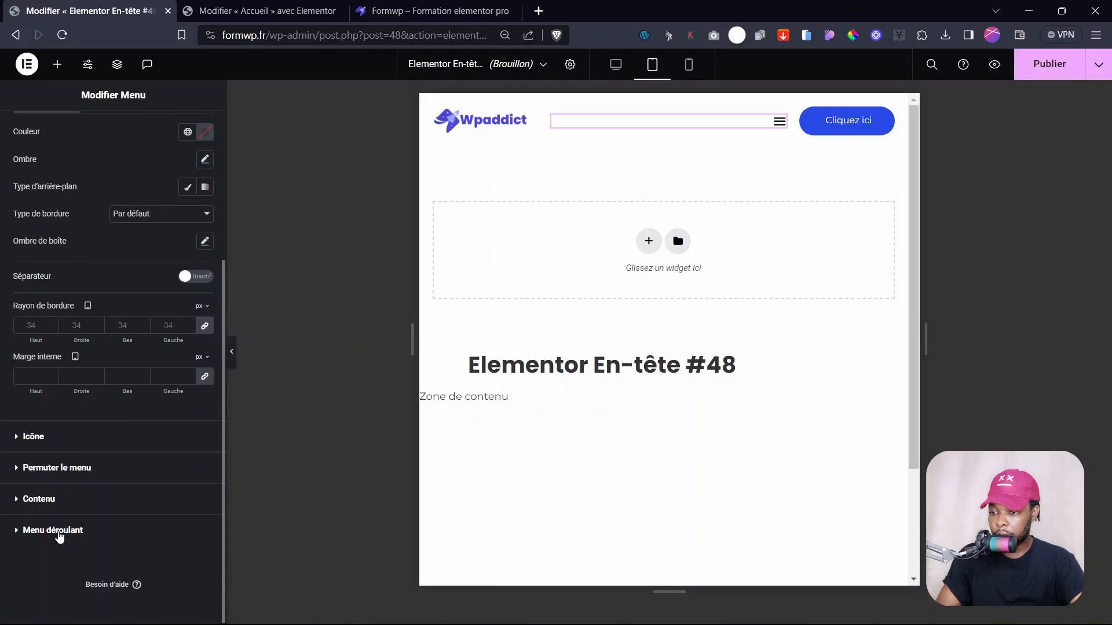
left_click(56, 531)
left_click(72, 240)
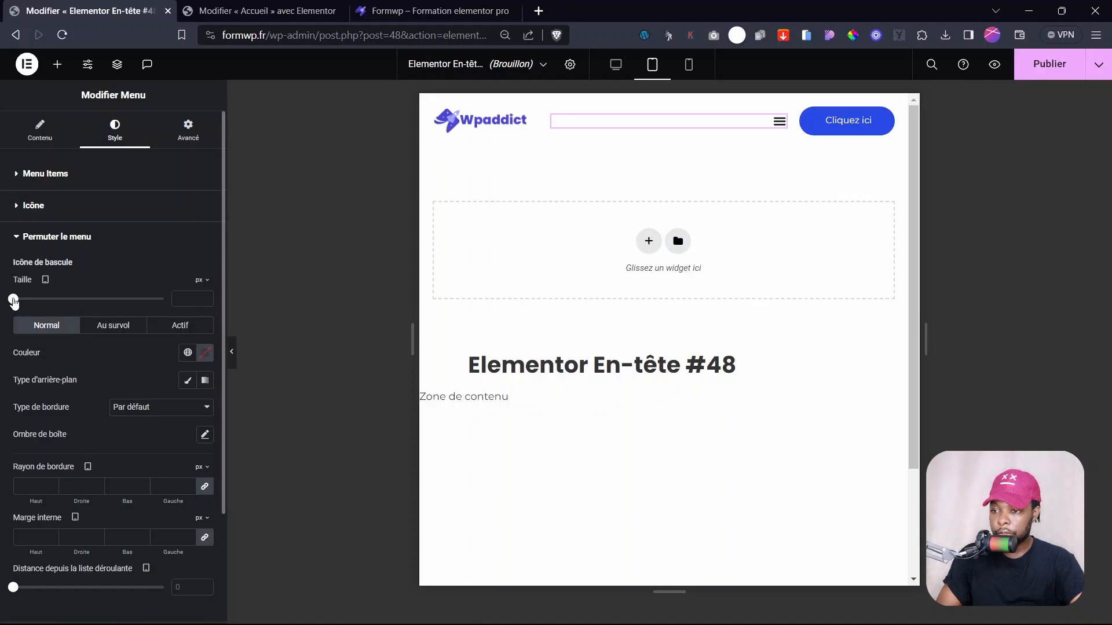
left_click_drag(13, 301, 35, 314)
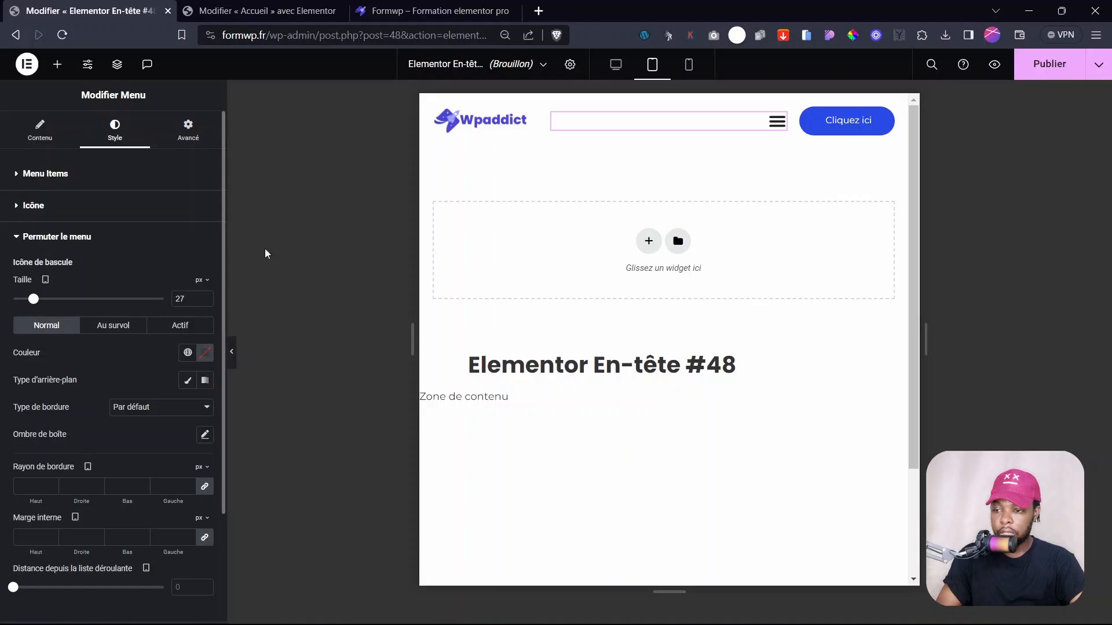
left_click(40, 133)
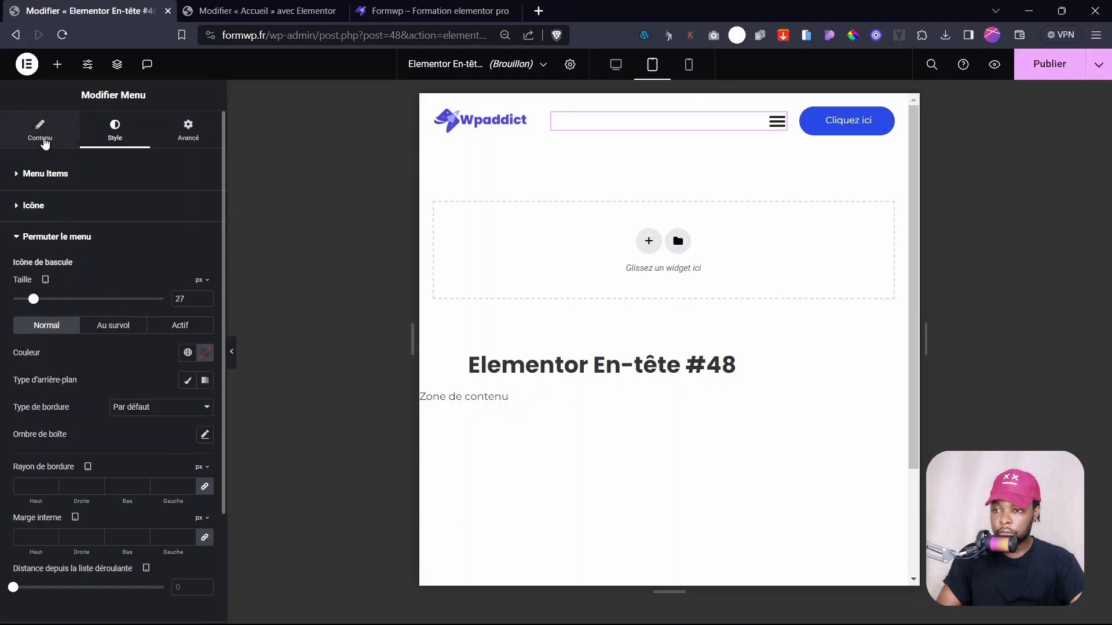
scroll(104, 464, "down", 2)
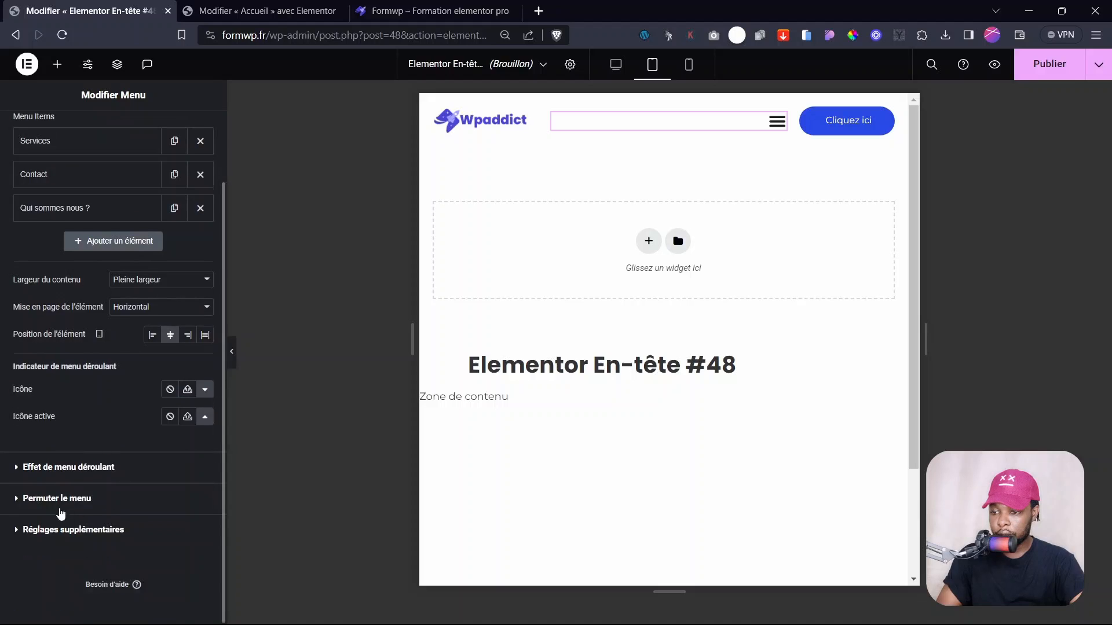
left_click(57, 498)
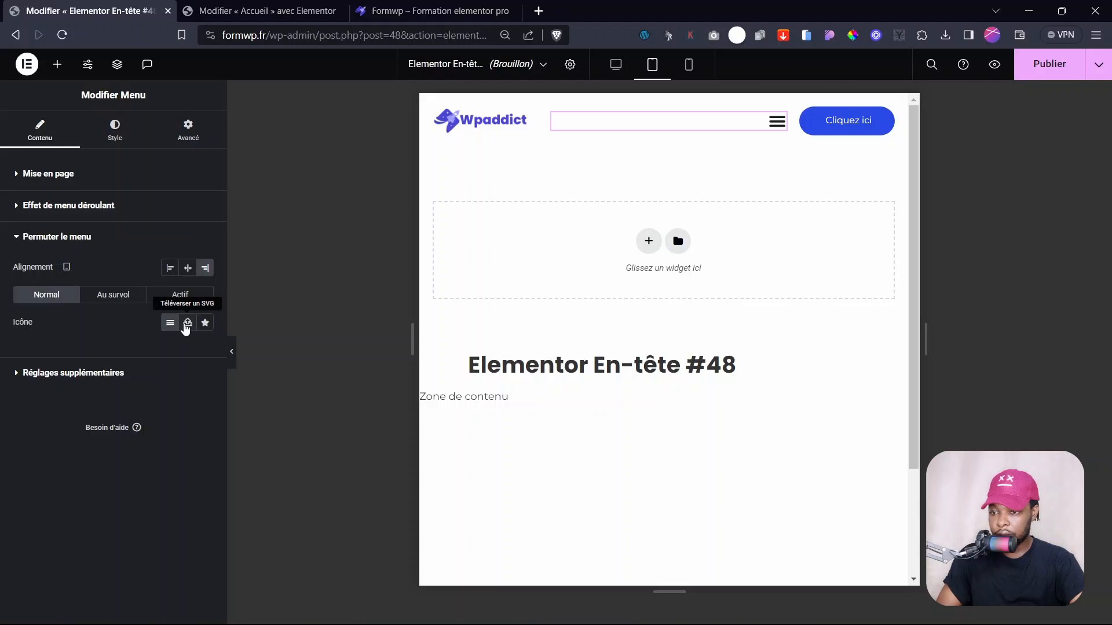
- Try the SVG upload and icon library options for the toggle icon, leaving it unchanged
left_click(187, 324)
left_click(650, 384)
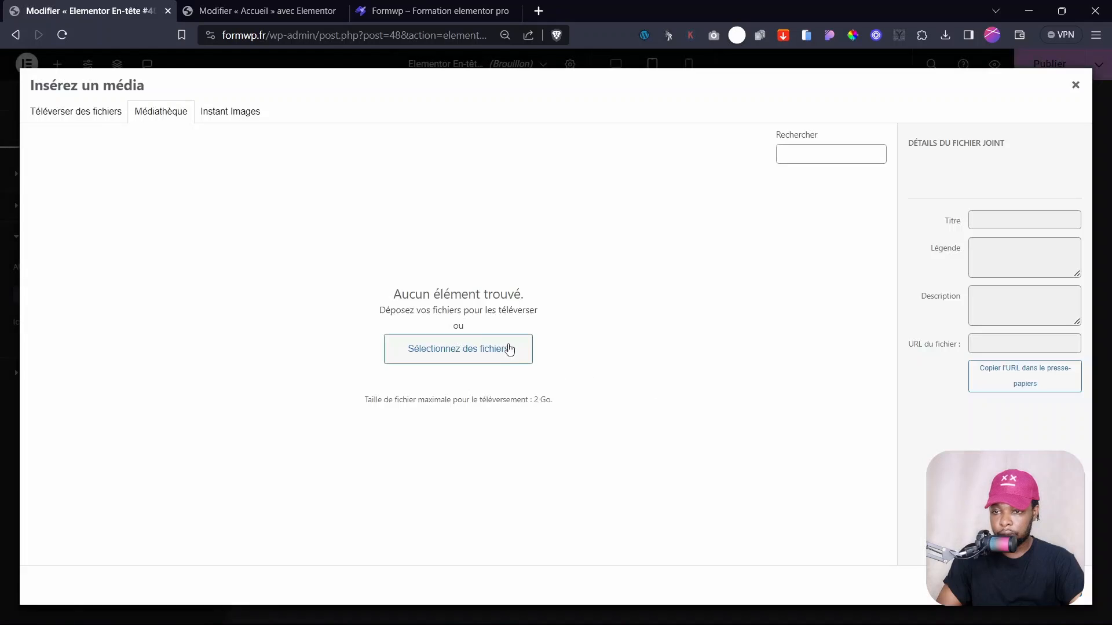
left_click(1075, 86)
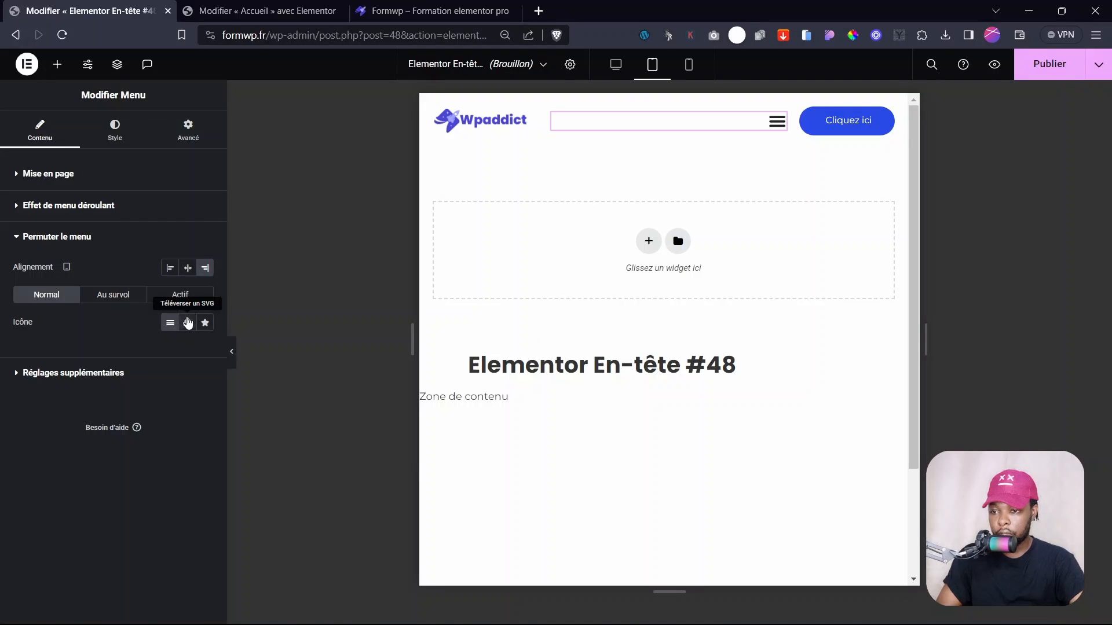
left_click(188, 323)
left_click(205, 322)
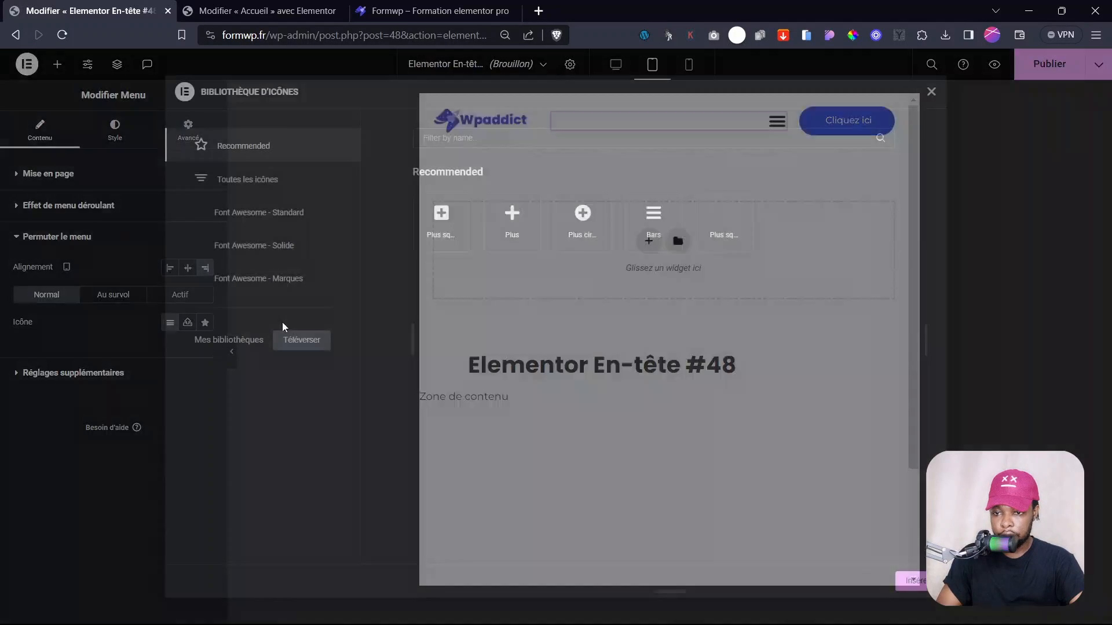
left_click(250, 279)
left_click(232, 246)
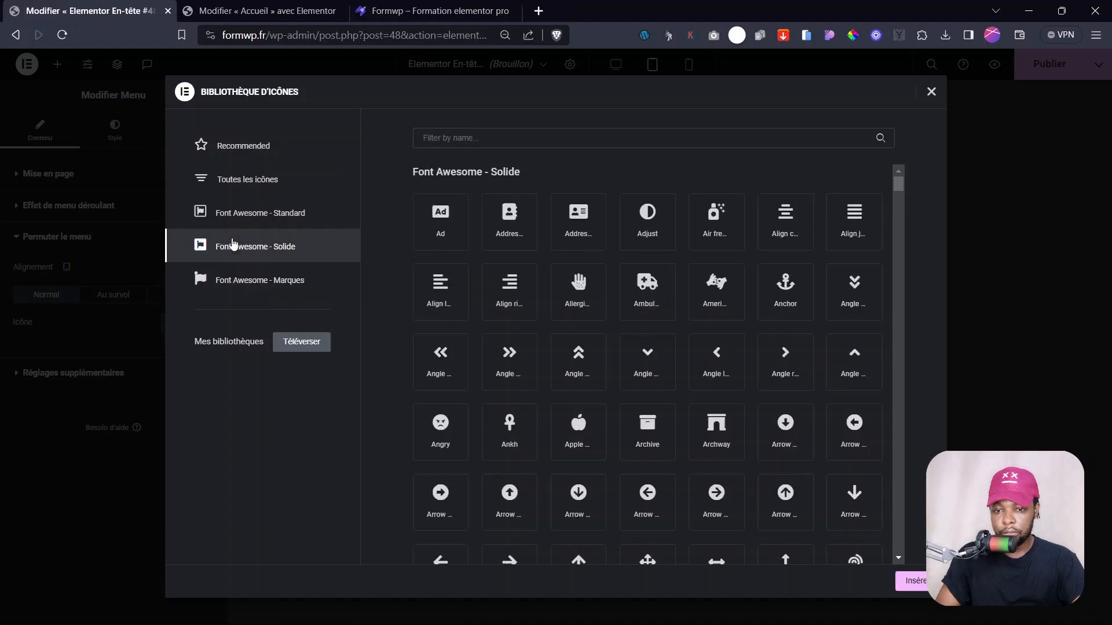
left_click(246, 214)
left_click(227, 284)
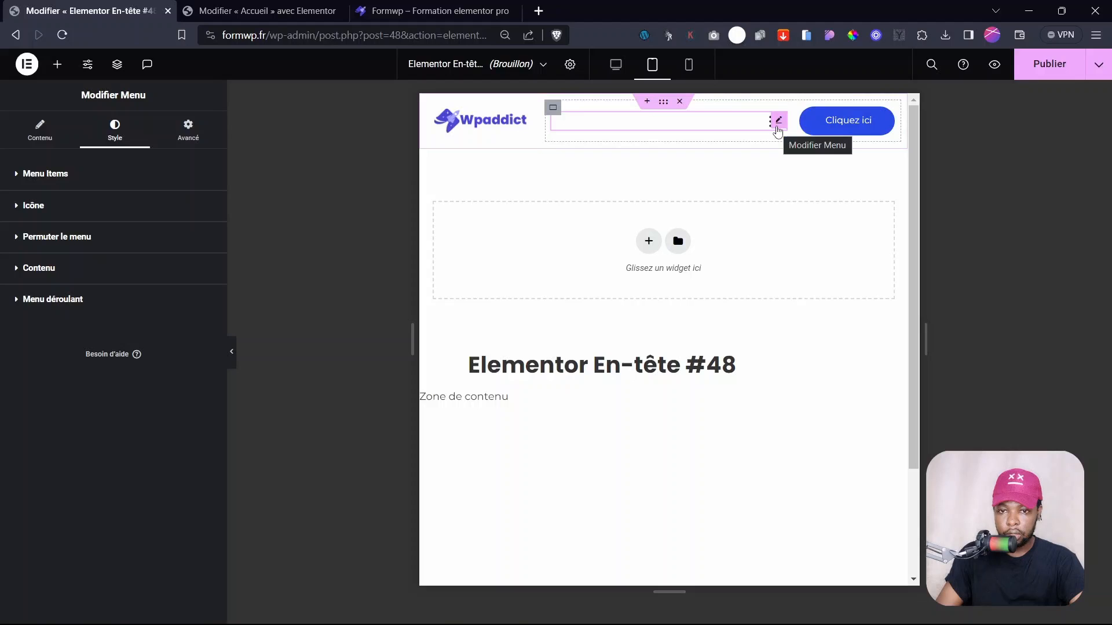
- Open the hamburger toggle on the canvas to show the Services, Contact and Qui sommes nous ? dropdown
left_click(770, 130)
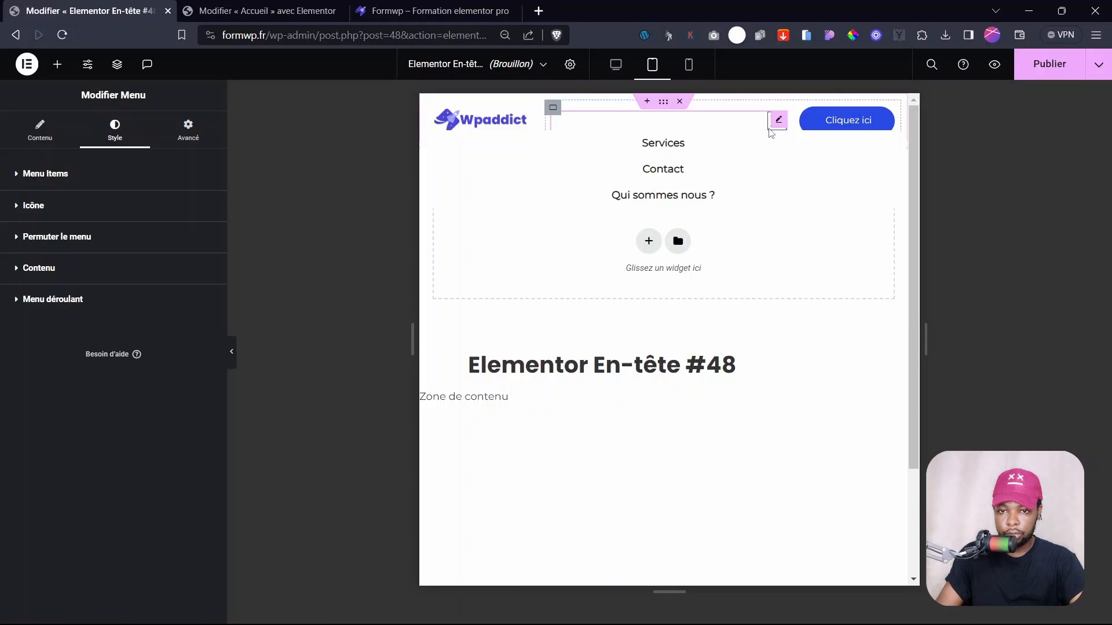
left_click(771, 131)
left_click(769, 131)
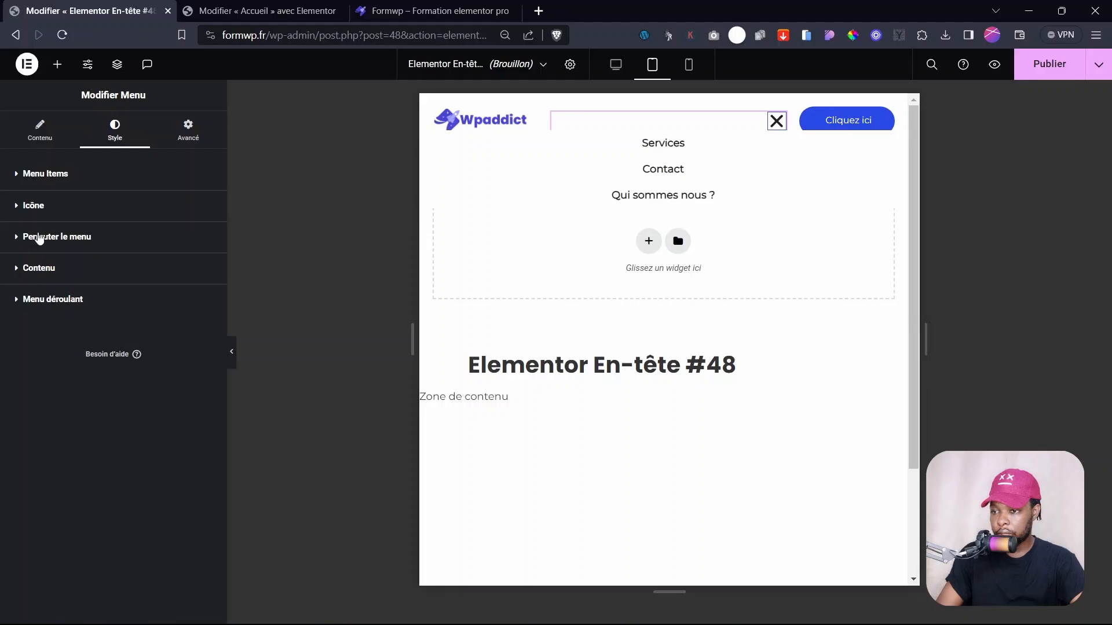
- Set the dropdown effect to open on Cliquer with a Fondu entrant animation lasting 500 ms
left_click(53, 299)
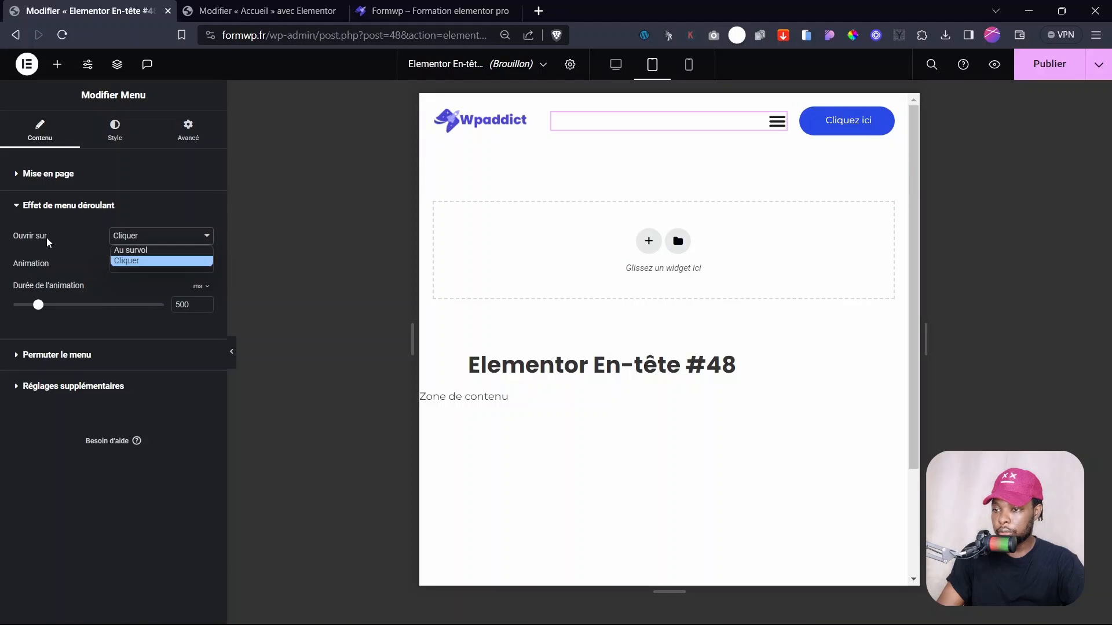
left_click(120, 262)
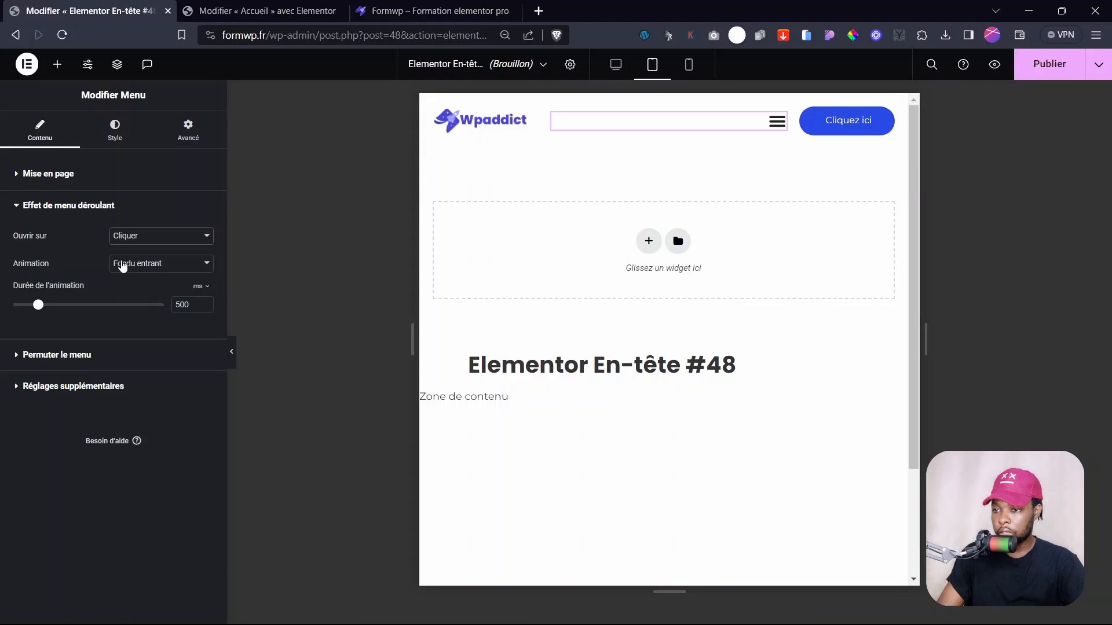
left_click(122, 264)
left_click(133, 291)
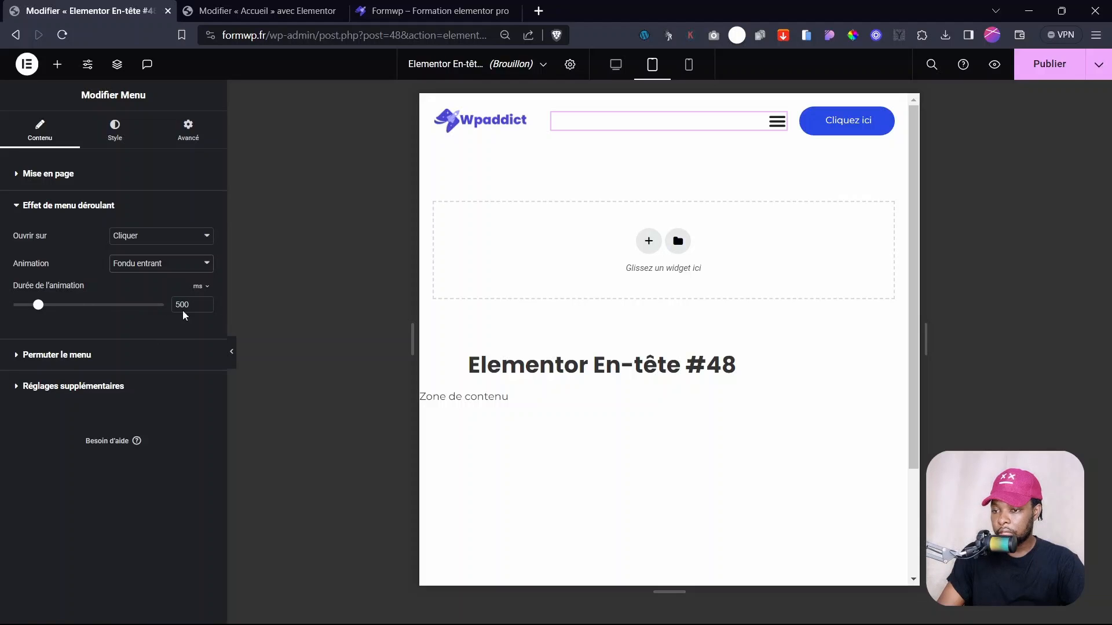
left_click(67, 354)
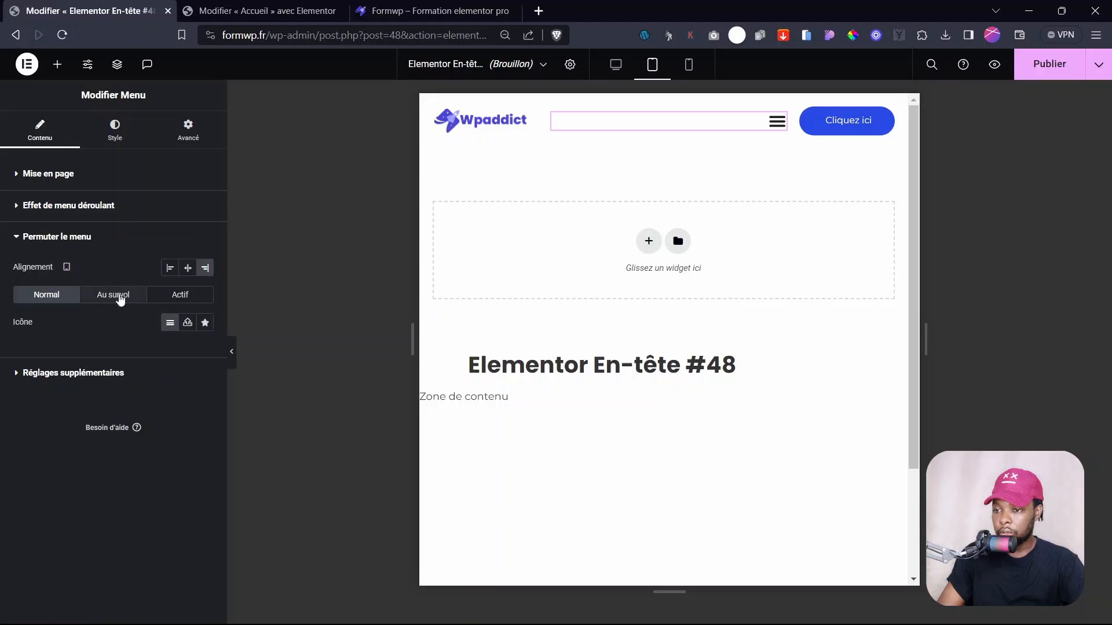
- In Réglages supplémentaires, set Défilement horizontal to Activer and the Seuil breakpoint to Aucun
left_click(47, 374)
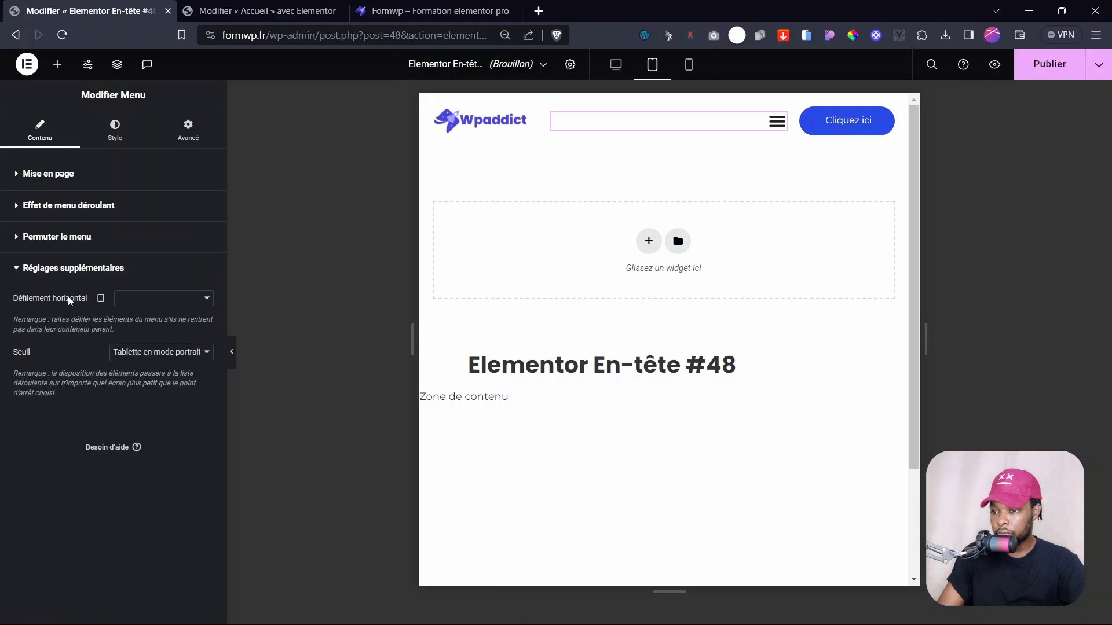
left_click(41, 268)
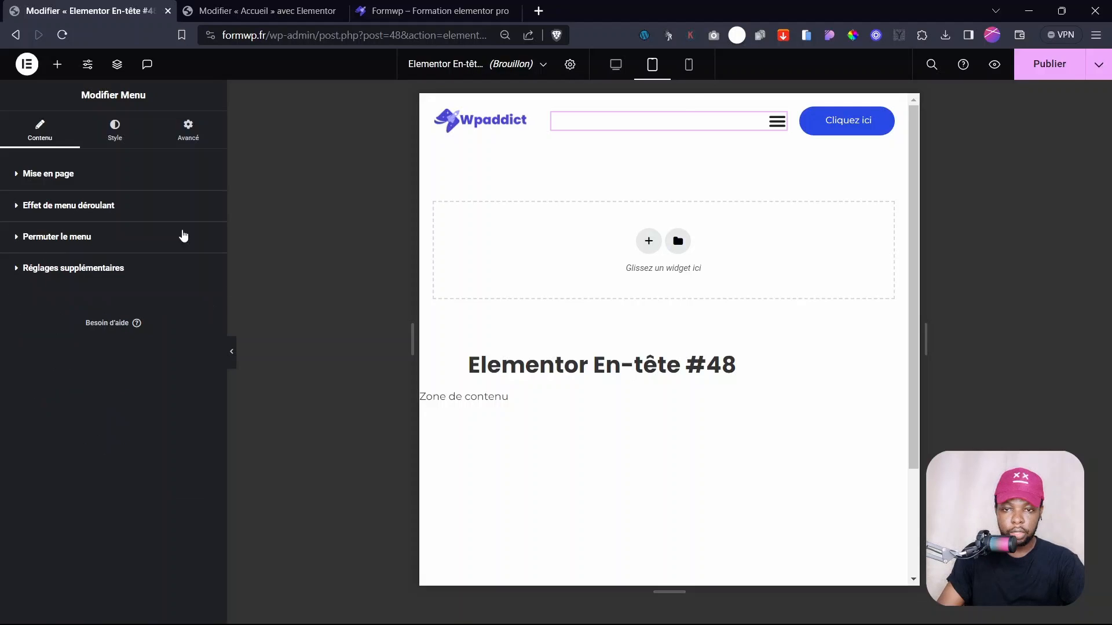
mouse_move(776, 123)
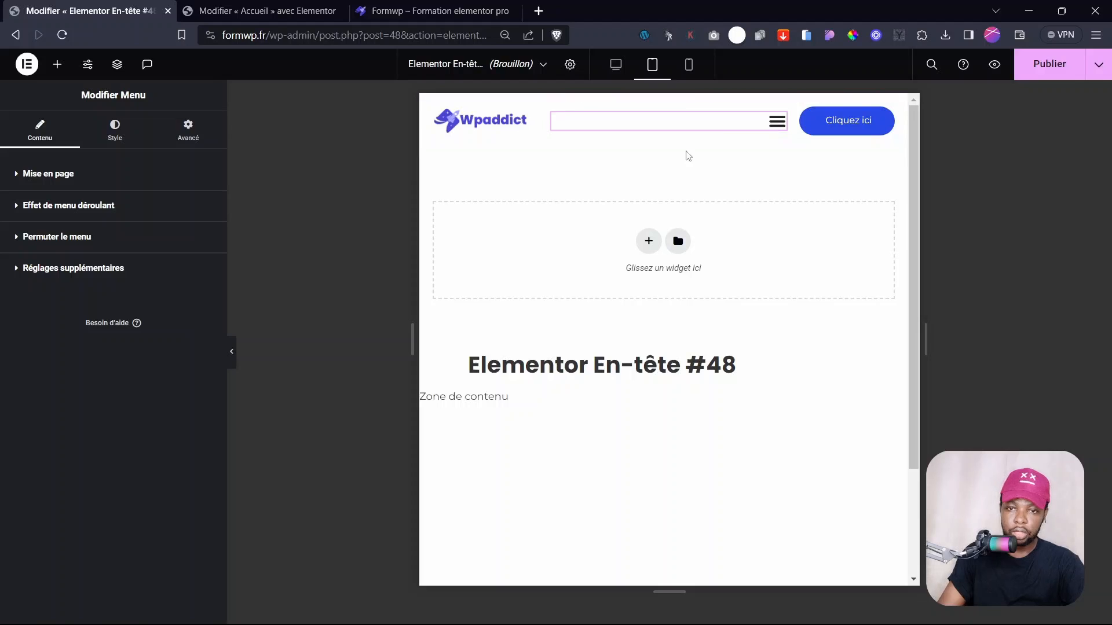
left_click(58, 270)
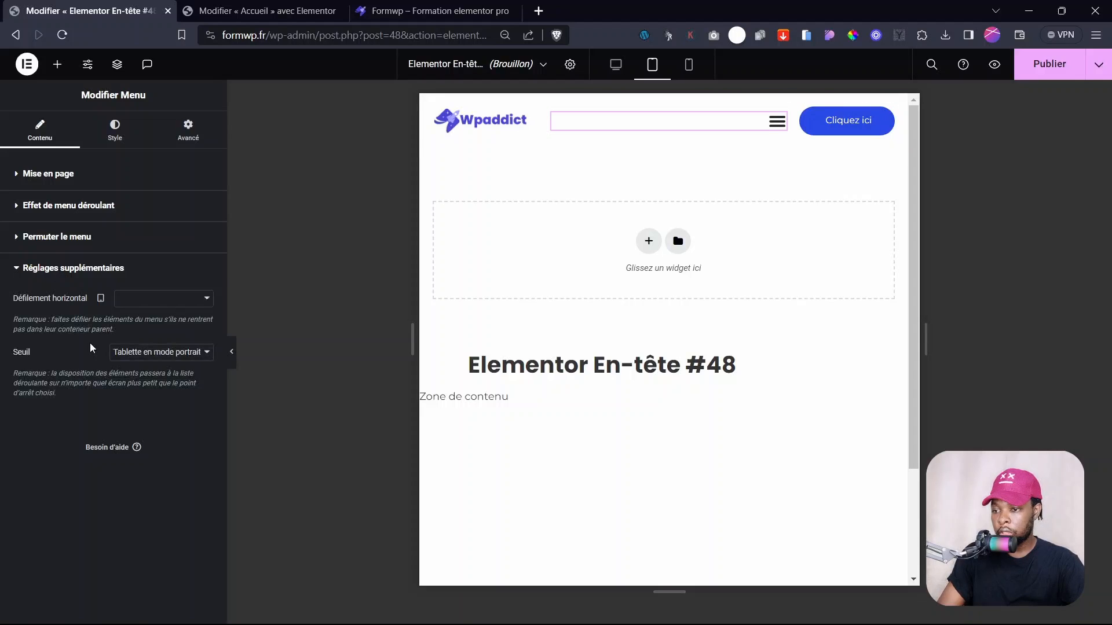
left_click(127, 299)
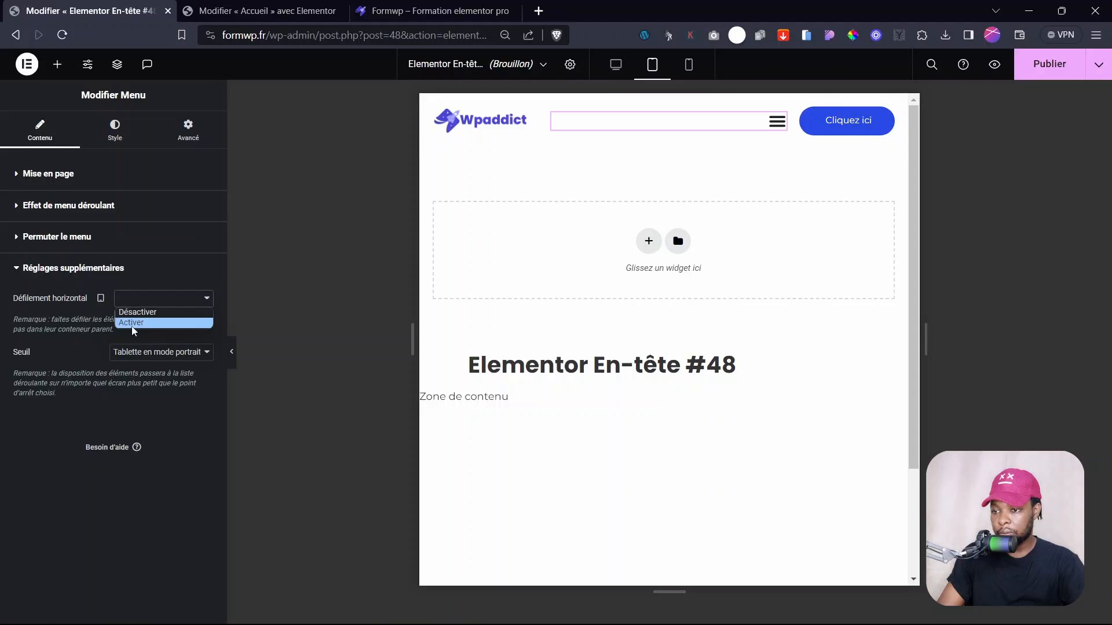
left_click(132, 325)
left_click(149, 353)
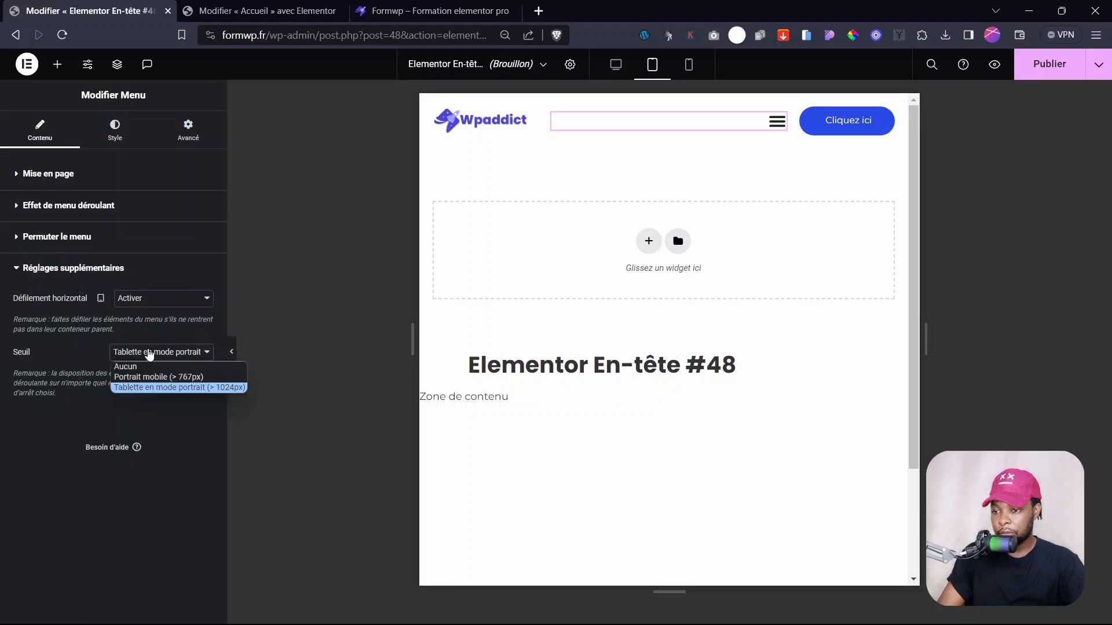
left_click(149, 354)
left_click(119, 355)
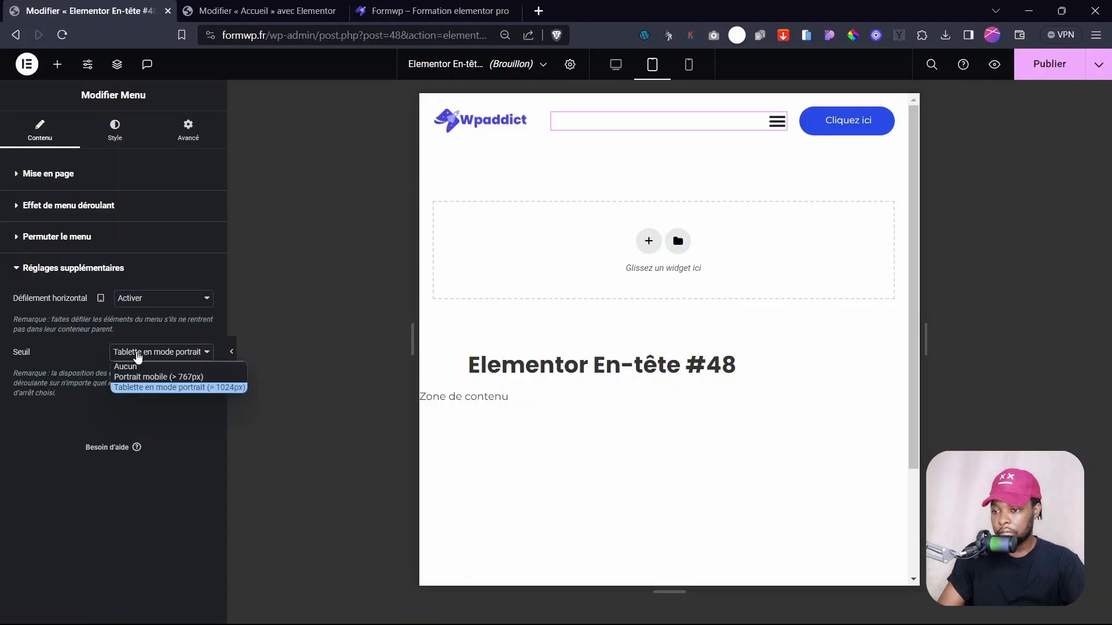
left_click(127, 367)
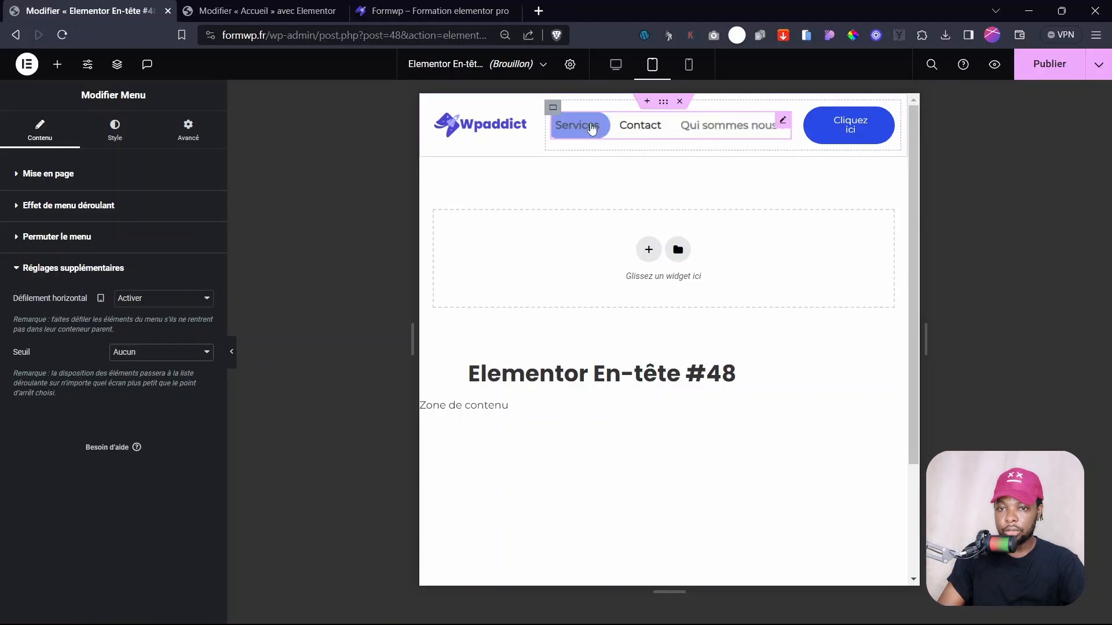
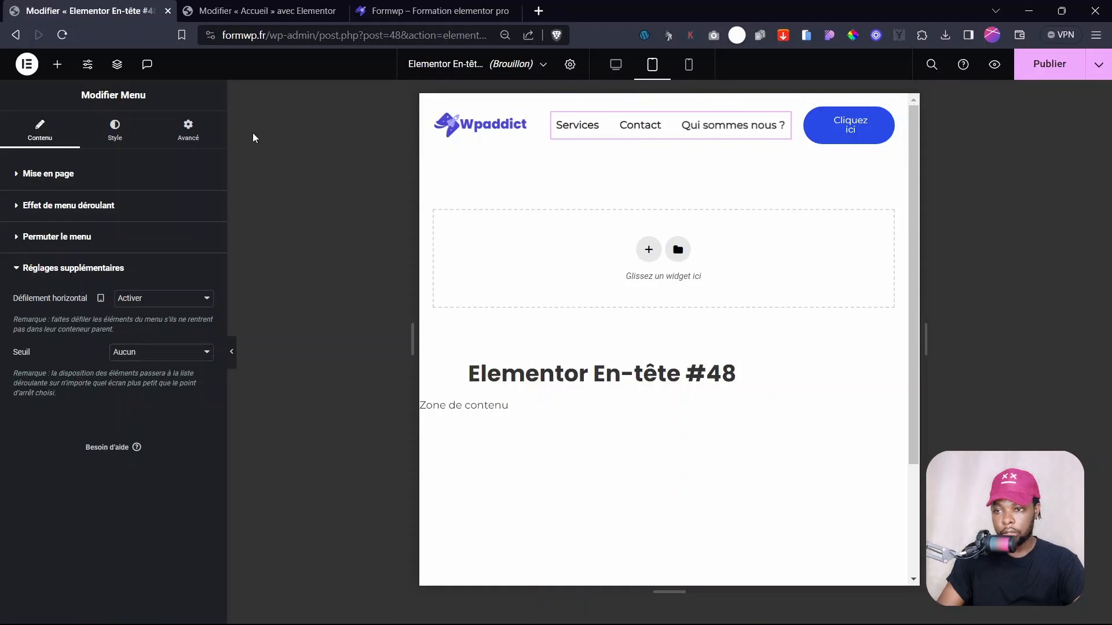
- Duplicate the Qui sommes nous ? menu item, then remove the duplicate
left_click(37, 183)
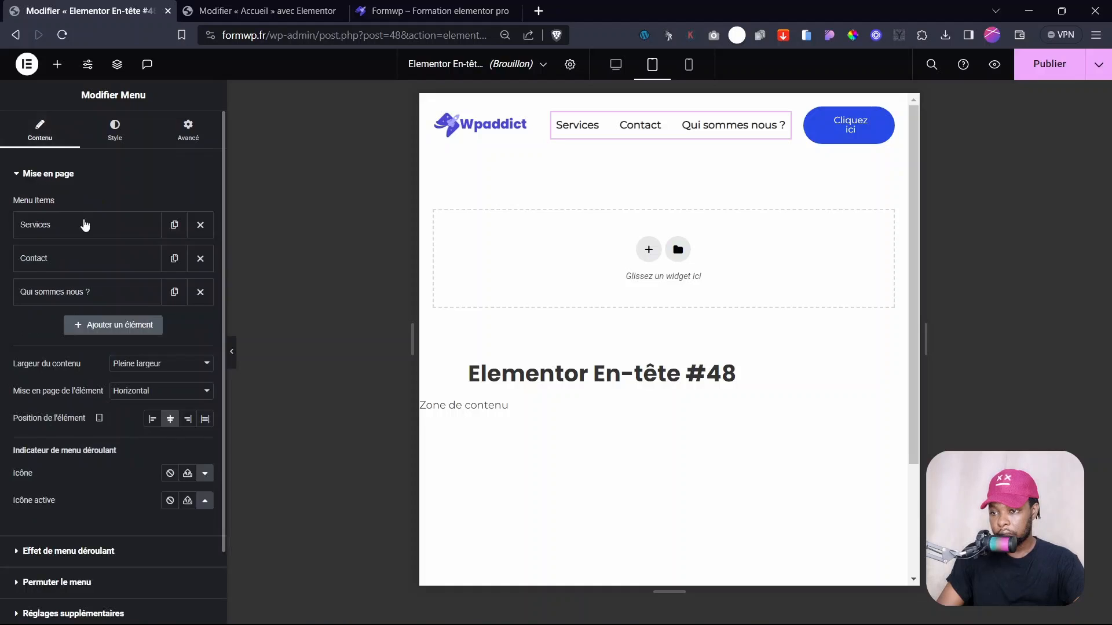
double_click(175, 296)
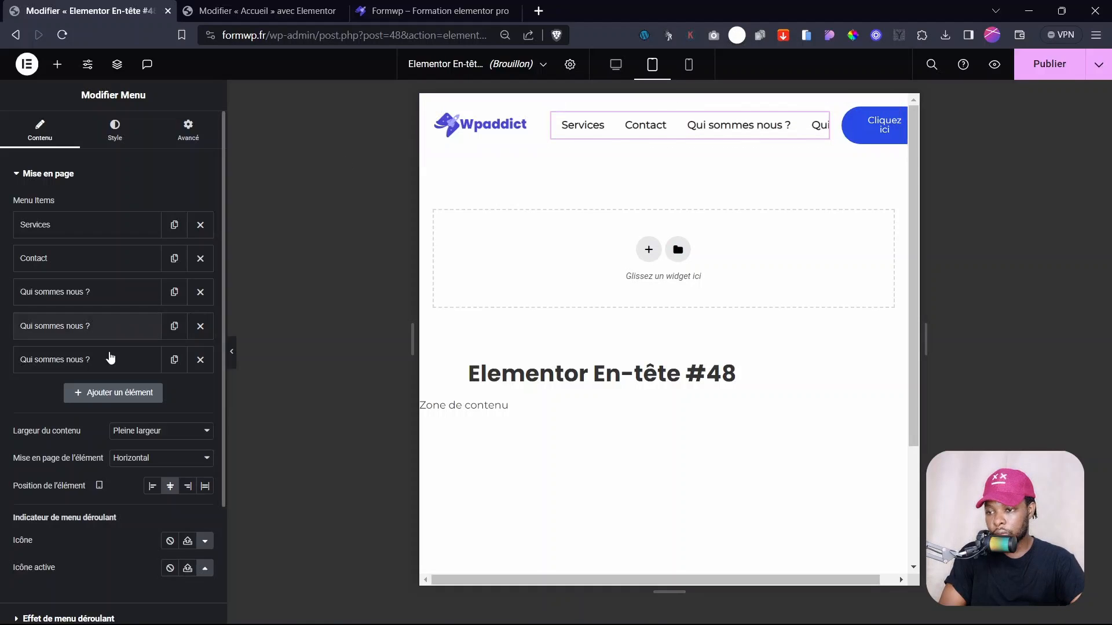
left_click(201, 326)
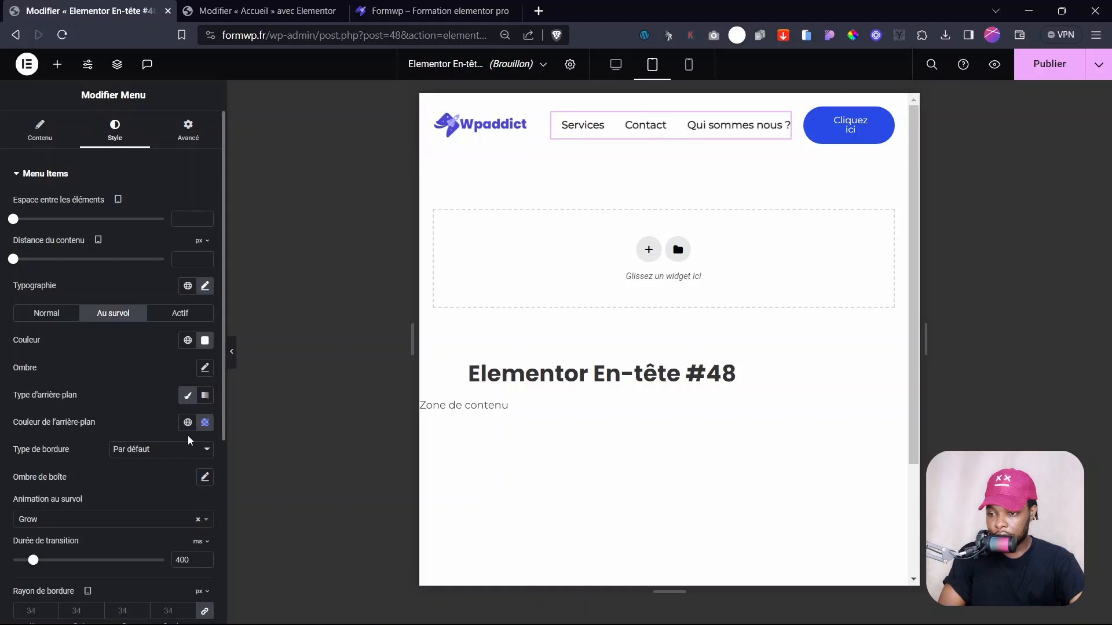
- Clear the menu's hover background and hover text colours
left_click(205, 422)
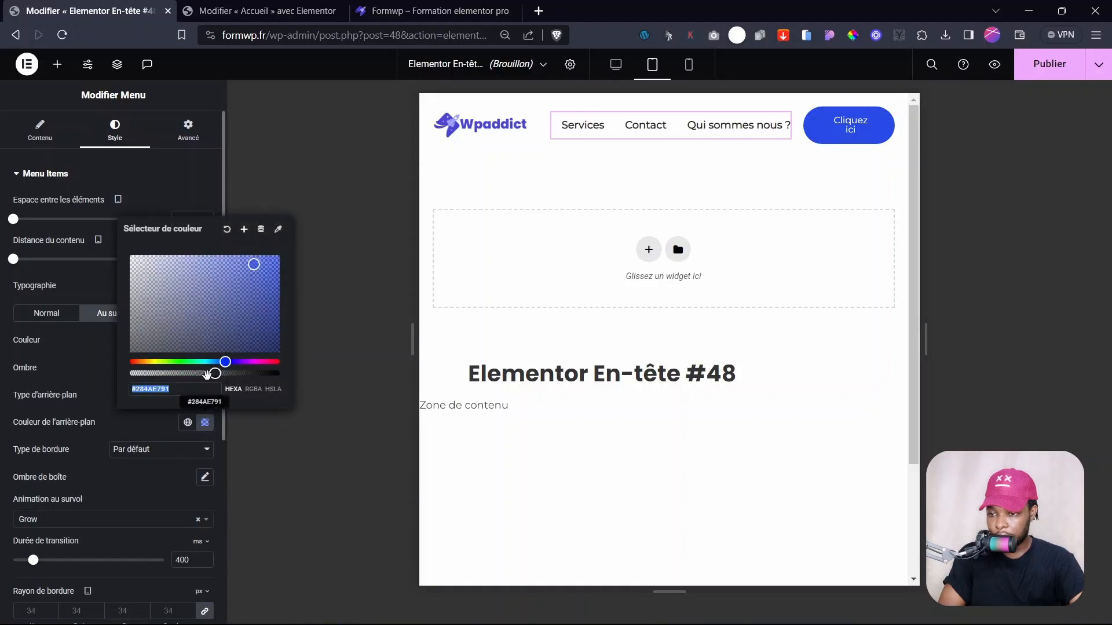
left_click(227, 229)
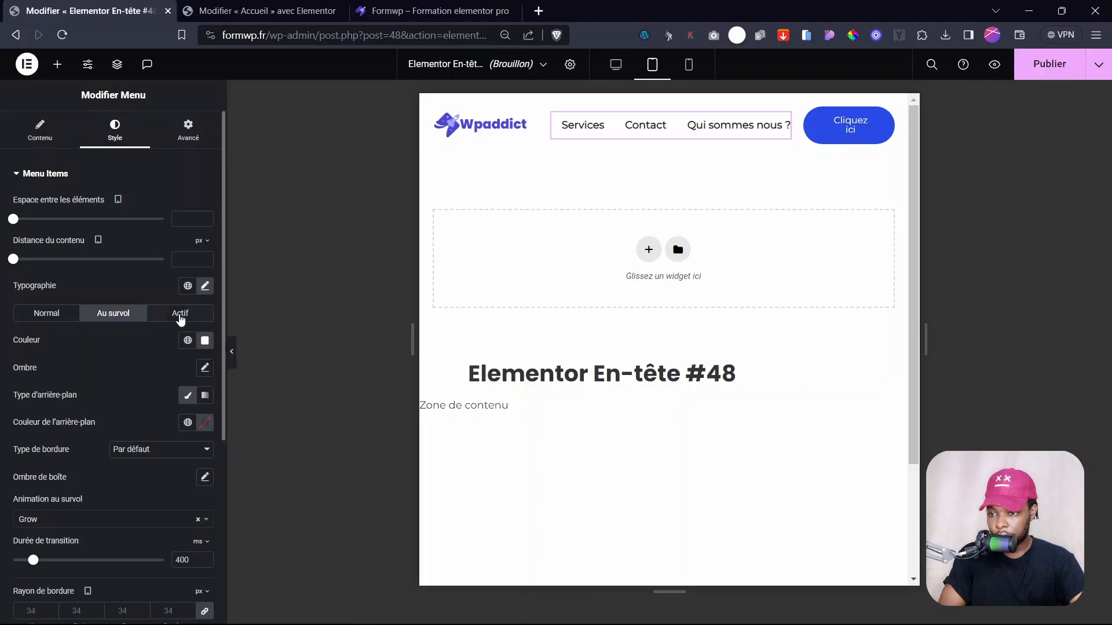
left_click(205, 340)
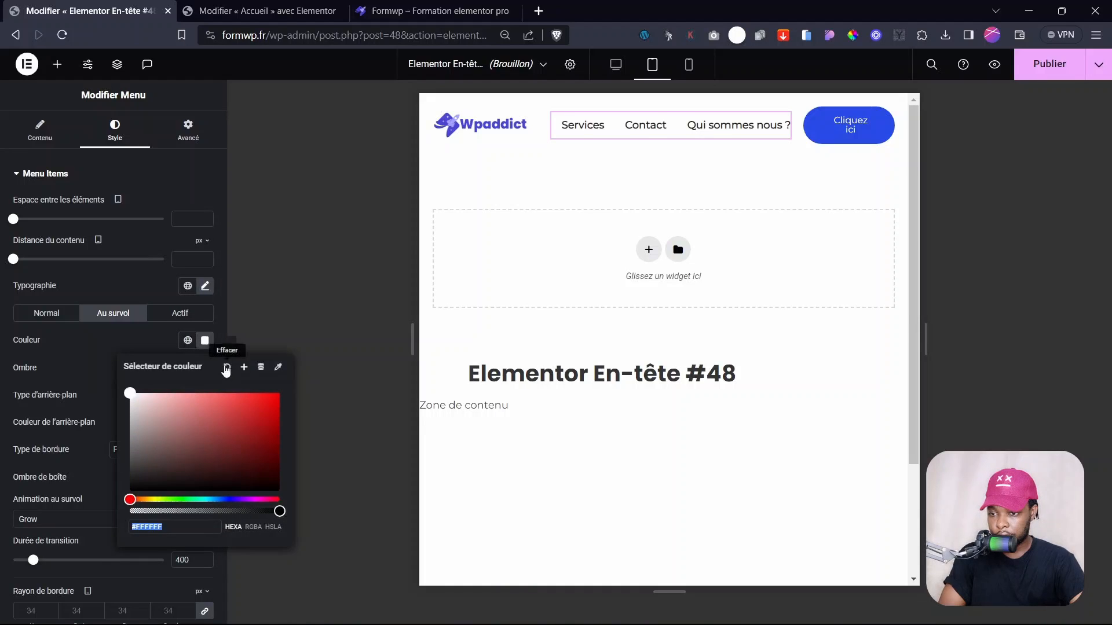
left_click(227, 367)
left_click(180, 313)
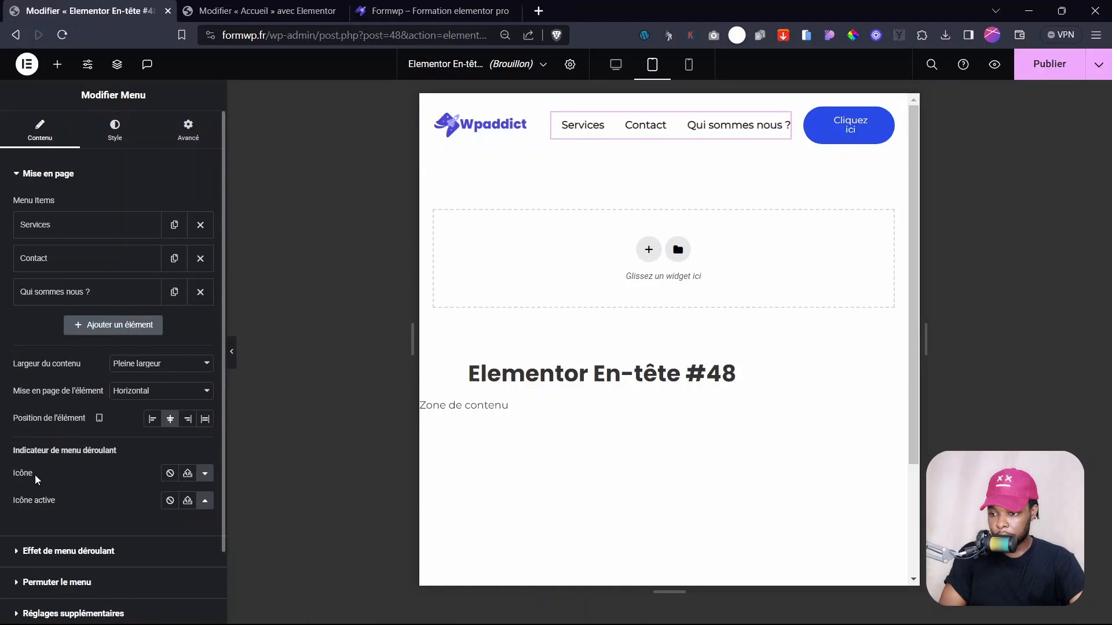
- Set the menu breakpoint to Tablette en mode portrait and disable horizontal scrolling
scroll(35, 478, "down", 2)
left_click(54, 526)
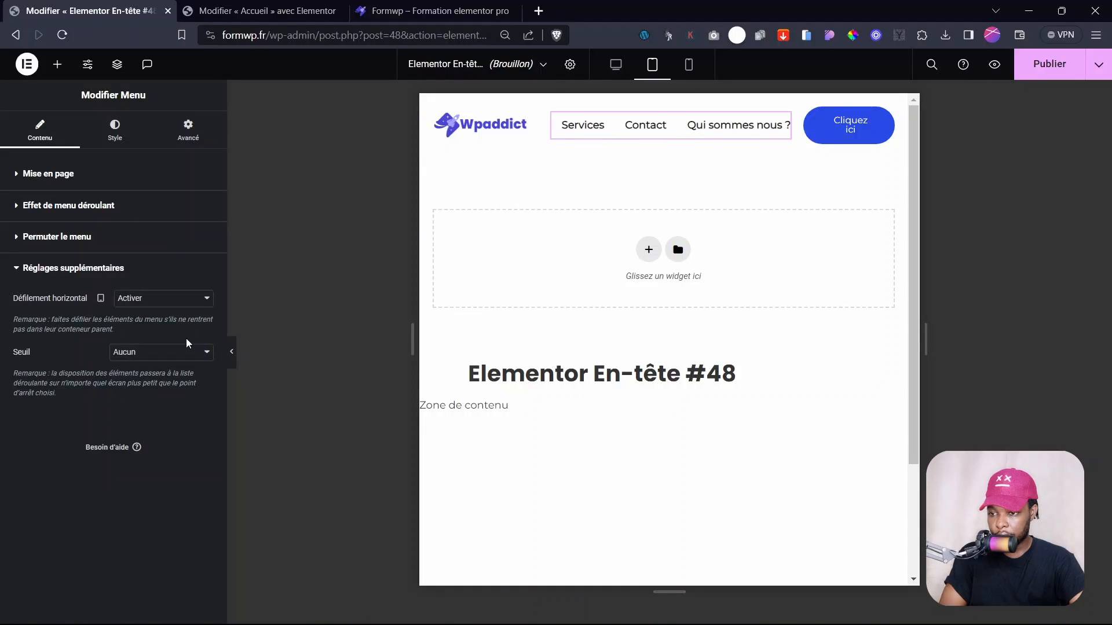
left_click(144, 351)
left_click(127, 386)
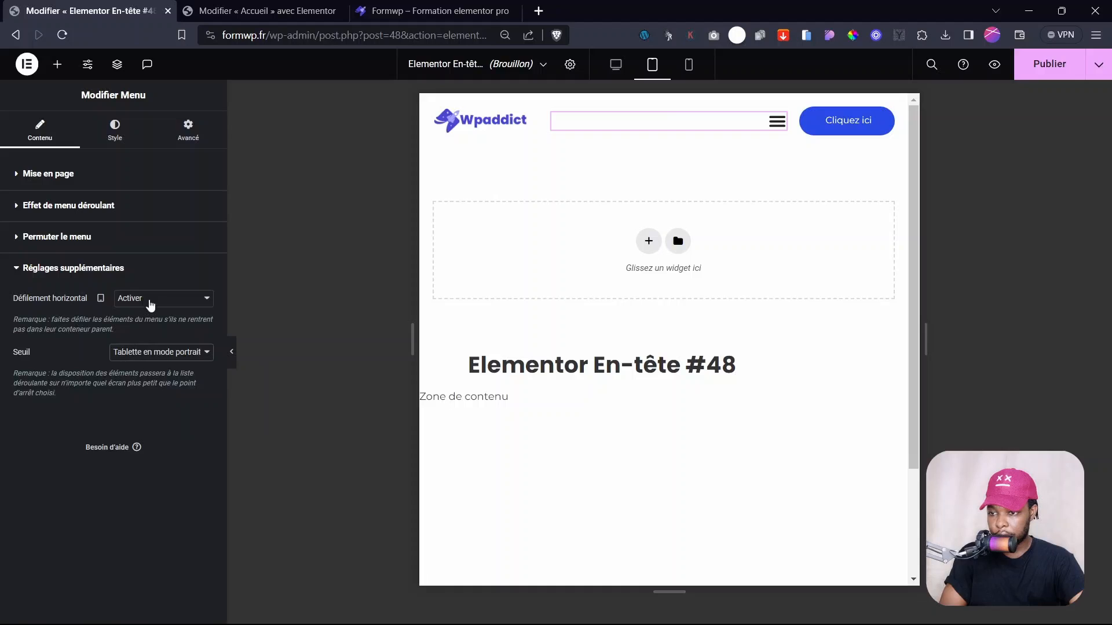
left_click(151, 305)
left_click(141, 319)
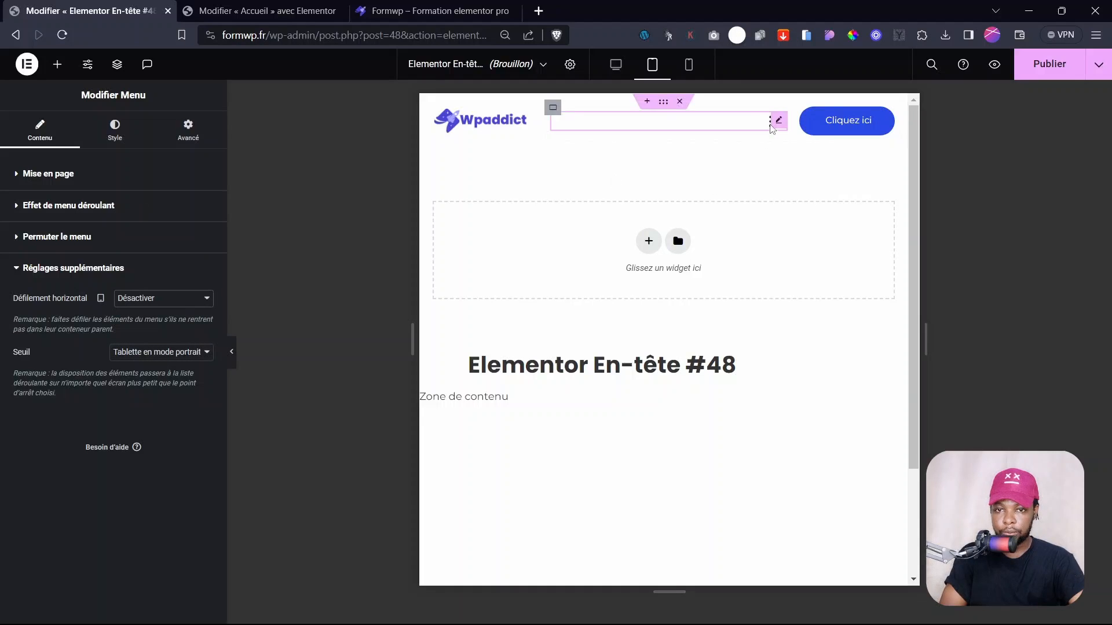
- Give the Cliquez ici button 12 px vertical and 30 px horizontal padding, then preview on mobile
left_click(885, 118)
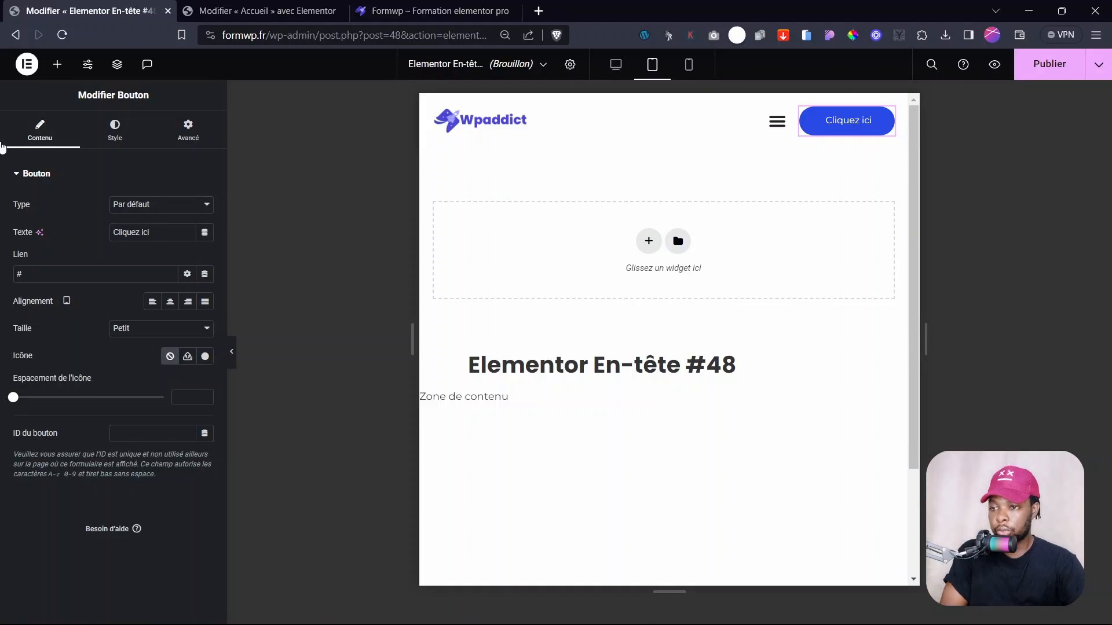
left_click(115, 130)
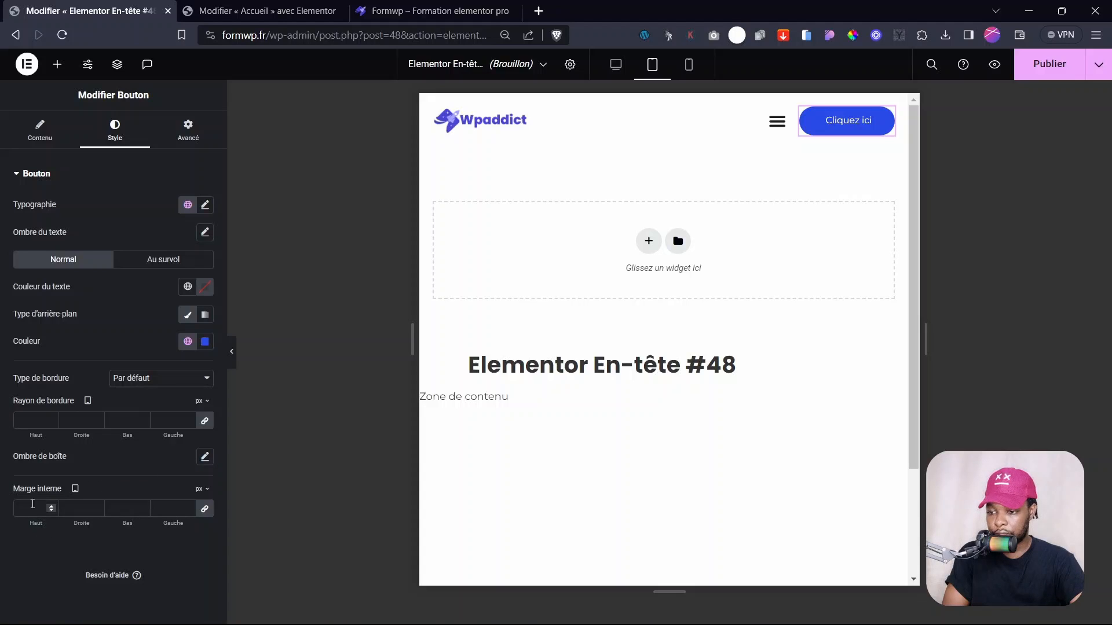
type("12")
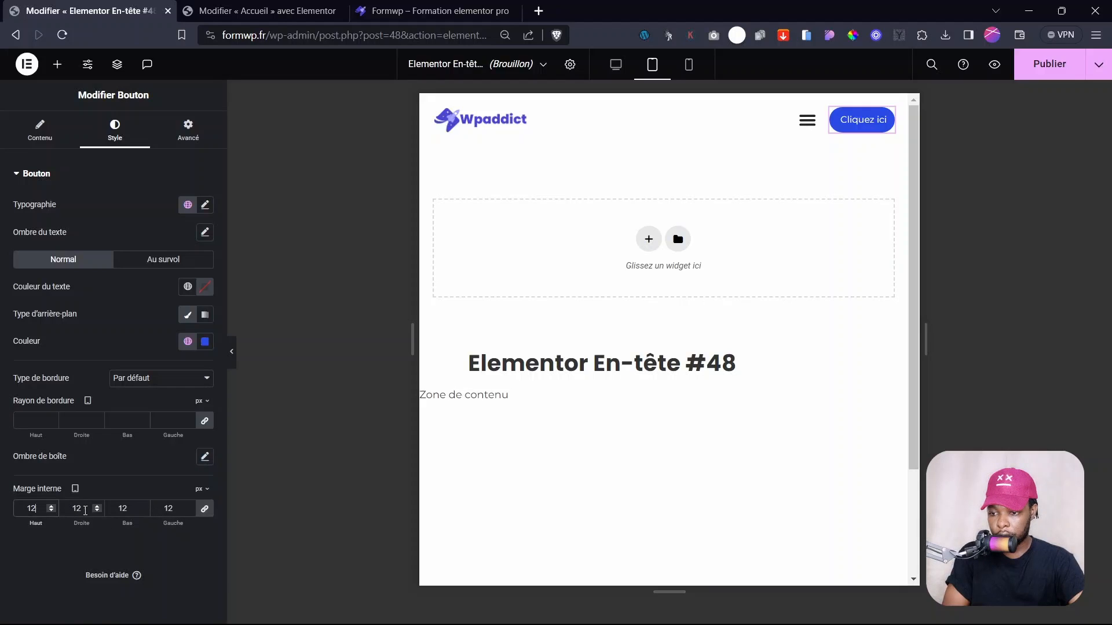
left_click(208, 513)
type("30")
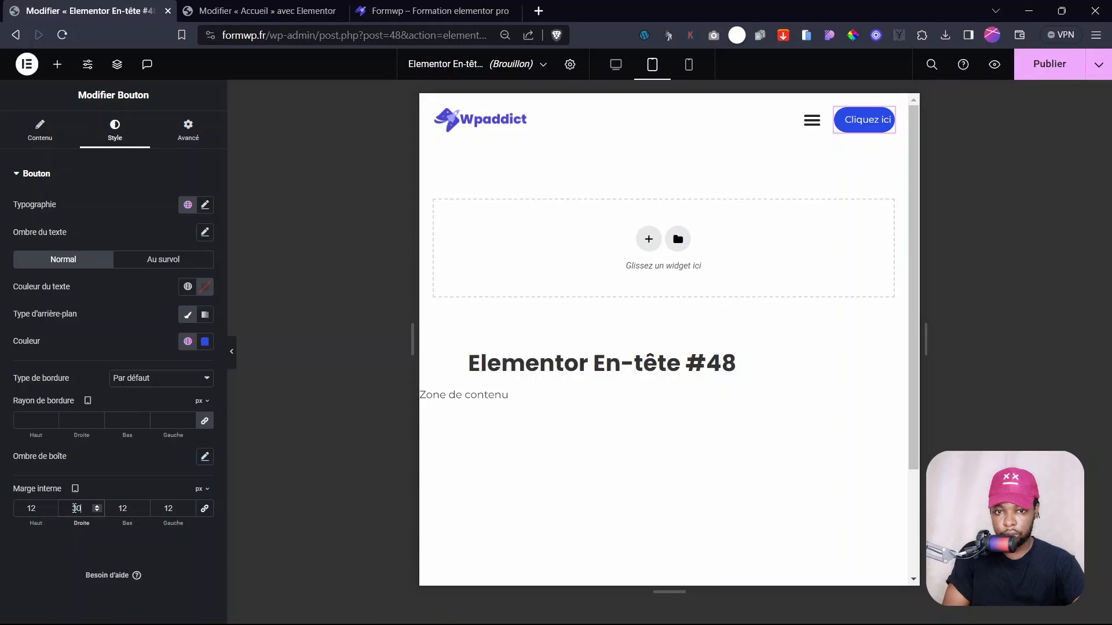
left_click(688, 64)
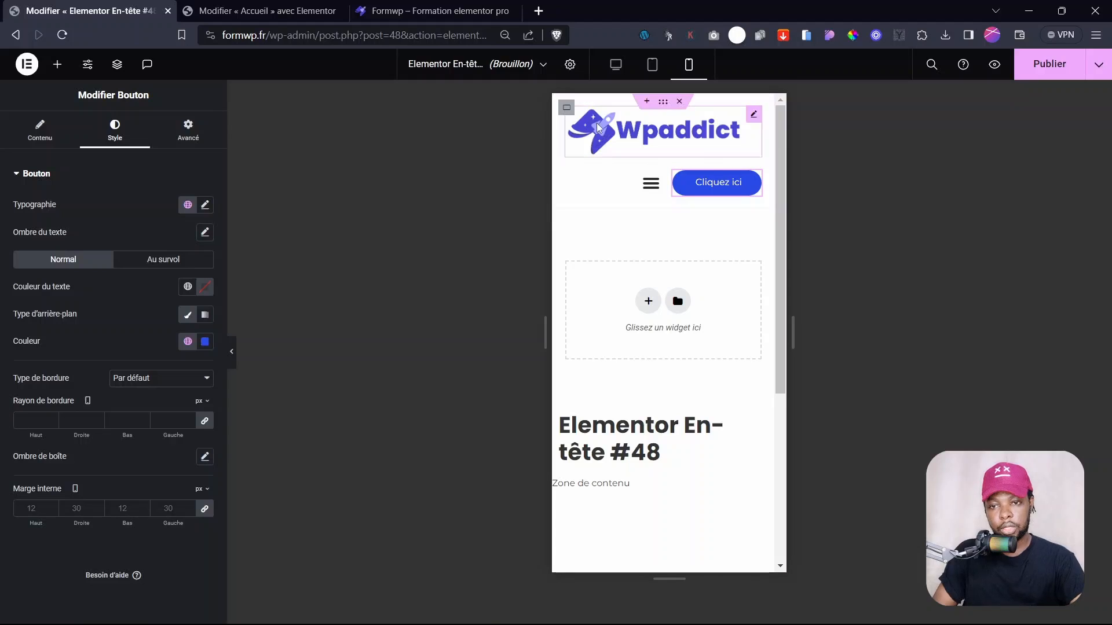
- Make the logo container full-width content, 50% wide, with padding 0
left_click(564, 107)
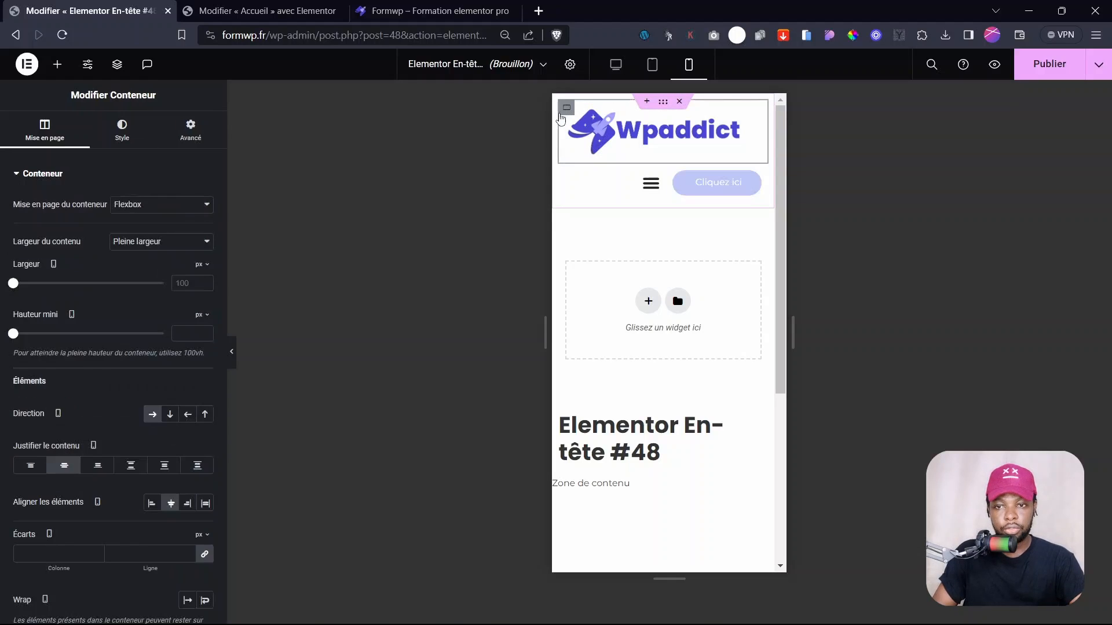
left_click(567, 108)
left_click(566, 107)
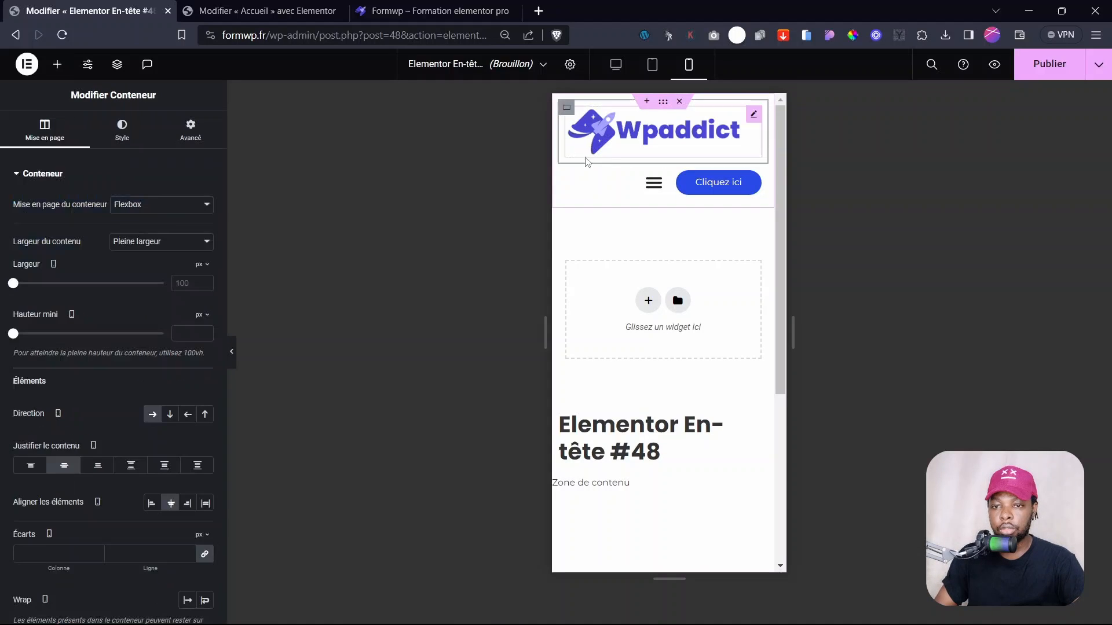
left_click(158, 242)
left_click(130, 249)
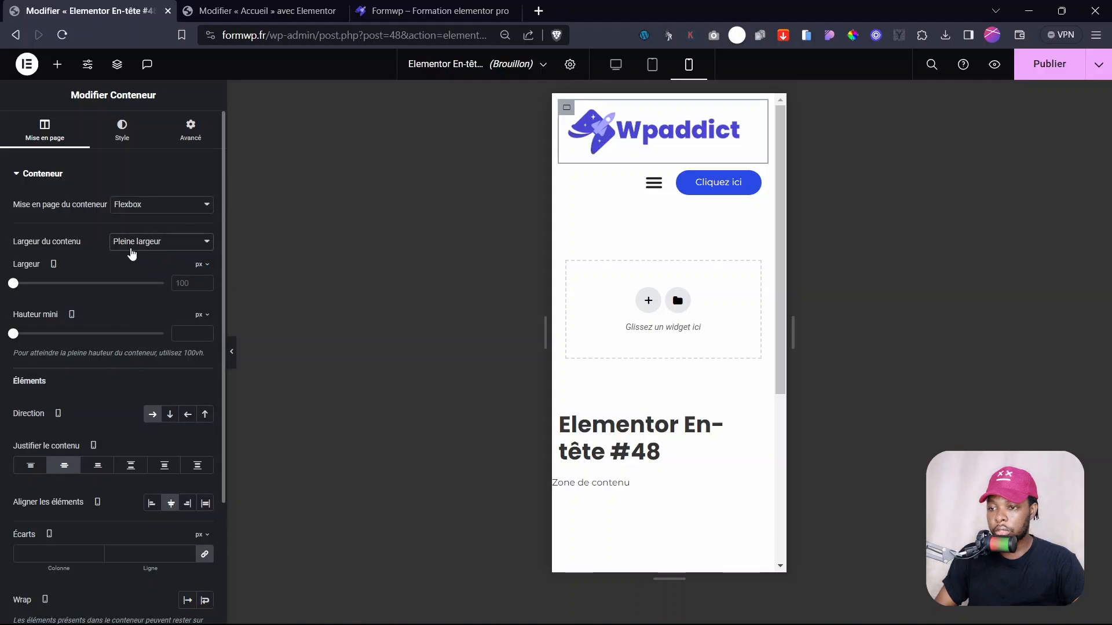
left_click(202, 265)
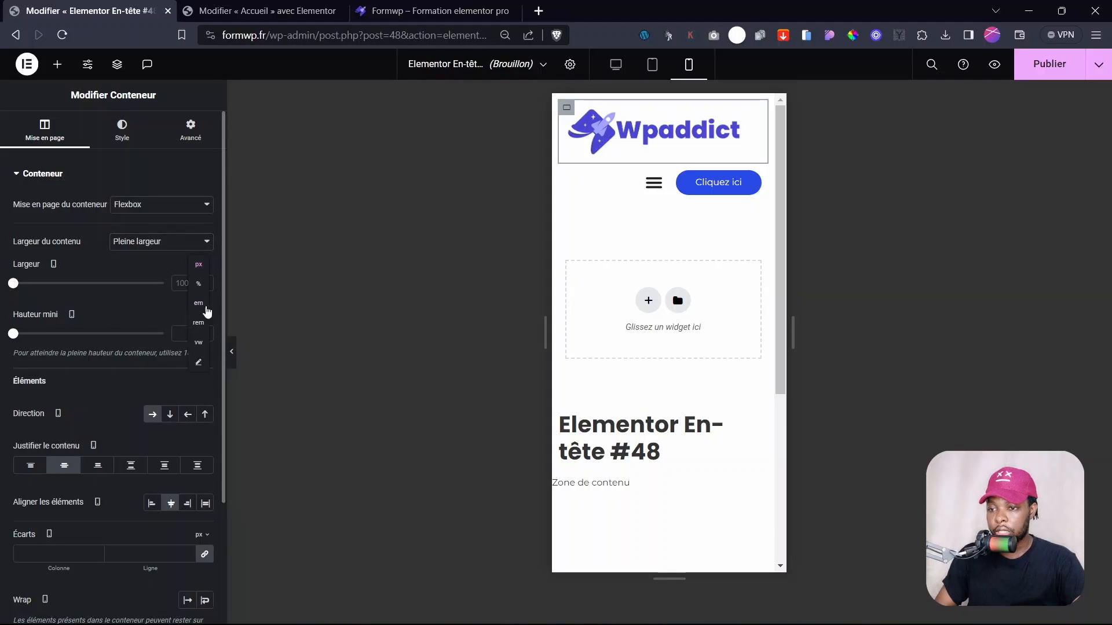
left_click(199, 285)
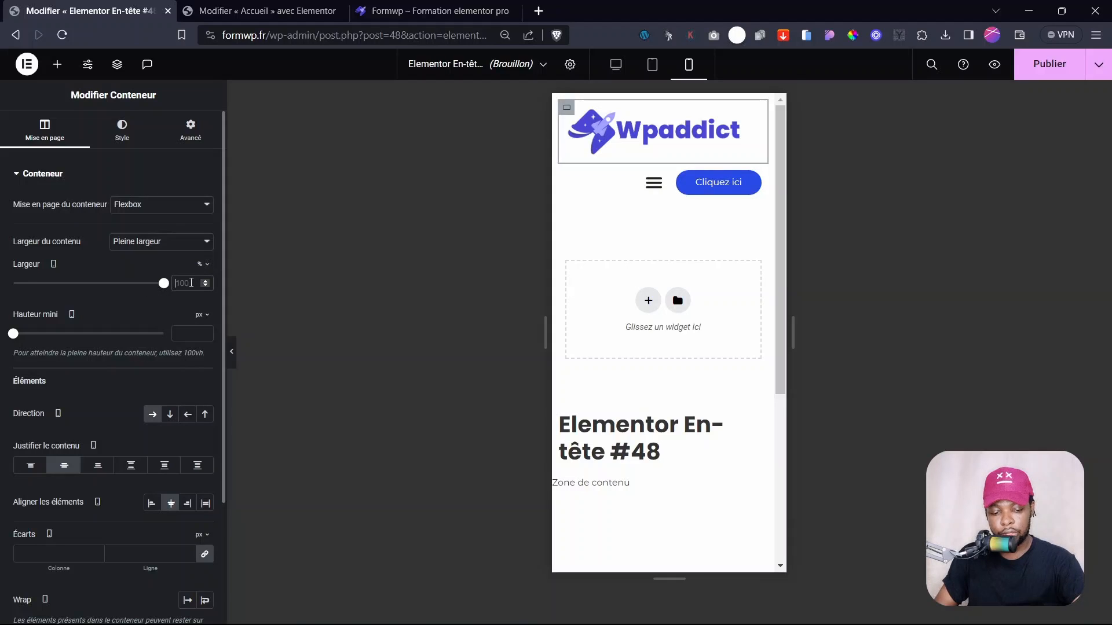
type("50")
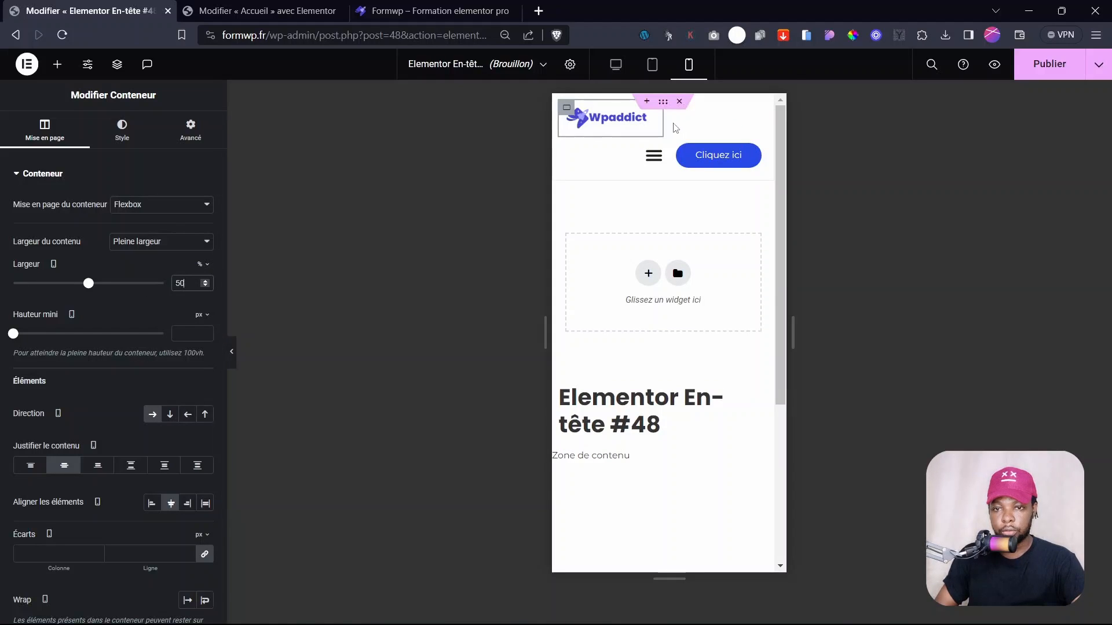
left_click(567, 110)
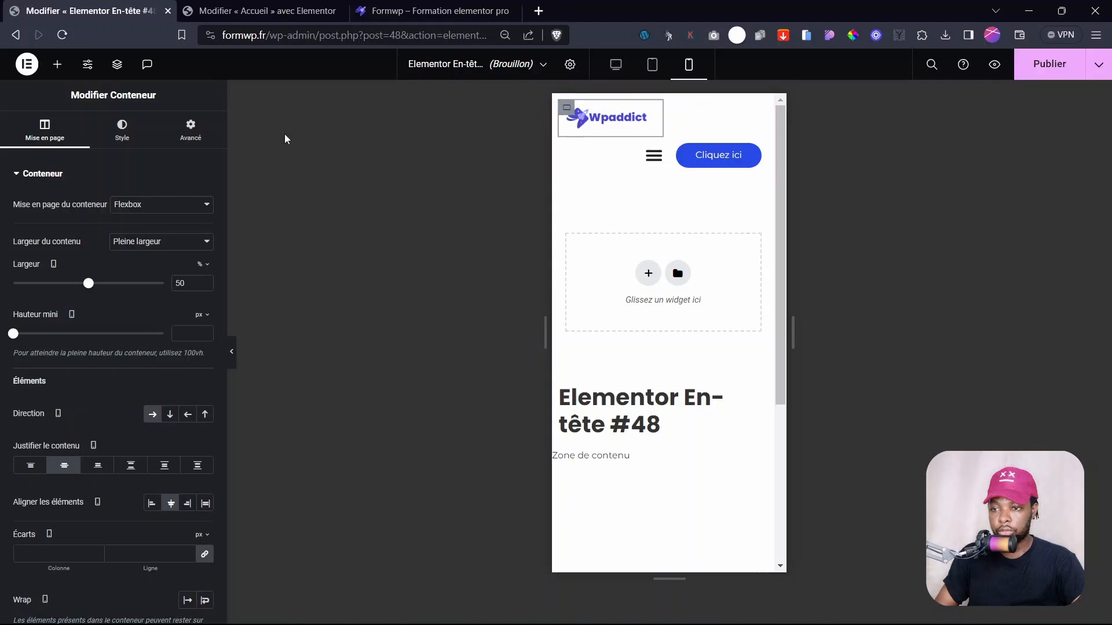
left_click(190, 139)
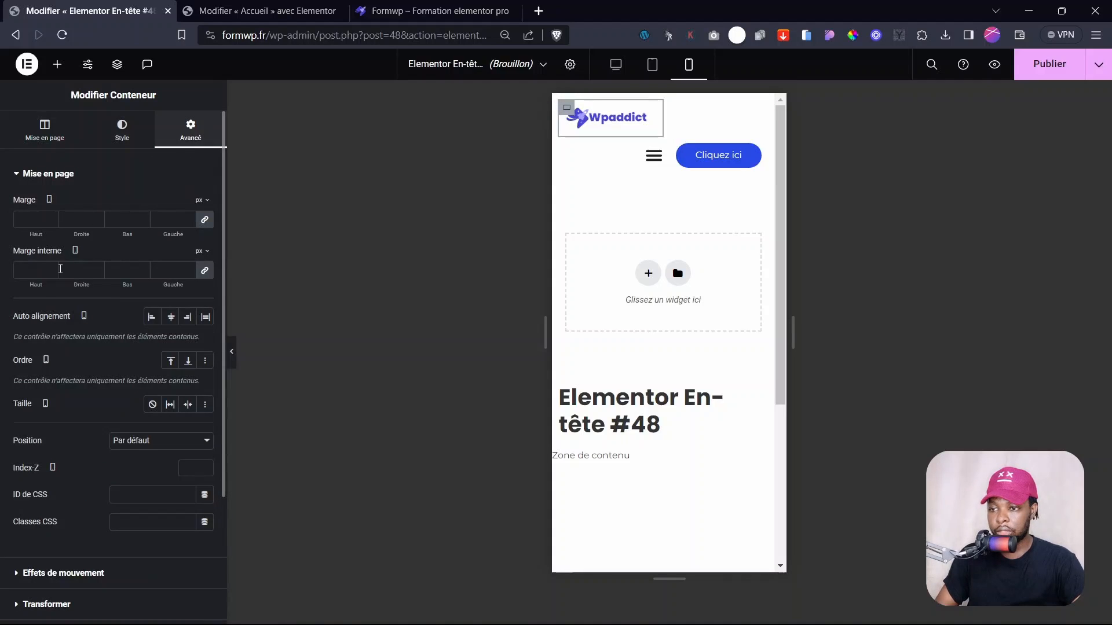
left_click(60, 269)
type("0")
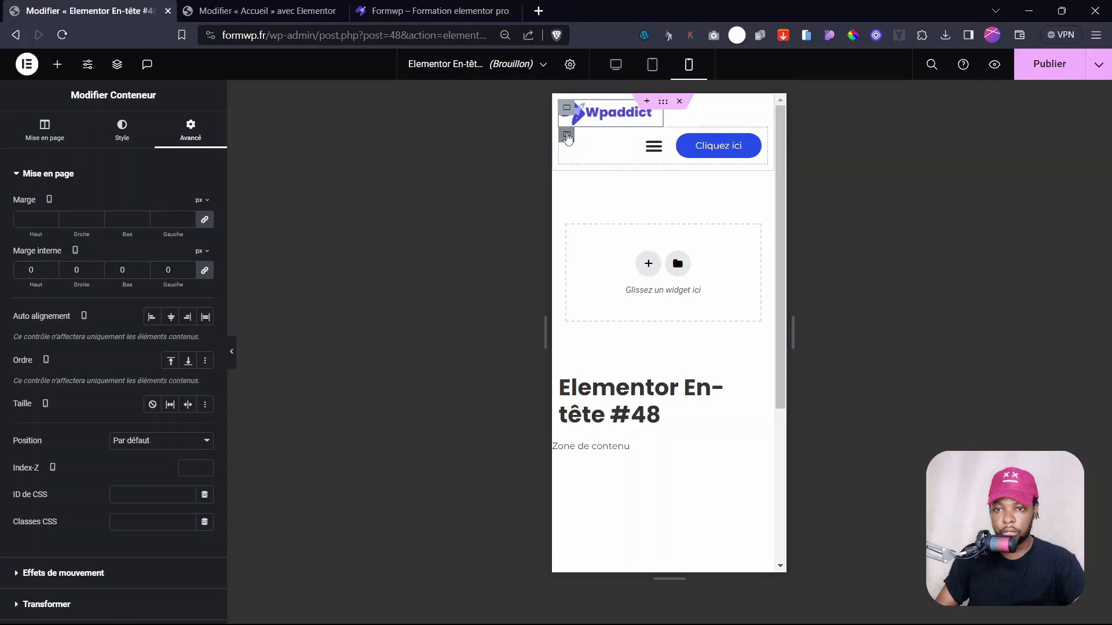
- Set the menu-and-button container width to 50%
left_click(566, 134)
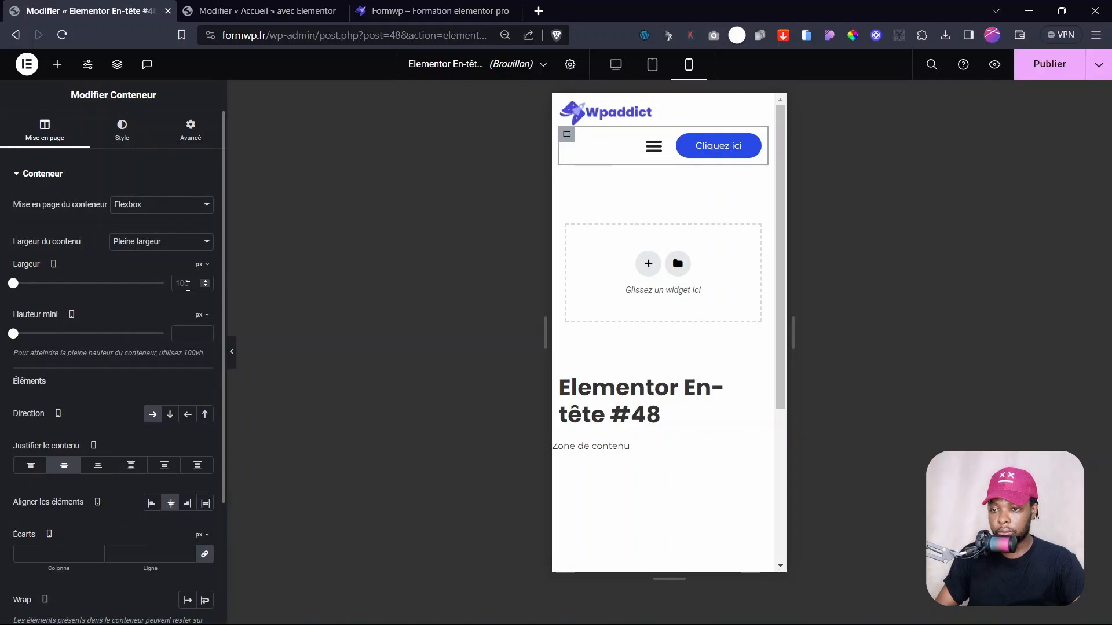
left_click(202, 264)
left_click(202, 293)
left_click(186, 286)
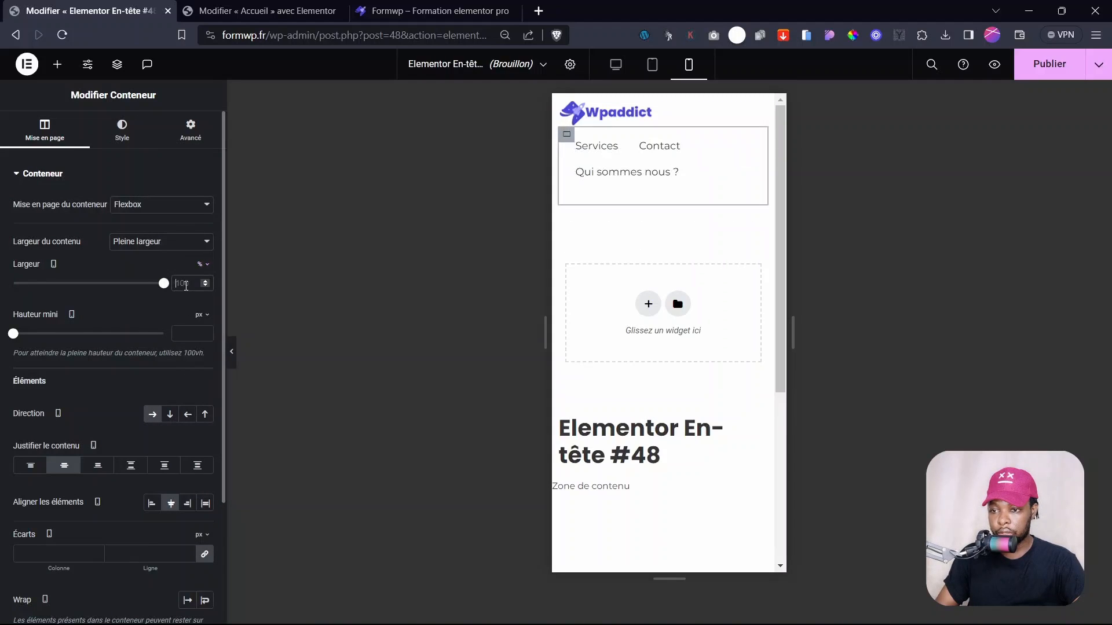
key("BackSpace")
key("BackSpace")
key("BackSpace")
type("50")
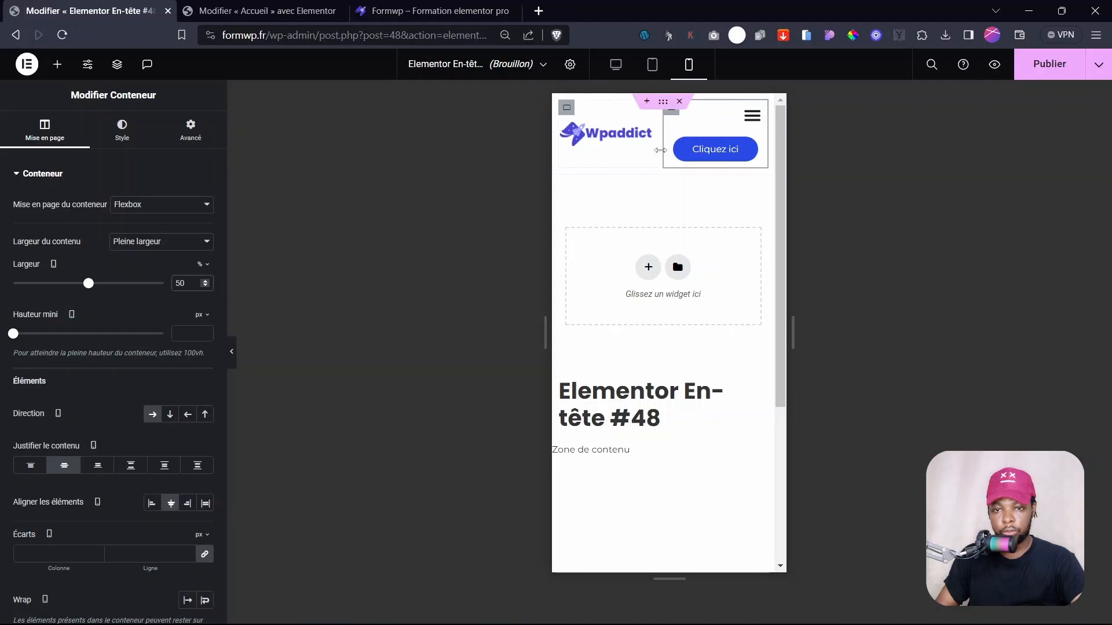
- Hide the Cliquez ici button on mobile portrait and preview the header without the panel
left_click(714, 150)
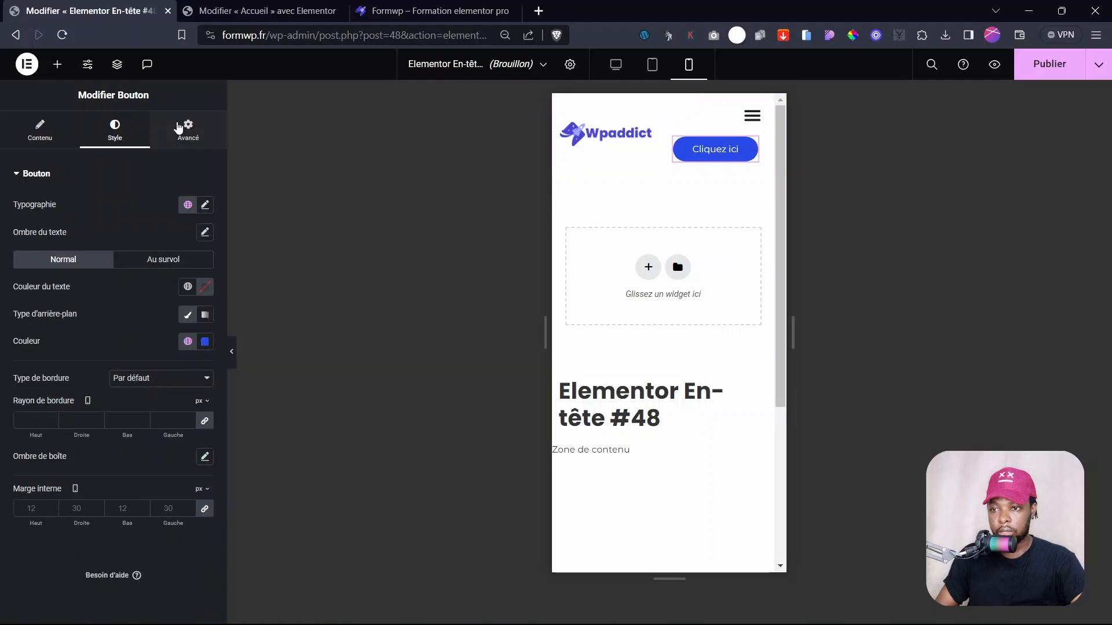
left_click(184, 129)
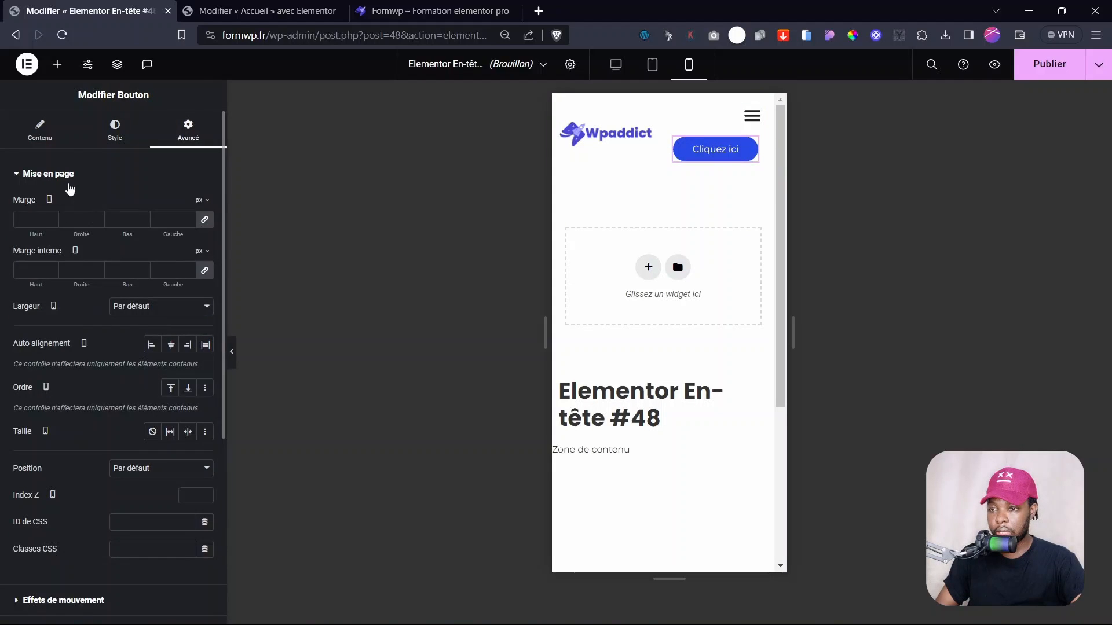
left_click(67, 175)
left_click(17, 364)
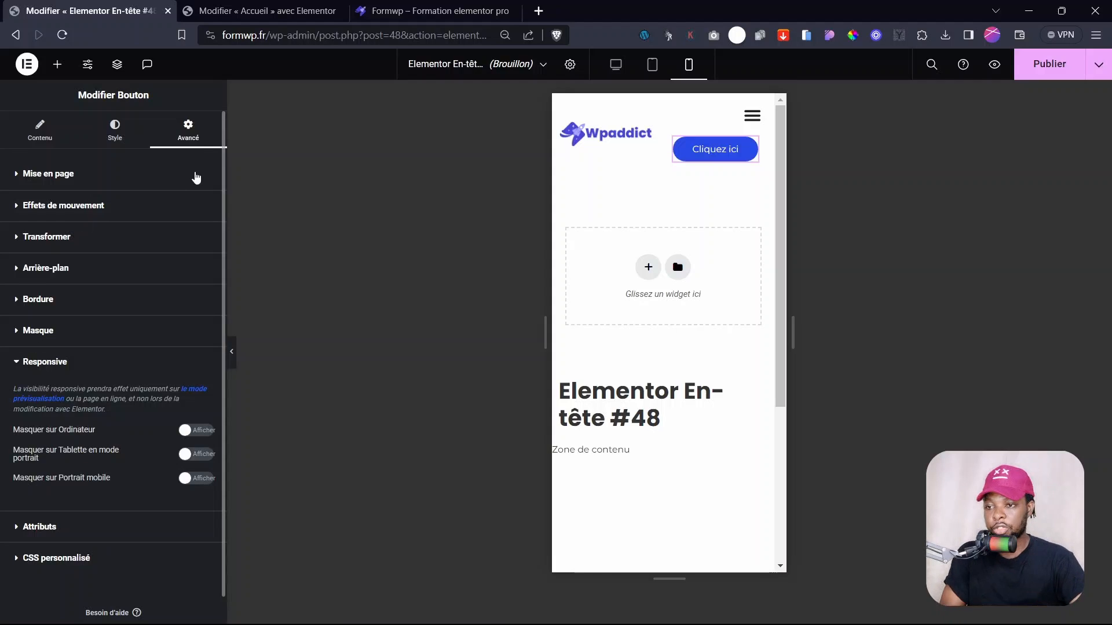
left_click(192, 478)
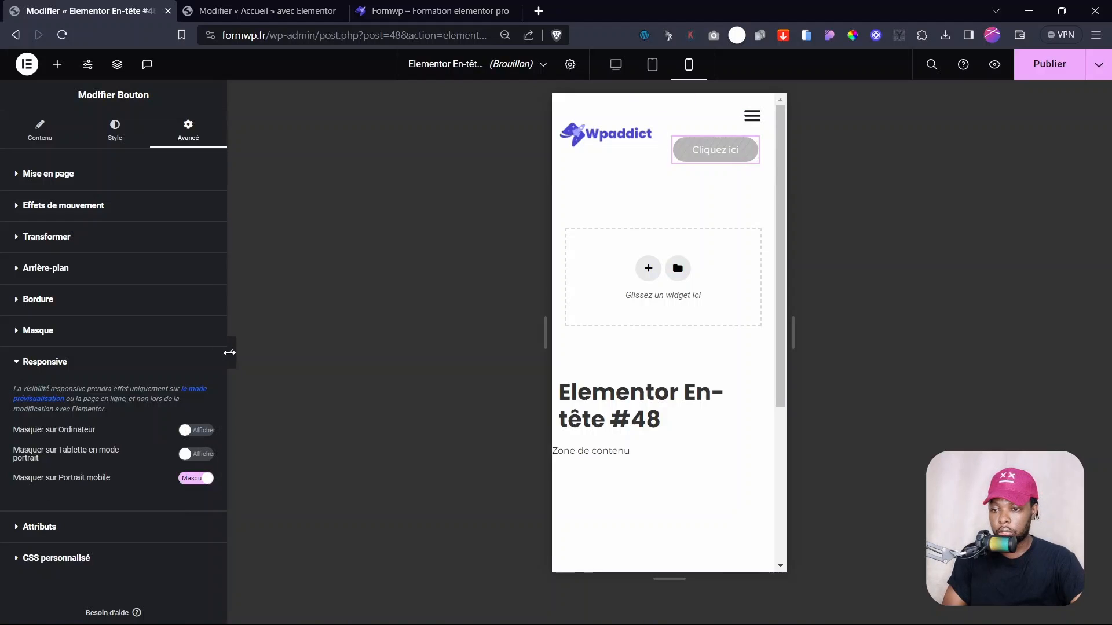
left_click(232, 352)
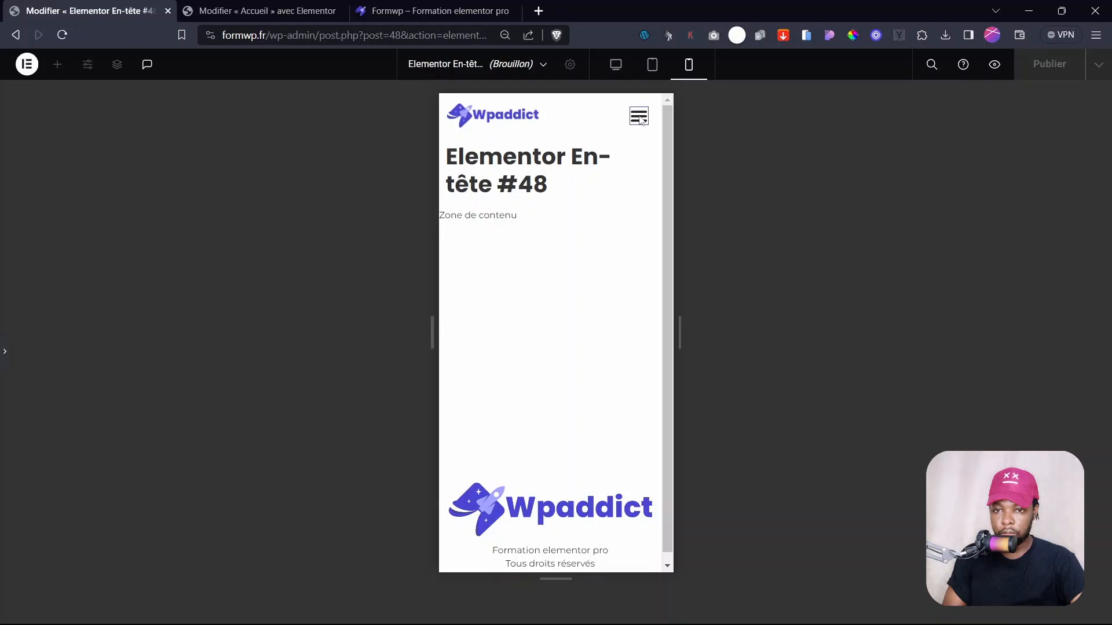
left_click(4, 351)
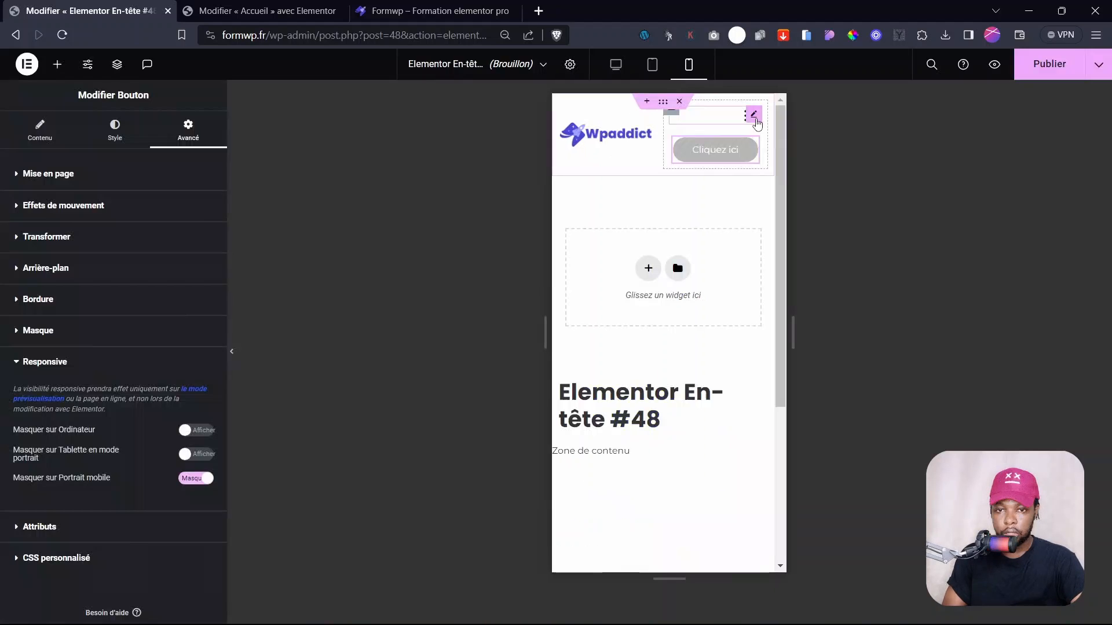
- Browse the navigation menu's toggle, additional and style settings
left_click(747, 119)
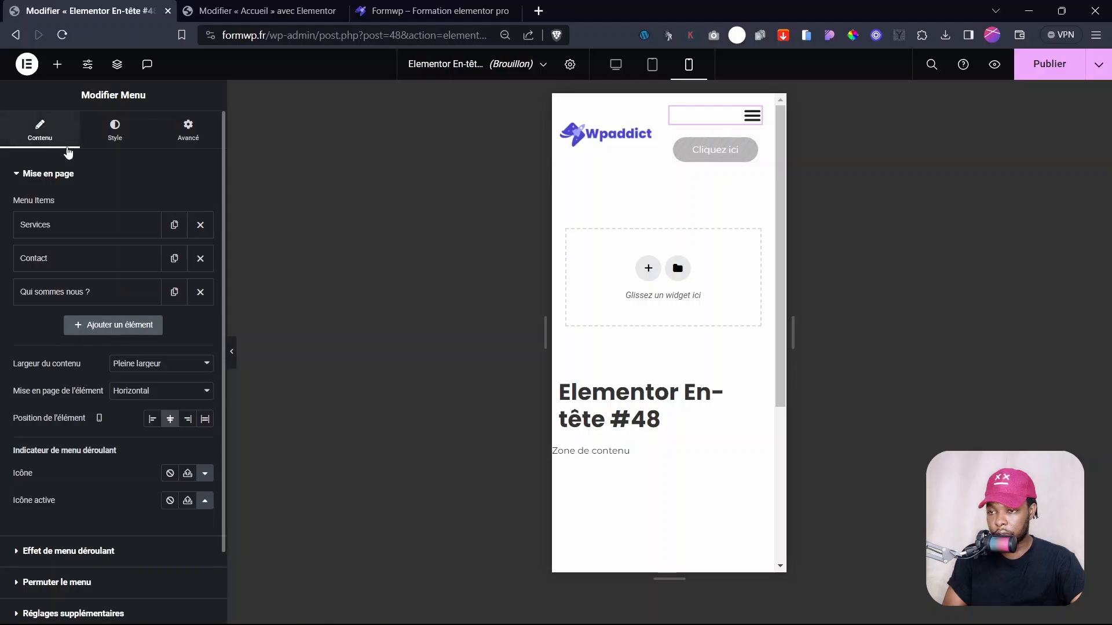
scroll(68, 476, "down", 2)
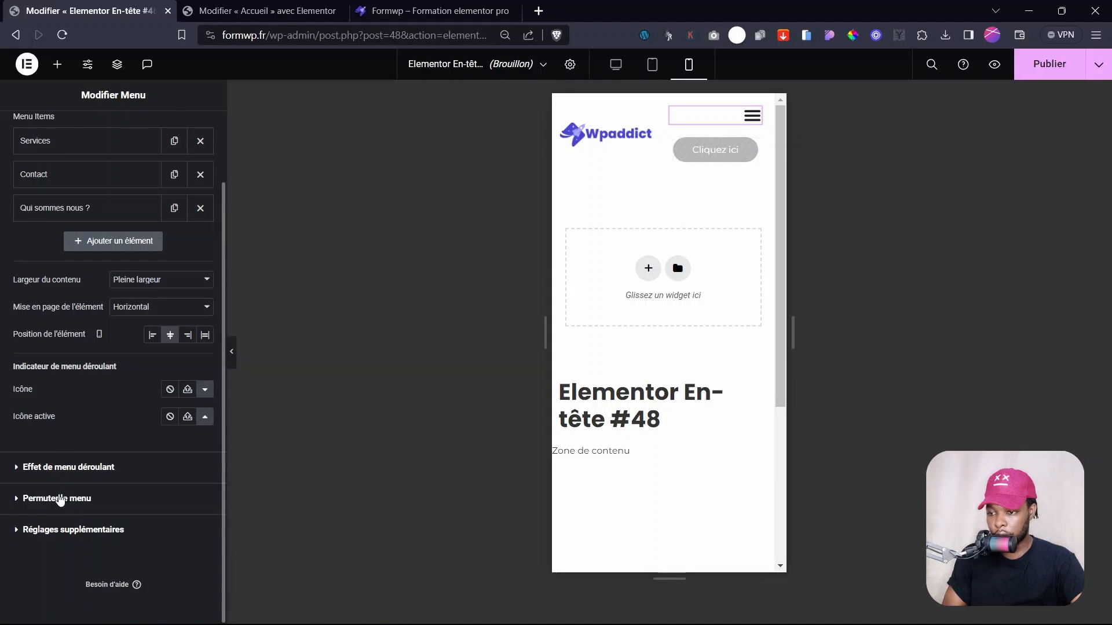
left_click(60, 499)
left_click(66, 372)
left_click(128, 133)
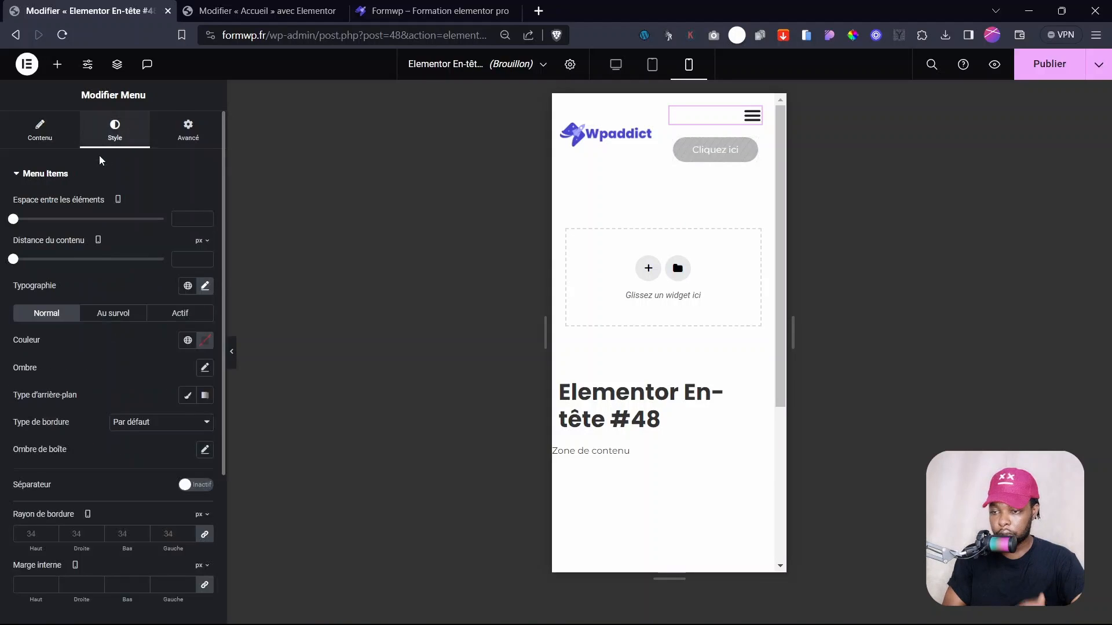
left_click(36, 176)
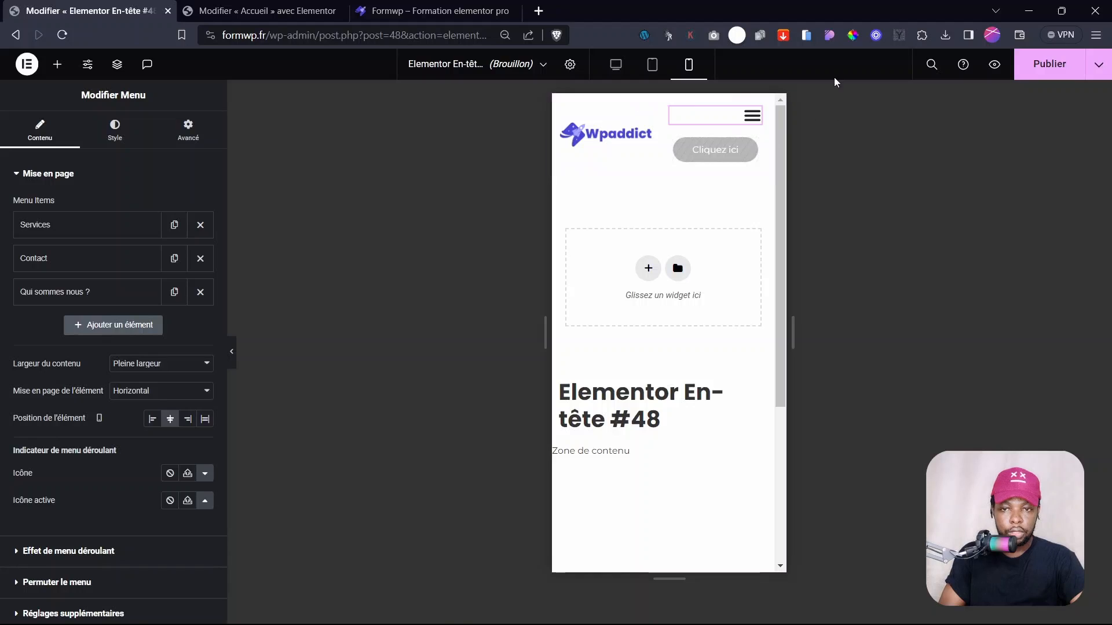
- Publish the header template with an Inclure – Dans tout le site condition
left_click(1045, 65)
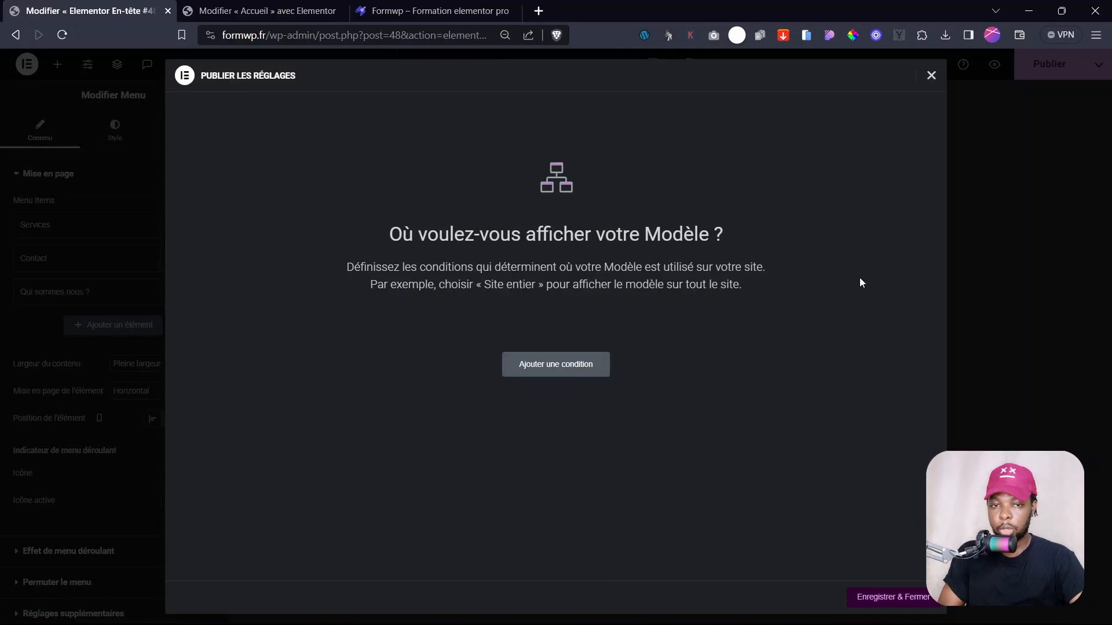
left_click(557, 372)
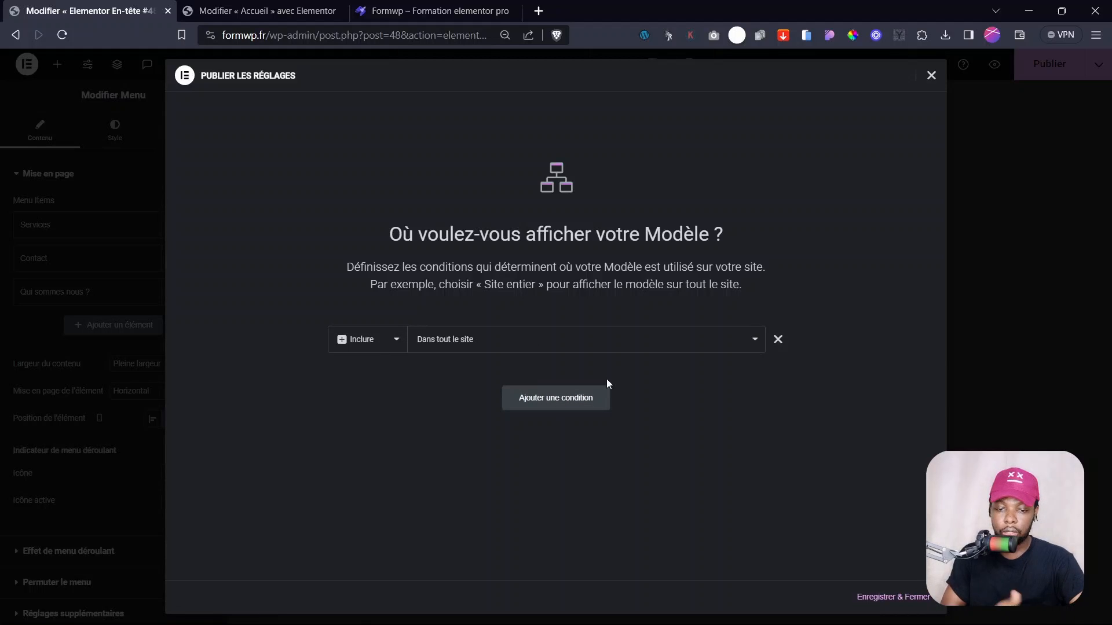
left_click(879, 599)
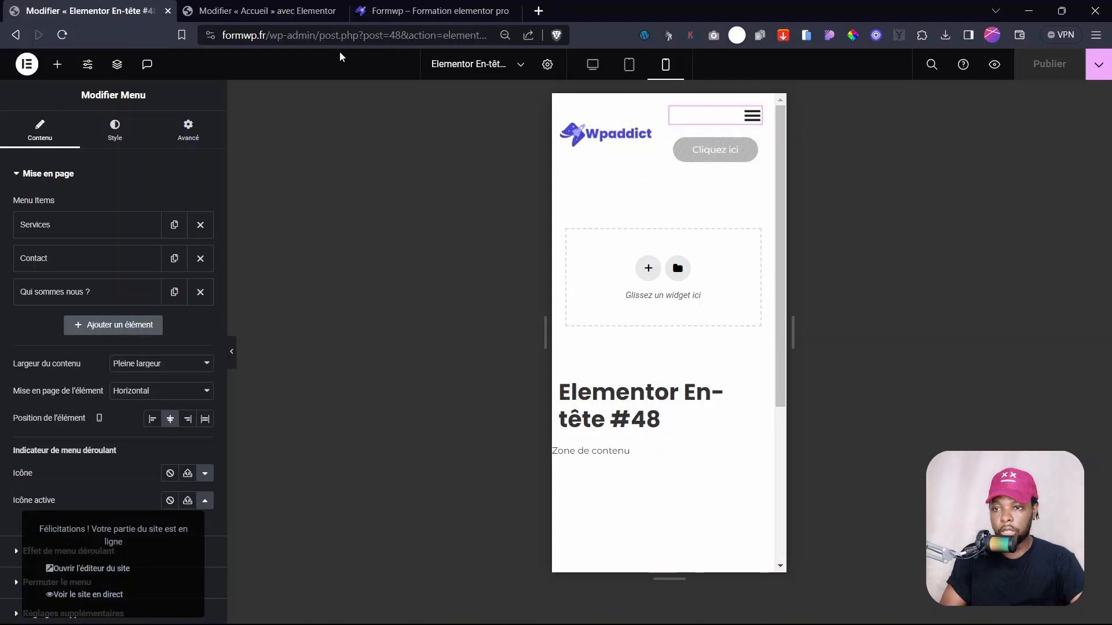
left_click(260, 11)
- Reload the live site to check the new header, then return to the En-tête #48 editor
left_click(417, 14)
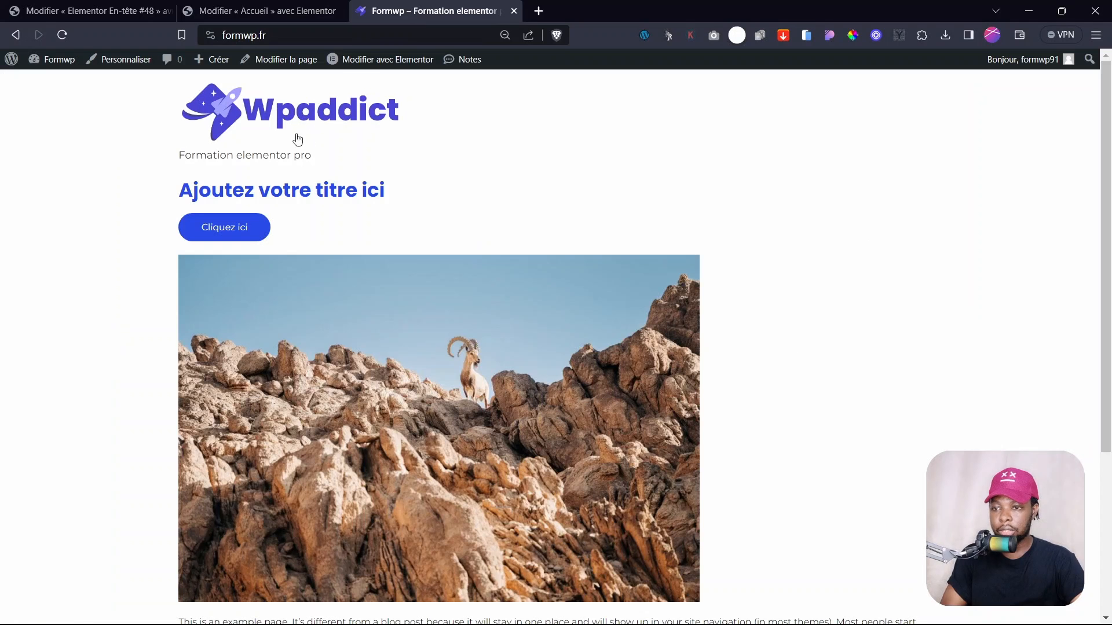
left_click(277, 116)
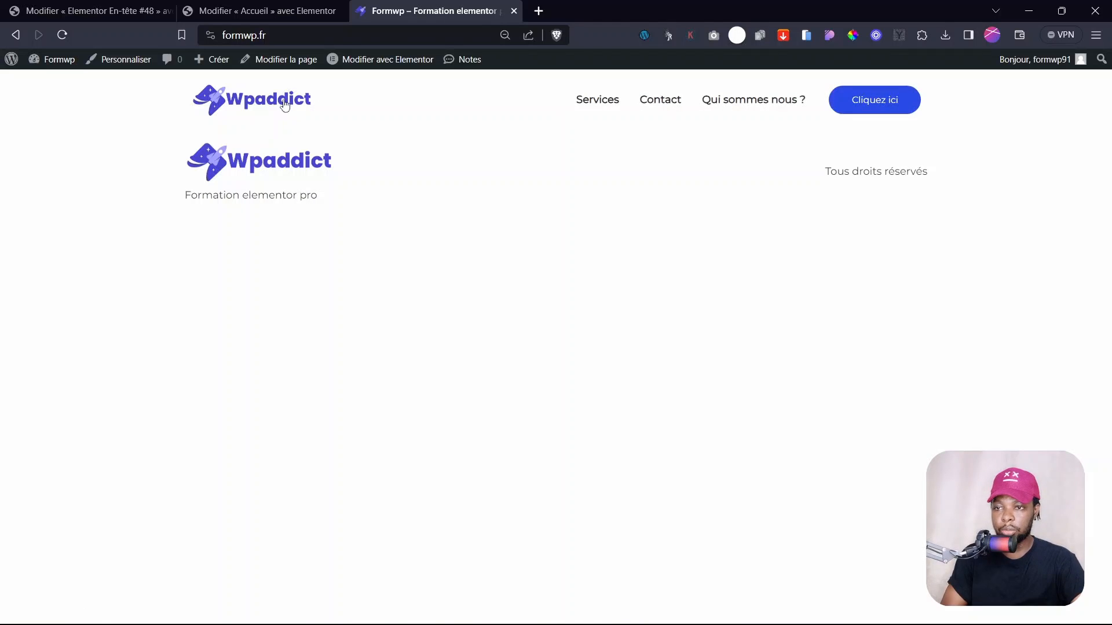
left_click(241, 8)
left_click(79, 6)
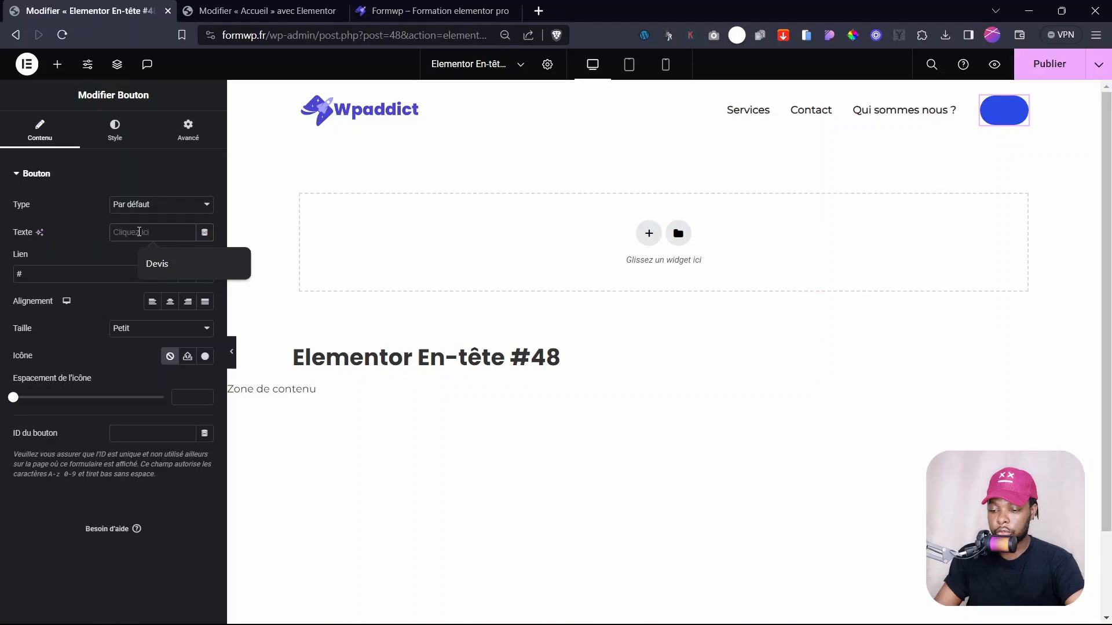
- Change the button text to 'Demander un devis', publish, and reload the live site
type("Demande")
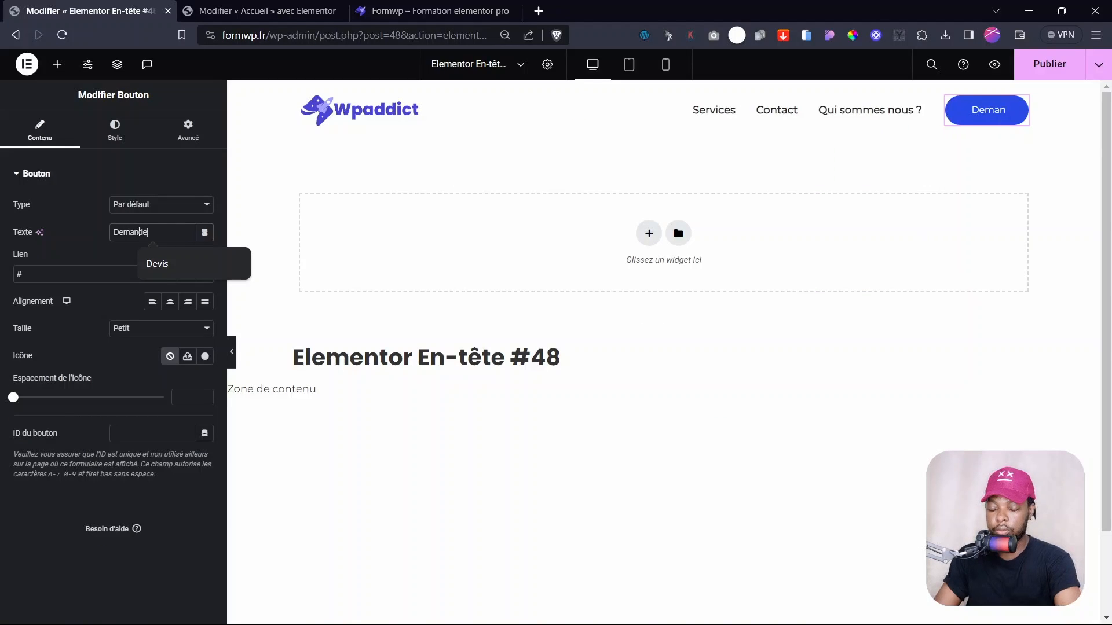
type("r un devis")
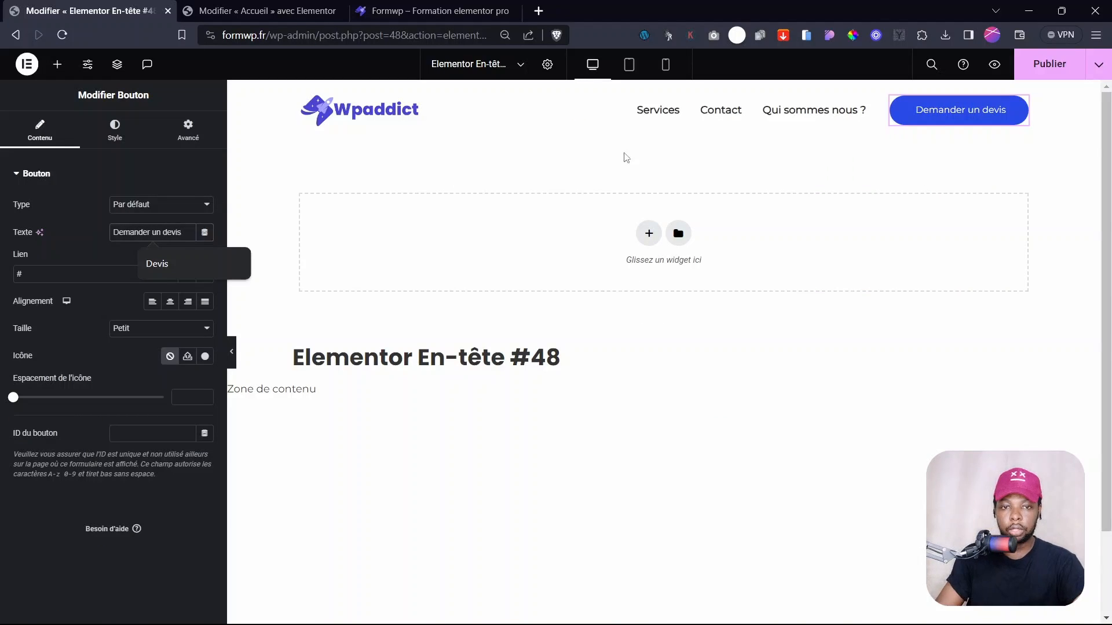
left_click(1049, 64)
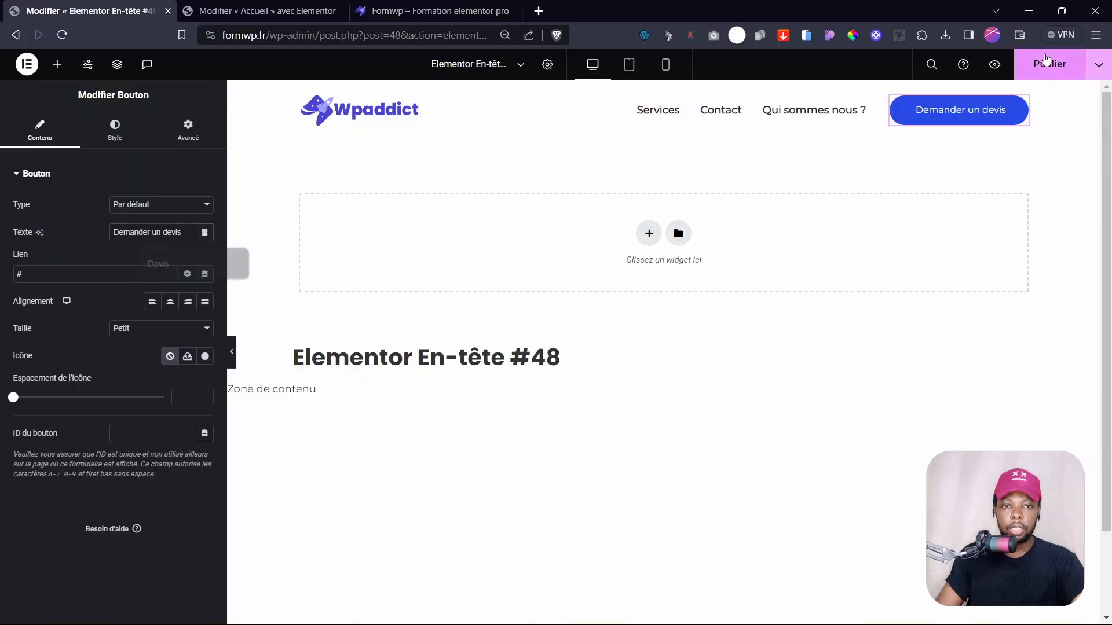
left_click(244, 9)
left_click(377, 9)
left_click(219, 106)
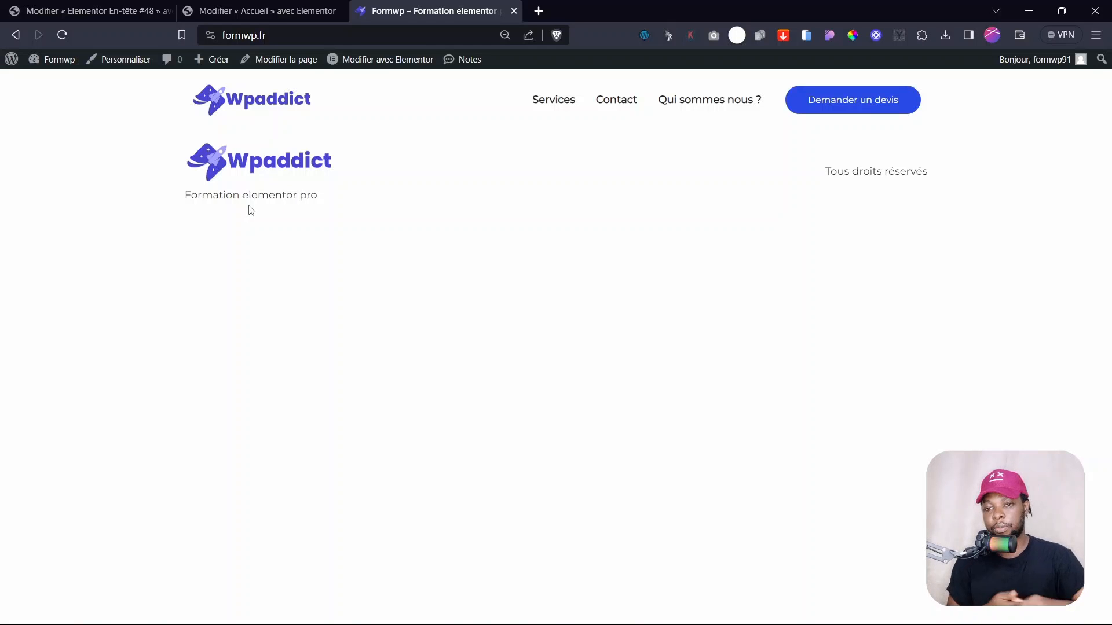
- Switch through the Accueil editor tab back to the Elementor En-tête #48 editor
left_click(280, 11)
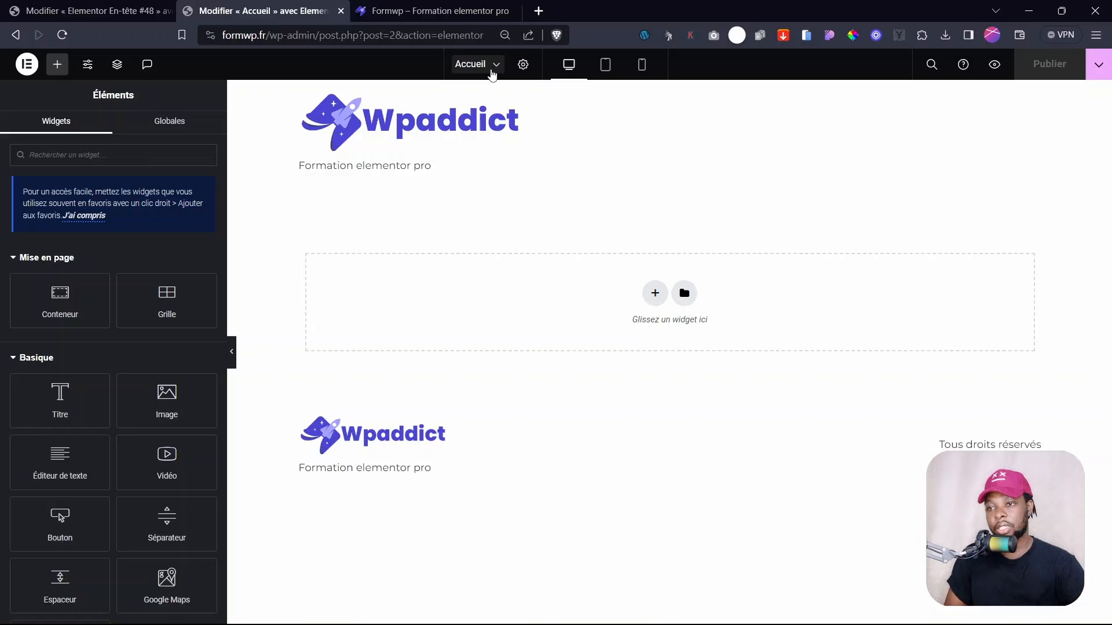
left_click(92, 10)
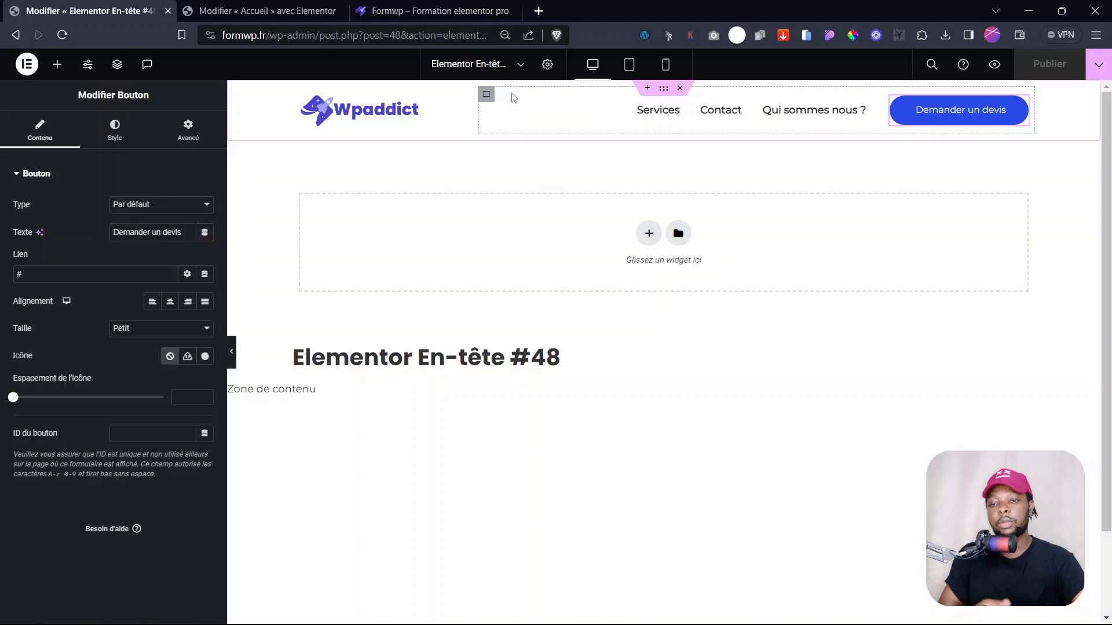
- Create a new page and set its title to 'Services'
left_click(479, 65)
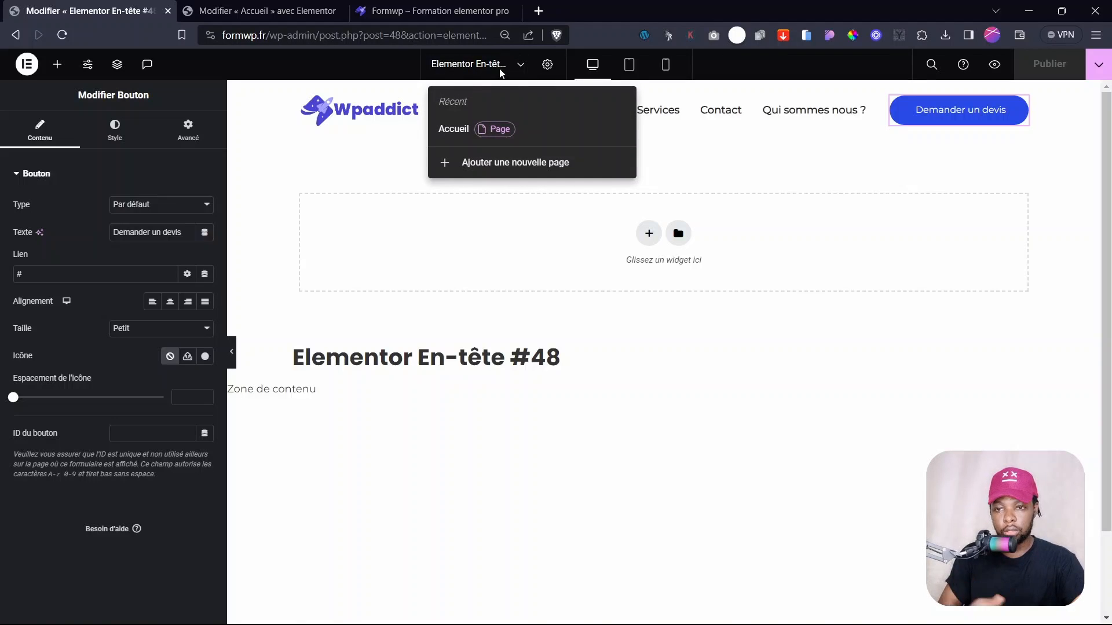
left_click(498, 172)
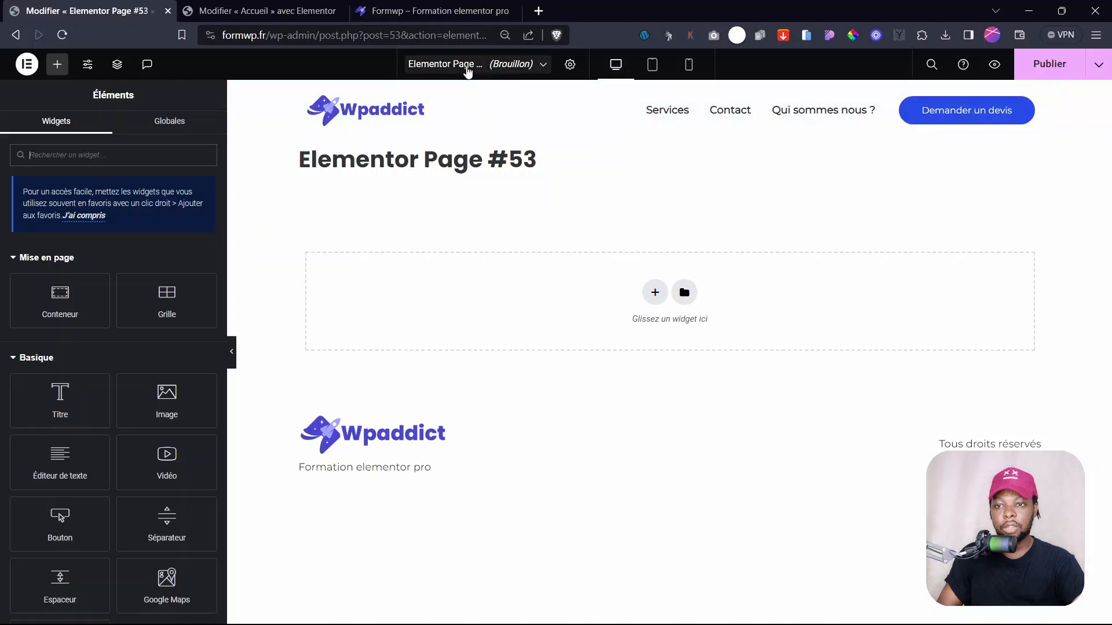
left_click(570, 65)
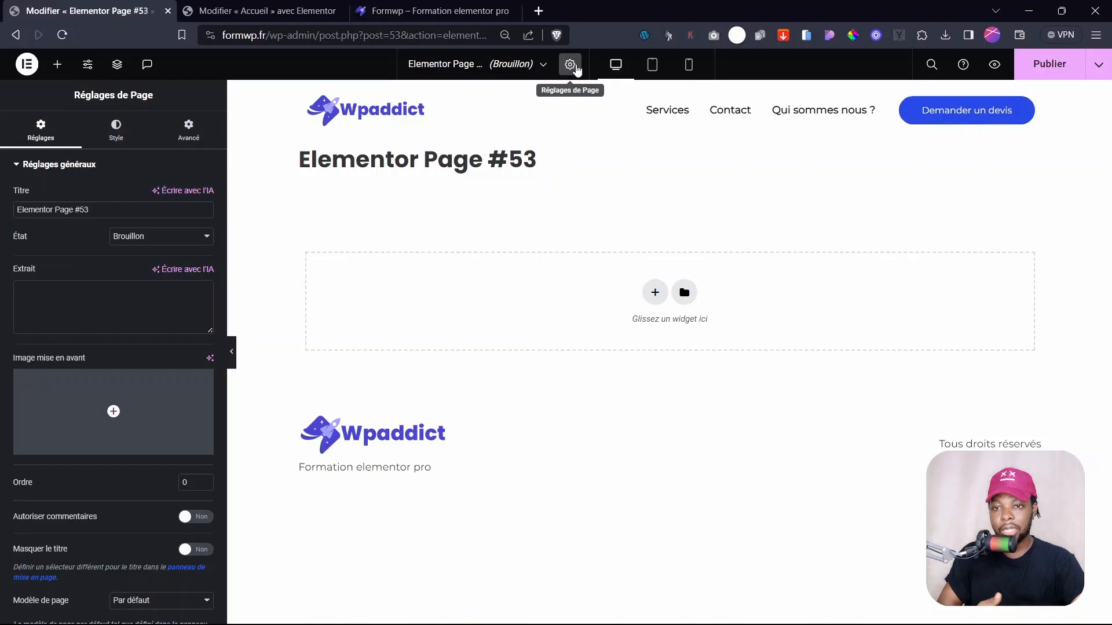
left_click(115, 214)
key("ctrl+a")
type("Se")
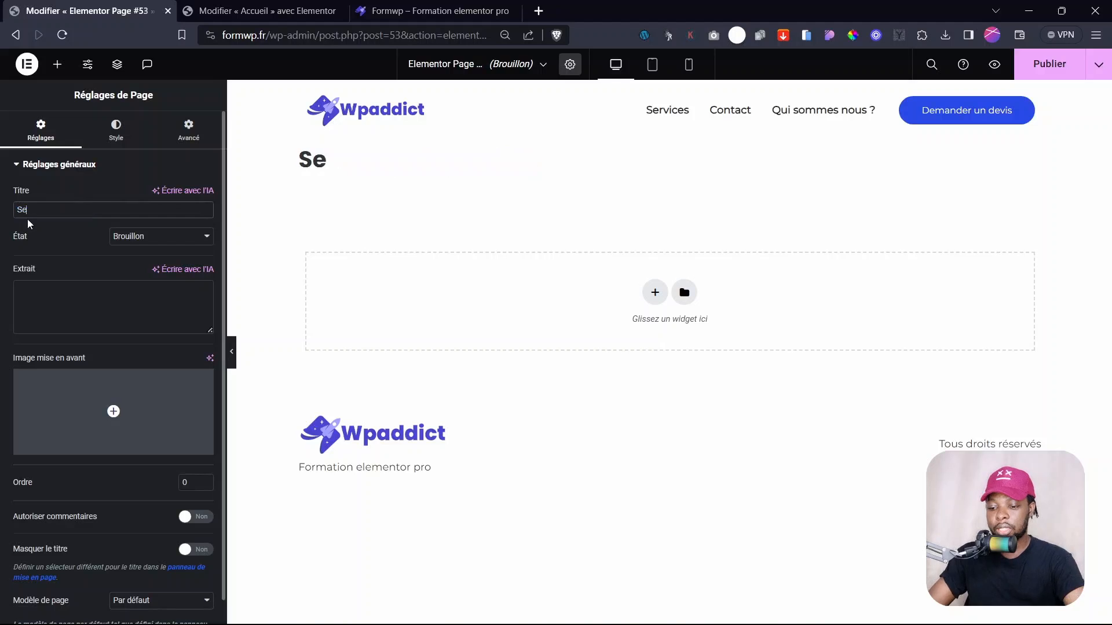
type("rvices")
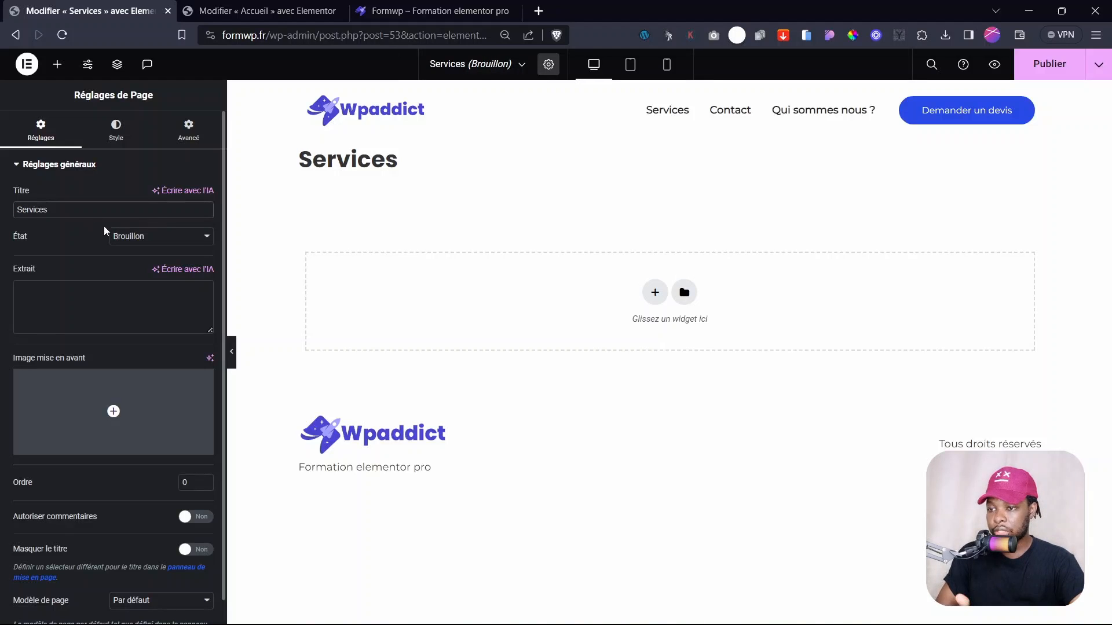
- Turn on Masquer le titre and publish the Services page
scroll(92, 394, "down", 1)
left_click(195, 524)
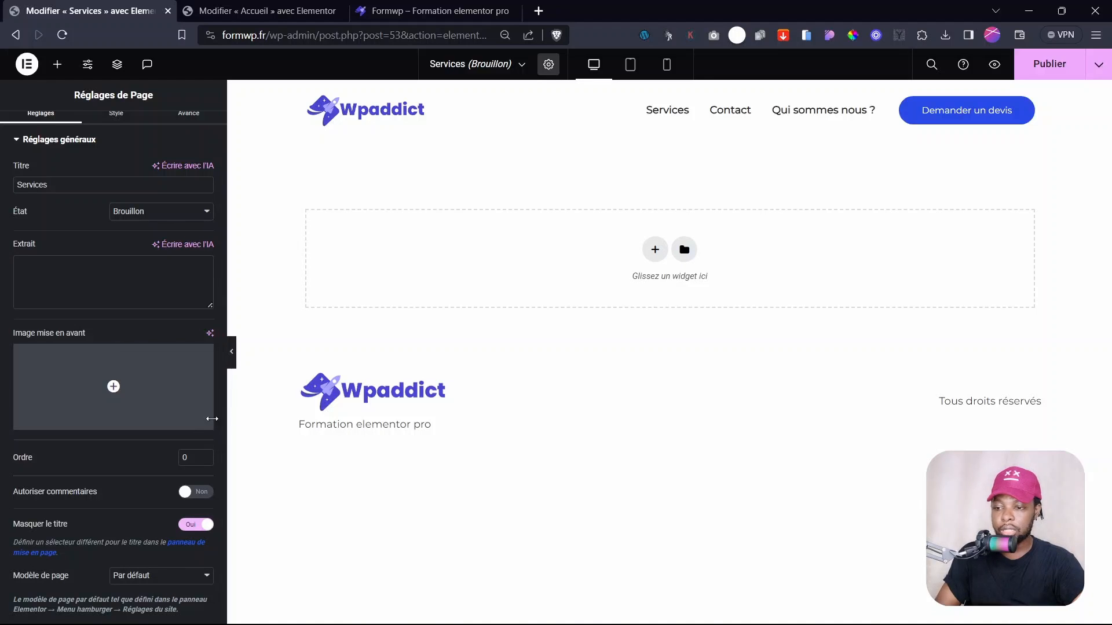
scroll(95, 461, "up", 1)
left_click(75, 285)
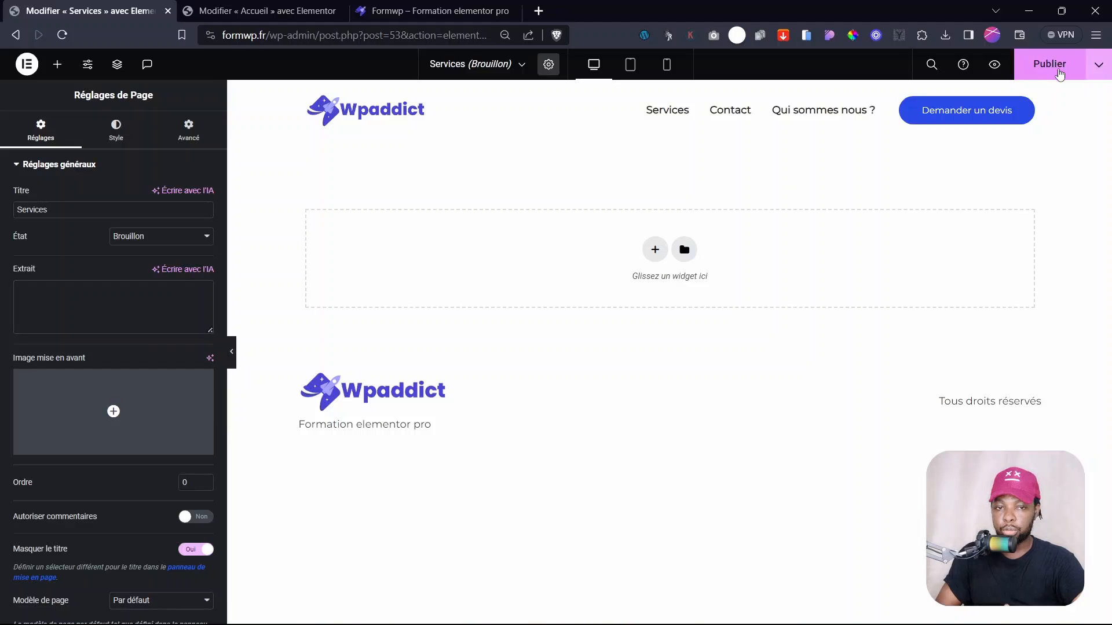
left_click(1056, 67)
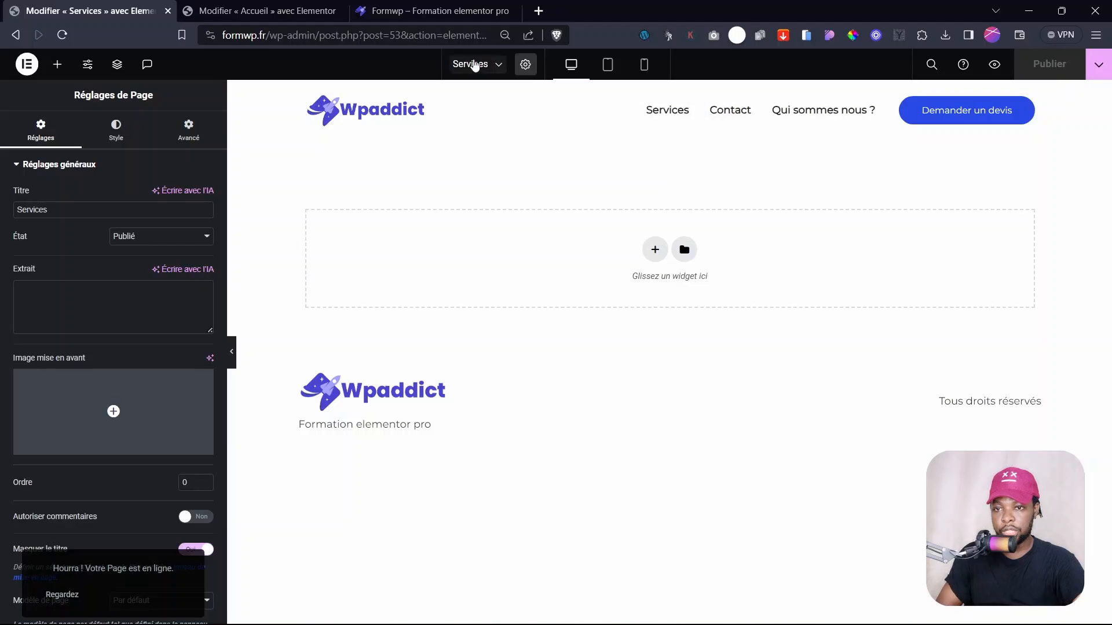
left_click(472, 64)
- Create a page titled 'Contact', hide its title, and publish it
left_click(492, 187)
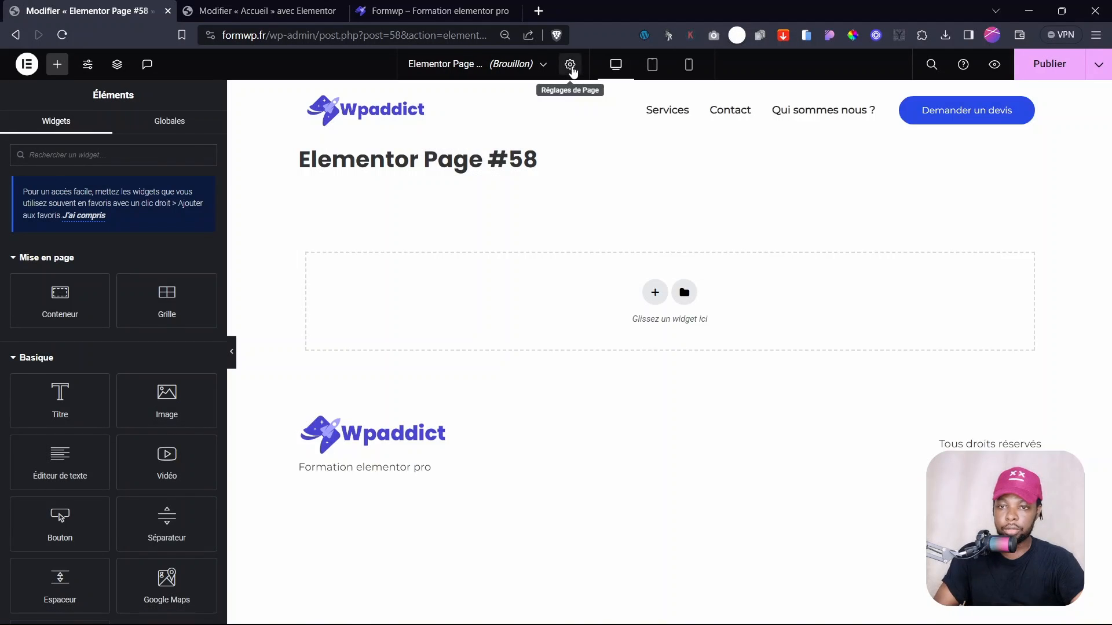
left_click(569, 64)
left_click_drag(123, 217, 2, 219)
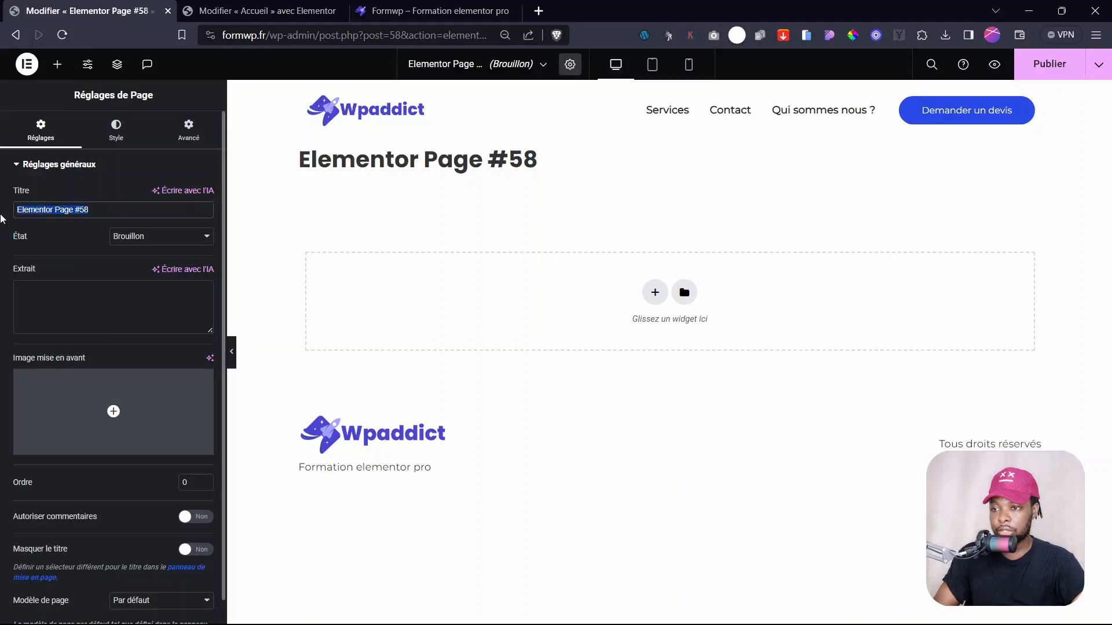
type("Contact")
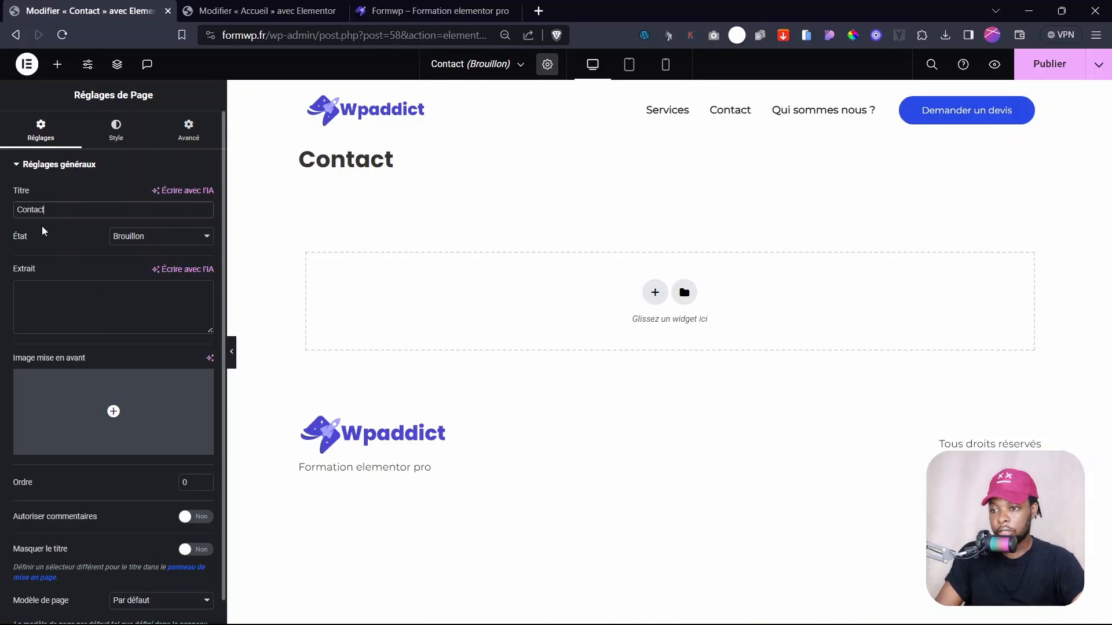
left_click(185, 550)
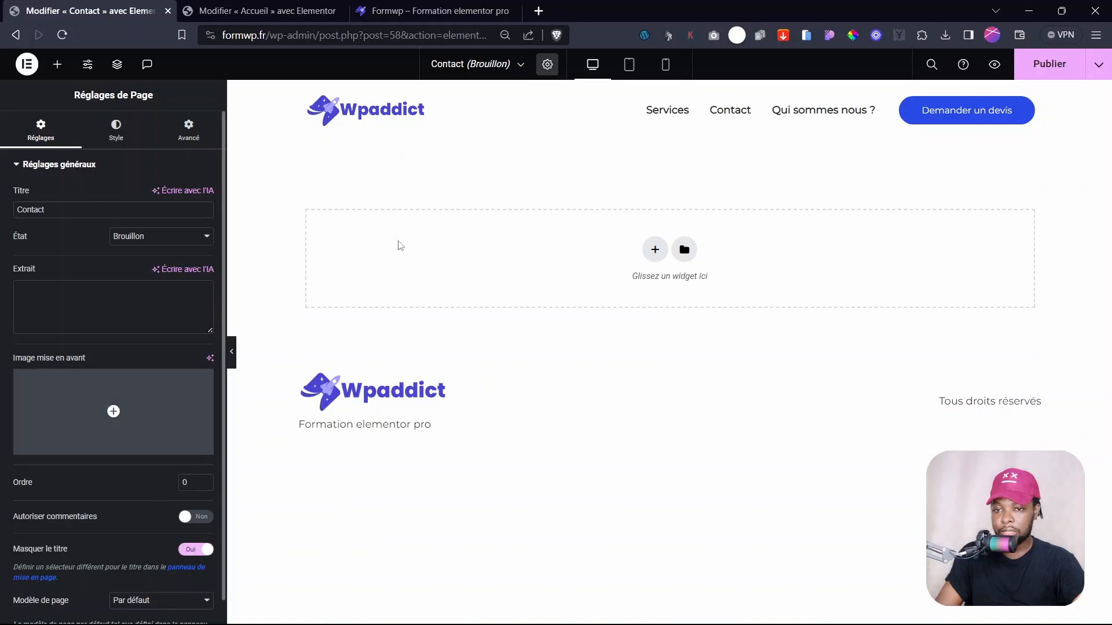
left_click(1048, 68)
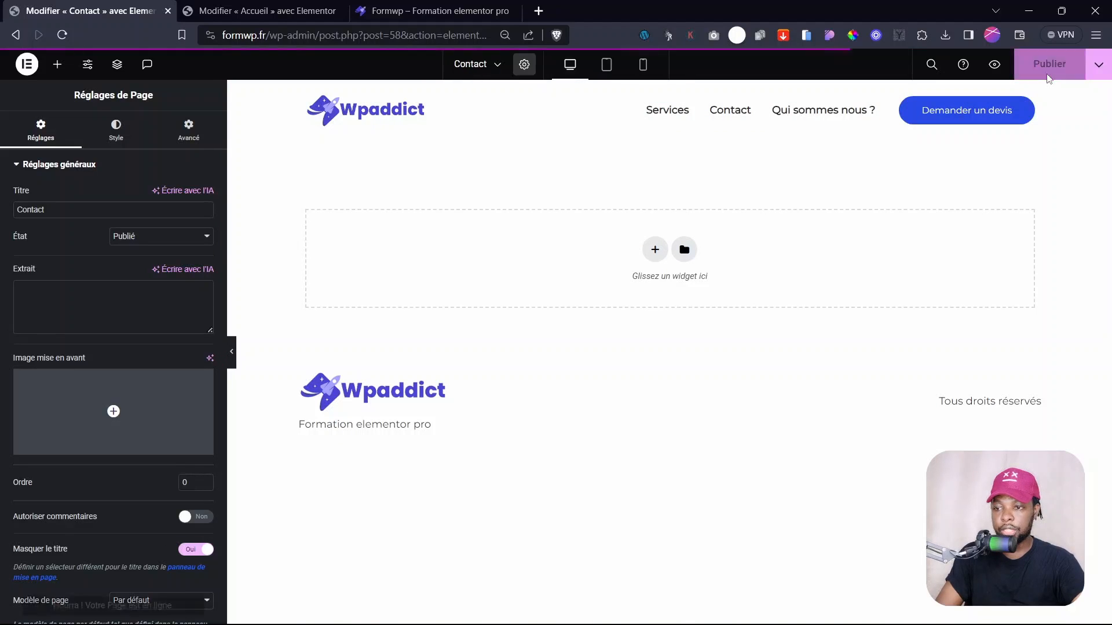
left_click(474, 63)
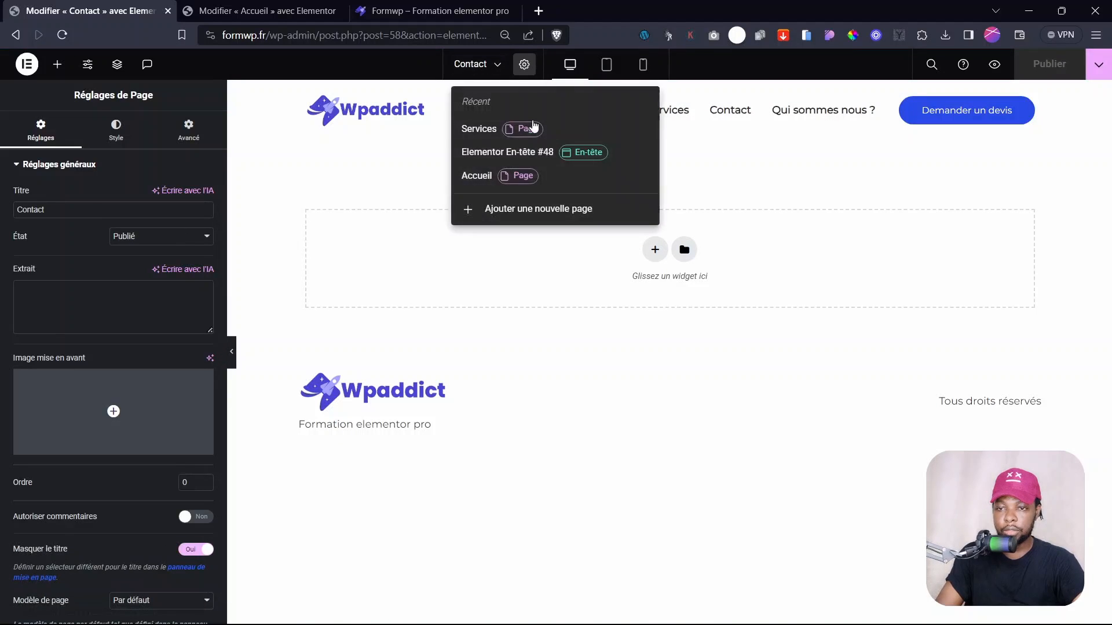
- Create a new page titled 'Qui sommes nous' with Masquer le titre switched on
left_click(508, 213)
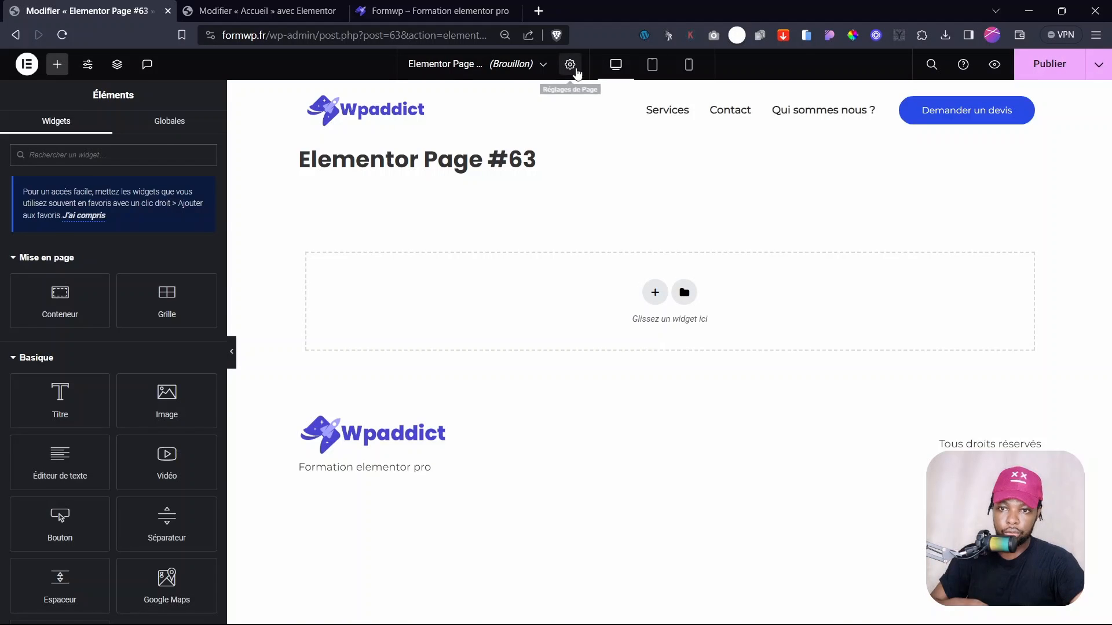
left_click(574, 67)
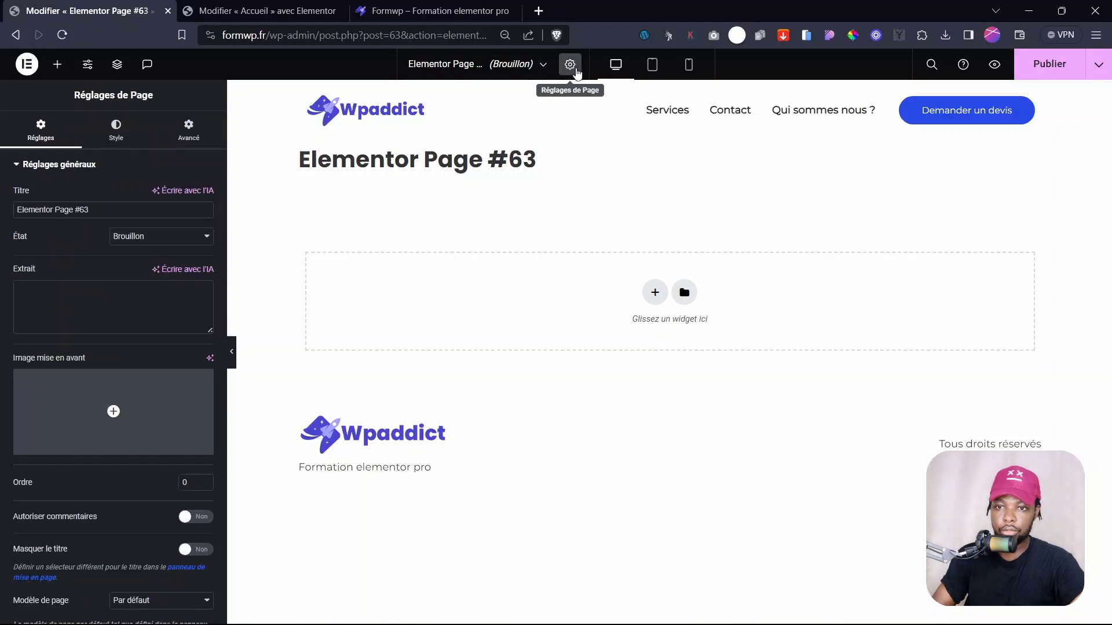
left_click_drag(106, 209, 2, 210)
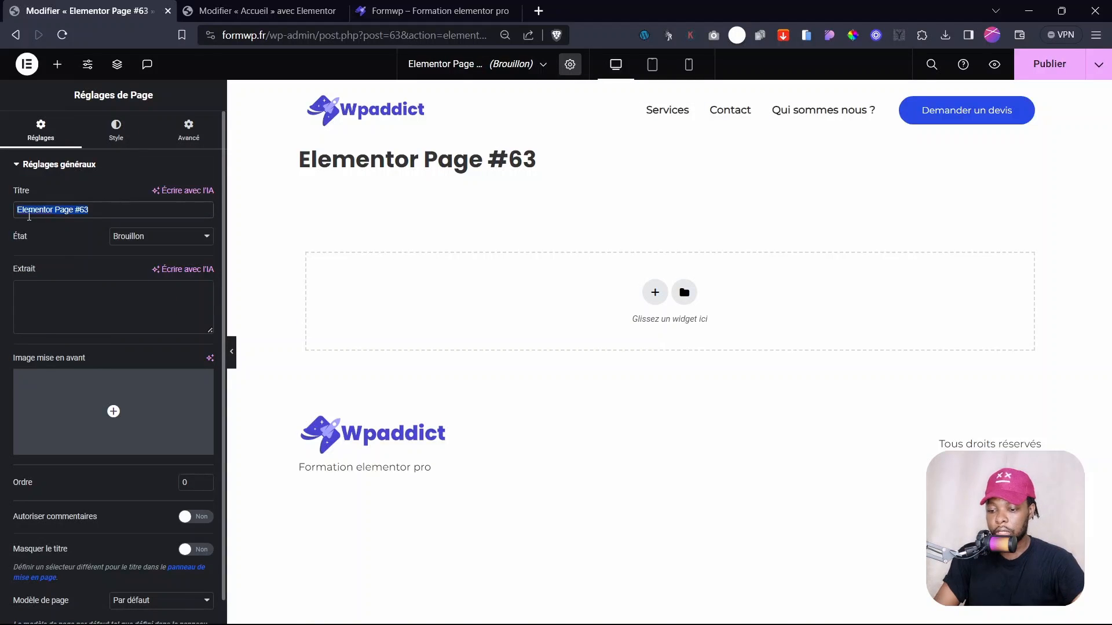
type("Qui sommes nous")
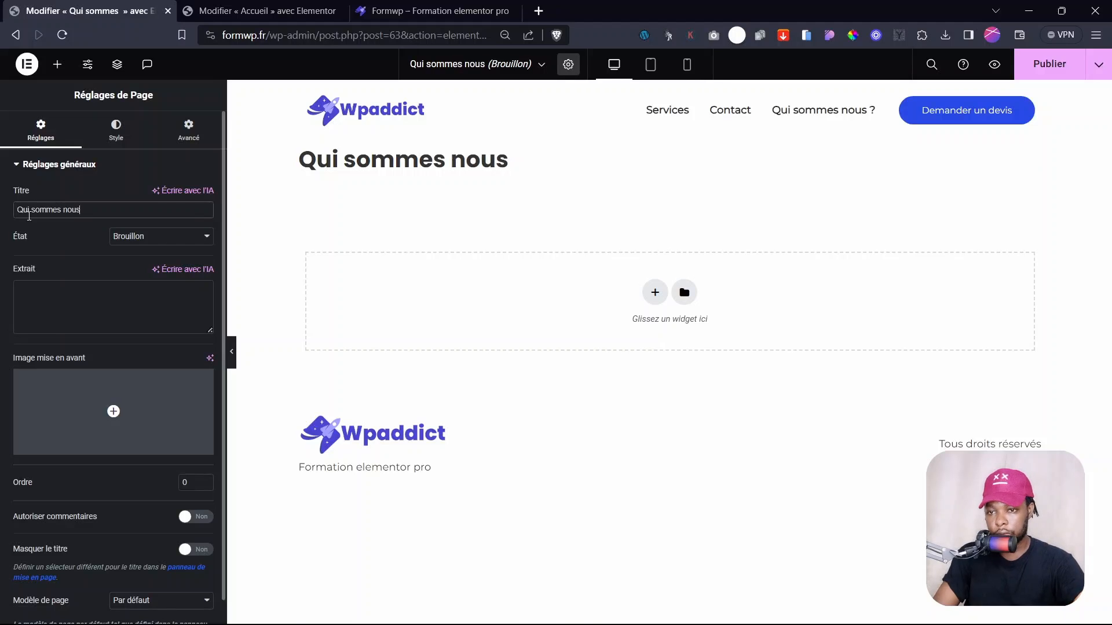
left_click(76, 253)
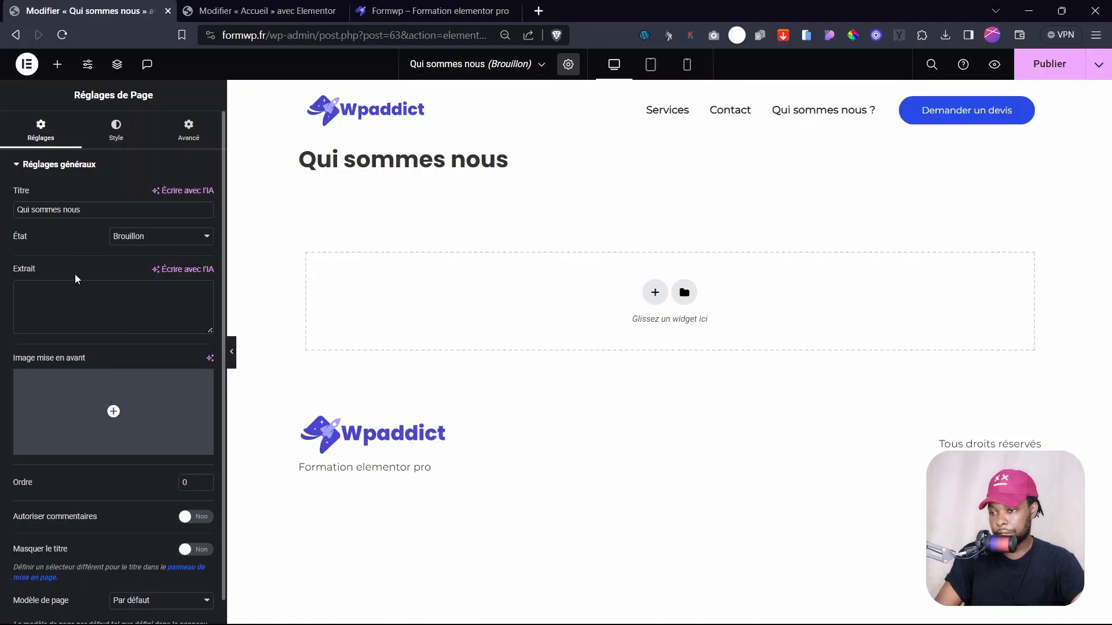
left_click(194, 549)
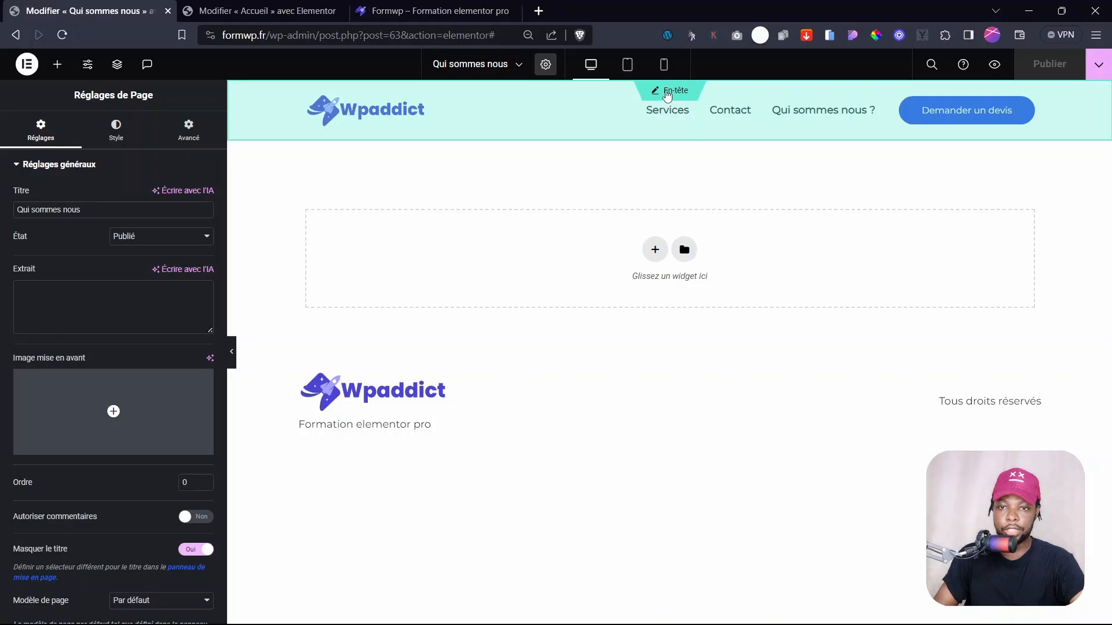
left_click(475, 63)
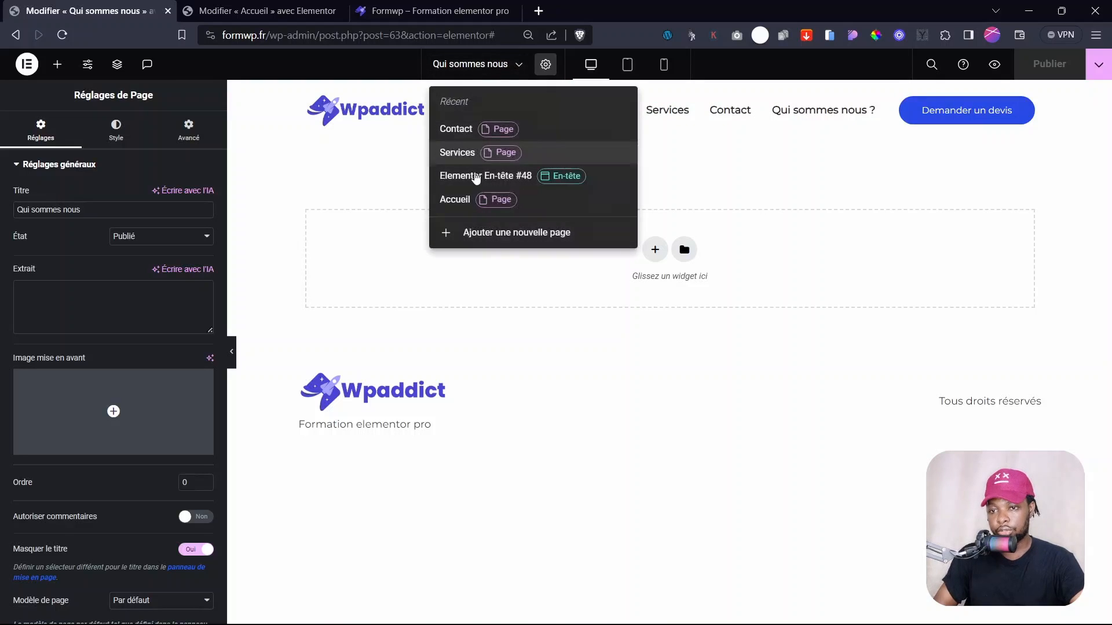
- Rename the Elementor En-tête #48 template to 'Barre d'entete' and publish it
left_click(475, 175)
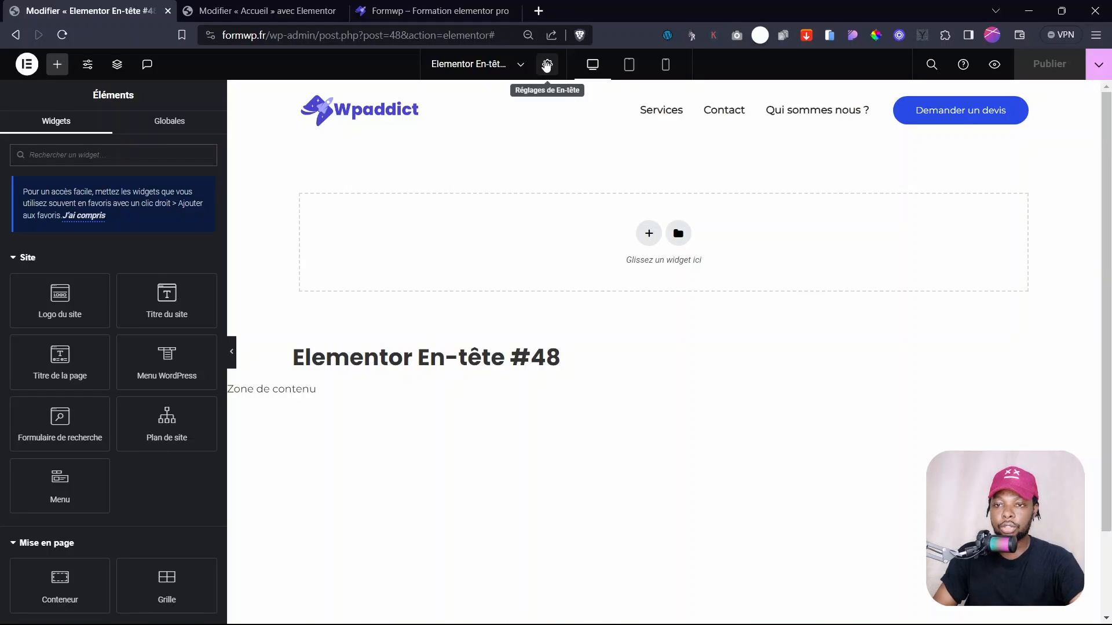
left_click(546, 65)
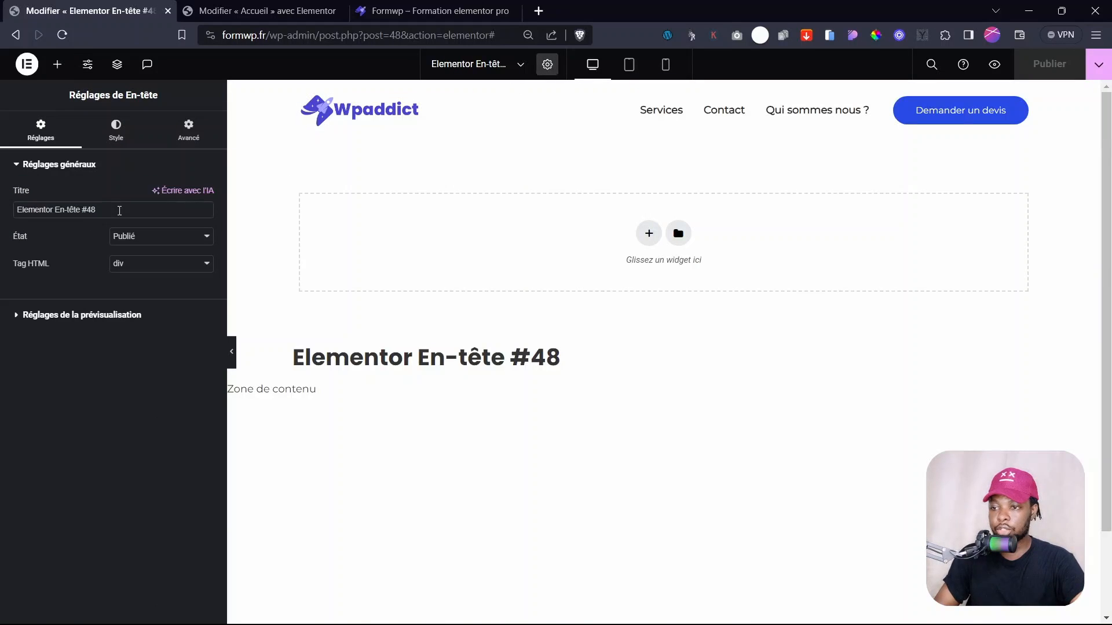
left_click_drag(96, 209, 22, 200)
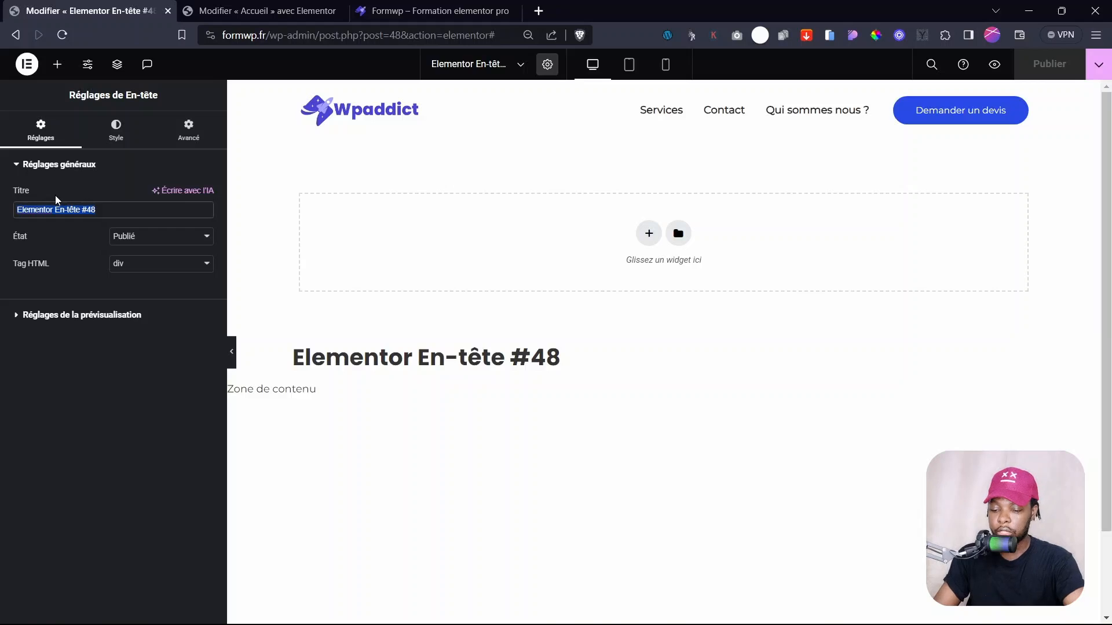
type("Barre ")
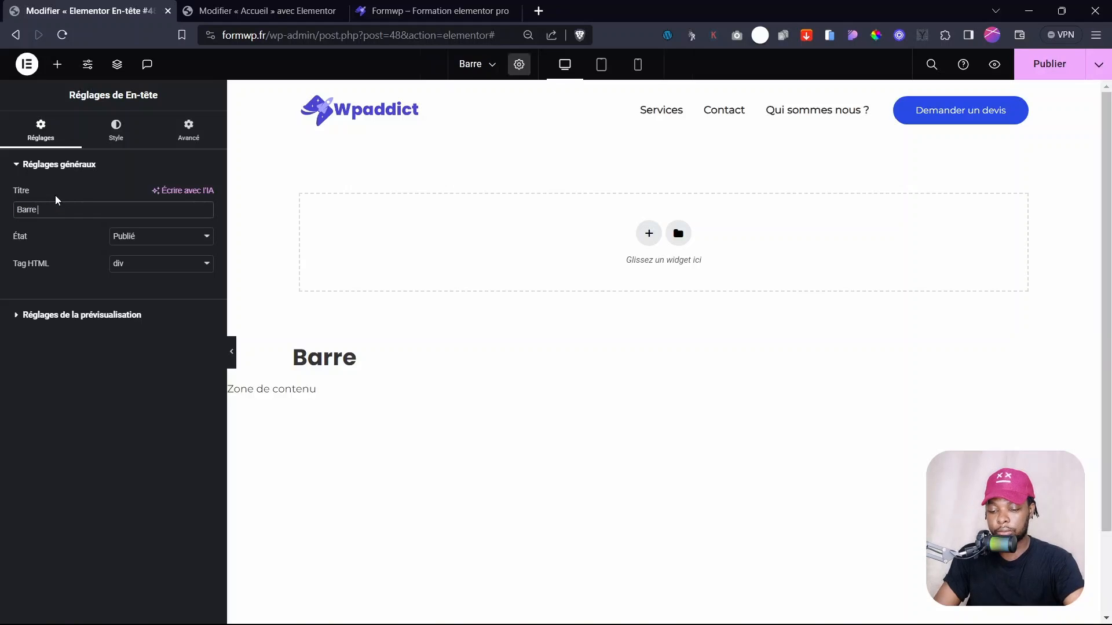
type("d'ente")
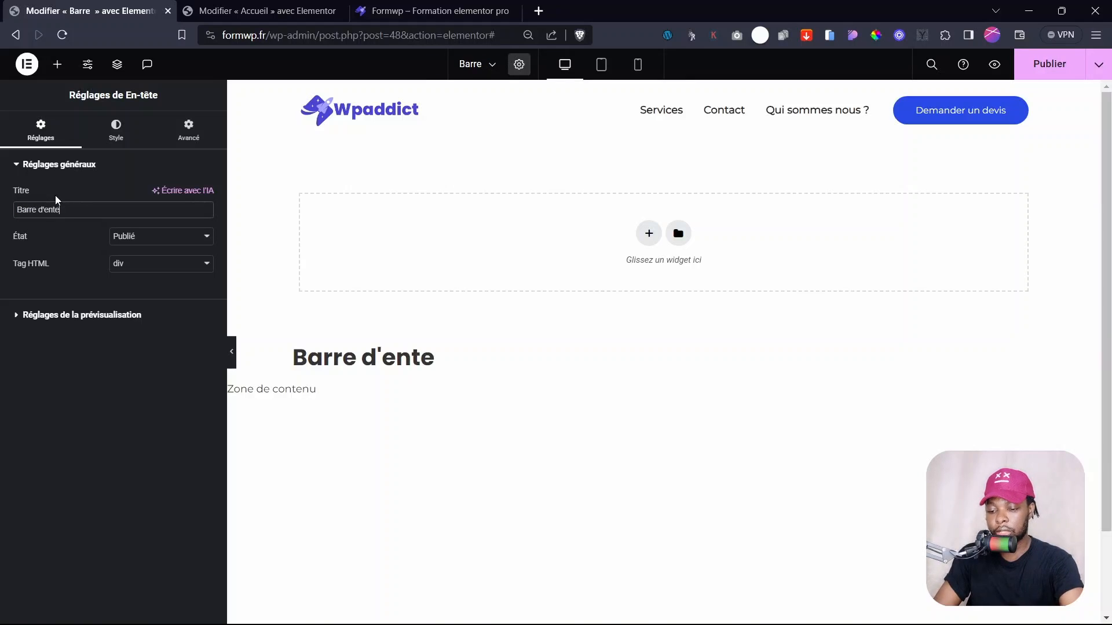
type("te")
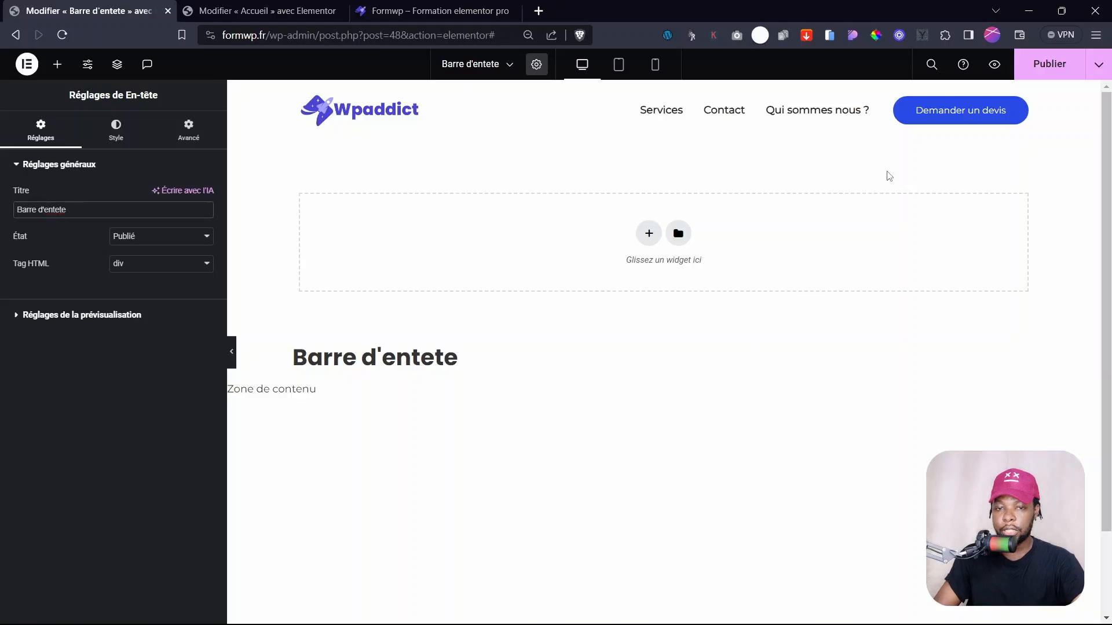
left_click(1052, 71)
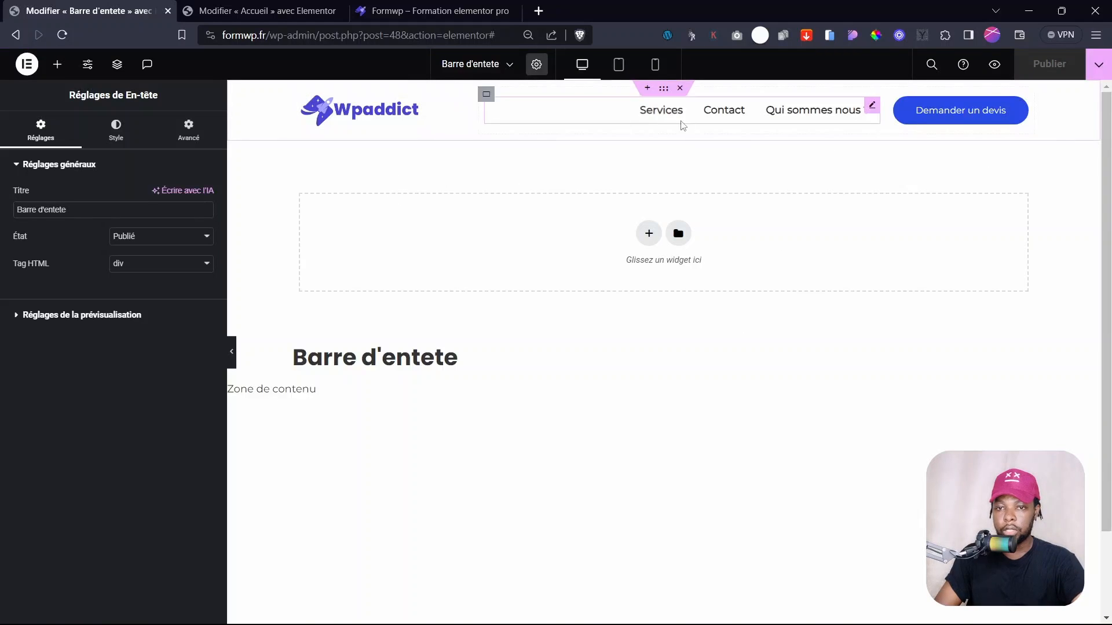
- Select the header's navigation menu and begin editing the Services item's link
left_click(875, 107)
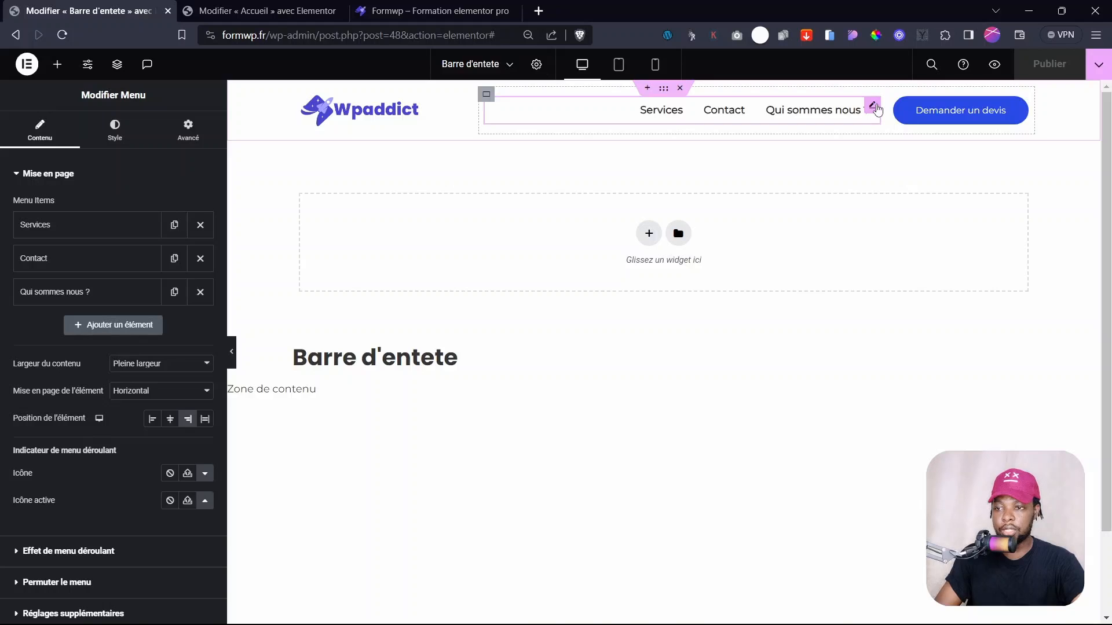
left_click(77, 227)
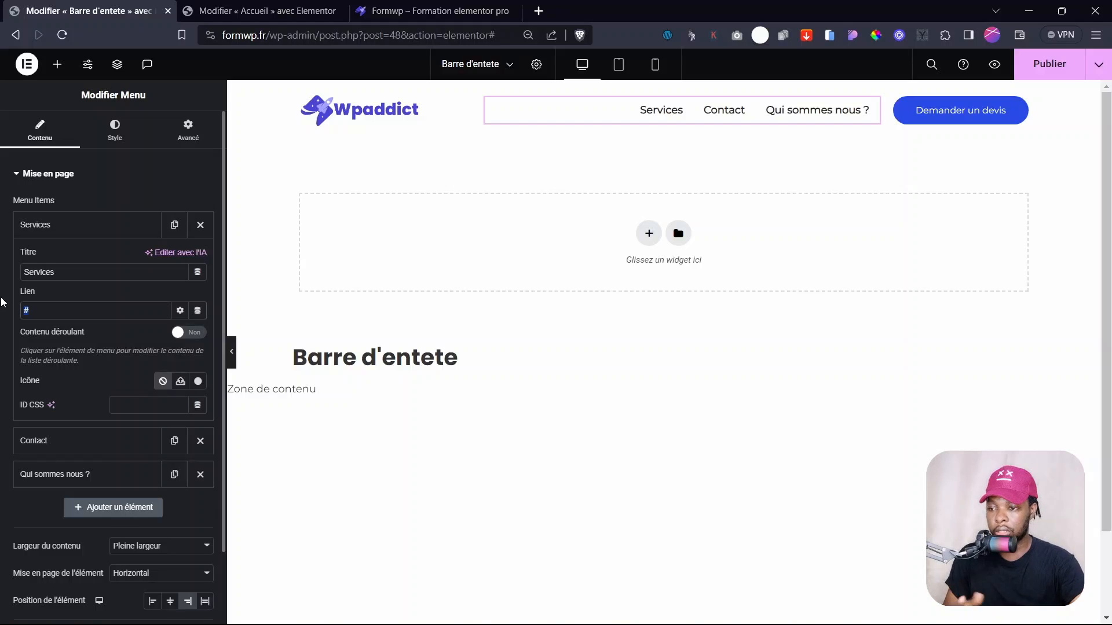
type("/contact")
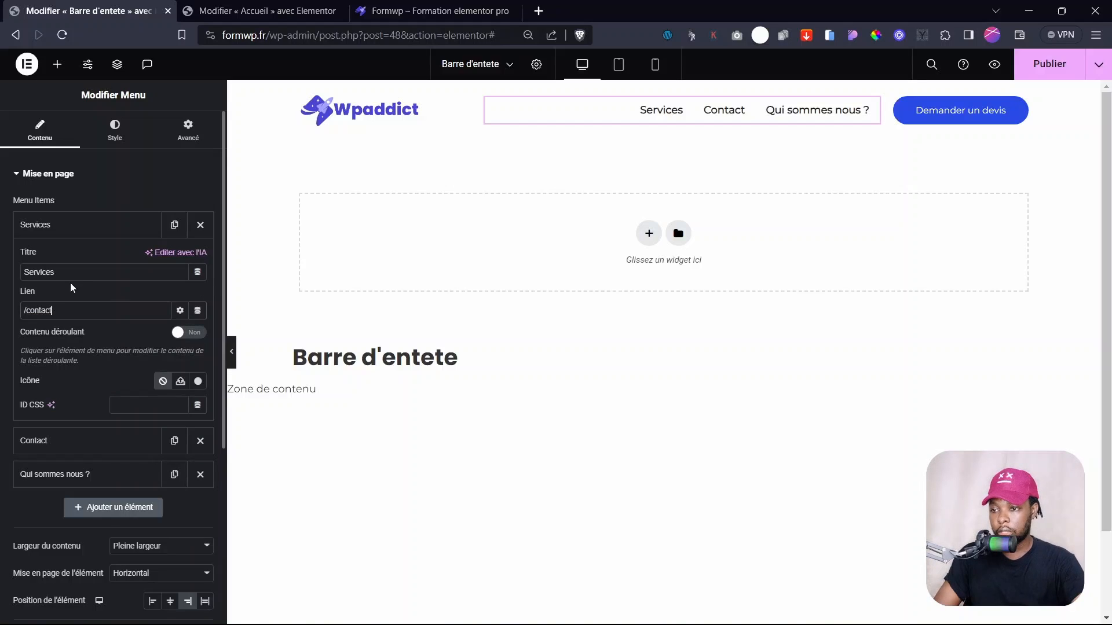
left_click(55, 224)
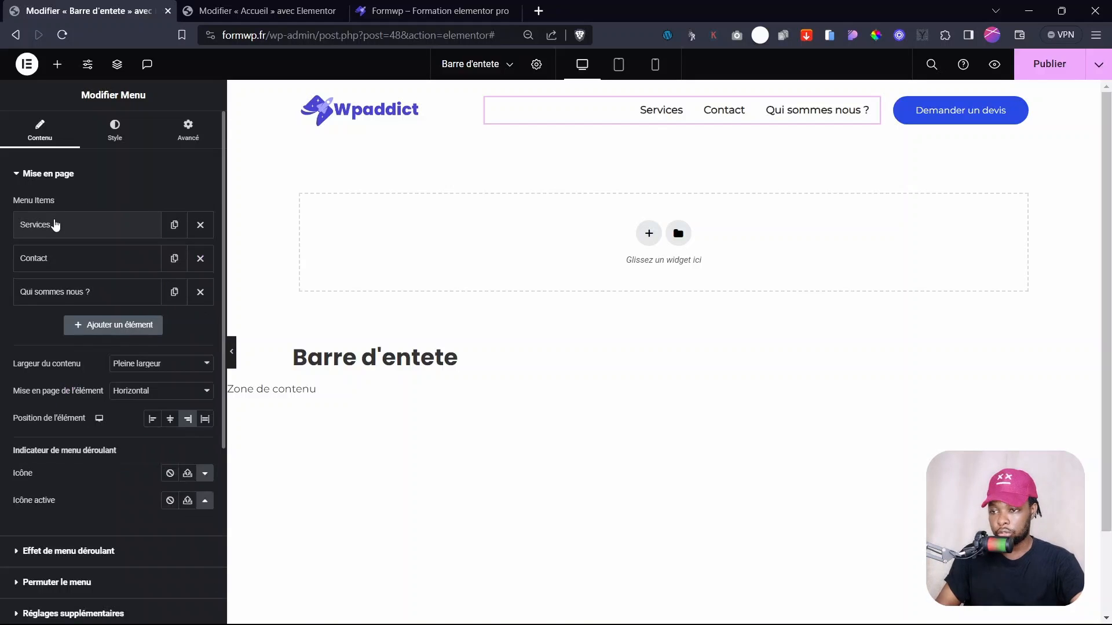
- Link the Contact menu item to the Contact page using the URL interne dynamic tag
left_click(49, 269)
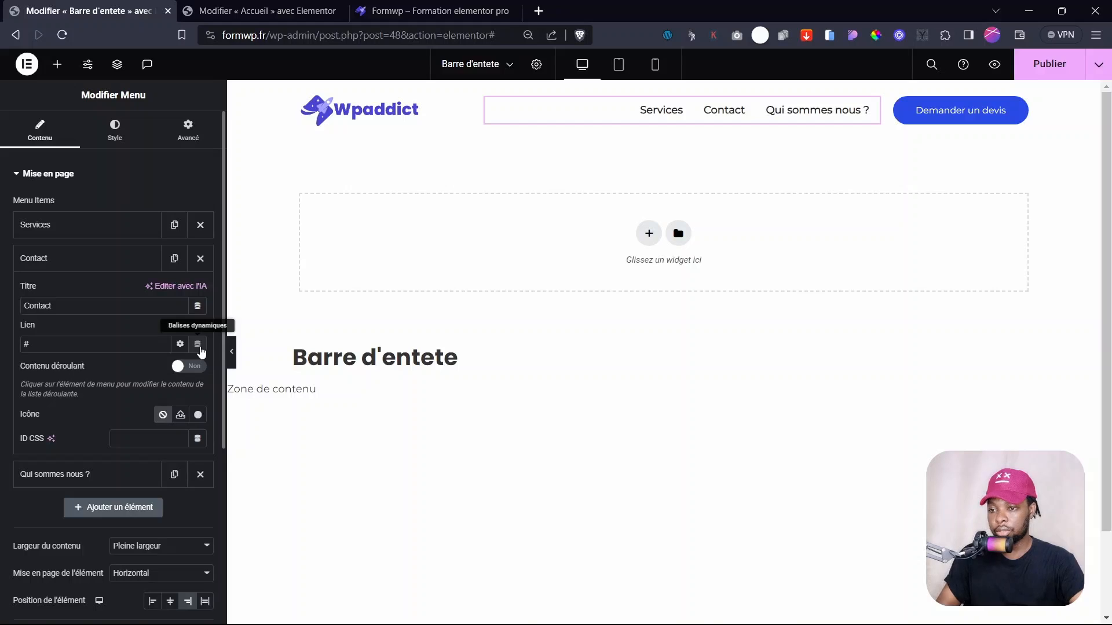
left_click(198, 346)
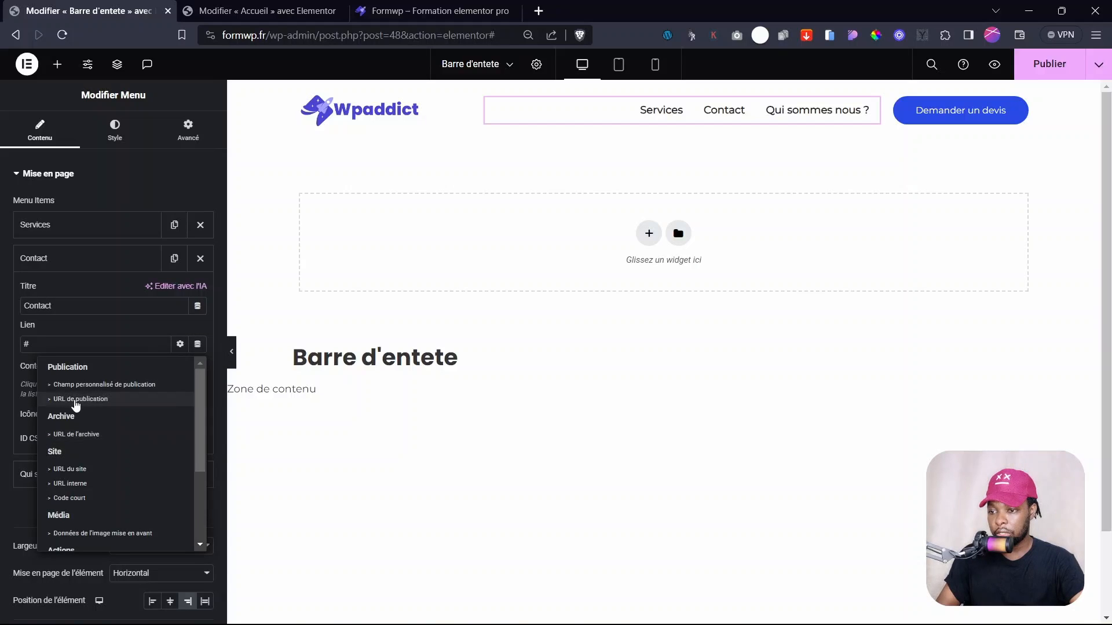
scroll(106, 394, "down", 3)
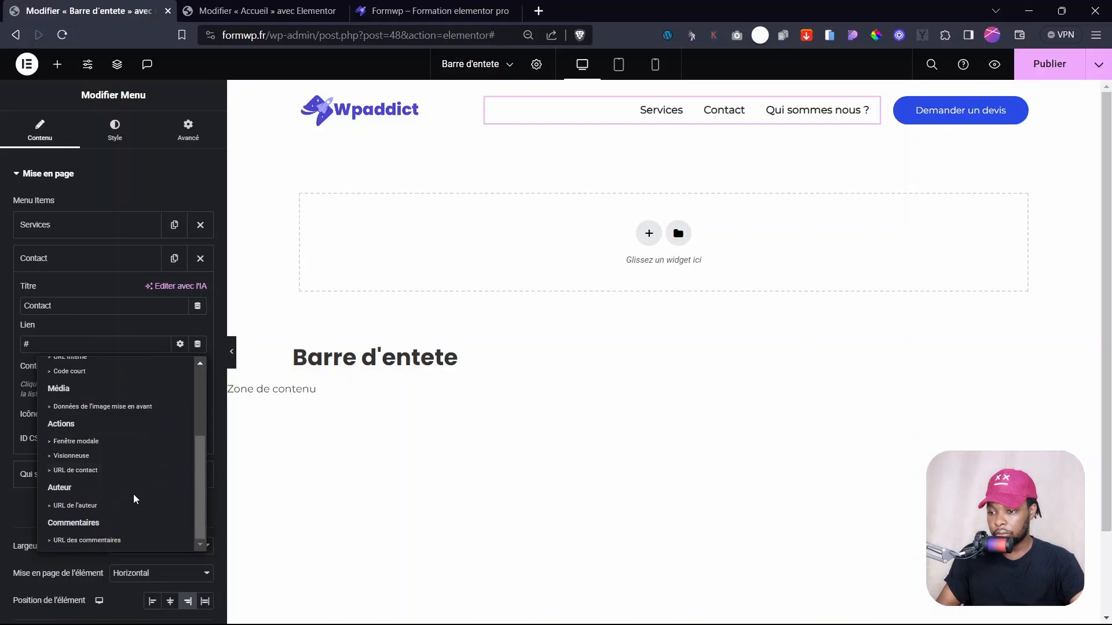
scroll(79, 488, "up", 3)
left_click(78, 485)
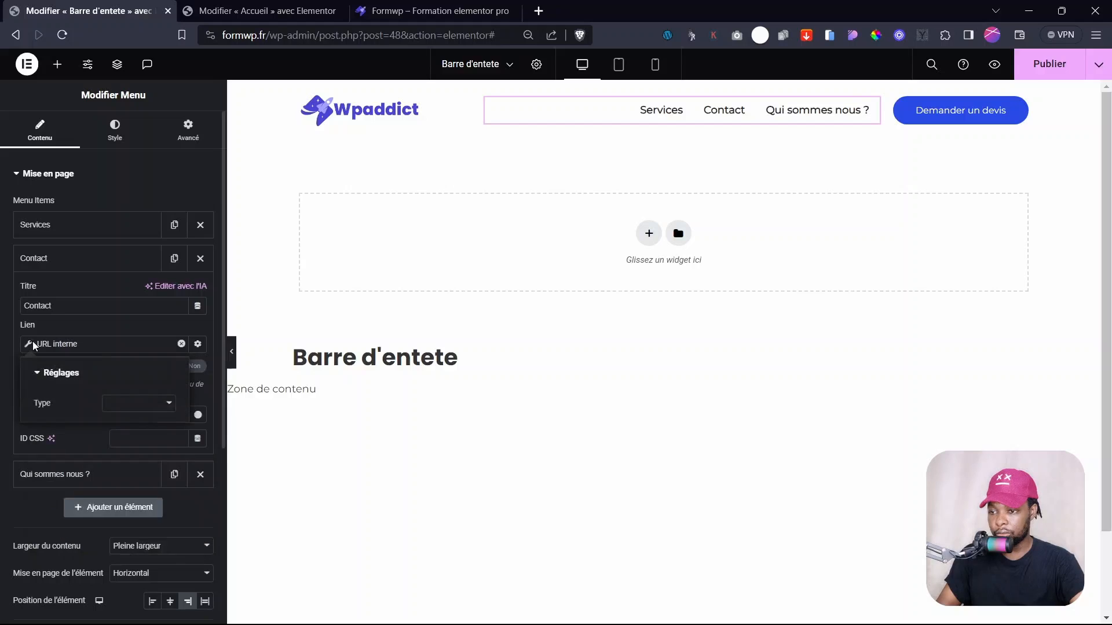
left_click(110, 404)
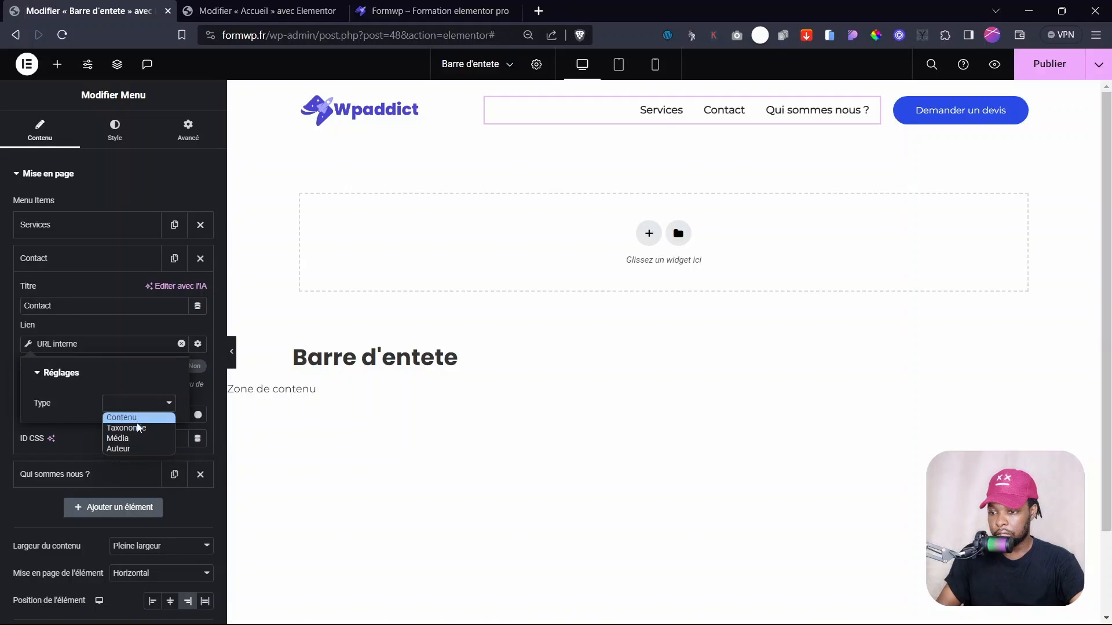
left_click(137, 417)
left_click(68, 447)
type("cont")
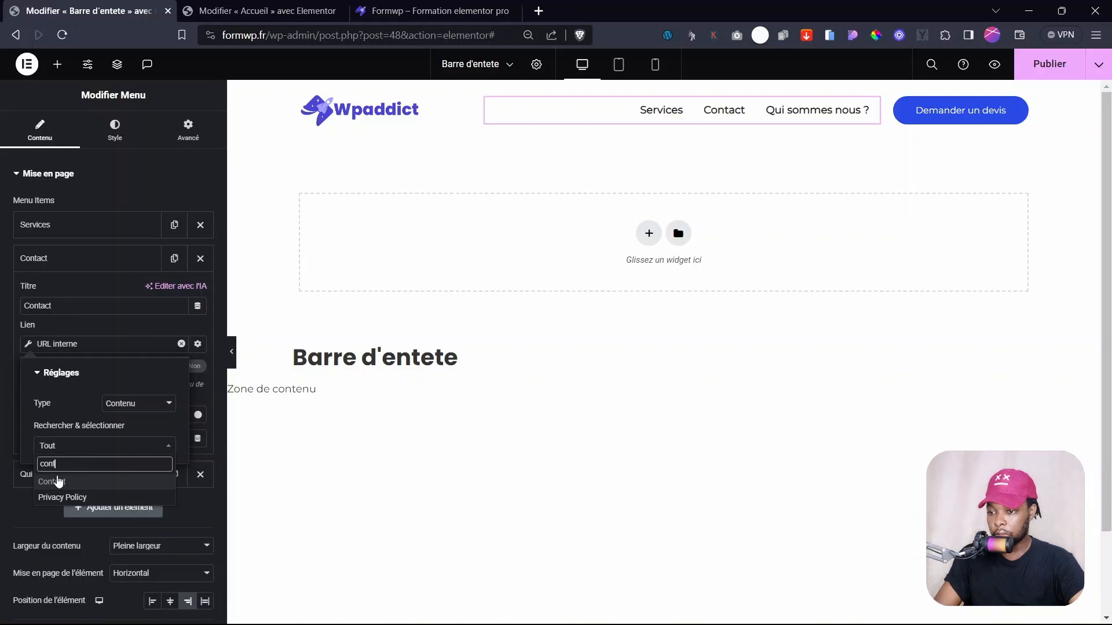
left_click(74, 483)
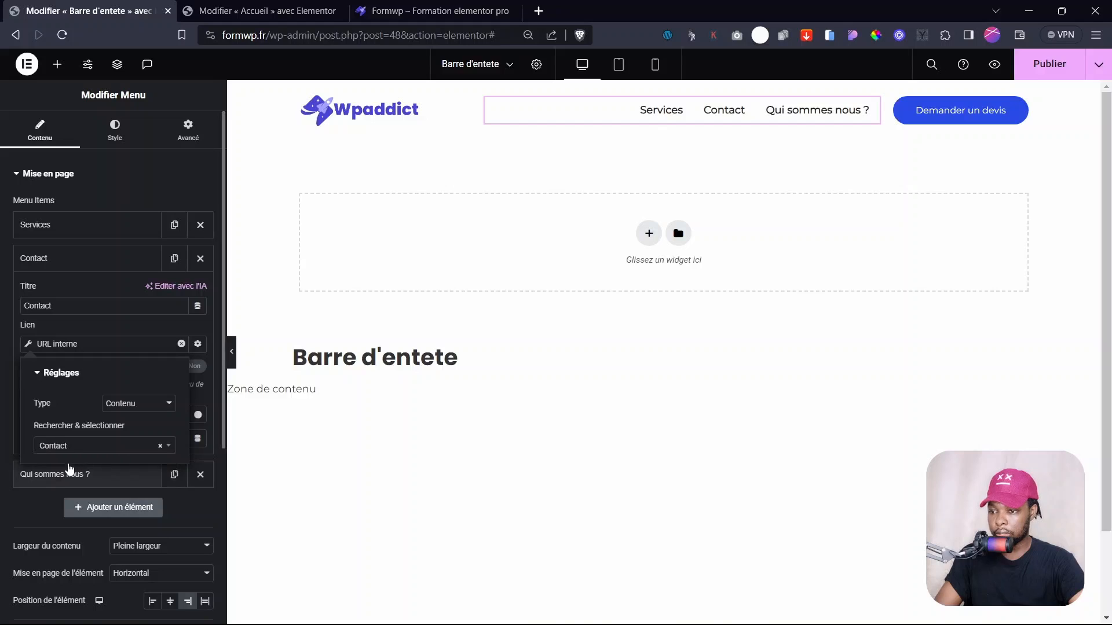
left_click(18, 347)
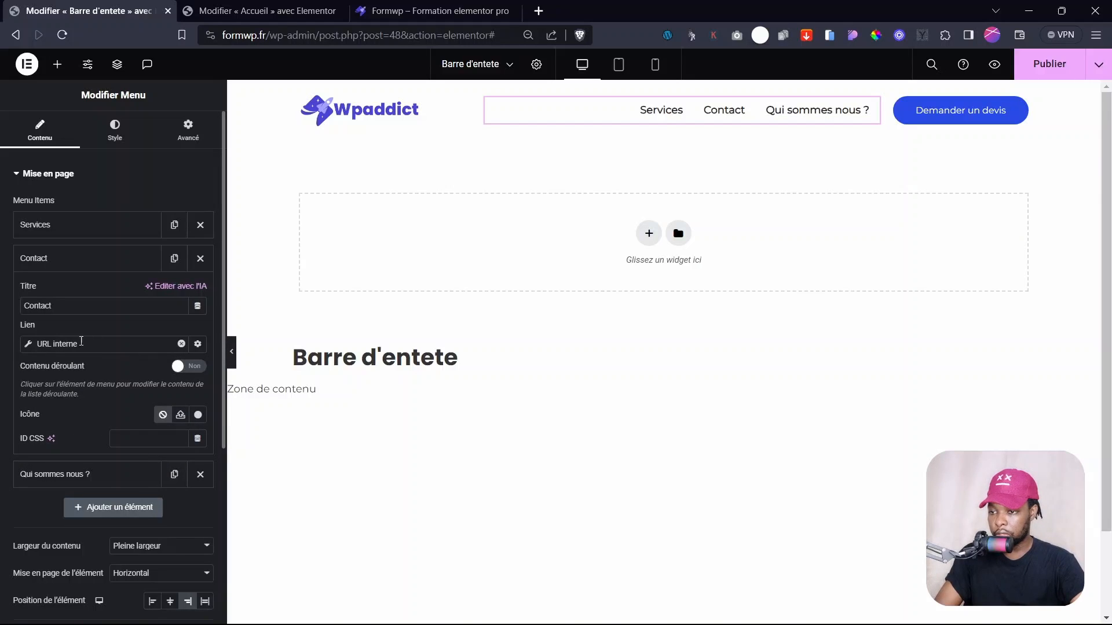
- Replace the Services menu item's link with '/service'
left_click(54, 223)
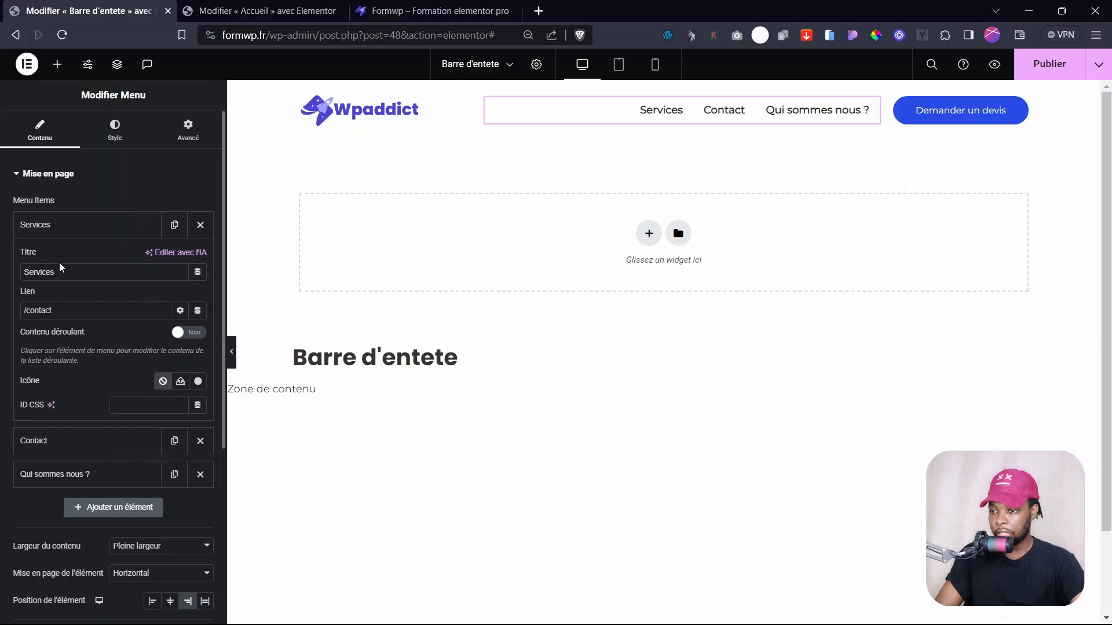
triple_click(44, 314)
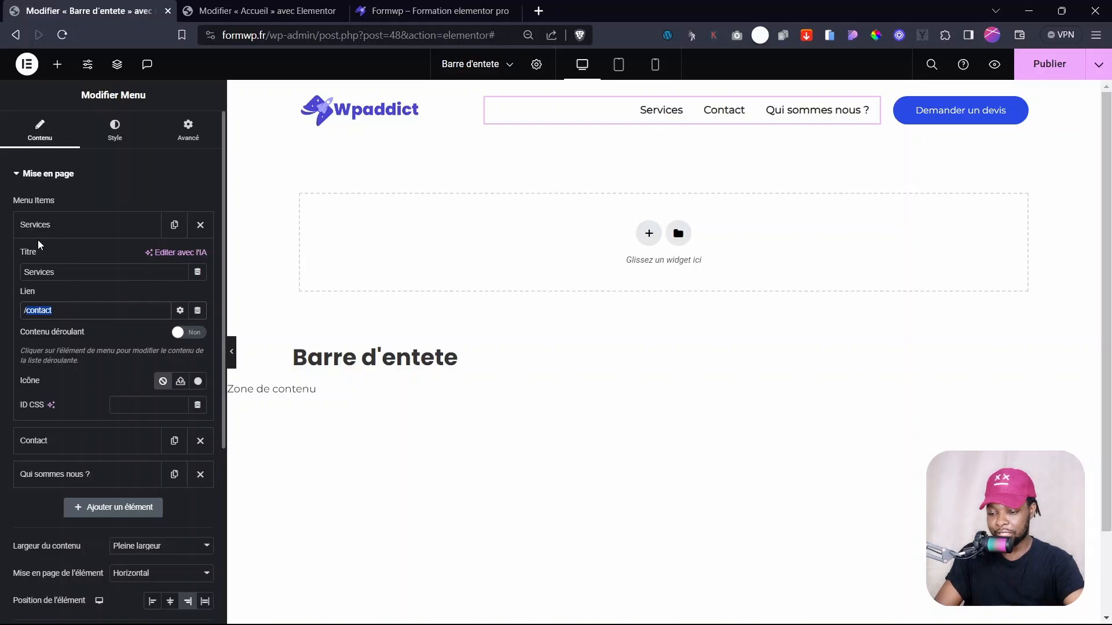
type("/service")
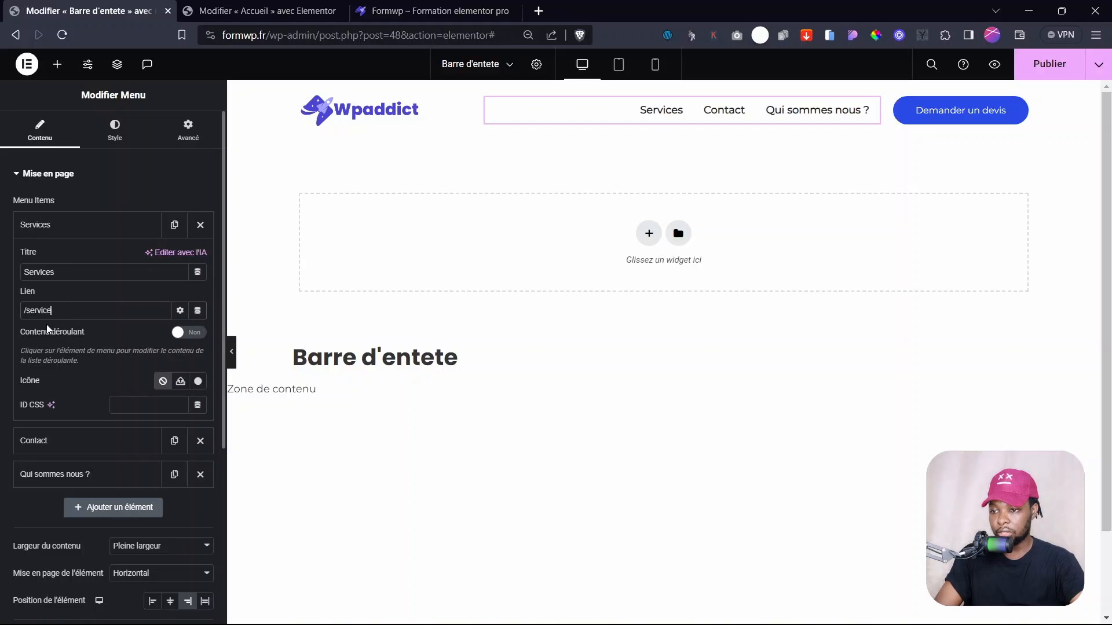
left_click(476, 64)
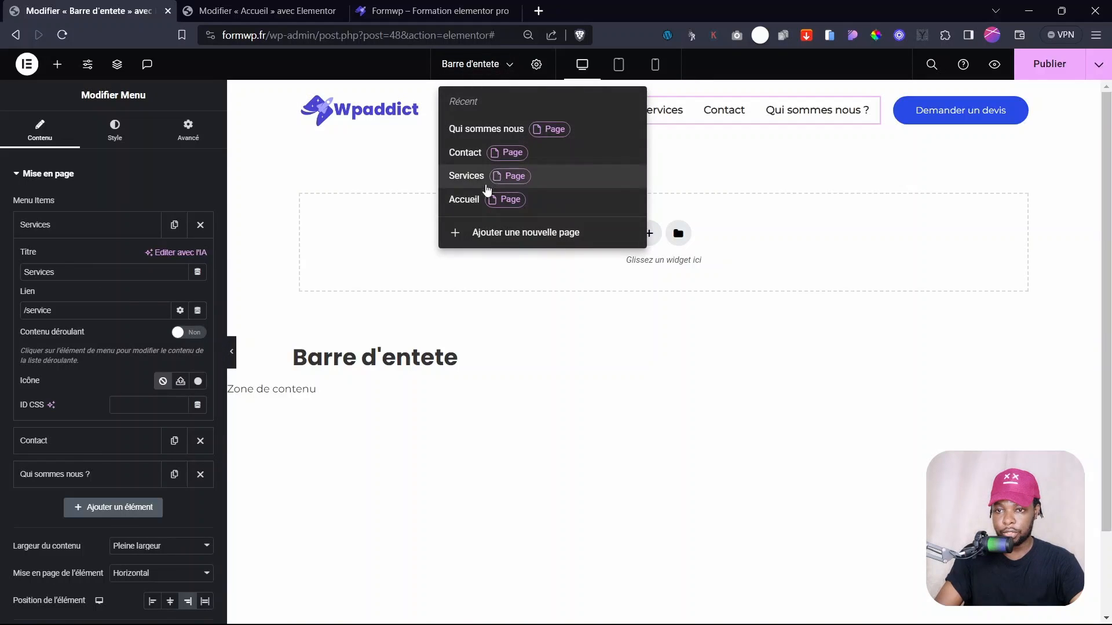
left_click(68, 311)
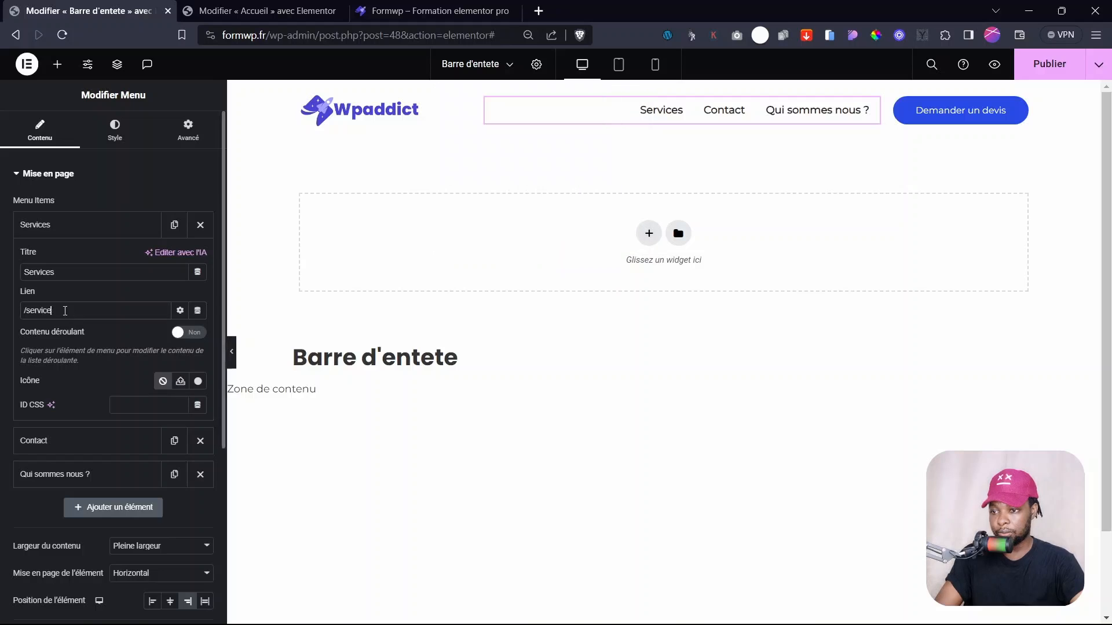
left_click(49, 229)
left_click(80, 258)
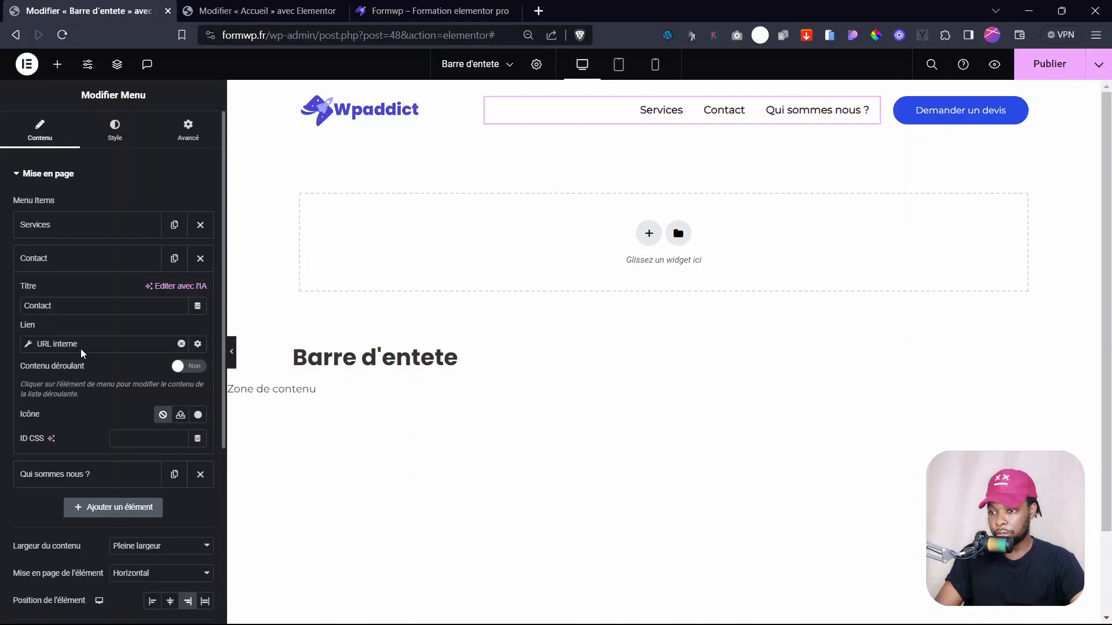
- Point the 'Qui sommes nous ?' menu item to the Qui sommes nous page via URL interne
left_click(78, 474)
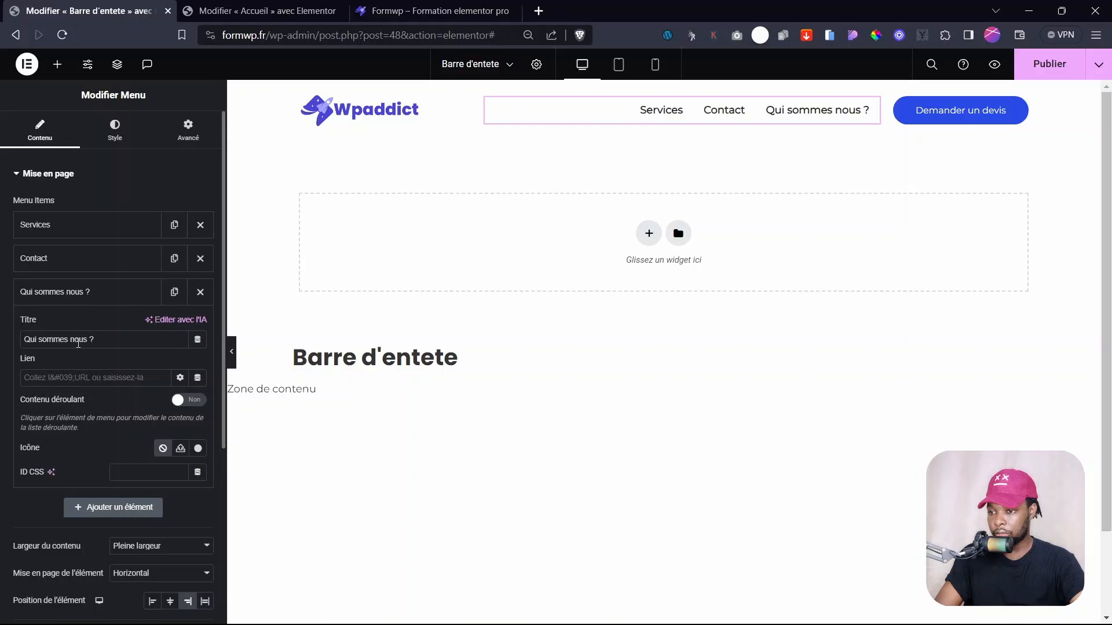
left_click(198, 379)
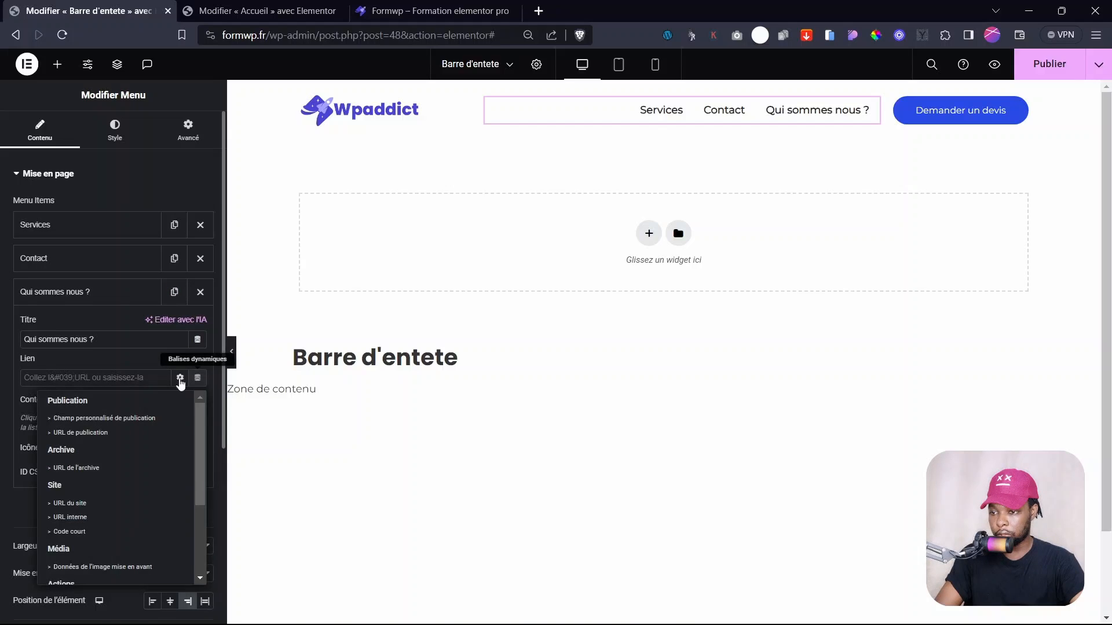
left_click(101, 517)
left_click(28, 379)
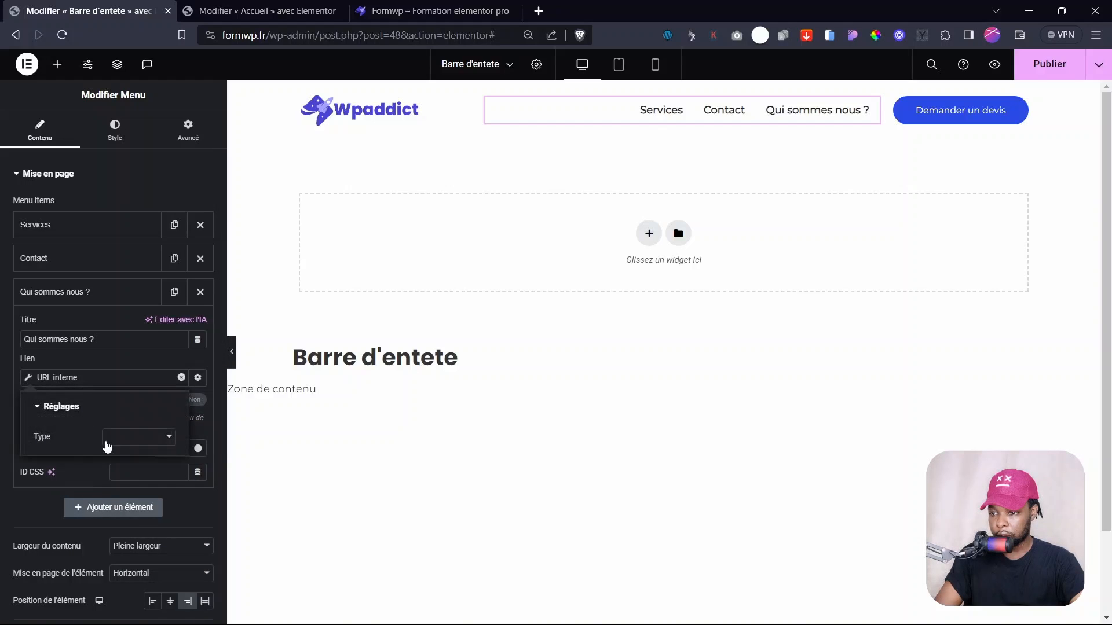
left_click(125, 438)
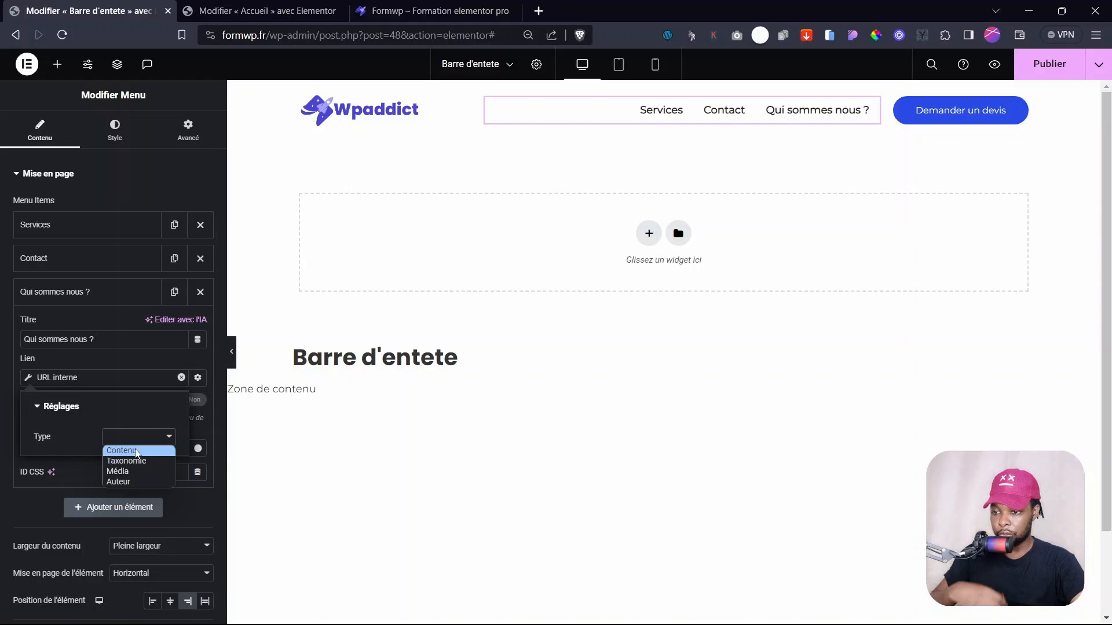
left_click(136, 451)
left_click(78, 478)
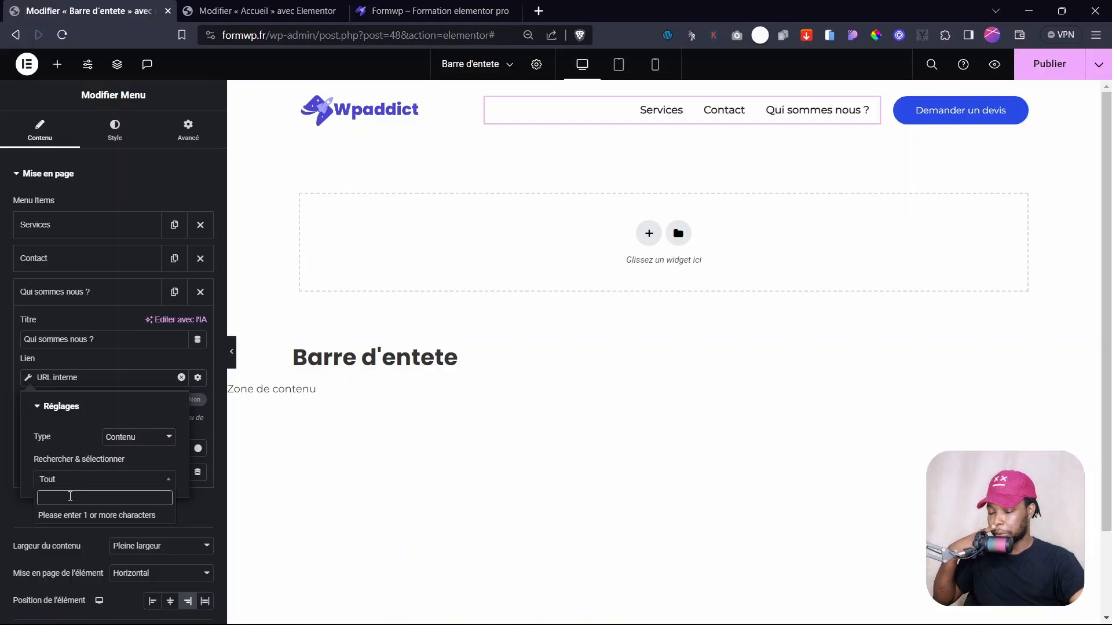
type("qu")
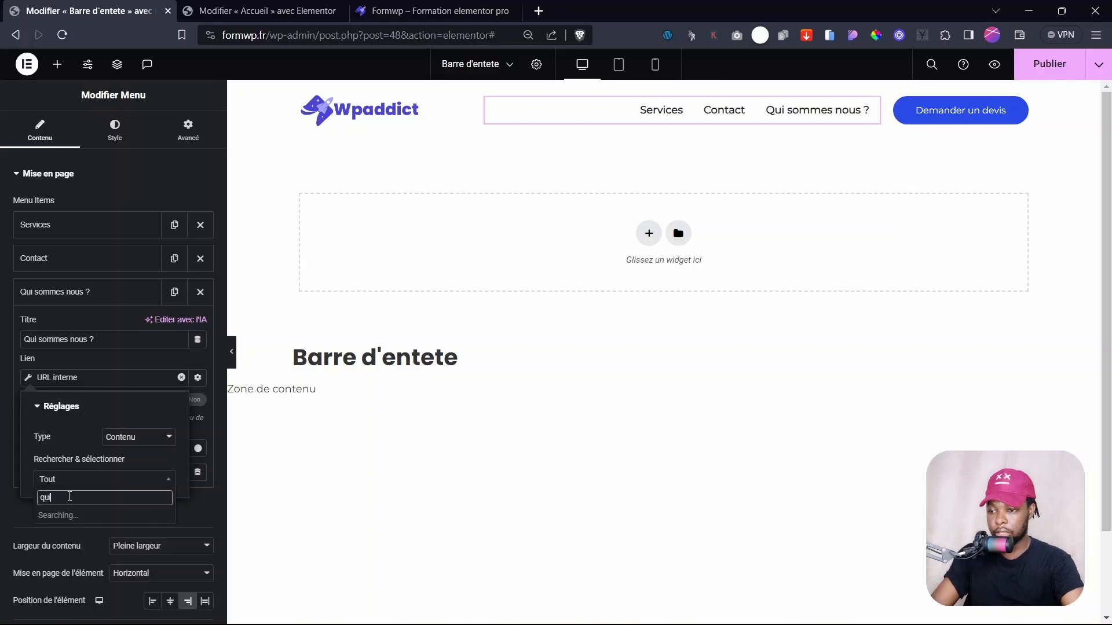
type("i")
left_click(97, 516)
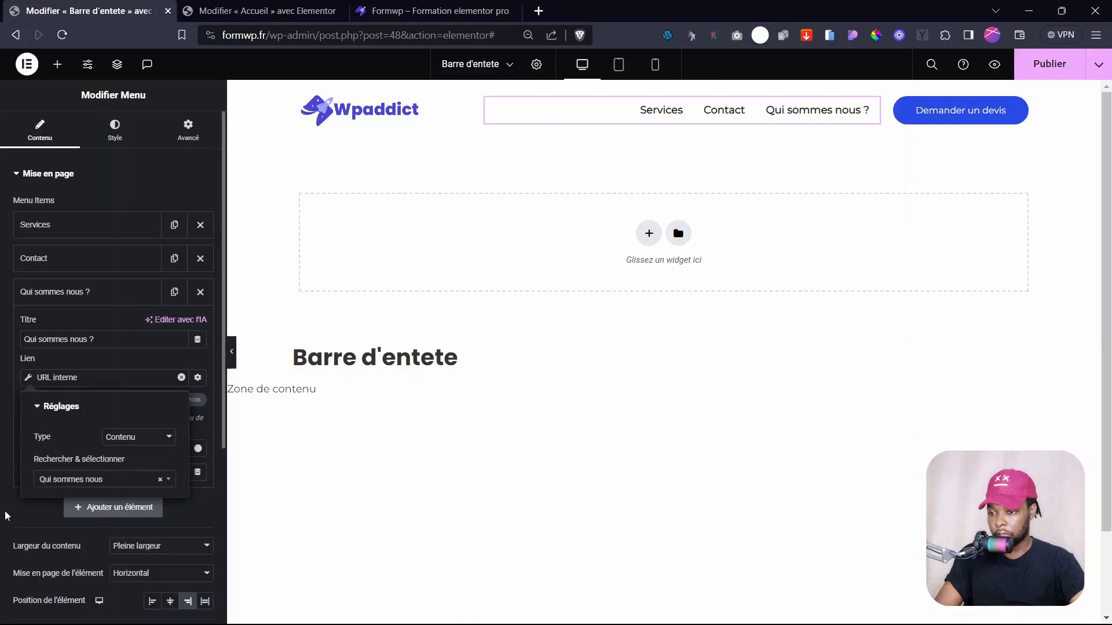
left_click(5, 400)
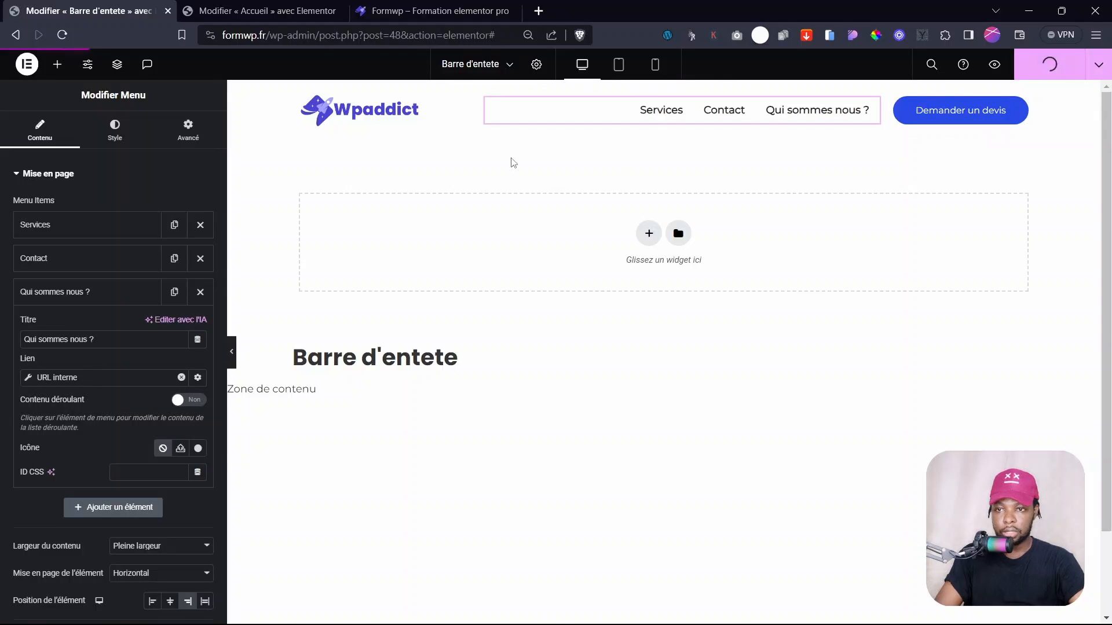
left_click(436, 8)
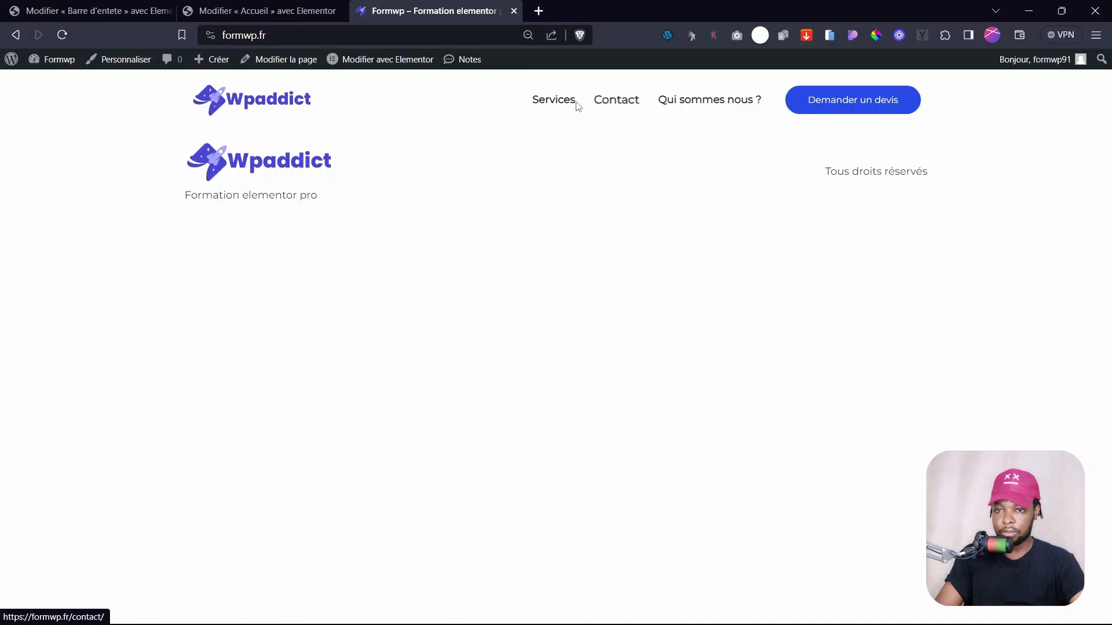
- On the live site, open Services, Contact and Qui sommes nous ? from the menu, checking their addresses
left_click(558, 104)
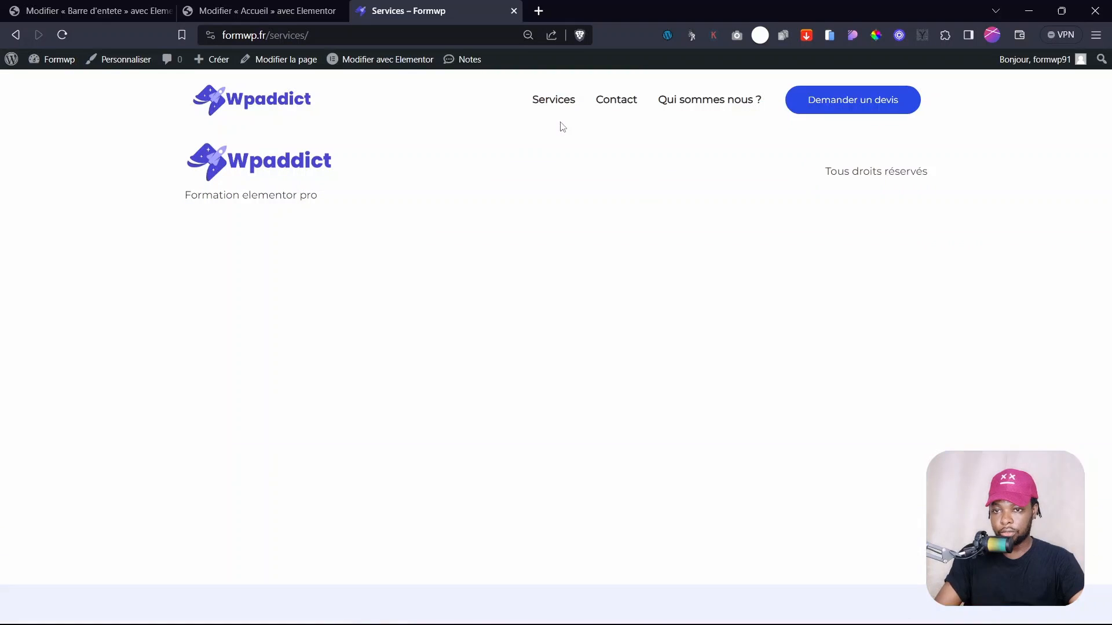
left_click(288, 36)
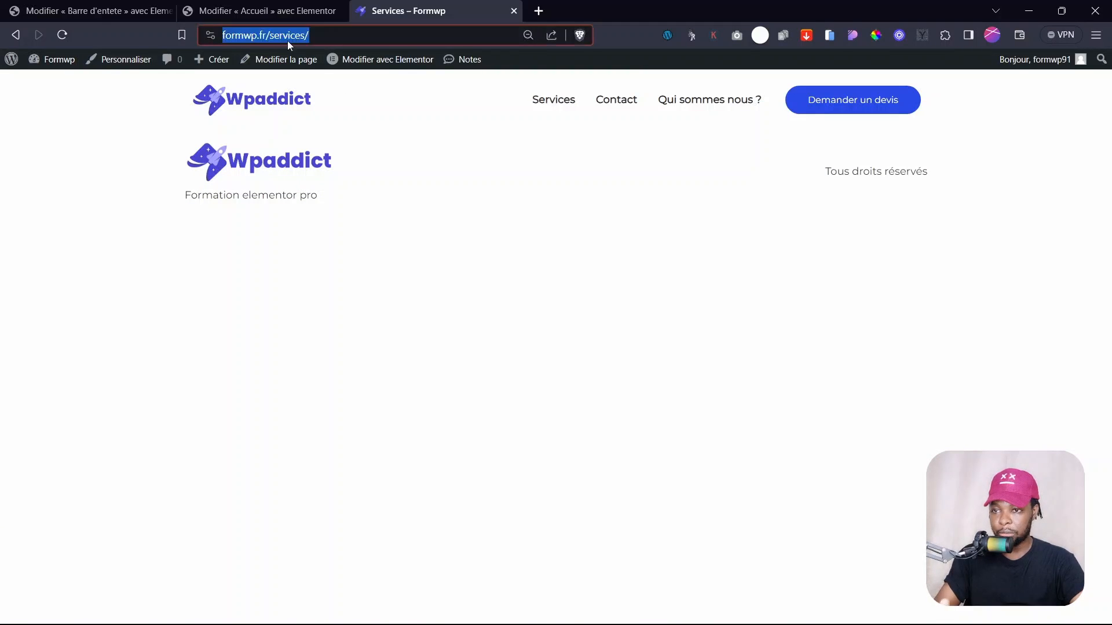
double_click(320, 36)
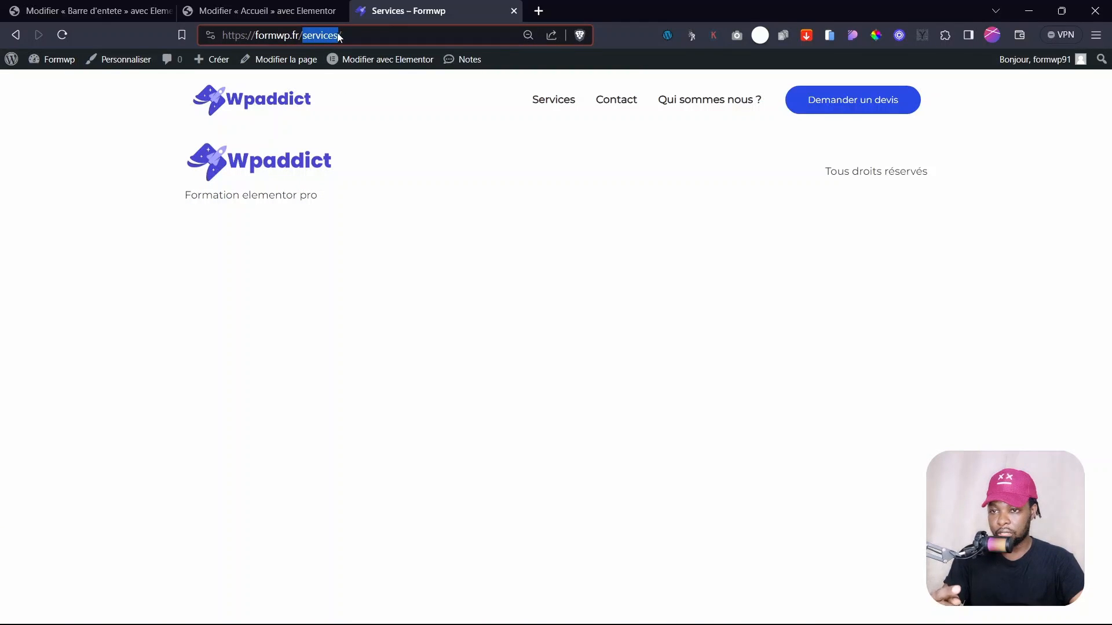
left_click(602, 104)
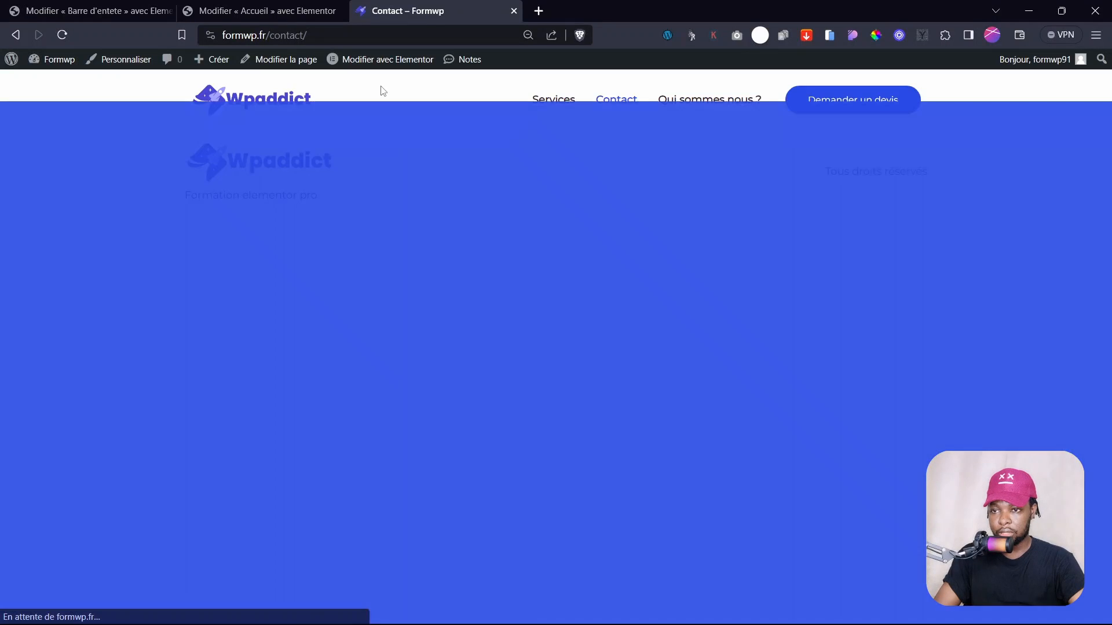
double_click(277, 41)
left_click(709, 97)
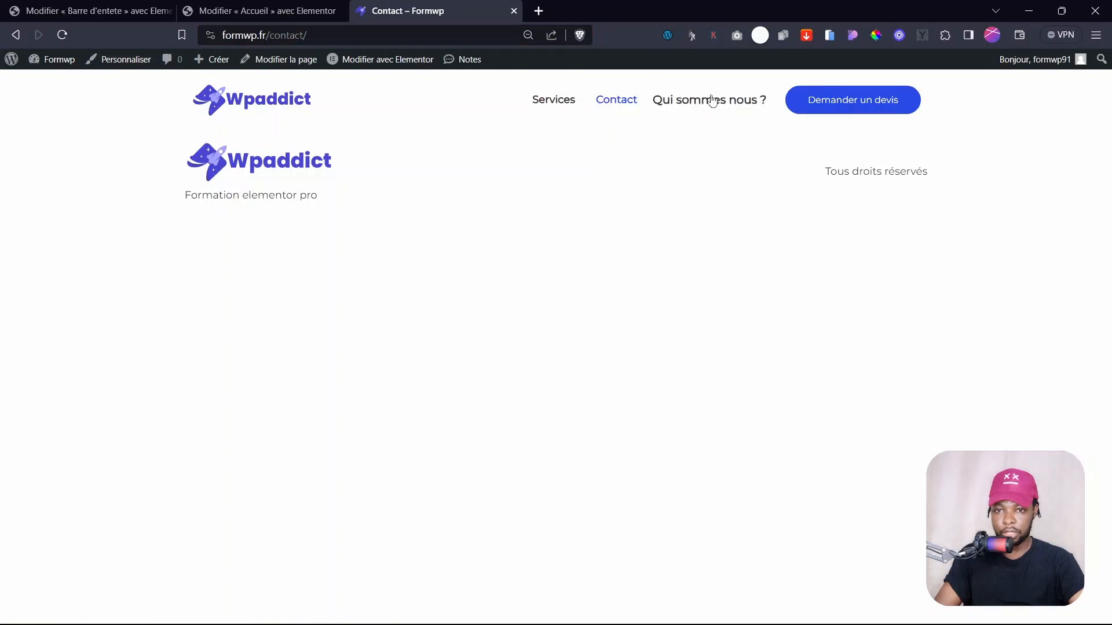
left_click(689, 102)
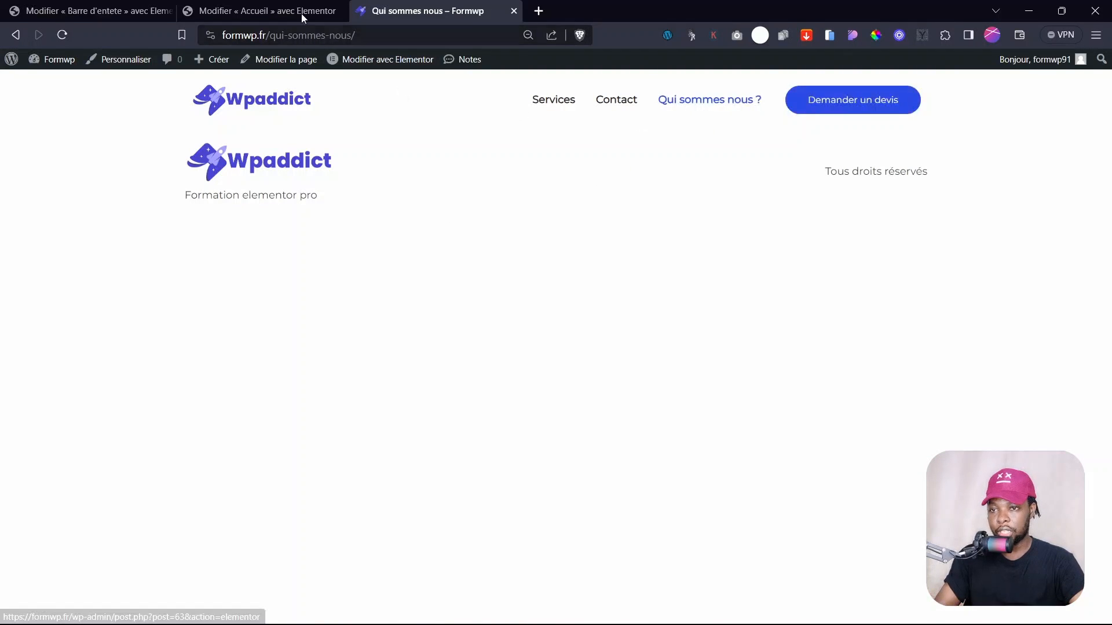
- Go back to the home page and return to the Accueil Elementor editor
left_click(301, 13)
left_click(406, 11)
left_click(262, 102)
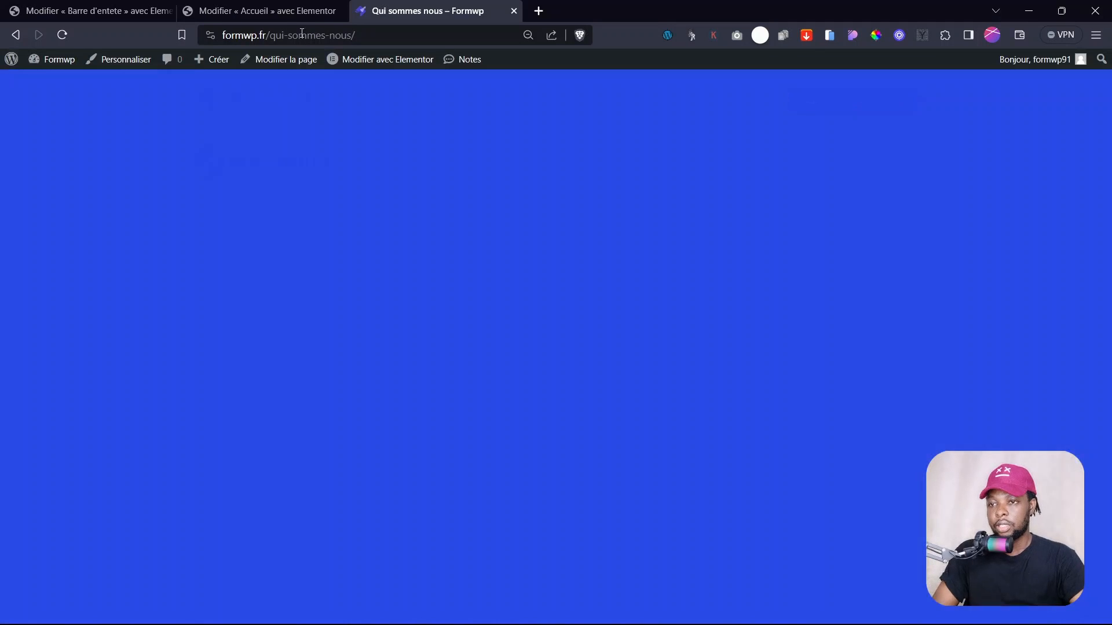
left_click(261, 10)
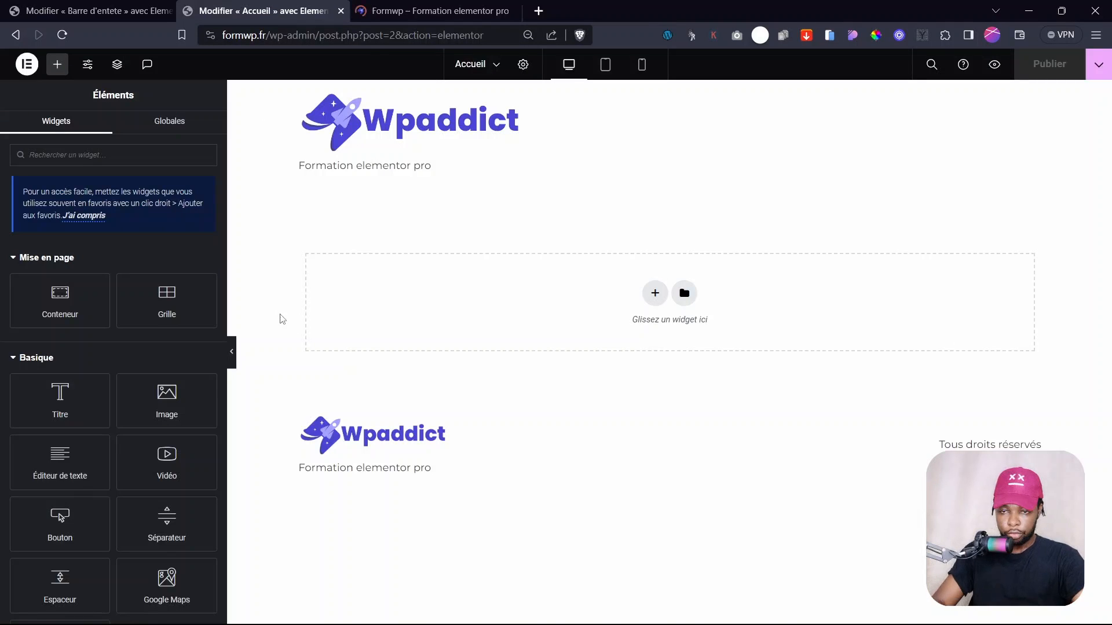
- Exit the header editor to the WordPress dashboard, then reload the Accueil editor to show the new header
left_click(93, 10)
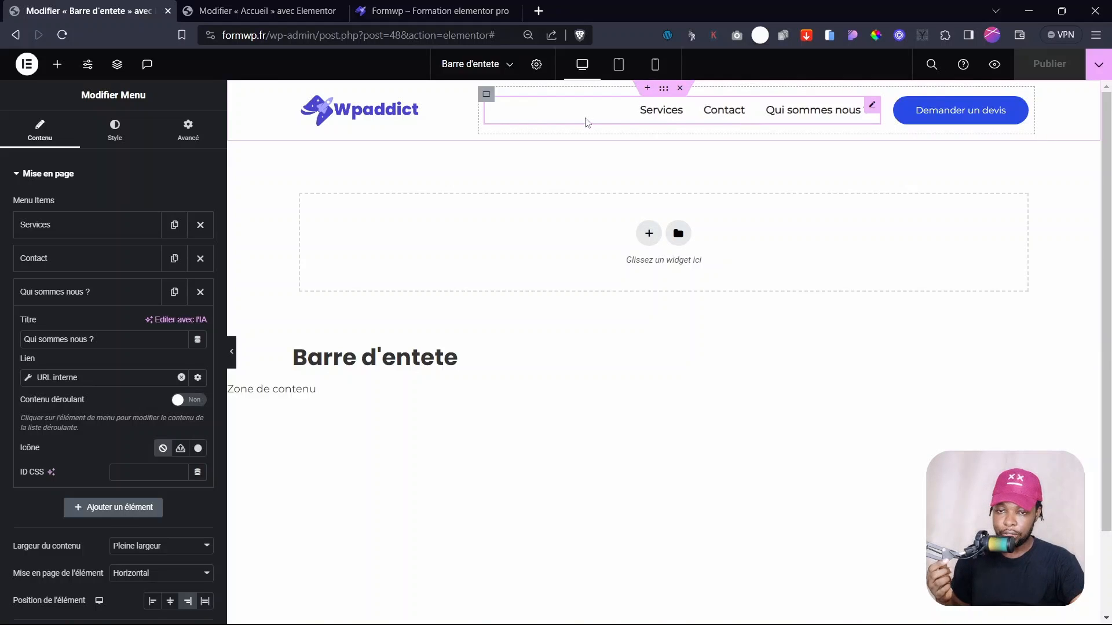
key("ctrl+Tab")
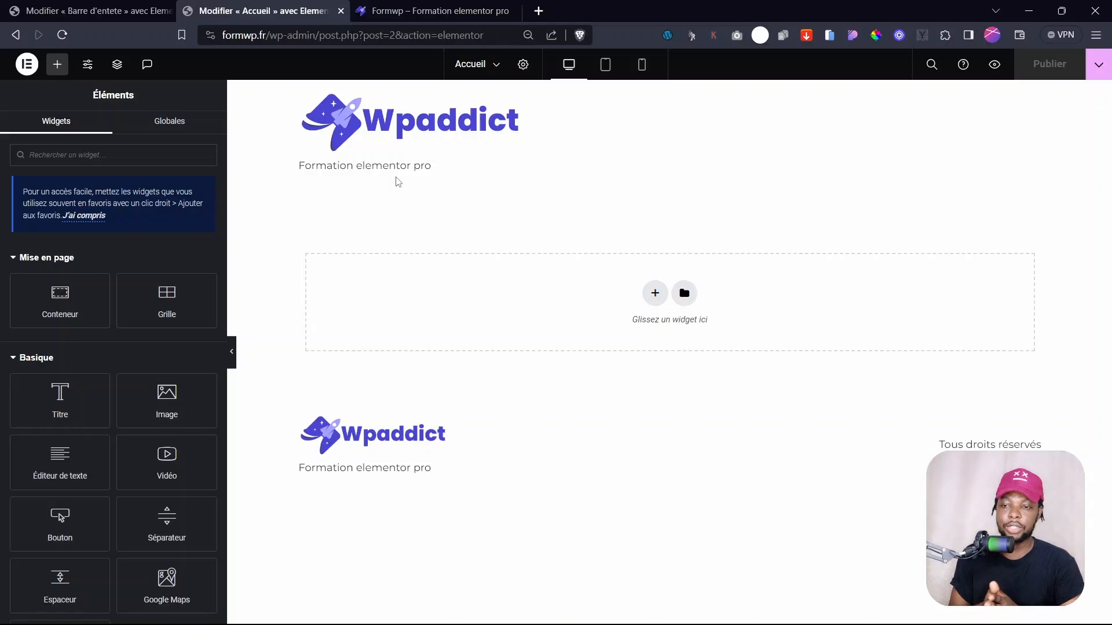
key("ctrl+shift+Tab")
left_click(27, 64)
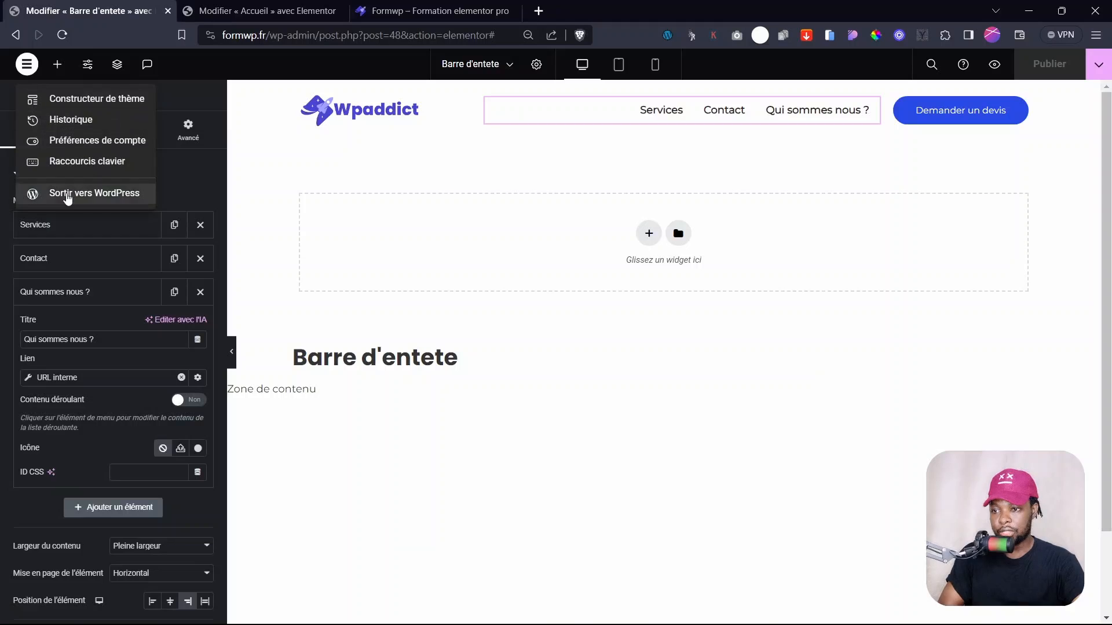
left_click(67, 196)
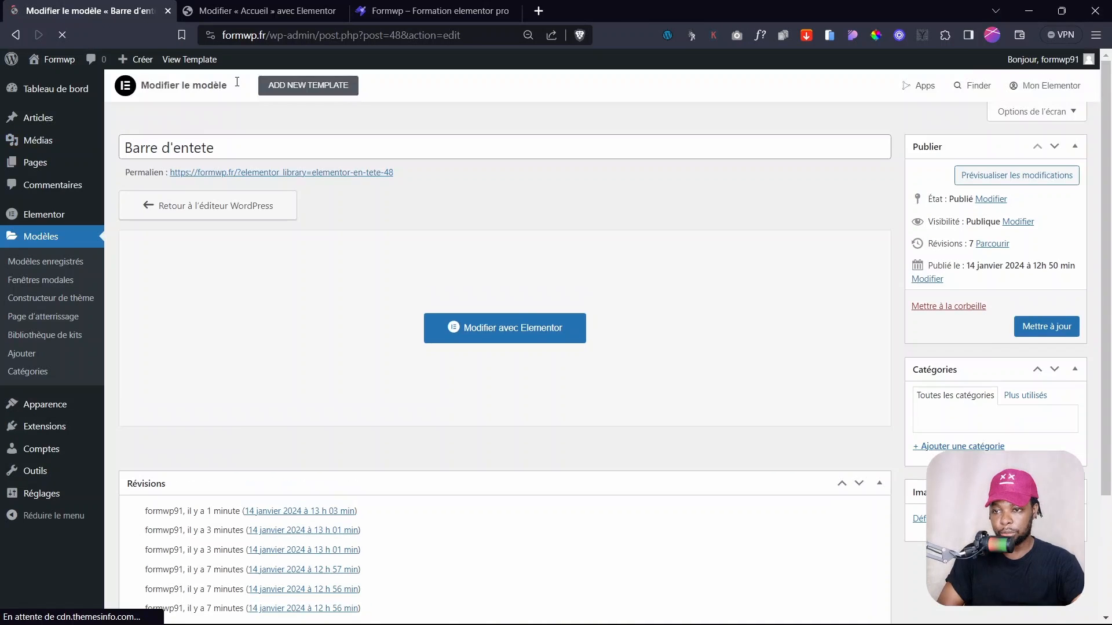
left_click(46, 89)
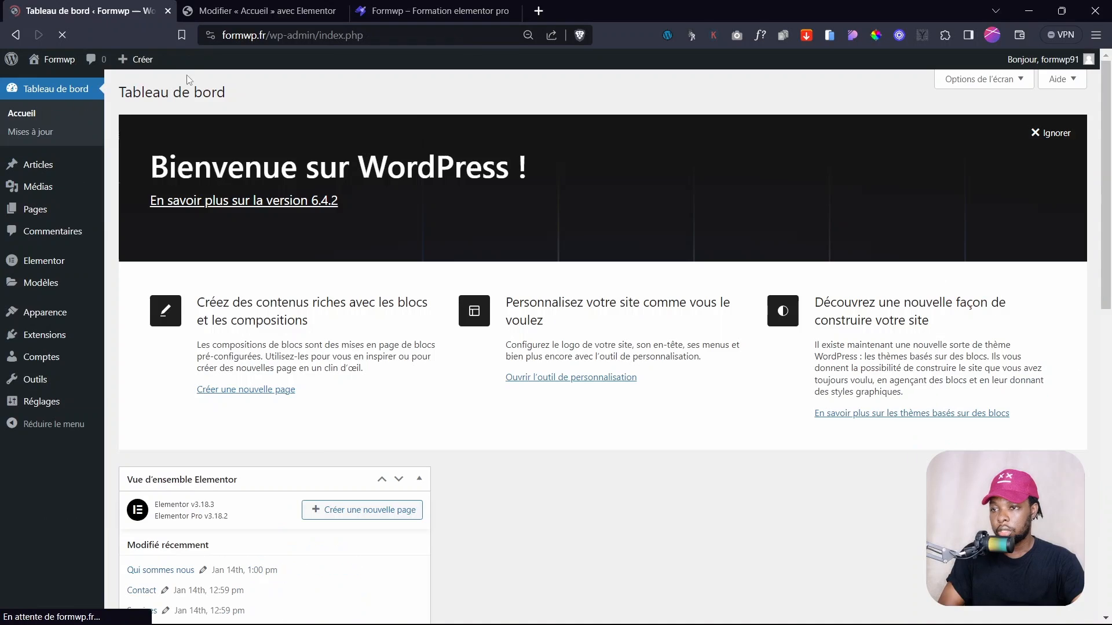
left_click(243, 9)
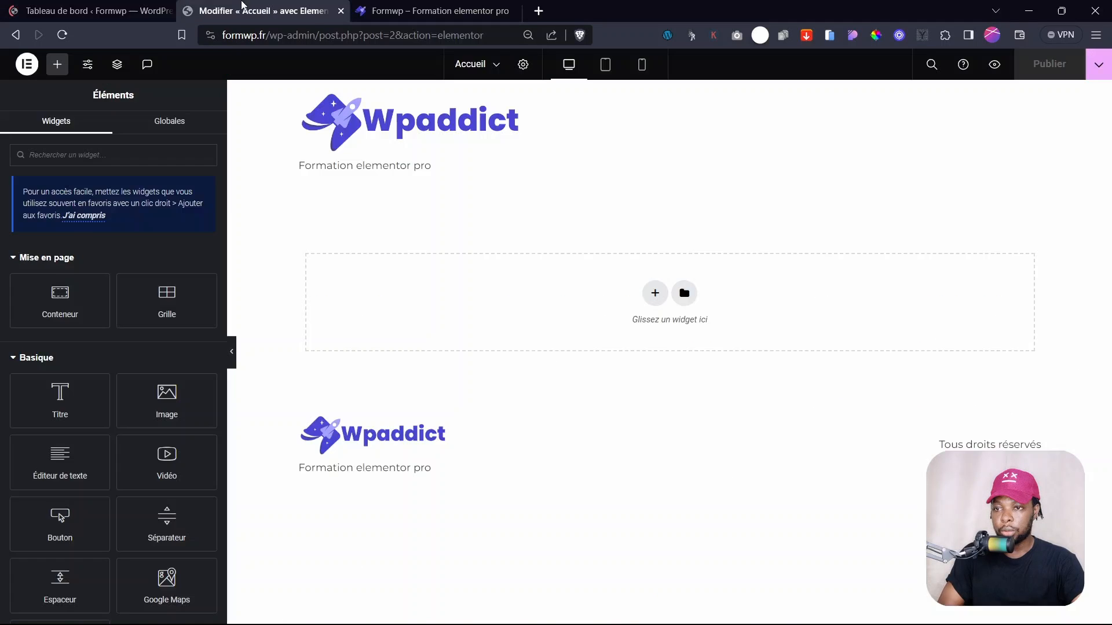
left_click(62, 41)
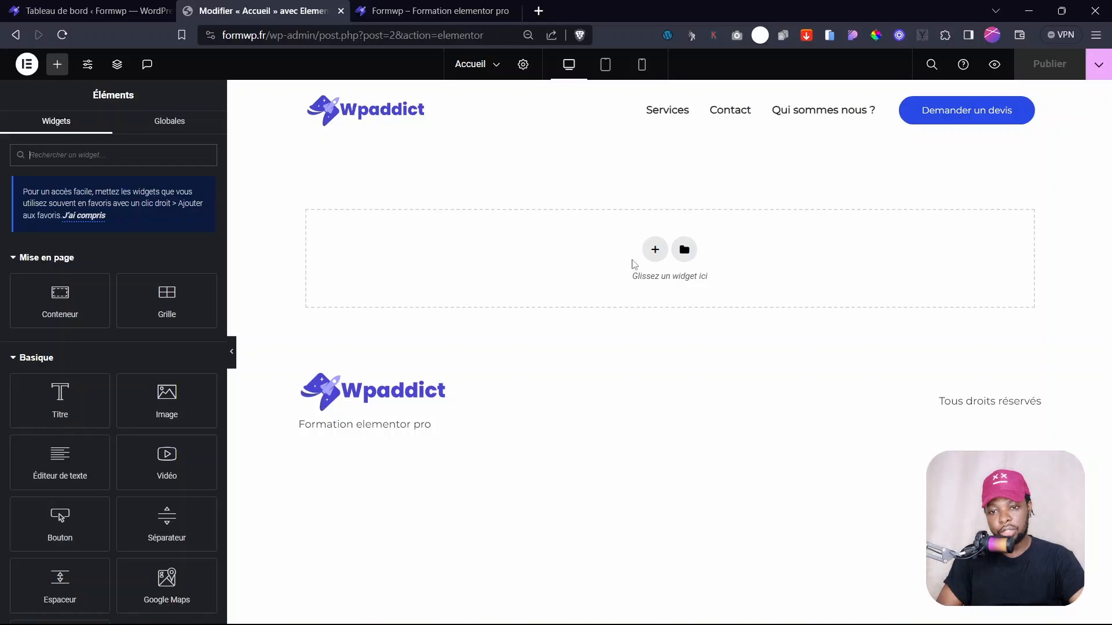
- Add a single-column flexbox section below the header with a nested container inside it
left_click(655, 249)
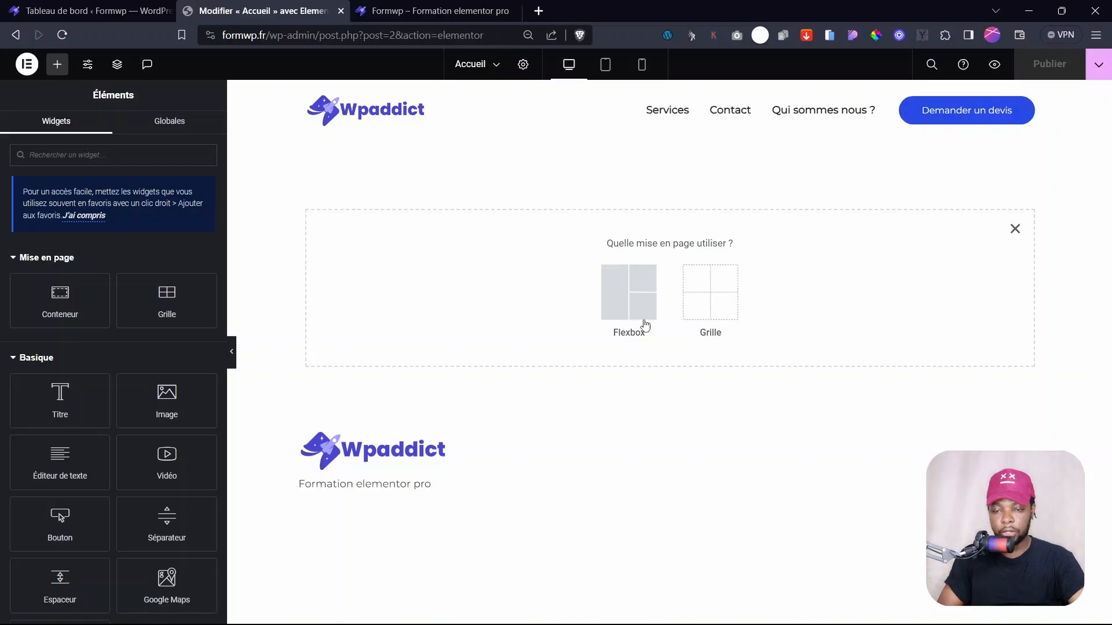
left_click(618, 302)
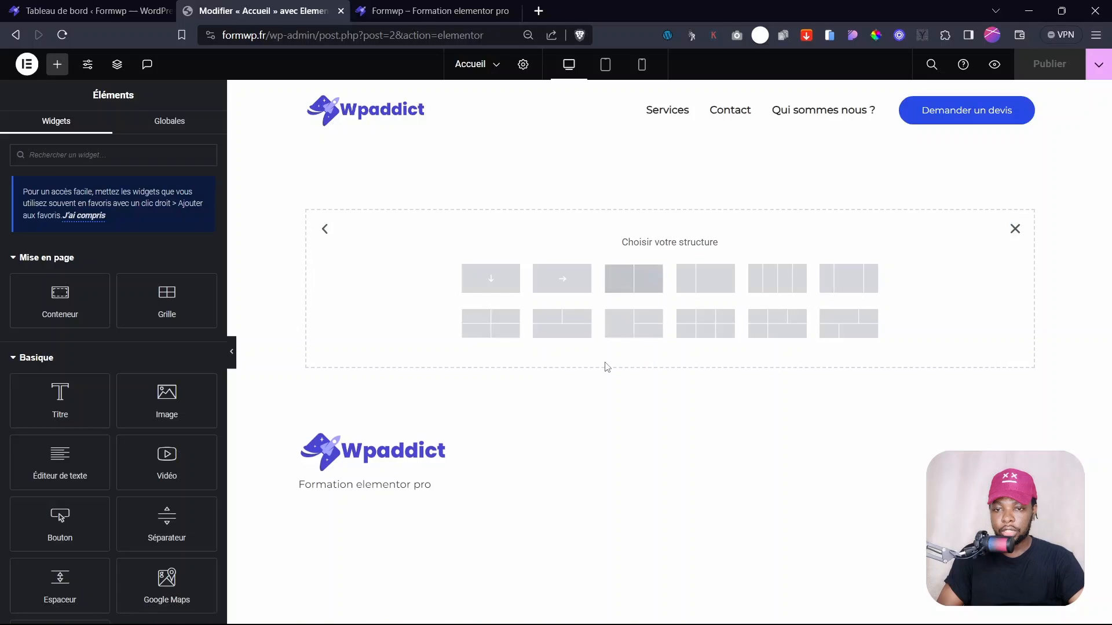
left_click(489, 286)
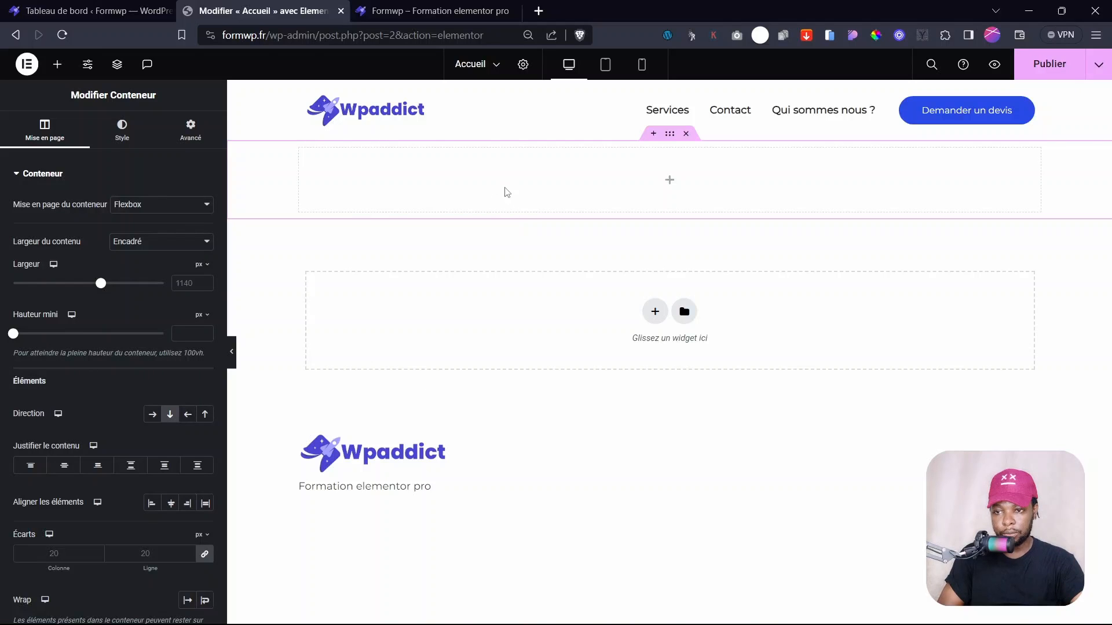
left_click(669, 181)
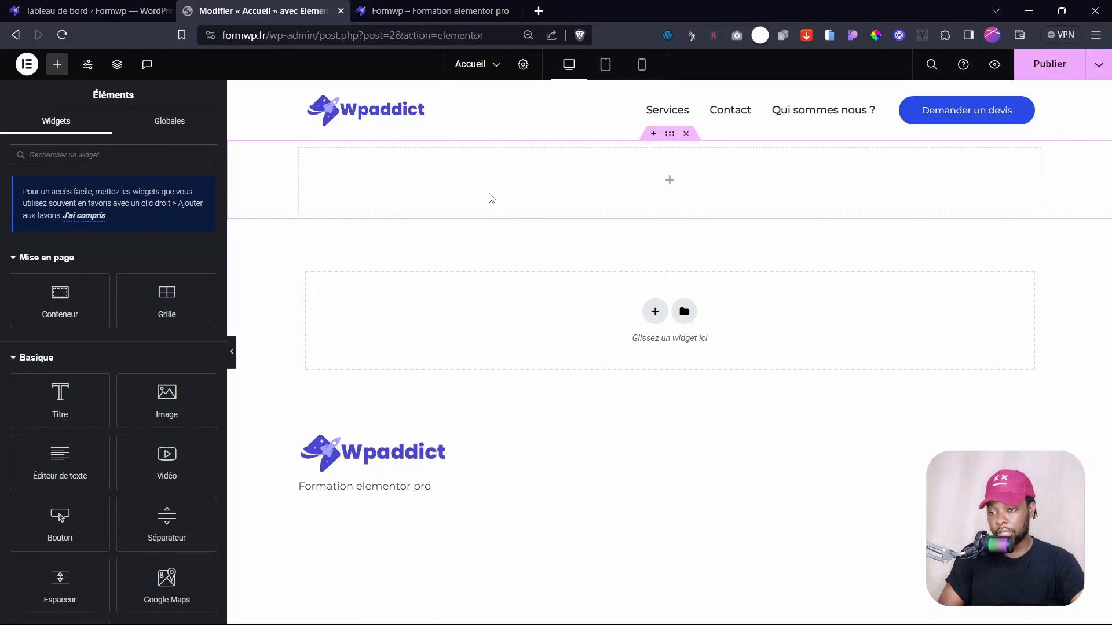
left_click_drag(72, 302, 615, 196)
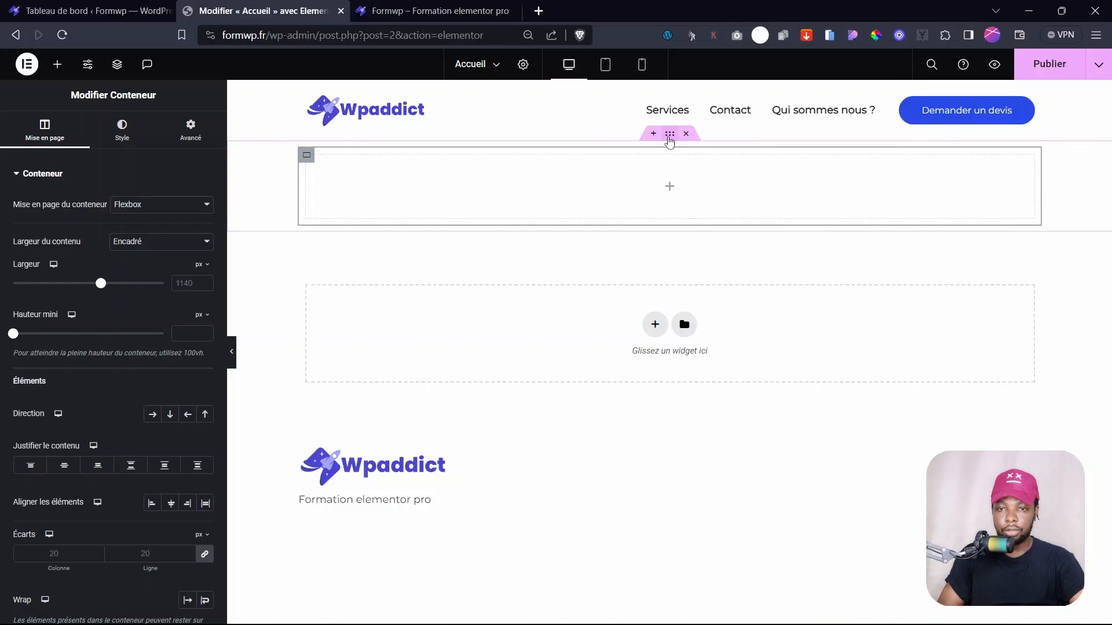
- Set the inner container's Hauteur mini to 75 vh
left_click(670, 137)
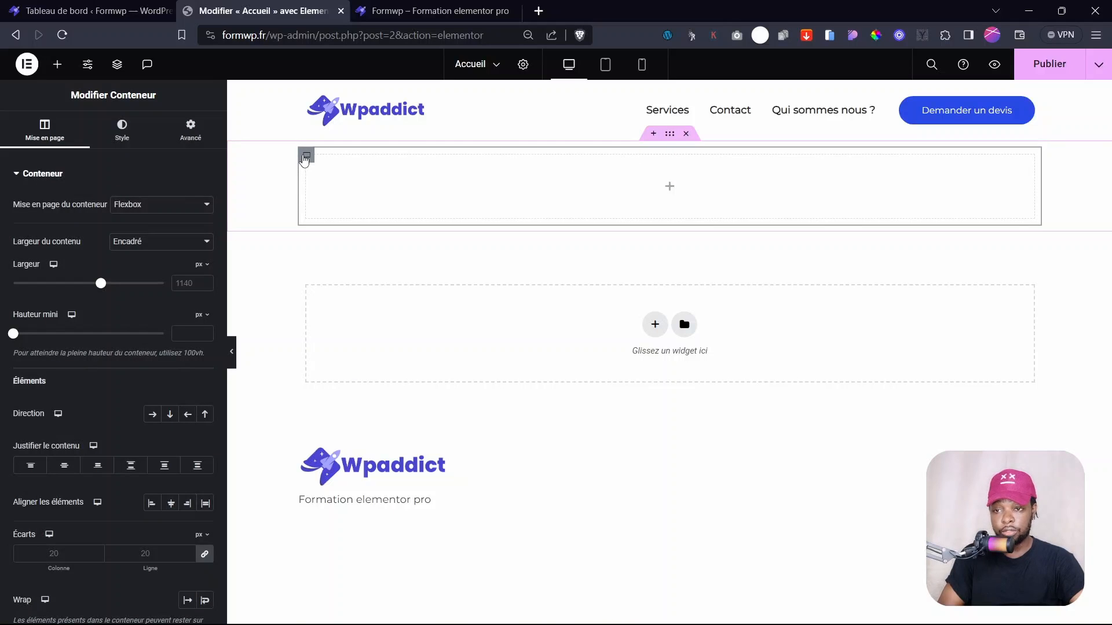
left_click(306, 156)
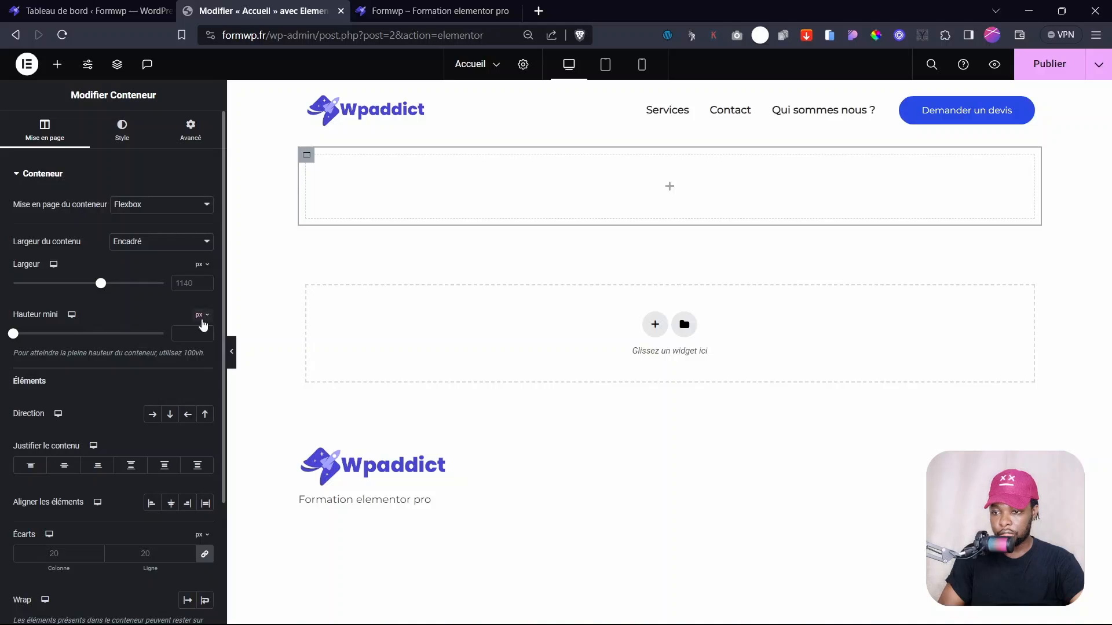
left_click(203, 316)
left_click(200, 376)
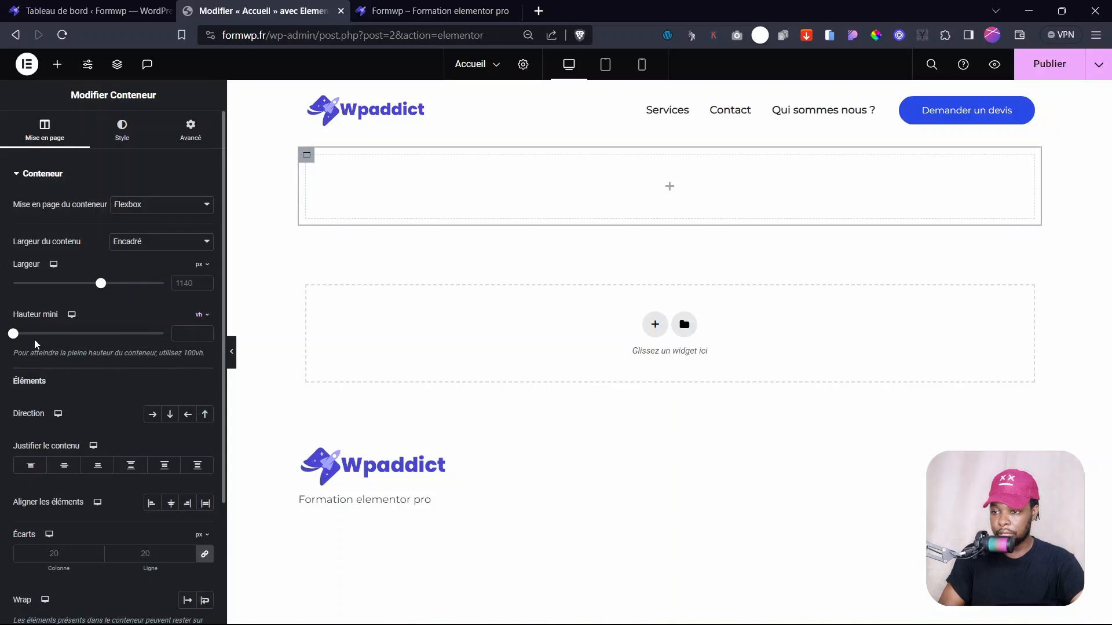
left_click_drag(12, 334, 128, 386)
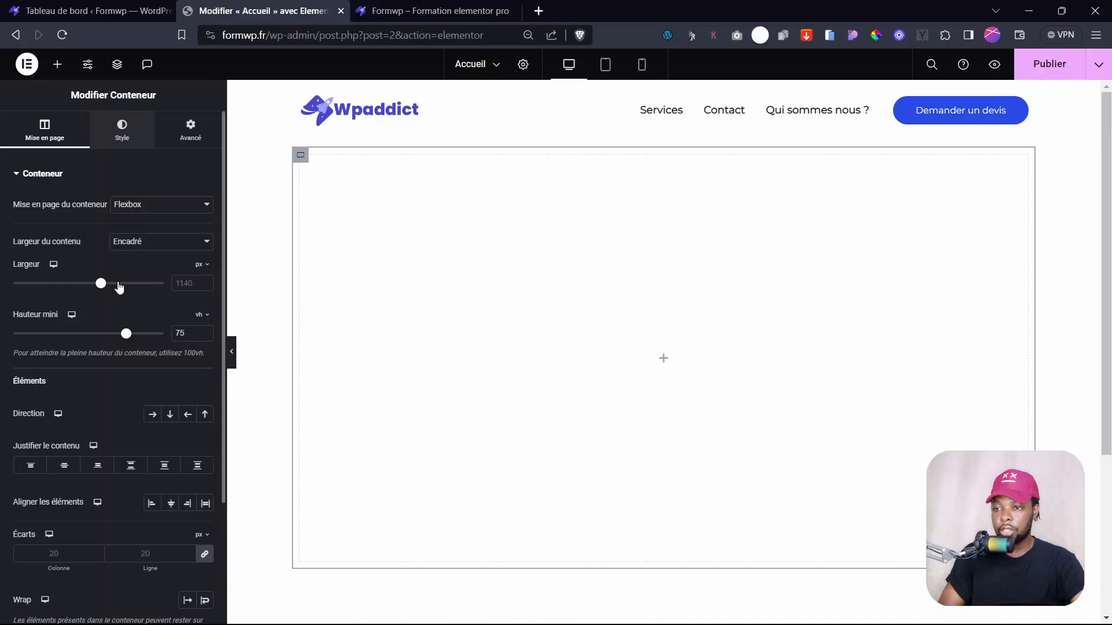
left_click(122, 130)
- Give the hero container a classic background using an Instant Images meeting-room photo
left_click(152, 233)
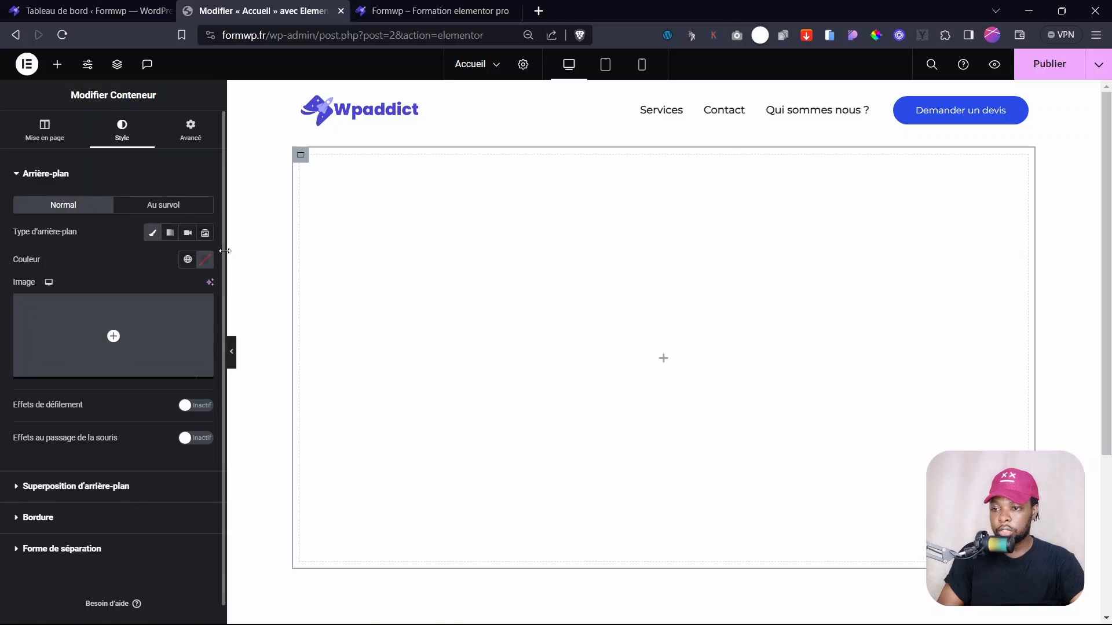
left_click(133, 338)
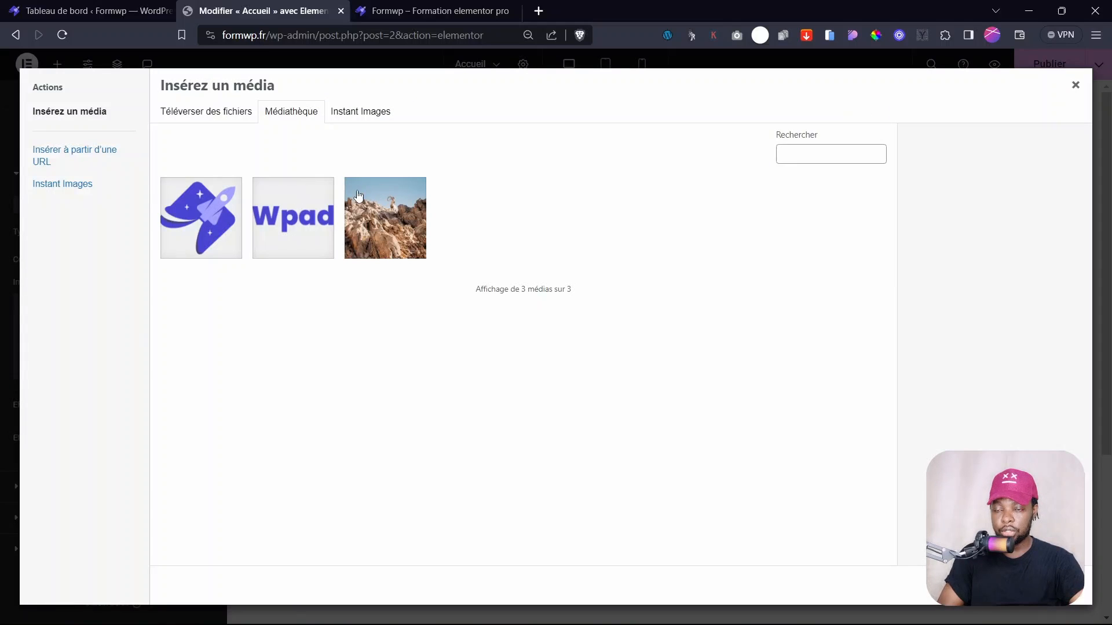
left_click(350, 115)
scroll(573, 377, "down", 4)
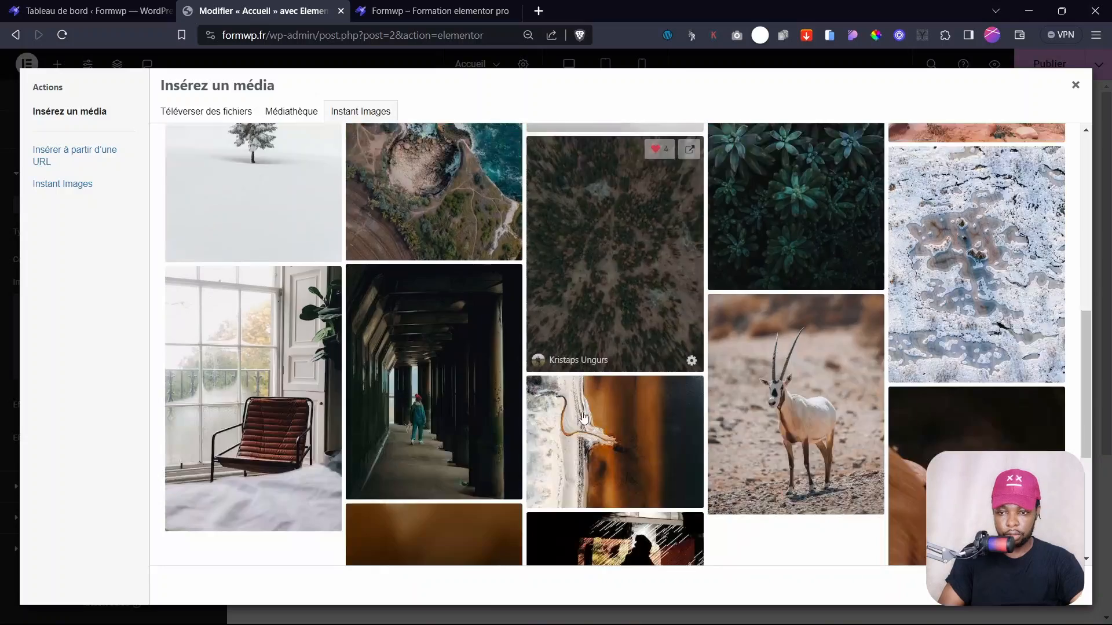
scroll(583, 417, "up", 4)
scroll(583, 418, "down", 3)
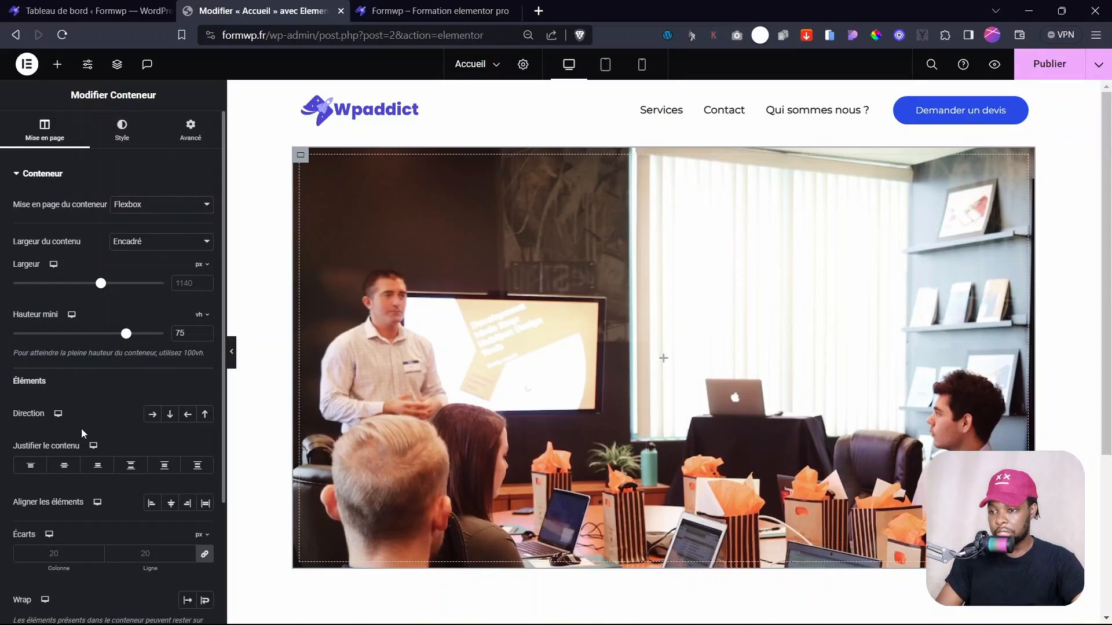
left_click(121, 129)
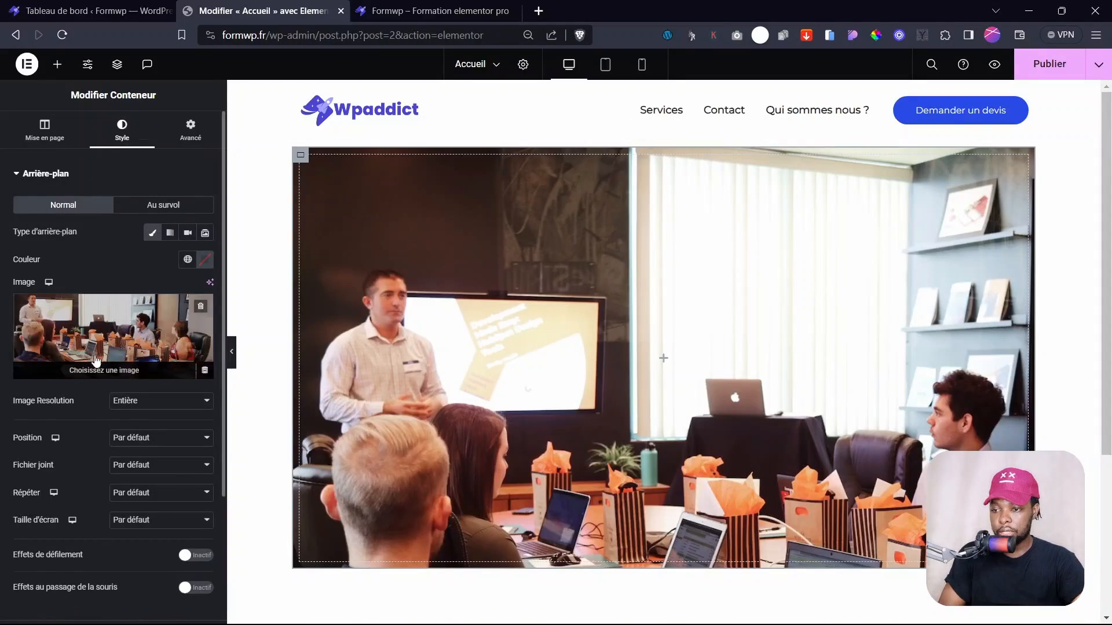
scroll(101, 202, "down", 2)
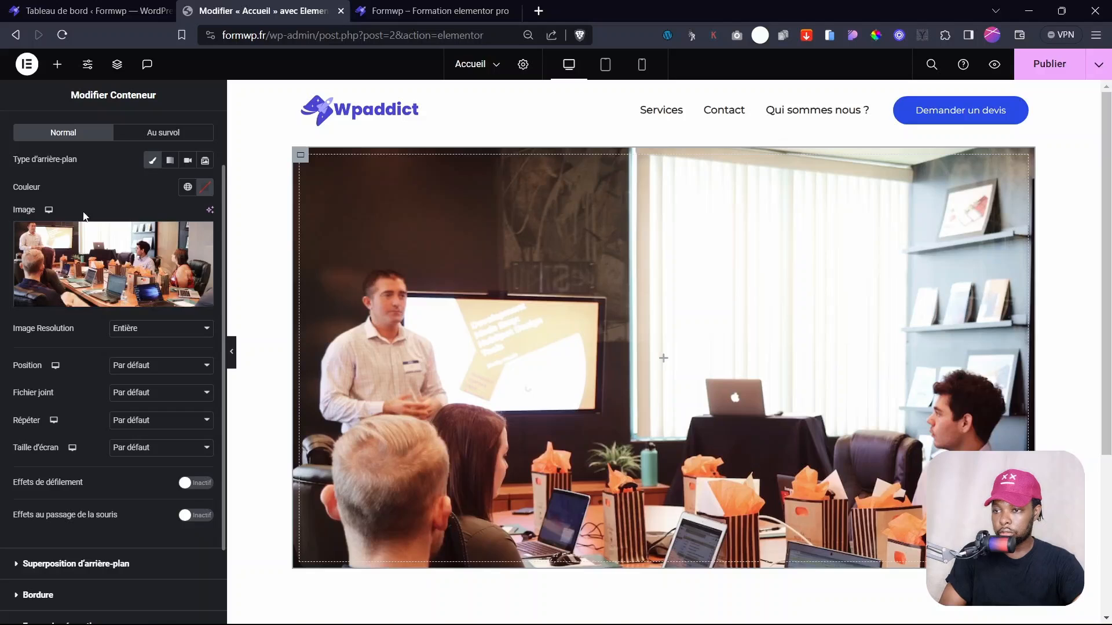
scroll(63, 168, "up", 2)
left_click(51, 175)
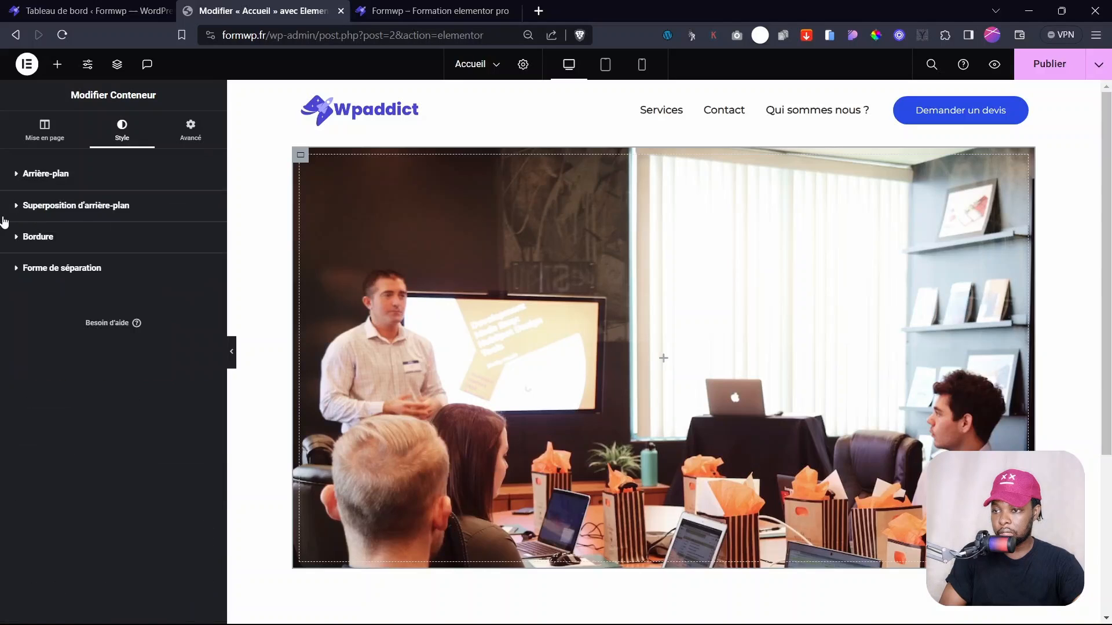
- Make the background overlay a gradient with Principal blue as its second colour
left_click(67, 209)
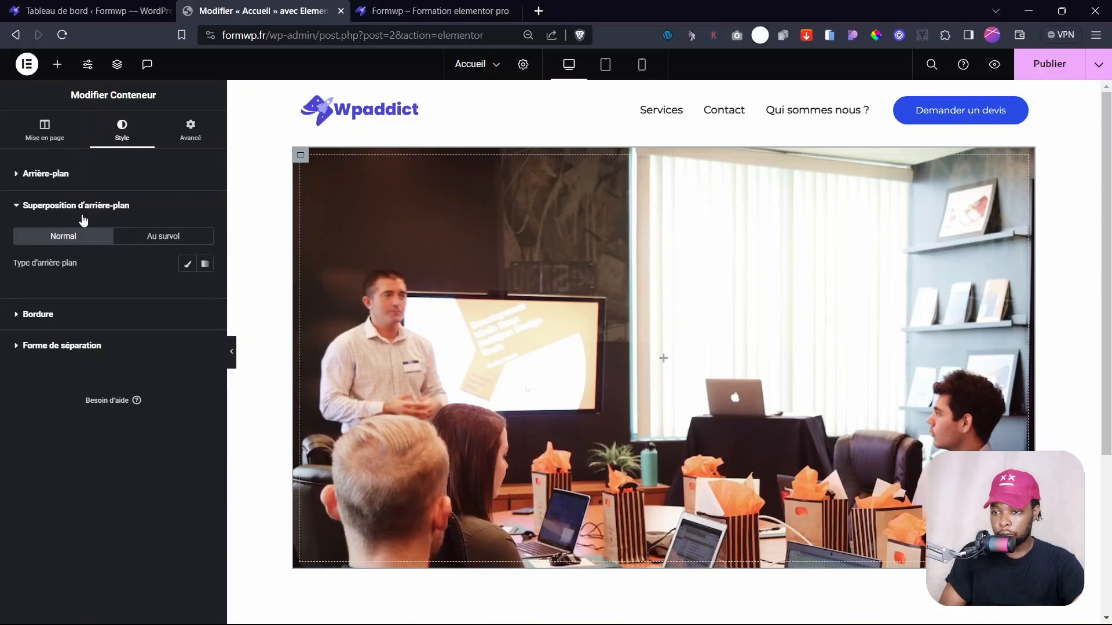
left_click(205, 265)
left_click(188, 359)
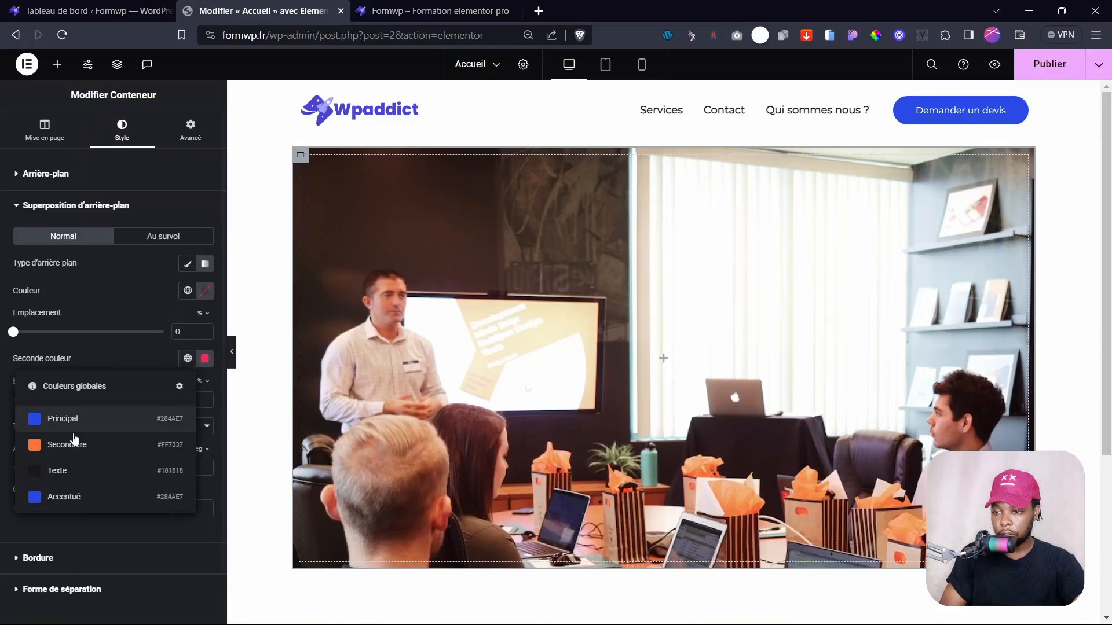
left_click(87, 419)
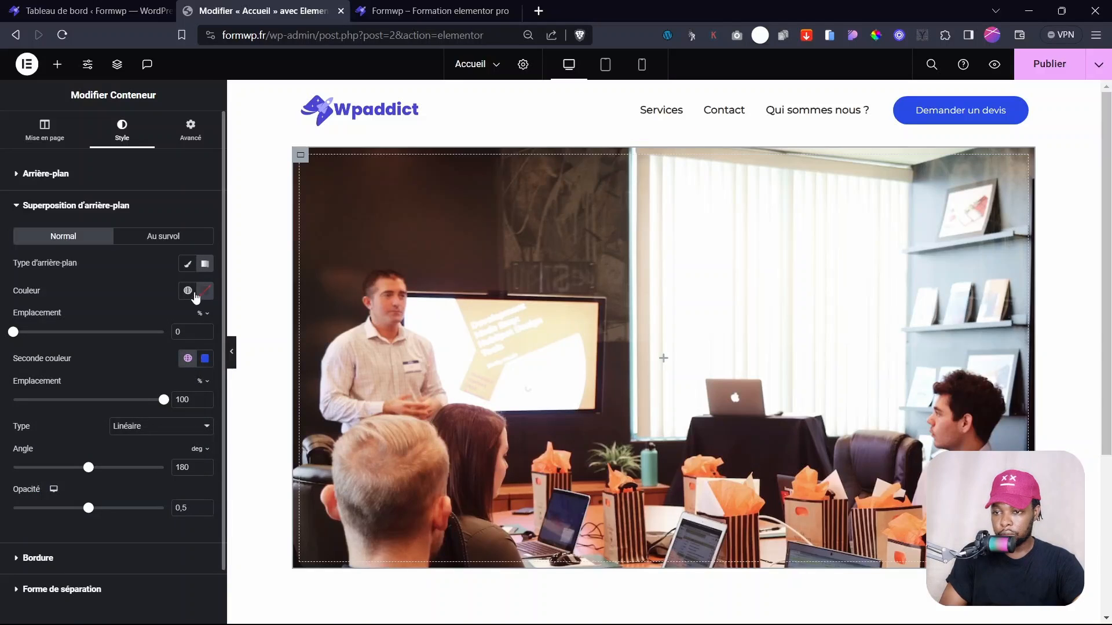
left_click(193, 294)
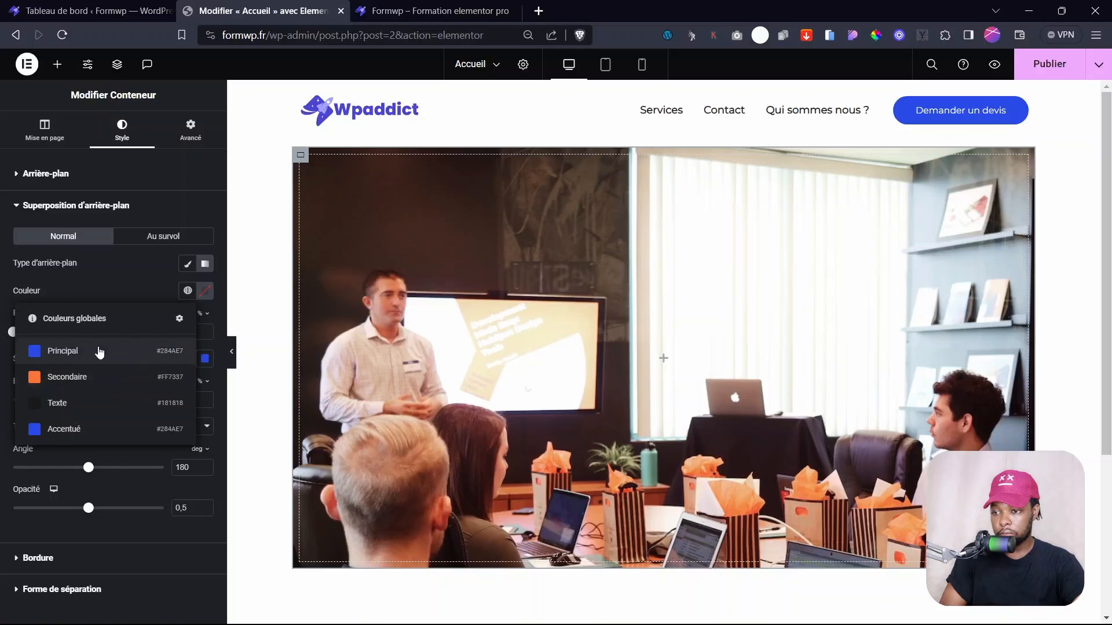
left_click(99, 352)
key("ctrl+z")
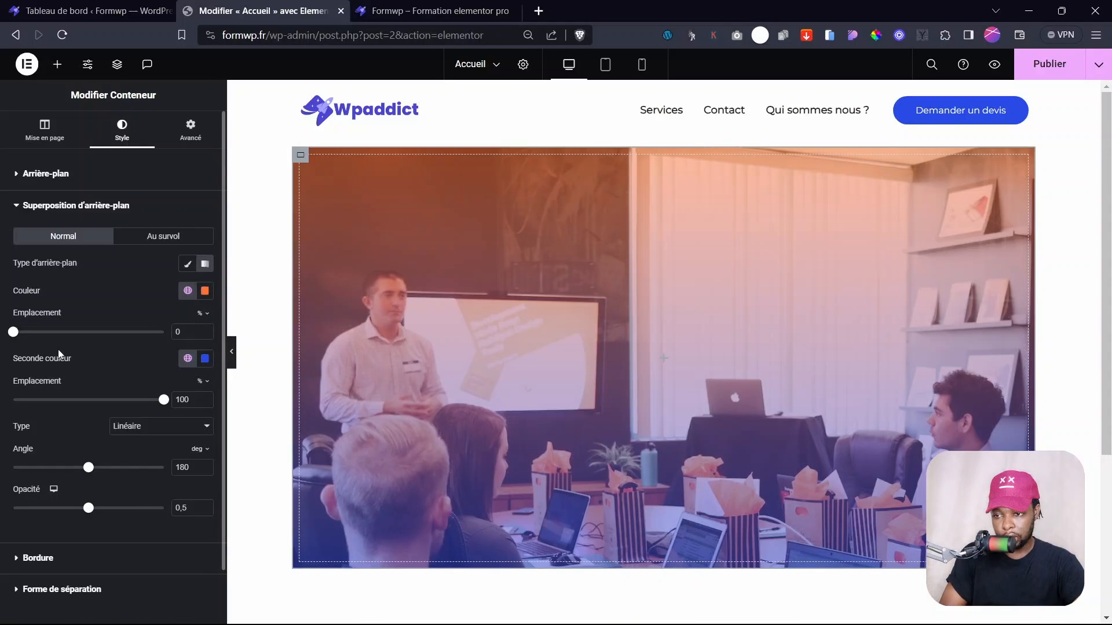
- Make the gradient's first colour black, angle 147°, with overlay opacity 0.87
left_click_drag(85, 470, 129, 471)
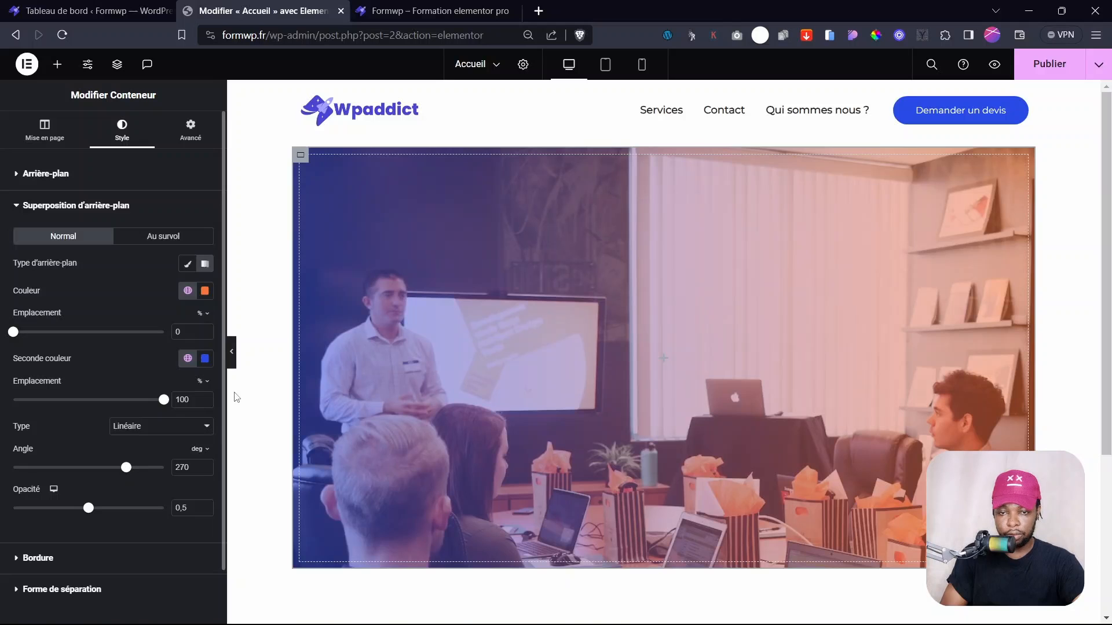
left_click(205, 291)
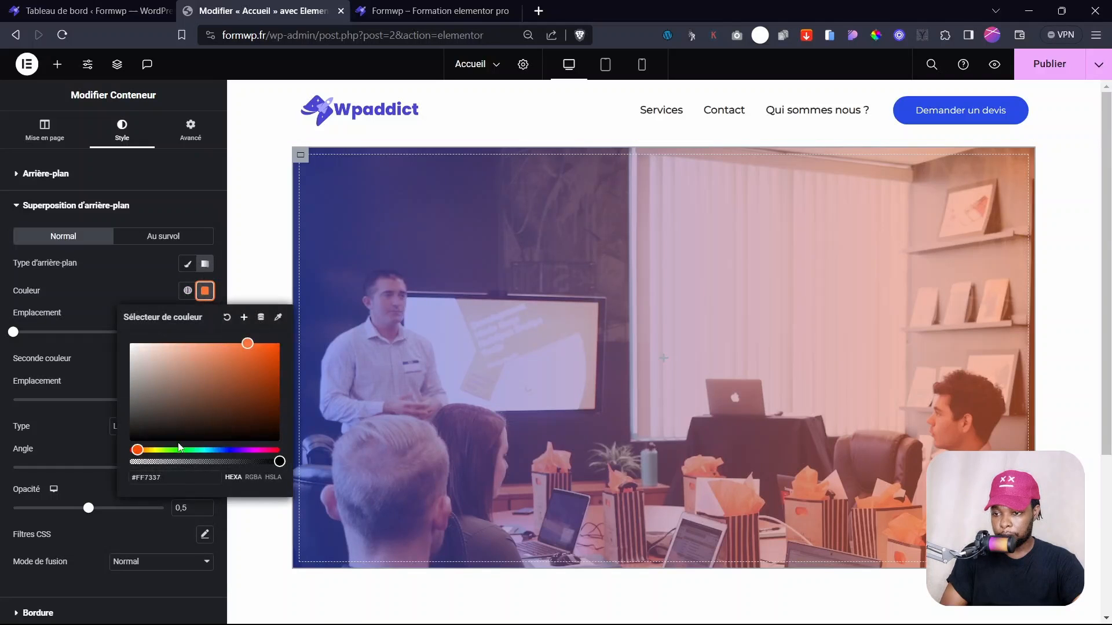
left_click_drag(173, 420, 129, 440)
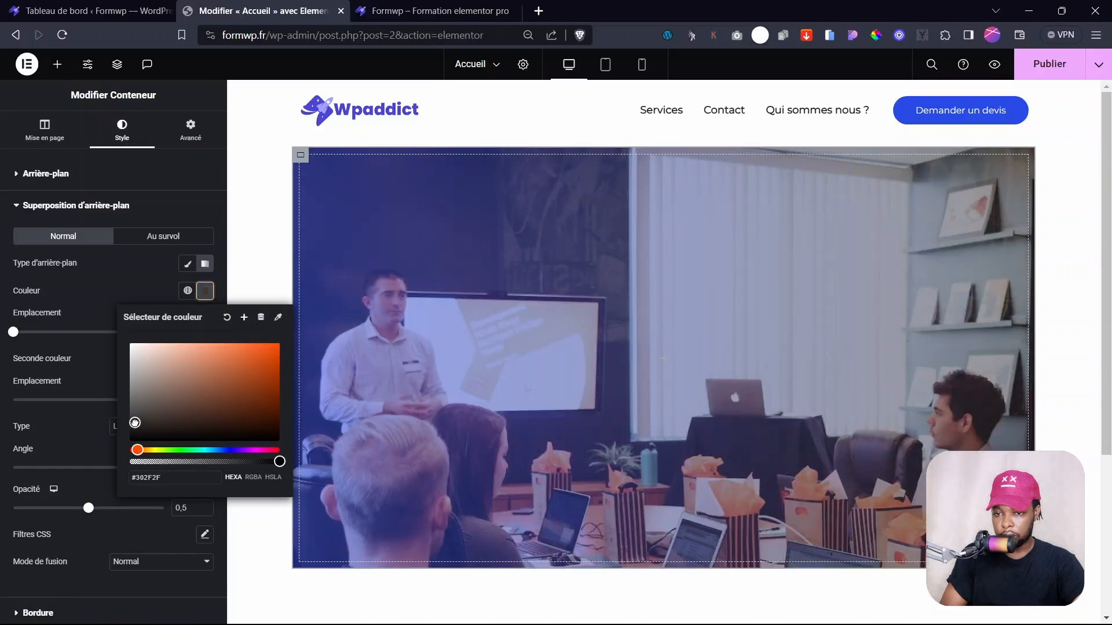
left_click(103, 427)
left_click_drag(131, 468, 74, 468)
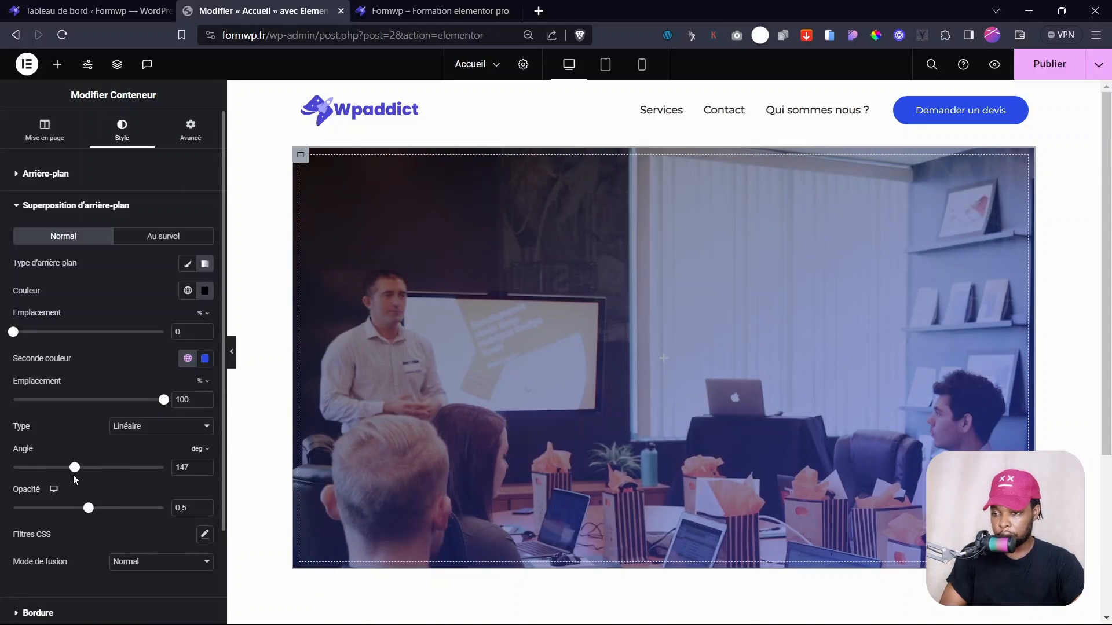
left_click_drag(89, 507, 132, 508)
- Set the hero container's border radius to 47 px and preview the result
left_click(37, 613)
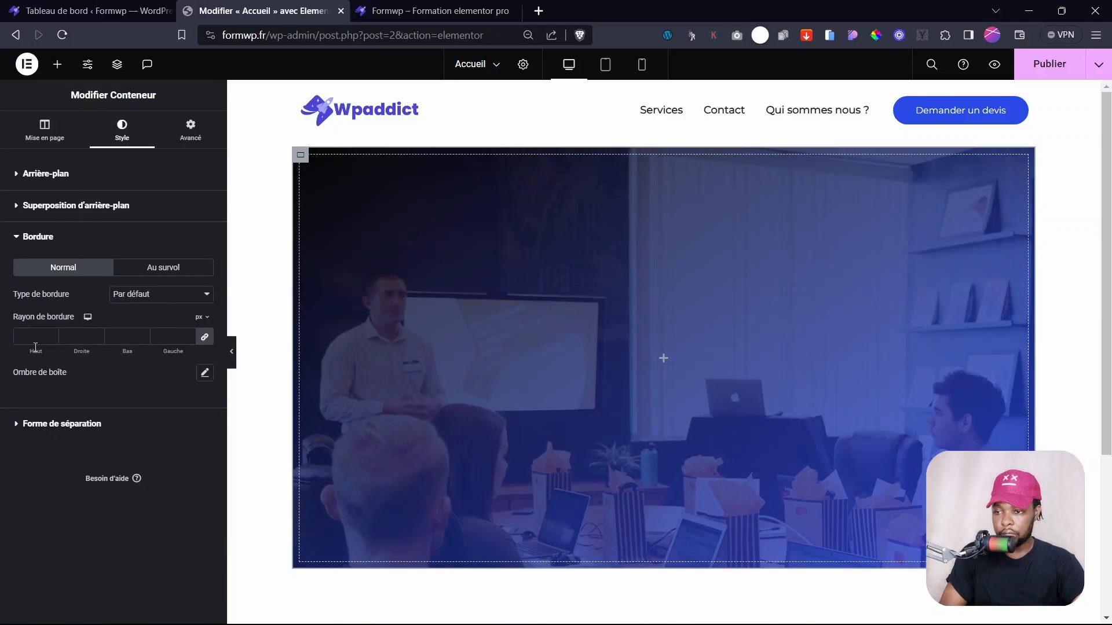
mouse_move(50, 353)
left_mouse_down()
mouse_move(77, 358)
mouse_move(65, 364)
left_mouse_up()
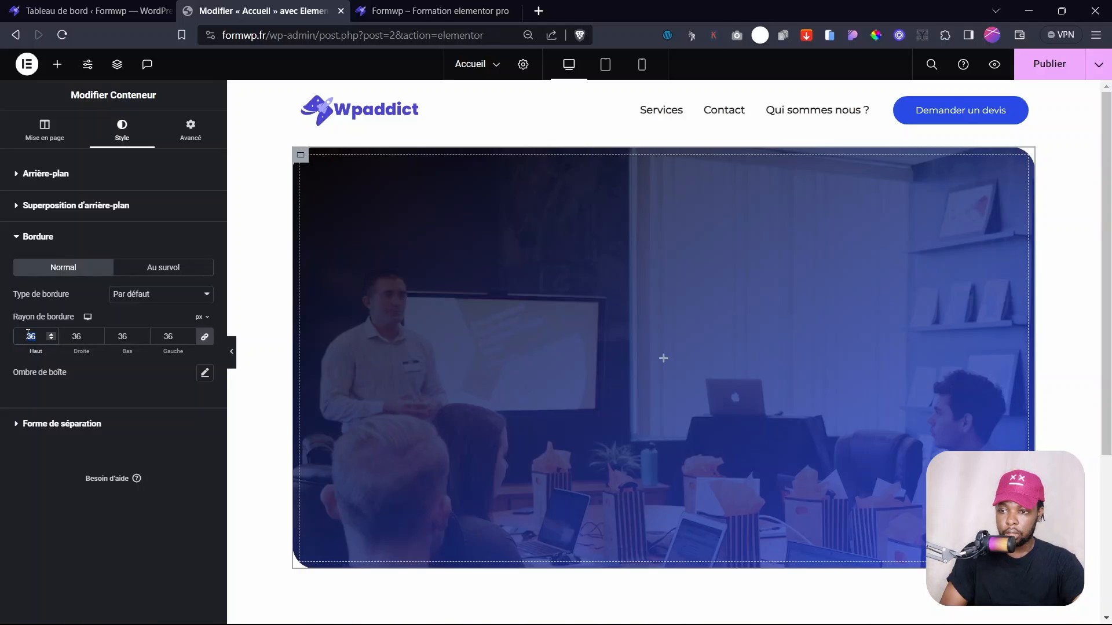
type("47")
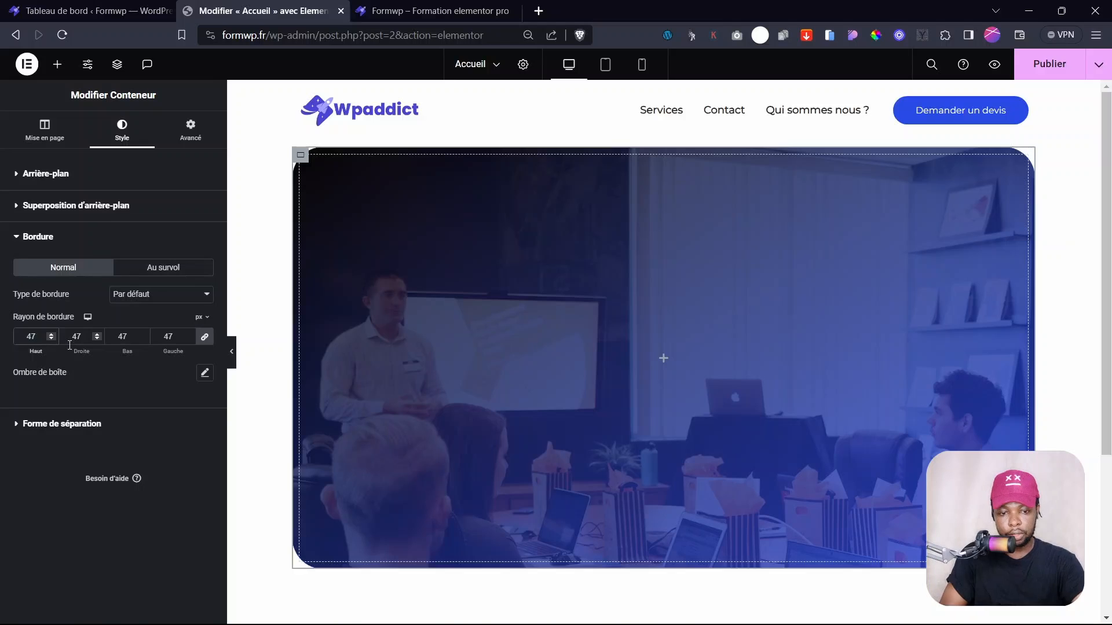
left_click(232, 351)
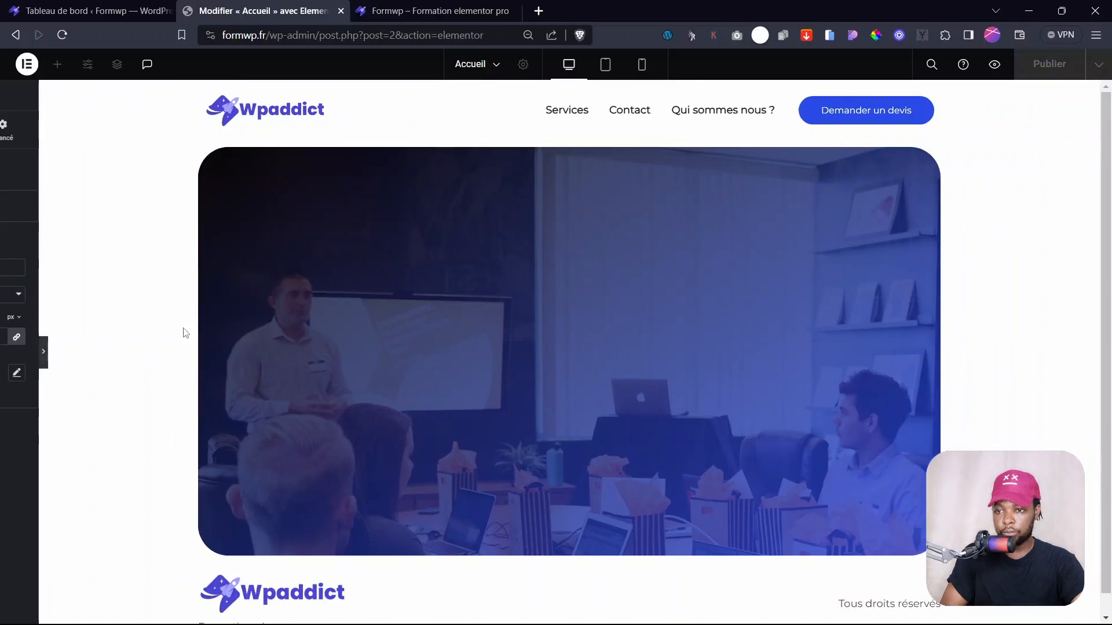
scroll(959, 234, "down", 1)
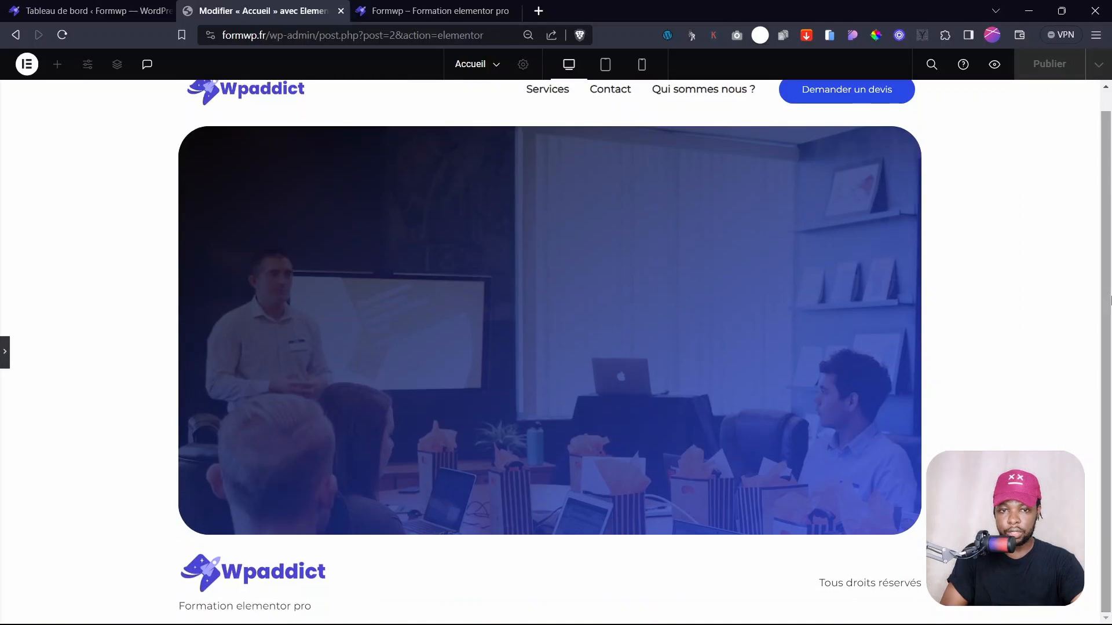
scroll(1013, 162, "up", 1)
left_click(548, 186)
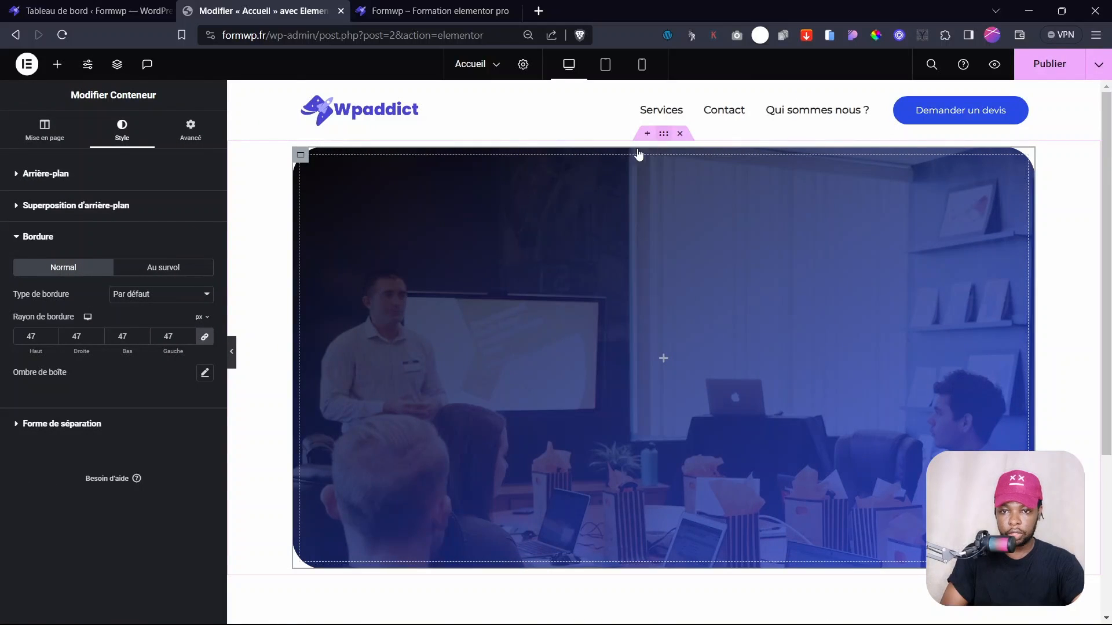
- Give the outer section 25 px top padding and save the page with Ctrl+S
left_click(663, 133)
left_click(191, 130)
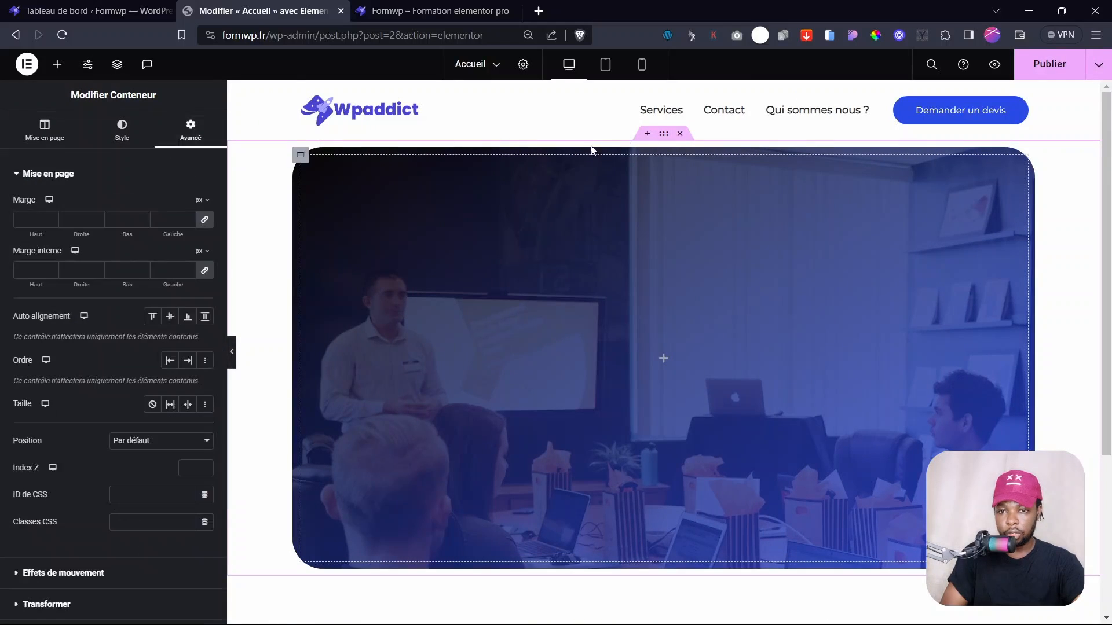
left_click(204, 270)
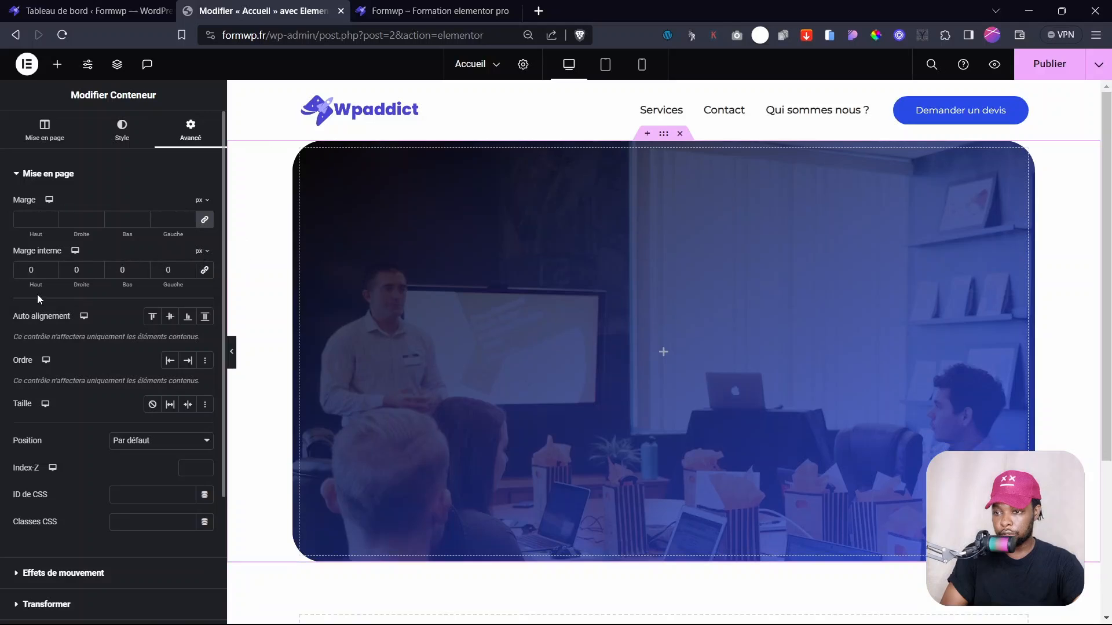
mouse_move(34, 282)
left_mouse_down()
mouse_move(63, 283)
mouse_move(52, 283)
left_mouse_up()
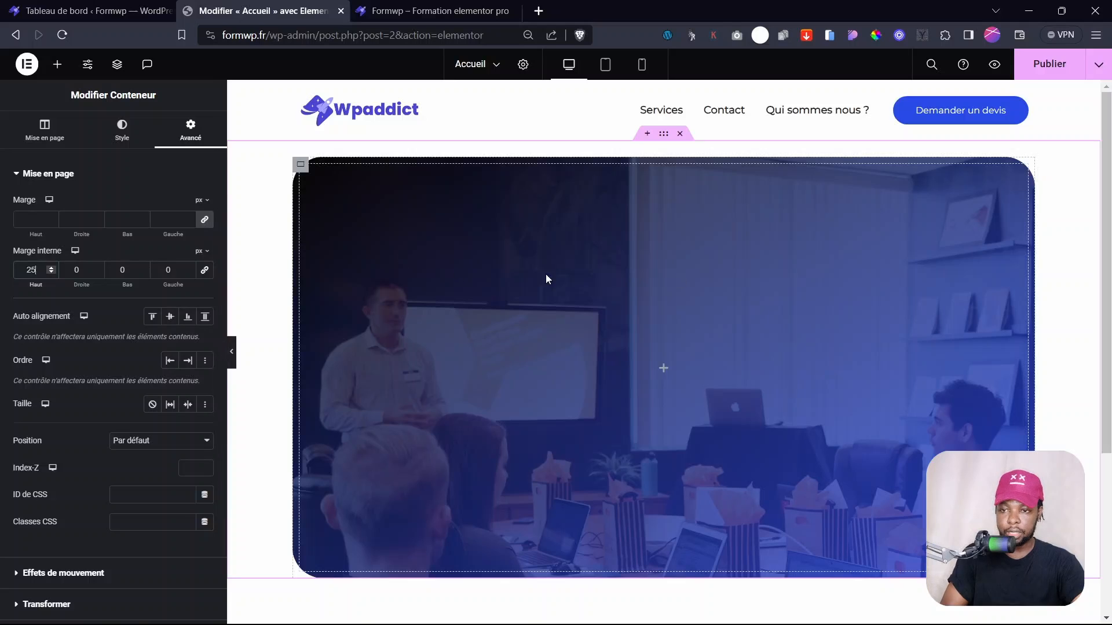
key("ctrl+s")
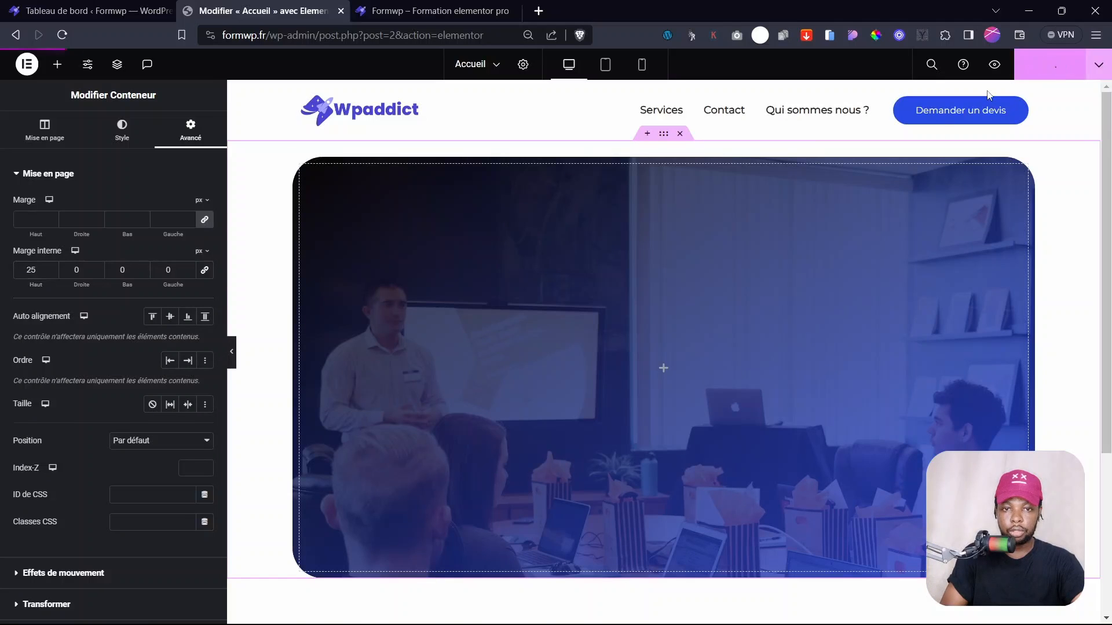
left_click(660, 367)
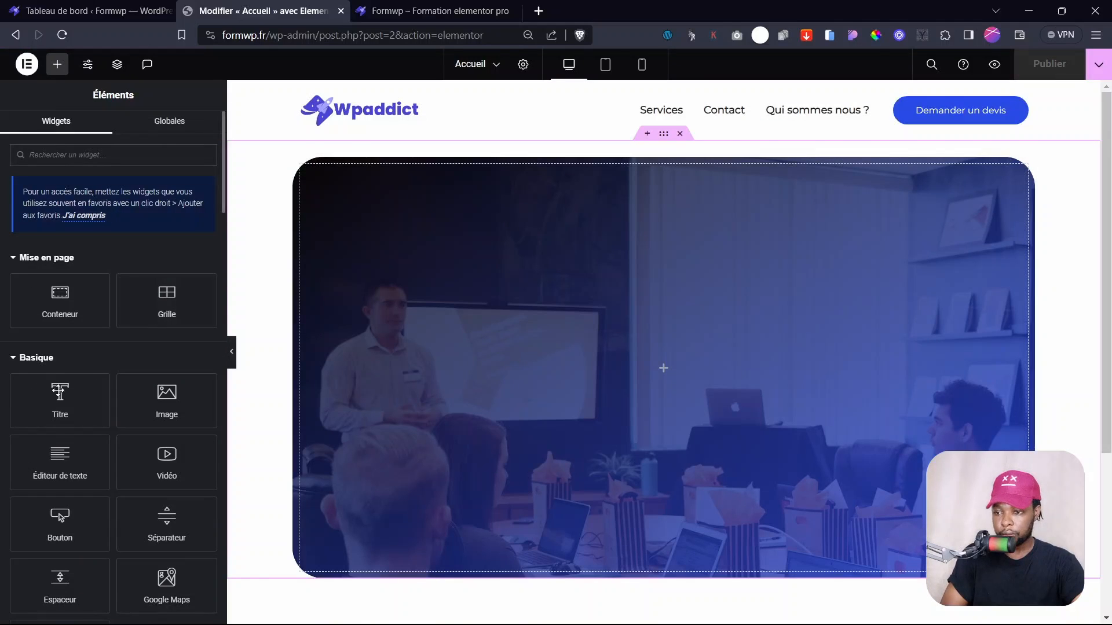
- Add a Titre heading to the hero and centre it vertically and horizontally
left_click_drag(64, 399, 667, 351)
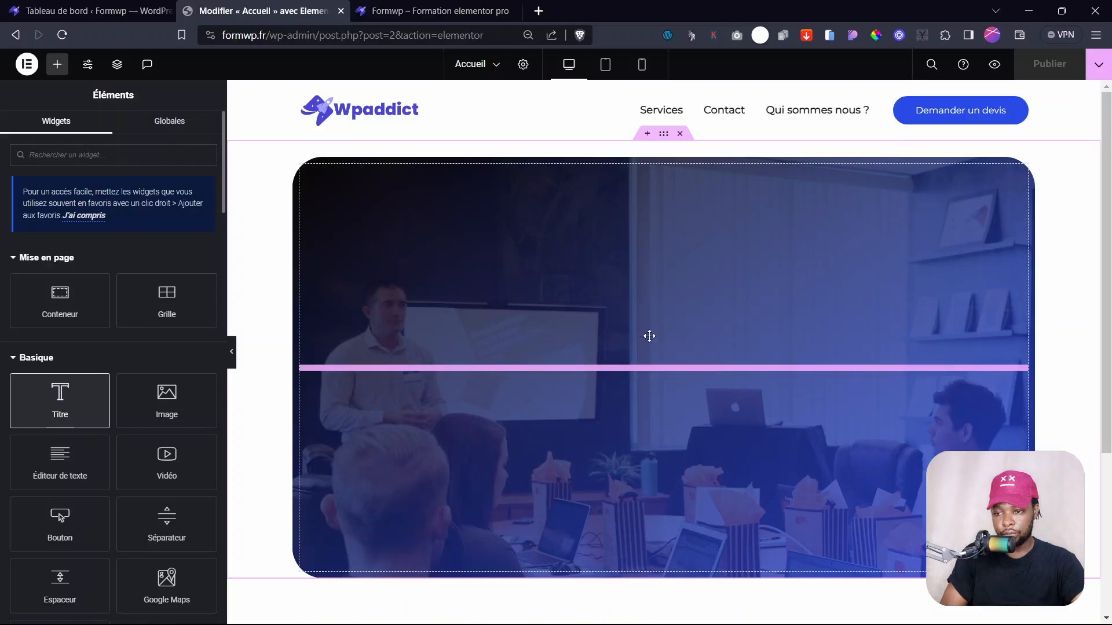
left_click(255, 216)
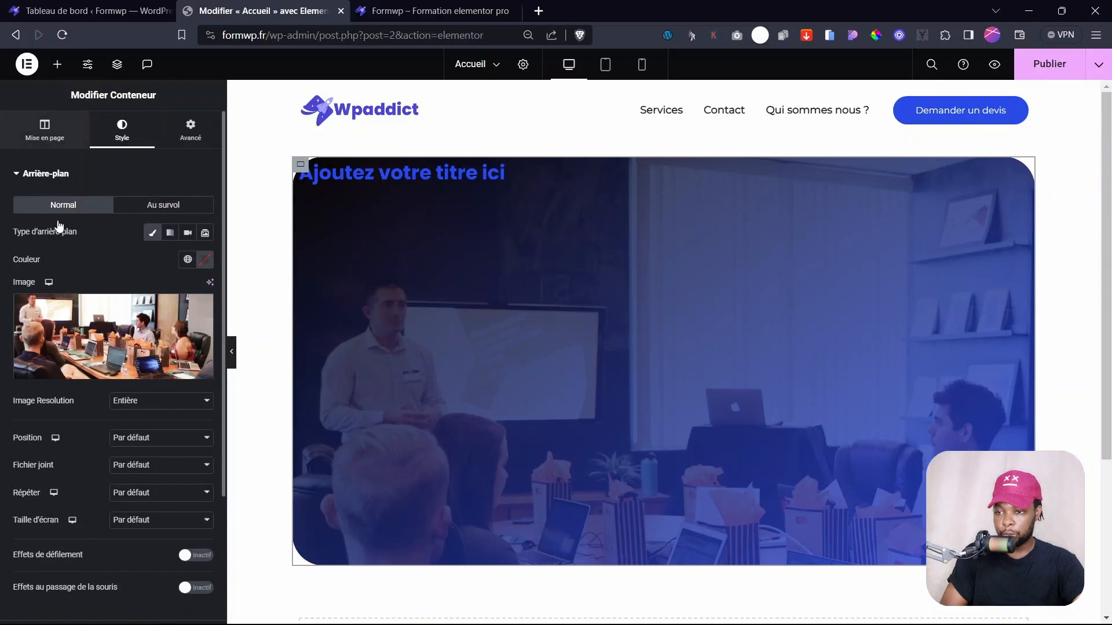
left_click(464, 262)
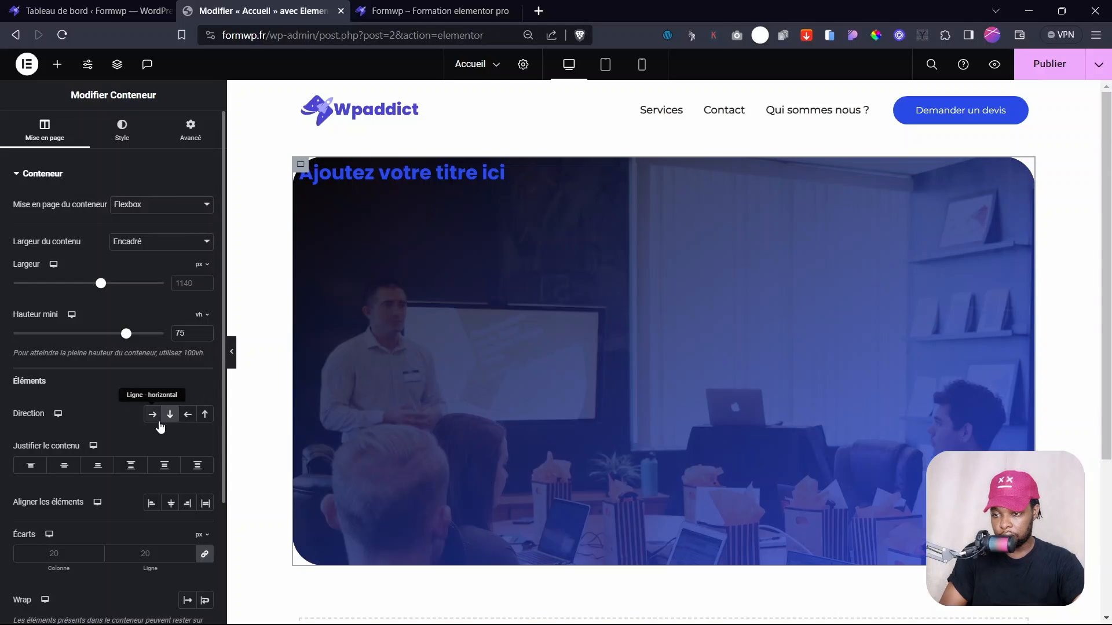
left_click(63, 468)
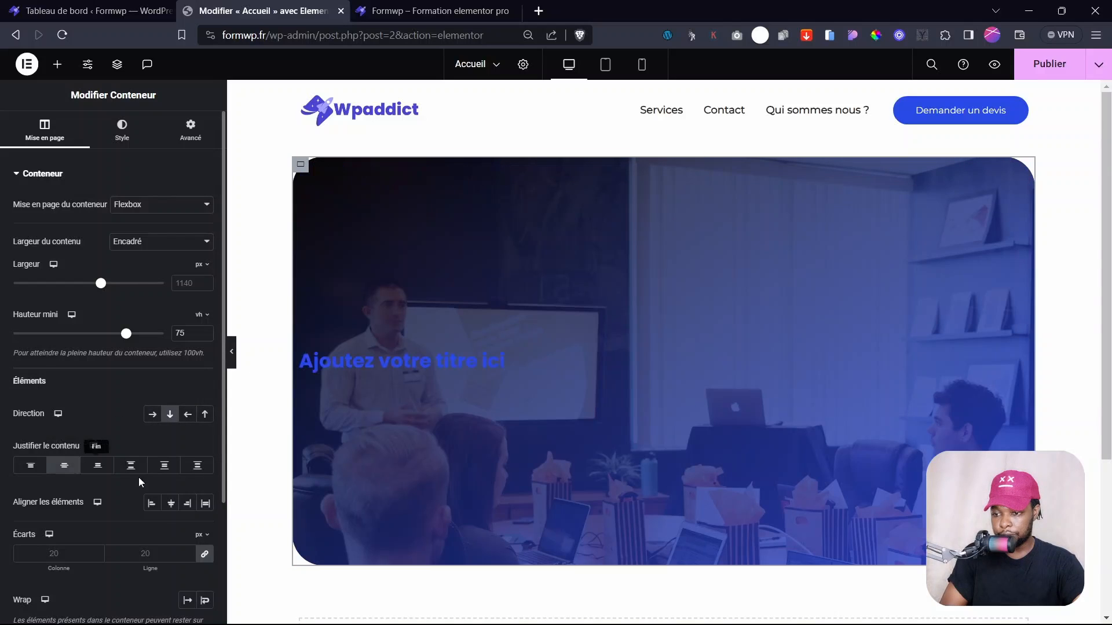
left_click(171, 504)
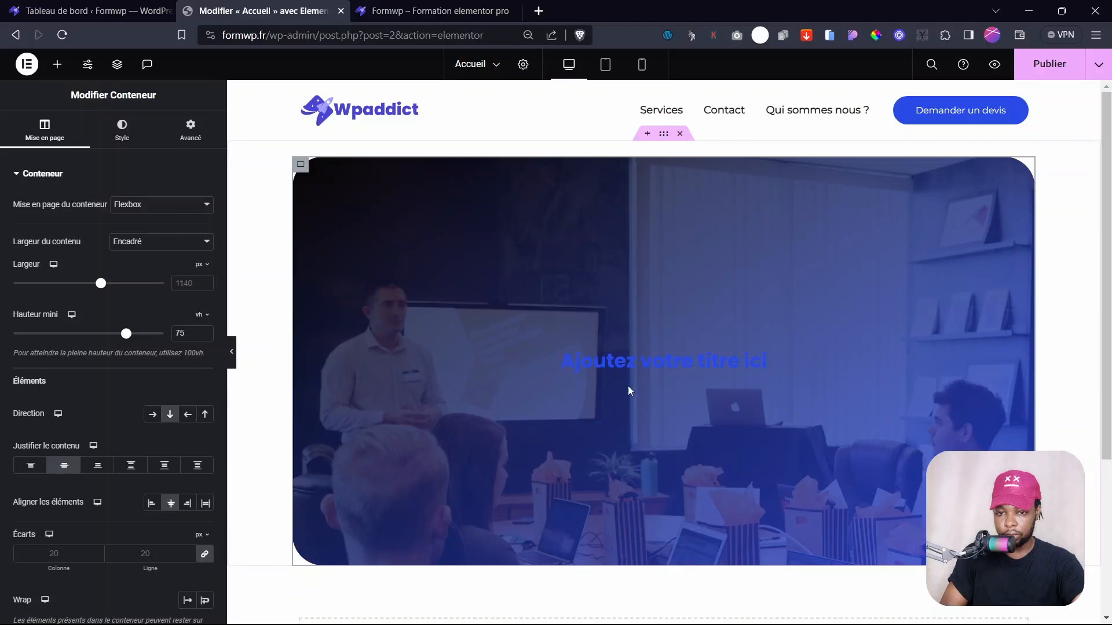
- Style the heading text white with a 42 px font size
left_click(760, 364)
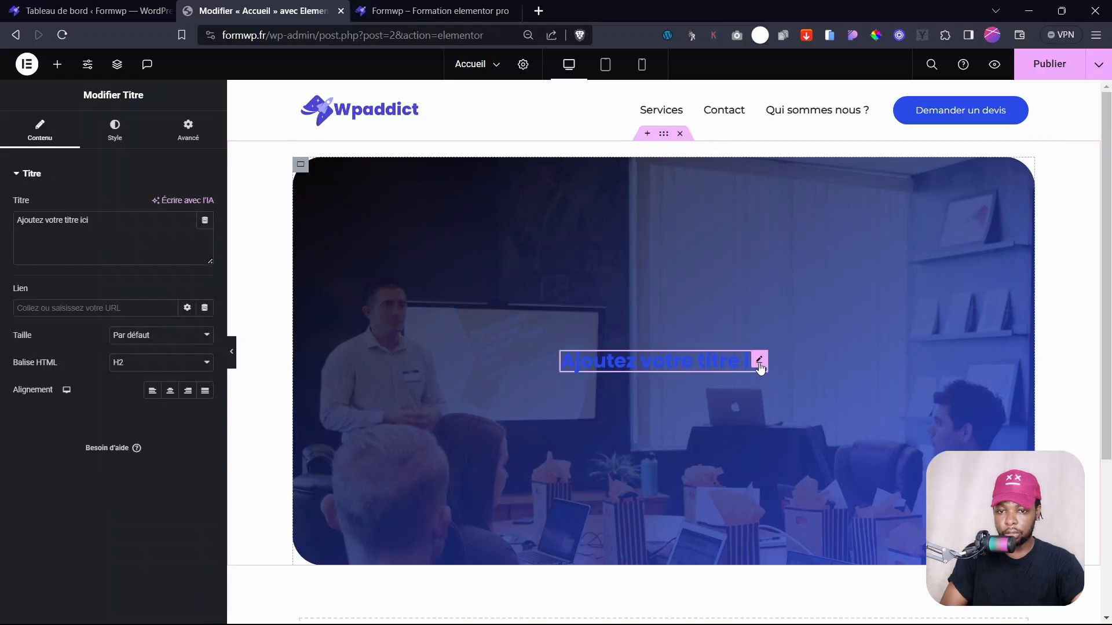
left_click(112, 134)
left_click(207, 205)
left_click_drag(136, 262, 117, 259)
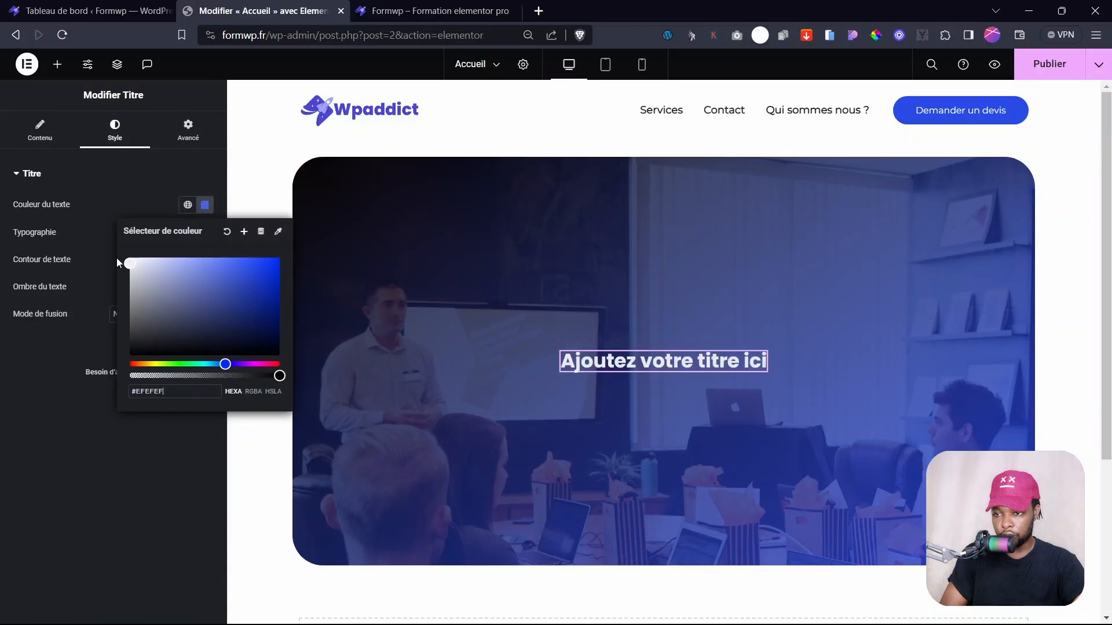
left_click(79, 453)
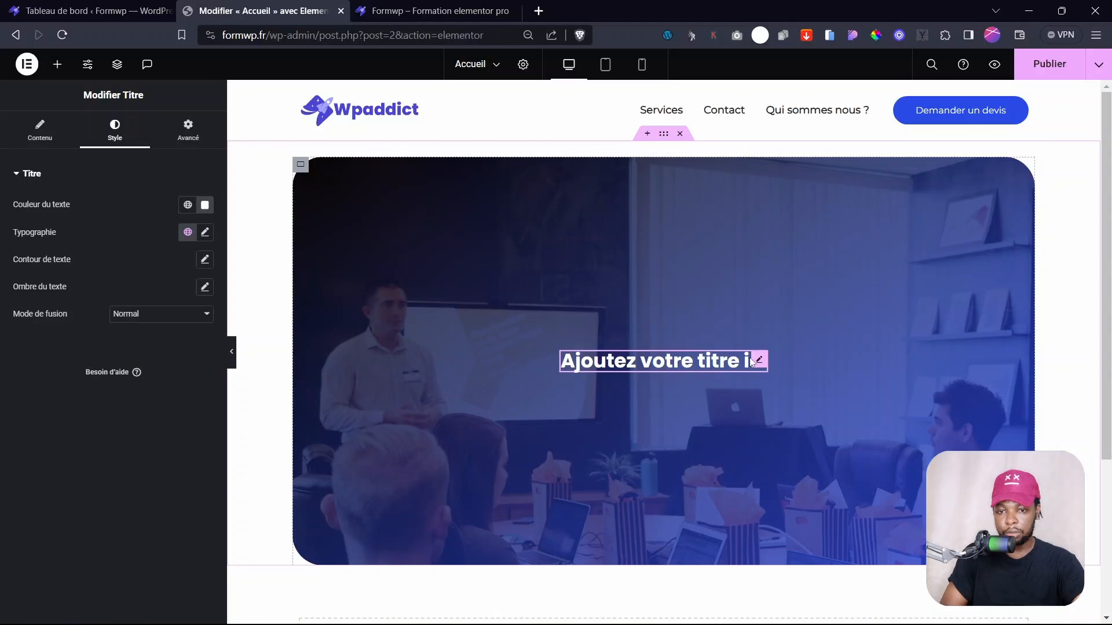
left_click(205, 232)
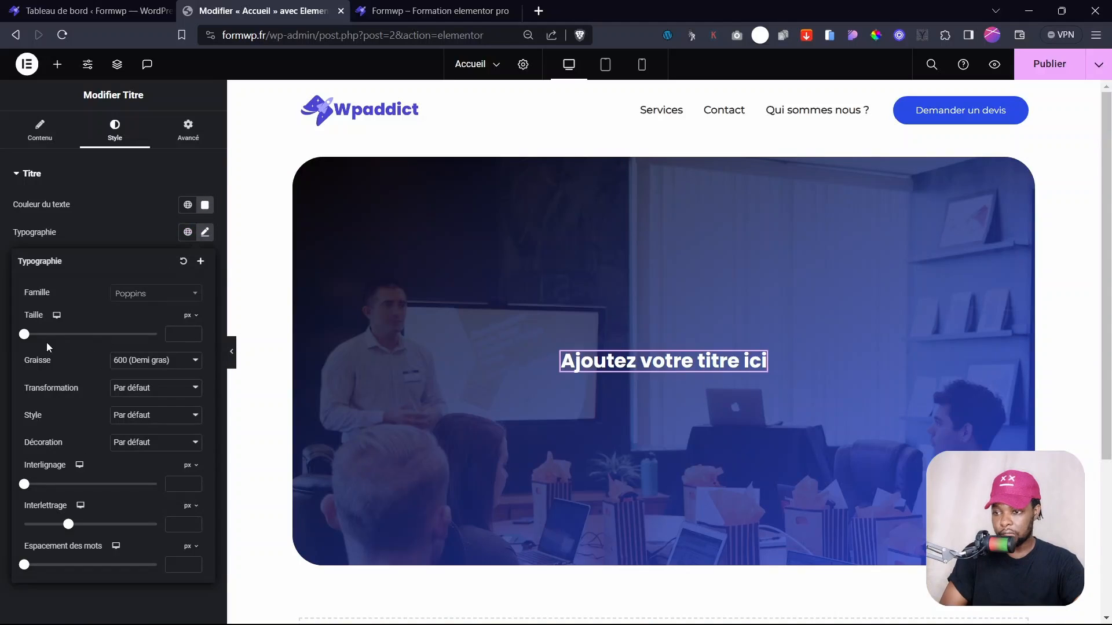
left_click_drag(24, 335, 51, 357)
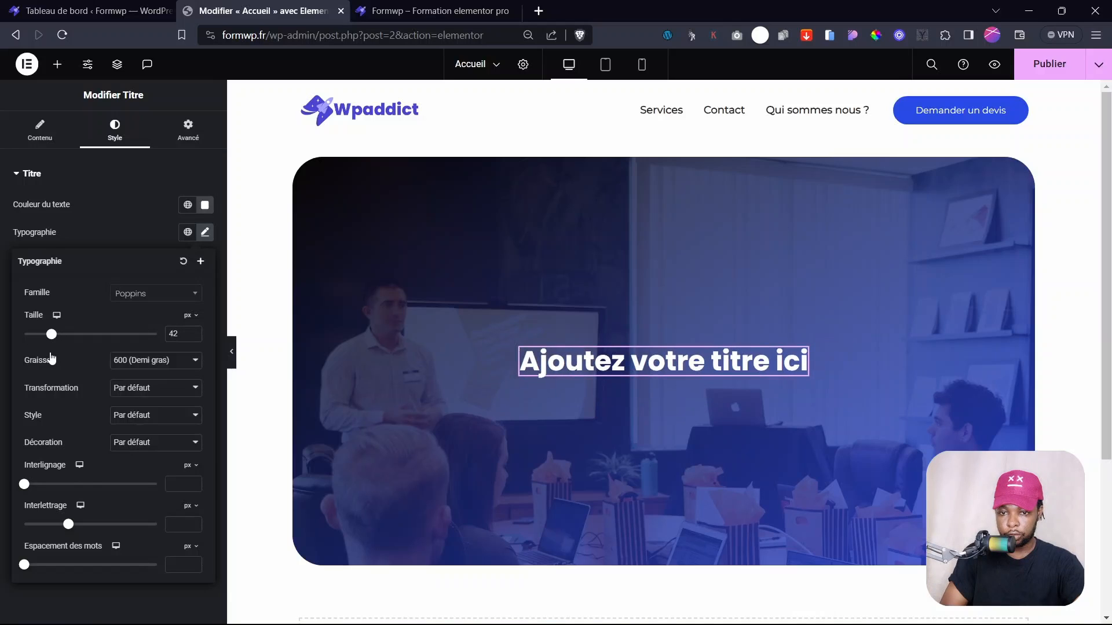
left_click(144, 233)
left_click(56, 73)
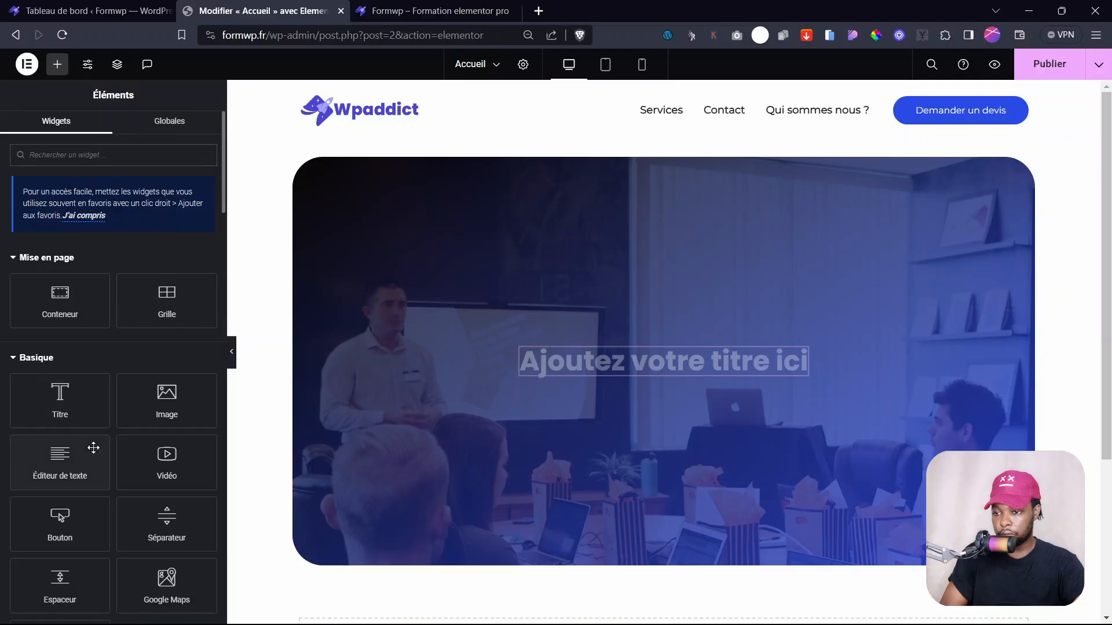
- Place a Lorem ipsum Éditeur de texte paragraph under the heading and set its text colour to white
left_click_drag(93, 448, 678, 375)
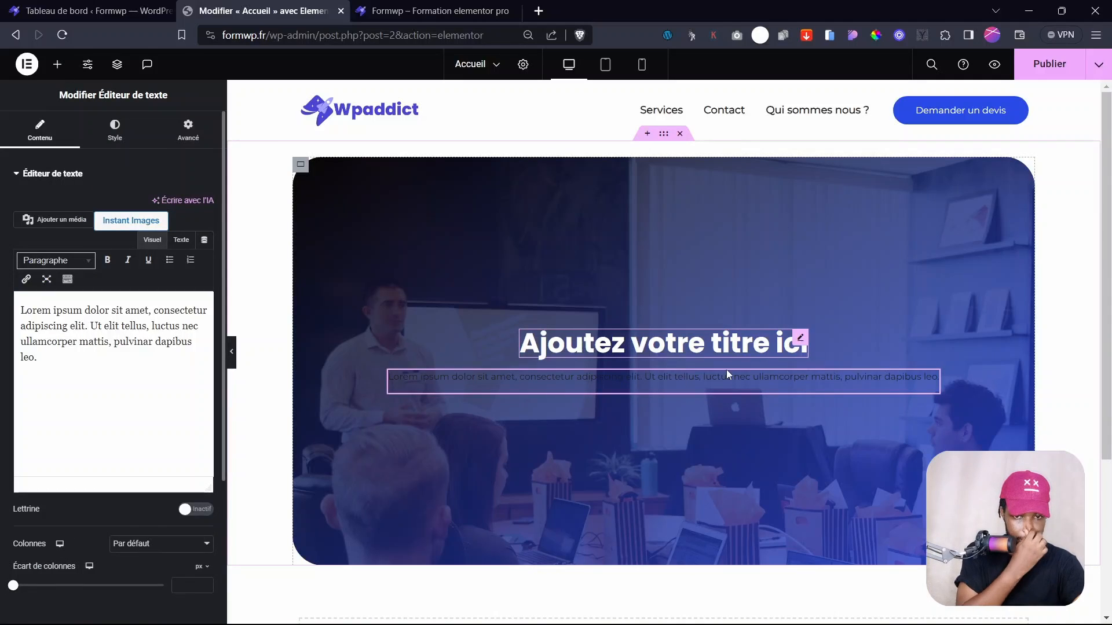
left_click(100, 142)
left_click(205, 232)
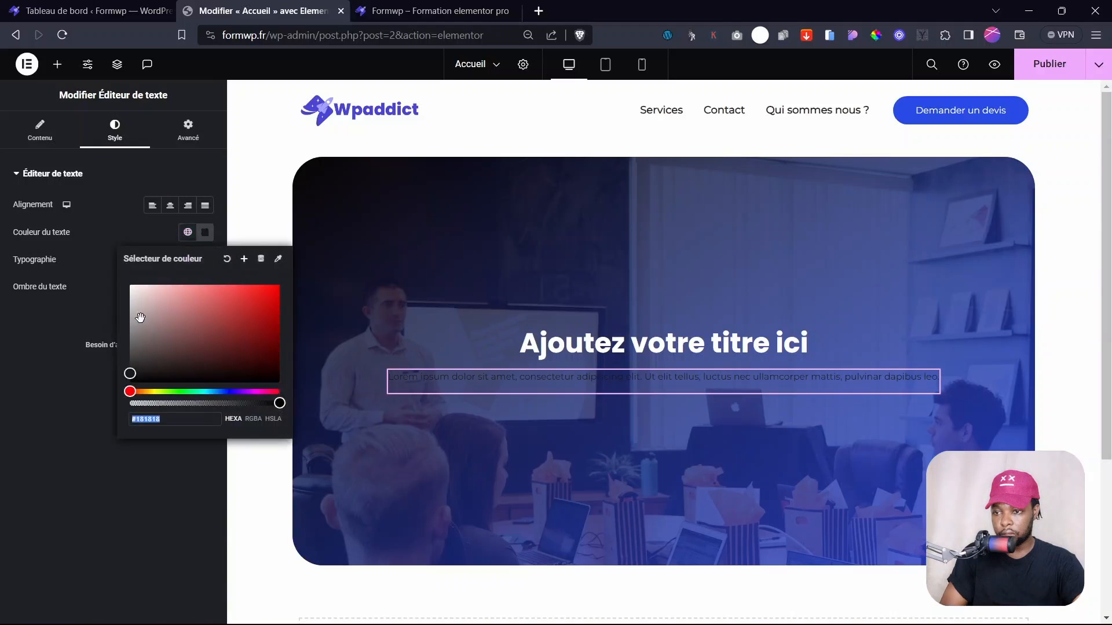
left_click_drag(141, 318, 89, 267)
left_click(54, 336)
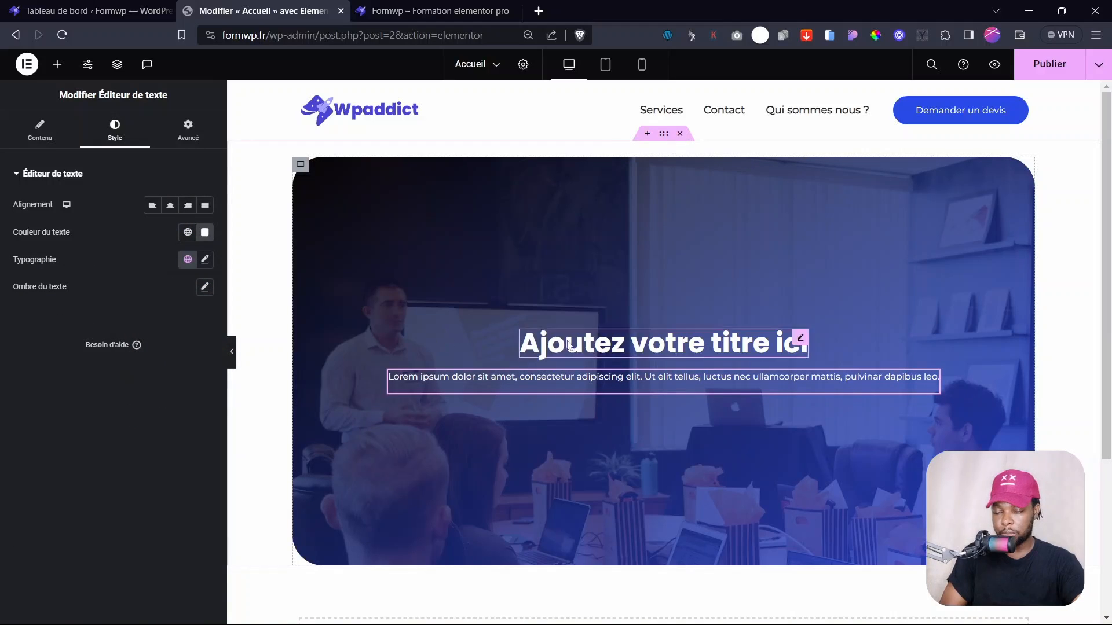
left_click(57, 64)
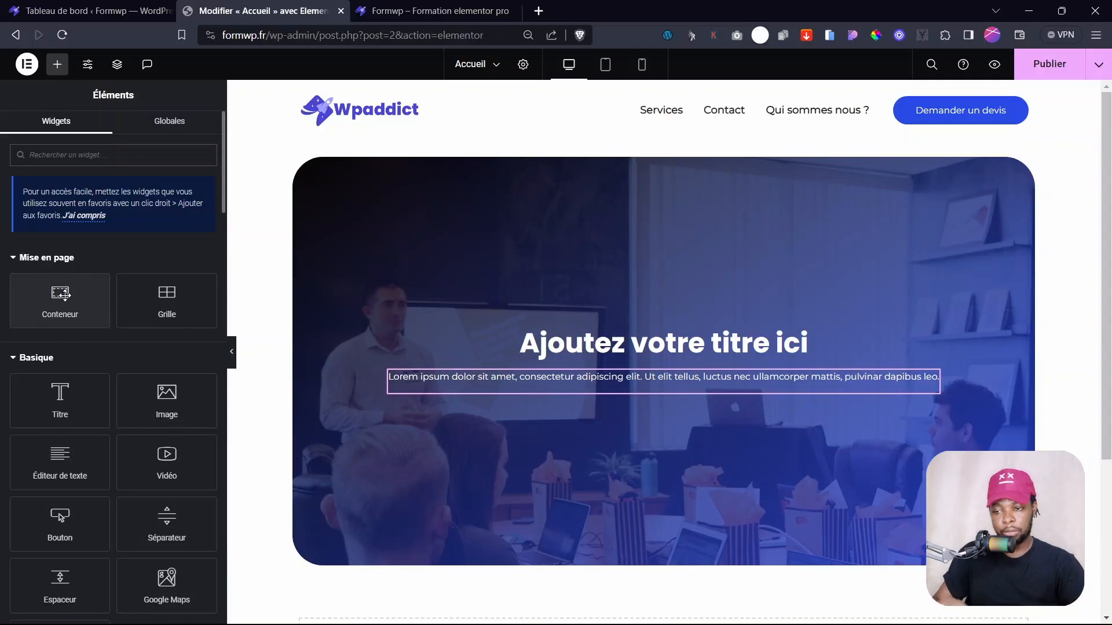
- Add a Conteneur below the paragraph with a Cliquez ici button, then duplicate the button with Ctrl+D
left_click_drag(59, 302, 704, 387)
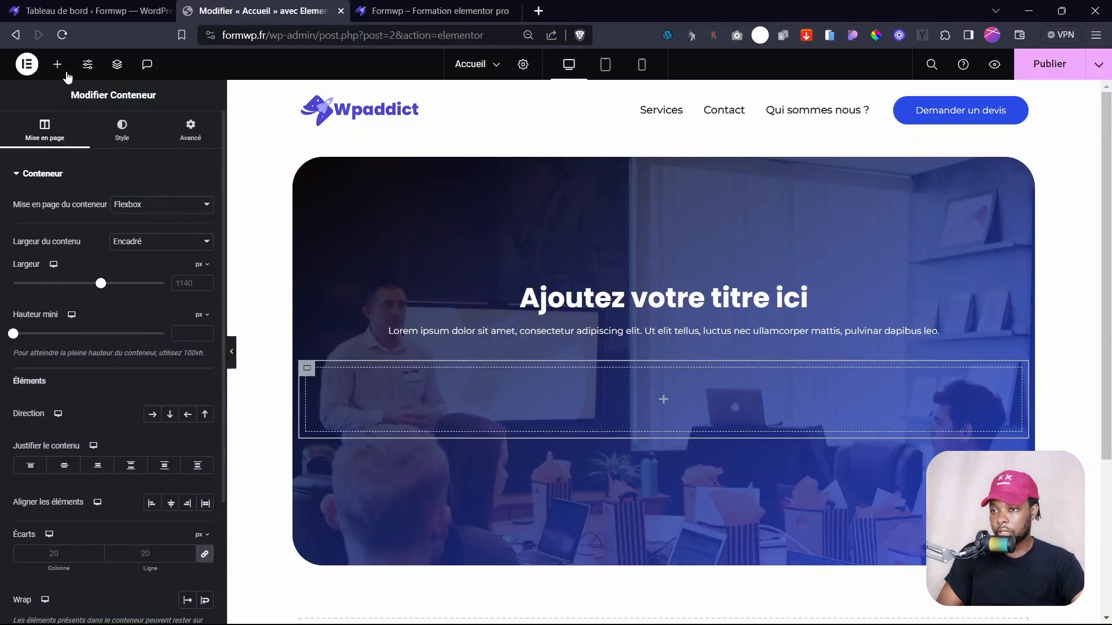
left_click(57, 64)
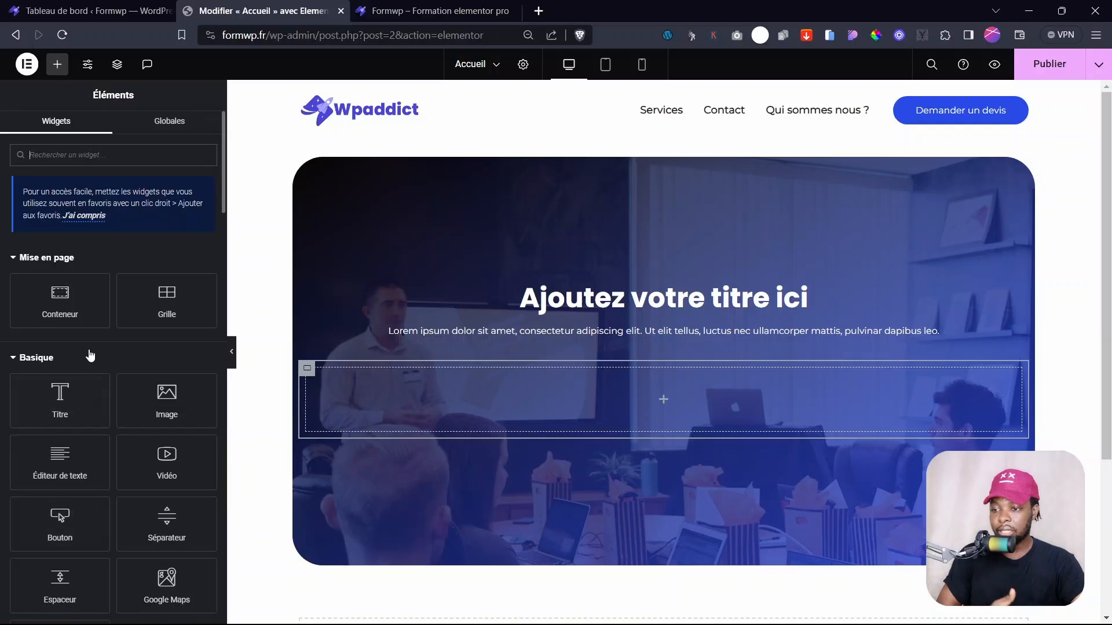
left_click_drag(60, 522, 462, 419)
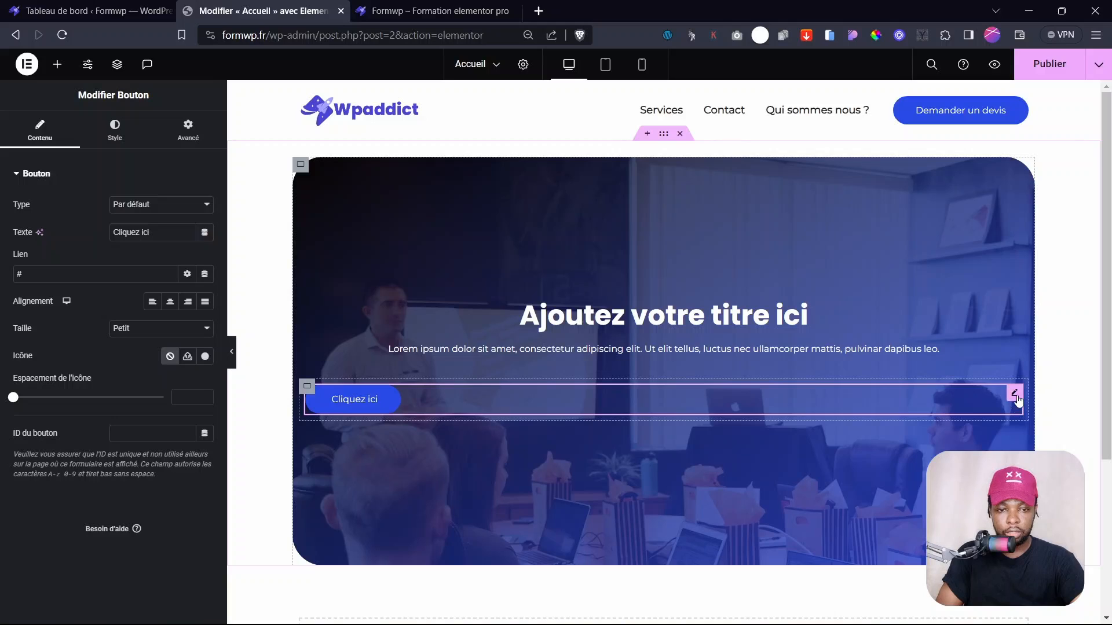
right_click(1014, 395)
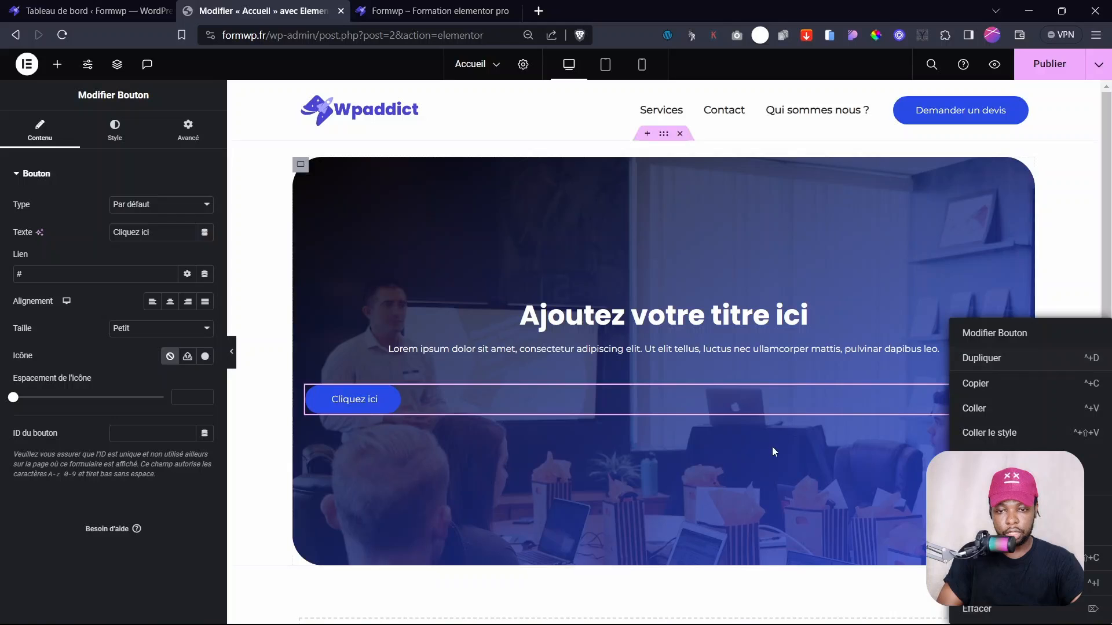
left_click(799, 407)
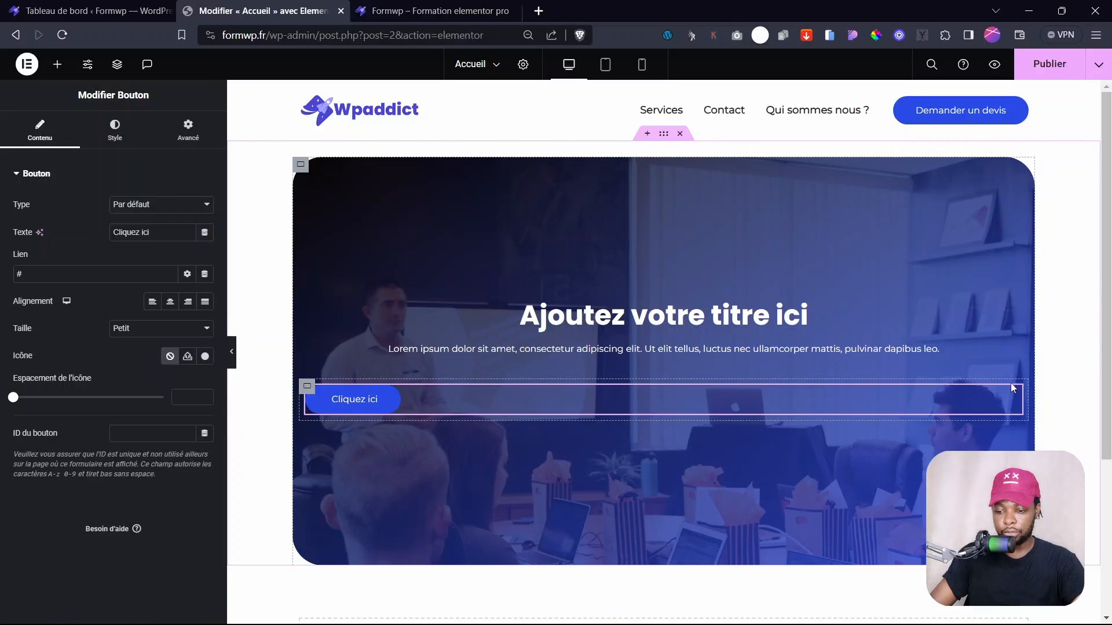
key("ctrl+d")
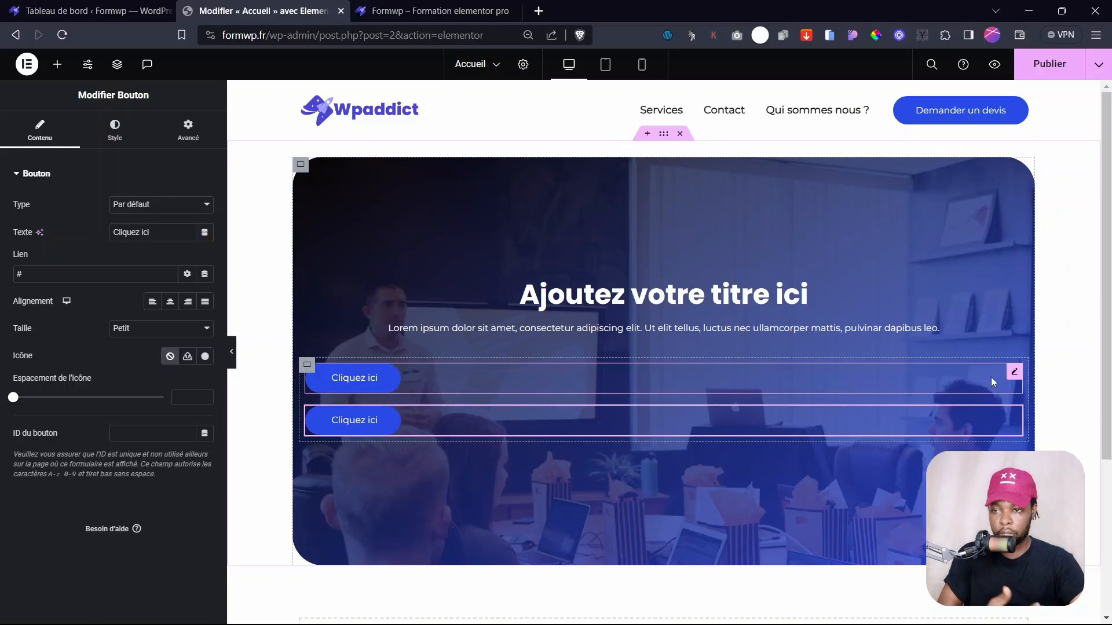
left_click(26, 66)
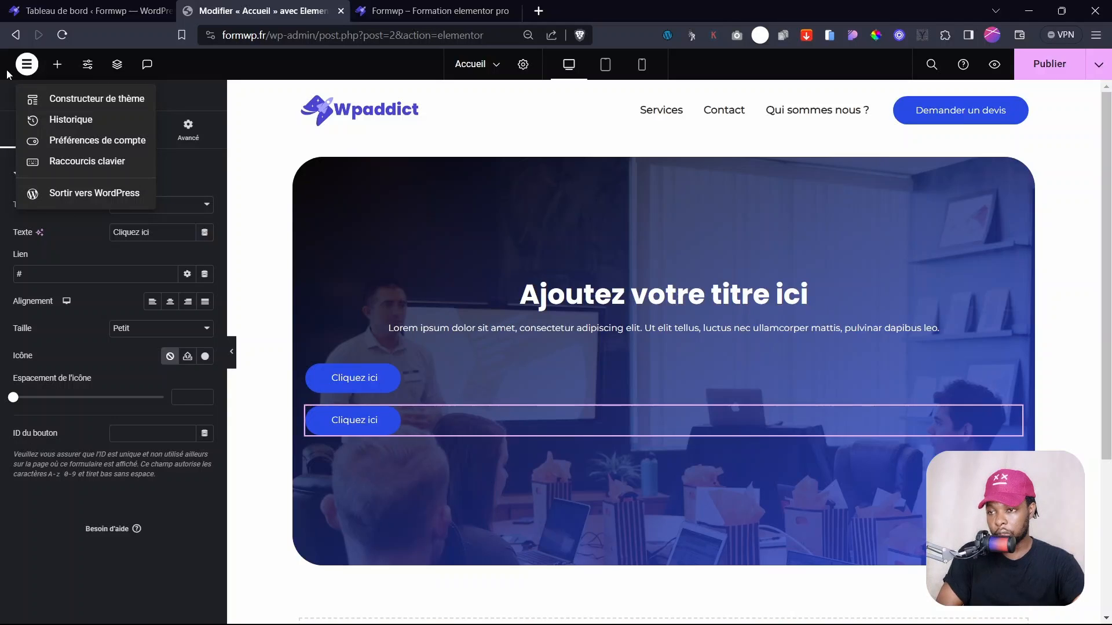
- Set Poignées d'édition to Oui, remove an extra duplicated button, and select the buttons' container
left_click(77, 142)
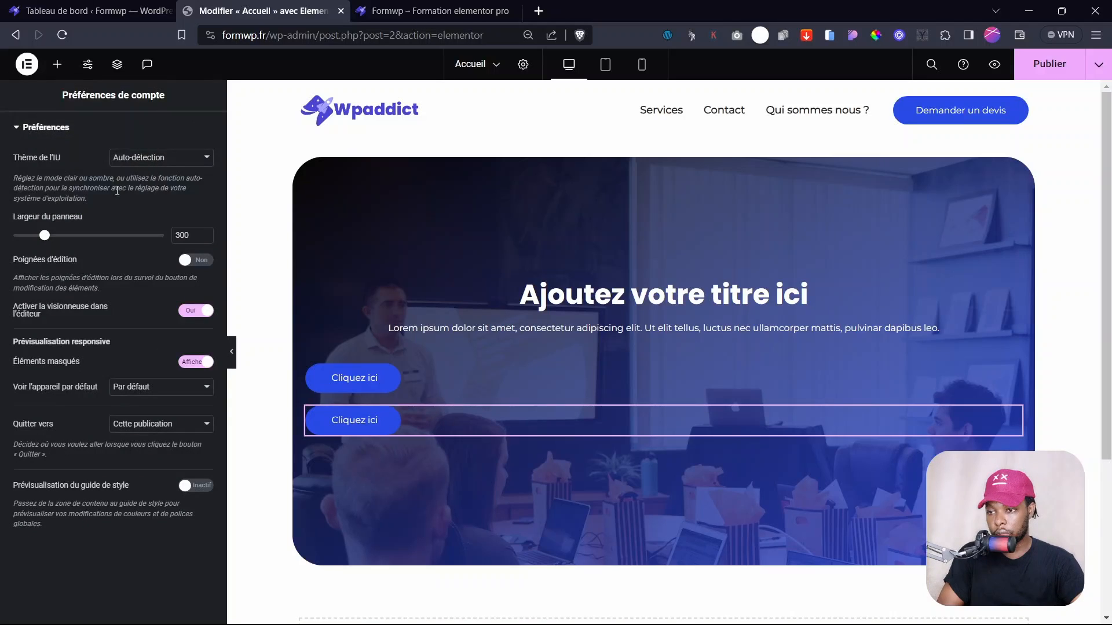
left_click(197, 261)
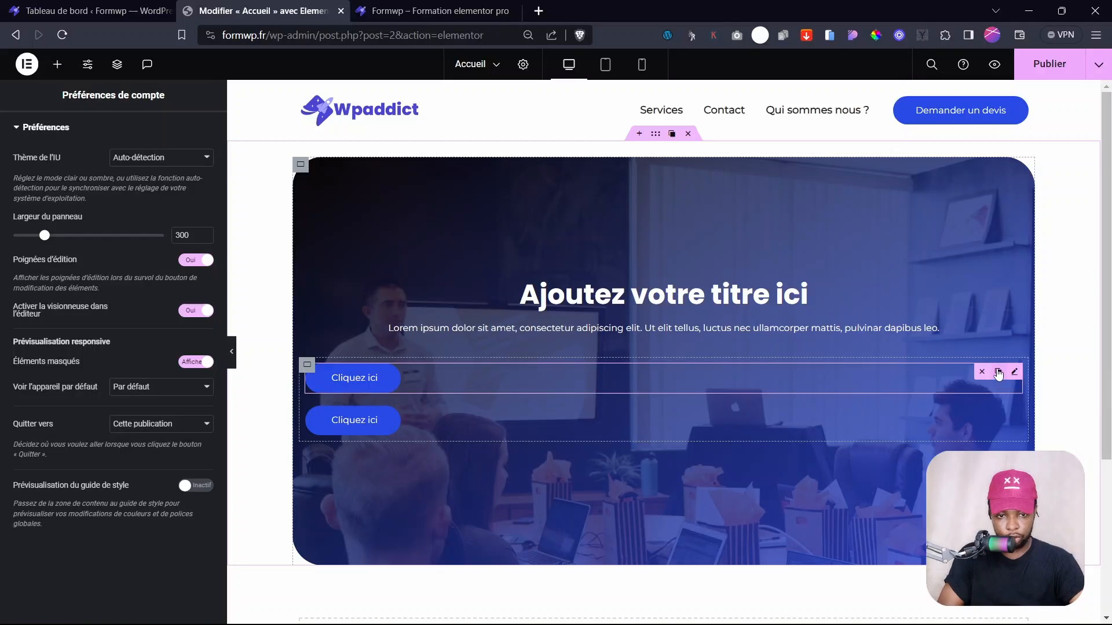
left_click(998, 373)
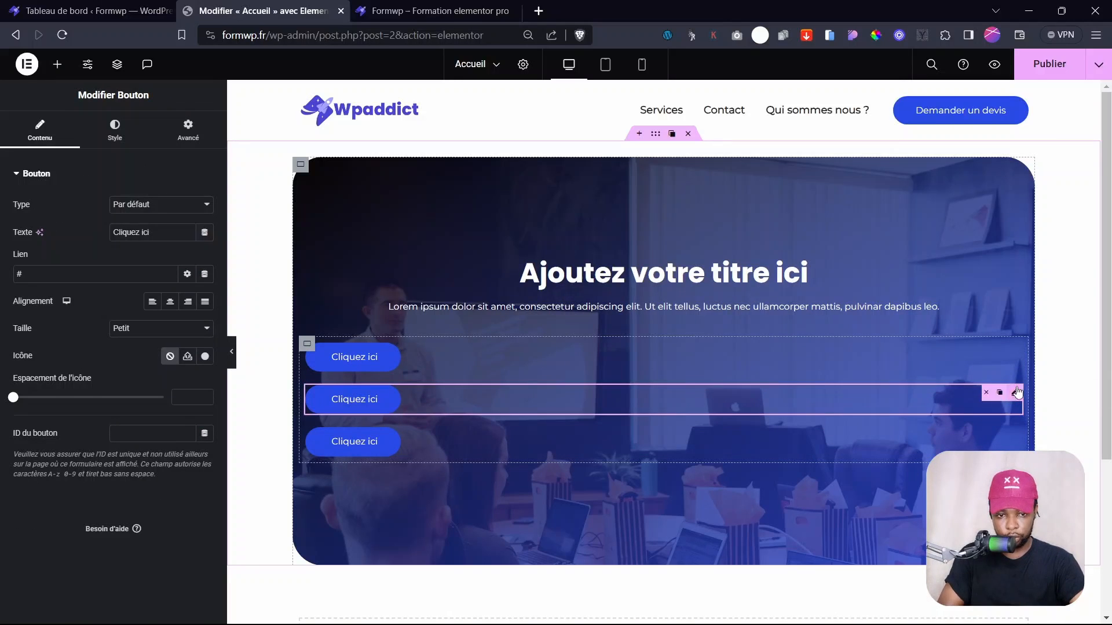
left_click(986, 393)
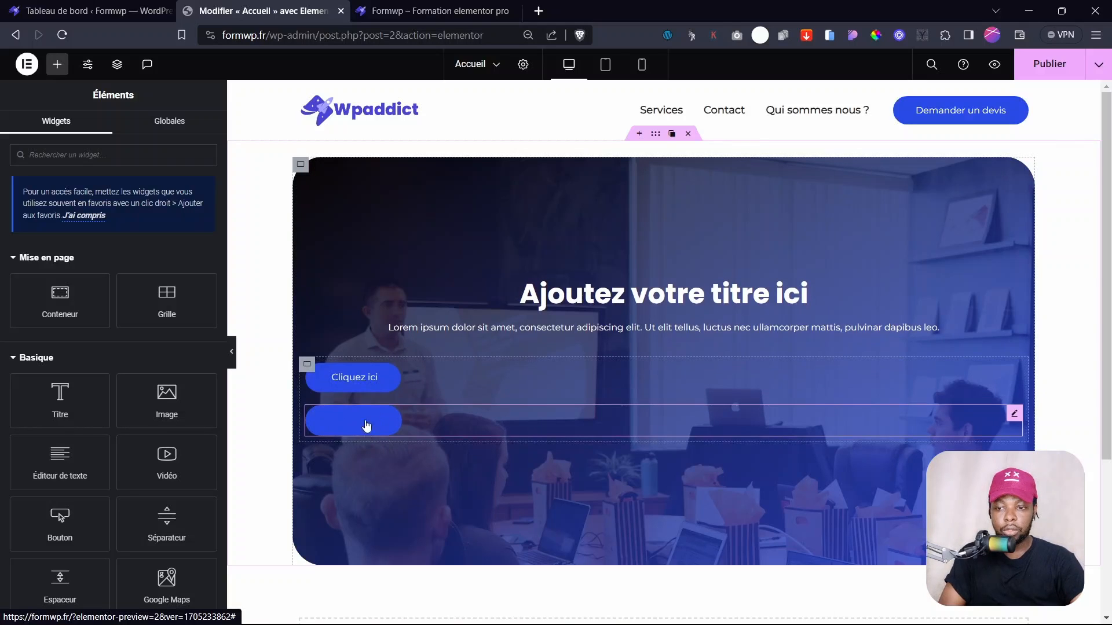
left_click(307, 366)
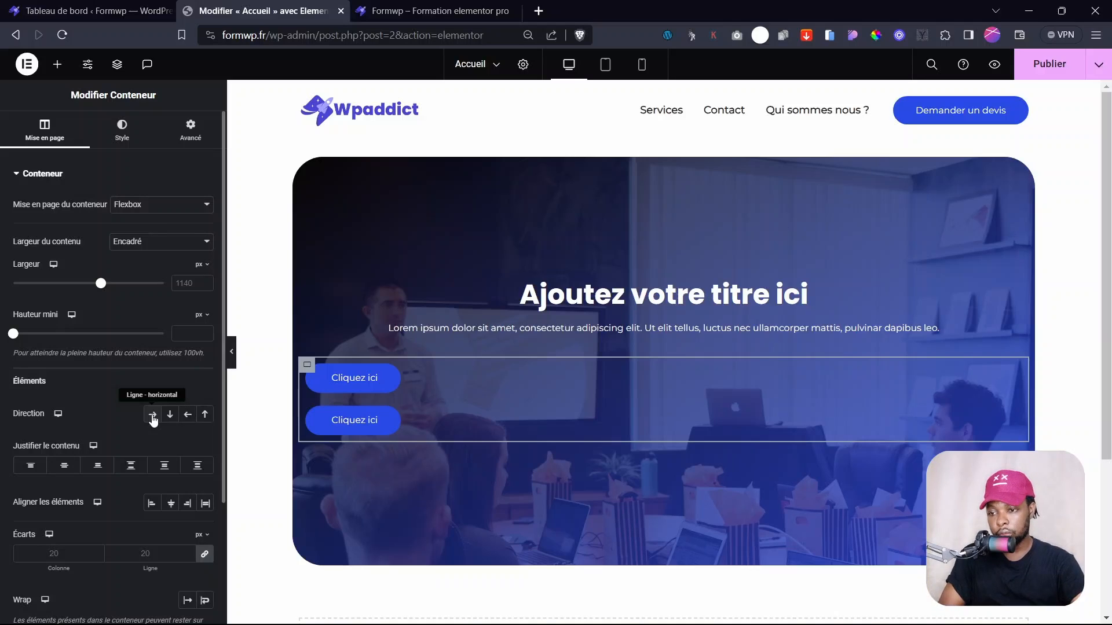
- Lay the two buttons out side by side, centred horizontally and vertically
left_click(153, 415)
left_click(63, 466)
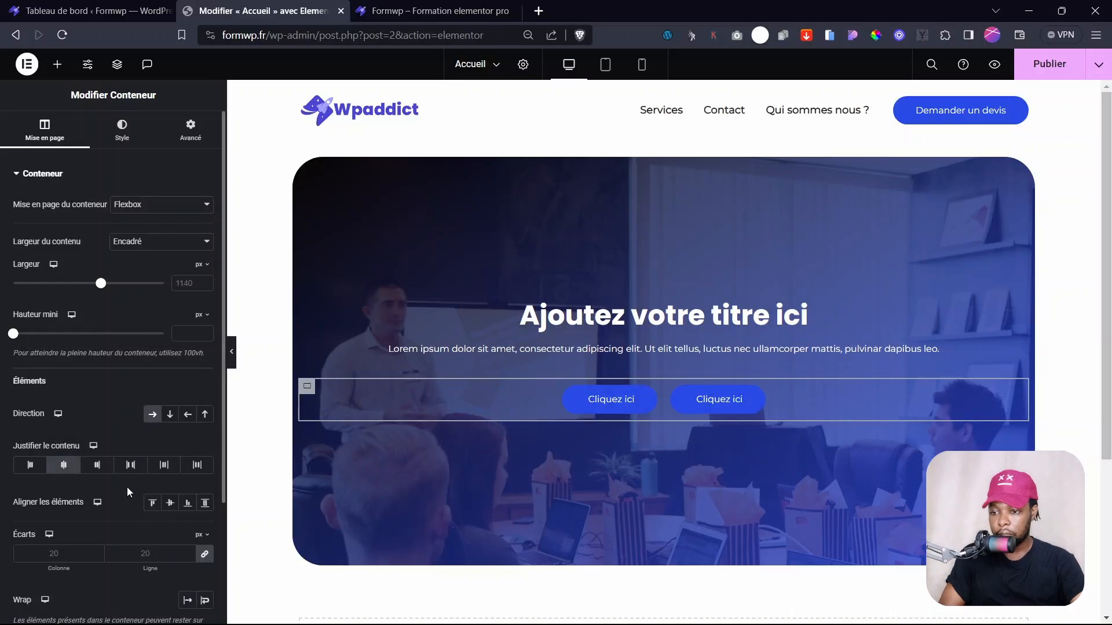
left_click(169, 503)
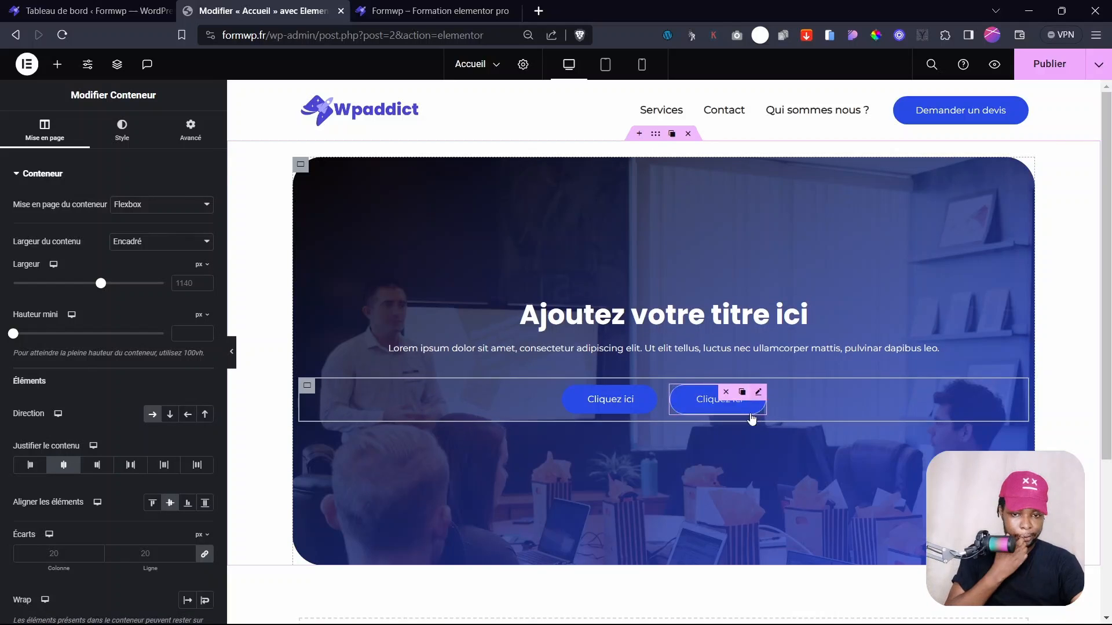
- Make the second button's background transparent (alpha 00) with corner radius 1, then publish the page
left_click(764, 394)
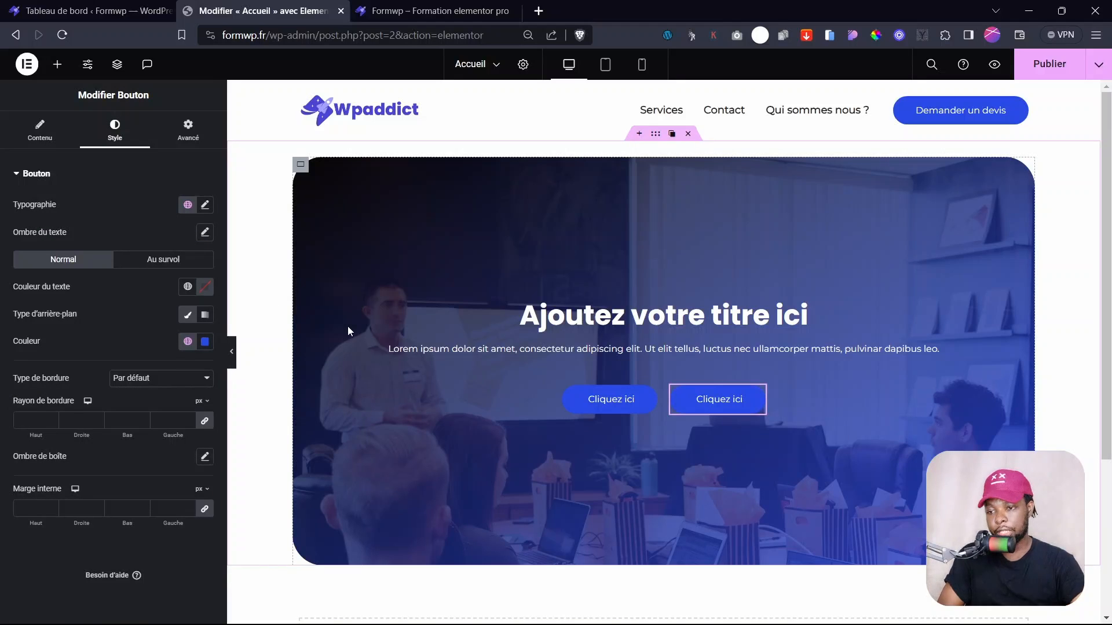
left_click(205, 342)
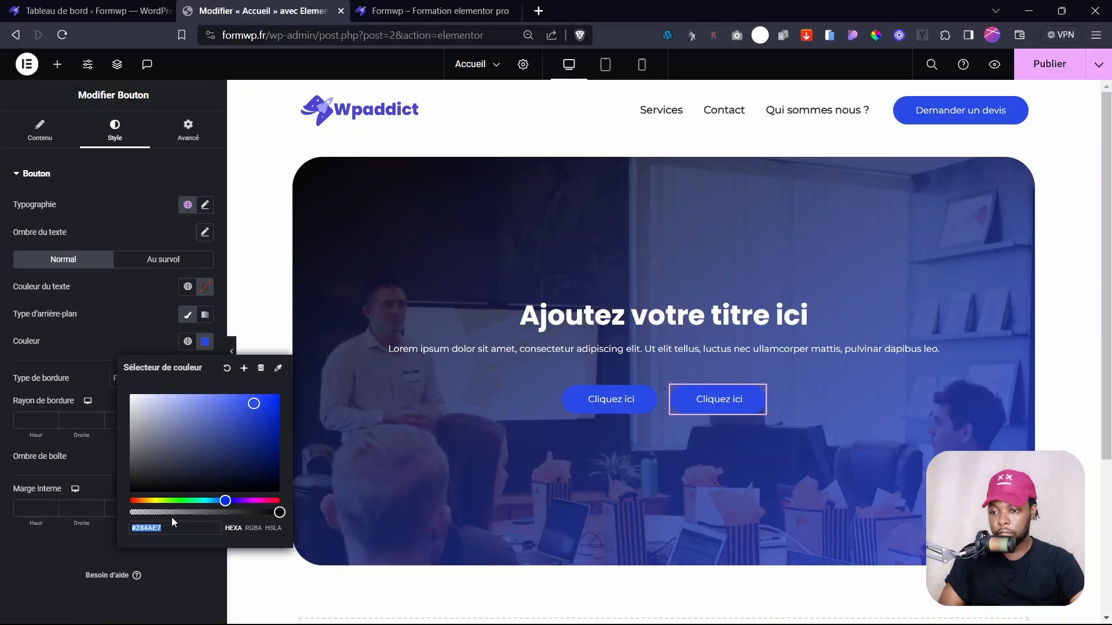
key("Right")
type("00")
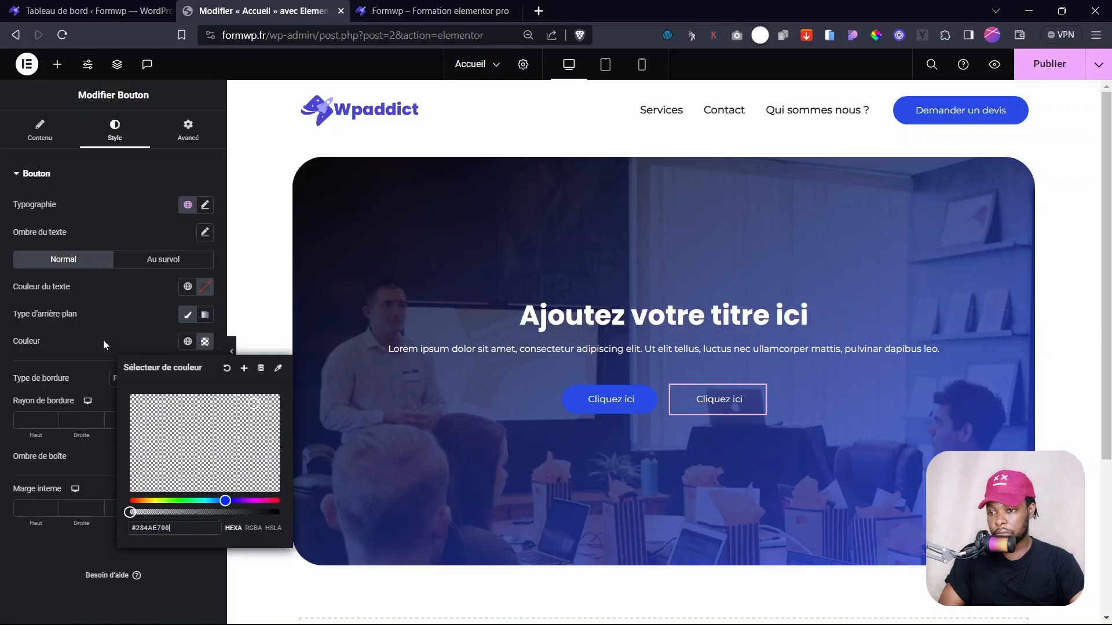
left_click(104, 339)
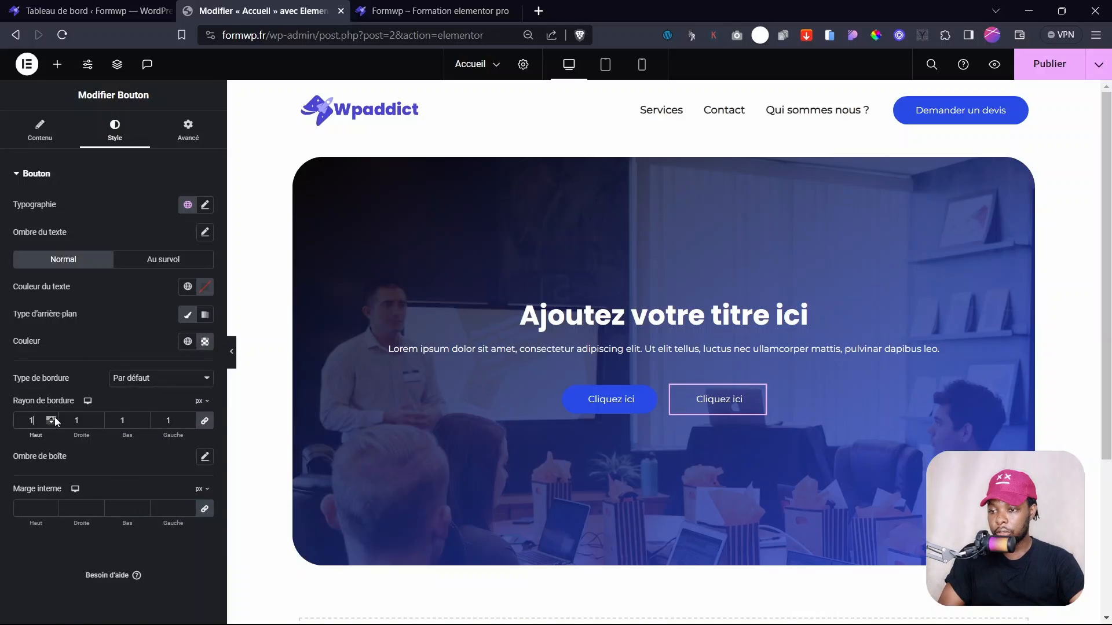
left_click(55, 417)
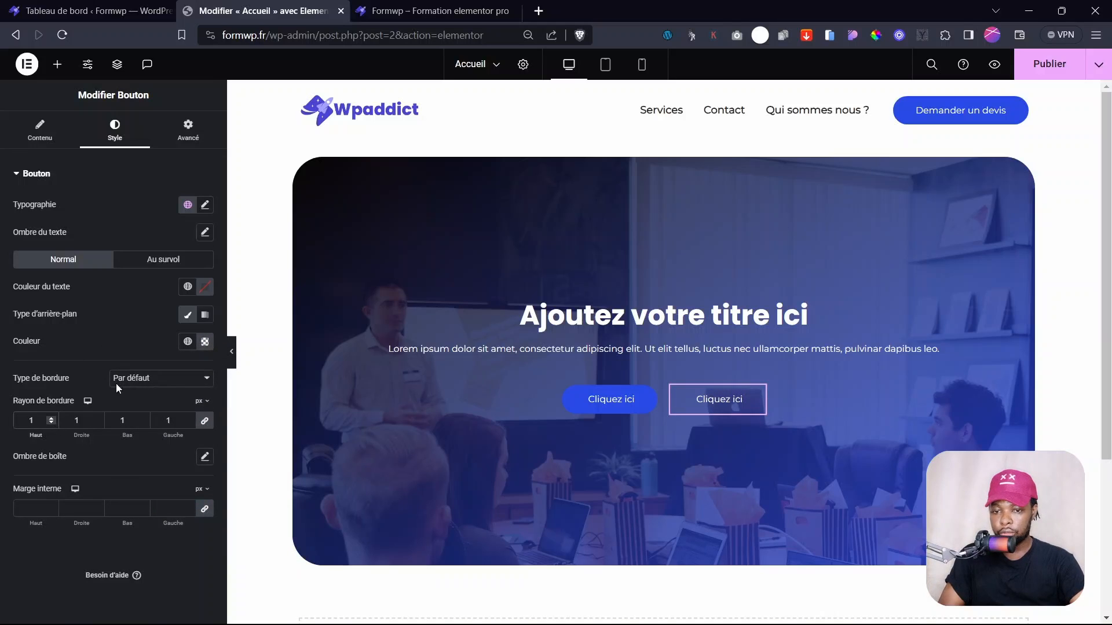
left_click(232, 352)
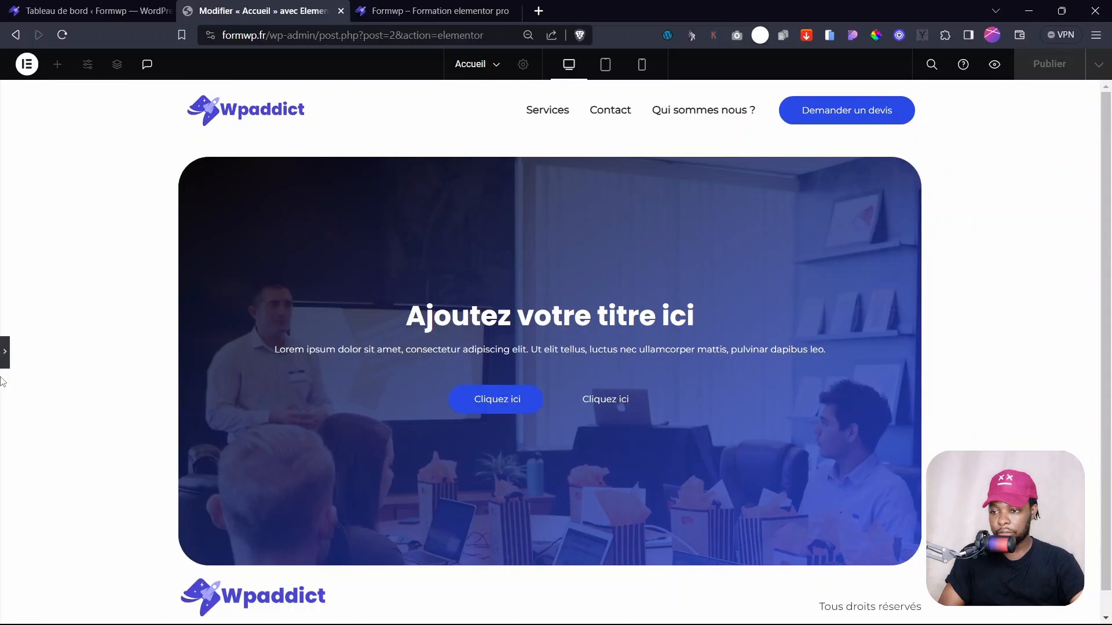
left_click(4, 352)
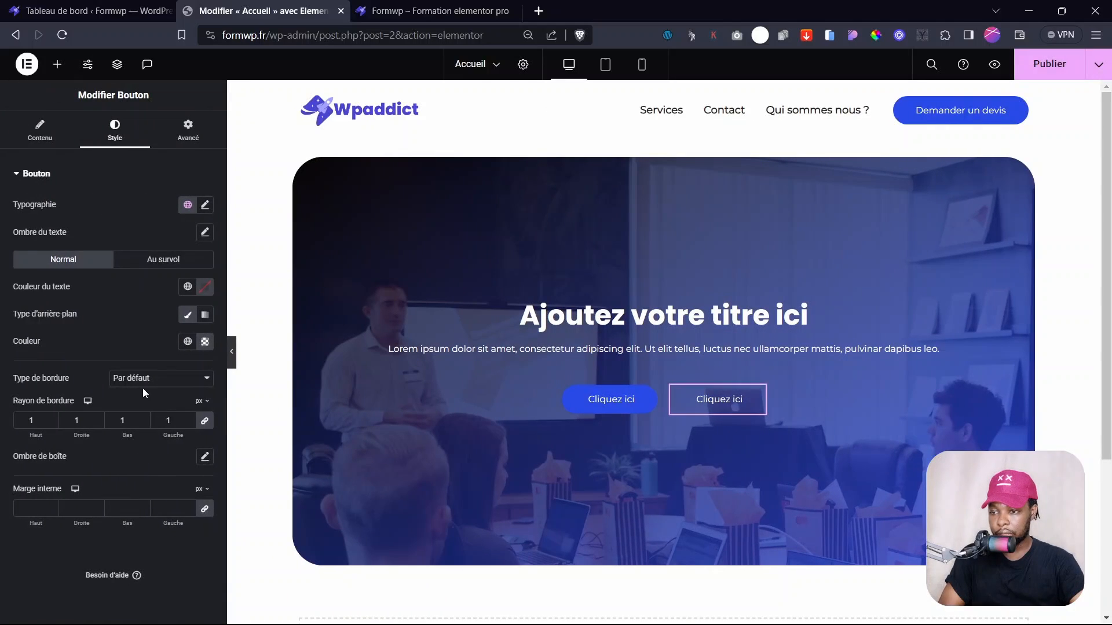
left_click(232, 352)
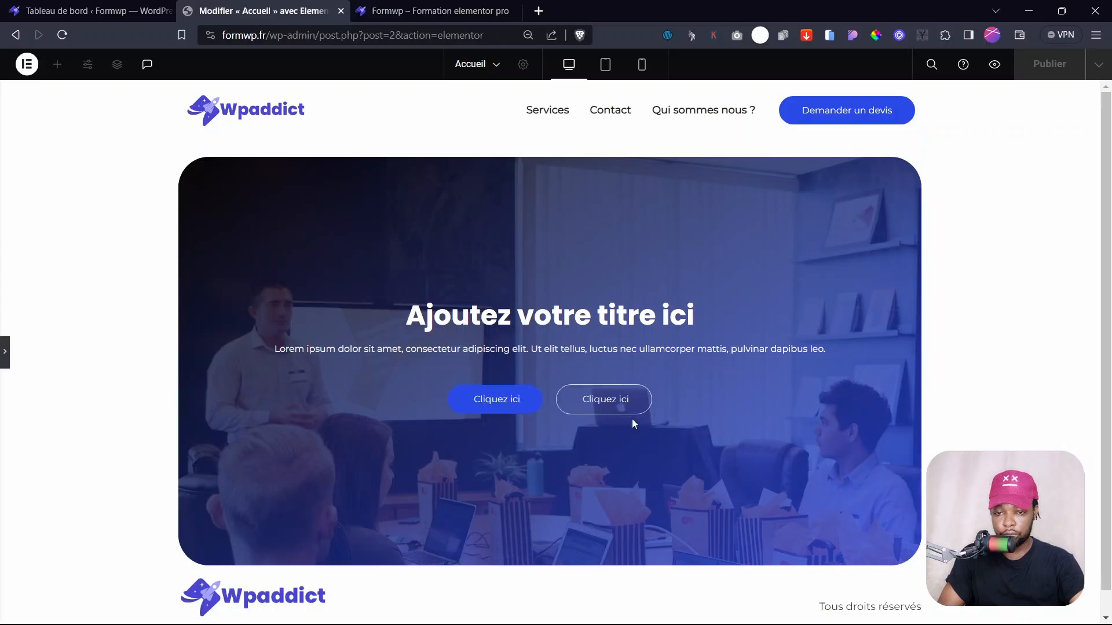
left_click(5, 352)
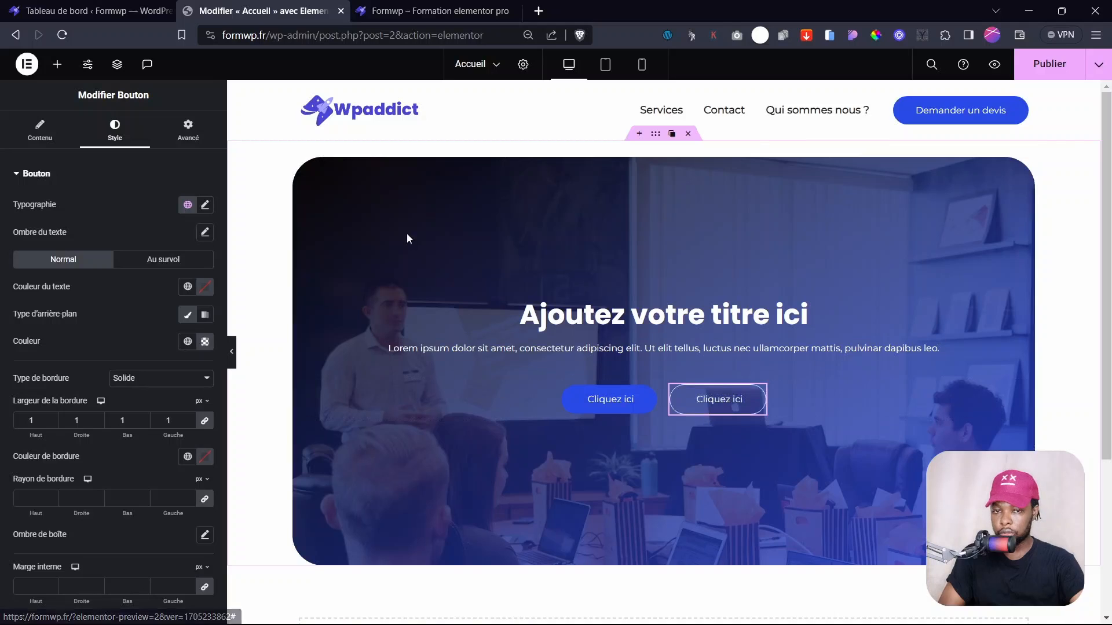
left_click(1067, 62)
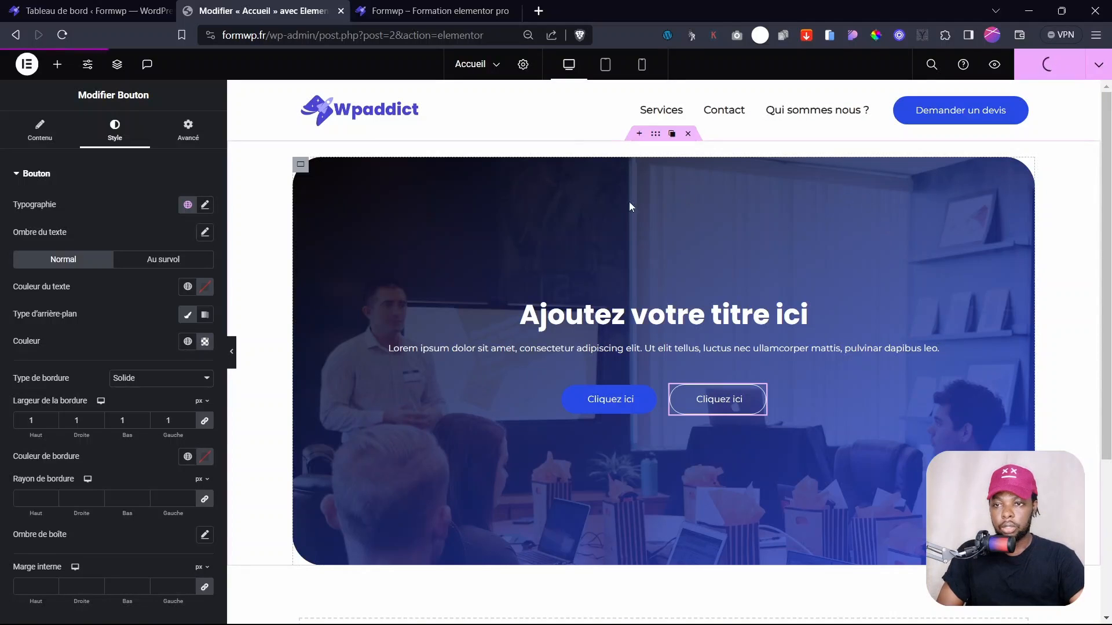
left_click(423, 11)
- Reload the live homepage, scroll over the hero with its Cliquez ici buttons, and return to the Accueil editor
left_click(110, 11)
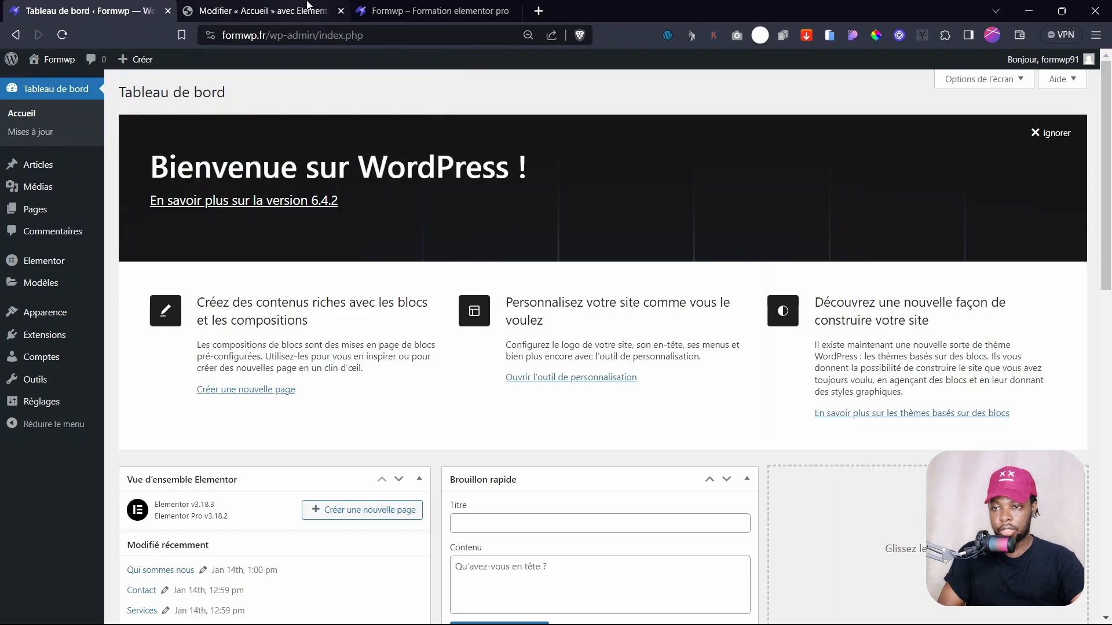
left_click(334, 12)
left_click(359, 13)
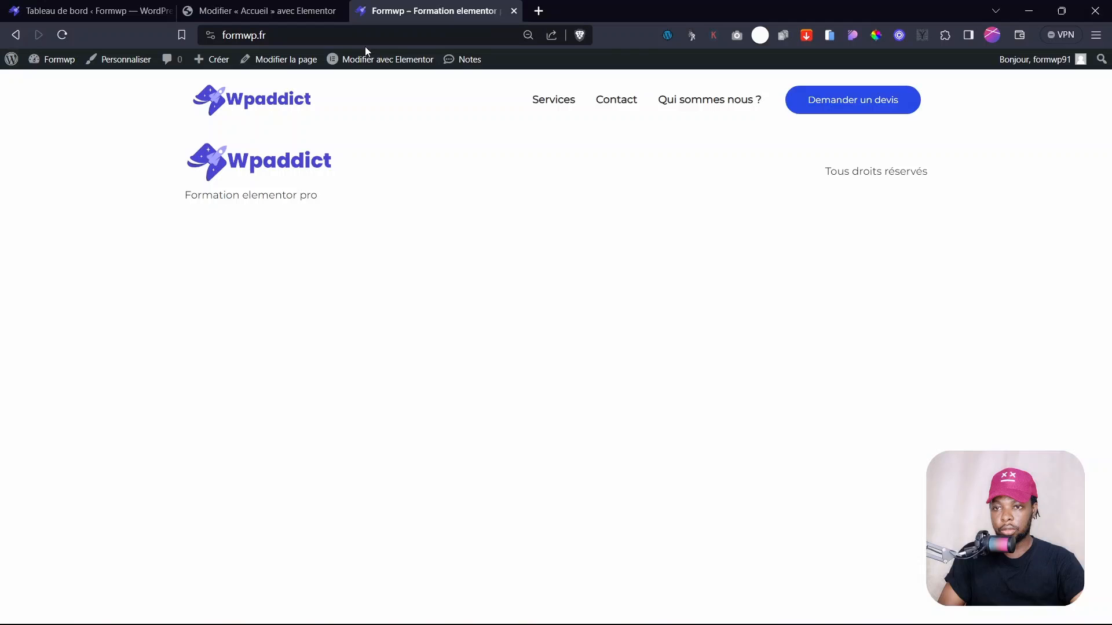
left_click(263, 97)
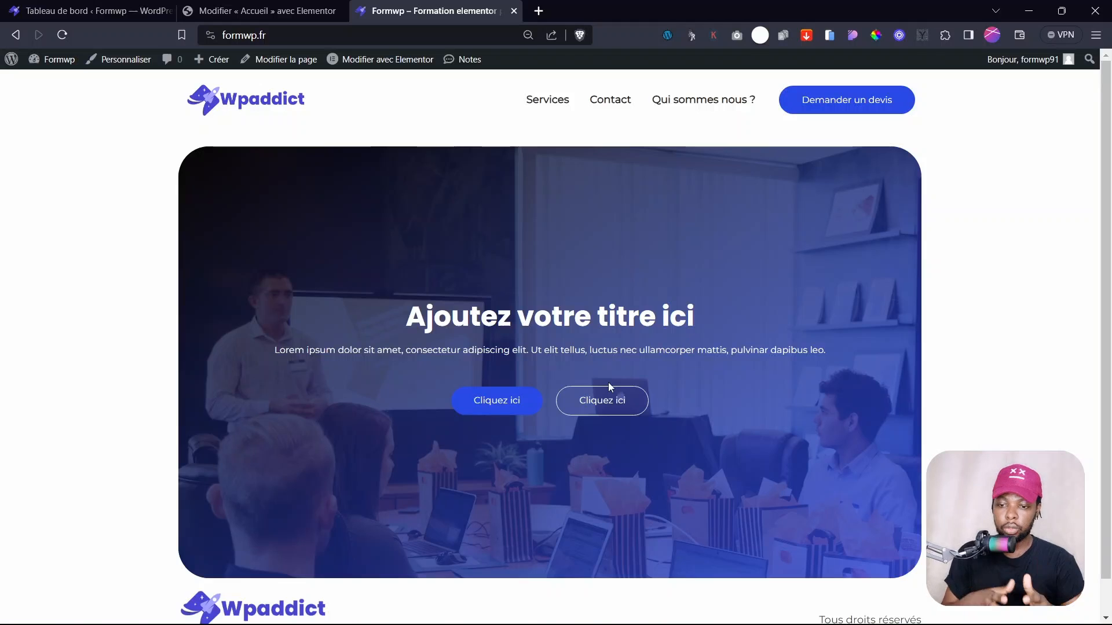
scroll(585, 243, "down", 1)
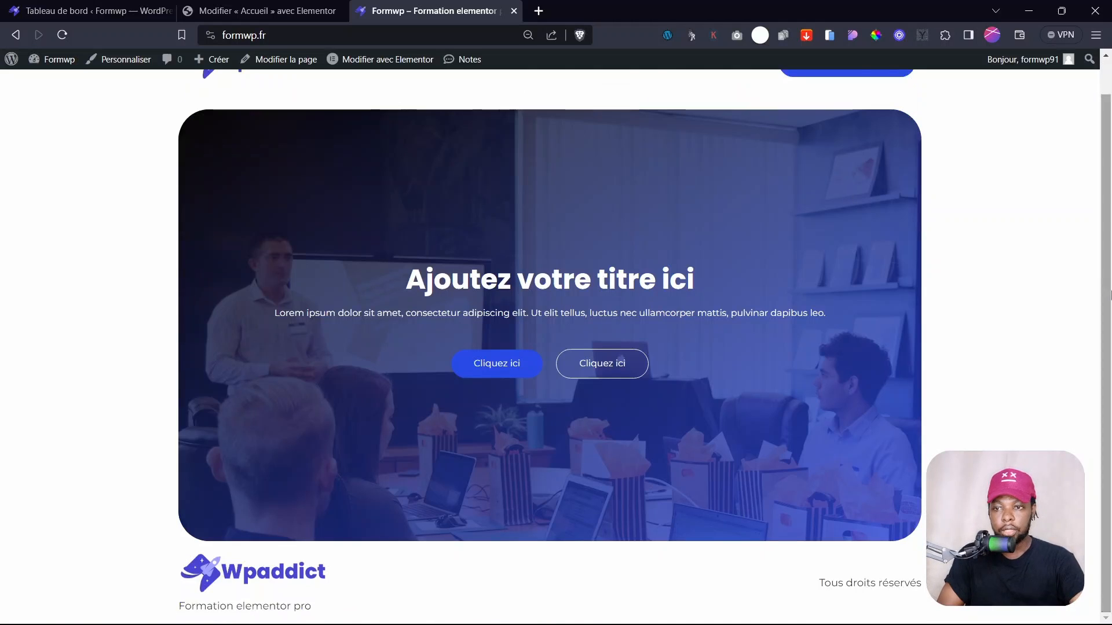
scroll(567, 145, "up", 1)
left_click(265, 5)
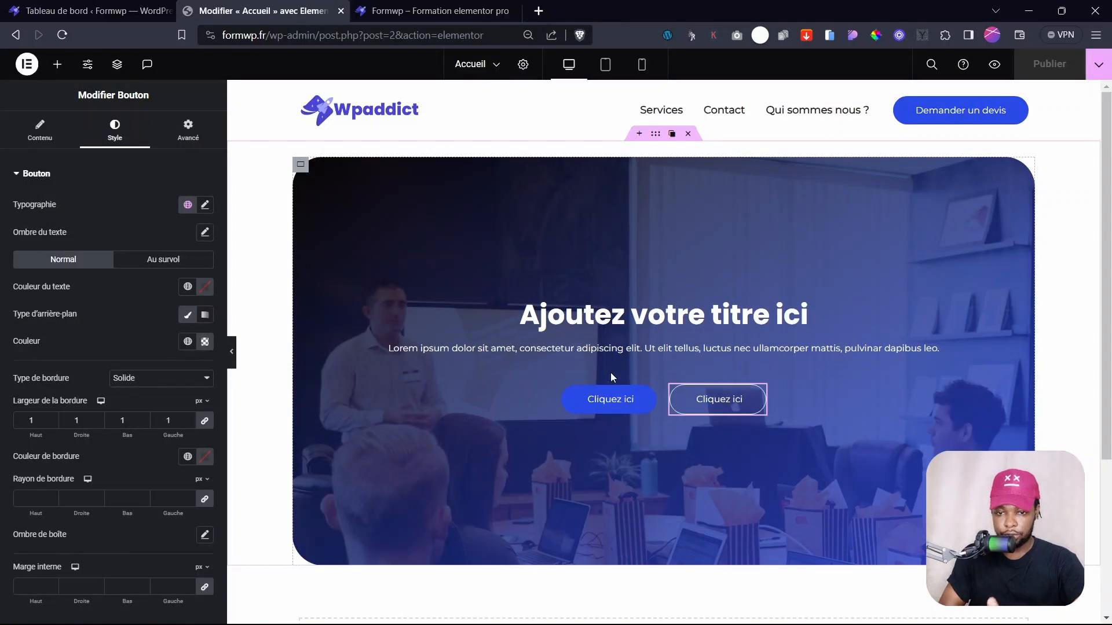
- Change the first button text to 'En savoir plus' and the second to 'Demander un devis', then publish
left_click(653, 393)
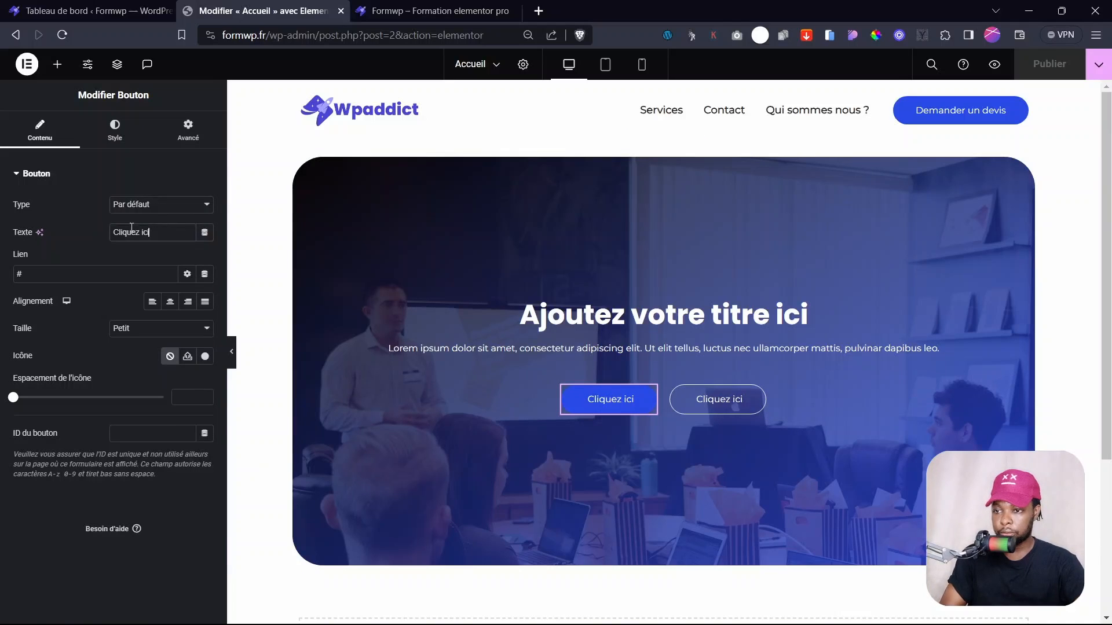
type("En s")
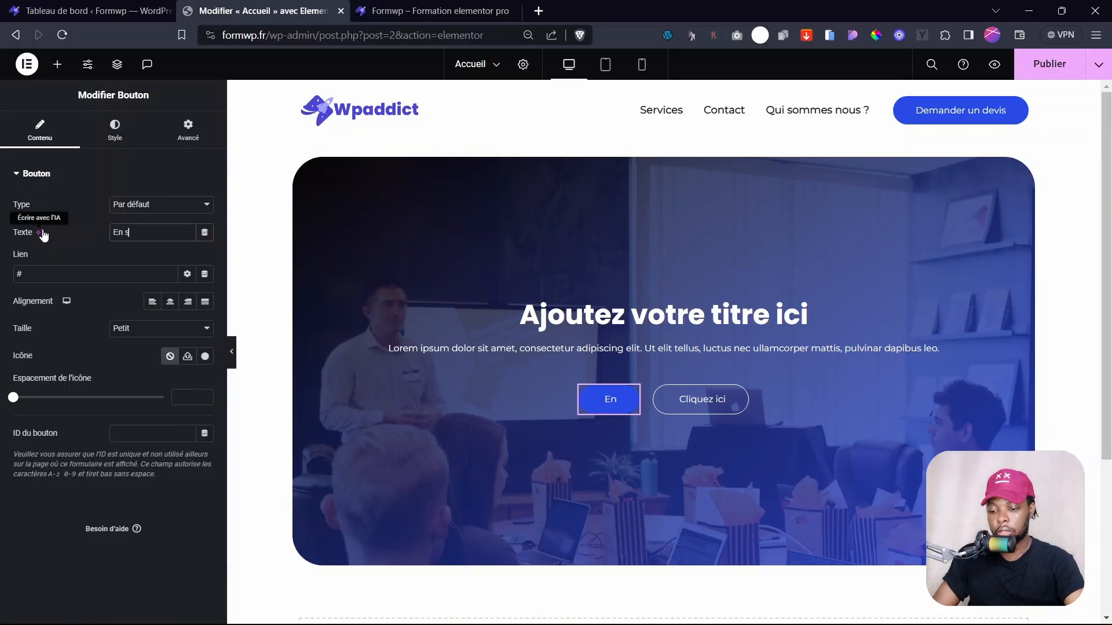
type("avoir plus")
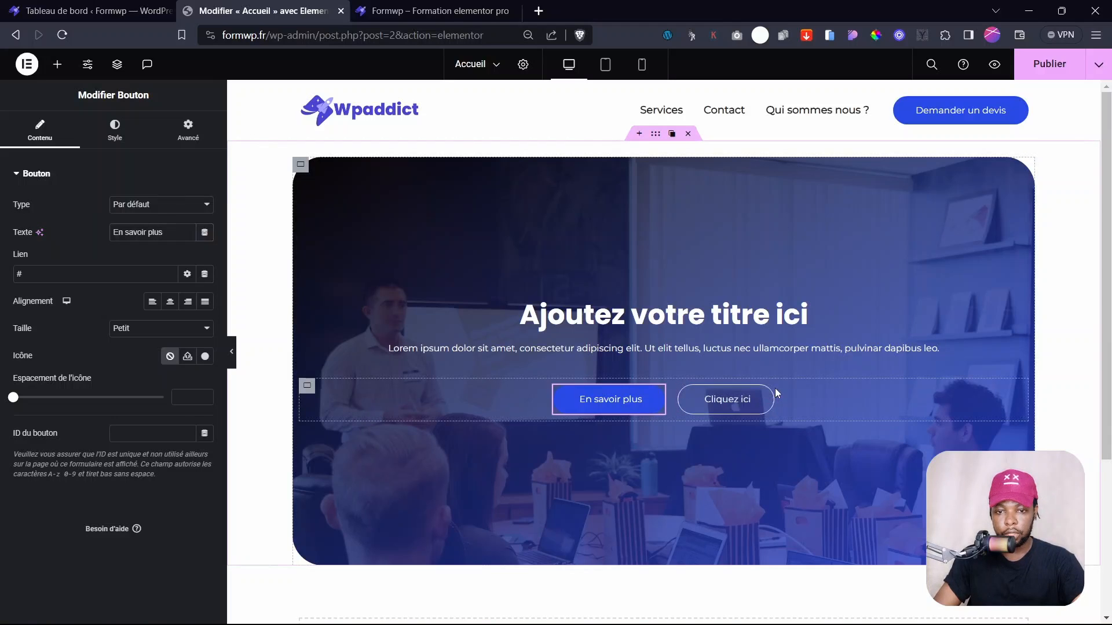
left_click(683, 396)
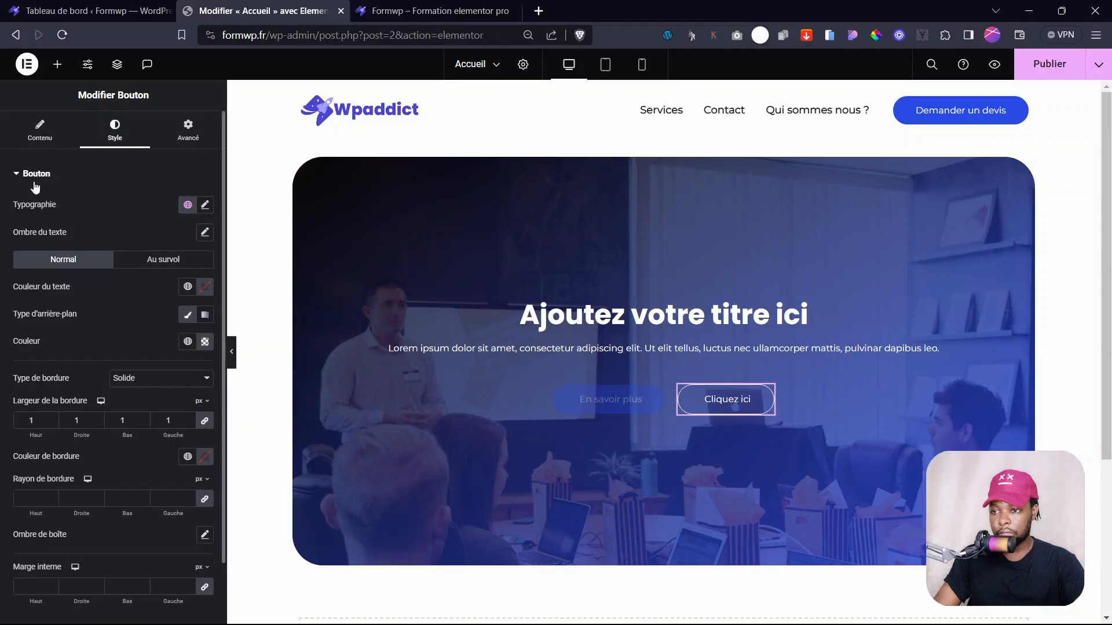
key("ctrl+a")
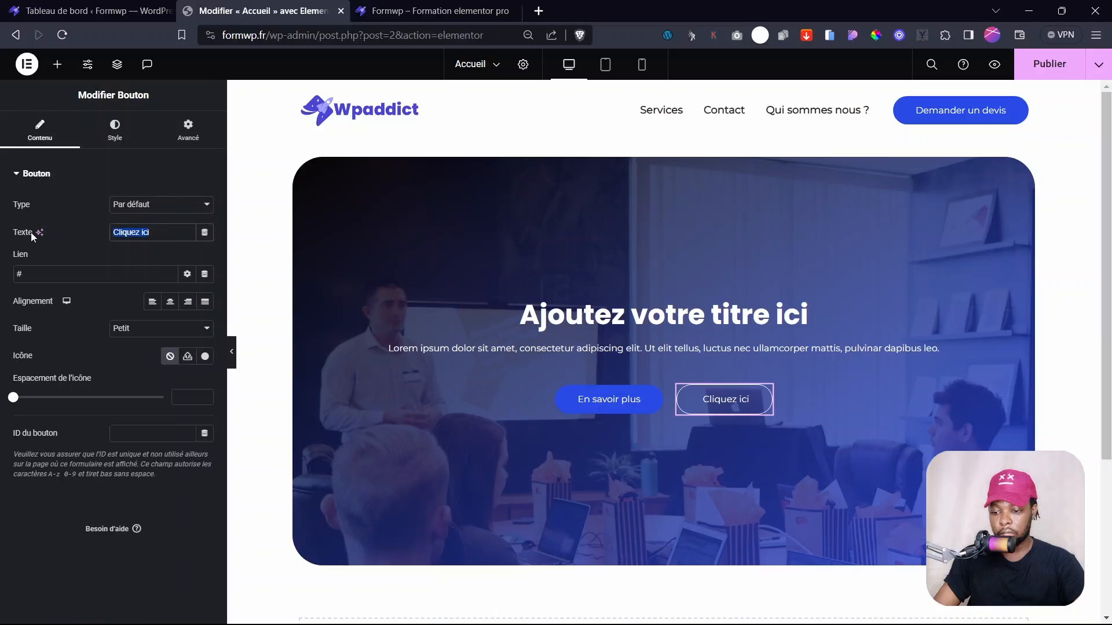
type("Demander un devis")
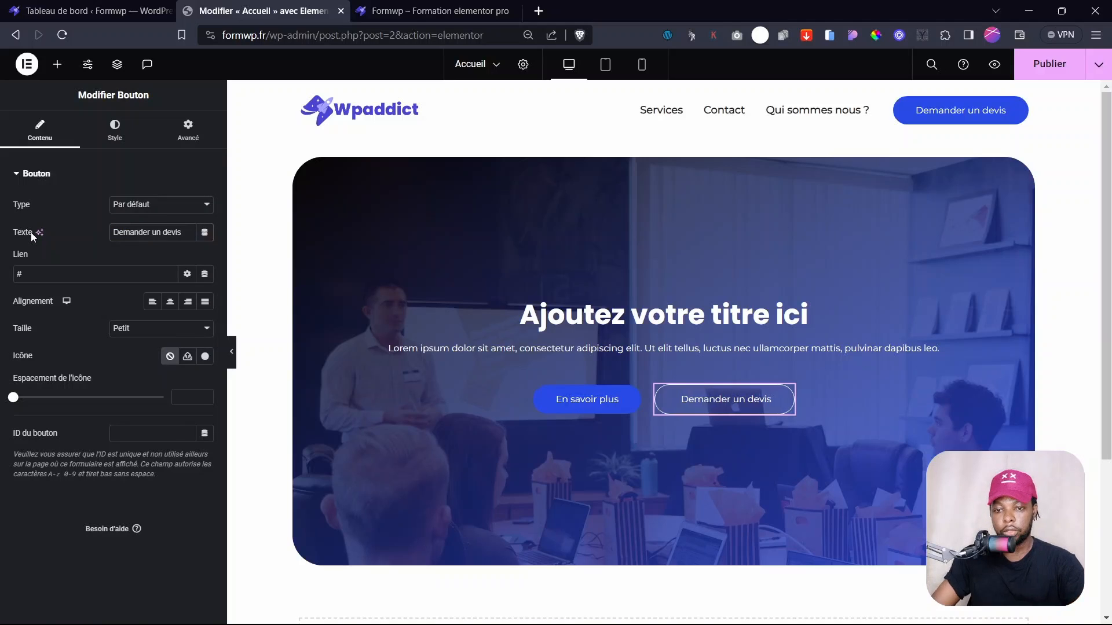
left_click(1047, 69)
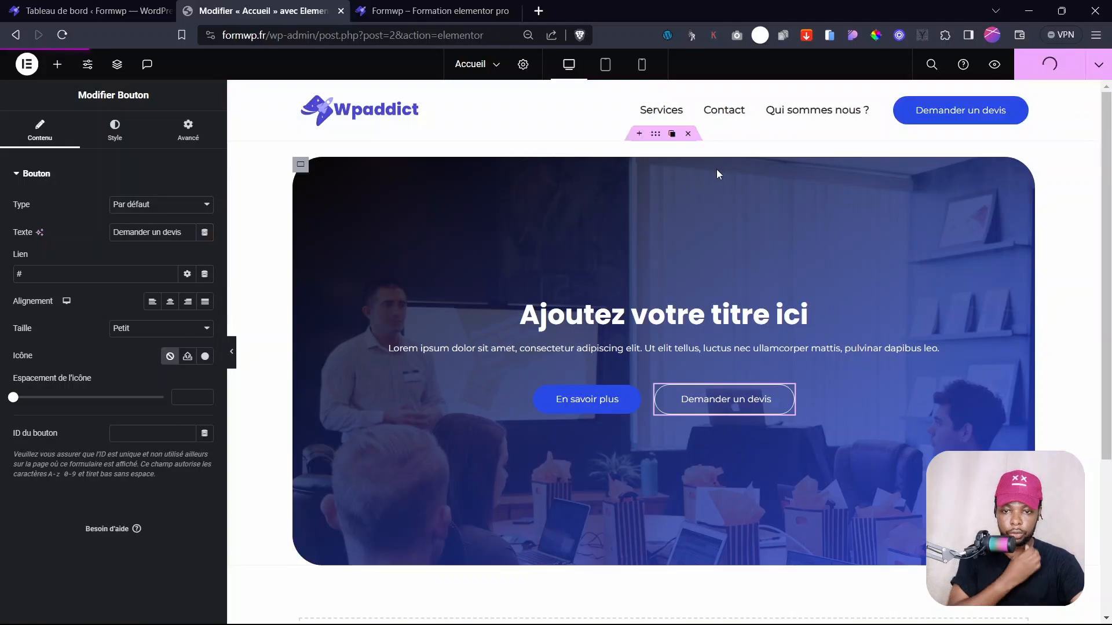
- Replace the hero heading text with 'Nous réalisons vos projets web'
left_click(663, 315)
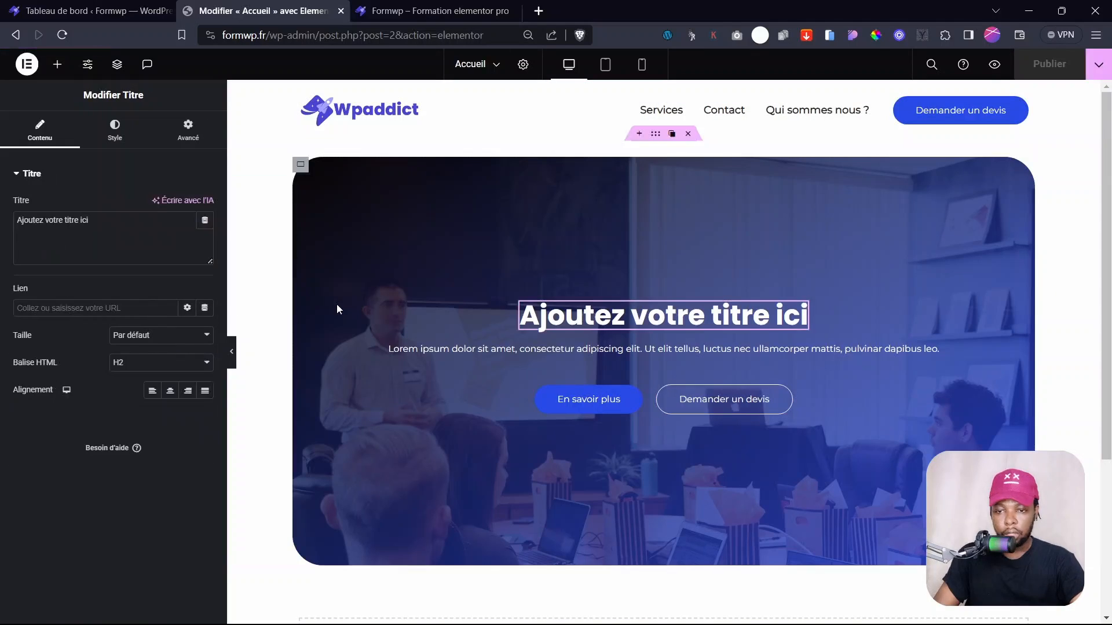
left_click_drag(116, 231, 1, 230)
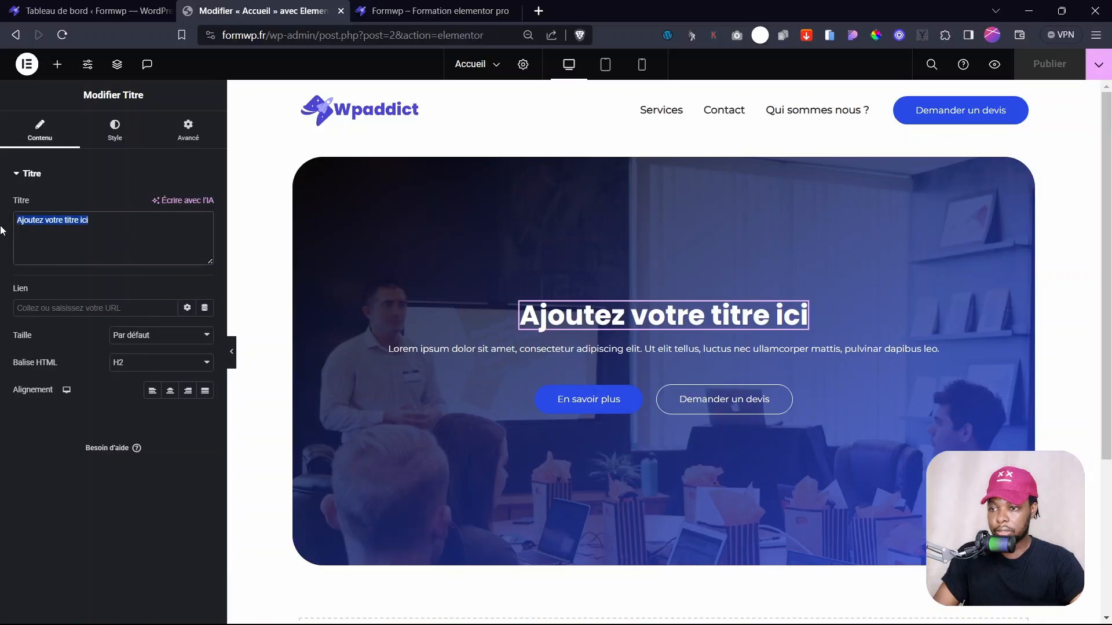
type("Nous réalisons")
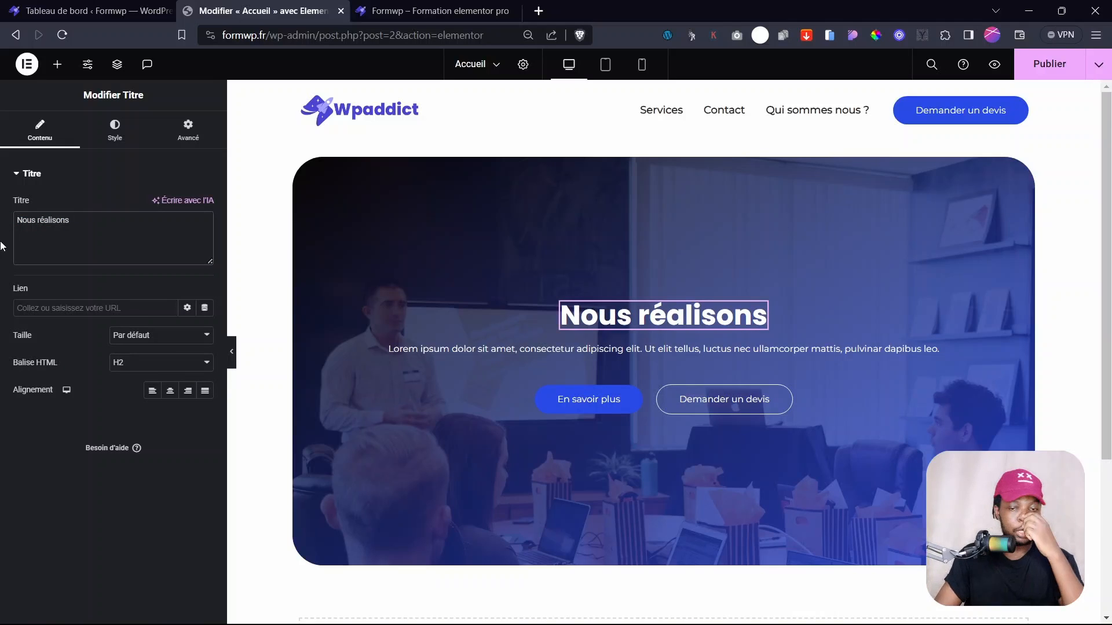
type(" vos projets web")
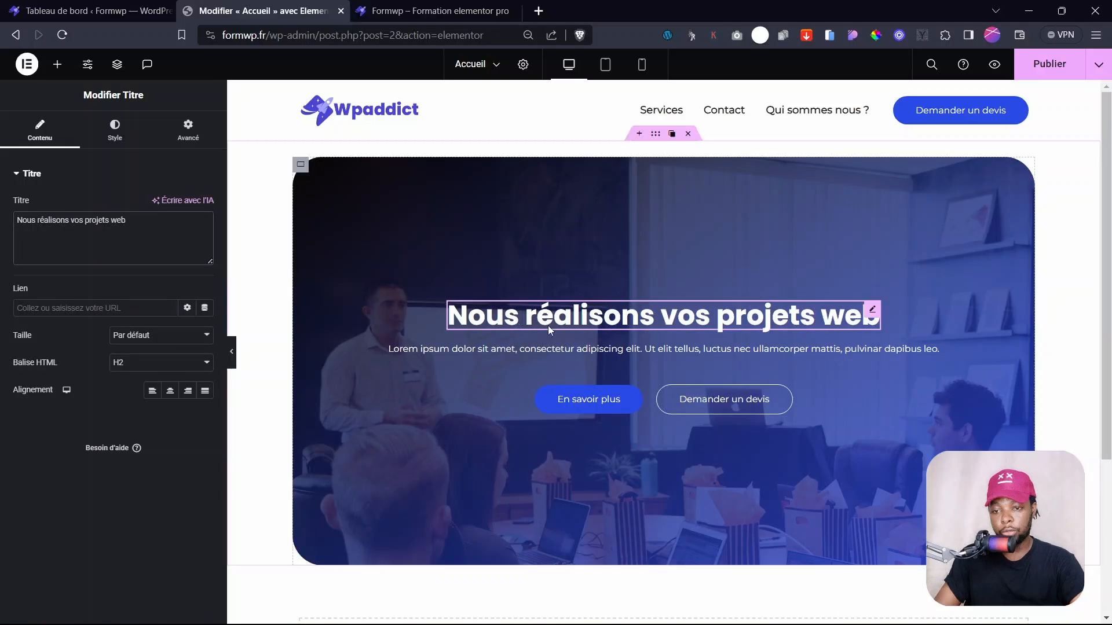
- Give the Lorem ipsum paragraph a custom width of 54%
left_click(931, 350)
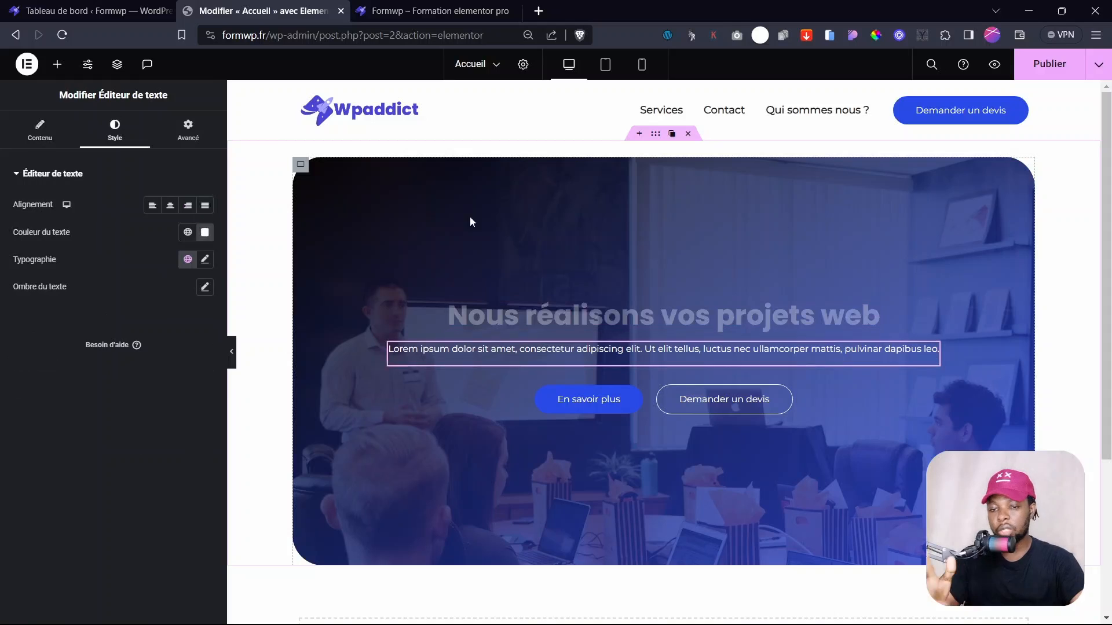
left_click(185, 132)
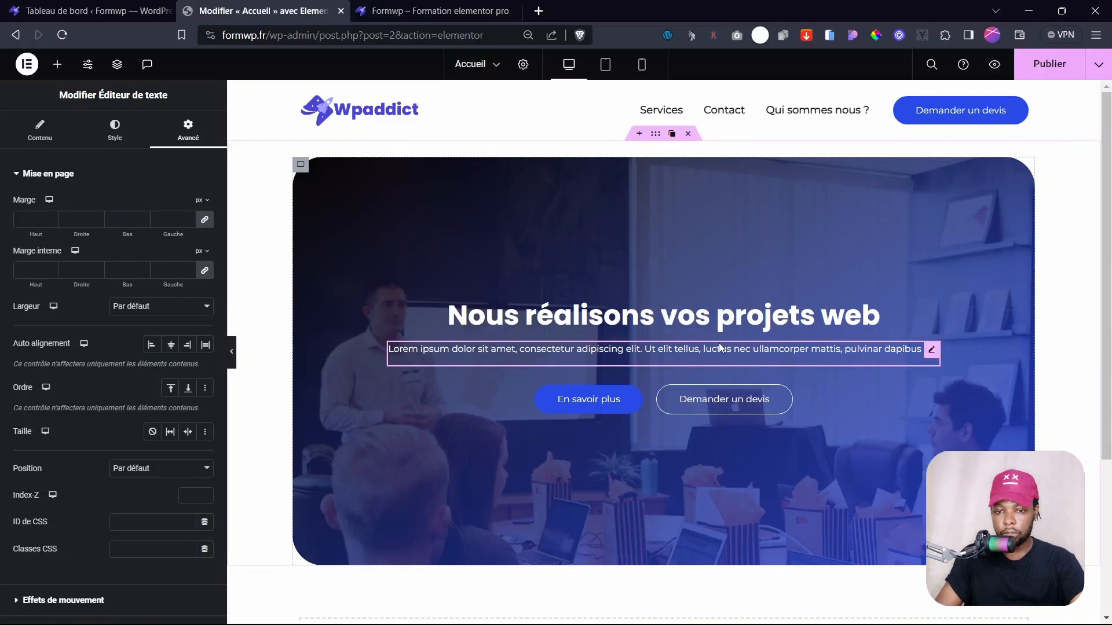
left_click(161, 307)
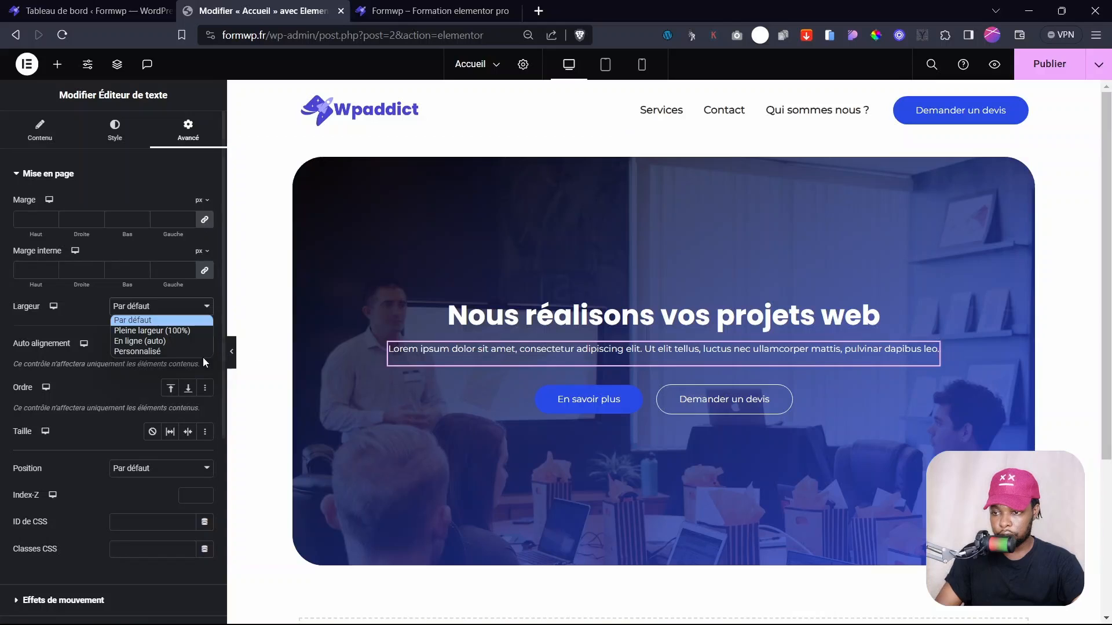
left_click(54, 320)
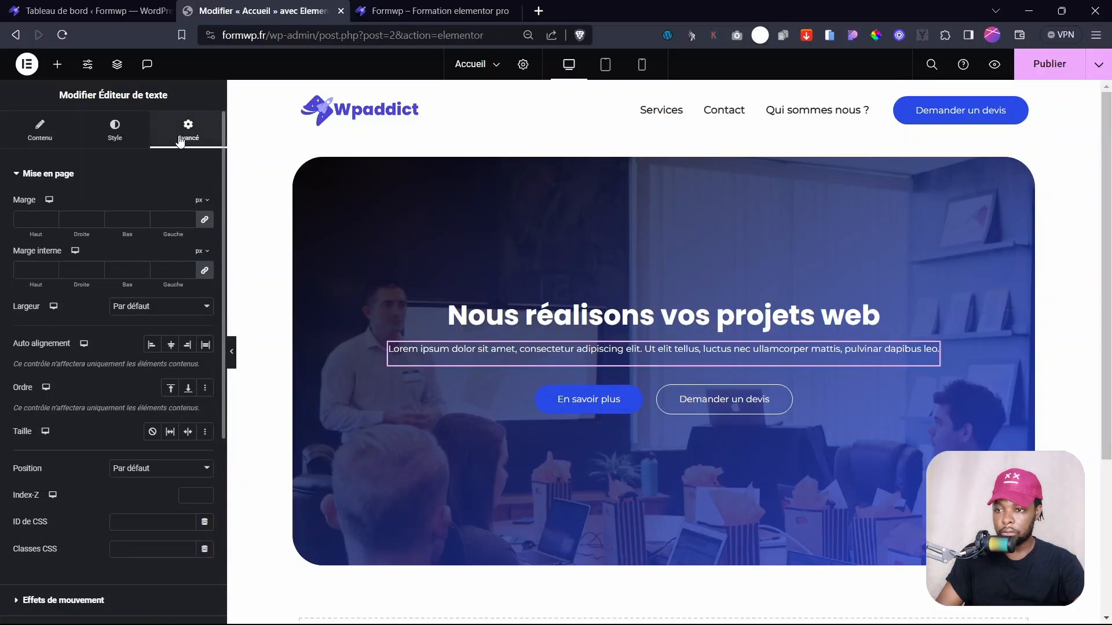
left_click(152, 306)
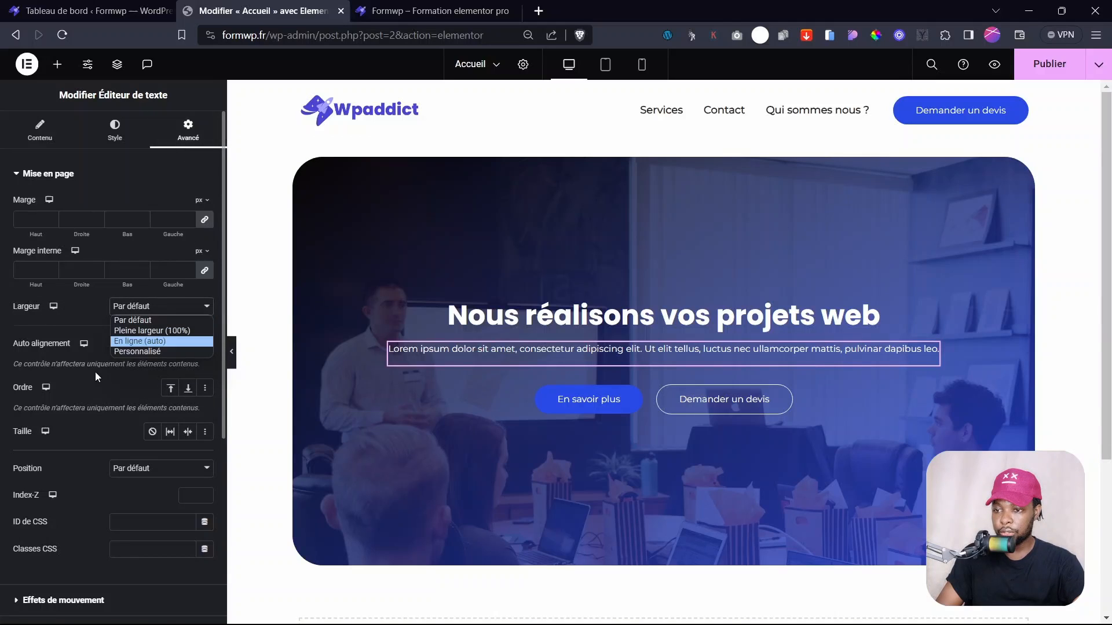
left_click(136, 351)
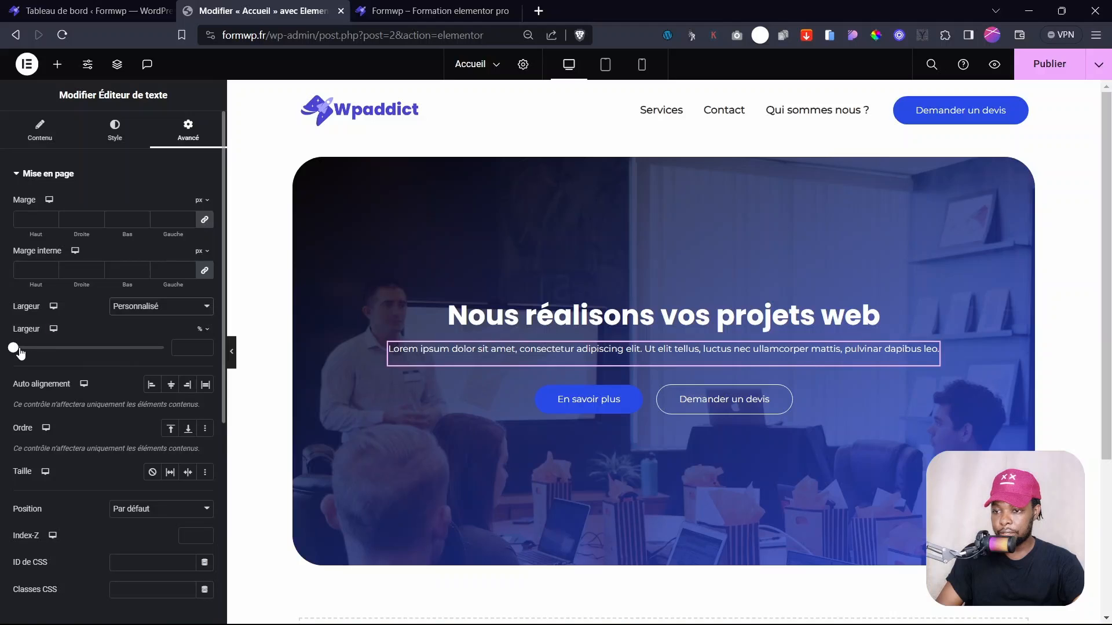
left_click_drag(19, 353, 110, 345)
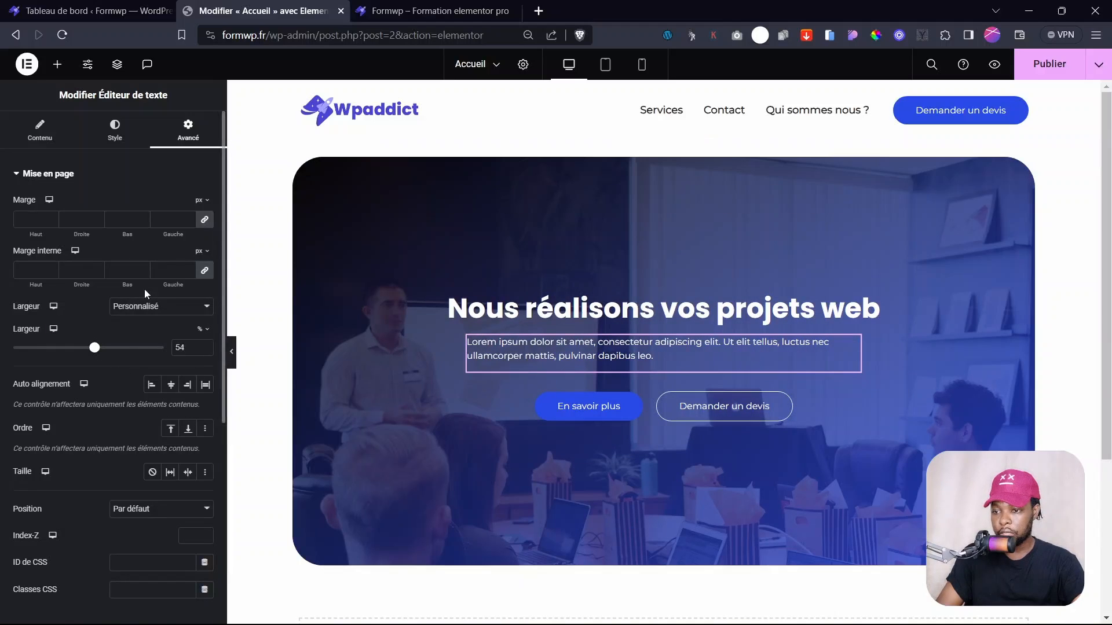
- Center-align the paragraph text in its Style settings
left_click(37, 139)
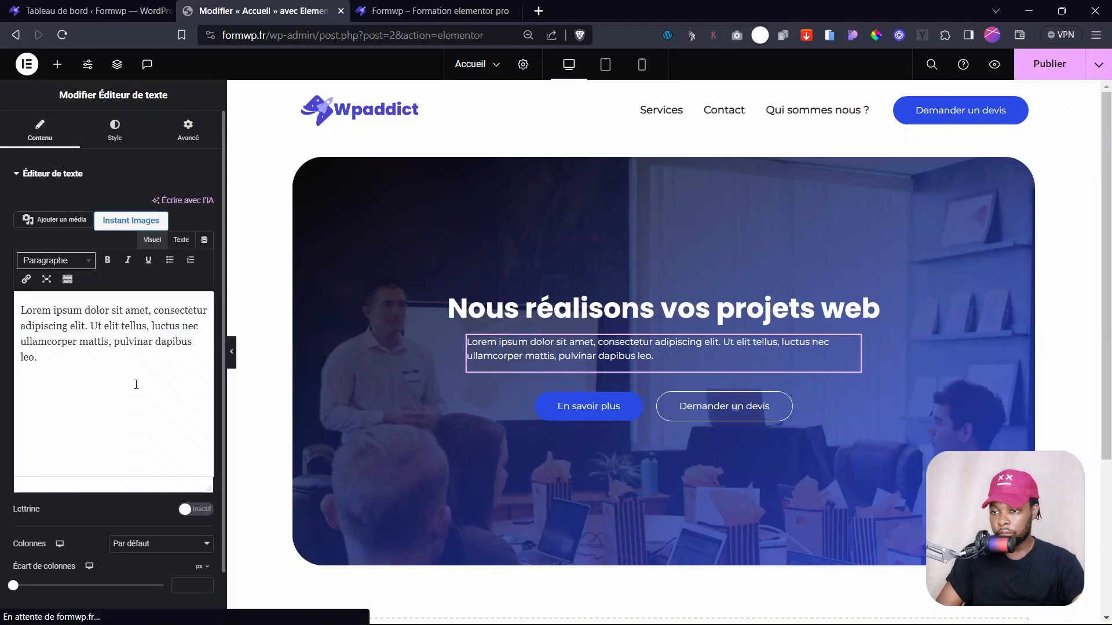
left_click(98, 128)
left_click(171, 206)
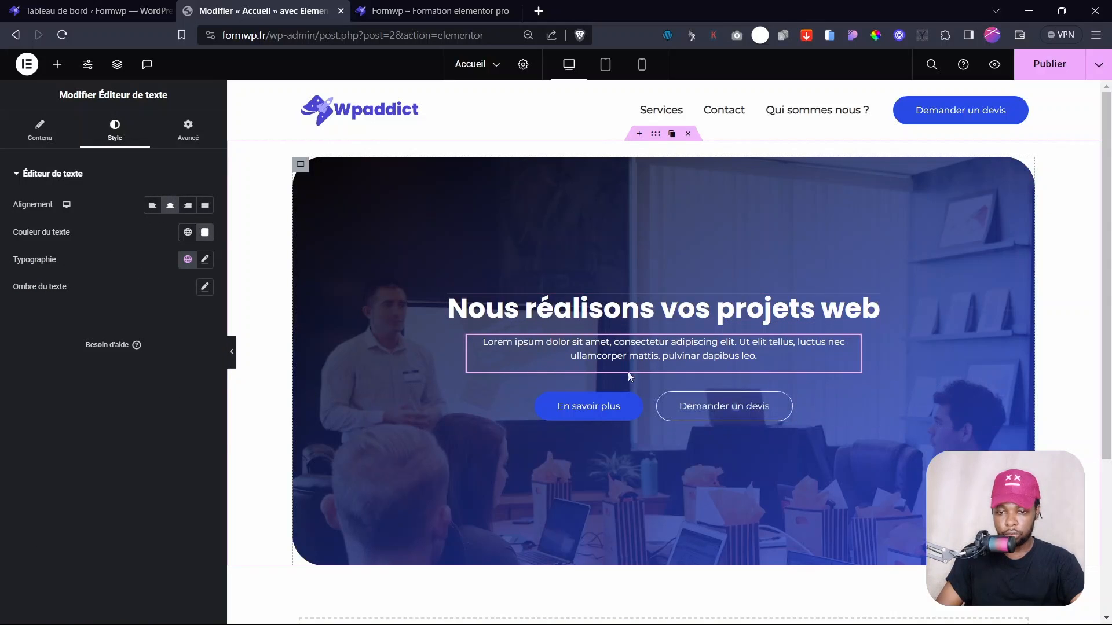
scroll(885, 241, "down", 3)
scroll(714, 271, "up", 3)
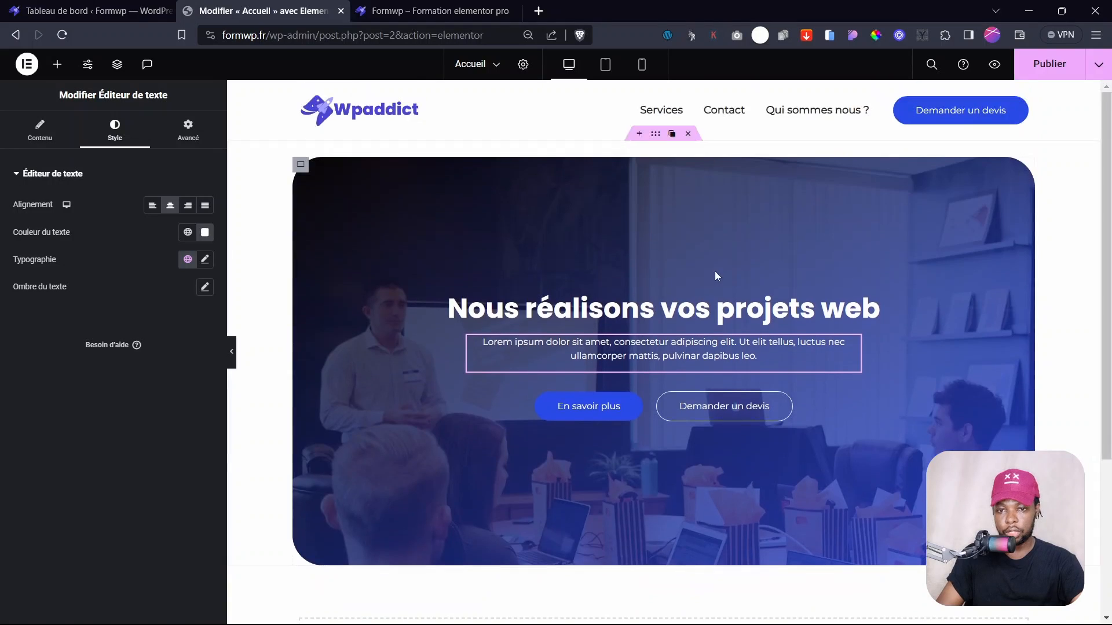
- Set the hero overlay's second gradient colour to dark navy #061767 and save with Ctrl+S
left_click(301, 166)
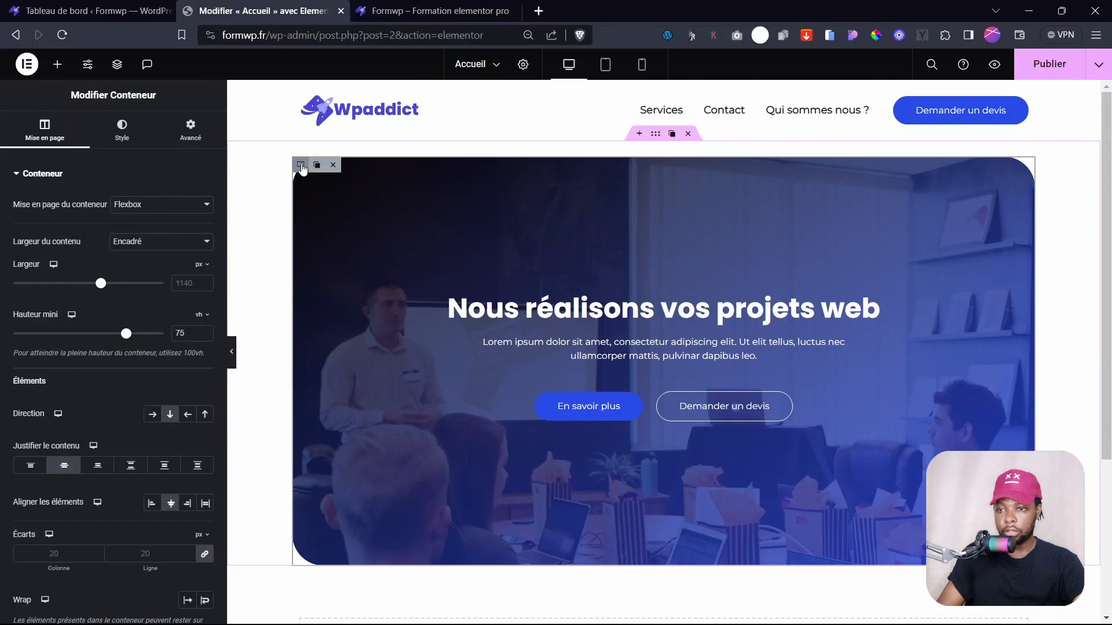
left_click(120, 132)
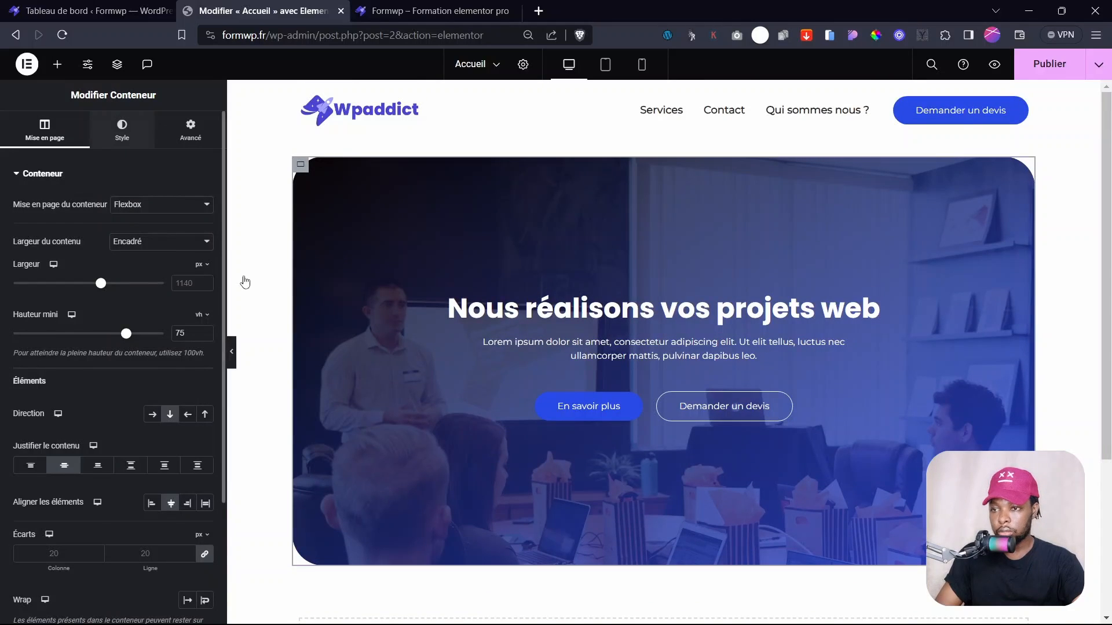
left_click(47, 173)
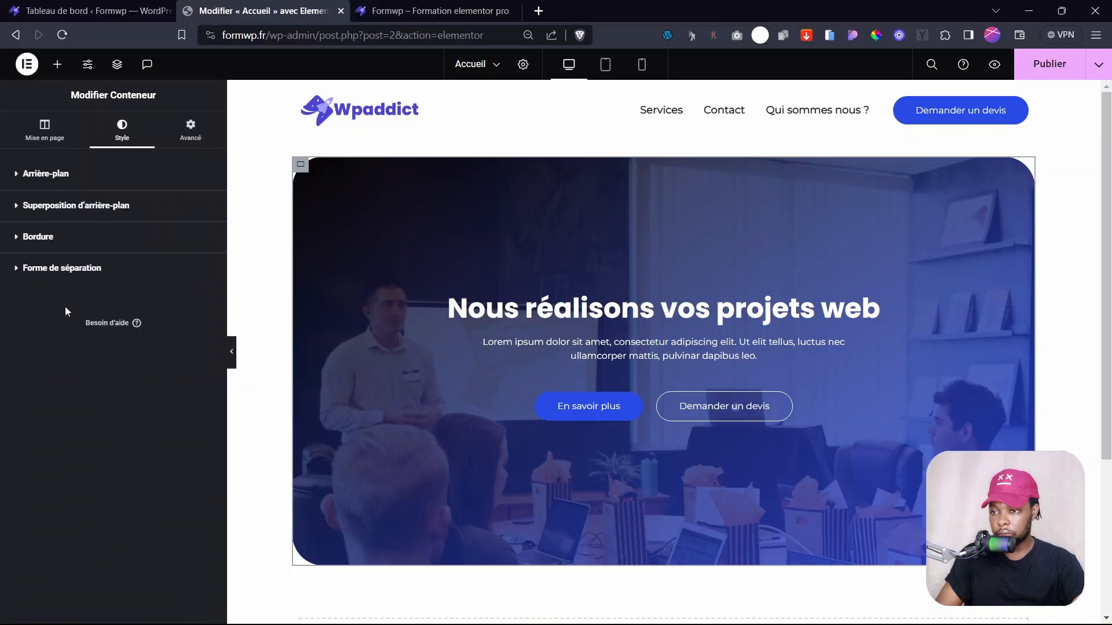
left_click(86, 207)
left_click(205, 359)
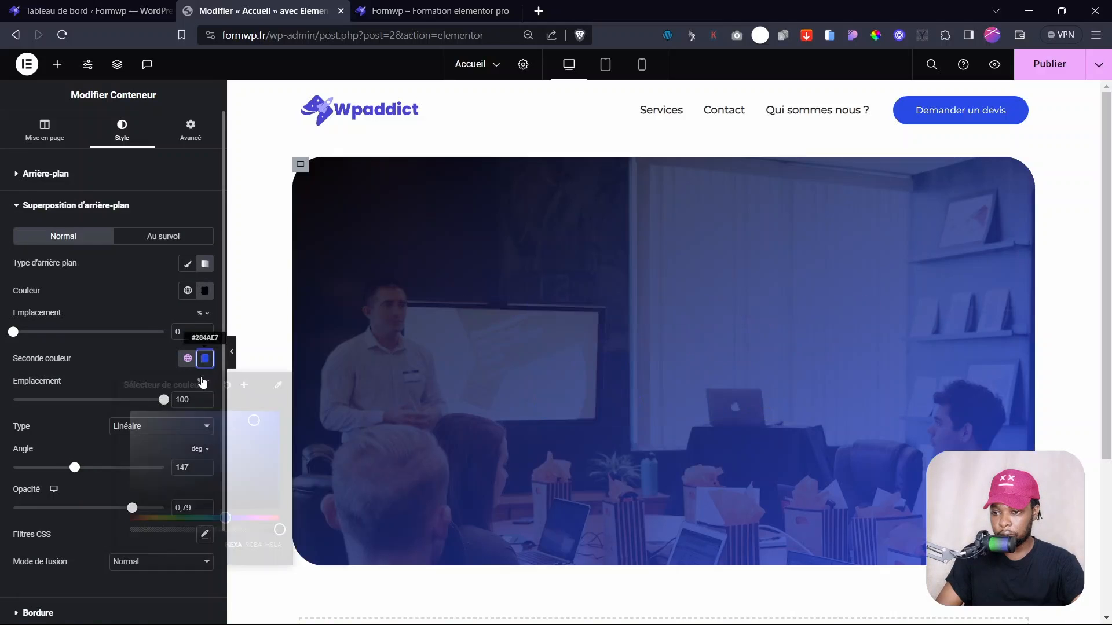
left_click_drag(265, 460, 279, 475)
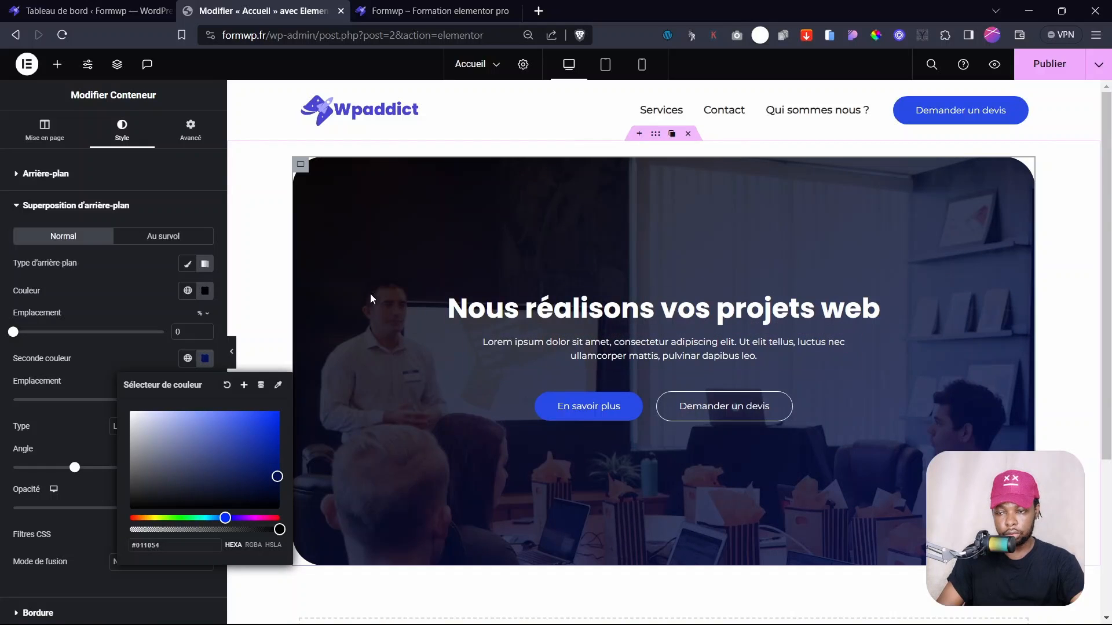
left_click(143, 274)
key("ctrl+s")
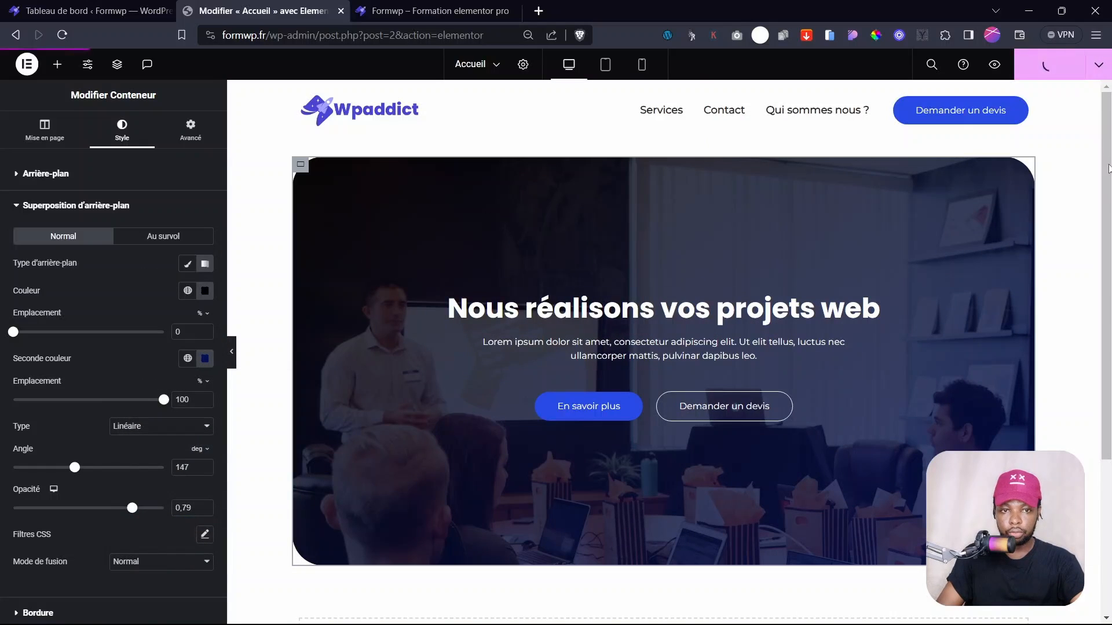
left_click(379, 4)
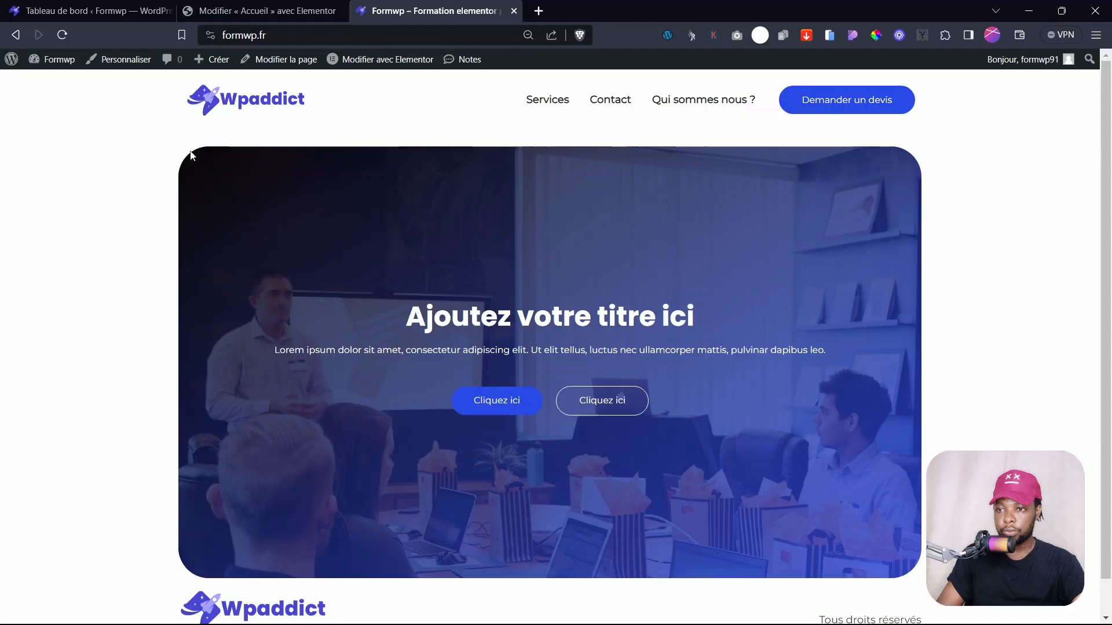
- Reload the live homepage to view the darker navy hero, then go back to the Elementor editor
left_click(249, 102)
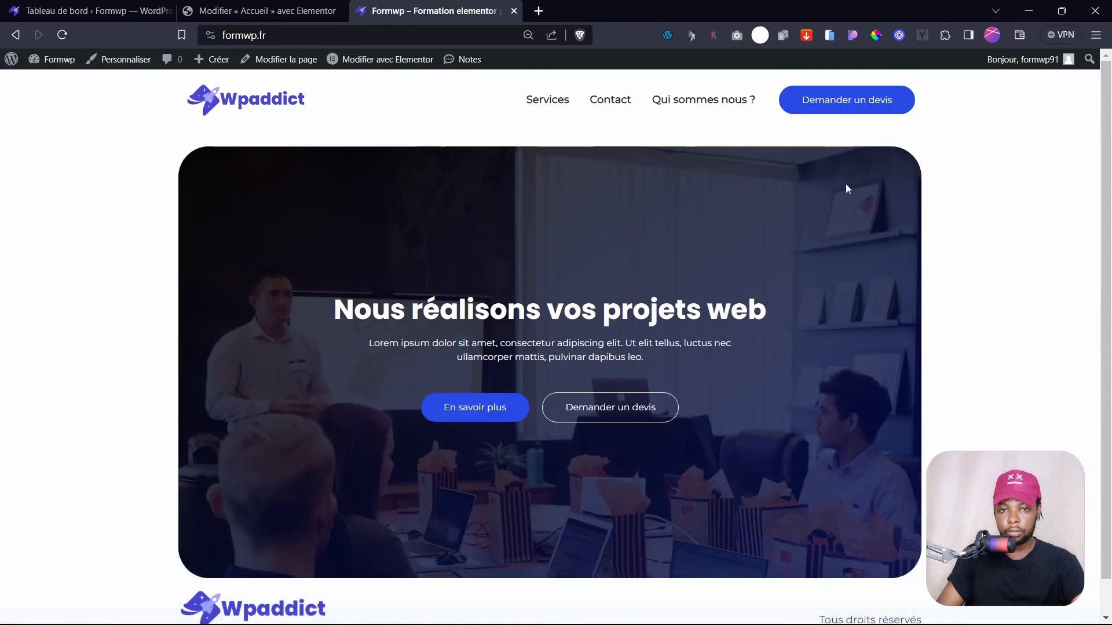
scroll(554, 185, "down", 1)
scroll(554, 186, "up", 1)
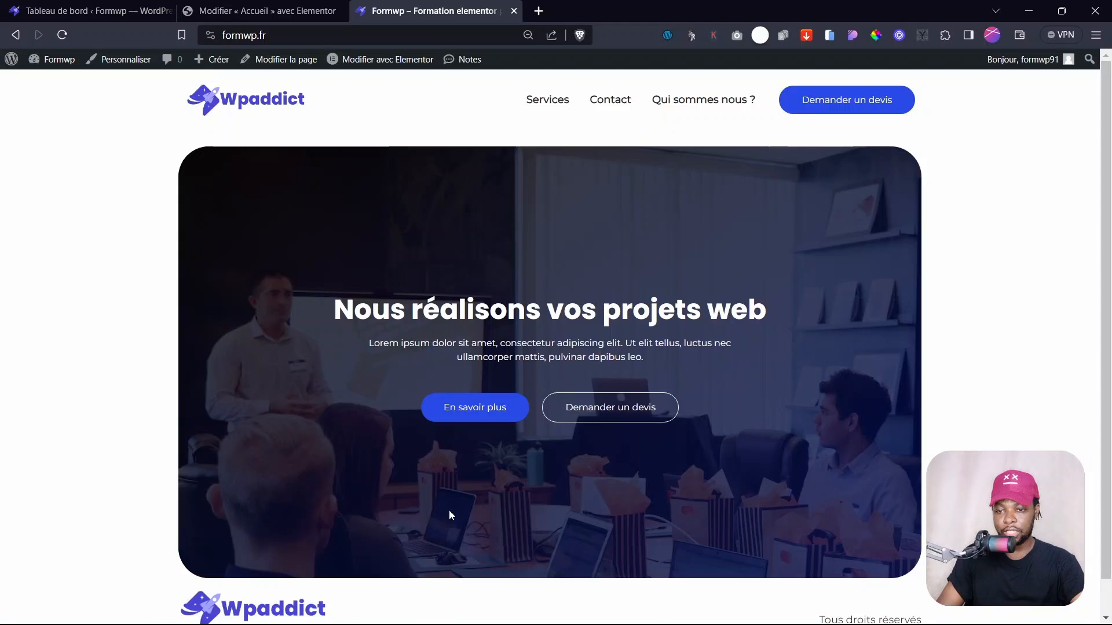
left_click(266, 11)
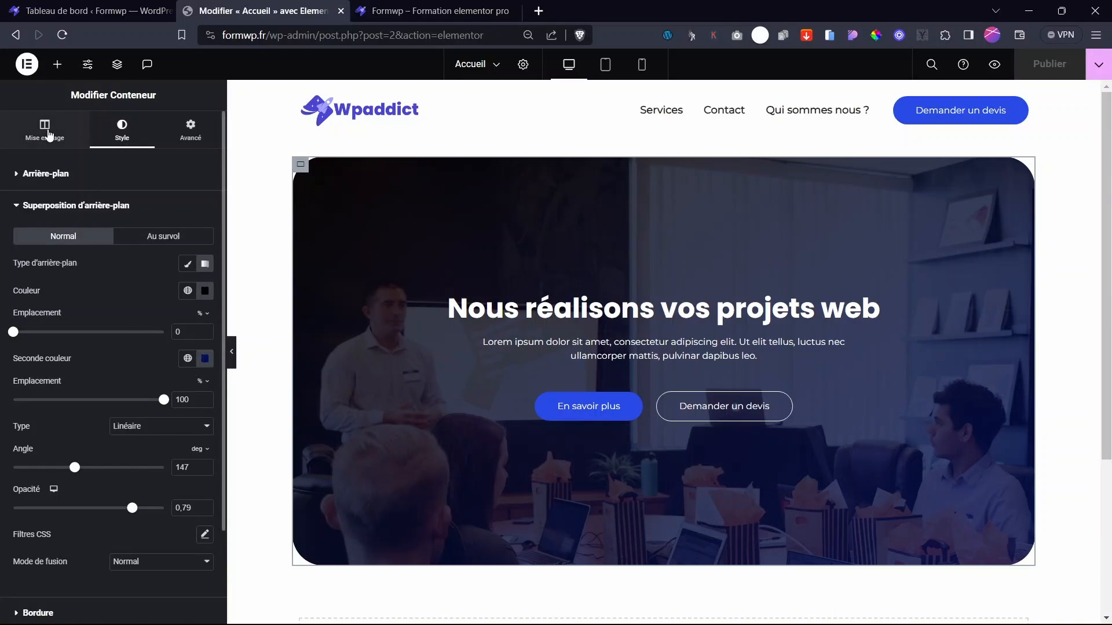
- Set the hero container's Hauteur mini to 65 vh
left_click(47, 133)
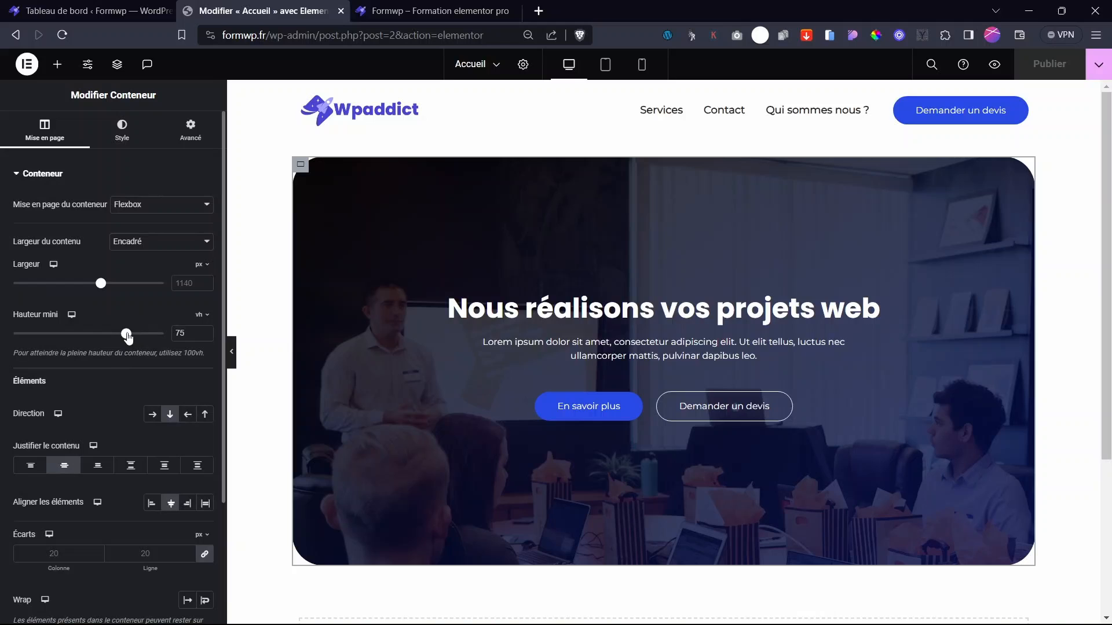
left_click_drag(127, 335, 111, 337)
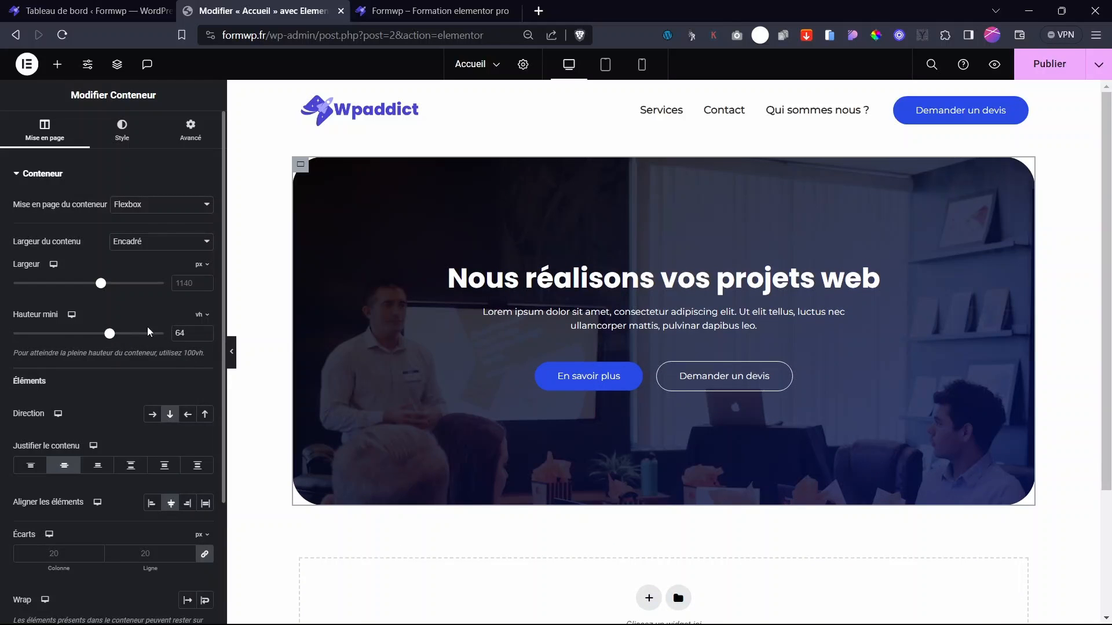
left_click(205, 333)
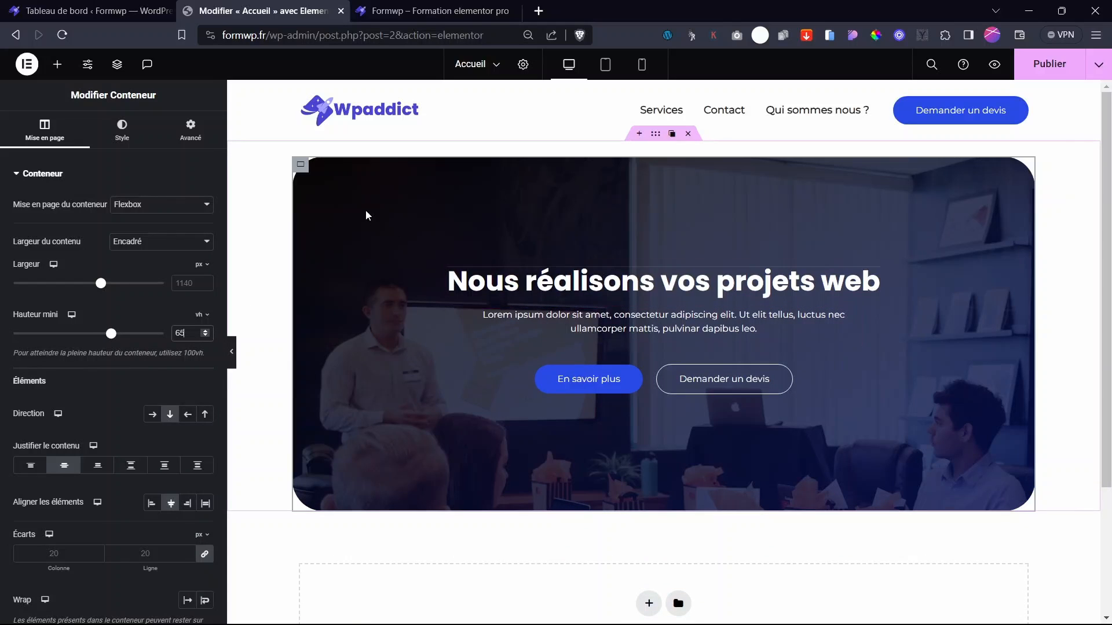
- Set the background photo to Centré au centre, Aucune répétition, and Taille Couvrir
left_click(122, 130)
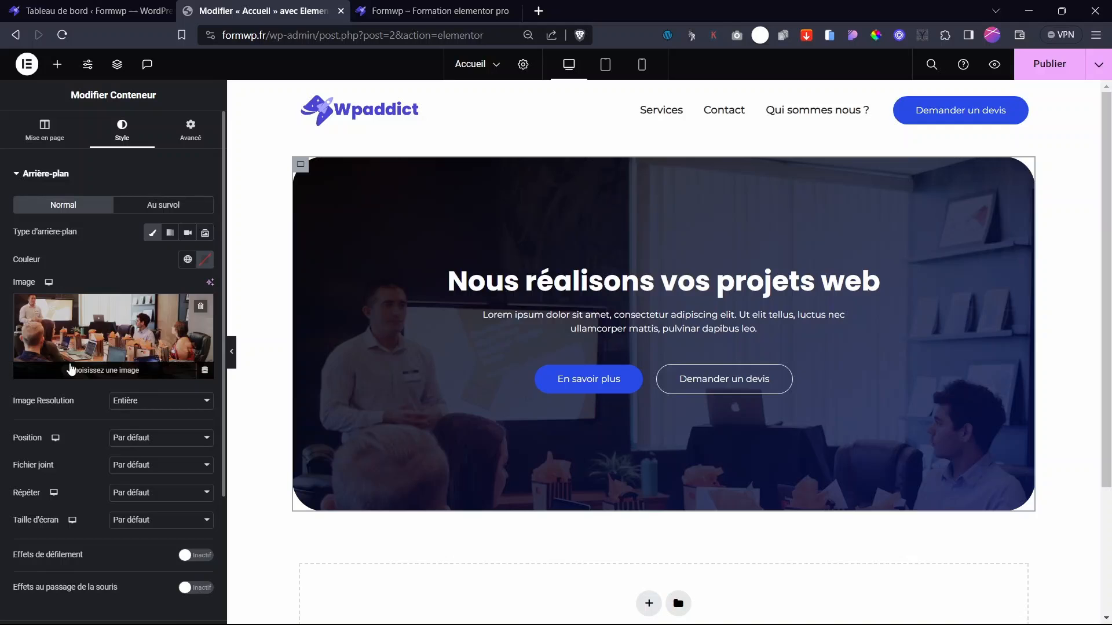
left_click(151, 440)
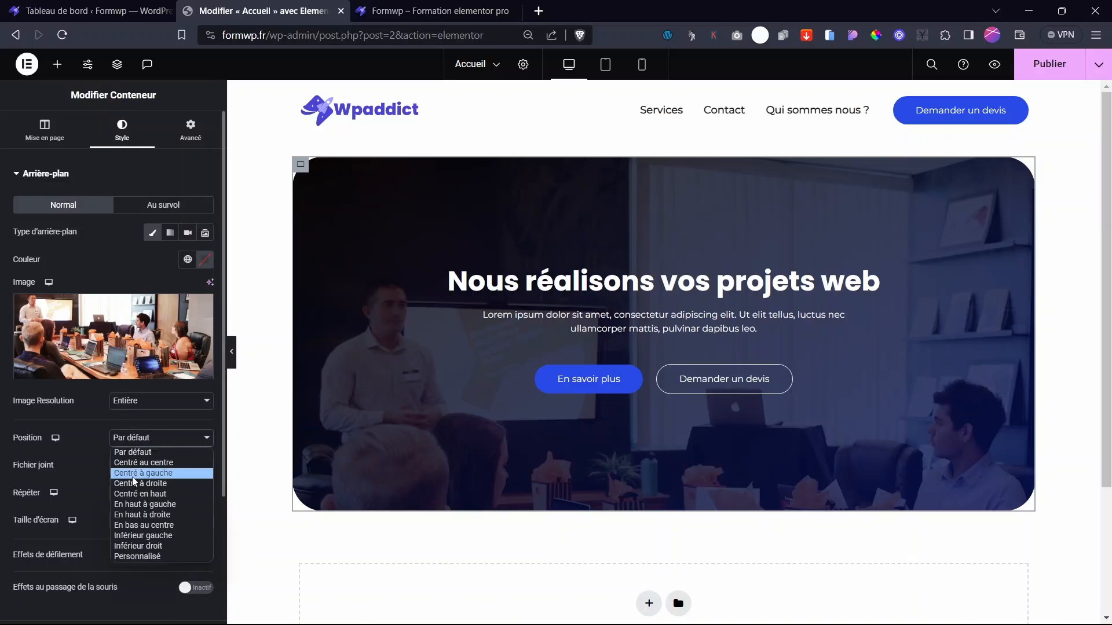
left_click(145, 460)
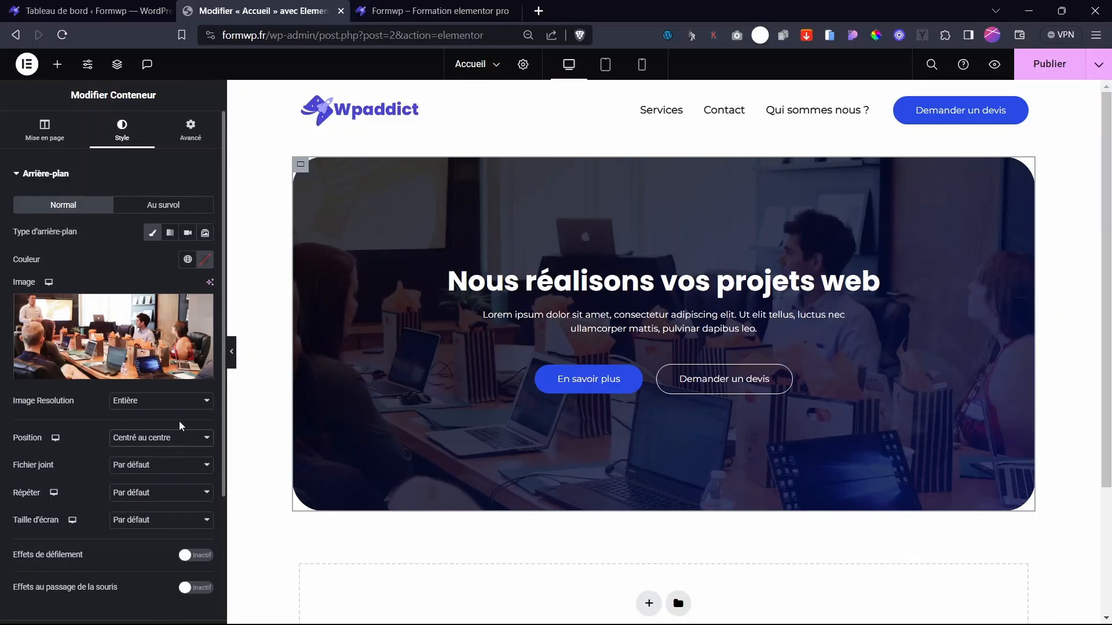
left_click(145, 493)
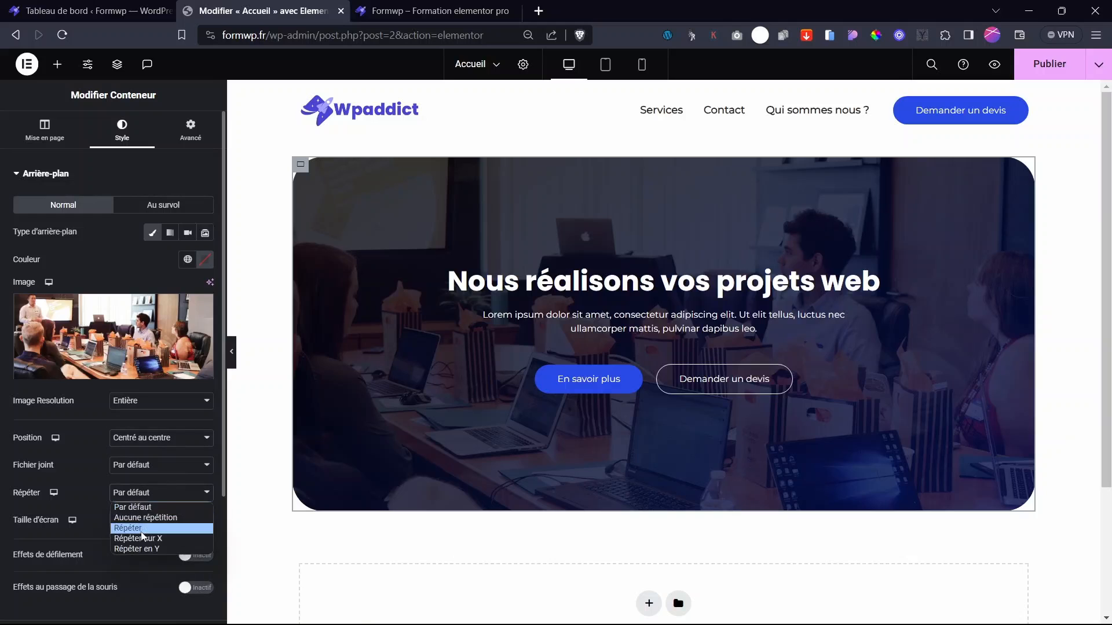
left_click(150, 523)
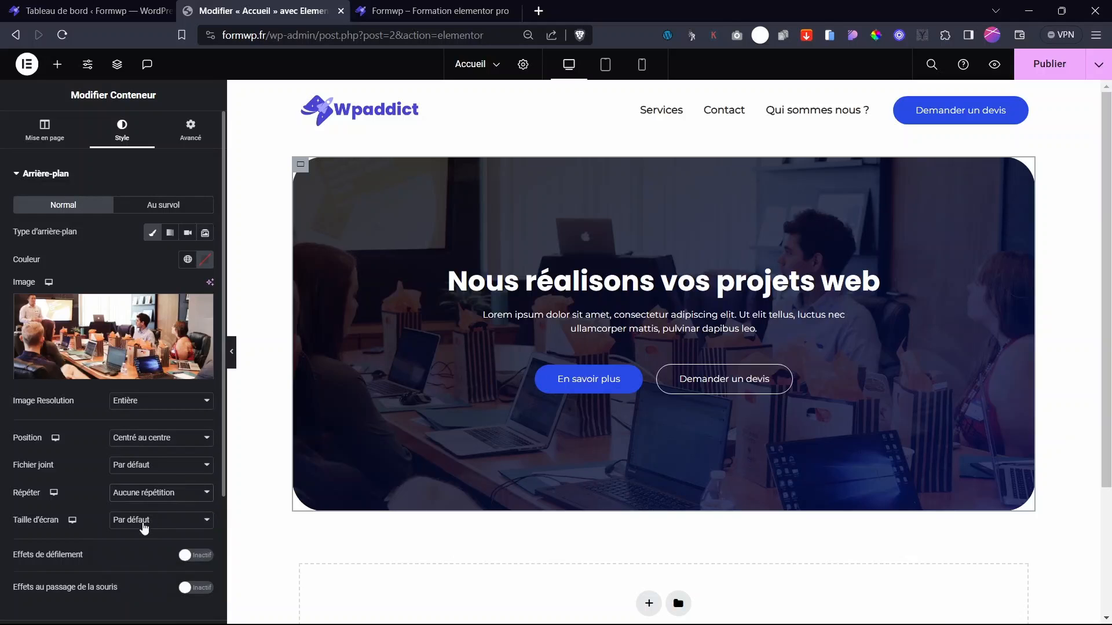
left_click(145, 520)
left_click(143, 560)
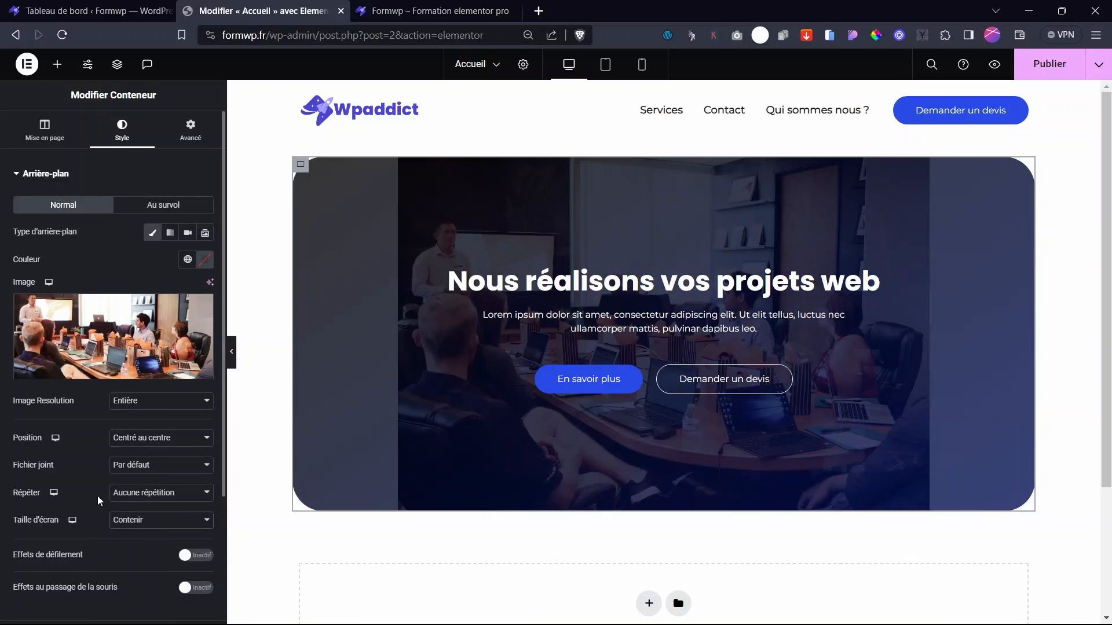
left_click(138, 521)
left_click(132, 555)
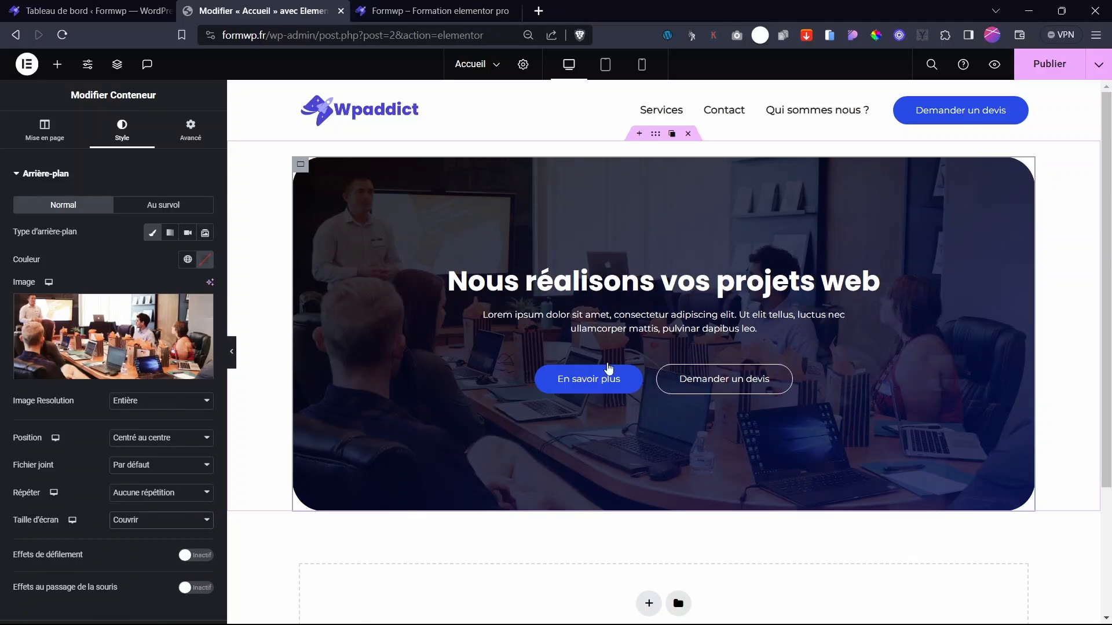
scroll(991, 294, "down", 2)
scroll(752, 324, "up", 2)
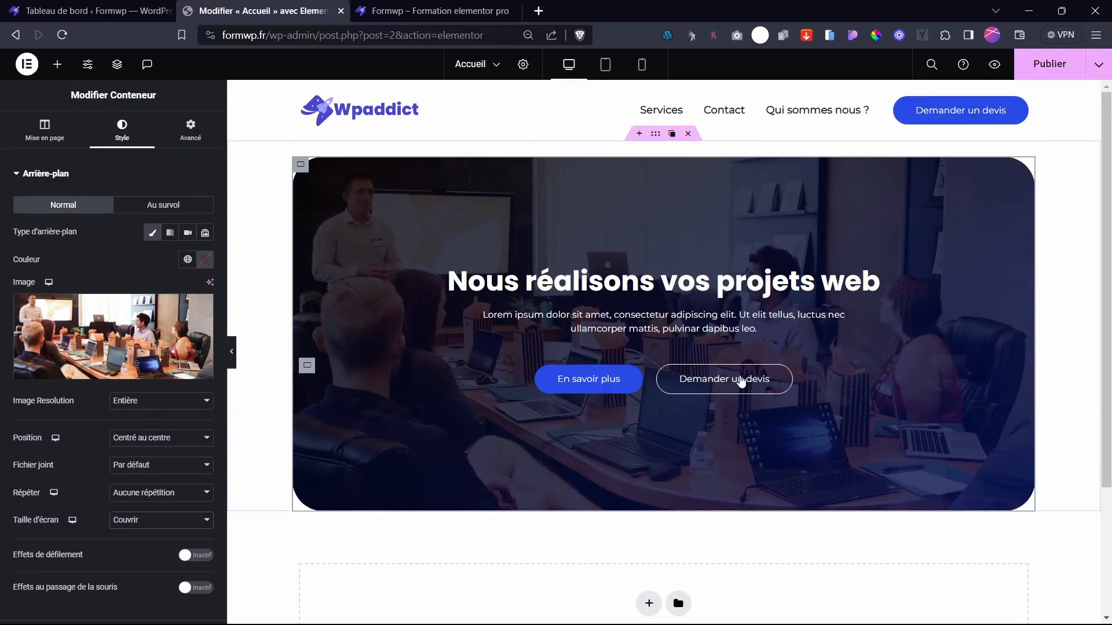
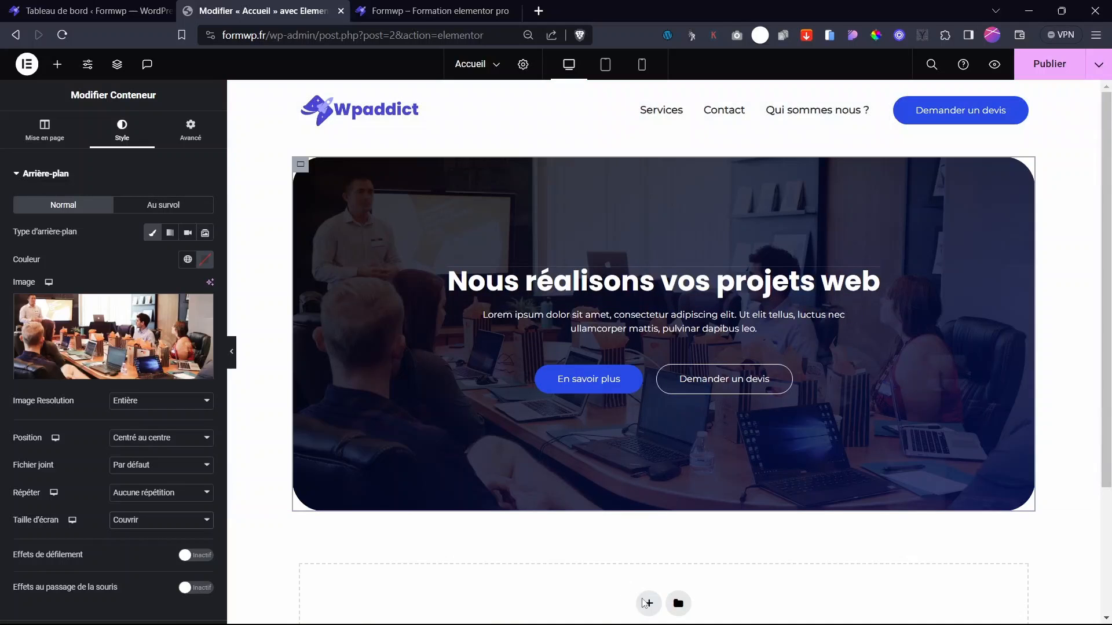
- Scroll past the hero banner and open the layout chooser from the empty drop zone's +
scroll(568, 399, "down", 3)
scroll(522, 458, "up", 3)
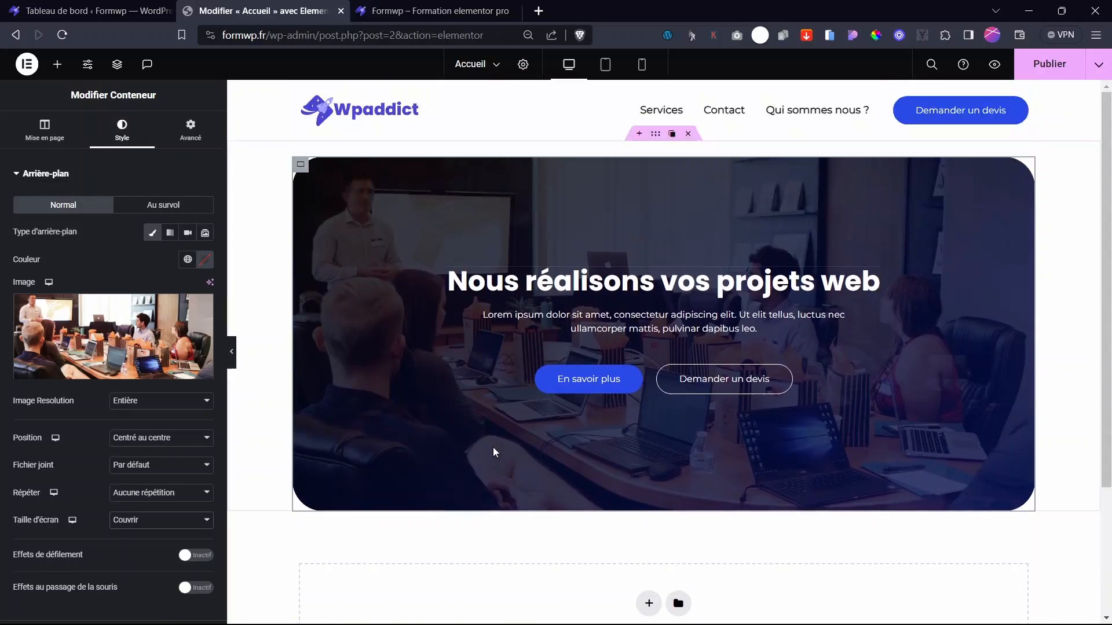
scroll(637, 475, "down", 2)
scroll(612, 500, "down", 1)
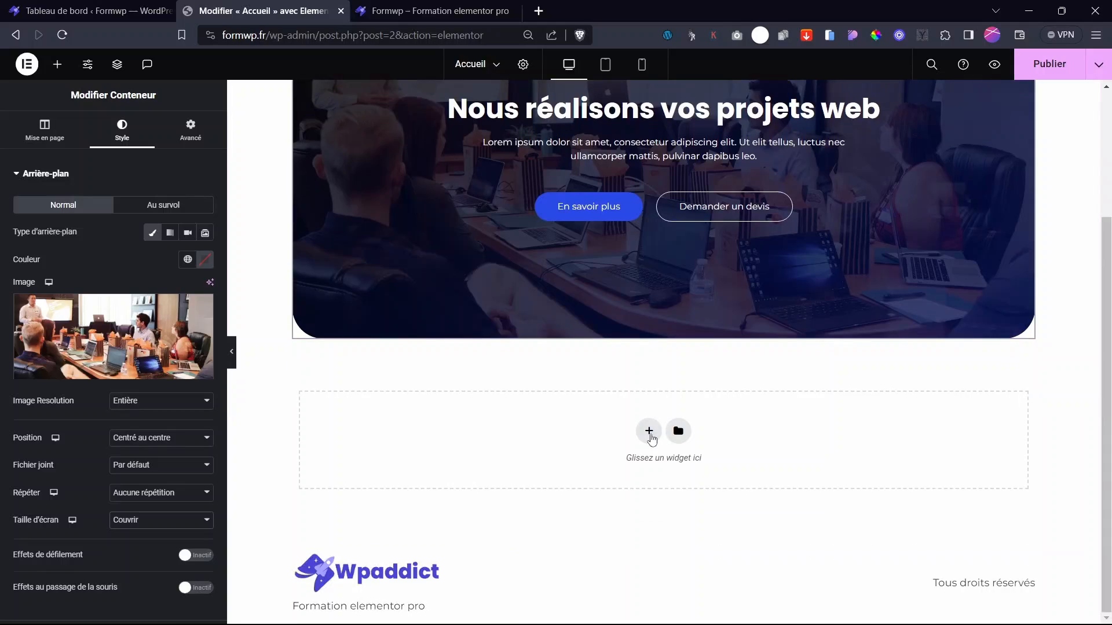
left_click(648, 431)
- Create a Flexbox container with the two-column structure
left_click(609, 481)
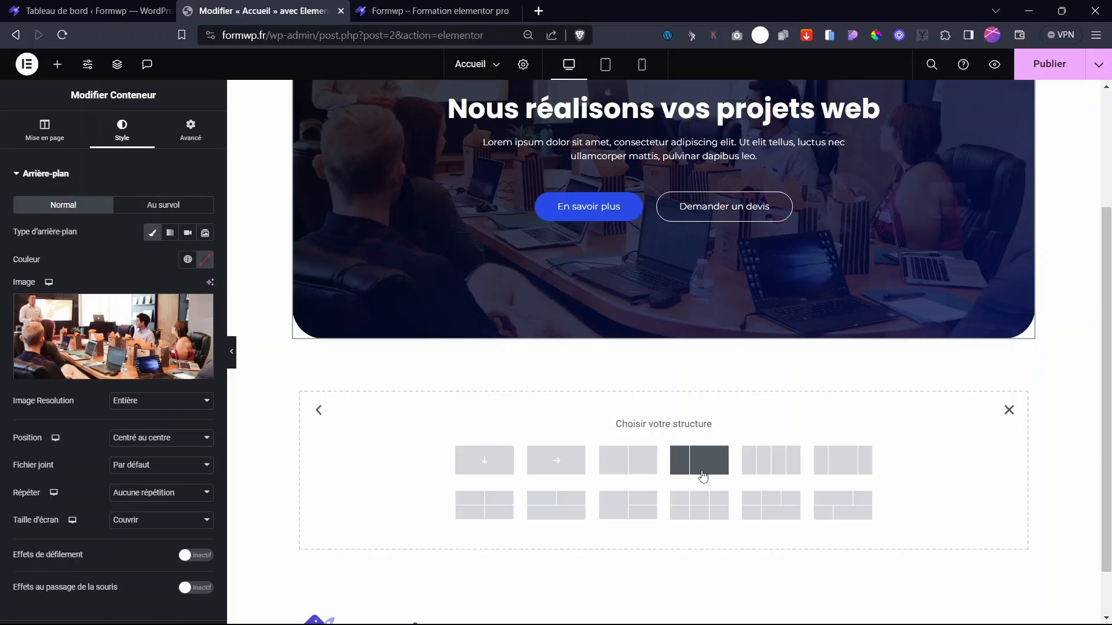
left_click(702, 477)
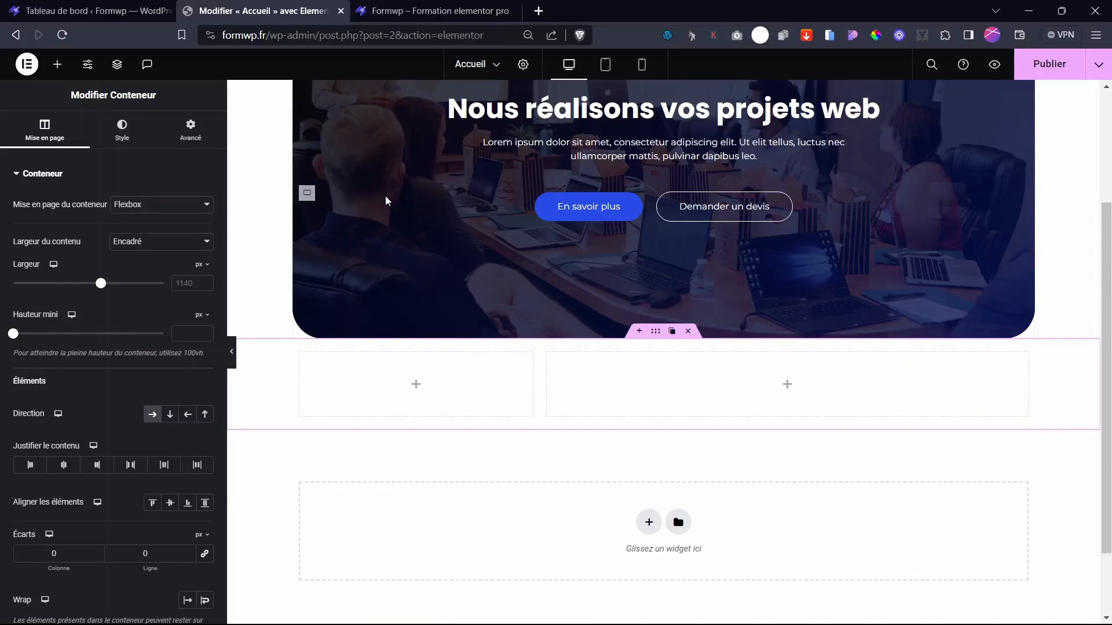
left_click(199, 130)
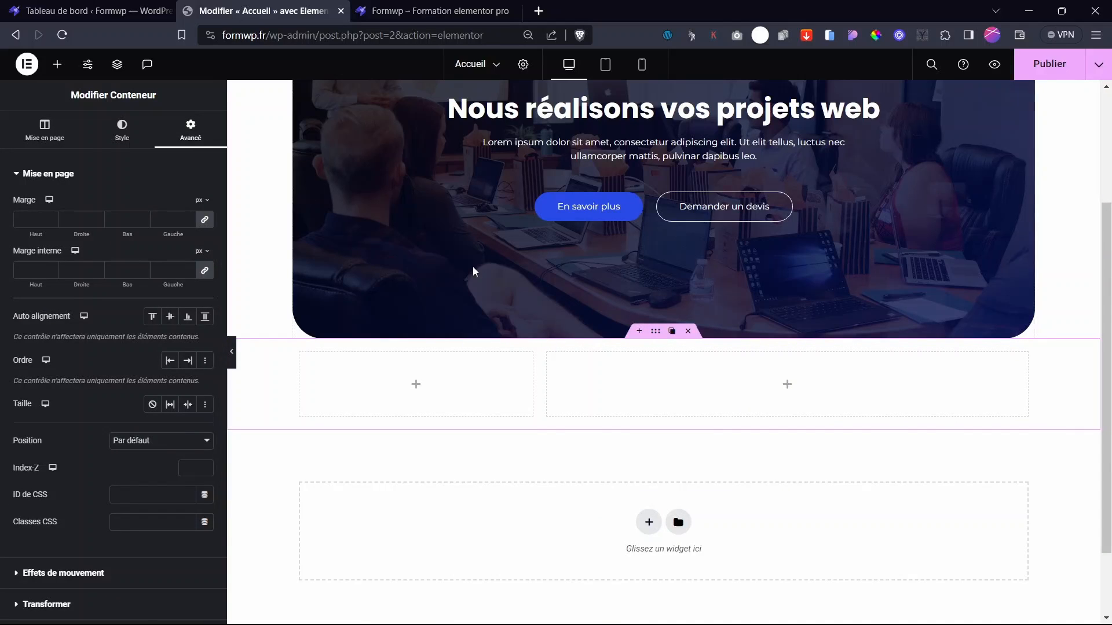
scroll(752, 325, "up", 3)
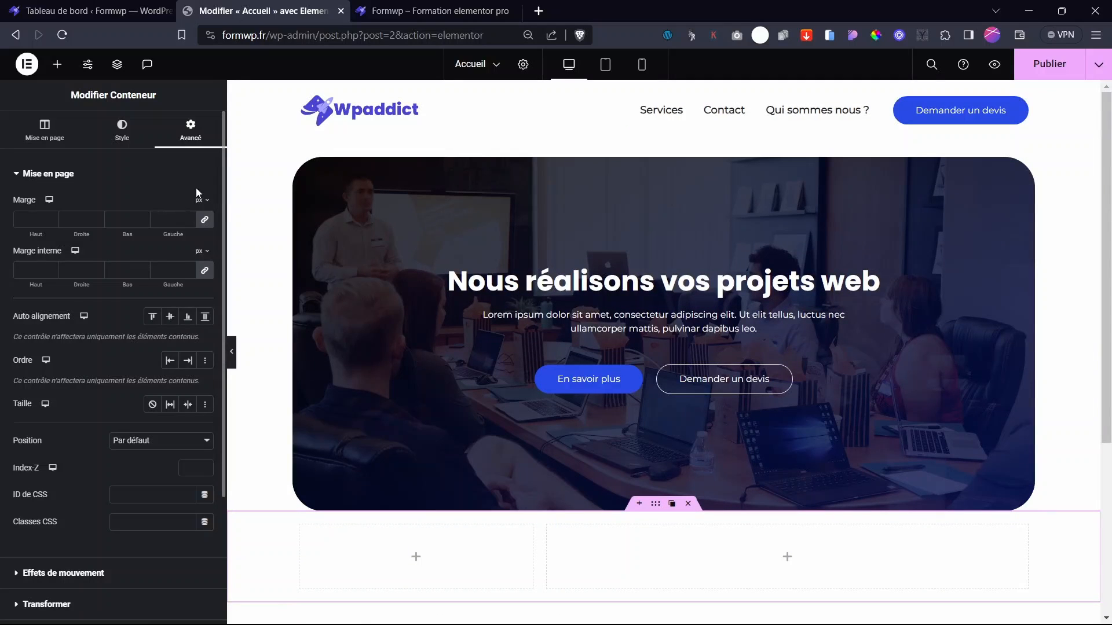
- Unlink the margin values and give the section a 98 px top margin
left_click(205, 221)
left_click_drag(36, 229, 89, 245)
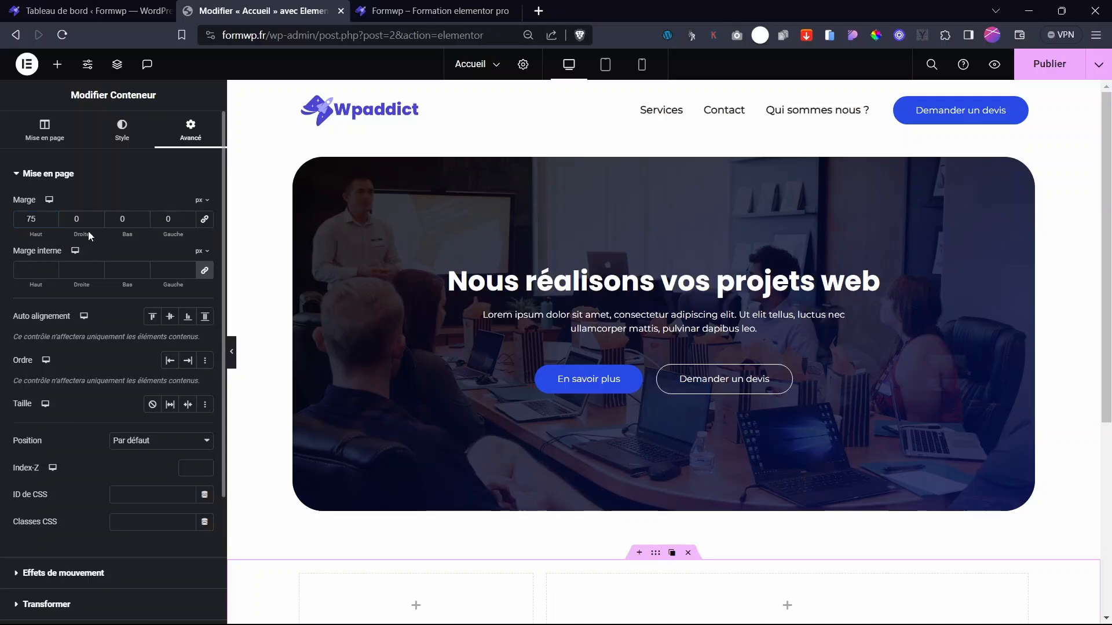
left_click(43, 220)
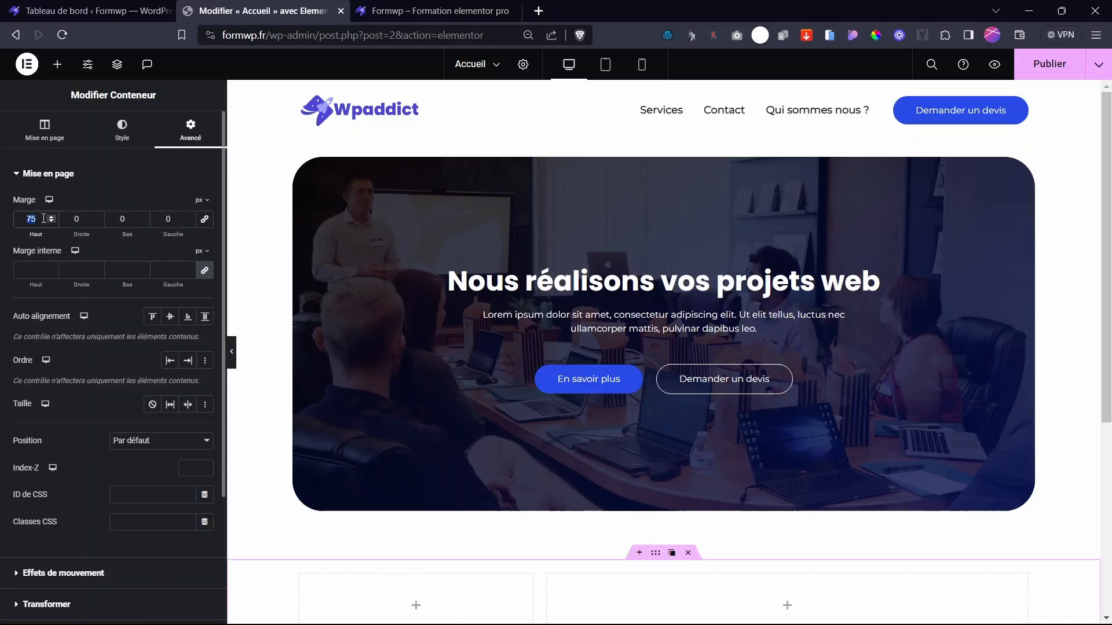
type("80")
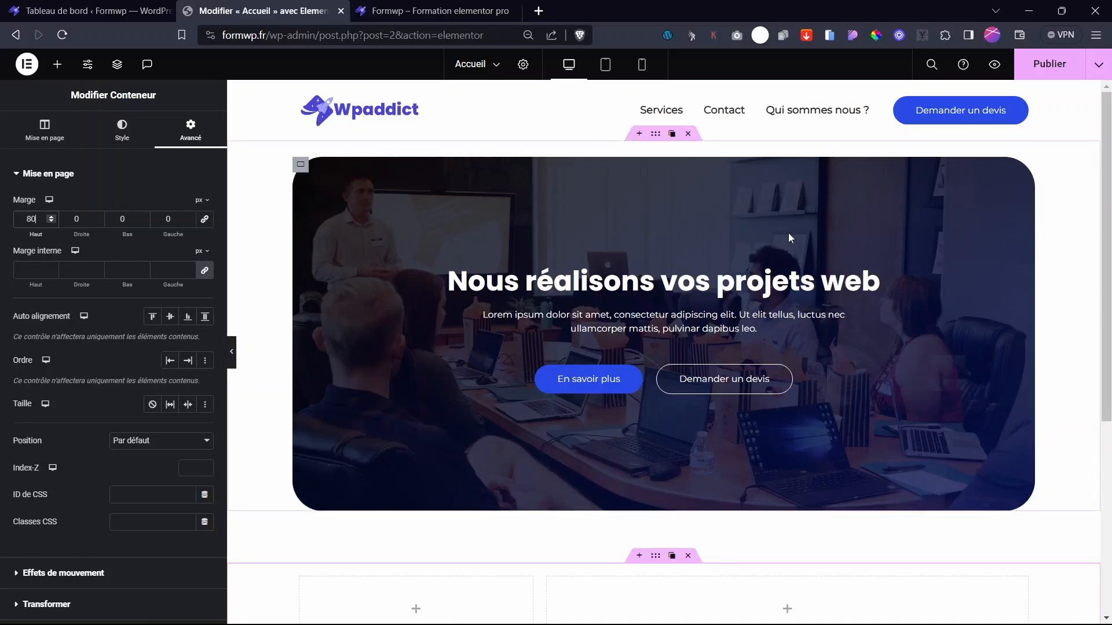
scroll(625, 268, "down", 3)
scroll(625, 270, "up", 3)
scroll(626, 270, "down", 4)
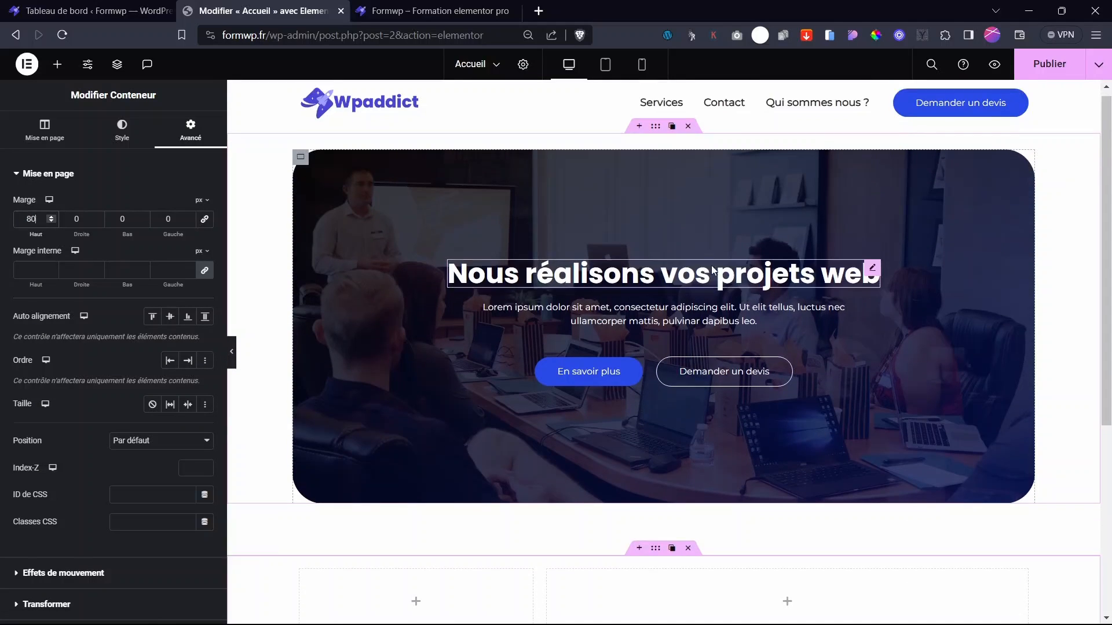
scroll(625, 270, "up", 3)
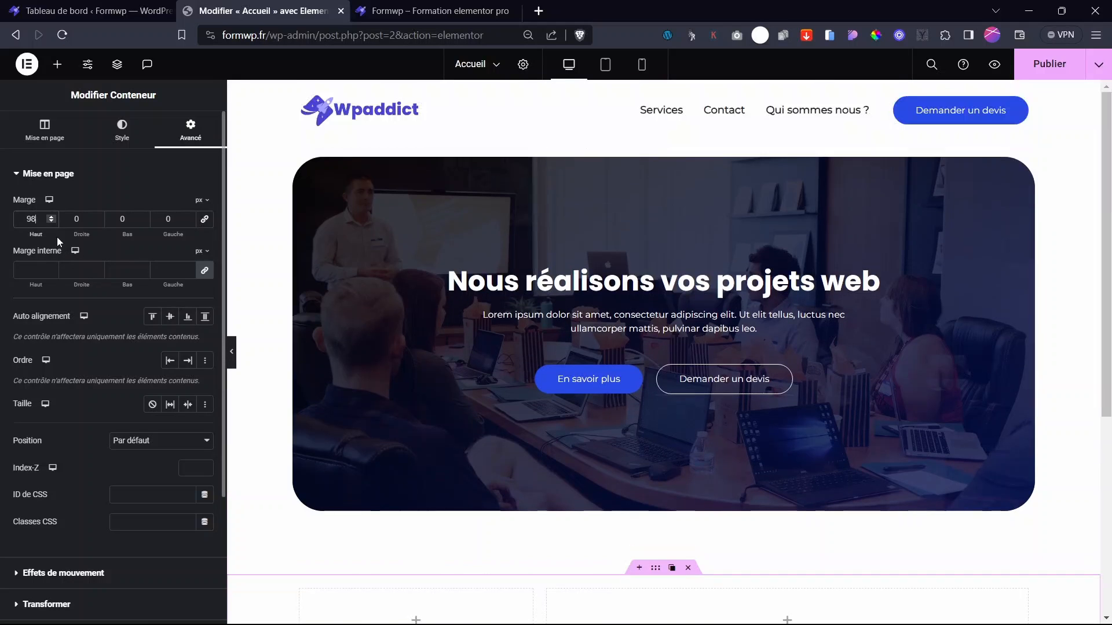
left_click_drag(1109, 213, 1060, 390)
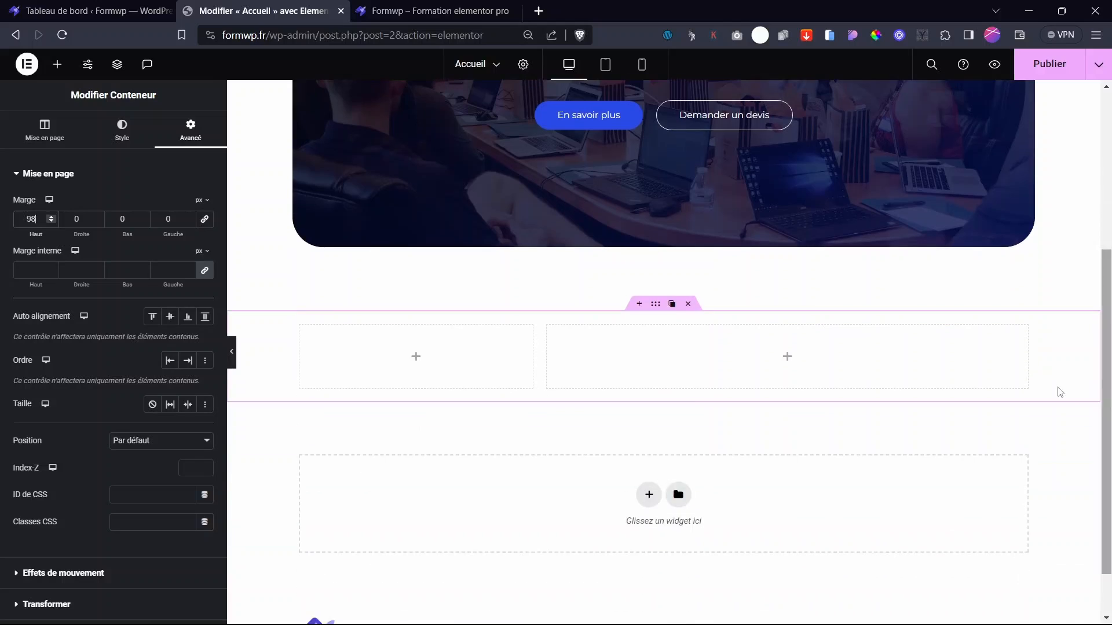
- Add Titre, Éditeur de texte and Bouton widgets to the left column
left_click(416, 363)
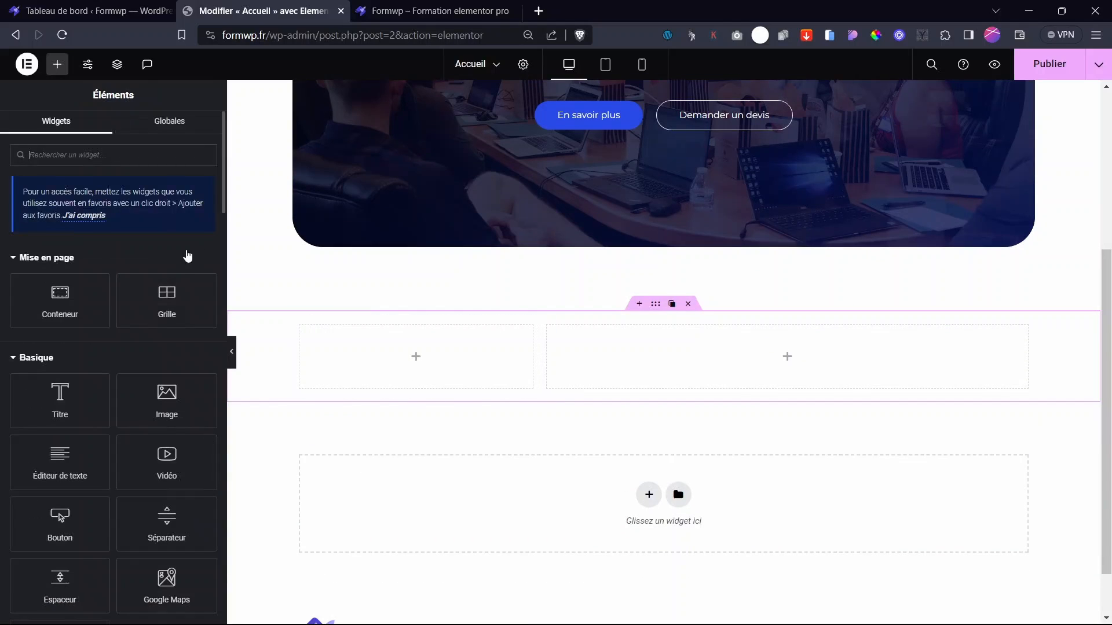
left_click_drag(72, 411, 439, 371)
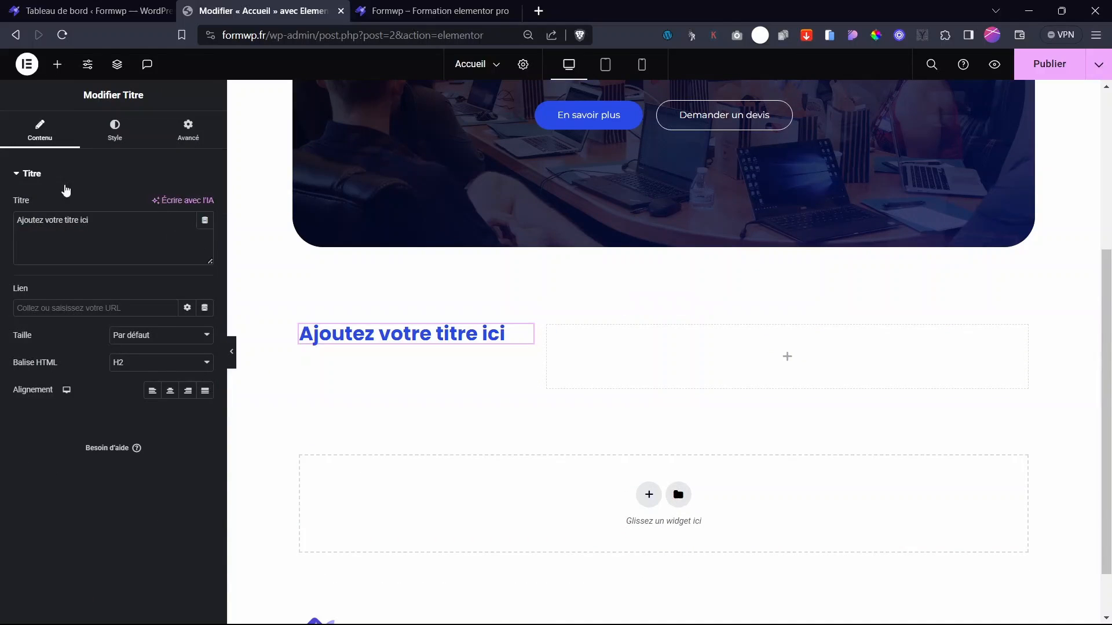
left_click(56, 64)
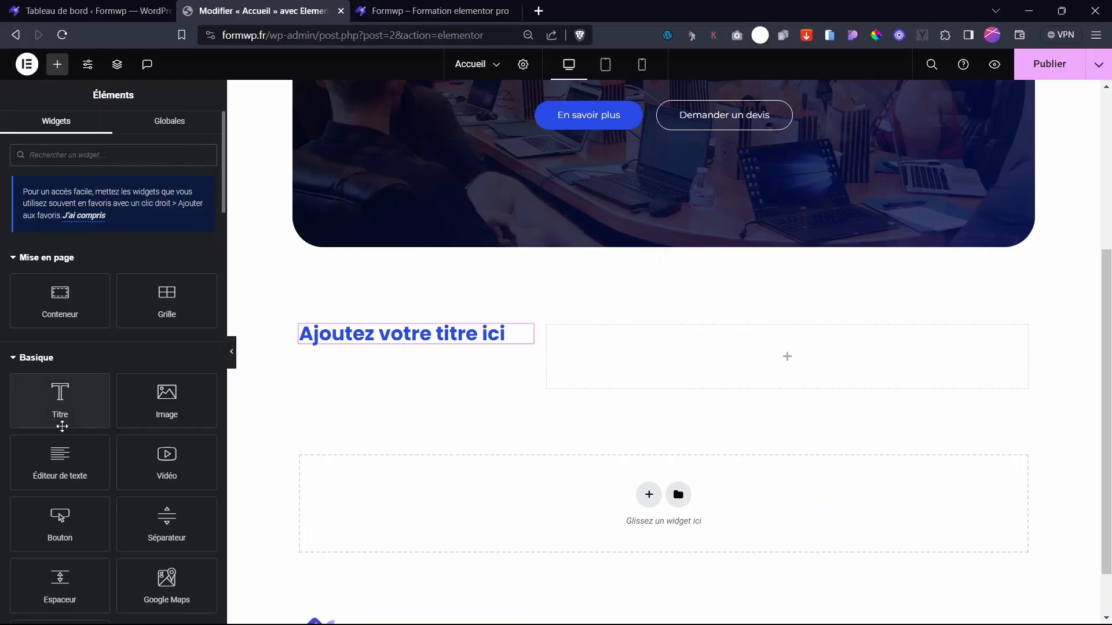
left_click_drag(61, 457, 394, 391)
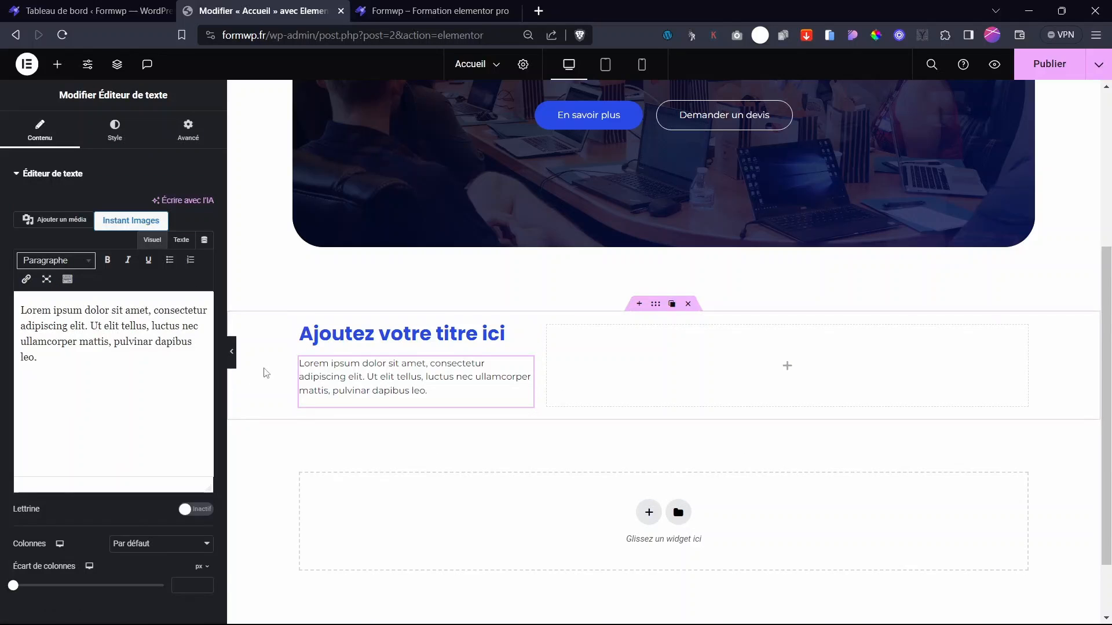
left_click(62, 68)
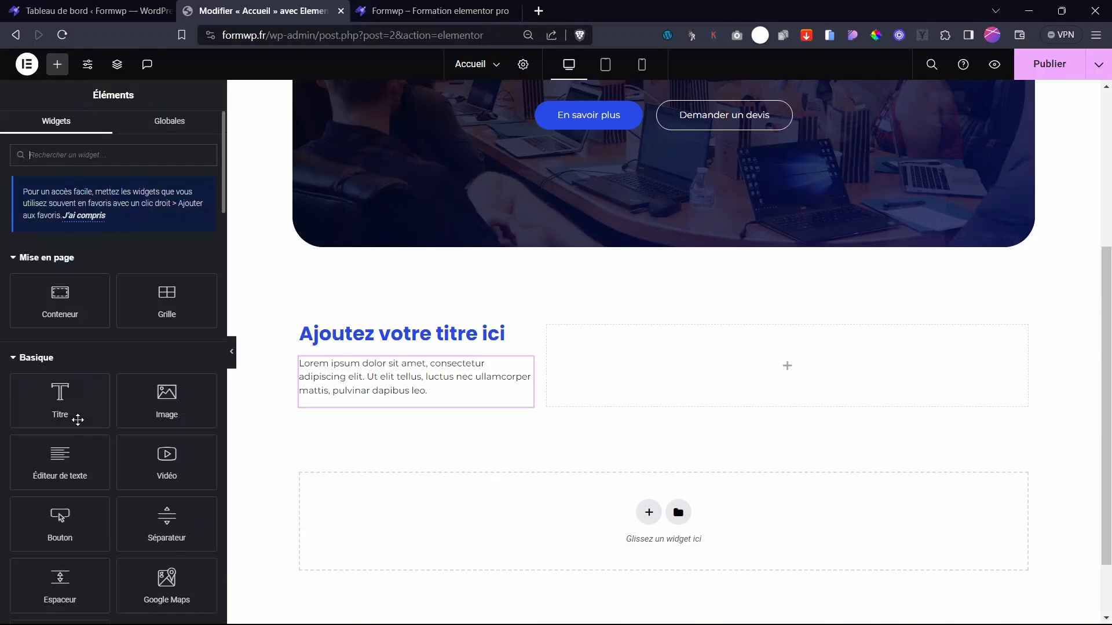
left_click_drag(77, 514, 423, 405)
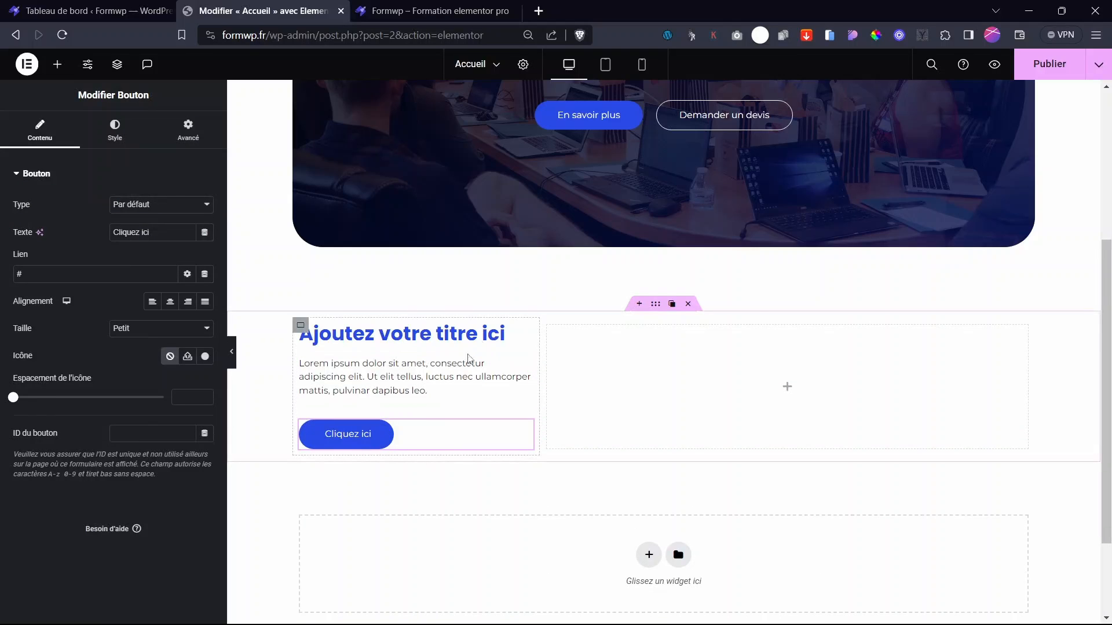
- Change the heading to 'Découvrez nos services' and increase its line height
left_click(526, 334)
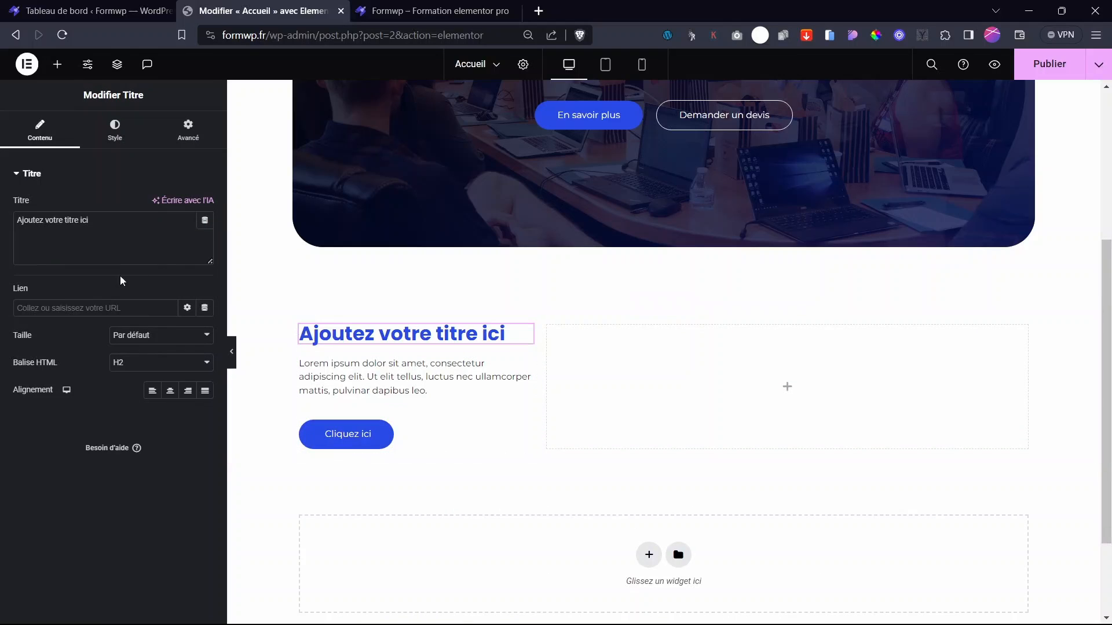
left_click_drag(119, 227, 1, 231)
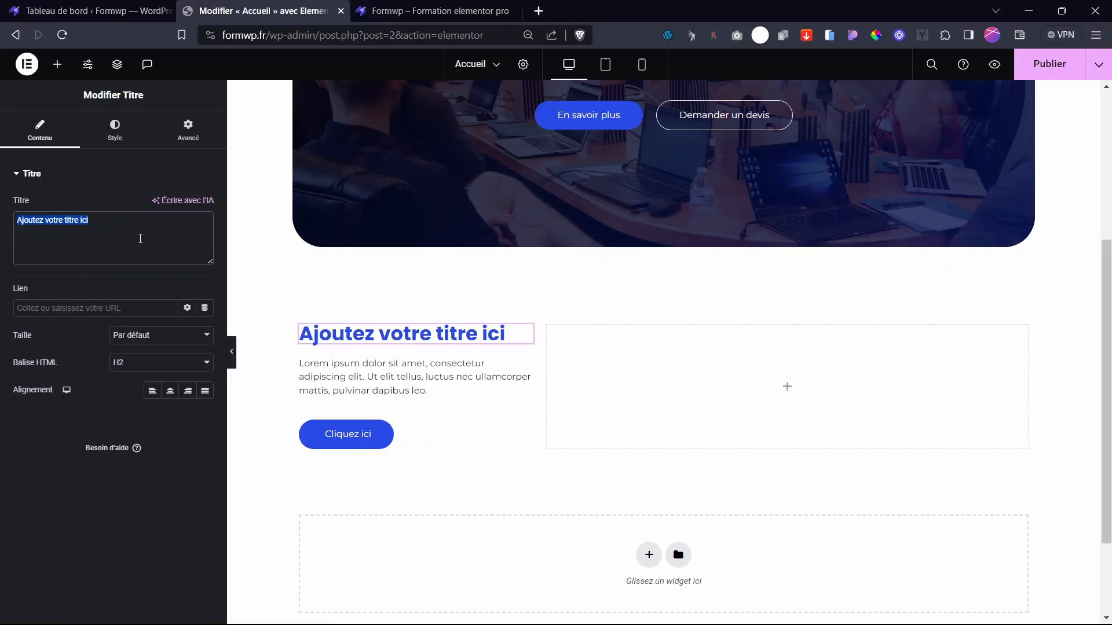
type("Découvrez nos services")
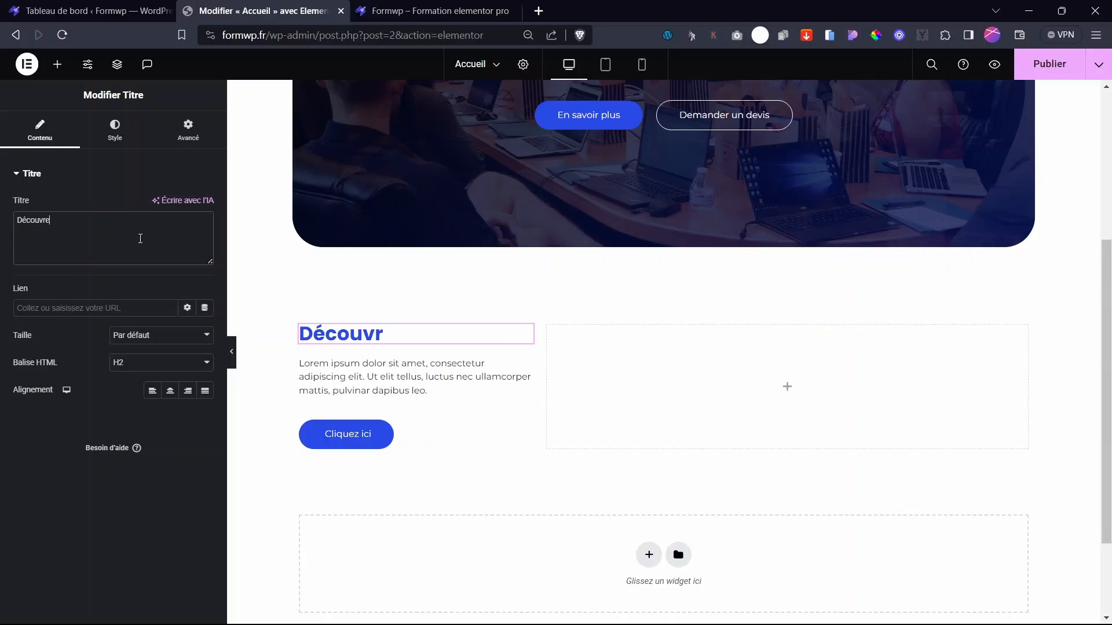
left_click(115, 130)
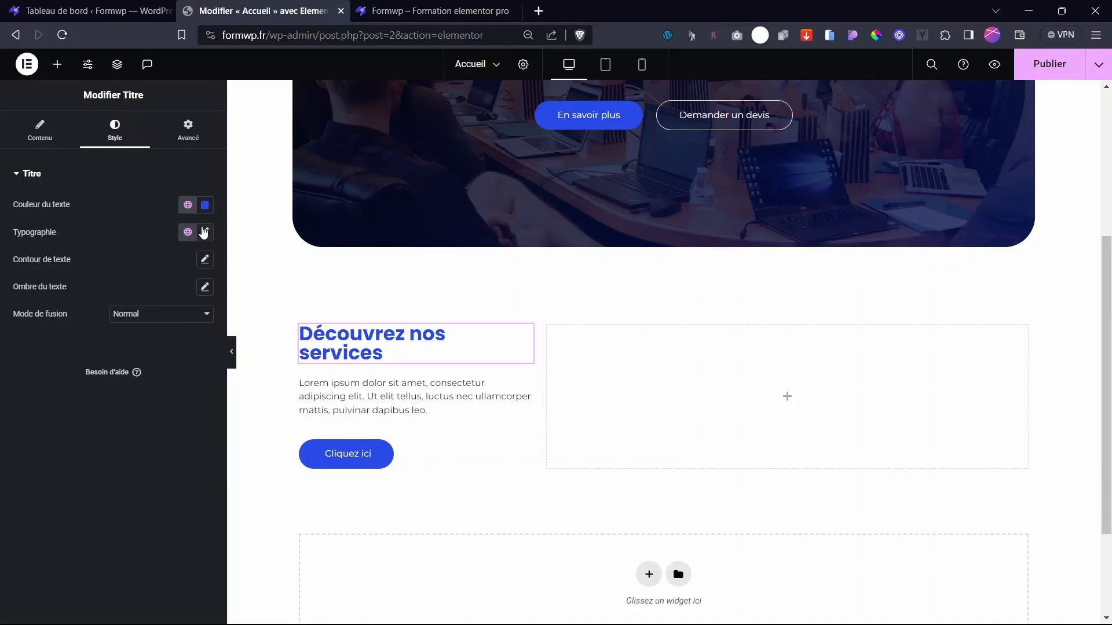
left_click(204, 232)
left_click_drag(27, 489, 69, 496)
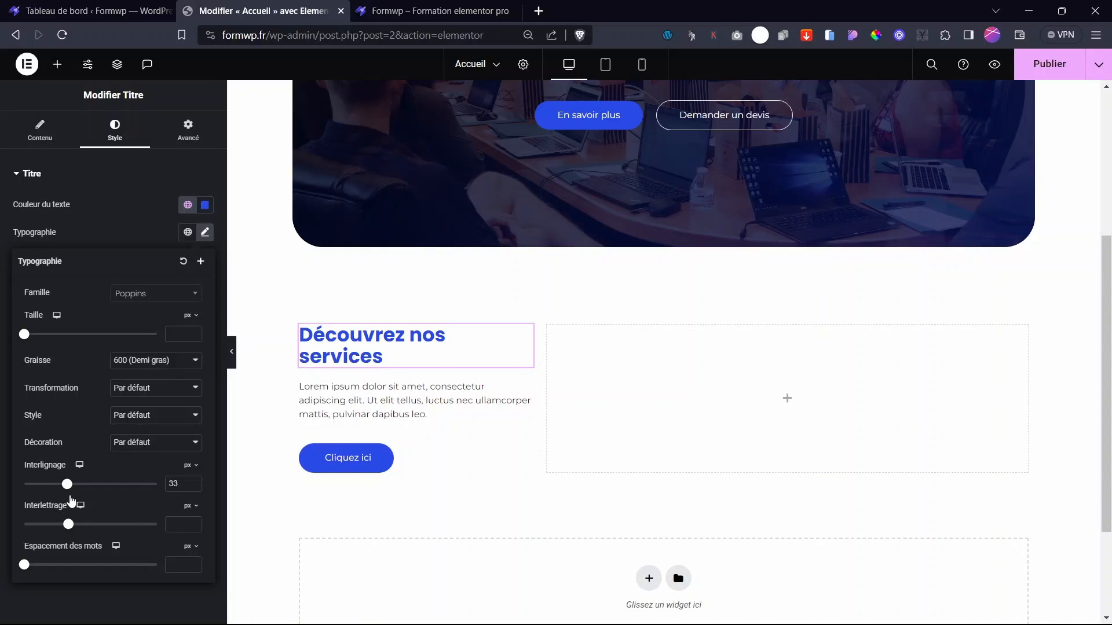
left_click(131, 207)
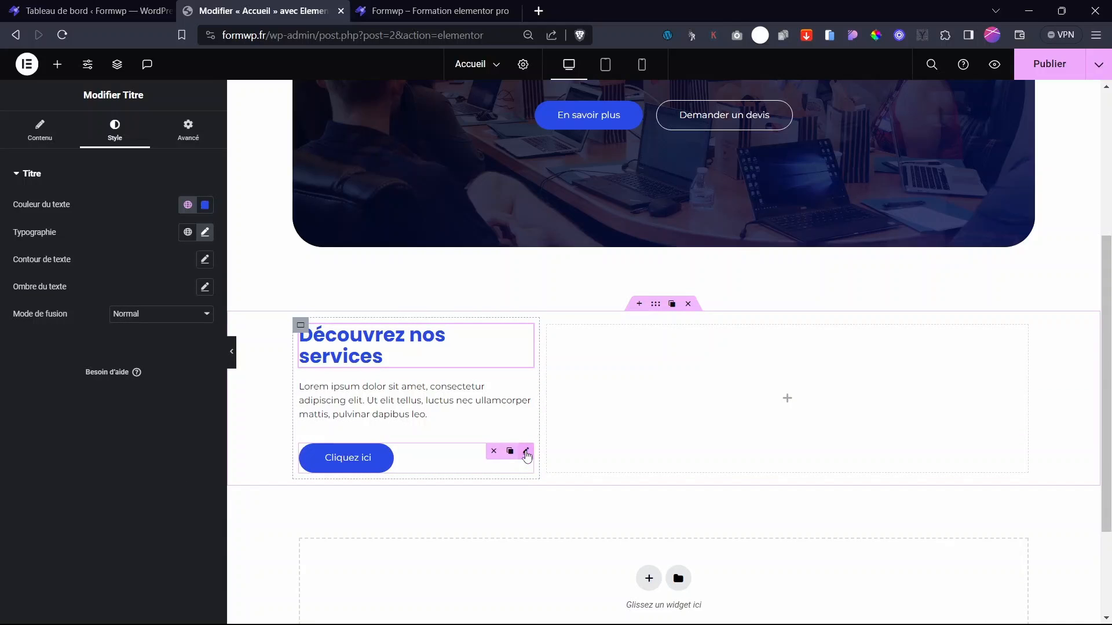
- Change the button label to 'Demander un devis'
left_click(524, 453)
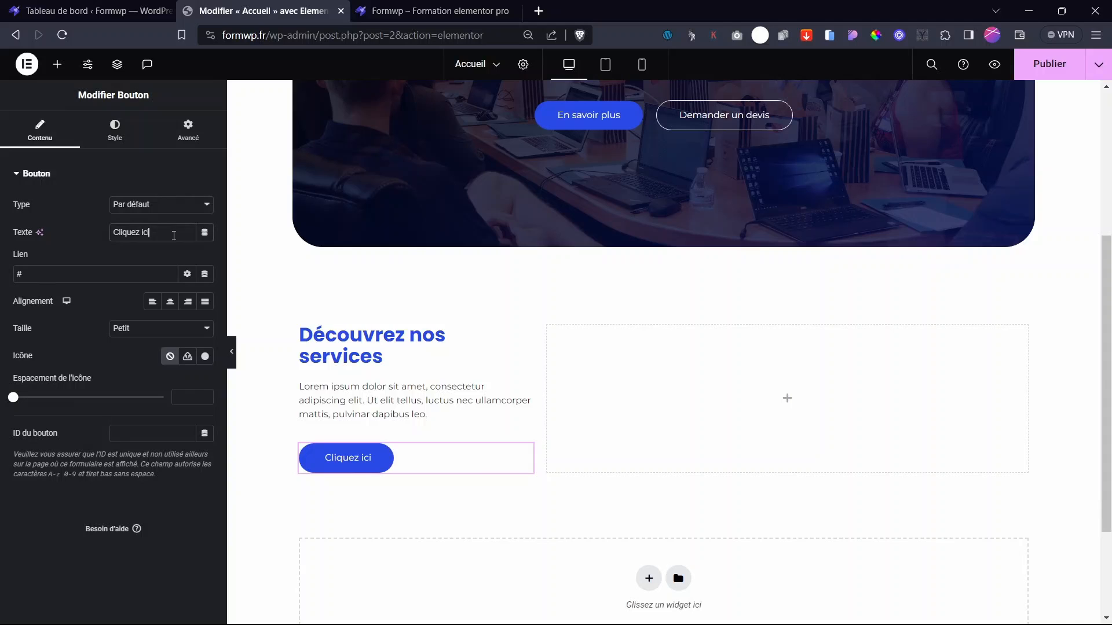
left_click_drag(174, 236, 87, 240)
scroll(531, 297, "up", 4)
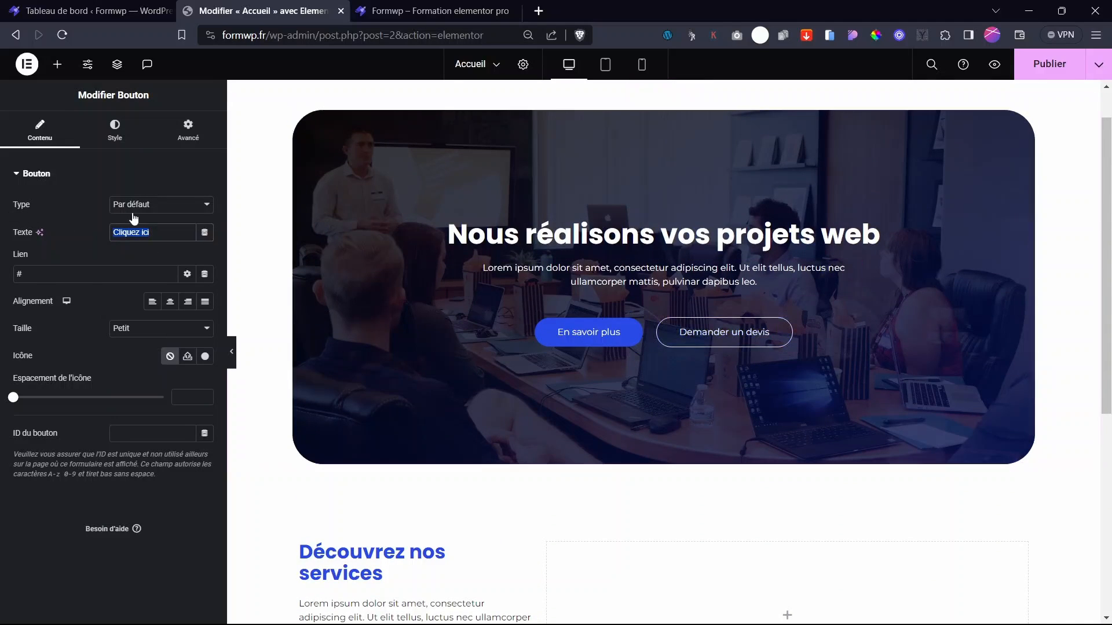
type("Demander un devis")
scroll(356, 241, "down", 6)
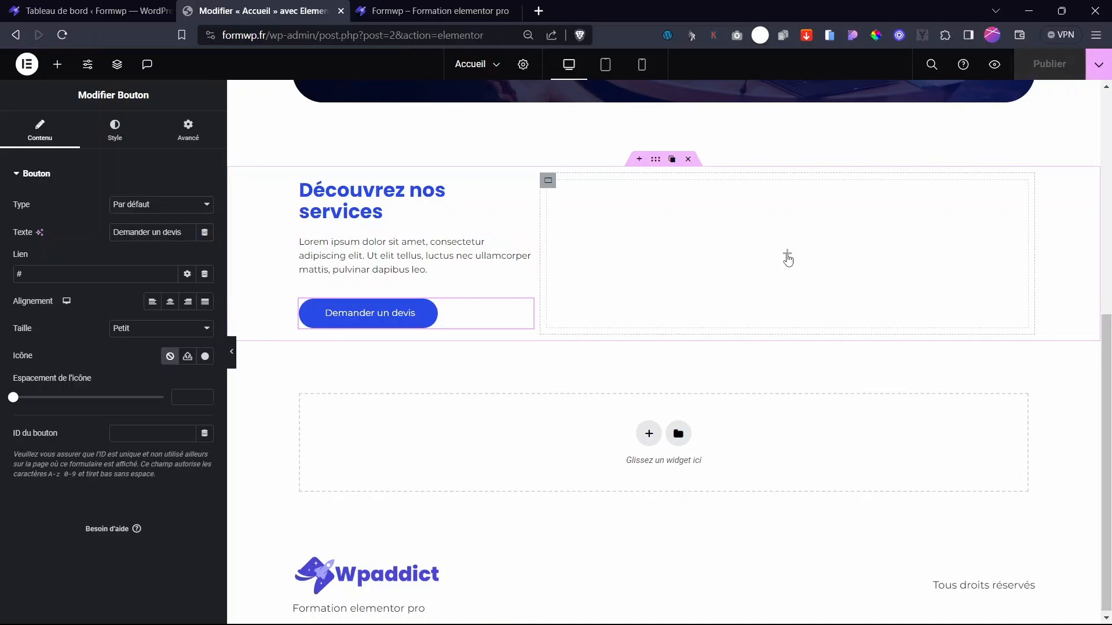
left_click(785, 254)
scroll(507, 293, "up", 4)
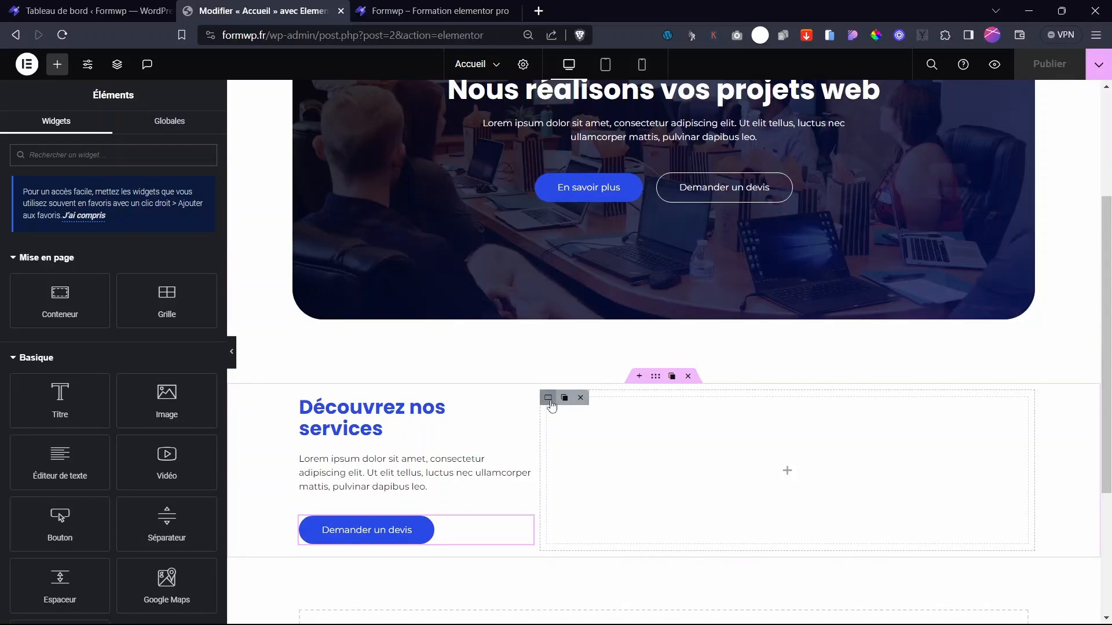
- Switch the right column to a 2-column Grille layout and drop a Conteneur into its first cell
left_click(535, 431)
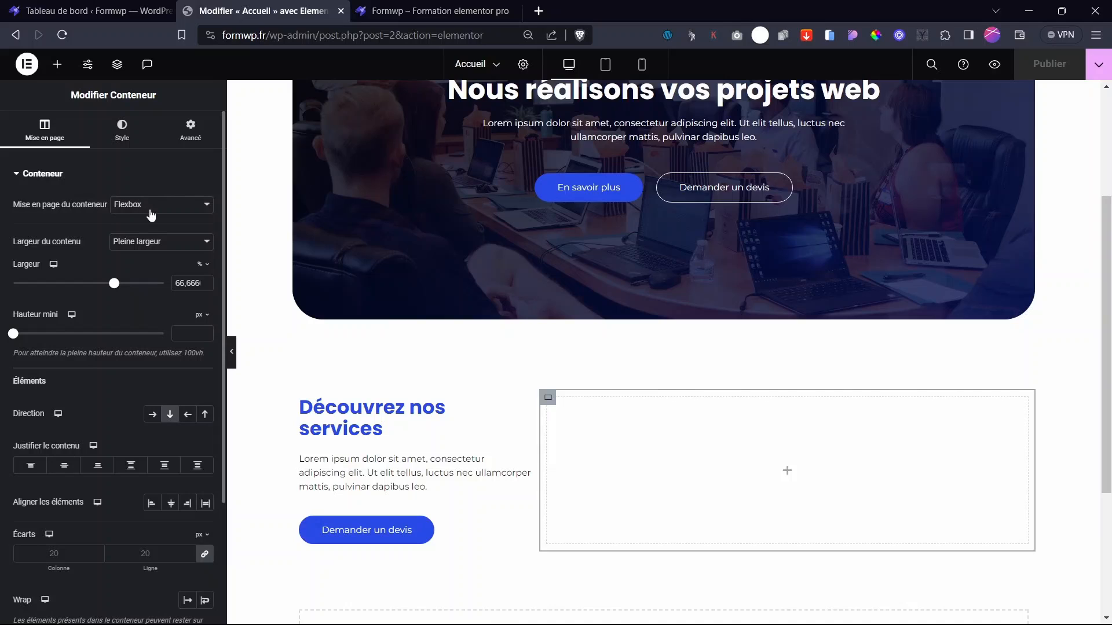
left_click(151, 206)
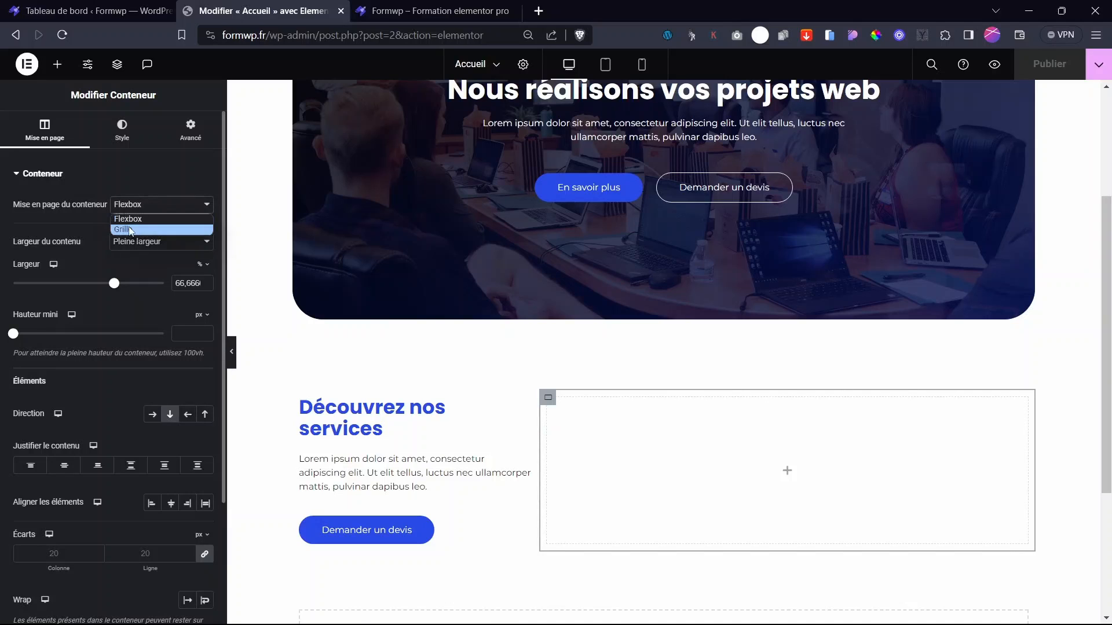
left_click(124, 224)
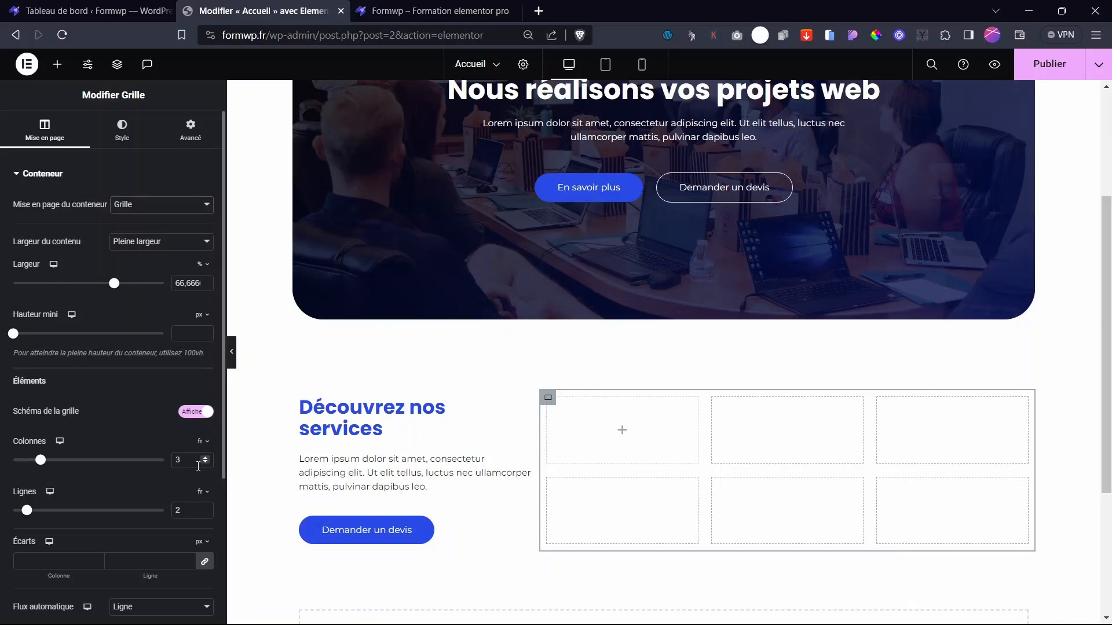
left_click(205, 457)
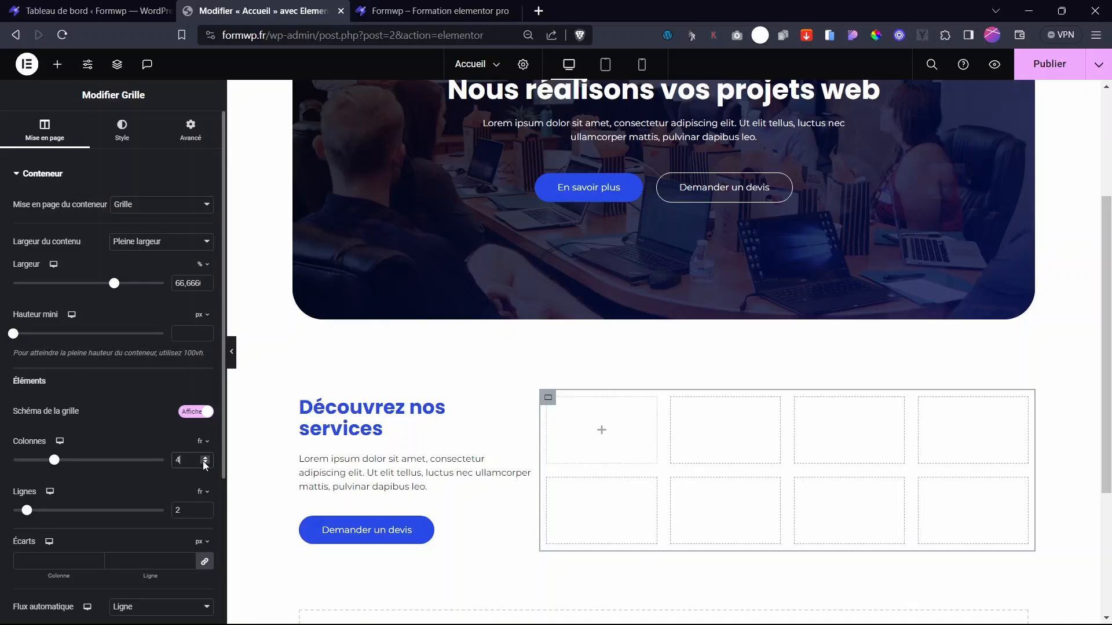
left_click(205, 464)
left_click(205, 463)
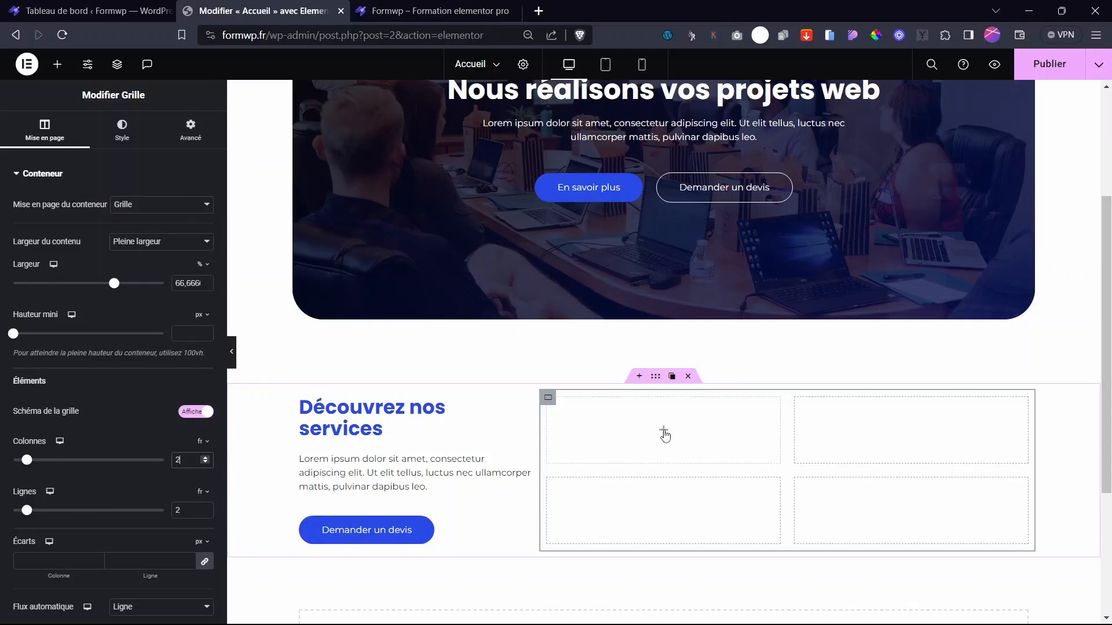
left_click(664, 435)
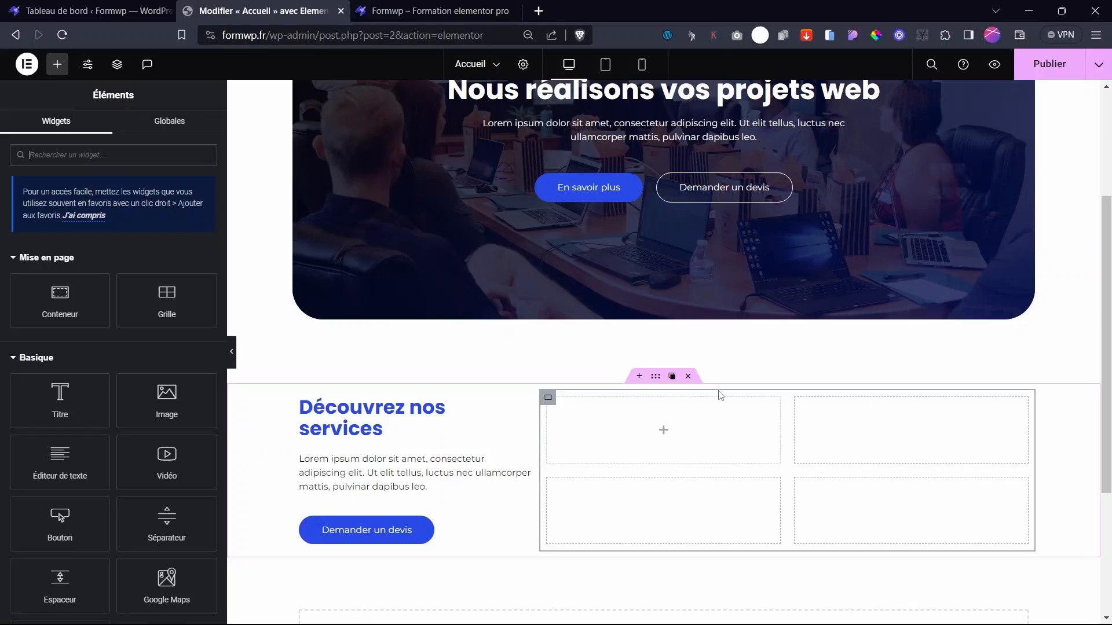
left_click_drag(59, 298, 667, 445)
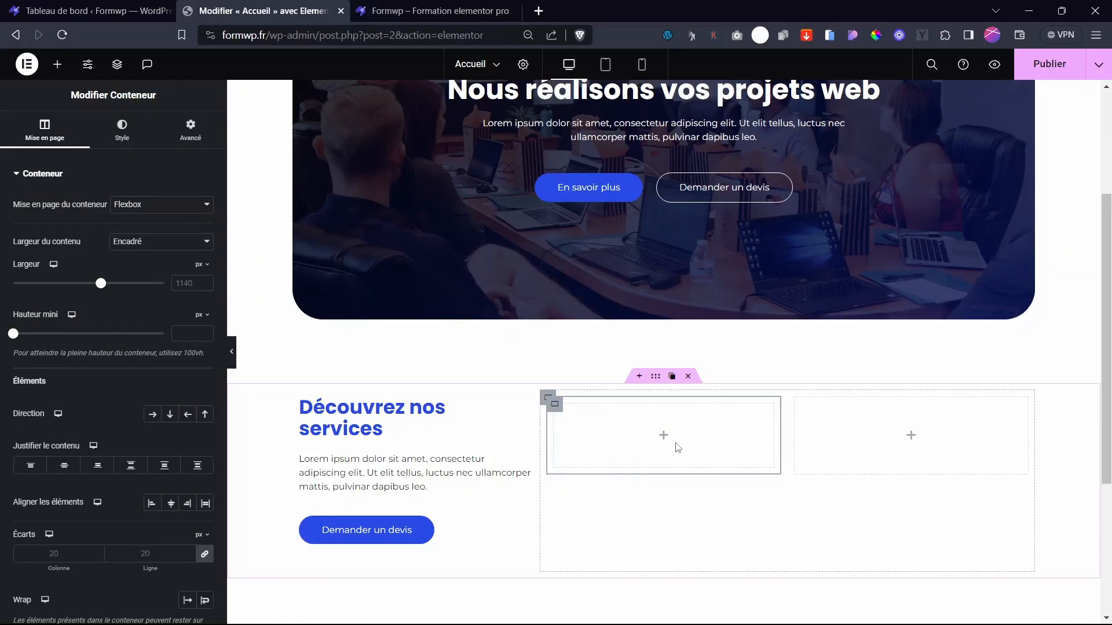
- Add Titre, Éditeur de texte and Image widgets to the new card container
left_click(663, 431)
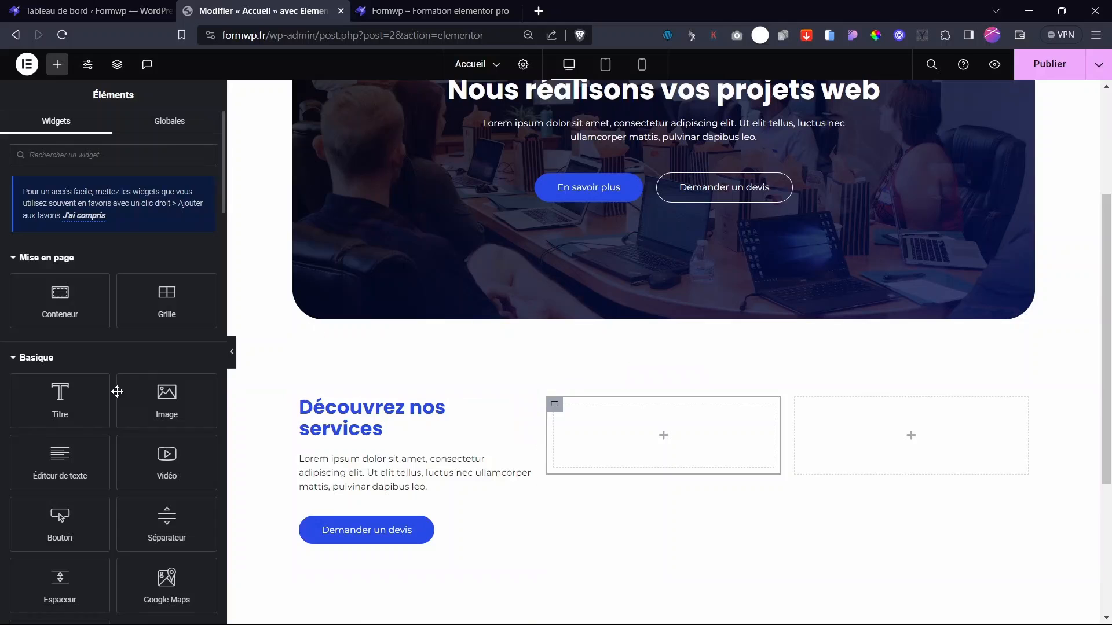
left_click_drag(60, 404, 646, 428)
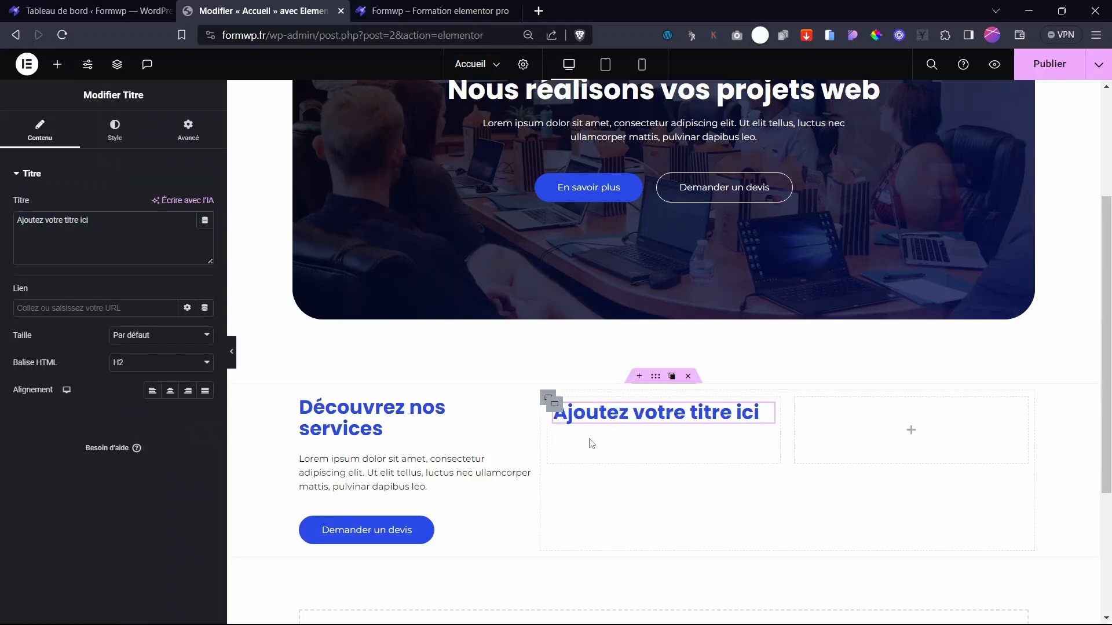
left_click(57, 64)
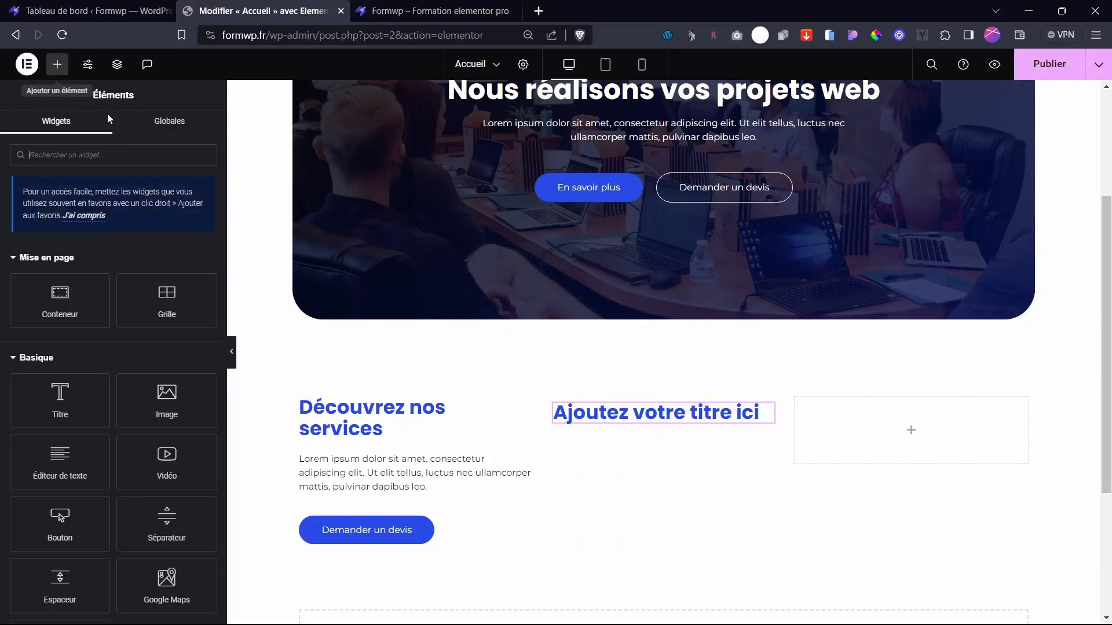
left_click_drag(75, 457, 637, 435)
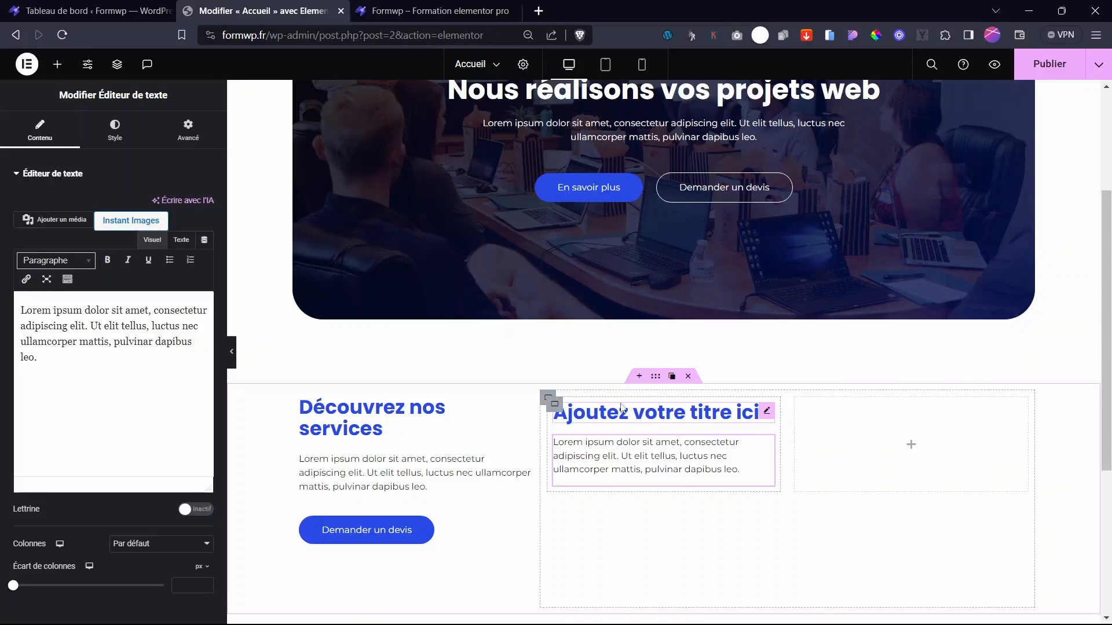
left_click(57, 64)
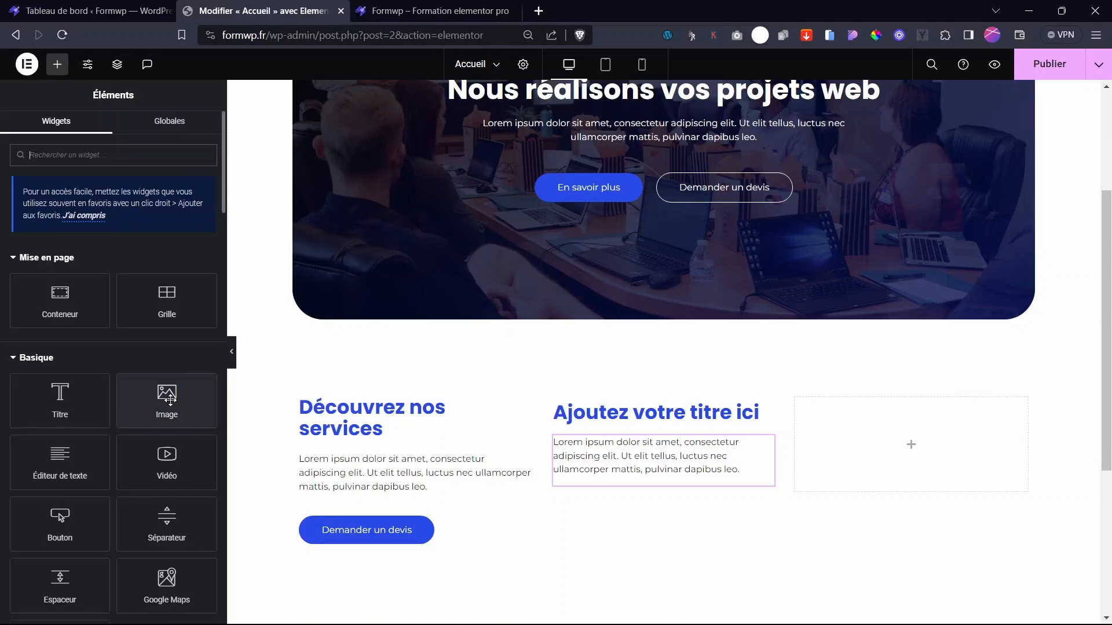
left_click_drag(170, 400, 639, 406)
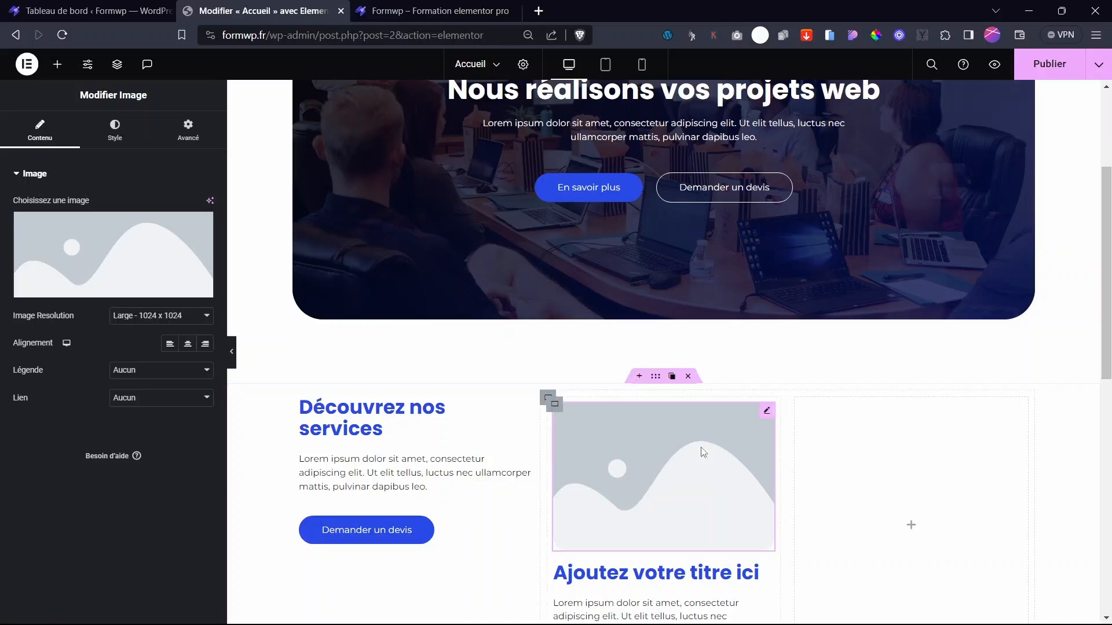
- Replace the card heading text with 'Création de site vitrine'
mouse_move(767, 412)
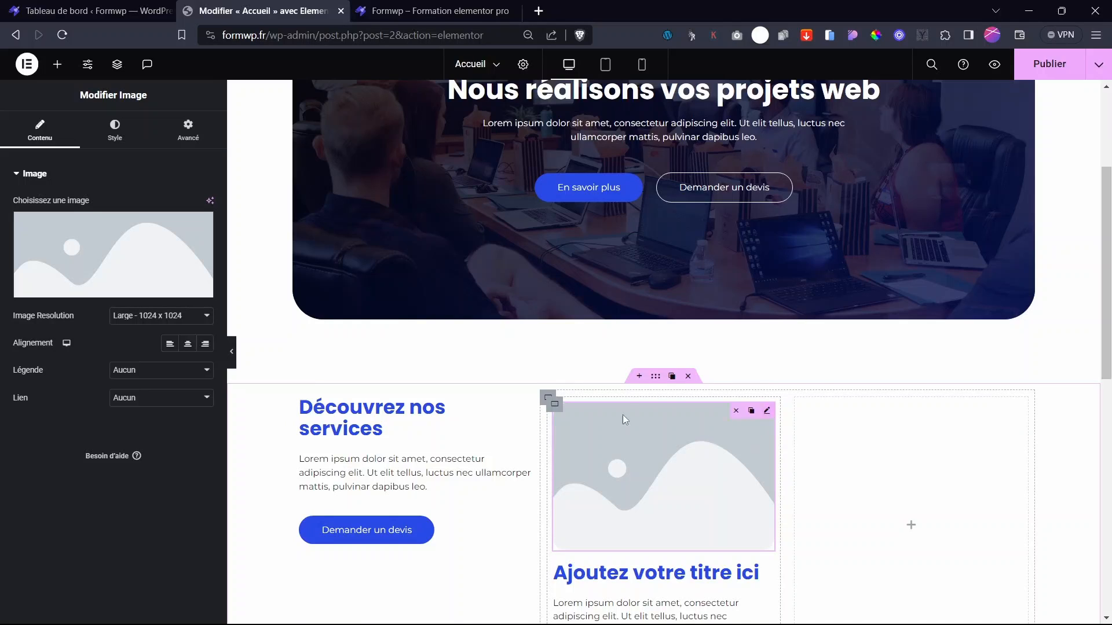
scroll(693, 379, "down", 3)
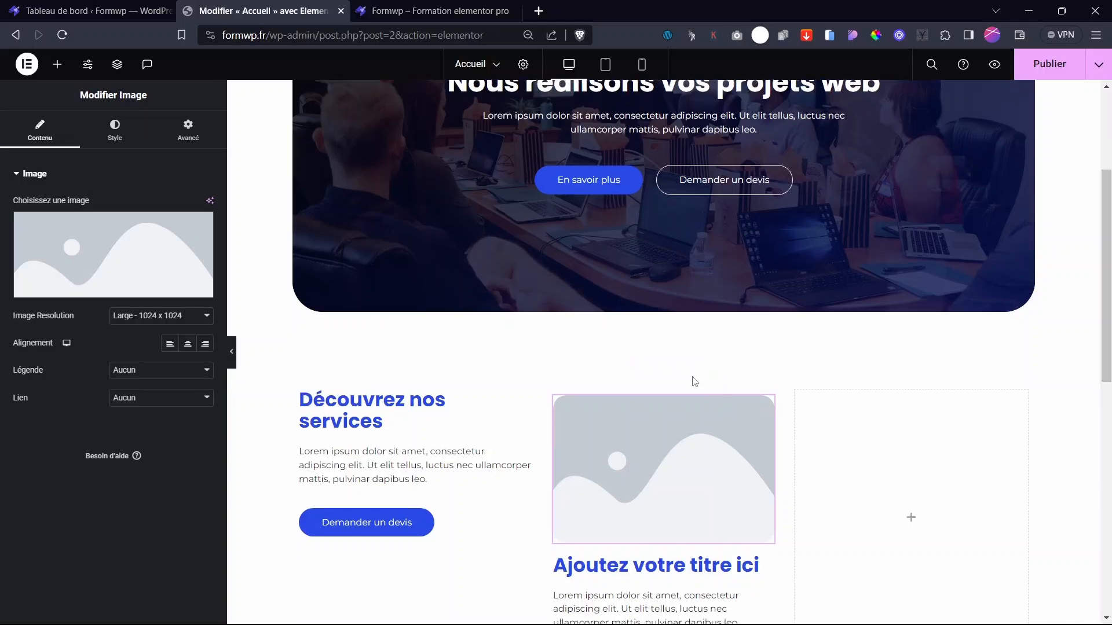
left_click(761, 433)
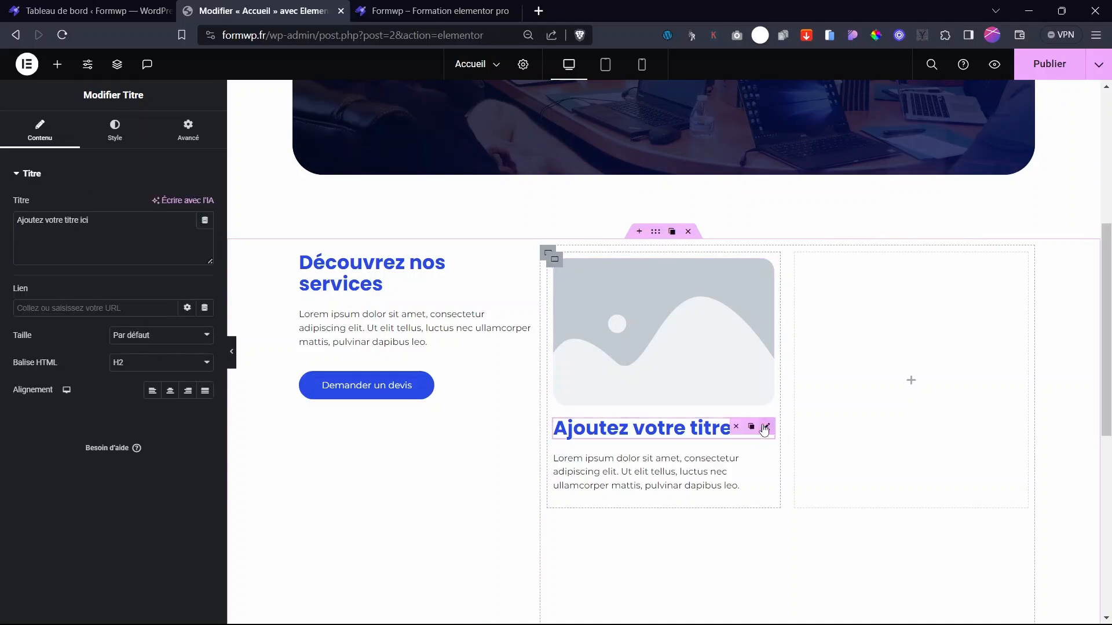
left_click_drag(92, 223, 1, 226)
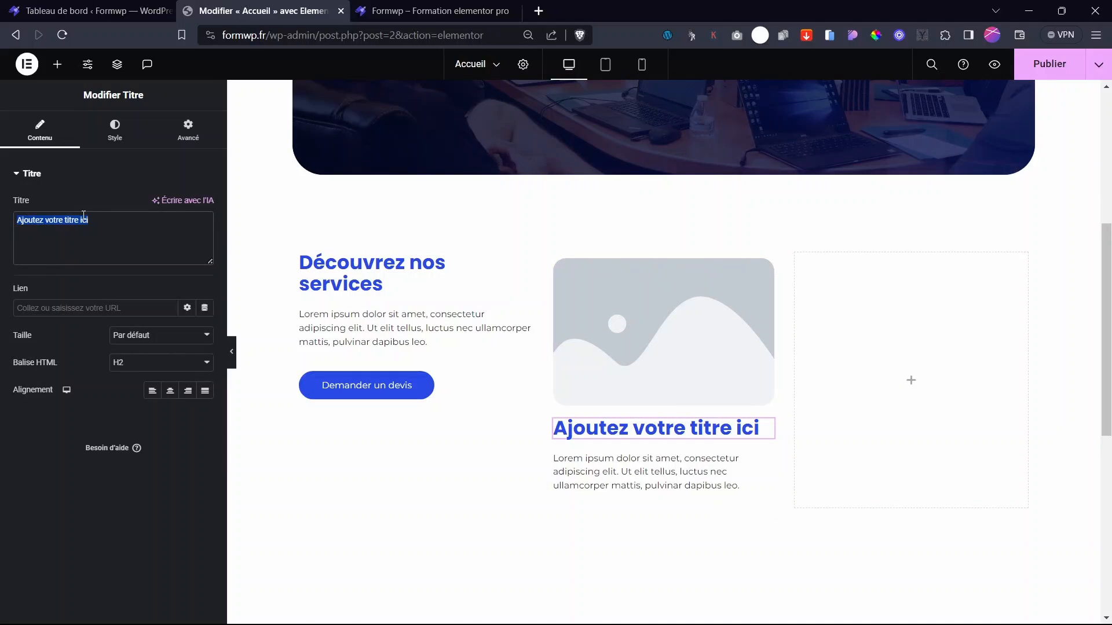
type("Création de site v")
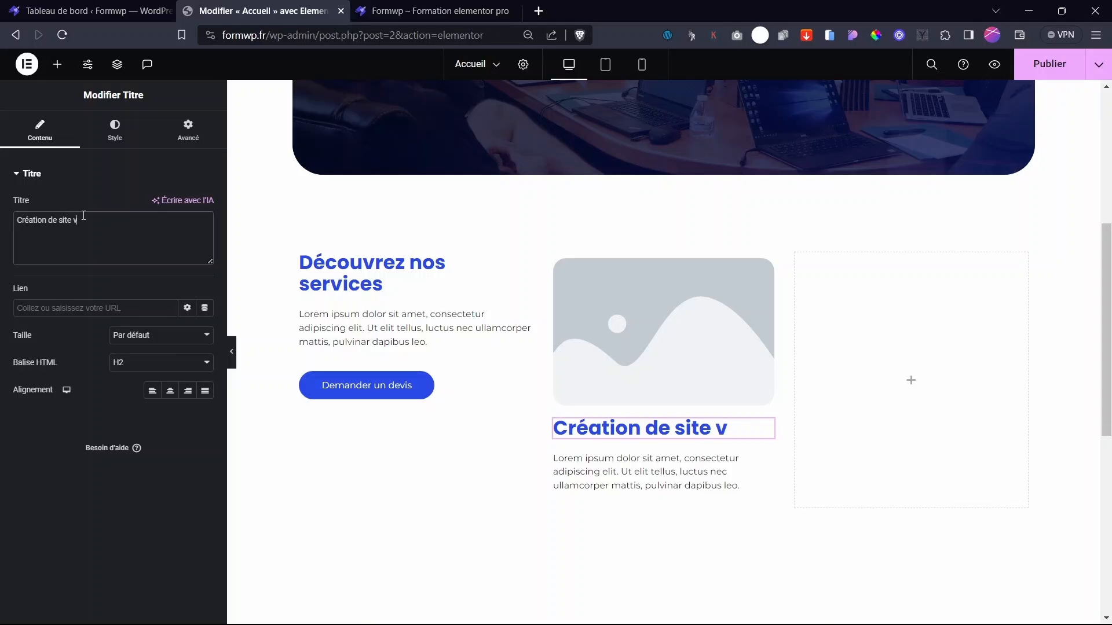
type("itrine")
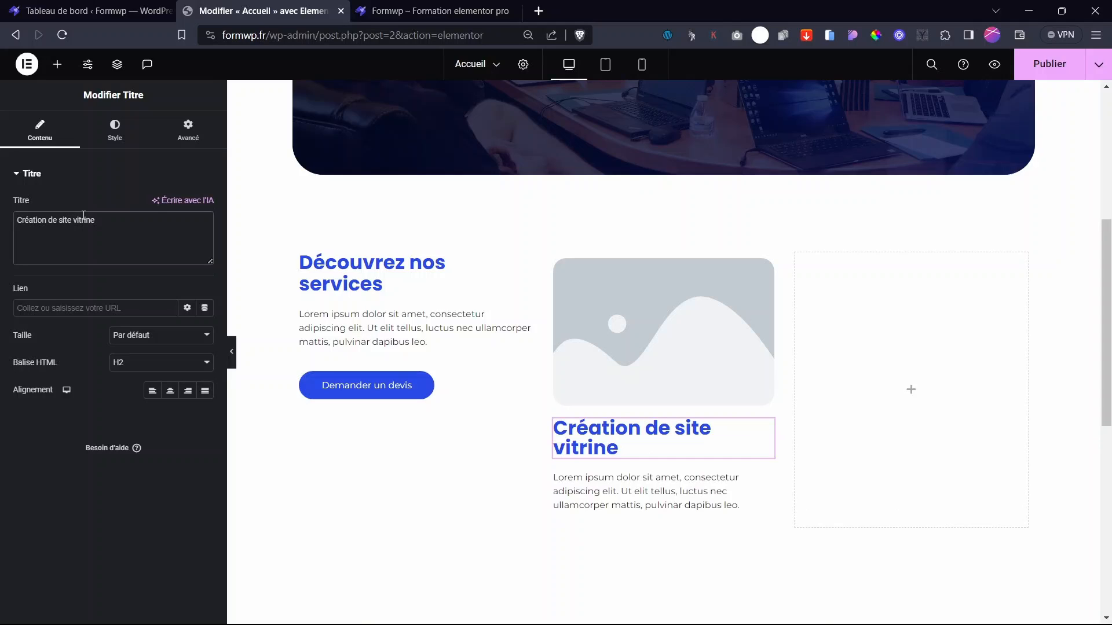
- Set the heading's Balise HTML to H3
left_click(116, 132)
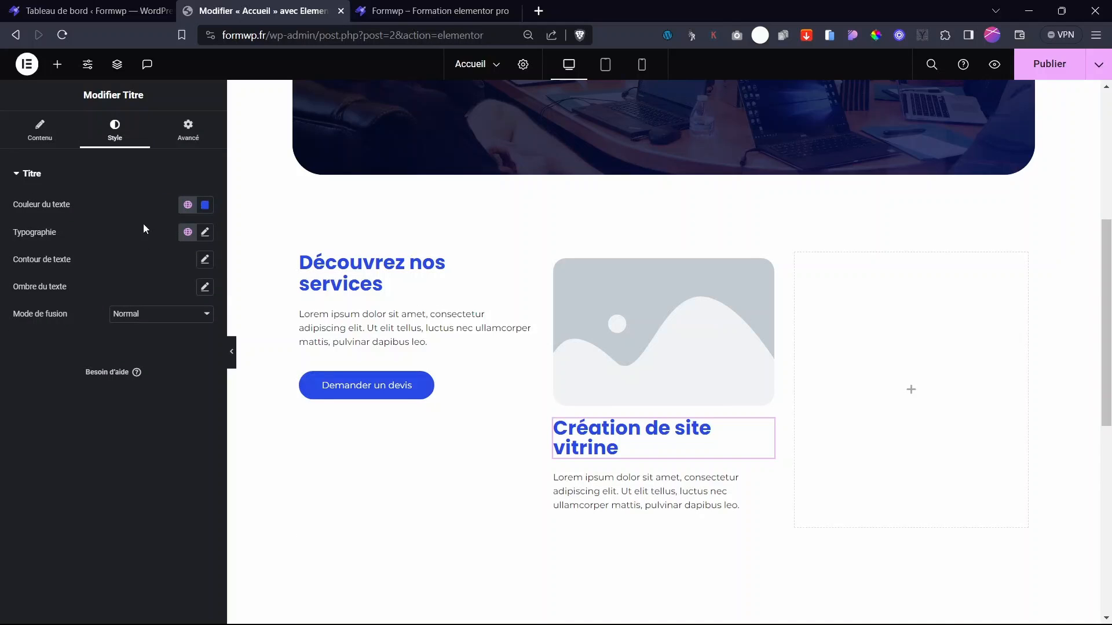
left_click(38, 132)
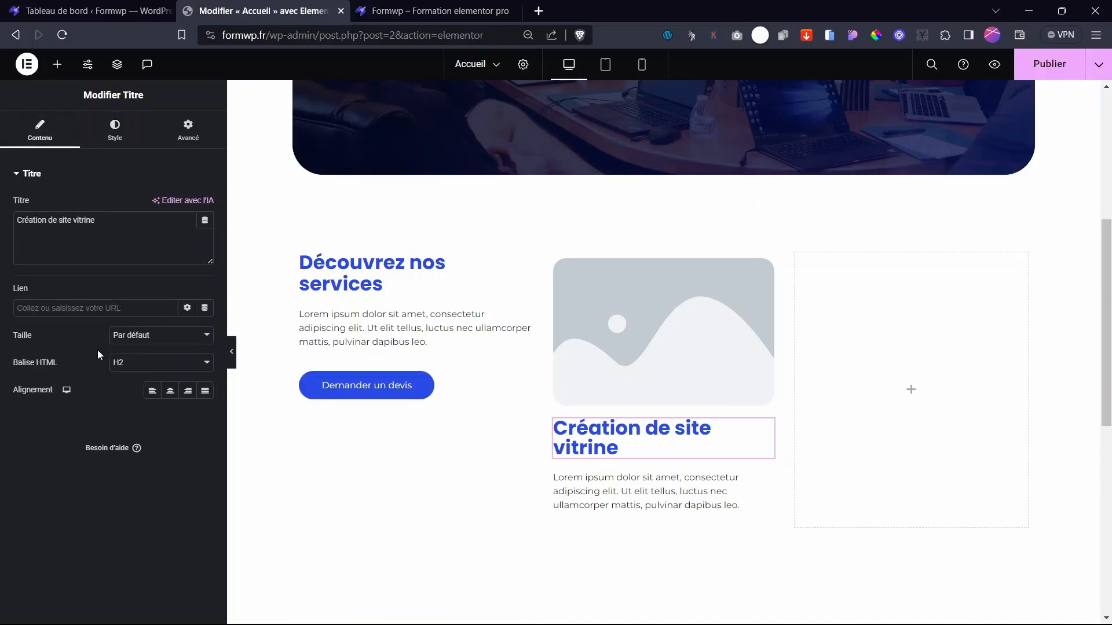
left_click(134, 364)
left_click(125, 399)
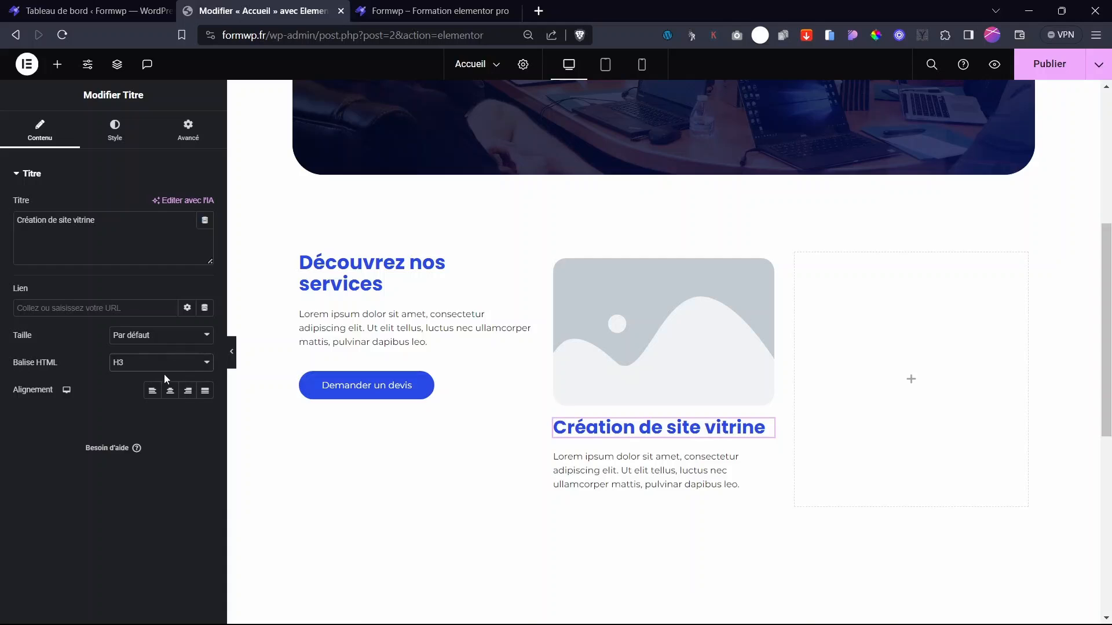
- Set the heading's typography size to 19 px
left_click(114, 128)
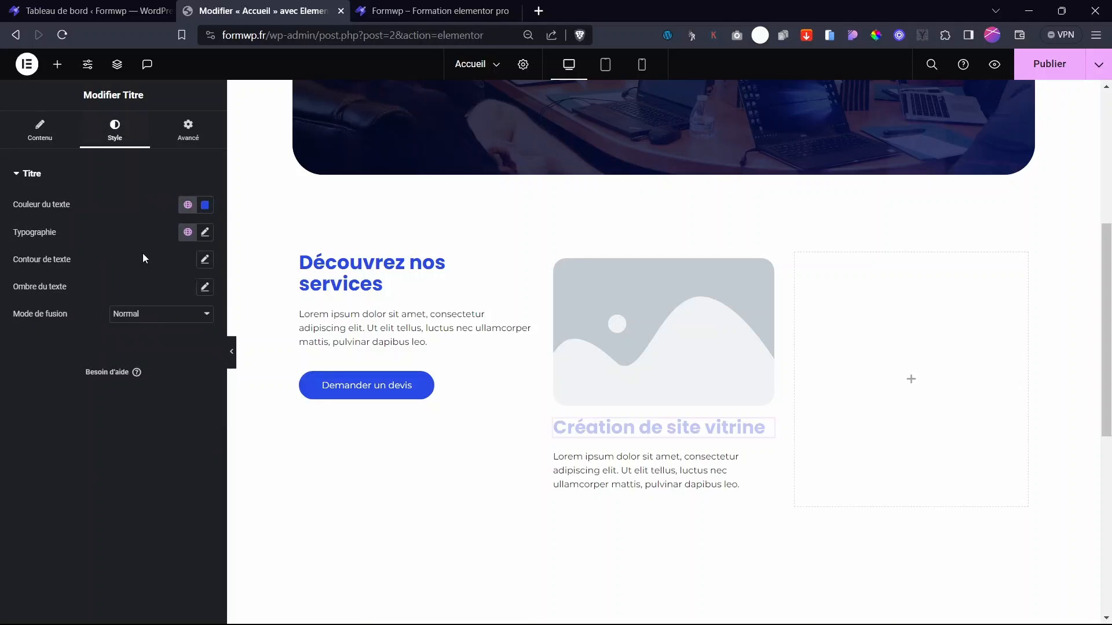
left_click(205, 232)
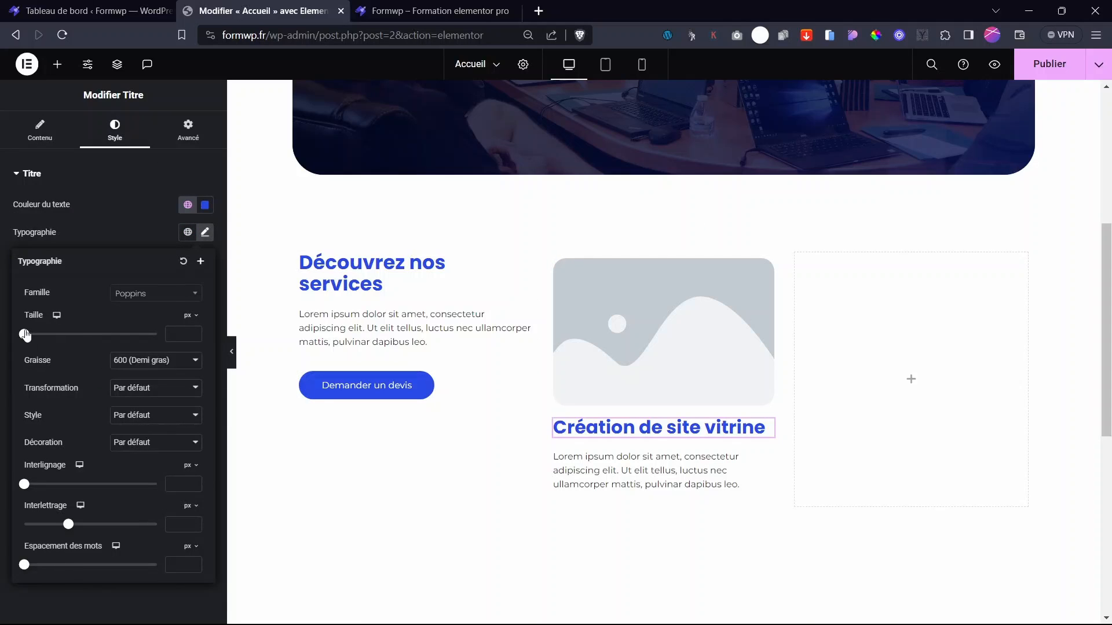
left_click_drag(25, 335, 36, 334)
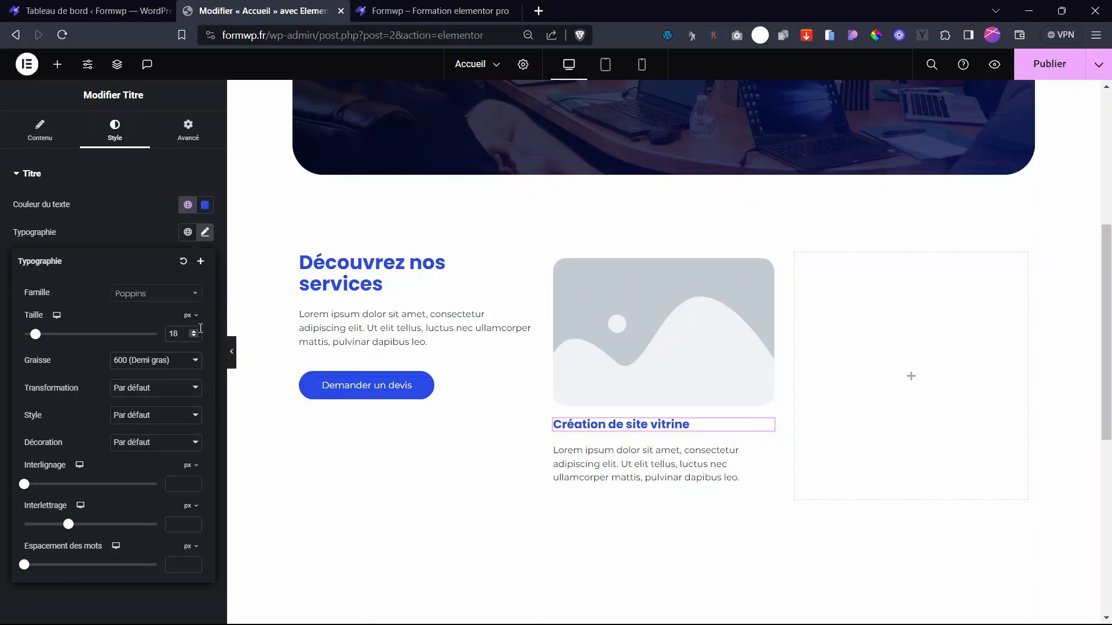
scroll(178, 335, "up", 6)
double_click(174, 331)
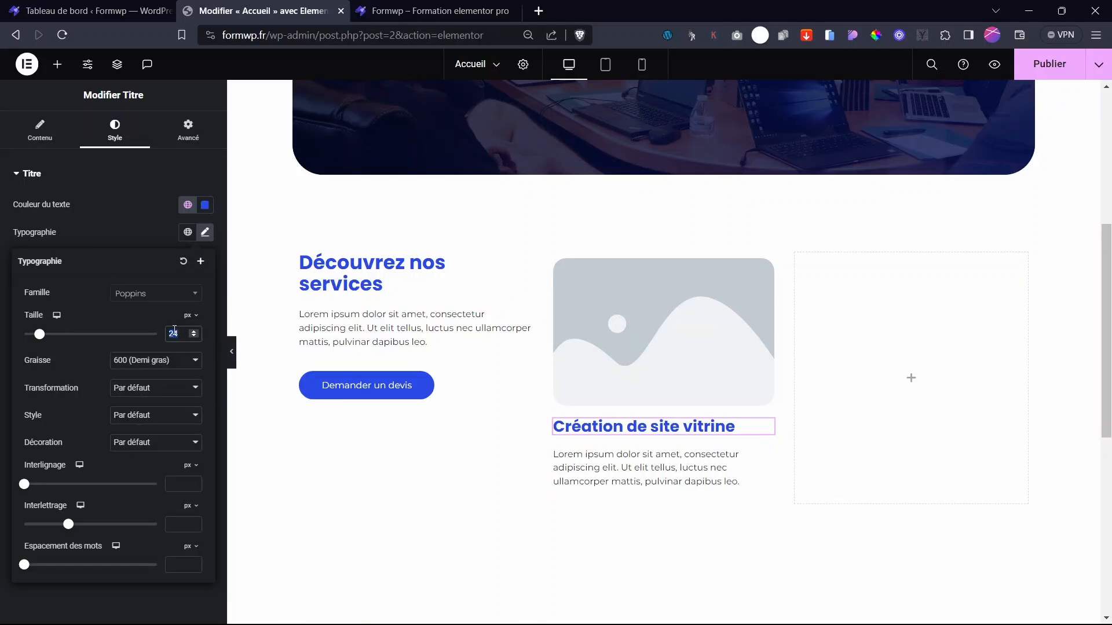
type("19")
left_click(148, 224)
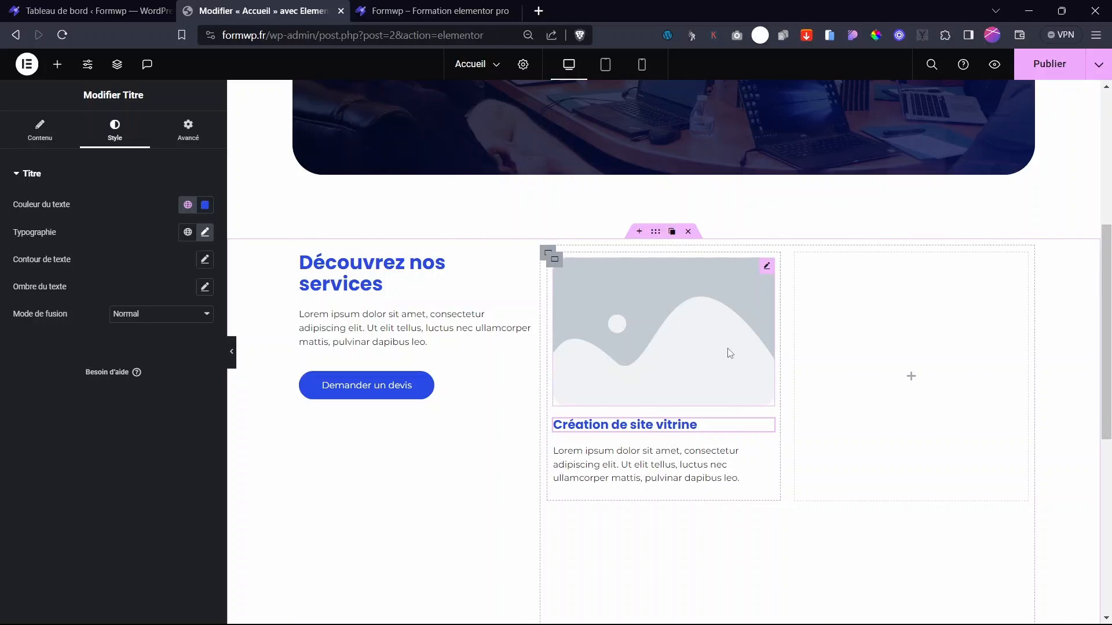
left_click(707, 323)
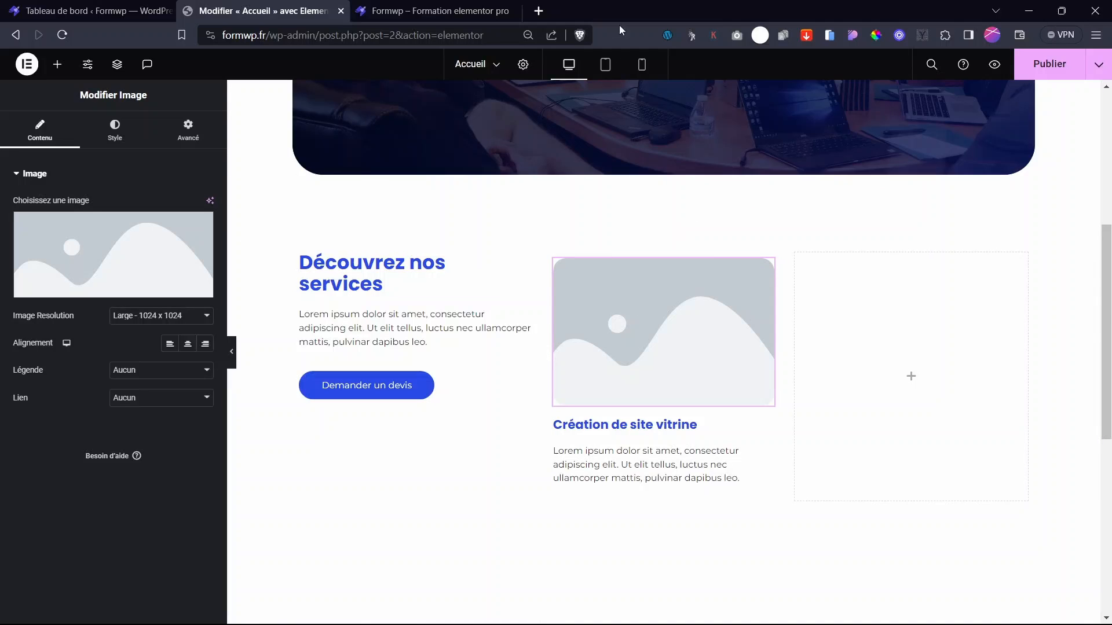
- Open the Flaticon website in a new browser tab
left_click(539, 10)
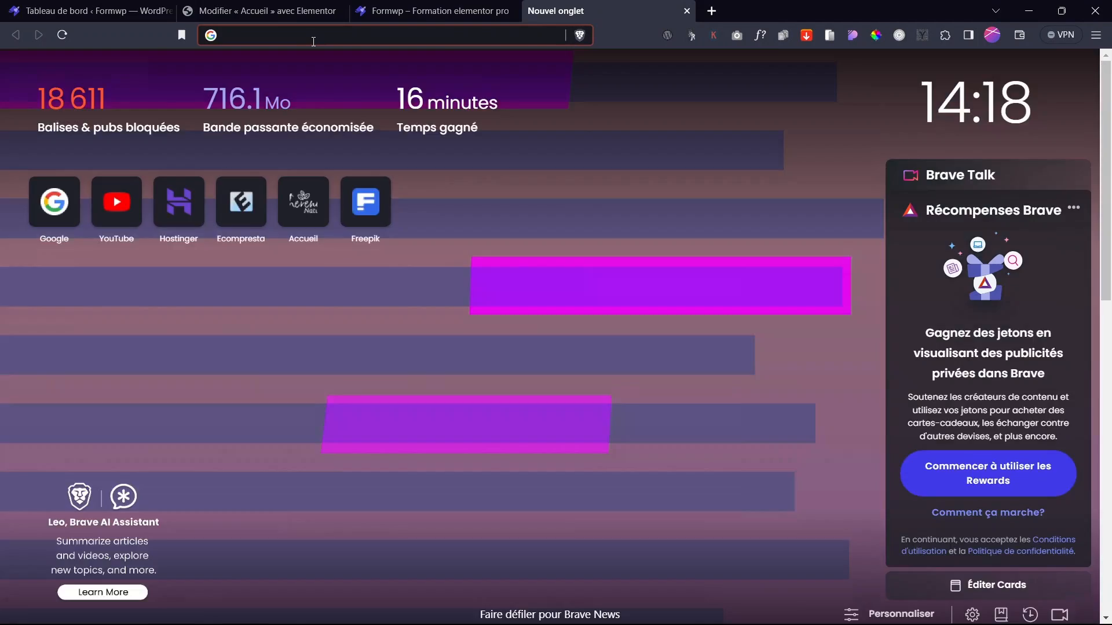
key("ctrl+w")
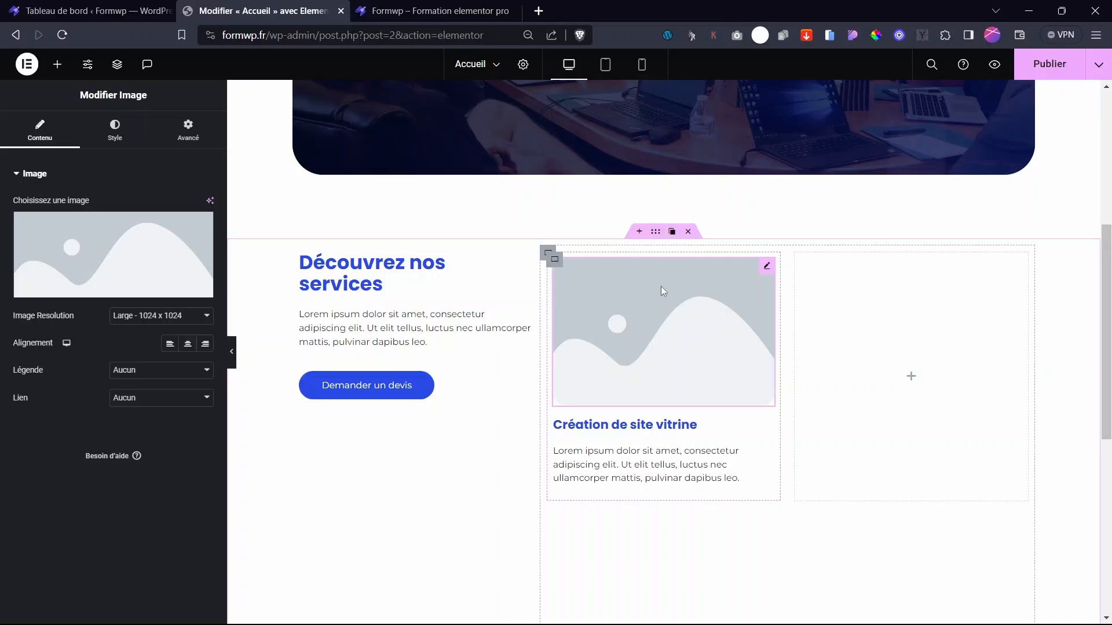
left_click(538, 11)
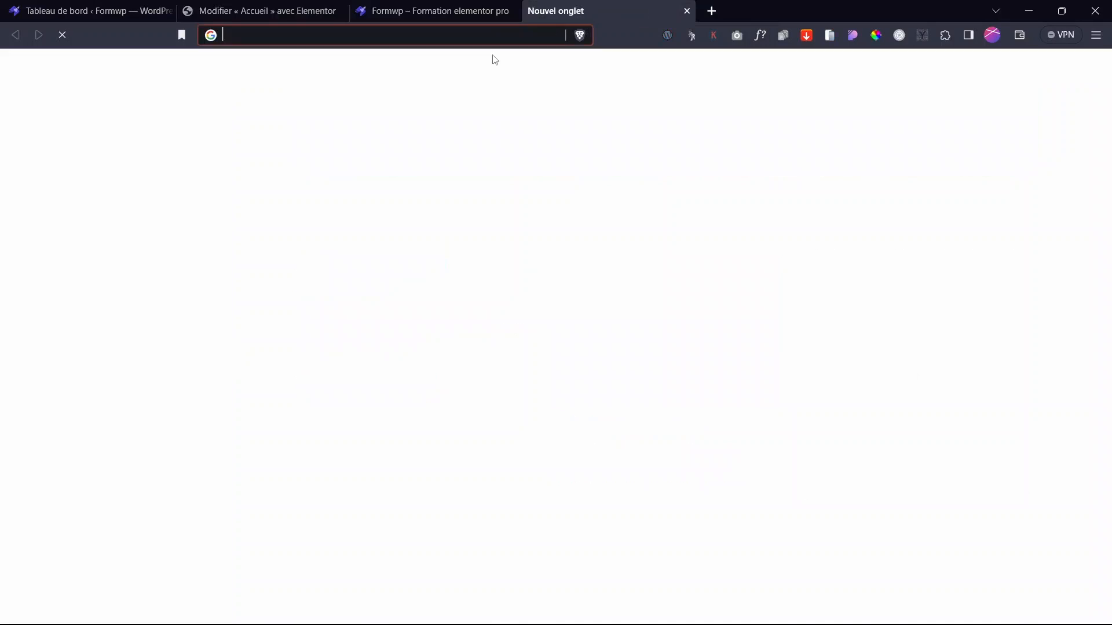
type("flat")
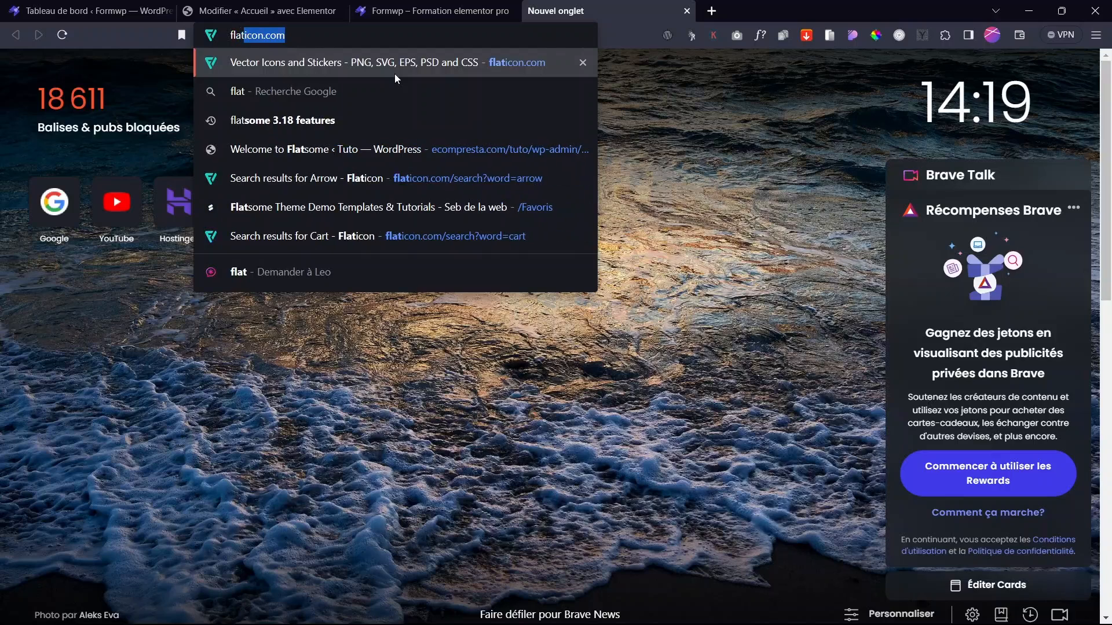
key("Return")
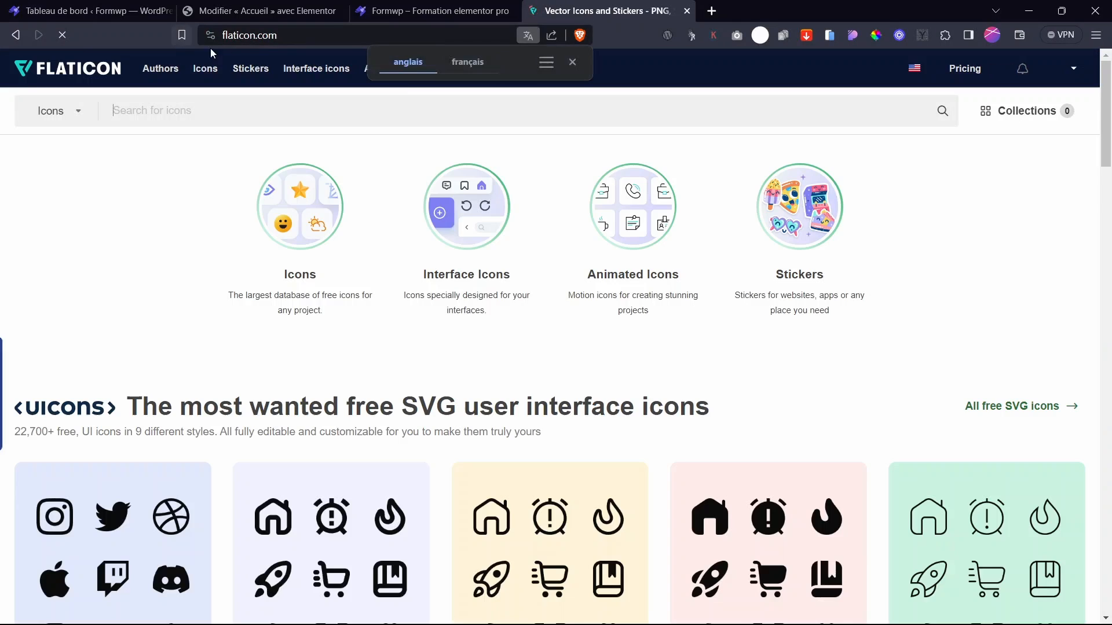
left_click(467, 6)
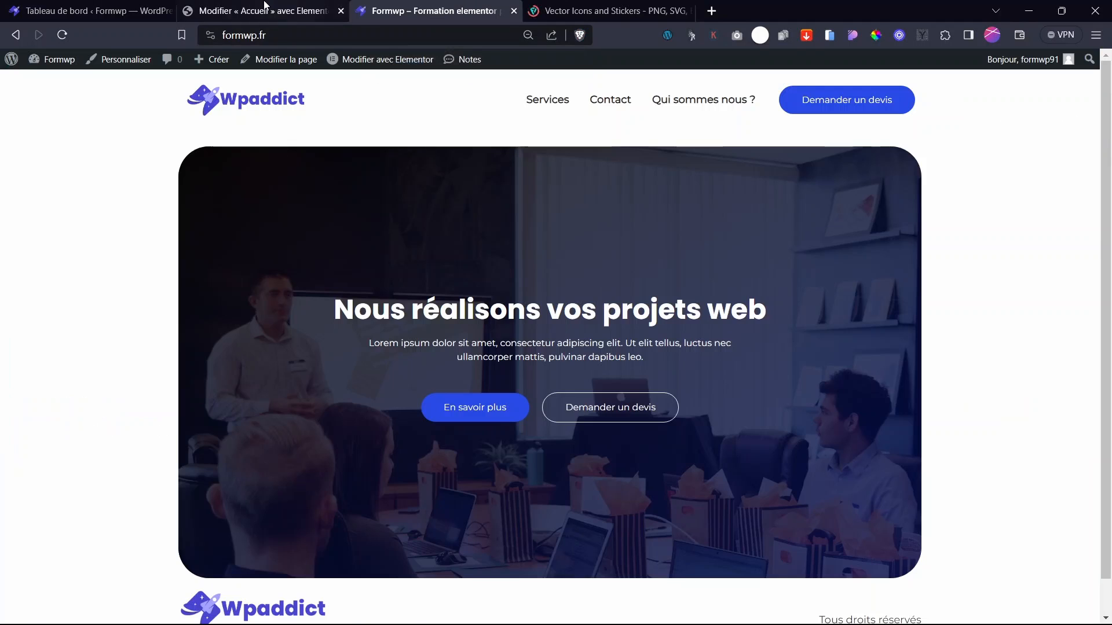
left_click(254, 9)
left_click(605, 10)
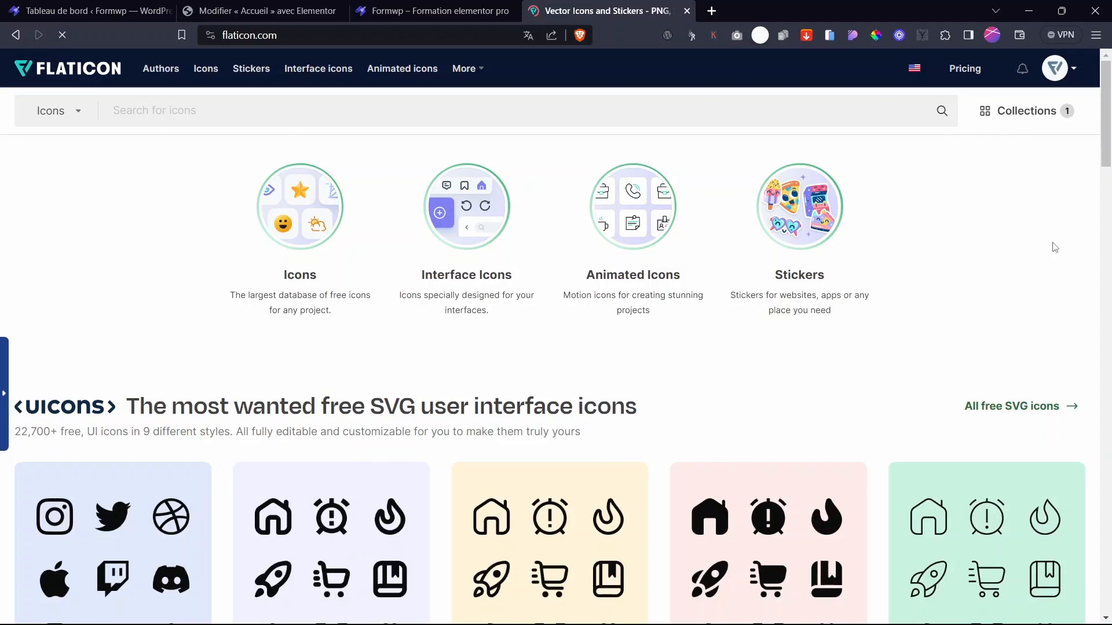
left_click(1105, 177)
left_click_drag(1106, 177, 1109, 251)
- Search 'showcase webs' and recolour the browser-window picture icon white
left_click(152, 110)
type("sh")
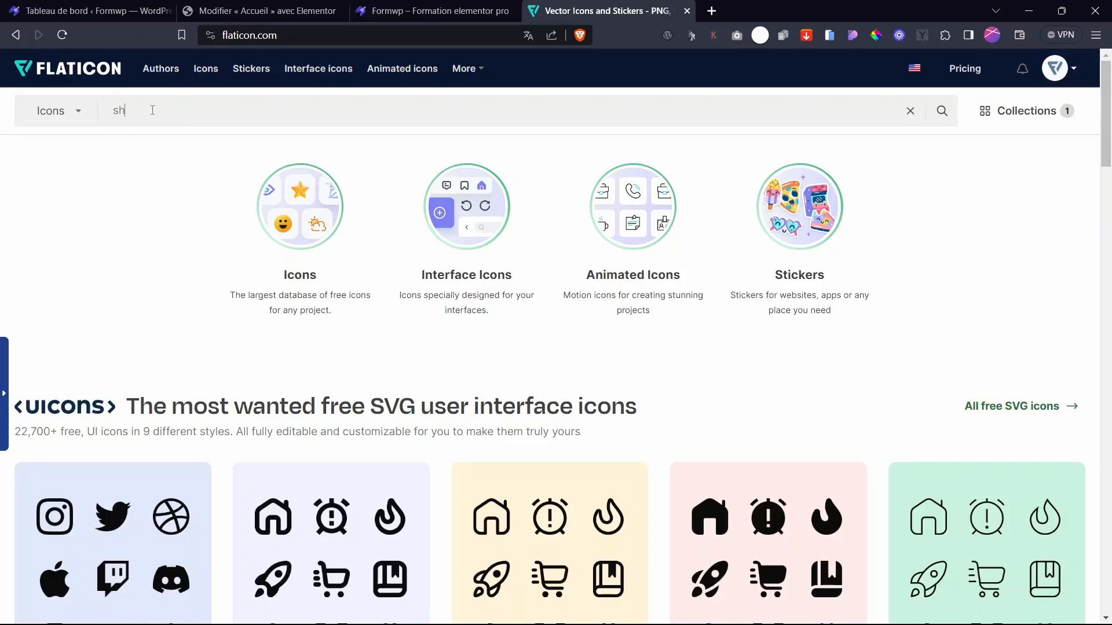
type("owcase website")
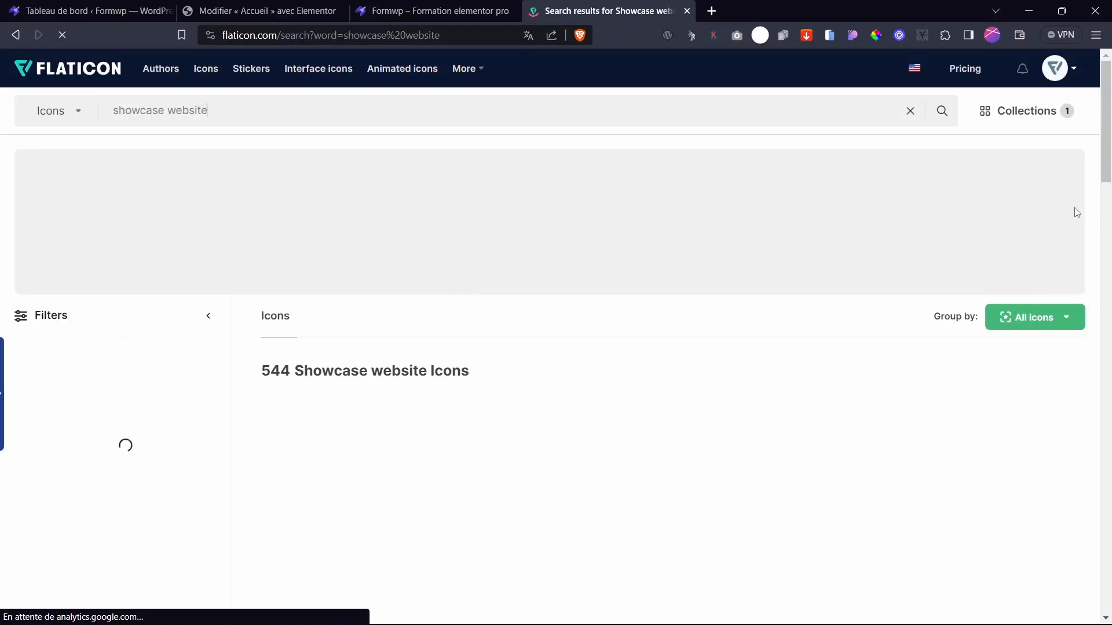
scroll(775, 271, "down", 2)
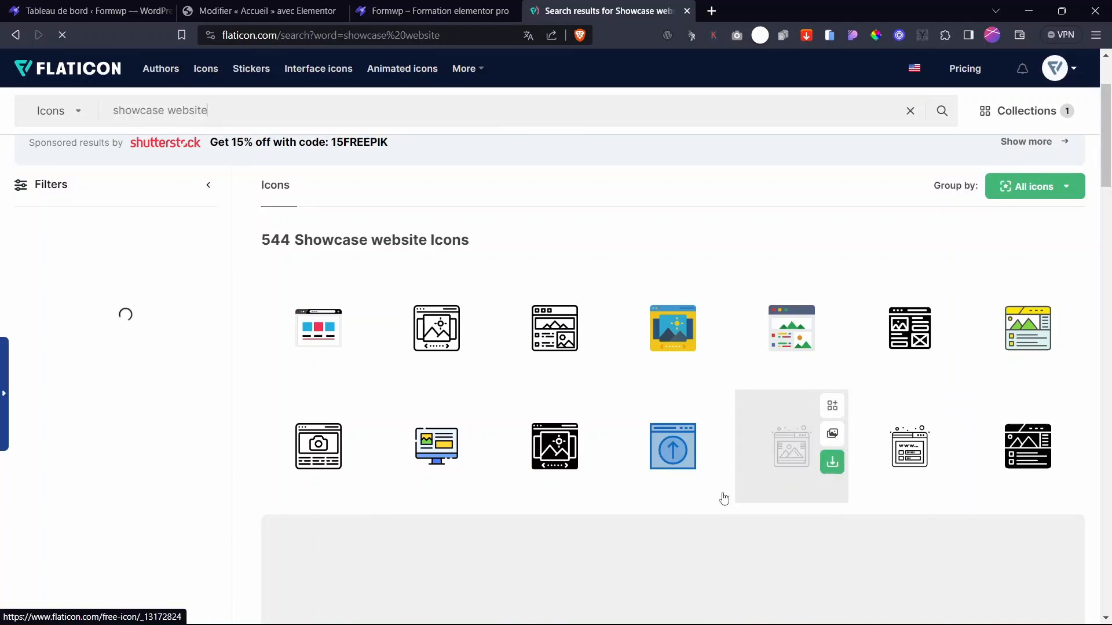
left_click(543, 334)
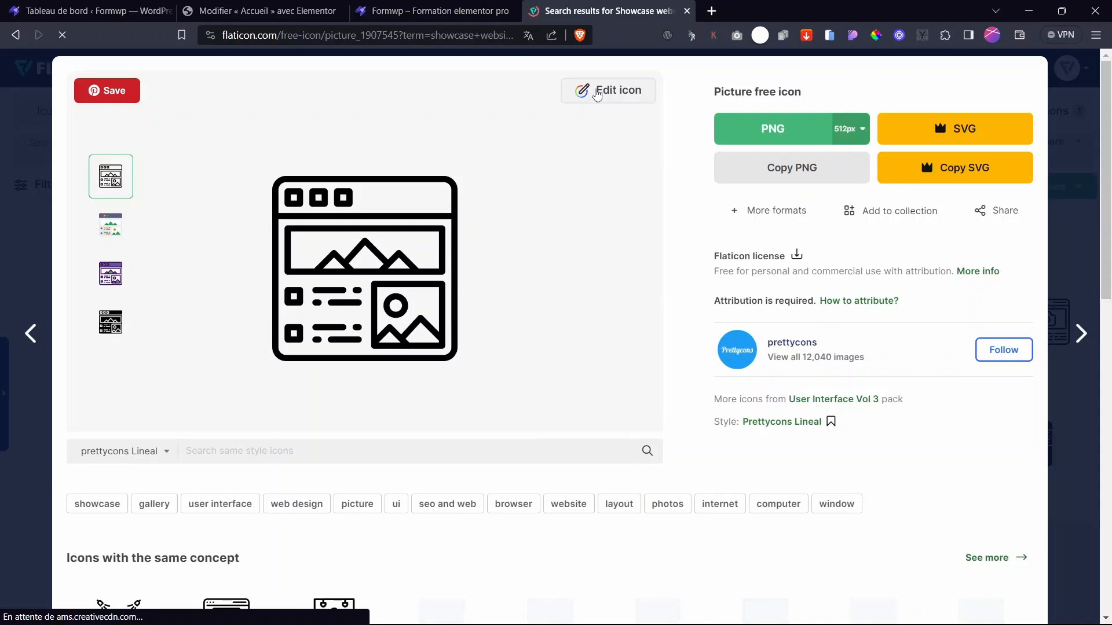
left_click(597, 93)
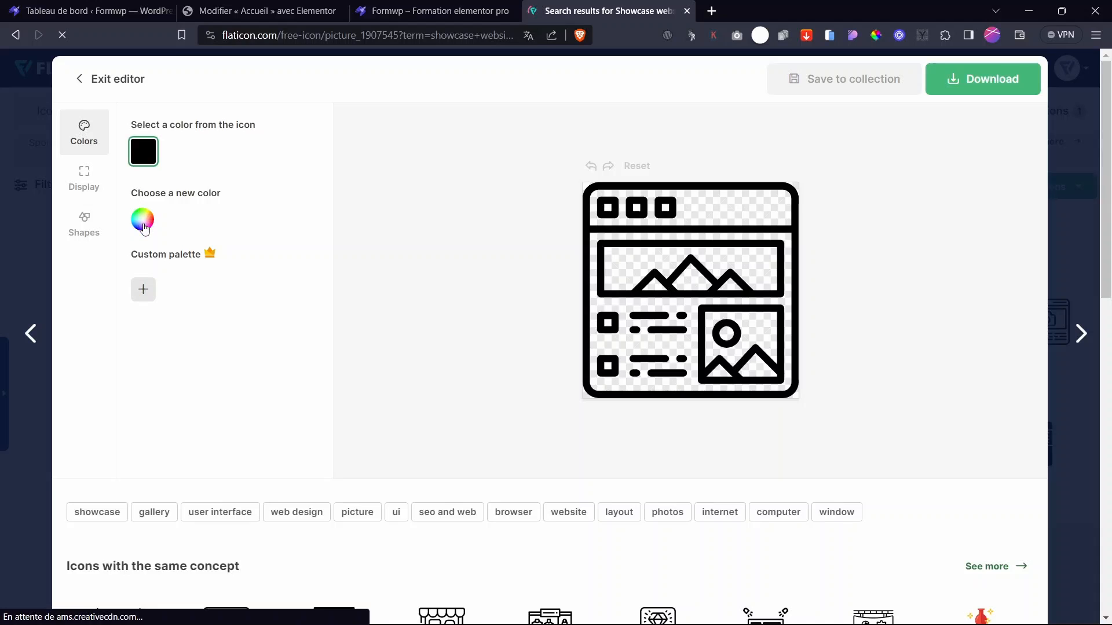
left_click(145, 228)
left_click(144, 259)
left_click(467, 203)
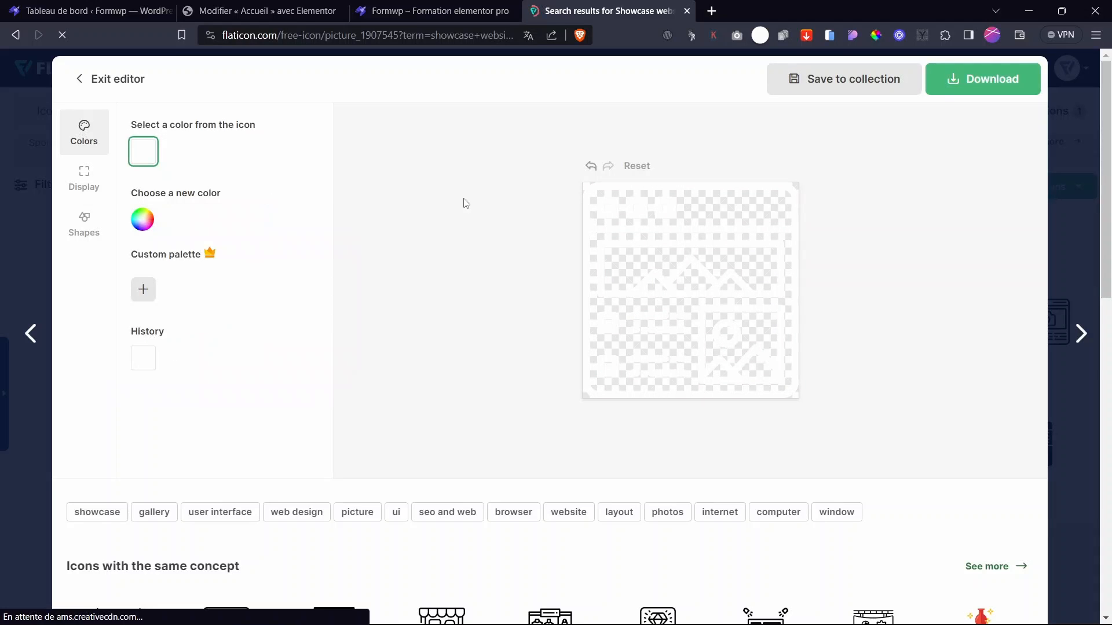
- Download the icon as a free 512px PNG, picture.png
left_click(955, 81)
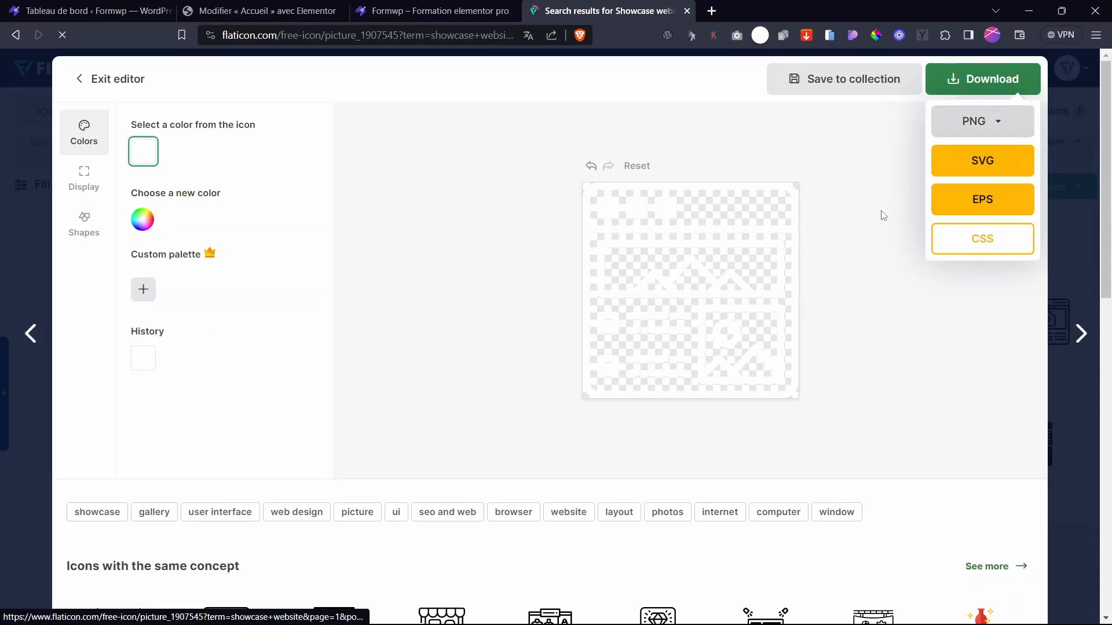
left_click(986, 123)
left_click(947, 286)
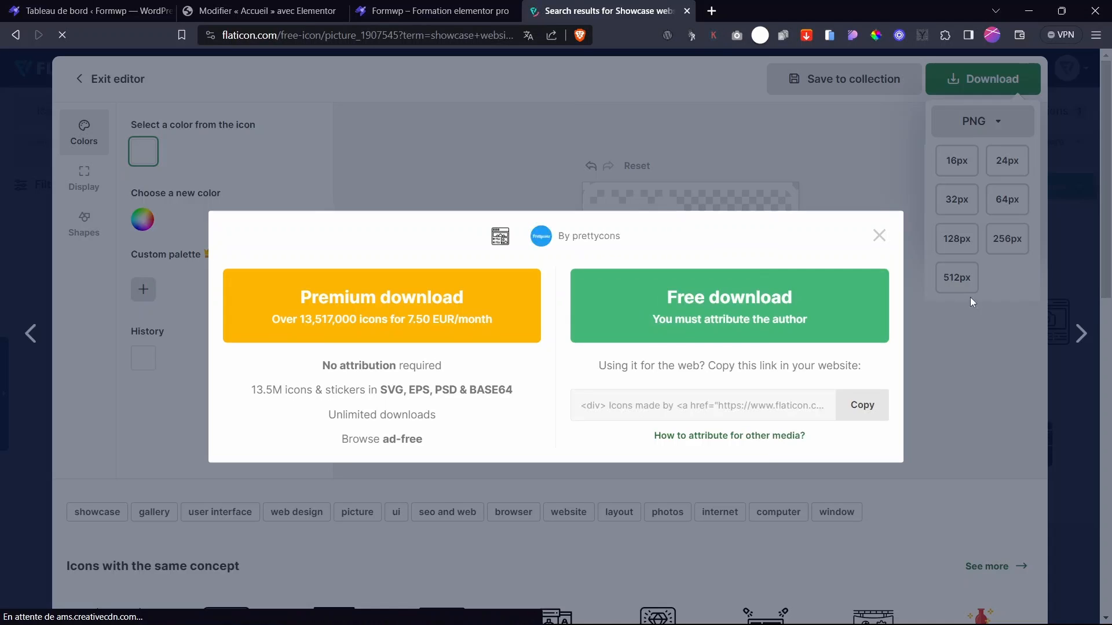
left_click(652, 332)
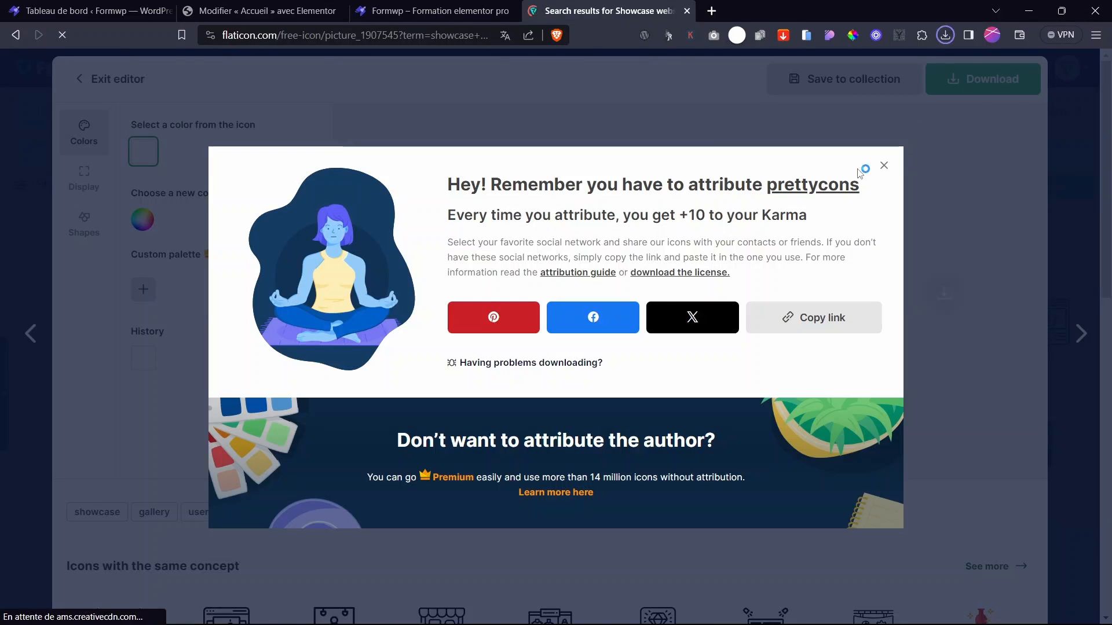
left_click(912, 74)
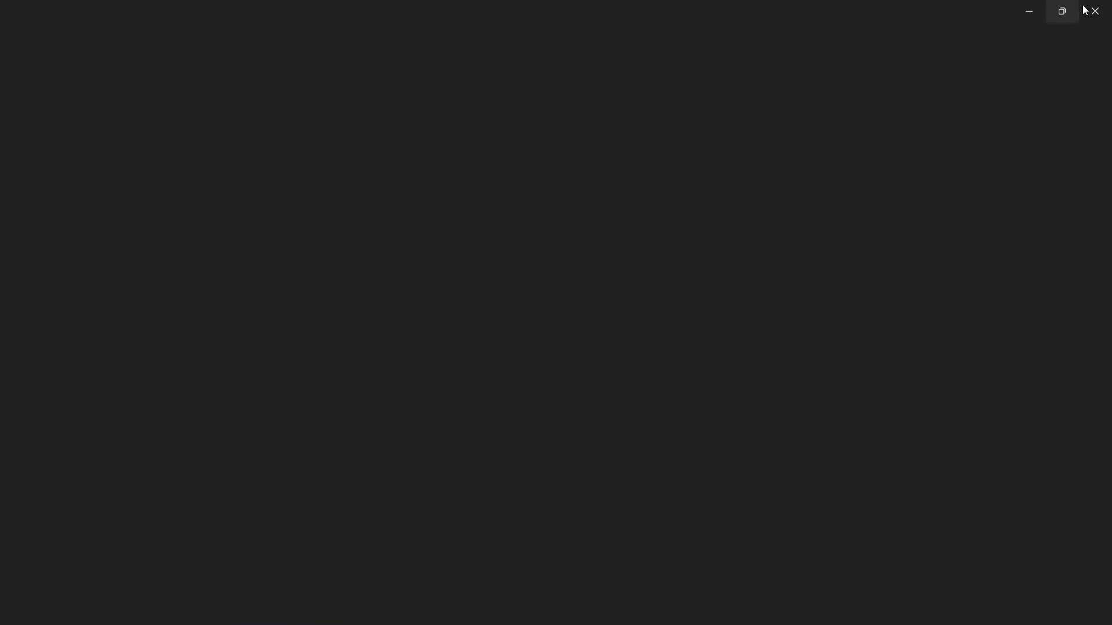
left_click(1107, 10)
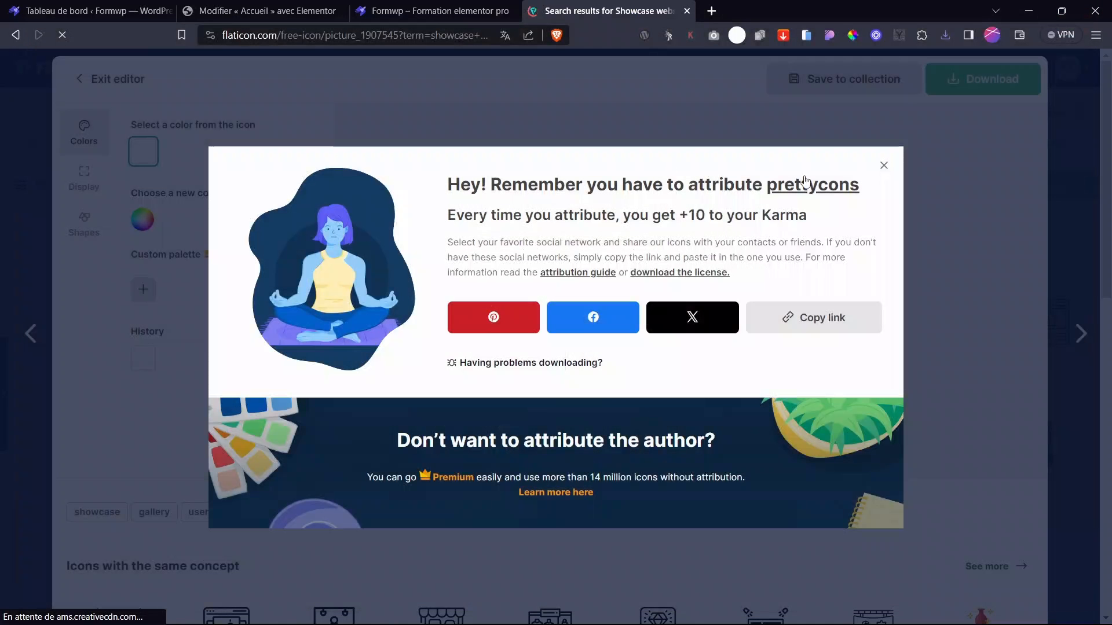
left_click(883, 164)
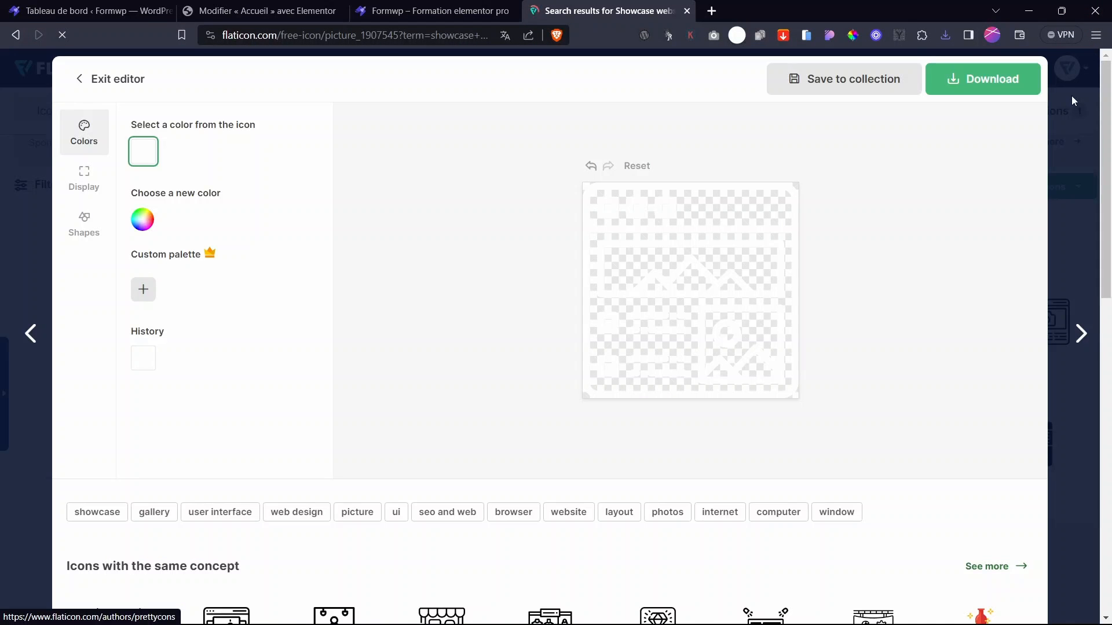
scroll(648, 186, "down", 6)
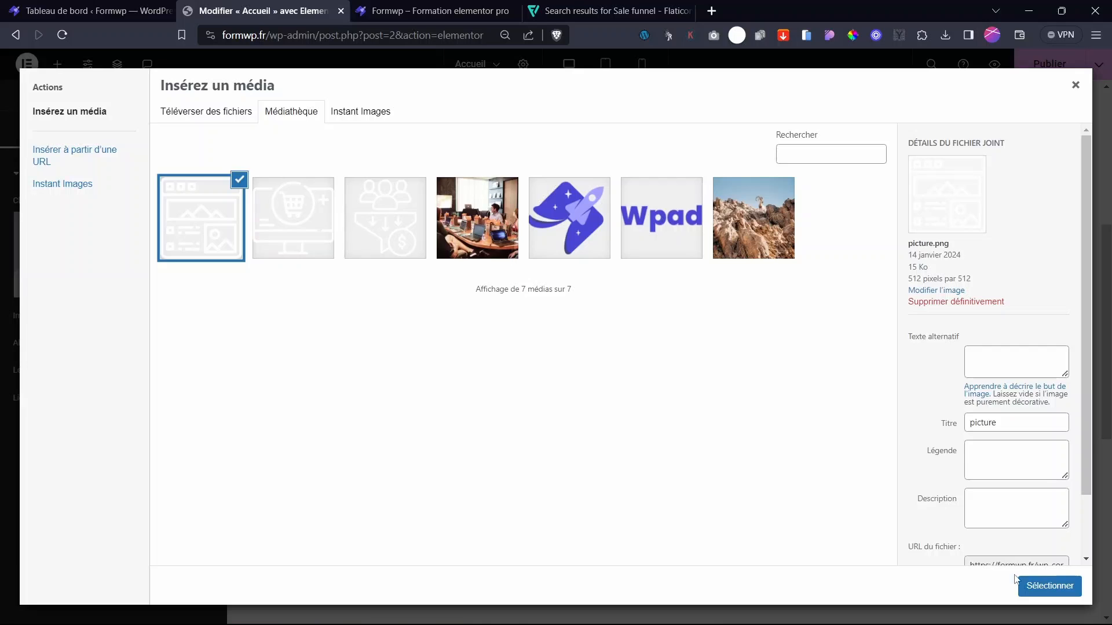
- Insert picture.png as the card image and set the card's Classique background to global Principal blue
left_click(1037, 586)
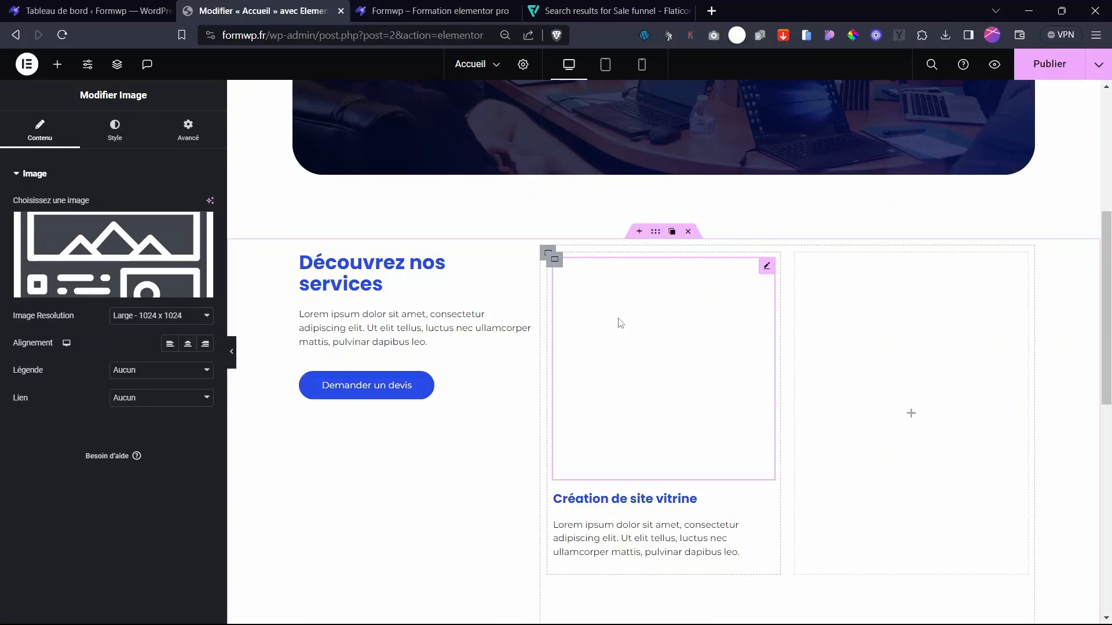
left_click(553, 261)
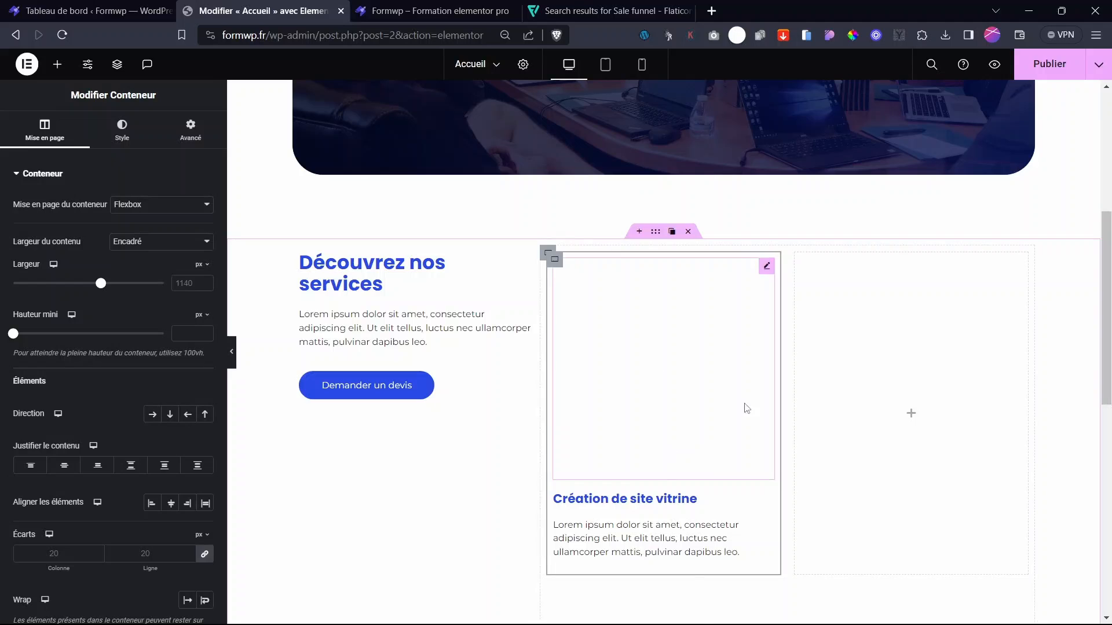
left_click(124, 139)
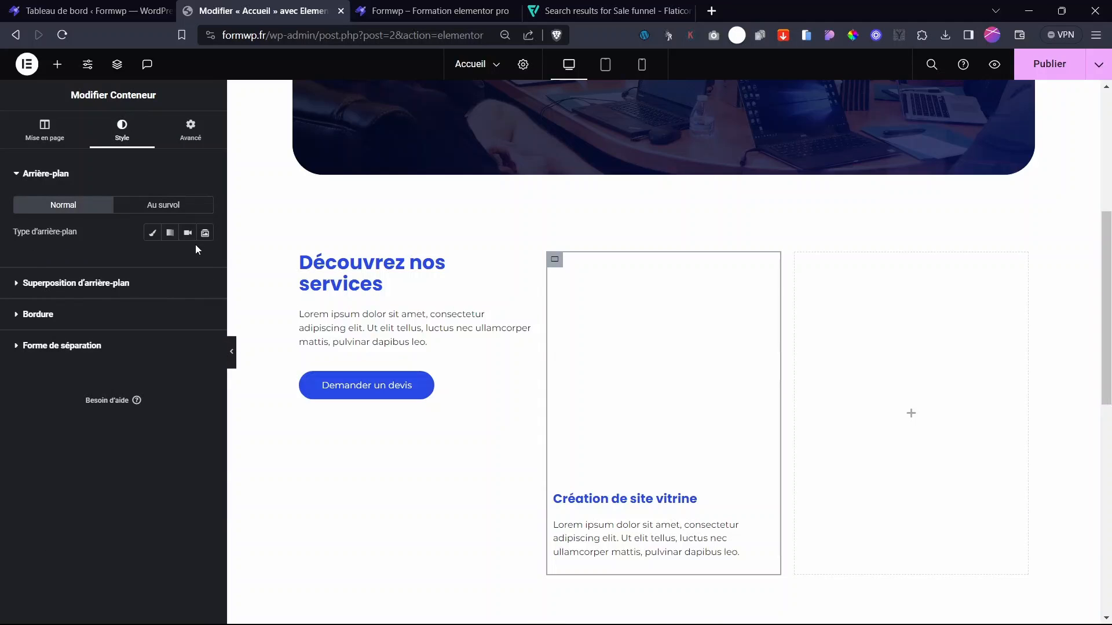
left_click(152, 233)
left_click(187, 259)
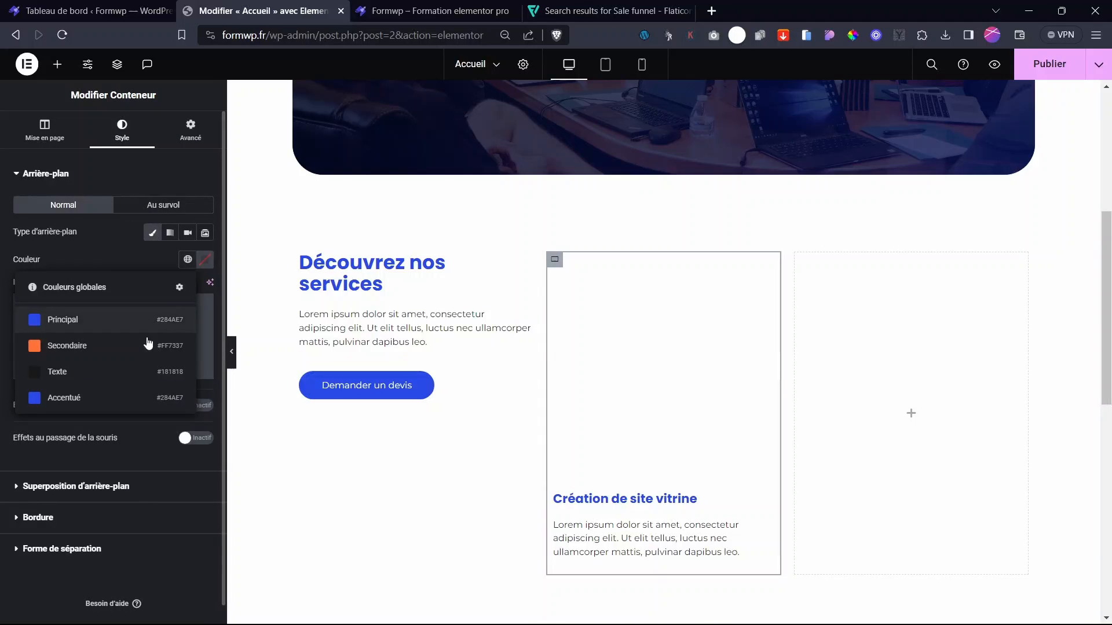
left_click(105, 325)
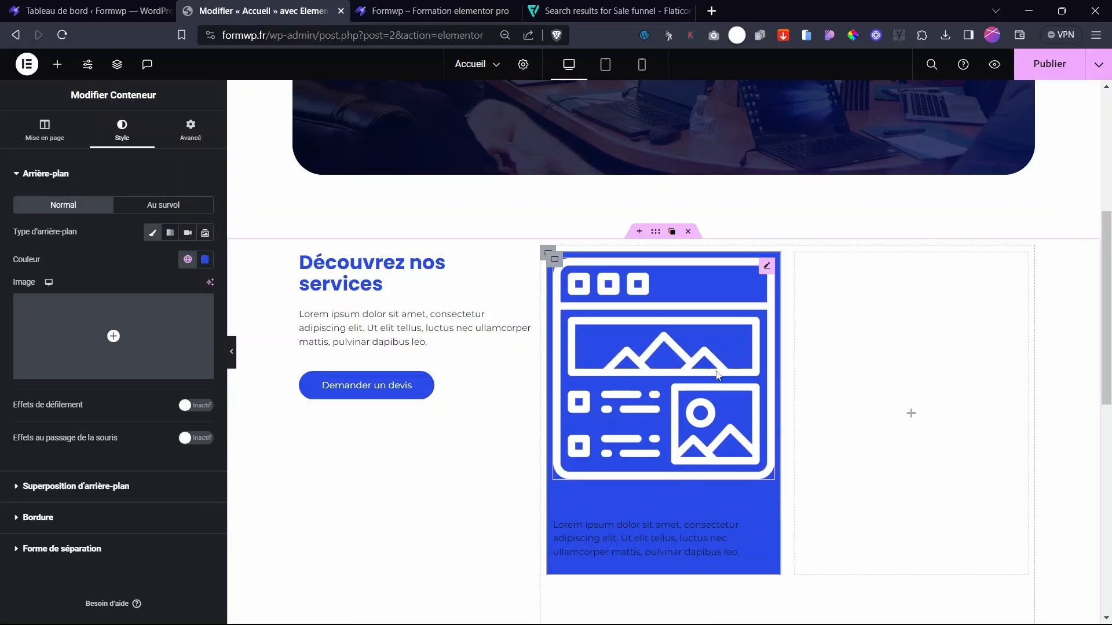
left_click(767, 279)
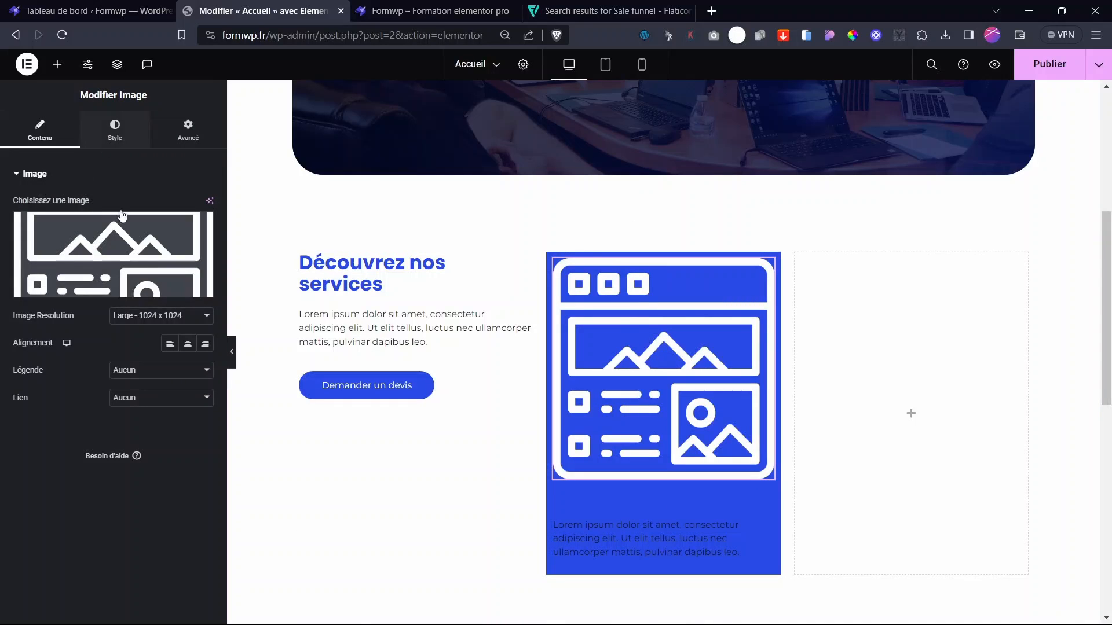
- Shrink the icon image width from 32% to 16%
left_click(114, 130)
left_click_drag(14, 219, 61, 241)
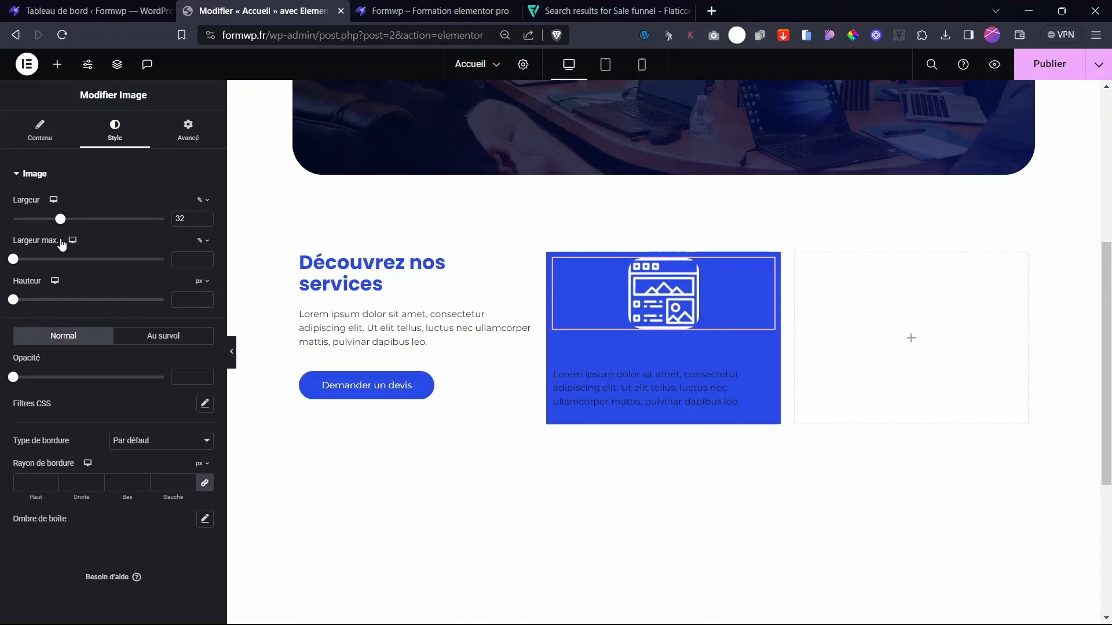
left_click(755, 282)
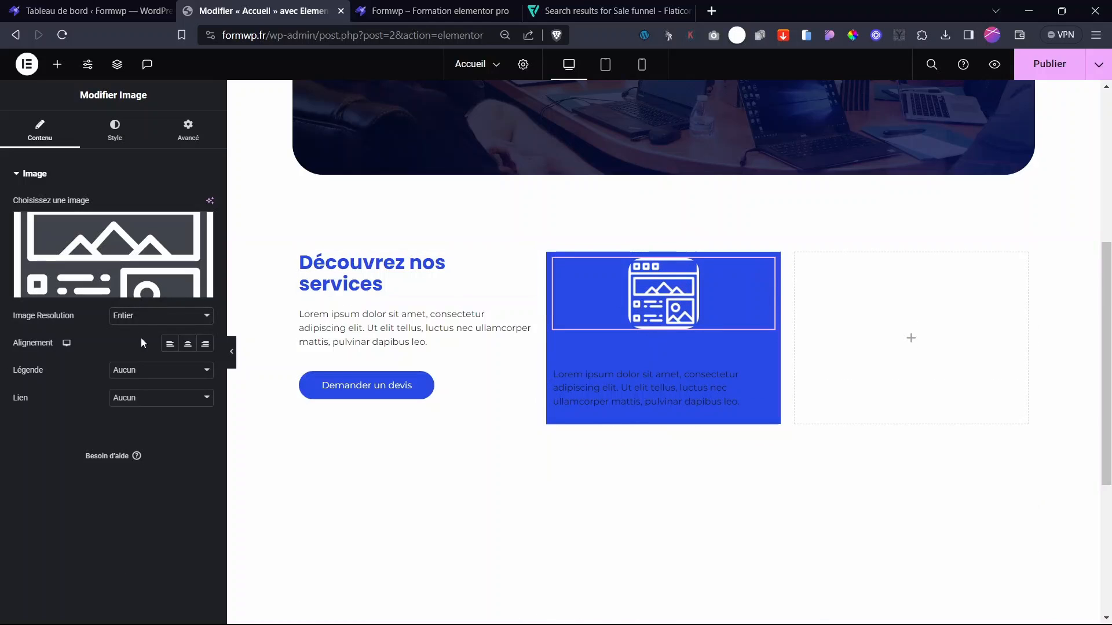
left_click(114, 139)
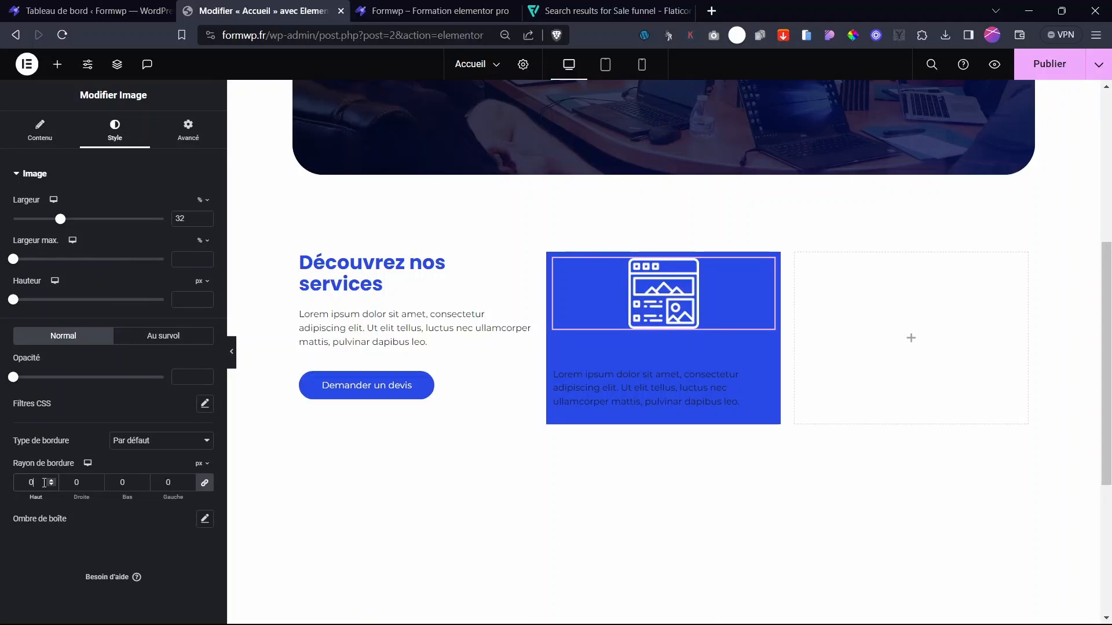
left_click(40, 130)
left_click(103, 129)
left_click_drag(62, 220, 37, 221)
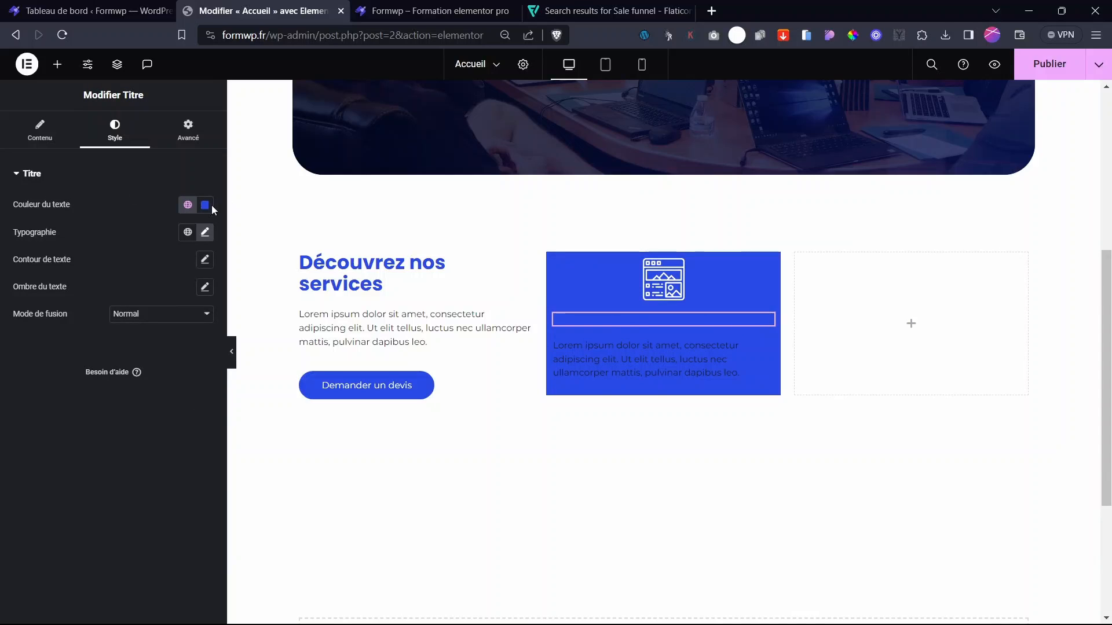
- Make the card's heading and paragraph text white
left_click(204, 205)
left_click(131, 258)
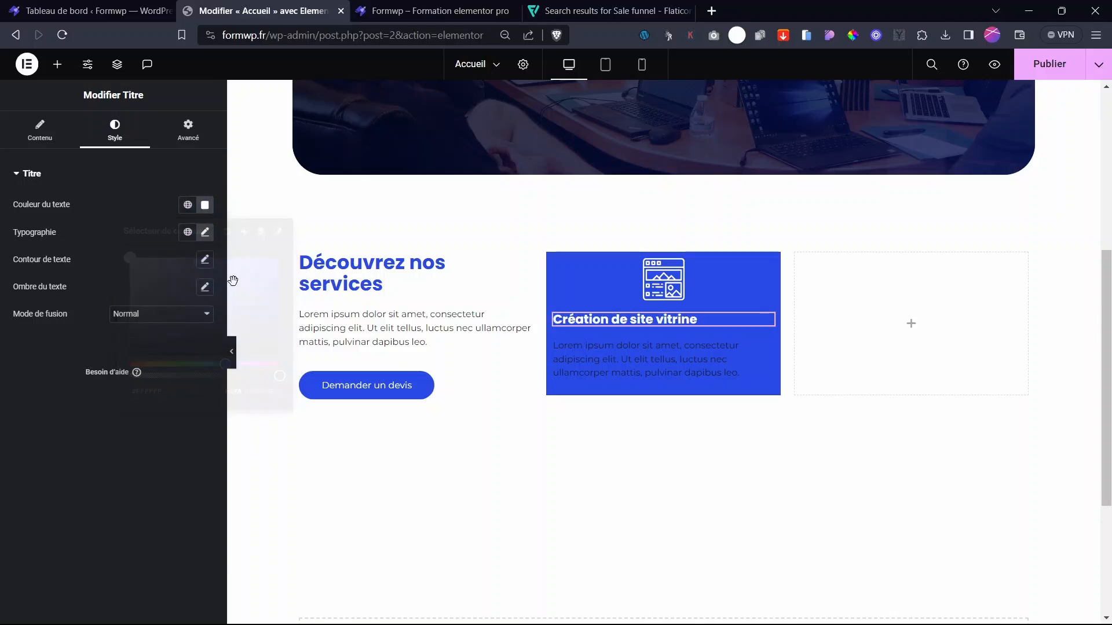
left_click(682, 370)
left_click(118, 132)
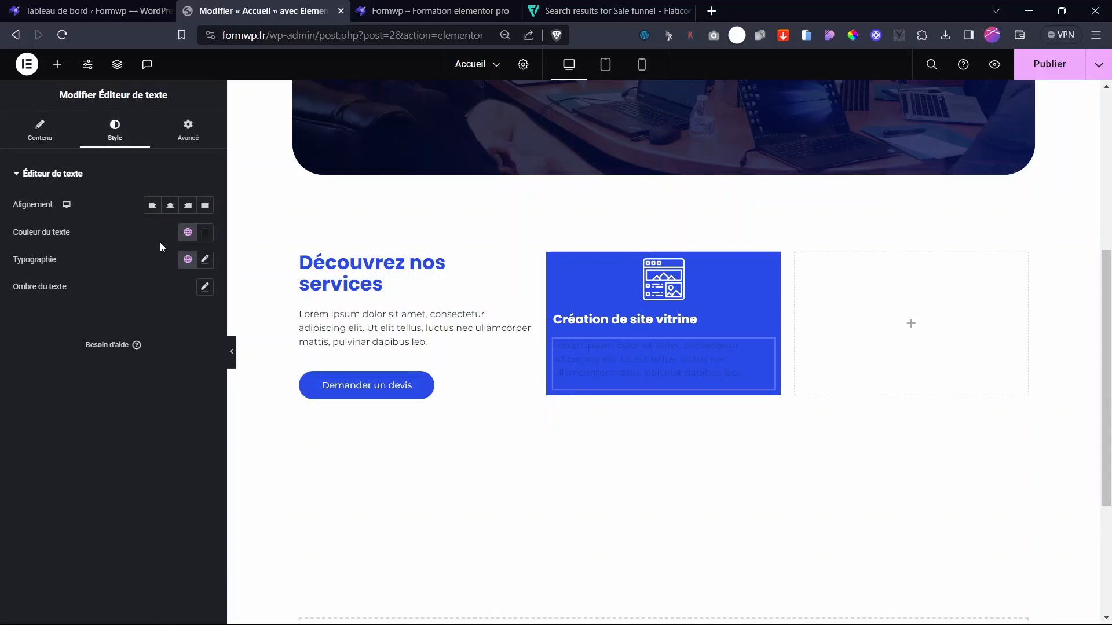
left_click(205, 233)
left_click(130, 281)
left_click(34, 341)
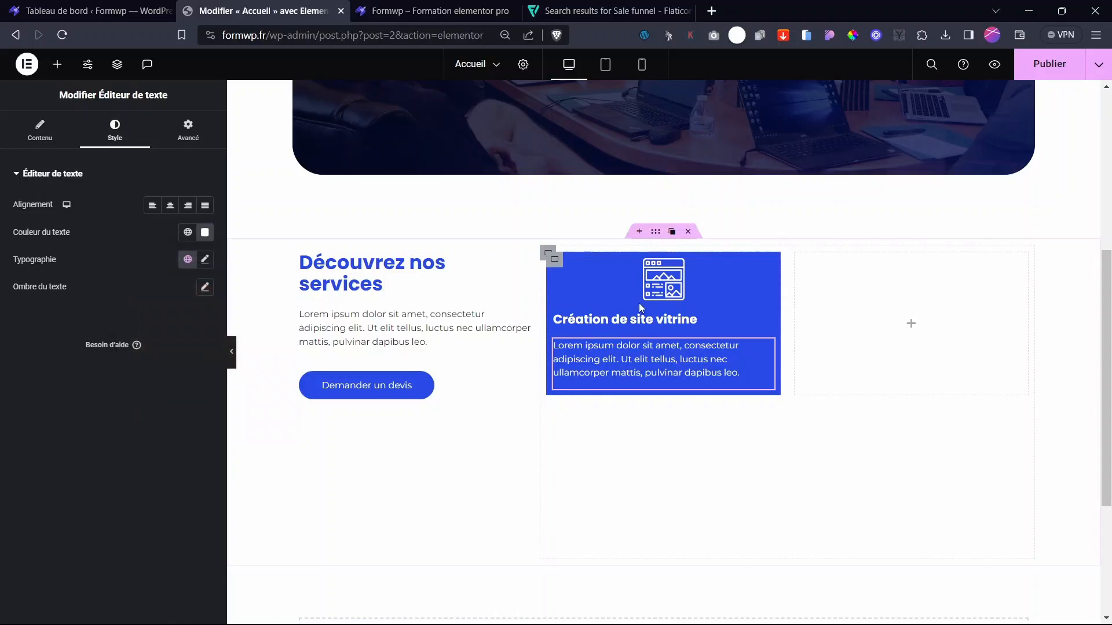
- Align the icon to Gauche and reduce its width to 14%
left_click(639, 301)
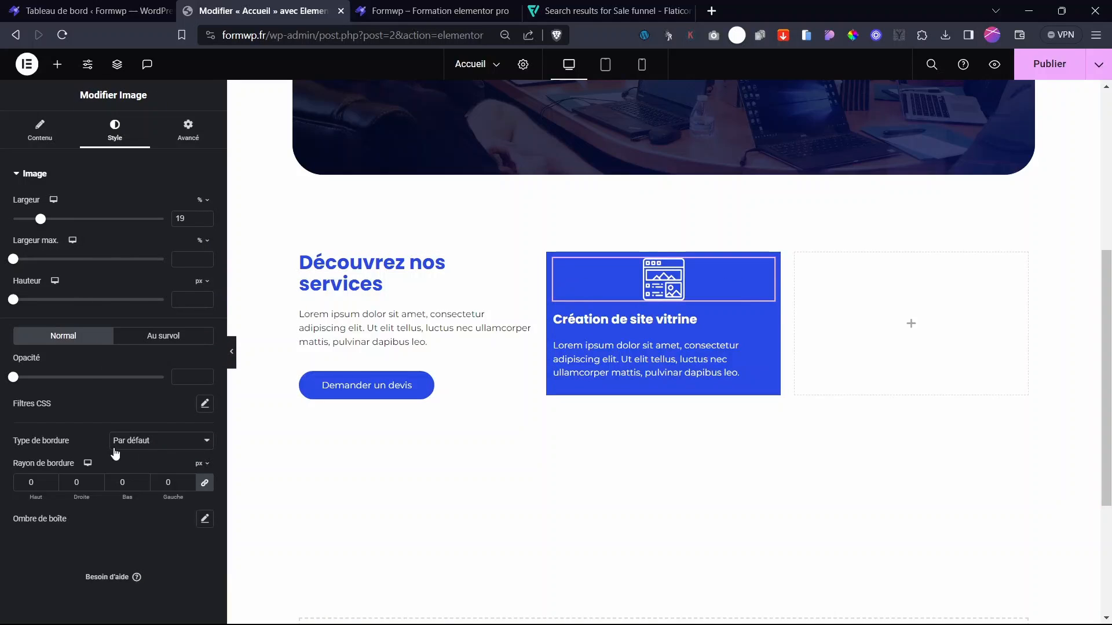
left_click(38, 144)
left_click(169, 342)
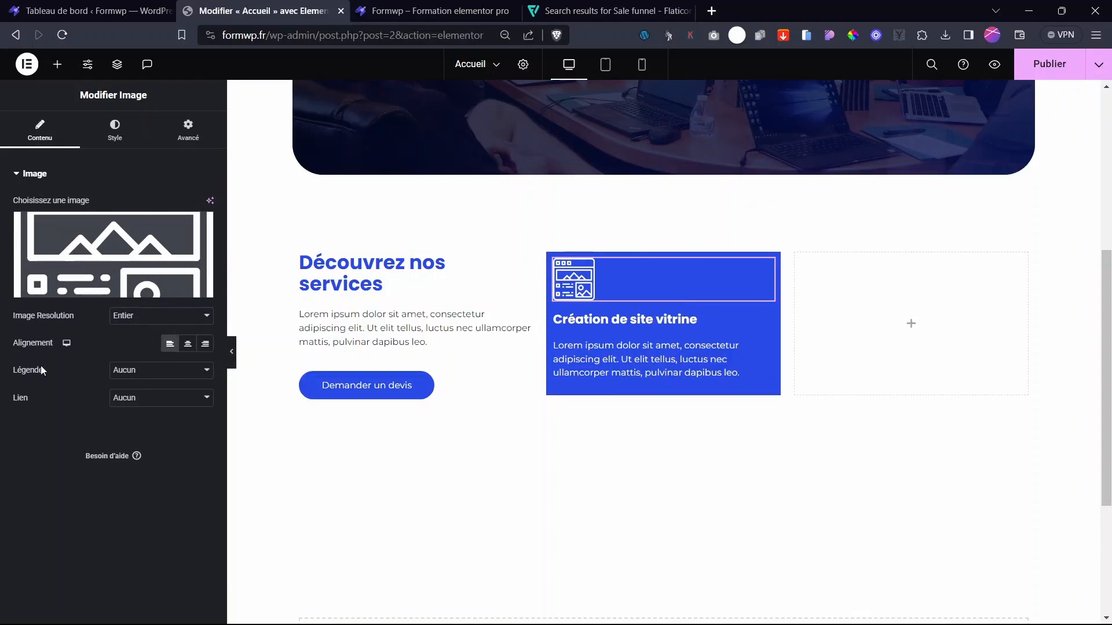
left_click(114, 131)
left_click(204, 222)
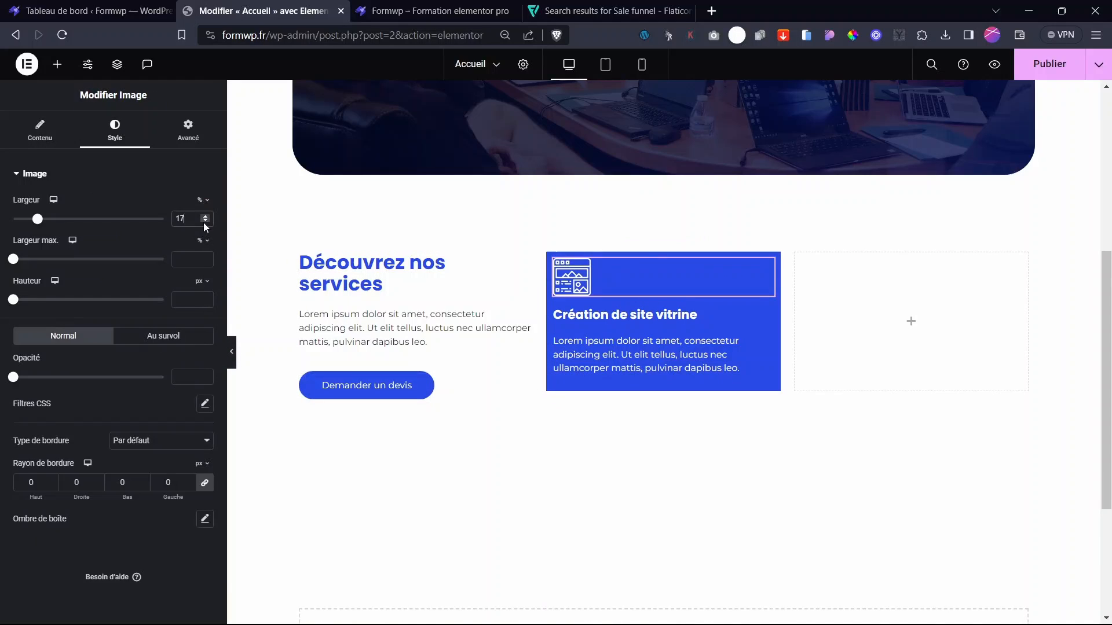
left_click(205, 222)
left_click(205, 223)
left_click(203, 223)
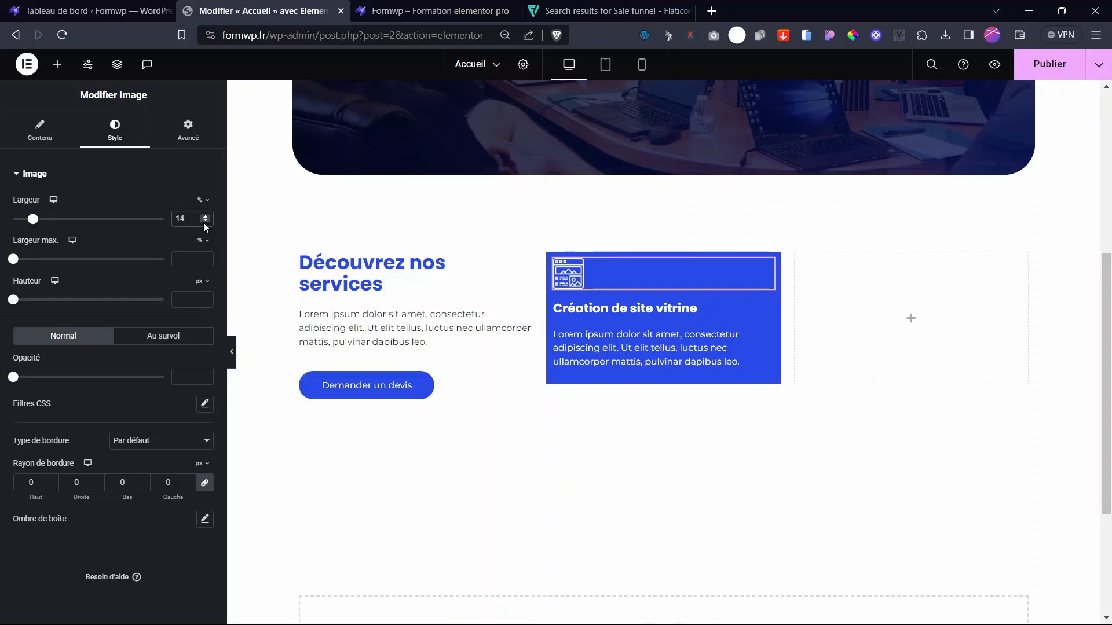
- Give the card container 20 px Marge interne on all sides
left_click(553, 263)
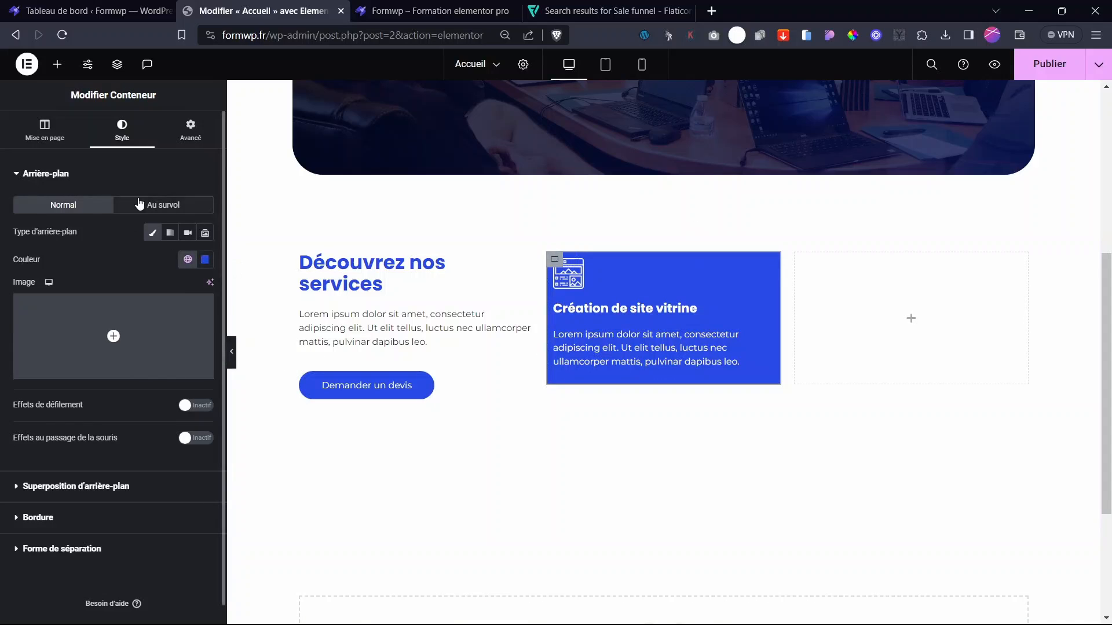
left_click(191, 132)
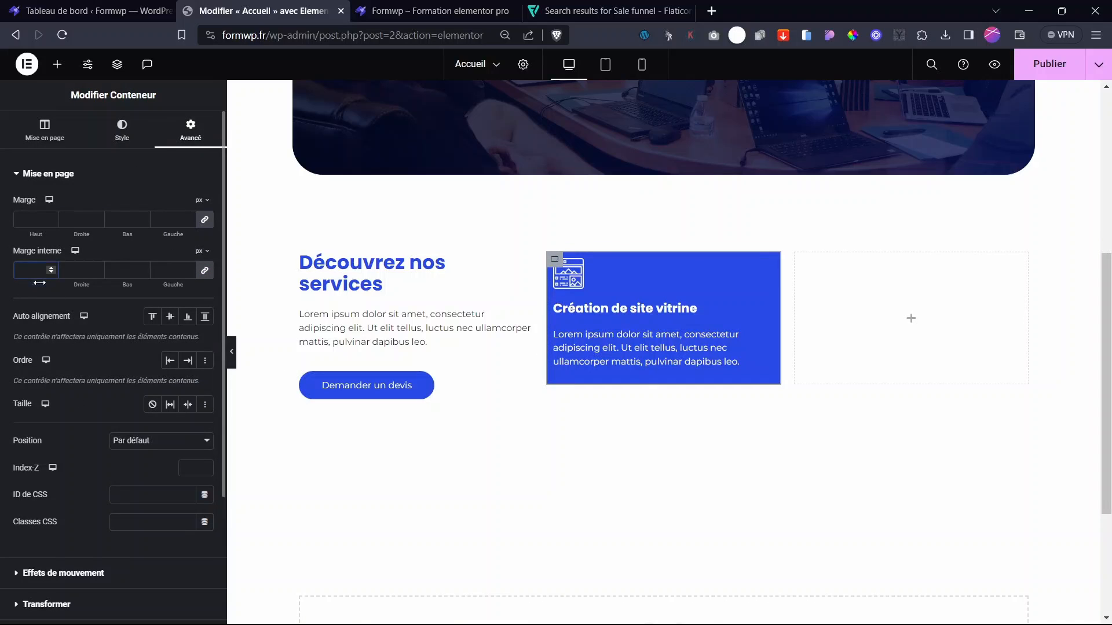
mouse_move(39, 283)
left_mouse_down()
mouse_move(59, 286)
mouse_move(42, 286)
left_mouse_up()
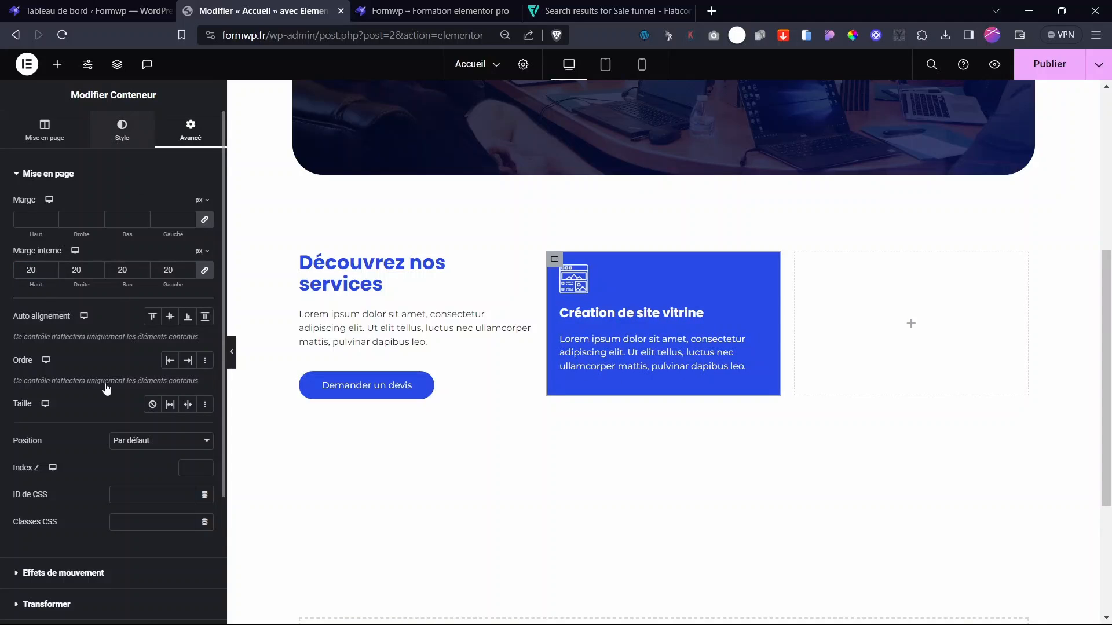
left_click(38, 519)
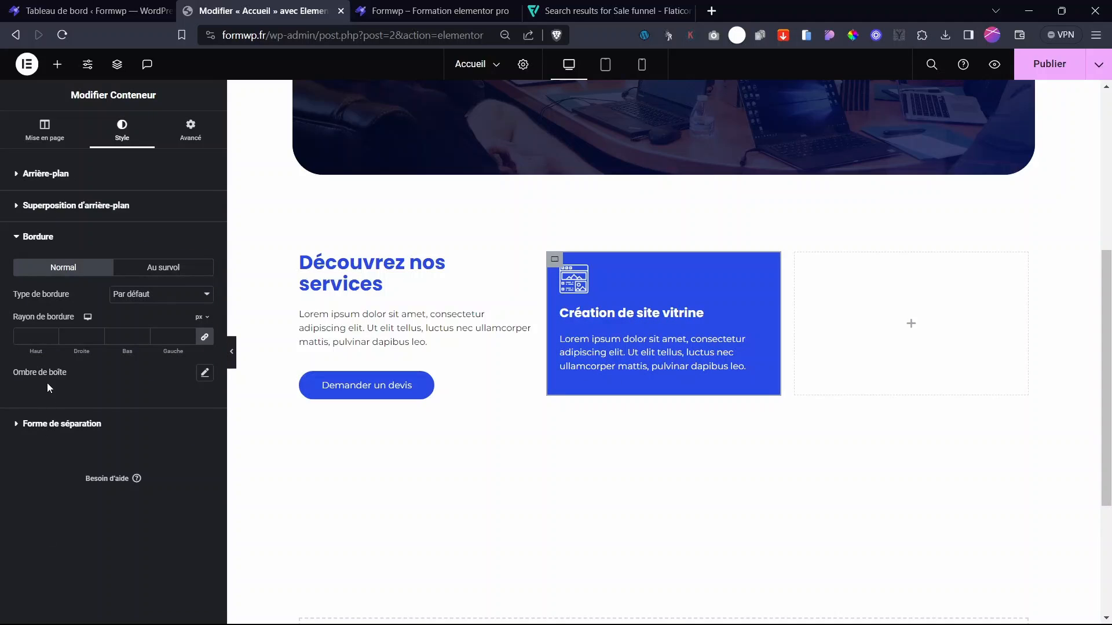
- Round the service card's corners with a 19 px border radius
mouse_move(47, 350)
left_mouse_down()
mouse_move(64, 353)
mouse_move(51, 352)
left_mouse_up()
key("ctrl+p")
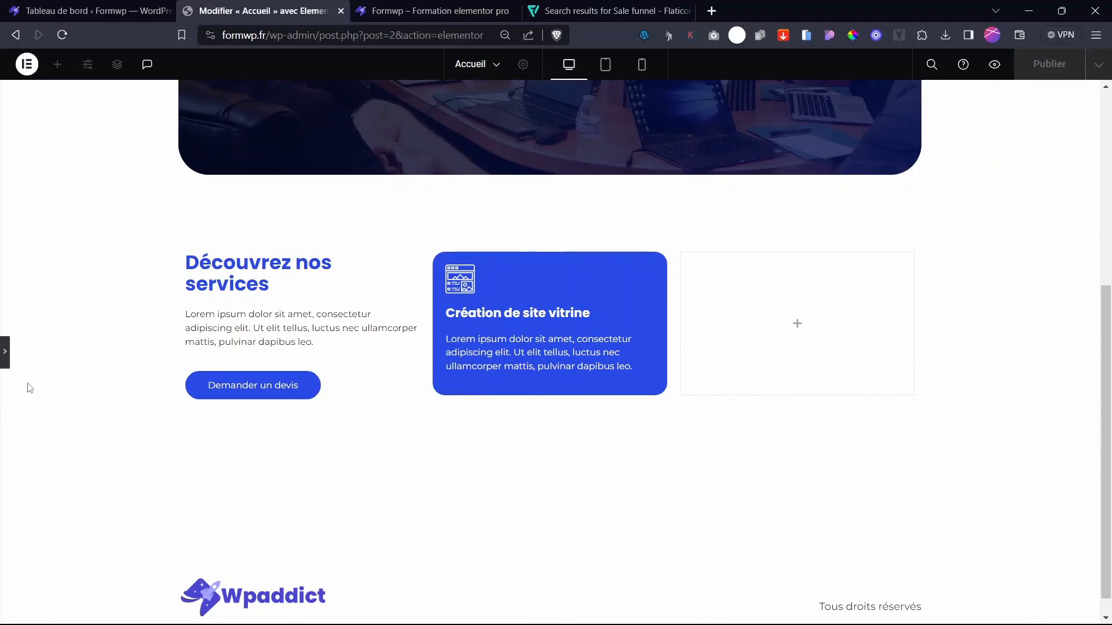
left_click(3, 358)
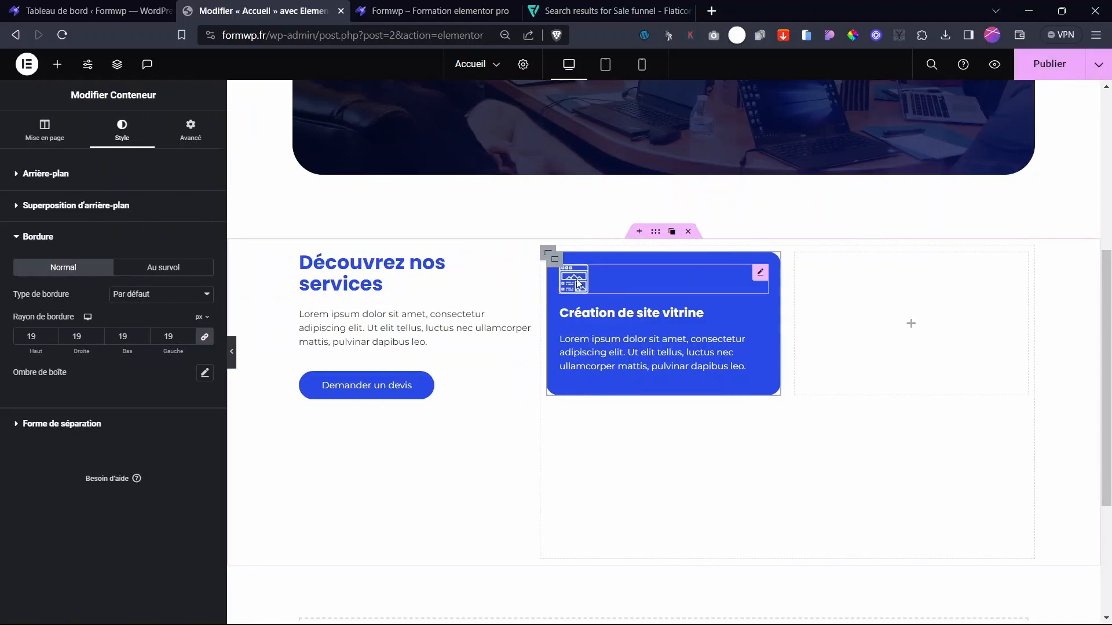
- Give the card a gradient background ending in deep purple #29086F, angled at 245°
left_click(98, 174)
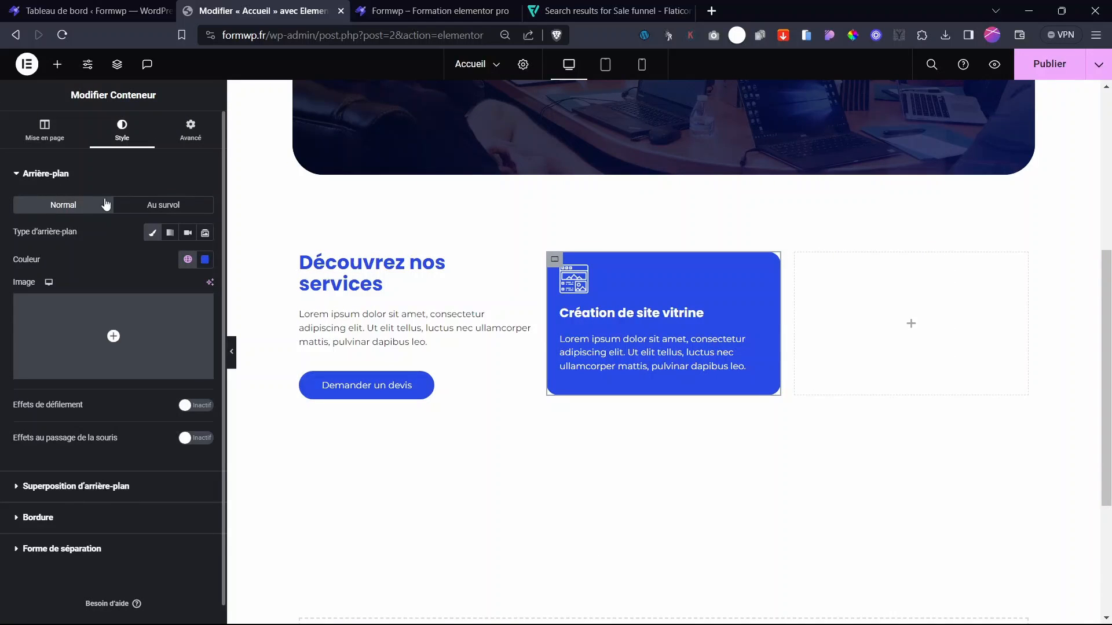
left_click(170, 233)
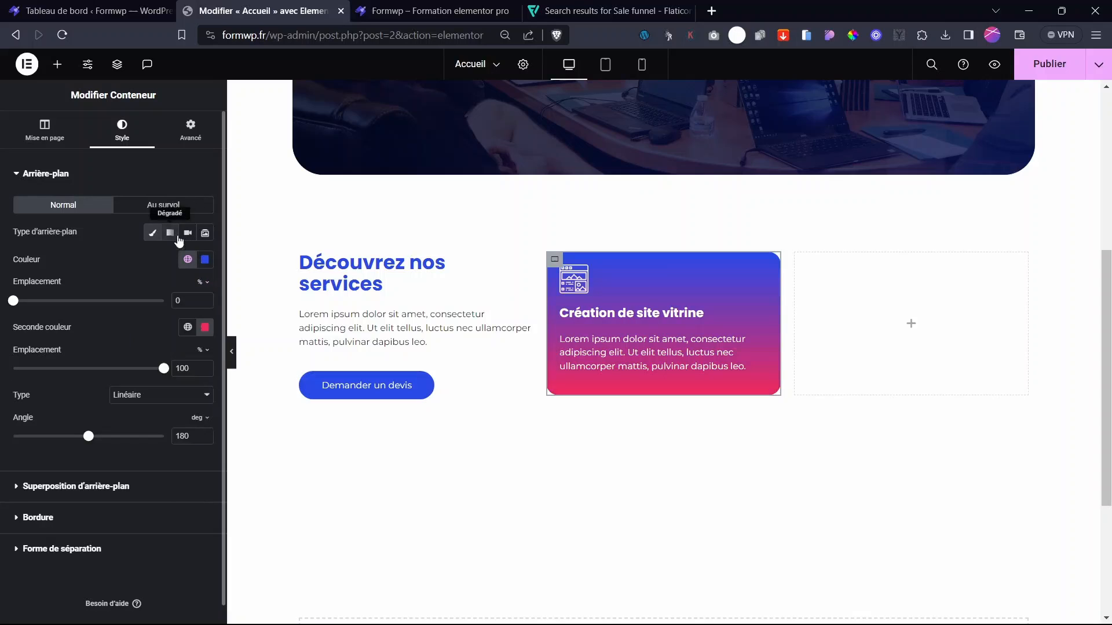
left_click(181, 334)
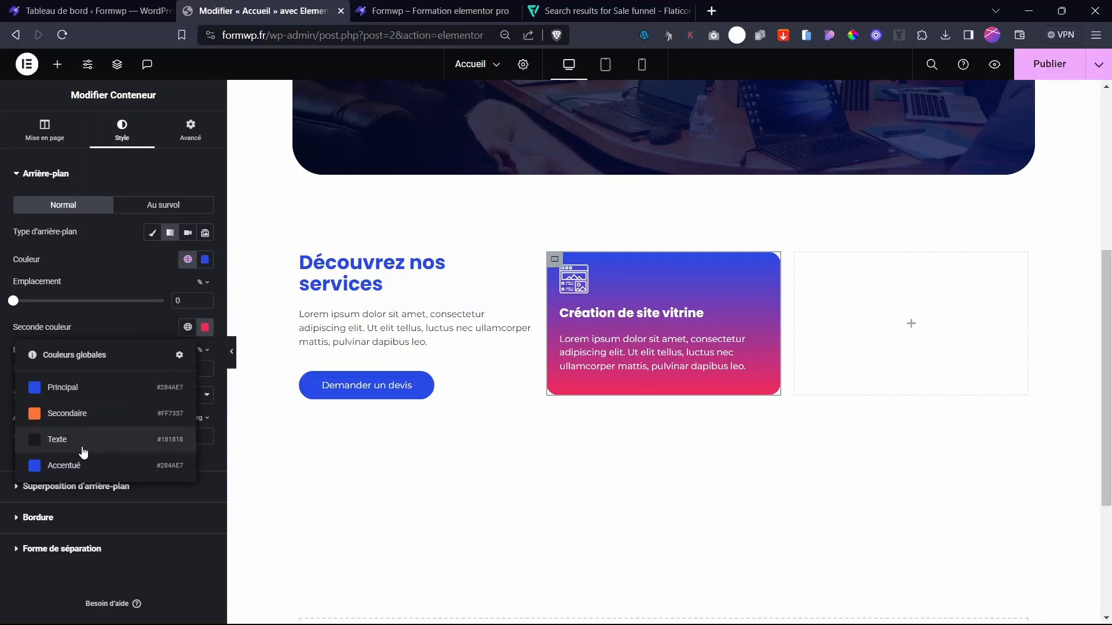
left_click(205, 327)
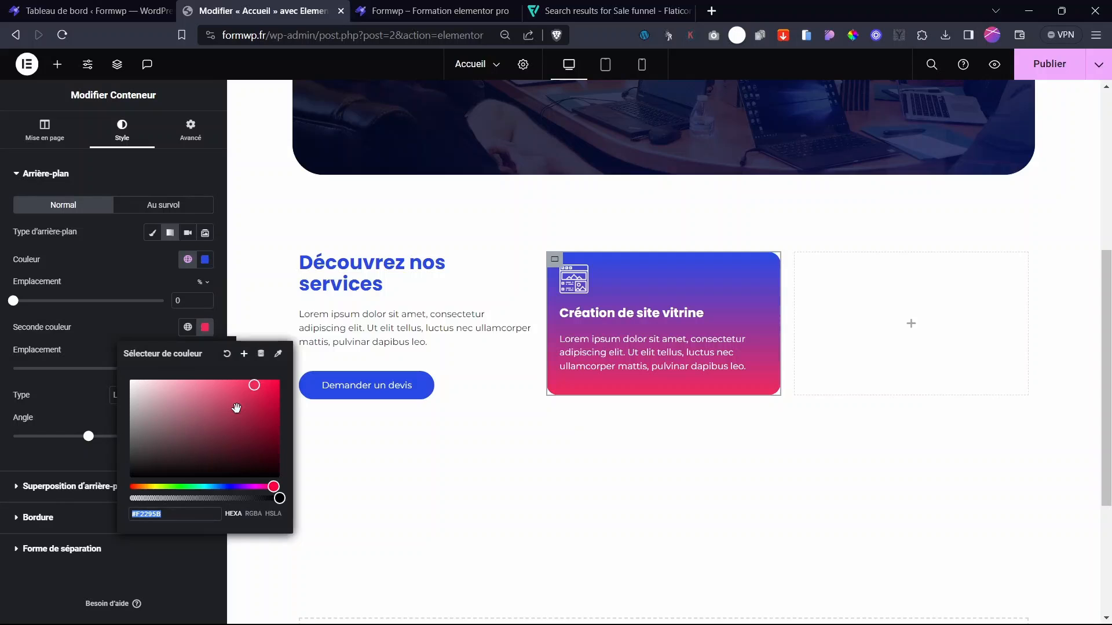
left_click(237, 487)
left_click(268, 434)
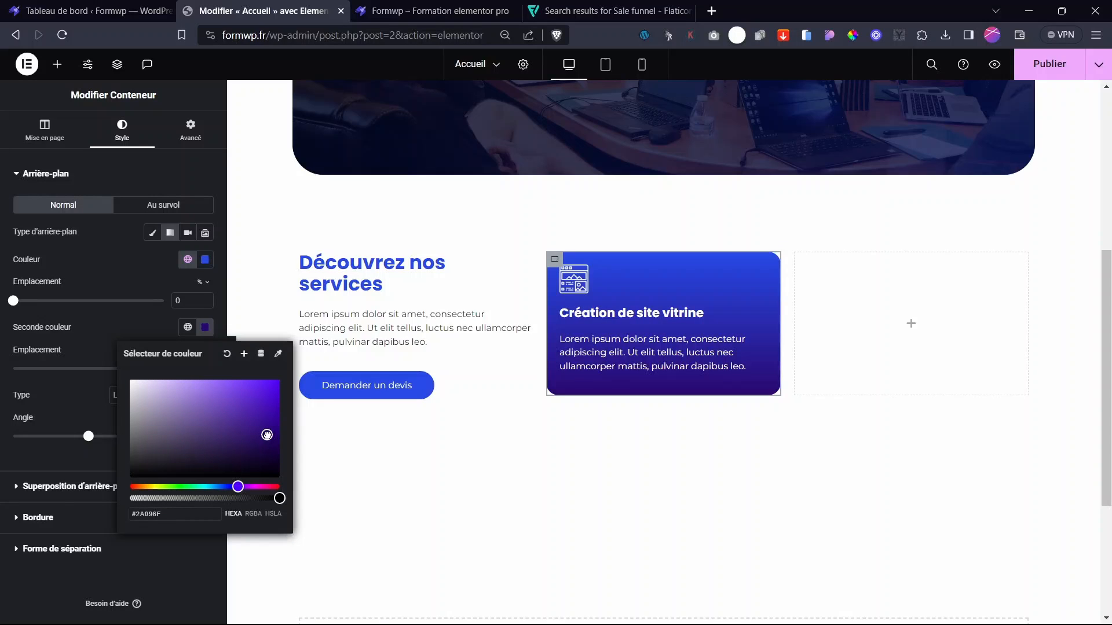
left_click(145, 329)
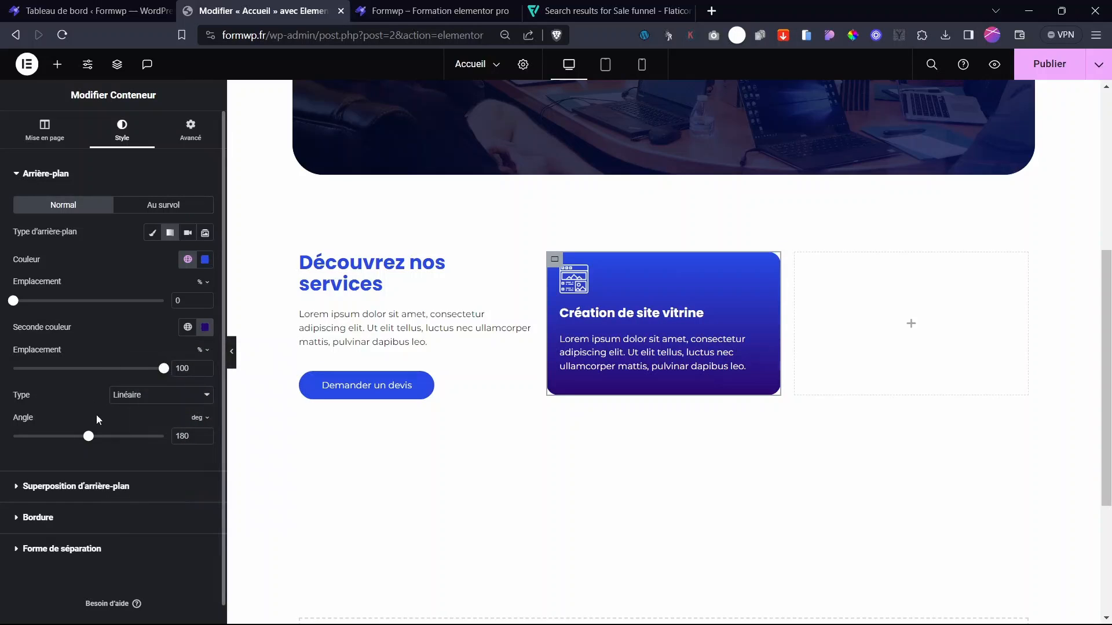
left_click_drag(89, 436, 114, 436)
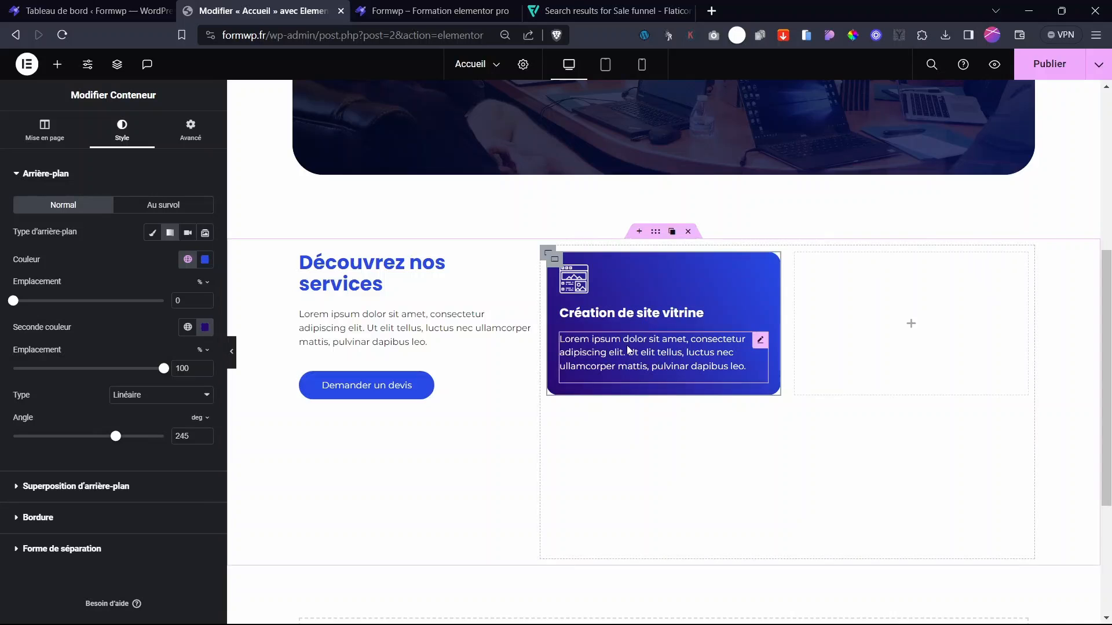
left_click(232, 352)
left_click(3, 345)
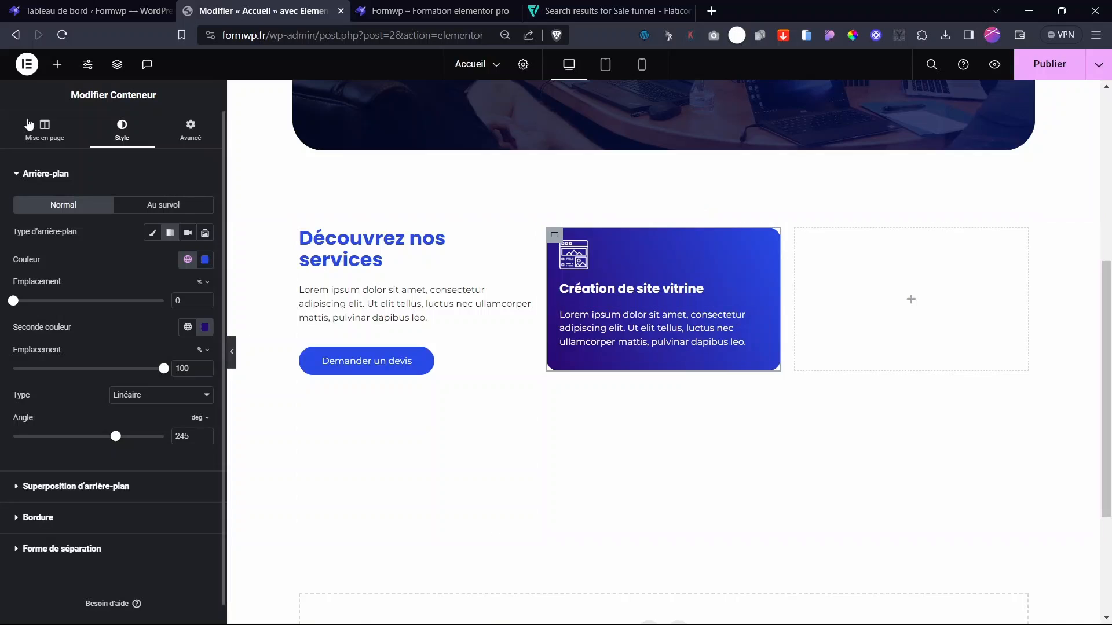
- Add a button below the card text with zero padding and a transparent background
left_click(57, 65)
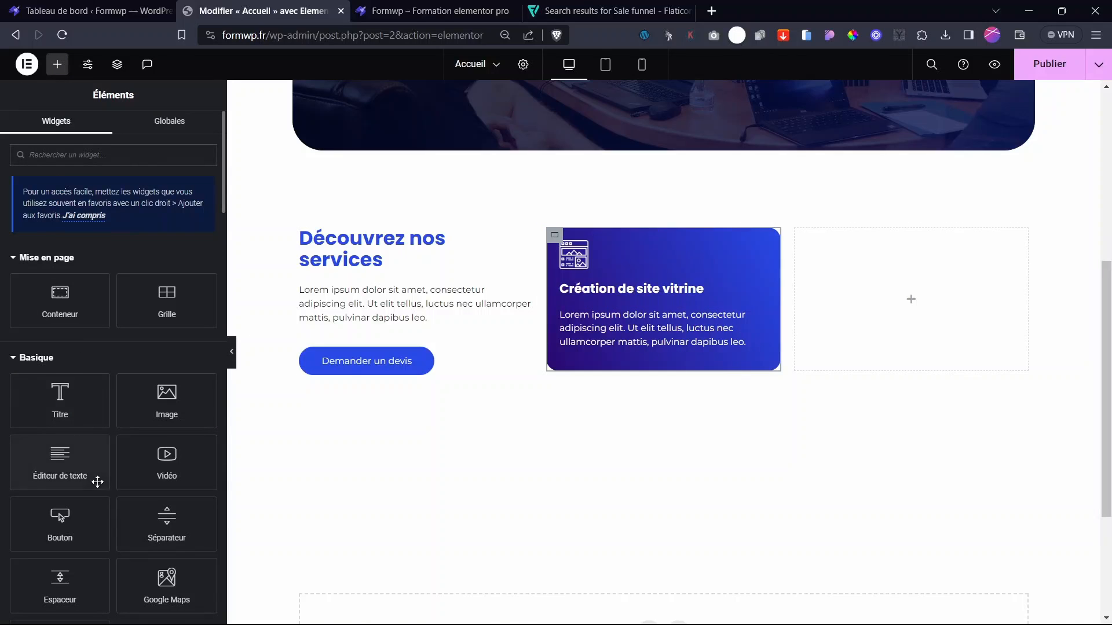
left_click_drag(64, 515, 620, 377)
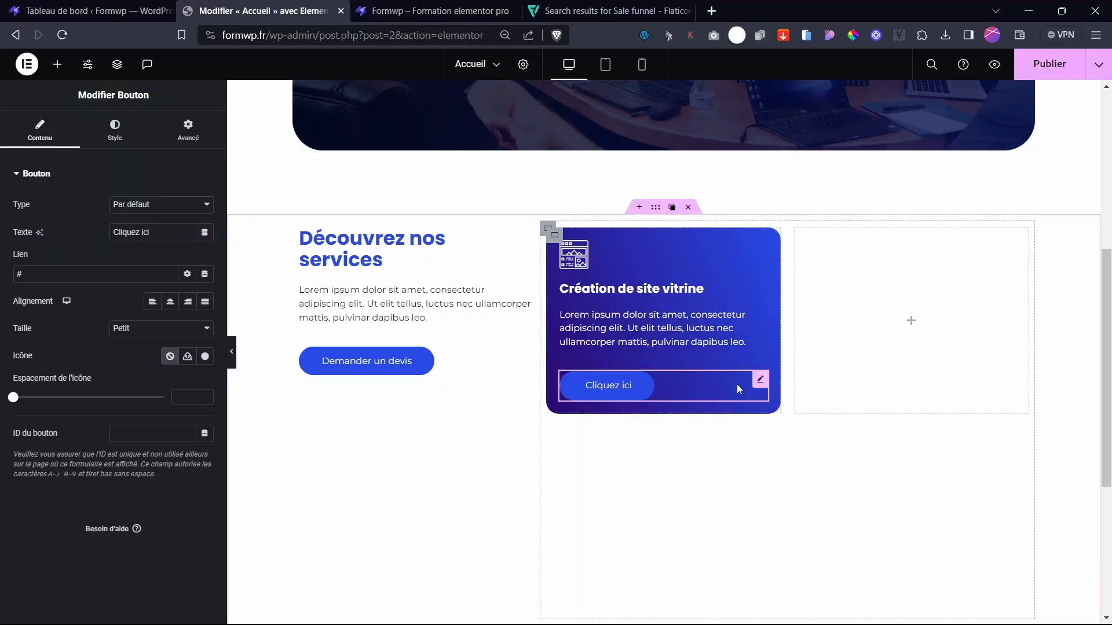
left_click(114, 130)
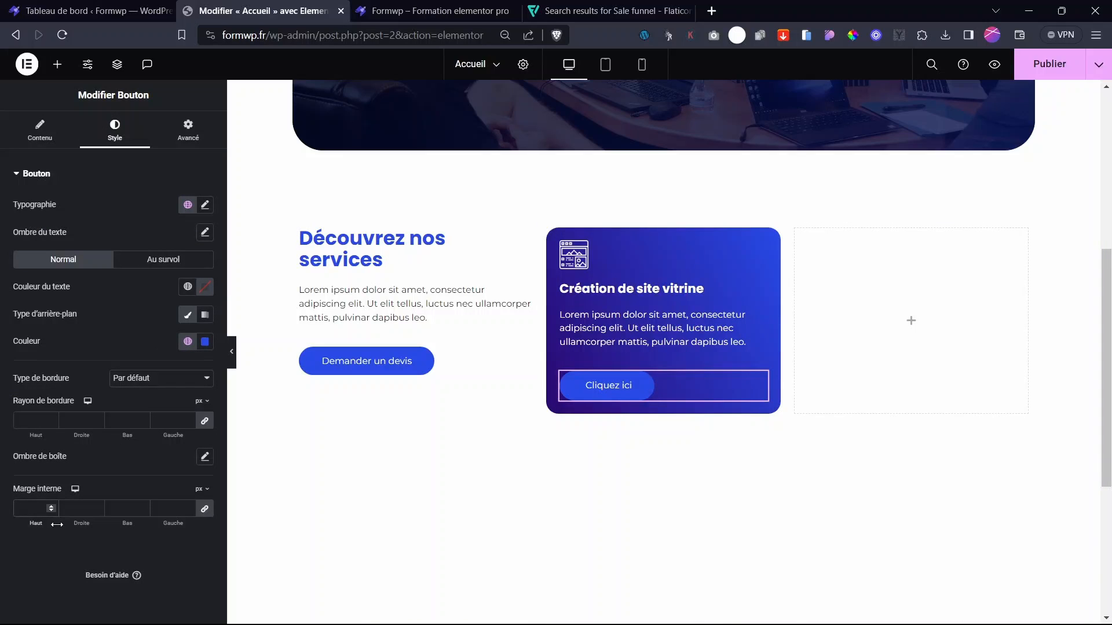
left_click_drag(57, 524, 23, 524)
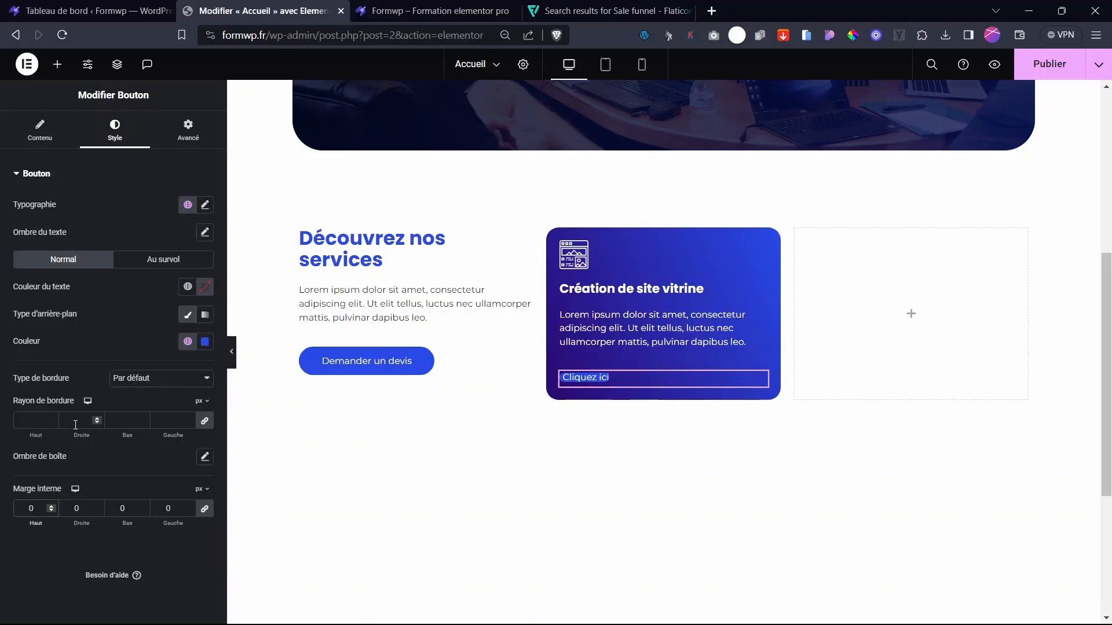
left_click(205, 342)
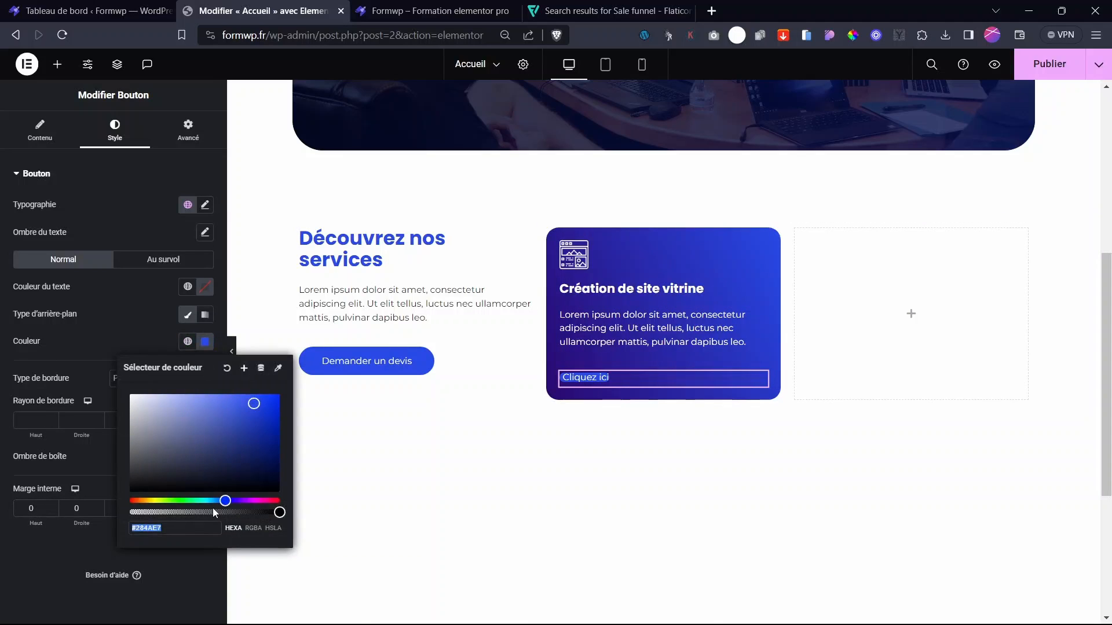
left_click_drag(178, 512, 130, 512)
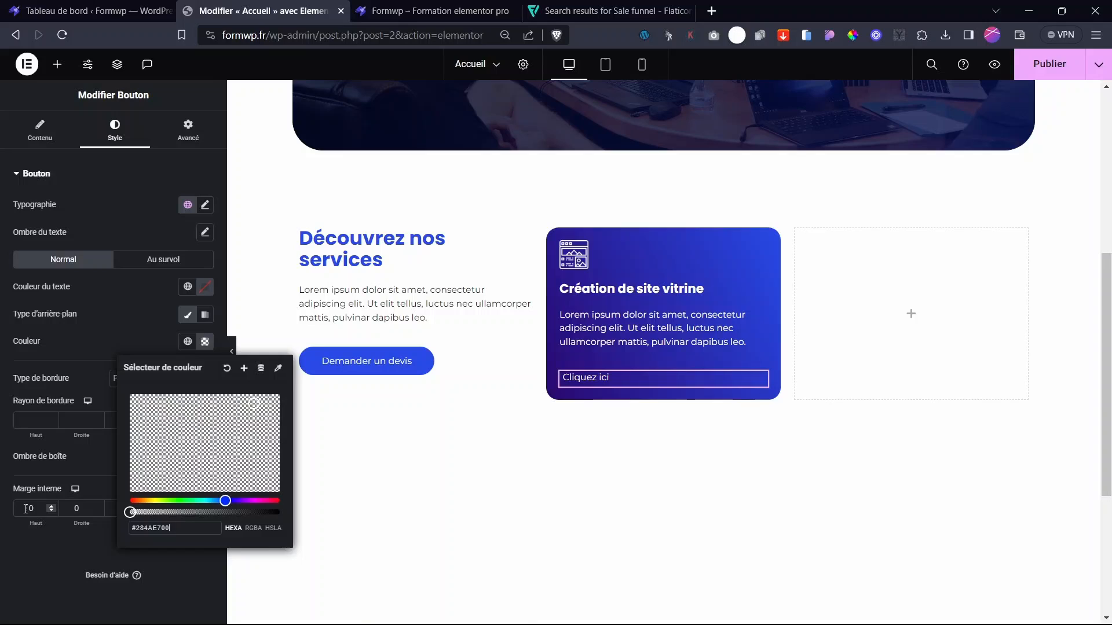
left_click(18, 385)
- Label the button 'En savoir plus' with a long right-arrow icon placed after the text
left_click(37, 137)
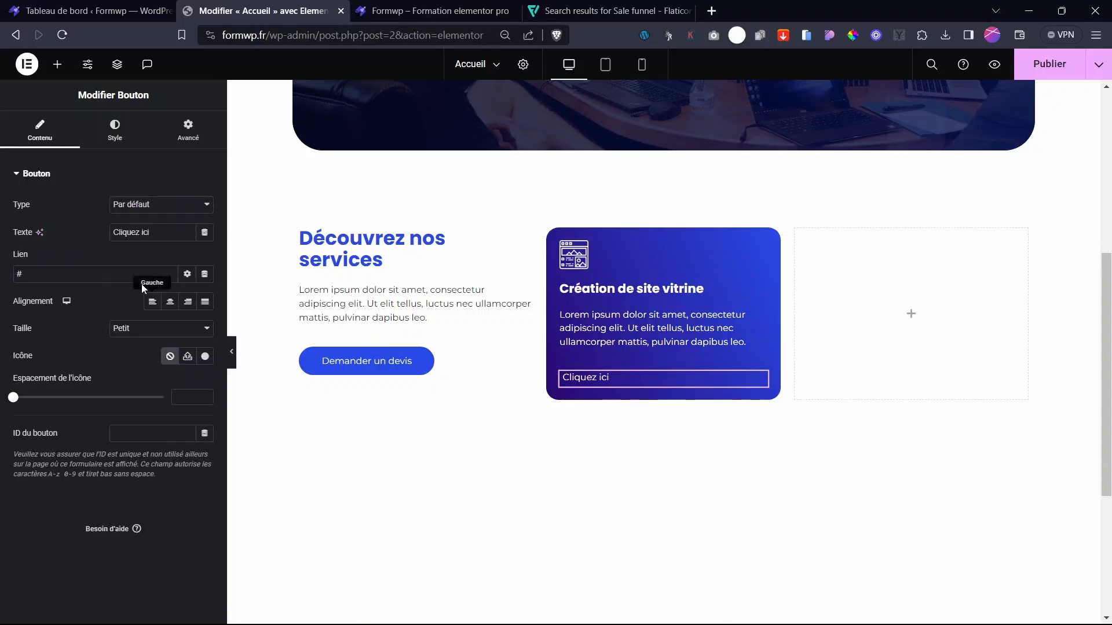
left_click_drag(160, 233, 34, 234)
type("En savoir plus")
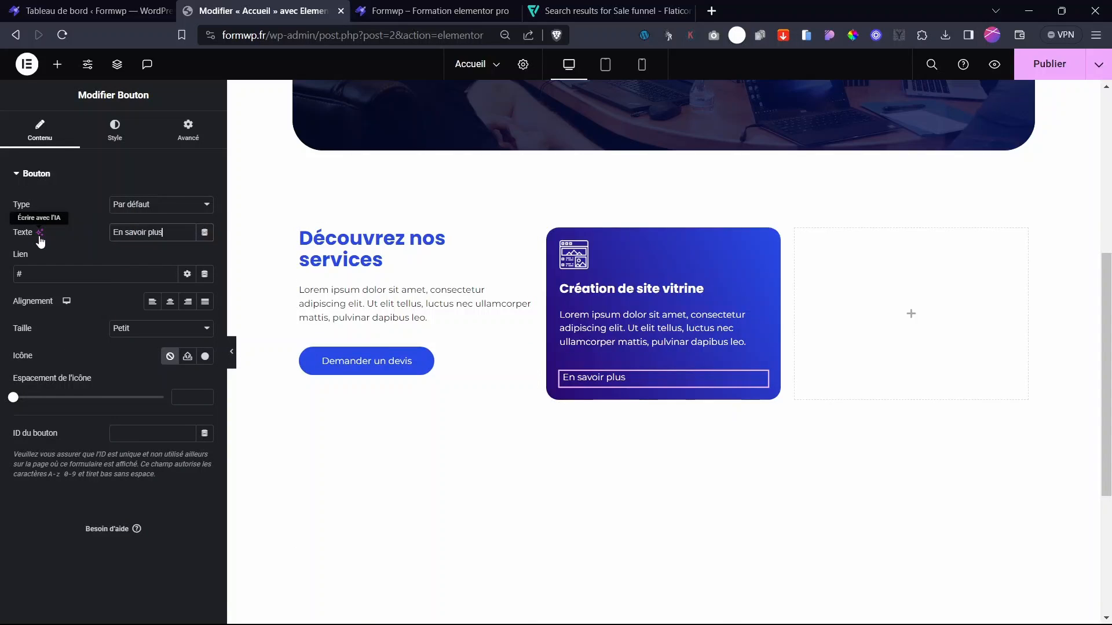
left_click(205, 357)
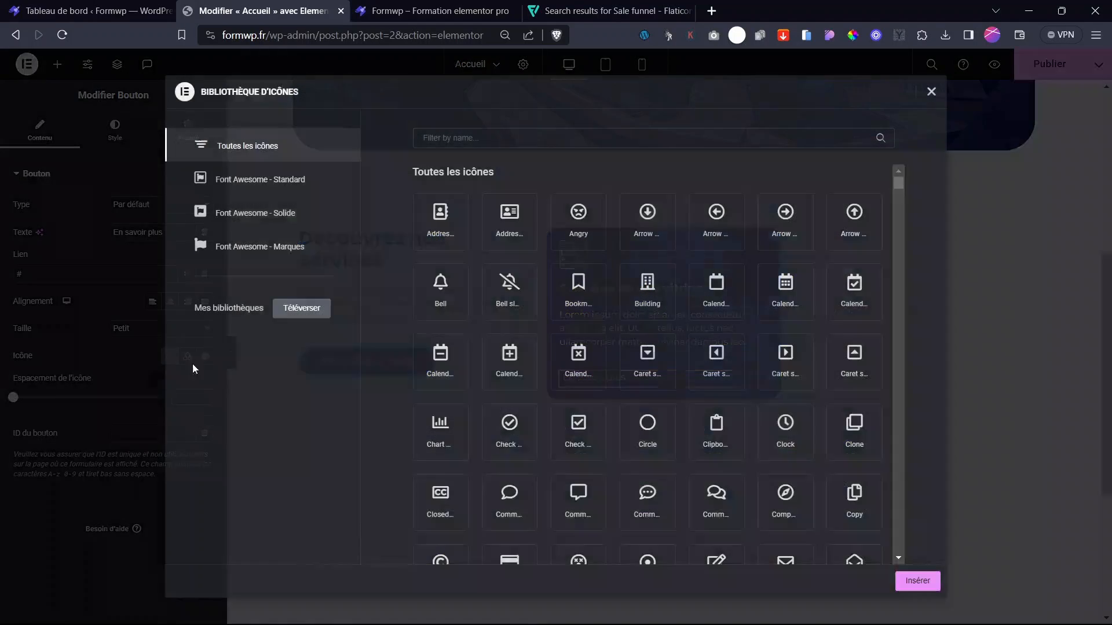
scroll(649, 446, "down", 15)
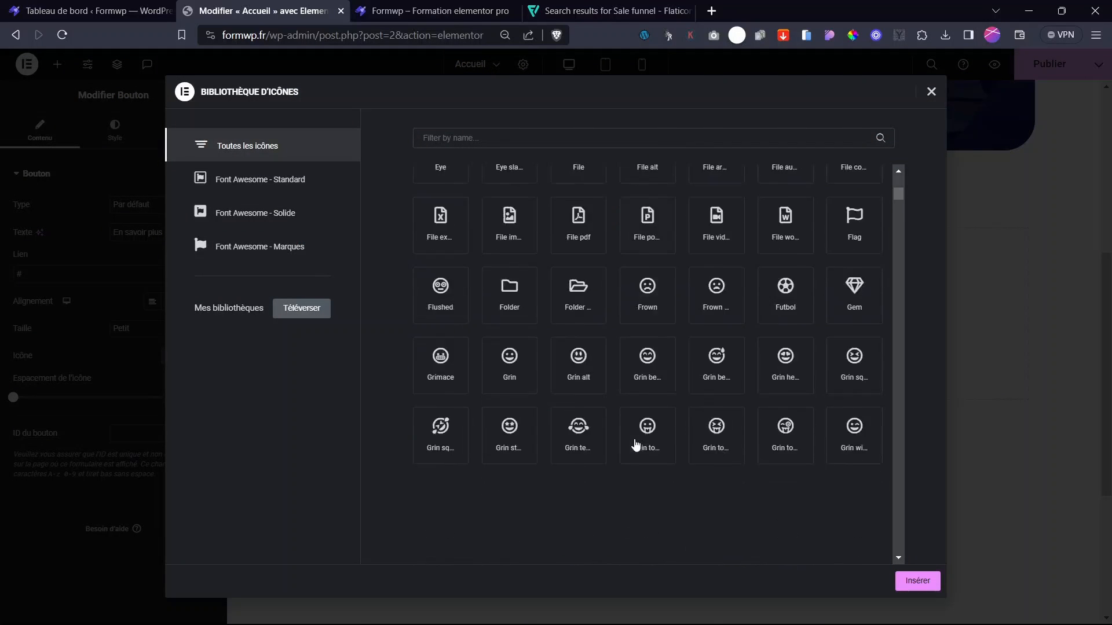
left_click(469, 137)
type("arro")
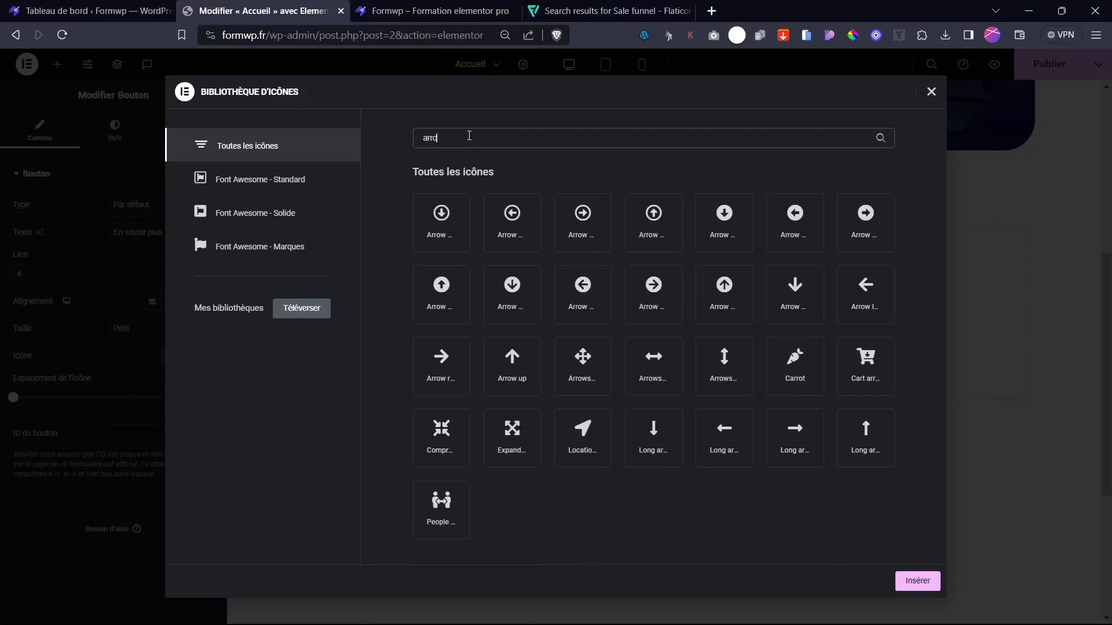
left_click(441, 362)
left_click(782, 435)
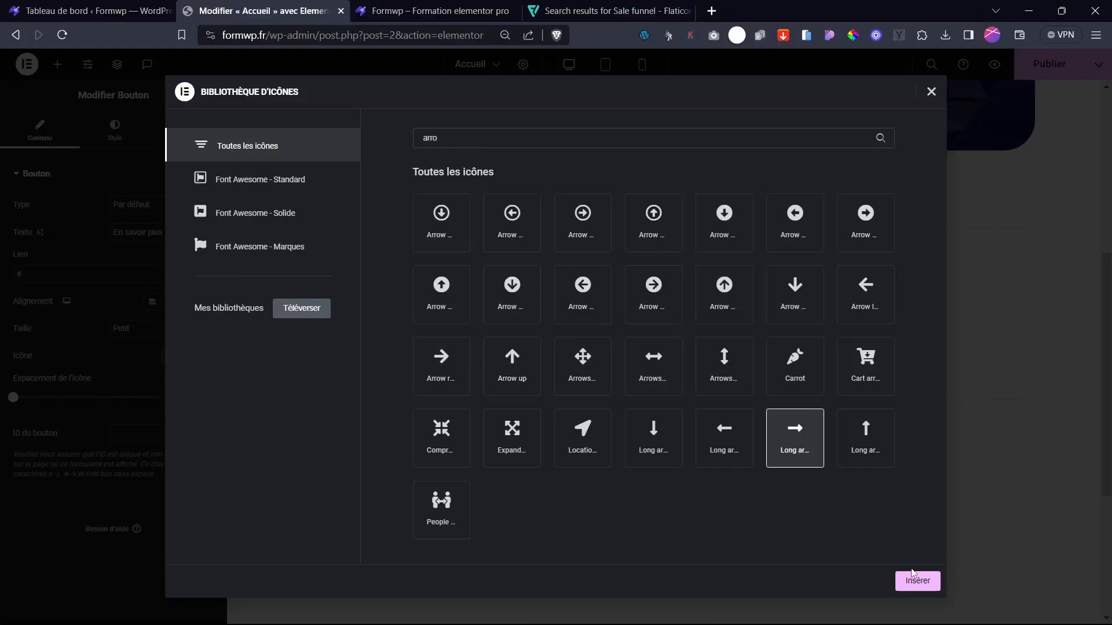
left_click(917, 581)
left_click(148, 384)
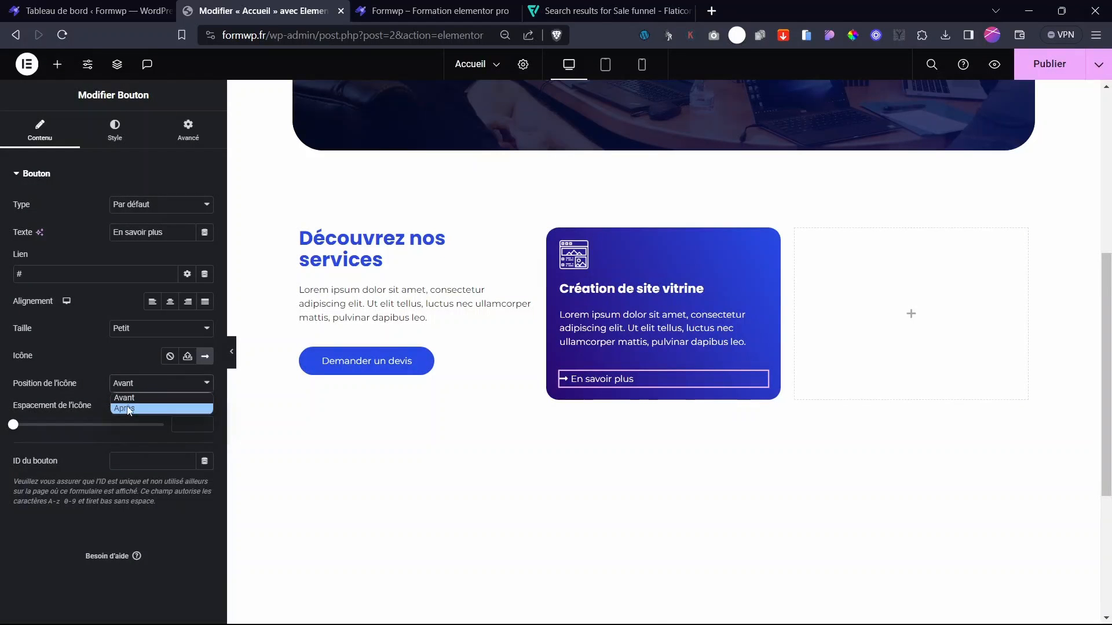
left_click(130, 409)
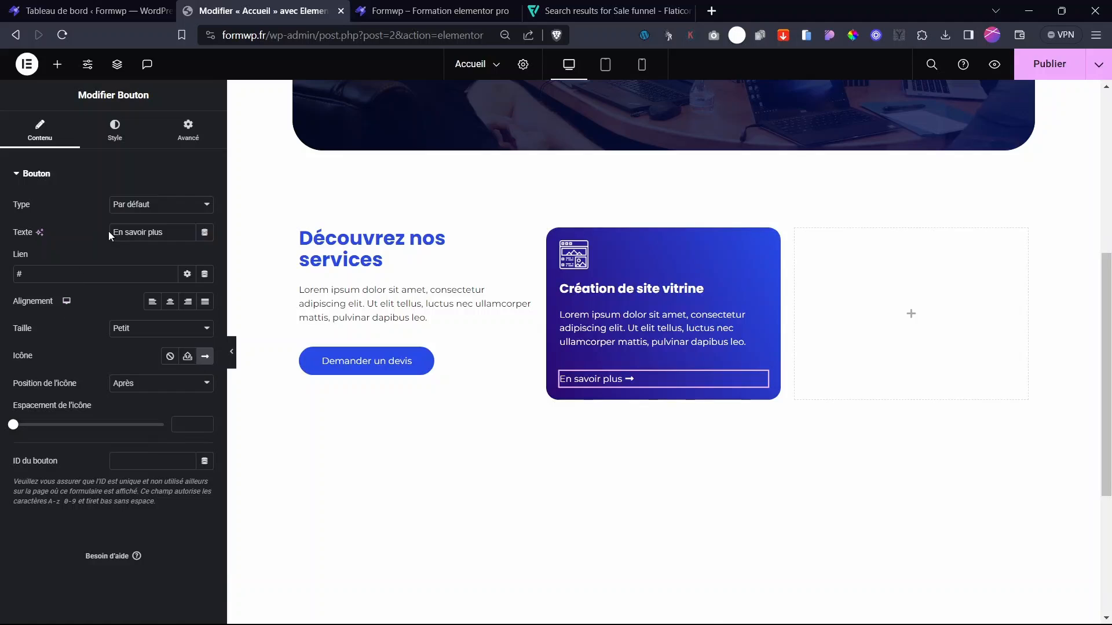
- Make the button text turn white #FFFFFF on hover and publish the page
left_click(113, 117)
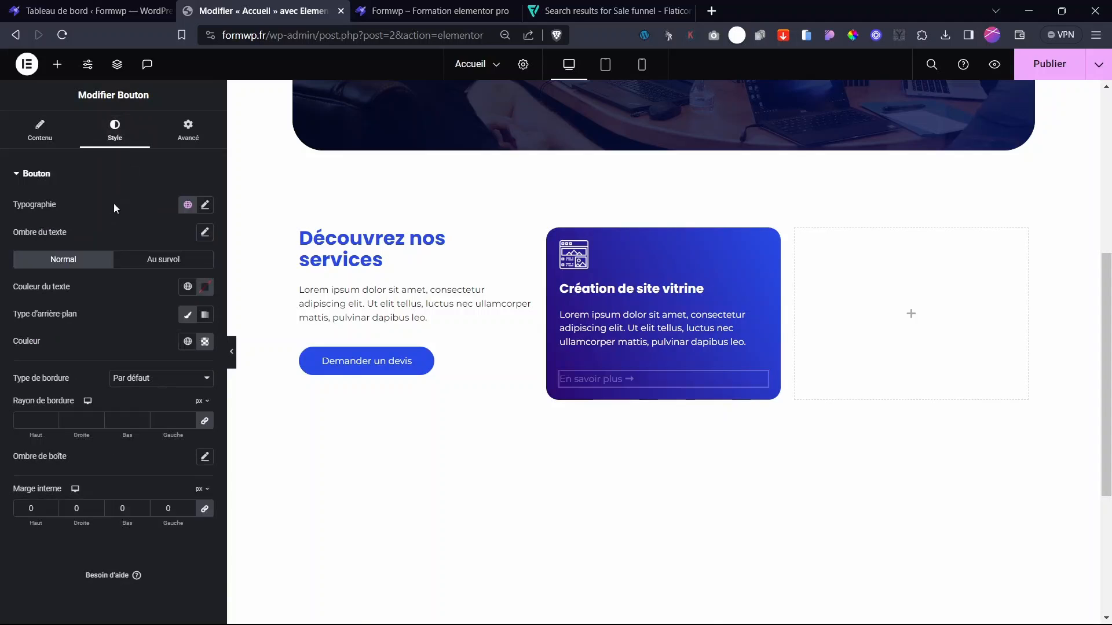
left_click(173, 263)
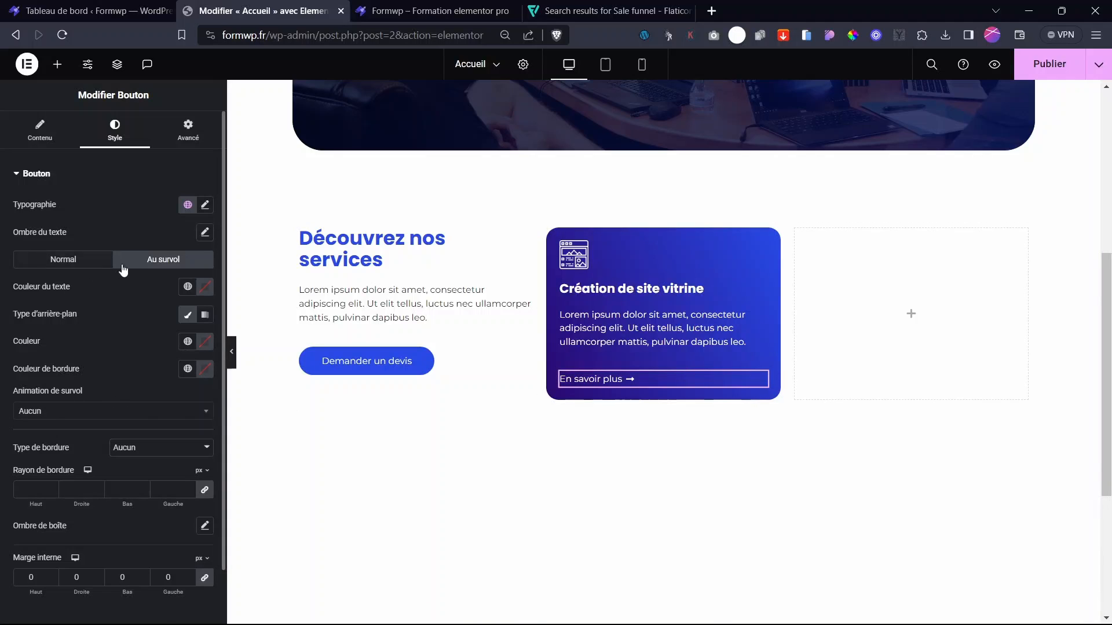
left_click(207, 294)
left_click(130, 339)
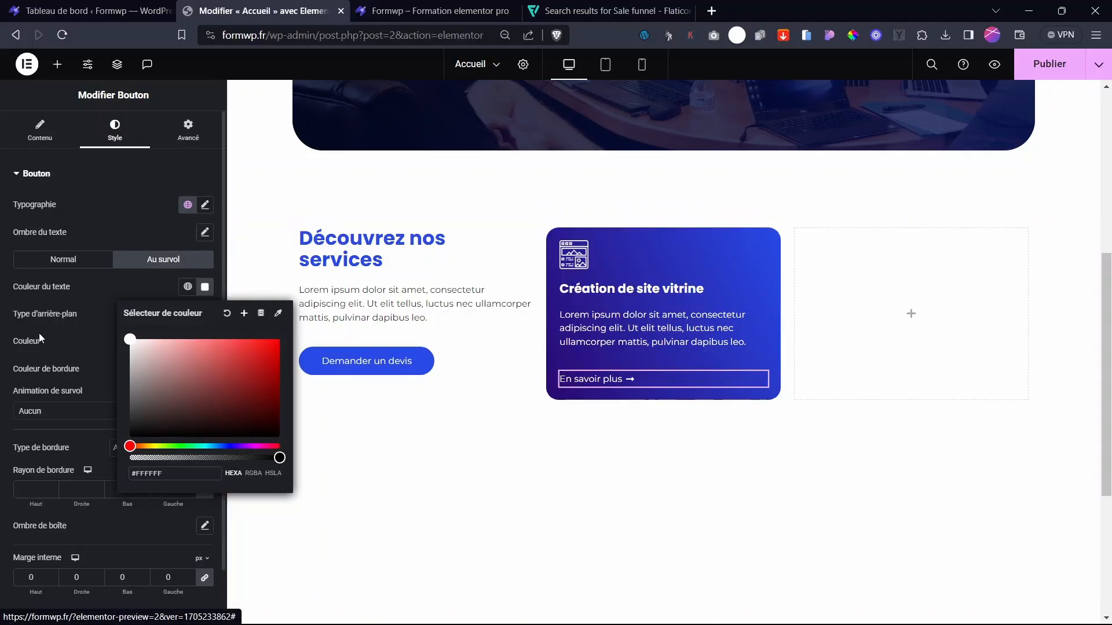
left_click(68, 316)
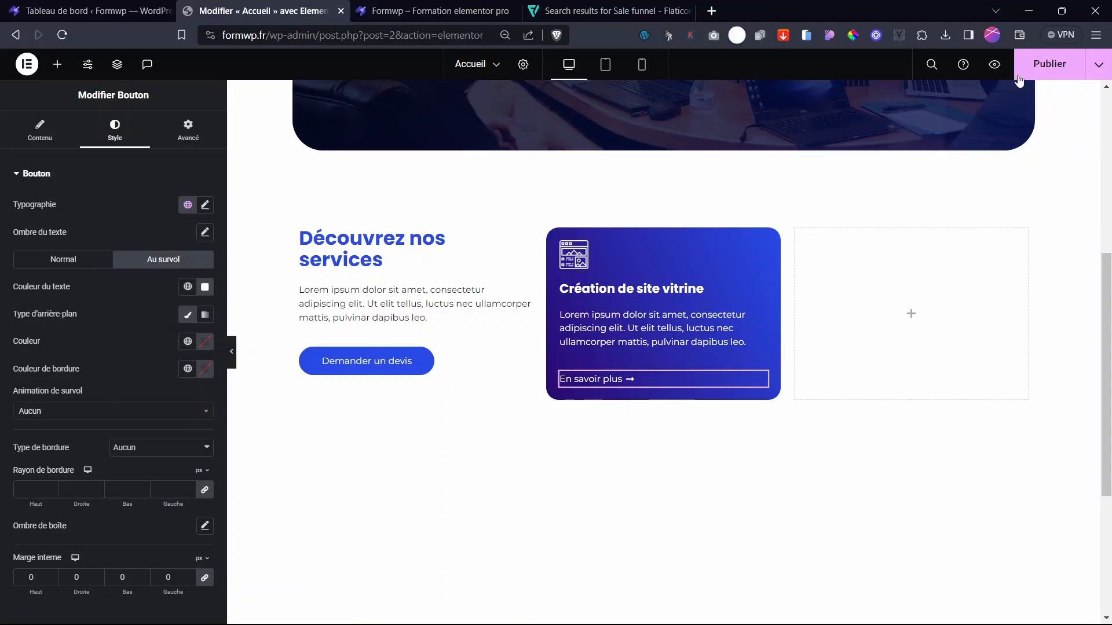
left_click(1049, 64)
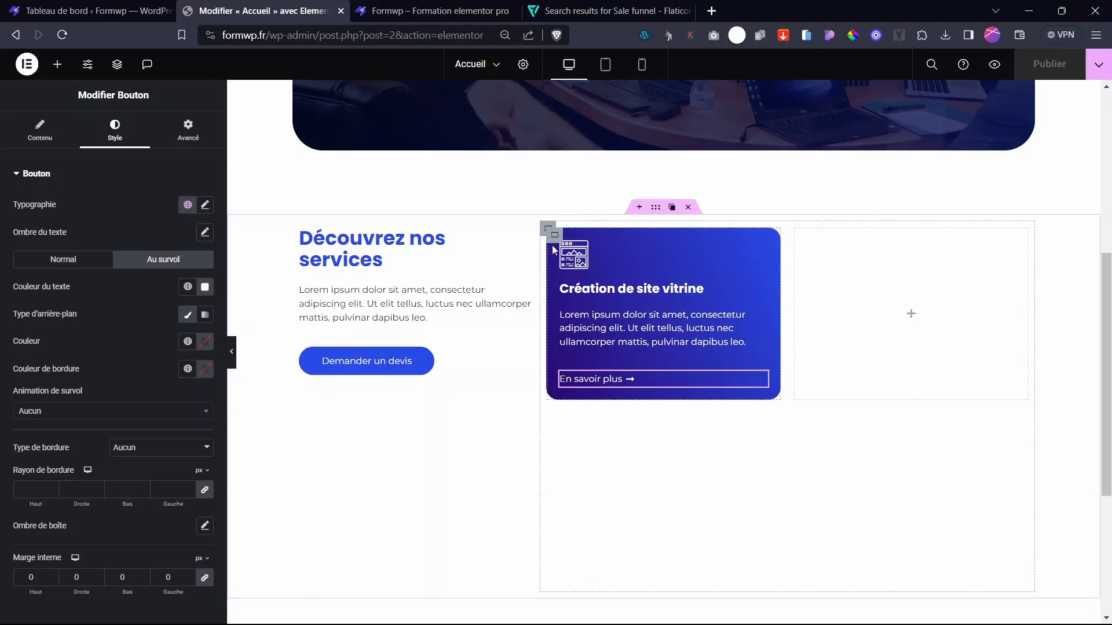
- Duplicate the service card until the grid holds four cards
mouse_move(555, 240)
left_click(571, 235)
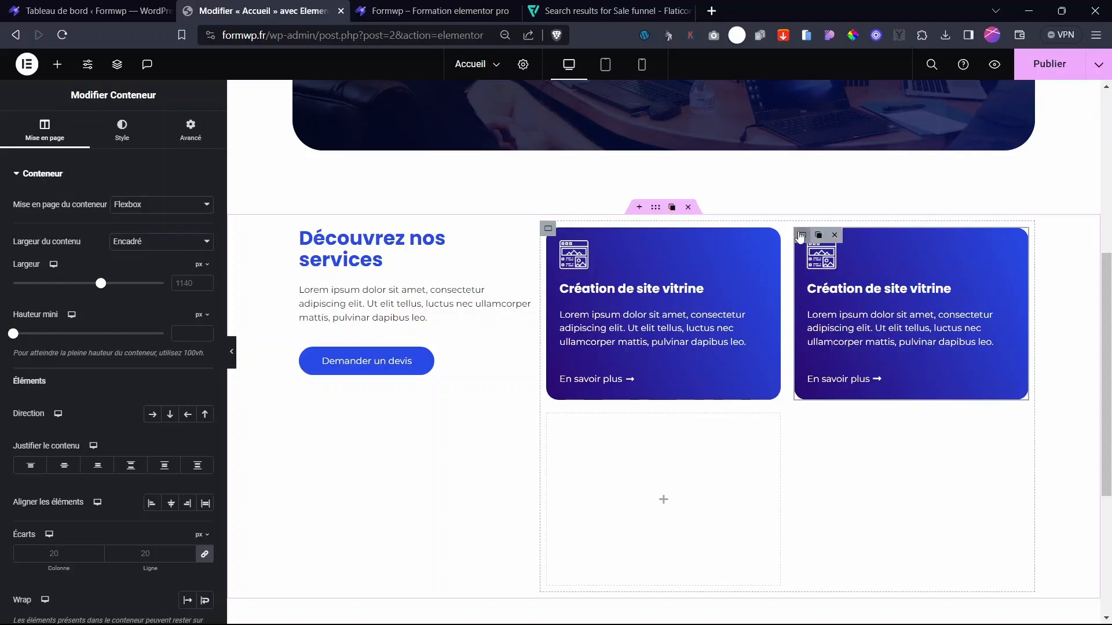
left_click(823, 242)
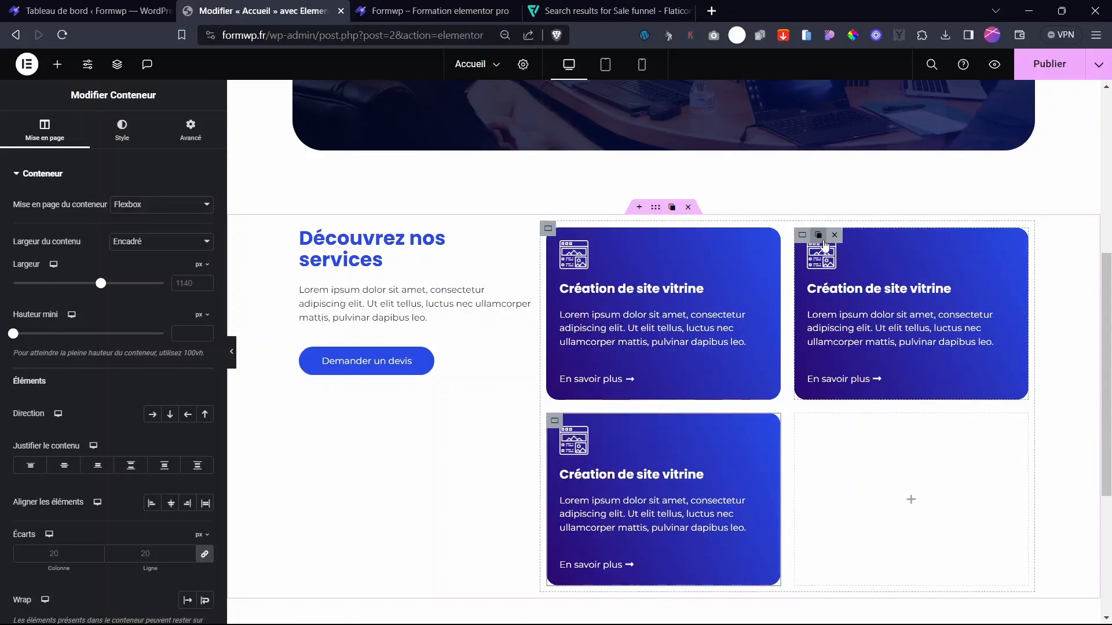
left_click(823, 241)
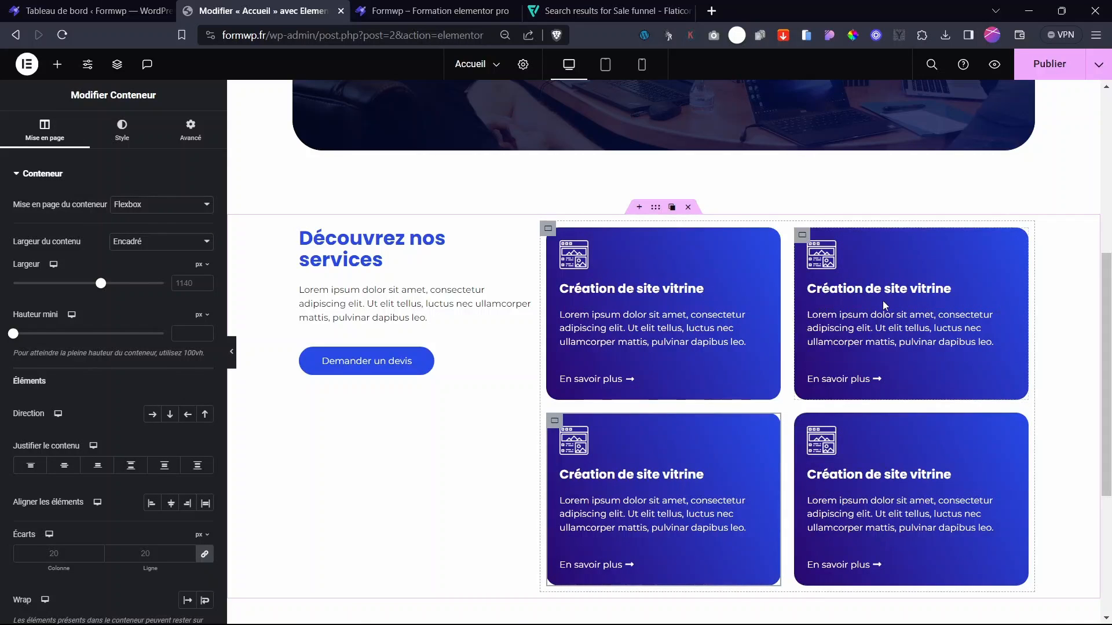
- Set the top-left card heading's font weight to 400 (Normal)
left_click(846, 289)
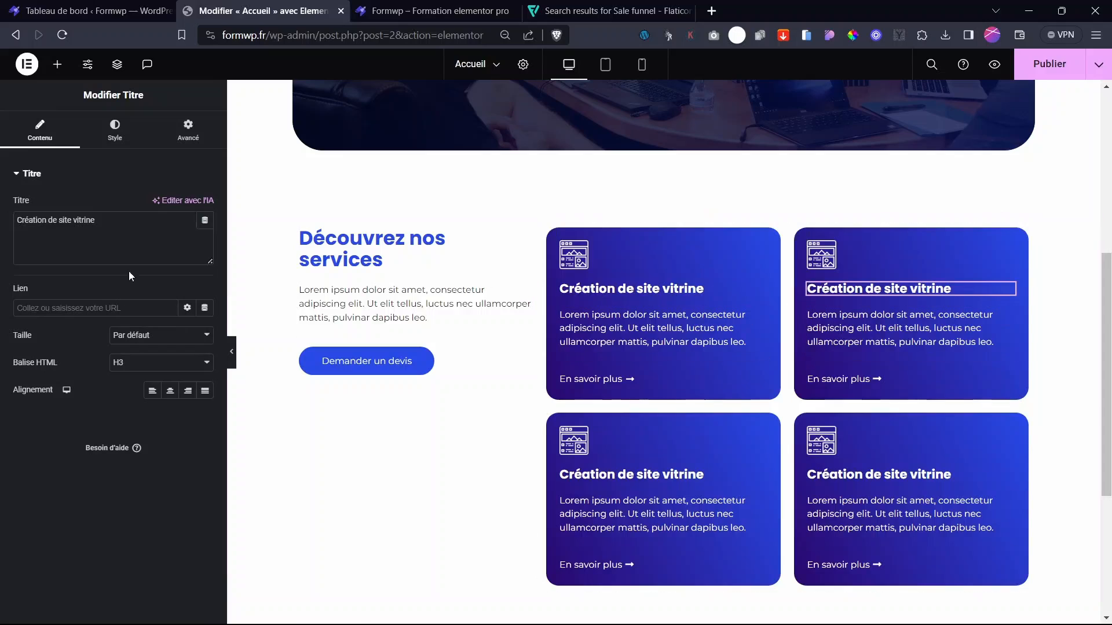
left_click_drag(99, 221, 2, 219)
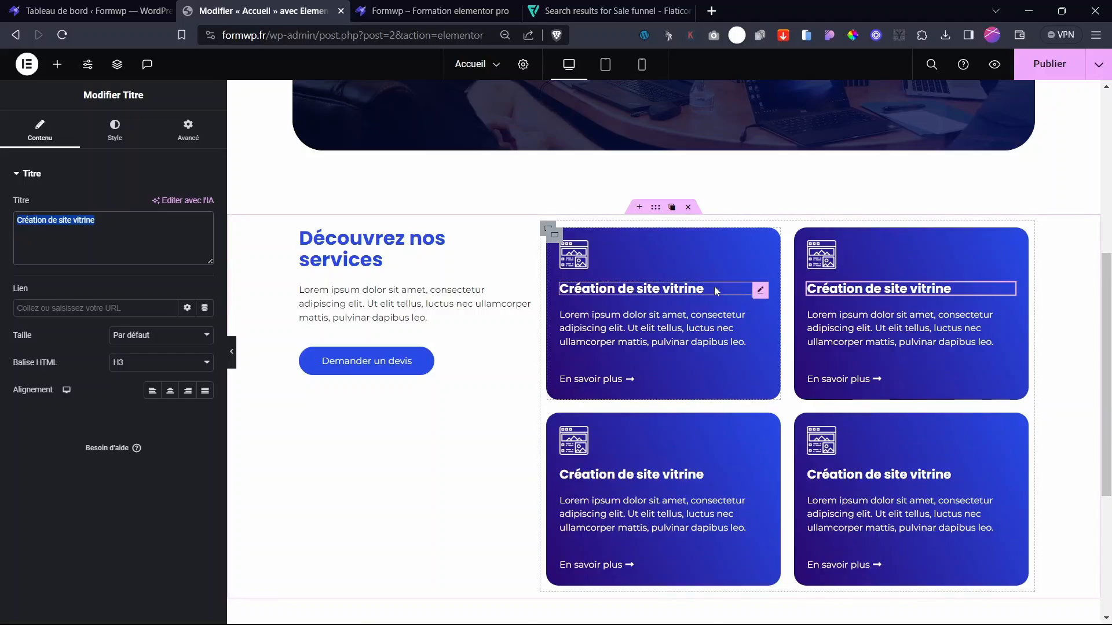
left_click(761, 291)
left_click(115, 130)
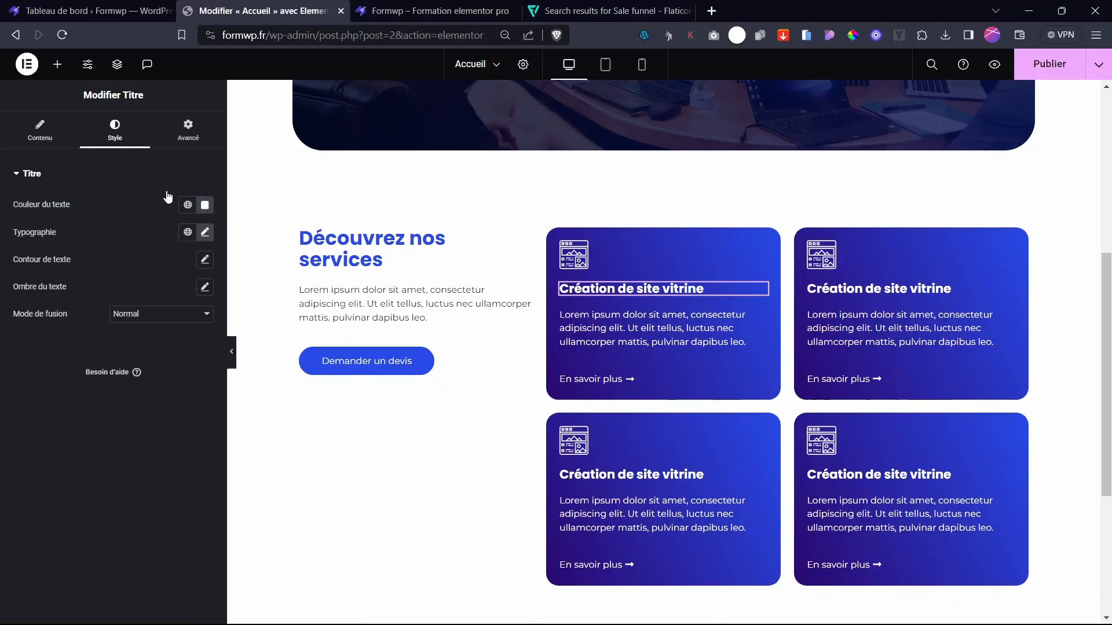
left_click(204, 233)
left_click(140, 361)
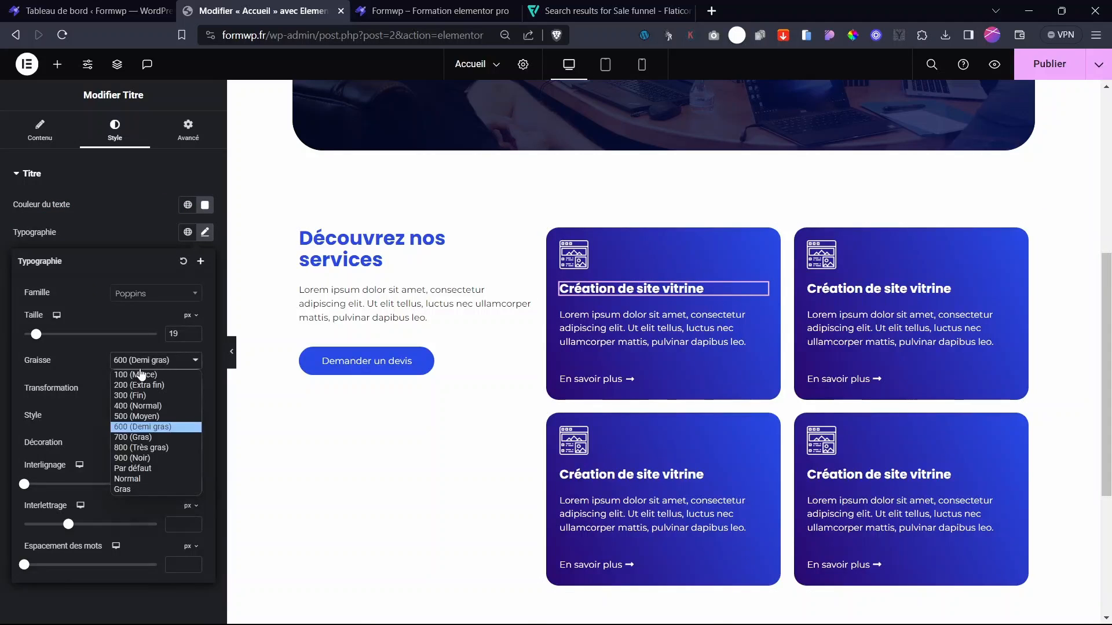
left_click(134, 406)
- Paste the heading style onto the top-right card and retitle it 'e-commerce'
right_click(689, 296)
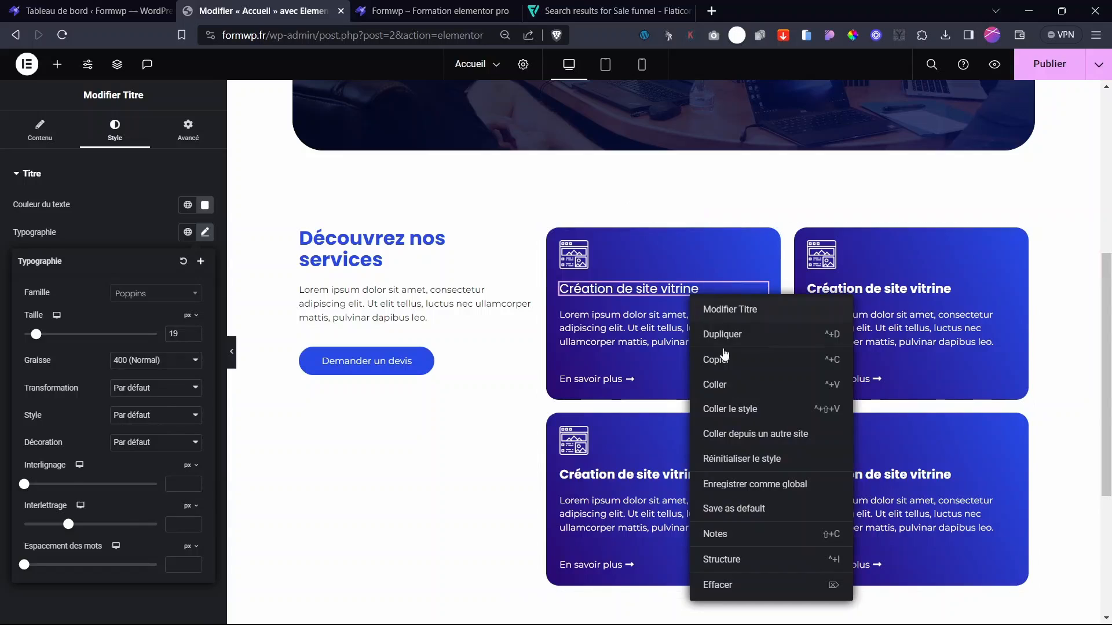
left_click(725, 359)
right_click(859, 291)
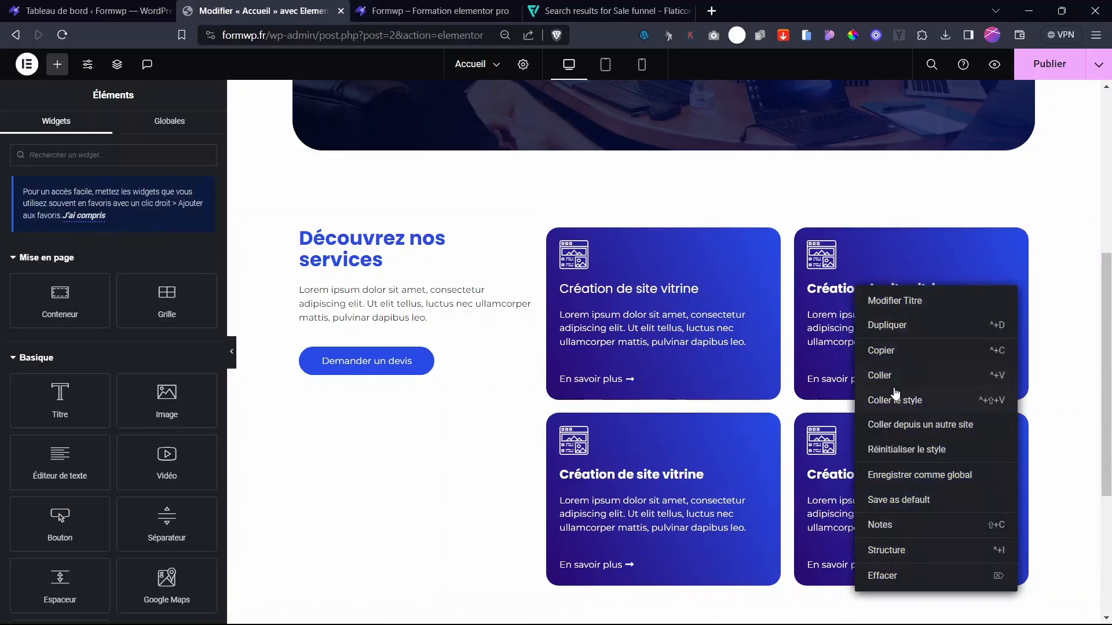
left_click(883, 405)
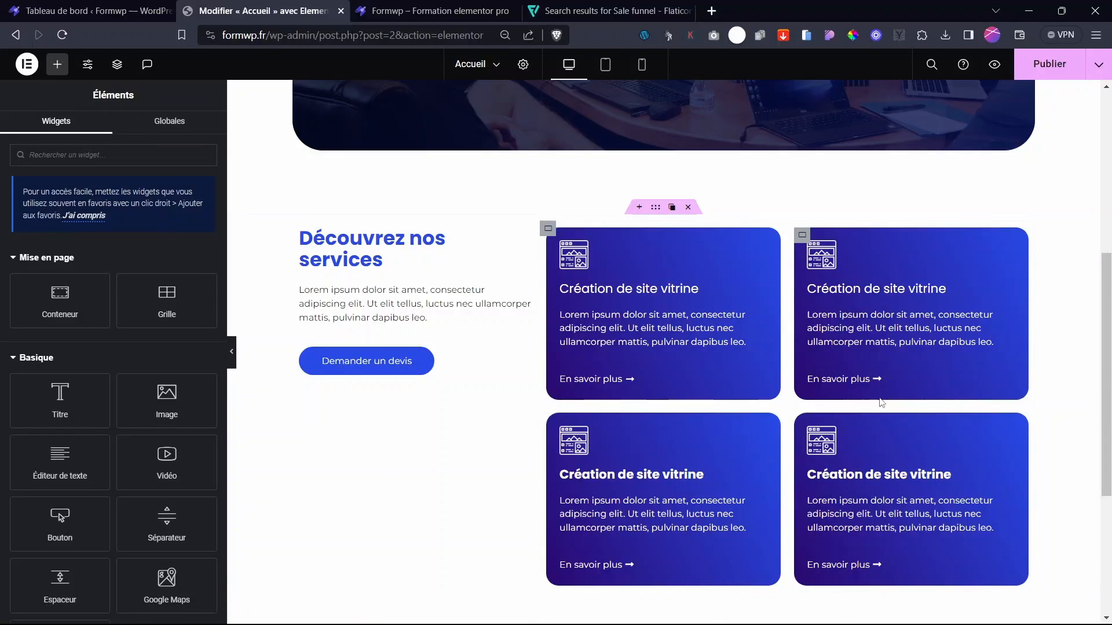
left_click(1007, 290)
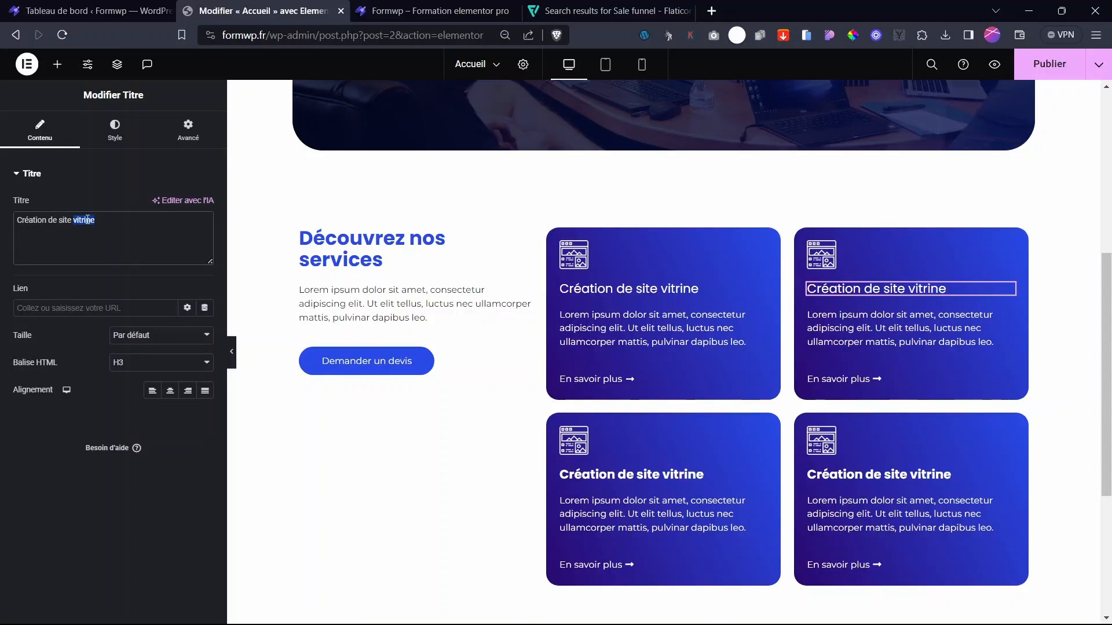
type("e-commerce")
left_click(821, 255)
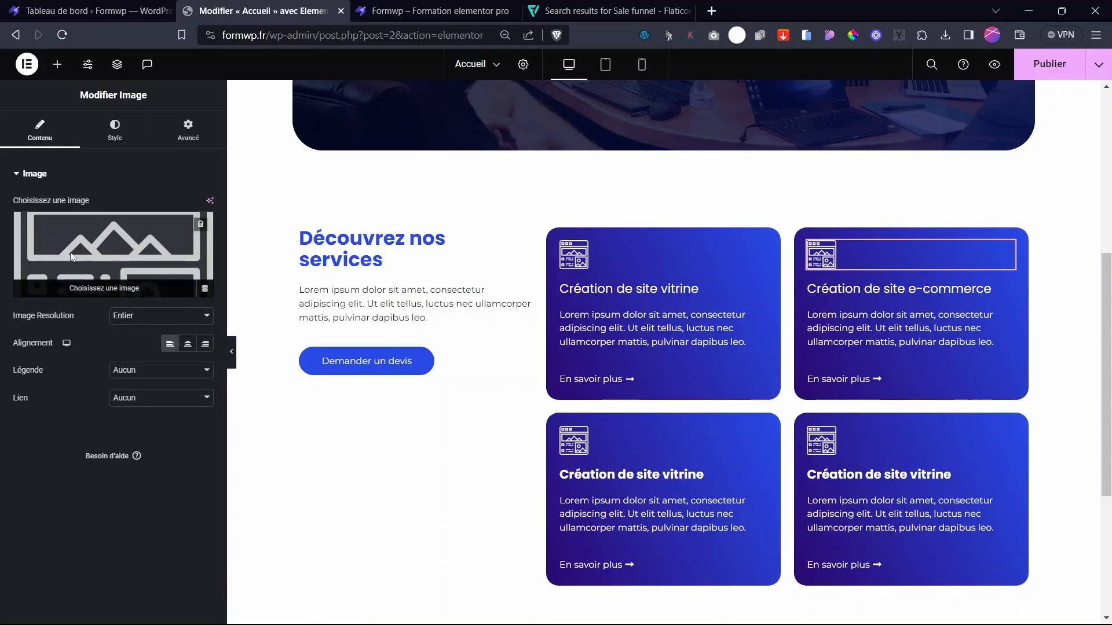
- Swap the top-right icon for a shopping cart and the lower-left icon for a funnel
left_click(67, 261)
left_click(283, 223)
left_click(1049, 586)
left_click(577, 441)
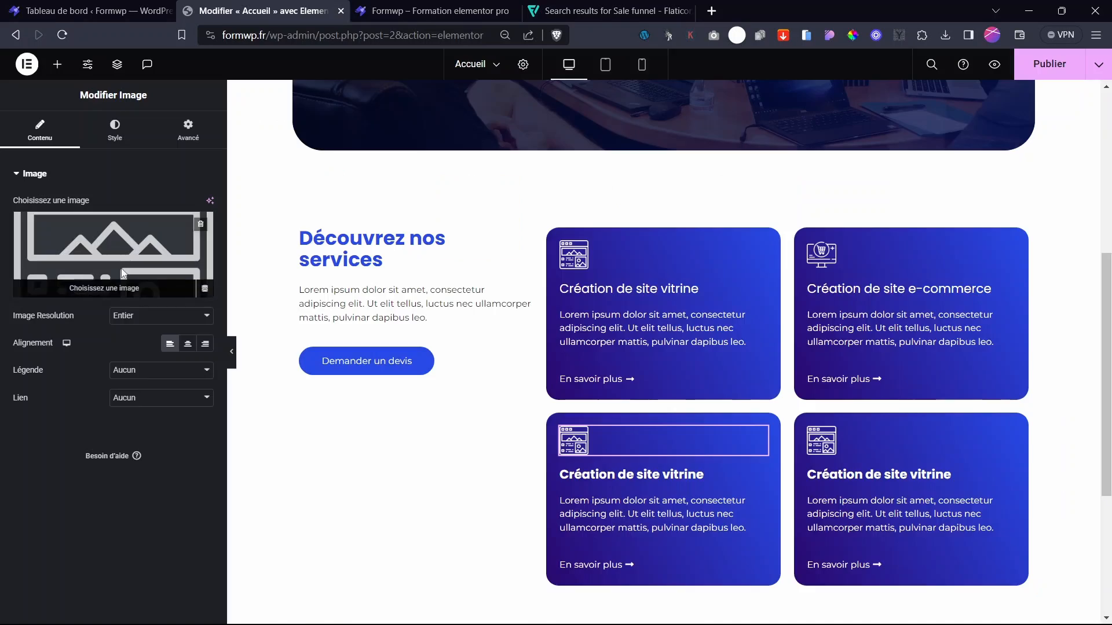
left_click(197, 226)
left_click(385, 216)
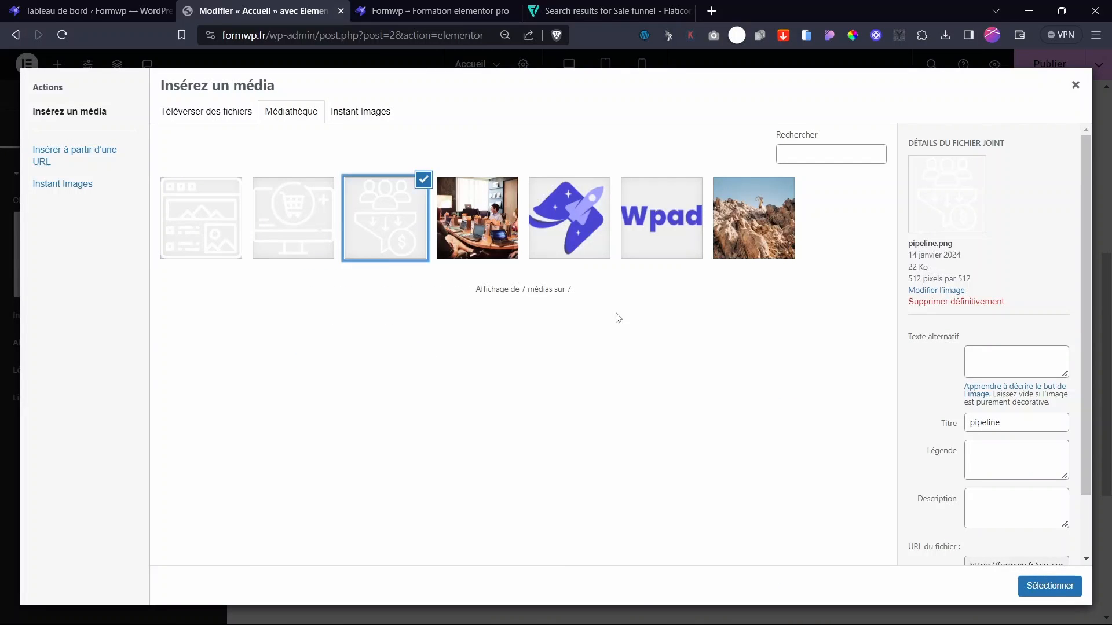
left_click(1049, 585)
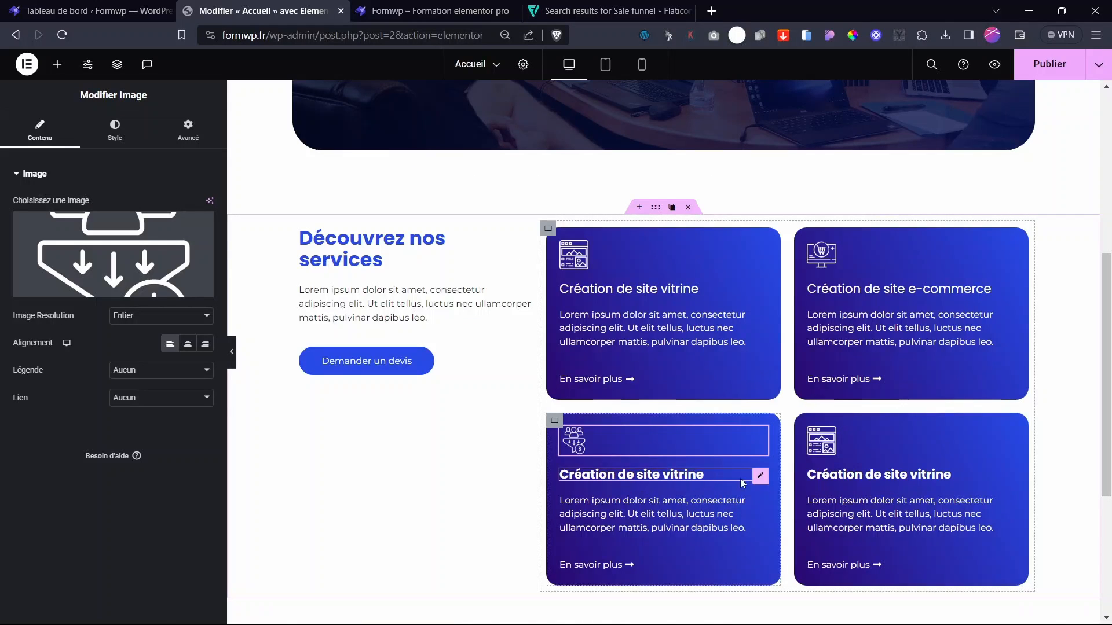
- Paste the heading style onto both lower cards and retitle the lower-right one 'Refonte de site'
left_click(761, 473)
right_click(762, 474)
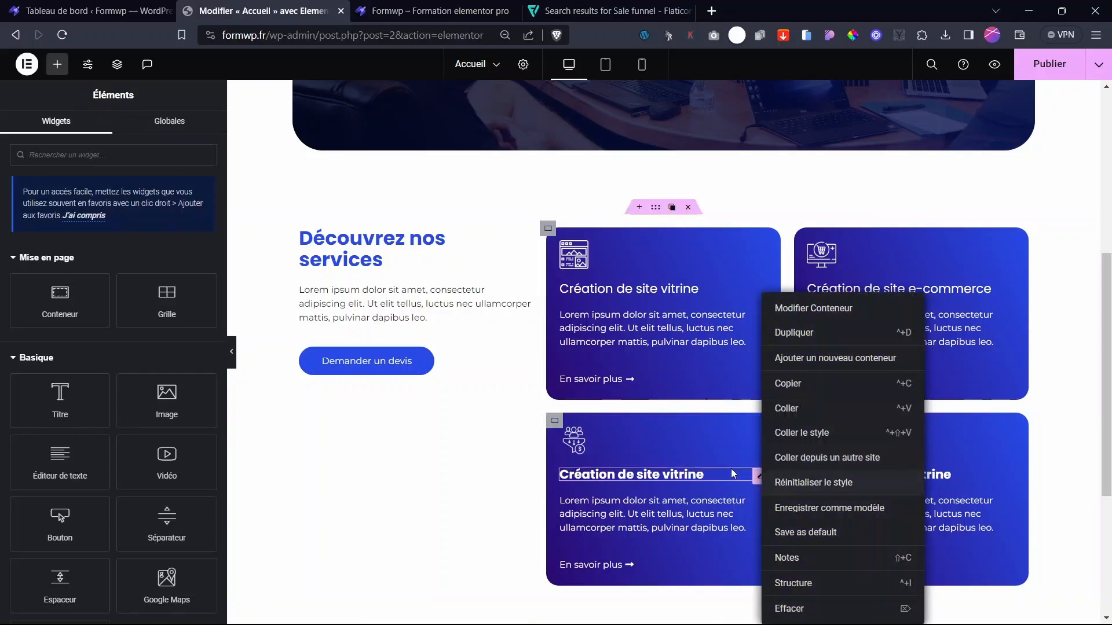
right_click(724, 470)
left_click(761, 433)
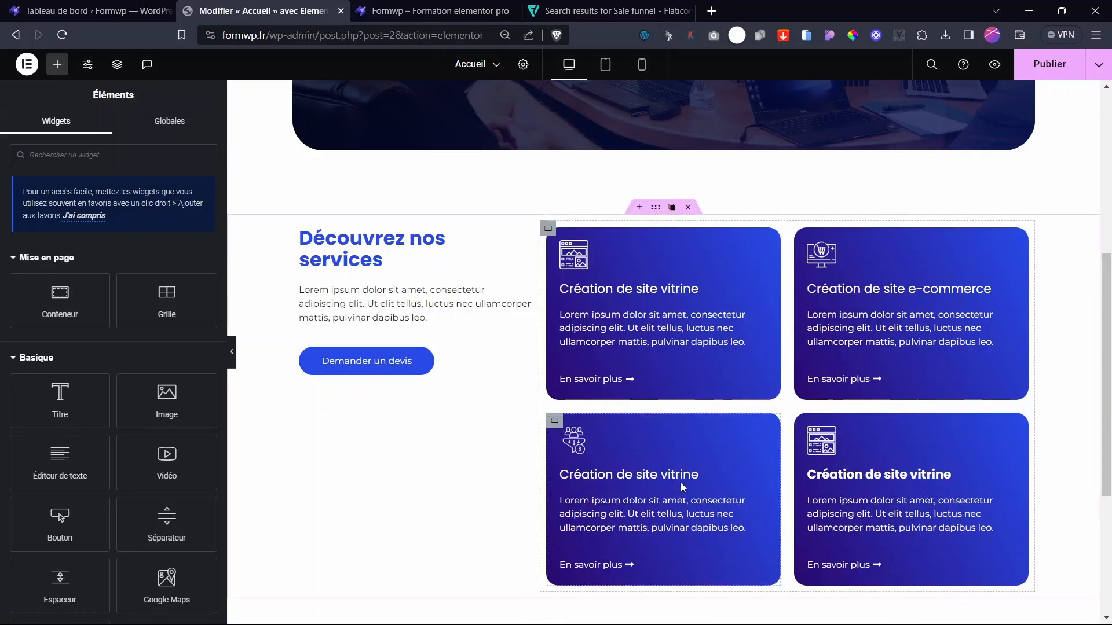
left_click(761, 476)
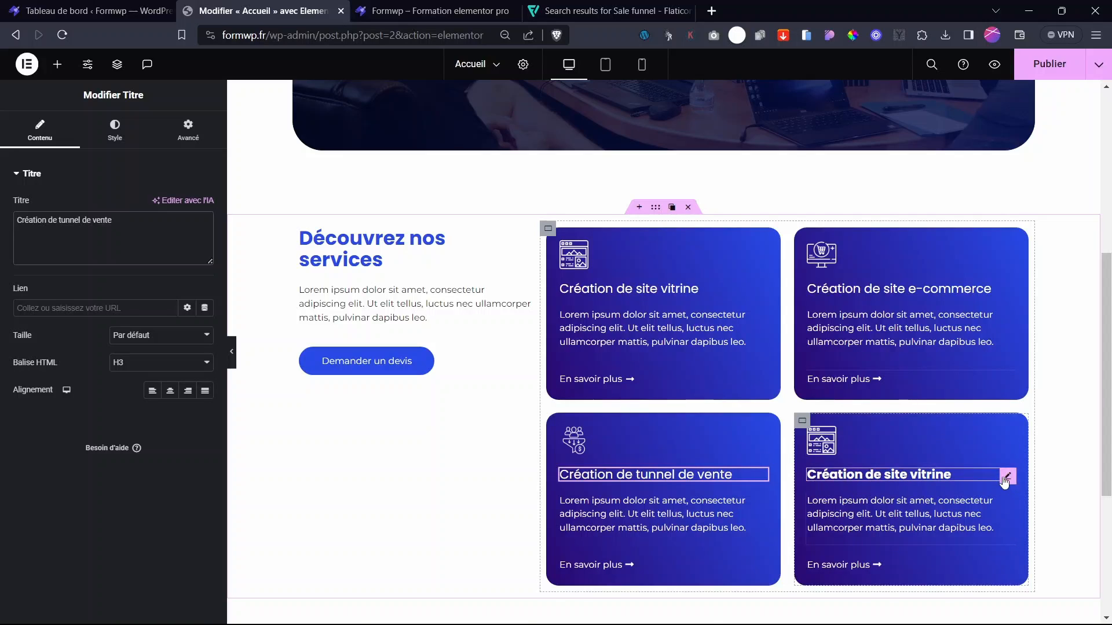
left_click(1005, 477)
triple_click(84, 231)
type("Refonte de s")
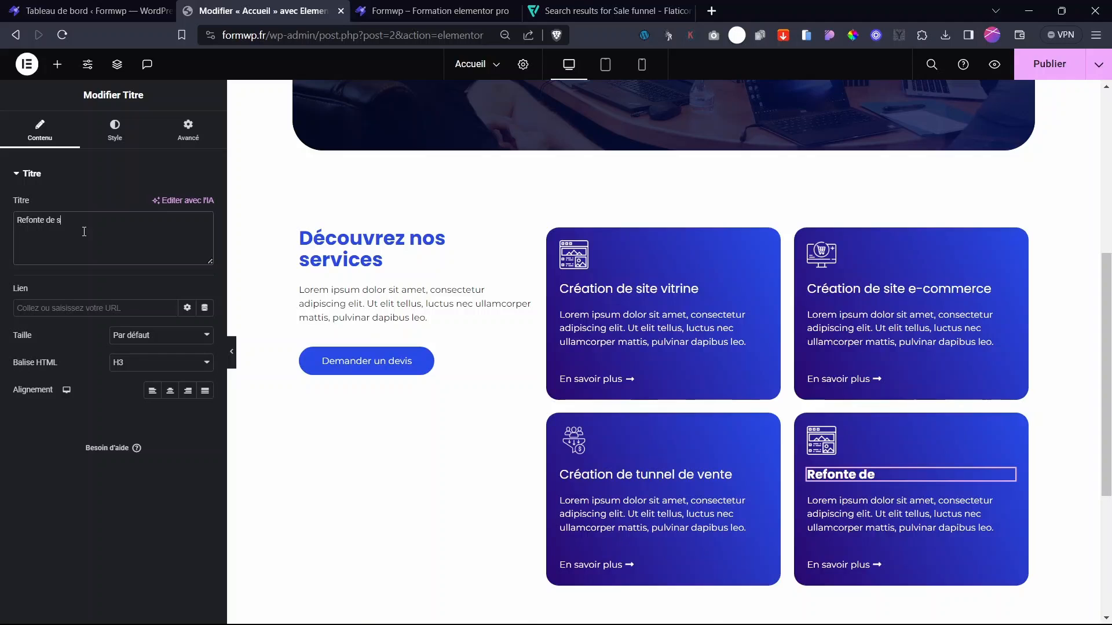
type("ite")
right_click(886, 475)
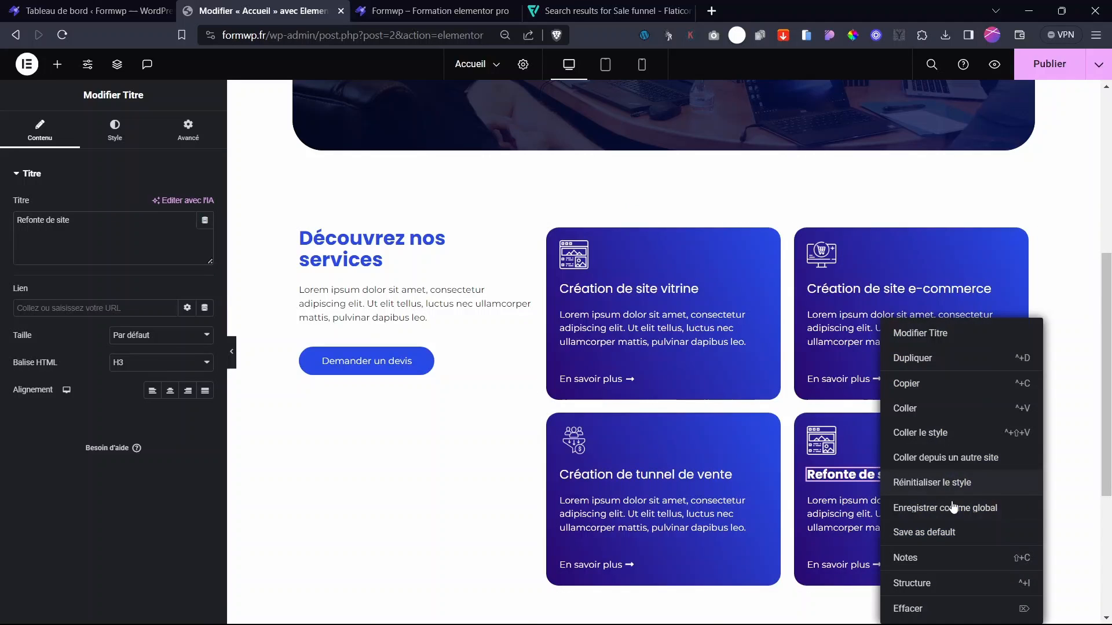
left_click(950, 427)
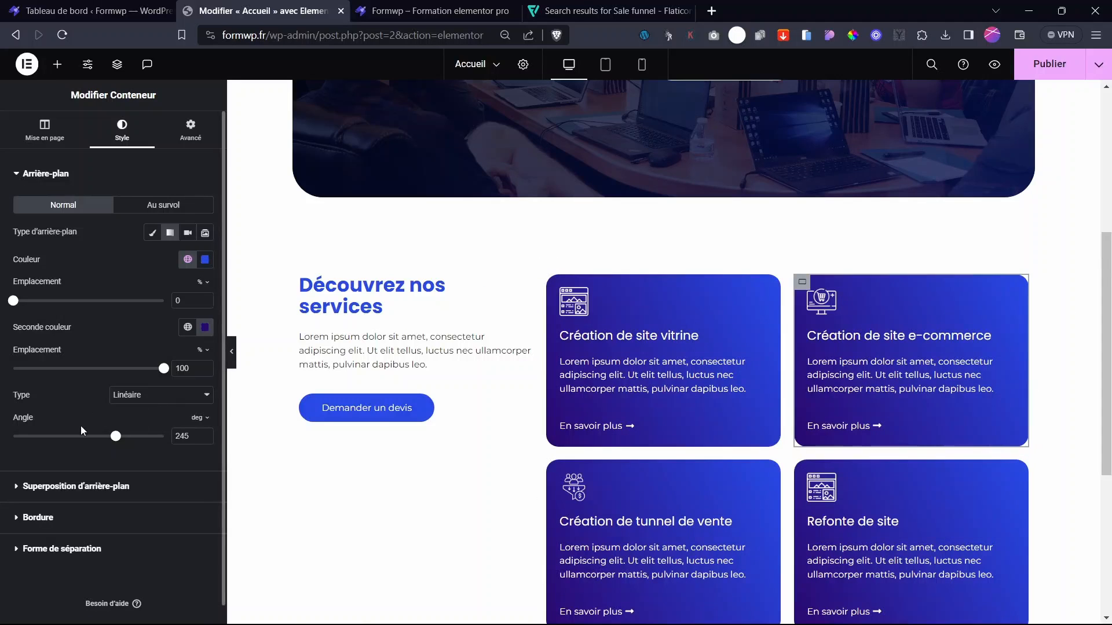
- Copy the first card's gradient style onto the other three cards and save with Ctrl+S
left_click_drag(116, 438, 58, 443)
scroll(757, 347, "down", 1)
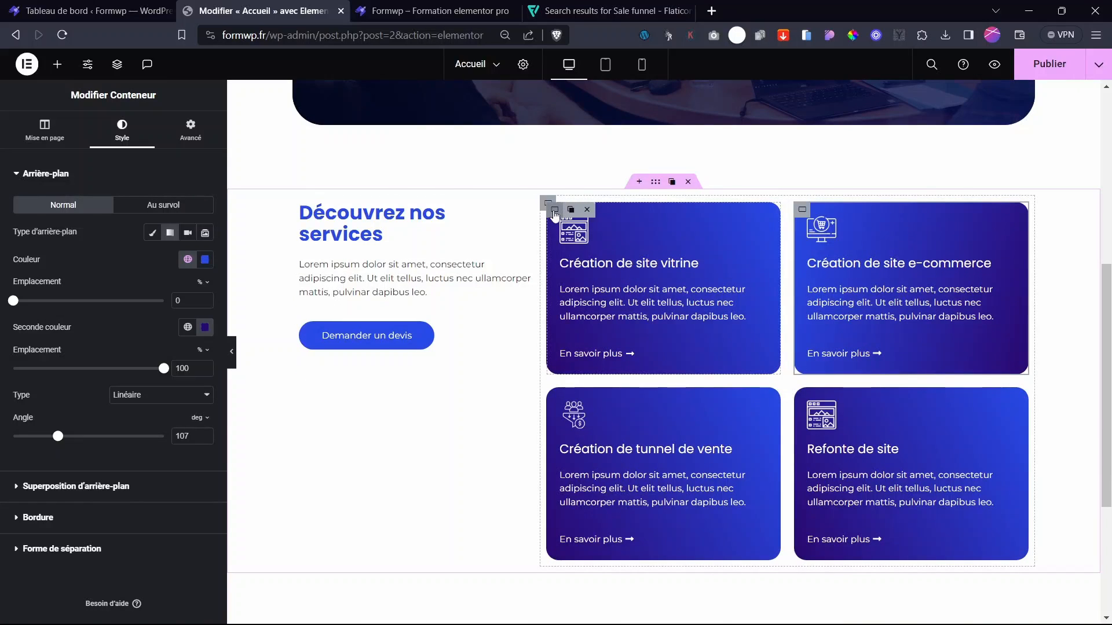
right_click(553, 211)
left_click(598, 302)
right_click(553, 395)
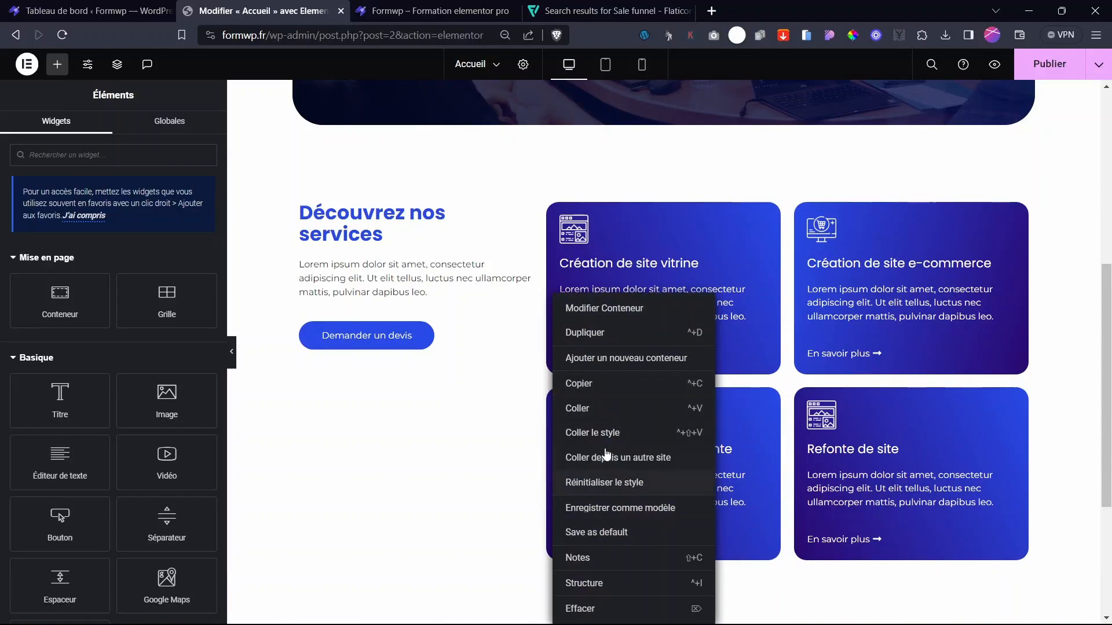
left_click(614, 433)
right_click(805, 213)
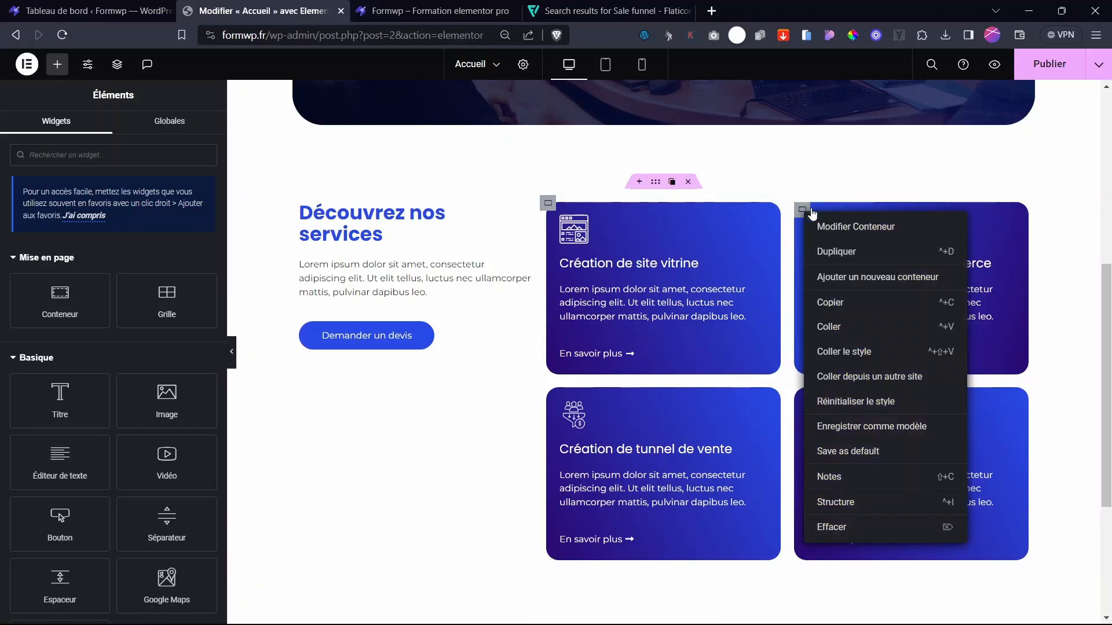
left_click(844, 351)
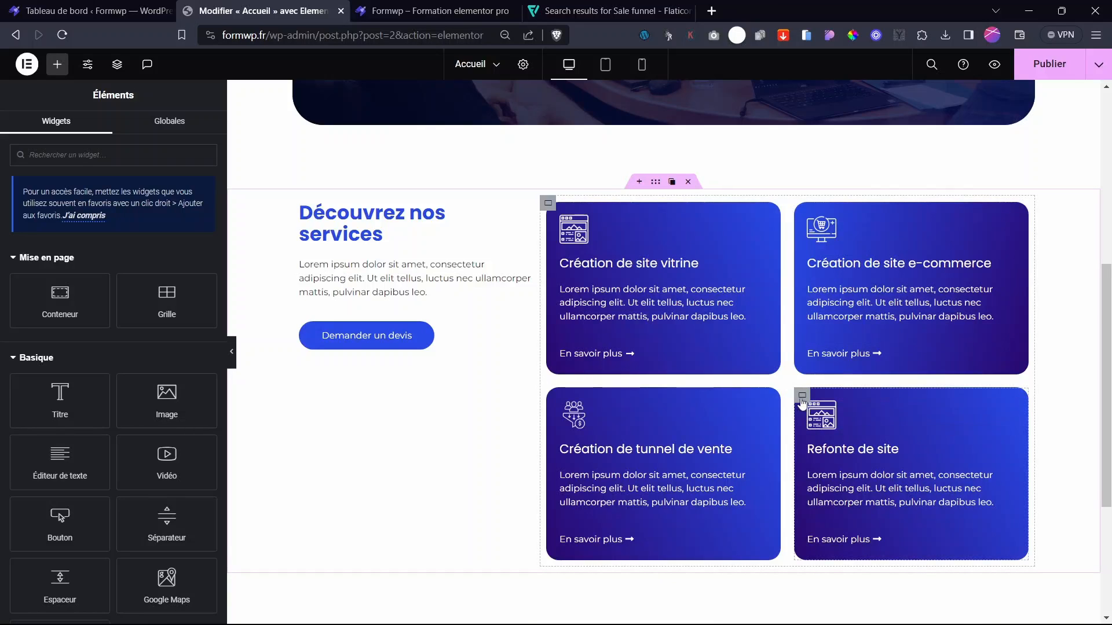
right_click(802, 402)
left_click(847, 434)
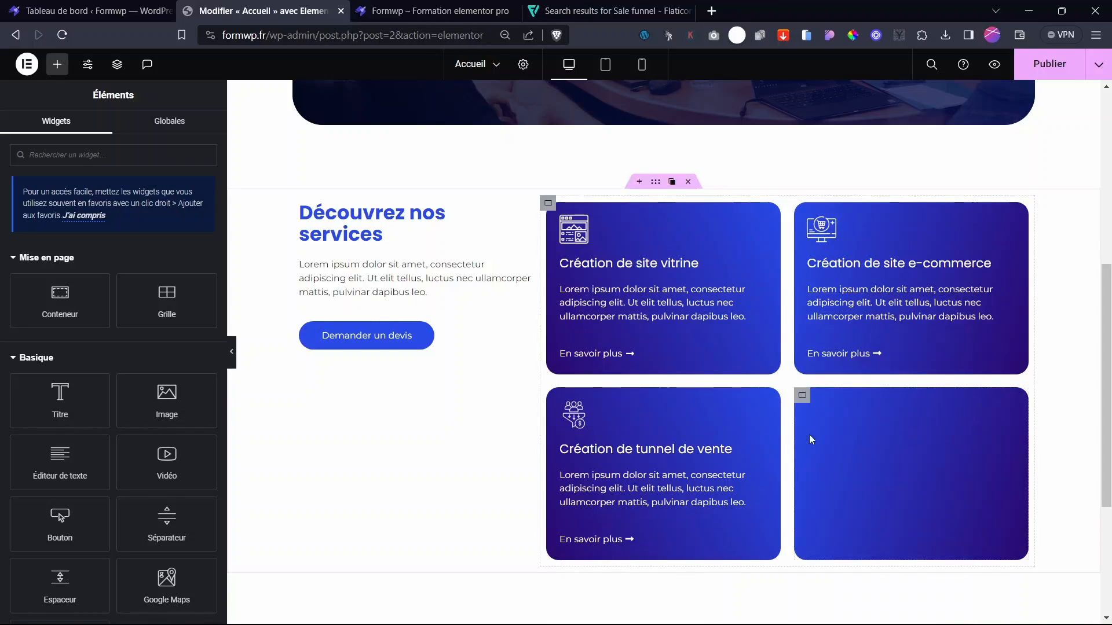
scroll(946, 528, "down", 4)
key("ctrl+s")
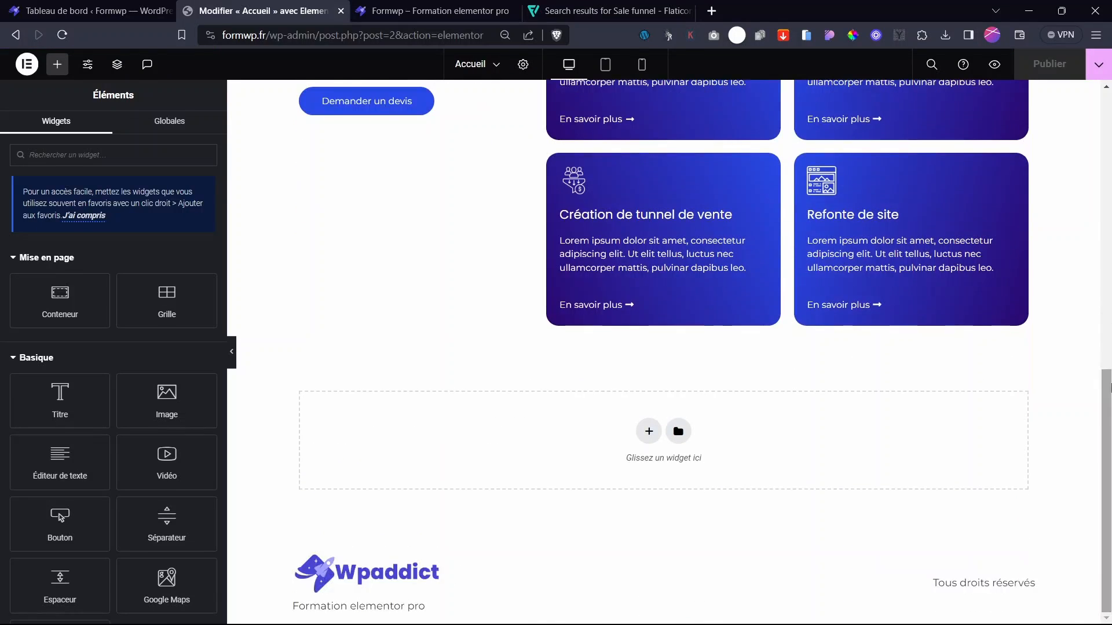
- Add a flexbox container below the service cards and give it a 98 px top margin
left_click(649, 432)
left_click(622, 565)
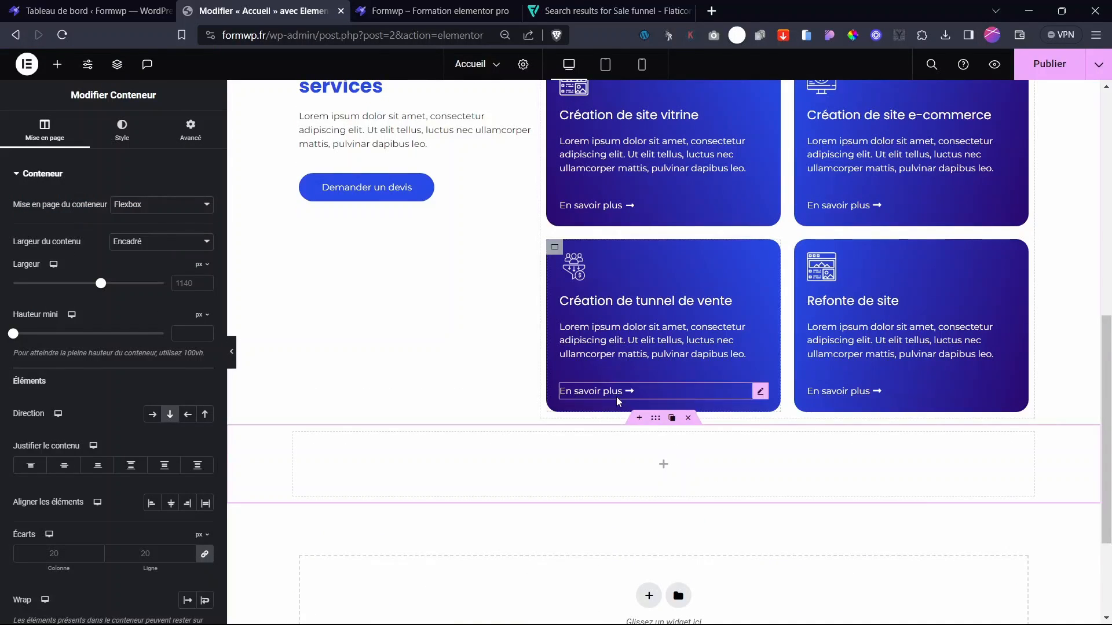
scroll(656, 430, "up", 8)
scroll(653, 419, "down", 2)
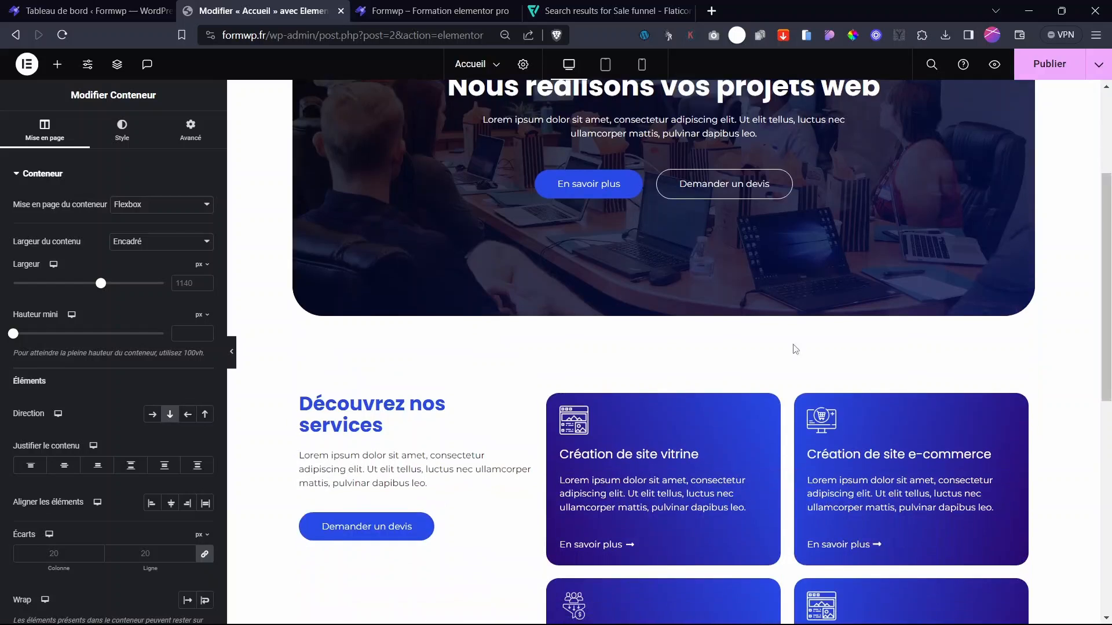
left_click(217, 145)
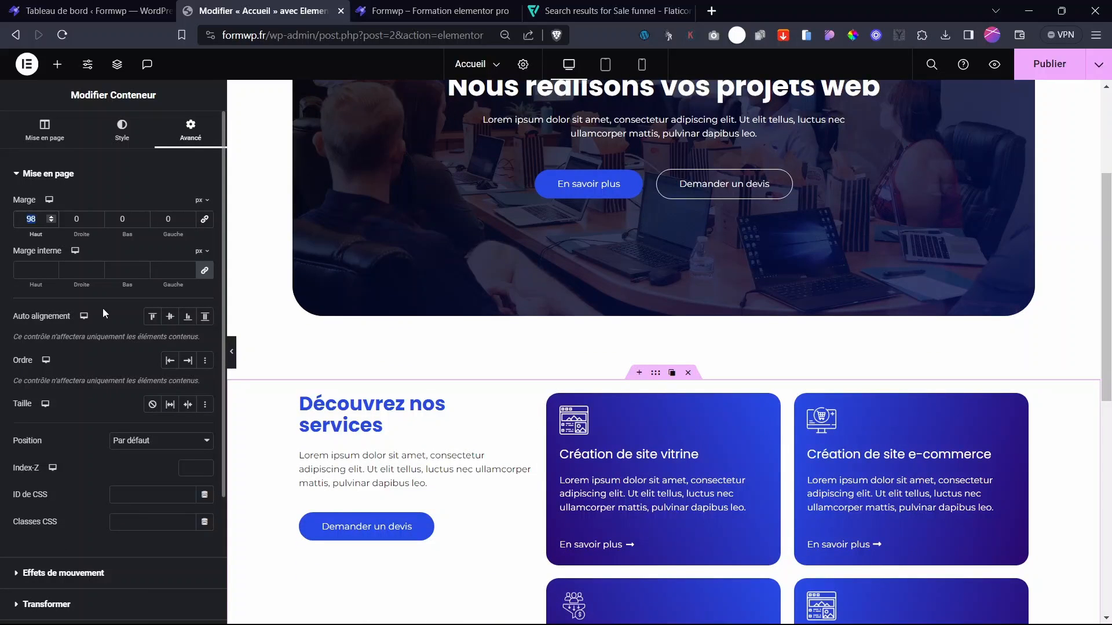
scroll(676, 423, "down", 9)
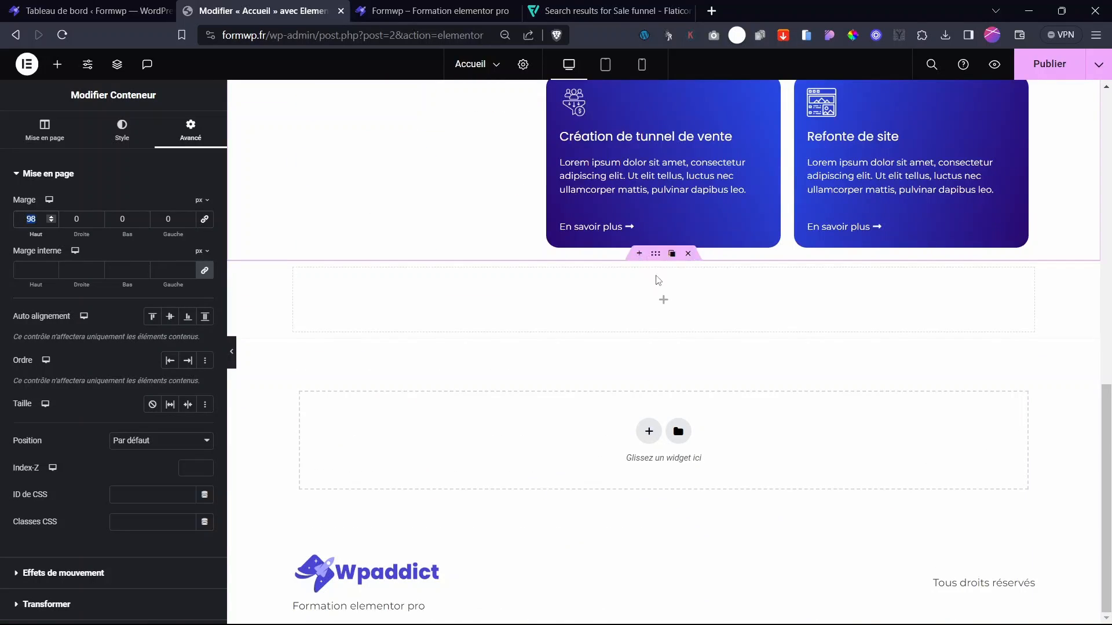
left_click(342, 261)
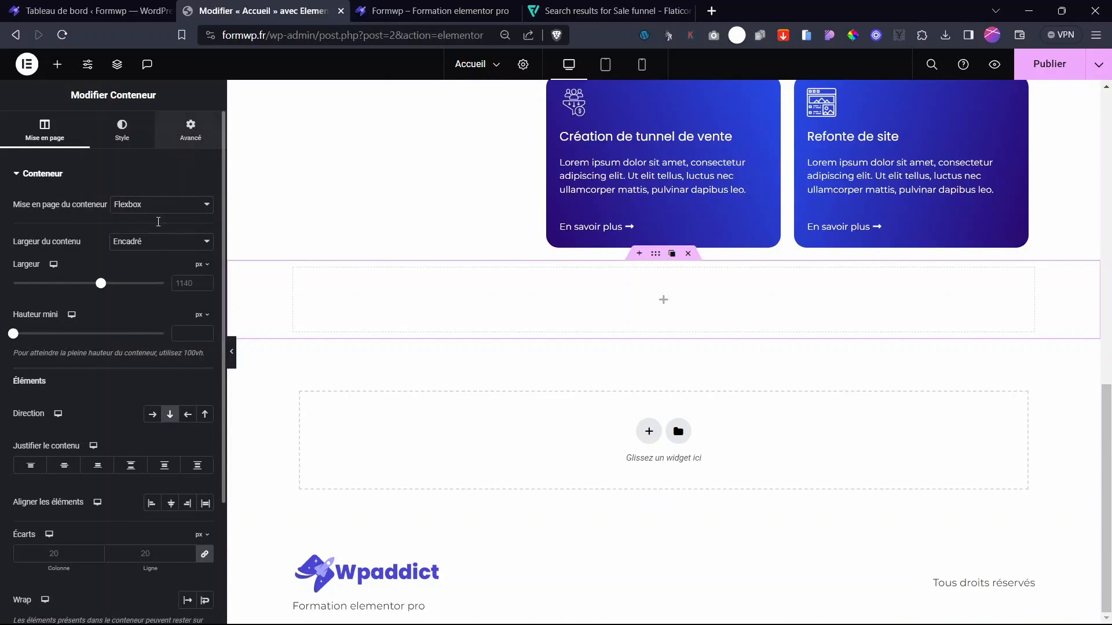
left_click(205, 219)
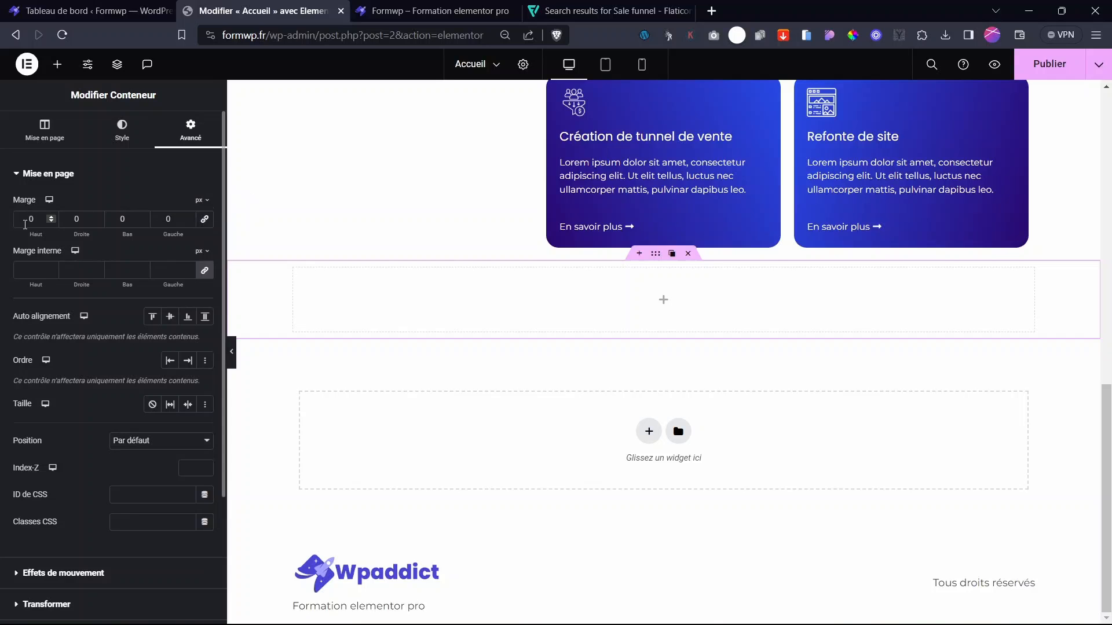
type("98")
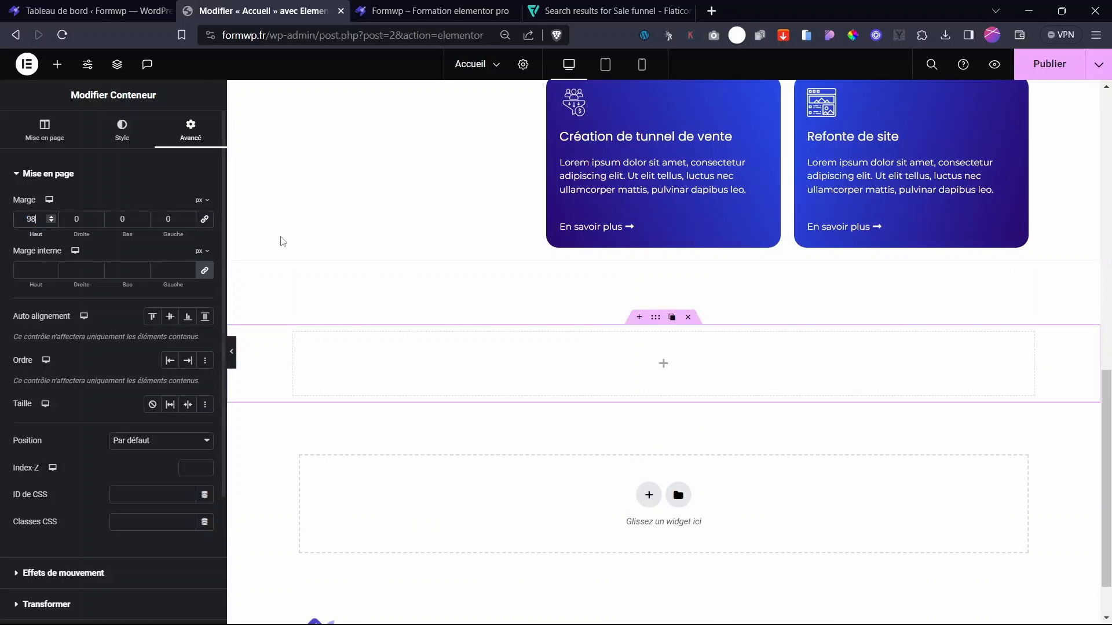
left_click_drag(1107, 485, 1110, 344)
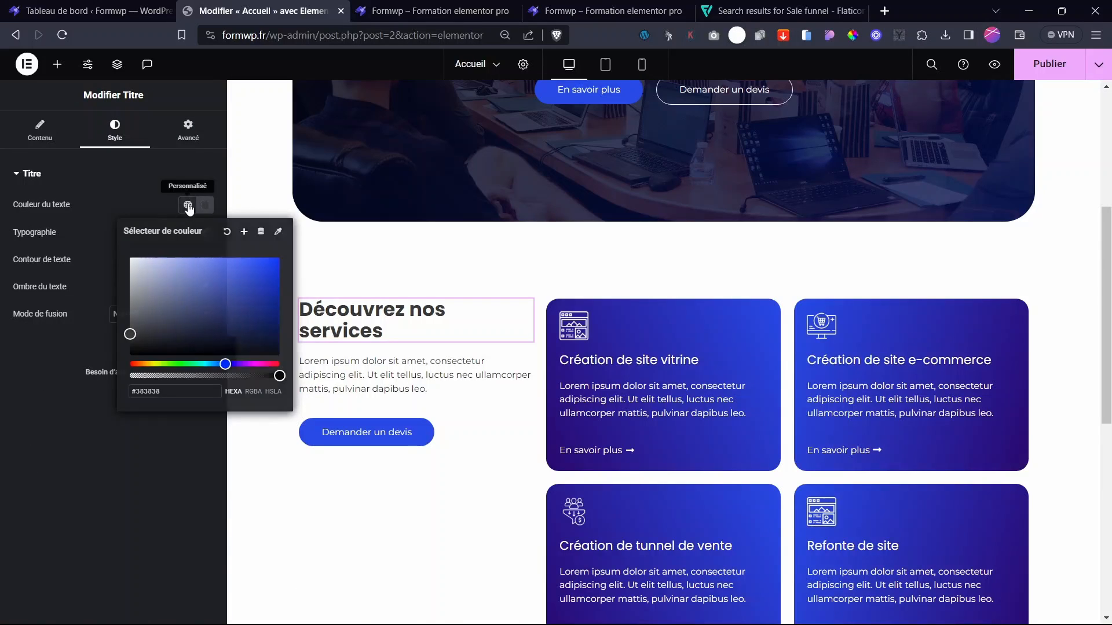
- Apply the Texte global colour to the 'Découvrez nos services' heading
left_click(187, 206)
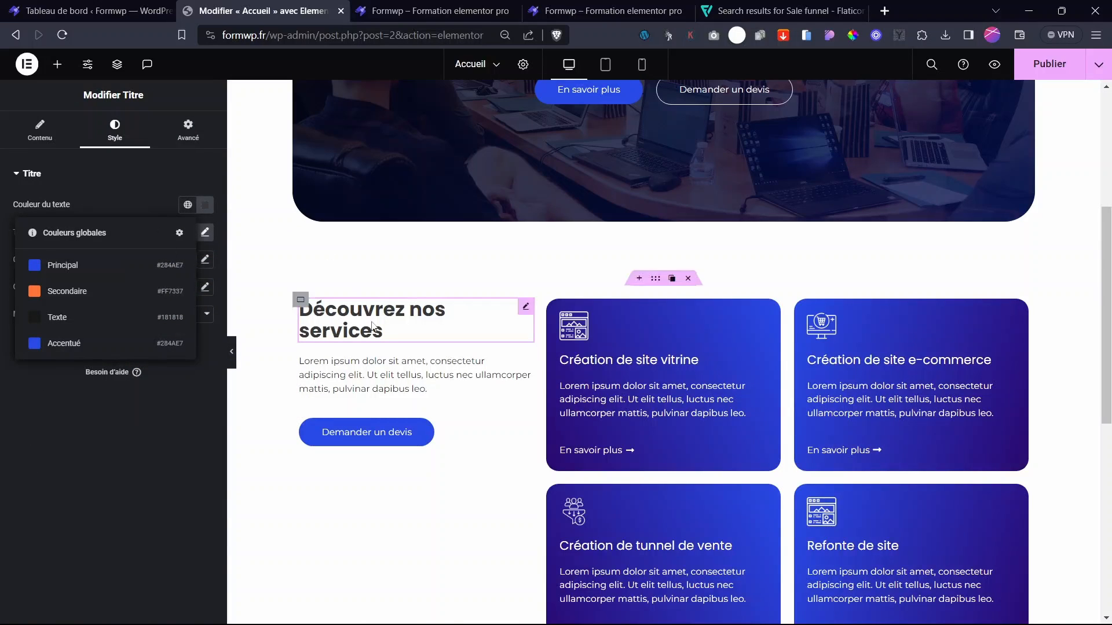
left_click(67, 328)
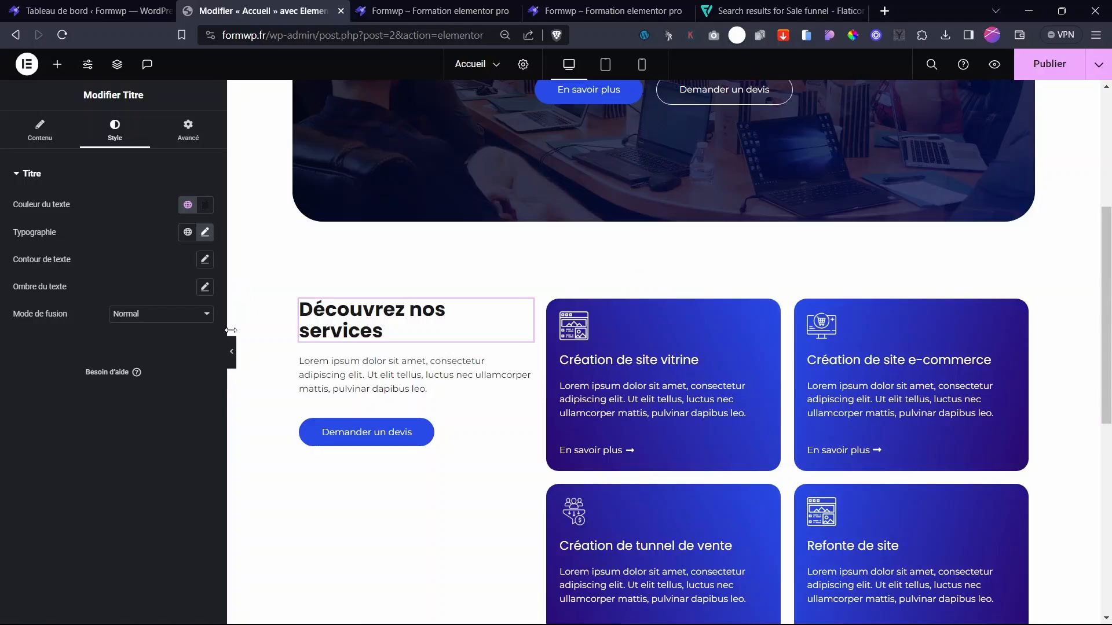
left_click_drag(1110, 179, 1110, 318)
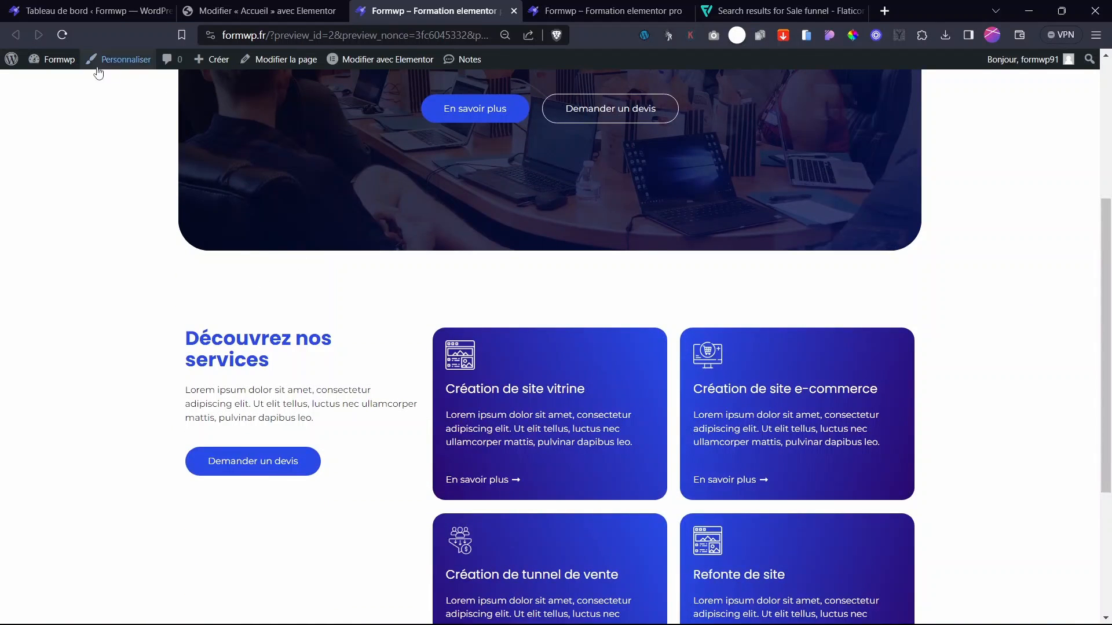
- Reload the live page to check the heading, then return to the Elementor editor
left_click(62, 35)
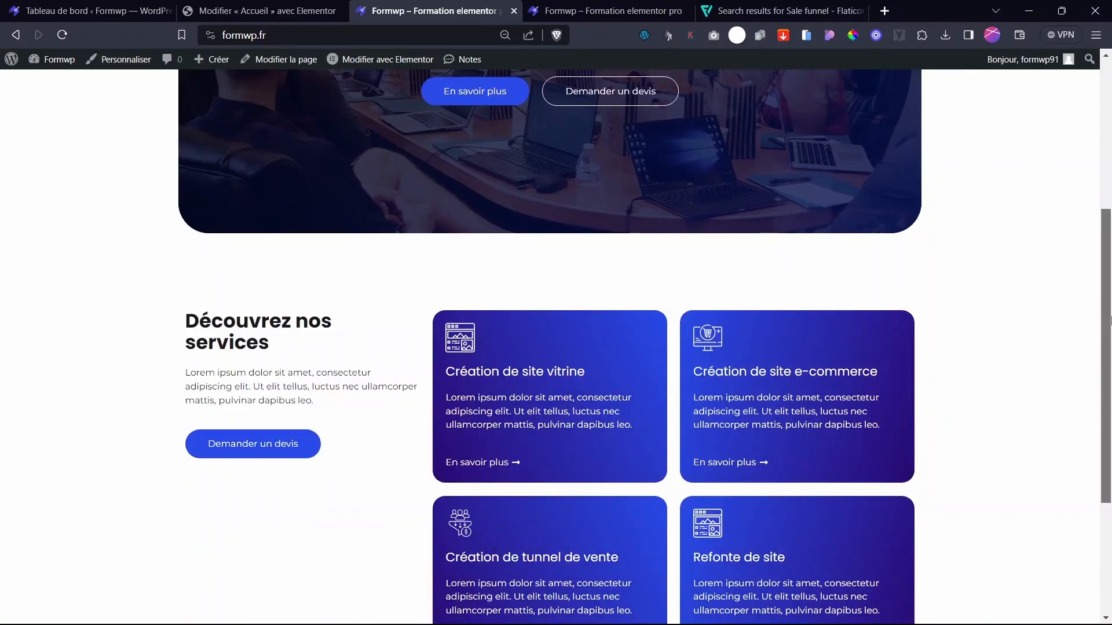
scroll(491, 514, "down", 3)
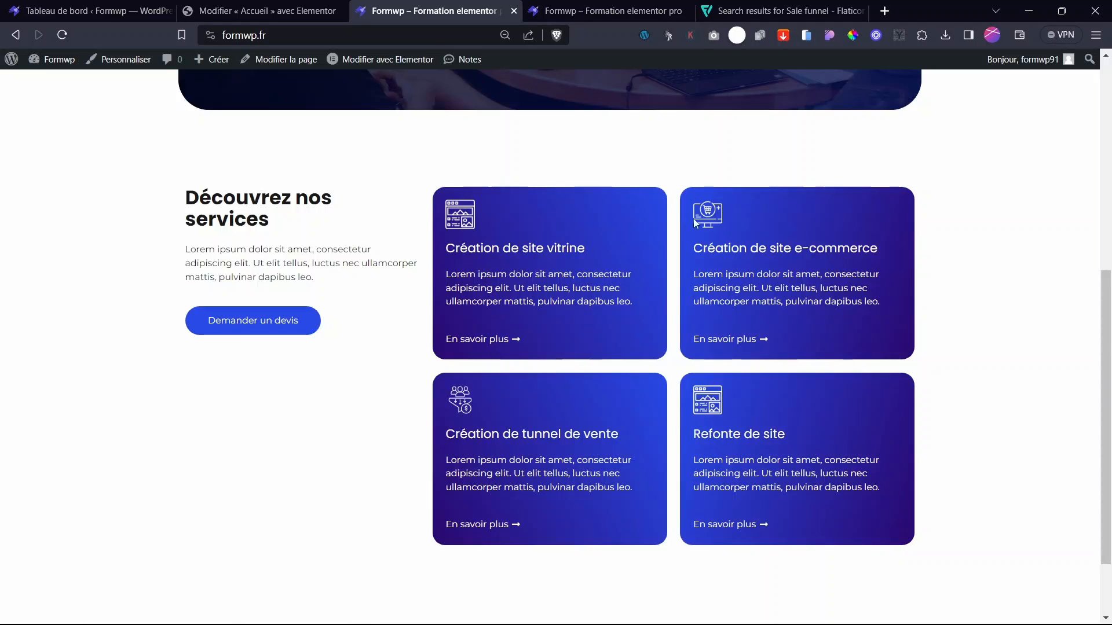
key("ctrl+shift+Tab")
scroll(921, 379, "down", 3)
- Add a single-column flexbox container below the cards with a 98 px top margin
scroll(923, 384, "up", 1)
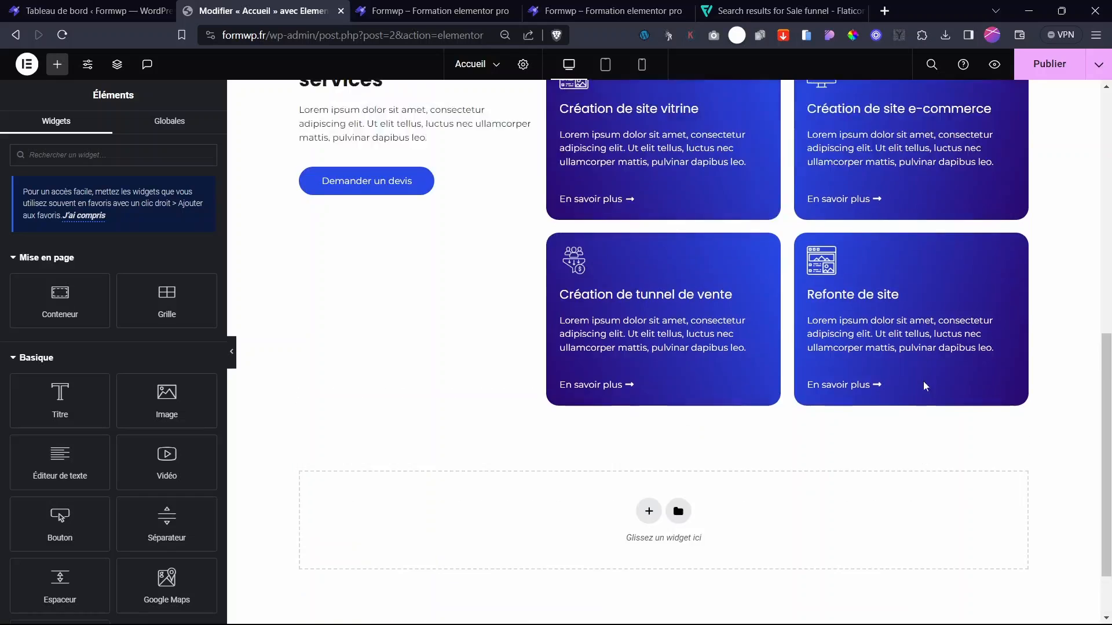
scroll(737, 437, "down", 1)
left_click(648, 431)
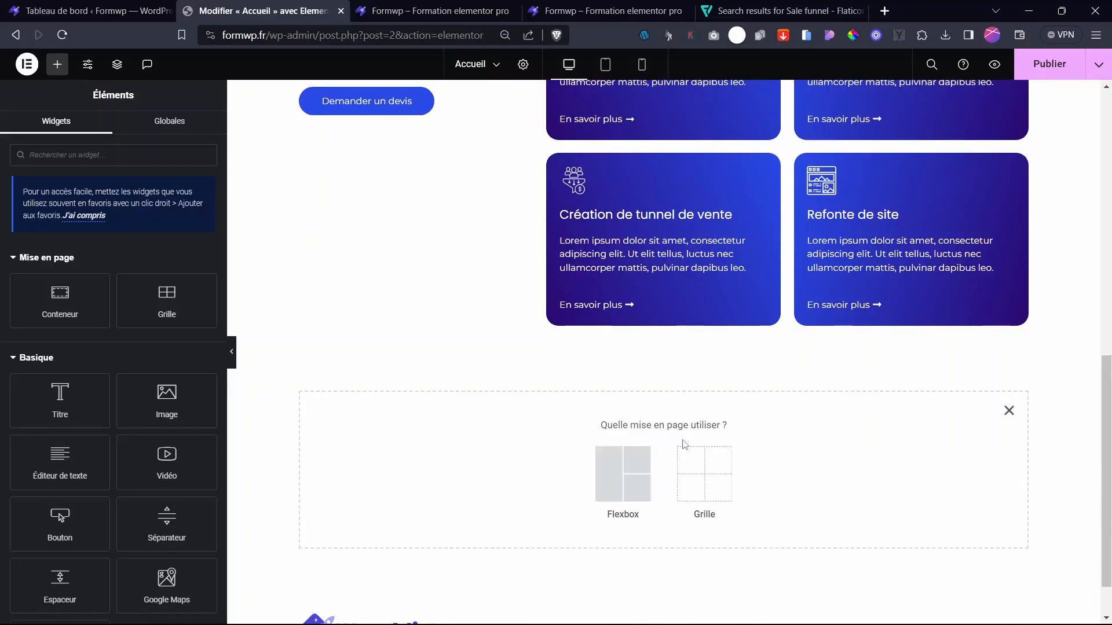
left_click(607, 476)
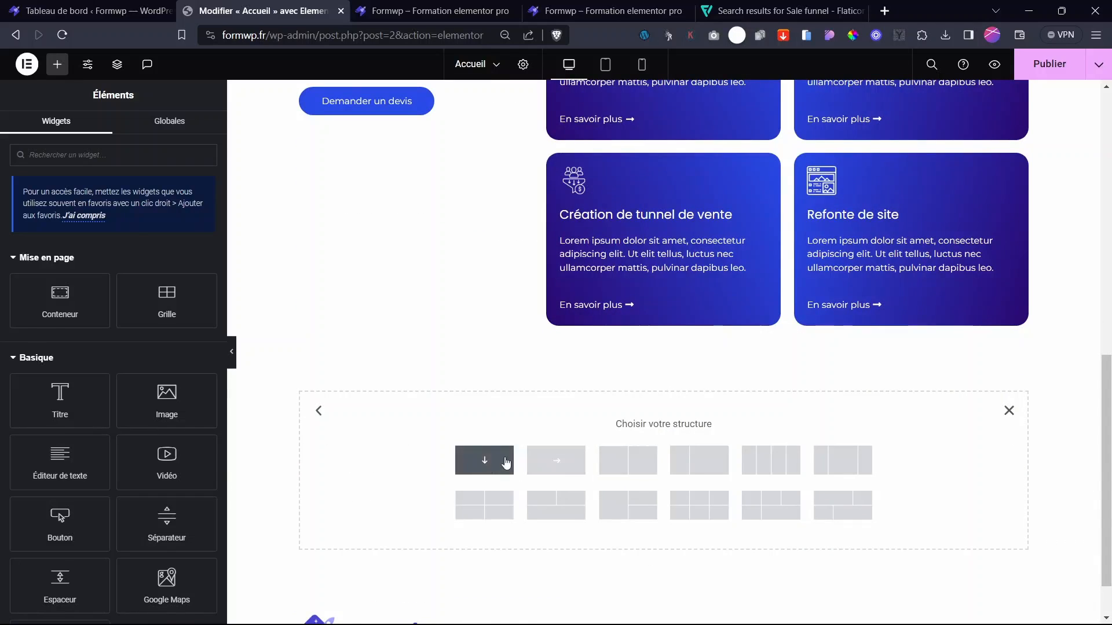
left_click(487, 461)
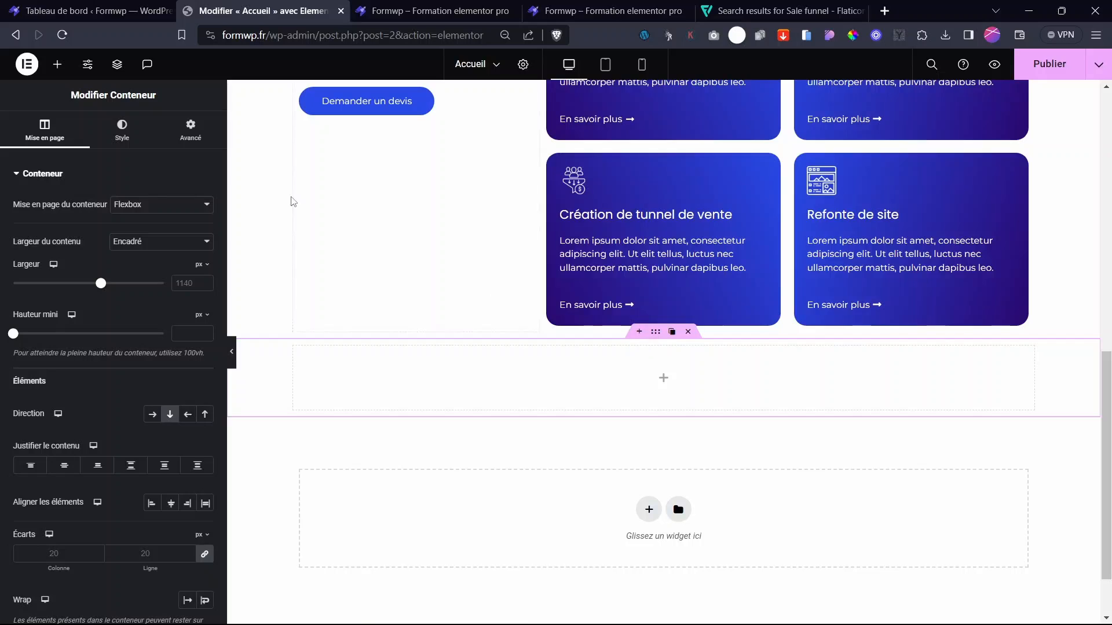
left_click(190, 132)
left_click(34, 219)
type("0")
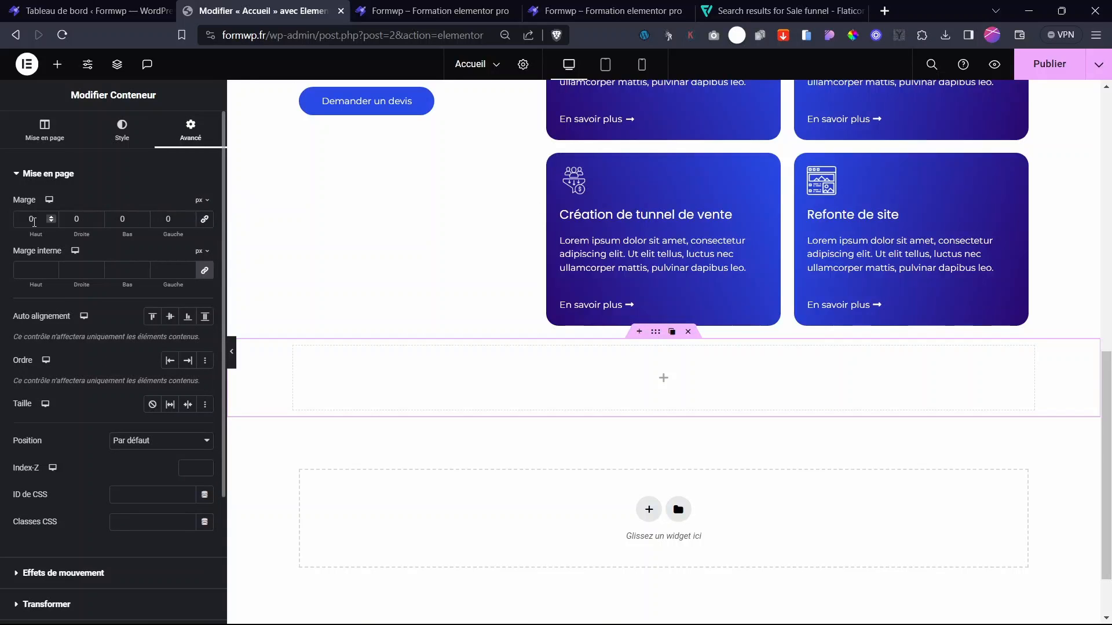
key("BackSpace")
type("98")
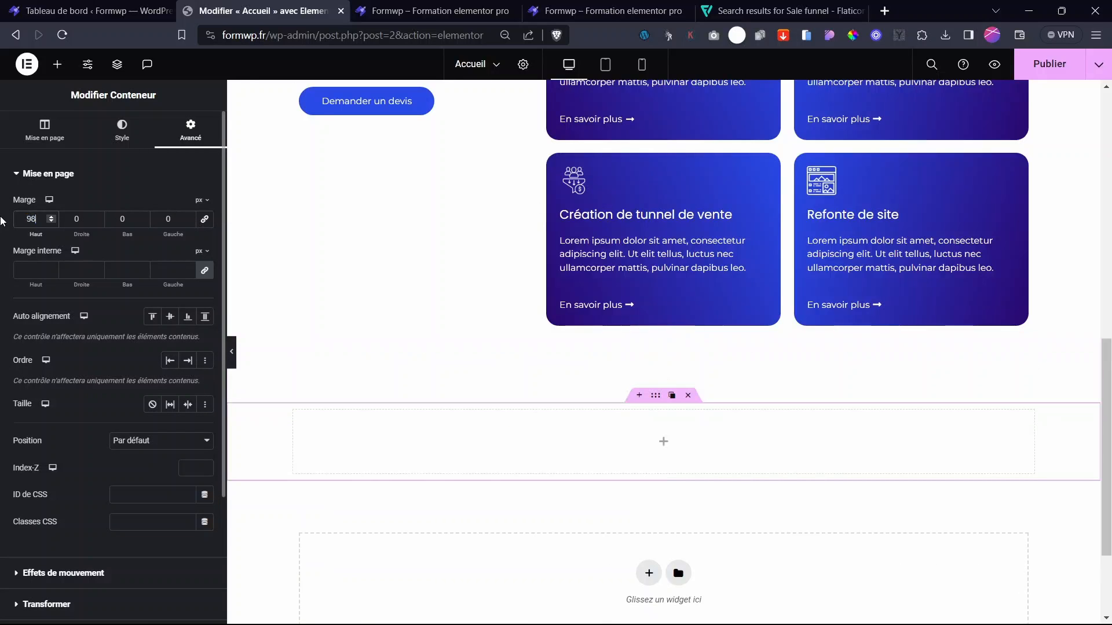
scroll(748, 263, "up", 7)
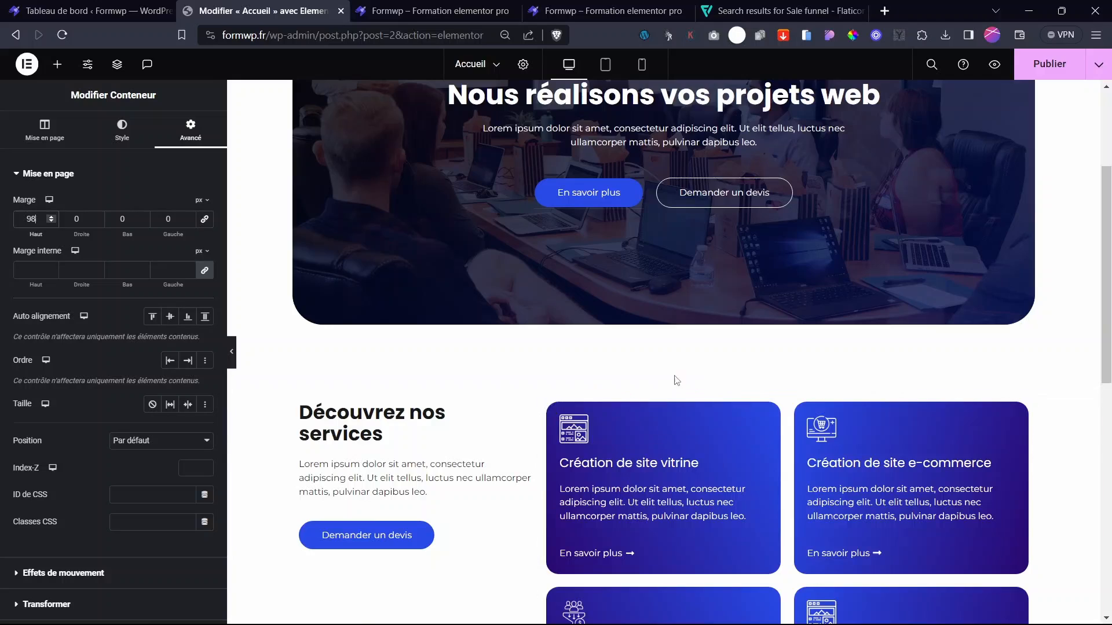
scroll(672, 377, "down", 8)
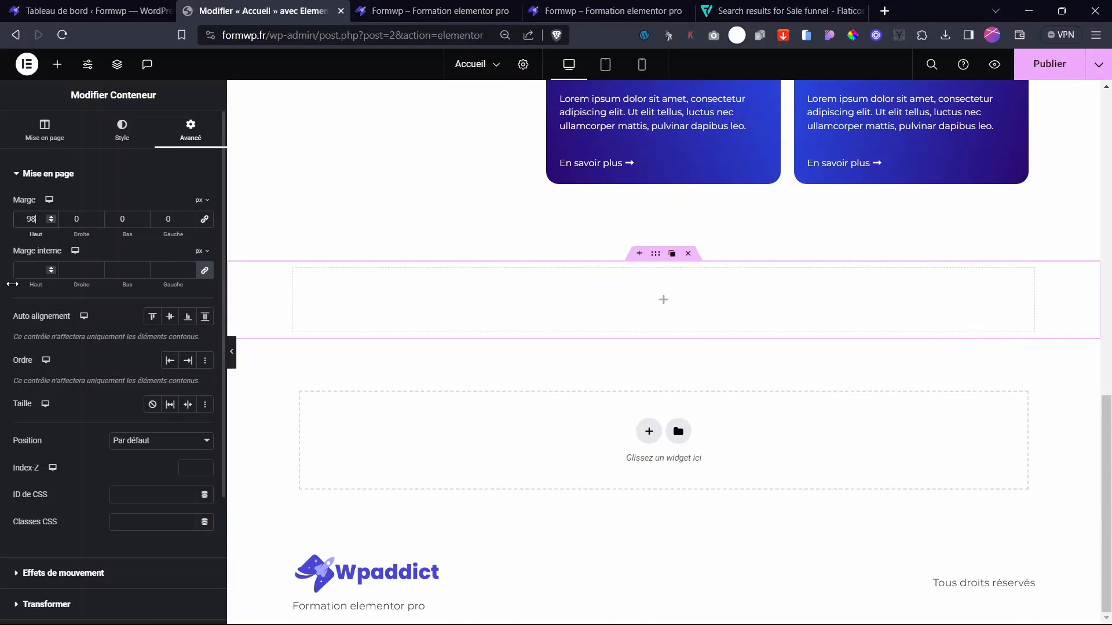
- Set the container's minimum height to 62 vh
left_click(45, 129)
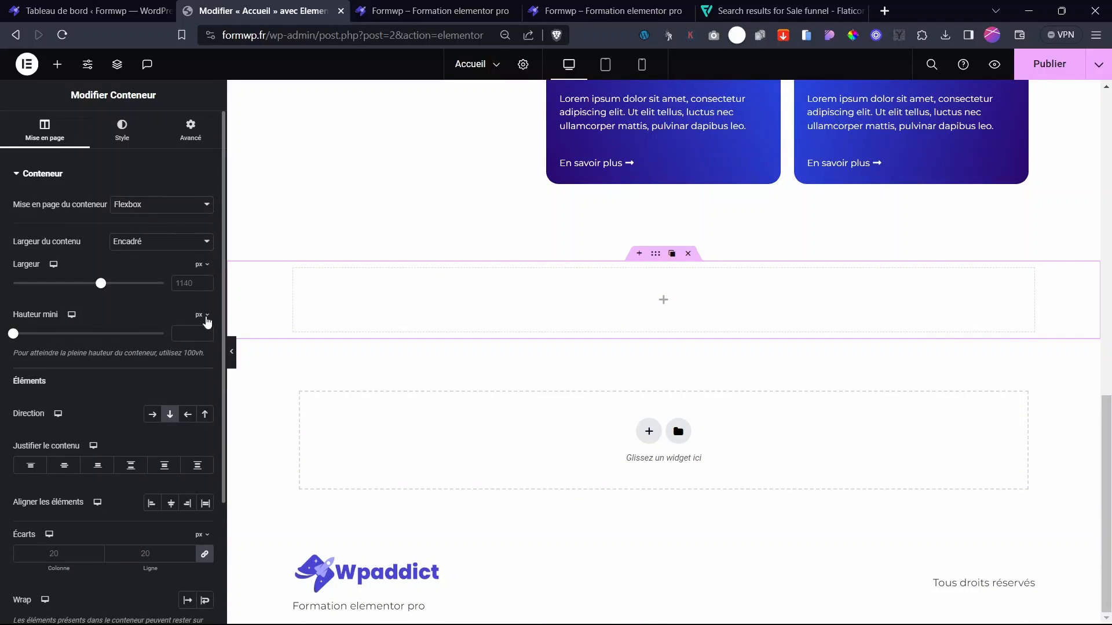
left_click(198, 355)
left_click(202, 374)
left_click(106, 334)
scroll(645, 377, "up", 4)
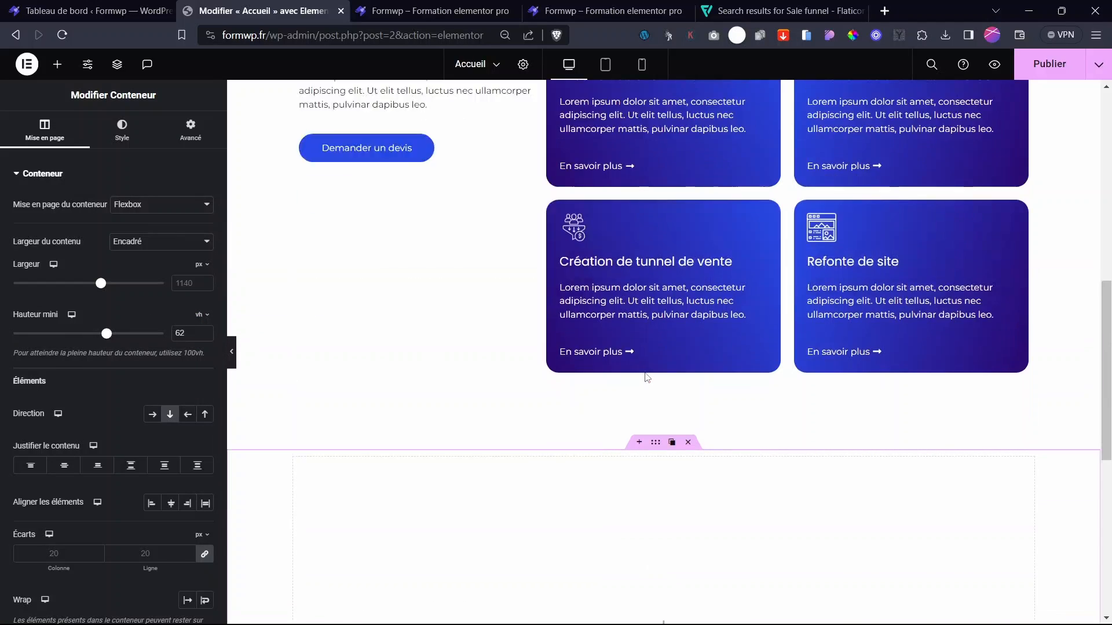
scroll(650, 402, "down", 6)
scroll(650, 410, "up", 4)
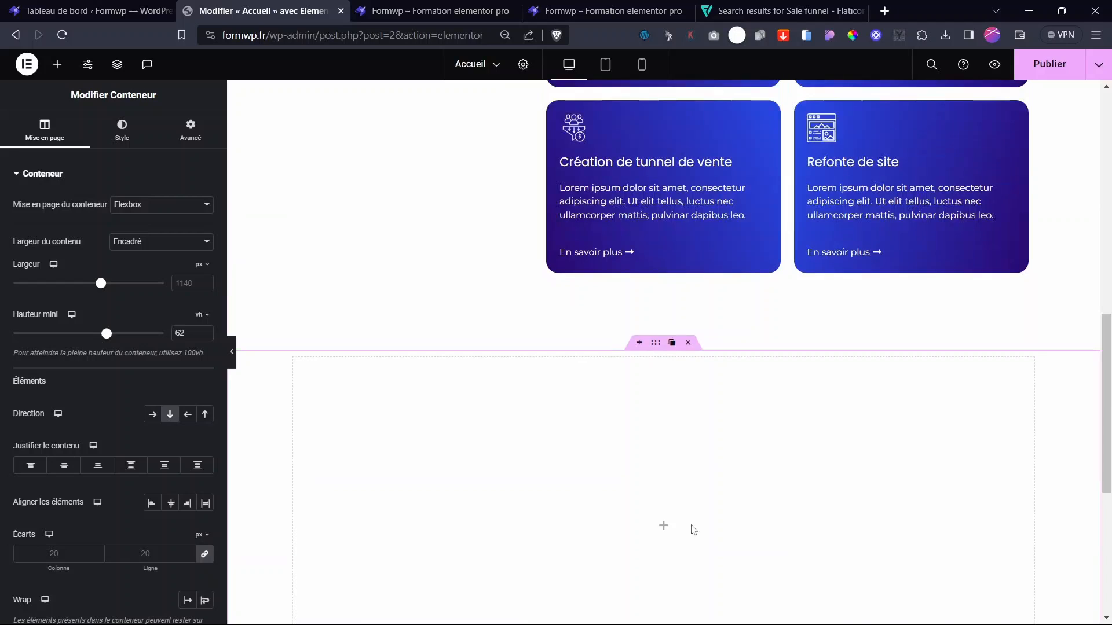
- Give the container a solid light grey #E6E6E6 background
left_click(663, 528)
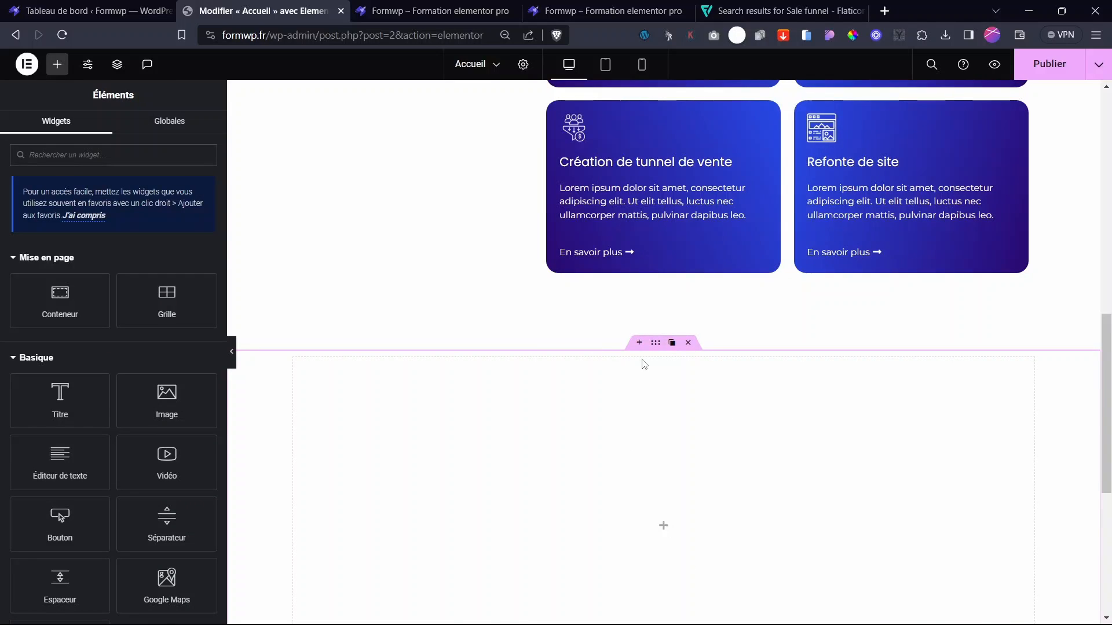
left_click(655, 346)
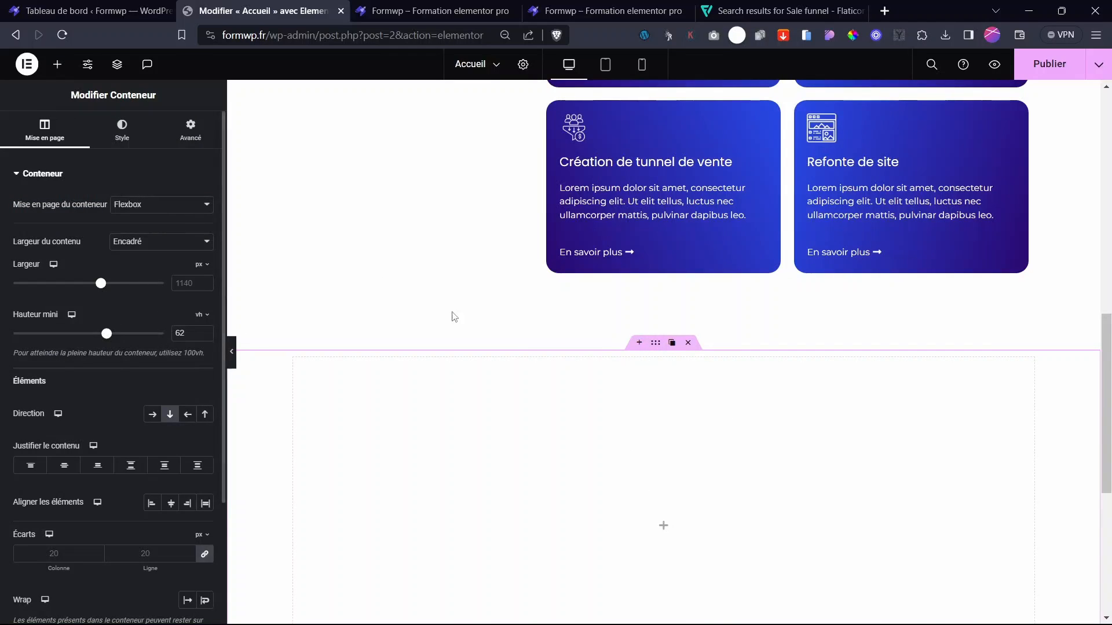
left_click(121, 130)
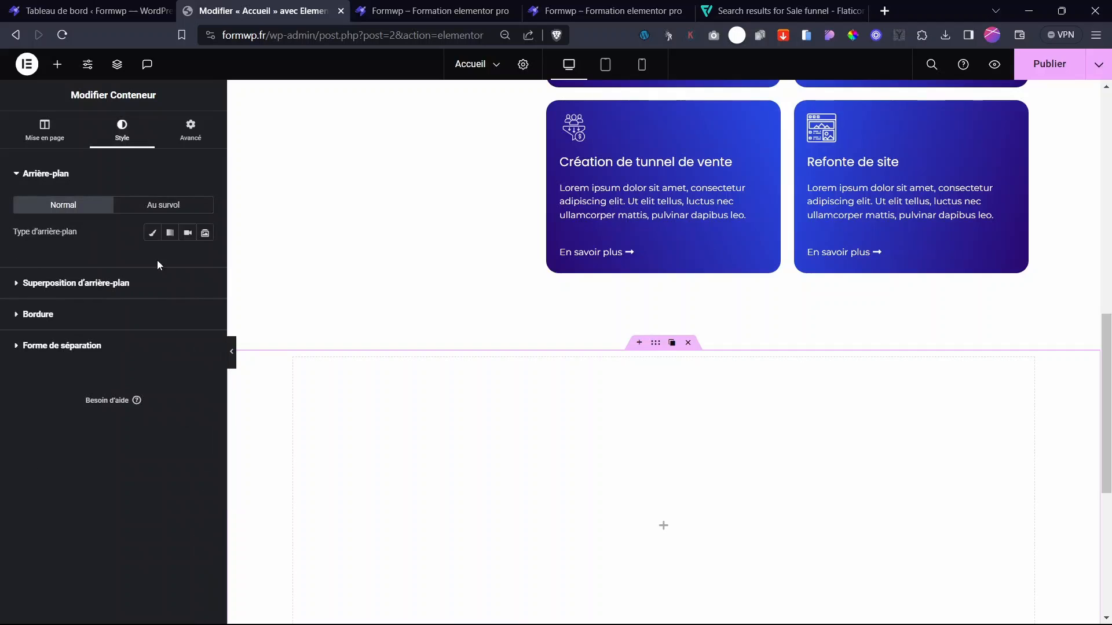
left_click(152, 232)
left_click(187, 260)
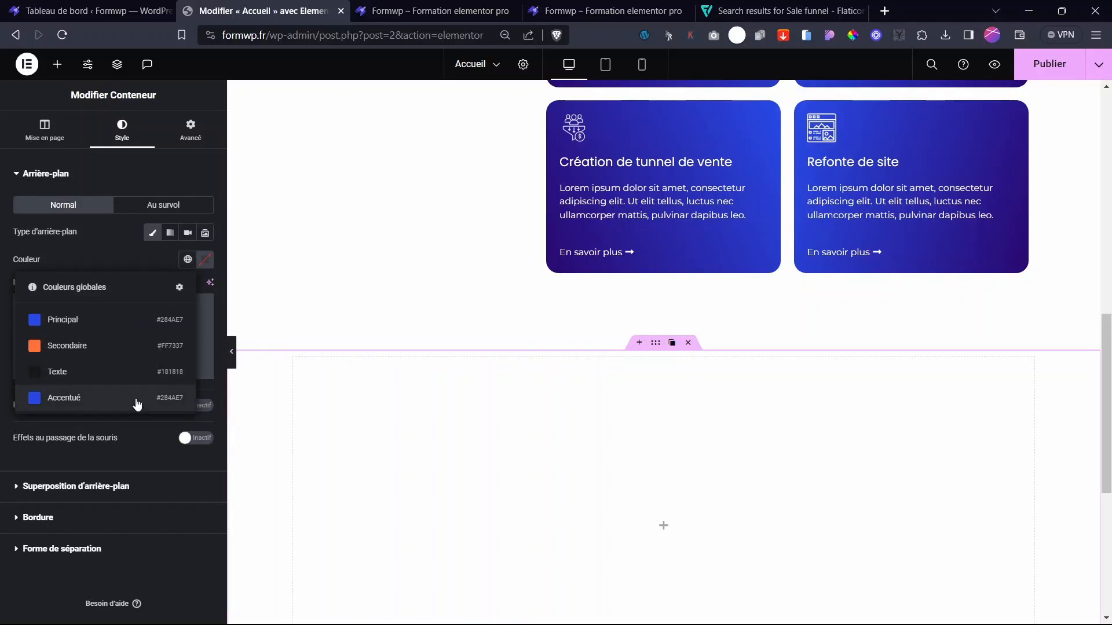
left_click(205, 260)
left_click(127, 320)
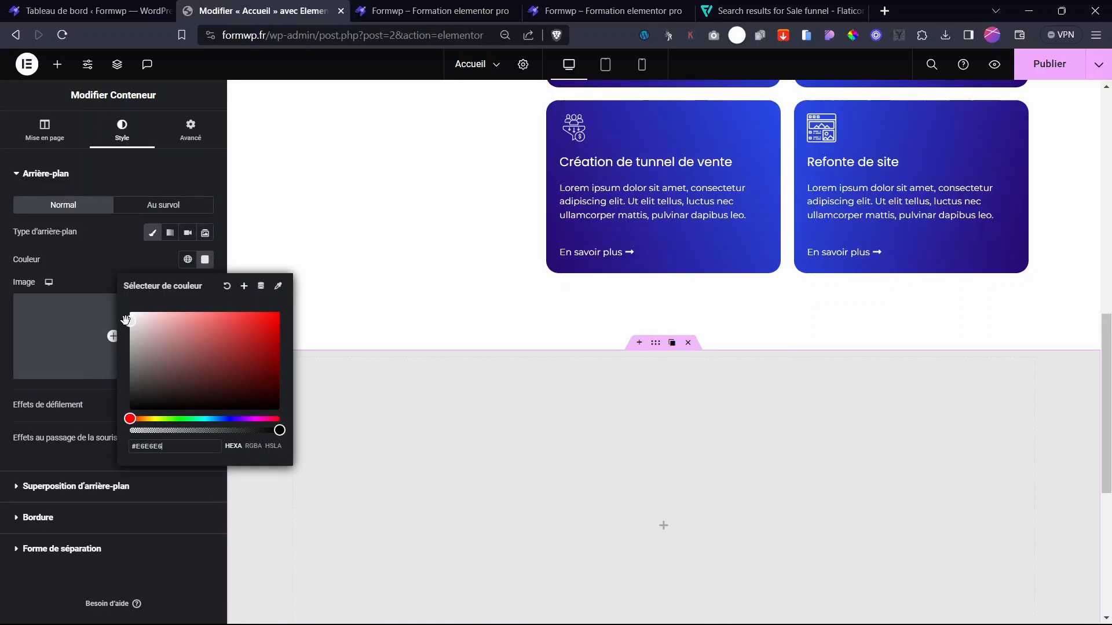
left_click(102, 276)
- Add a placeholder heading, a star rating and an empty inner container to the grey section
left_click(231, 351)
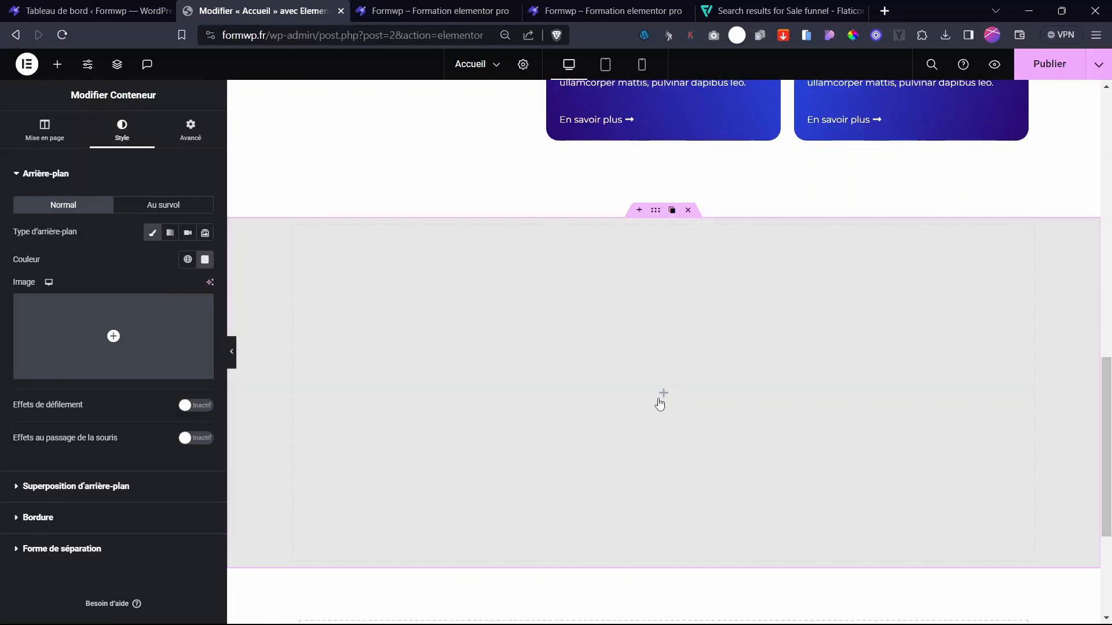
left_click(664, 393)
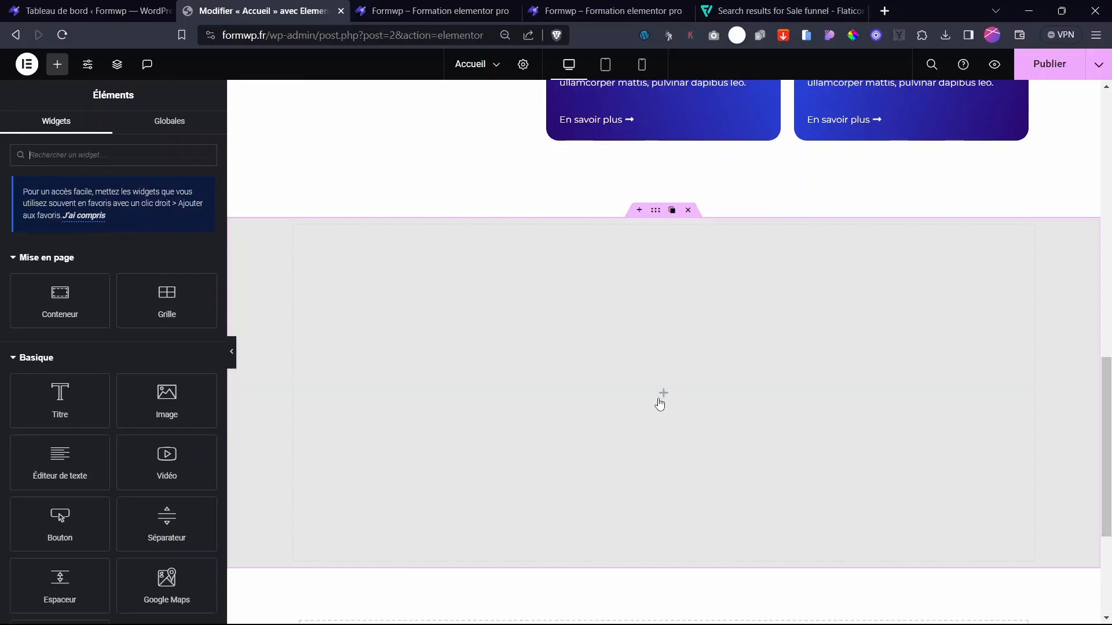
left_click_drag(45, 392, 647, 413)
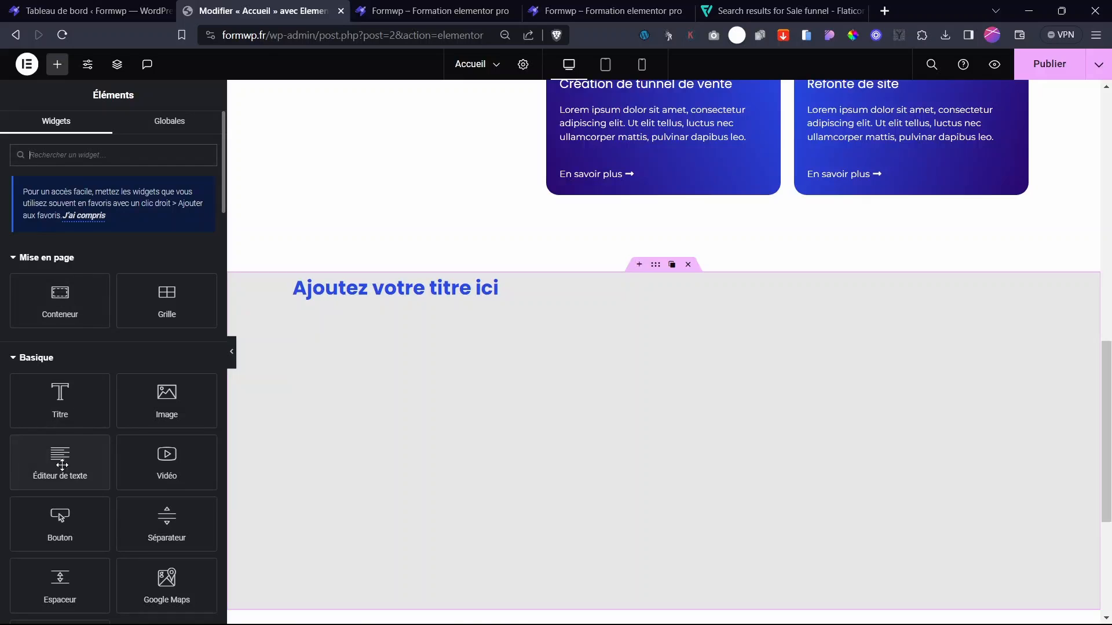
left_click(99, 159)
type("star")
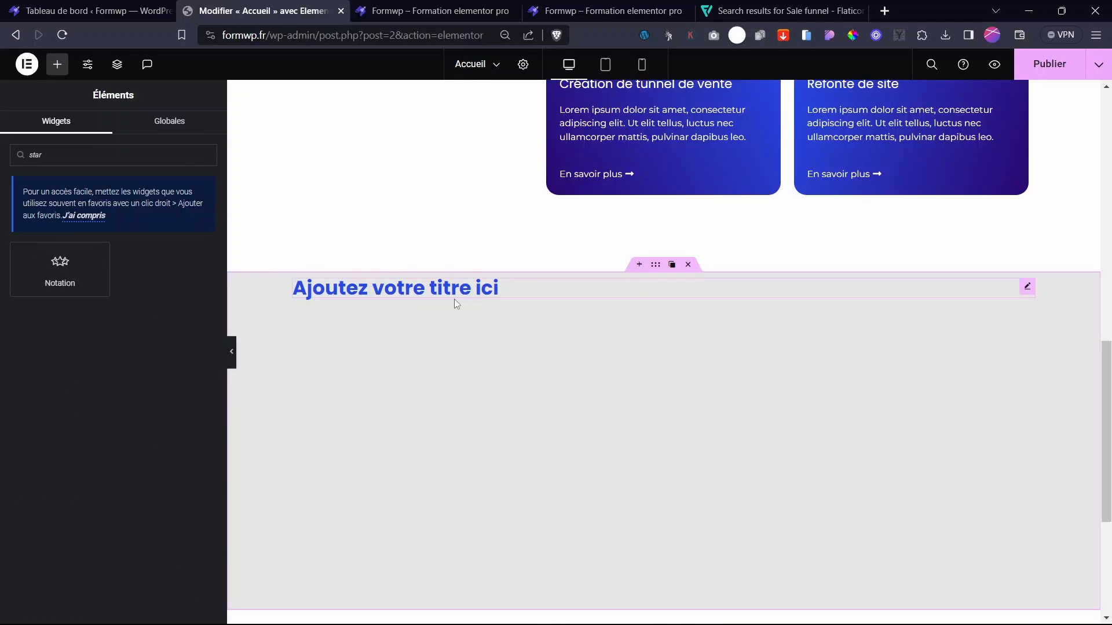
scroll(558, 340, "down", 4)
scroll(393, 311, "up", 5)
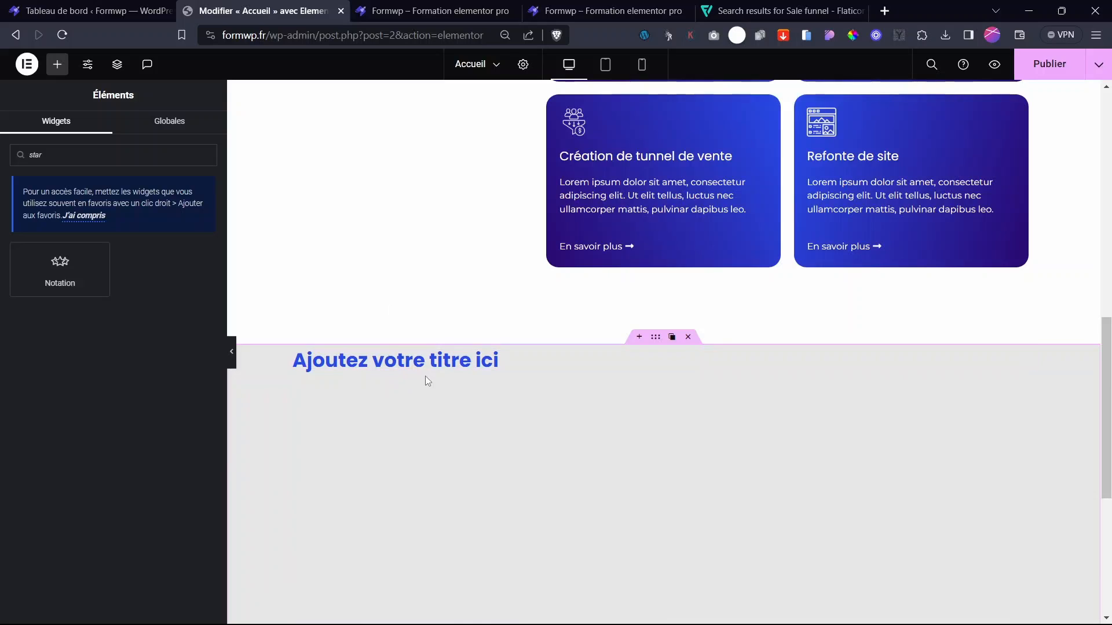
left_click_drag(108, 288, 456, 378)
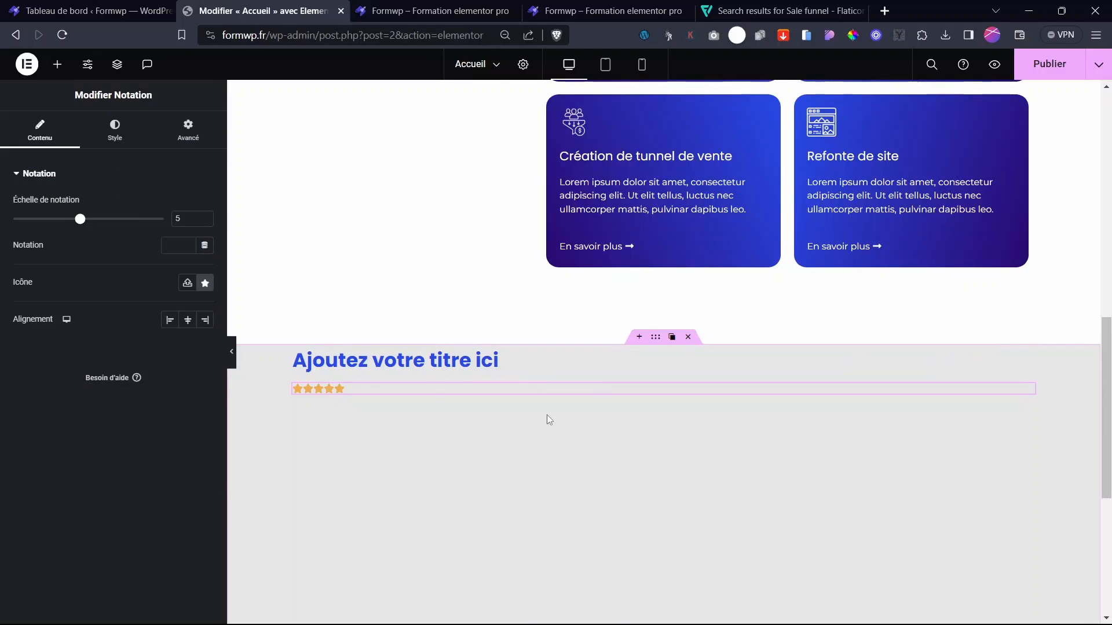
left_click(56, 64)
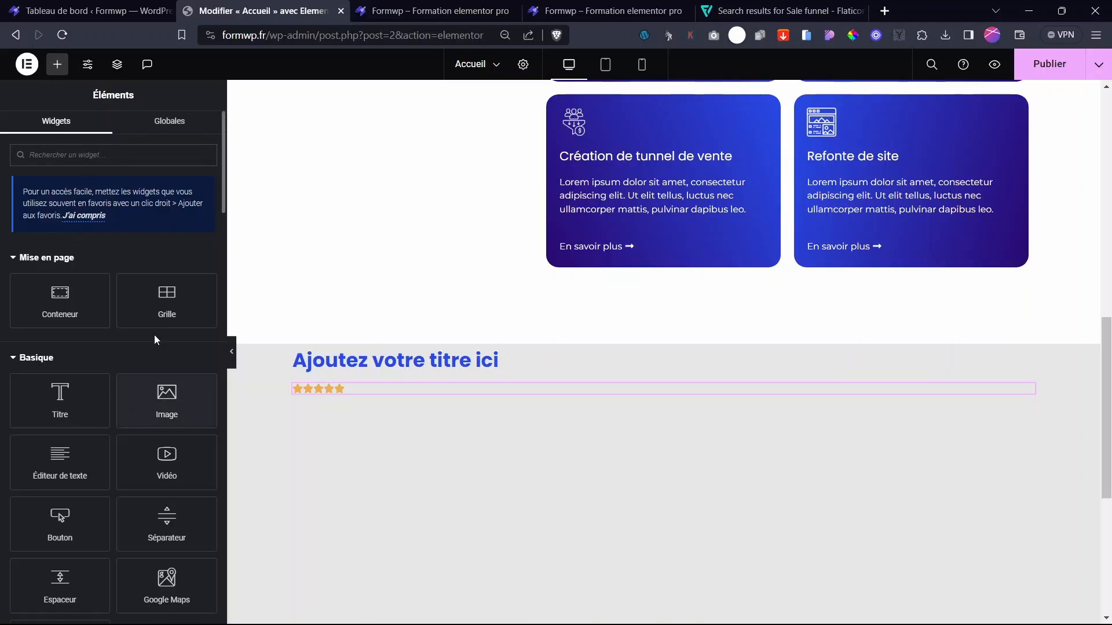
left_click_drag(60, 296, 458, 389)
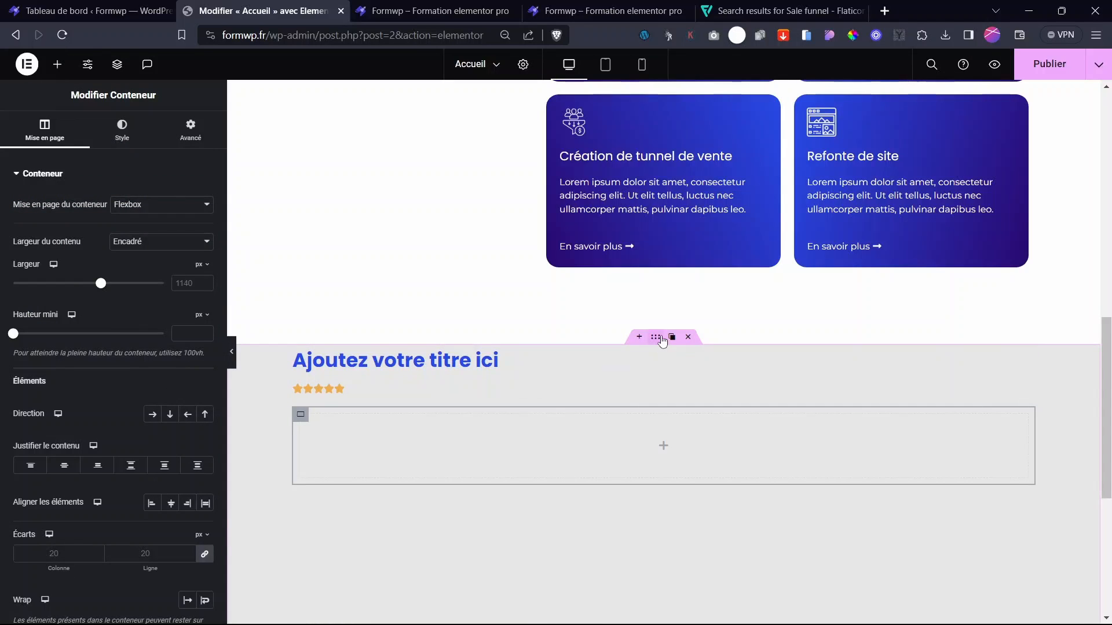
- Centre the grey section's content horizontally and give it 96 px top padding
left_click(660, 338)
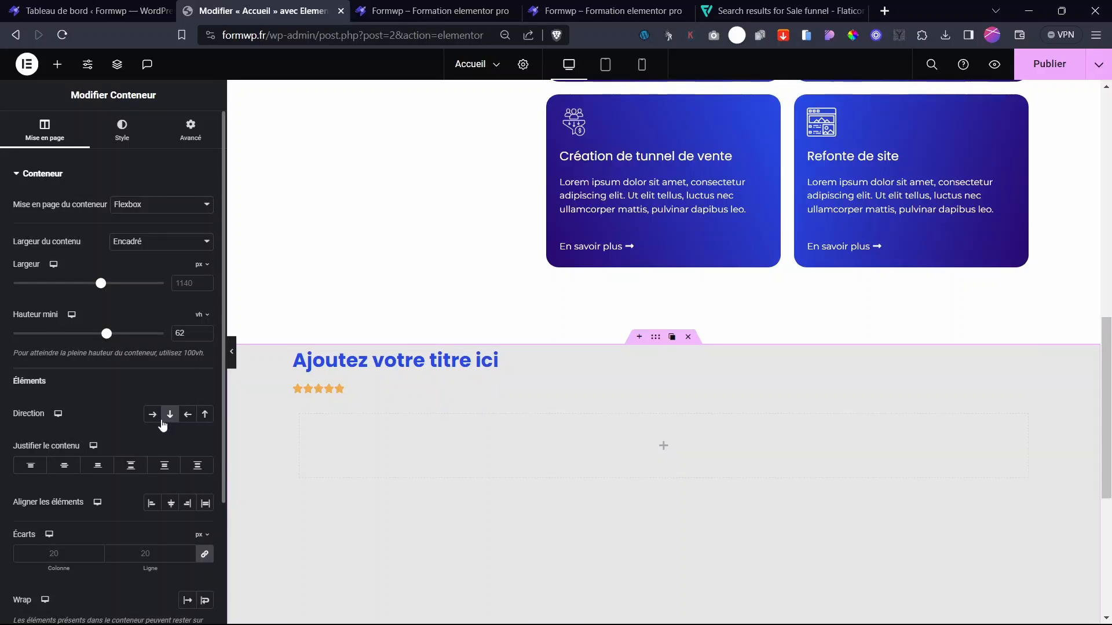
left_click(65, 468)
left_click(171, 503)
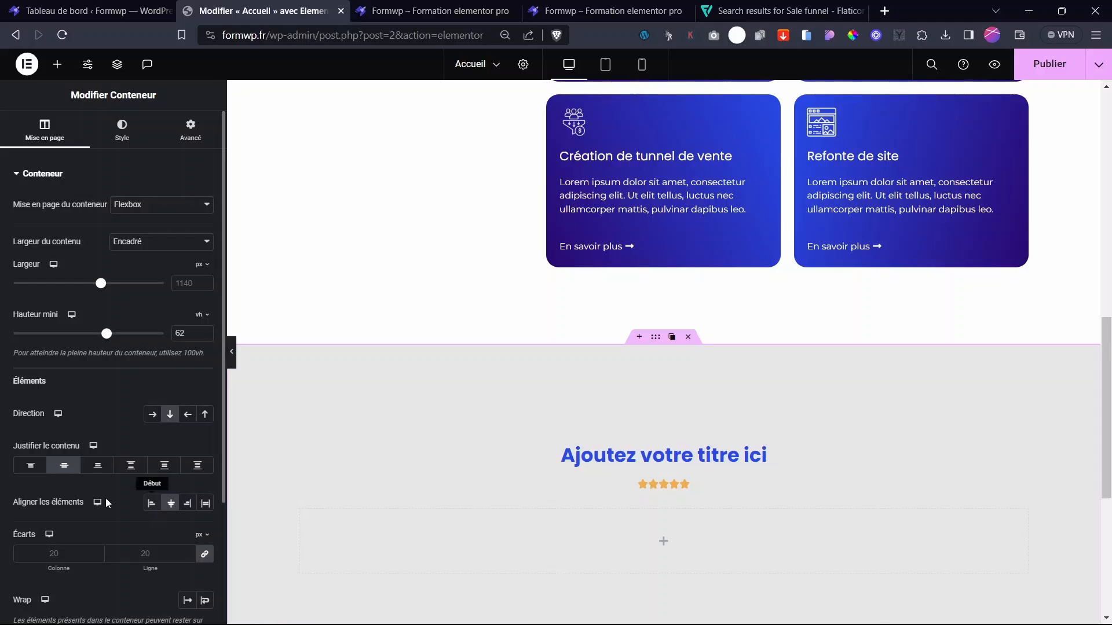
left_click(31, 465)
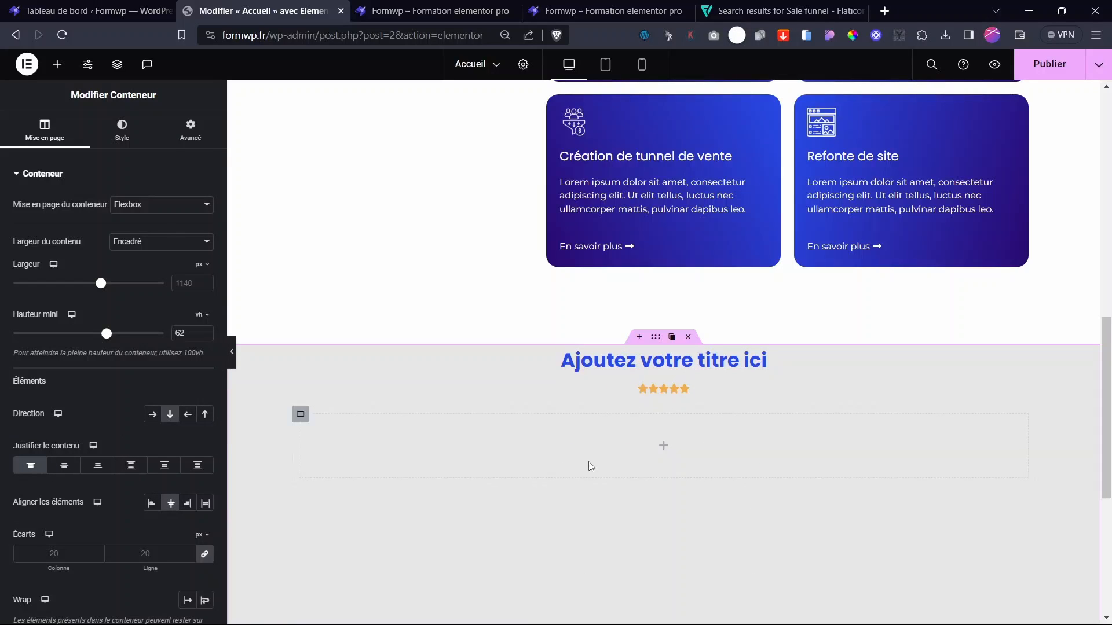
scroll(622, 440, "down", 3)
scroll(796, 442, "up", 2)
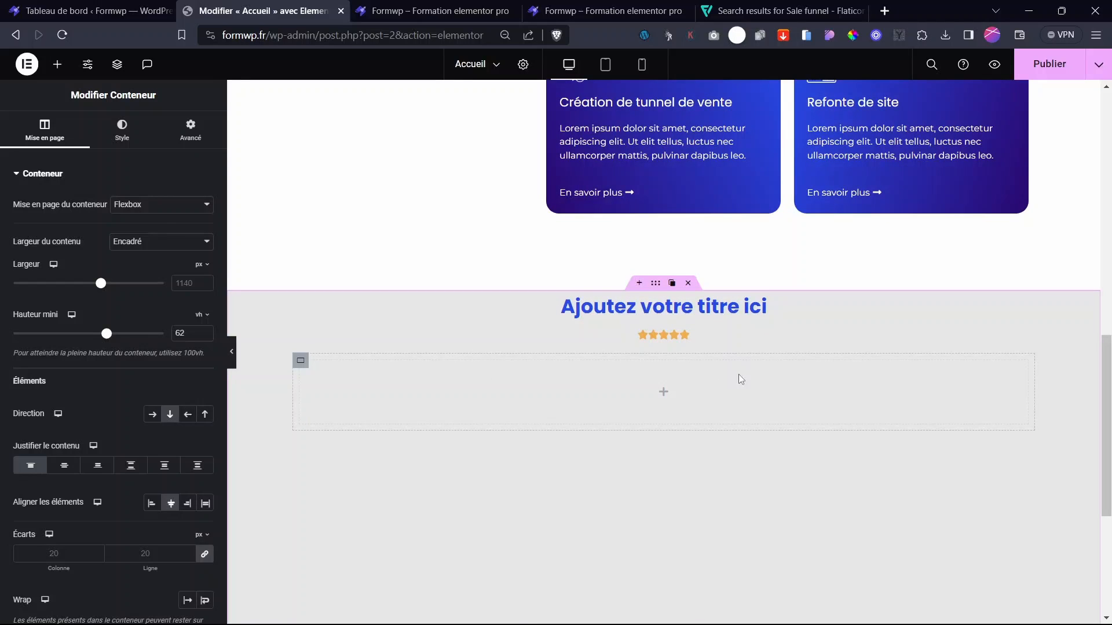
scroll(740, 380, "down", 3)
scroll(728, 412, "up", 4)
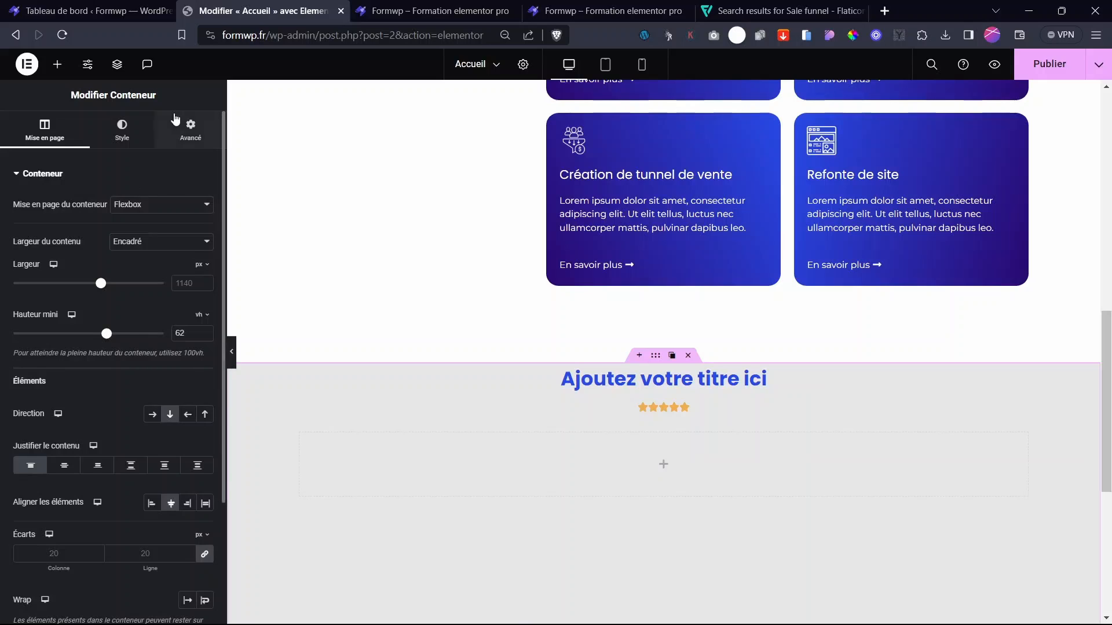
left_click(190, 130)
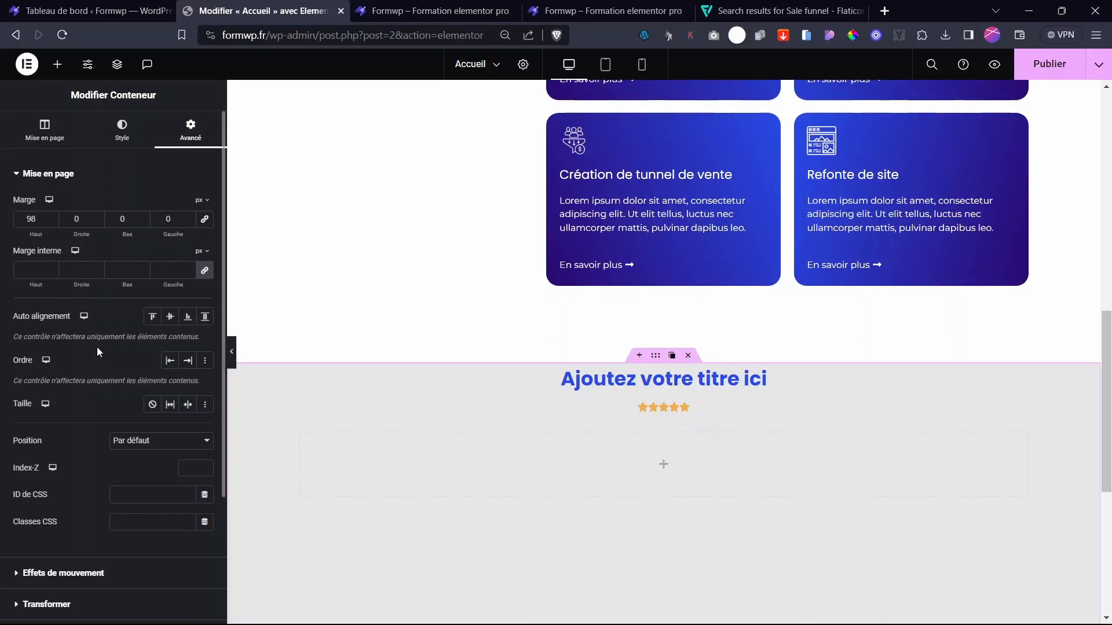
left_click(205, 270)
left_click_drag(32, 284, 110, 316)
- Colour the heading with the dark Texte global colour and retitle it 'Ce que pensent nos clients'
left_click(718, 436)
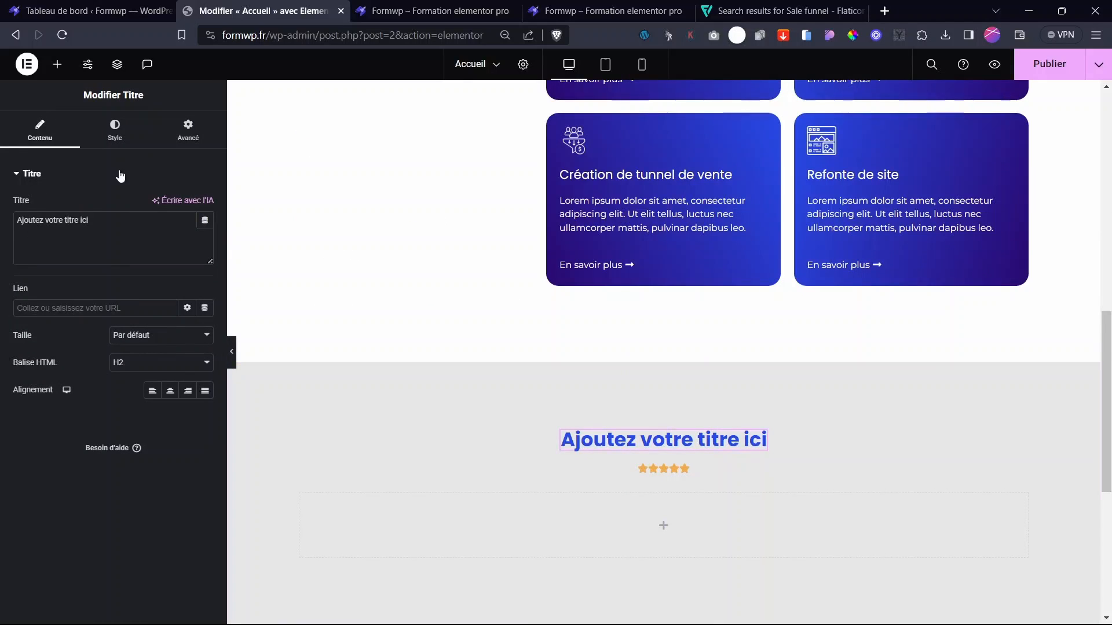
left_click(146, 153)
left_click(194, 209)
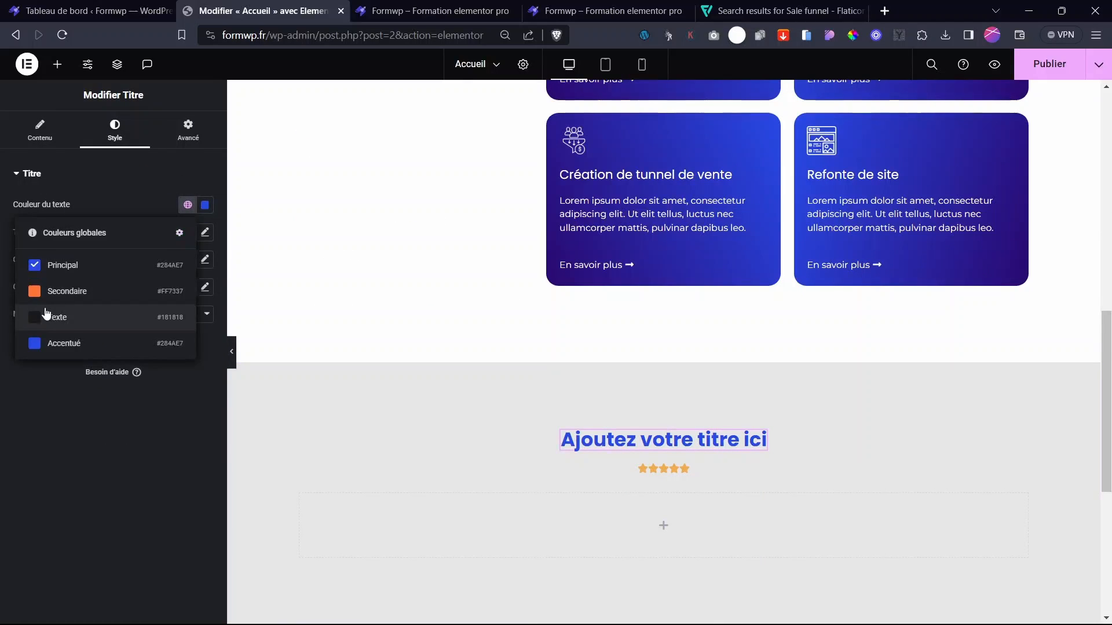
left_click(51, 315)
left_click(40, 131)
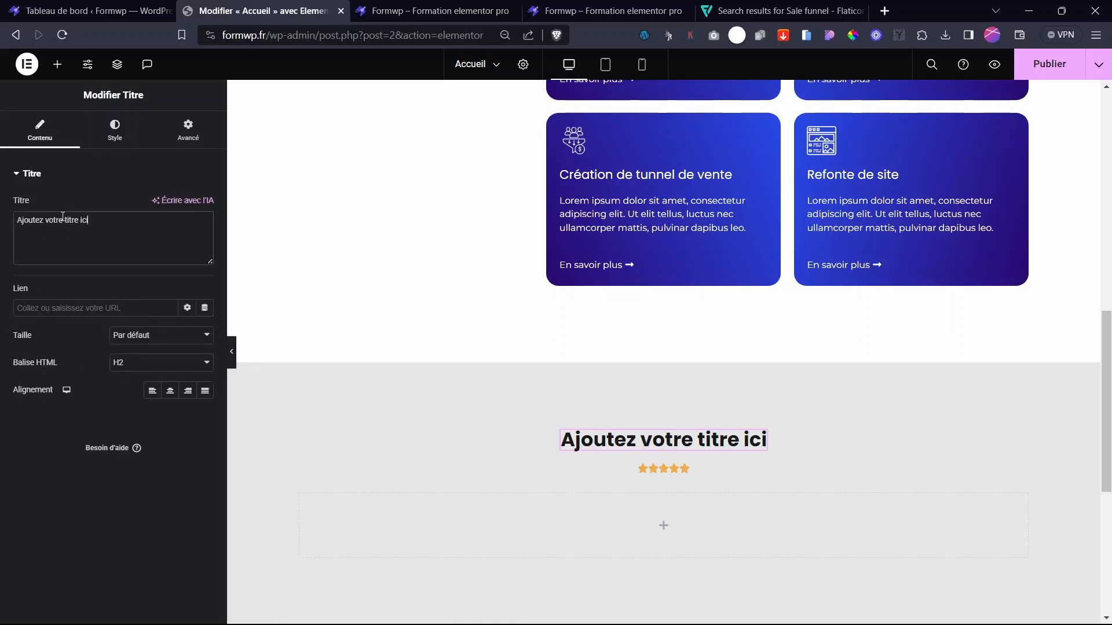
type("Ce que di")
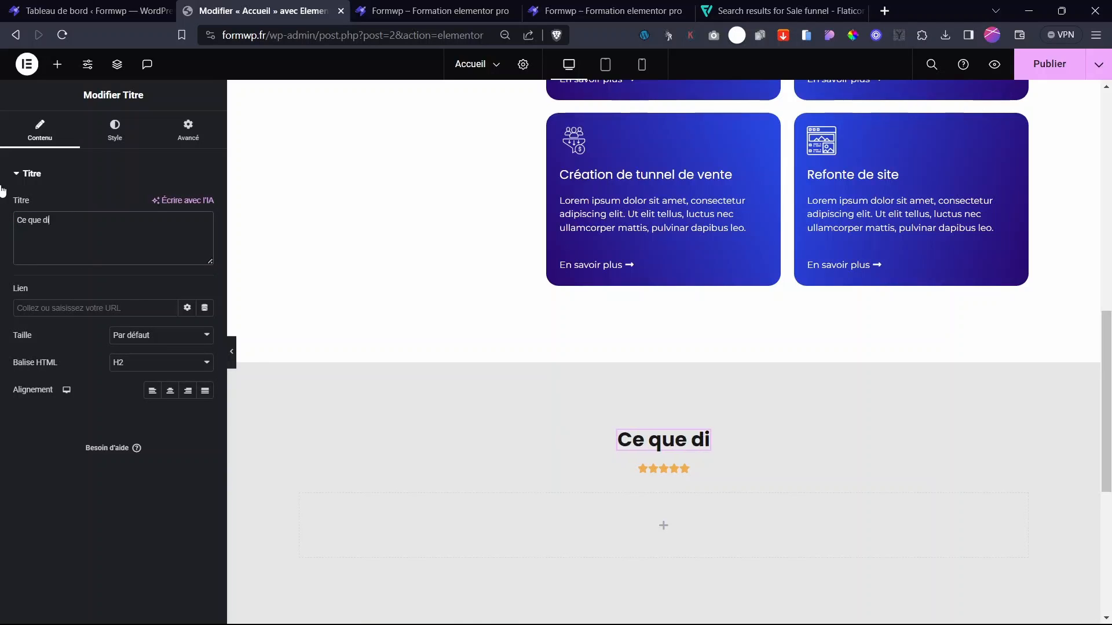
key("BackSpace")
key("BackSpace")
type("pensent nos clients de nous")
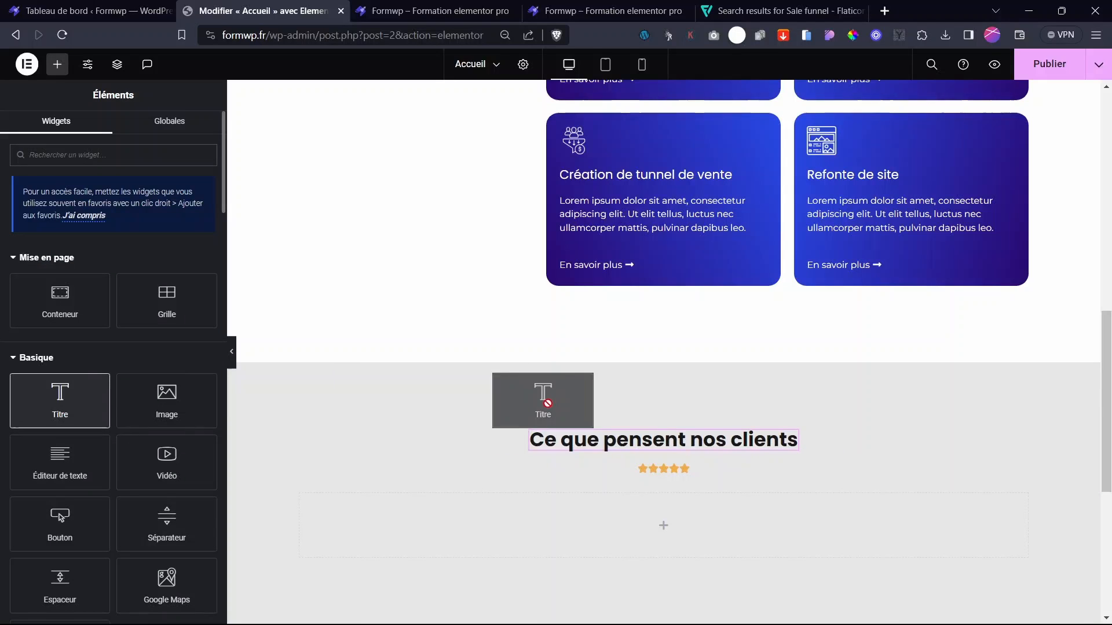
- Add a second heading below the title as an H4 subtitle
left_click_drag(547, 404, 672, 458)
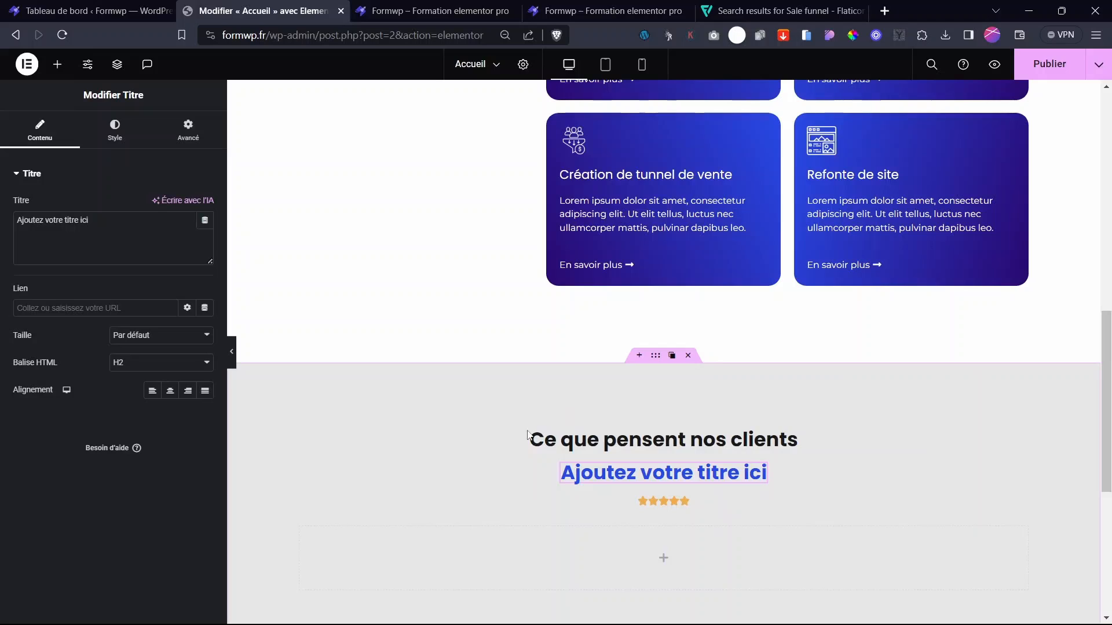
left_click(122, 364)
left_click(122, 407)
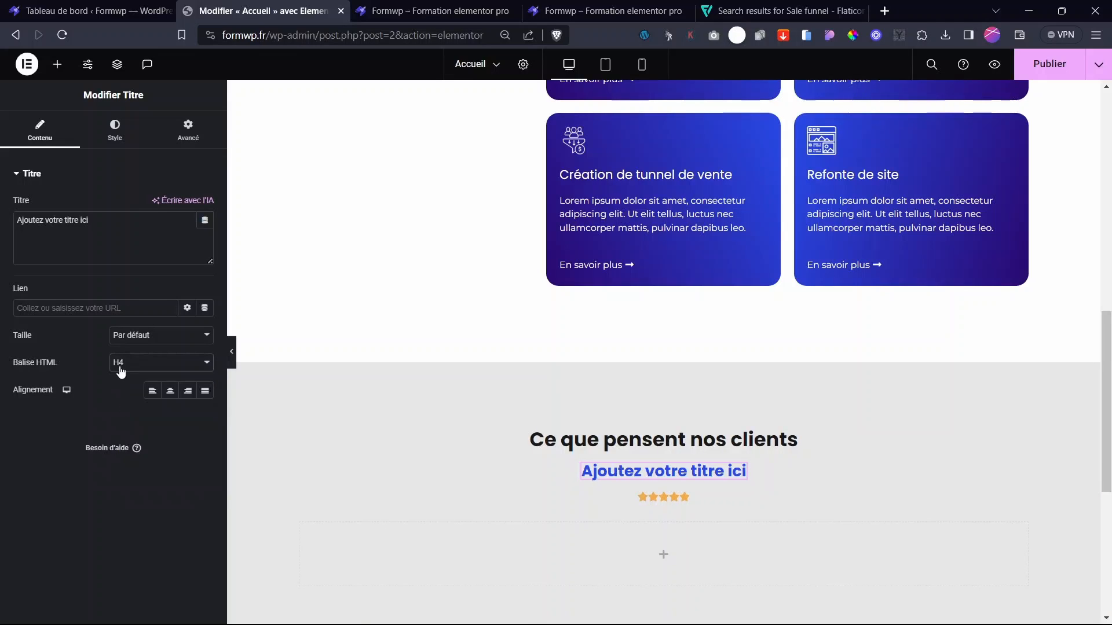
left_click(120, 371)
left_click(64, 431)
- Style the subtitle at 16 px, 400 normal weight, in the dark Texte colour
left_click(115, 129)
left_click(205, 232)
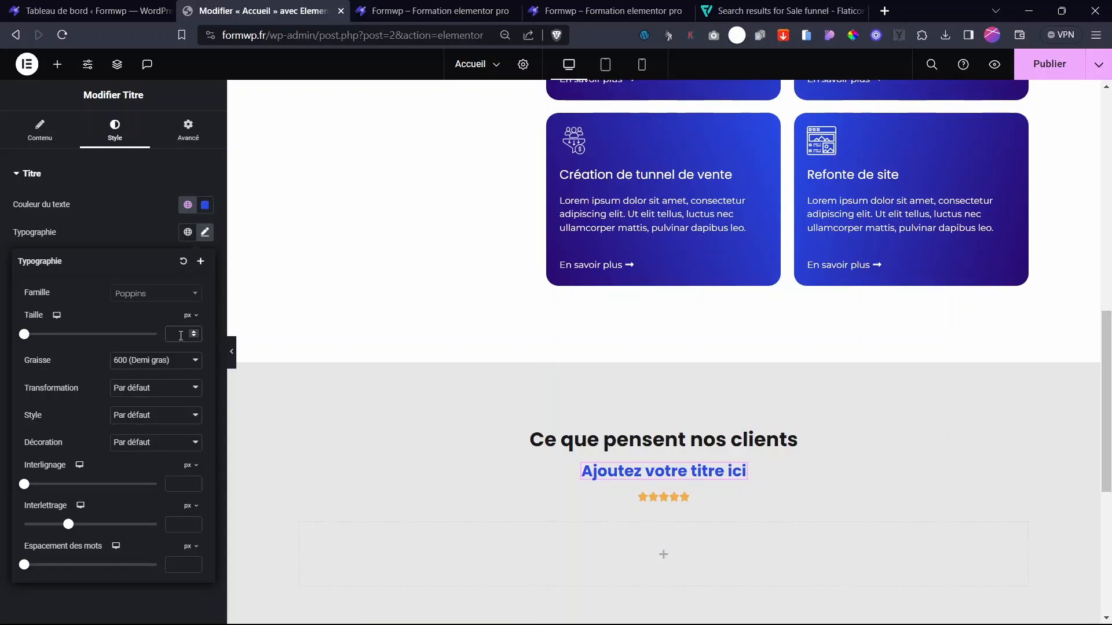
left_click(180, 335)
type("16")
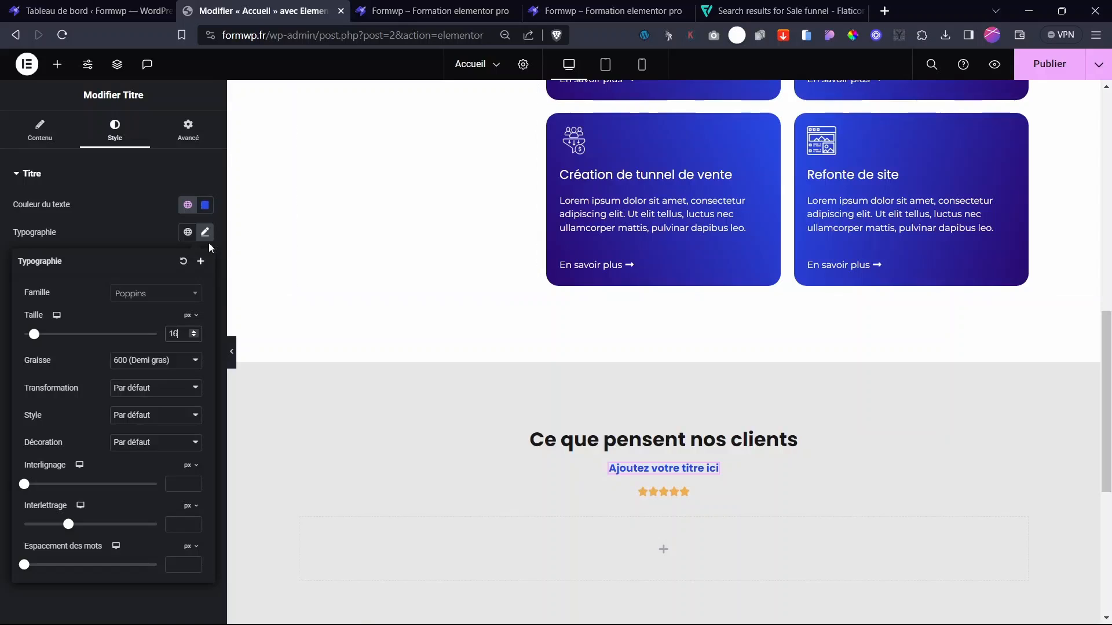
left_click(131, 368)
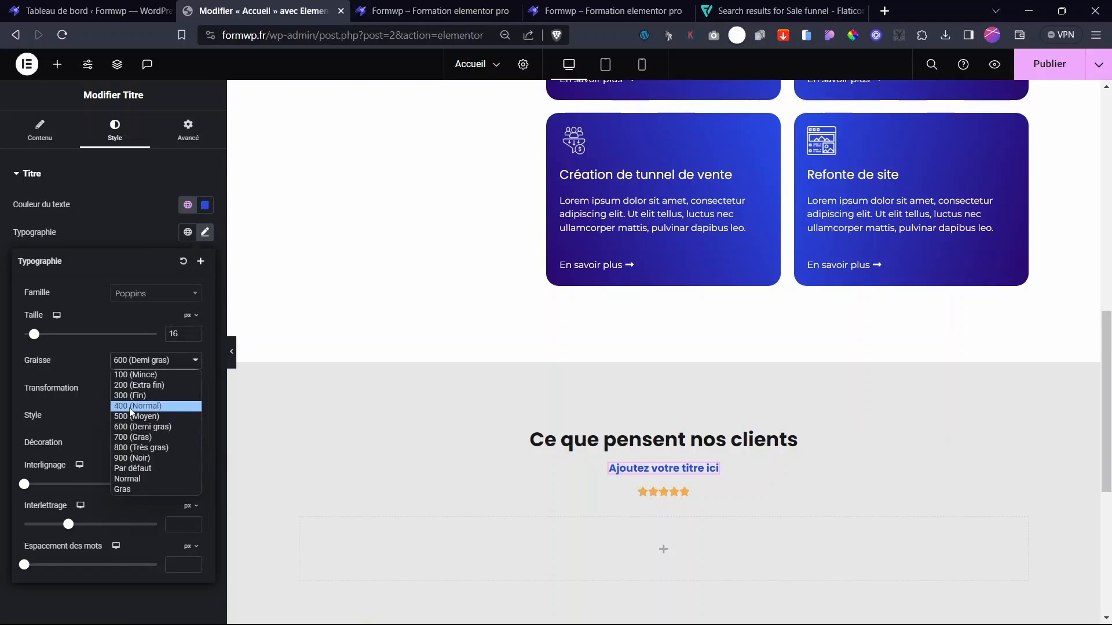
left_click(133, 415)
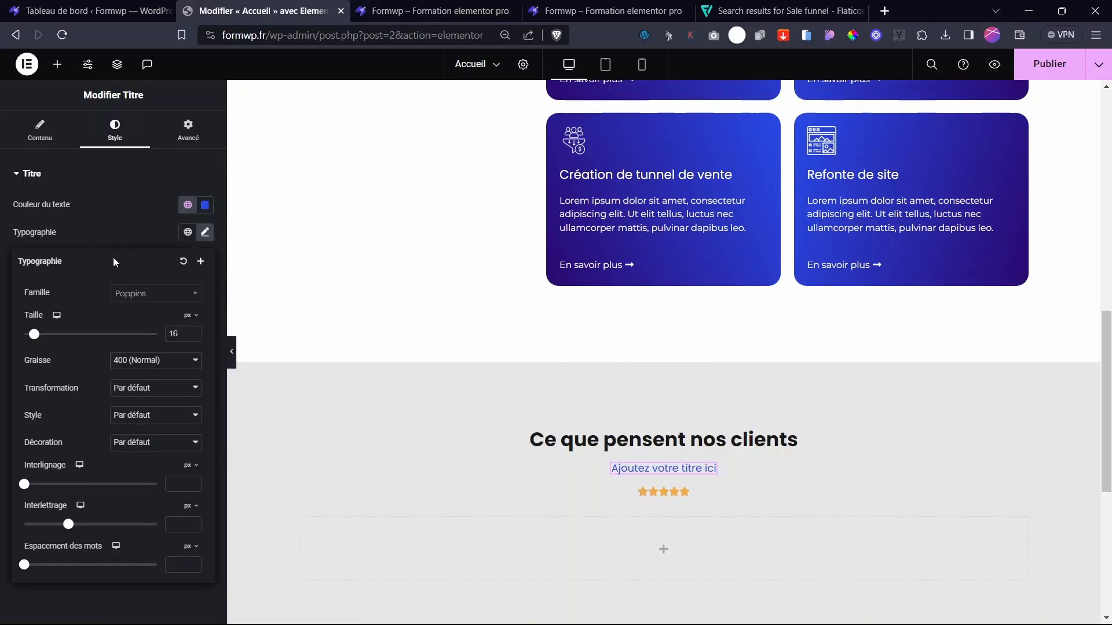
left_click(125, 232)
left_click(35, 139)
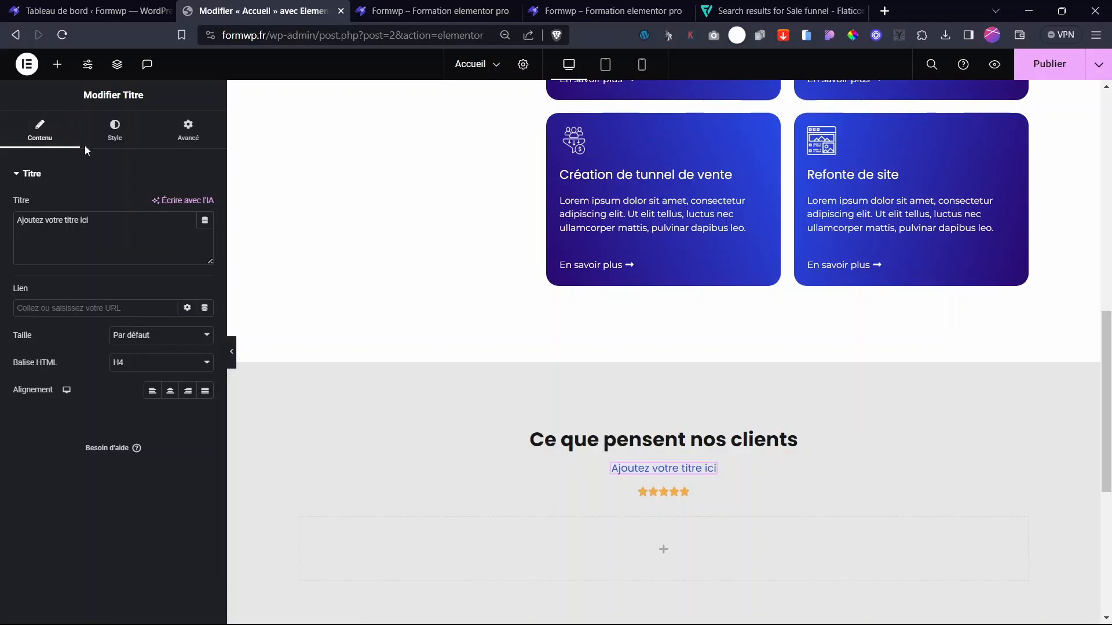
left_click(115, 132)
left_click(187, 205)
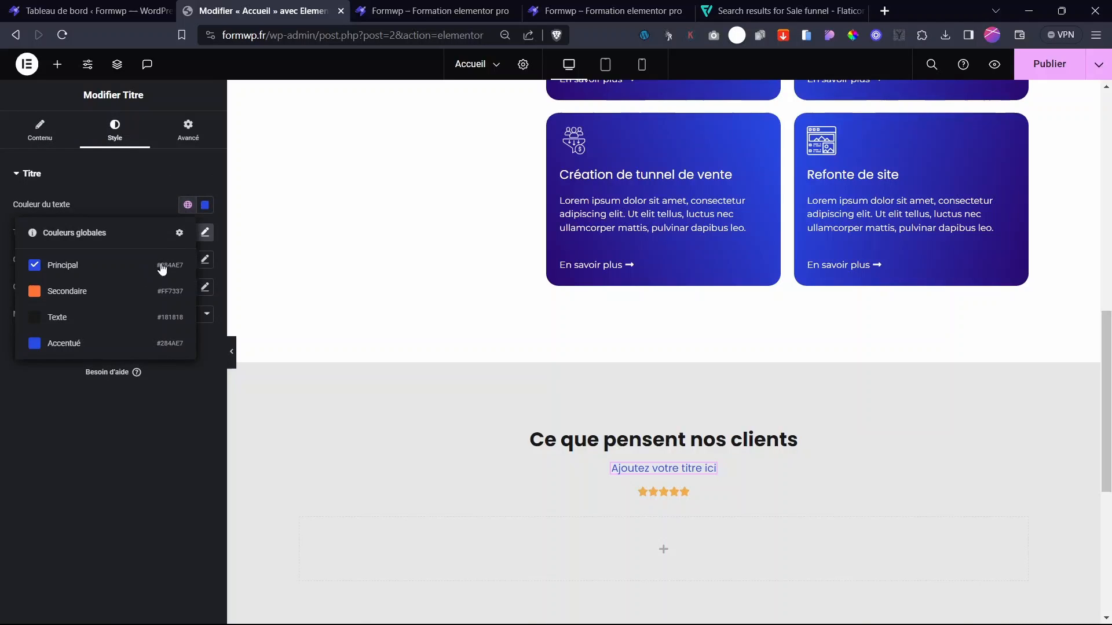
left_click(55, 318)
- Change the subtitle text to 'Avis clients' and enlarge its font size above 16 px
left_click(40, 132)
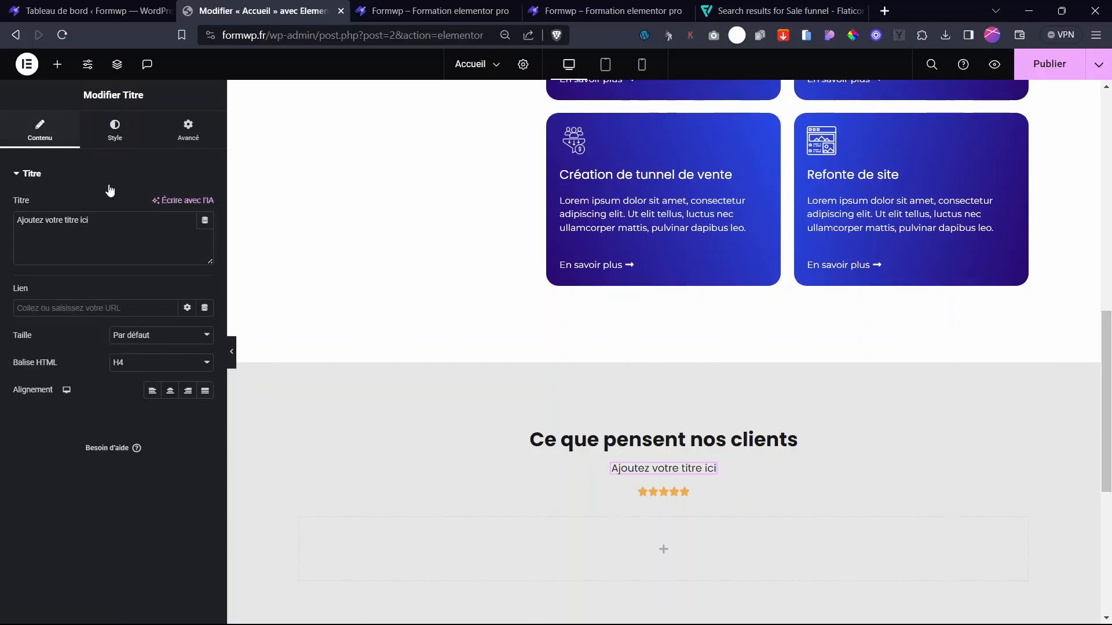
left_click_drag(89, 220, 45, 220)
type("A")
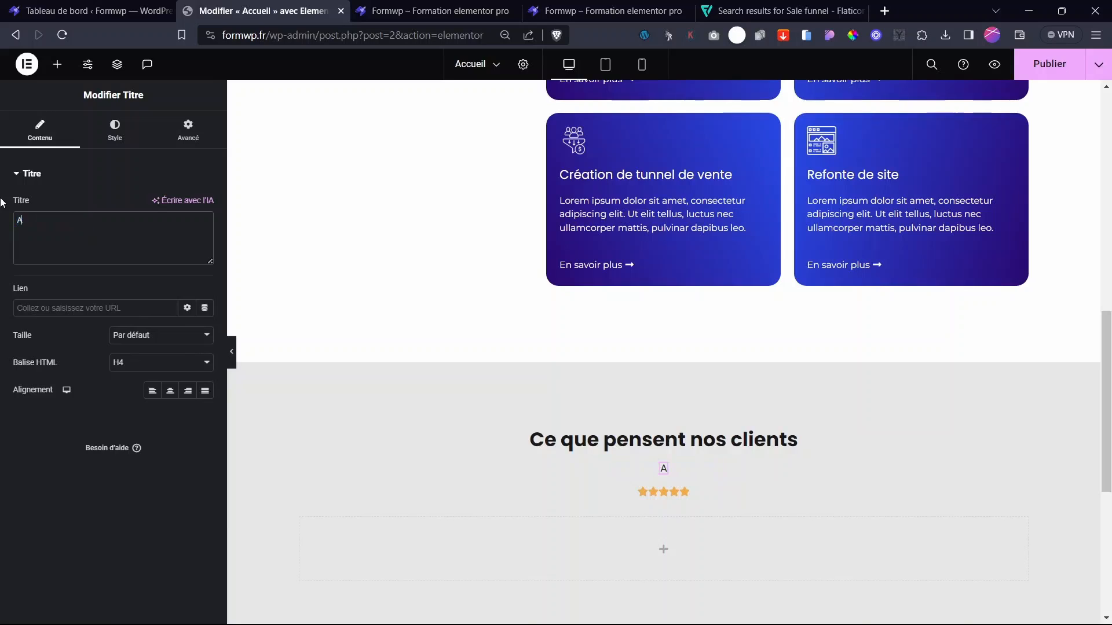
type("vis clients")
left_click(115, 130)
left_click(205, 232)
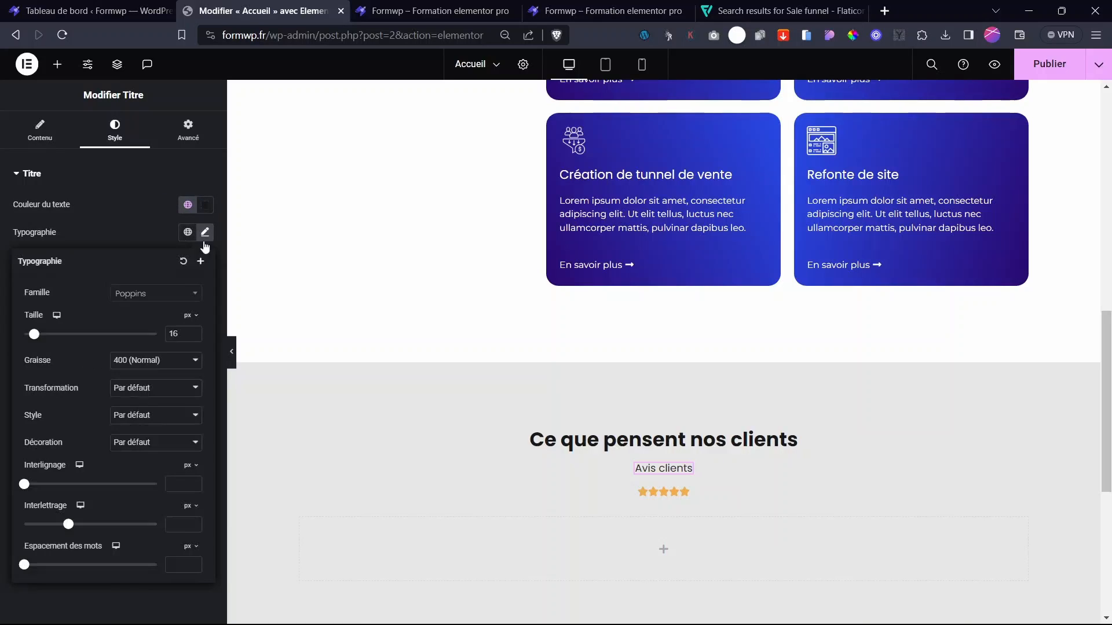
left_click(195, 333)
left_click(195, 332)
- Add a container under Avis clients holding the star rating and a new text block
left_click(682, 498)
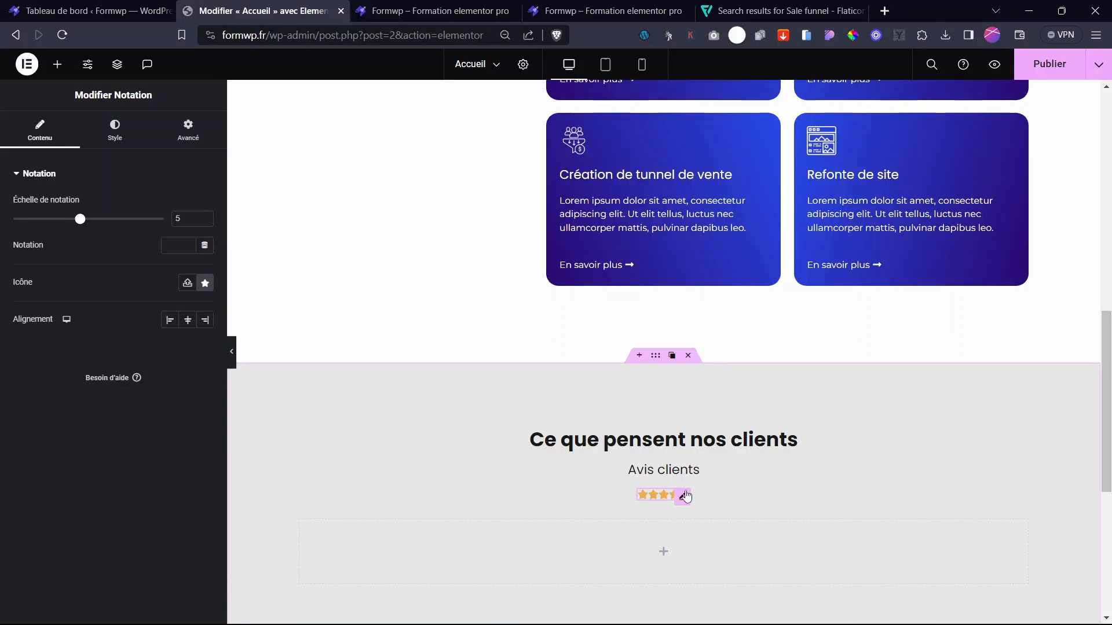
left_click(57, 65)
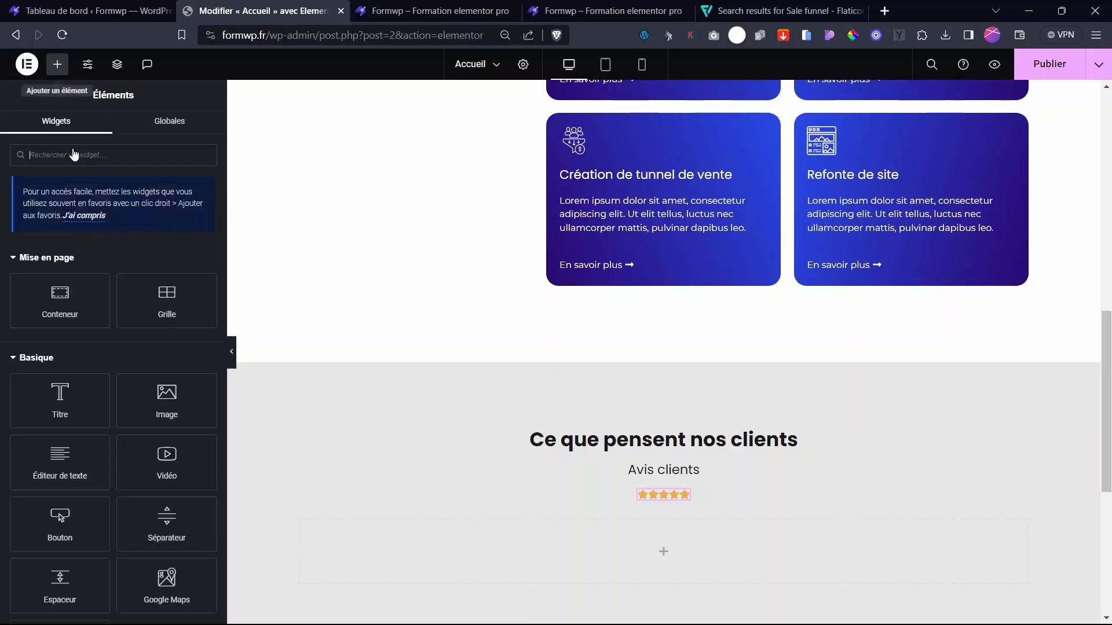
left_click_drag(46, 298, 674, 510)
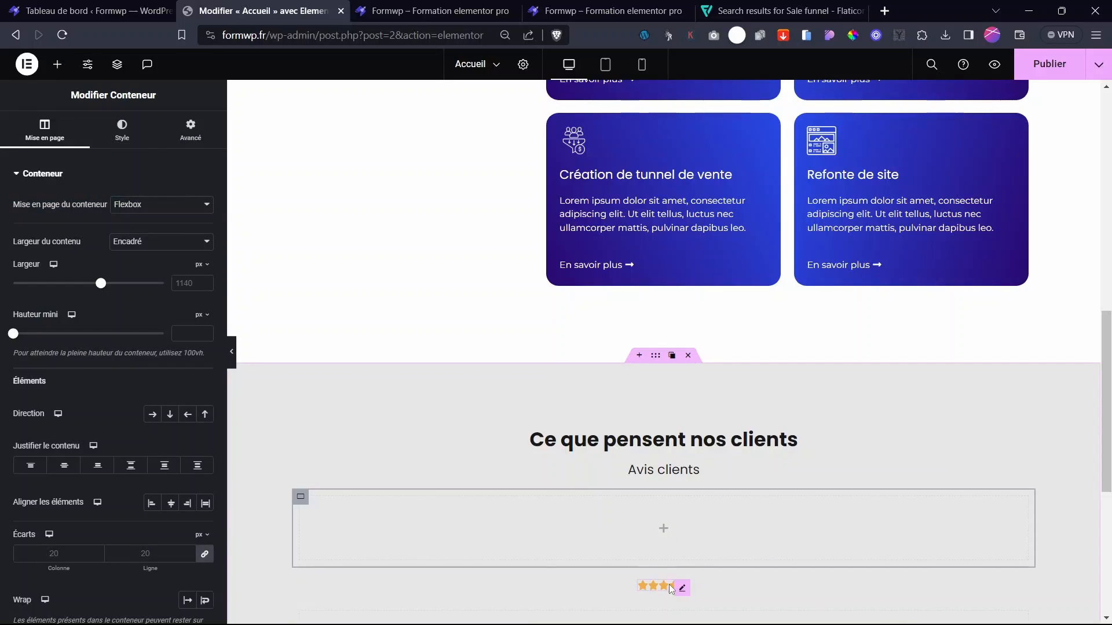
left_click_drag(671, 588, 660, 530)
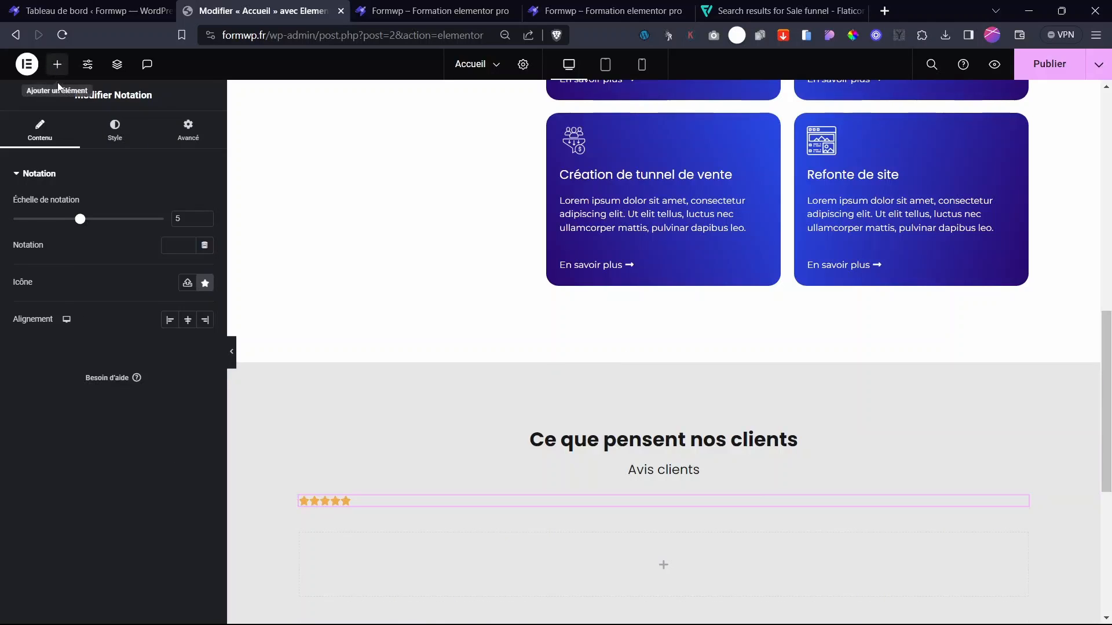
left_click(56, 63)
left_click_drag(60, 458, 381, 507)
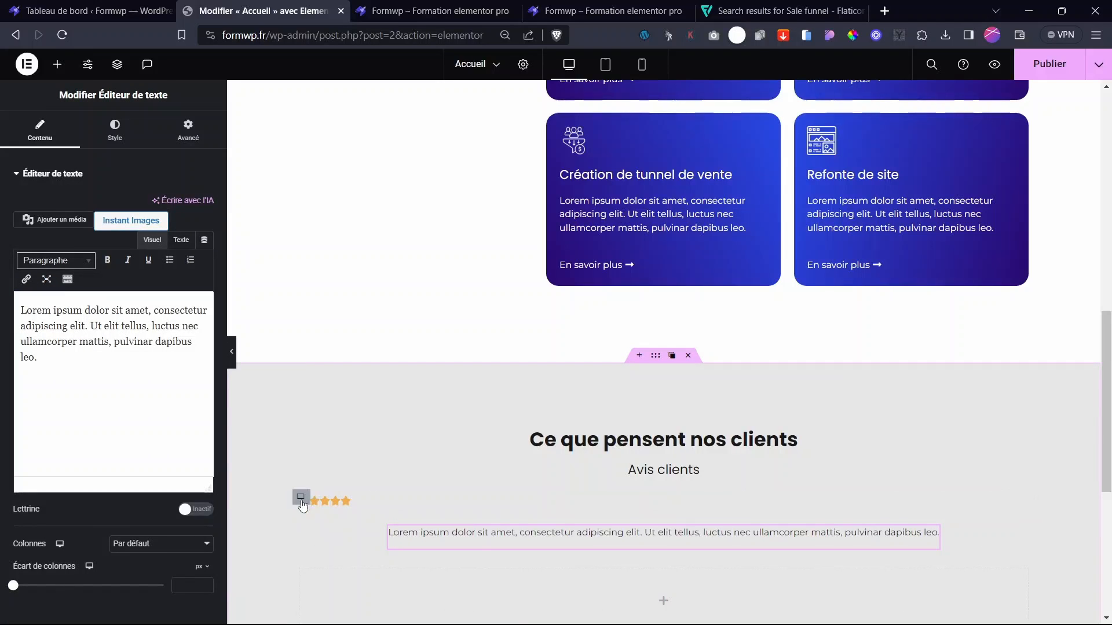
- Lay the container out as a horizontal row, centred, with the text block beside the stars
left_click(300, 497)
left_click(153, 415)
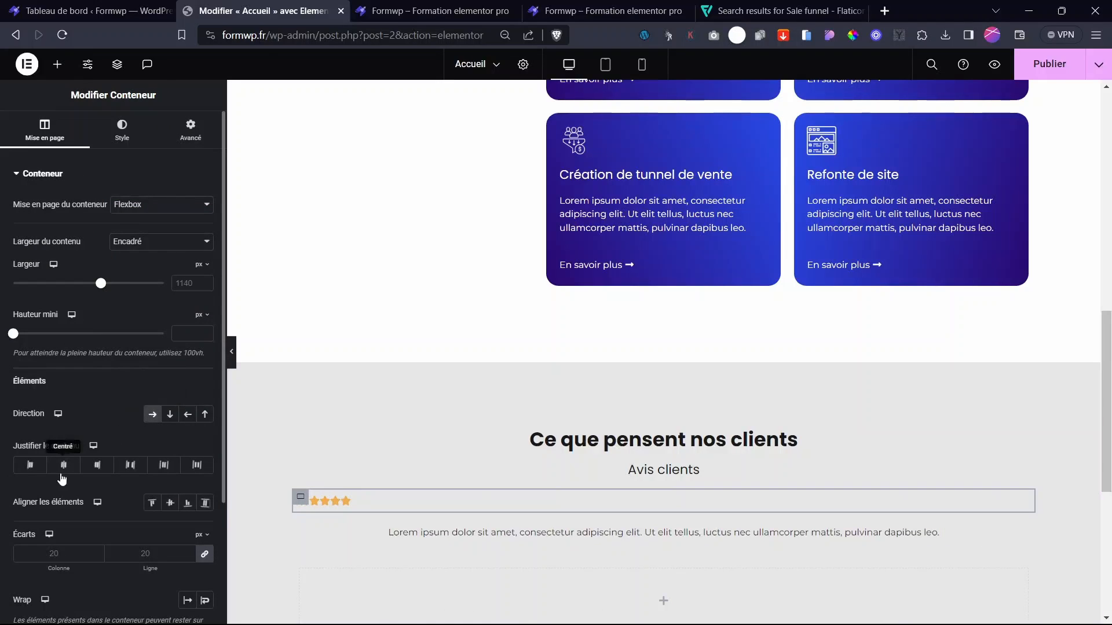
left_click(64, 465)
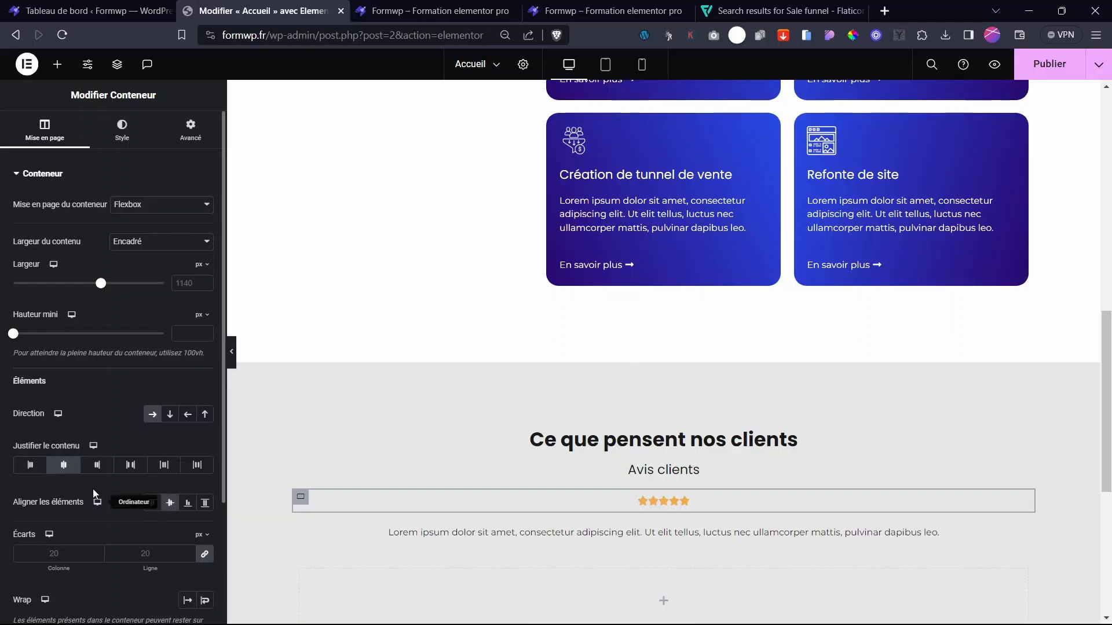
left_click_drag(605, 537, 666, 506)
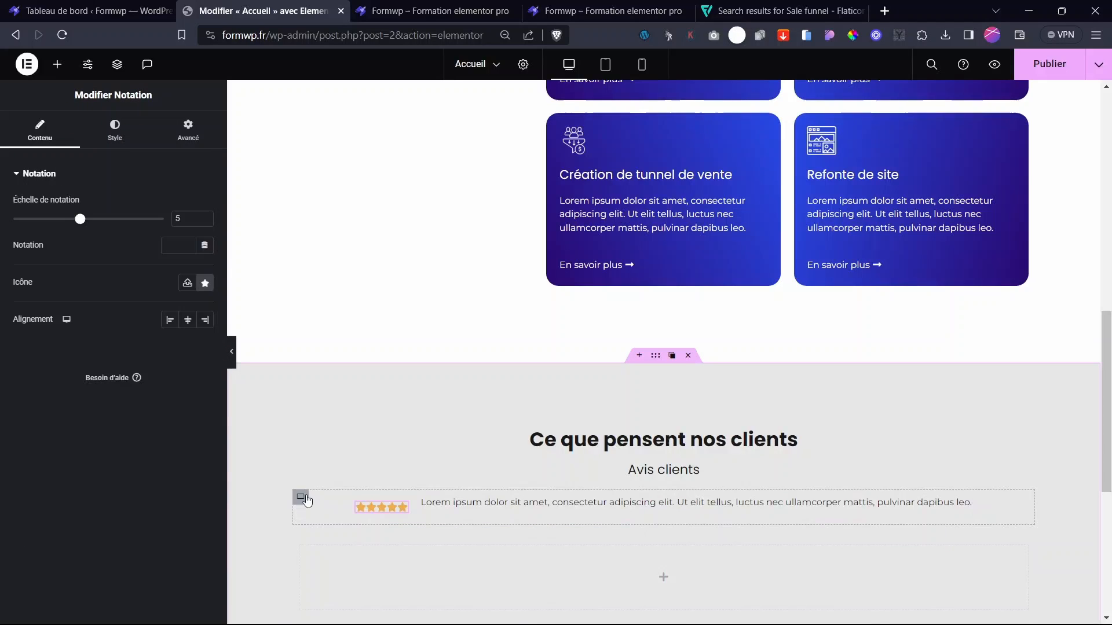
left_click(302, 498)
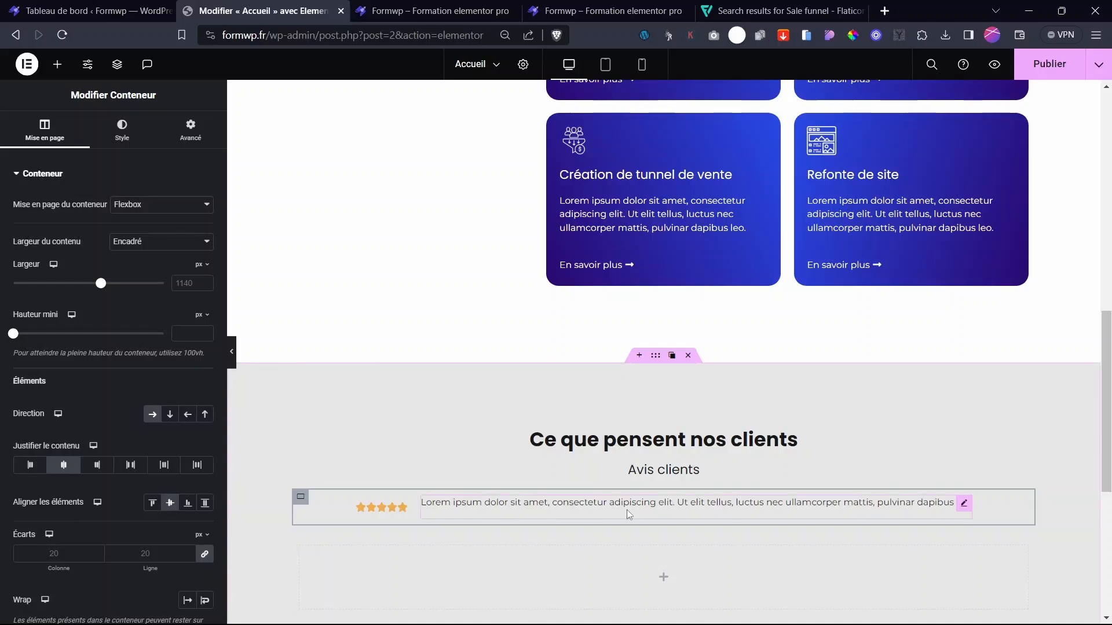
left_click(962, 503)
- Replace the placeholder paragraph with '(+200 Avis clients)'
left_click_drag(41, 359, 2, 275)
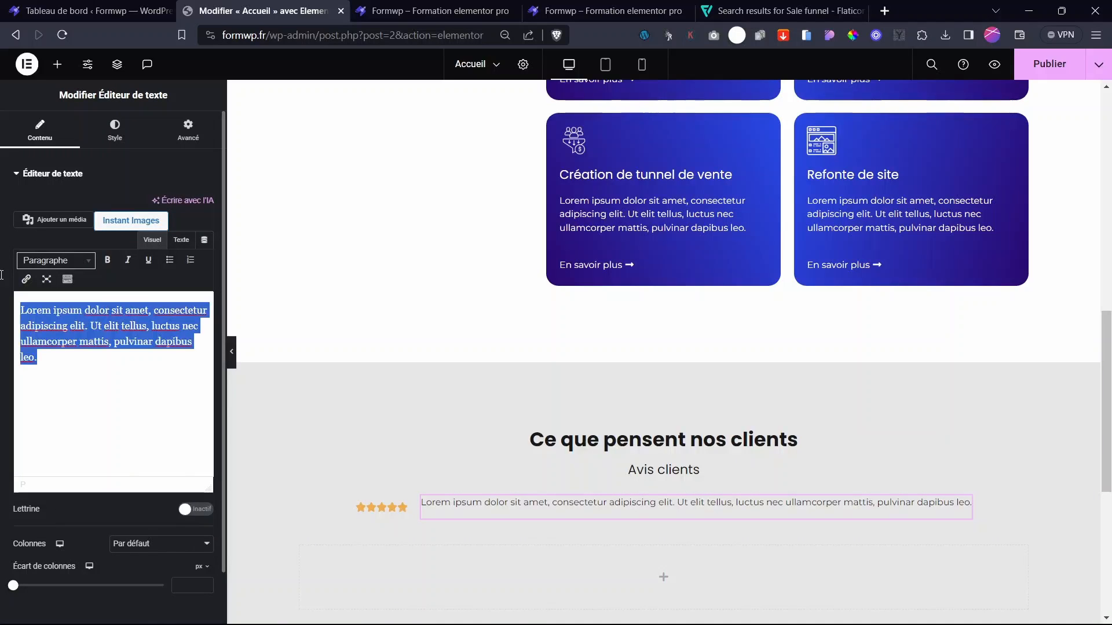
key("BackSpace")
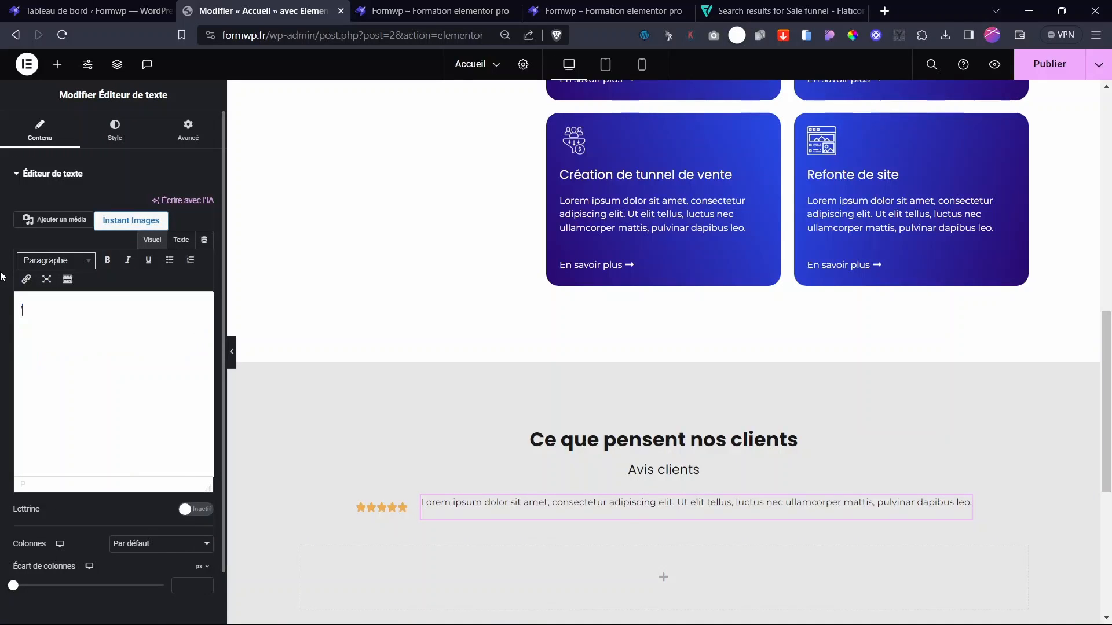
type("()")
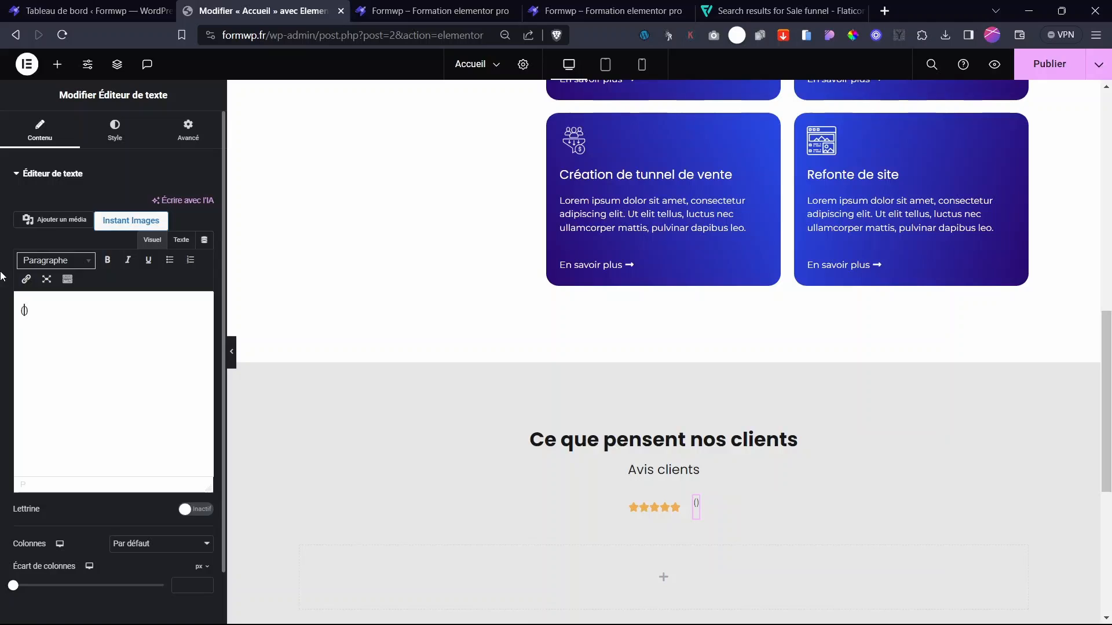
type("+200 avis")
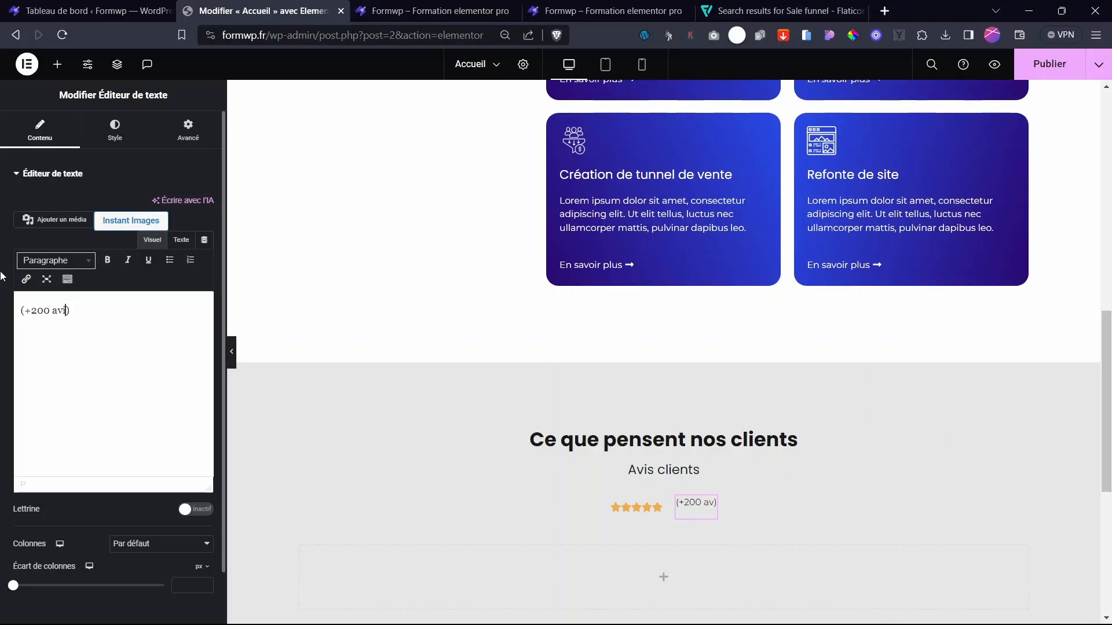
type(" clients")
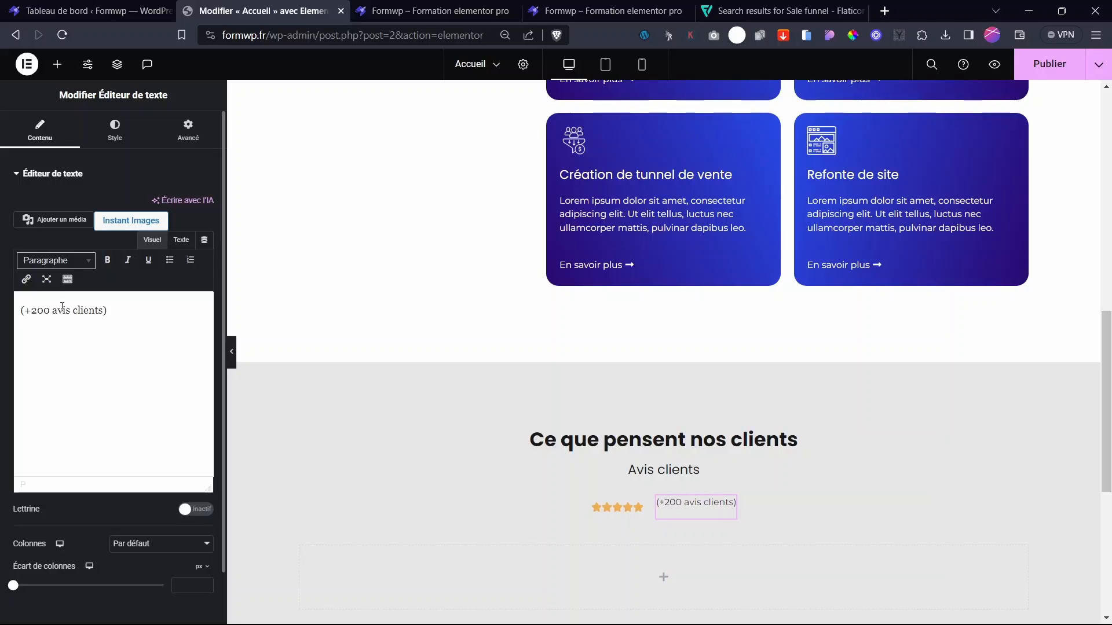
key("BackSpace")
type("A")
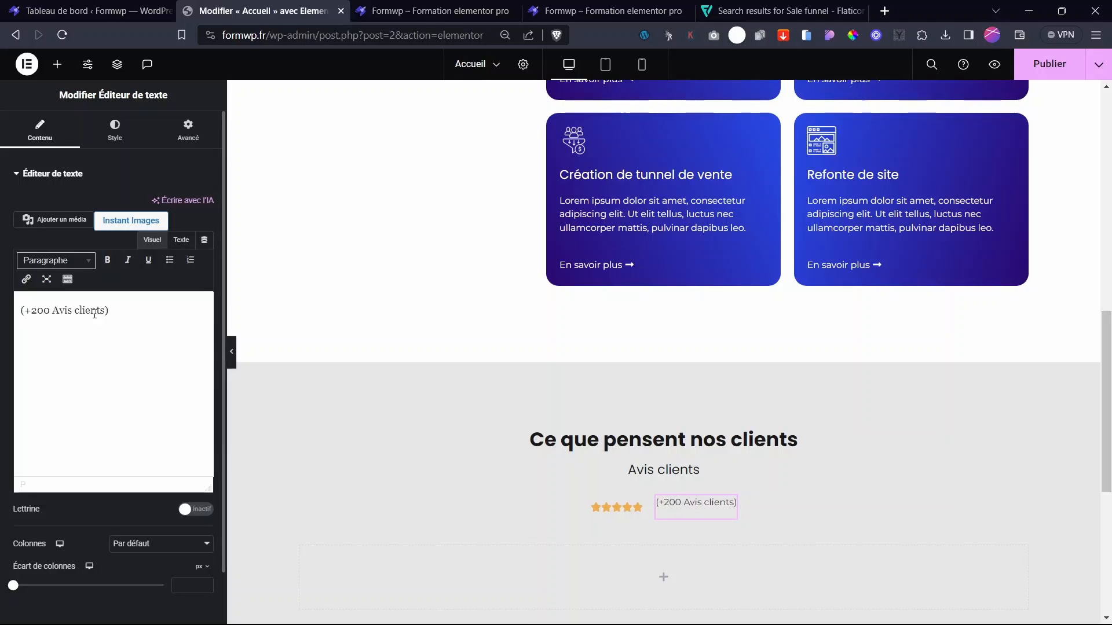
- Give the review count text a bottom margin of -16
left_click(186, 139)
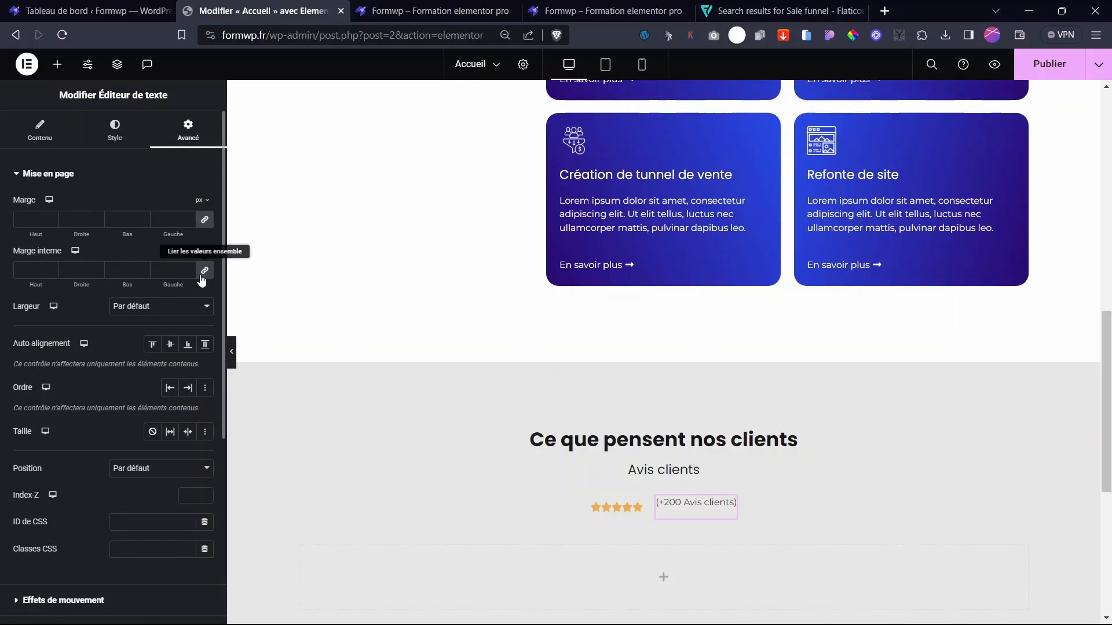
left_click(203, 271)
left_click(204, 220)
left_click_drag(126, 234, 113, 232)
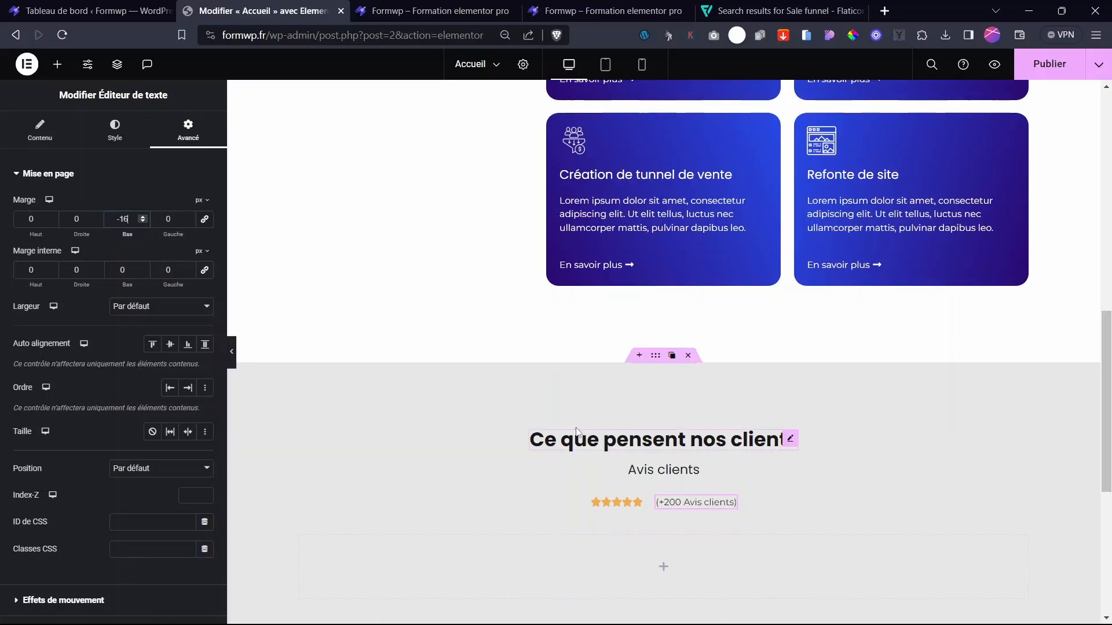
left_click(729, 502)
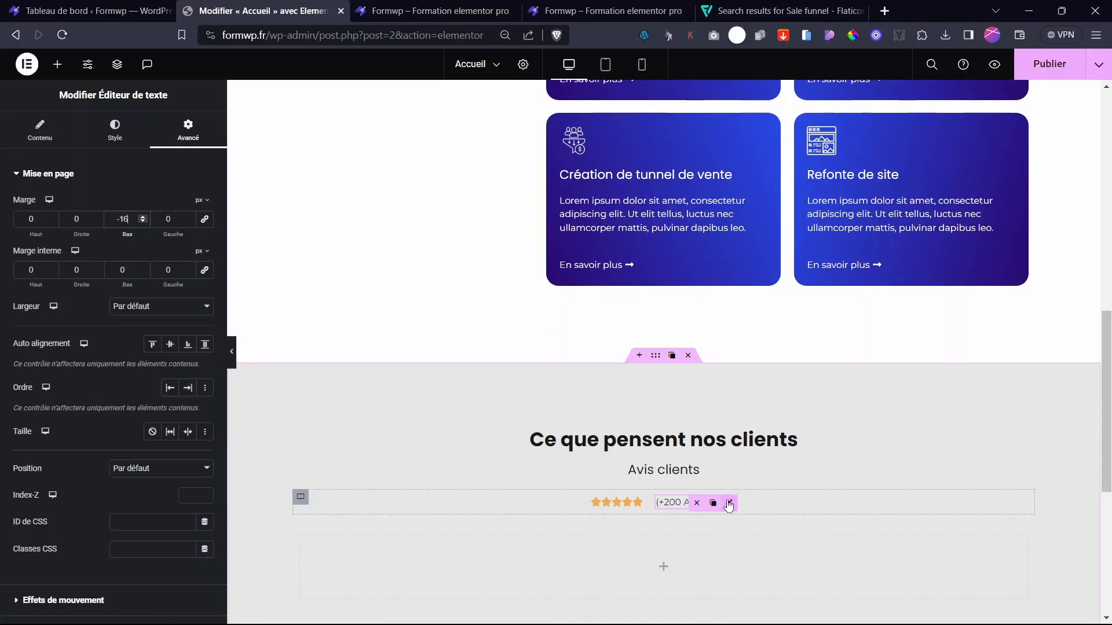
- Set the review count's font weight to 600 (Demi gras)
left_click(115, 129)
left_click(205, 260)
left_click(153, 387)
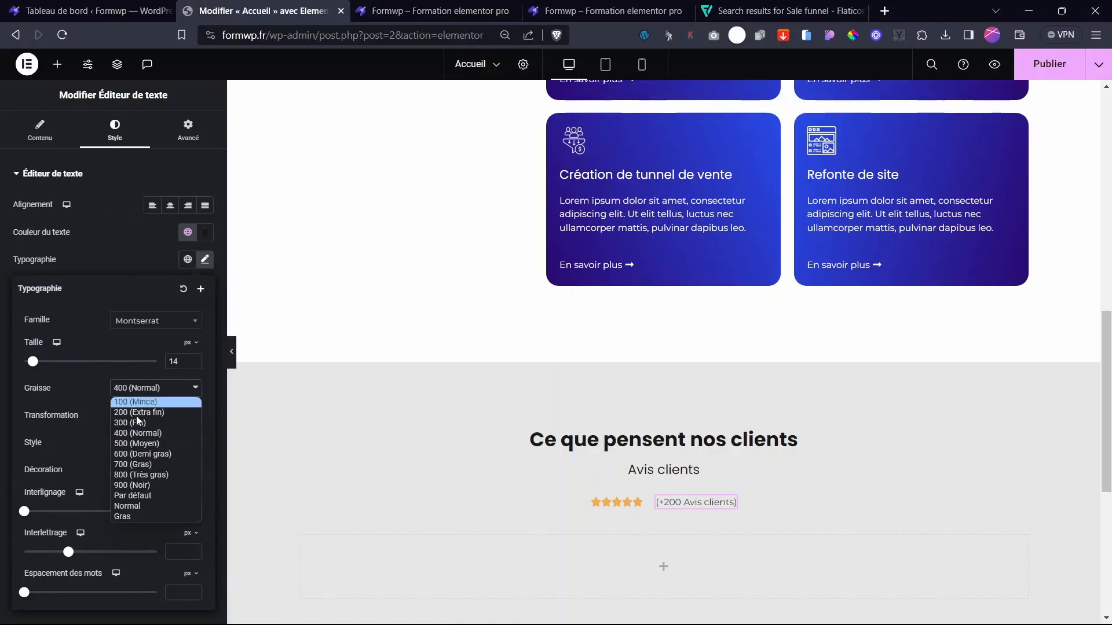
left_click(132, 447)
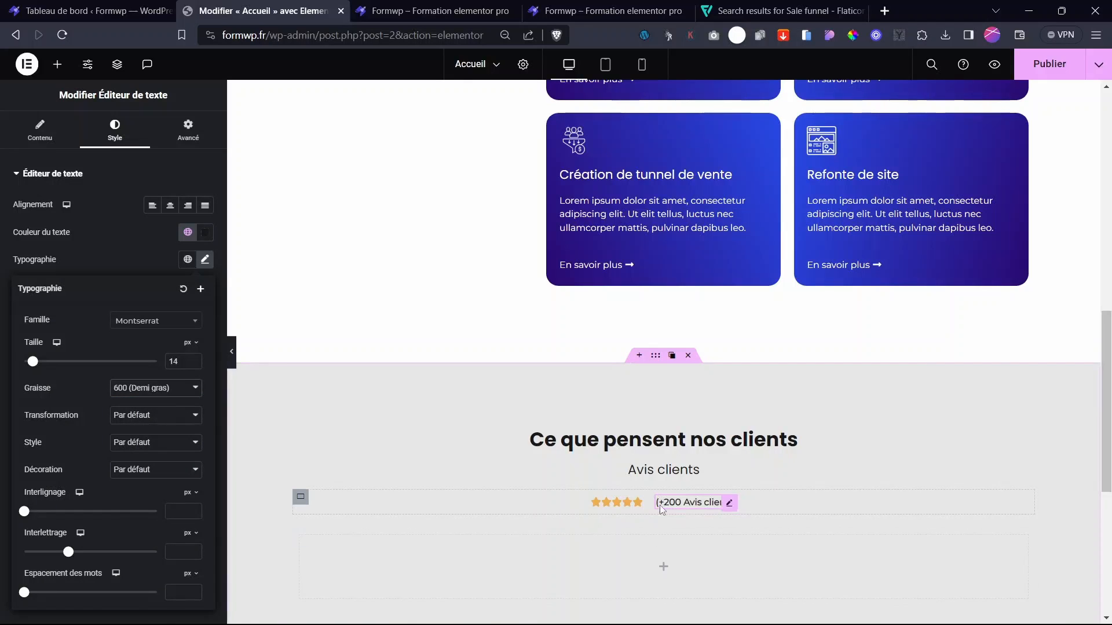
key("Down")
- Set the stars row container's gap to 10 px between stars and review count
left_click(632, 503)
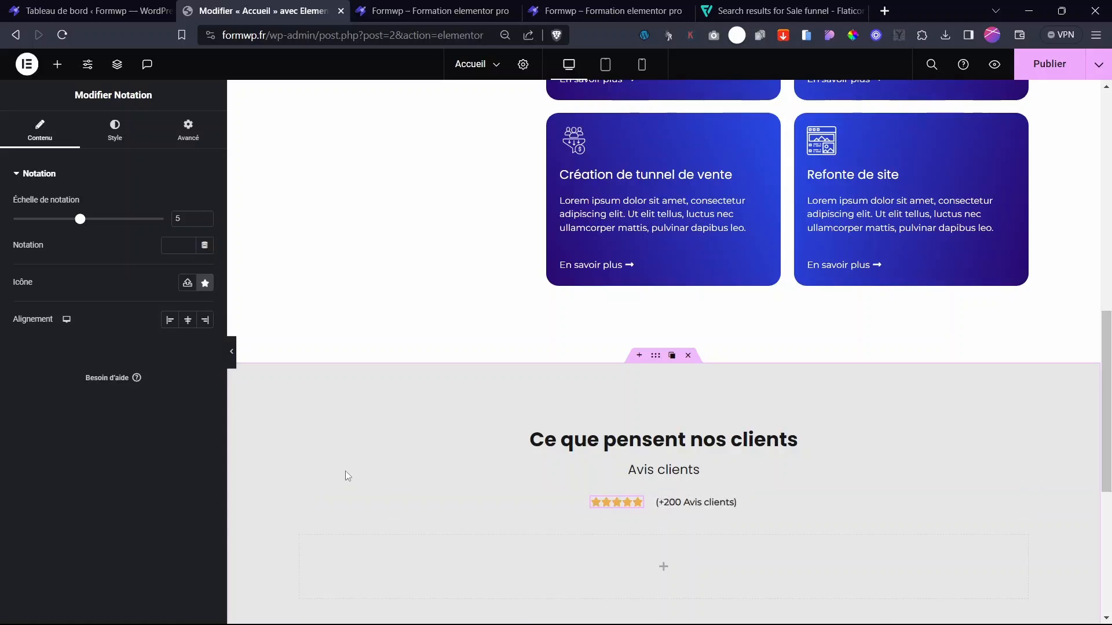
left_click(301, 497)
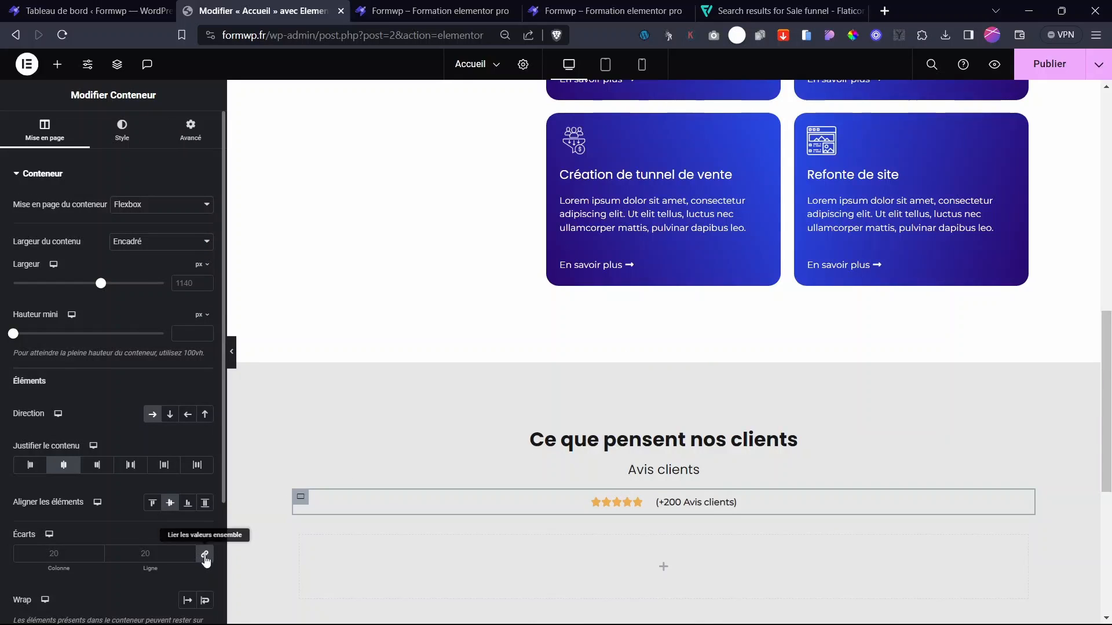
left_click(205, 554)
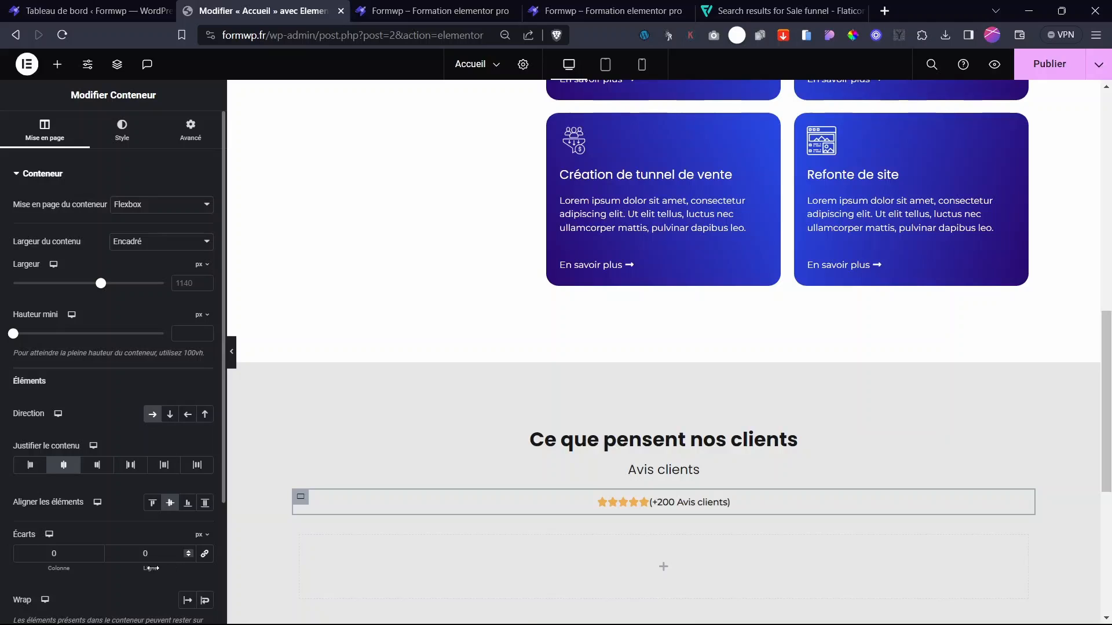
left_click_drag(178, 574, 141, 555)
mouse_move(45, 569)
left_mouse_down()
mouse_move(73, 569)
mouse_move(62, 570)
left_mouse_up()
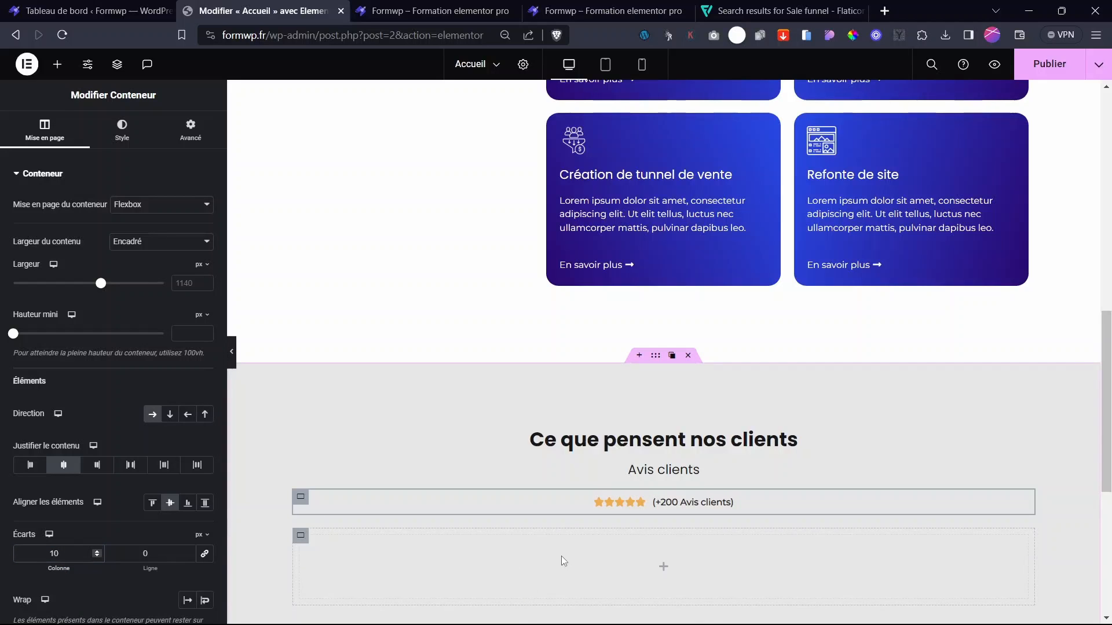
scroll(671, 487, "down", 10)
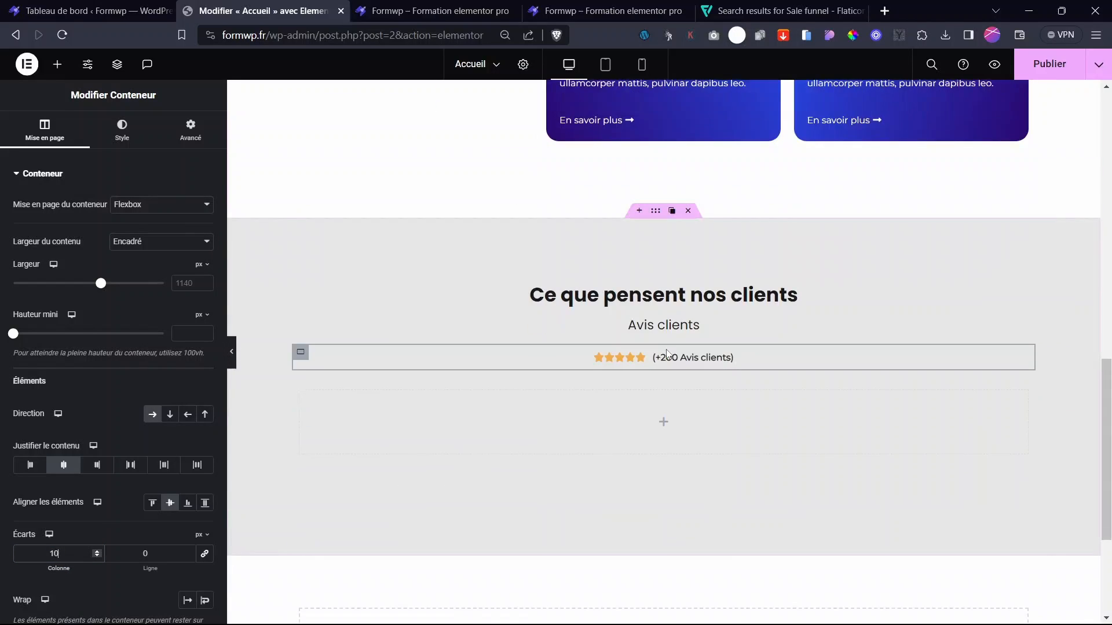
scroll(669, 354, "up", 15)
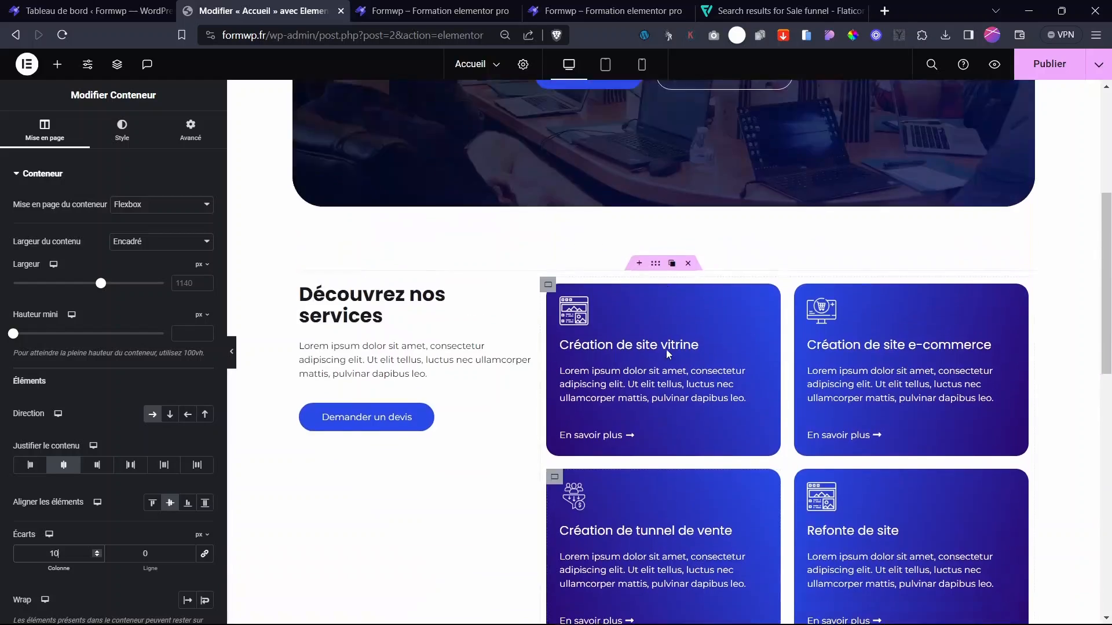
scroll(669, 354, "up", 2)
scroll(839, 442, "down", 12)
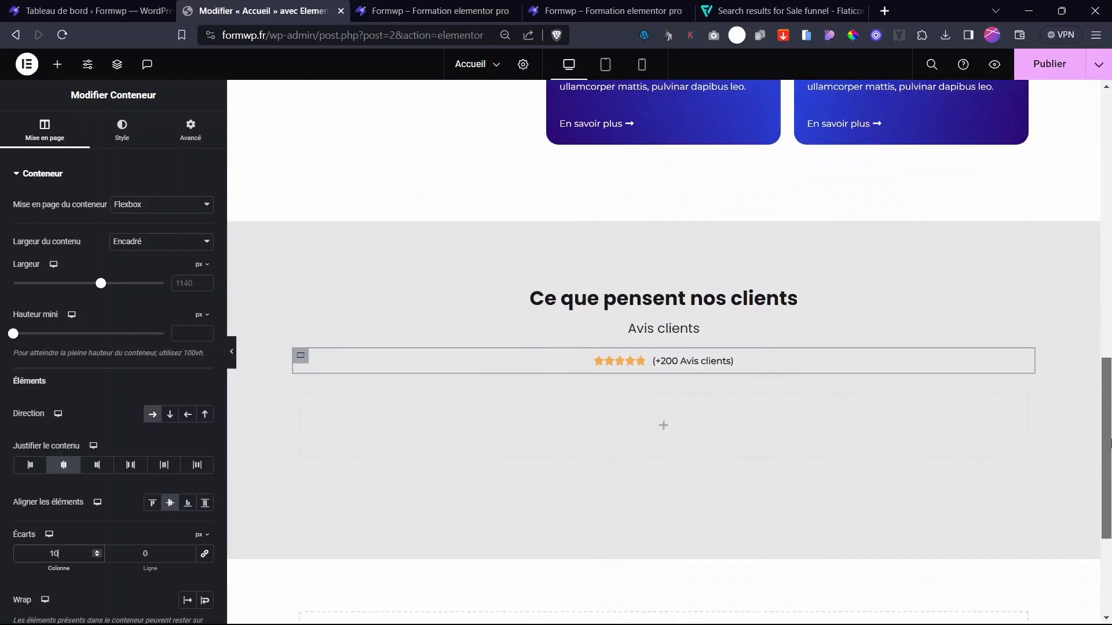
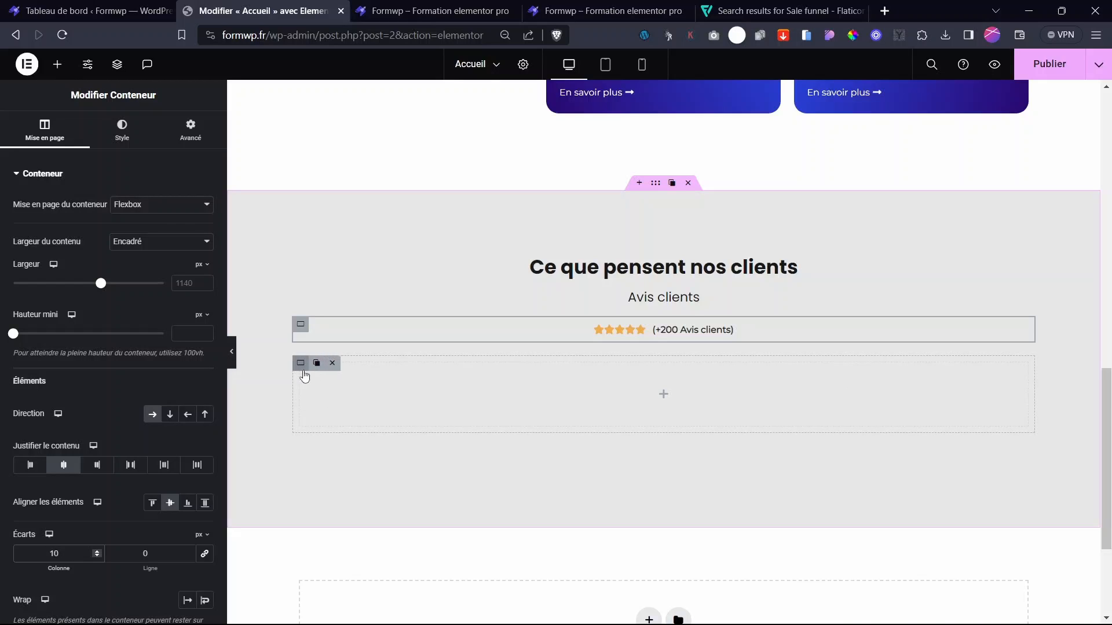
- Switch the empty container below the reviews line to a Grille layout
left_click(304, 373)
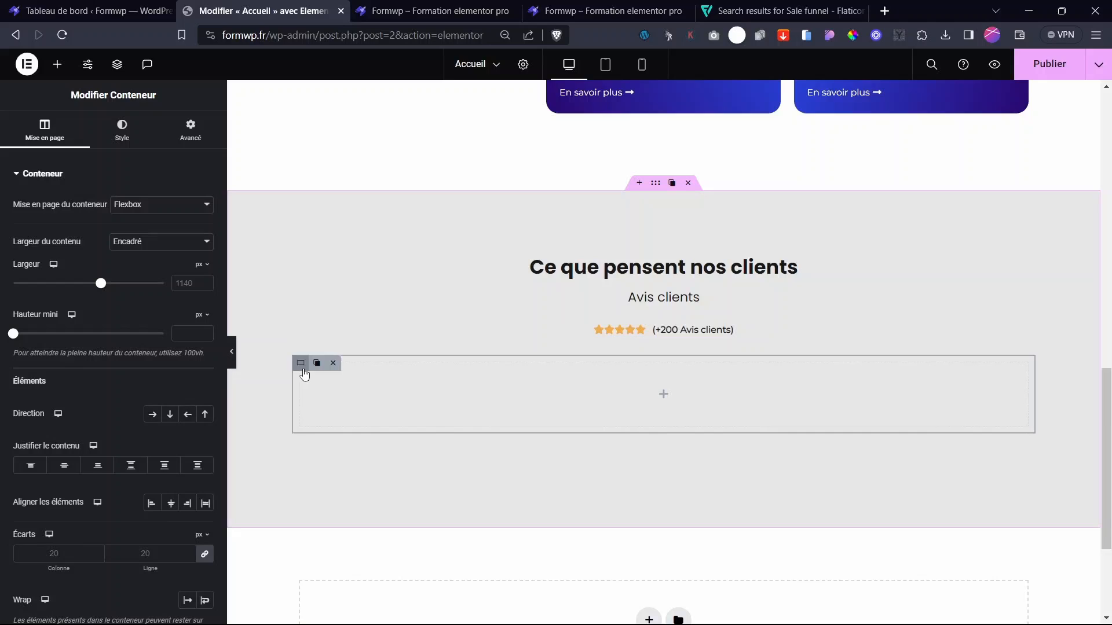
left_click(146, 206)
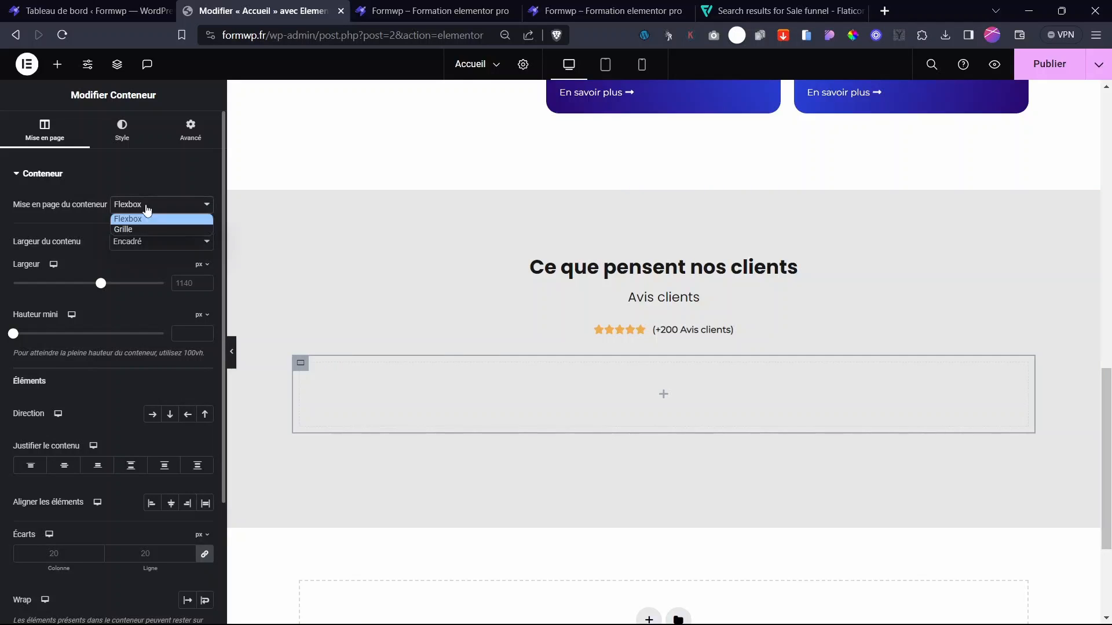
left_click(148, 227)
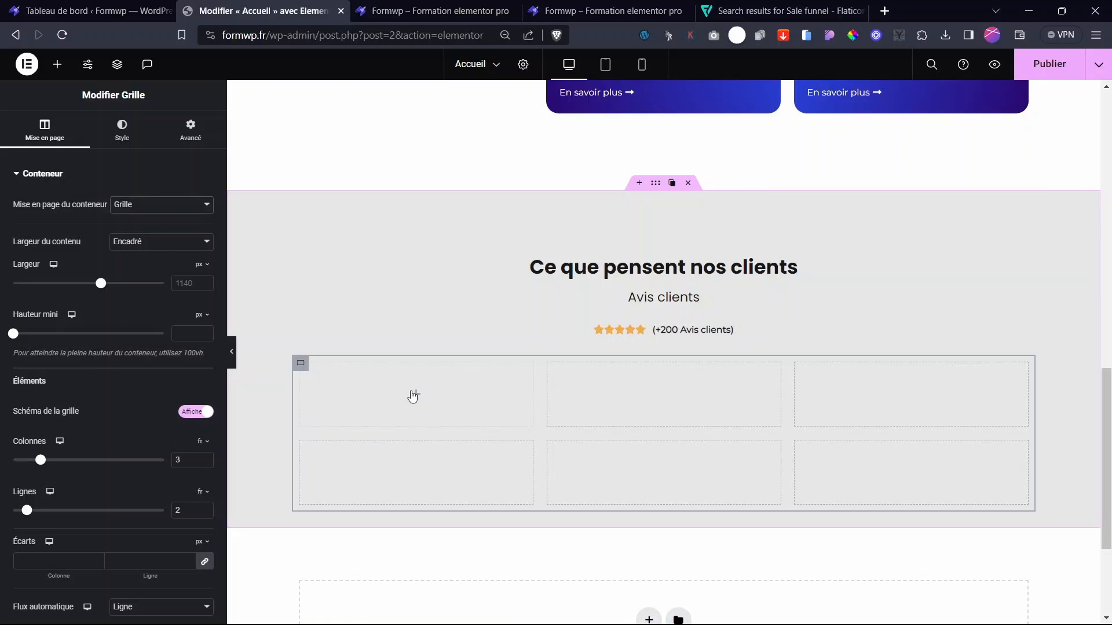
- Drag a Conteneur widget into the grid's first cell
scroll(615, 345, "up", 2)
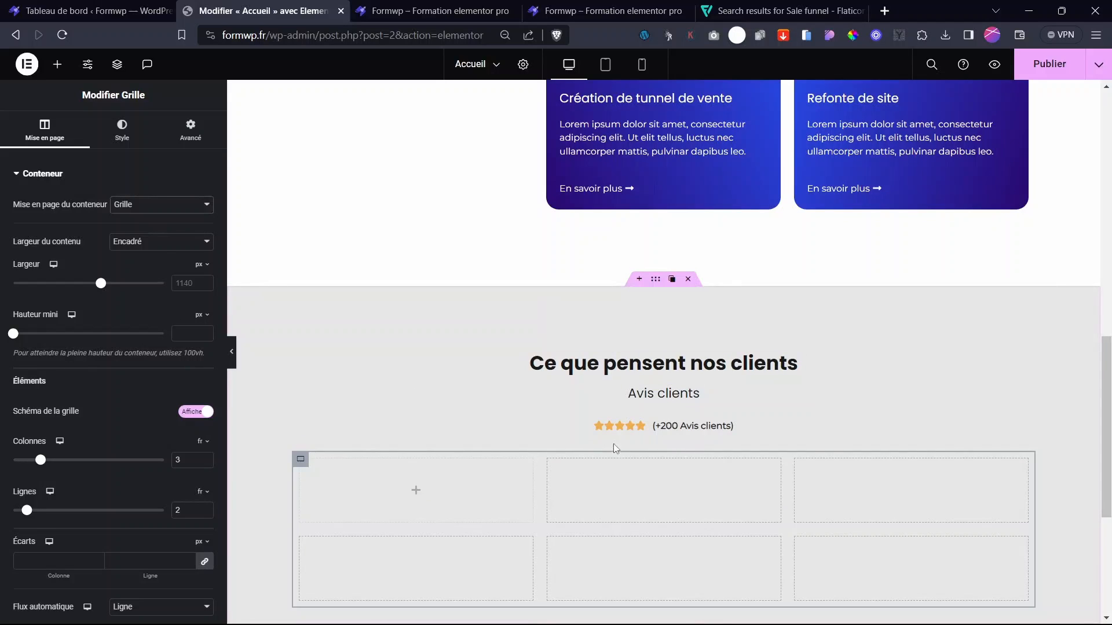
scroll(615, 448, "down", 3)
left_click(416, 347)
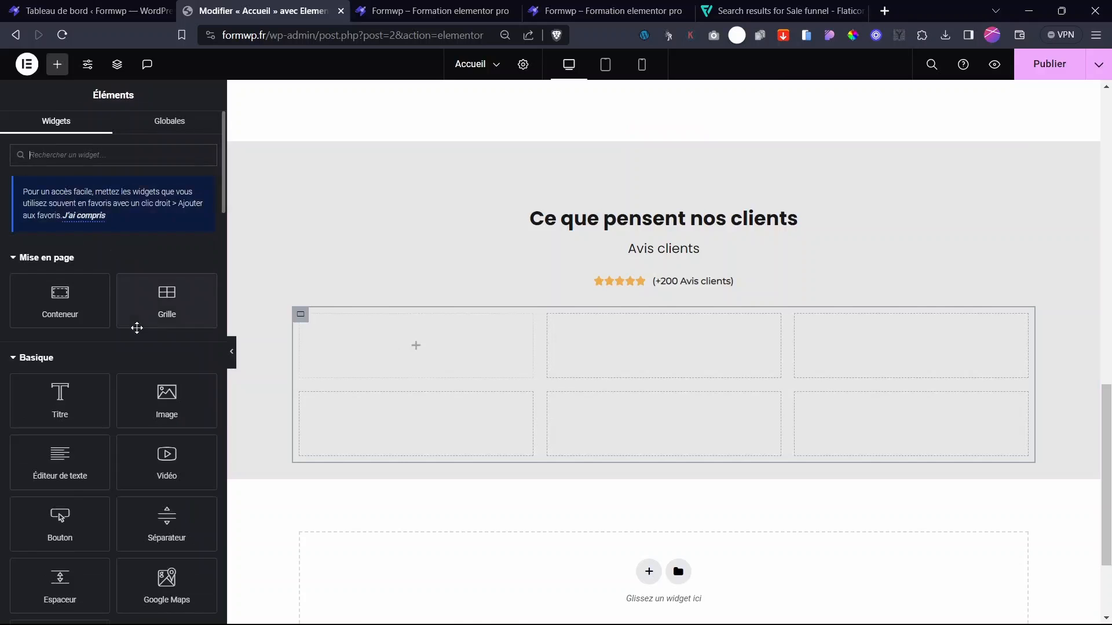
scroll(789, 303, "up", 7)
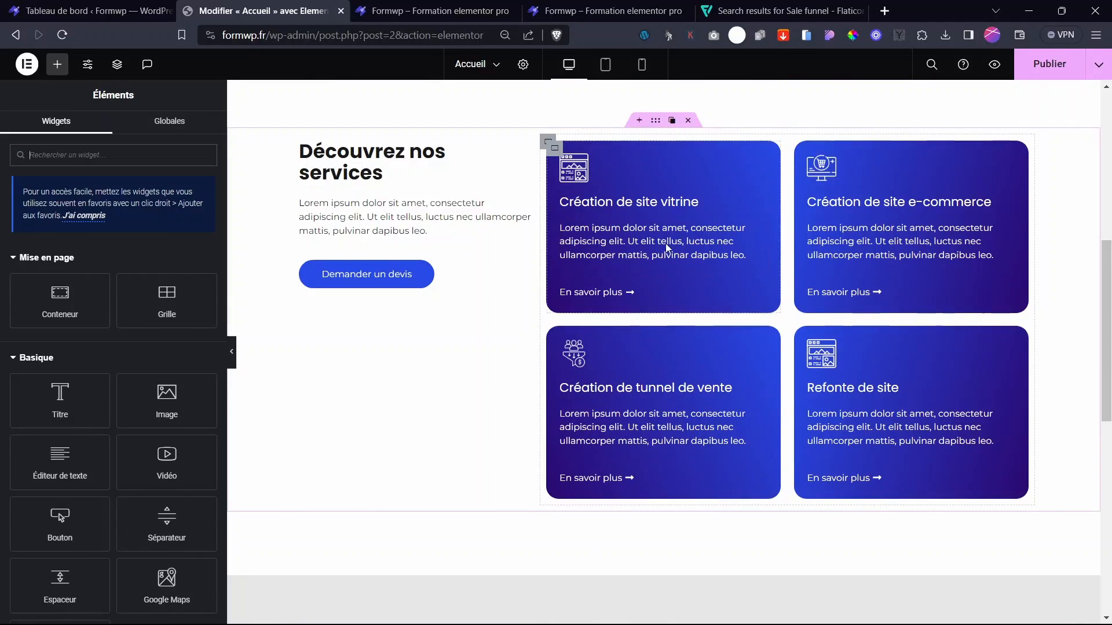
scroll(664, 248, "down", 10)
left_click_drag(53, 307, 371, 282)
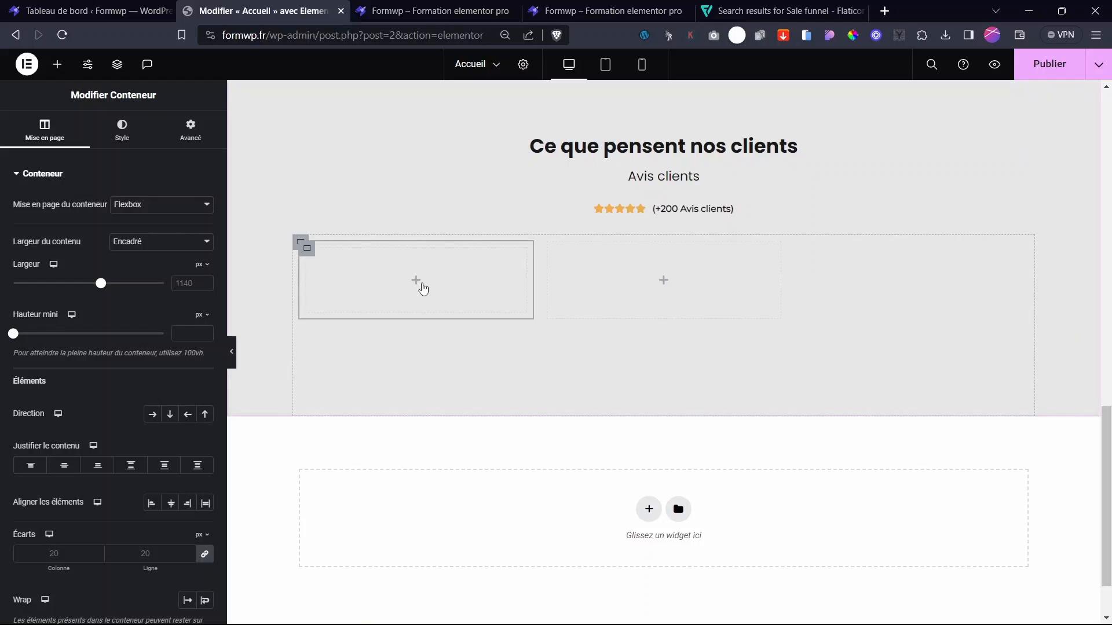
- Add an Image widget and a Titre heading below it in the new container
left_click(422, 287)
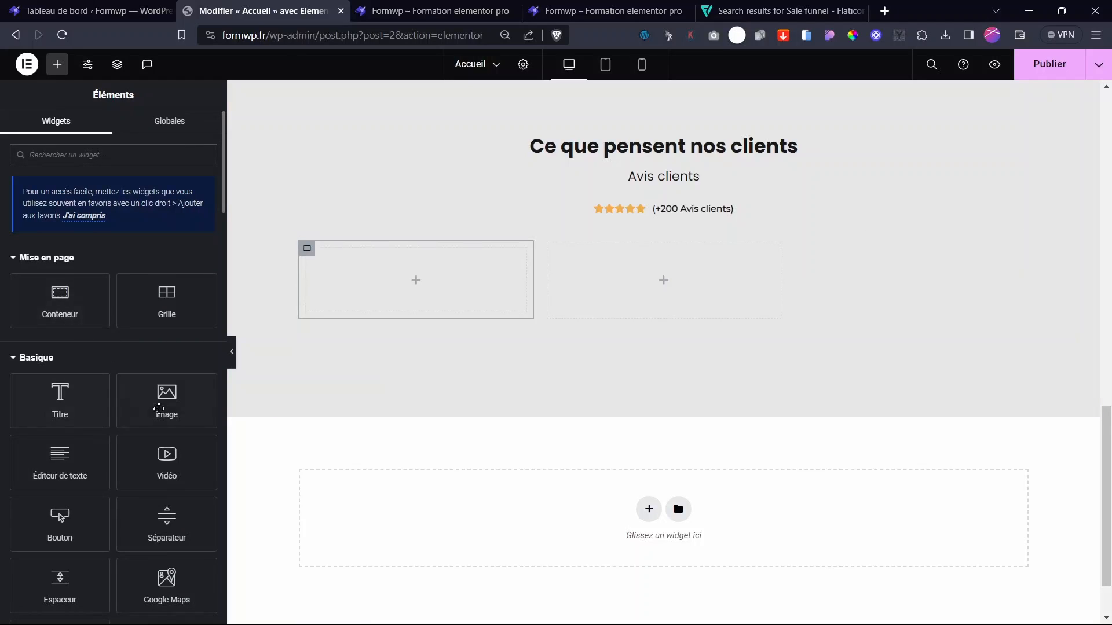
left_click_drag(166, 399, 354, 294)
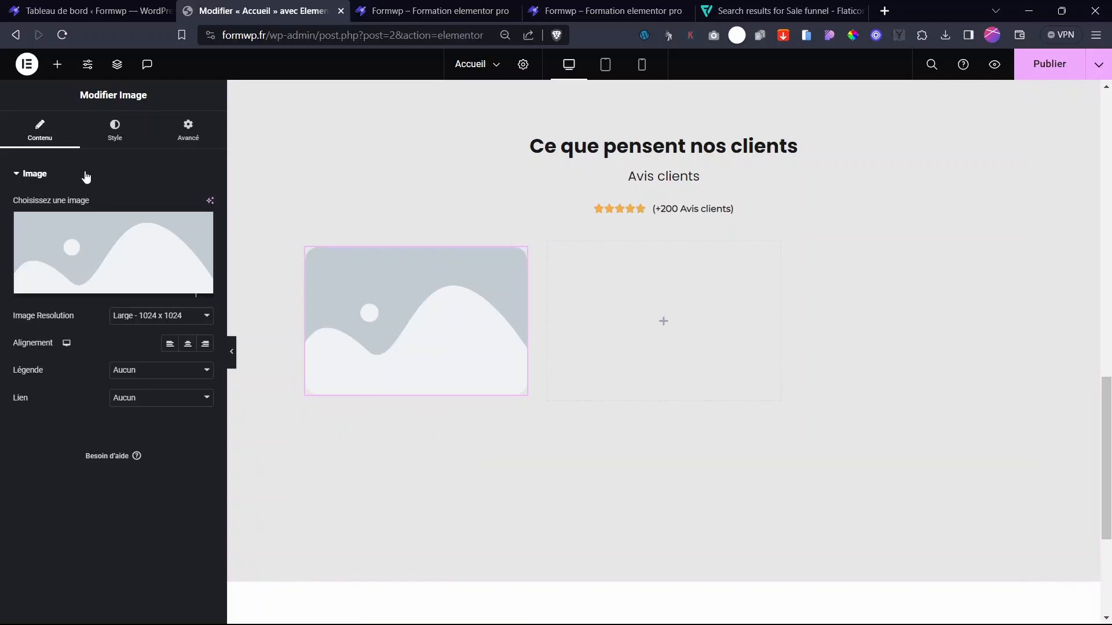
left_click(57, 65)
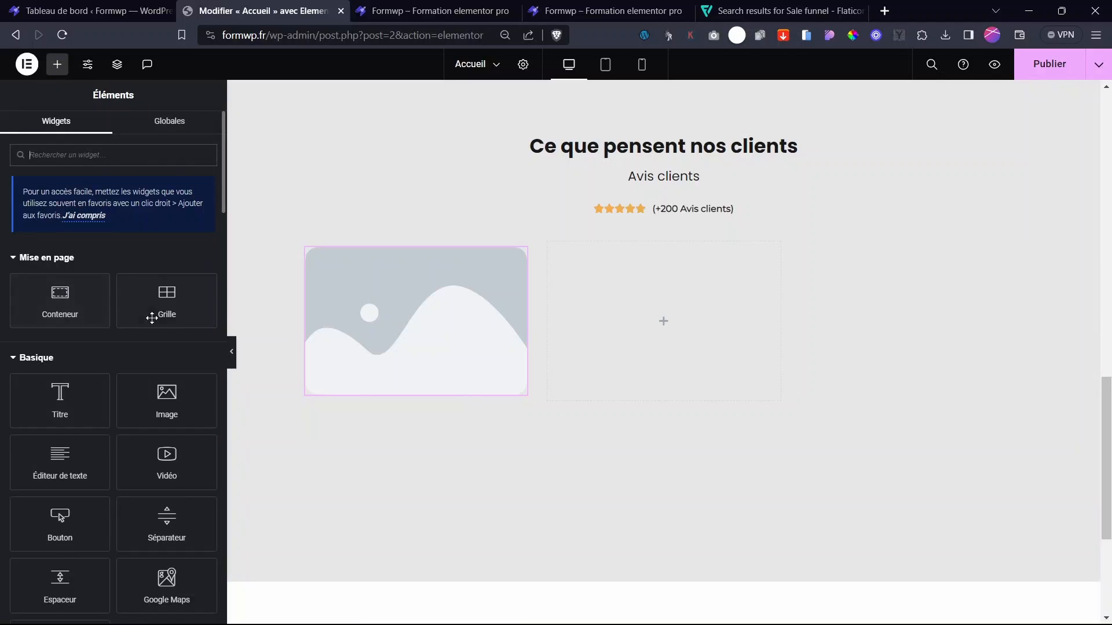
left_click_drag(60, 401, 405, 376)
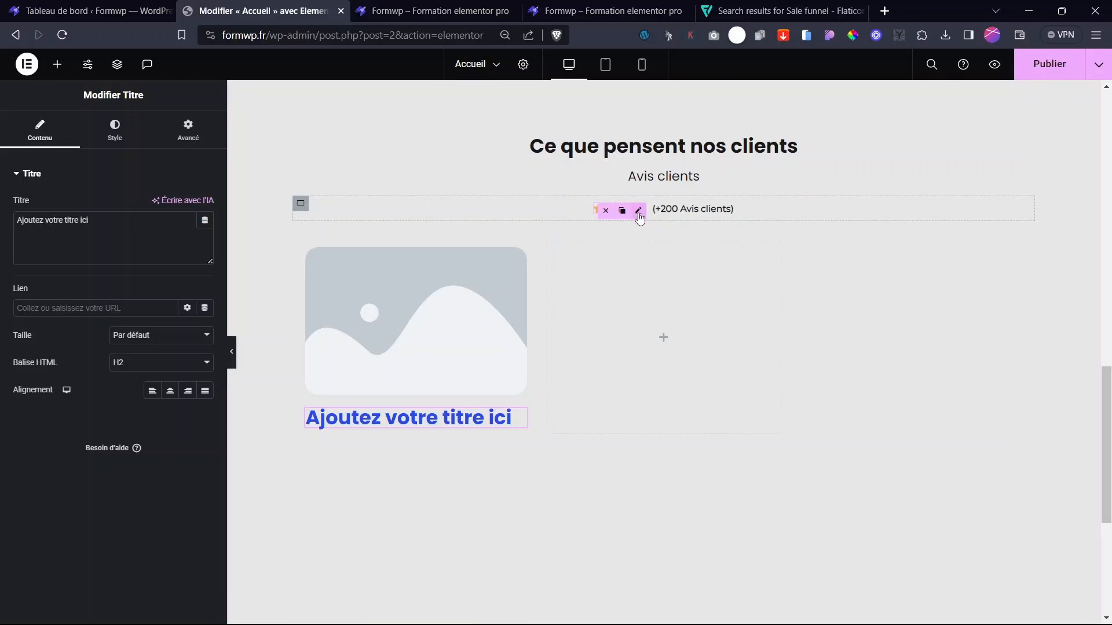
- Copy the star rating into the card and add a text block below the heading
left_click(620, 212)
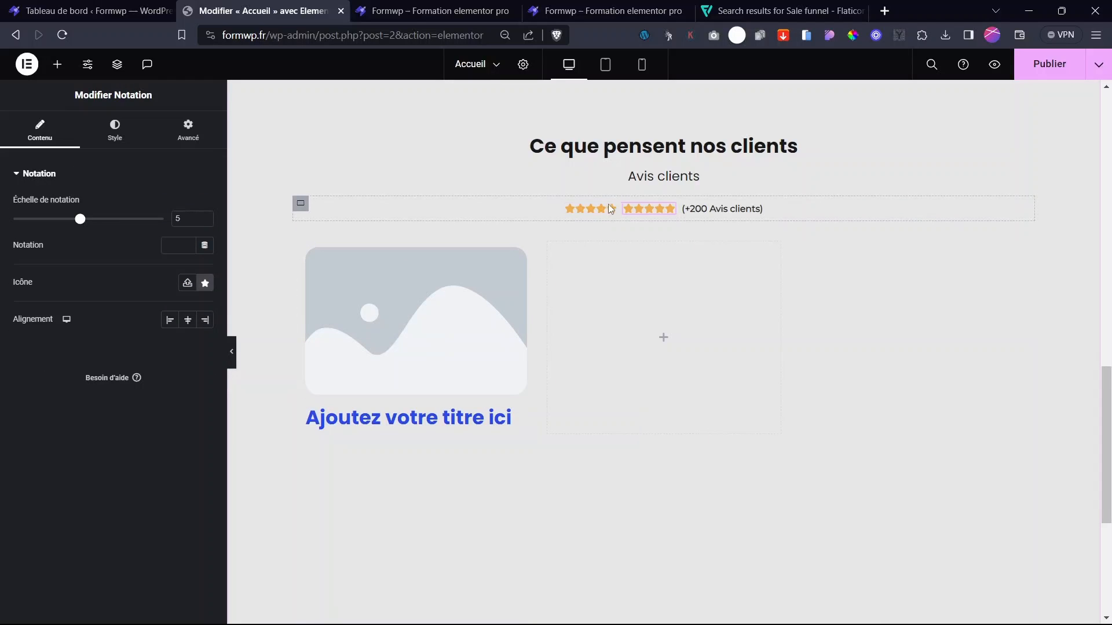
left_click_drag(598, 225, 436, 405)
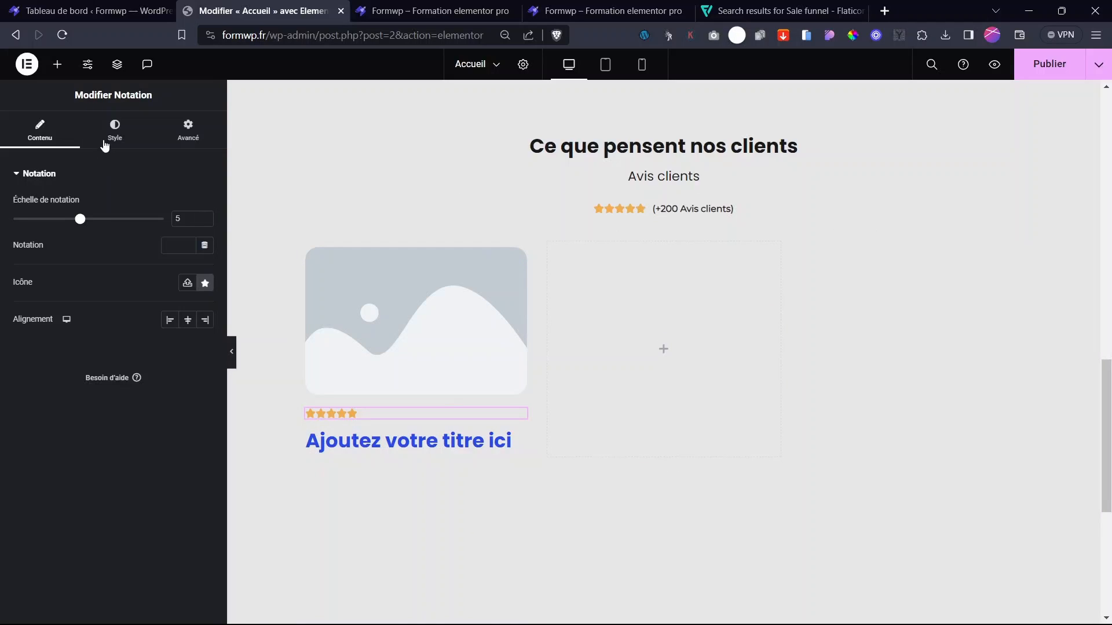
left_click(57, 63)
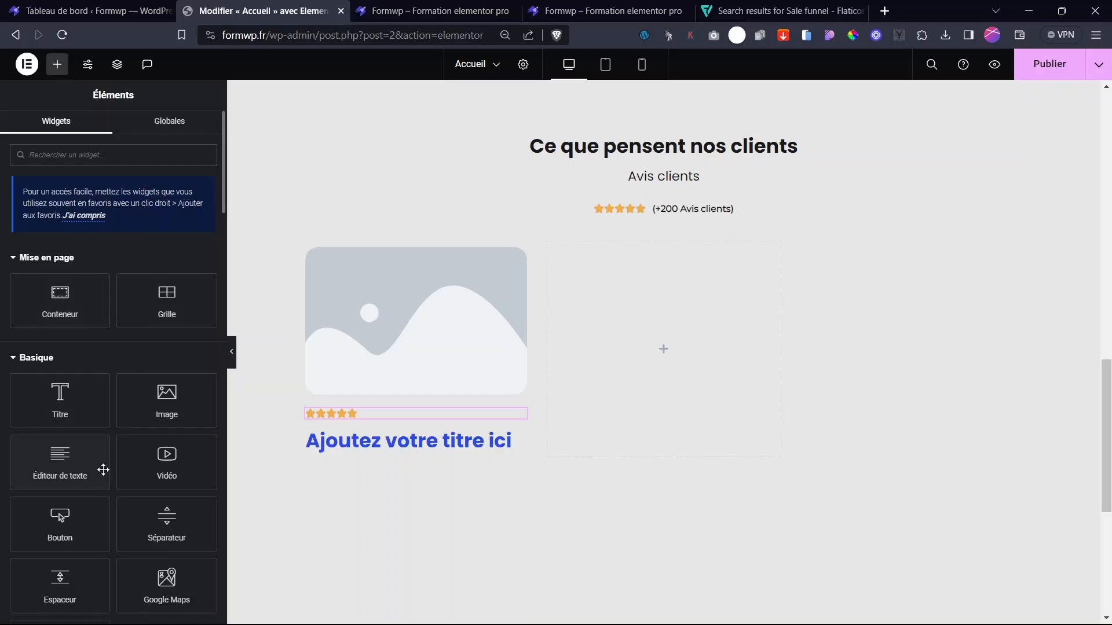
left_click_drag(103, 469, 392, 447)
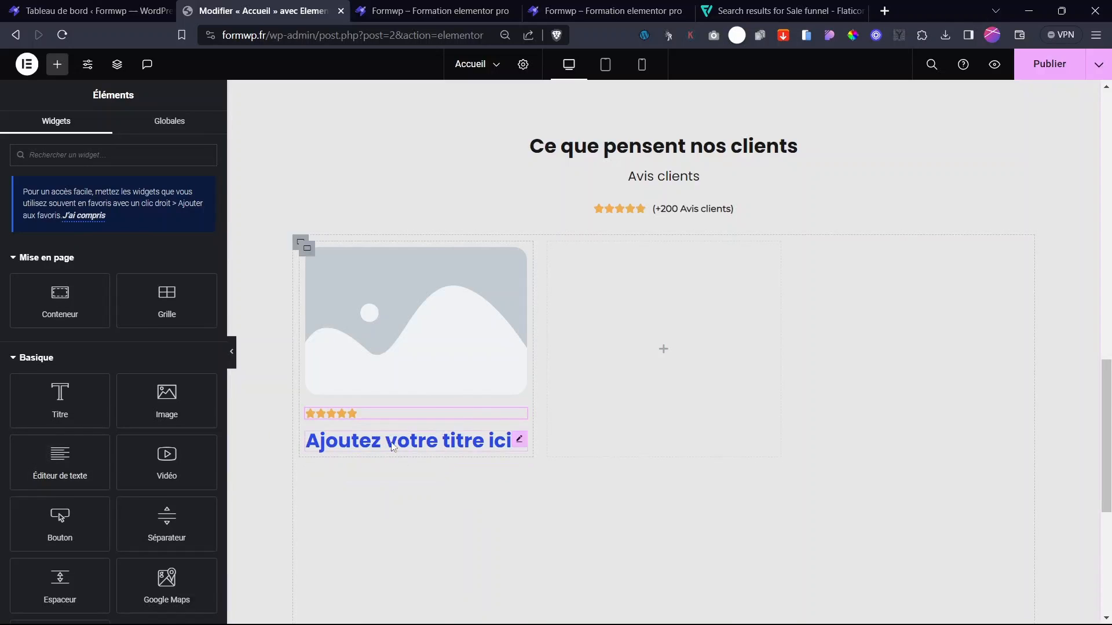
left_click_drag(53, 457, 377, 449)
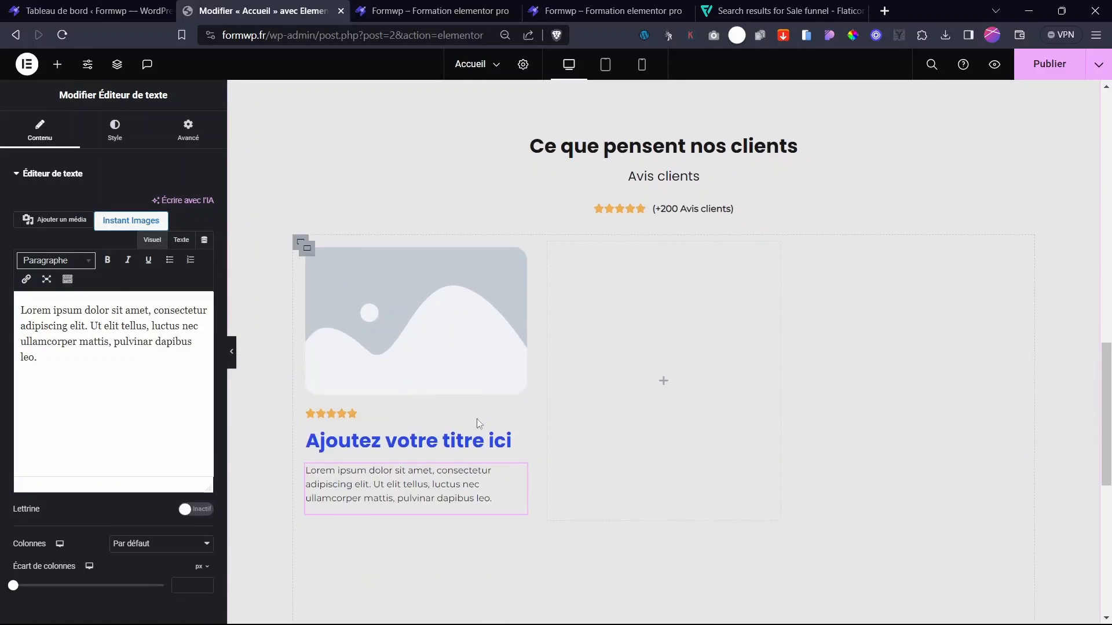
- Select the card's image placeholder and search free stock images for 'portrait'
left_click(470, 305)
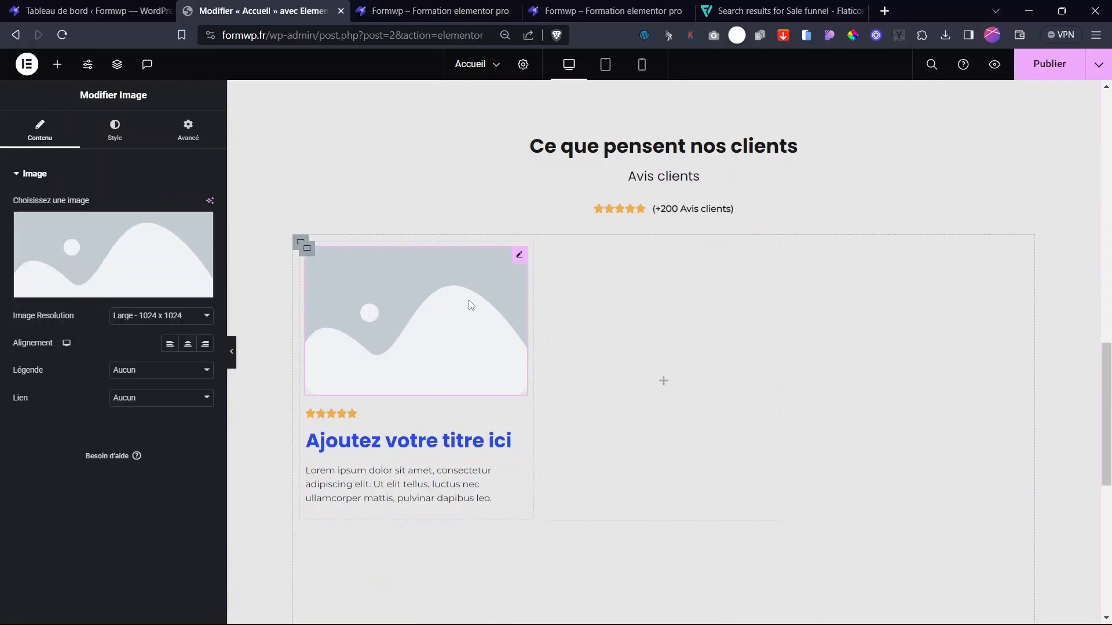
left_click(144, 265)
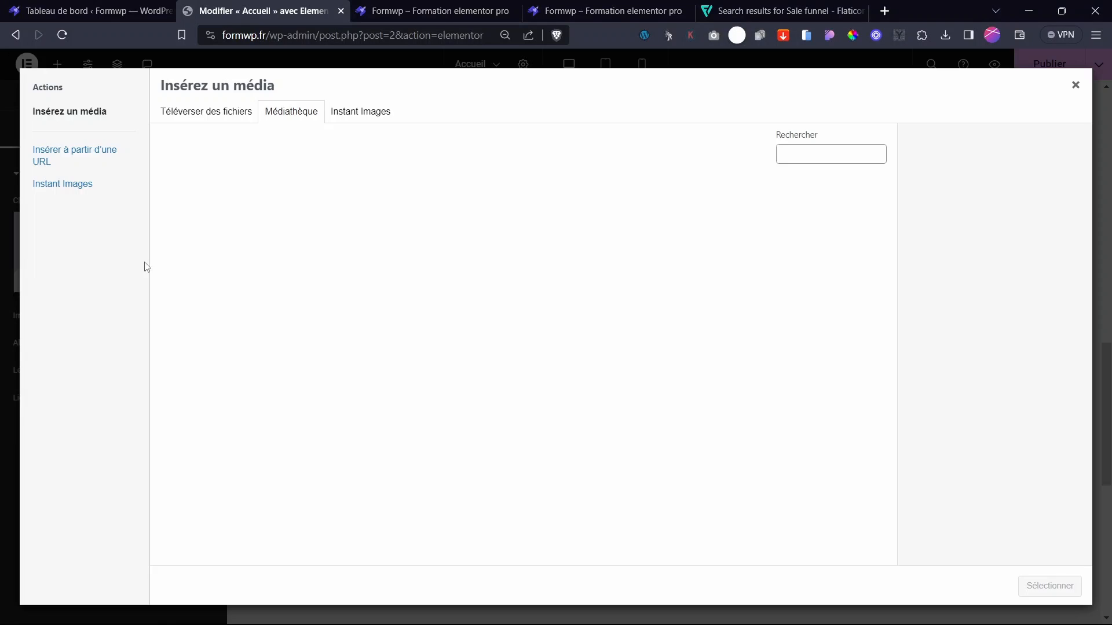
left_click(374, 118)
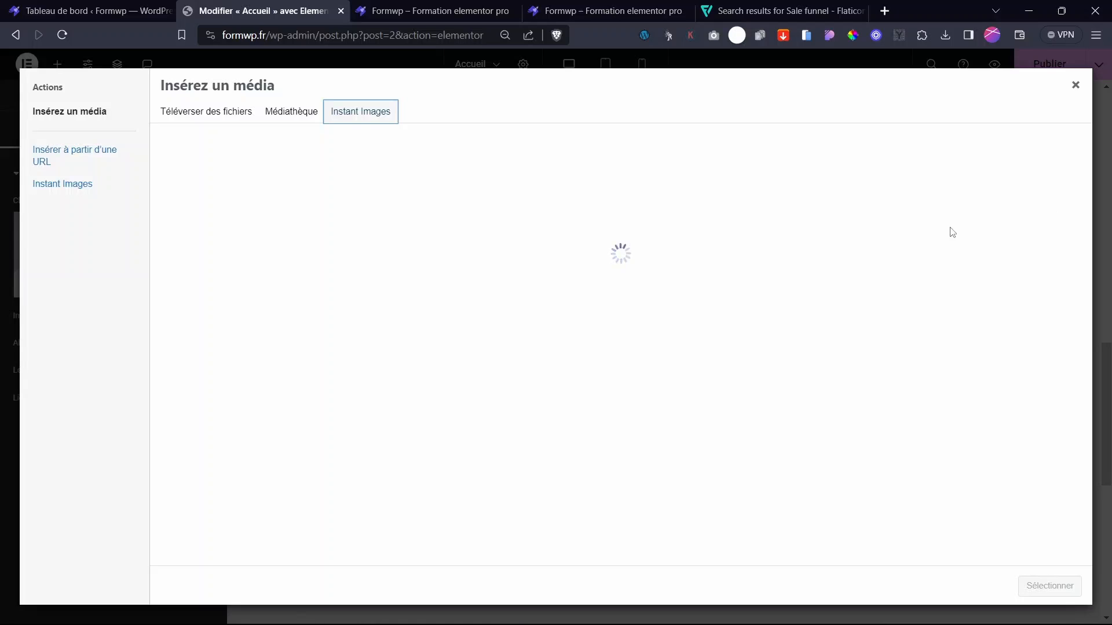
left_click(905, 244)
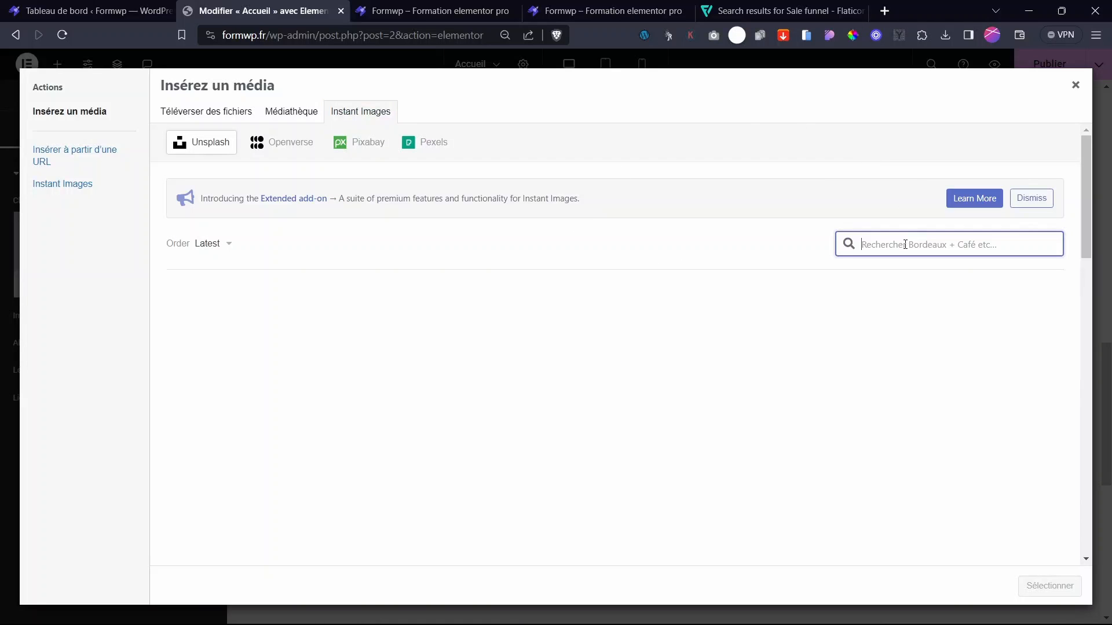
type("por")
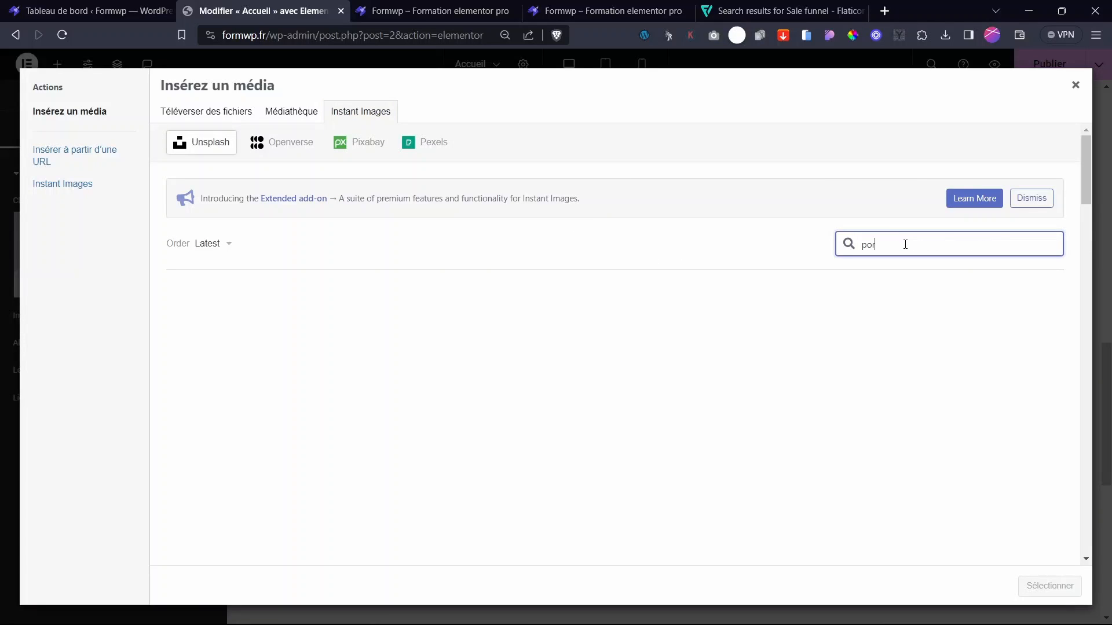
type("trait")
key("Return")
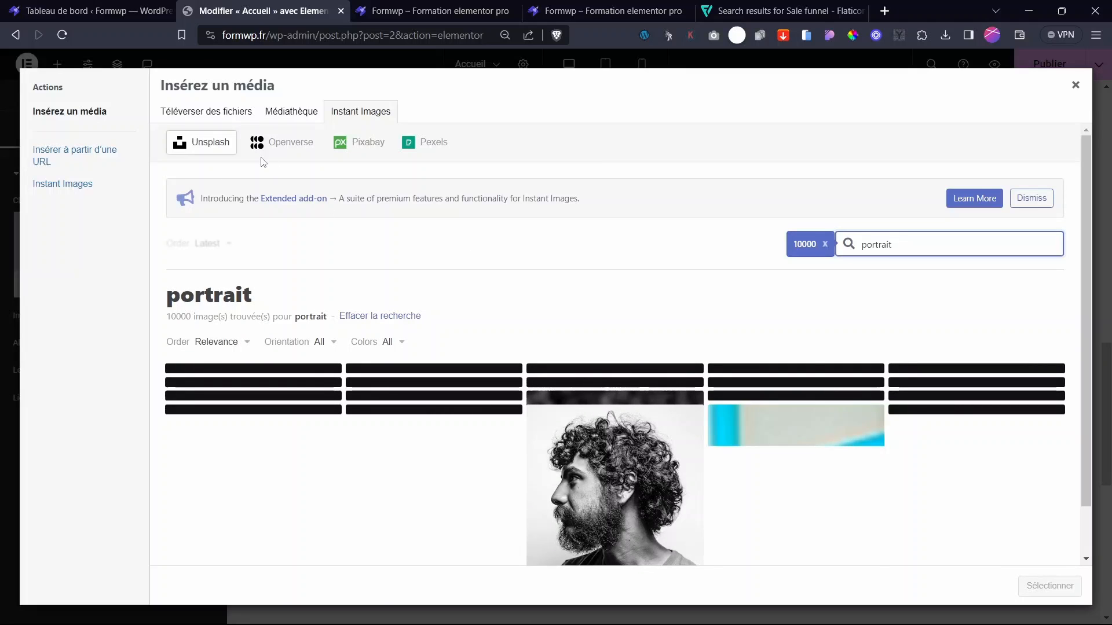
- Repeat the 'portrait' search on Openverse and import the smiling woman in sunglasses photo
left_click(269, 144)
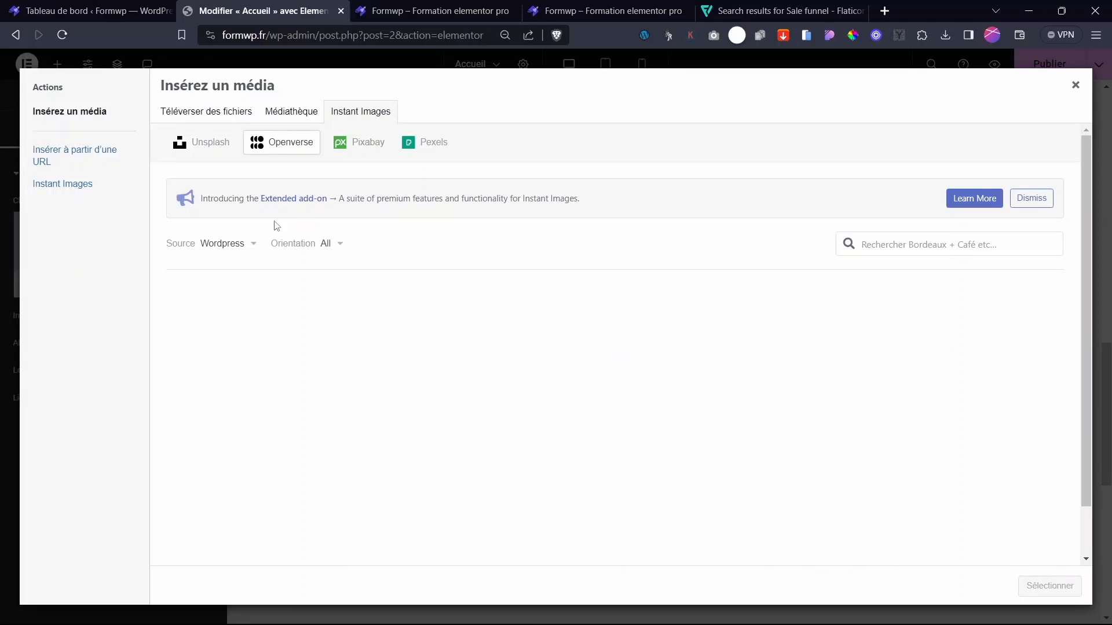
left_click(906, 245)
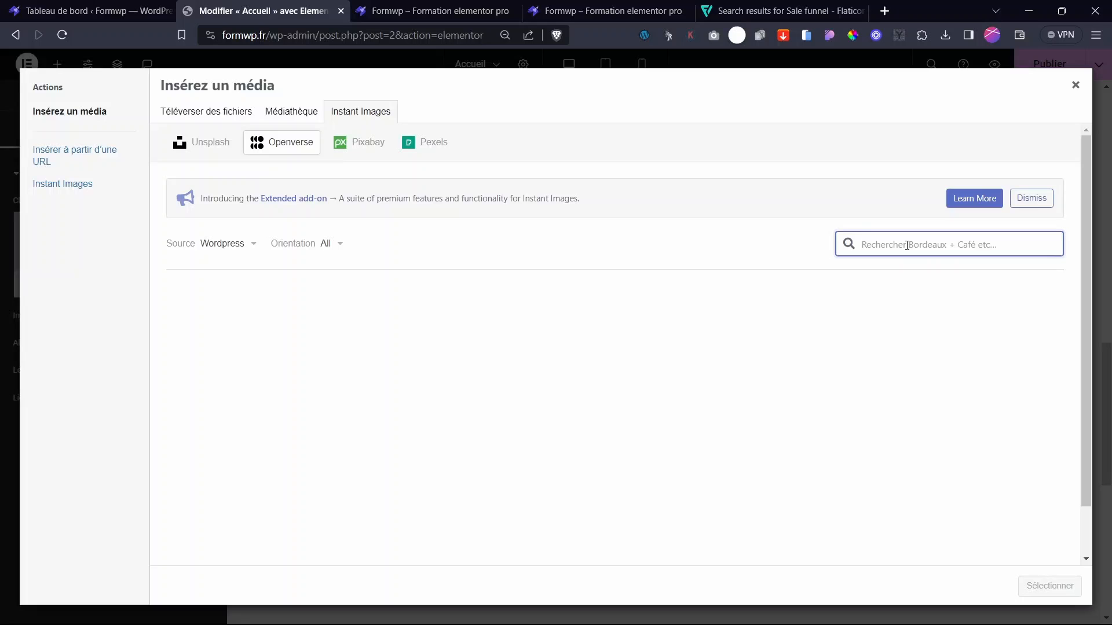
type("portrait")
key("Return")
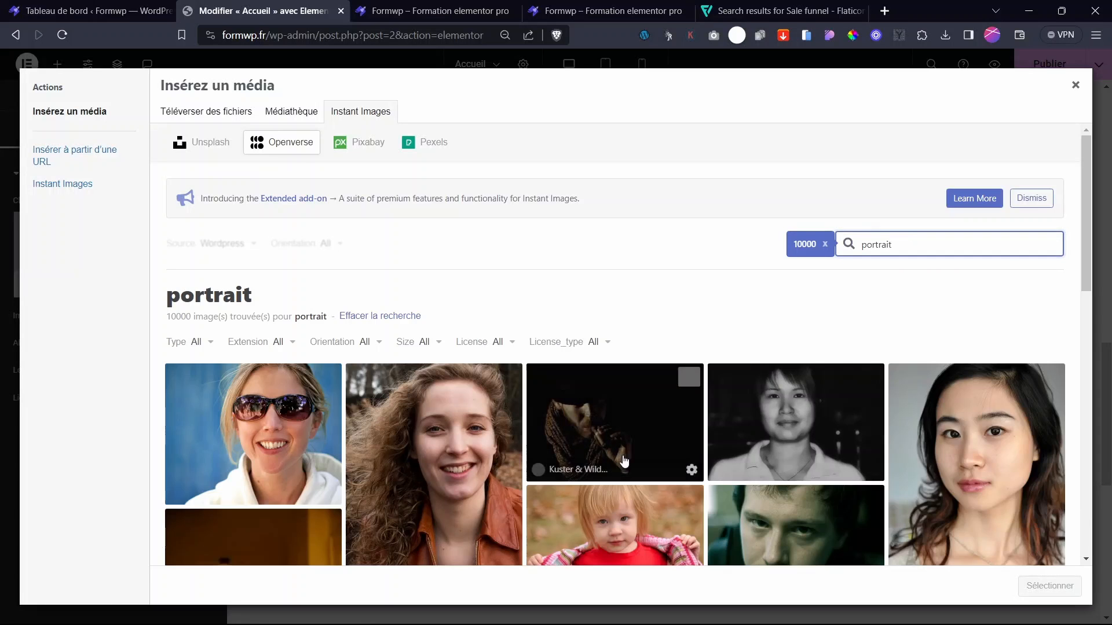
scroll(589, 438, "down", 5)
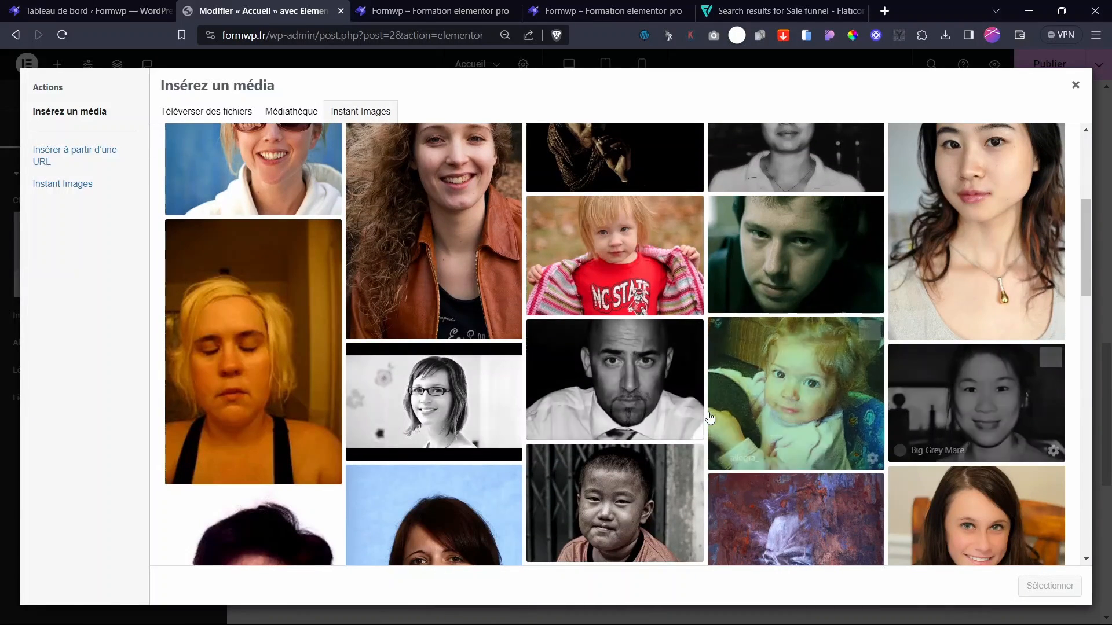
scroll(550, 428, "up", 5)
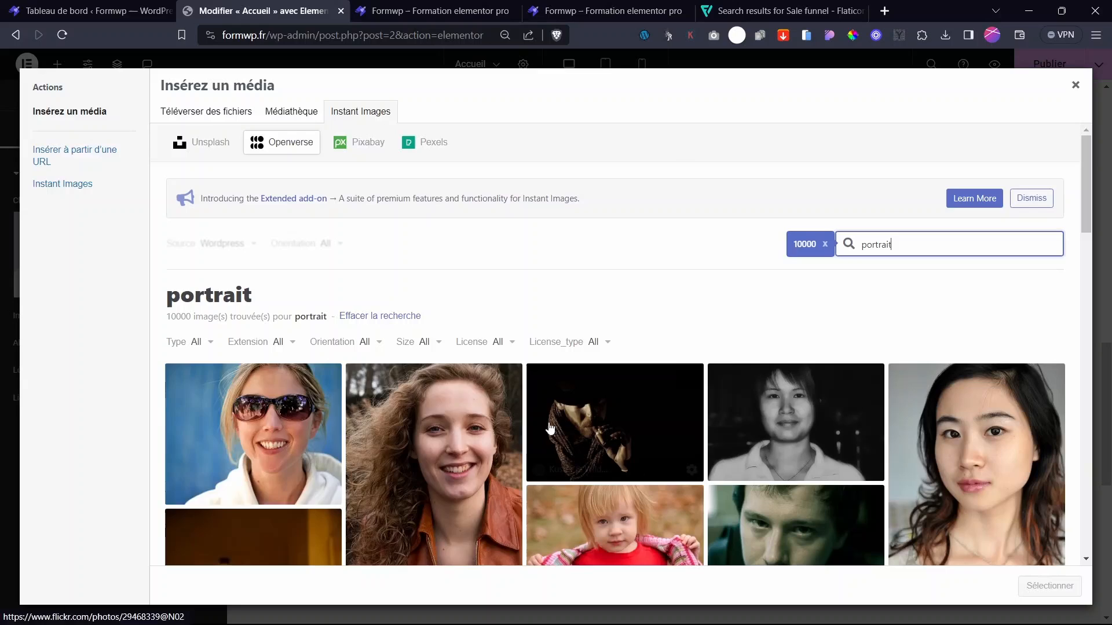
left_click(284, 448)
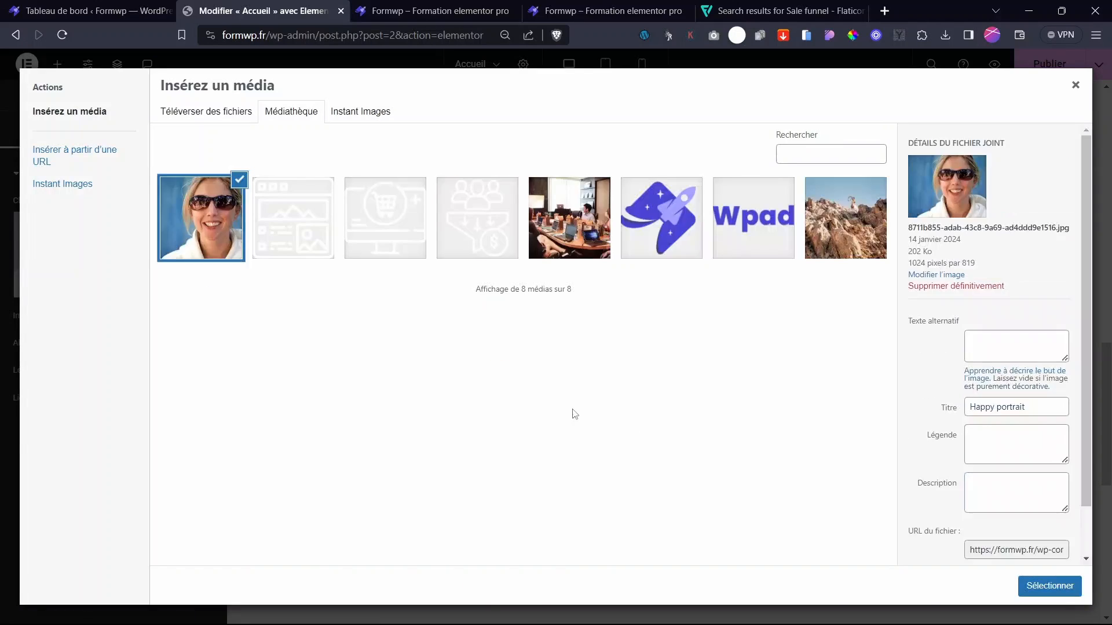
- Search 'portrait' on Pixabay, import the grey cat photo and insert it into the card
left_click(365, 110)
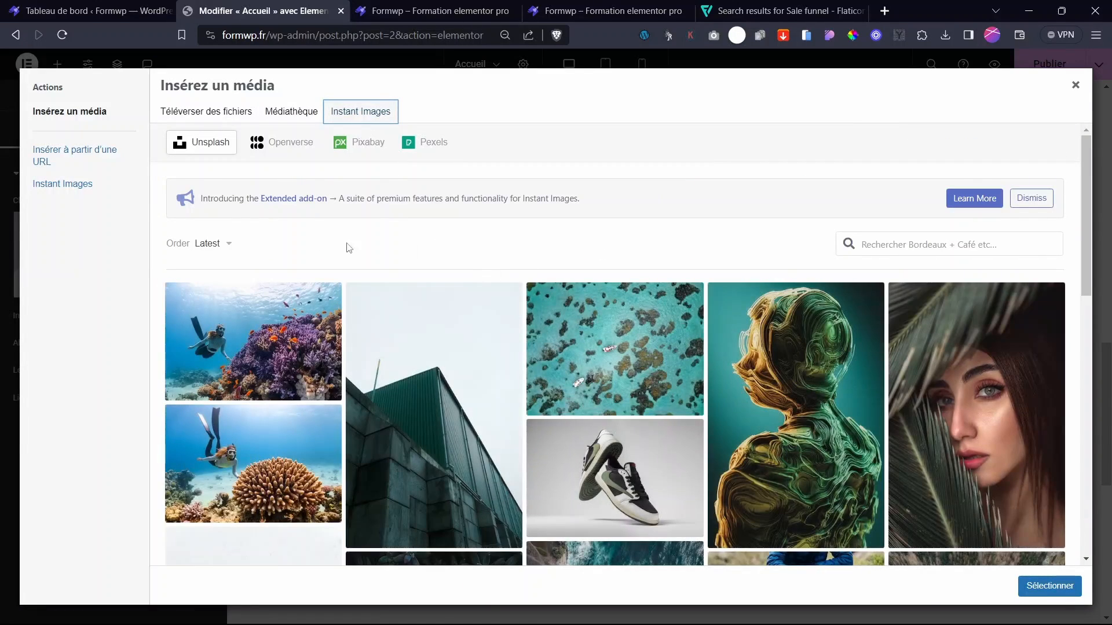
left_click(263, 156)
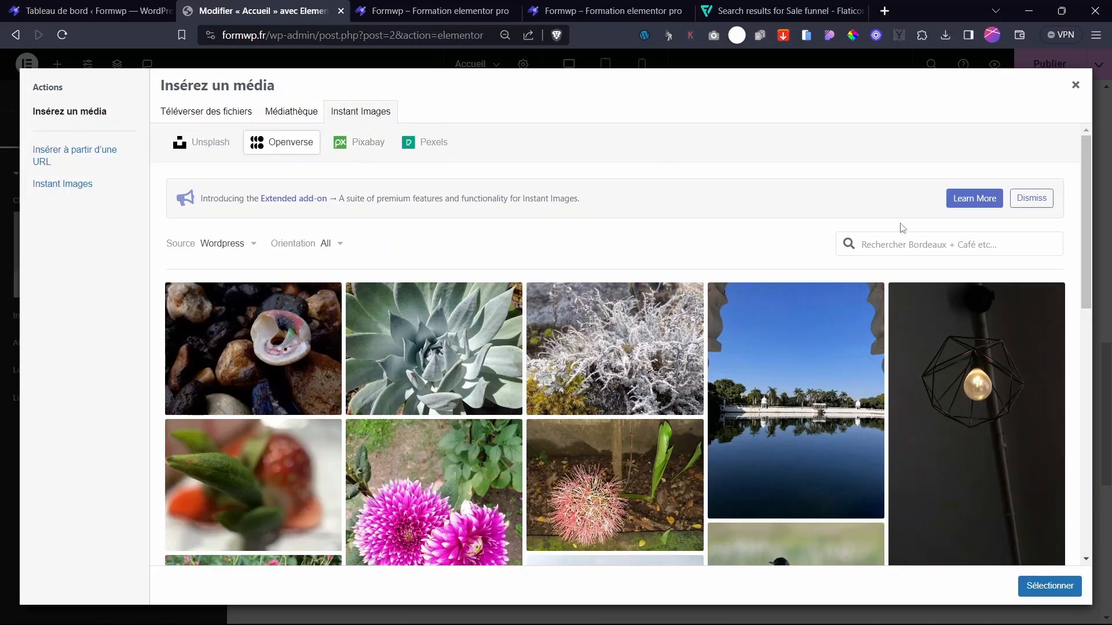
left_click(894, 249)
type("portrait")
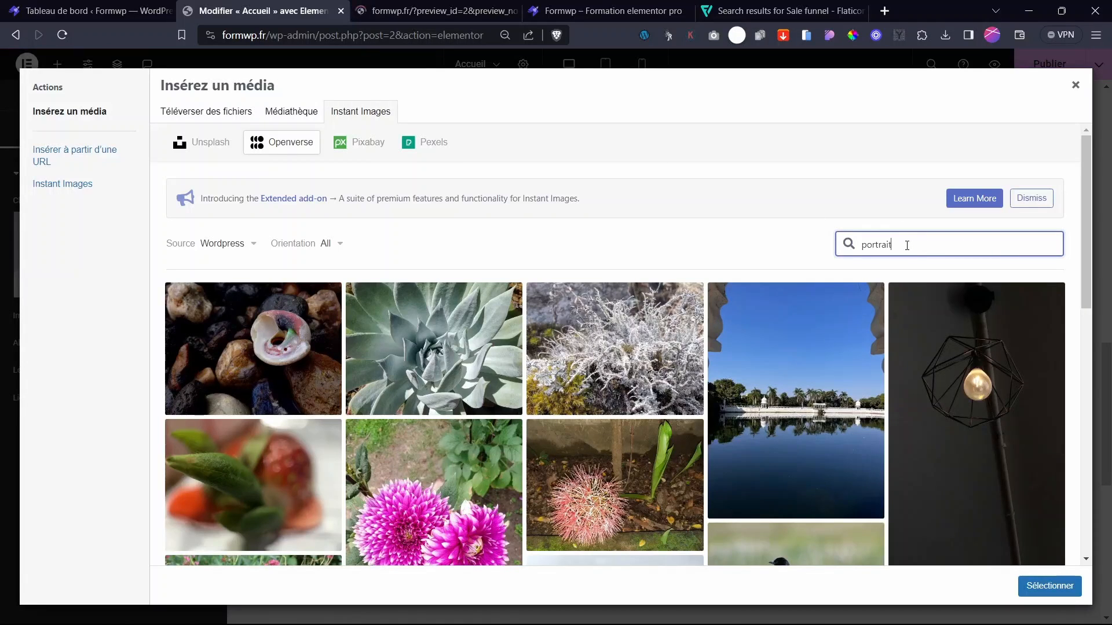
key("Return")
left_click(359, 142)
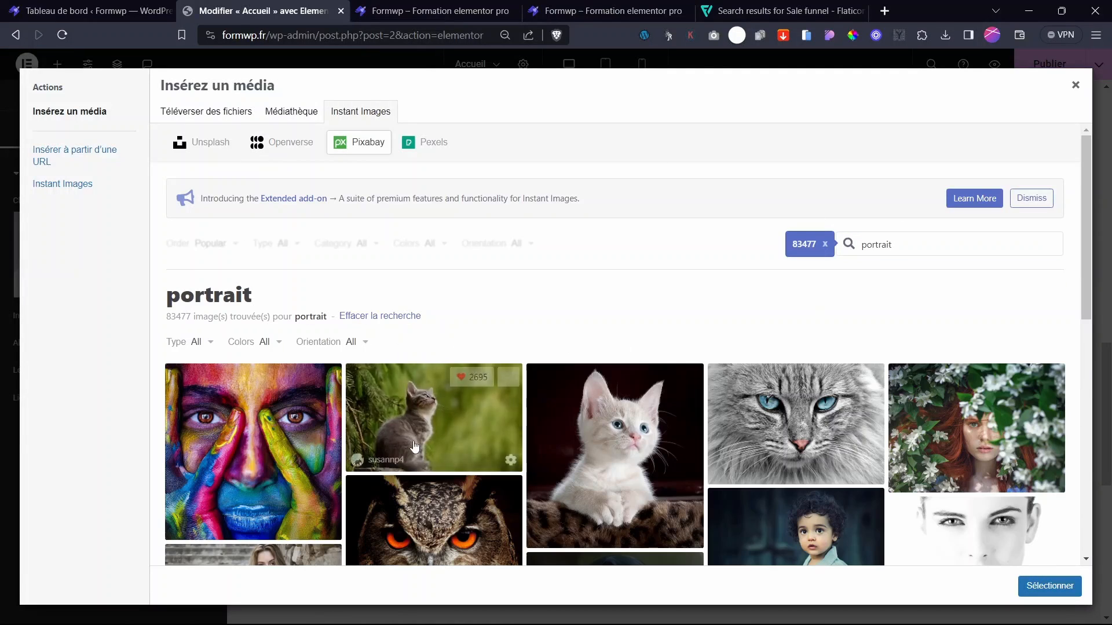
left_click(723, 416)
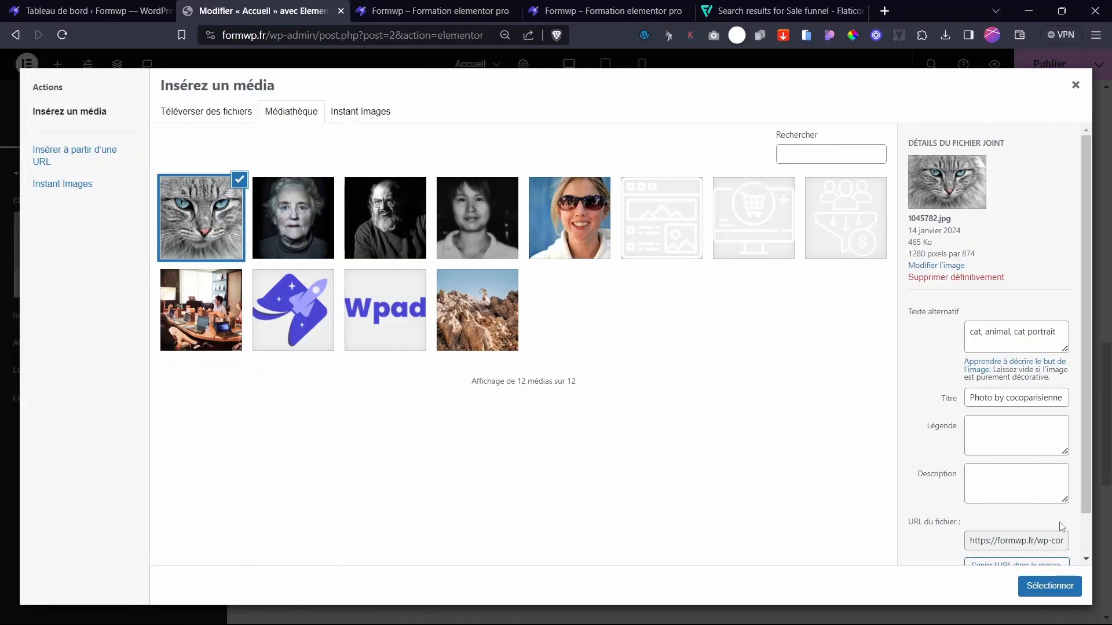
left_click(1049, 585)
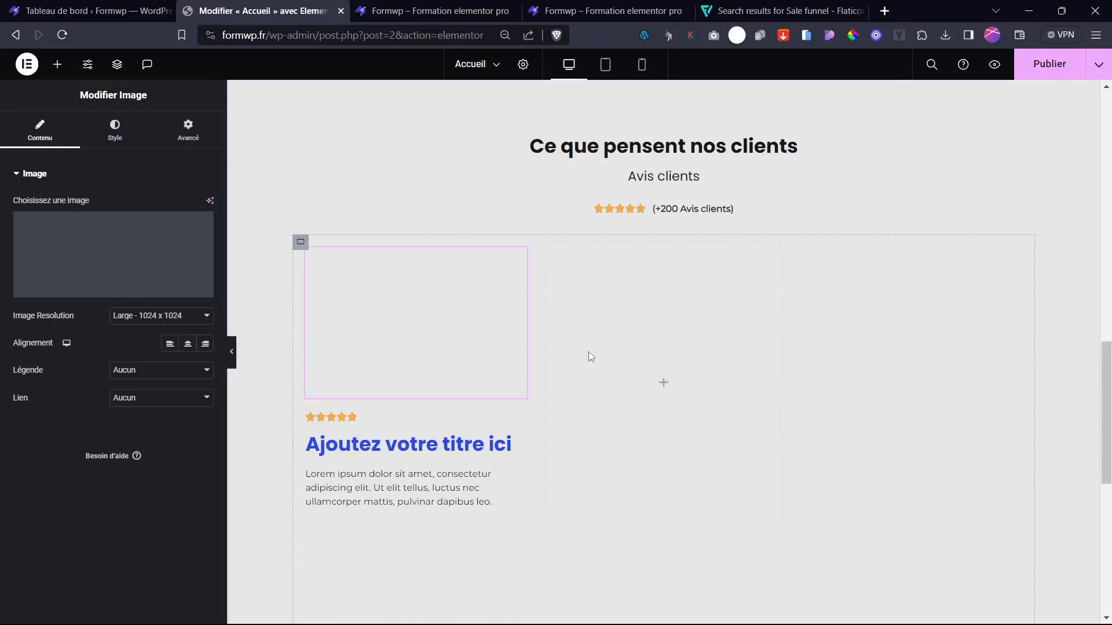
- Enable the image Masque with the Cercle shape on the cat photo
left_click(187, 130)
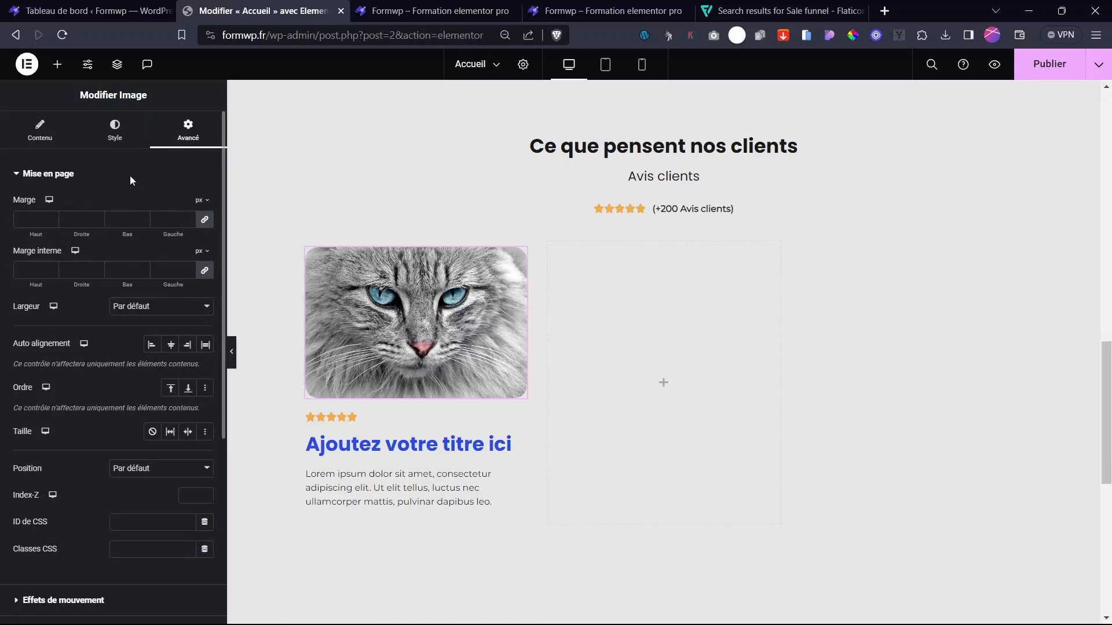
left_click(56, 176)
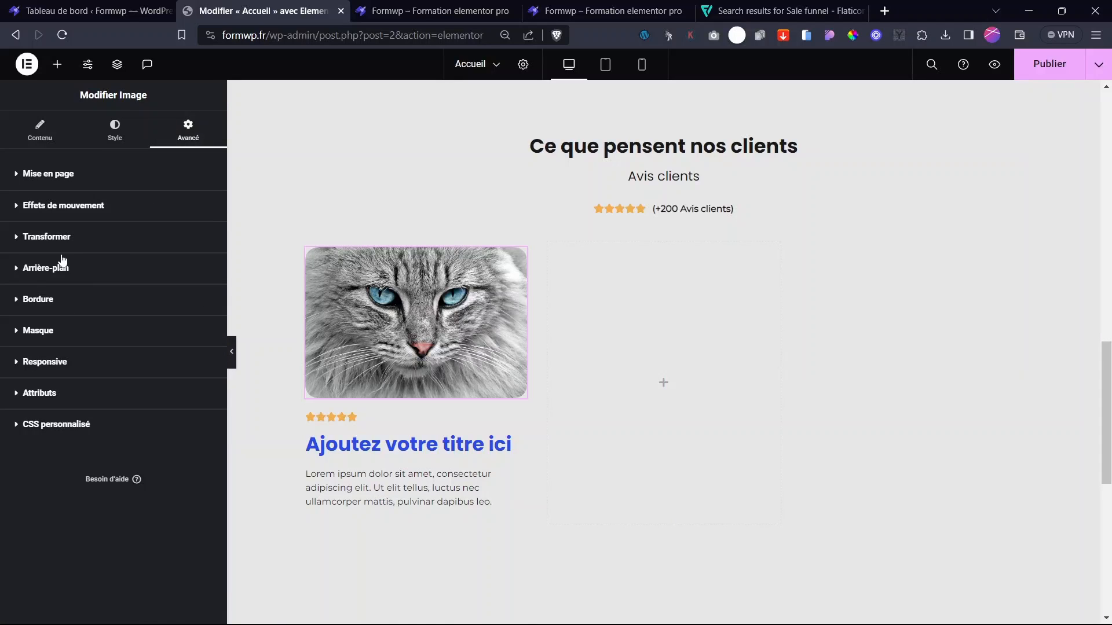
left_click(50, 339)
left_click(194, 360)
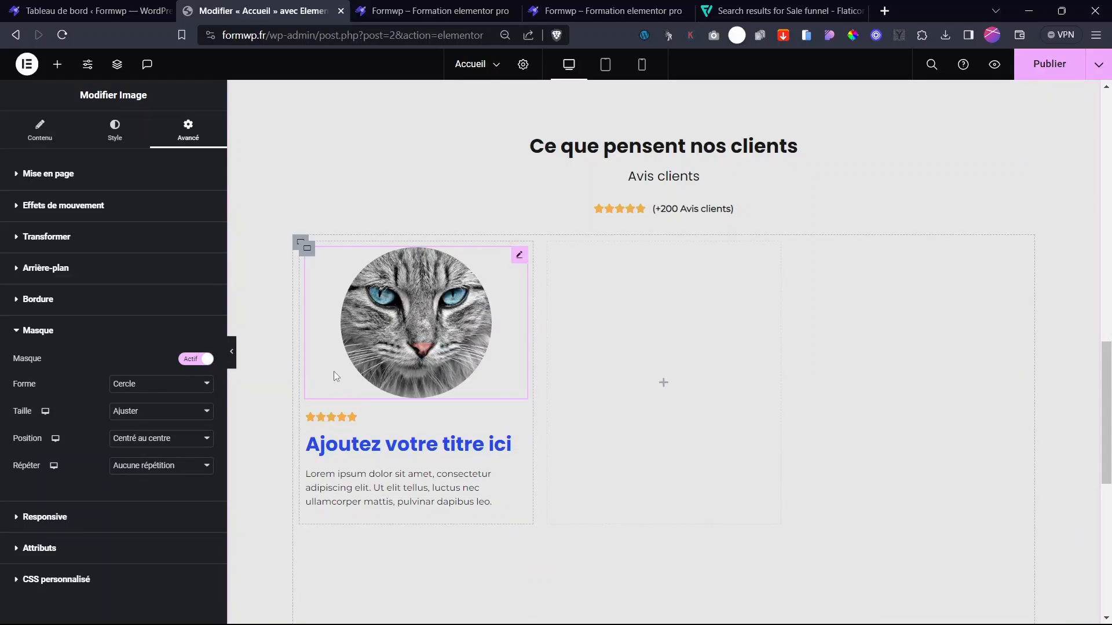
left_click(38, 131)
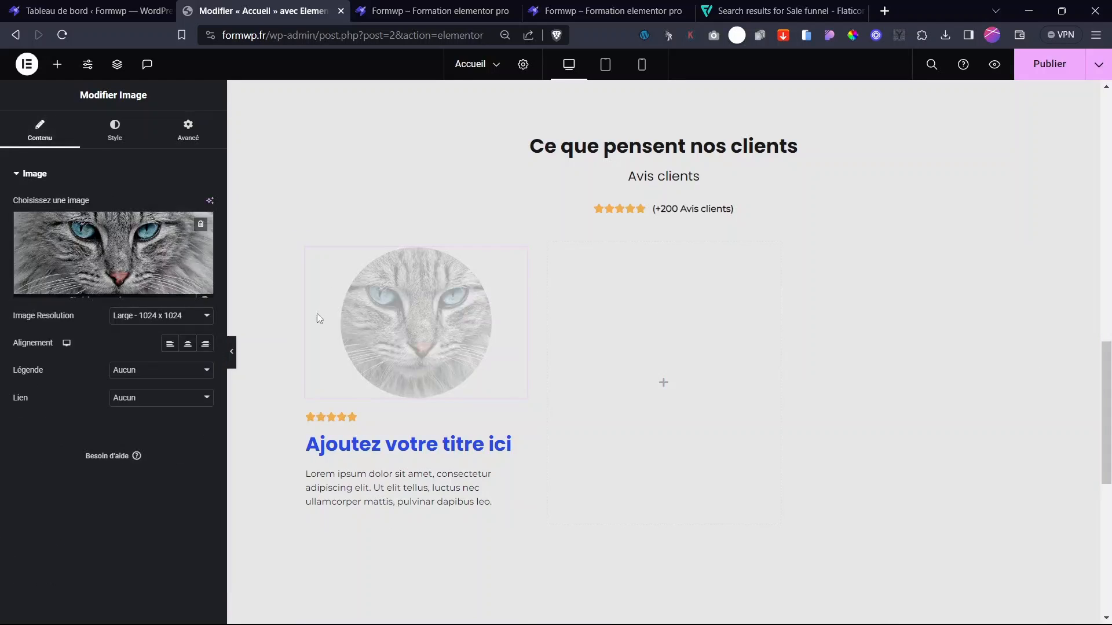
left_click(111, 143)
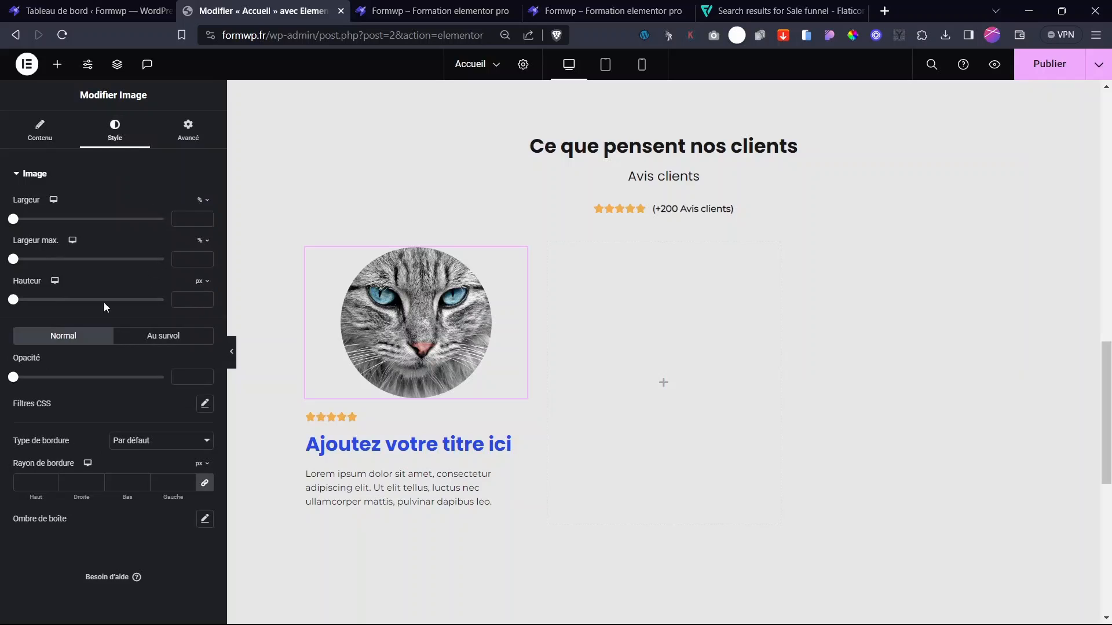
left_click(40, 135)
- Make the avatar Thumbnail 150x150, 18% wide, left-aligned, and move the heading above the stars
left_click(152, 316)
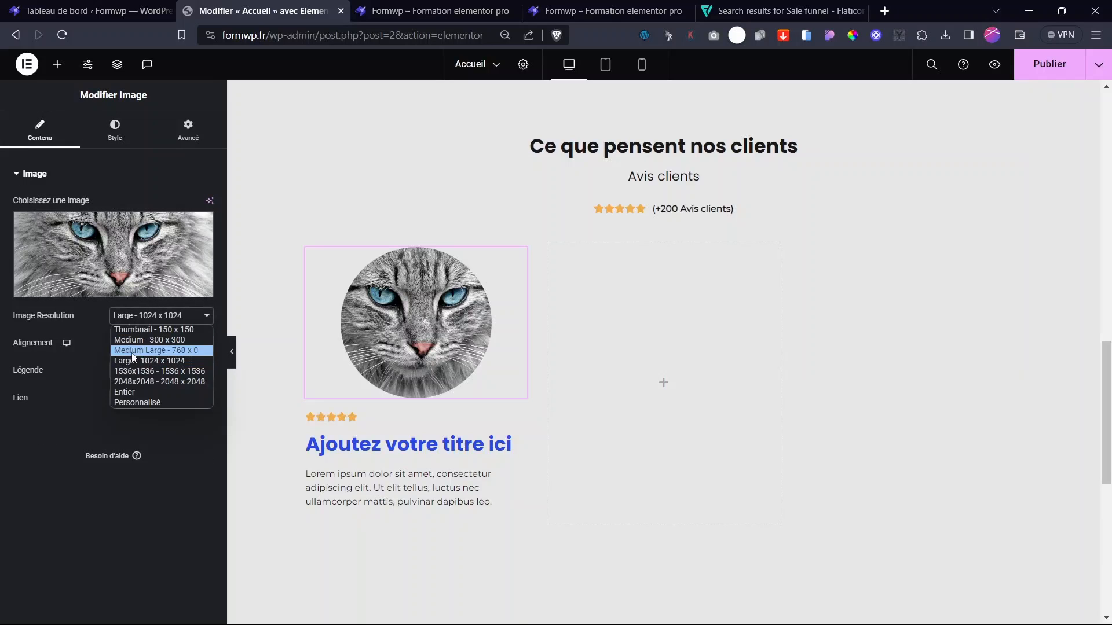
left_click(148, 332)
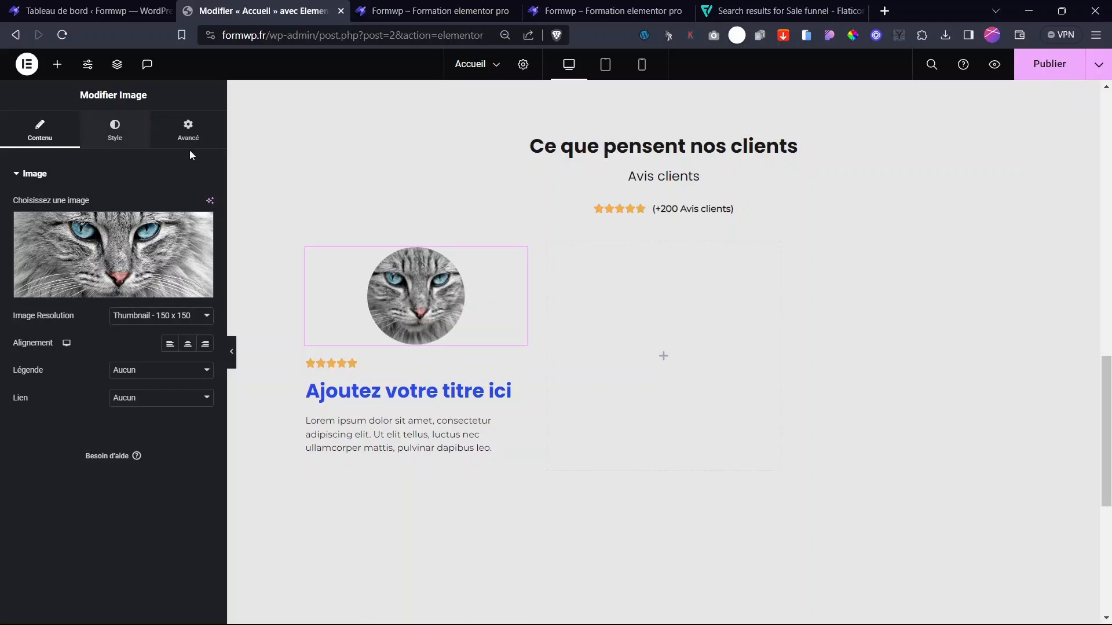
left_click(115, 130)
left_click_drag(13, 219, 39, 219)
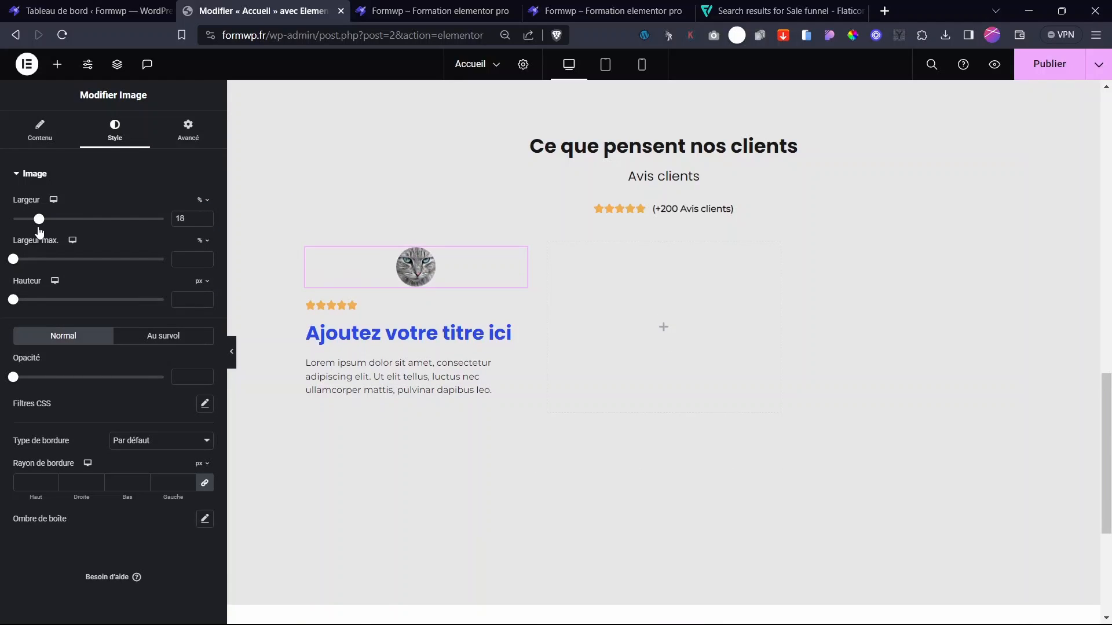
left_click(40, 132)
left_click(172, 346)
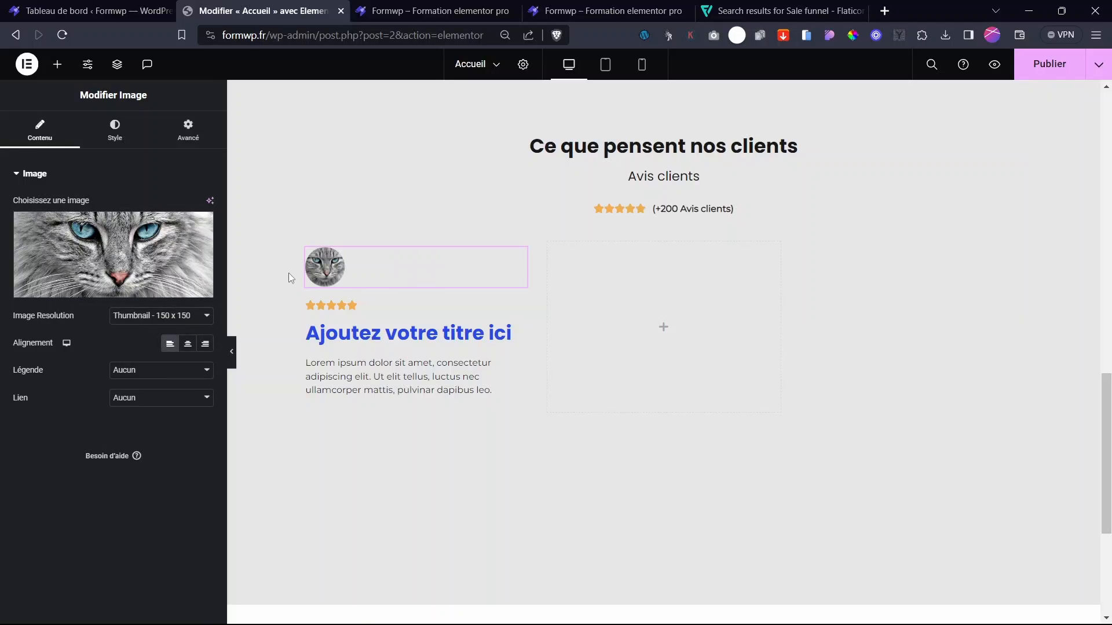
left_click_drag(382, 338, 360, 301)
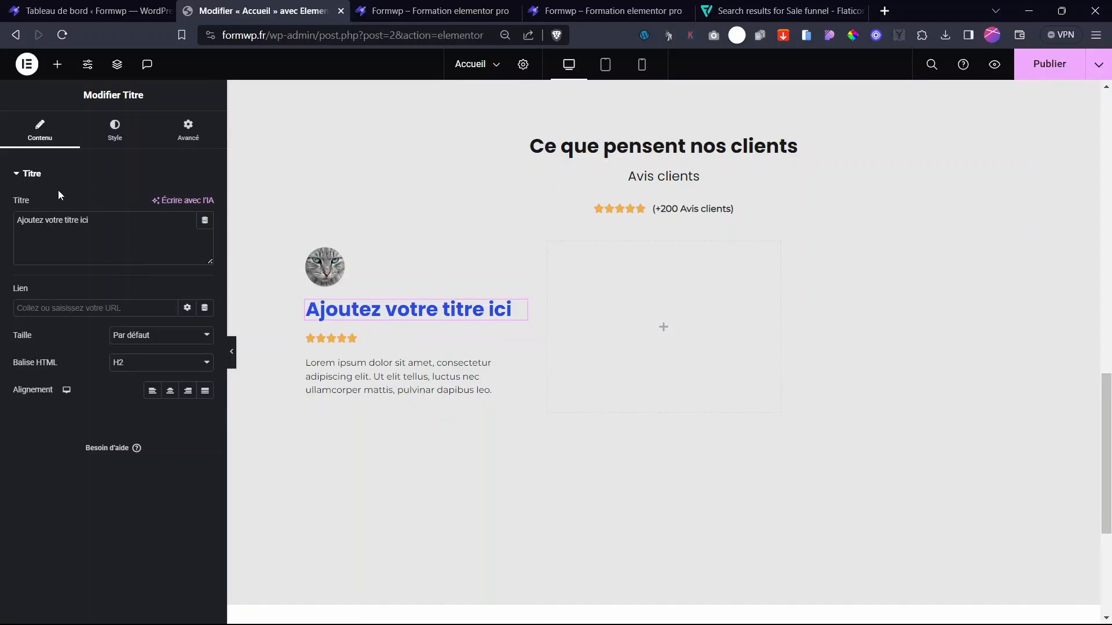
- Make the card heading an H4 with a 16 px font size
left_click(114, 130)
left_click(62, 135)
left_click(144, 362)
left_click(119, 412)
left_click(112, 135)
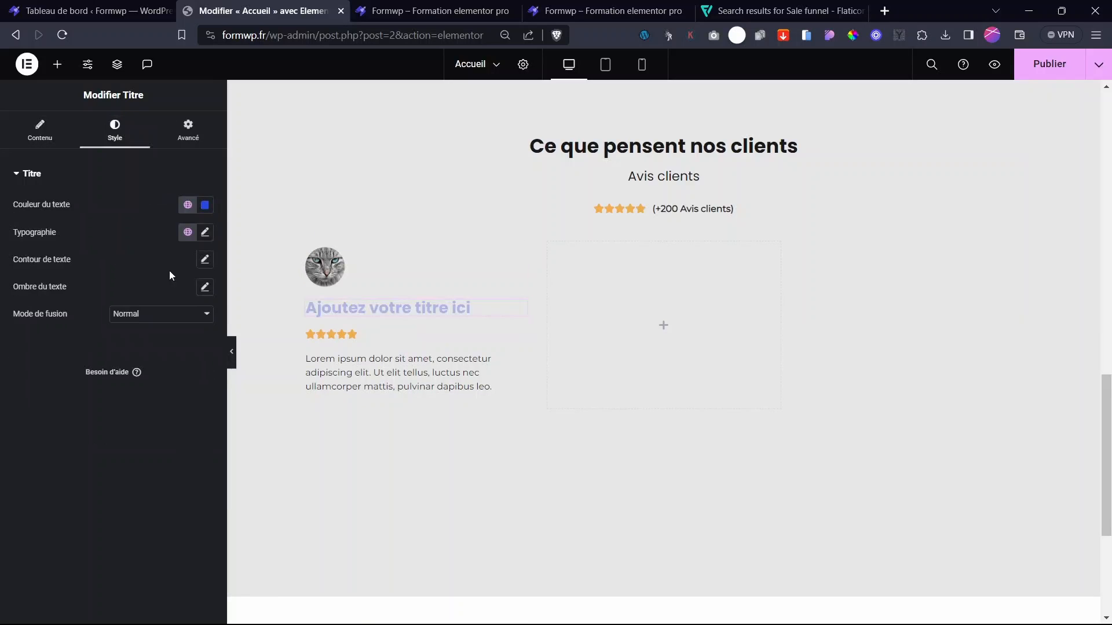
left_click(205, 232)
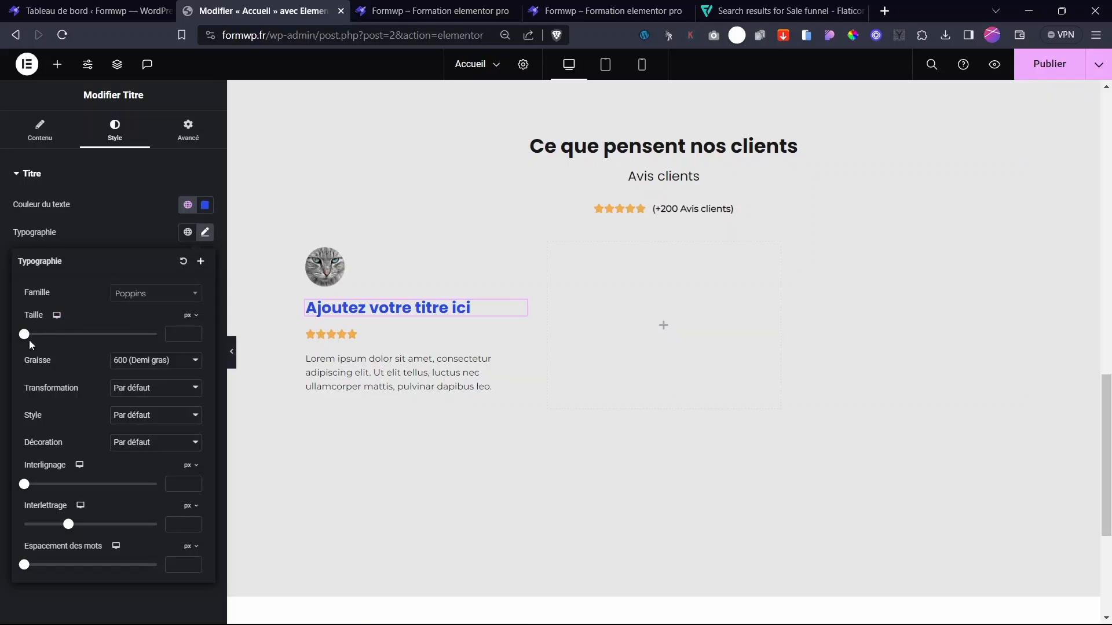
left_click_drag(29, 340, 38, 341)
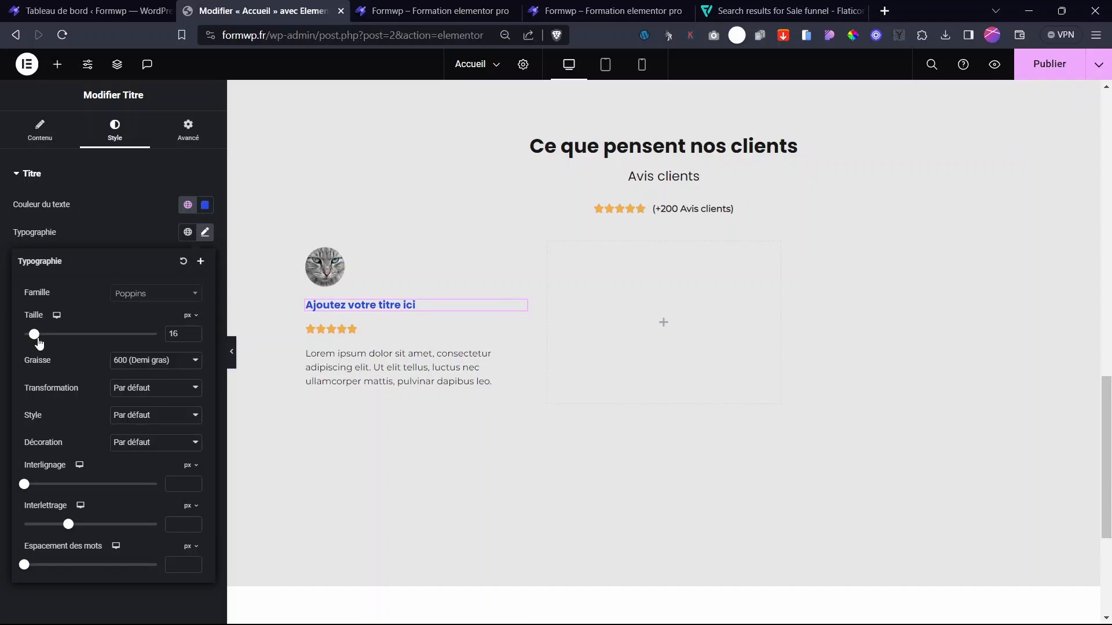
- Replace the heading's placeholder text with the reviewer's name
left_click(40, 133)
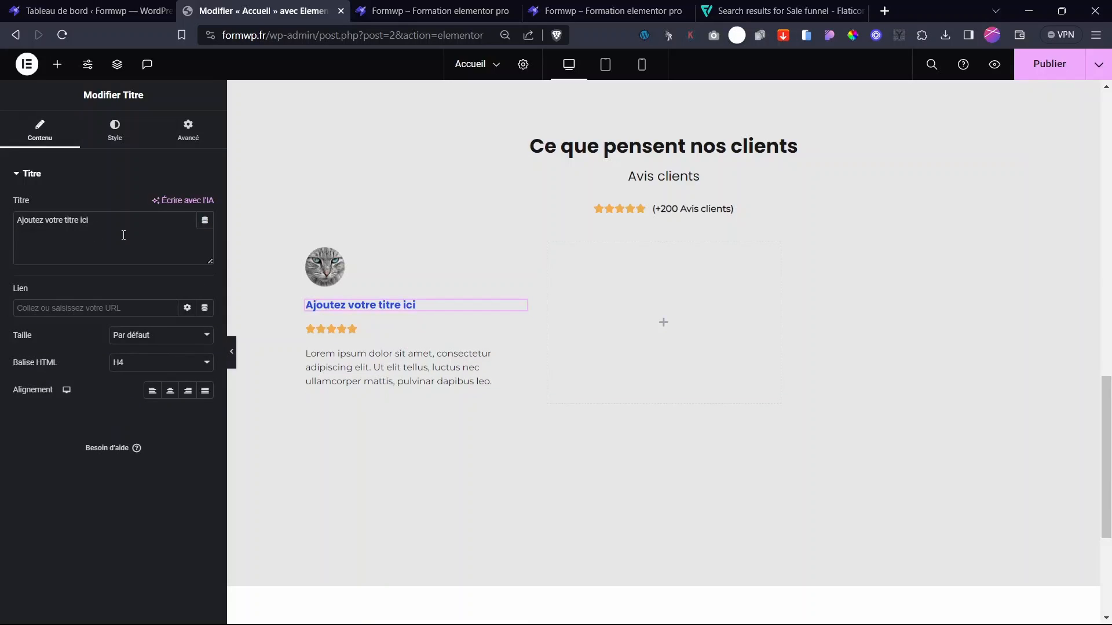
left_click_drag(122, 232, 5, 219)
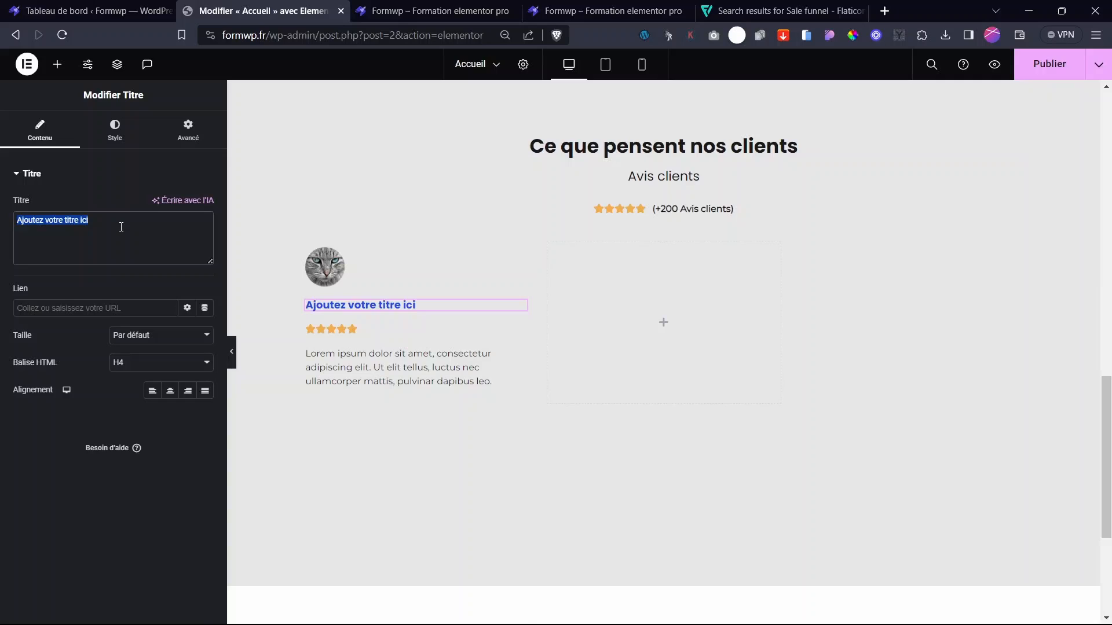
type("Louis A.")
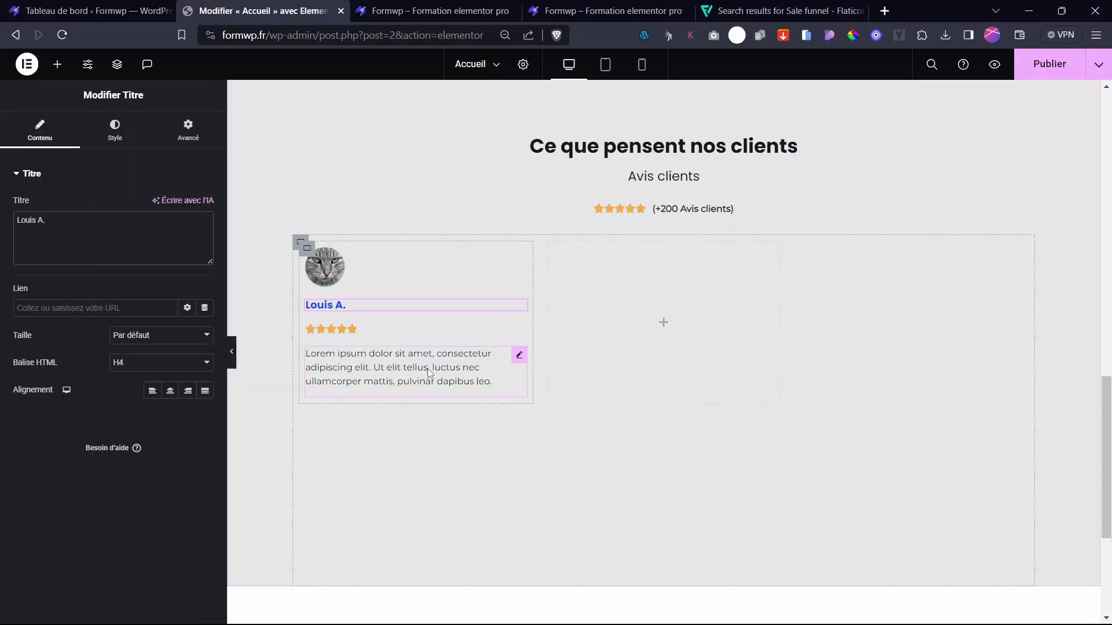
left_click(518, 356)
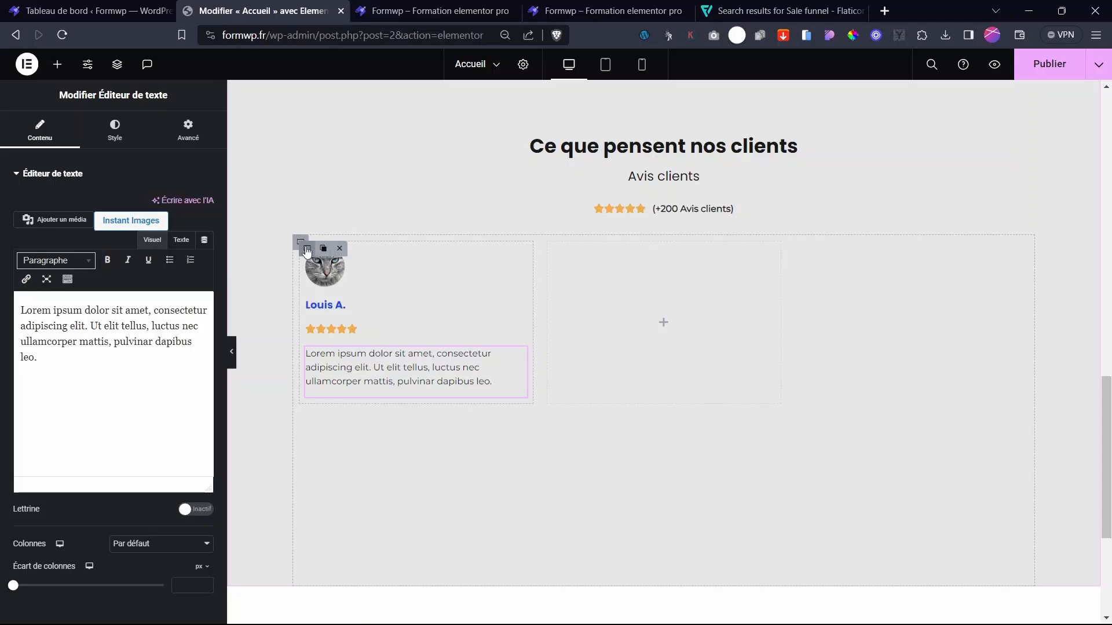
- Duplicate the testimonial card twice, then undo the copies
left_click(307, 253)
scroll(586, 347, "up", 5)
scroll(547, 482, "down", 4)
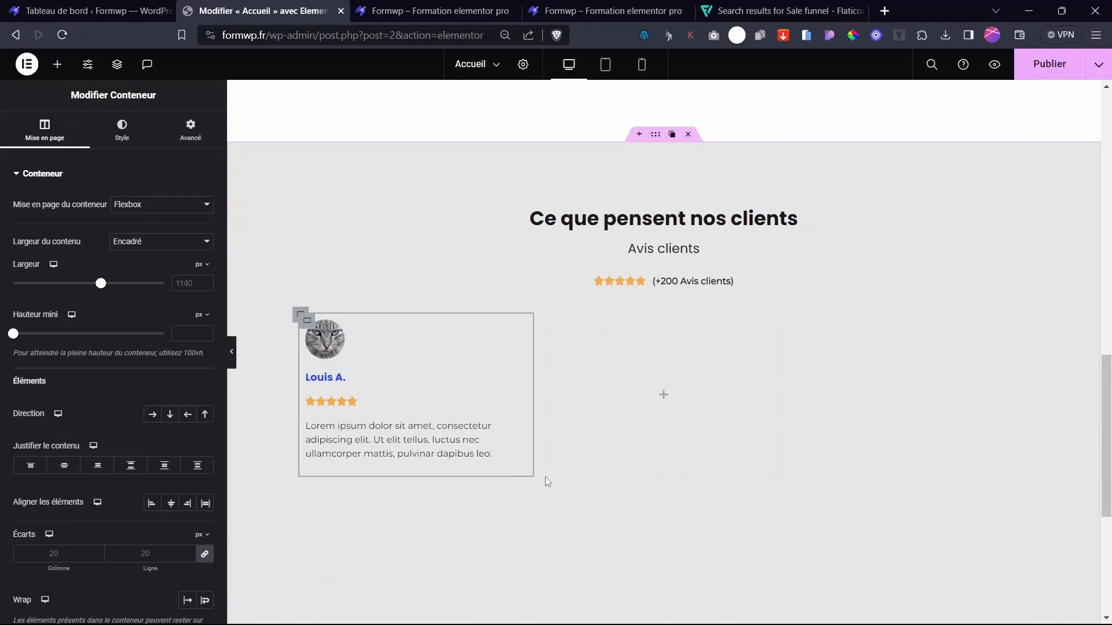
mouse_move(311, 326)
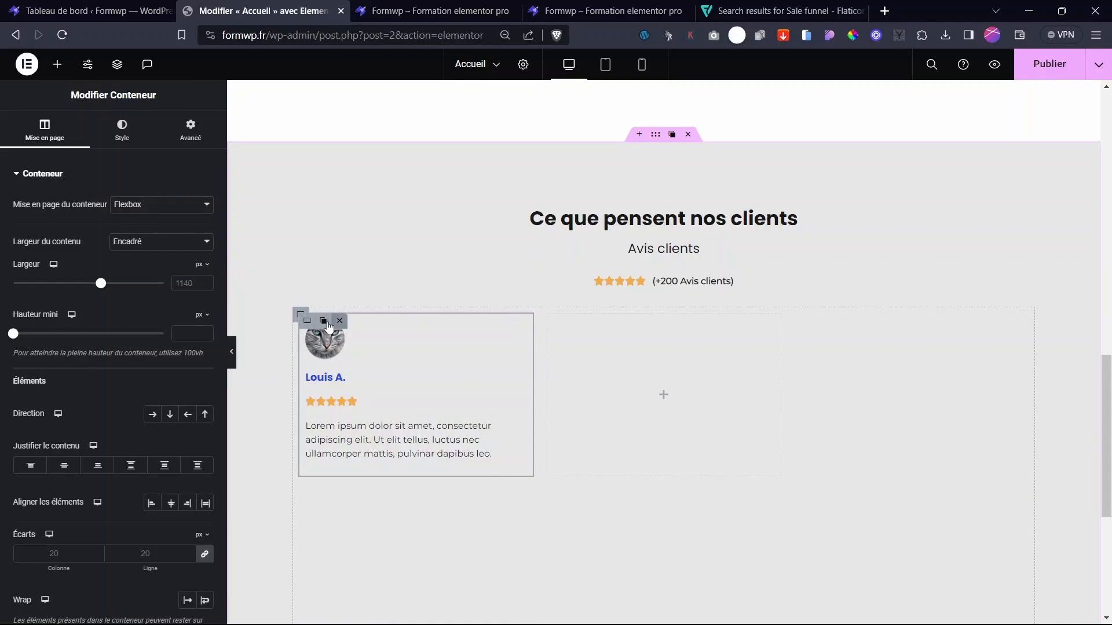
left_click(323, 321)
left_click(324, 322)
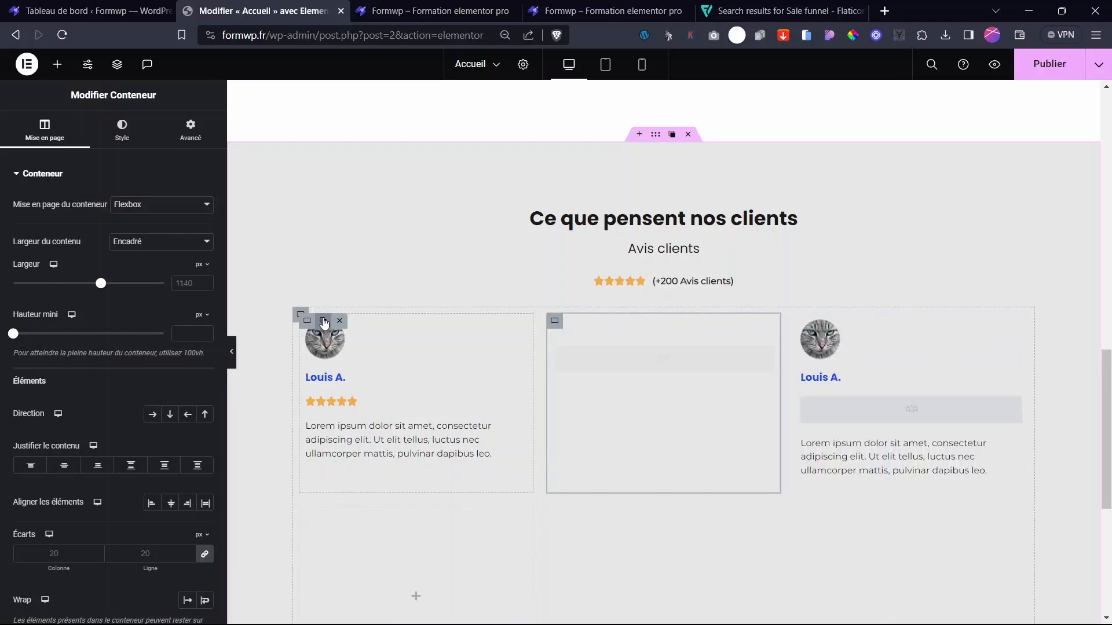
key("ctrl+z")
key("ctrl+z")
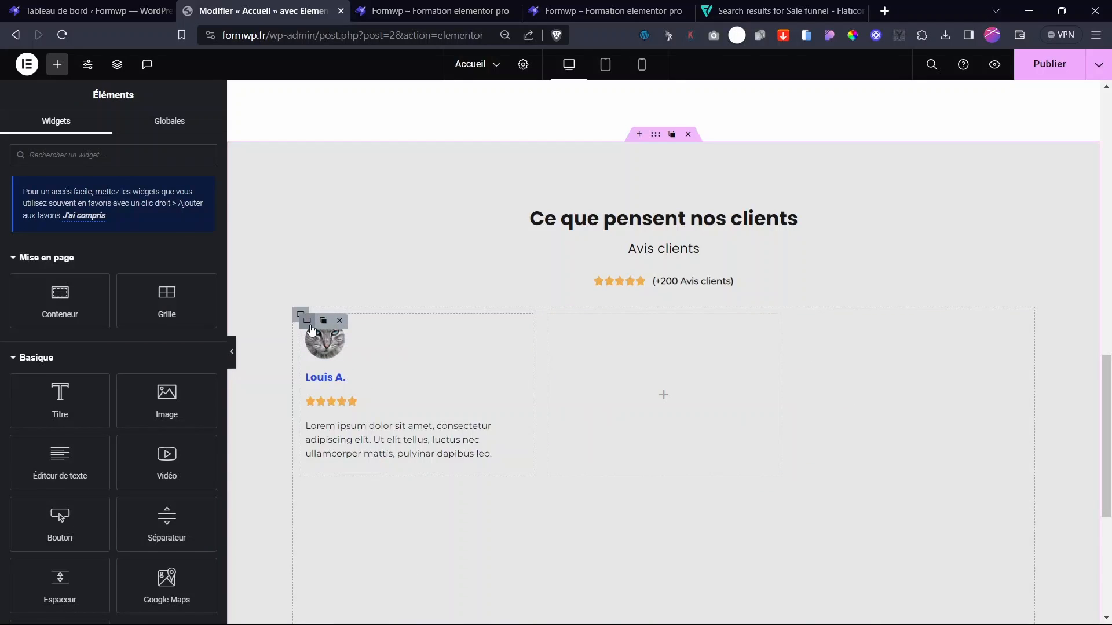
- Give the testimonial card a solid grey background colour
left_click(307, 321)
left_click(128, 139)
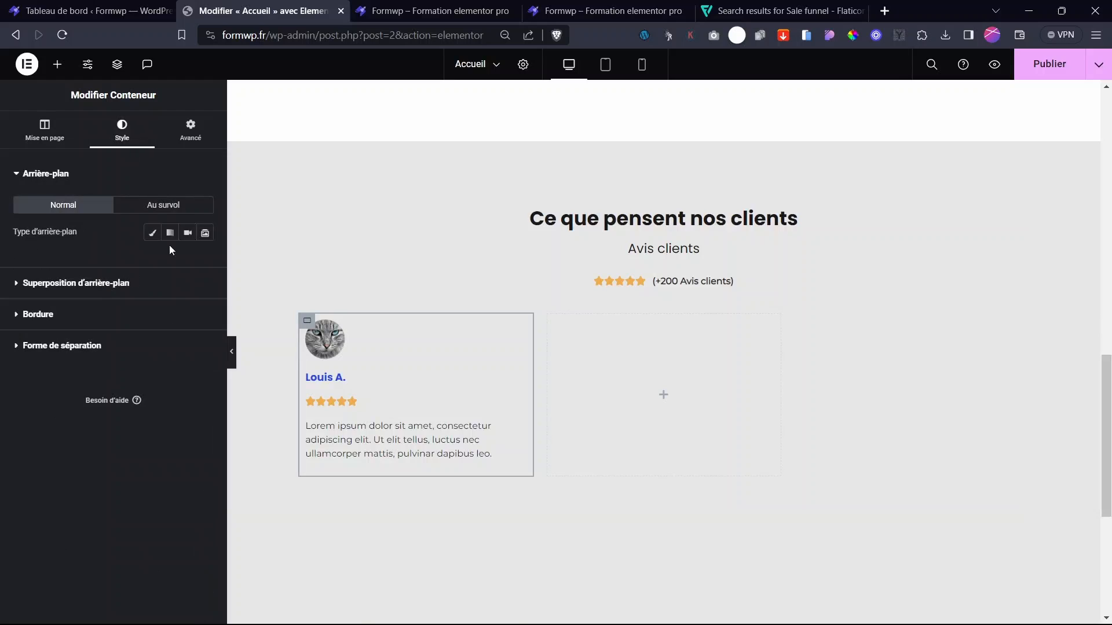
left_click(152, 233)
left_click(201, 266)
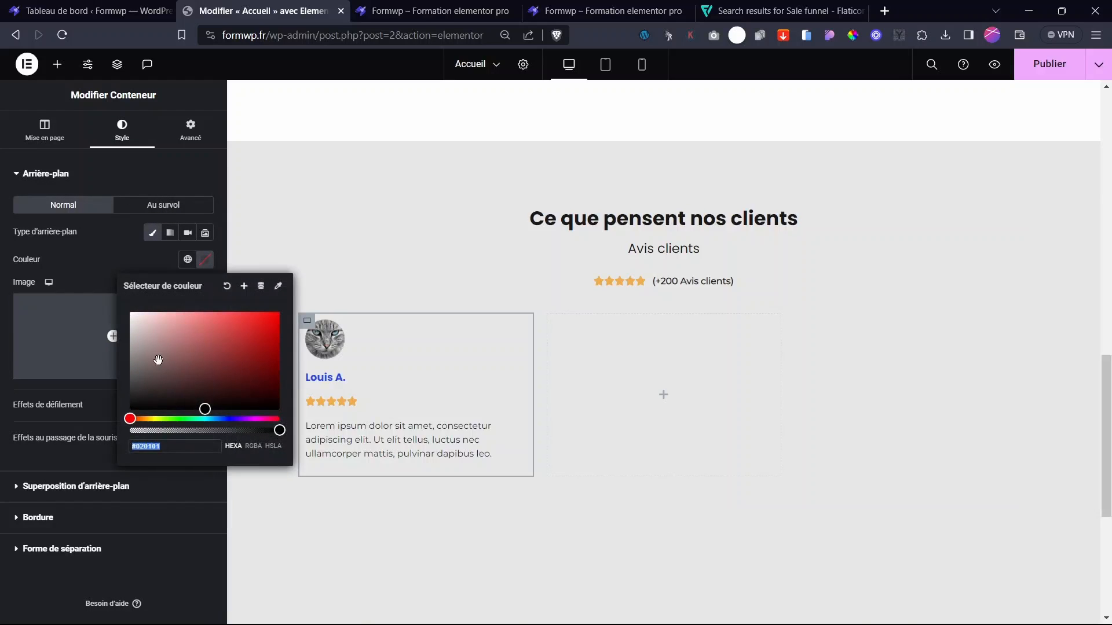
left_click_drag(155, 358, 119, 353)
left_click(42, 538)
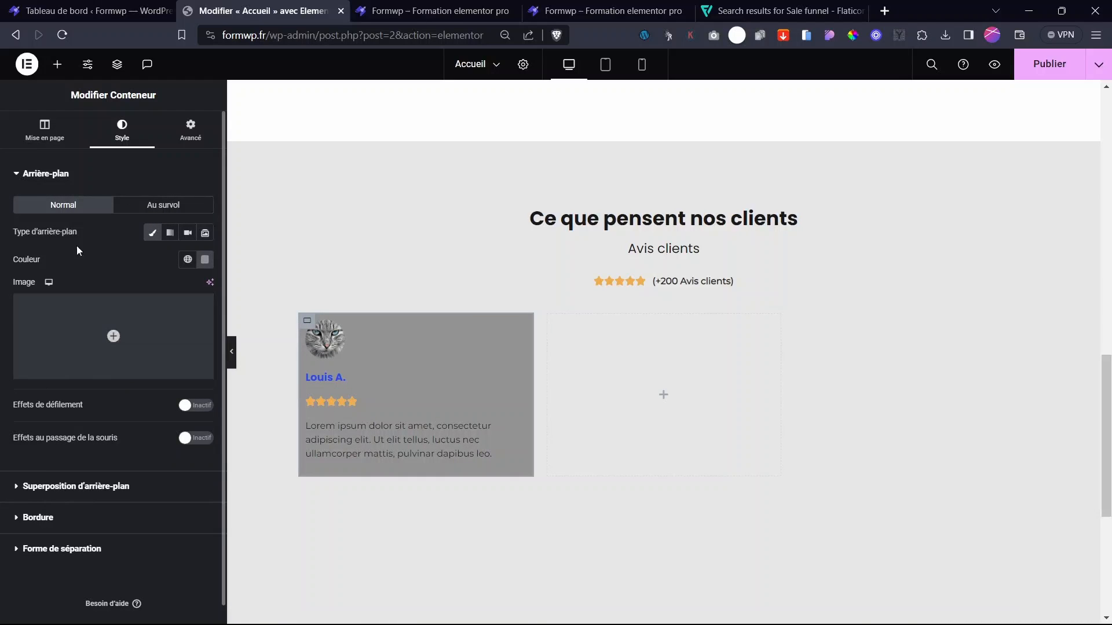
- Open the card's Bordure settings and round its corners
left_click(41, 132)
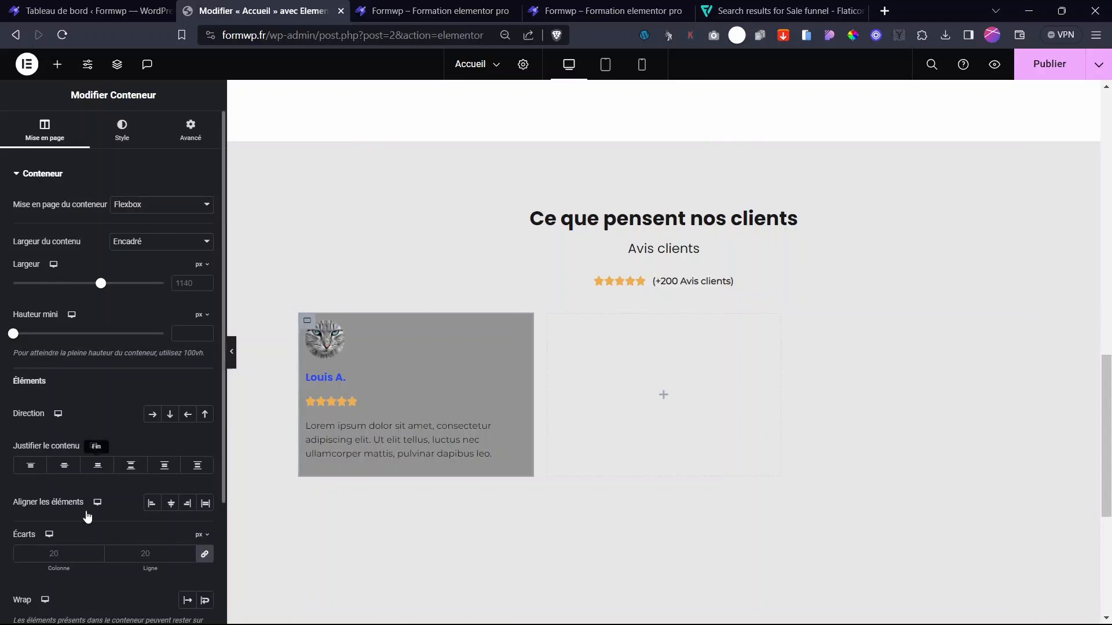
scroll(87, 515, "down", 3)
scroll(94, 413, "up", 3)
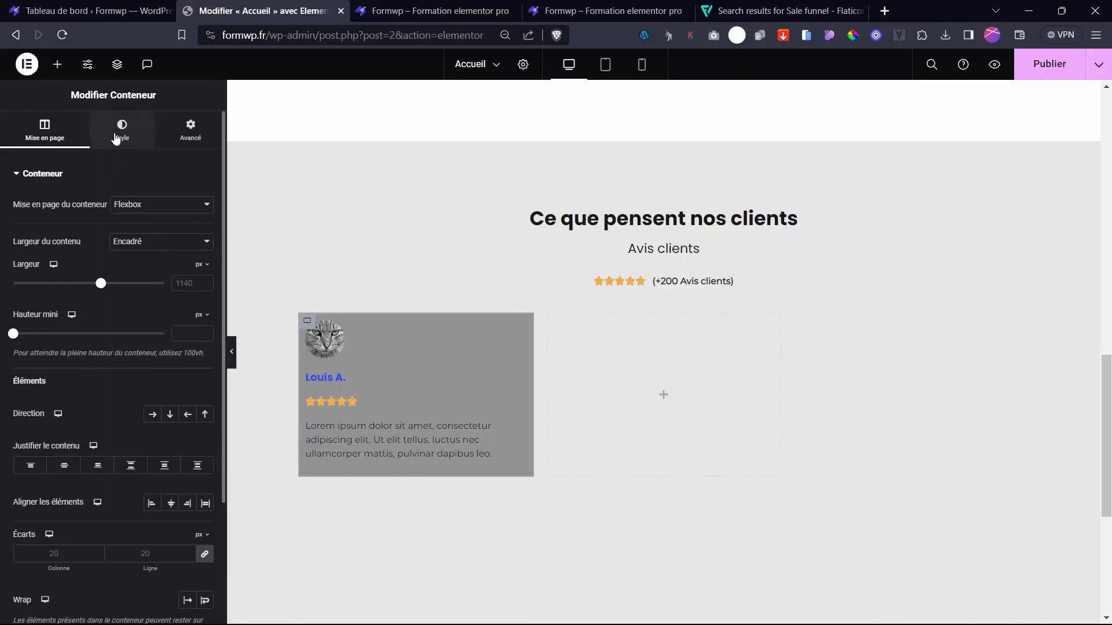
left_click(120, 134)
left_click(38, 518)
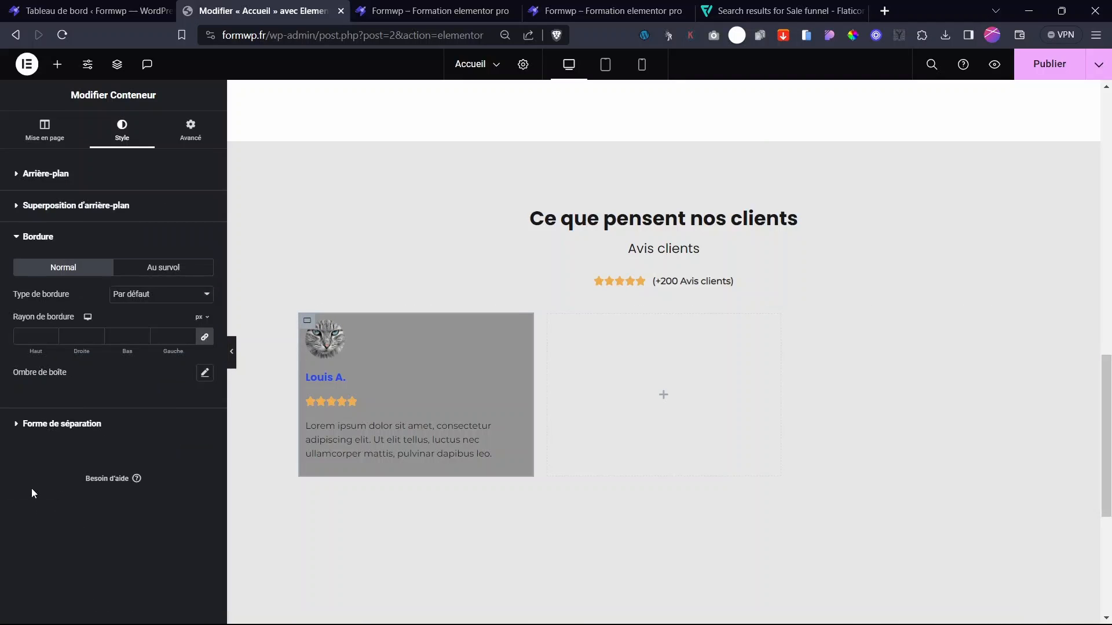
left_click_drag(42, 352, 50, 355)
scroll(582, 353, "up", 6)
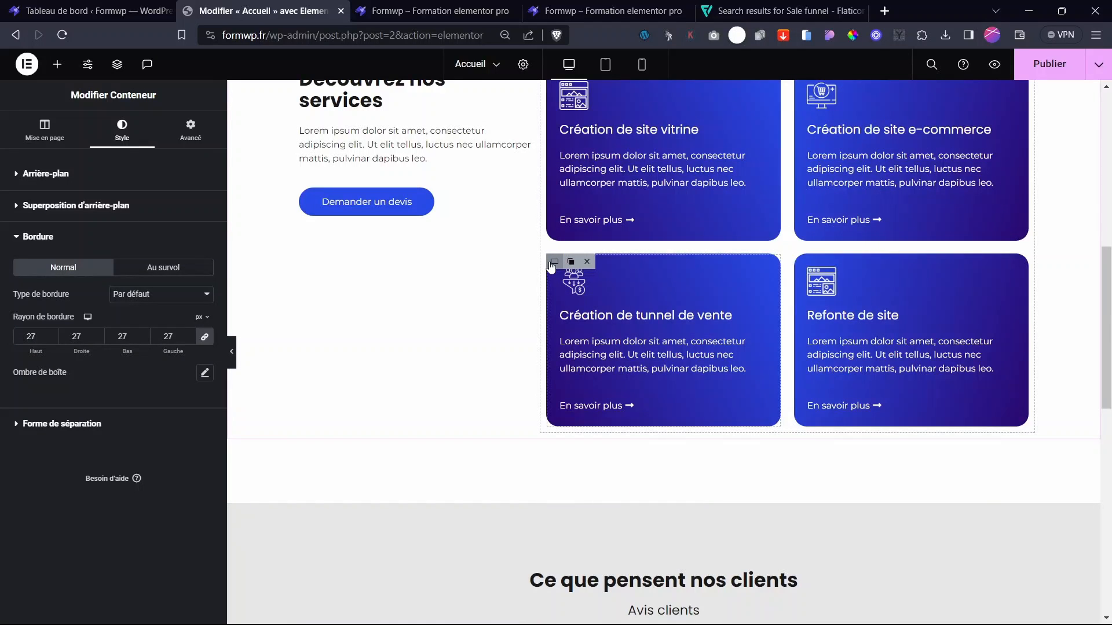
- Check a services card's corner radius for reference
left_click(554, 262)
scroll(93, 512, "down", 3)
scroll(99, 204, "up", 3)
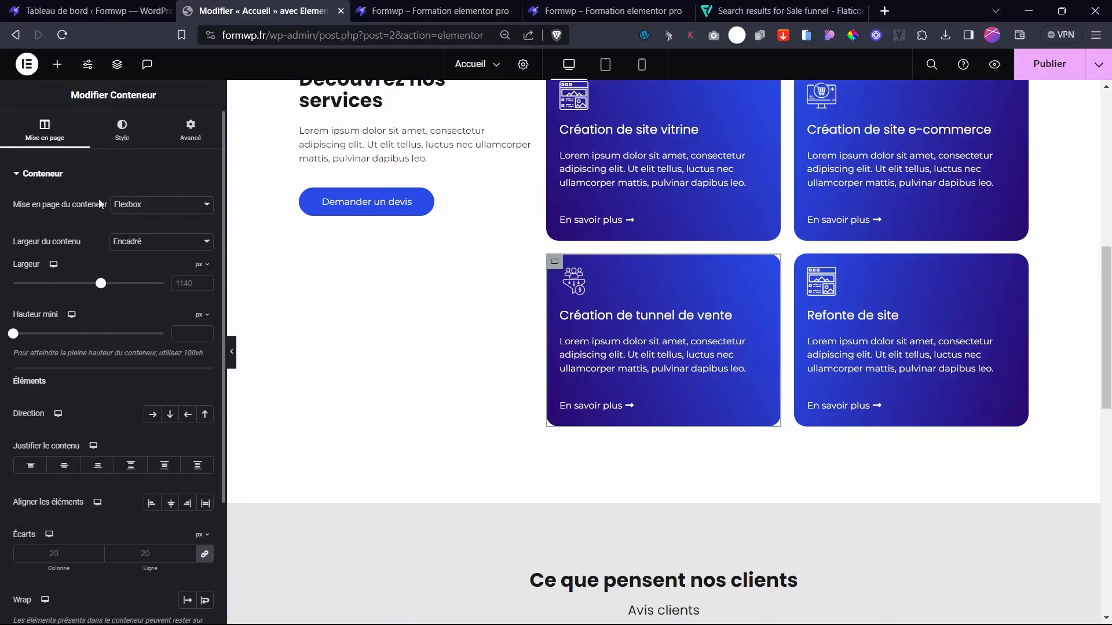
left_click(120, 146)
scroll(92, 404, "down", 1)
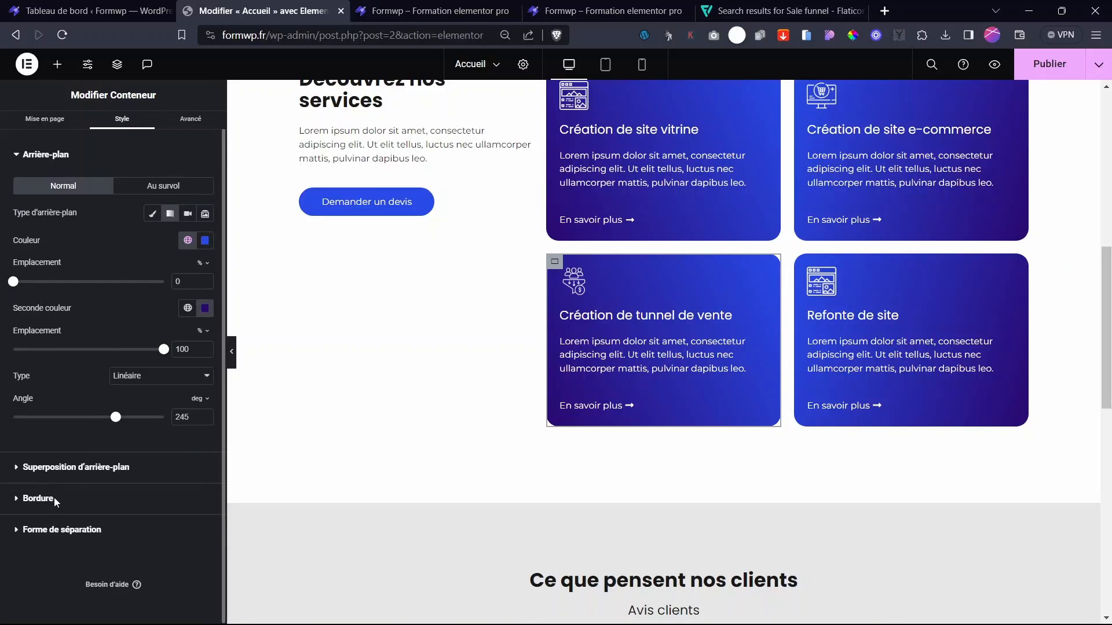
left_click(38, 498)
scroll(595, 434, "down", 4)
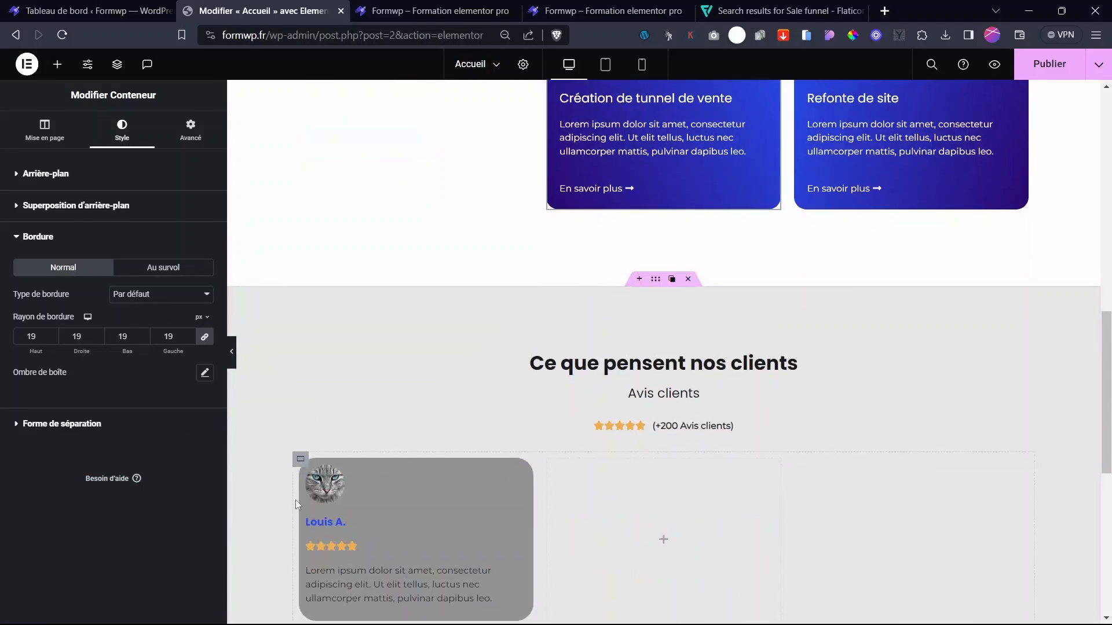
- Set the review card's border radius to 19 and clear its background colour
left_click(306, 465)
double_click(77, 336)
type("19")
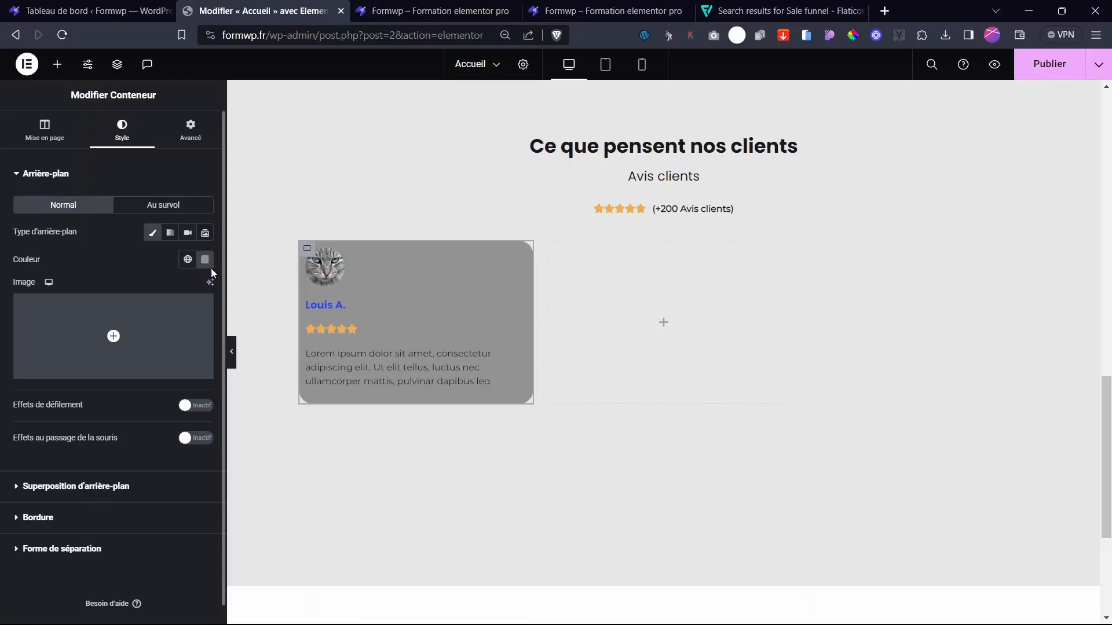
left_click(205, 260)
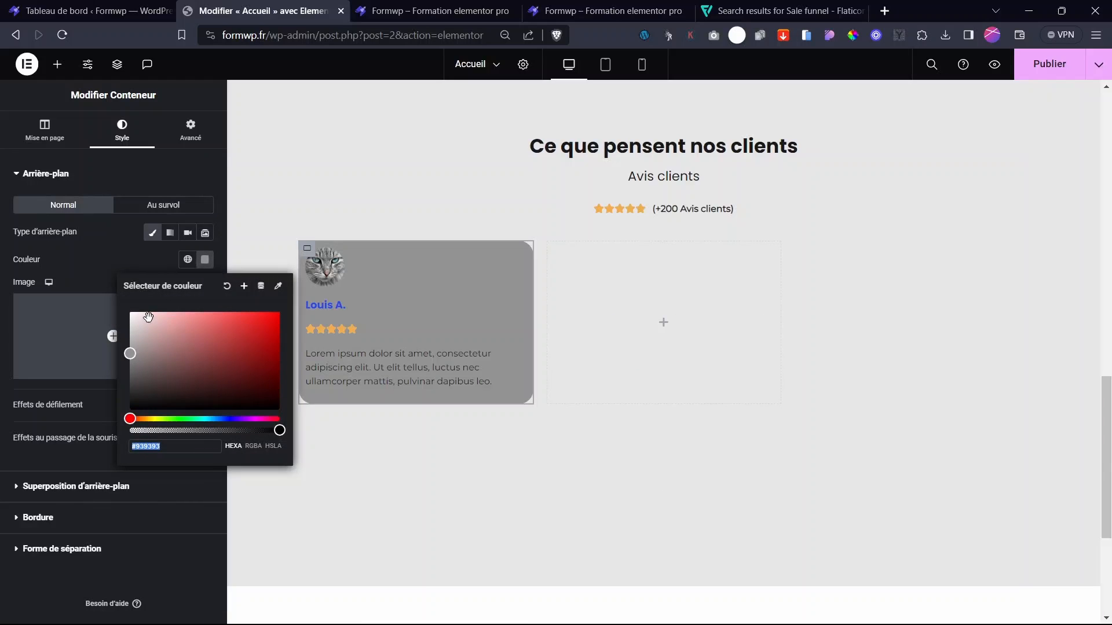
left_click(227, 285)
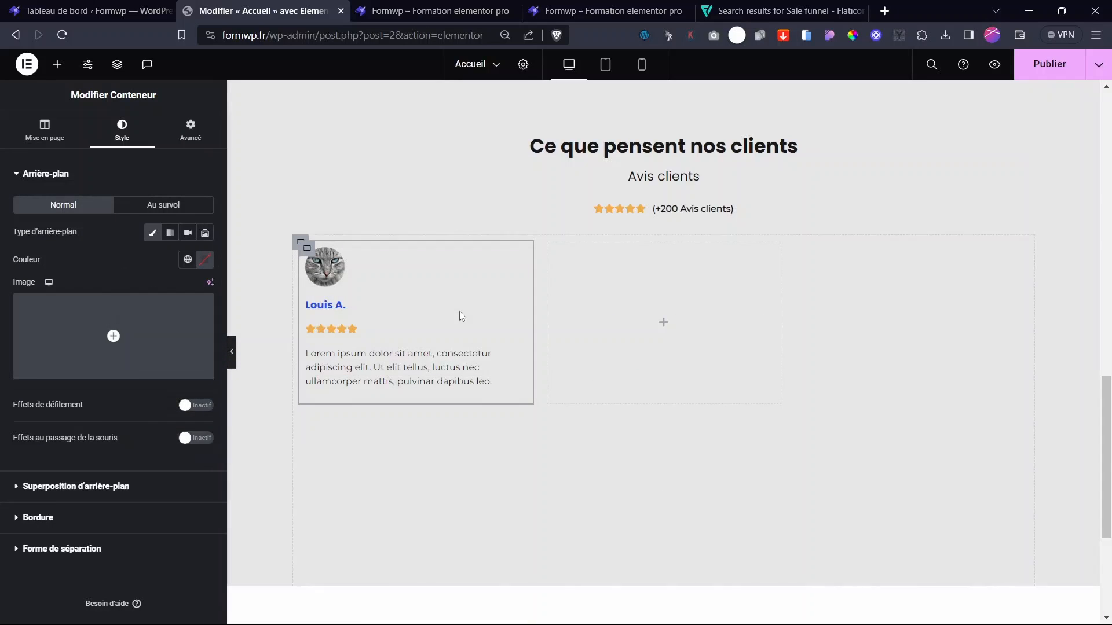
scroll(345, 315, "up", 6)
scroll(371, 412, "down", 5)
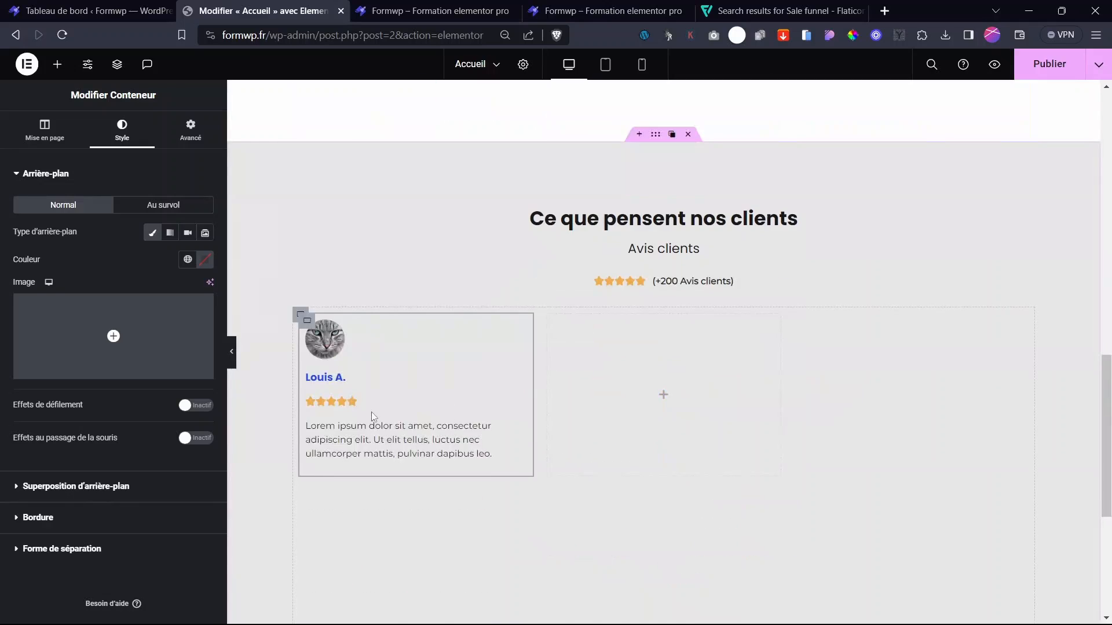
- Duplicate the review card three times to fill the grid
left_click(307, 322)
left_click(324, 321)
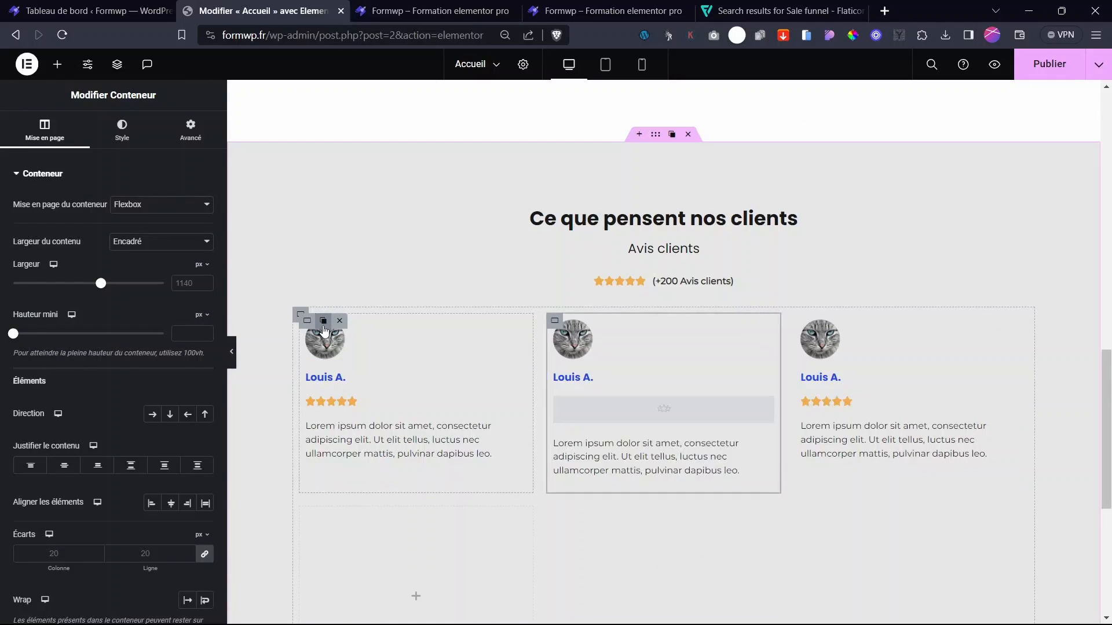
left_click(325, 321)
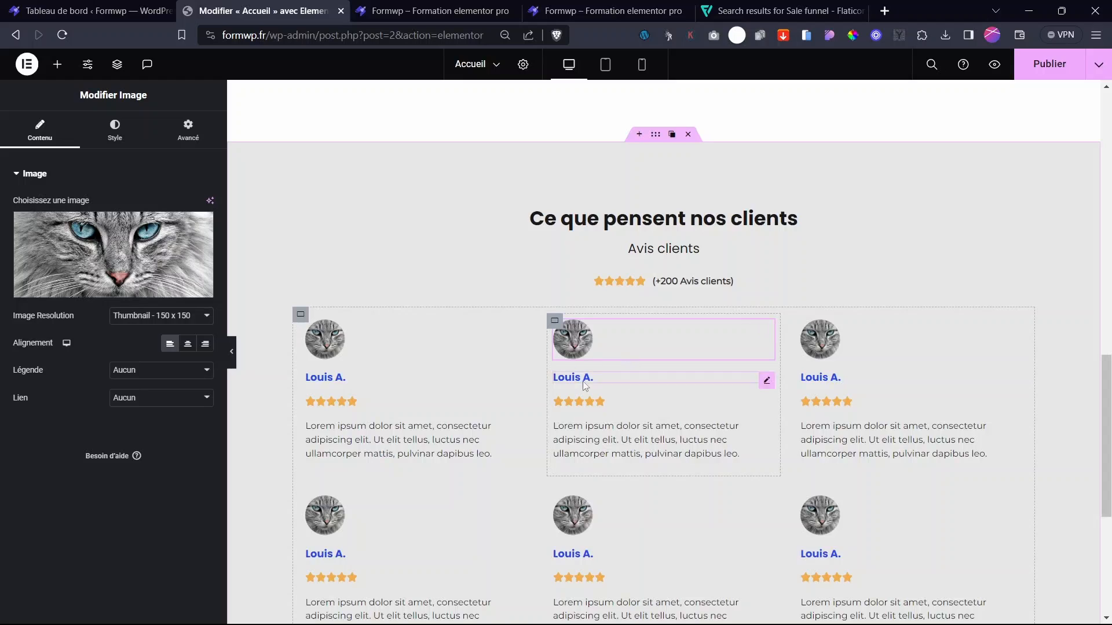
scroll(766, 457, "down", 1)
scroll(765, 457, "down", 5)
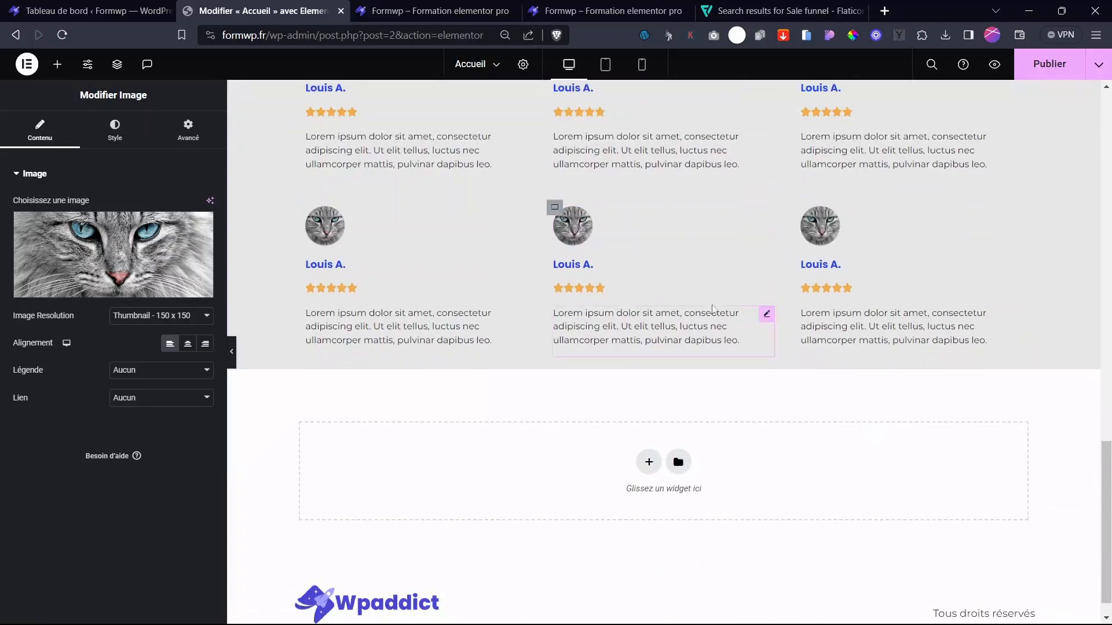
scroll(676, 454, "up", 6)
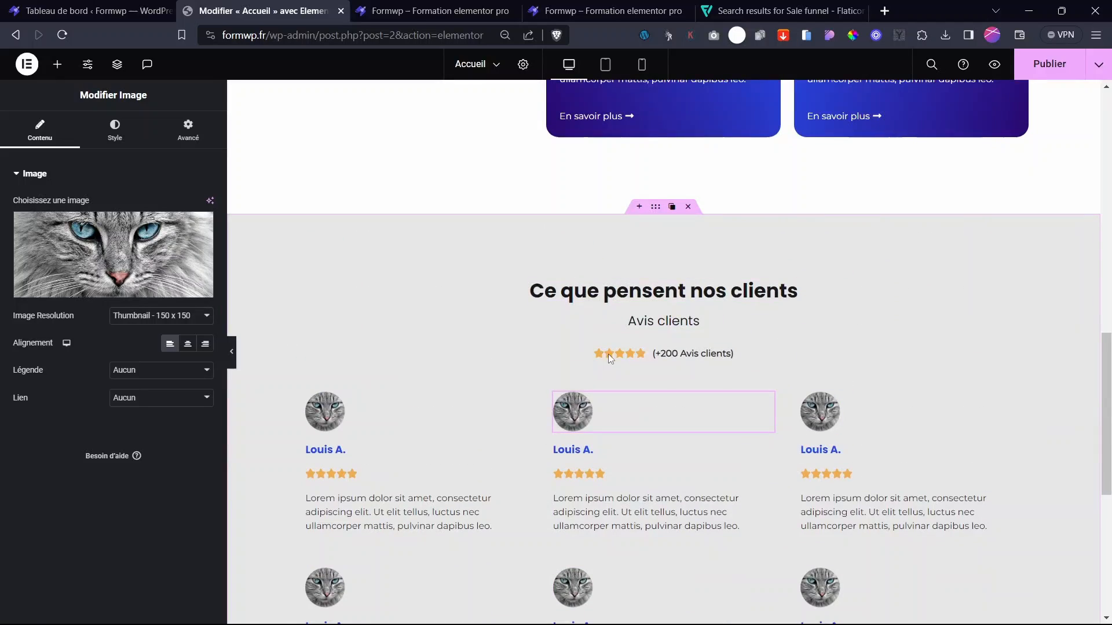
- Swap a copied card's cat avatar for the woman in sunglasses portrait
left_click(78, 265)
left_click(262, 250)
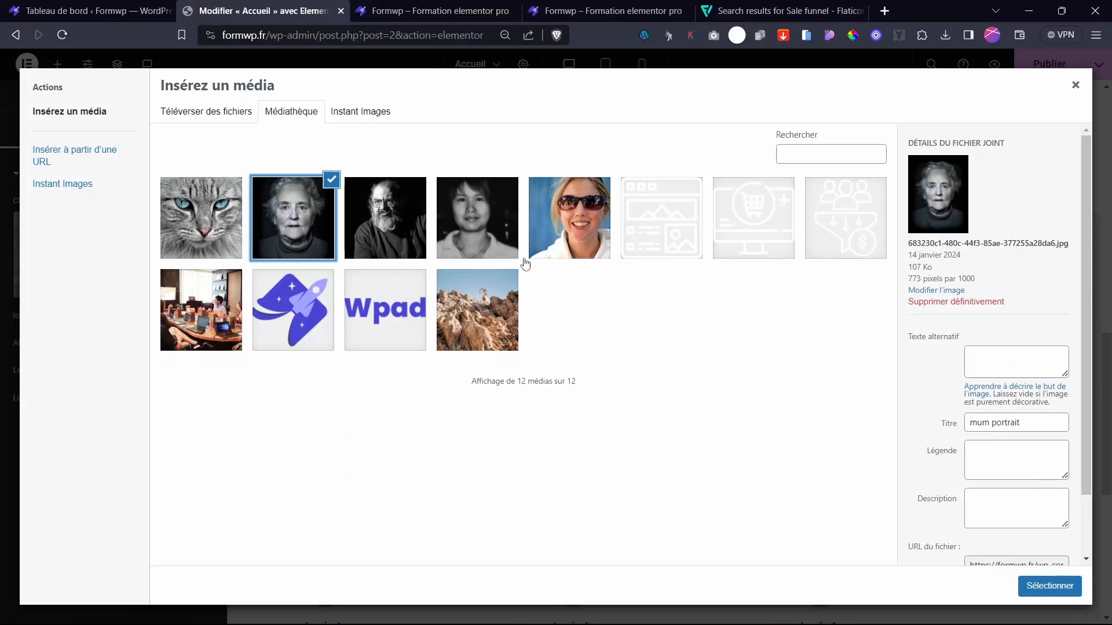
left_click(564, 228)
left_click(1049, 586)
scroll(829, 472, "down", 4)
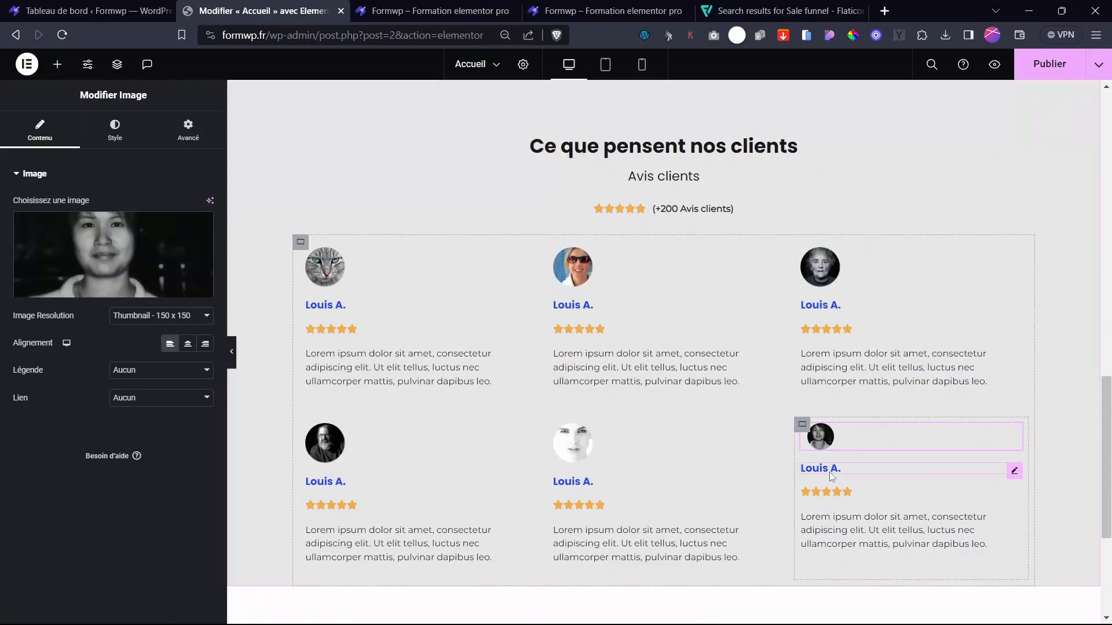
left_click(829, 471)
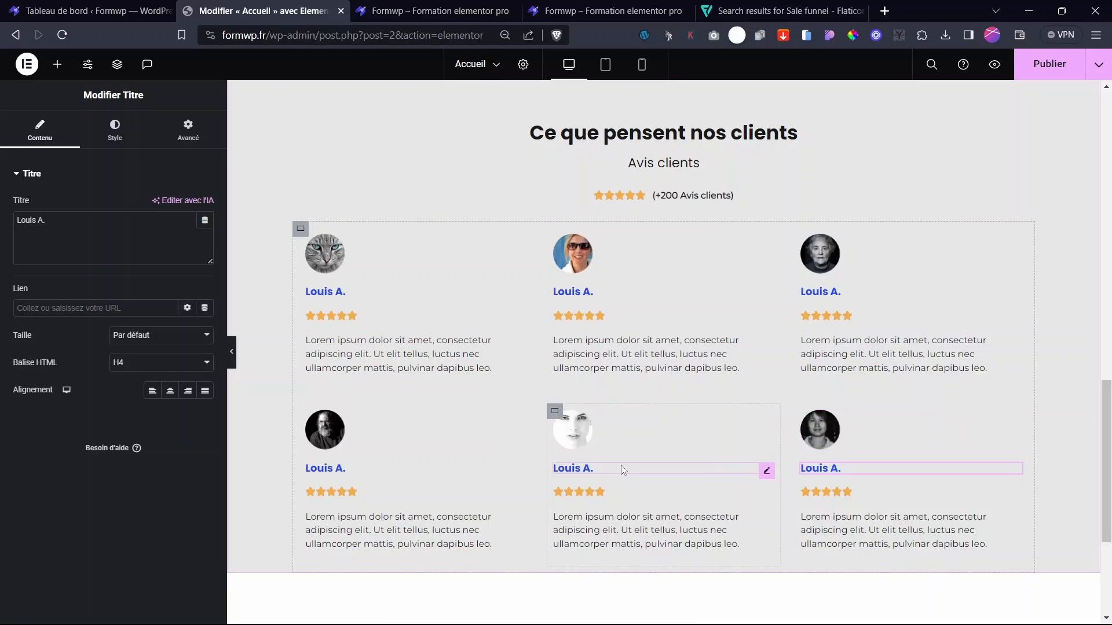
scroll(627, 301, "up", 4)
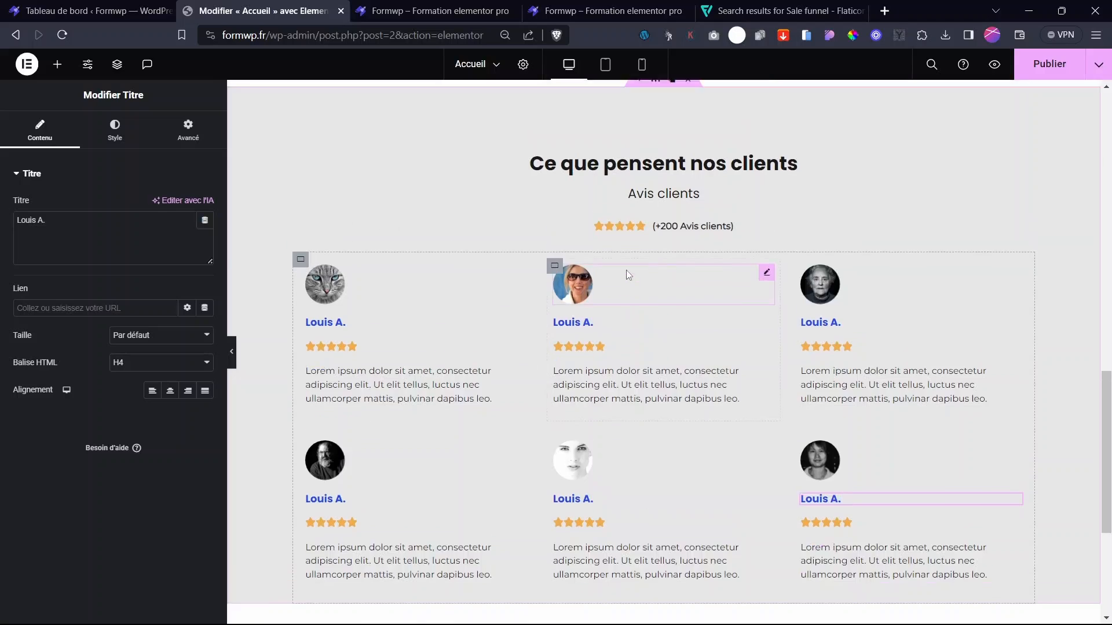
left_click(654, 274)
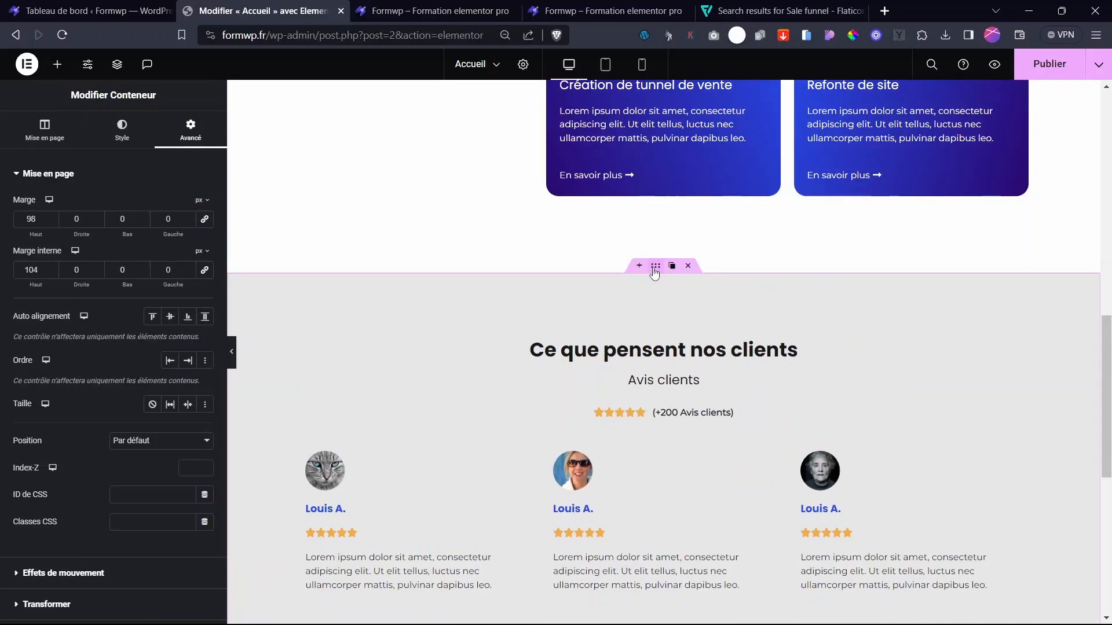
- Search the free stock photos for 'ha' and set the thumbs-up photo as the section background
left_click(122, 128)
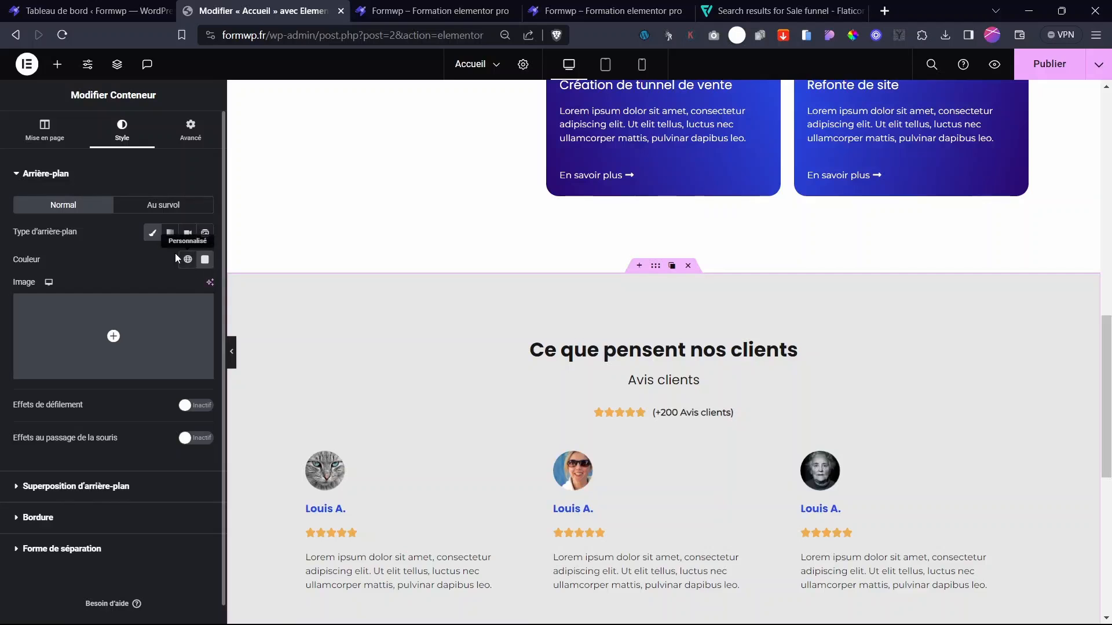
left_click(115, 356)
left_click(387, 114)
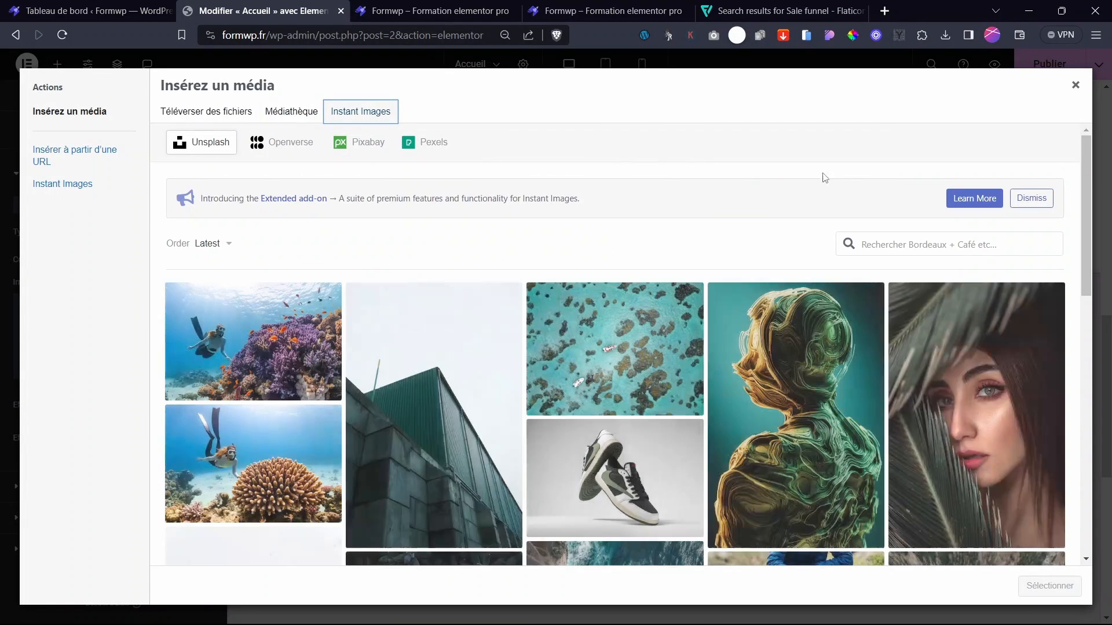
left_click(913, 243)
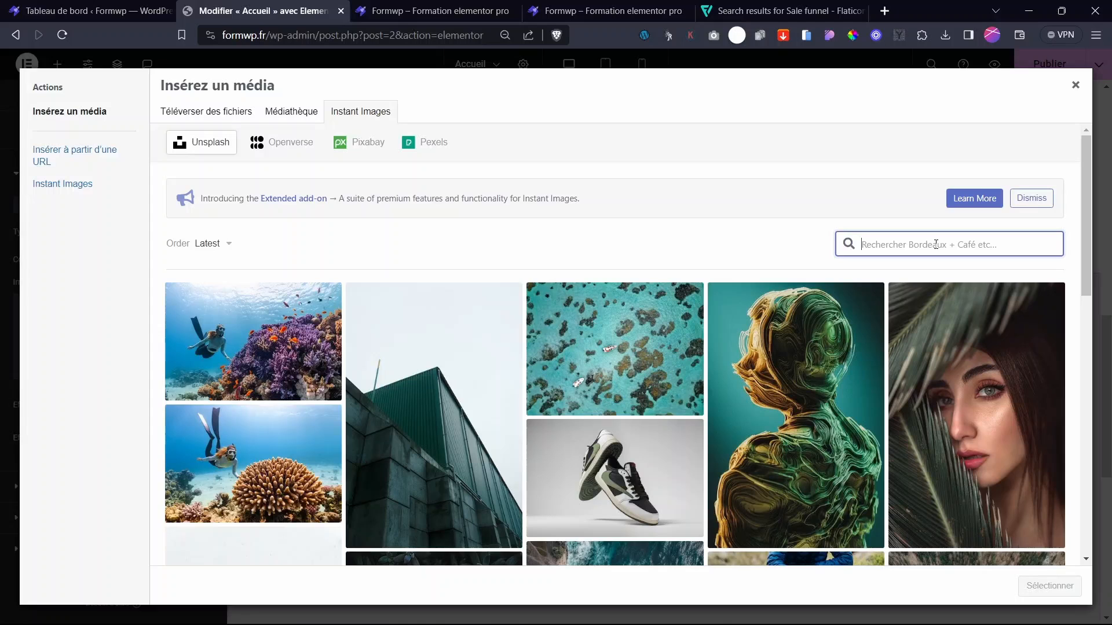
type("happy")
key("Return")
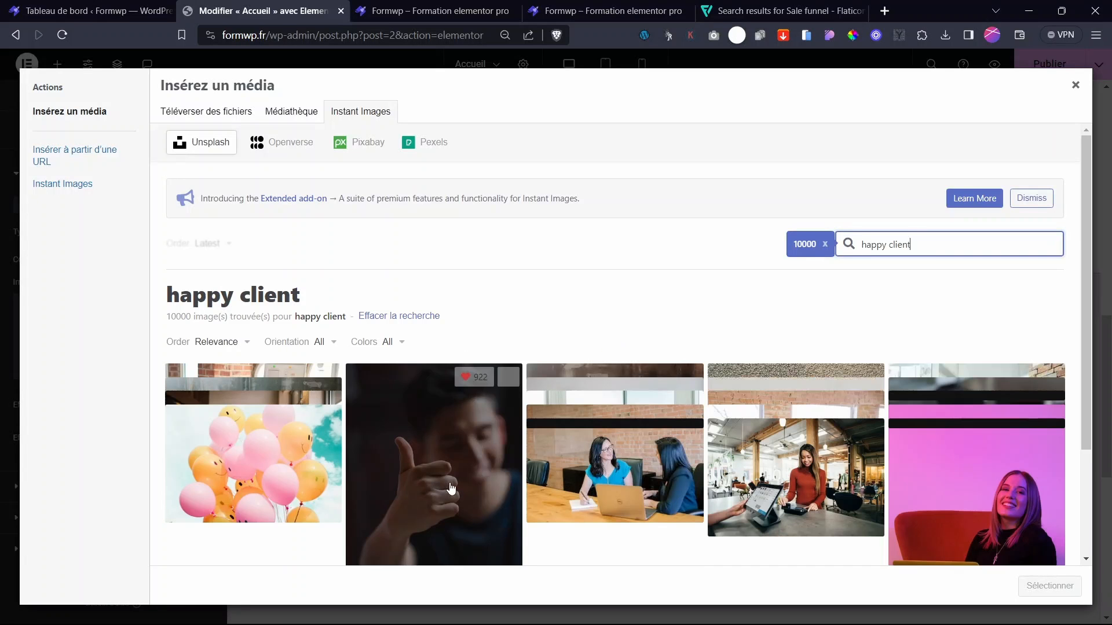
left_click(449, 488)
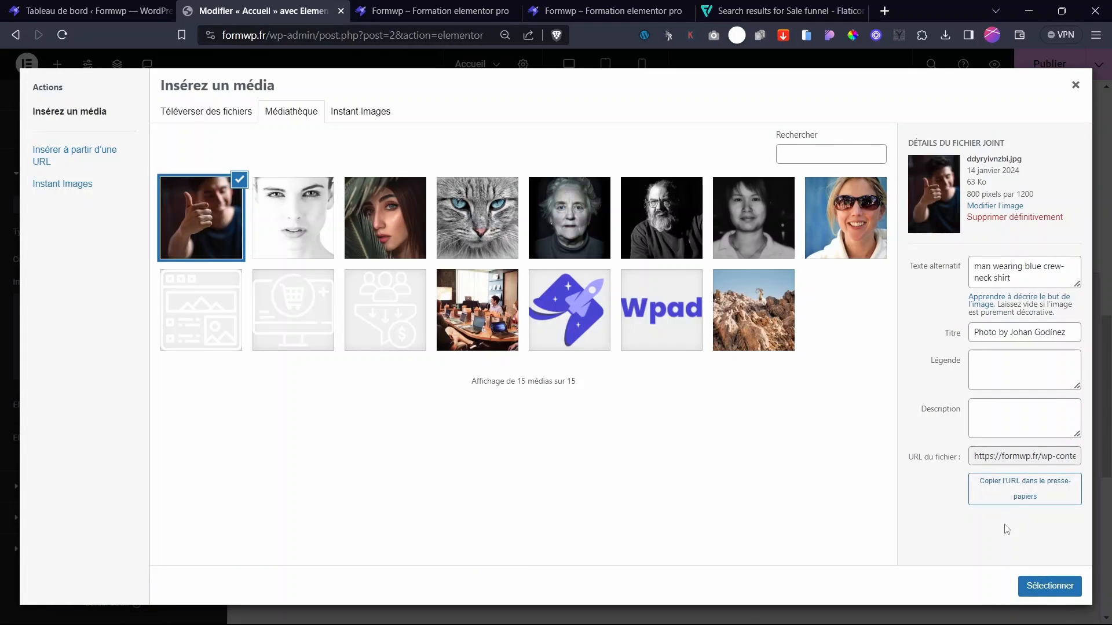
left_click(1049, 587)
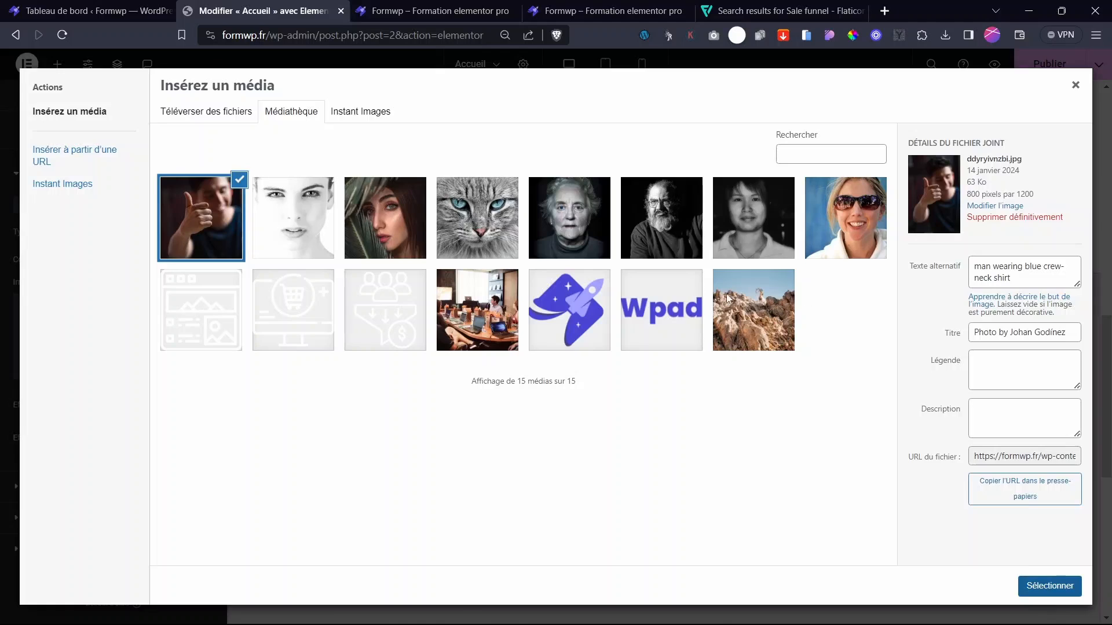
scroll(758, 296, "down", 4)
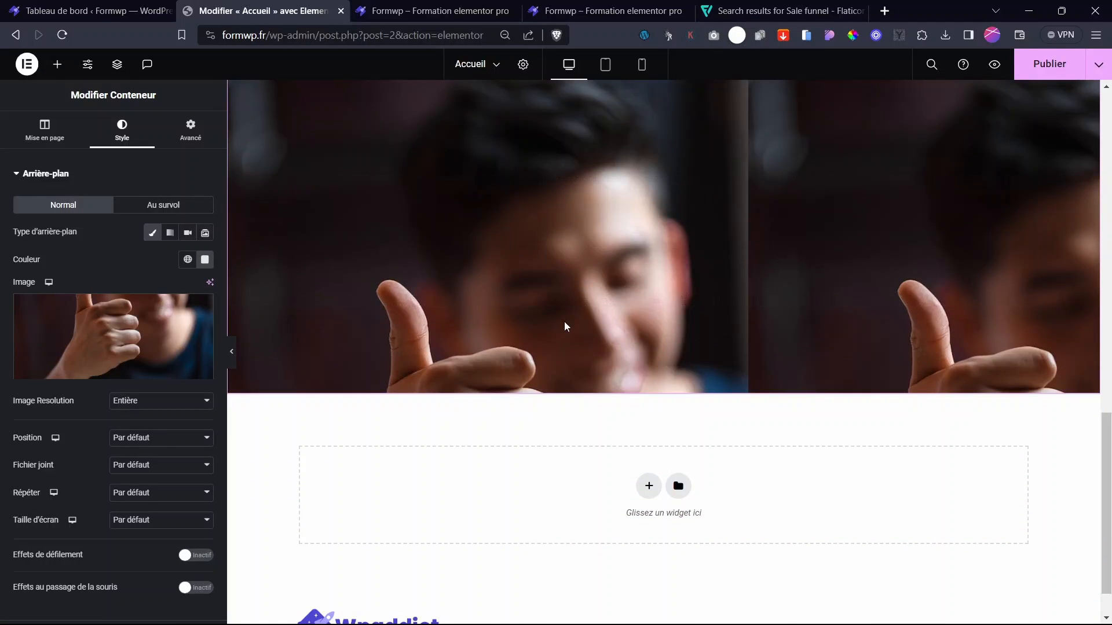
scroll(617, 241, "up", 4)
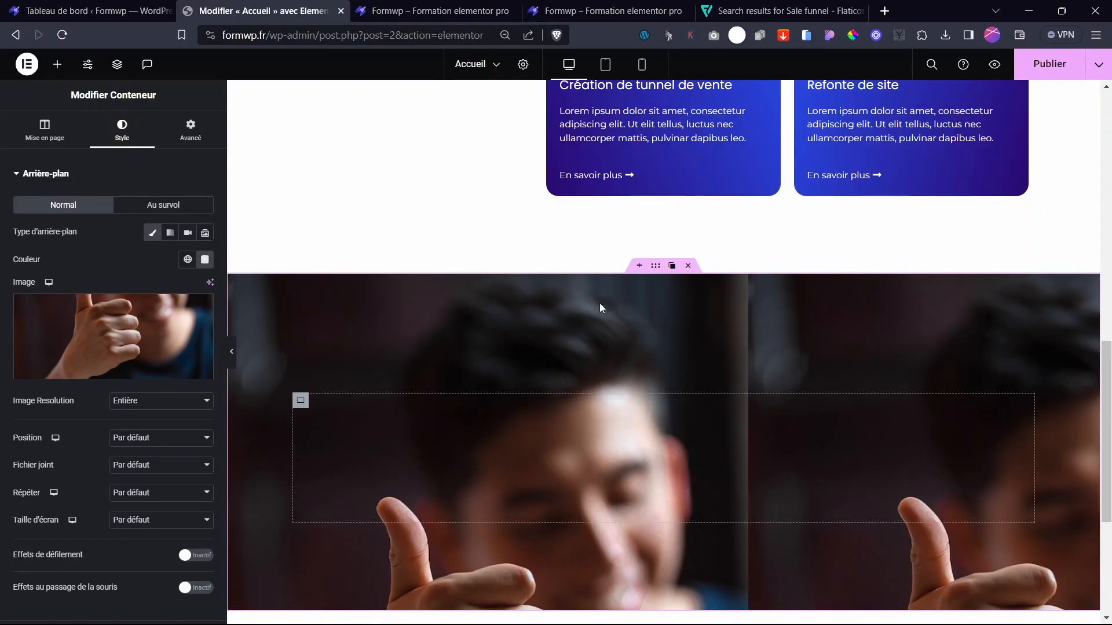
- Centre the background photo and set Répéter to Aucune répétition
left_click(140, 446)
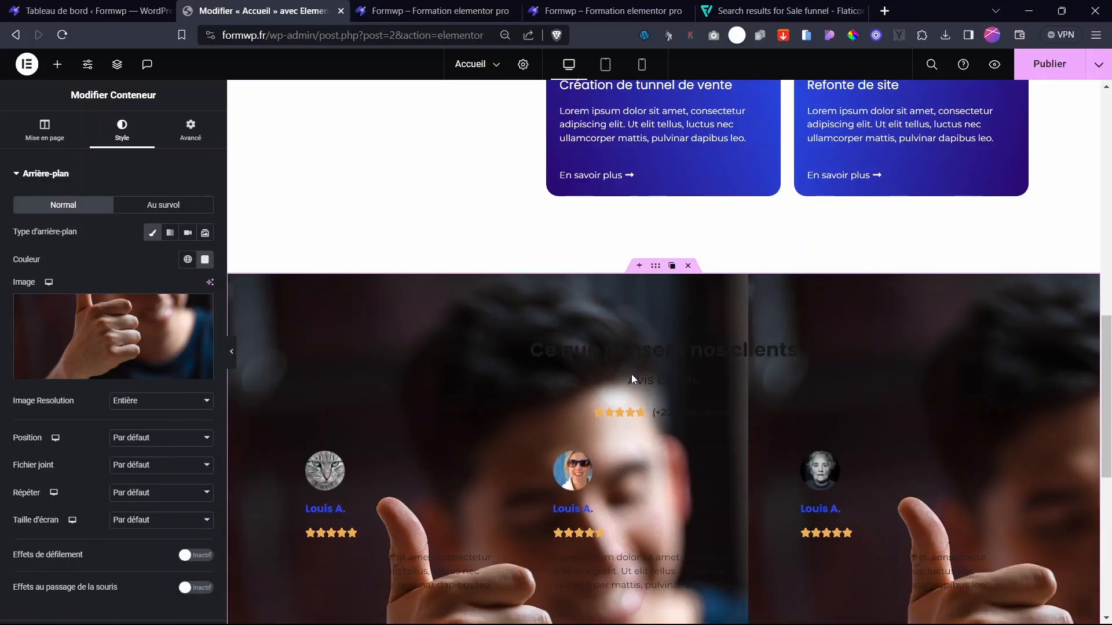
left_click_drag(1106, 335, 1110, 454)
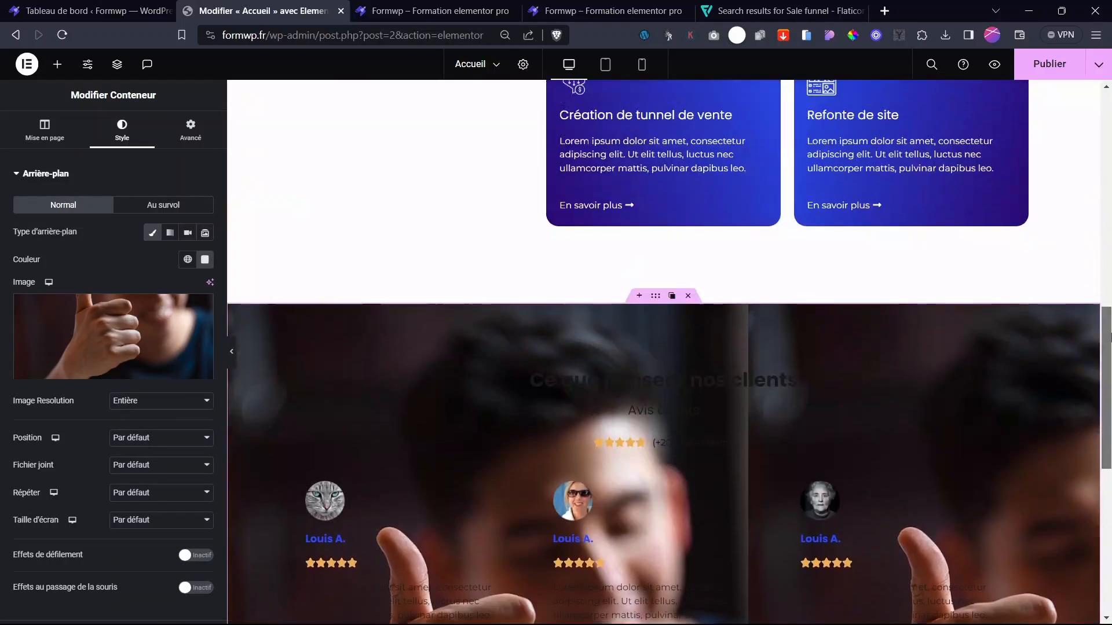
left_click(155, 440)
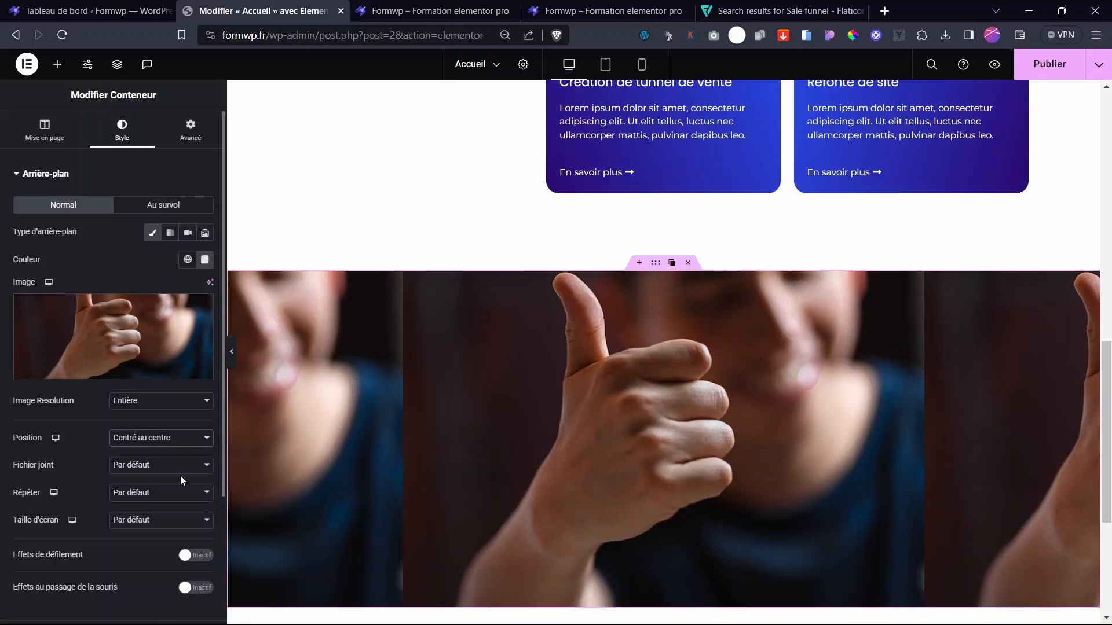
left_click(148, 470)
left_click(134, 492)
left_click(136, 493)
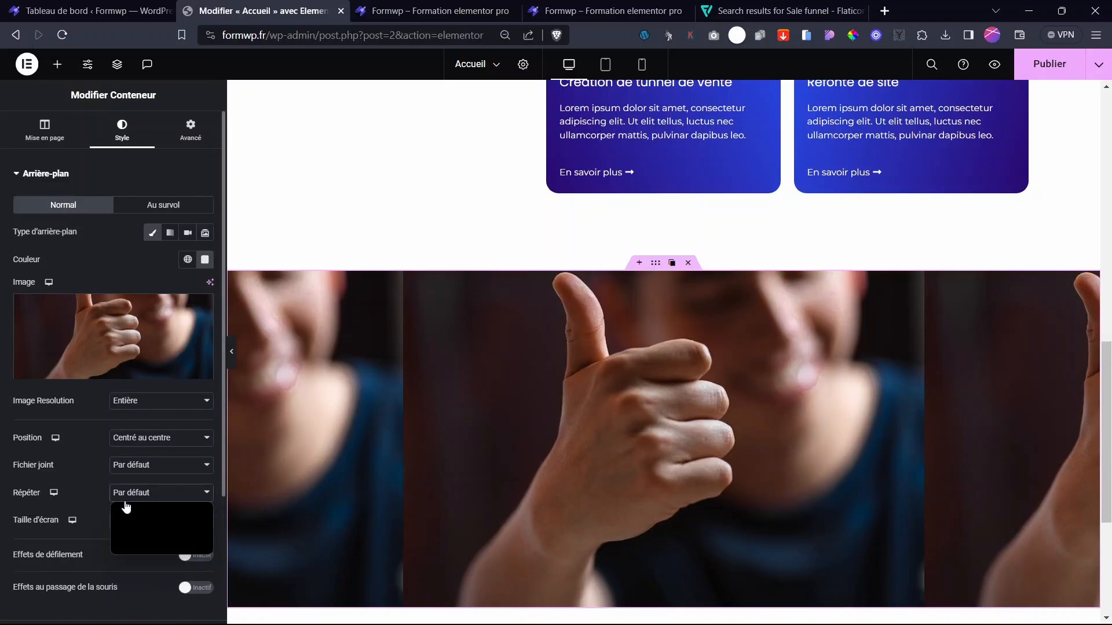
left_click(142, 496)
left_click(145, 491)
left_click(144, 491)
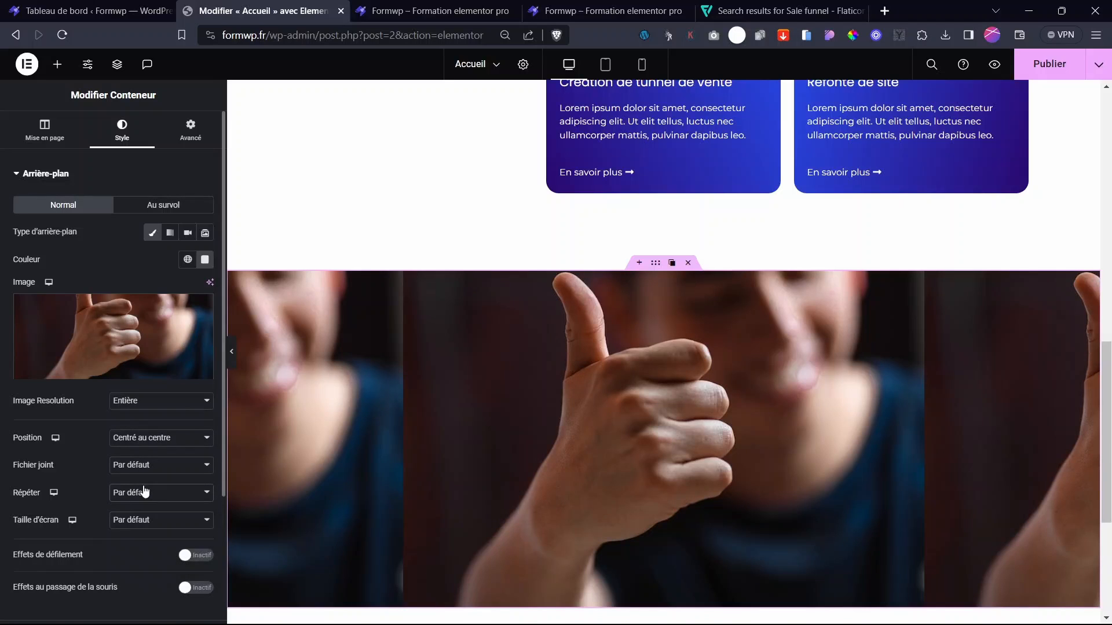
left_click(135, 498)
left_click(143, 497)
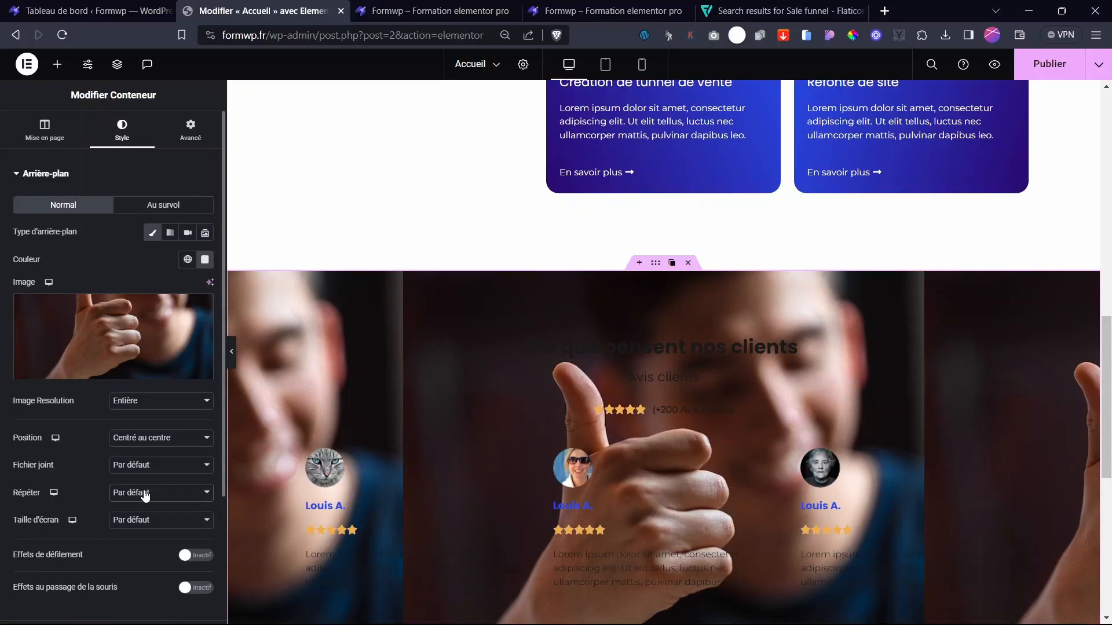
key("Down")
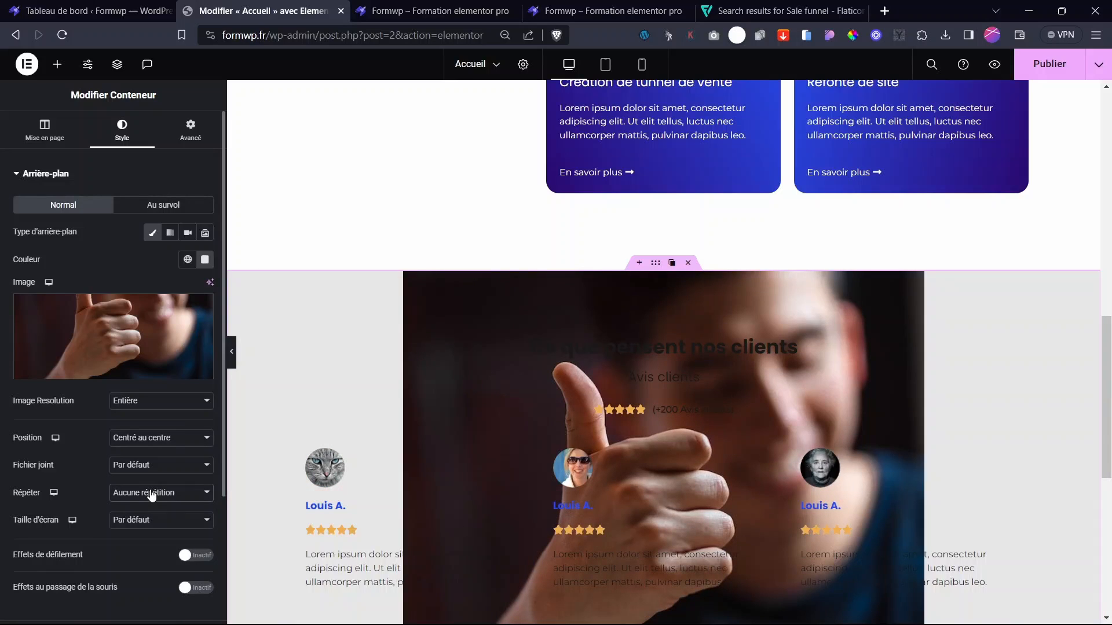
key("Down")
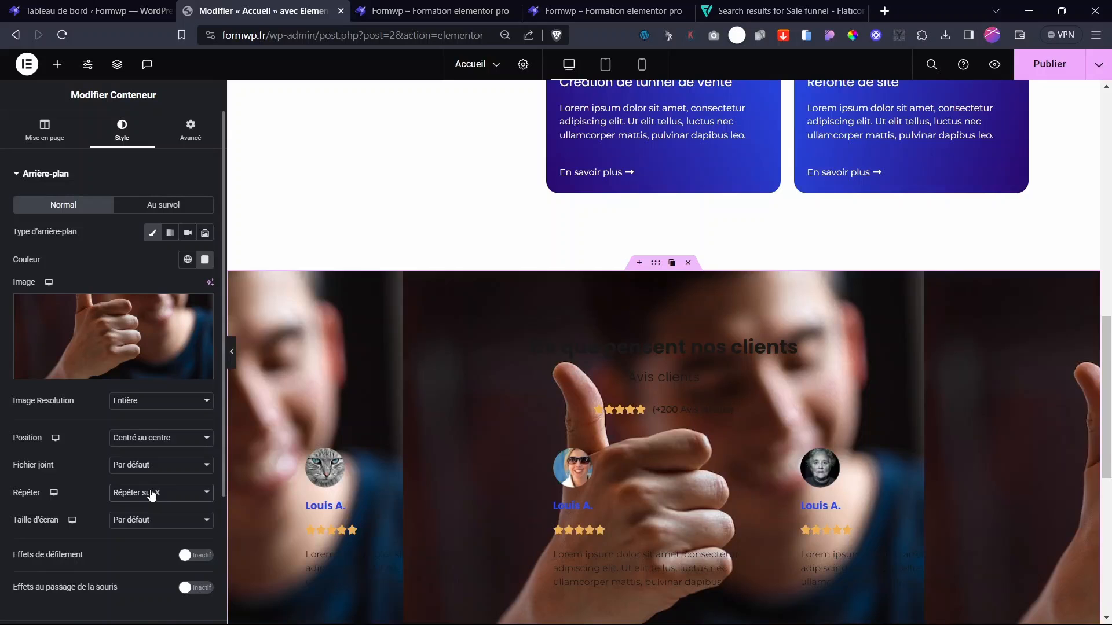
key("Up")
key("Up")
- Set the background Taille d'écran to Couvrir so the photo fills the section
left_click(144, 519)
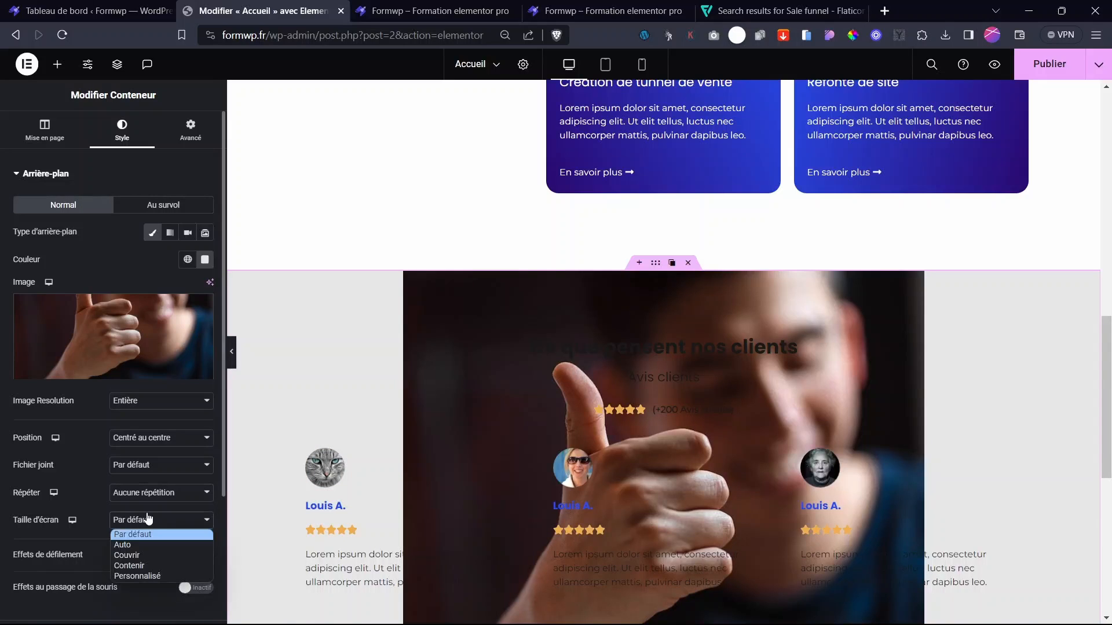
left_click(130, 556)
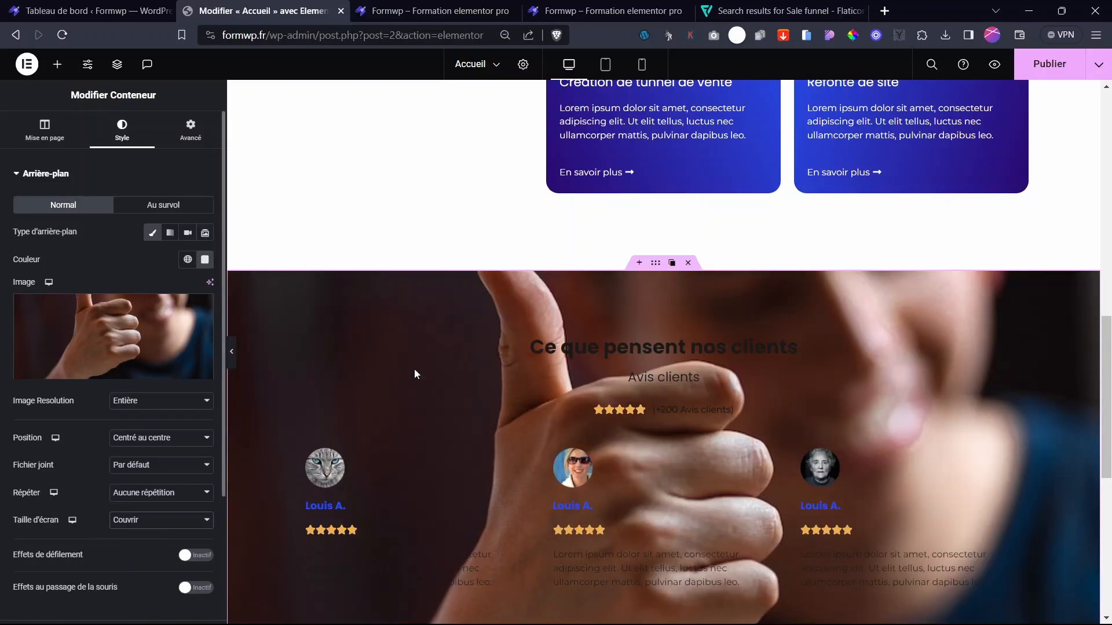
scroll(656, 390, "down", 5)
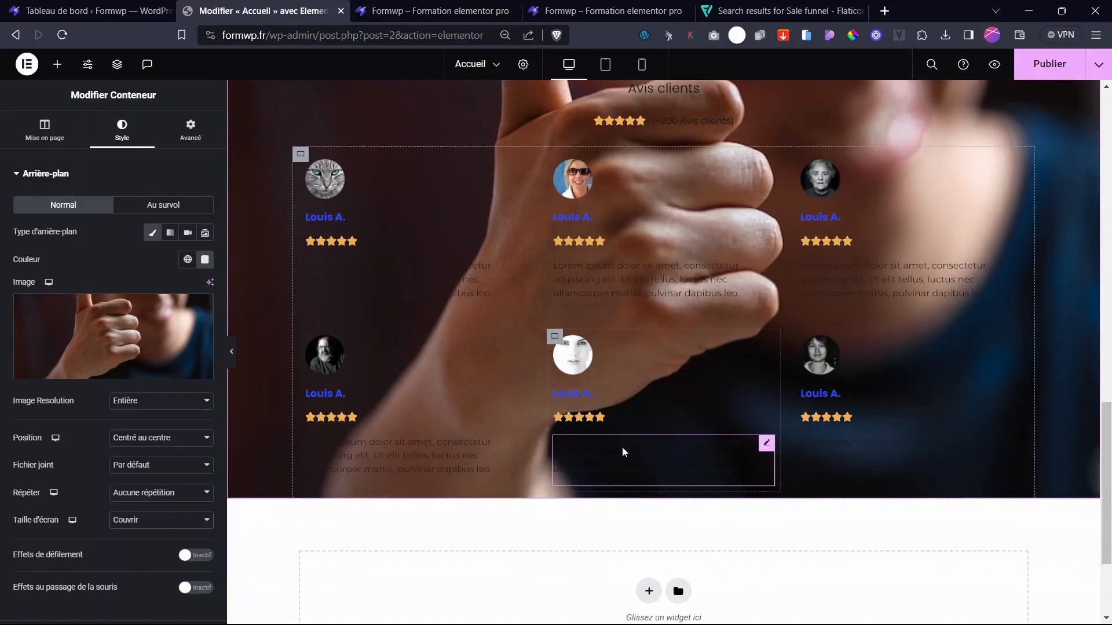
scroll(622, 447, "up", 4)
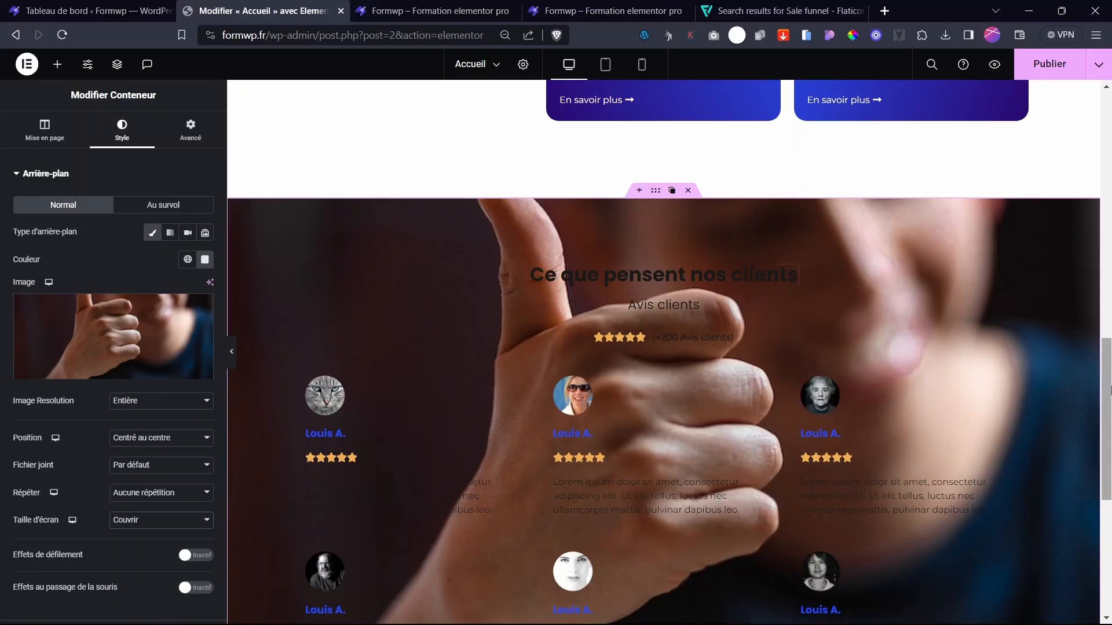
scroll(1107, 443, "down", 3)
scroll(625, 310, "up", 2)
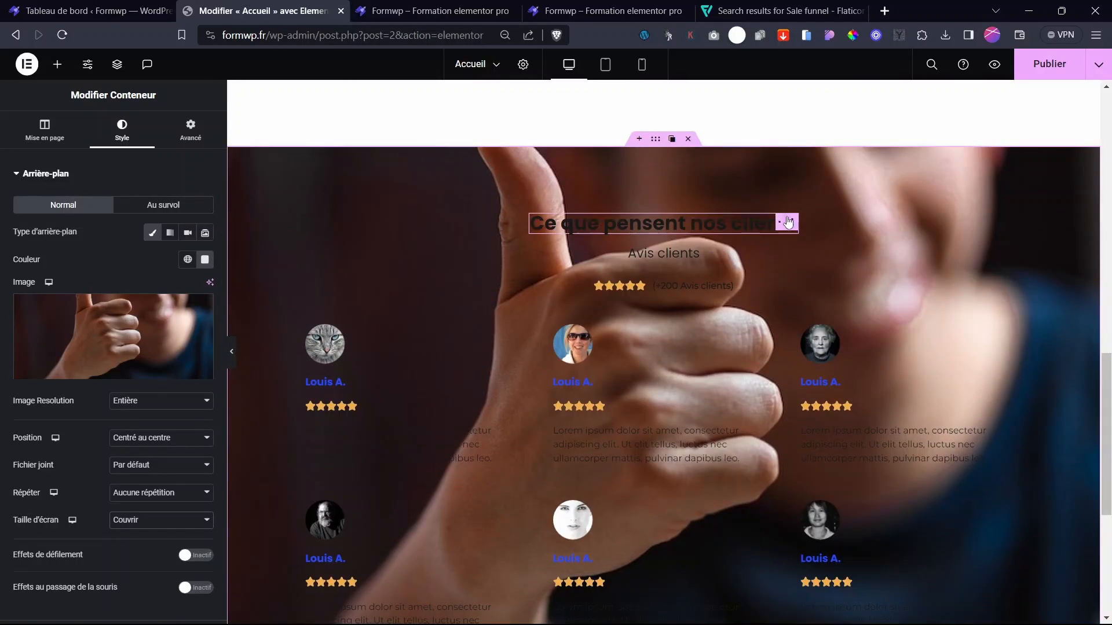
- Make the 'Ce que pensent nos clients' heading and 'Avis clients' subtitle text white
left_click(667, 226)
left_click(115, 130)
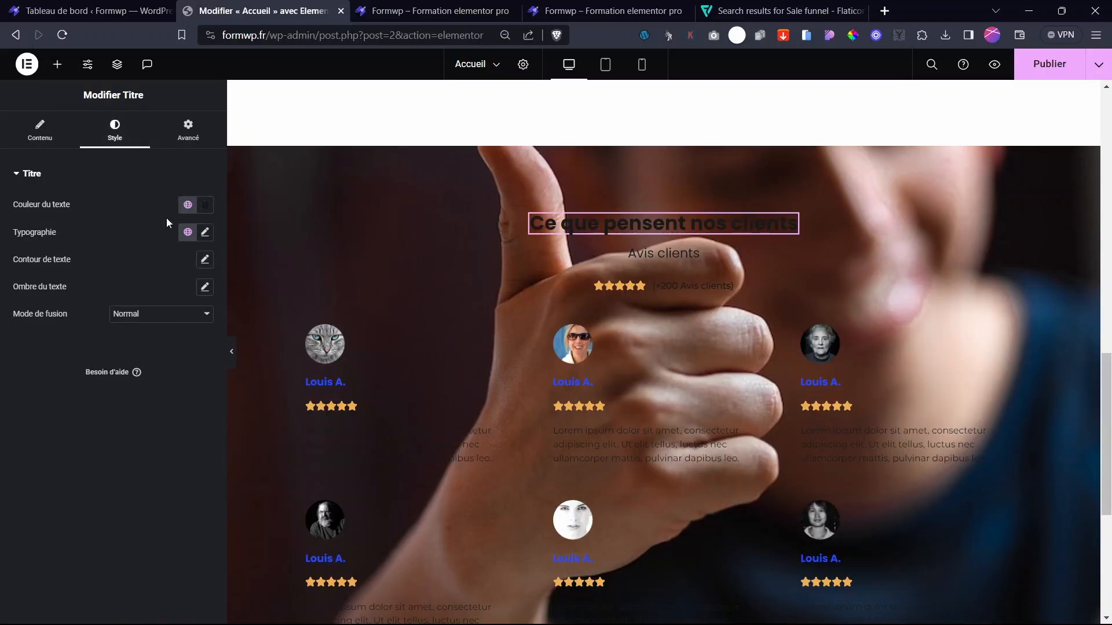
left_click(207, 205)
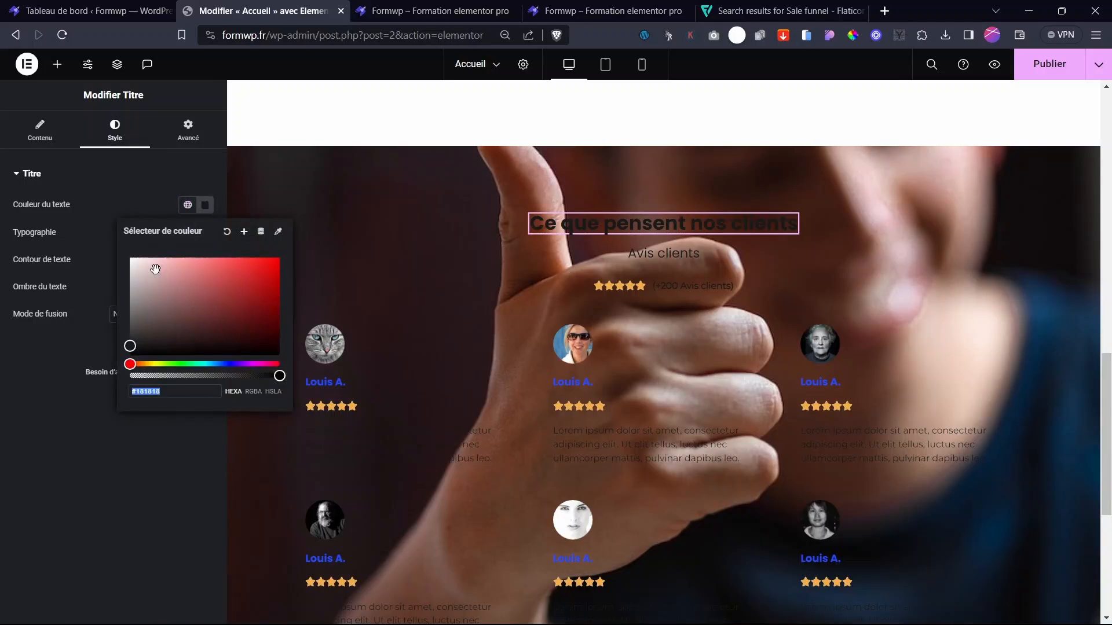
left_click(51, 298)
left_click(664, 256)
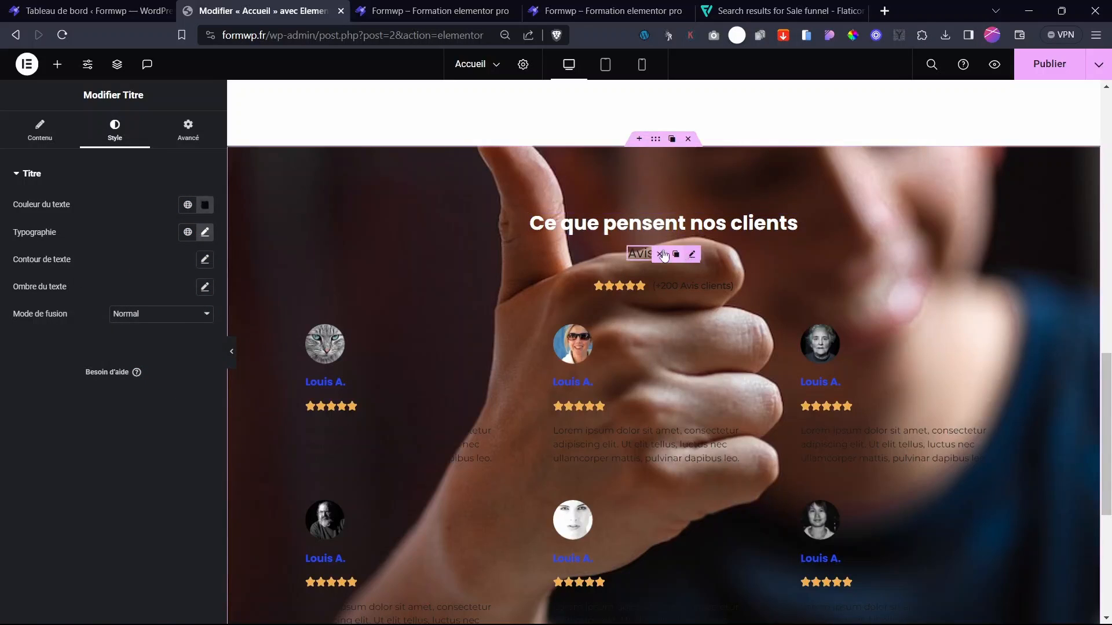
left_click(205, 205)
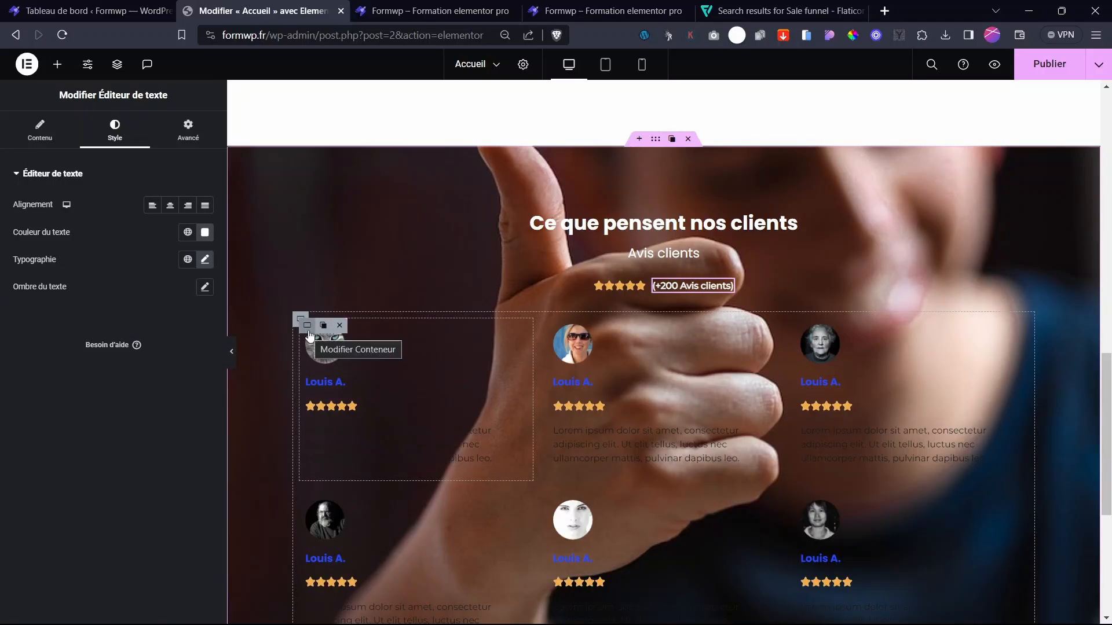
left_click(308, 327)
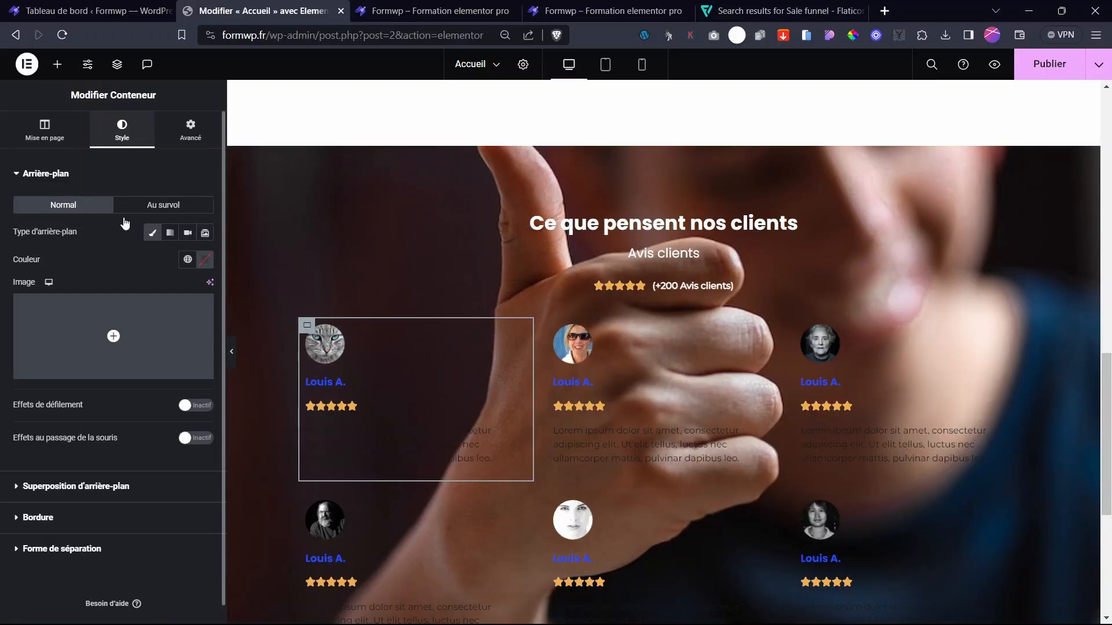
- Fill the first card's background with the global blue at about 70% opacity
left_click(206, 260)
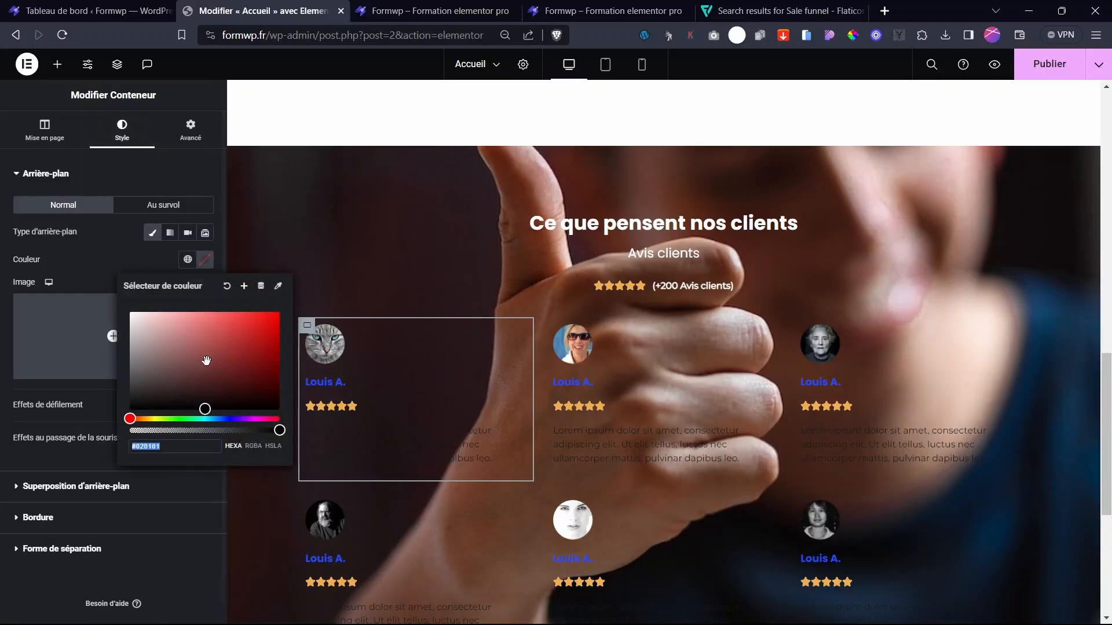
left_click(188, 259)
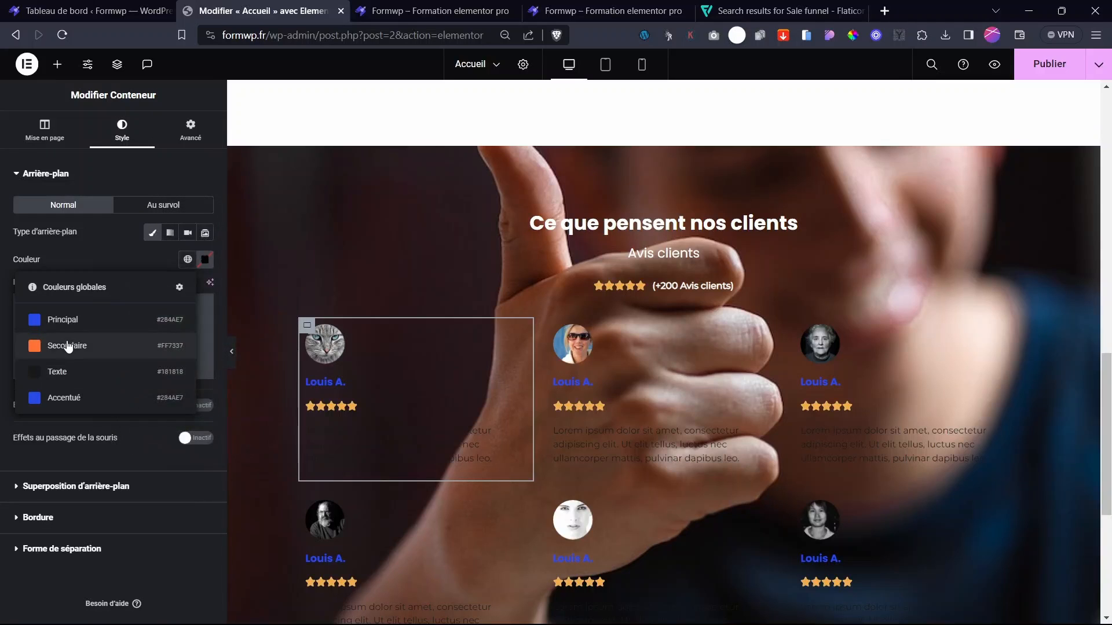
left_click(116, 325)
left_click(205, 260)
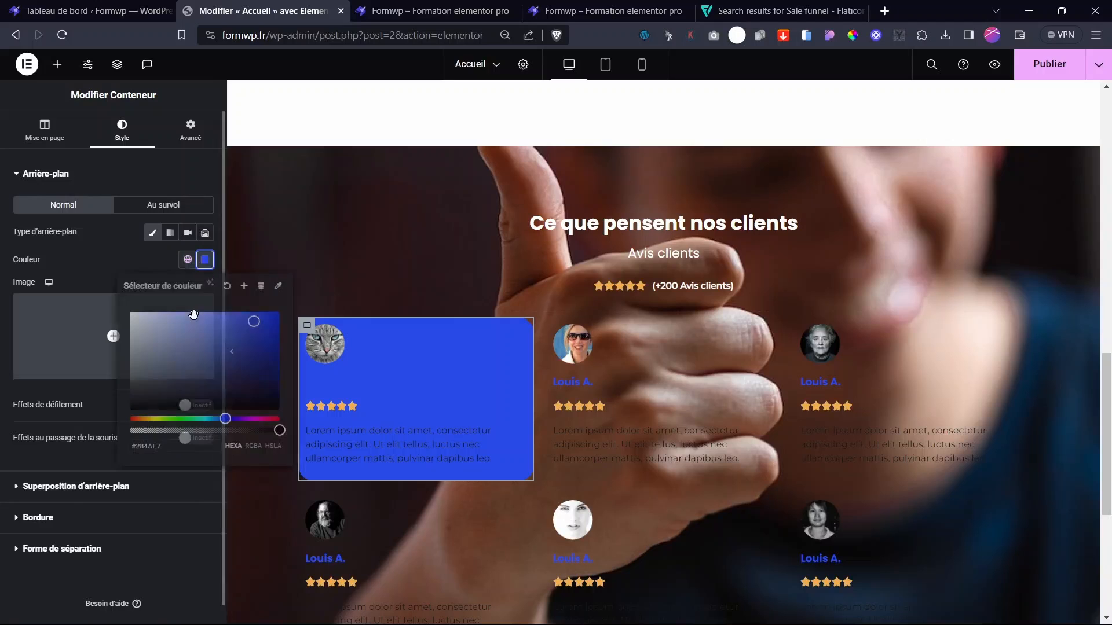
left_click_drag(222, 430, 210, 431)
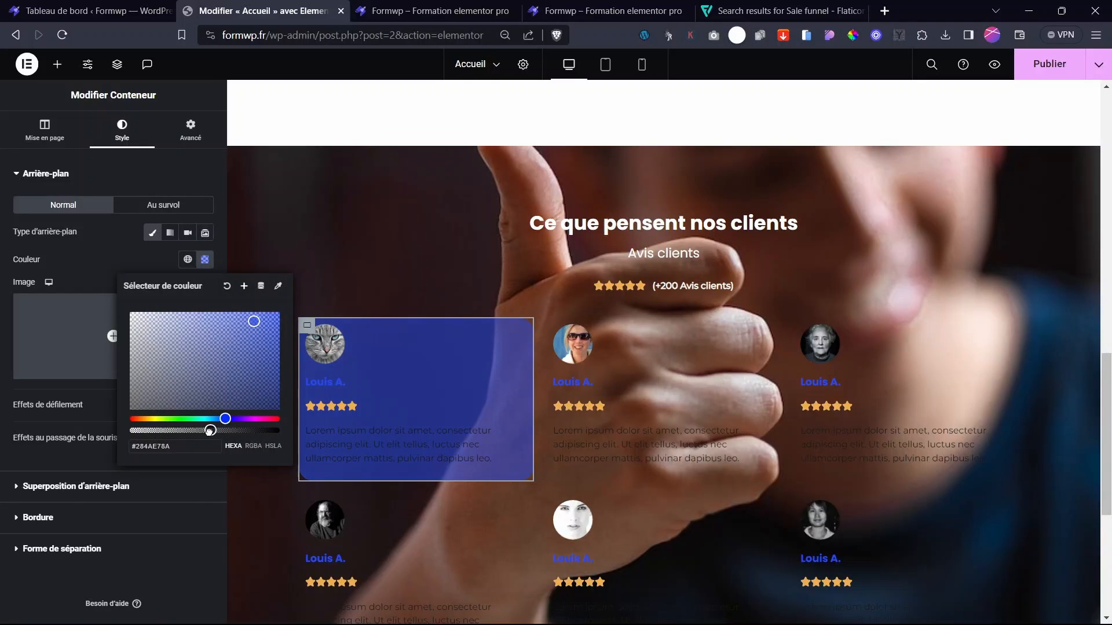
- Set the card's reviewer name and review text colour to white (#FFFFFF)
left_click(339, 383)
left_click(115, 132)
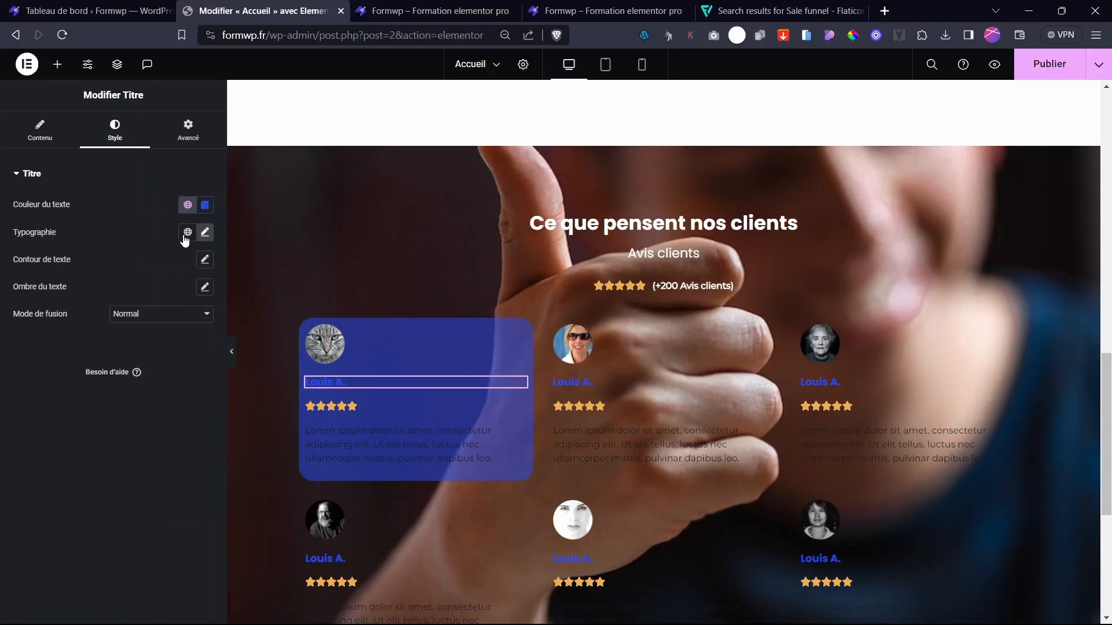
left_click(206, 207)
type("#FFFFFF")
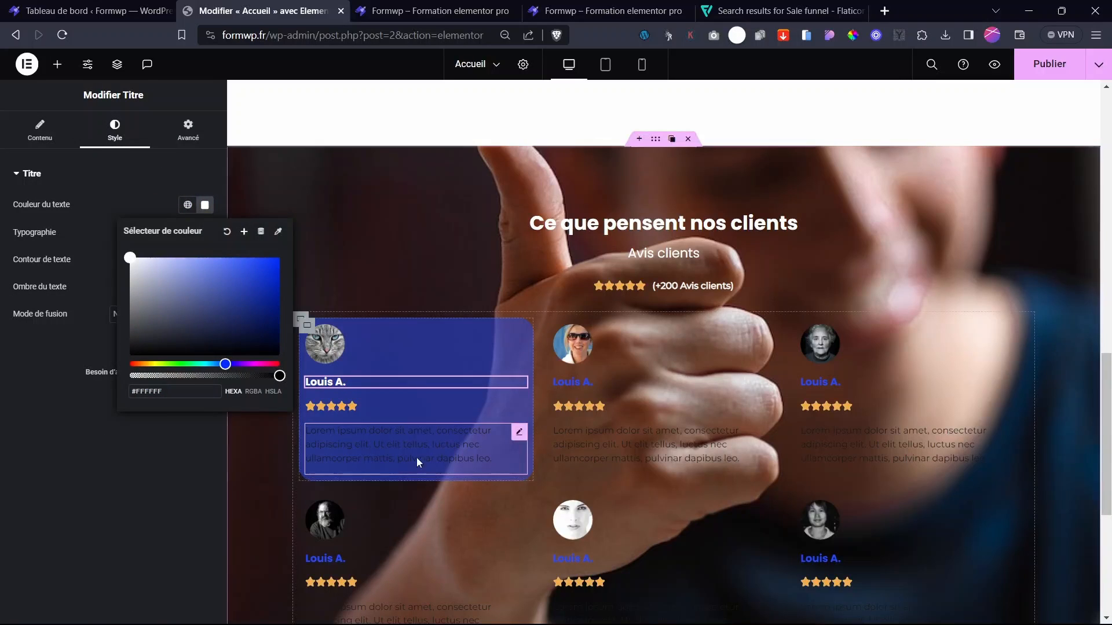
left_click(416, 457)
left_click(133, 135)
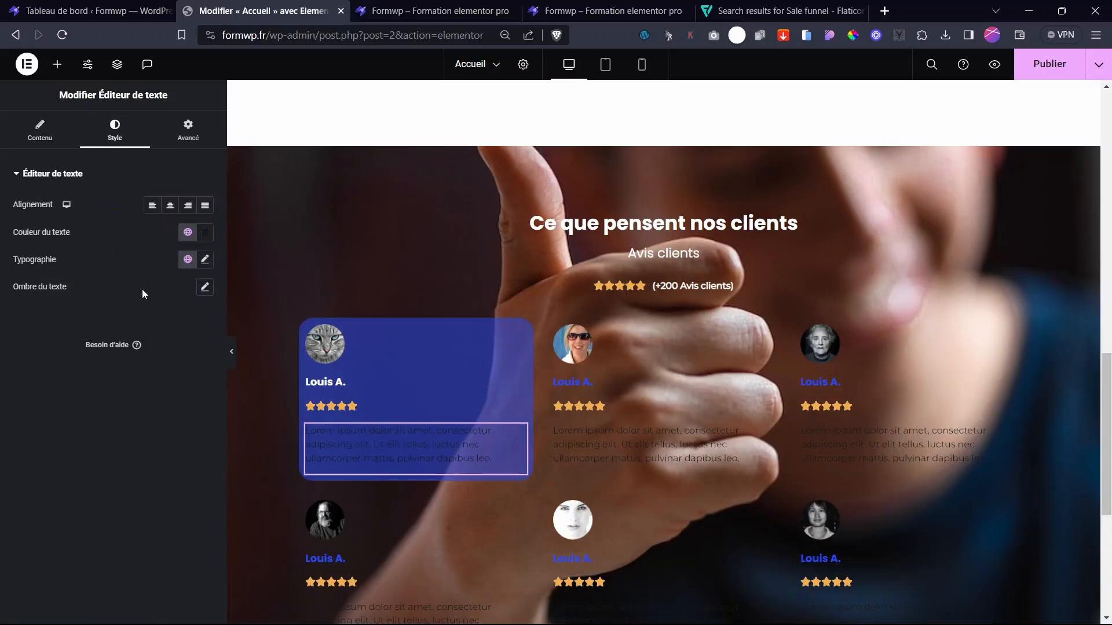
left_click(205, 234)
left_click_drag(153, 295, 94, 262)
left_click(58, 291)
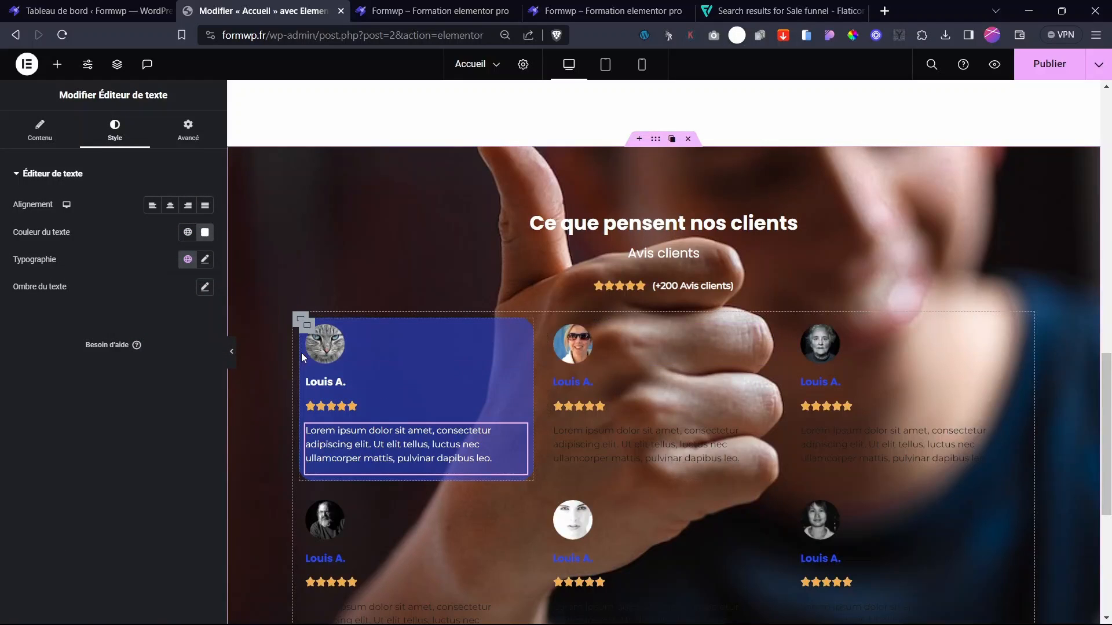
- Copy the first card and use Coller le style on the second and third cards
right_click(305, 334)
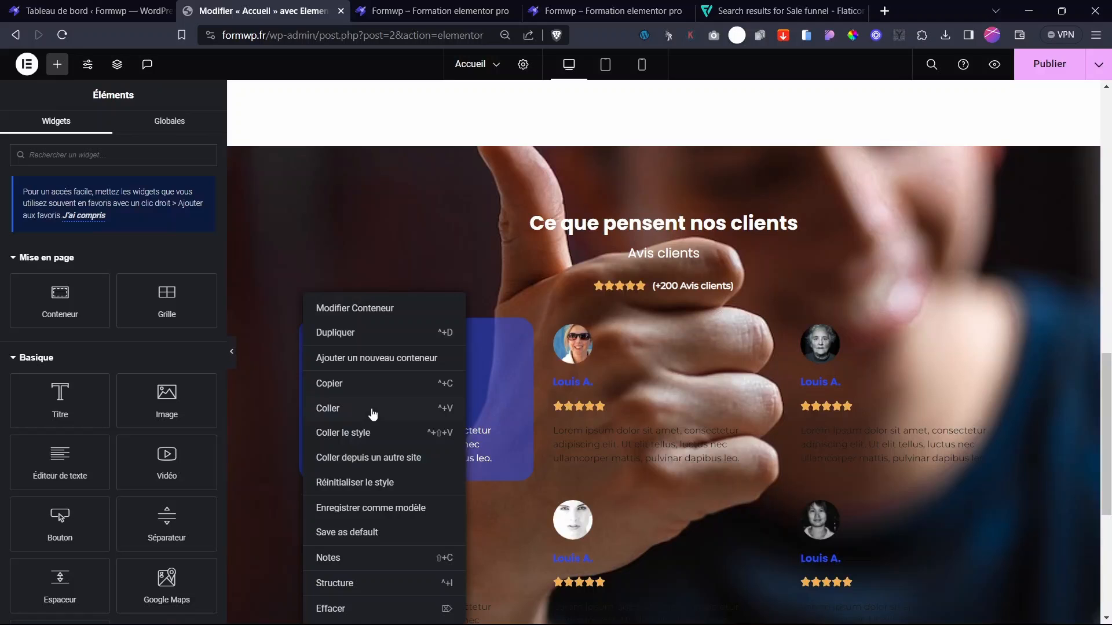
left_click(331, 385)
right_click(553, 326)
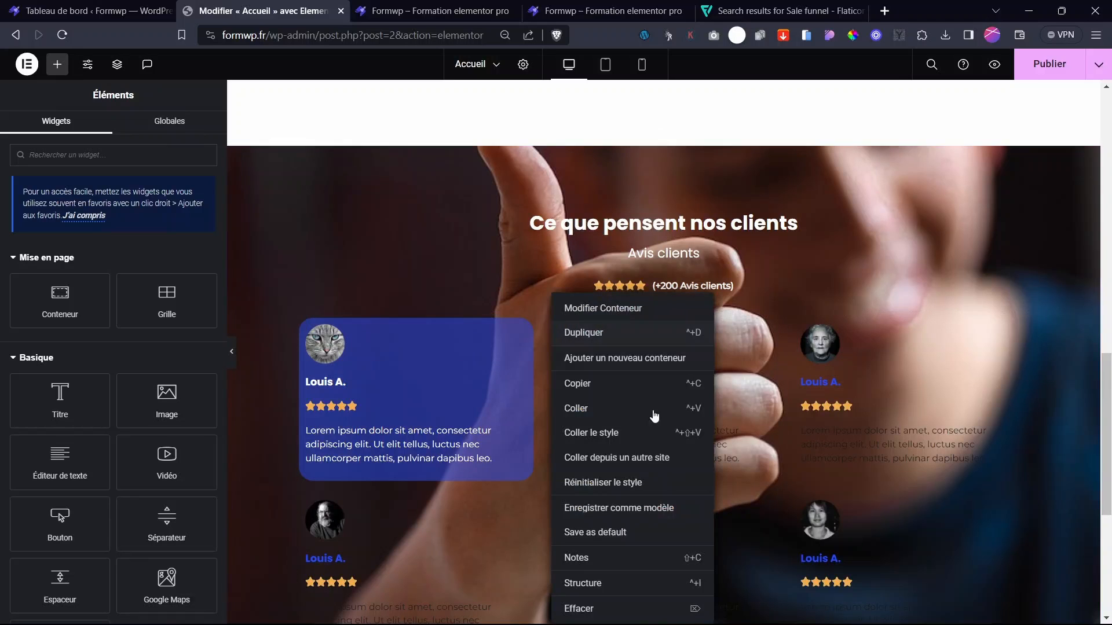
left_click(608, 439)
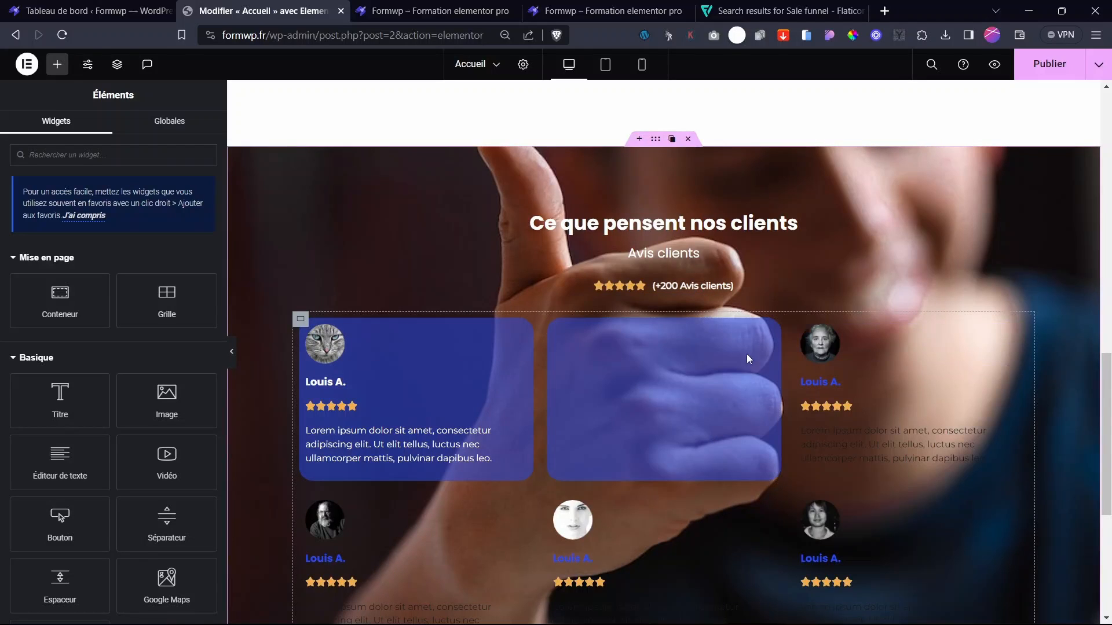
right_click(797, 327)
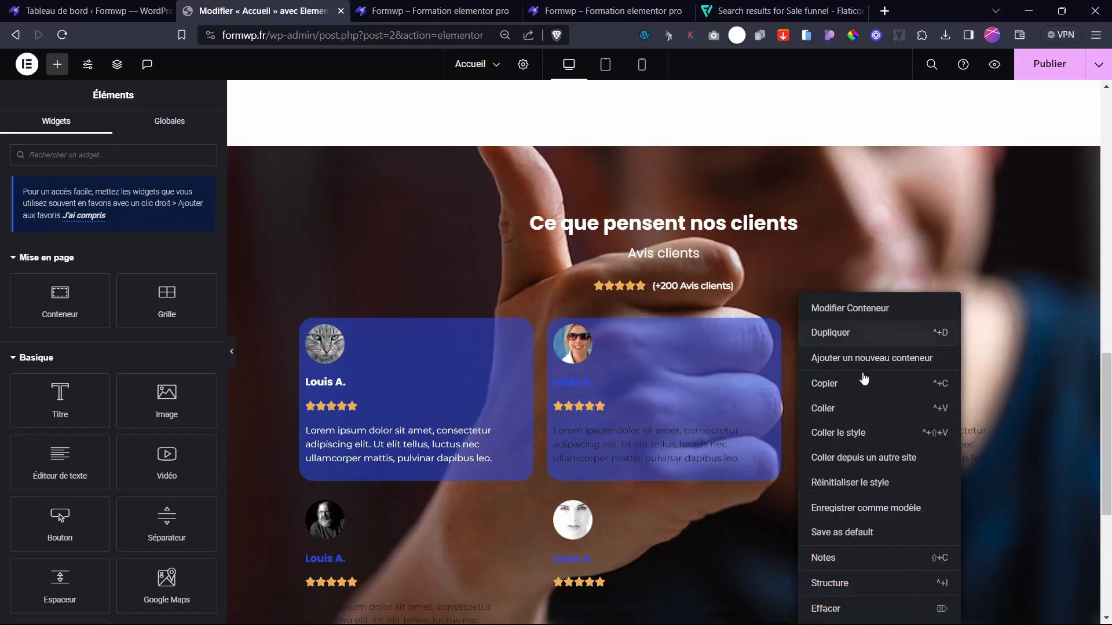
left_click(859, 434)
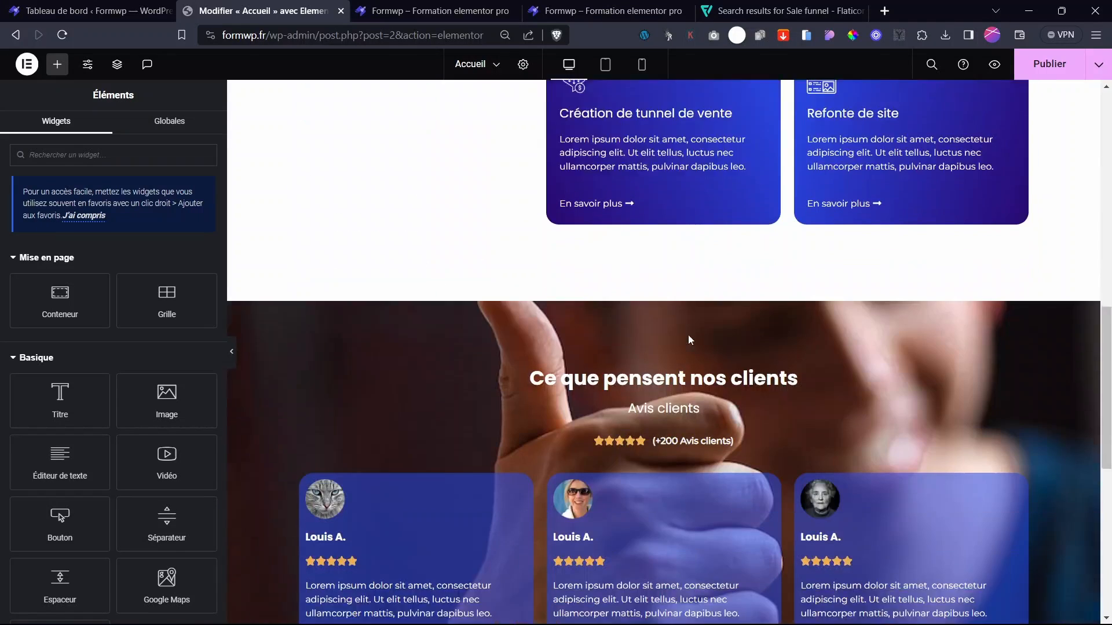
scroll(716, 288, "up", 4)
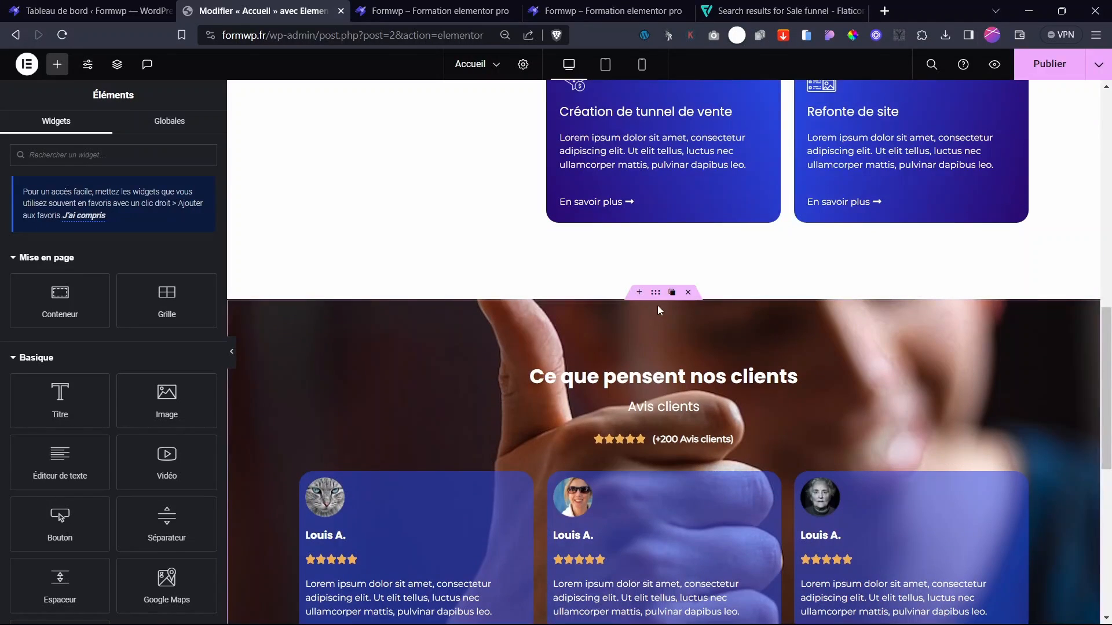
- In the section's Avancé settings, raise the Marge interne Bas to 115 px
left_click(657, 293)
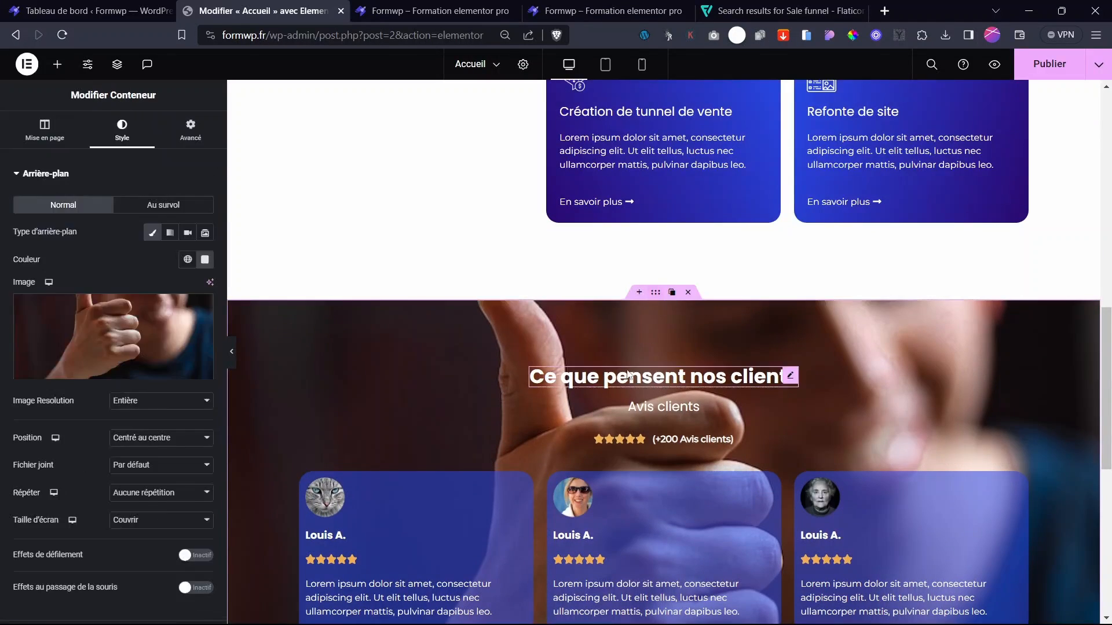
left_click(191, 130)
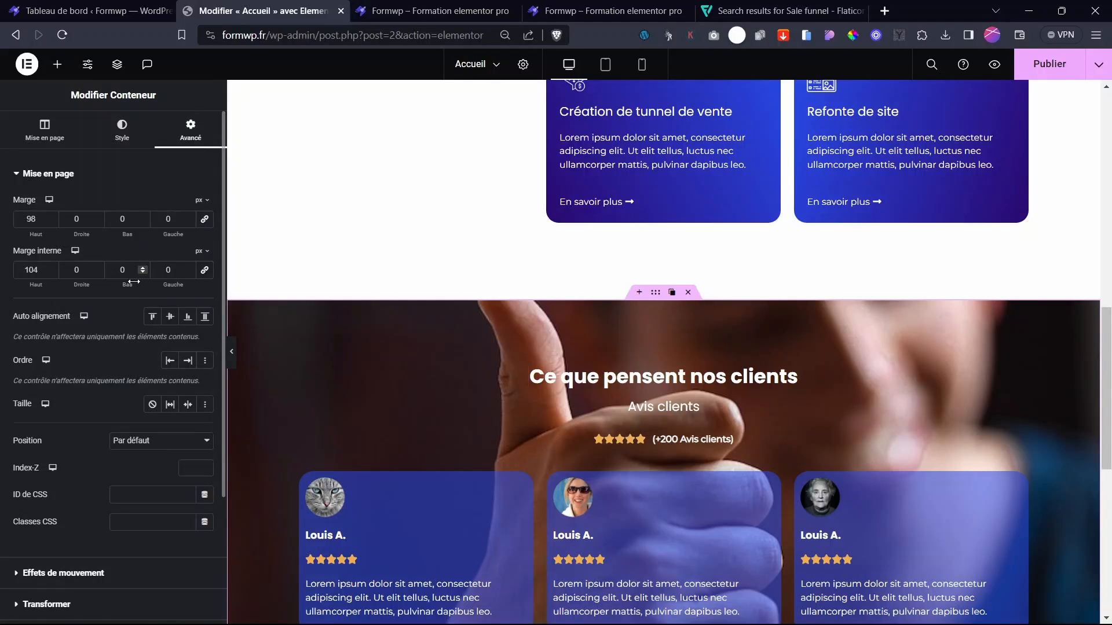
left_click_drag(141, 285, 206, 318)
scroll(631, 391, "down", 8)
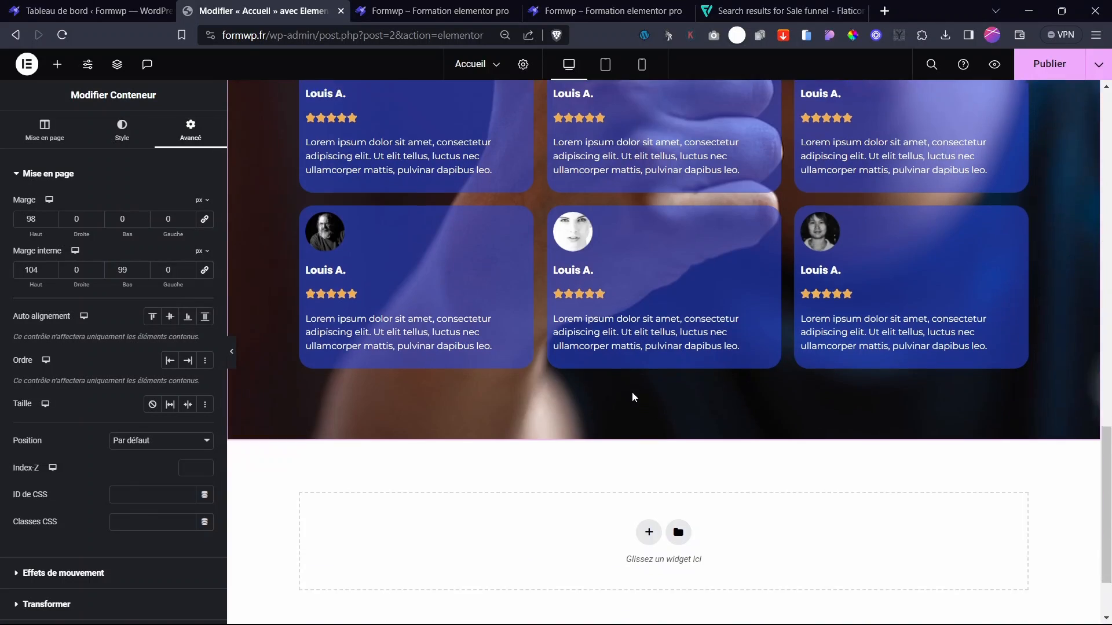
scroll(631, 391, "up", 3)
scroll(640, 389, "up", 5)
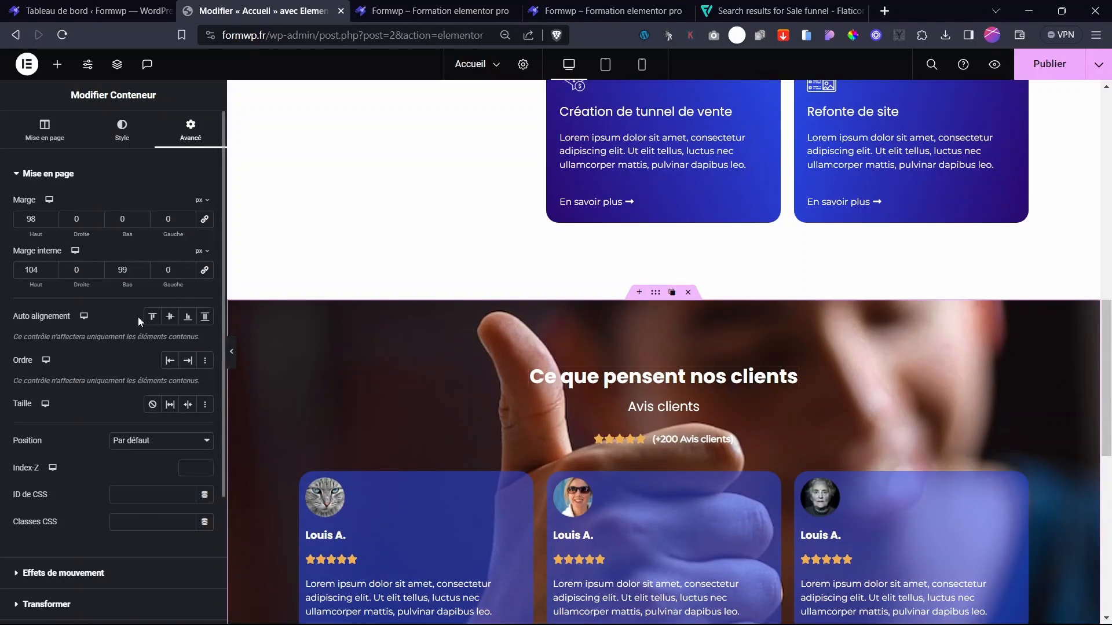
left_click_drag(126, 283, 135, 283)
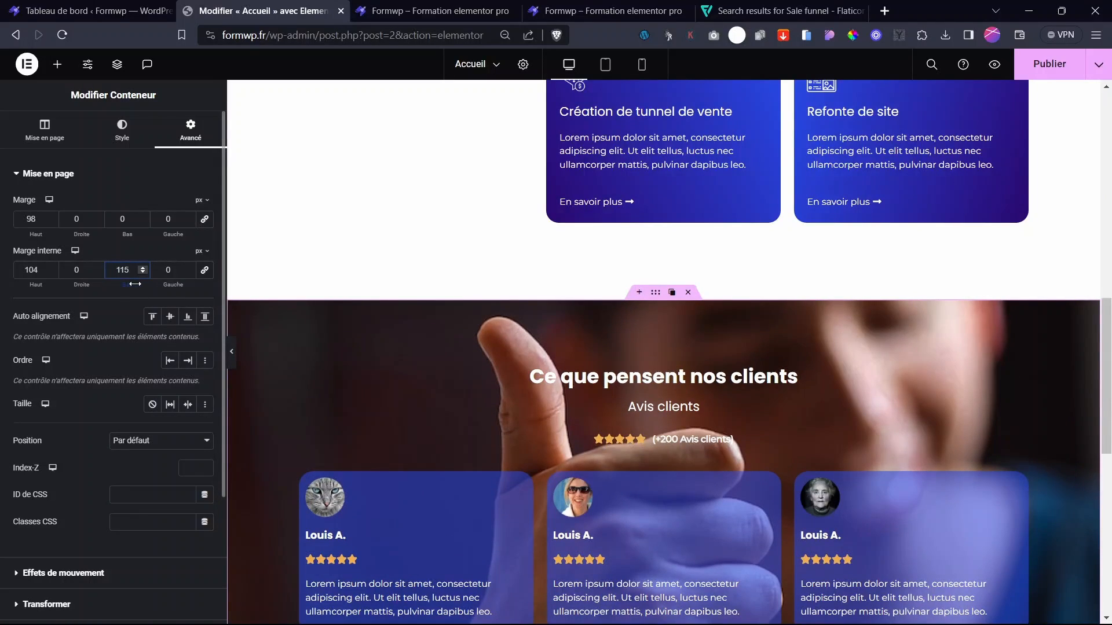
scroll(273, 295, "down", 3)
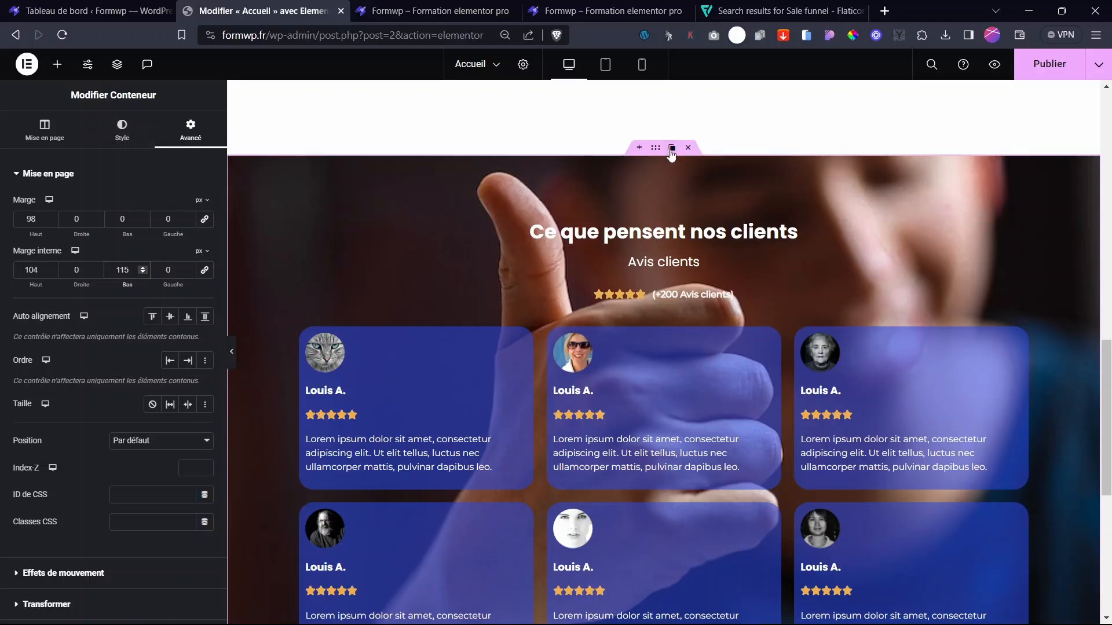
- Add a Classique background overlay in #040404 at 0.68 opacity to the testimonials section
left_click(131, 137)
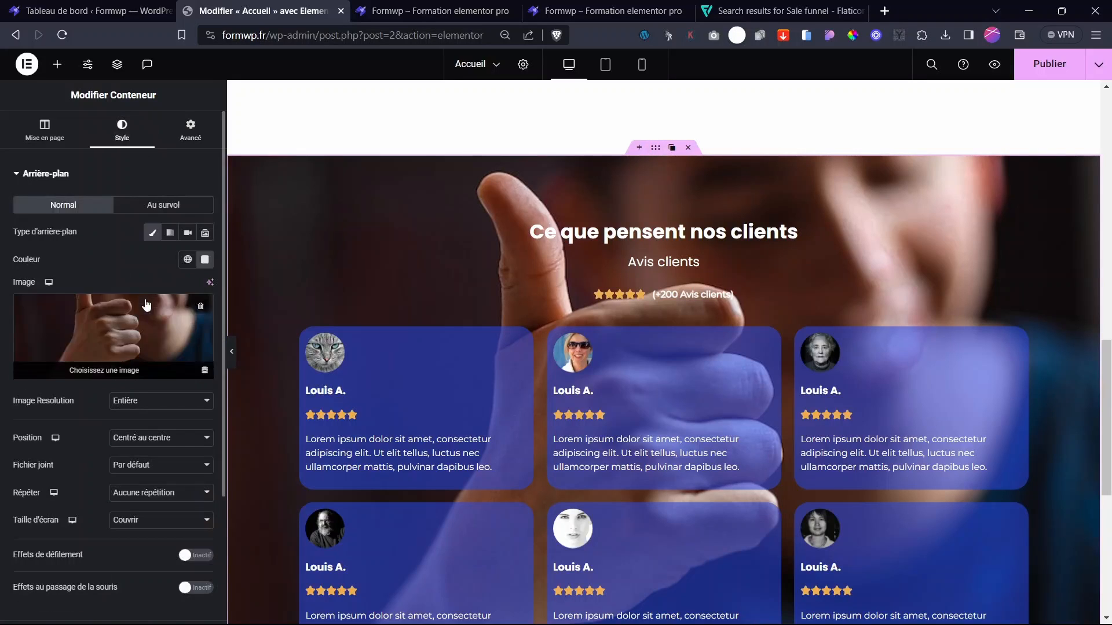
left_click(77, 175)
left_click(89, 207)
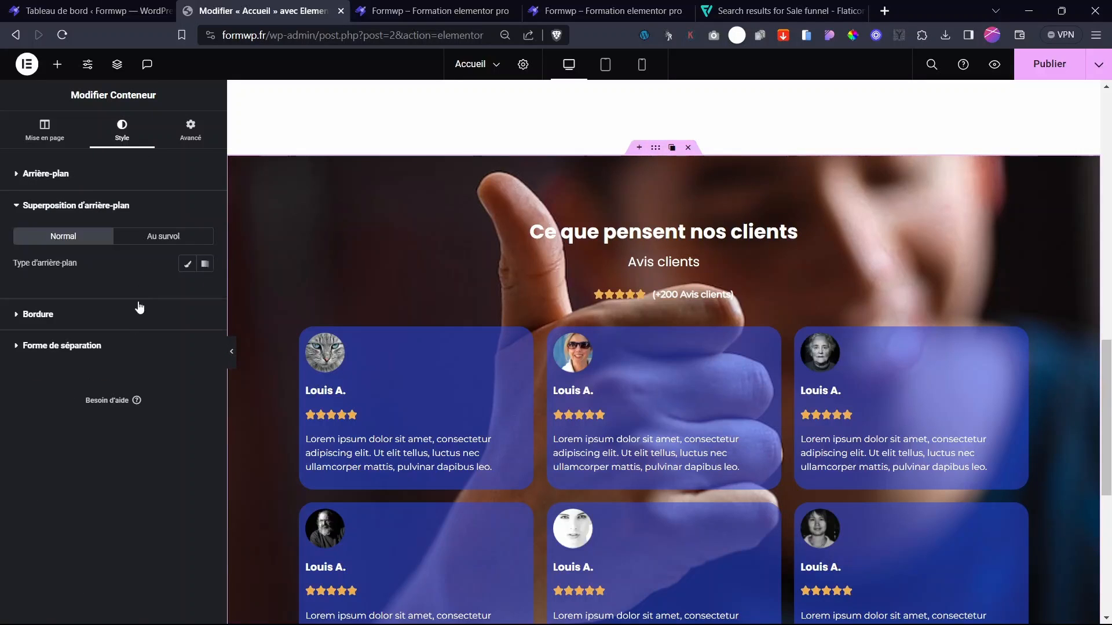
left_click(187, 264)
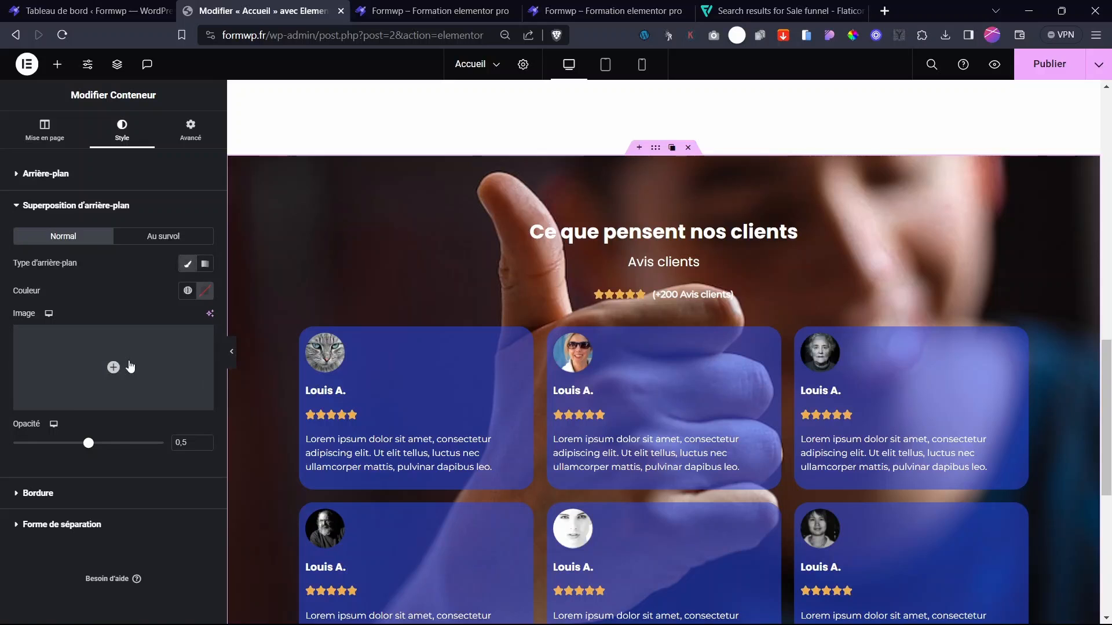
left_click(204, 291)
left_click_drag(161, 431, 115, 440)
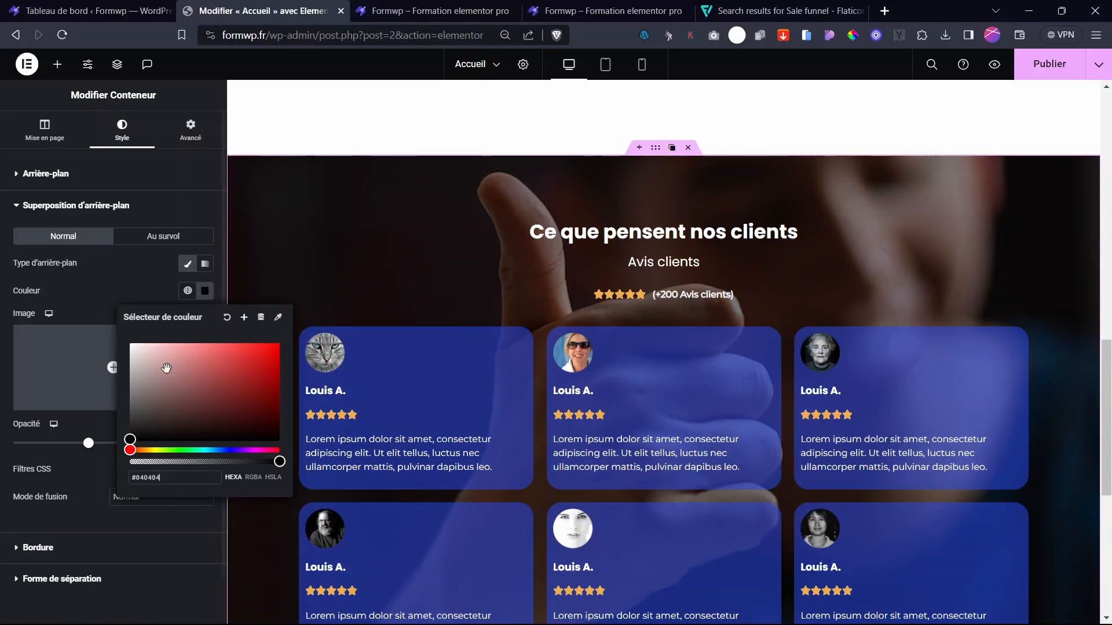
left_click(116, 293)
left_click_drag(88, 443, 121, 451)
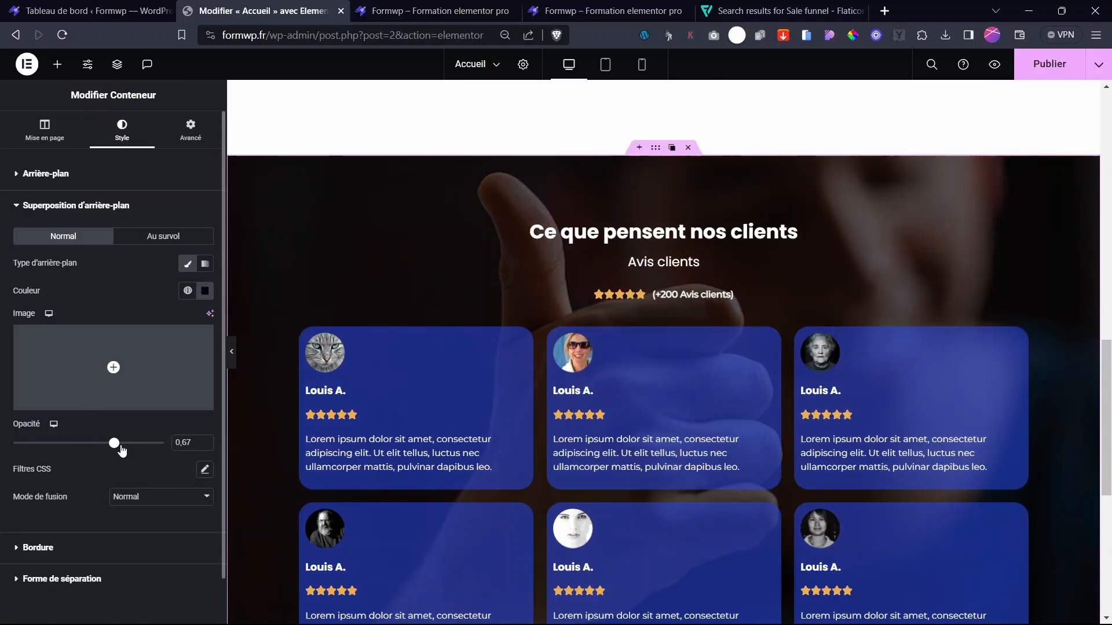
- Hide the editor panel and scroll through the homepage to review it
left_click(233, 353)
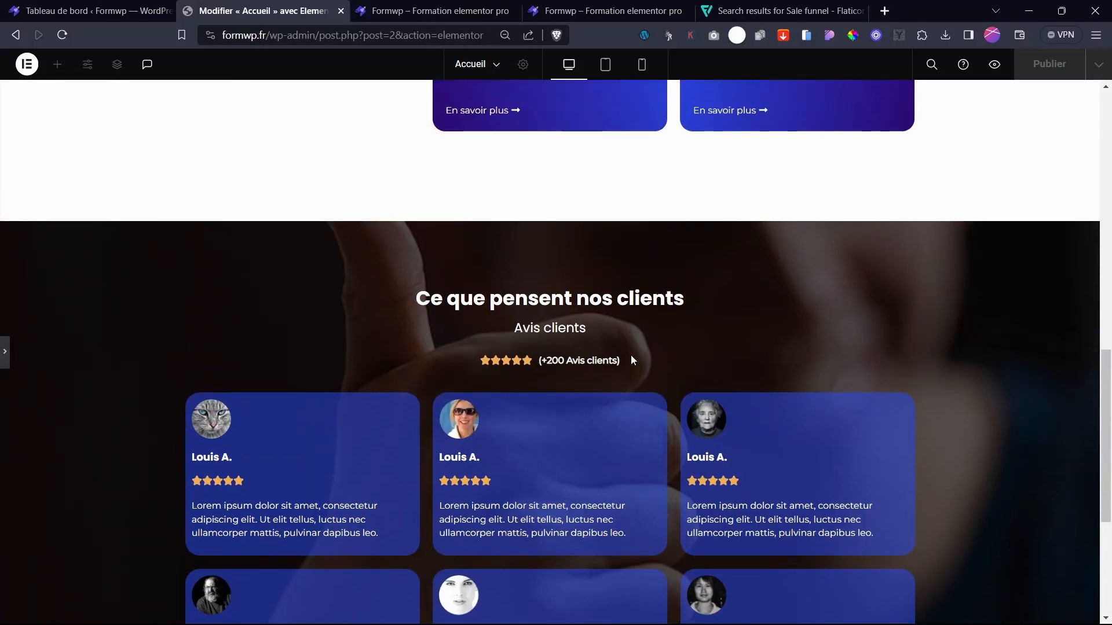
scroll(631, 356, "down", 5)
scroll(630, 356, "up", 15)
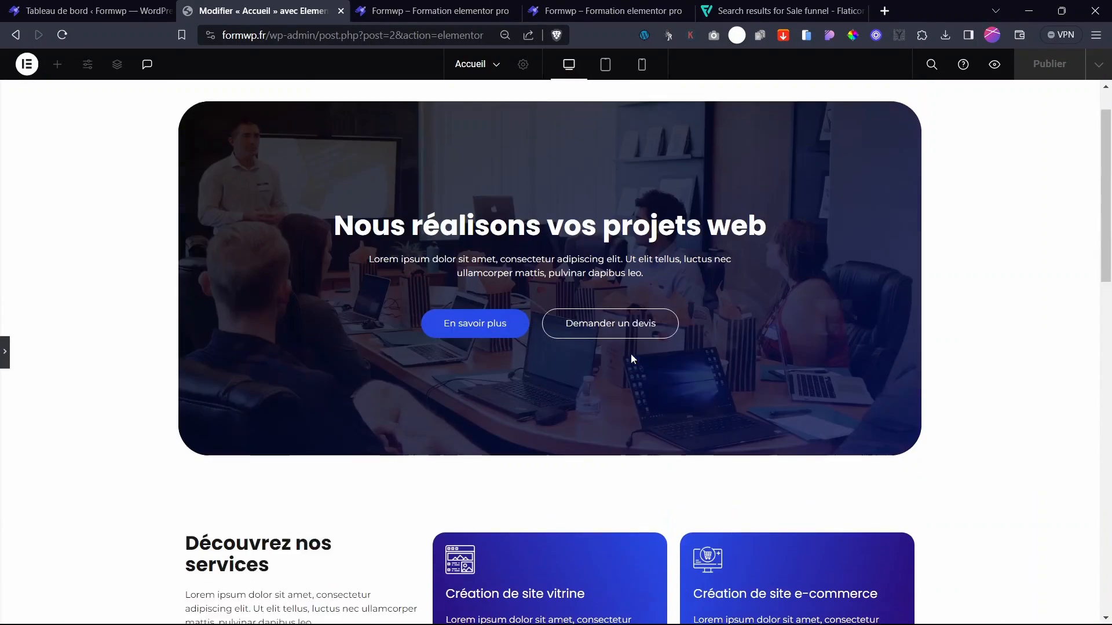
scroll(631, 357, "down", 10)
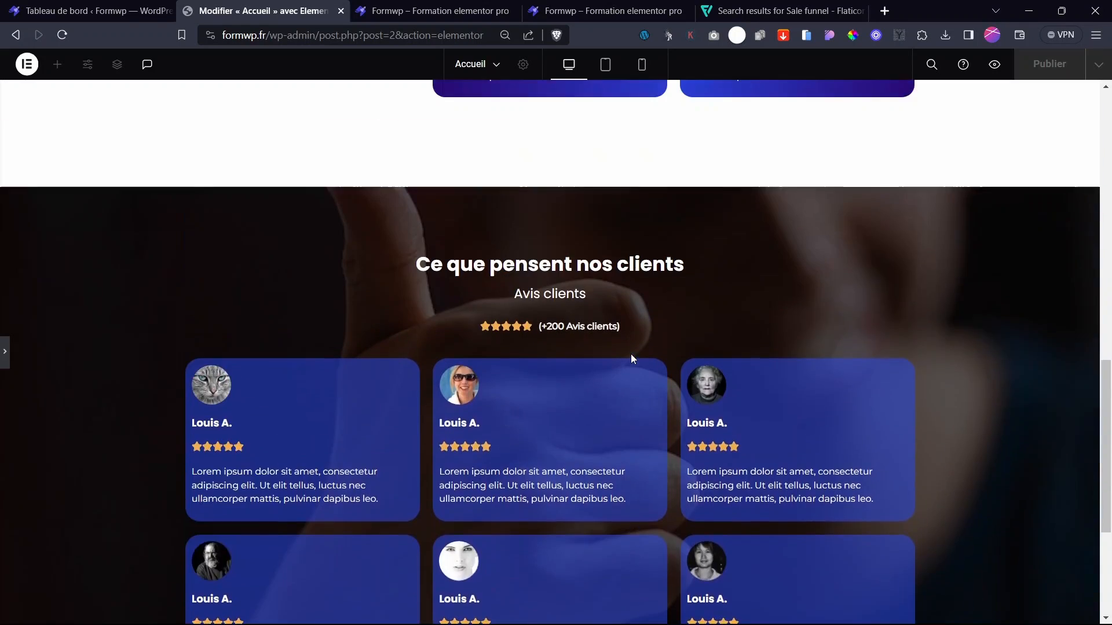
scroll(631, 354, "up", 10)
scroll(631, 353, "down", 12)
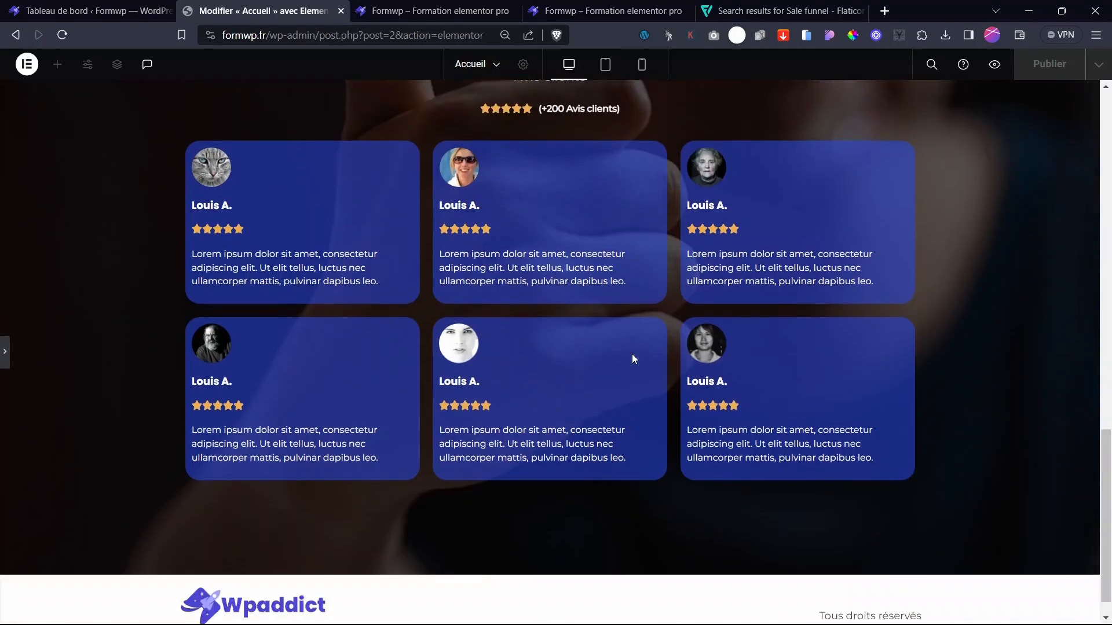
scroll(635, 359, "up", 7)
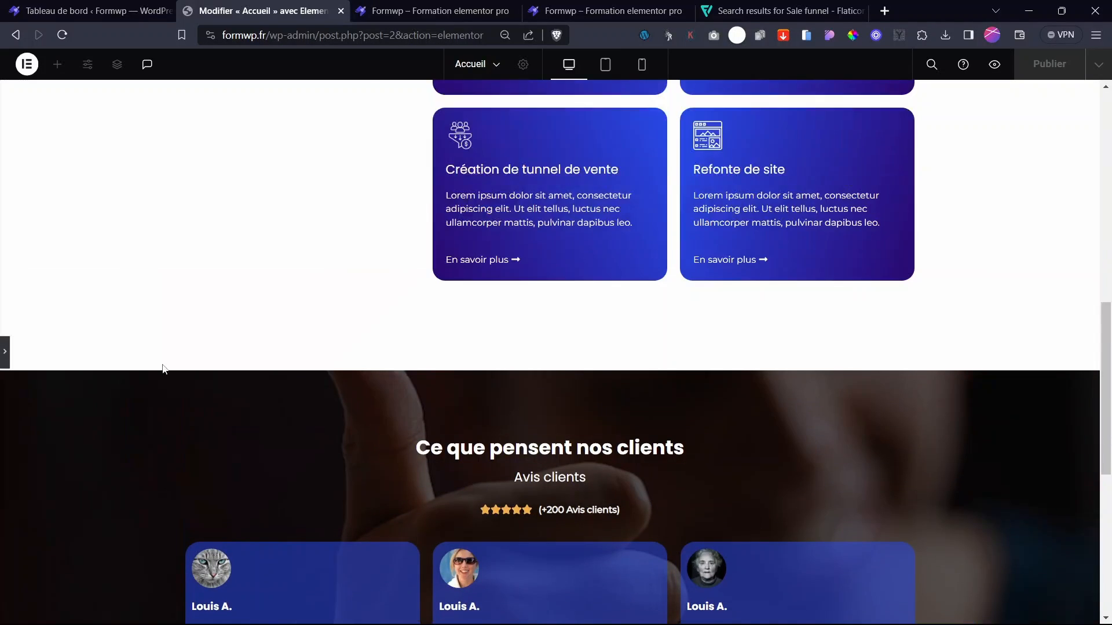
- Restore the editor panel, click Publier, and switch to the preview tab
left_click(8, 346)
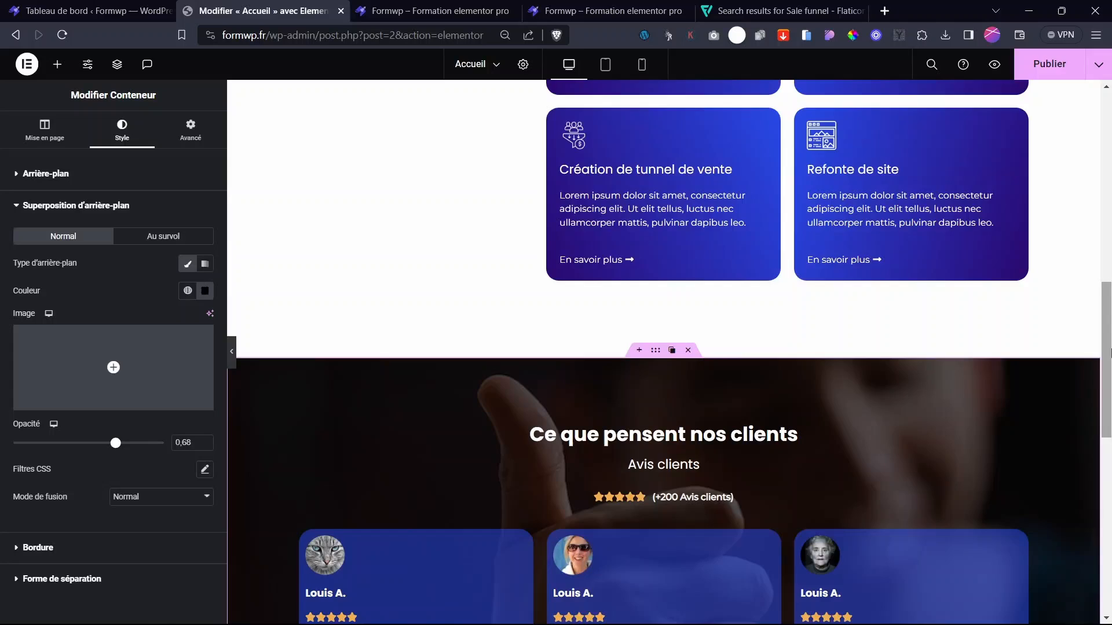
left_click_drag(1105, 339, 1077, 97)
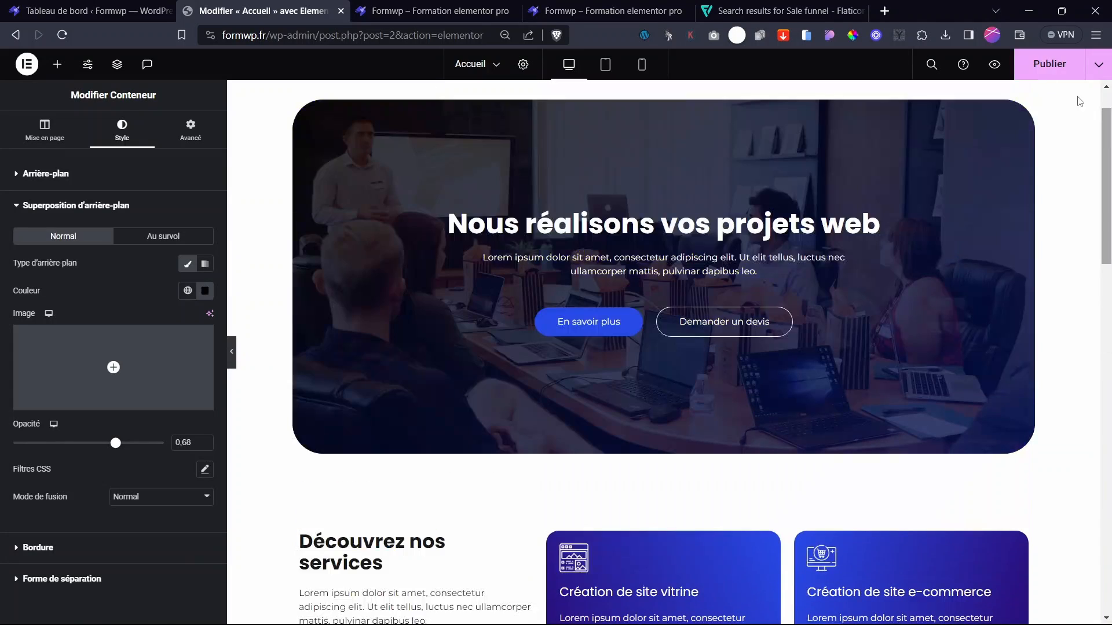
left_click(1043, 61)
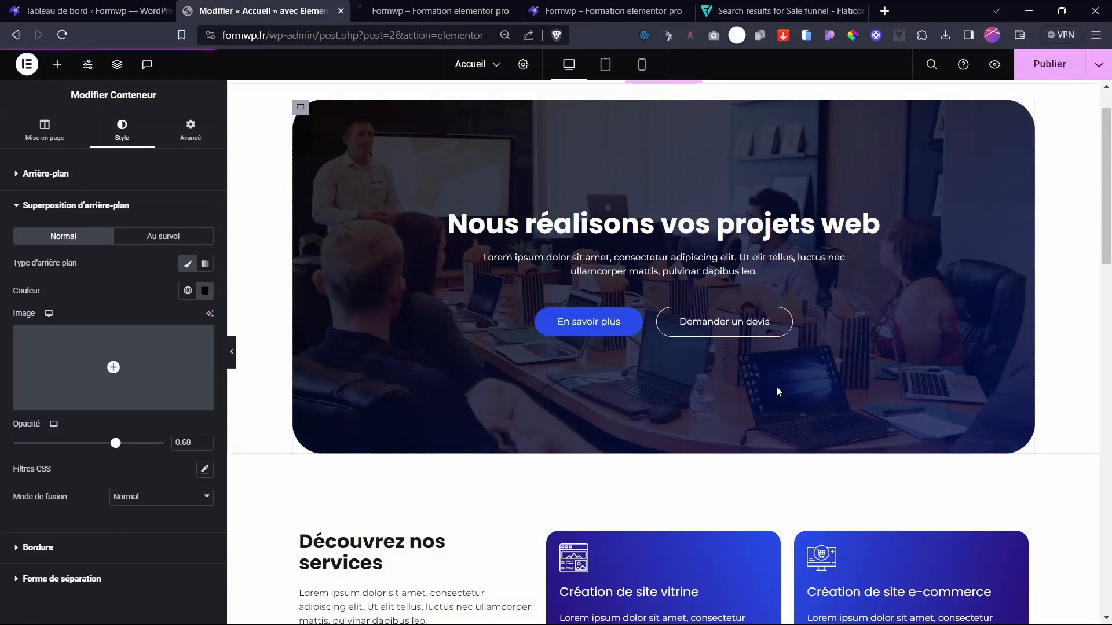
scroll(776, 392, "up", 1)
left_click(440, 12)
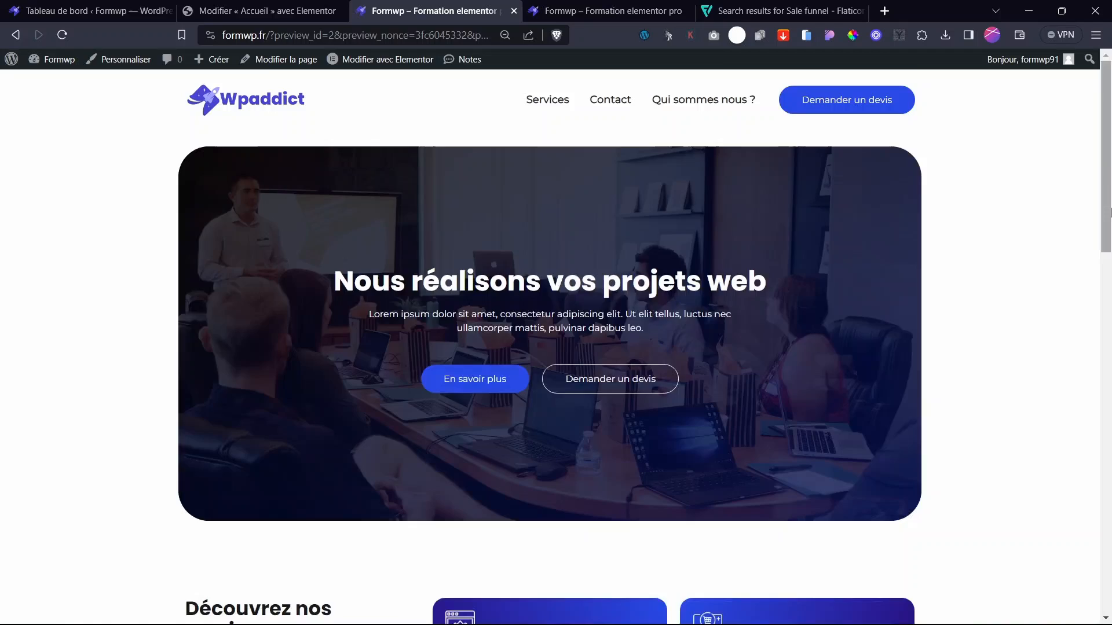
- Scroll the Accueil preview, then return to the « Modifier « Accueil » avec Elementor » tab
left_click_drag(1107, 154, 1106, 128)
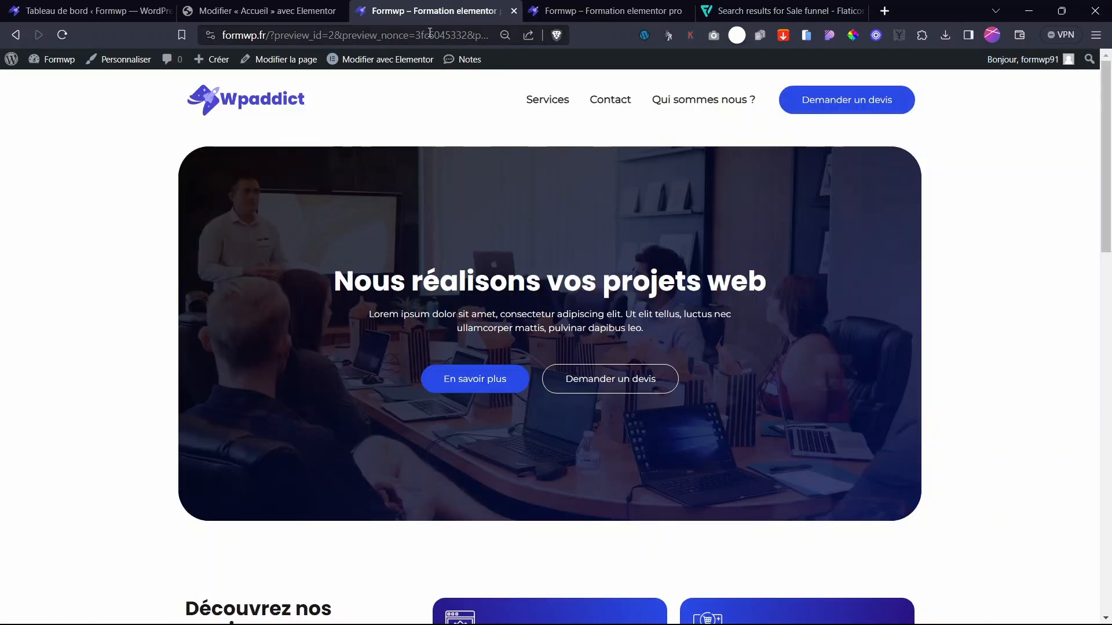
left_click(266, 10)
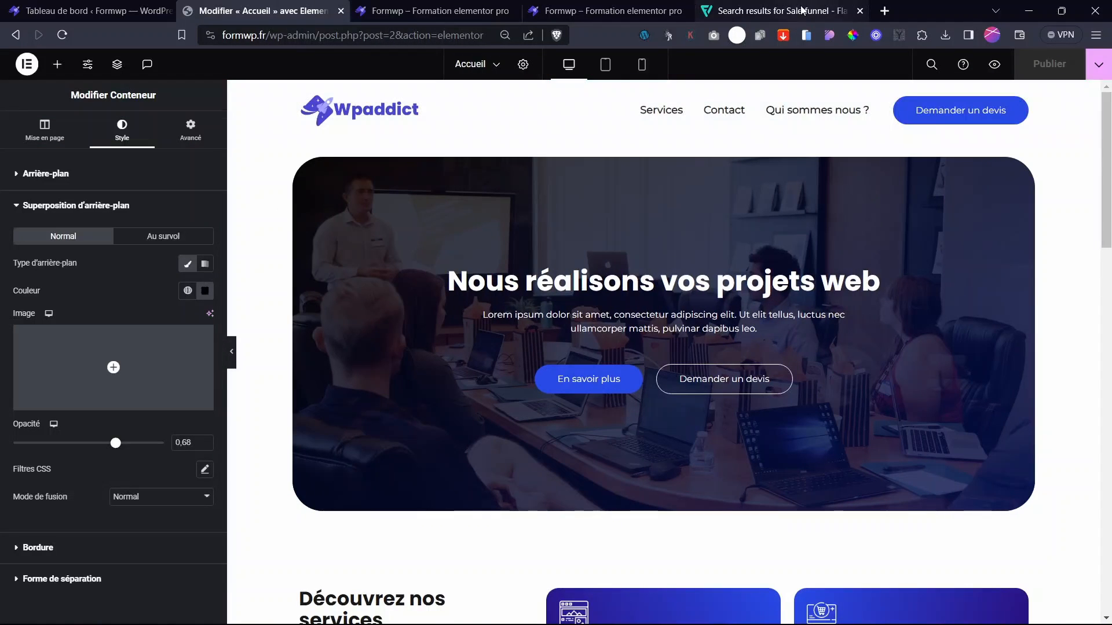
- Scroll through the homepage to find the Découvrez nos services section
left_click_drag(1110, 122, 1109, 486)
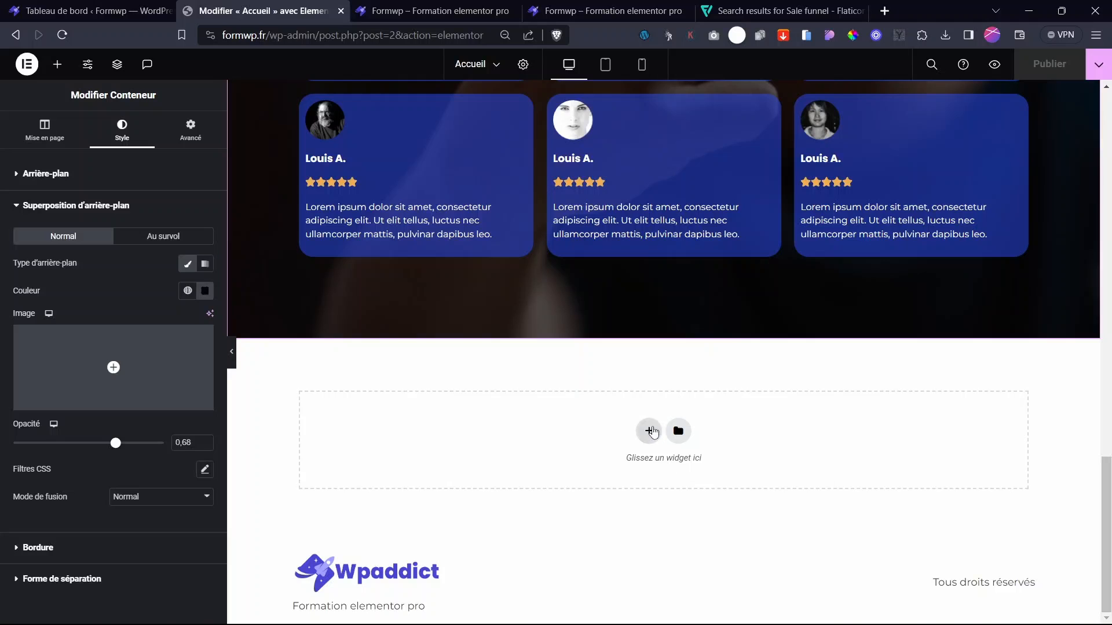
scroll(676, 423, "up", 8)
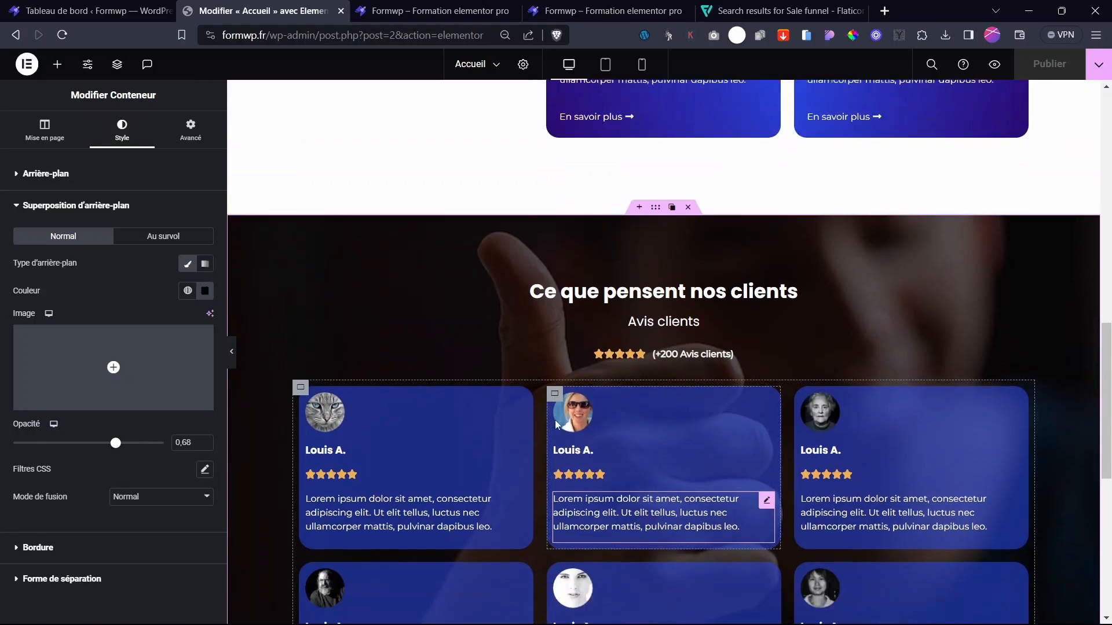
scroll(556, 425, "down", 8)
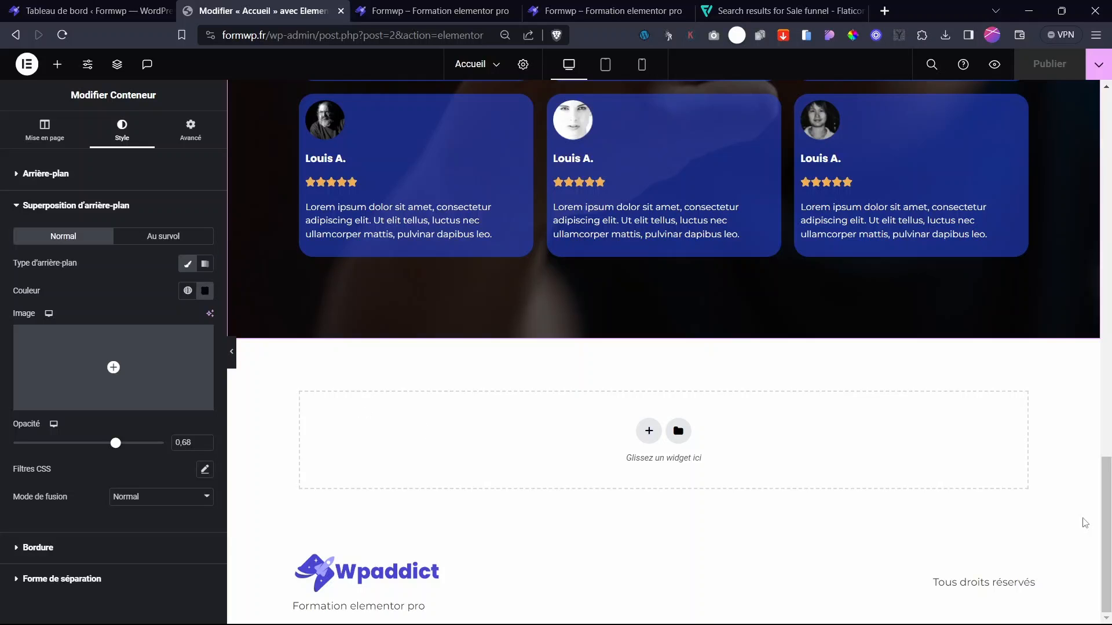
left_click_drag(1107, 570, 1110, 159)
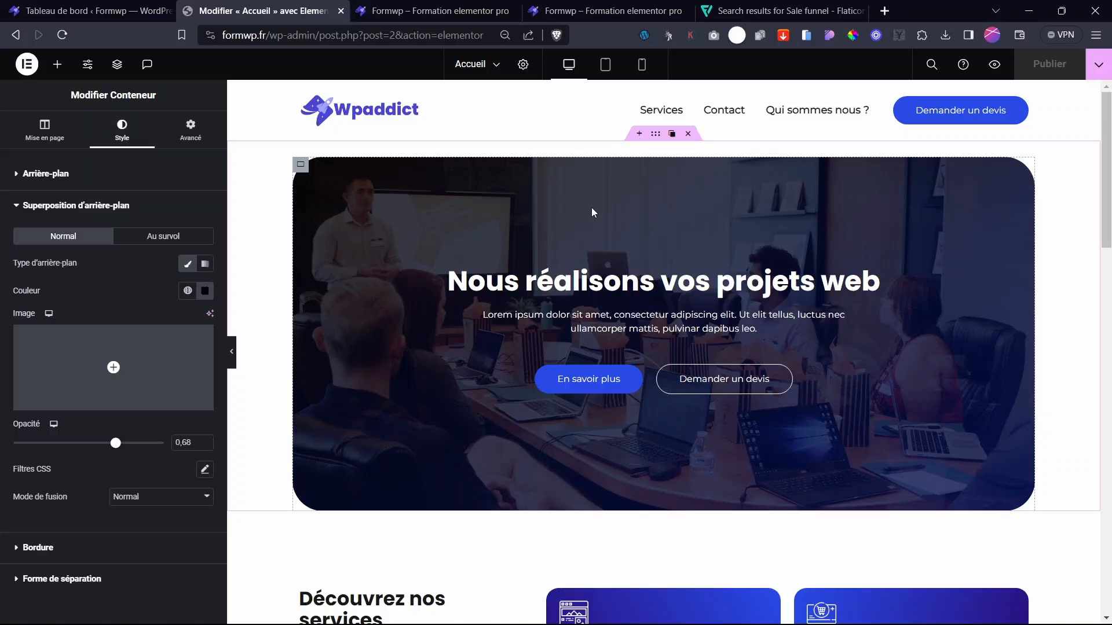
left_click_drag(1110, 238, 1110, 602)
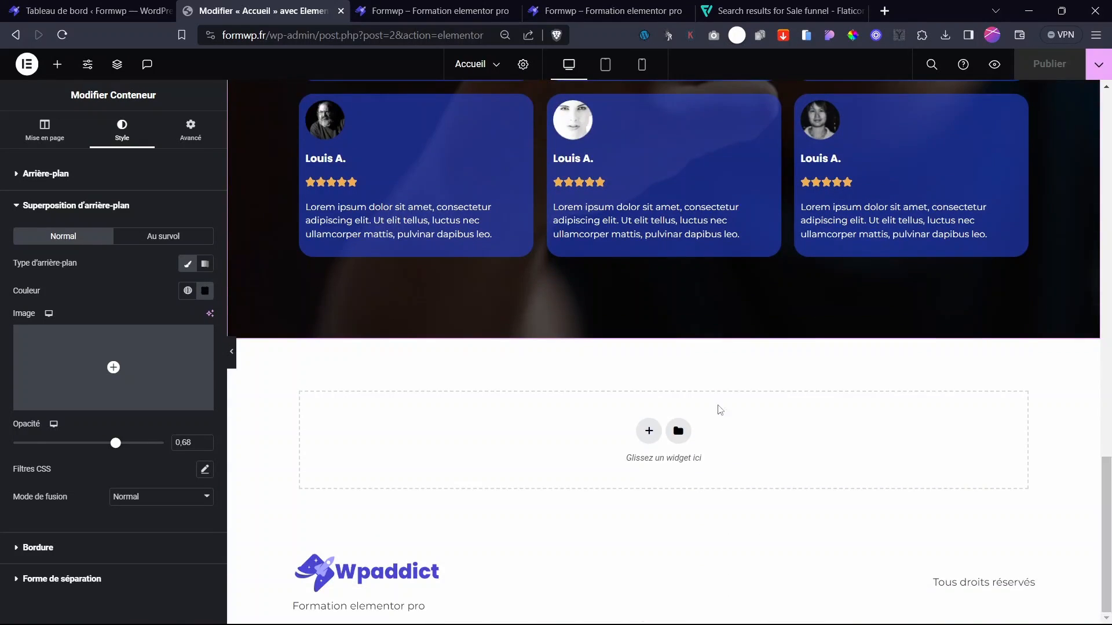
scroll(720, 409, "up", 15)
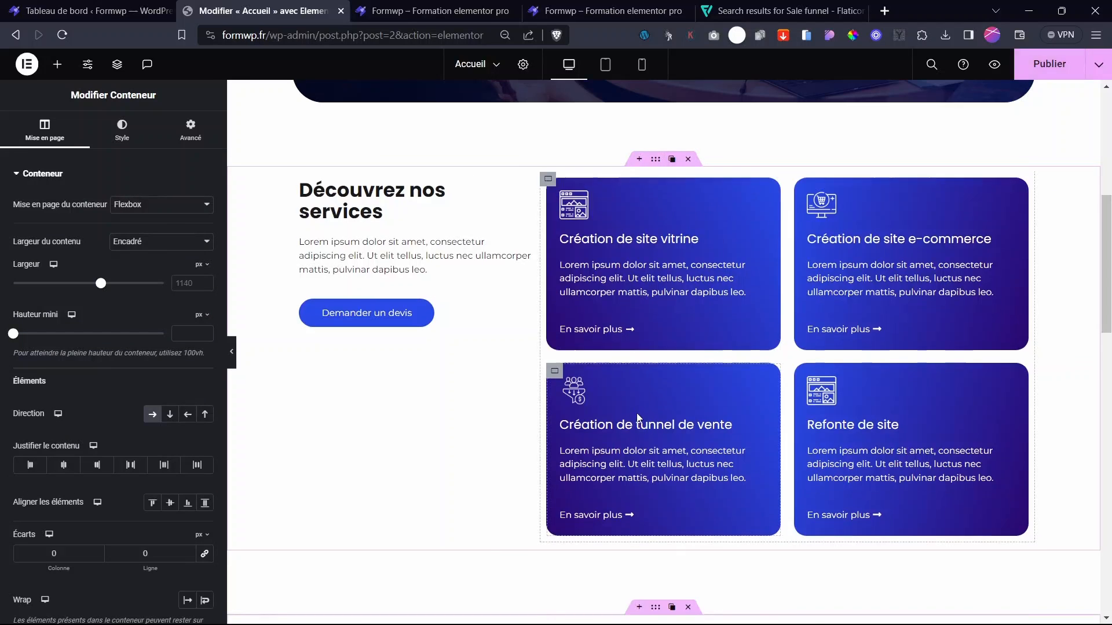
- In the Structure navigator, collapse the testimonials container and jump to the services Conteneur
scroll(638, 419, "down", 7)
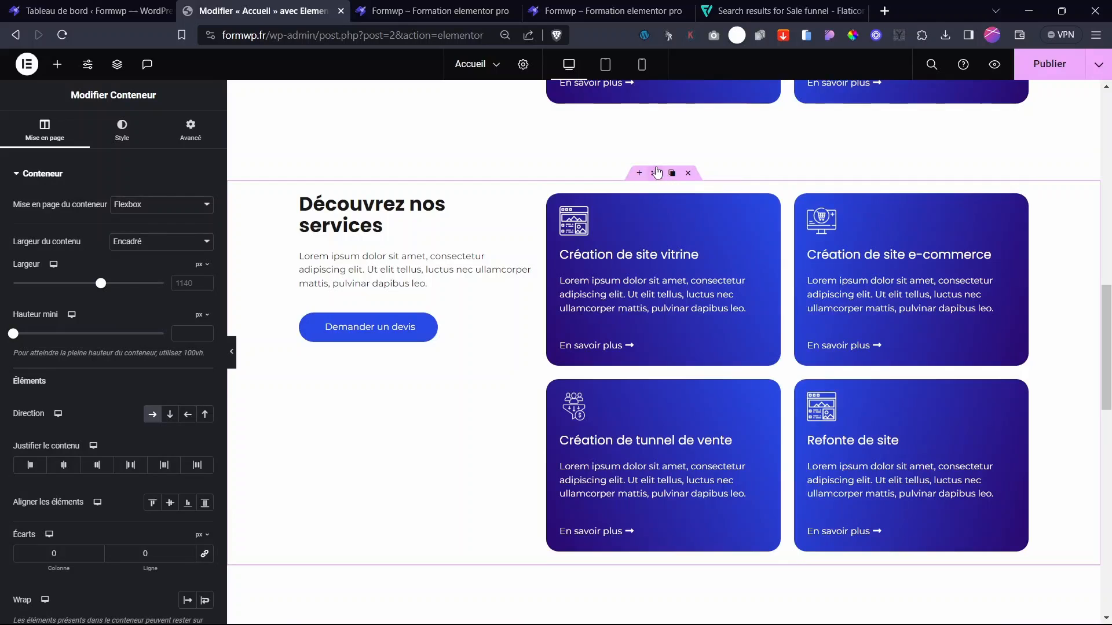
left_click(118, 64)
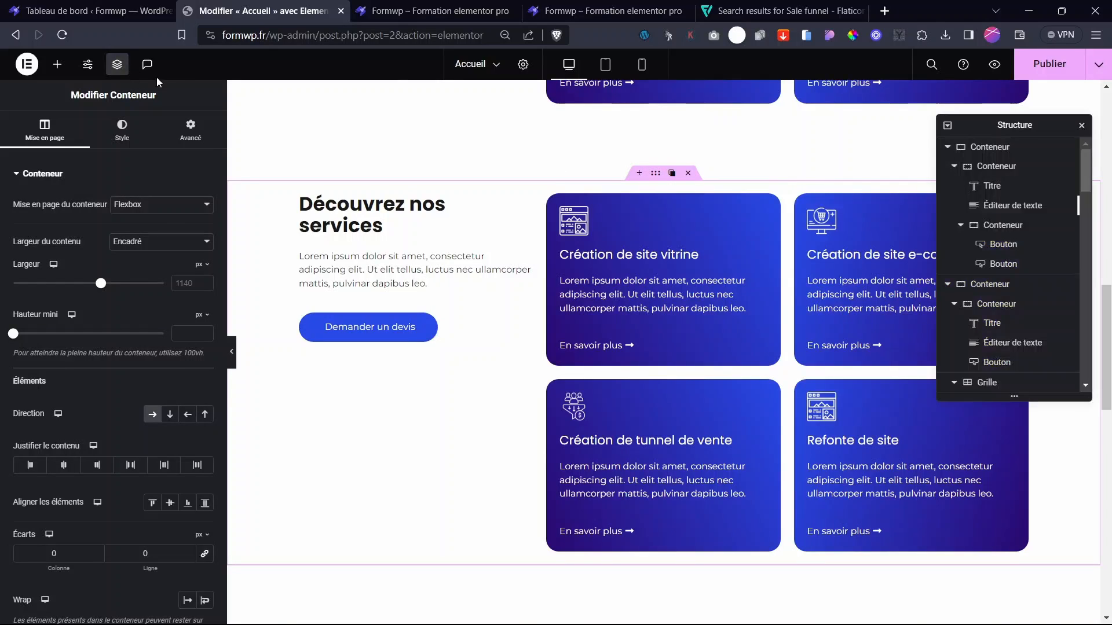
scroll(993, 285, "down", 2)
scroll(1057, 320, "down", 3)
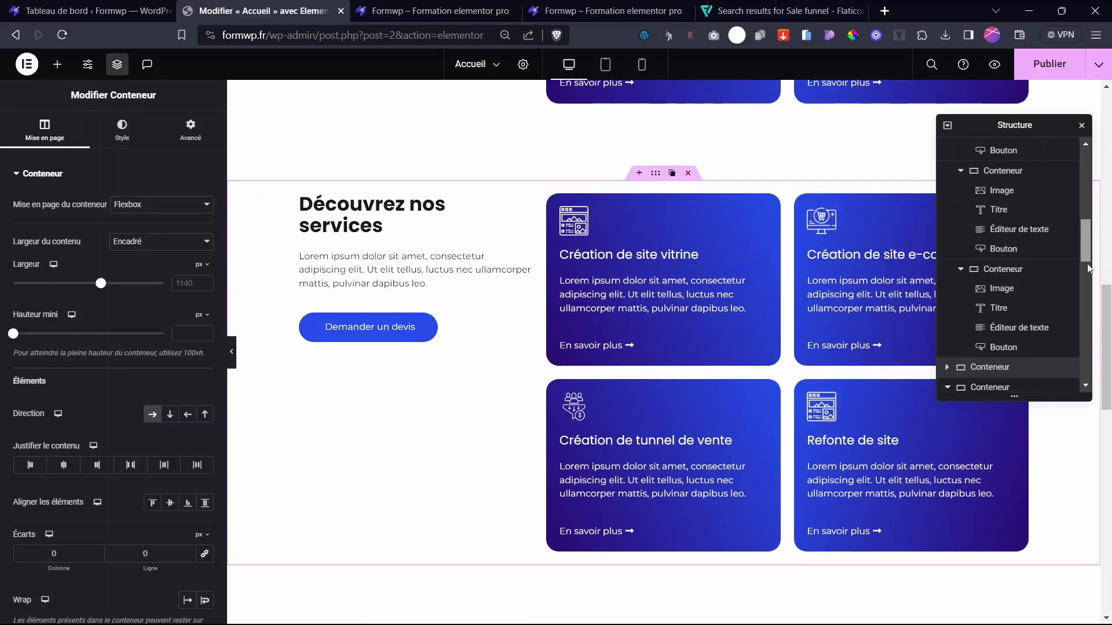
scroll(1014, 269, "down", 1)
left_click(957, 275)
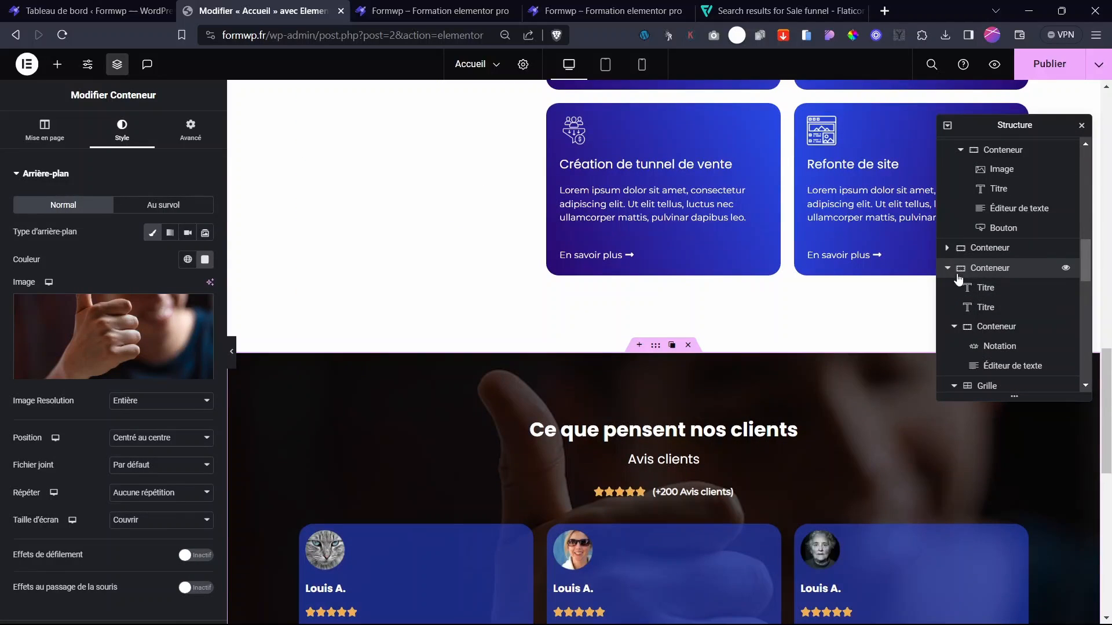
left_click(948, 270)
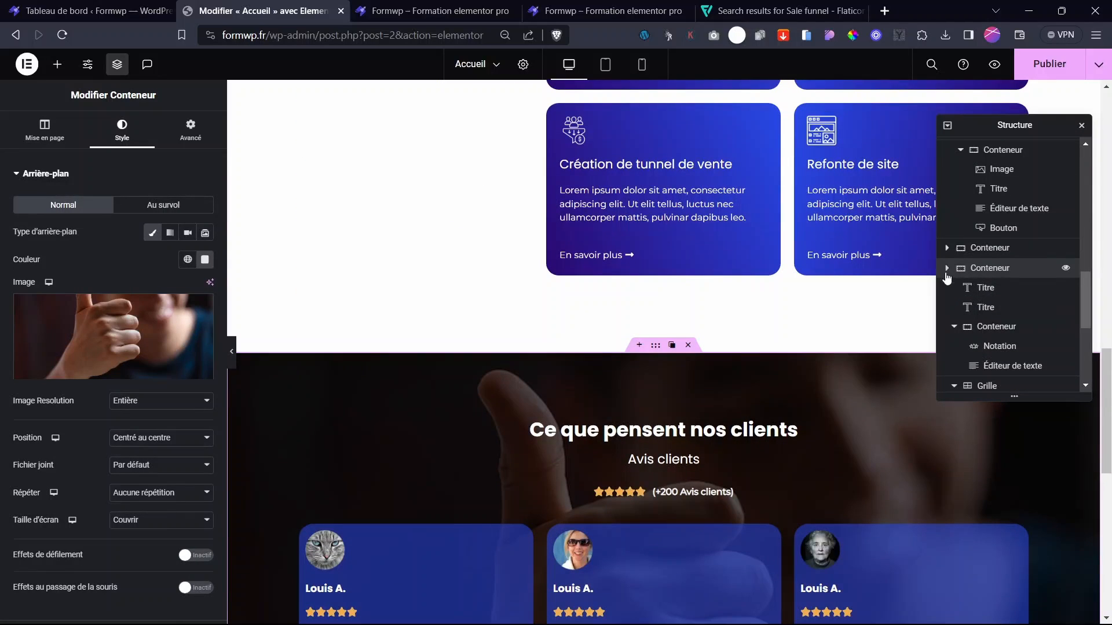
scroll(999, 305, "up", 2)
scroll(1000, 313, "down", 2)
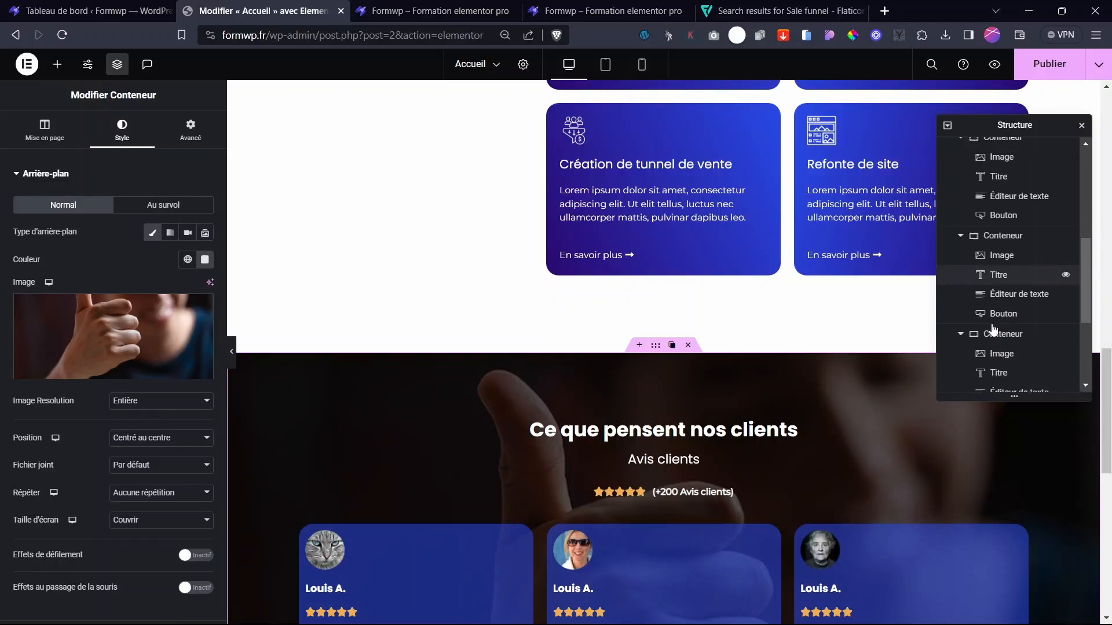
left_click(982, 369)
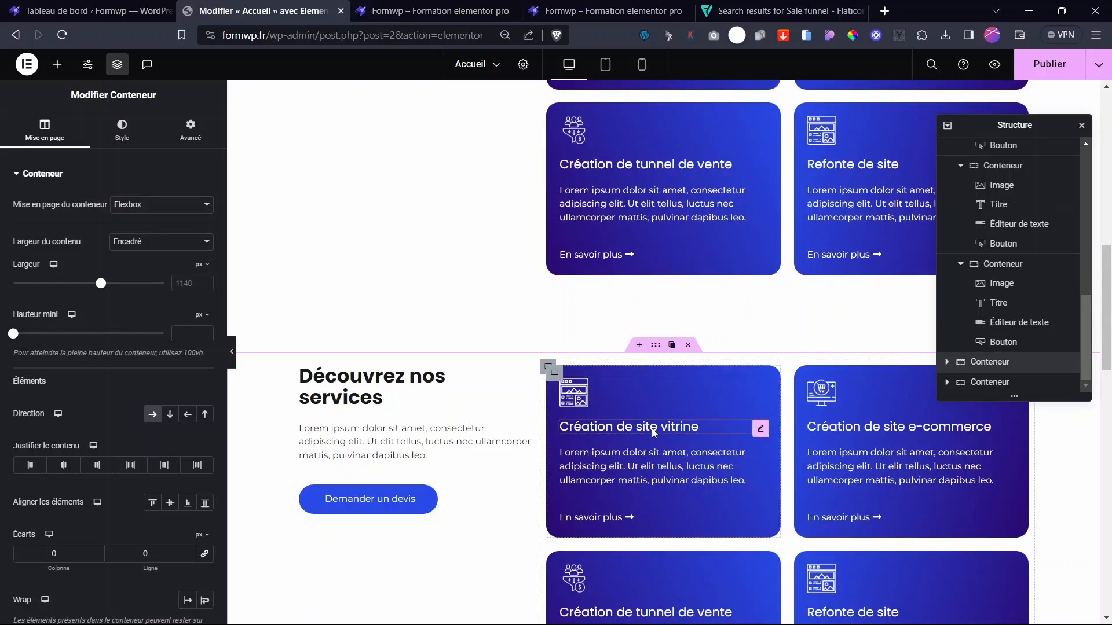
scroll(653, 429, "down", 5)
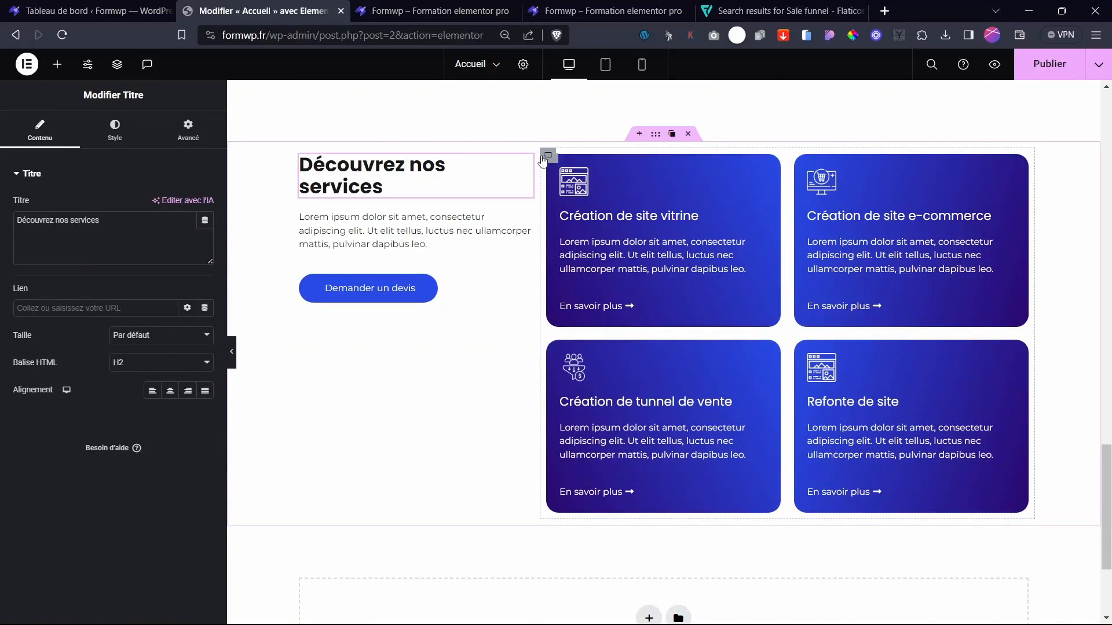
- Switch the card container to a Flexbox column and delete all four service cards
left_click(554, 162)
left_click(161, 205)
left_click(134, 216)
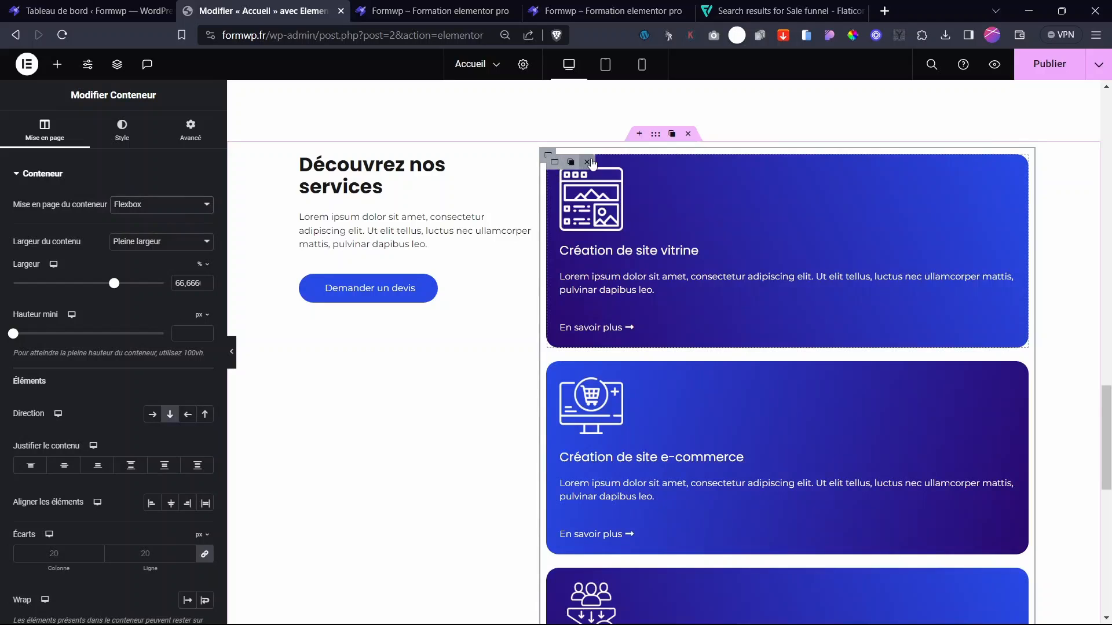
left_click(588, 162)
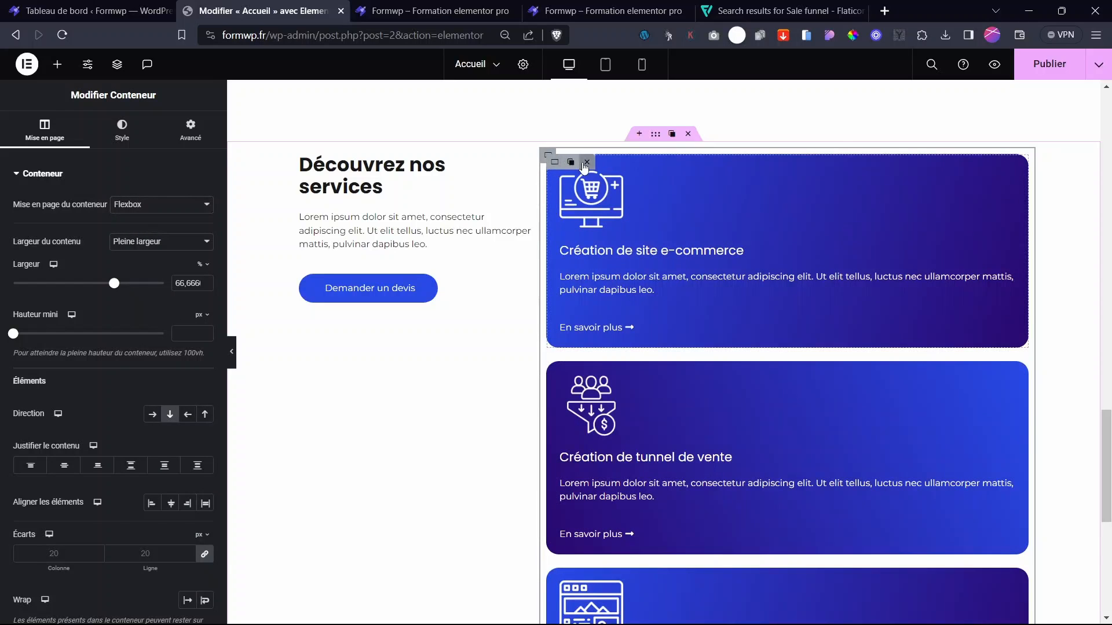
left_click(586, 163)
left_click(587, 162)
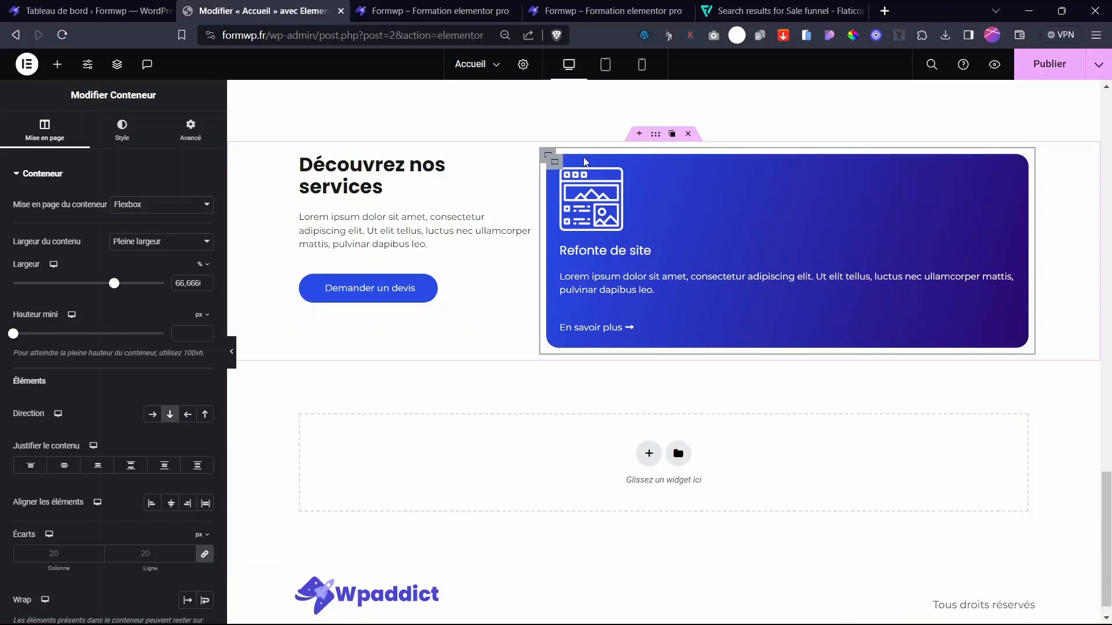
left_click(587, 163)
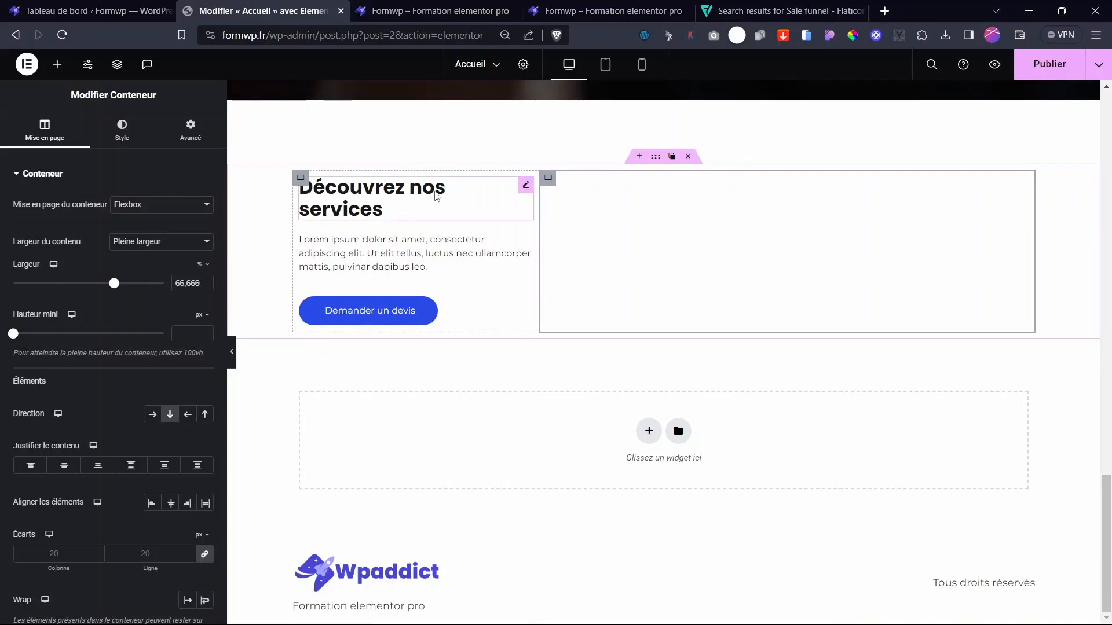
- Change the section heading's title to 'Foire aux questions'
left_click(342, 210)
triple_click(20, 248)
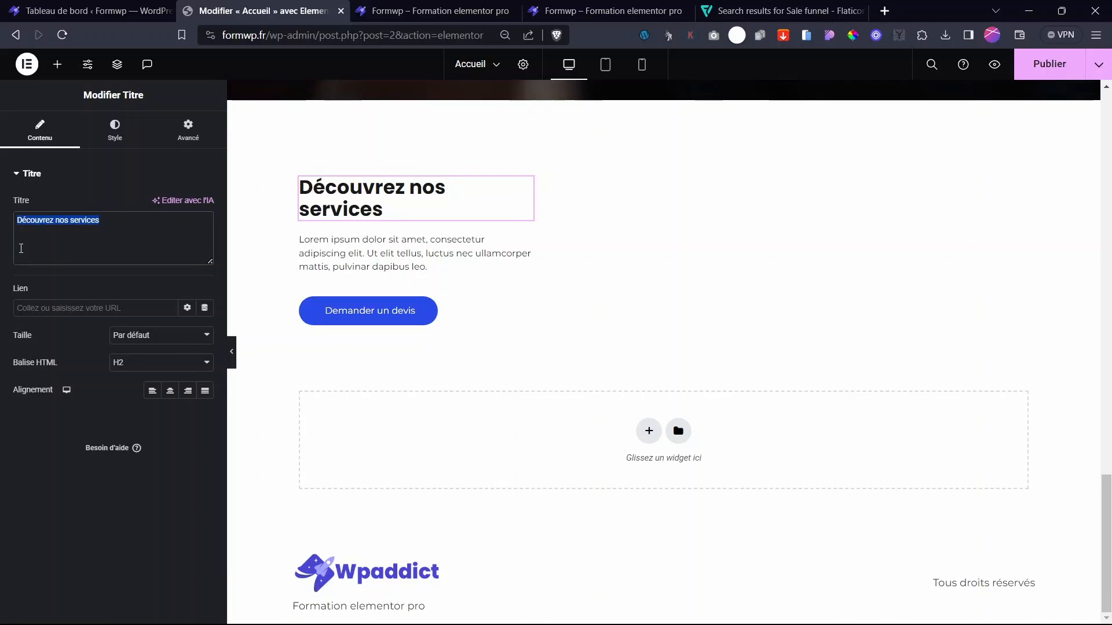
type("Foire aux questions")
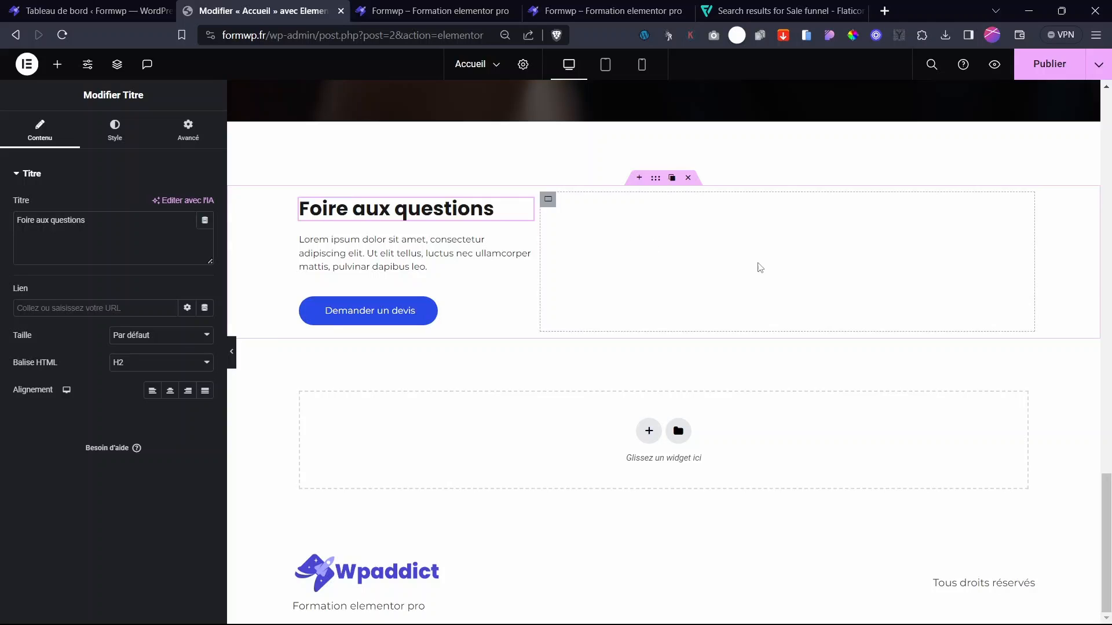
left_click(57, 64)
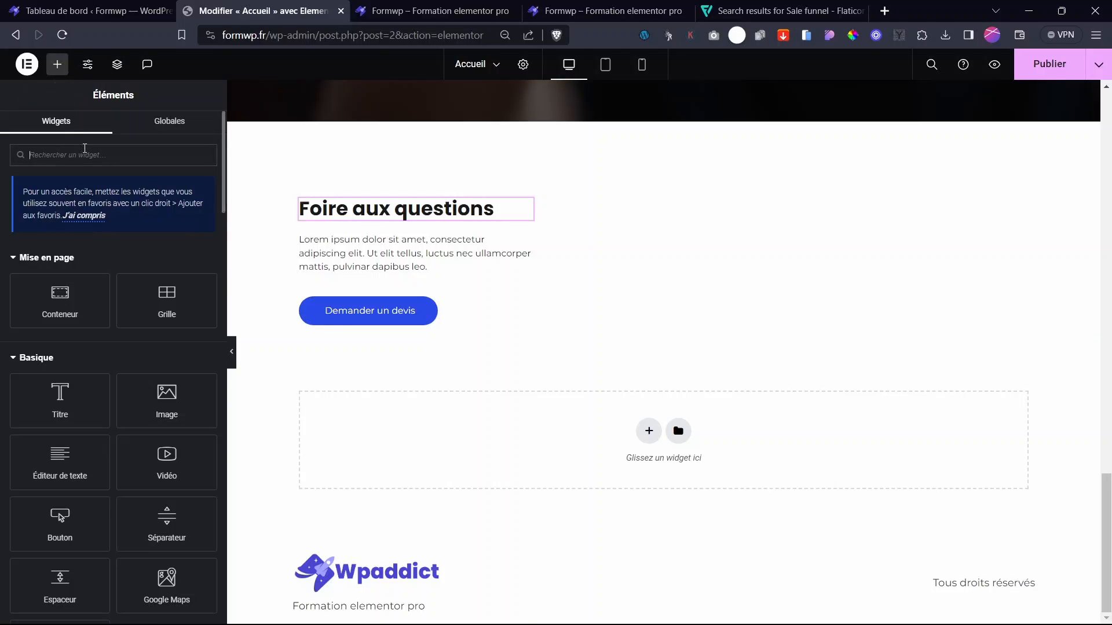
- Drop an Accordéon into the empty column with a single-column Text Editor in Élément 1
type("acco")
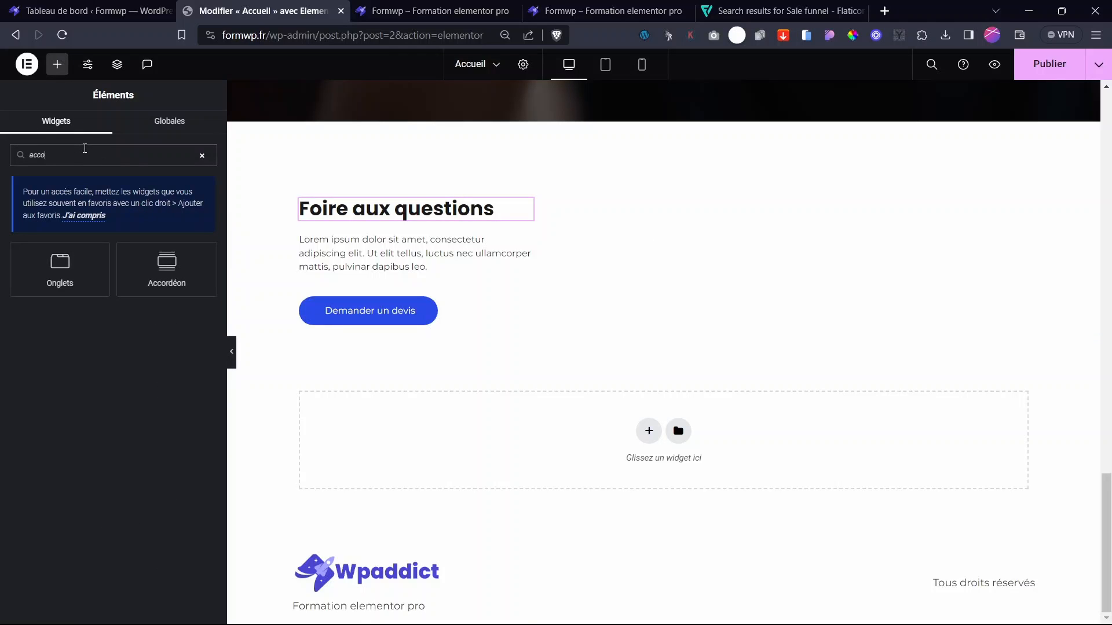
left_click_drag(167, 263, 675, 281)
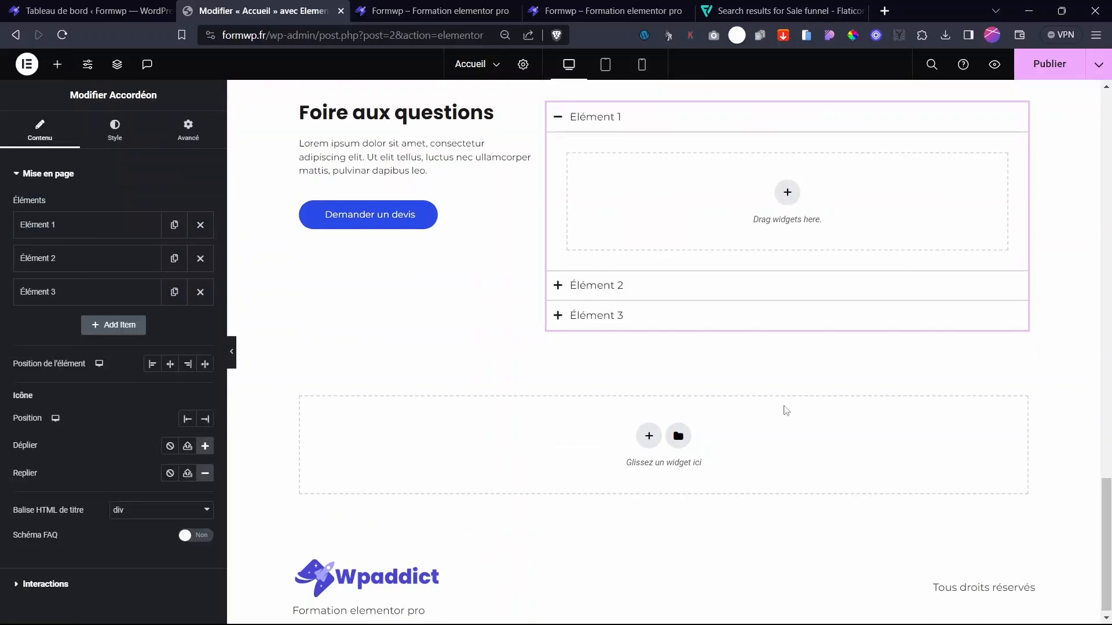
scroll(712, 377, "up", 5)
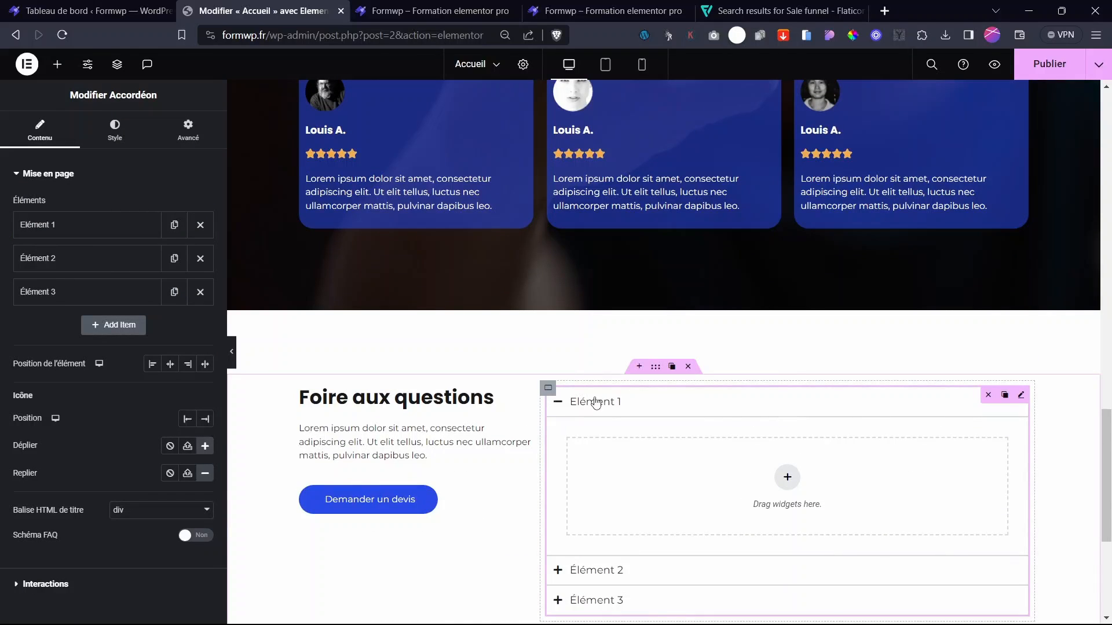
mouse_move(1105, 445)
left_mouse_down()
mouse_move(1105, 462)
mouse_move(1105, 437)
left_mouse_up()
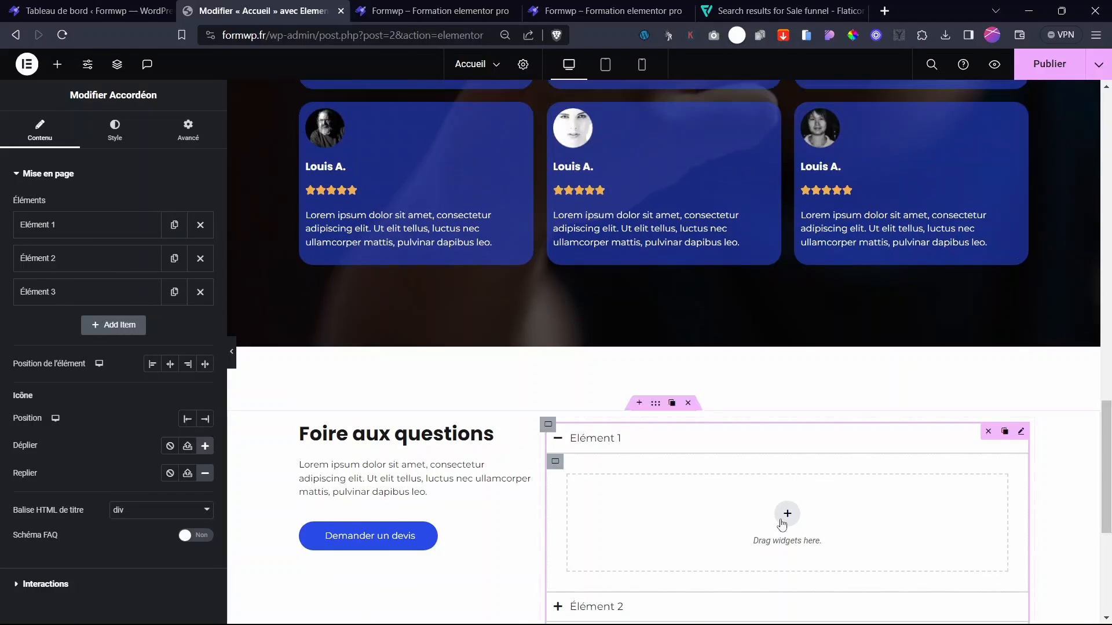
left_click(776, 517)
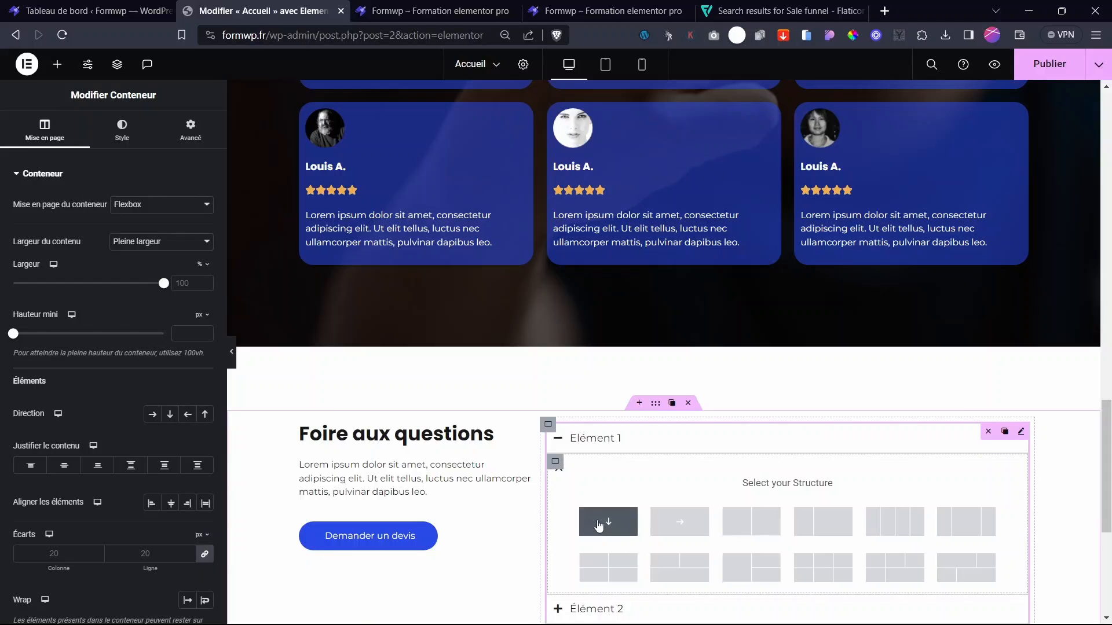
left_click(606, 523)
left_click(788, 499)
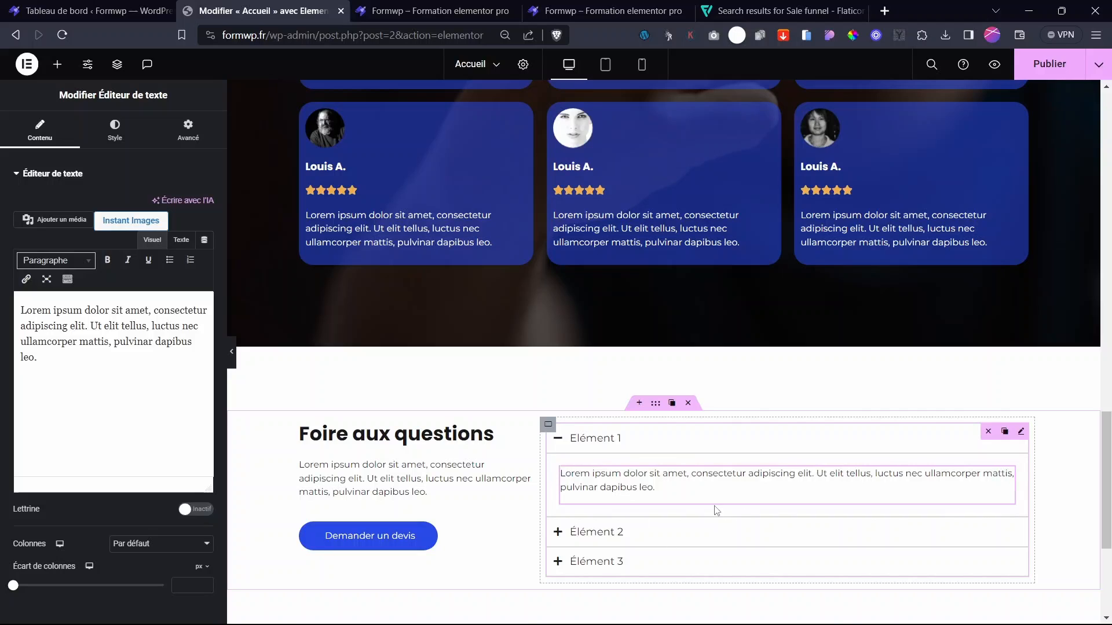
- Copy Élément 1's text block and paste it into Élément 2 and Élément 3
left_click(613, 531)
right_click(1009, 482)
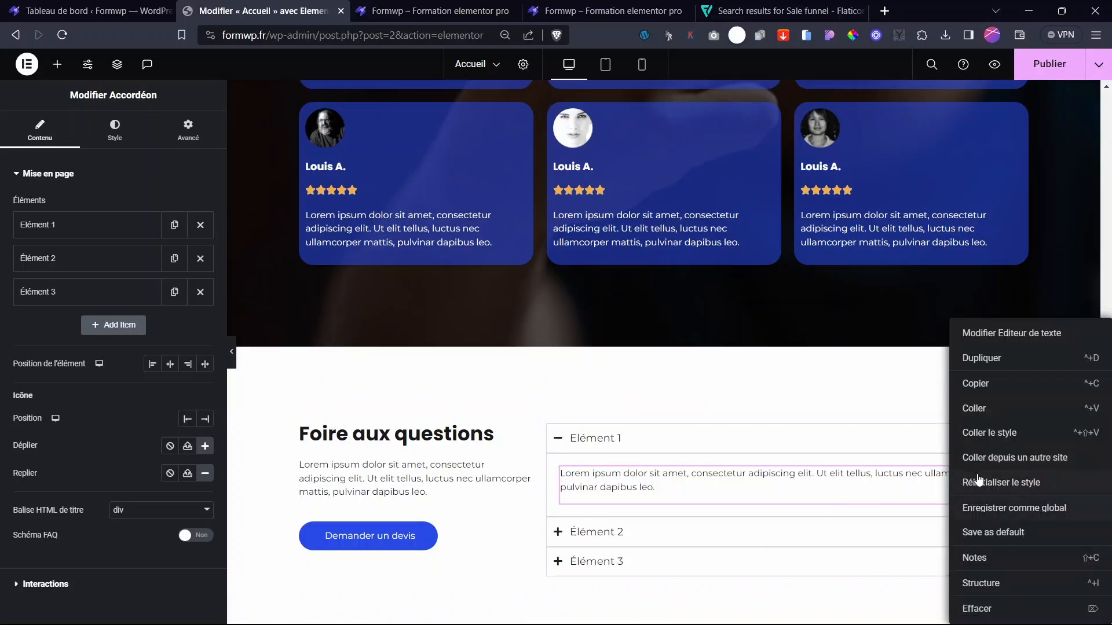
left_click(978, 384)
scroll(686, 504, "down", 3)
left_click(632, 387)
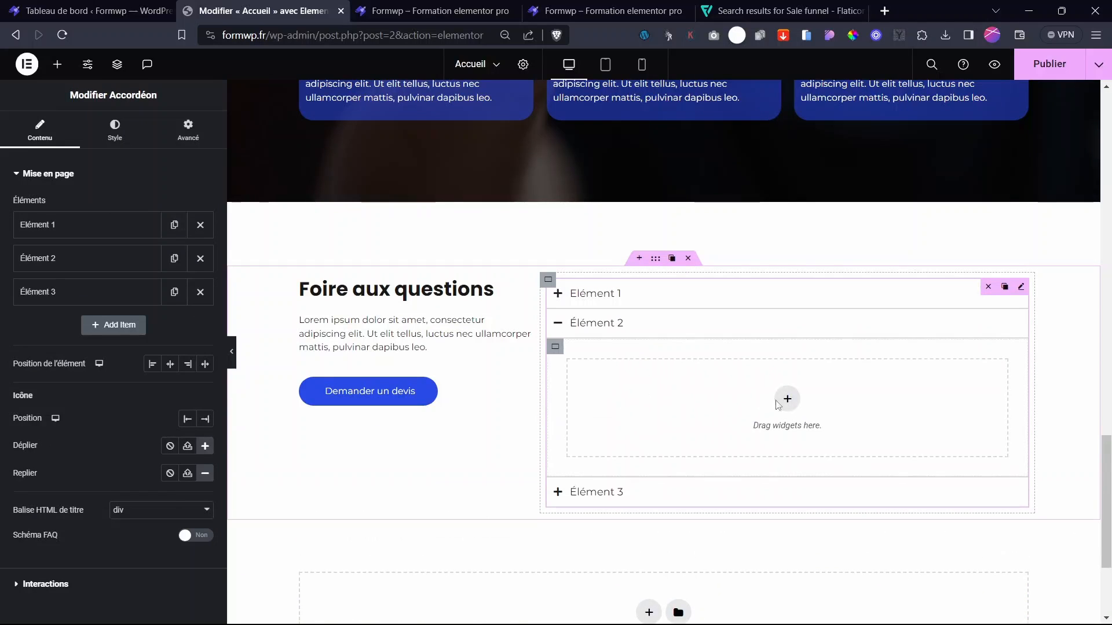
left_click(785, 394)
right_click(785, 391)
left_click(809, 408)
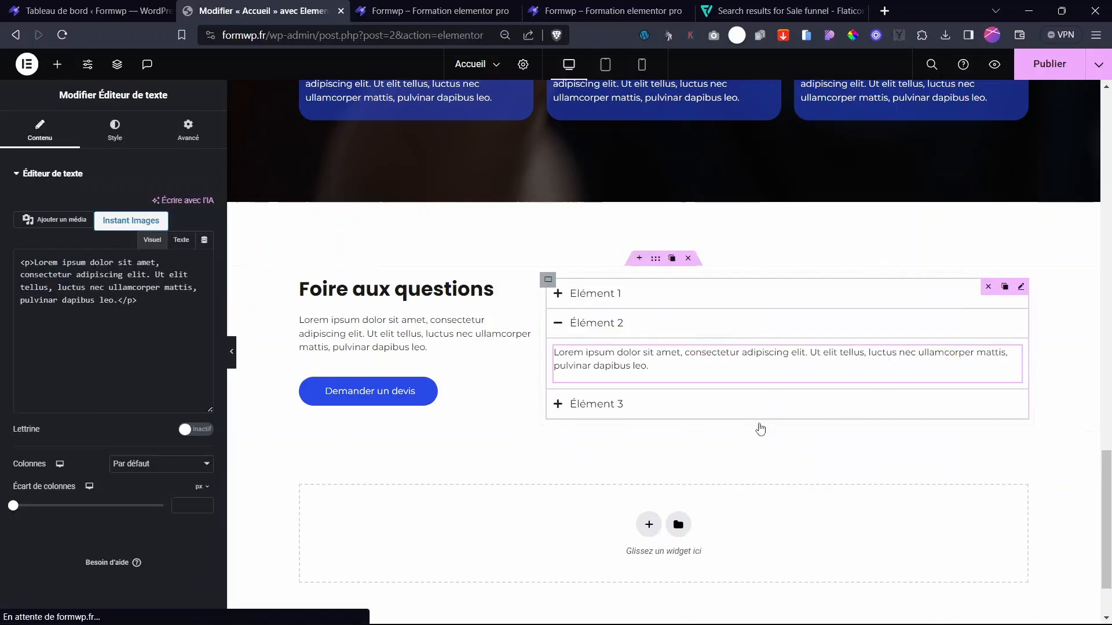
left_click(621, 413)
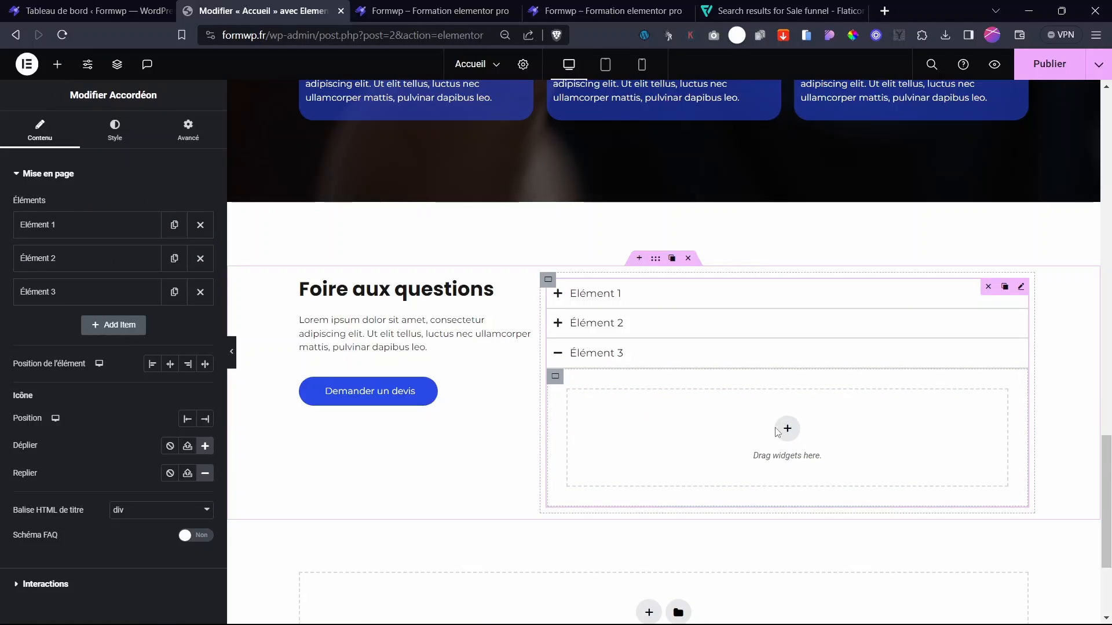
right_click(795, 436)
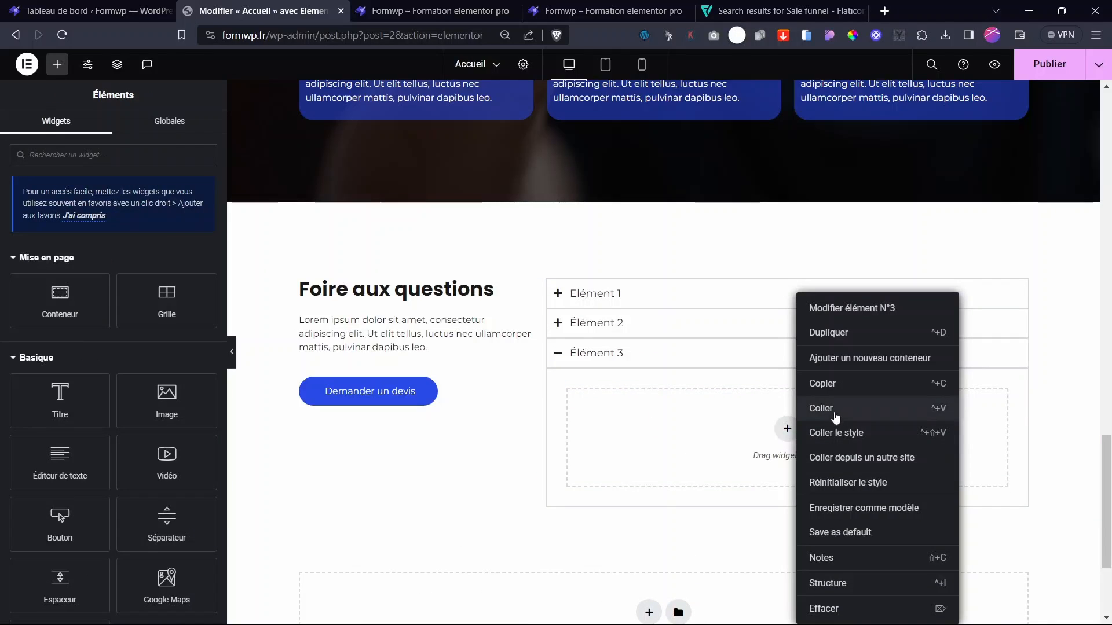
left_click(836, 418)
- Retitle Élément 1 'Première question ?' and Élément 2 'Deuxième question ?' in the accordion
left_click_drag(60, 272, 2, 274)
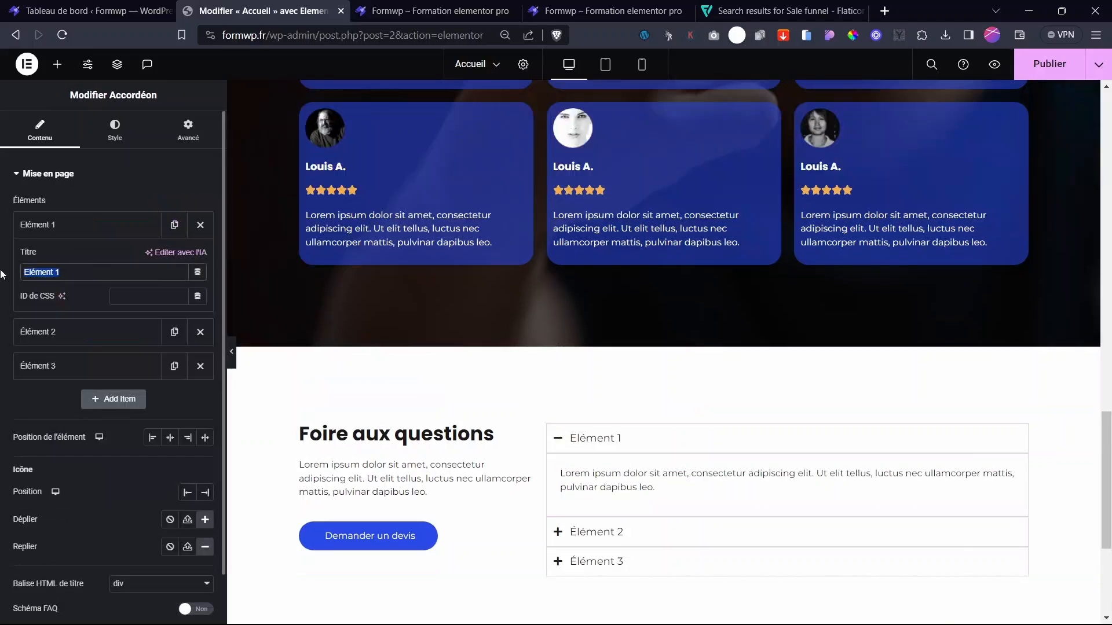
type("Premi")
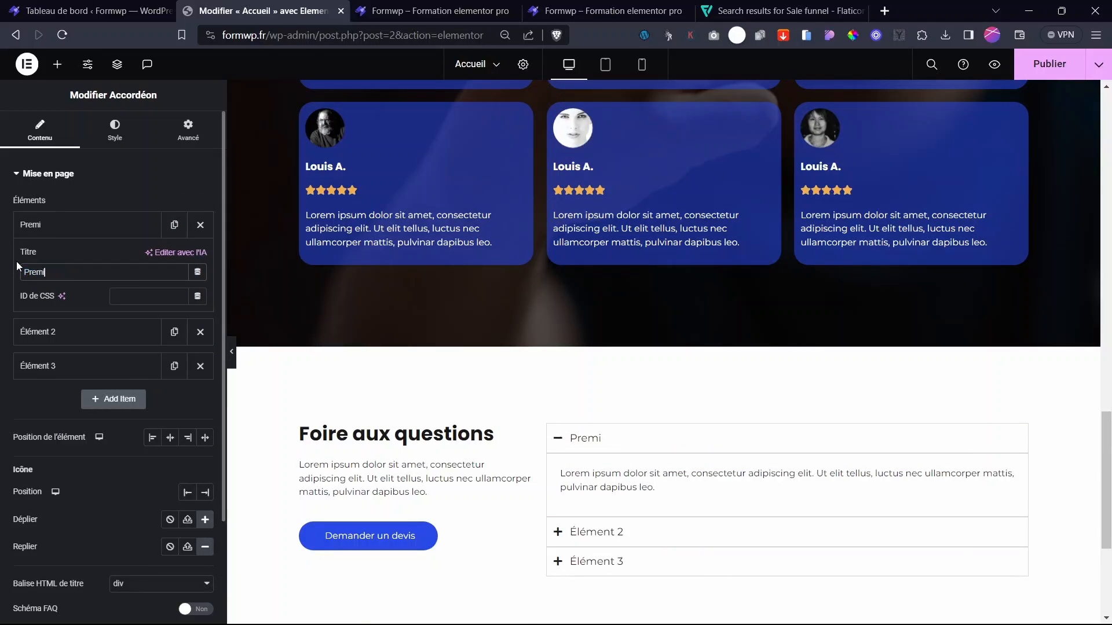
type("ère question ?")
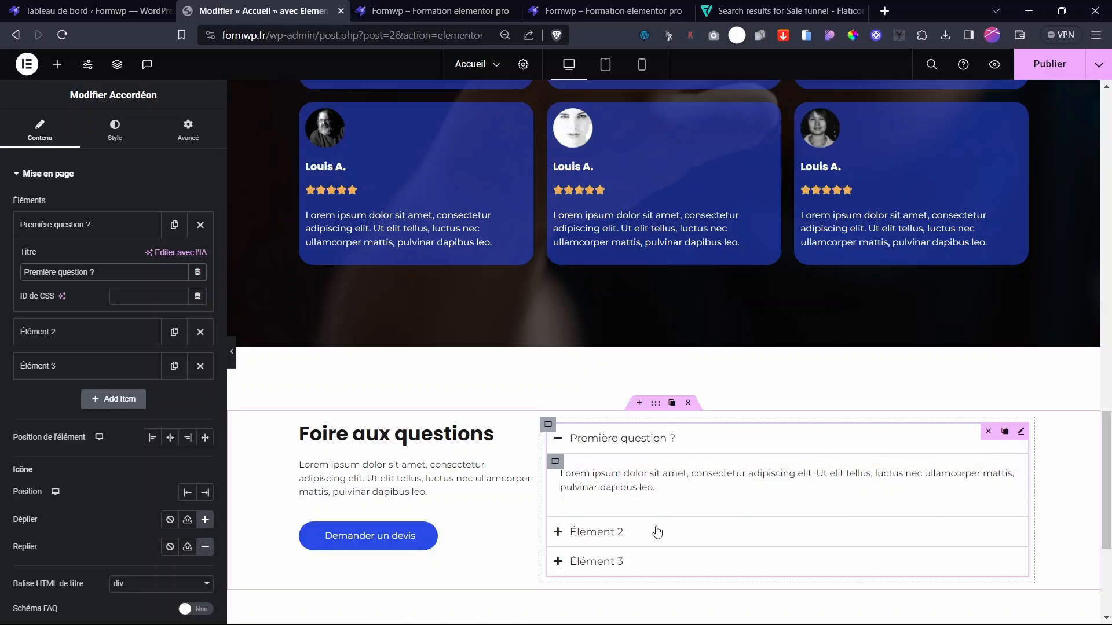
type("Deuxième question ?")
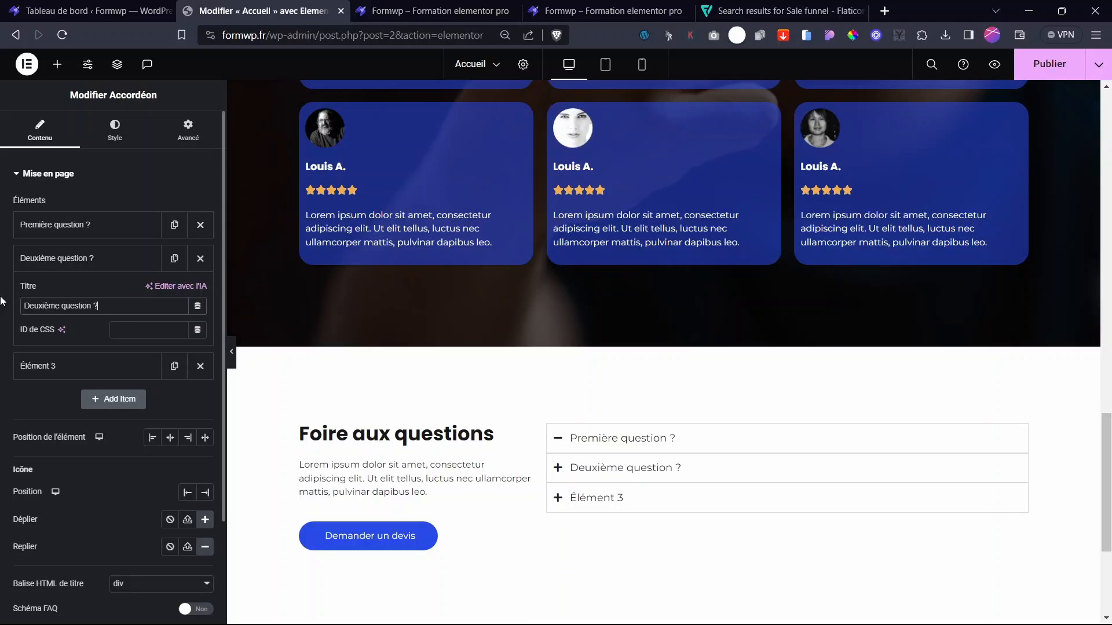
left_click(600, 472)
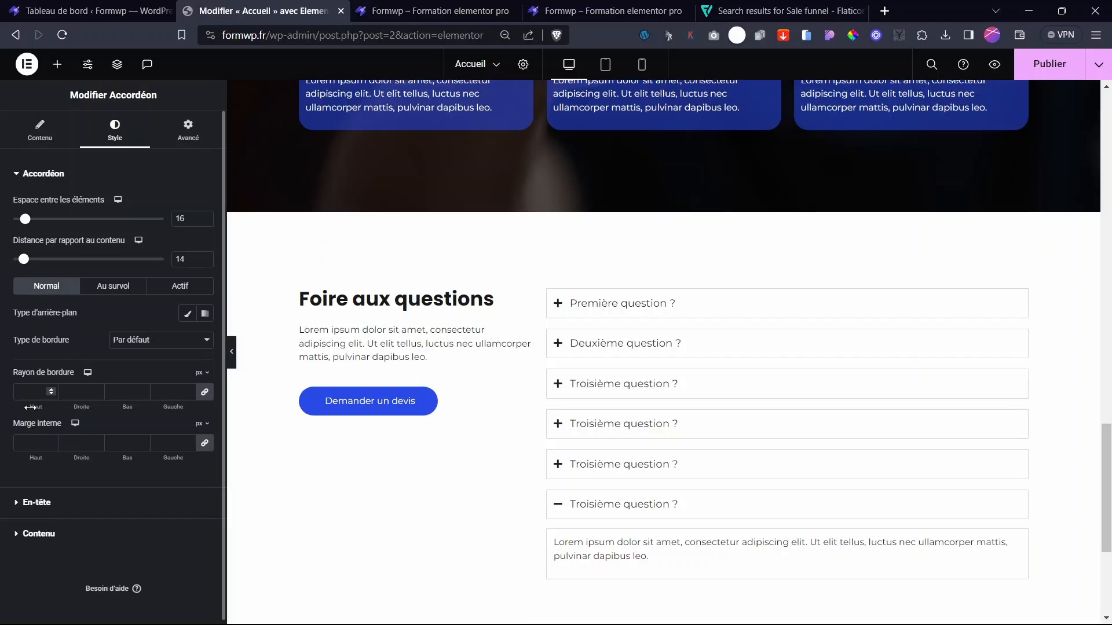
- Round the accordion items' corners, add row padding and give them a solid border
left_click_drag(32, 408, 49, 411)
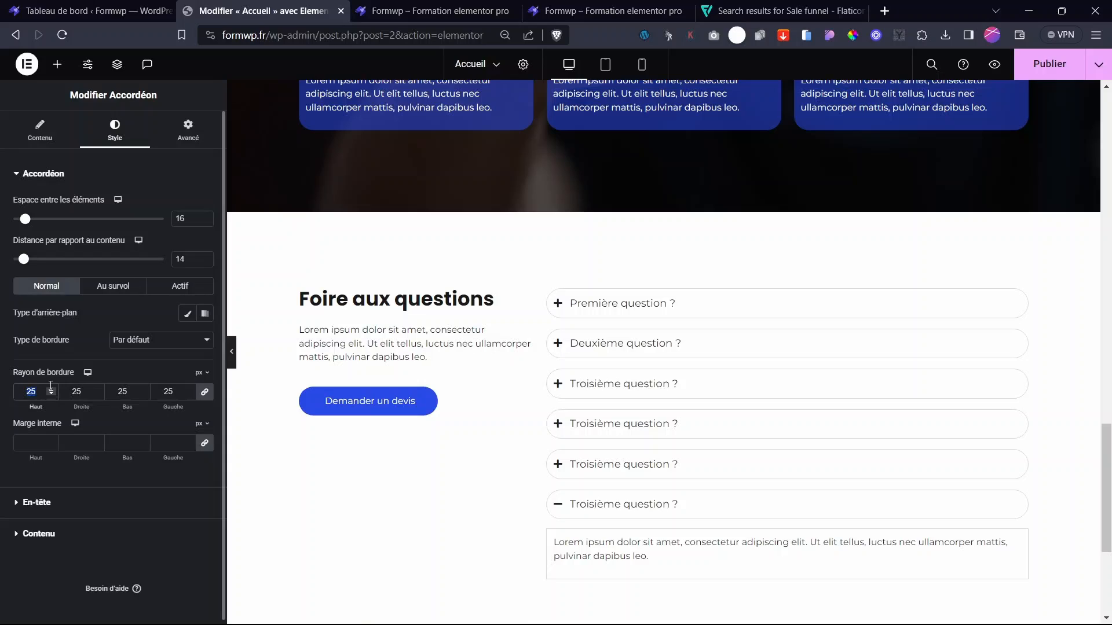
type("19")
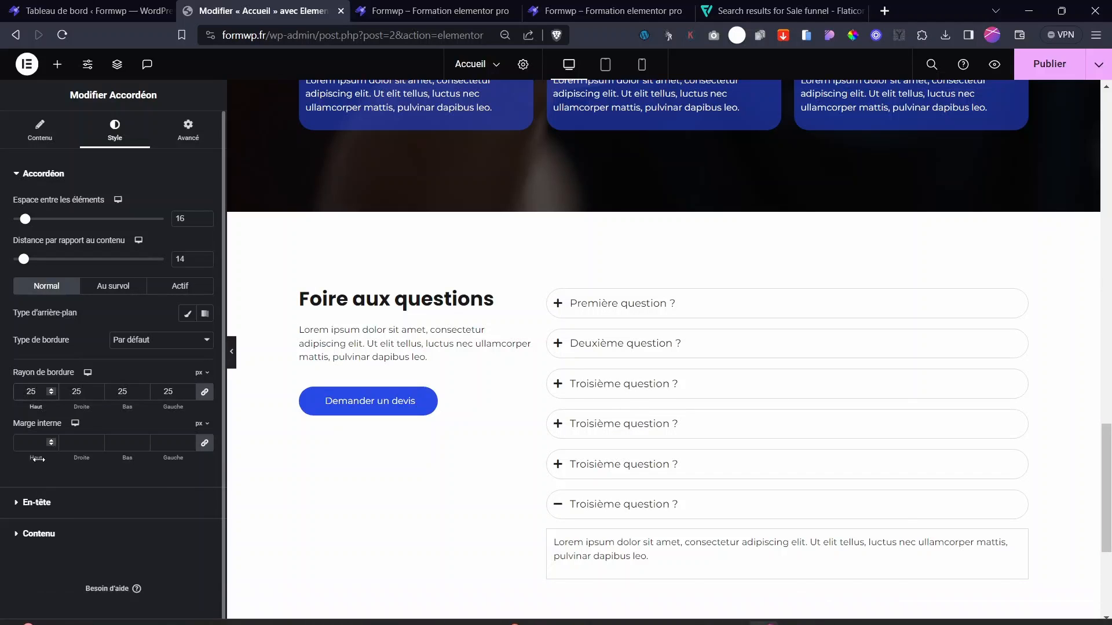
left_click_drag(39, 455, 47, 455)
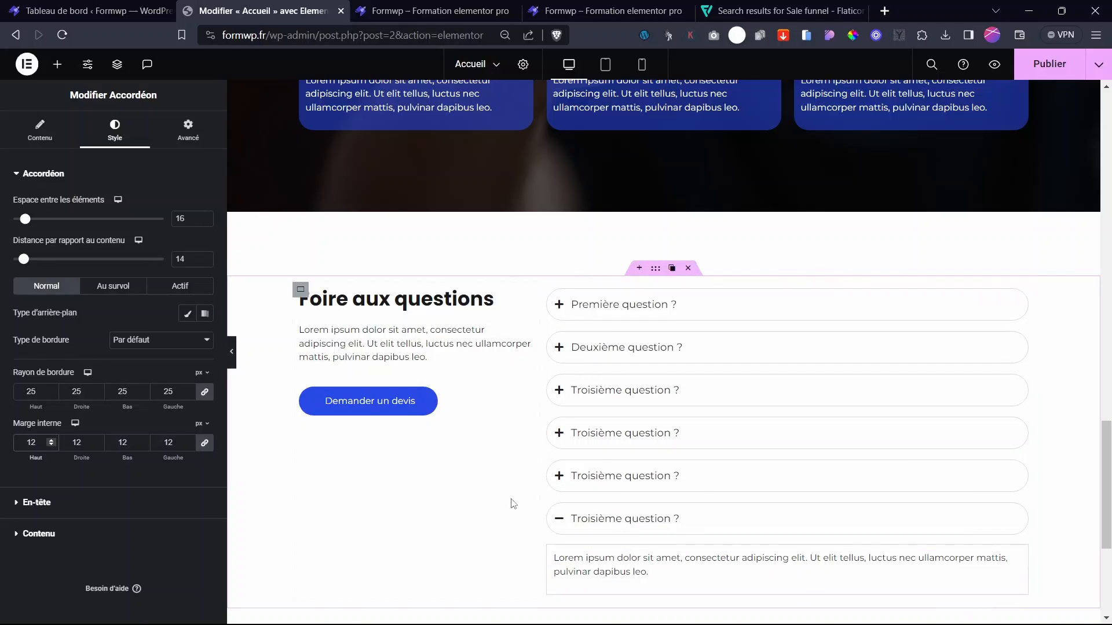
left_click(139, 342)
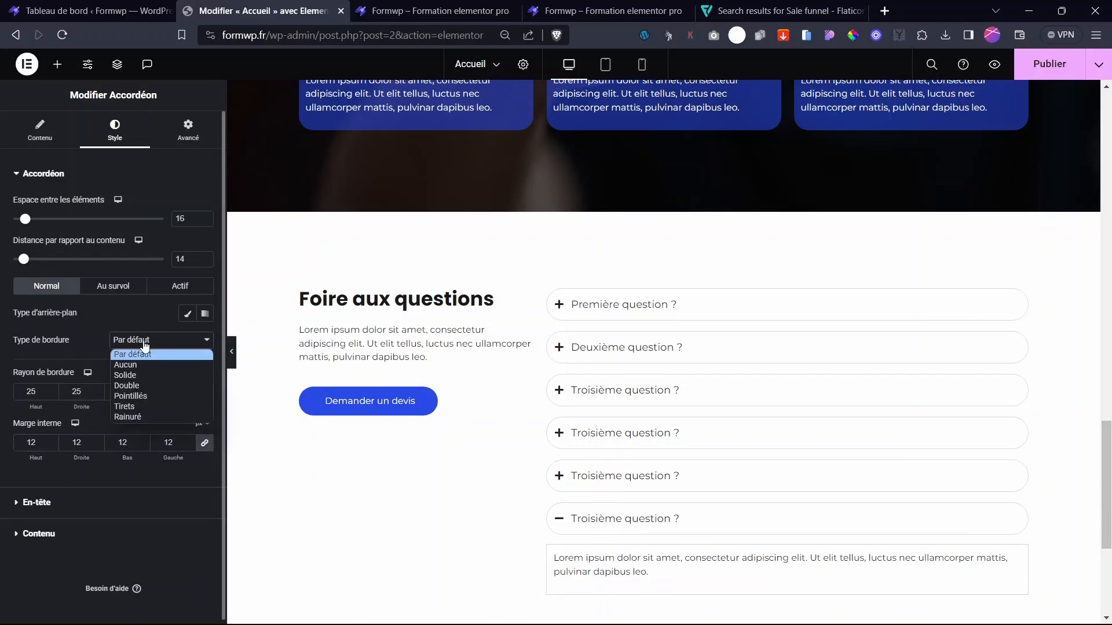
left_click(143, 376)
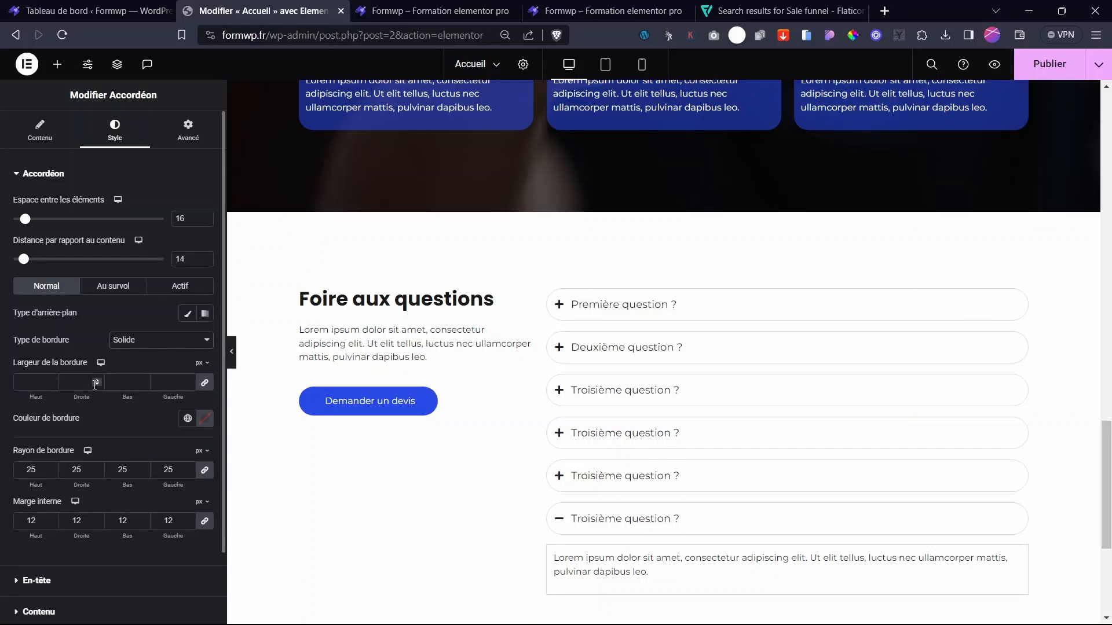
- Fill the question headers with Principal blue lightened to pale lavender #D2D8F6
left_click(187, 314)
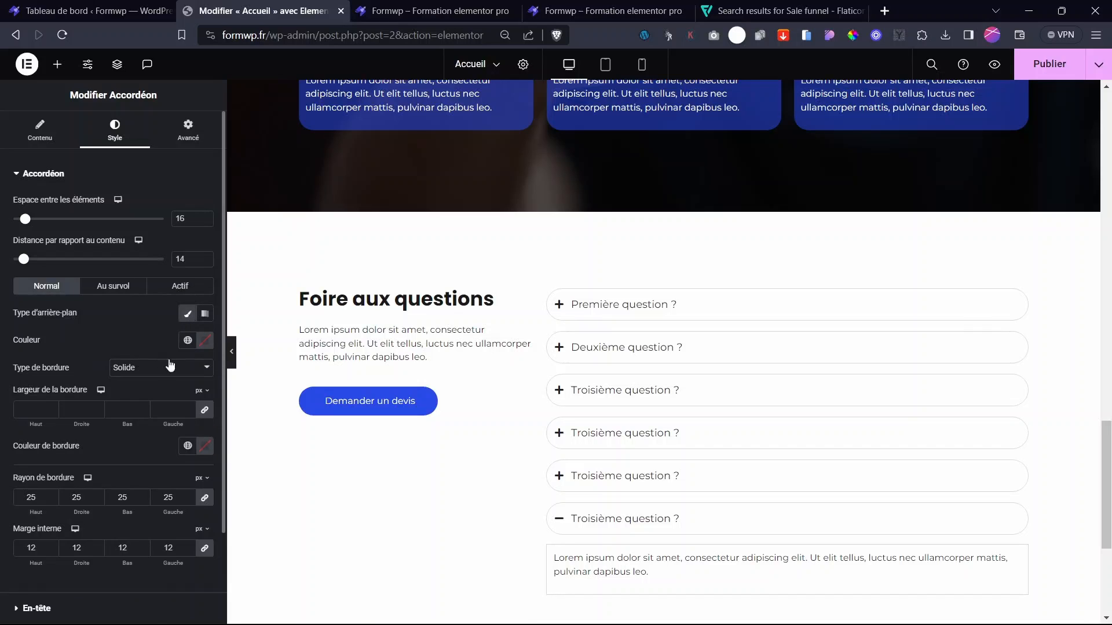
left_click(186, 342)
left_click(86, 398)
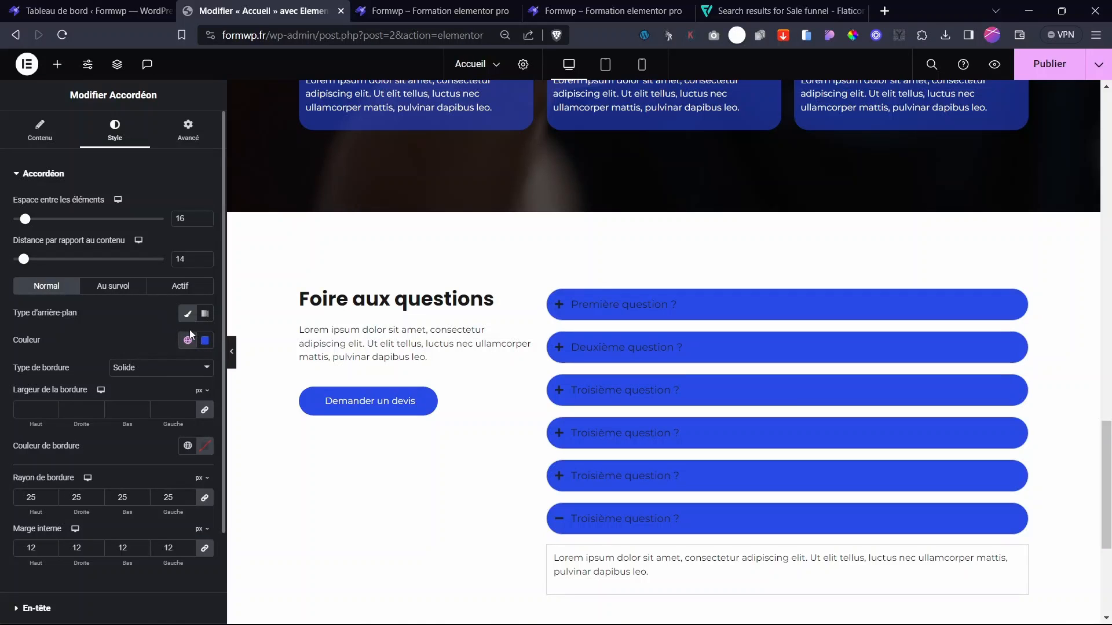
left_click(205, 340)
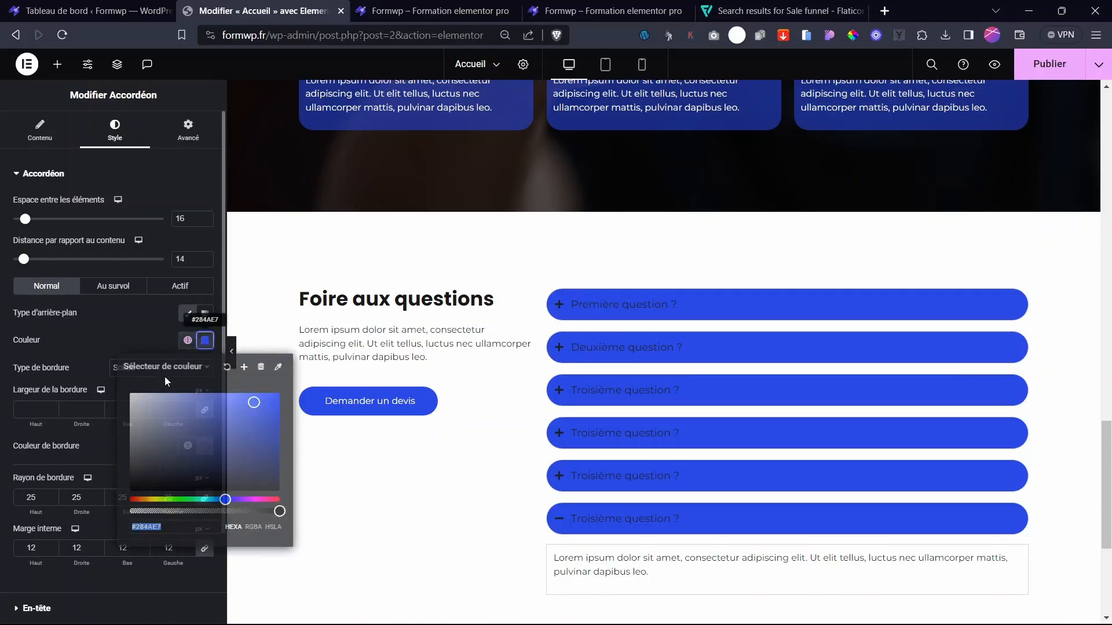
left_click_drag(143, 411, 141, 396)
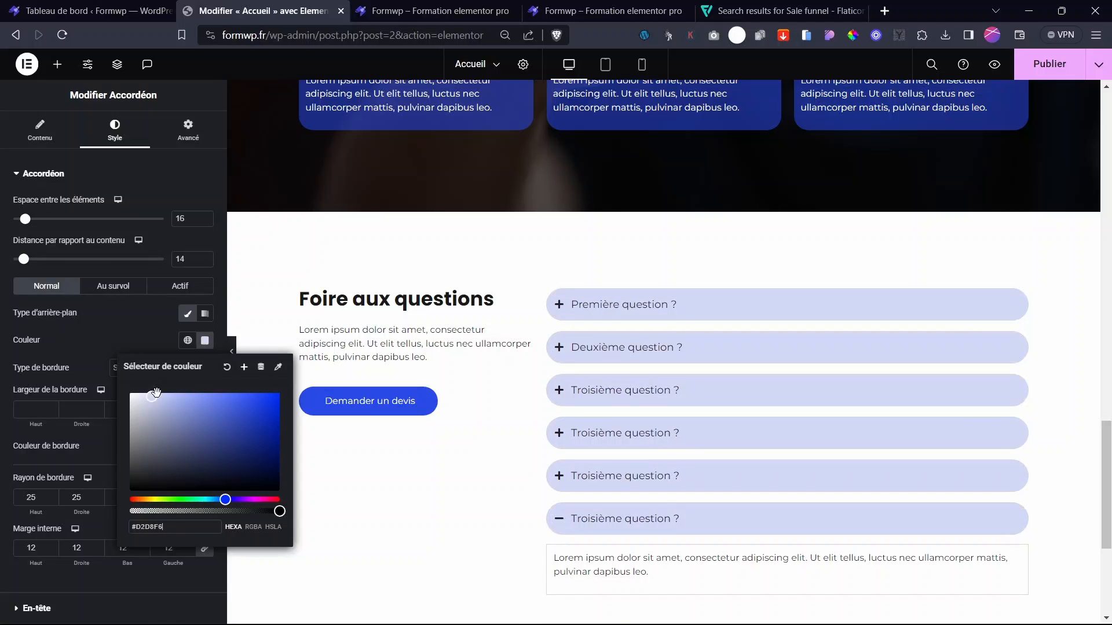
left_click(85, 349)
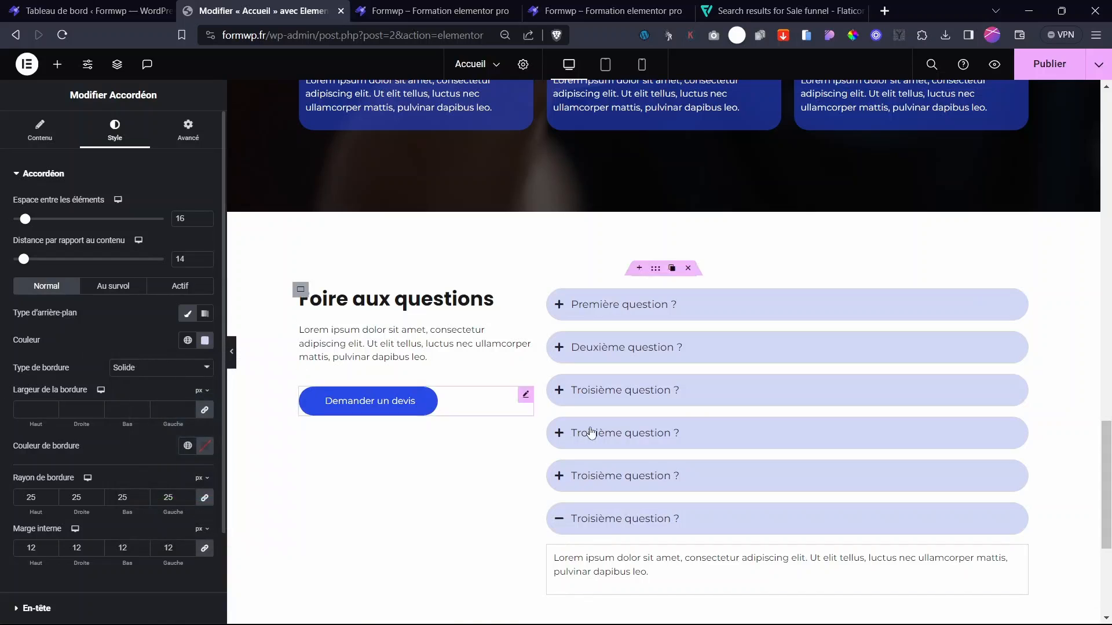
- Preview Première question expanded and select the container around its answer
left_click(586, 316)
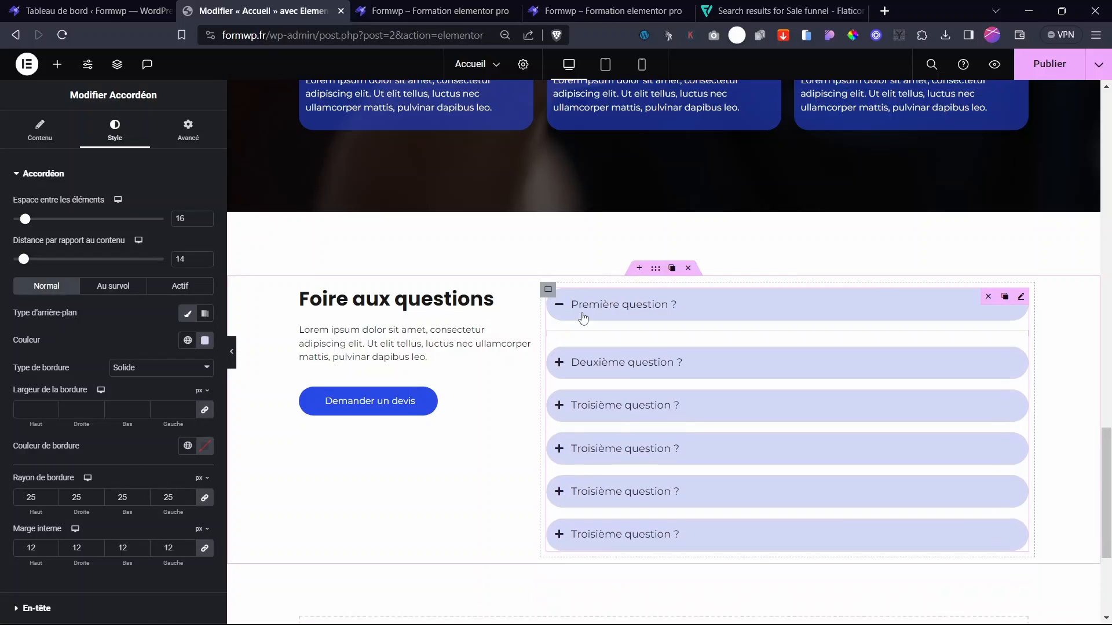
left_click(584, 317)
left_click(597, 303)
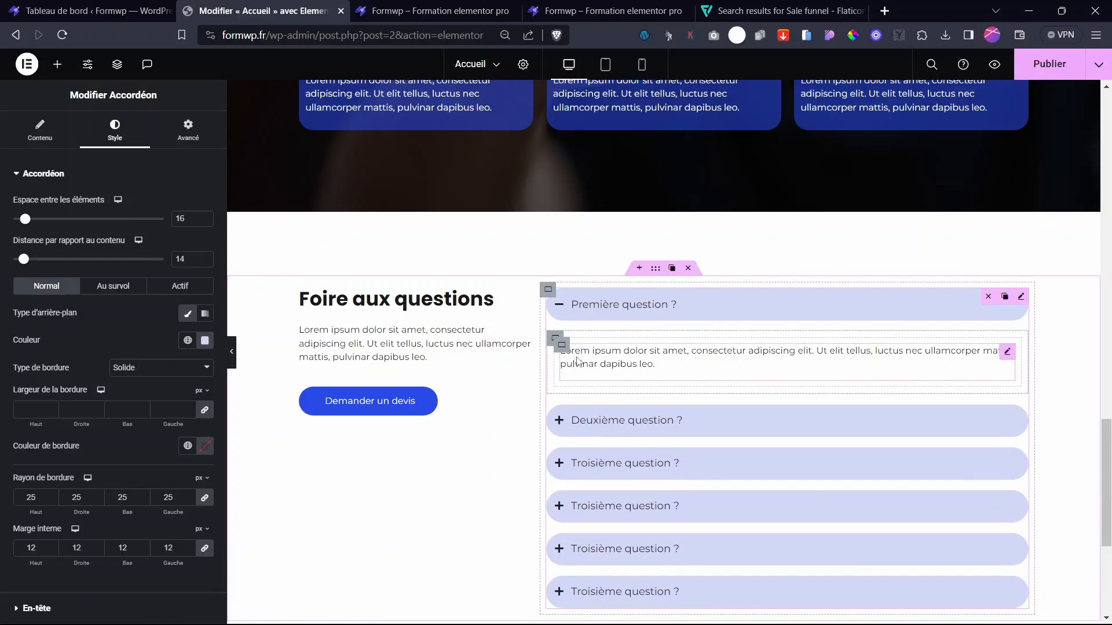
left_click(555, 338)
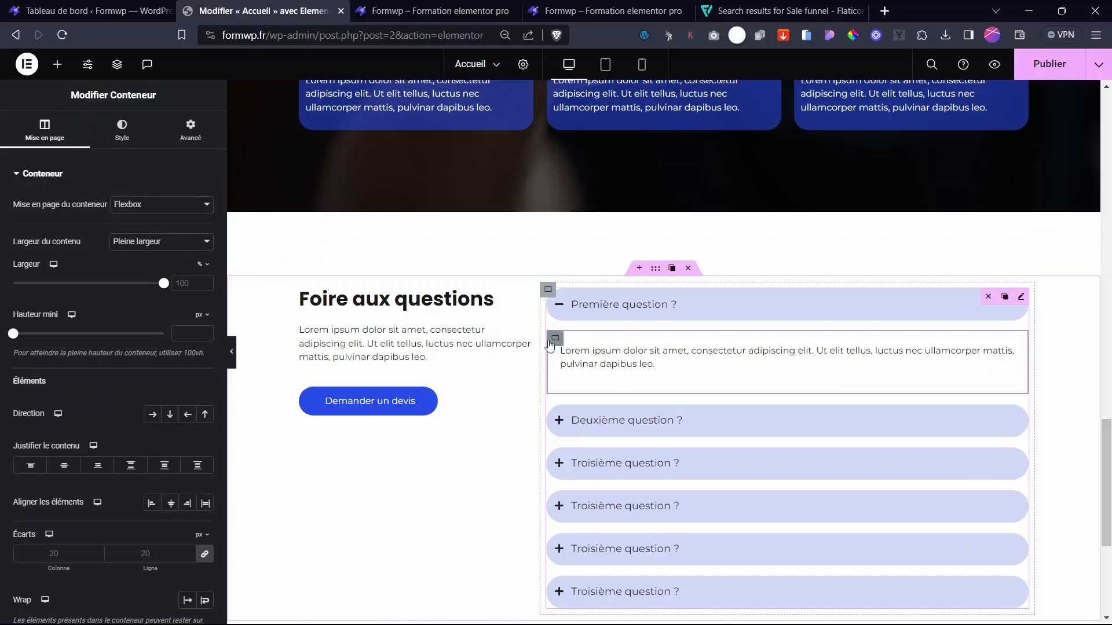
left_click(1027, 313)
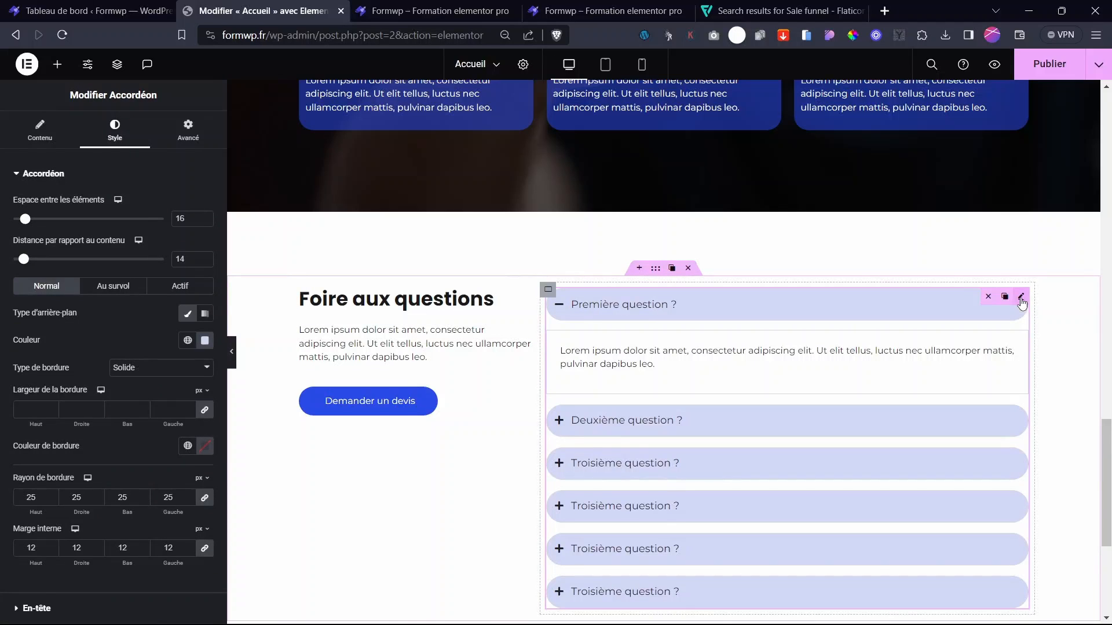
- Set the answer area to no border, a Principal blue fill and 25 px corner radius
scroll(68, 377, "down", 2)
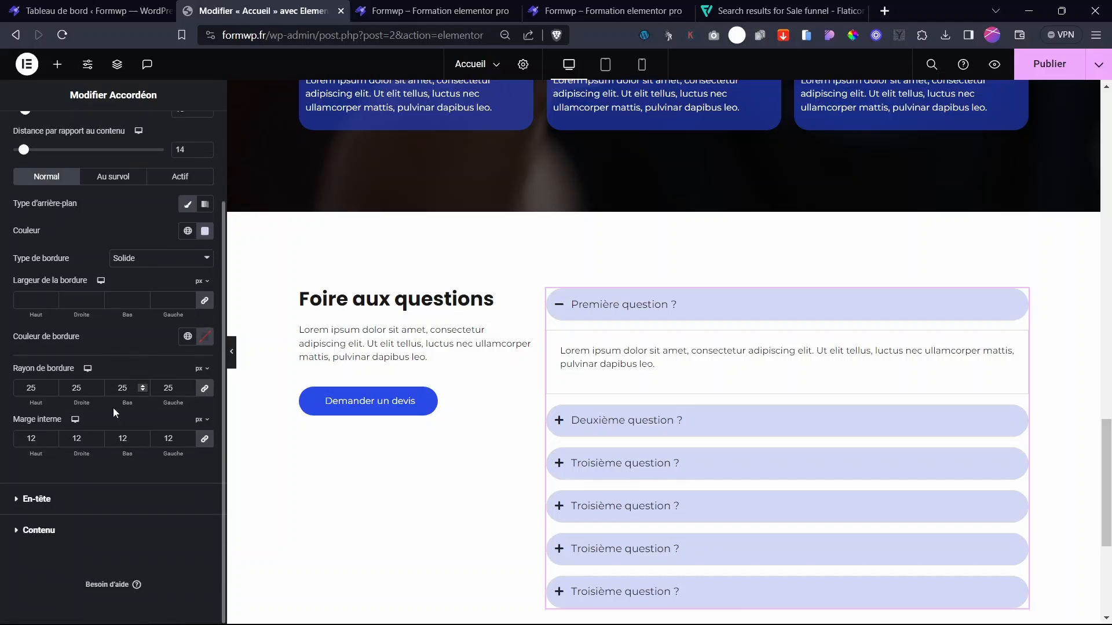
left_click(52, 530)
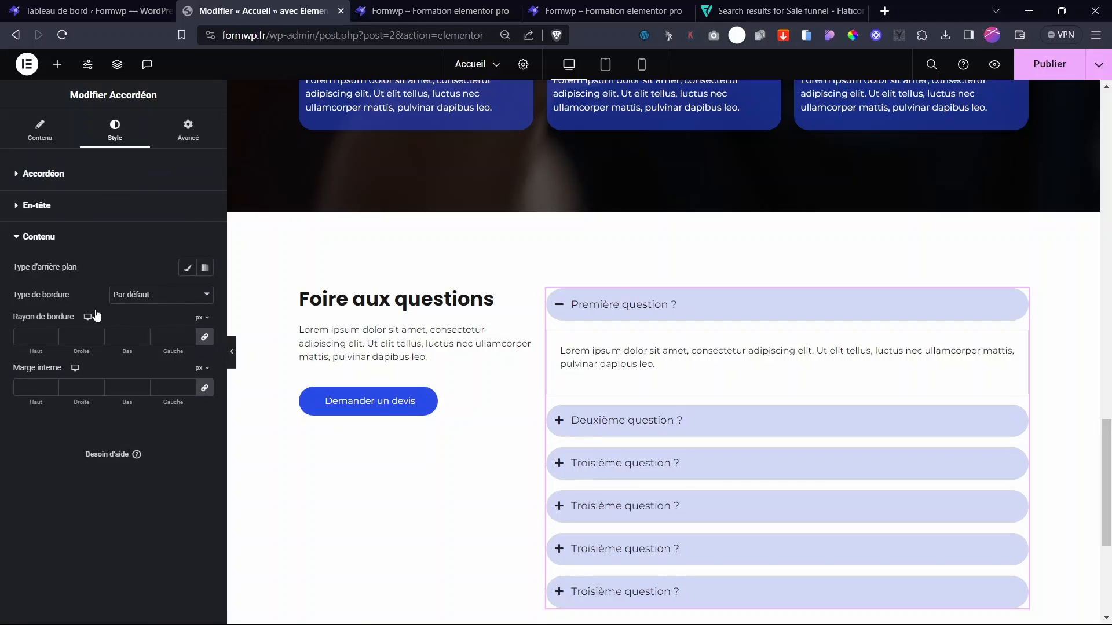
left_click(143, 295)
left_click(141, 320)
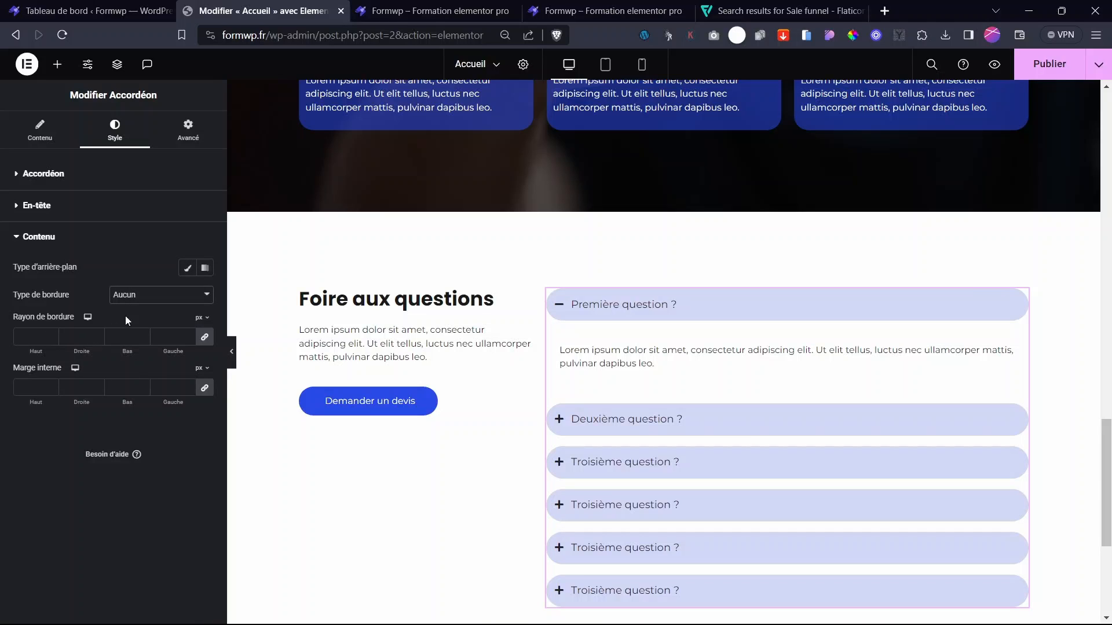
left_click(187, 267)
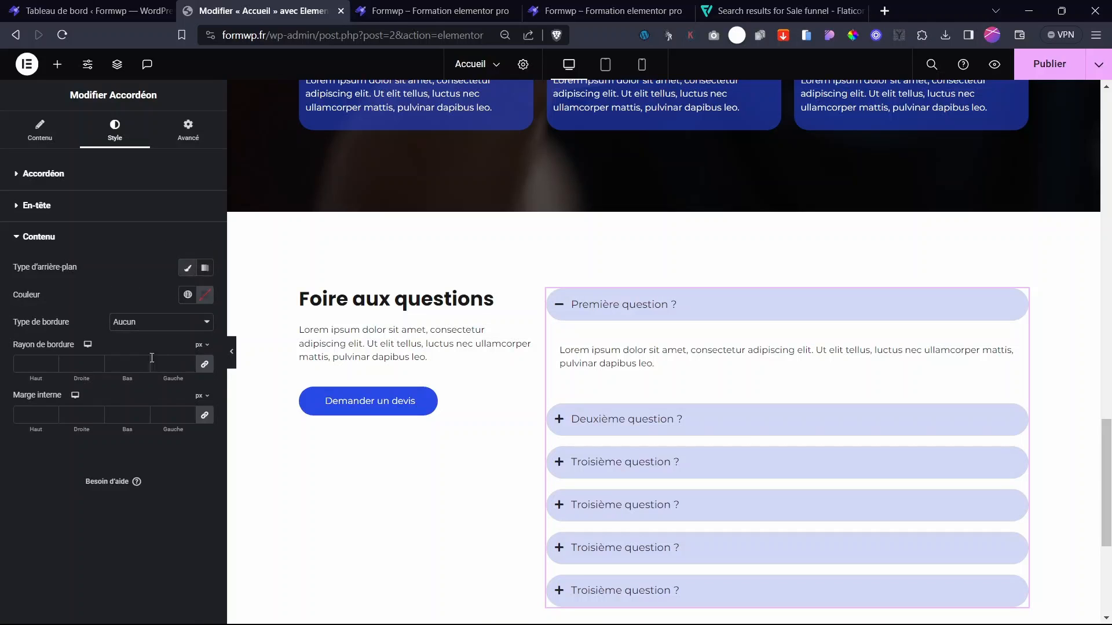
left_click(187, 295)
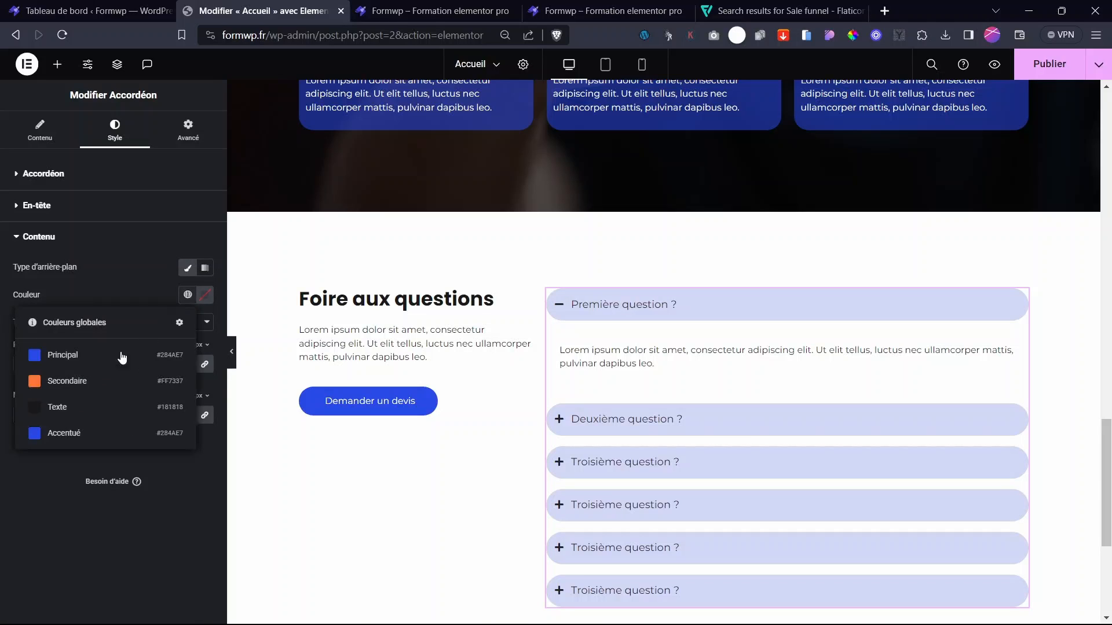
left_click(56, 354)
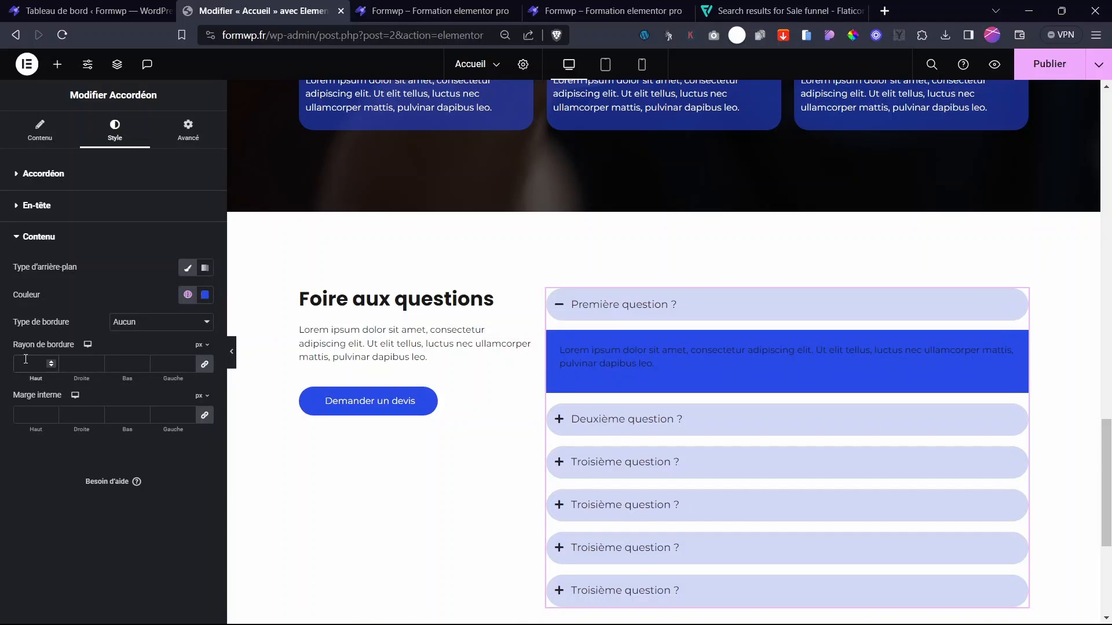
type("25")
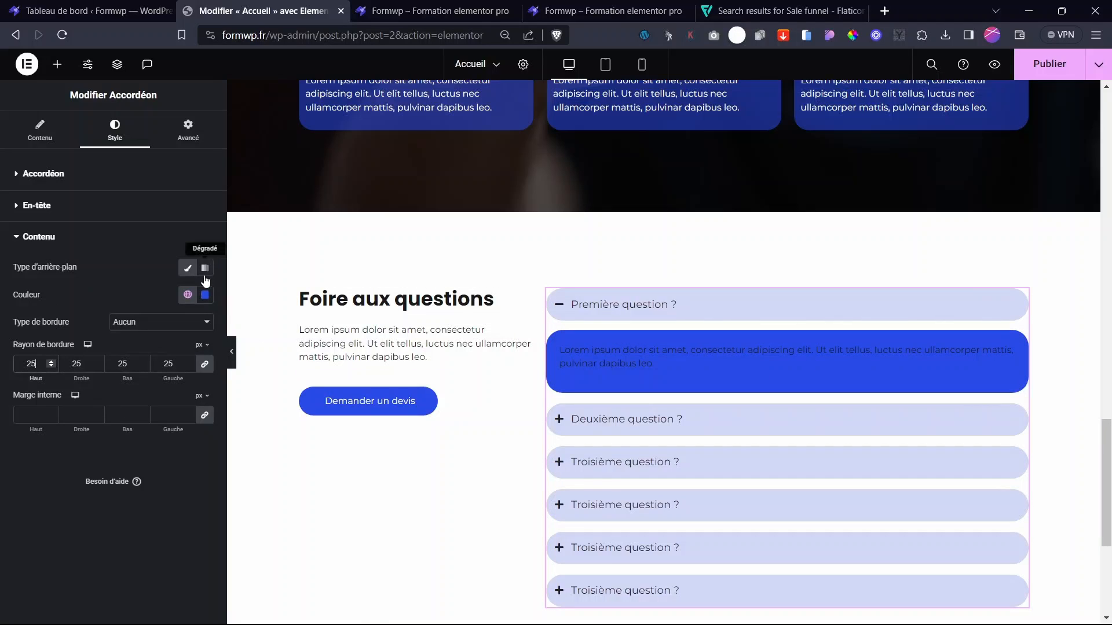
- Make the first answer's text colour white
left_click(1009, 356)
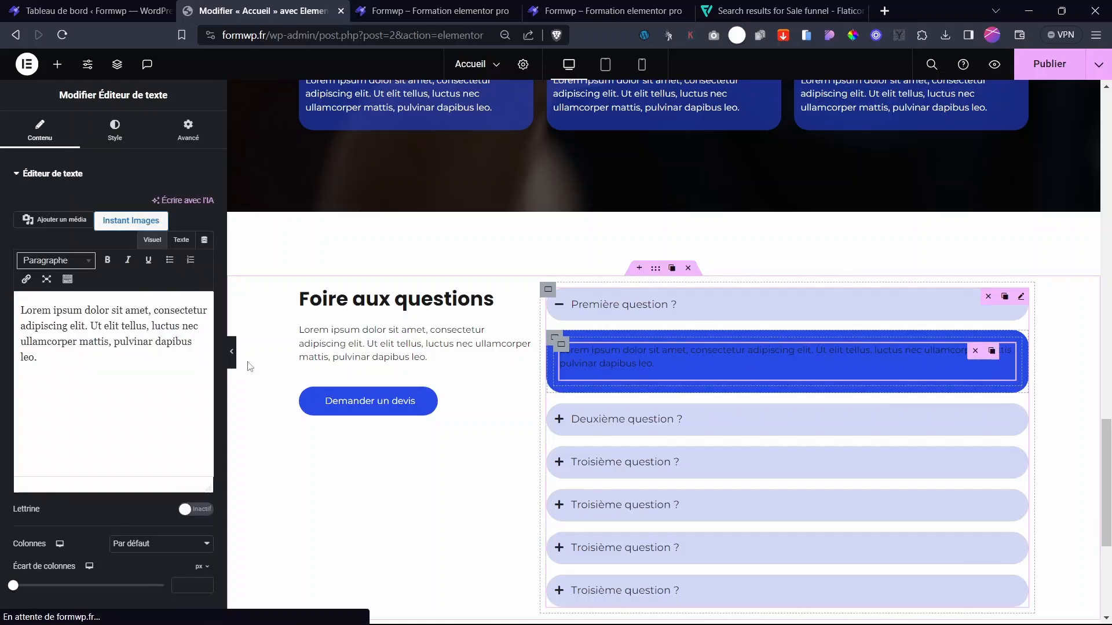
left_click(128, 144)
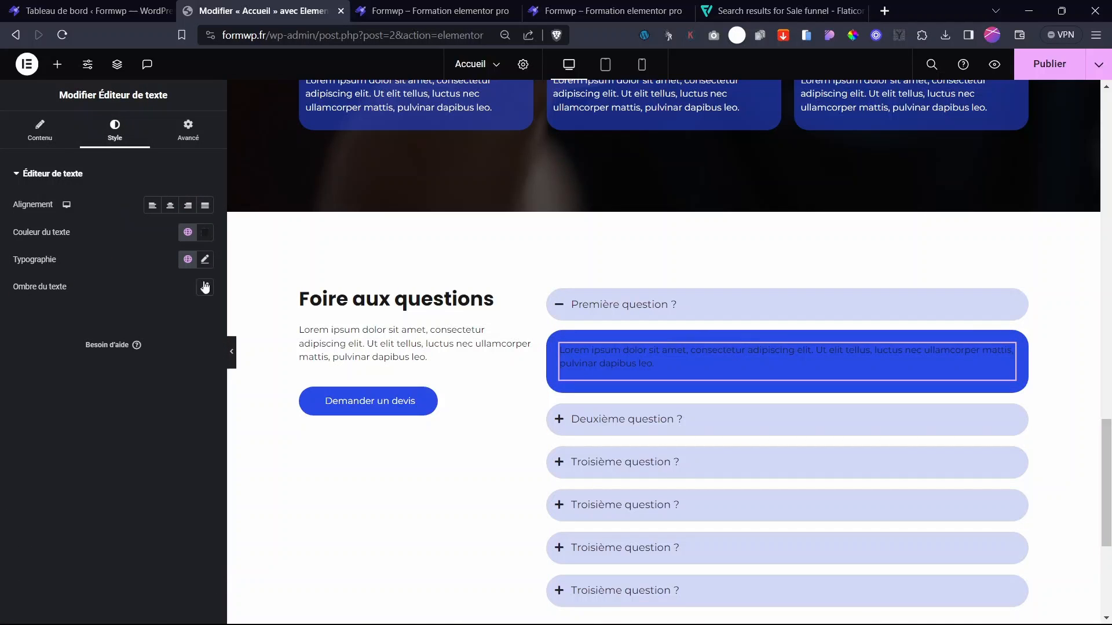
left_click(204, 232)
left_click_drag(134, 302, 114, 266)
left_click(50, 320)
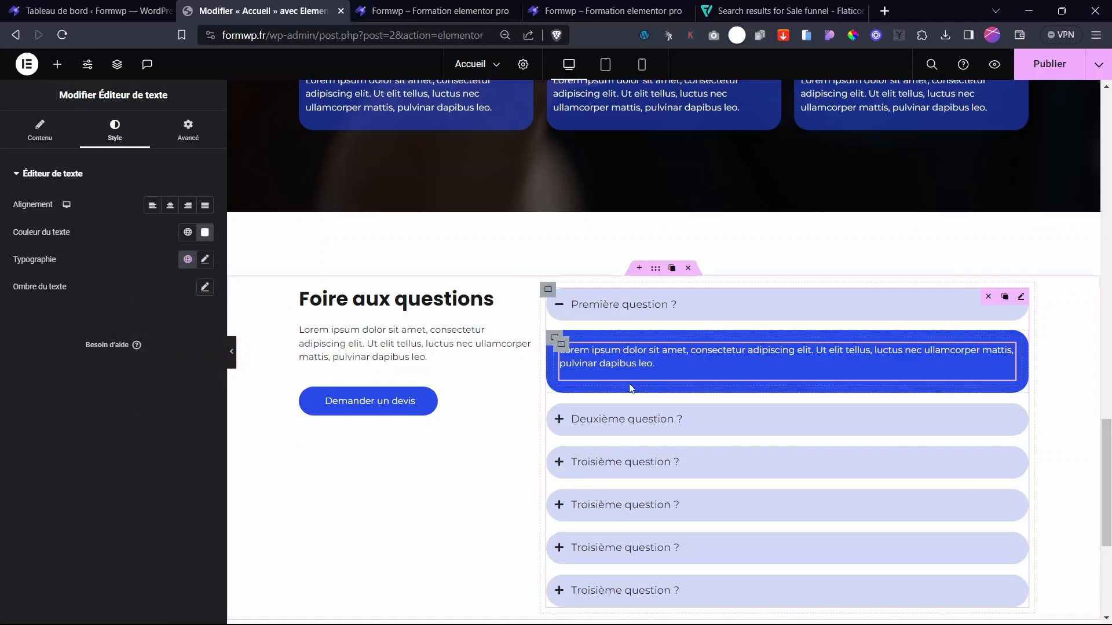
right_click(660, 379)
- Make the Deuxième question answer's text colour white
left_click(633, 420)
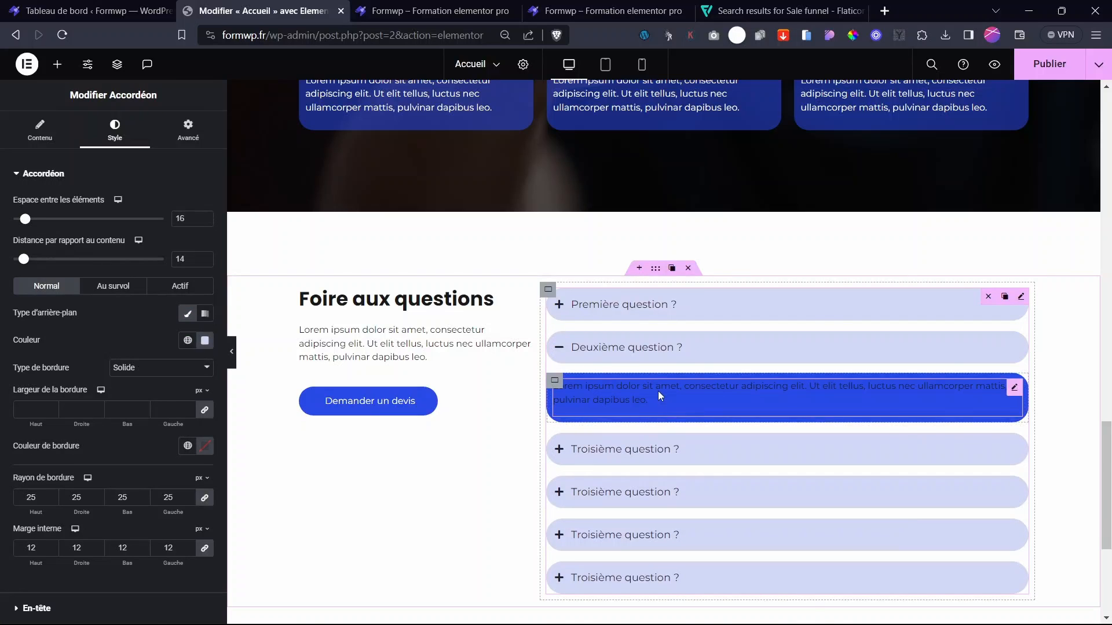
left_click(658, 391)
left_click(114, 130)
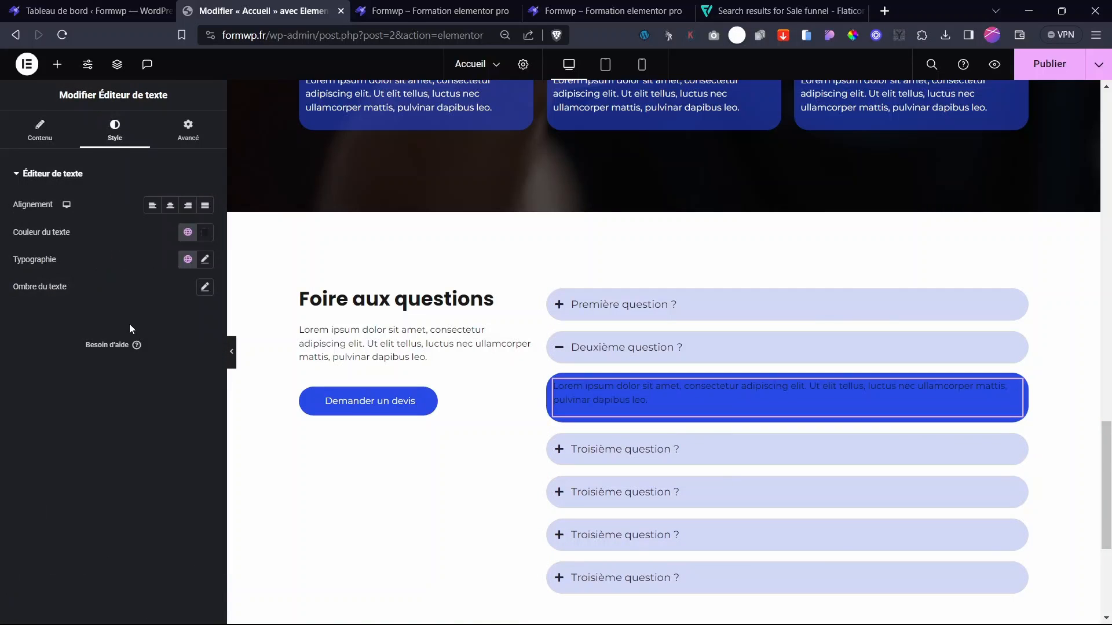
left_click(205, 232)
left_click_drag(151, 296, 69, 265)
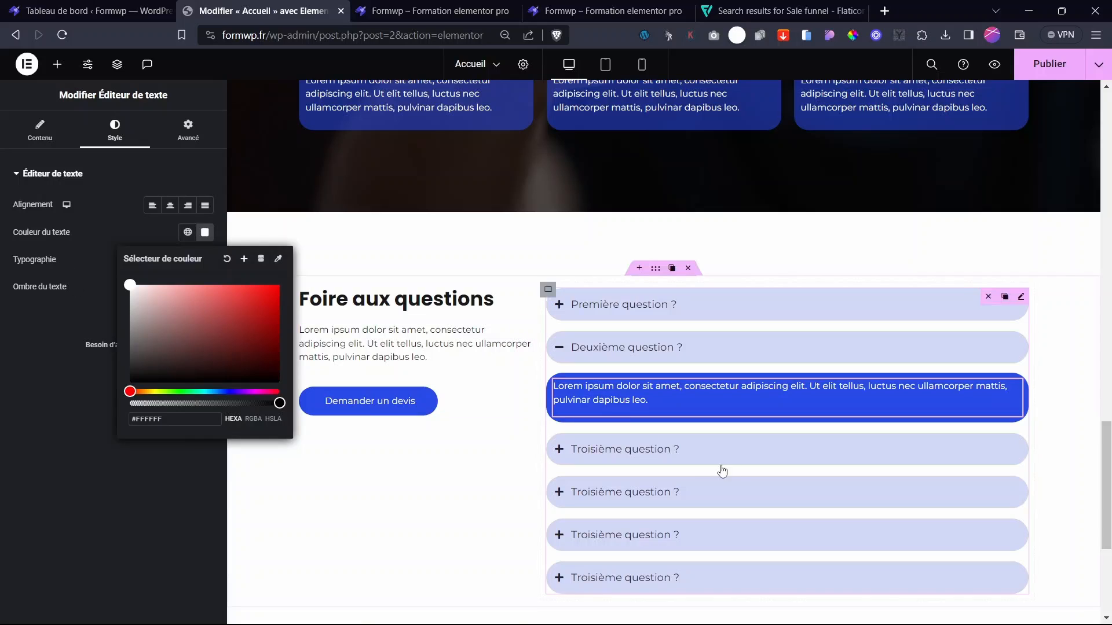
left_click(650, 462)
- Copy the white text style and paste it onto the first Troisième question answer
left_click(751, 452)
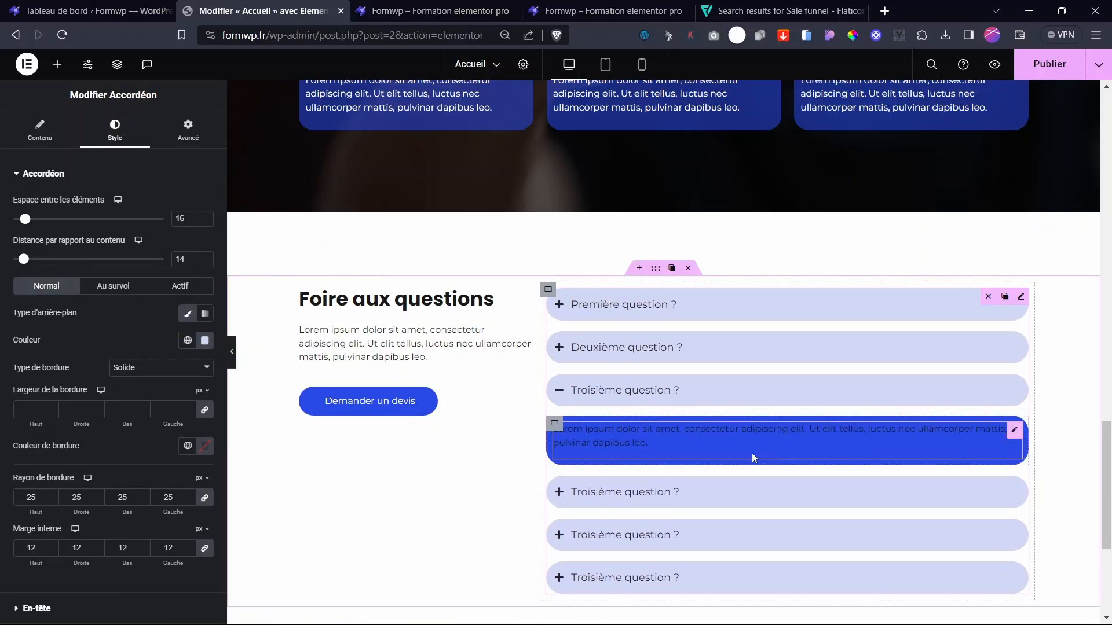
left_click(660, 443)
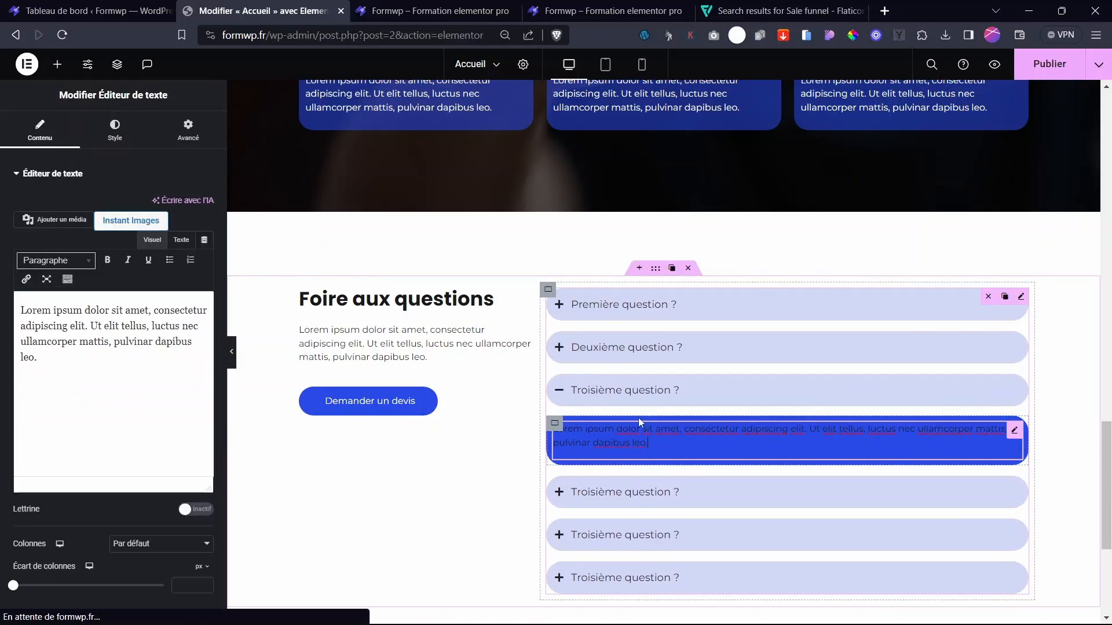
left_click(636, 363)
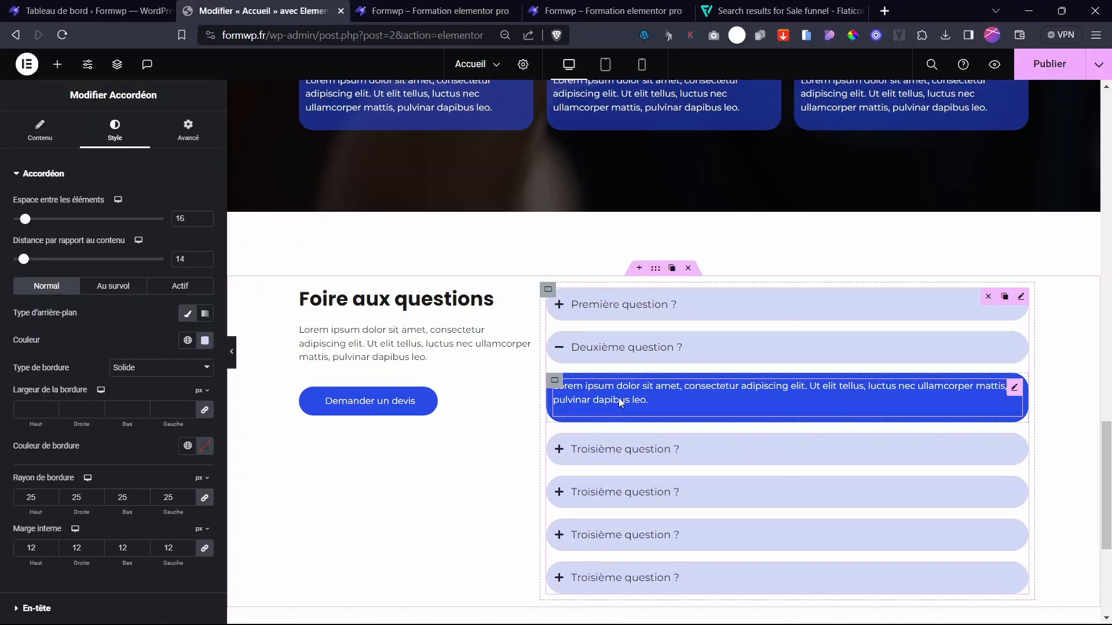
right_click(621, 402)
left_click(659, 385)
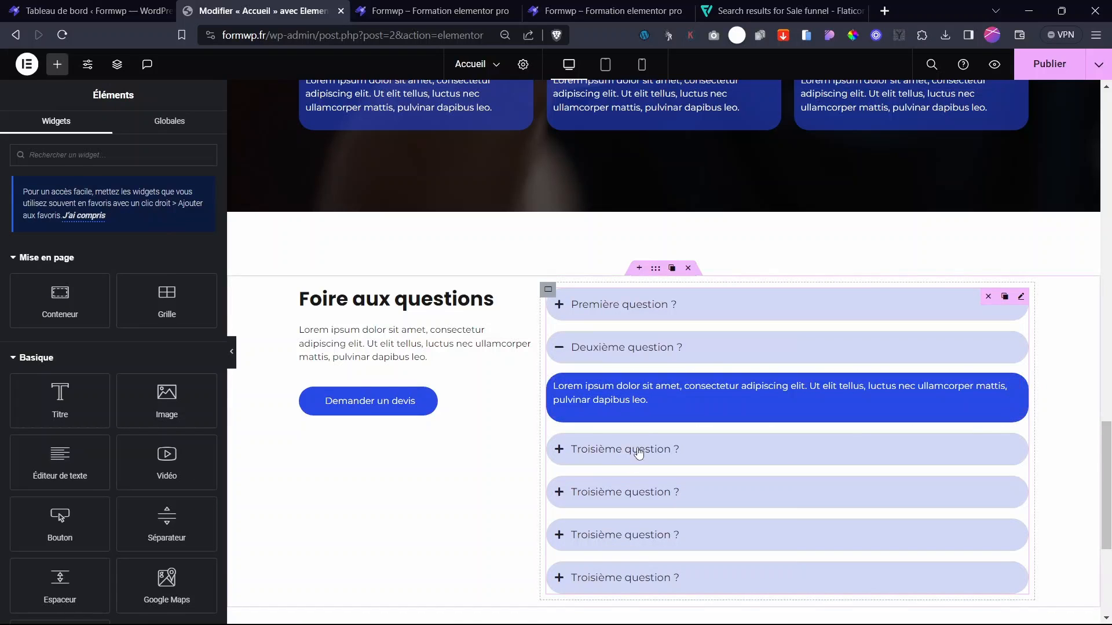
left_click(623, 490)
left_click(633, 429)
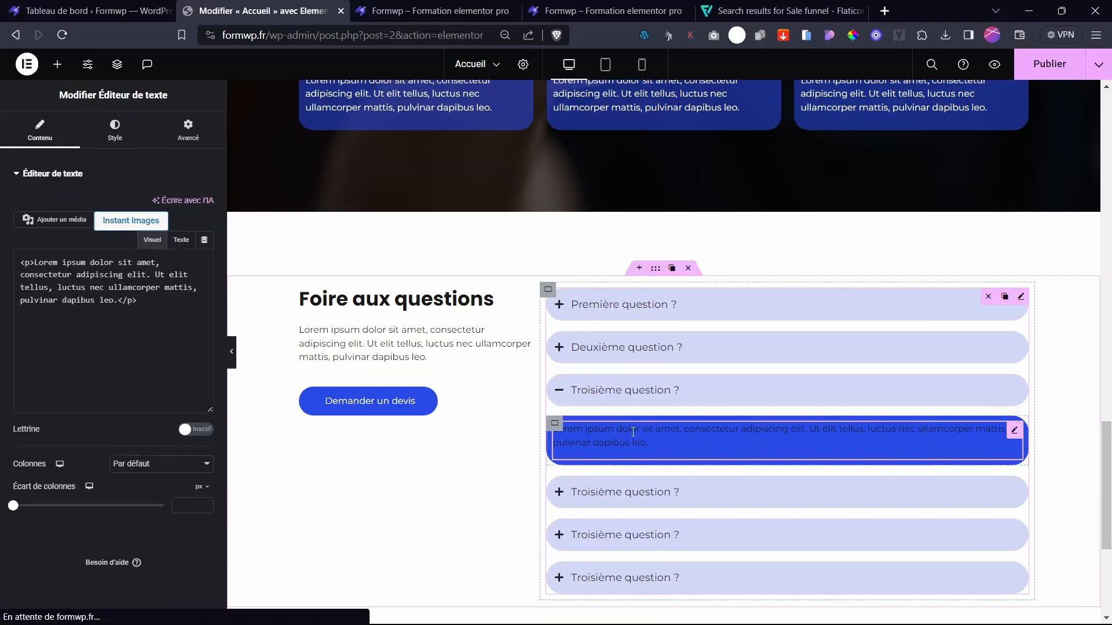
right_click(606, 443)
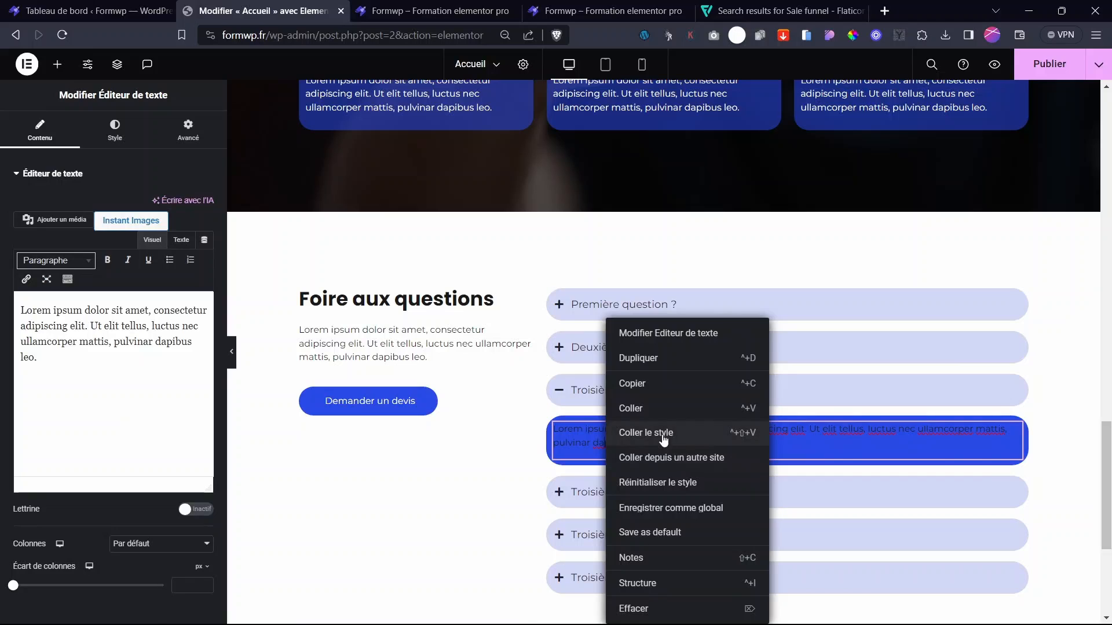
left_click(680, 435)
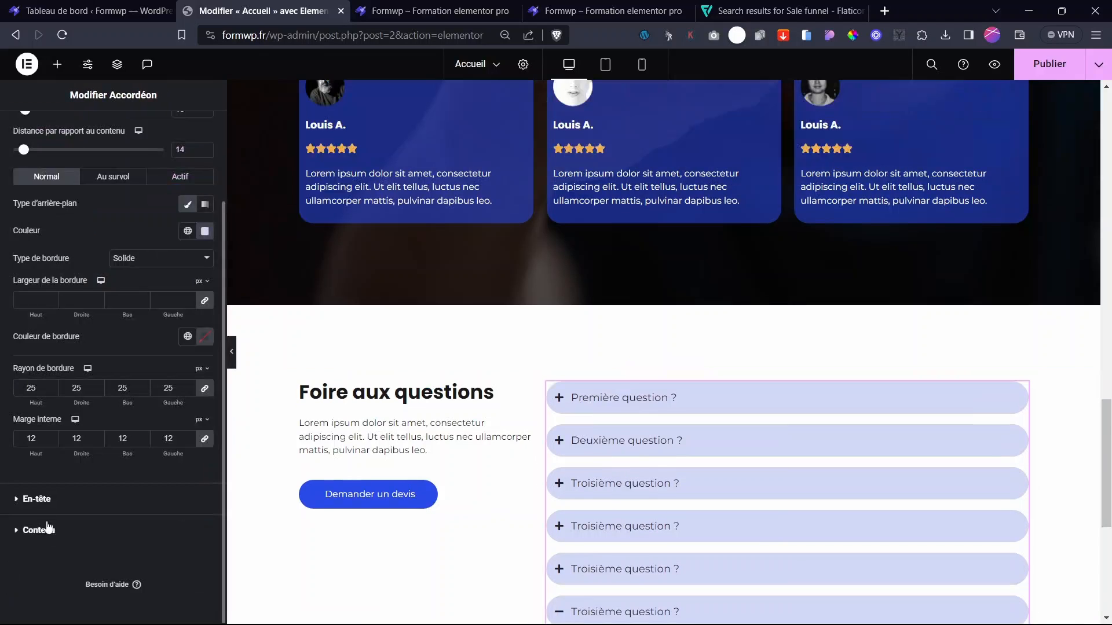
left_click(50, 529)
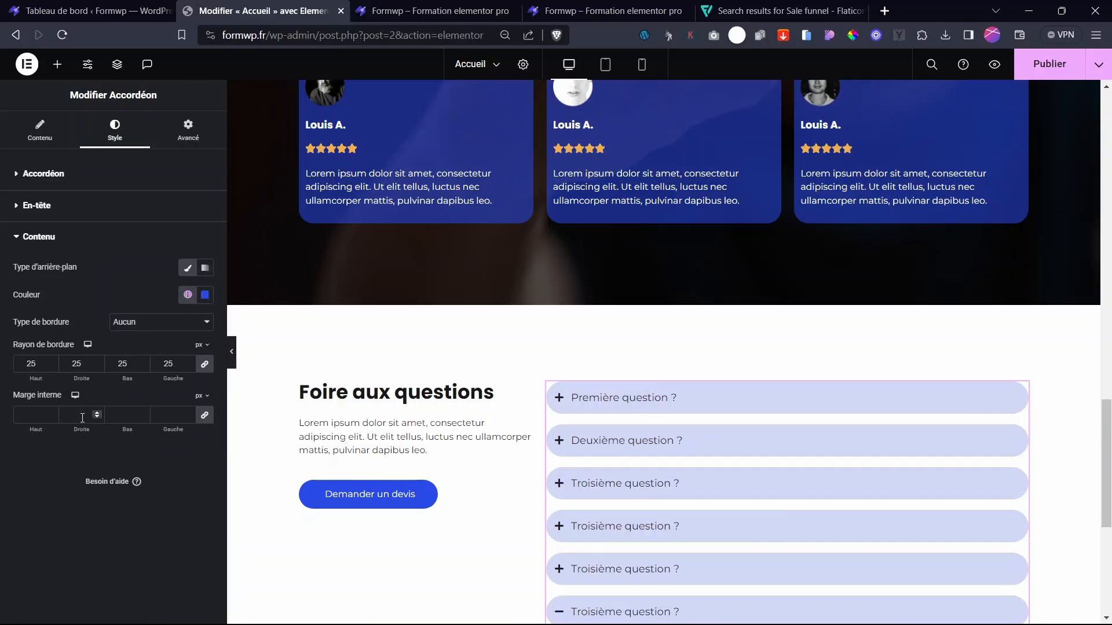
- Give the answer panels 22 px inner padding and a 60% opaque blue background
left_click(32, 414)
type("12")
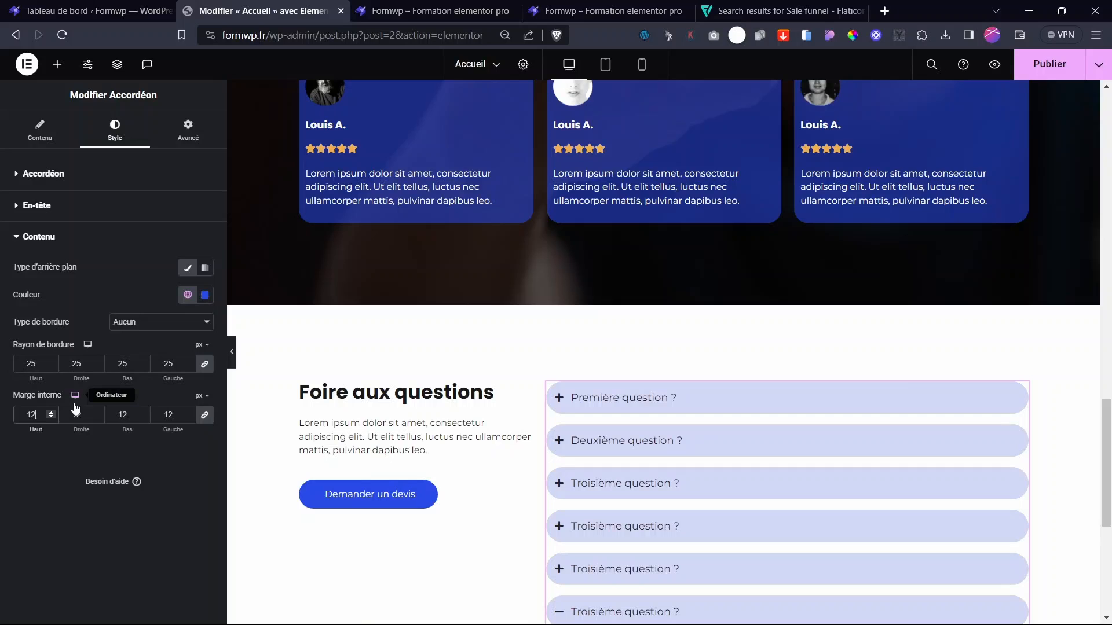
left_click(619, 405)
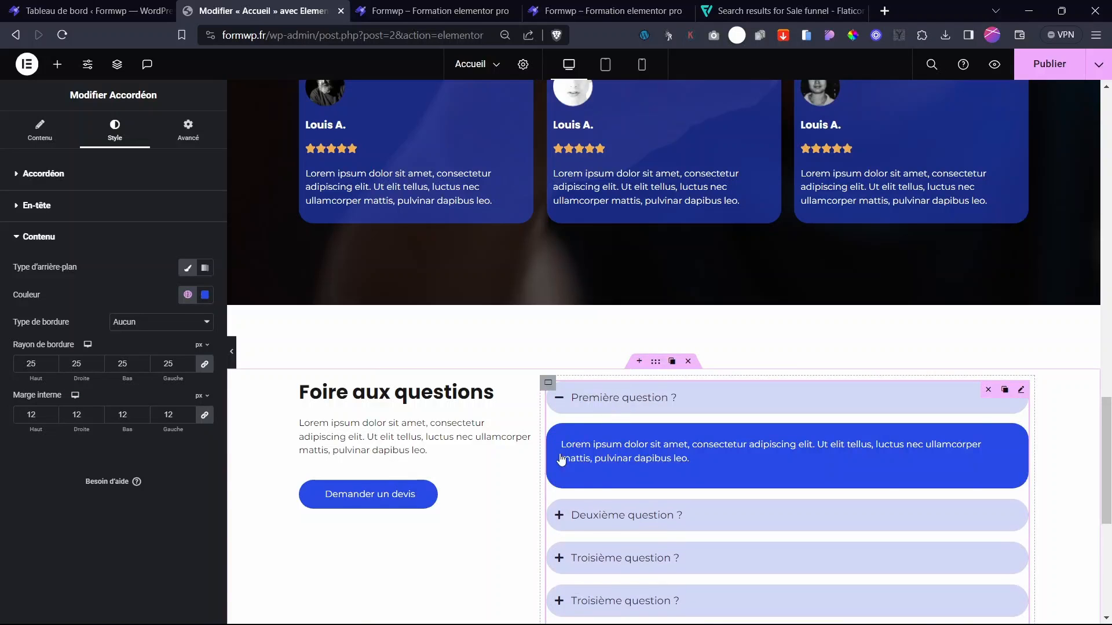
scroll(724, 450, "down", 4)
left_click(666, 383)
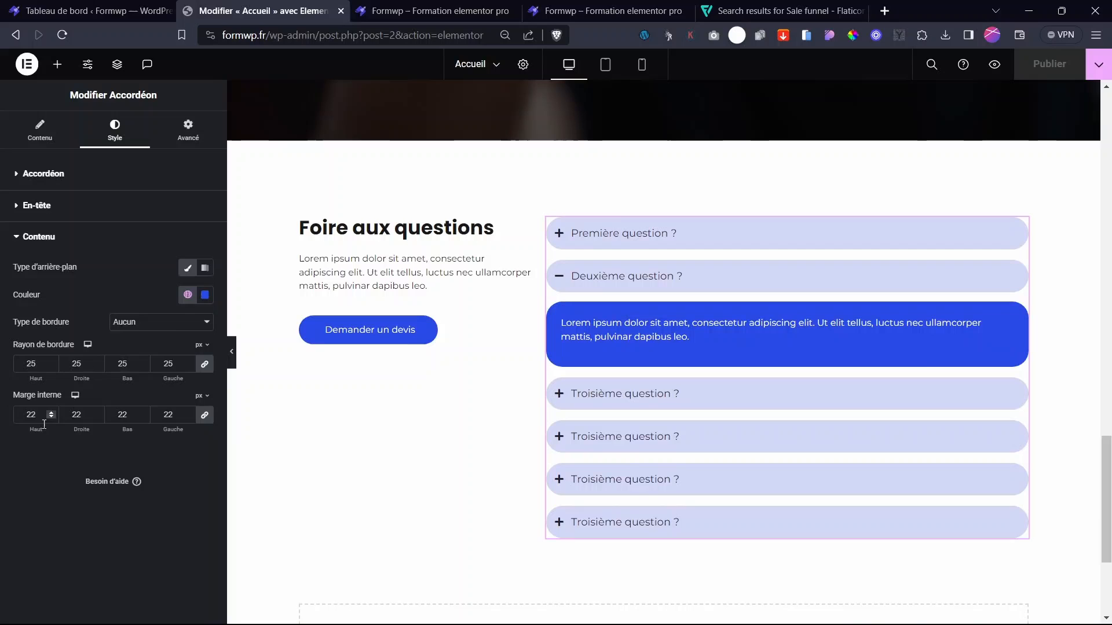
left_click(205, 295)
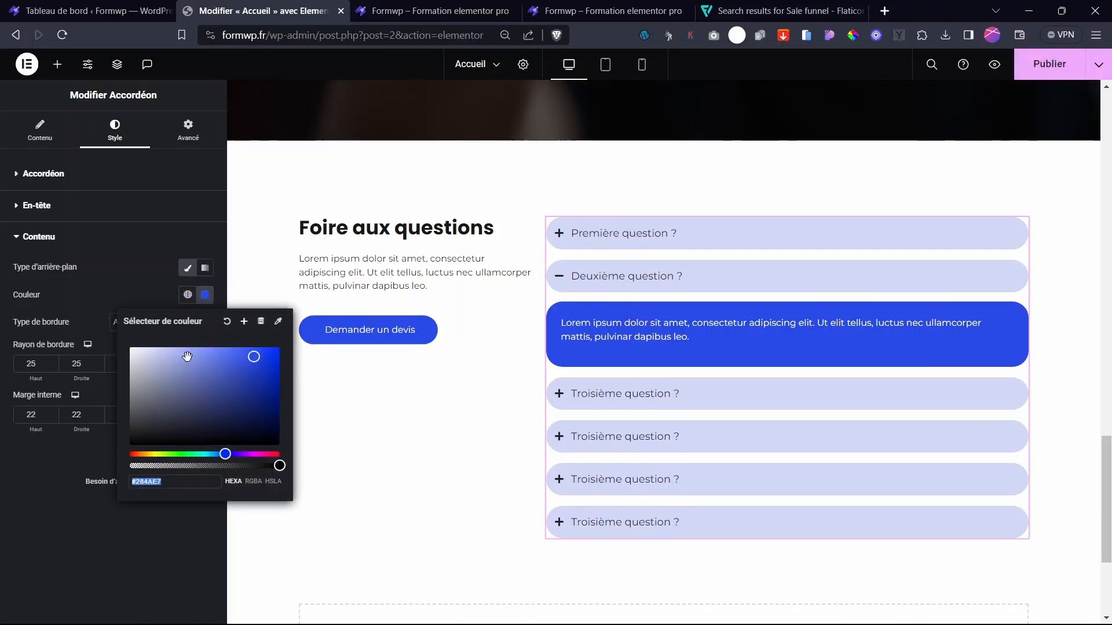
left_click(220, 466)
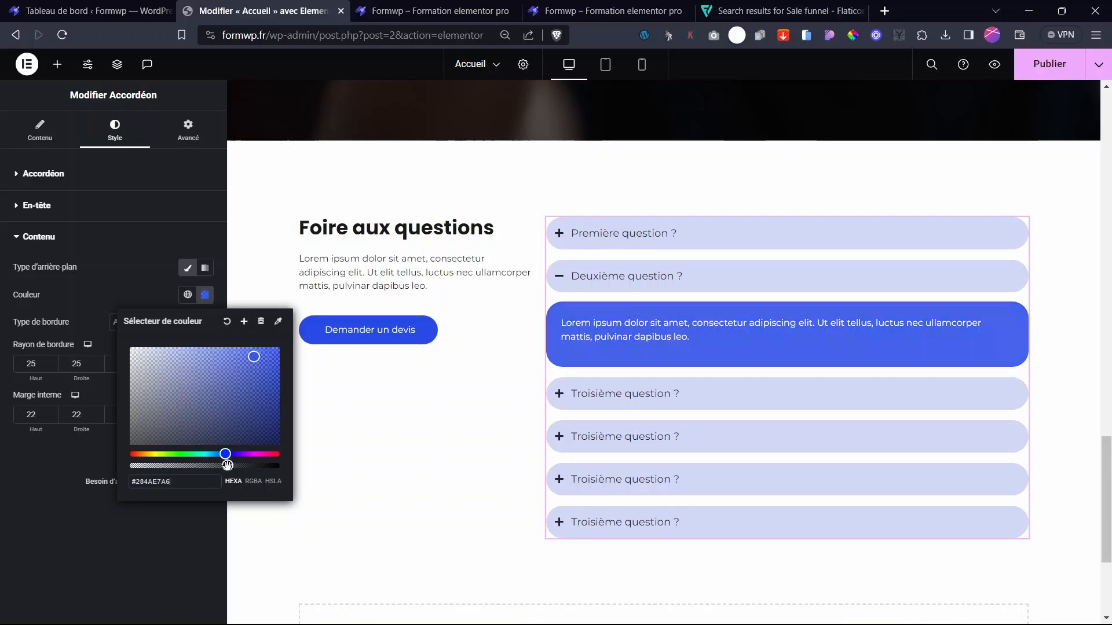
left_click(151, 294)
- Add an empty Flexbox container below the FAQ with a 98 px top margin
left_click(1049, 64)
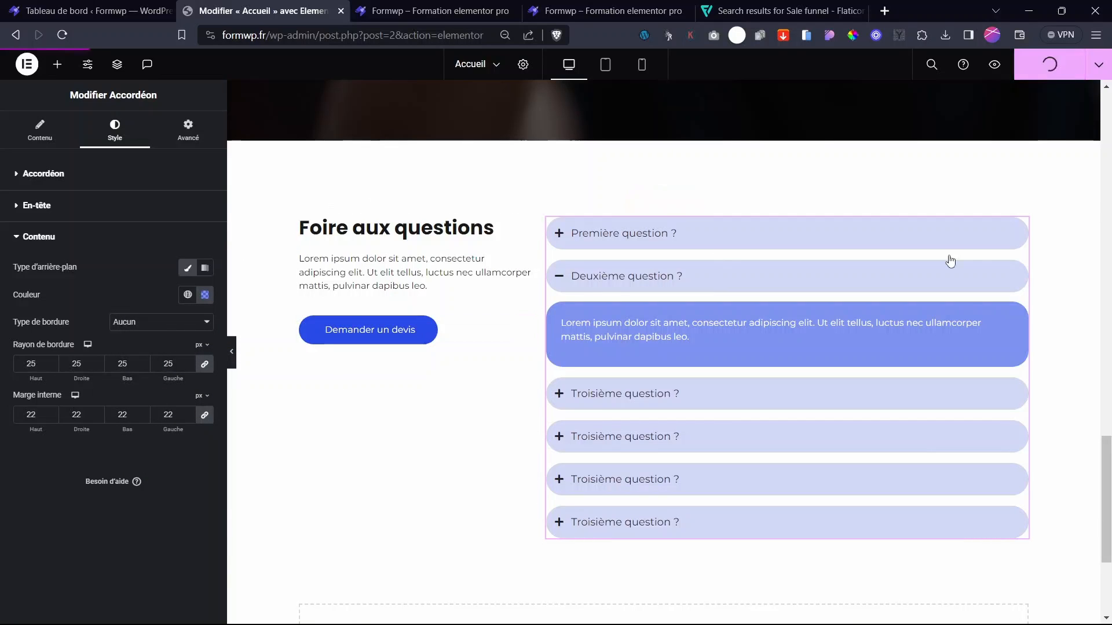
scroll(642, 435, "down", 3)
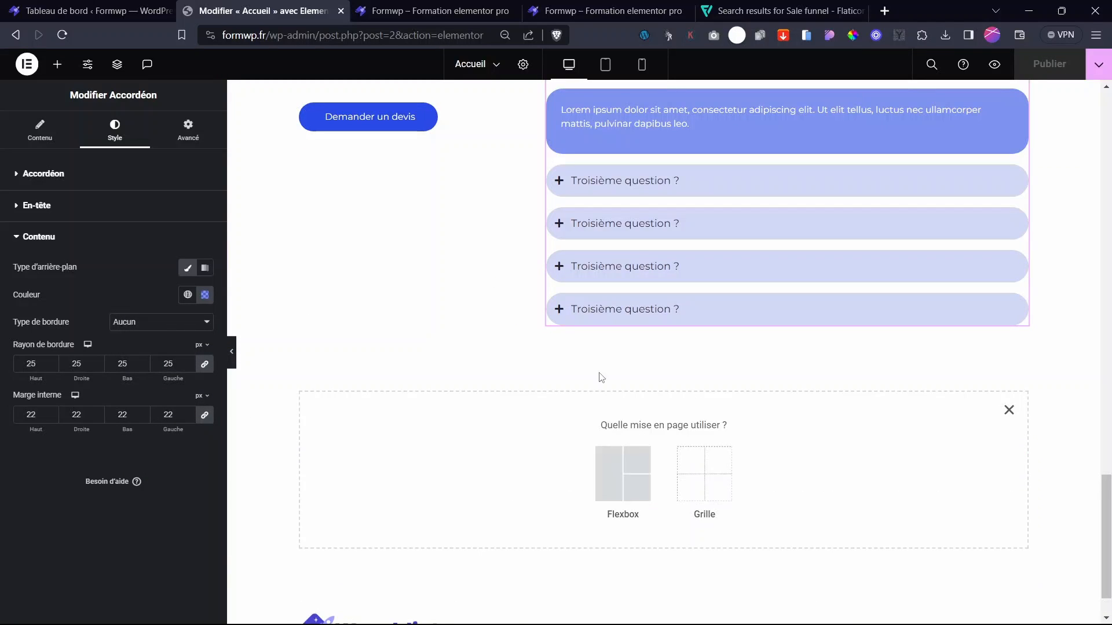
left_click(602, 475)
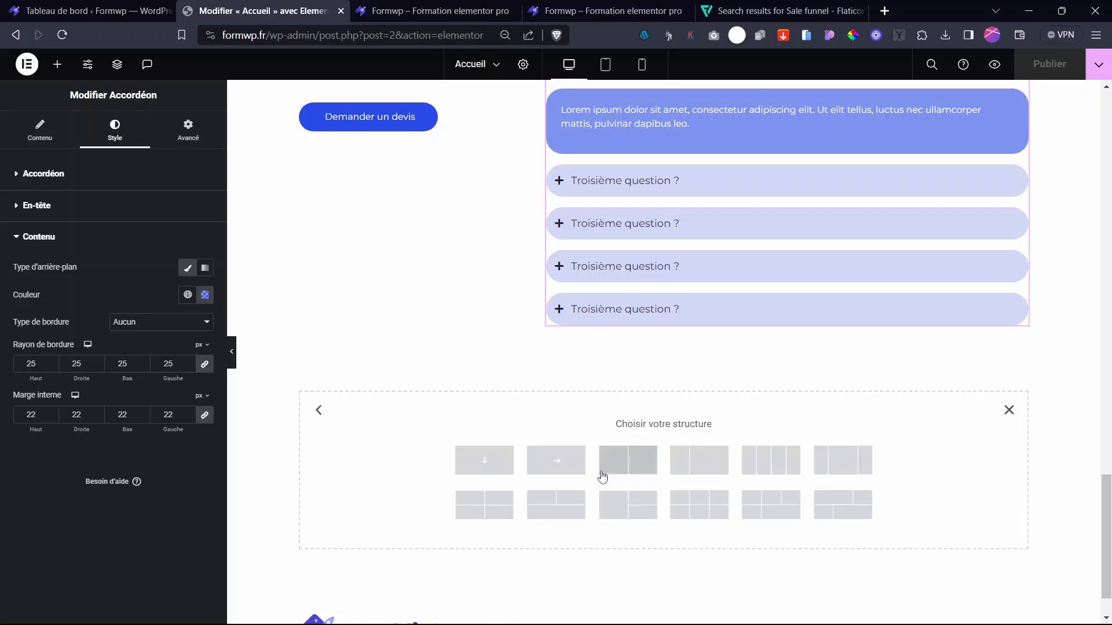
left_click(484, 463)
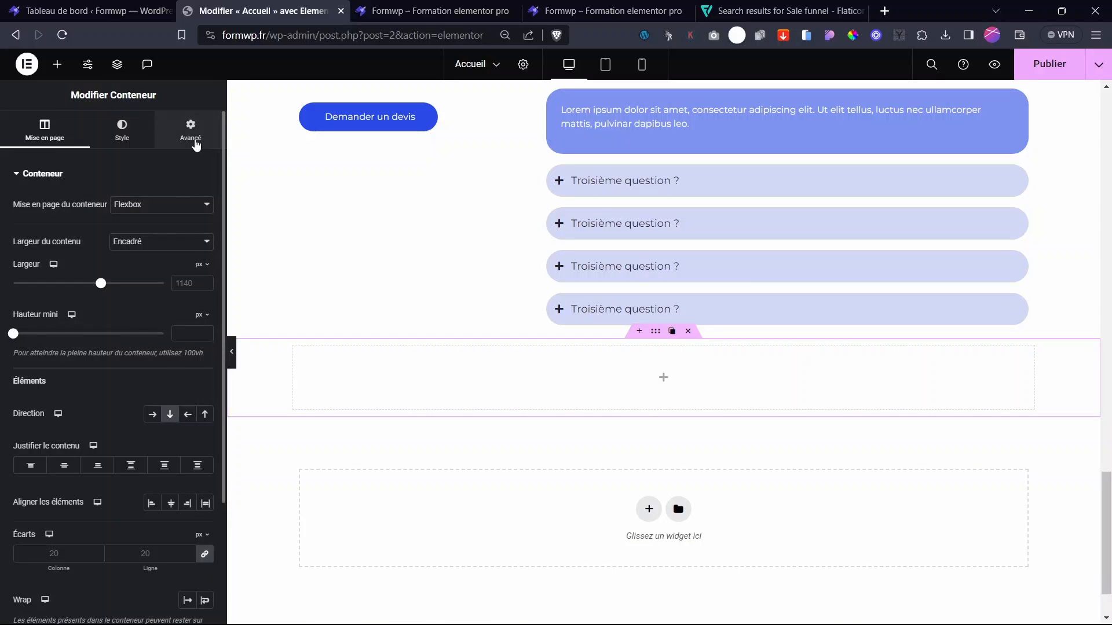
left_click(192, 135)
left_click(35, 219)
type("98")
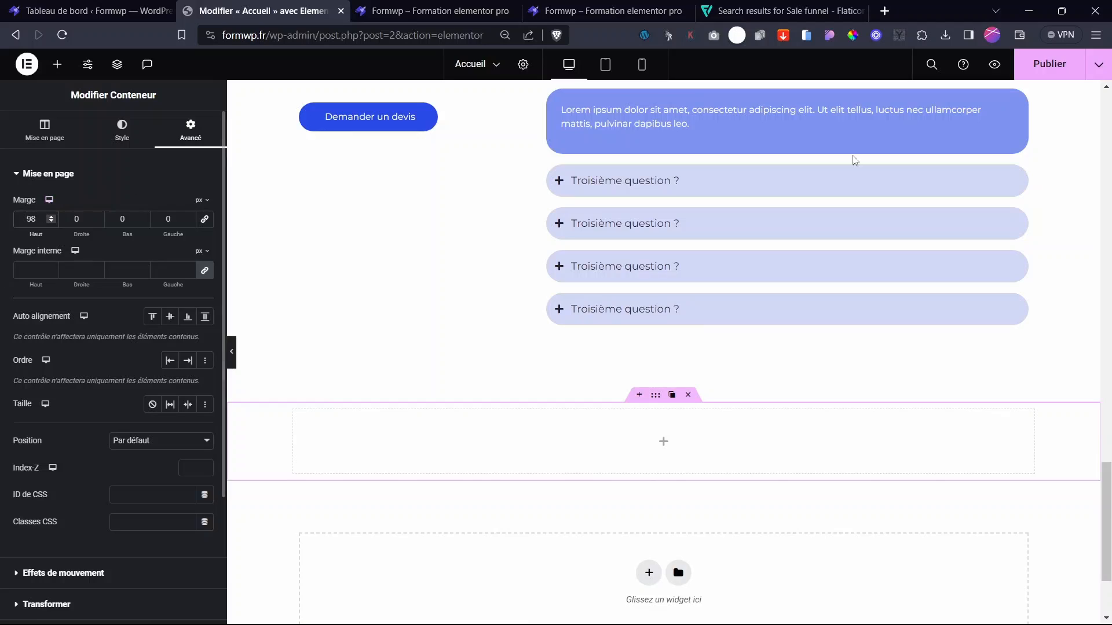
left_click_drag(1105, 492, 1096, 95)
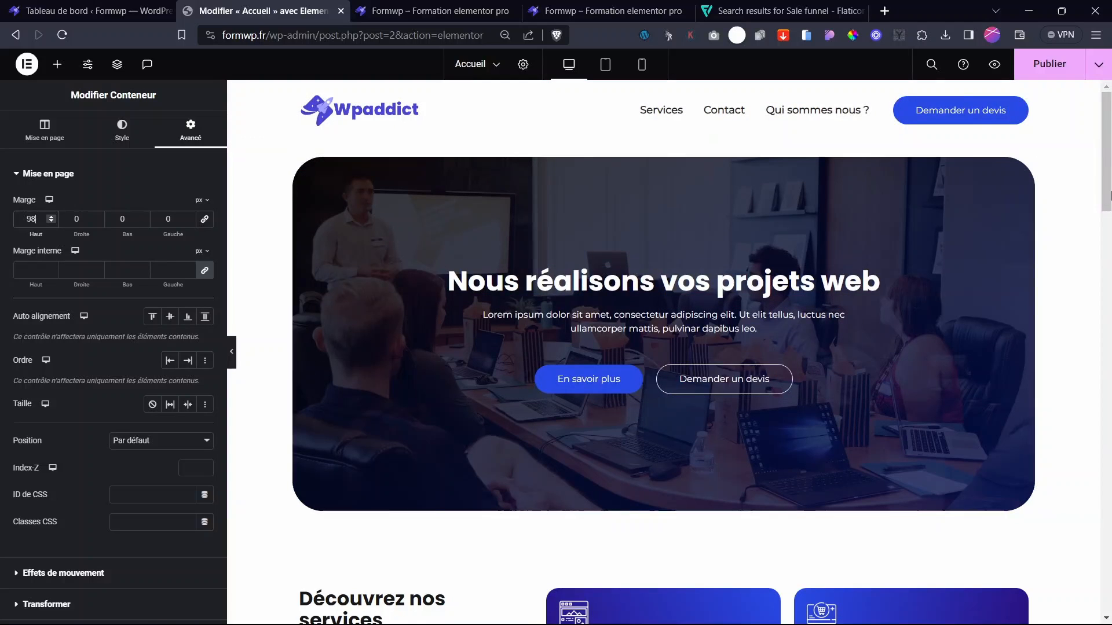
scroll(543, 367, "down", 15)
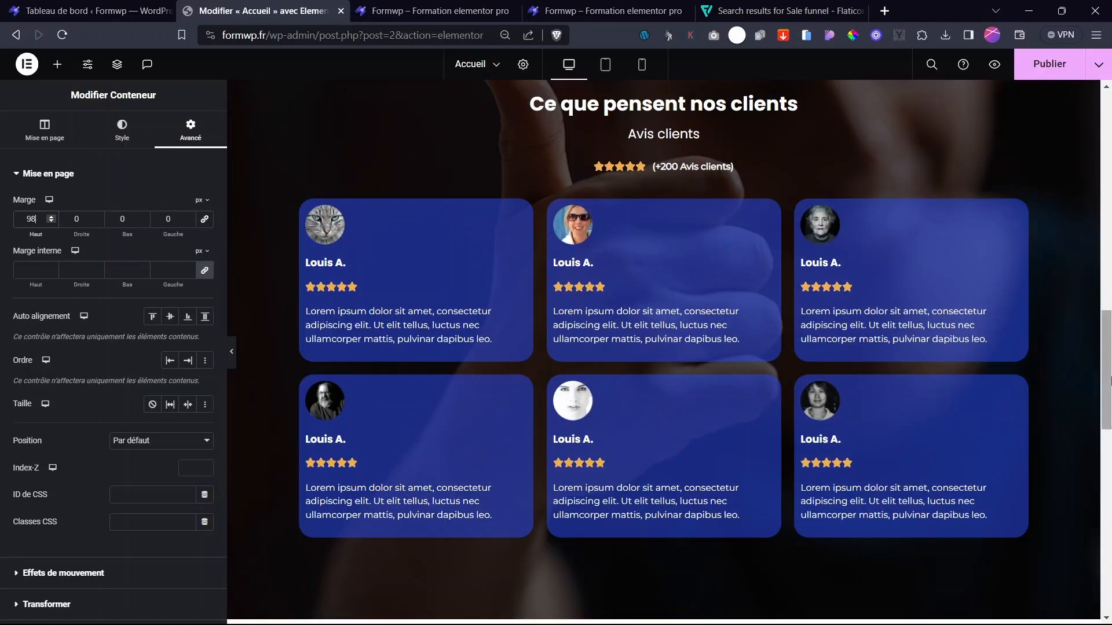
left_click_drag(1107, 371, 1109, 510)
scroll(663, 406, "up", 2)
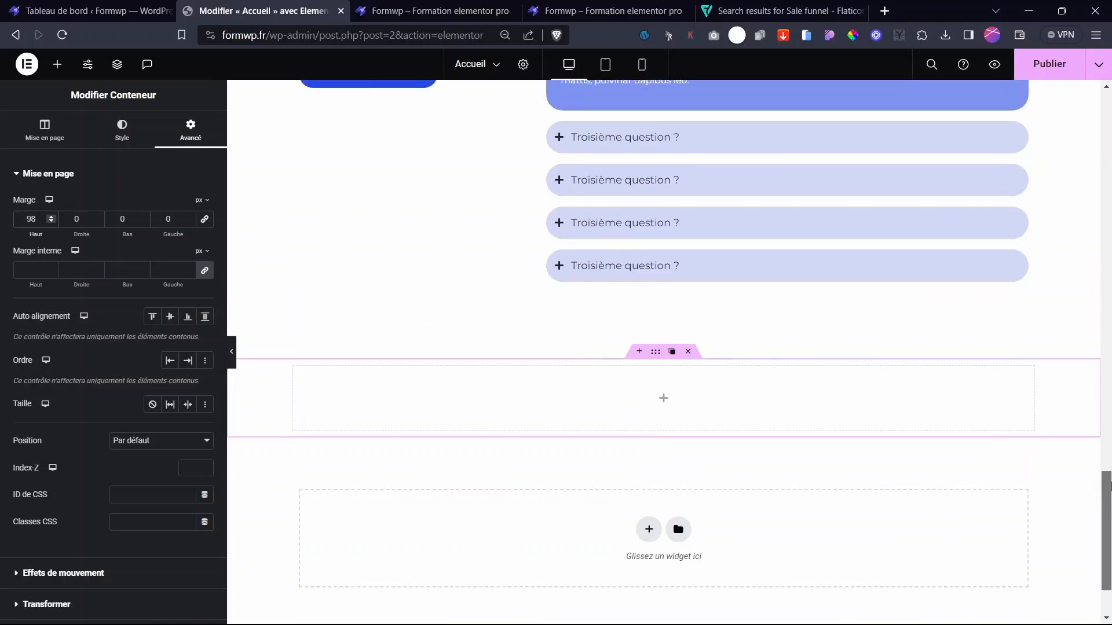
- Paste a copy of the Foire aux questions heading into the new container and centre it
left_click(664, 405)
scroll(709, 357, "up", 10)
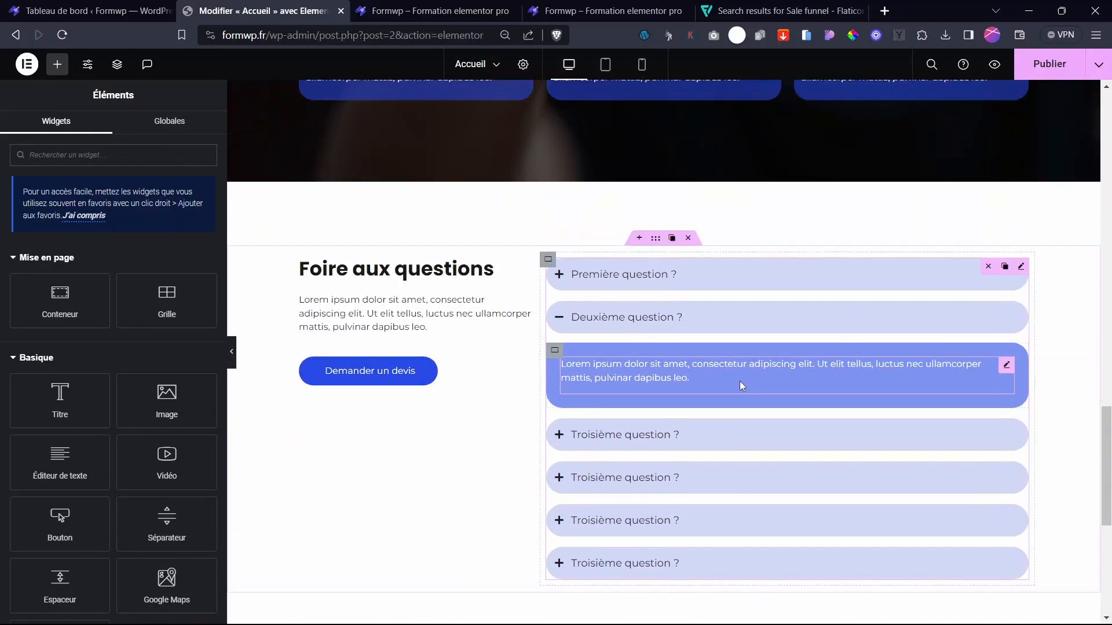
scroll(368, 266, "down", 5)
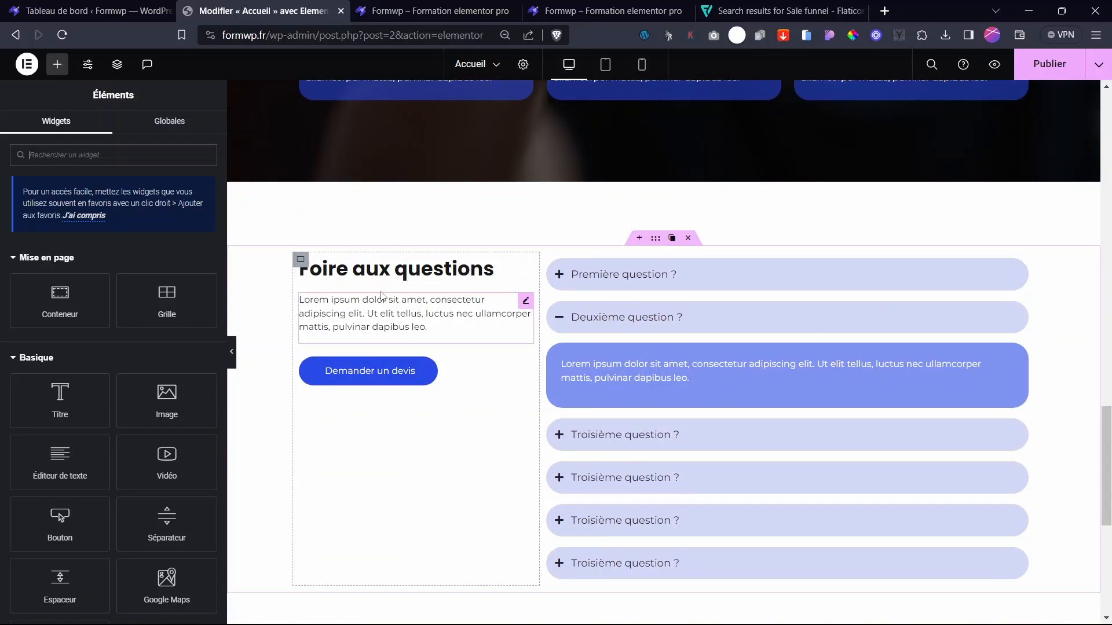
right_click(524, 275)
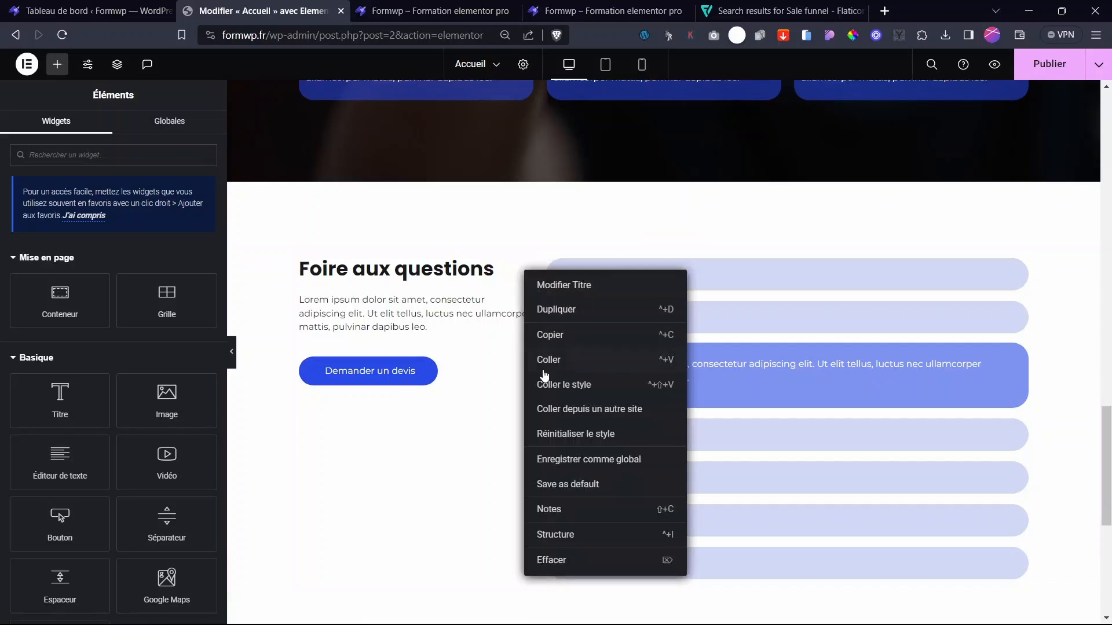
left_click(550, 333)
scroll(676, 529, "down", 5)
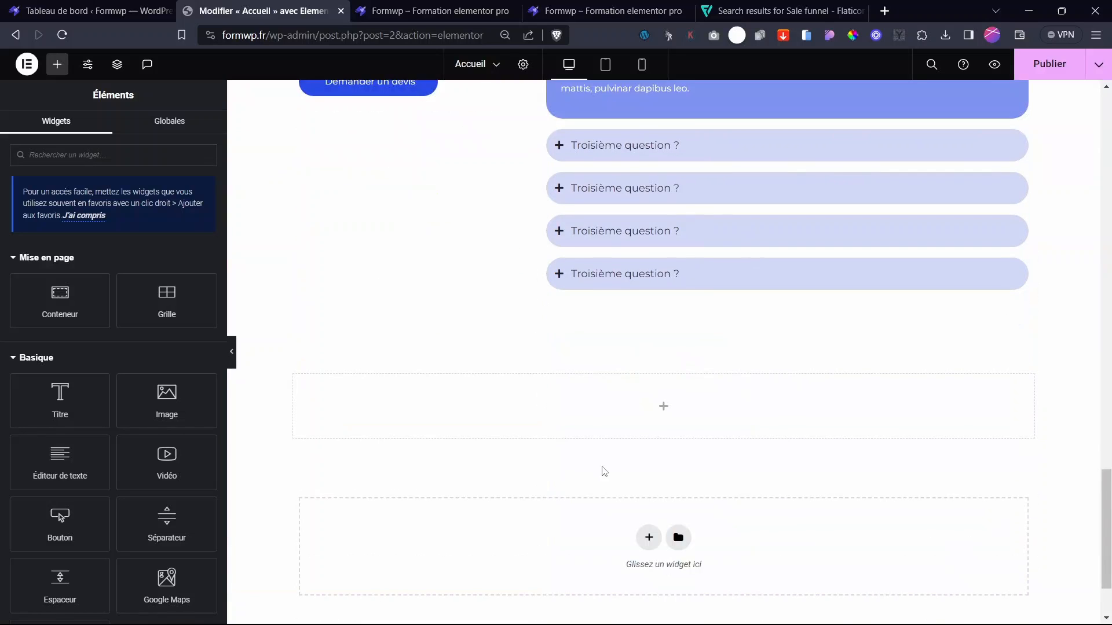
right_click(663, 416)
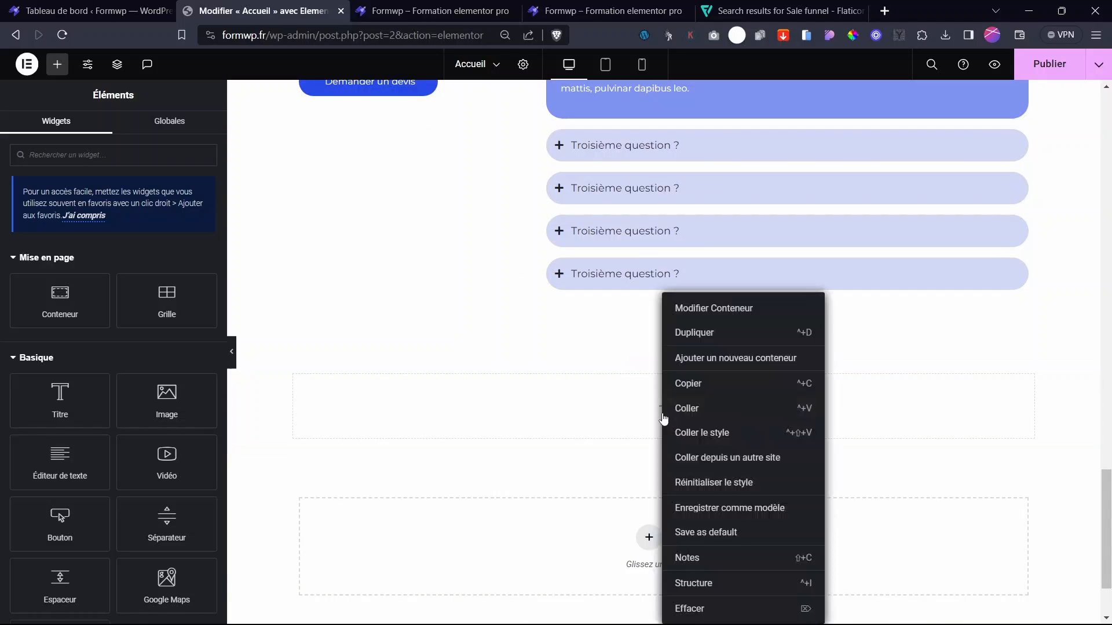
left_click(696, 416)
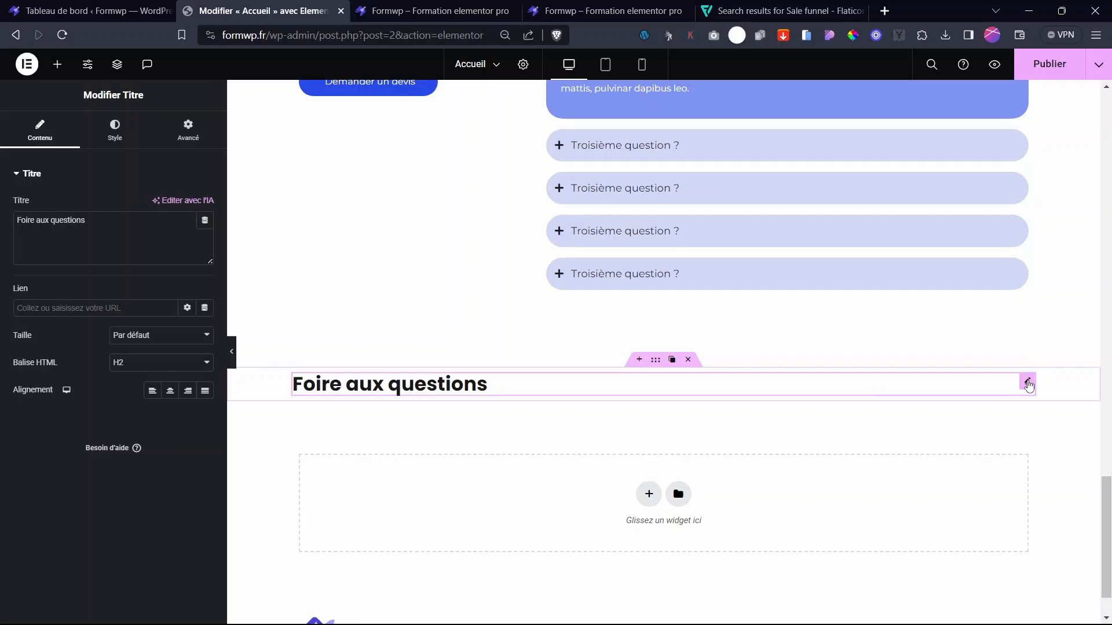
left_click(188, 391)
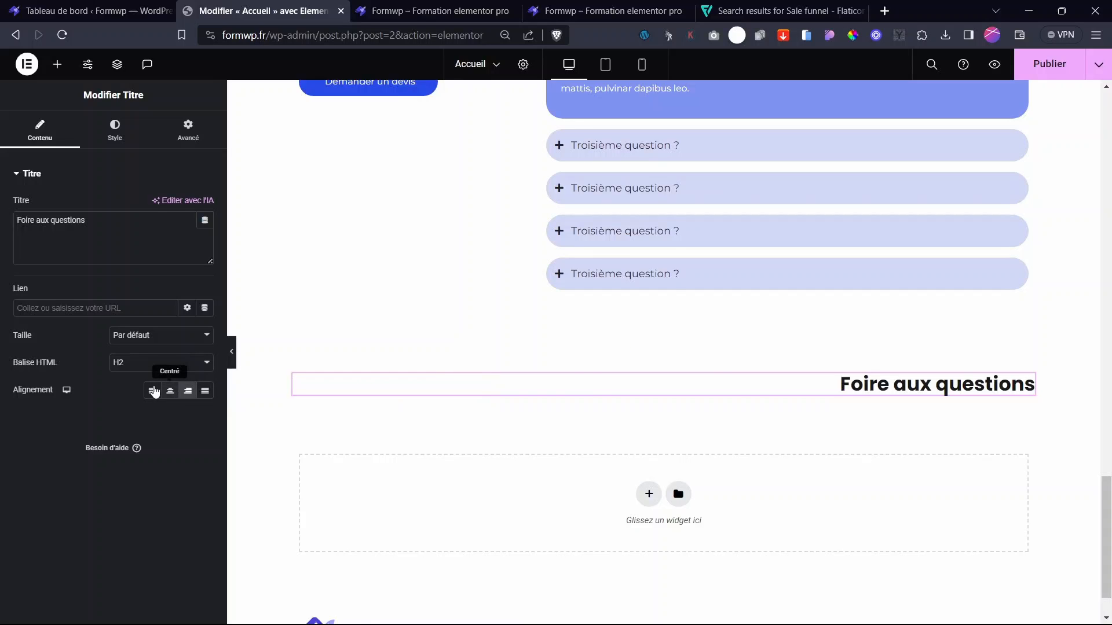
left_click(170, 391)
- Copy the FAQ intro text and paste it beneath the centred heading
scroll(452, 368, "up", 6)
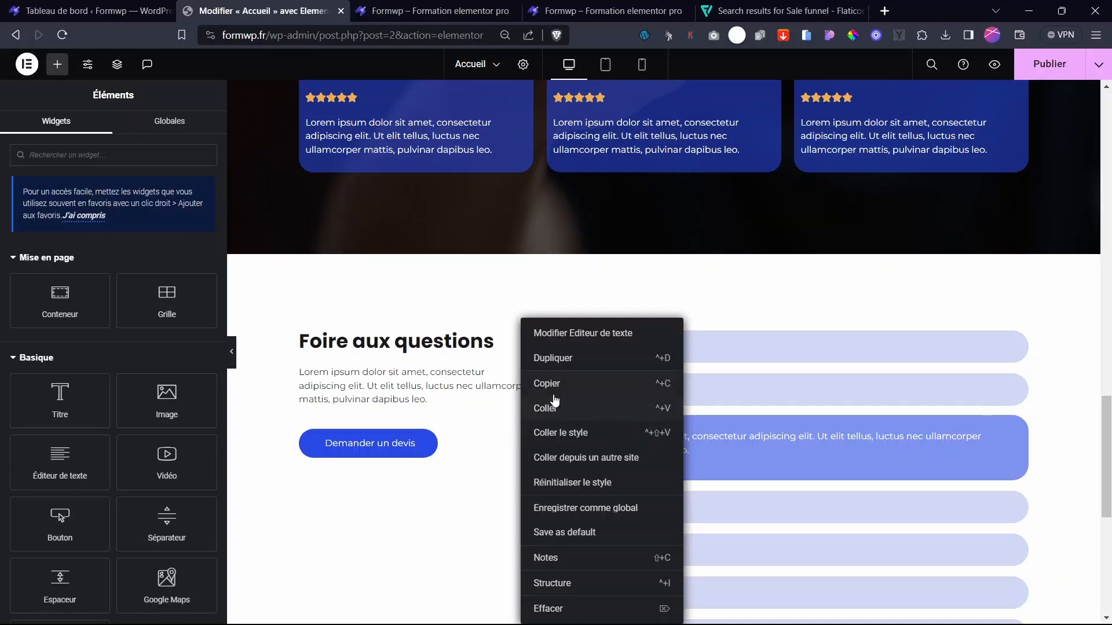
left_click(554, 403)
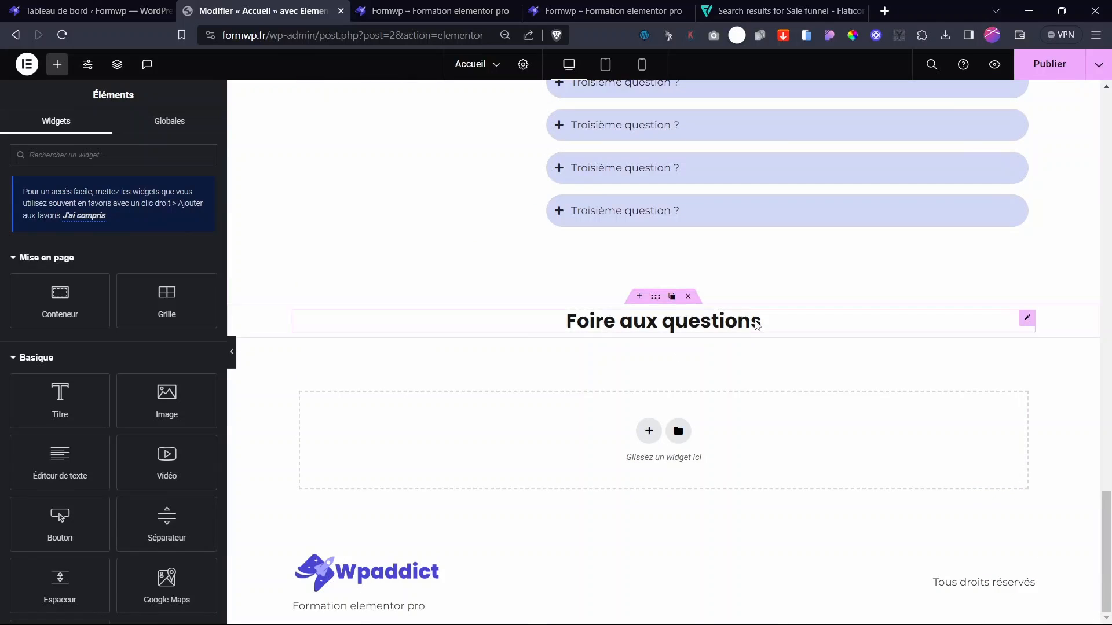
right_click(1030, 326)
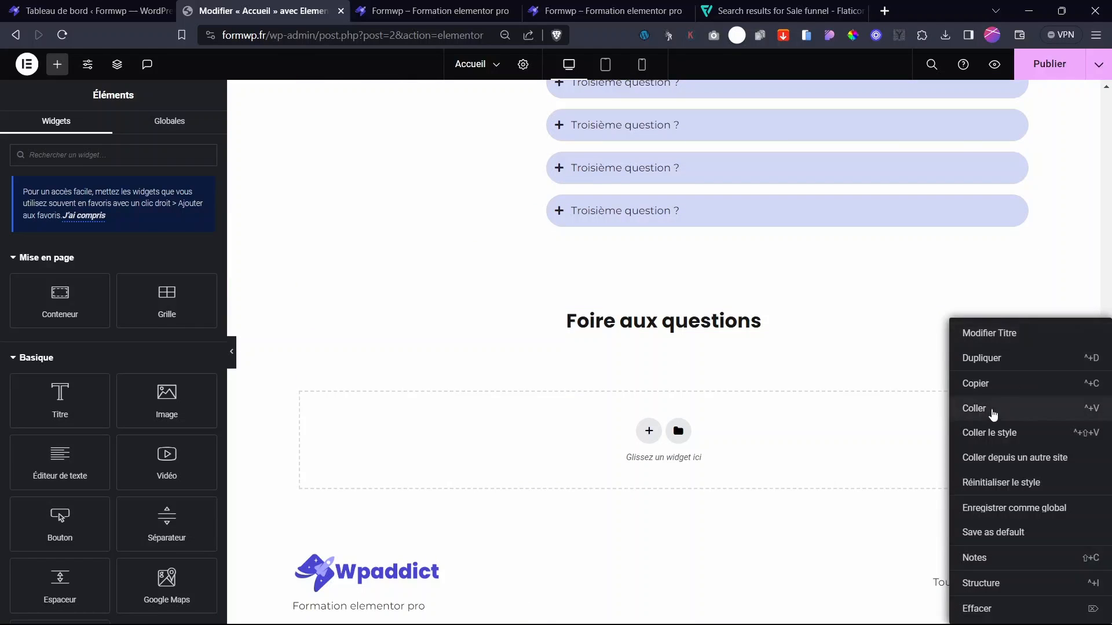
left_click(974, 408)
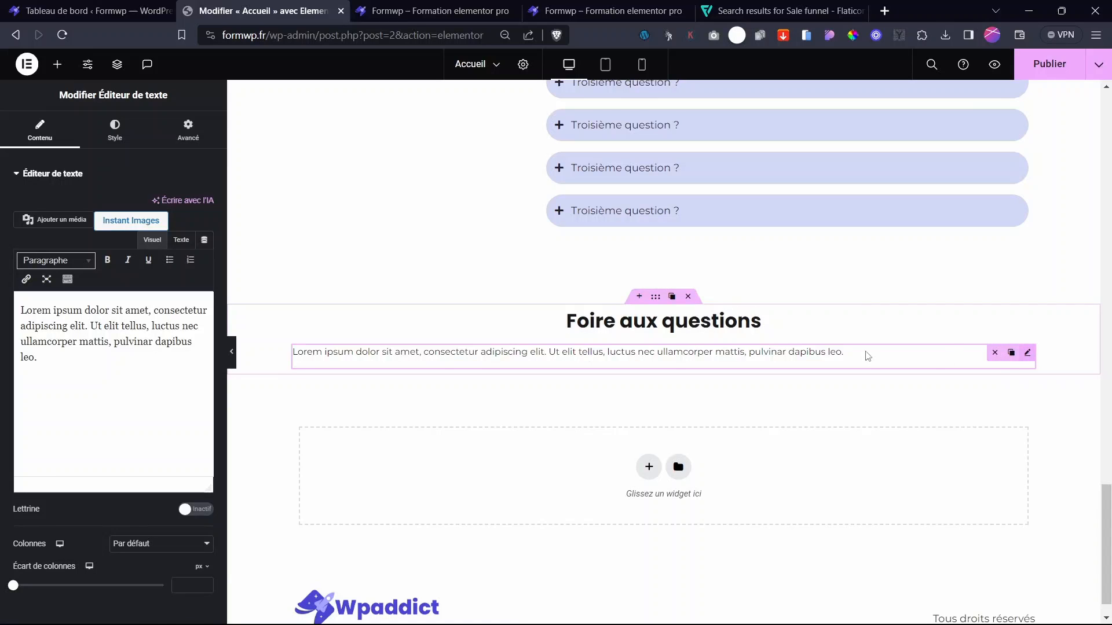
- Centre the pasted intro text and give it a custom 51% width, centred in the section
left_click(115, 130)
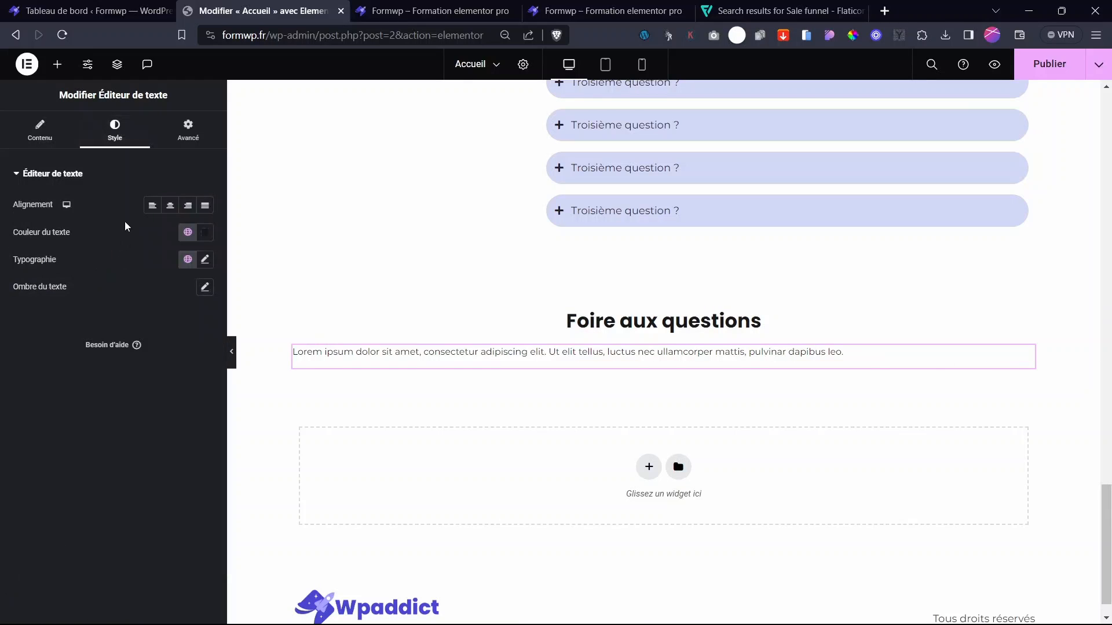
left_click(170, 206)
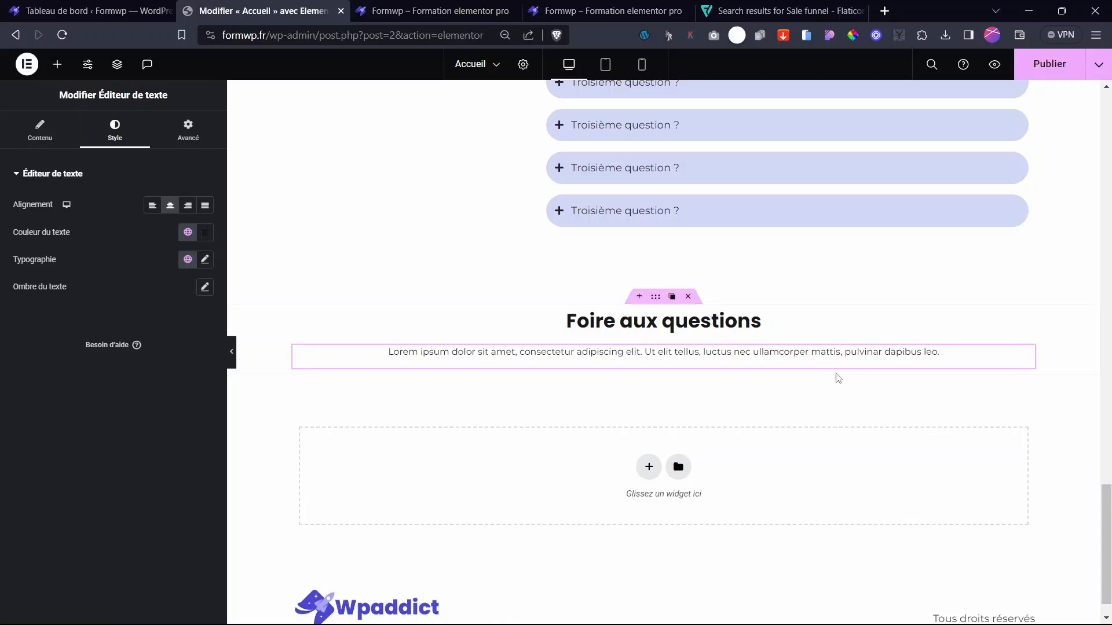
left_click(192, 135)
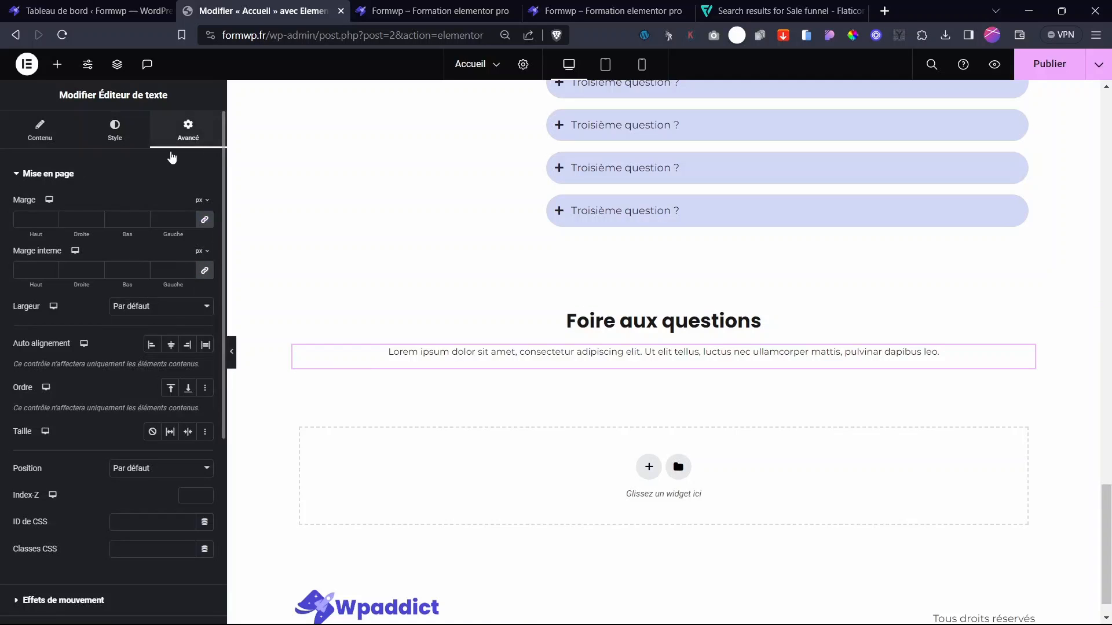
left_click(134, 309)
left_click(137, 341)
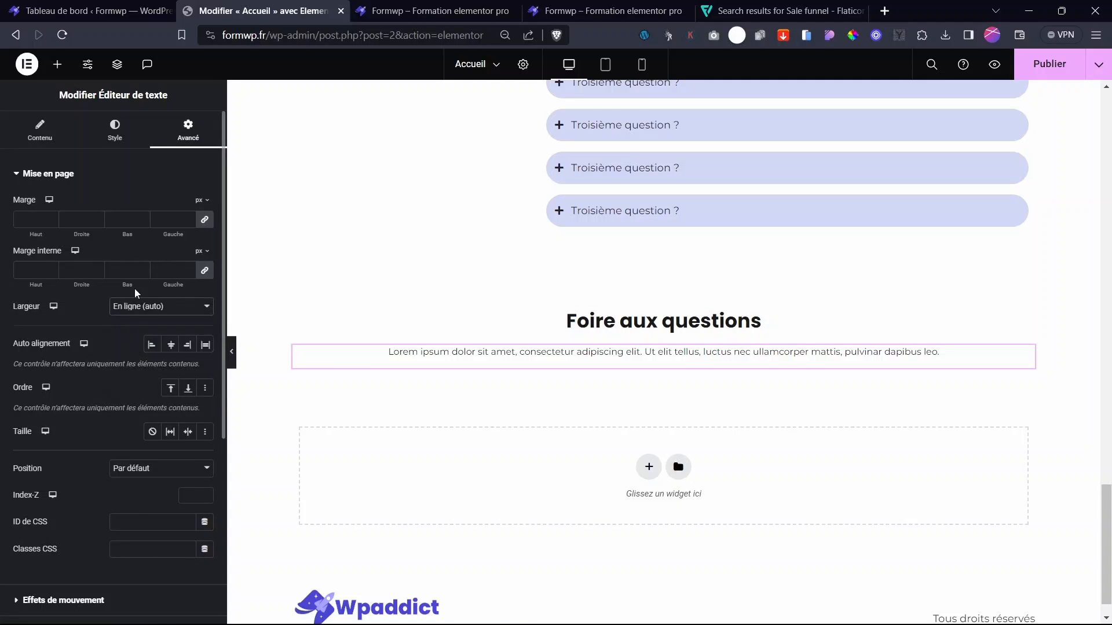
left_click(157, 306)
left_click(137, 352)
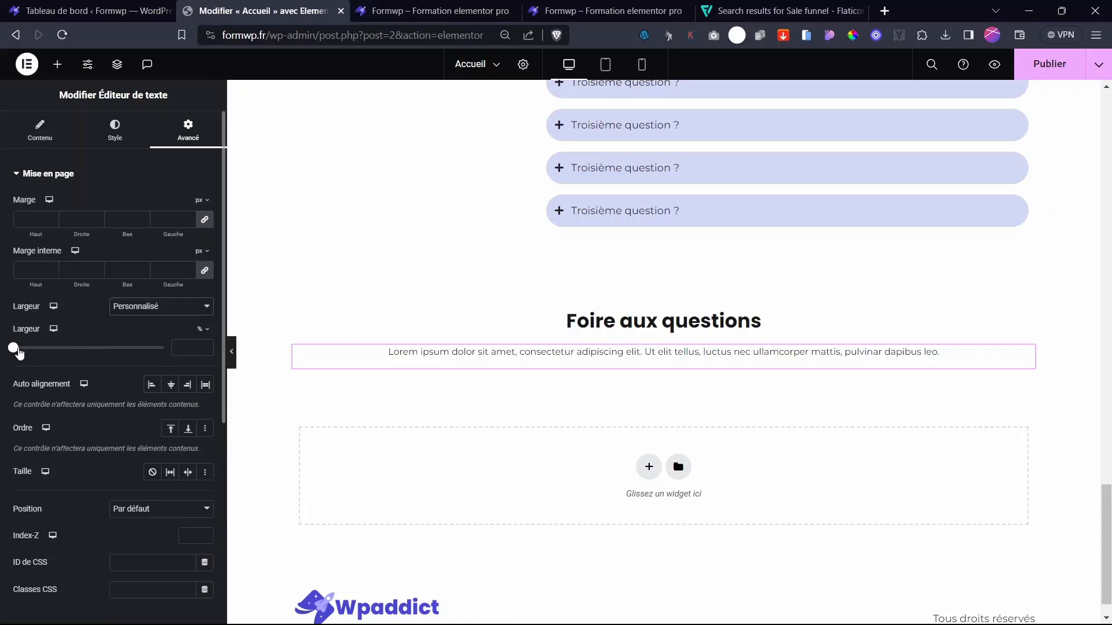
left_click_drag(45, 353, 91, 355)
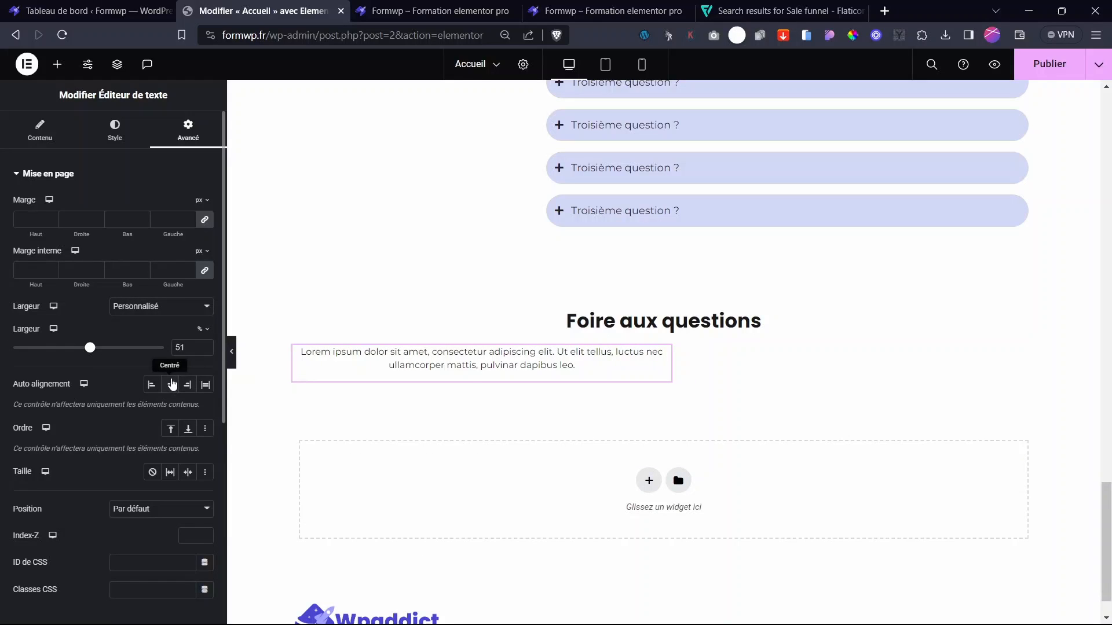
left_click(171, 384)
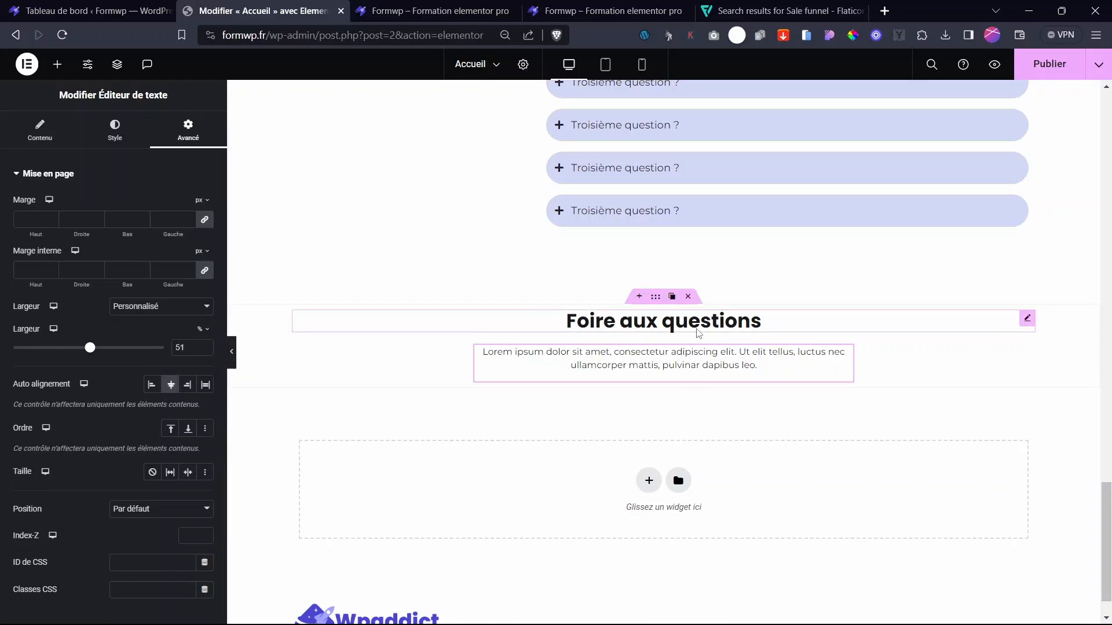
- Retitle the copied heading 'Demande de devis'
left_click(1025, 318)
left_click_drag(108, 232, 2, 201)
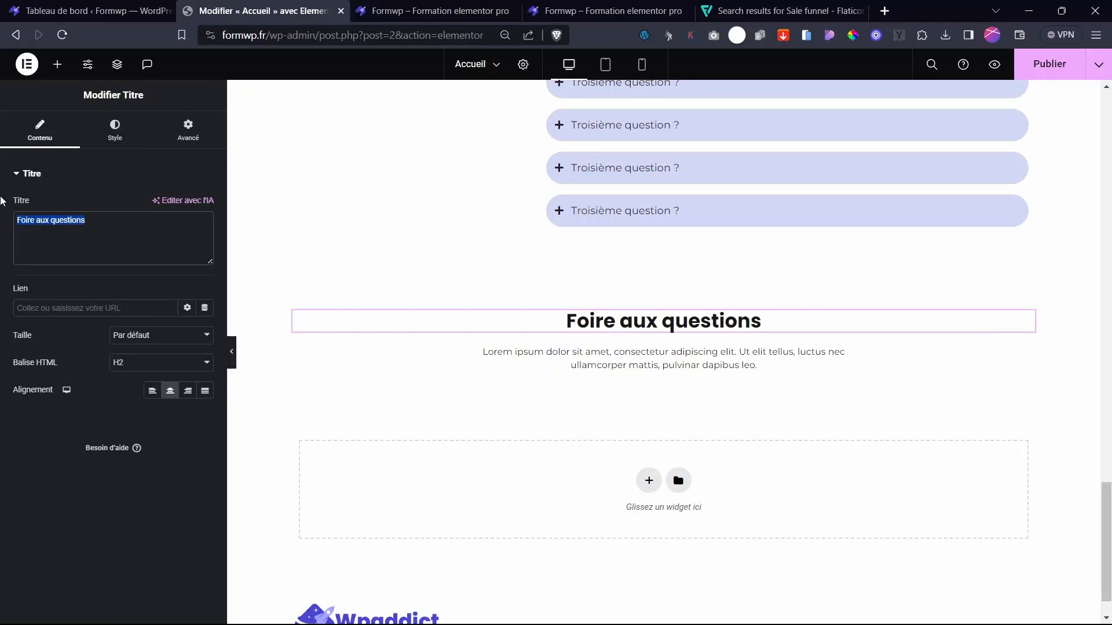
type("Dem")
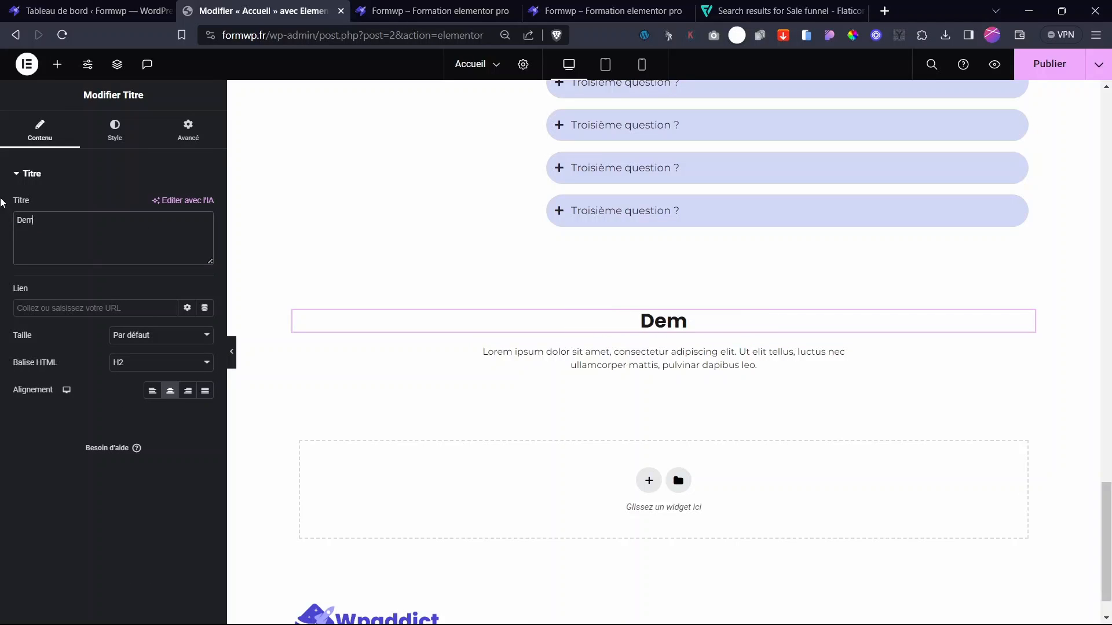
type("ande de d")
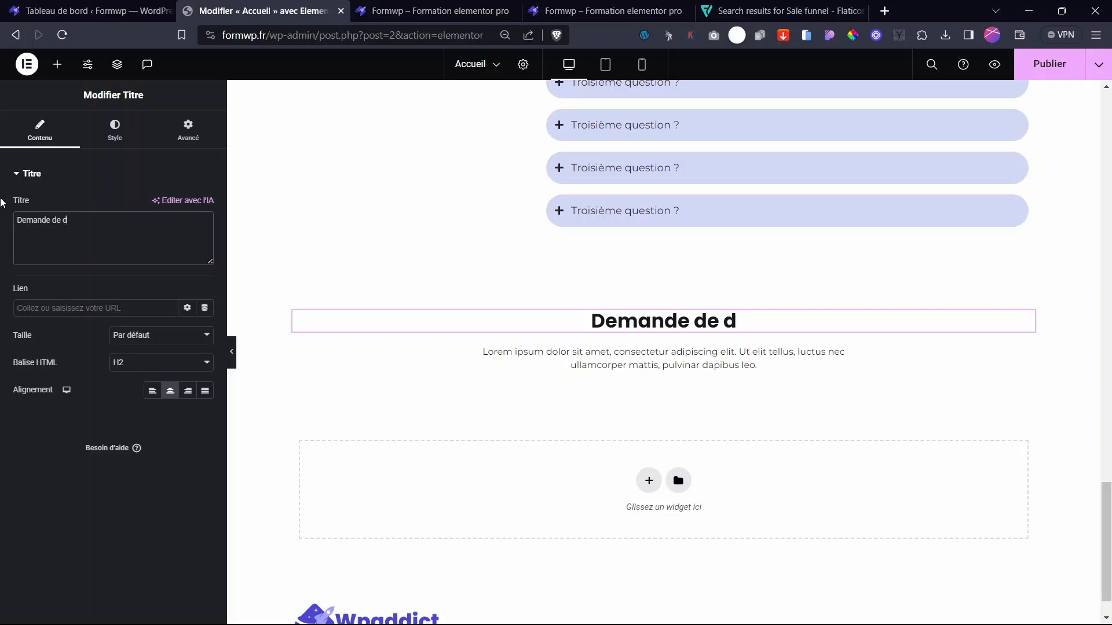
type("evis")
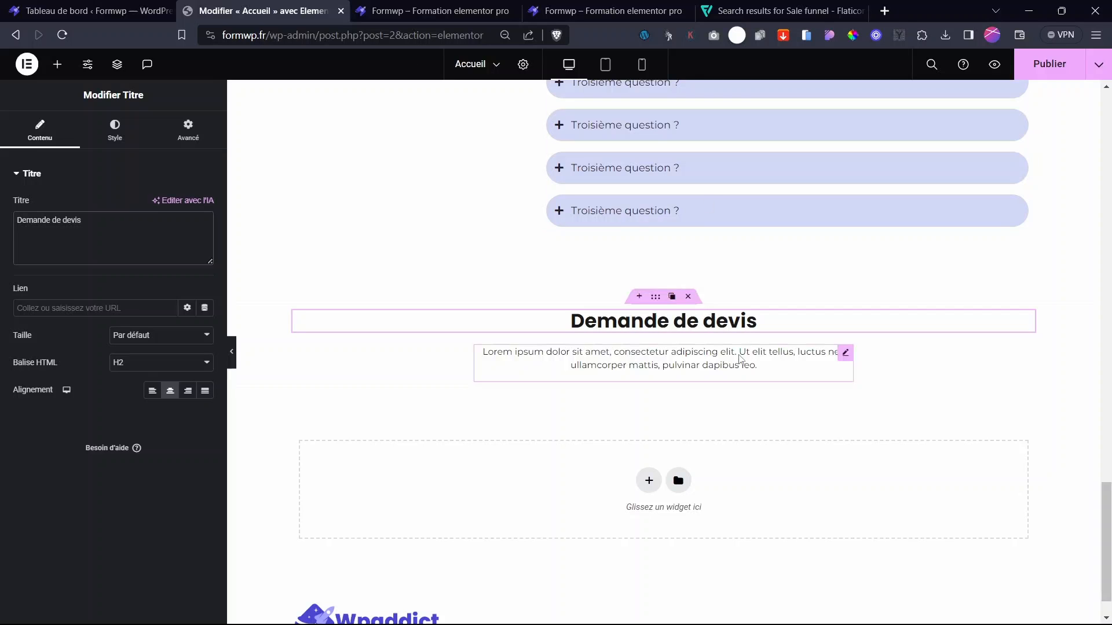
scroll(653, 365, "up", 10)
scroll(653, 371, "down", 11)
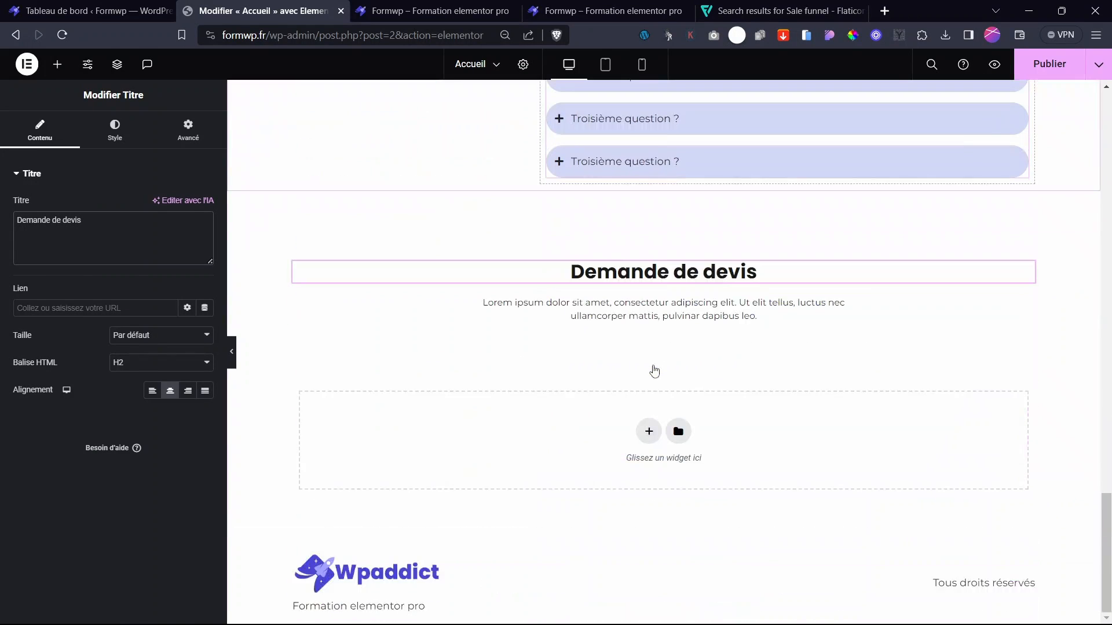
- Publish the page changes
left_click(1053, 65)
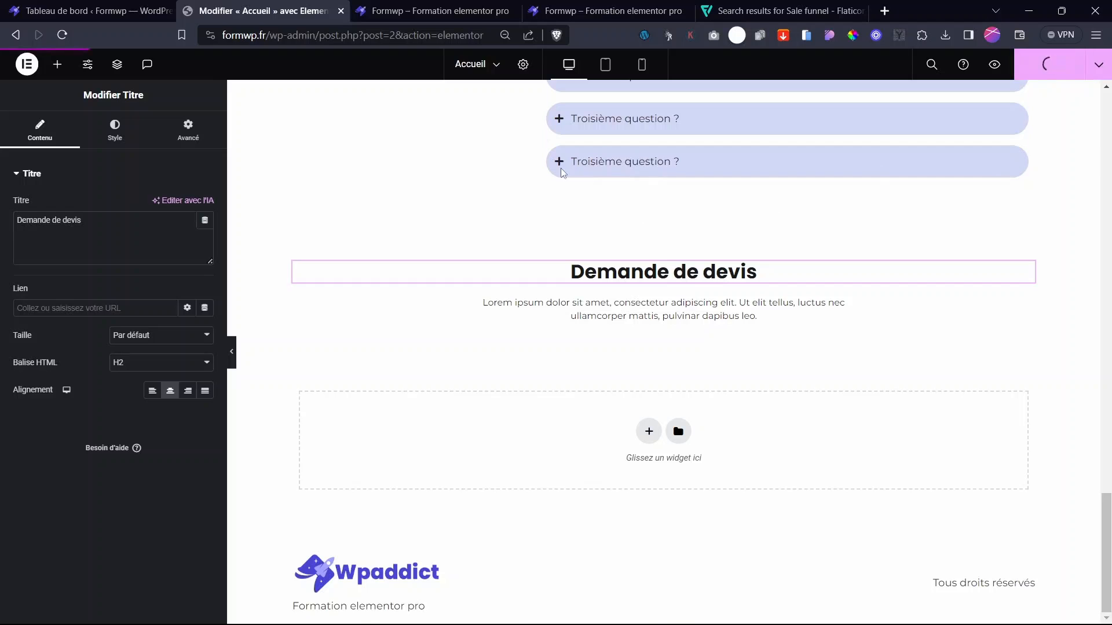
scroll(1105, 324, "up", 15)
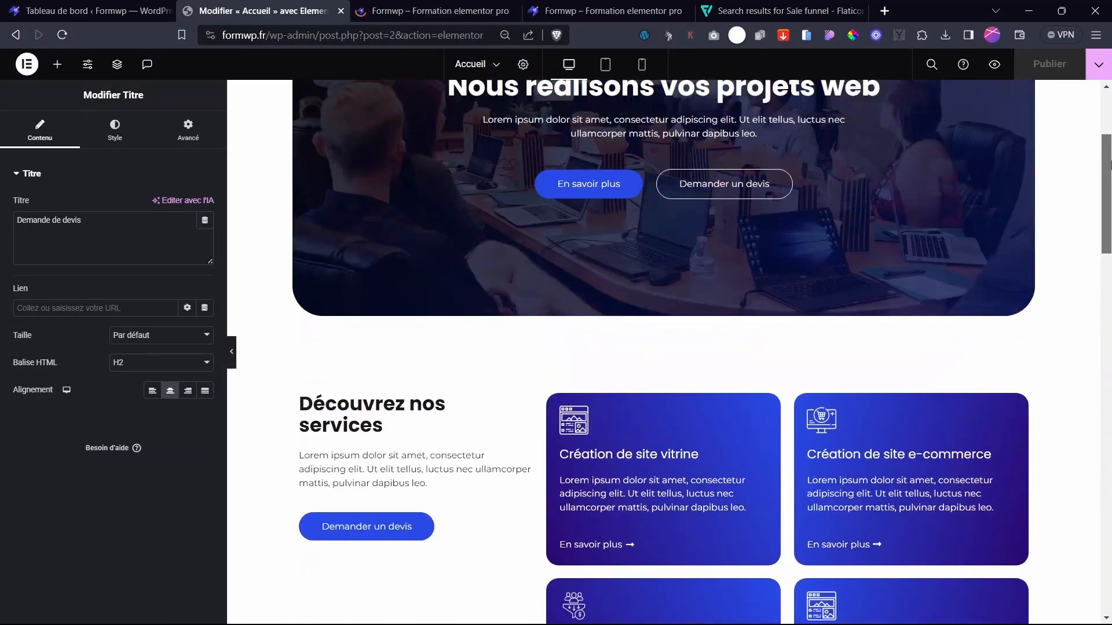
scroll(676, 423, "down", 14)
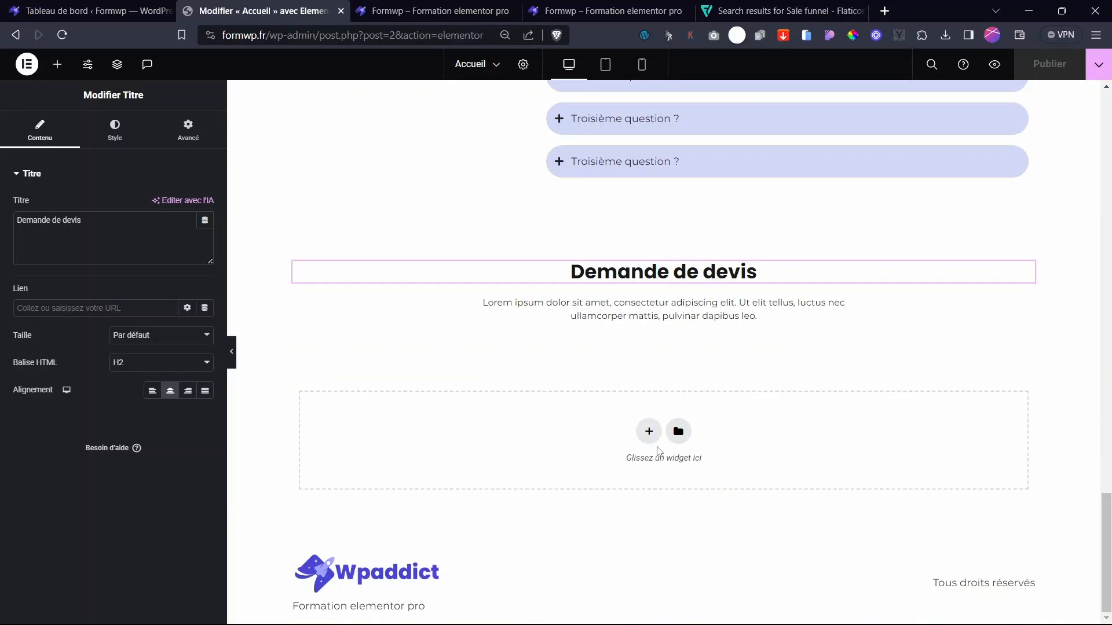
- Add a single-column Flexbox container below the intro and drop a Formulaire widget into it
left_click(642, 429)
left_click(621, 474)
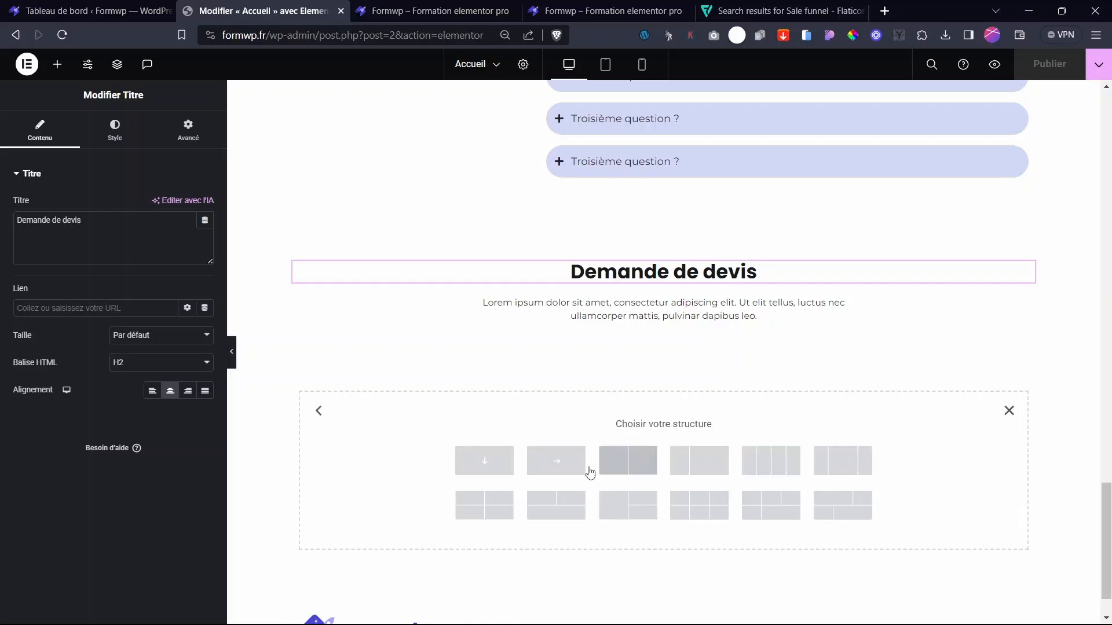
left_click(486, 462)
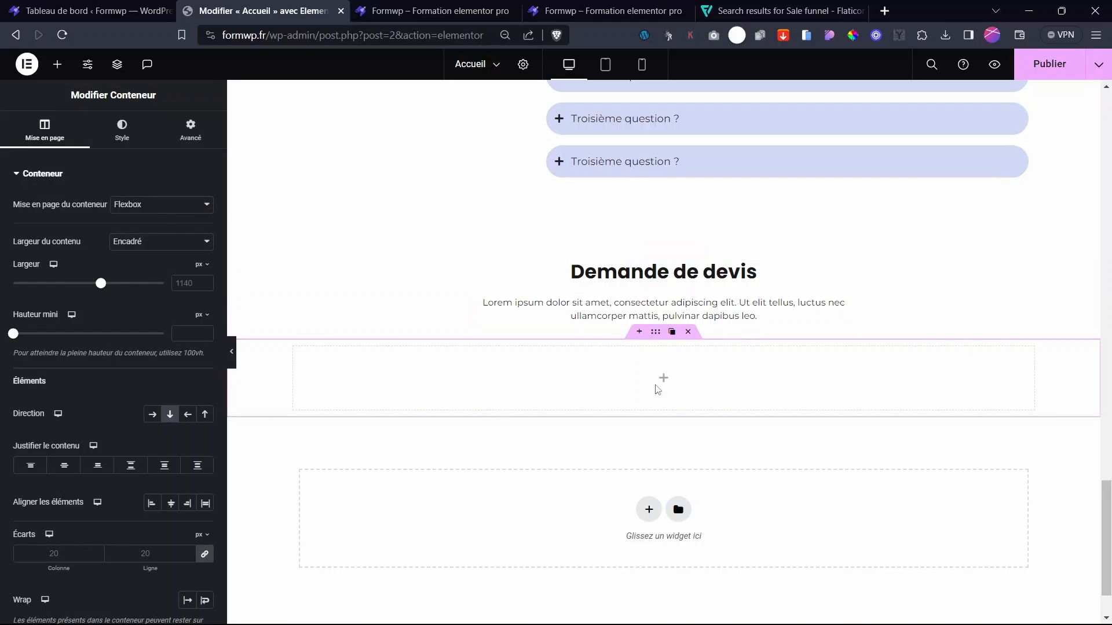
left_click(662, 380)
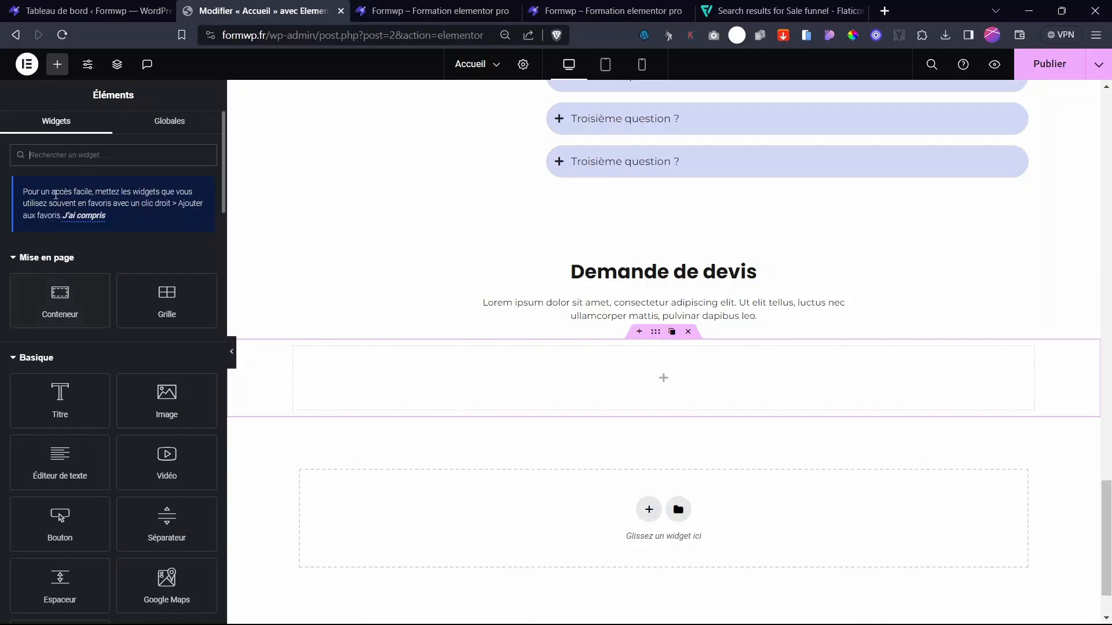
type("form")
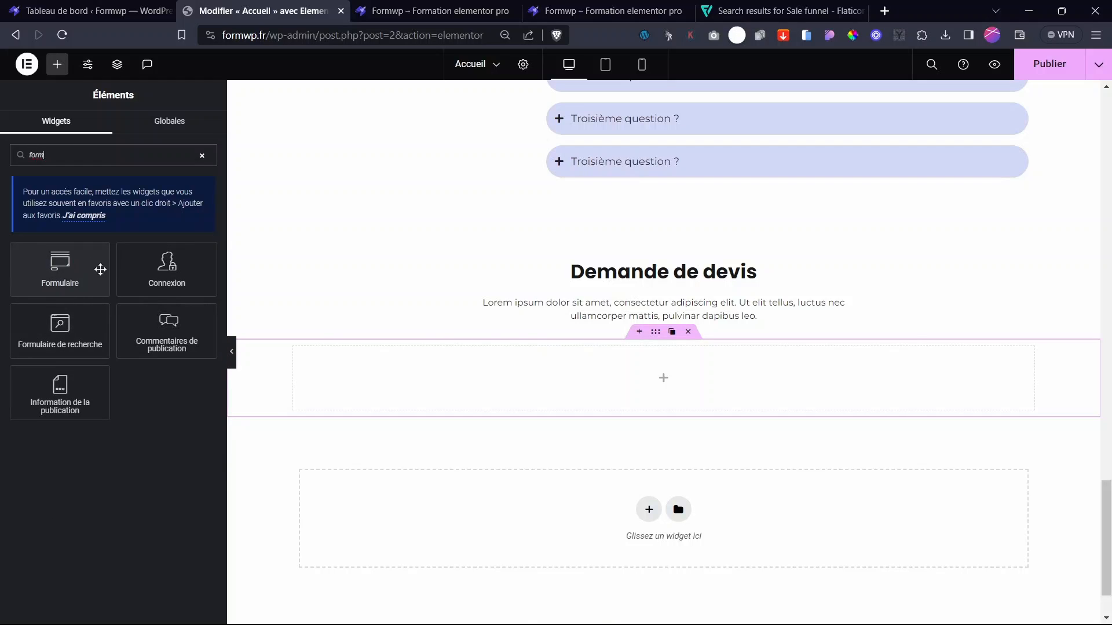
left_click_drag(60, 272, 727, 407)
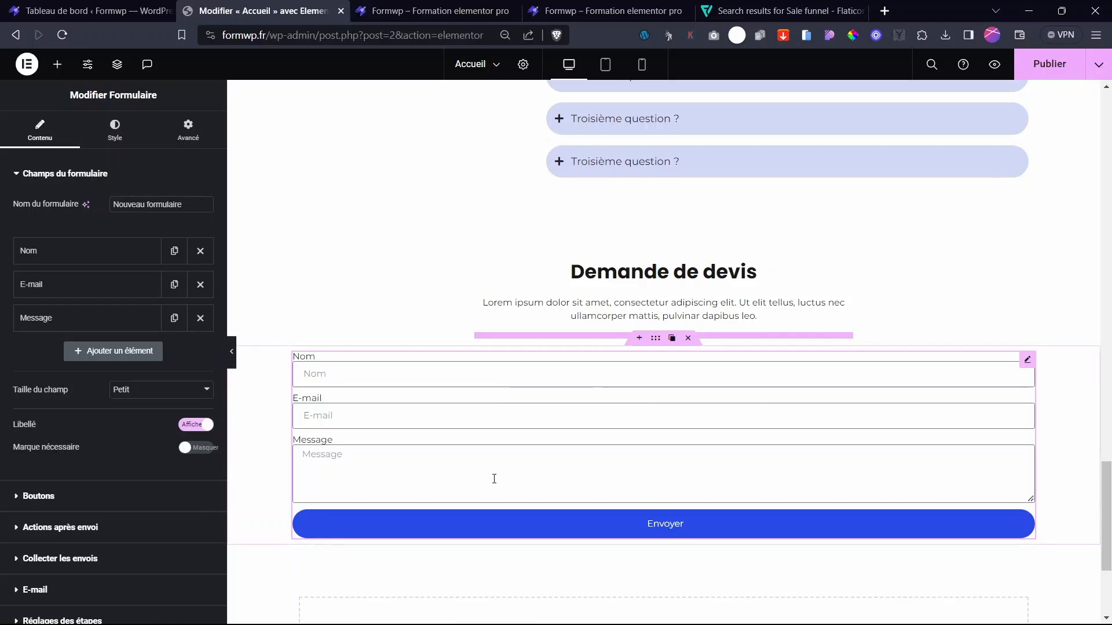
mouse_move(1032, 363)
- Give the Demande de devis form a custom 61% width, centre it, and set Libellé to Masquer
scroll(544, 364, "up", 10)
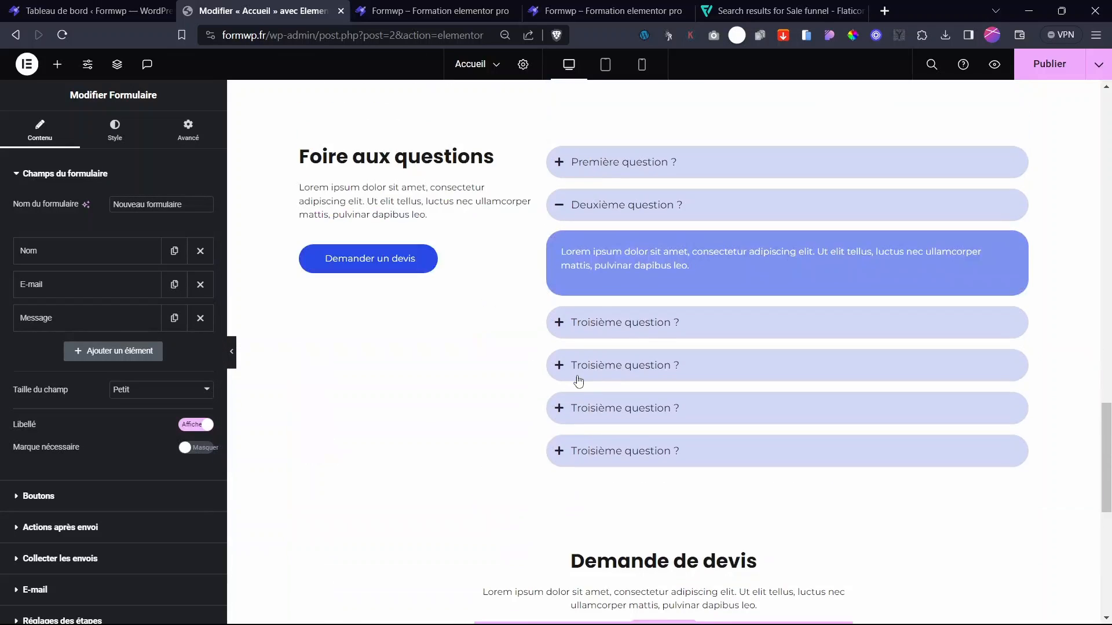
scroll(578, 384, "down", 7)
scroll(589, 397, "down", 5)
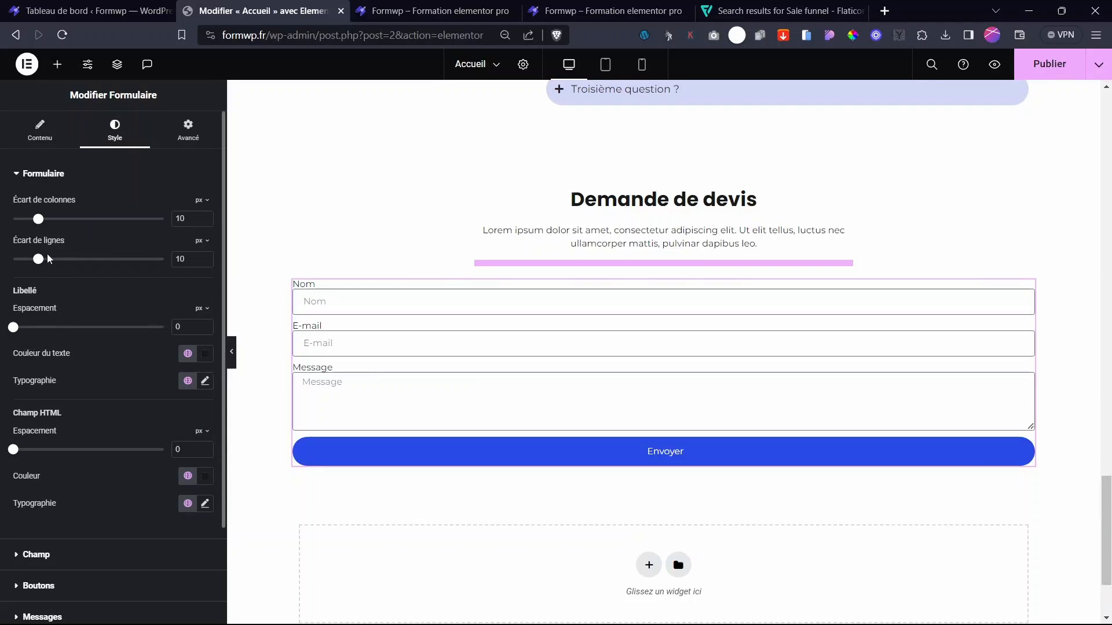
scroll(140, 442, "down", 2)
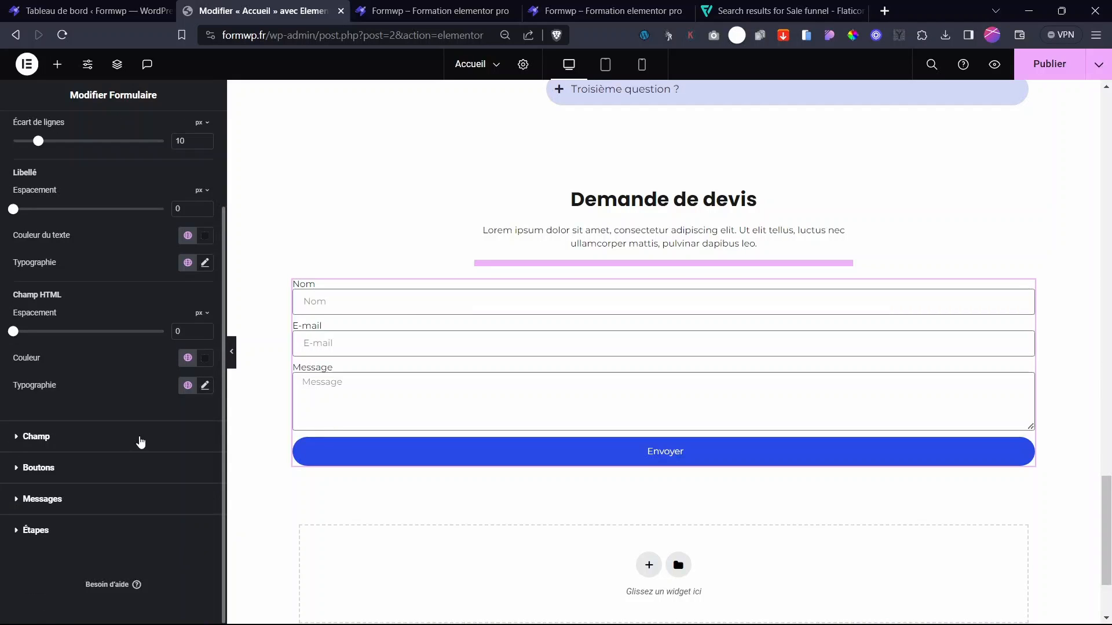
scroll(104, 347, "up", 5)
left_click(187, 128)
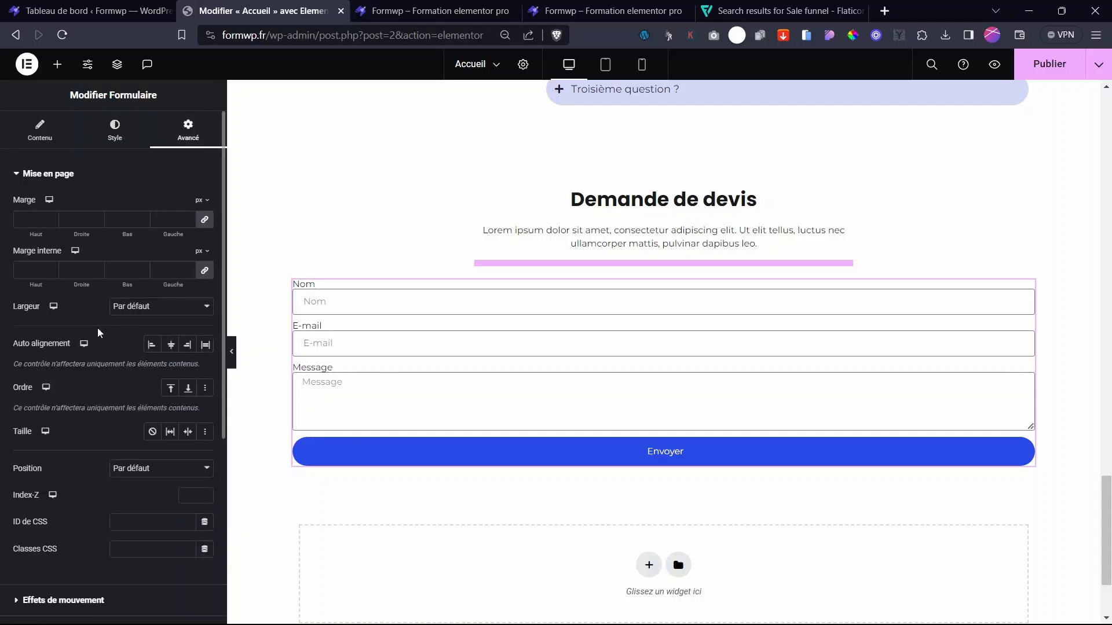
left_click(152, 311)
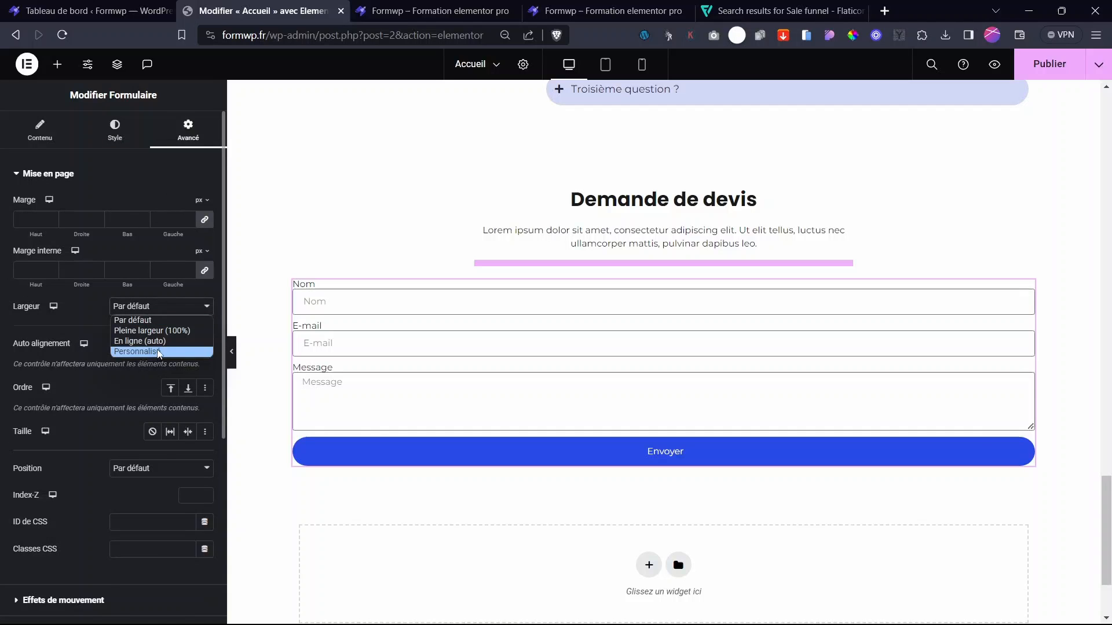
left_click(159, 353)
left_click_drag(12, 349, 105, 371)
left_click(171, 385)
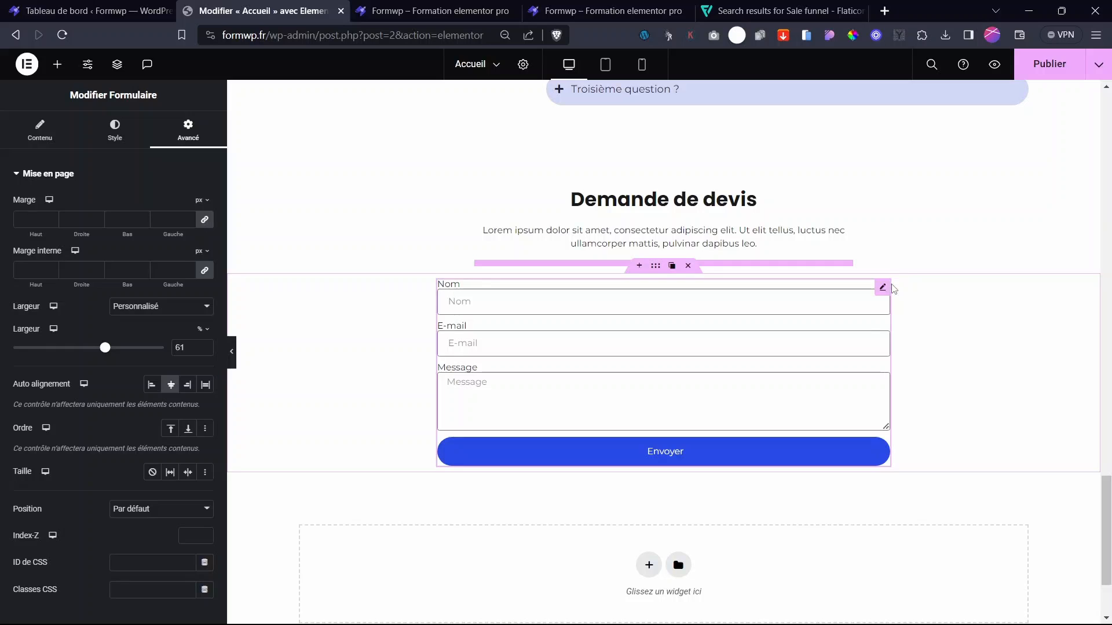
left_click(40, 131)
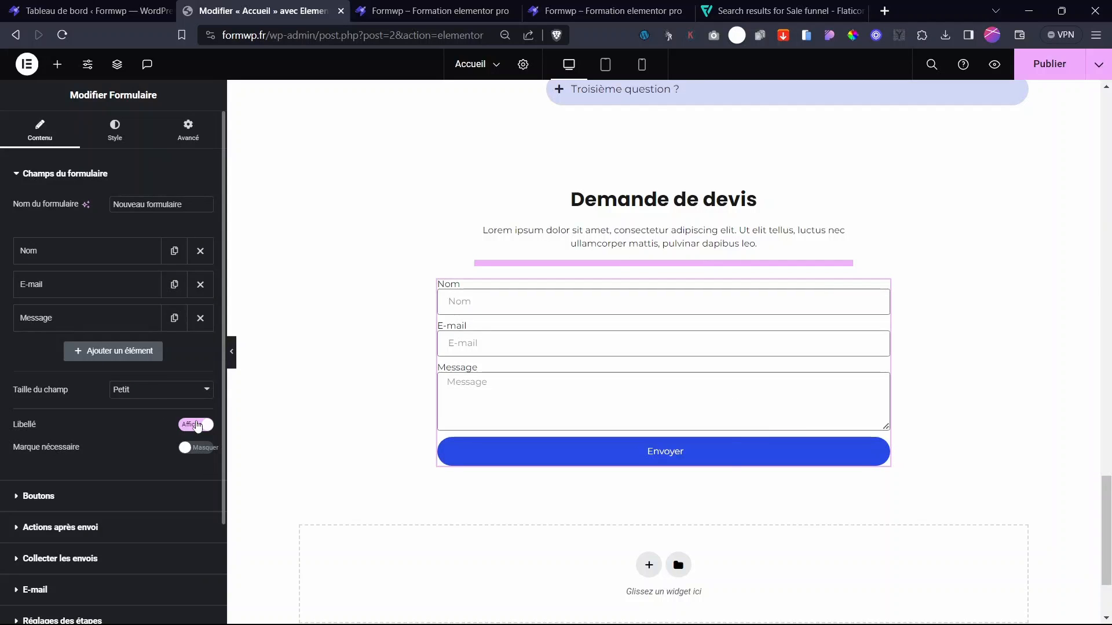
left_click(196, 426)
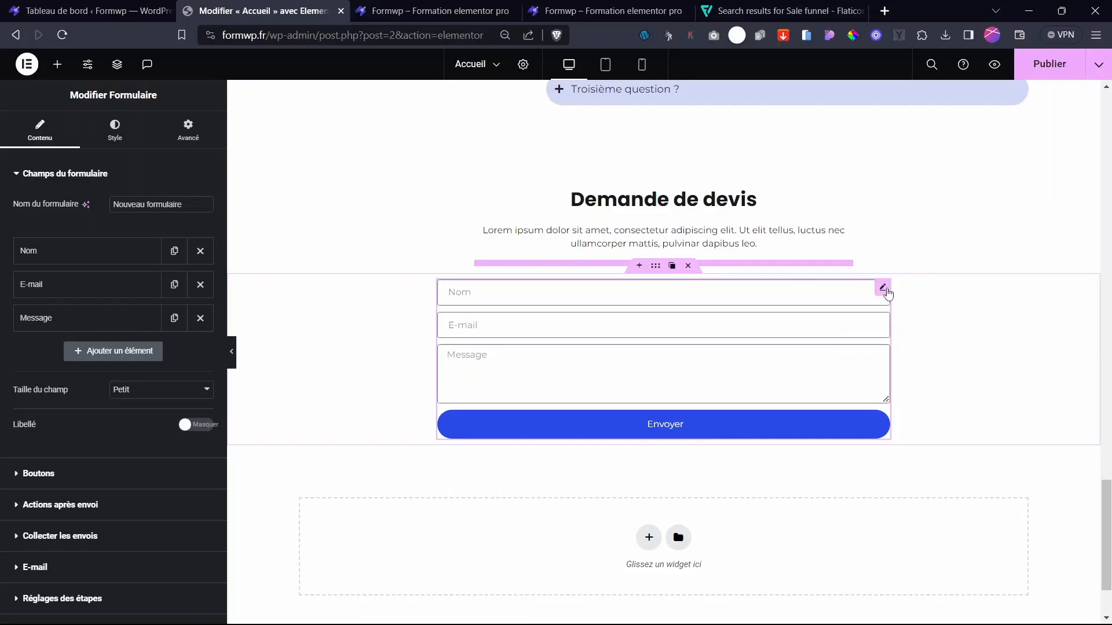
- Duplicate the Nom field and relabel the copy Prénom, discarding a stray empty field
mouse_move(885, 291)
left_click(81, 259)
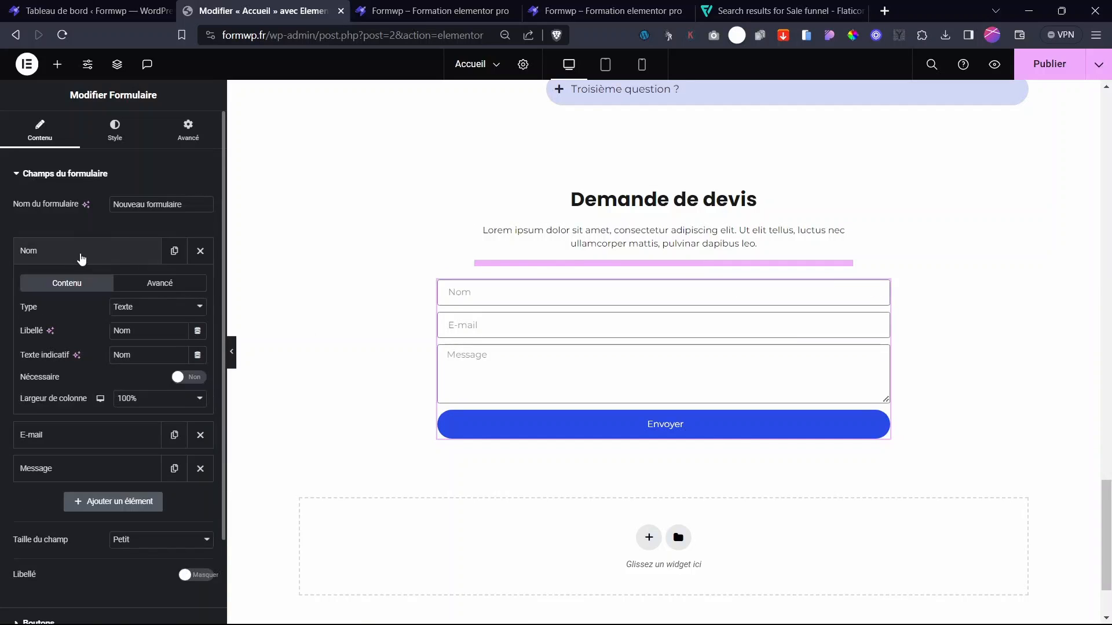
left_click(77, 253)
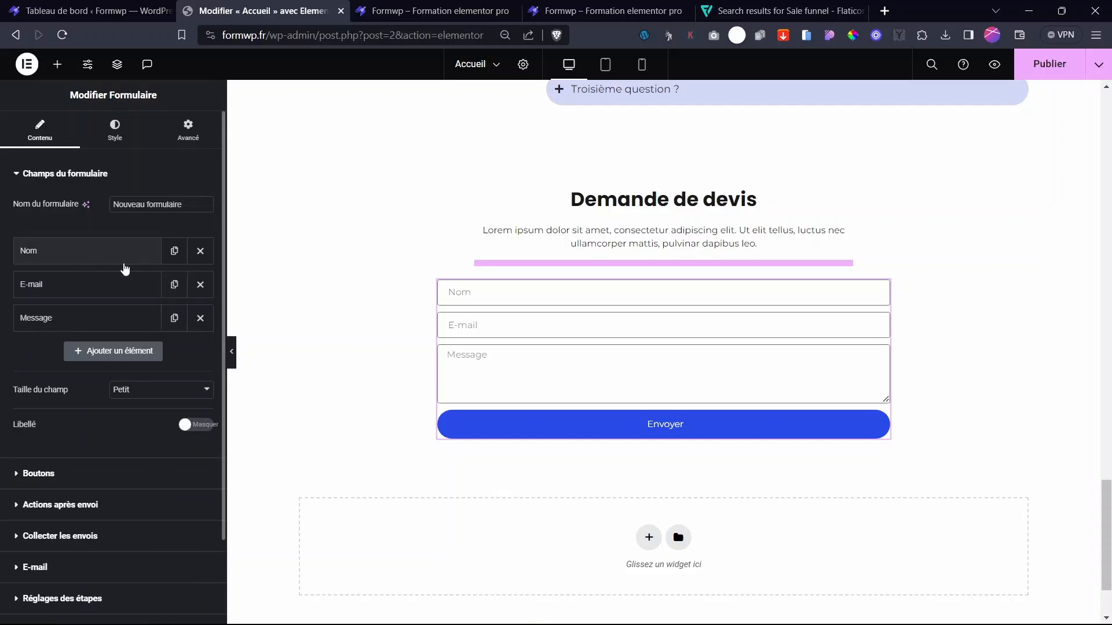
left_click(122, 356)
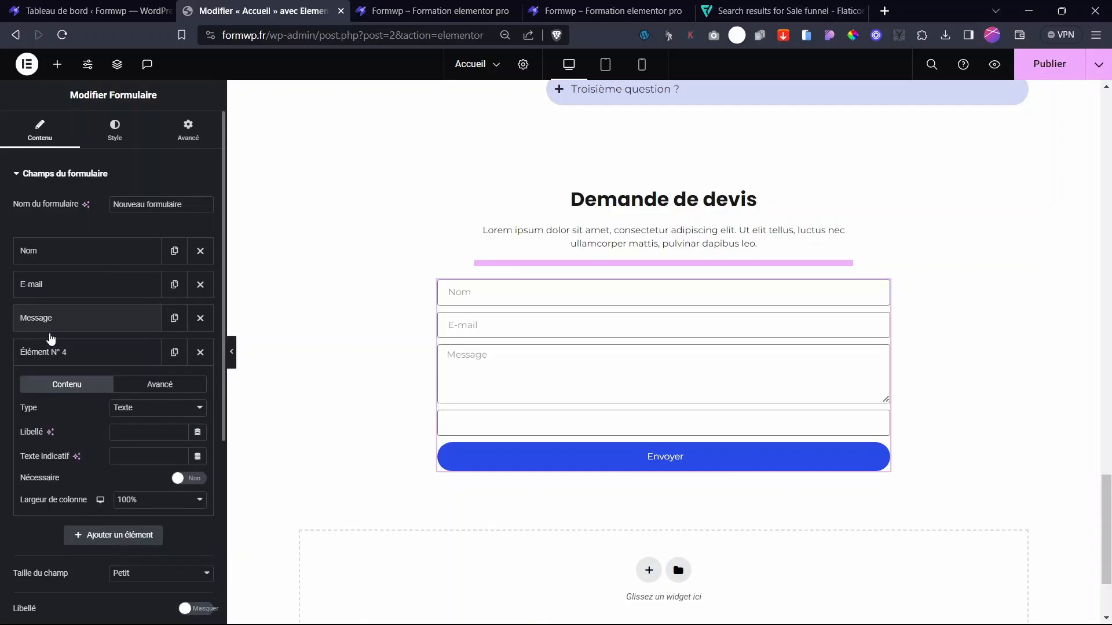
left_click_drag(60, 358, 61, 284)
left_click(61, 283)
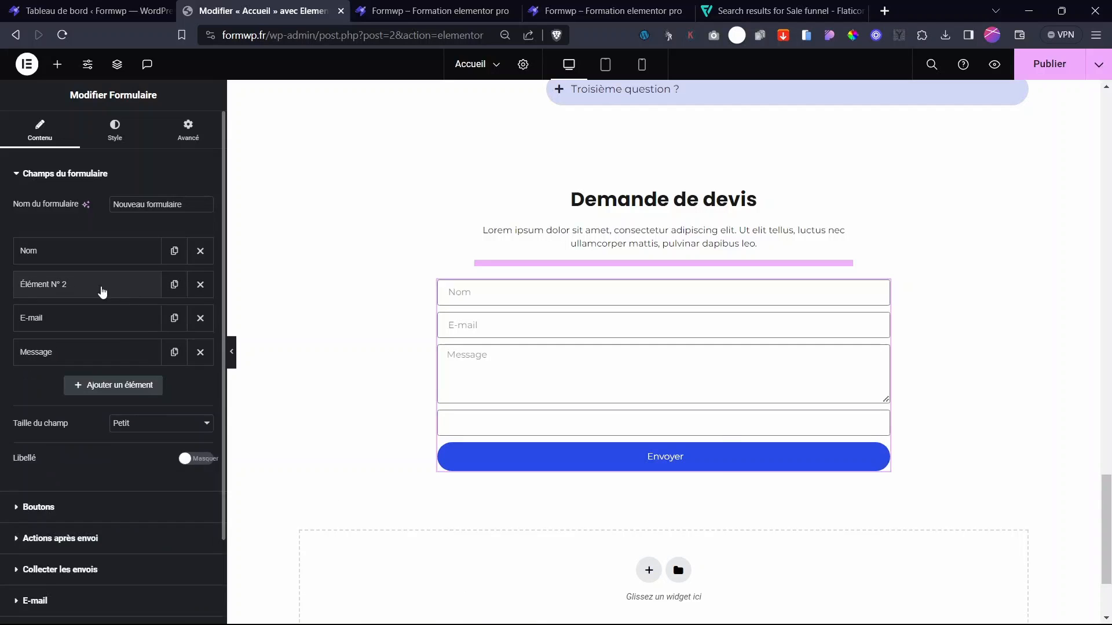
left_click(201, 279)
left_click(174, 251)
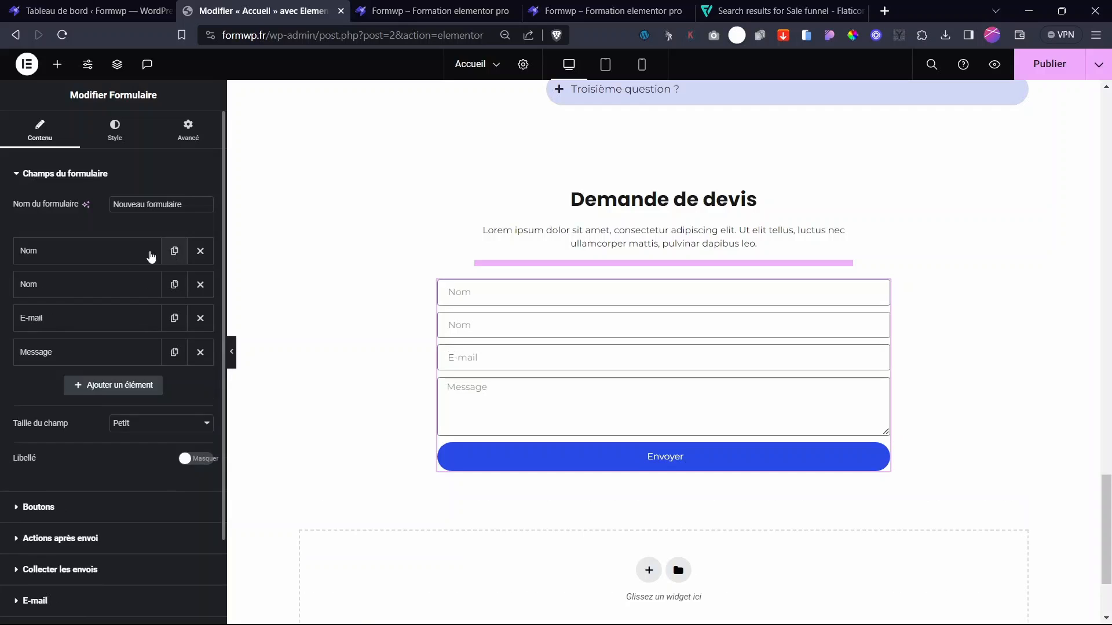
left_click(49, 290)
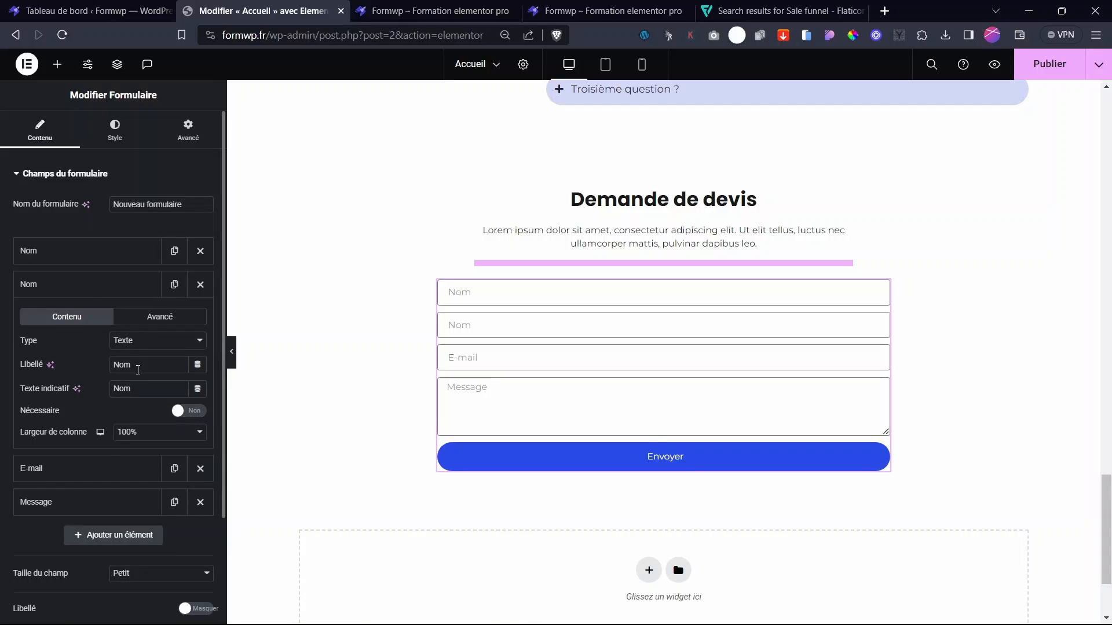
double_click(138, 365)
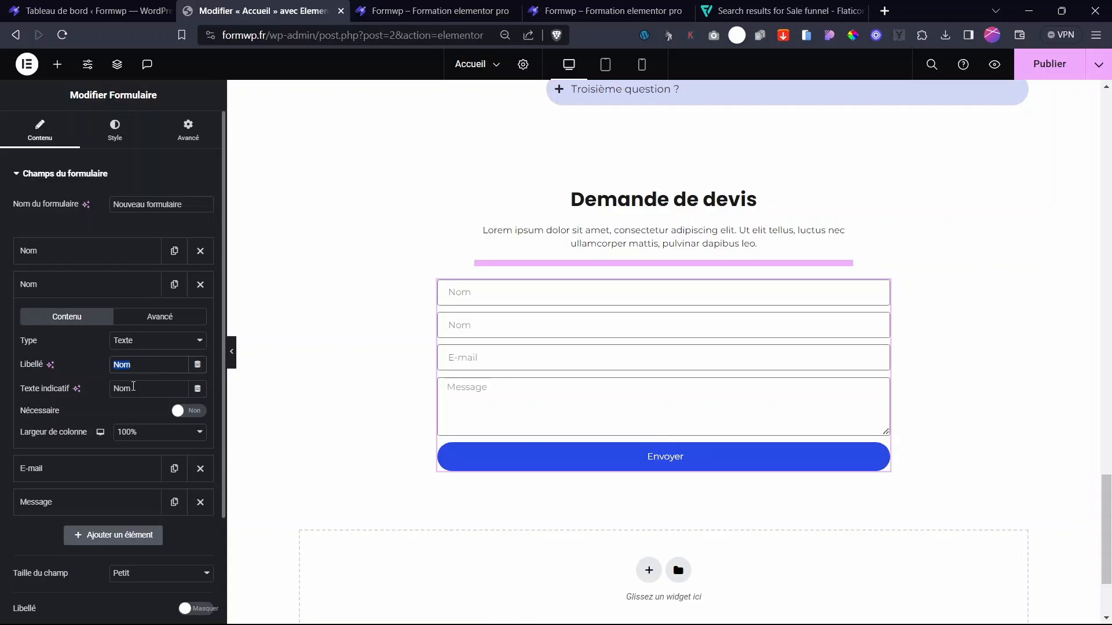
type("Prén")
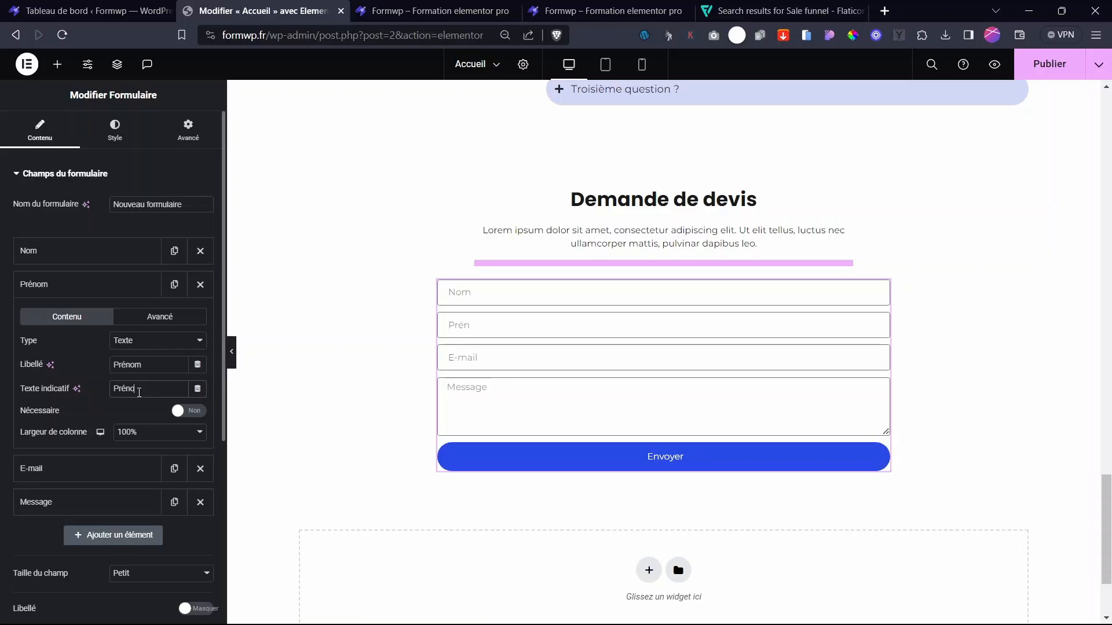
- Set both Prénom and Nom to 50% column width so they share one row
left_click(156, 431)
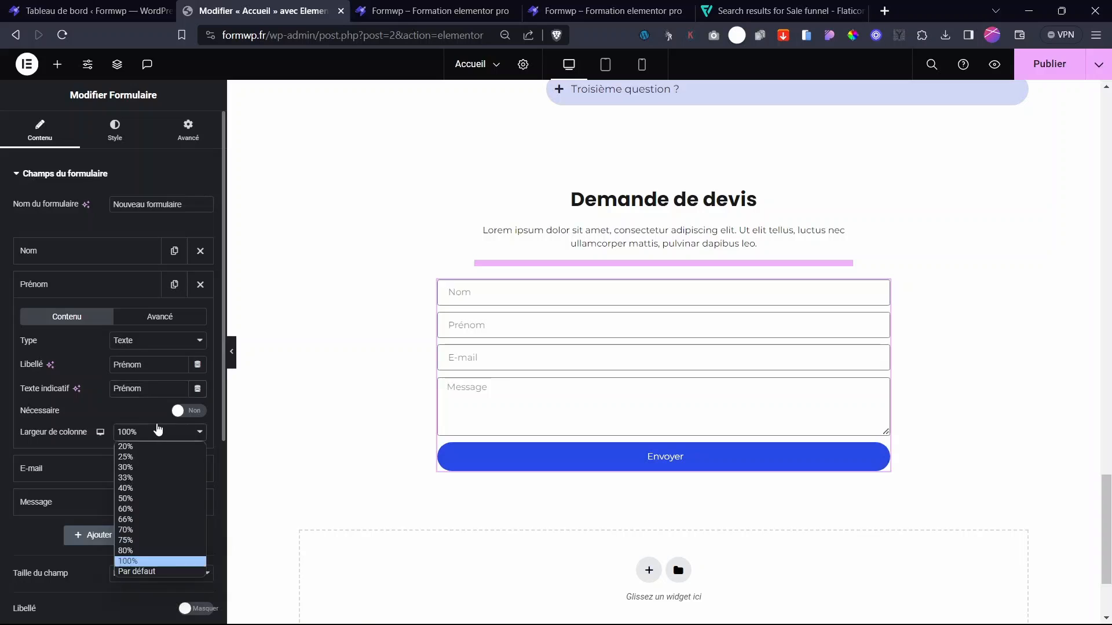
left_click(134, 498)
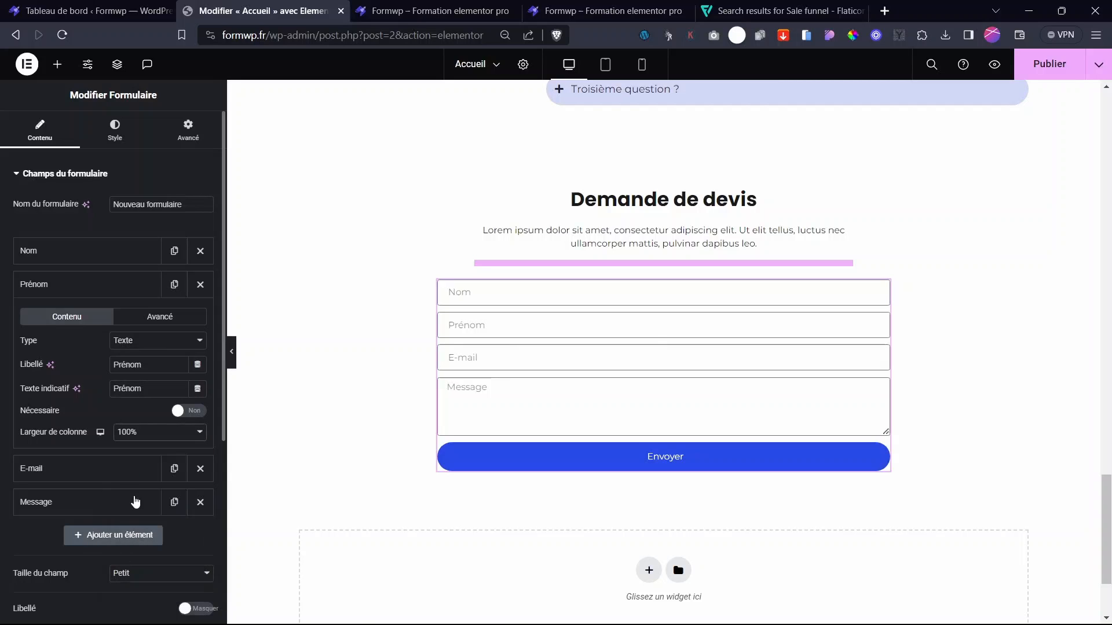
left_click(75, 252)
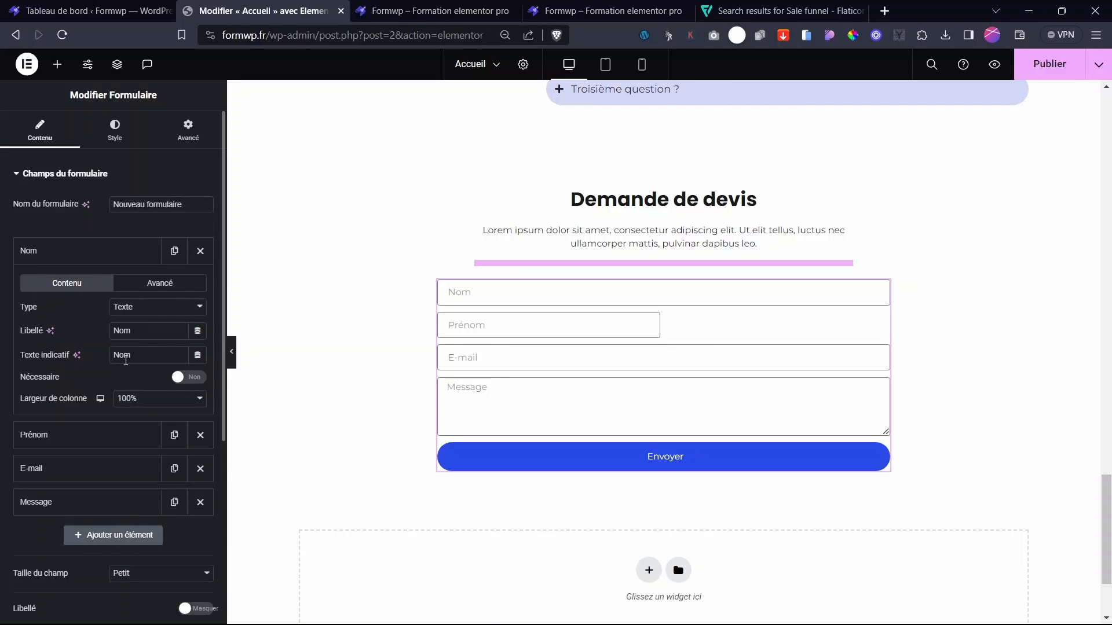
left_click(146, 400)
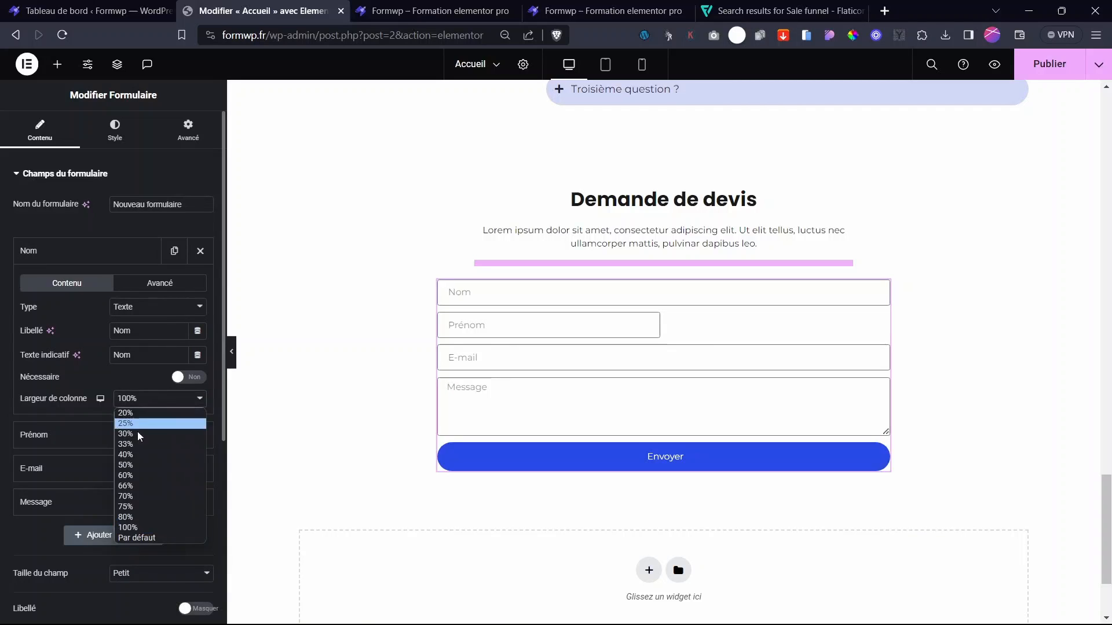
left_click(141, 470)
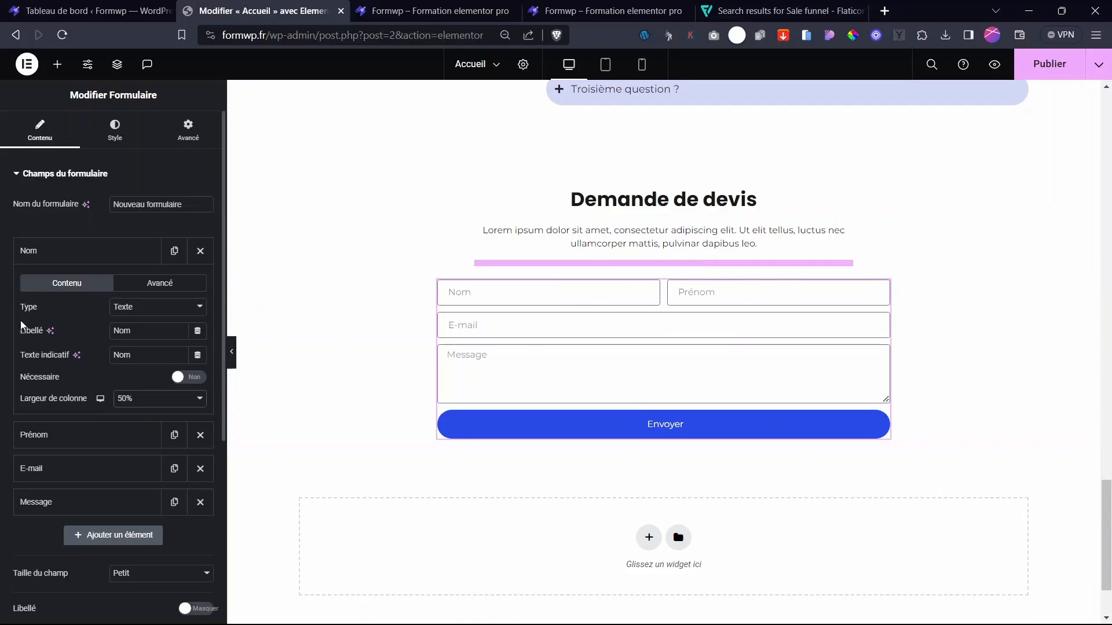
left_click(33, 258)
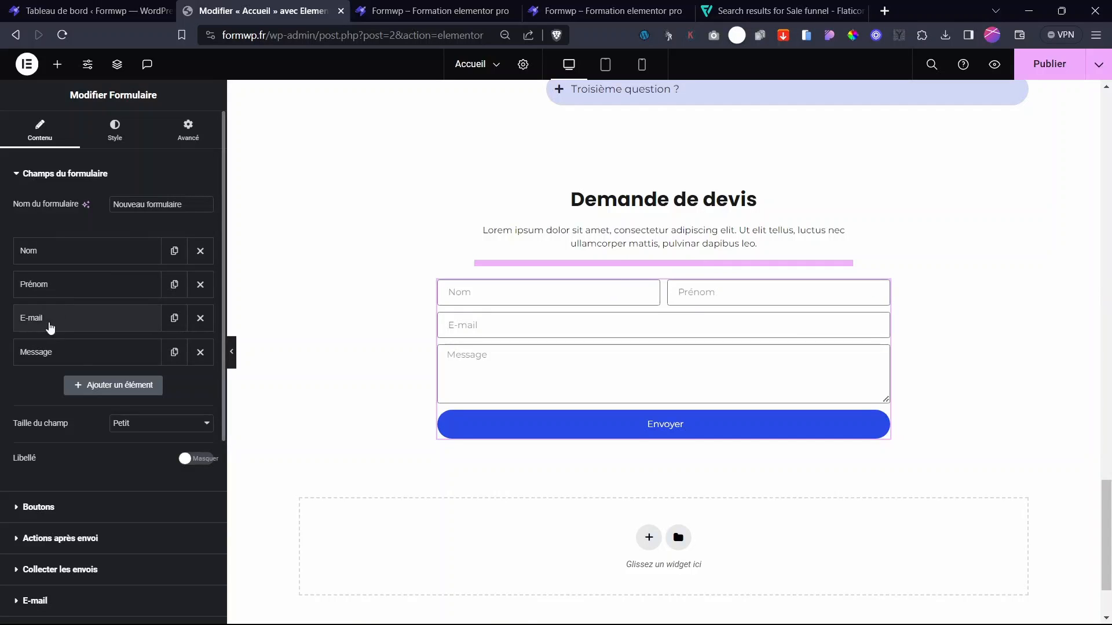
- Set the E-mail field's column width to 50% and add a new fifth field below Message
left_click(54, 325)
left_click(39, 328)
left_click(119, 325)
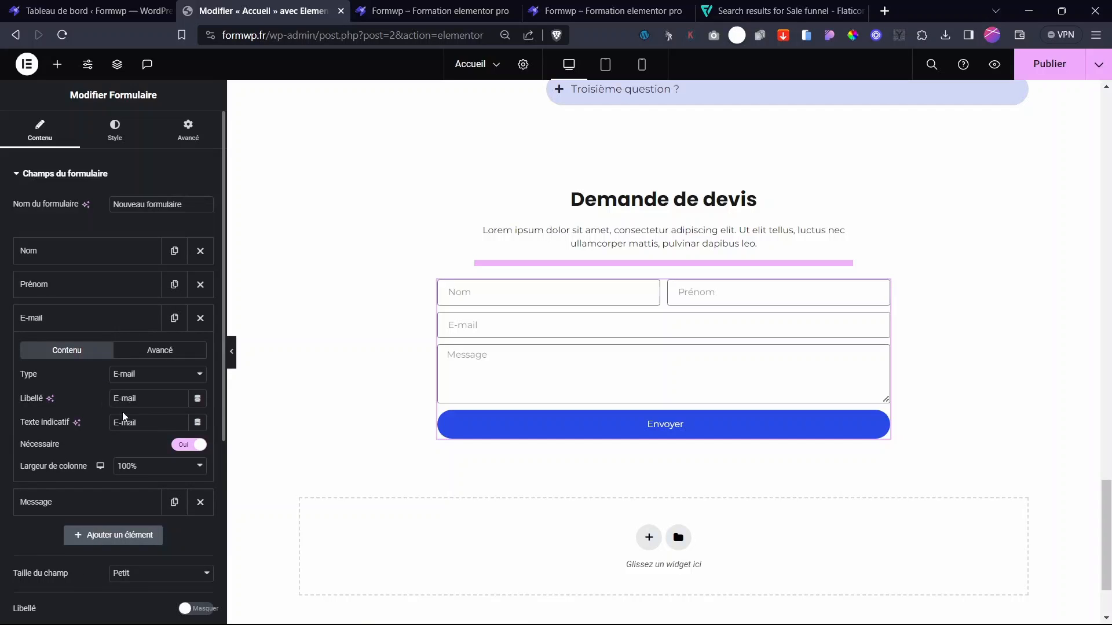
left_click(140, 472)
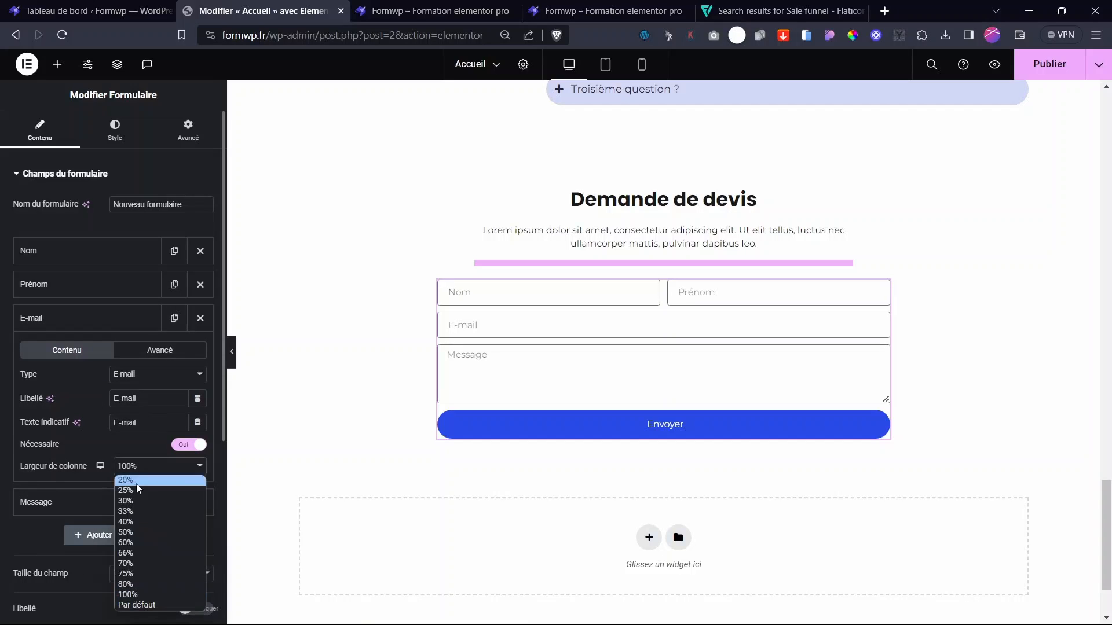
left_click(134, 533)
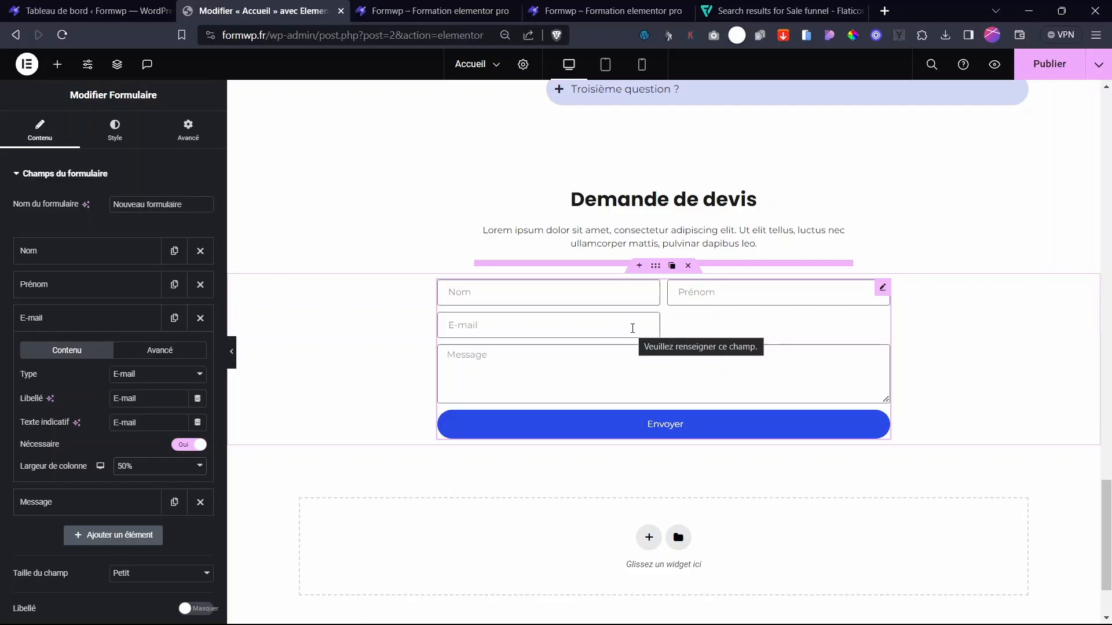
left_click(92, 327)
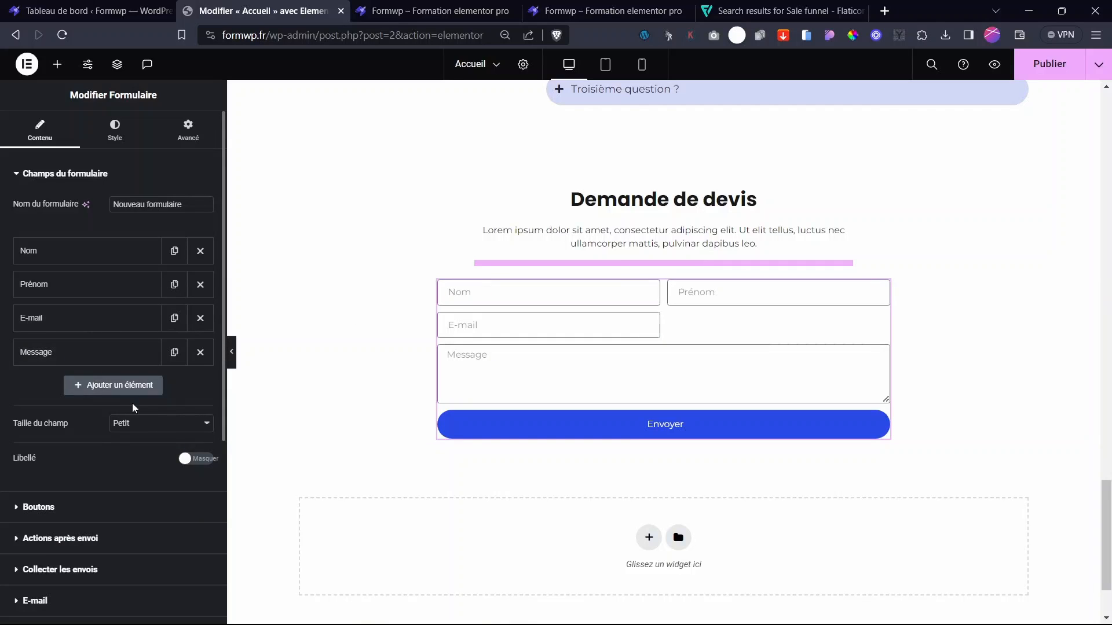
left_click(86, 387)
left_click(147, 444)
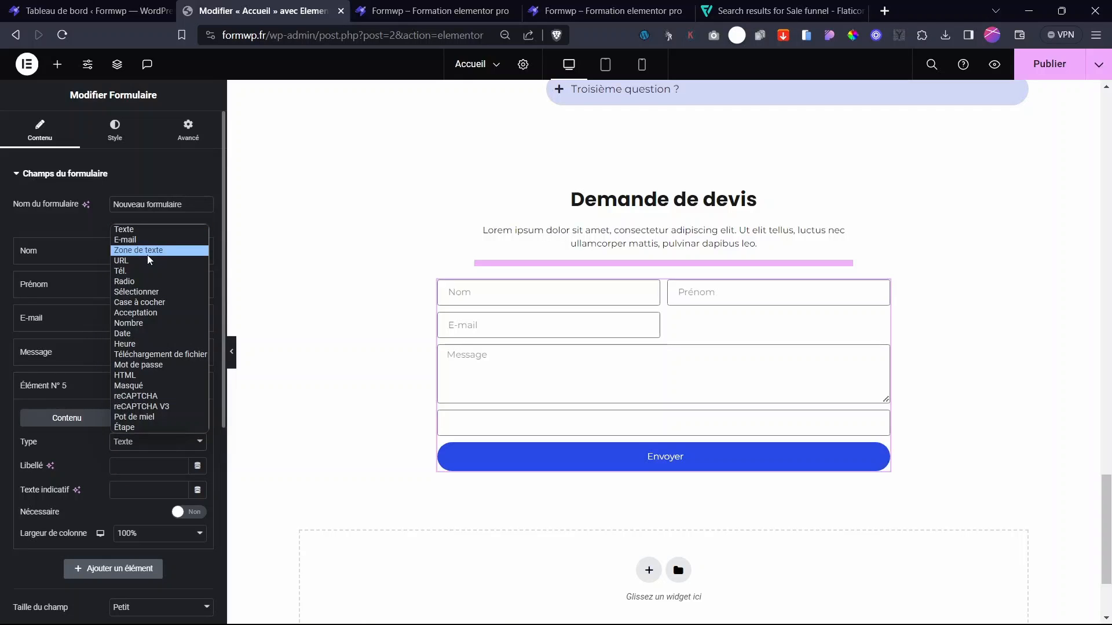
- Make the new field a required Sélectionner dropdown labelled 'Sélectionner le service'
left_click(153, 292)
left_click(174, 443)
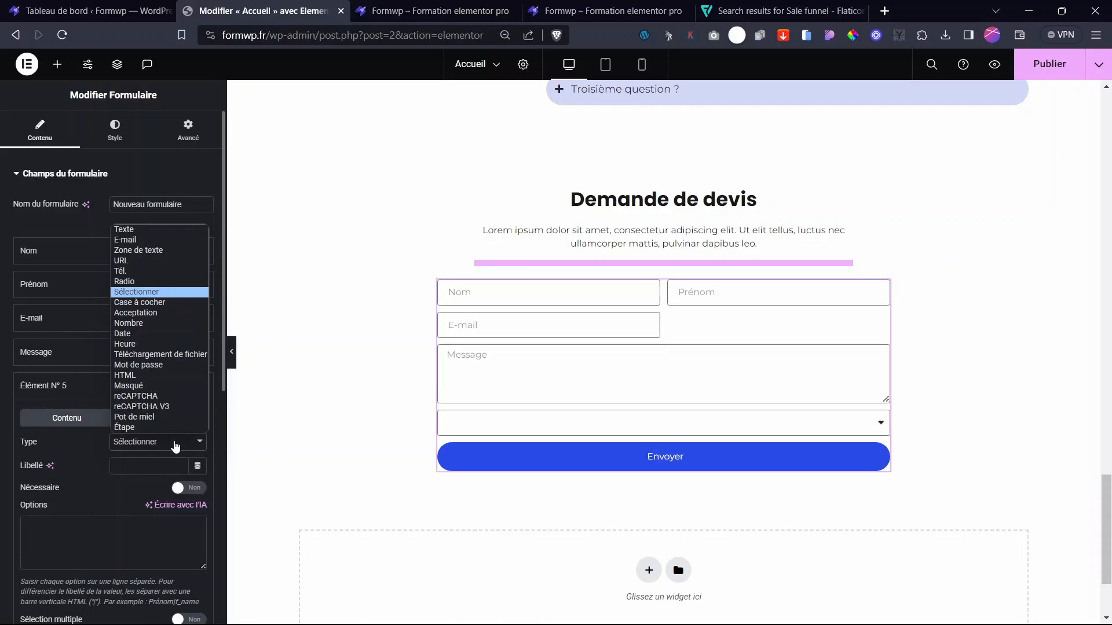
left_click(175, 443)
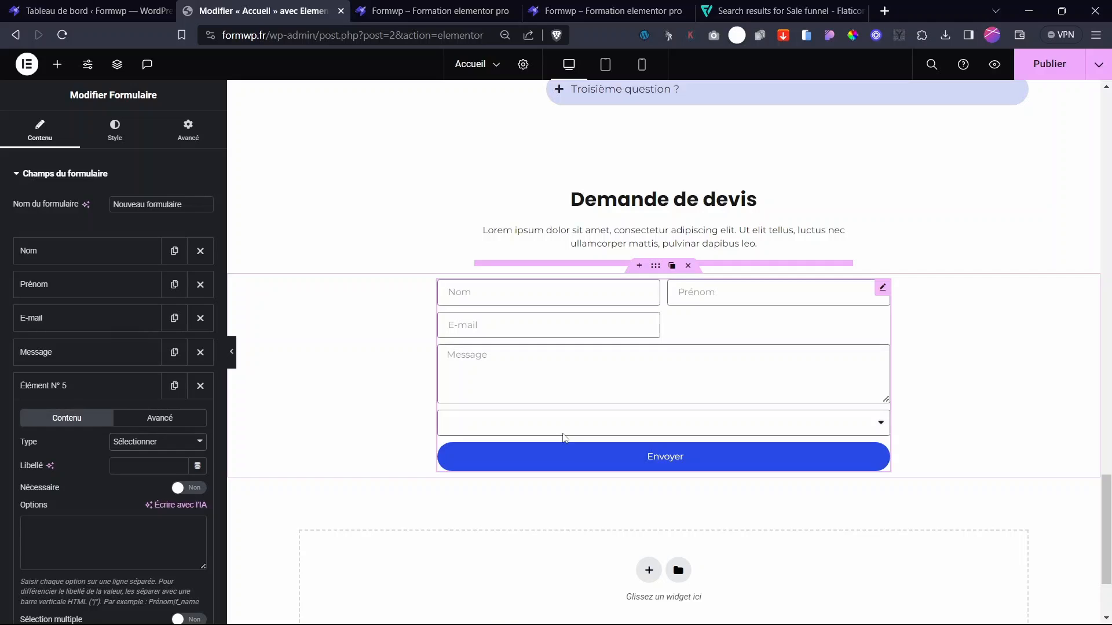
left_click(142, 464)
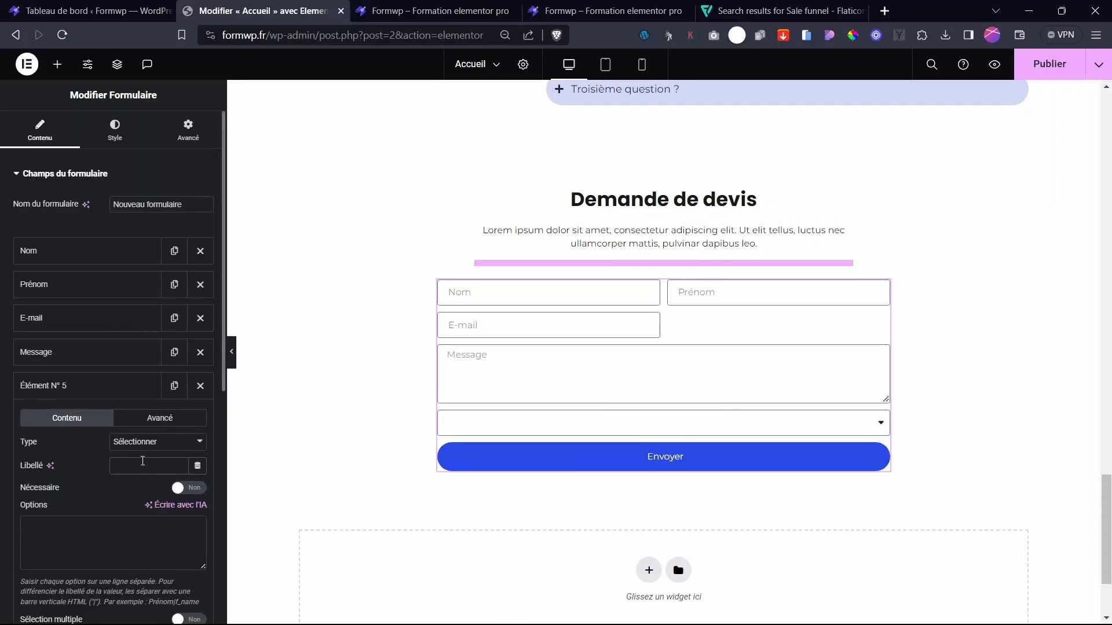
type("Sélectionner le service")
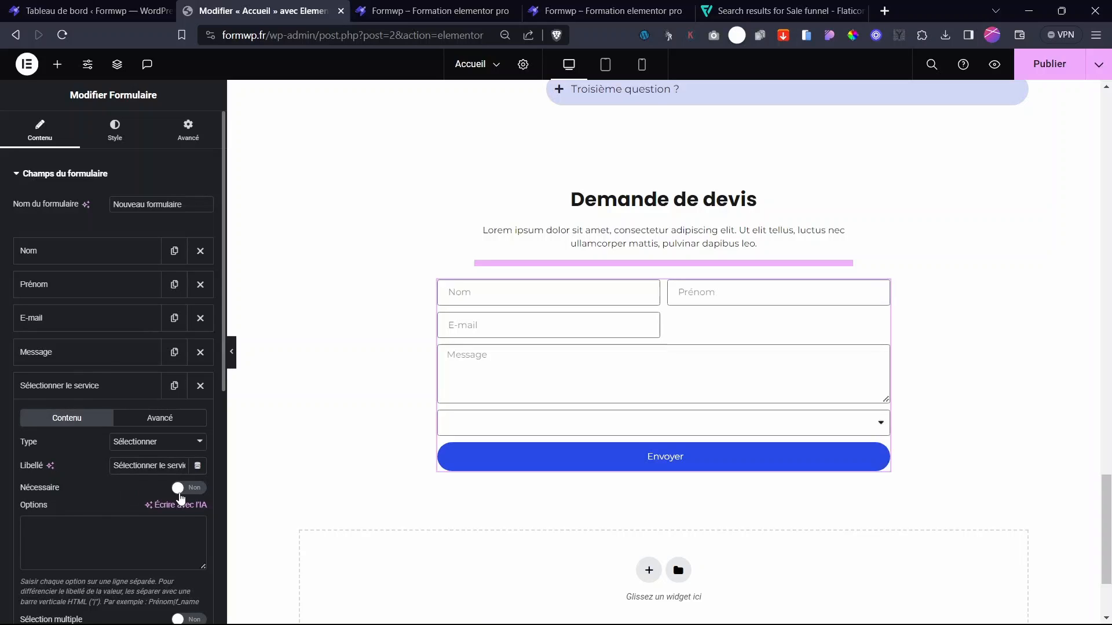
left_click(181, 493)
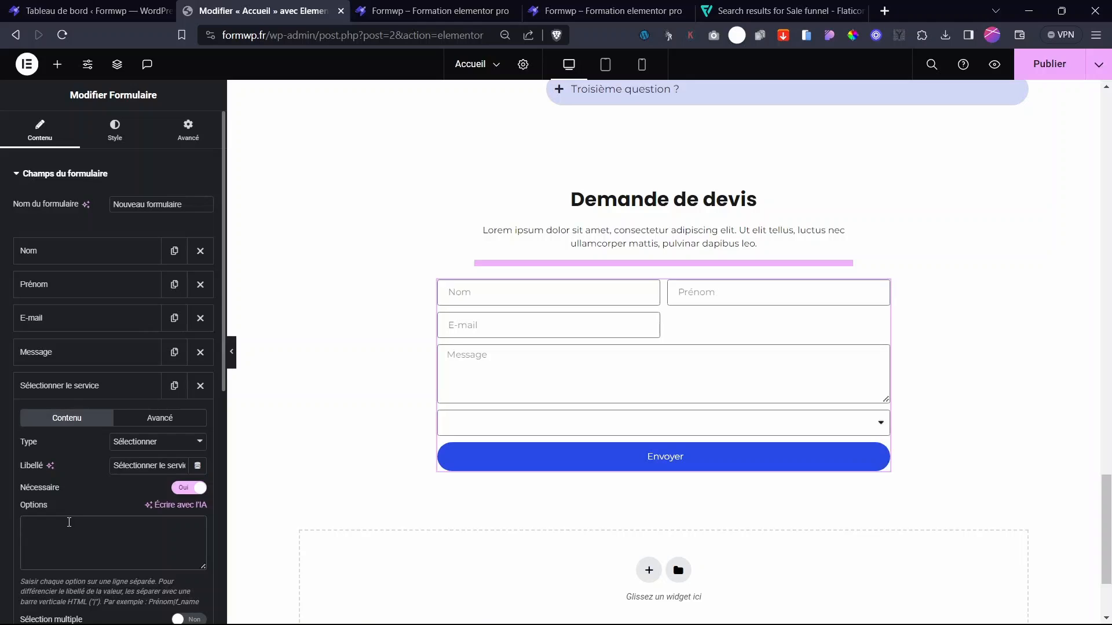
- Enter the service options: site vitrine, e-commerce, Tunnel de vente and Refonte de site, and preview them
type("e vitrine")
key("Return")
type("Si")
type("e-comme")
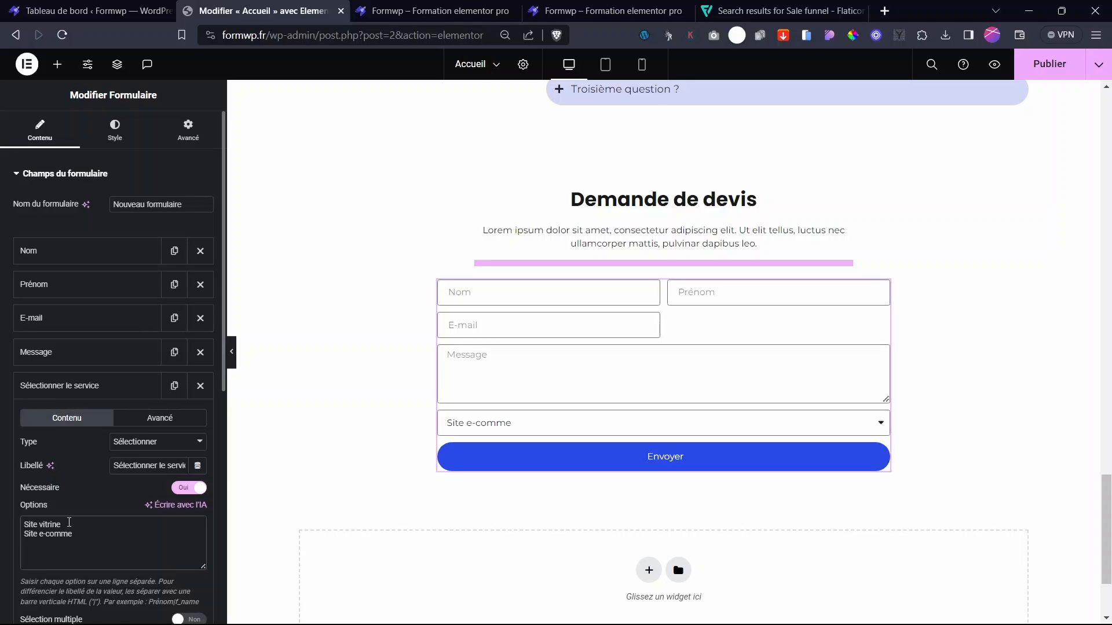
type("rce")
key("Return")
type("Sit")
key("BackSpace")
key("BackSpace")
key("BackSpace")
type("Tunnel de vente ")
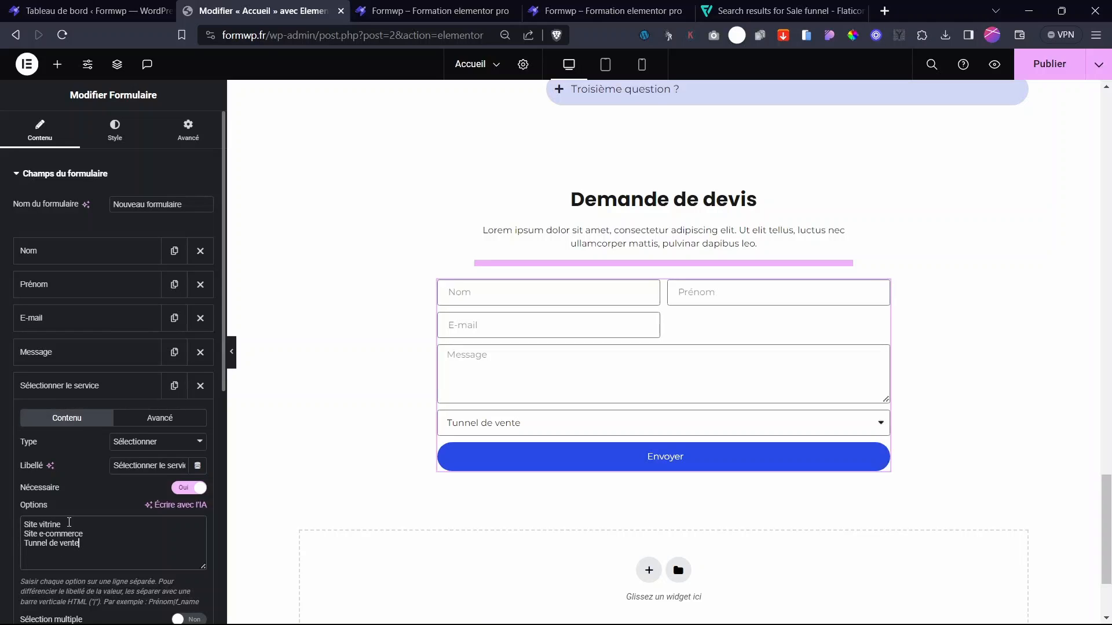
type("Refonte de site")
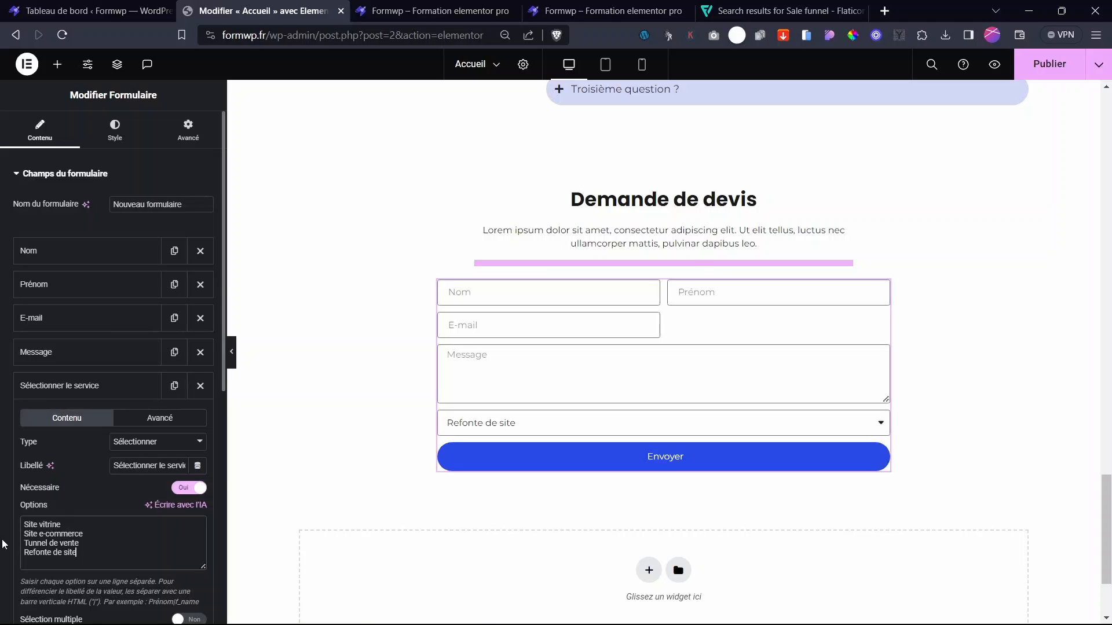
left_click(555, 421)
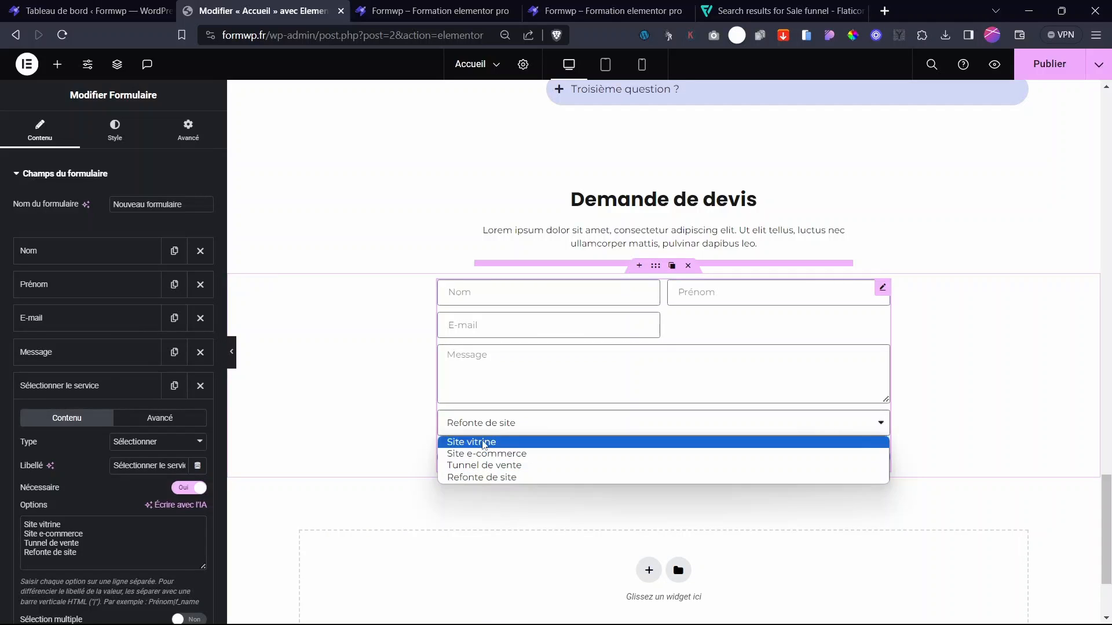
left_click(411, 441)
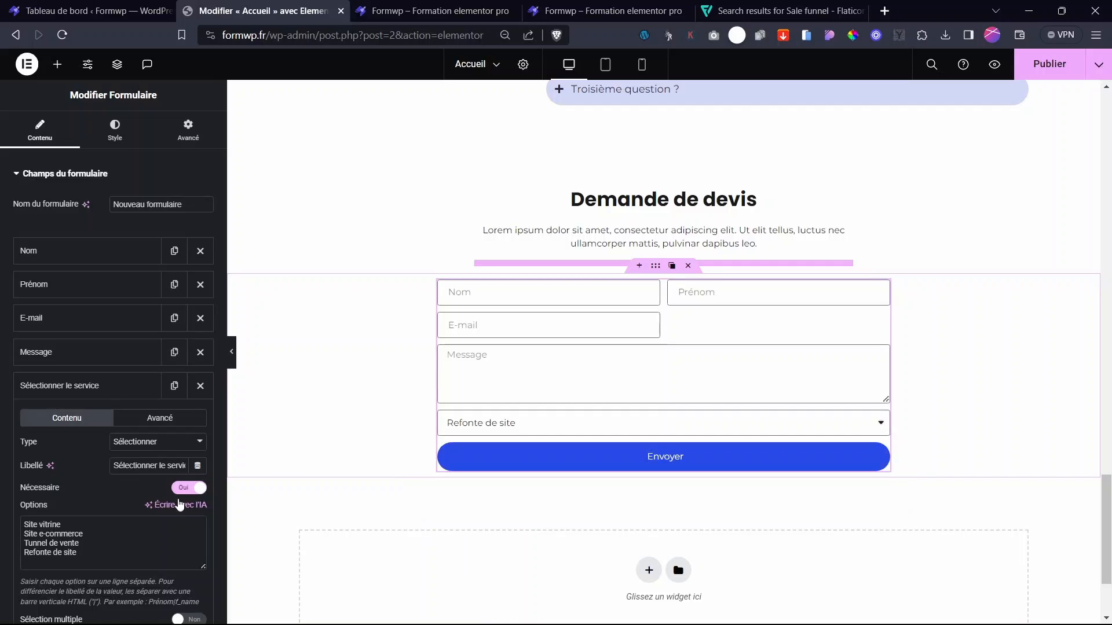
- Keep Sélection multiple off and set the service field's width to 50%
scroll(93, 492, "down", 4)
left_click(187, 404)
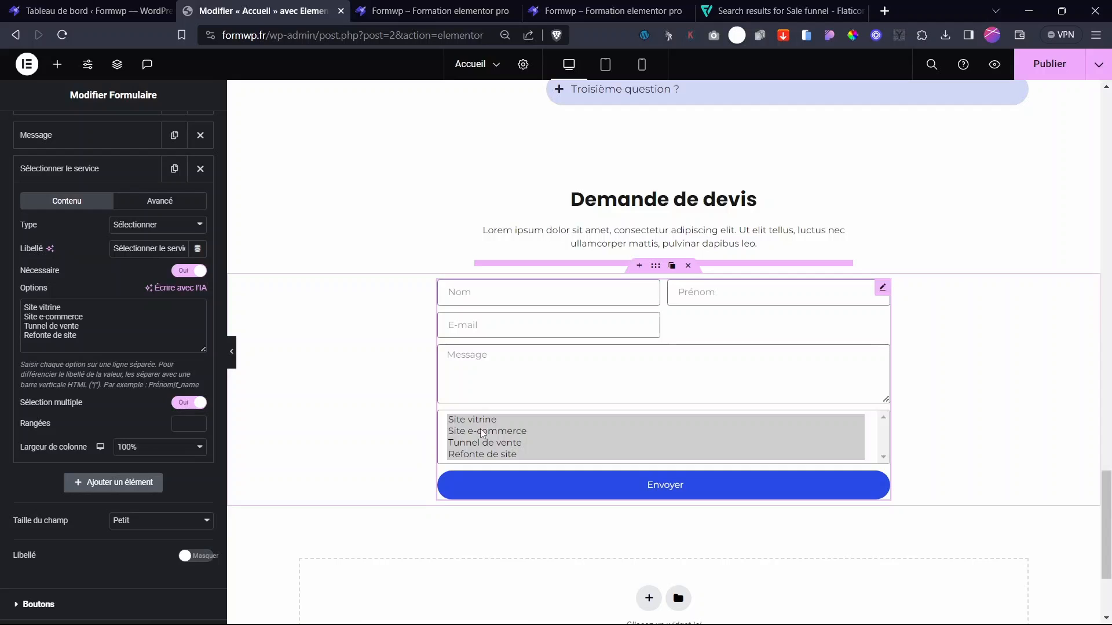
left_click(187, 404)
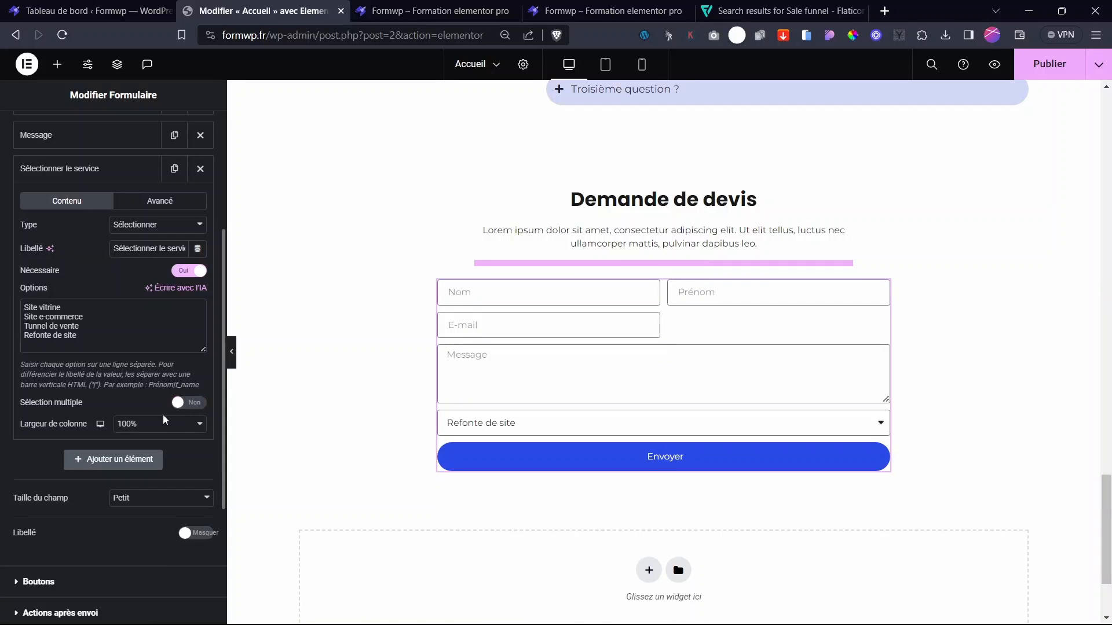
left_click(154, 431)
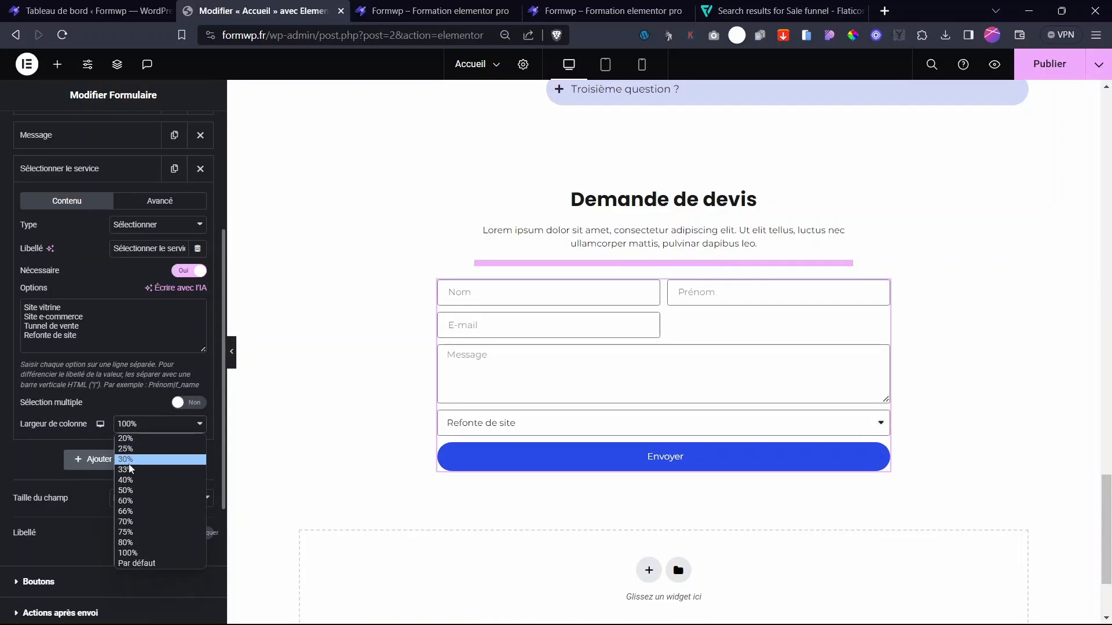
left_click(132, 499)
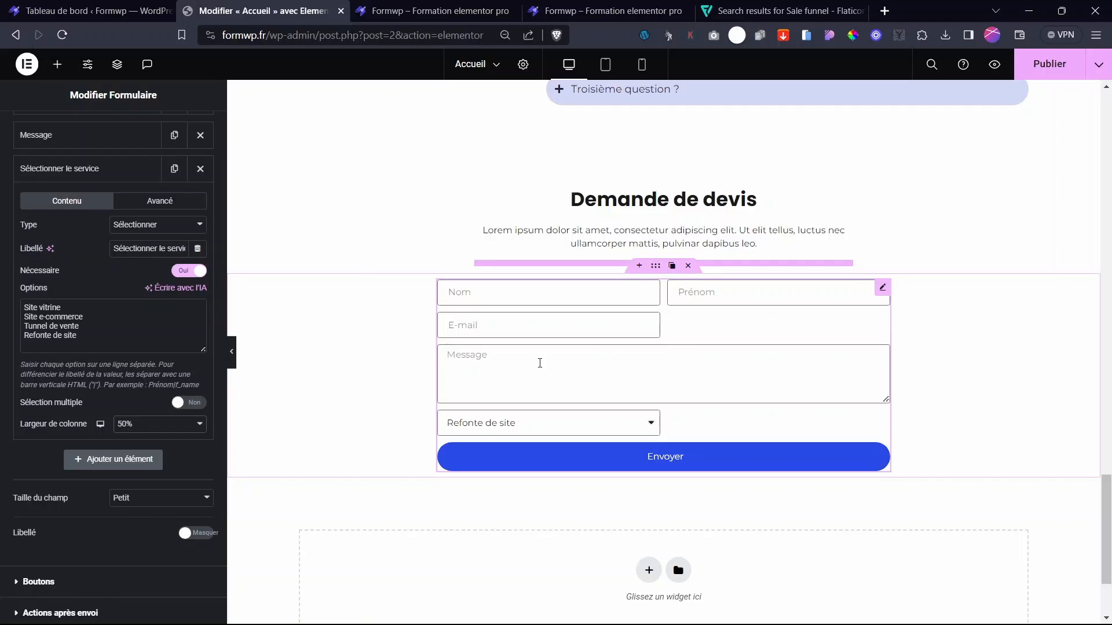
scroll(95, 347, "up", 4)
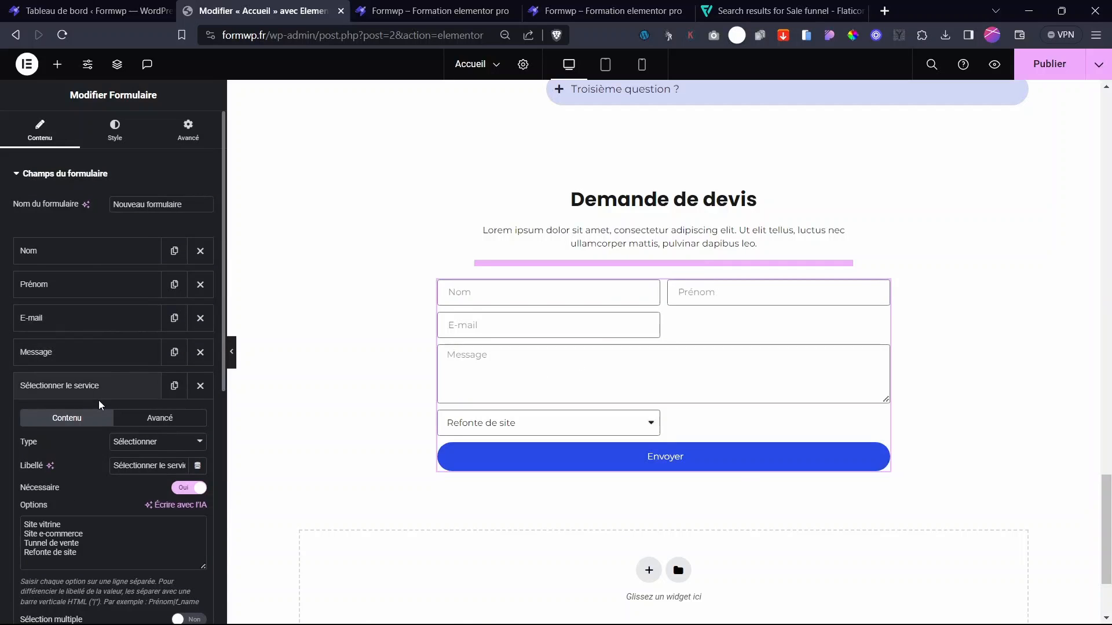
- Drag Sélectionner le service above Message in the Champs du formulaire list
left_click(90, 387)
left_click_drag(83, 392, 111, 352)
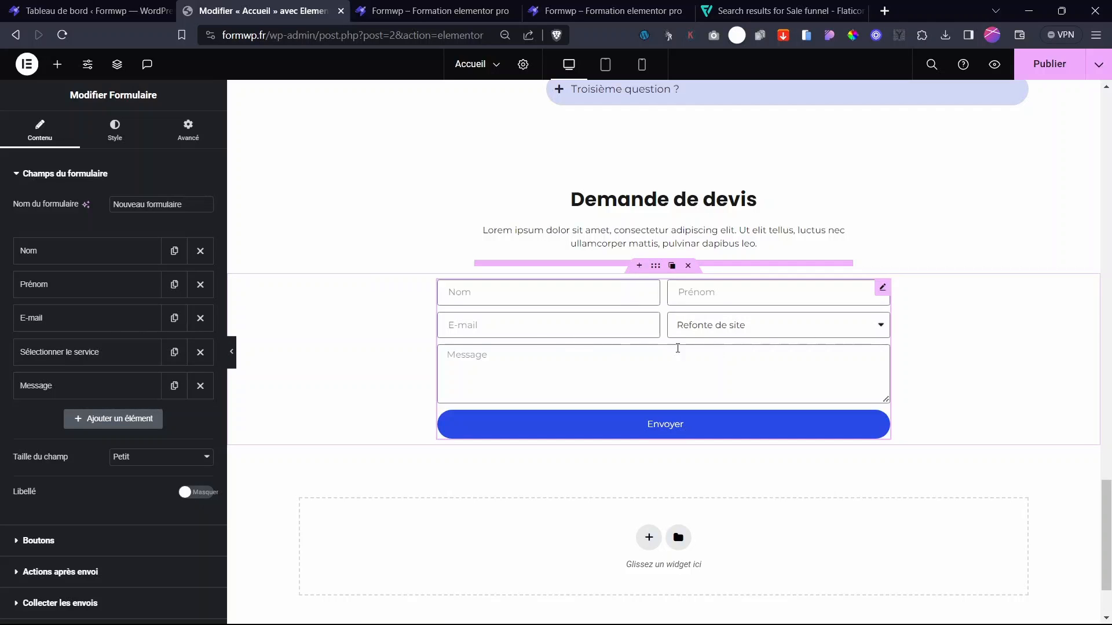
- Add a Tél. field labelled Téléphone with the placeholder 'Numéro de téléphone'
left_click(93, 418)
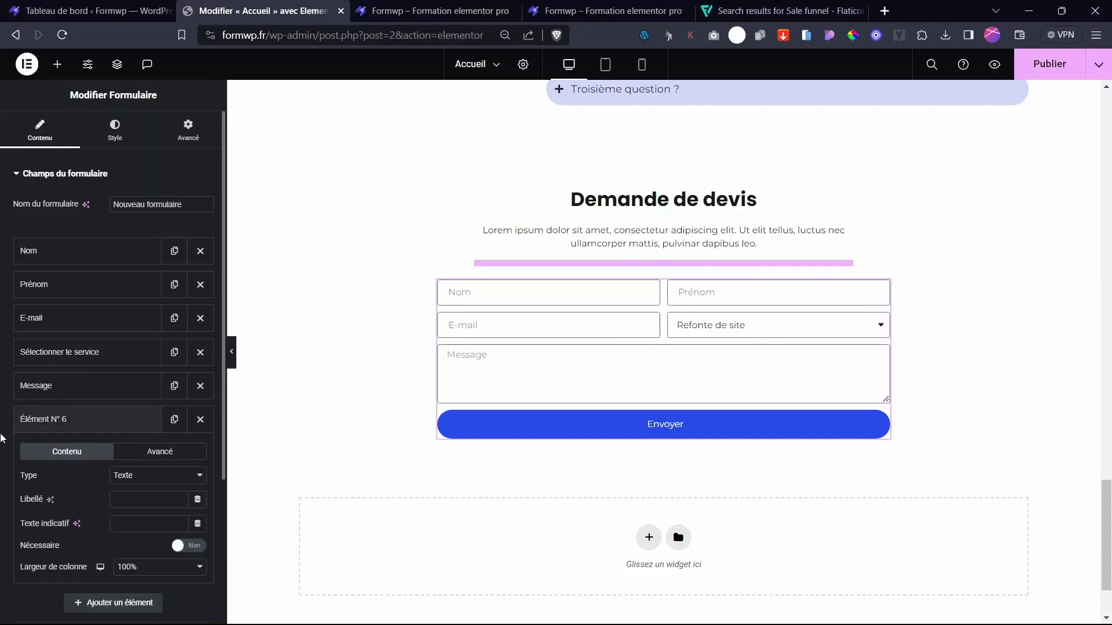
left_click(147, 477)
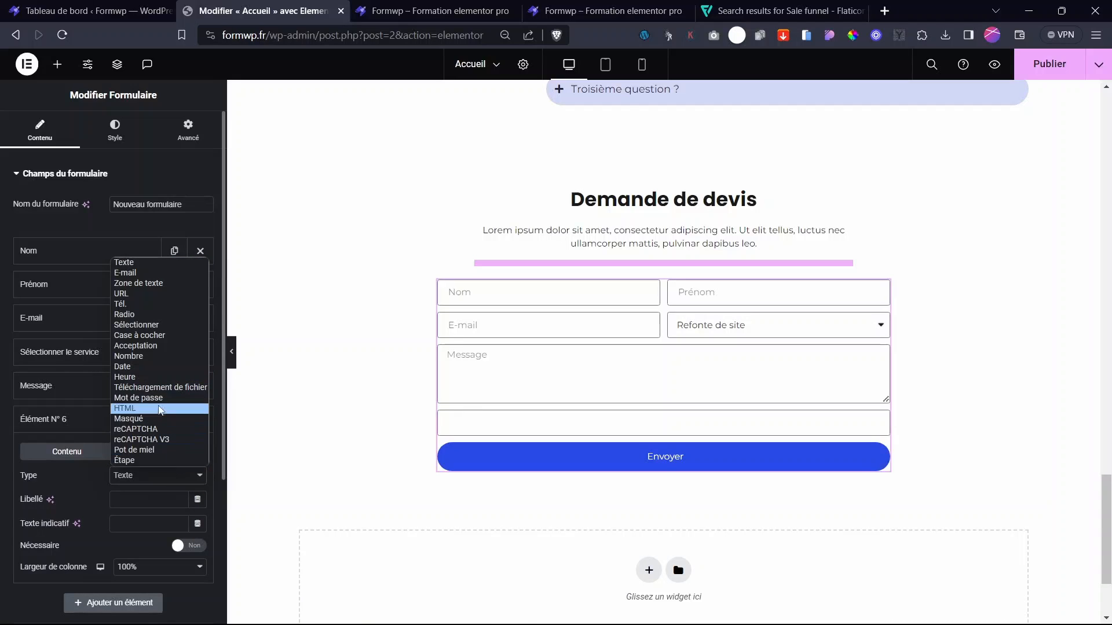
left_click(127, 304)
left_click(155, 500)
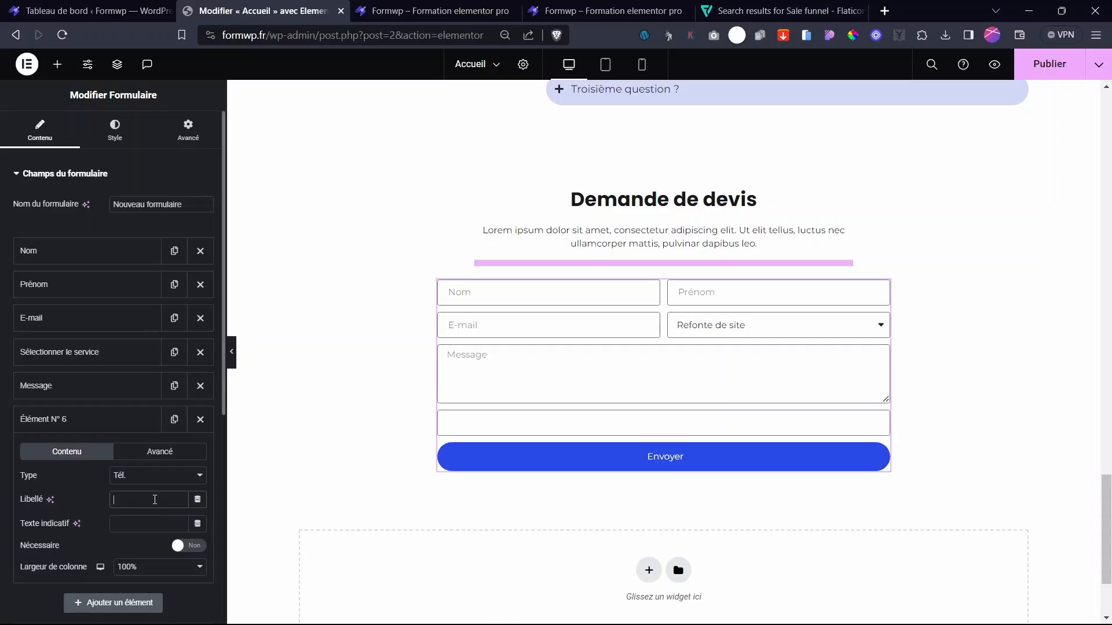
type("Téléphone")
left_click(137, 527)
type("Num\"ro de téléphone")
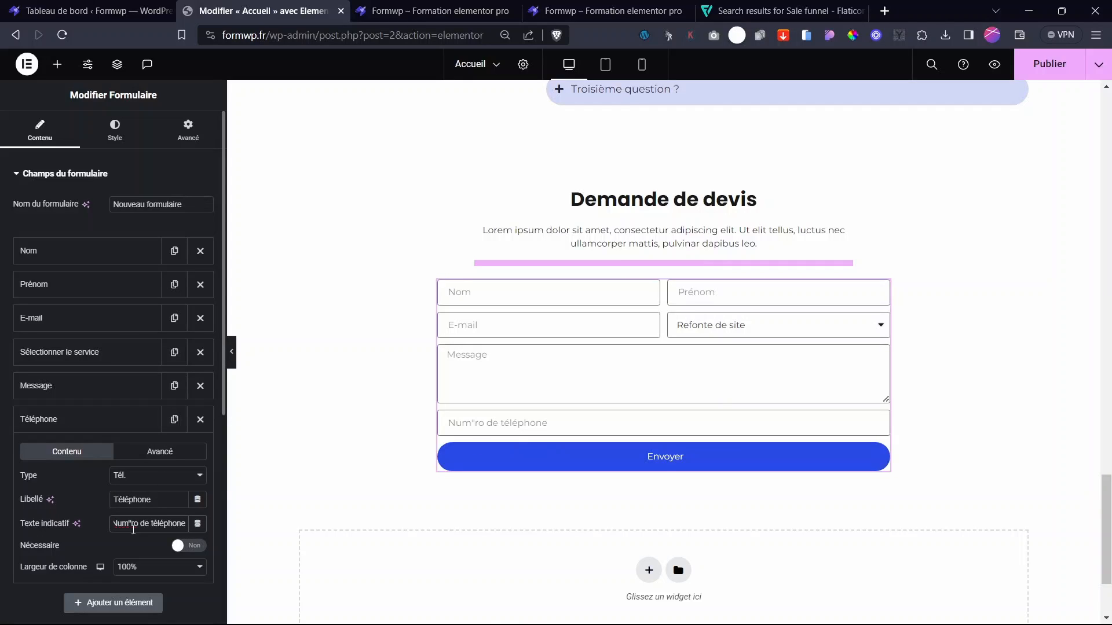
left_click(133, 530)
key("BackSpace")
type("é")
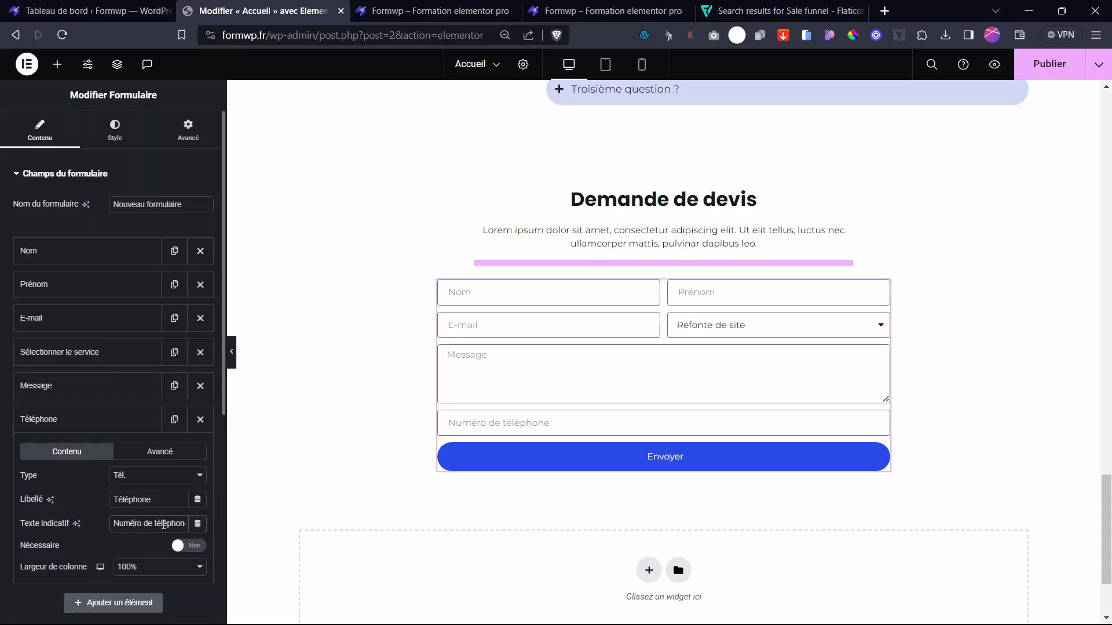
- Give Téléphone 50% width, make it required, and move it right after E-mail
left_click(134, 567)
left_click(141, 470)
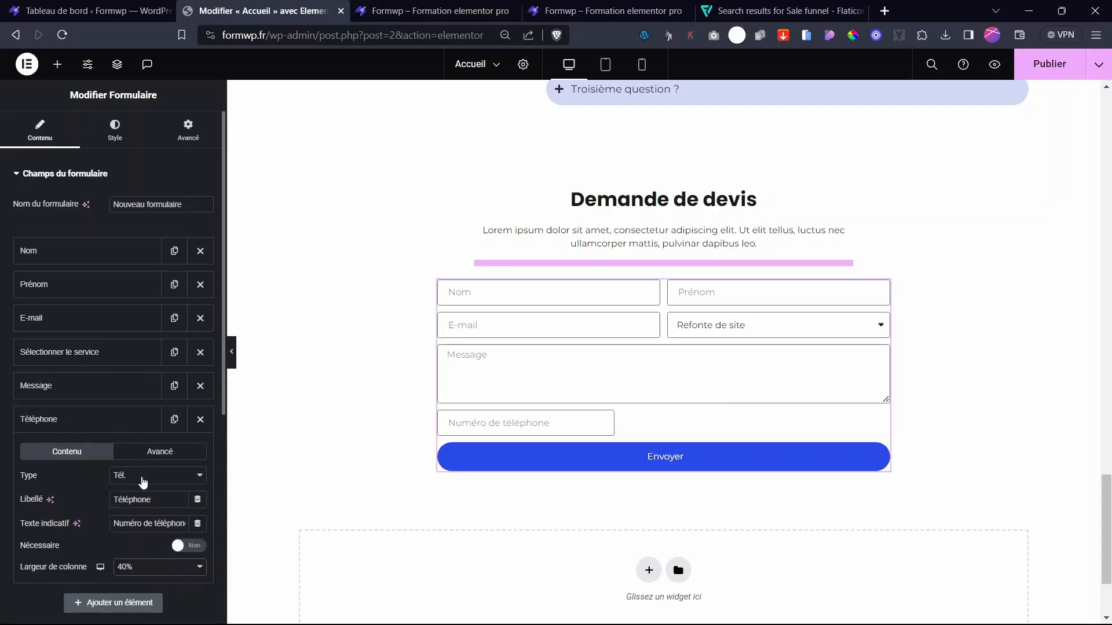
left_click(123, 570)
left_click(138, 485)
left_click(186, 547)
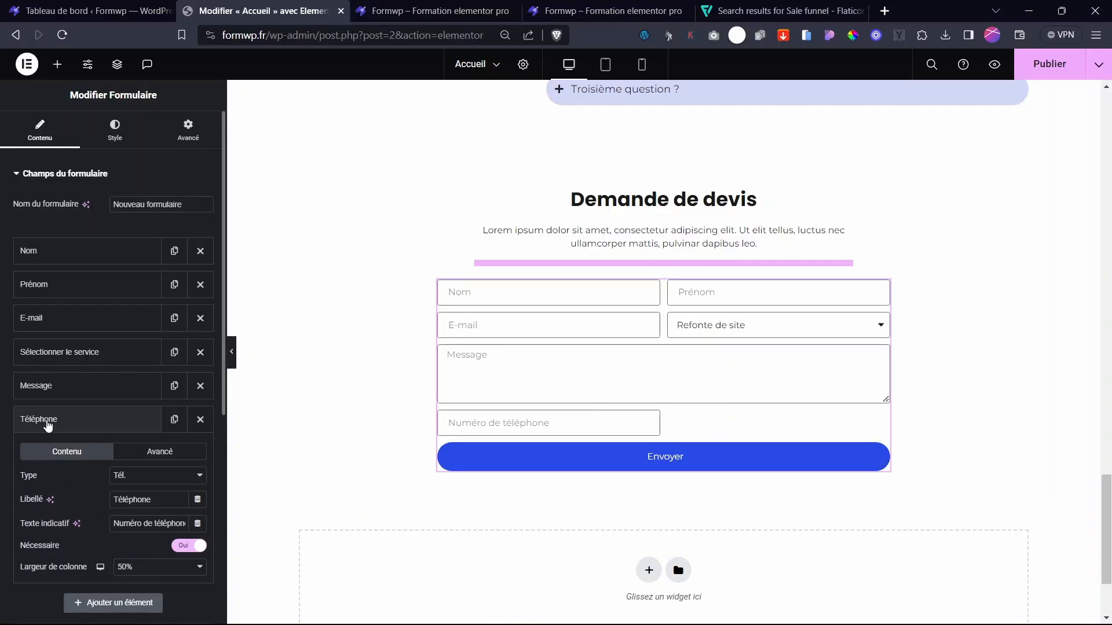
left_click(45, 421)
left_click_drag(47, 423, 70, 368)
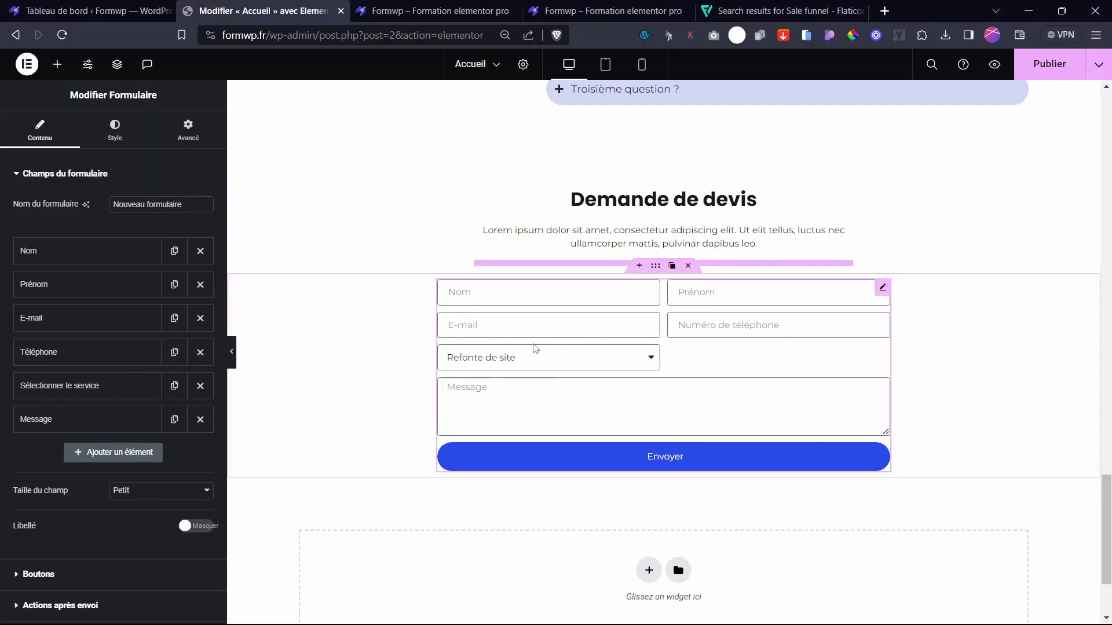
- Test the E-mail, phone and service fields in the preview, picking Refonte de site
left_click(485, 330)
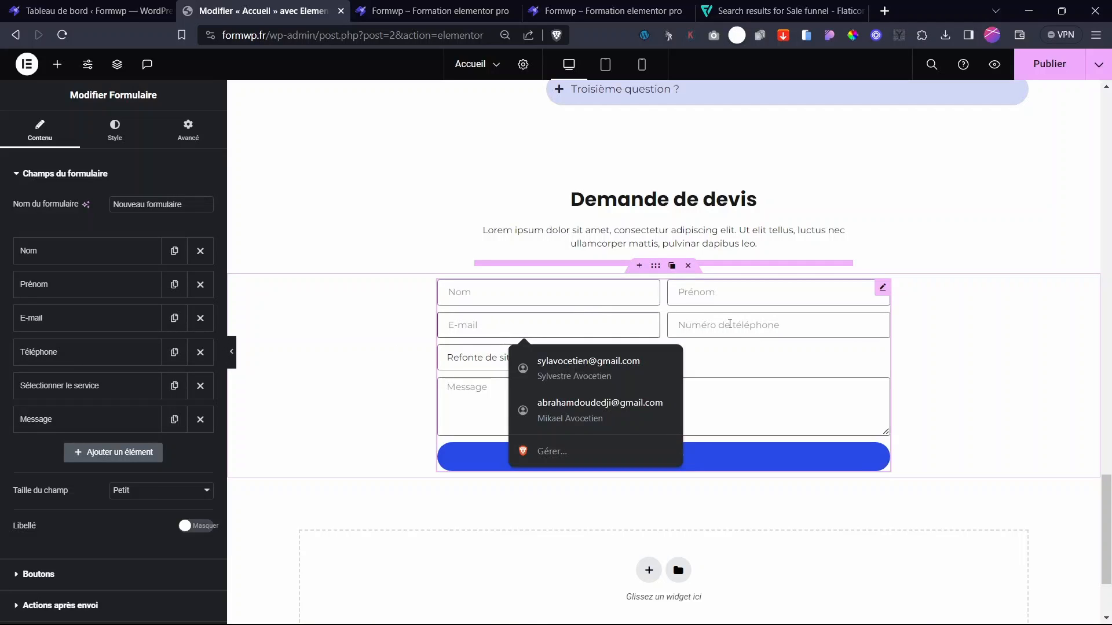
left_click(724, 325)
left_click(485, 362)
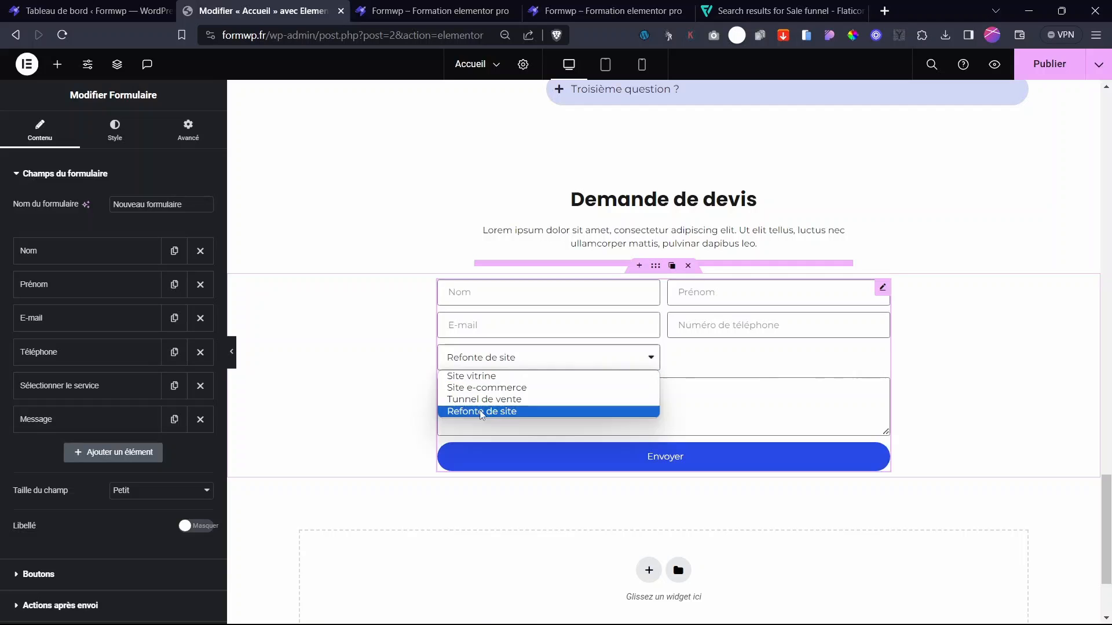
left_click(349, 405)
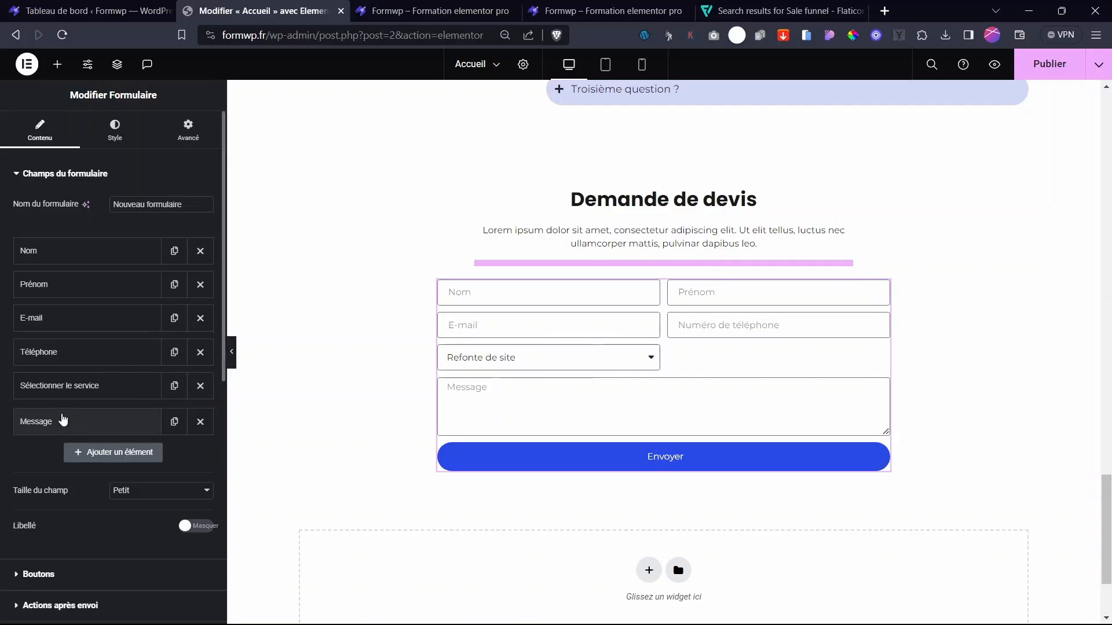
- Try Message at 50% and 66% width, keep it at 100%, and make it required
left_click(111, 429)
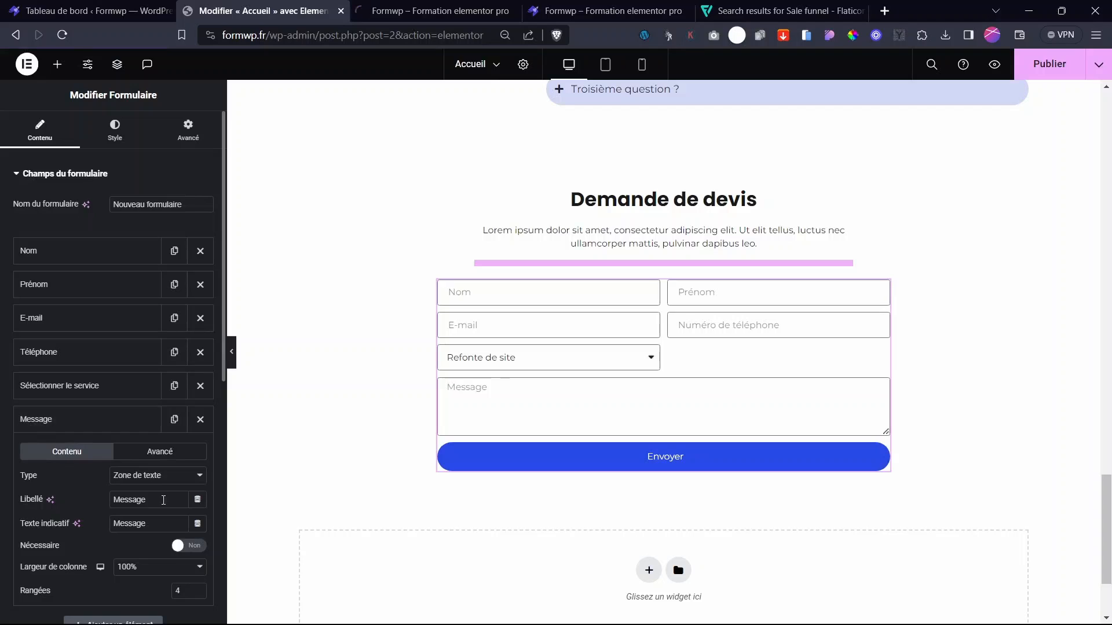
left_click(127, 567)
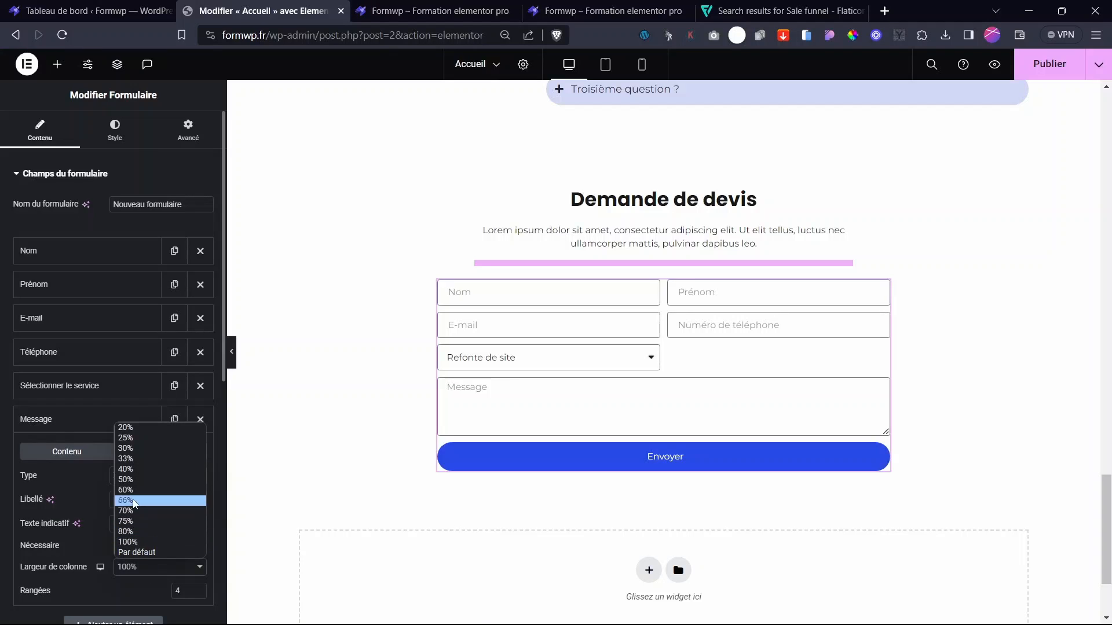
left_click(126, 481)
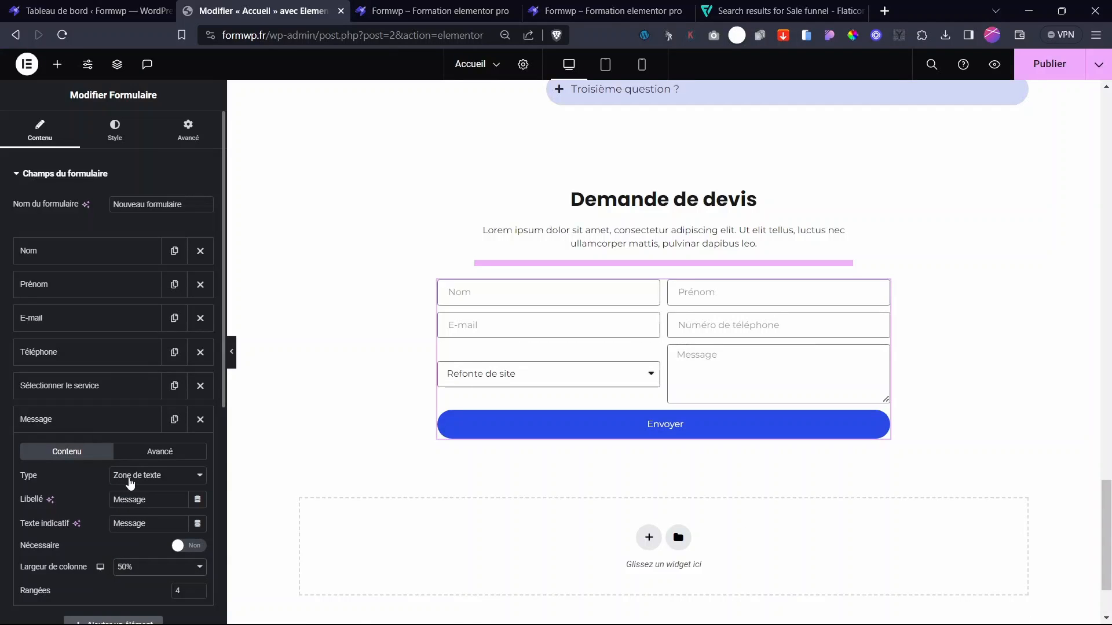
left_click(137, 571)
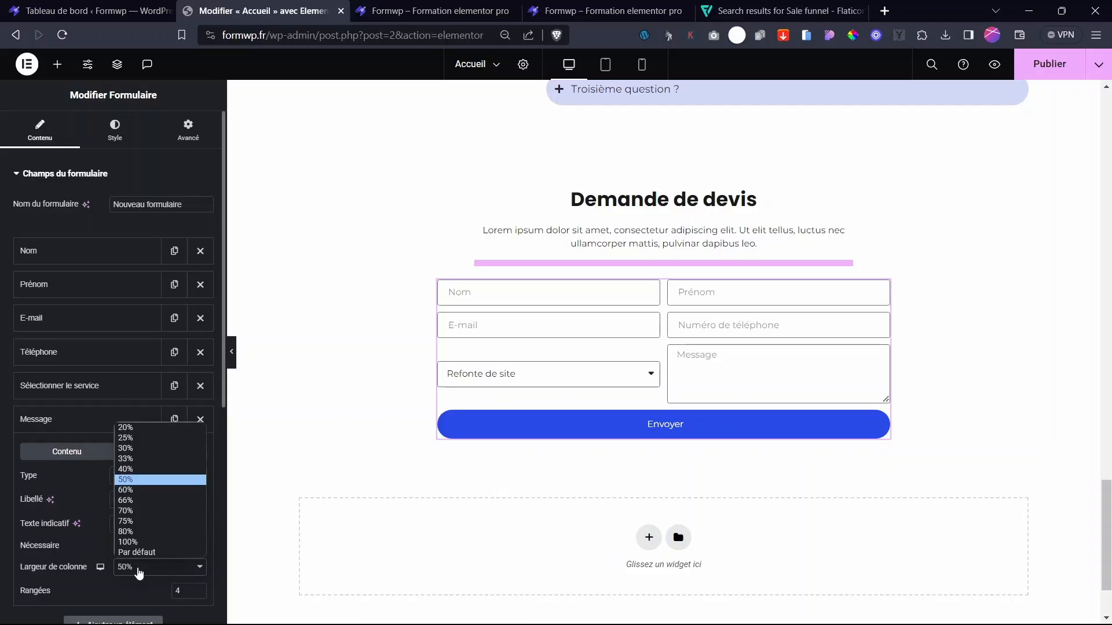
left_click(142, 500)
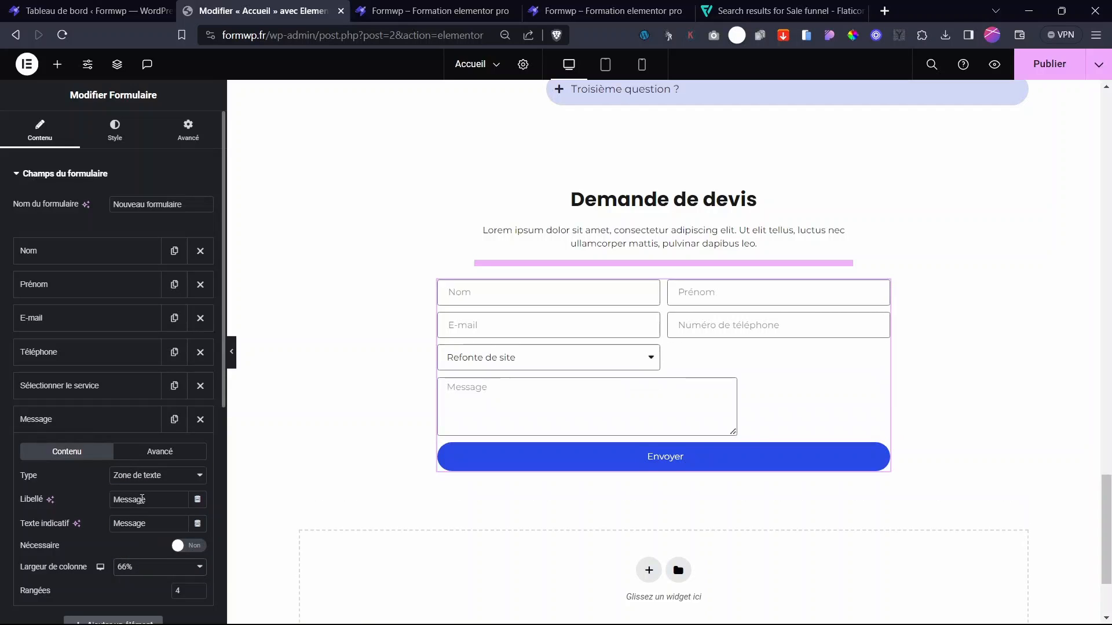
left_click(126, 568)
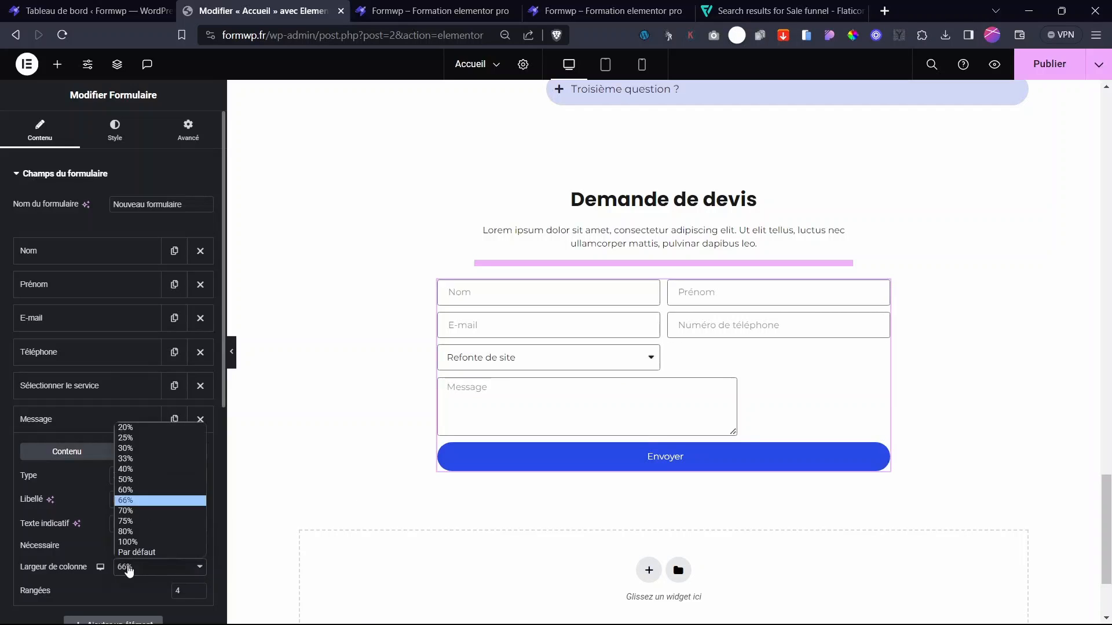
left_click(141, 543)
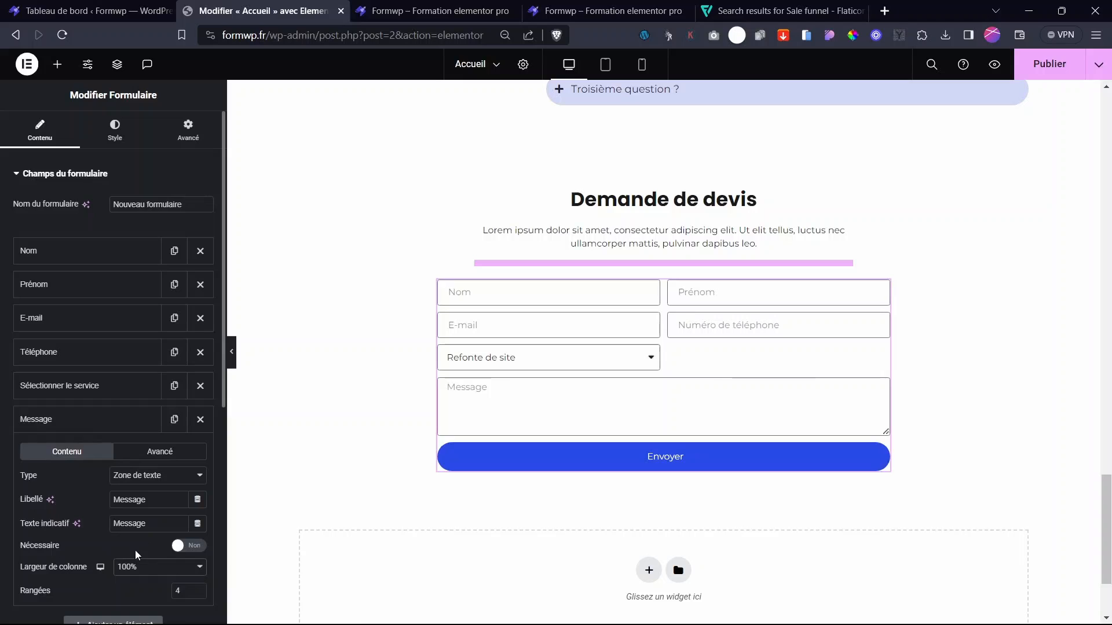
scroll(193, 465, "down", 3)
left_click(188, 401)
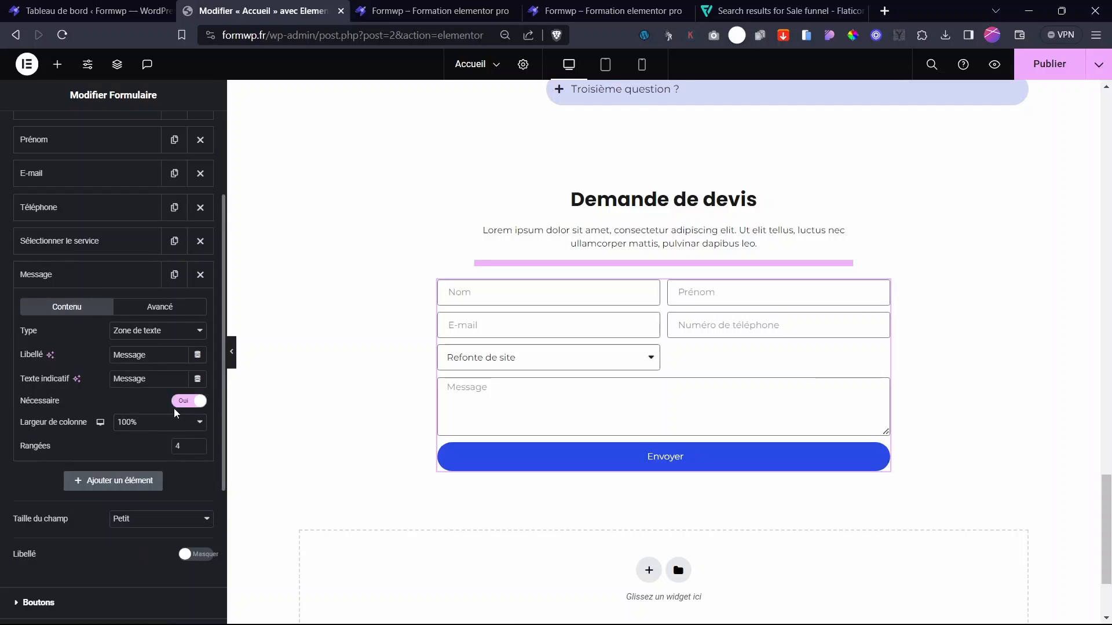
- Show field labels and make the Envoyer button Moyen size, 50% width, left-aligned
left_click(194, 554)
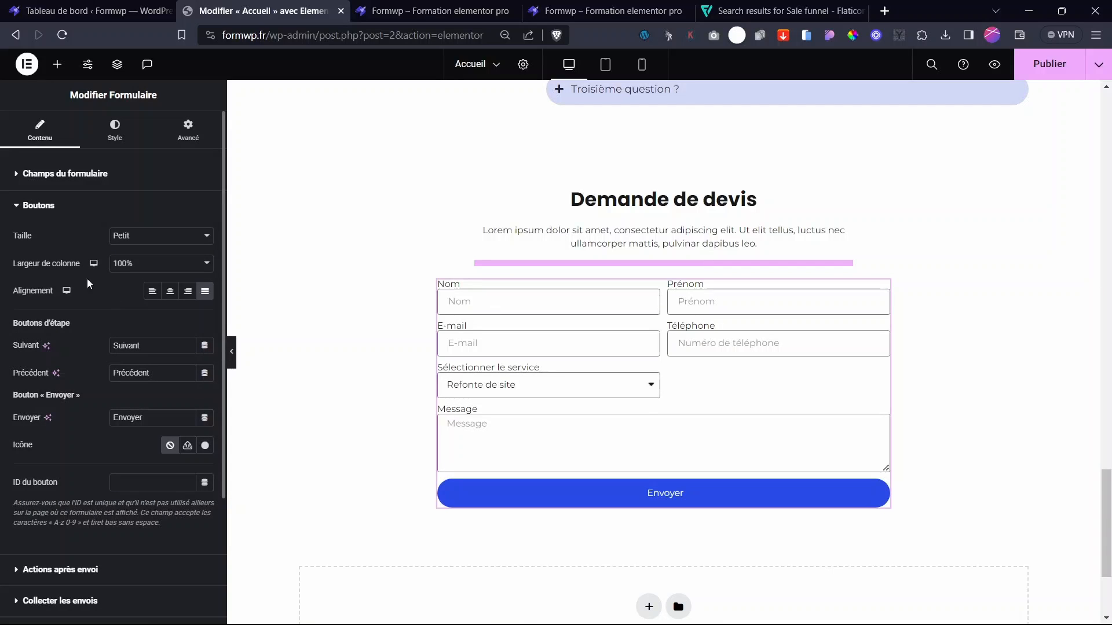
left_click(32, 214)
left_click(49, 206)
left_click(153, 248)
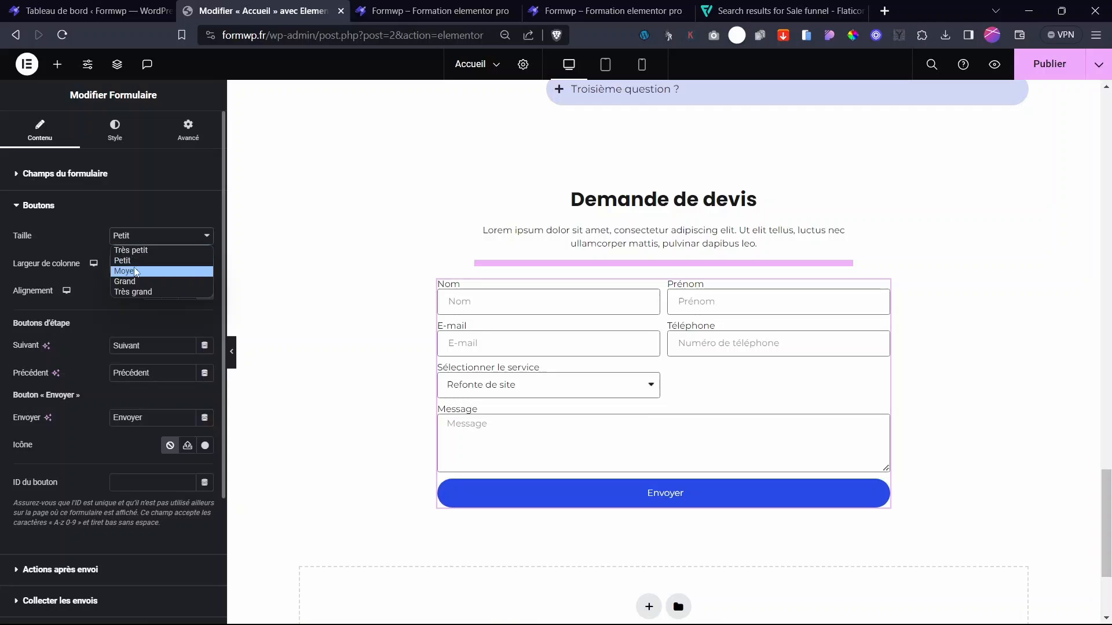
left_click(140, 269)
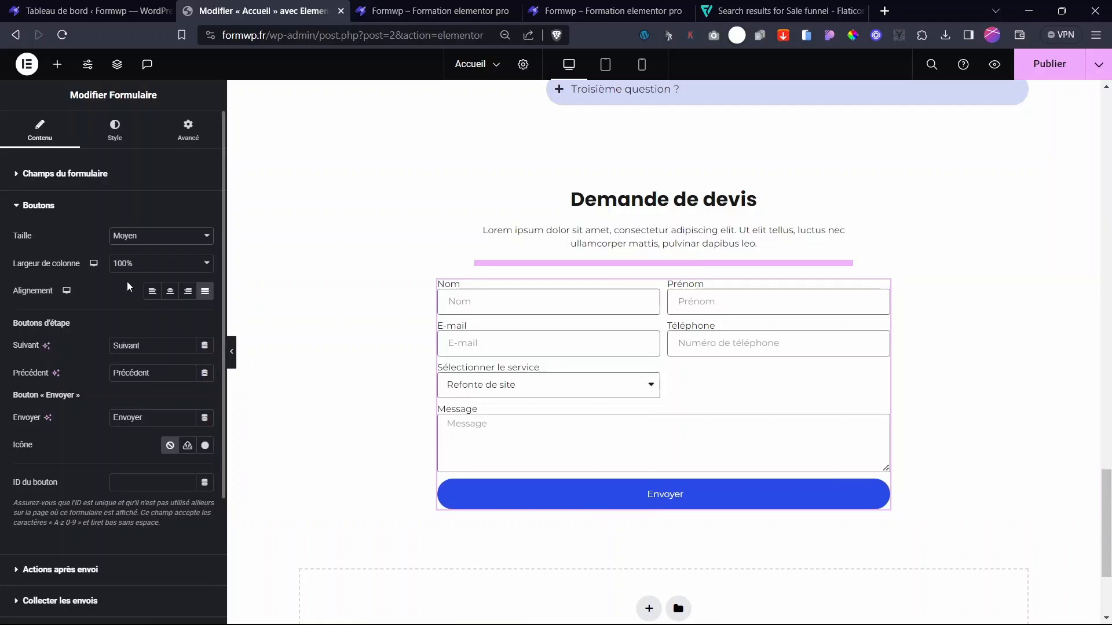
left_click(152, 263)
left_click(139, 329)
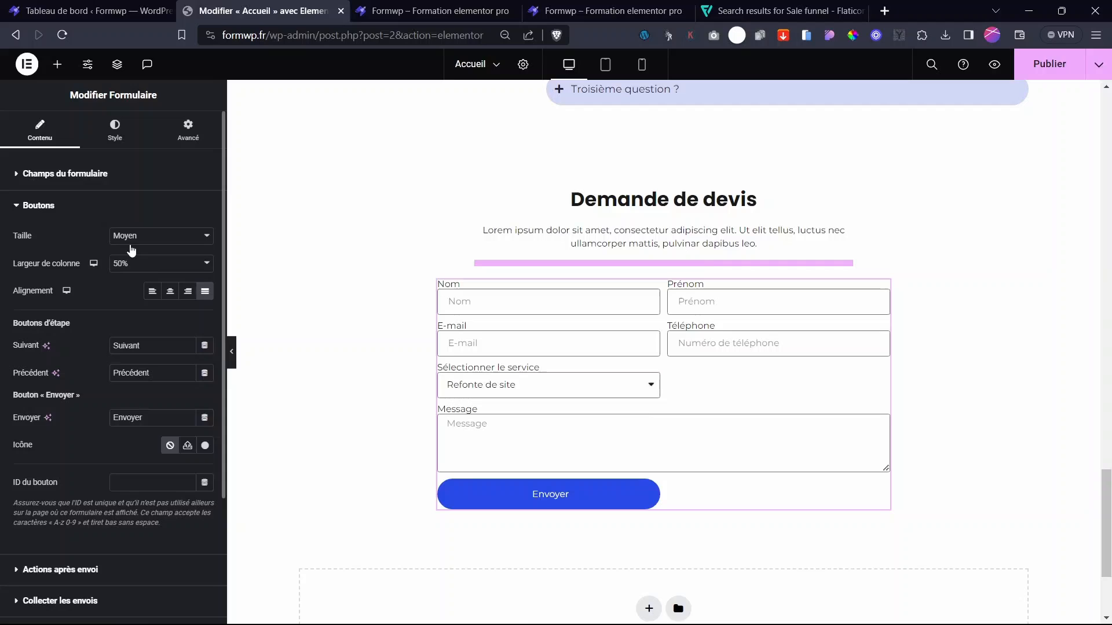
left_click(152, 292)
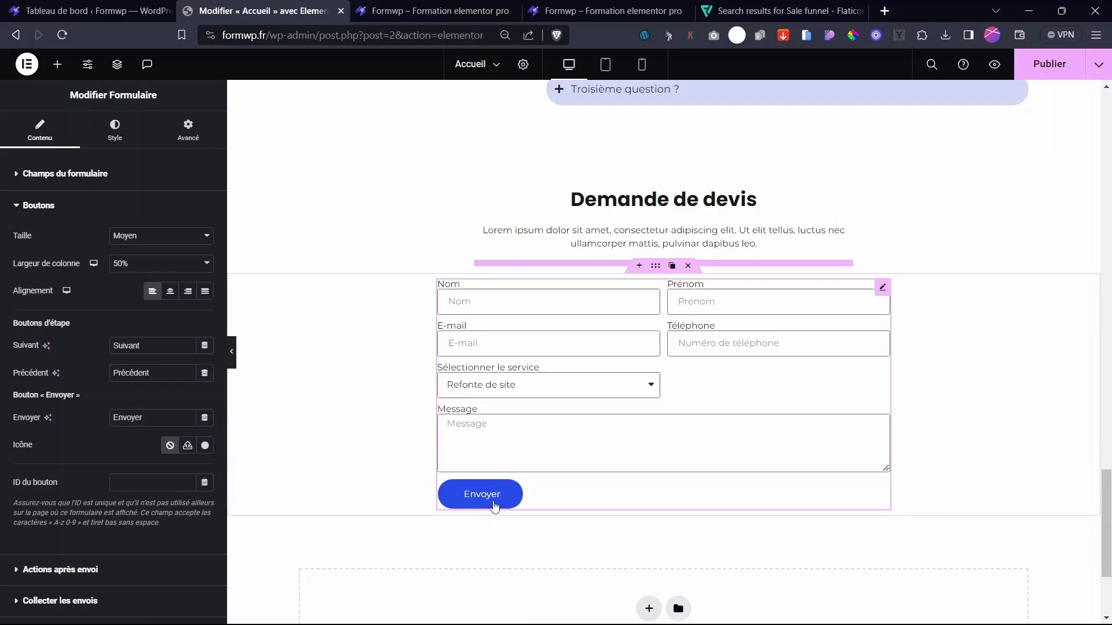
scroll(99, 531, "down", 3)
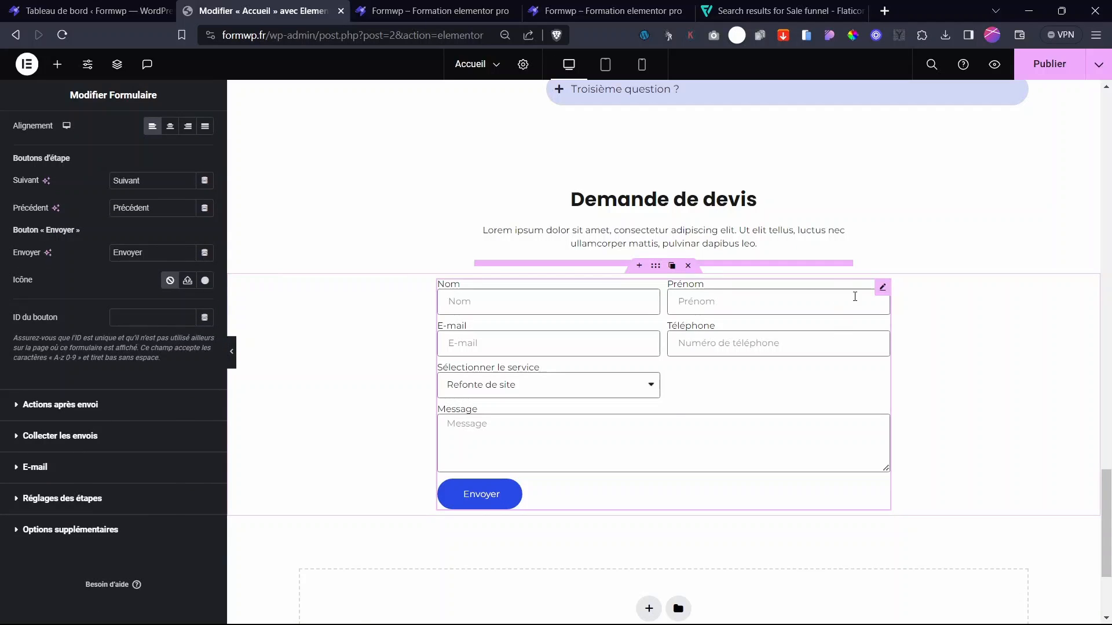
scroll(149, 332, "up", 3)
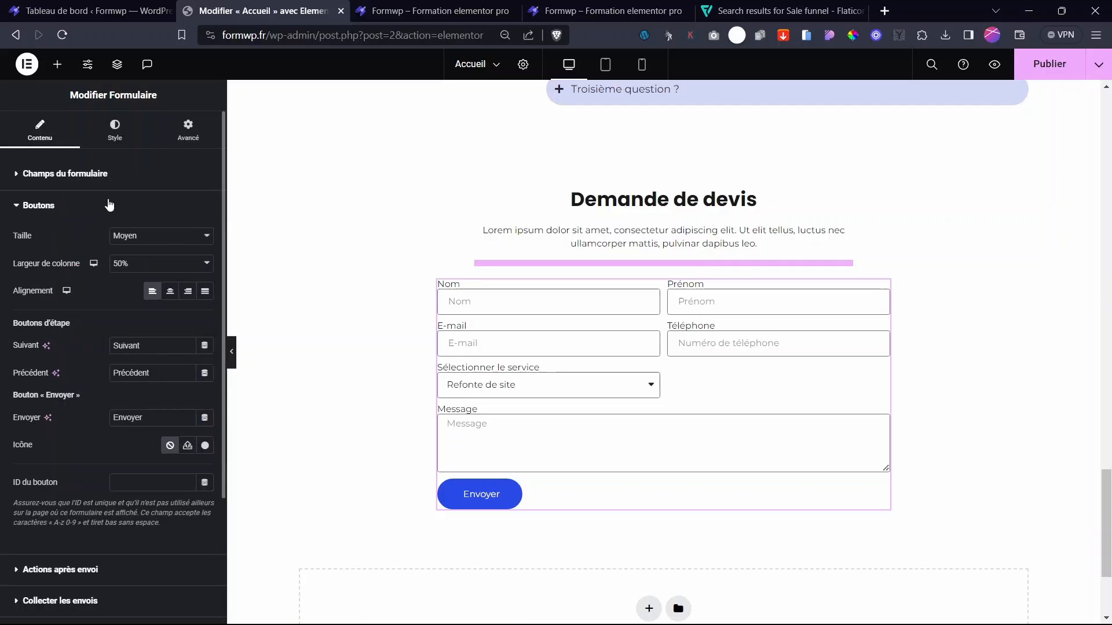
- In the Style tab, set Écart de colonnes 19, Écart de lignes 23 and label spacing 10 px
left_click(105, 146)
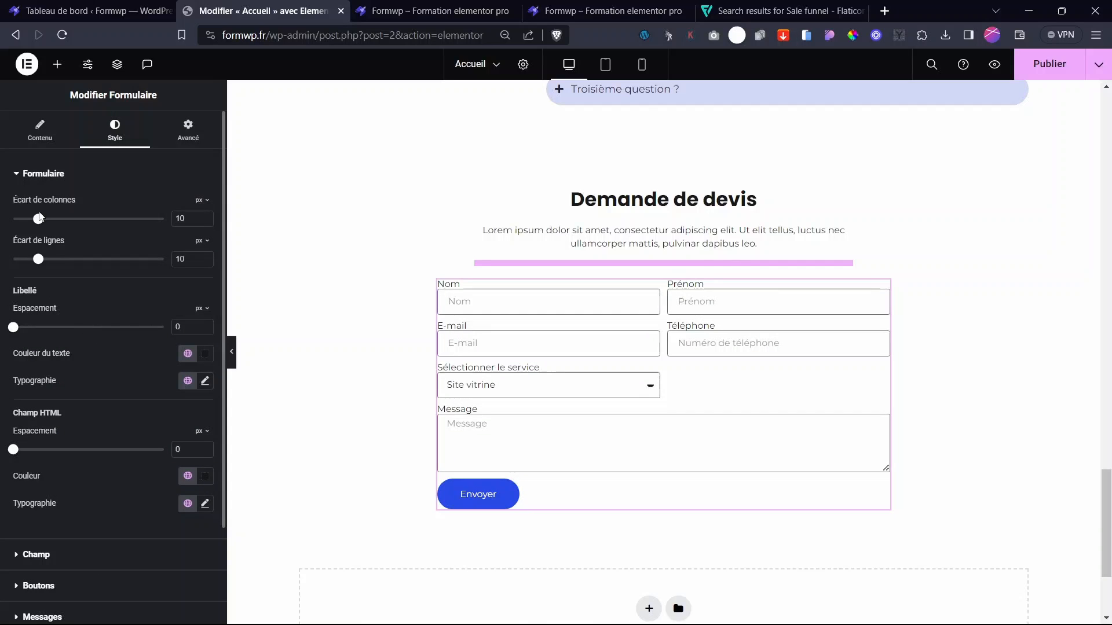
left_click_drag(39, 220, 70, 275)
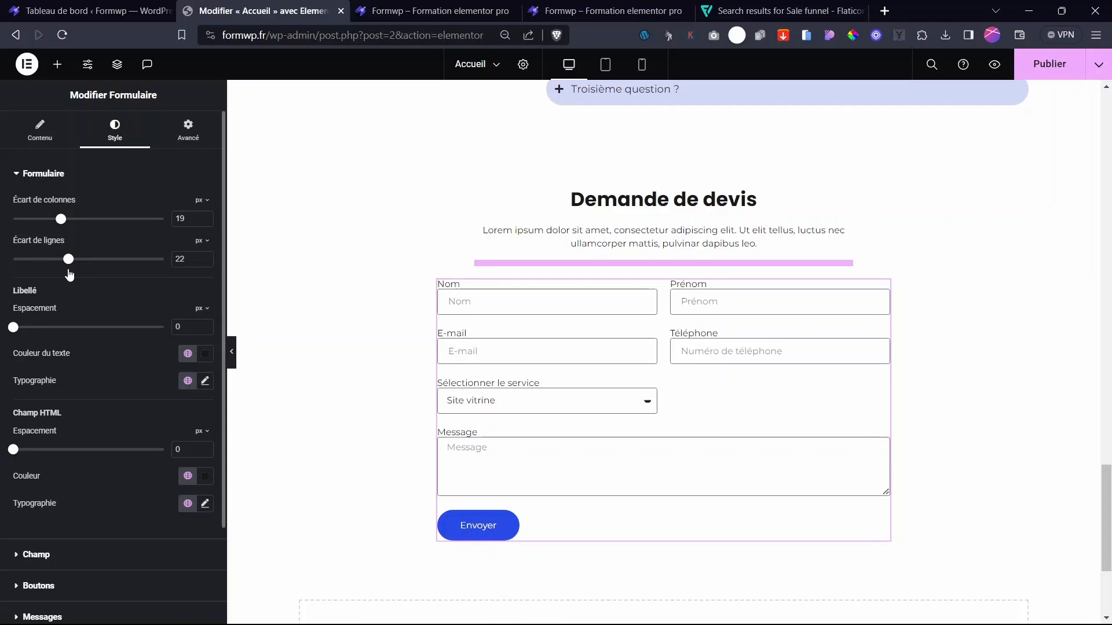
left_click_drag(69, 270, 71, 270)
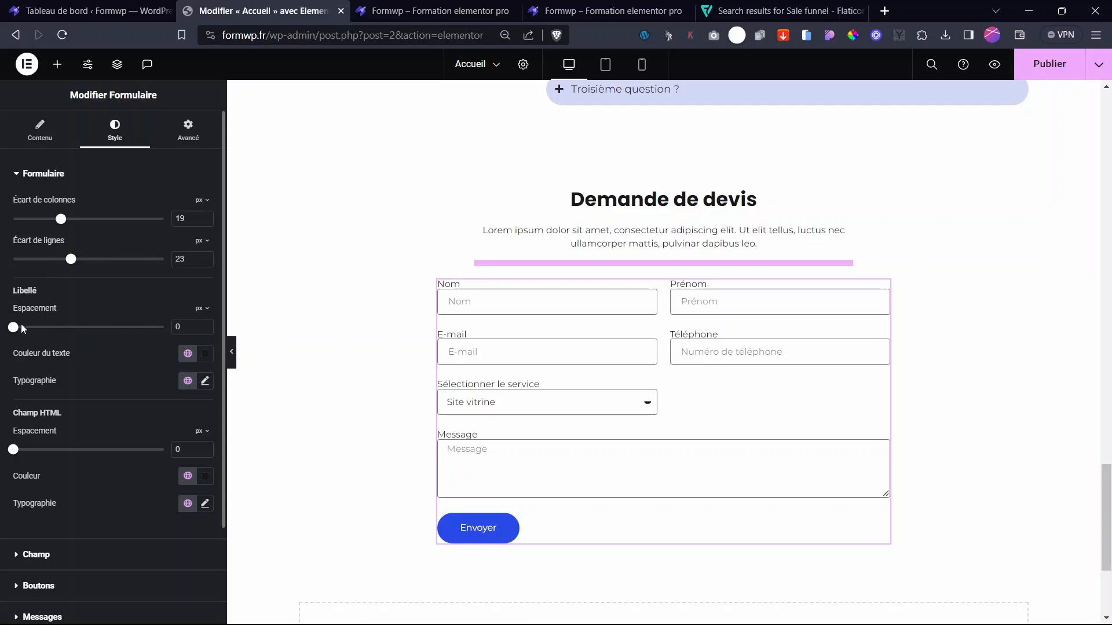
left_click_drag(18, 331, 43, 341)
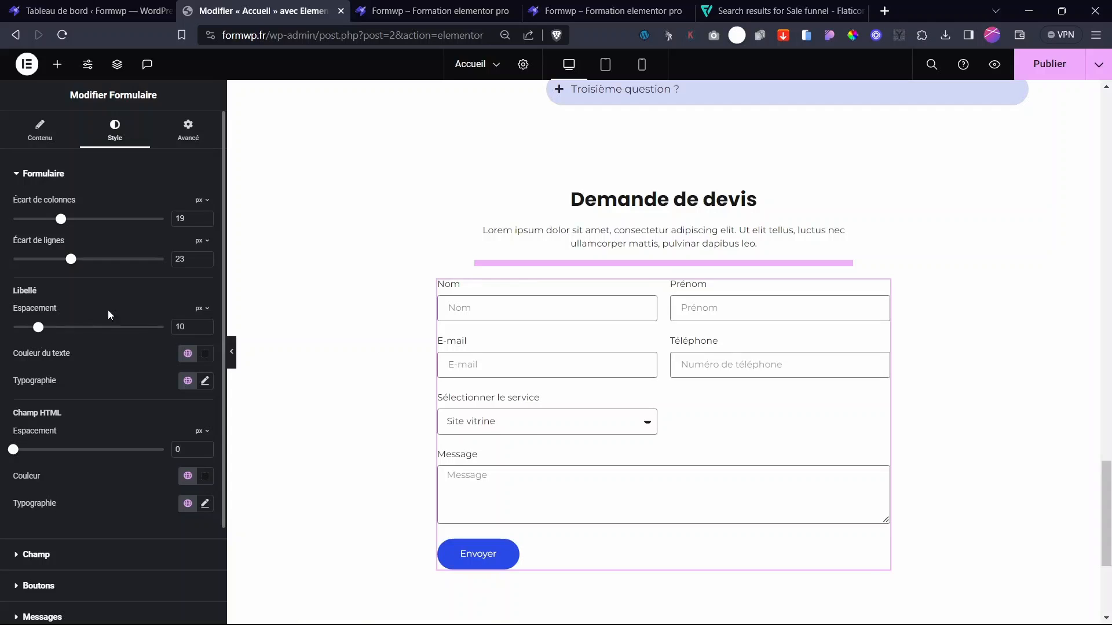
scroll(30, 433, "down", 2)
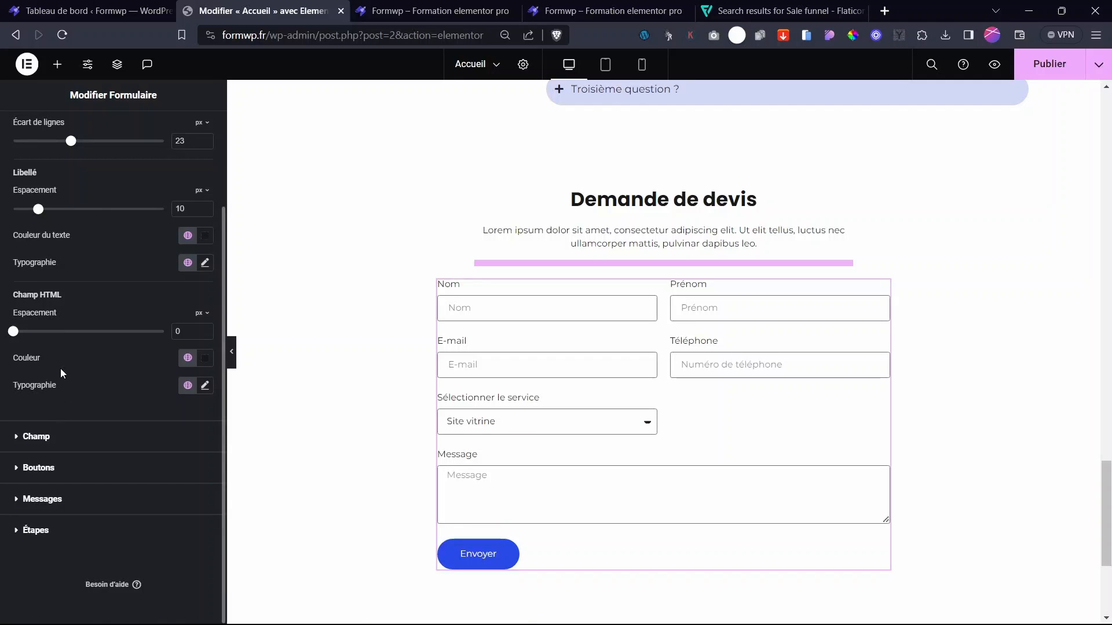
left_click(40, 436)
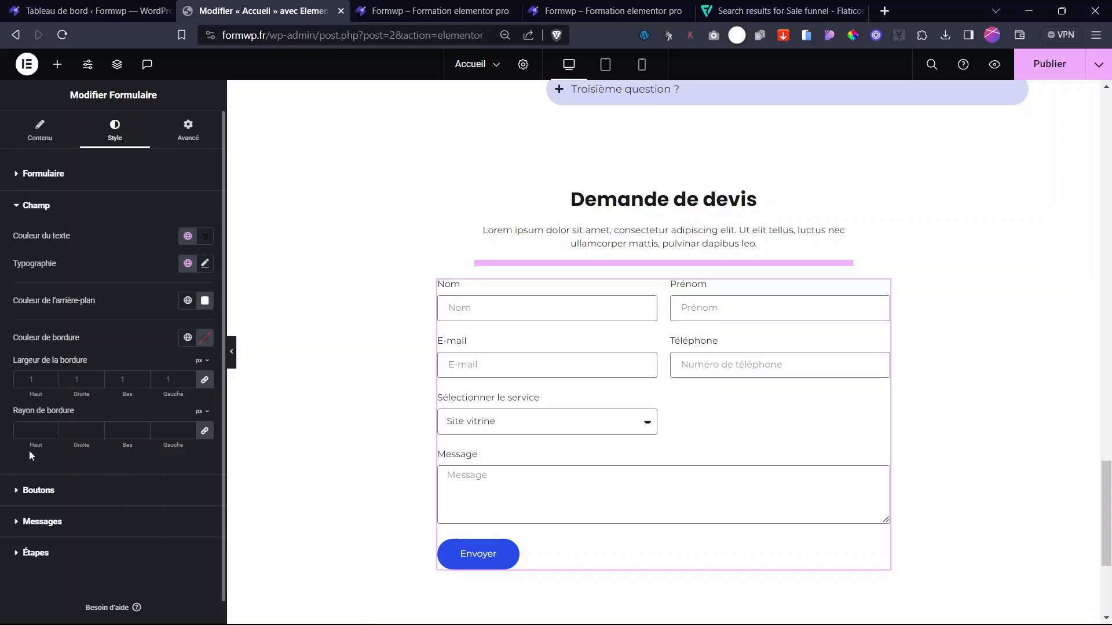
- Set the field border width to 0 and fill fields with translucent Principal blue
left_click(52, 382)
left_click(53, 377)
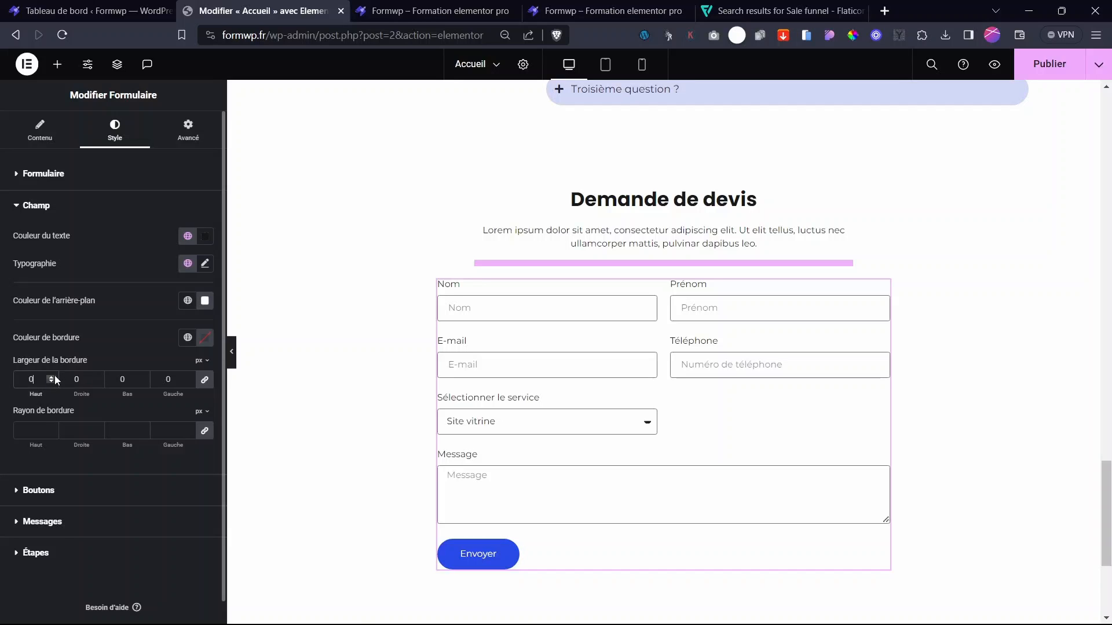
left_click(207, 300)
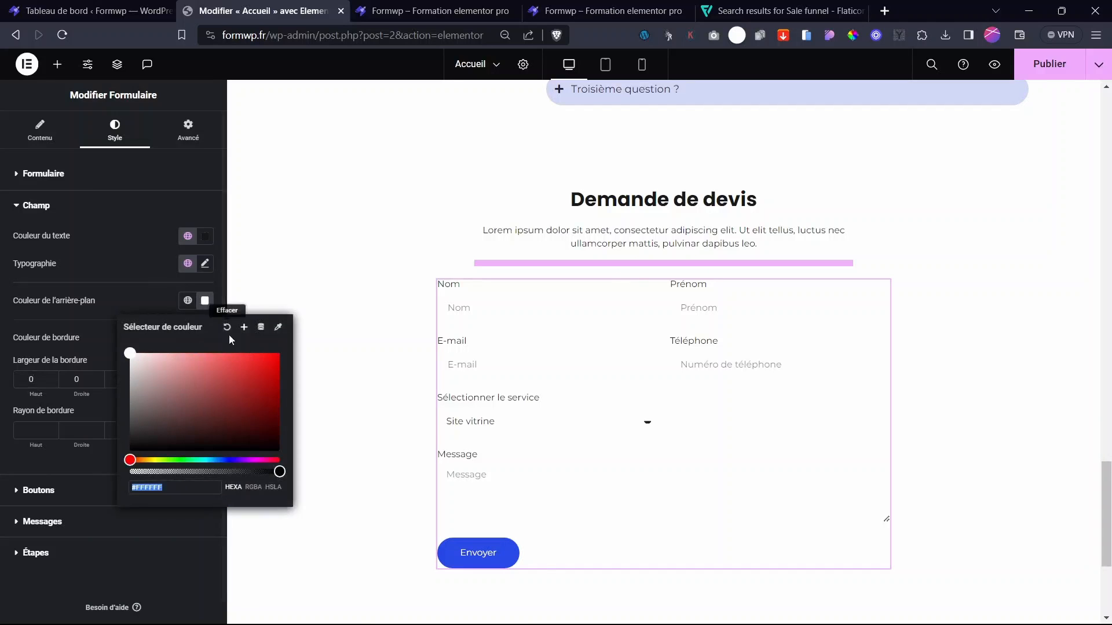
left_click(187, 300)
left_click(110, 355)
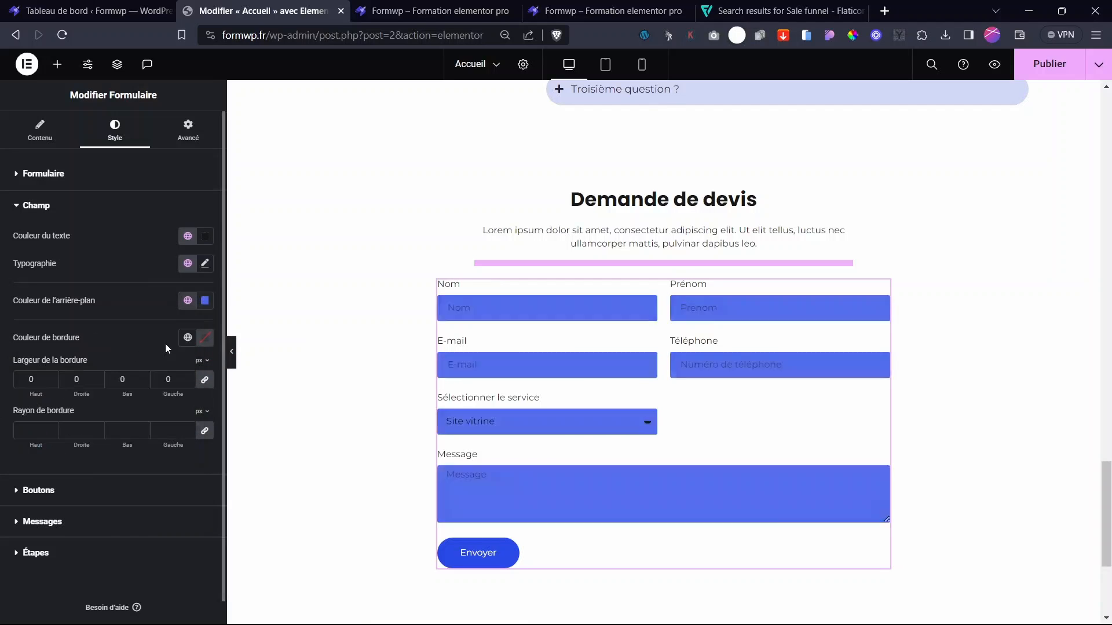
left_click(204, 300)
left_click(170, 472)
left_click_drag(170, 472, 146, 471)
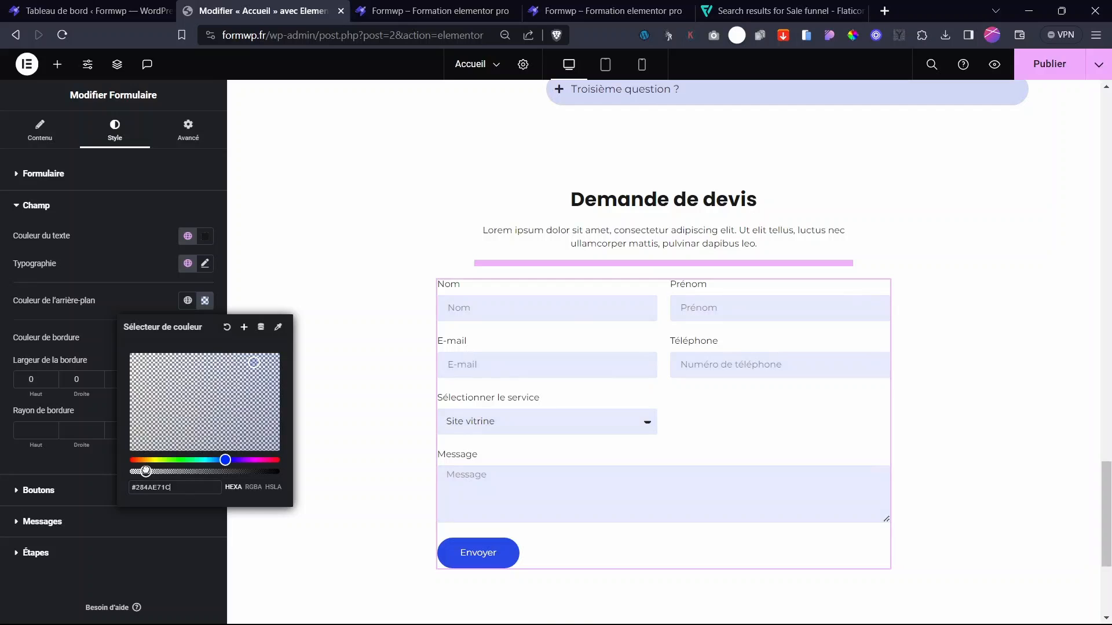
- Set a 20 px border radius, fine-tune the background to #284AE742, and save the page
left_click(33, 431)
type("20")
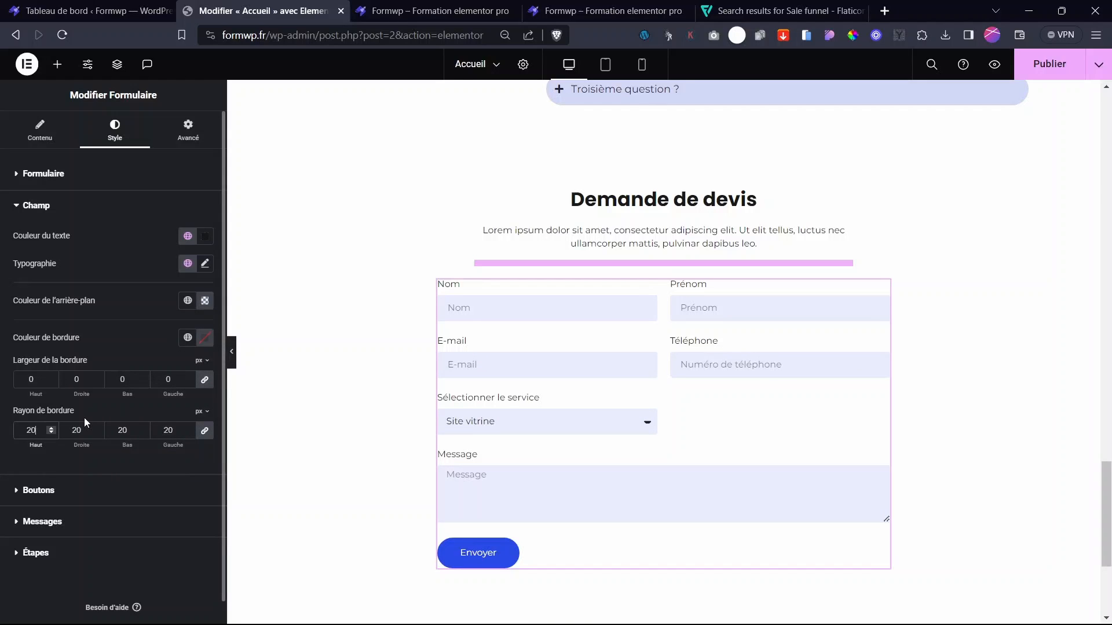
left_click(612, 432)
left_click(607, 433)
left_click(205, 301)
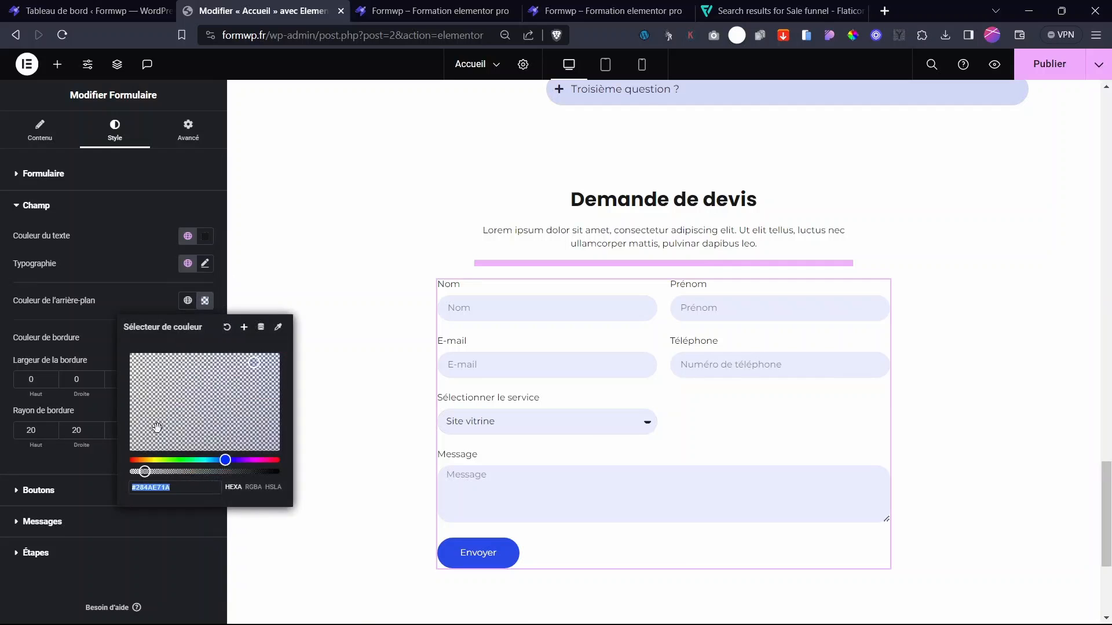
left_click(148, 481)
left_click_drag(144, 471, 147, 472)
mouse_move(153, 471)
left_mouse_down()
mouse_move(168, 471)
mouse_move(154, 471)
left_mouse_up()
left_click(766, 352)
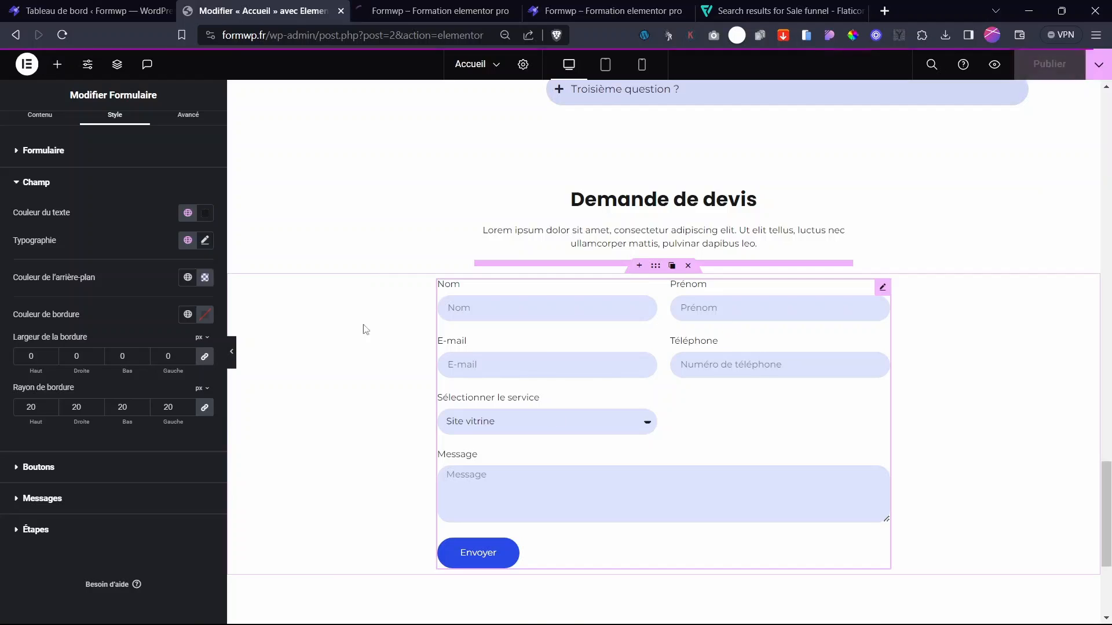
- Check the form on the live preview page, testing the resizable Message box
left_click(433, 10)
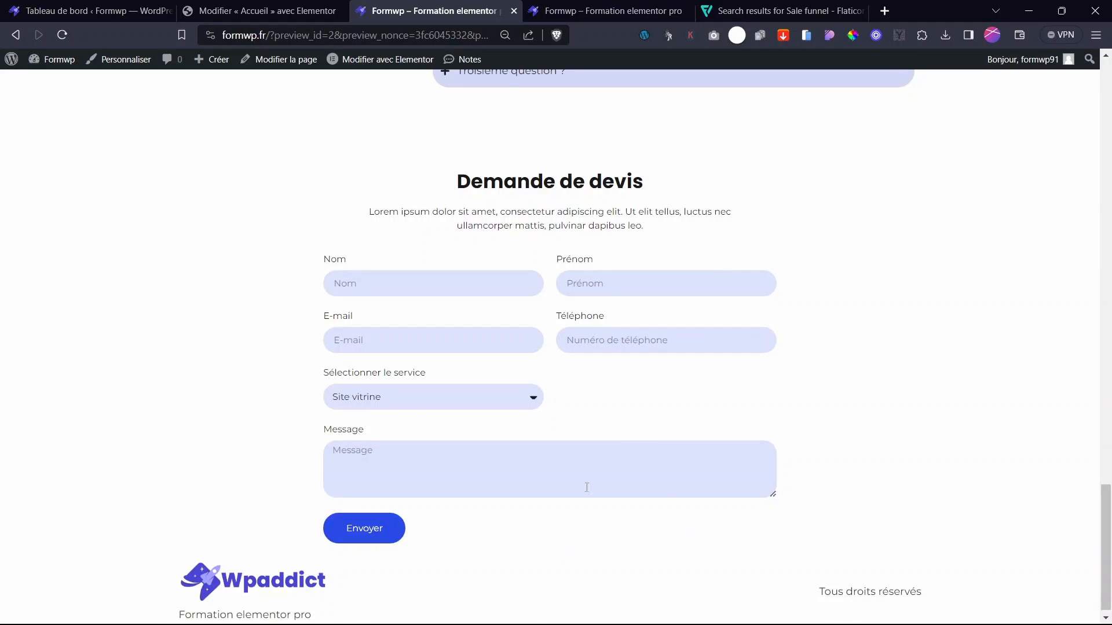
left_click_drag(773, 495, 784, 527)
left_click(260, 11)
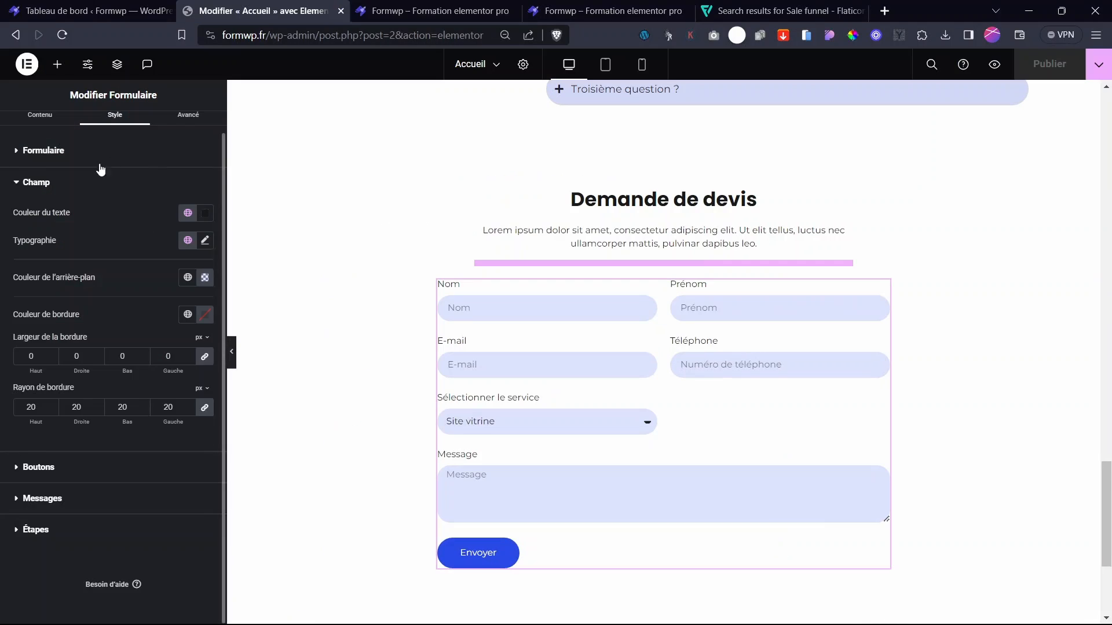
- Reduce the form's Écart de lignes from 23 to 15 px
scroll(92, 239, "up", 1)
left_click(44, 175)
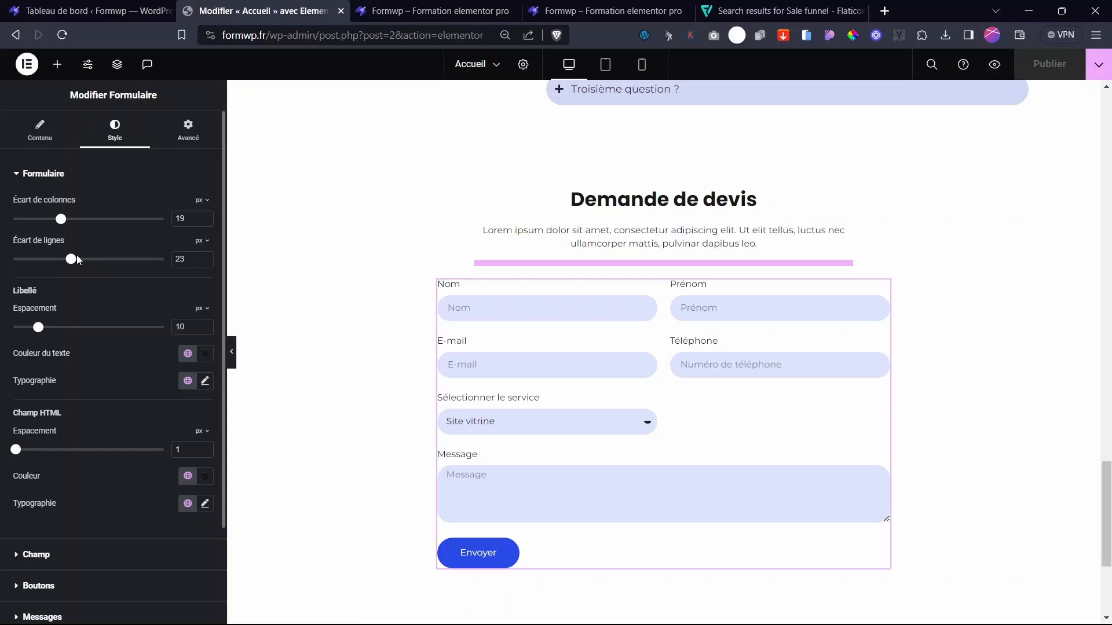
left_click_drag(72, 262, 53, 265)
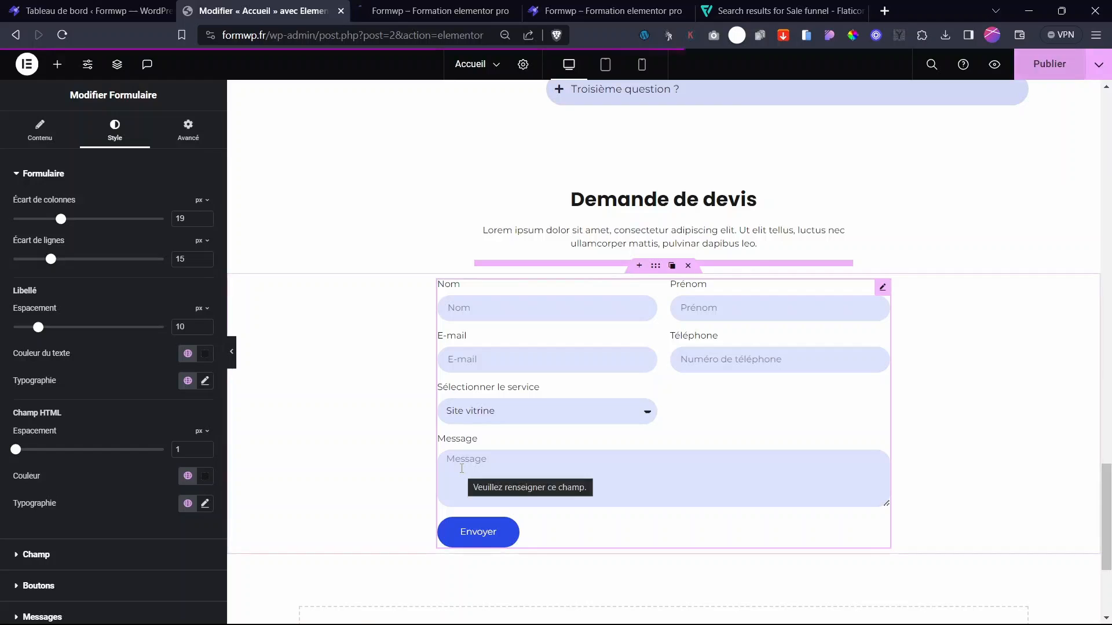
left_click(43, 173)
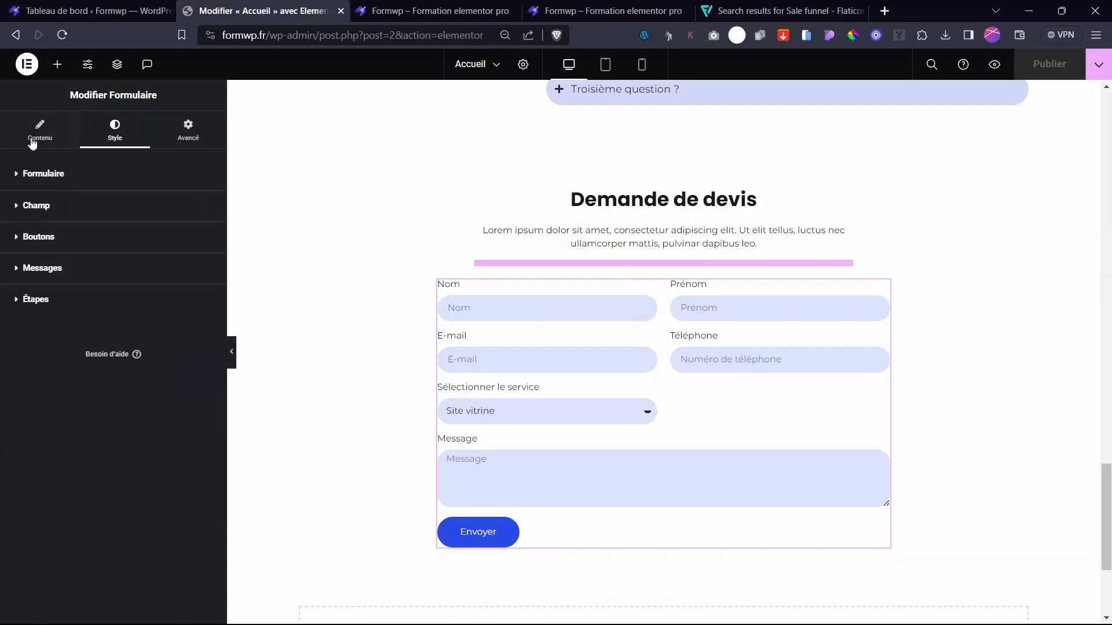
left_click(49, 130)
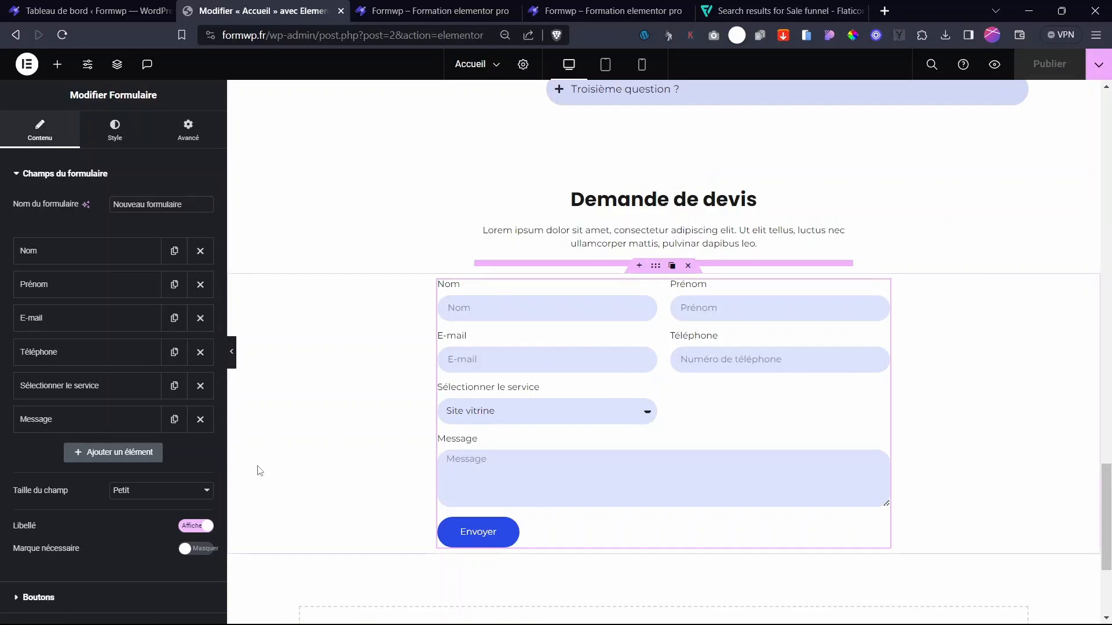
scroll(68, 434, "down", 4)
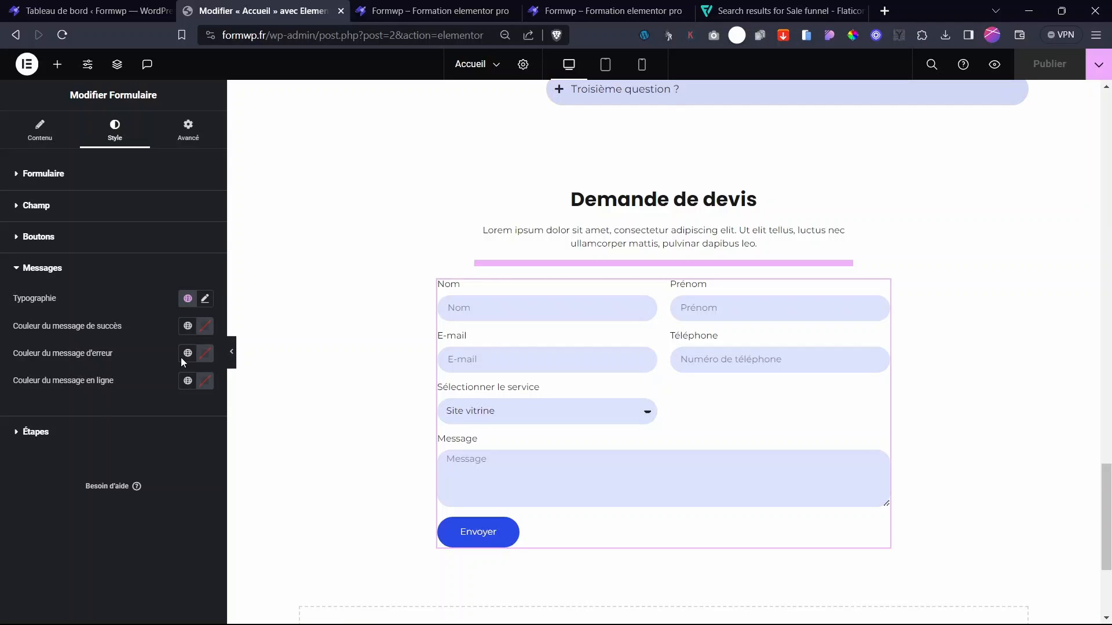
- Set the form's success message colour to the Texte global colour
left_click(206, 299)
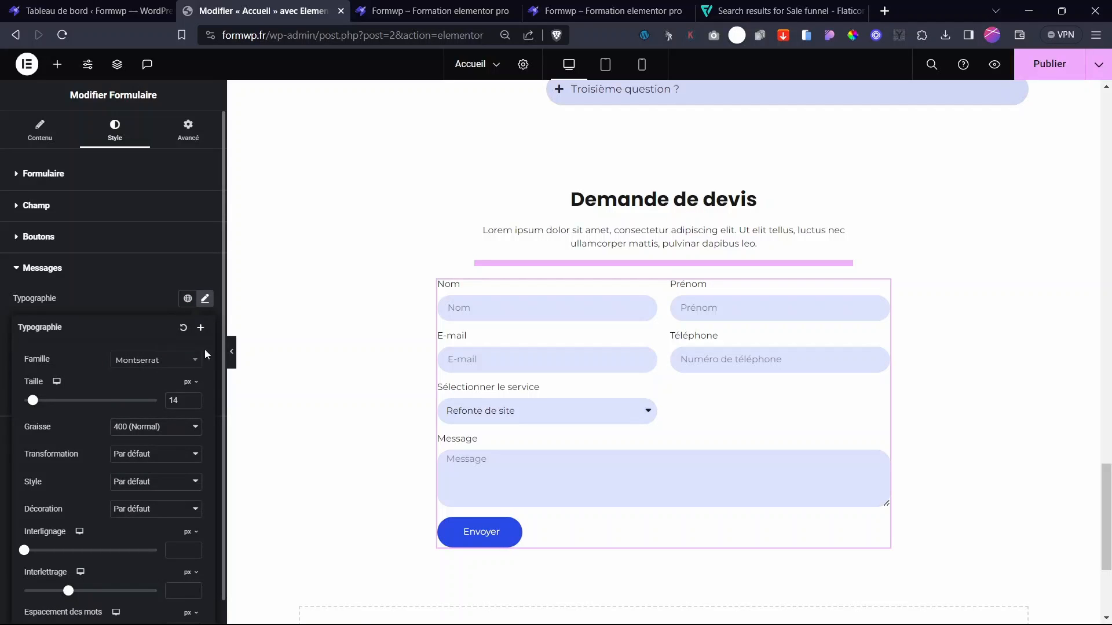
left_click(205, 299)
left_click(187, 326)
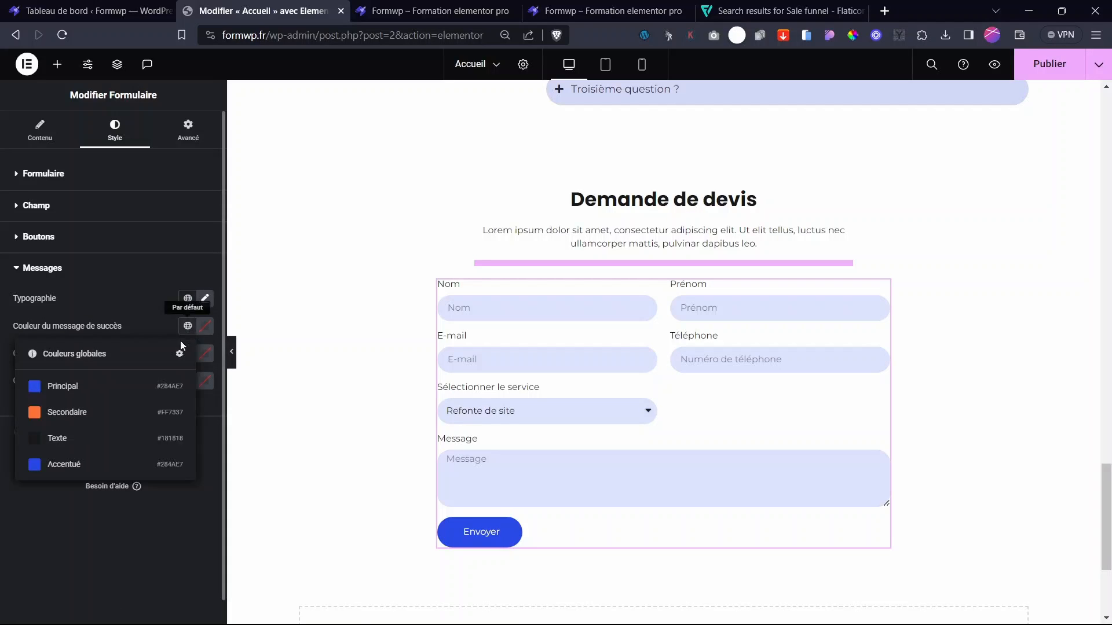
left_click(57, 439)
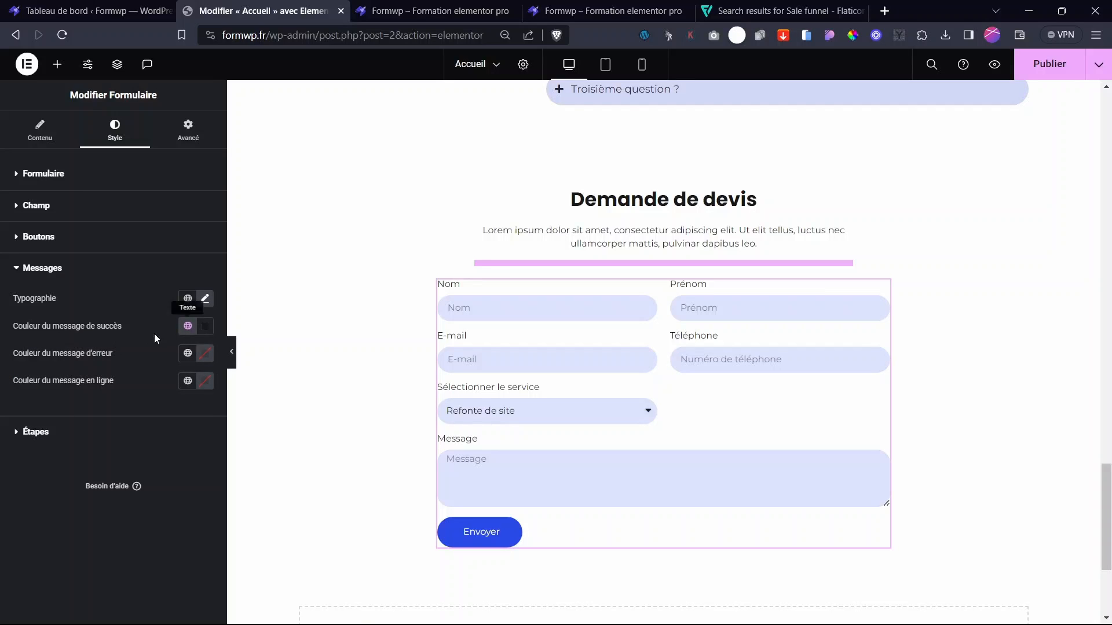
left_click(188, 327)
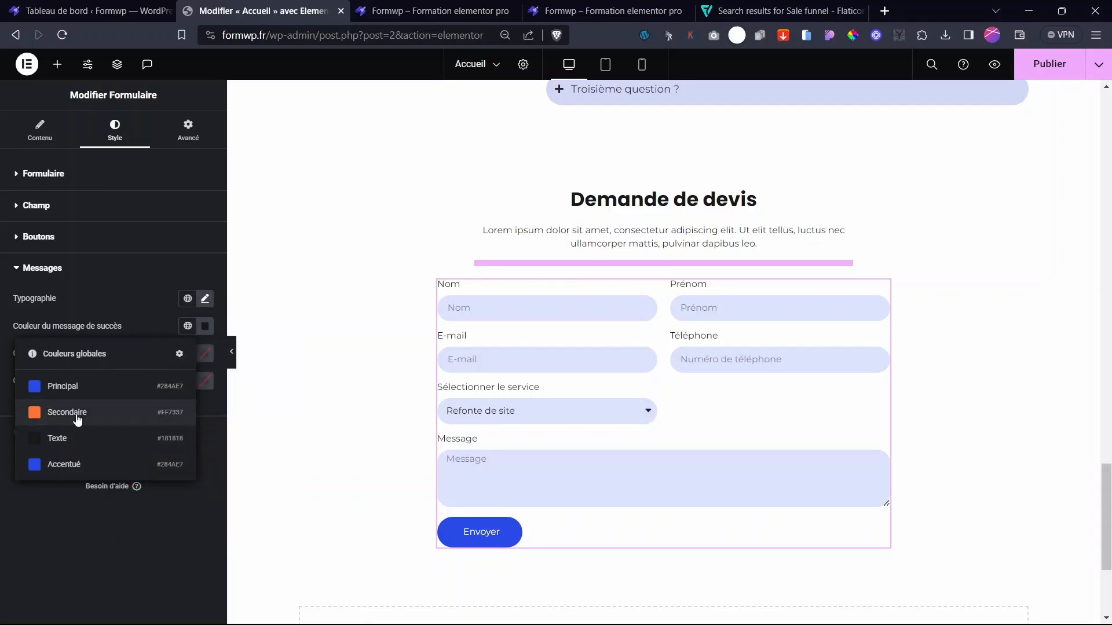
left_click(72, 414)
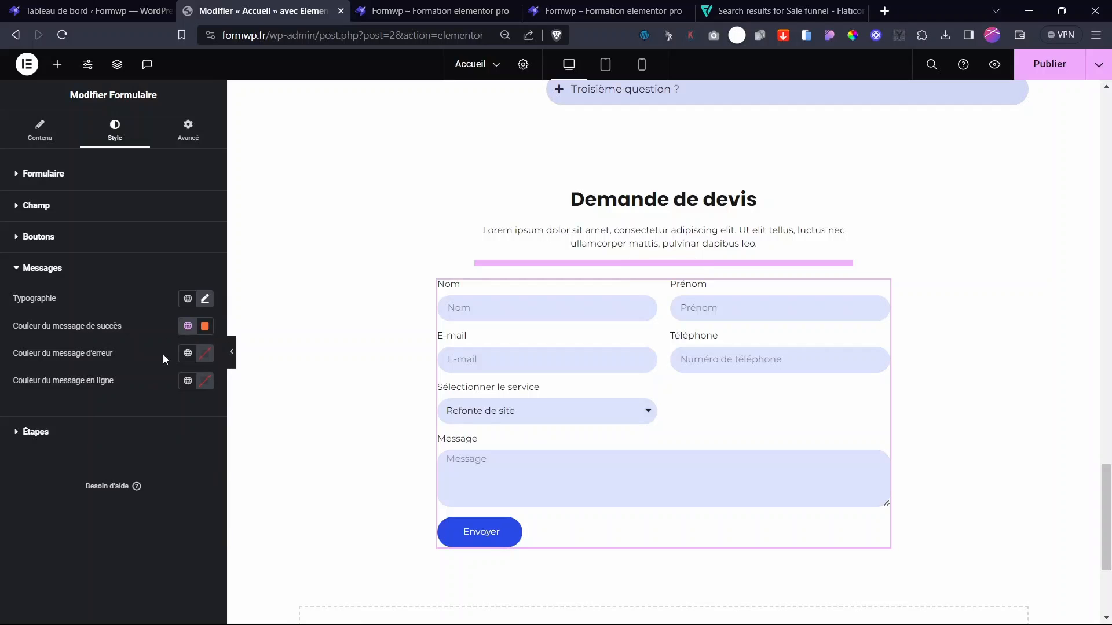
left_click(205, 326)
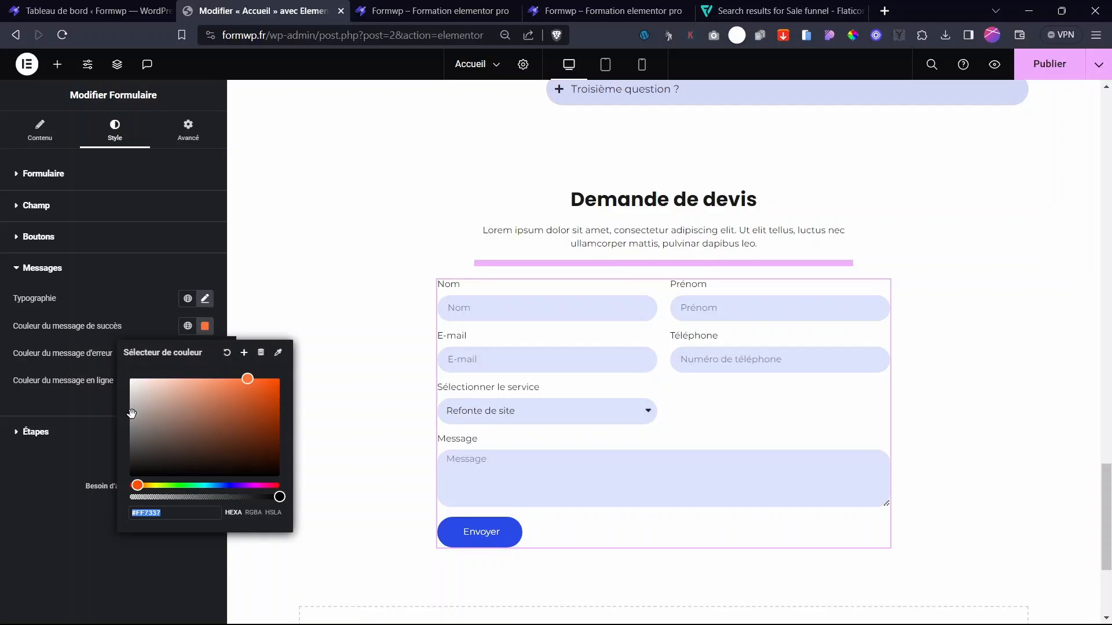
left_click(186, 326)
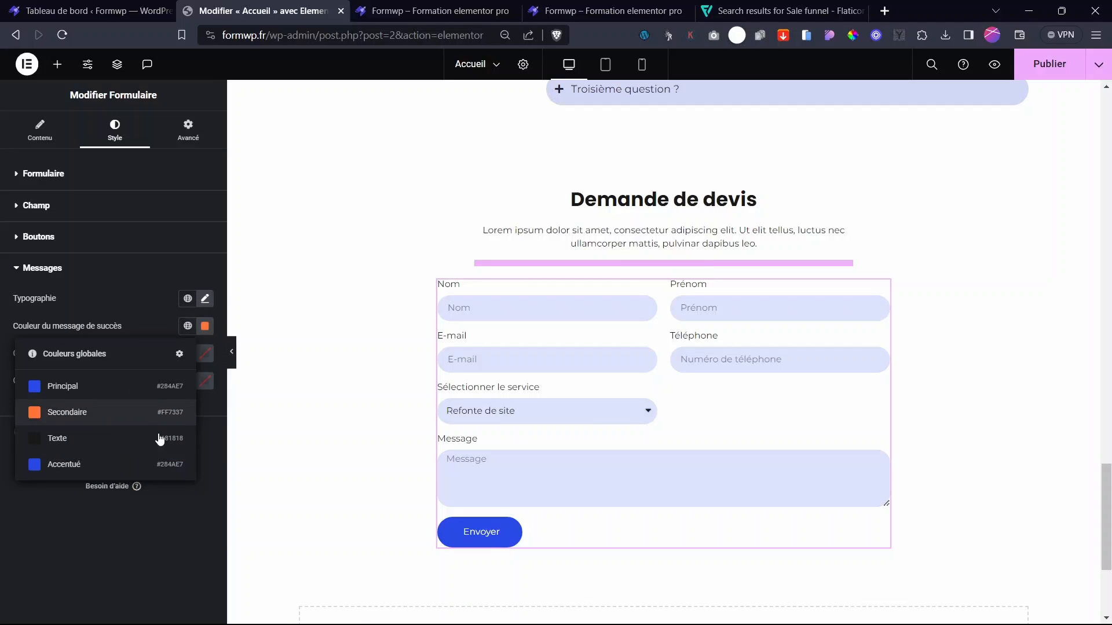
left_click(87, 440)
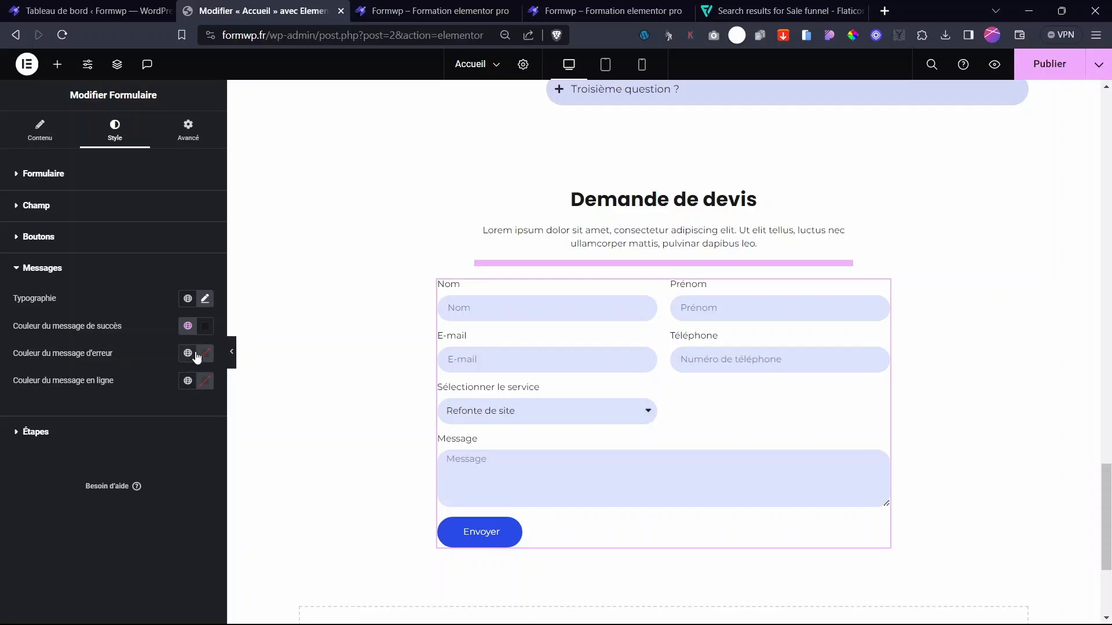
- Apply the Secondaire global colour to error messages and Texte to inline messages
left_click(206, 354)
left_click(186, 353)
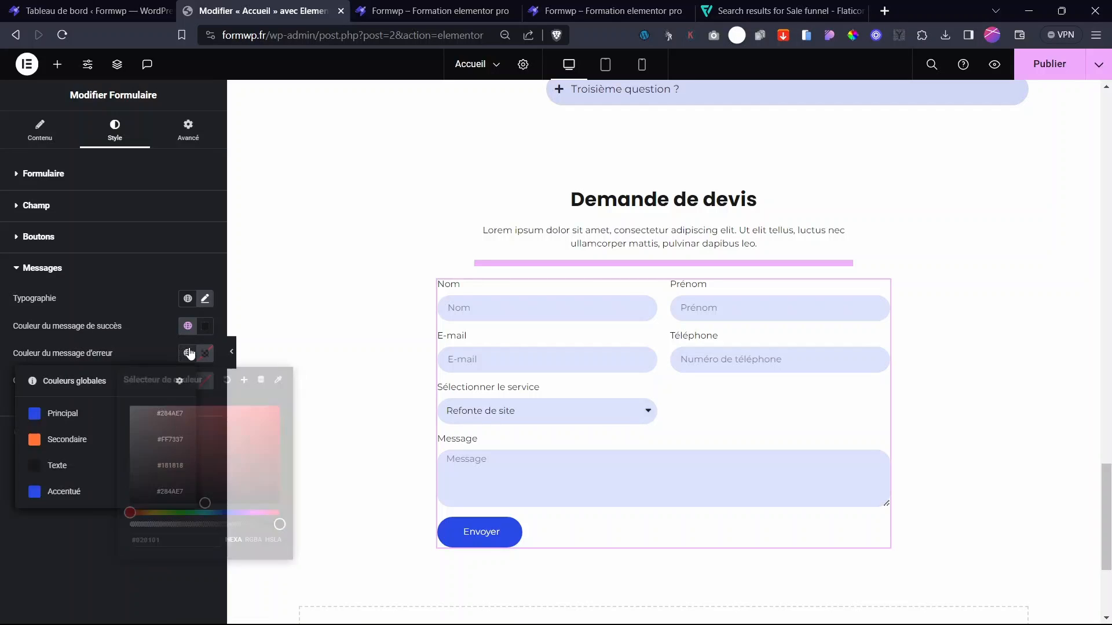
left_click(88, 439)
left_click(189, 382)
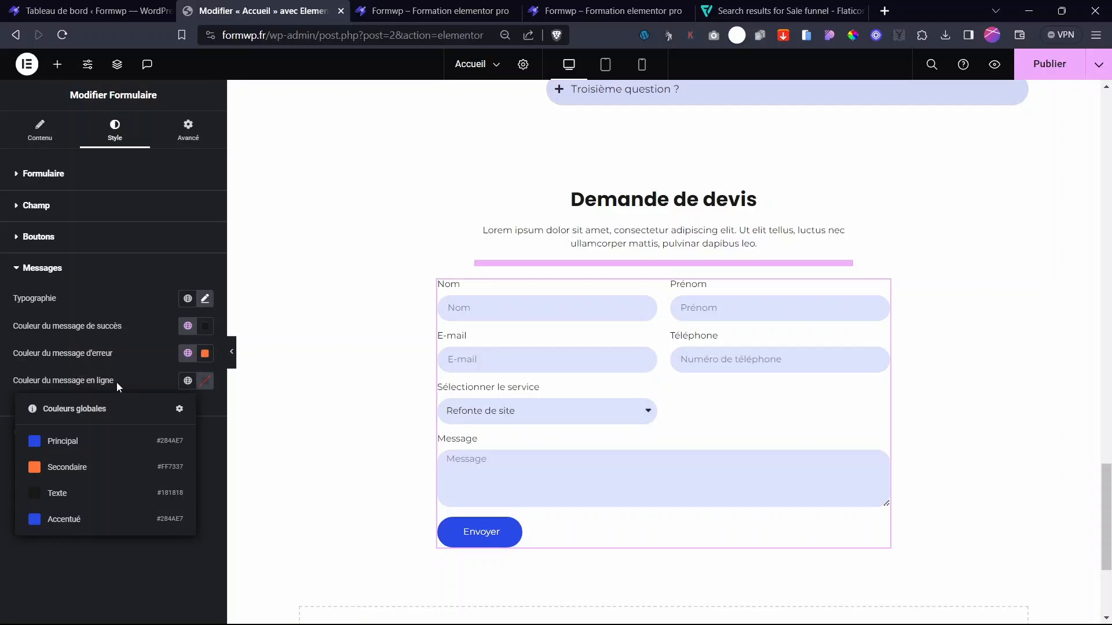
left_click(79, 388)
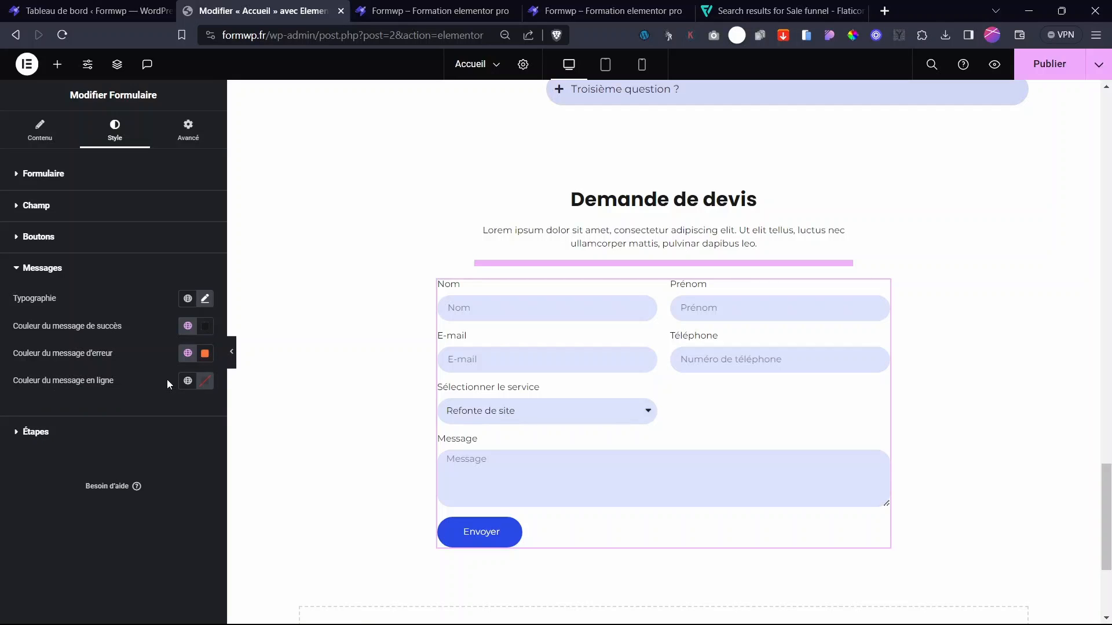
left_click(189, 385)
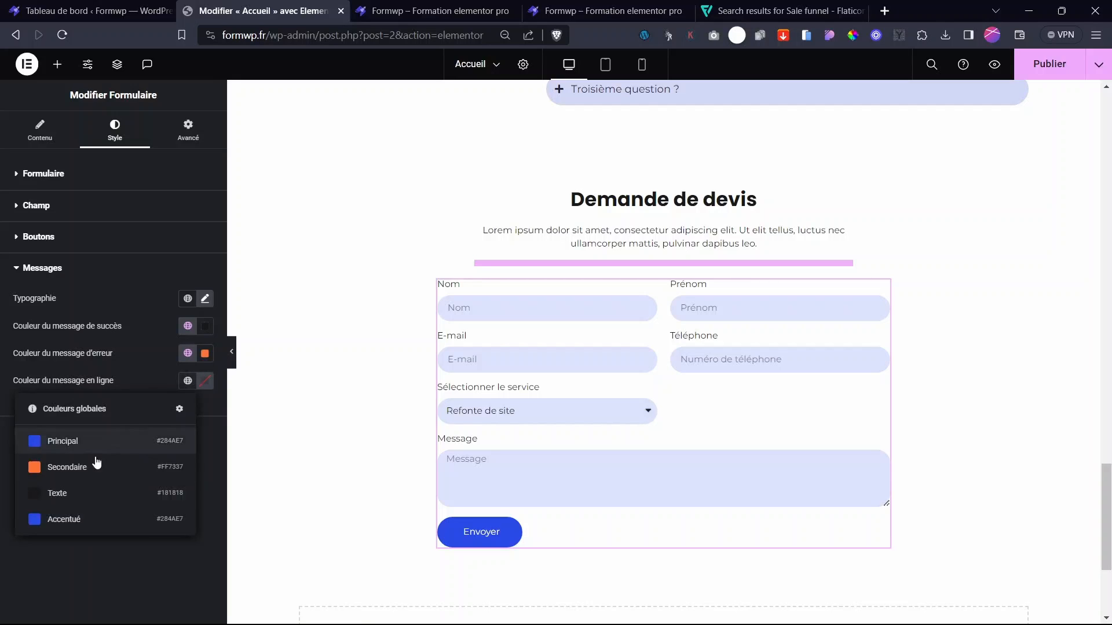
left_click(79, 493)
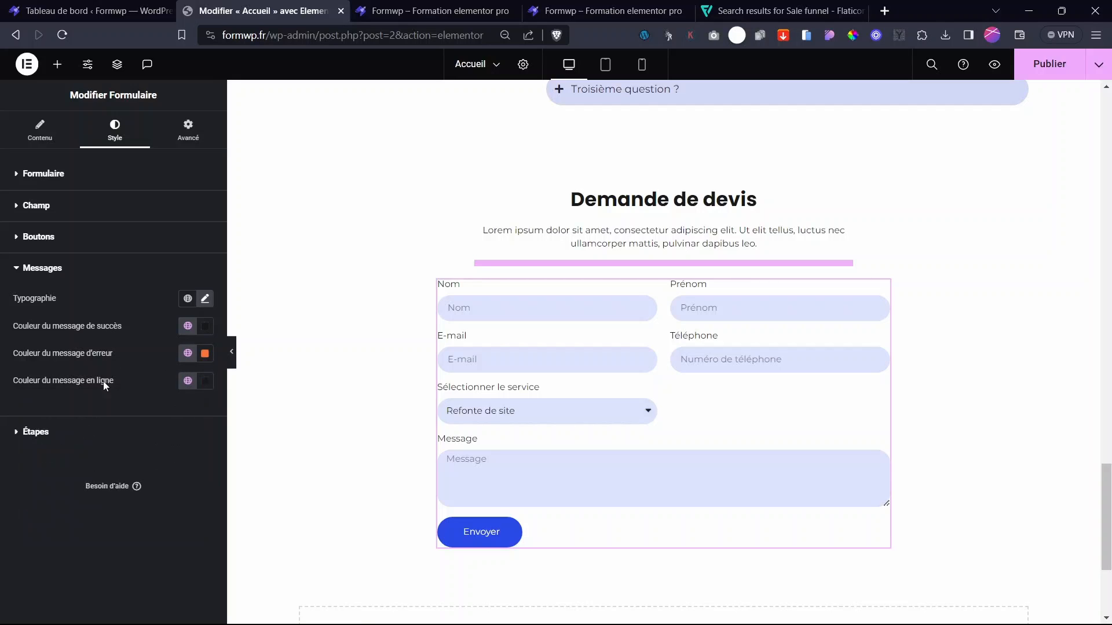
left_click(42, 431)
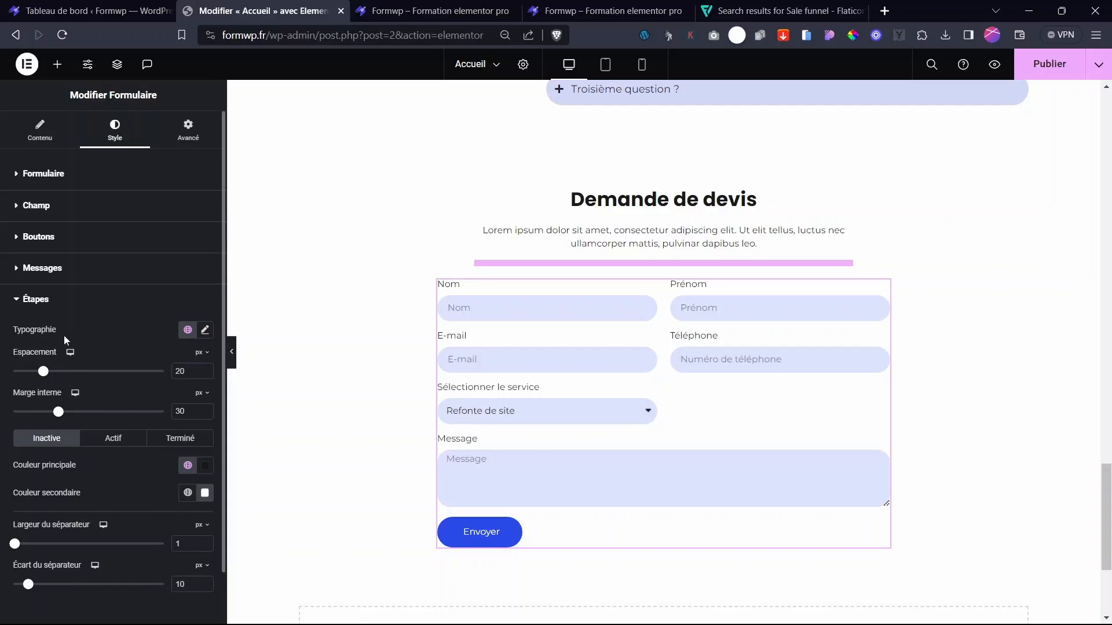
left_click(34, 299)
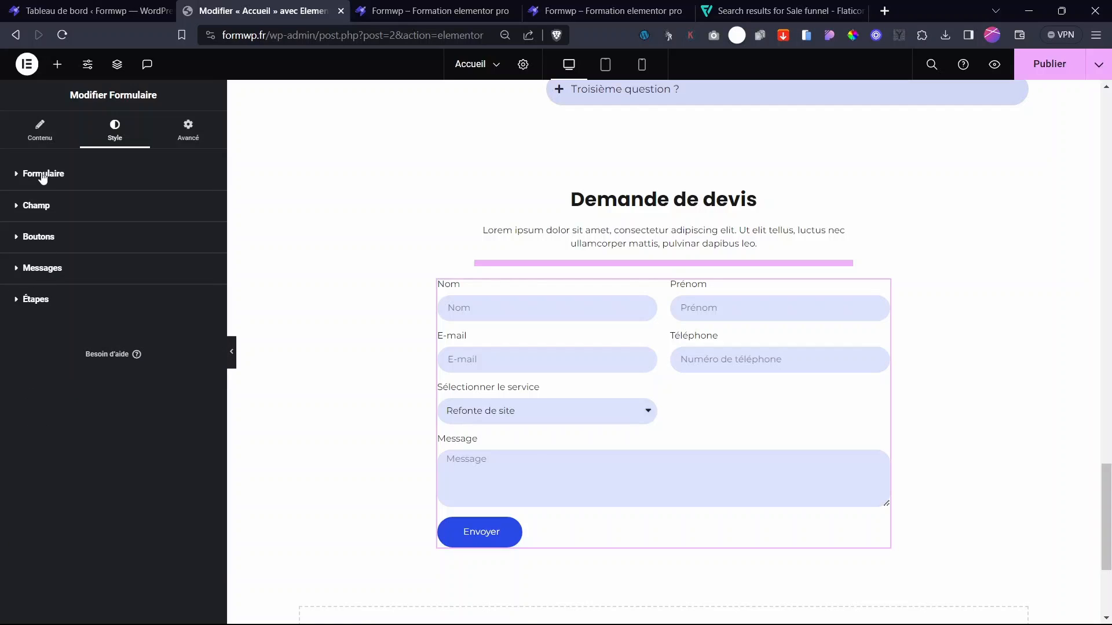
- Switch Messages personnalisés to Oui under the form's Options supplémentaires
left_click(34, 144)
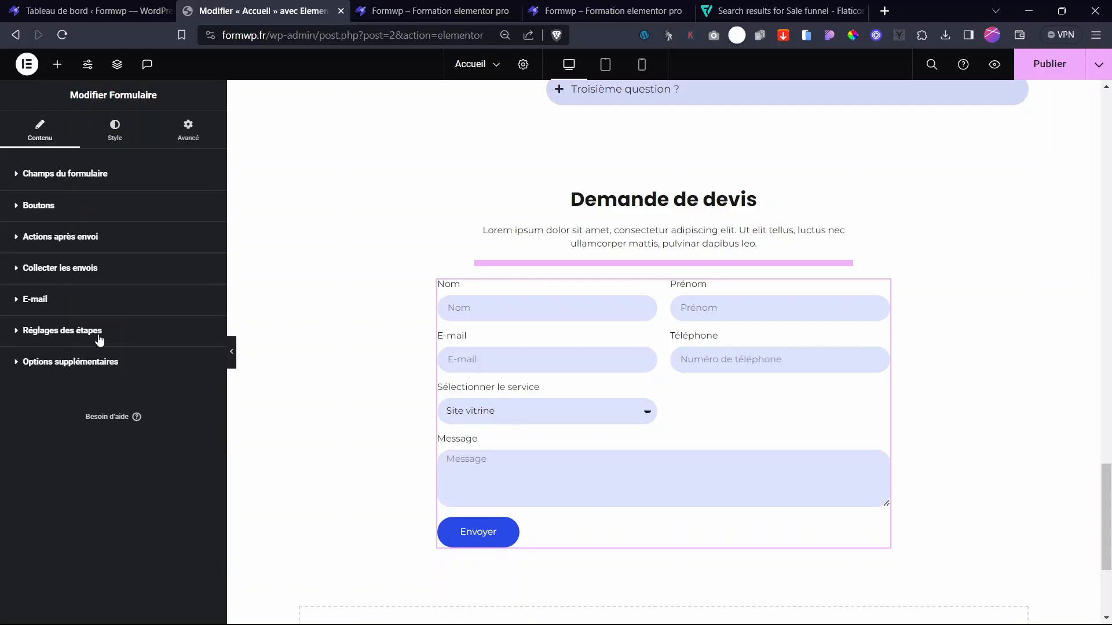
left_click(78, 365)
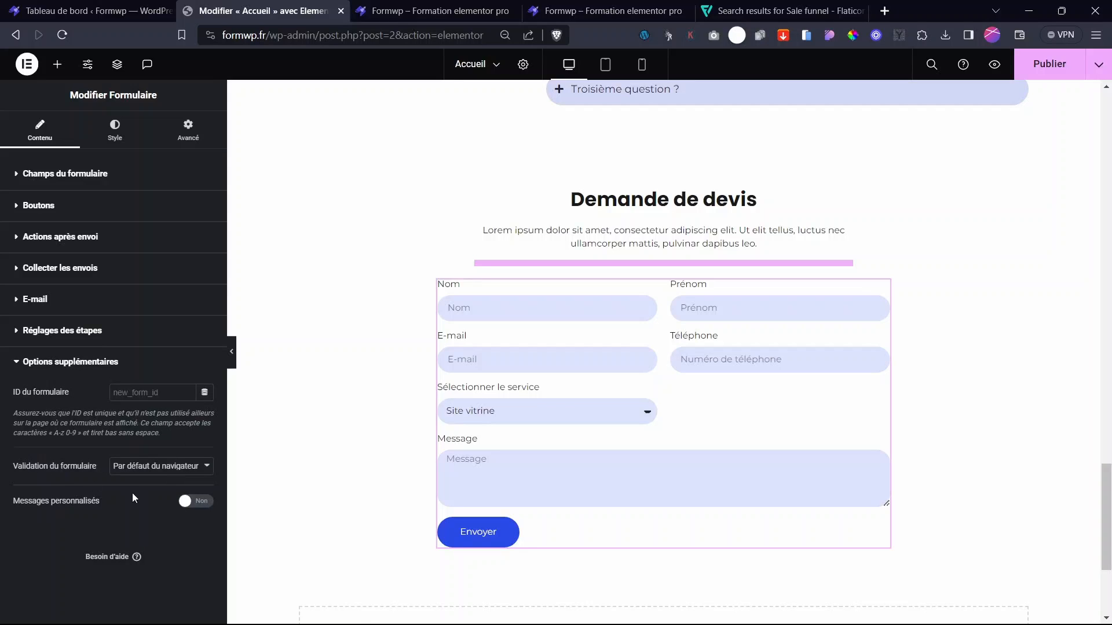
left_click_drag(2, 509, 67, 514)
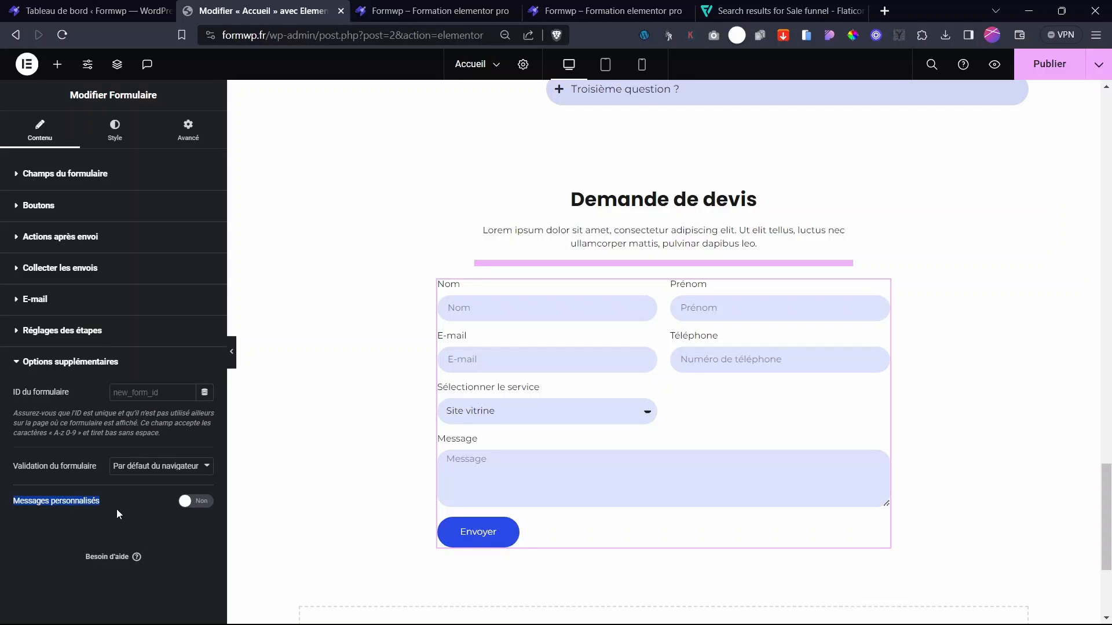
left_click(183, 502)
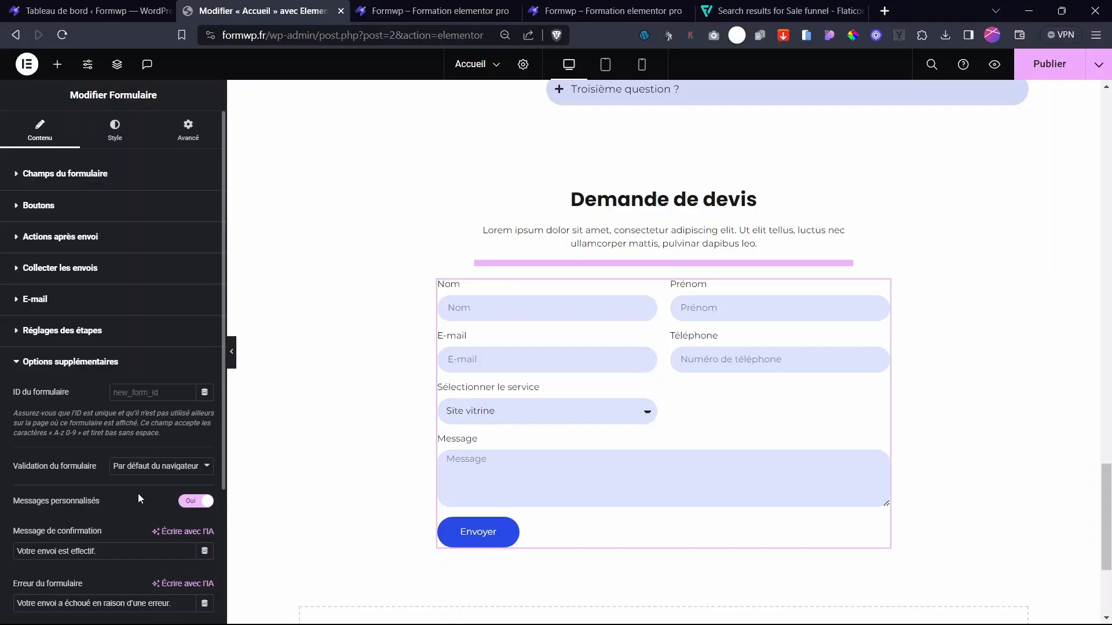
- Review the confirmation, form error, server error and invalid format message texts
scroll(137, 498, "down", 3)
triple_click(172, 404)
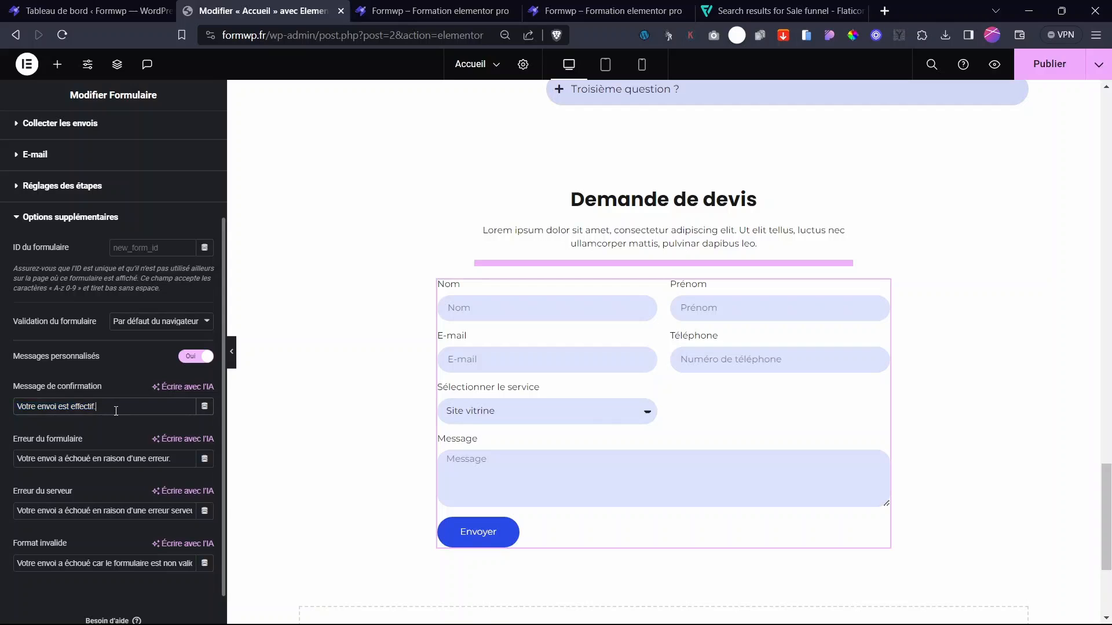
left_click_drag(111, 458, 9, 469)
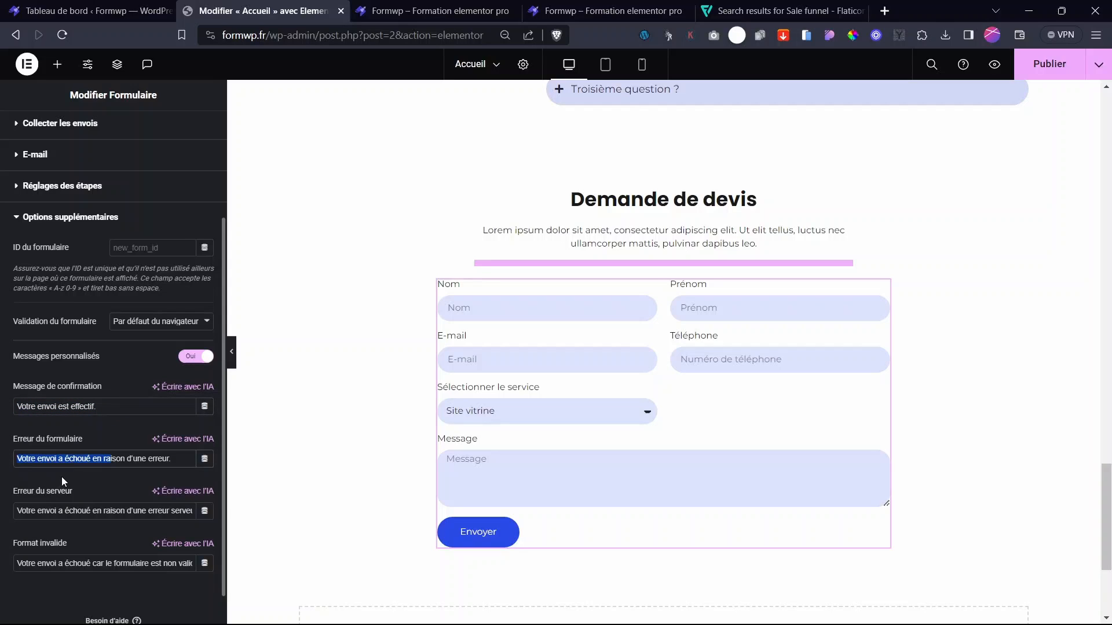
left_click_drag(119, 510, 16, 507)
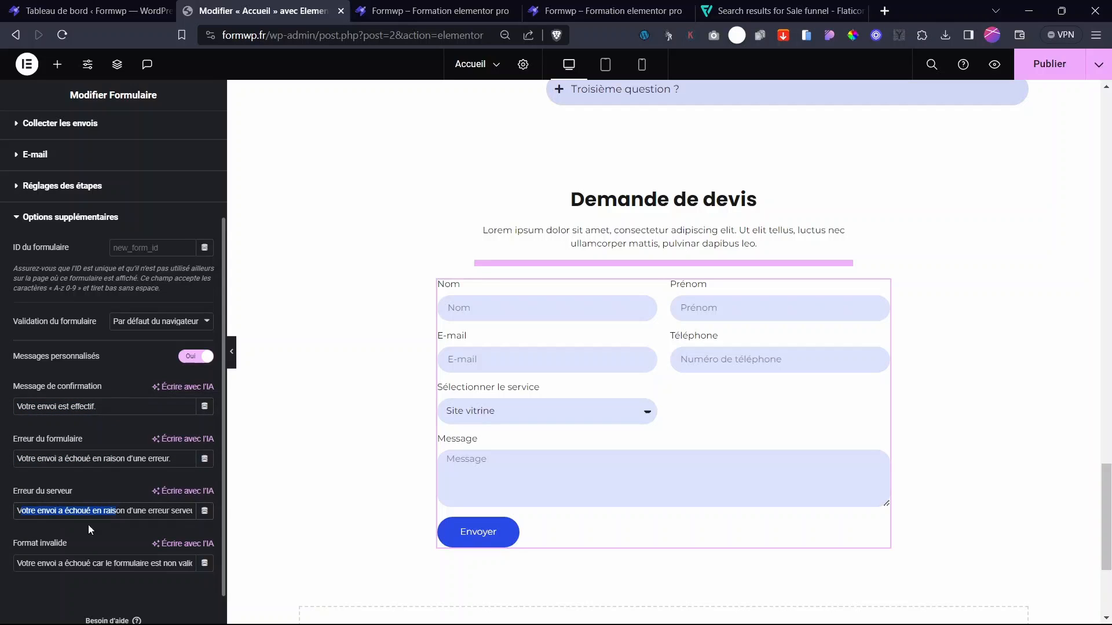
left_click_drag(107, 562, 15, 559)
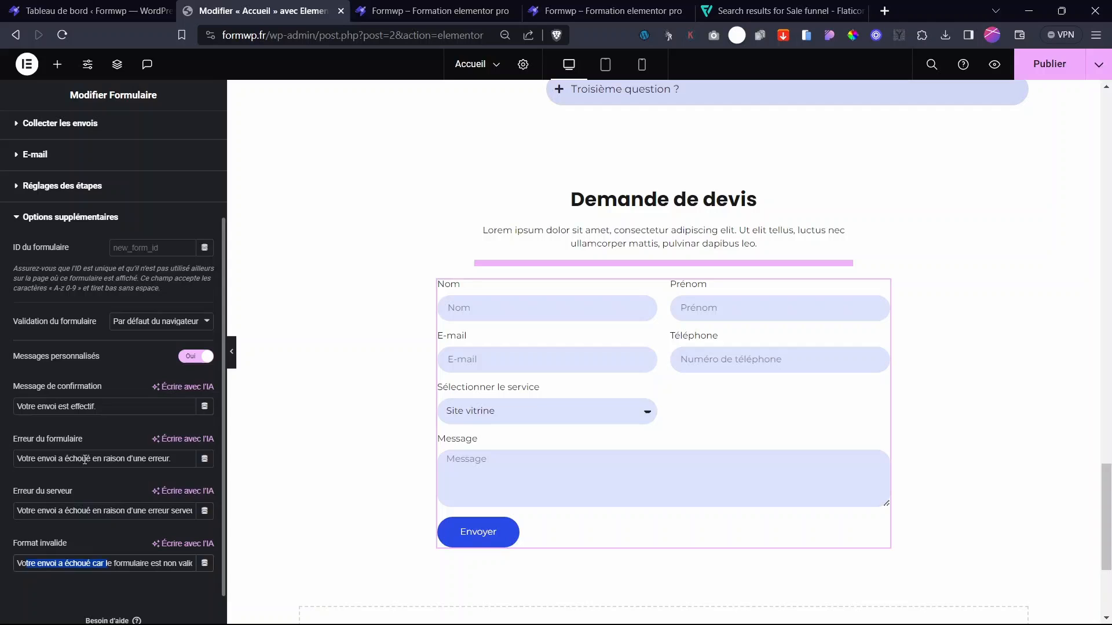
scroll(159, 449, "up", 3)
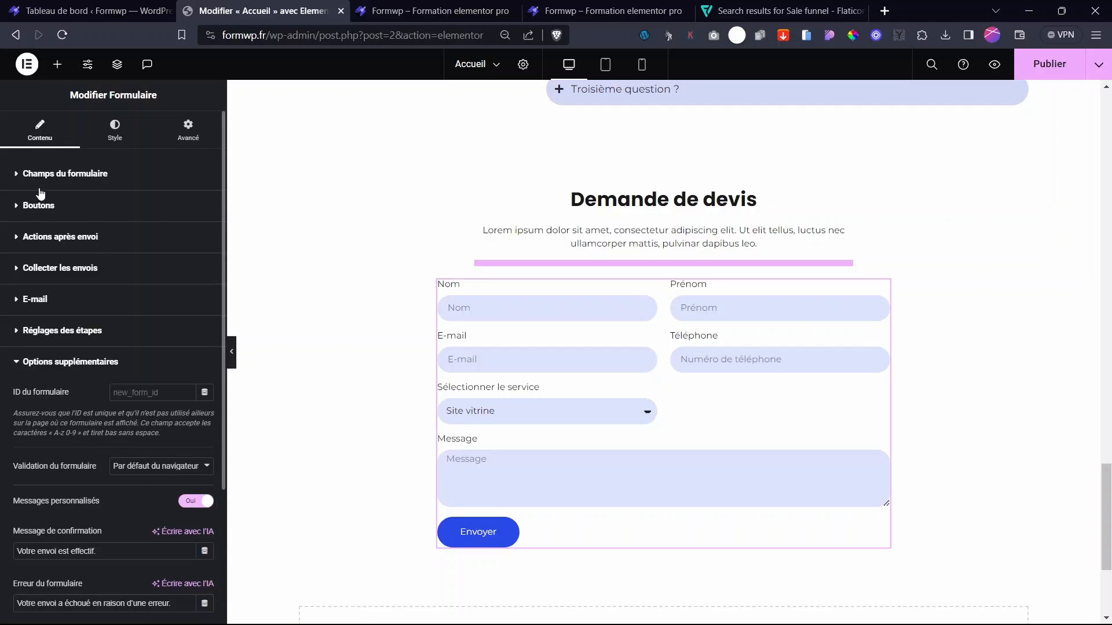
left_click(103, 139)
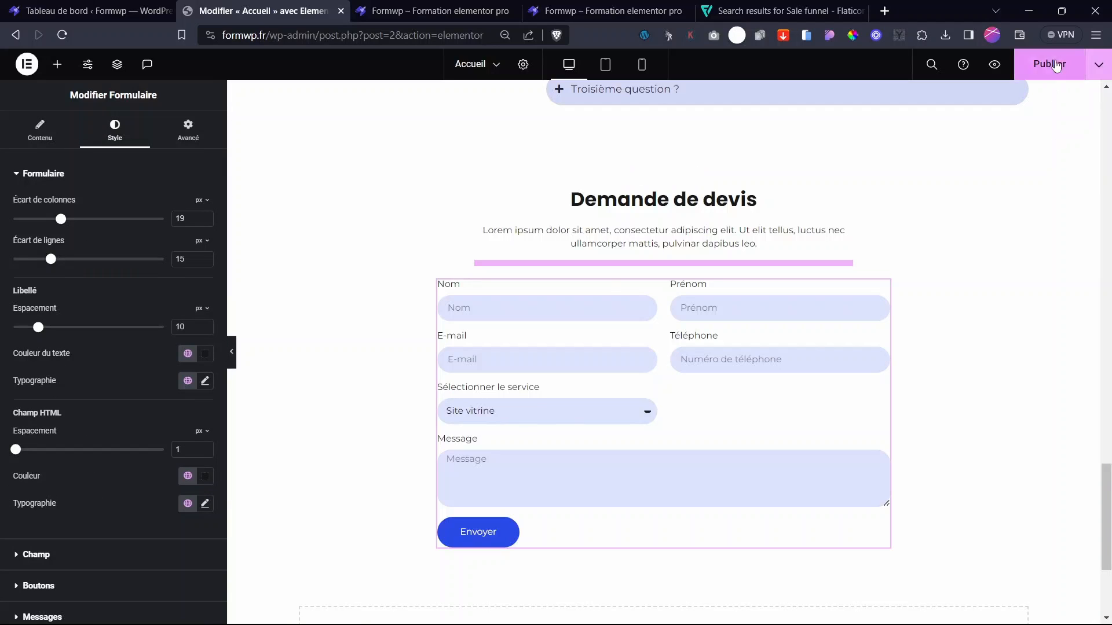
- Publish the Accueil home page changes
left_click(1055, 66)
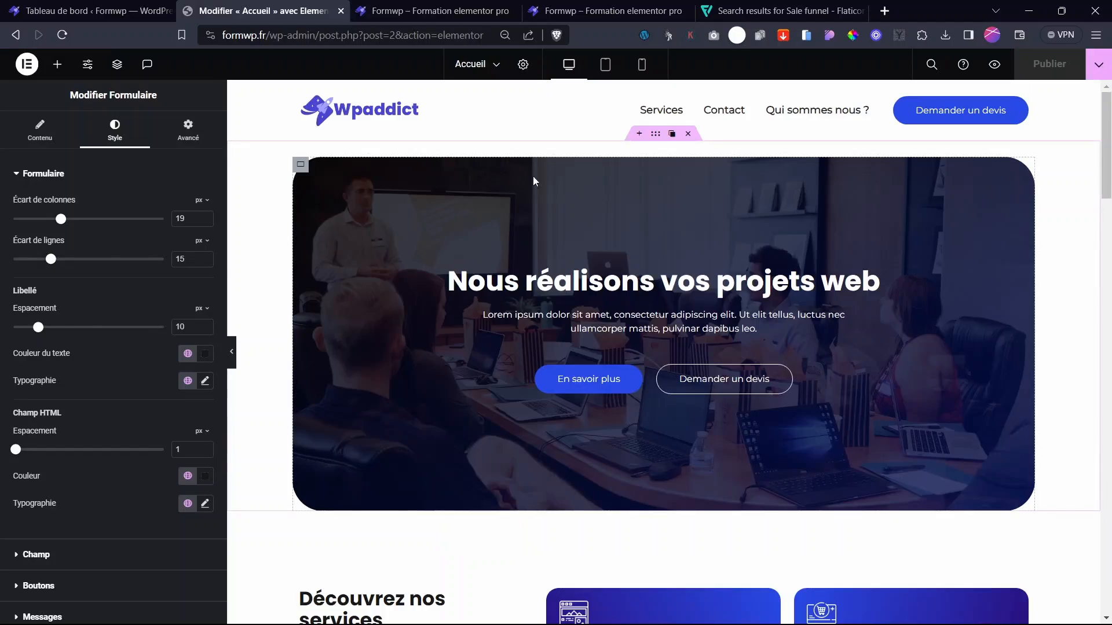
scroll(1074, 175, "down", 10)
scroll(615, 164, "up", 10)
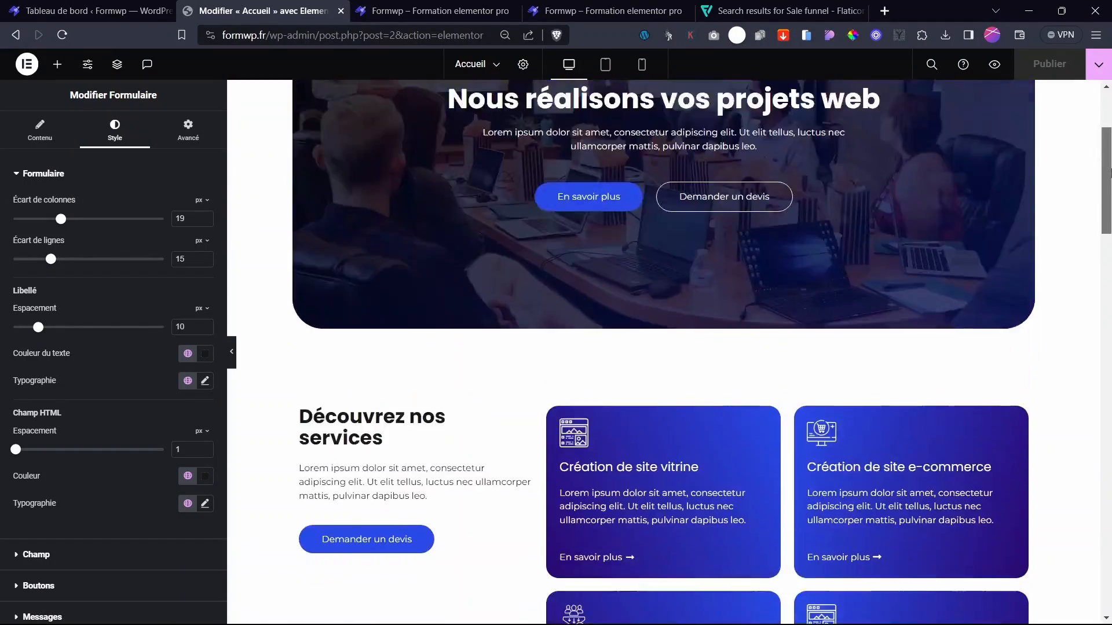
scroll(805, 283, "down", 10)
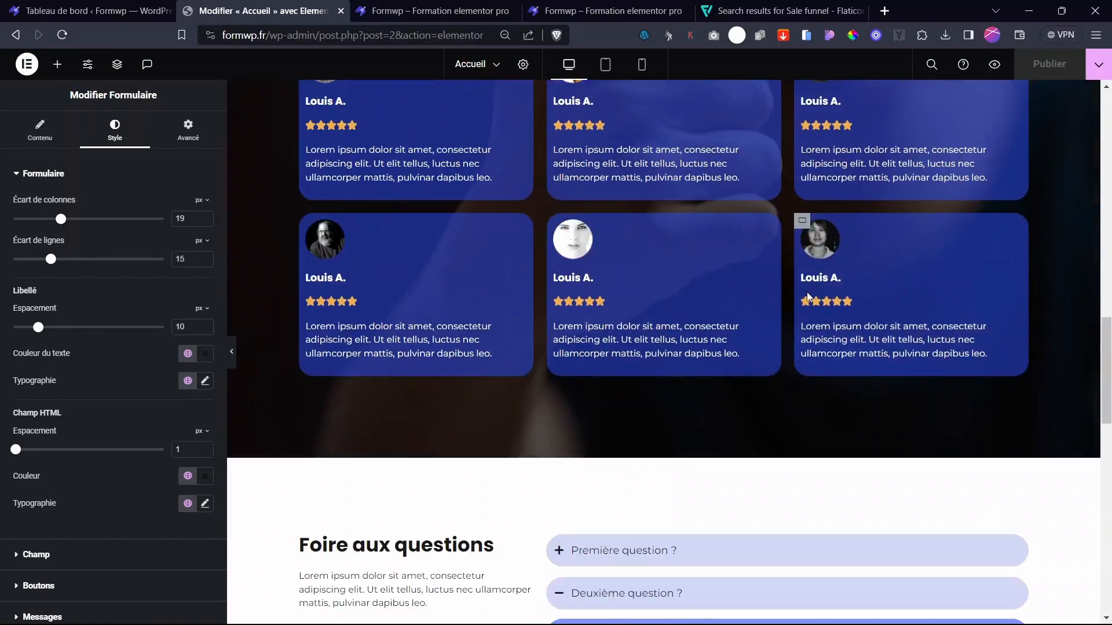
scroll(667, 295, "down", 5)
scroll(732, 292, "up", 5)
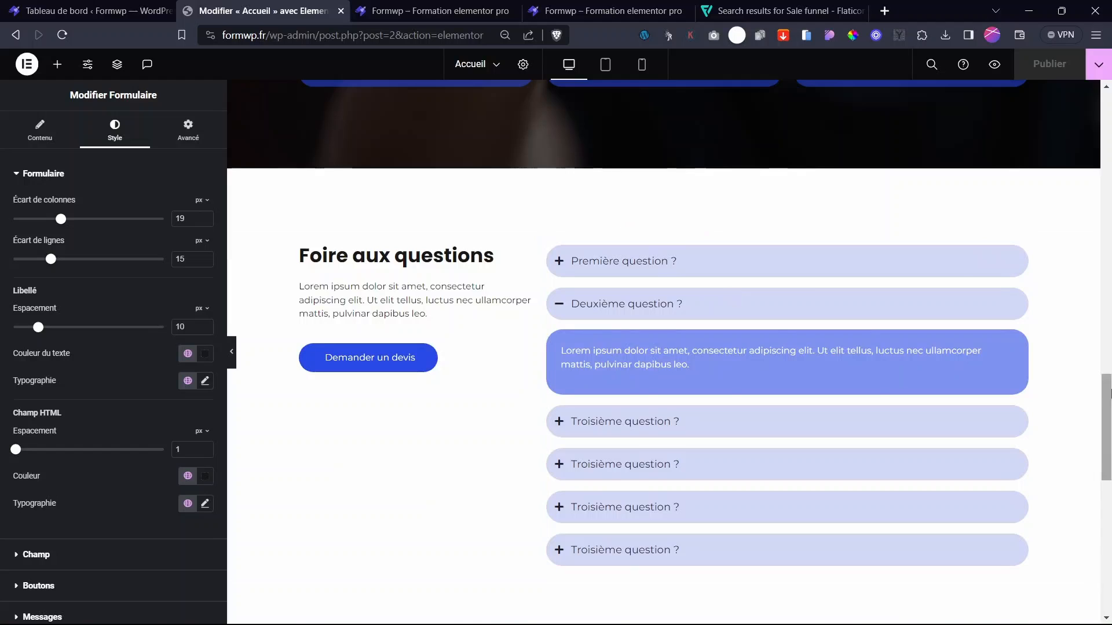
- Open the Services page for editing from the recent pages list
left_click(1106, 369)
scroll(1109, 383, "up", 10)
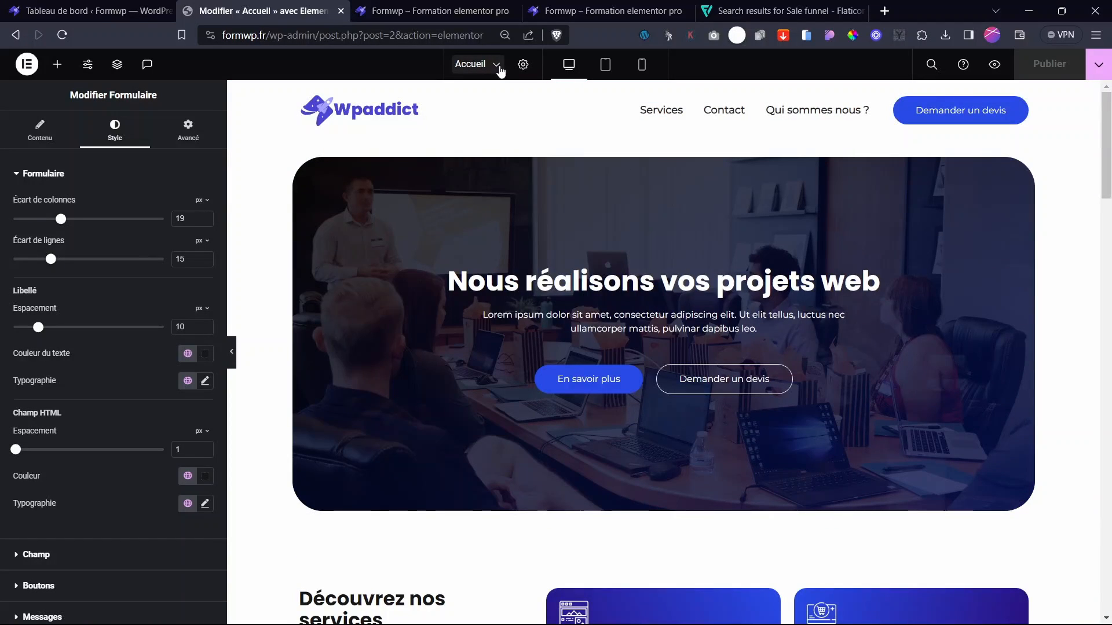
left_click(498, 67)
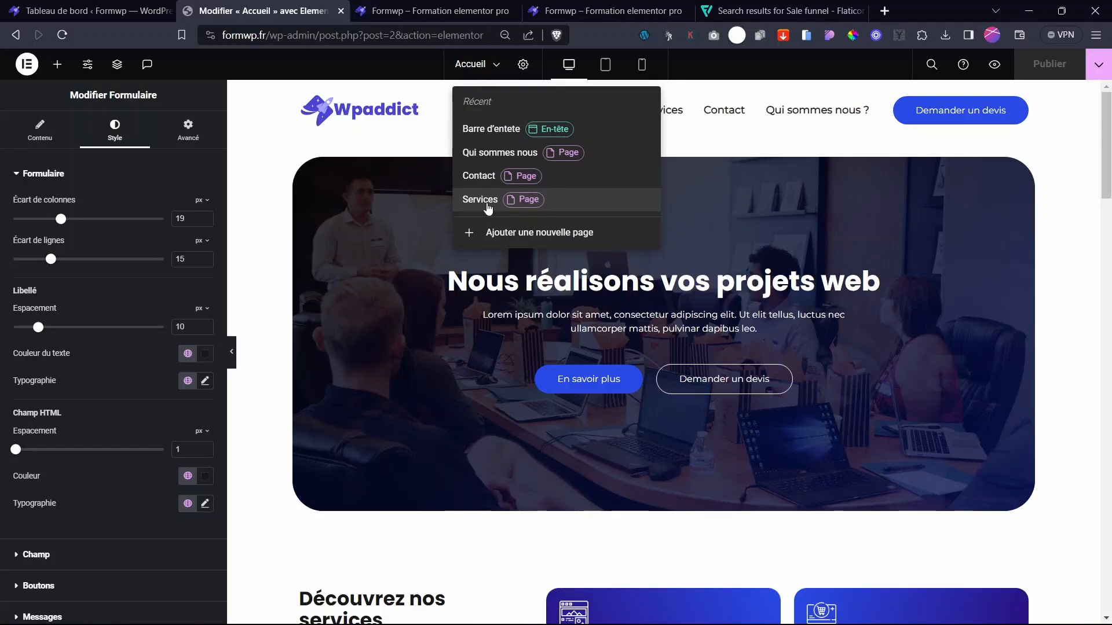
left_click(489, 207)
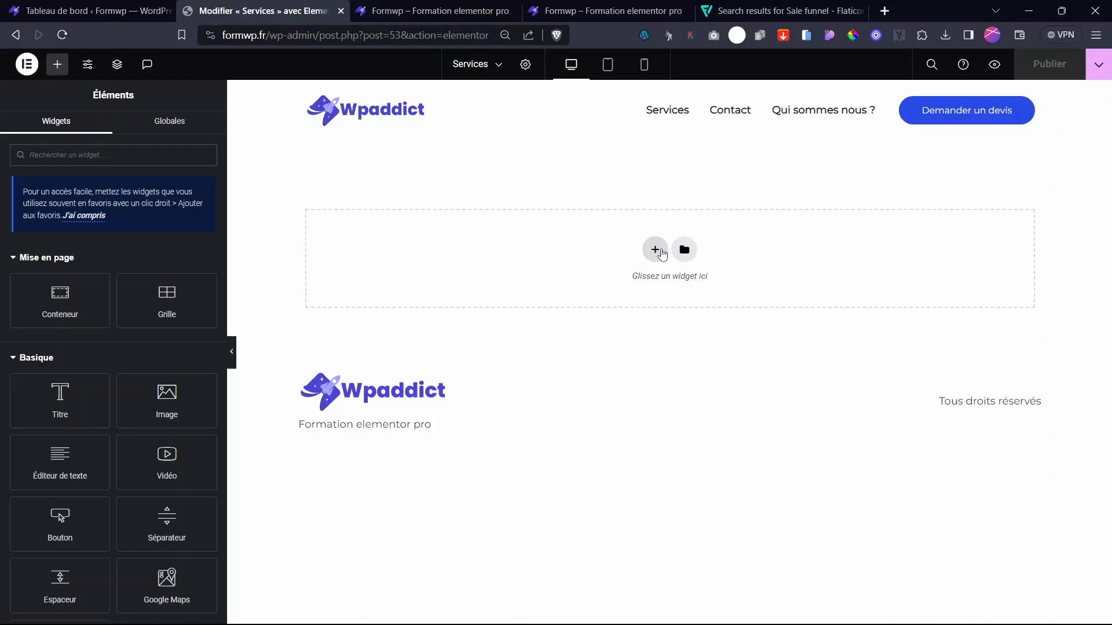
- Add a single-column flexbox section with a nested container to the empty Services page
left_click(648, 249)
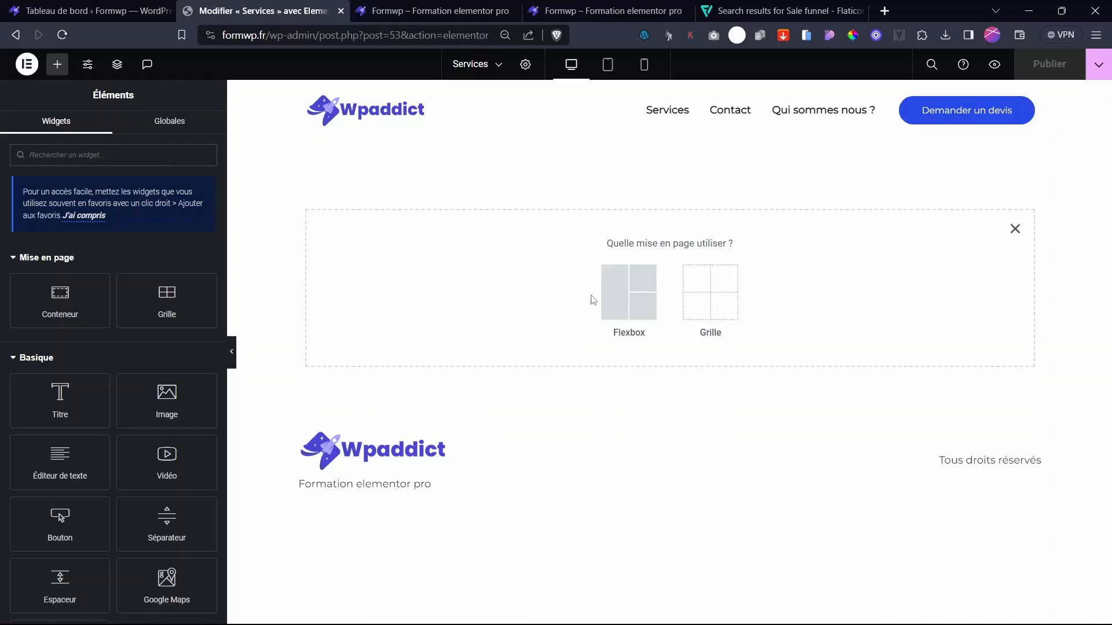
left_click(614, 304)
left_click(495, 284)
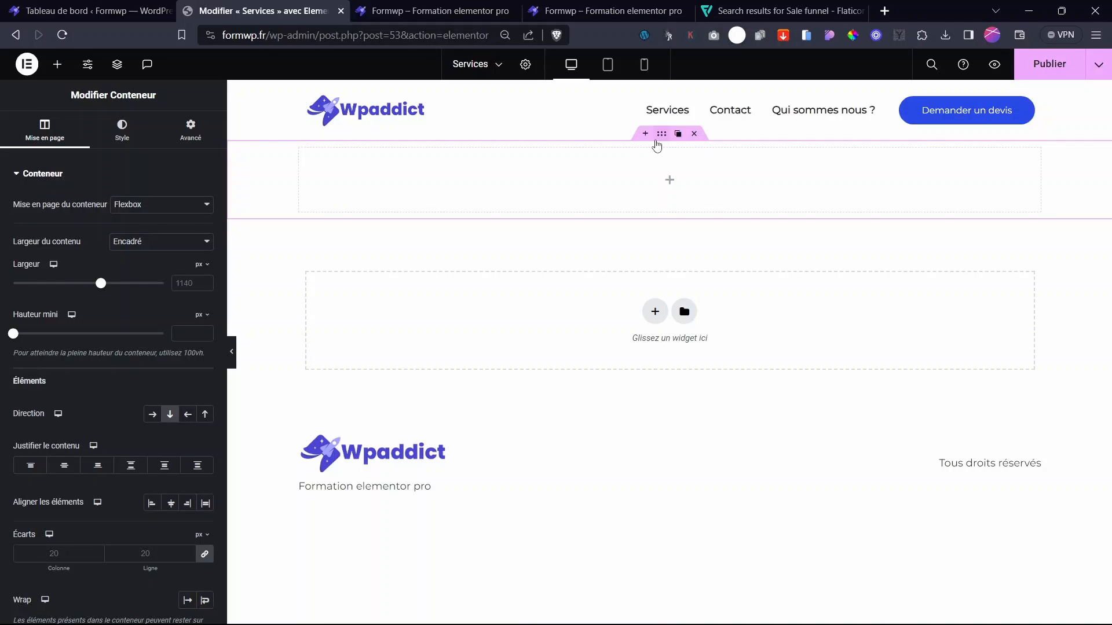
left_click(56, 65)
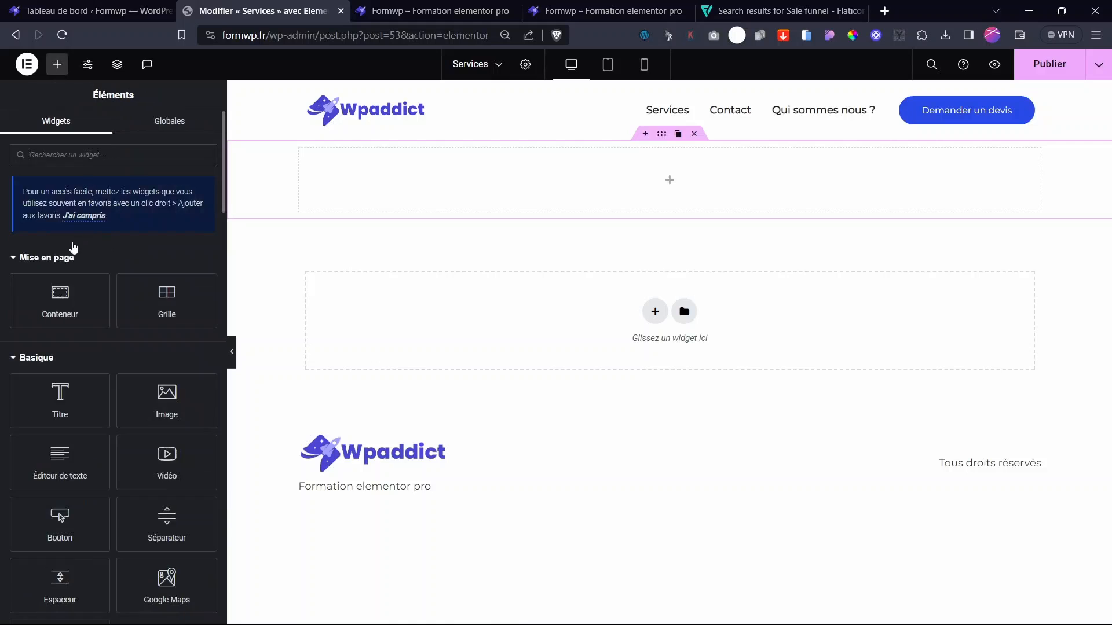
left_click_drag(98, 293, 579, 192)
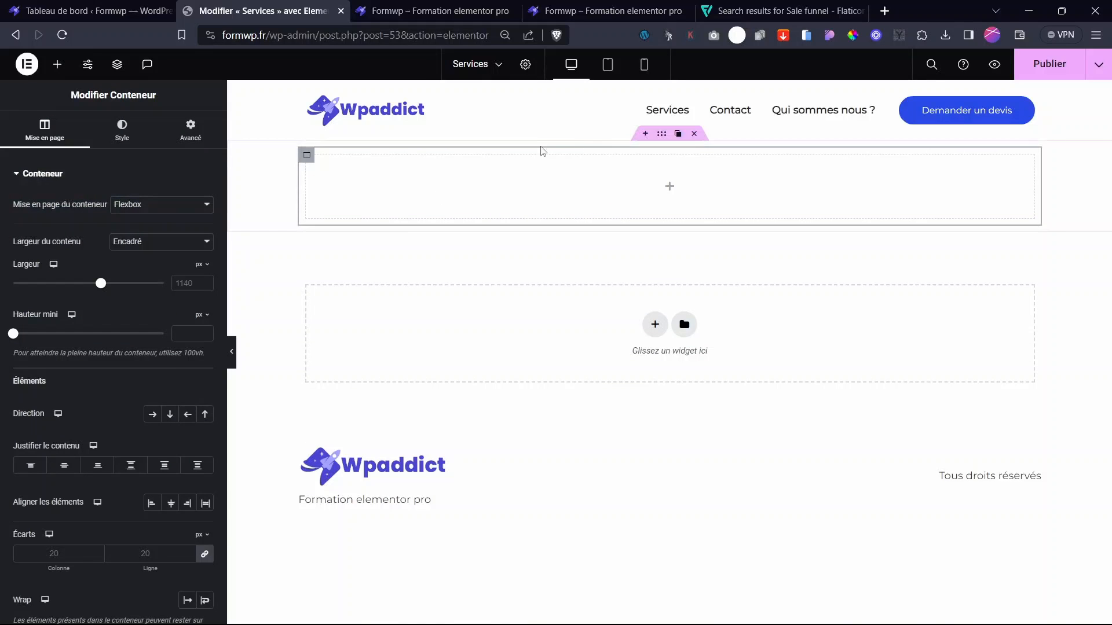
left_click(421, 12)
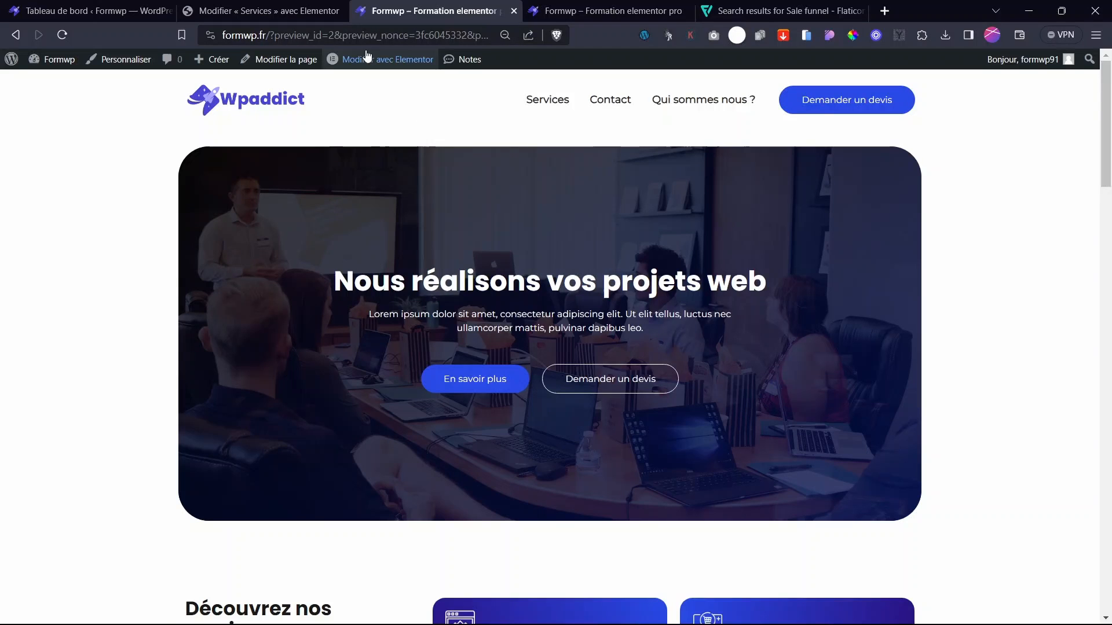
left_click(274, 7)
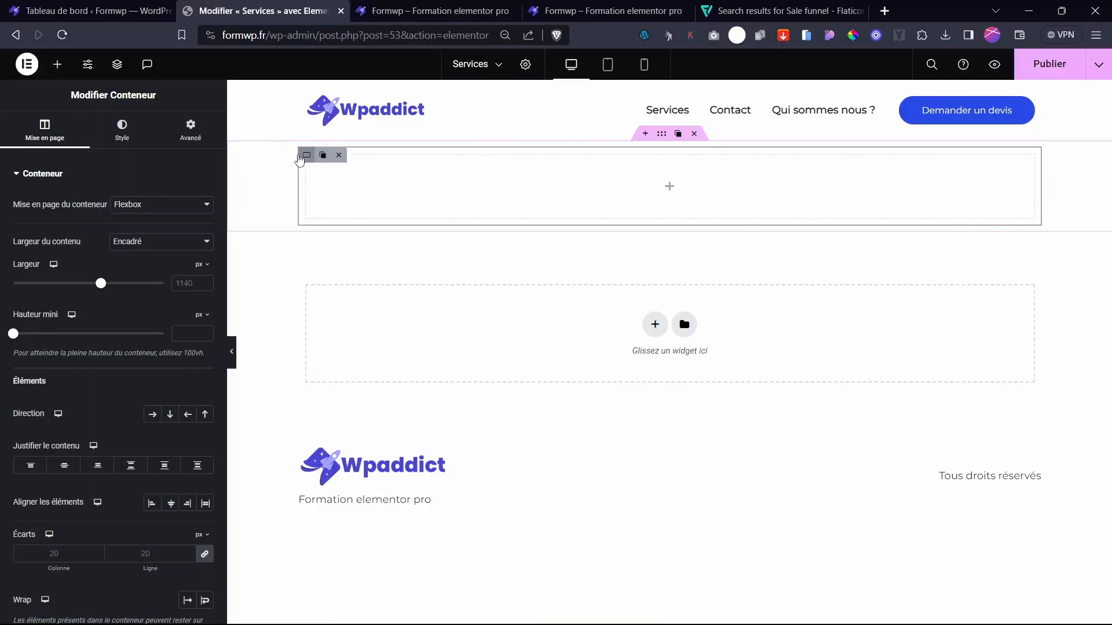
- Give the top container a minimum height of 25 vh
left_click(206, 317)
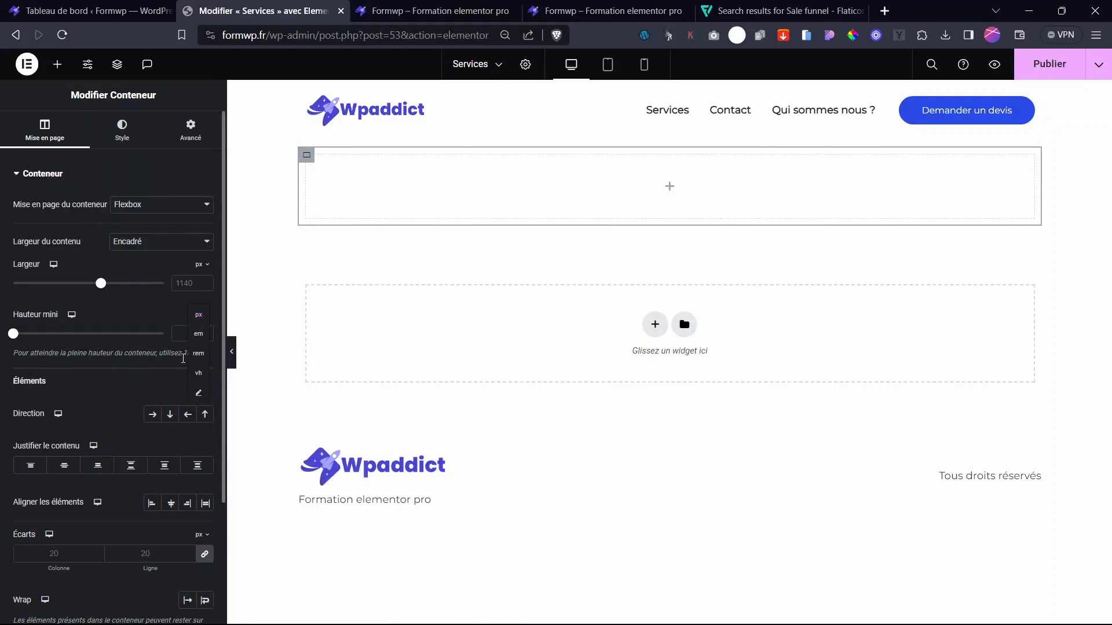
left_click(201, 375)
left_click_drag(15, 343, 54, 343)
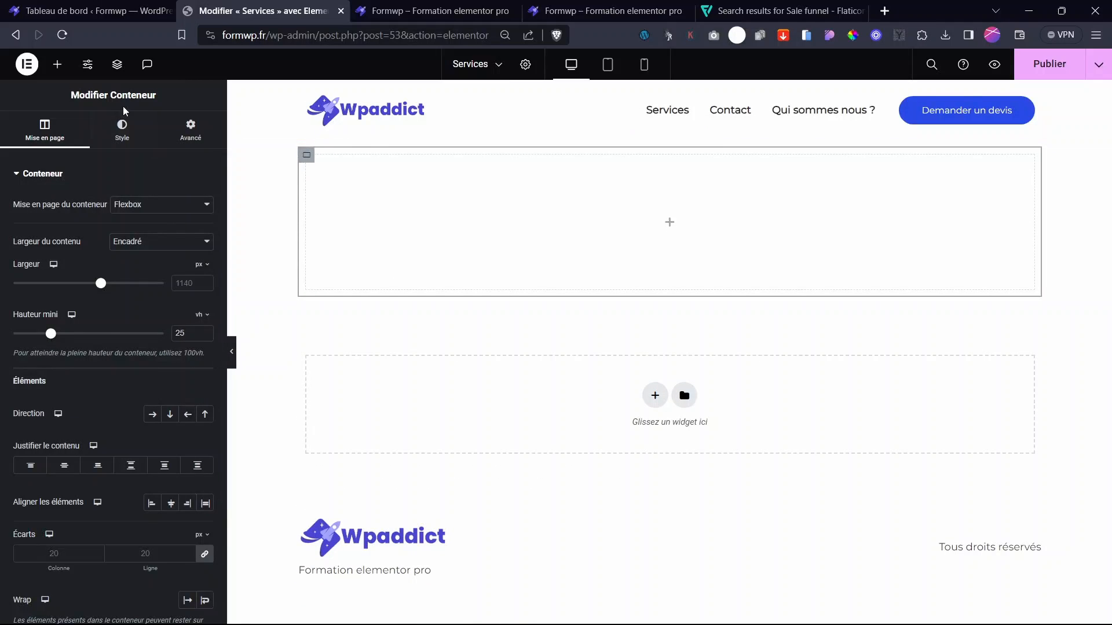
left_click(124, 127)
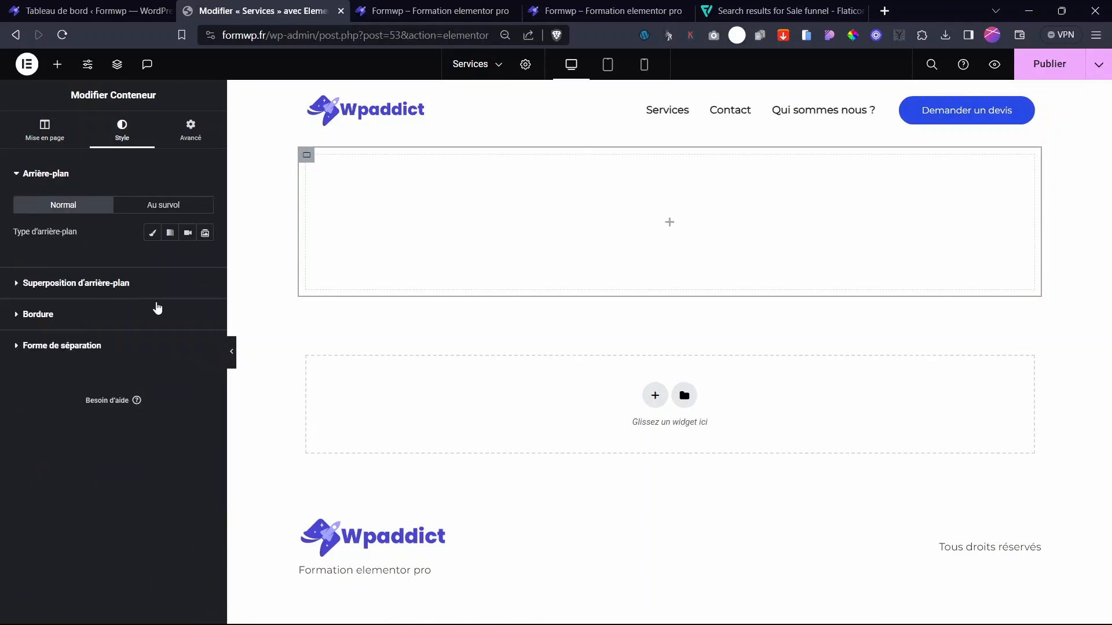
- Set a classic background using an office meeting photo imported through Instant Images
left_click(153, 232)
left_click(114, 333)
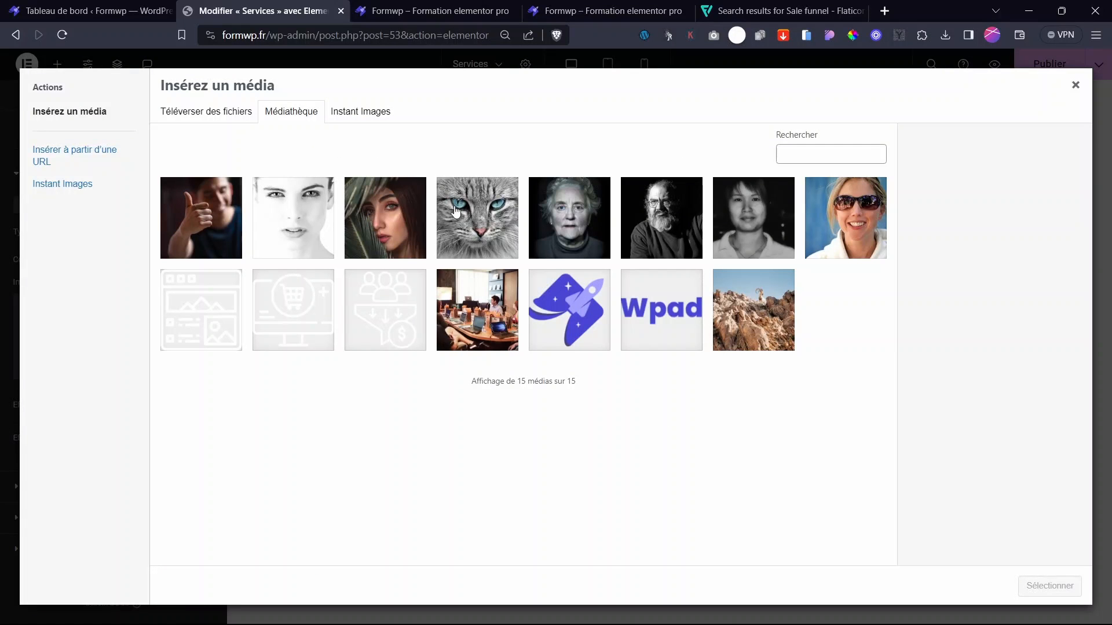
left_click(357, 112)
left_click(935, 247)
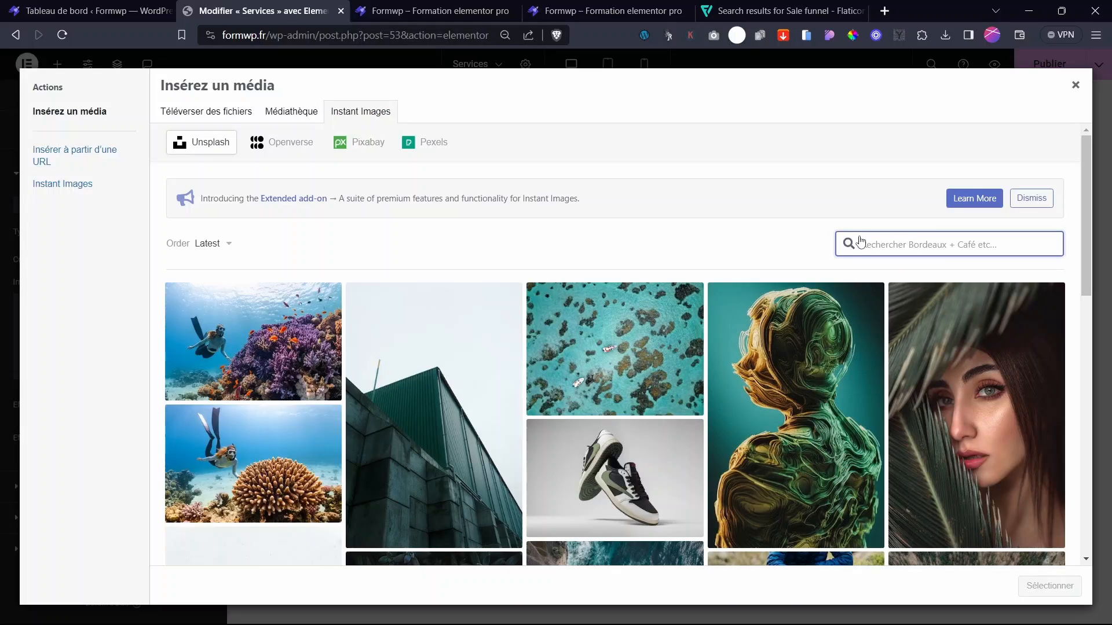
type("office")
key("Return")
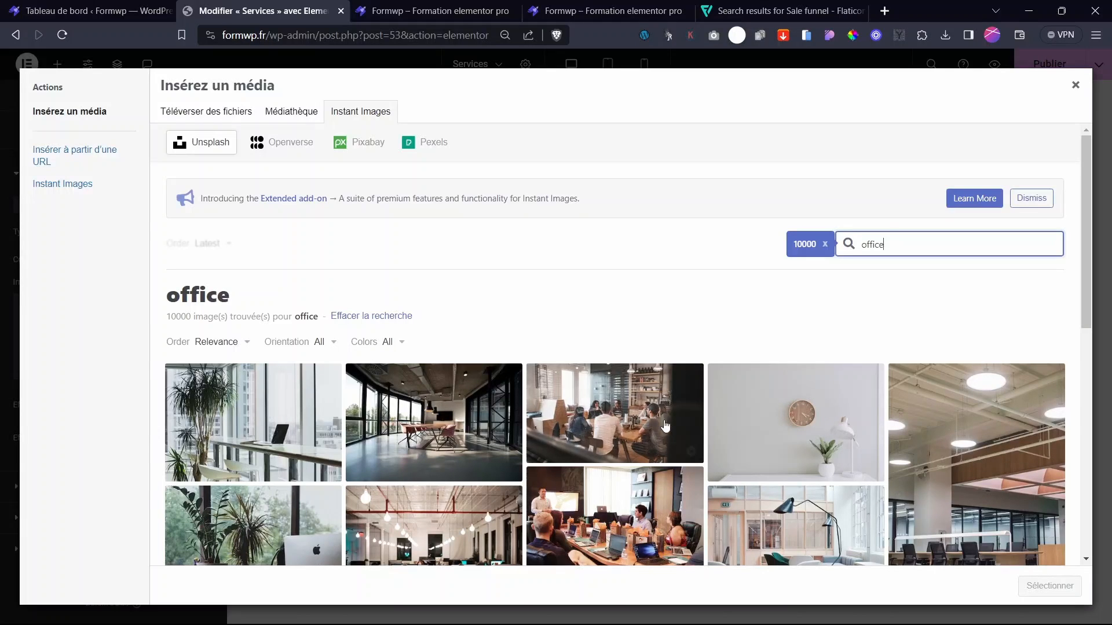
left_click(664, 431)
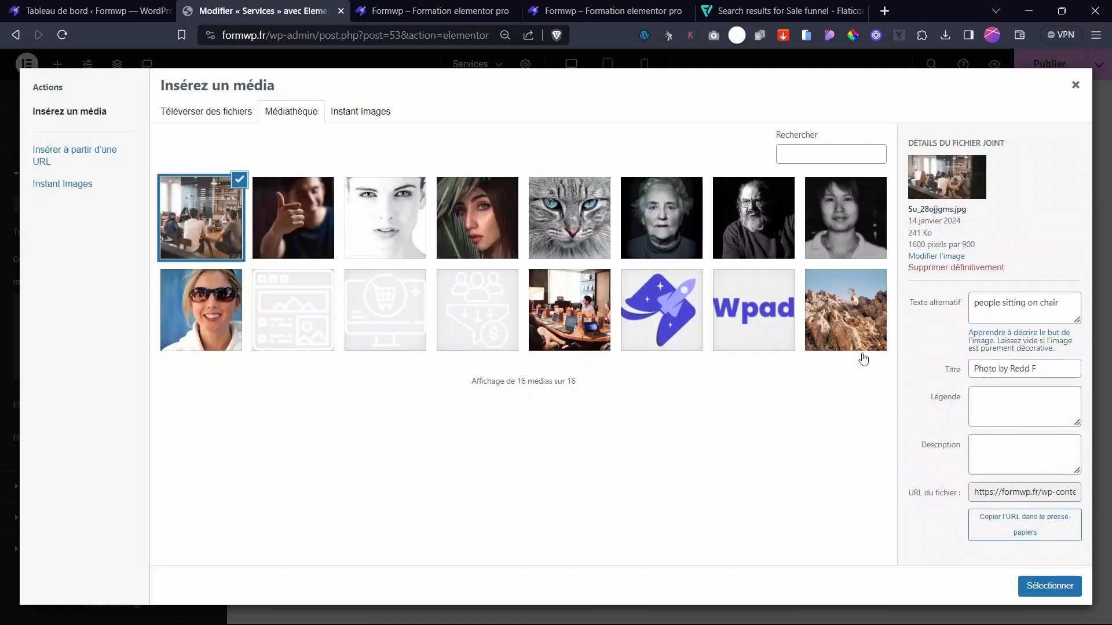
left_click(1050, 586)
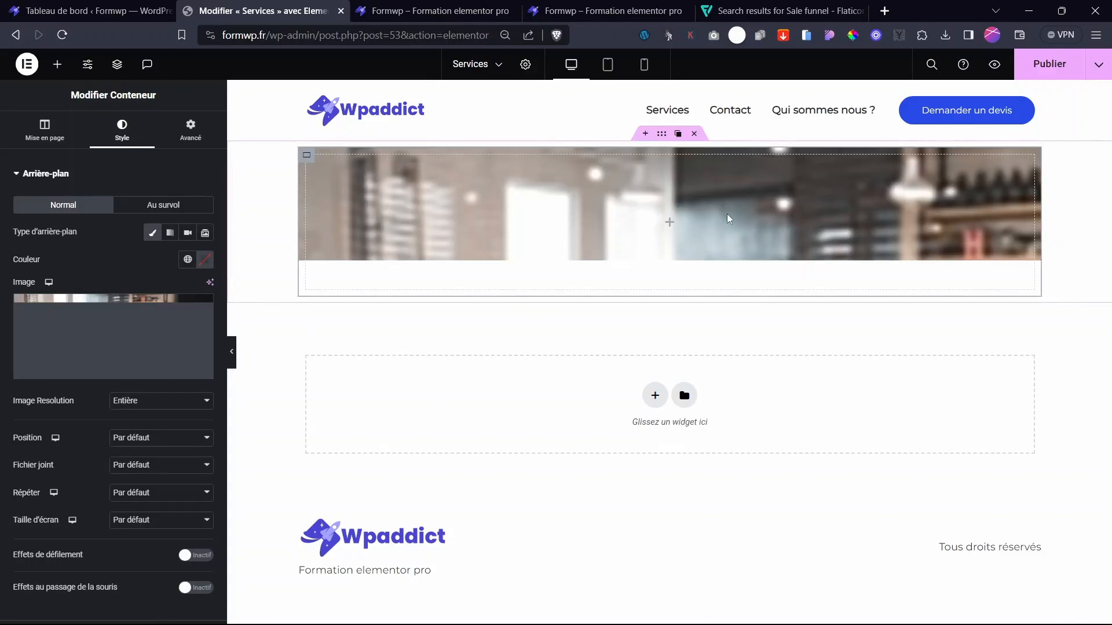
- Centre the background photo, keep default attachment, disable repeat and size it to Couvrir
left_click(140, 438)
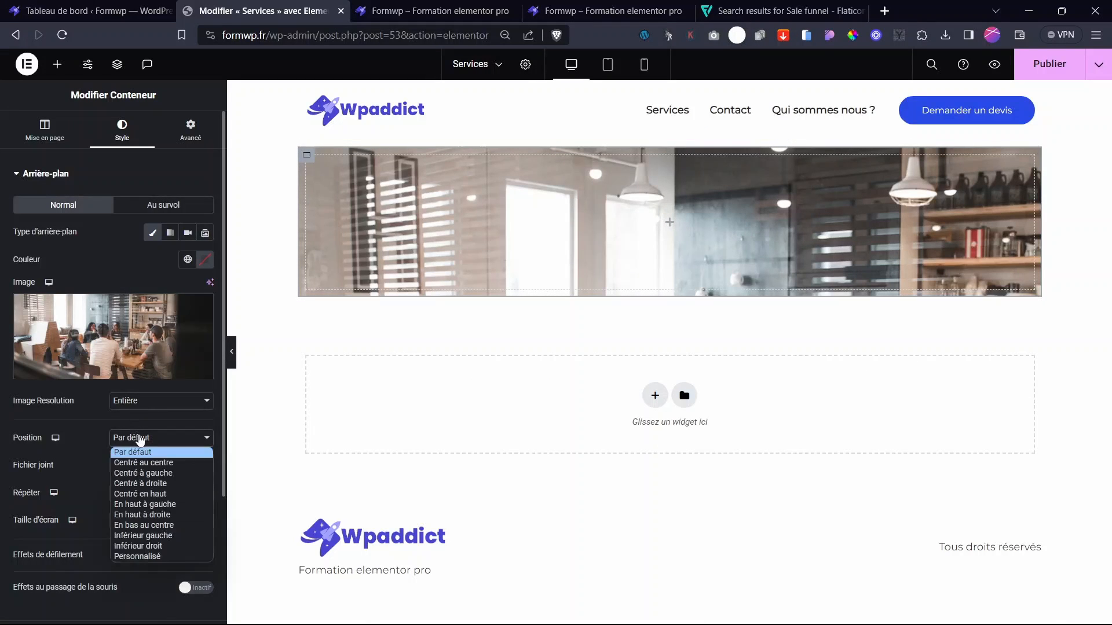
left_click(143, 463)
left_click(144, 466)
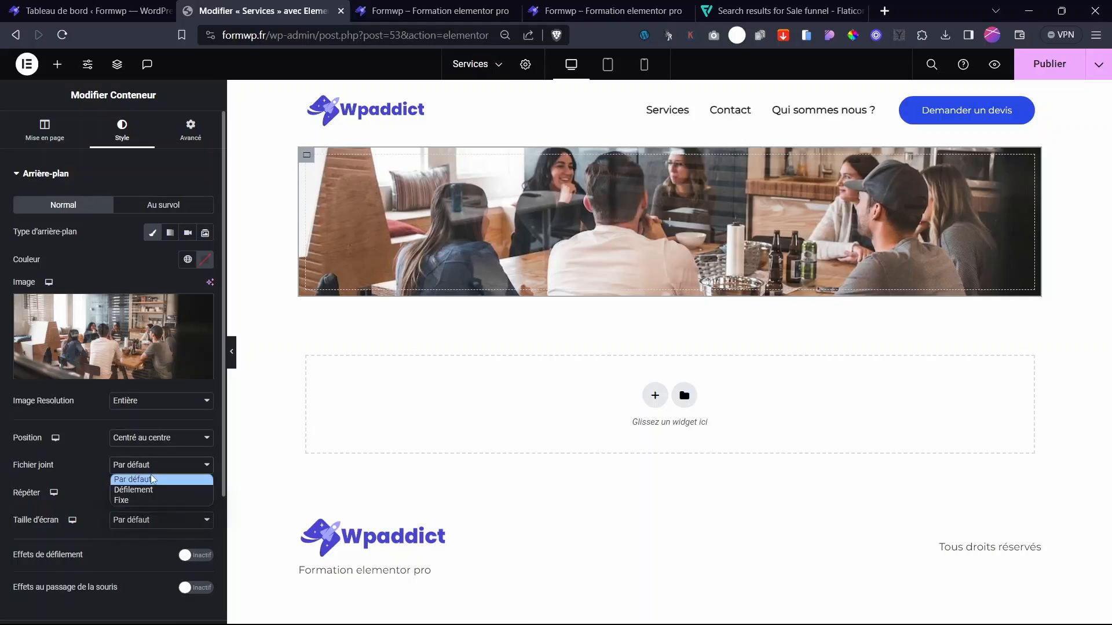
left_click(92, 476)
left_click(144, 494)
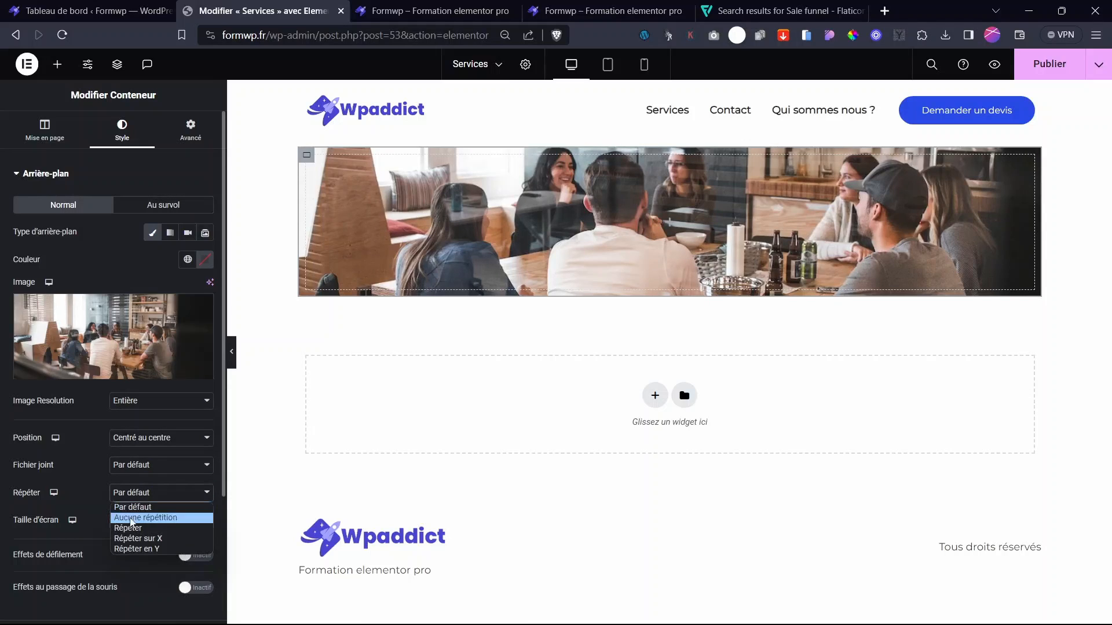
left_click(144, 517)
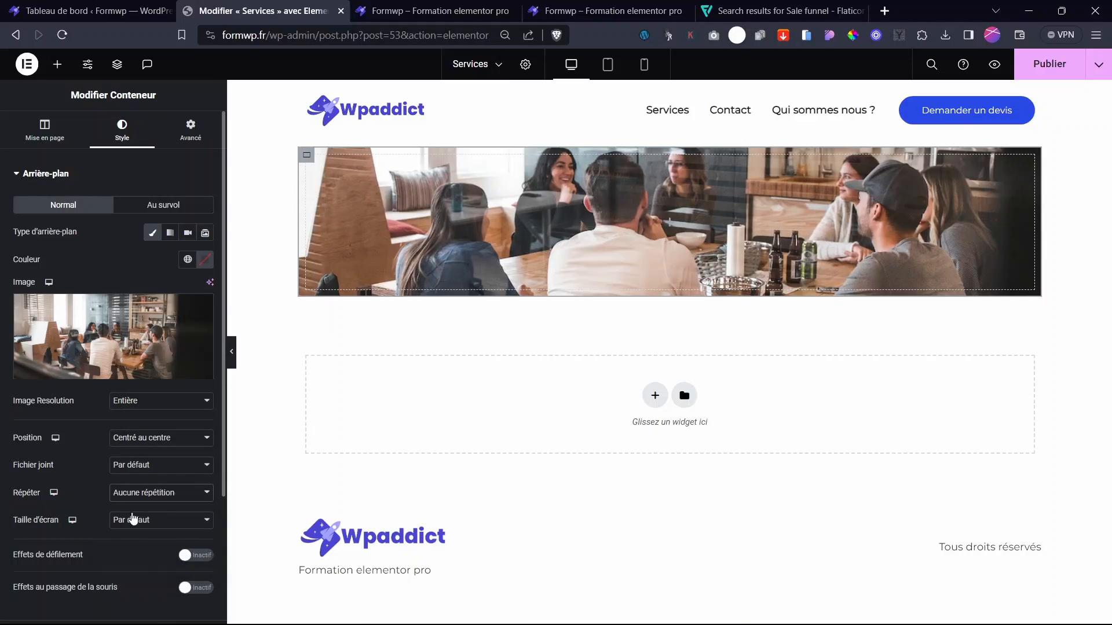
left_click(144, 520)
left_click(143, 557)
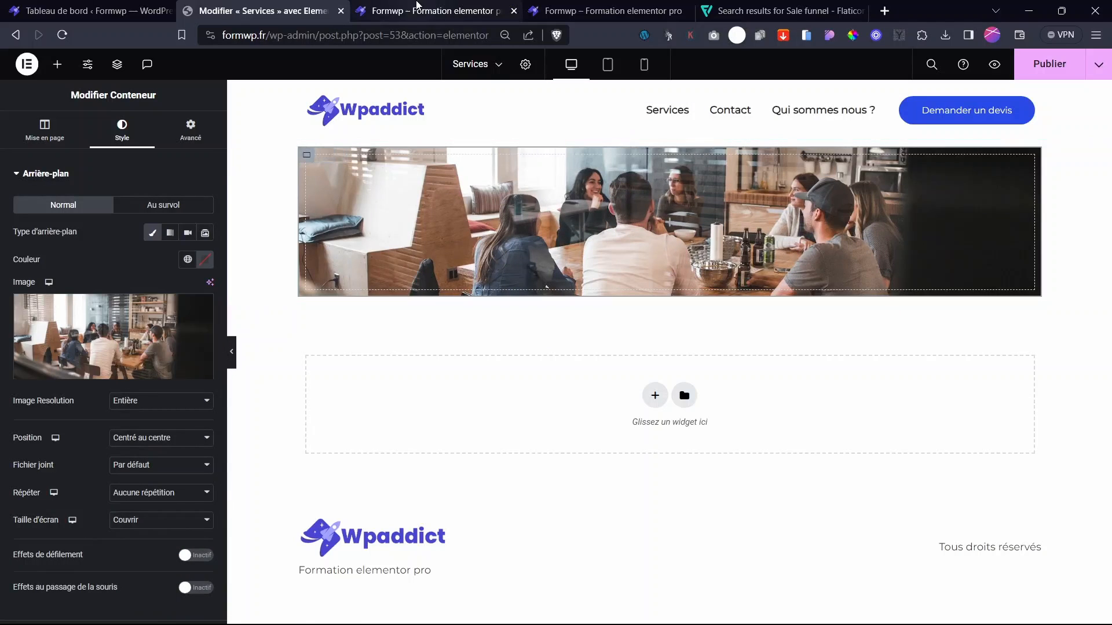
- Add a classic #191919 background overlay at 0.61 opacity
left_click(43, 175)
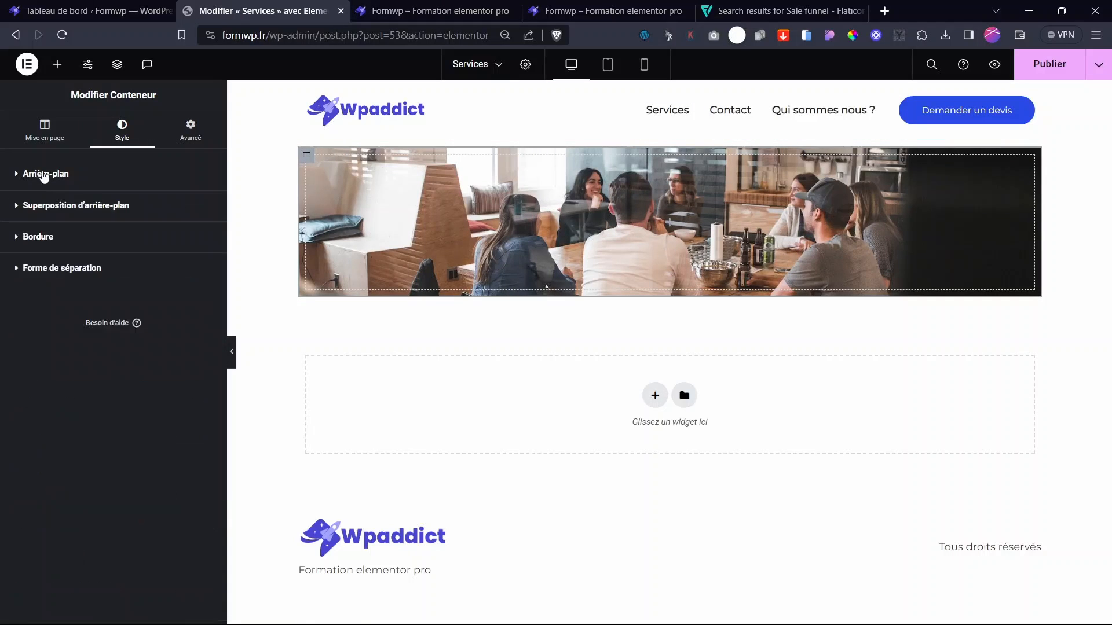
left_click(65, 216)
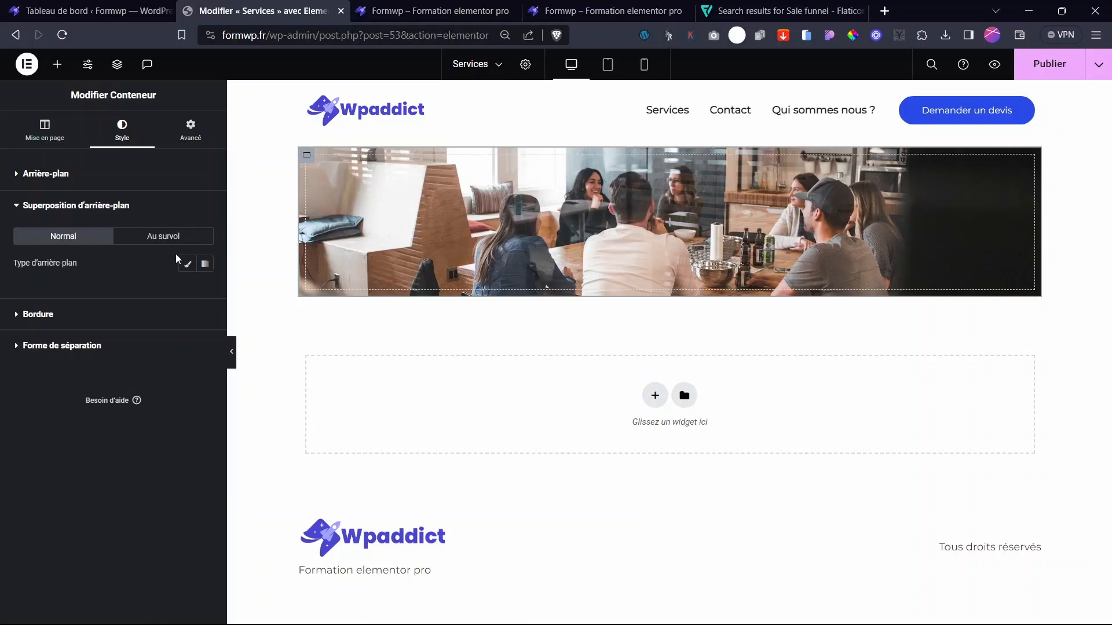
left_click(191, 266)
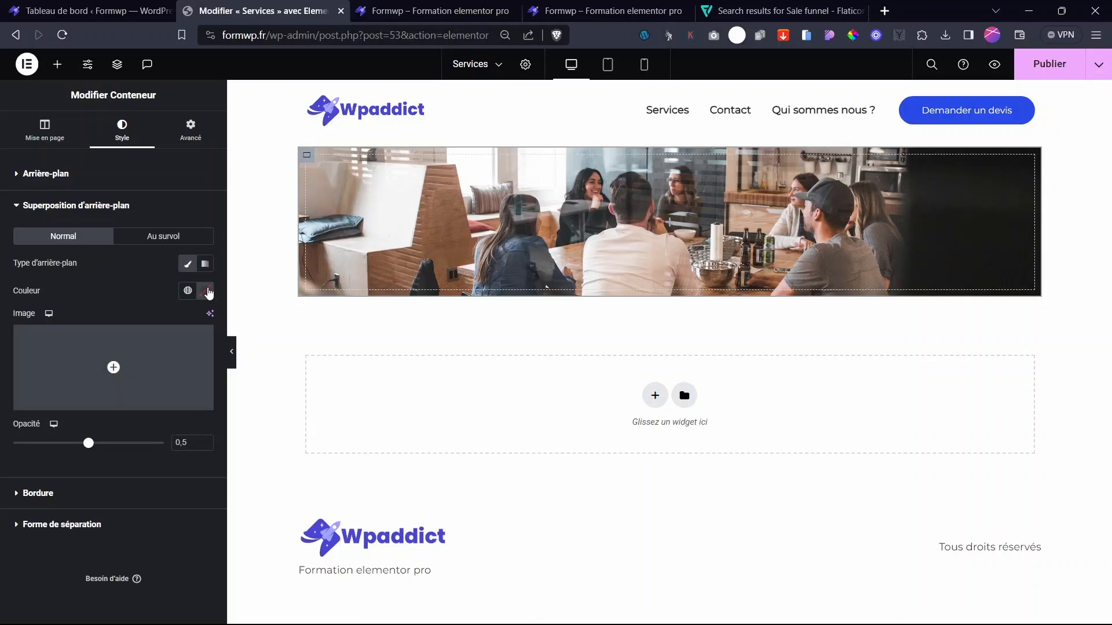
left_click(205, 291)
left_click_drag(135, 360, 104, 444)
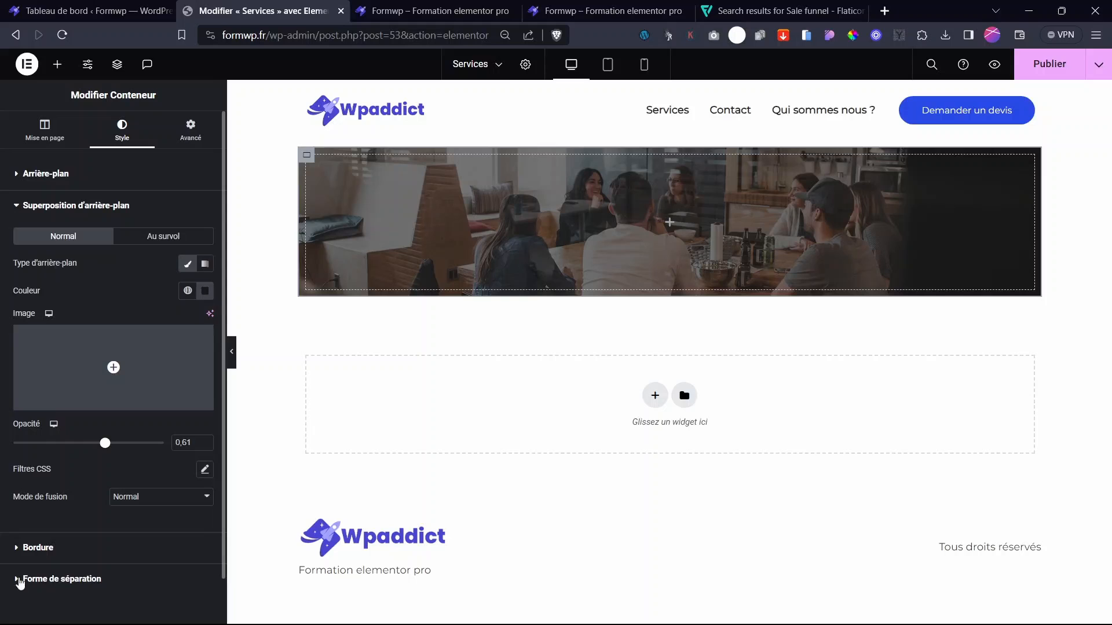
- Round the banner container's corners with a 39 px border radius
left_click(38, 547)
left_click_drag(40, 347, 72, 355)
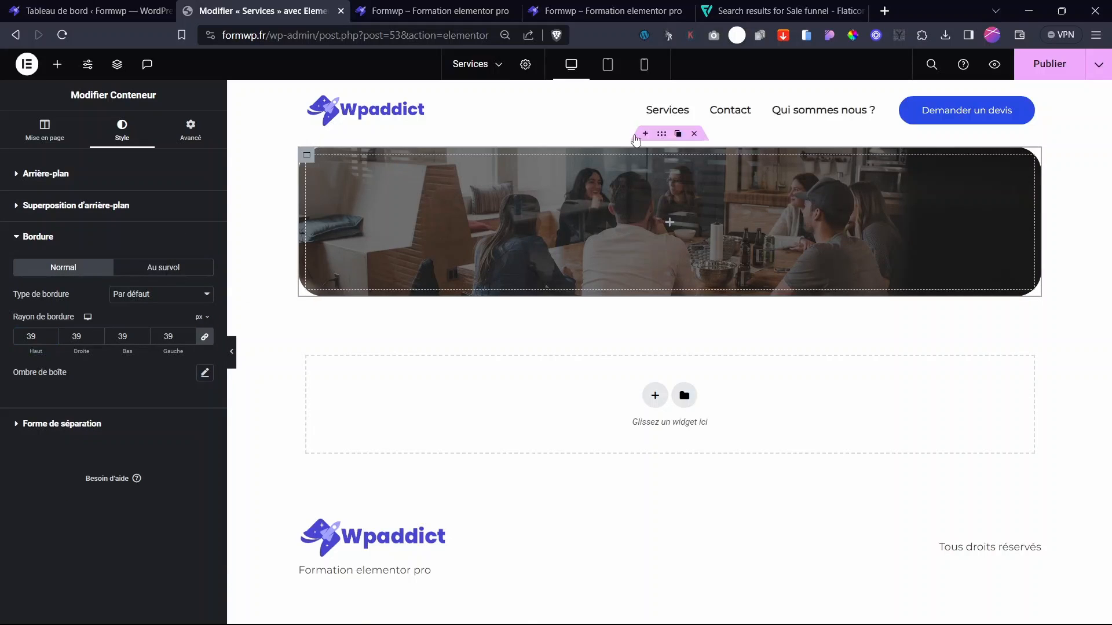
left_click(670, 223)
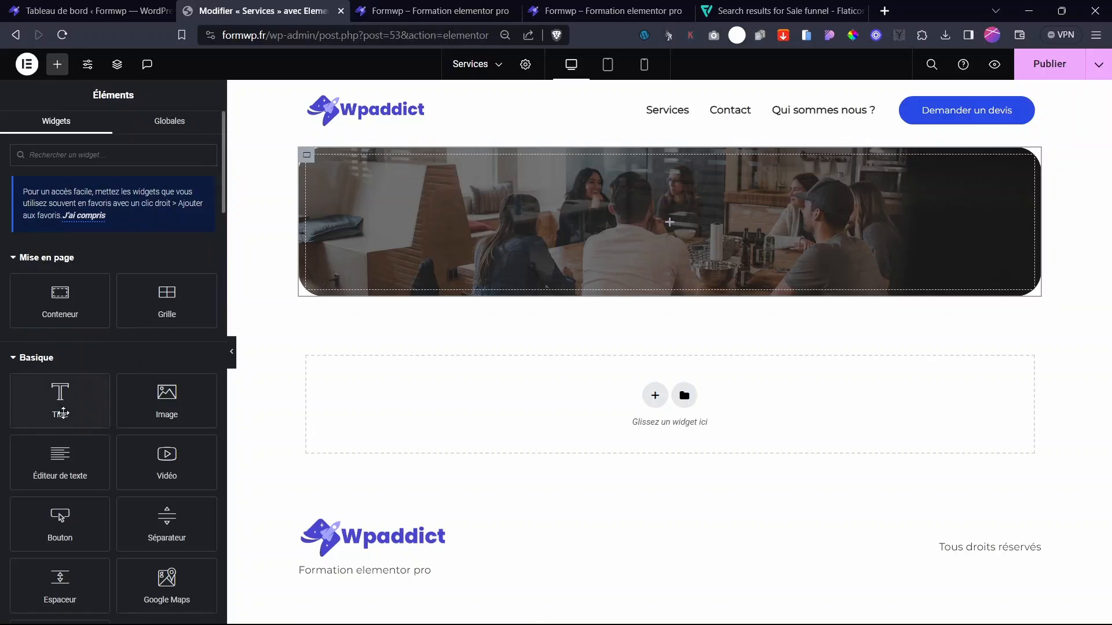
- Drop a Titre widget into the banner and set the container to column direction, centred
left_click_drag(59, 399, 672, 226)
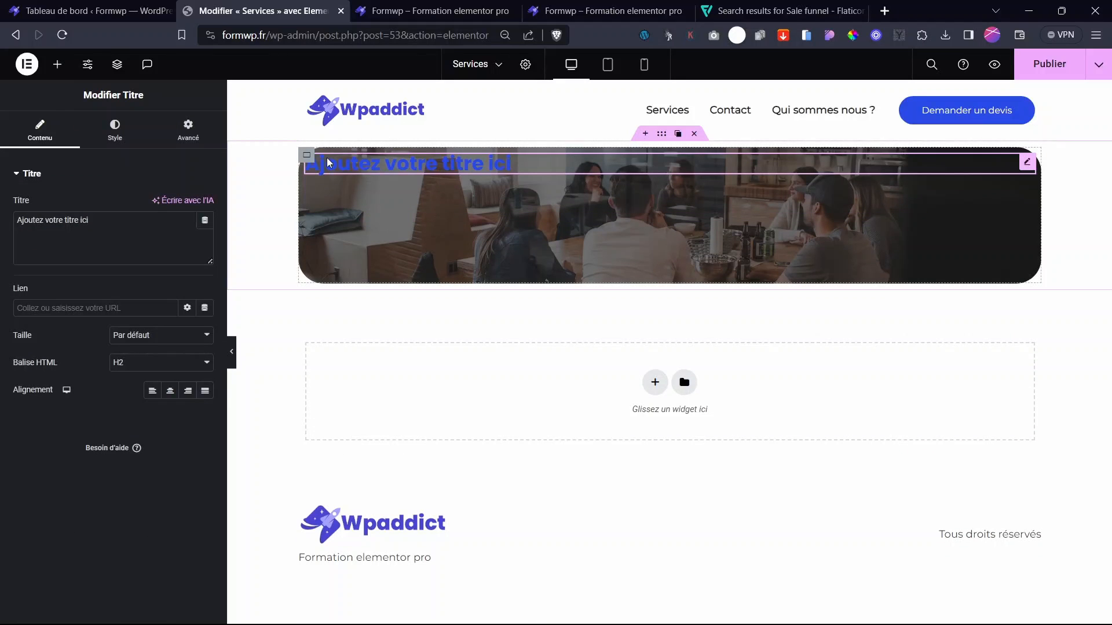
left_click(307, 155)
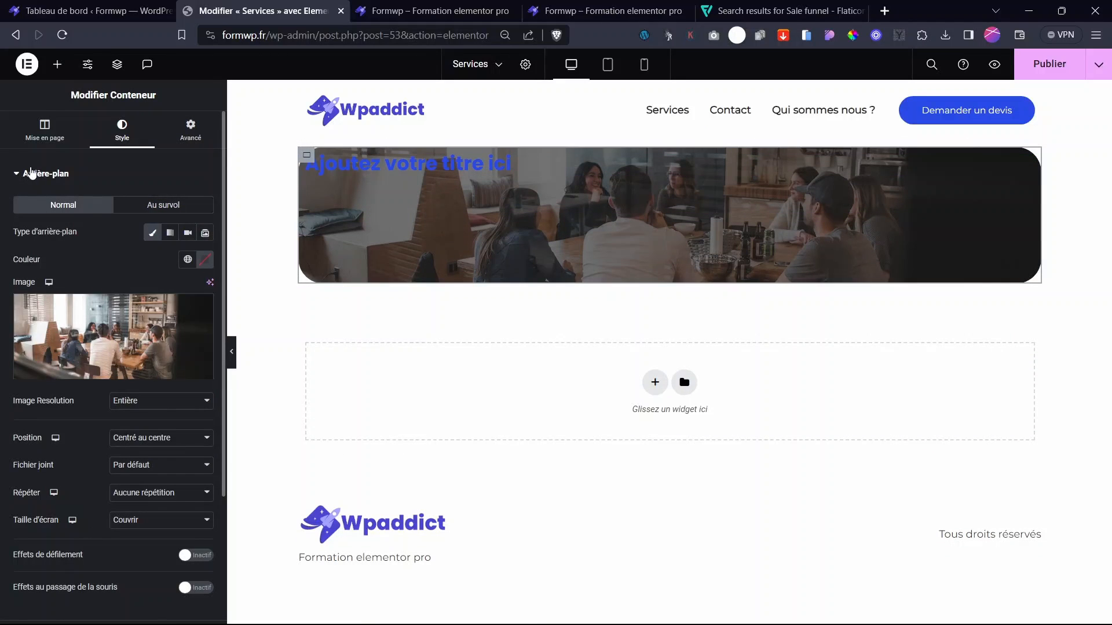
left_click(39, 138)
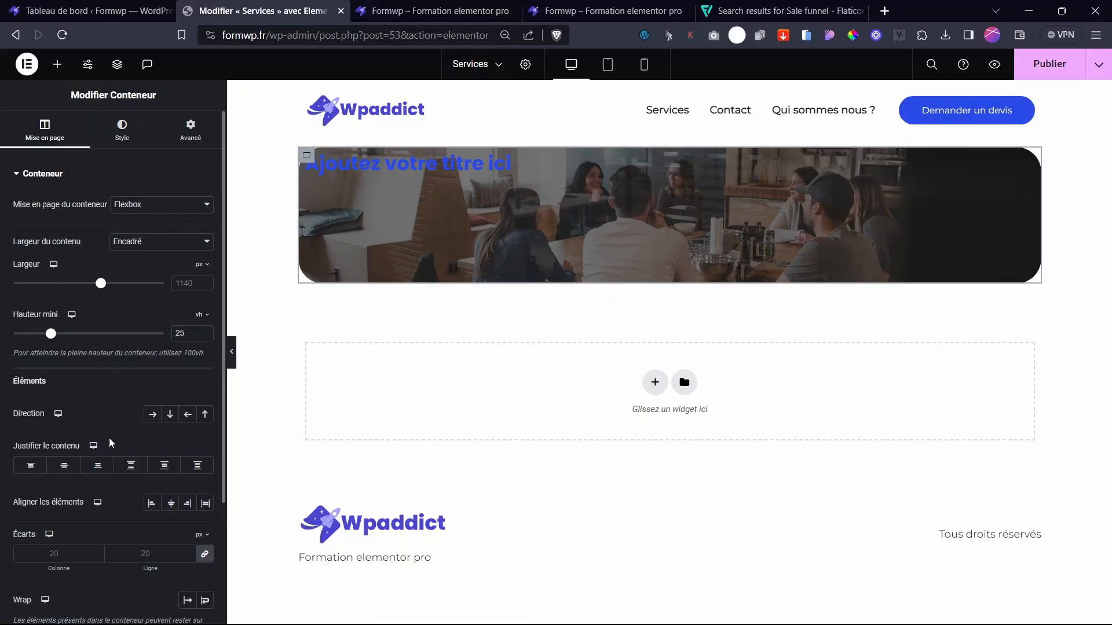
left_click(170, 414)
left_click(65, 465)
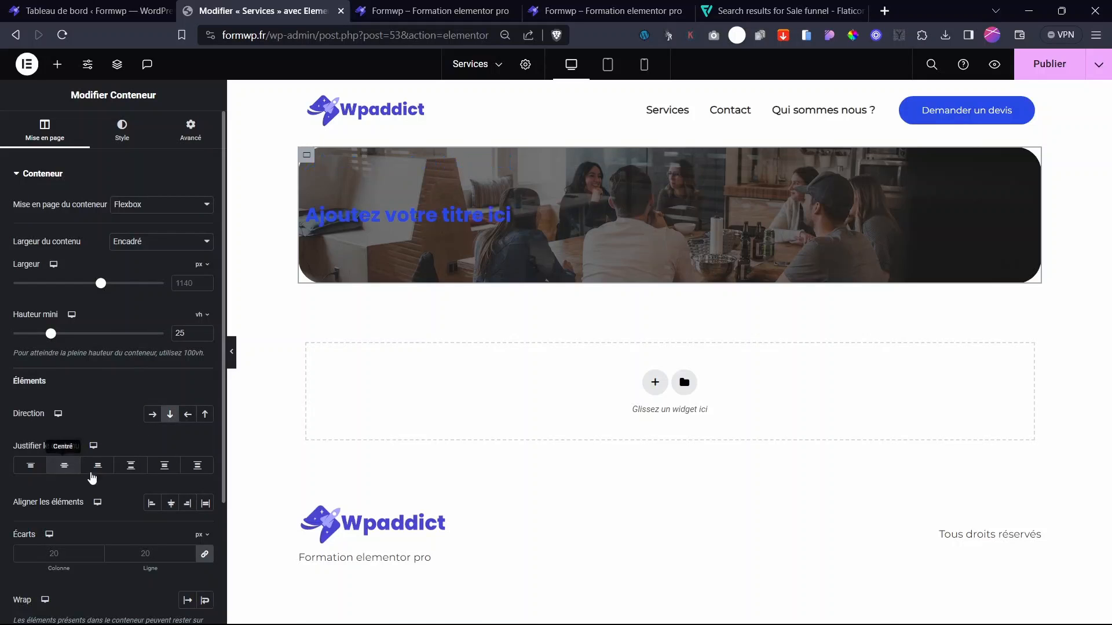
left_click(171, 504)
- Make the heading text colour white
left_click(764, 216)
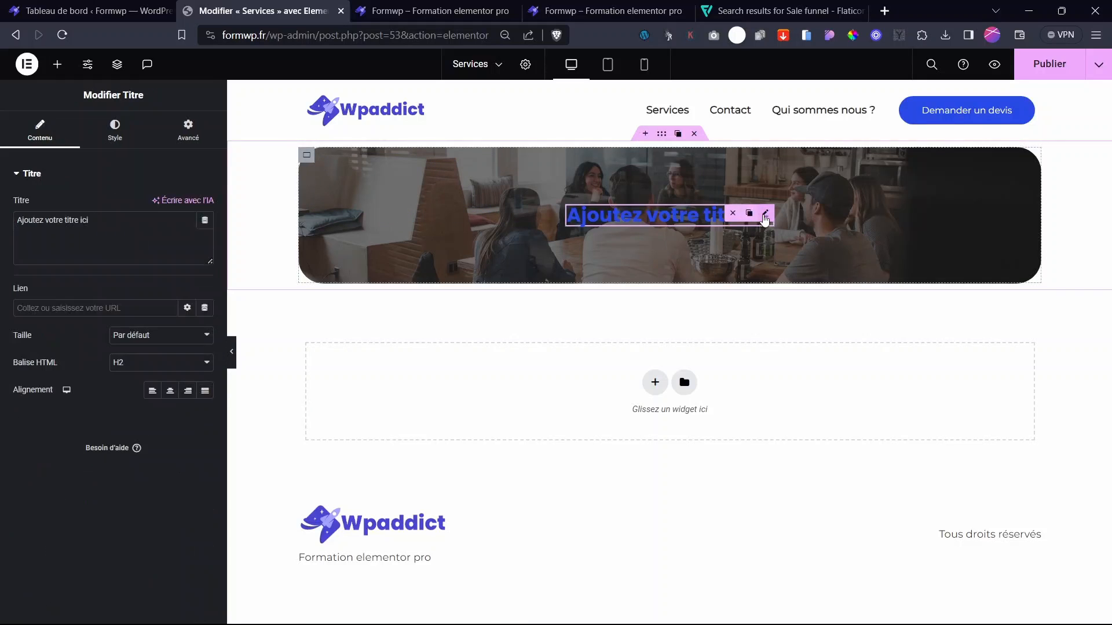
left_click(115, 133)
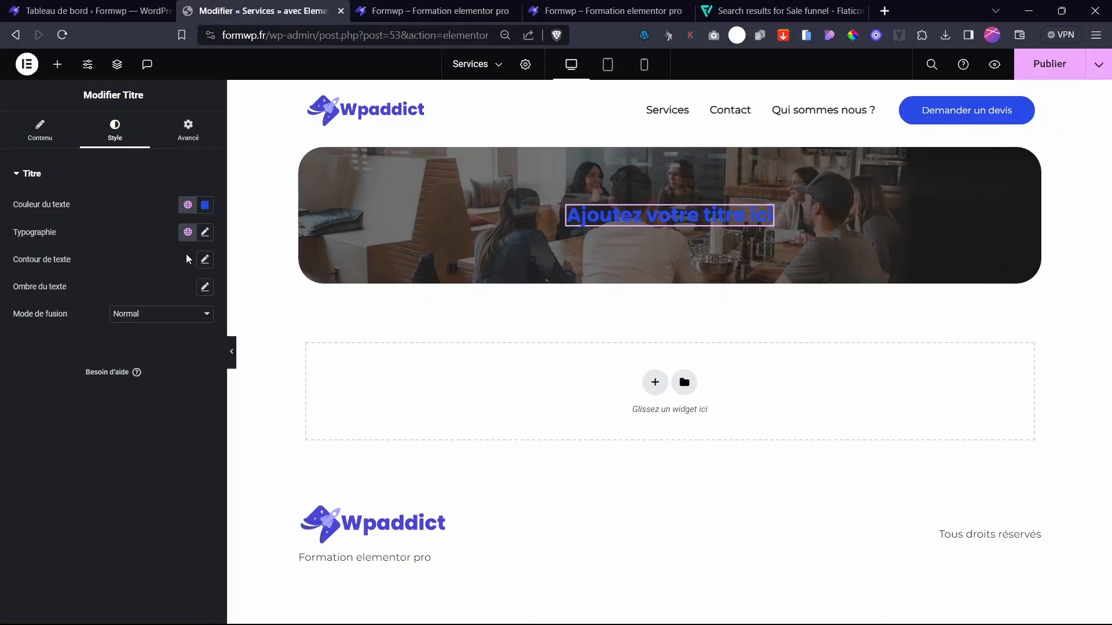
left_click(204, 205)
left_click(131, 250)
left_click(25, 150)
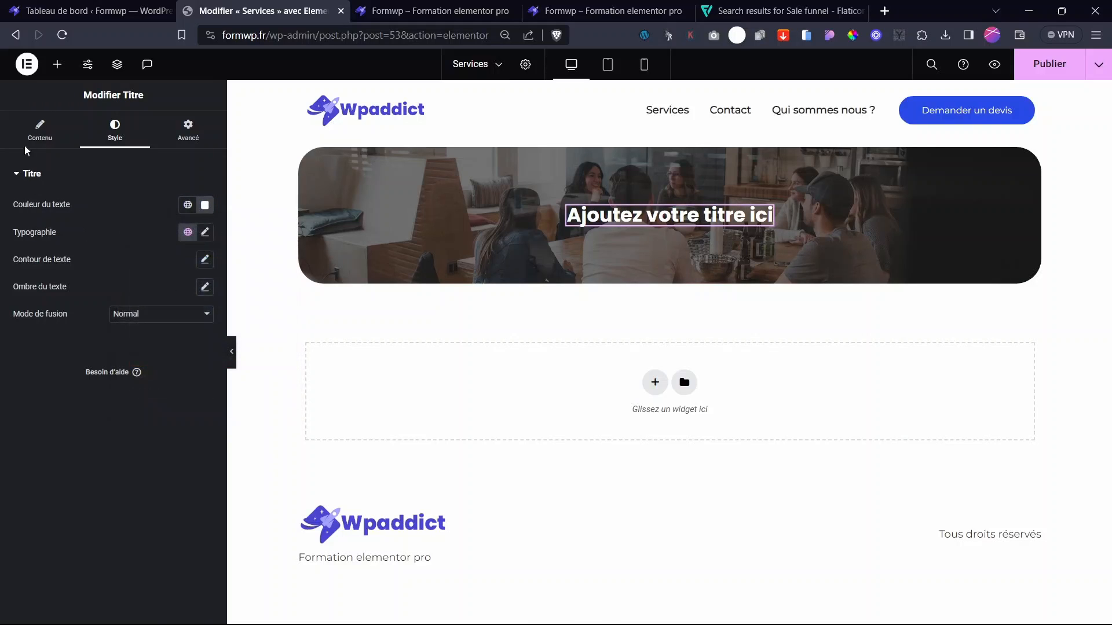
- Change the heading text to 'Nos services' and set its size to 20 px
left_click(27, 145)
left_click_drag(114, 249, 2, 224)
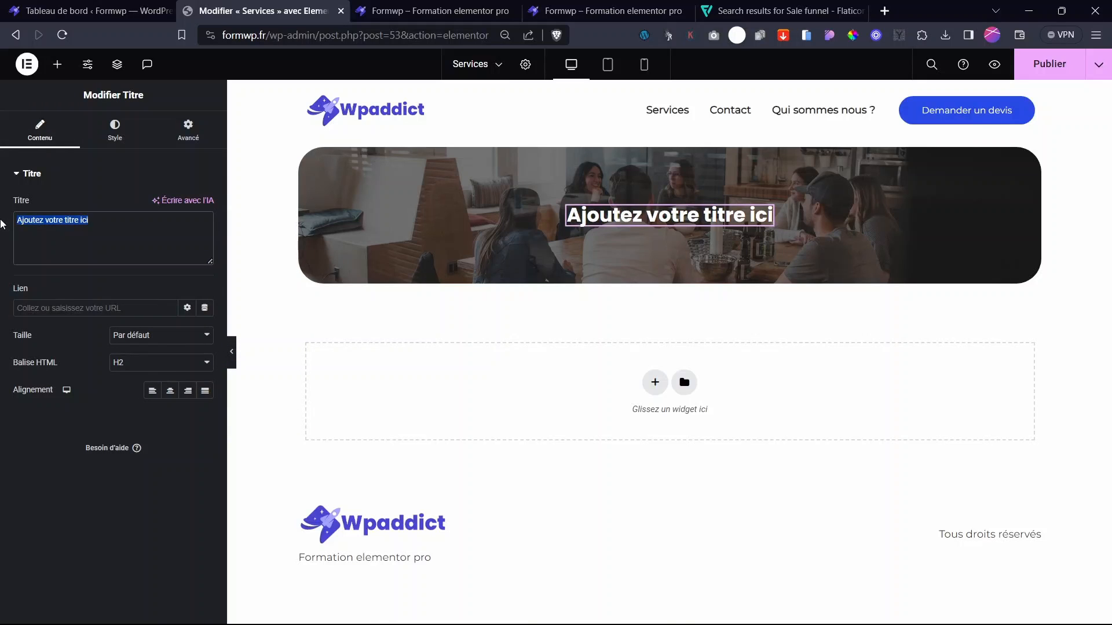
type("Nos services")
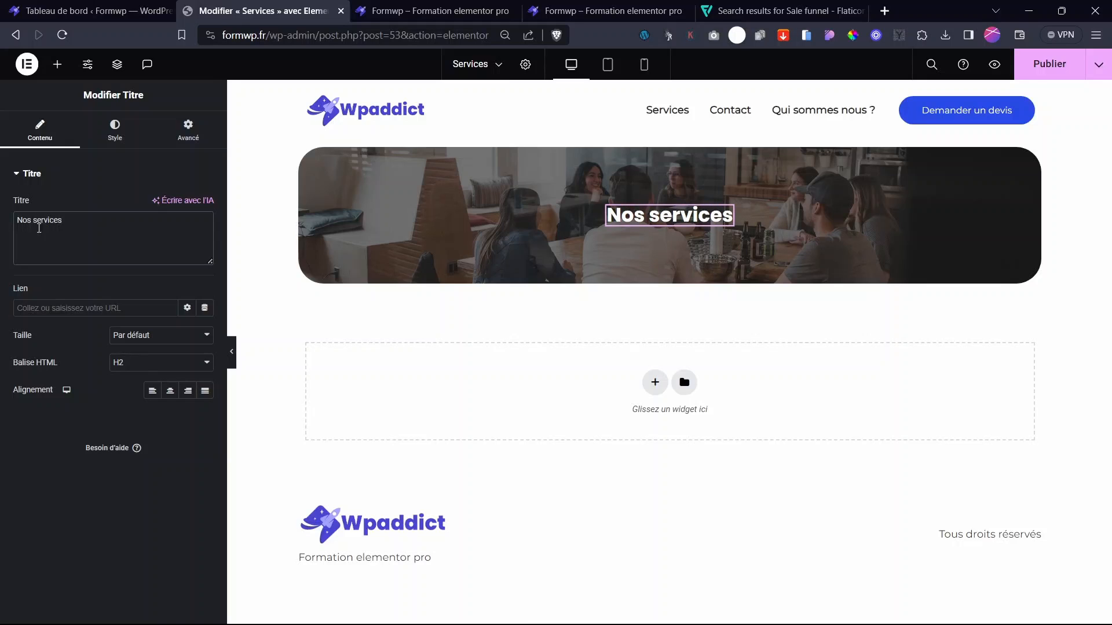
left_click(115, 131)
left_click(155, 360)
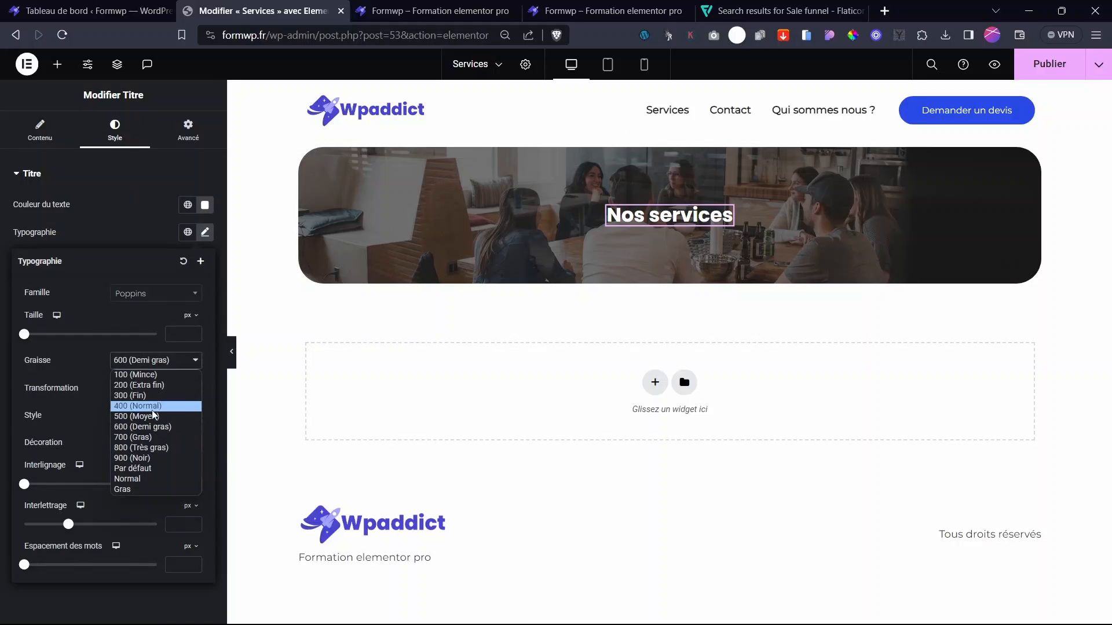
left_click(145, 408)
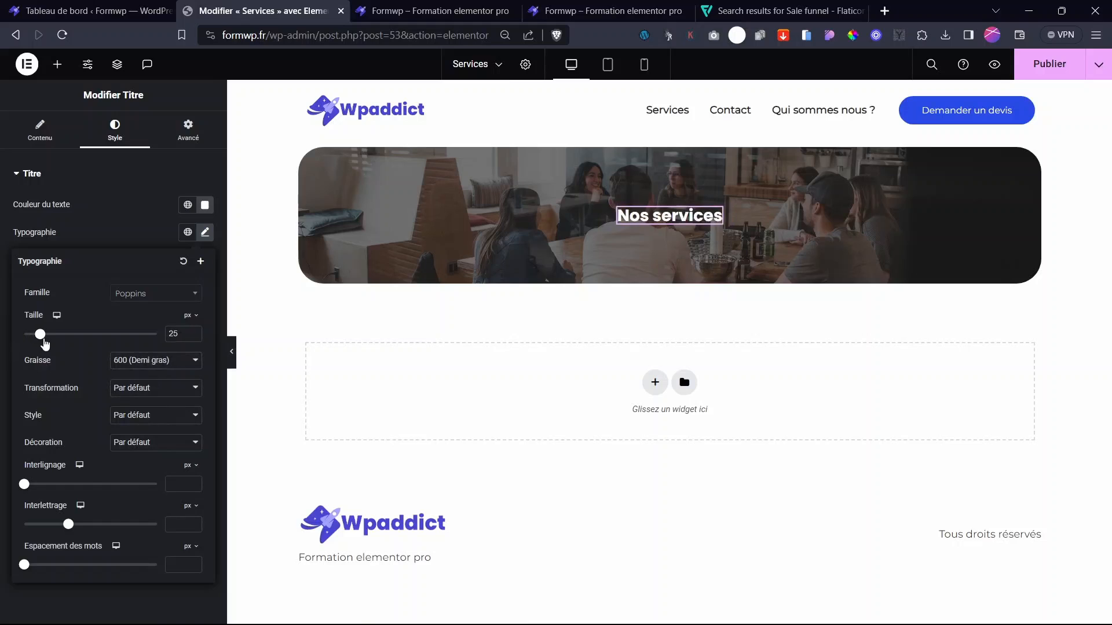
left_click_drag(45, 344, 40, 344)
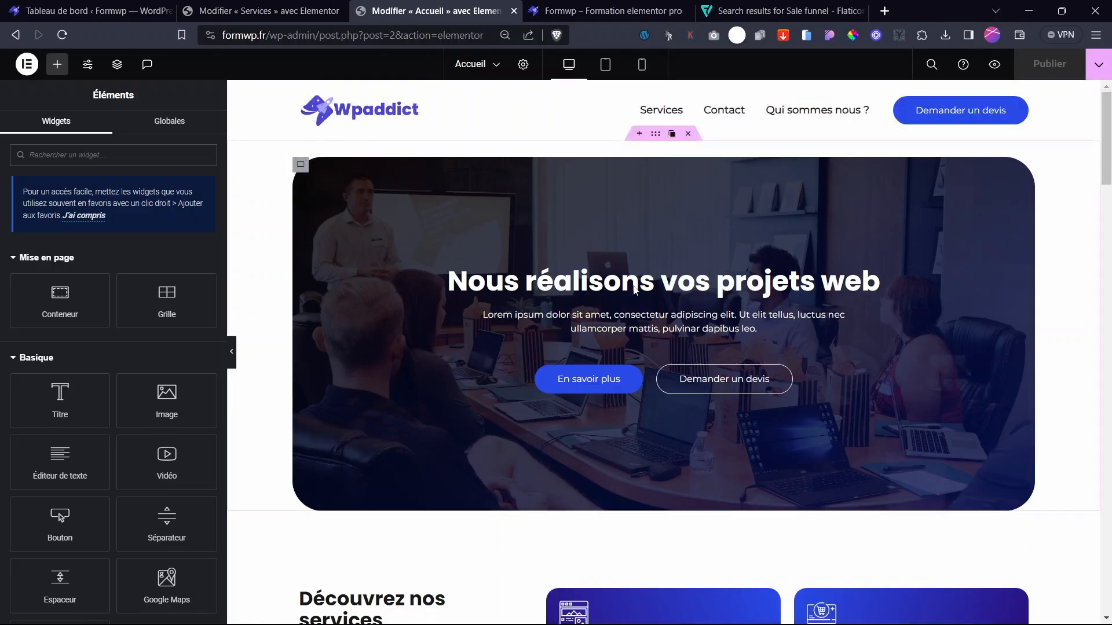
- Copy the Découvrez nos services section from the Accueil page
scroll(654, 160, "down", 6)
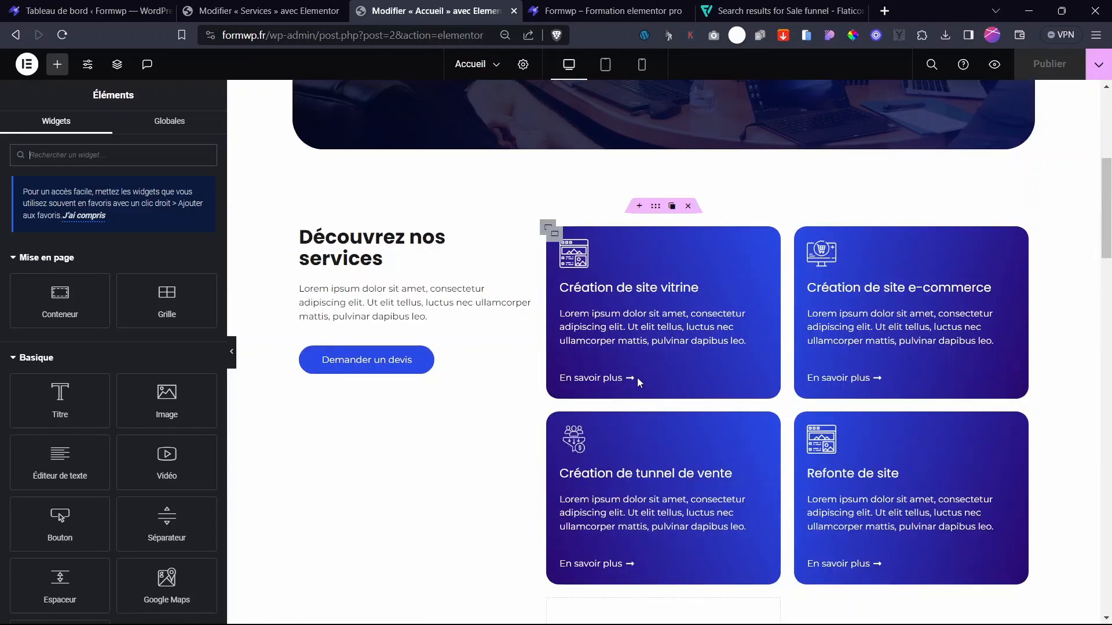
right_click(655, 215)
left_click(703, 303)
key("ctrl+shift+Tab")
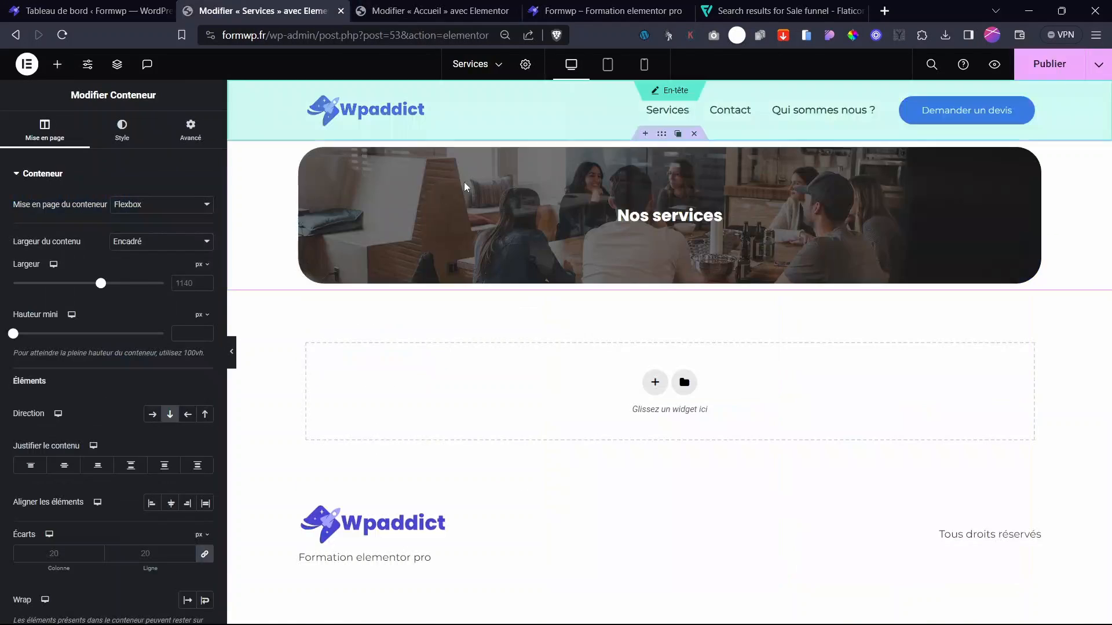
- Paste the services section with its four cards below the Services page banner
right_click(684, 374)
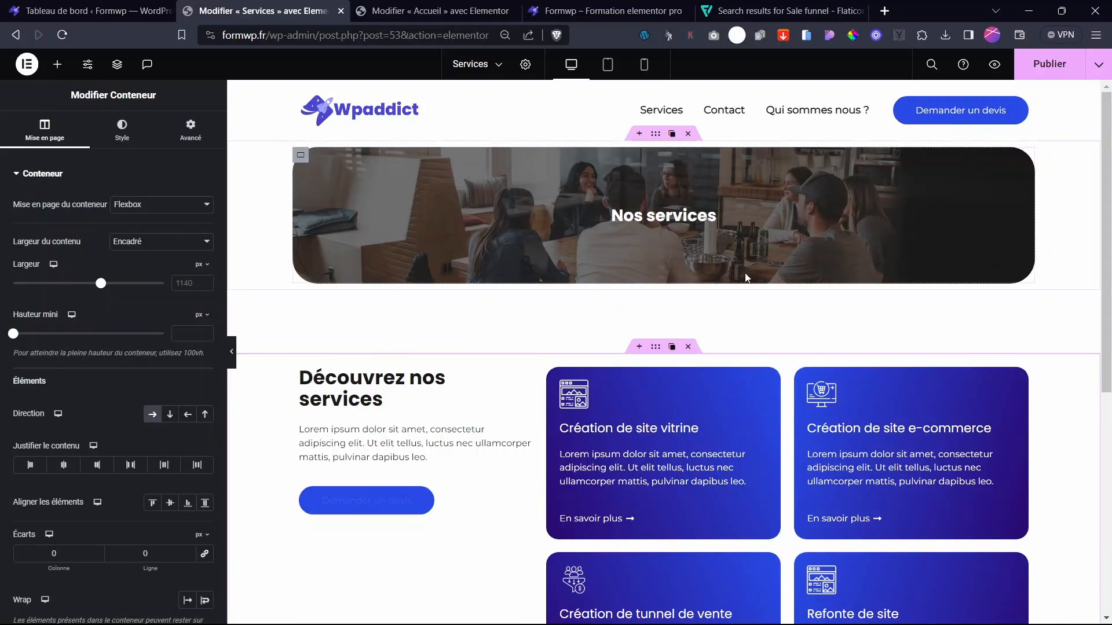
scroll(748, 301, "down", 7)
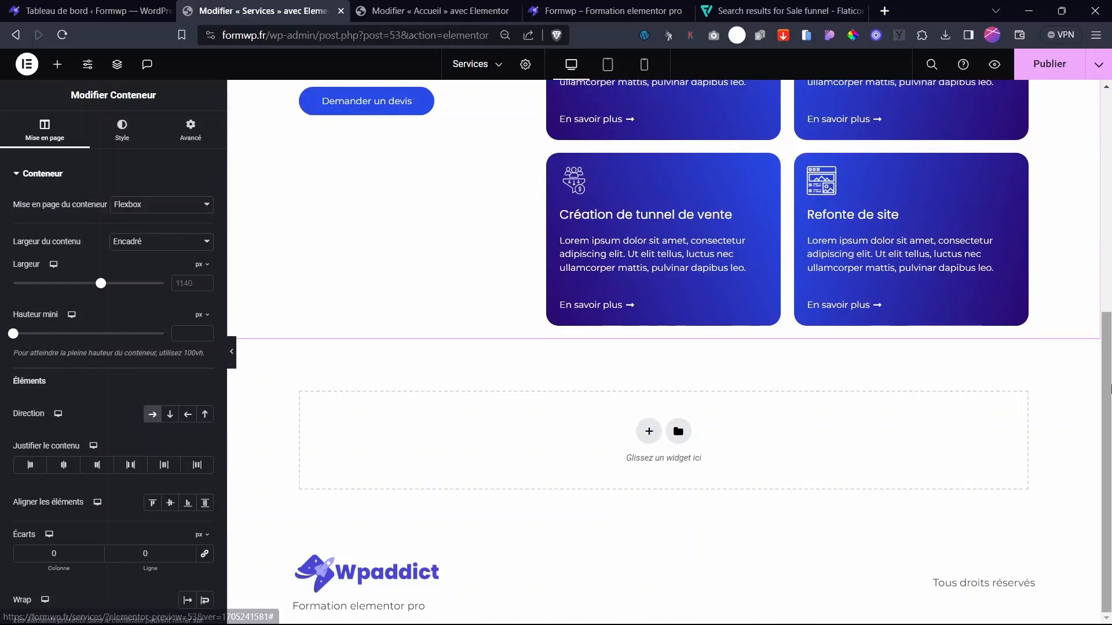
left_click_drag(1108, 387, 1110, 213)
scroll(461, 373, "down", 5)
scroll(462, 372, "up", 6)
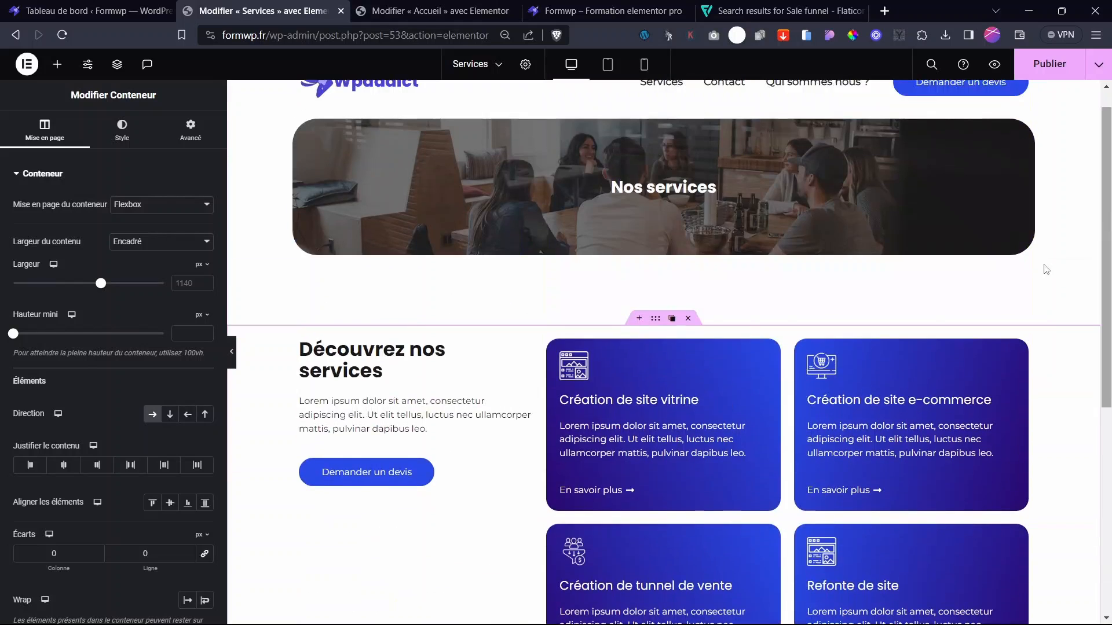
scroll(712, 343, "up", 1)
scroll(718, 344, "down", 6)
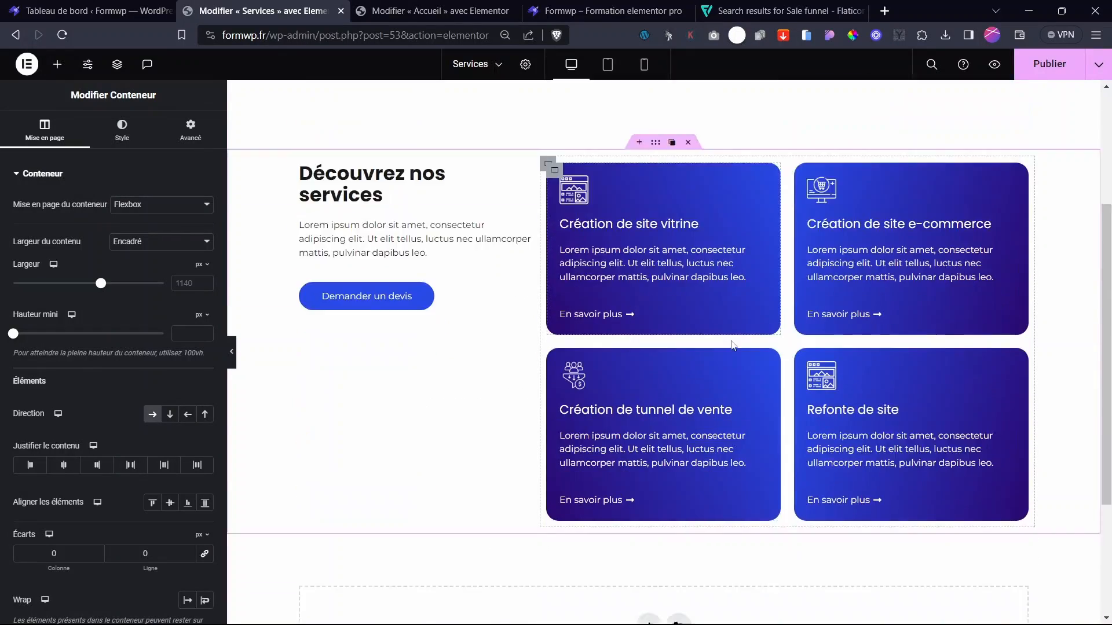
scroll(726, 345, "up", 4)
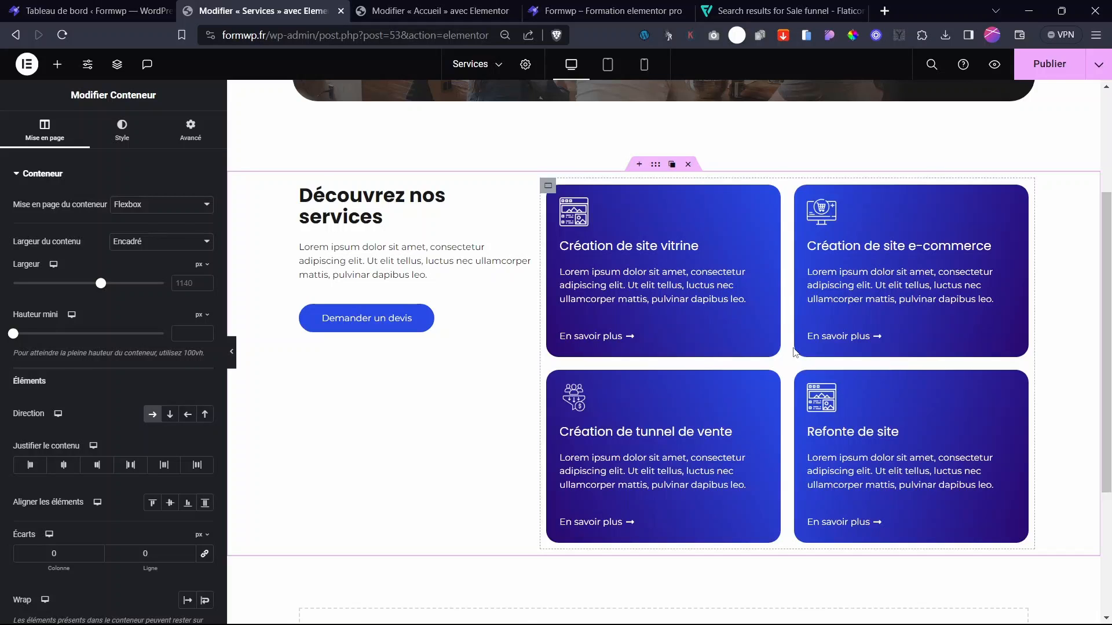
left_click_drag(1110, 320, 1110, 263)
scroll(691, 355, "down", 6)
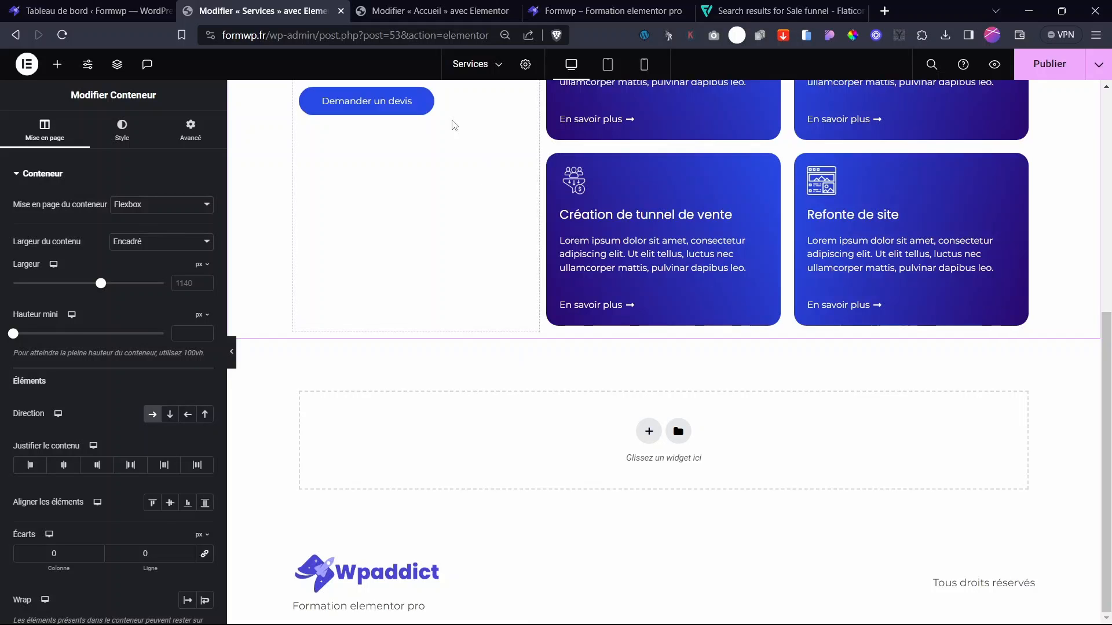
left_click(451, 10)
- Copy the Demande de devis heading section from Accueil onto the Services page
left_click(1105, 228)
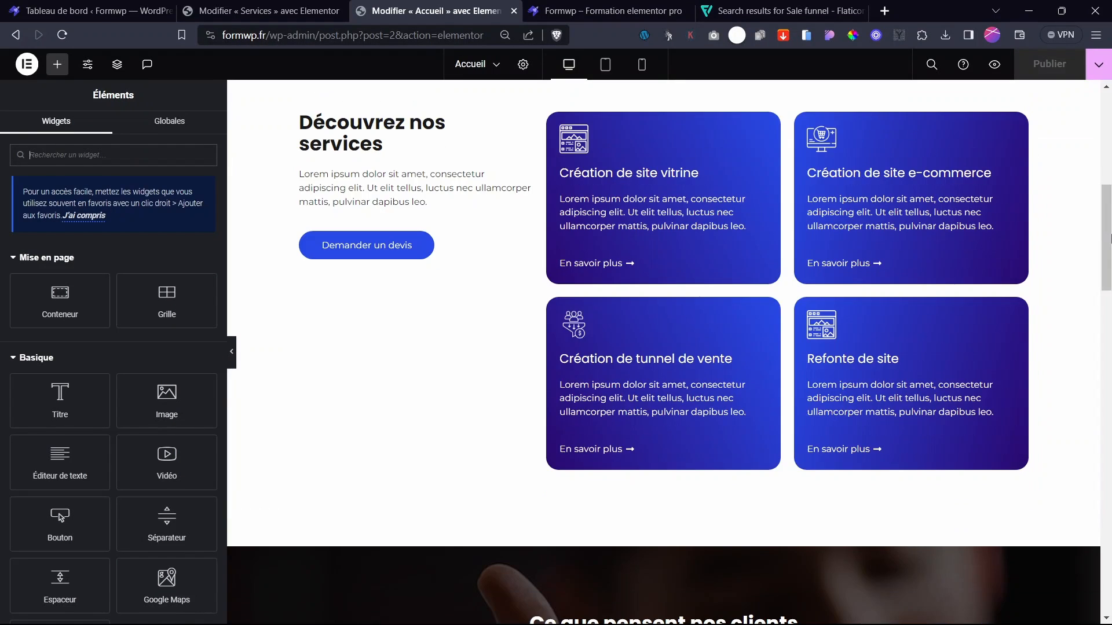
left_click_drag(1106, 228, 1109, 489)
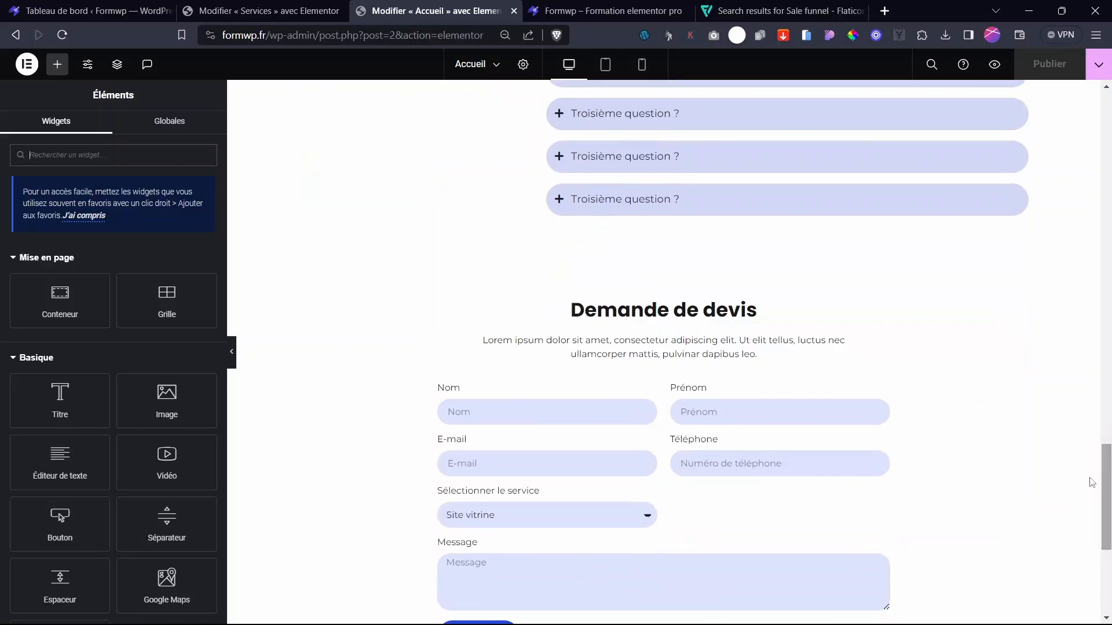
right_click(660, 287)
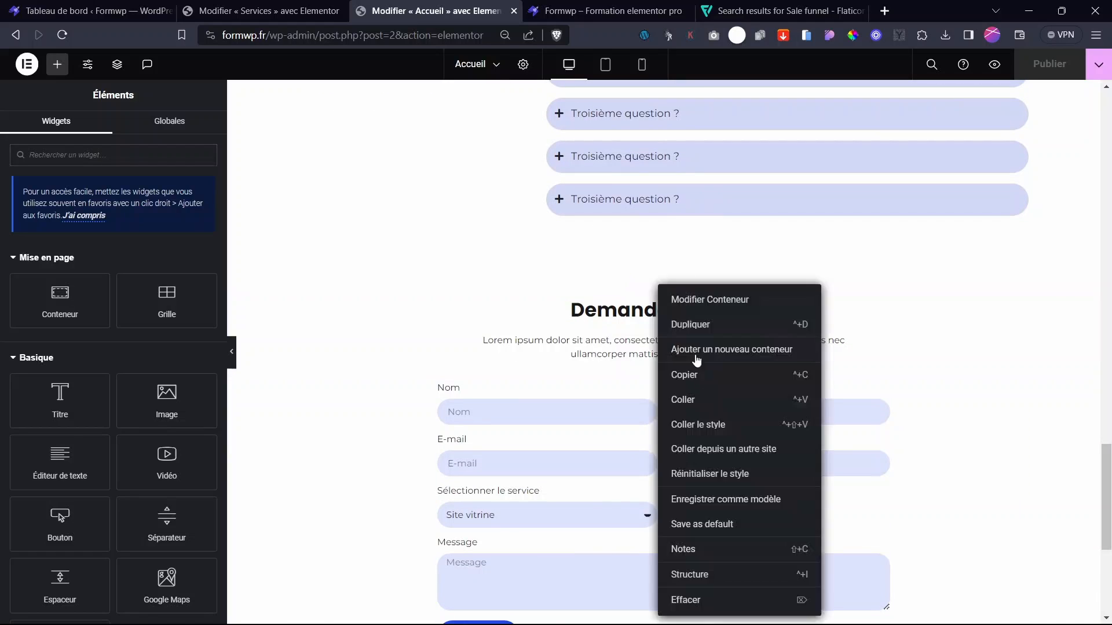
left_click(698, 377)
left_click(286, 4)
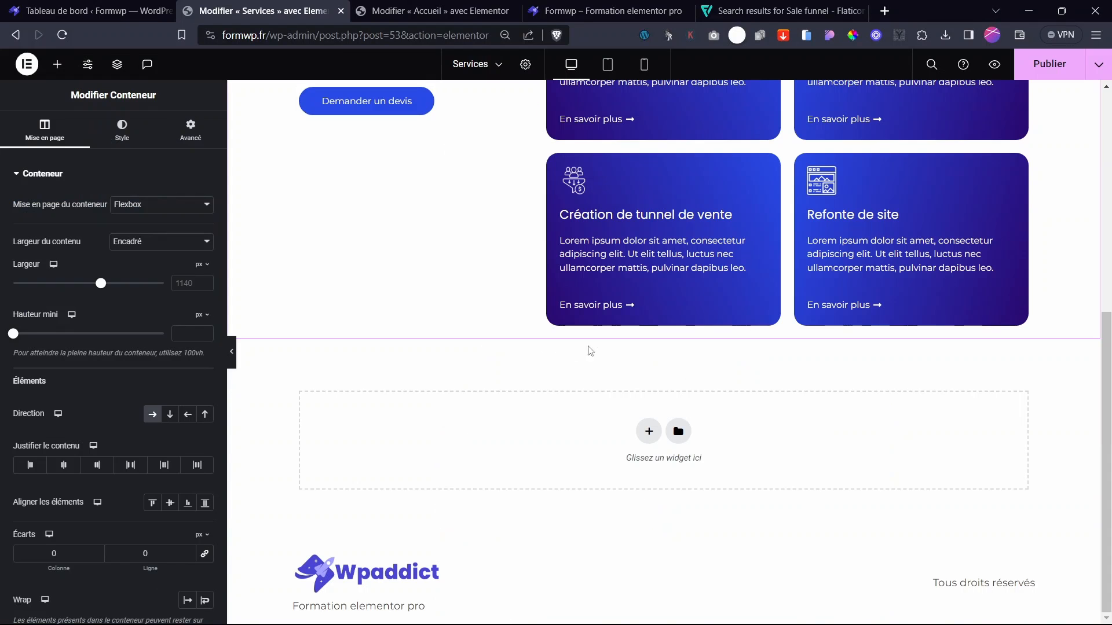
right_click(651, 430)
left_click(681, 457)
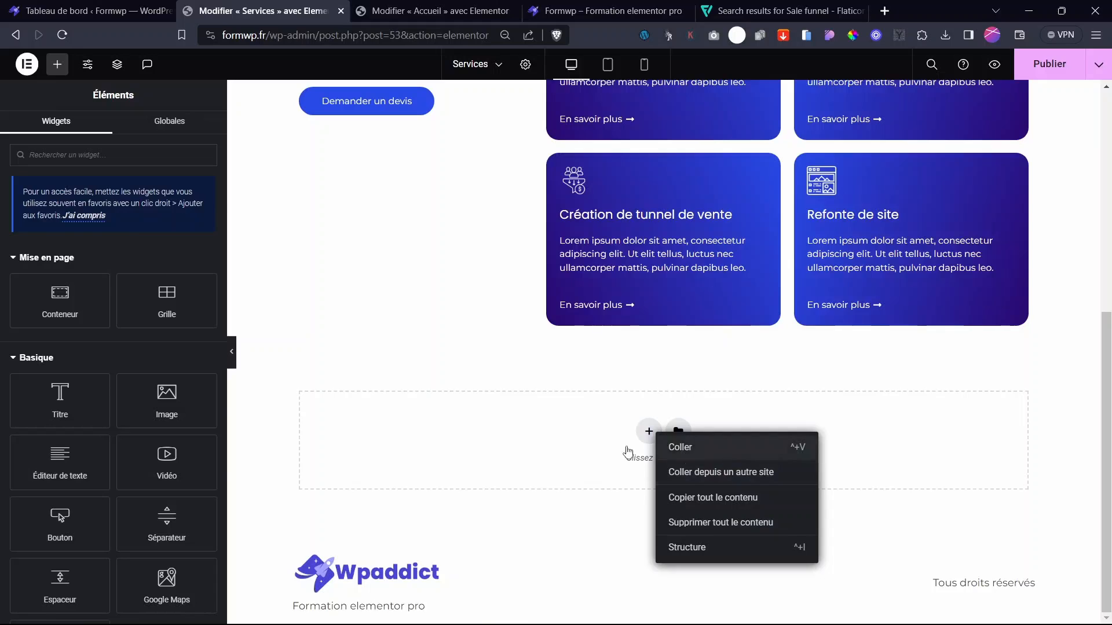
- Copy the quote form container below the quote heading on Services and publish the page
left_click(425, 10)
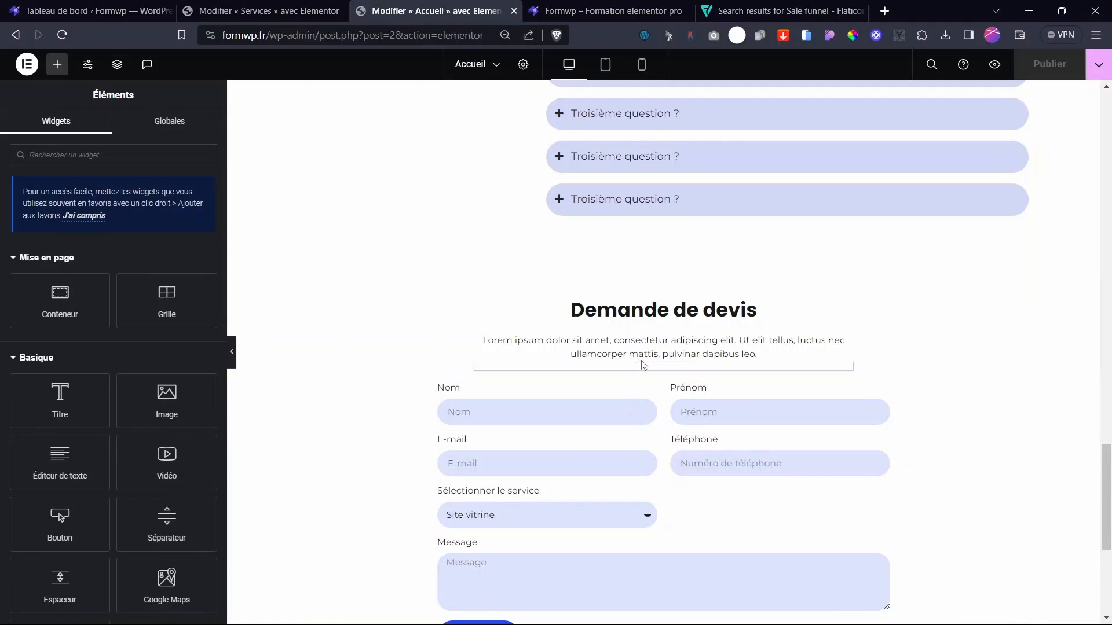
right_click(658, 378)
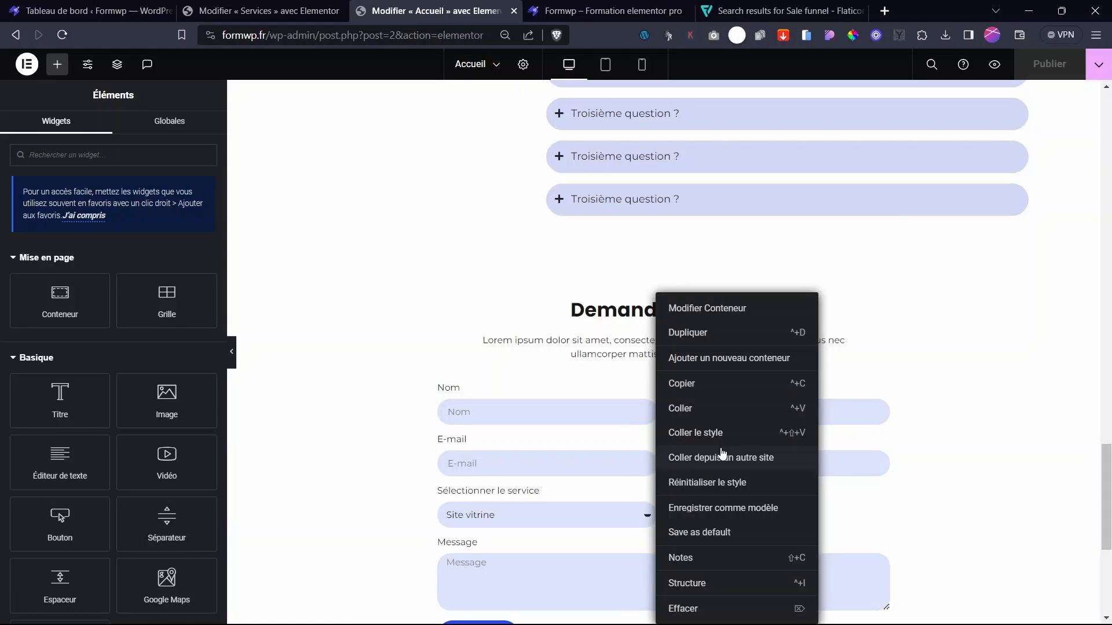
left_click(683, 383)
left_click(260, 10)
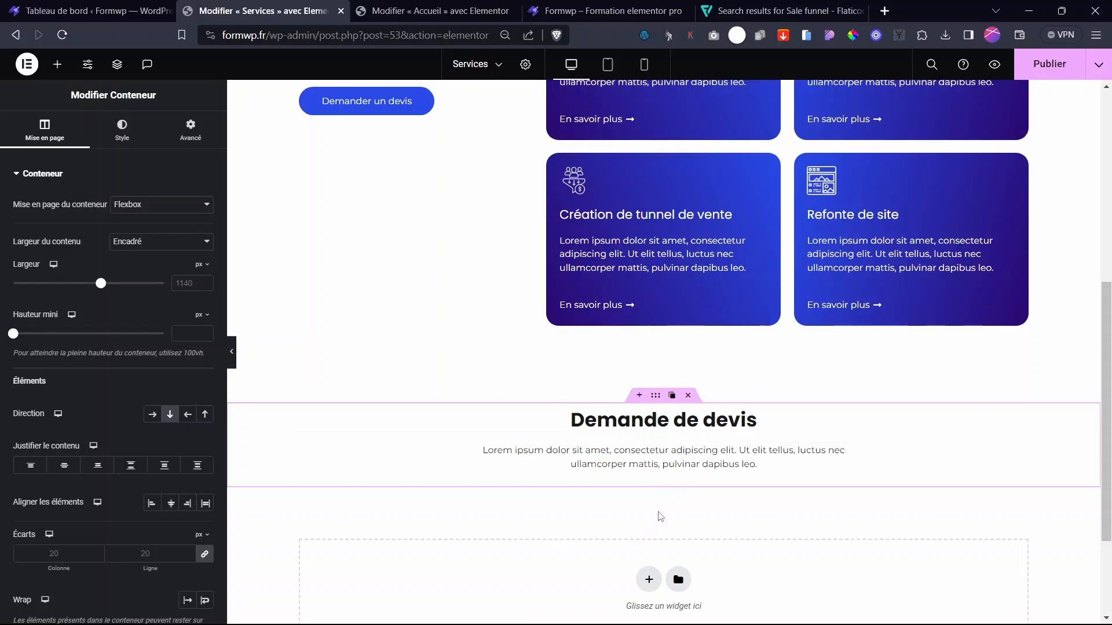
right_click(660, 514)
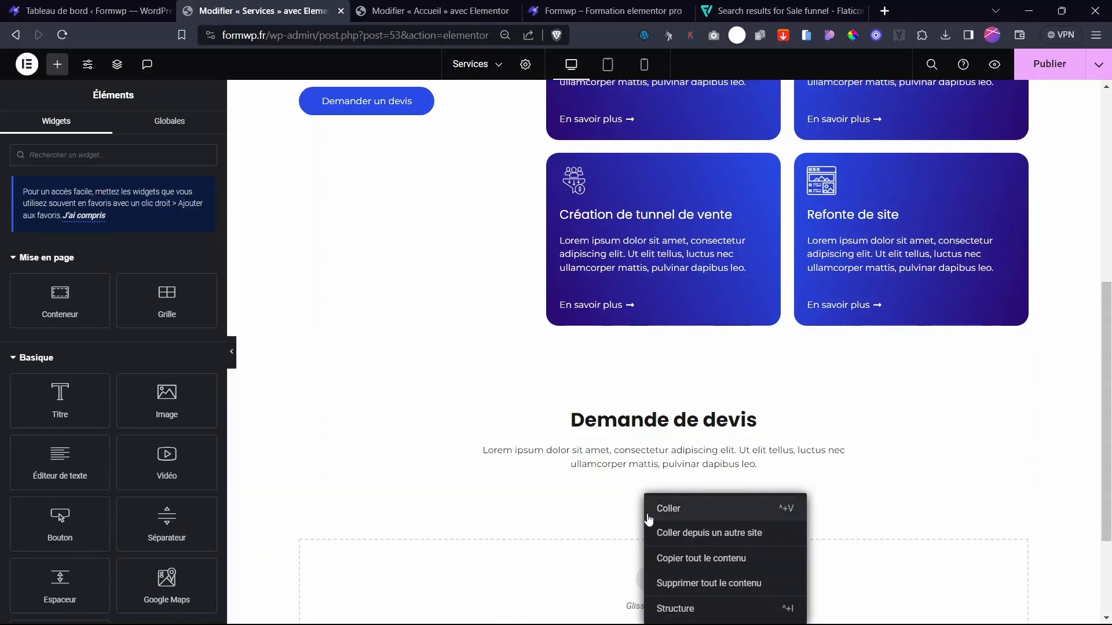
left_click(675, 509)
left_click_drag(1107, 357, 1074, 128)
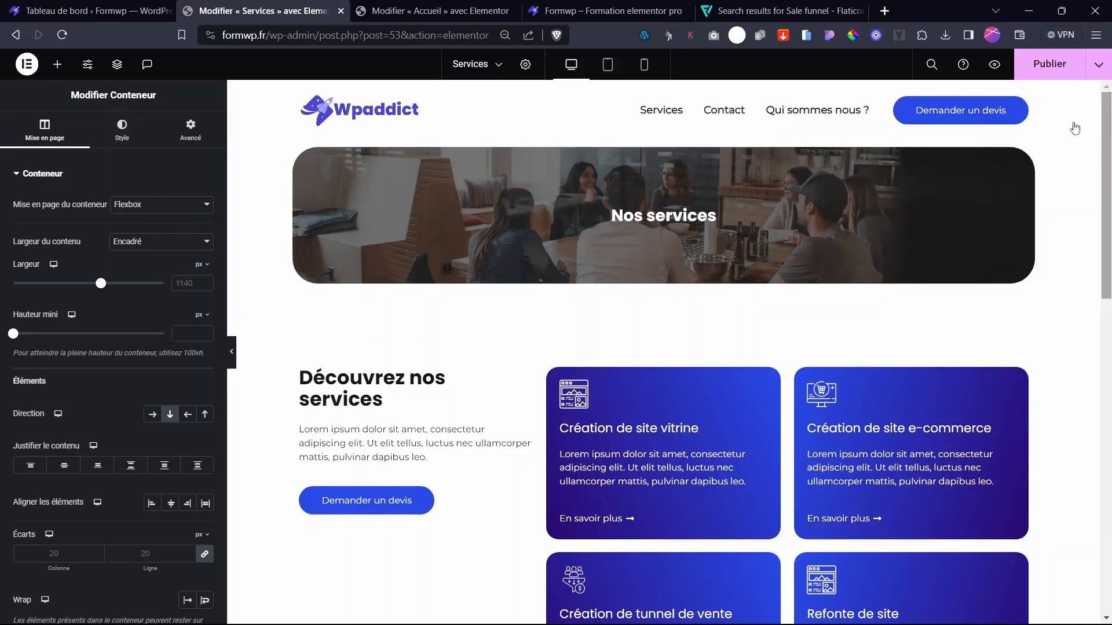
left_click(1059, 65)
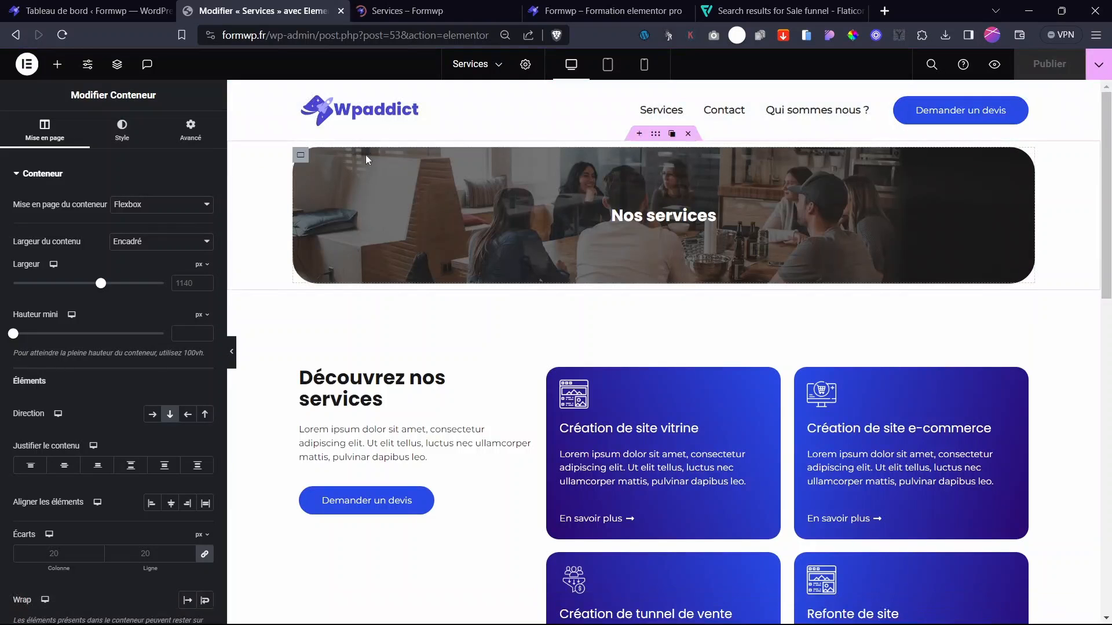
- Open the Contact page for editing from the recent pages list
left_click(454, 7)
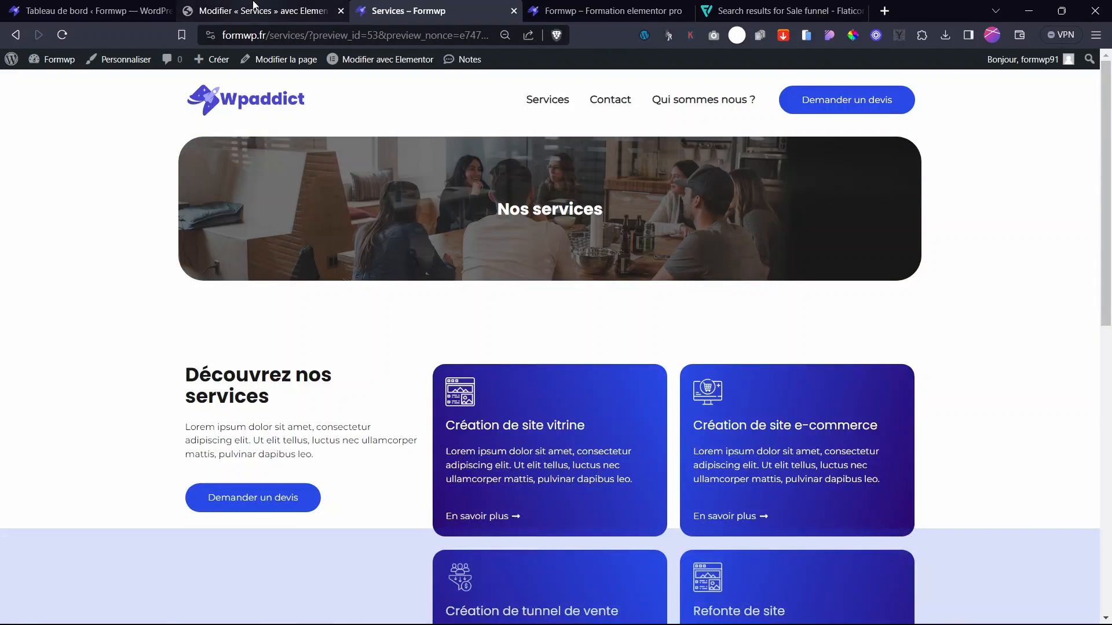
left_click(263, 11)
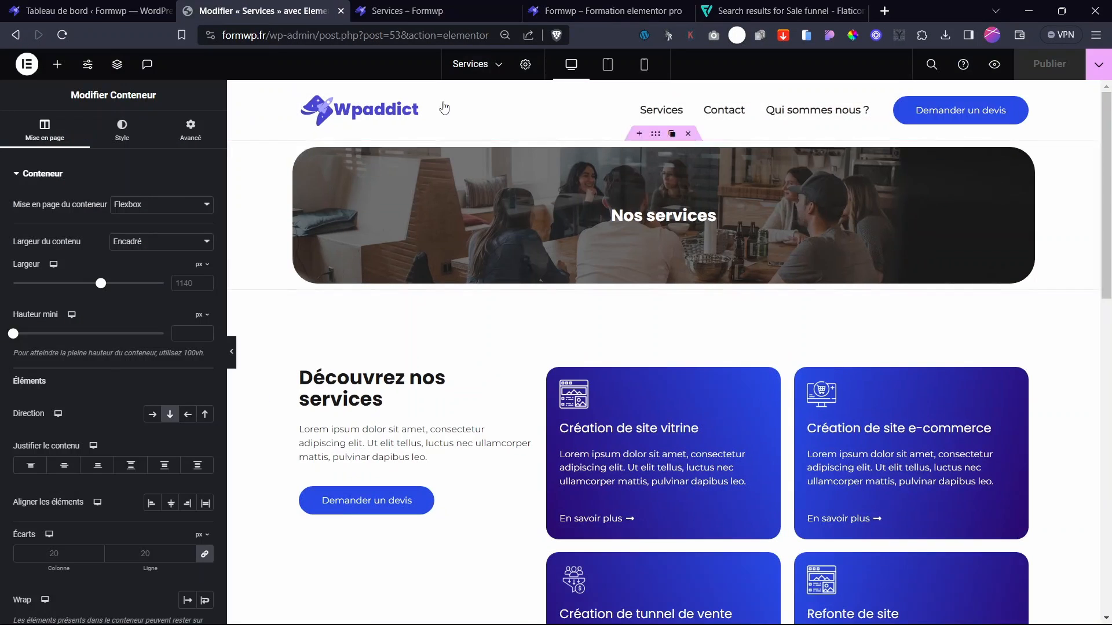
left_click(476, 64)
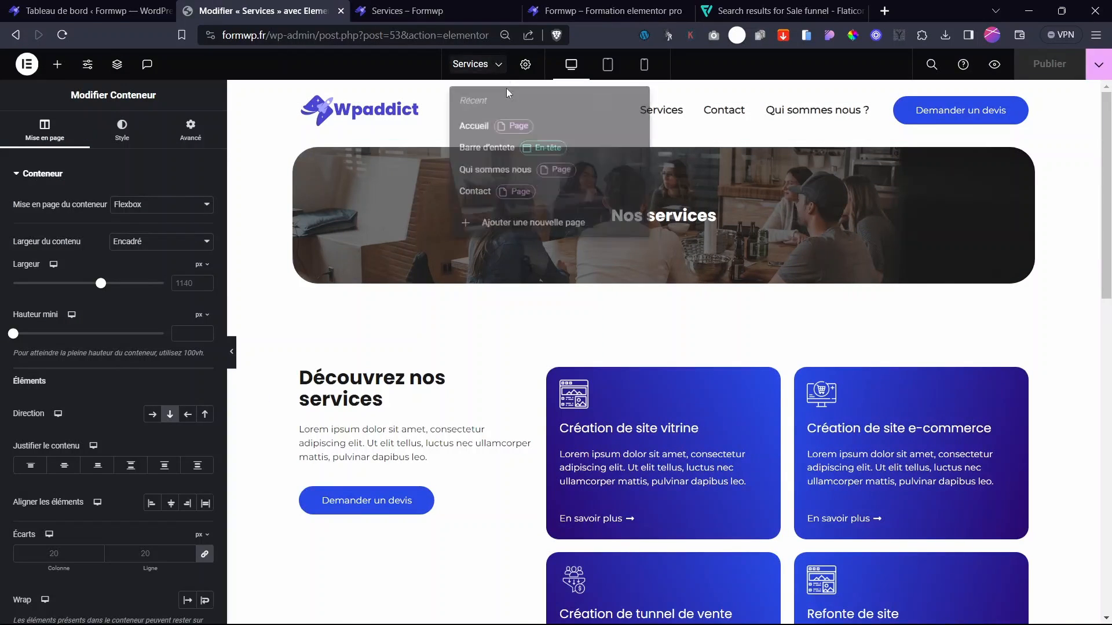
left_click(473, 201)
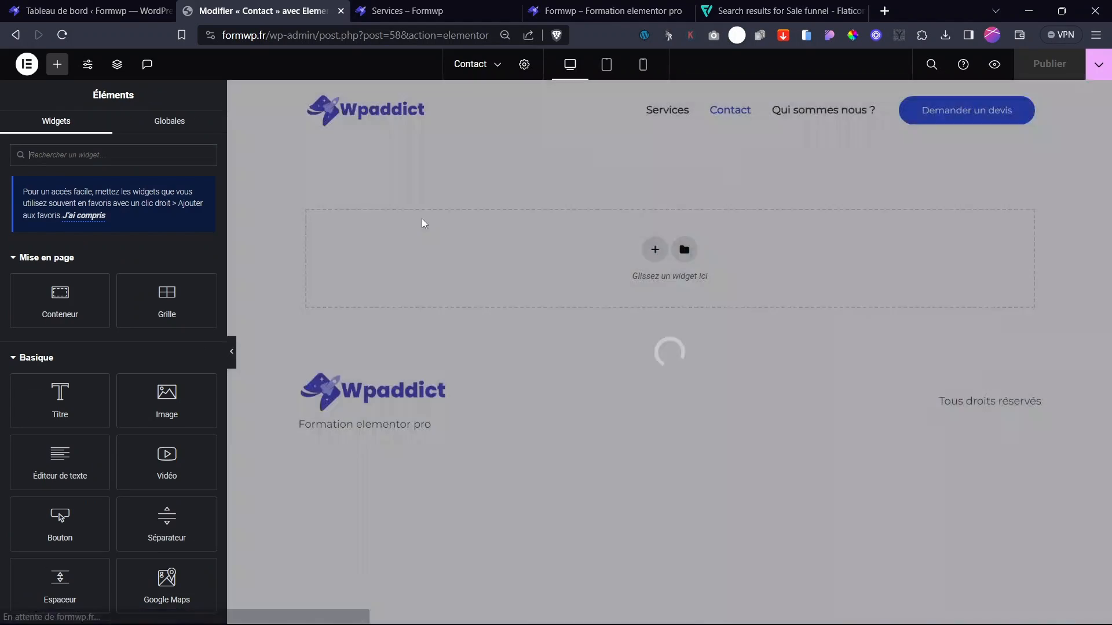
- Reopen the Services page editor from its preview and place its tab beside the Contact editor
left_click(417, 11)
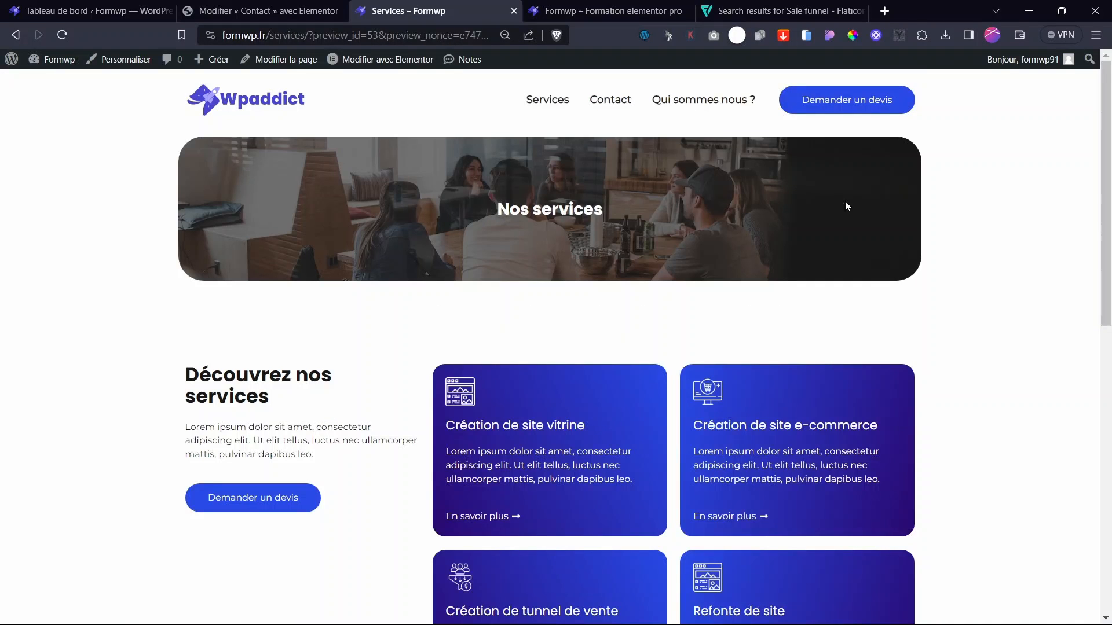
scroll(847, 206, "down", 8)
scroll(847, 206, "up", 8)
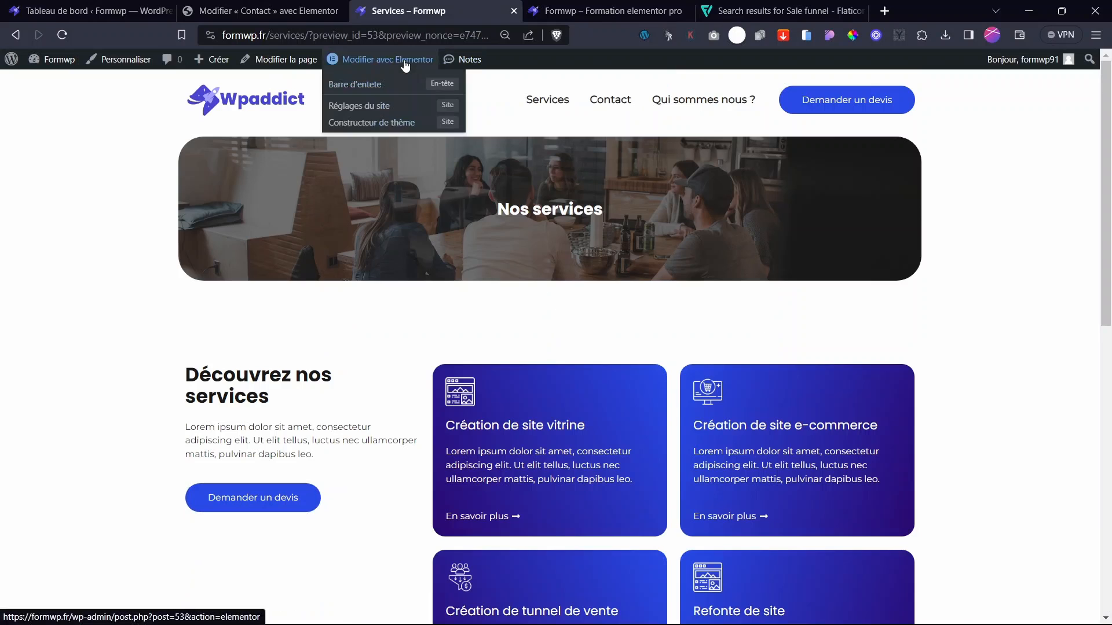
left_click(405, 61)
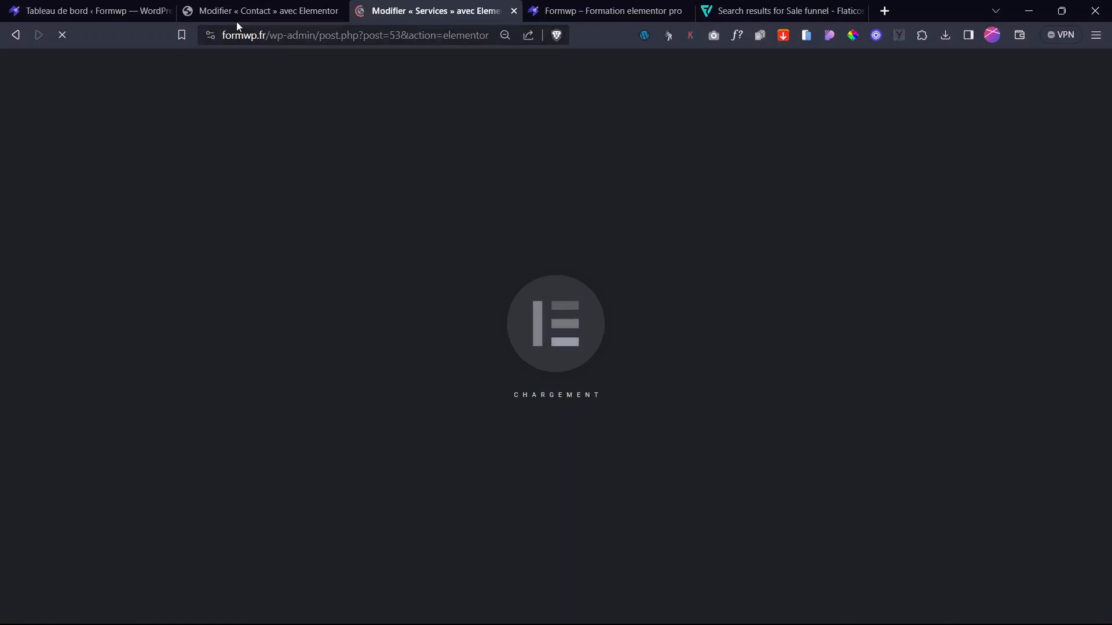
left_click(292, 8)
left_click_drag(324, 6, 466, 6)
left_click(218, 5)
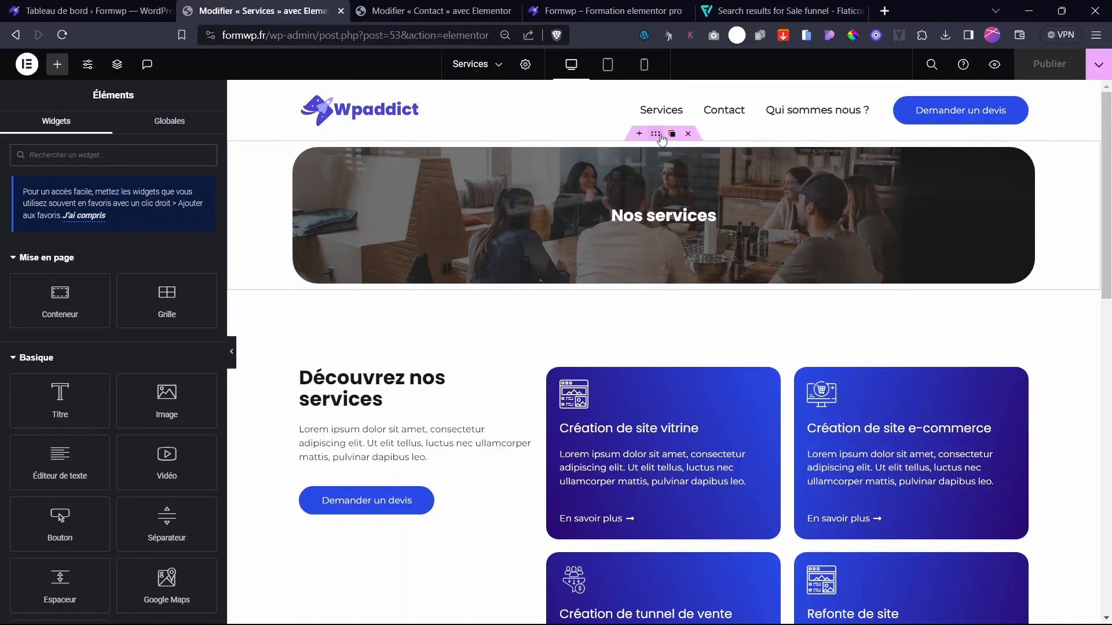
- Copy the Nos services banner and paste it onto the empty Contact page
right_click(662, 139)
left_click(695, 223)
left_click(396, 7)
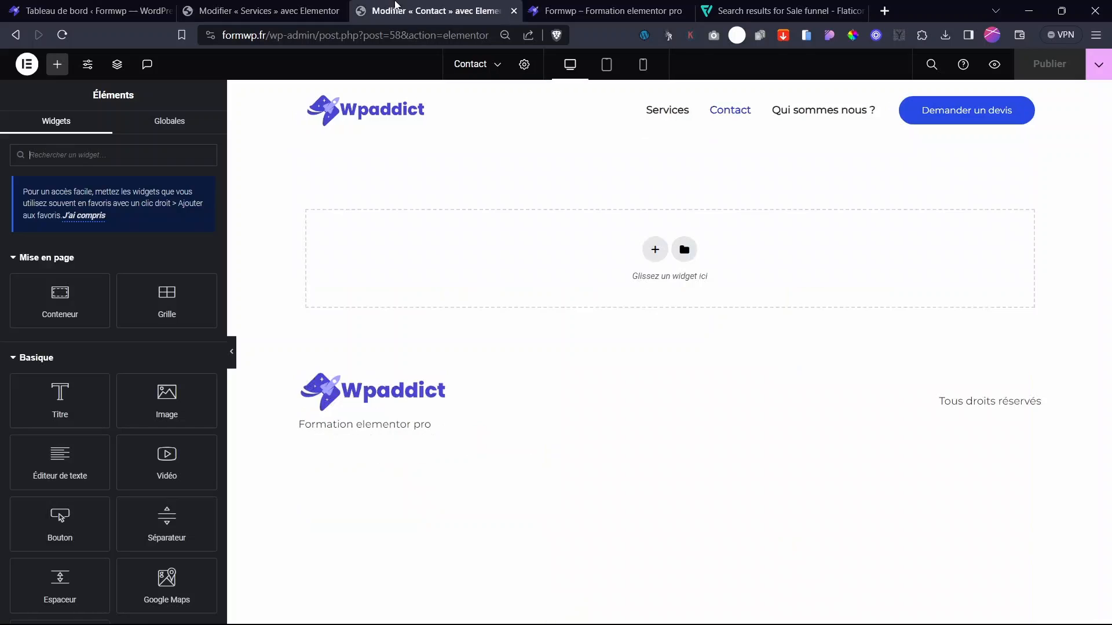
right_click(654, 250)
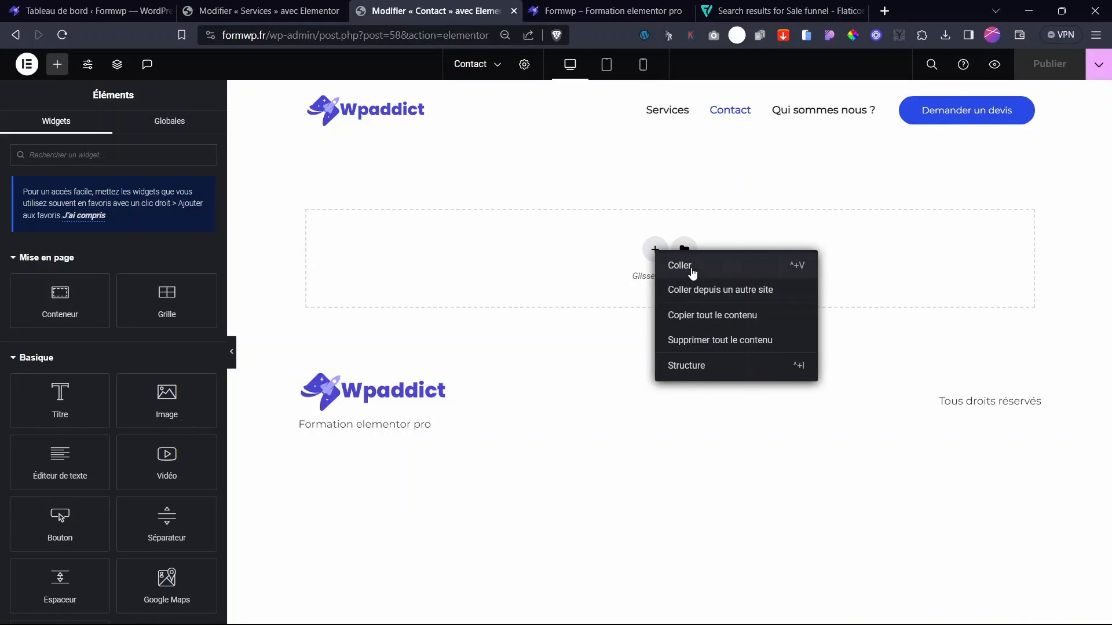
left_click(693, 272)
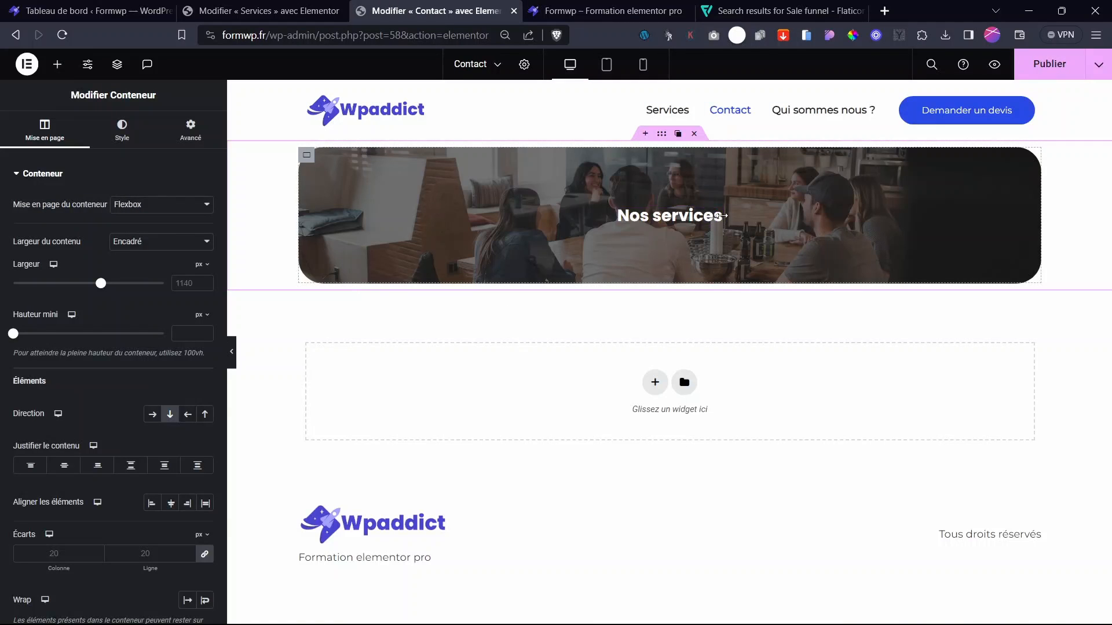
- Retitle the pasted banner heading 'Contactez-nous' with a capital C
left_click(718, 216)
left_click_drag(205, 220, 3, 237)
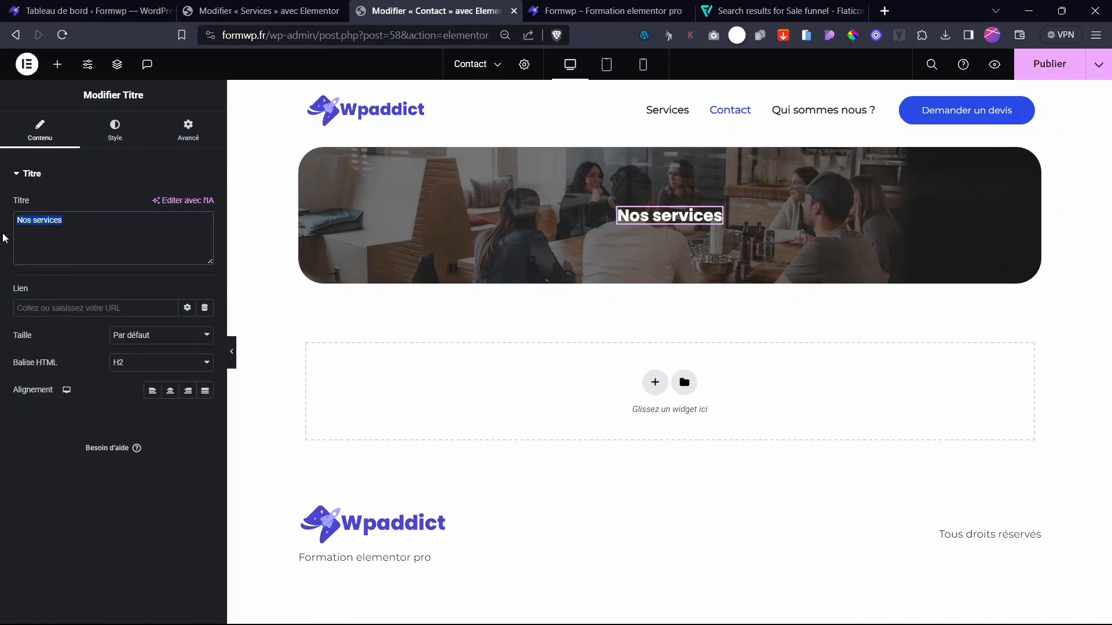
type("con")
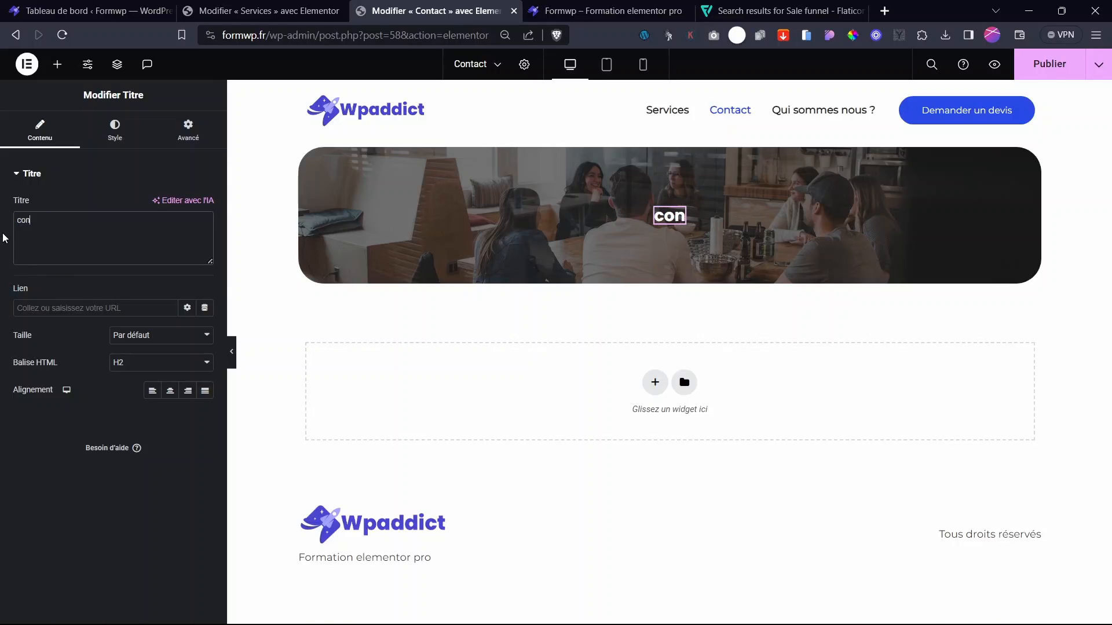
type("tactez-")
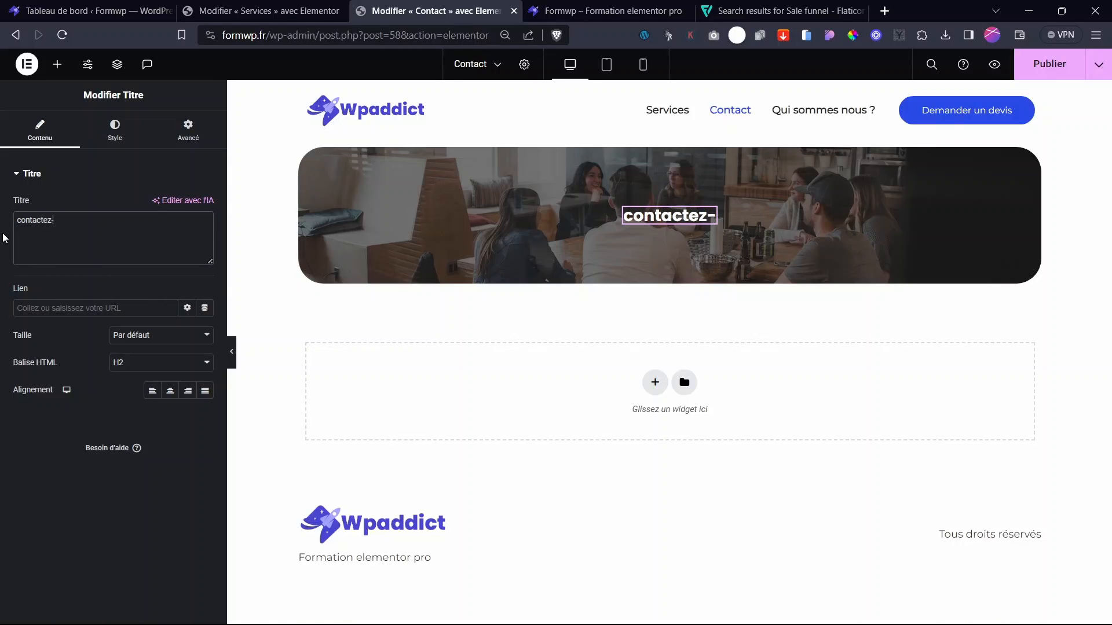
type("nous")
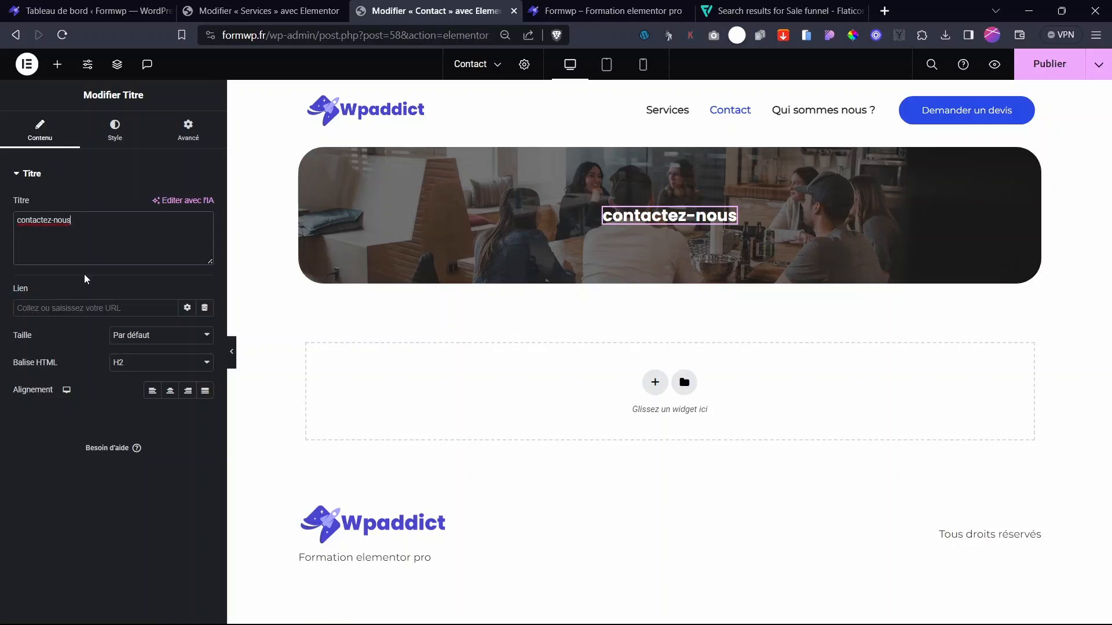
left_click(21, 218)
key("BackSpace")
type("C")
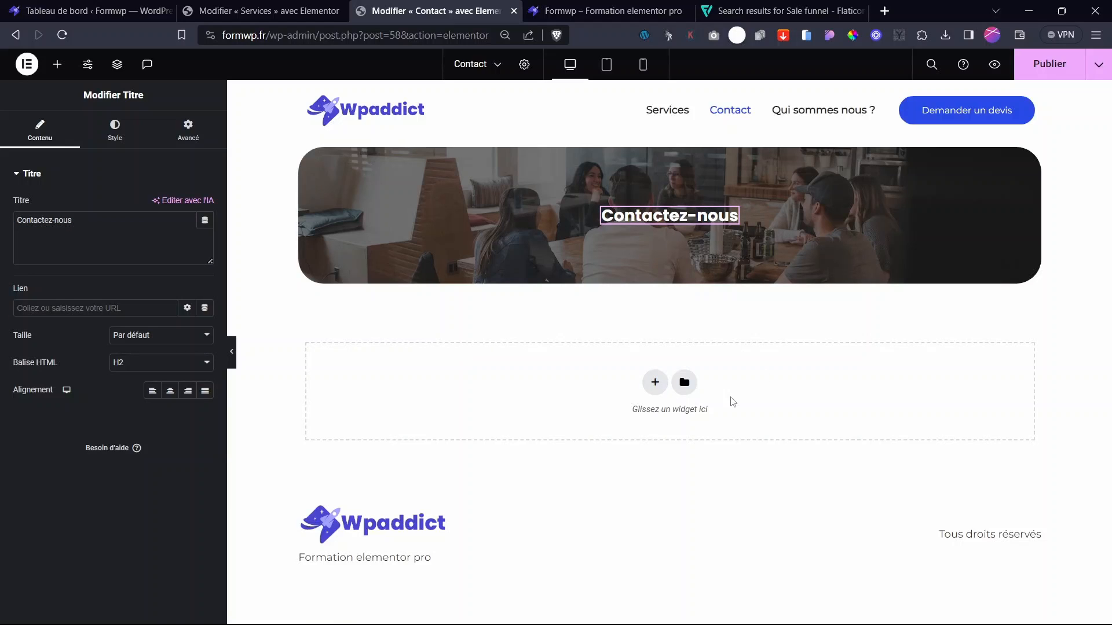
- Add a two-column Flexbox section below the banner with a text block in the left column
left_click(651, 390)
left_click(637, 443)
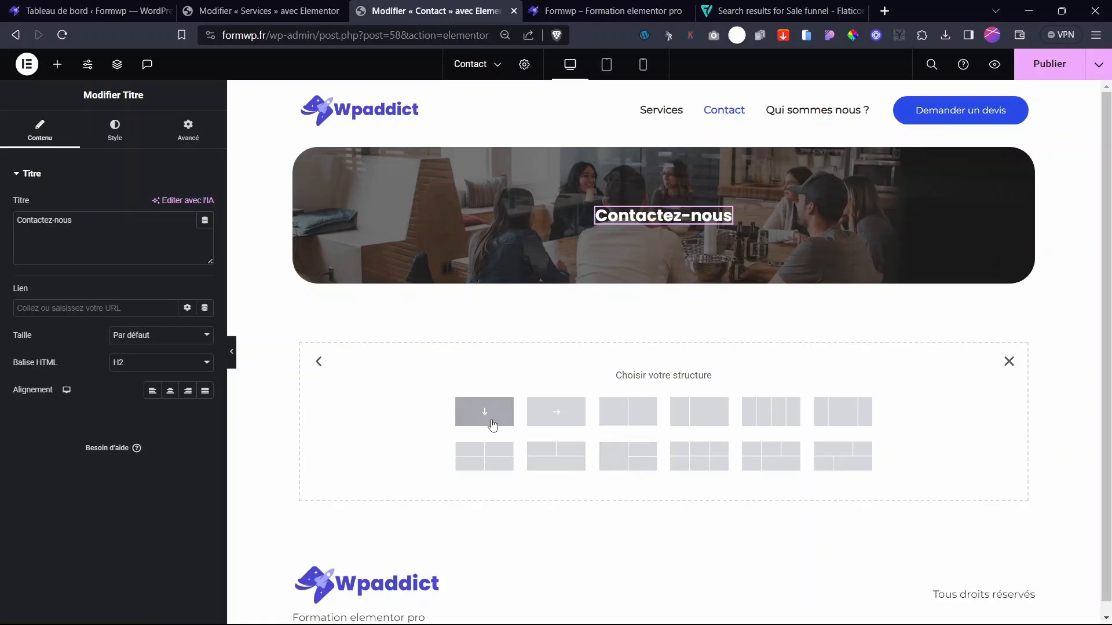
left_click(634, 423)
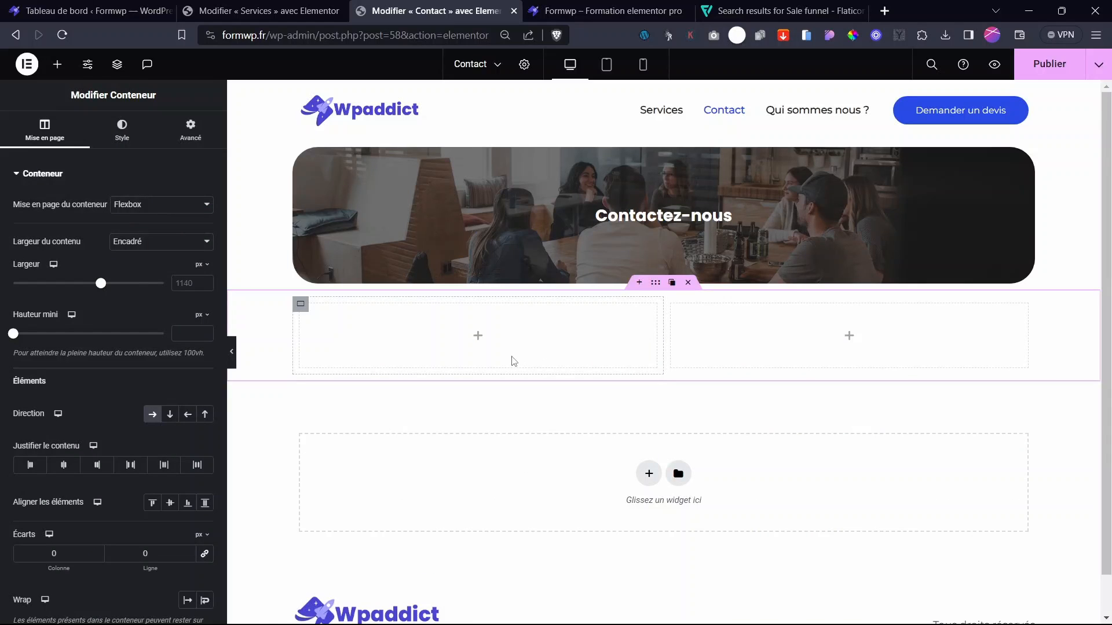
left_click(479, 340)
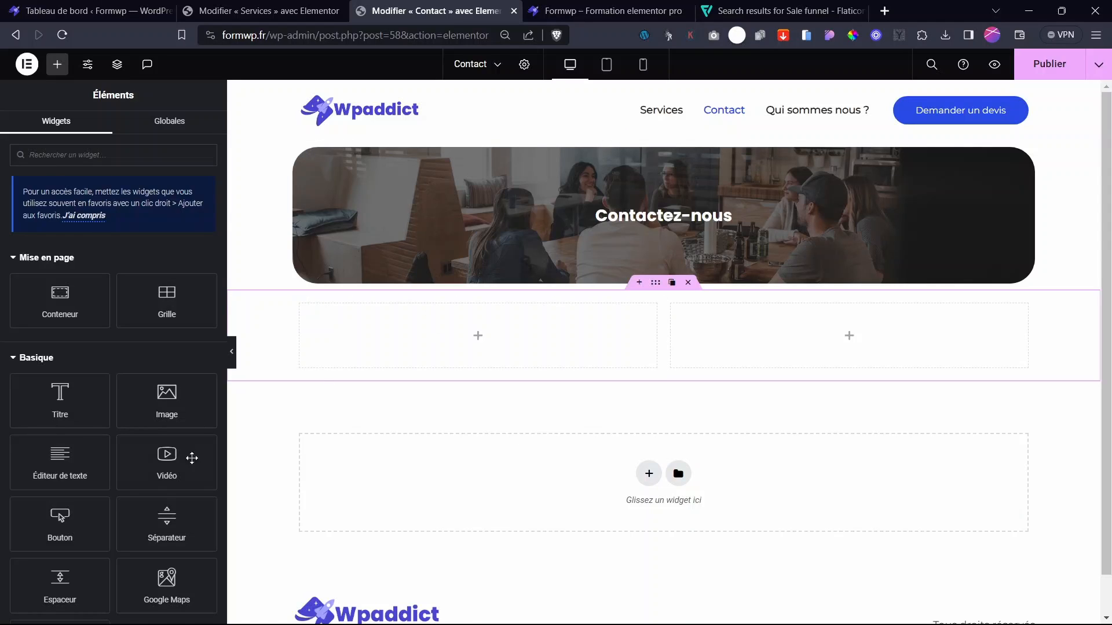
left_click_drag(95, 478, 528, 358)
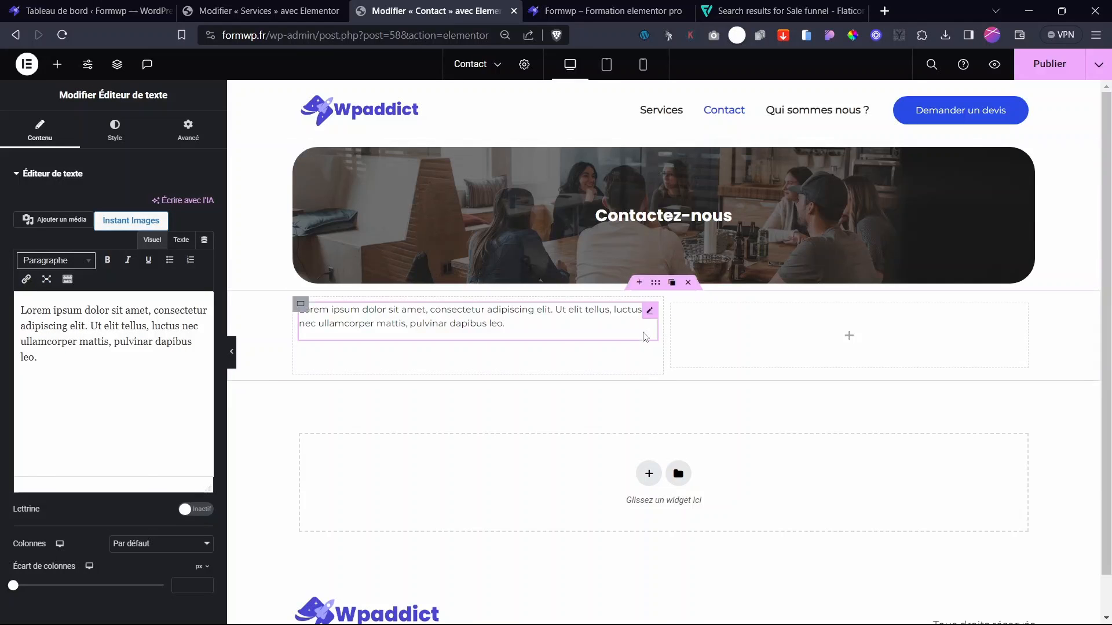
- Place a heading above the text block and rename it 'Adresse'
left_click(57, 67)
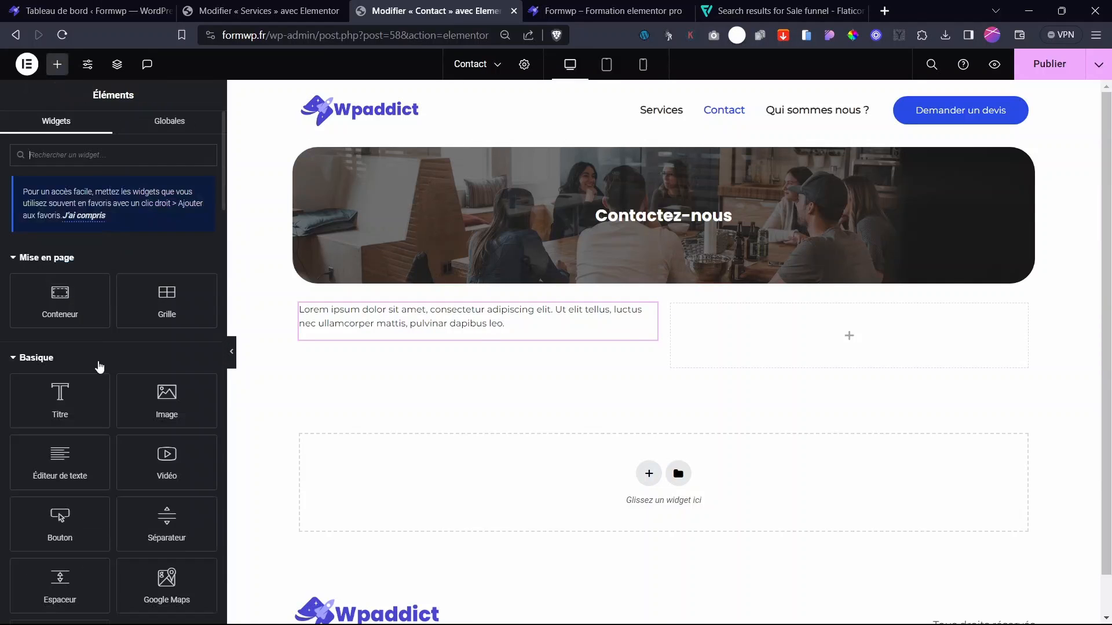
left_click_drag(87, 394, 424, 313)
triple_click(15, 215)
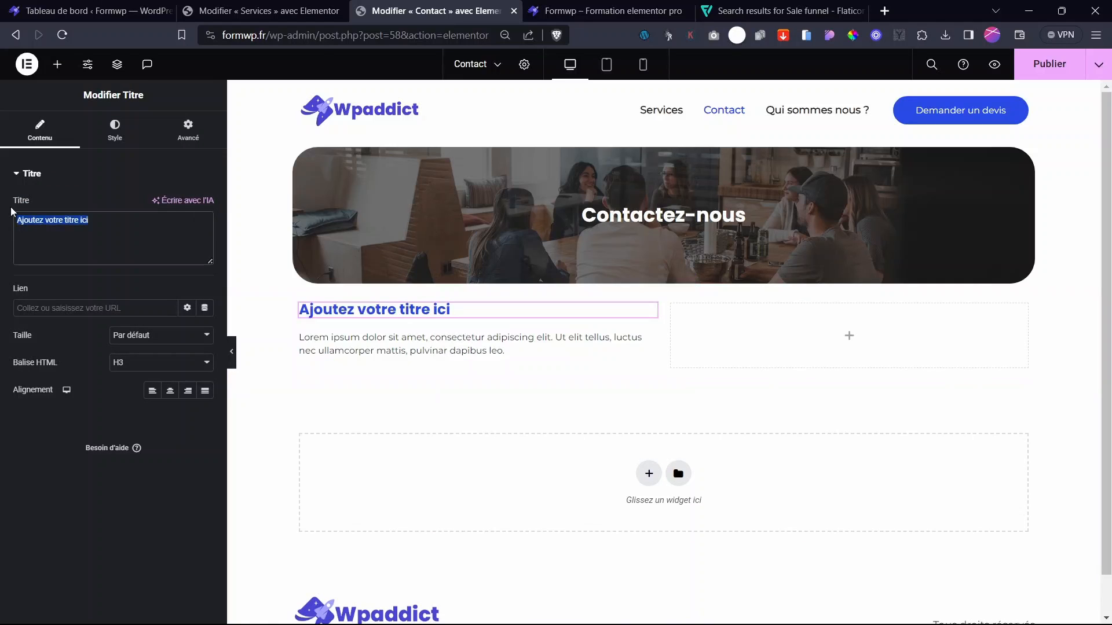
type("Adresse")
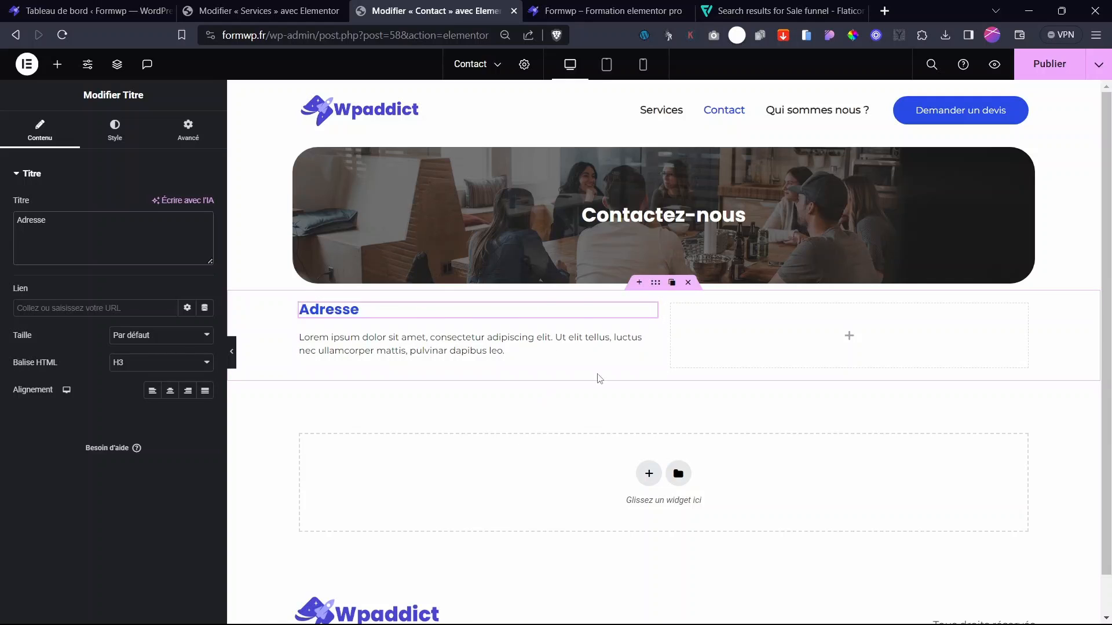
left_click(647, 345)
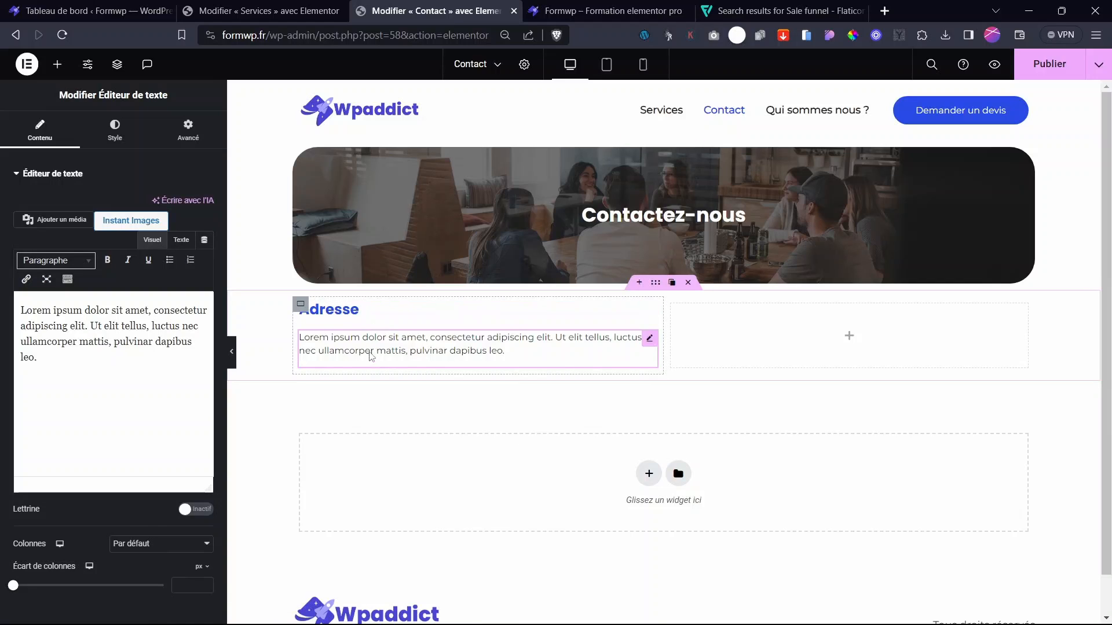
- Insert an icon list between the Adresse heading and the text, with En ligne layout
left_click(57, 65)
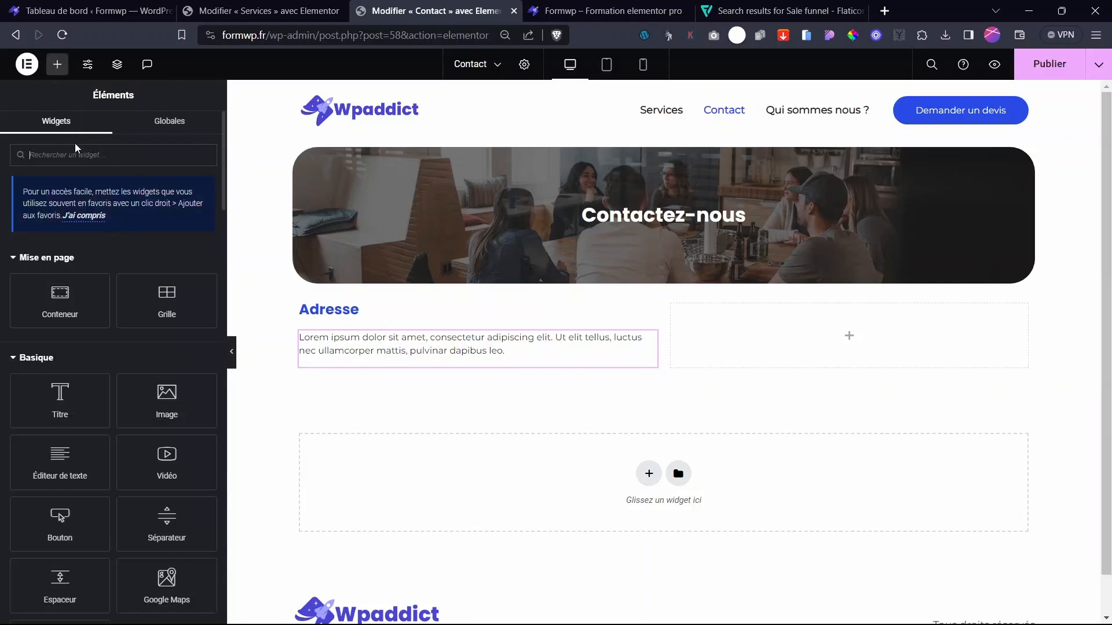
type("icone")
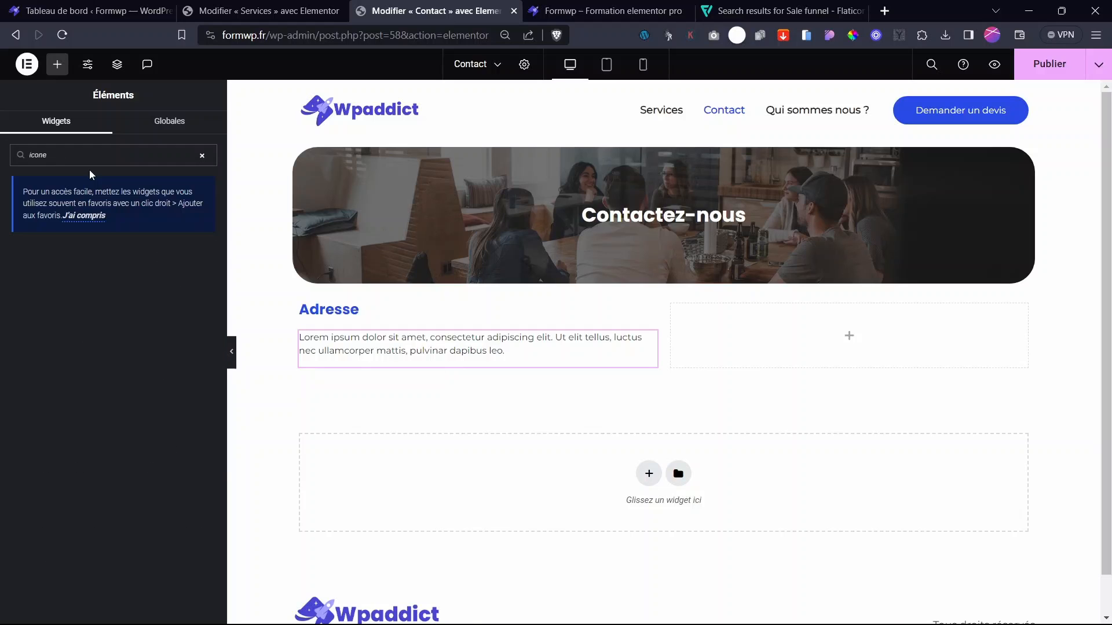
key("BackSpace")
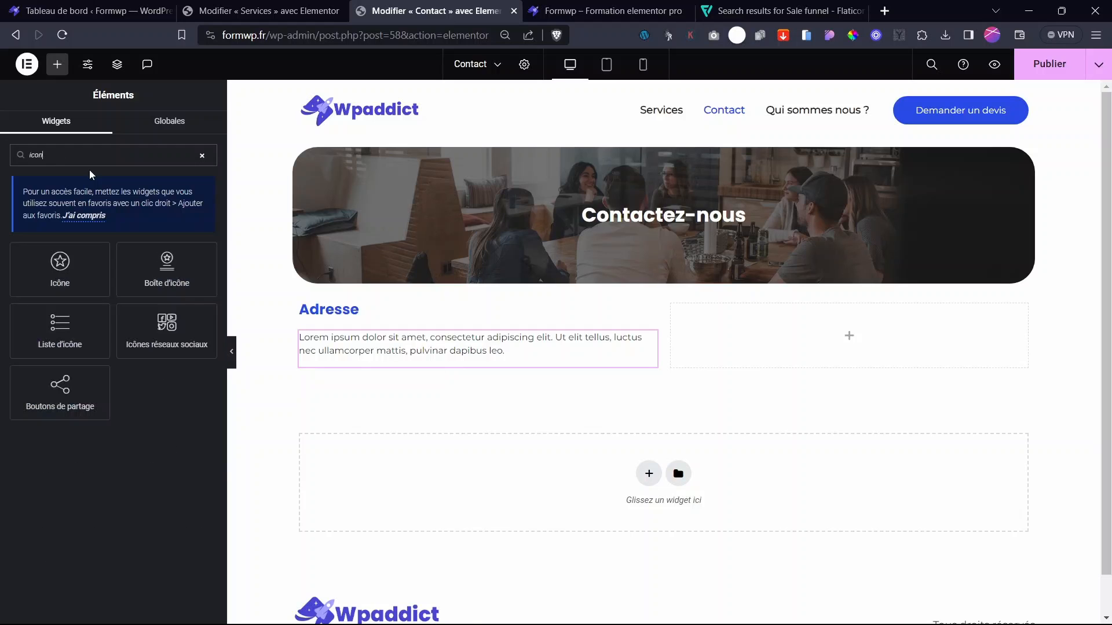
left_click_drag(65, 339, 386, 337)
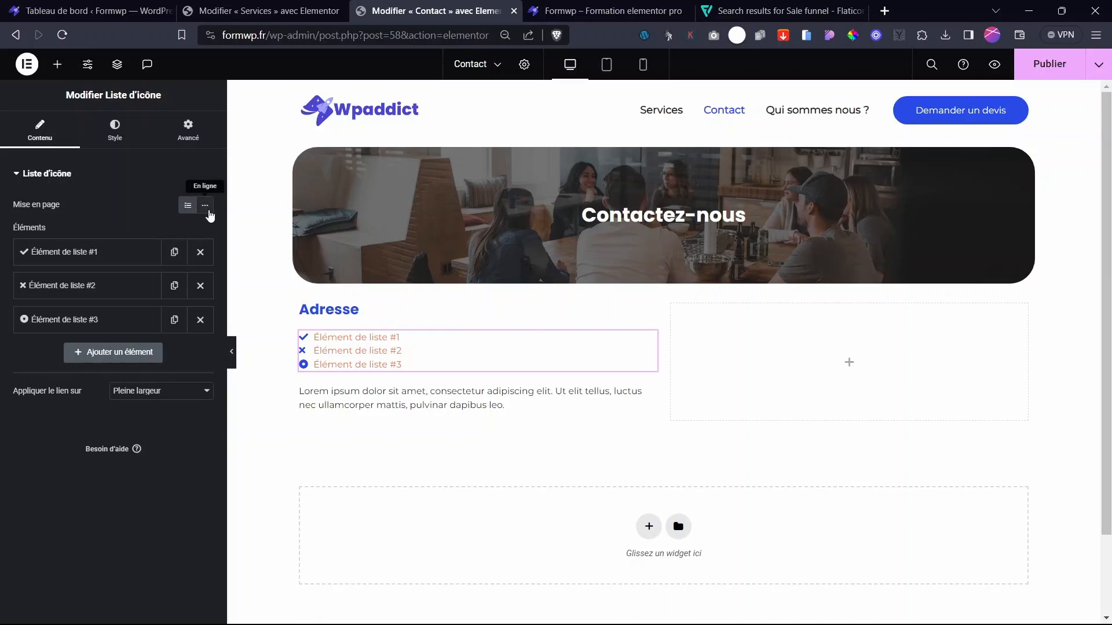
left_click(206, 208)
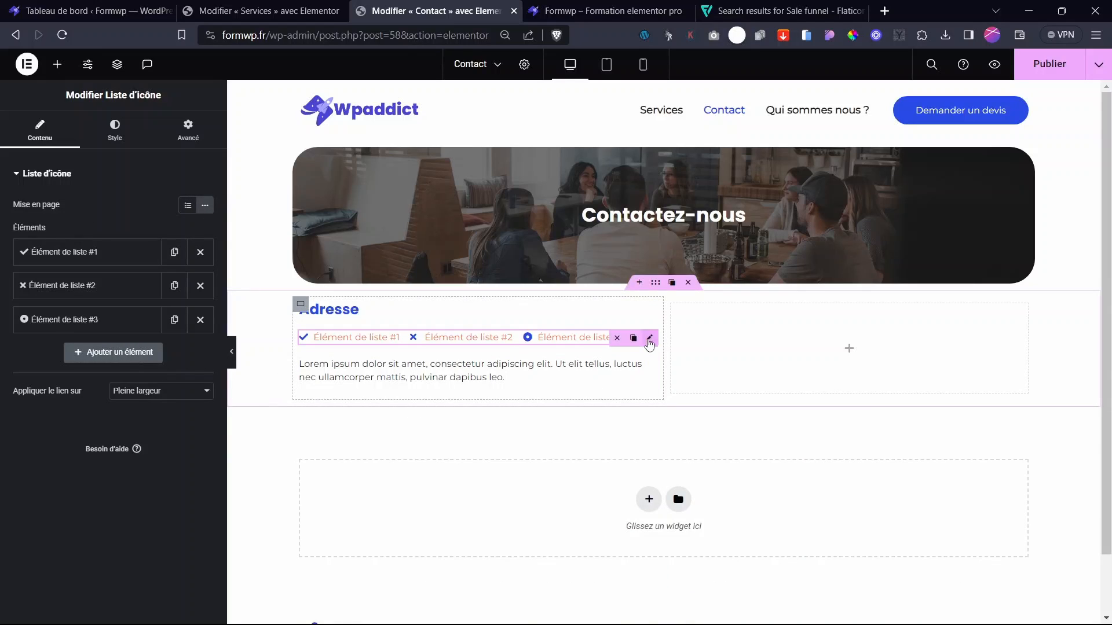
- Give the first list item an open-envelope icon and the contact e-mail address as its text
left_click(81, 253)
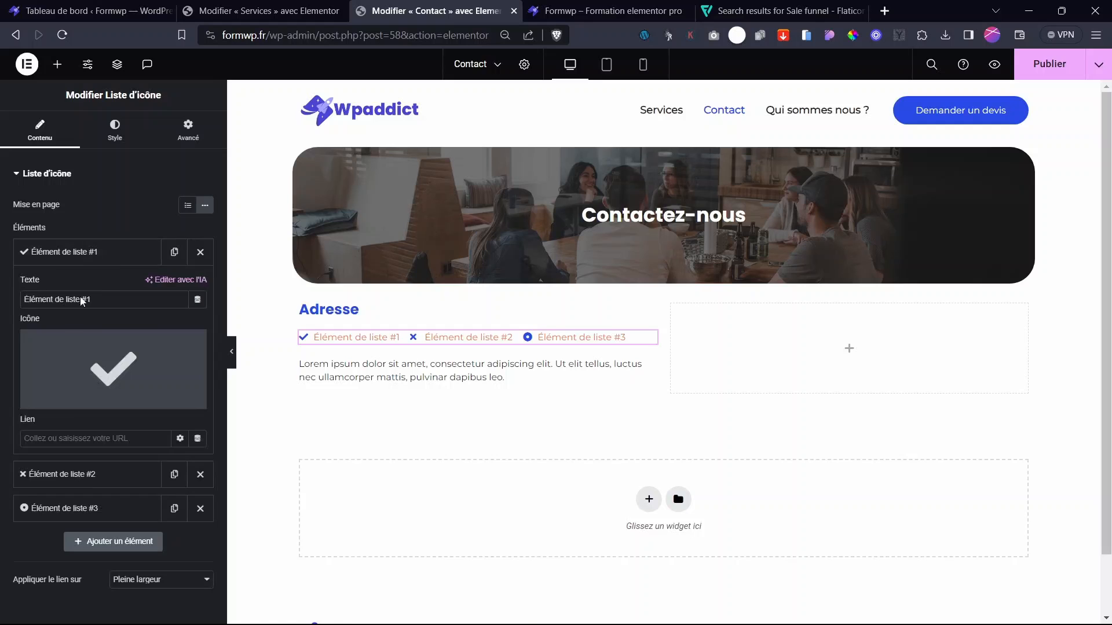
left_click(73, 401)
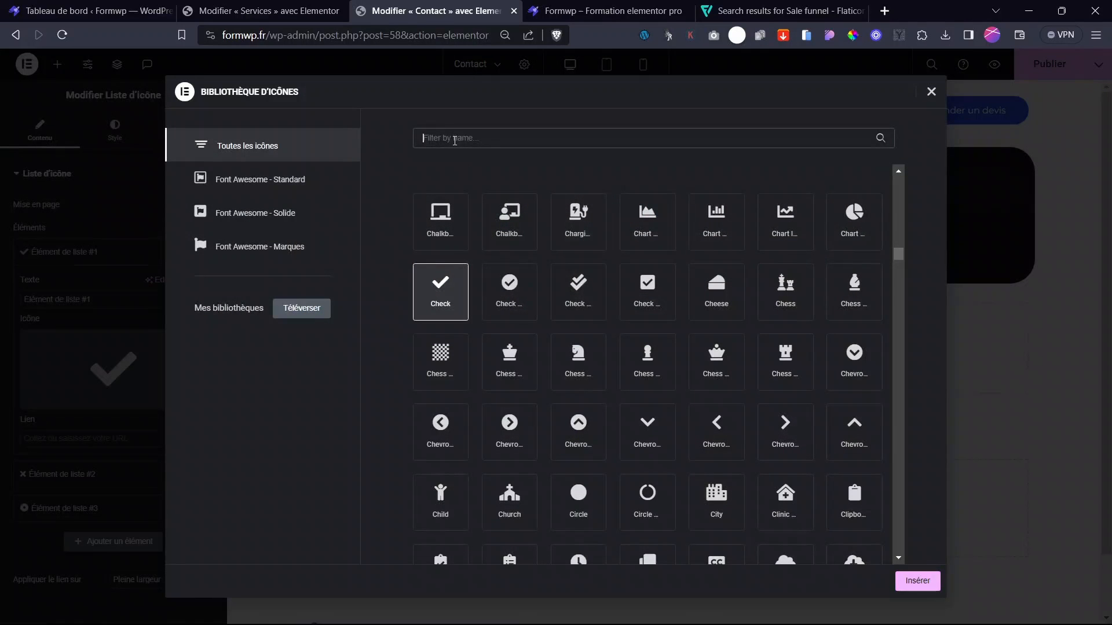
left_click(455, 140)
type("enve")
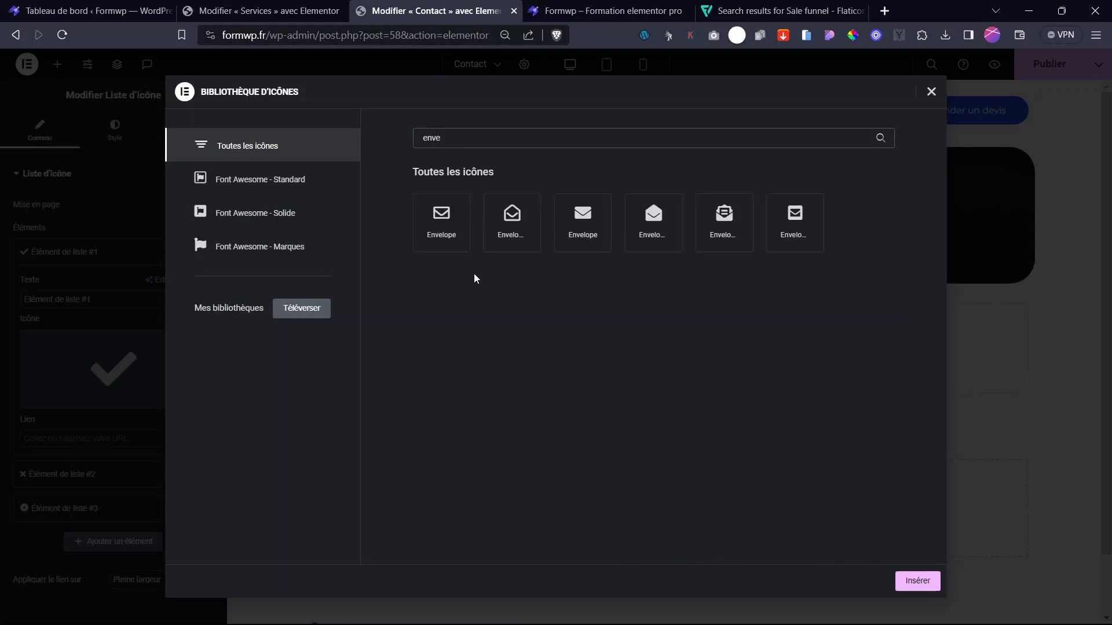
left_click(450, 240)
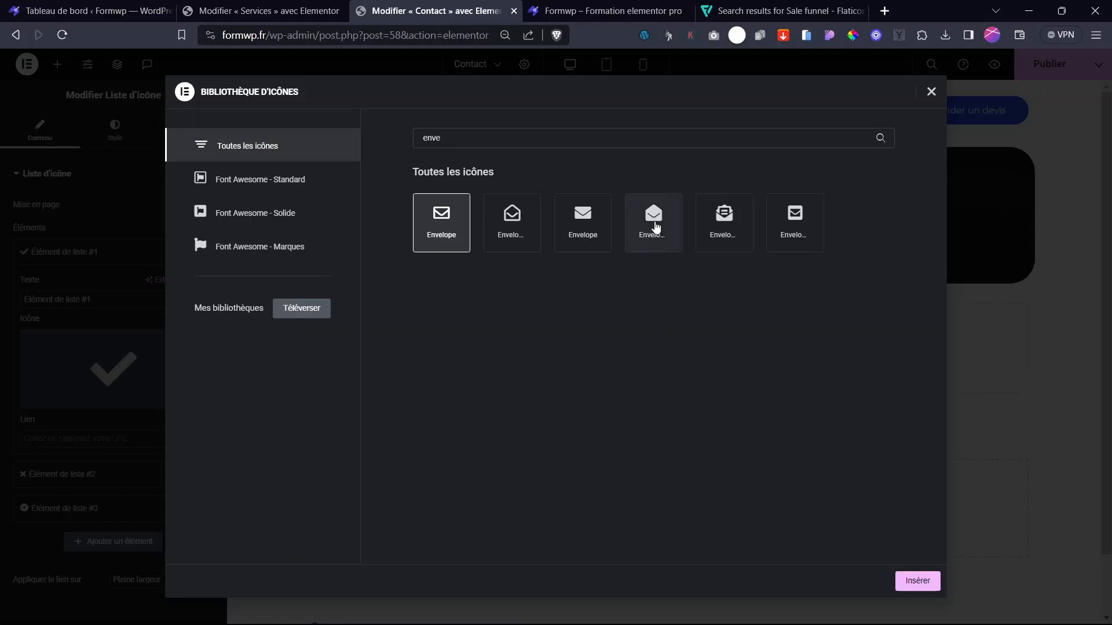
left_click(653, 224)
left_click(917, 581)
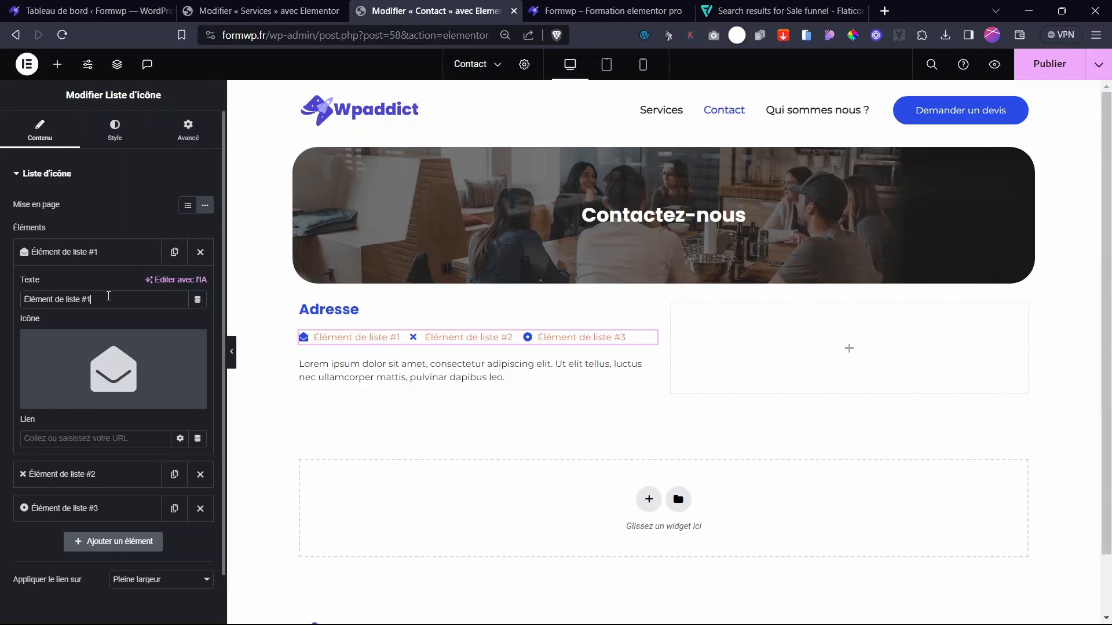
left_click_drag(108, 296, 5, 299)
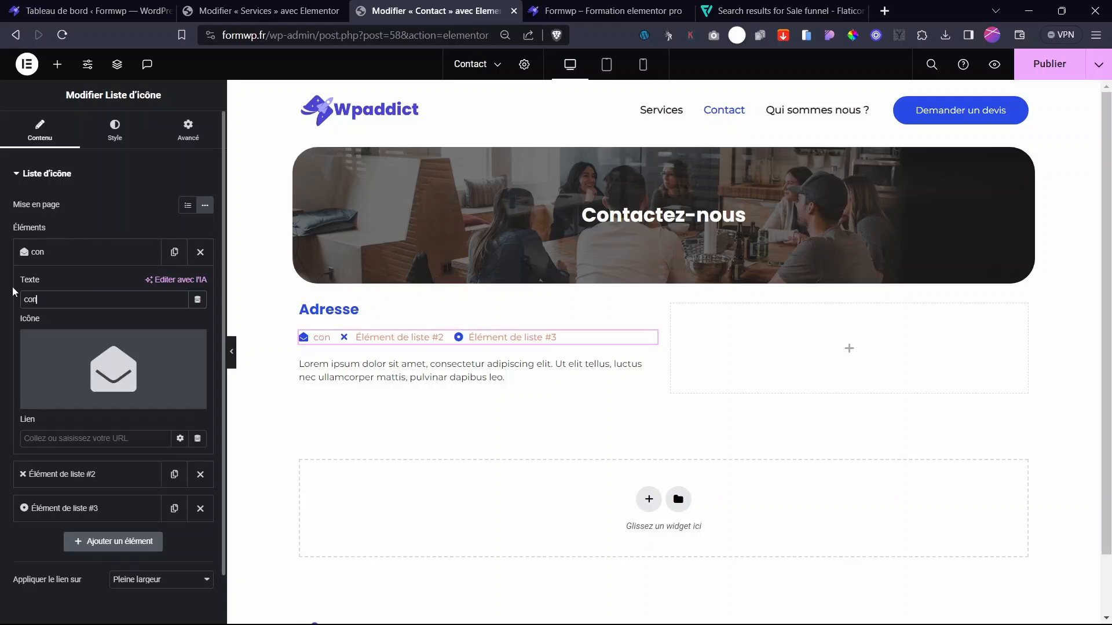
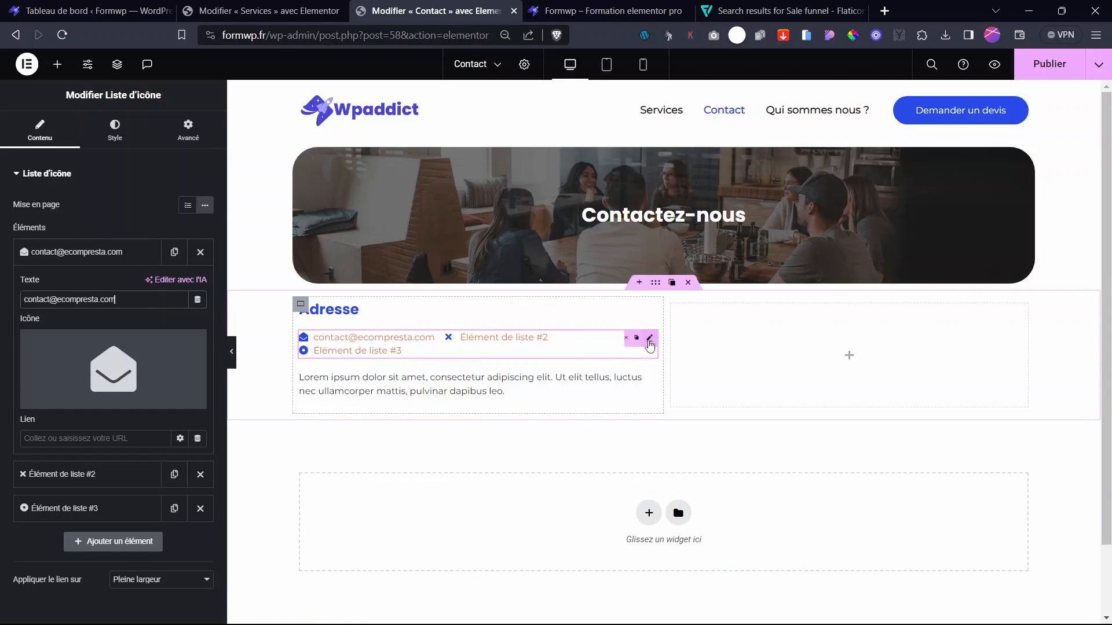
left_click(112, 252)
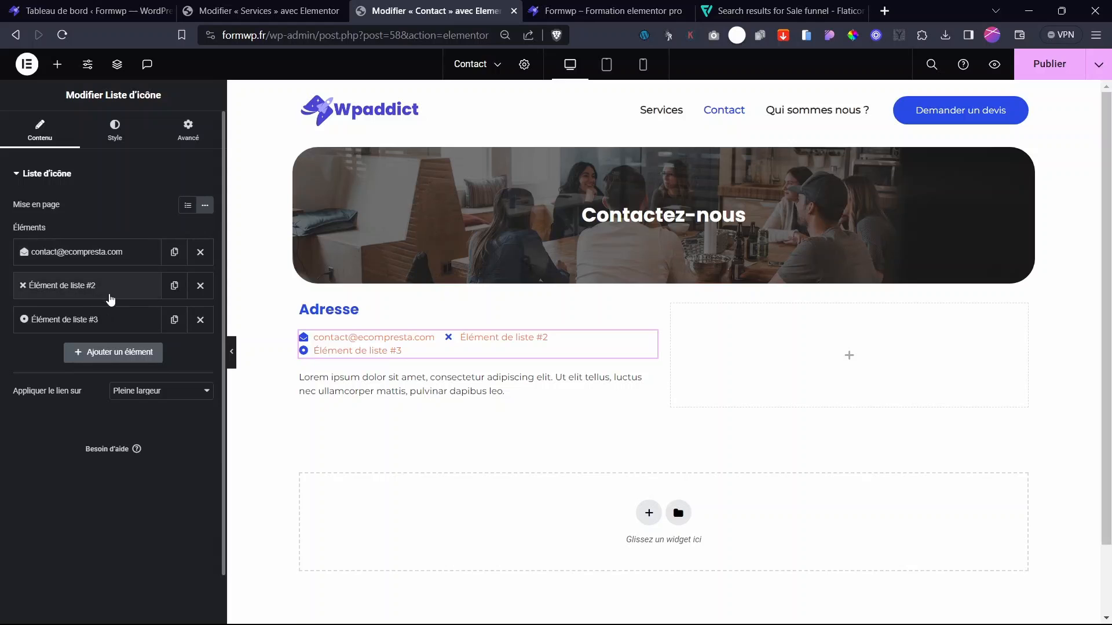
- Remove the third list item and make the second a phone icon with a placeholder phone number
left_click(201, 319)
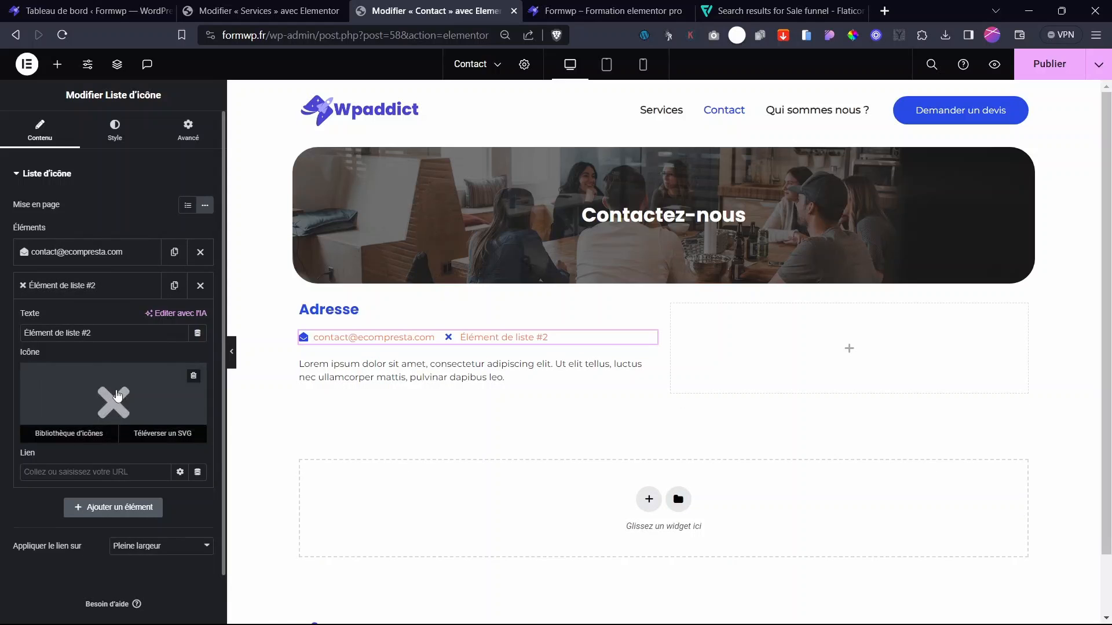
left_click(67, 433)
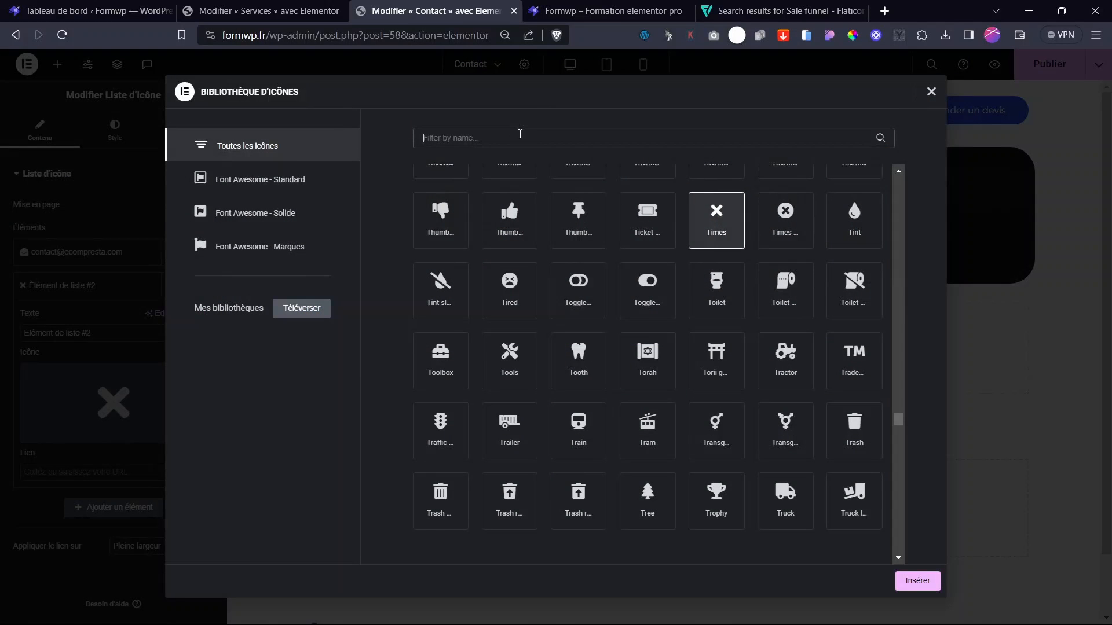
left_click(520, 134)
type("phone")
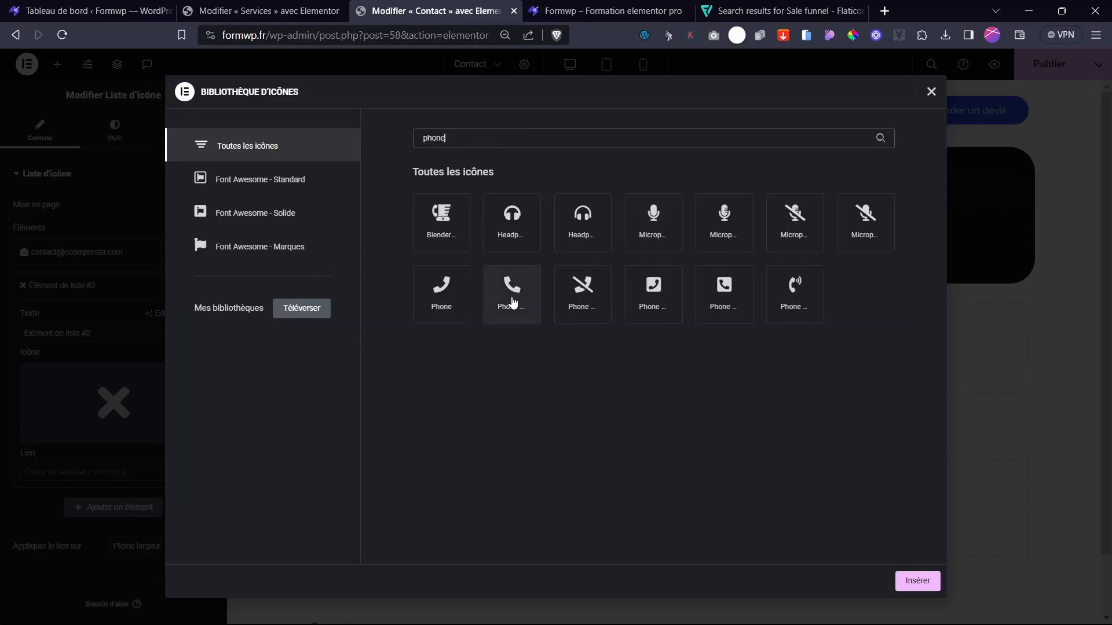
double_click(513, 296)
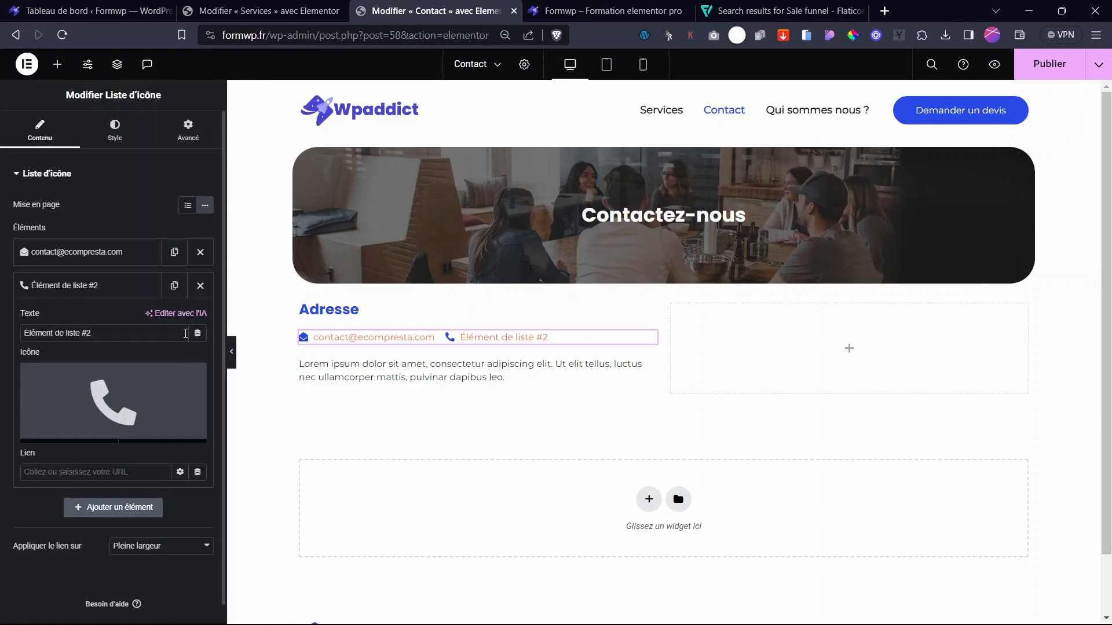
left_click_drag(185, 334, 2, 342)
type("+33xxx xxxx cxc")
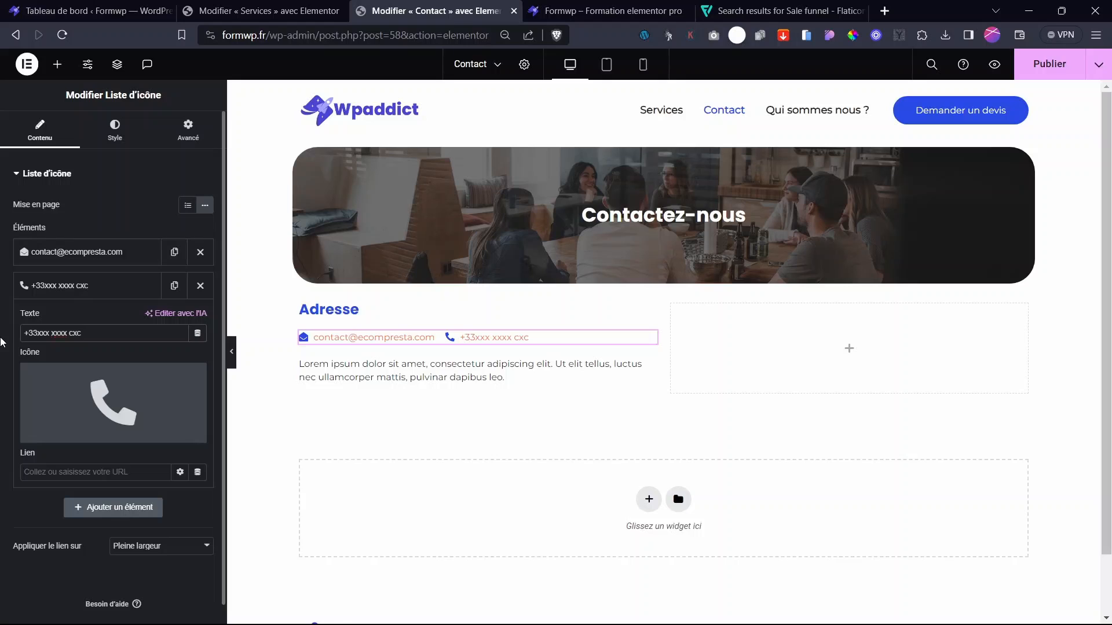
key("BackSpace")
key("BackSpace")
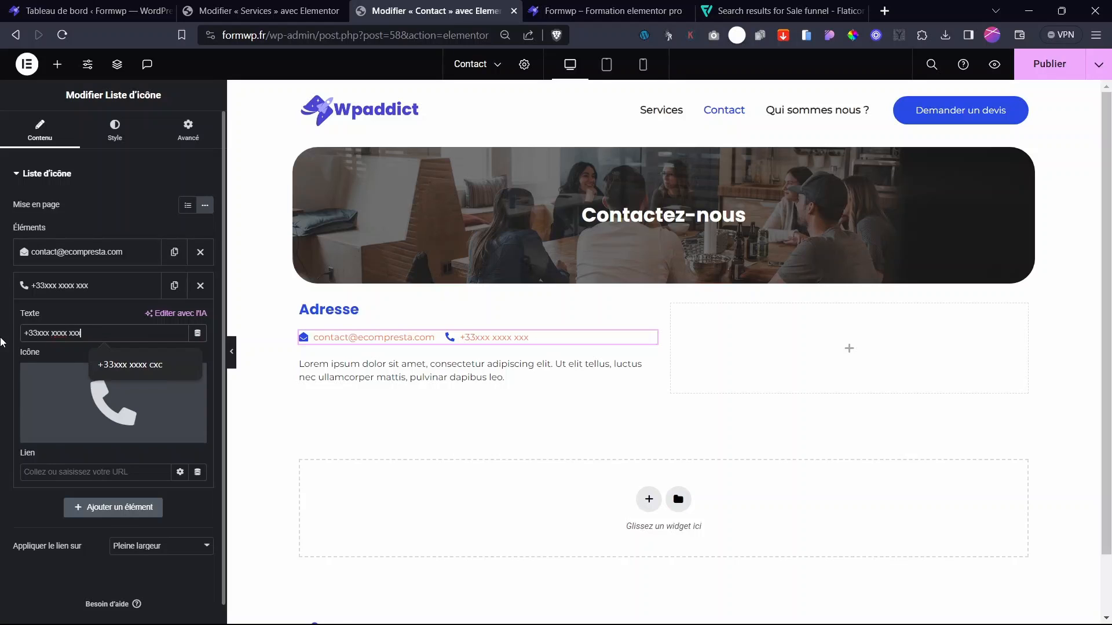
left_click(52, 286)
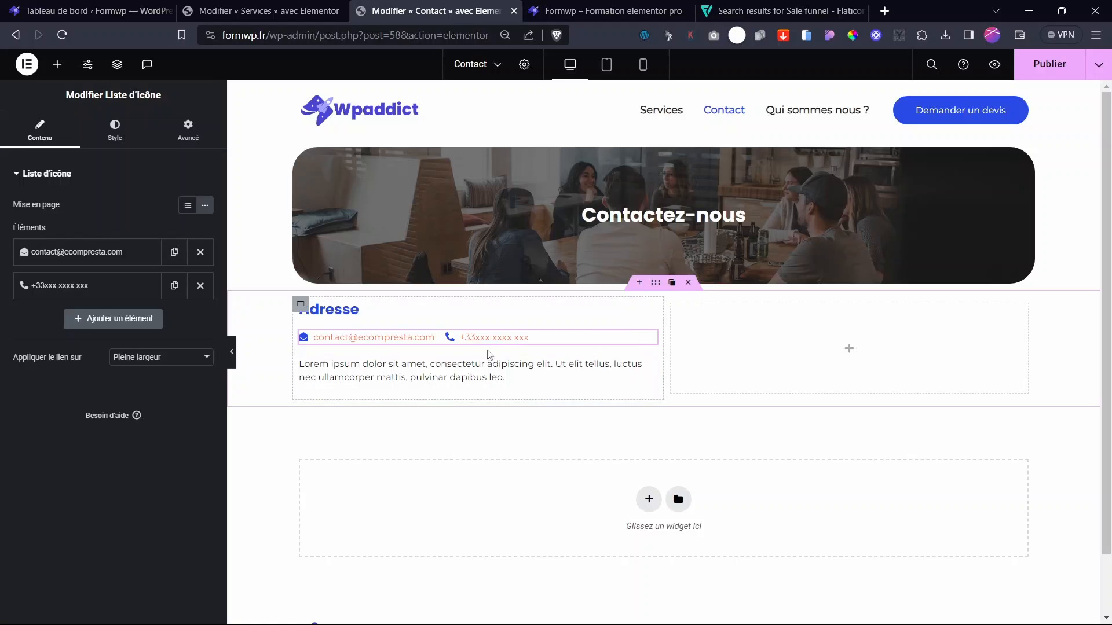
- Set the icon list text to the global Texte colour and its icons to blue
left_click(107, 141)
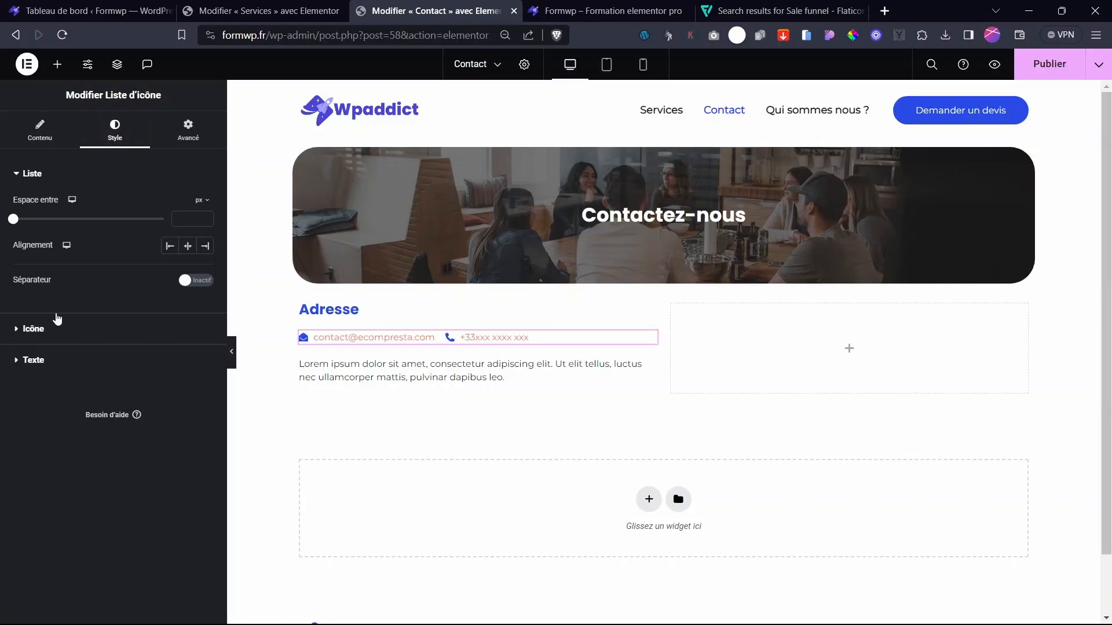
left_click(35, 368)
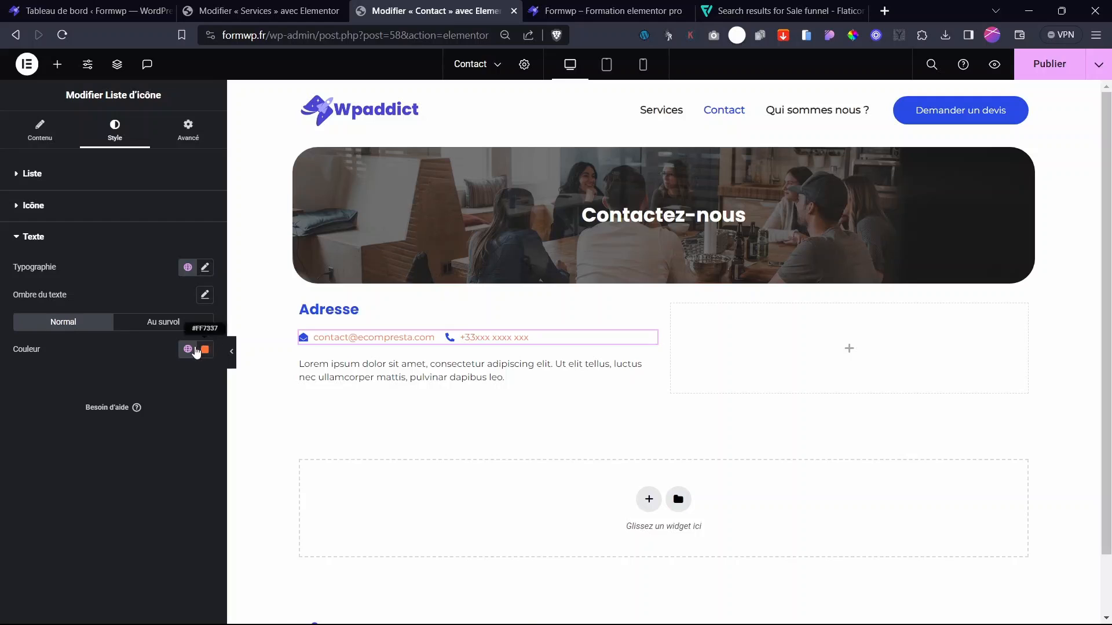
left_click(189, 348)
left_click(56, 461)
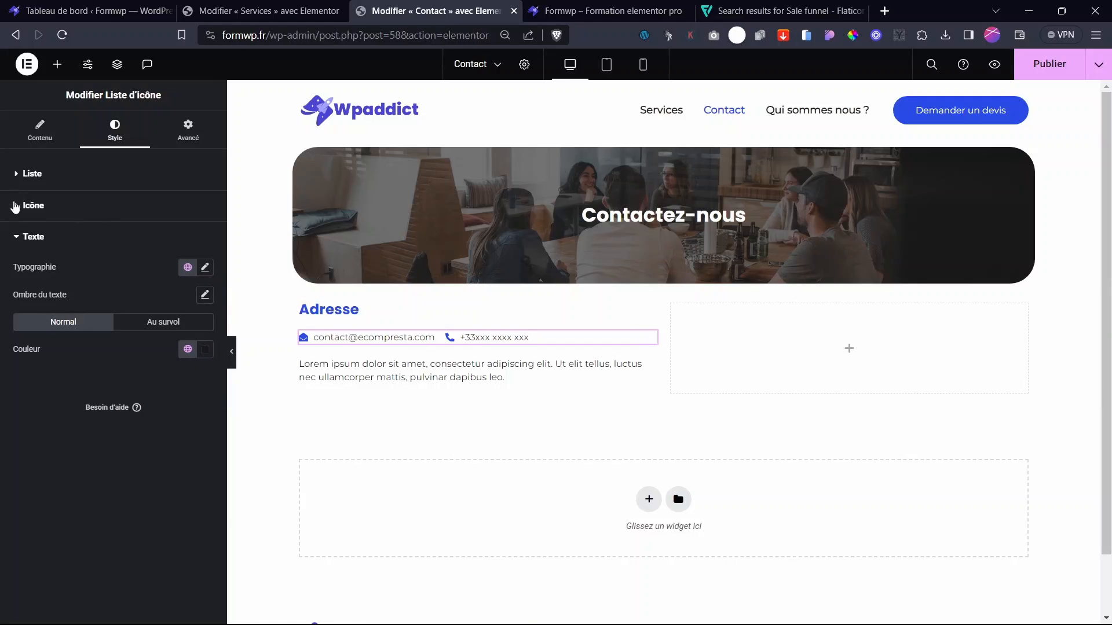
left_click(15, 206)
left_click(187, 263)
left_click(58, 391)
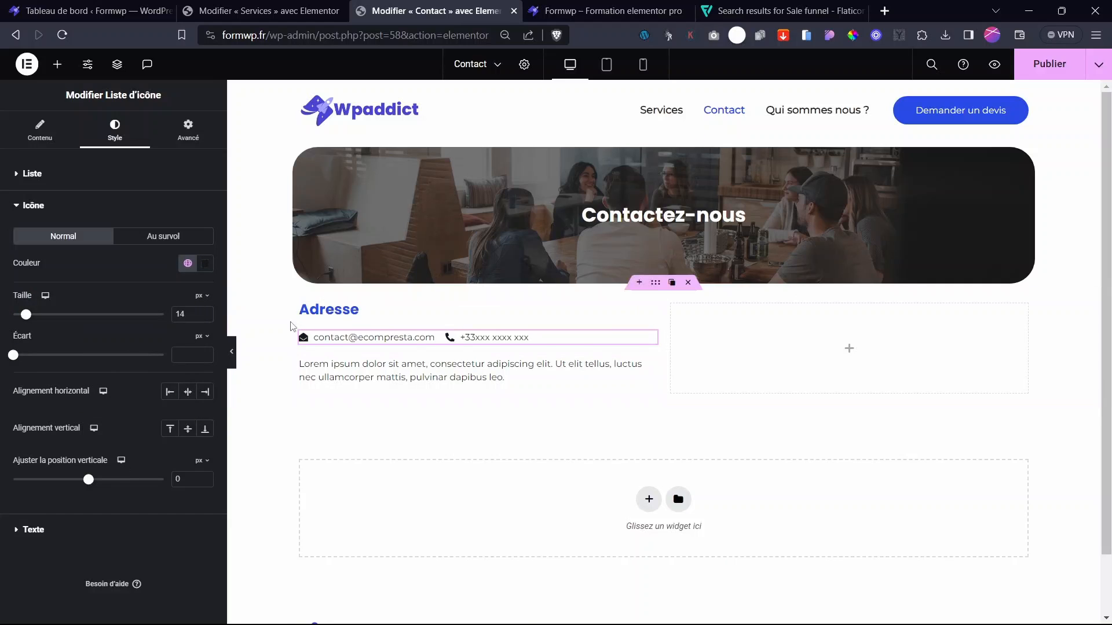
- Give the Adresse heading the Texte colour and set the list icons to Principal blue
left_click(347, 311)
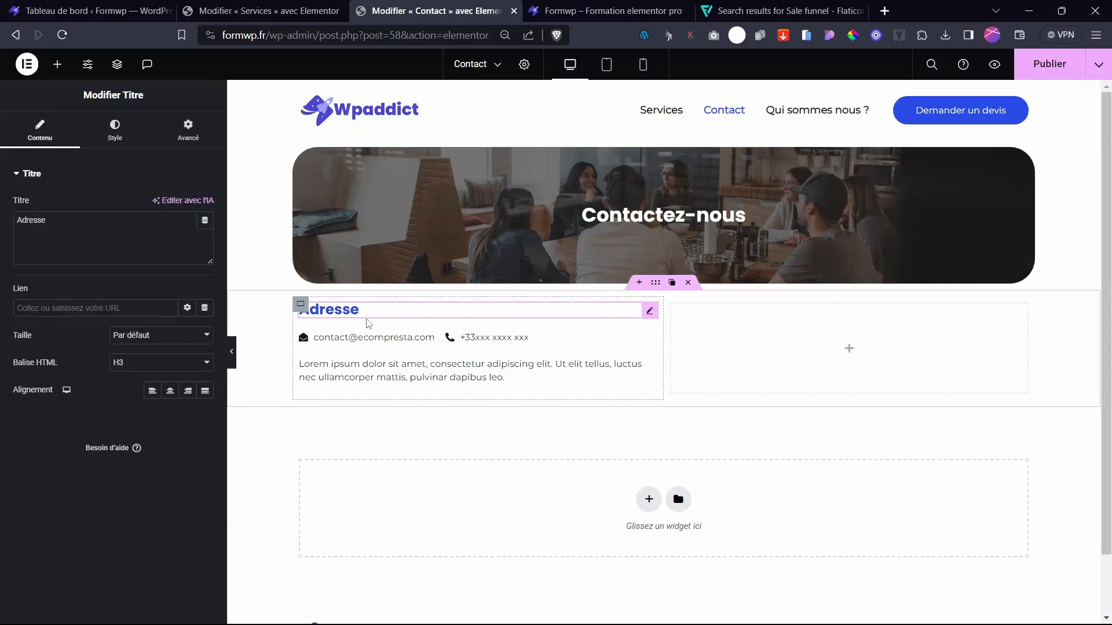
left_click(114, 131)
left_click(187, 205)
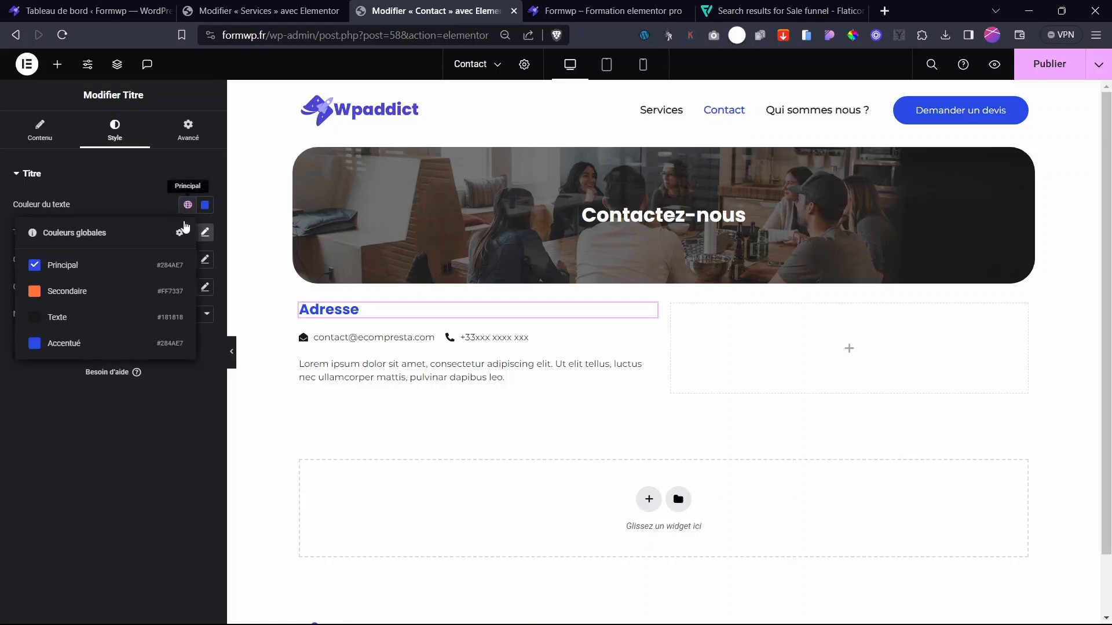
left_click(50, 317)
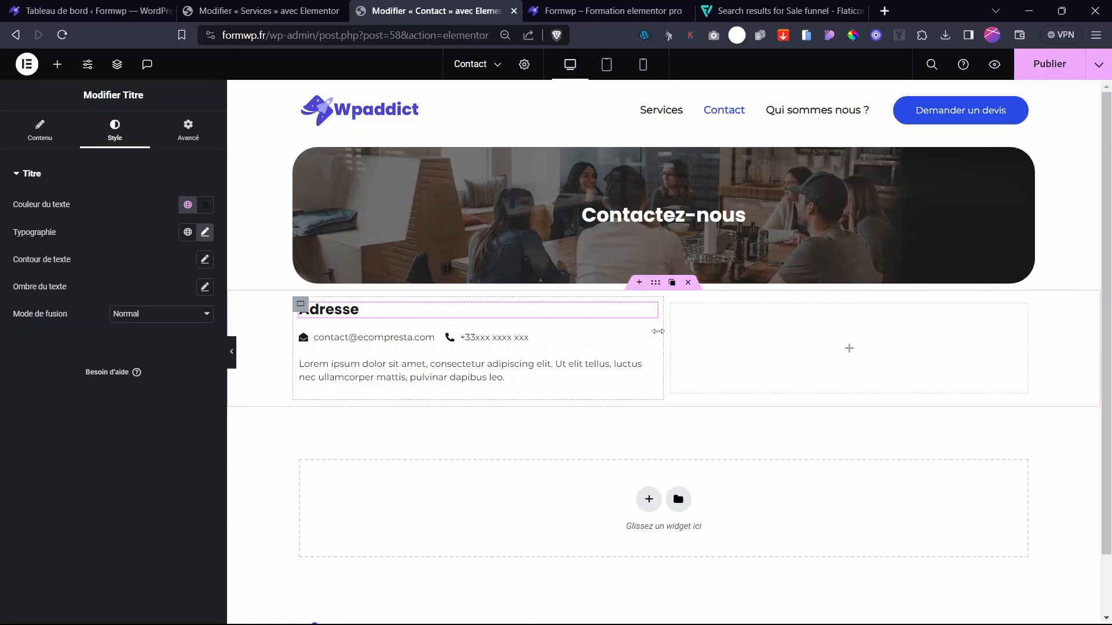
left_click(631, 337)
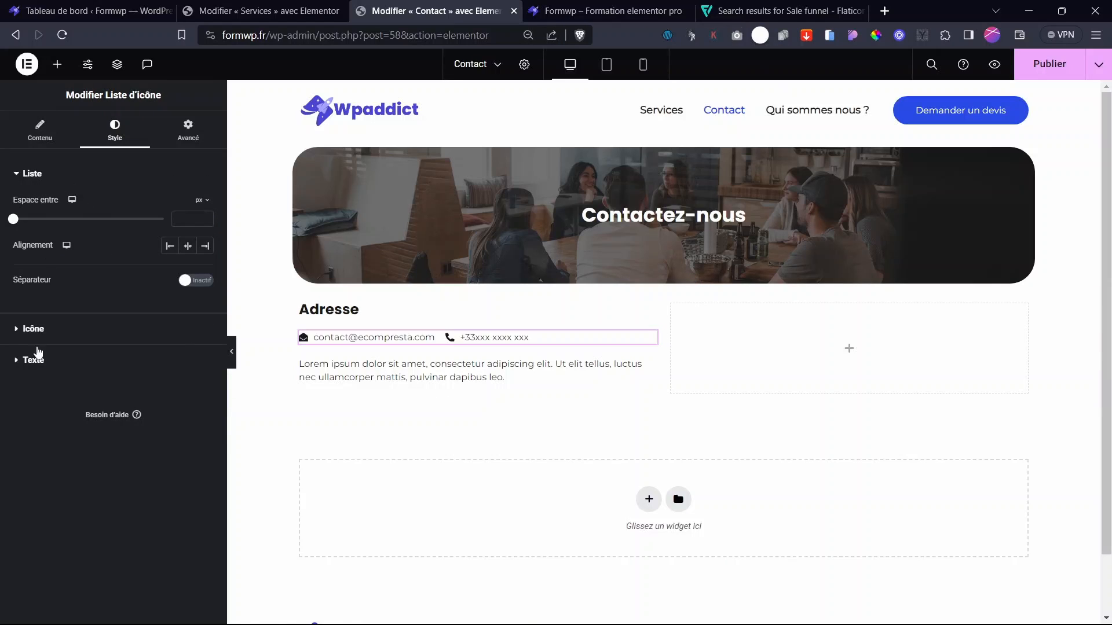
left_click(35, 329)
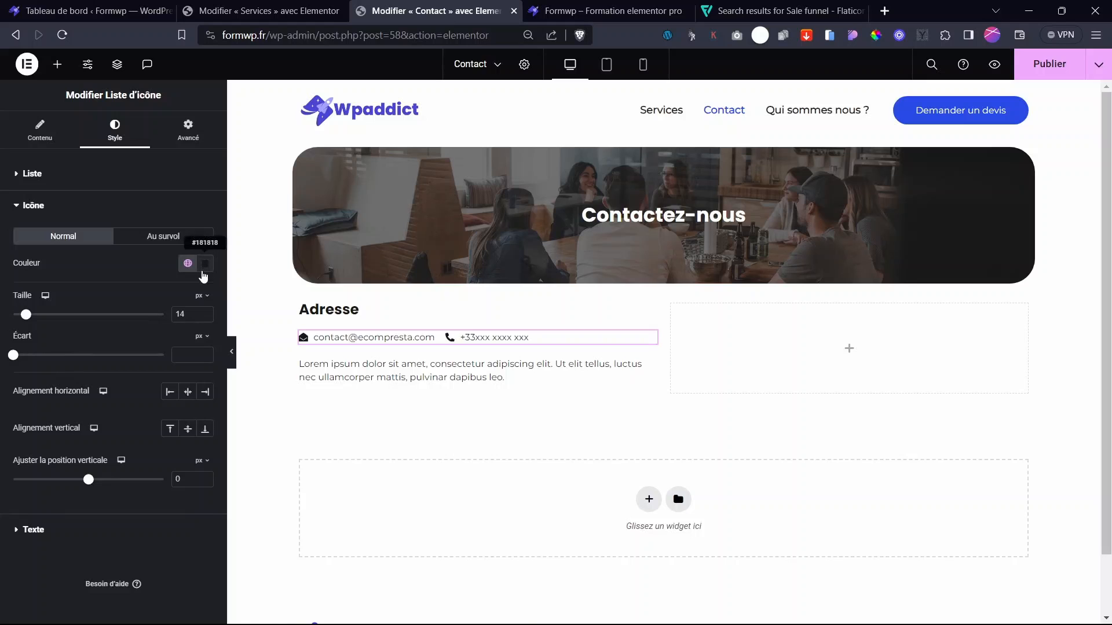
left_click(187, 265)
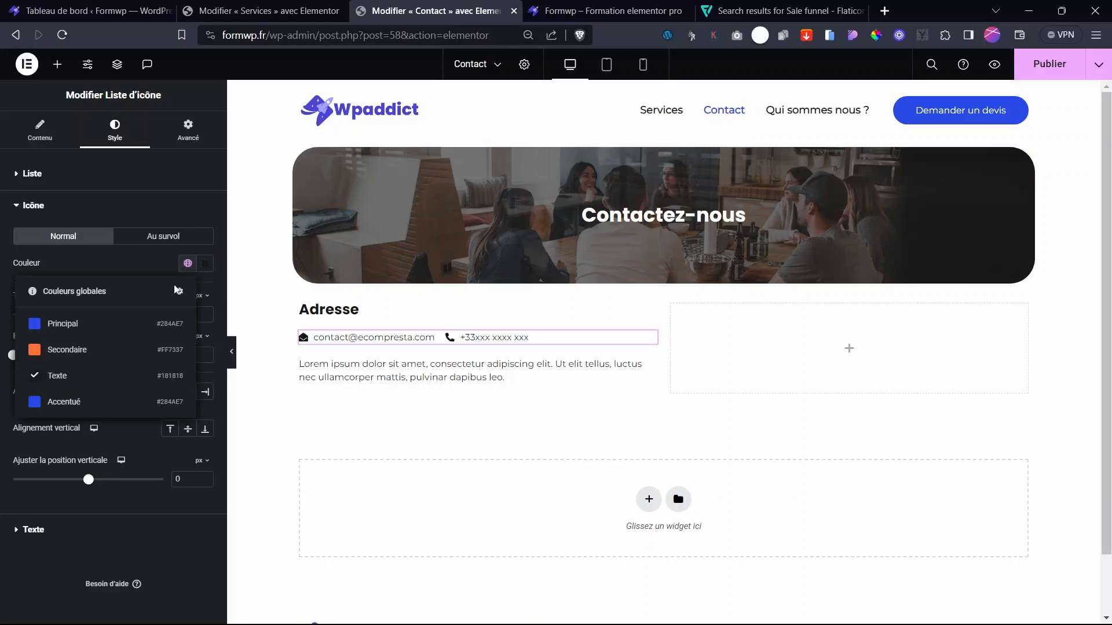
left_click(67, 326)
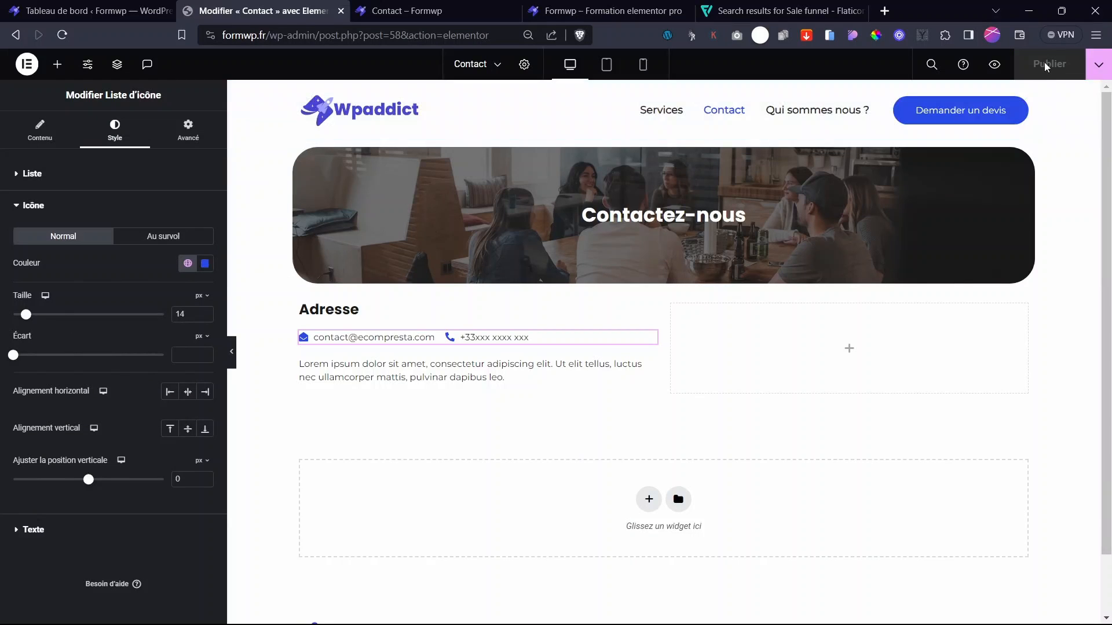
- Open the Services page and copy its Demande de devis quote form
left_click(491, 64)
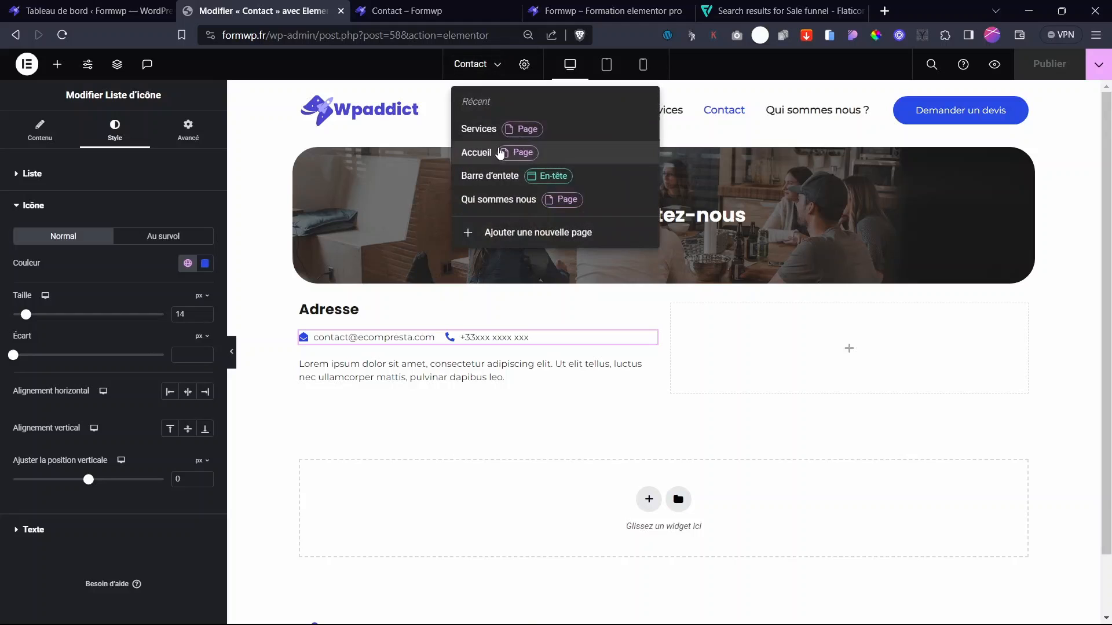
left_click(491, 132)
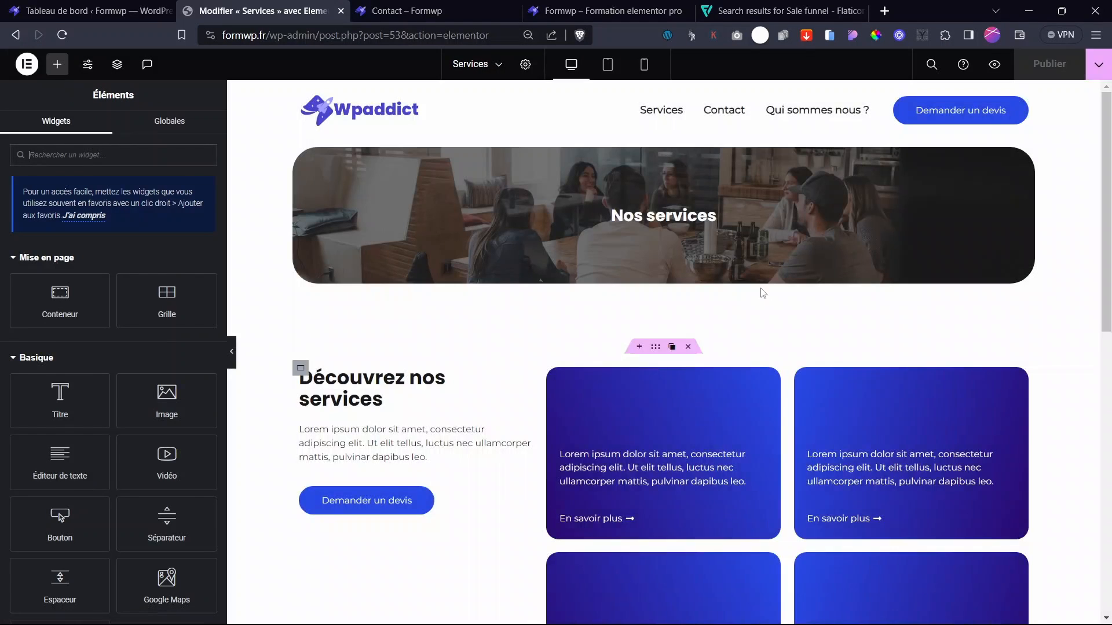
left_click(1109, 354)
scroll(1109, 353, "down", 6)
scroll(670, 387, "up", 3)
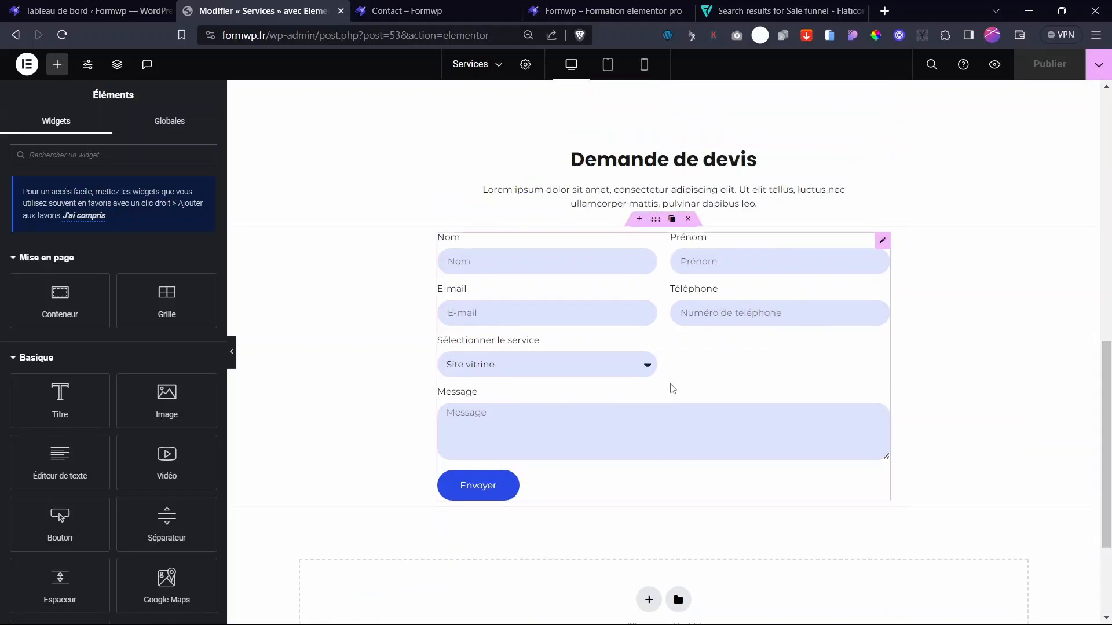
right_click(881, 243)
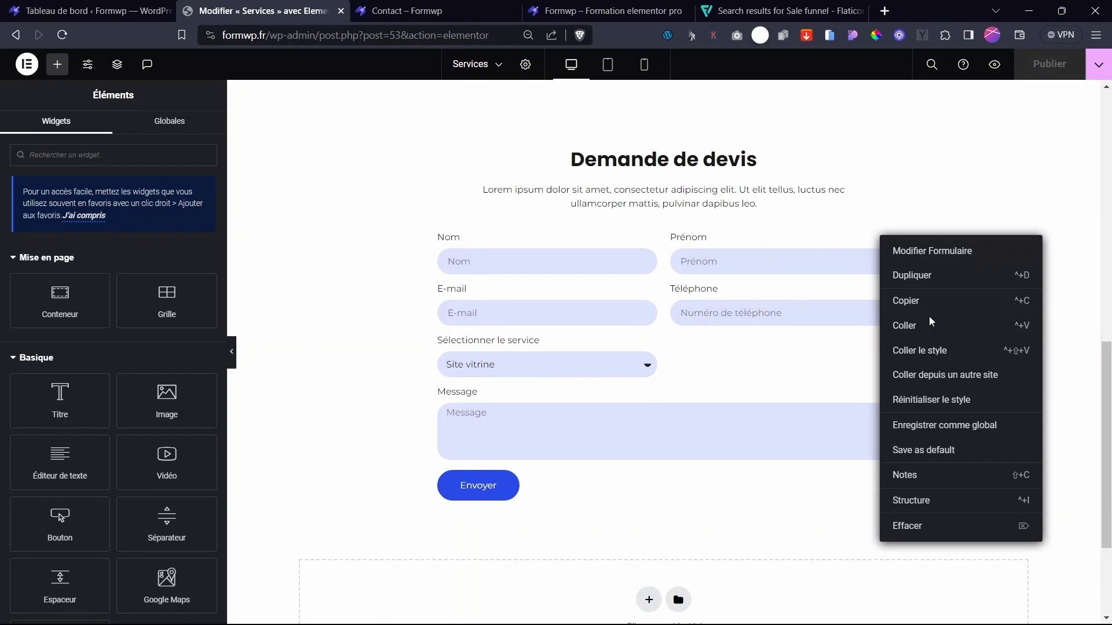
left_click(909, 305)
- Switch back to editing the Contact page
left_click(406, 11)
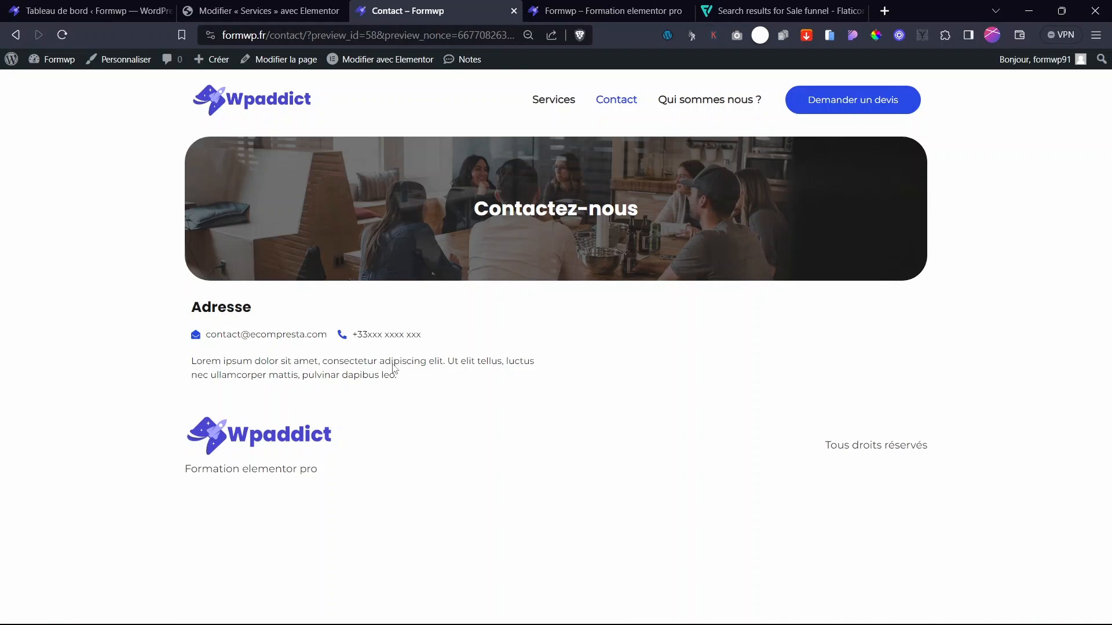
left_click(579, 11)
left_click(275, 14)
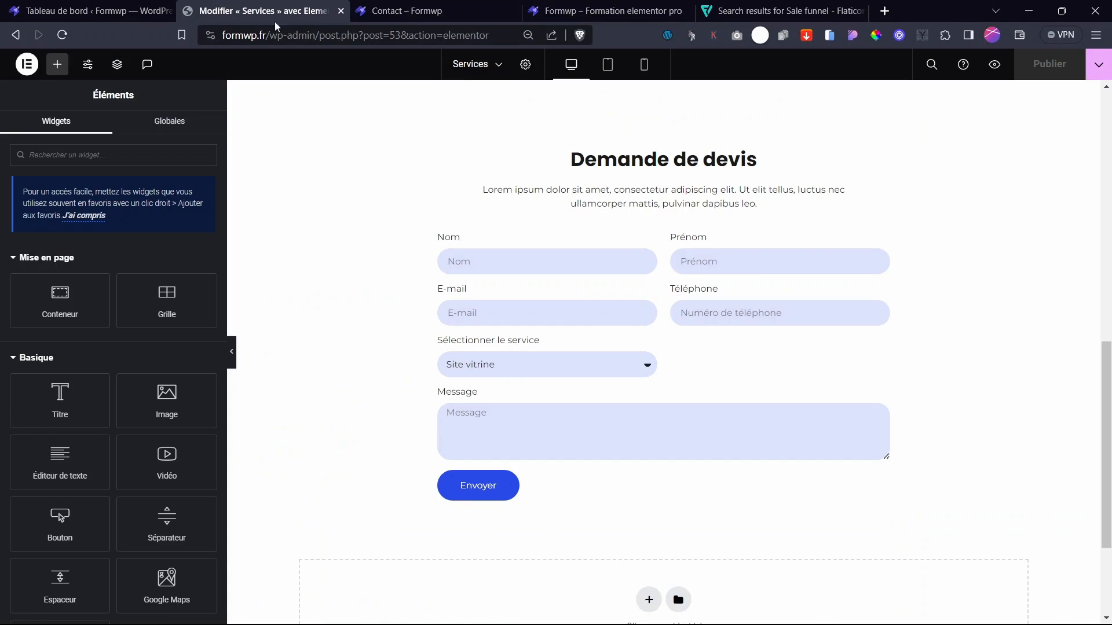
left_click(471, 65)
left_click(485, 146)
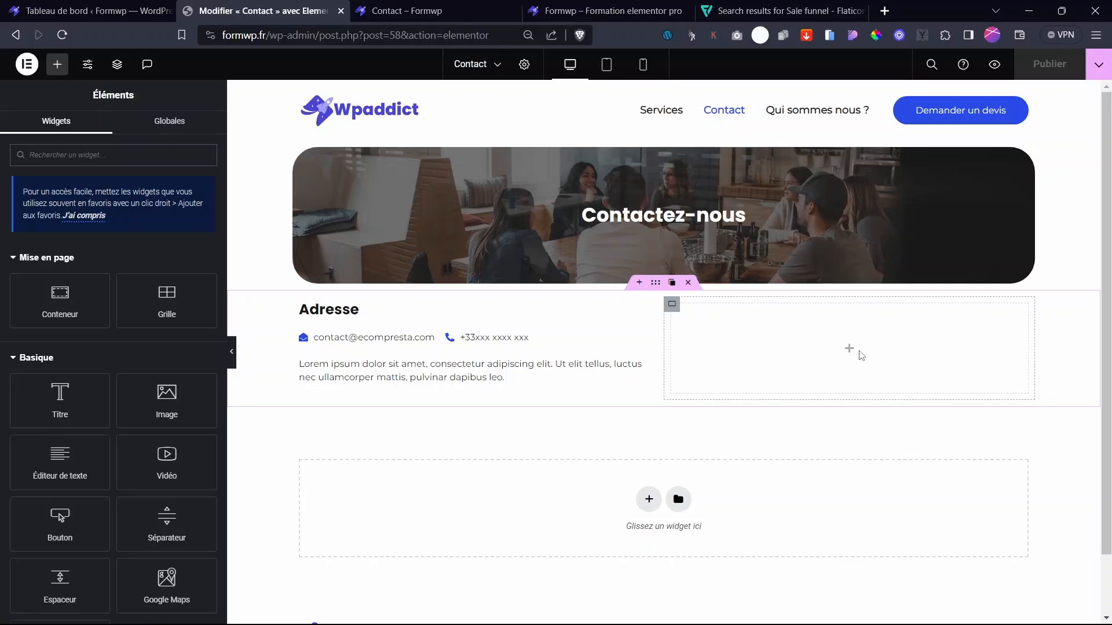
- Paste the quote form into the empty right column and set its width to Par défaut
right_click(851, 353)
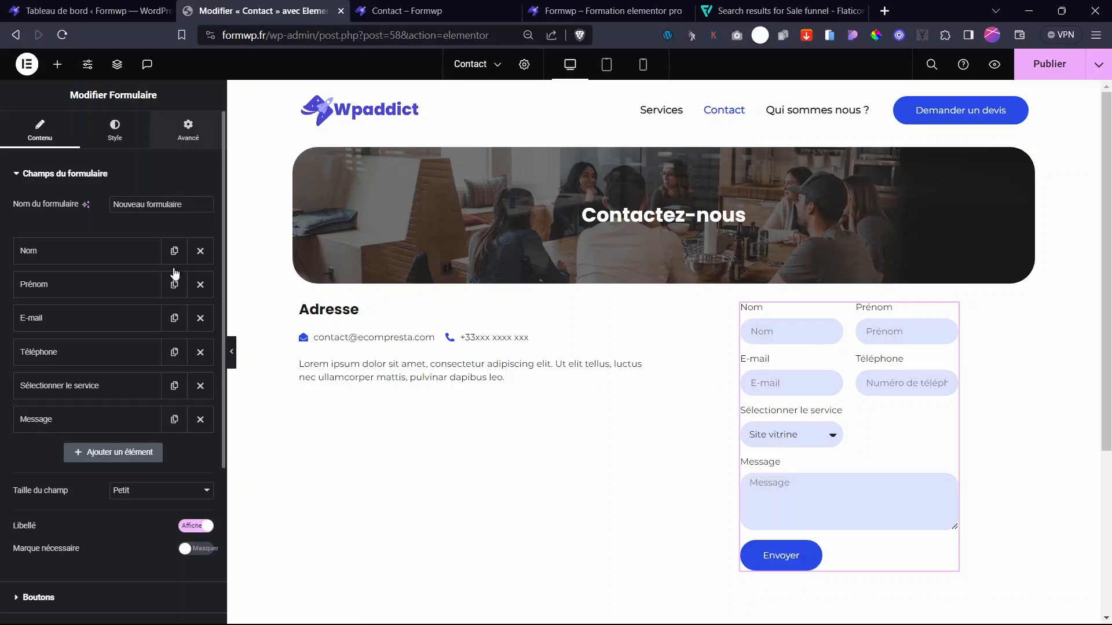
left_click(188, 130)
left_click_drag(109, 349, 172, 357)
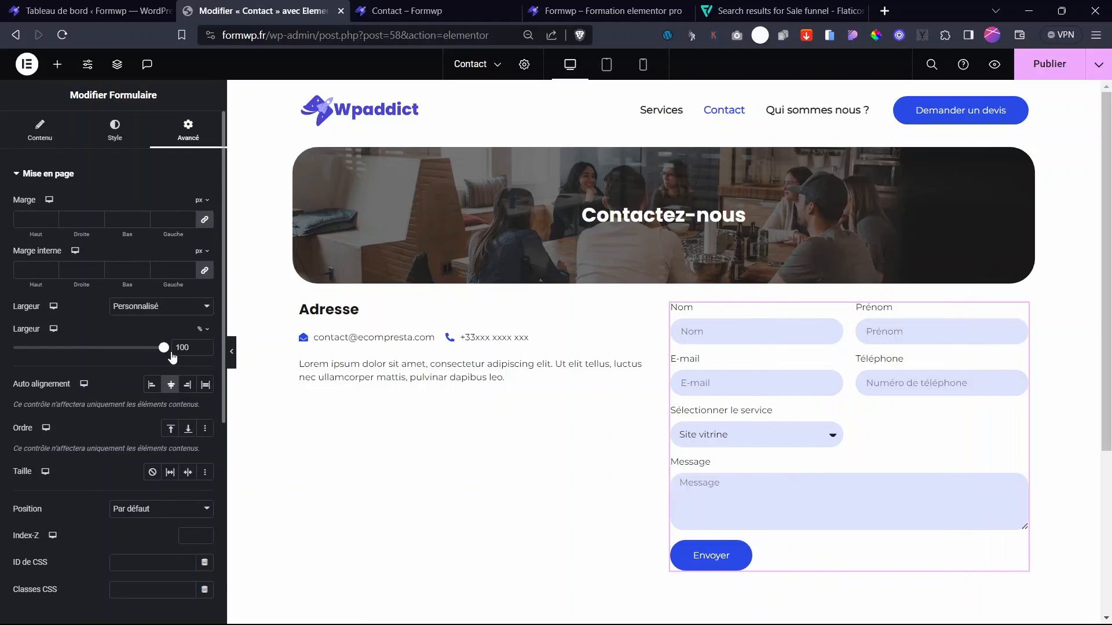
left_click(161, 307)
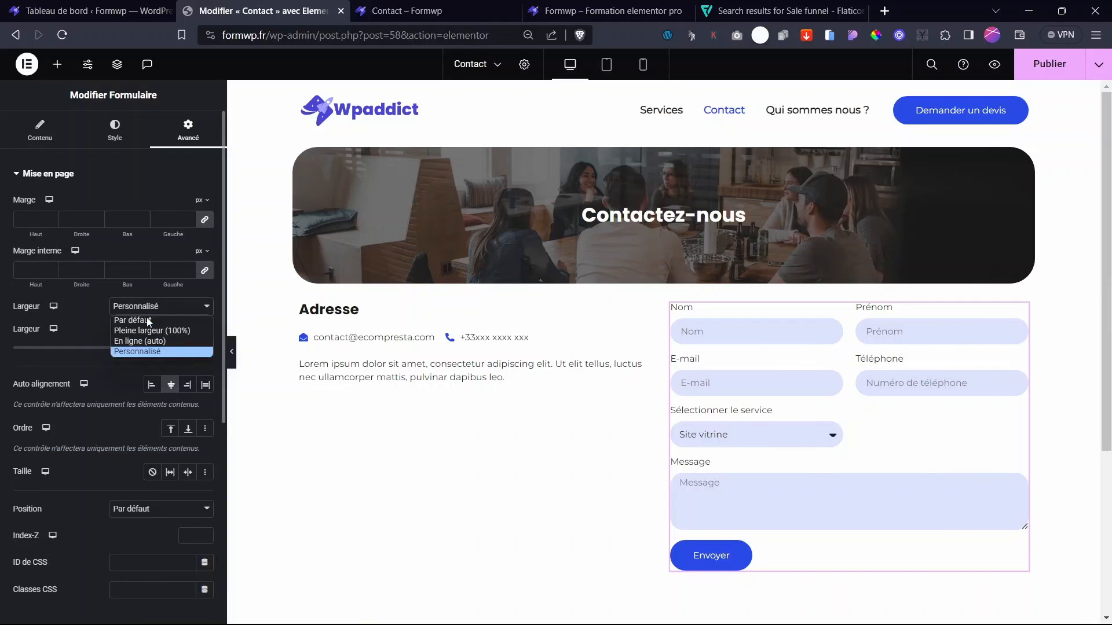
left_click(141, 319)
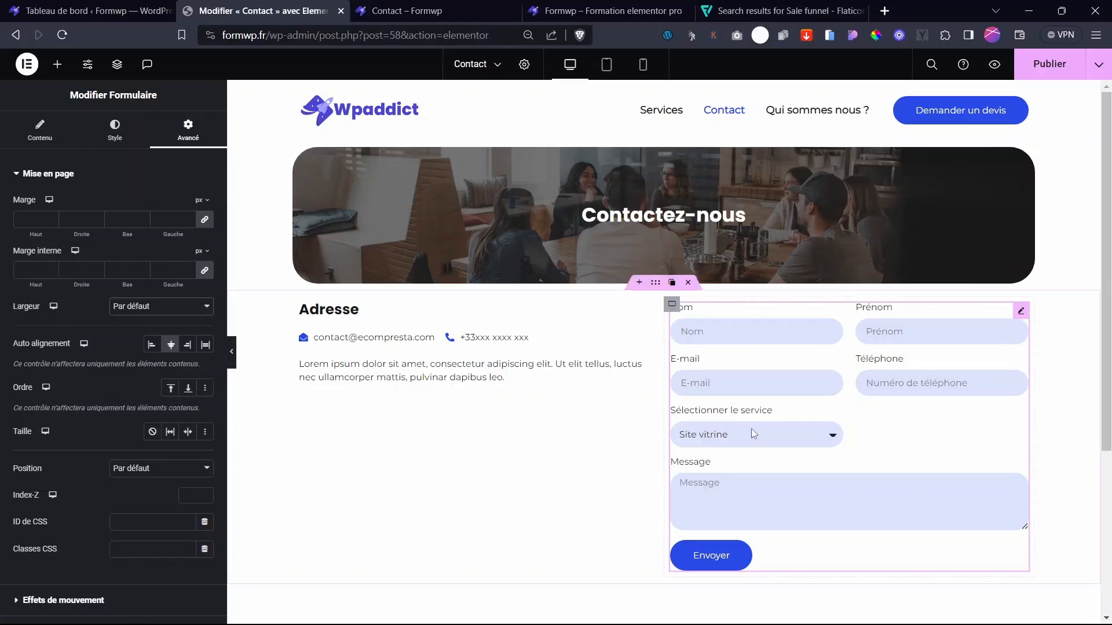
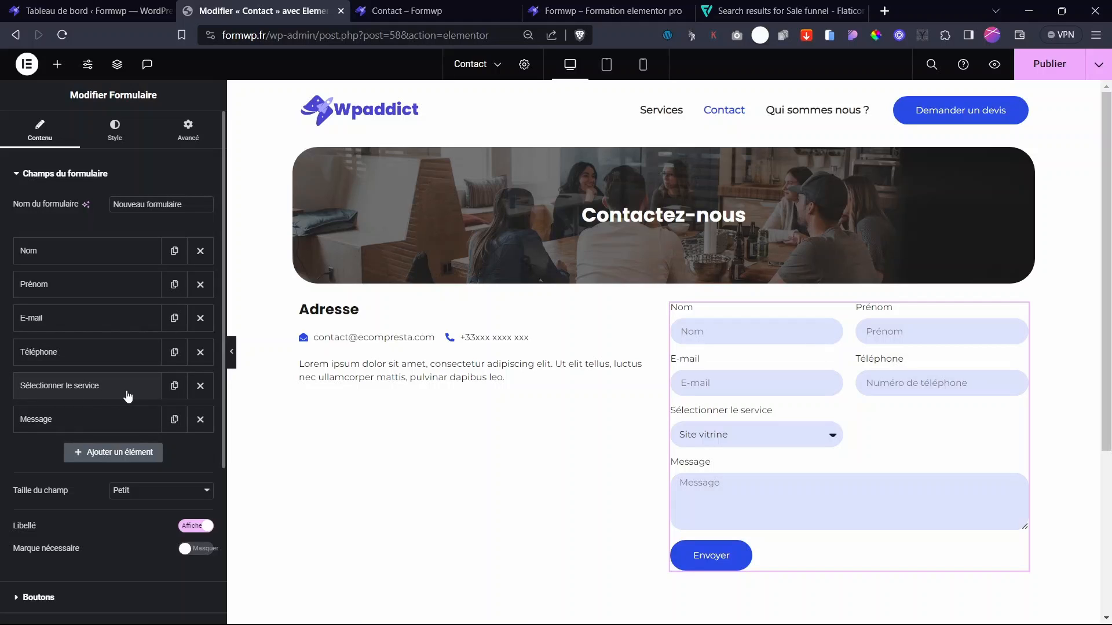
- Replace the service dropdown with a 50%-width 'Objet' field placed above Message
left_click(200, 392)
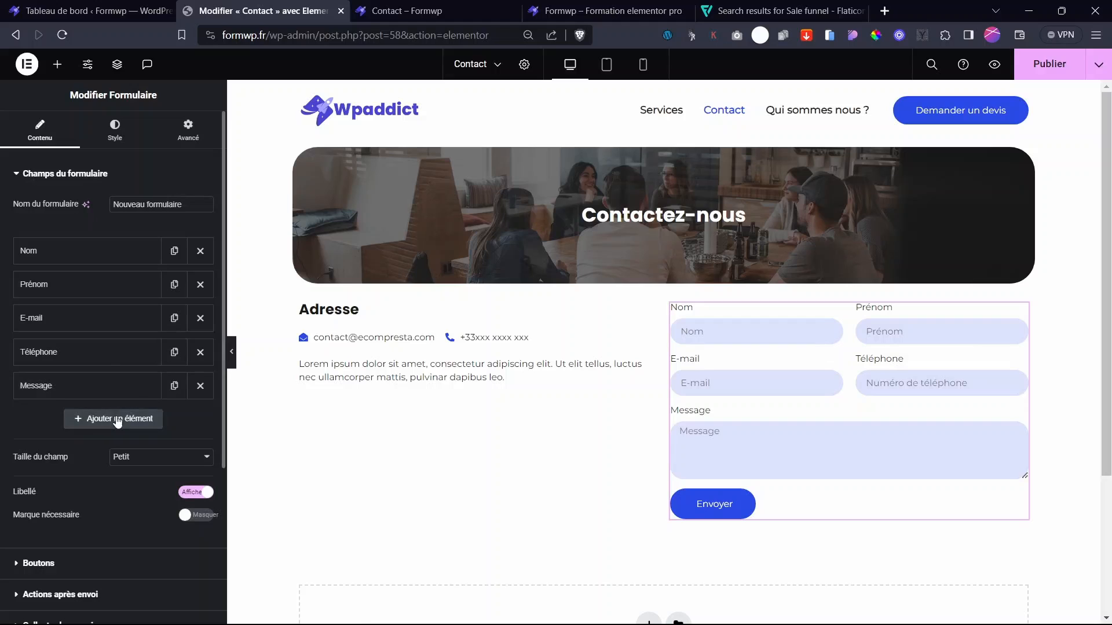
left_click(116, 419)
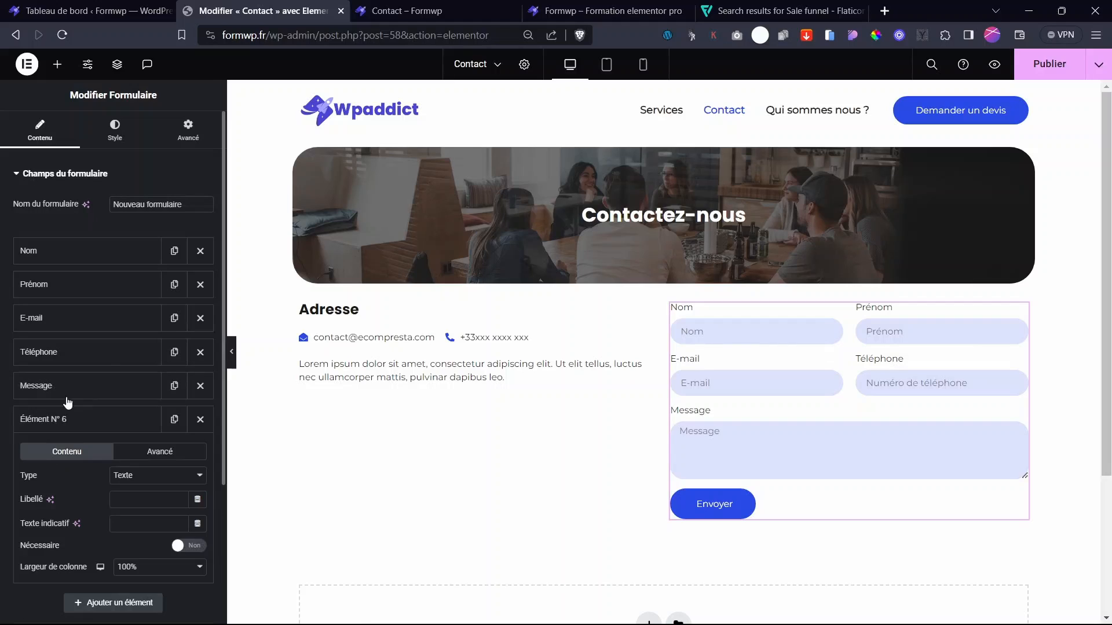
left_click(143, 504)
type("Objet")
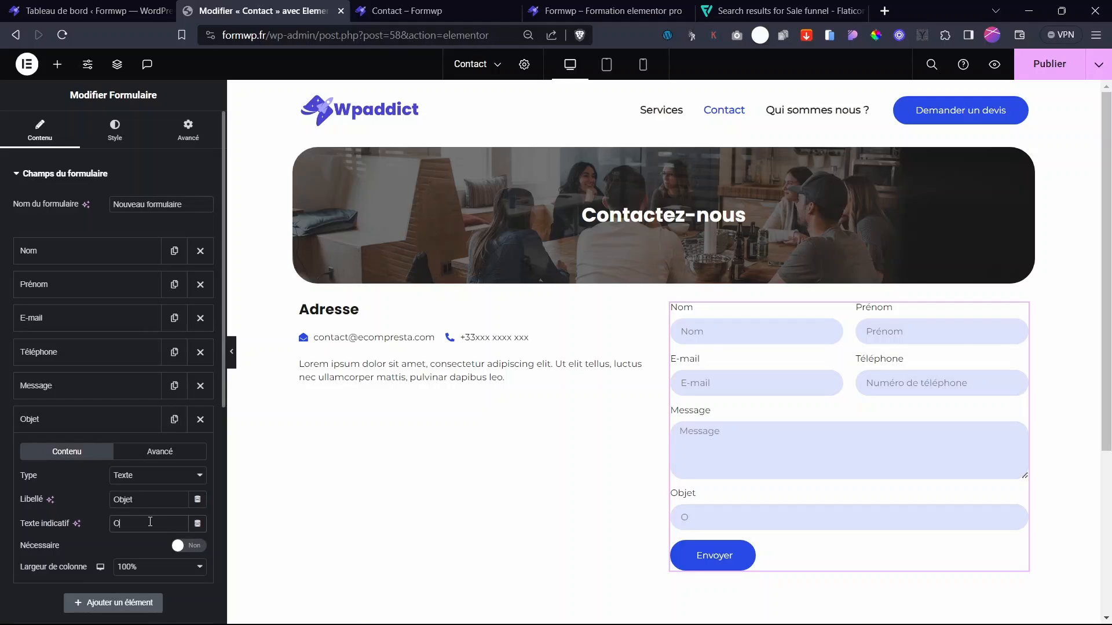
left_click(139, 568)
left_click(130, 479)
left_click(64, 429)
left_click_drag(61, 419, 49, 385)
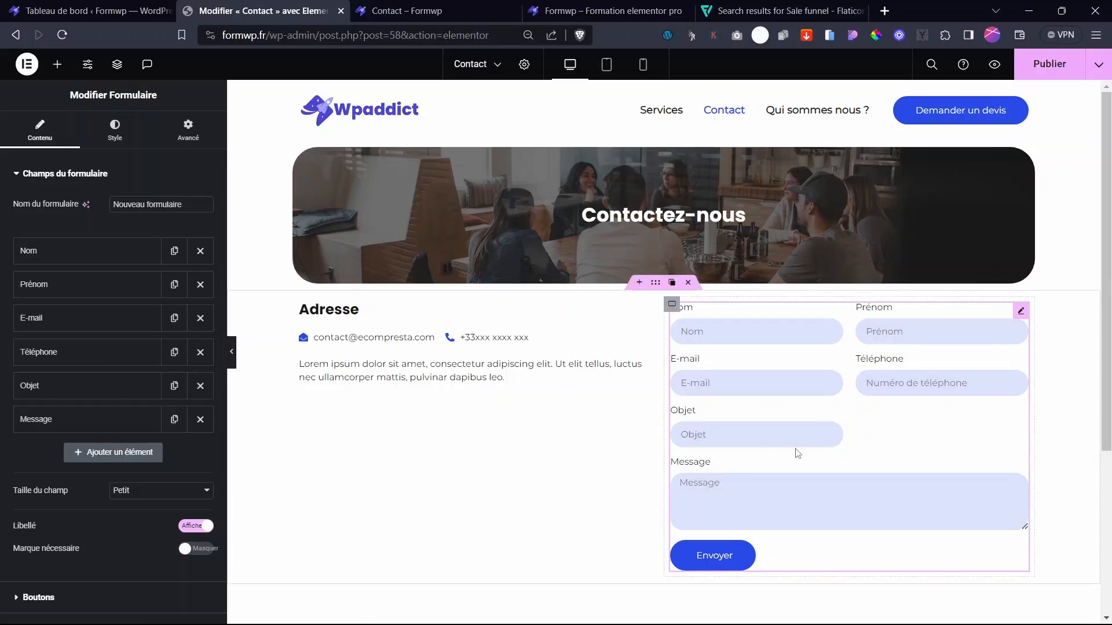
- Set the Message field's rows to 8
left_click(145, 420)
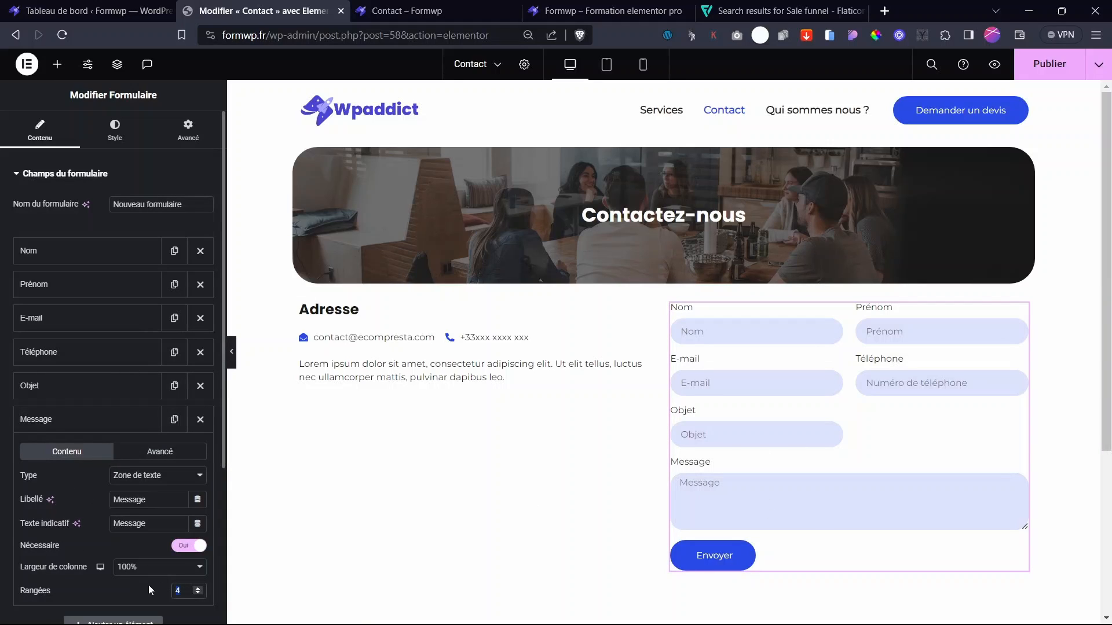
type("6")
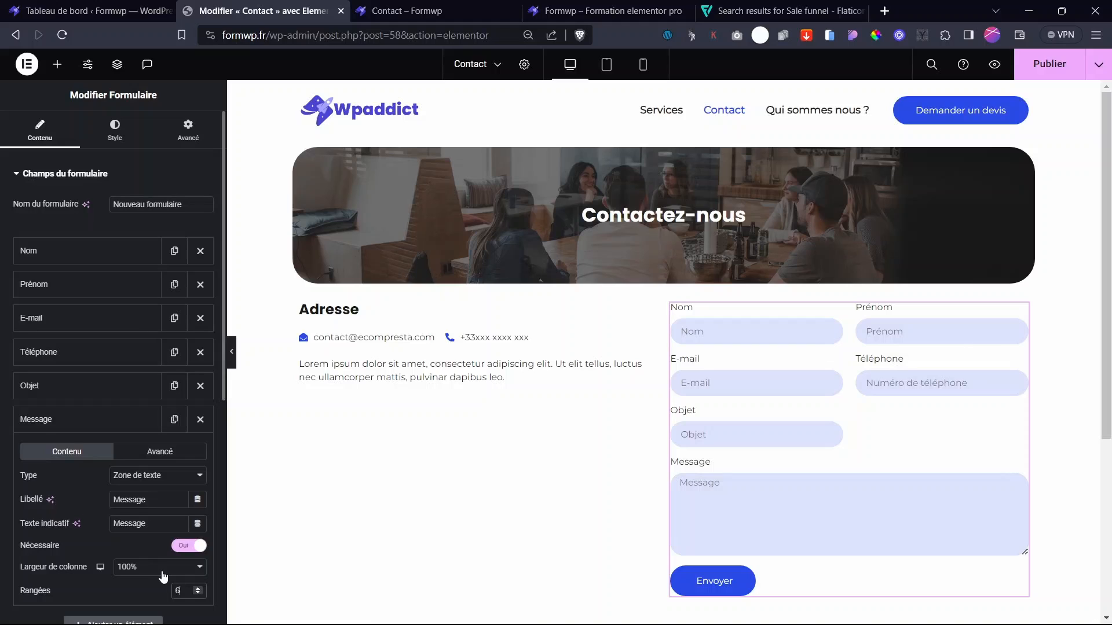
key("BackSpace")
type("8")
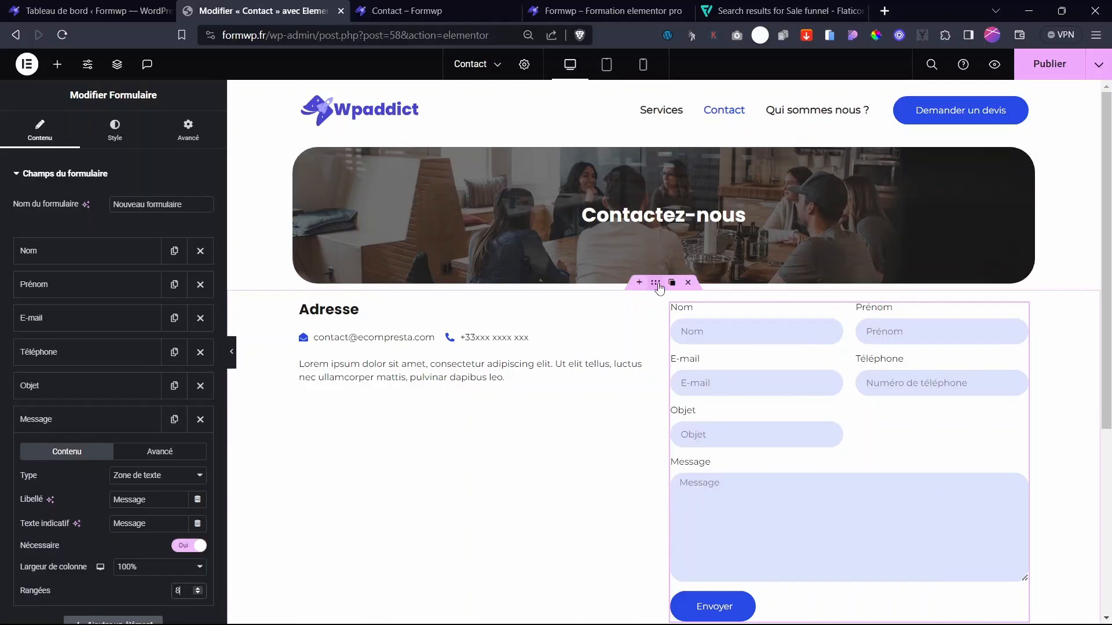
- Give the contact section a 98 px top margin, with the margin sides unlinked
left_click(658, 288)
left_click(193, 136)
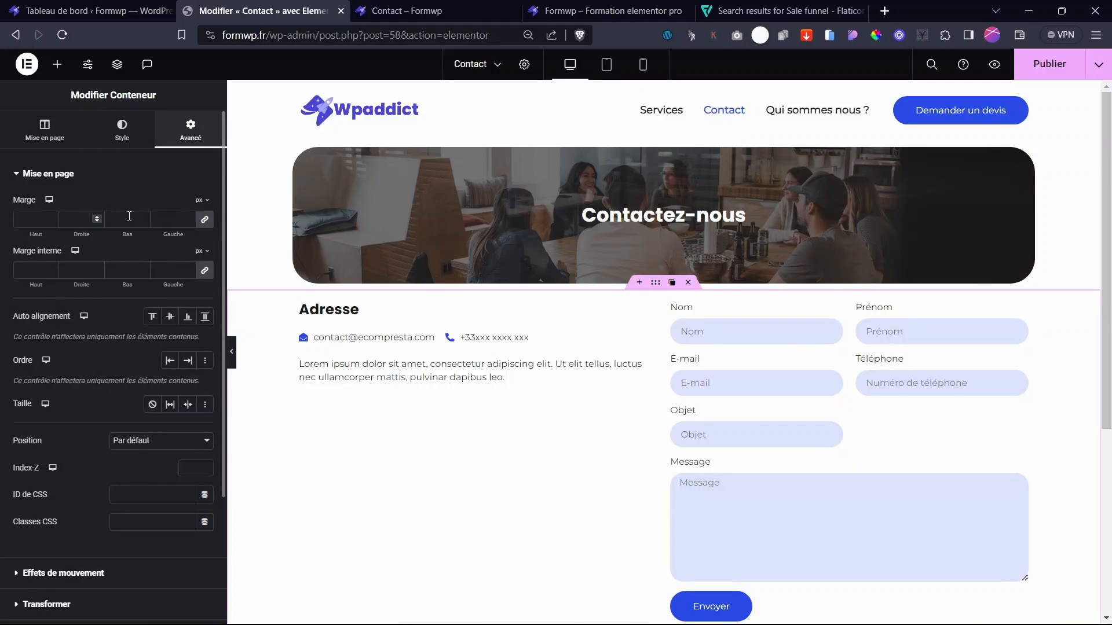
left_click(204, 219)
left_click(32, 219)
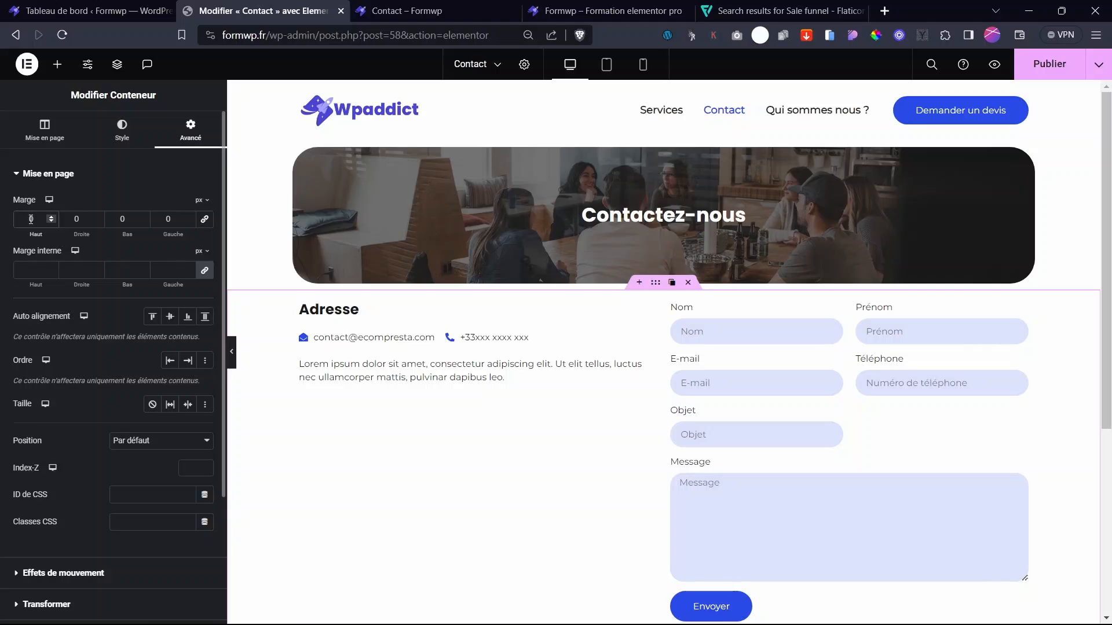
type("900")
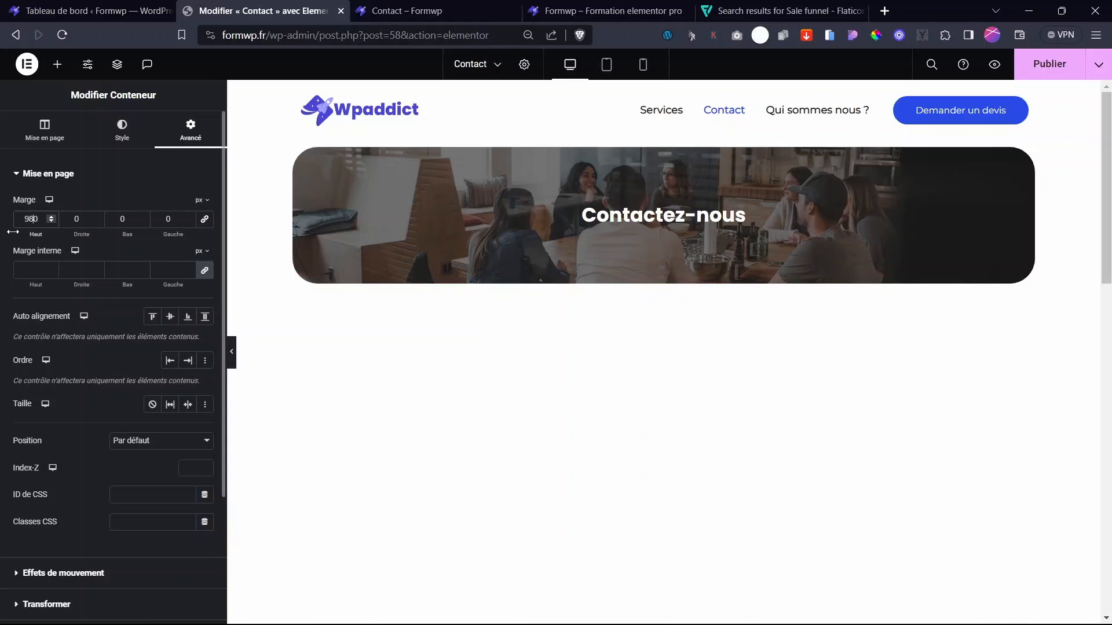
key("BackSpace")
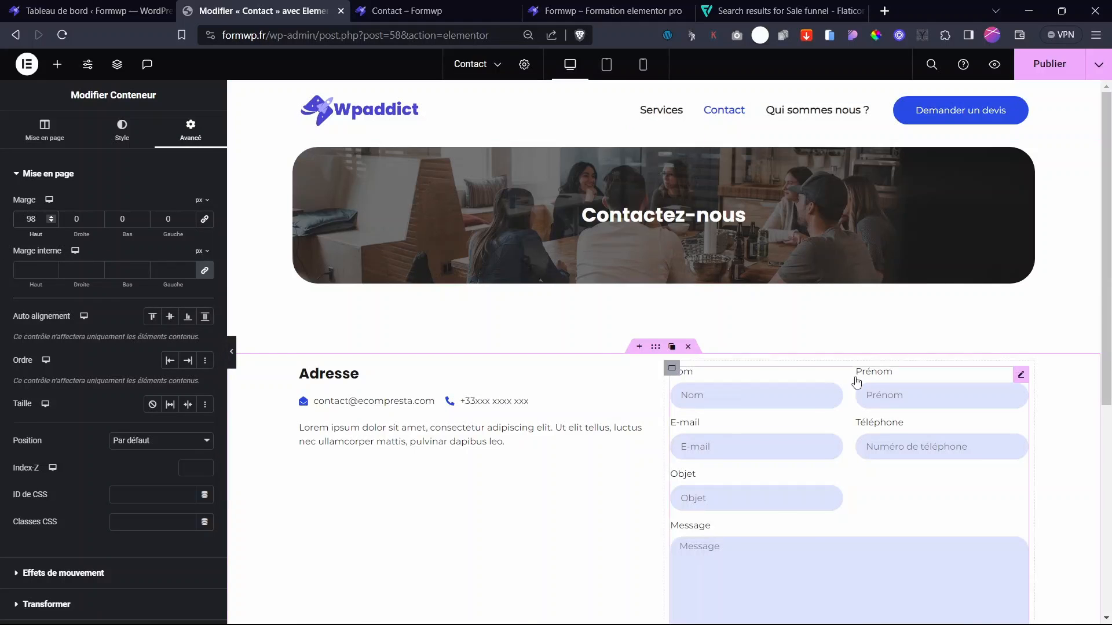
- Preview the live site and open the empty 'Qui sommes nous ?' page
key("ctrl+Tab")
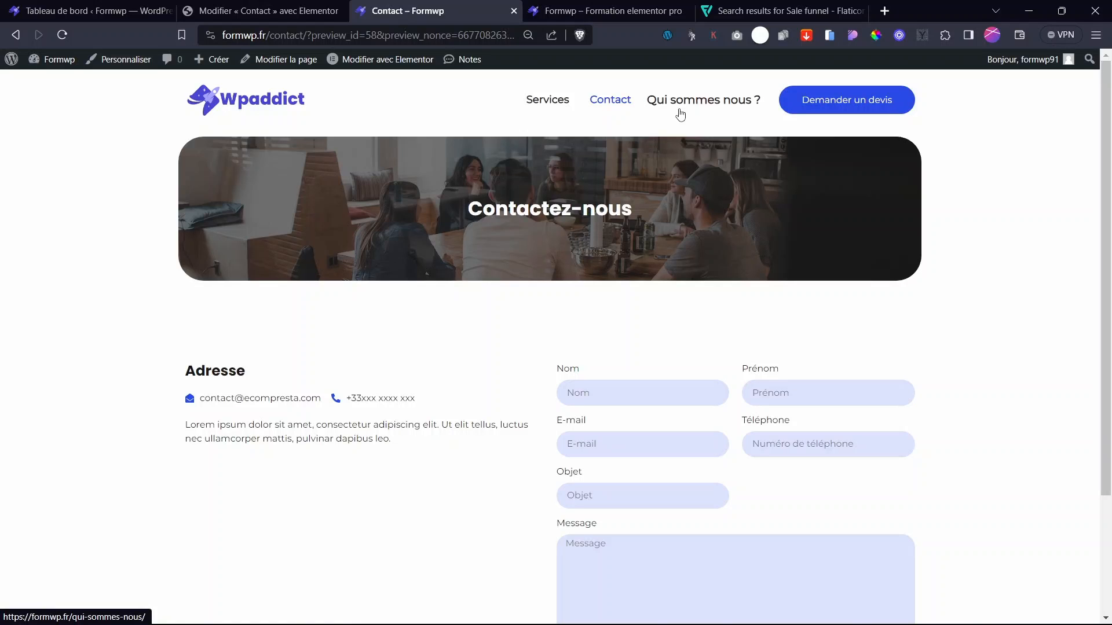
key("ctrl+shift+Tab")
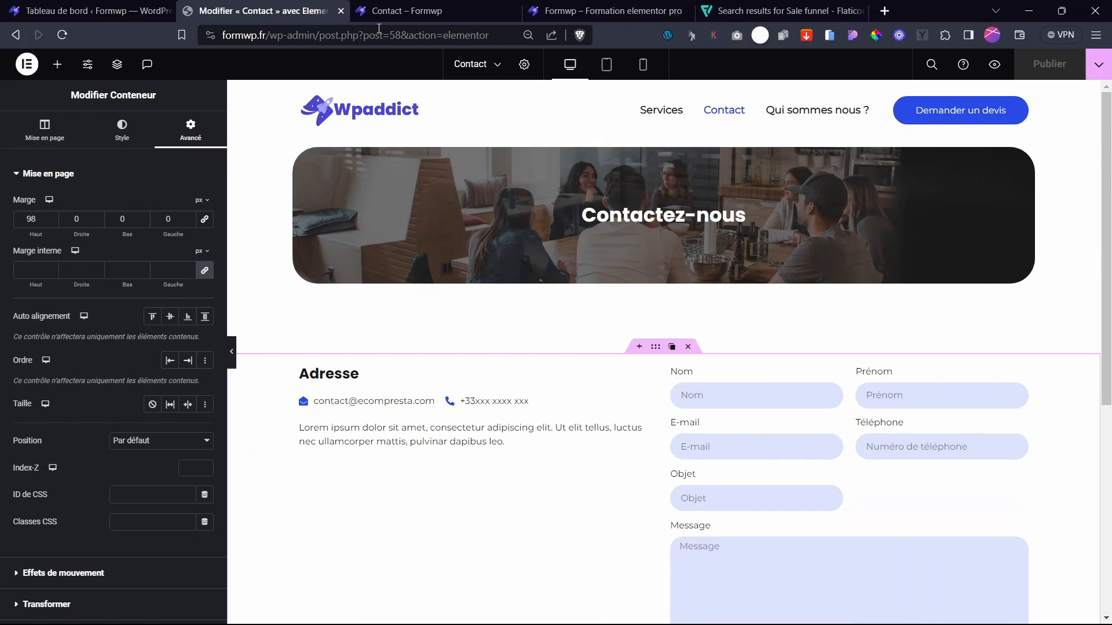
left_click(651, 13)
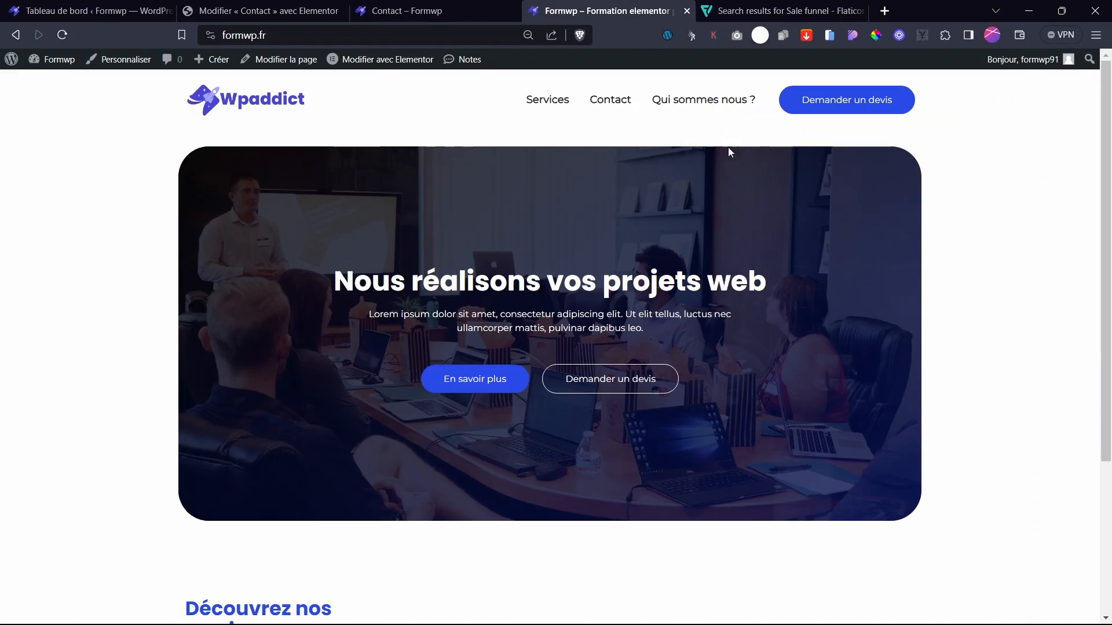
left_click(718, 11)
left_click(687, 11)
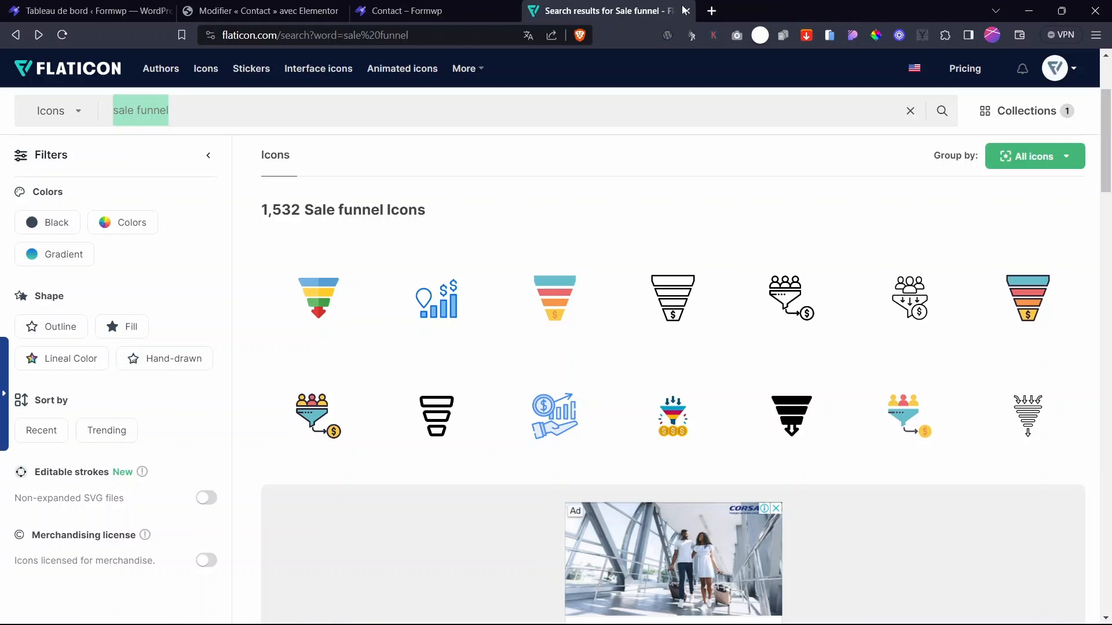
key("ctrl+w")
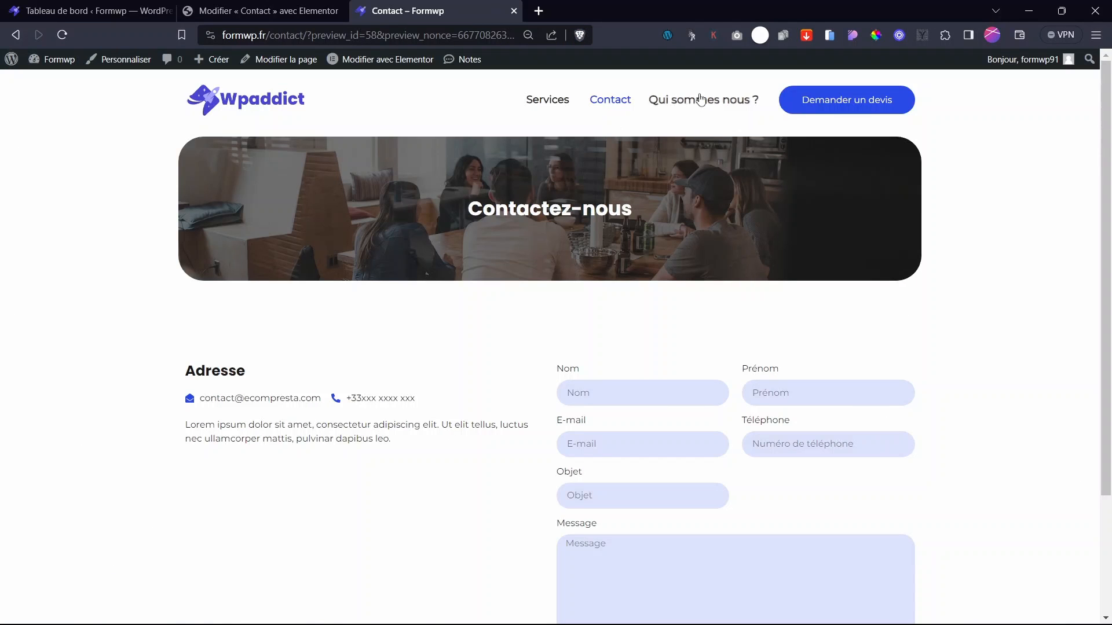
left_click(670, 104)
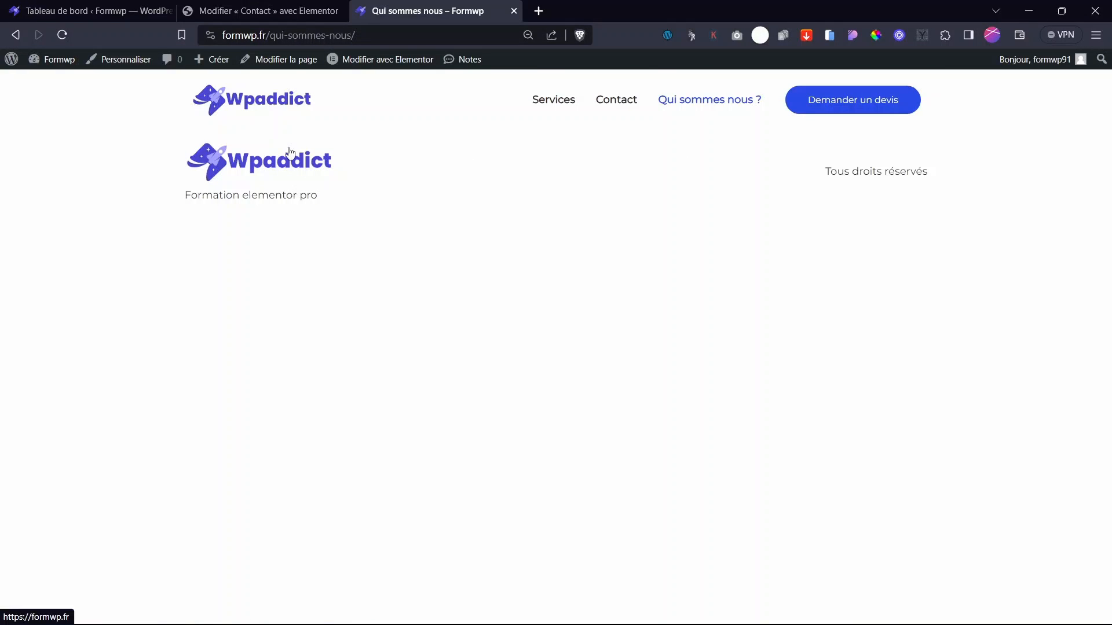
- Copy the Contact page's hero banner and paste it into the Qui sommes nous page
left_click(384, 62)
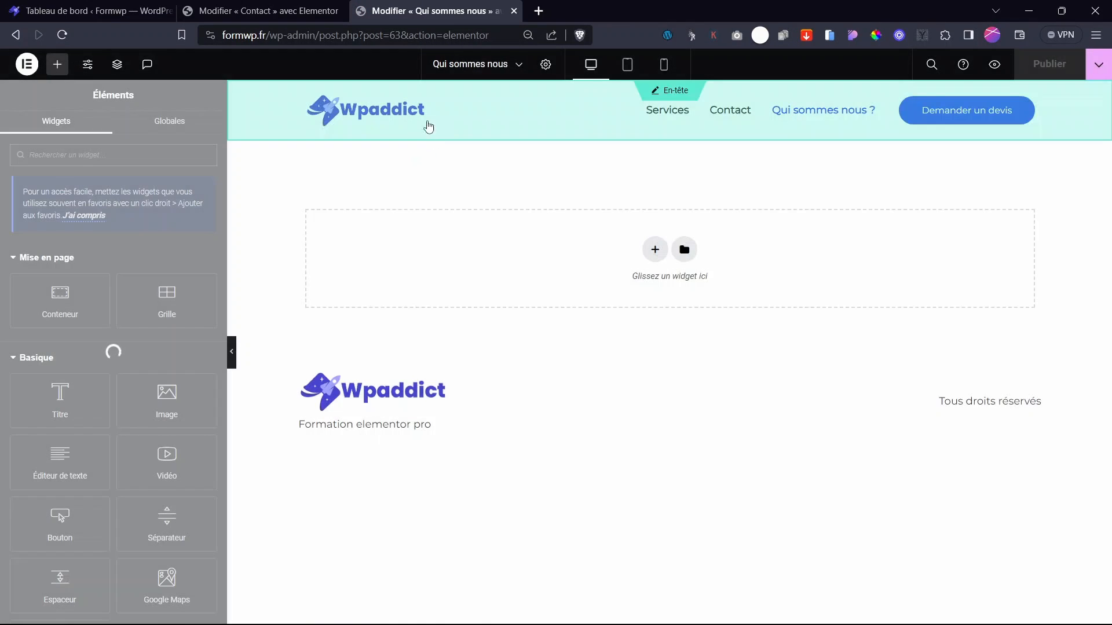
left_click(260, 10)
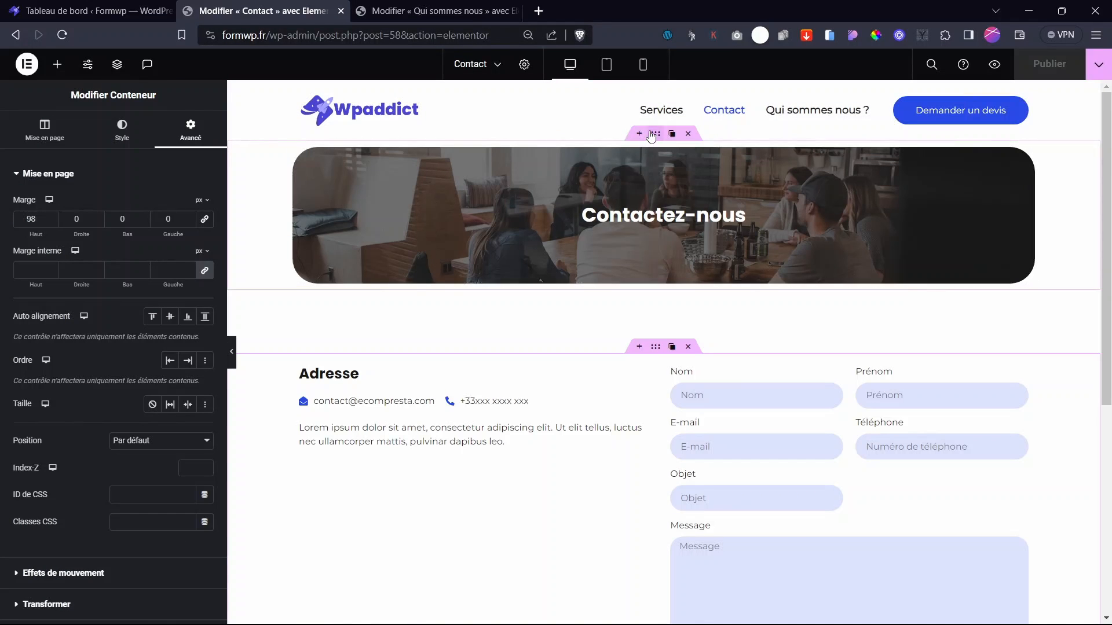
right_click(653, 135)
left_click(699, 223)
key("ctrl+Tab")
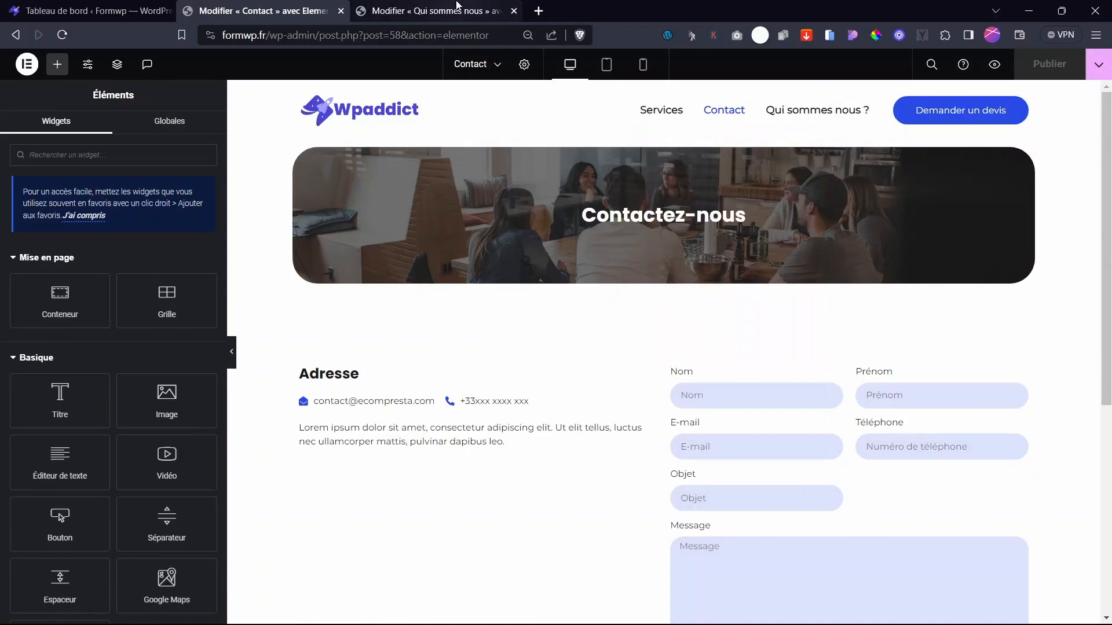
right_click(662, 257)
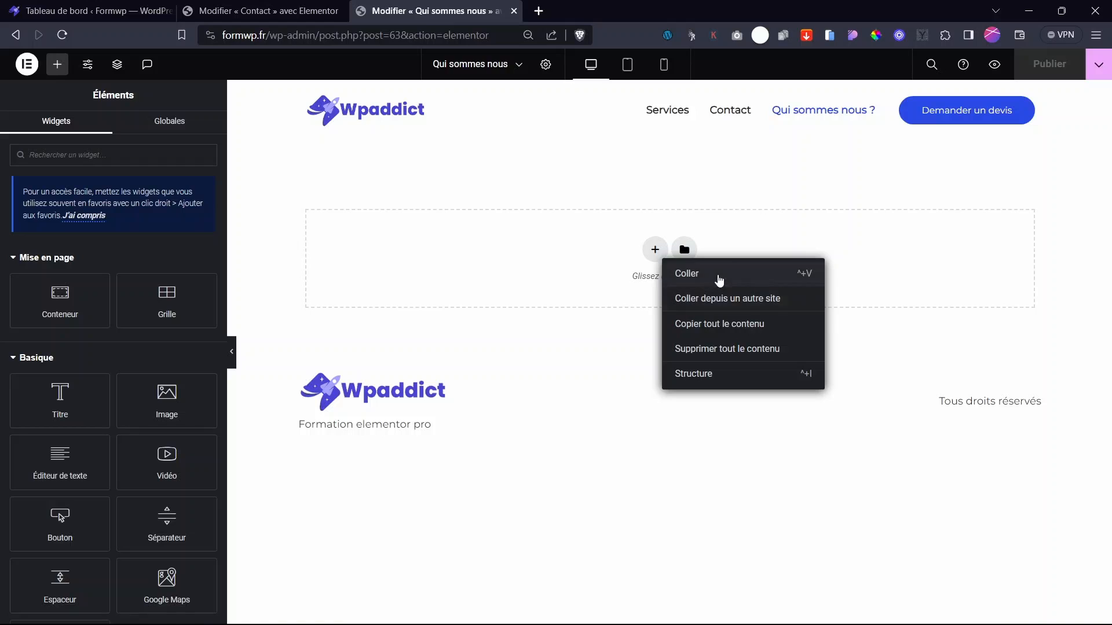
left_click(717, 288)
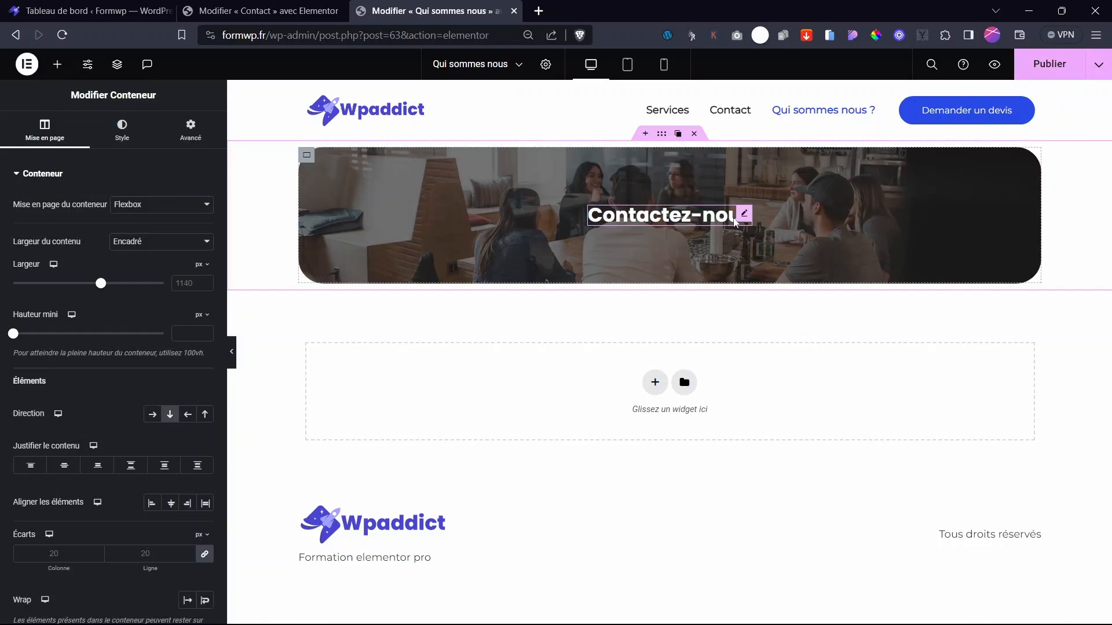
- Change the pasted banner heading from Contactez-nous to 'Qui sommes nous ?'
left_click(745, 215)
left_click_drag(82, 221, 2, 220)
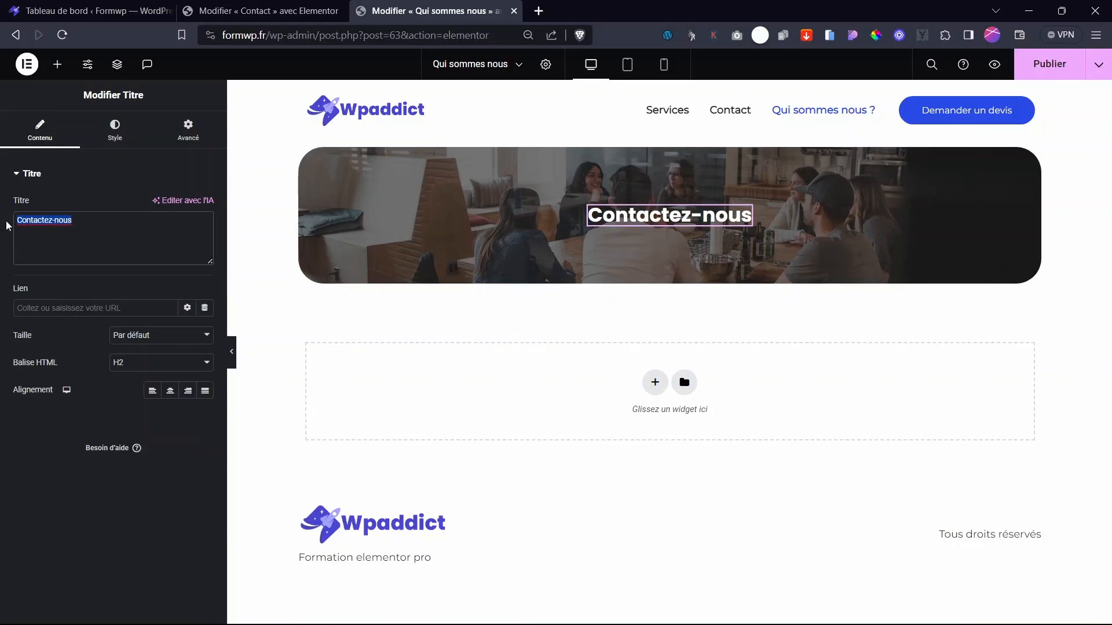
type("Qui som")
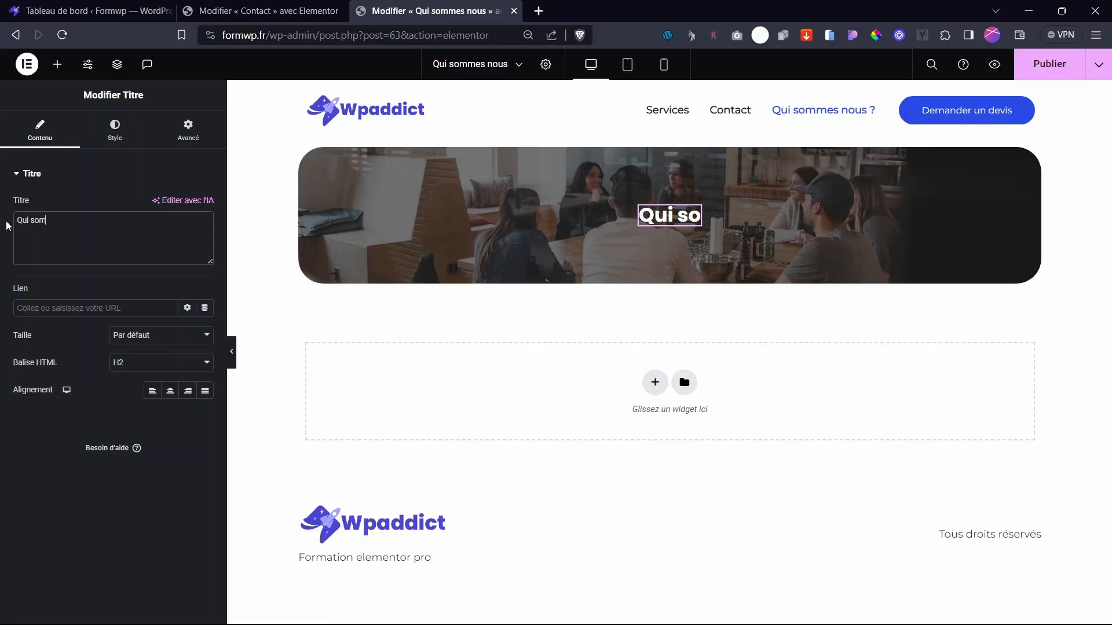
type("mes nous")
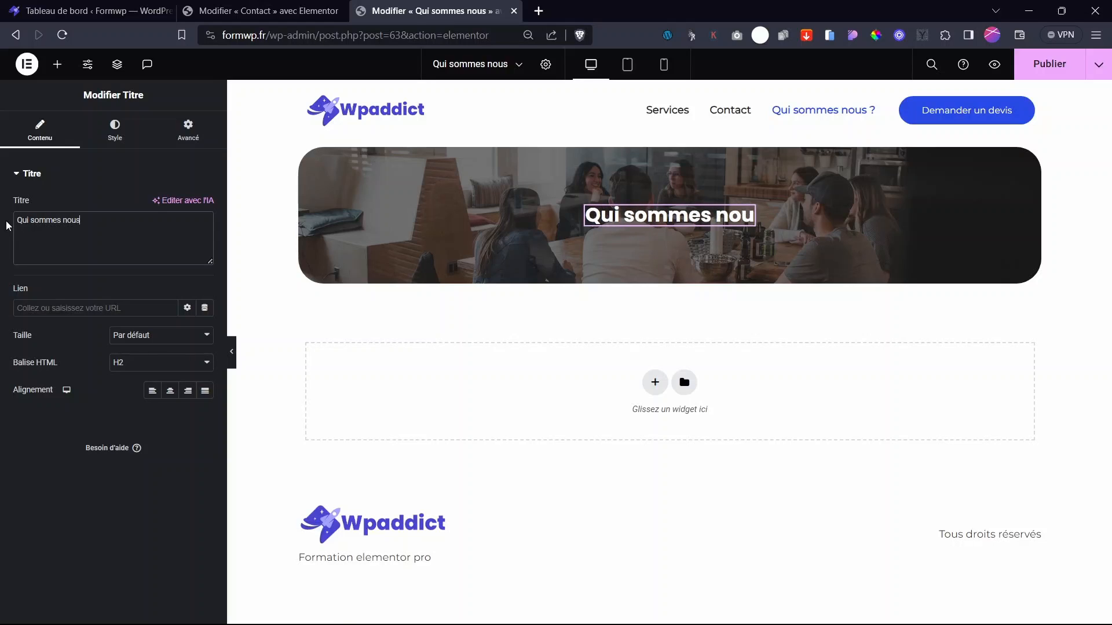
type(" ?")
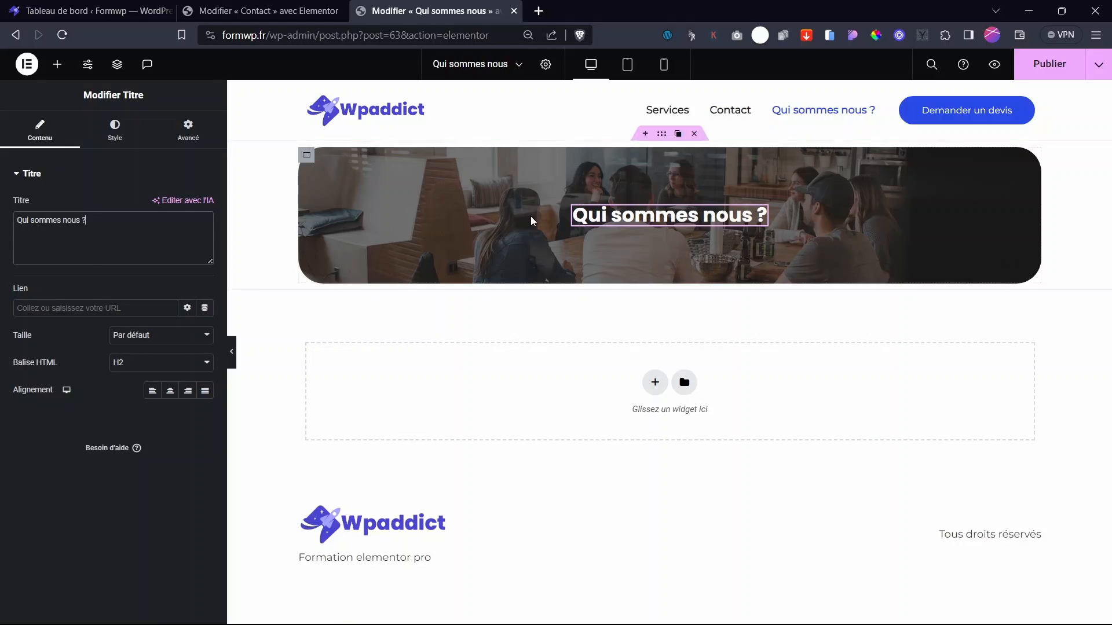
left_click(260, 10)
left_click(403, 7)
left_click(308, 156)
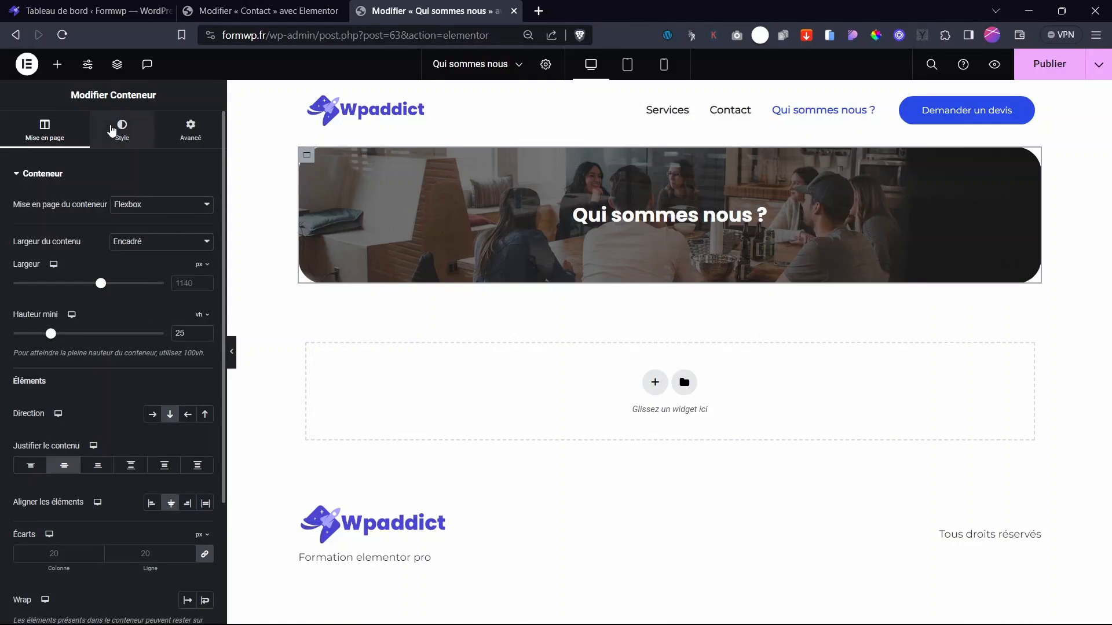
- Set the banner background to the rocky mountain photo at Centré au centre position
left_click(122, 130)
left_click(94, 341)
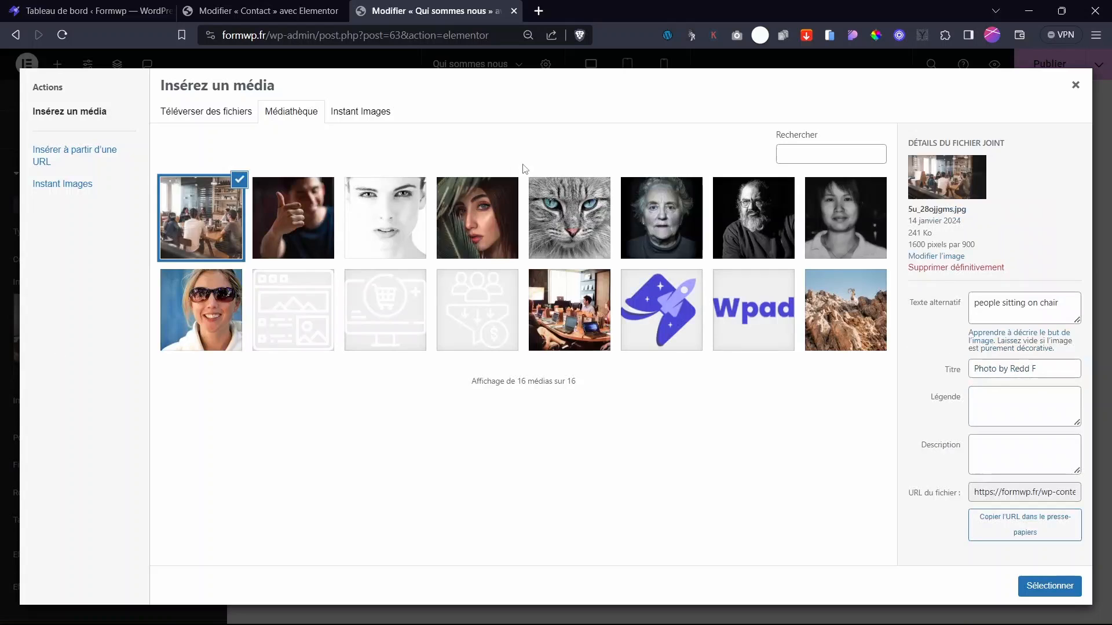
left_click(833, 326)
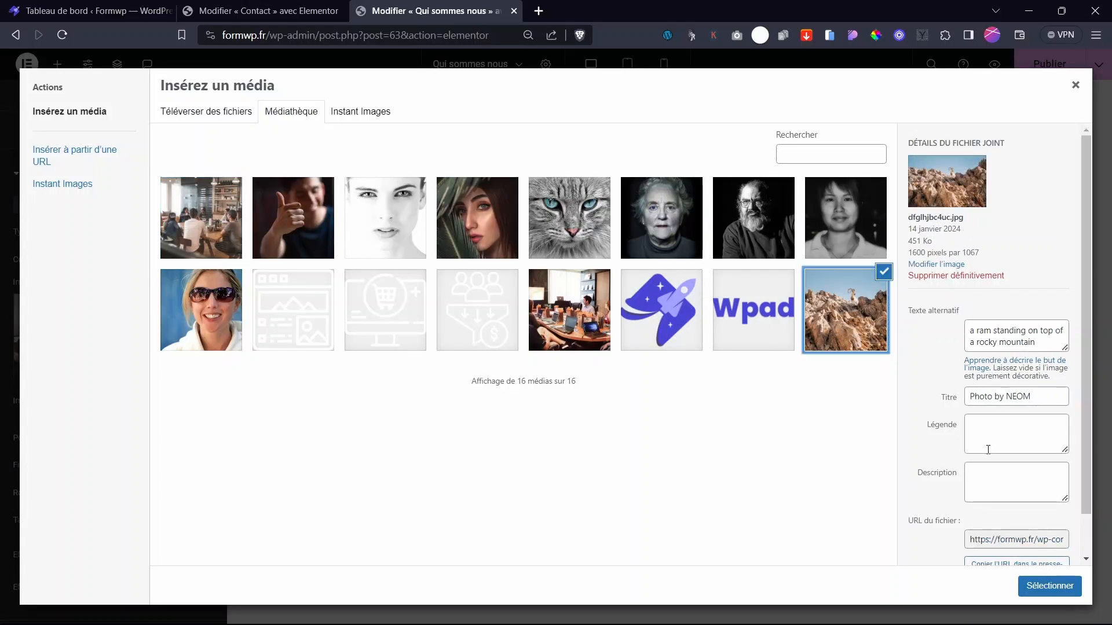
left_click(1043, 581)
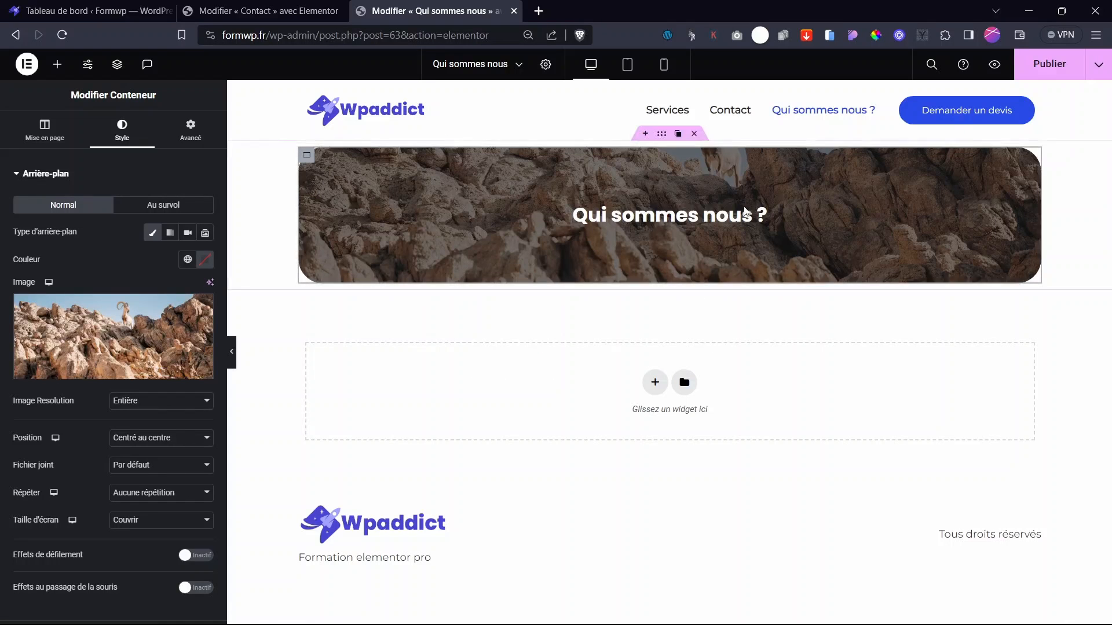
left_click(134, 443)
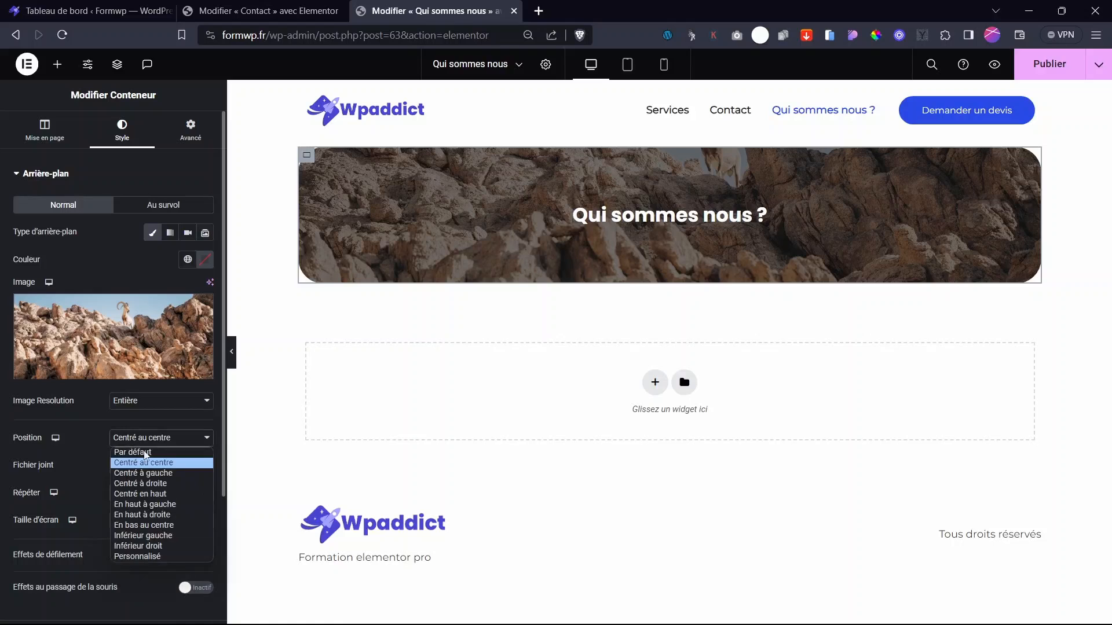
left_click(157, 495)
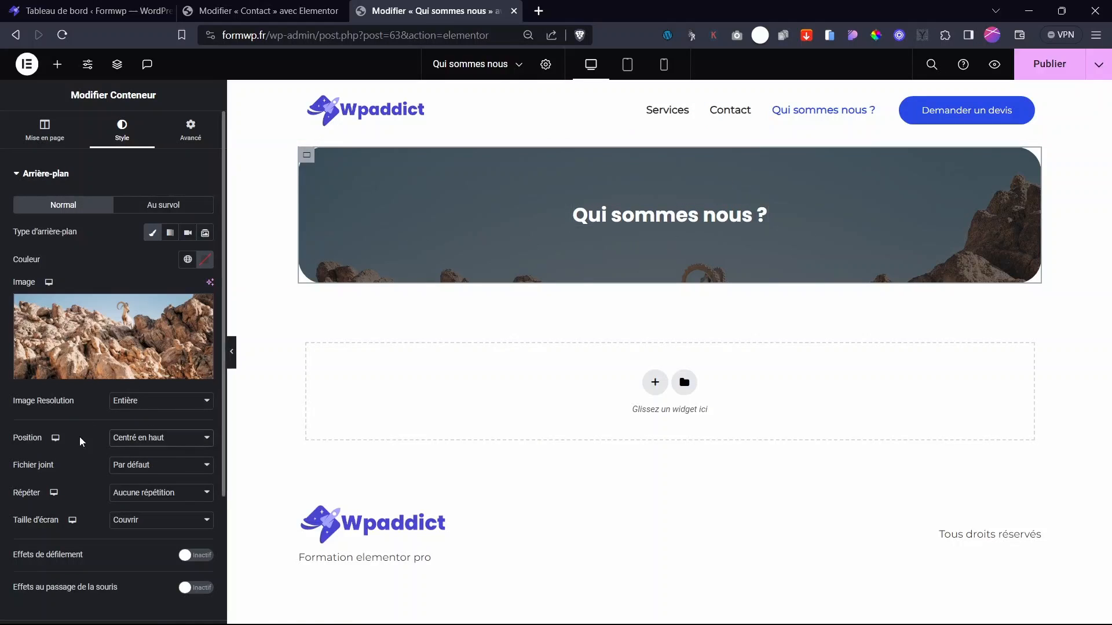
left_click(156, 443)
left_click(165, 463)
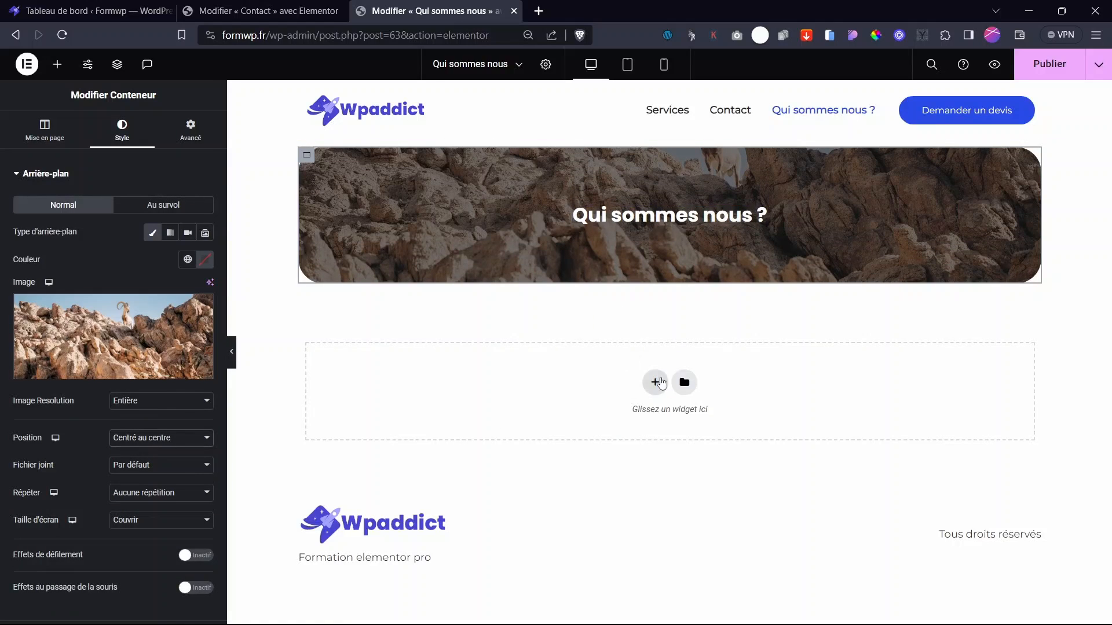
- Add a two-column Flexbox container below the banner with a 98 px top margin
left_click(660, 383)
left_click(607, 441)
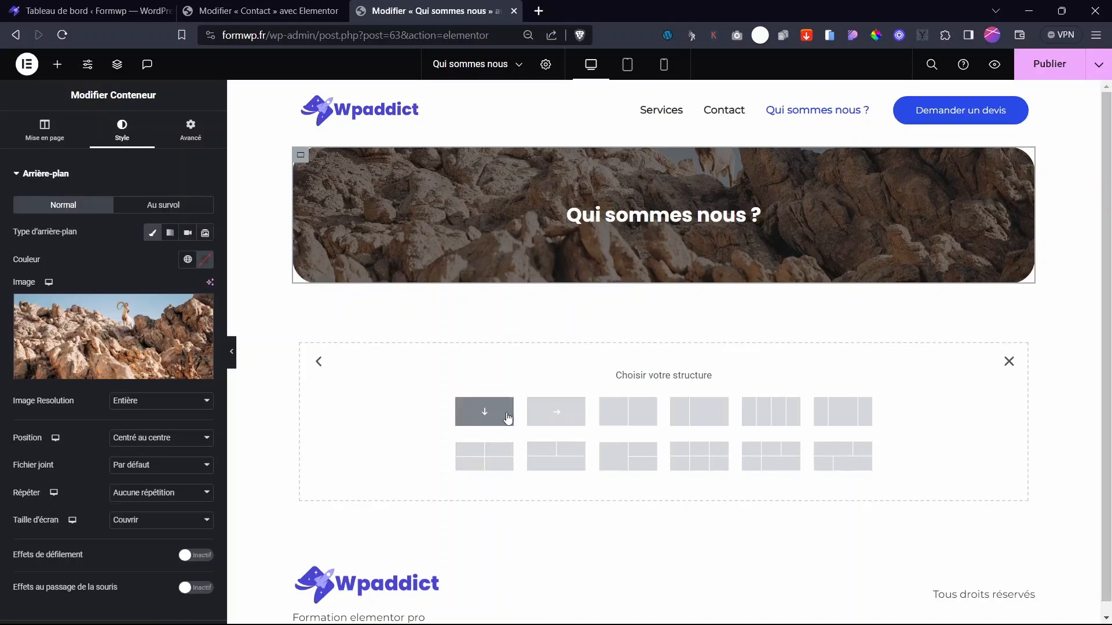
left_click(602, 417)
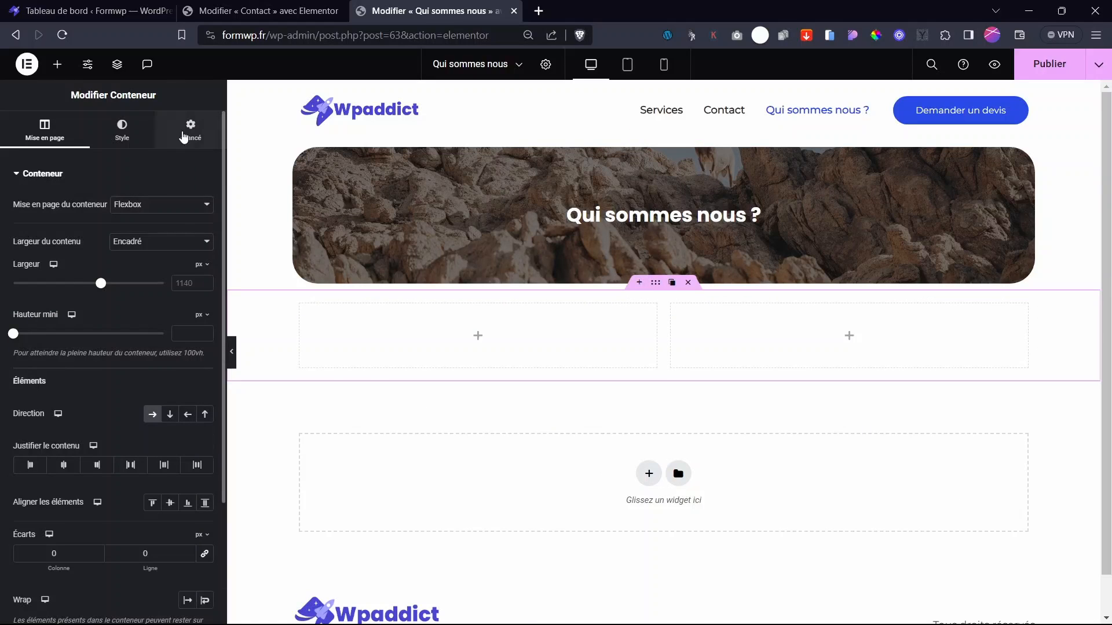
left_click(184, 137)
left_click(205, 220)
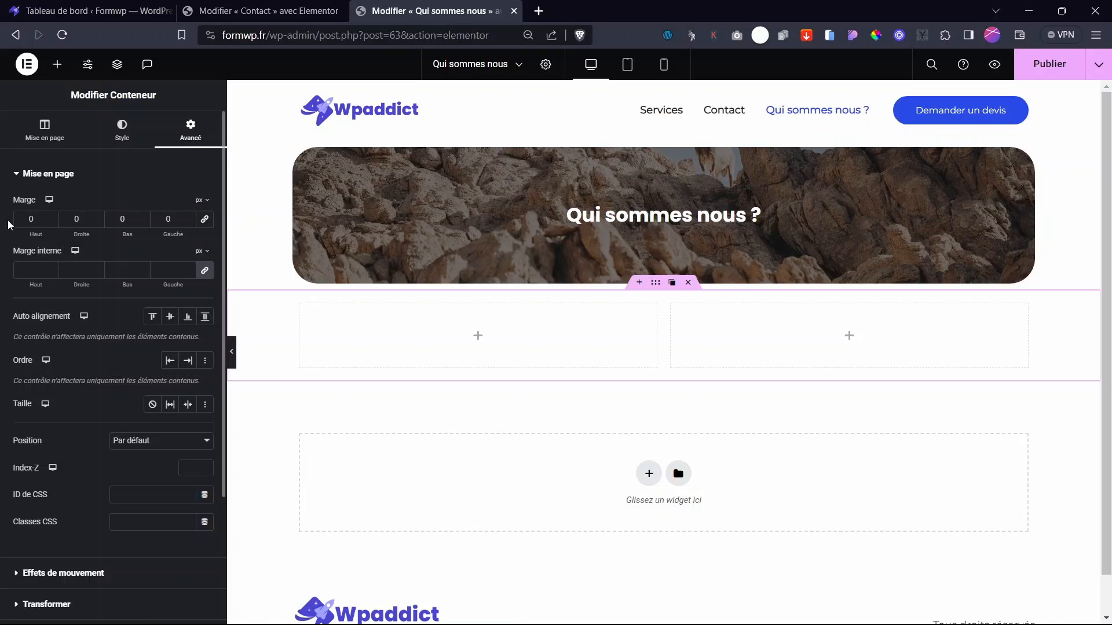
type("98")
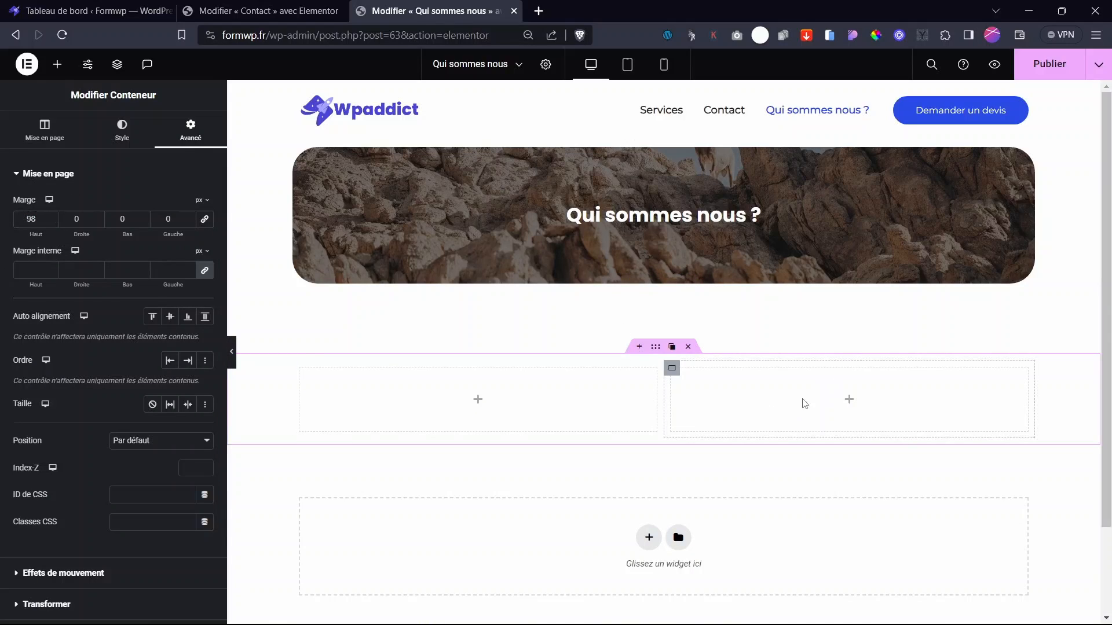
- Place an Image widget in the left column and a heading plus text editor in the right
left_click(477, 399)
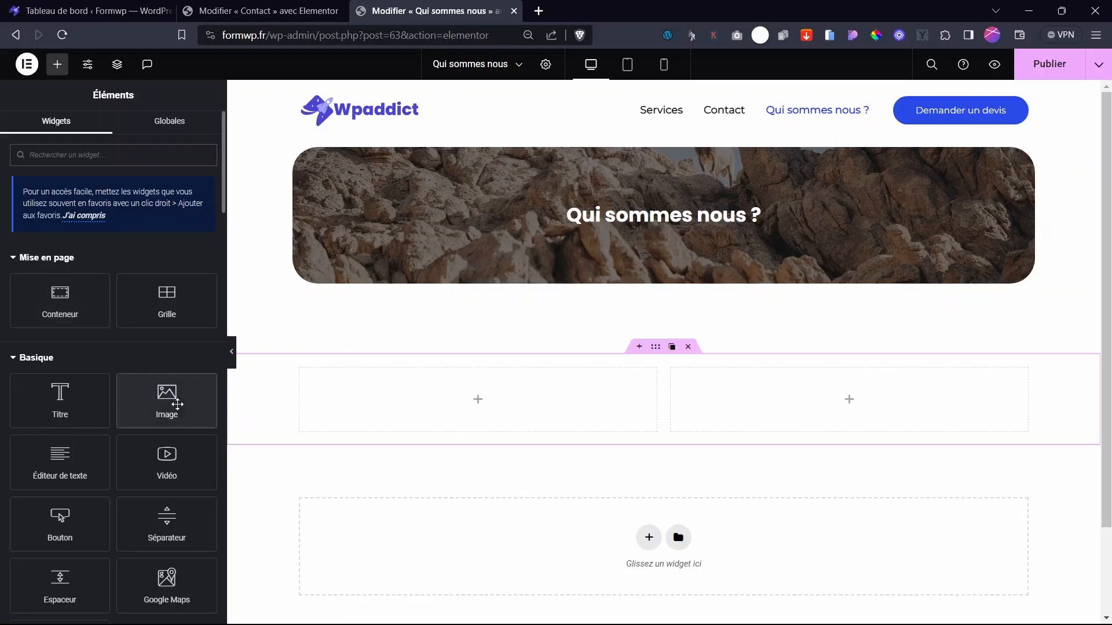
left_click_drag(166, 397, 481, 398)
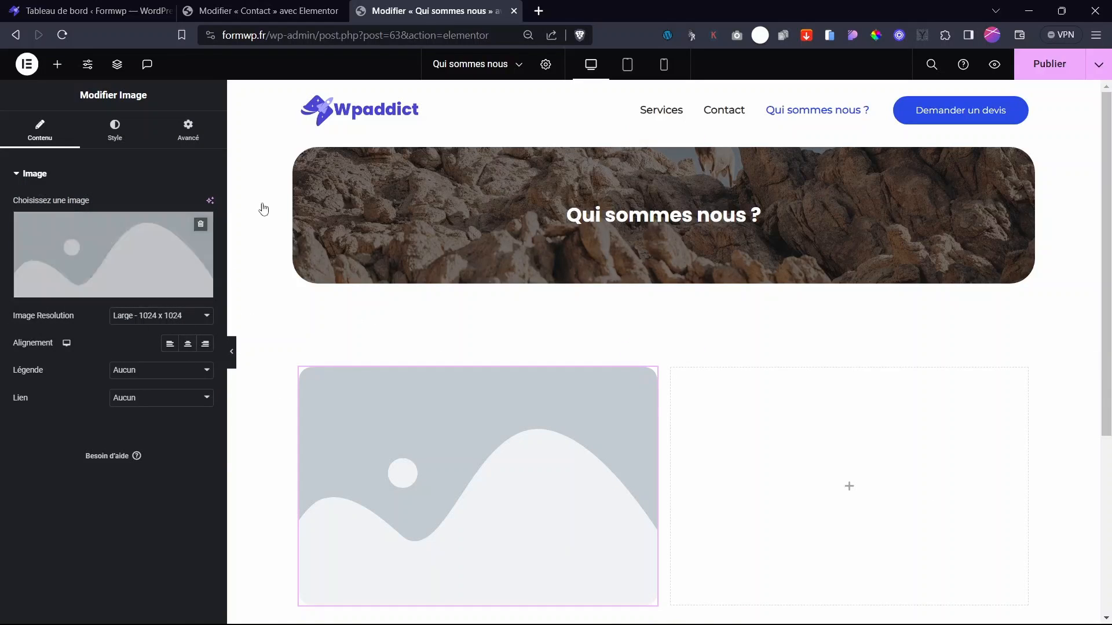
left_click(854, 491)
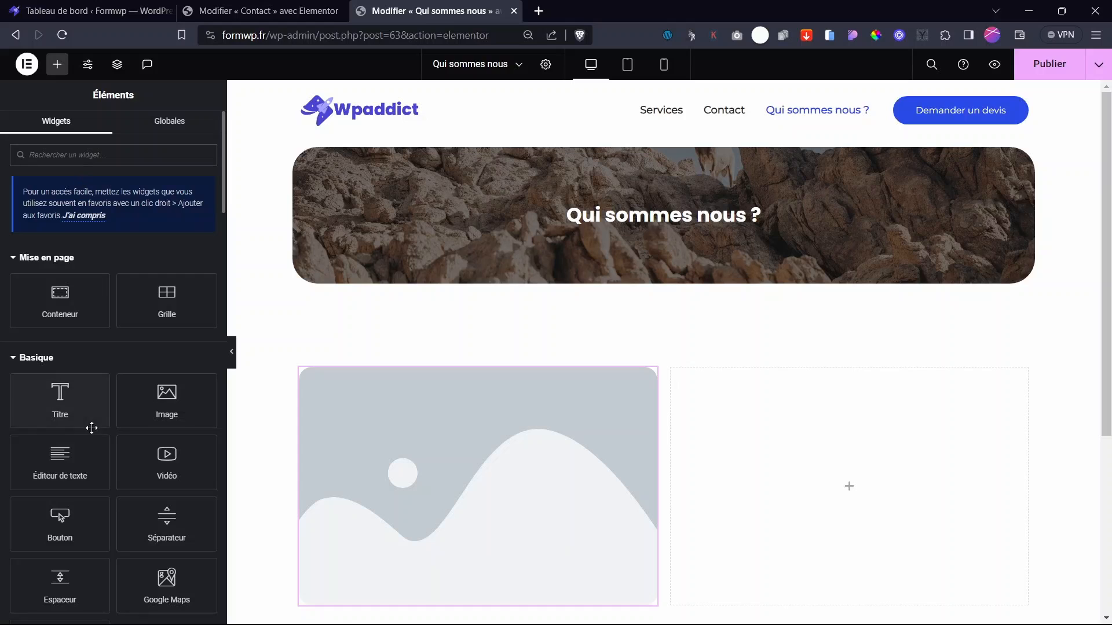
left_click_drag(61, 411, 860, 519)
left_click(518, 405)
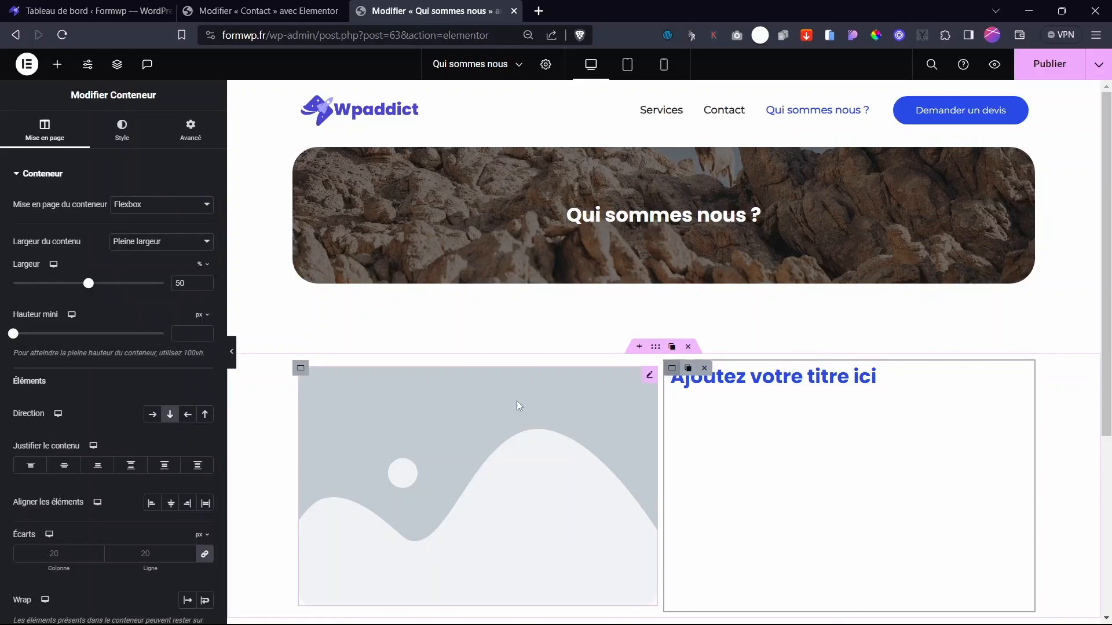
left_click(57, 64)
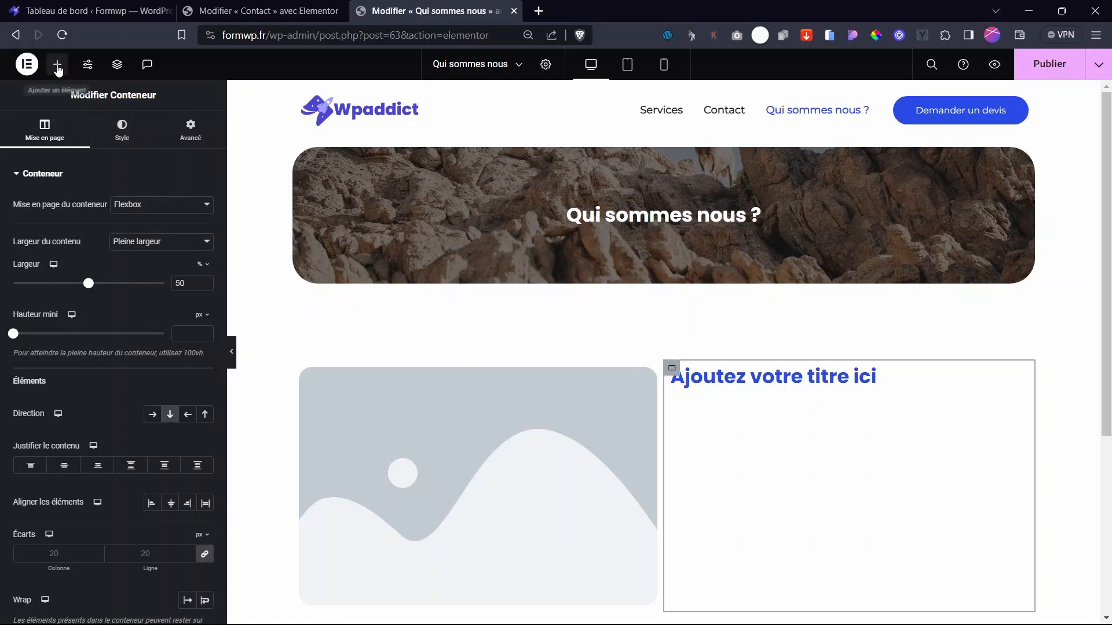
left_click_drag(57, 467, 833, 393)
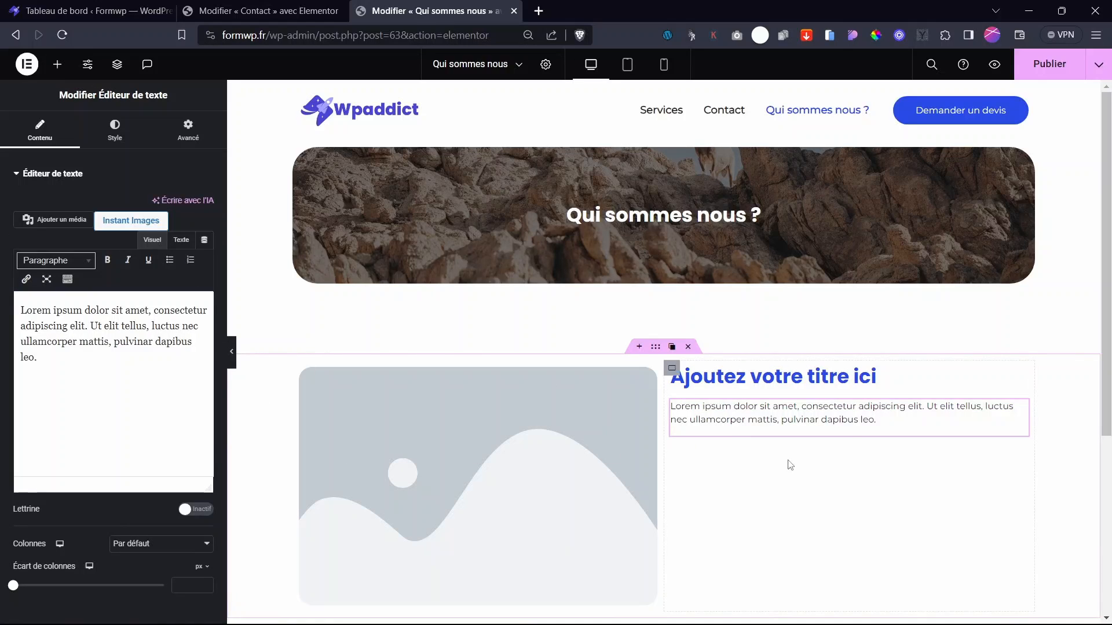
- Centre the right column's content vertically and align it to the left
scroll(836, 442, "down", 3)
scroll(843, 429, "up", 3)
left_click(678, 371)
left_click(65, 466)
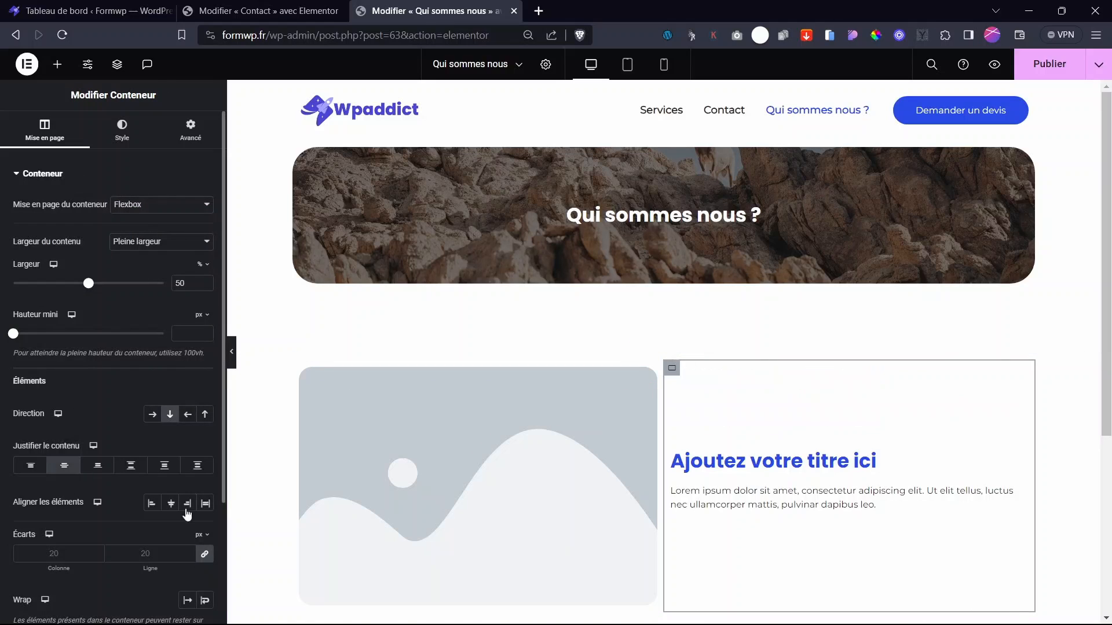
left_click(171, 503)
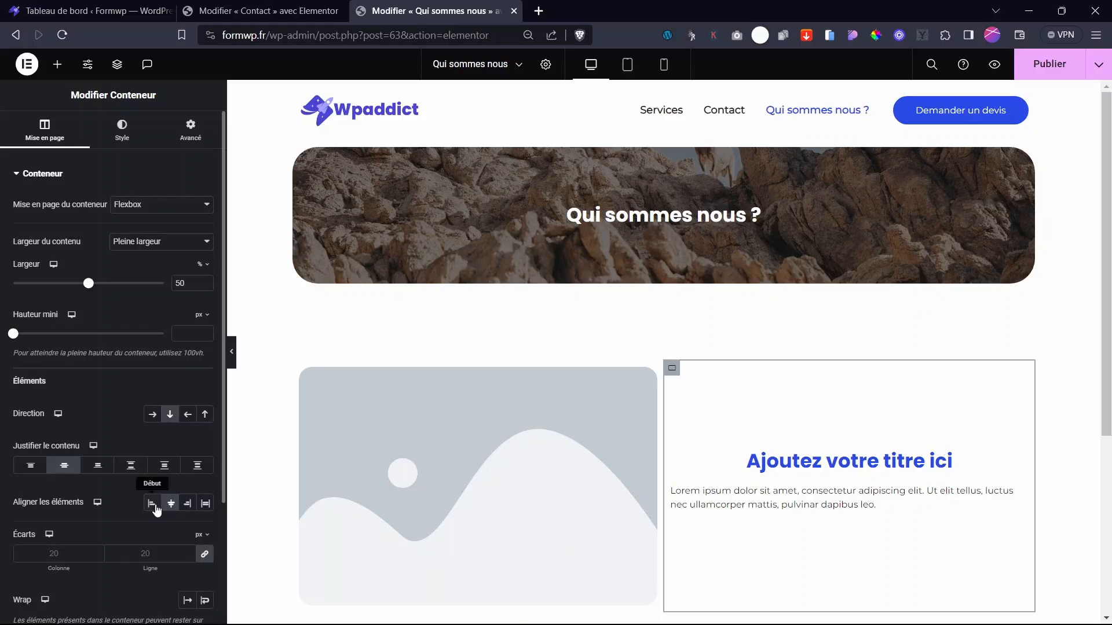
left_click(151, 503)
- Insert the green building stock photo from Instant Images into the left image widget
scroll(646, 427, "down", 4)
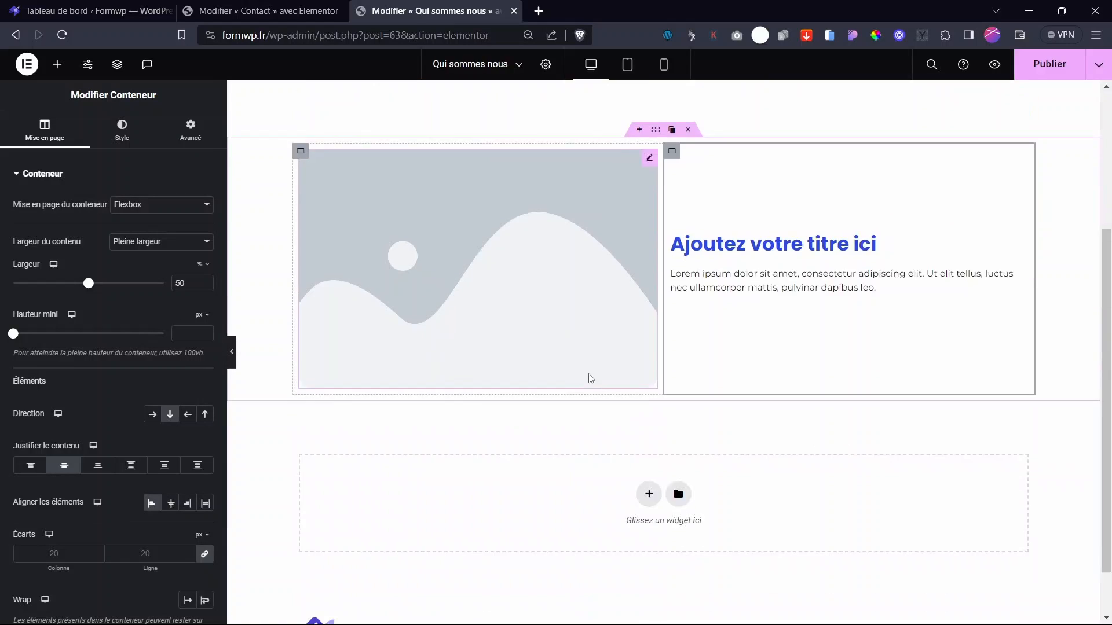
scroll(589, 377, "up", 2)
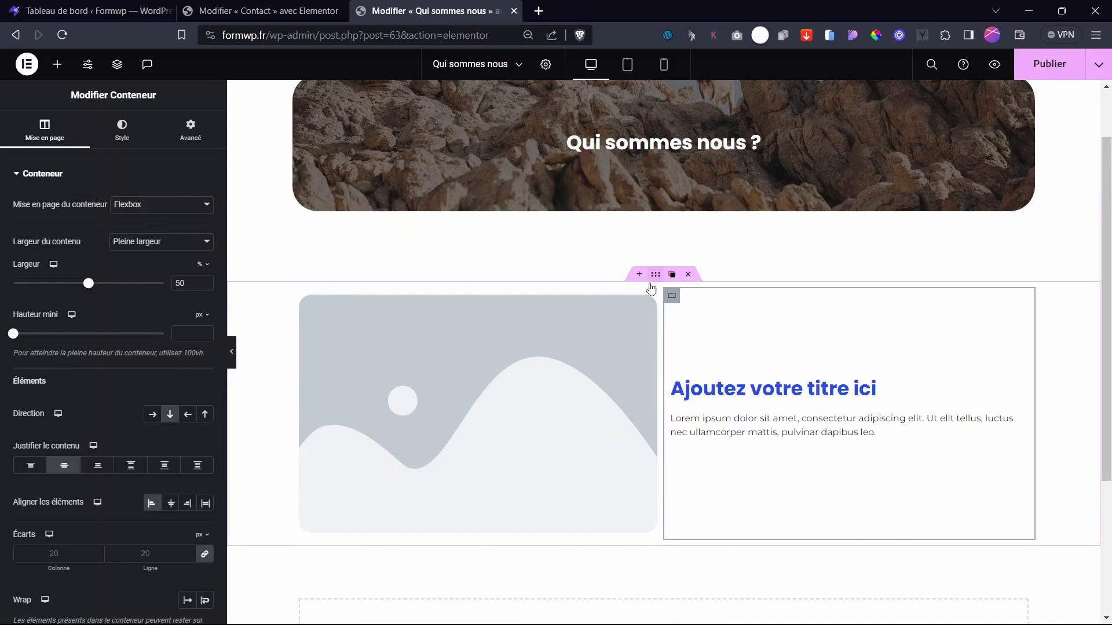
left_click(599, 347)
left_click(114, 129)
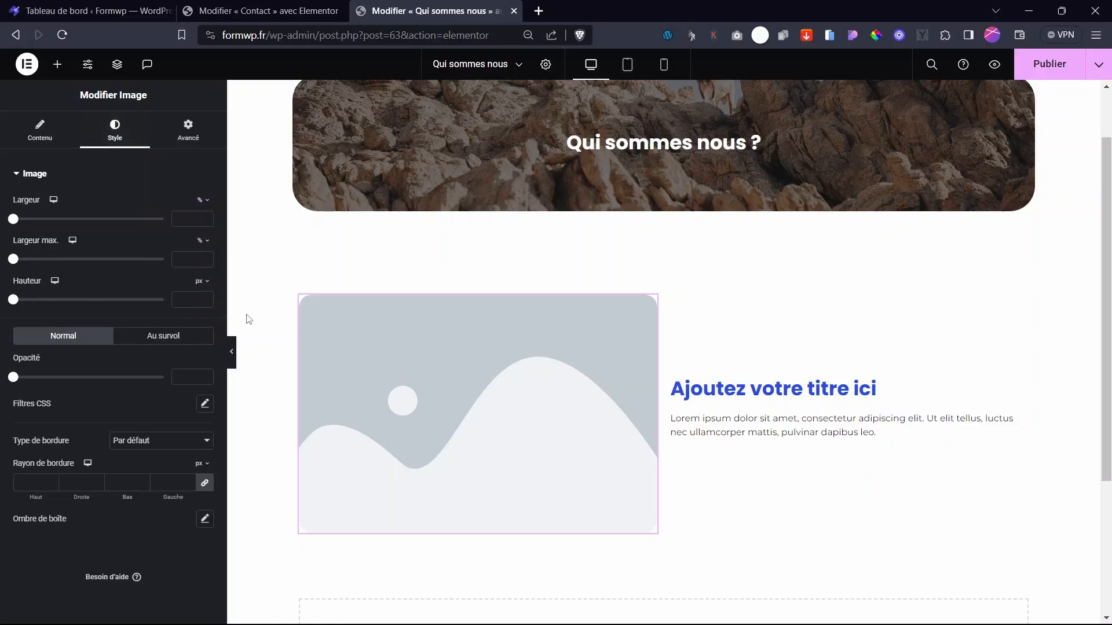
left_click(38, 131)
left_click(80, 227)
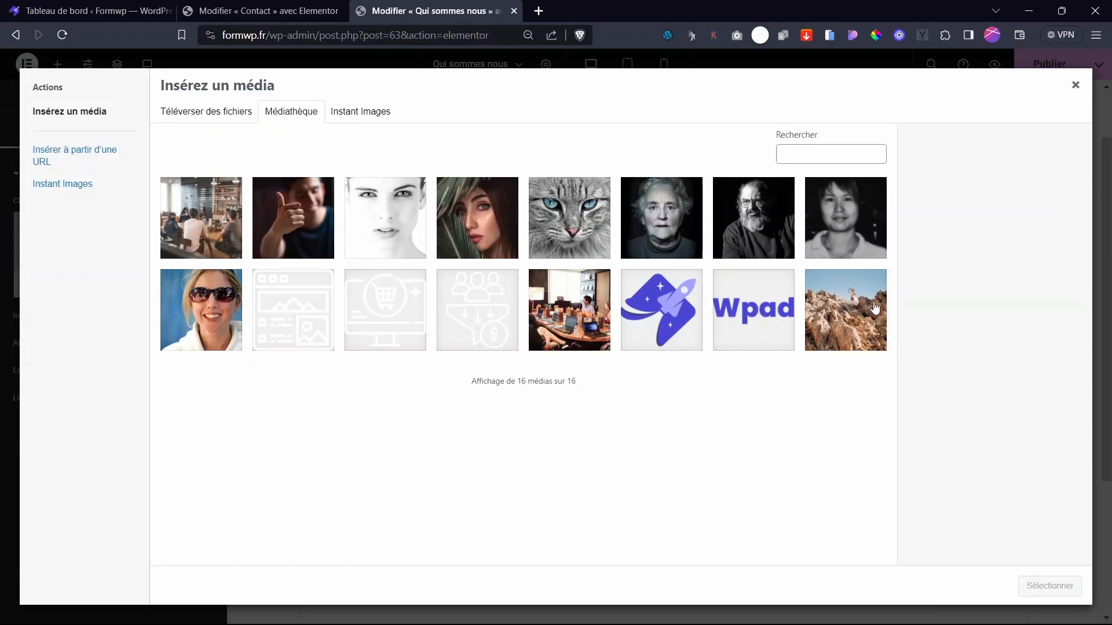
left_click(360, 111)
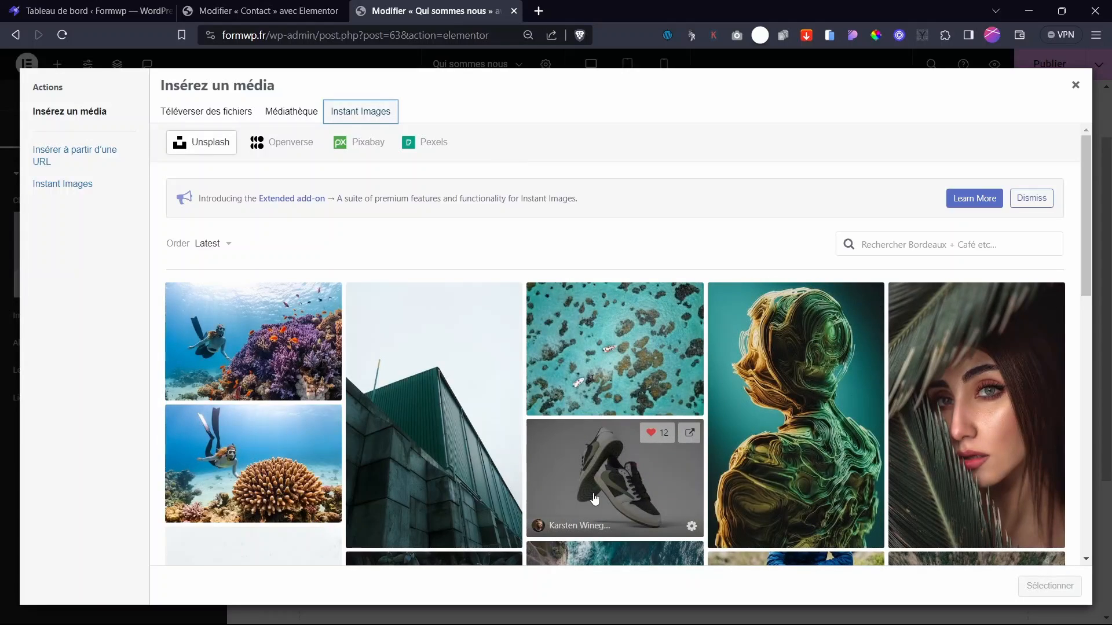
scroll(556, 487, "down", 4)
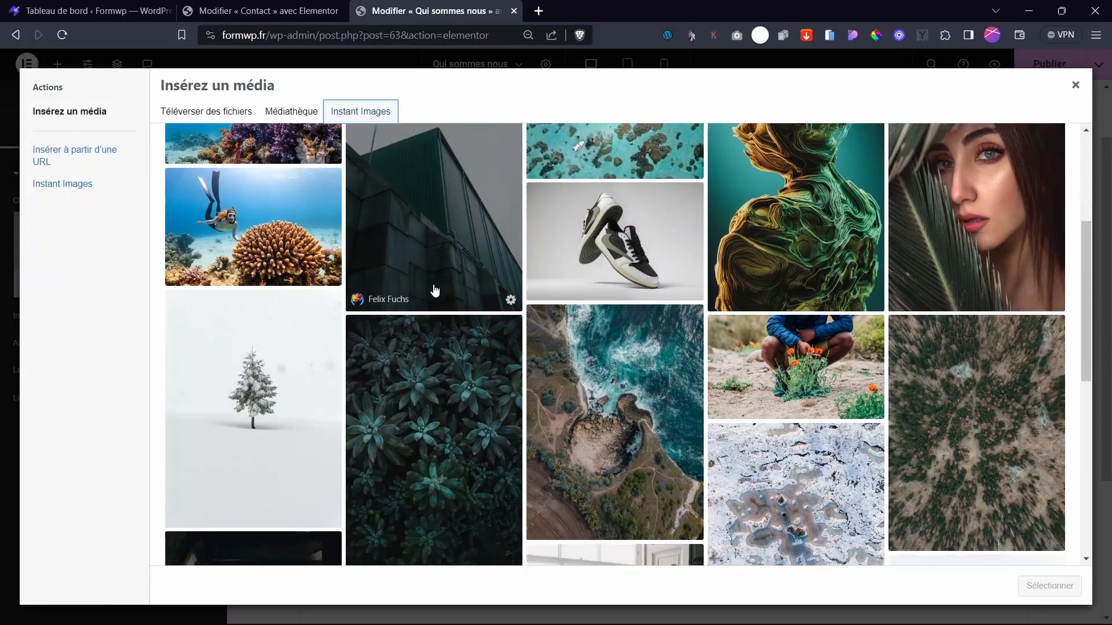
scroll(438, 324, "up", 5)
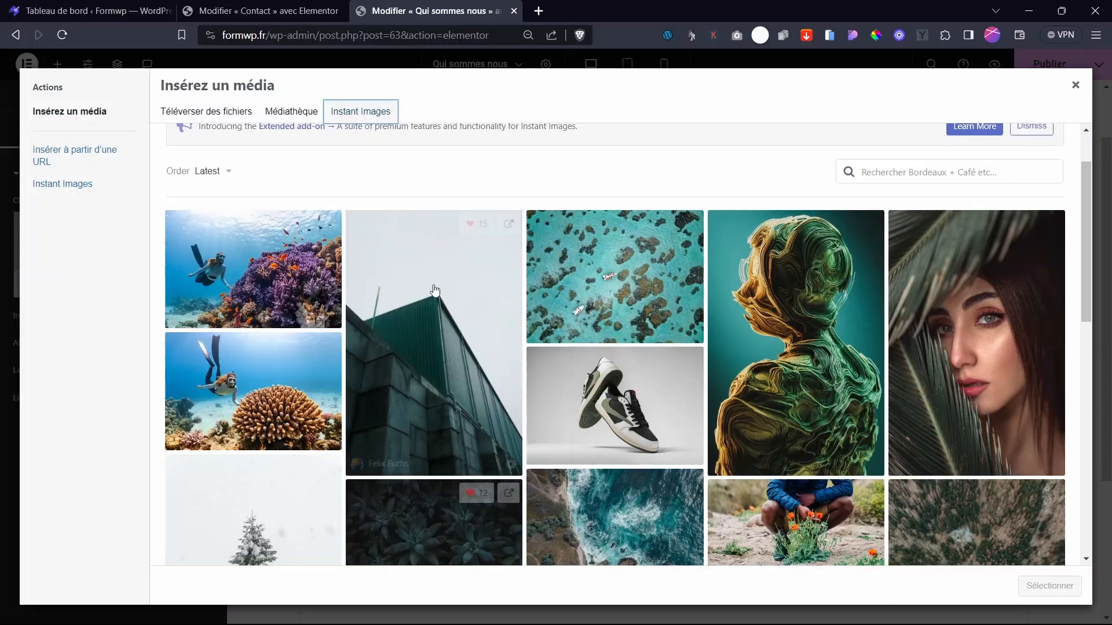
left_click(439, 368)
scroll(543, 354, "down", 5)
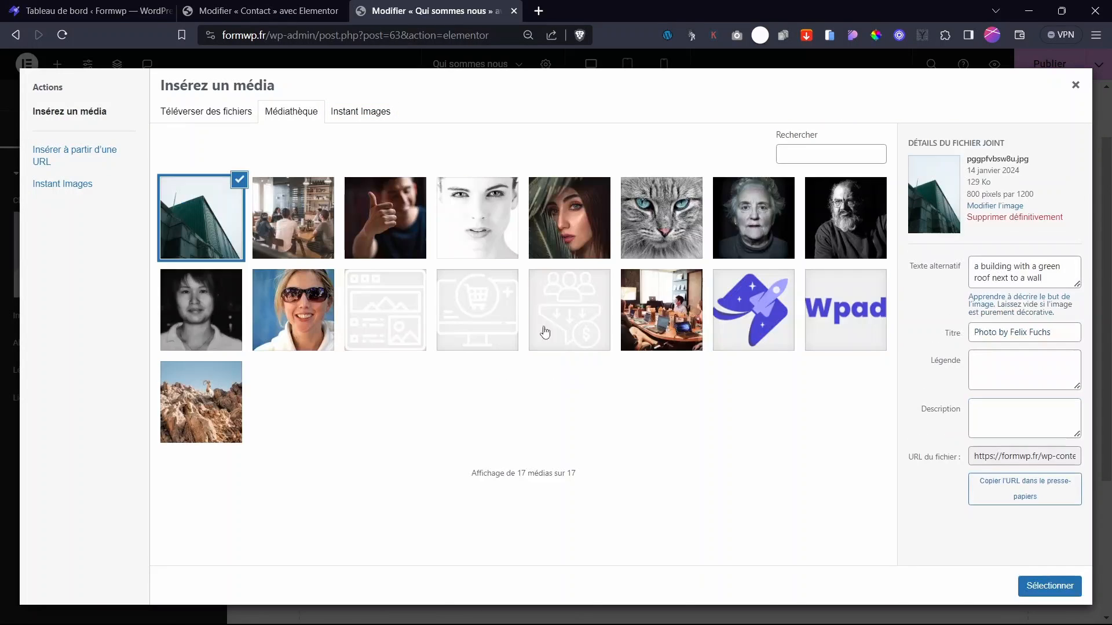
left_click(1046, 586)
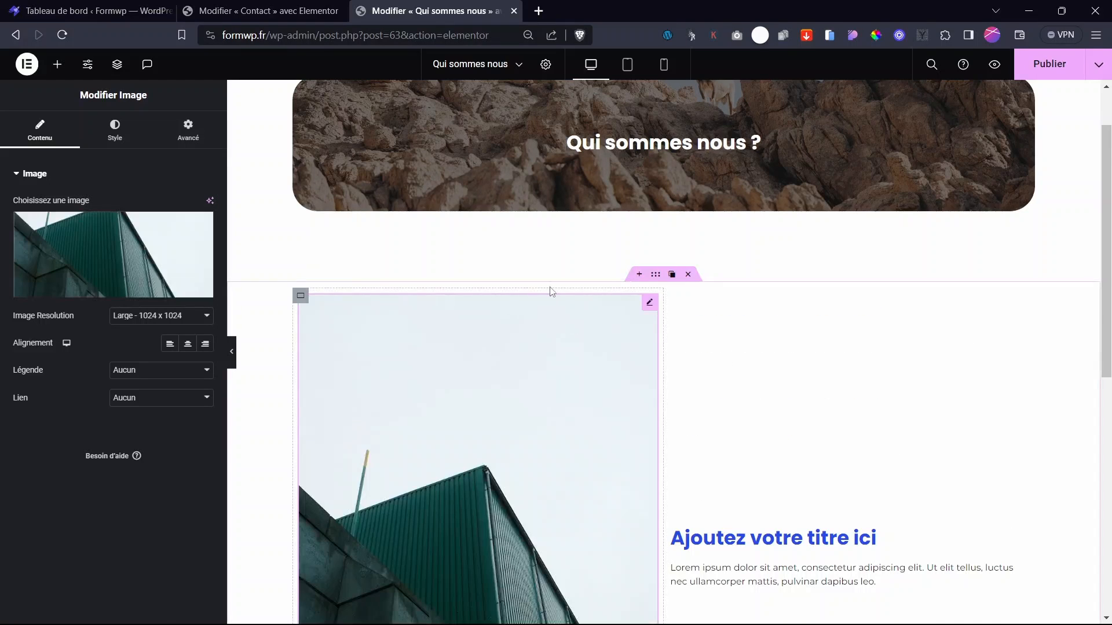
- Set the image height to 419 px and its object fit to Couvrir
scroll(648, 315, "down", 6)
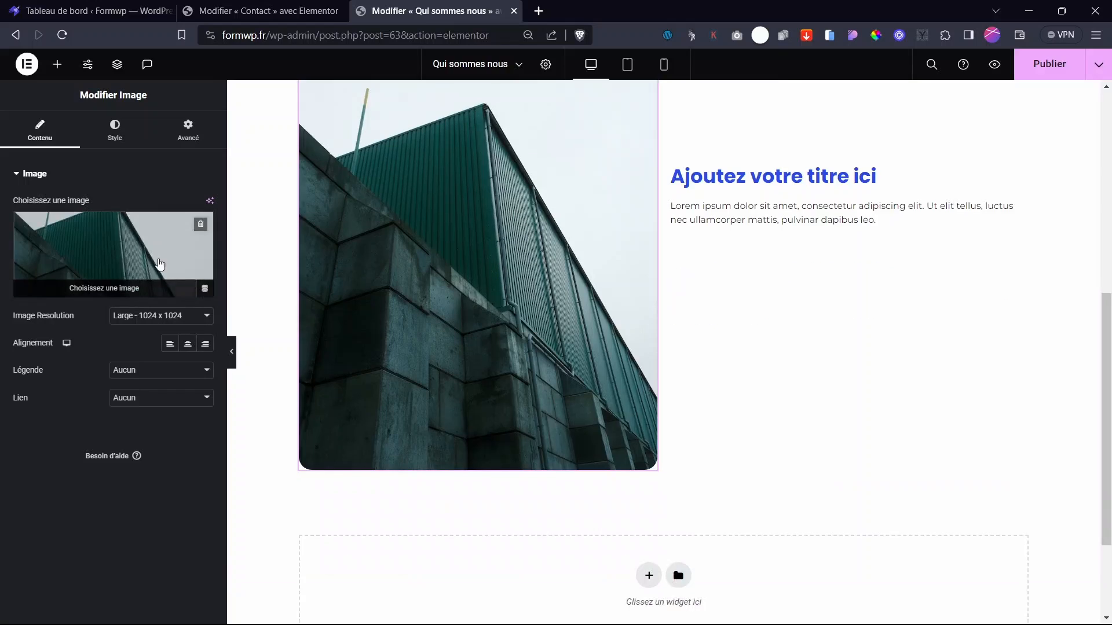
left_click(115, 129)
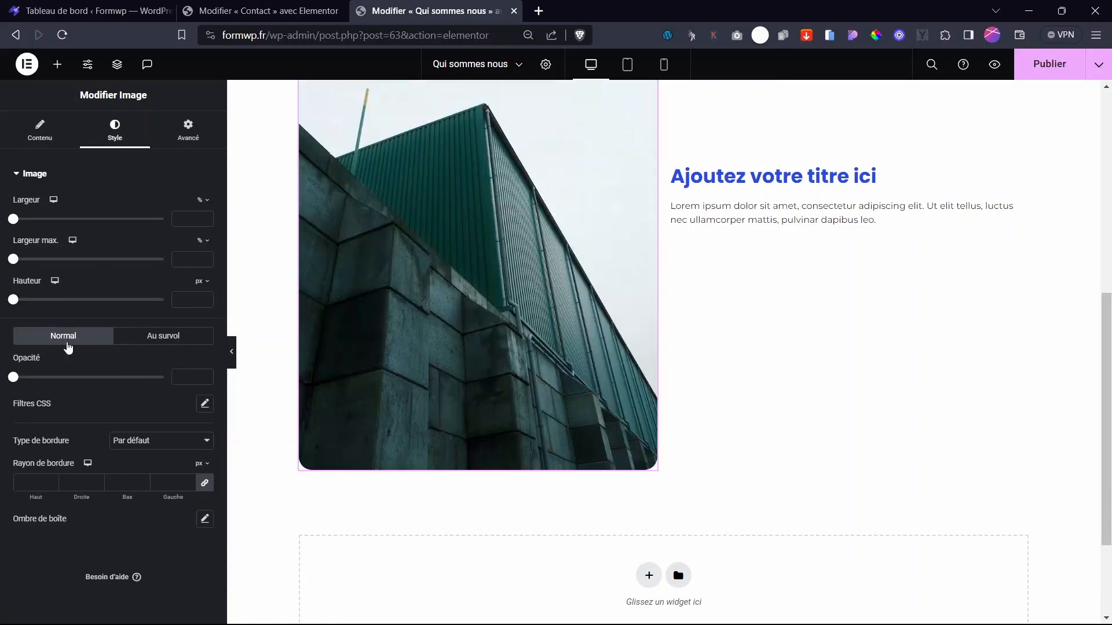
left_click_drag(14, 300, 139, 300)
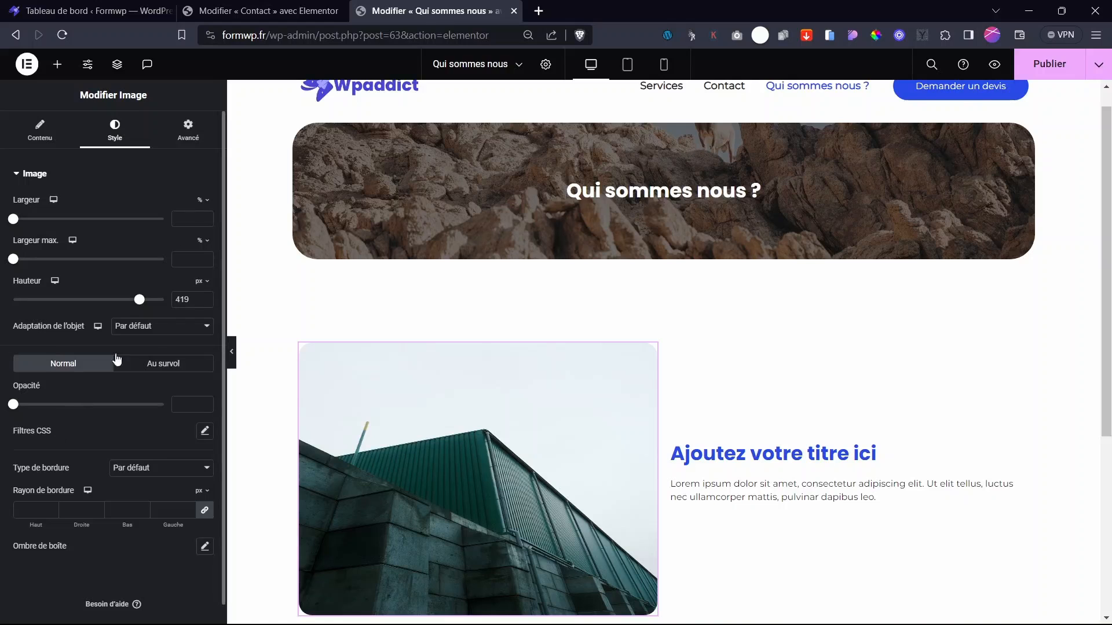
left_click(160, 329)
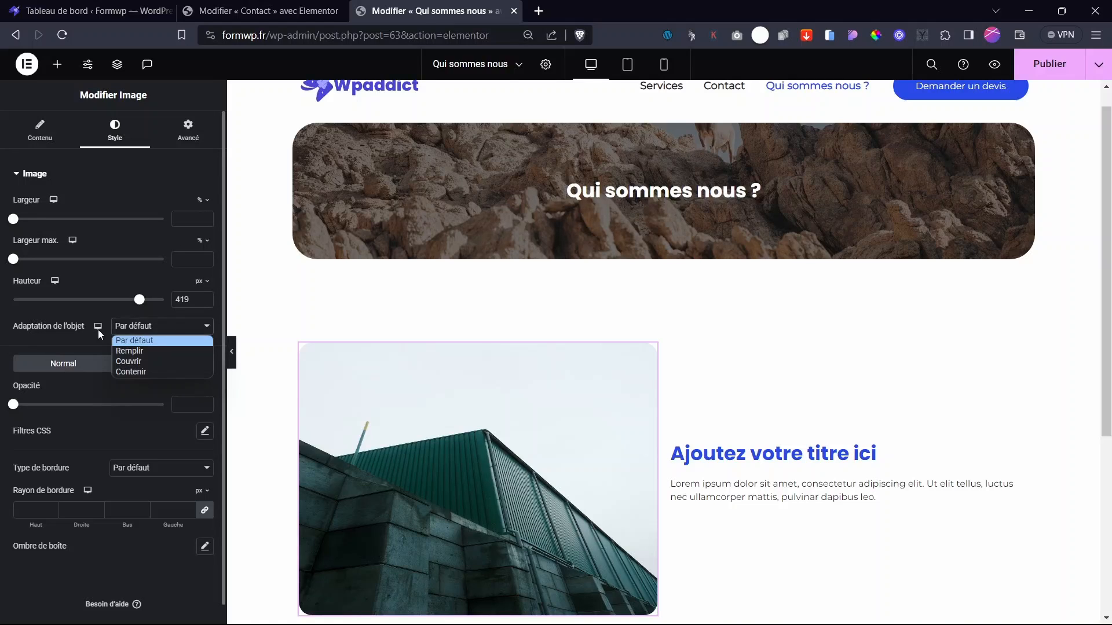
left_click(141, 361)
- Rename the right column heading to 'Notre agence'
scroll(728, 385, "down", 1)
left_click(772, 381)
left_click_drag(89, 220, 1, 206)
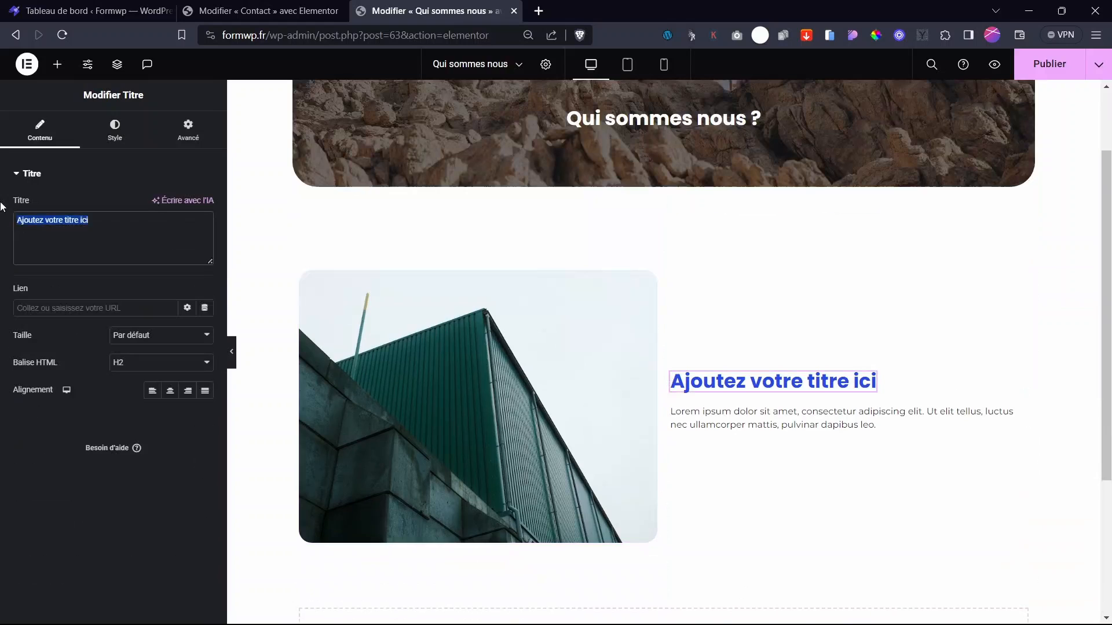
type("Notre agence")
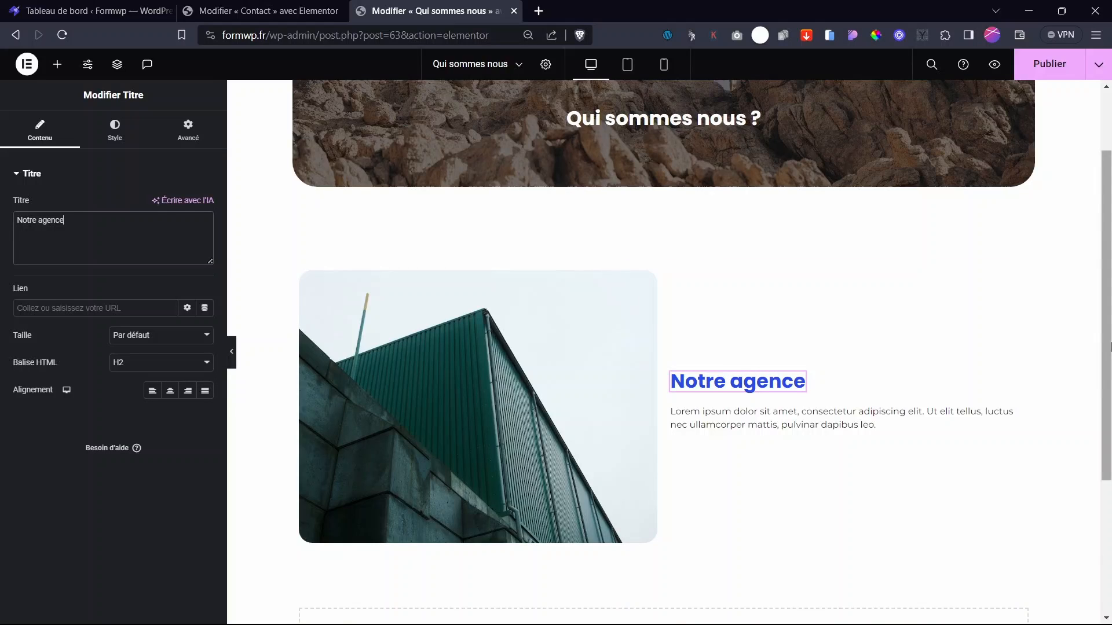
left_click_drag(1106, 347, 1105, 351)
- Paste extra copies of the Lorem ipsum sentence at the end of the paragraph
left_click(1022, 405)
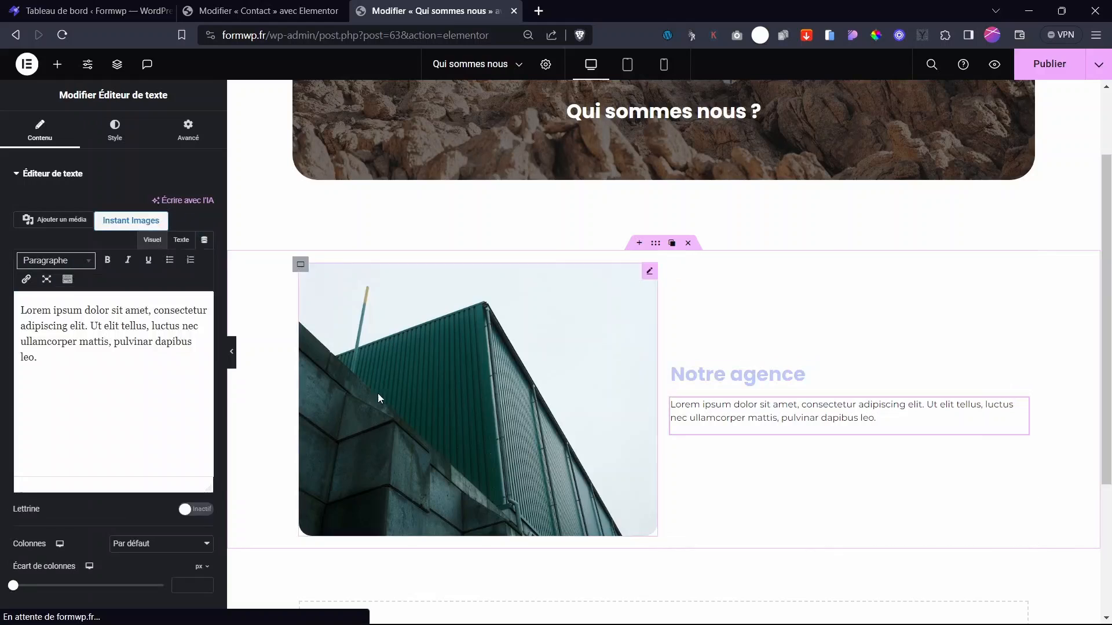
left_click_drag(55, 361, 143, 313)
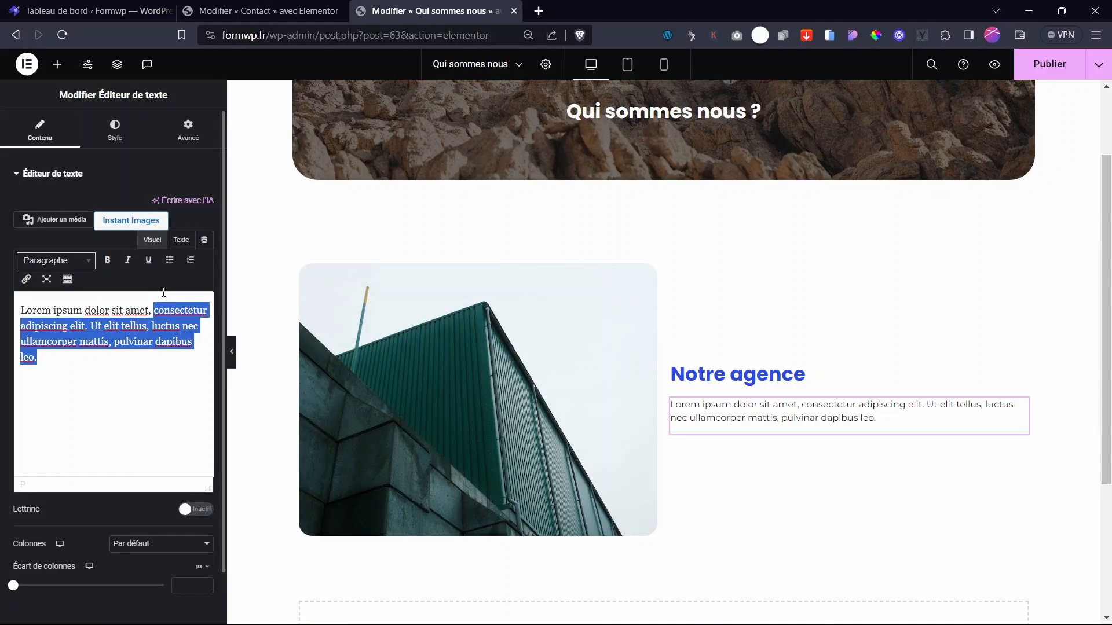
left_click(117, 379)
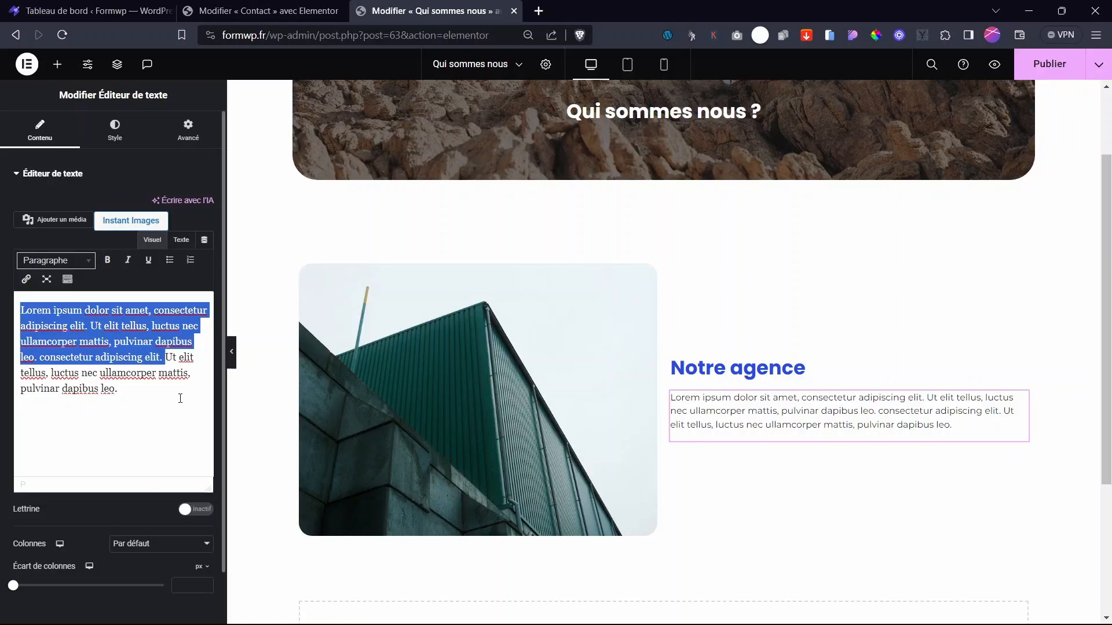
left_click(161, 397)
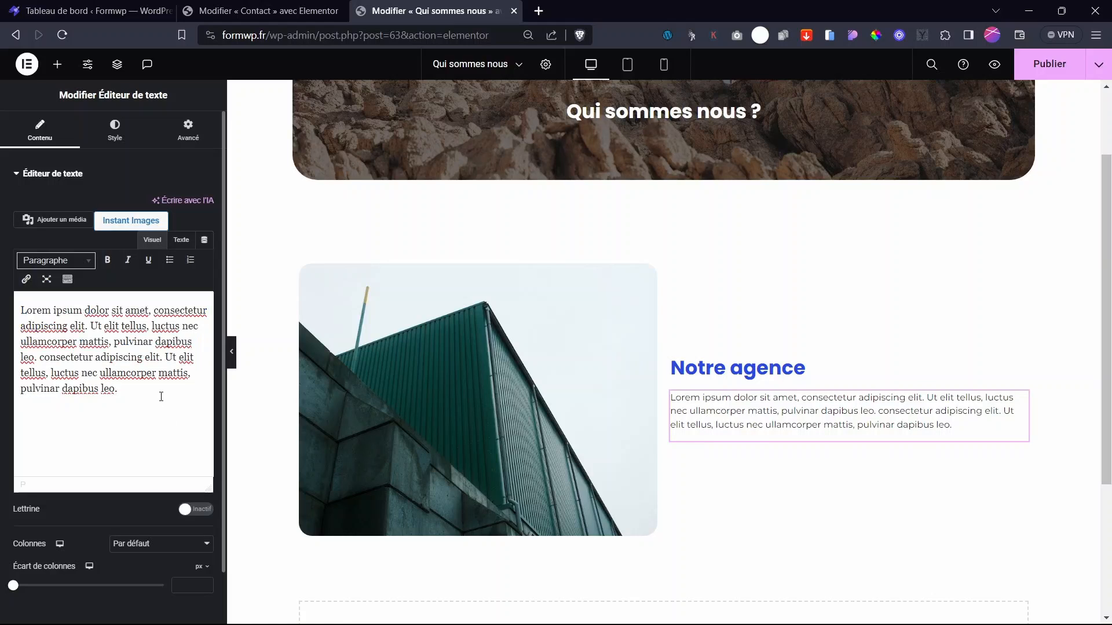
type("Lorem ipsum dolor sit amet, consectetur adipiscing elit. Ut elit tellus, luctus nec ullamcorper mattis, pulvinar dapibus leo. consectetur adipiscing elit.")
type("Lorem ipsum dolor sit amet, consectetur adipiscing elit. Ut elit tellus, luctus nec ullamcorper mattis, pulvinar dapibus leo. consectetur adipiscing elit.")
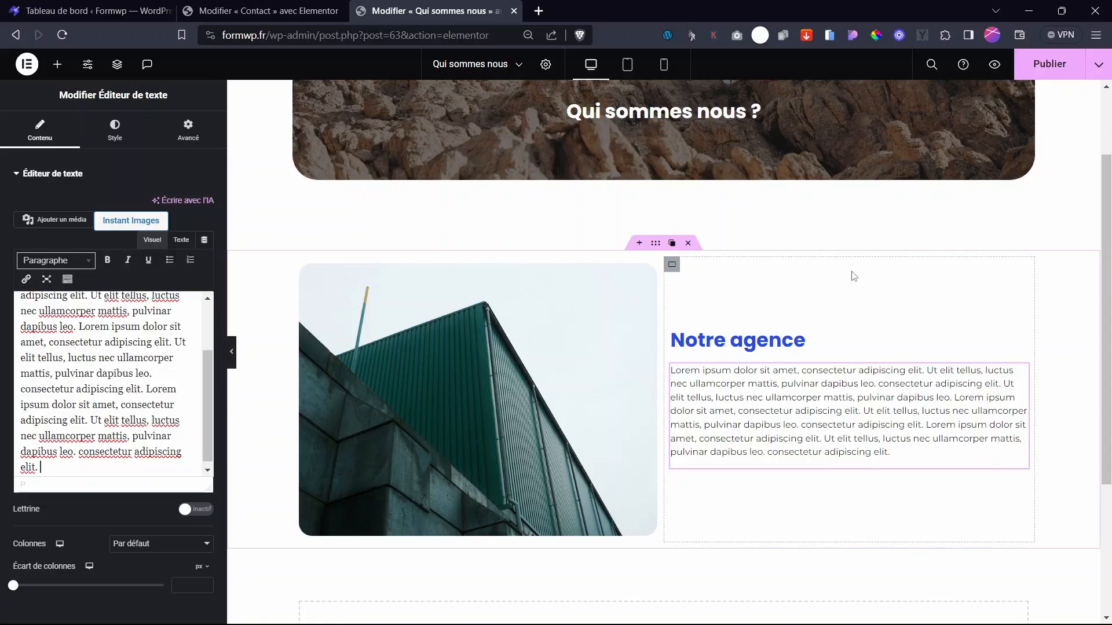
- Add a single-column Flexbox container, duplicate it, and give the first a 98 px top margin
scroll(753, 348, "down", 4)
left_click(645, 489)
left_click(598, 483)
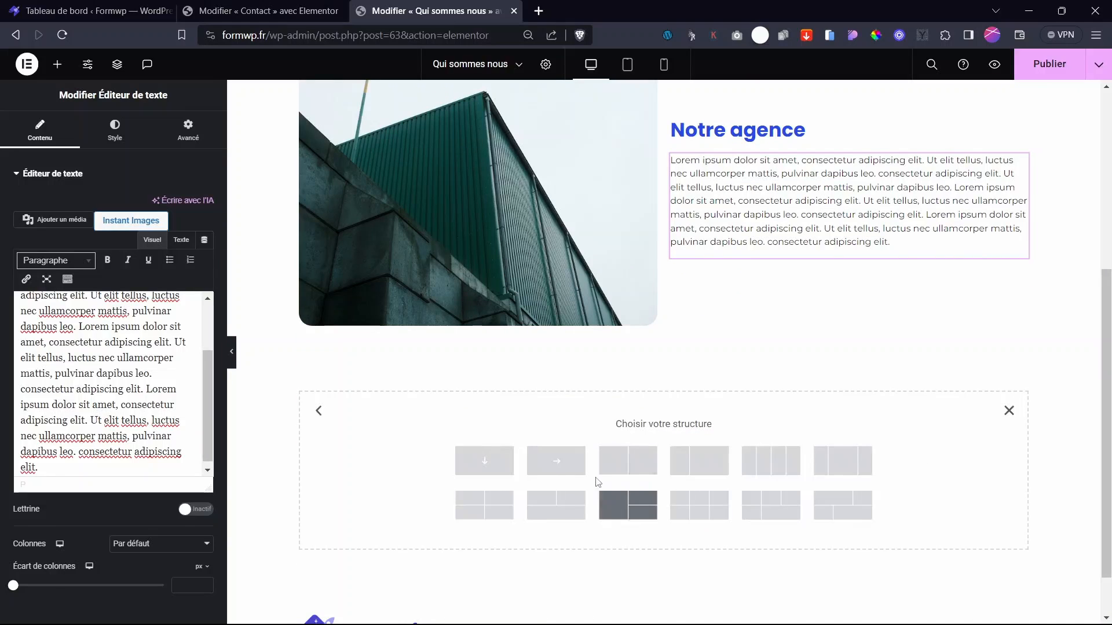
left_click(496, 462)
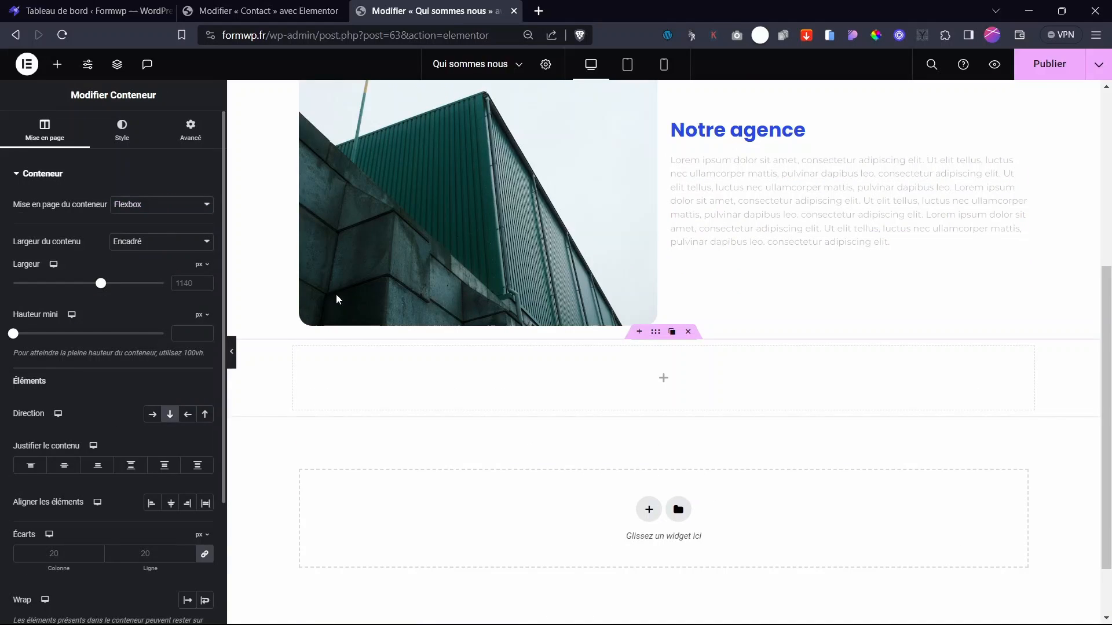
left_click(672, 331)
left_click(655, 334)
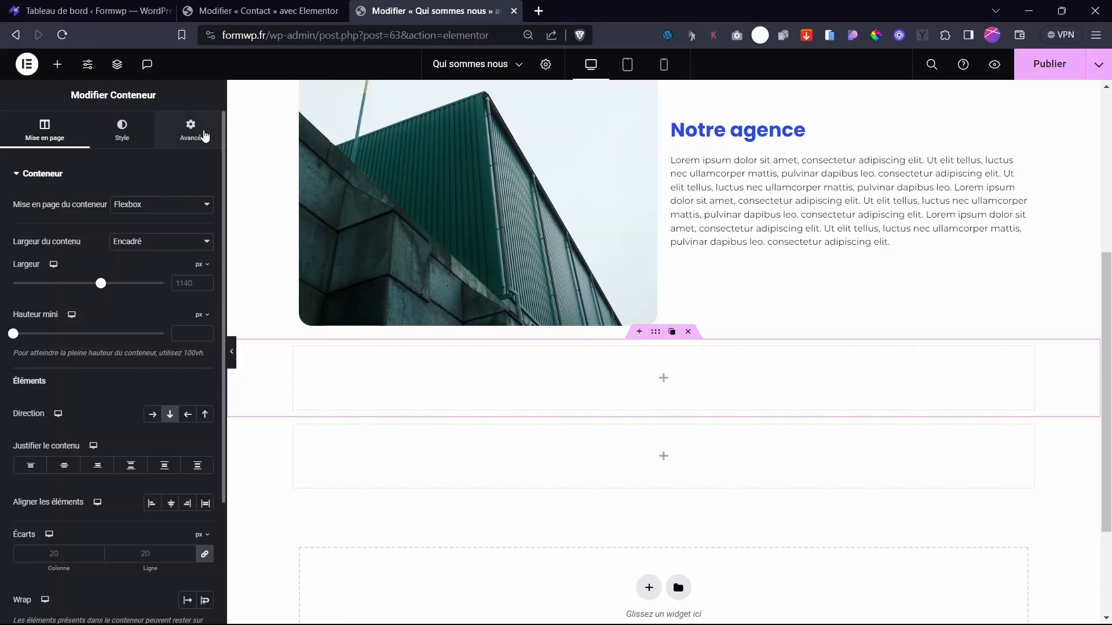
left_click(190, 129)
left_click(204, 220)
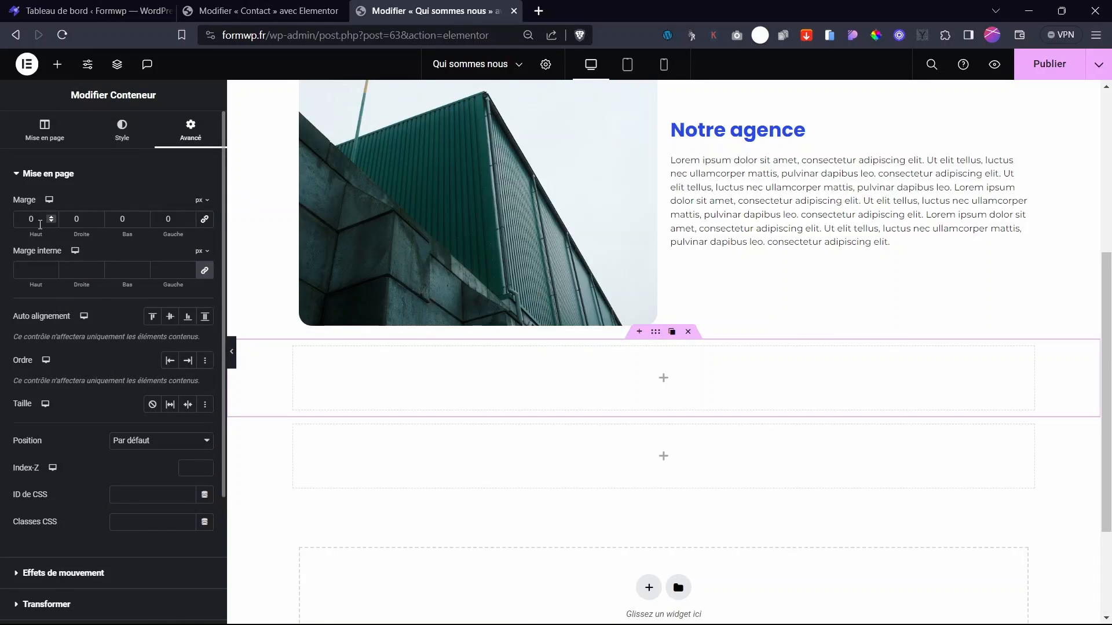
type("98")
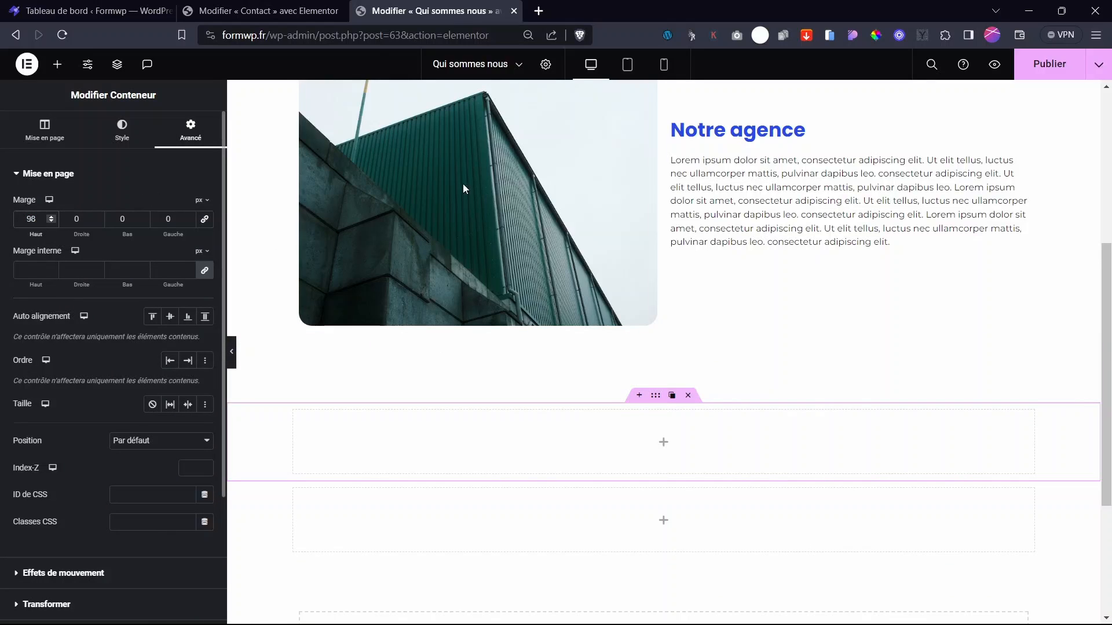
scroll(656, 415, "up", 5)
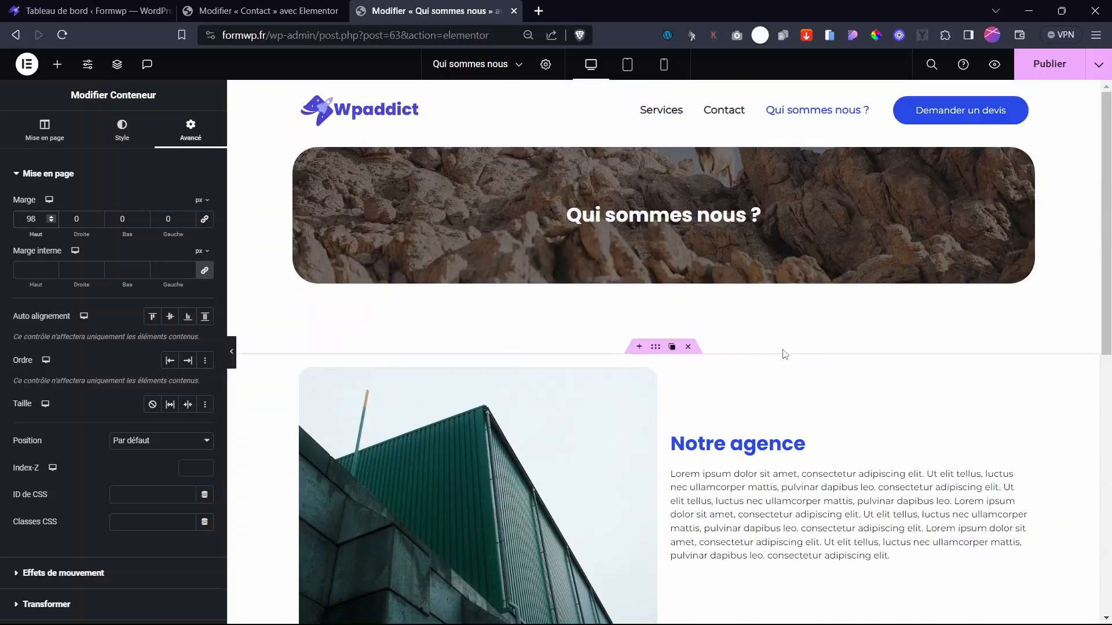
- Set the Notre agence heading colour to the global Texte colour
left_click(799, 443)
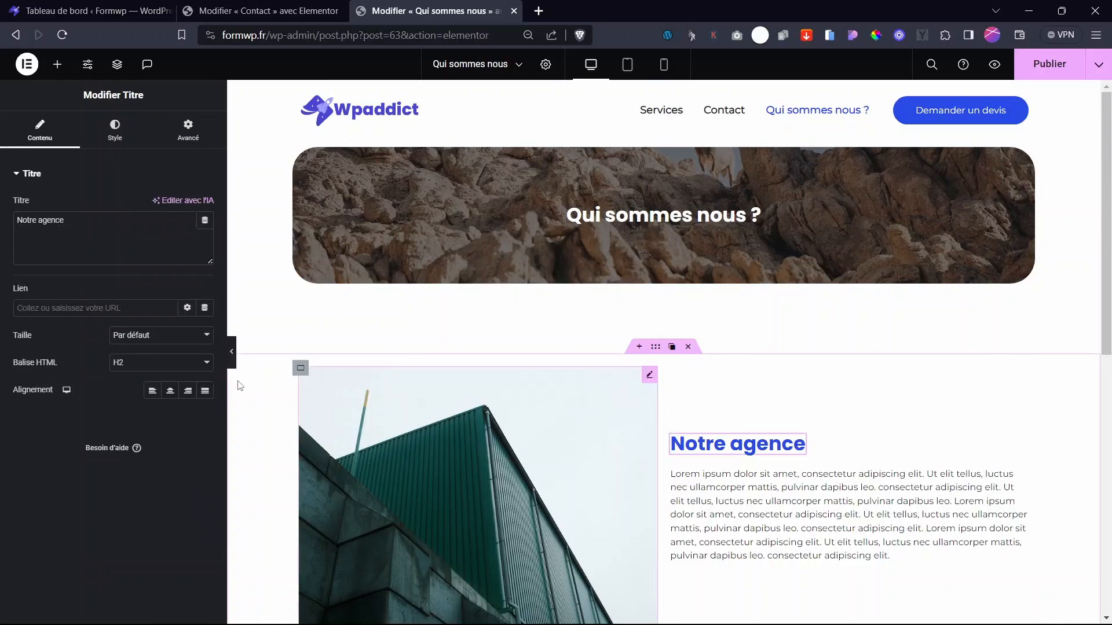
left_click(115, 129)
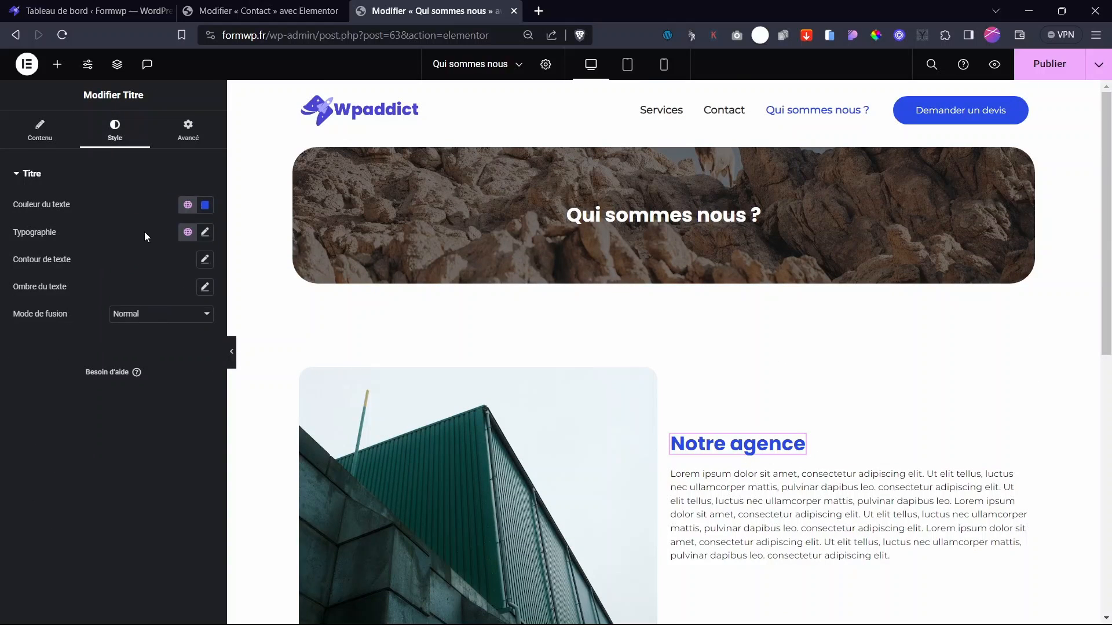
left_click(188, 205)
left_click(68, 318)
- Copy the Notre agence heading and paste it into the new empty container
scroll(804, 441, "down", 6)
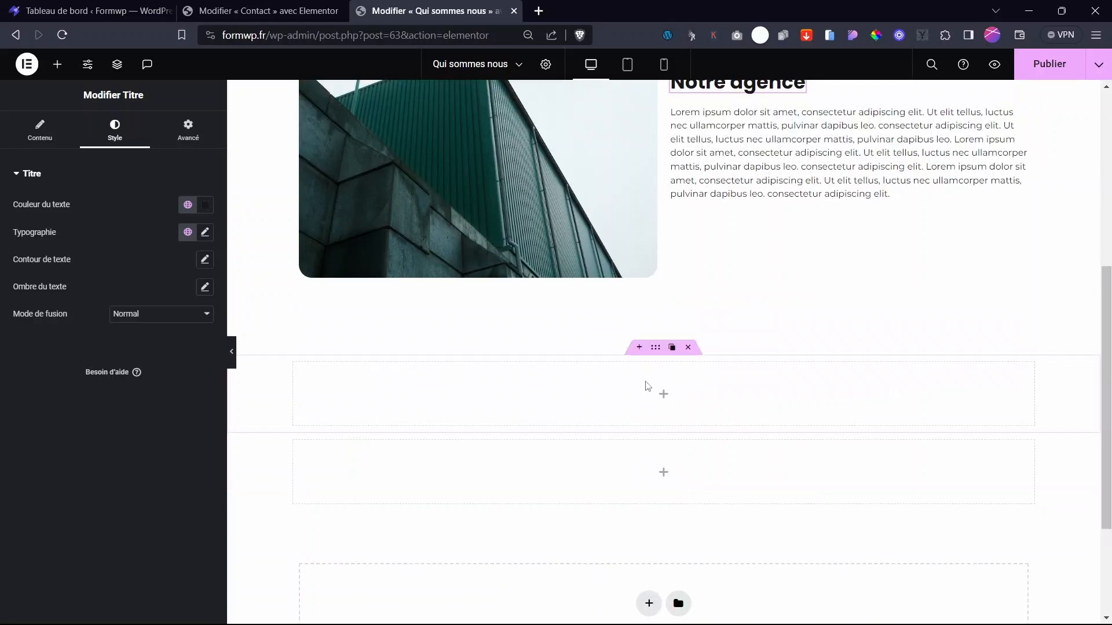
left_click(665, 396)
scroll(710, 303, "up", 1)
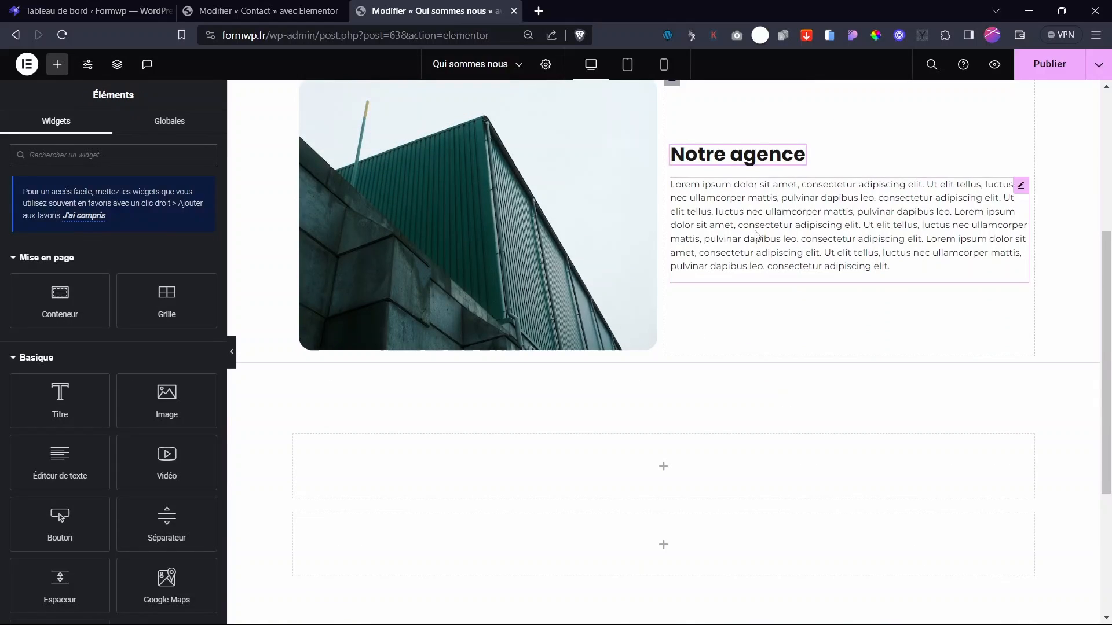
right_click(765, 155)
left_click(789, 220)
scroll(670, 442, "down", 4)
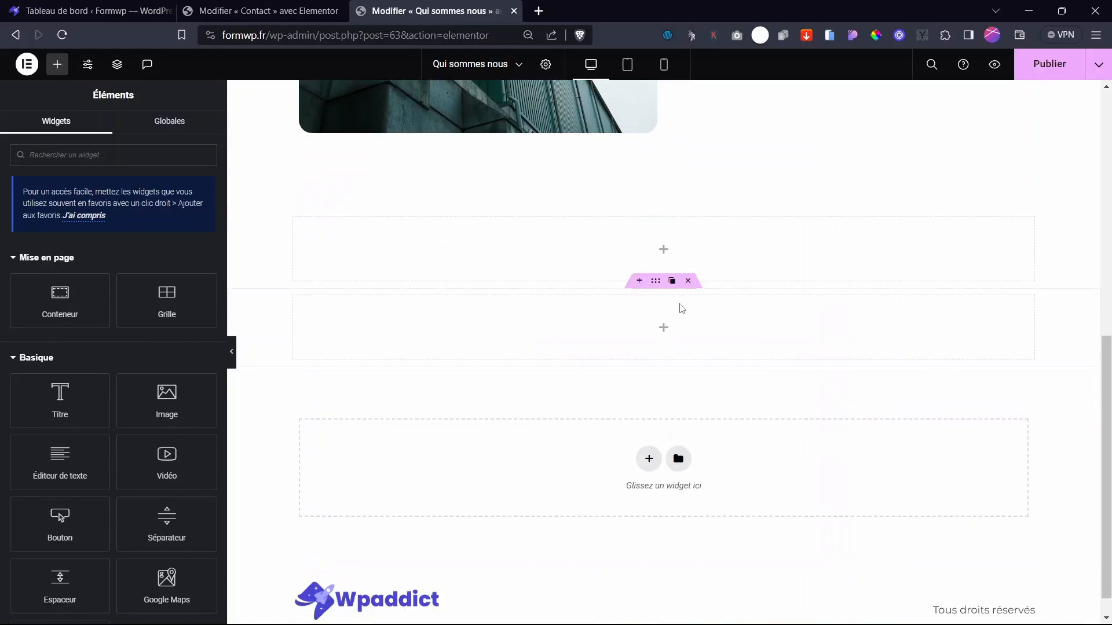
right_click(665, 245)
left_click(712, 353)
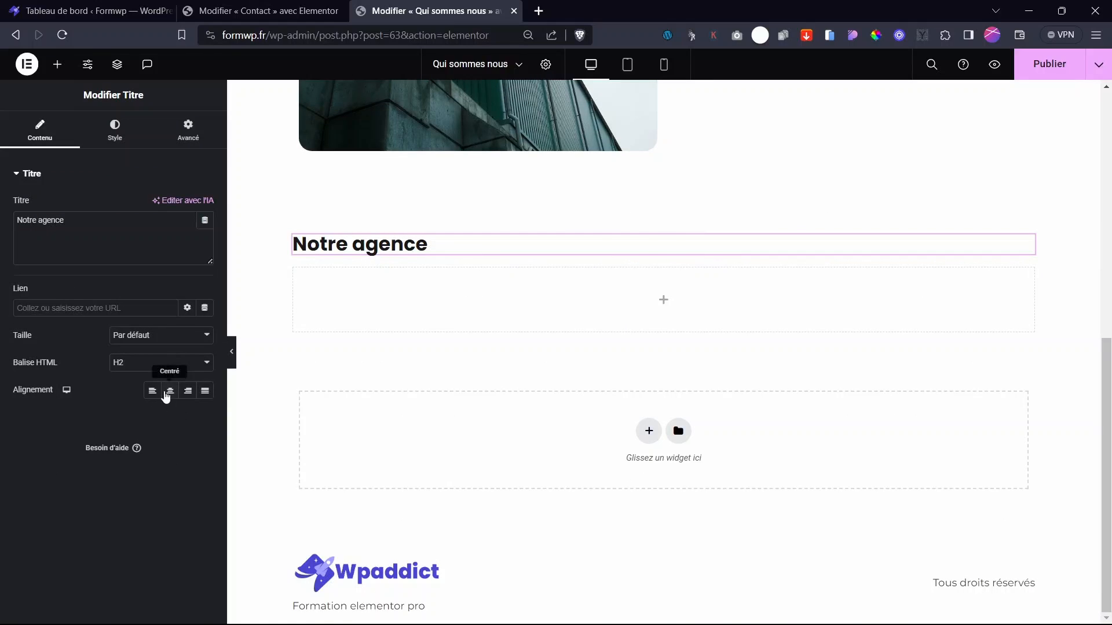
- Centre-align the pasted heading and replace its text with 'Notre équipe'
left_click(170, 391)
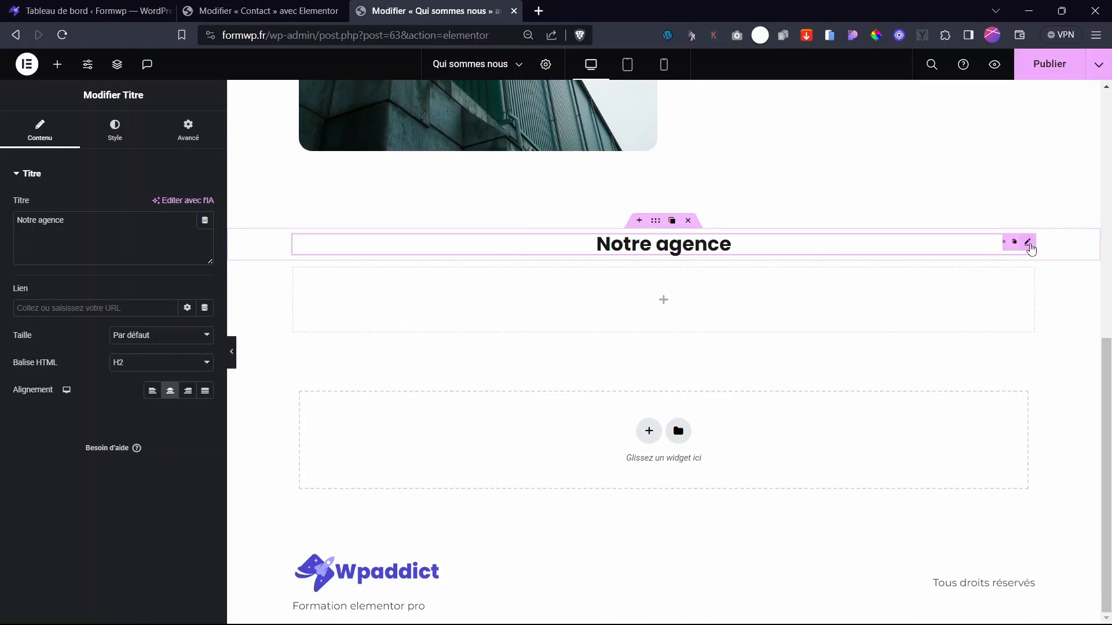
triple_click(37, 214)
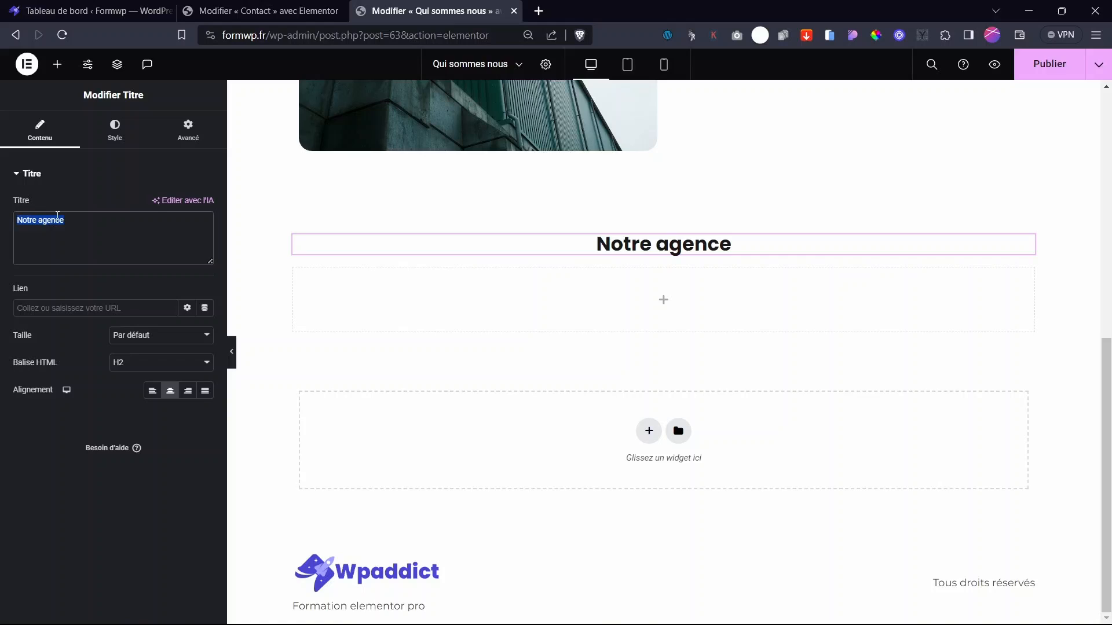
type("Notre ")
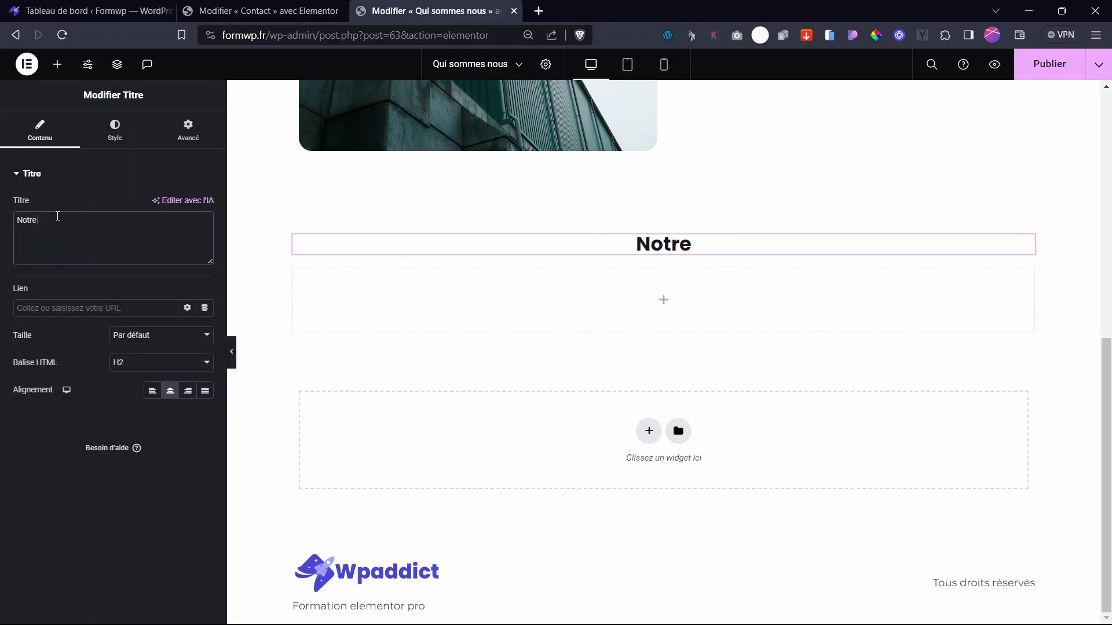
type("équipe")
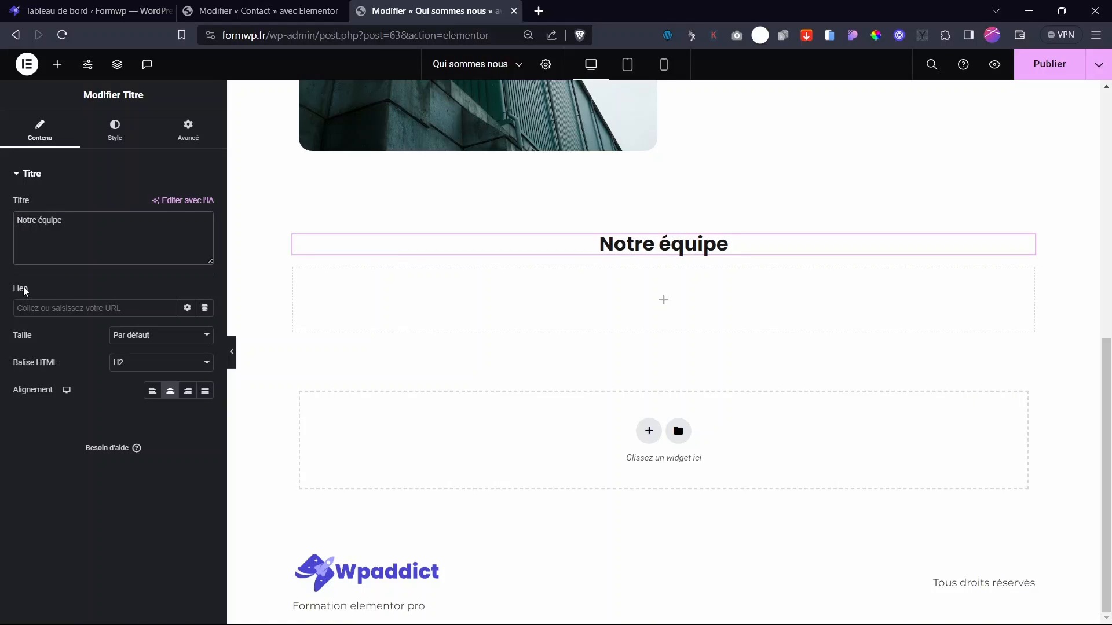
left_click(664, 299)
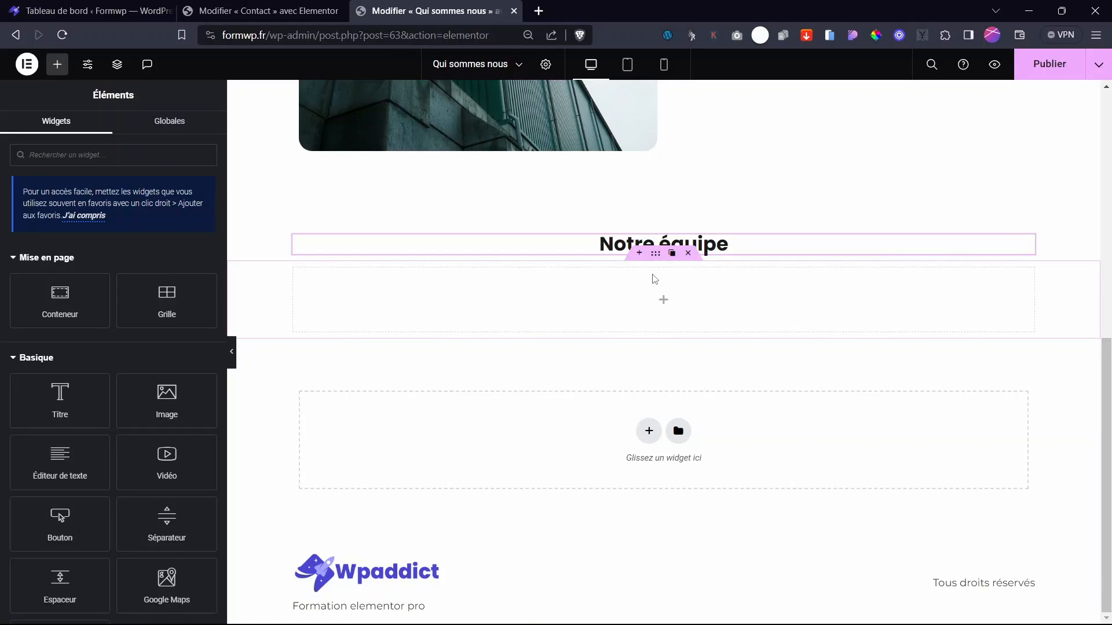
- Switch the container below Notre équipe to a Grille layout with 4 columns and 1 row
left_click(656, 255)
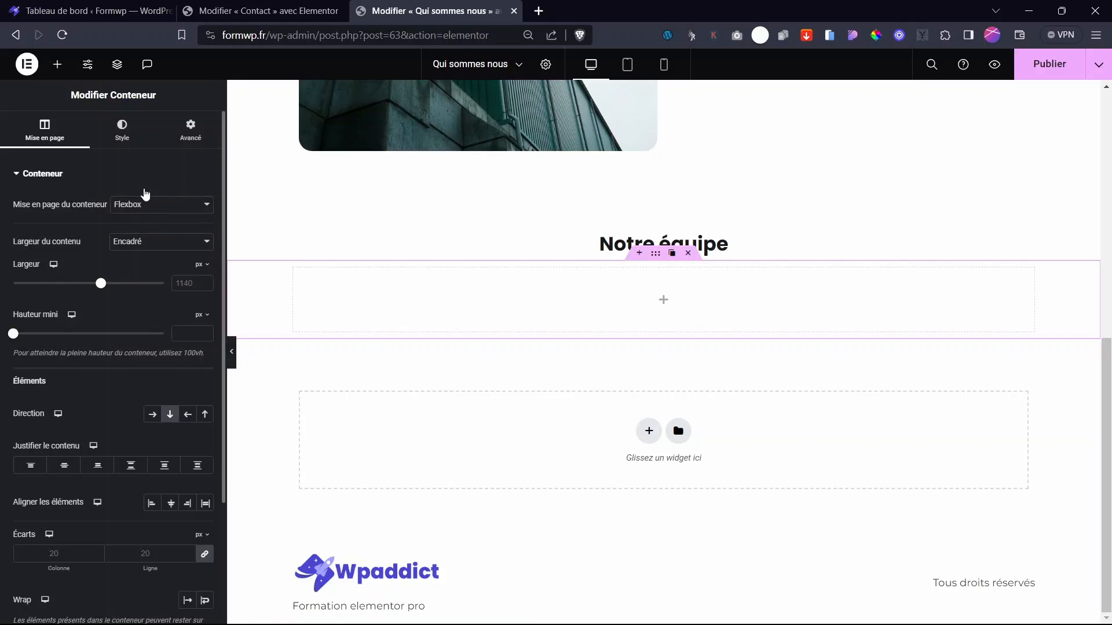
left_click(145, 186)
left_click(70, 183)
left_click(207, 204)
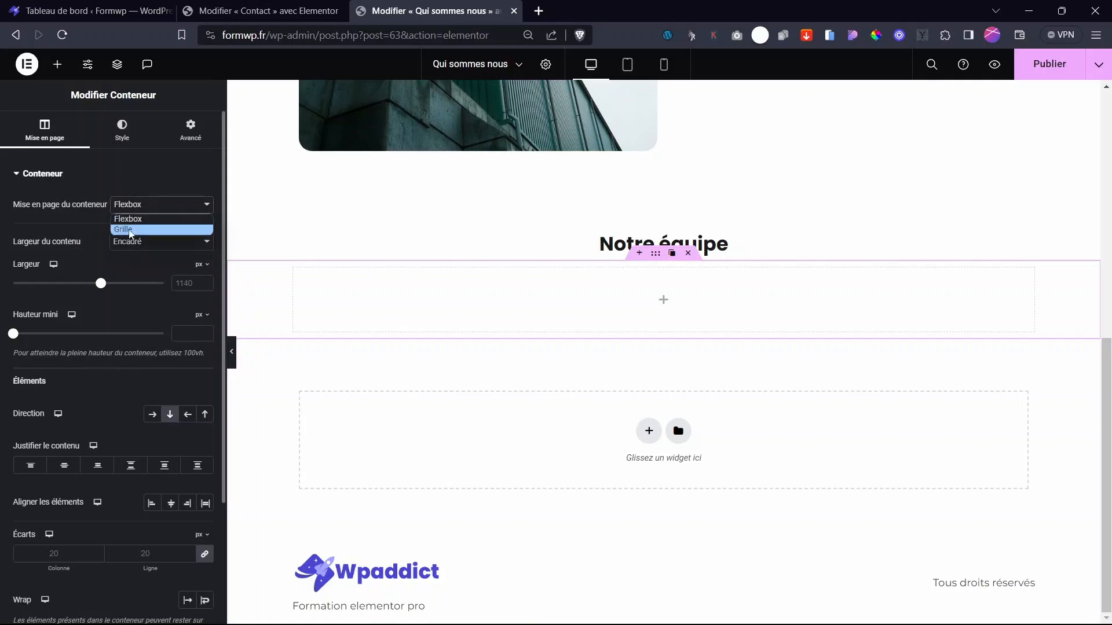
left_click(127, 227)
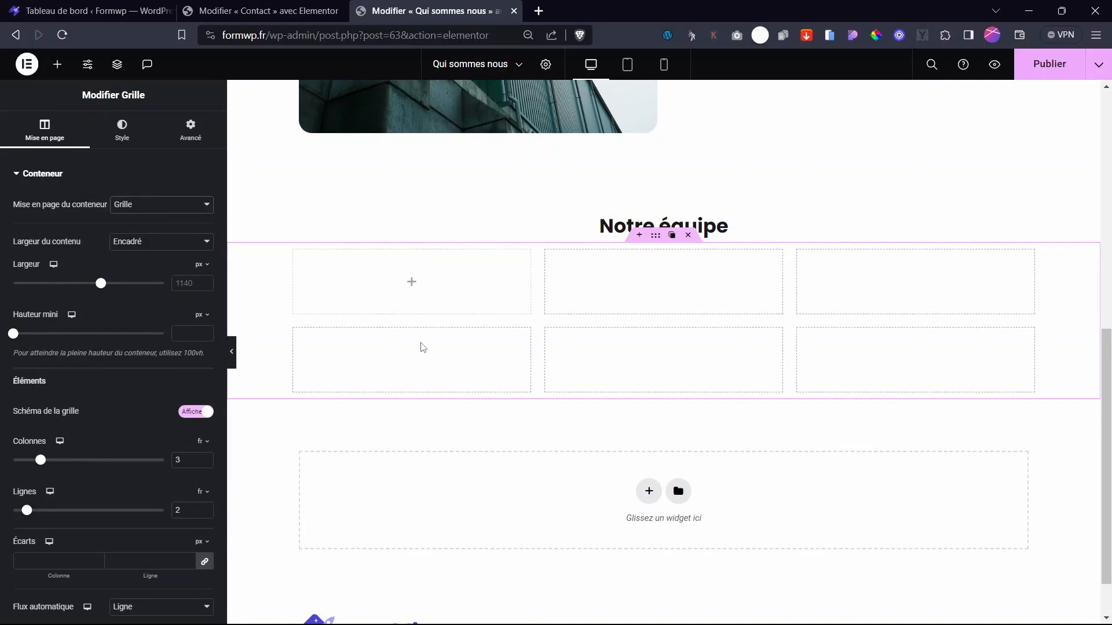
left_click(206, 458)
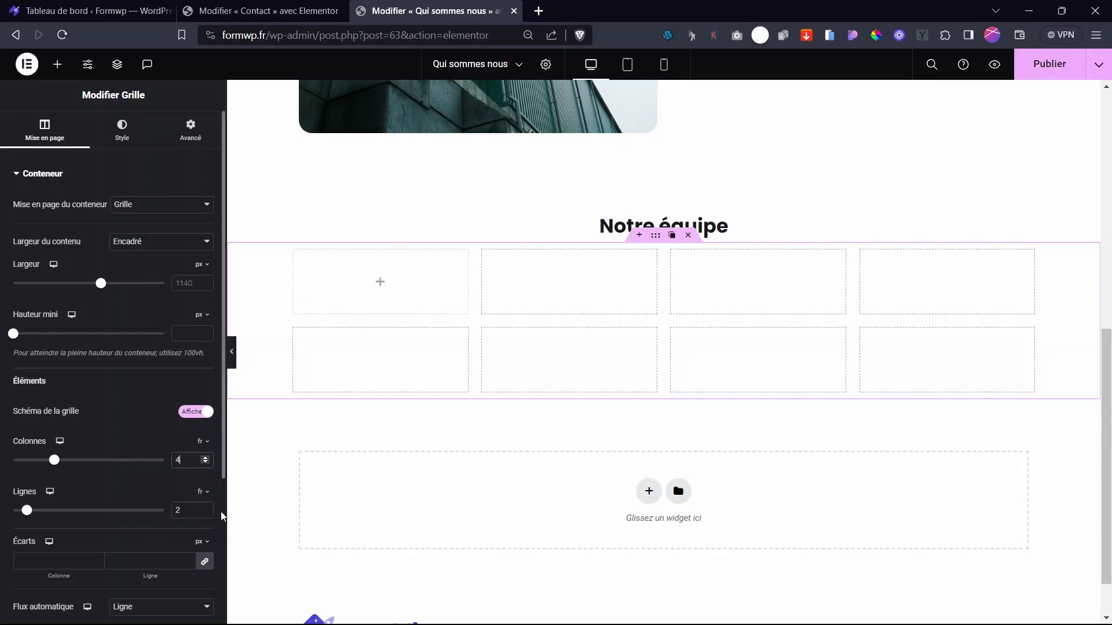
left_click(205, 513)
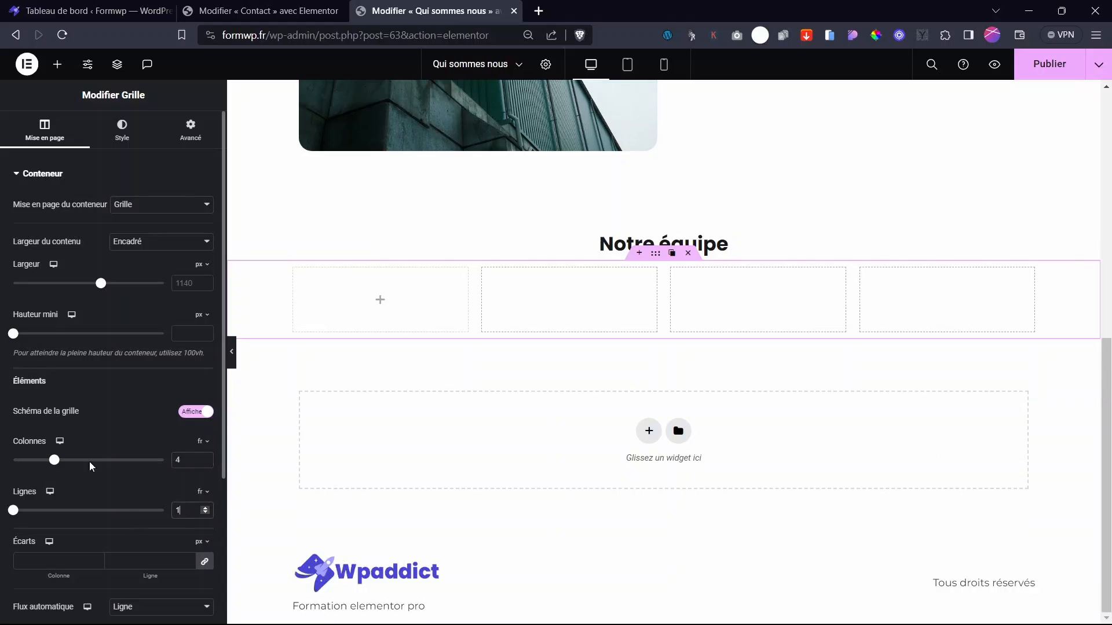
- Put a Conteneur holding an Image widget into the grid's first cell
left_click(380, 300)
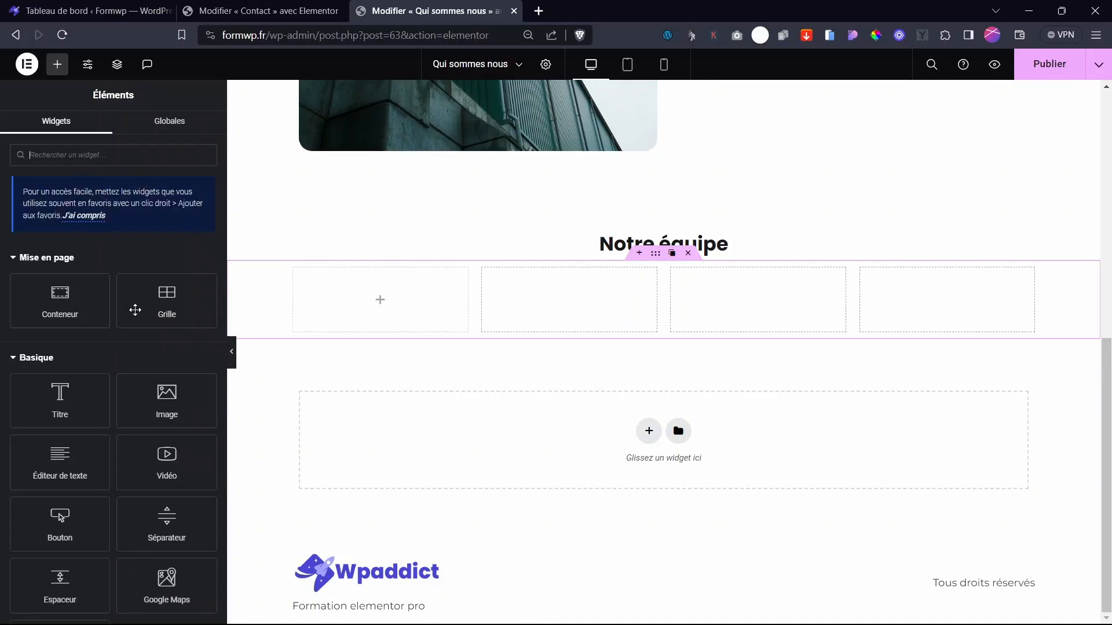
left_click_drag(77, 310, 382, 306)
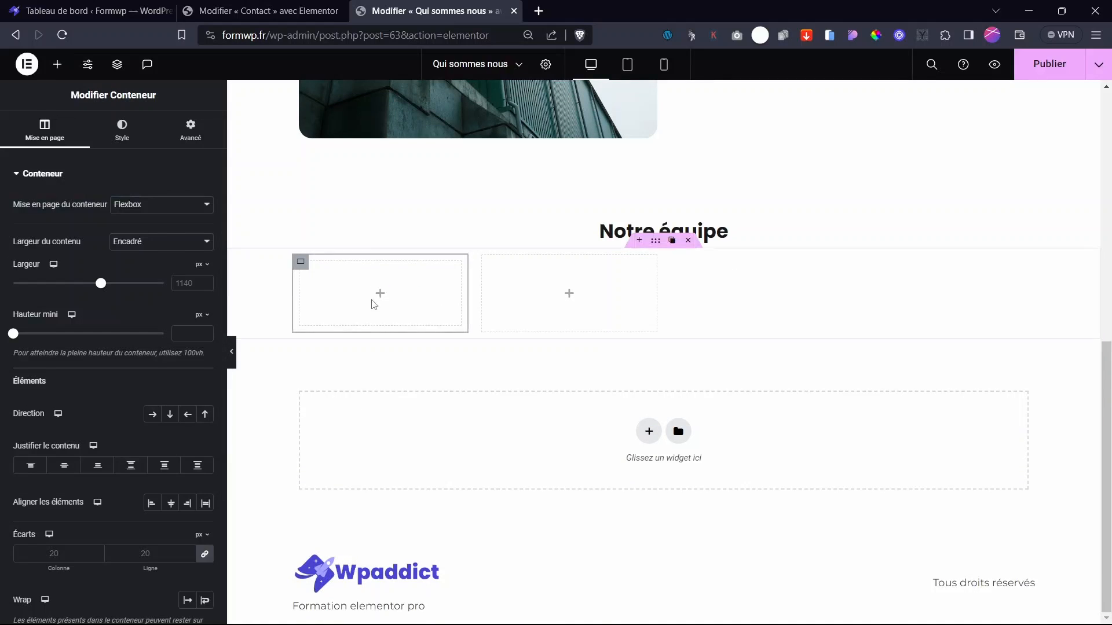
left_click(378, 295)
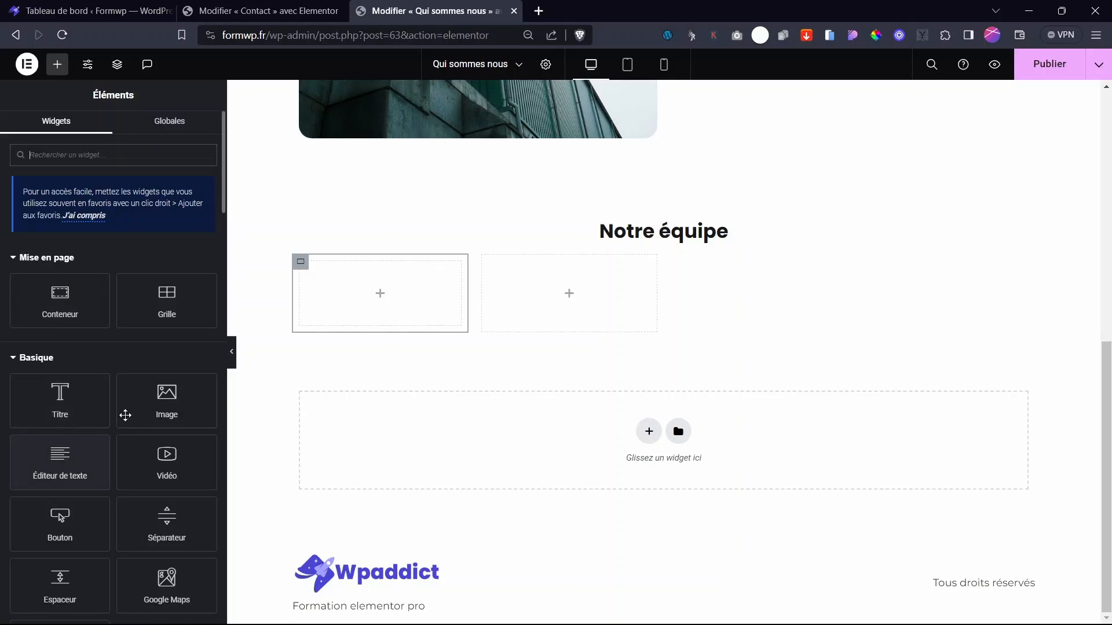
left_click_drag(124, 415, 402, 312)
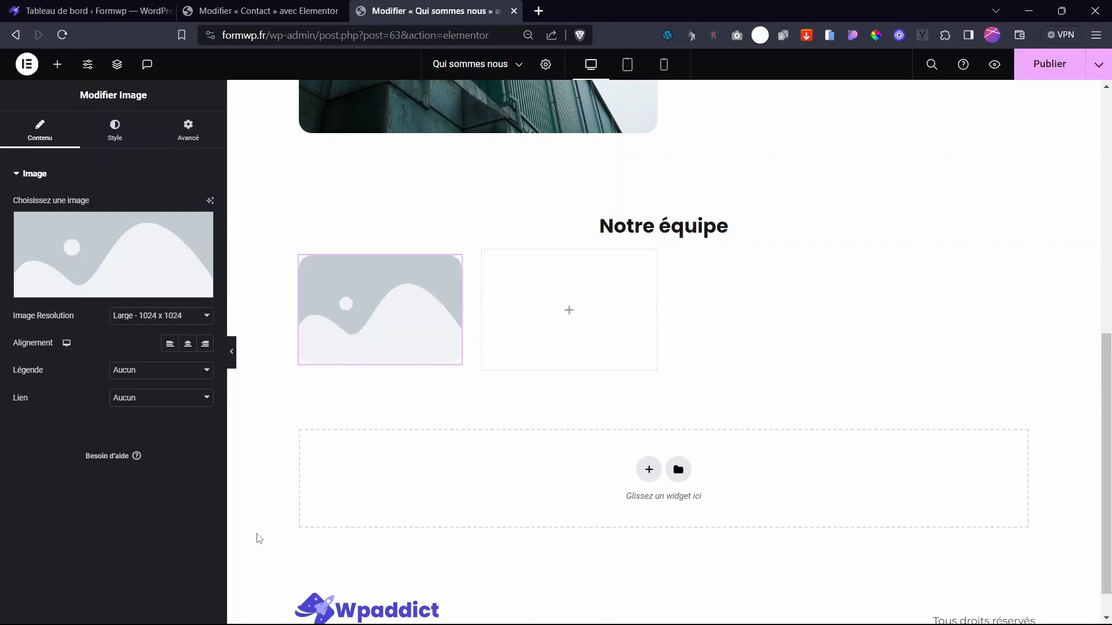
- Open Instant Images from the media dialog, switch to Pexels and search 'portr'
left_click(121, 259)
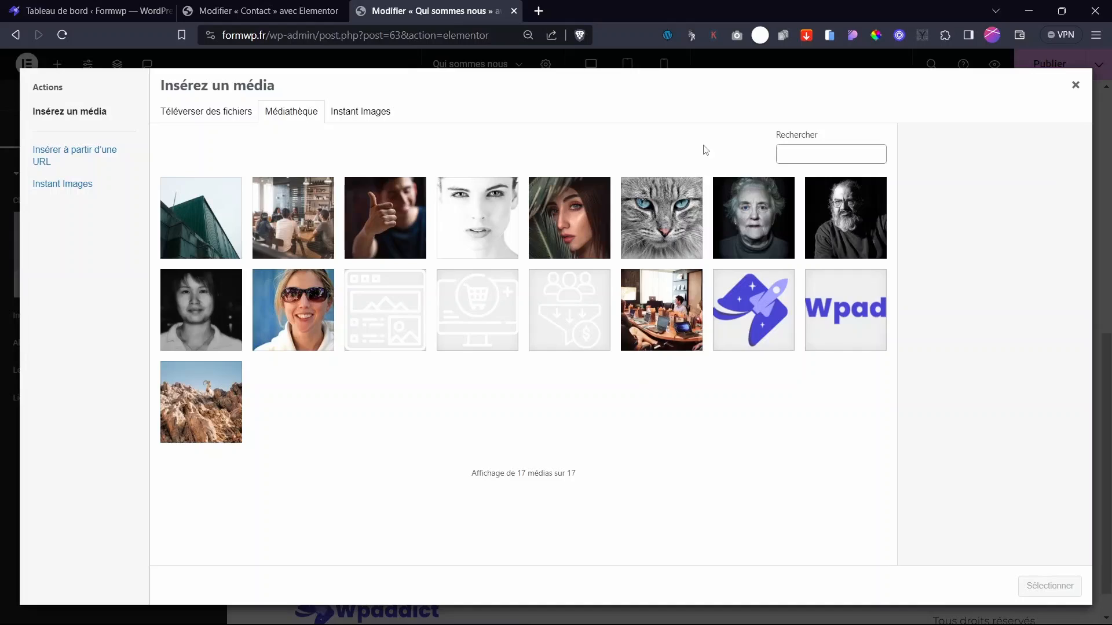
left_click(389, 113)
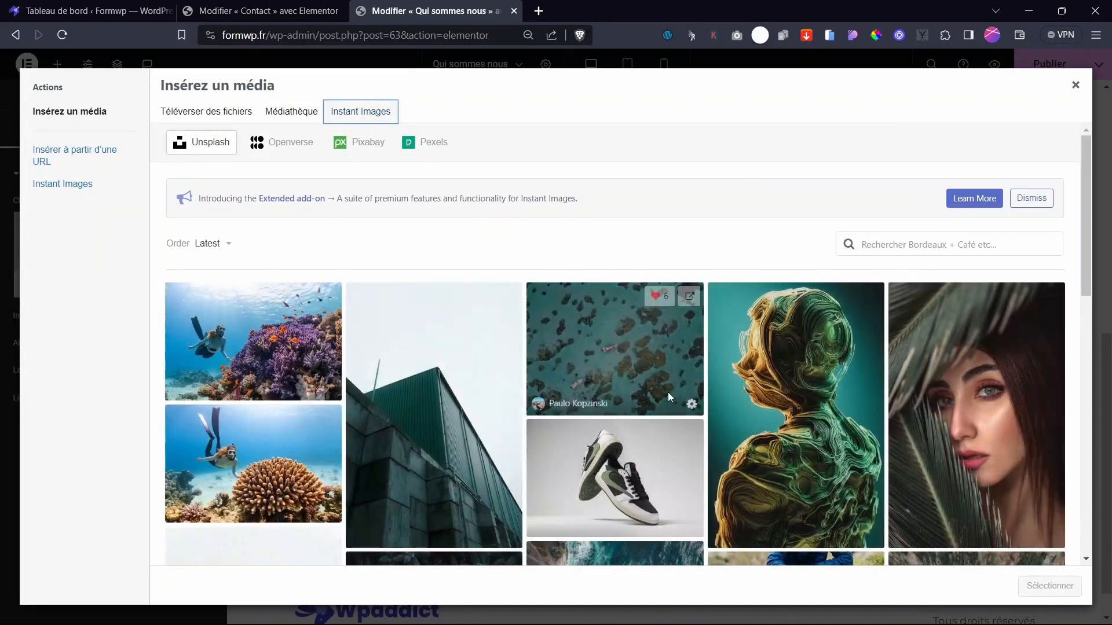
scroll(637, 371, "down", 5)
scroll(637, 371, "down", 6)
scroll(637, 370, "up", 11)
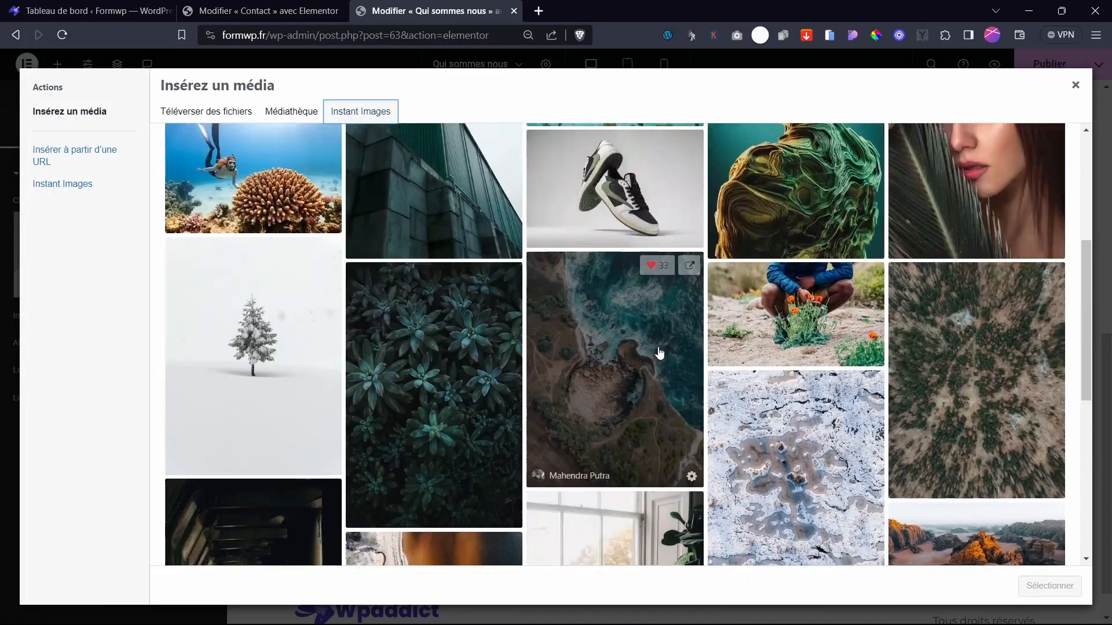
left_click(426, 142)
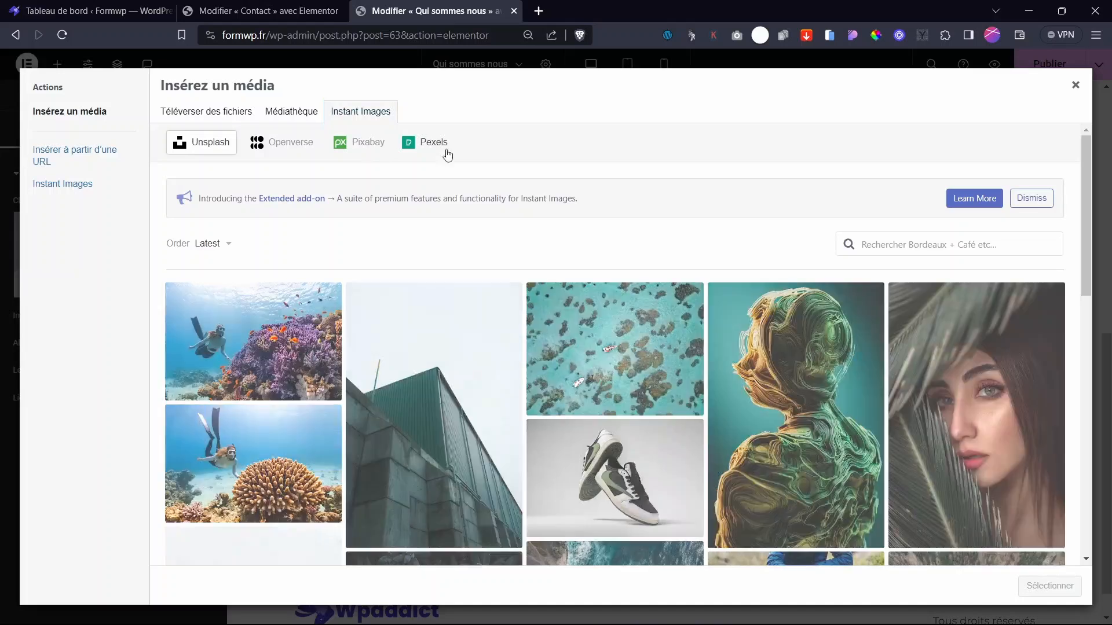
type("portr")
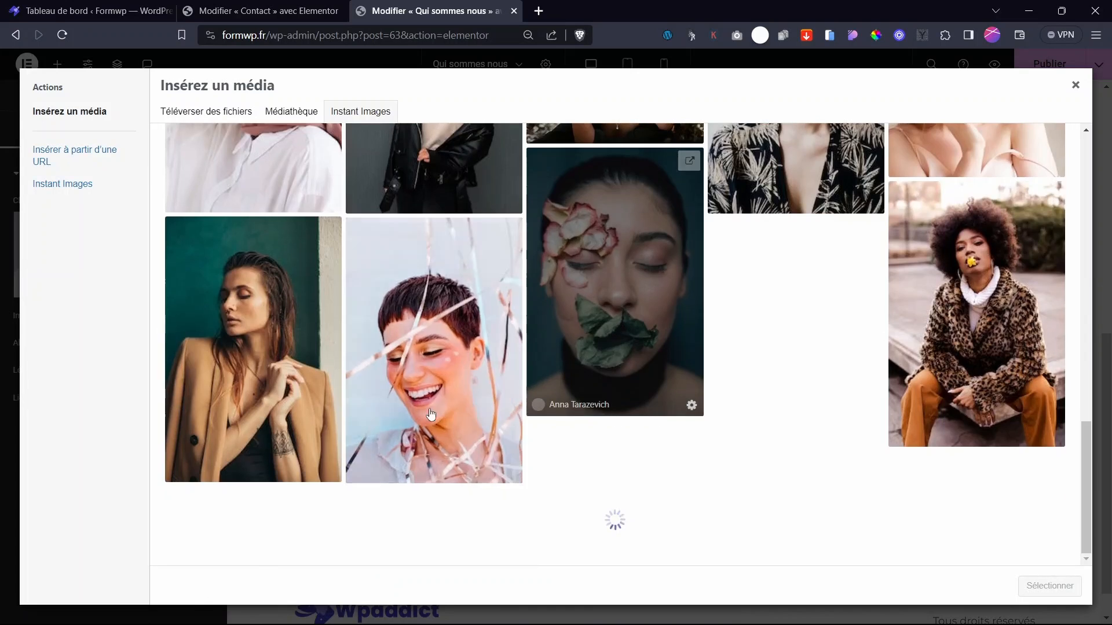
- Import several Pexels portraits and insert the pink flower-headdress photo into the first card
scroll(386, 396, "down", 4)
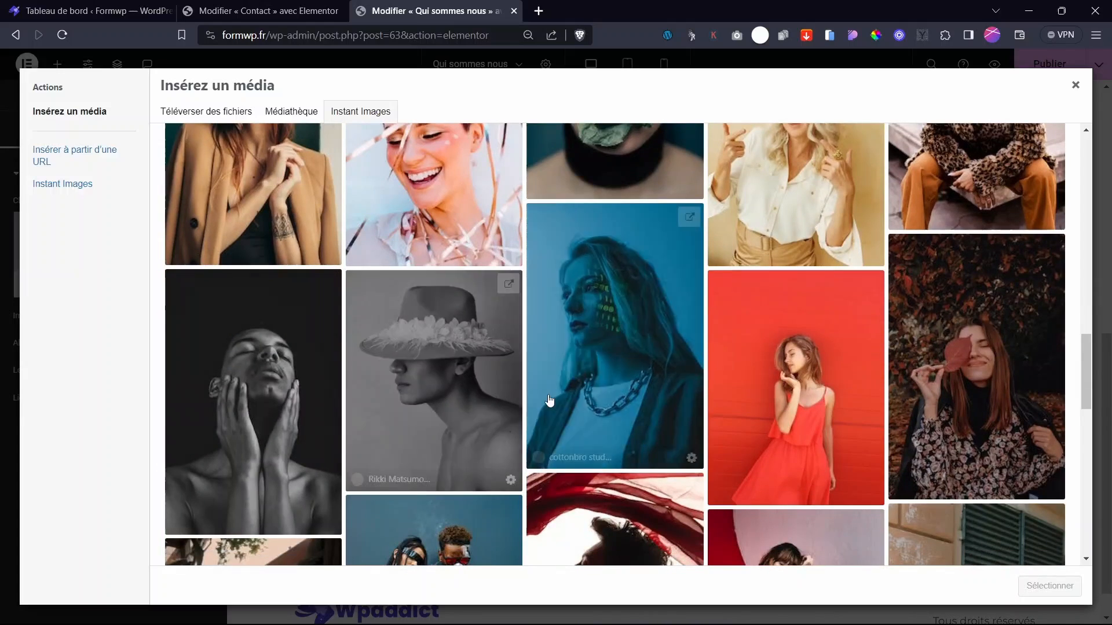
scroll(486, 387, "up", 5)
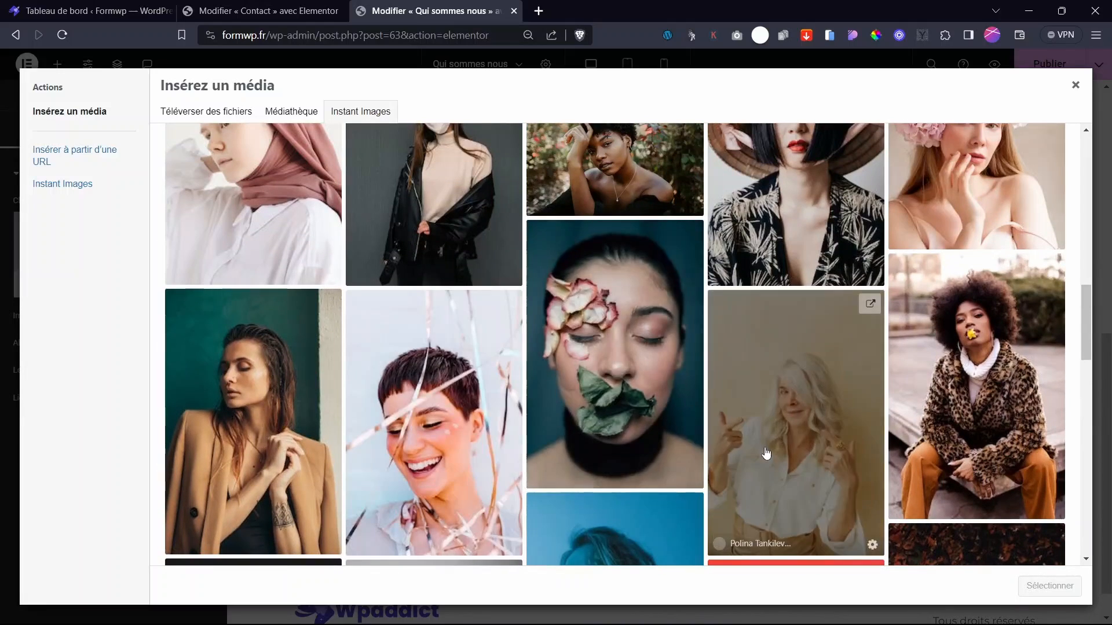
left_click(628, 373)
left_click(805, 405)
left_click(903, 393)
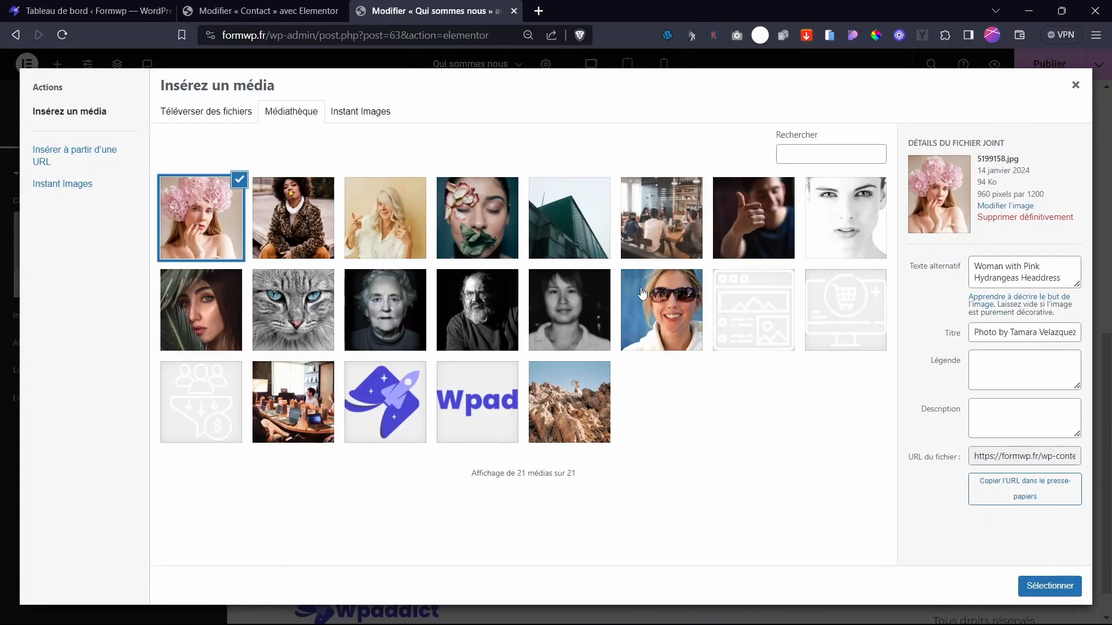
left_click(1049, 586)
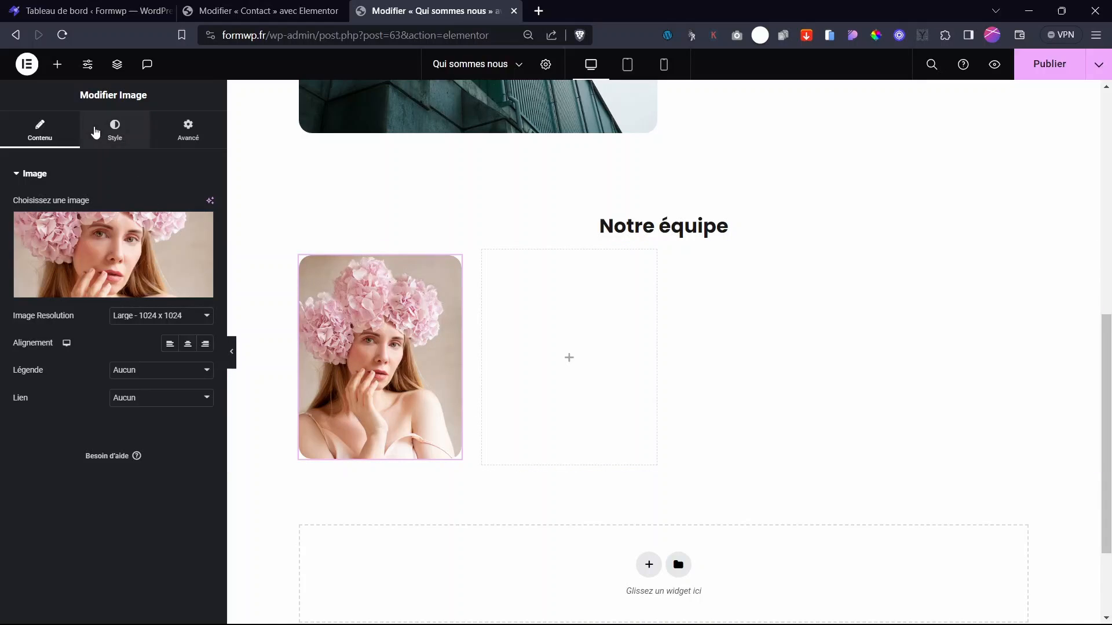
- Set the team photo's height to 318 px with Couvrir object fit
left_click(104, 129)
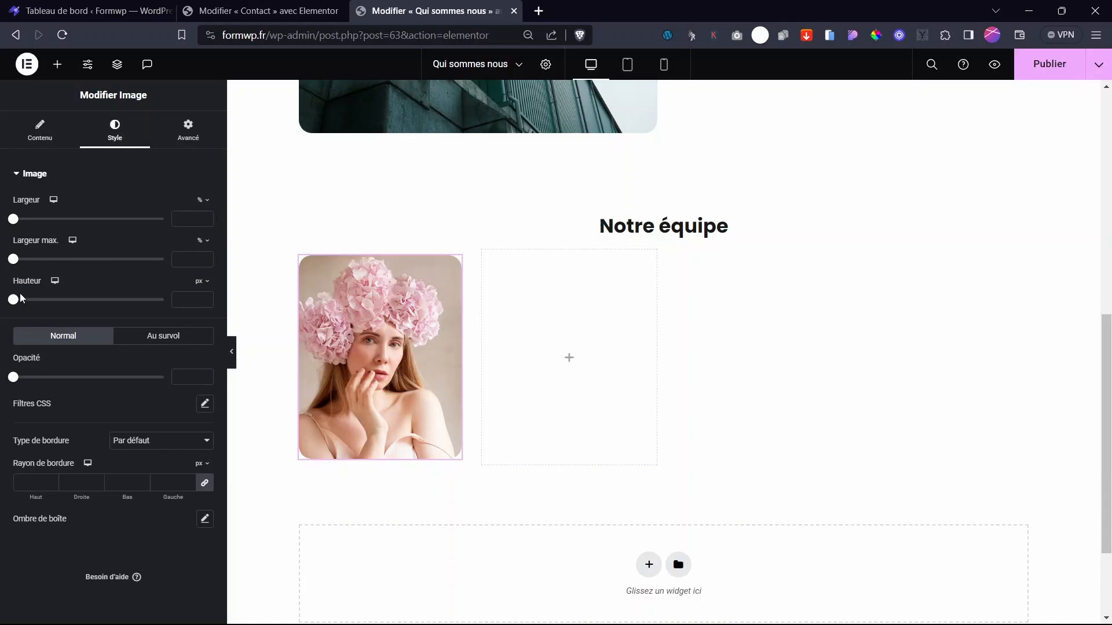
left_click_drag(13, 300, 110, 329)
left_click(159, 327)
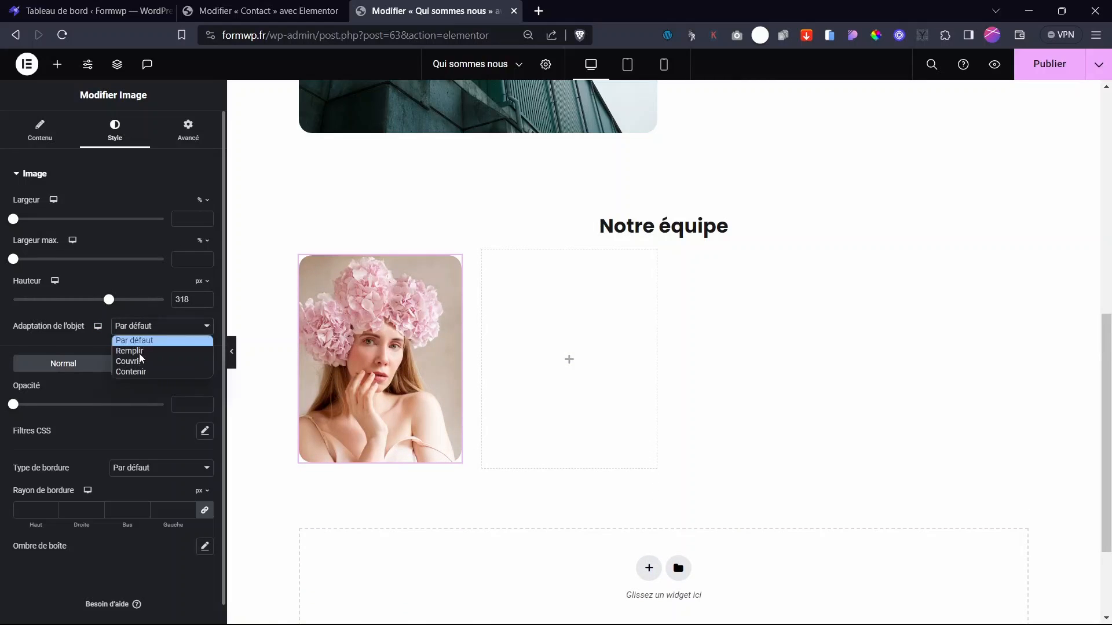
left_click(141, 360)
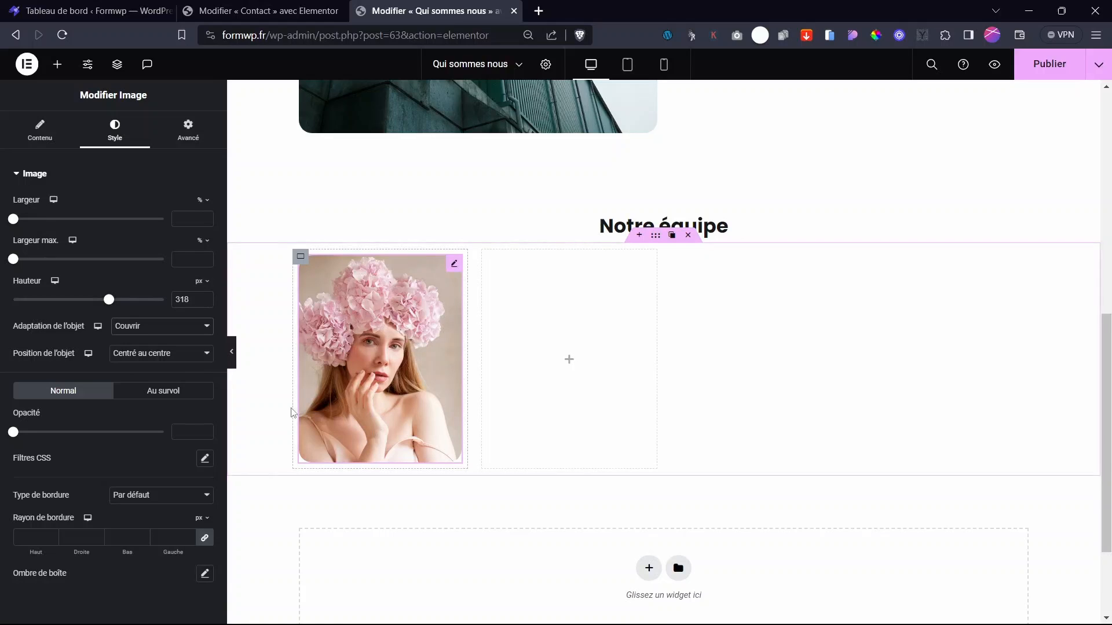
- Add a Titre heading widget below the photo
left_click(40, 132)
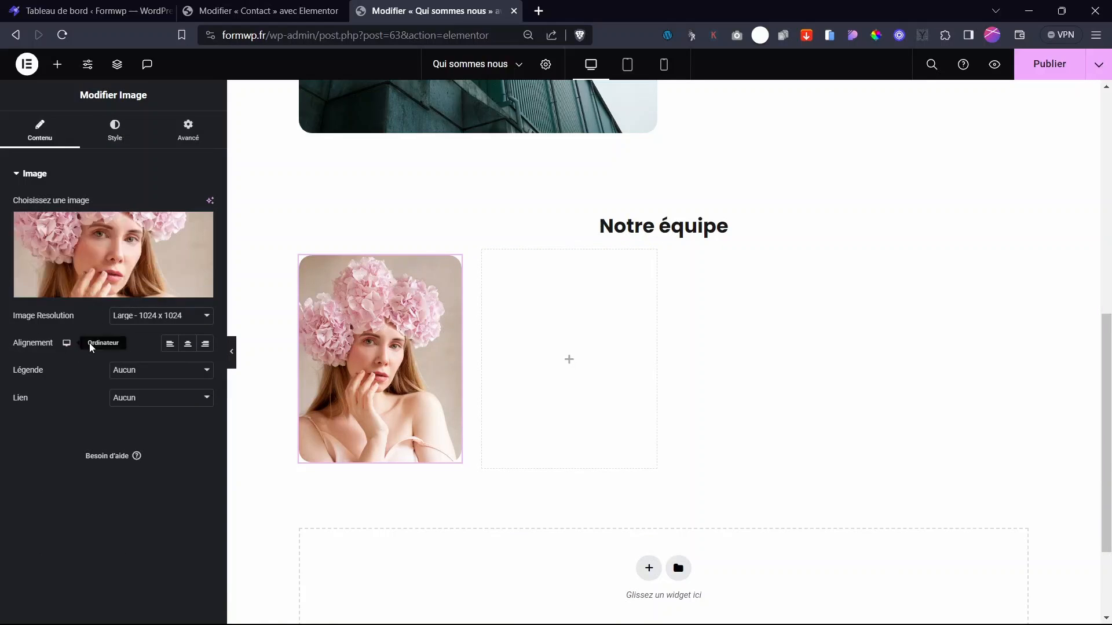
left_click(57, 64)
left_click_drag(60, 399, 440, 466)
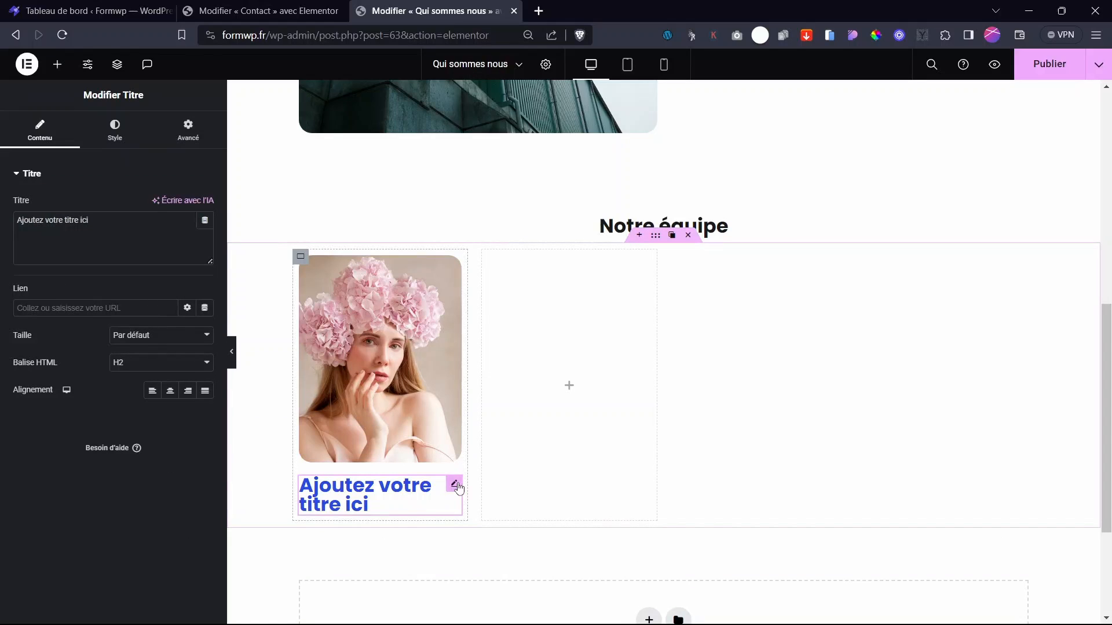
- Make the heading an H3 with 20 px typography size
left_click(134, 362)
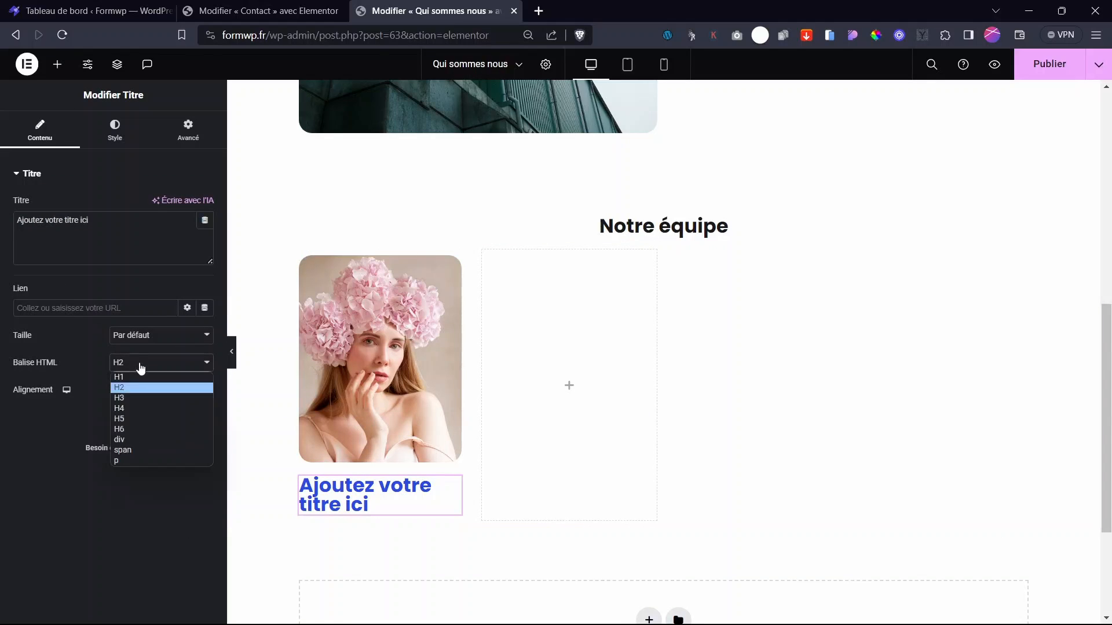
left_click(142, 409)
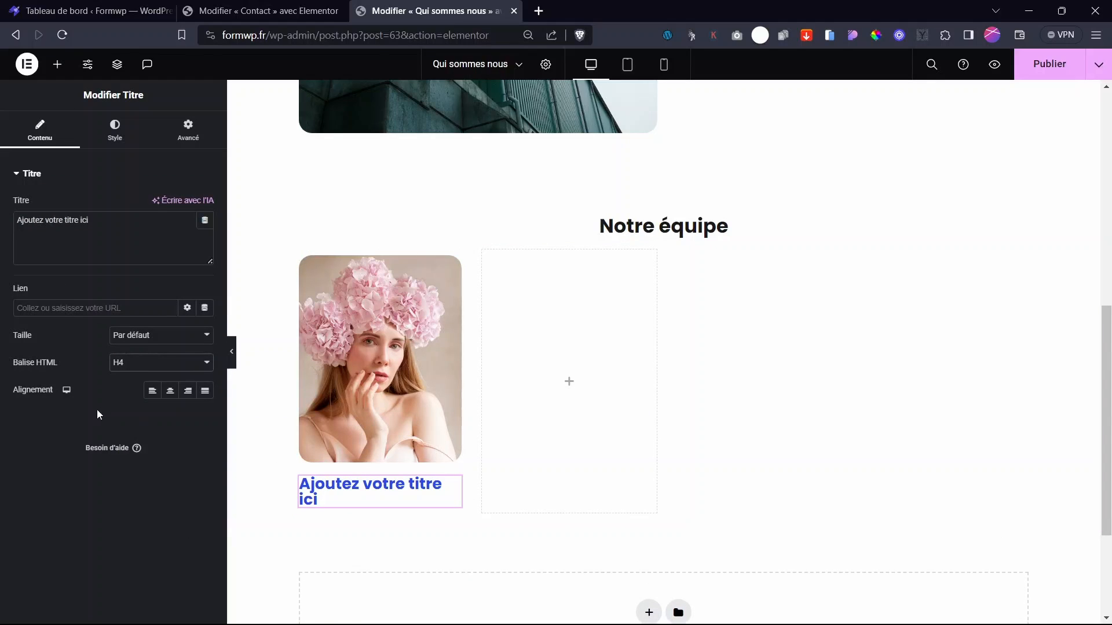
left_click(137, 365)
left_click(139, 396)
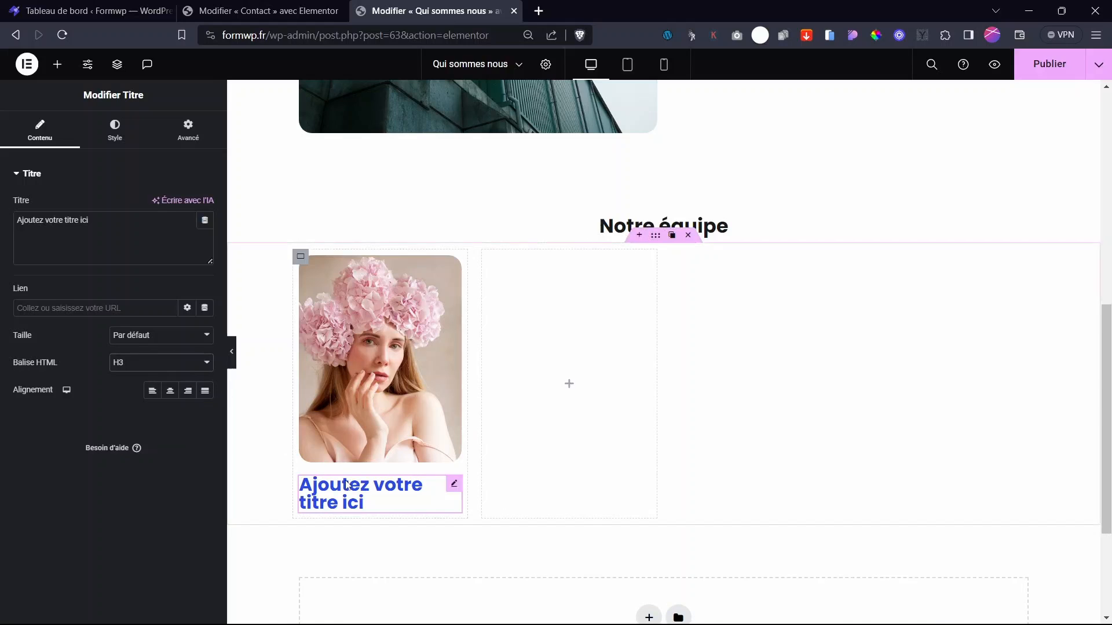
left_click(114, 138)
left_click(204, 232)
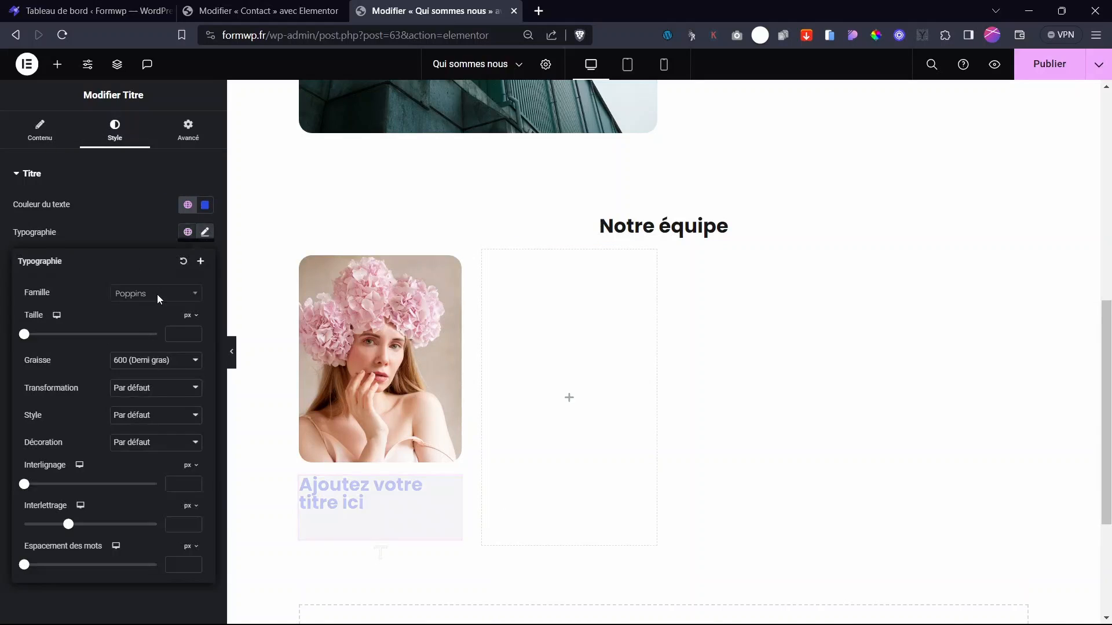
left_click_drag(27, 335, 34, 335)
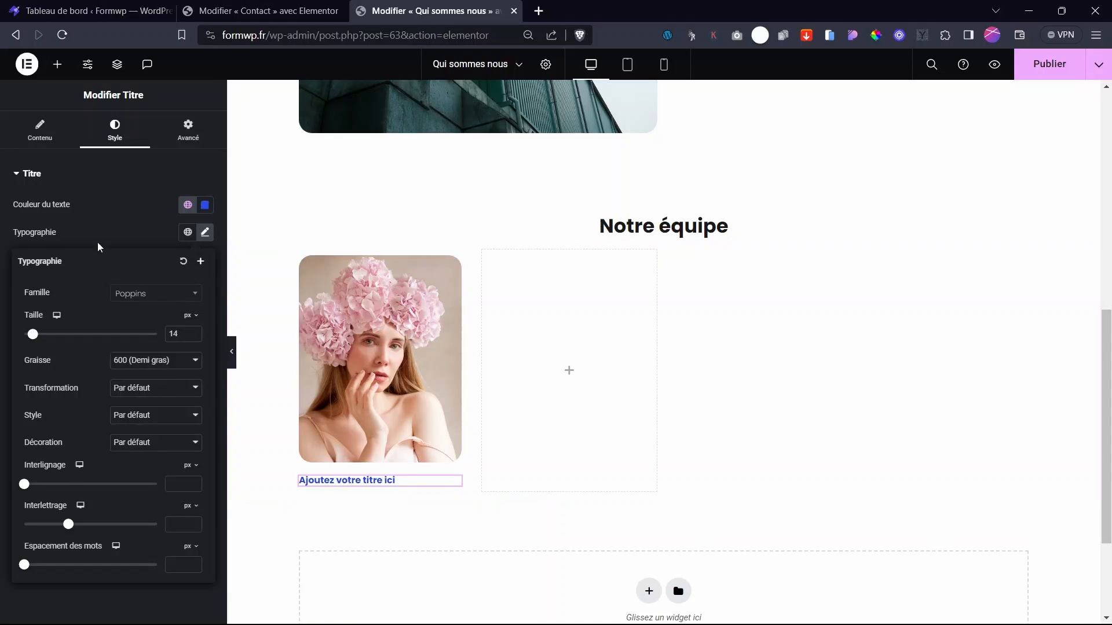
left_click_drag(33, 335, 32, 336)
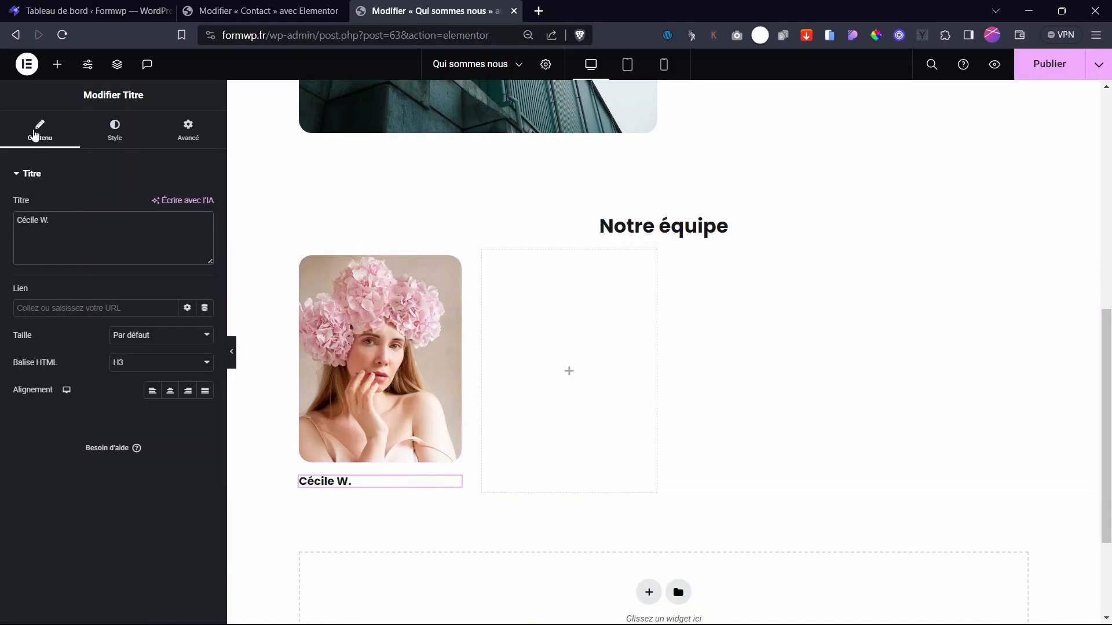
- Add a text editor under the heading and replace its text with 'Rédactrice web'
left_click(57, 64)
left_click_drag(60, 463, 370, 489)
left_click_drag(39, 358, 1, 308)
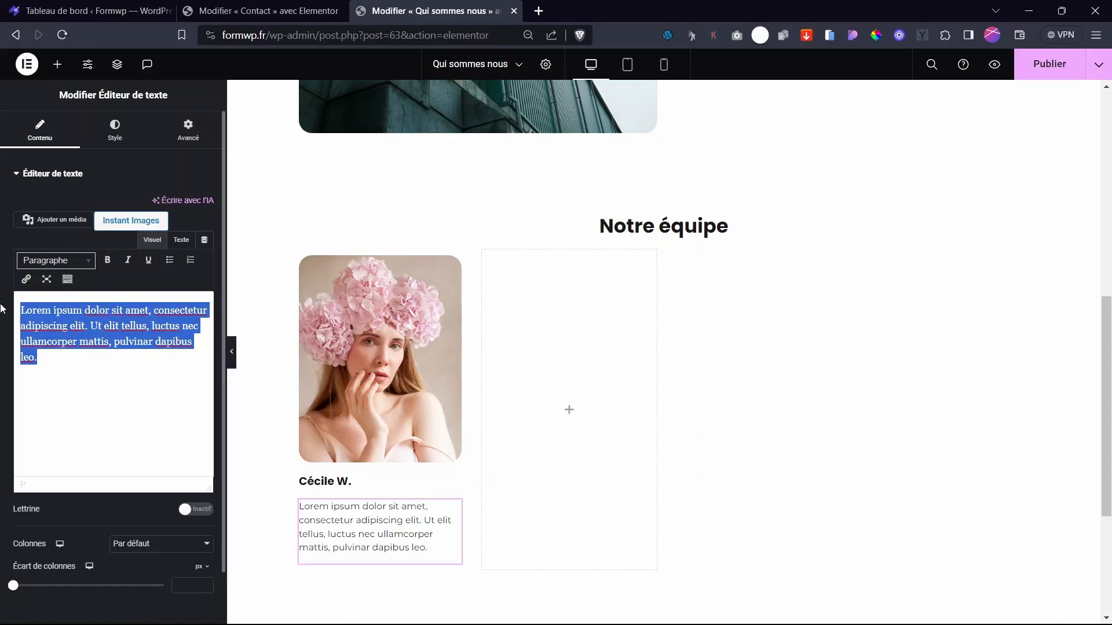
type("Rédactrice web")
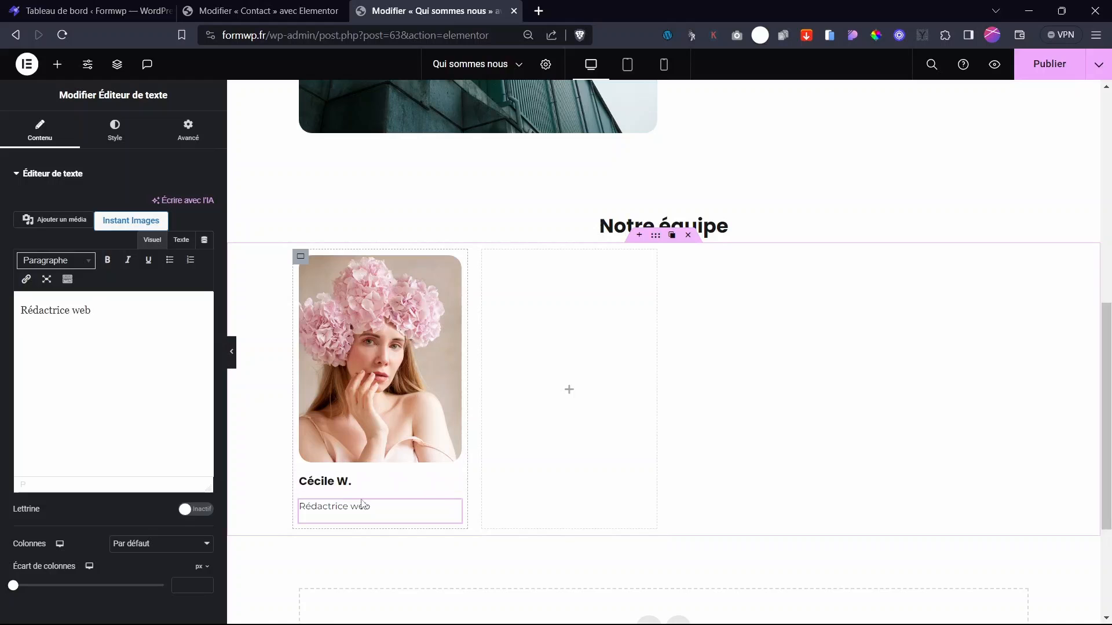
- Group the name heading and job title in a new container with 0 padding and a small gap
left_click(61, 67)
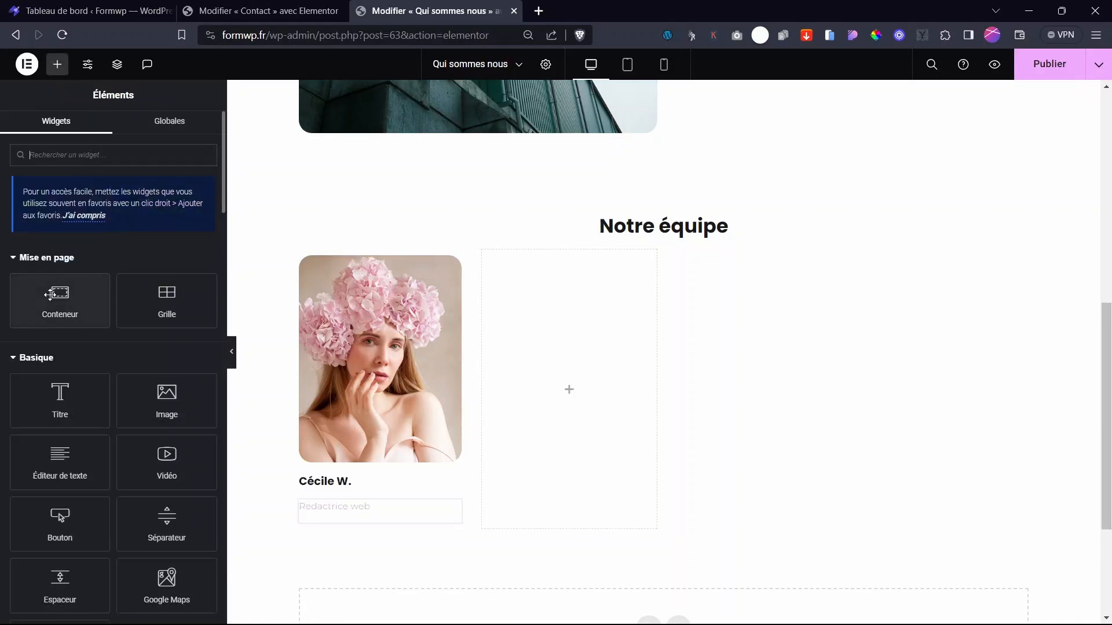
left_click_drag(60, 301, 371, 464)
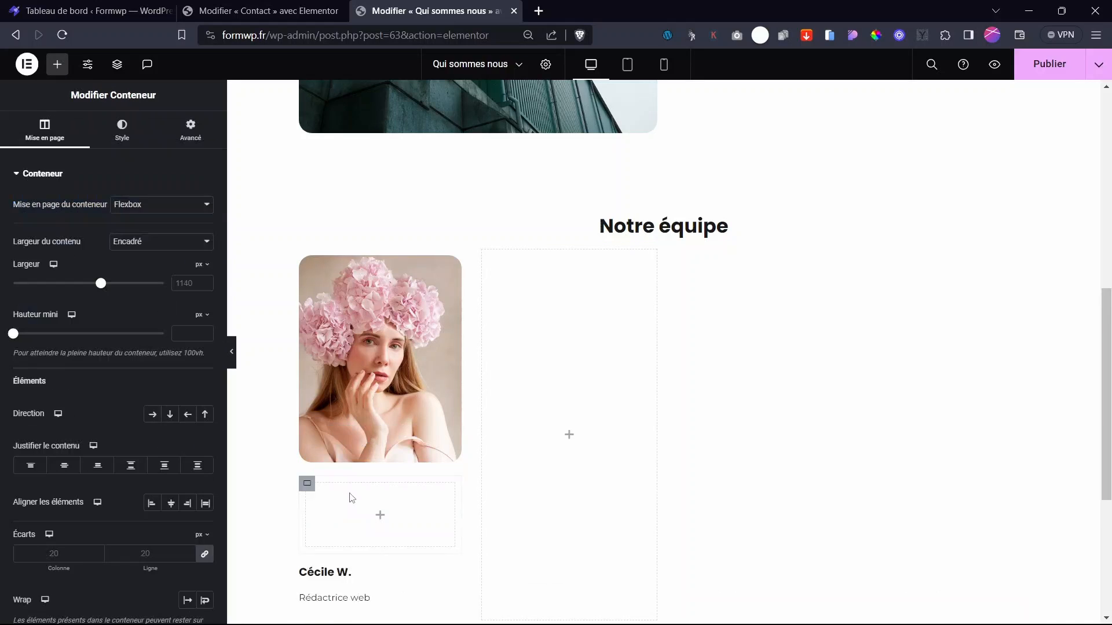
left_click_drag(342, 574, 305, 487)
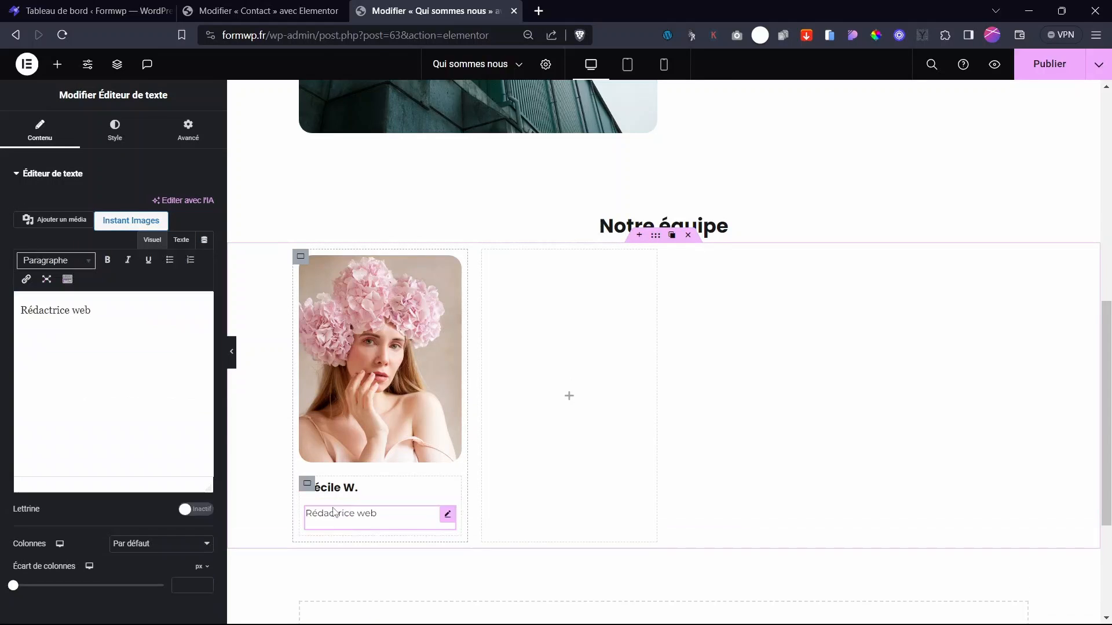
left_click(243, 501)
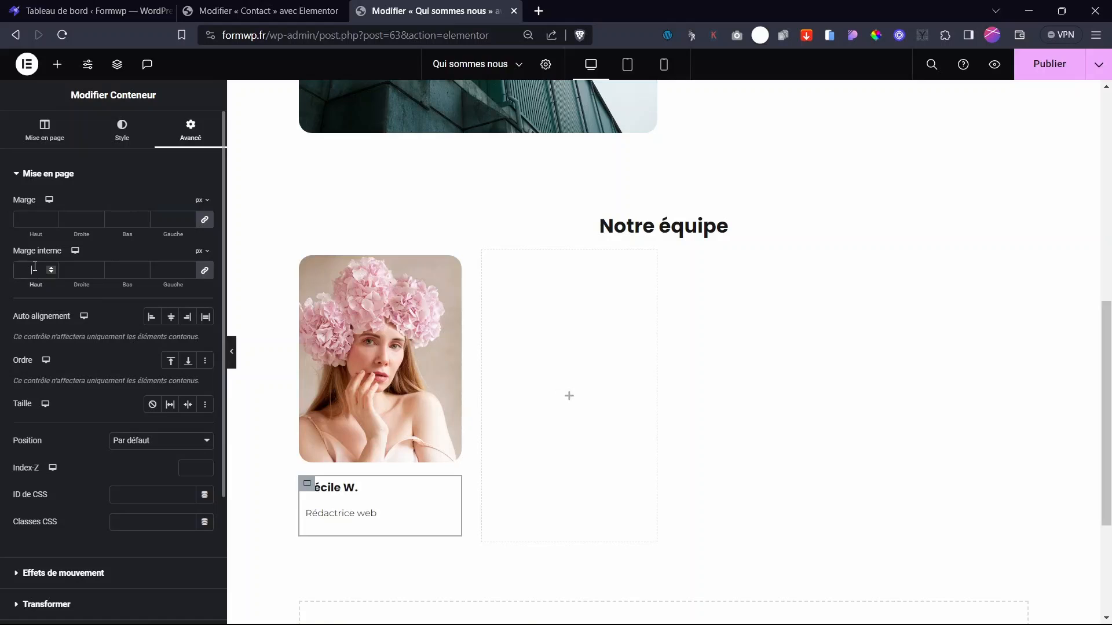
left_click(35, 266)
type("0")
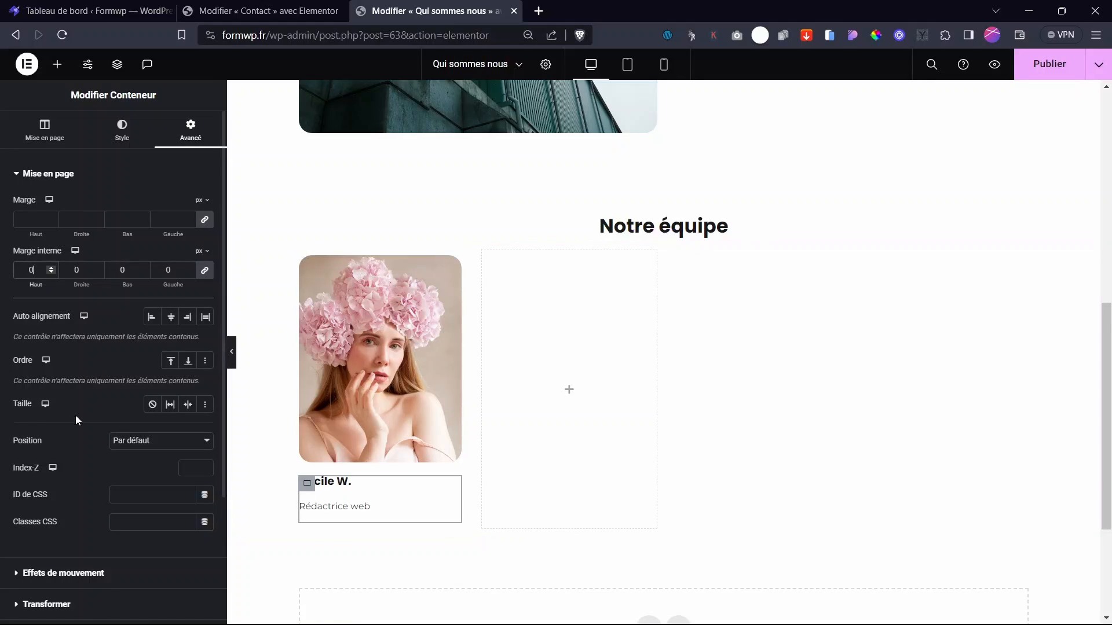
left_click(67, 144)
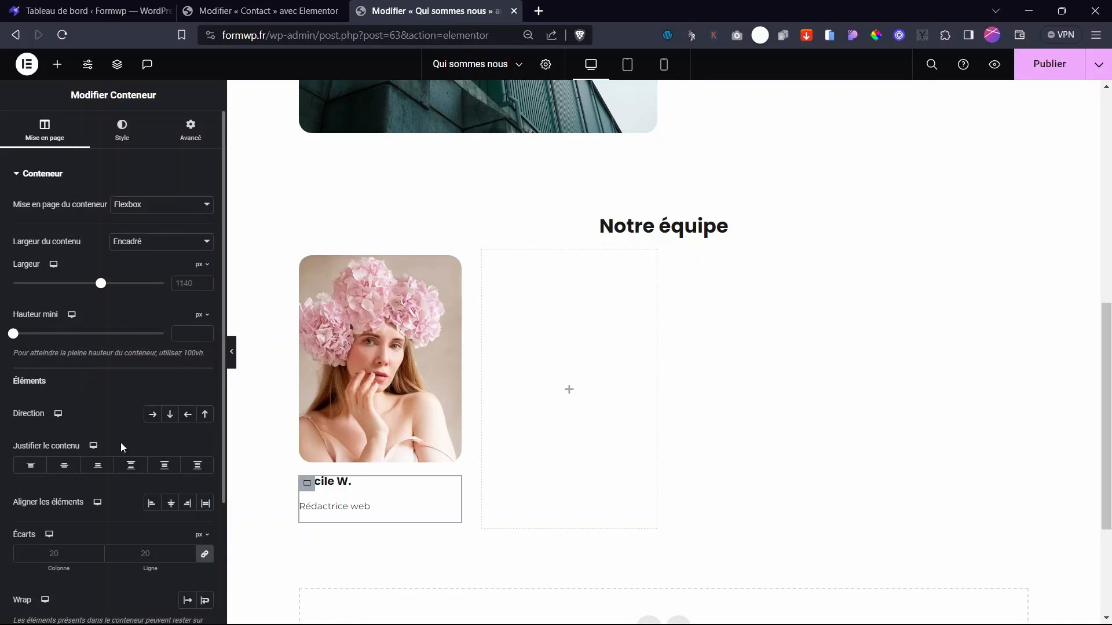
left_click(208, 557)
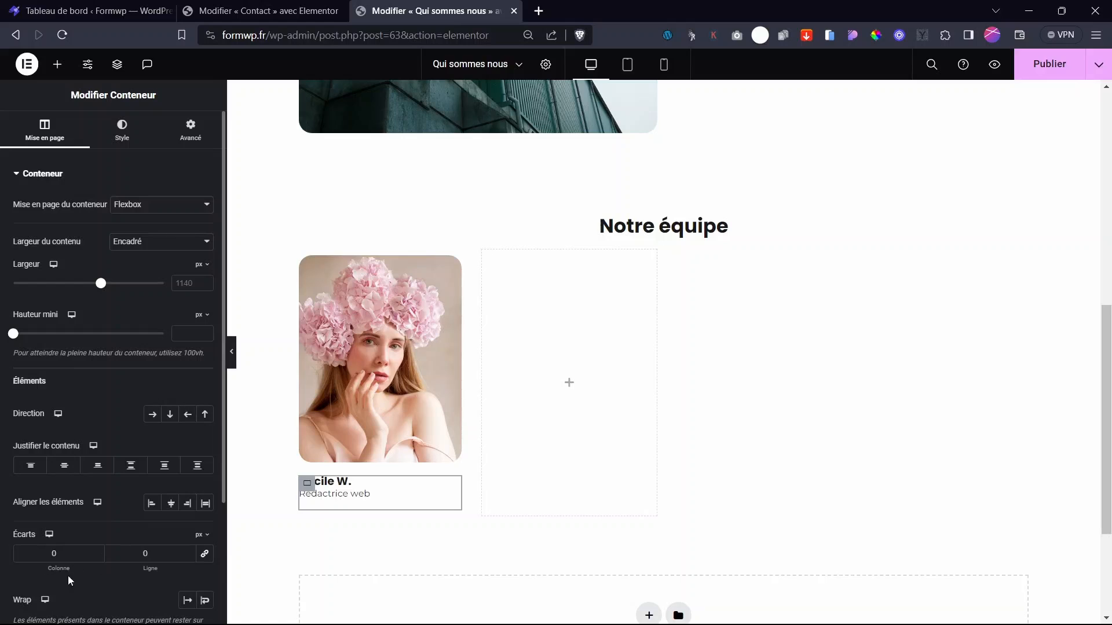
mouse_move(140, 566)
left_mouse_down()
mouse_move(156, 570)
mouse_move(152, 583)
left_mouse_up()
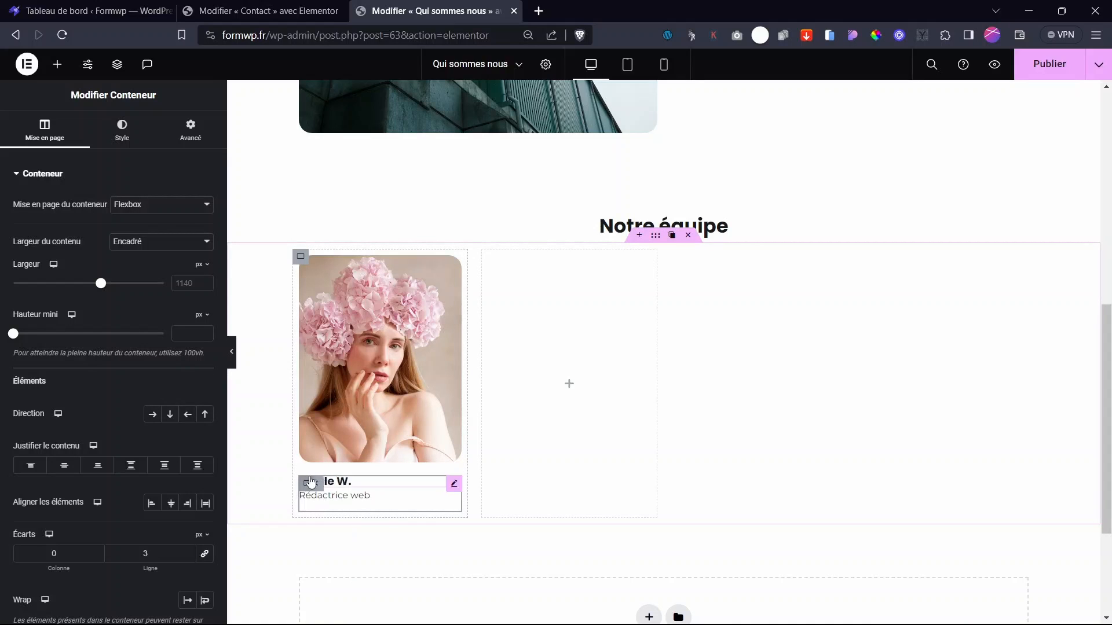
- Give the Rédactrice web line a -13 px bottom margin
left_click(449, 500)
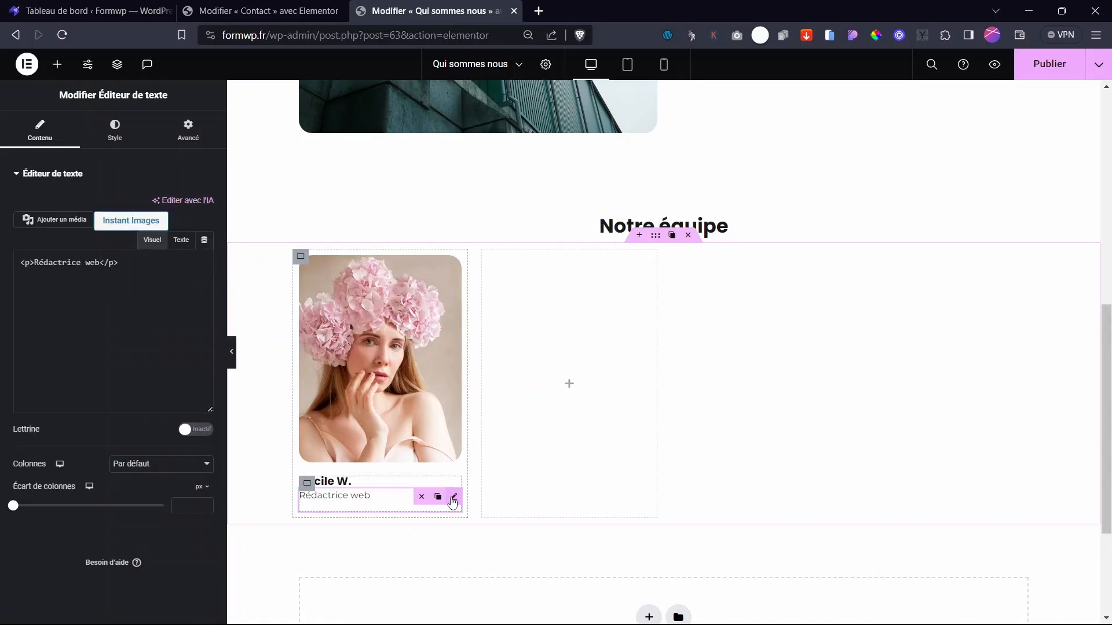
left_click(183, 139)
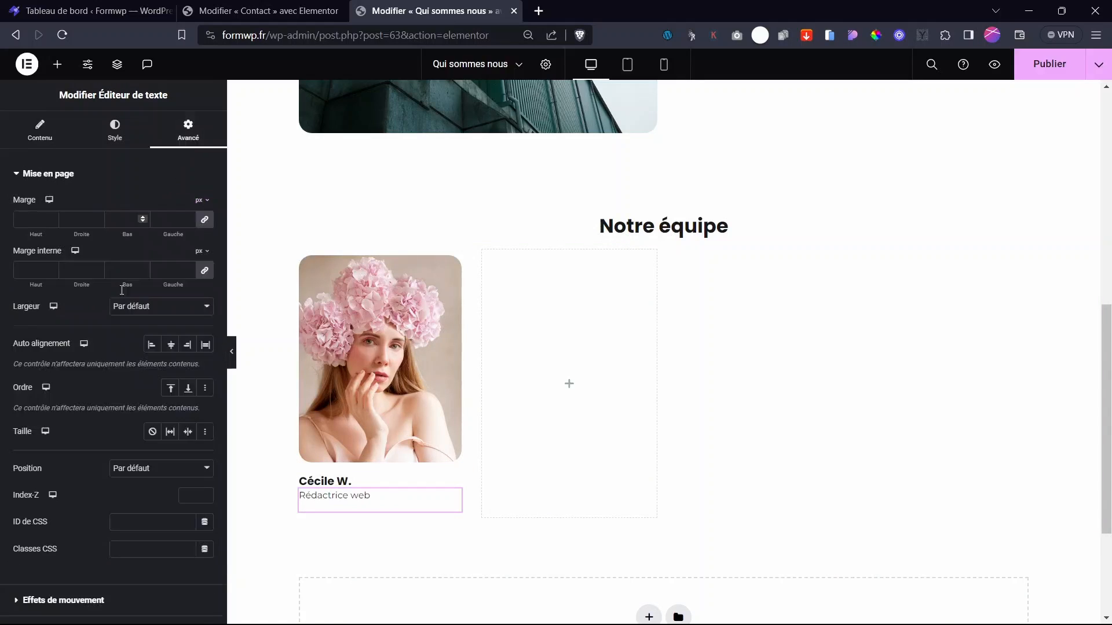
left_click(202, 220)
left_click_drag(130, 227, 106, 229)
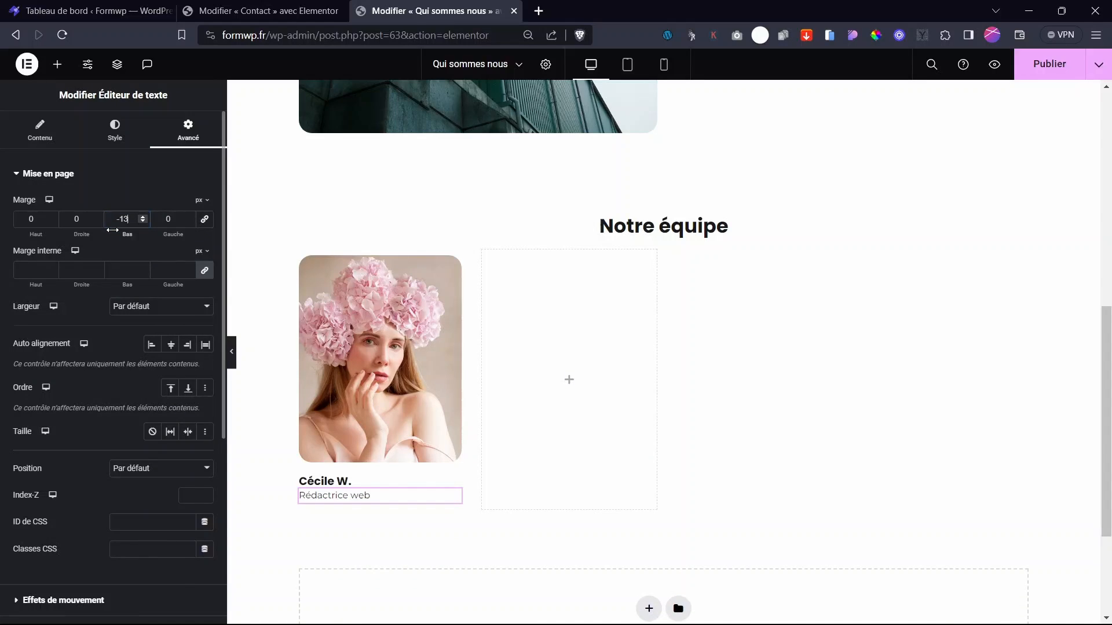
- Set the name container's linked inner padding to 12 px
left_click(305, 483)
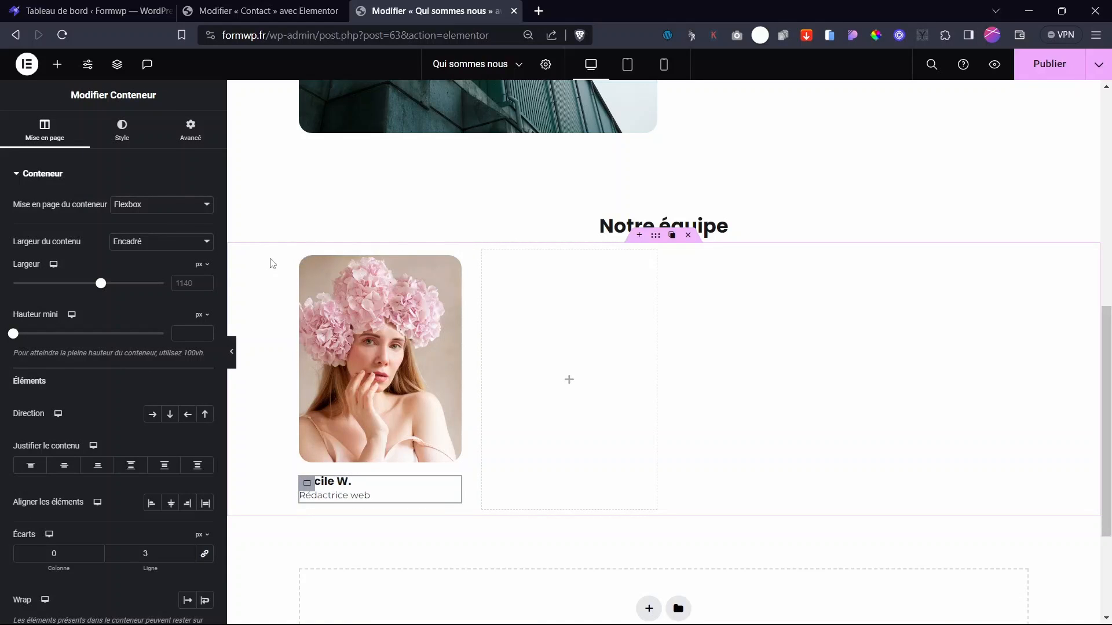
left_click(189, 130)
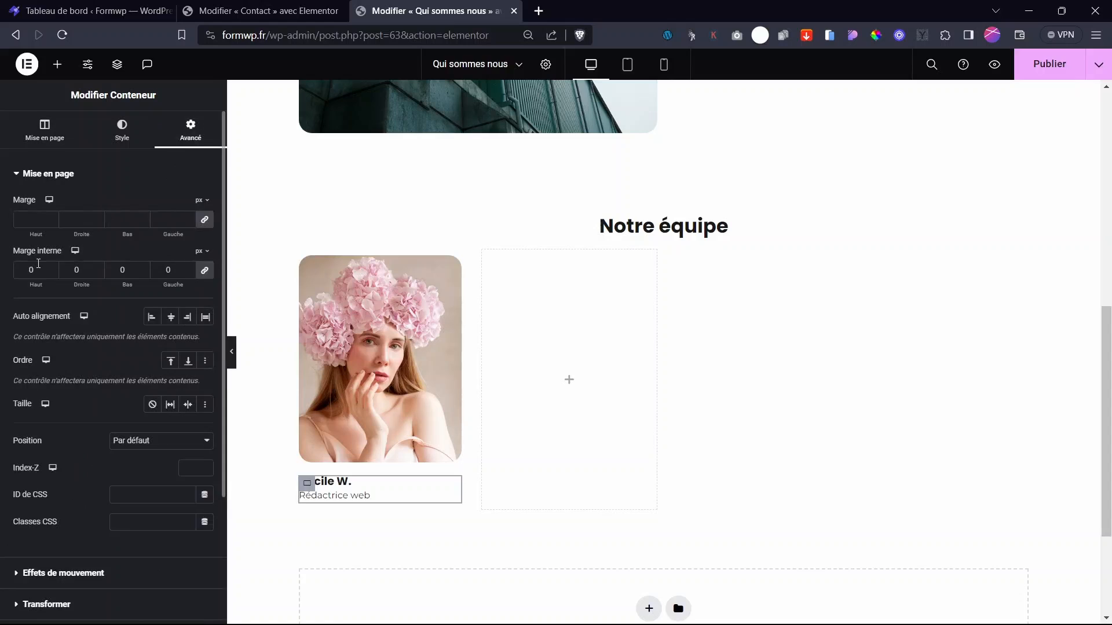
left_click_drag(30, 285, 39, 287)
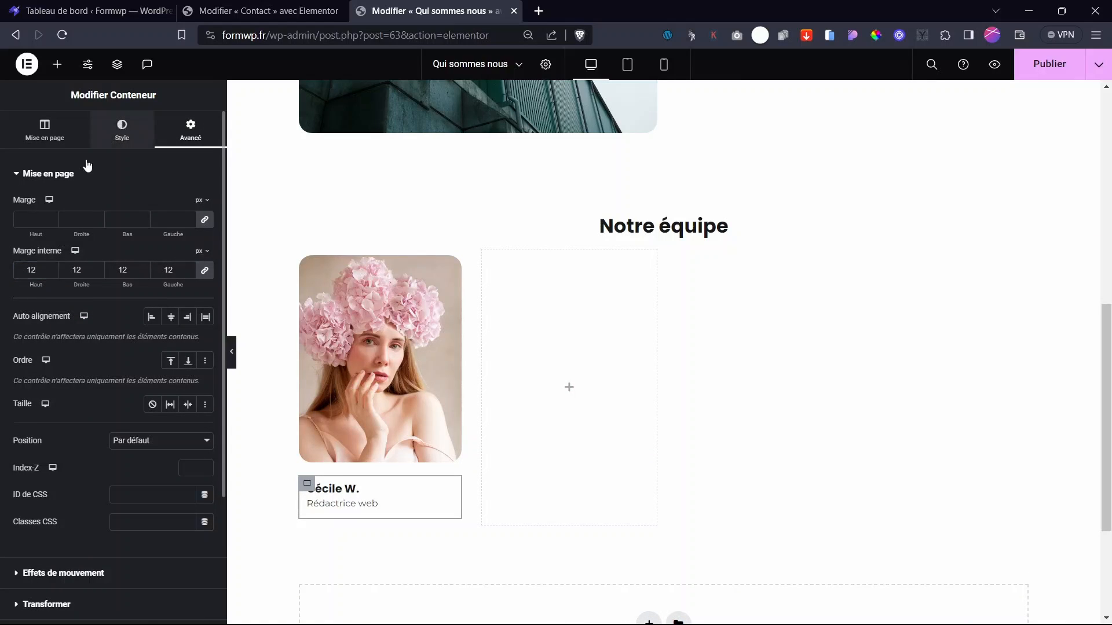
- Round the card's corners and give it a semi-transparent Principal blue Classique background
left_click(46, 317)
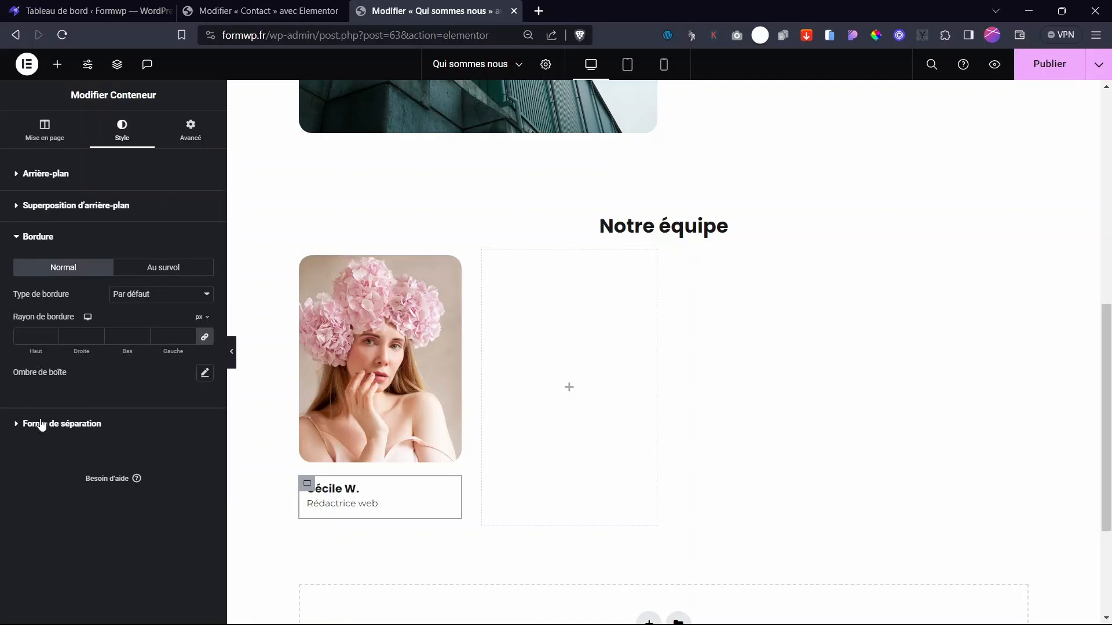
left_click_drag(37, 350, 40, 349)
left_click(46, 173)
left_click(153, 236)
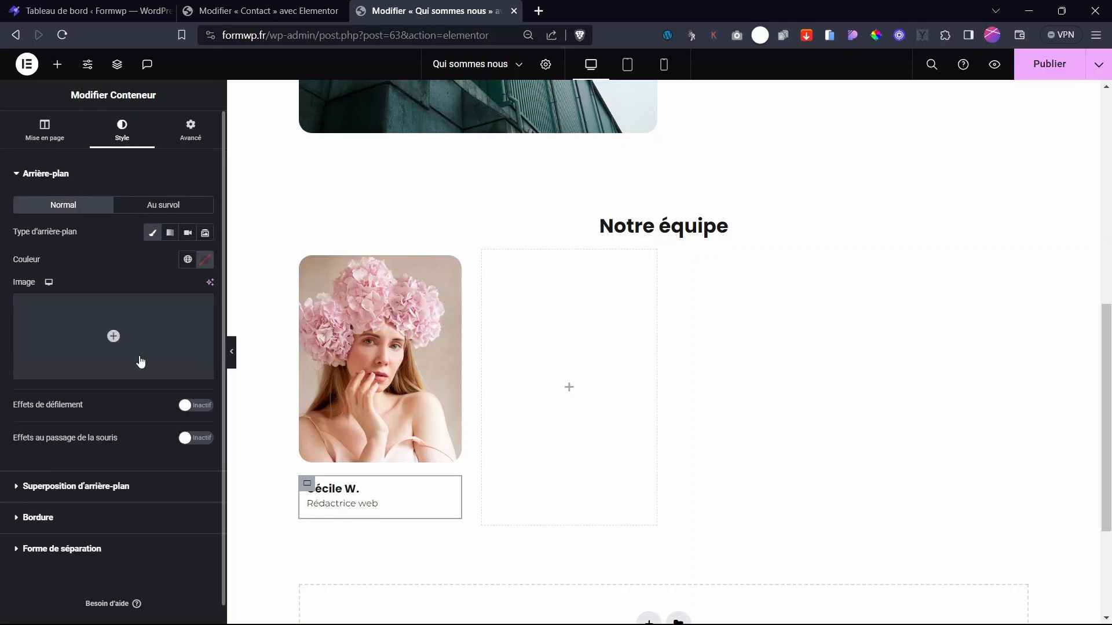
left_click(188, 260)
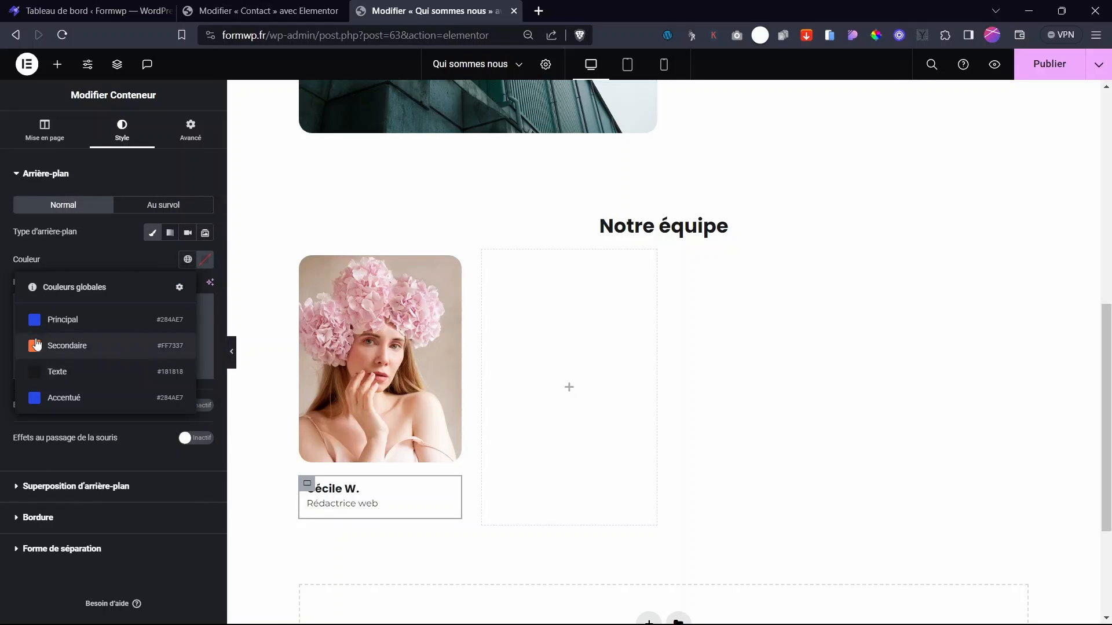
left_click(58, 319)
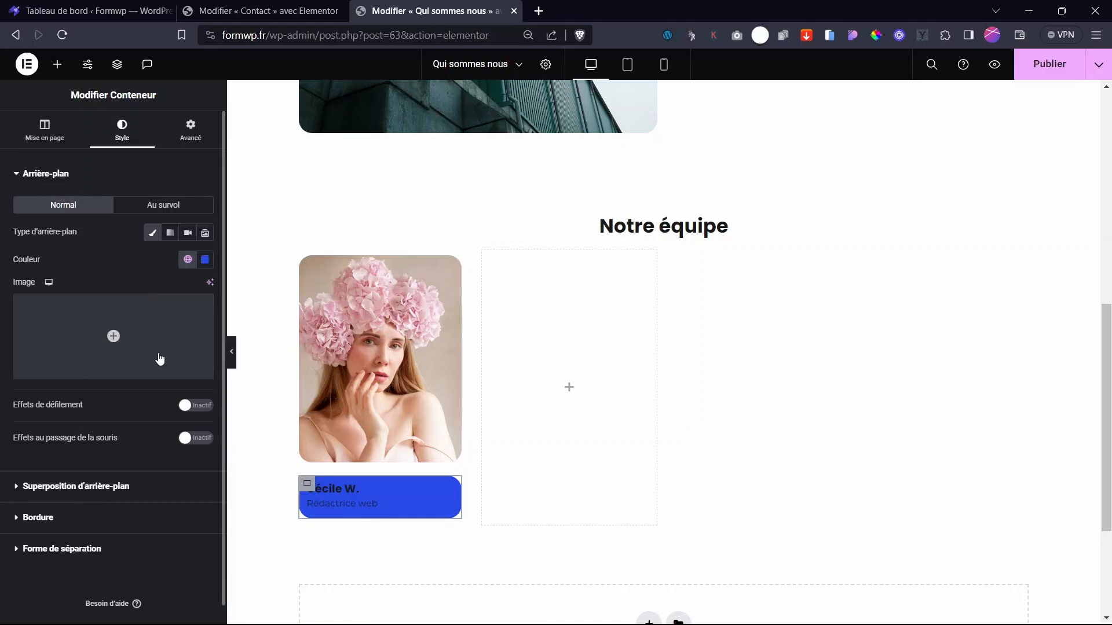
left_click(204, 260)
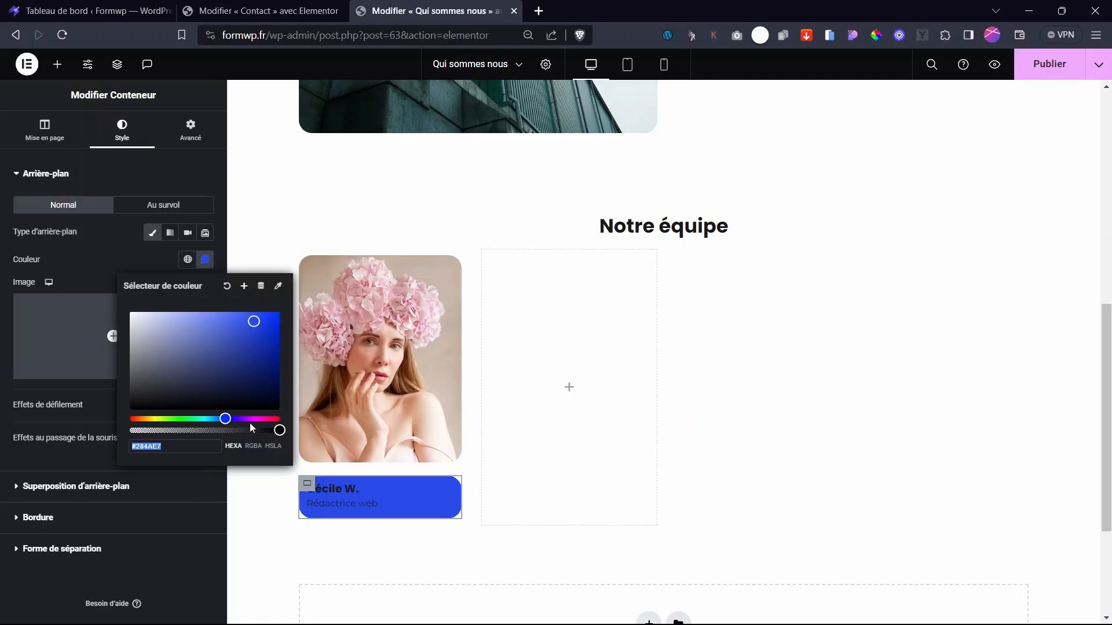
left_click(222, 430)
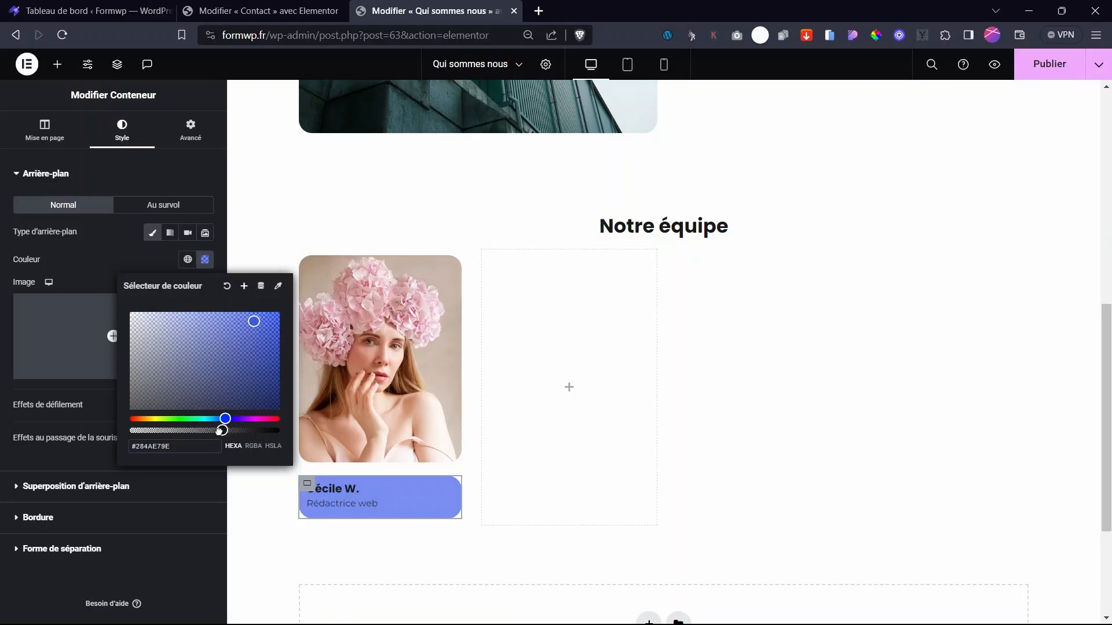
left_click_drag(220, 431, 257, 431)
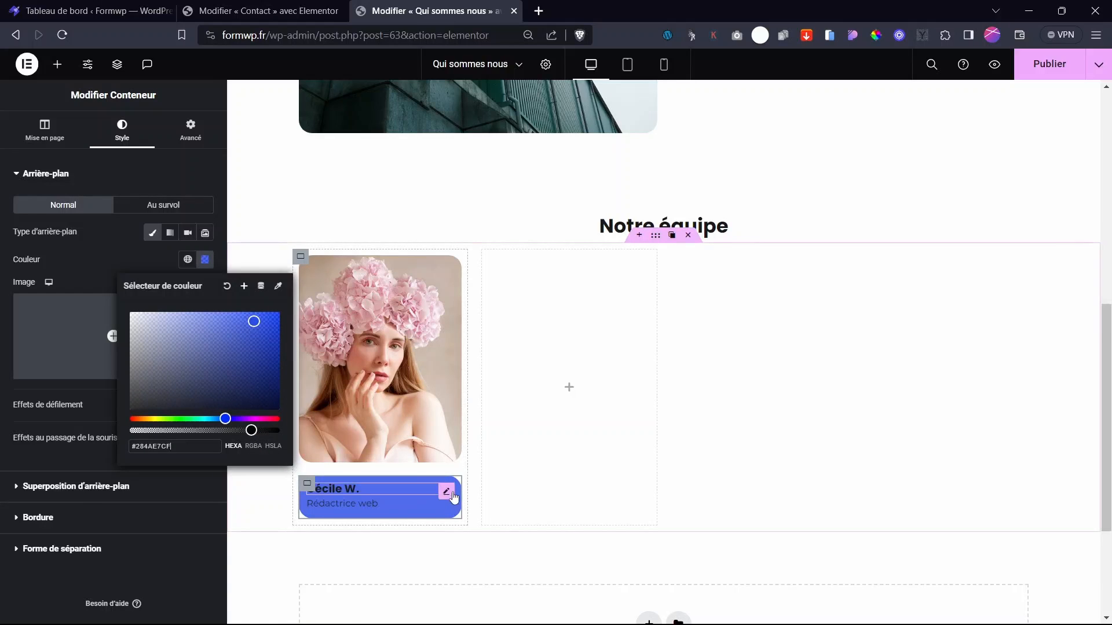
- Set the name heading and job title text colour to white #FFFFFF
left_click(446, 492)
left_click(139, 135)
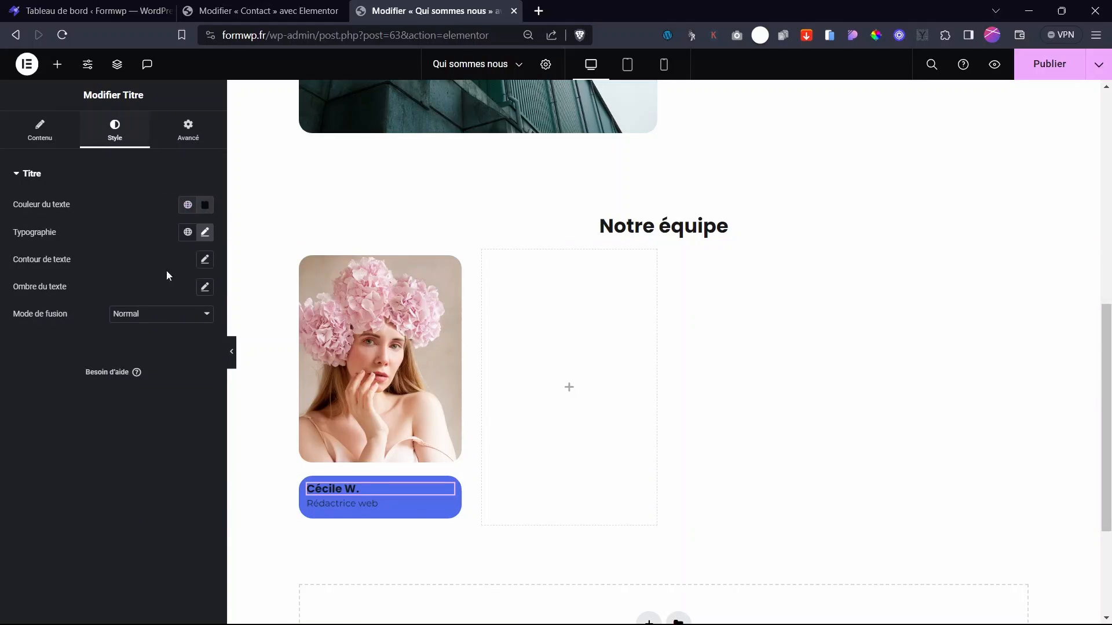
left_click(205, 206)
type("#FFFFFF")
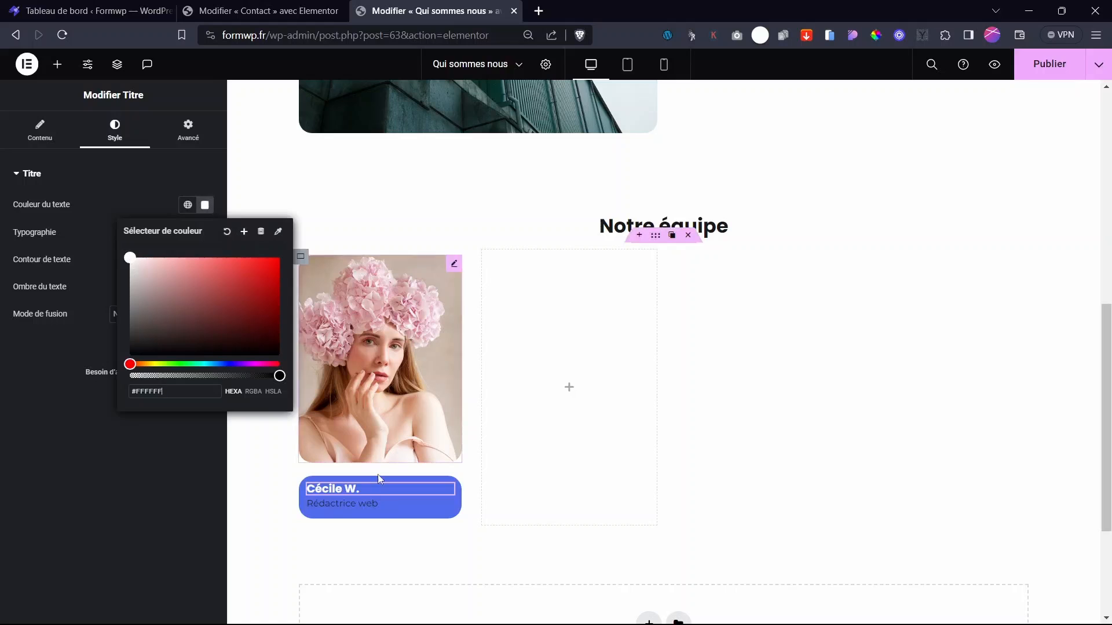
left_click(444, 505)
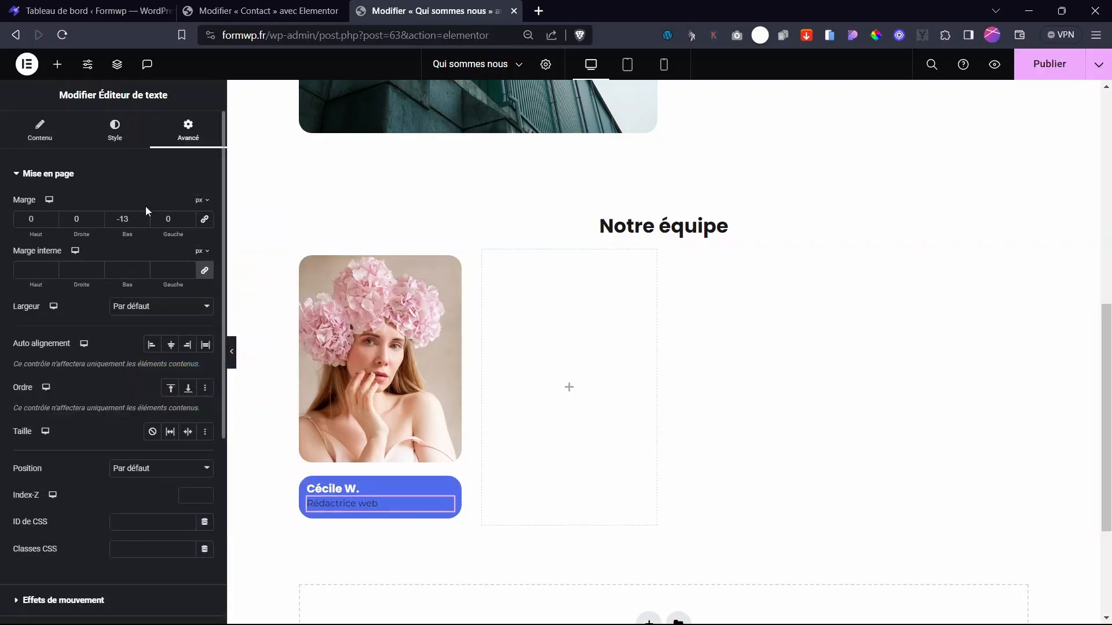
left_click(119, 135)
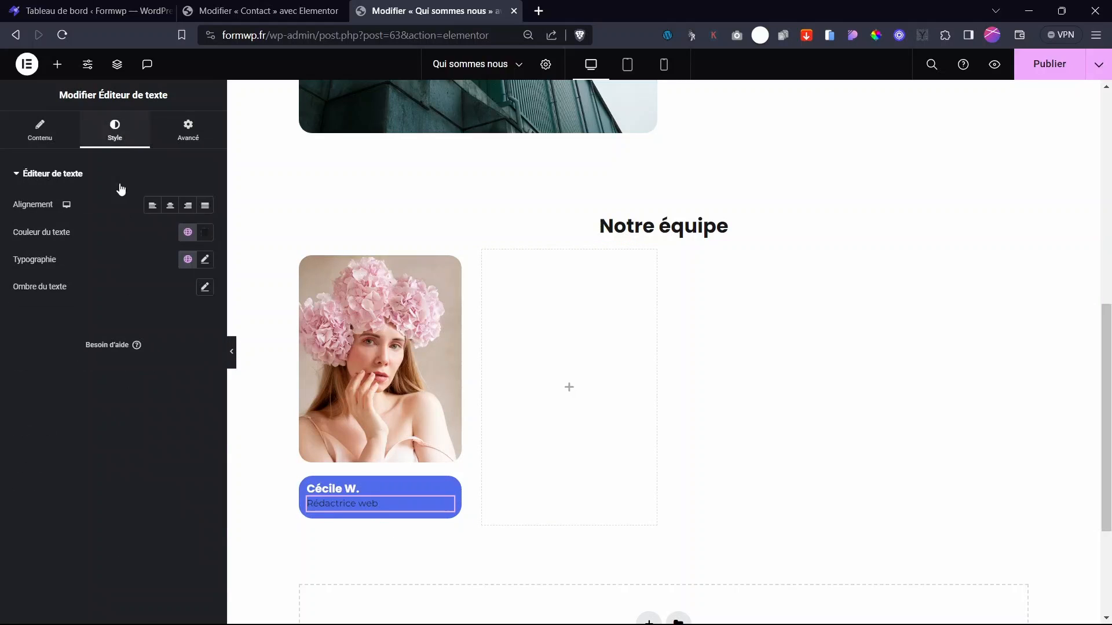
left_click(205, 232)
left_click(130, 285)
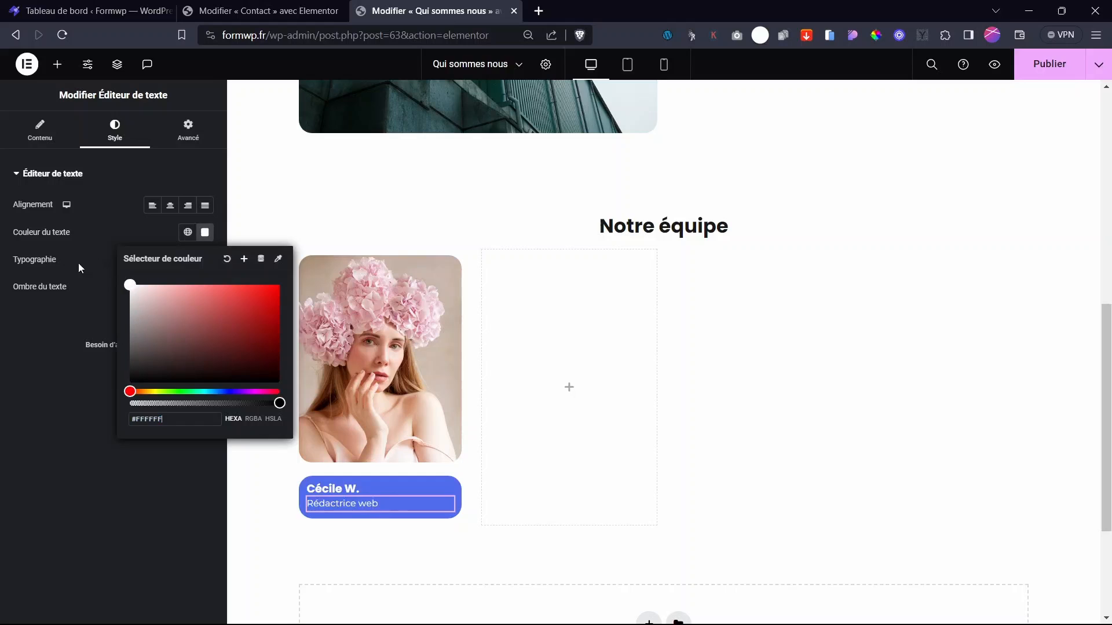
left_click(57, 363)
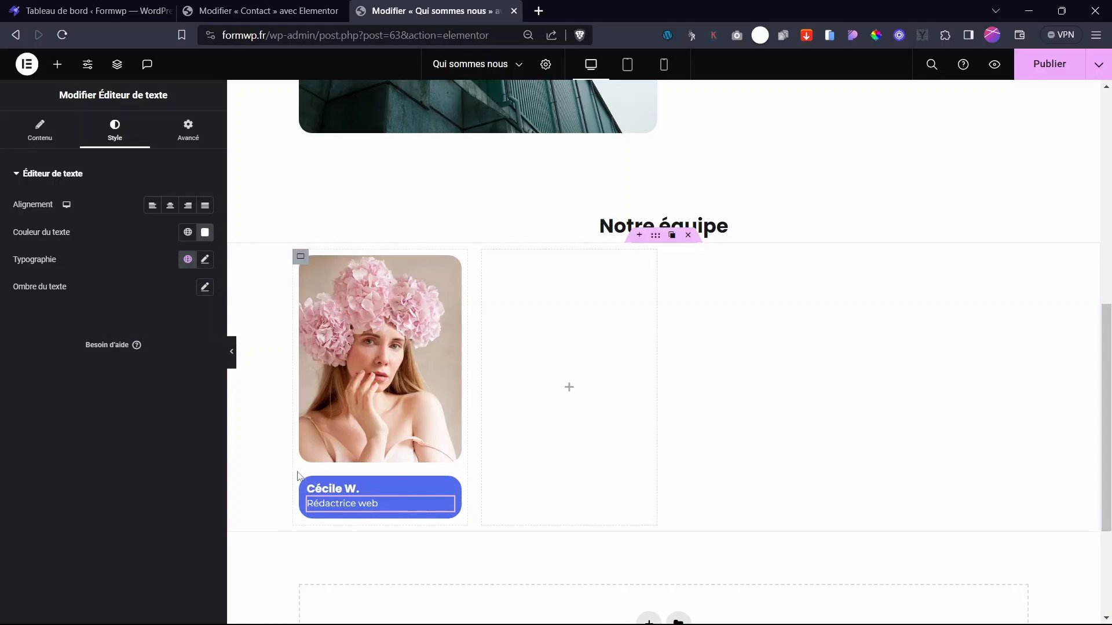
left_click(307, 492)
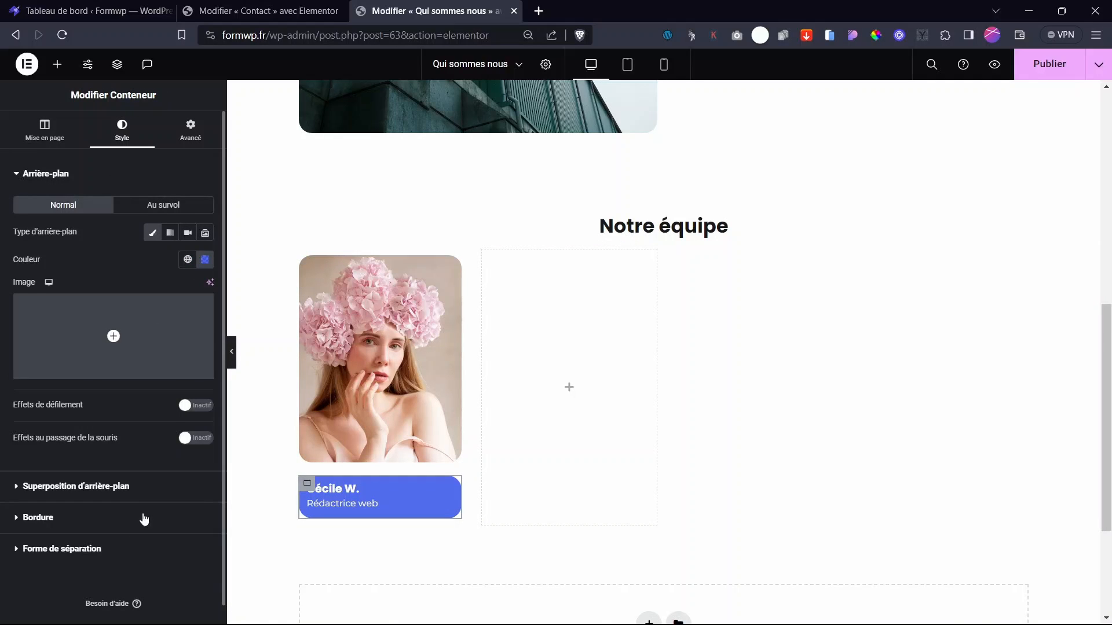
left_click(38, 518)
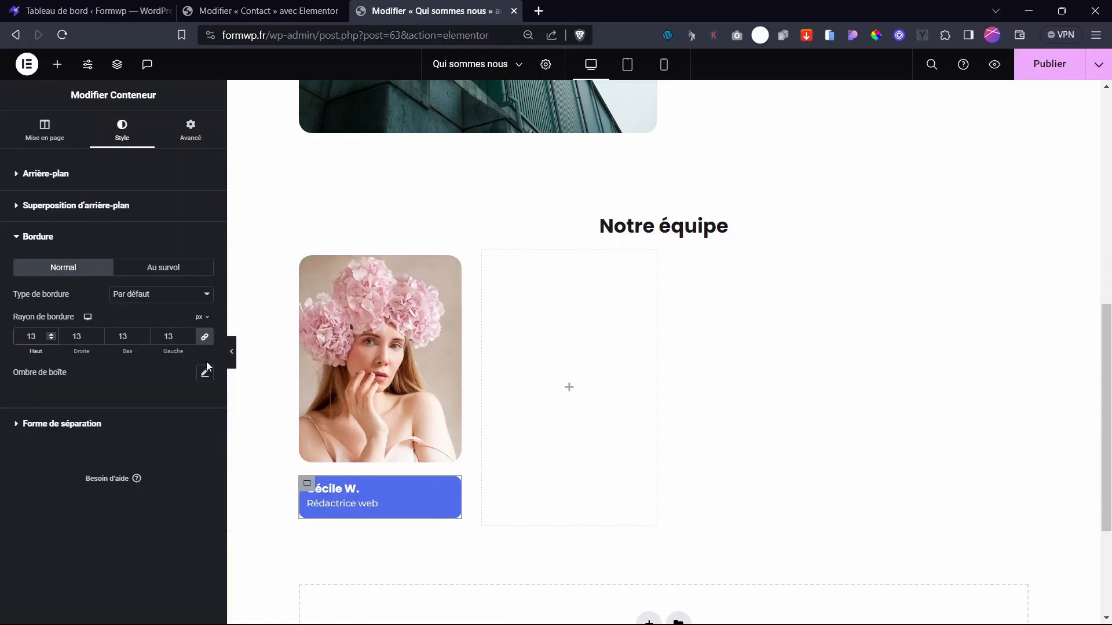
- Unlink the photo-and-name group's gaps, setting column gap 0 and row gap 7 px
left_click(233, 352)
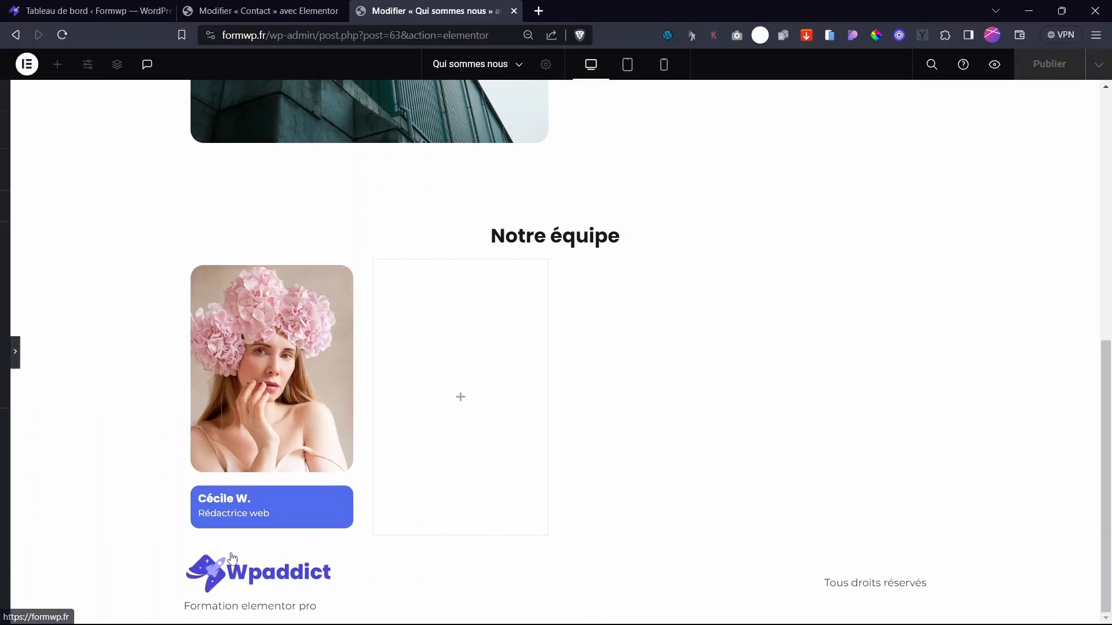
left_click(8, 353)
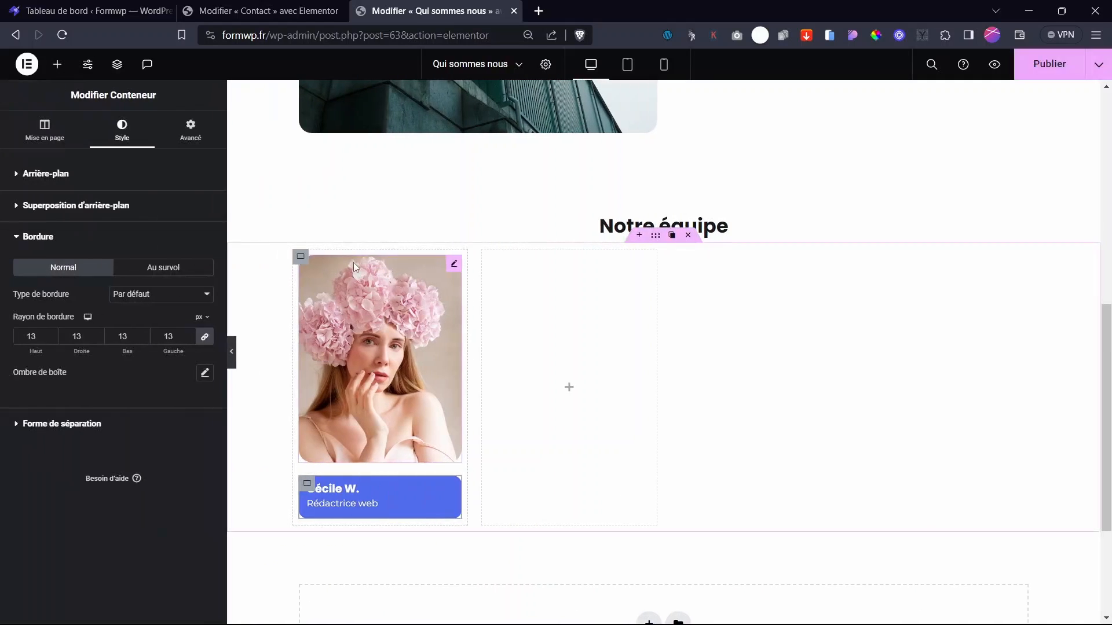
left_click(301, 257)
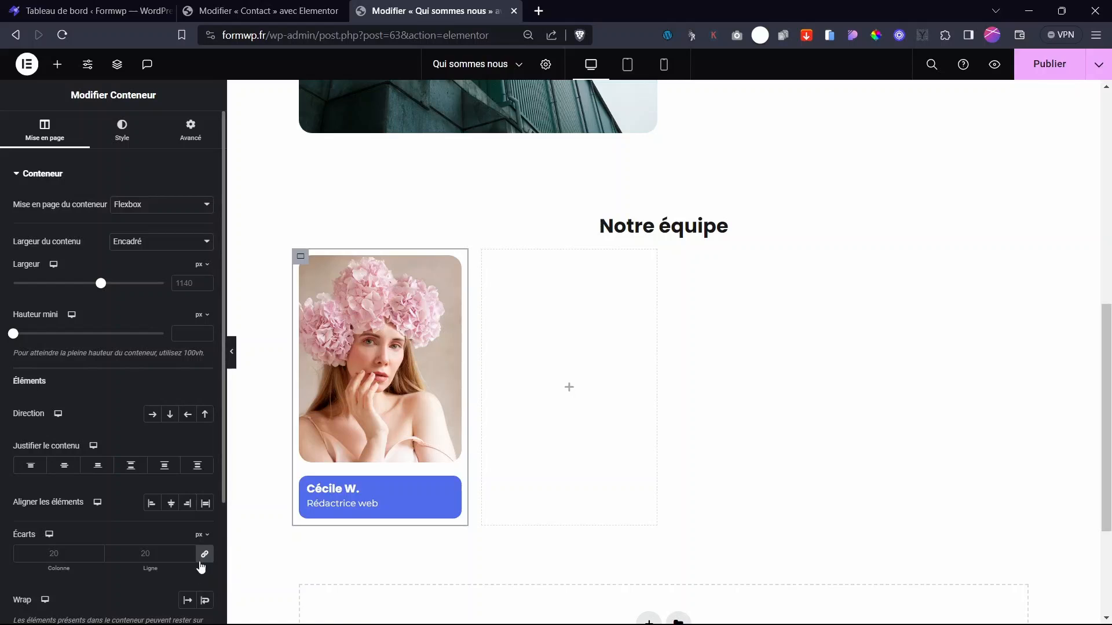
left_click(201, 560)
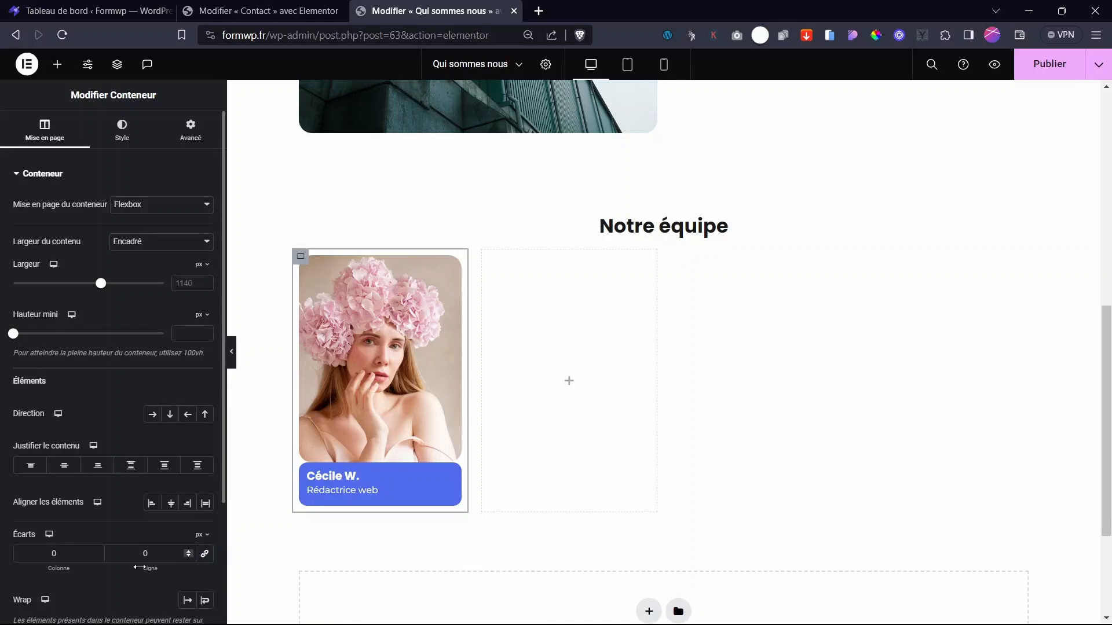
left_click_drag(145, 567, 150, 570)
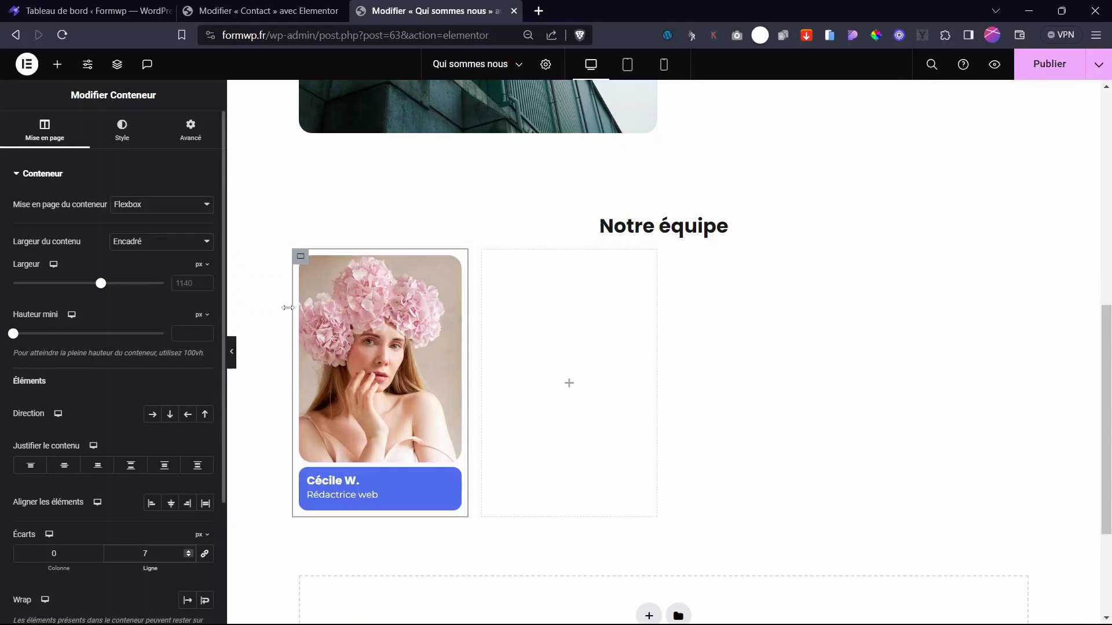
- Duplicate the team card three times to fill the row with four cards
mouse_move(303, 258)
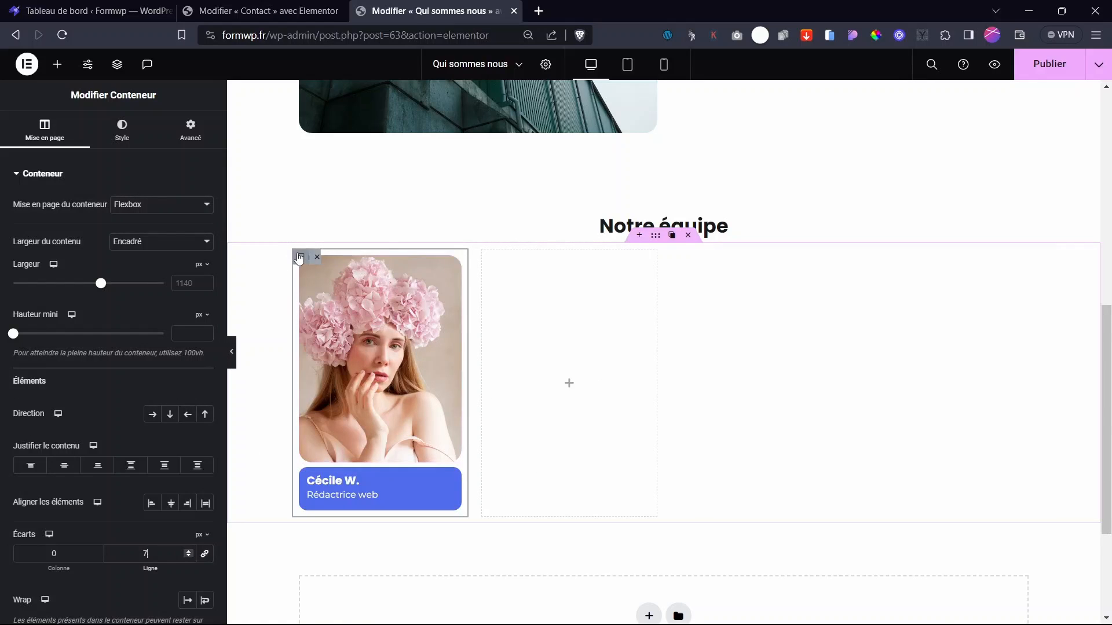
left_click(318, 259)
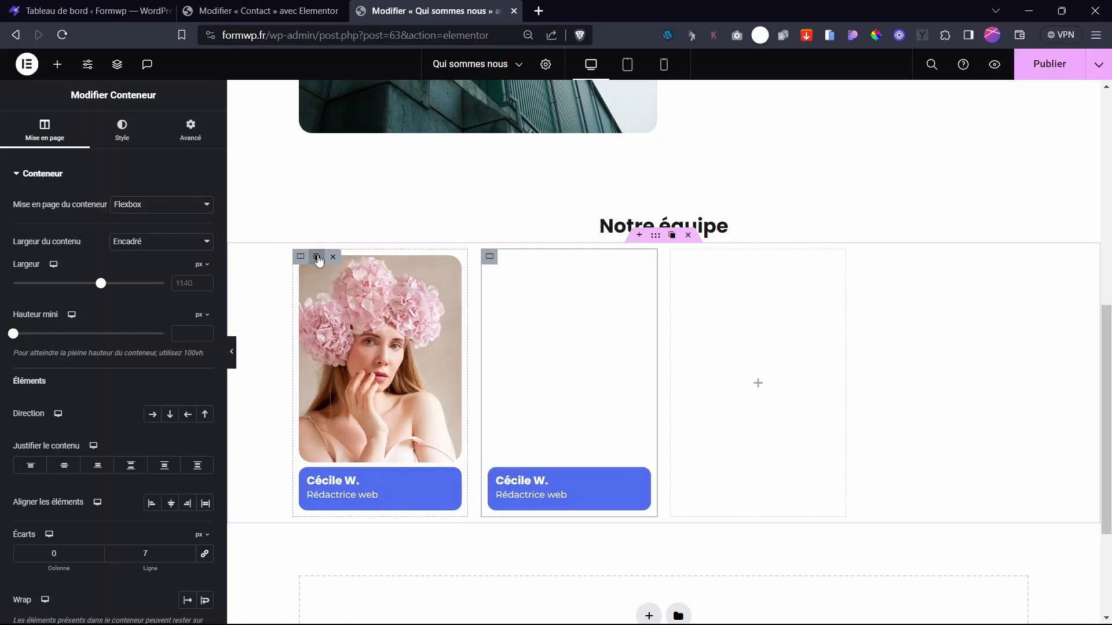
left_click(318, 260)
left_click(318, 258)
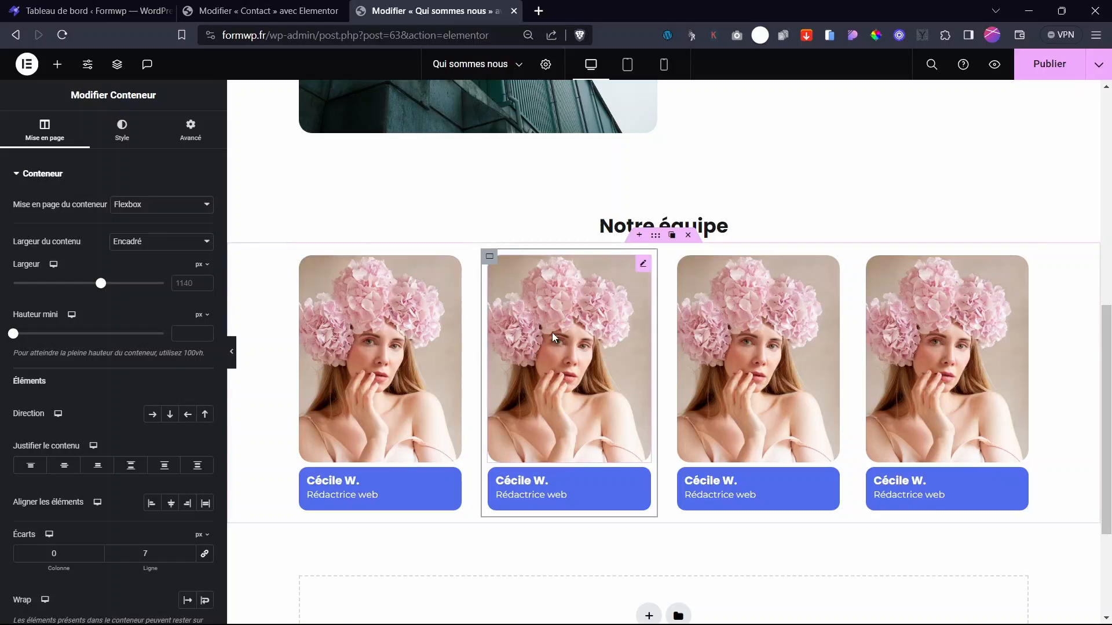
- Swap the second card's photo to the leopard-coat portrait and the third to the blonde woman
left_click(569, 359)
left_click(110, 254)
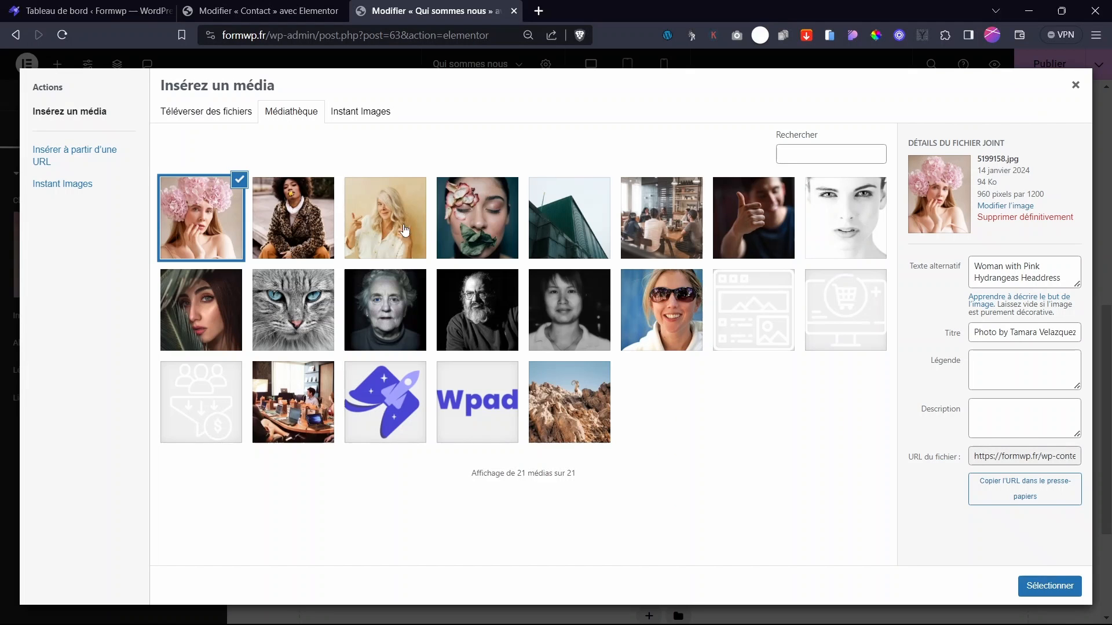
left_click(299, 220)
left_click(1048, 585)
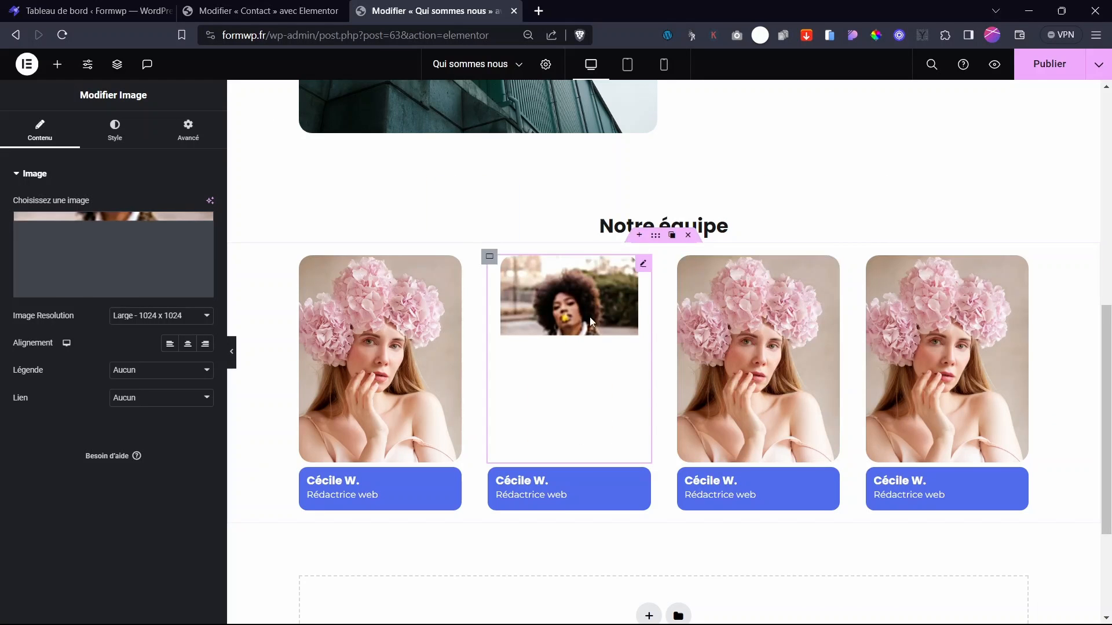
left_click(756, 322)
left_click(110, 254)
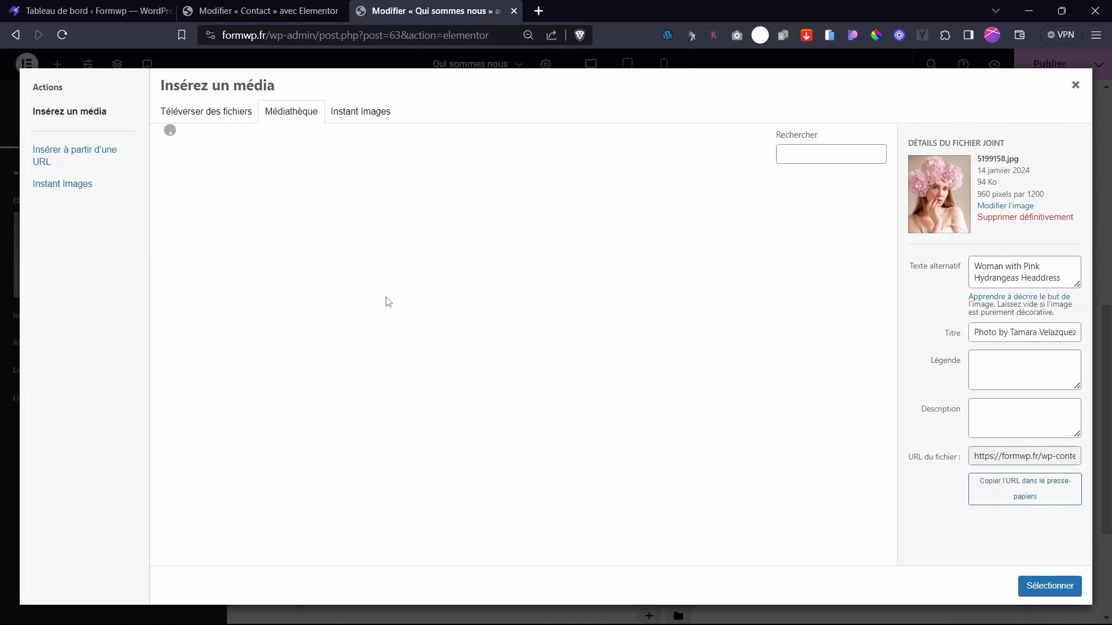
left_click(391, 237)
left_click(1048, 586)
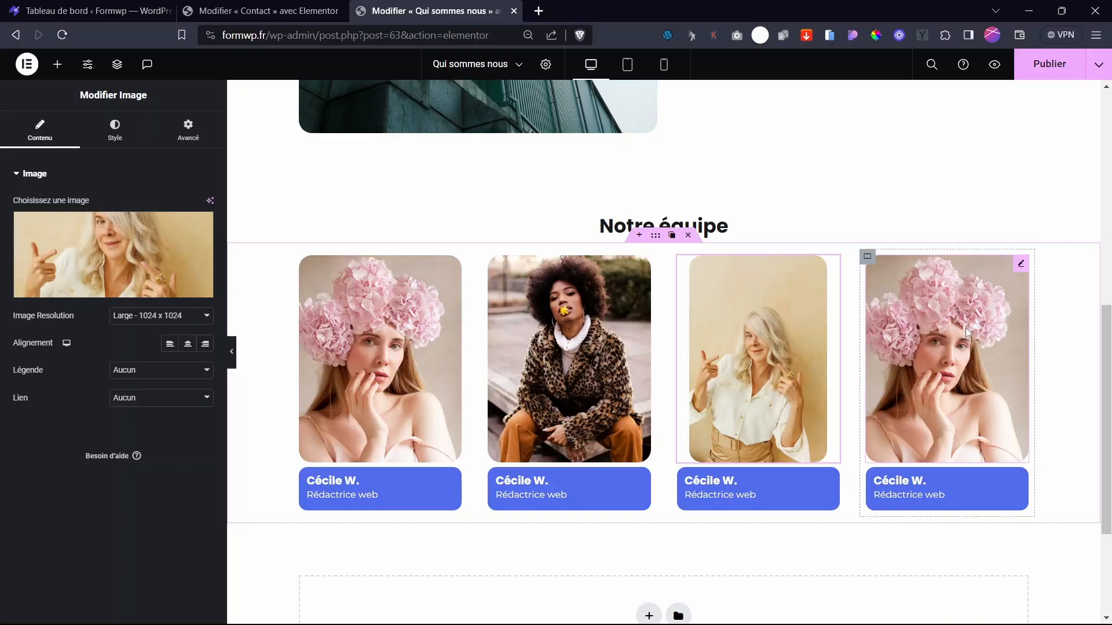
- Set image resolution to full and give the fourth card the flower-petal portrait
left_click(388, 346)
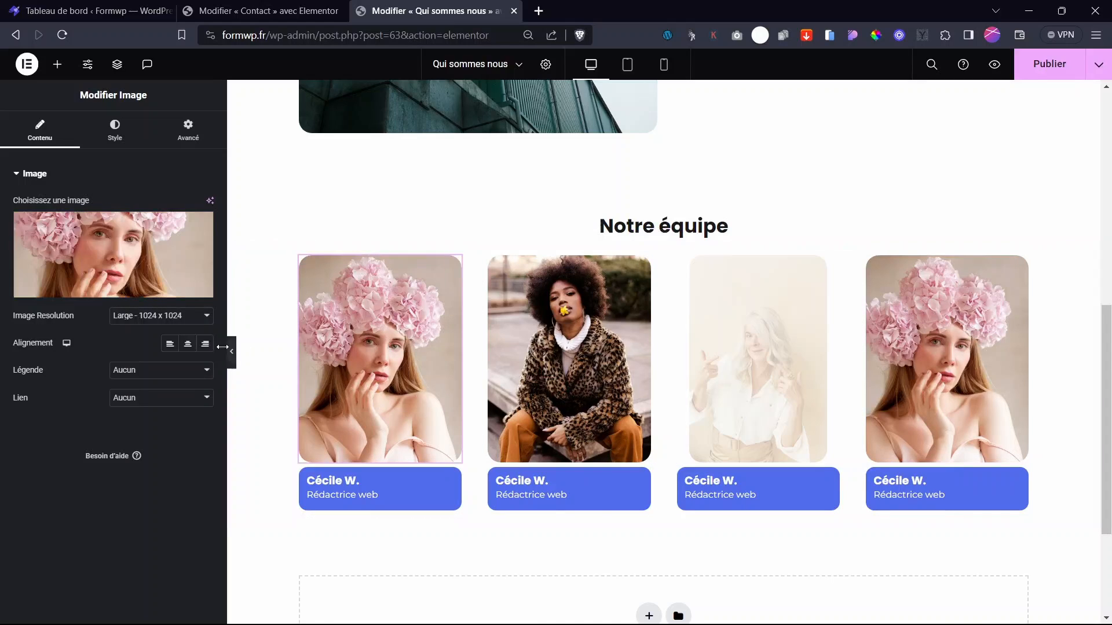
left_click(163, 317)
left_click(134, 392)
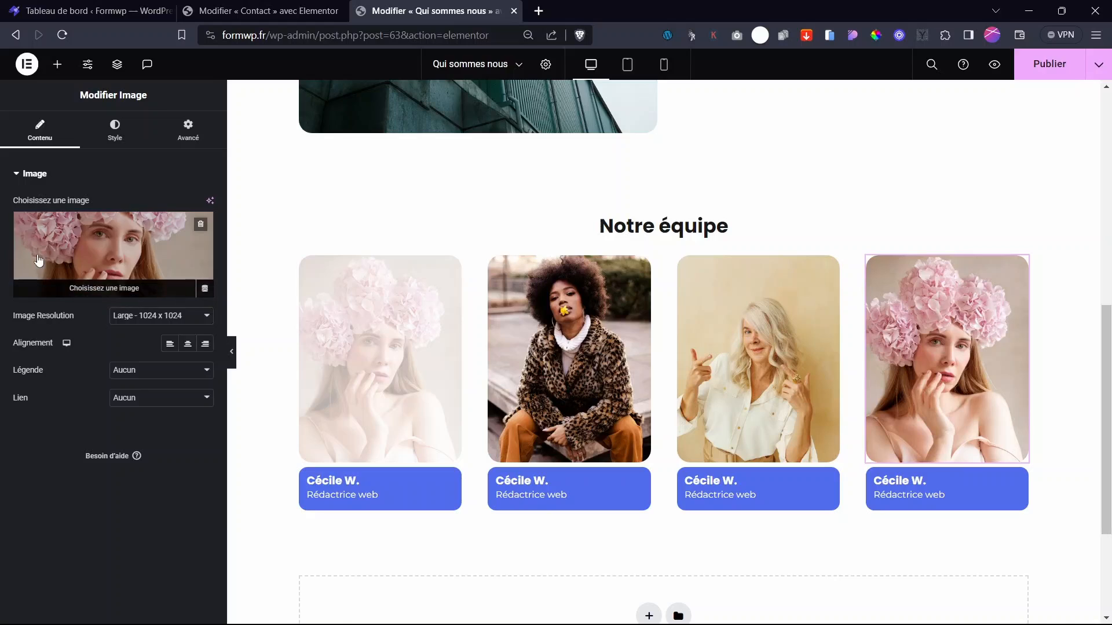
left_click(68, 255)
left_click(487, 233)
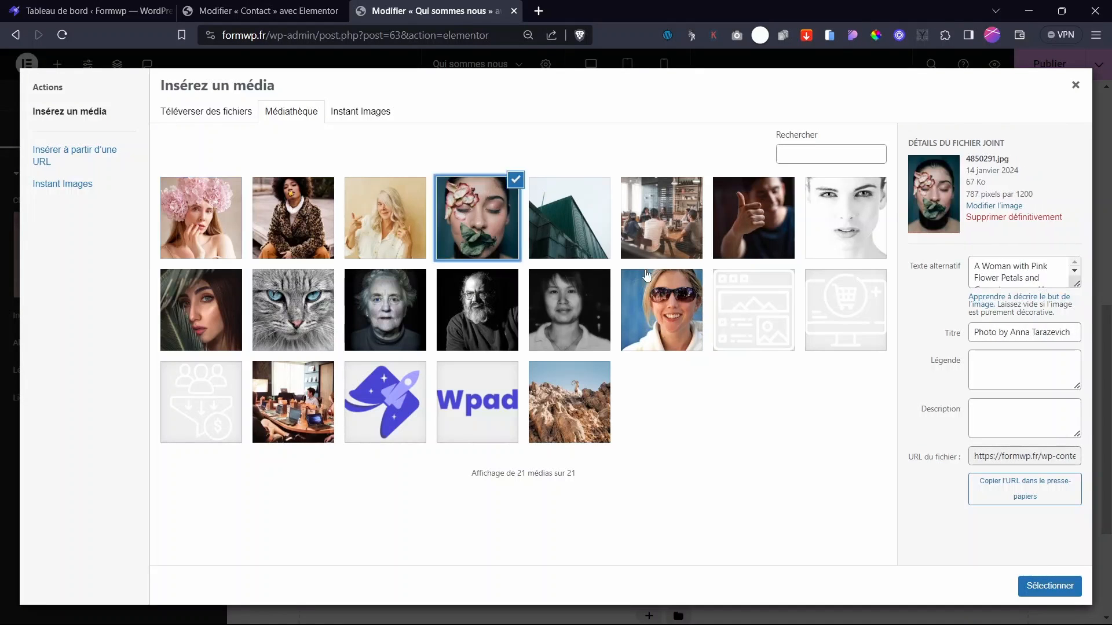
left_click(1045, 589)
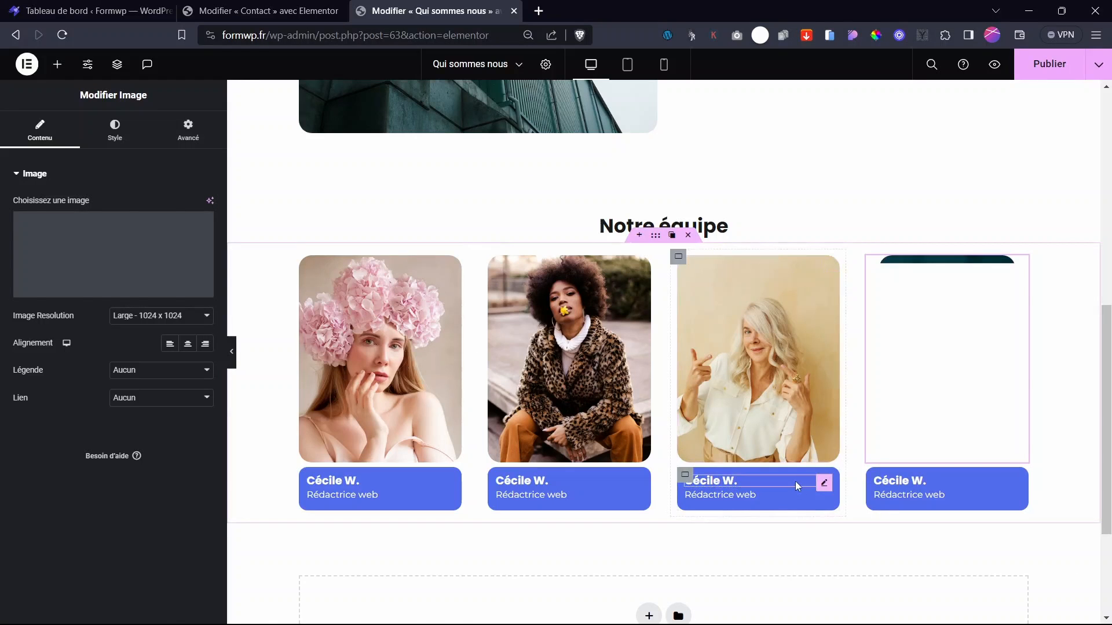
- Publish the updated Qui sommes nous page
scroll(732, 338, "up", 10)
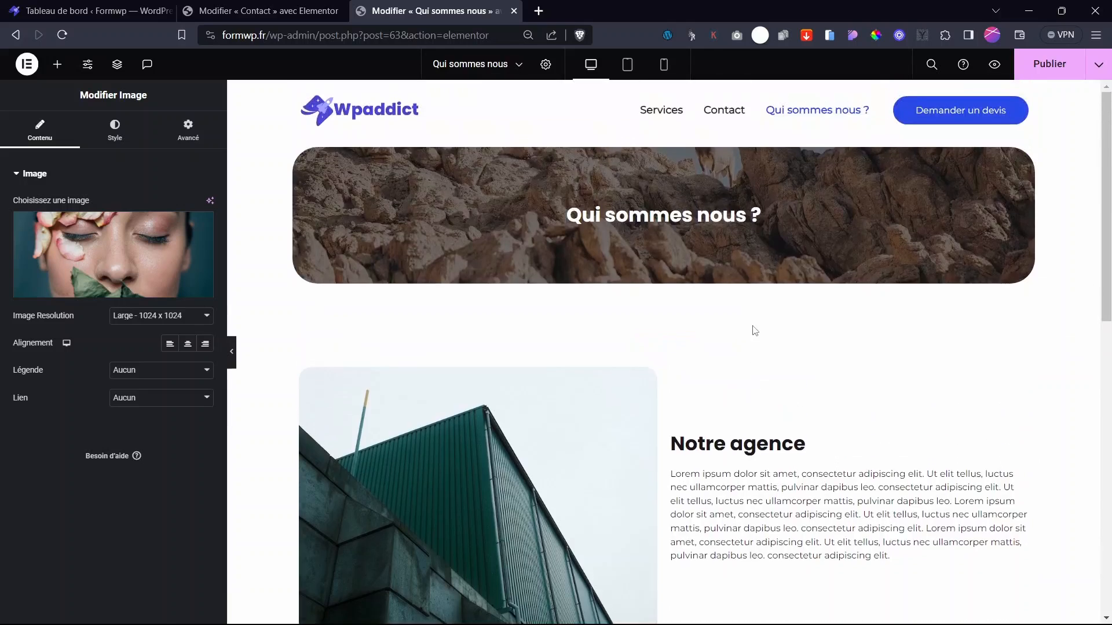
scroll(751, 341, "down", 7)
scroll(754, 331, "down", 5)
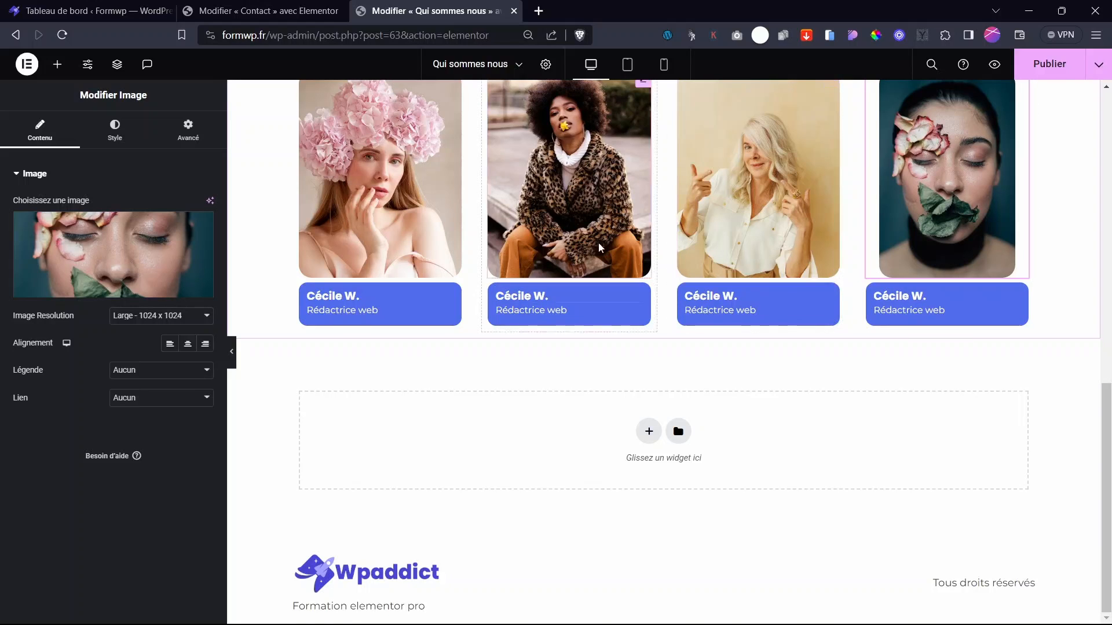
left_click(1052, 72)
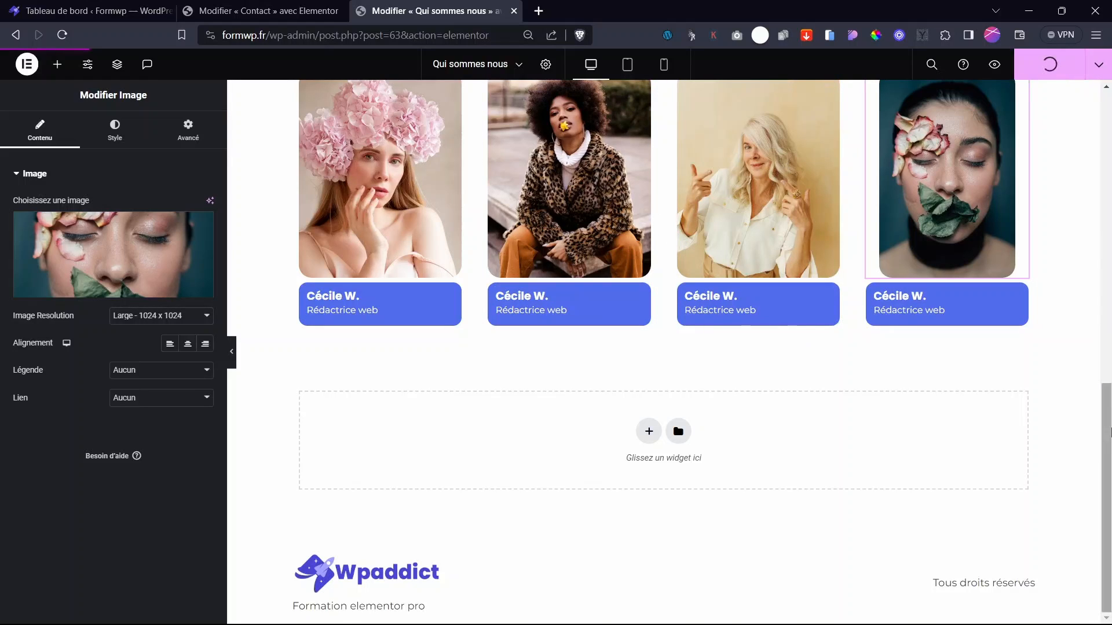
left_click_drag(1106, 413, 1107, 119)
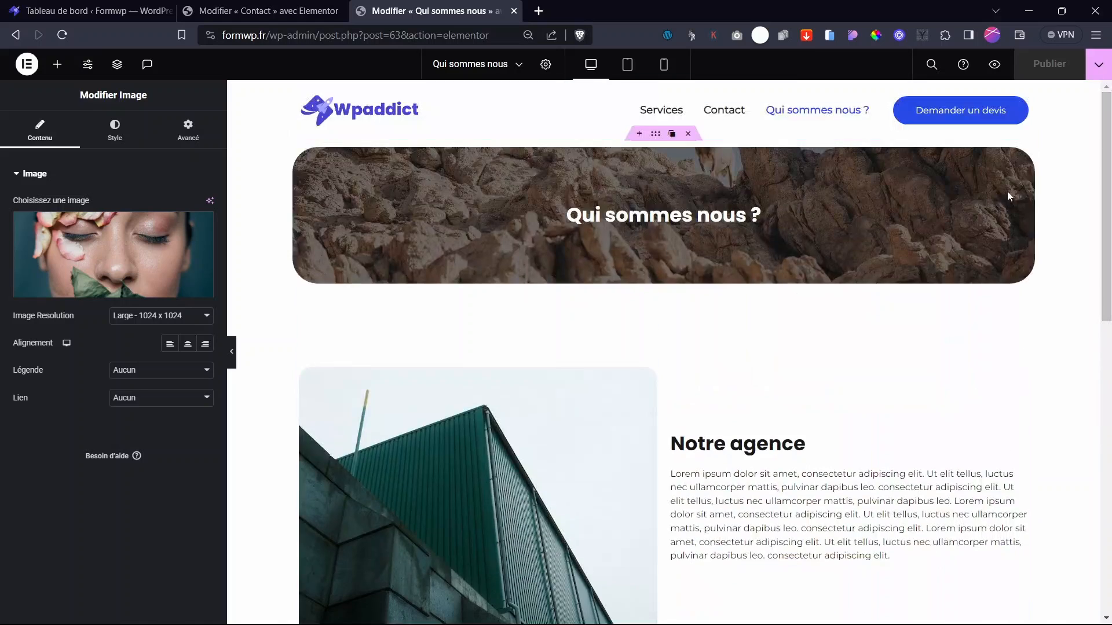
mouse_move(1106, 215)
left_mouse_down()
mouse_move(1106, 505)
mouse_move(1110, 215)
left_mouse_up()
- Preview the Qui sommes nous page in a new tab and compare with the editor tabs
left_click(993, 65)
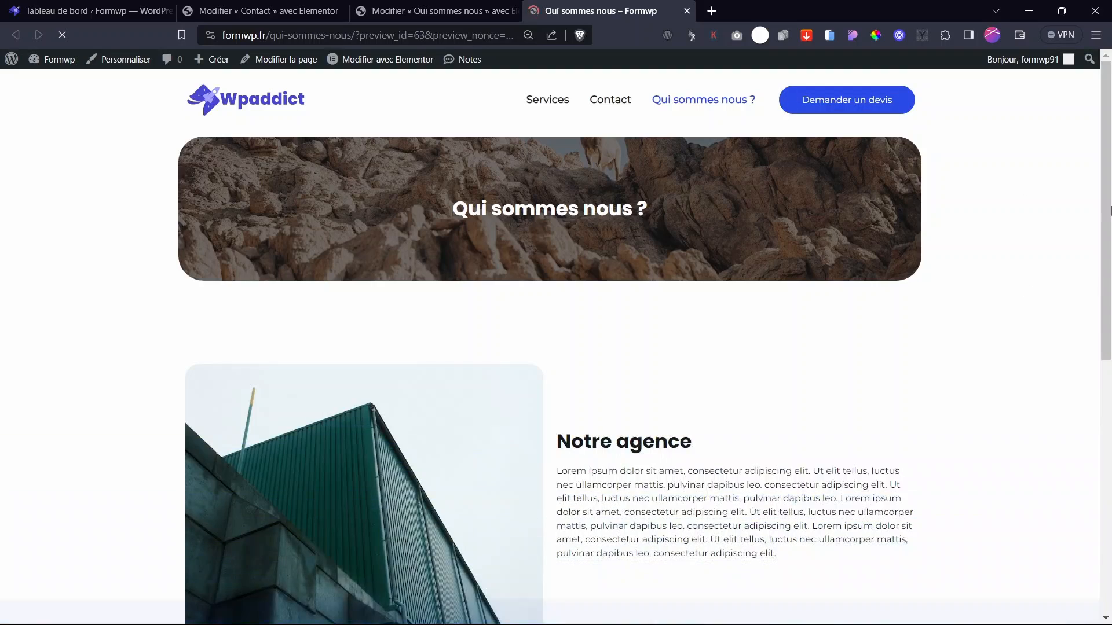
scroll(1072, 496, "down", 8)
left_click_drag(1110, 481, 1110, 227)
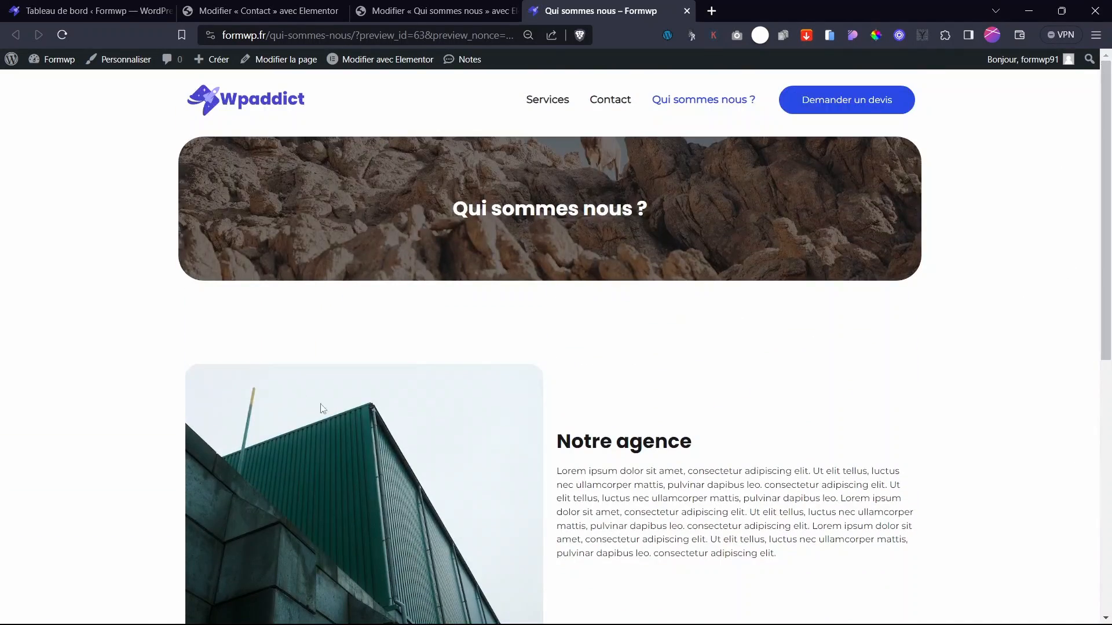
left_click(394, 11)
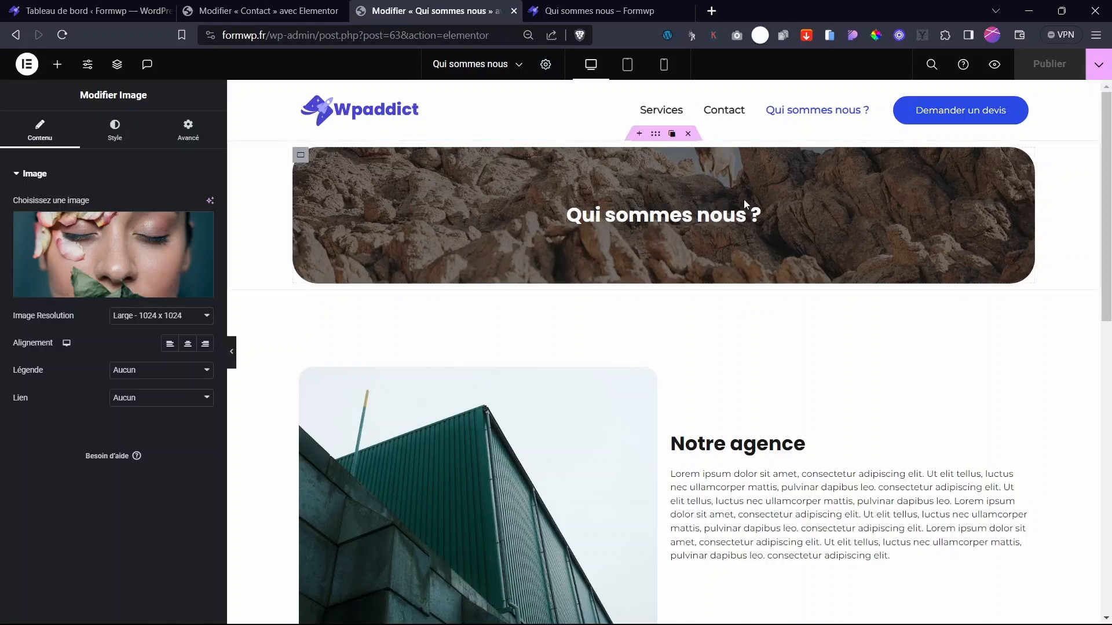
left_click(235, 5)
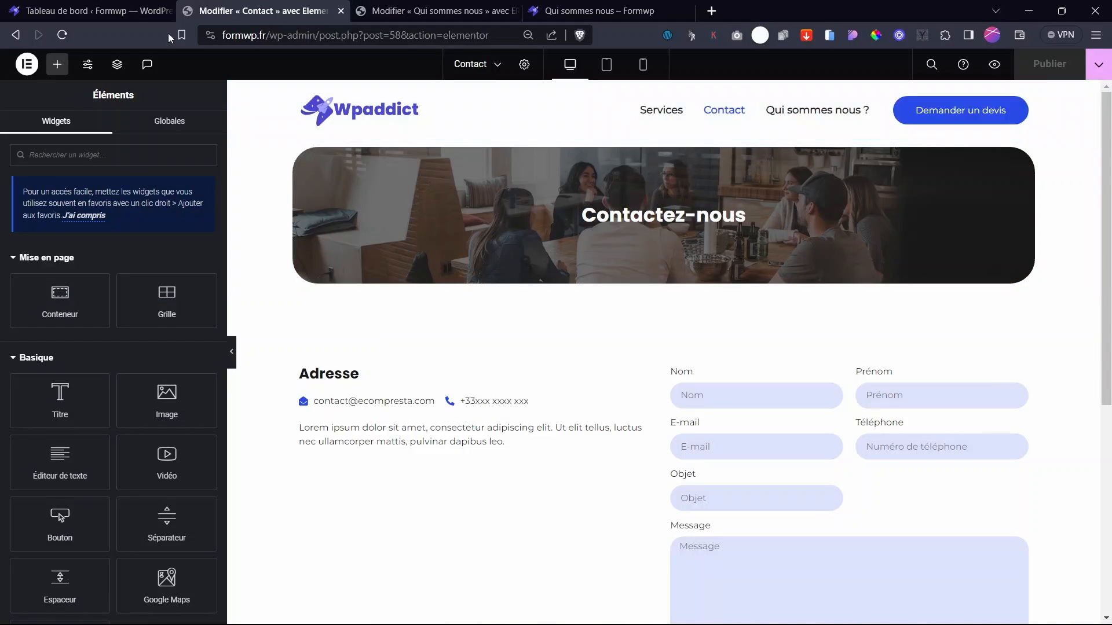
left_click(429, 7)
left_click(555, 8)
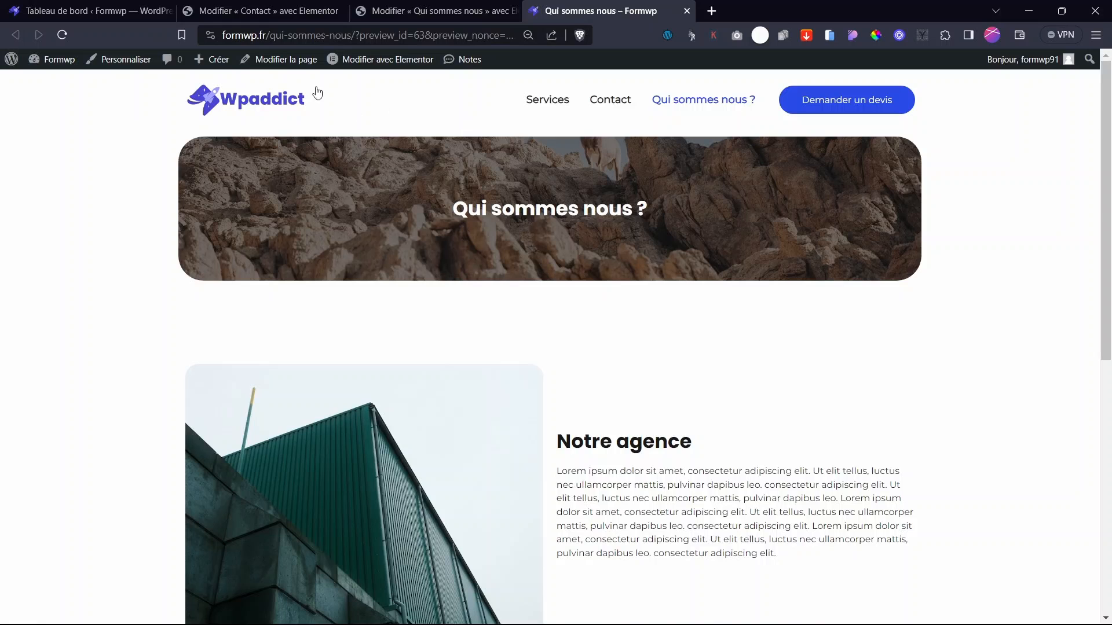
- Open the Accueil home page in Elementor and inspect its hero's spacing values
left_click(268, 100)
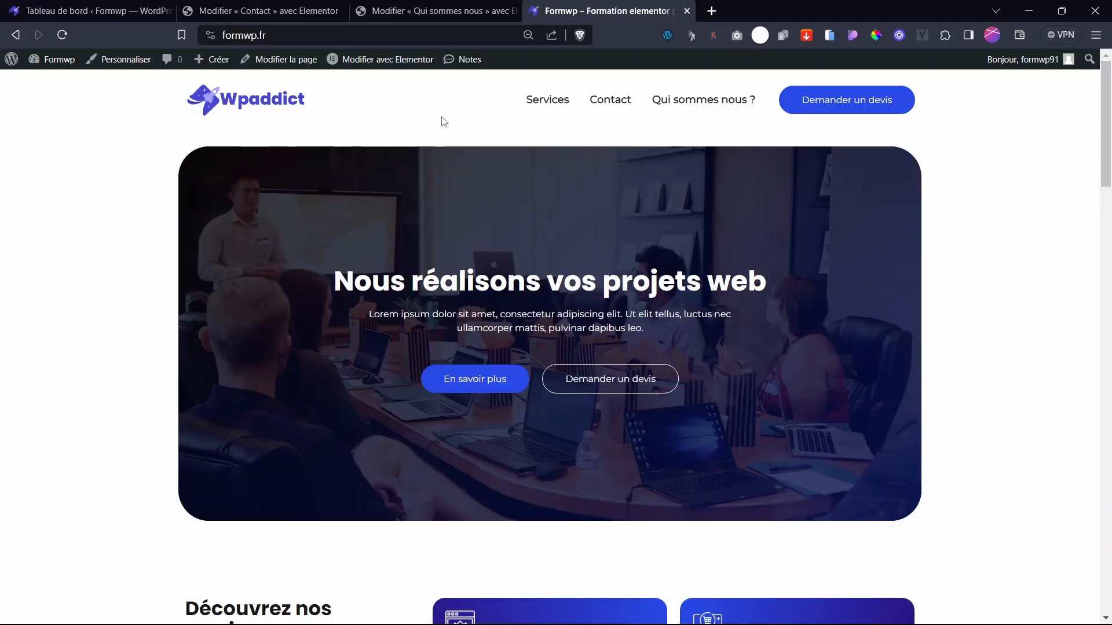
left_click(385, 59)
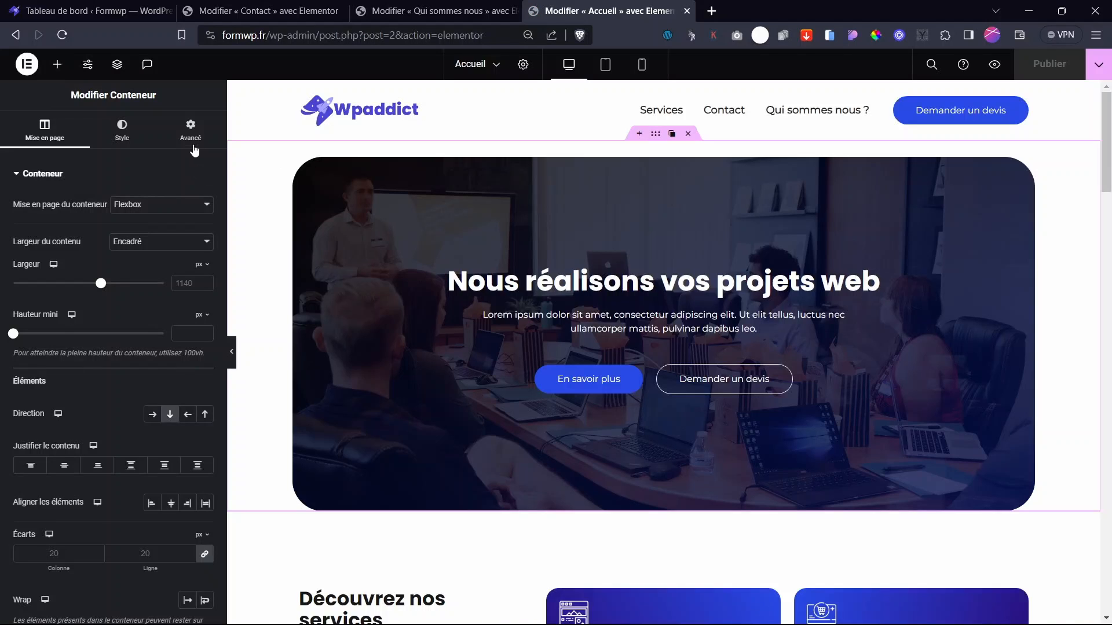
left_click(191, 136)
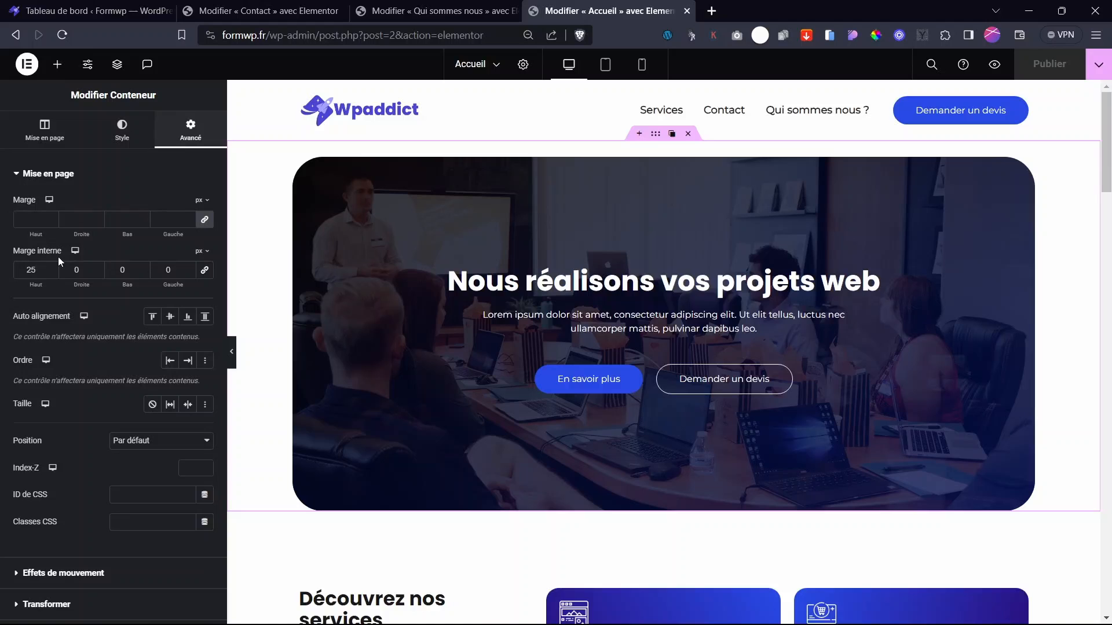
- Set the Qui sommes nous hero container's top padding to 25 px
key("ctrl+shift+Tab")
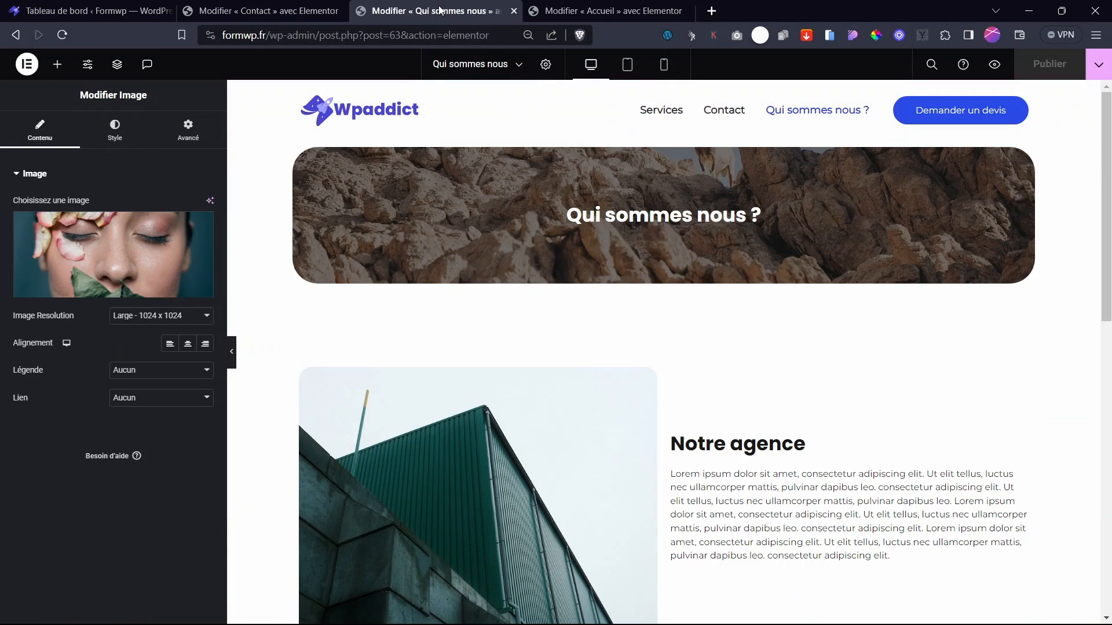
left_click(548, 163)
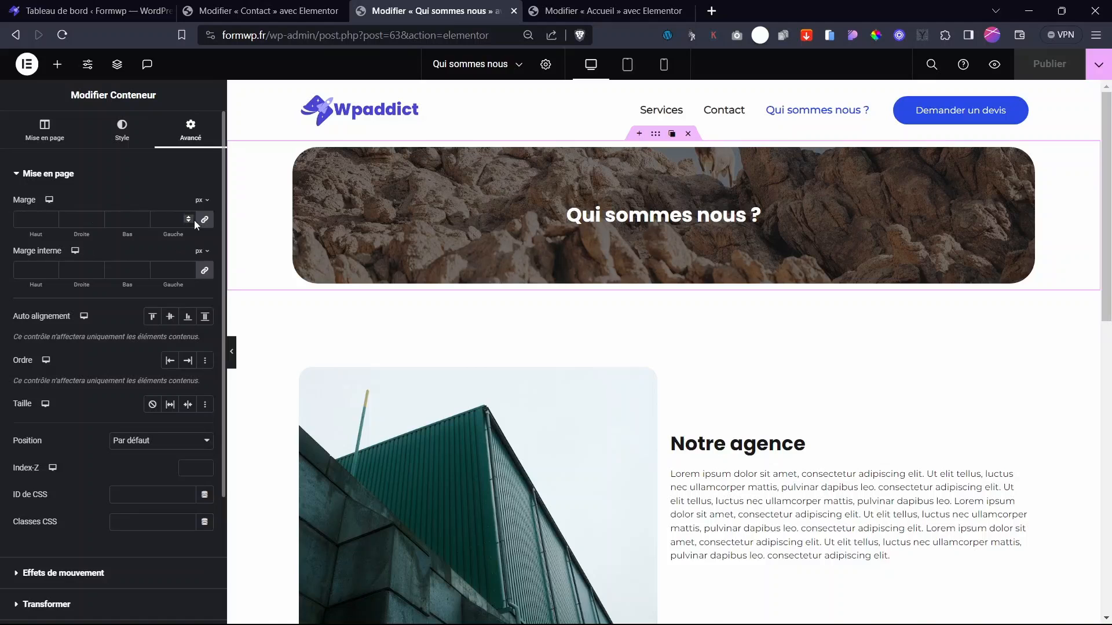
left_click(202, 220)
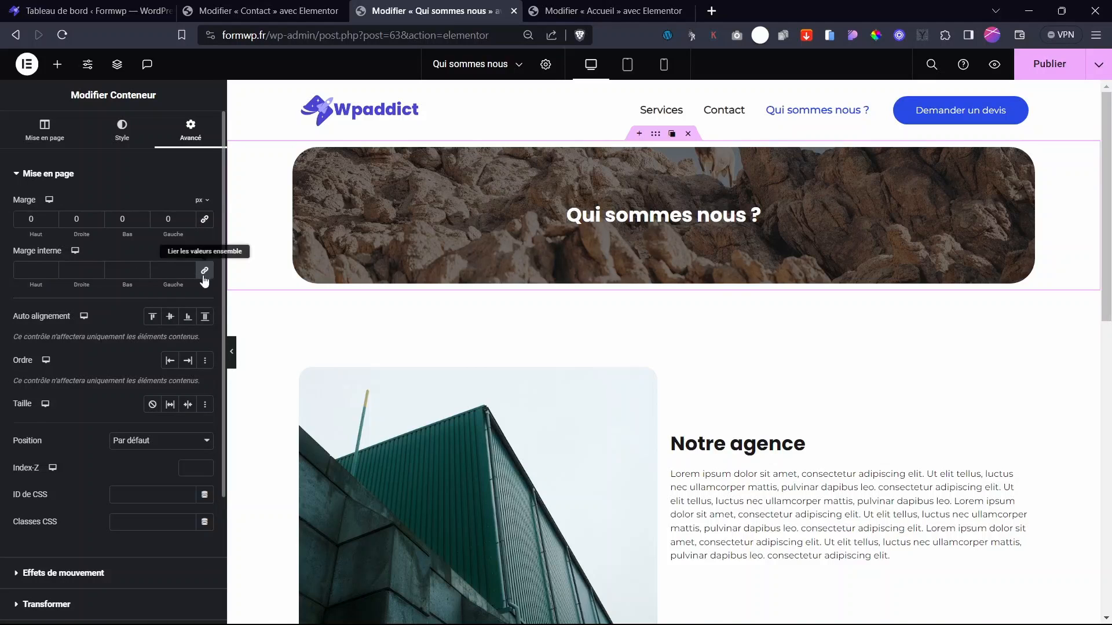
left_click(205, 270)
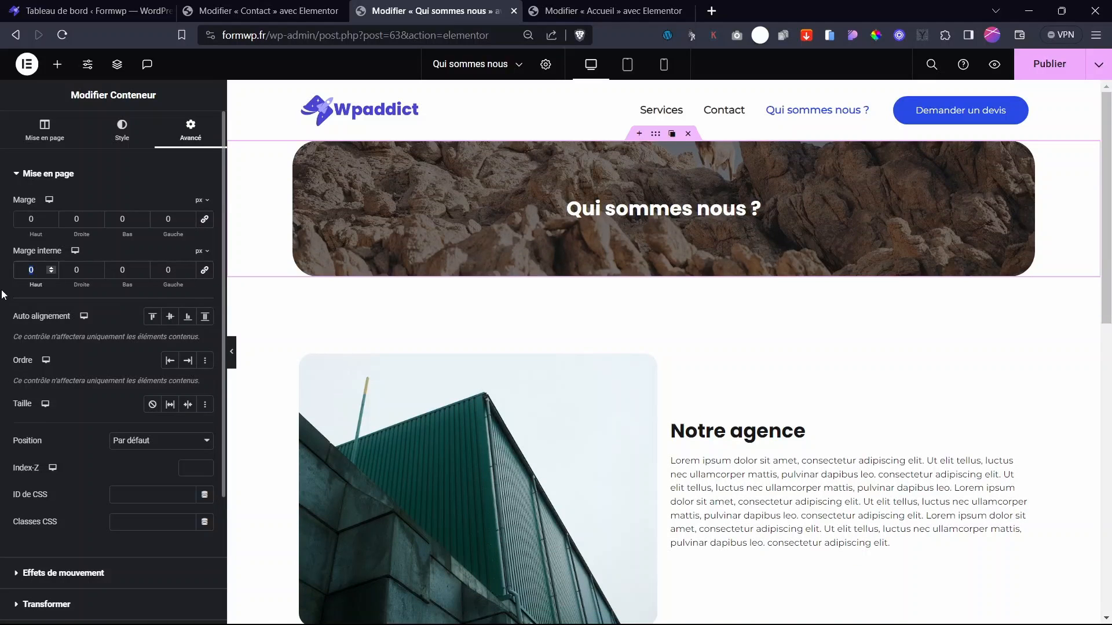
type("25")
- Set the Contact hero container's top padding to 25 px and publish the Contact page
left_click(261, 11)
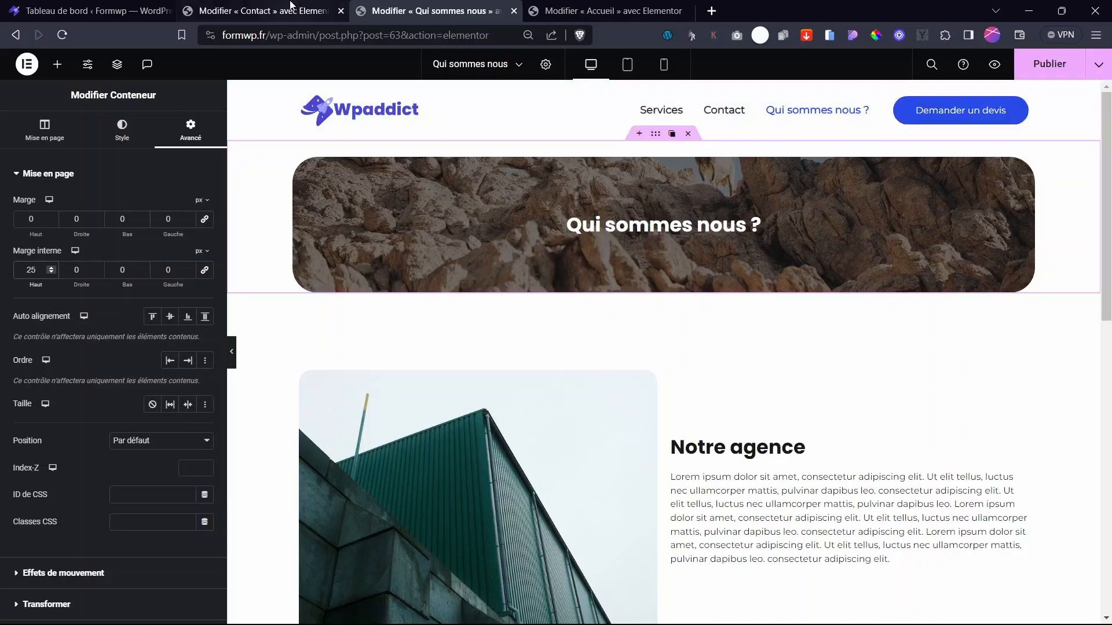
left_click(656, 135)
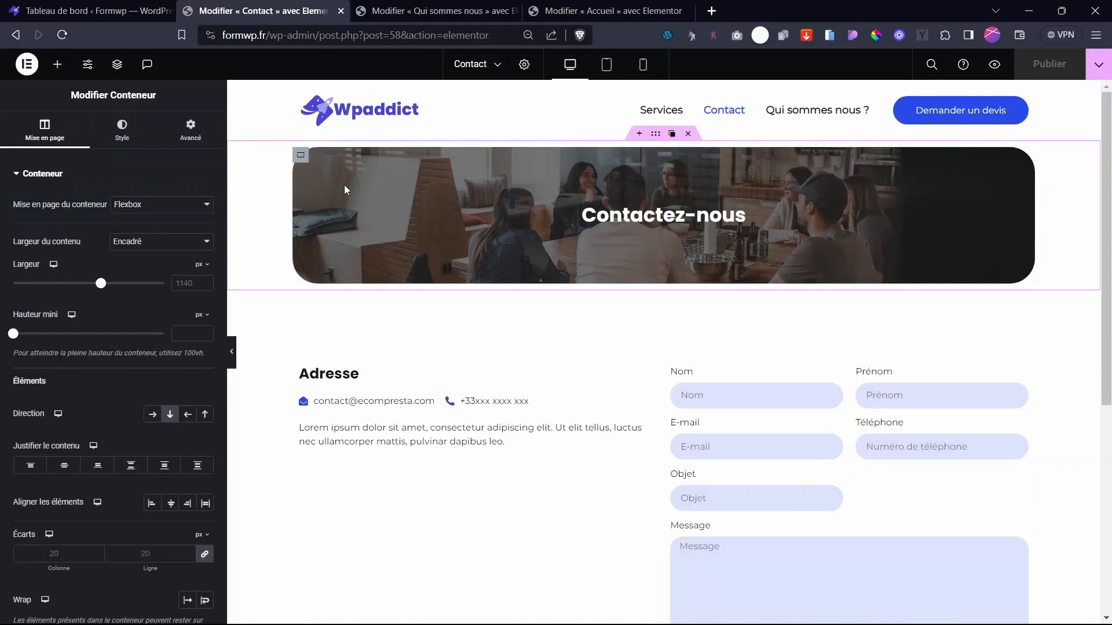
left_click(190, 129)
left_click(205, 270)
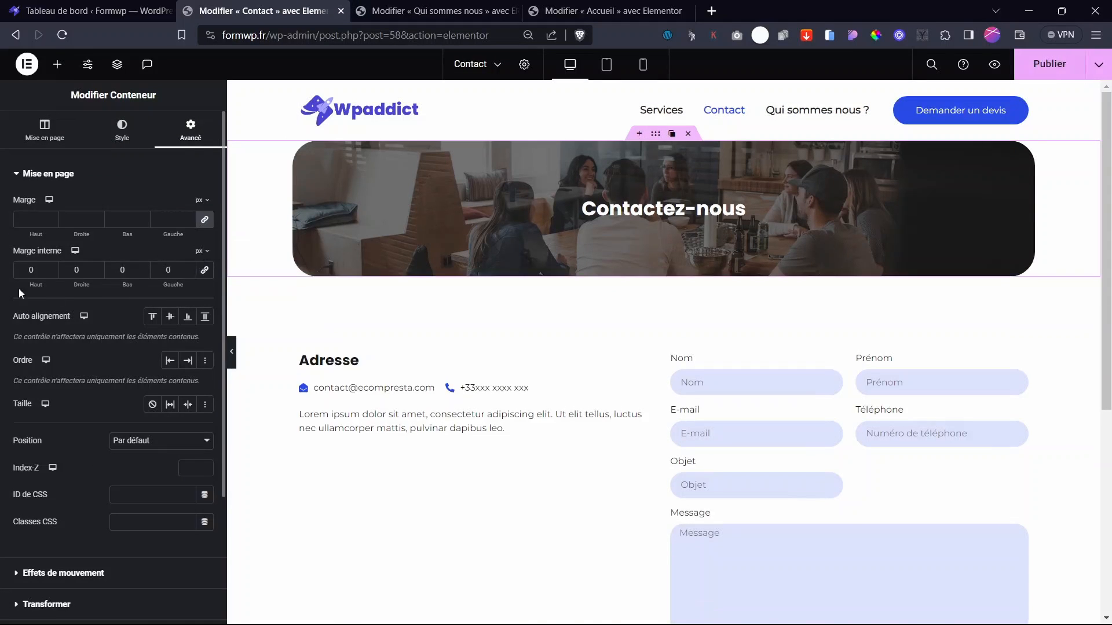
type("25")
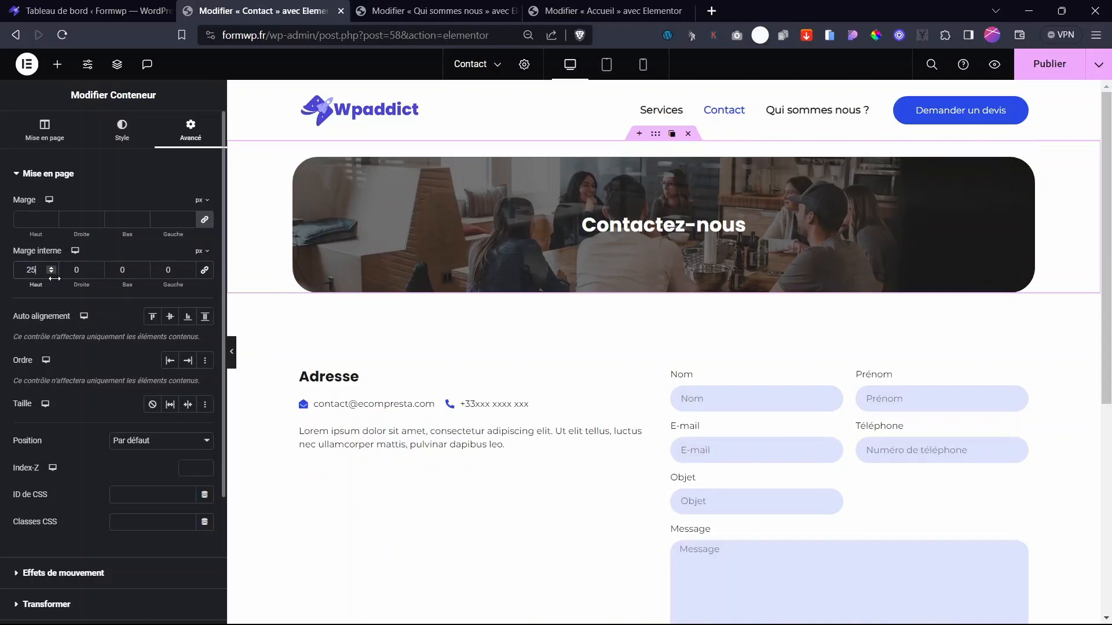
left_click(1064, 66)
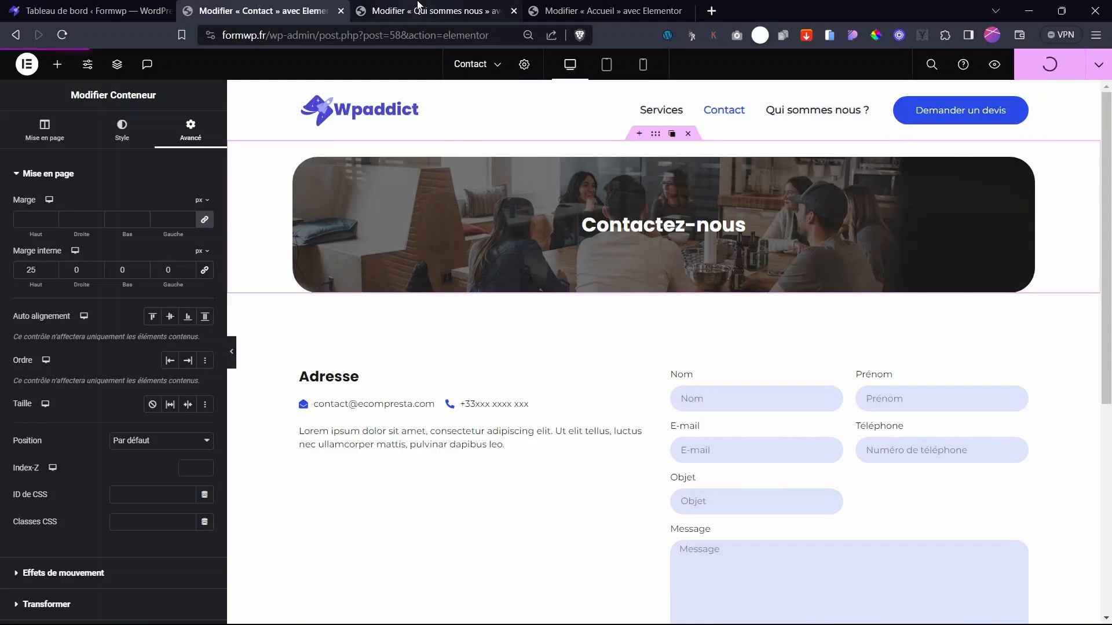
- Publish the Qui sommes nous page changes
left_click(417, 9)
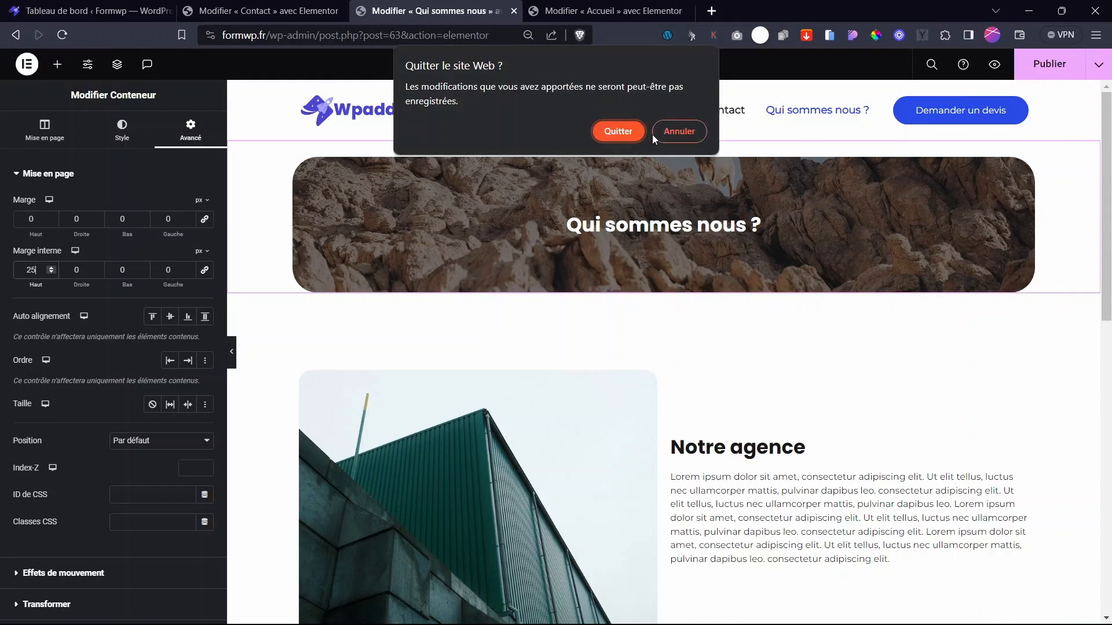
left_click(668, 125)
left_click(1066, 68)
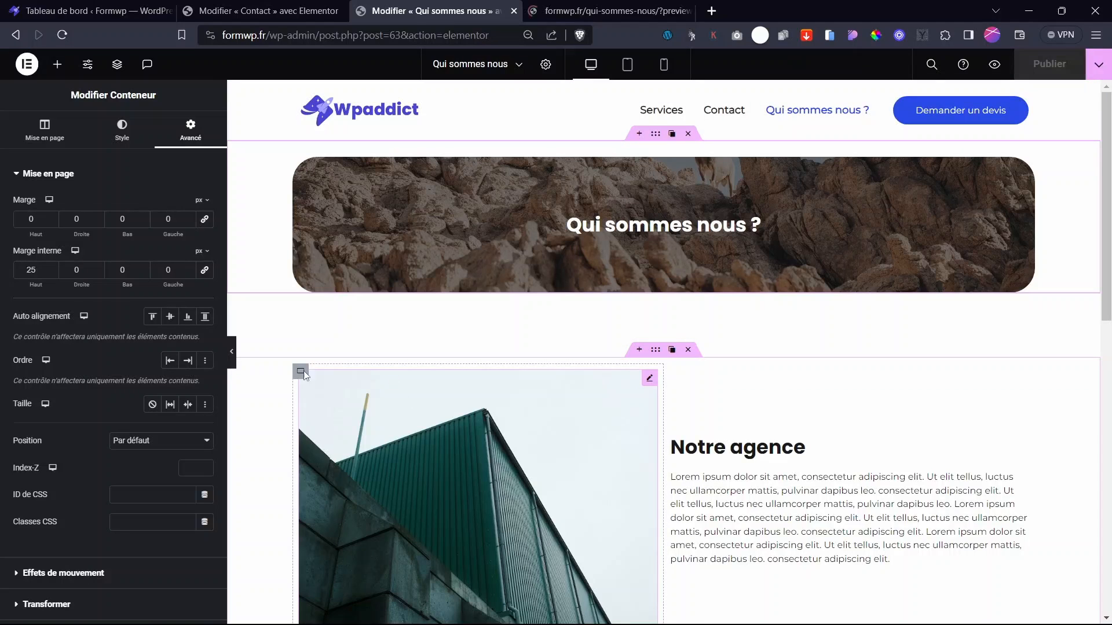
- Switch to the Services page and set its hero container's top padding to 25 px
left_click(478, 65)
left_click(455, 153)
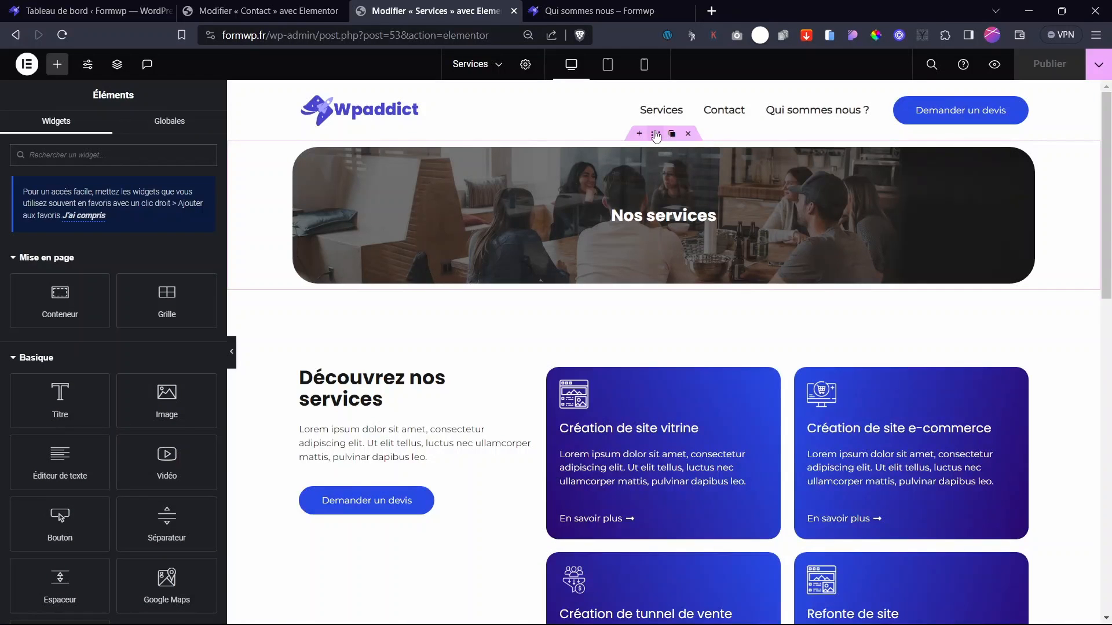
left_click(656, 135)
left_click(196, 134)
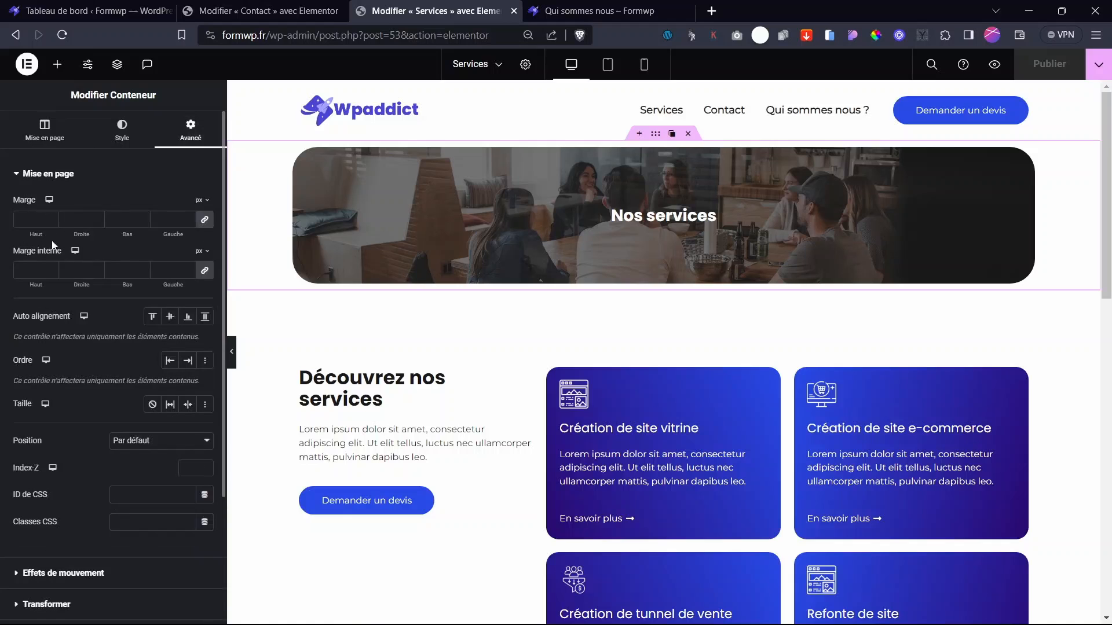
left_click(35, 270)
type("0")
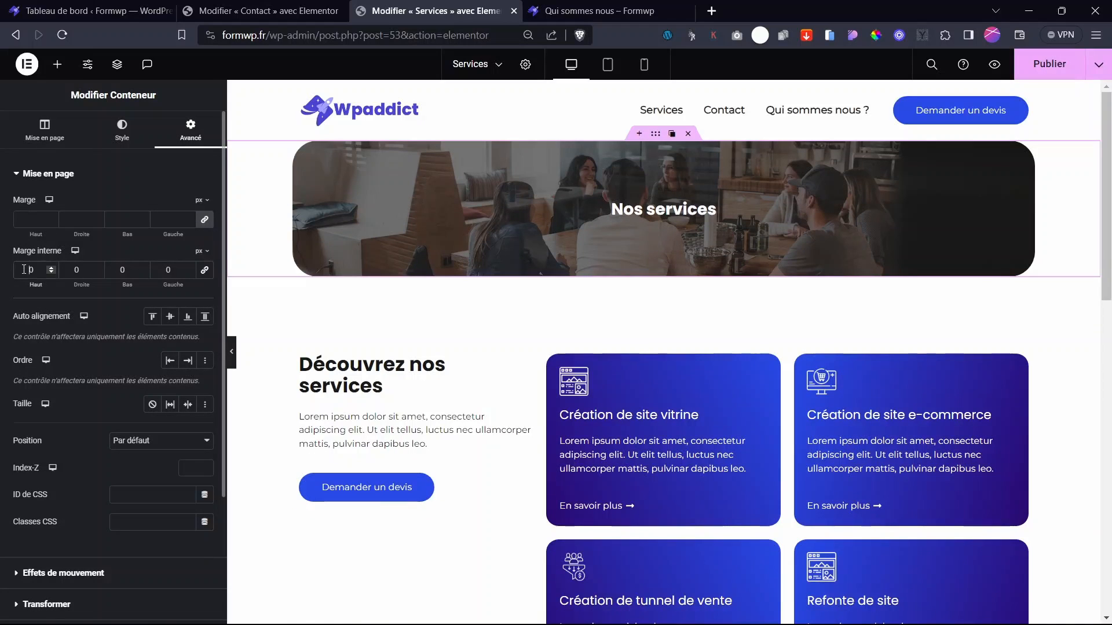
type("25")
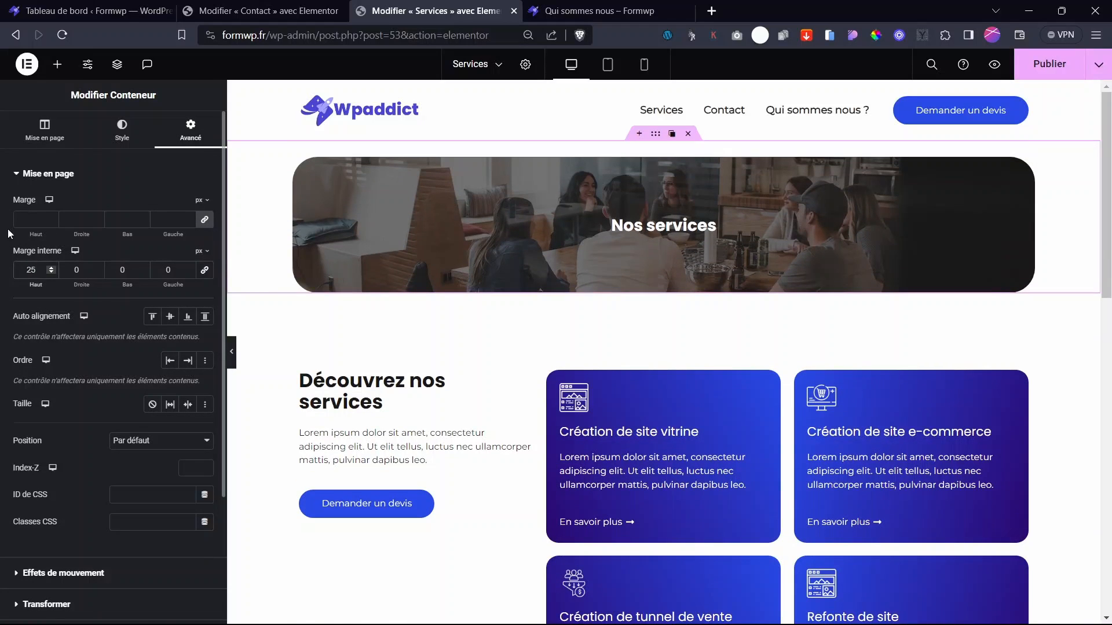
- Publish the Services page and check it in the preview tab
left_click(1049, 64)
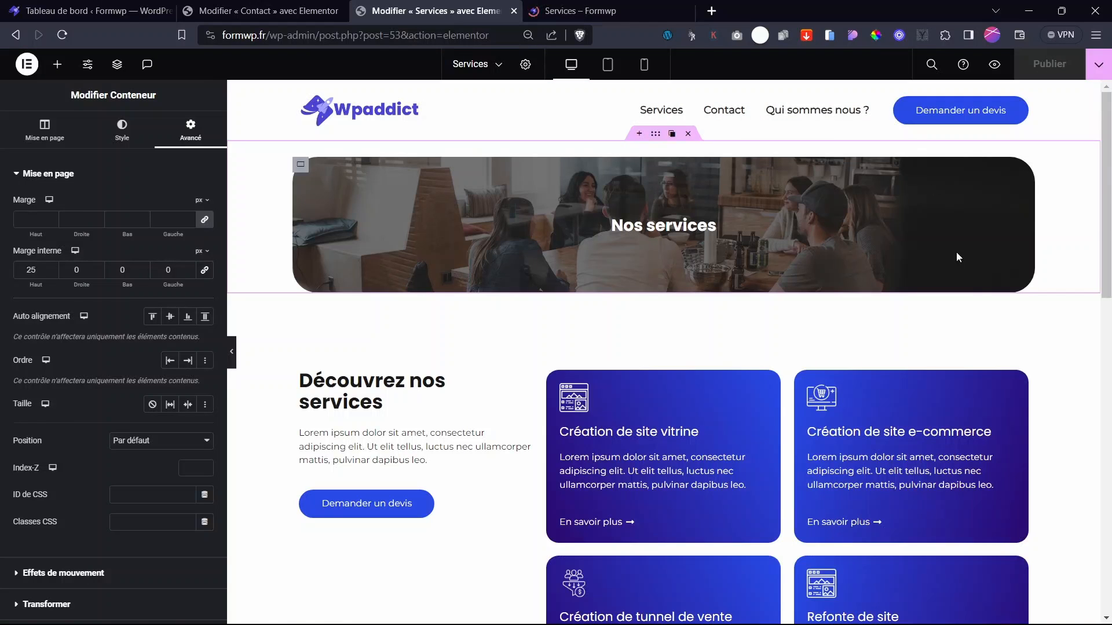
scroll(666, 347, "down", 5)
scroll(666, 347, "up", 5)
key("ctrl+Tab")
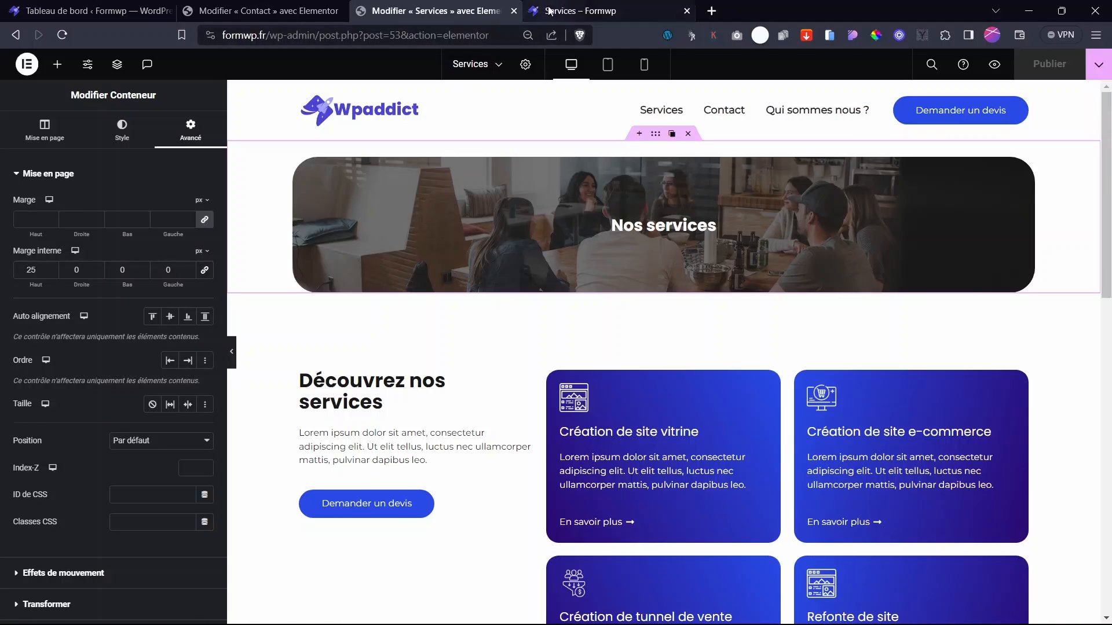
- Reload the live site, browse its Services, Contact and Qui sommes nous ? pages, then return to the Services editor
left_click(265, 93)
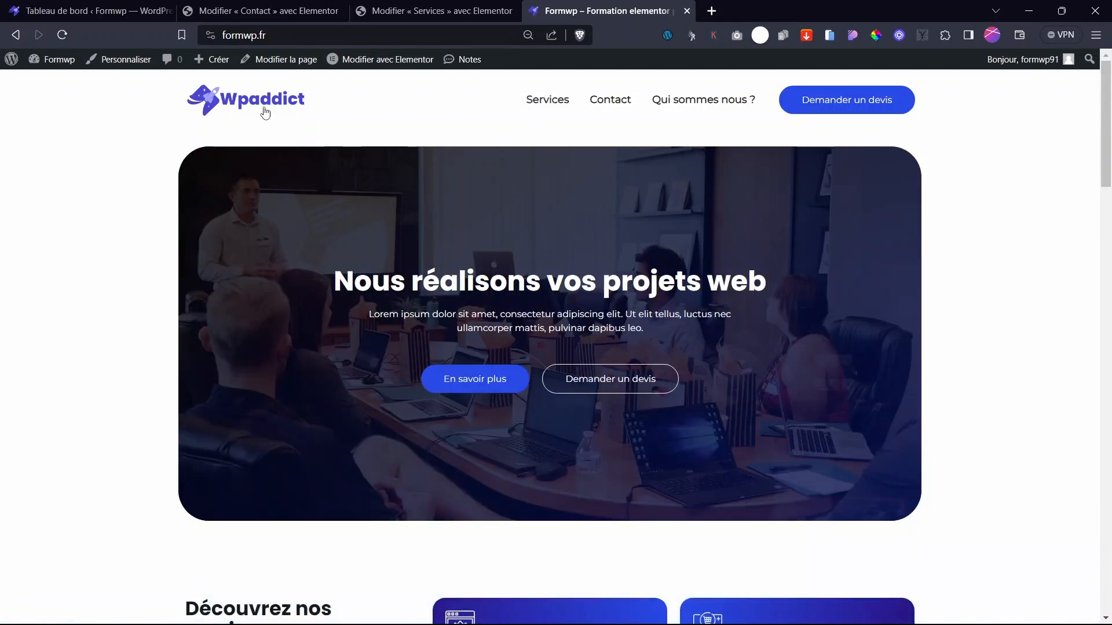
left_click(557, 101)
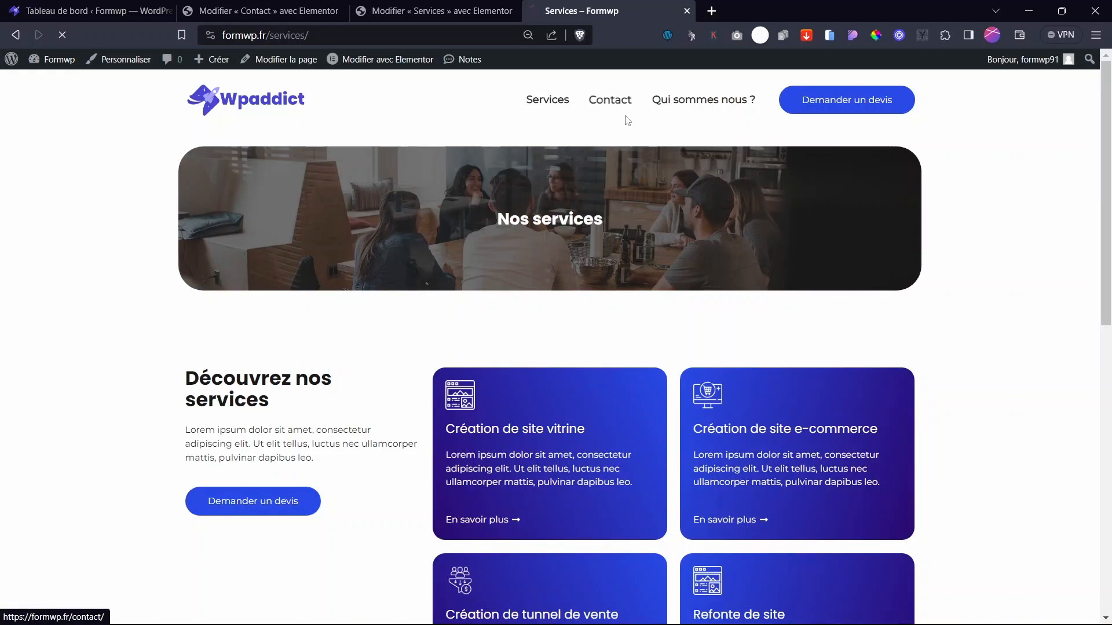
left_click(606, 99)
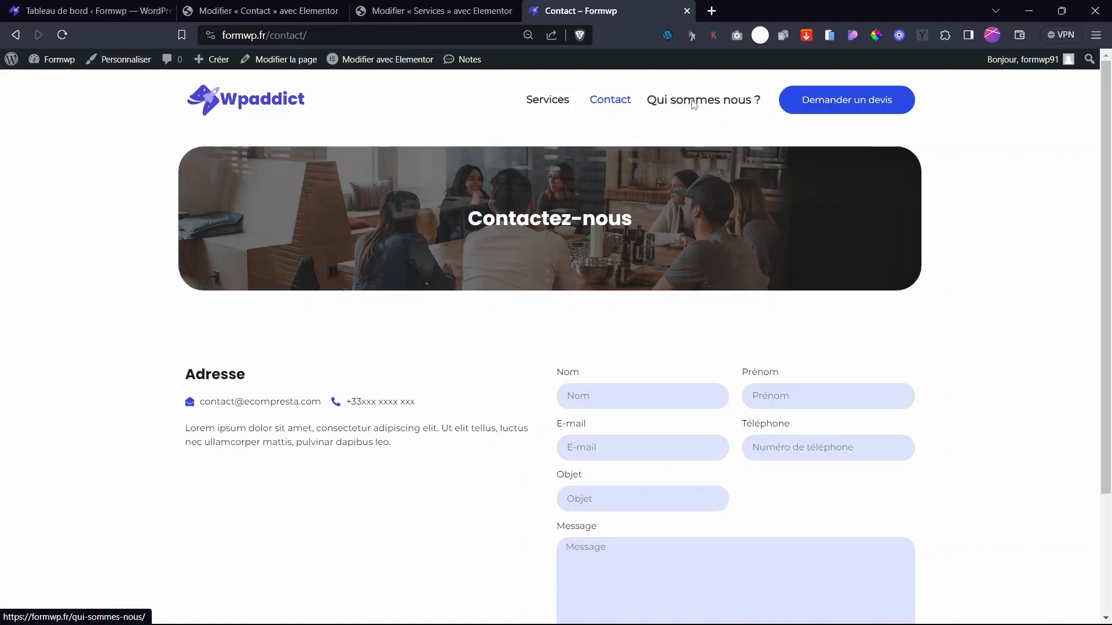
left_click(694, 102)
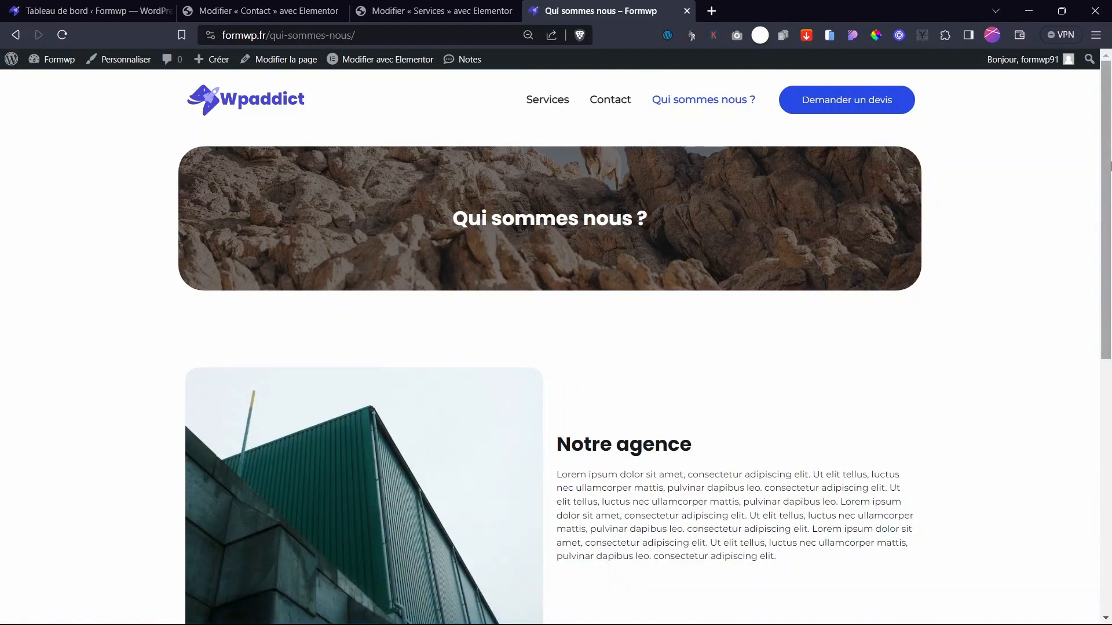
left_click_drag(1110, 166, 1109, 532)
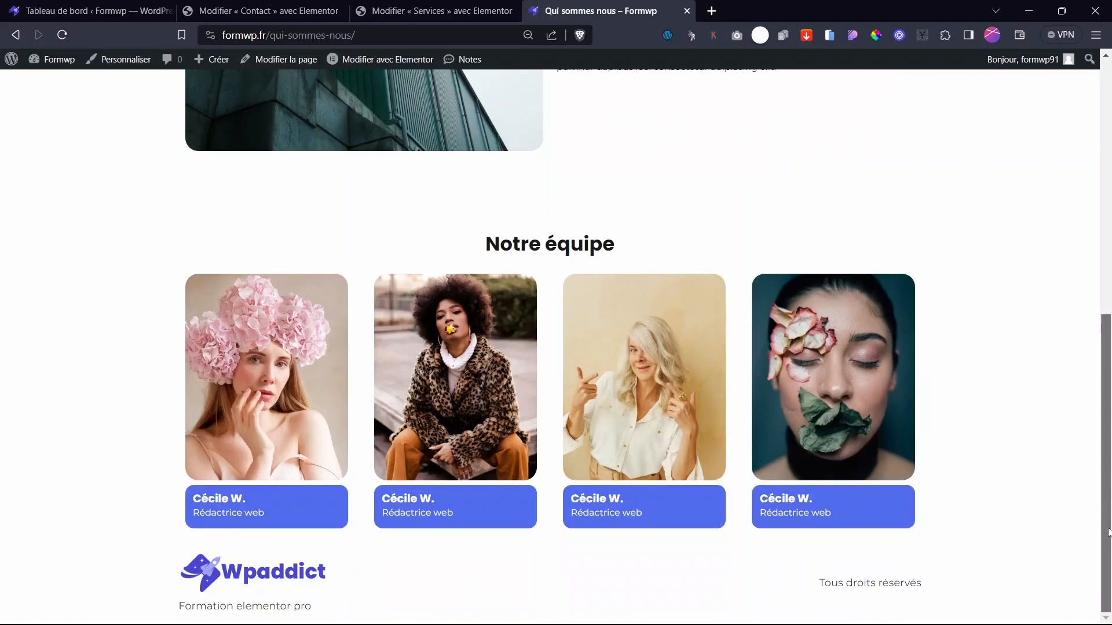
left_click_drag(1107, 399, 1106, 139)
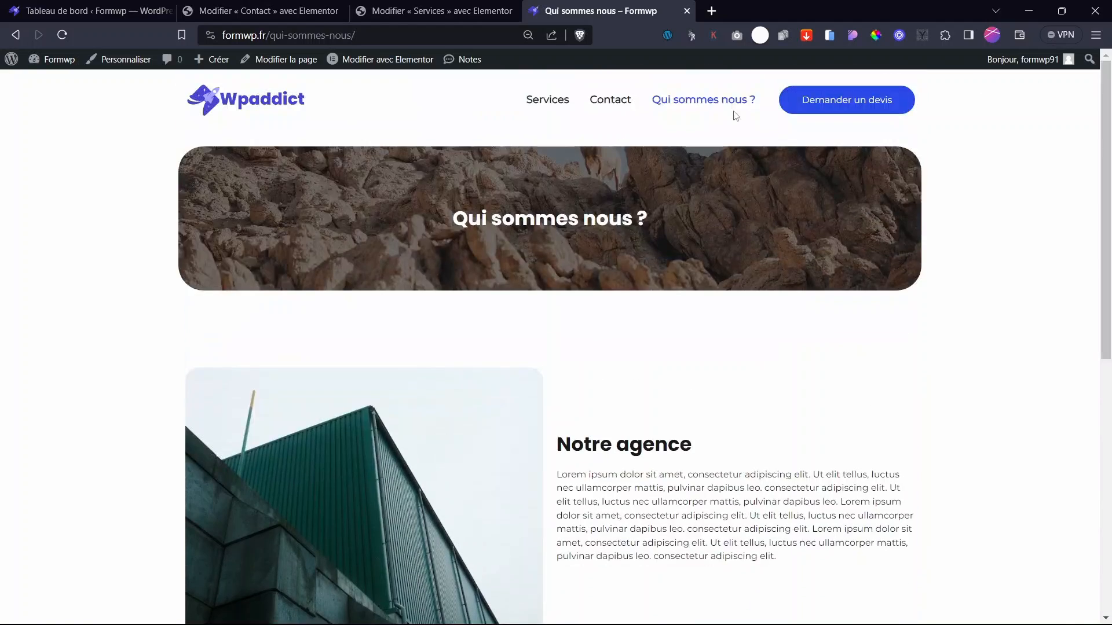
left_click(259, 95)
left_click(406, 9)
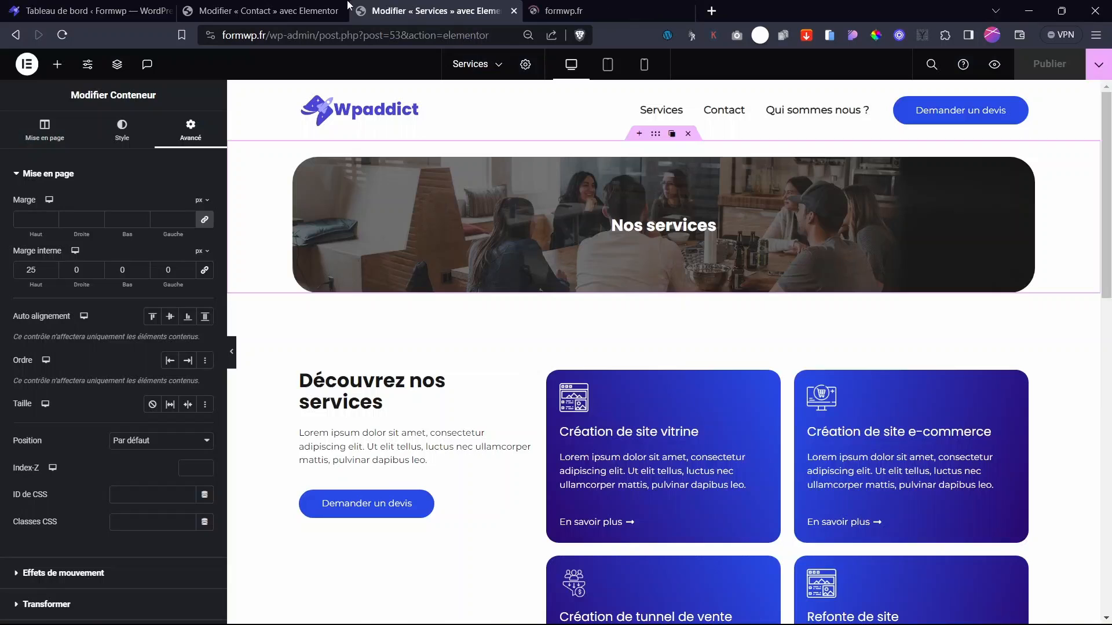
- Open the Accueil page in Elementor from the recent-pages switcher
left_click(313, 11)
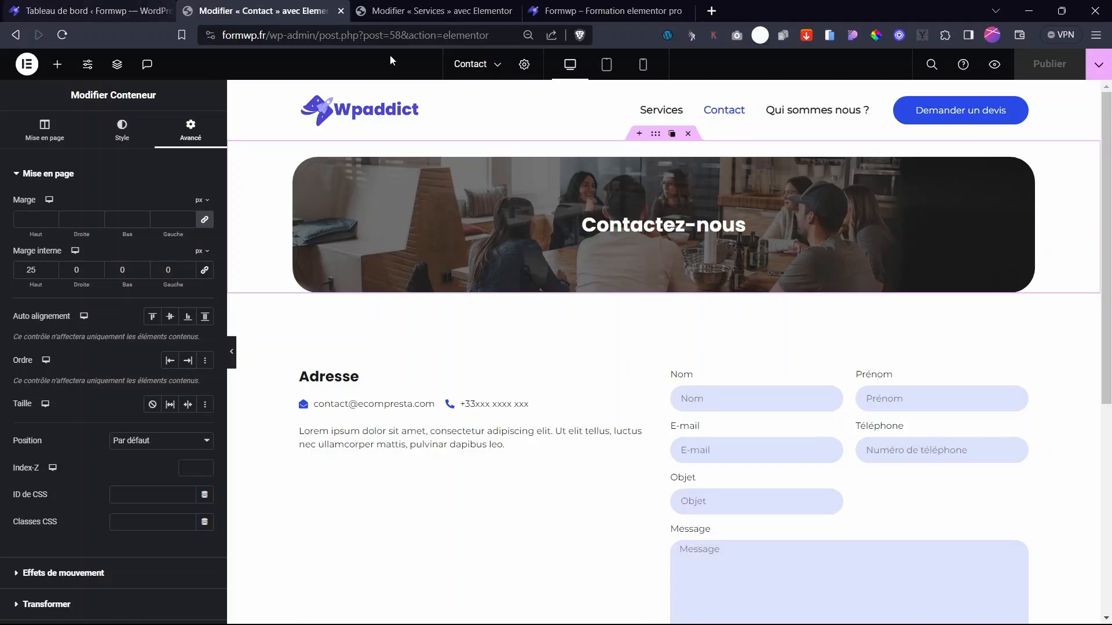
left_click(492, 65)
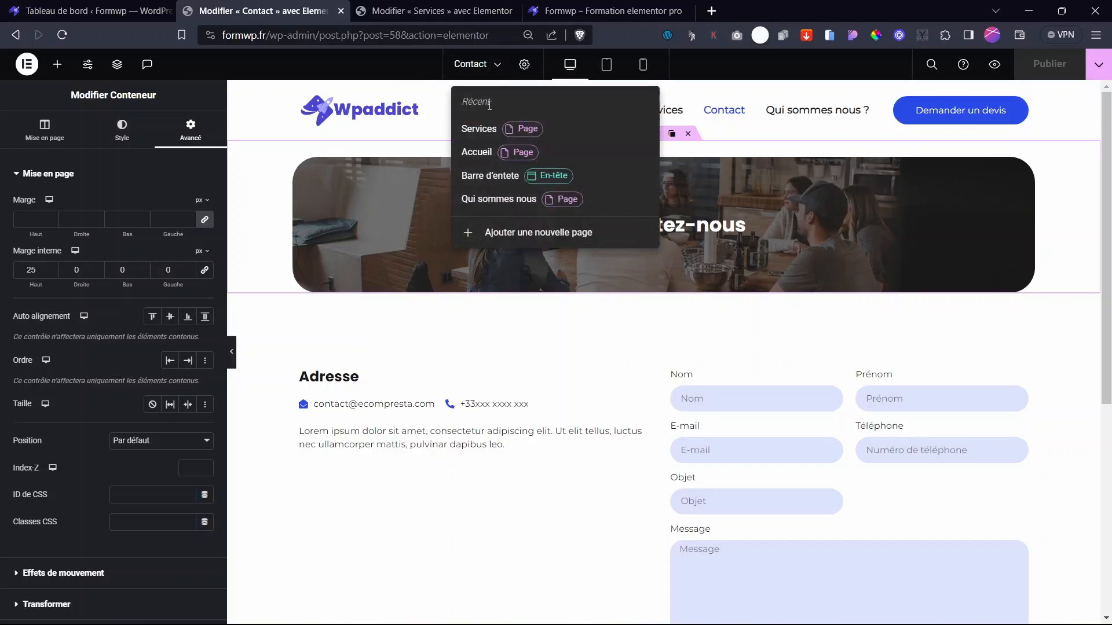
left_click(478, 153)
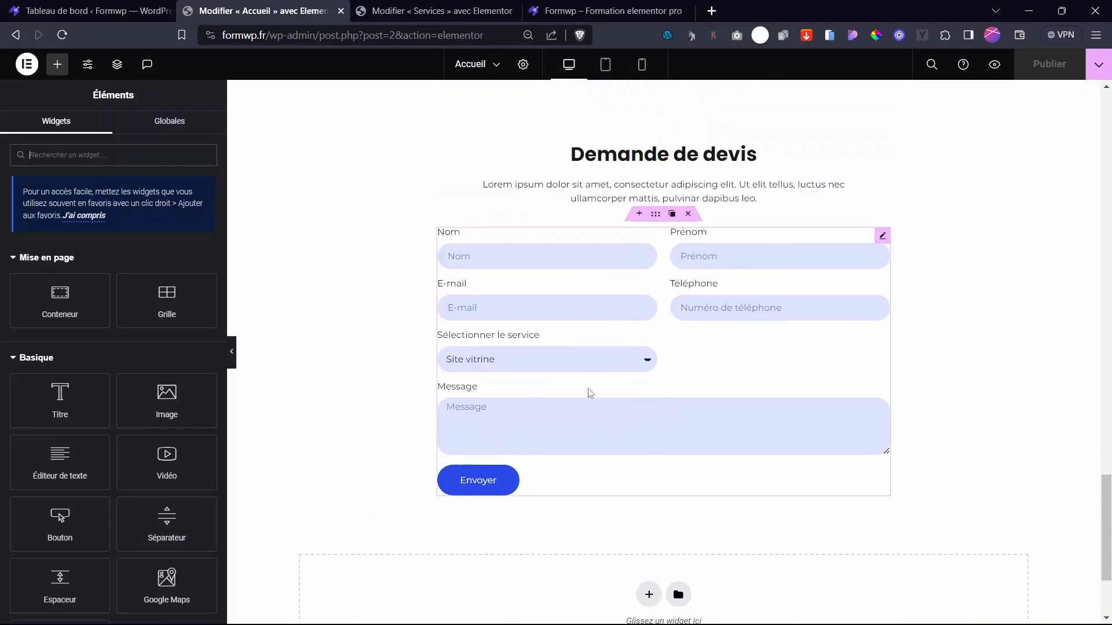
scroll(590, 392, "up", 10)
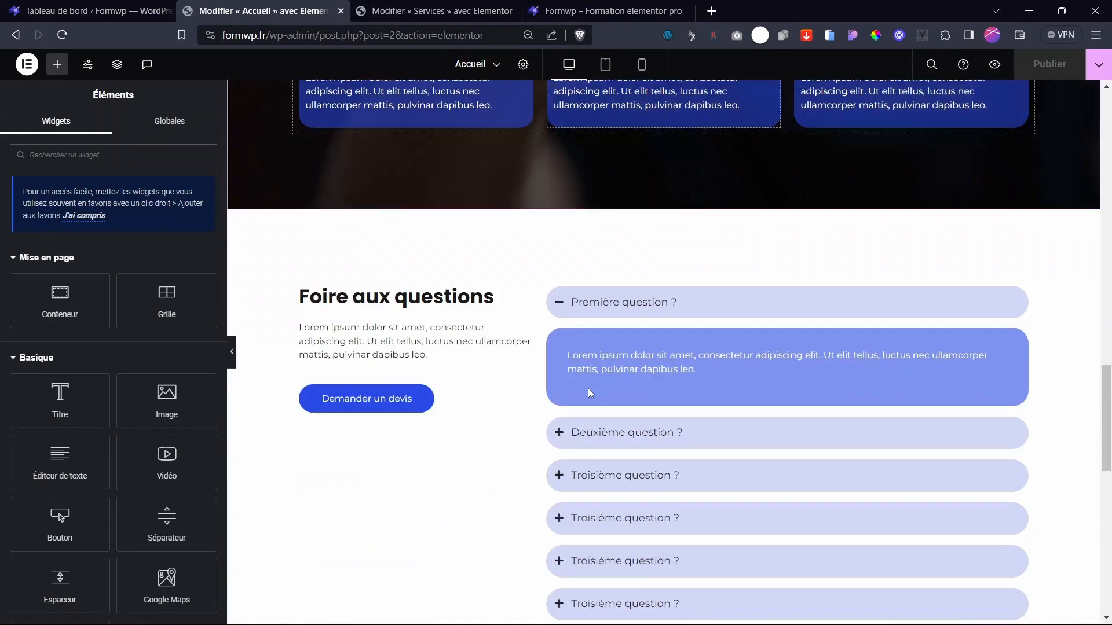
scroll(589, 393, "down", 5)
scroll(588, 393, "up", 5)
scroll(588, 393, "down", 7)
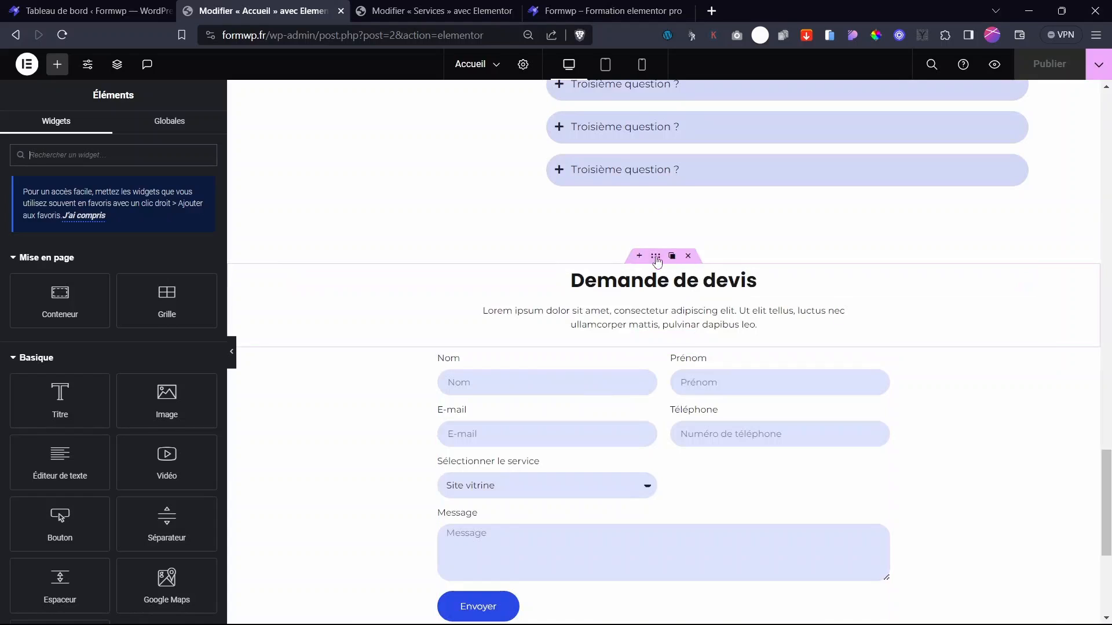
- Give the Demande de devis section the CSS class 'devis' and publish Accueil
left_click(656, 258)
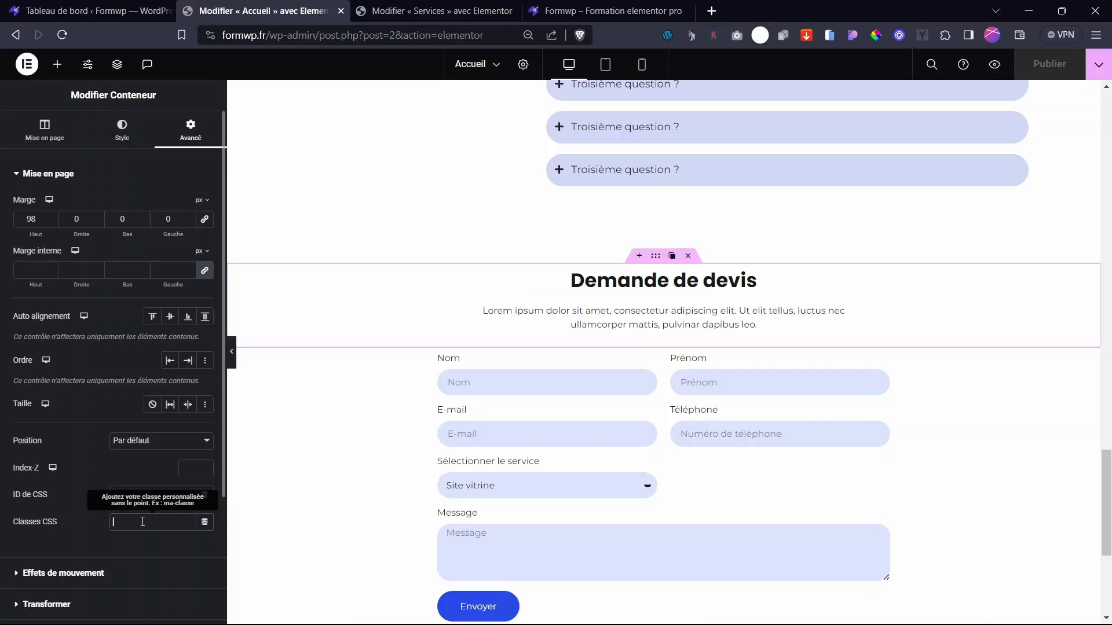
type("devis")
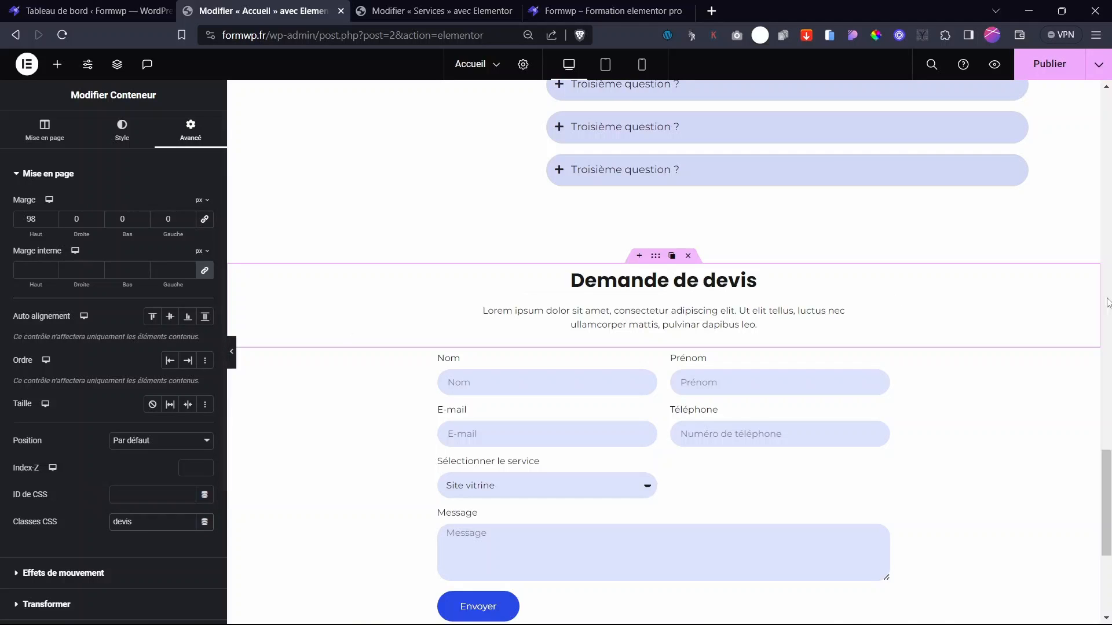
left_click(1049, 63)
left_click_drag(1107, 480, 1109, 110)
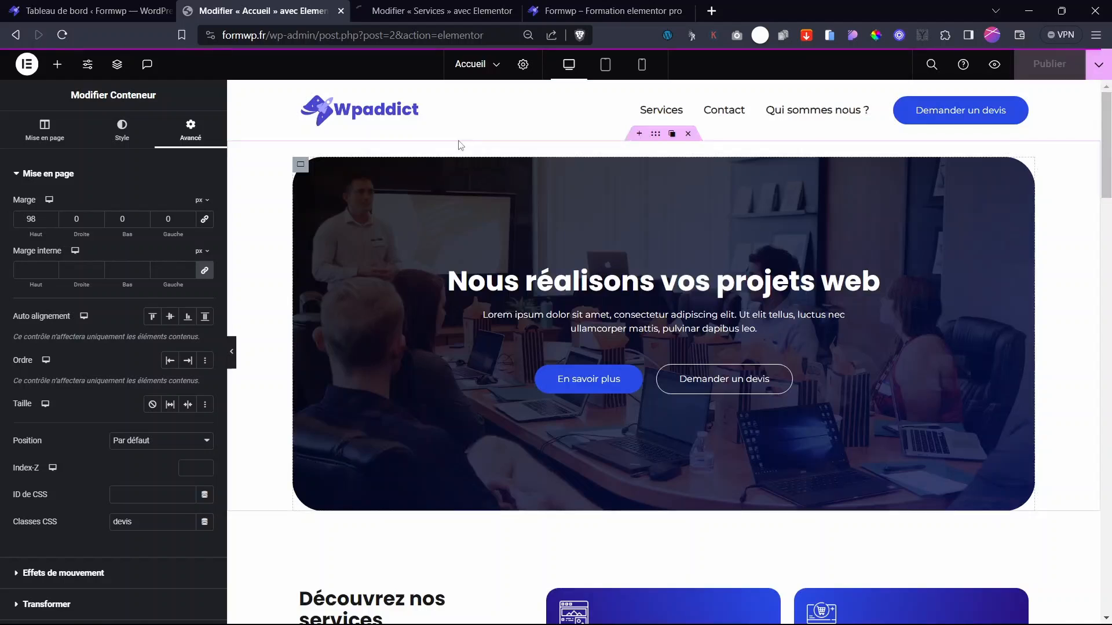
- In the Barre d'entete header, link the Demander un devis button to #devis and publish
left_click(470, 64)
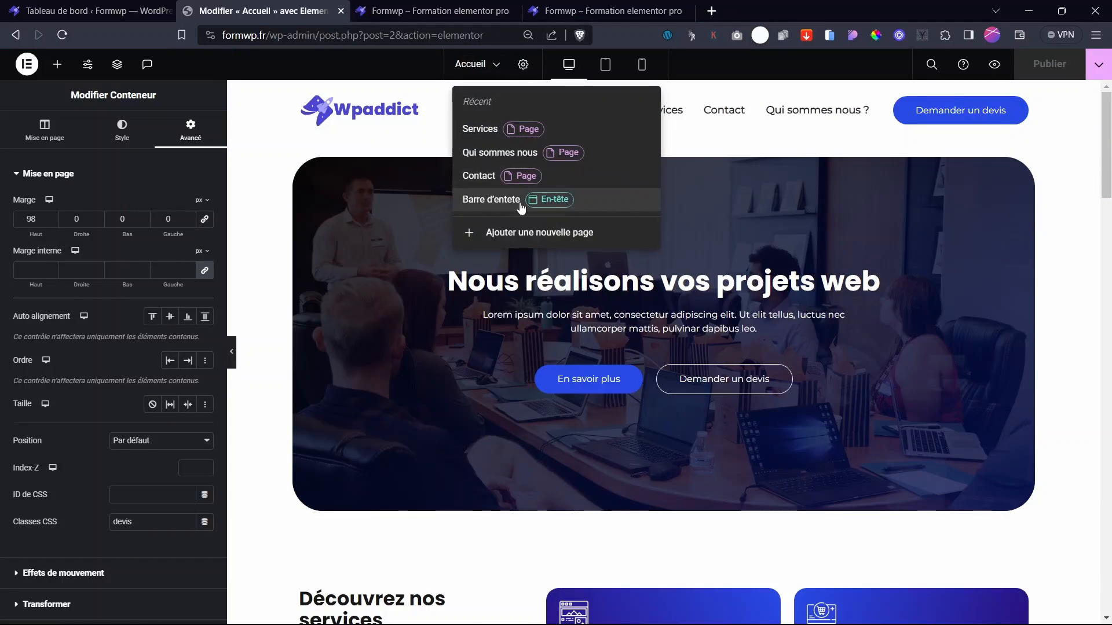
left_click(507, 200)
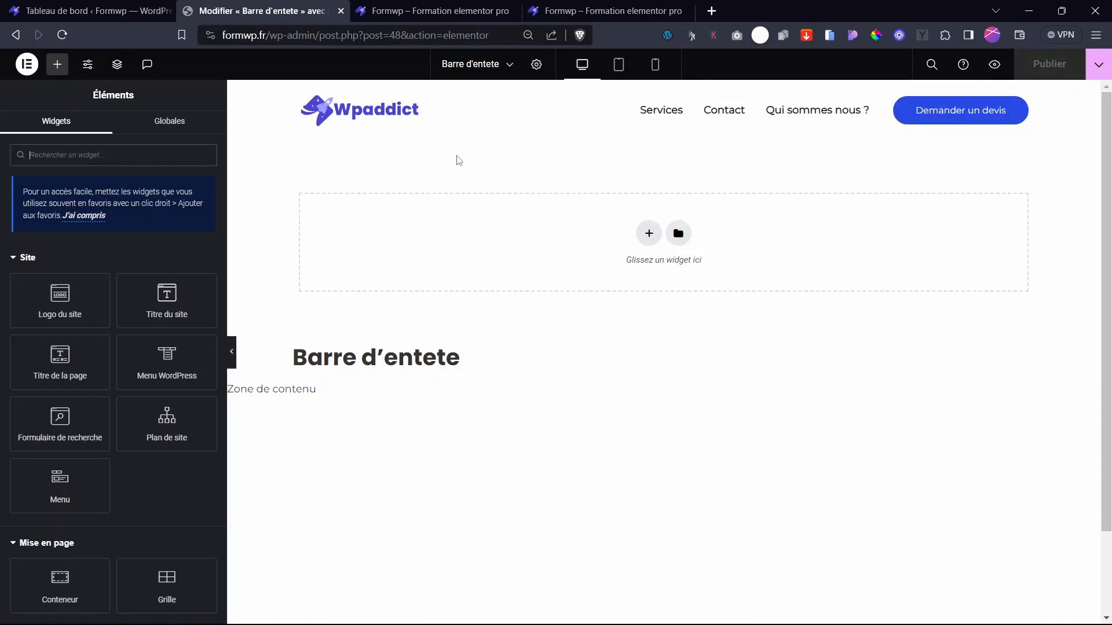
left_click(1022, 105)
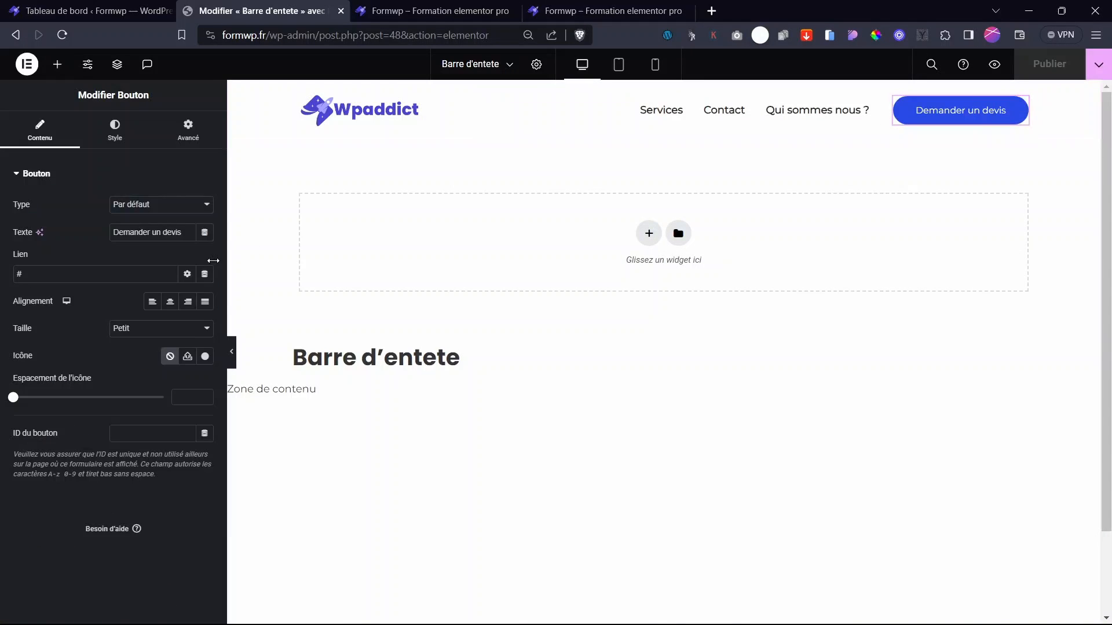
left_click(54, 271)
type("devis")
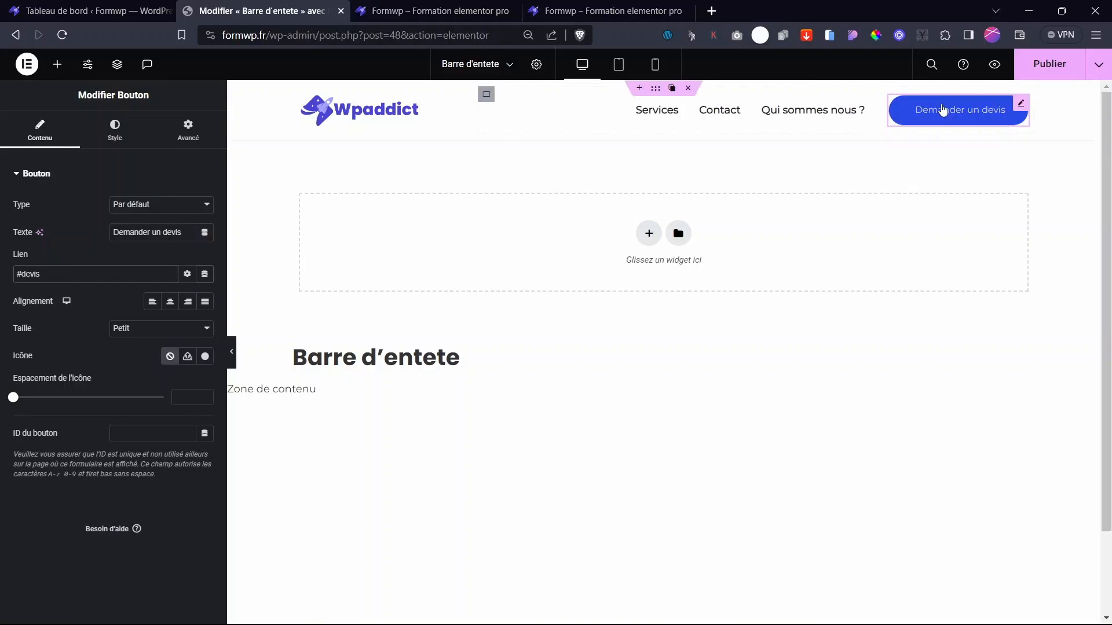
left_click(1050, 65)
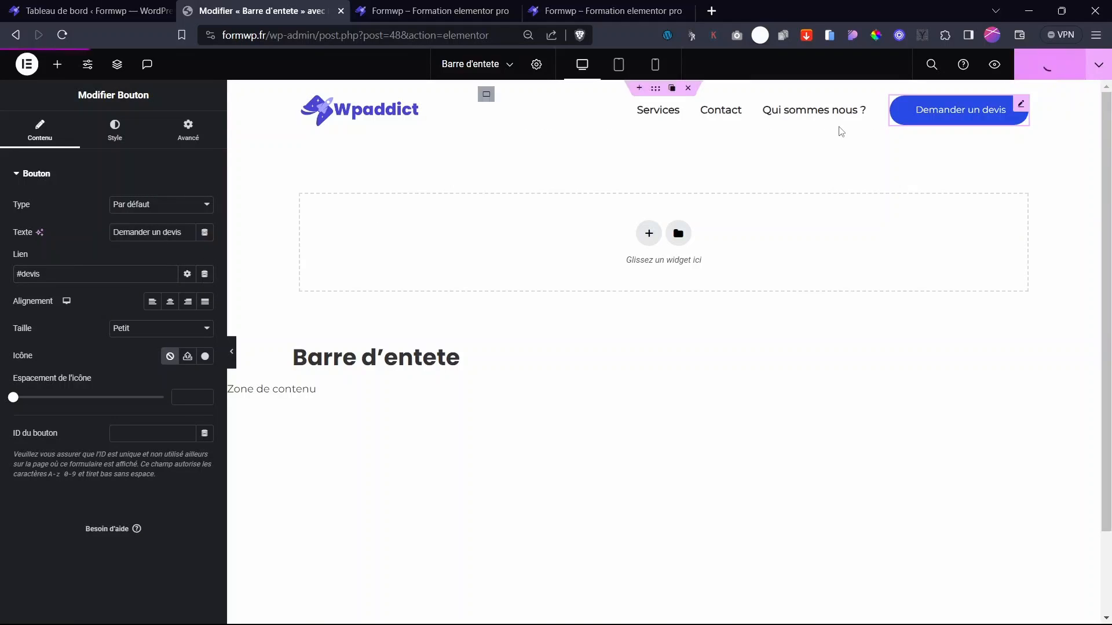
left_click(446, 15)
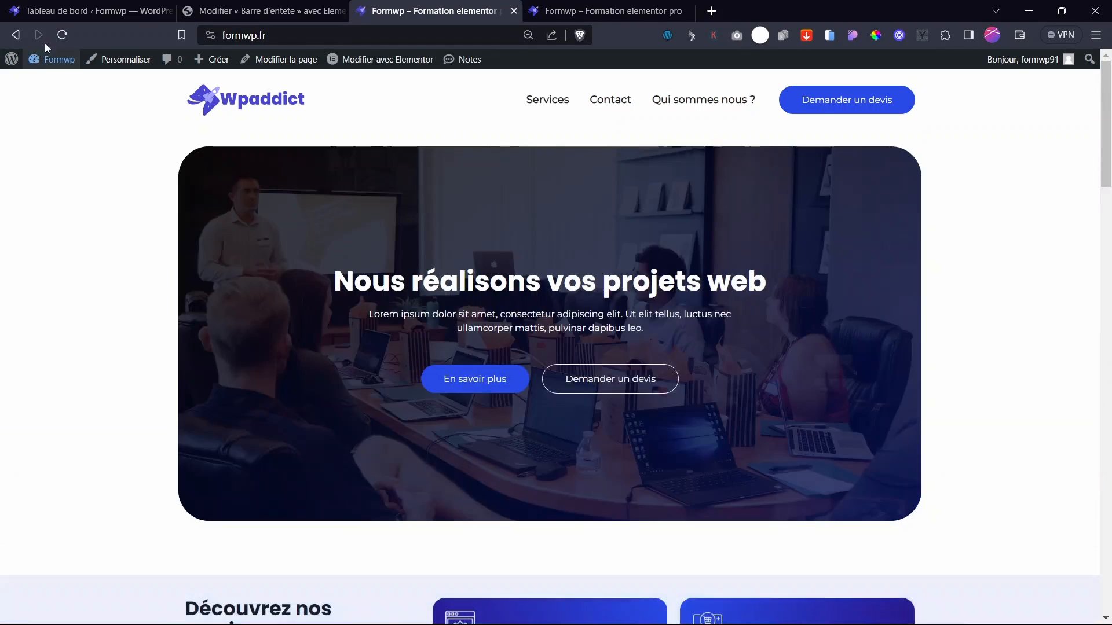
- Test the header's Demander un devis link on the live site, then reopen Accueil in Elementor
left_click(841, 106)
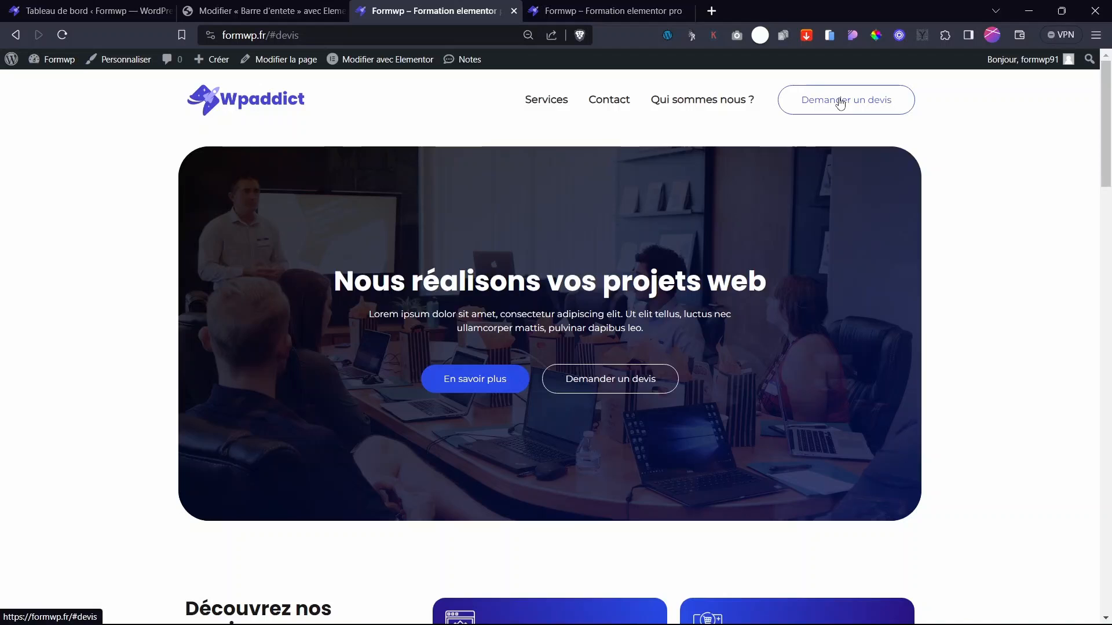
left_click(298, 12)
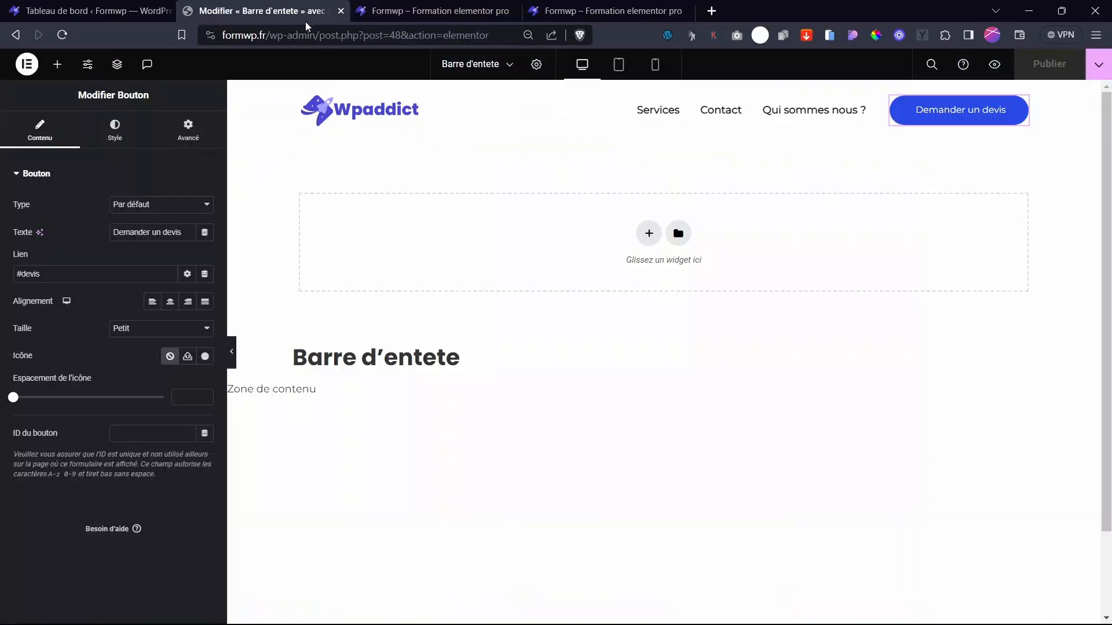
left_click(444, 8)
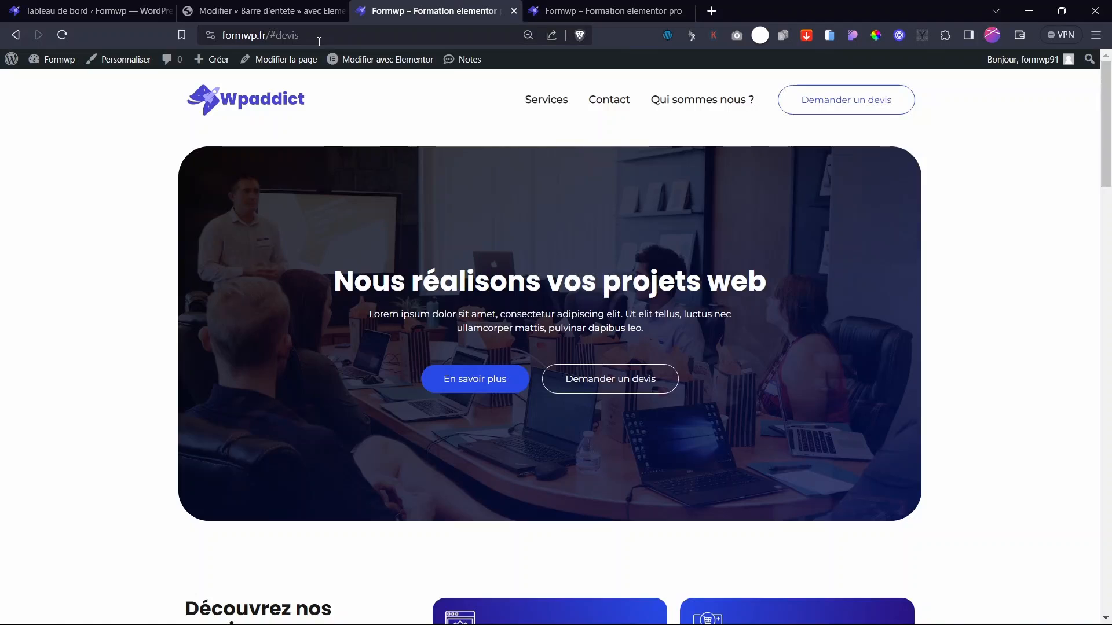
left_click(347, 59)
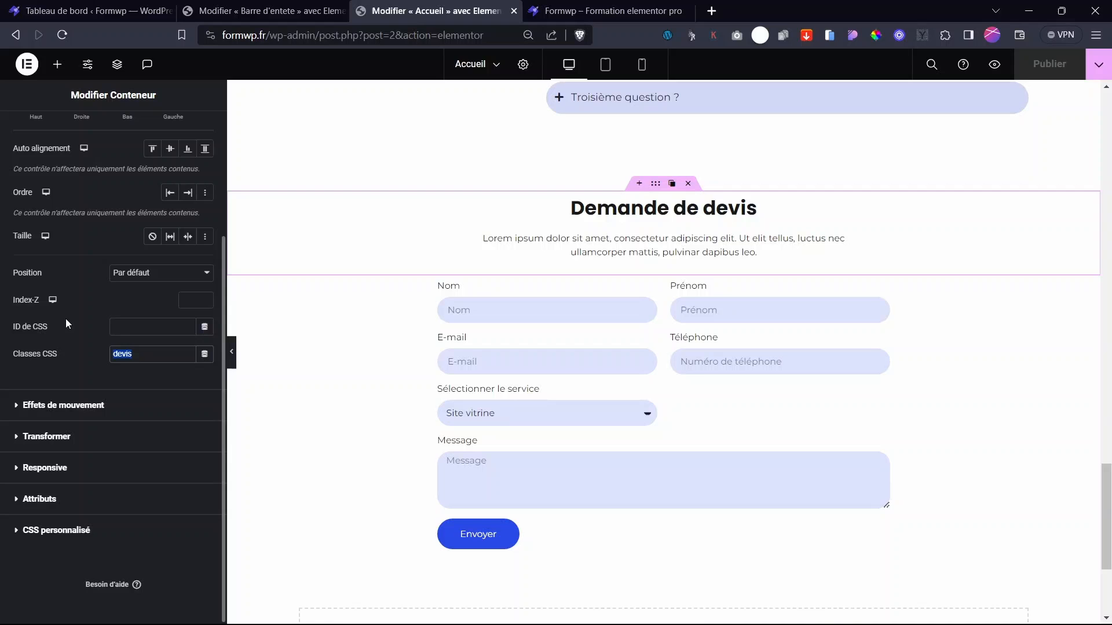
- Move 'devis' from the section's CSS classes to its CSS ID and republish Accueil
key("ctrl+x")
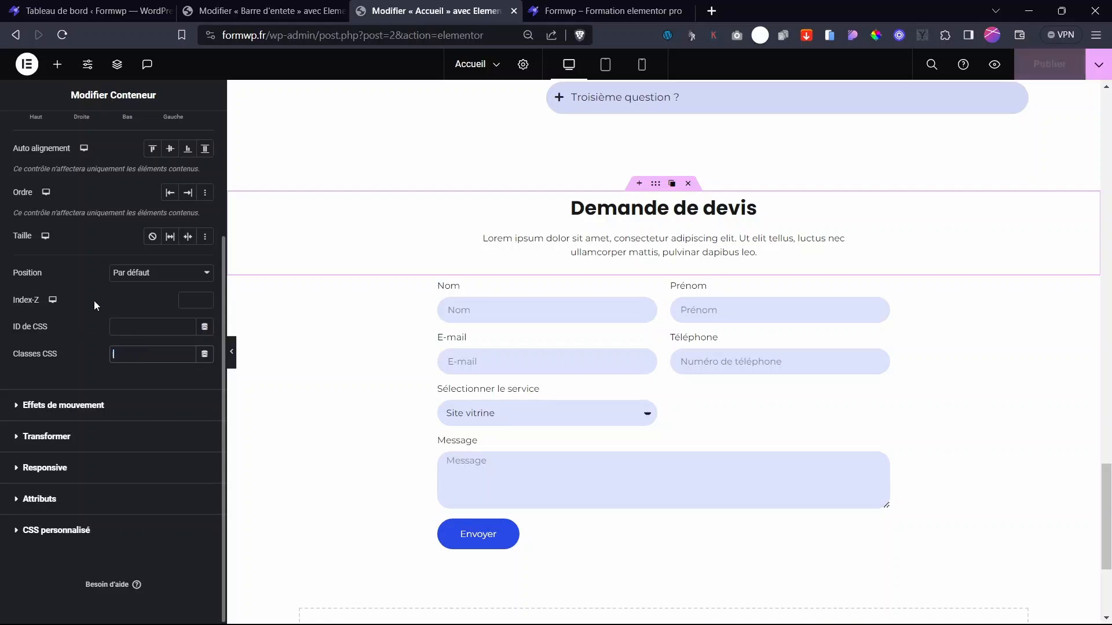
left_click(132, 327)
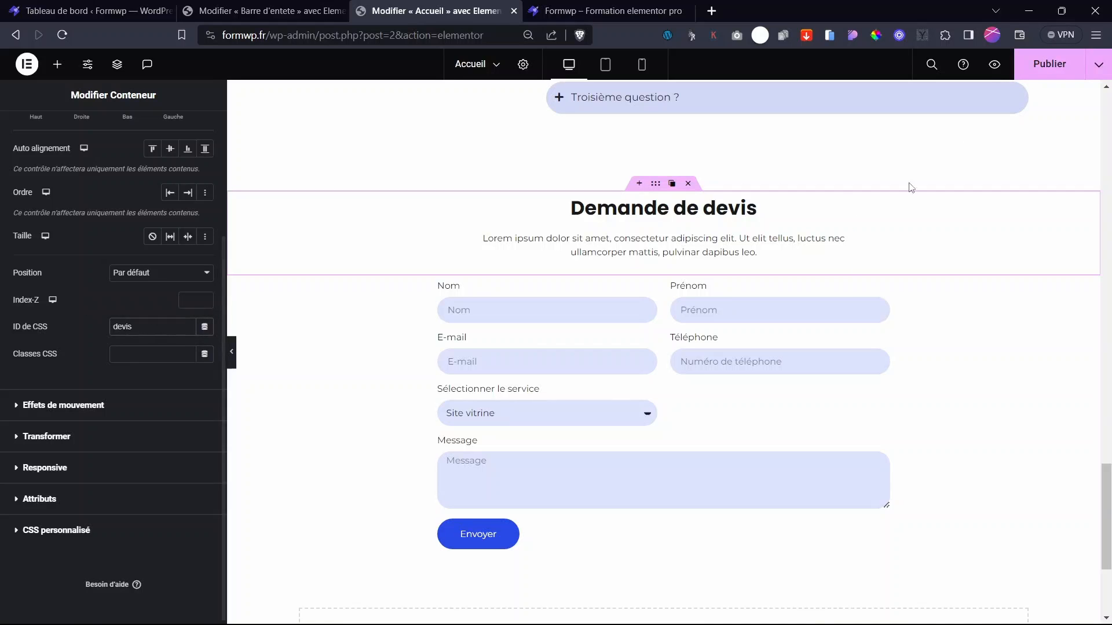
left_click(1039, 67)
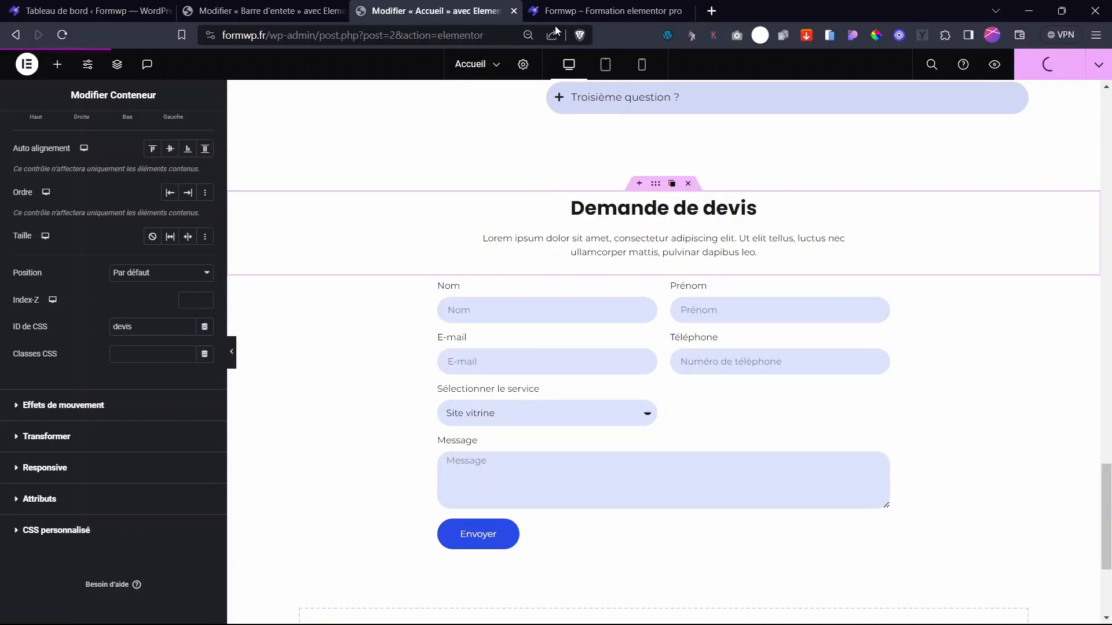
- On the live site, confirm the quote link jumps to the form and scroll down to the footer
left_click(584, 11)
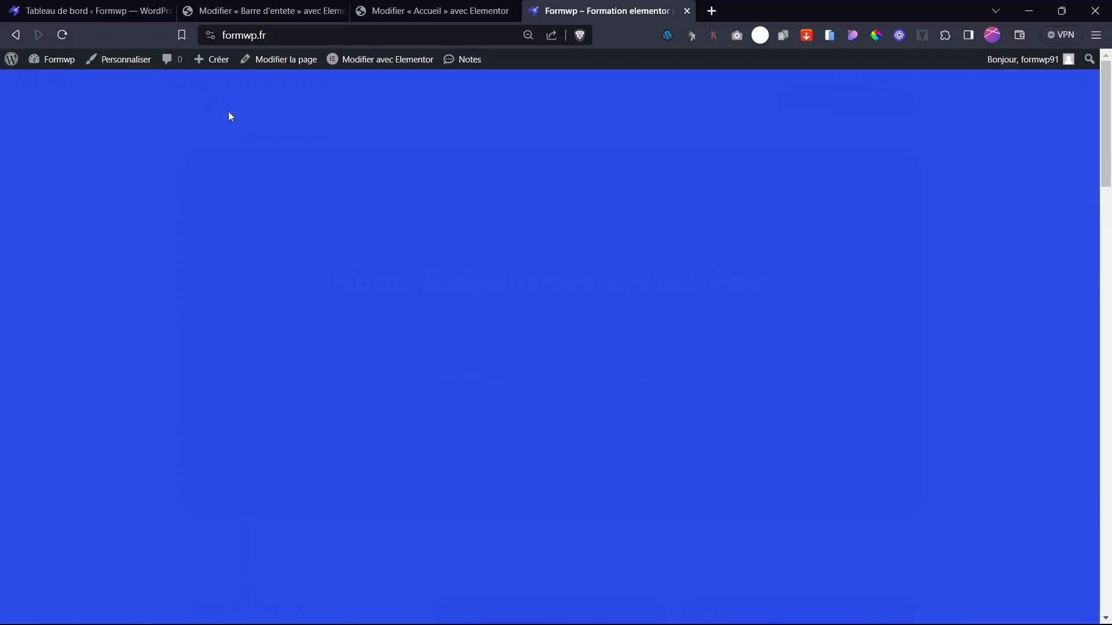
mouse_move(1105, 122)
left_mouse_down()
mouse_move(1105, 399)
mouse_move(1105, 115)
left_mouse_up()
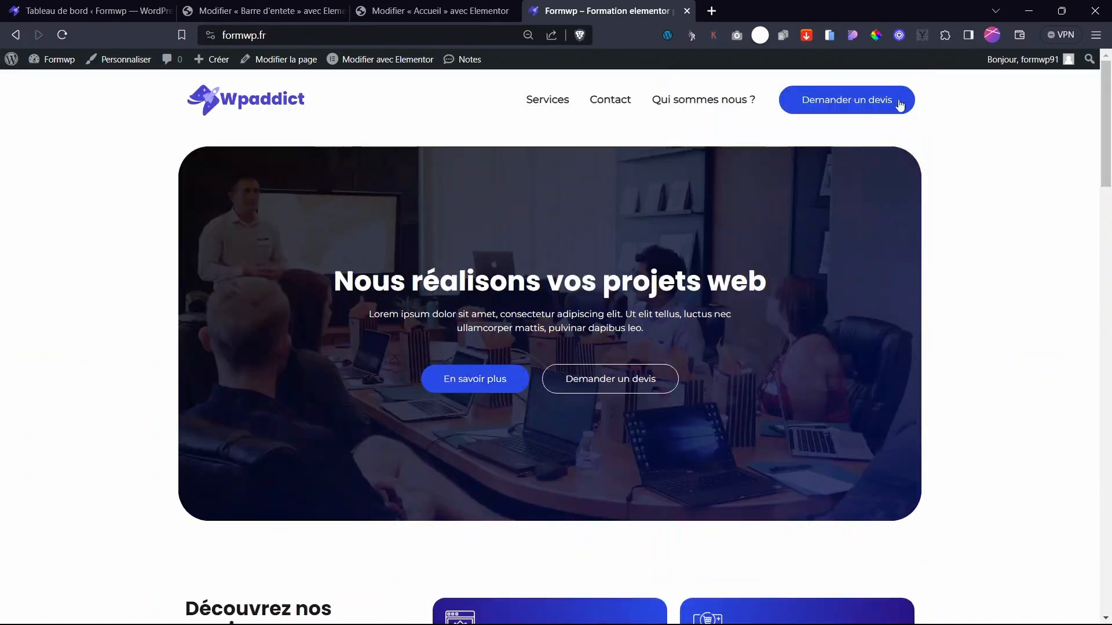
left_click(843, 108)
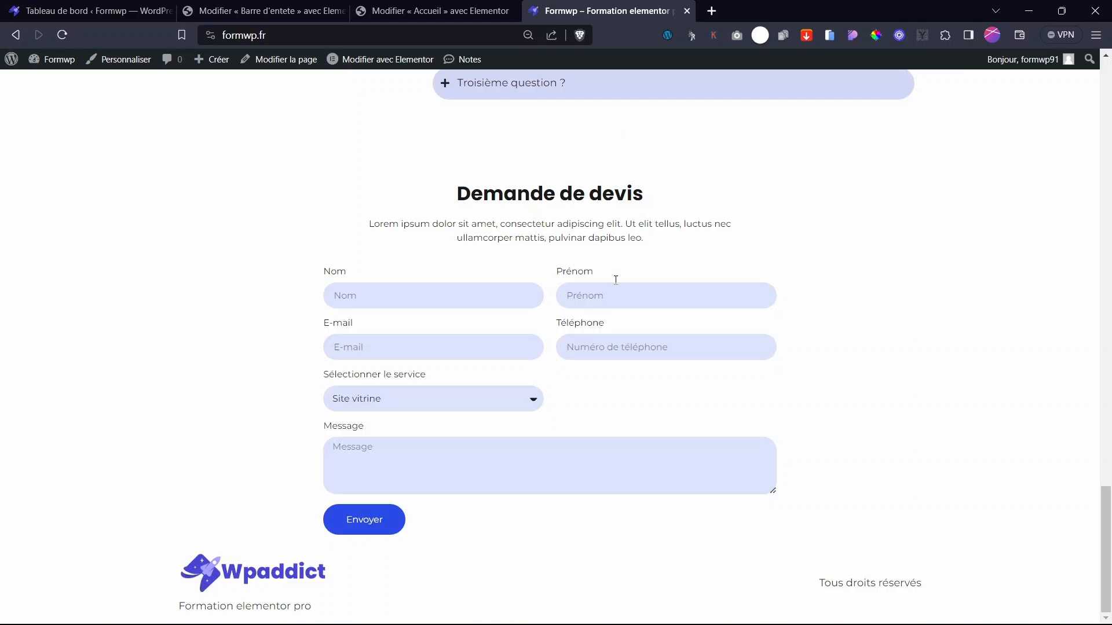
scroll(452, 321, "up", 5)
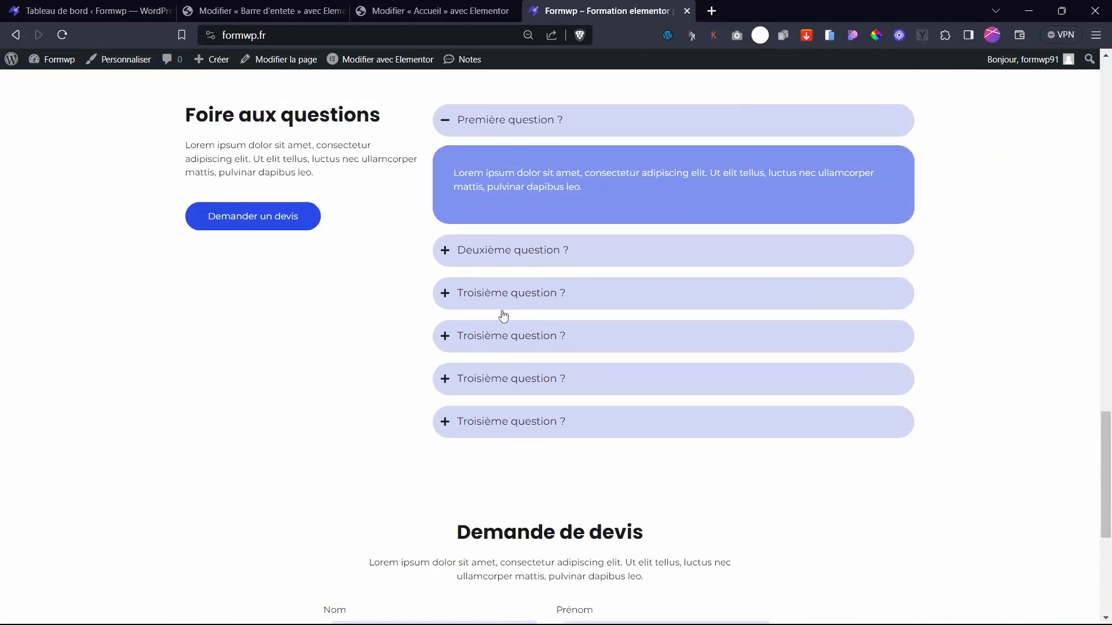
scroll(501, 315, "down", 5)
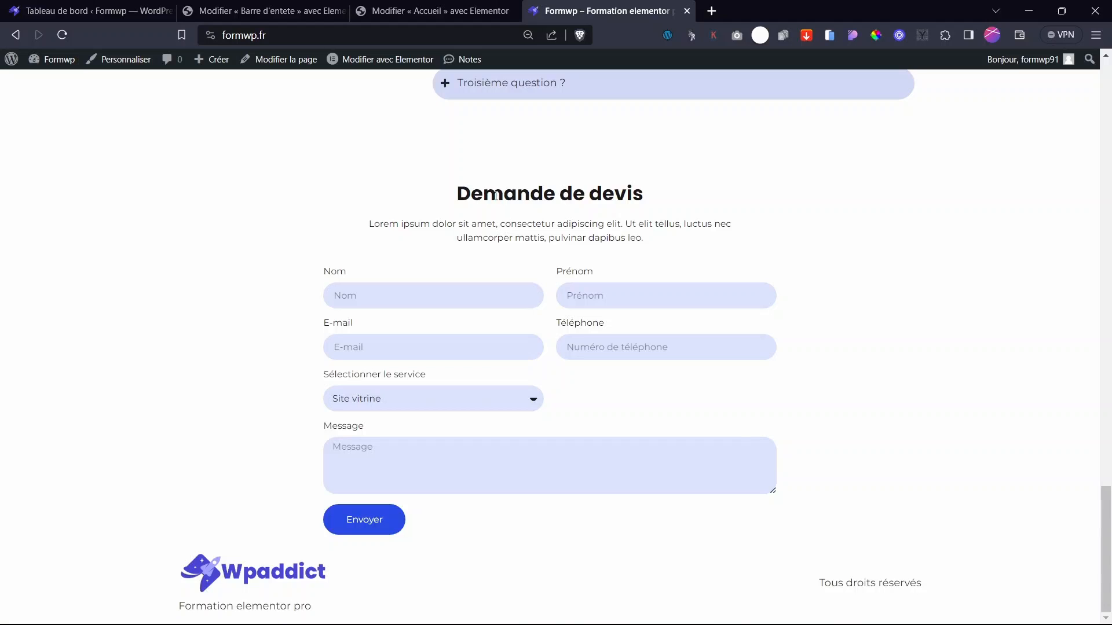
left_click_drag(1106, 521, 1106, 92)
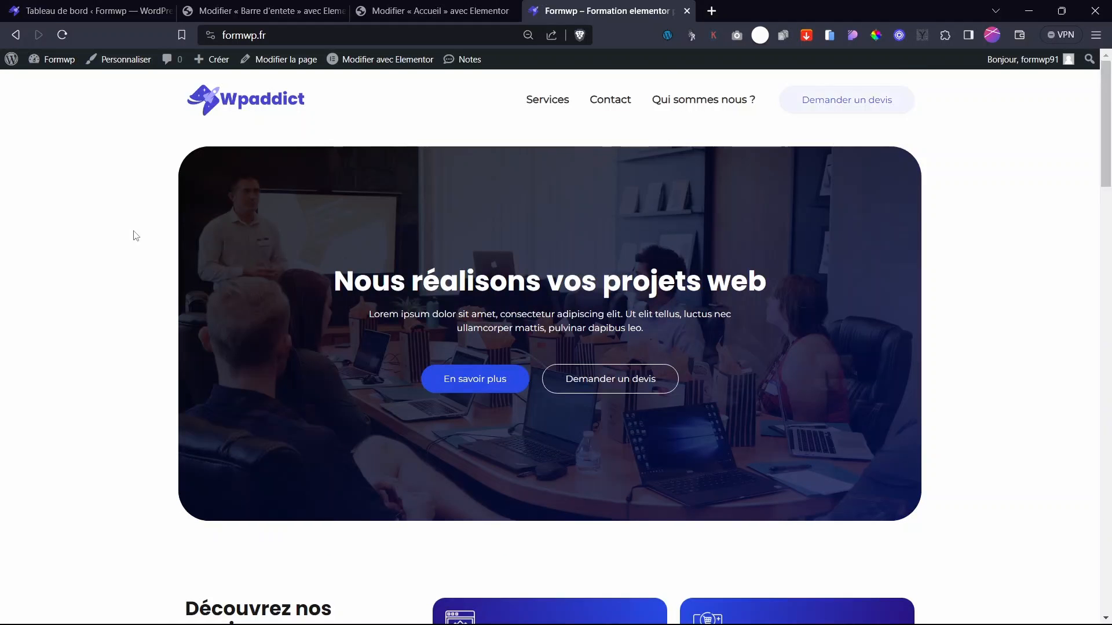
scroll(978, 236, "down", 20)
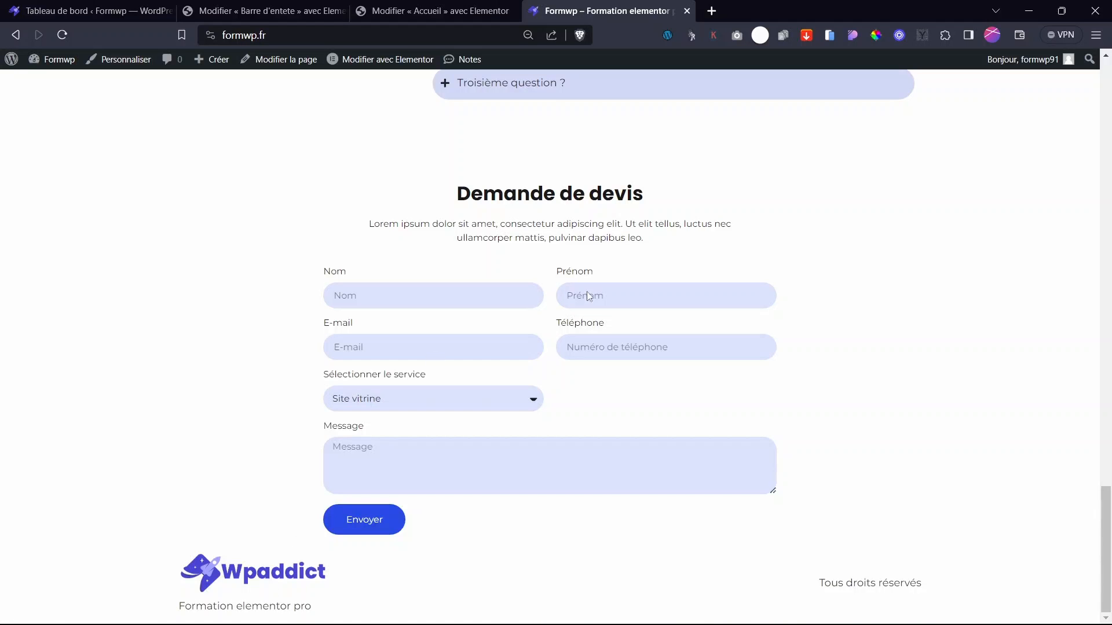
left_click_drag(1105, 544, 1110, 600)
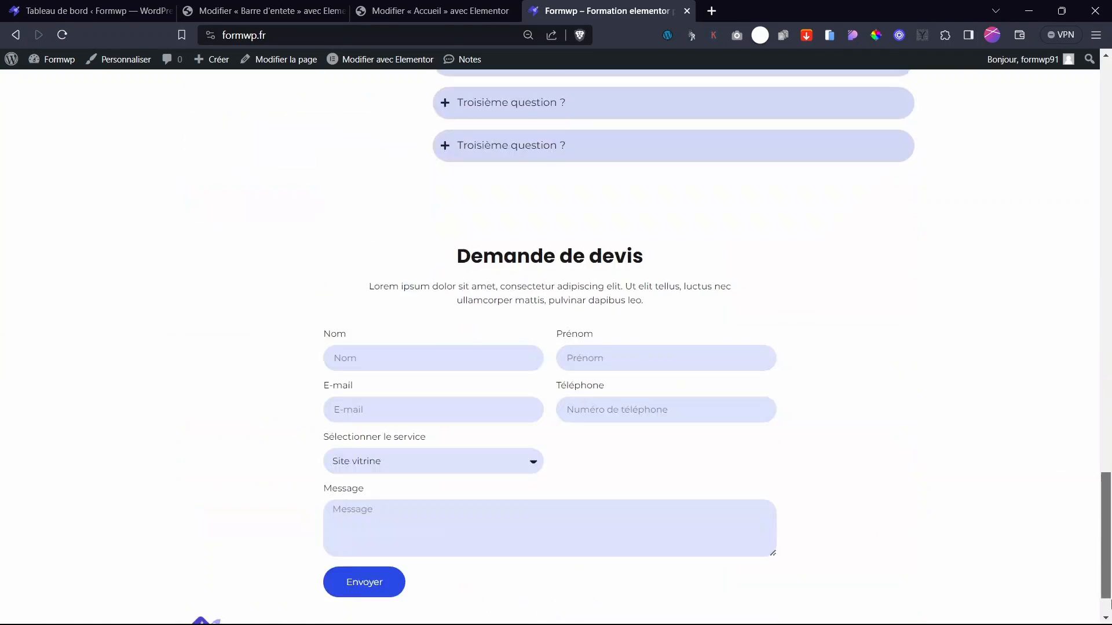
left_click(434, 11)
- From the WordPress dashboard, add a new Pied de page template in Modèles > Constructeur de thème
left_click(292, 9)
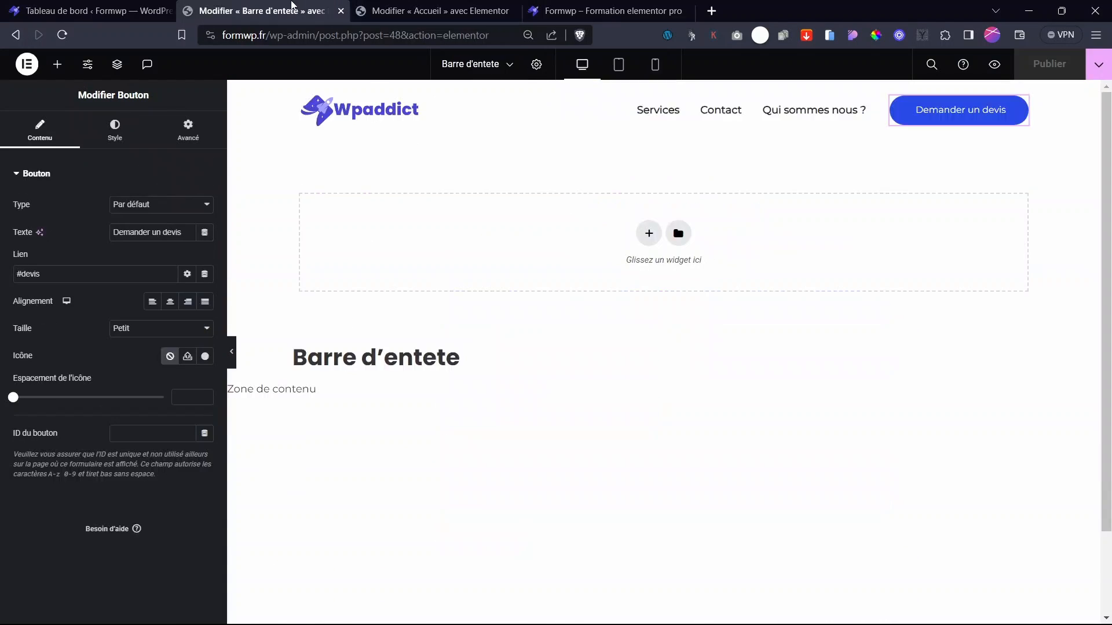
left_click(93, 11)
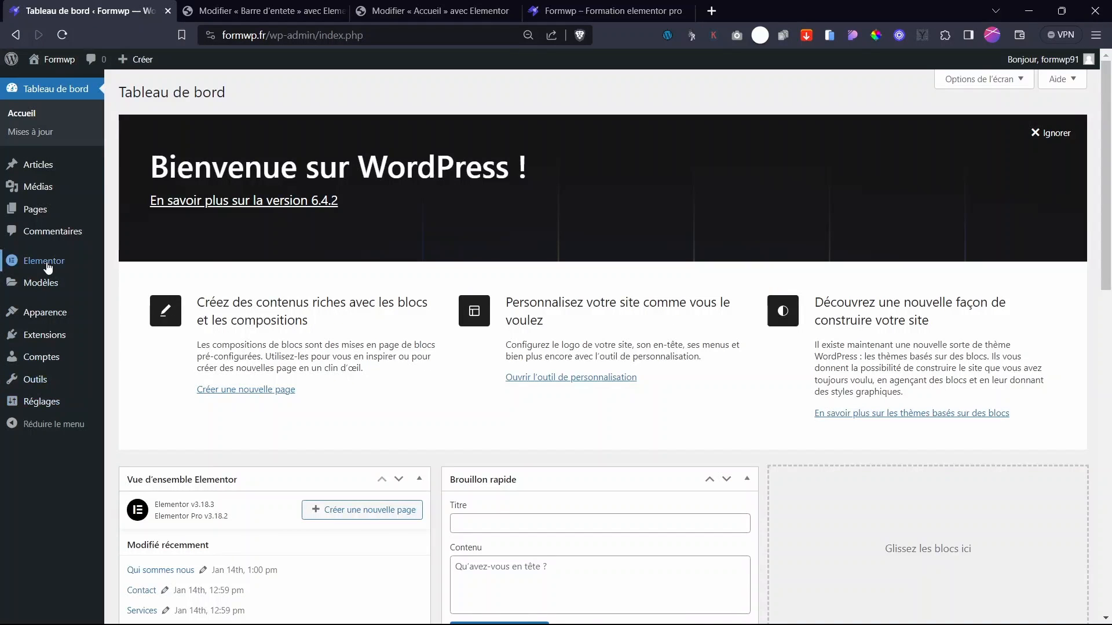
mouse_move(52, 284)
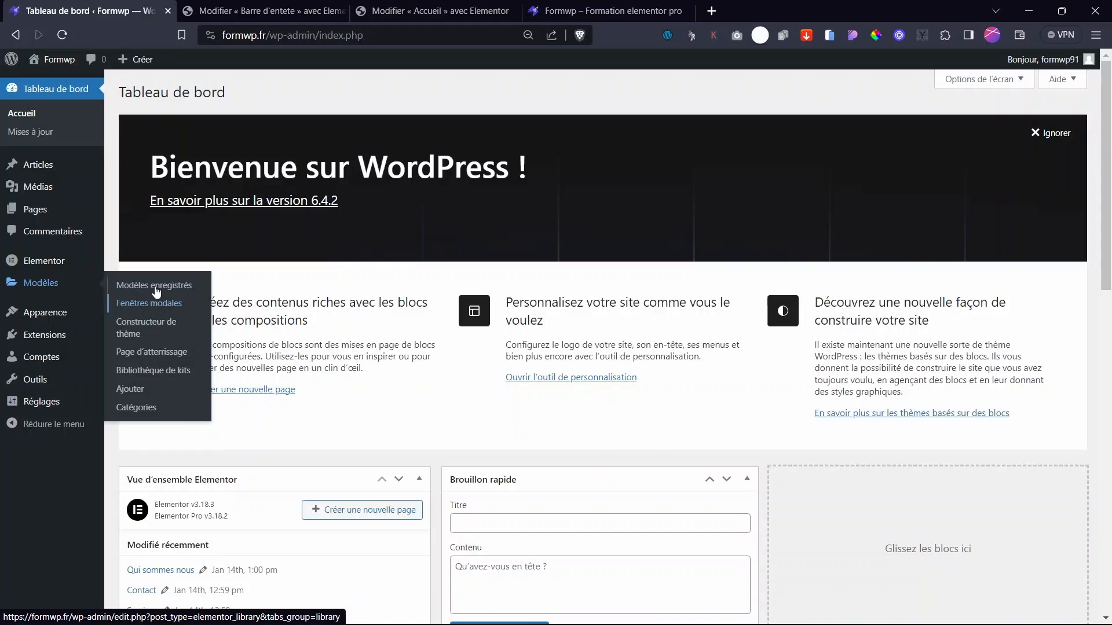
left_click(148, 327)
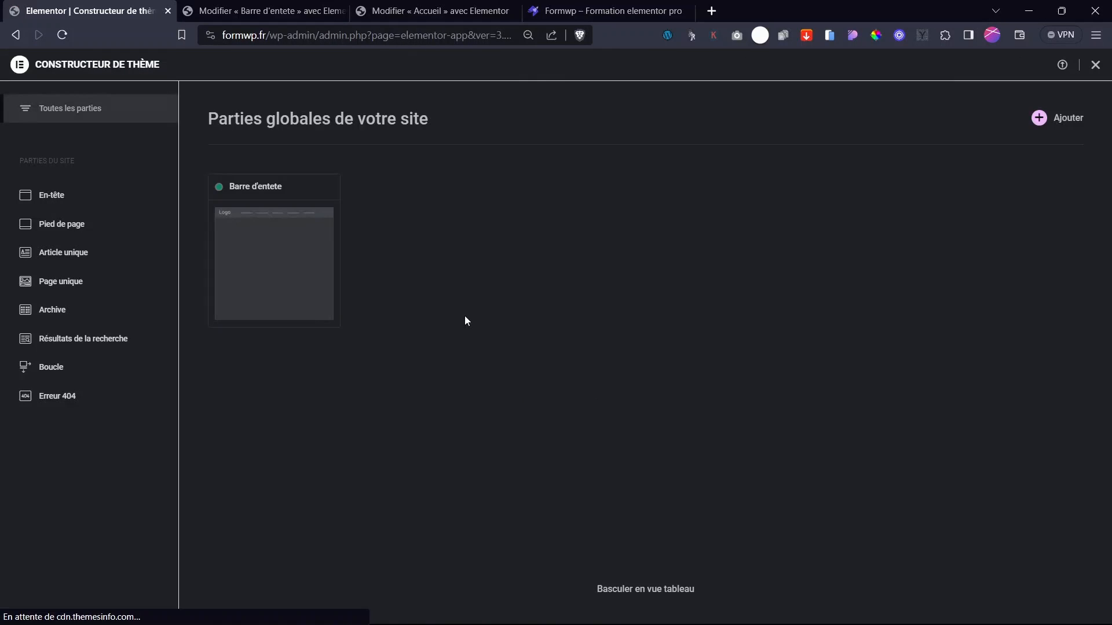
left_click(80, 227)
left_click(1017, 120)
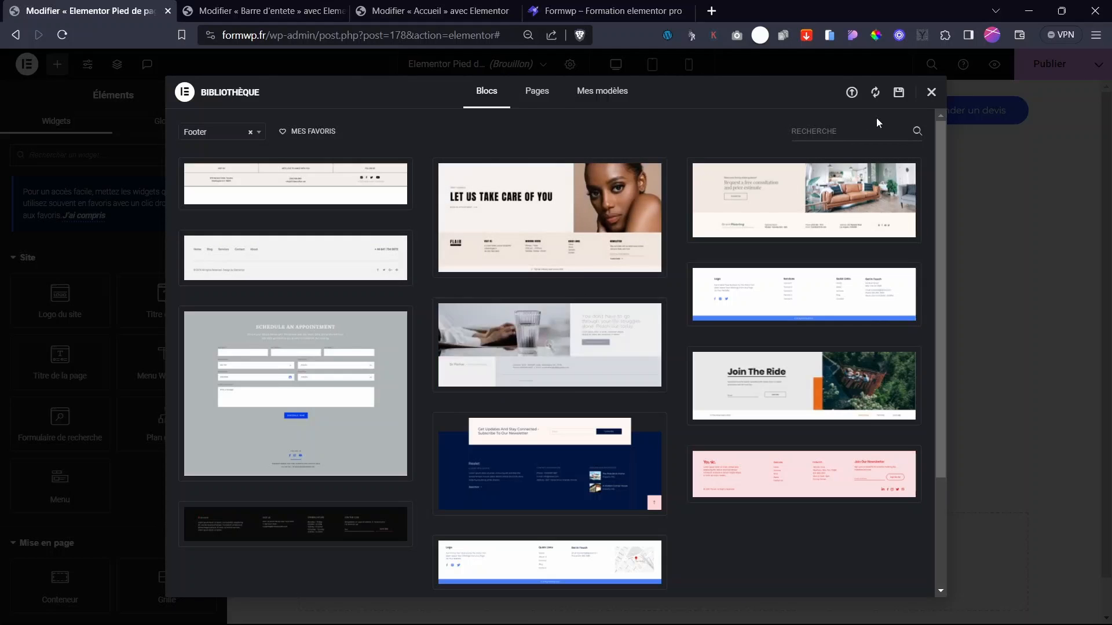
- Close the block library and add a single-column flexbox container to the footer
left_click(930, 94)
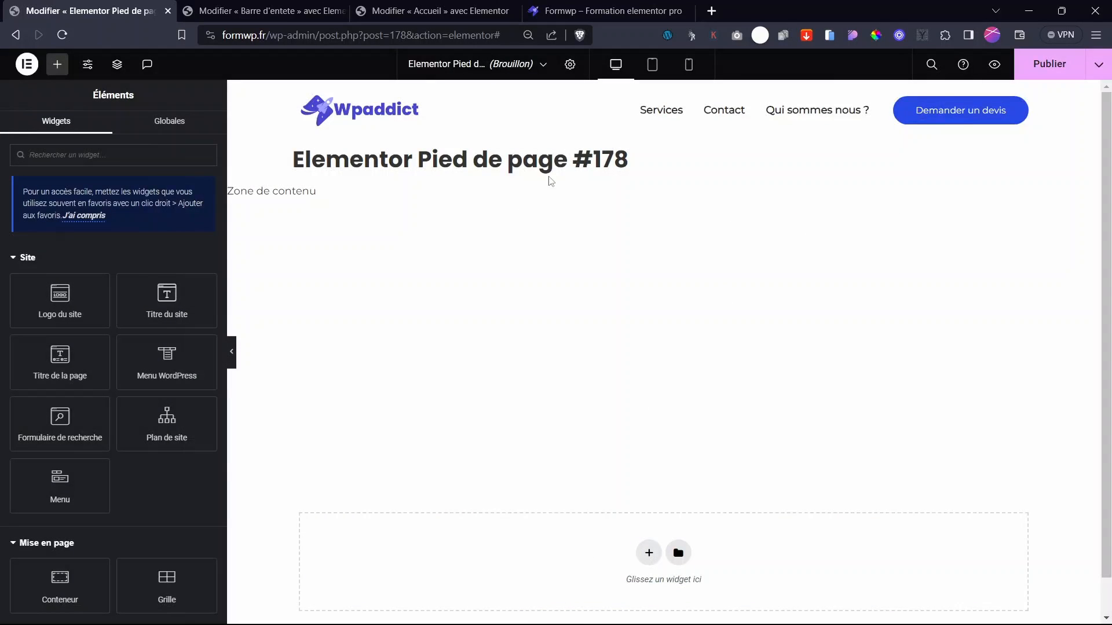
scroll(742, 374, "down", 1)
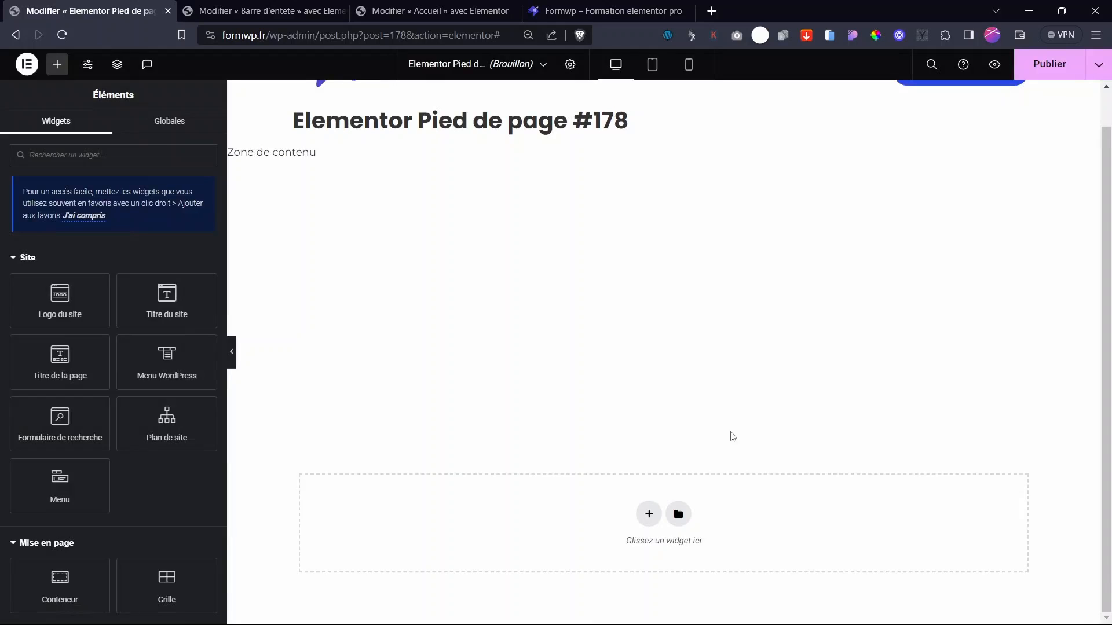
left_click(648, 513)
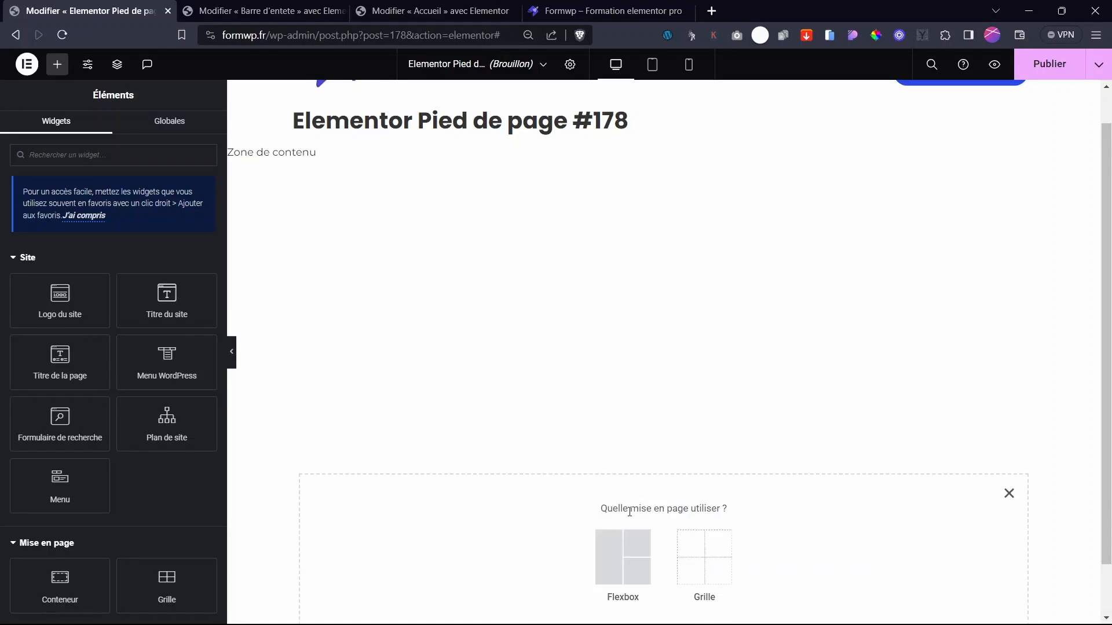
left_click(620, 561)
left_click(481, 547)
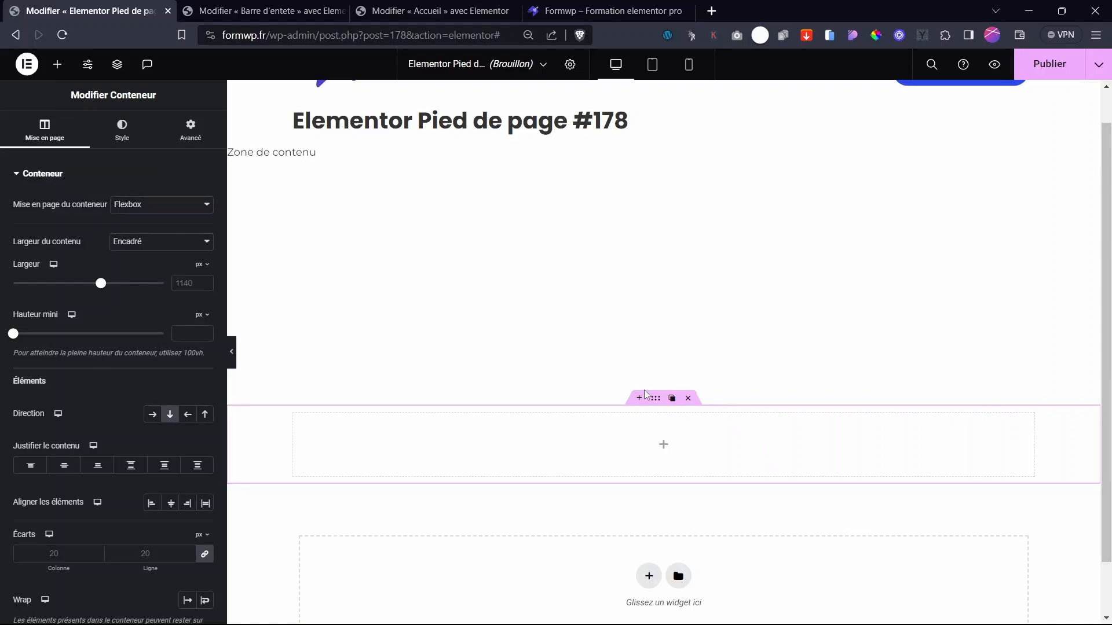
left_click(663, 447)
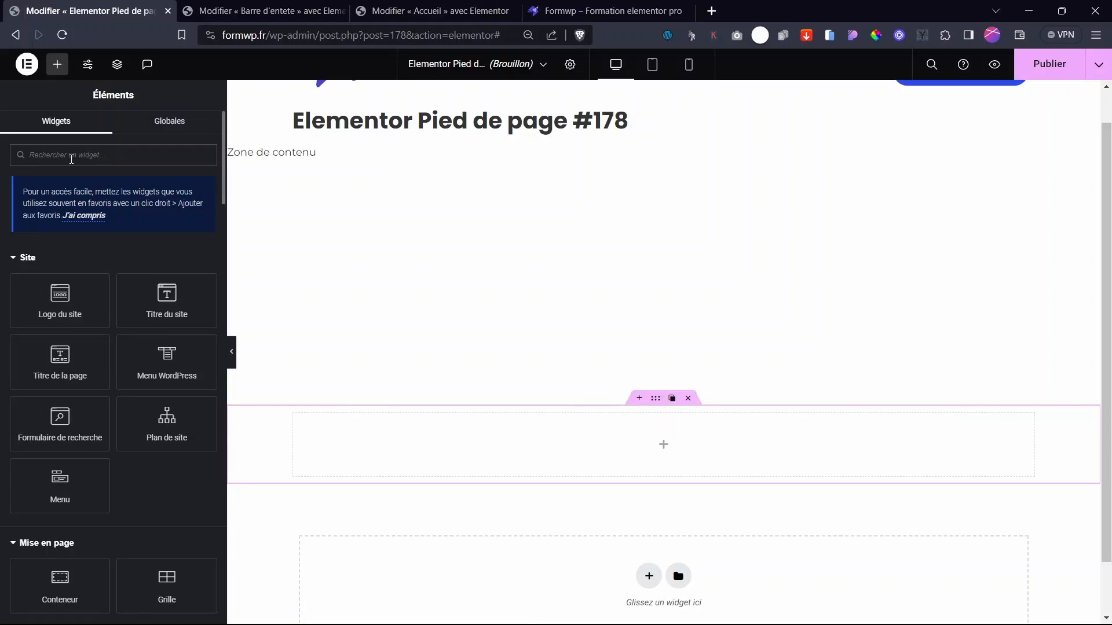
type("im")
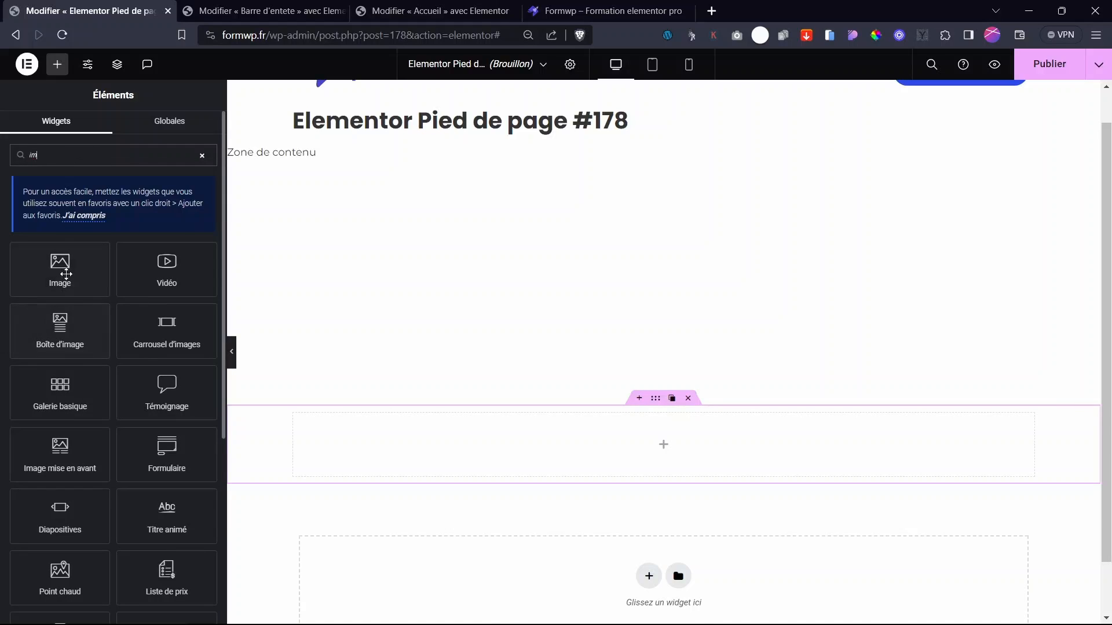
left_click(651, 409)
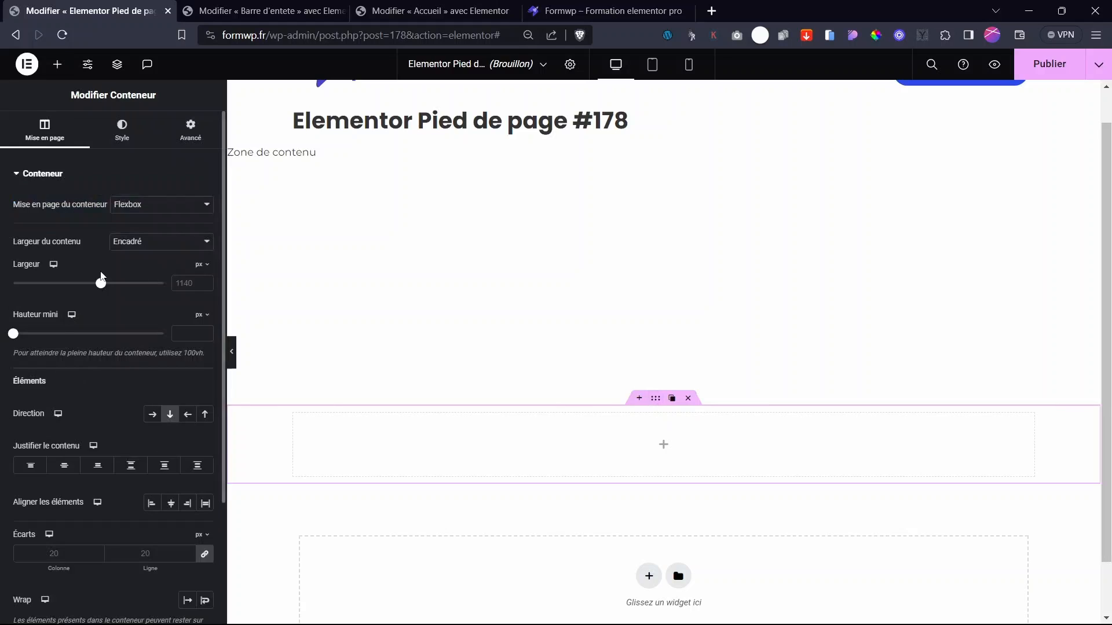
- Give the container a classic background in the global Primaire blue
left_click(123, 129)
left_click(152, 234)
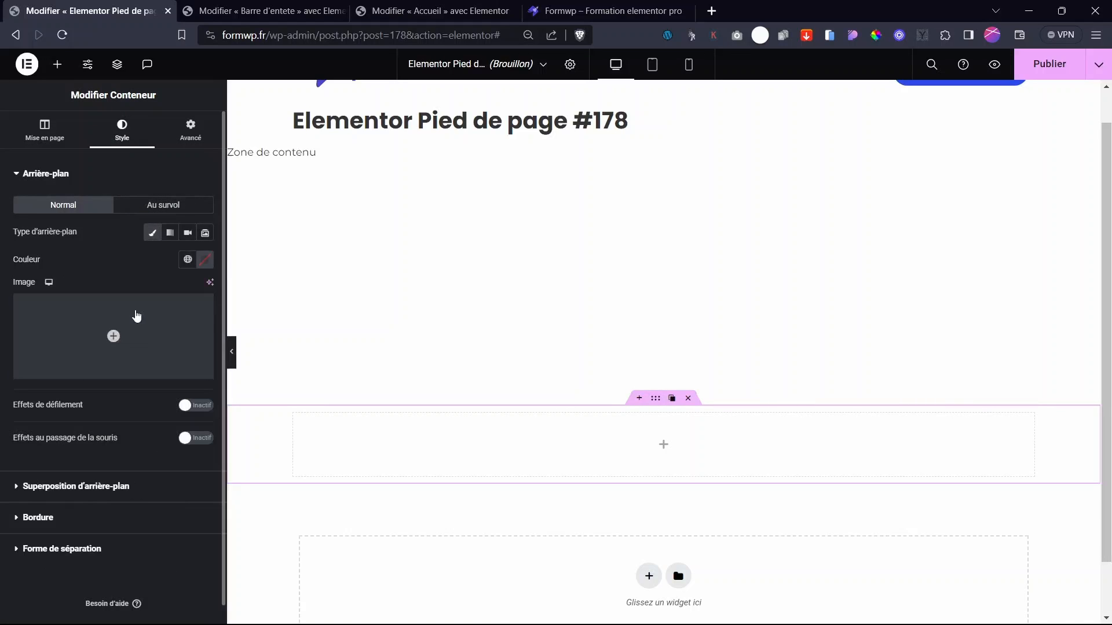
left_click(184, 265)
left_click(109, 317)
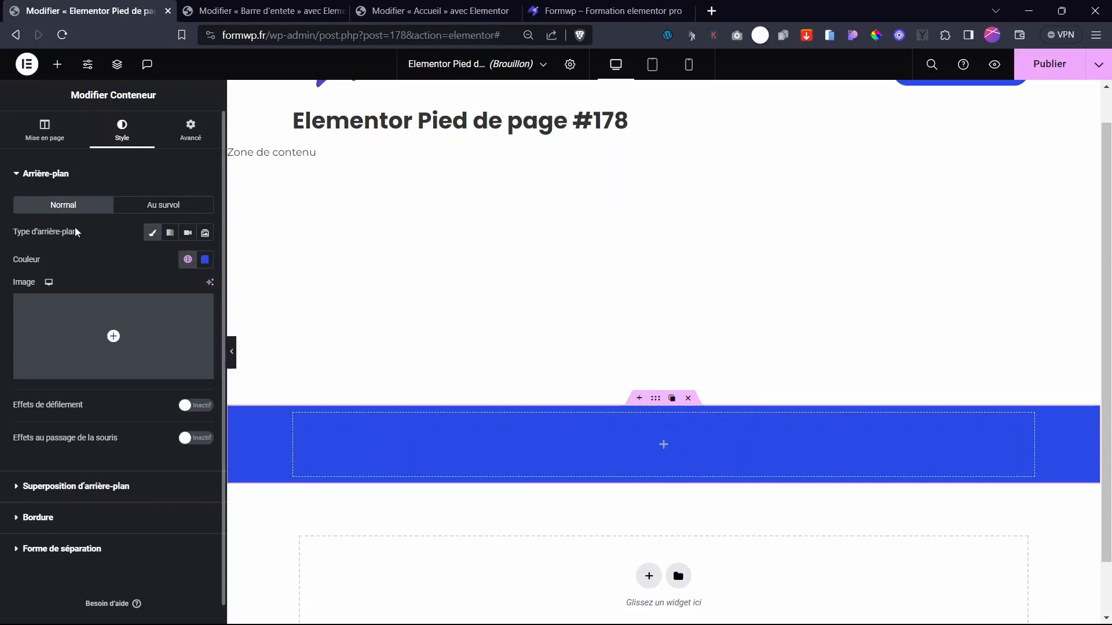
left_click(35, 140)
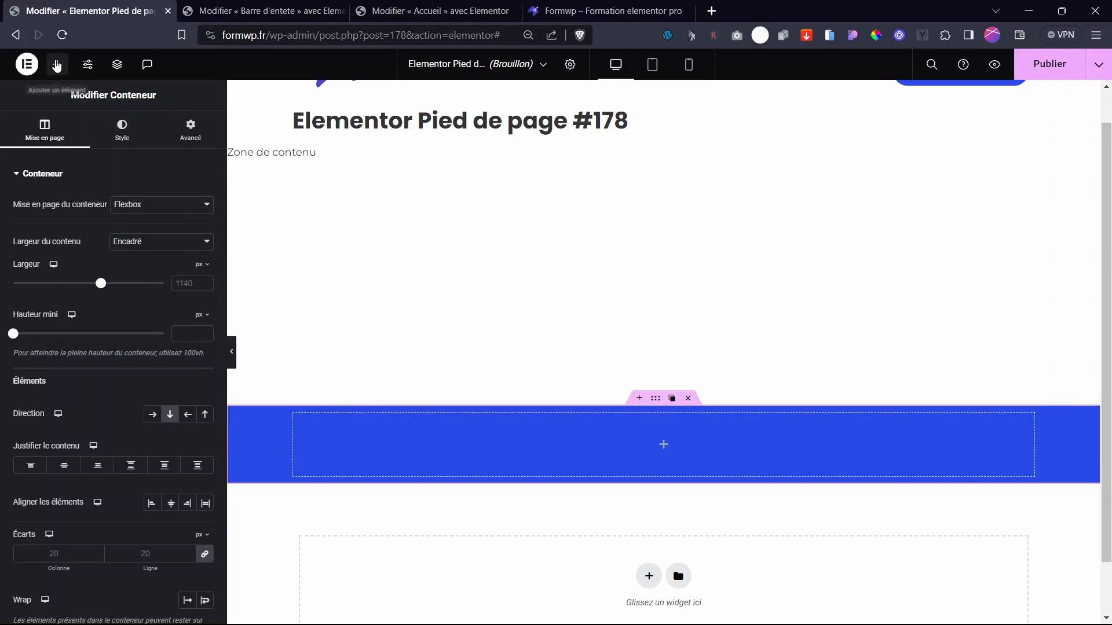
- Place an Image widget in the blue container showing the uploaded white Wpaddict logo
left_click(58, 65)
scroll(666, 199, "up", 2)
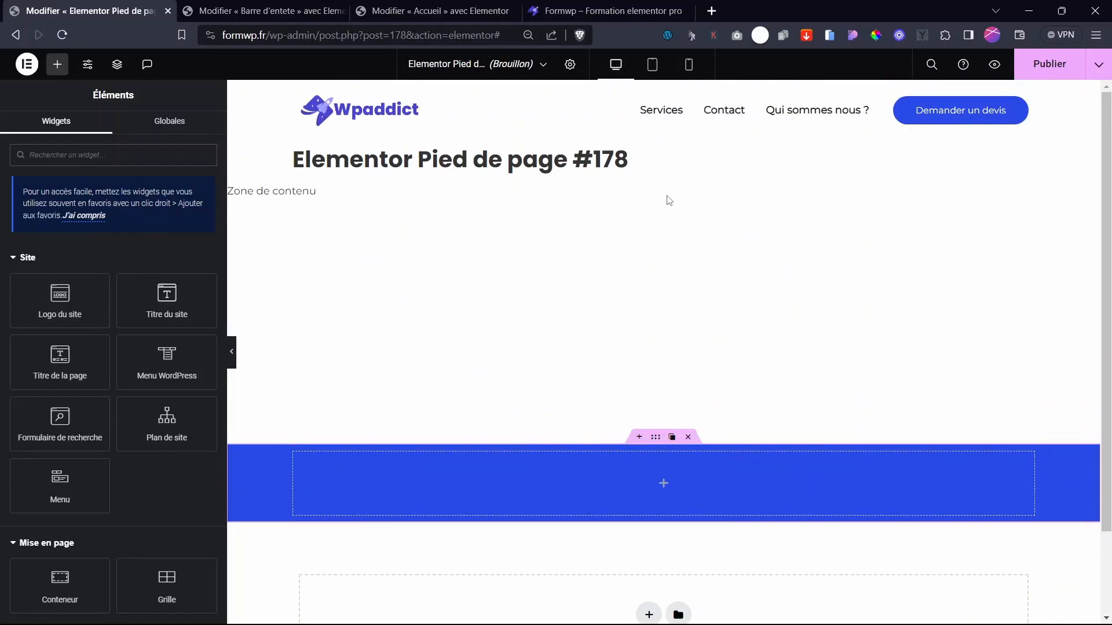
scroll(667, 201, "down", 3)
scroll(579, 219, "up", 3)
scroll(115, 515, "down", 3)
left_click_drag(163, 545, 658, 487)
left_click(120, 253)
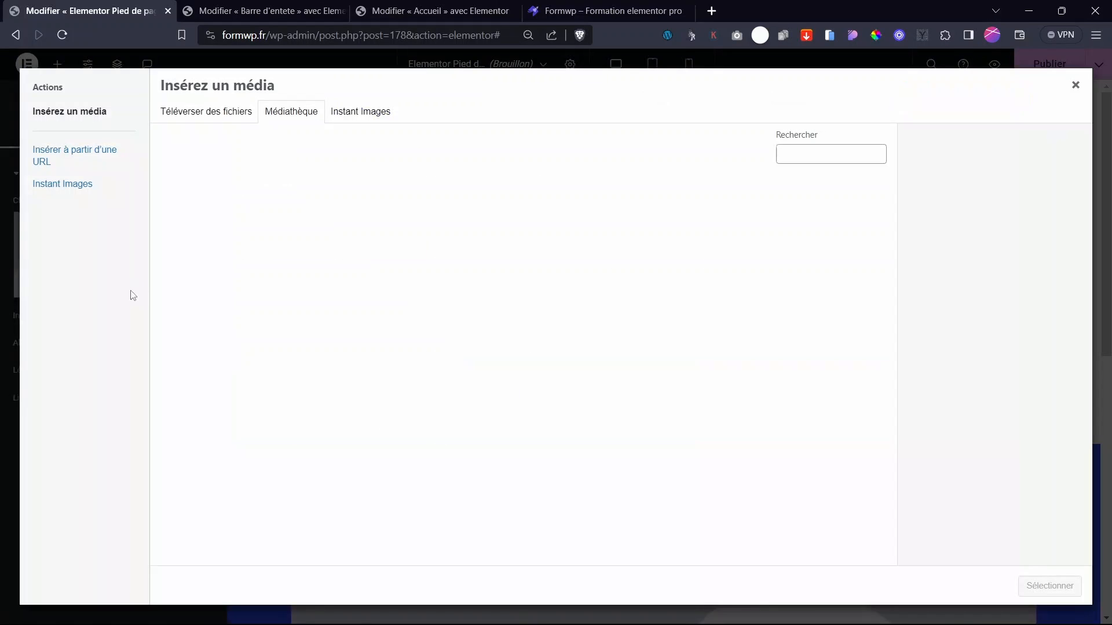
left_click(207, 113)
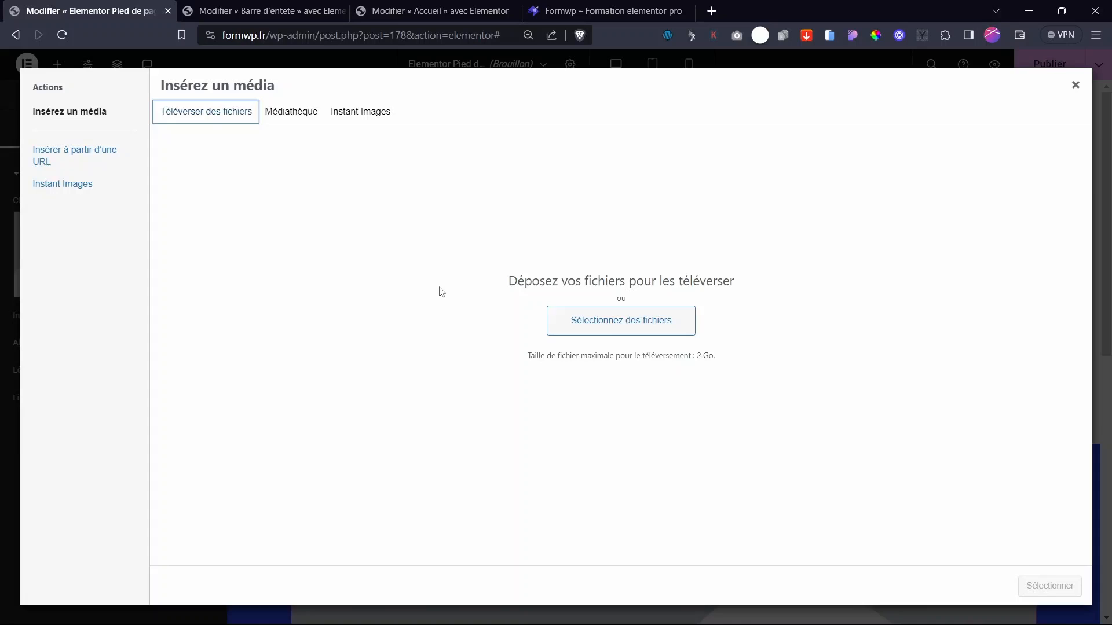
left_click(616, 320)
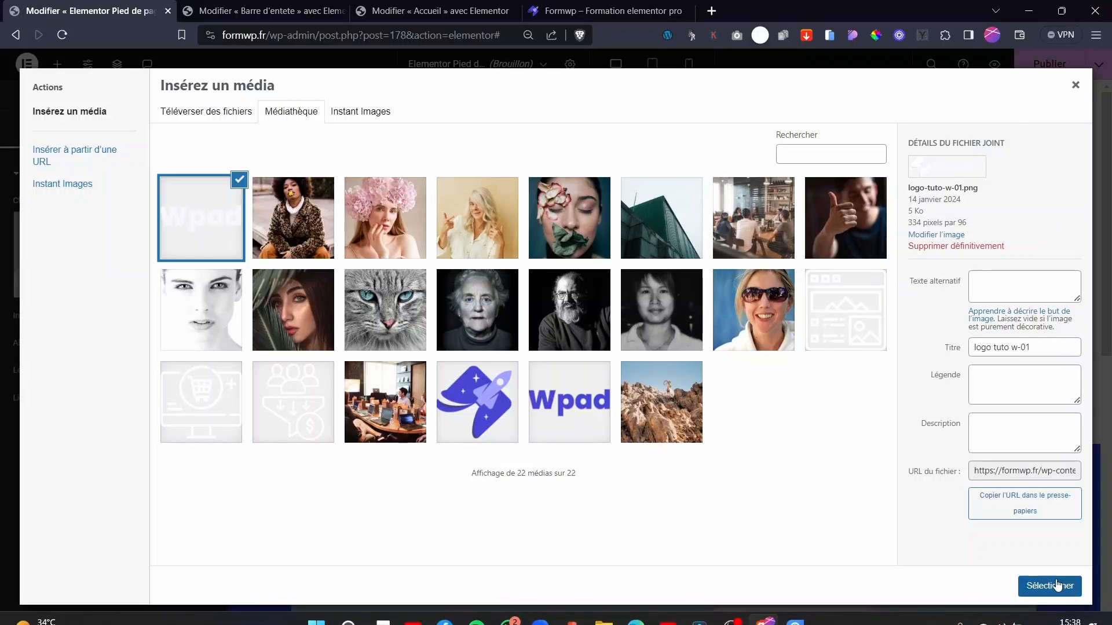
left_click(1054, 585)
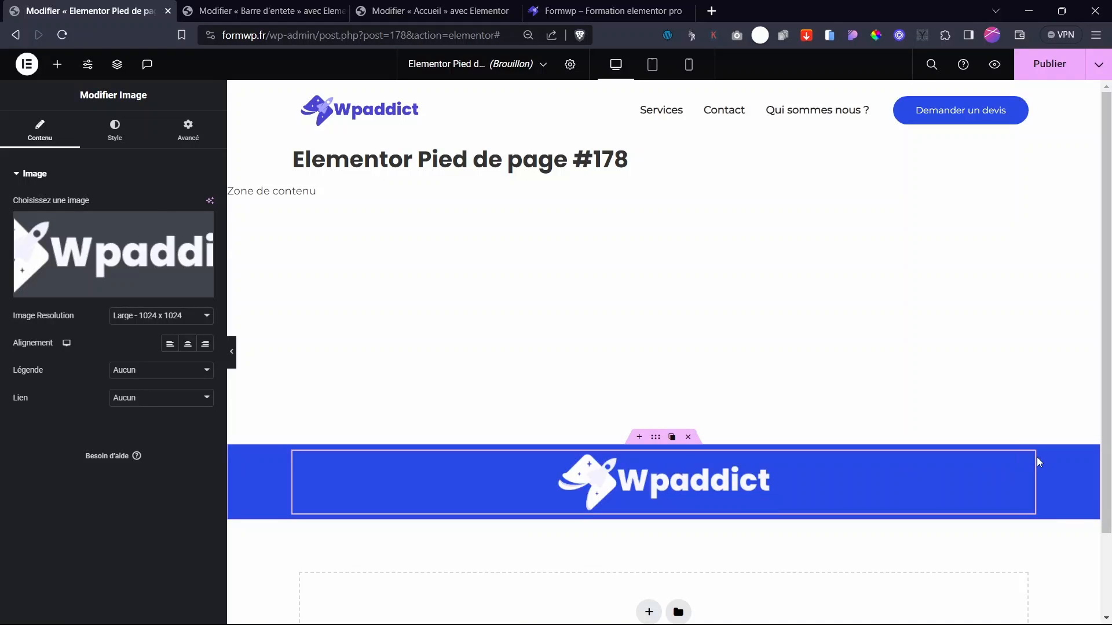
- Shrink the logo to 15% width in its style settings
left_click(137, 144)
left_click_drag(12, 223, 35, 226)
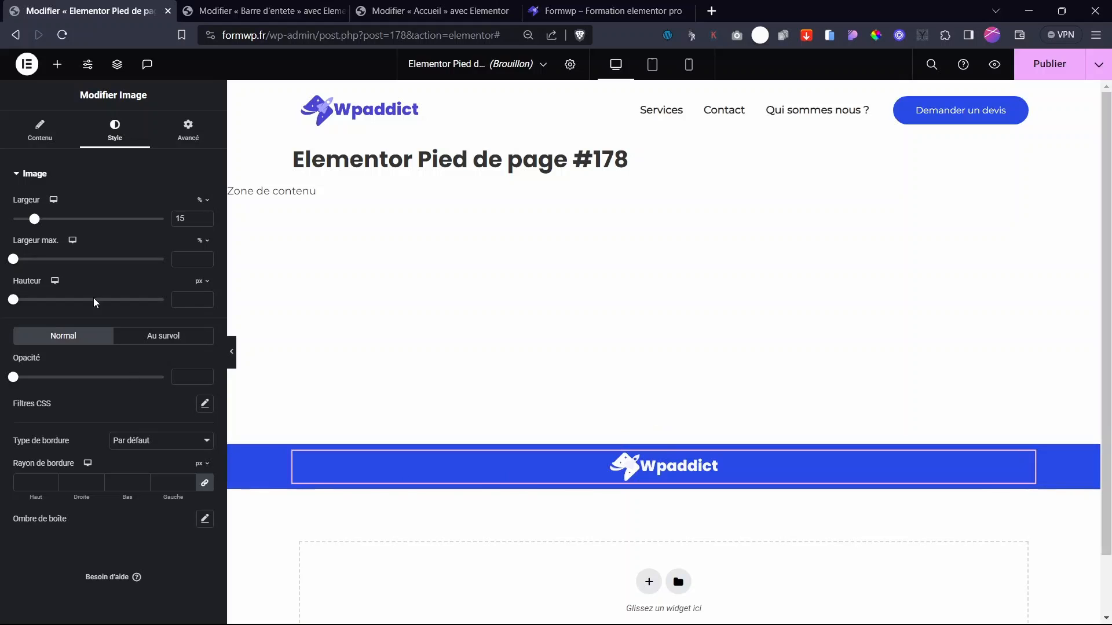
left_click(57, 64)
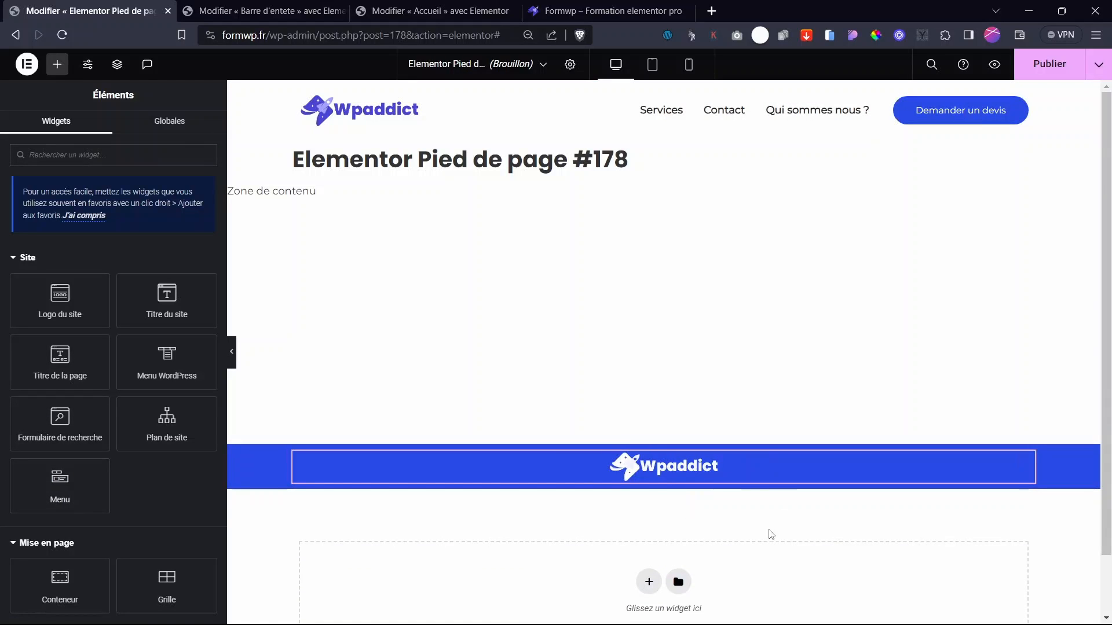
- Add a Menu widget under the footer logo with its items centred
left_click_drag(60, 484, 699, 477)
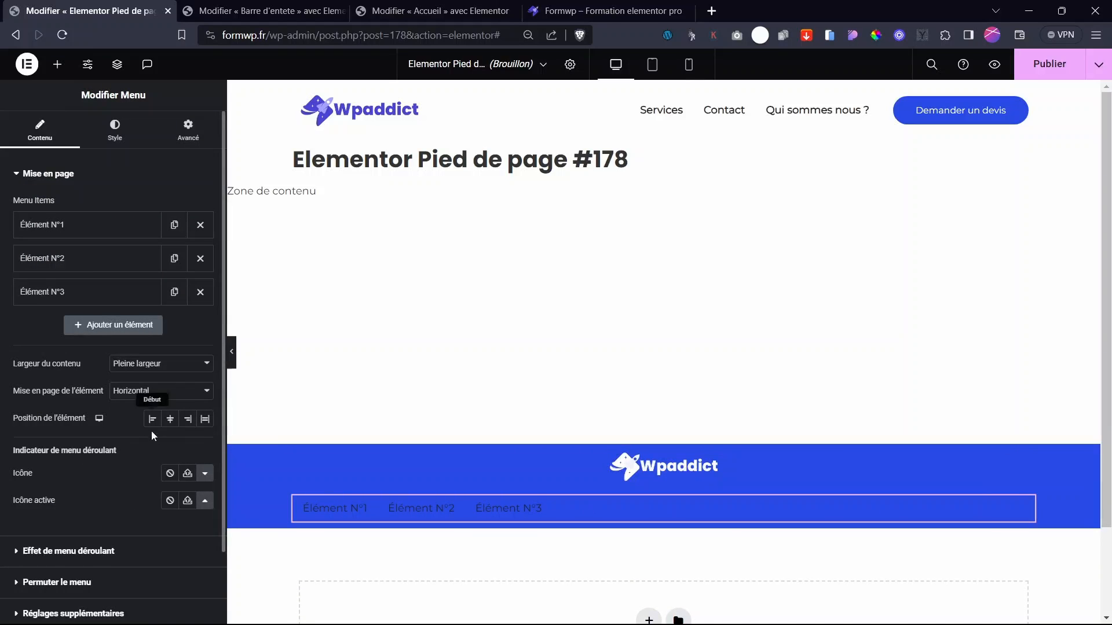
left_click(170, 419)
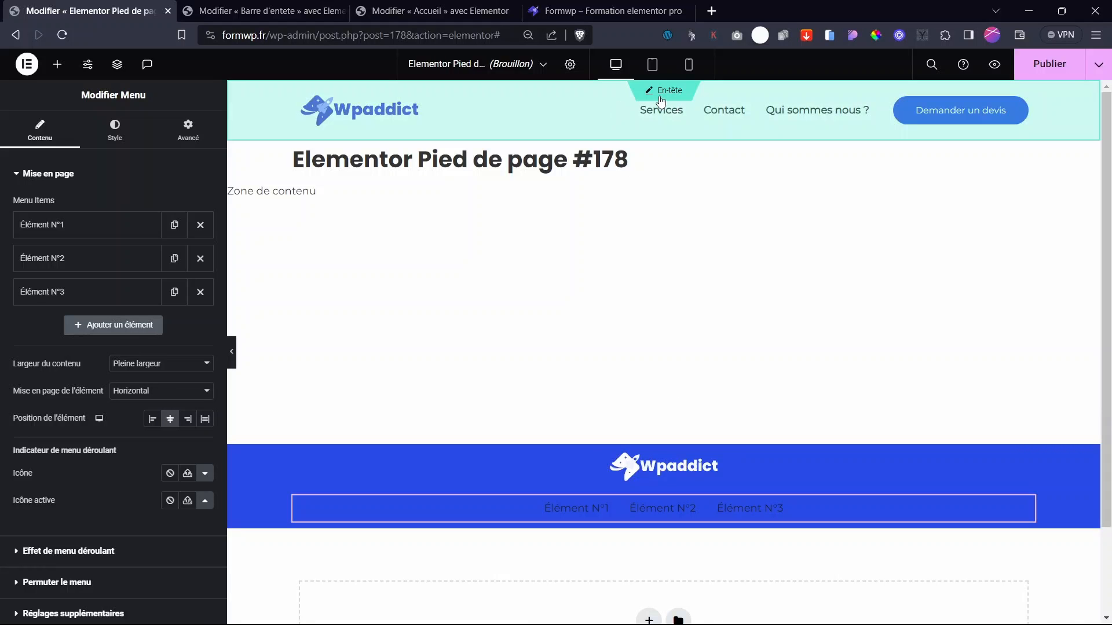
left_click(660, 94)
left_click(644, 371)
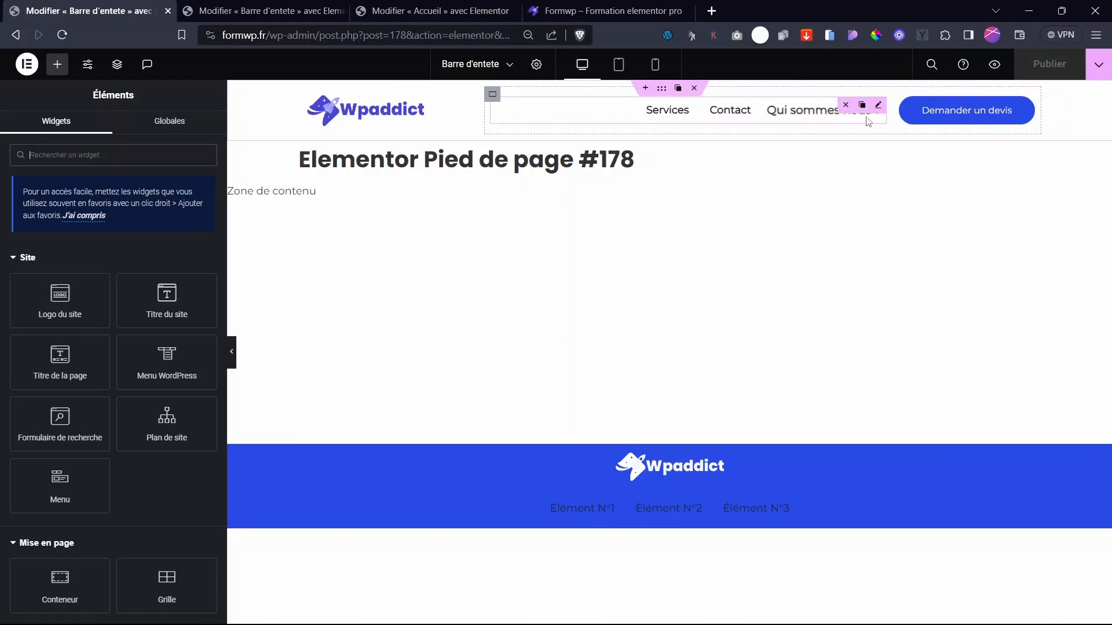
- Copy the header's navigation menu and bring it back to the footer template
right_click(875, 108)
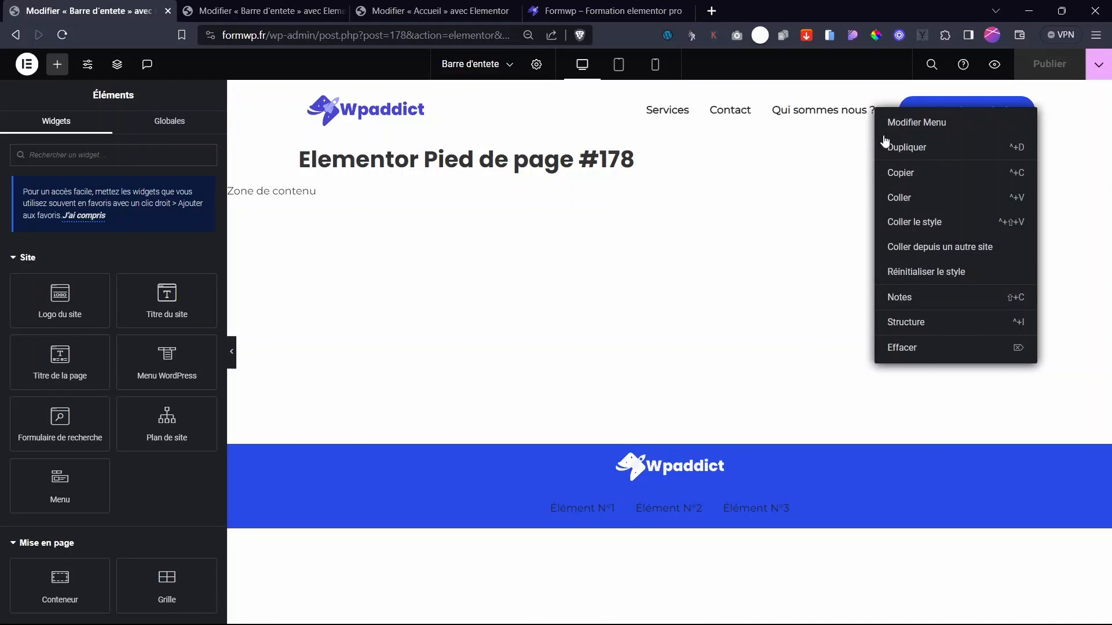
left_click(907, 173)
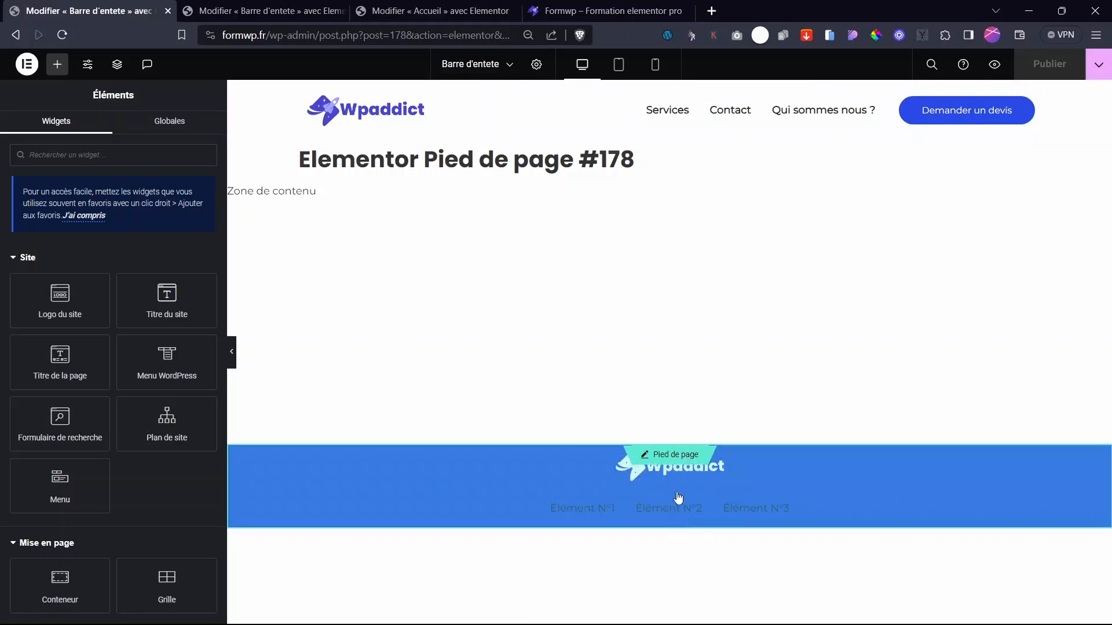
left_click(675, 457)
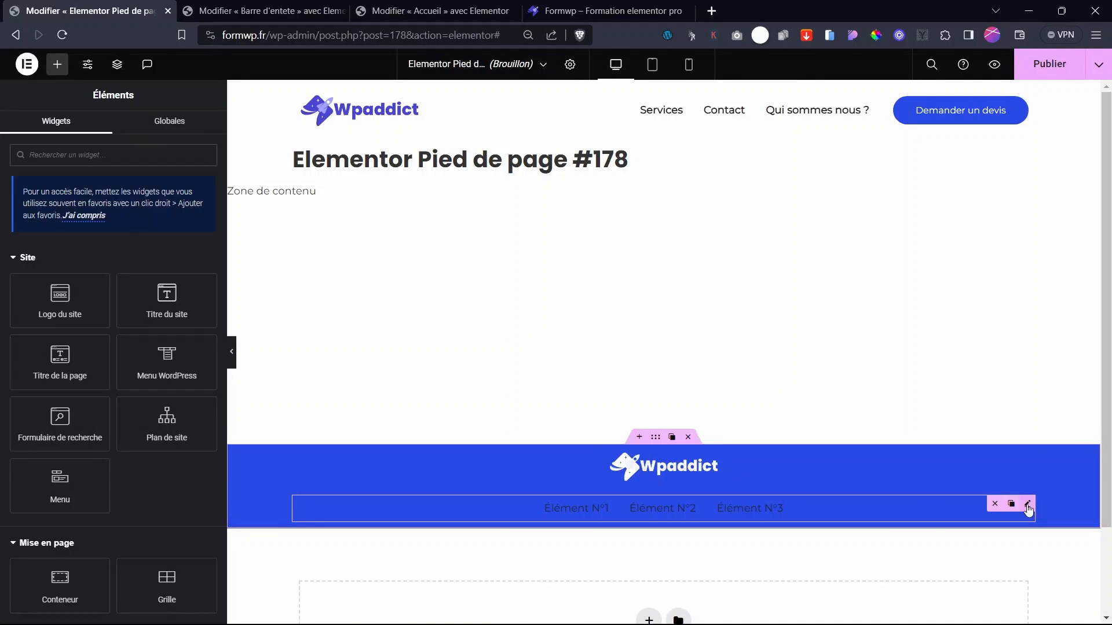
right_click(1028, 509)
- Paste the header menu into the footer, delete the placeholder menu, and centre the items
left_click(981, 458)
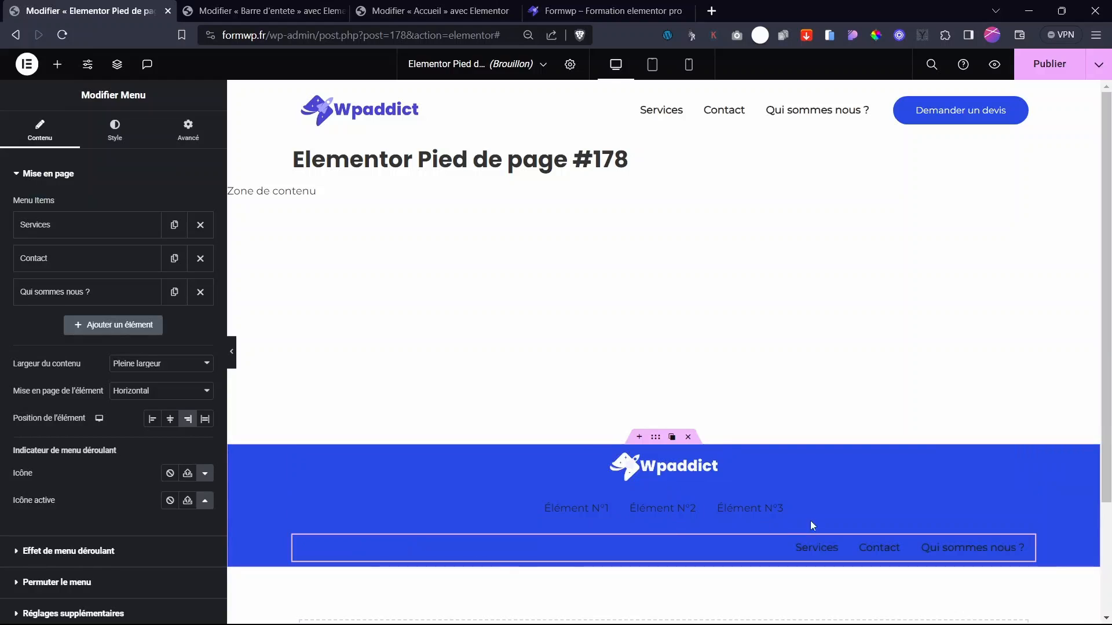
mouse_move(837, 520)
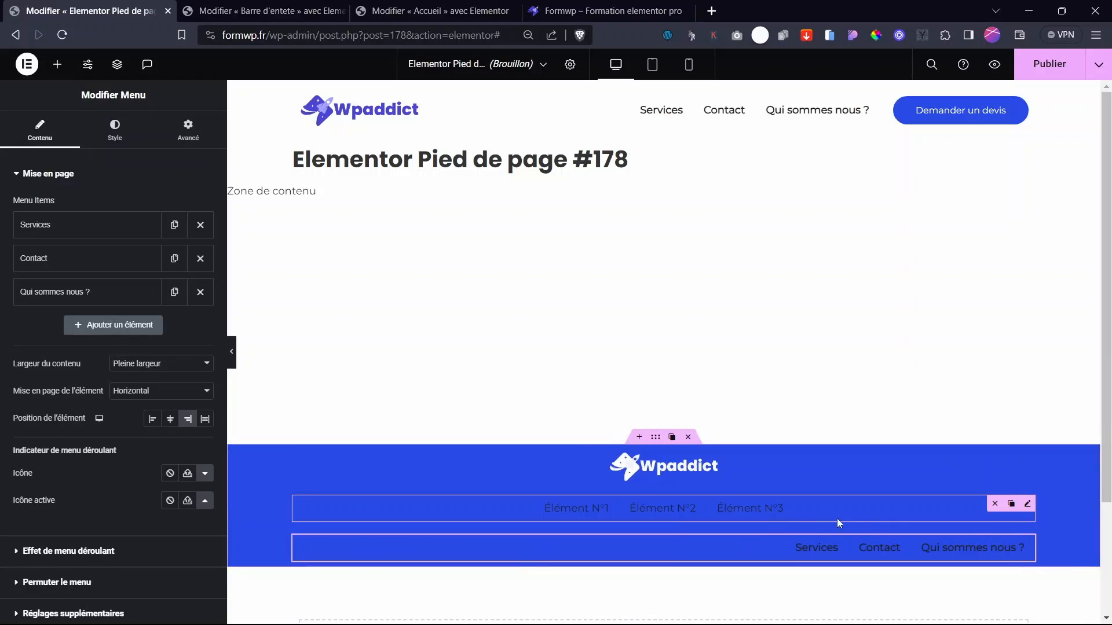
left_click(995, 505)
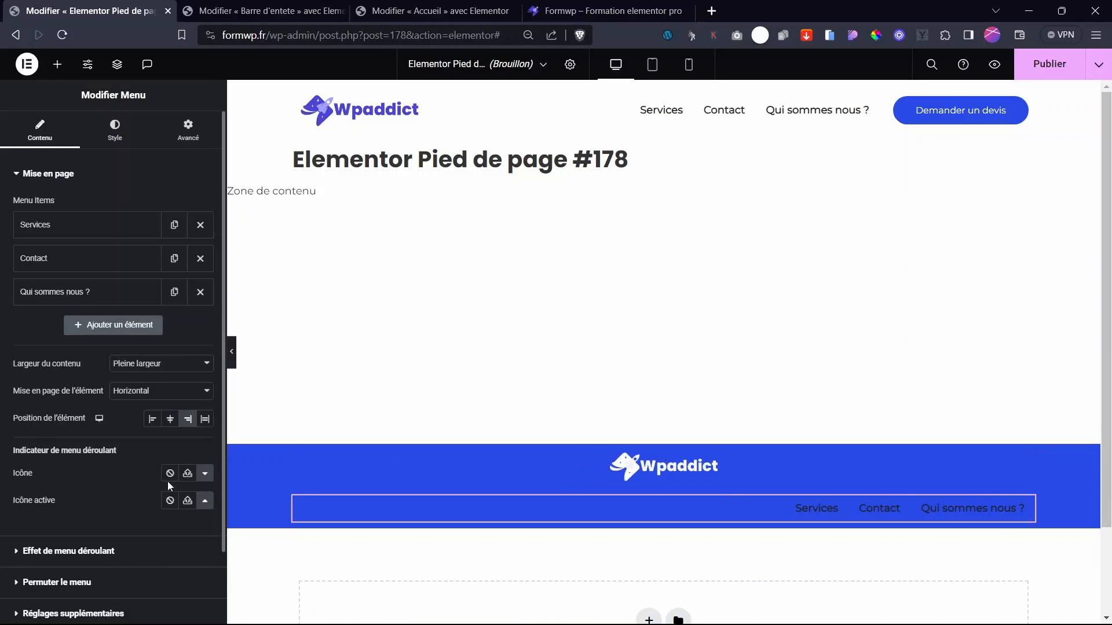
left_click(169, 419)
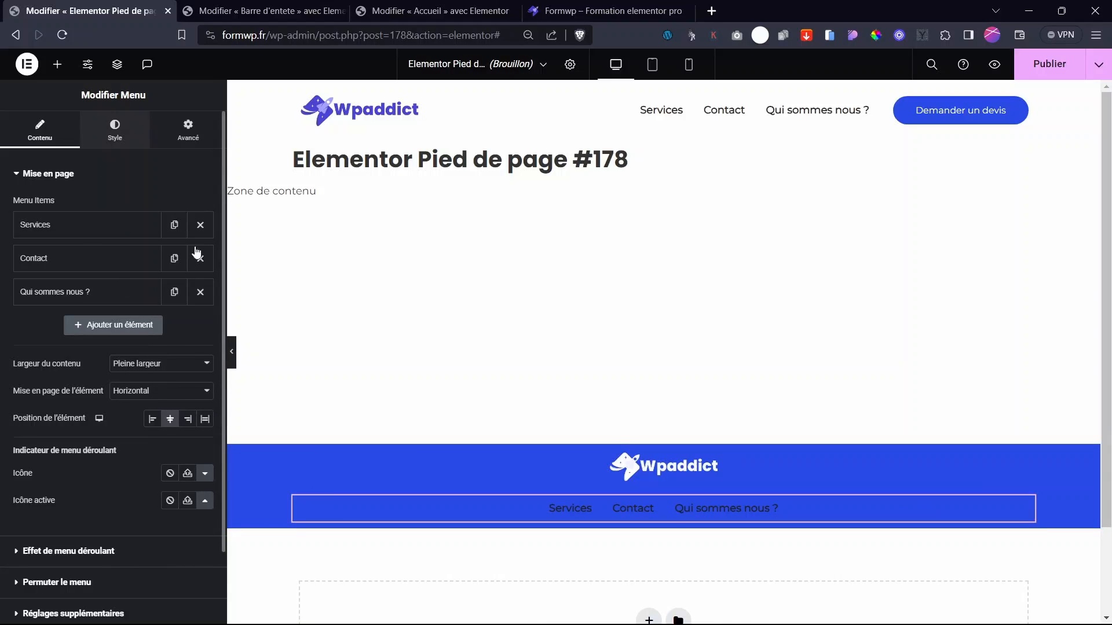
- Style the menu links white with no text shadow, weight 400 and 14 px size
left_click(115, 131)
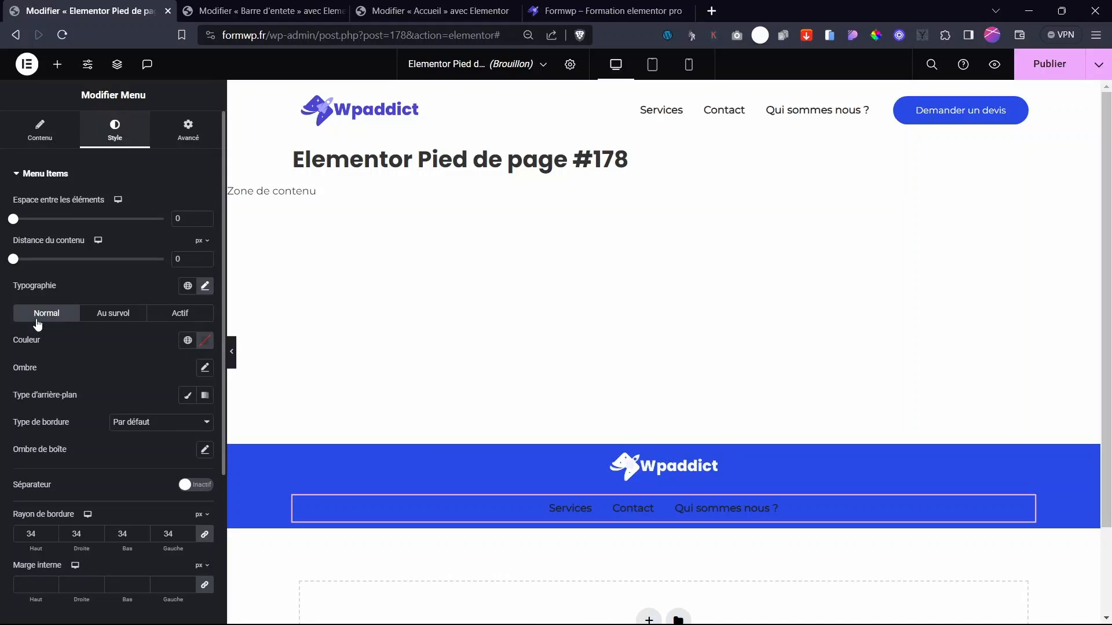
left_click(205, 340)
left_click(130, 393)
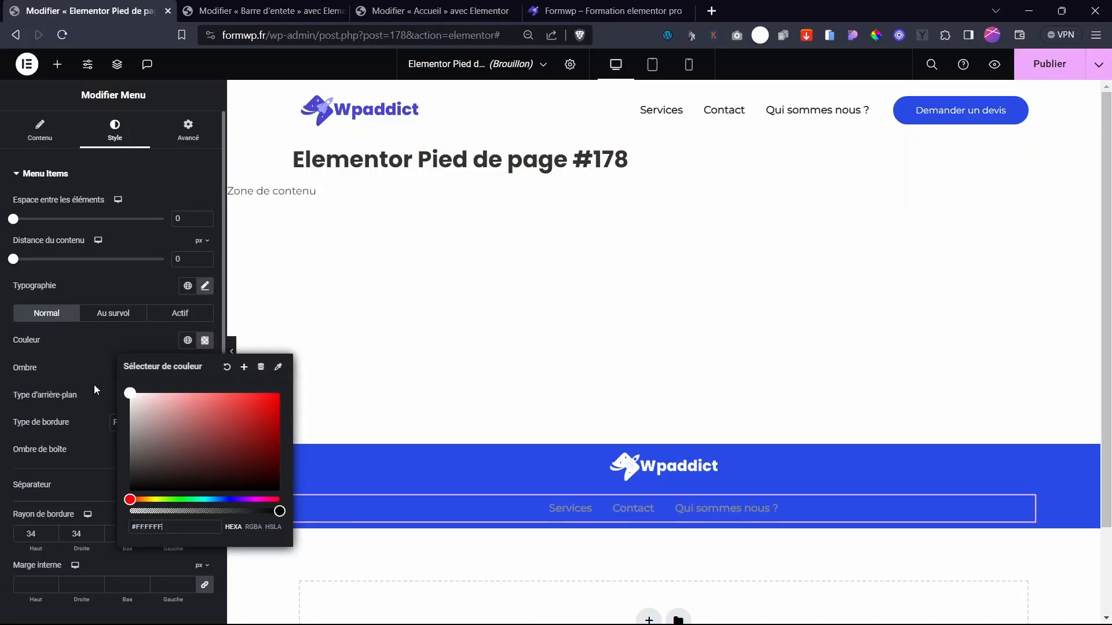
left_click(58, 392)
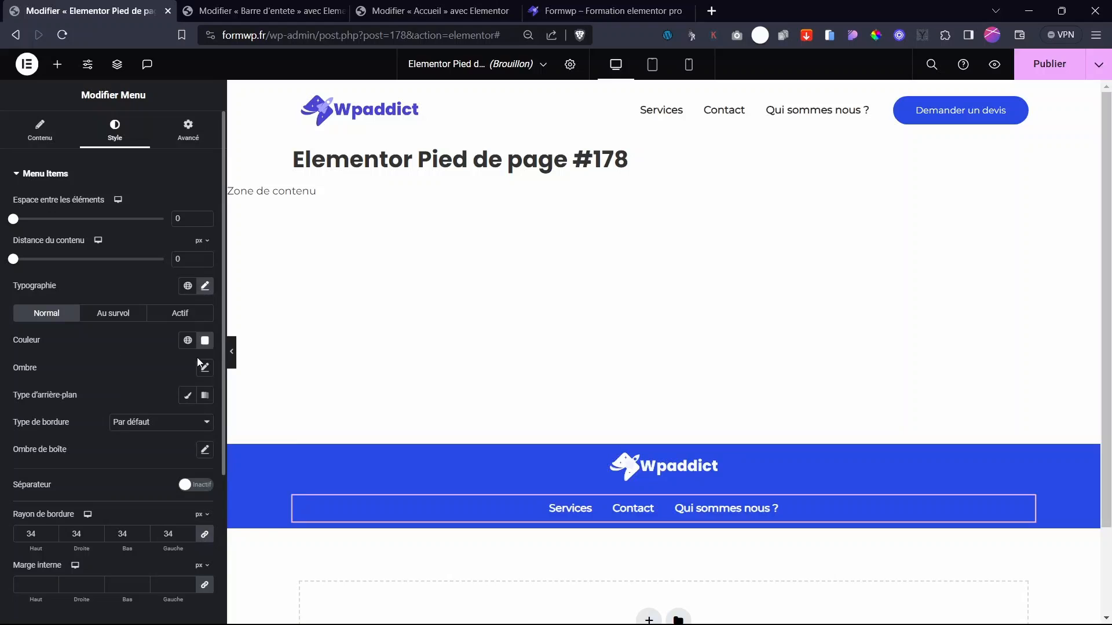
left_click(204, 367)
left_click(188, 365)
left_click(203, 287)
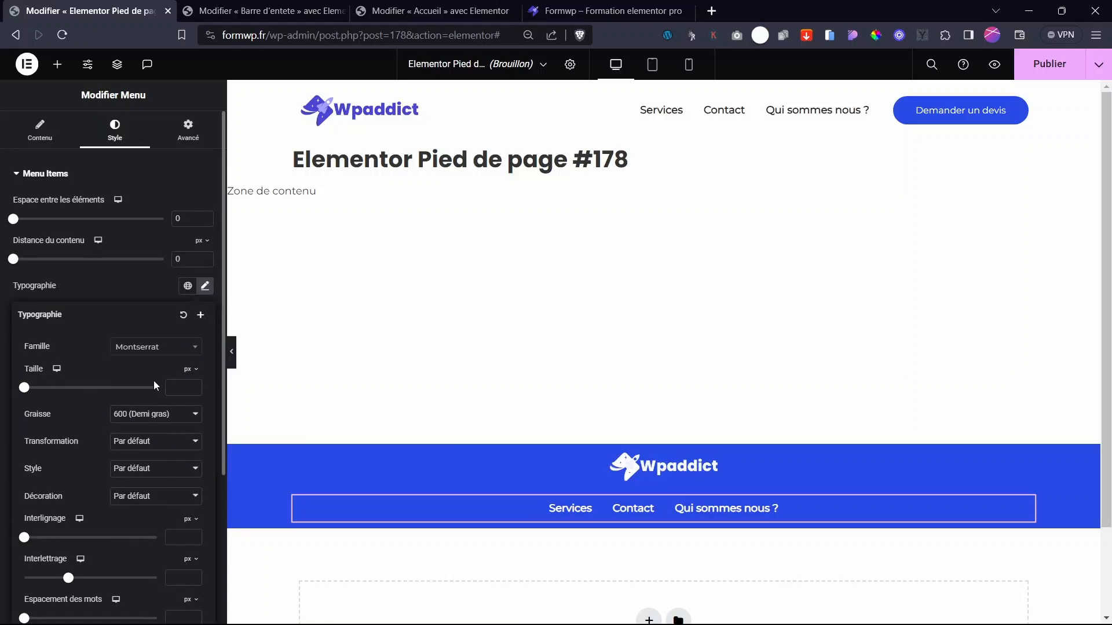
left_click(155, 414)
left_click(139, 458)
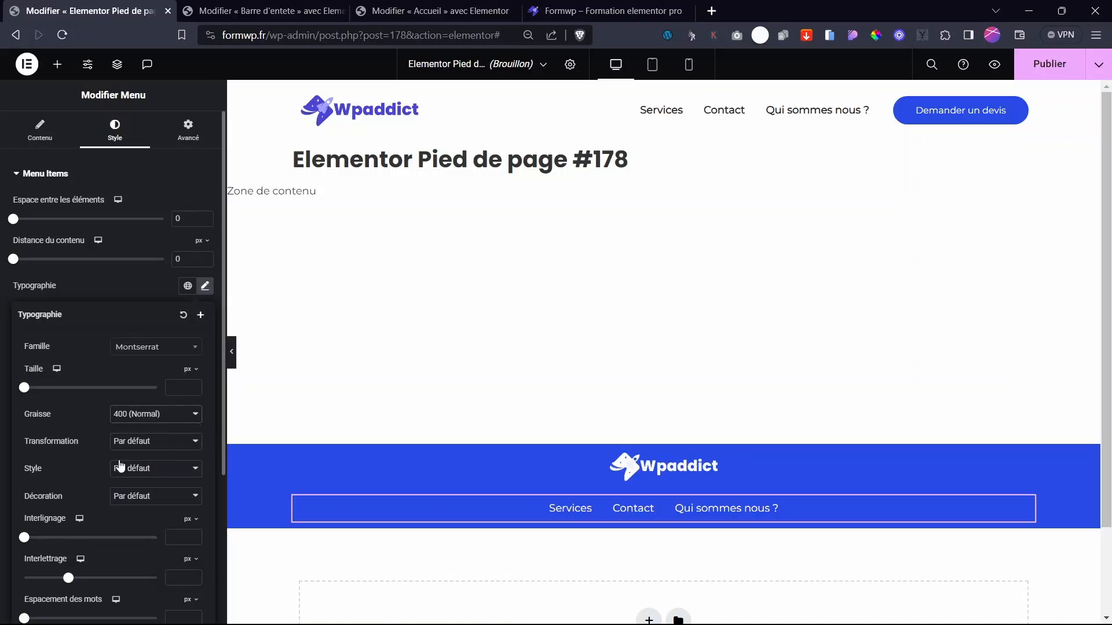
left_click(182, 387)
type("14")
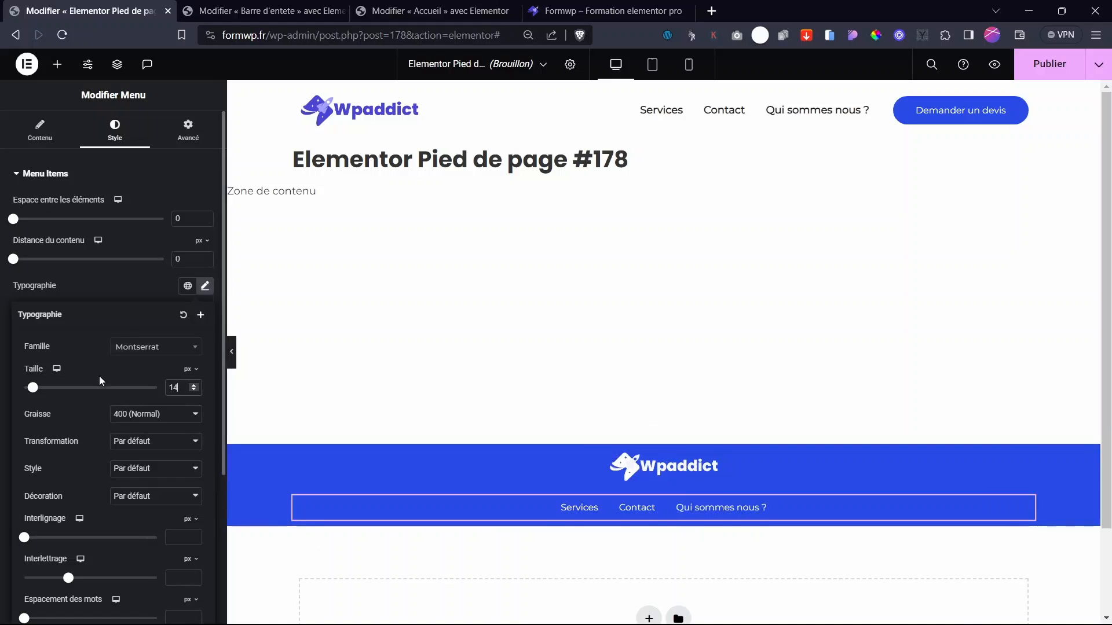
left_click(95, 295)
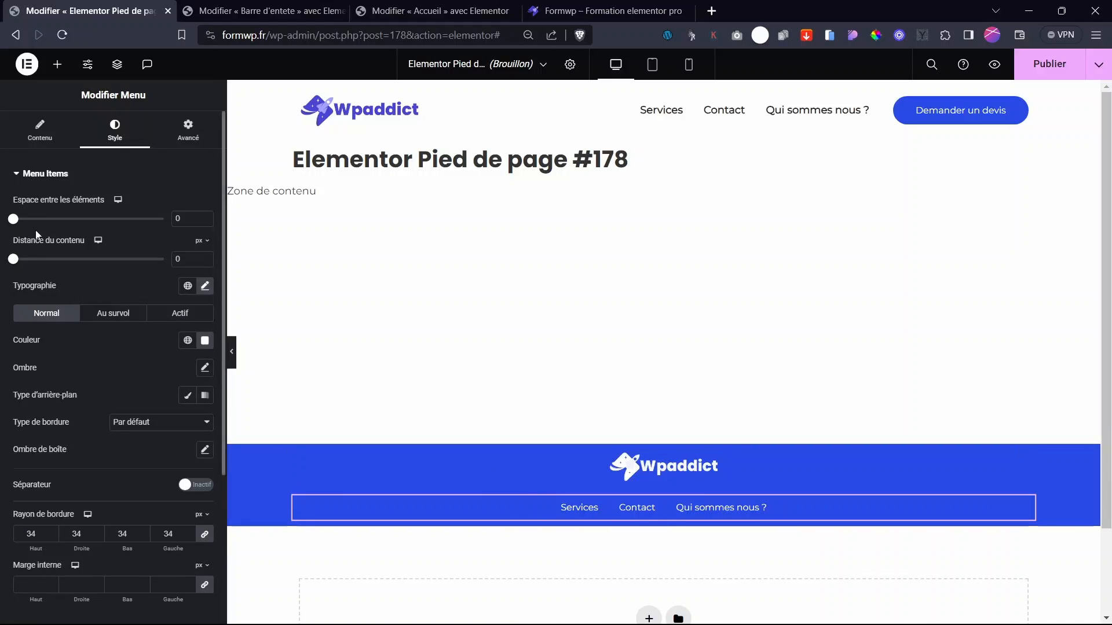
- Set the menu's hover and active text colours to white (#FFFFFF)
left_click(40, 130)
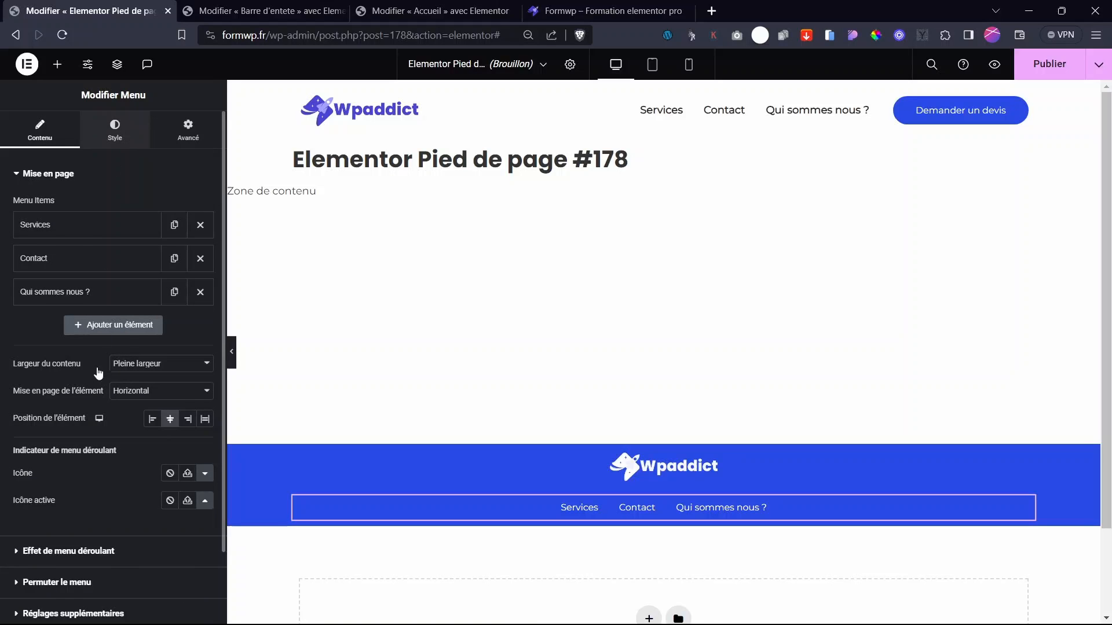
left_click(115, 131)
left_click(113, 316)
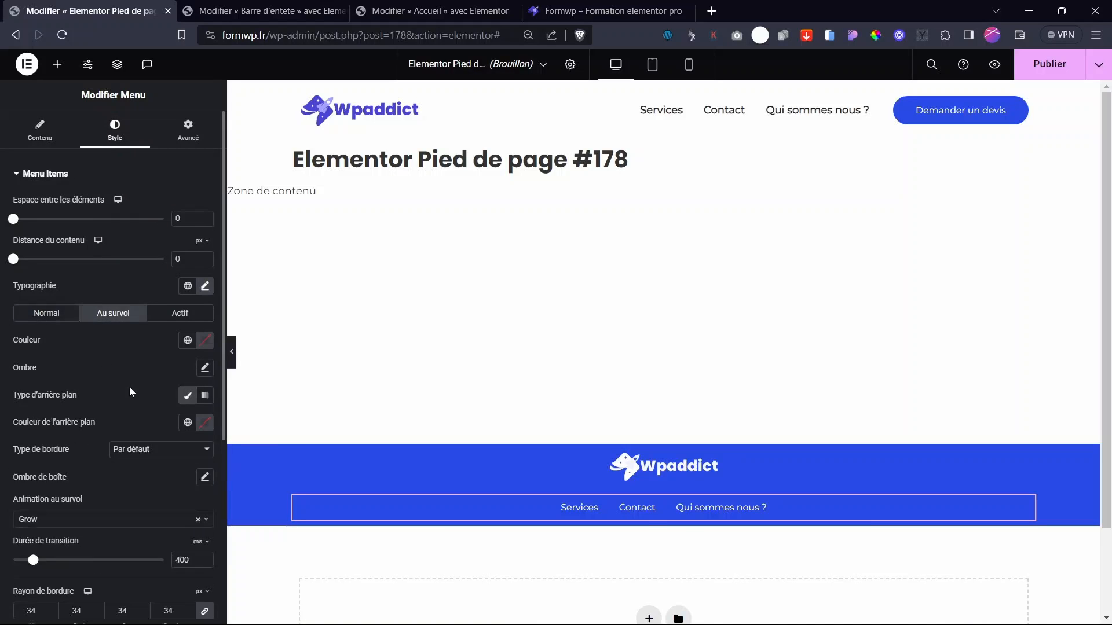
left_click(205, 340)
left_click(130, 393)
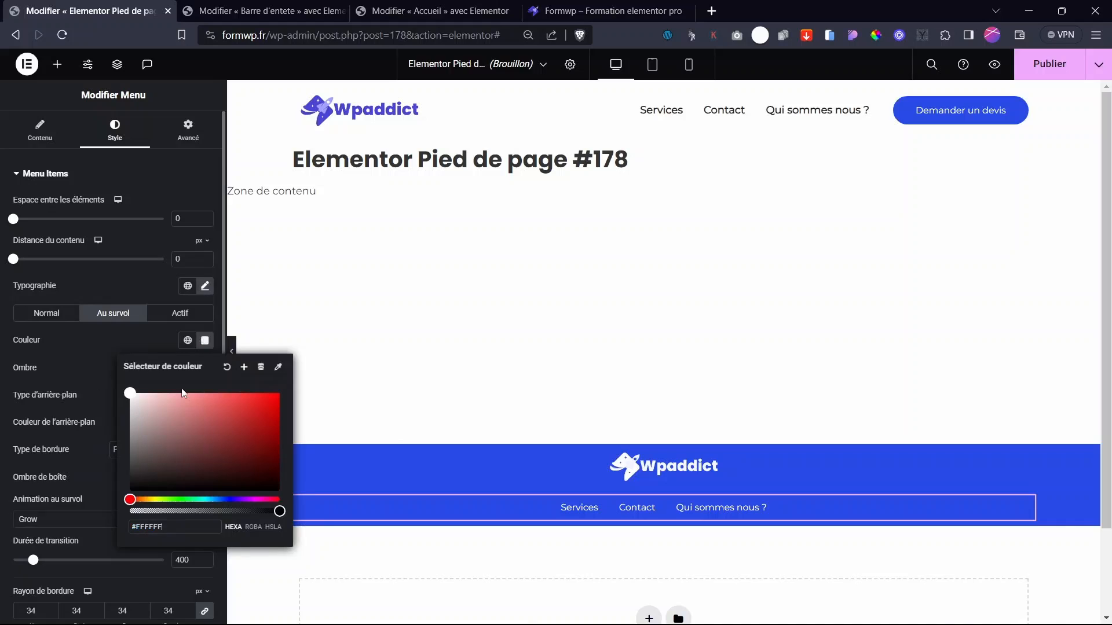
left_click(87, 378)
left_click(201, 313)
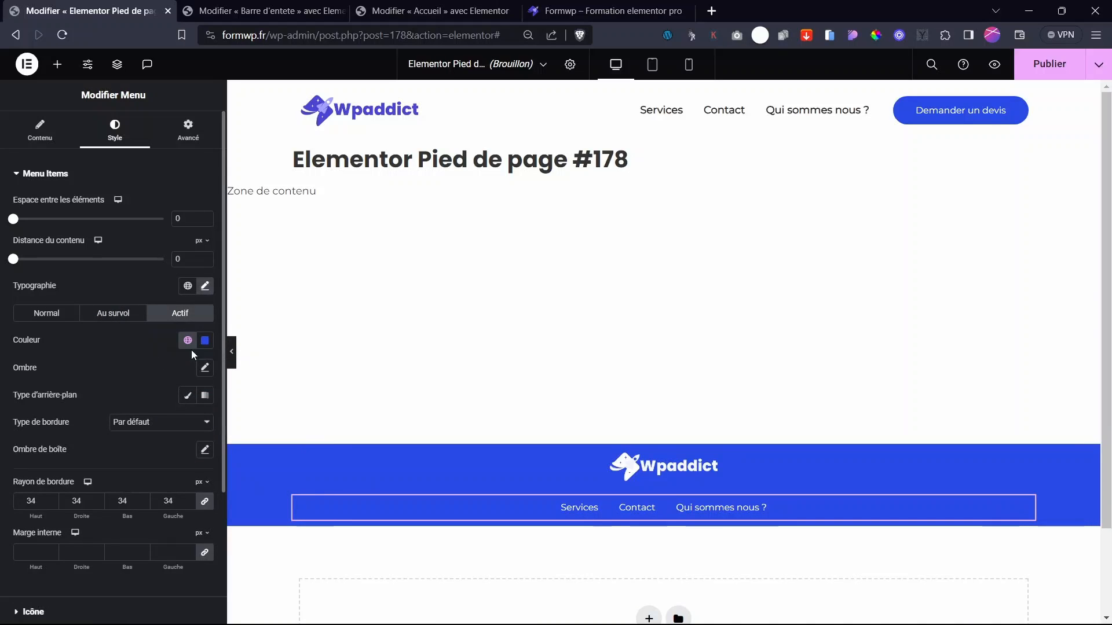
left_click(205, 340)
left_click(131, 395)
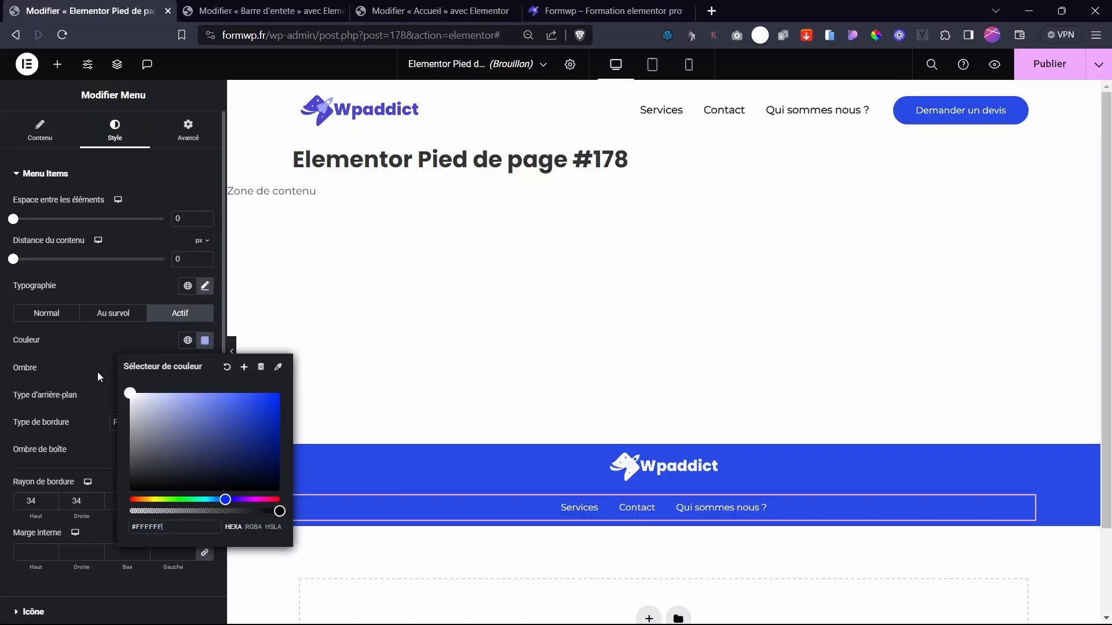
left_click(97, 371)
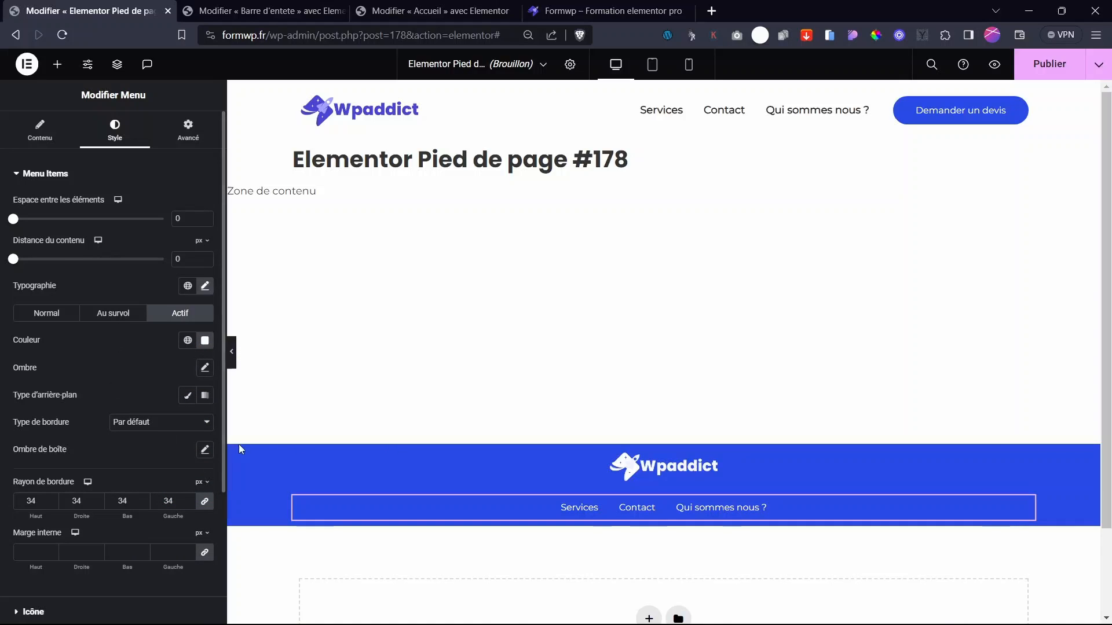
- Duplicate the Qui sommes nous ? menu item and retitle the copy 'Politique de confidentialité'
left_click(63, 178)
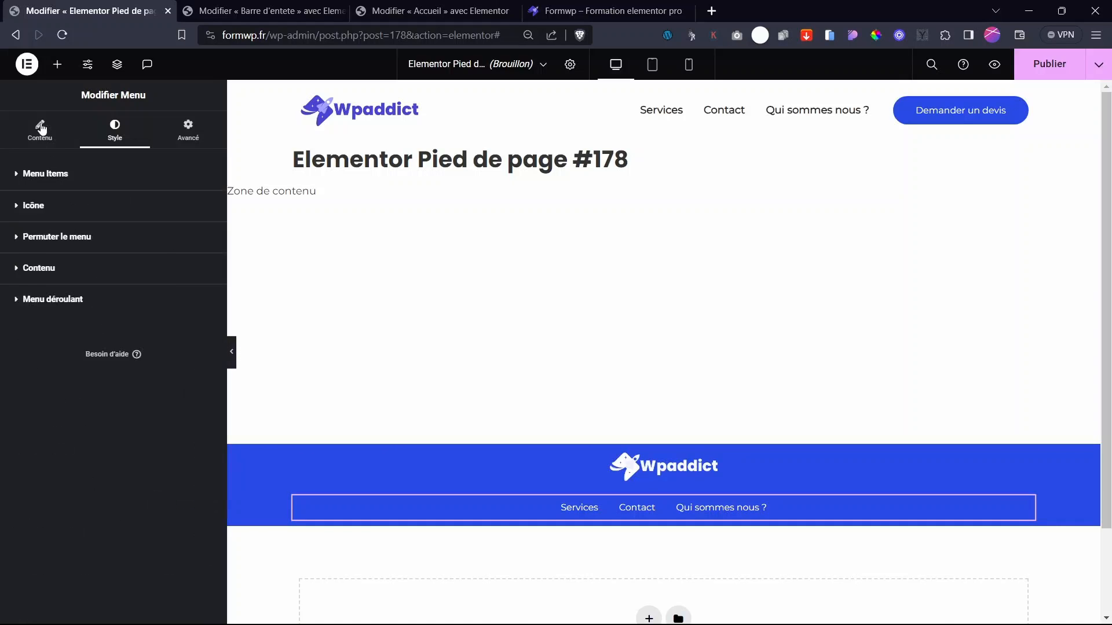
left_click(40, 131)
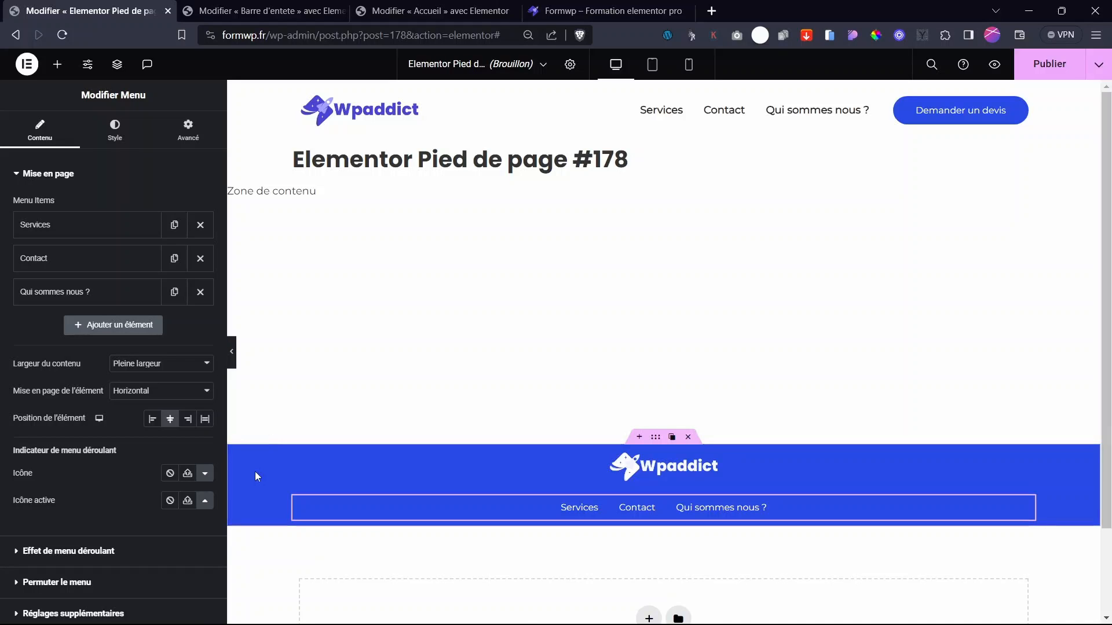
left_click(174, 292)
left_click_drag(98, 372, 2, 374)
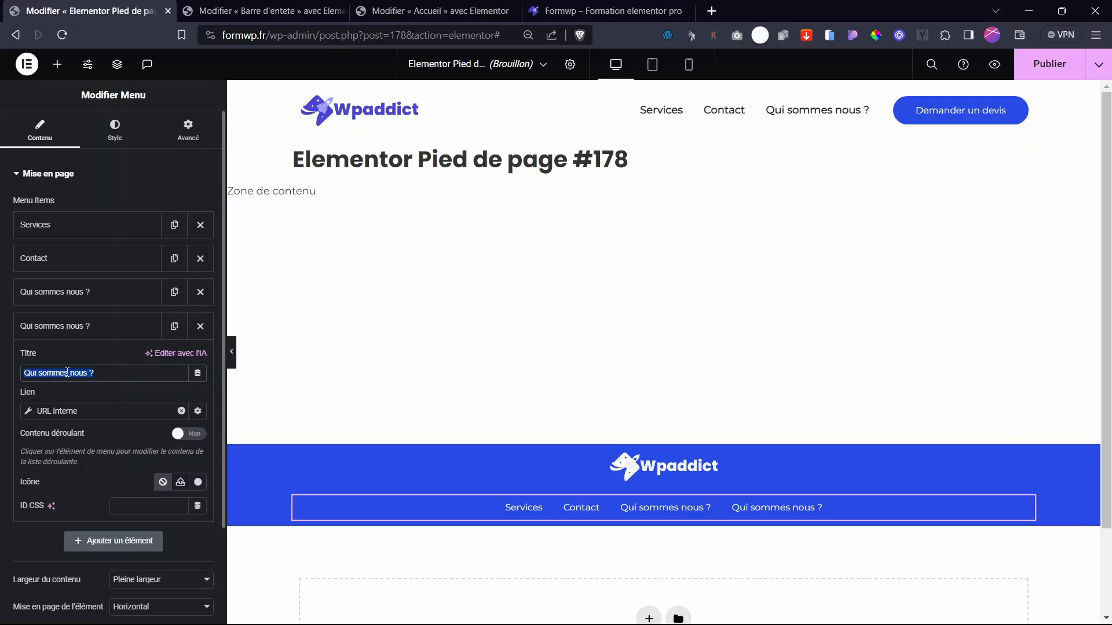
type("Polit")
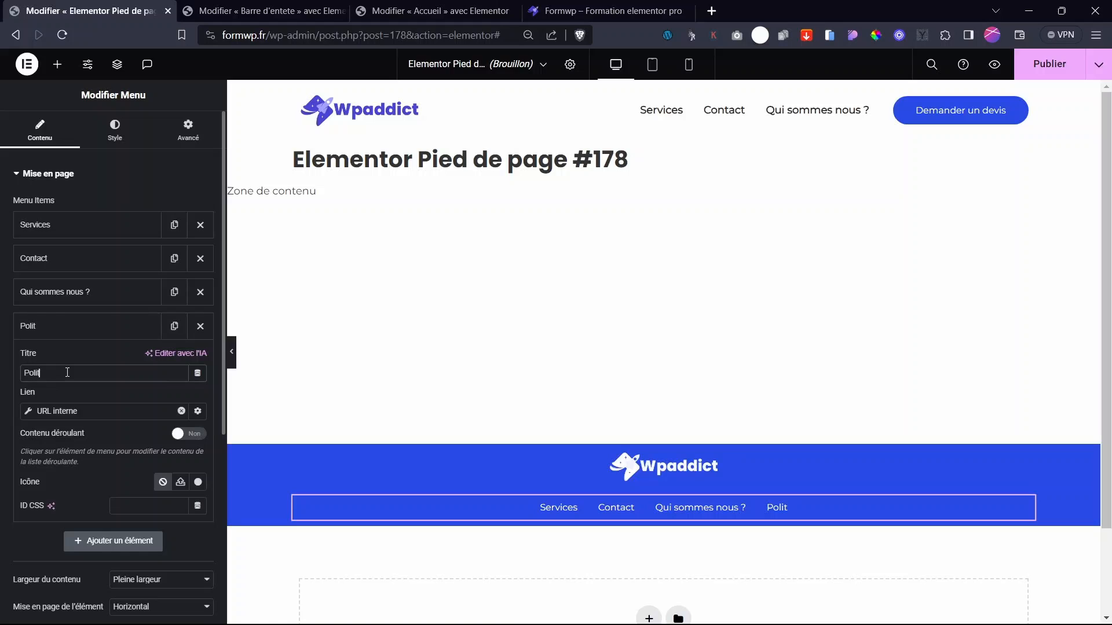
type("ique de confidentialité")
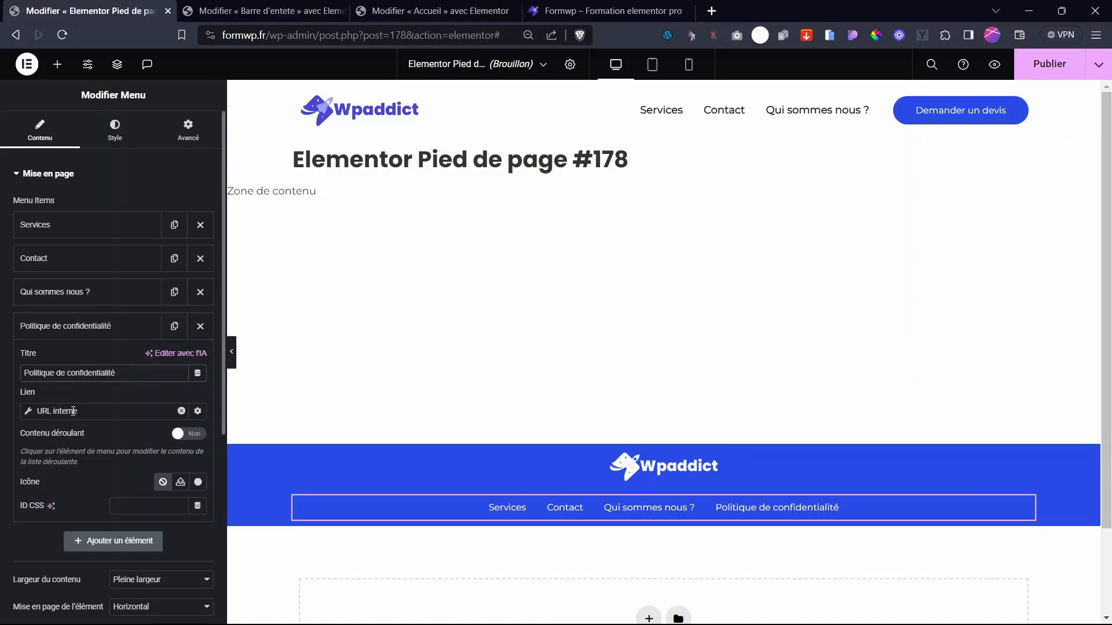
left_click_drag(77, 410, 1, 412)
left_click(2, 418)
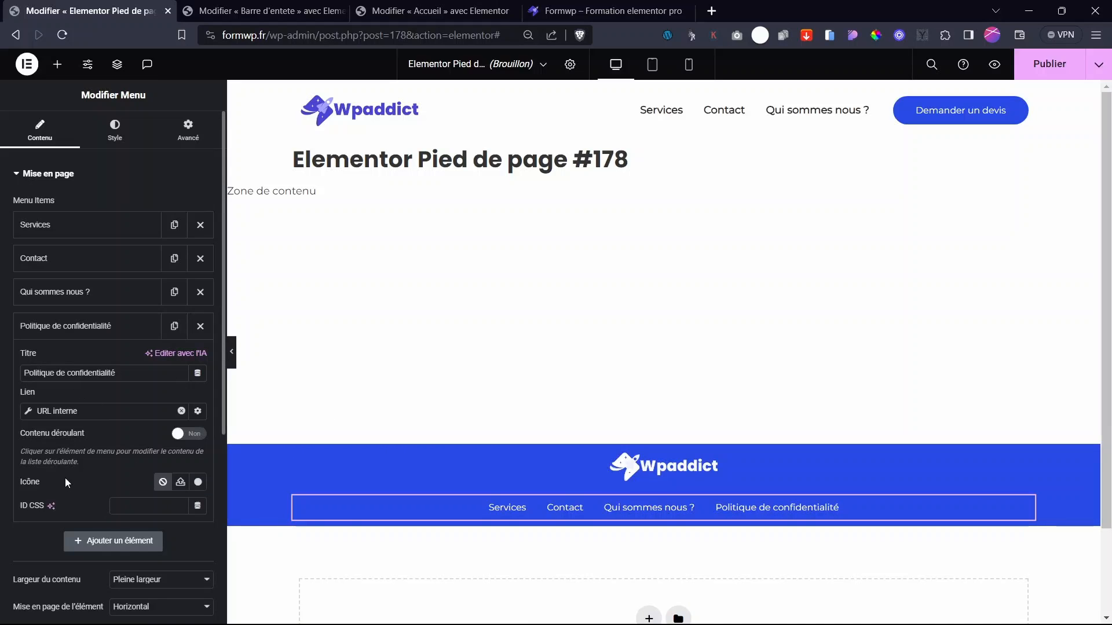
- Set the menu's Seuil breakpoint to Aucun so links never collapse
scroll(65, 478, "down", 4)
scroll(75, 578, "down", 2)
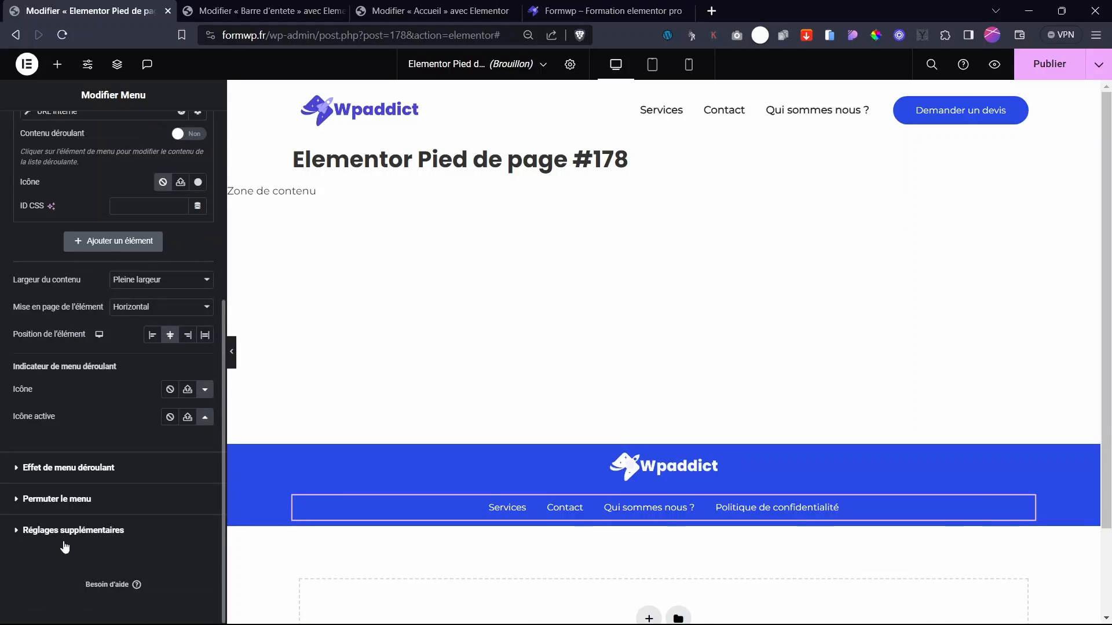
left_click(69, 527)
left_click(151, 353)
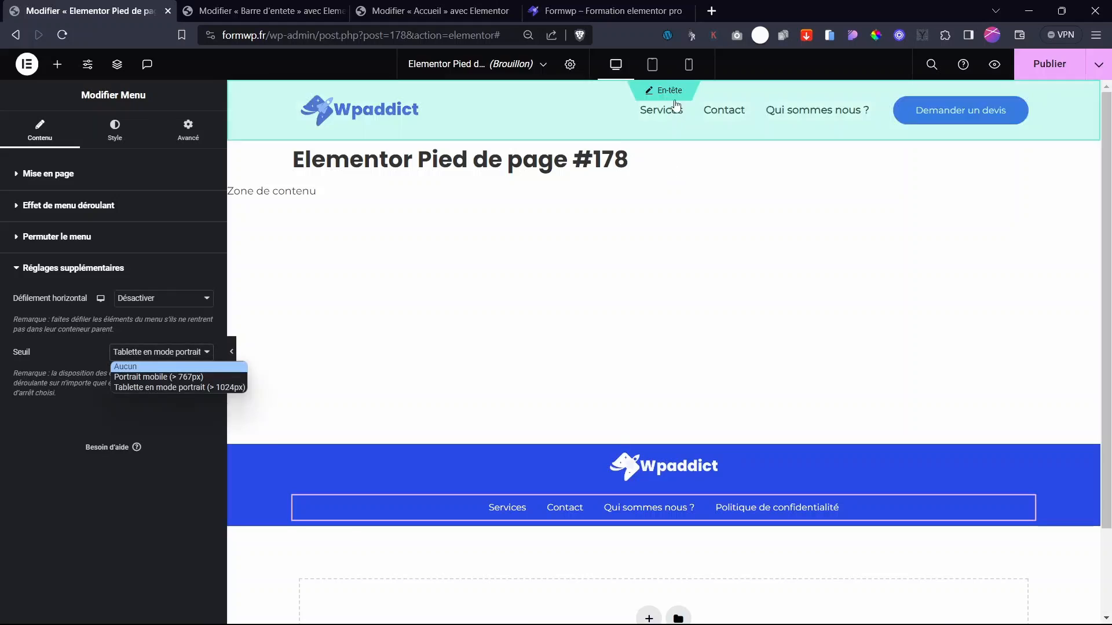
left_click(652, 64)
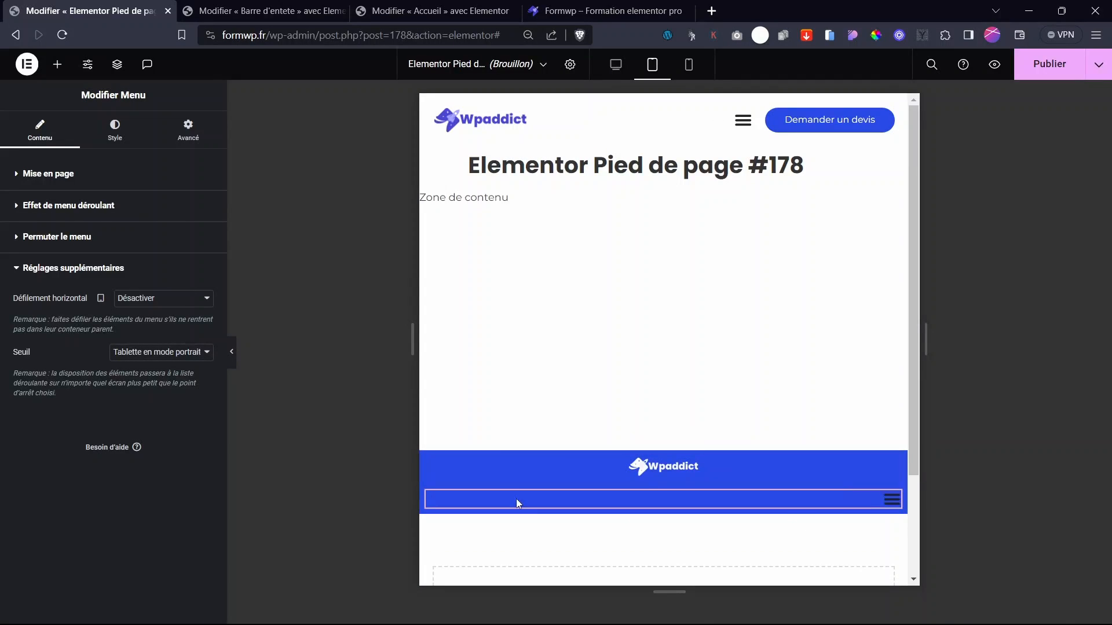
left_click(147, 353)
left_click(140, 368)
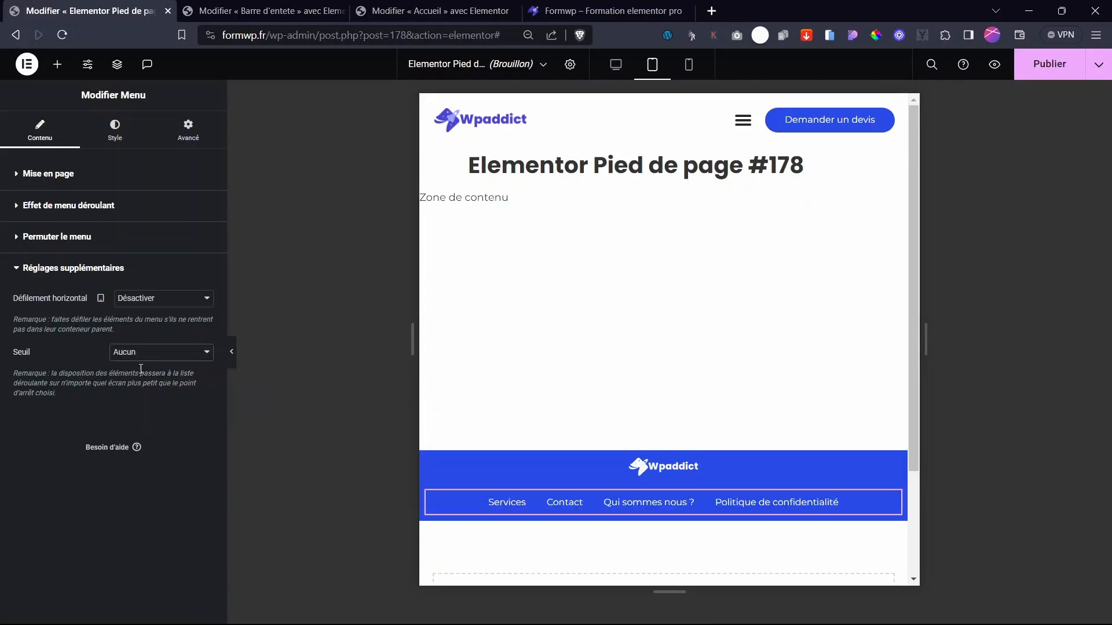
- Set Défilement horizontal to Activer, including in the mobile view
left_click(155, 305)
left_click(151, 320)
left_click(100, 298)
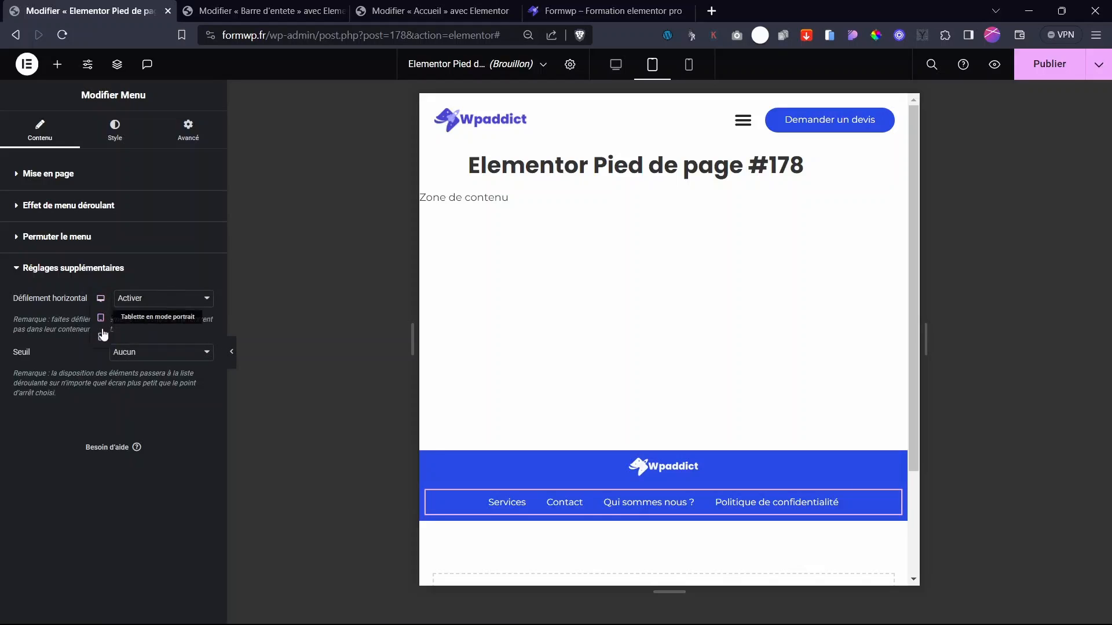
left_click(102, 336)
left_click(145, 298)
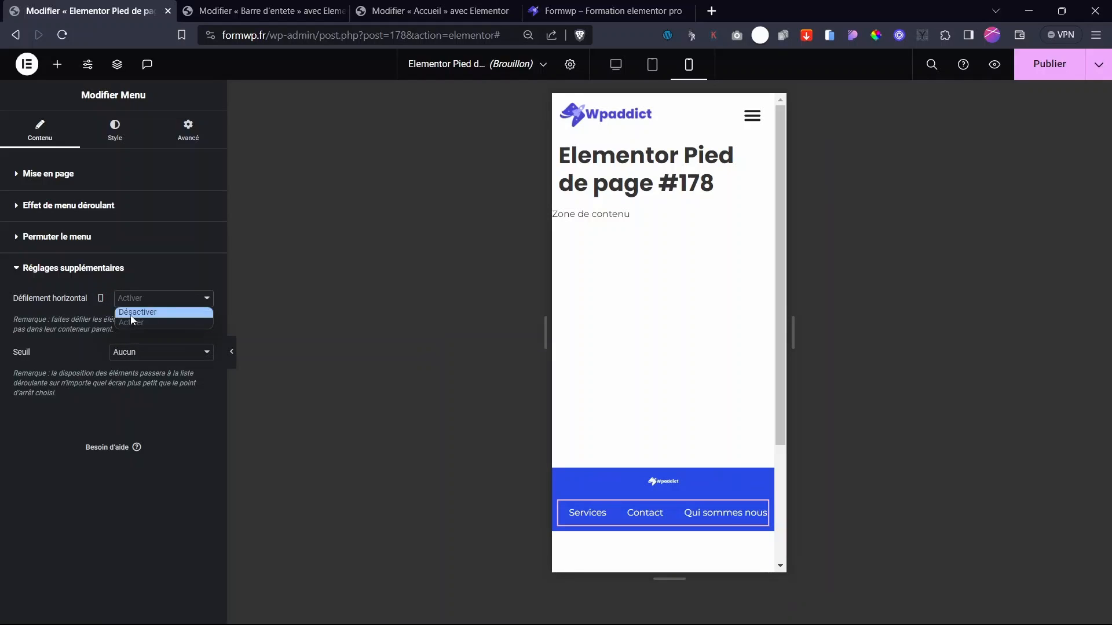
left_click(130, 322)
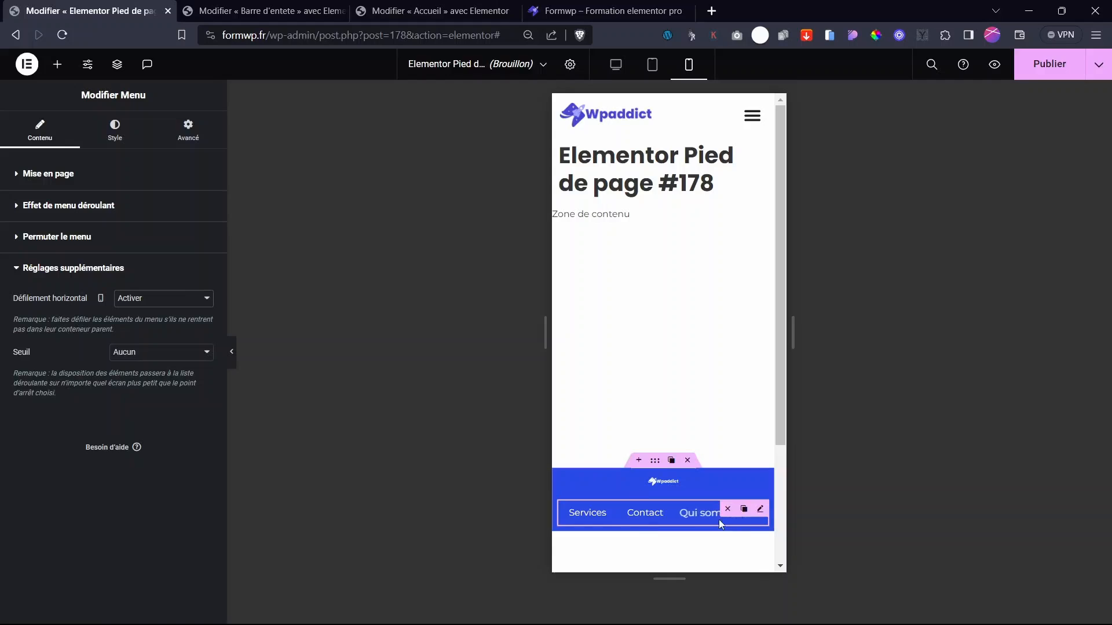
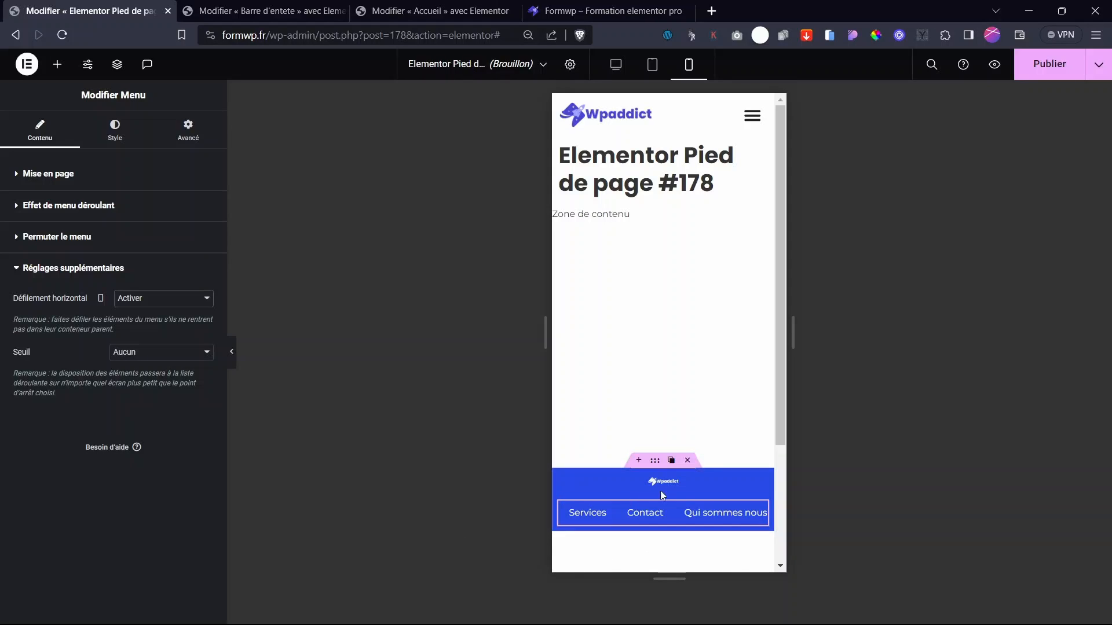
- Enlarge the Wpaddict footer logo on mobile, and set it to 24% width on tablet
left_click(757, 481)
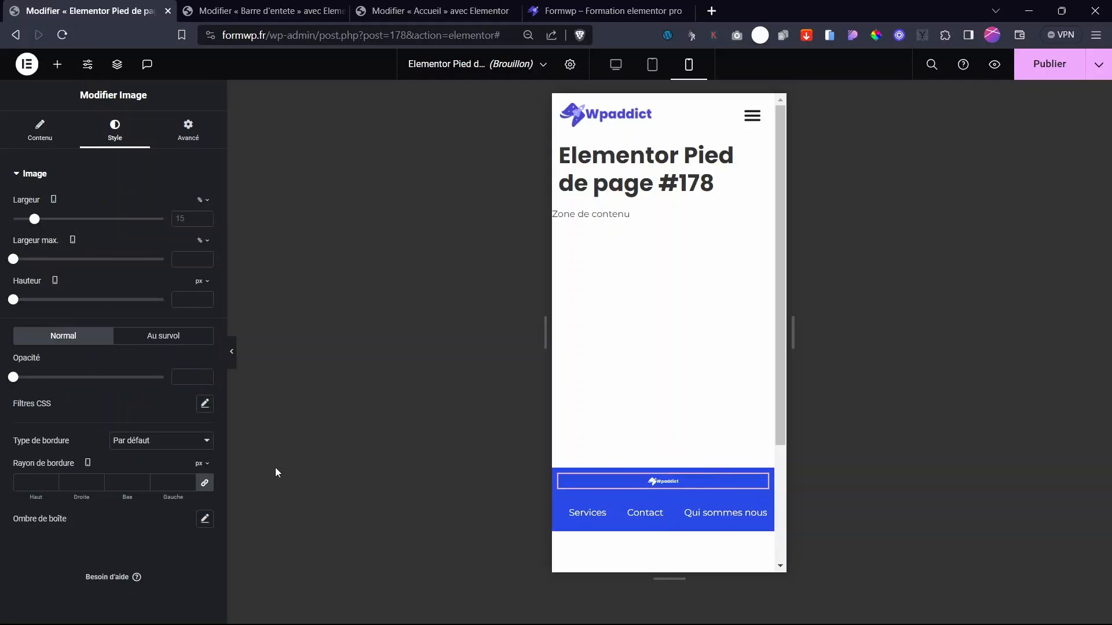
left_click_drag(34, 223, 90, 240)
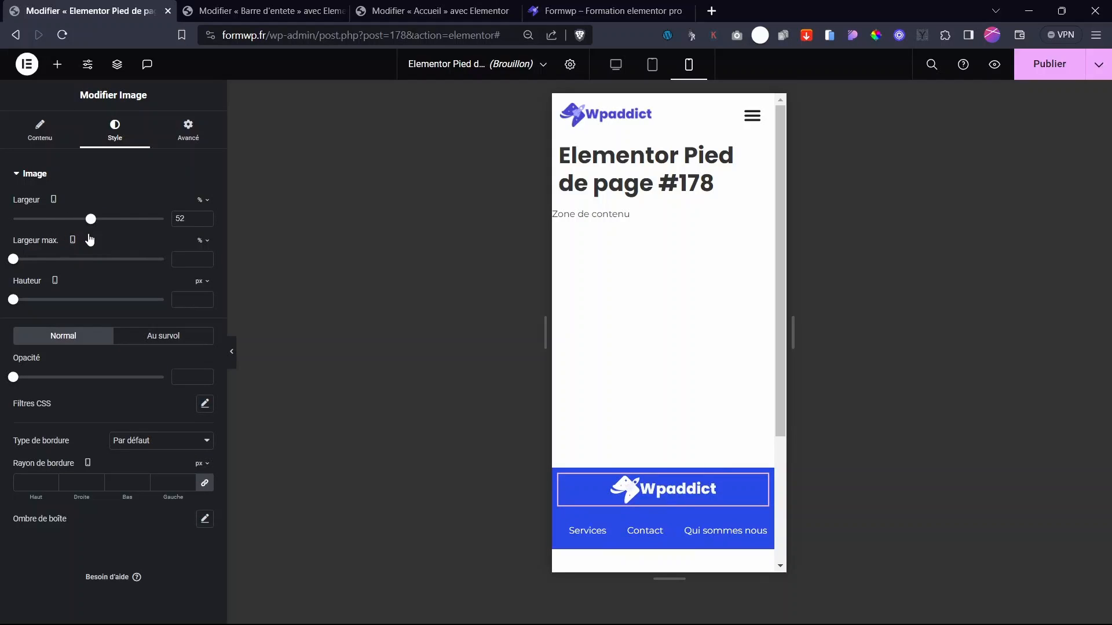
left_click(655, 64)
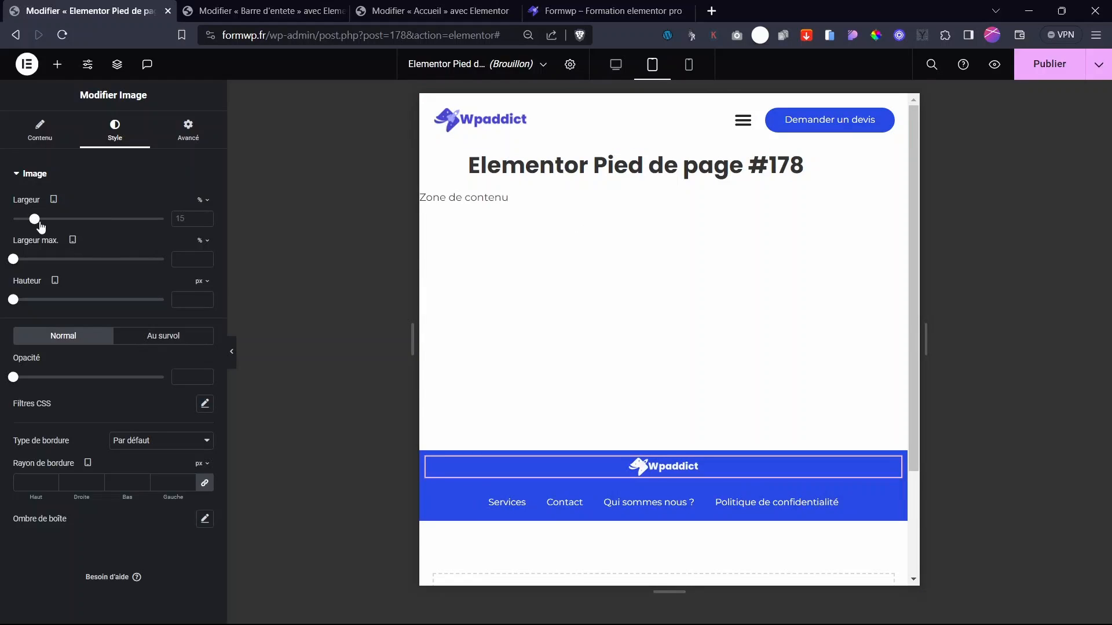
left_click_drag(40, 227, 54, 230)
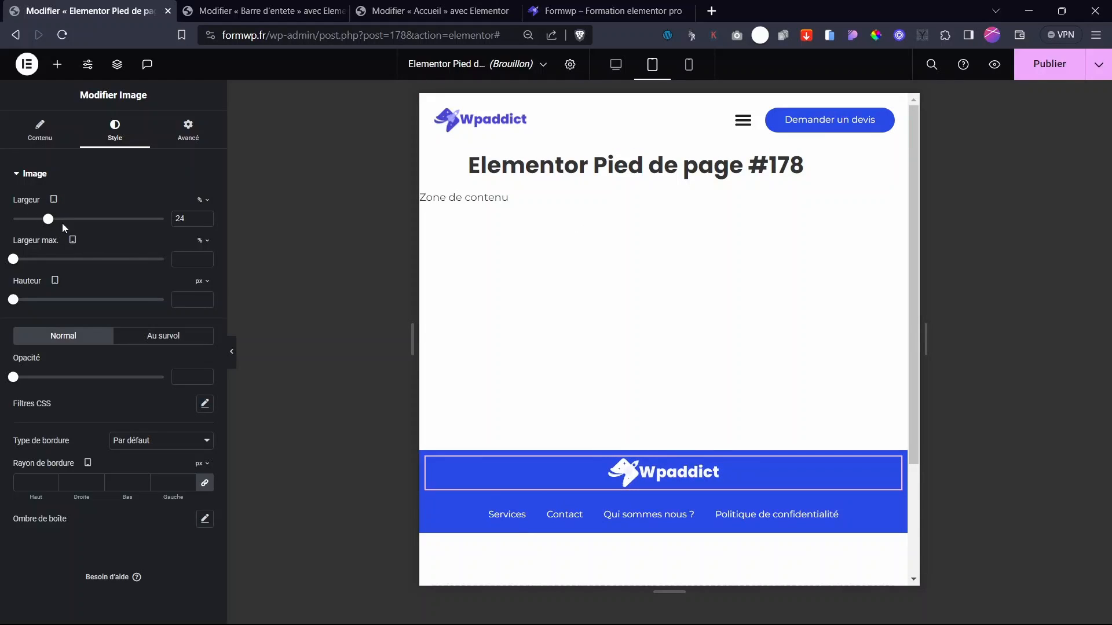
- Unlink the footer container's padding and set 43 px top and 36 px bottom
left_click(655, 444)
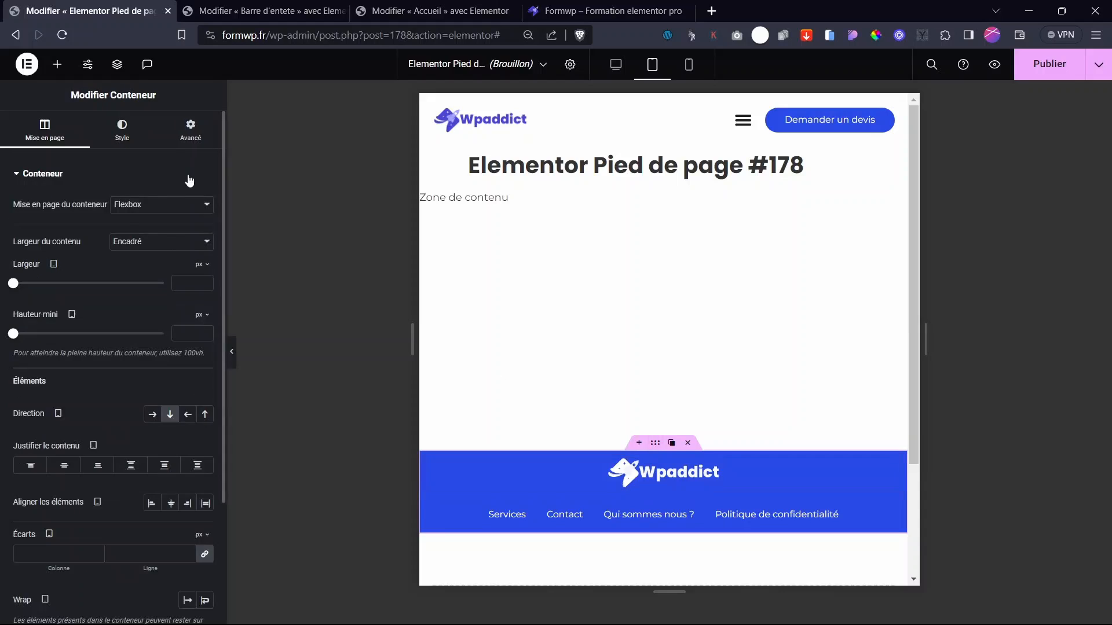
left_click(190, 134)
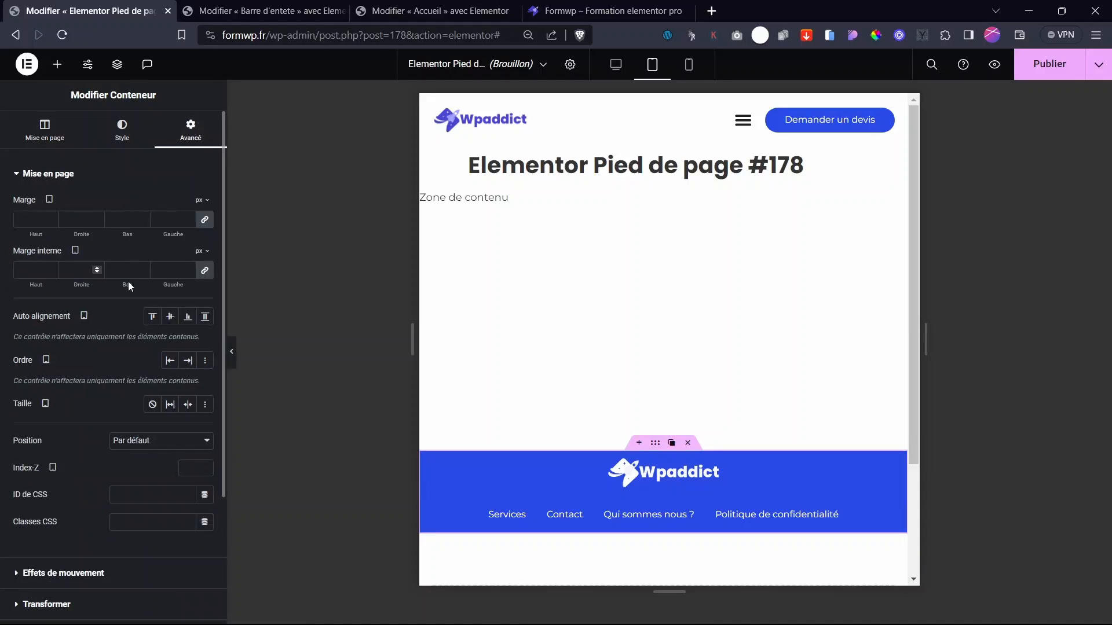
left_click(205, 271)
left_click_drag(34, 287, 143, 289)
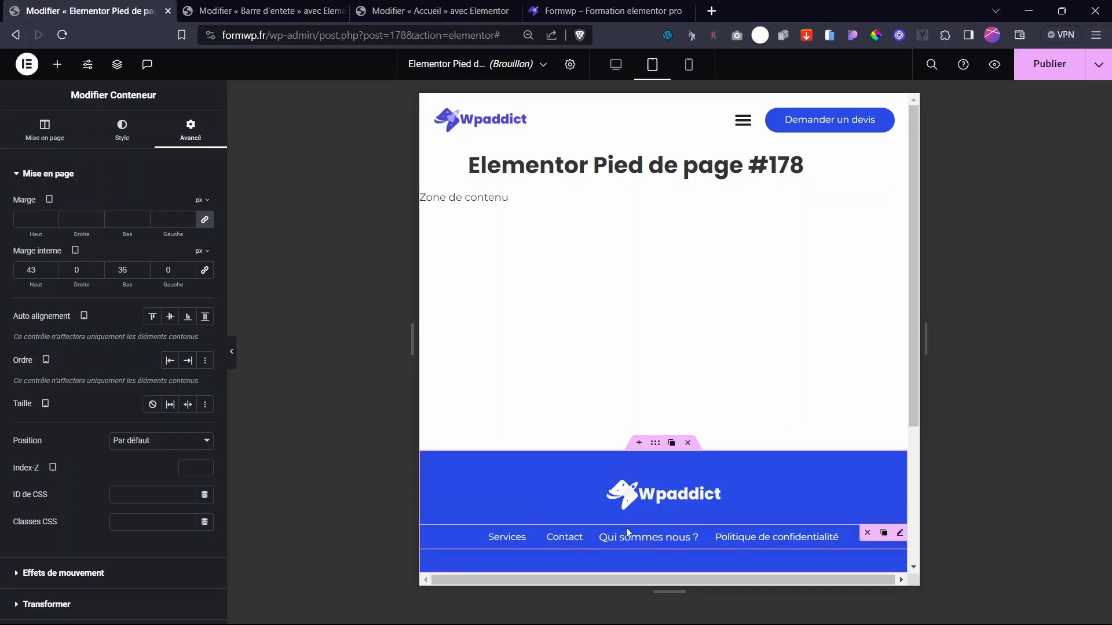
- Publish the footer template with an Inclure / Dans tout le site display condition
left_click(1047, 66)
left_click(560, 364)
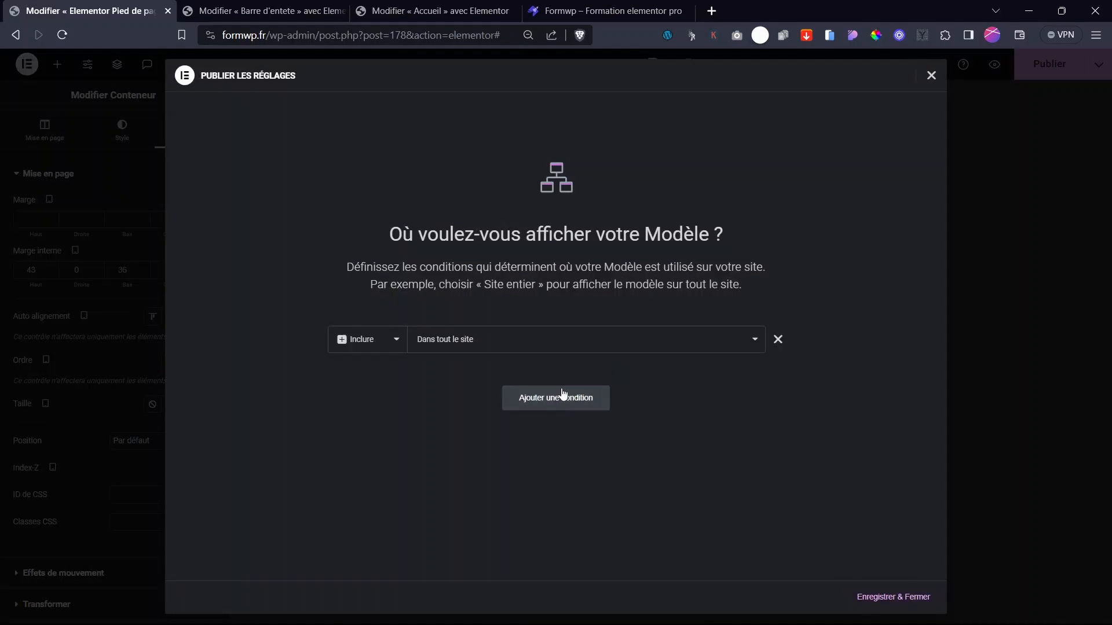
left_click(892, 600)
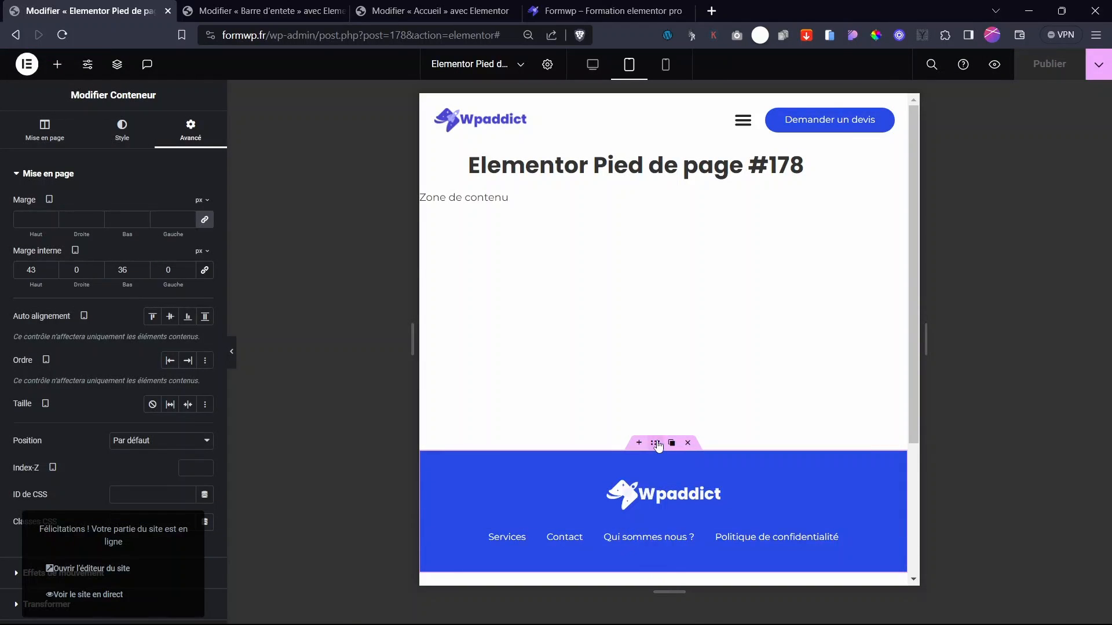
scroll(628, 486, "down", 3)
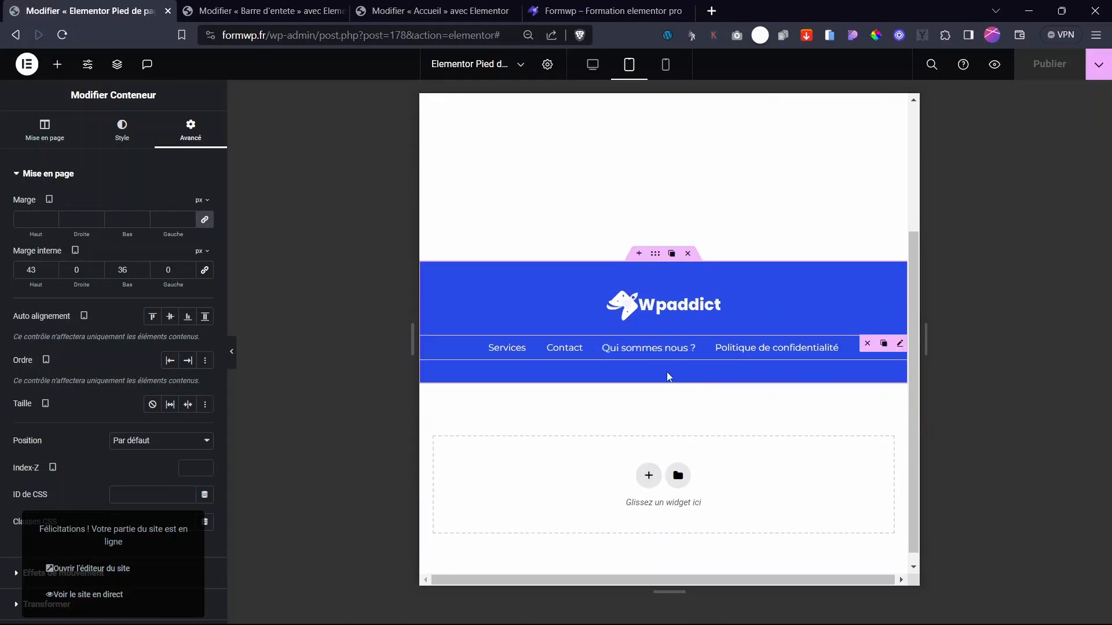
- Add a single-column Flexbox container below the footer with a darker blue background
left_click(648, 476)
left_click(617, 516)
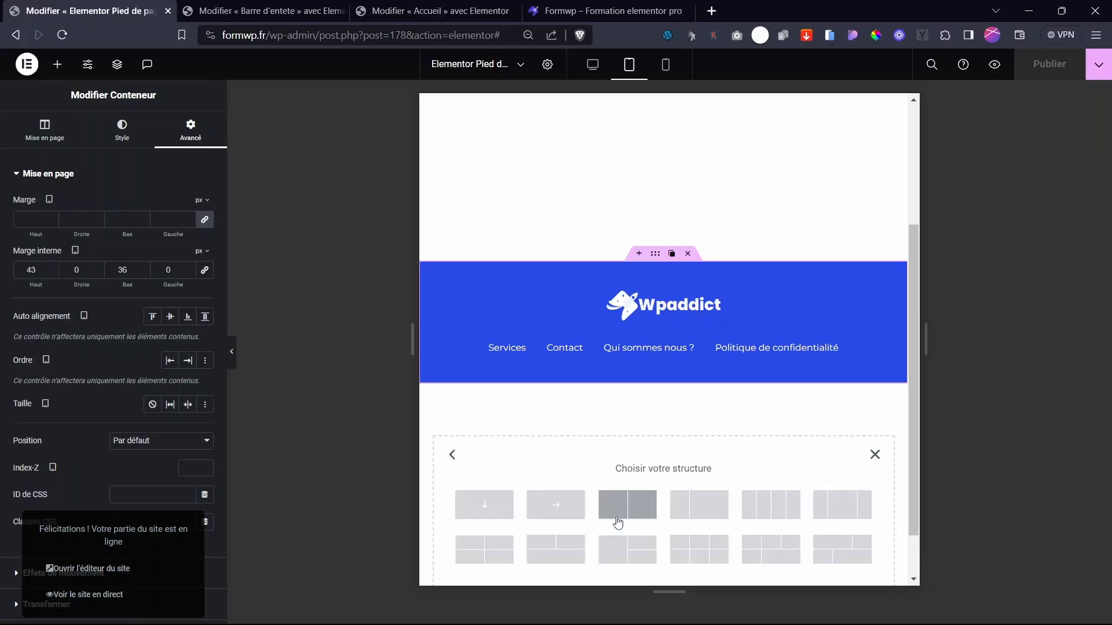
left_click(485, 505)
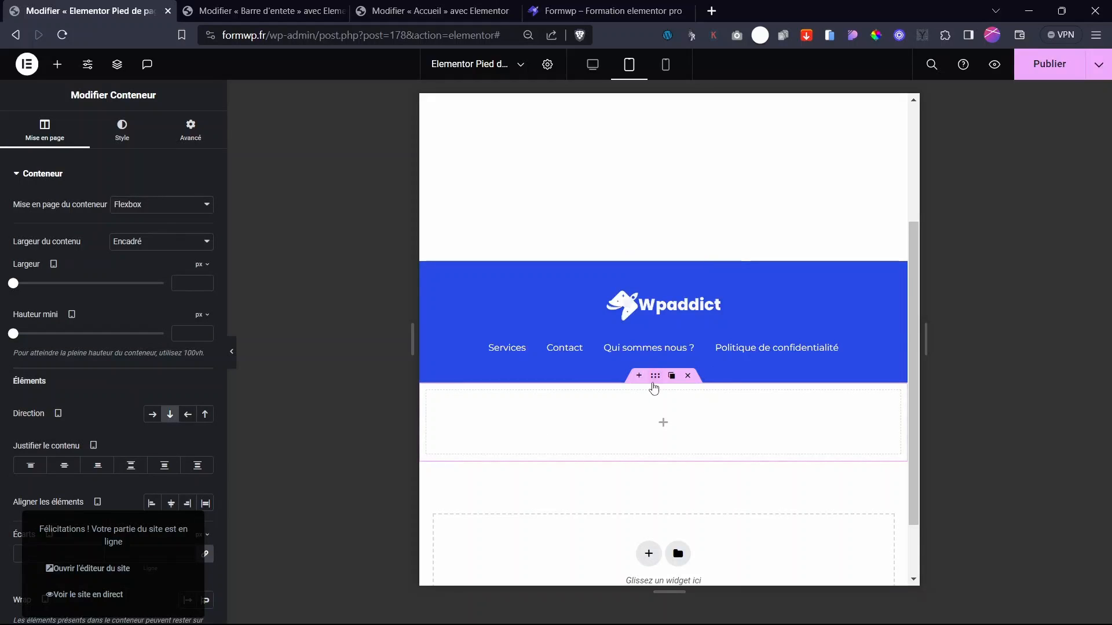
left_click(121, 130)
left_click(205, 259)
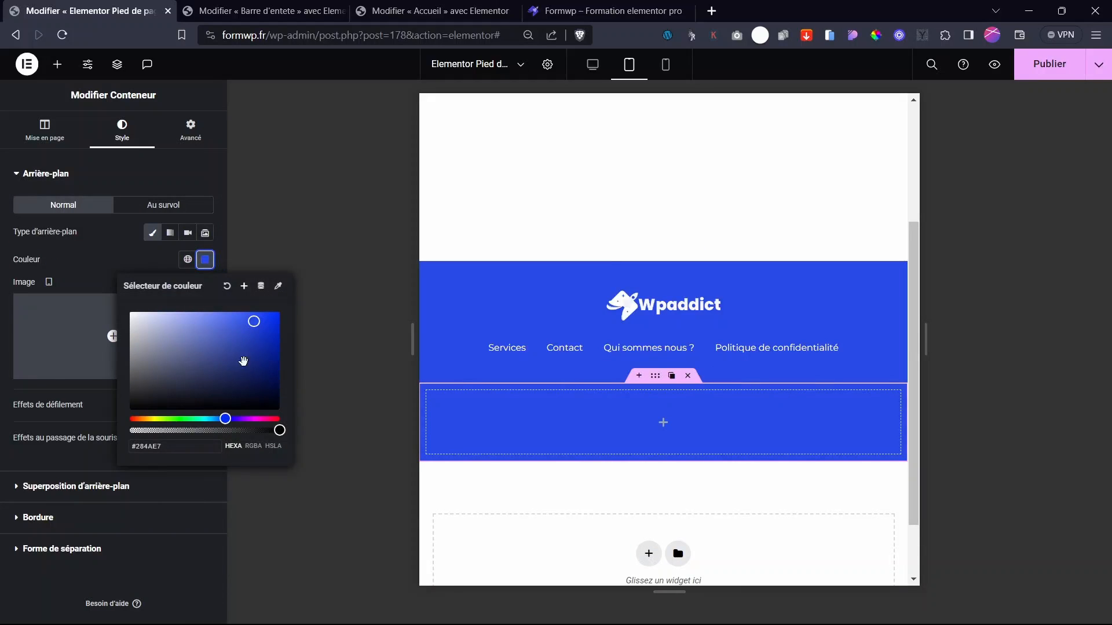
left_click_drag(259, 339, 255, 366)
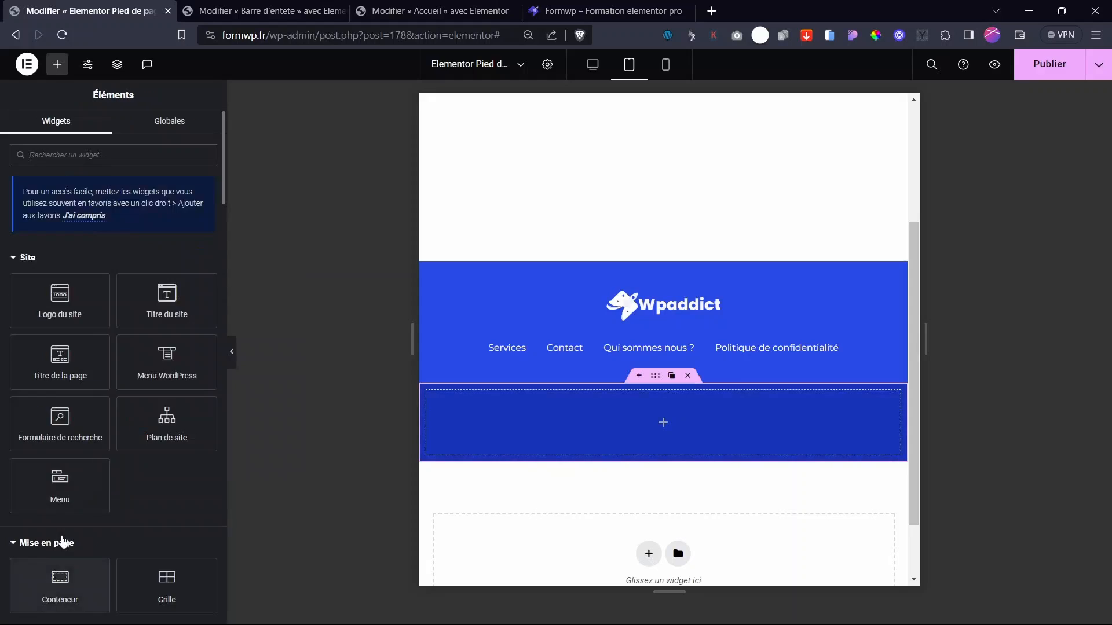
- Drop a centred Text Editor widget into the bar reading 'Copyright 2024 tout droit réservé'
scroll(64, 543, "down", 3)
left_click_drag(60, 596, 748, 406)
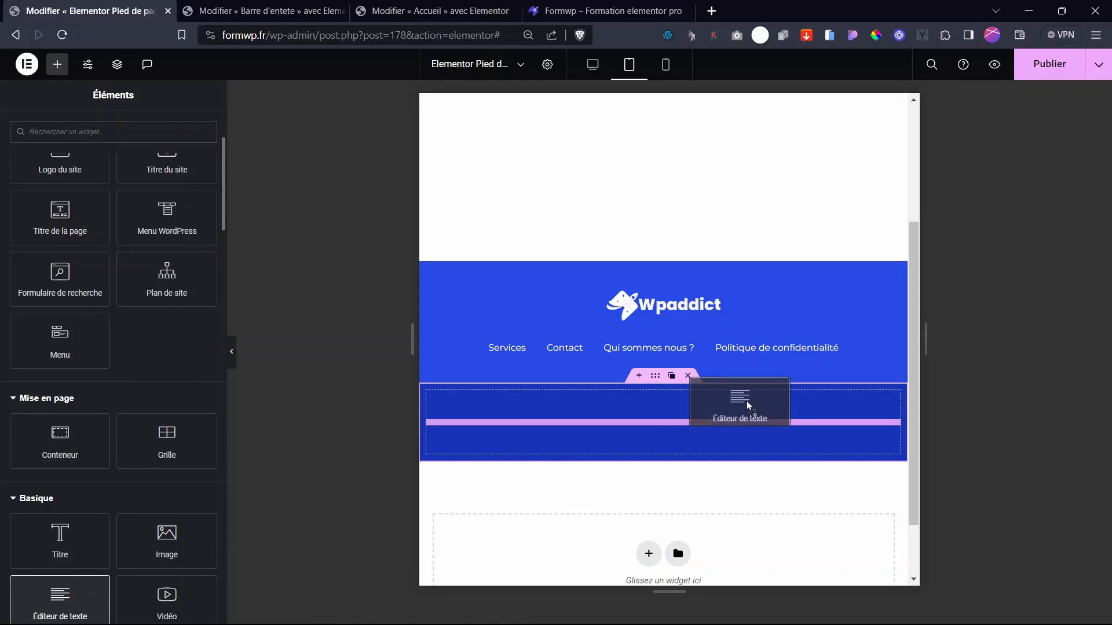
left_click_drag(747, 403, 747, 403)
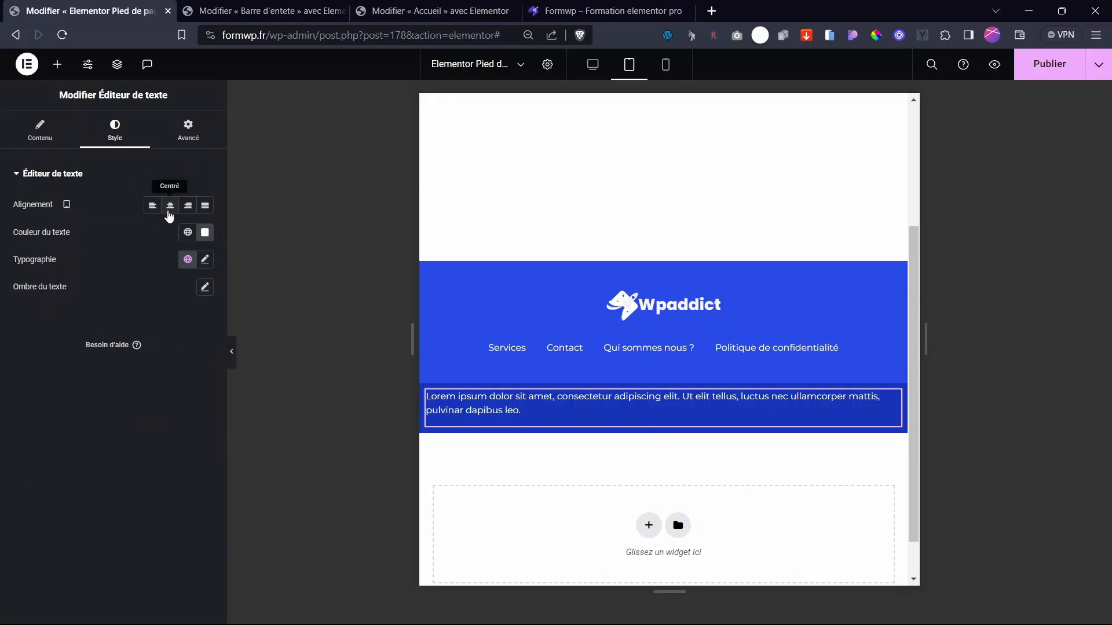
left_click(169, 209)
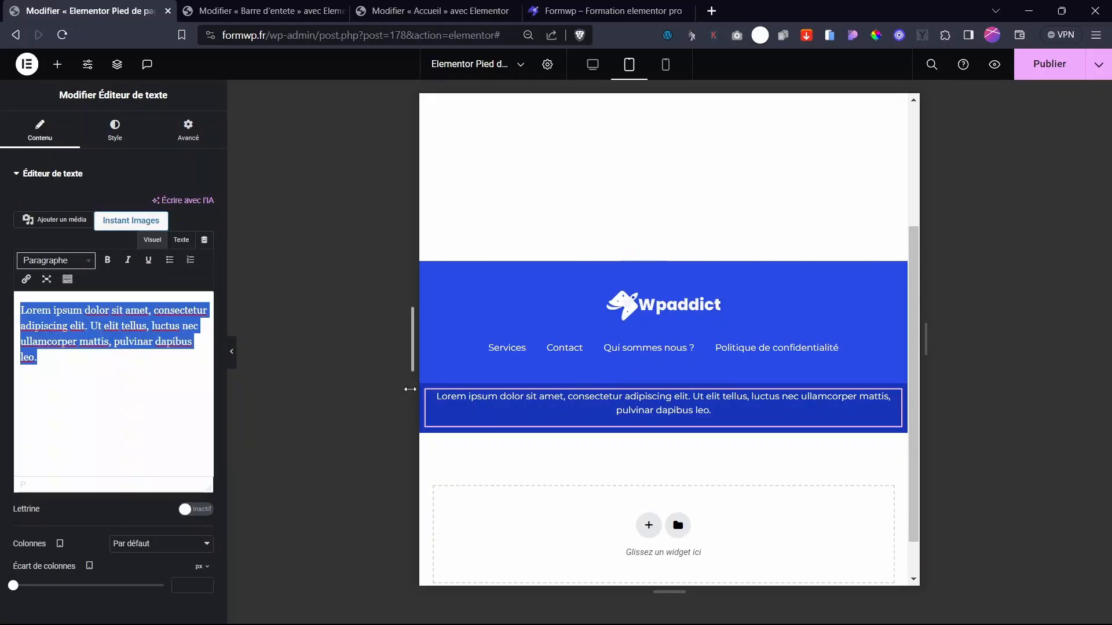
type("Cop")
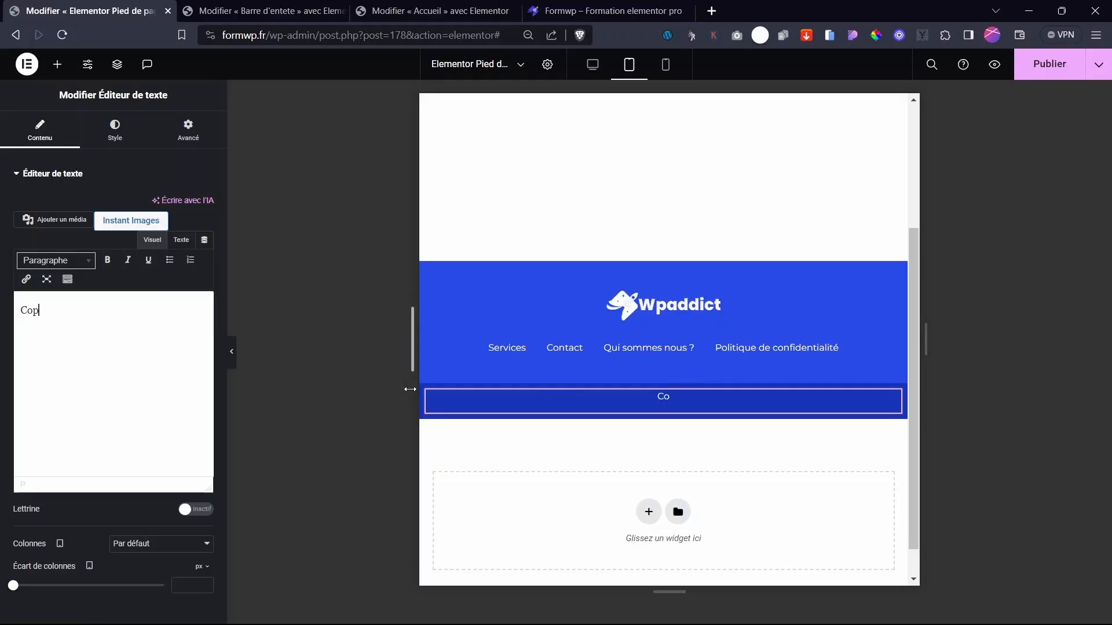
type("yright 2024 tout droit réservé")
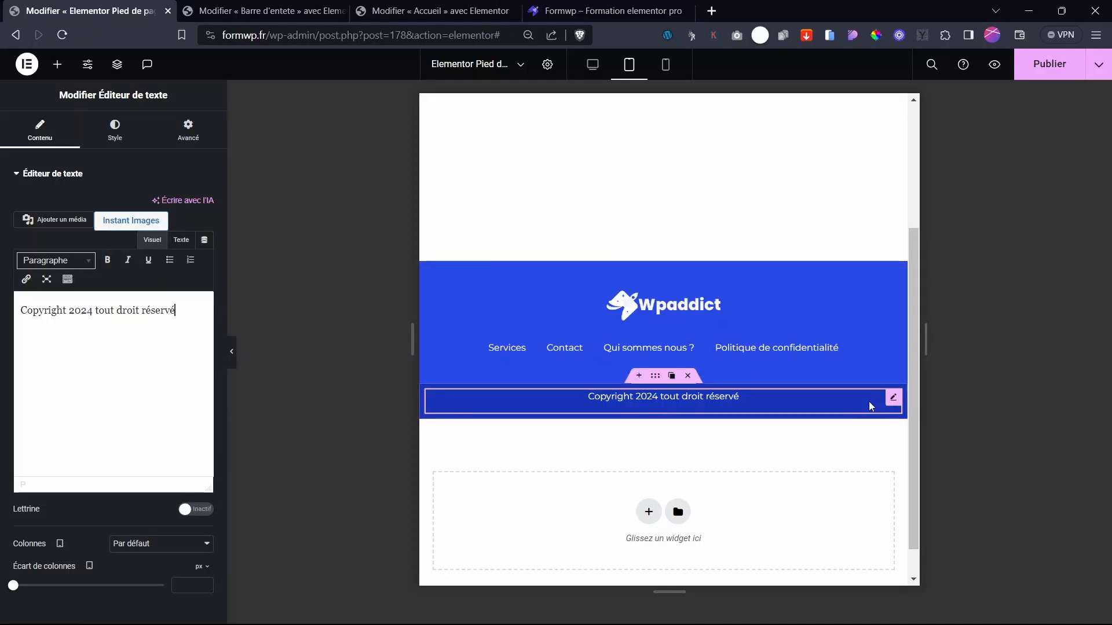
- Set the copyright text's bottom margin to -13 and publish the footer
left_click(889, 397)
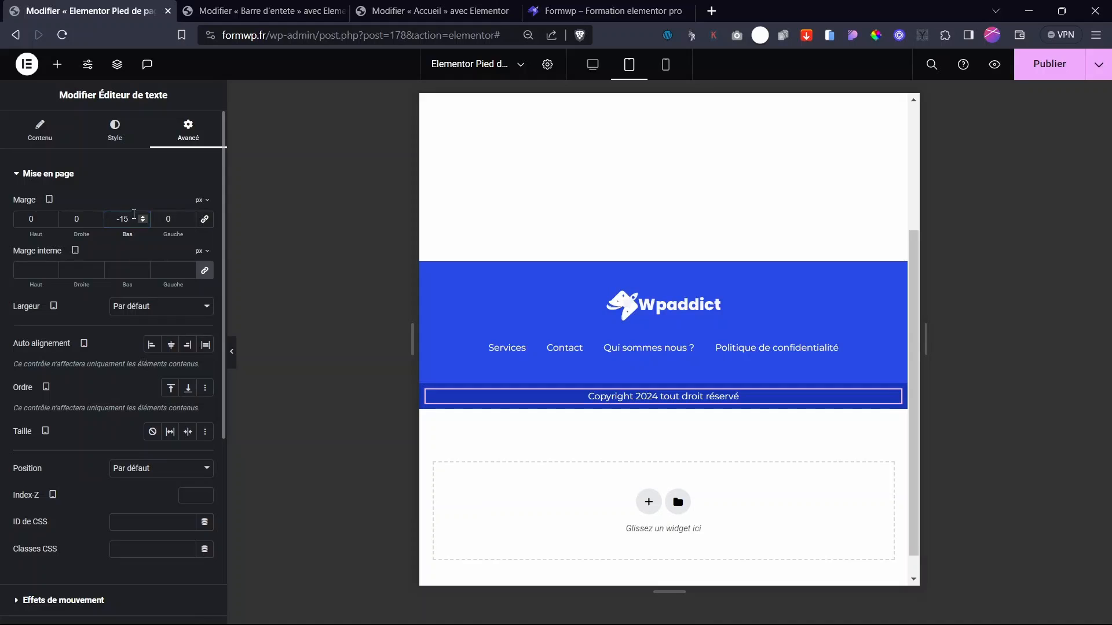
left_click(143, 216)
left_click(143, 216)
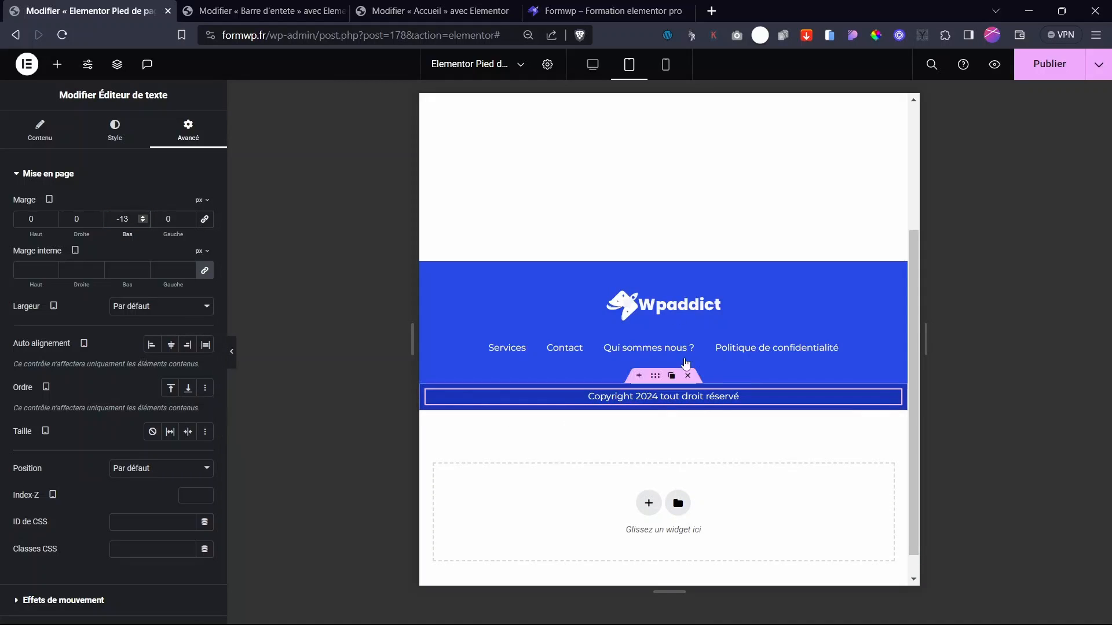
left_click(1050, 69)
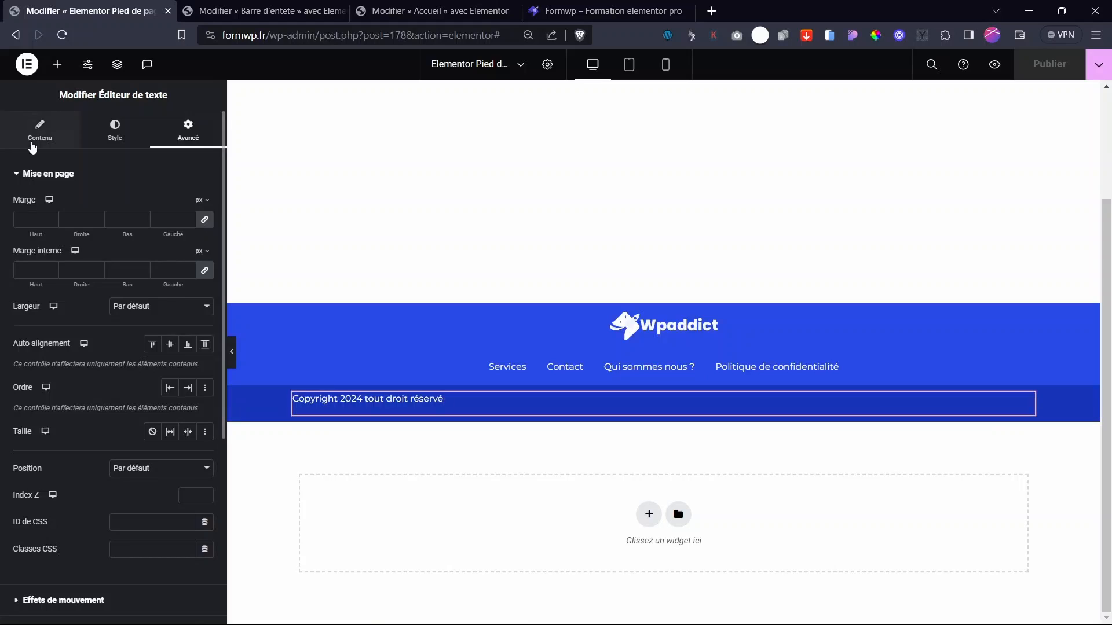
- Centre the copyright line and set its unlinked bottom margin to -18
left_click(34, 139)
left_click(114, 138)
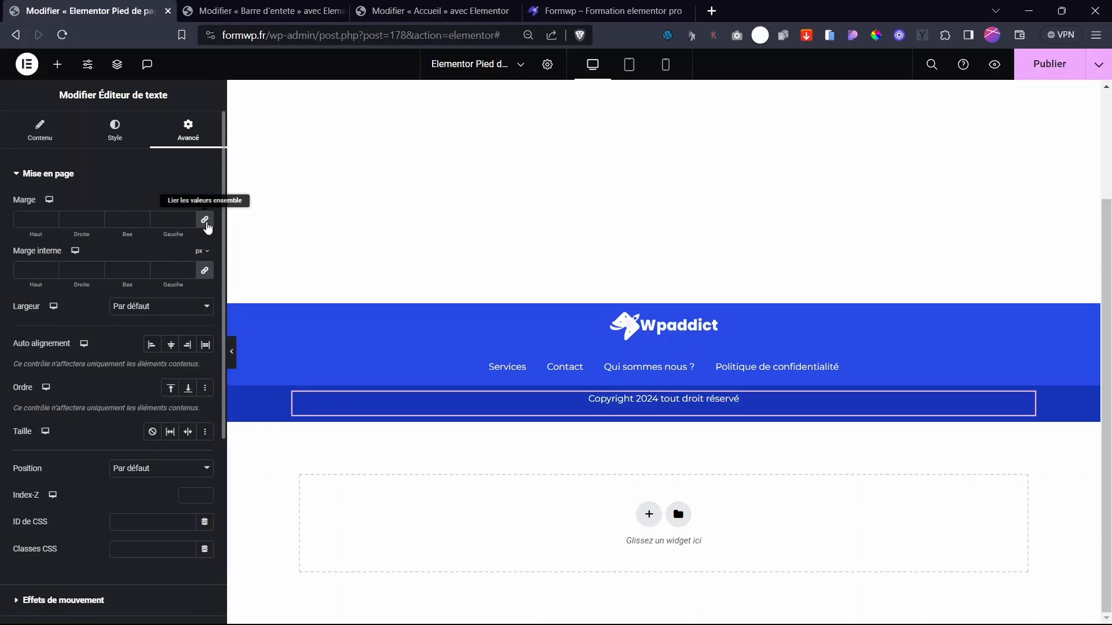
left_click(206, 223)
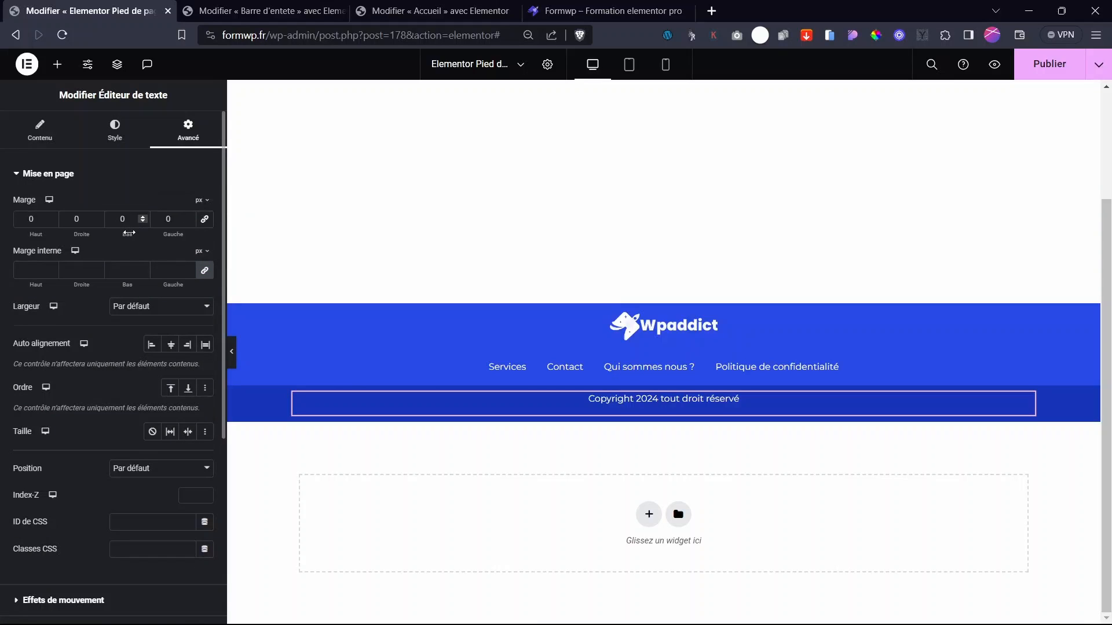
left_click_drag(128, 232, 117, 233)
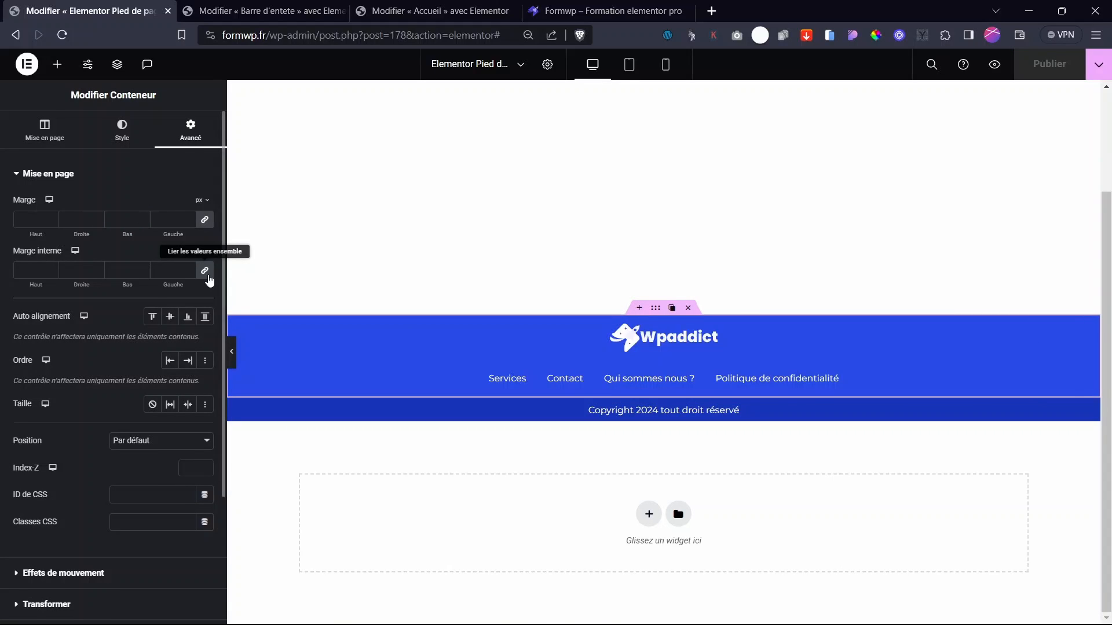
- Unlink the footer container's padding and increase its top padding
left_click(205, 270)
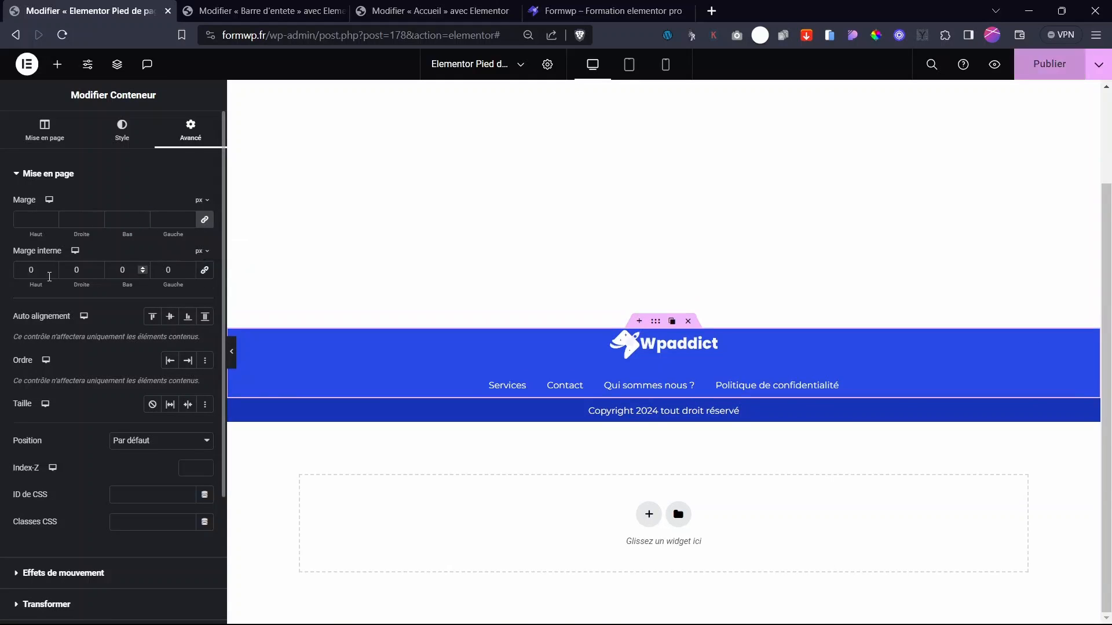
left_click_drag(35, 285, 54, 298)
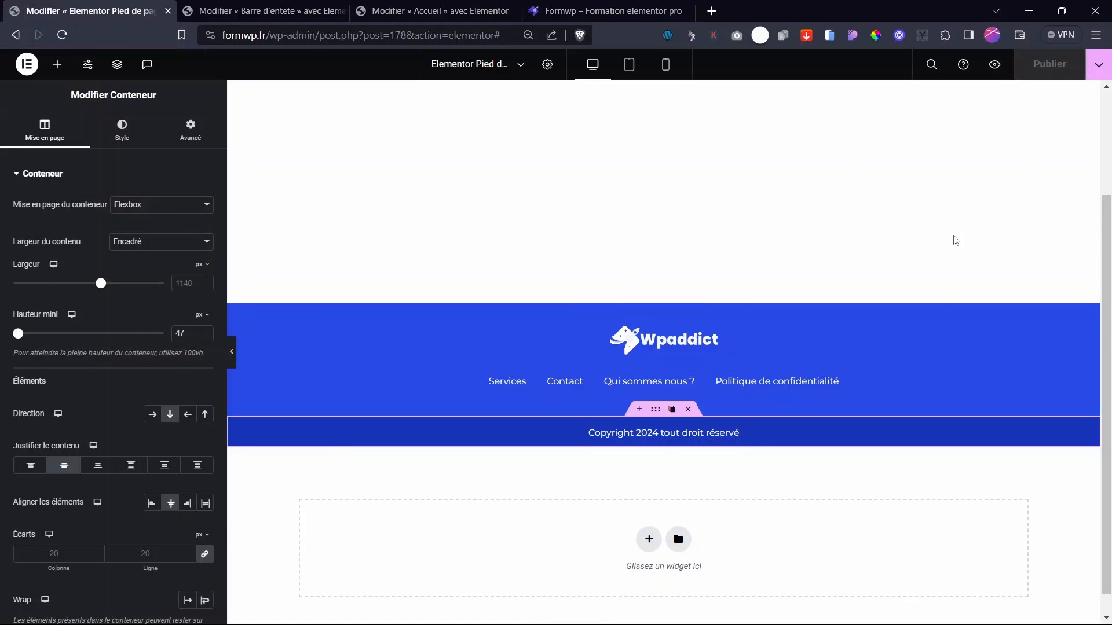
left_click(266, 10)
- On the live site, test that the footer logo links to the homepage
left_click(416, 10)
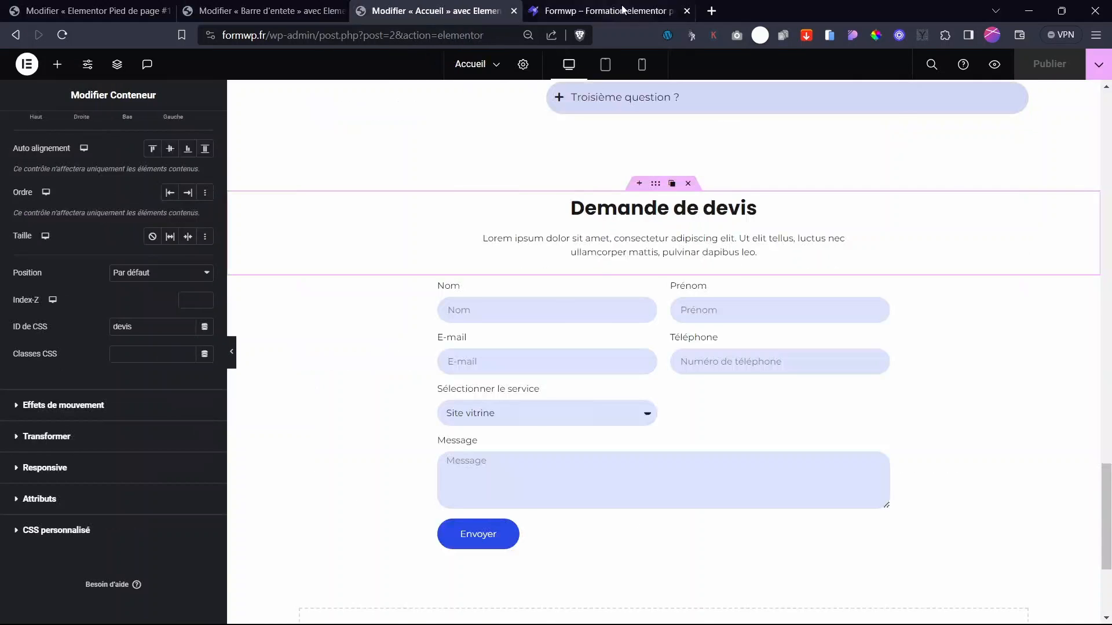
left_click(573, 11)
scroll(457, 255, "up", 3)
scroll(459, 258, "down", 3)
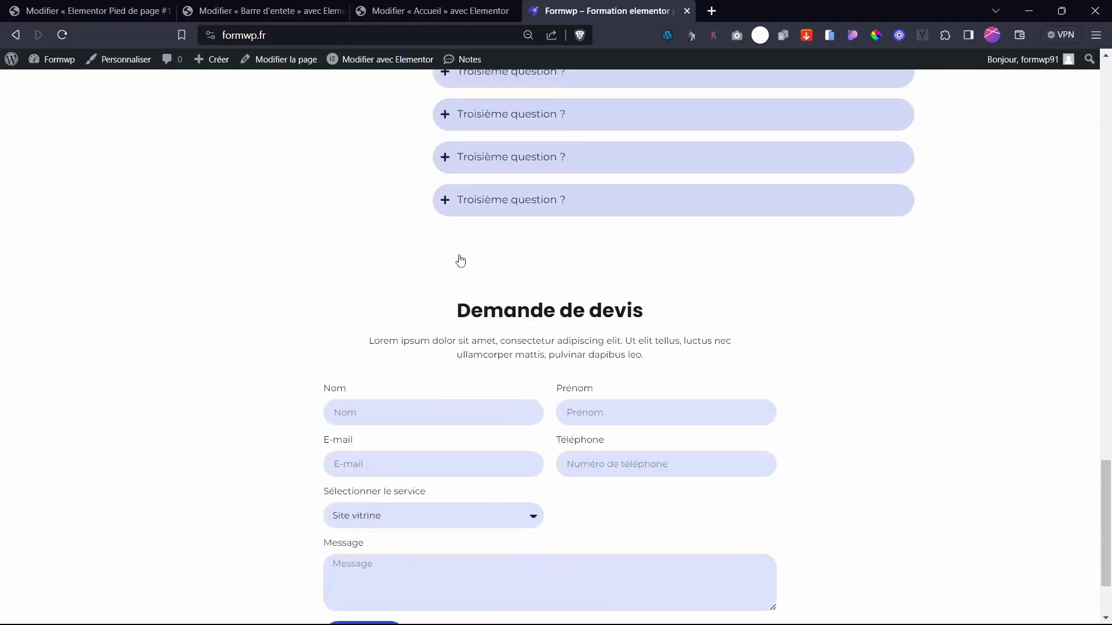
left_click(254, 572)
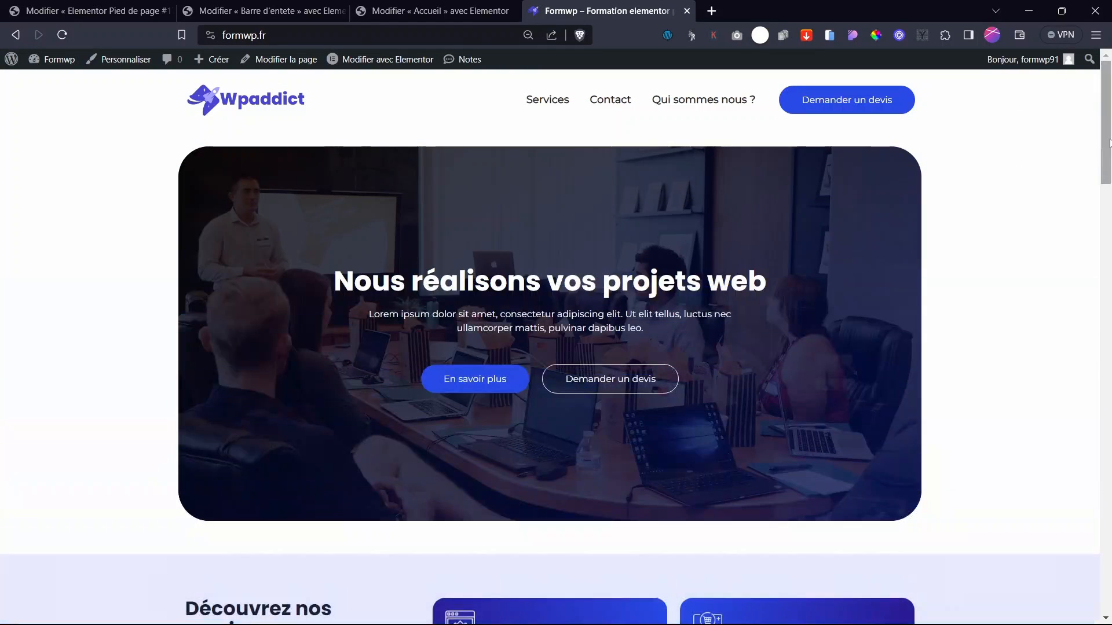
- Scroll the live homepage to inspect the footer, then bring up the Barre d'entete editor
left_click_drag(1109, 143, 1110, 601)
scroll(678, 456, "up", 1)
scroll(677, 456, "down", 1)
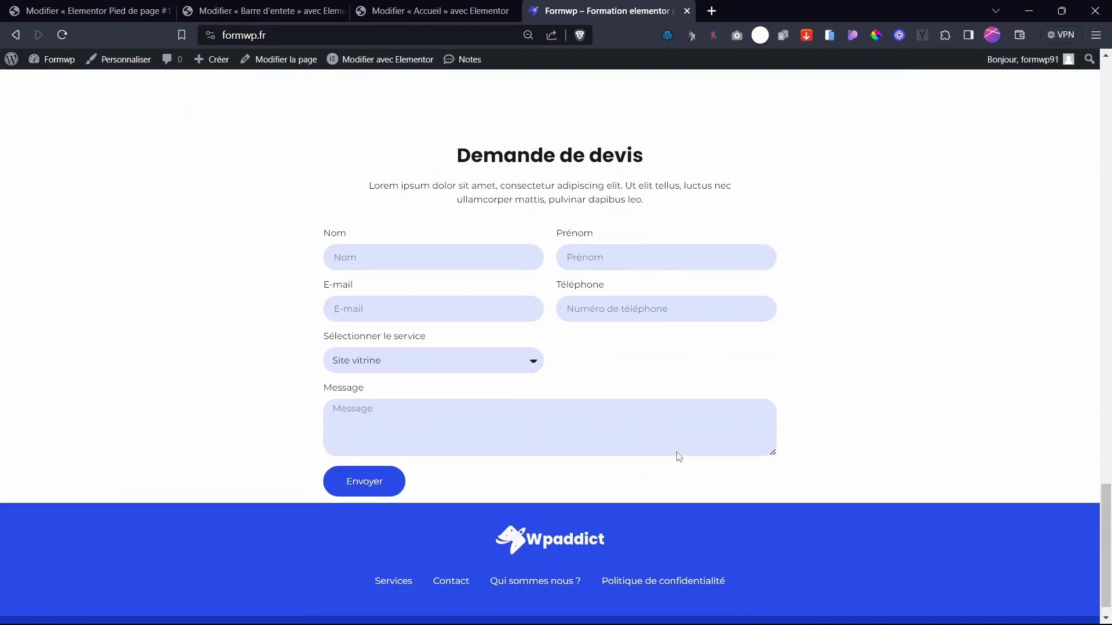
mouse_move(1110, 555)
left_mouse_down()
mouse_move(1110, 368)
mouse_move(1110, 562)
left_mouse_up()
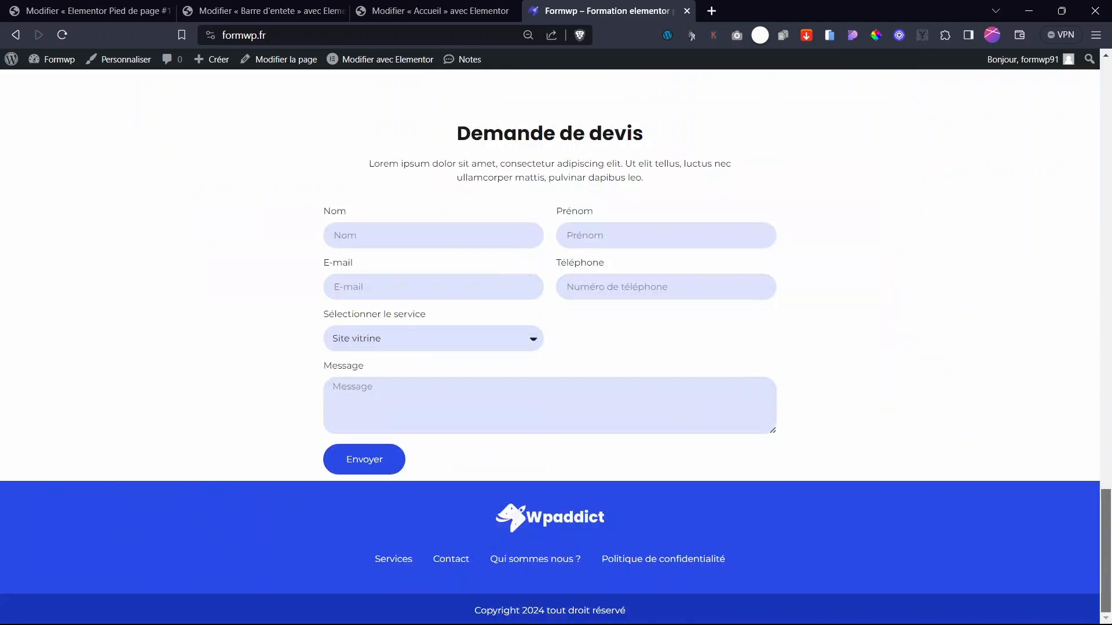
mouse_move(1110, 604)
left_mouse_down()
mouse_move(1109, 165)
mouse_move(1109, 602)
left_mouse_up()
left_click(464, 8)
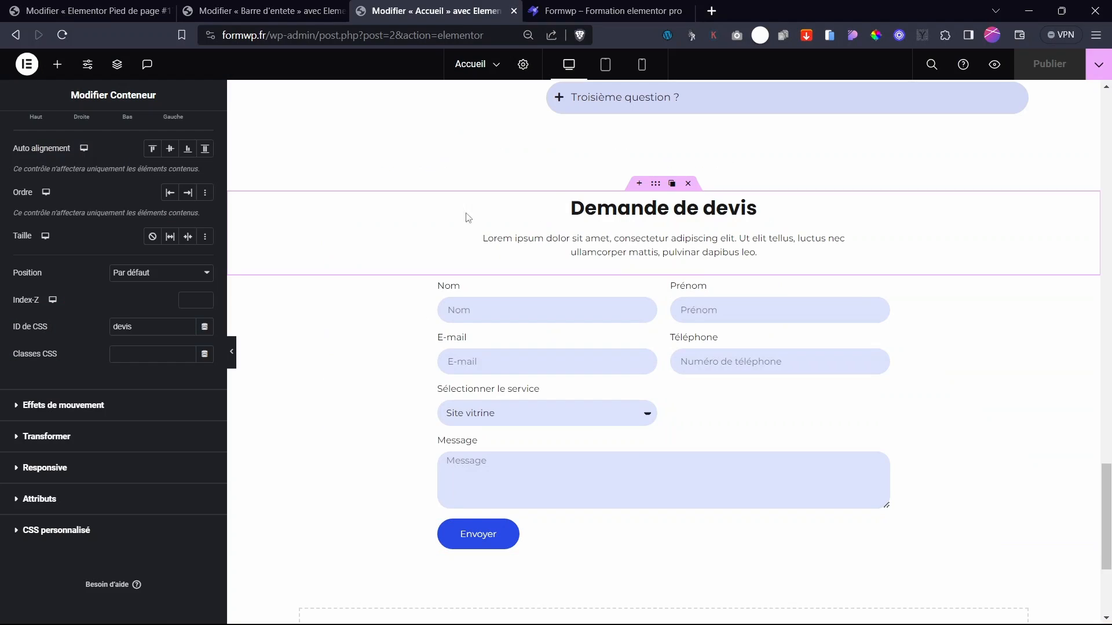
left_click(249, 9)
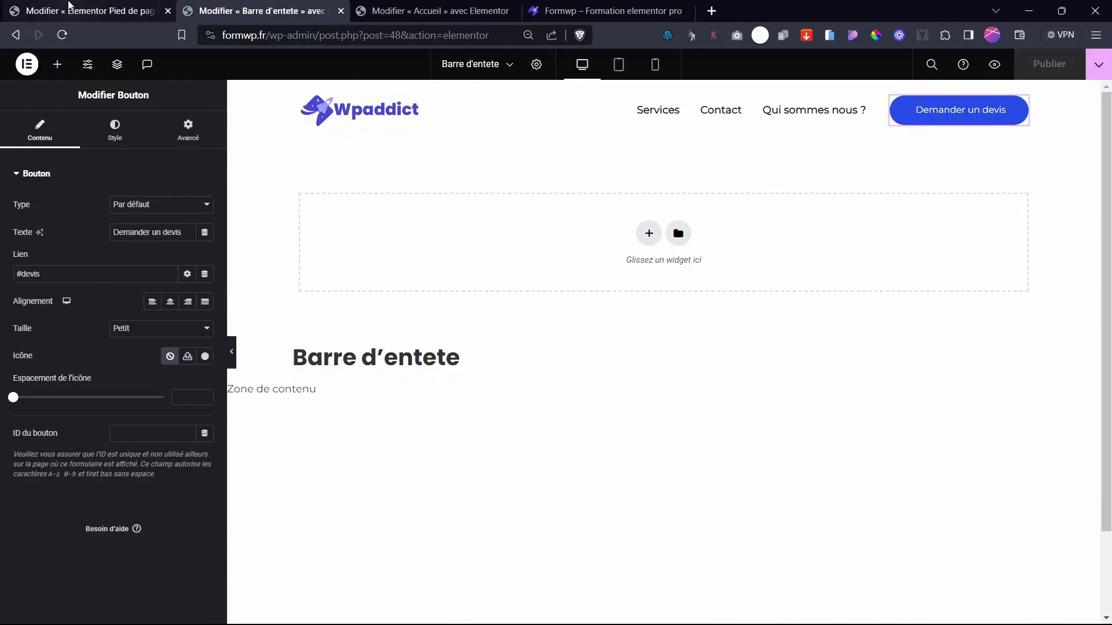
- Back in the footer editor, enlarge the Wpaddict logo to 20% width
left_click(86, 10)
left_click(485, 351)
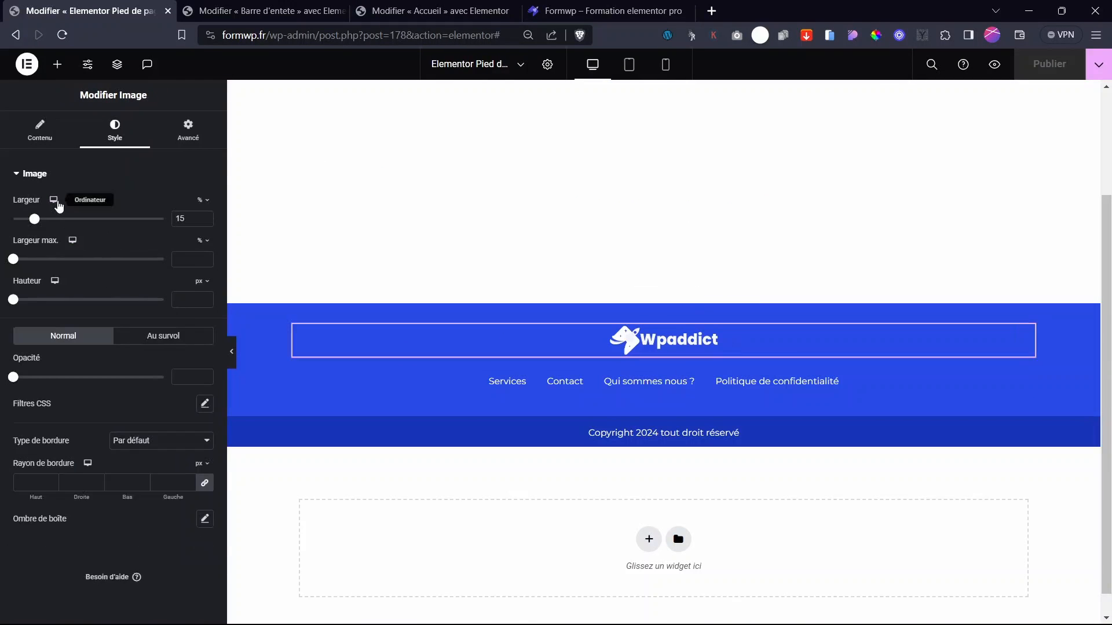
left_click_drag(32, 219, 42, 221)
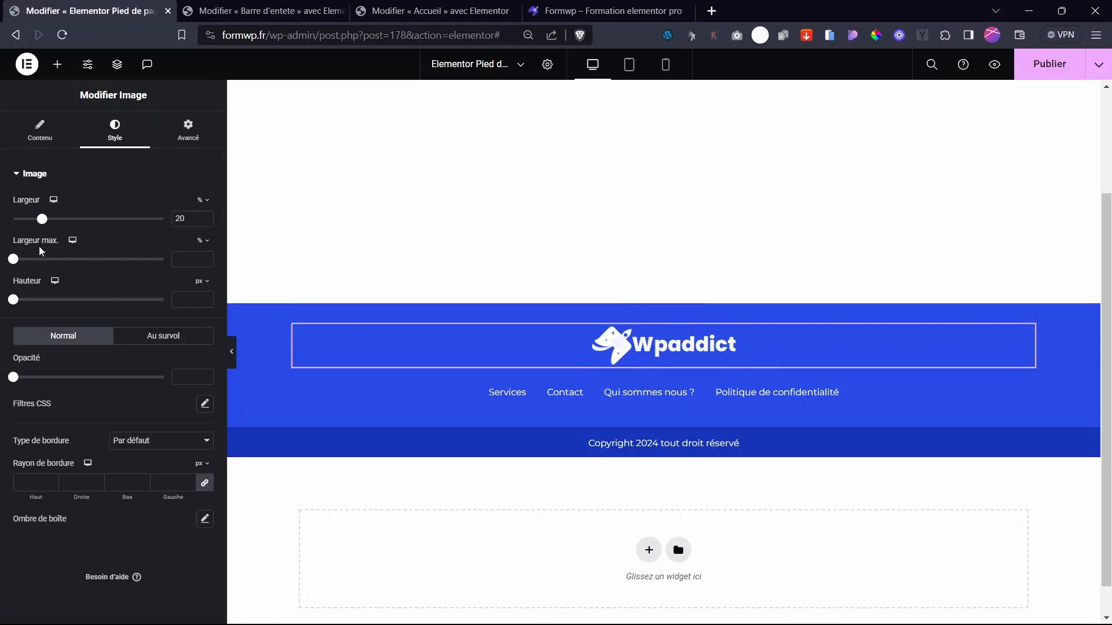
- Increase the footer container's top padding and remove a stray empty section above it
left_click(655, 296)
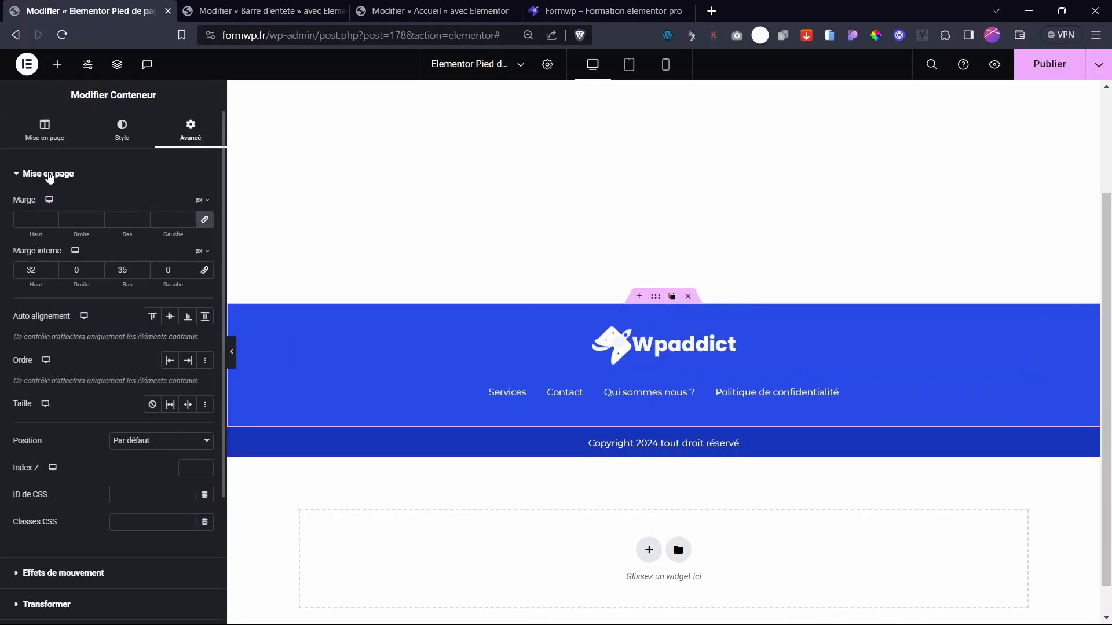
left_click_drag(34, 285, 52, 283)
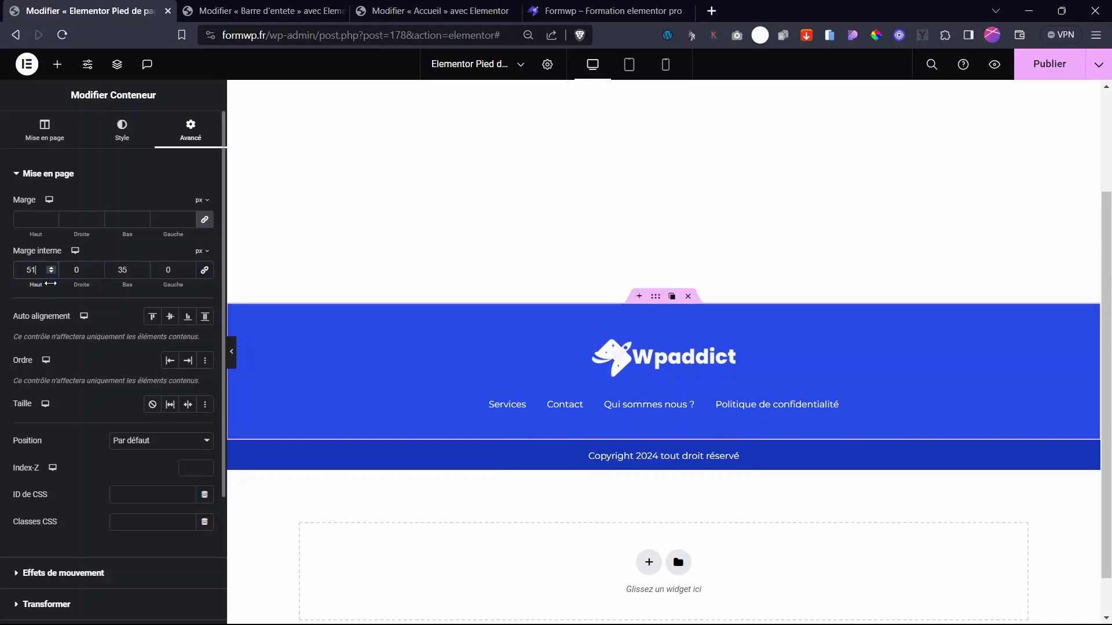
left_click(639, 296)
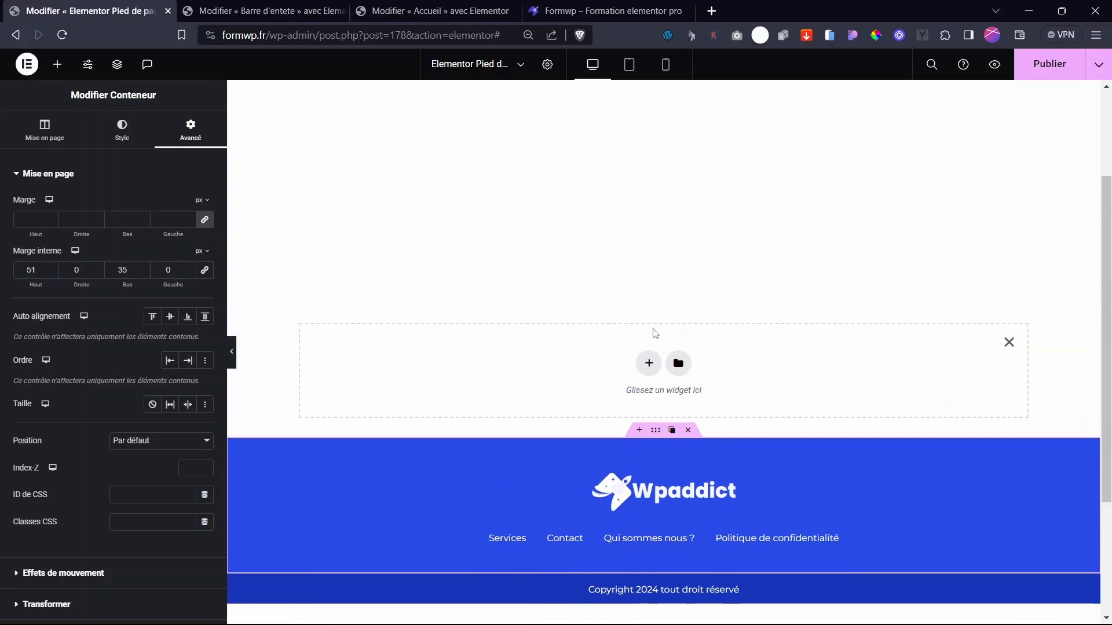
left_click(1009, 344)
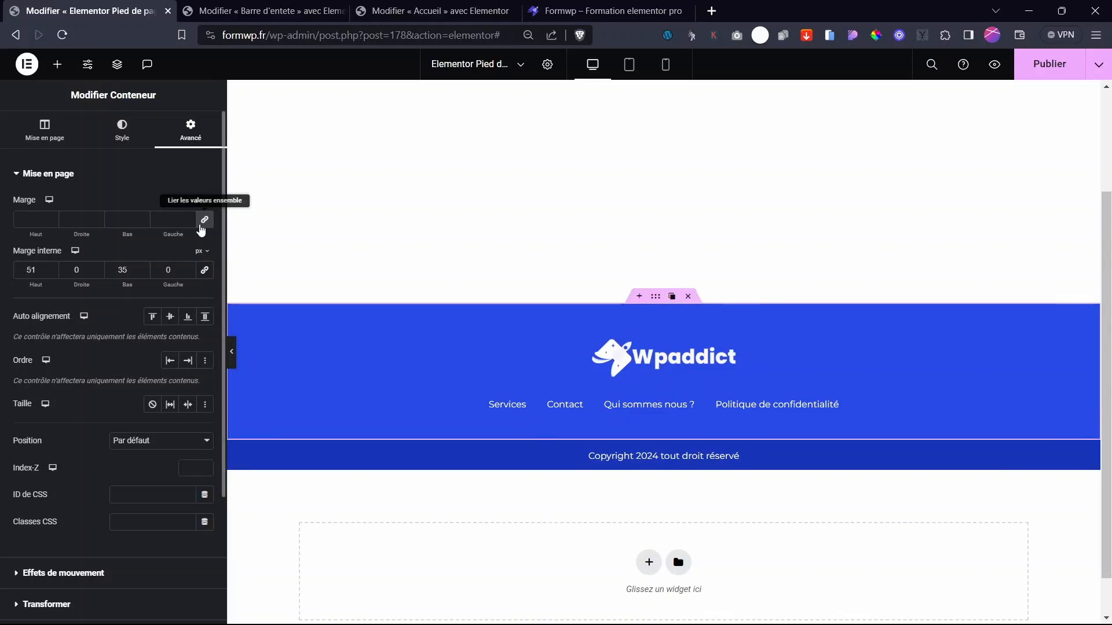
- Give the footer a 49 px top margin, publish, and check it on the live site
left_click(204, 220)
left_click(605, 11)
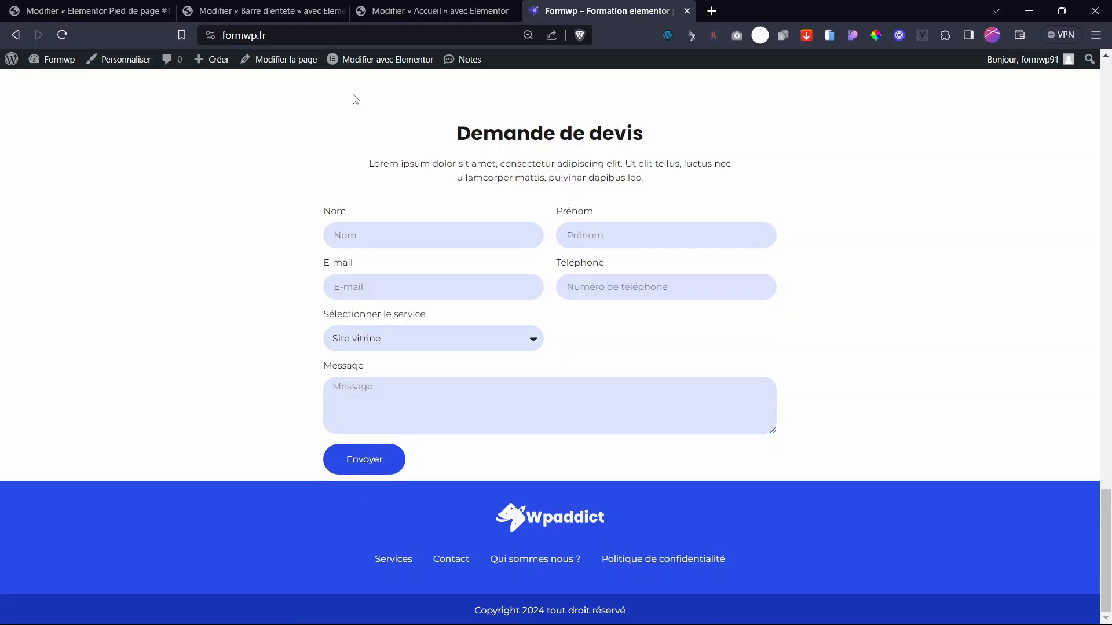
left_click(87, 11)
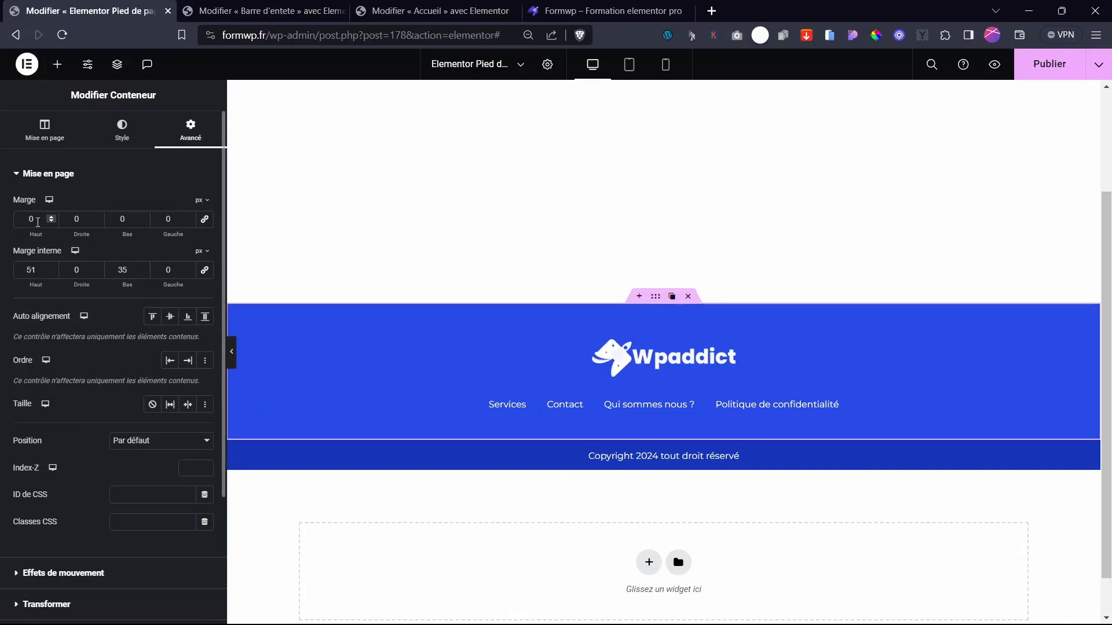
left_click_drag(31, 234, 67, 239)
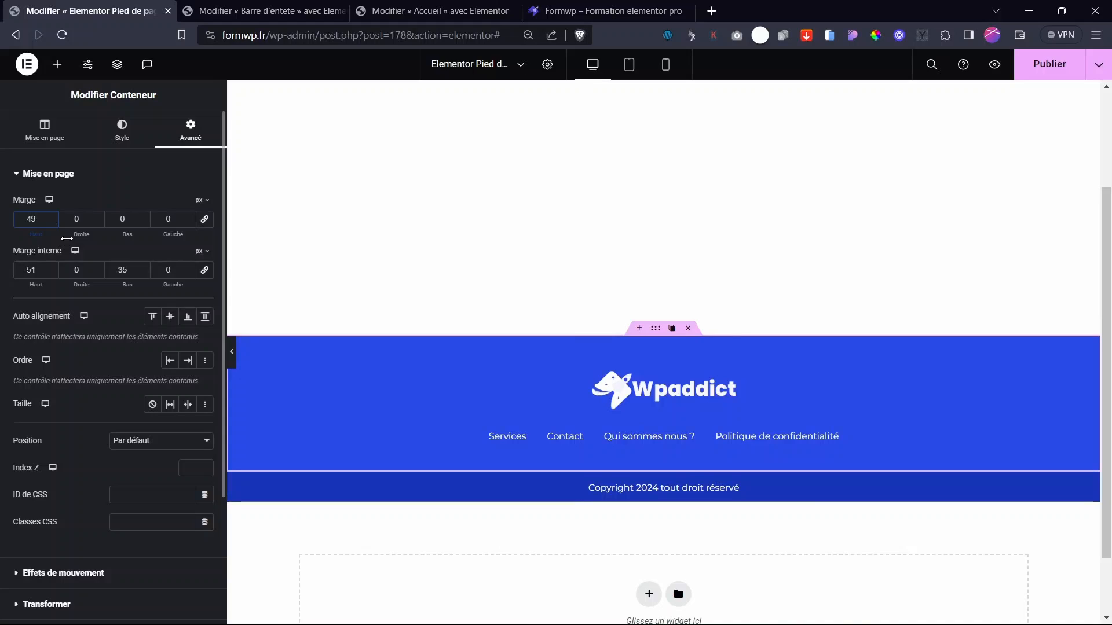
left_click(1030, 66)
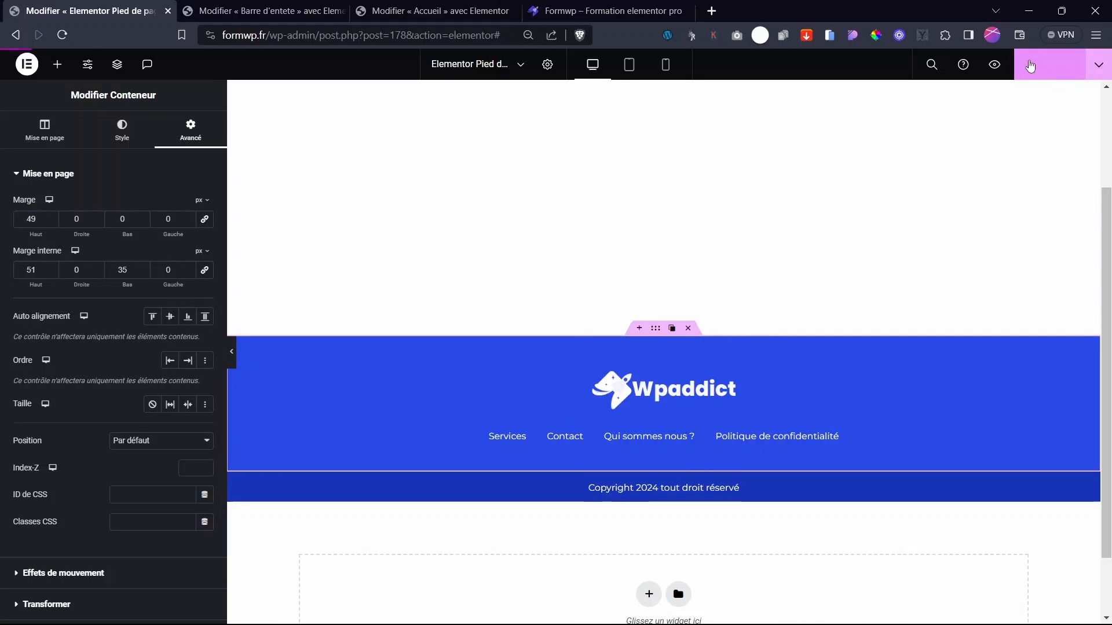
left_click(608, 11)
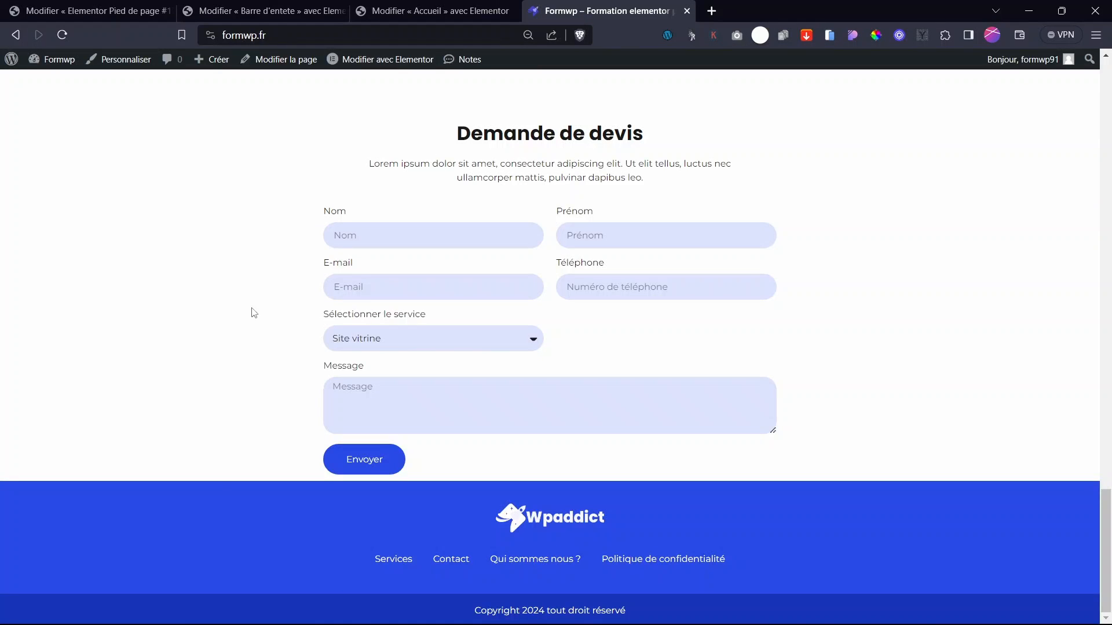
- Link the footer logo to a custom URL using the dynamic URL du site tag, then publish
left_click(90, 10)
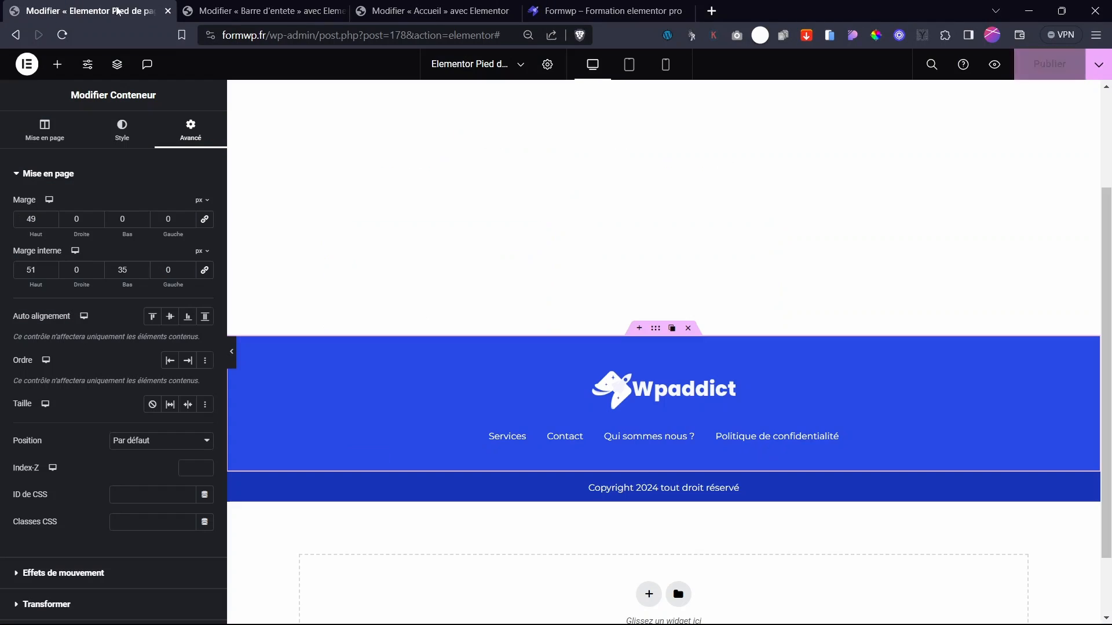
left_click(733, 382)
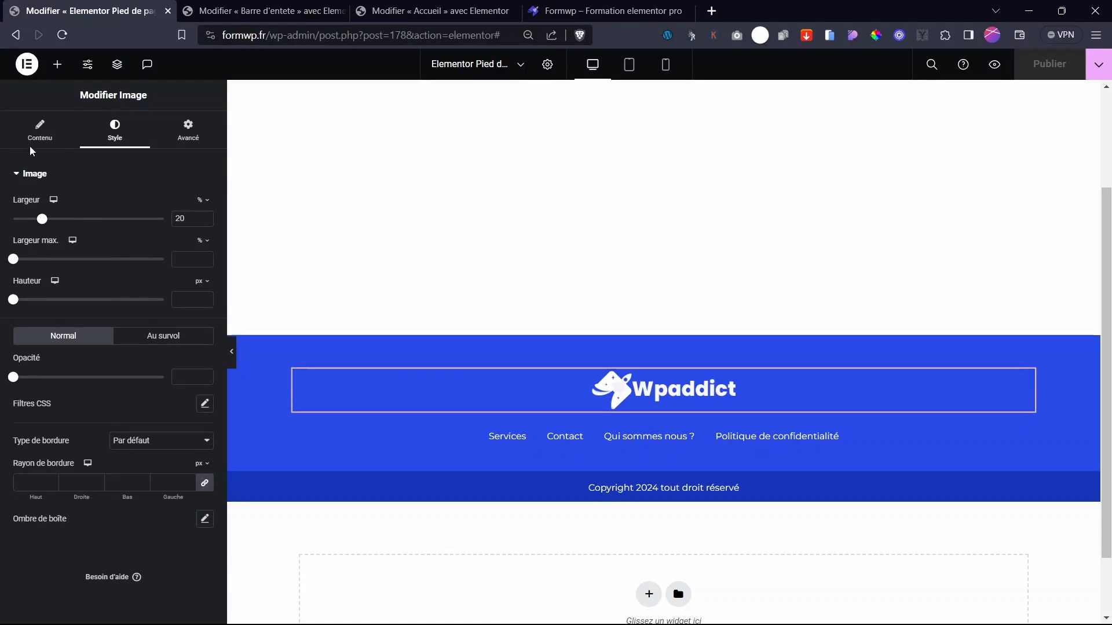
left_click(38, 131)
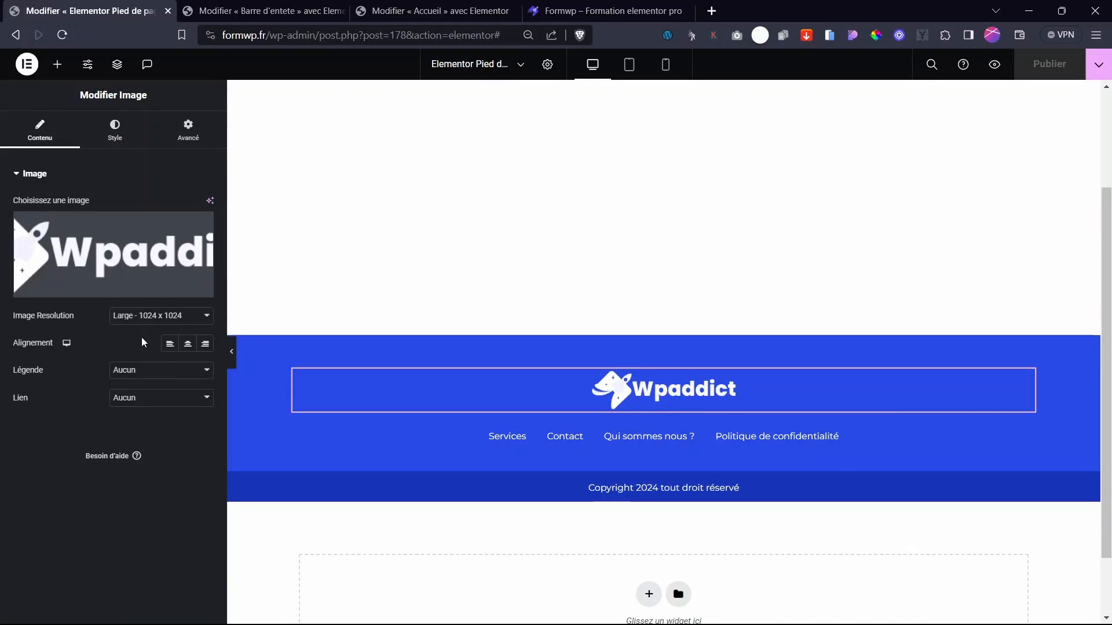
left_click(124, 398)
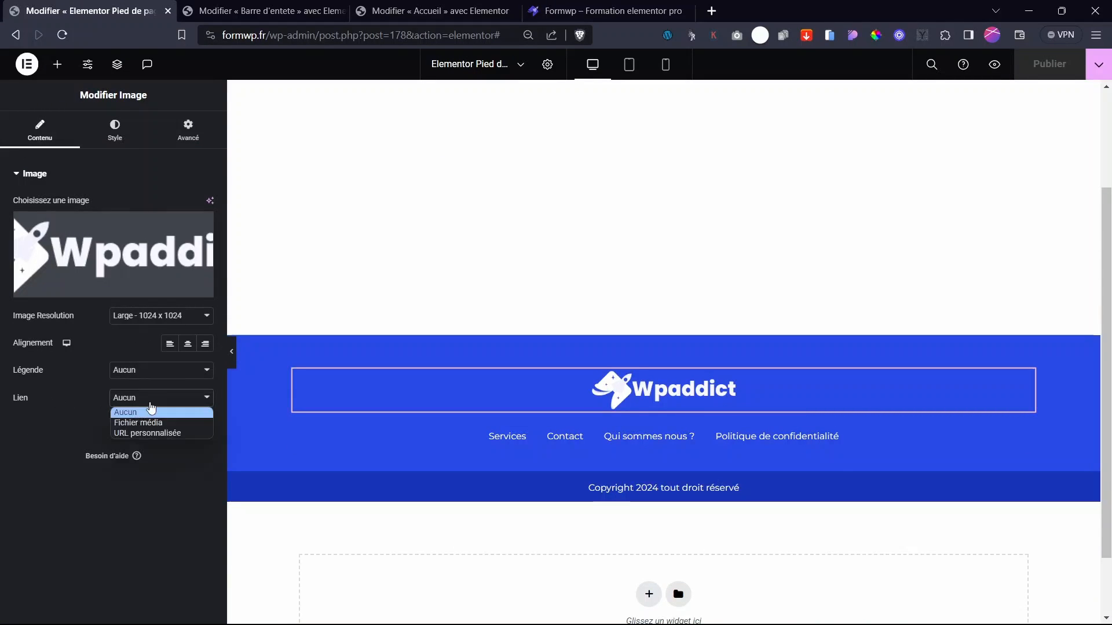
left_click(145, 434)
left_click(204, 426)
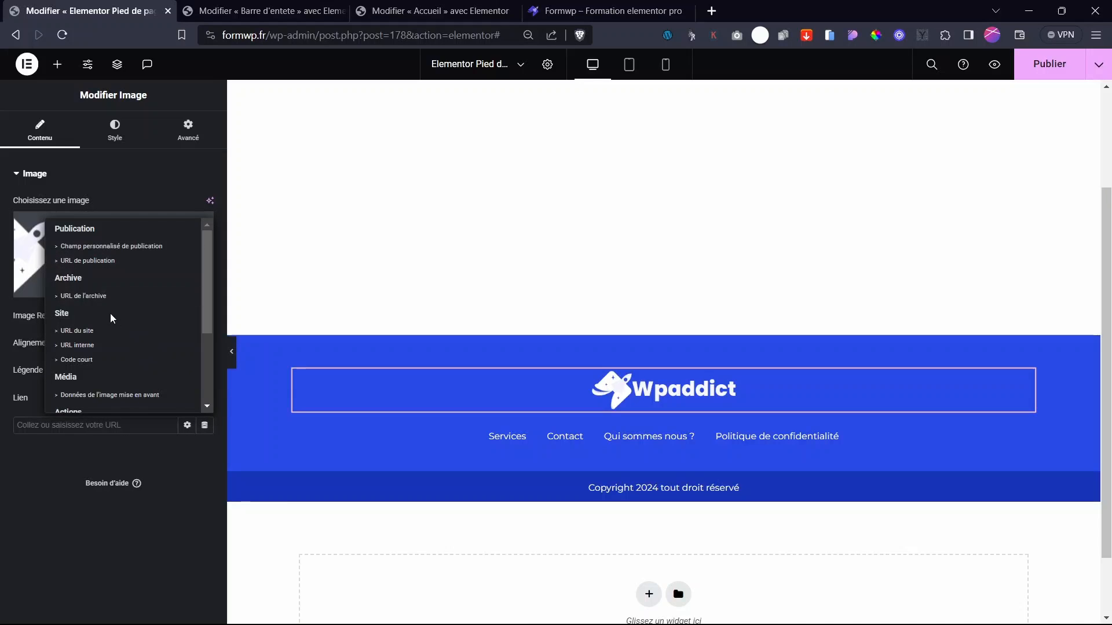
left_click(98, 332)
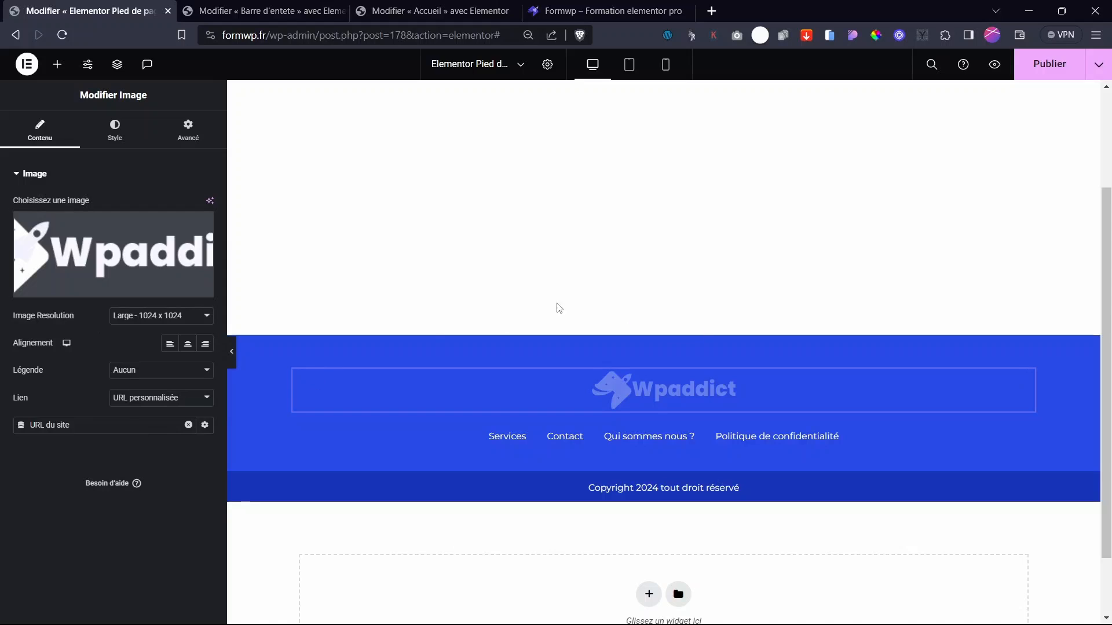
left_click(1049, 64)
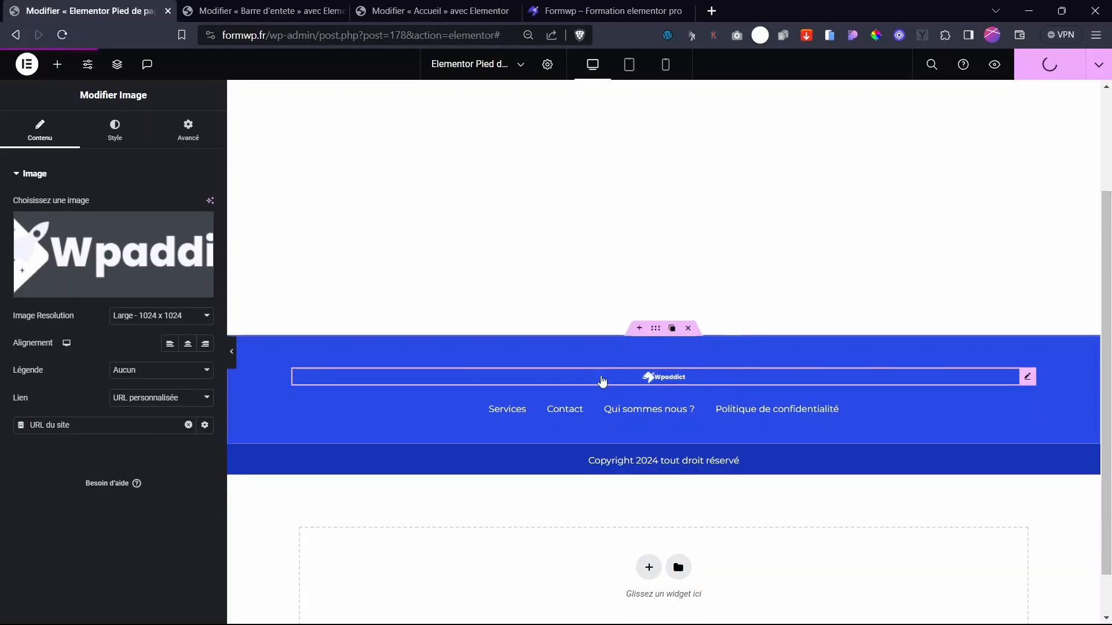
- Widen the footer logo to 62%, republish, and view the live site
left_click(118, 124)
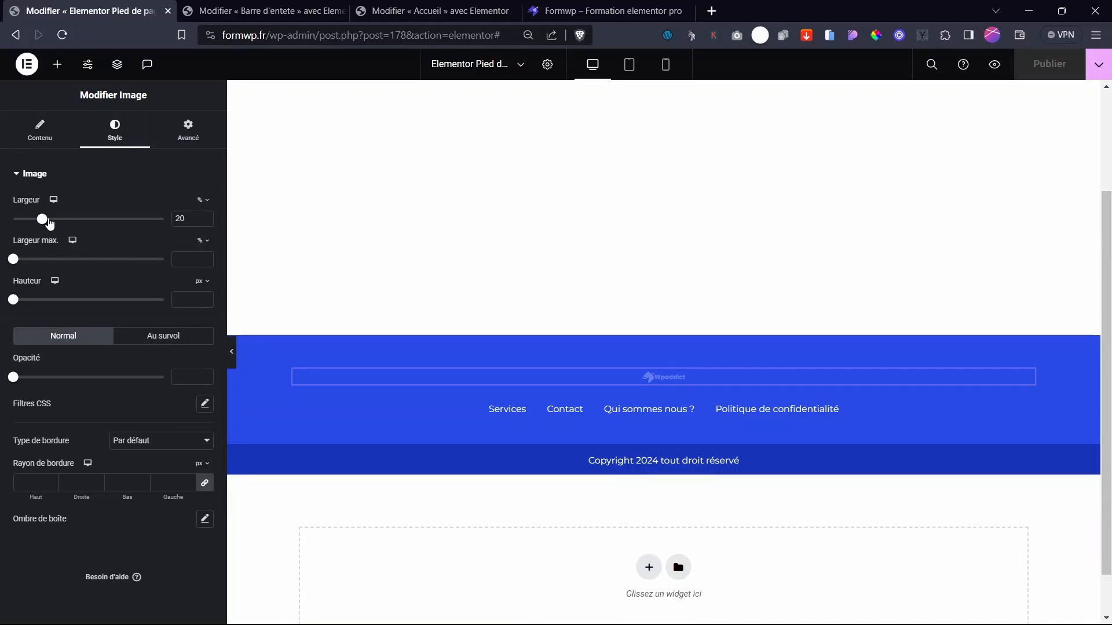
left_click_drag(48, 221, 110, 228)
left_click(1039, 68)
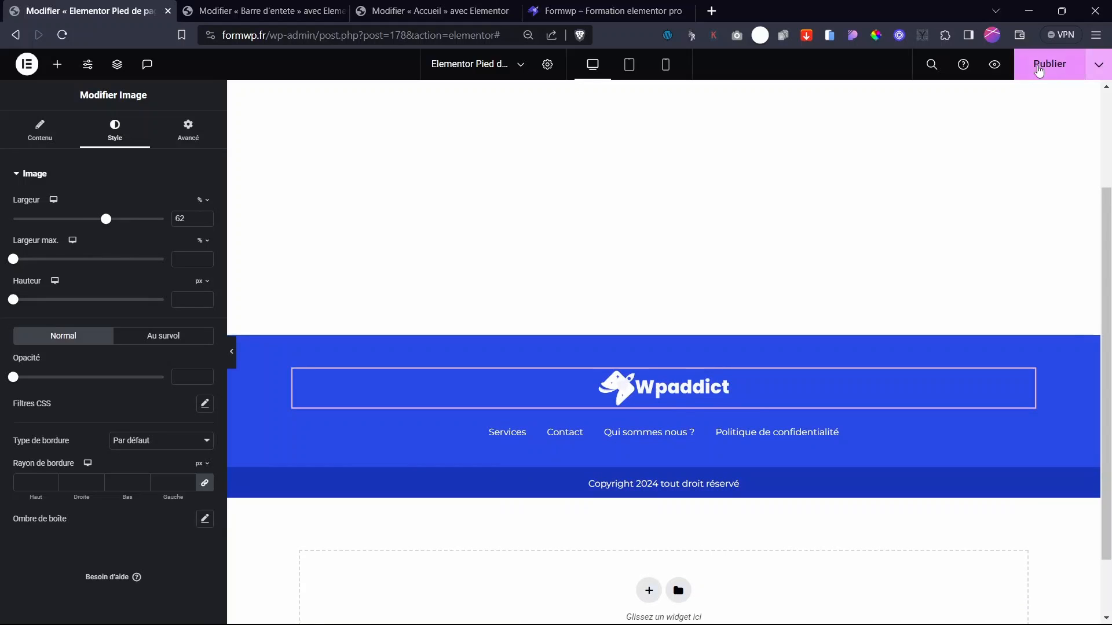
left_click(591, 5)
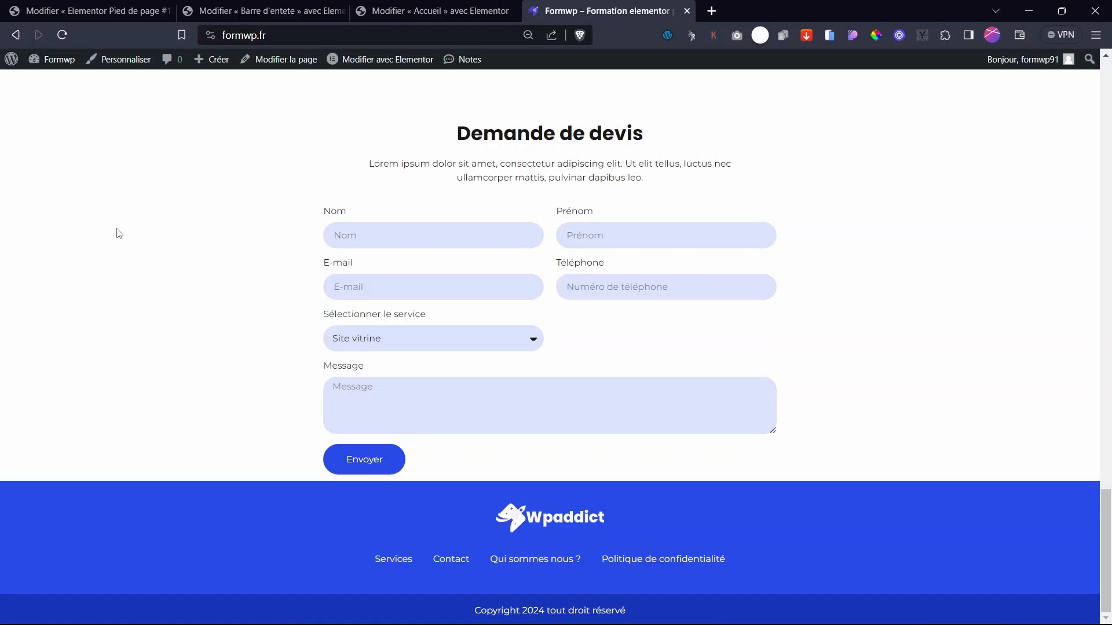
- Reload the live homepage and confirm the footer logo leads to the homepage
key("F5")
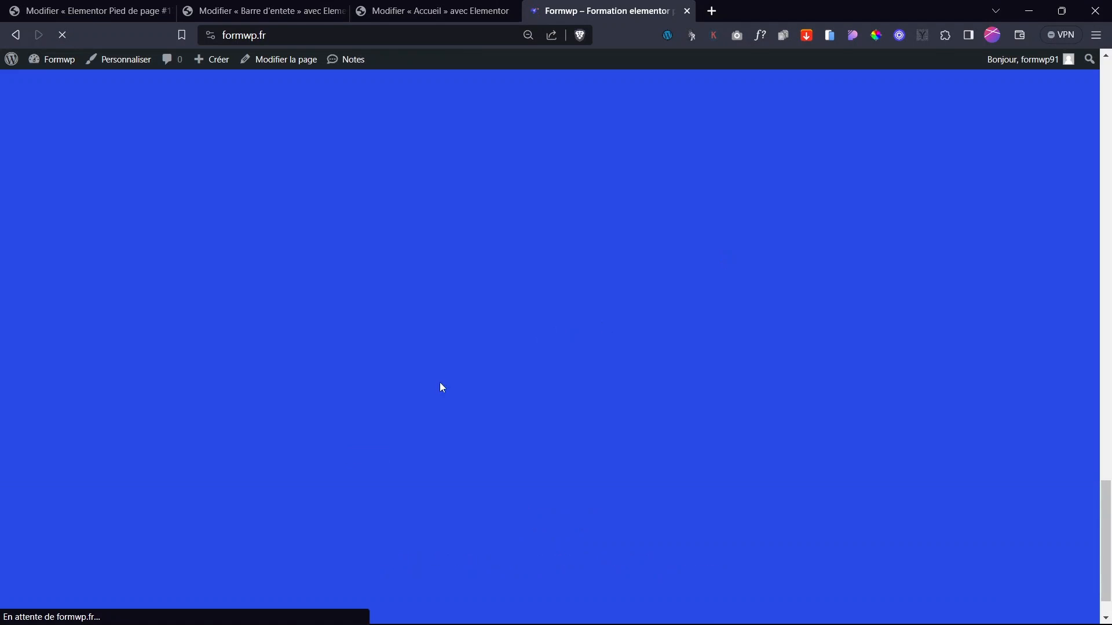
scroll(543, 526, "down", 1)
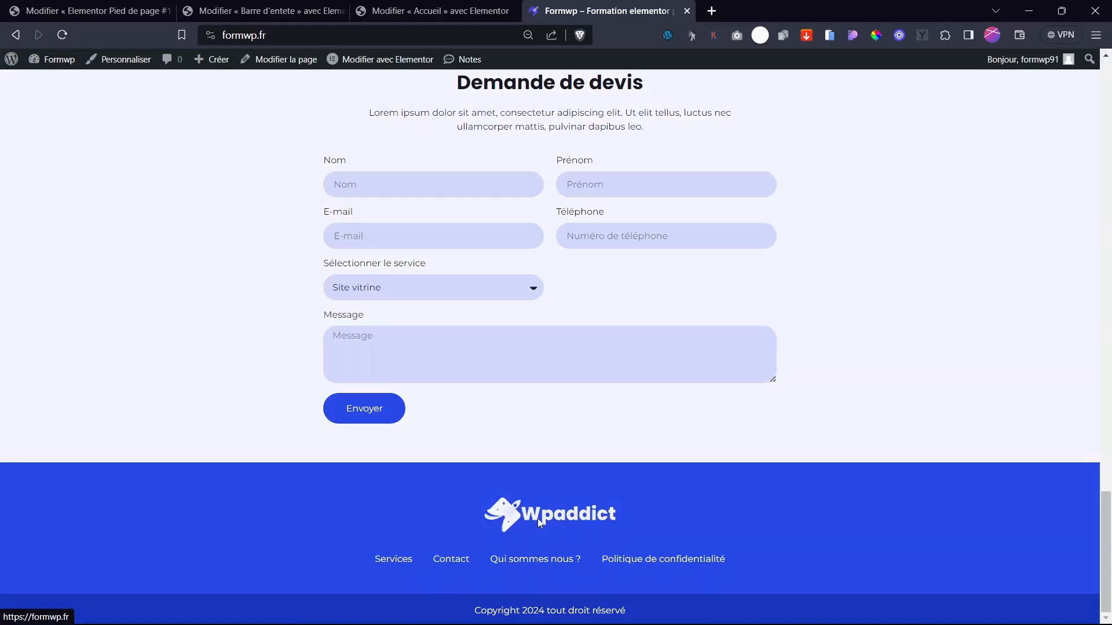
left_click(538, 519)
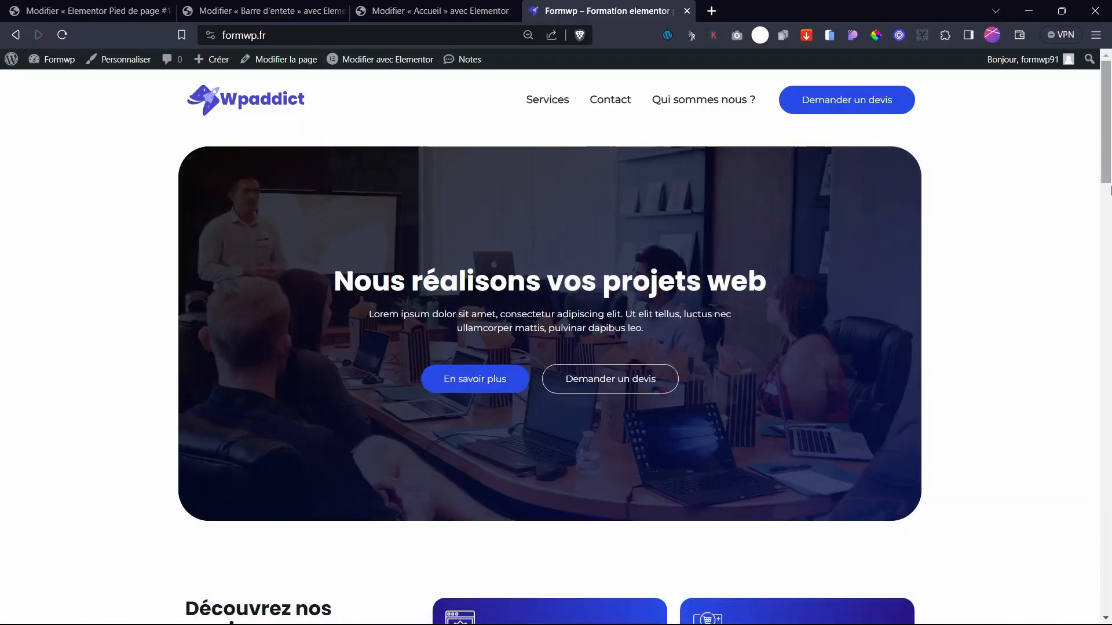
left_click_drag(1106, 168, 1108, 602)
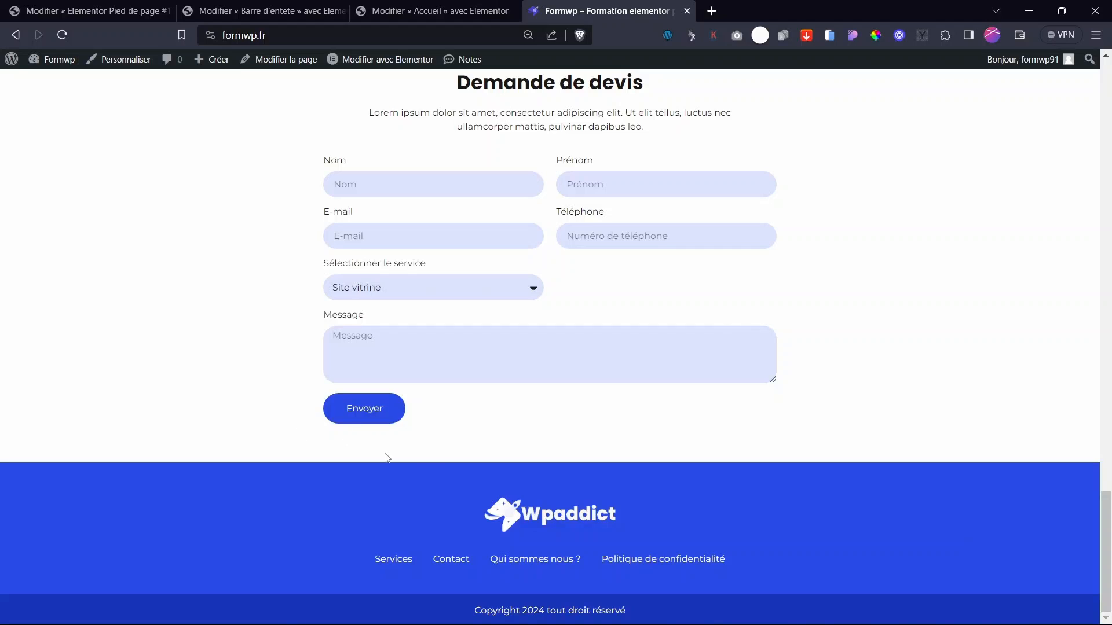
- Set the footer container's top margin to 80 px, publish, and reload the live site
left_click(139, 10)
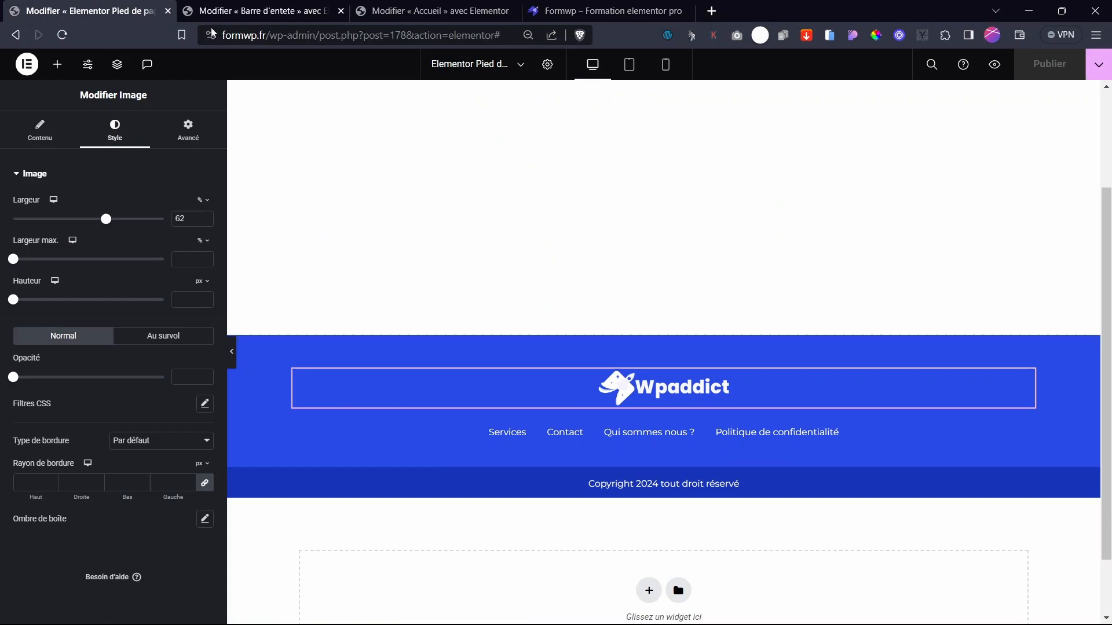
left_click(650, 329)
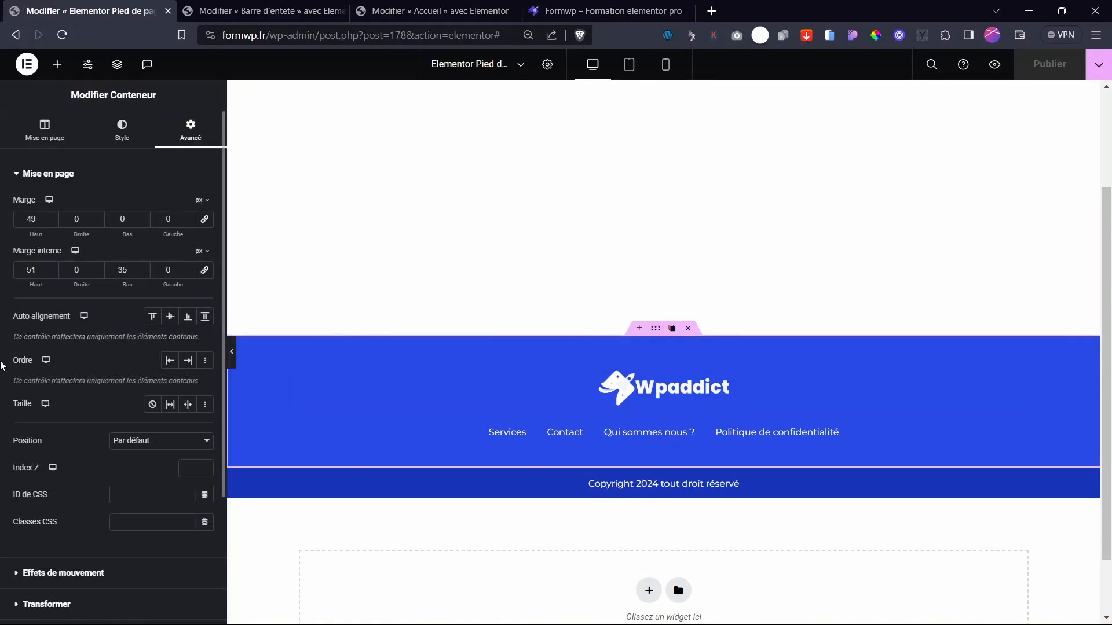
left_click_drag(37, 234, 67, 236)
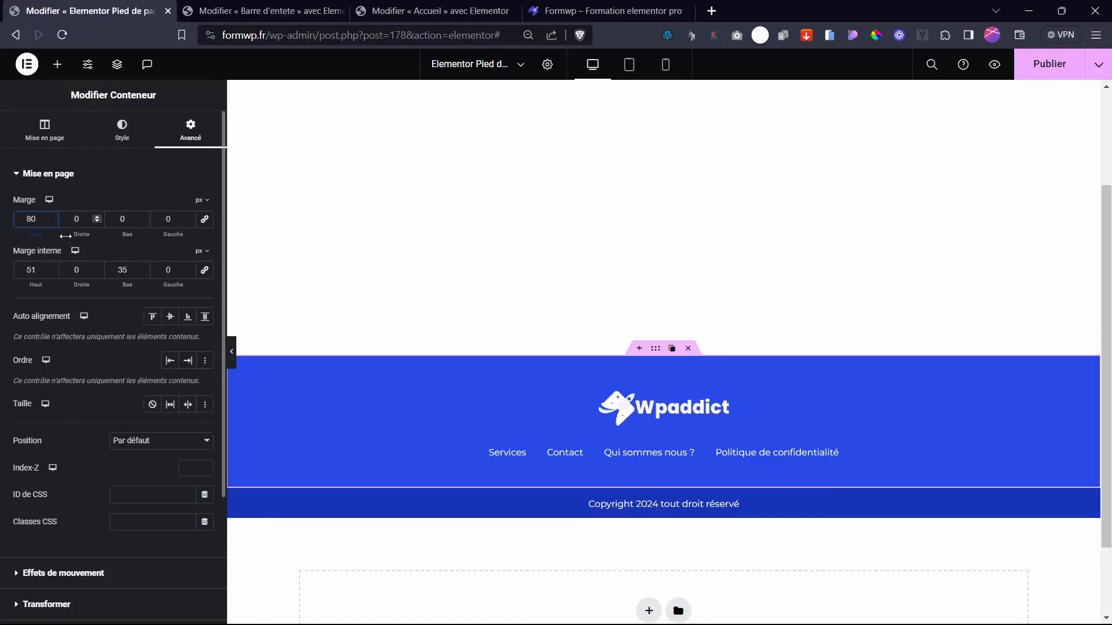
left_click(1047, 63)
left_click(636, 6)
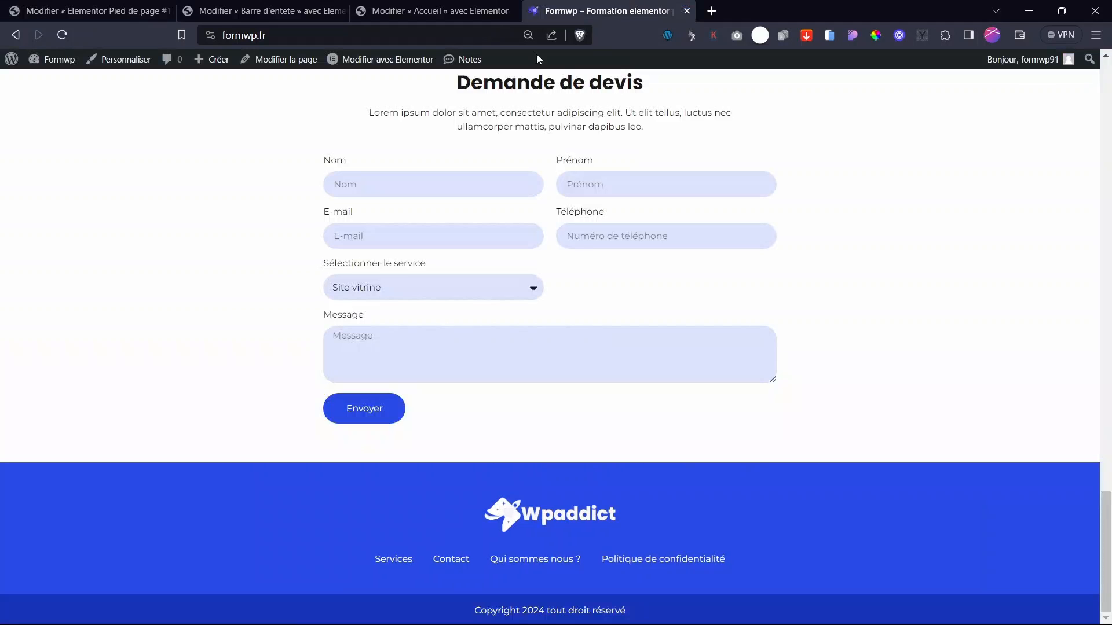
key("F5")
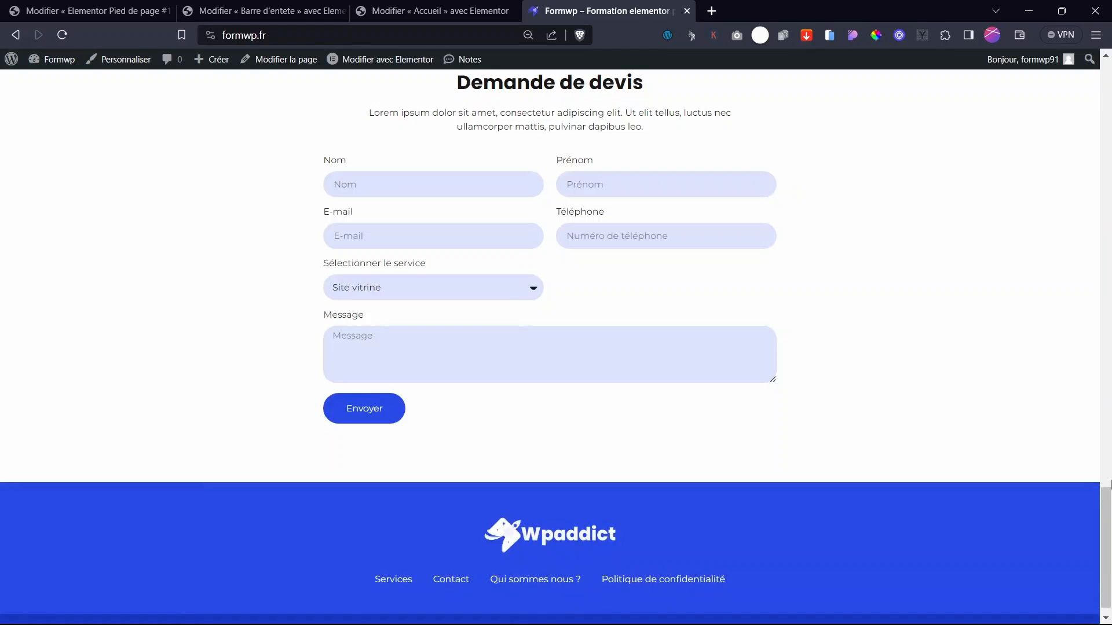
left_click_drag(1106, 509, 1106, 87)
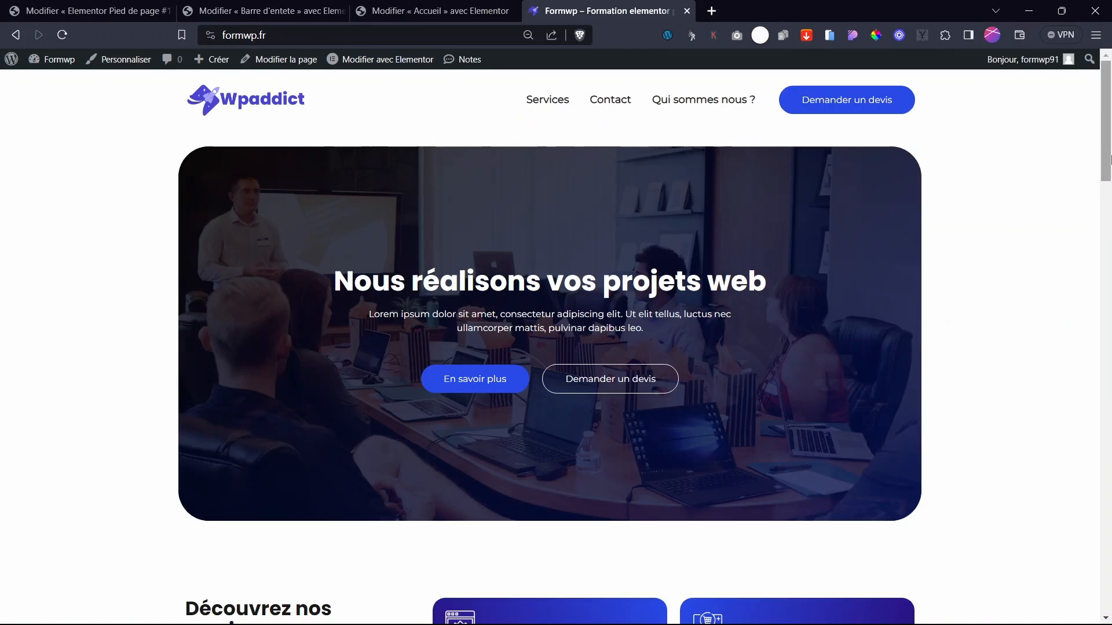